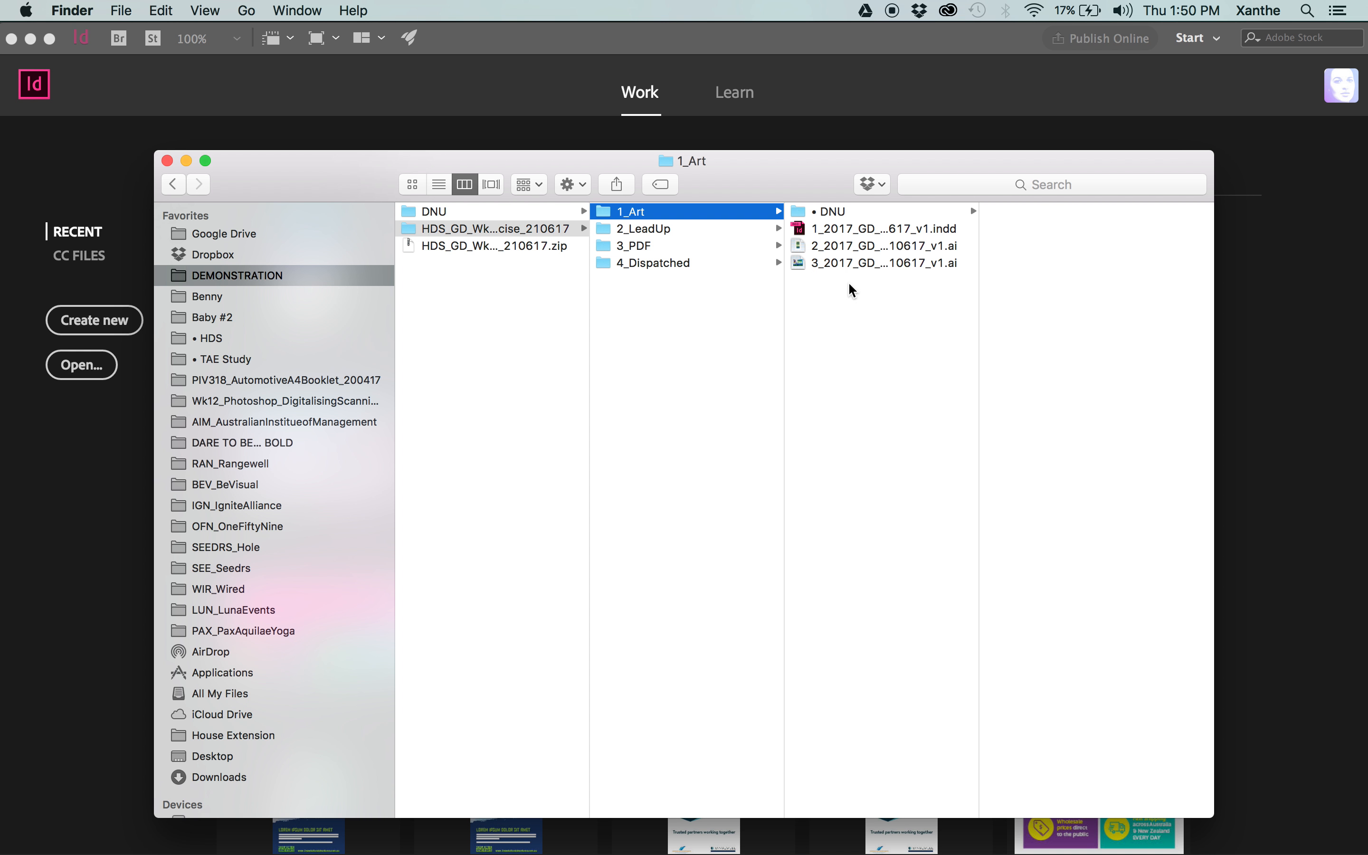
# Preview the A4 poster, sticker and online ads files in the 1_Art folder, with the name column widened to show full file names.
pyautogui.moveTo(978, 264); pyautogui.dragTo(1250, 303)
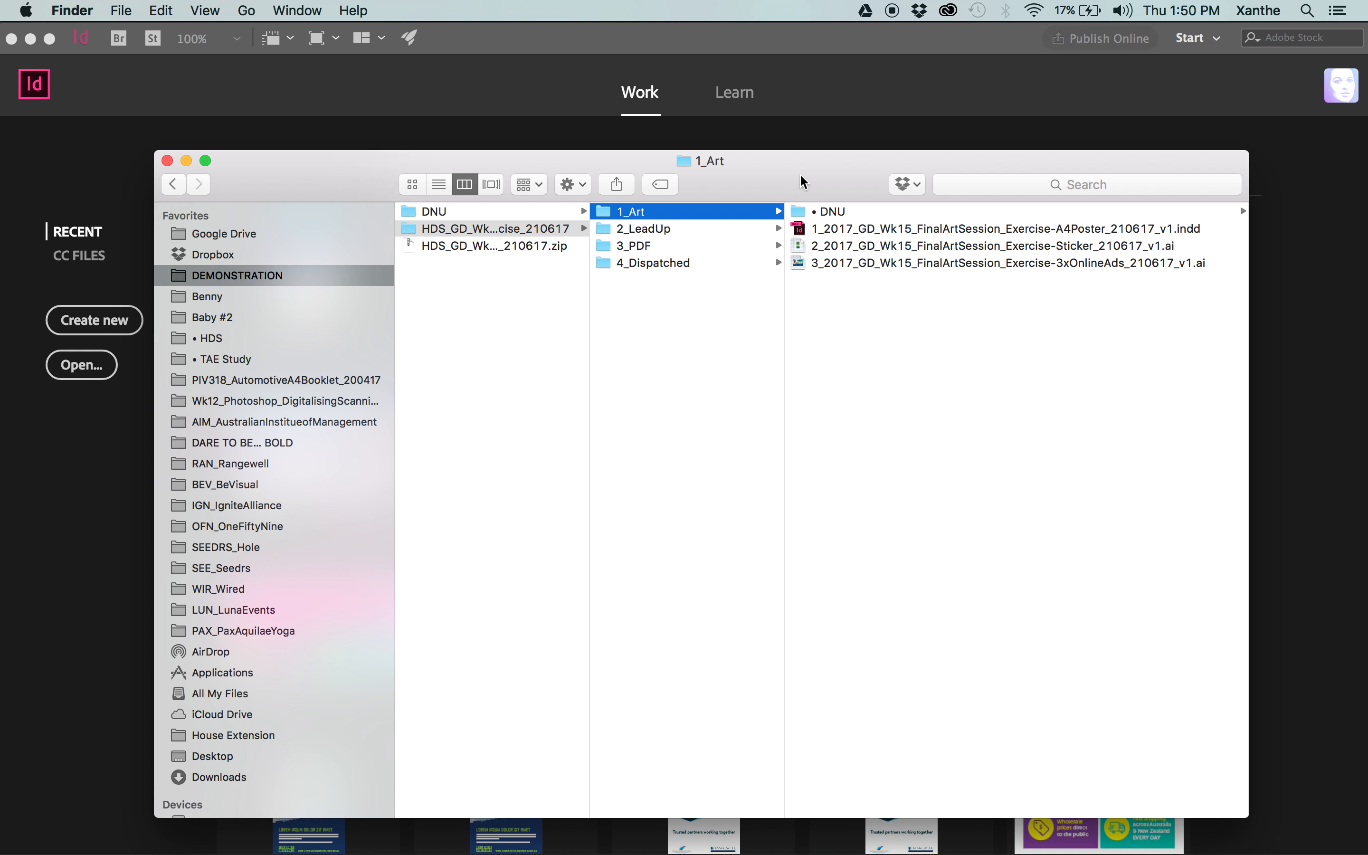
pyautogui.click(1000, 229)
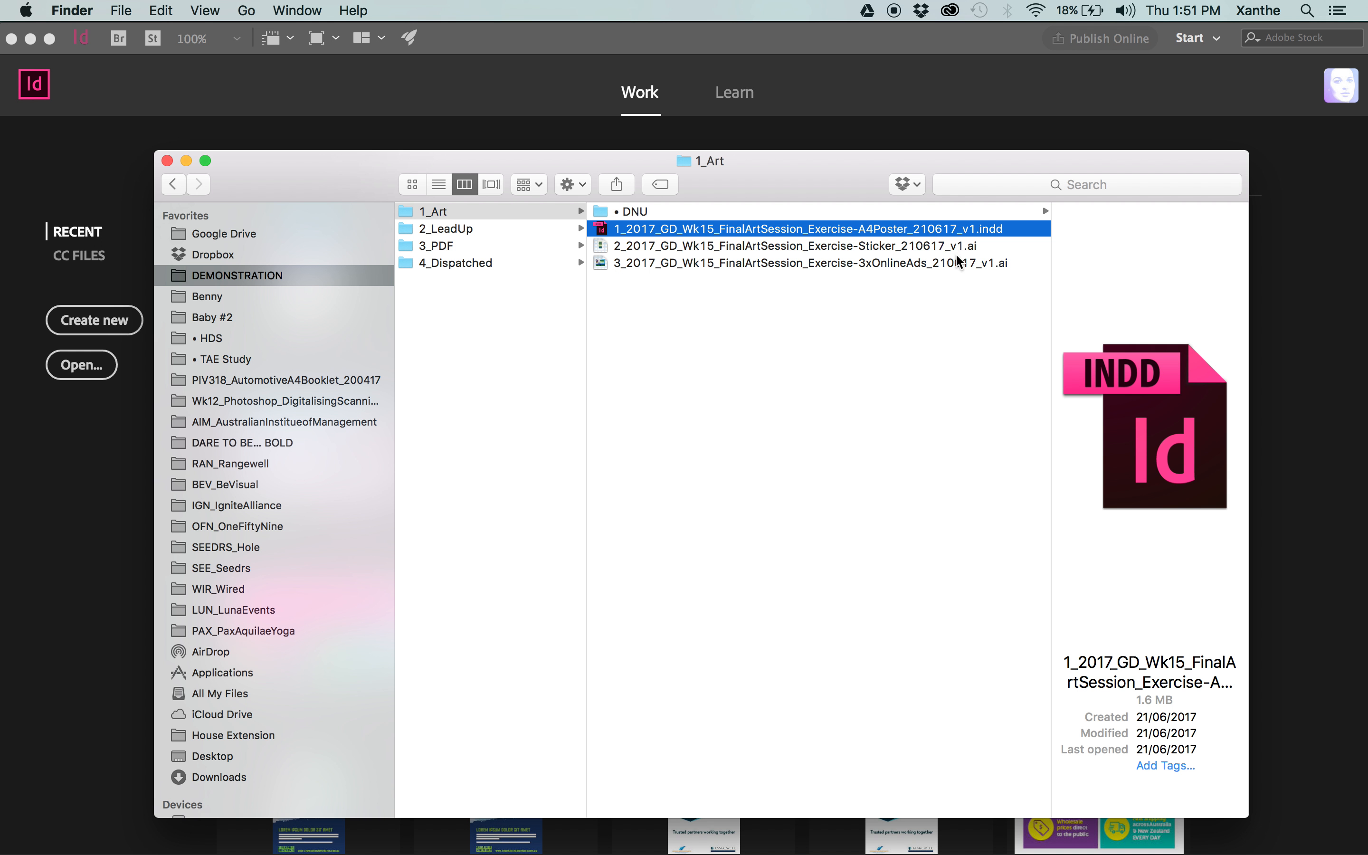
pyautogui.click(743, 249)
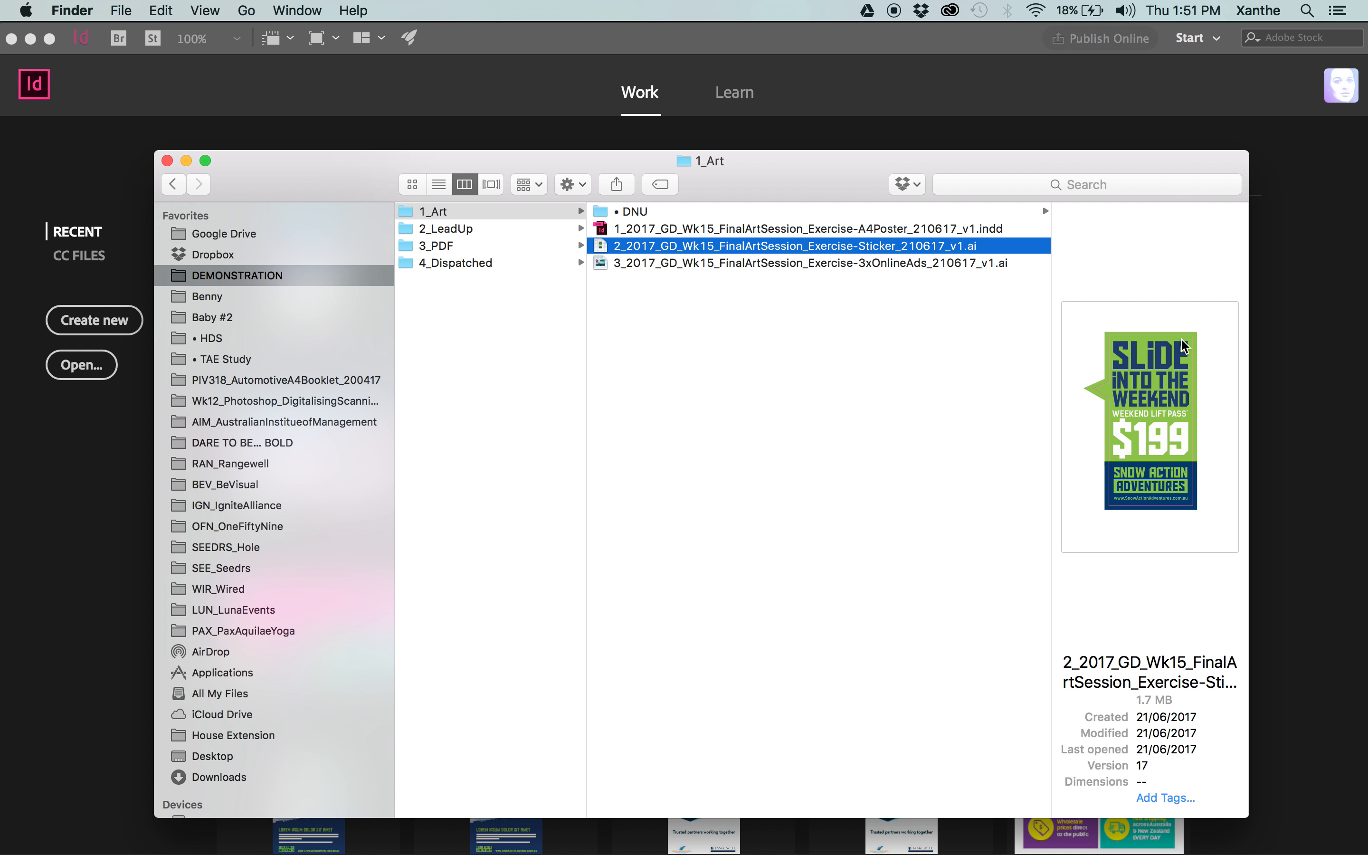
pyautogui.click(783, 264)
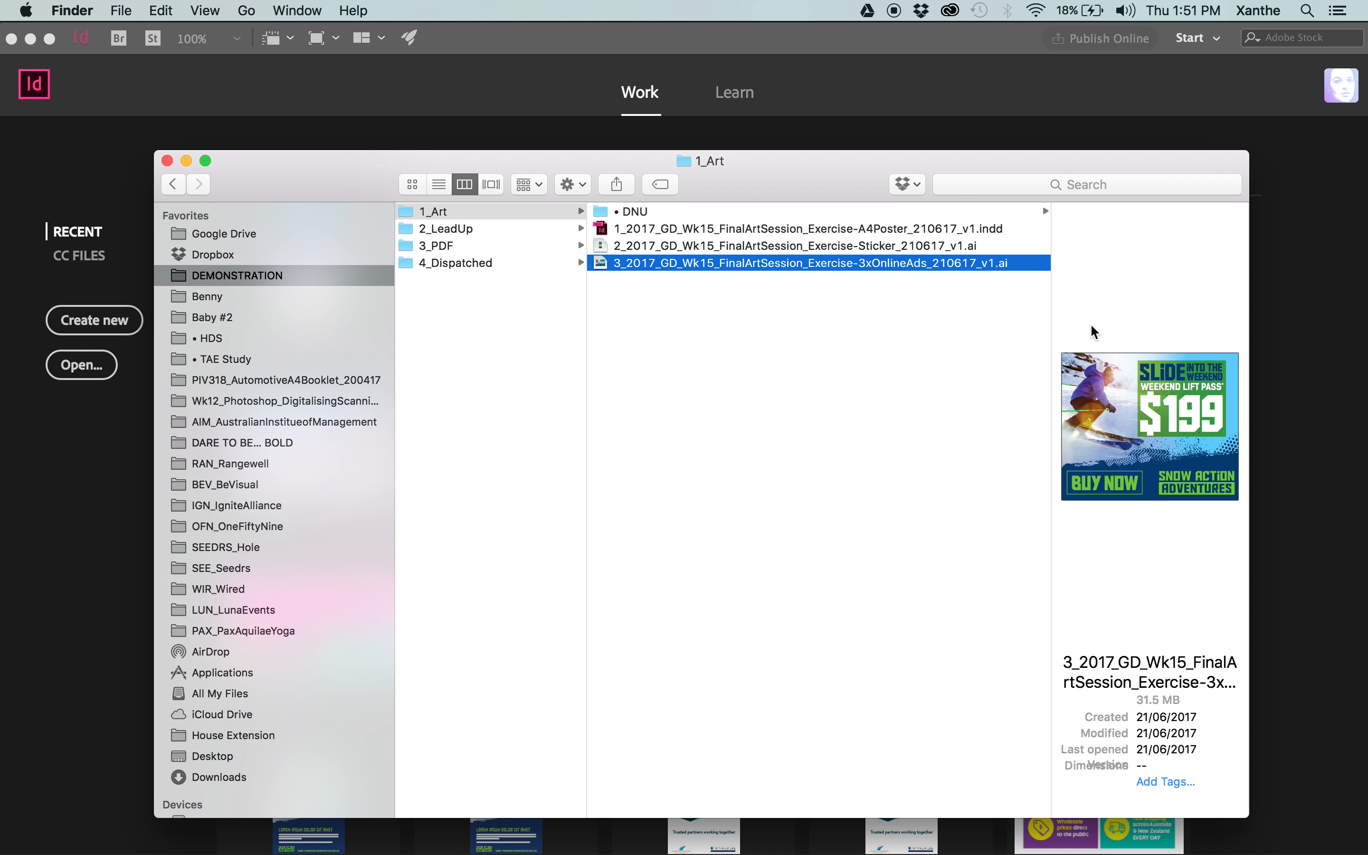
pyautogui.moveTo(1210, 401)
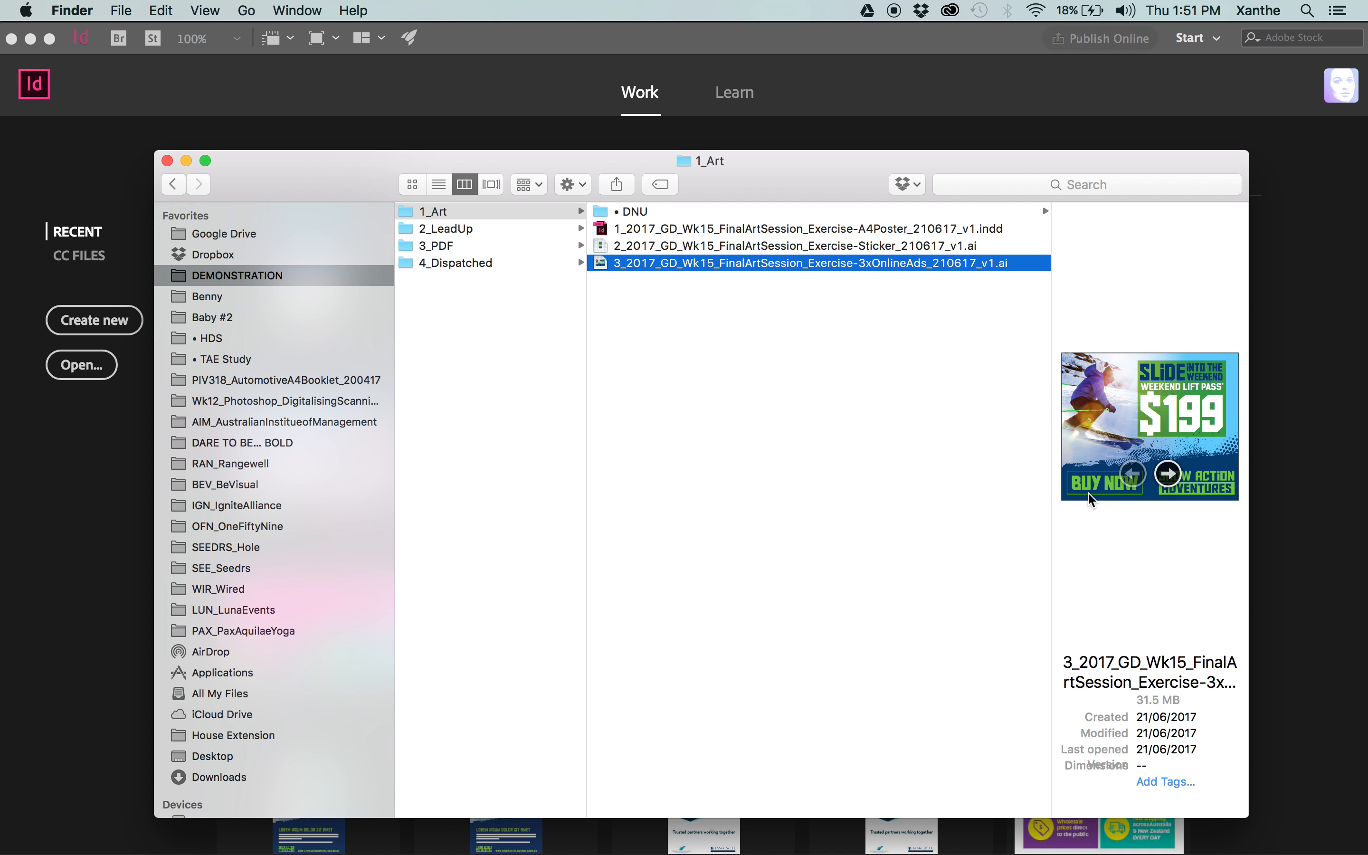
pyautogui.click(868, 393)
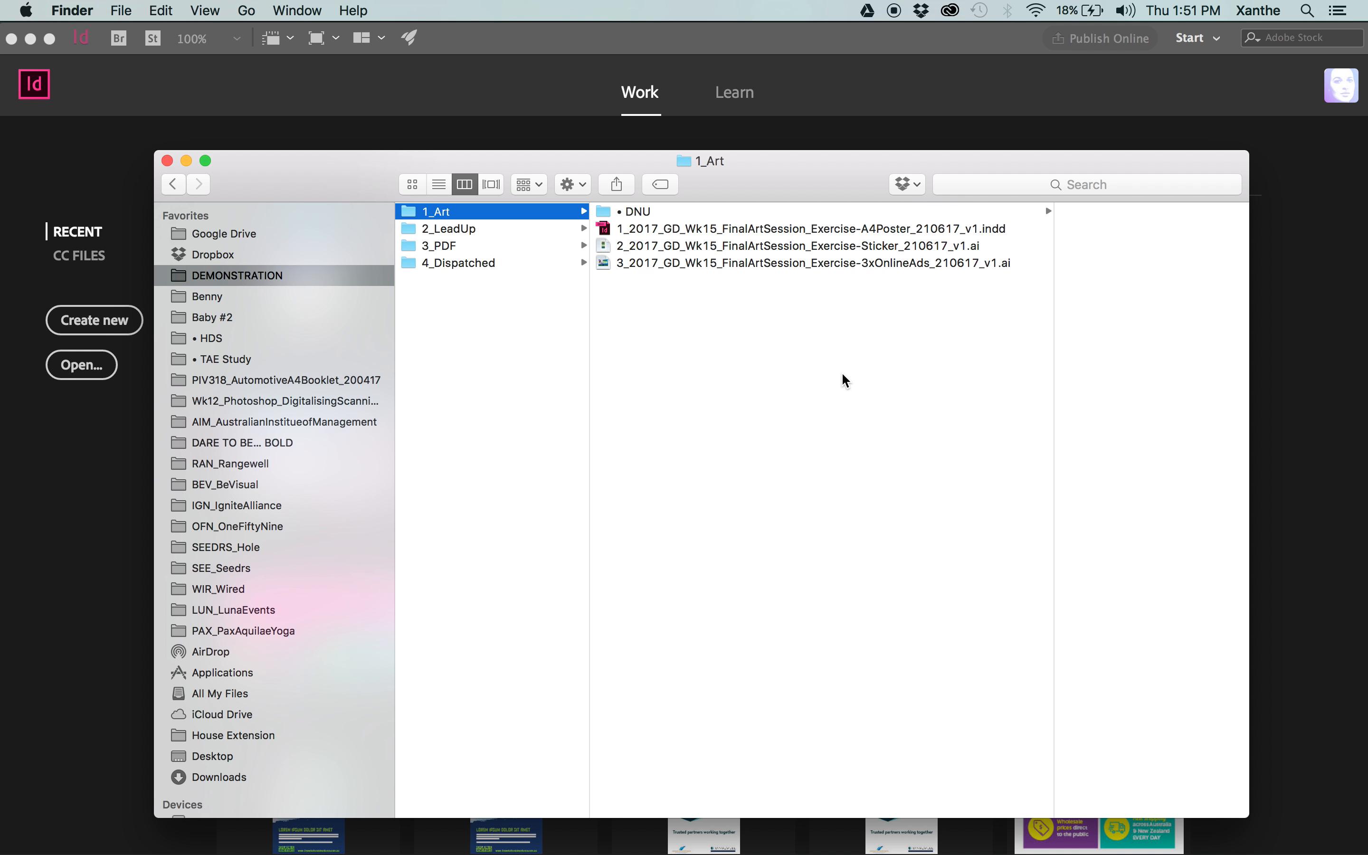
# Reveal the full name of the HDS_GD_Wk15_FinalArtSession_Exercise_210617 job folder.
pyautogui.hscroll(-5, 842, 376)
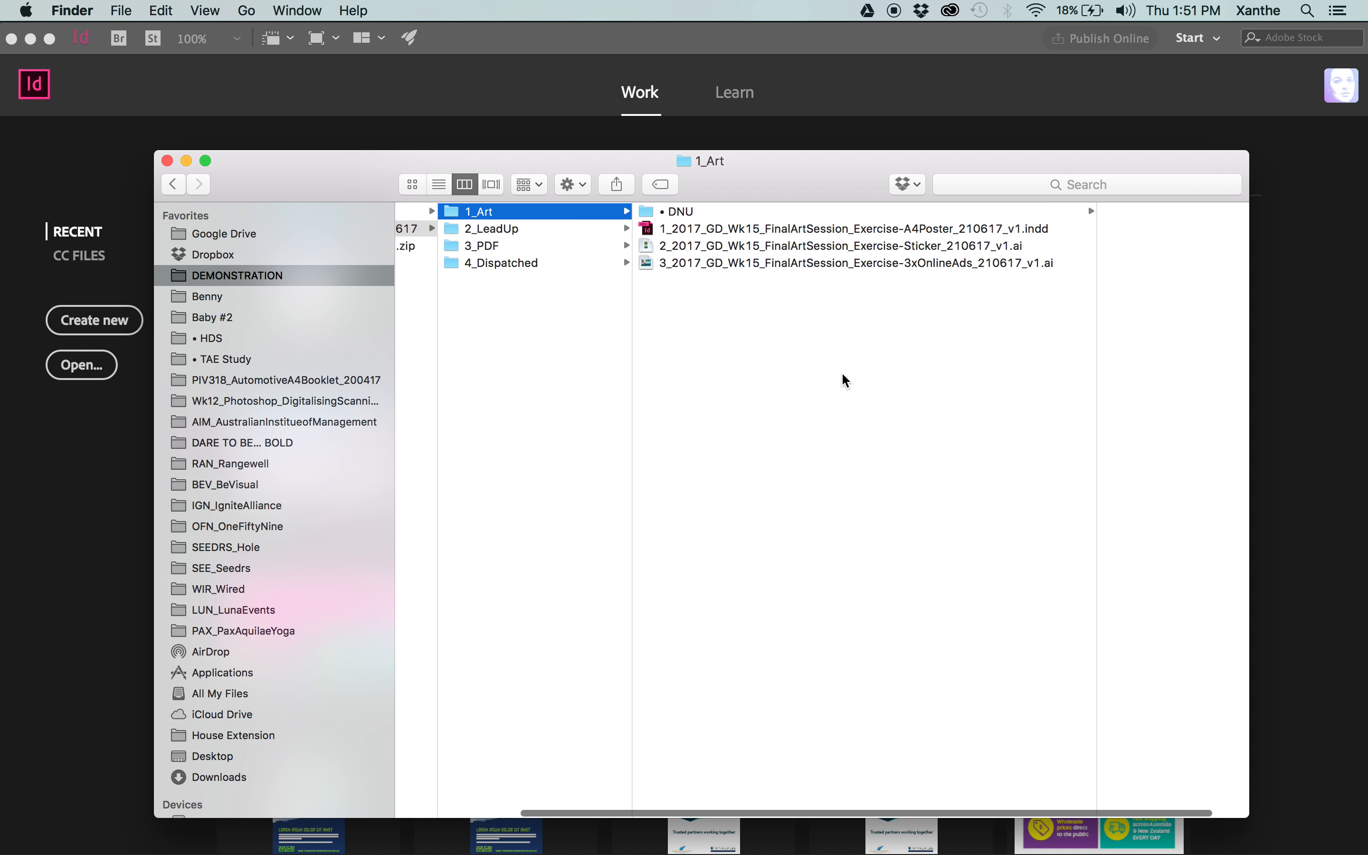
pyautogui.hscroll(-2, 843, 375)
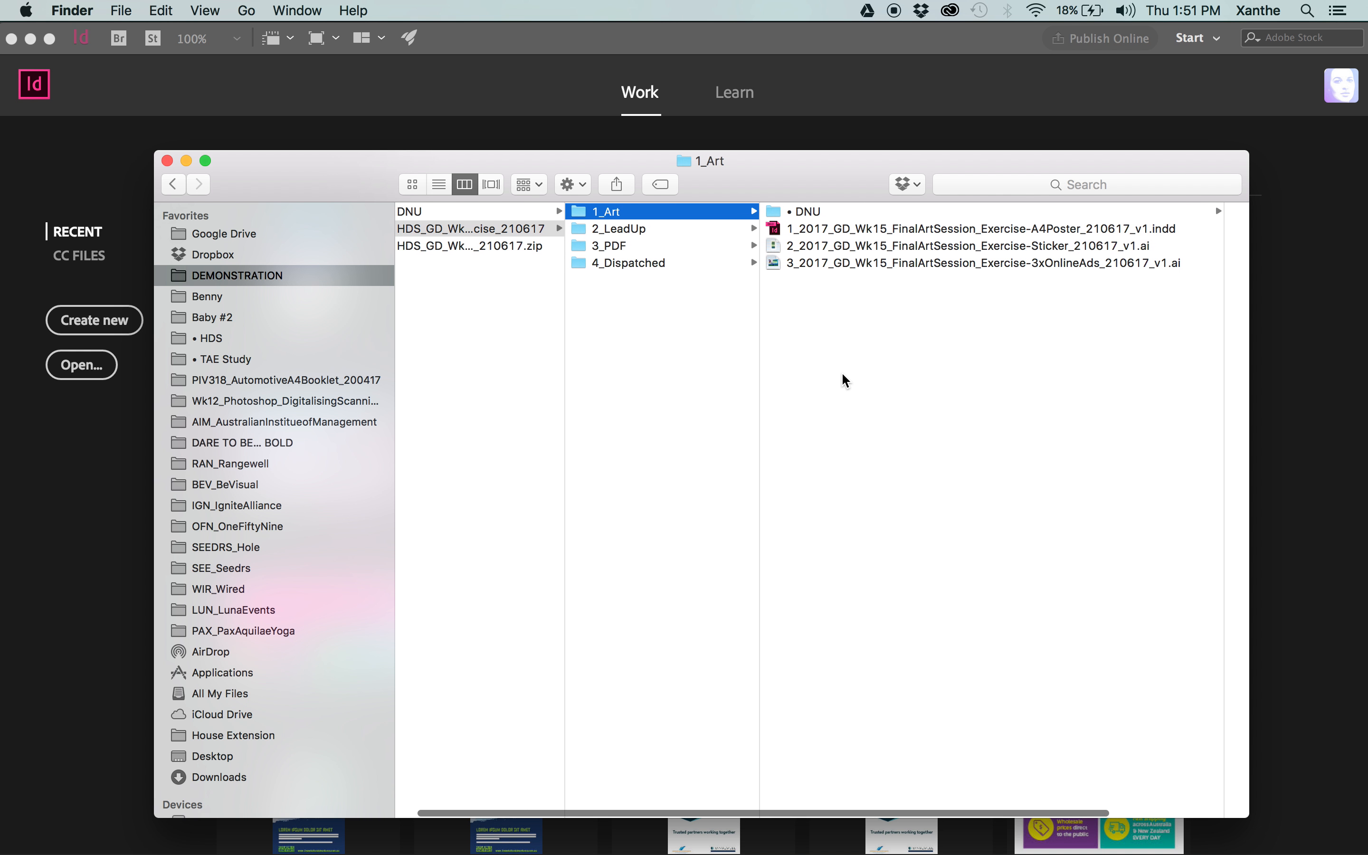
pyautogui.moveTo(819, 188)
pyautogui.mouseDown()
pyautogui.moveTo(794, 199)
pyautogui.moveTo(818, 198)
pyautogui.mouseUp()
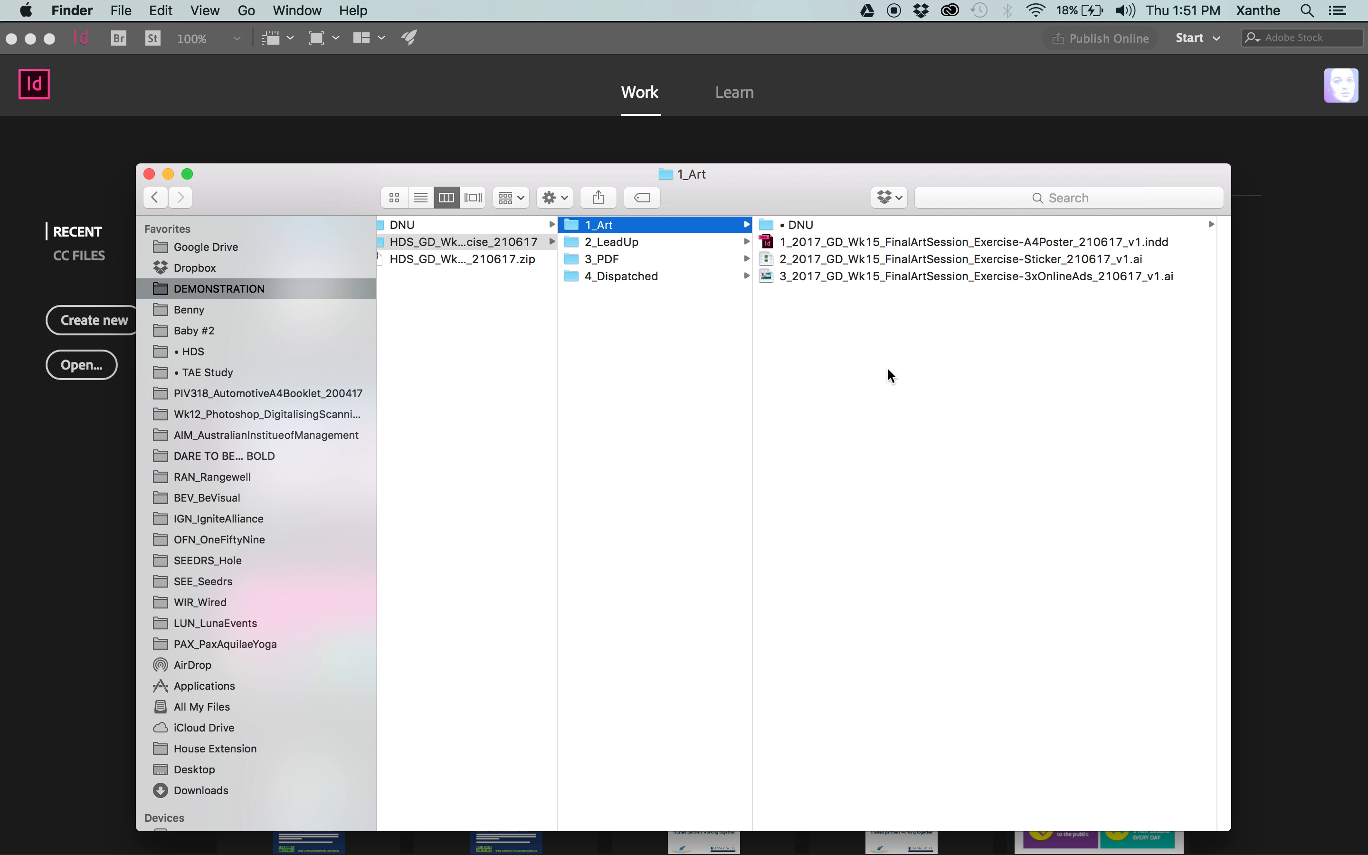
pyautogui.hscroll(-1, 887, 377)
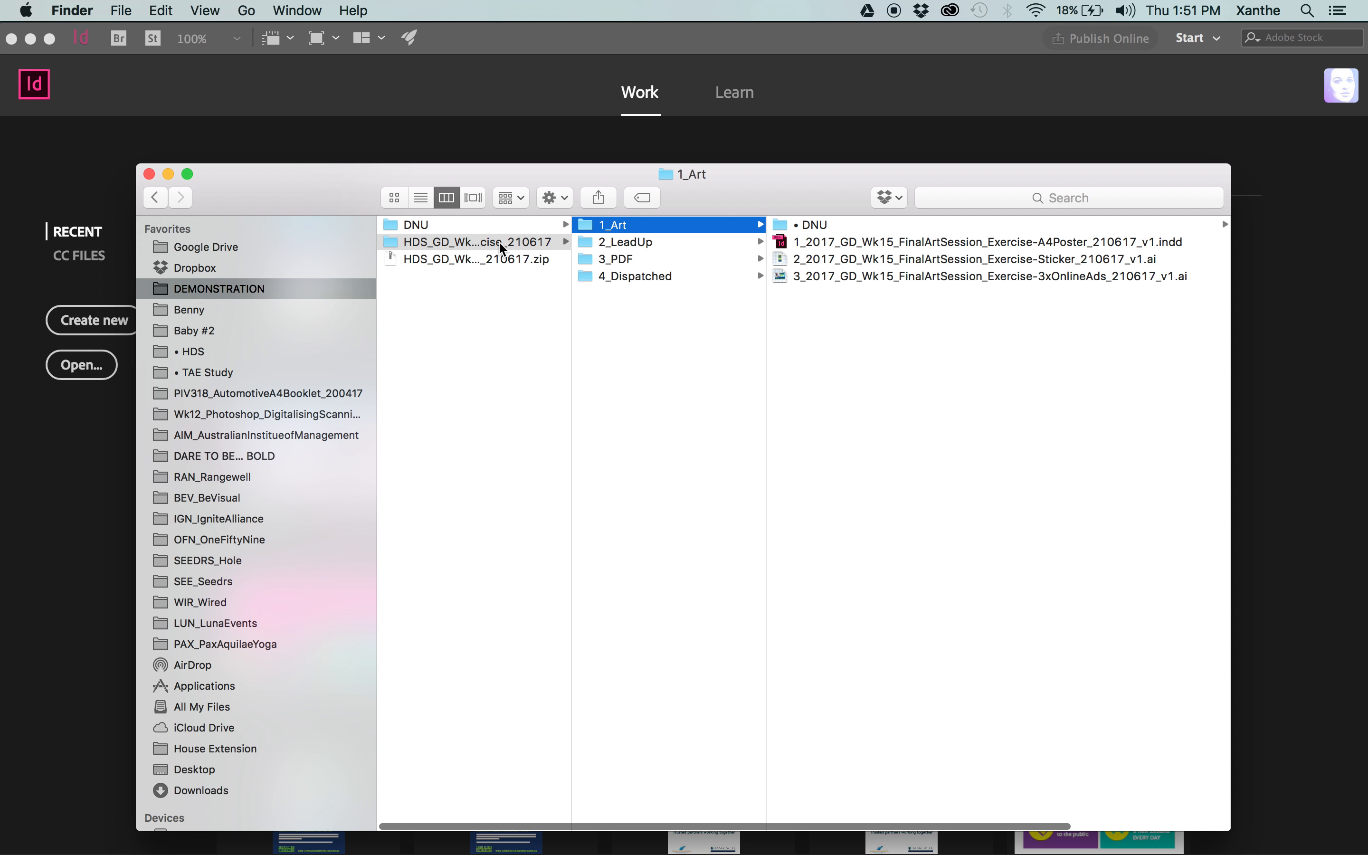
pyautogui.click(416, 243)
pyautogui.click(416, 243)
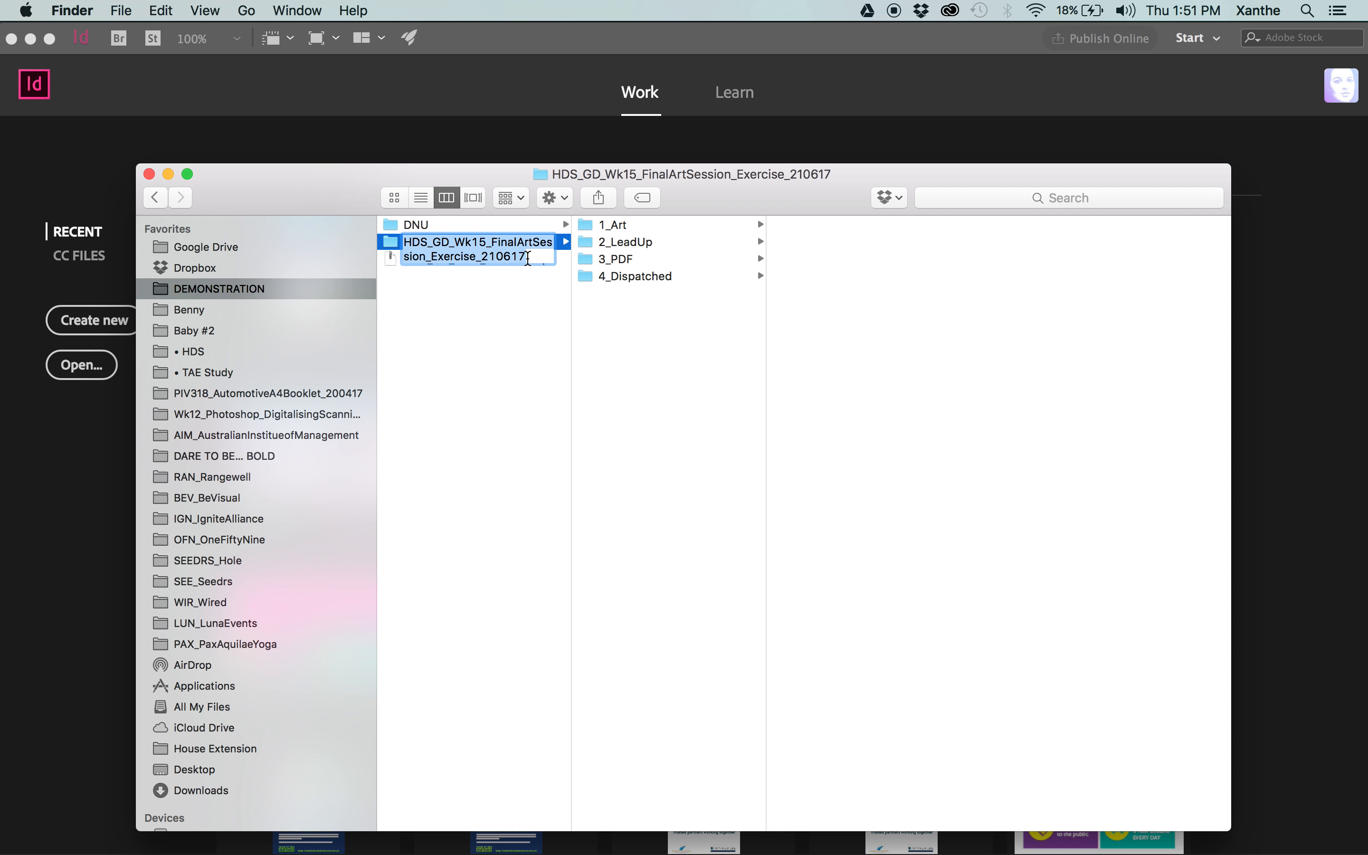
# Open the 1_Art folder and widen its column to read the full names of the three artwork files.
pyautogui.click(621, 226)
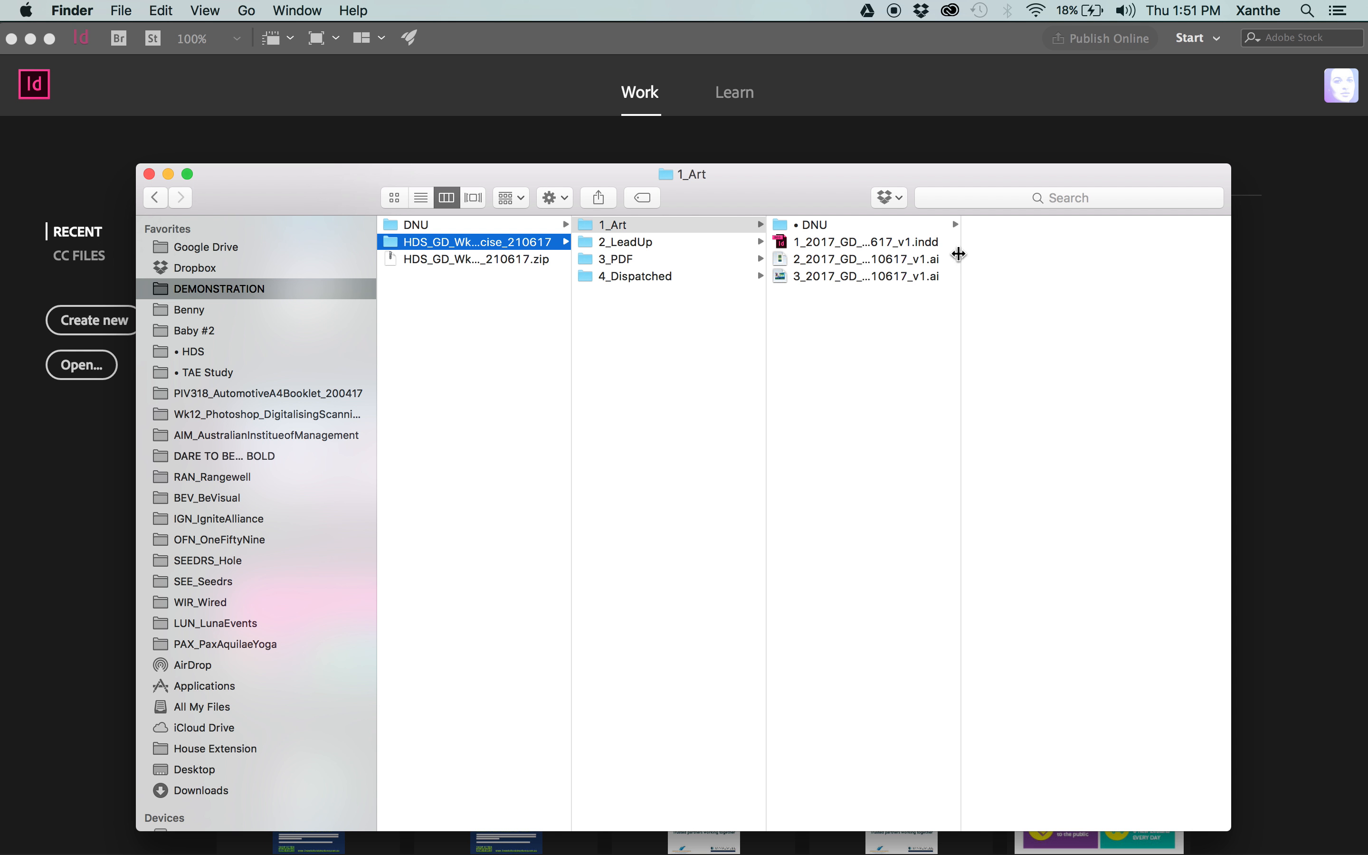
pyautogui.moveTo(960, 255); pyautogui.dragTo(1226, 251)
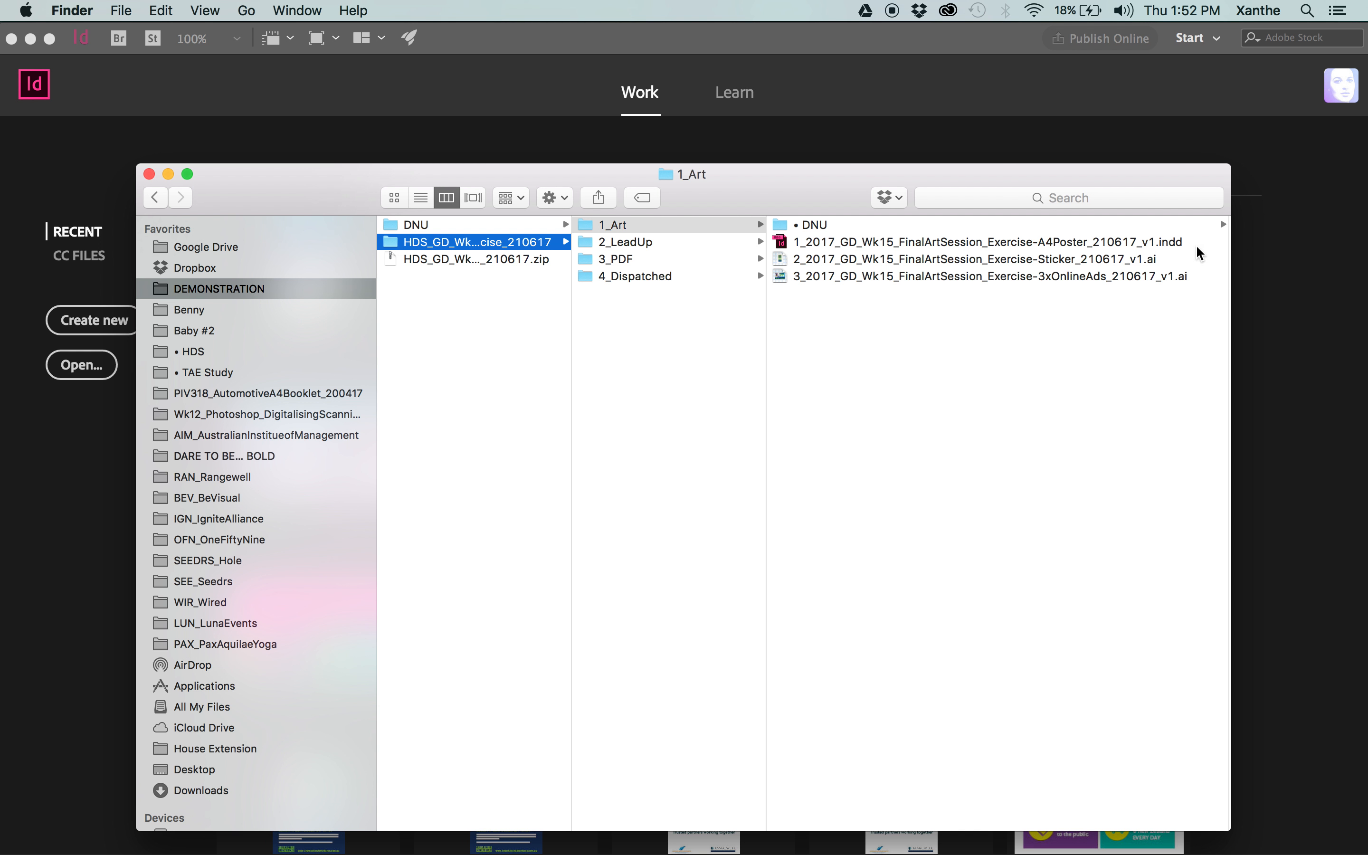
pyautogui.moveTo(914, 287); pyautogui.dragTo(913, 241)
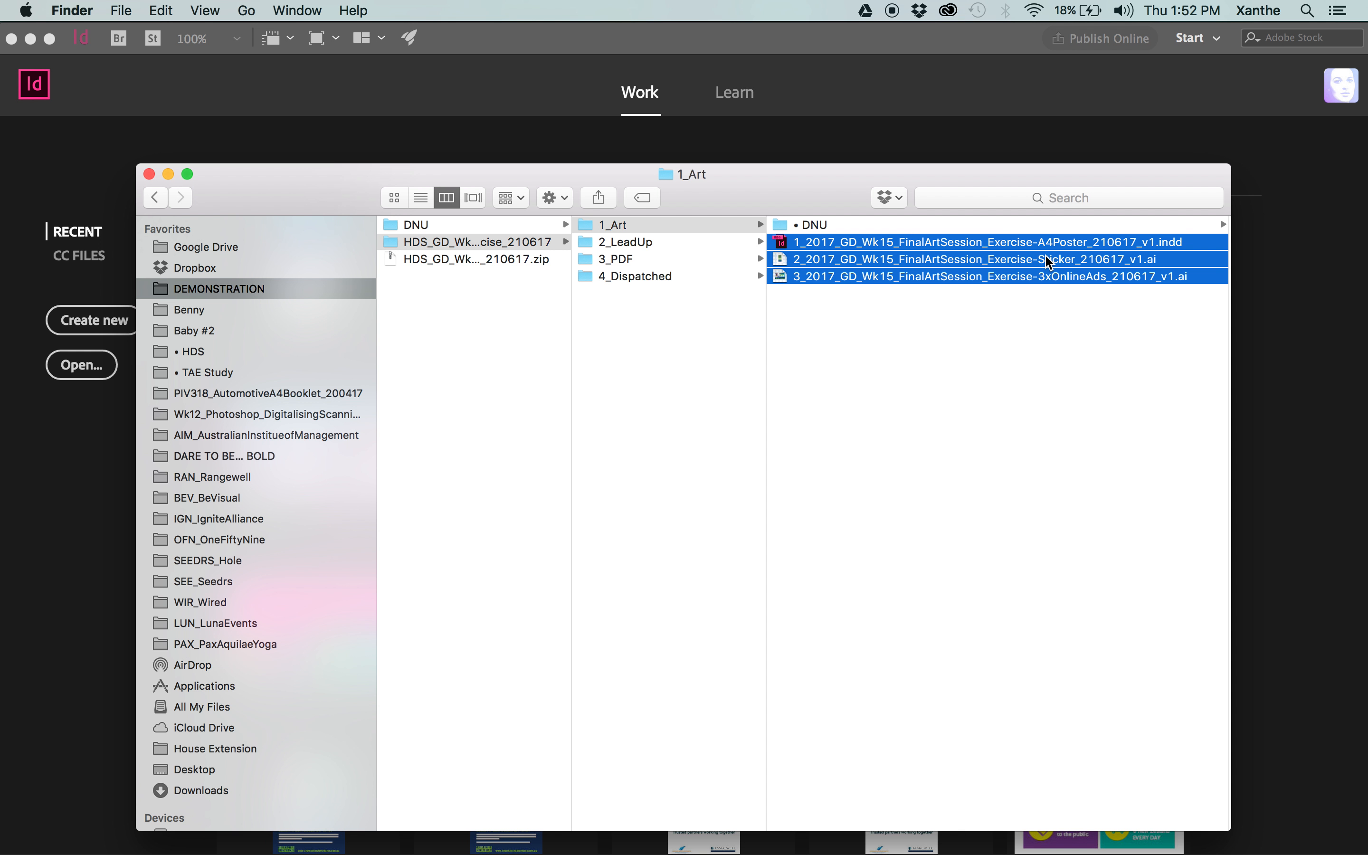
pyautogui.click(995, 347)
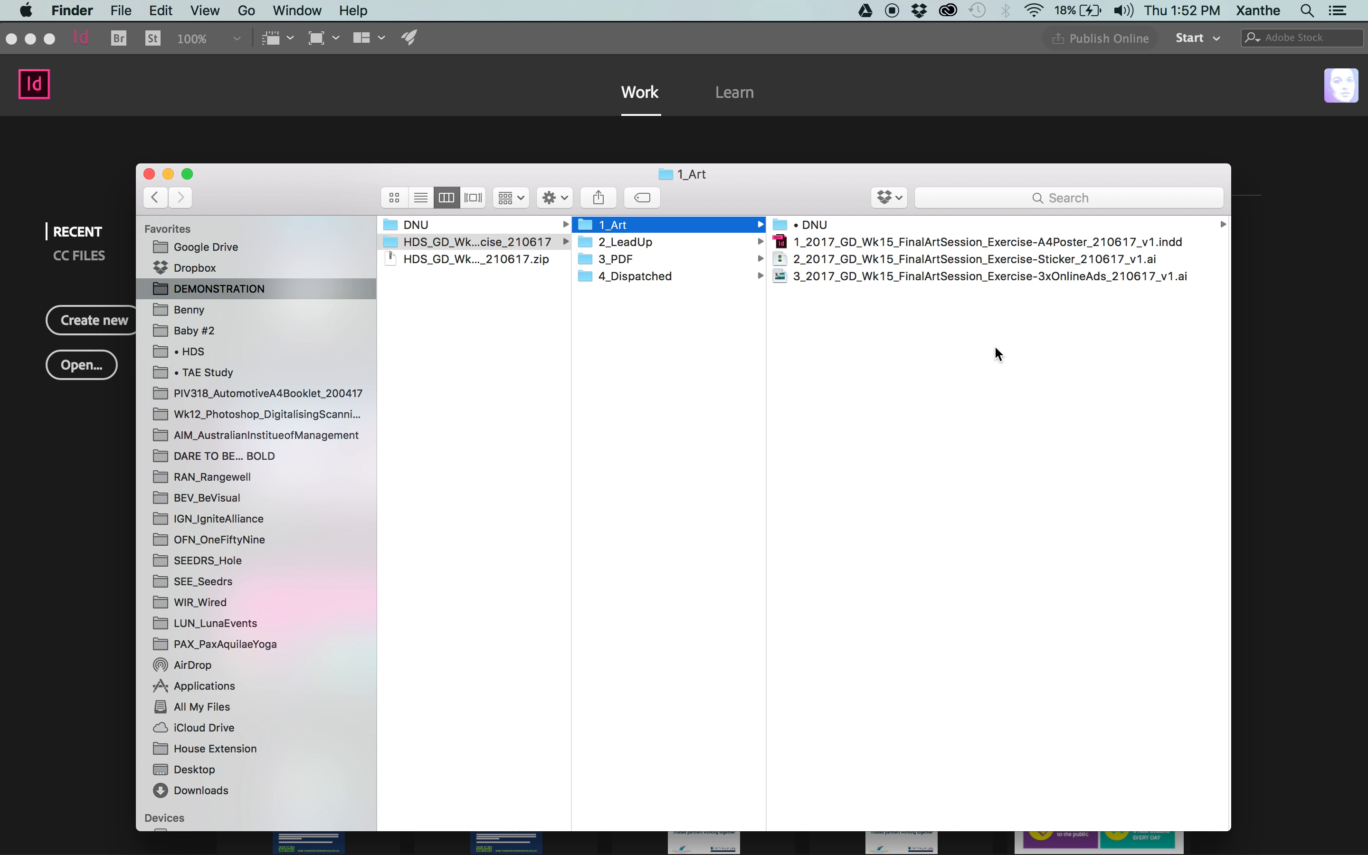
# Duplicate the A4 poster InDesign file and name the copy 1_2017_GD_Wk15_FinalArtSession_Exercise-A4Poster_210617_v2.indd.
pyautogui.click(1052, 241)
pyautogui.press('super+d')
pyautogui.press('Return')
pyautogui.press('Right')
pyautogui.press('BackSpace')
pyautogui.press('BackSpace')
pyautogui.press('BackSpace')
pyautogui.press('BackSpace')
pyautogui.press('BackSpace')
pyautogui.press('BackSpace')
pyautogui.write('2')
pyautogui.press('Return')
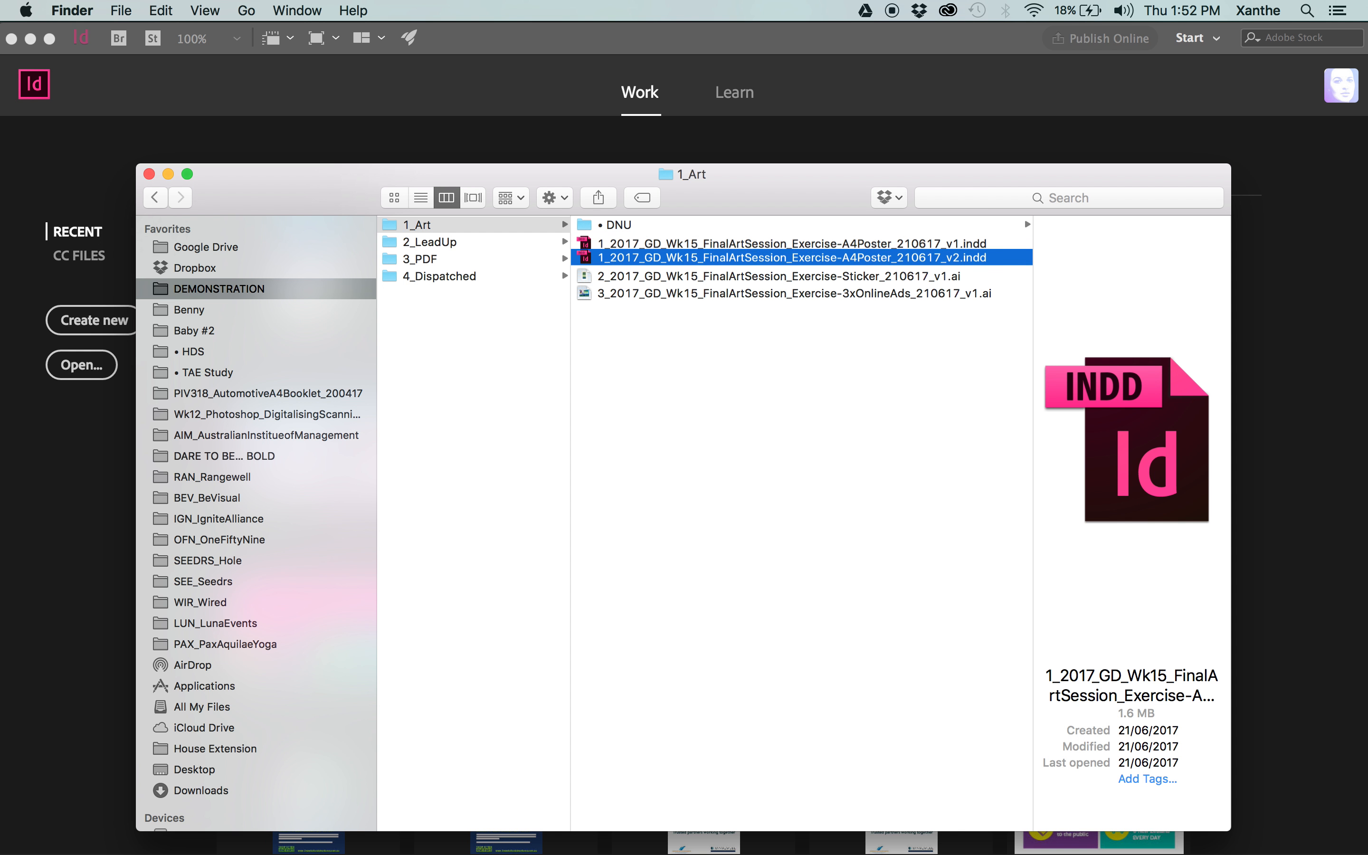
pyautogui.click(878, 336)
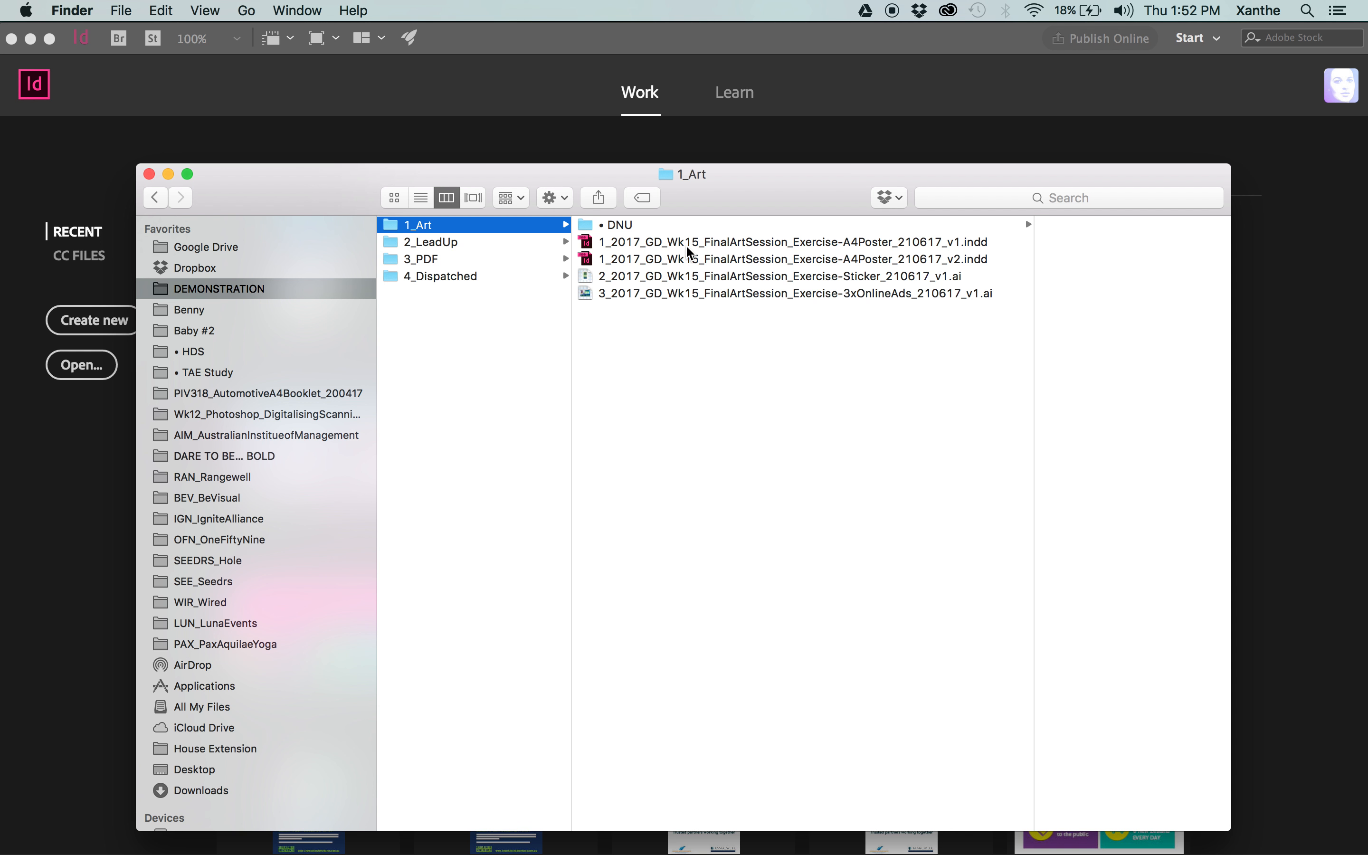
# Move the v1 A4 poster InDesign file into the • DNU folder inside 1_Art.
pyautogui.moveTo(617, 247); pyautogui.dragTo(565, 225)
pyautogui.hscroll(-5, 783, 342)
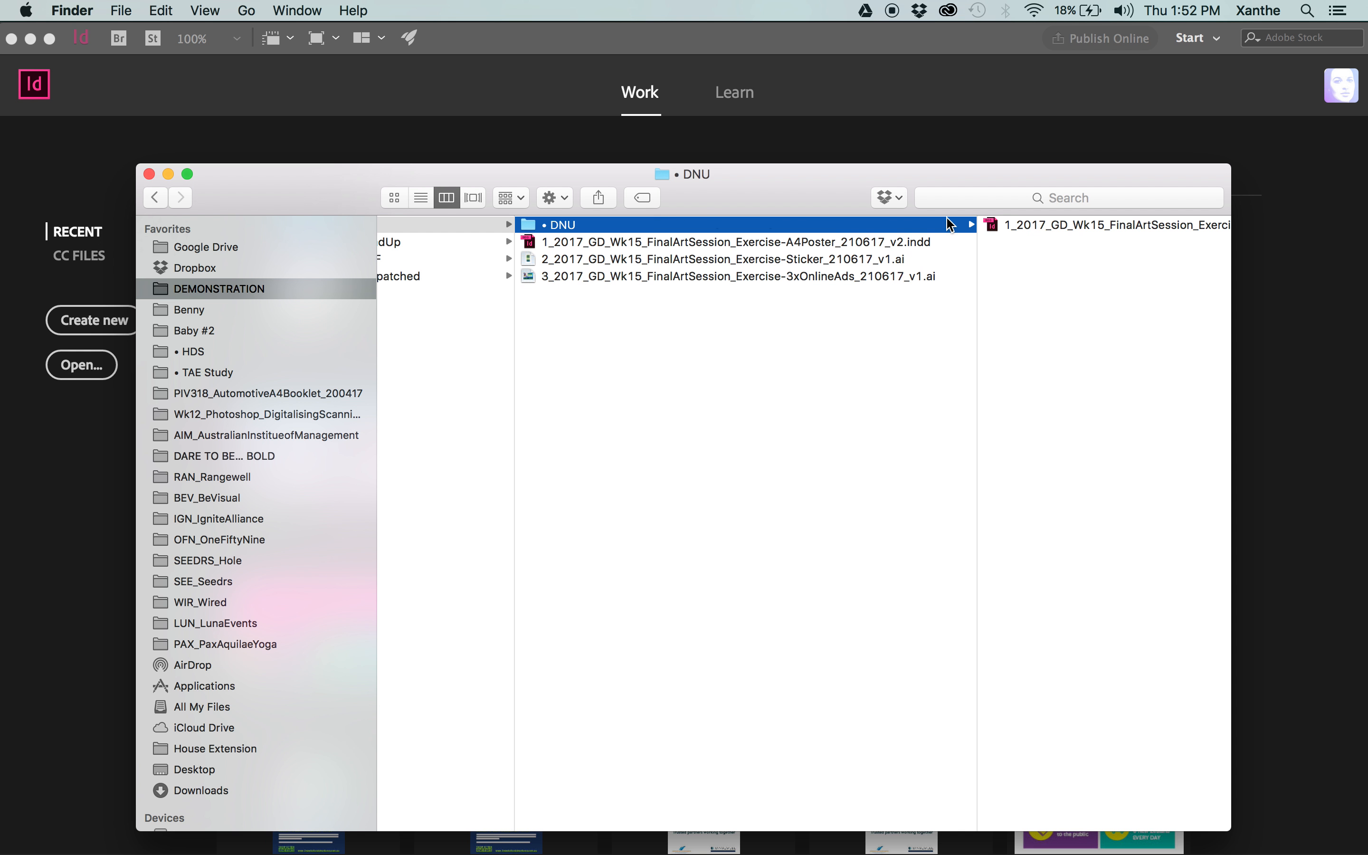
pyautogui.click(888, 244)
pyautogui.click(666, 364)
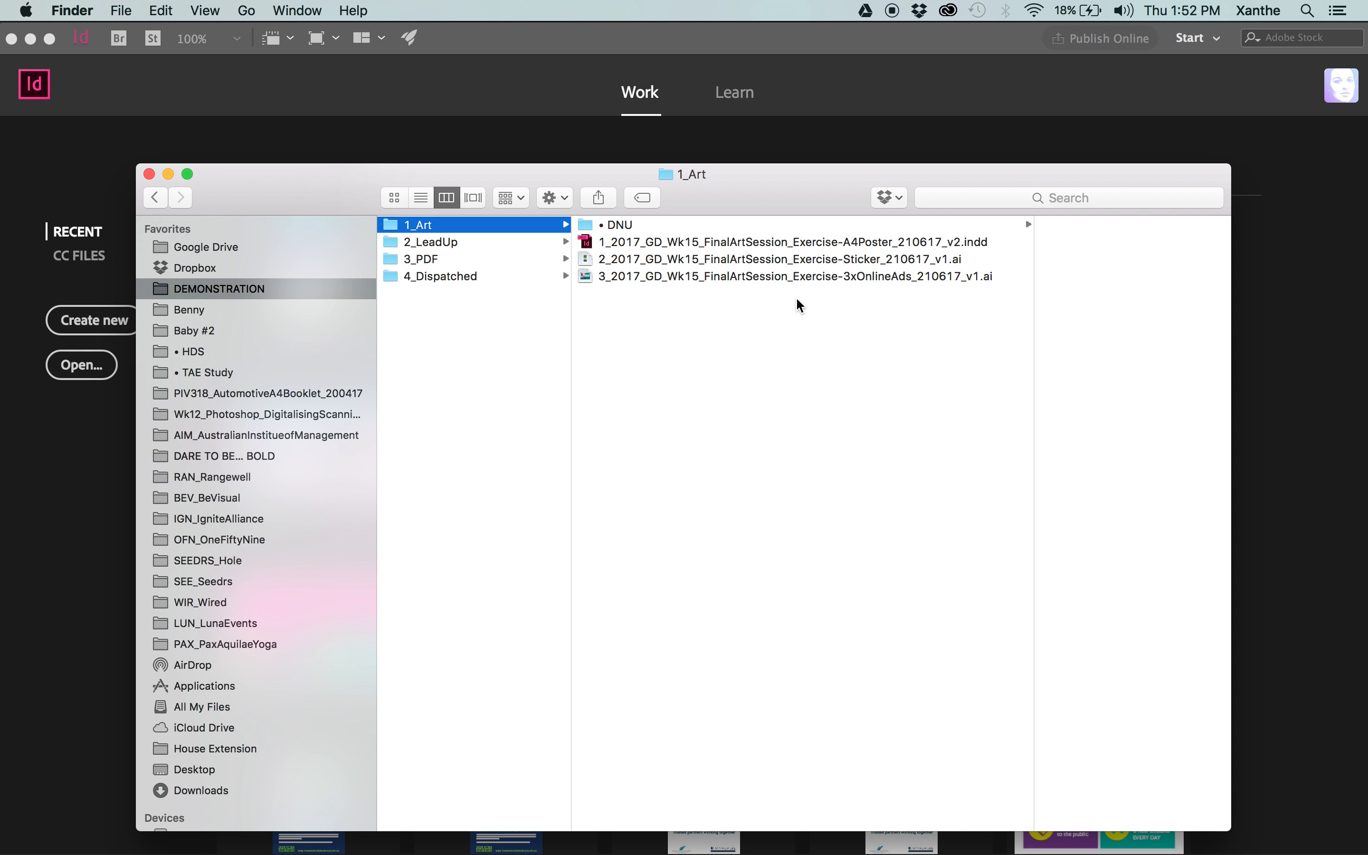
# Check the contents of the • DNU folder and the v2 A4 poster file in 1_Art.
pyautogui.moveTo(801, 311); pyautogui.dragTo(773, 249)
pyautogui.click(868, 339)
pyautogui.click(663, 226)
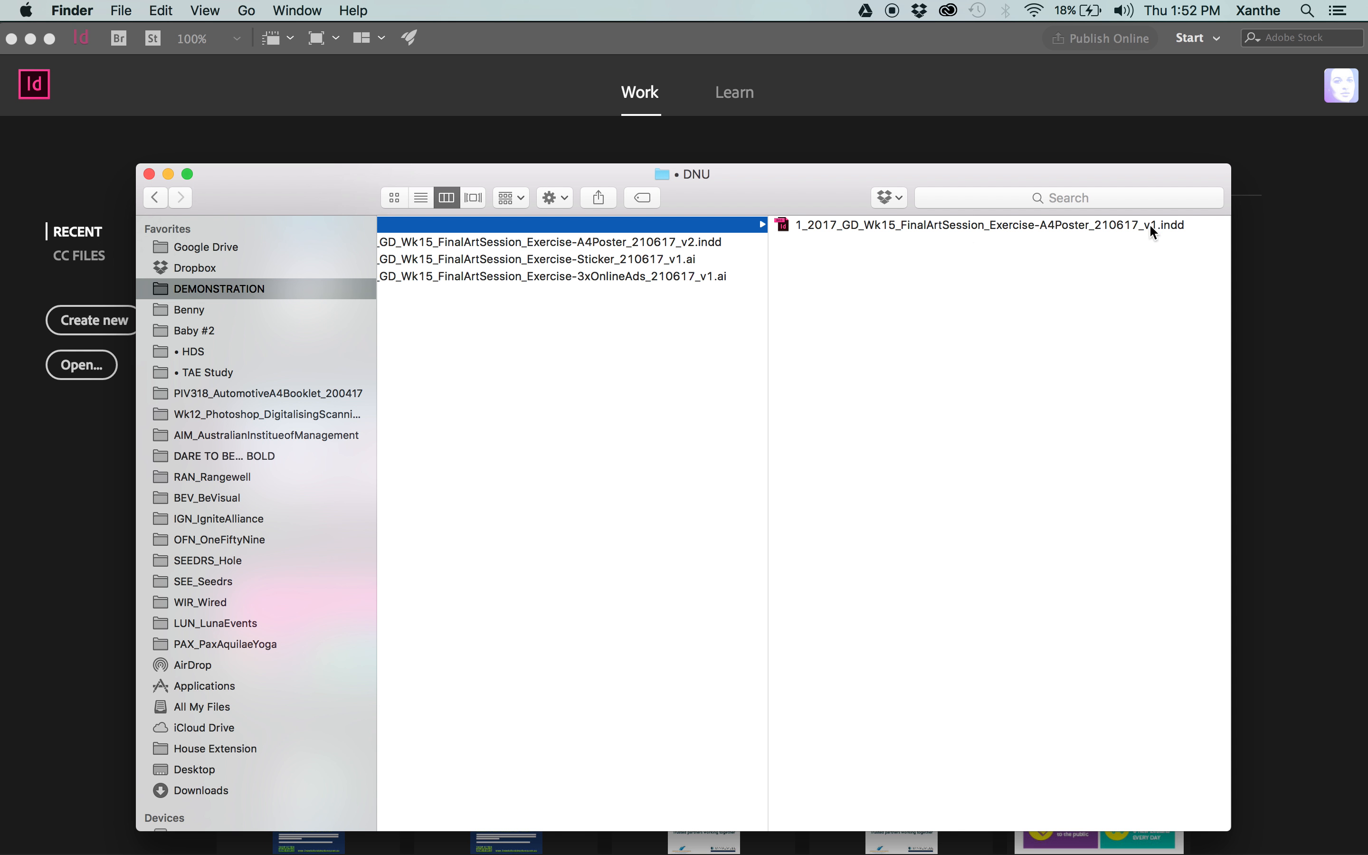
pyautogui.click(672, 242)
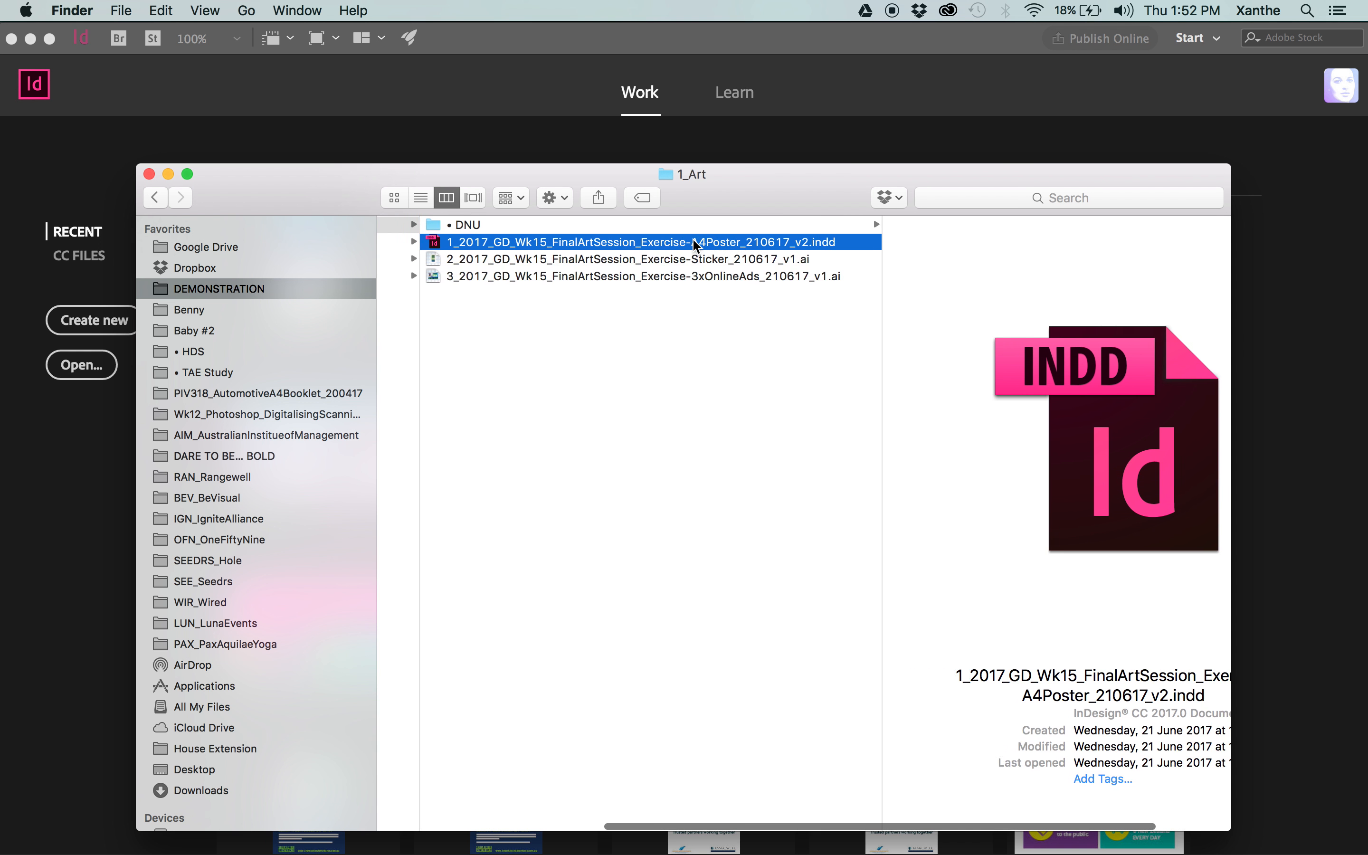
pyautogui.click(786, 329)
pyautogui.hscroll(-1, 776, 323)
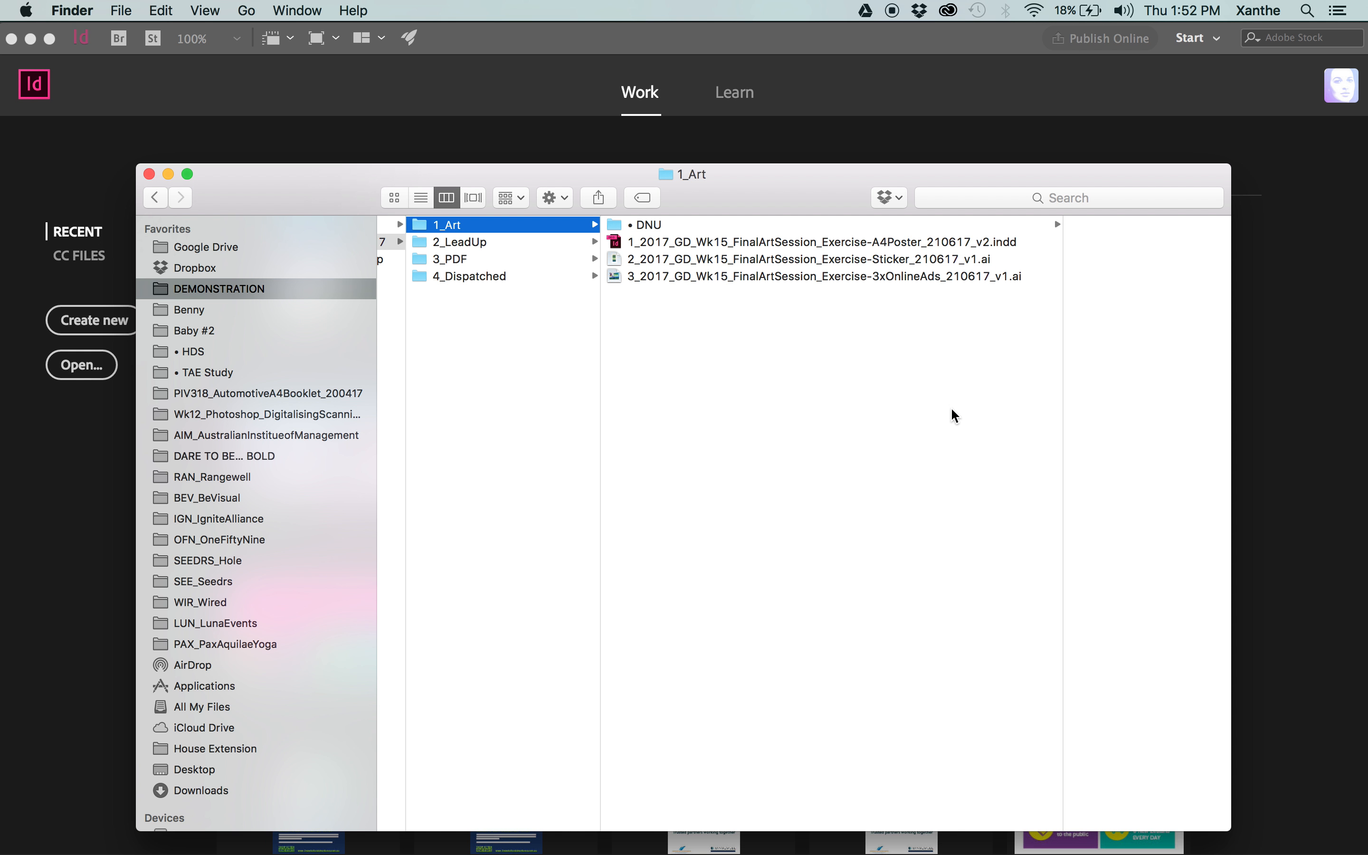
pyautogui.click(738, 240)
# Preview the baseplate, stock photo and logo files in the 2_LeadUp folder.
pyautogui.click(443, 247)
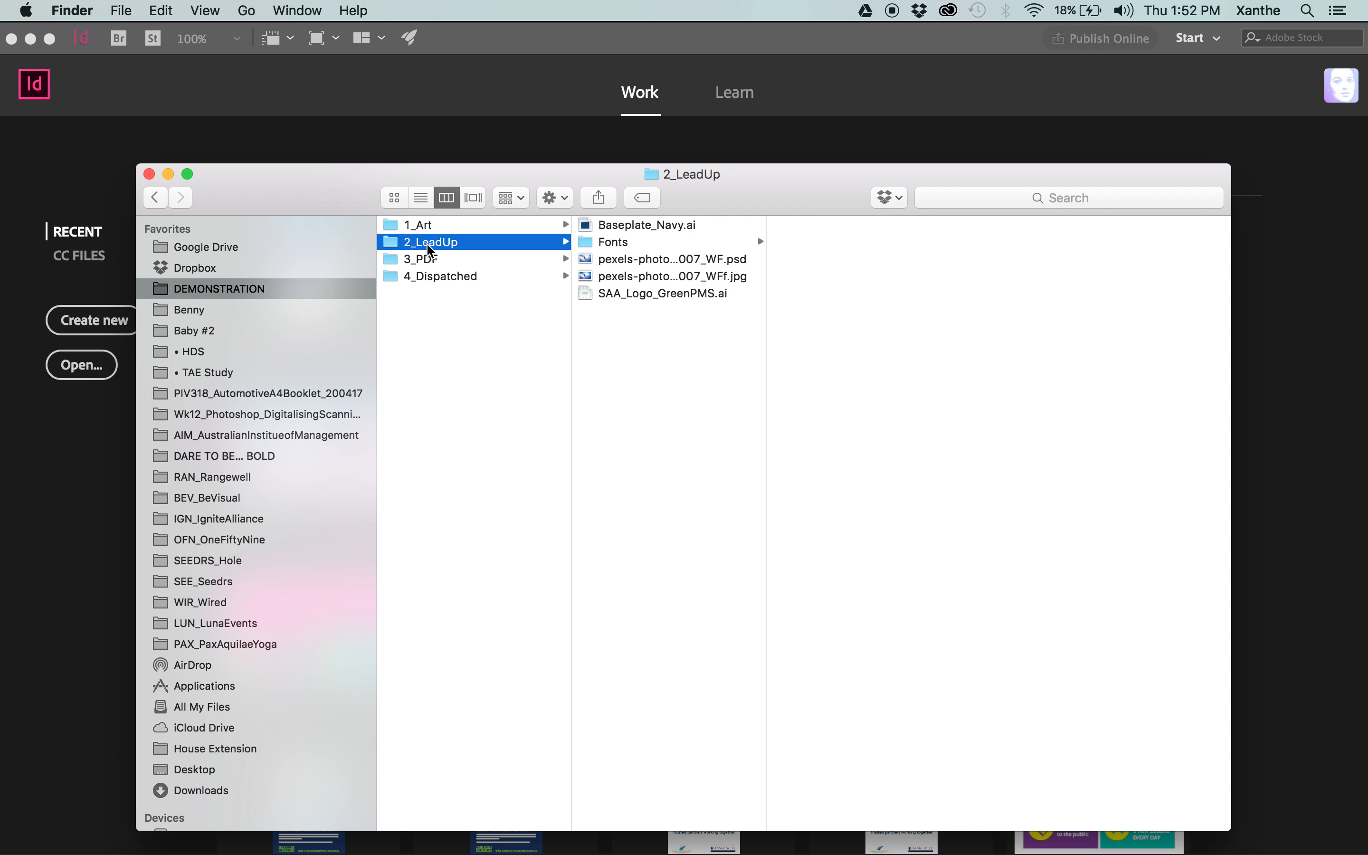
pyautogui.click(639, 258)
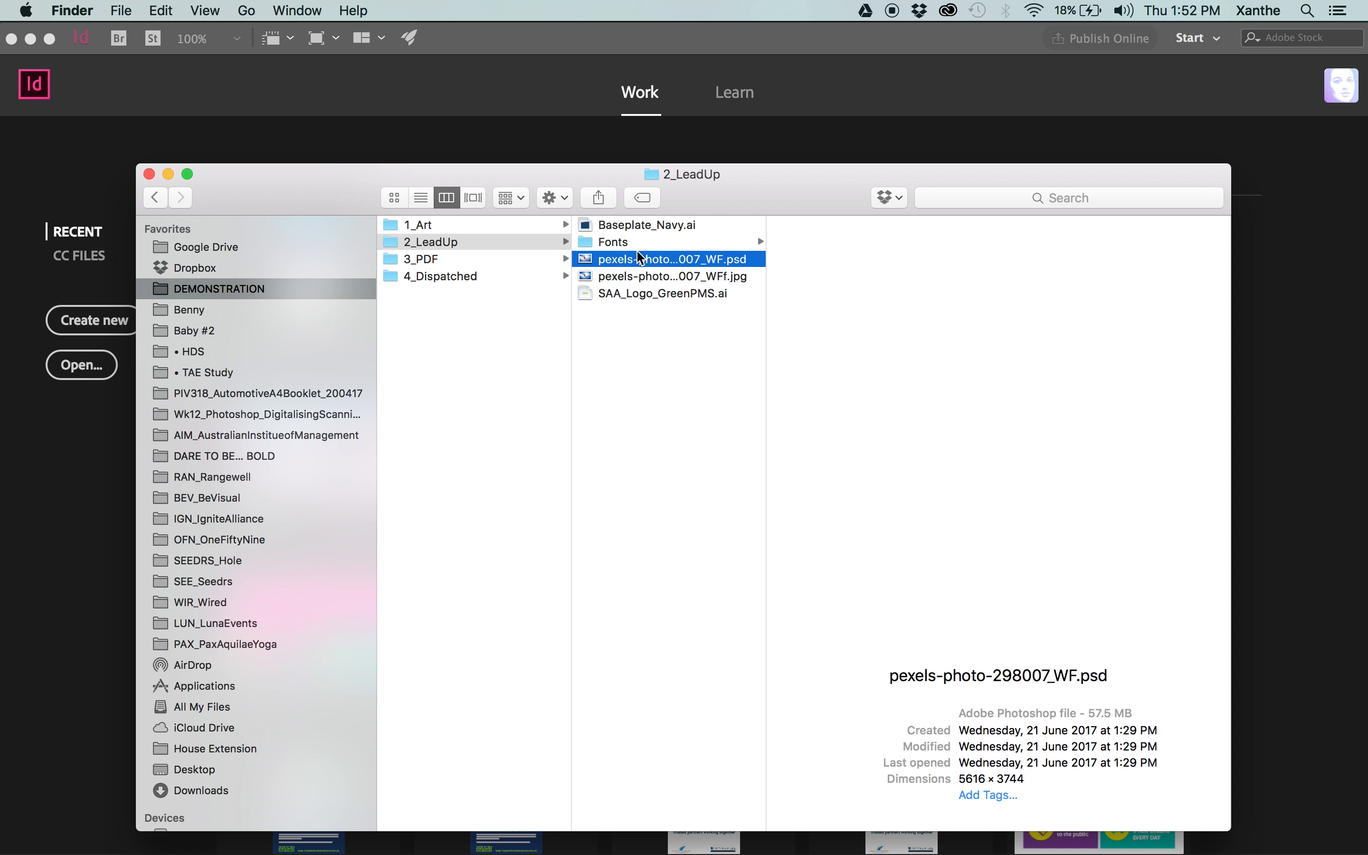
pyautogui.press('Down')
pyautogui.press('Down')
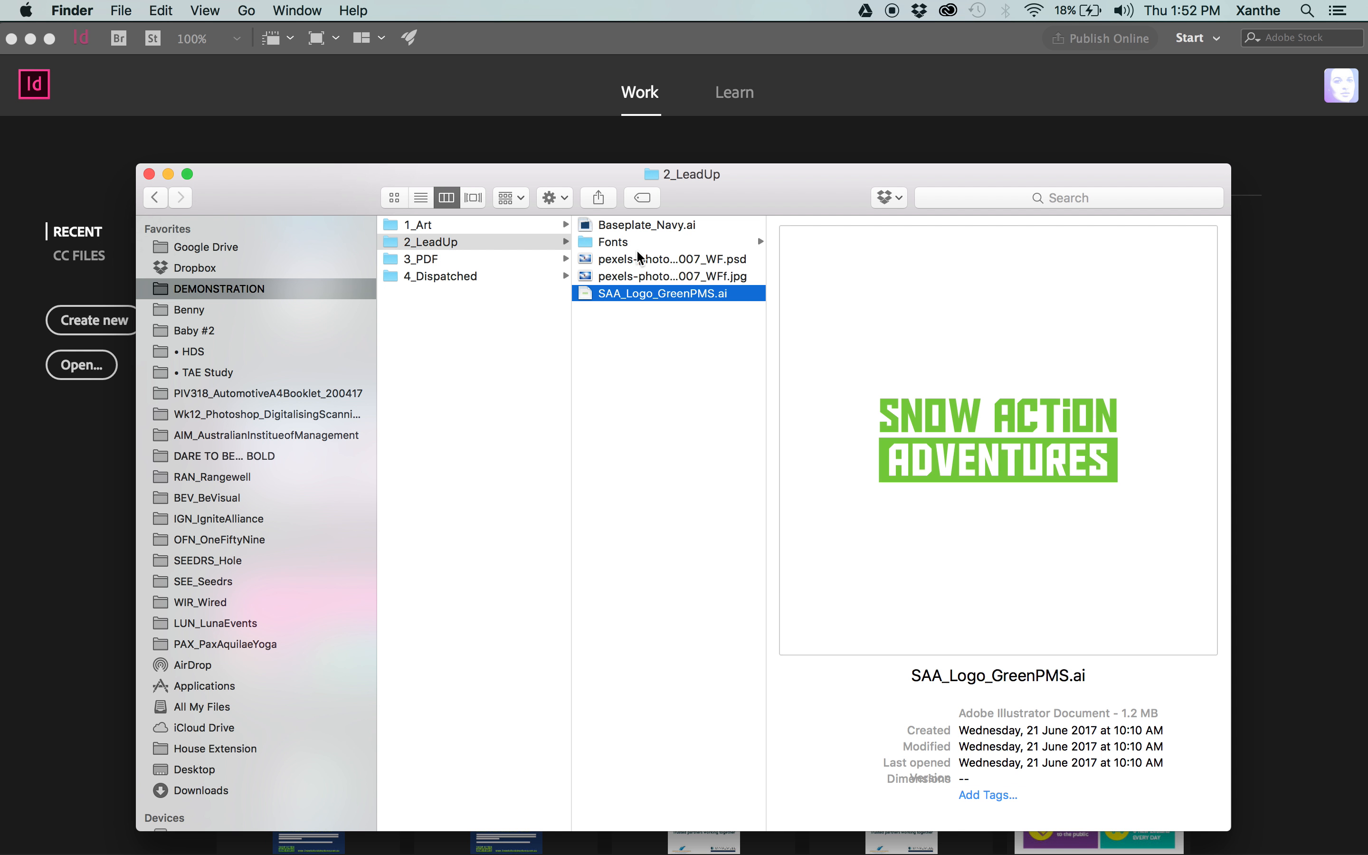
pyautogui.press('Up')
pyautogui.press('Up')
pyautogui.press('Up')
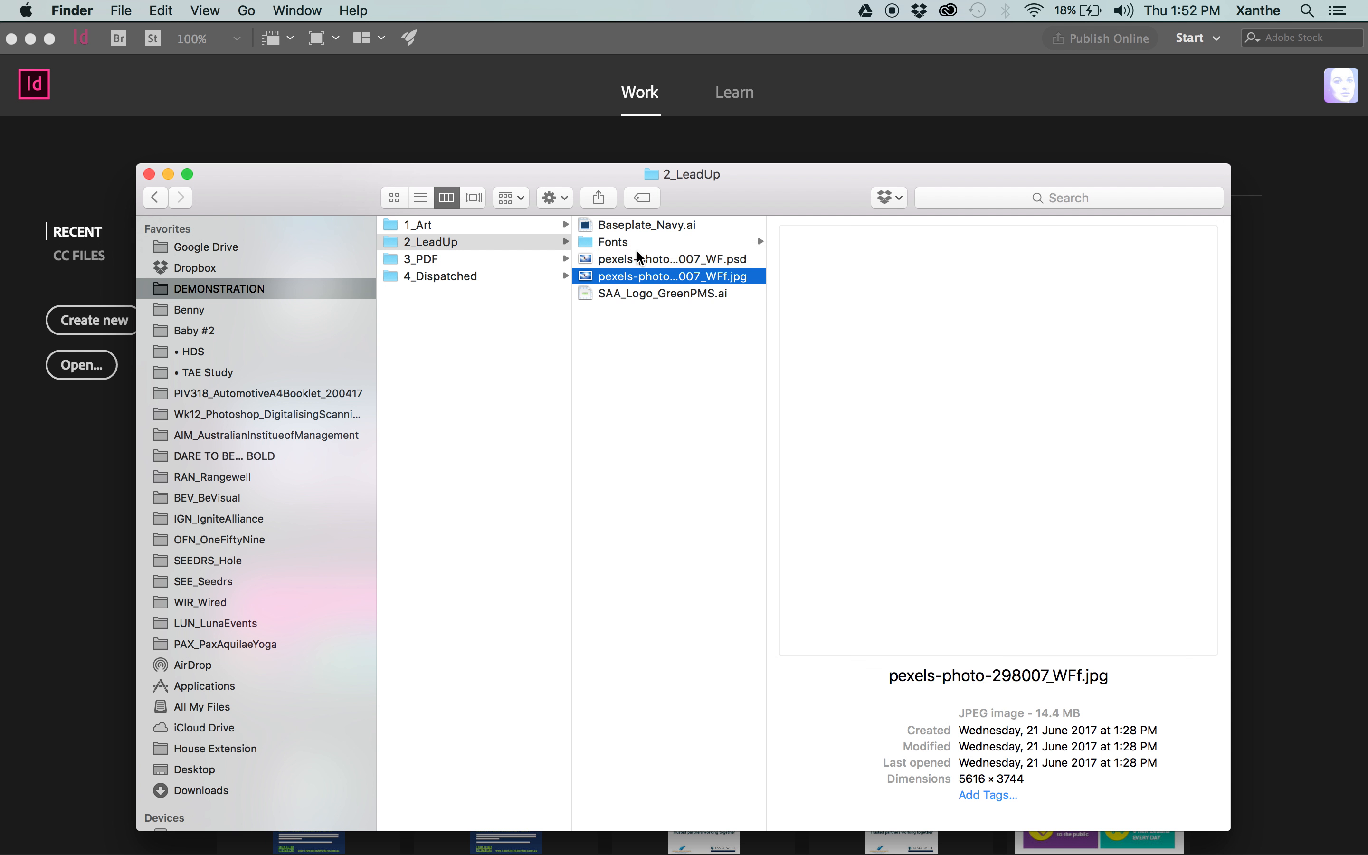
pyautogui.press('Up')
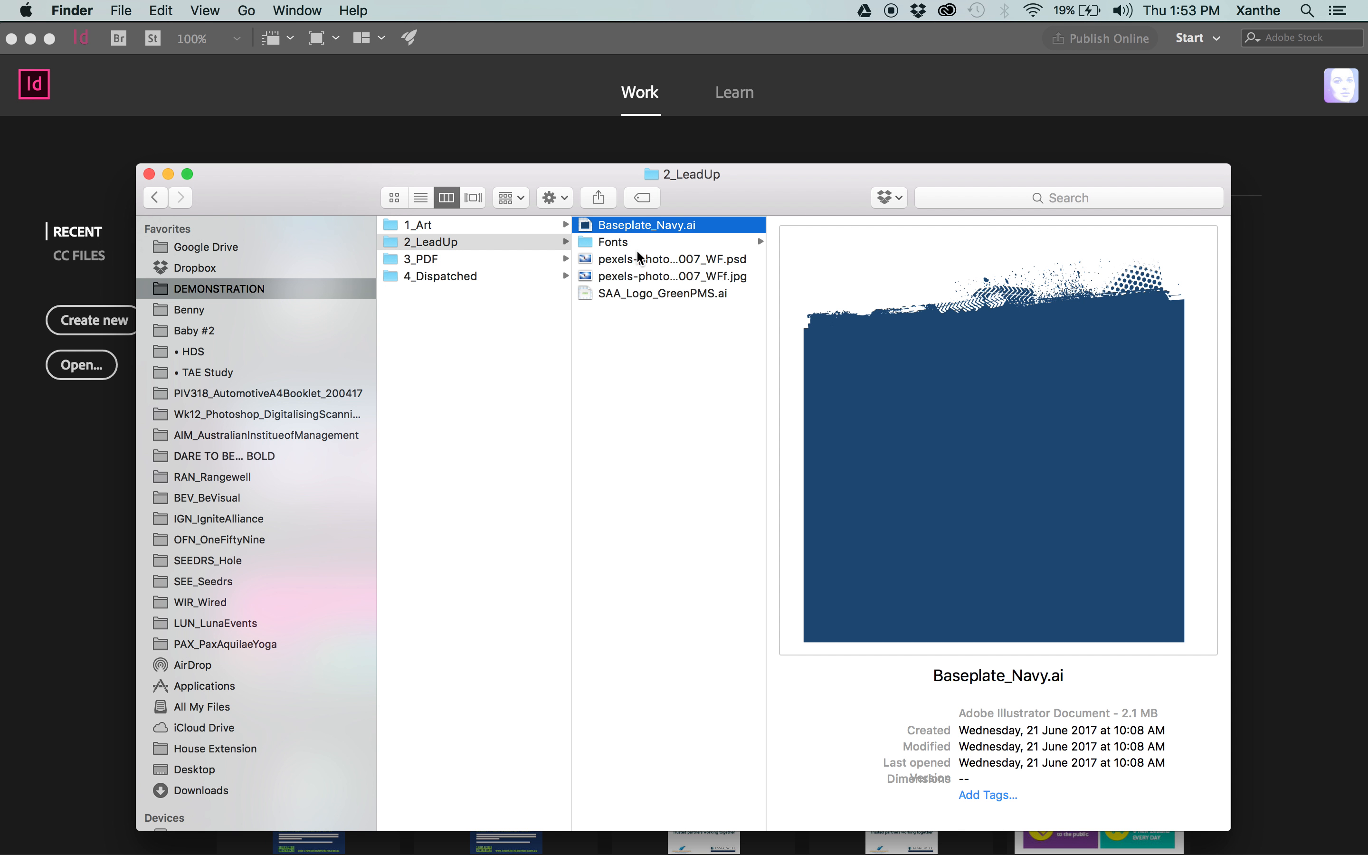
pyautogui.press('Down')
pyautogui.press('Down')
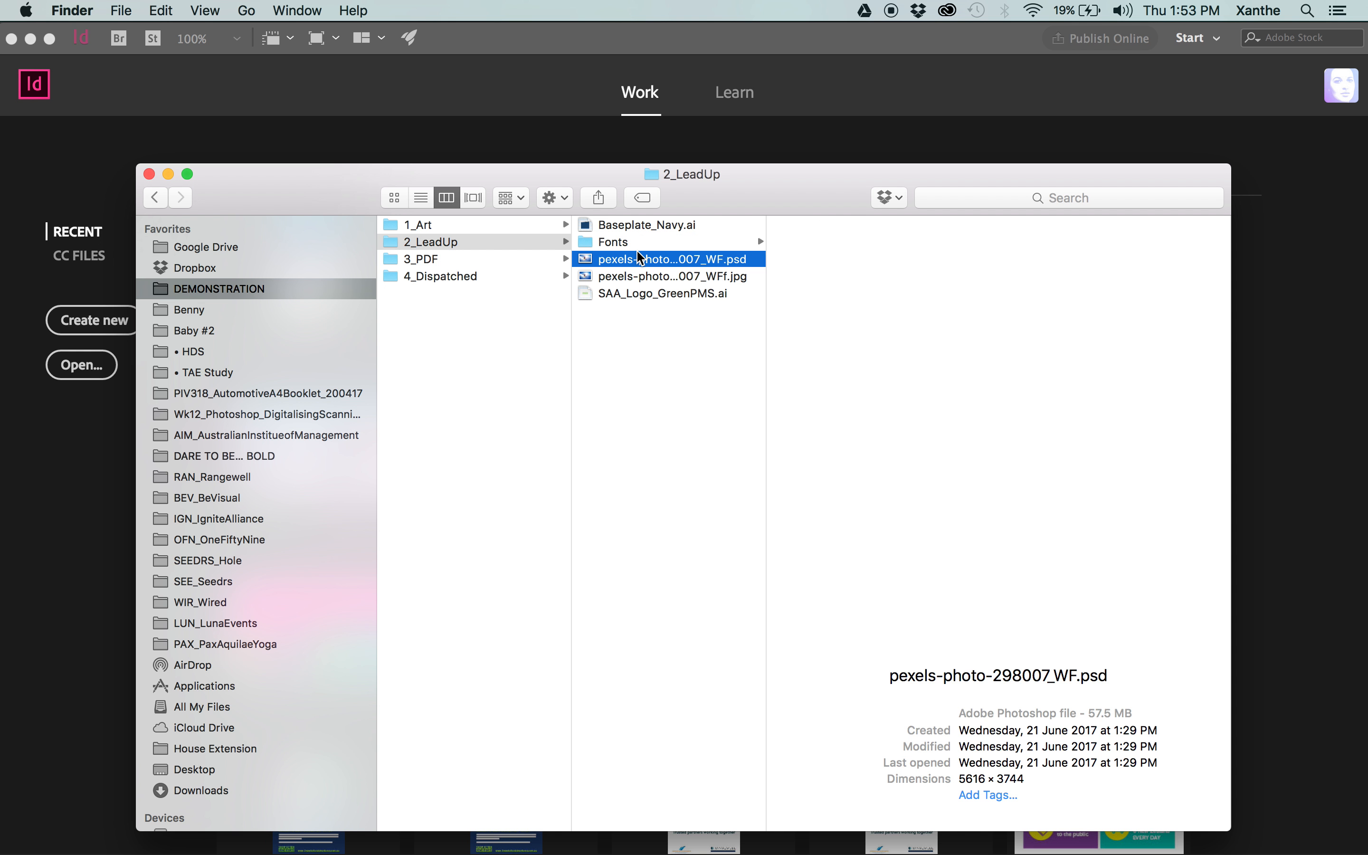
pyautogui.click(610, 370)
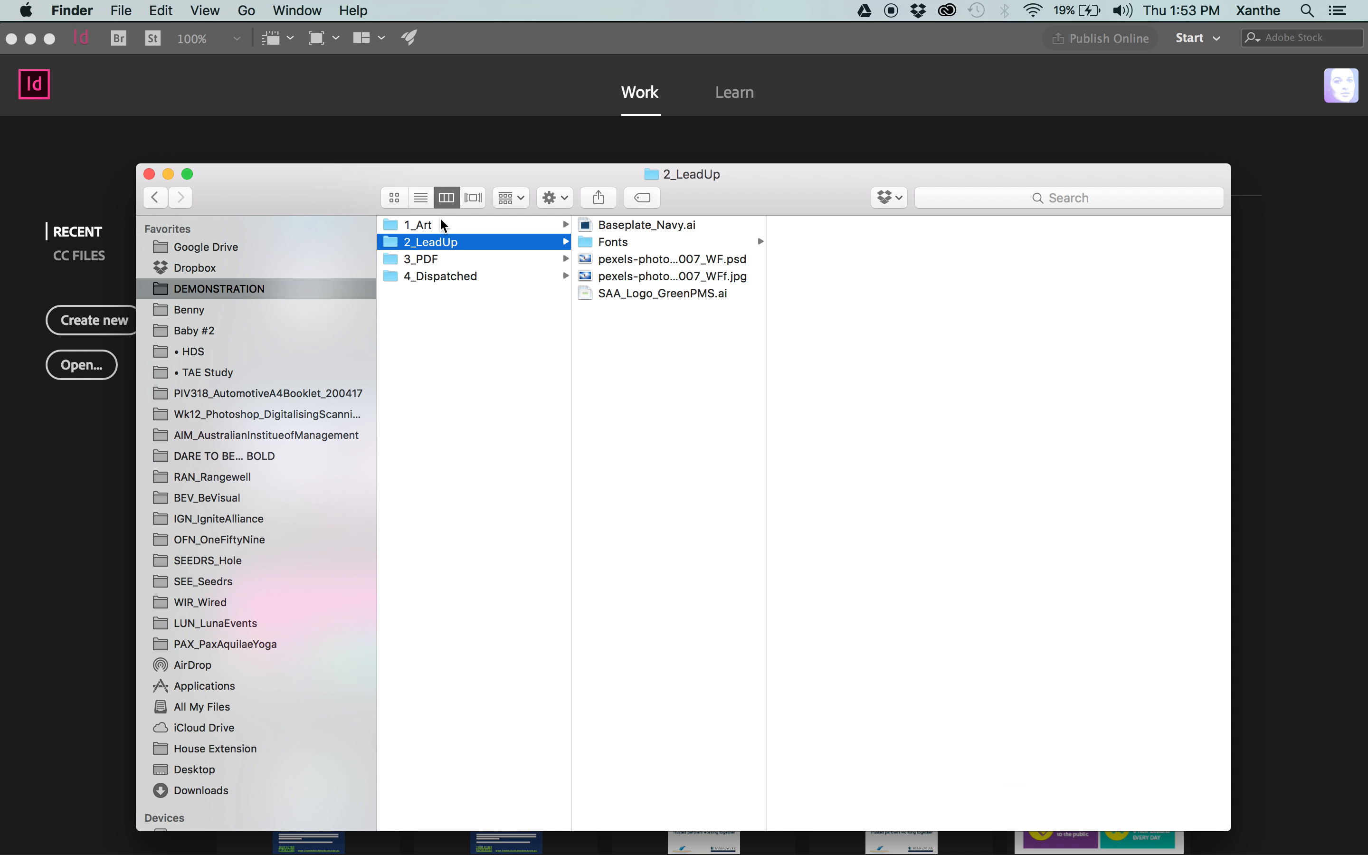
# Create a new folder named Stock Photos inside the 2_LeadUp folder.
pyautogui.click(443, 224)
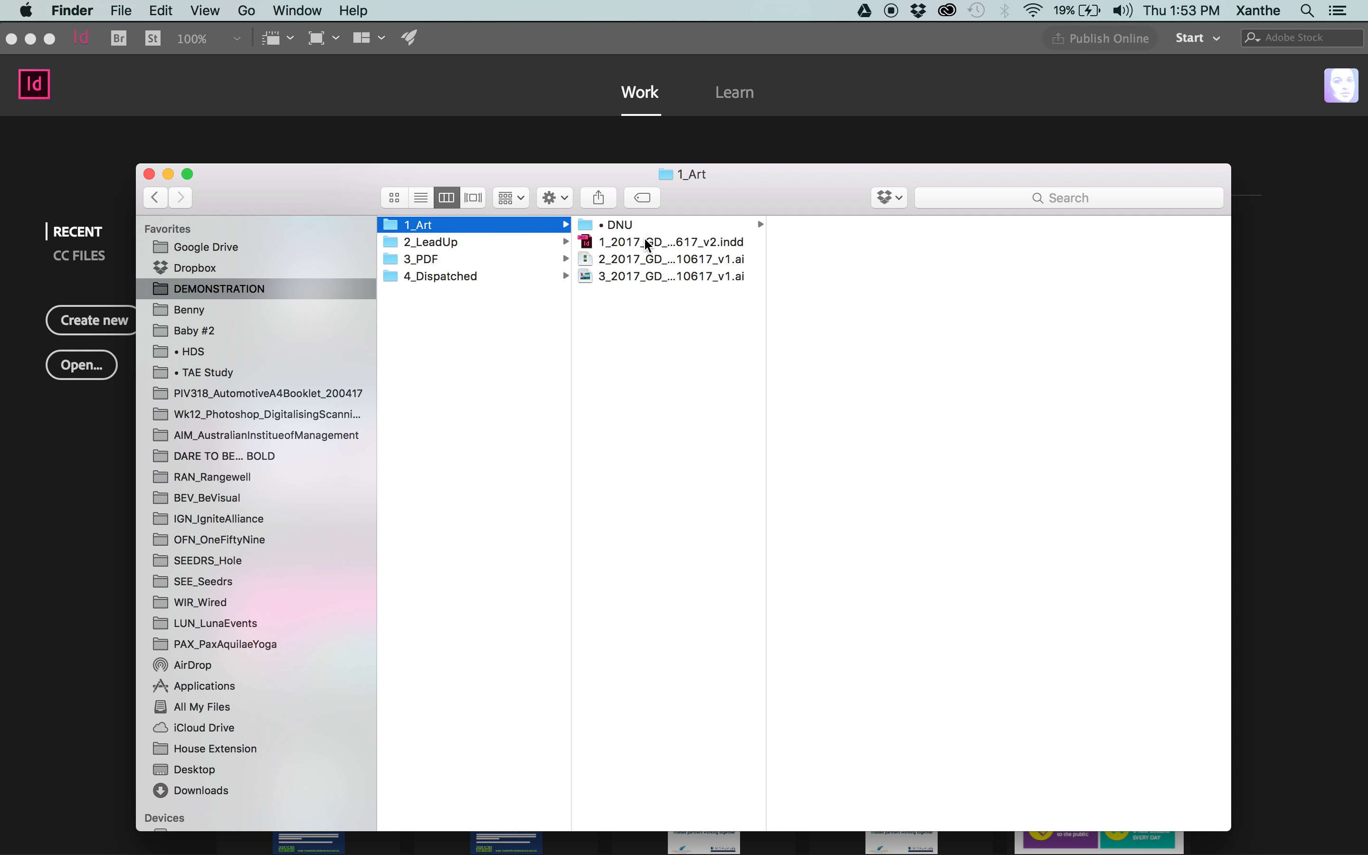
pyautogui.click(419, 243)
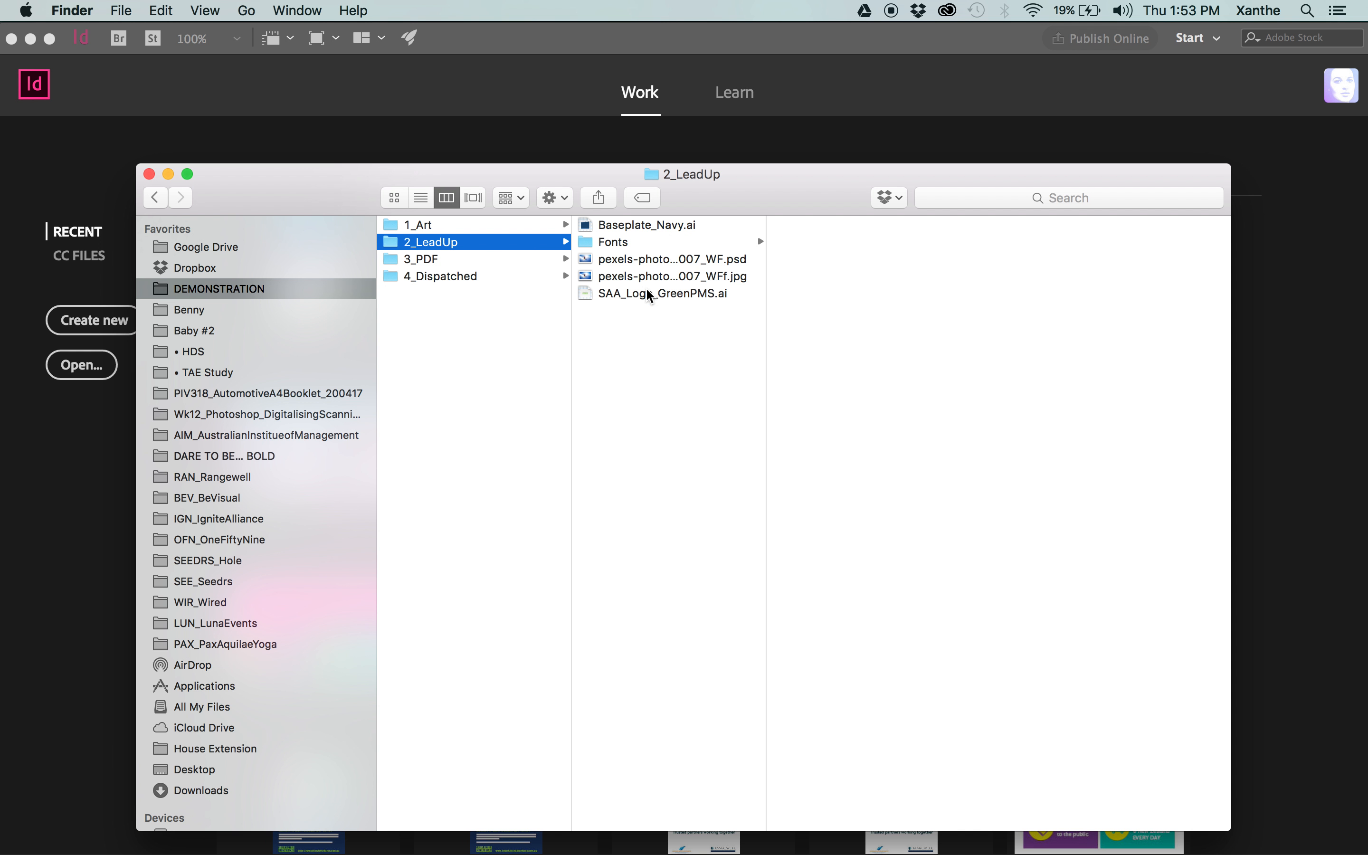
pyautogui.press('super+shift+n')
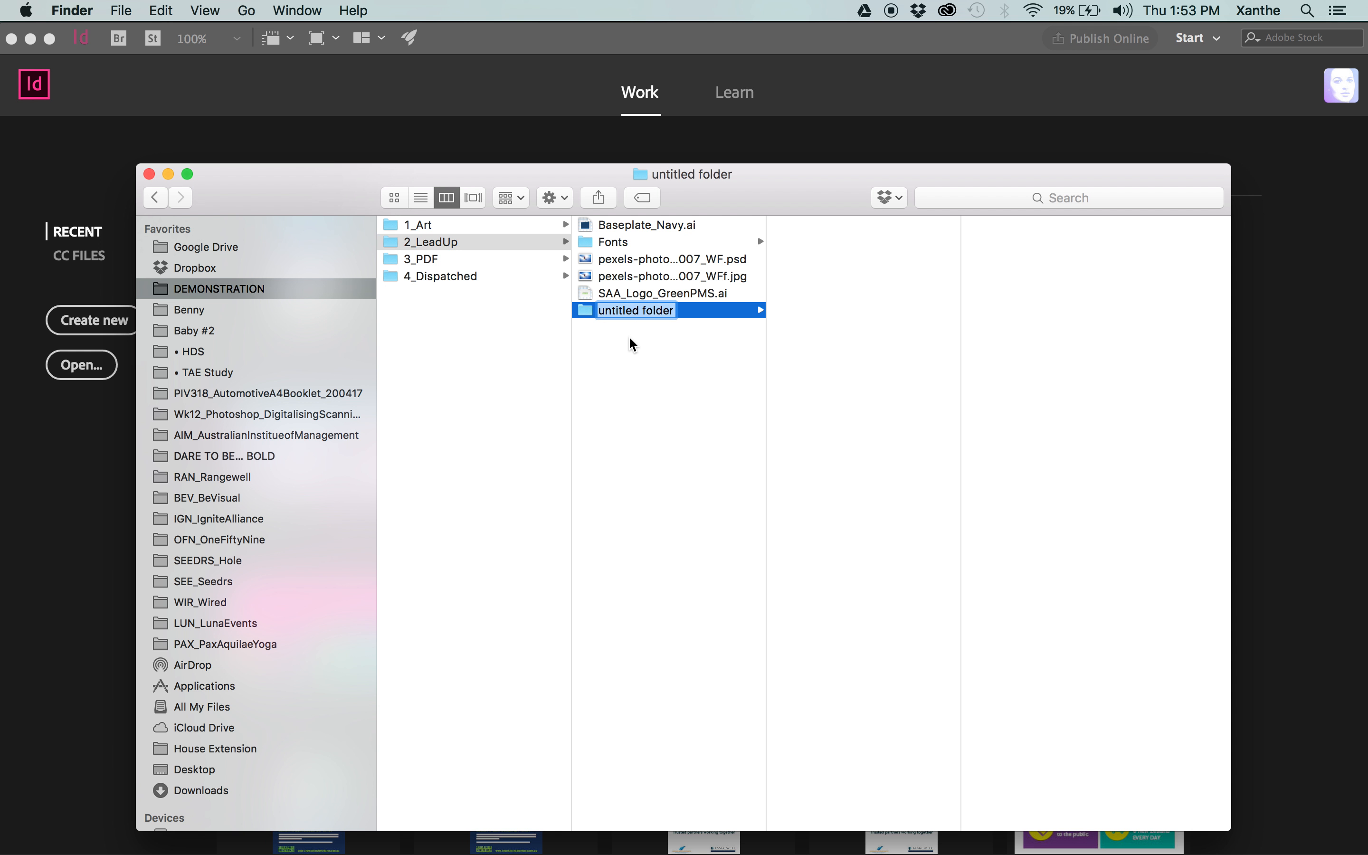
pyautogui.write('St')
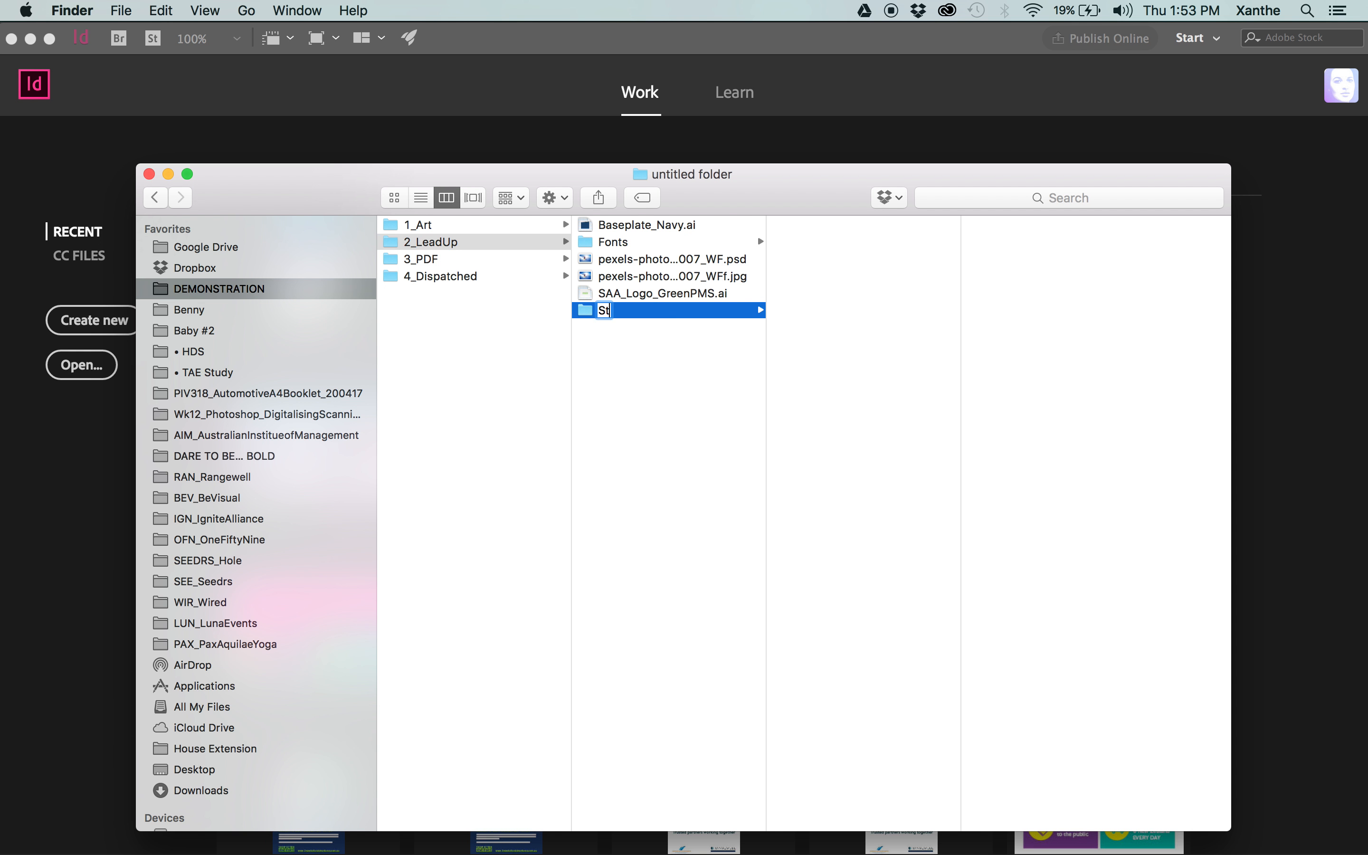
pyautogui.write('ock Photos')
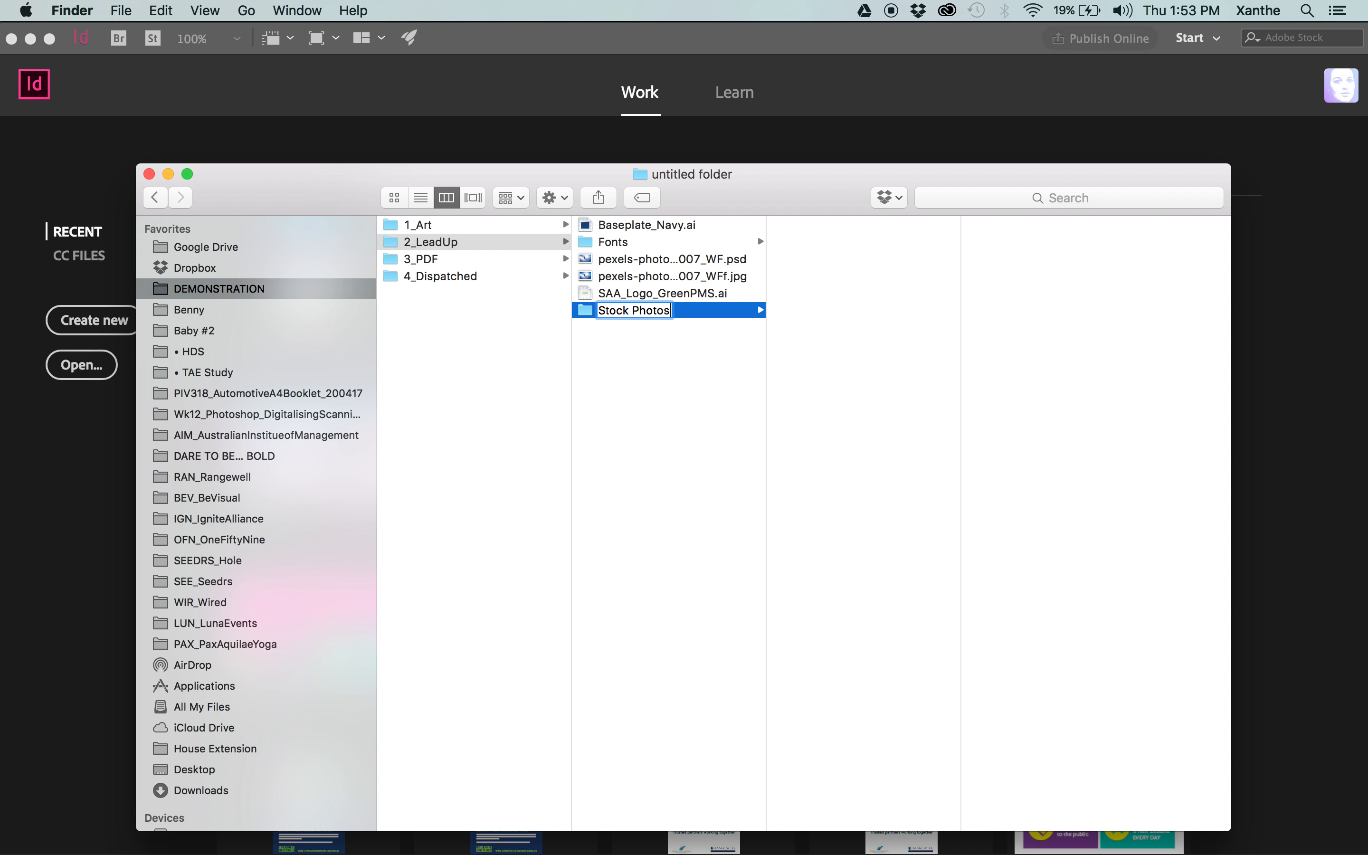
pyautogui.press('Return')
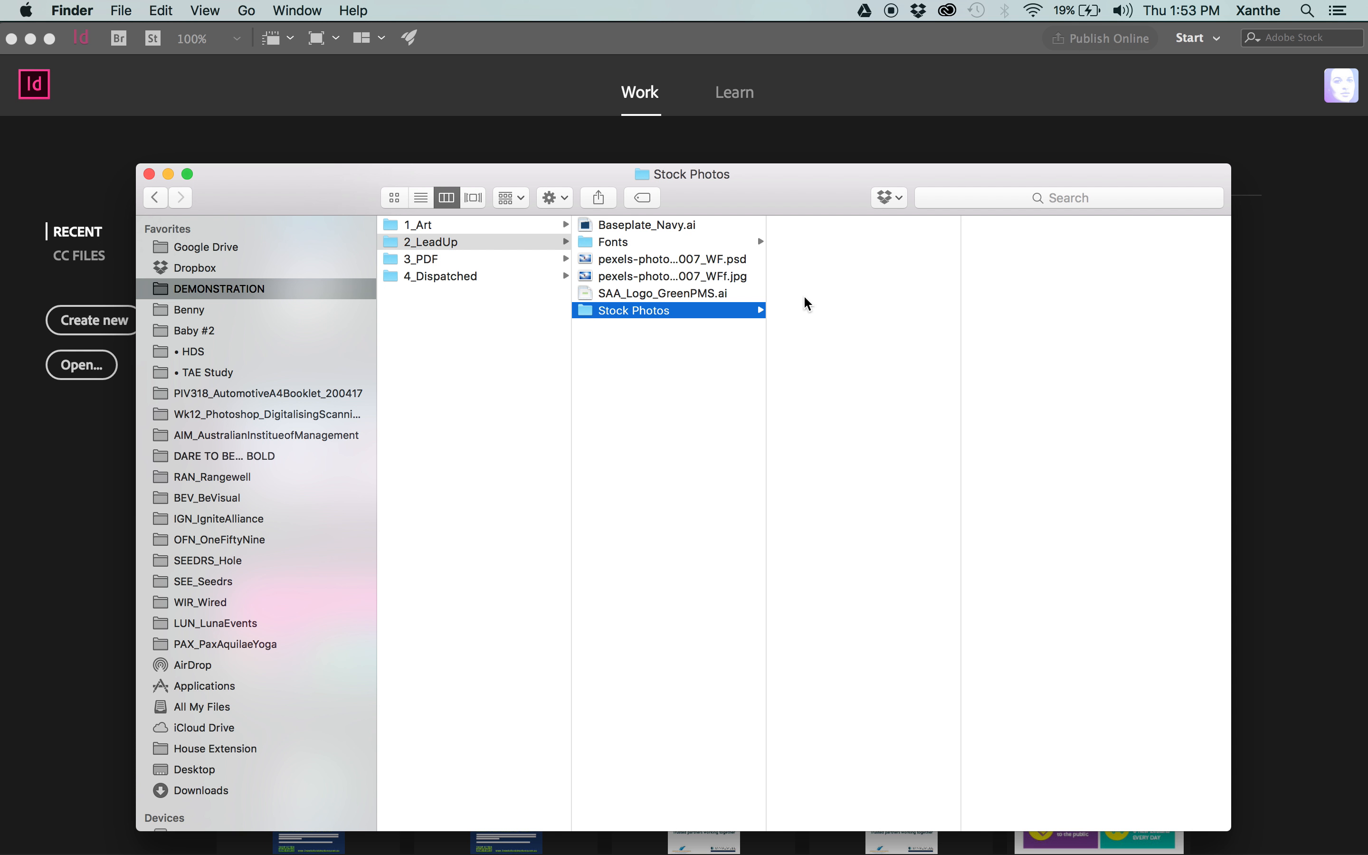
# Create a new folder named Reference Materials inside the 2_LeadUp folder.
pyautogui.click(682, 416)
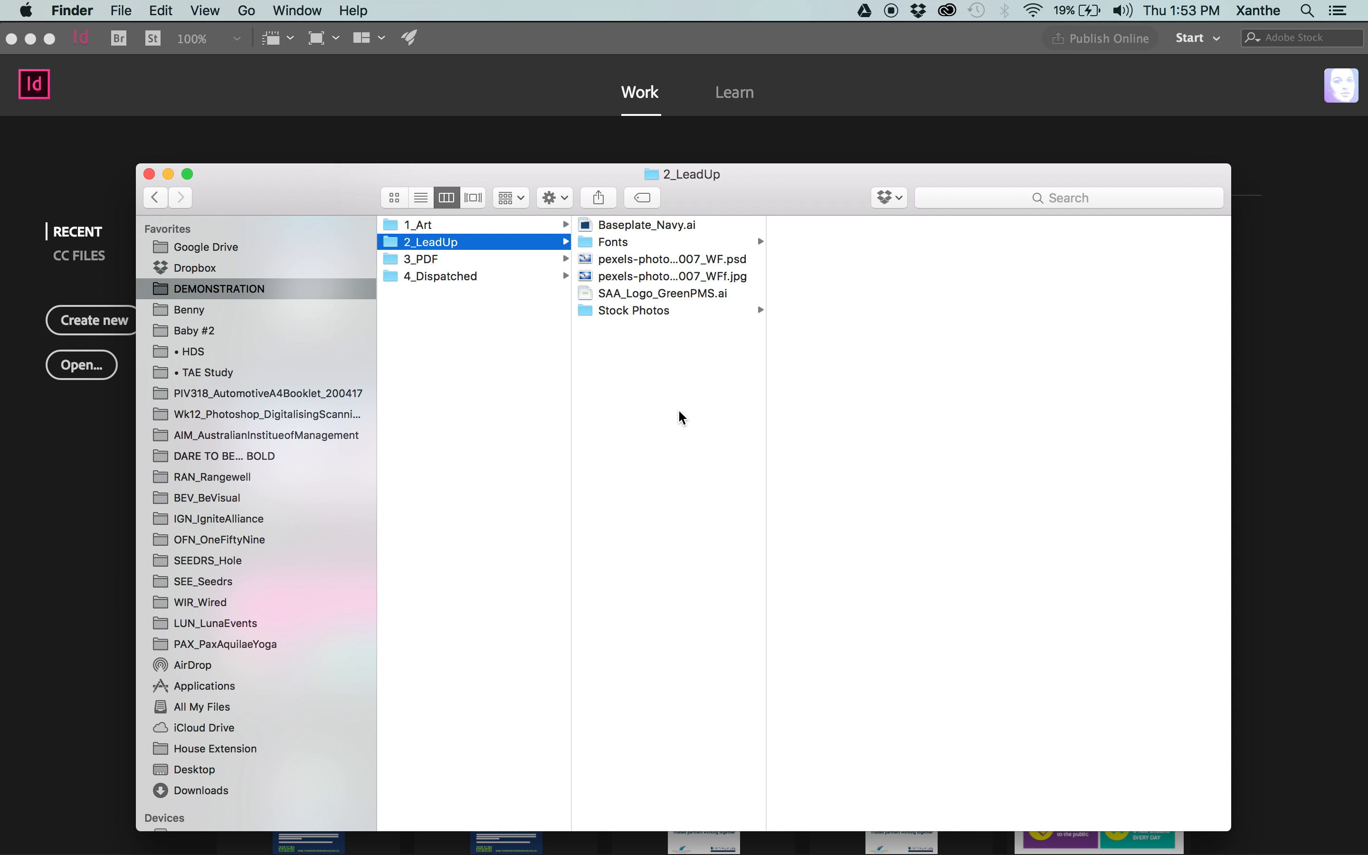
pyautogui.press('super+shift+n')
pyautogui.write('Ref')
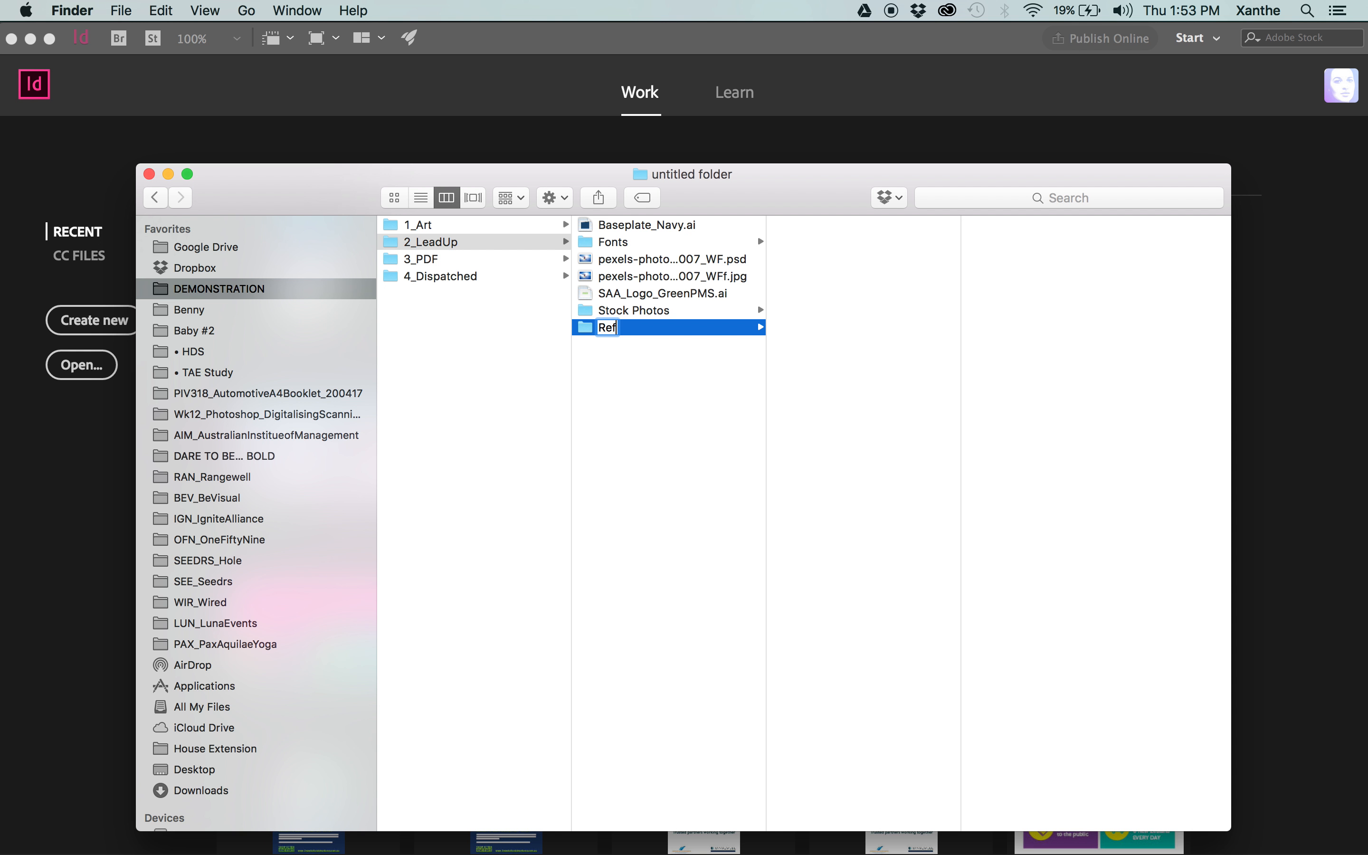
pyautogui.write('erence Ma')
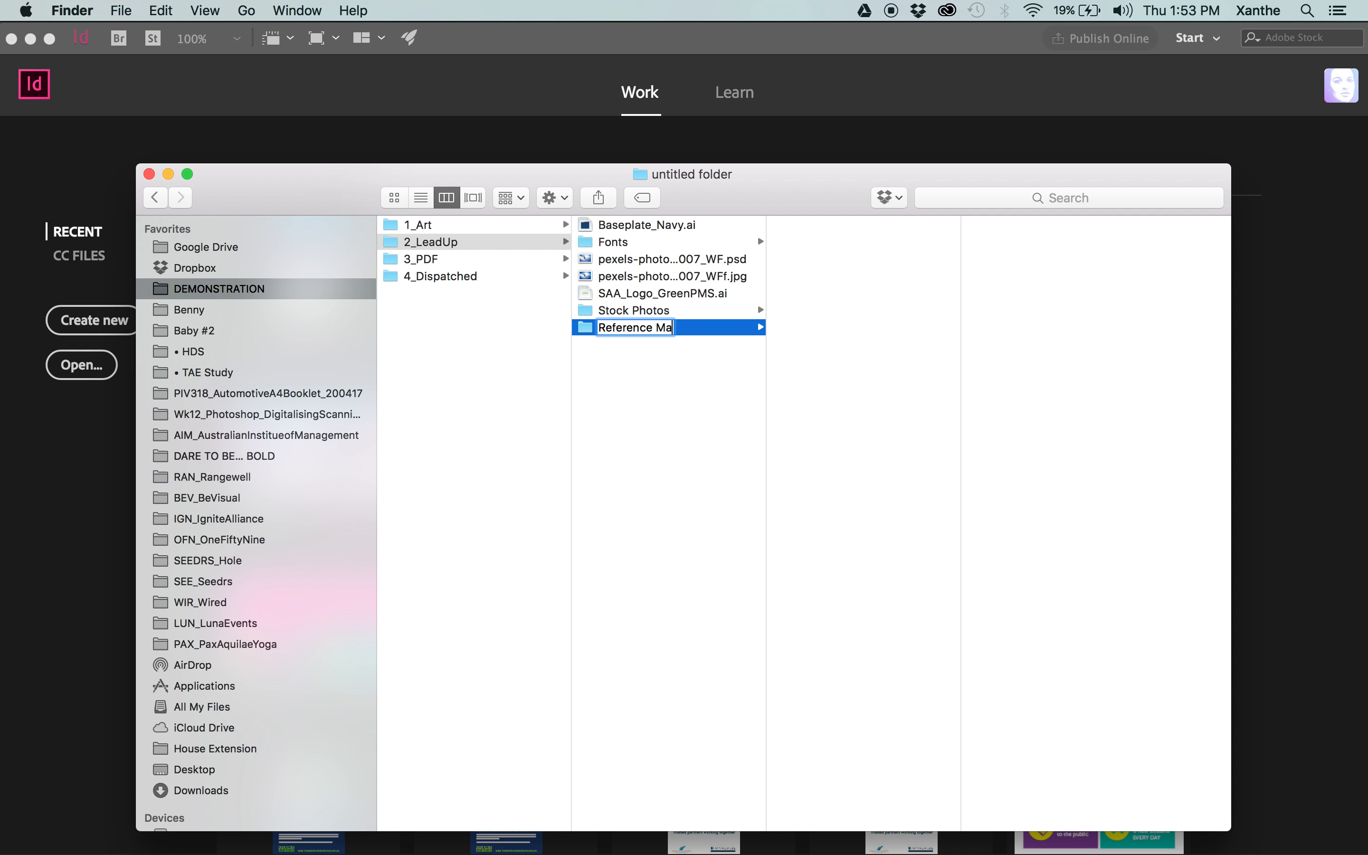
pyautogui.write('terials')
pyautogui.press('Return')
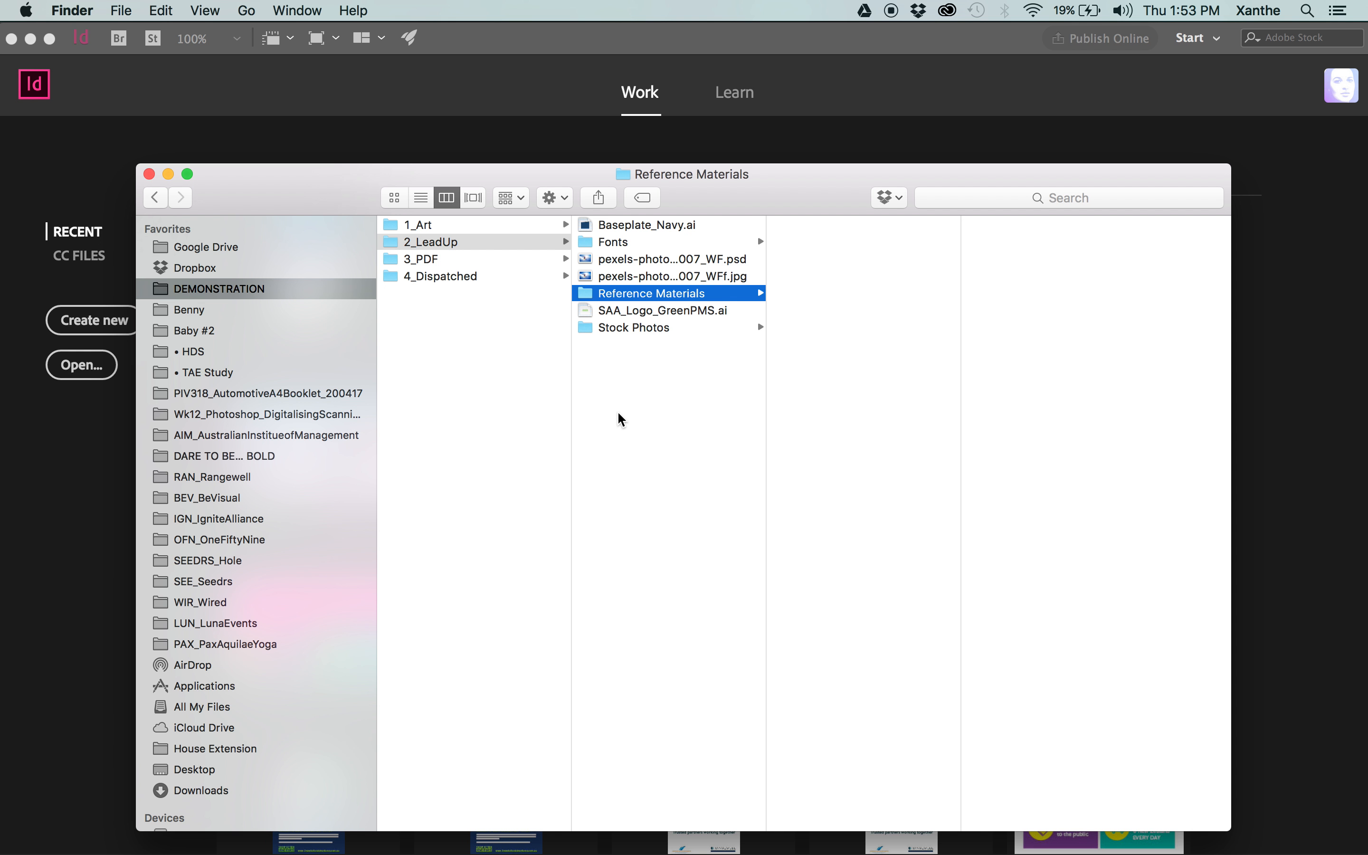
# Create a new folder named Ideas inside the 2_LeadUp folder.
pyautogui.click(621, 419)
pyautogui.press('super+shift+n')
pyautogui.write('Ideas')
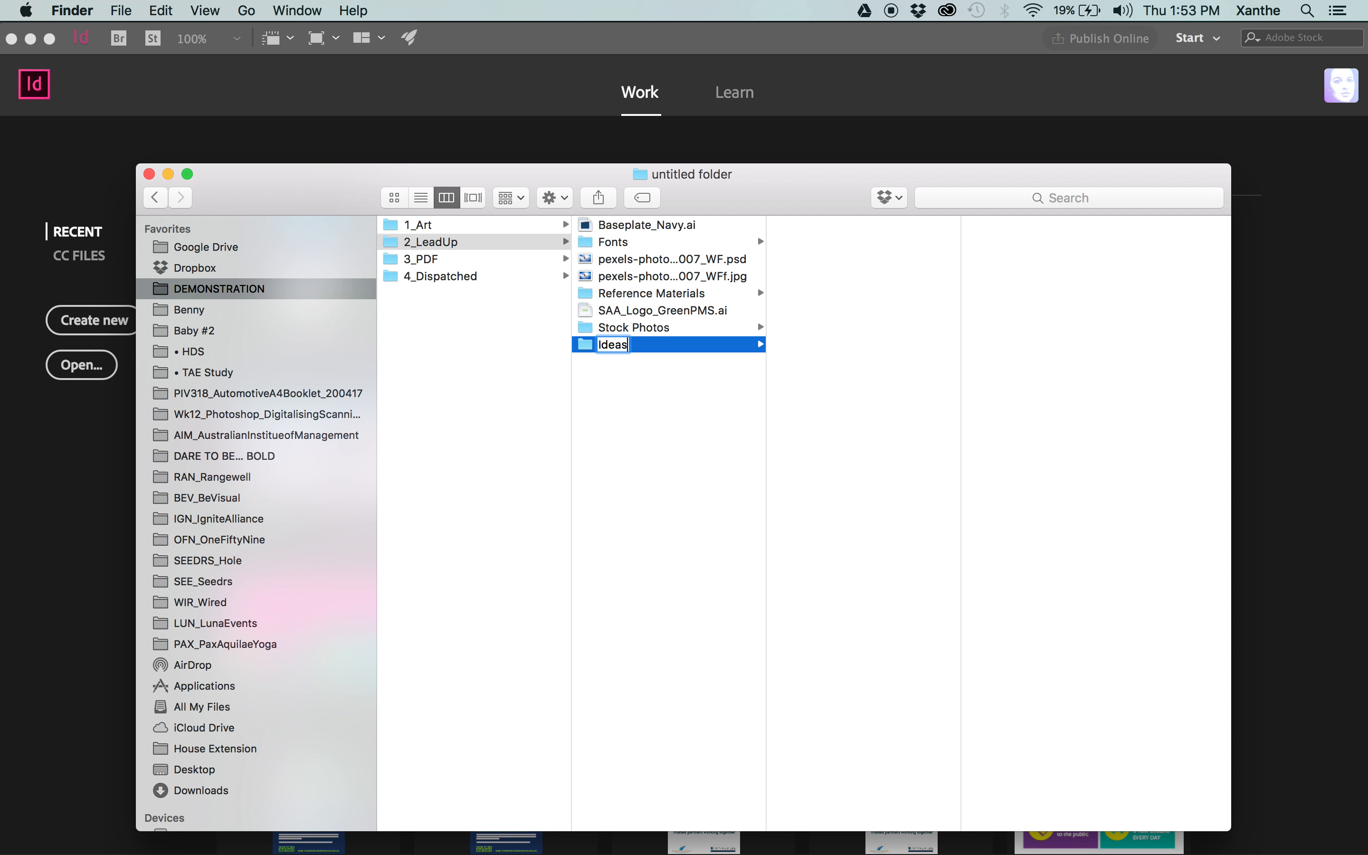
pyautogui.press('Return')
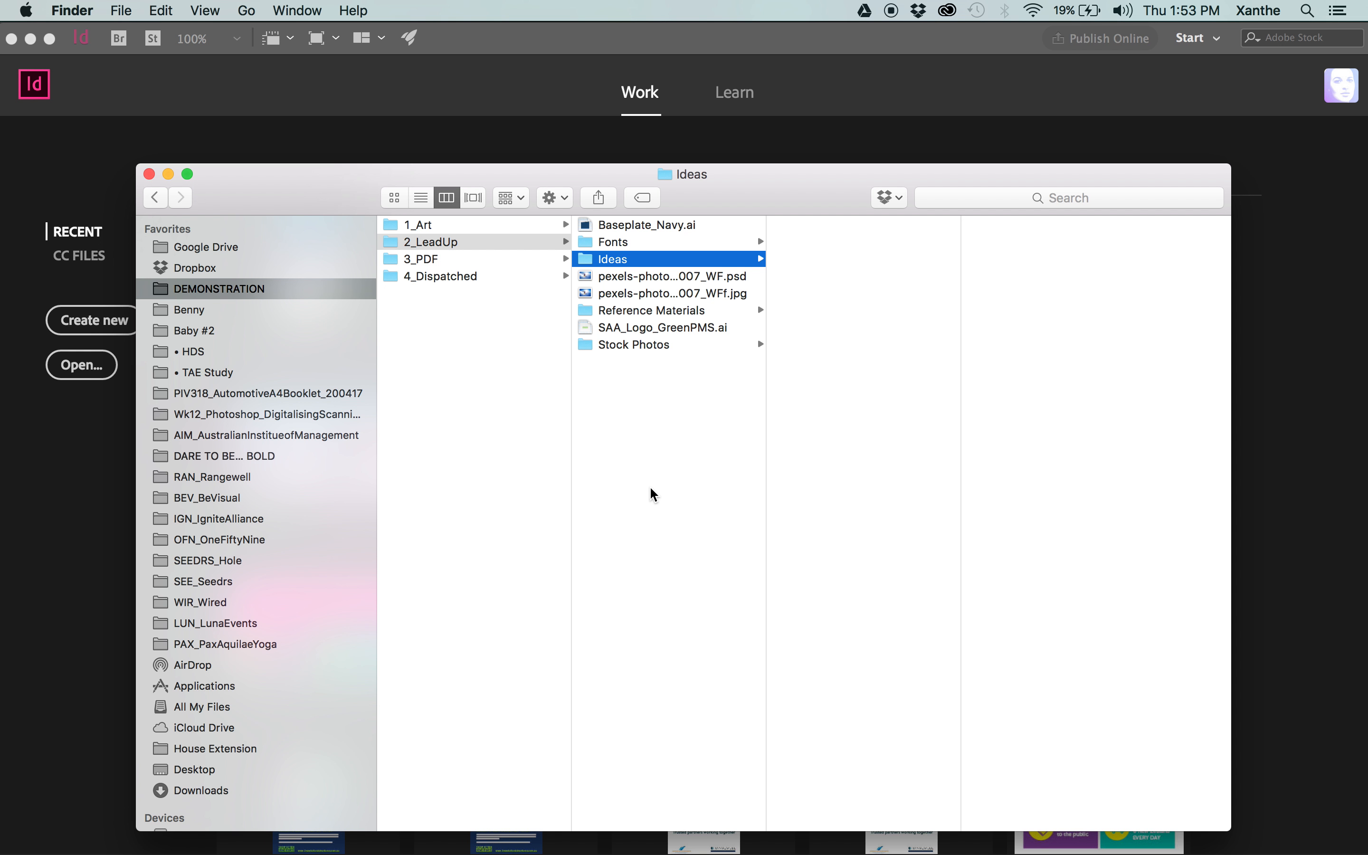
pyautogui.moveTo(651, 490); pyautogui.dragTo(622, 240)
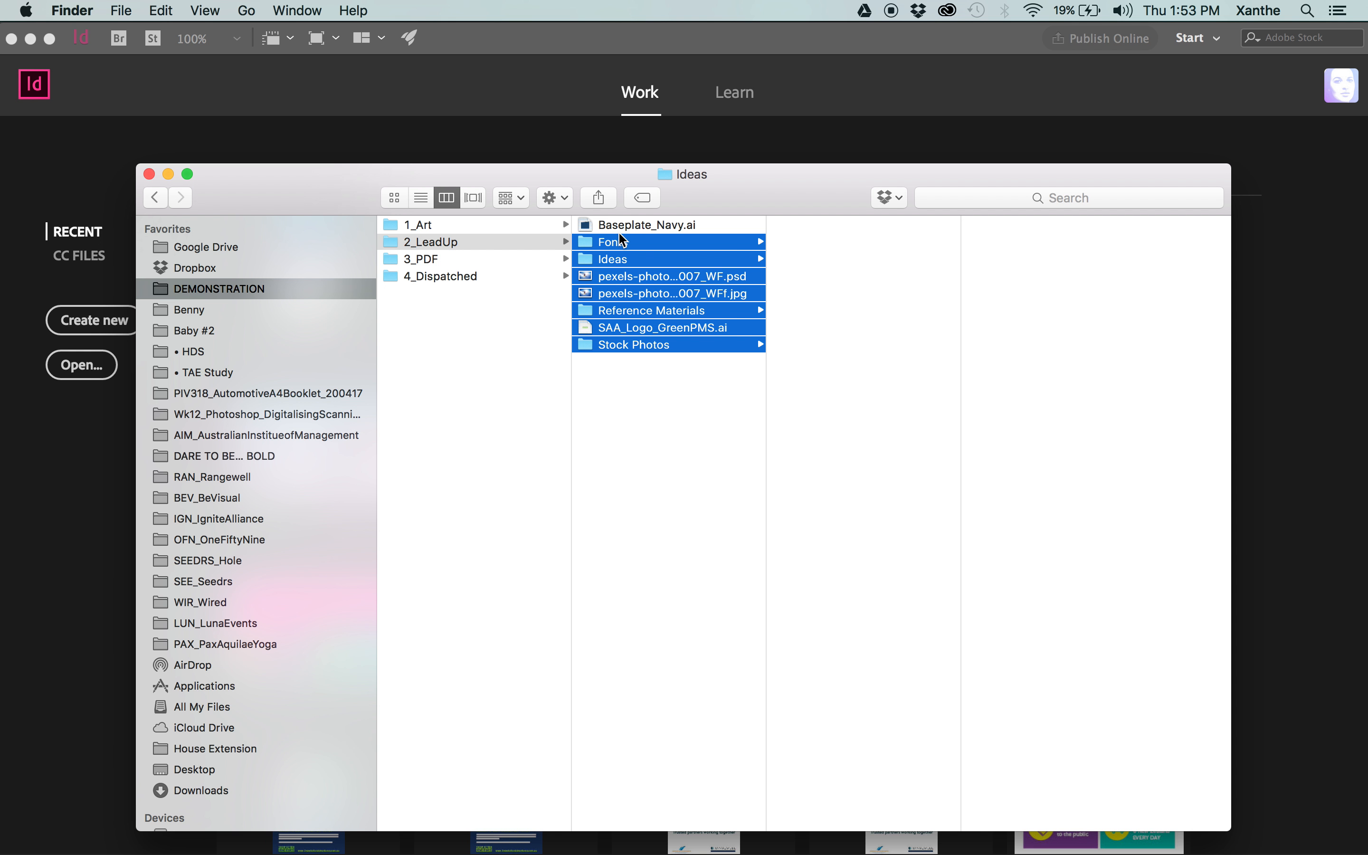
pyautogui.click(689, 418)
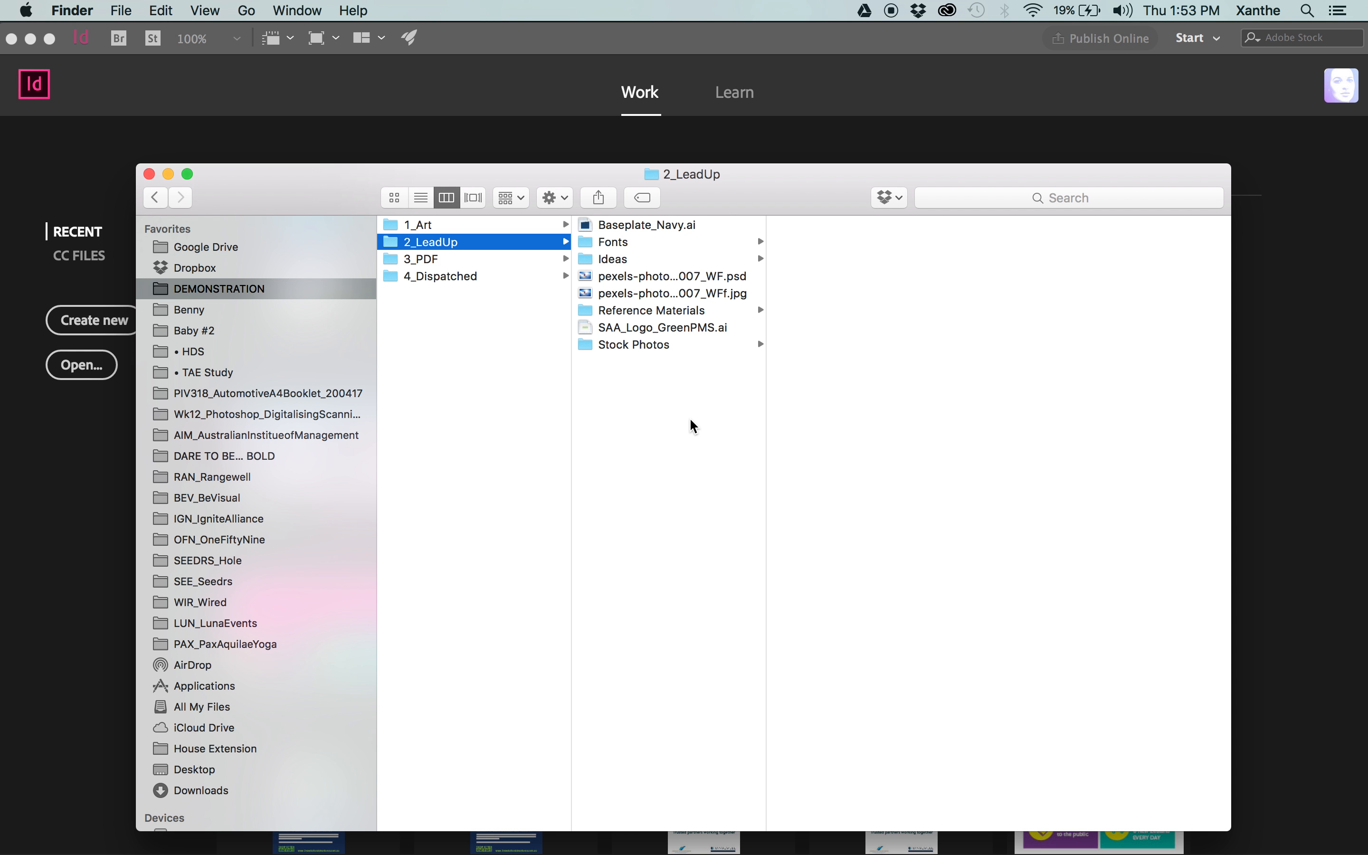
# Look at the Desktop, then return to HDS_GD_Wk15_FinalArtSession_Exercise_210617 in DEMONSTRATION and review its 3_PDF and 2_LeadUp folders.
pyautogui.click(220, 789)
pyautogui.click(215, 769)
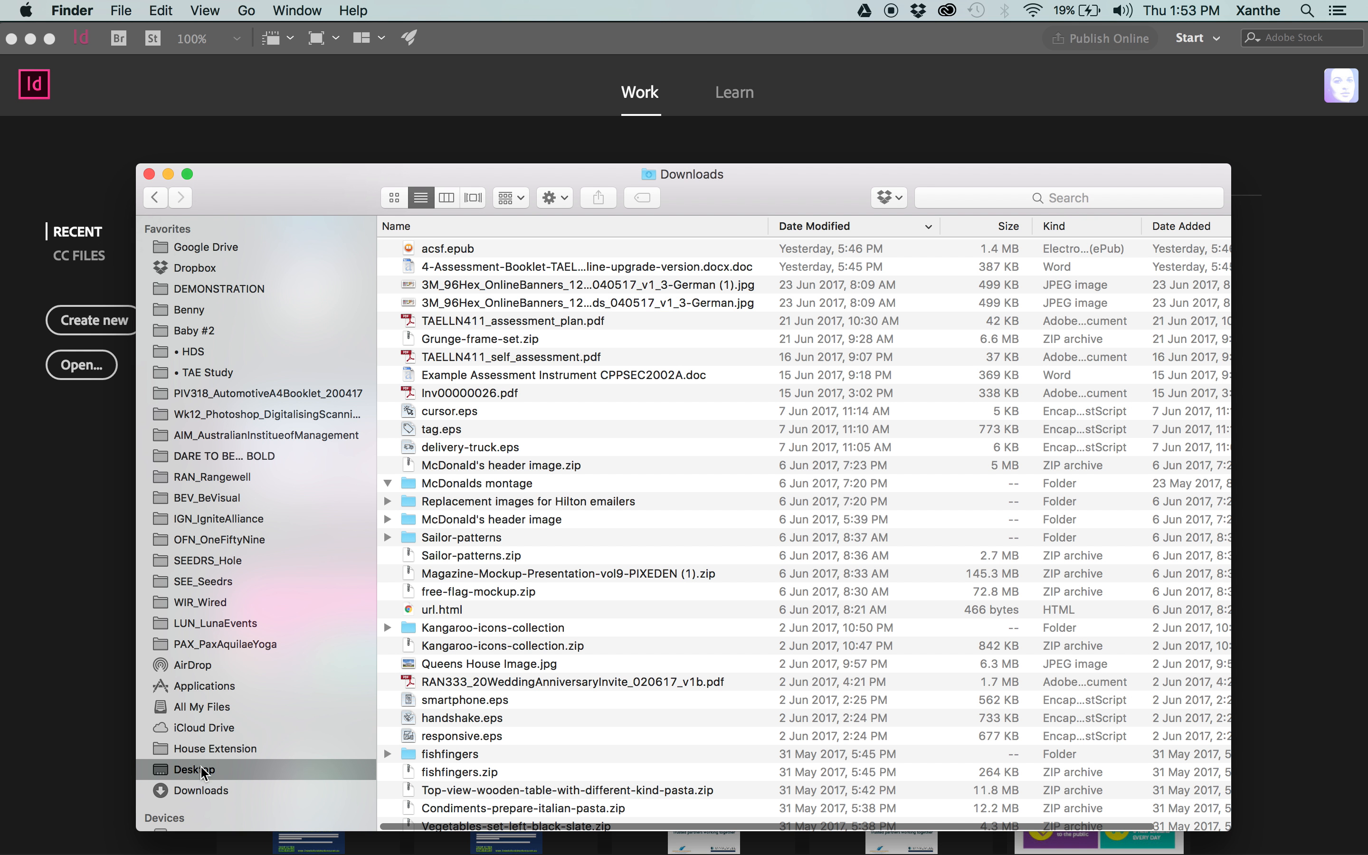
pyautogui.click(237, 290)
pyautogui.click(508, 242)
pyautogui.click(667, 259)
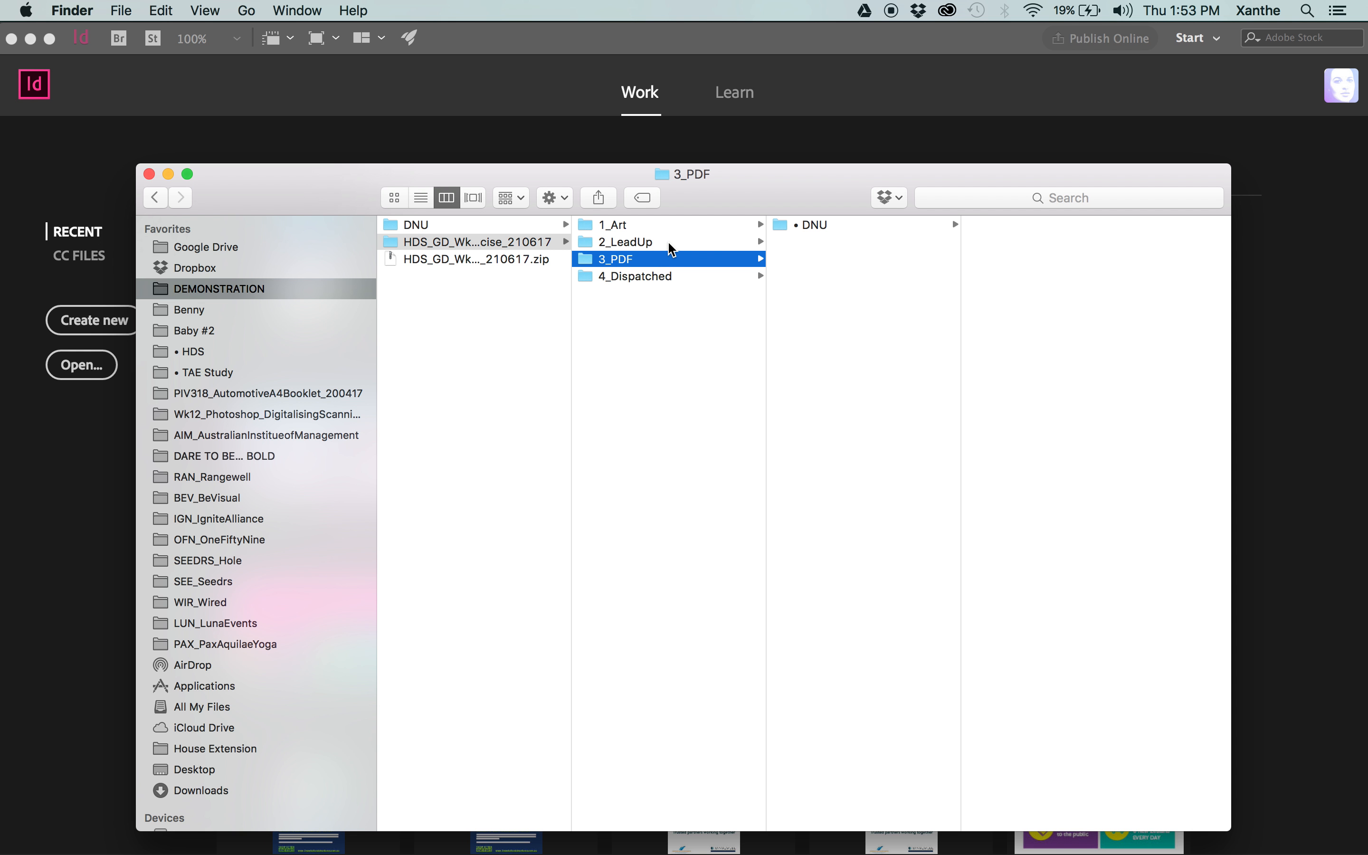
pyautogui.click(665, 243)
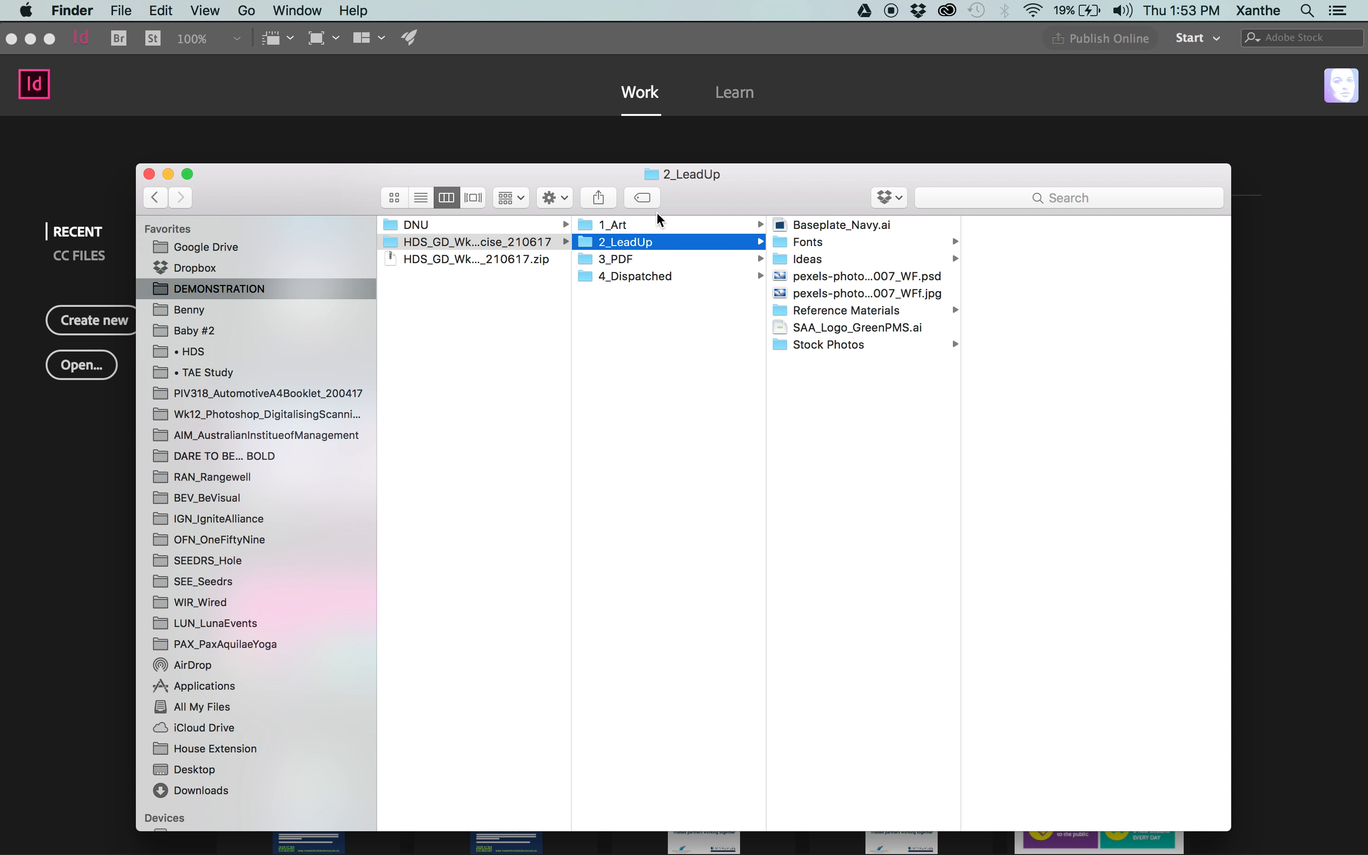
# Examine the v2 A4 poster InDesign file in 1_Art, the 3_PDF folder and the archived v1 poster in 1_Art's • DNU folder.
pyautogui.click(661, 224)
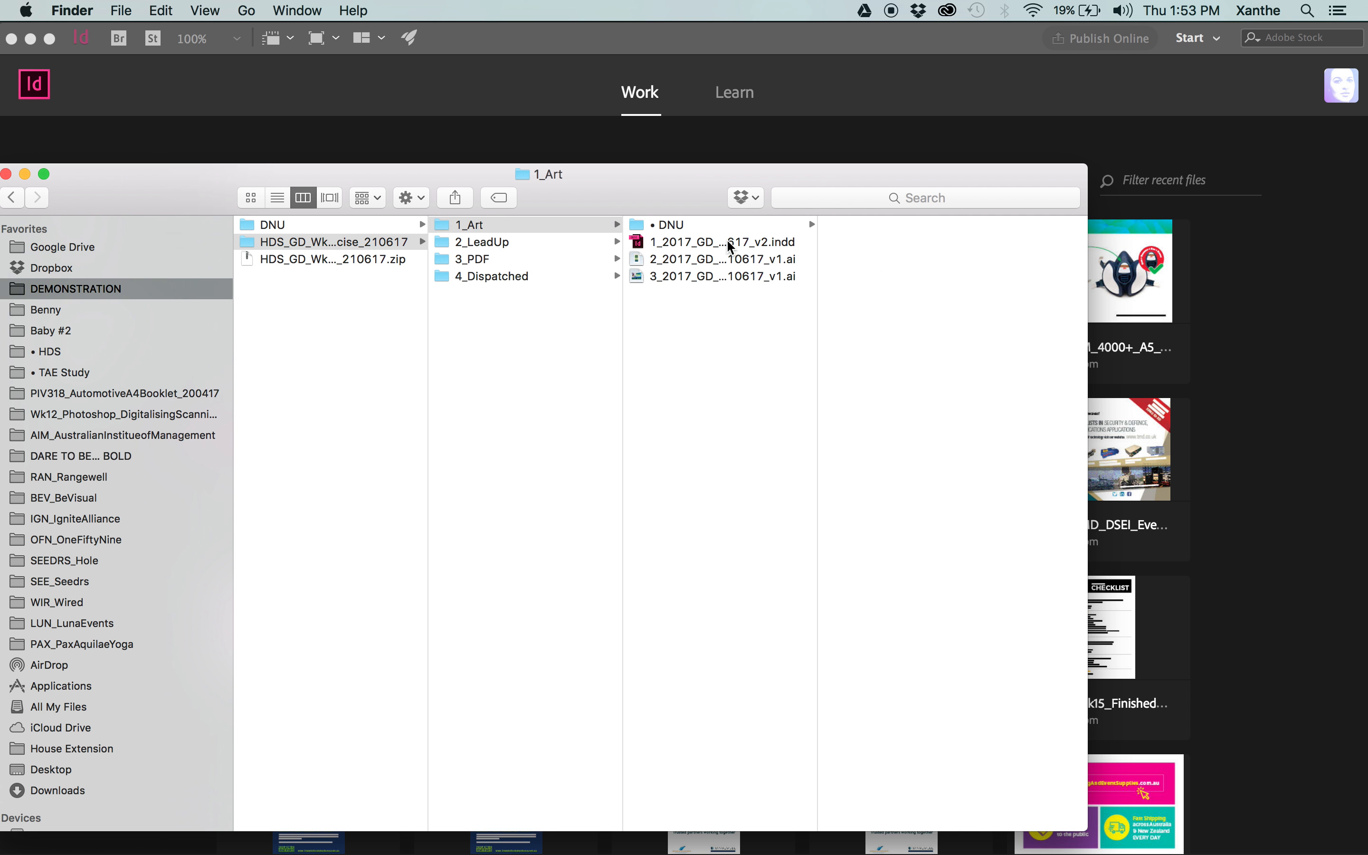
pyautogui.click(729, 245)
pyautogui.moveTo(644, 203); pyautogui.dragTo(716, 172)
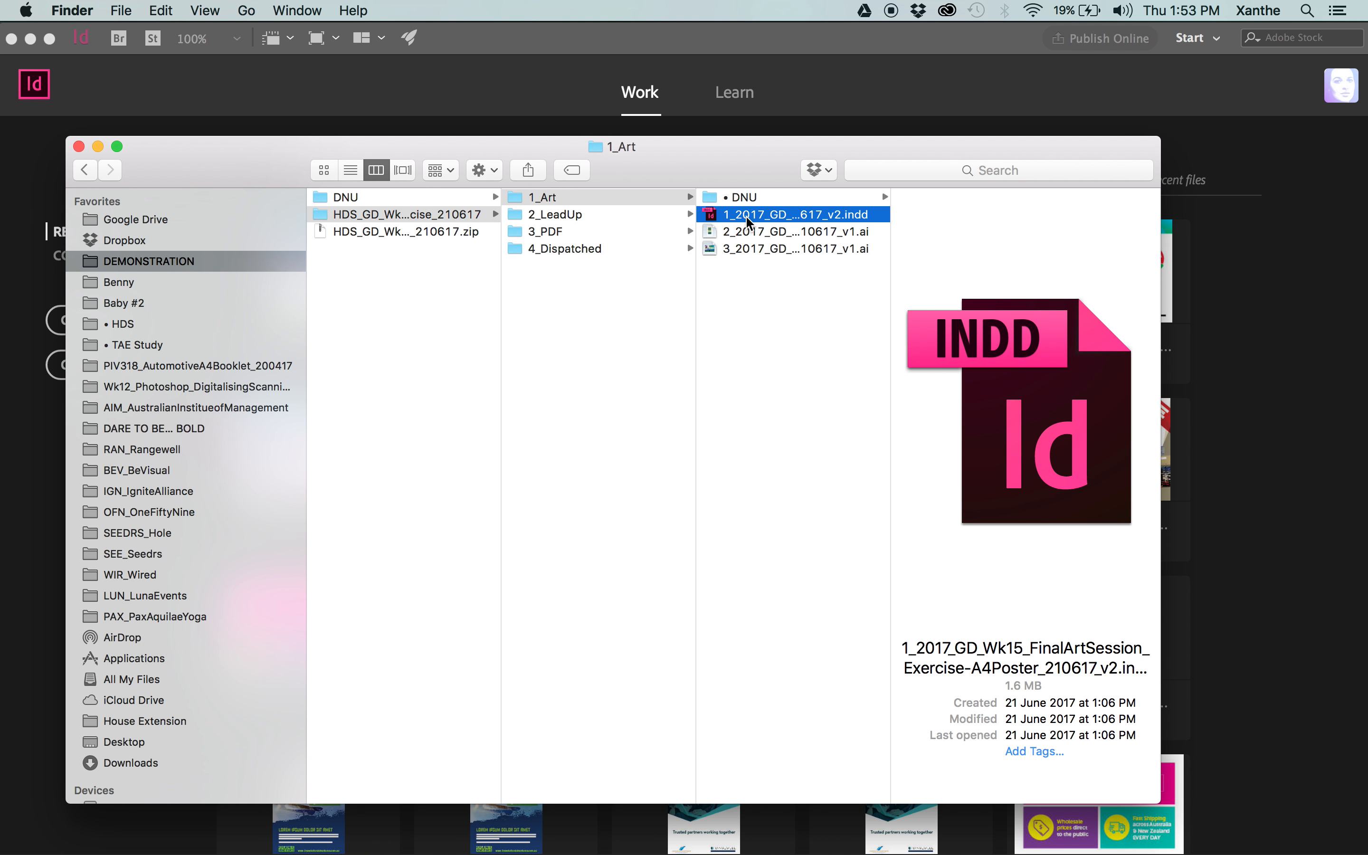
pyautogui.click(550, 231)
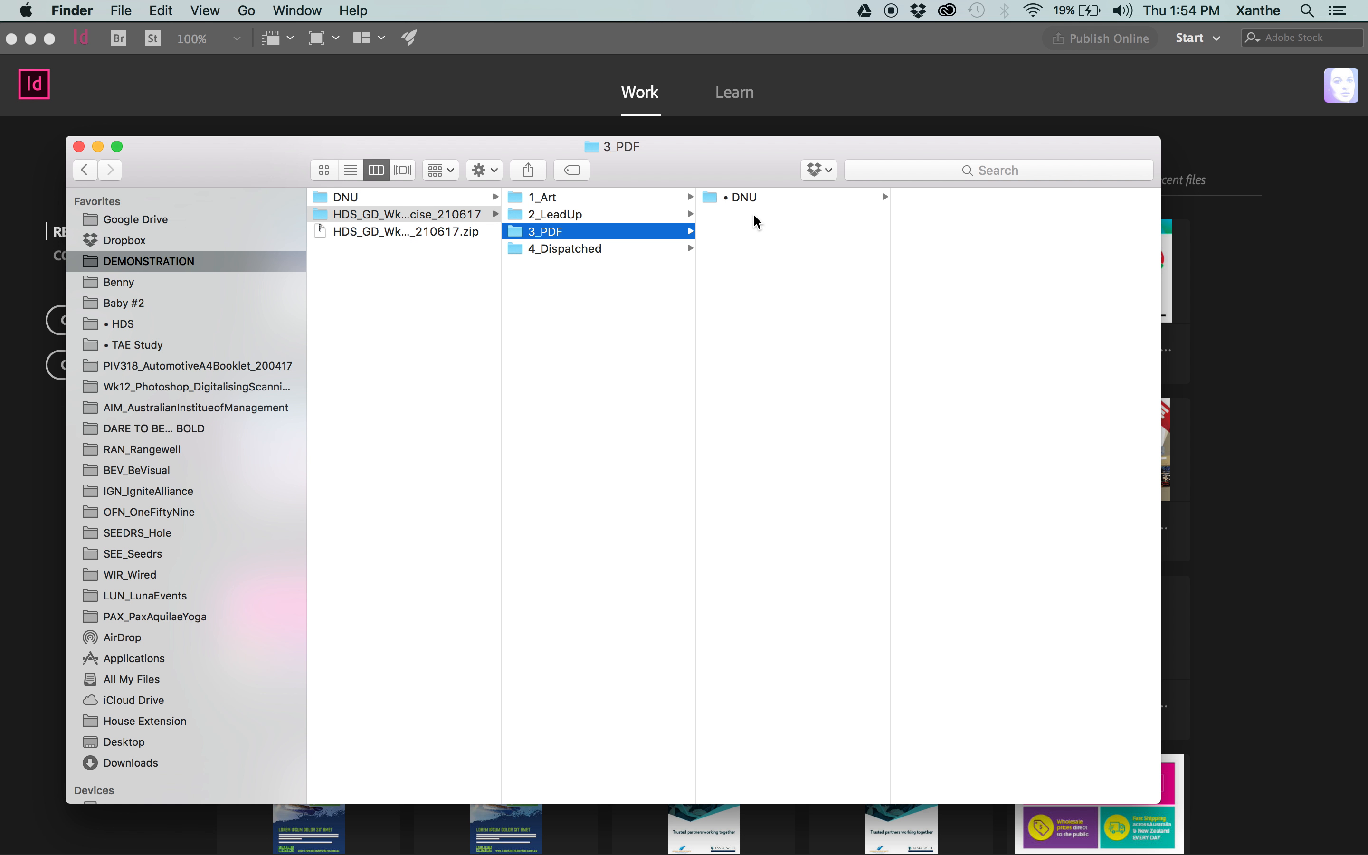
pyautogui.click(569, 196)
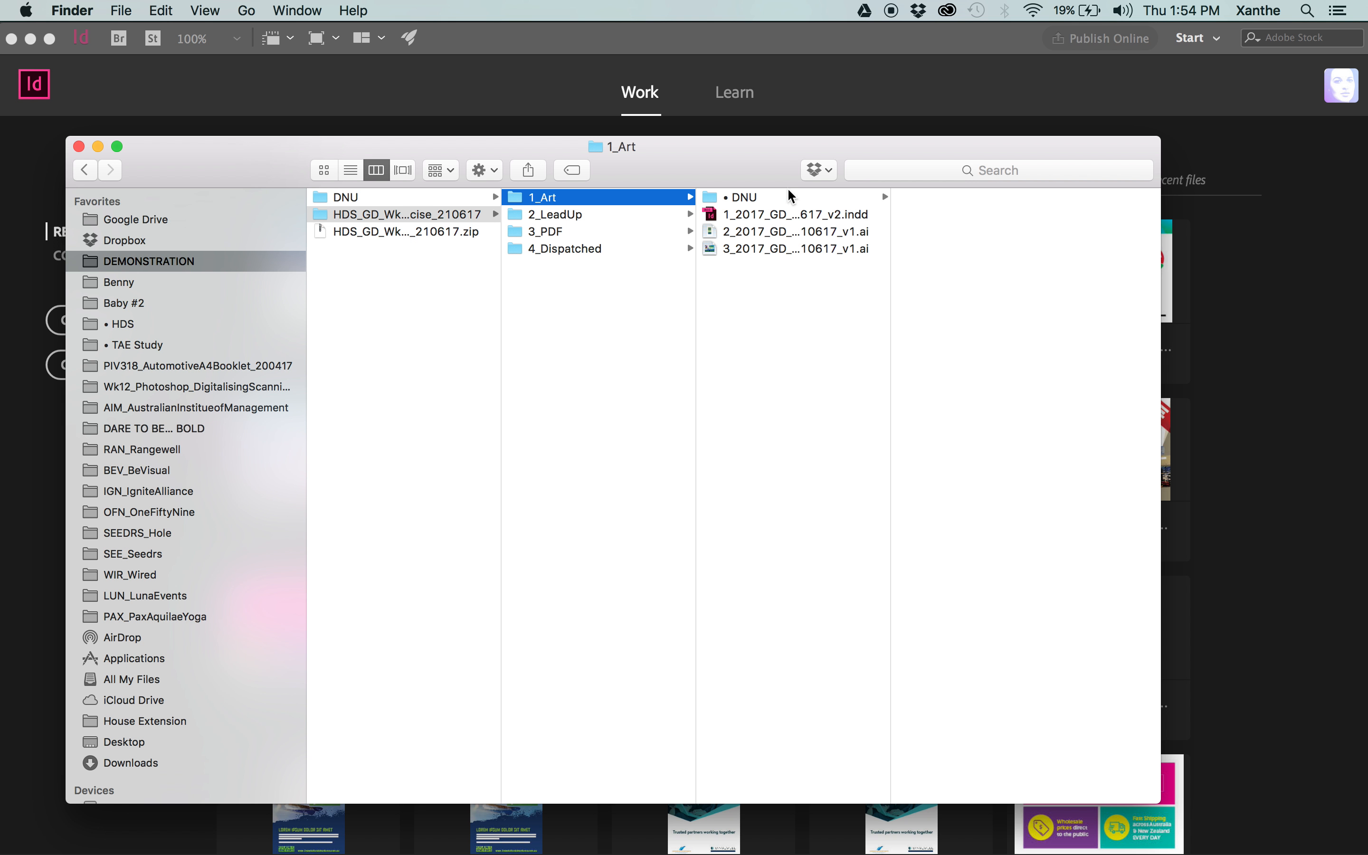
pyautogui.click(787, 196)
pyautogui.click(949, 195)
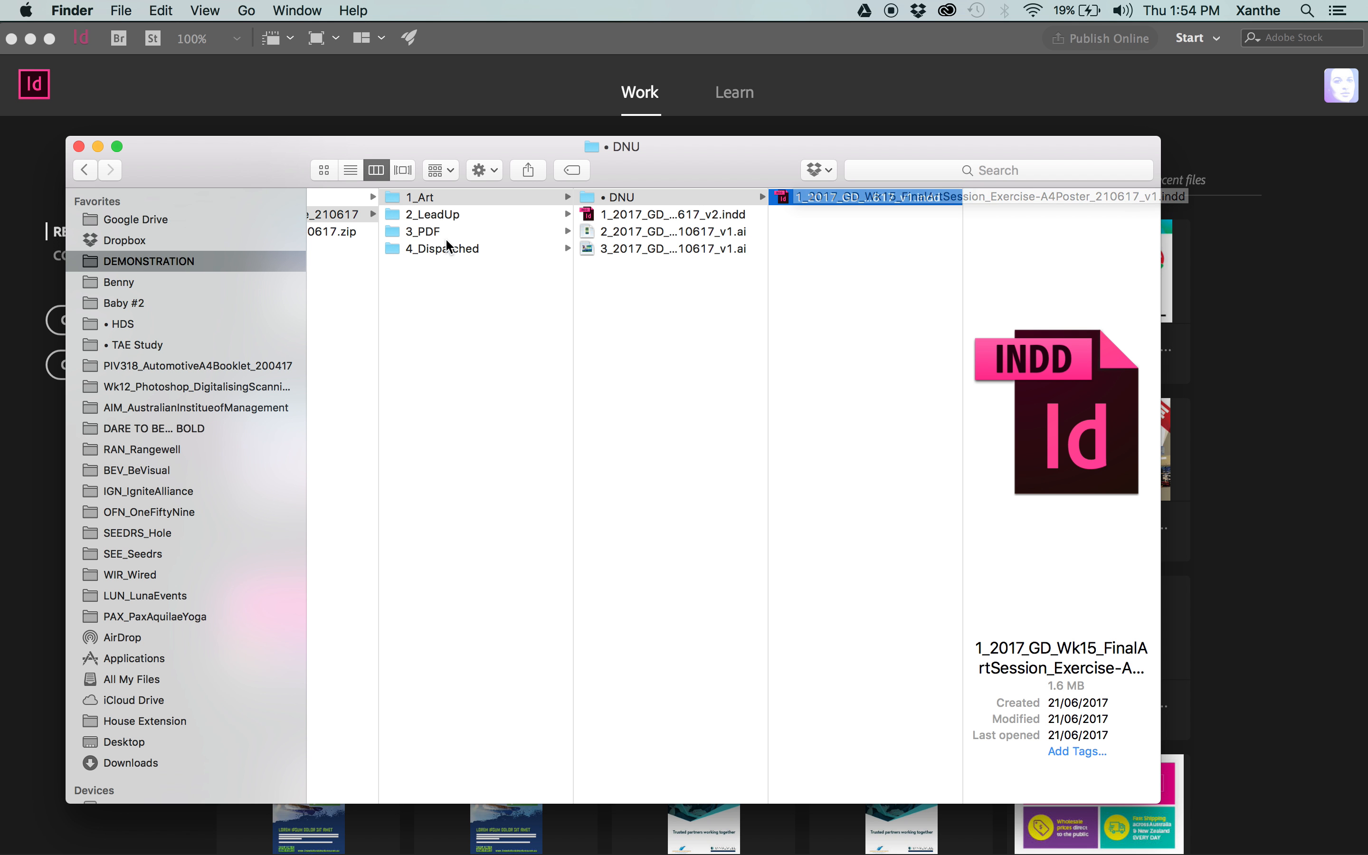
# Go back to the exercise job folder and check the contents of 3_PDF and 4_Dispatched.
pyautogui.moveTo(446, 241); pyautogui.dragTo(478, 233)
pyautogui.click(437, 317)
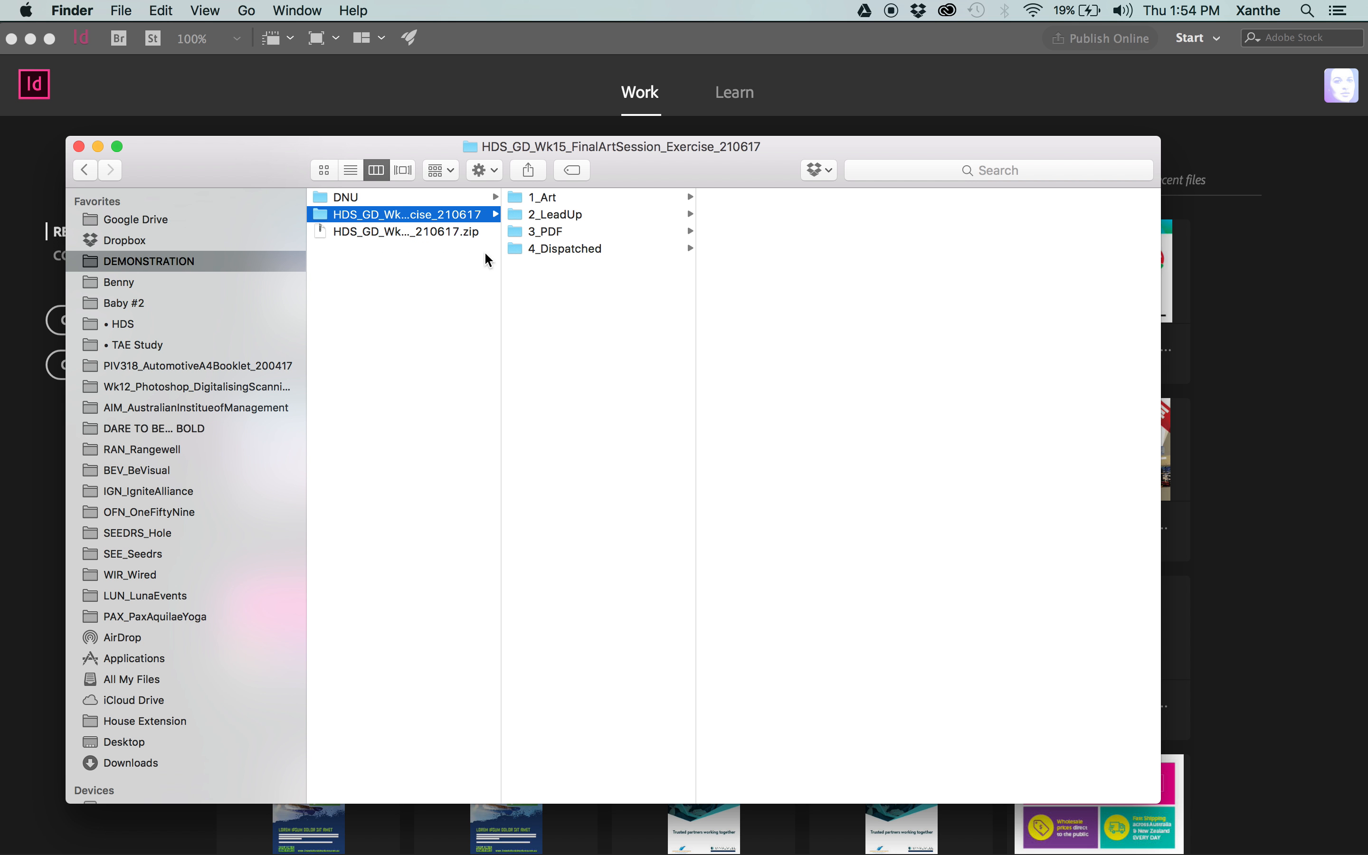
pyautogui.click(565, 231)
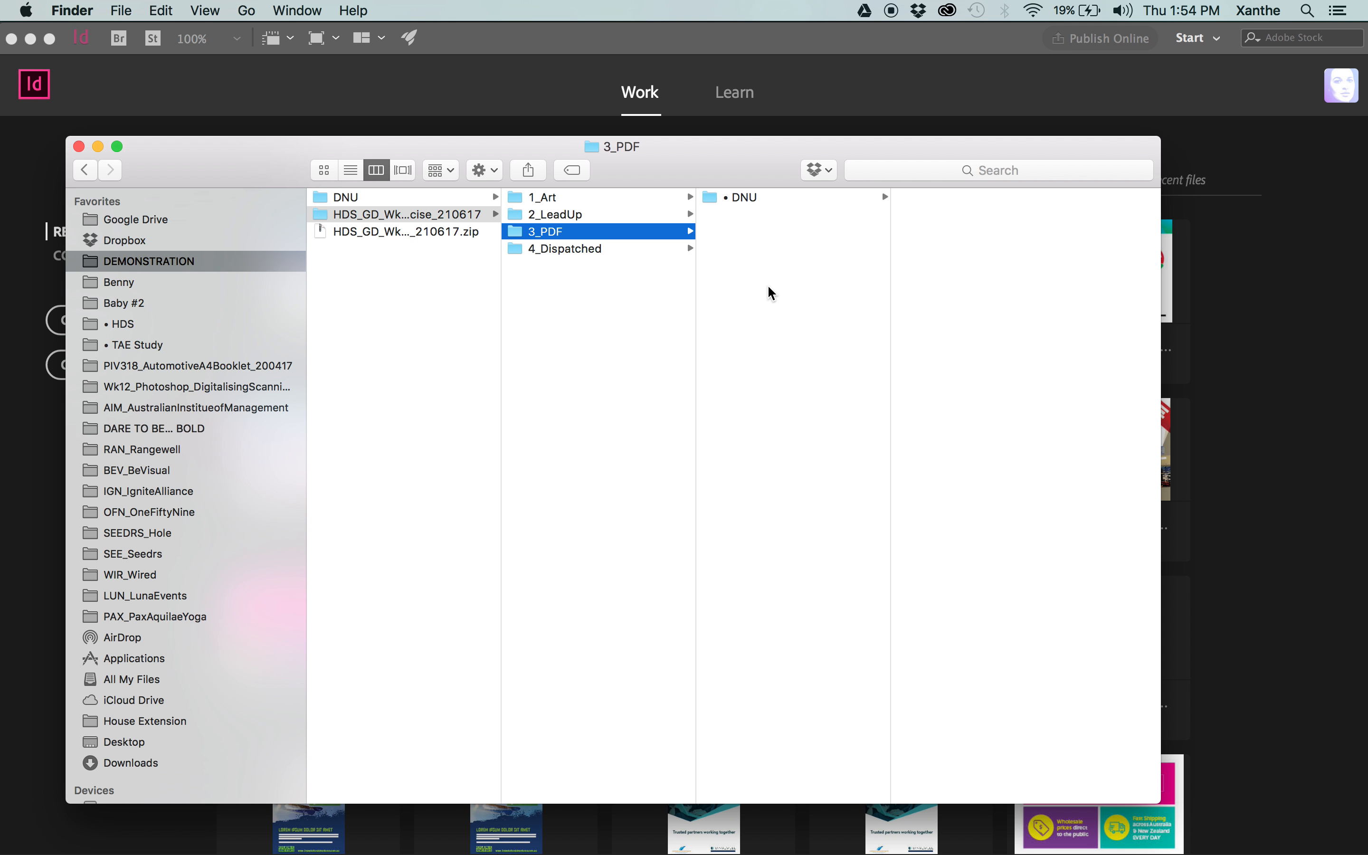
pyautogui.click(564, 247)
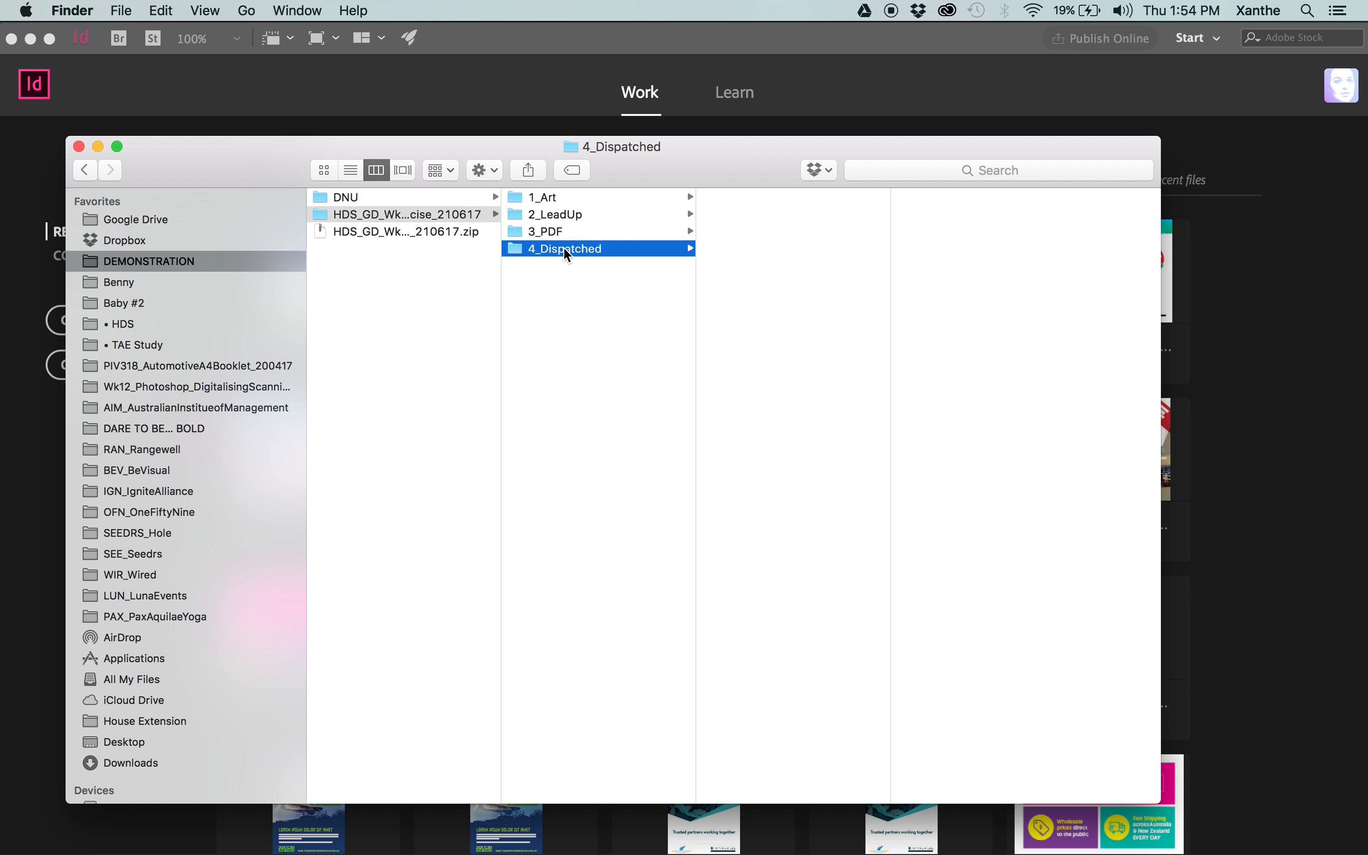
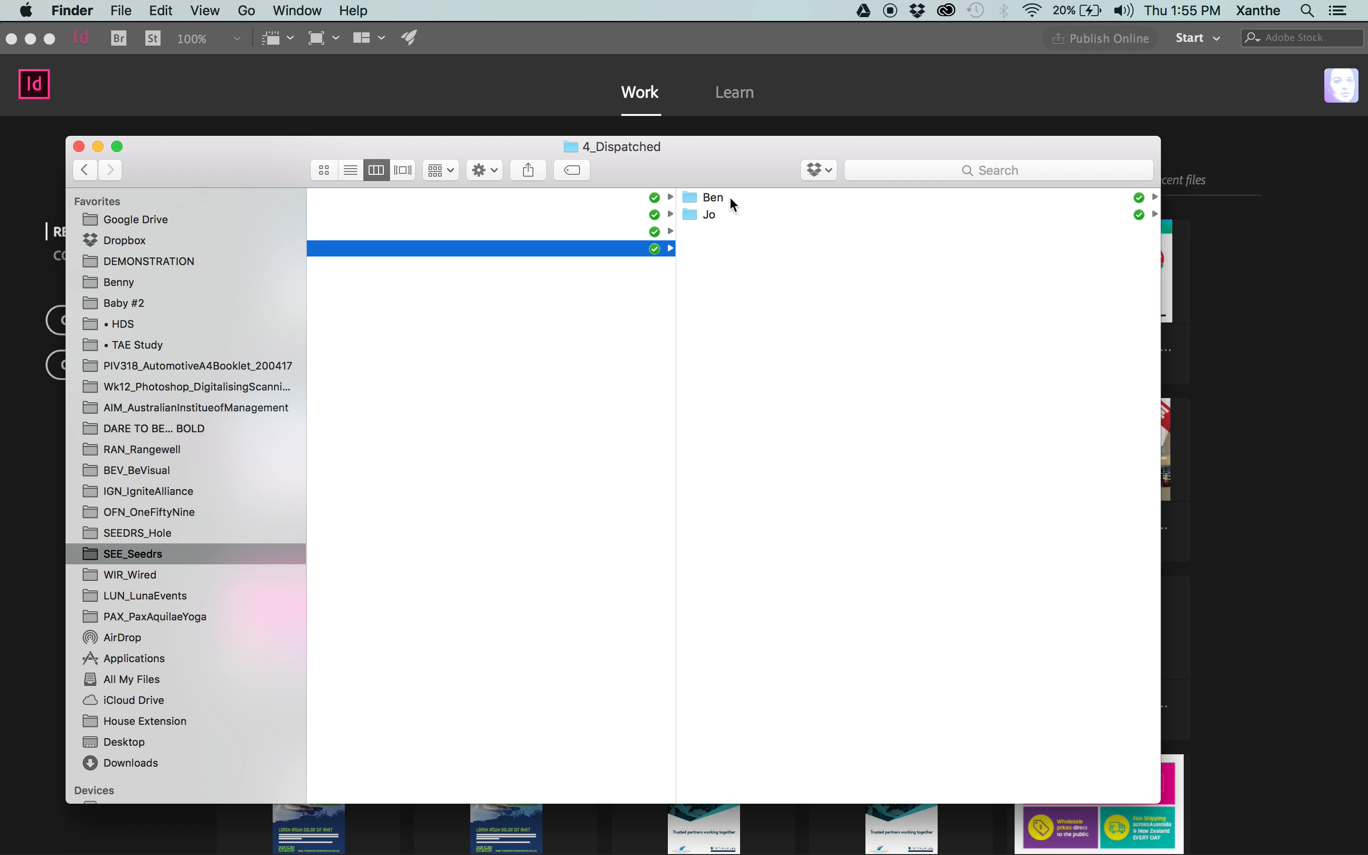
# Examine the artwork versions in the 1_Art folder of the SEE172_BusinessCards_090616 job.
pyautogui.hscroll(-10, 792, 328)
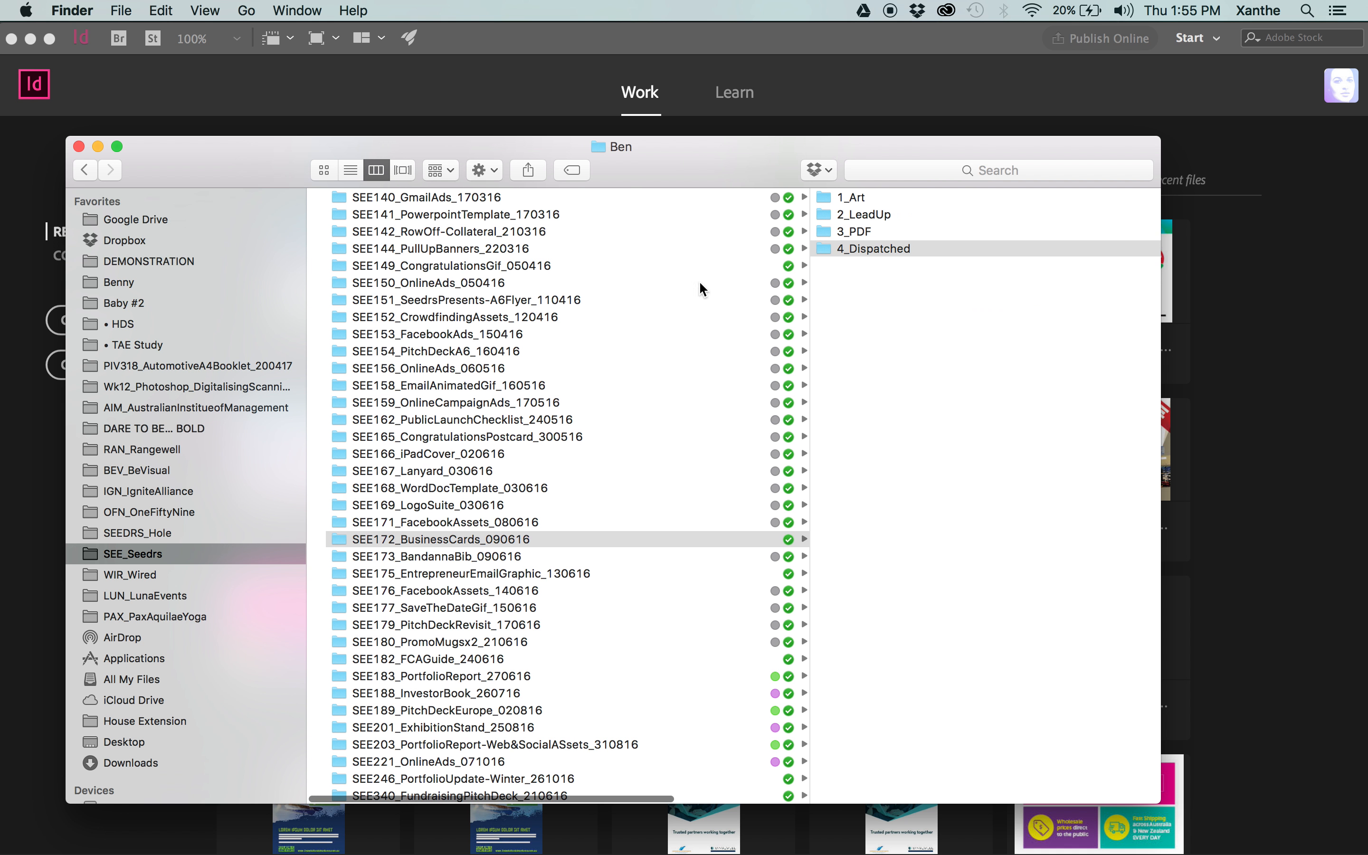
pyautogui.click(865, 196)
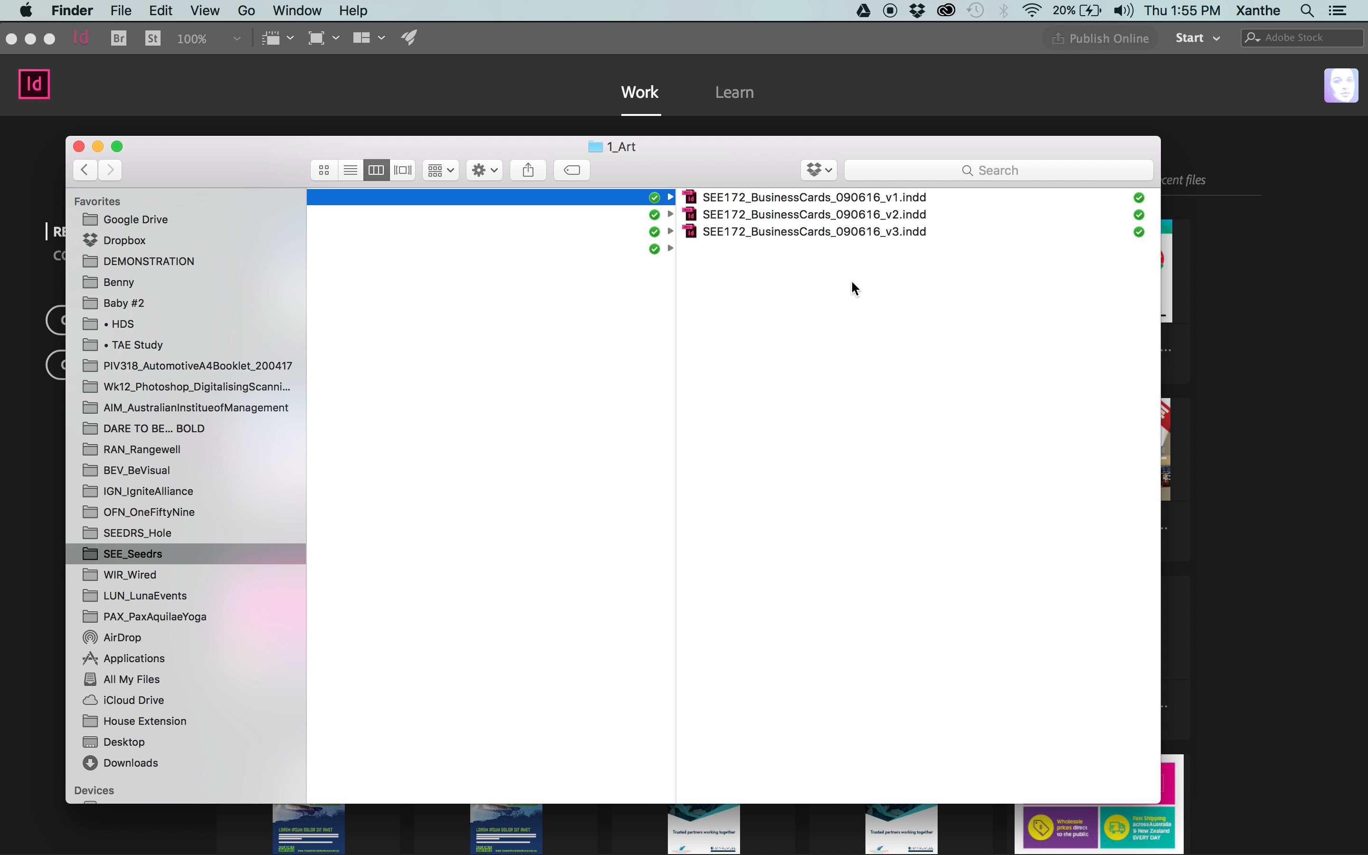
pyautogui.hscroll(-8, 851, 279)
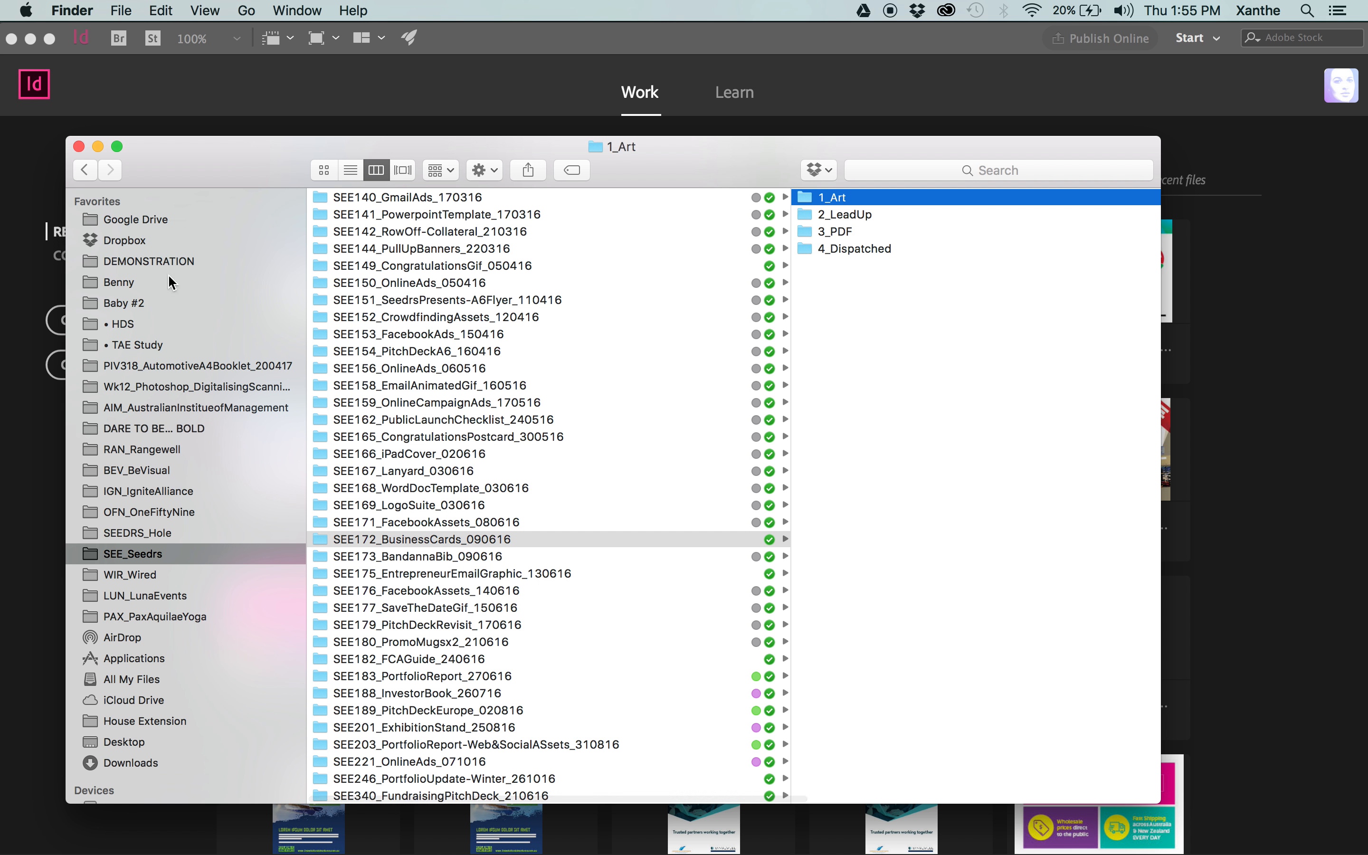
# Return to HDS_GD_Wk15_FinalArtSession_Exercise_210617 in DEMONSTRATION, check its 4_Dispatched folder and go back up to the job folder.
pyautogui.click(155, 261)
pyautogui.click(474, 218)
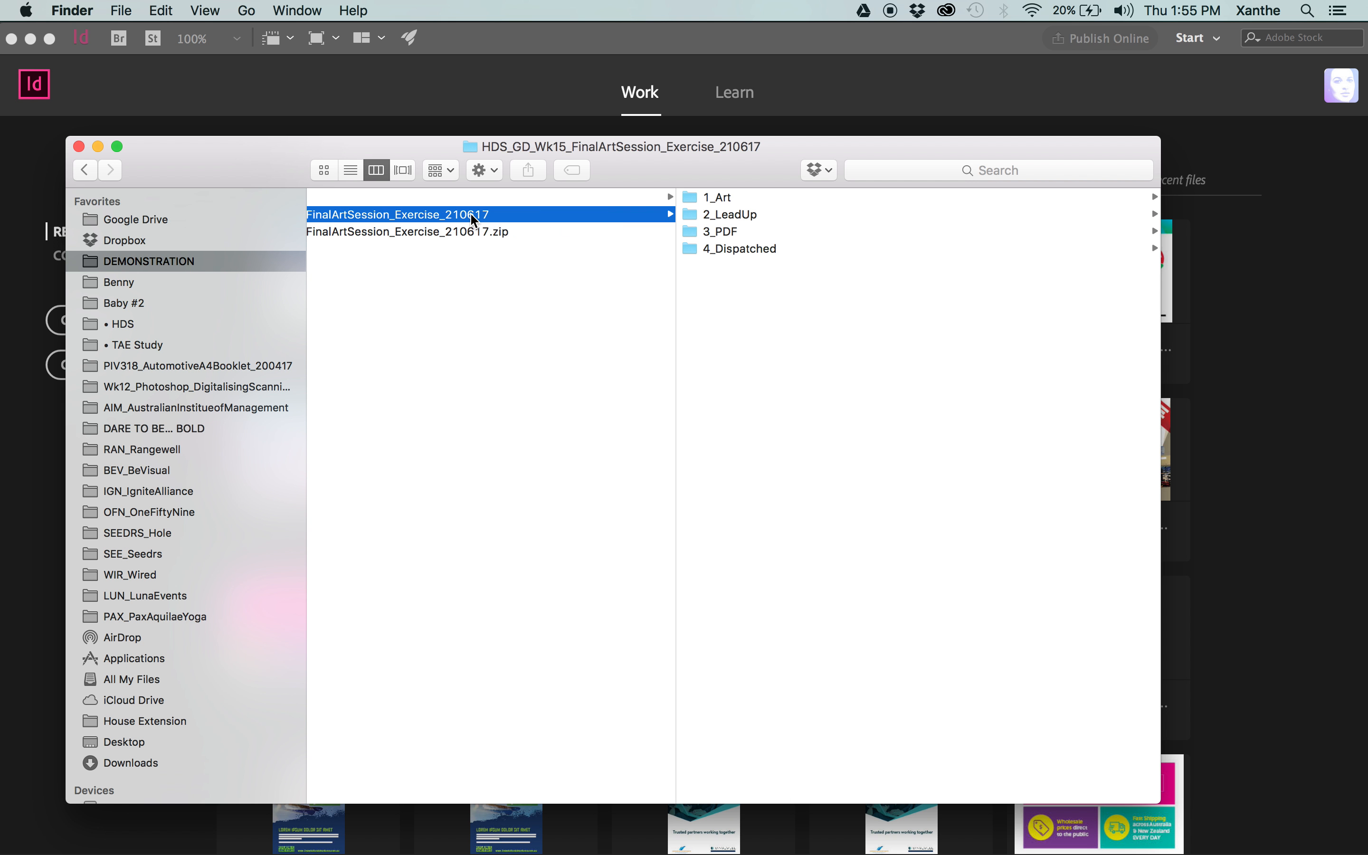
pyautogui.click(738, 244)
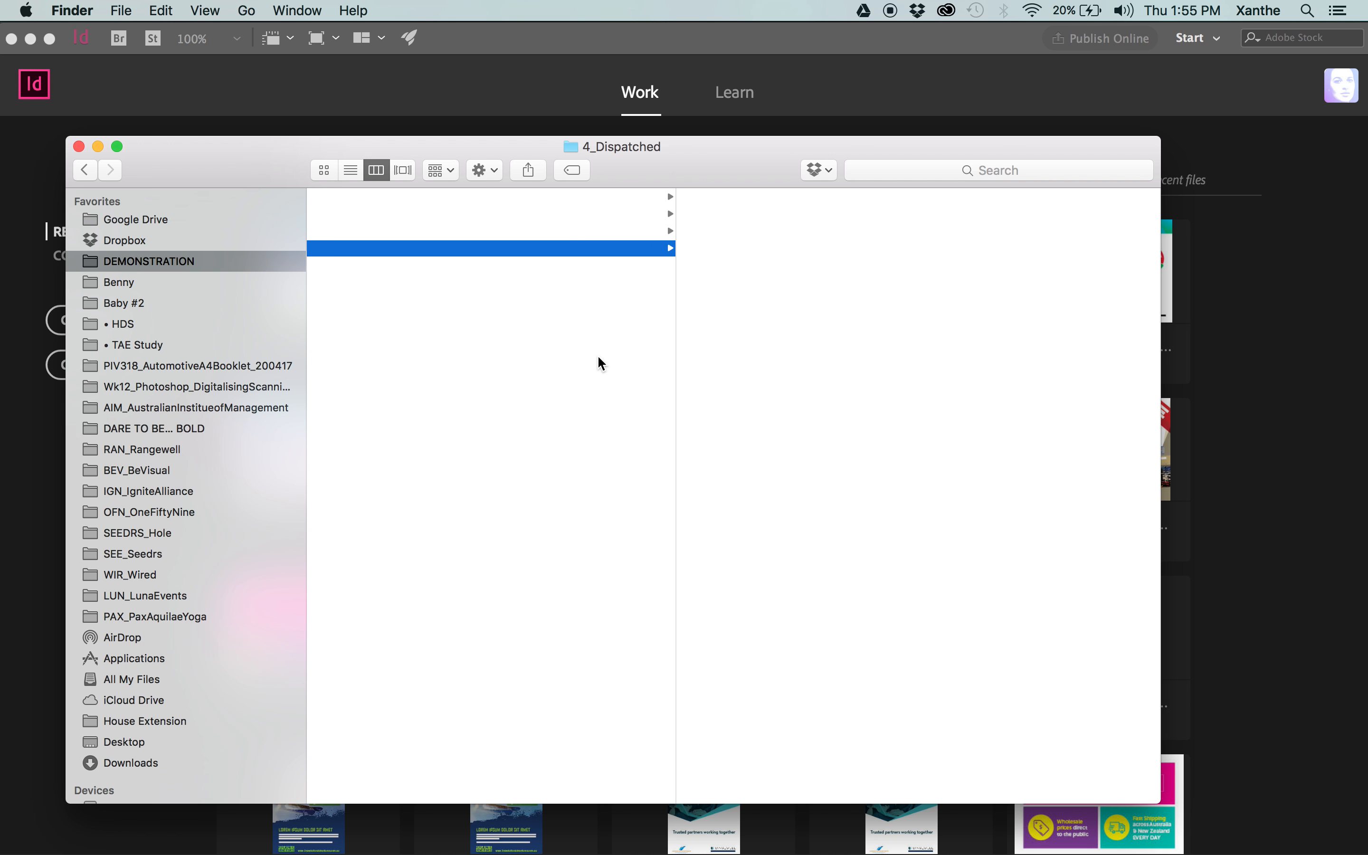
pyautogui.hscroll(-5, 598, 355)
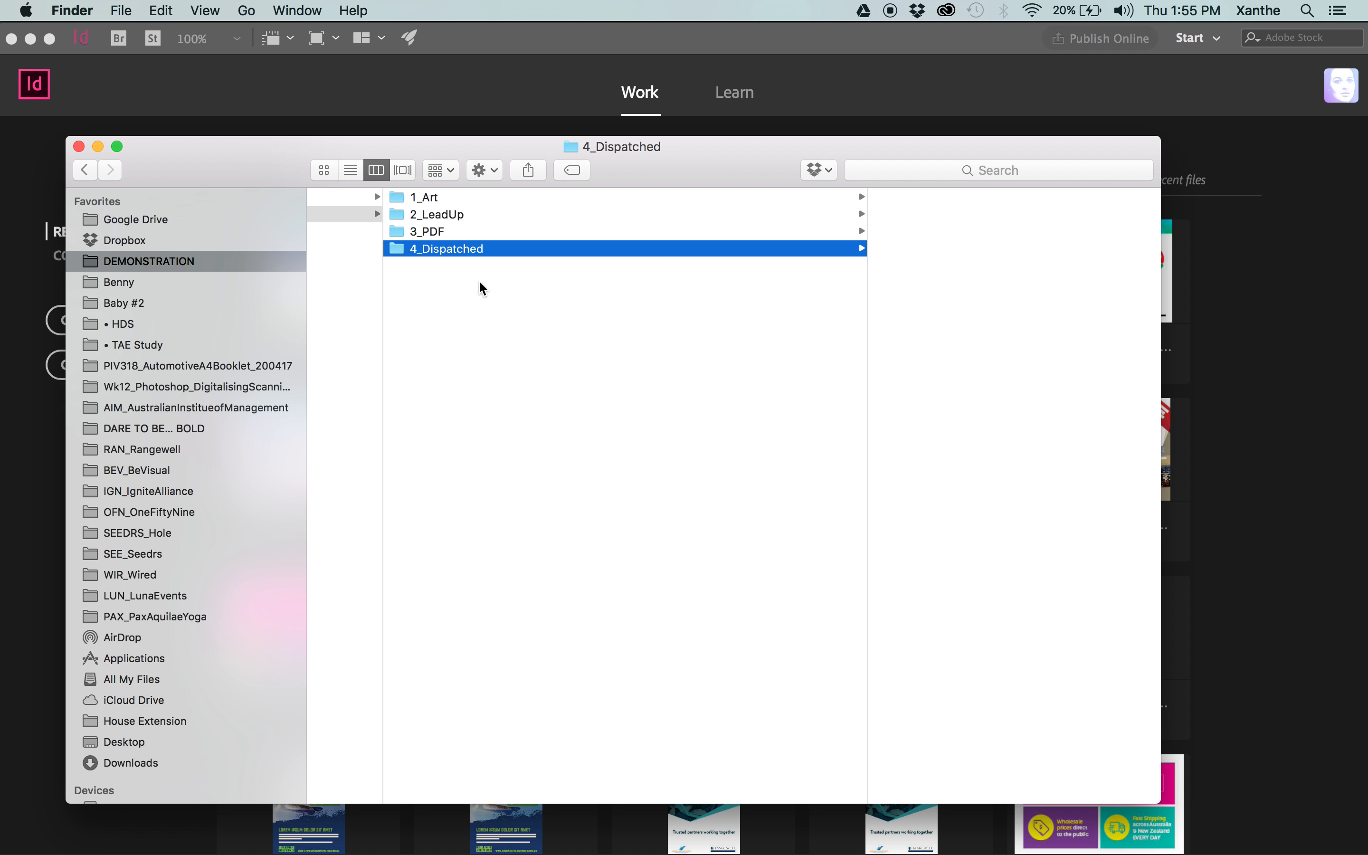
pyautogui.click(497, 298)
pyautogui.press('super+Up')
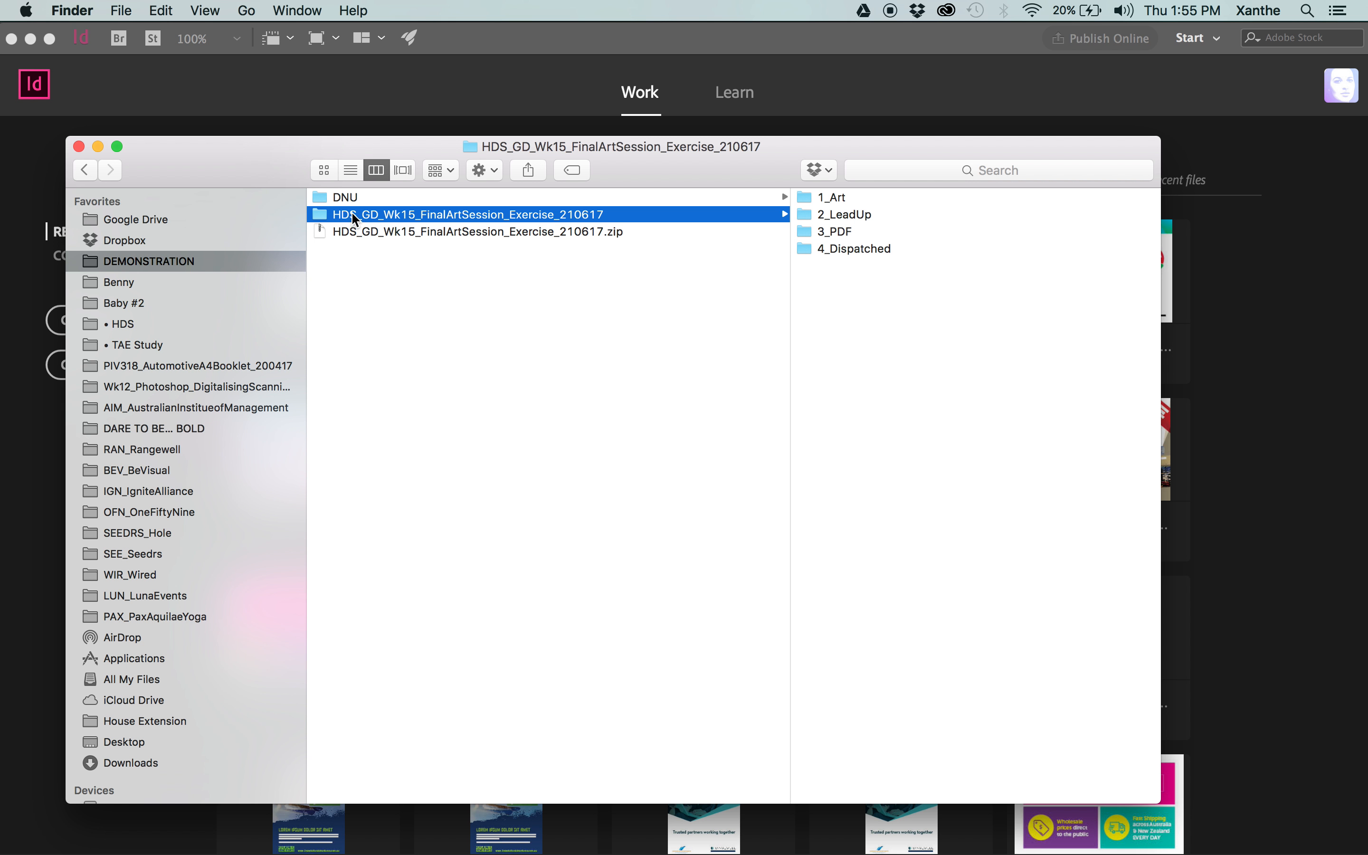
# Browse the SEE_Seedrs client jobs and examine the contents of the SEE120_OnlineAds_170116 folder.
pyautogui.click(177, 533)
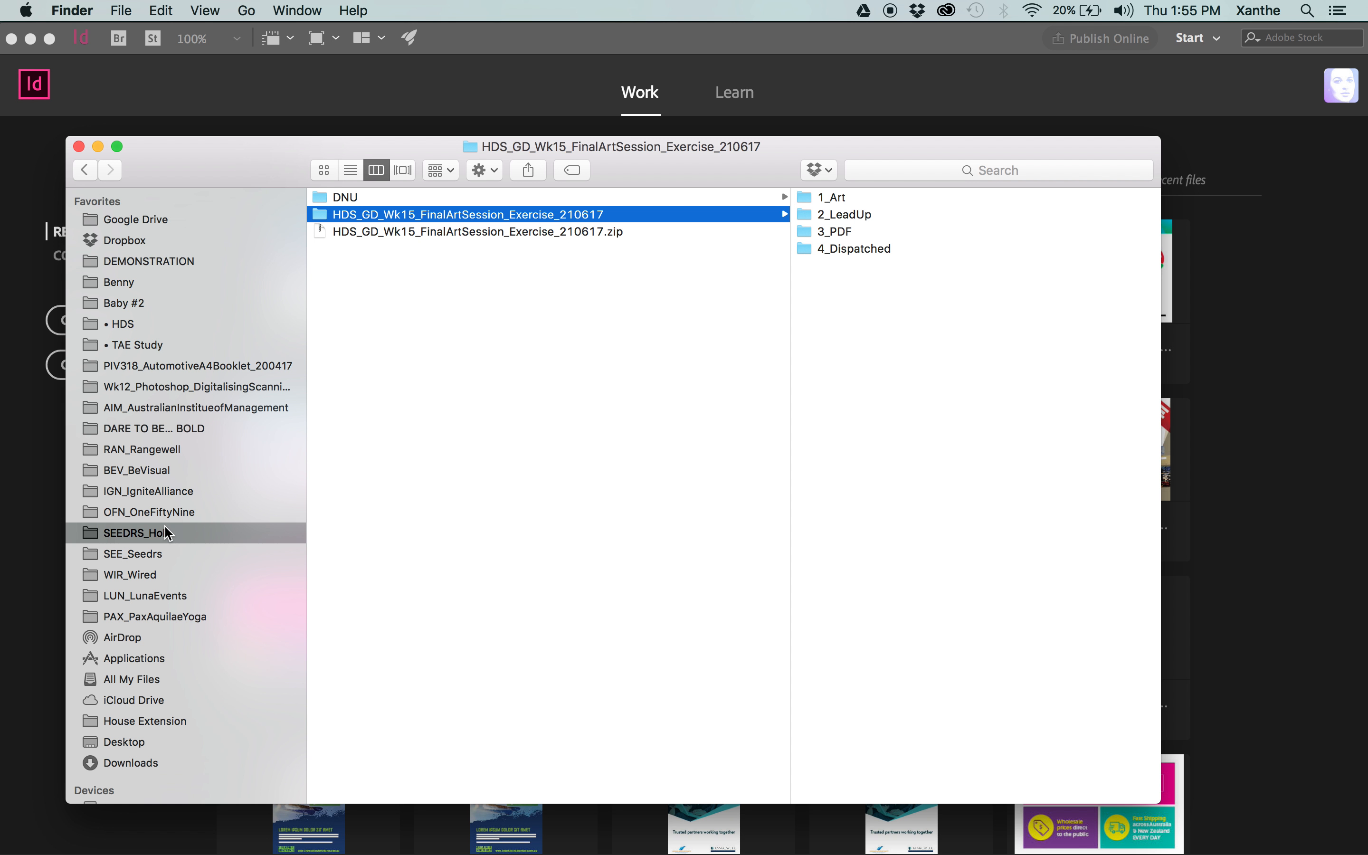
pyautogui.click(164, 556)
pyautogui.scroll(-5, 384, 369)
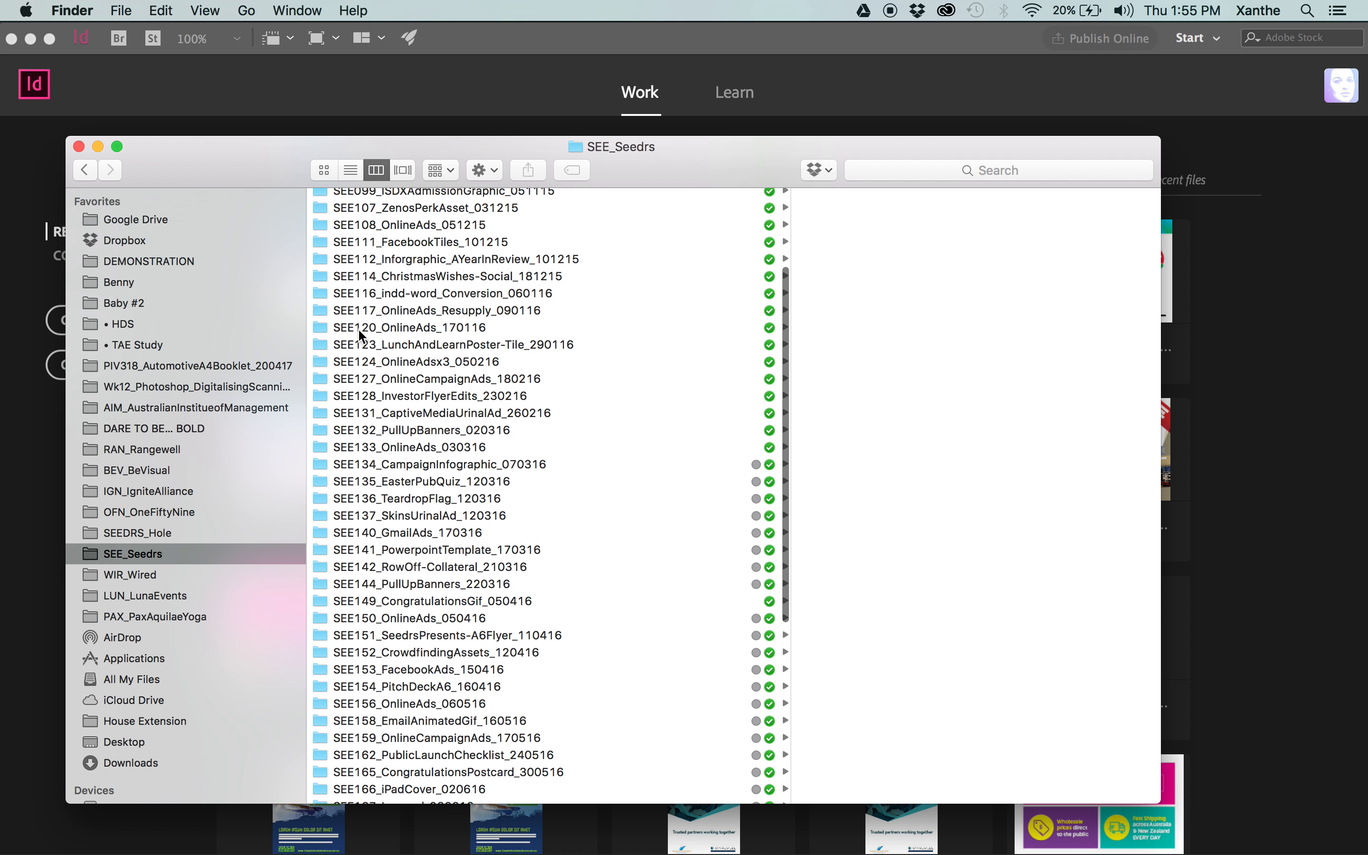
pyautogui.click(411, 325)
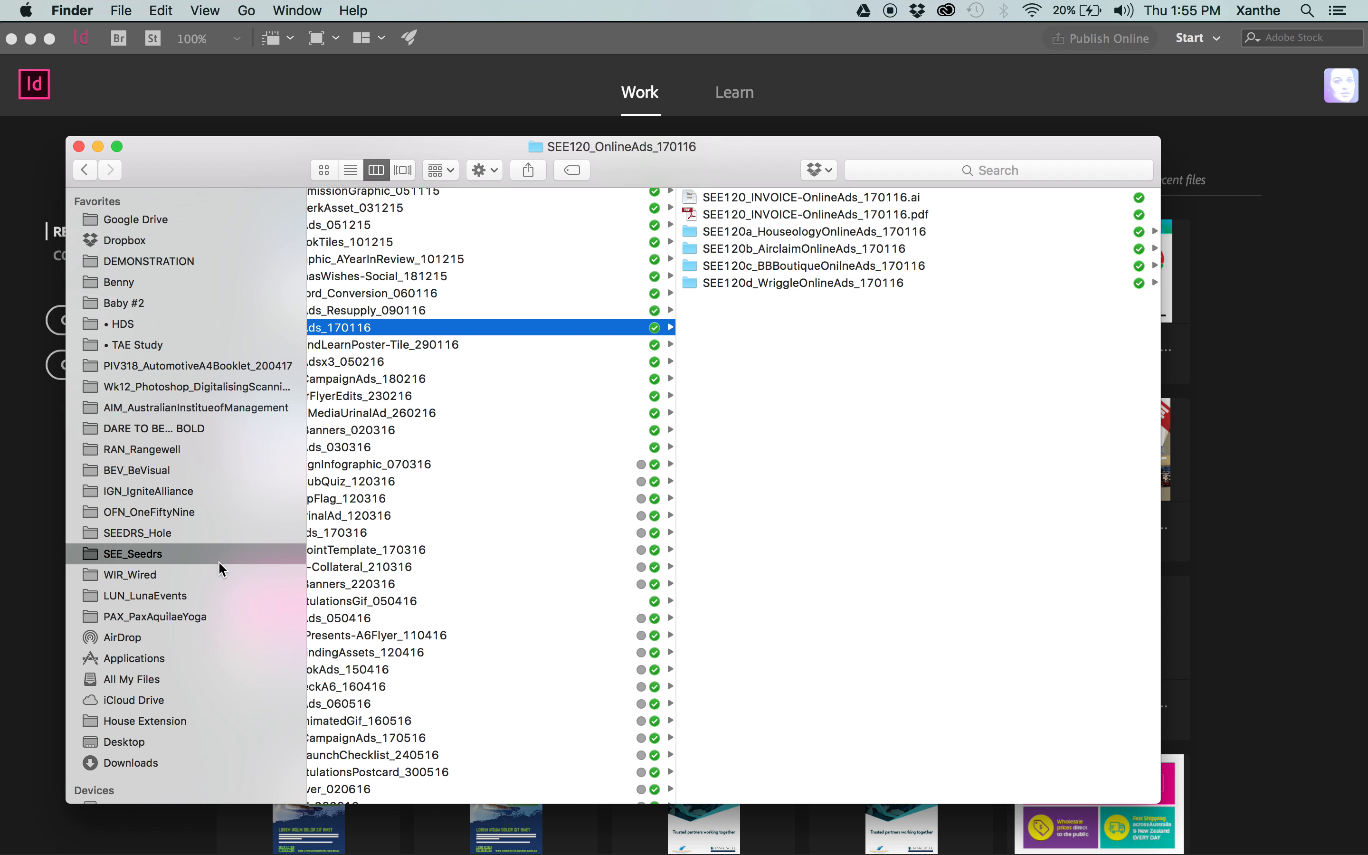
pyautogui.hscroll(-2, 523, 411)
pyautogui.hscroll(-3, 523, 411)
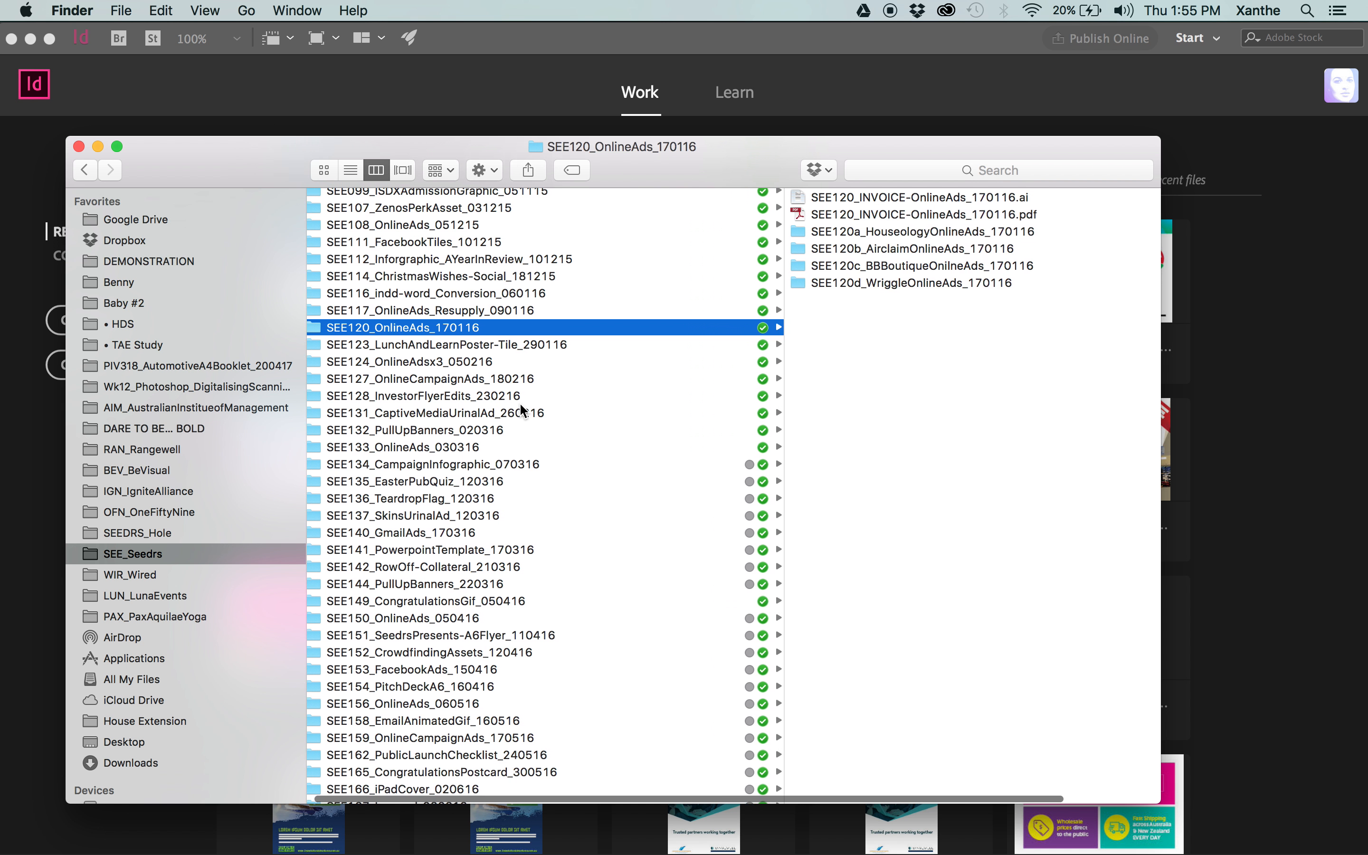
# Look at the DARE TO BE... BOLD and • HDS folders, then return to the final art exercise job folder in DEMONSTRATION.
pyautogui.click(179, 429)
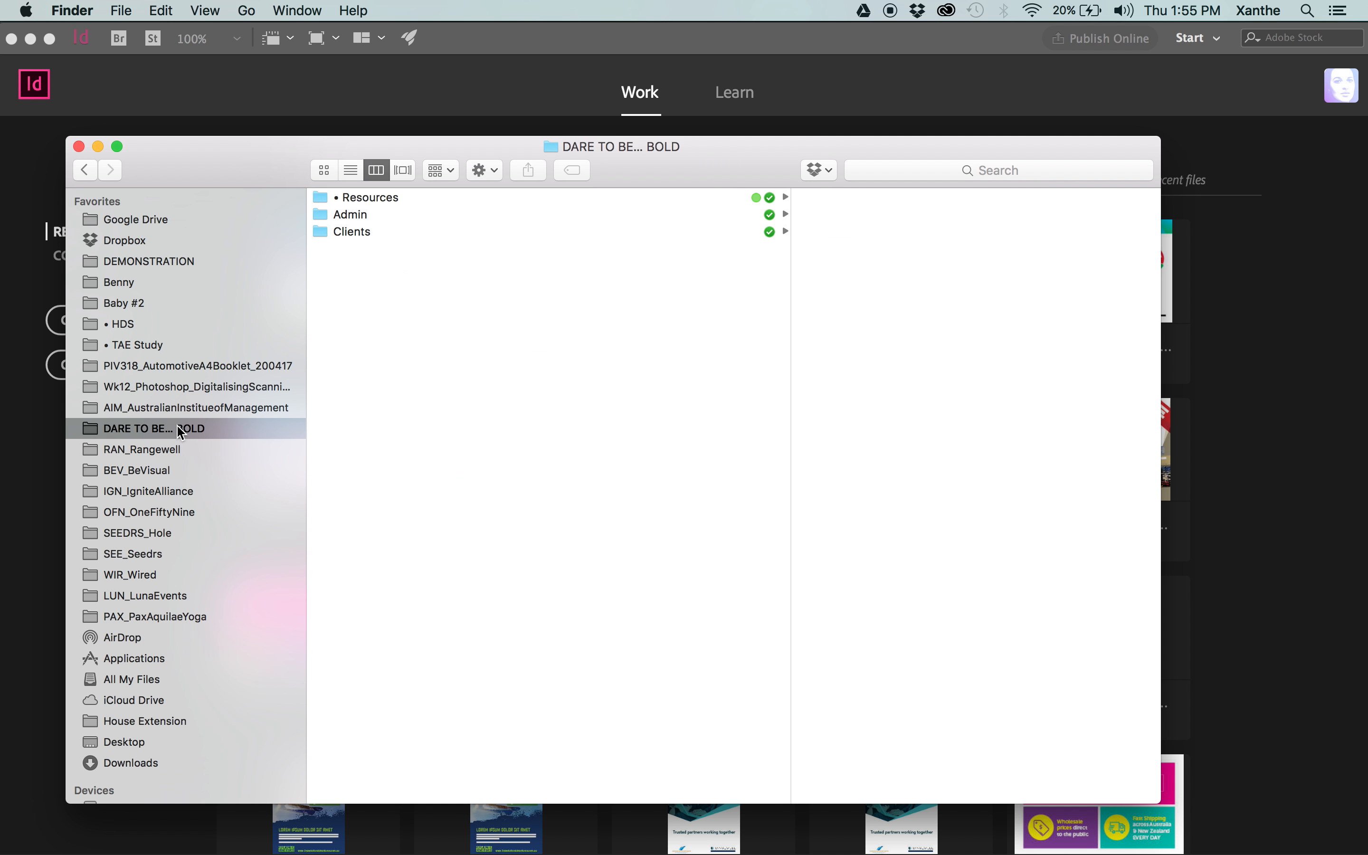
pyautogui.click(147, 328)
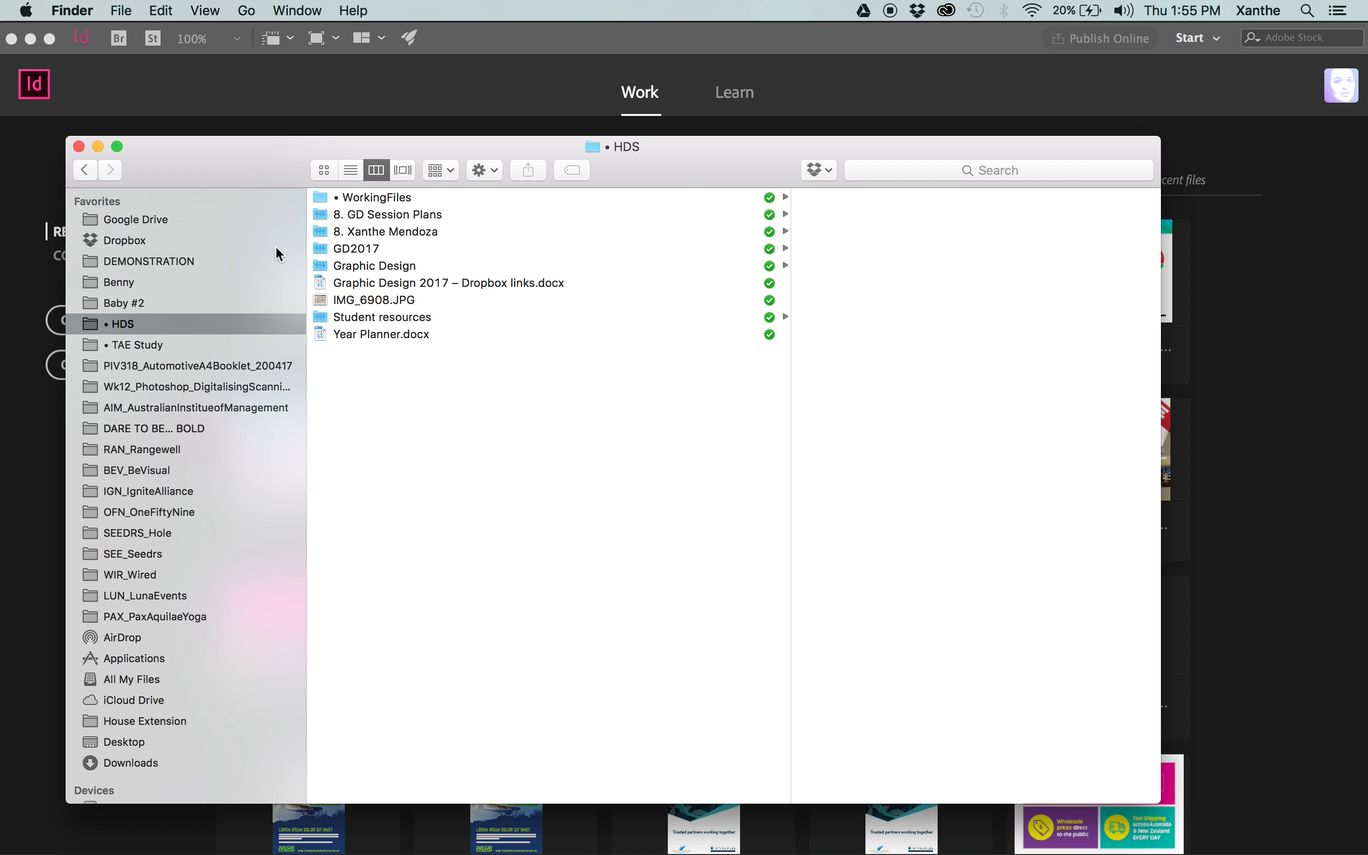
pyautogui.click(190, 259)
pyautogui.click(432, 214)
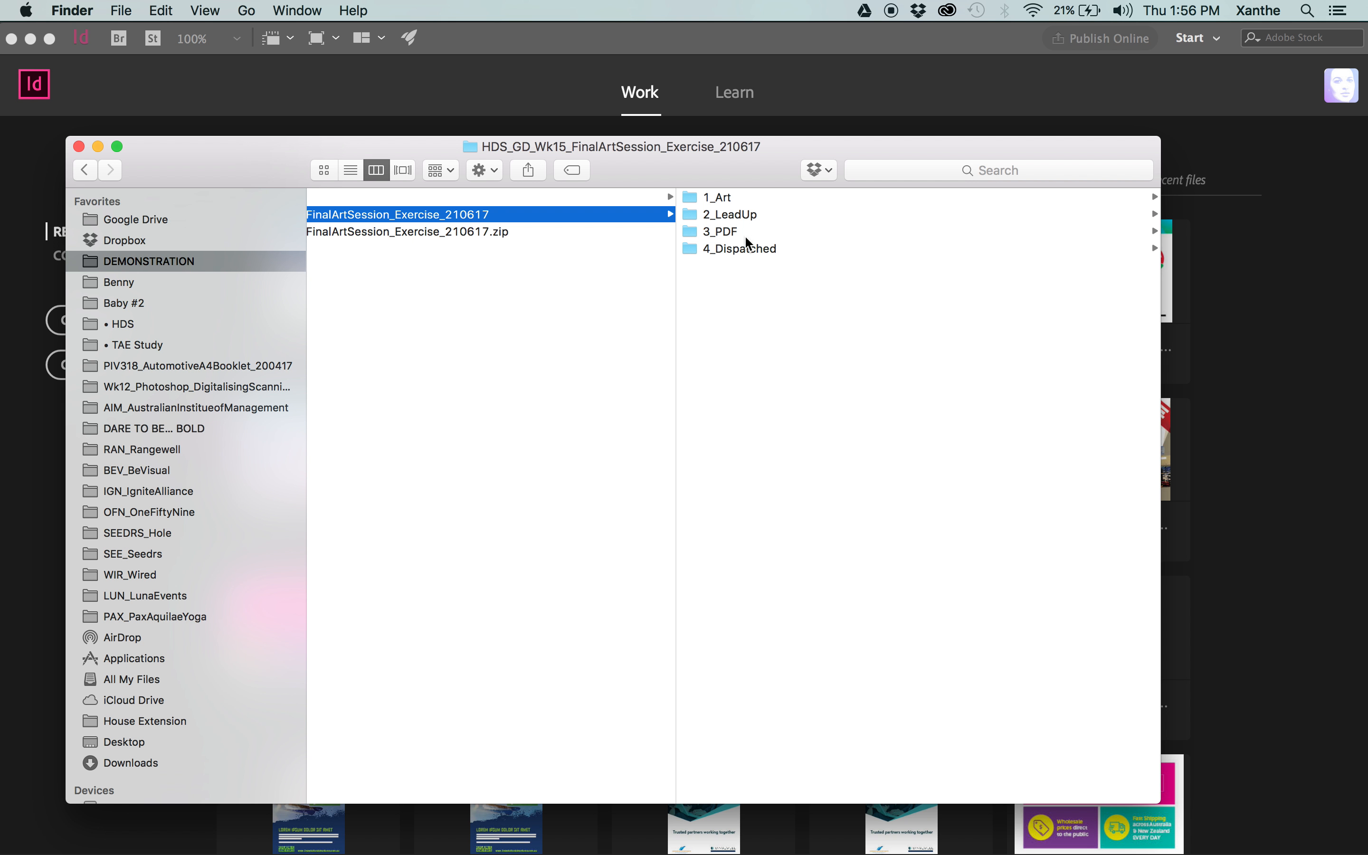
# Open the v2 A4 poster InDesign file from the exercise's 1_Art folder.
pyautogui.moveTo(742, 172); pyautogui.dragTo(742, 131)
pyautogui.hscroll(-1, 785, 242)
pyautogui.hscroll(-2, 785, 244)
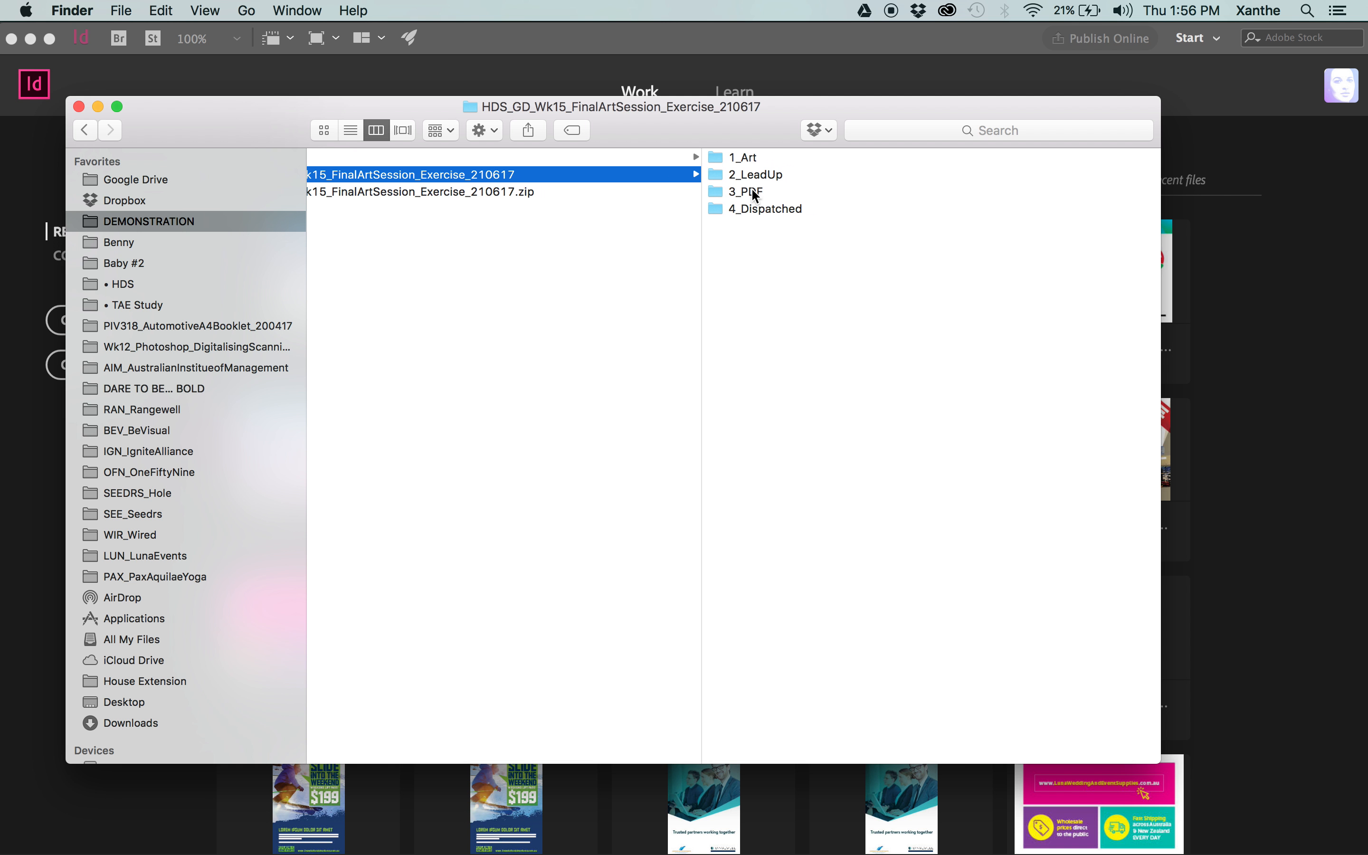
pyautogui.click(746, 157)
pyautogui.moveTo(738, 124); pyautogui.dragTo(823, 208)
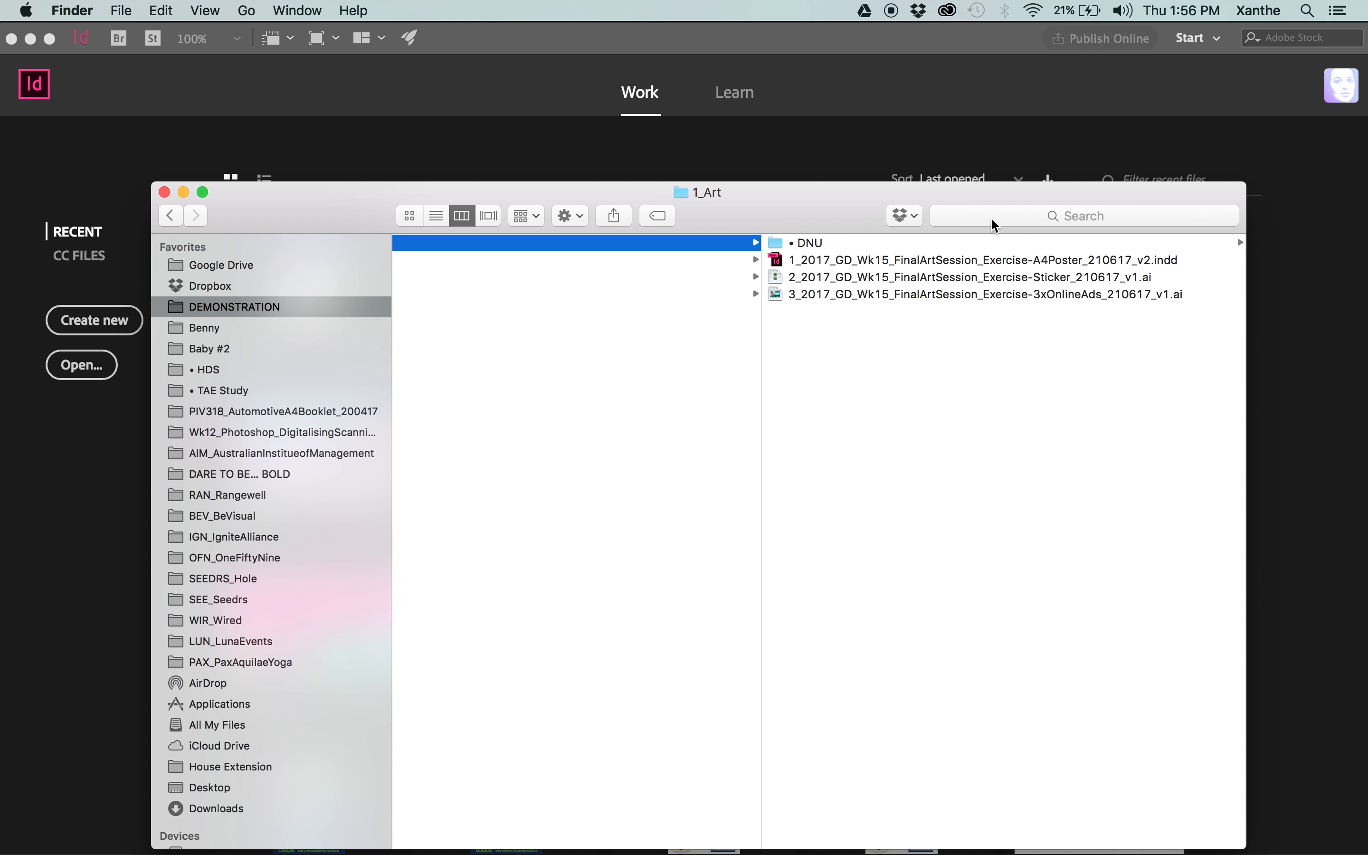
pyautogui.click(916, 257)
pyautogui.click(805, 463)
pyautogui.click(937, 261)
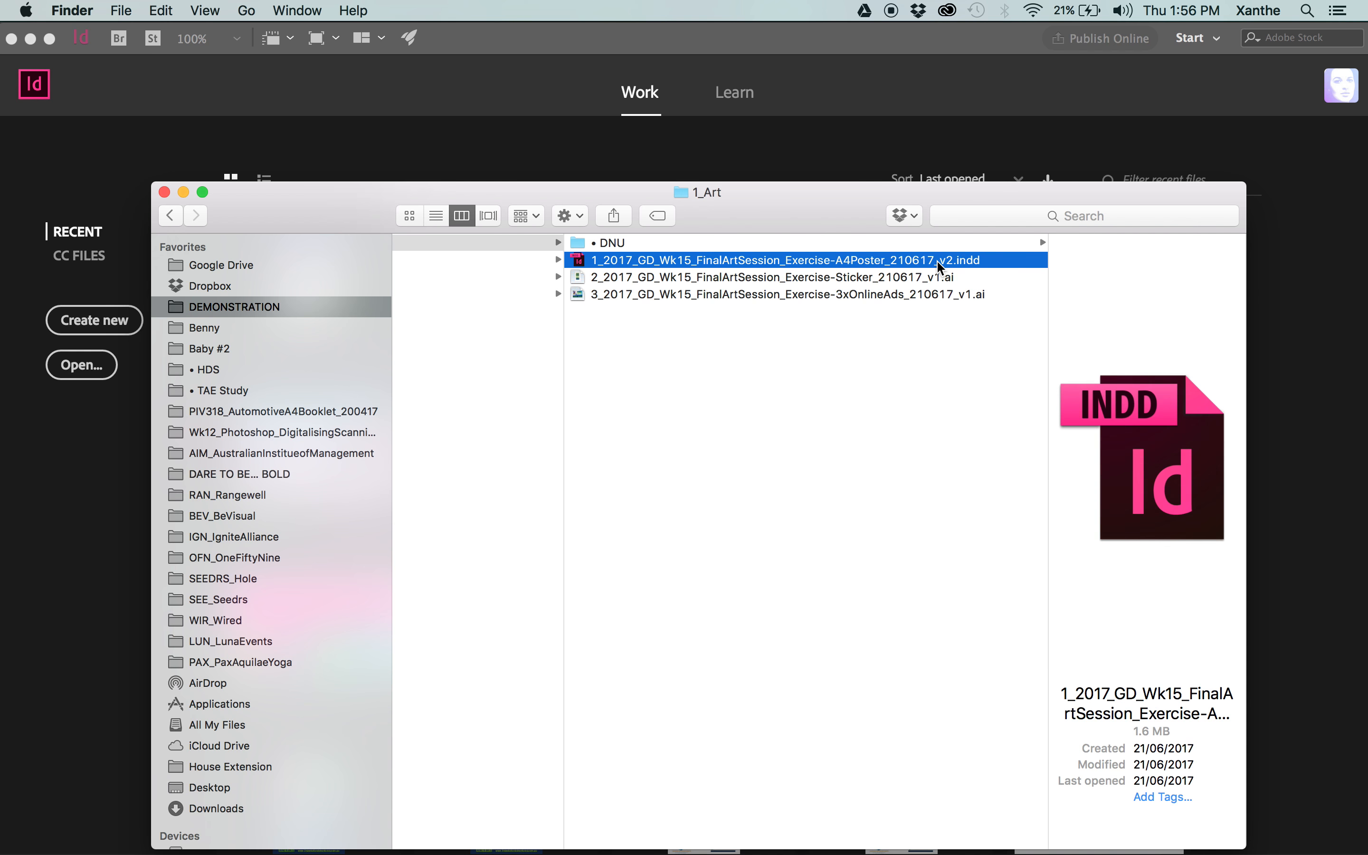
pyautogui.doubleClick(697, 256)
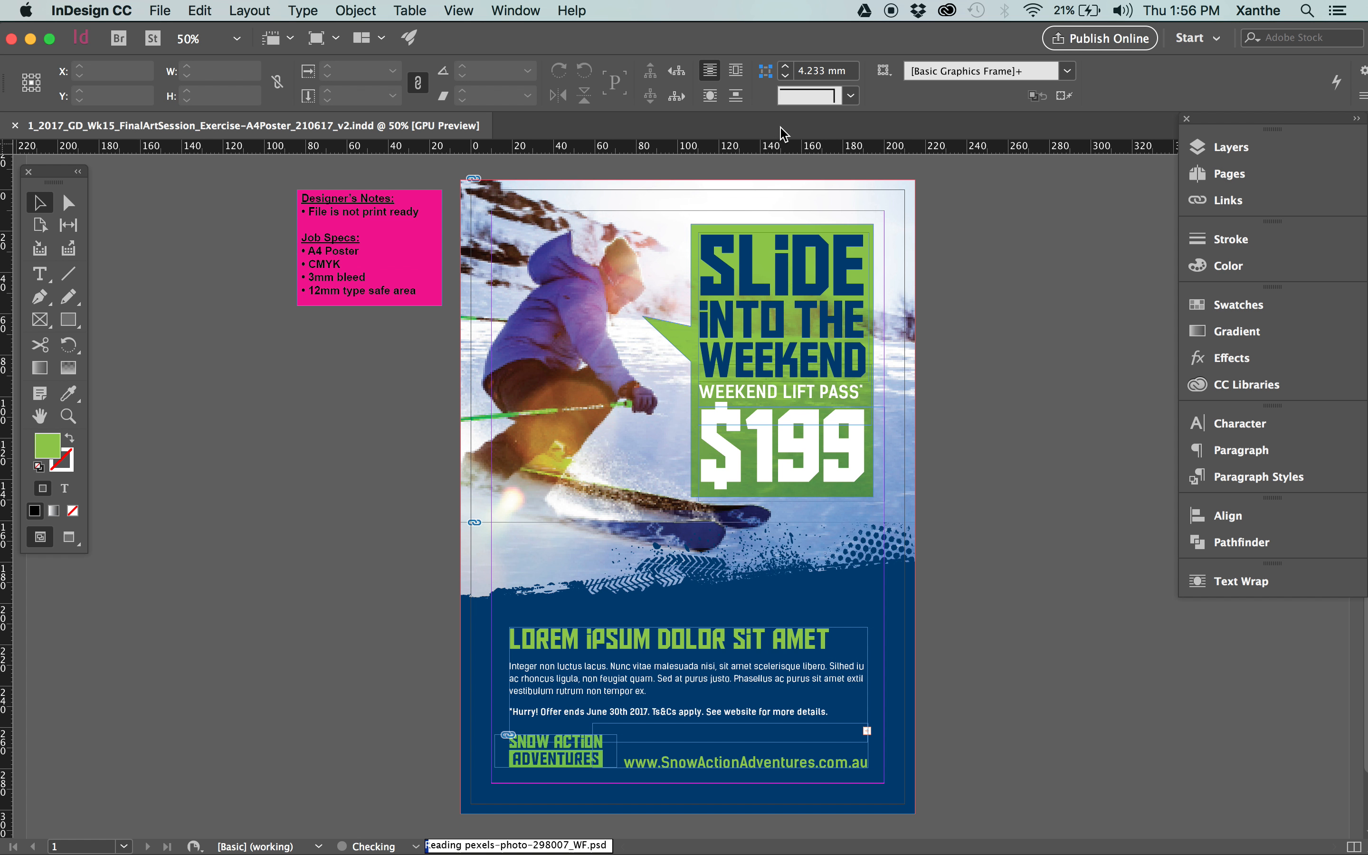
pyautogui.moveTo(1080, 312); pyautogui.dragTo(998, 312)
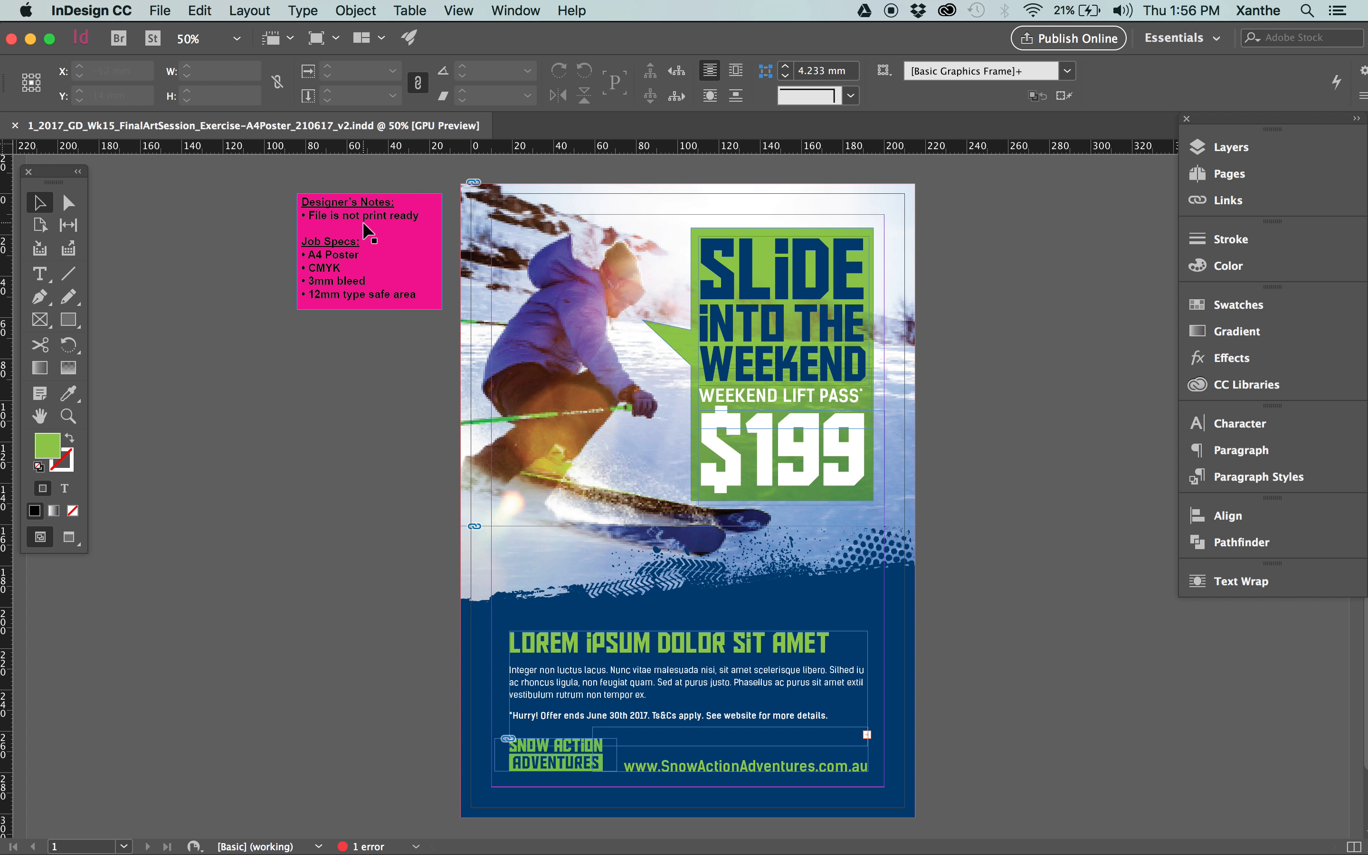
# Move the pink Designer's Notes box further away from the poster, to about X -63 mm, Y 24 mm.
pyautogui.click(443, 284)
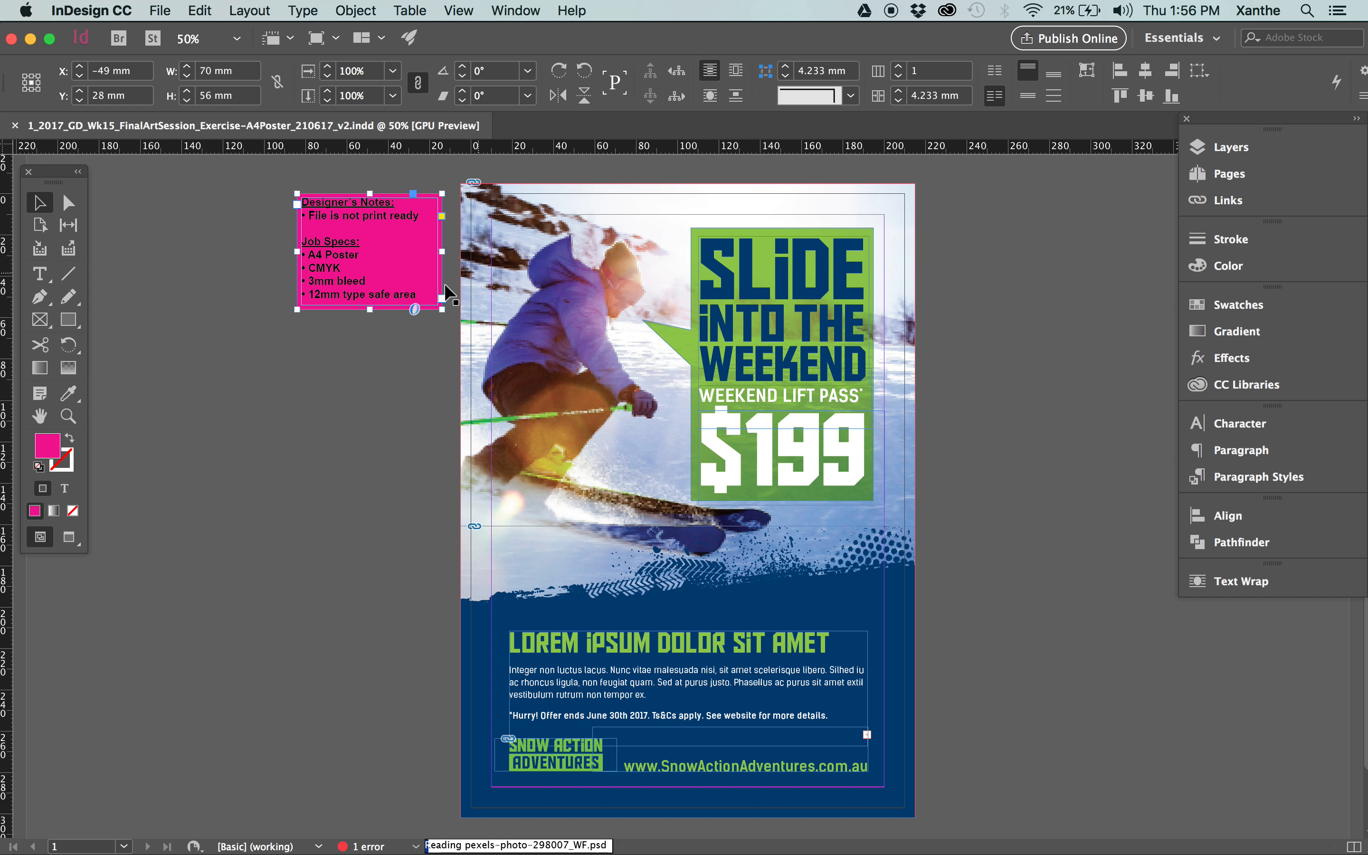
pyautogui.moveTo(405, 255); pyautogui.dragTo(343, 214)
pyautogui.click(394, 334)
pyautogui.click(405, 382)
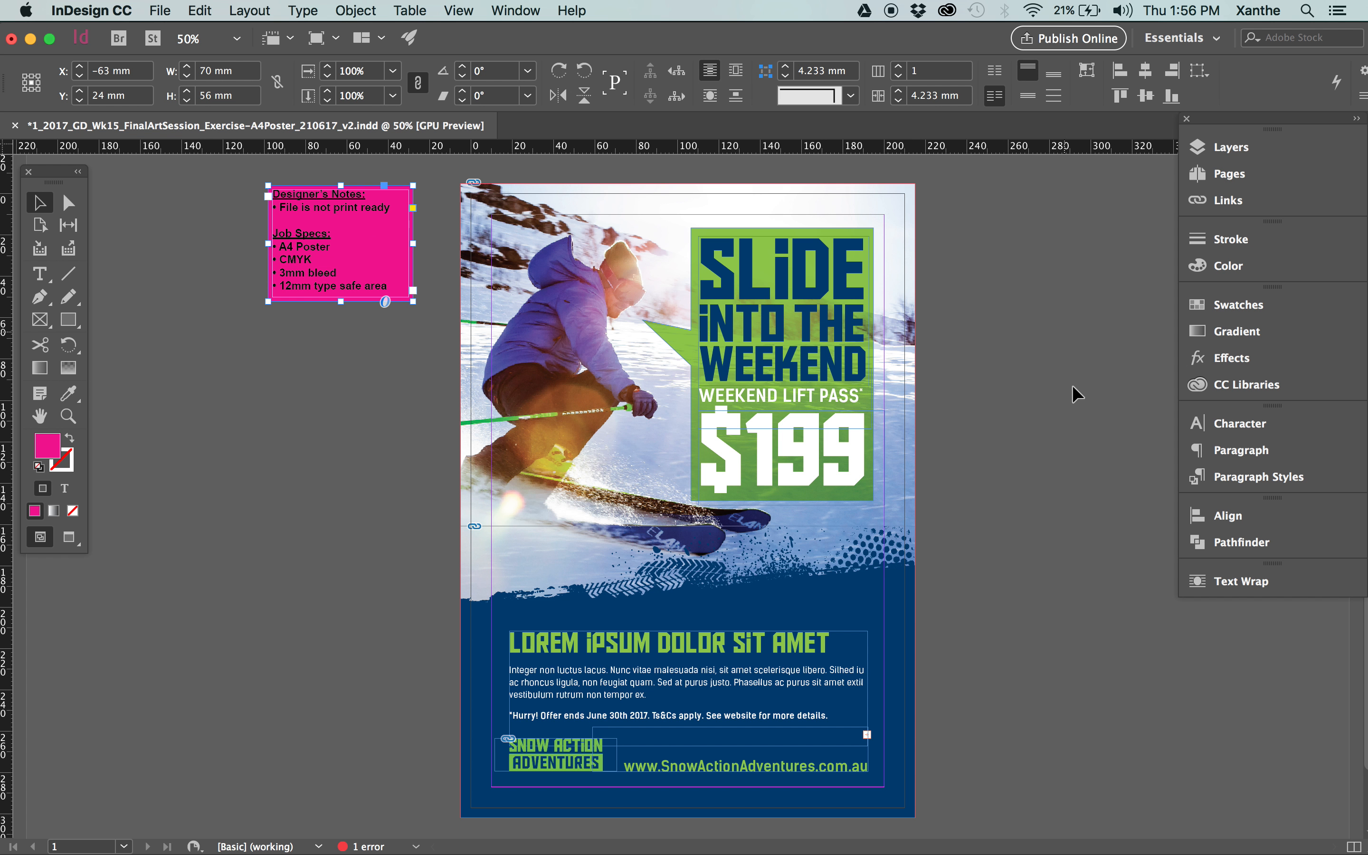
# Examine the Designer's Notes and Job Specs in the pink box on the pasteboard beside the poster.
pyautogui.click(336, 752)
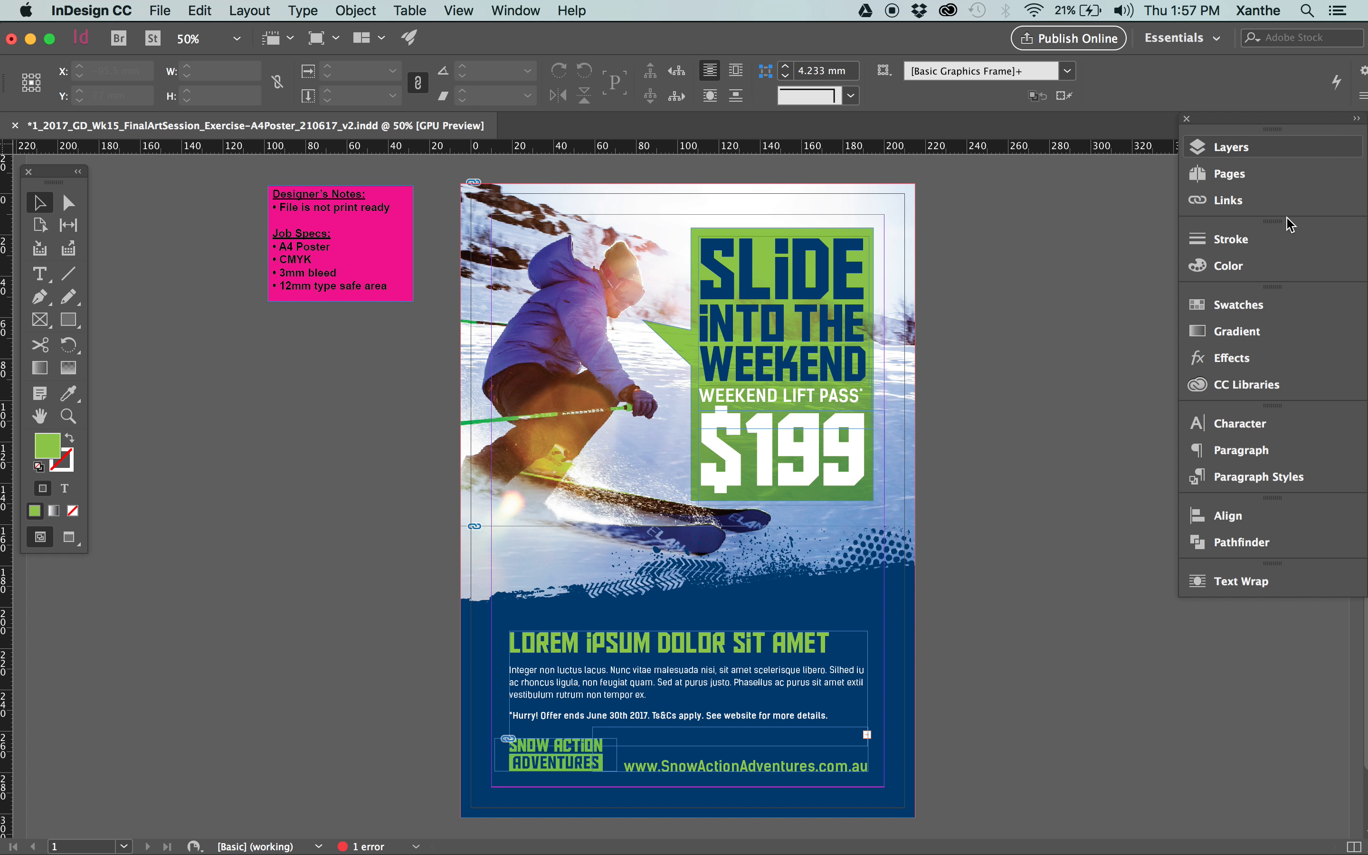
pyautogui.click(343, 215)
pyautogui.click(385, 408)
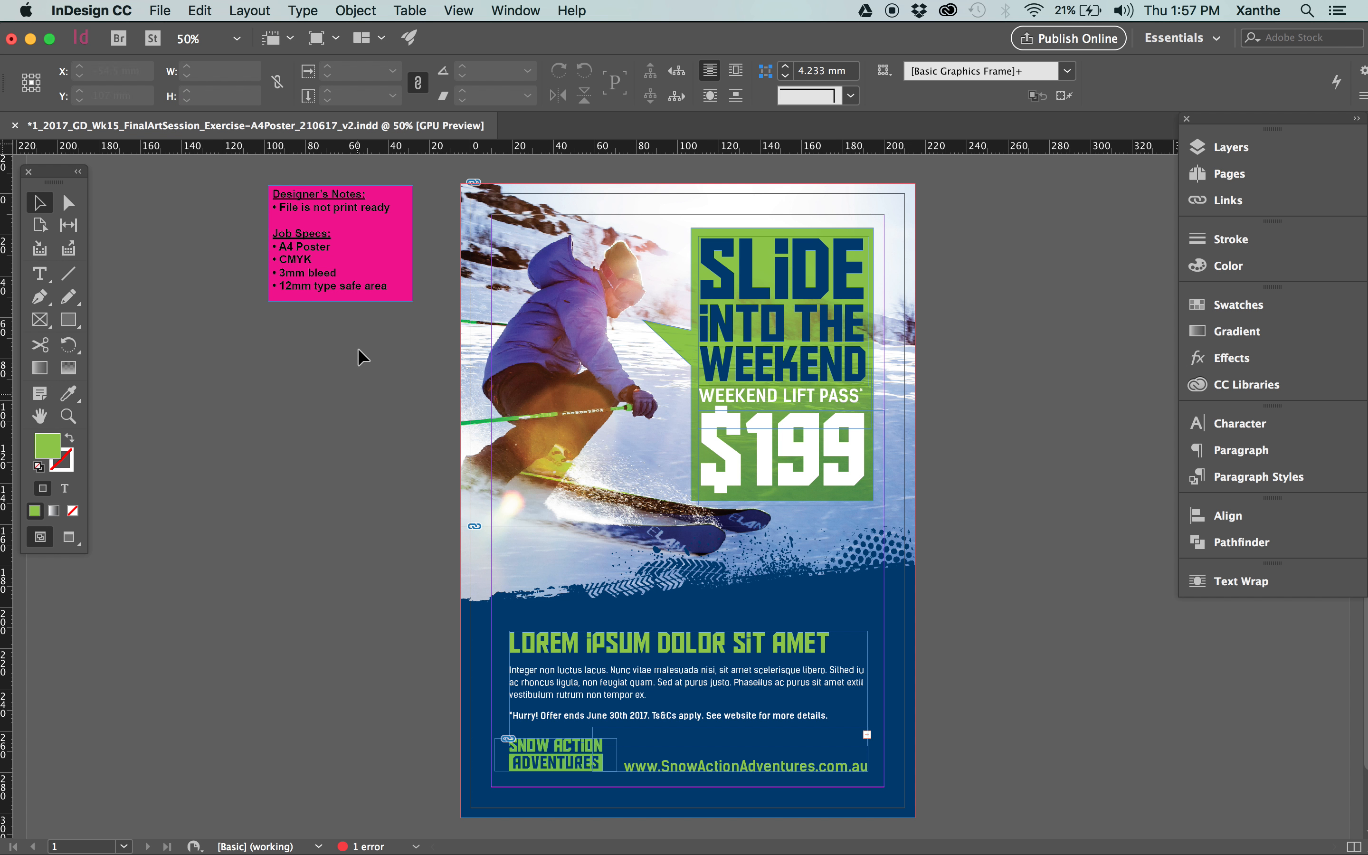
pyautogui.click(372, 281)
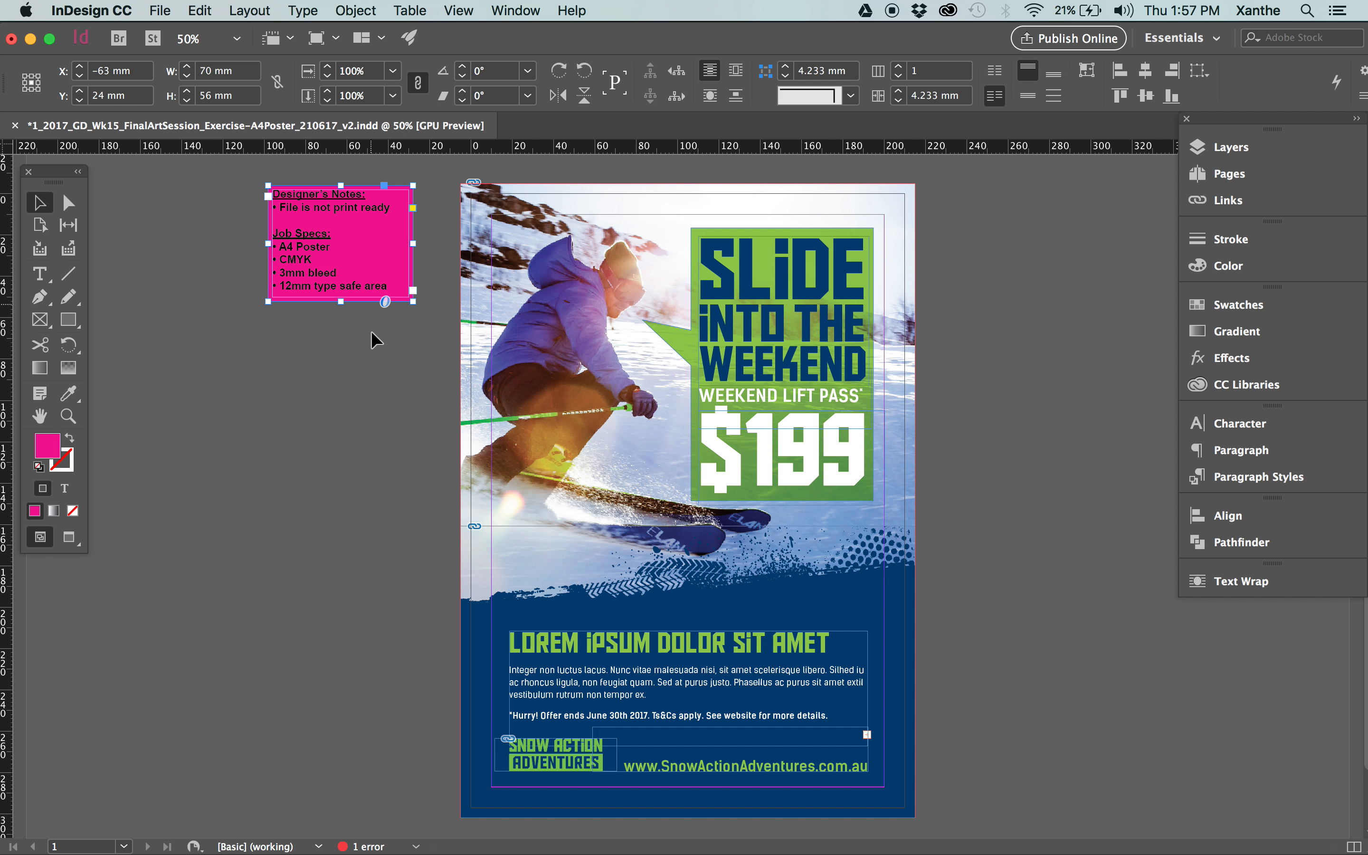
pyautogui.click(341, 367)
pyautogui.click(350, 226)
pyautogui.click(362, 328)
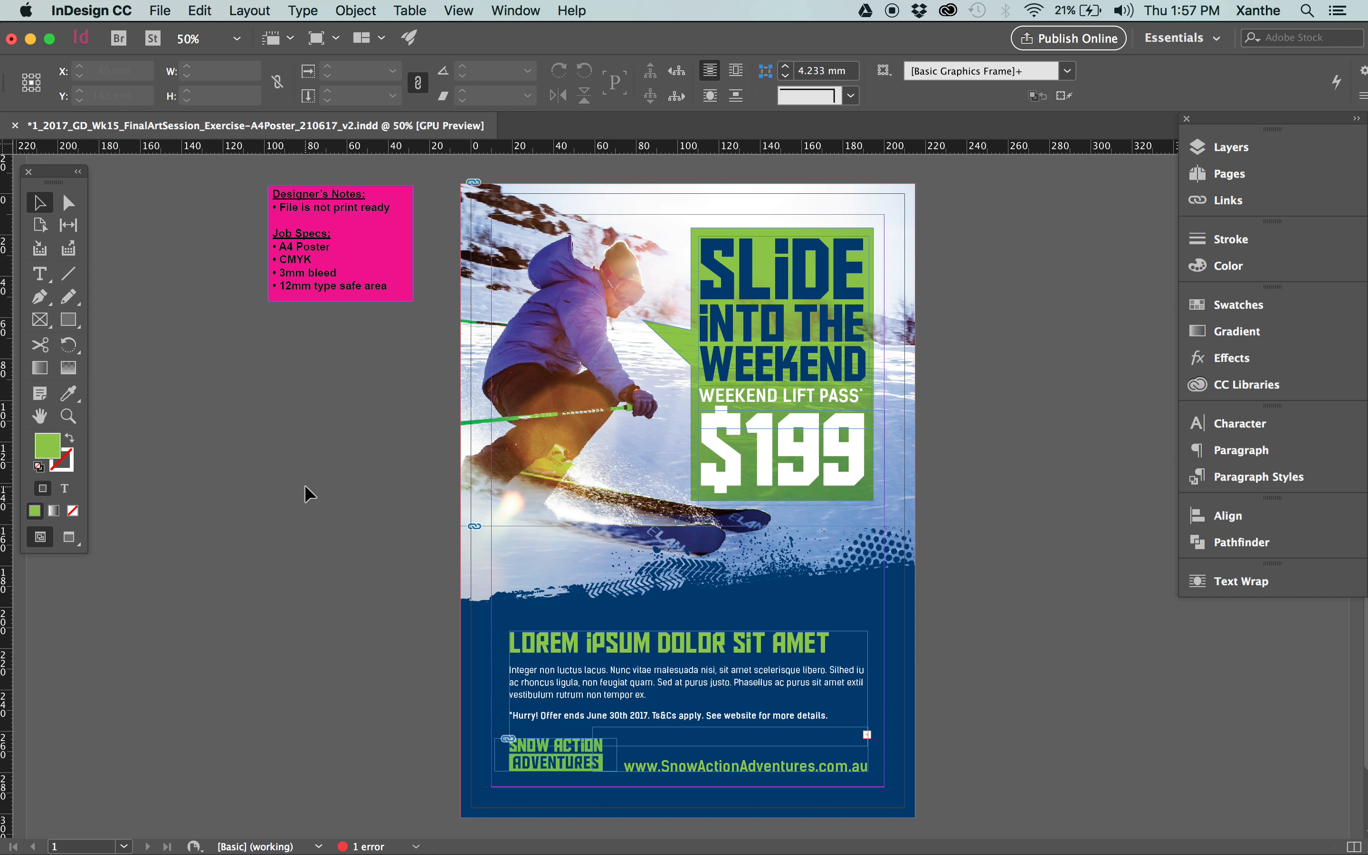
pyautogui.click(294, 241)
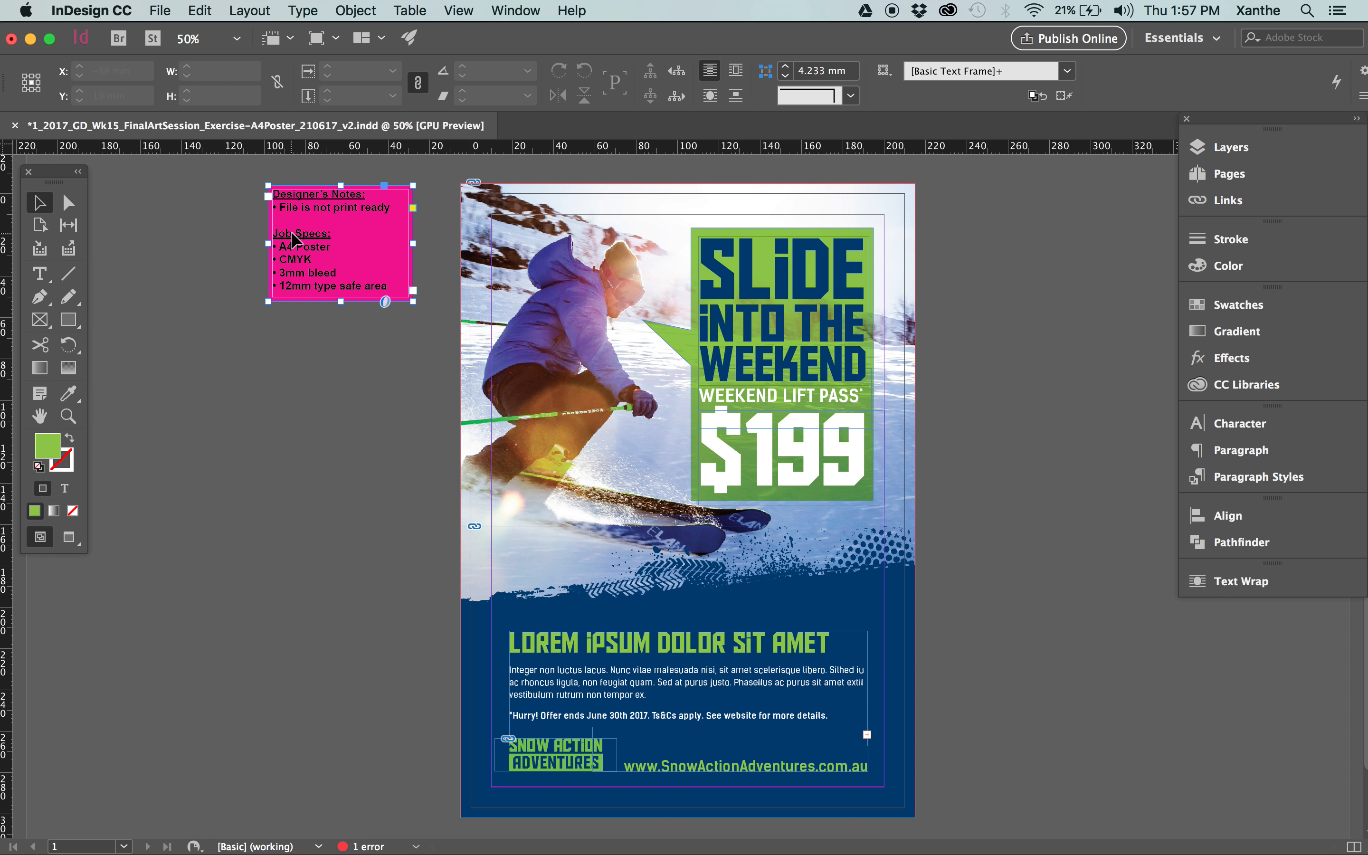
pyautogui.click(325, 351)
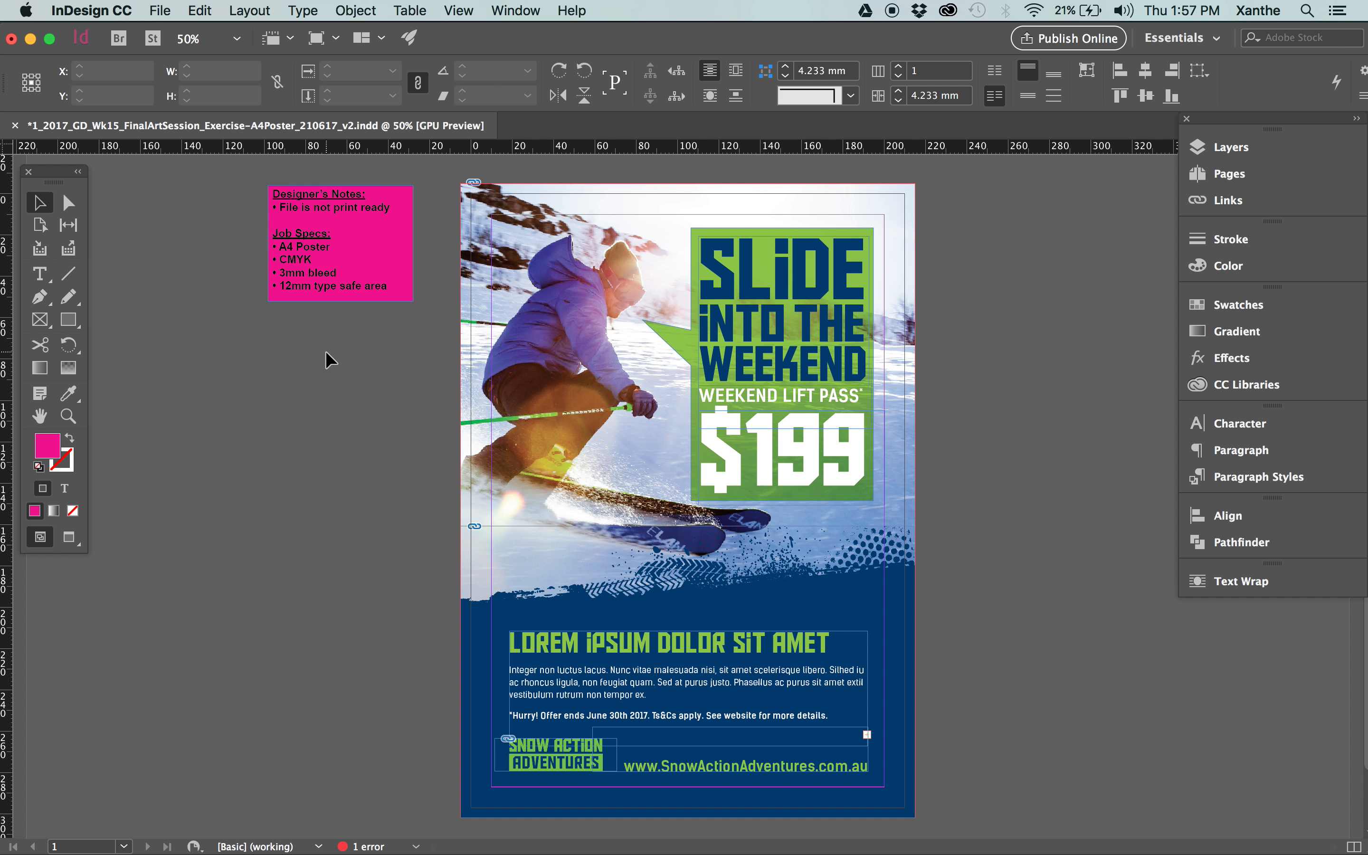
pyautogui.click(335, 245)
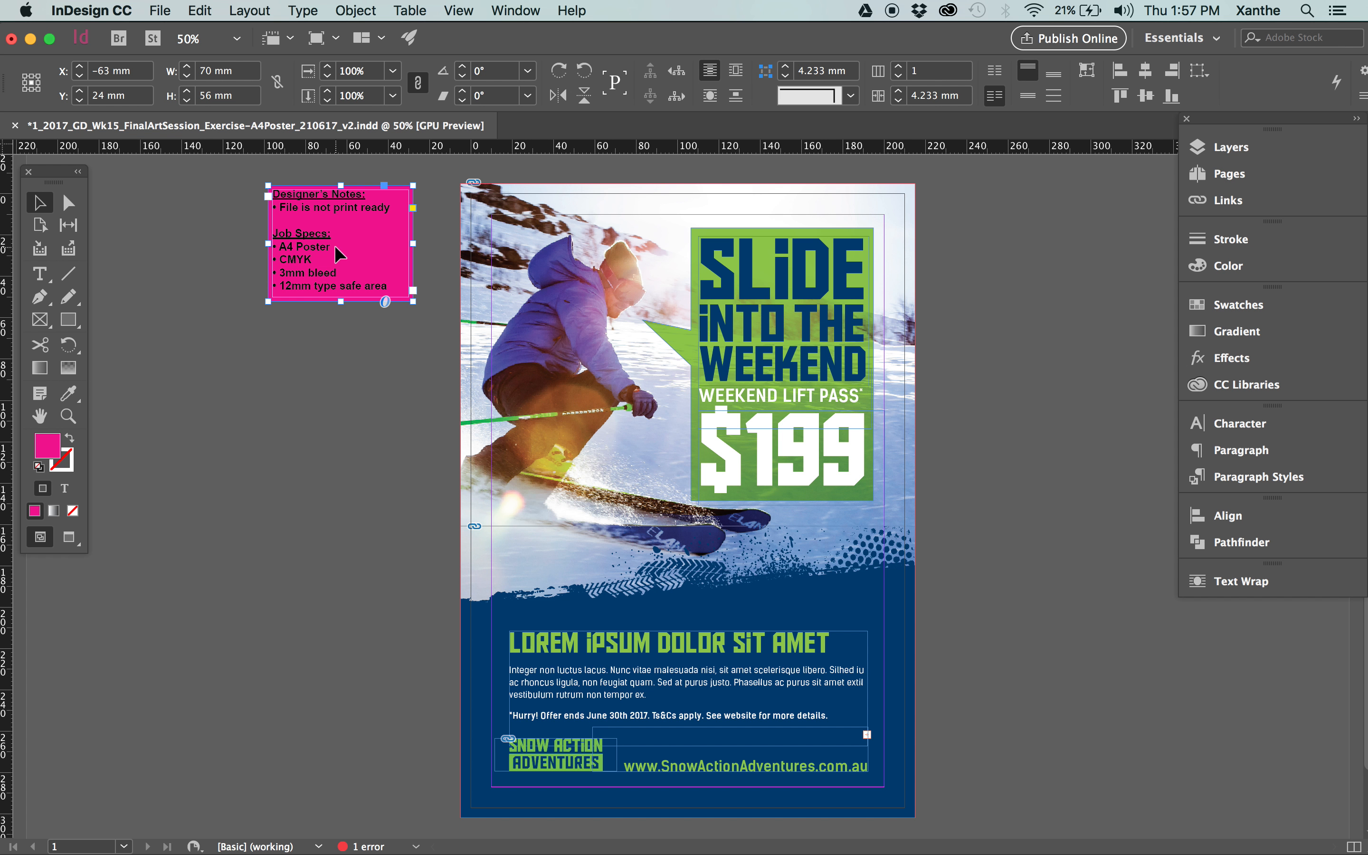
pyautogui.click(313, 376)
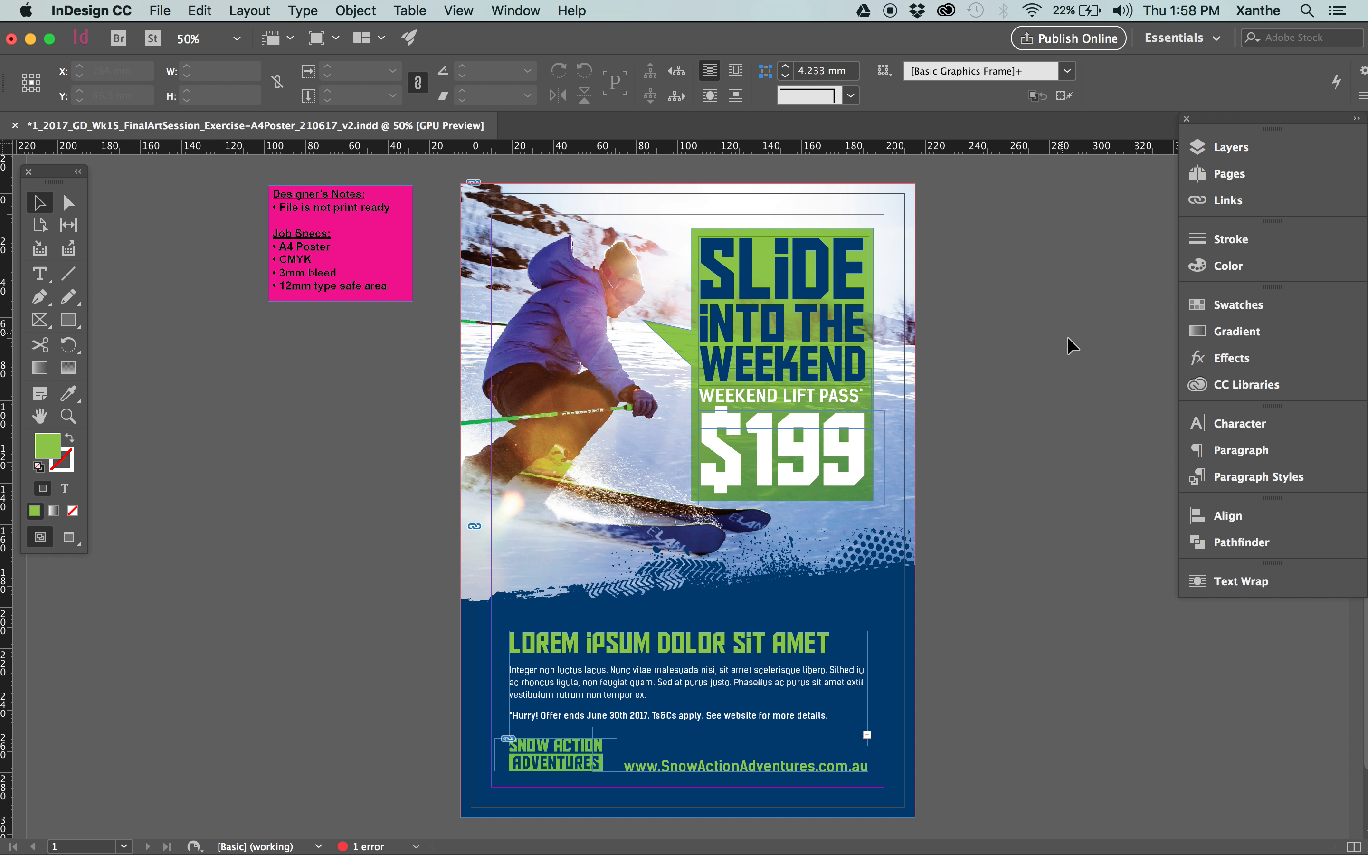
# Look over the whole A4 poster artwork from its upper to its lower edge.
pyautogui.scroll(-1, 1050, 461)
pyautogui.scroll(1, 1020, 467)
pyautogui.moveTo(440, 180); pyautogui.dragTo(1002, 843)
pyautogui.click(1050, 478)
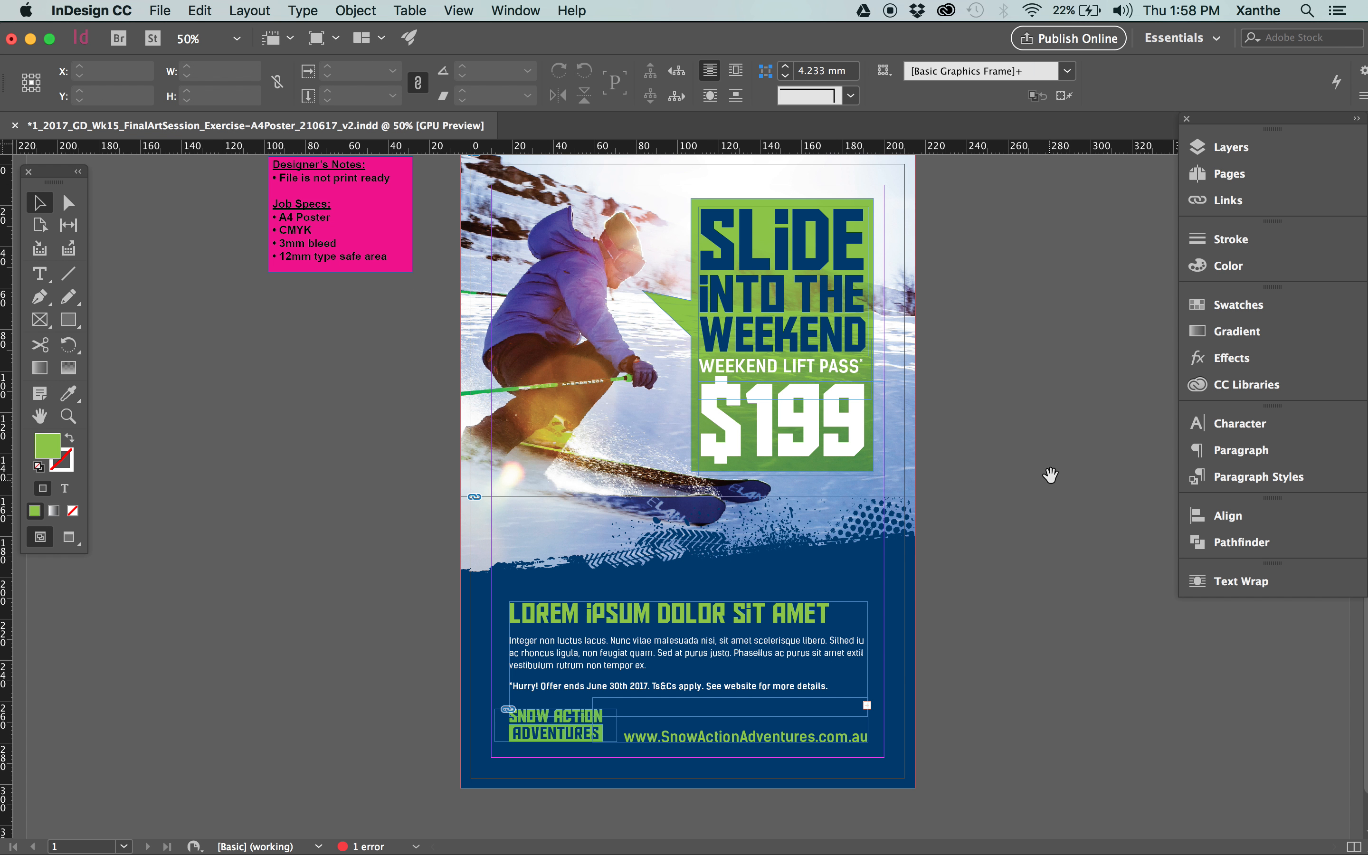
pyautogui.scroll(3, 1047, 492)
pyautogui.scroll(-1, 1044, 508)
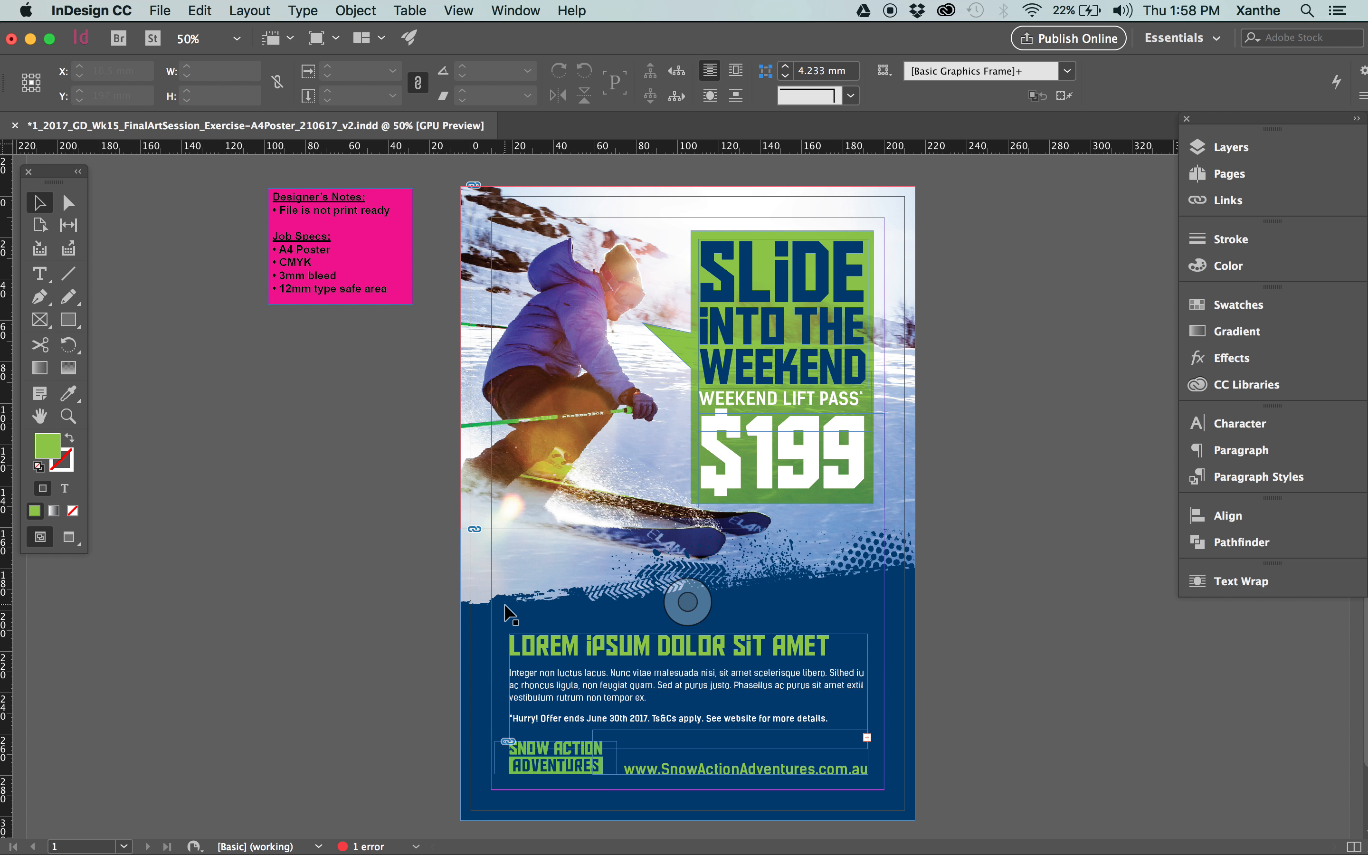
# Compare the poster's trimmed Preview mode with Normal mode to inspect the page edges, bleed and margin guides.
pyautogui.press('w')
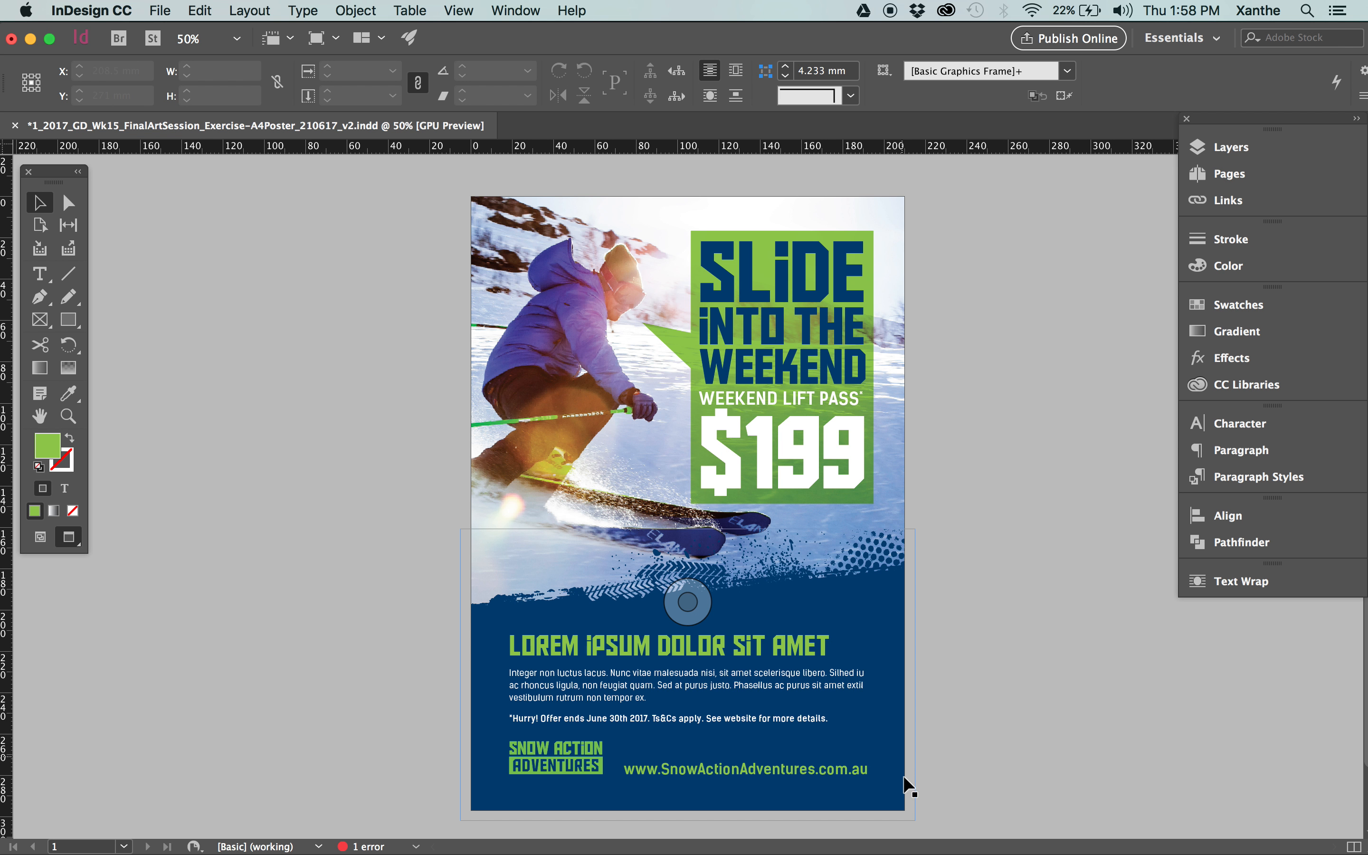
pyautogui.press('w')
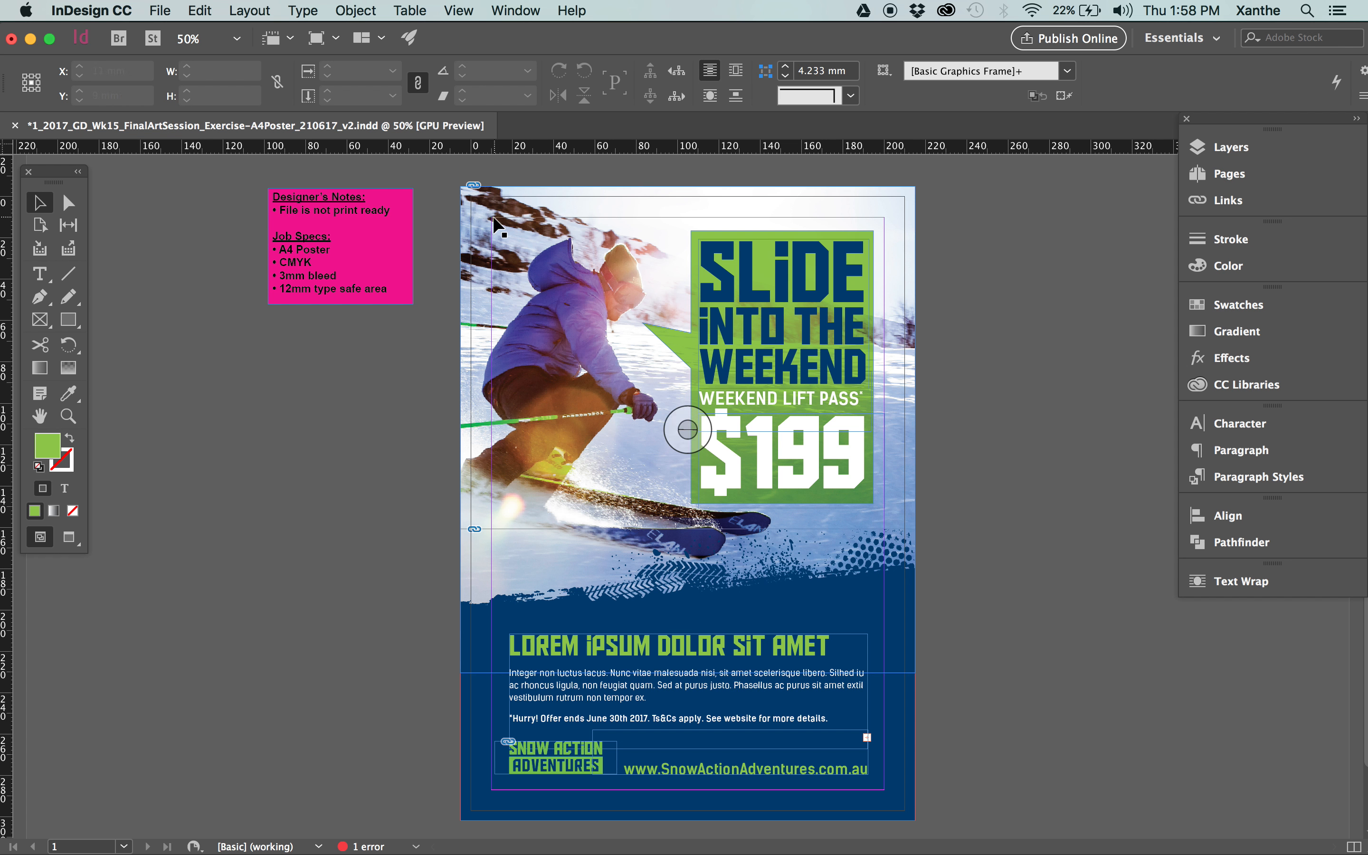
pyautogui.press('w')
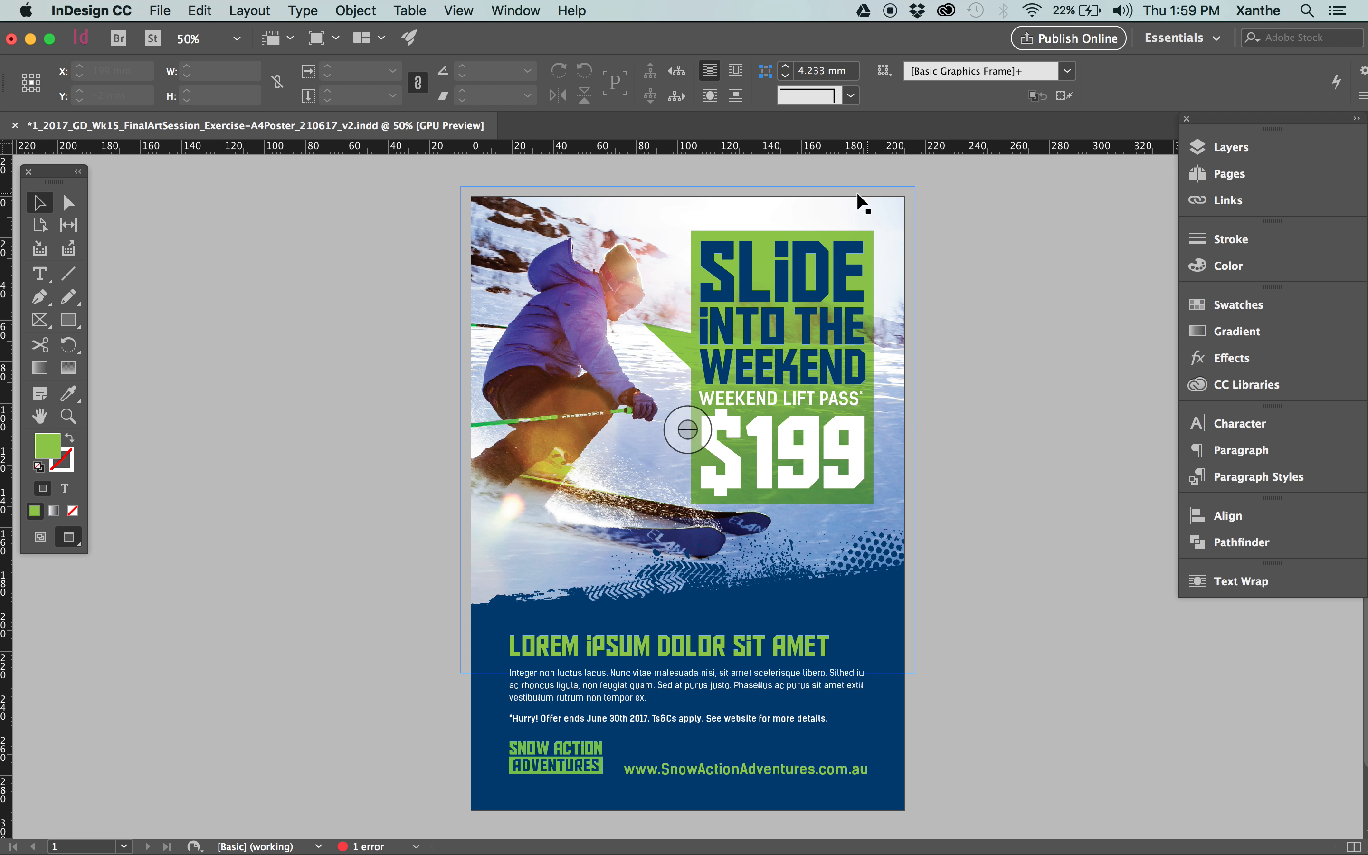
pyautogui.press('w')
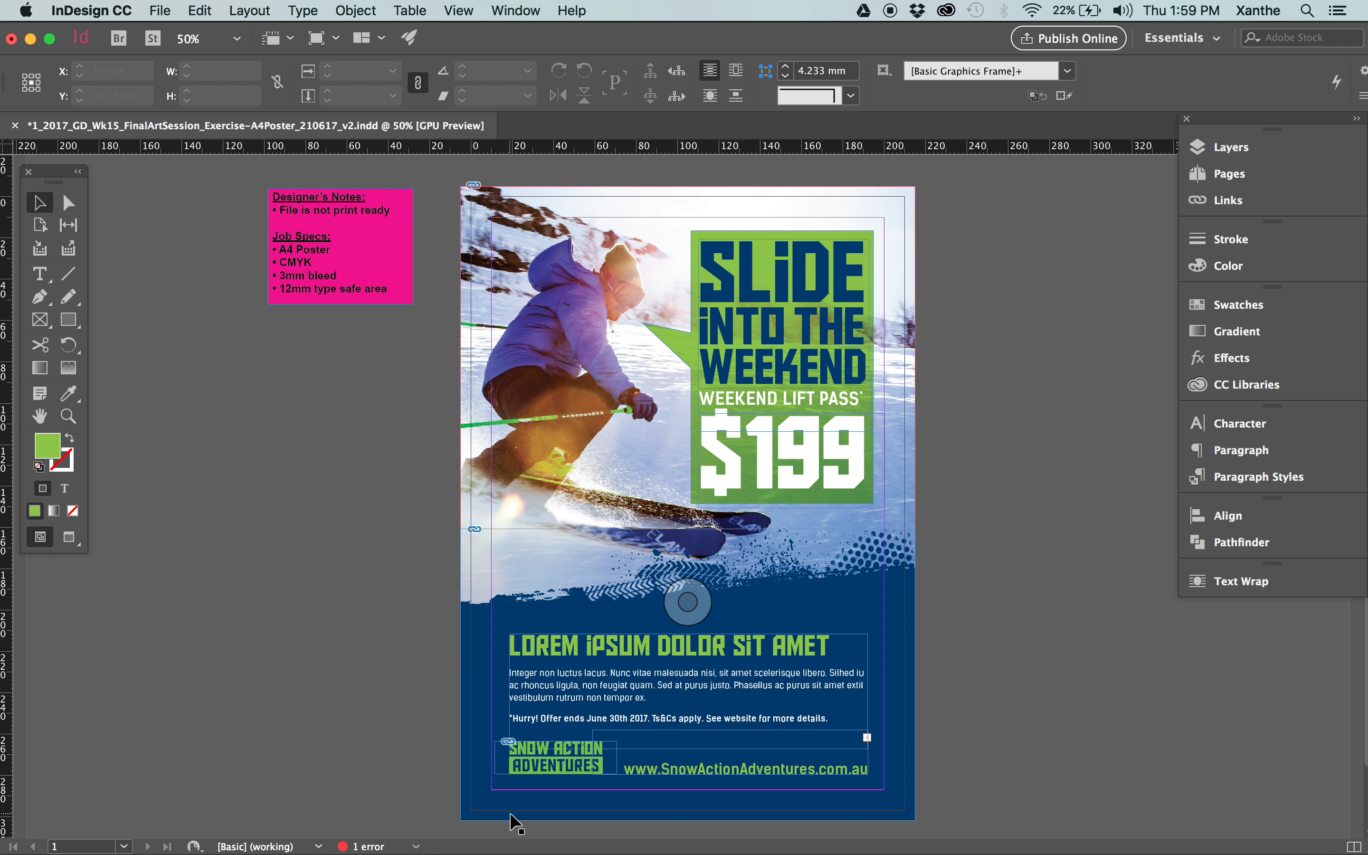
# Try the lower body text frame flush against the page's trimmed left edge, check it in Preview mode, and undo the move.
pyautogui.moveTo(565, 639); pyautogui.dragTo(526, 639)
pyautogui.press('w')
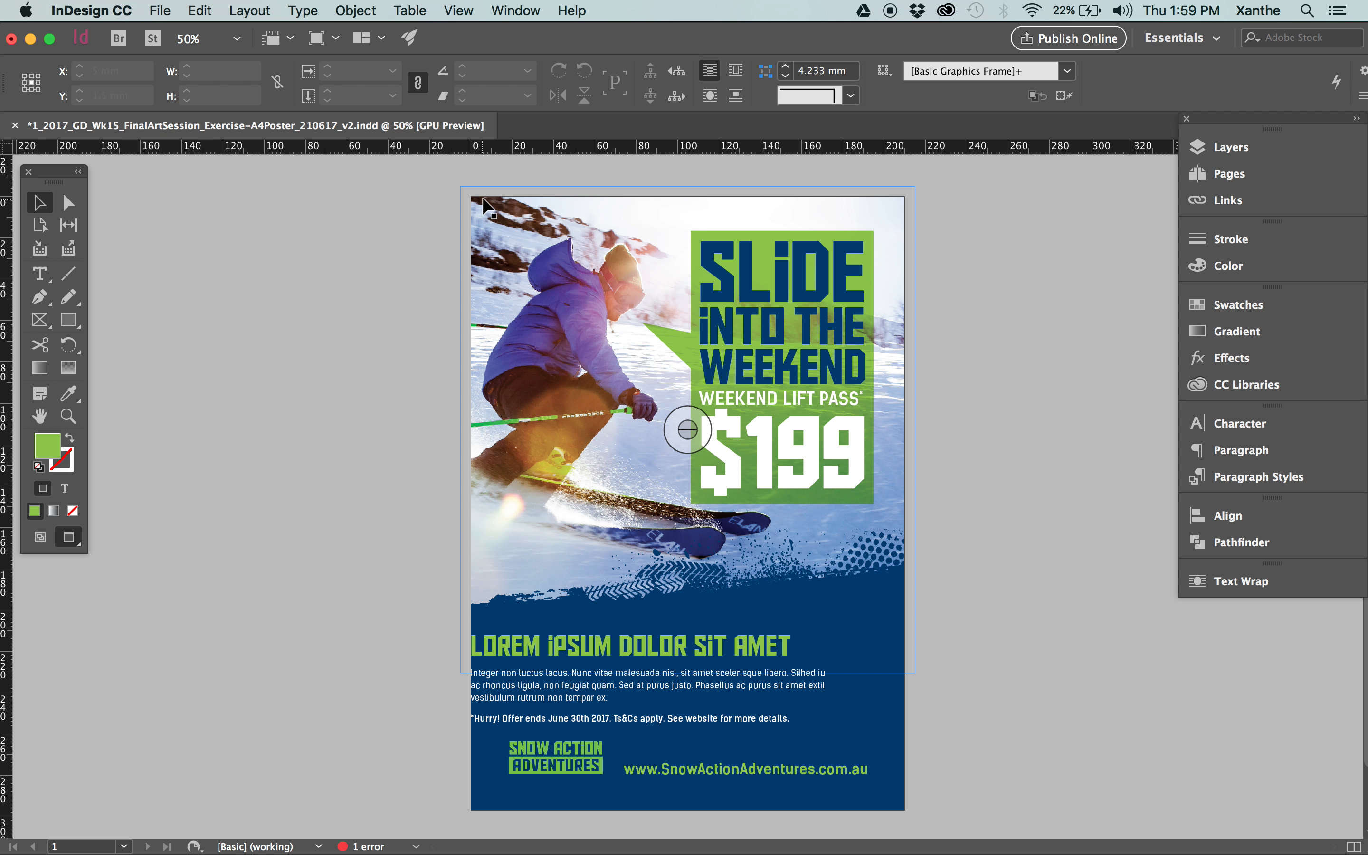
pyautogui.click(491, 645)
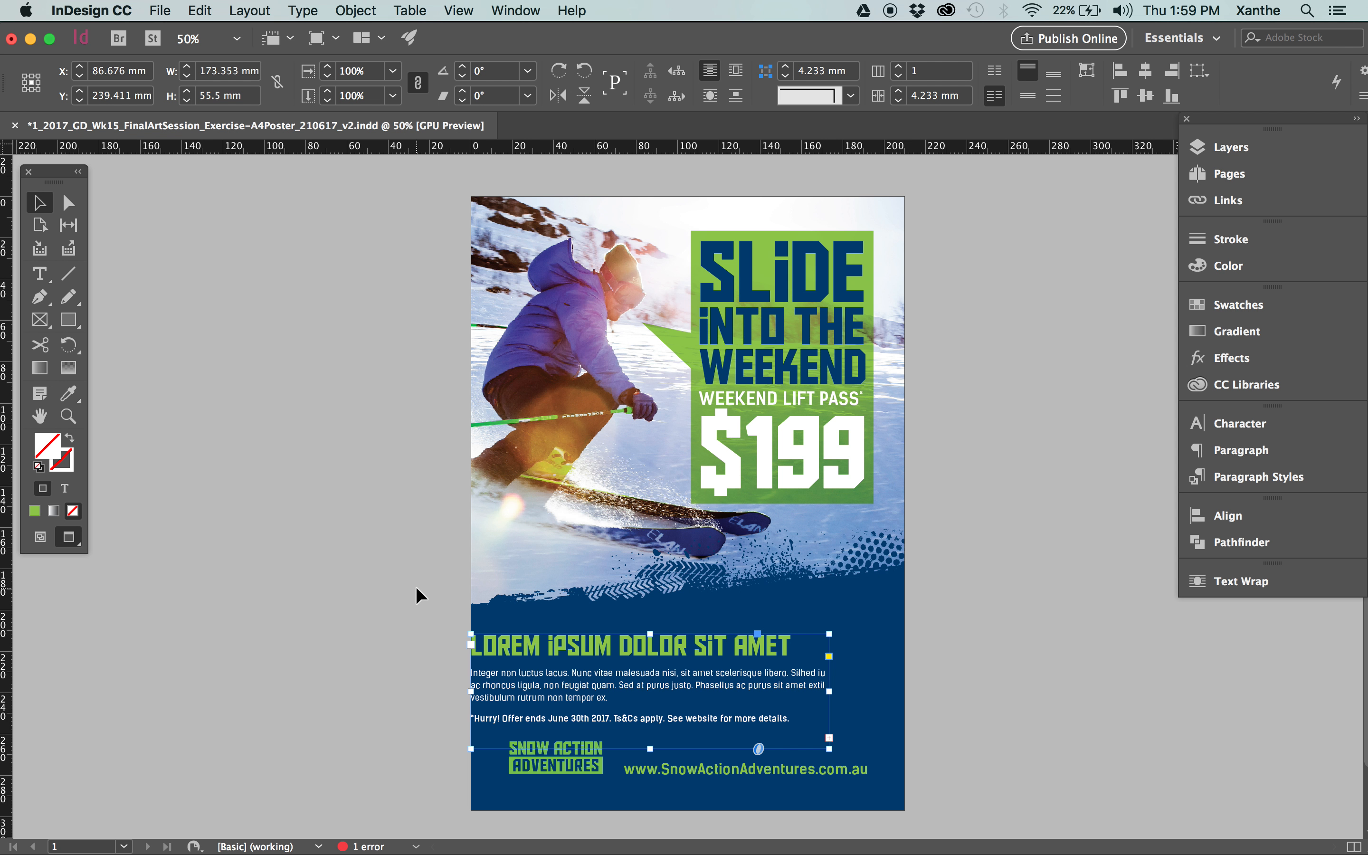
pyautogui.press('w')
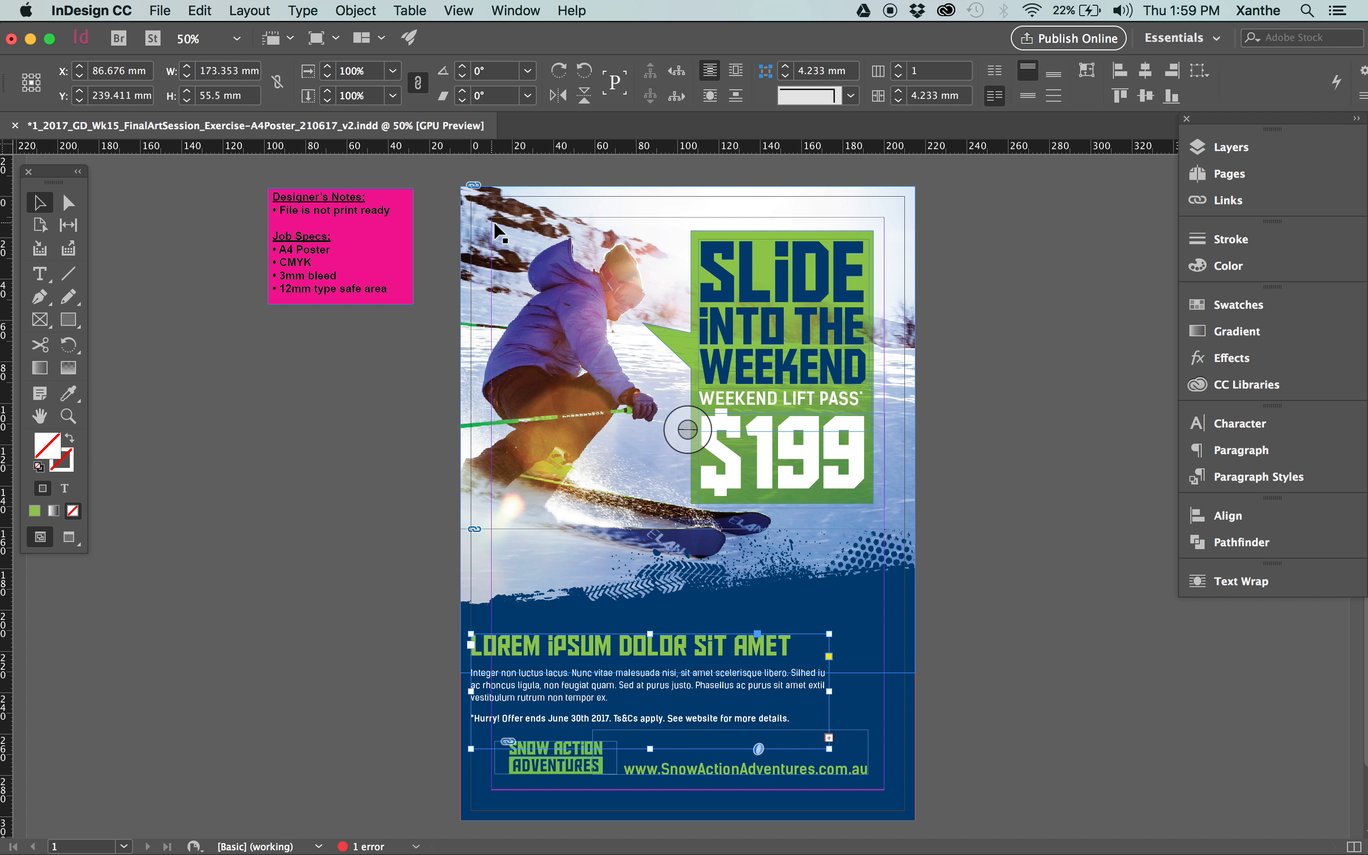
pyautogui.press('super+z')
pyautogui.click(998, 376)
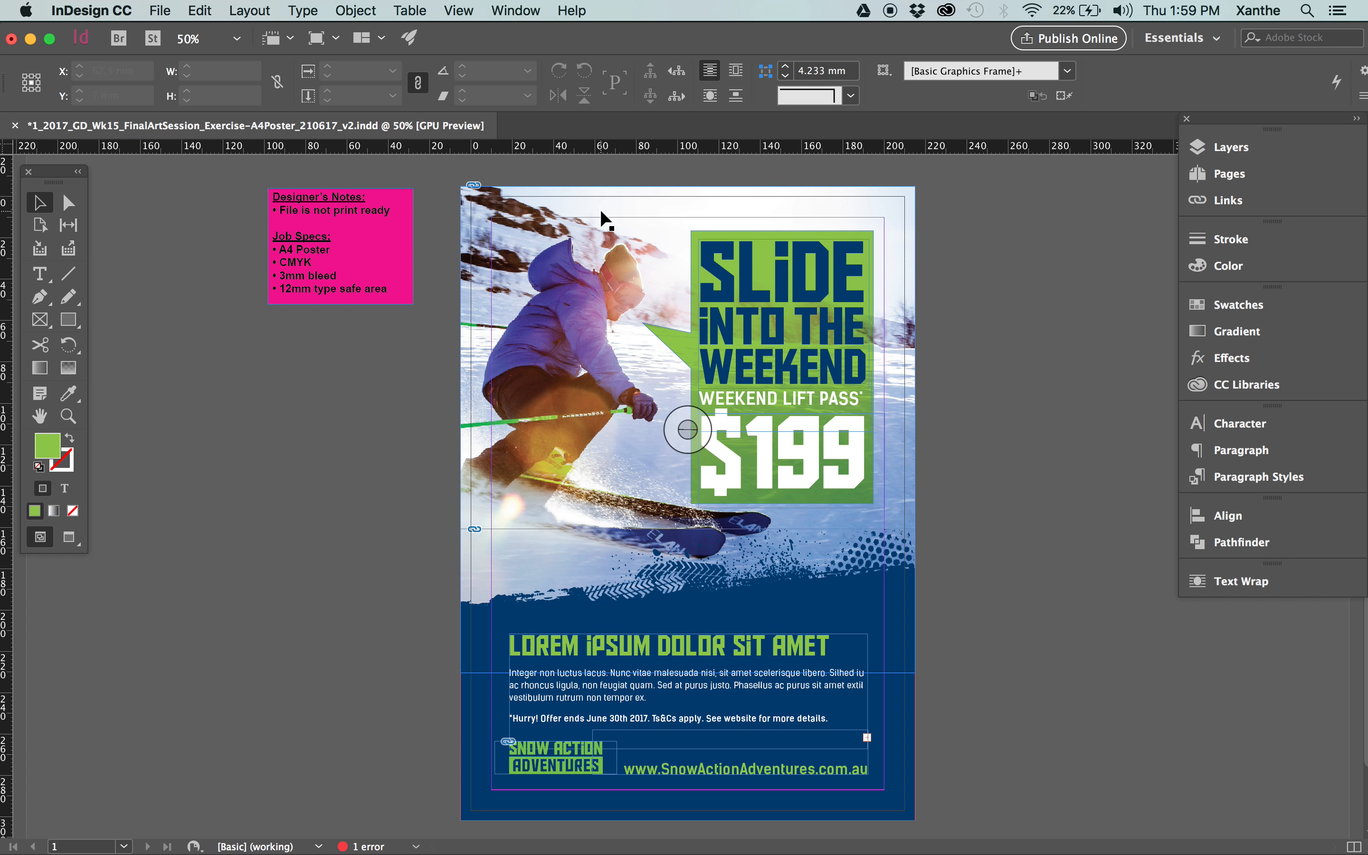
pyautogui.press('w')
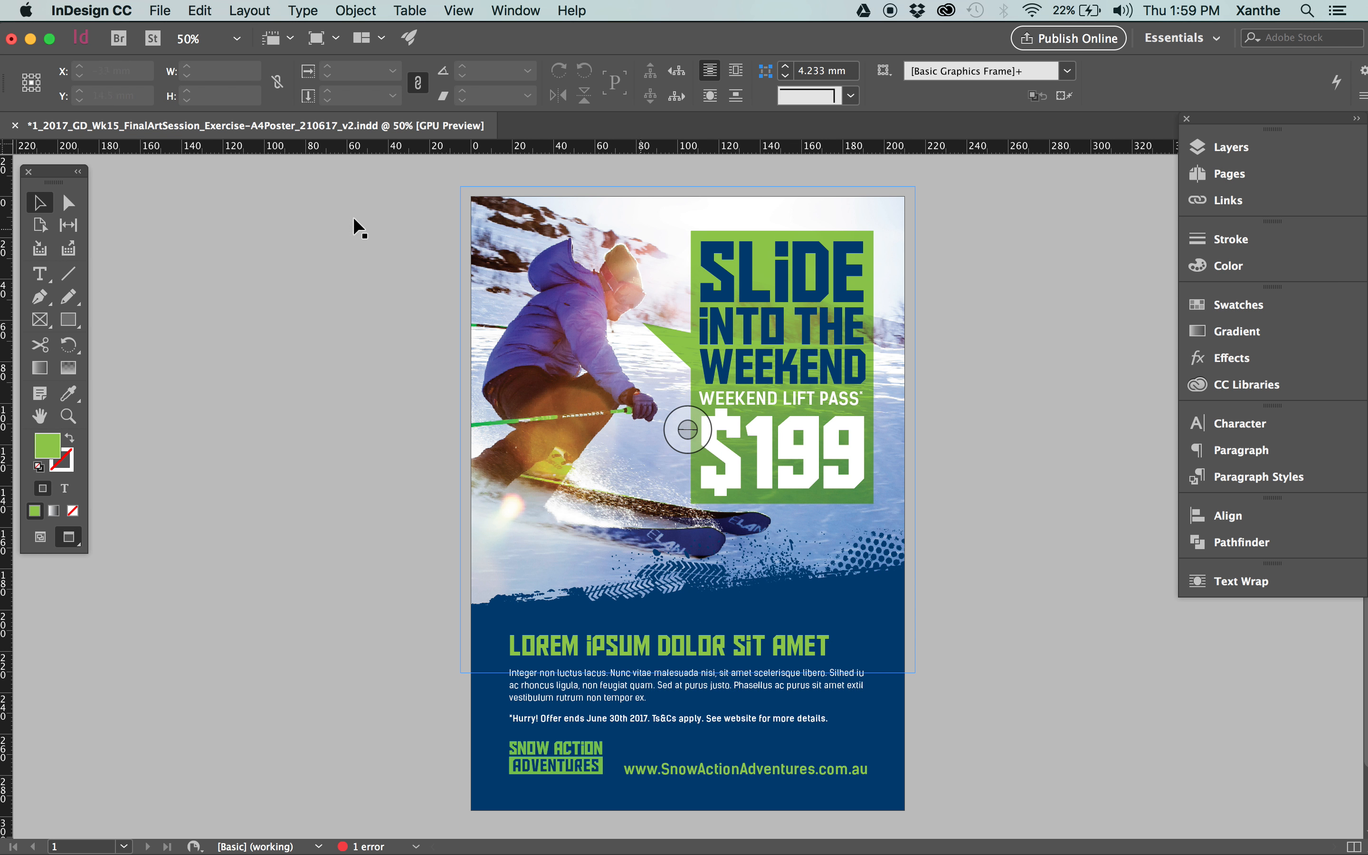
pyautogui.click(250, 11)
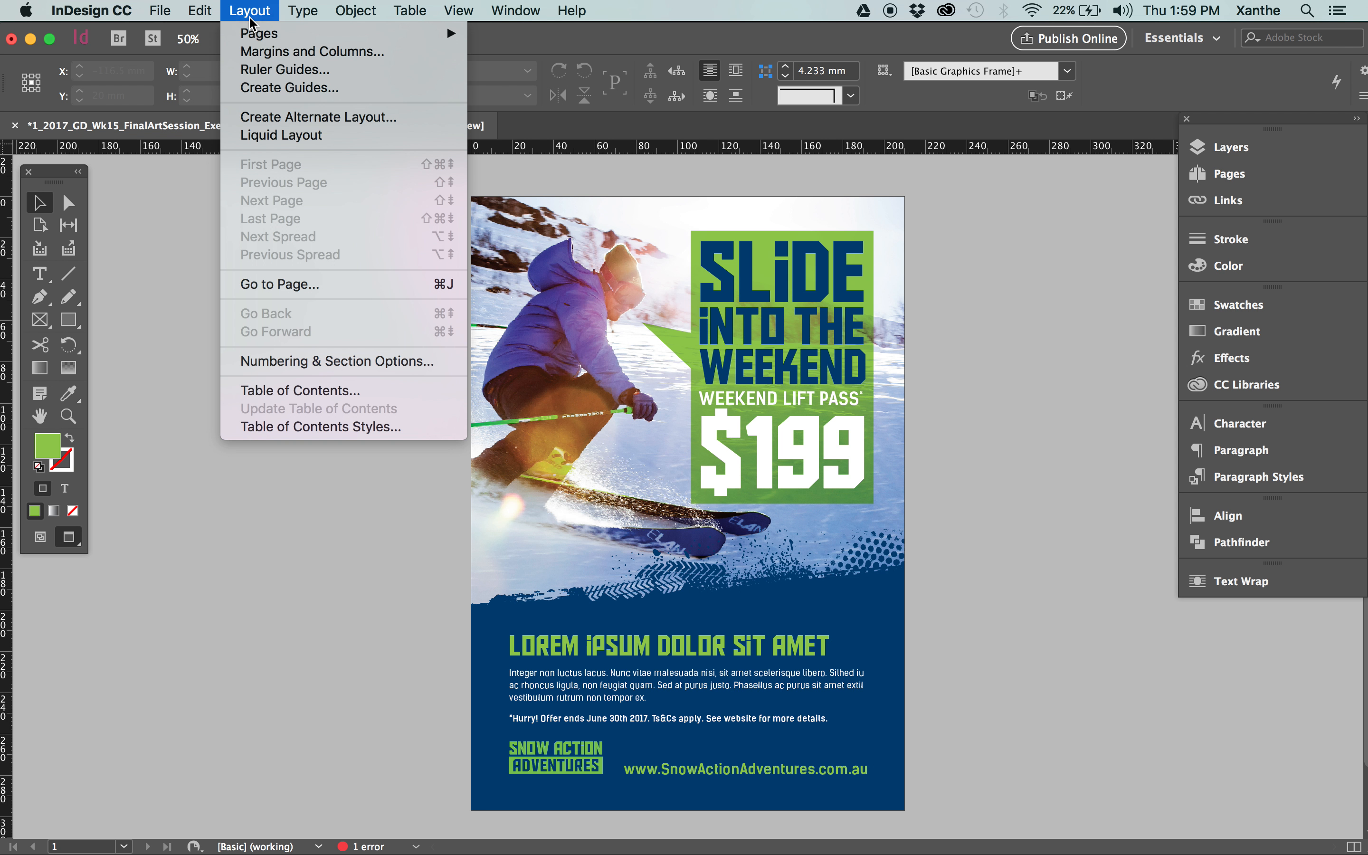
pyautogui.moveTo(152, 9)
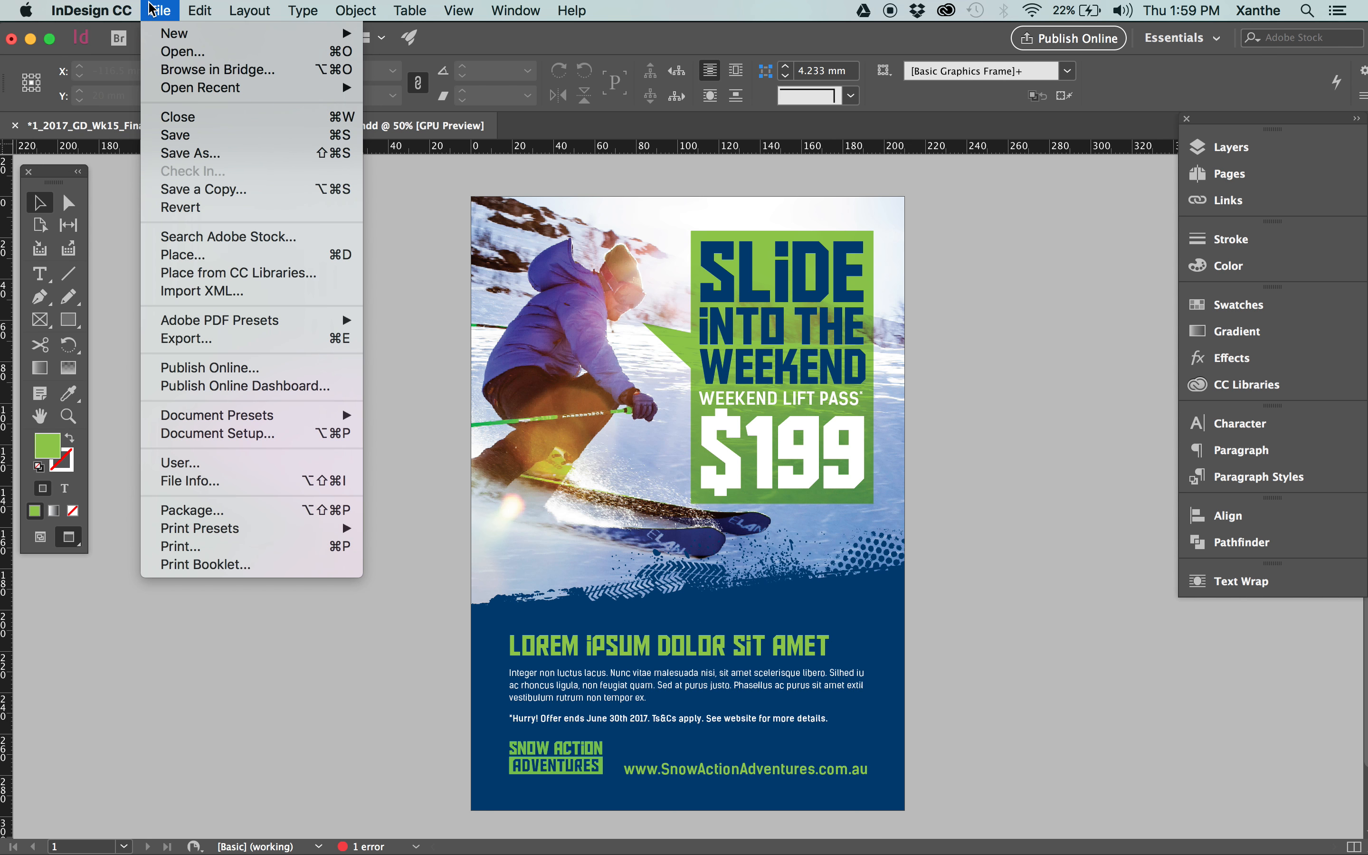
pyautogui.moveTo(249, 10)
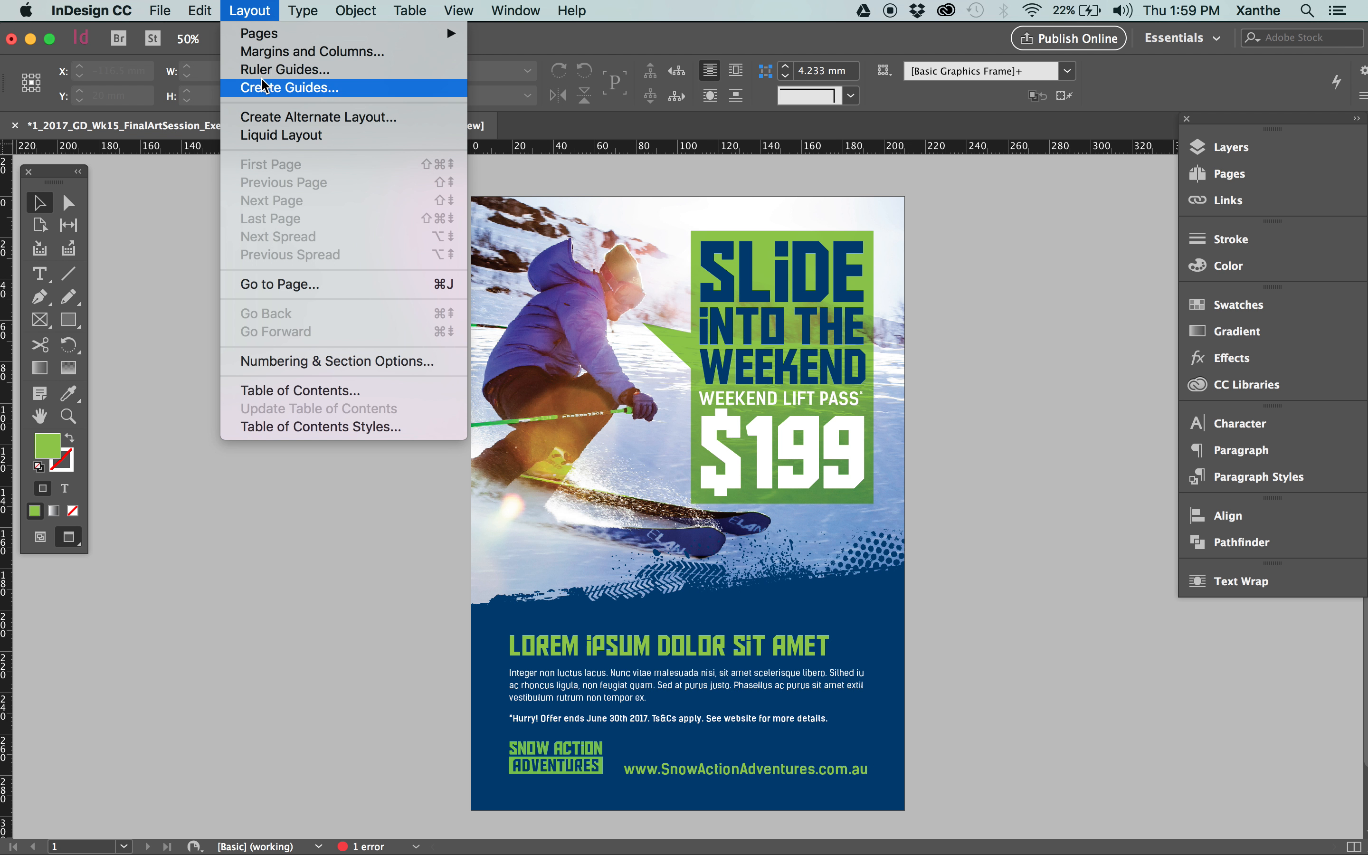
pyautogui.click(264, 54)
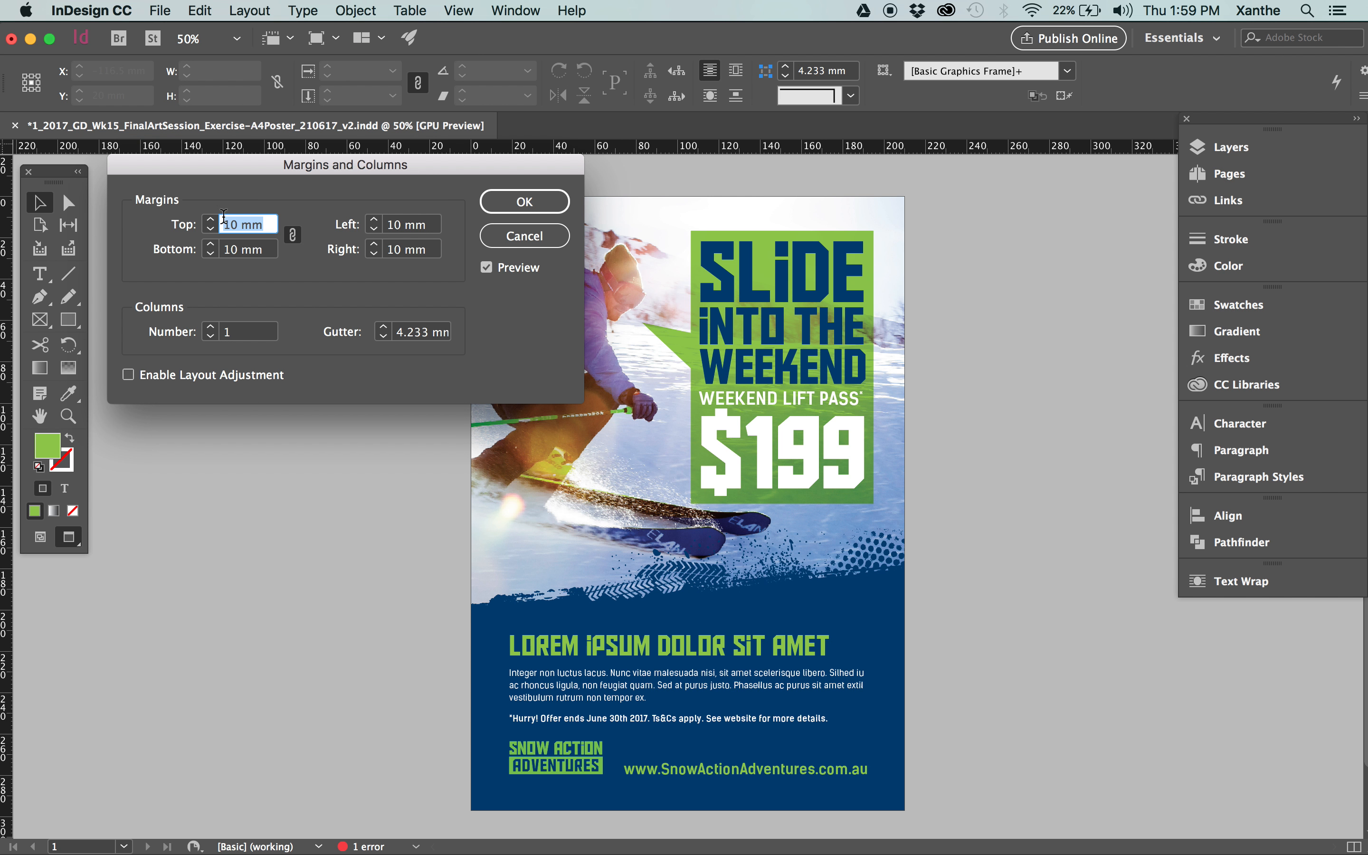
pyautogui.click(532, 233)
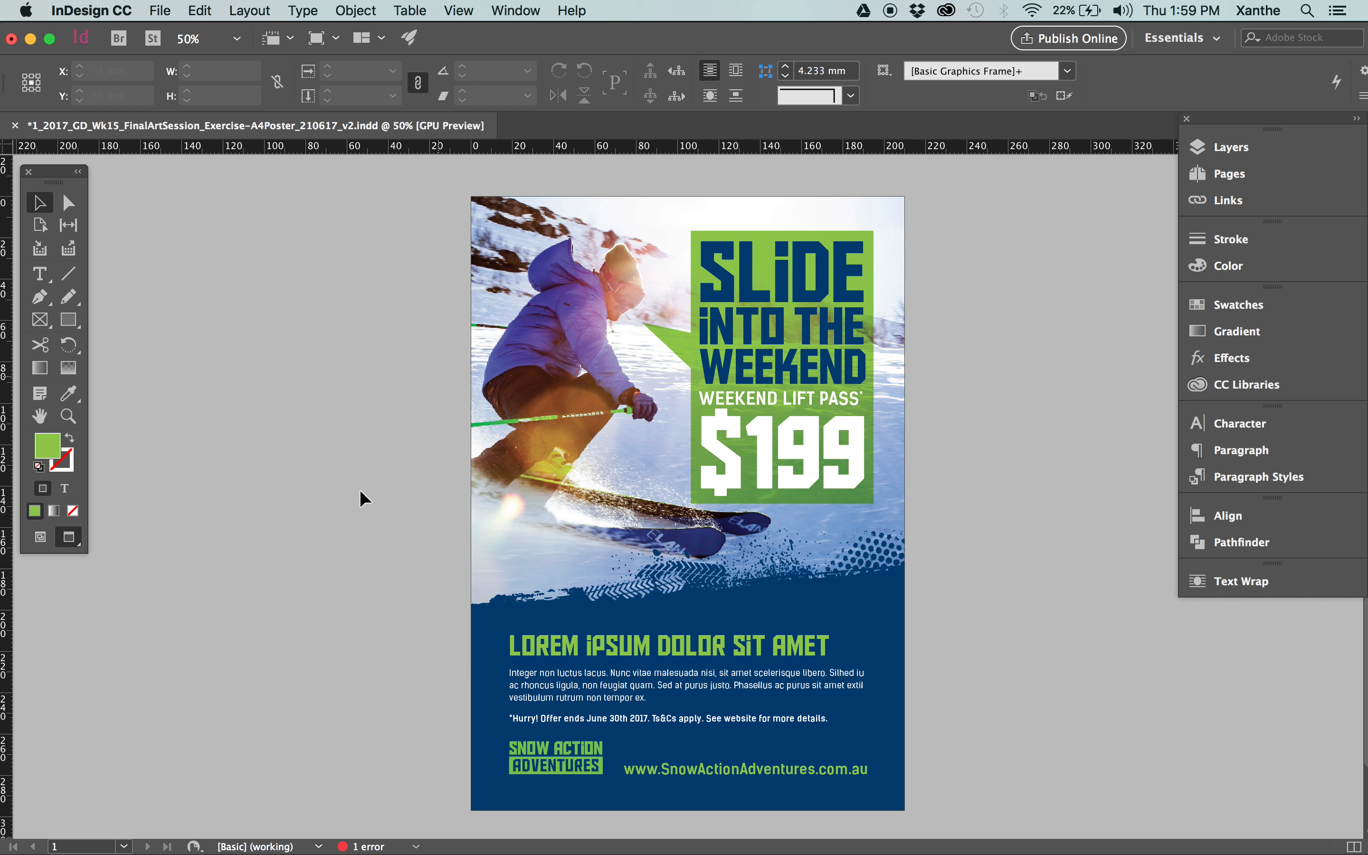
pyautogui.press('w')
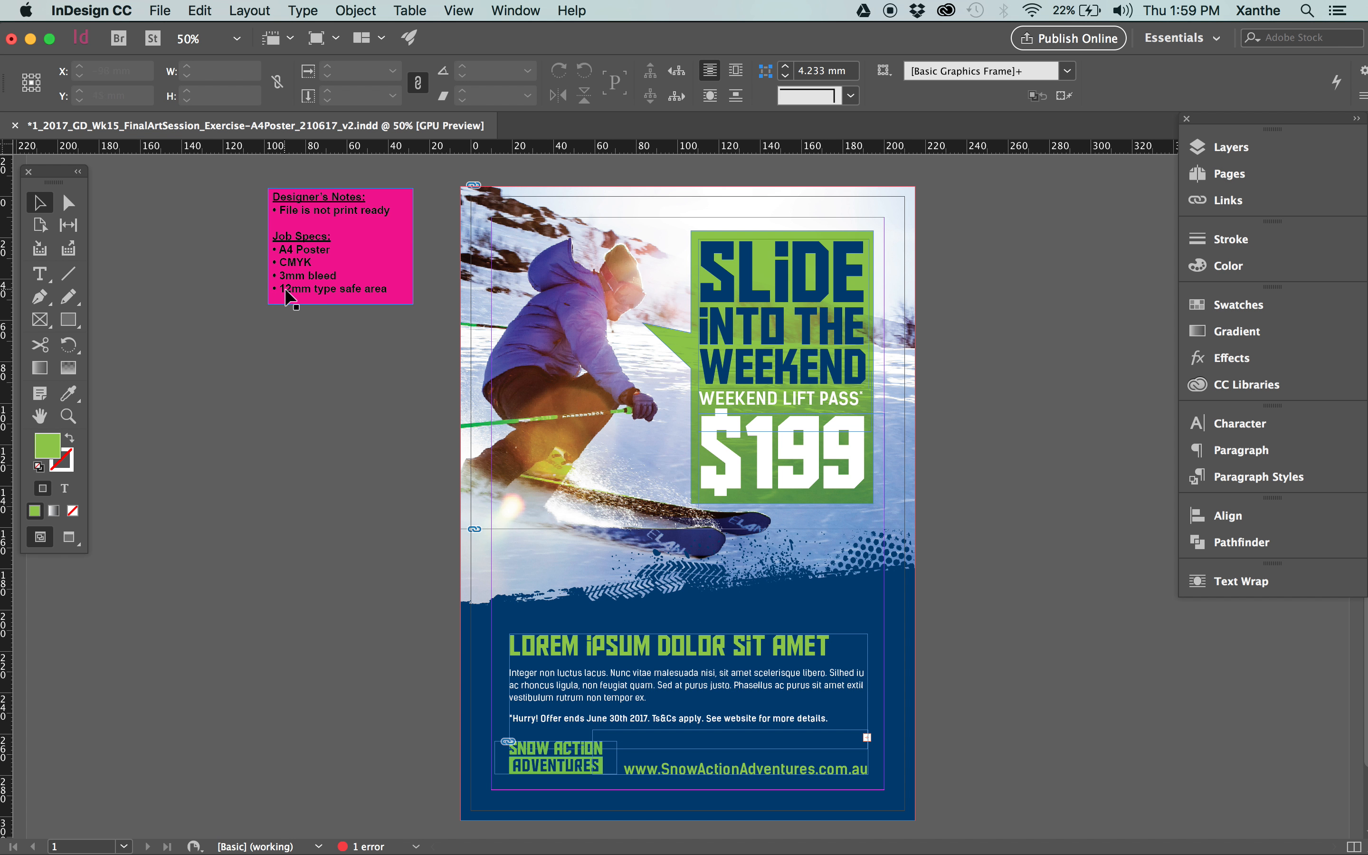
# Set the page margins to 12 mm on all four sides to match the type safe area.
pyautogui.click(249, 10)
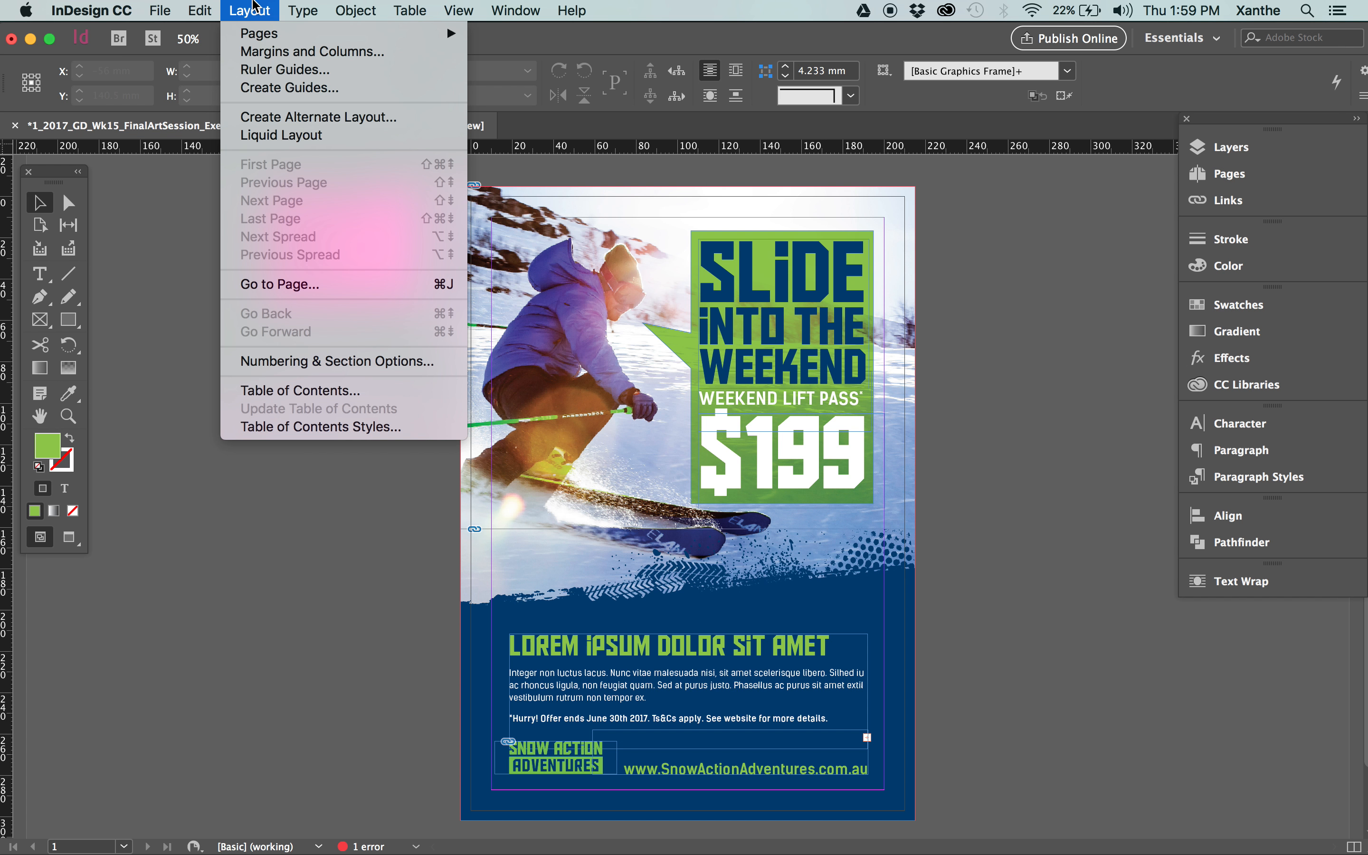
pyautogui.click(270, 59)
pyautogui.write('12')
pyautogui.press('Tab')
pyautogui.click(523, 199)
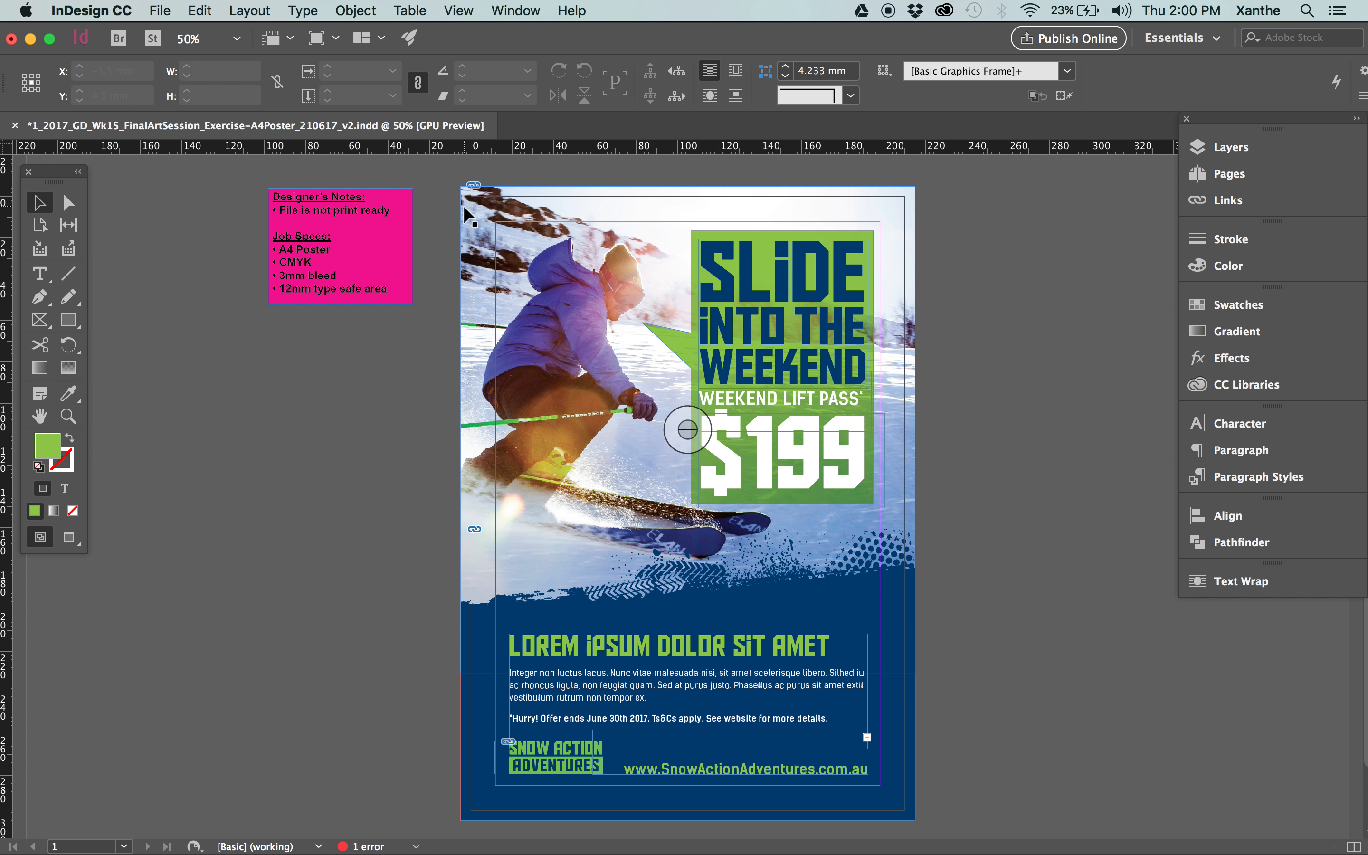
# Try a 3 mm bleed on all four sides in the document setup.
pyautogui.click(161, 9)
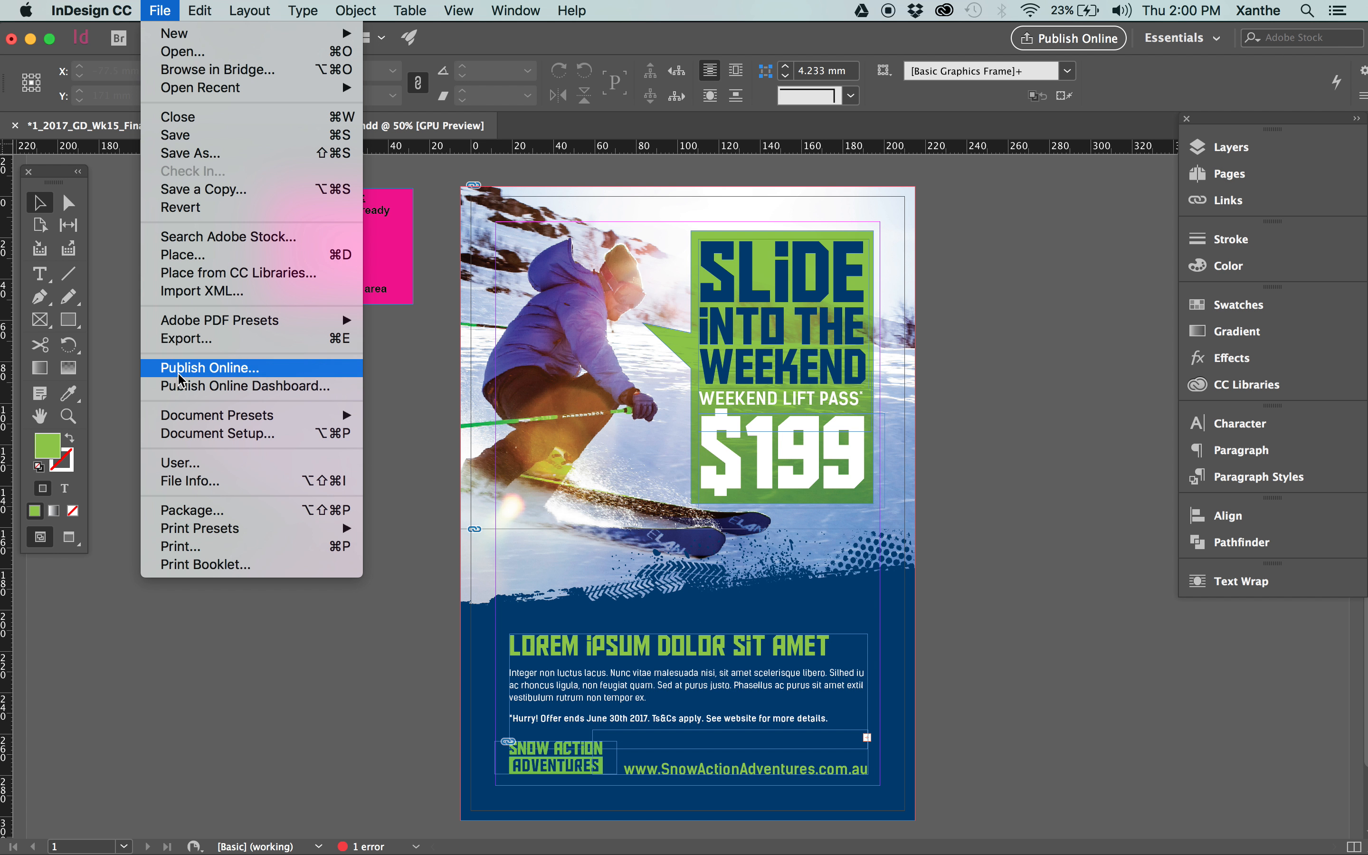
pyautogui.click(194, 439)
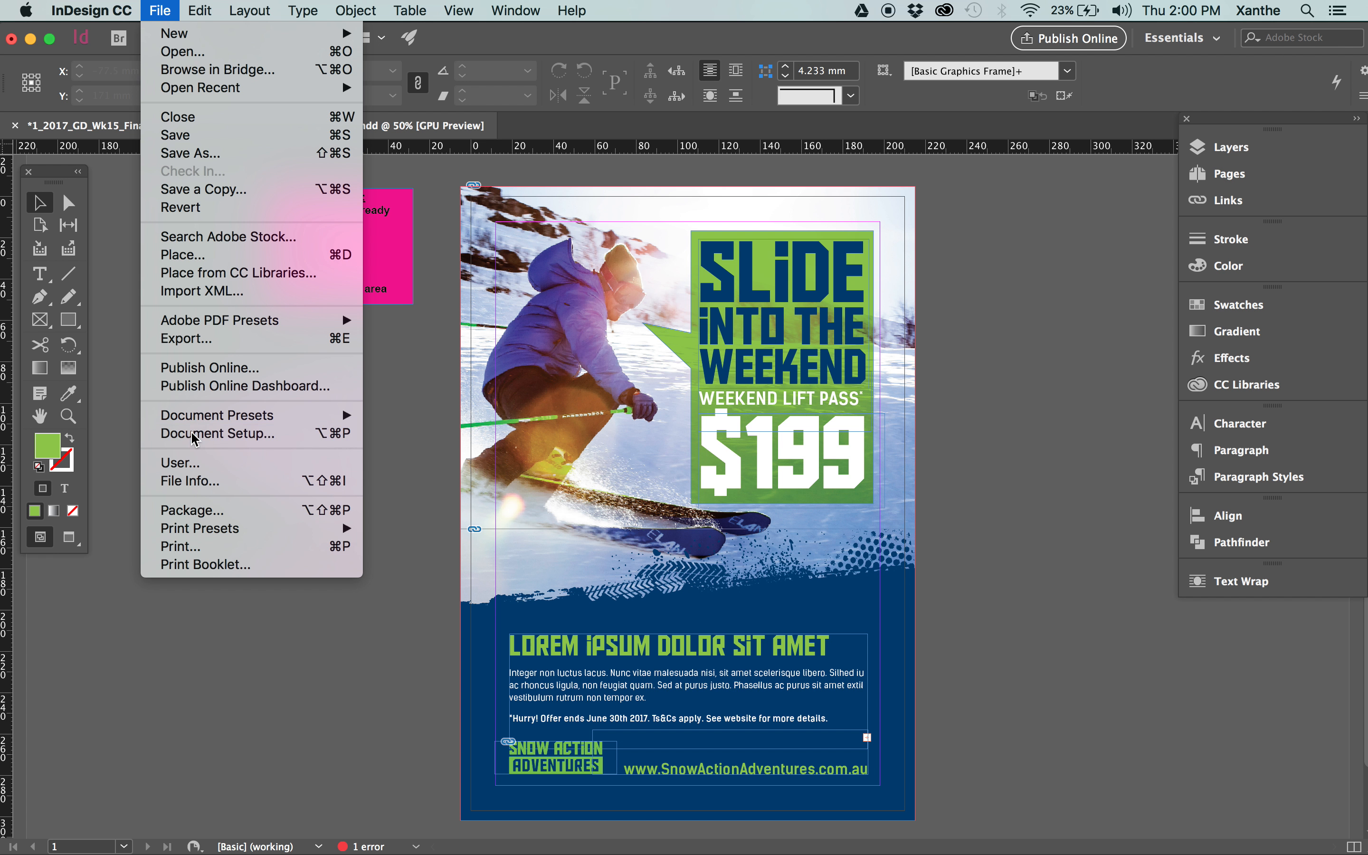
pyautogui.click(586, 529)
pyautogui.press('super+a')
pyautogui.write('3')
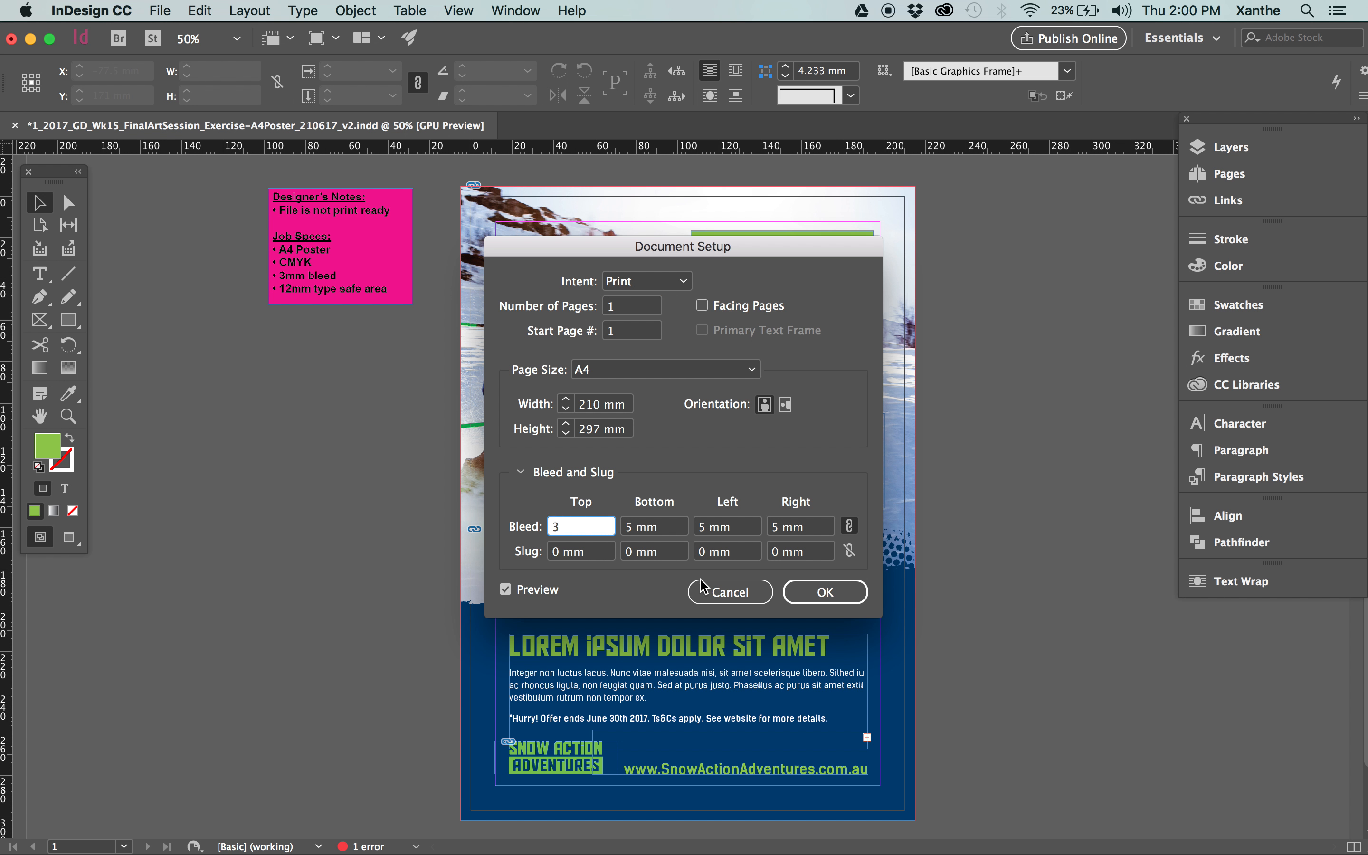
pyautogui.press('Tab')
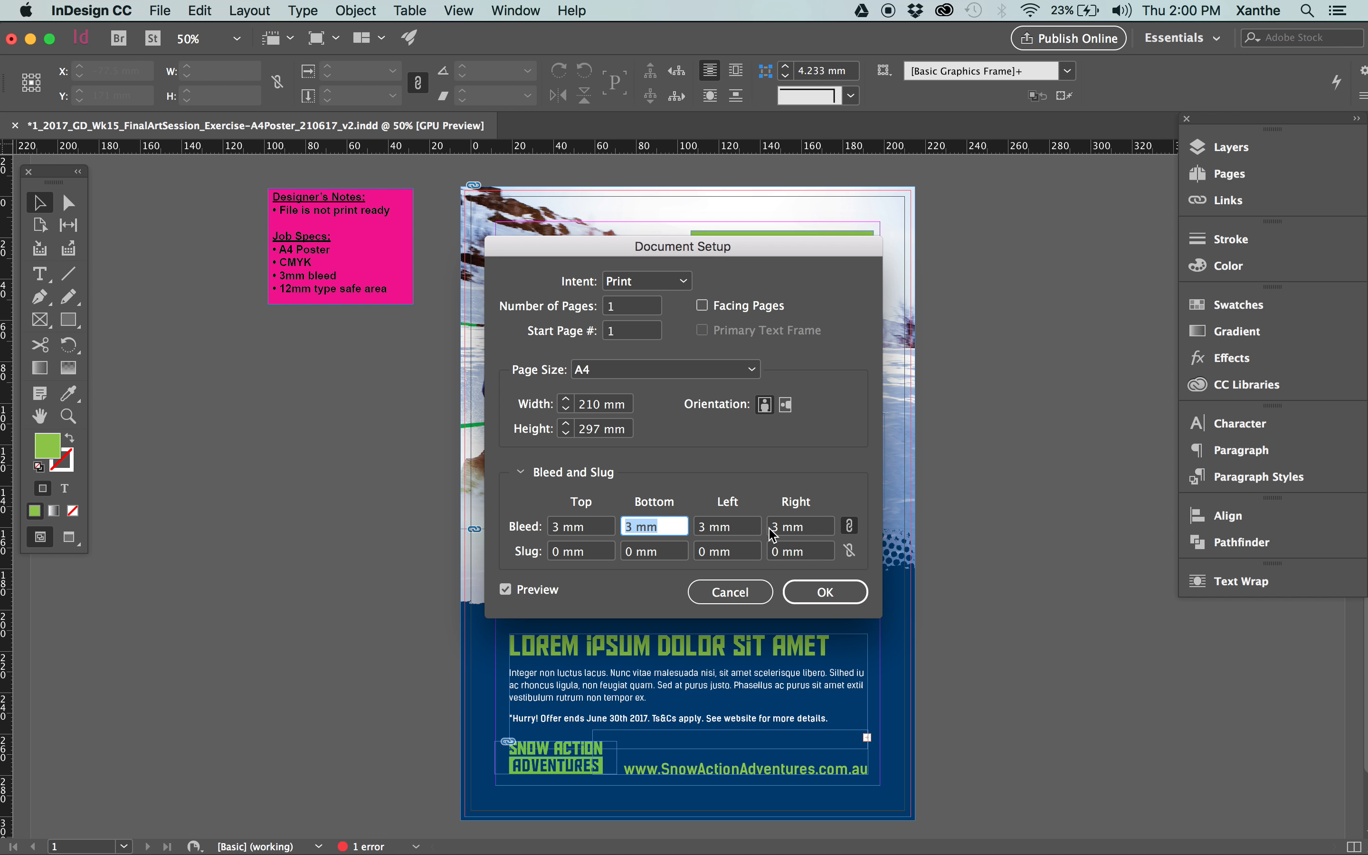
# Return the linked bleed values to 5 mm on all sides and cancel the document setup changes.
pyautogui.click(849, 526)
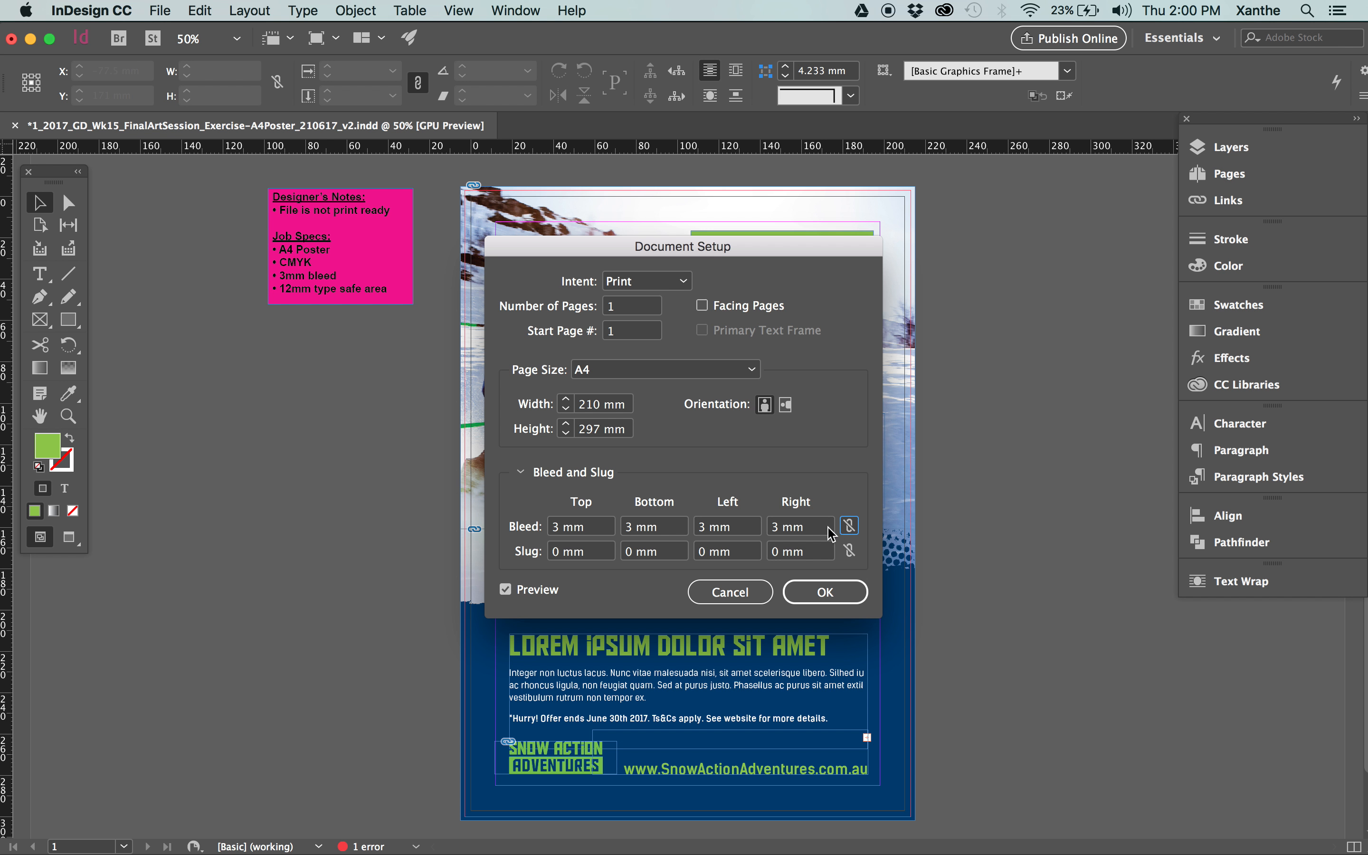
pyautogui.click(850, 527)
pyautogui.click(826, 528)
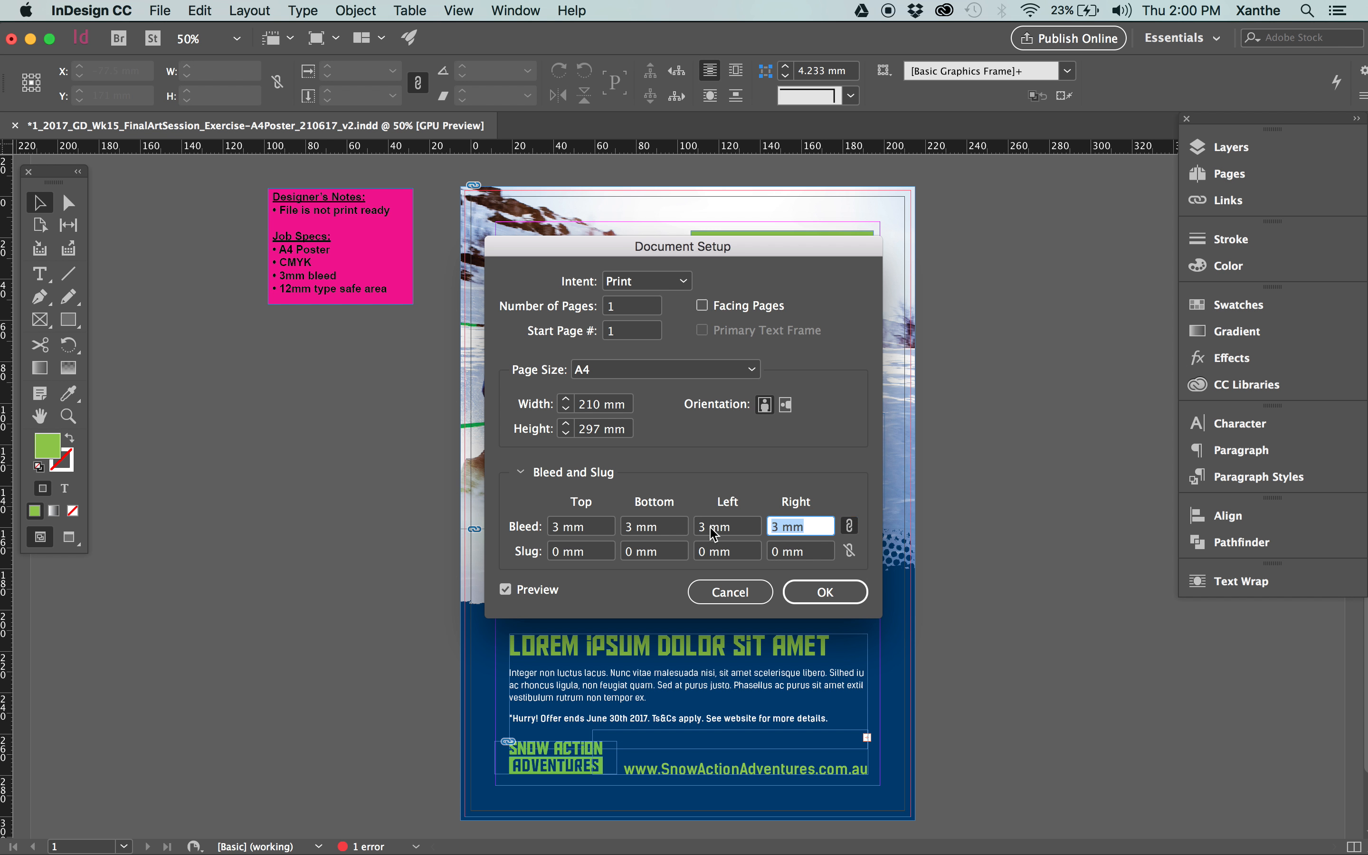
pyautogui.write('5')
pyautogui.press('Tab')
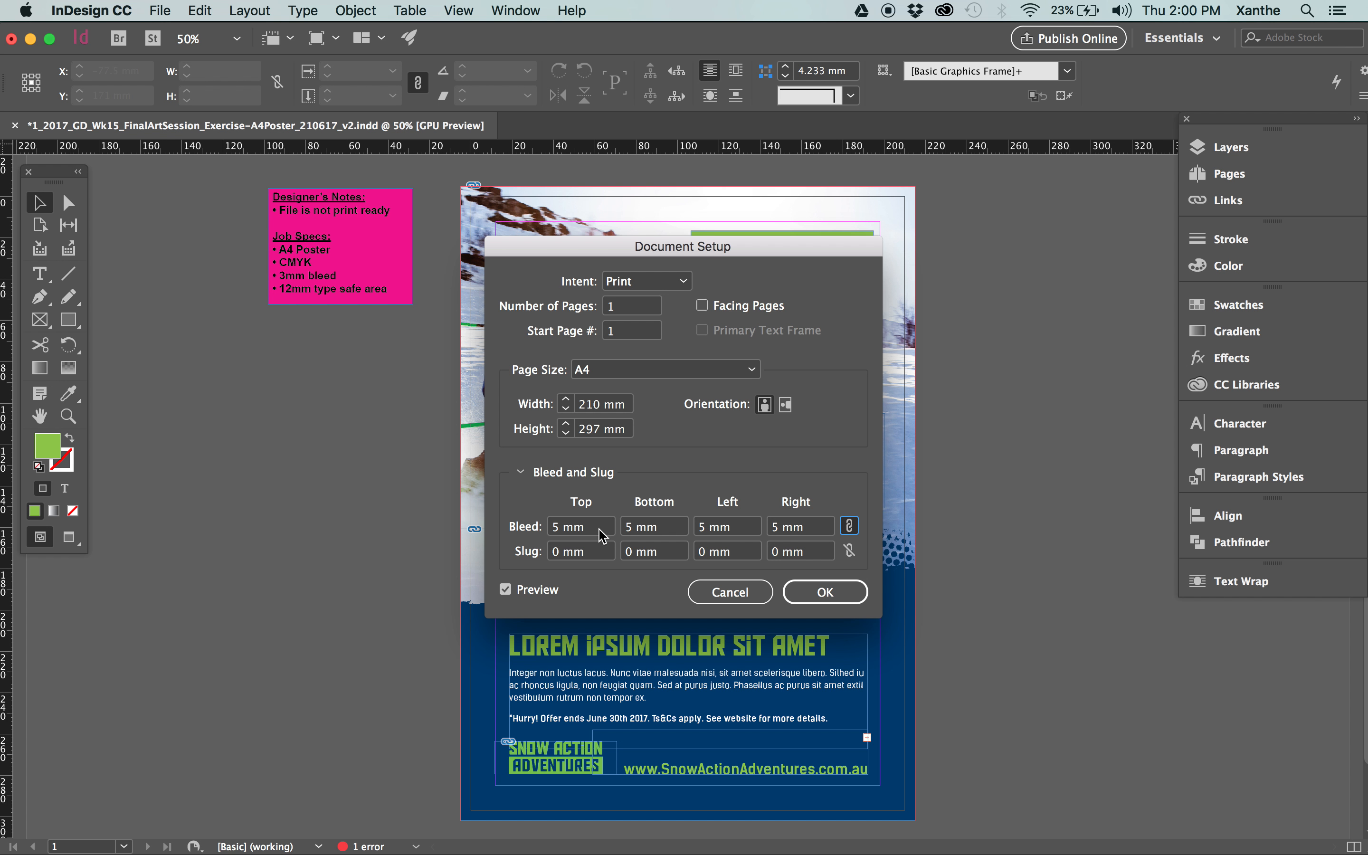
pyautogui.click(731, 596)
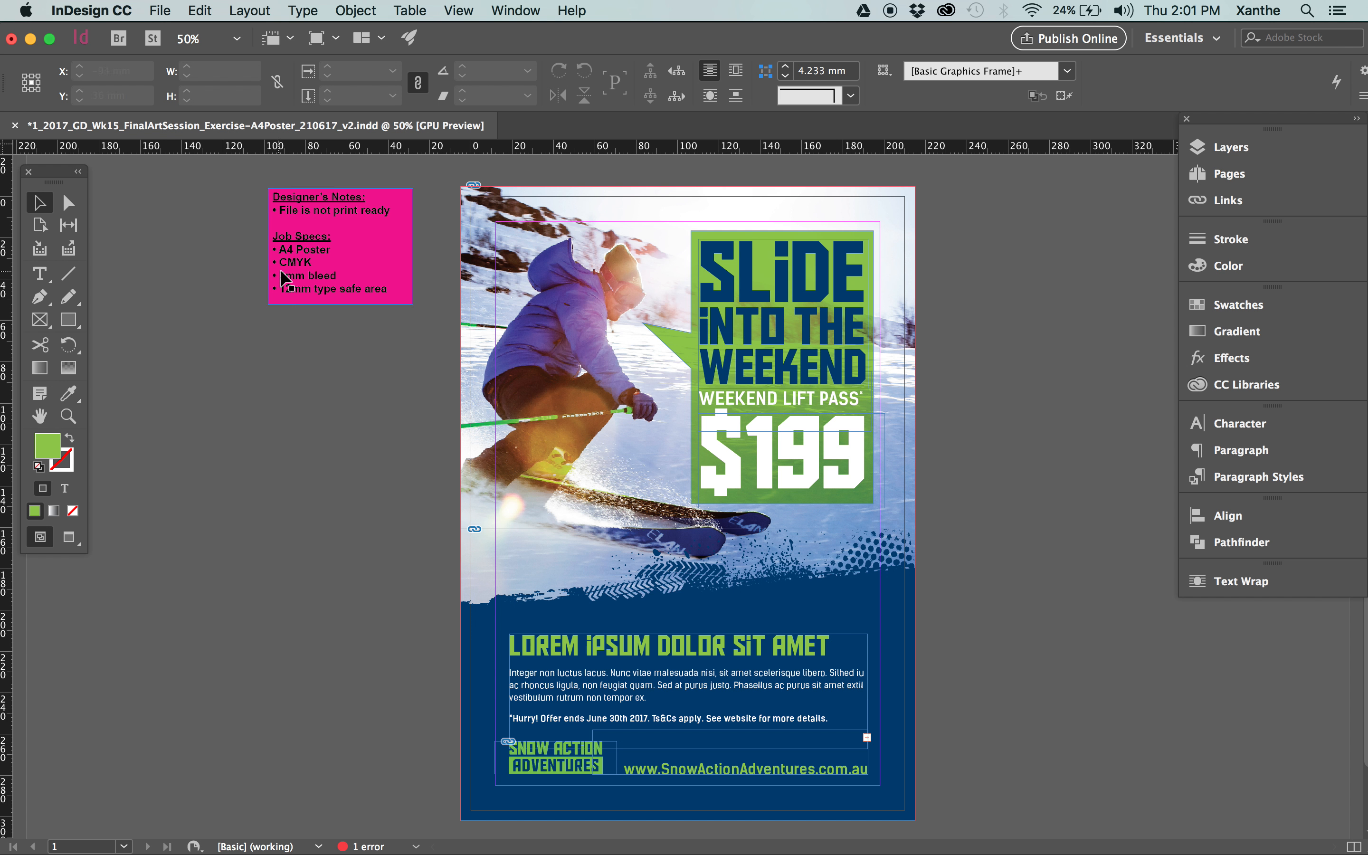
# Select all objects on the poster and pasteboard to inspect their frame edges against the bleed, and clear the selection.
pyautogui.click(307, 274)
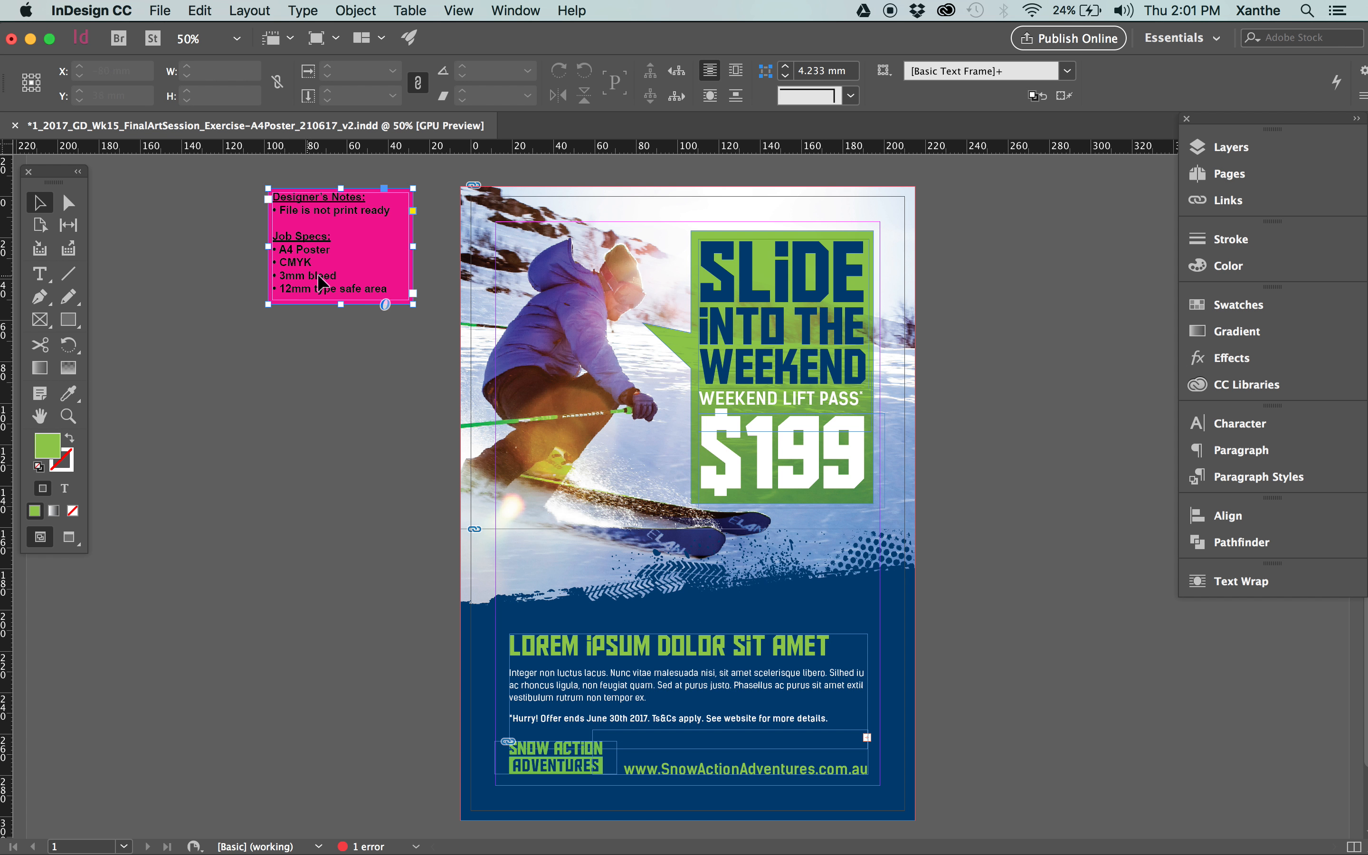
pyautogui.click(977, 316)
pyautogui.scroll(-2, 967, 409)
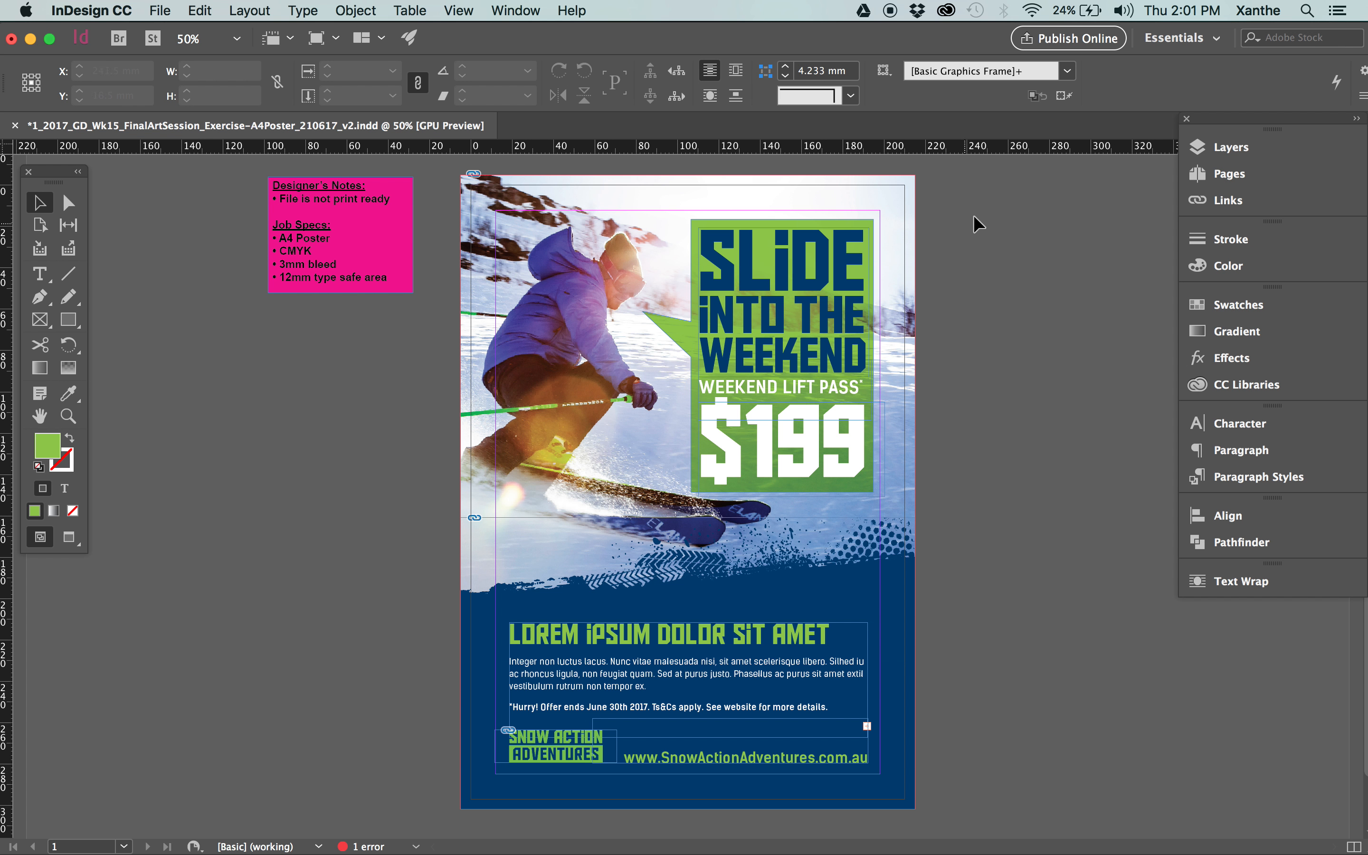
pyautogui.moveTo(1006, 182); pyautogui.dragTo(293, 814)
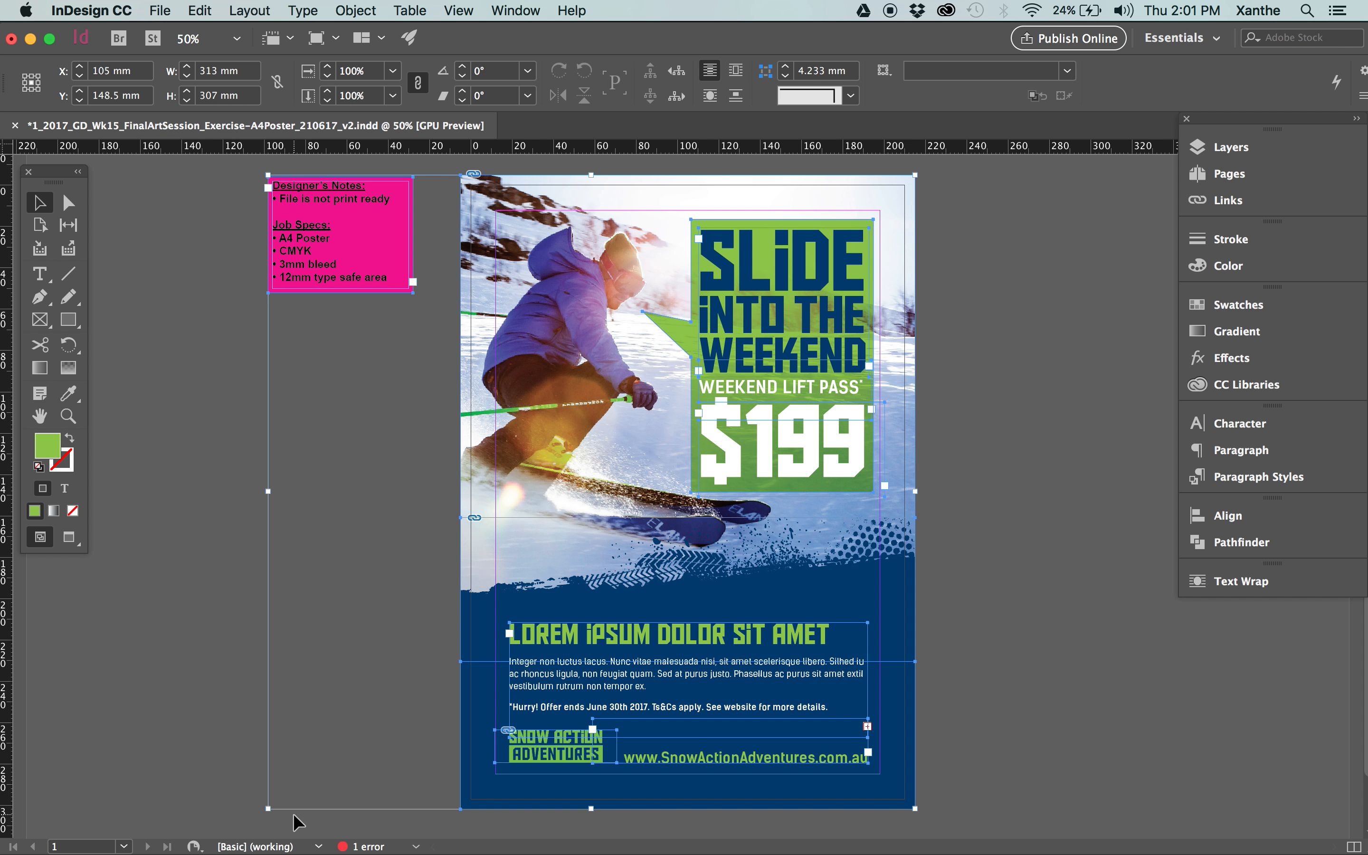
pyautogui.click(222, 571)
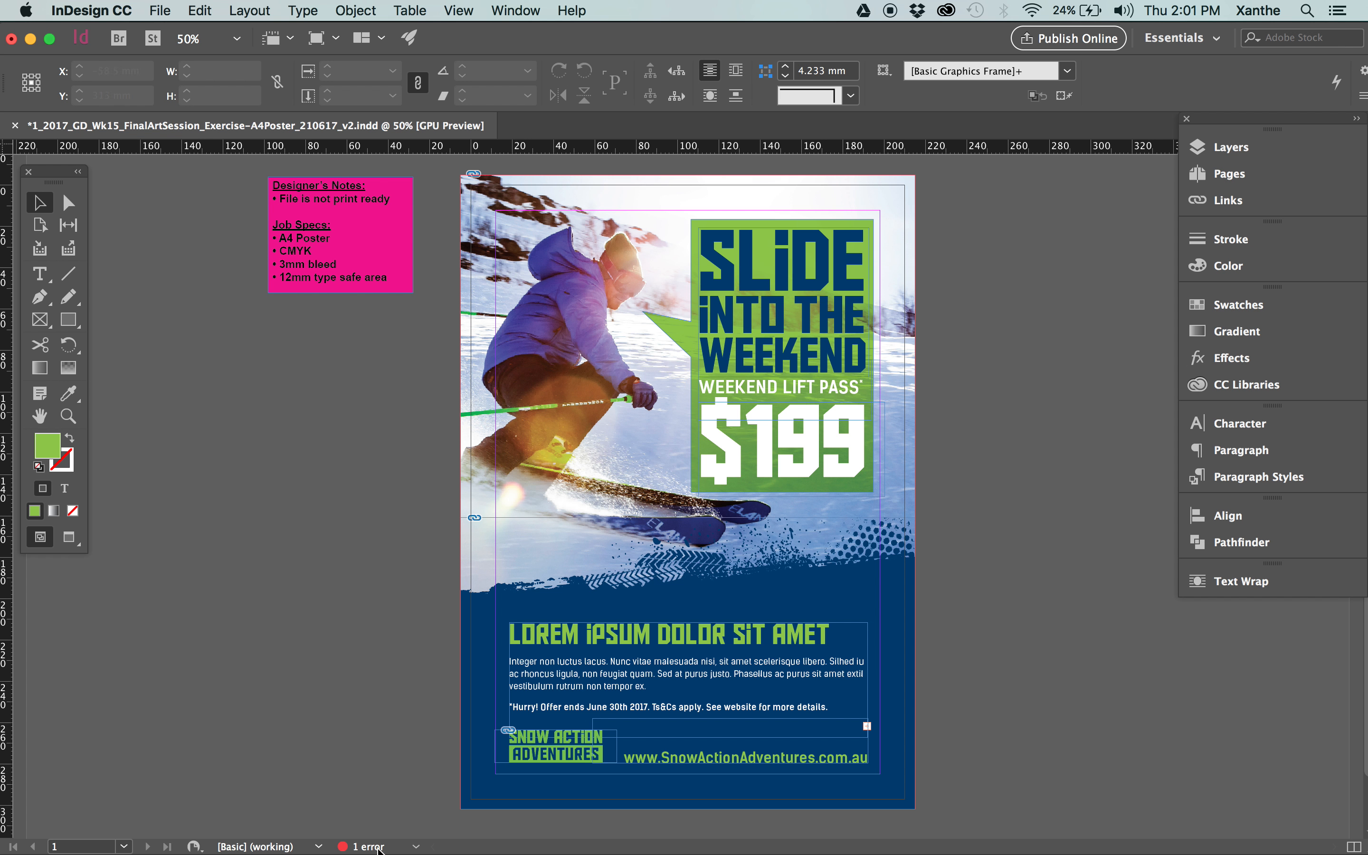
# Show the document's Preflight errors beside the poster and expand the text category down to the affected frame.
pyautogui.click(416, 846)
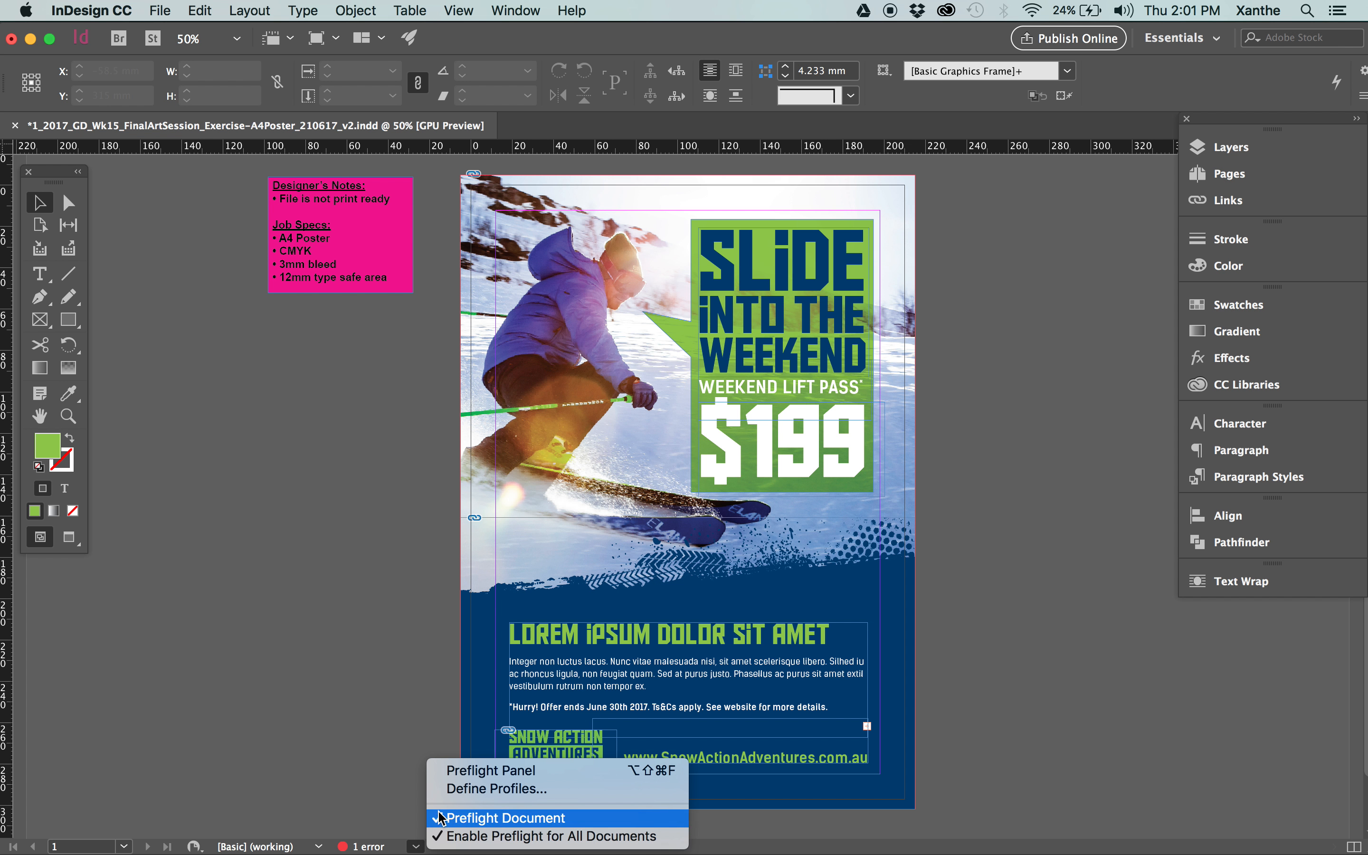
pyautogui.click(458, 772)
pyautogui.moveTo(337, 454); pyautogui.dragTo(266, 342)
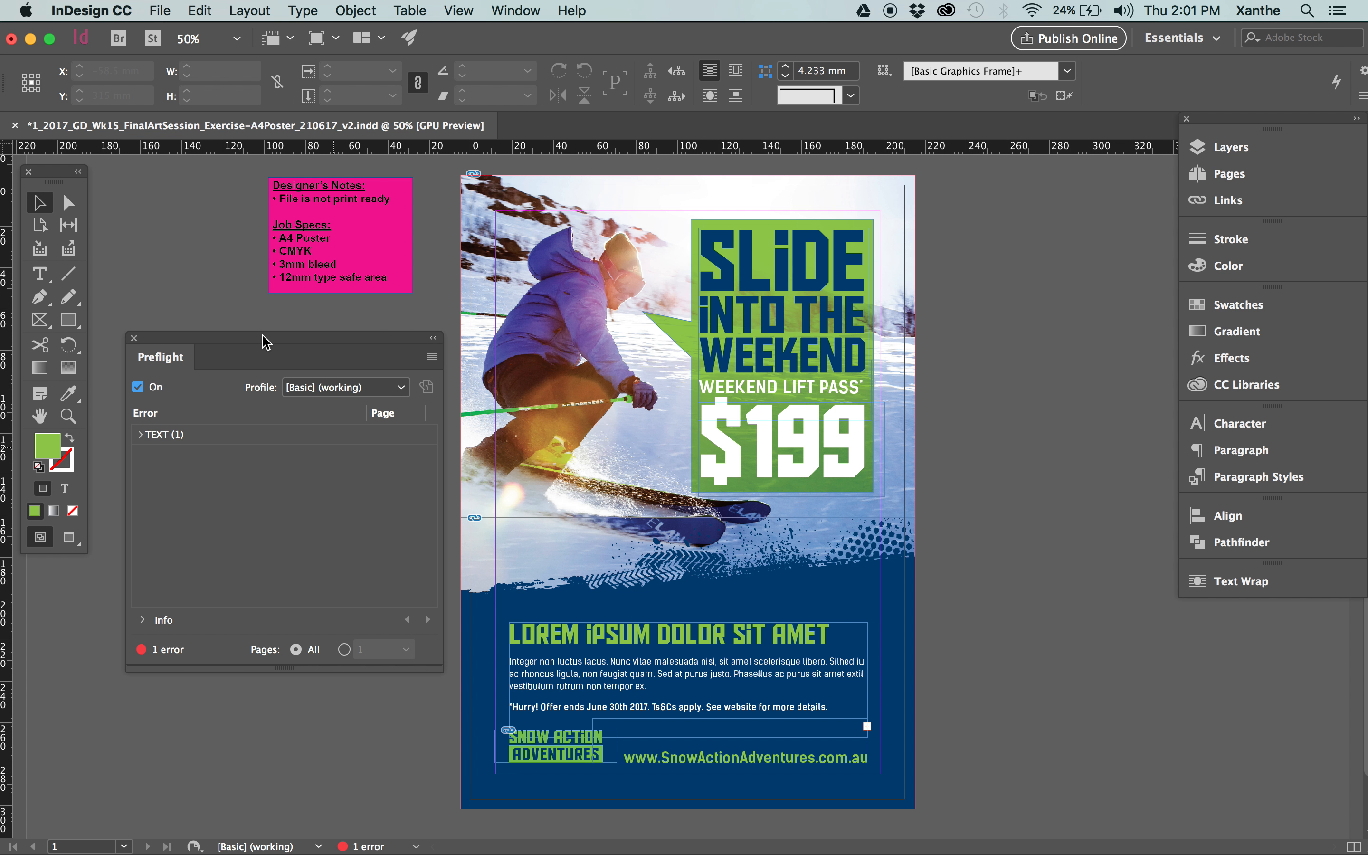
pyautogui.click(142, 436)
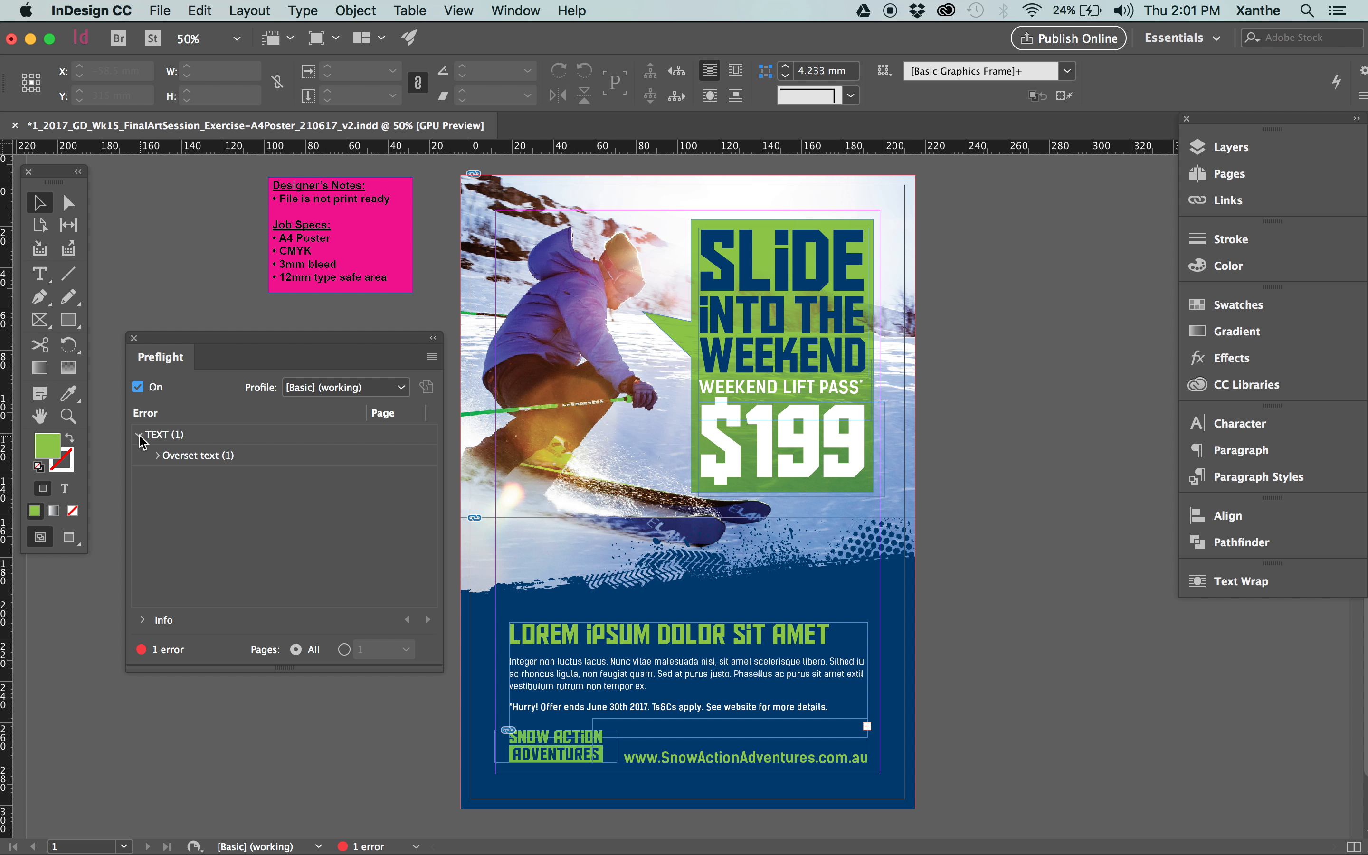
pyautogui.click(179, 463)
pyautogui.click(158, 456)
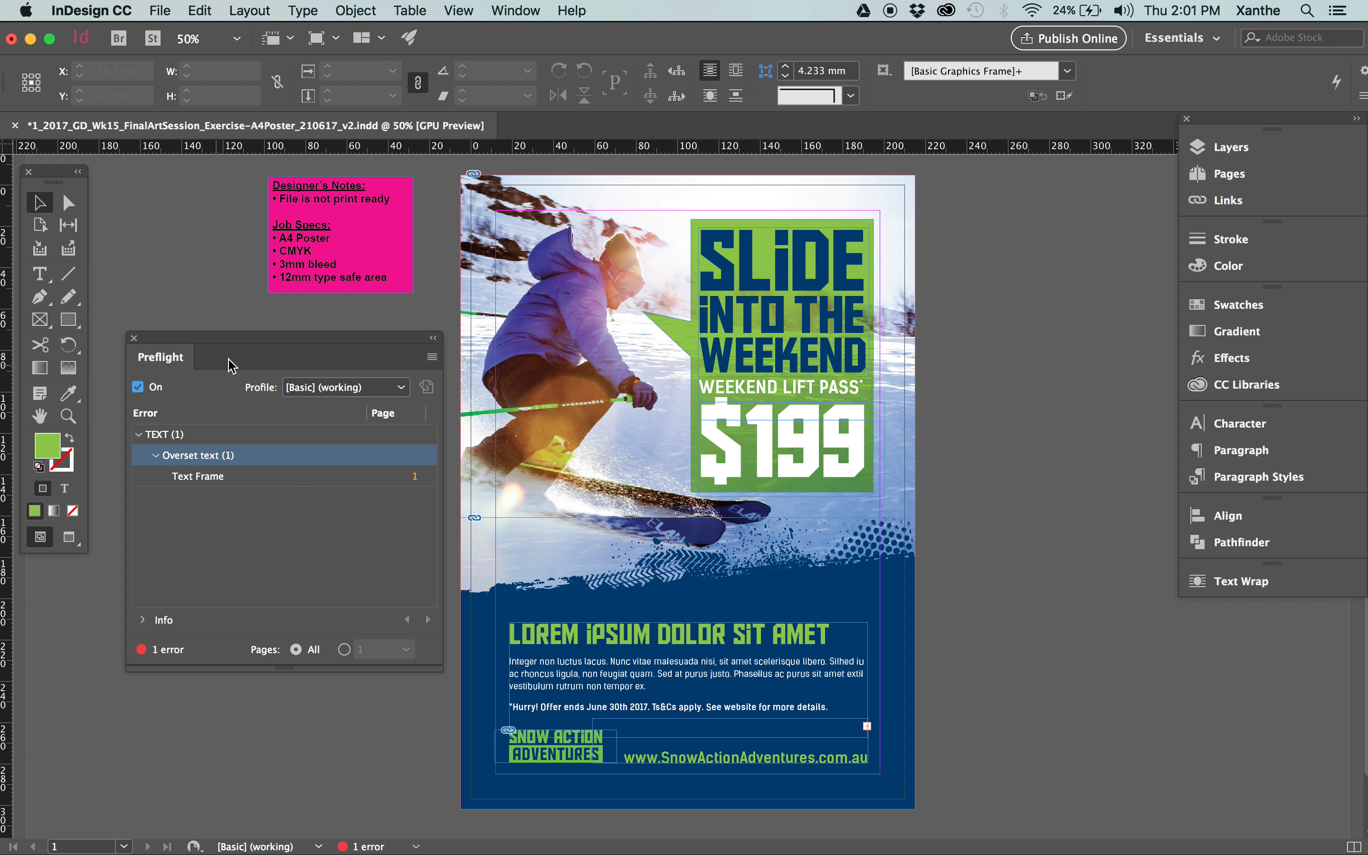
pyautogui.moveTo(232, 345)
pyautogui.mouseDown()
pyautogui.moveTo(205, 347)
pyautogui.moveTo(234, 365)
pyautogui.mouseUp()
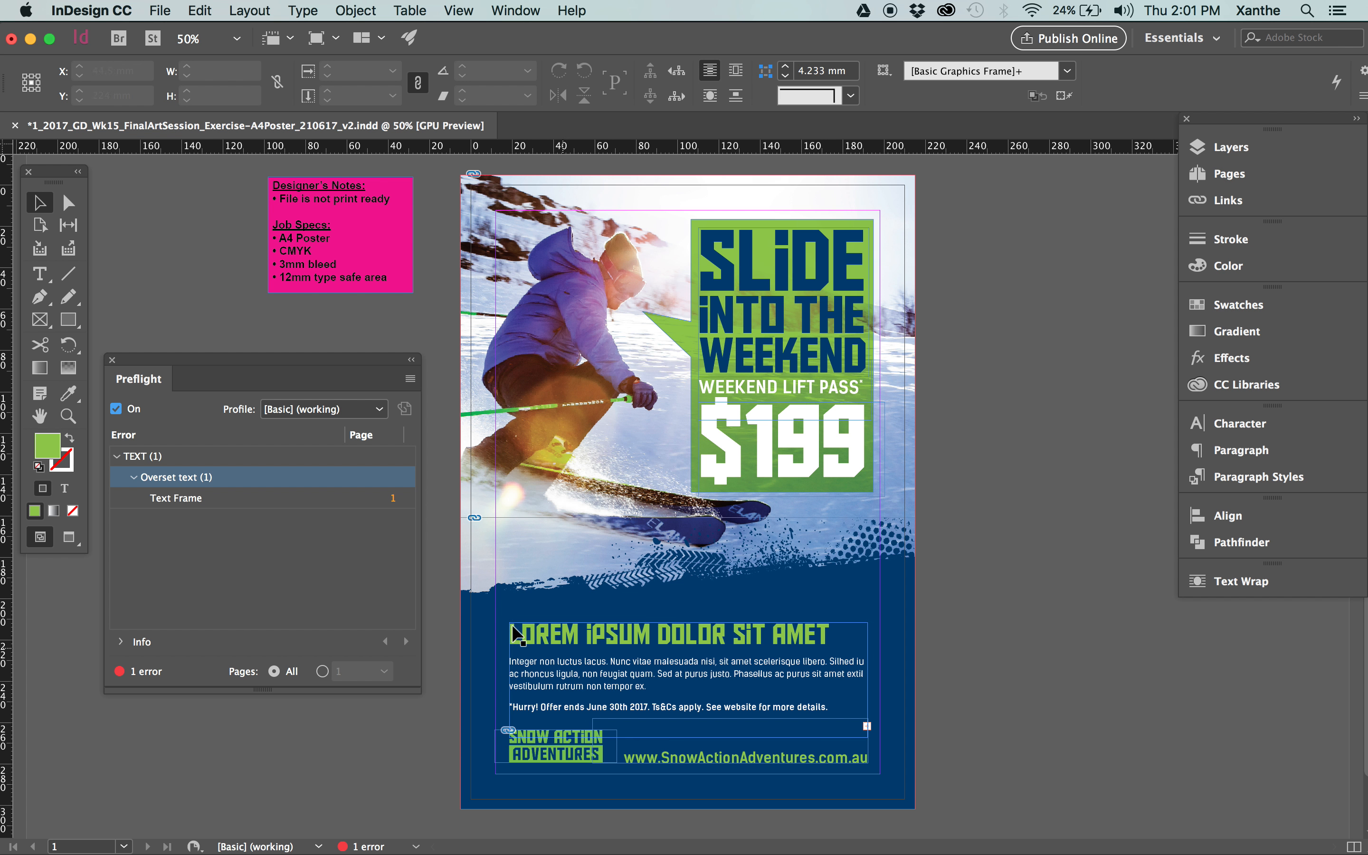
# Locate the overset body text frame from its Preflight error and flow its hidden text into a new frame on the pasteboard beside the poster.
pyautogui.click(392, 499)
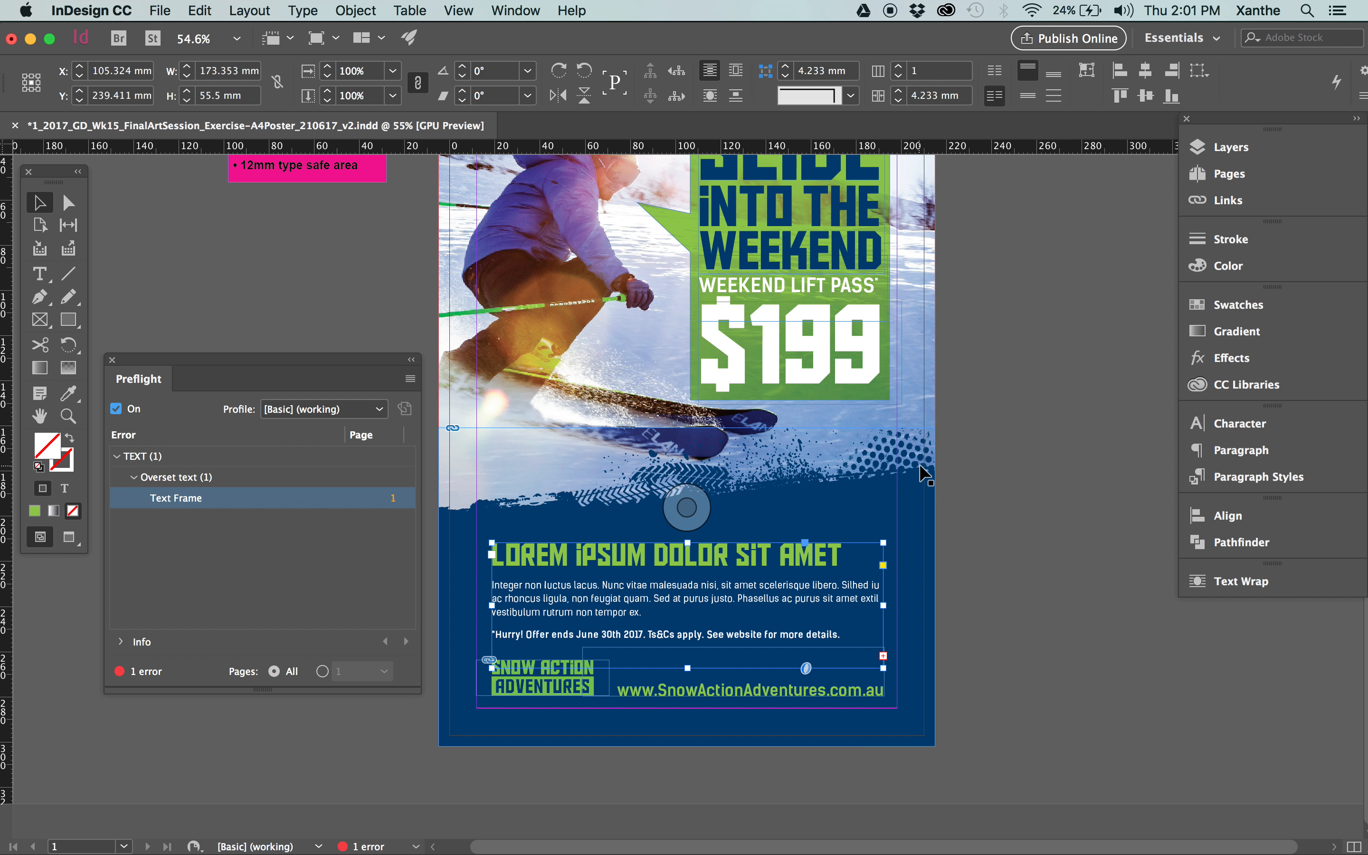
pyautogui.scroll(5, 919, 464)
pyautogui.scroll(-1, 919, 464)
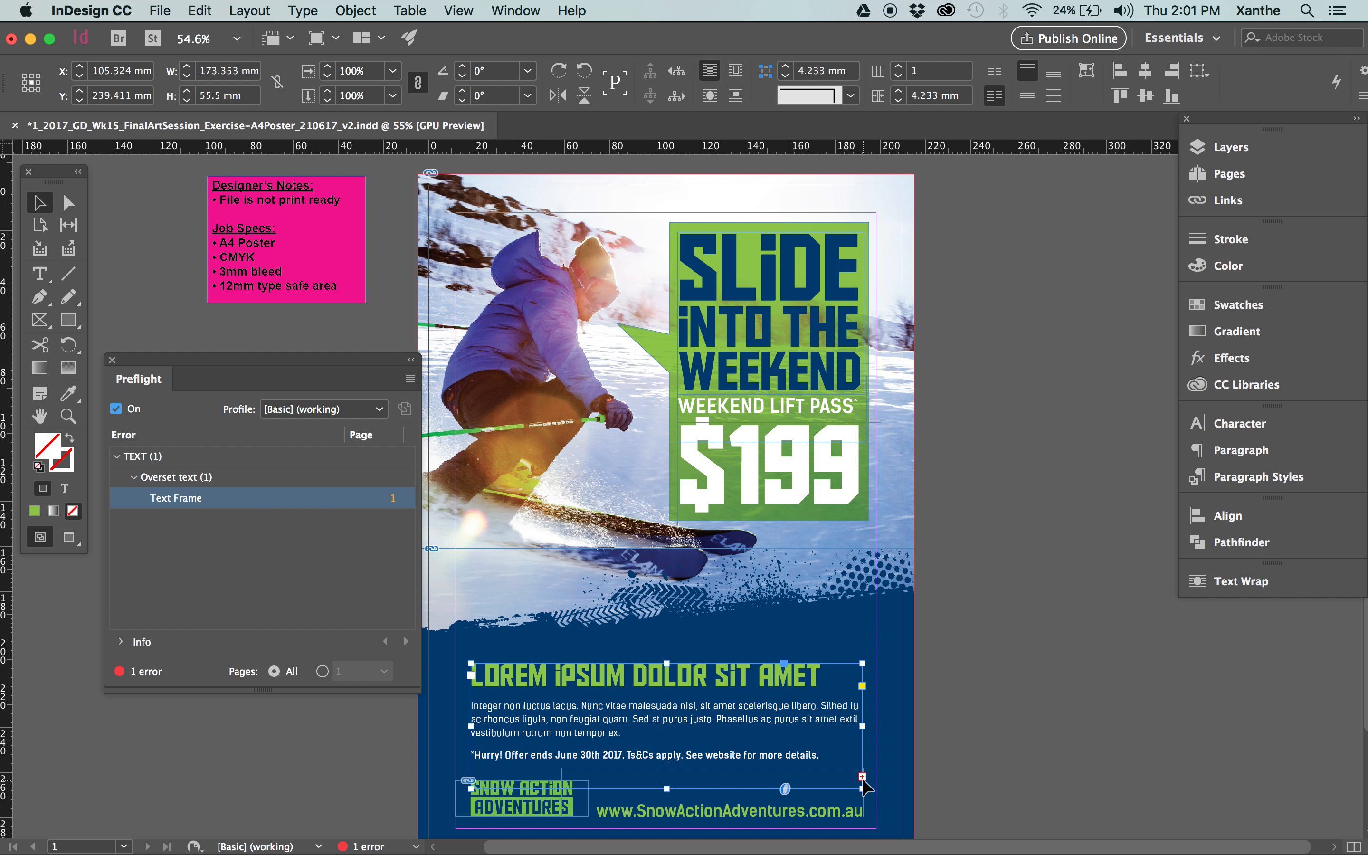
pyautogui.scroll(-2, 867, 781)
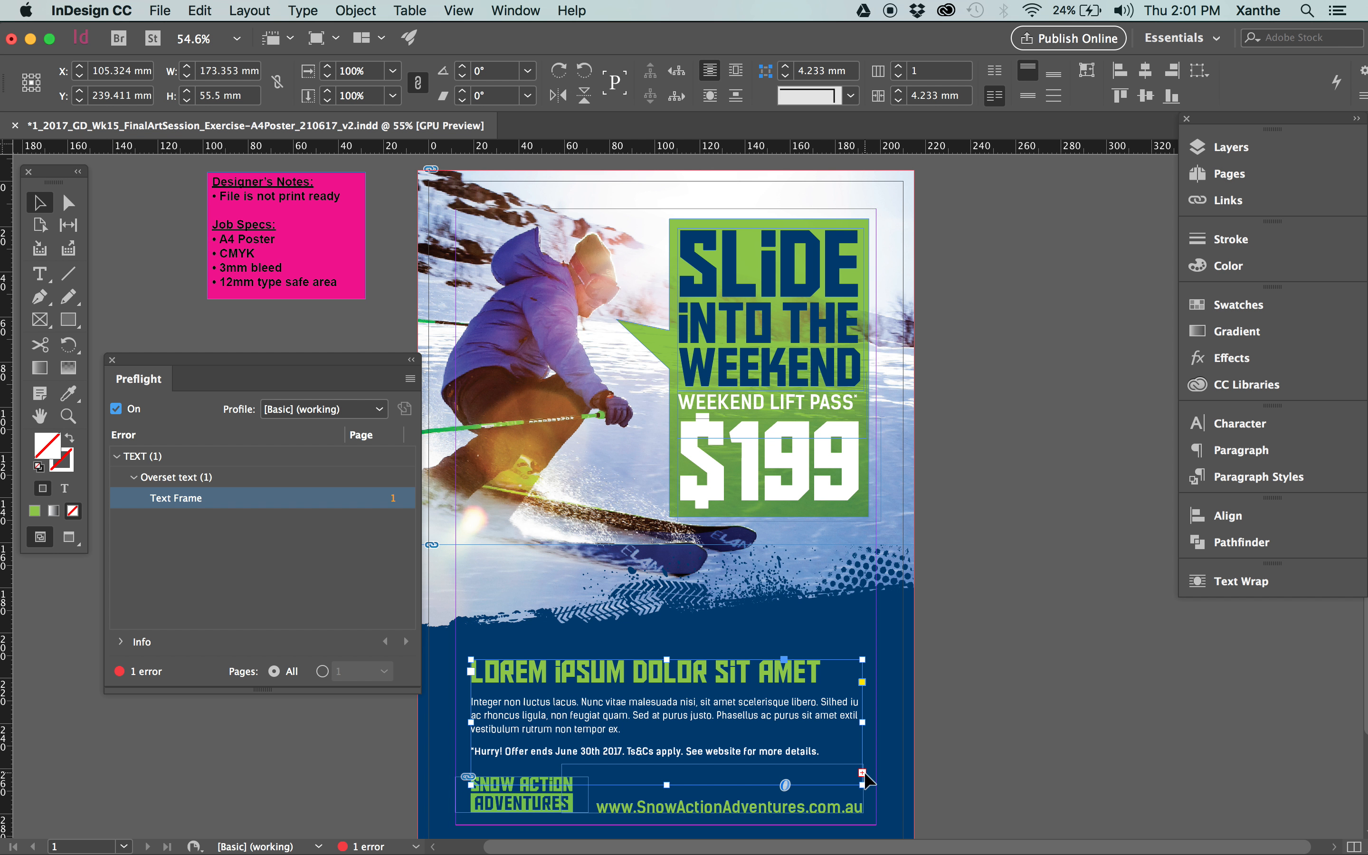
pyautogui.click(862, 772)
pyautogui.moveTo(934, 584); pyautogui.dragTo(1249, 755)
pyautogui.click(1054, 511)
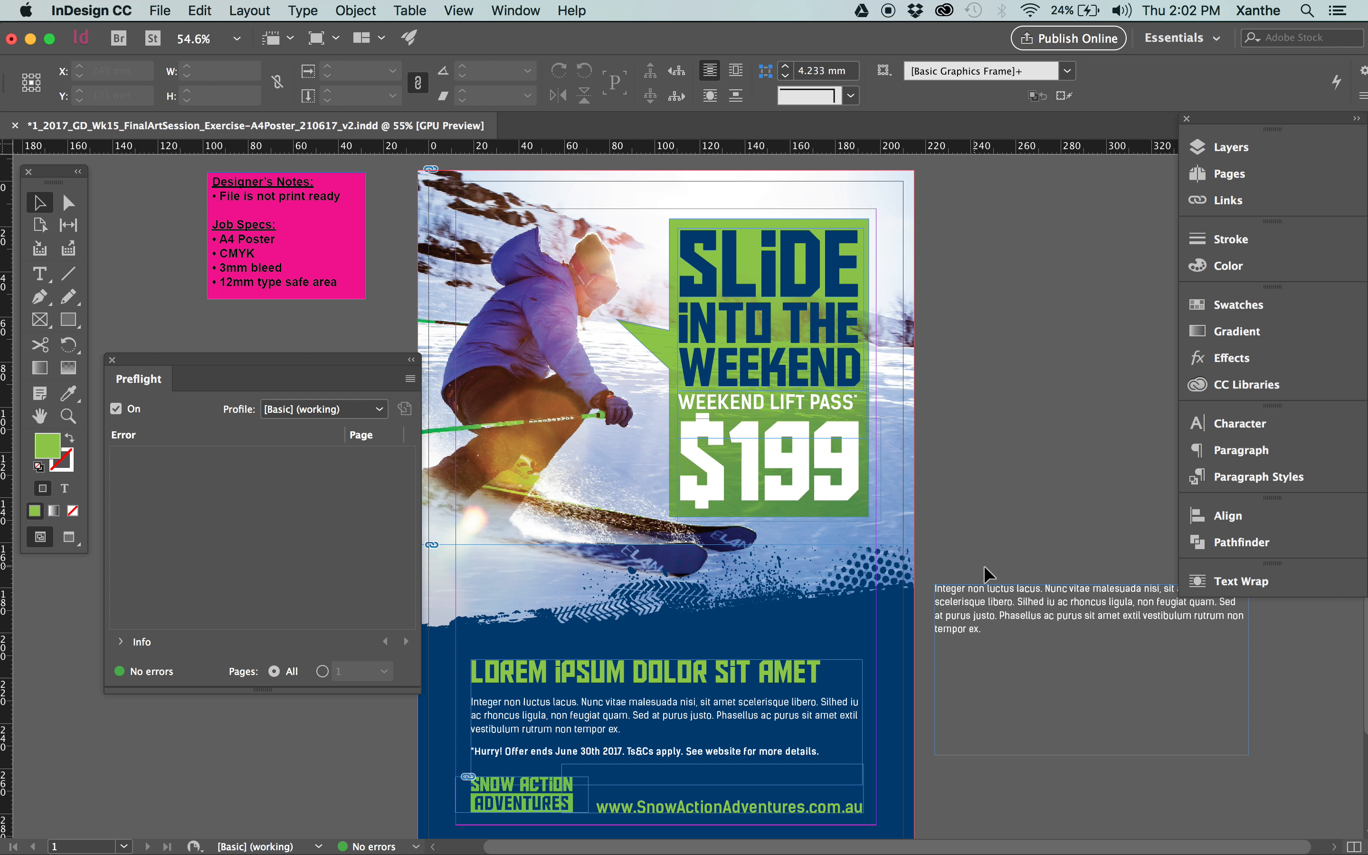
pyautogui.scroll(-1, 967, 612)
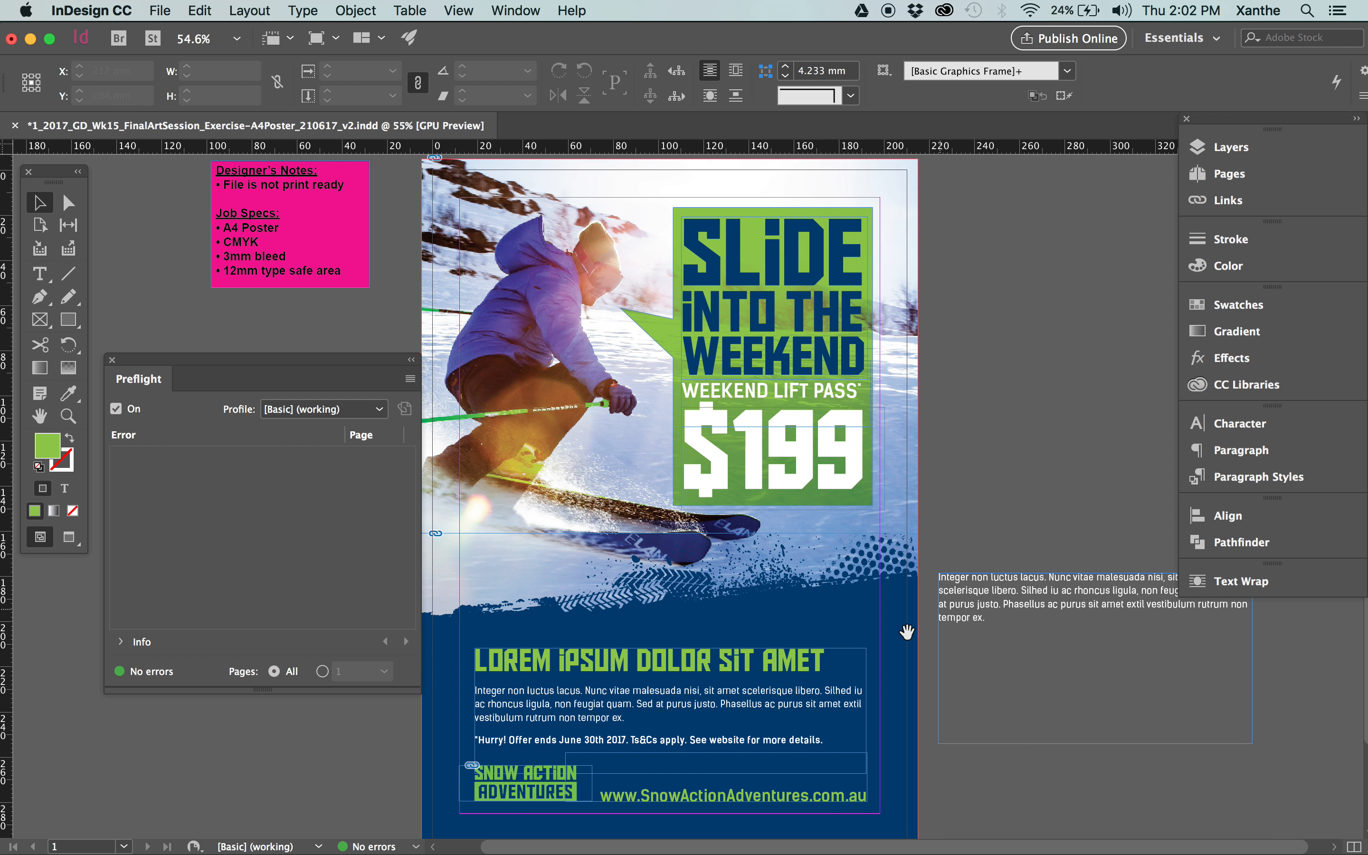
# Move the overflow text frame around the pasteboard and over the poster in preview mode, and delete it.
pyautogui.moveTo(907, 631); pyautogui.dragTo(972, 602)
pyautogui.moveTo(1113, 591); pyautogui.dragTo(1241, 744)
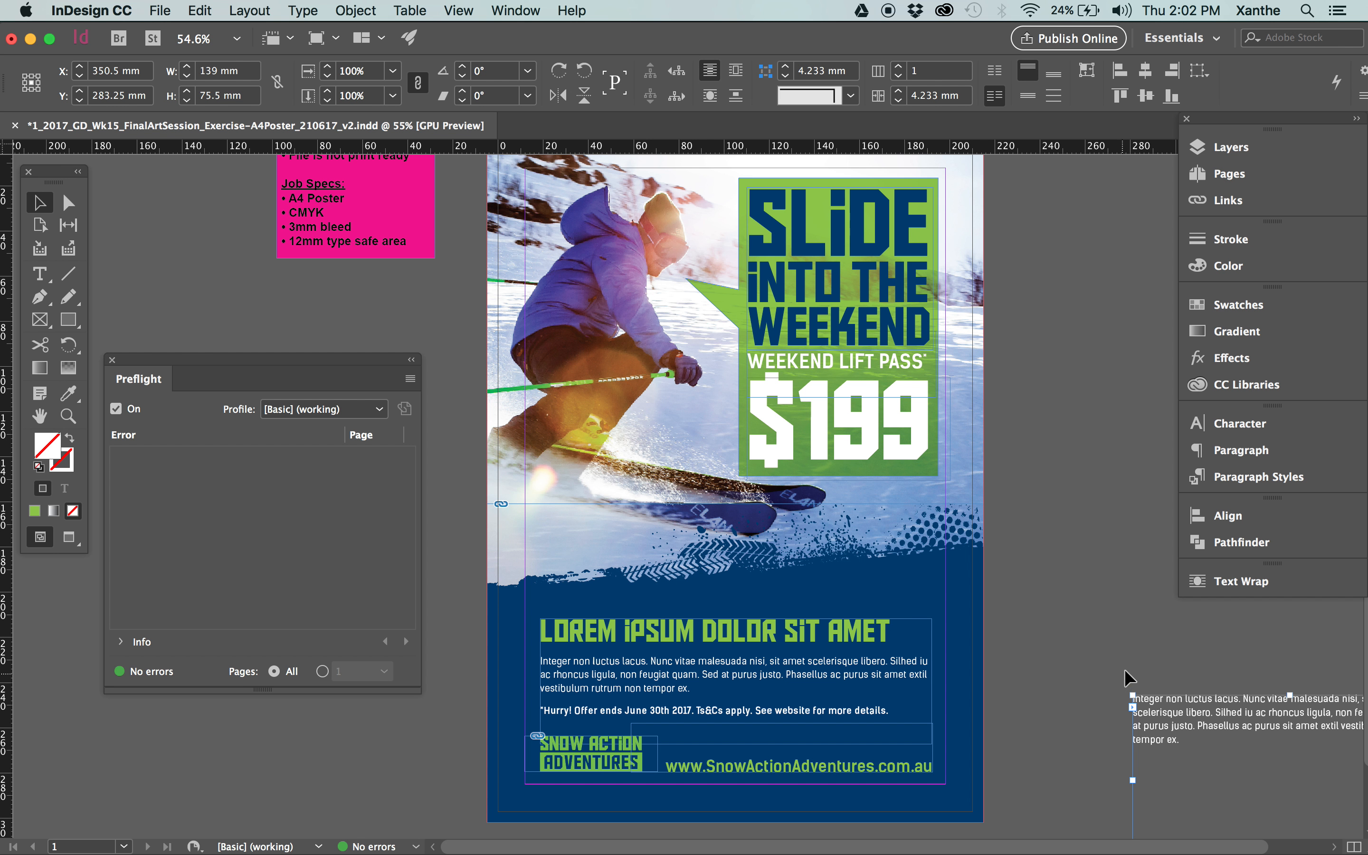
pyautogui.press('w')
pyautogui.moveTo(1228, 719); pyautogui.dragTo(1080, 579)
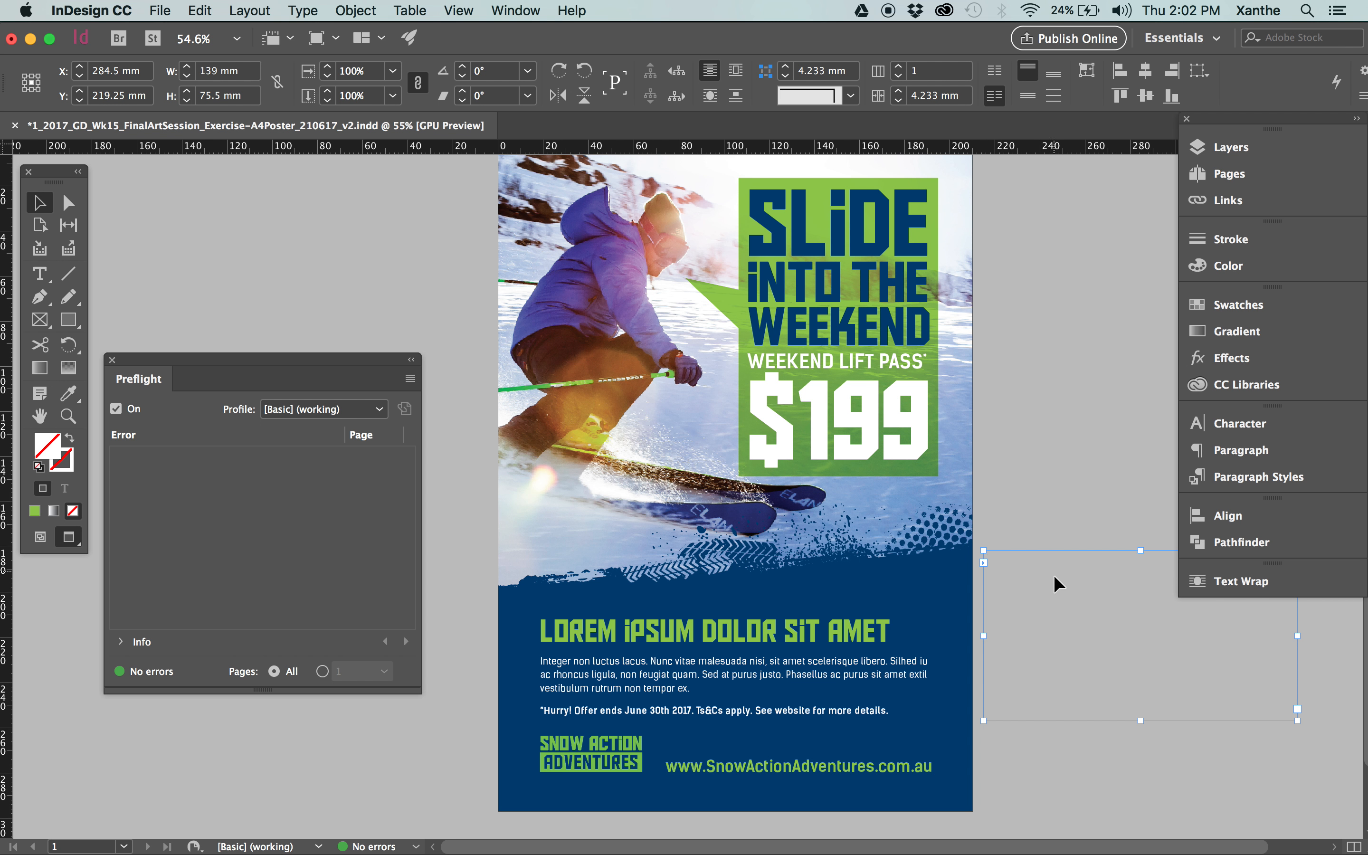
pyautogui.click(780, 713)
pyautogui.moveTo(1019, 616); pyautogui.dragTo(825, 770)
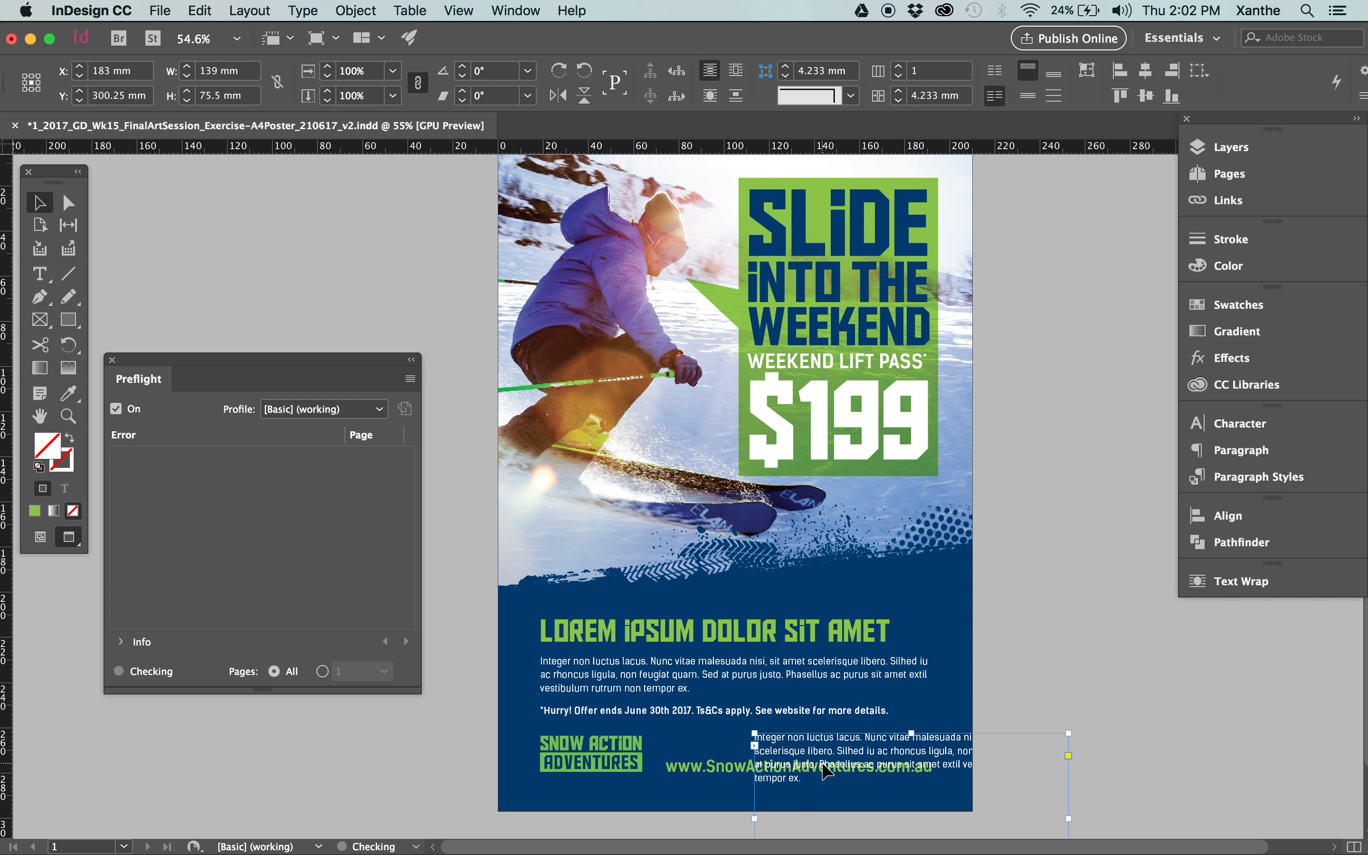
pyautogui.press('Delete')
pyautogui.press('w')
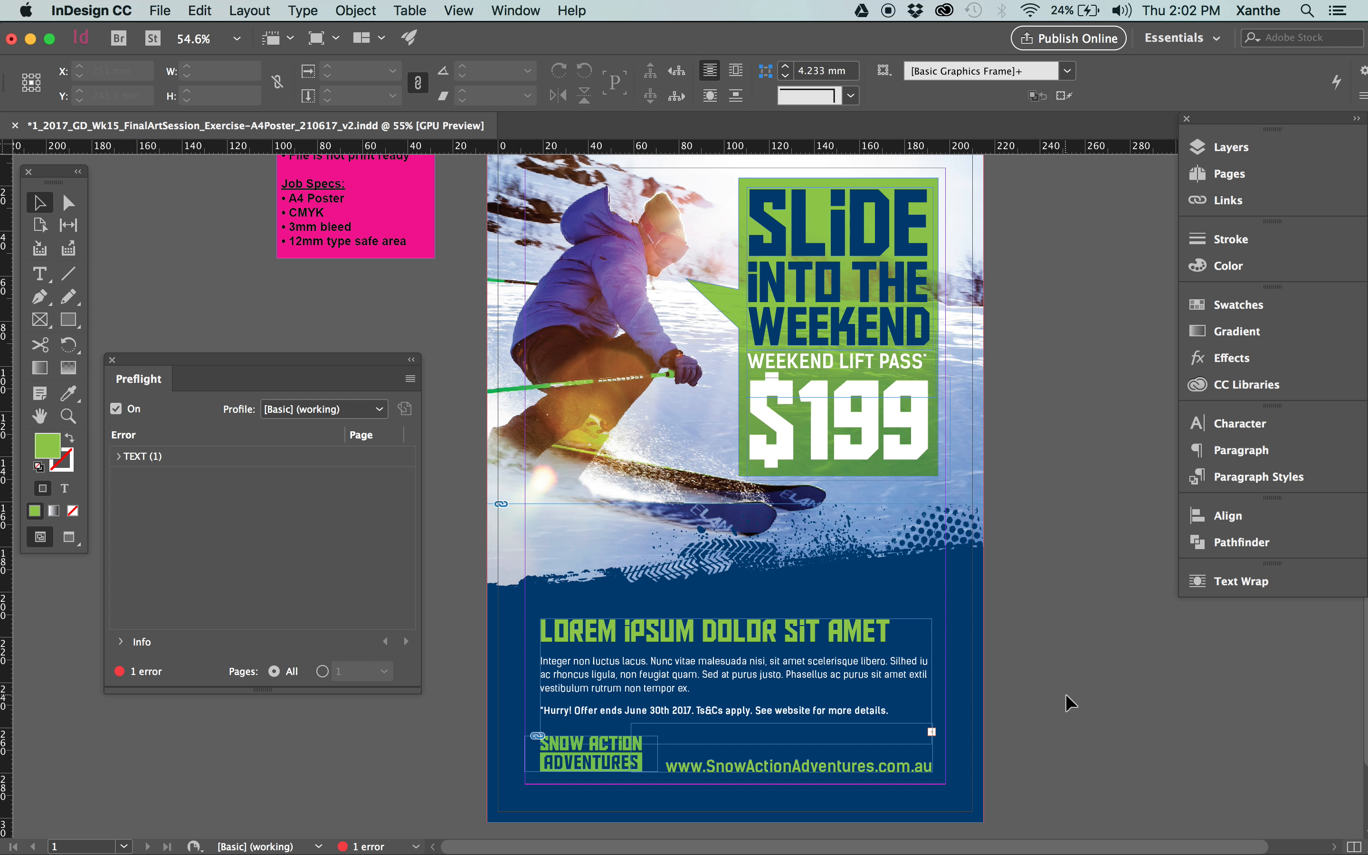
# Flow the body text frame's overset text into a new pasteboard frame about 114 mm wide and 64.5 mm high.
pyautogui.click(912, 680)
pyautogui.click(933, 738)
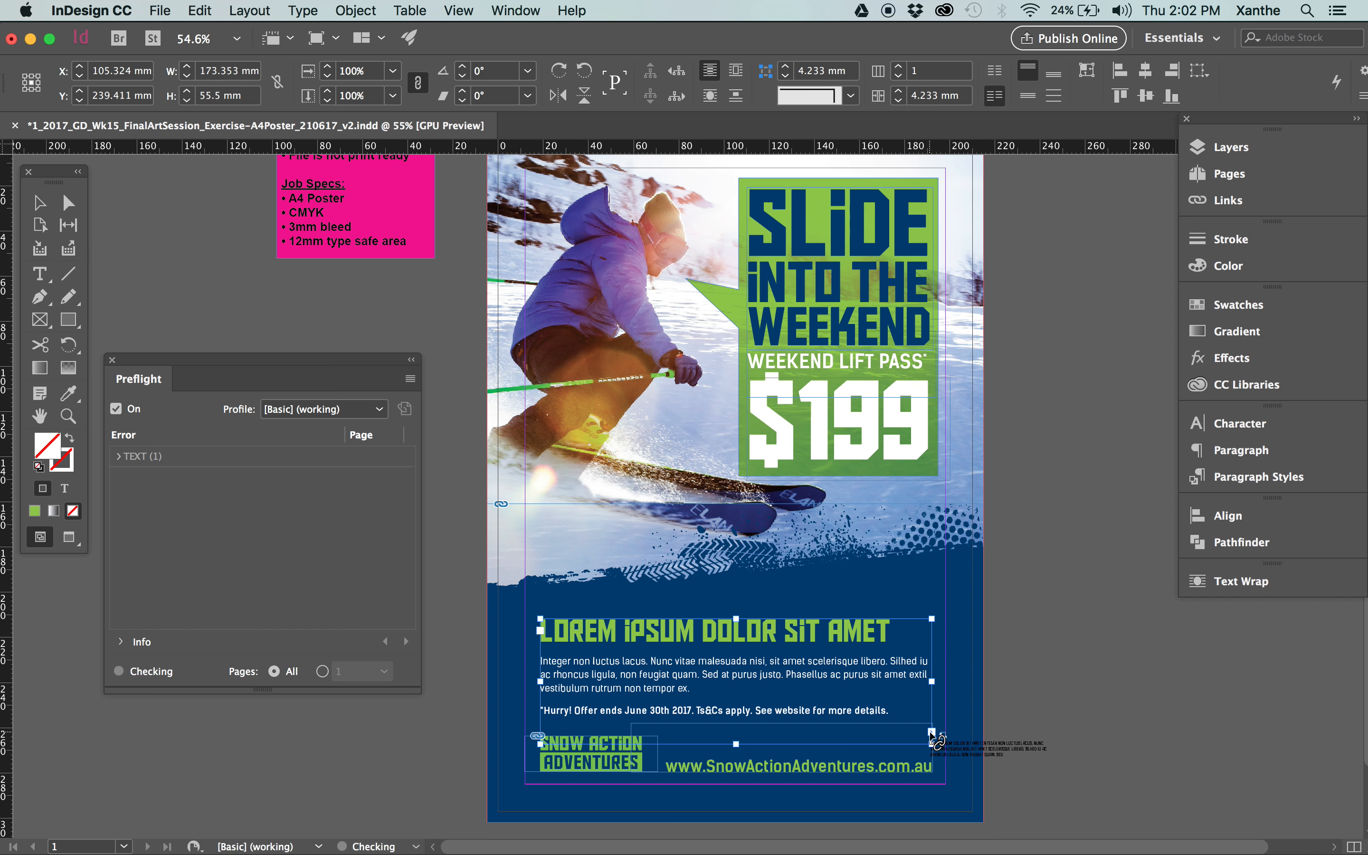
pyautogui.moveTo(1013, 592)
pyautogui.mouseDown()
pyautogui.moveTo(1272, 679)
pyautogui.moveTo(1270, 738)
pyautogui.mouseUp()
pyautogui.click(1083, 493)
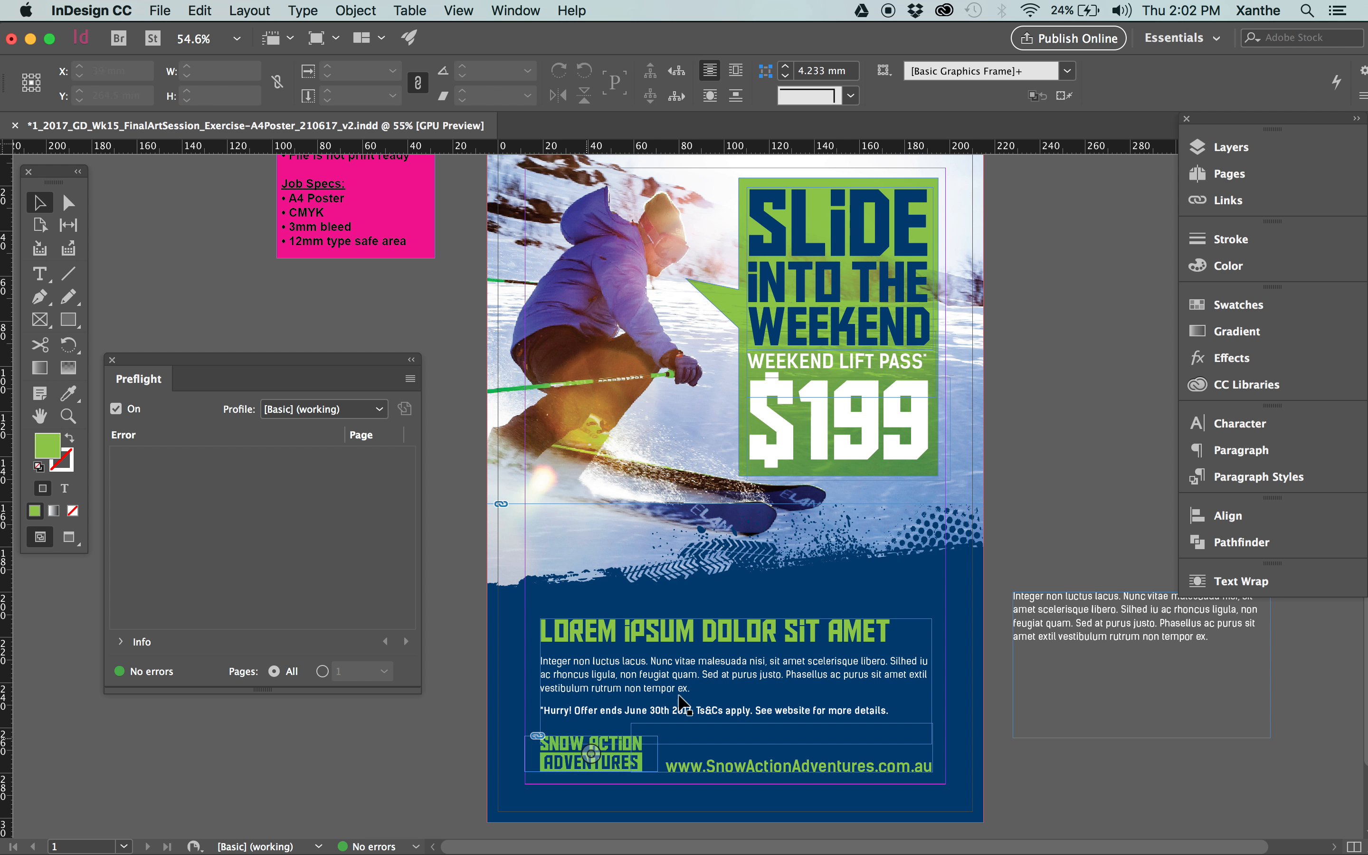
# Delete the duplicate "Integer non luctus lacus" paragraph from the overflow frame on the pasteboard.
pyautogui.click(1096, 628)
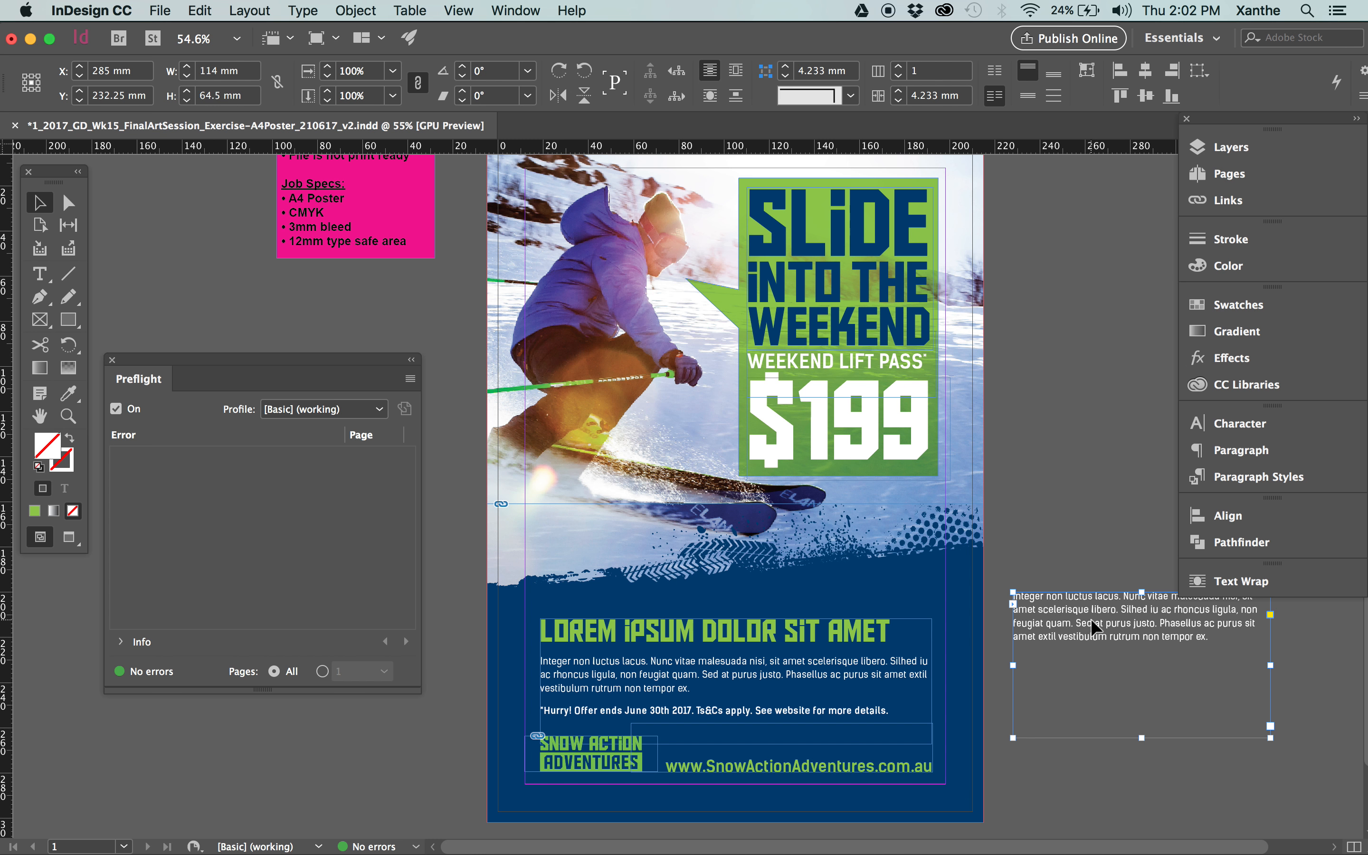
pyautogui.doubleClick(1210, 639)
pyautogui.moveTo(1210, 638); pyautogui.dragTo(1048, 579)
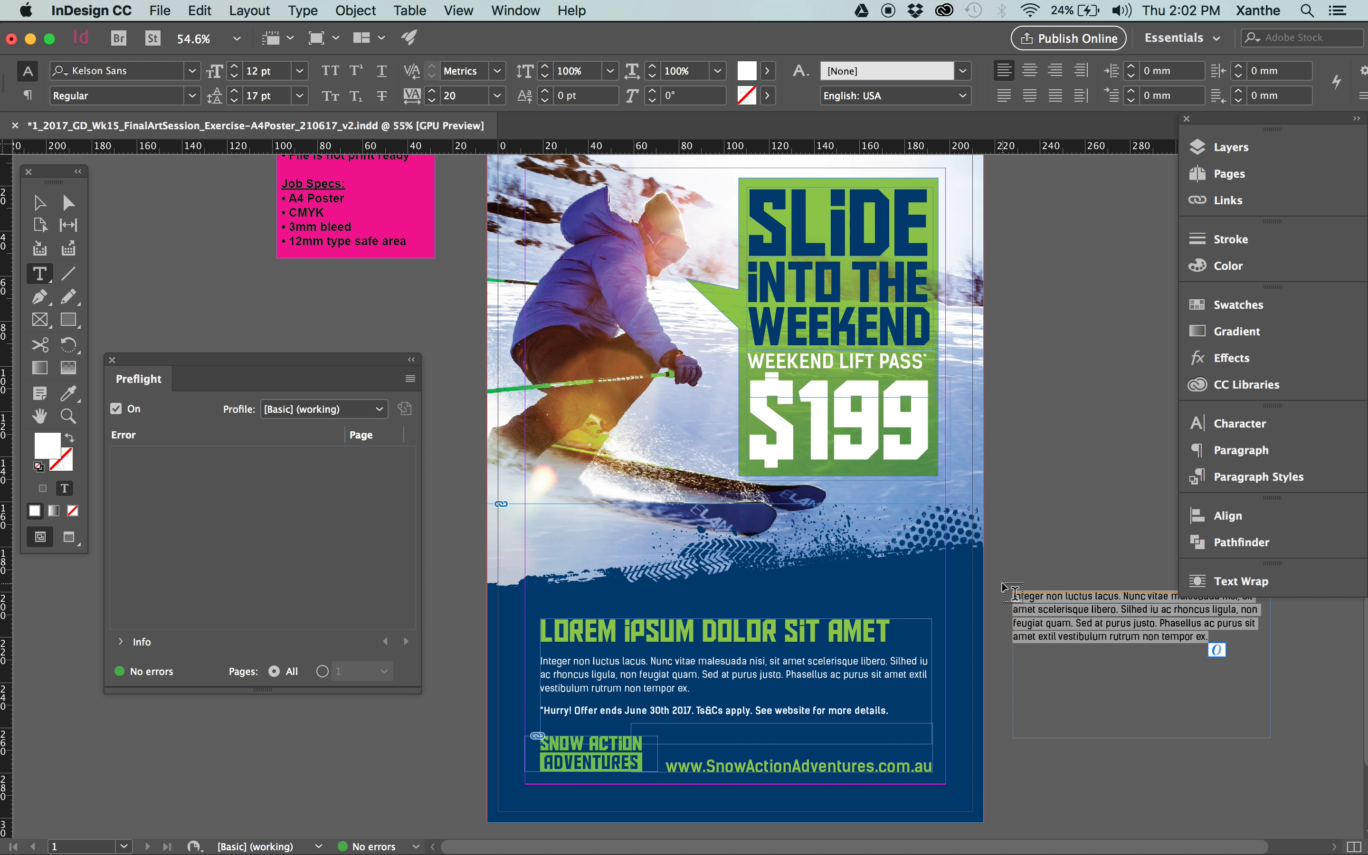
pyautogui.press('BackSpace')
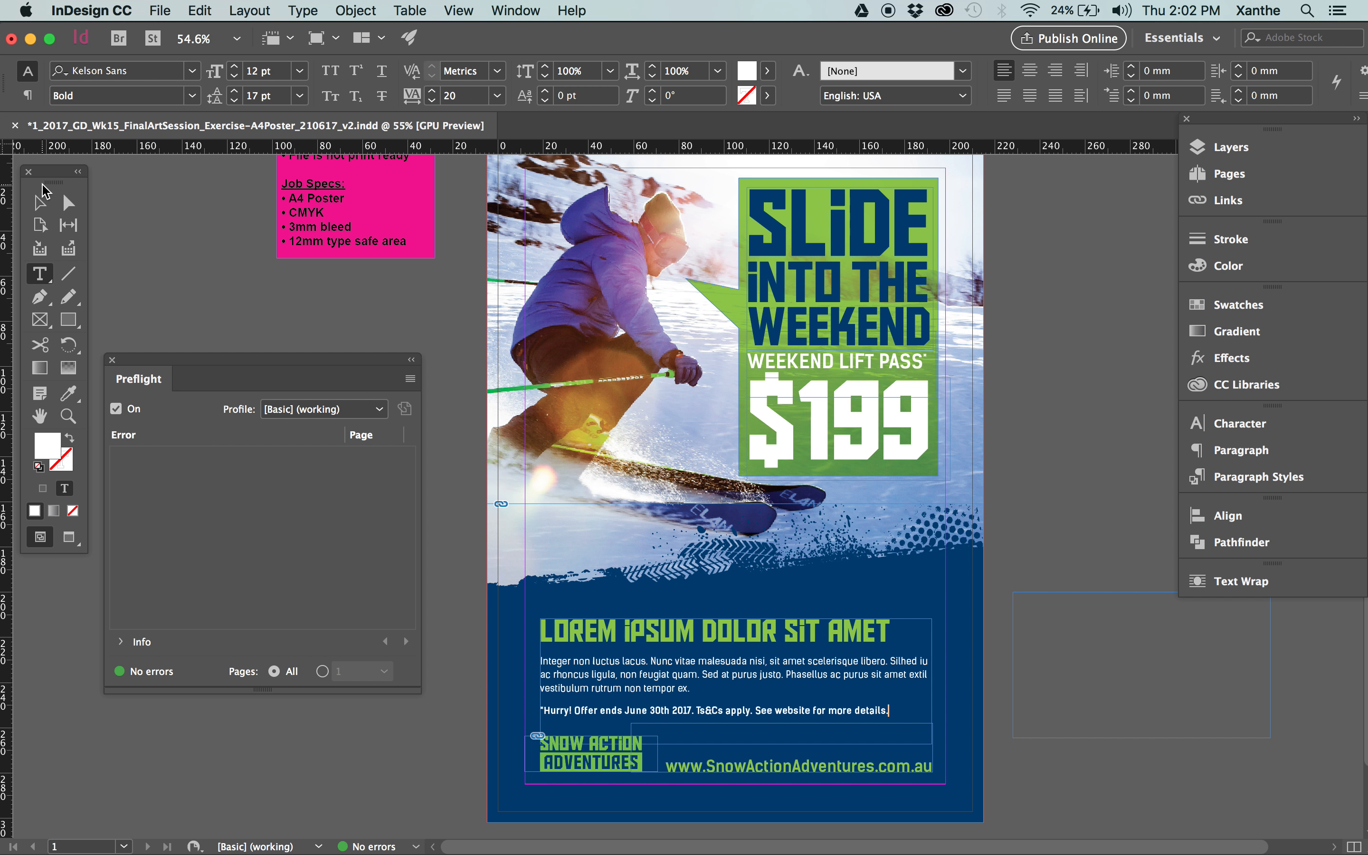
# Remove the empty overflow frame from the pasteboard and close the Preflight report.
pyautogui.click(40, 202)
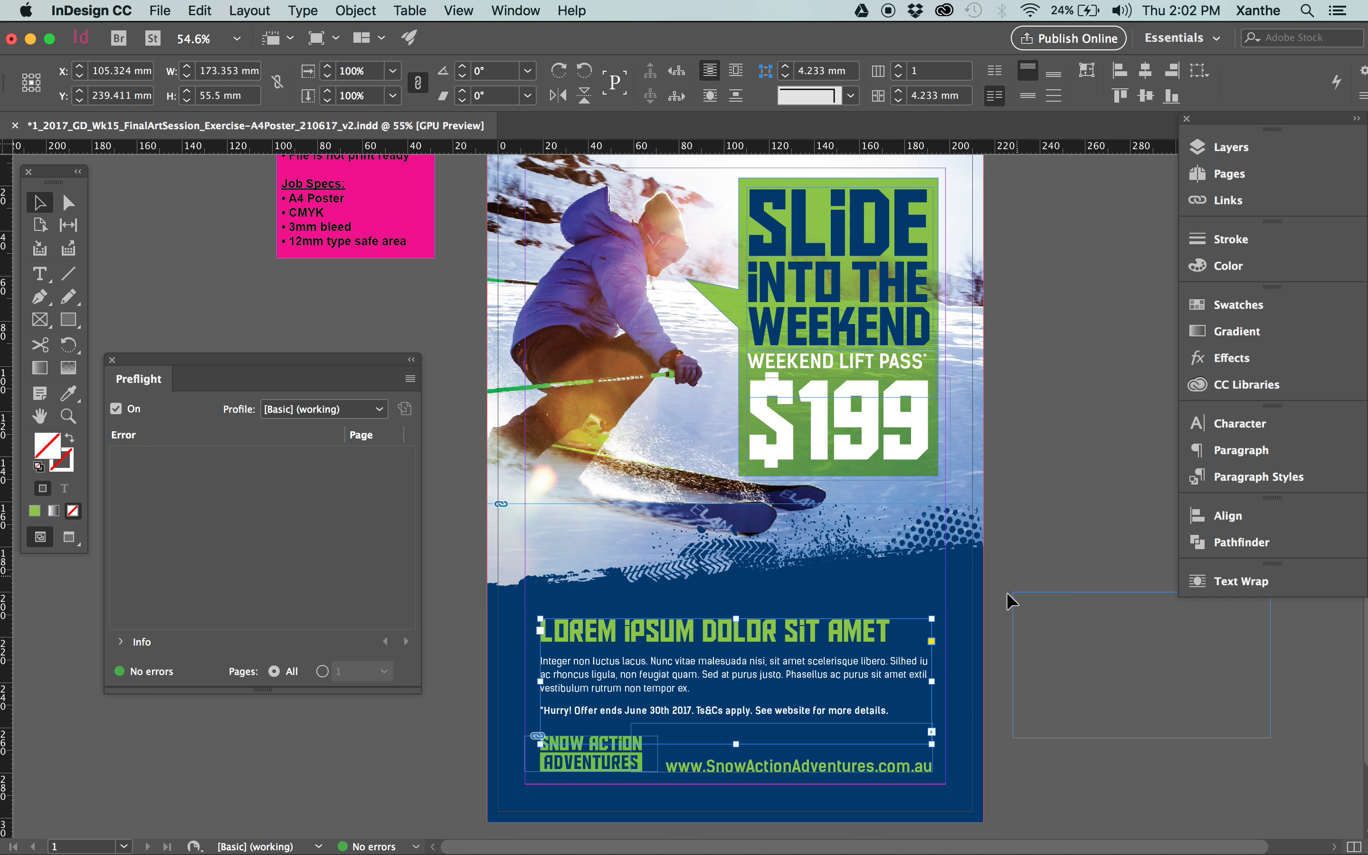
pyautogui.click(1124, 650)
pyautogui.press('BackSpace')
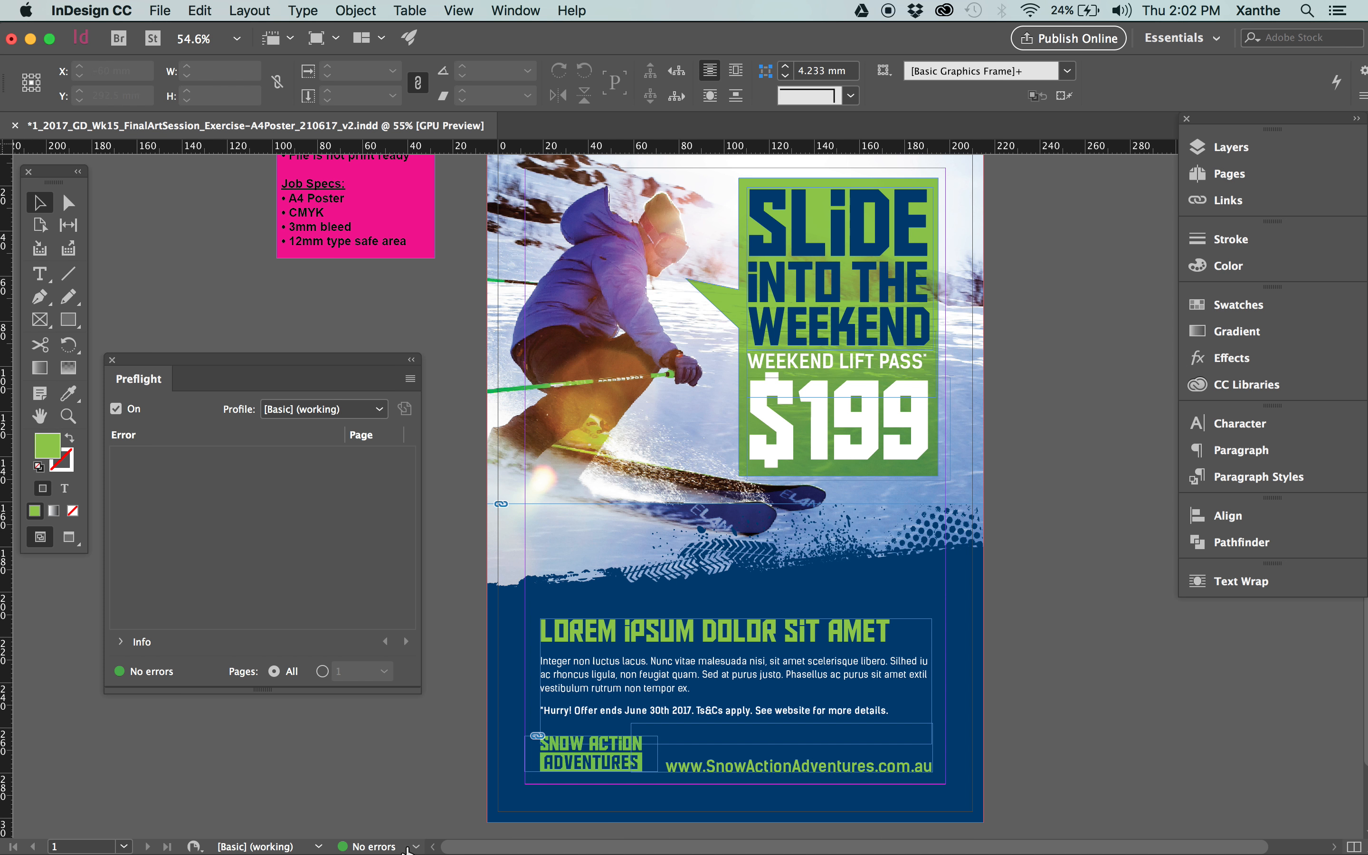
pyautogui.click(111, 360)
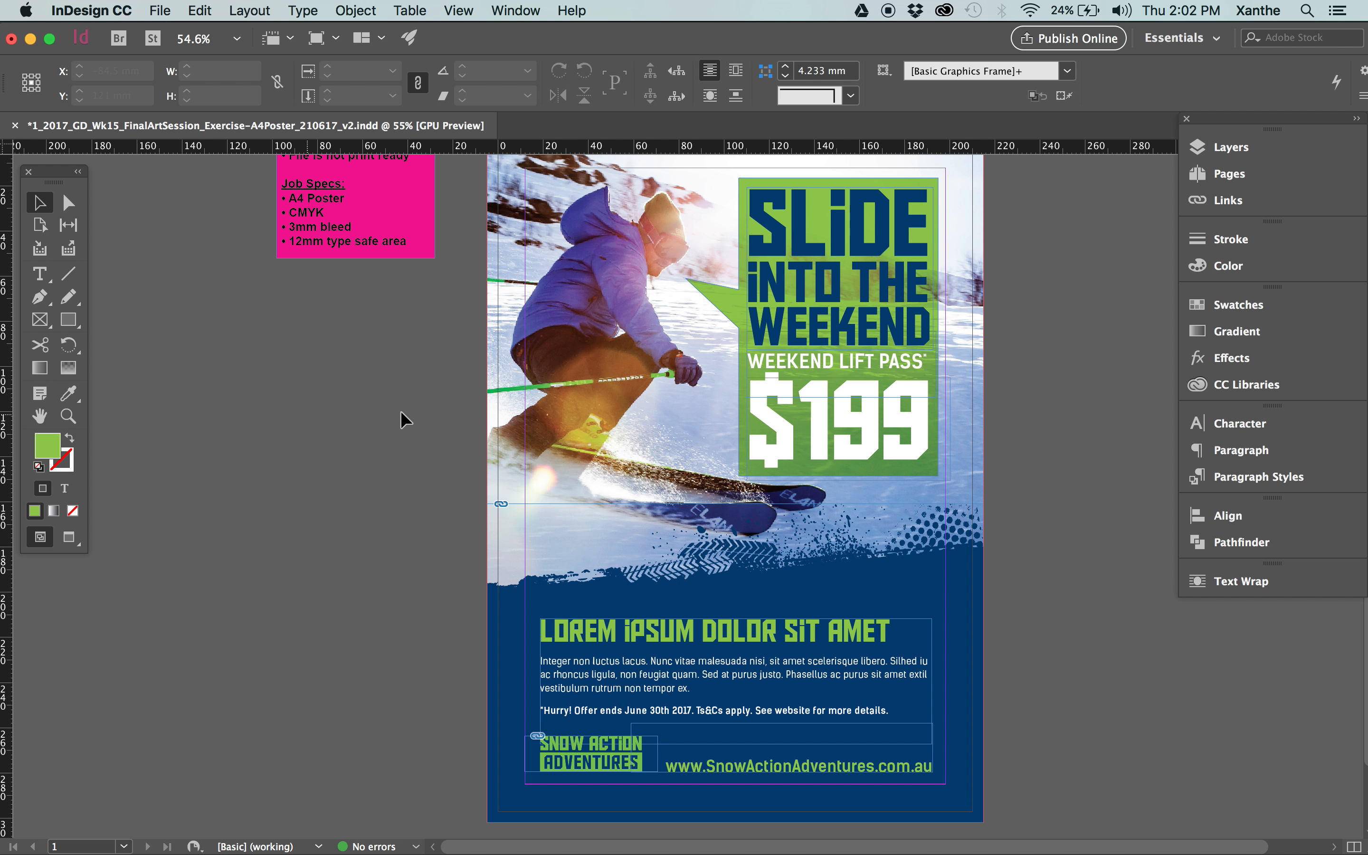
# Compare the whole poster with and without its guides and frame edges, ending in preview mode.
pyautogui.hscroll(4, 344, 419)
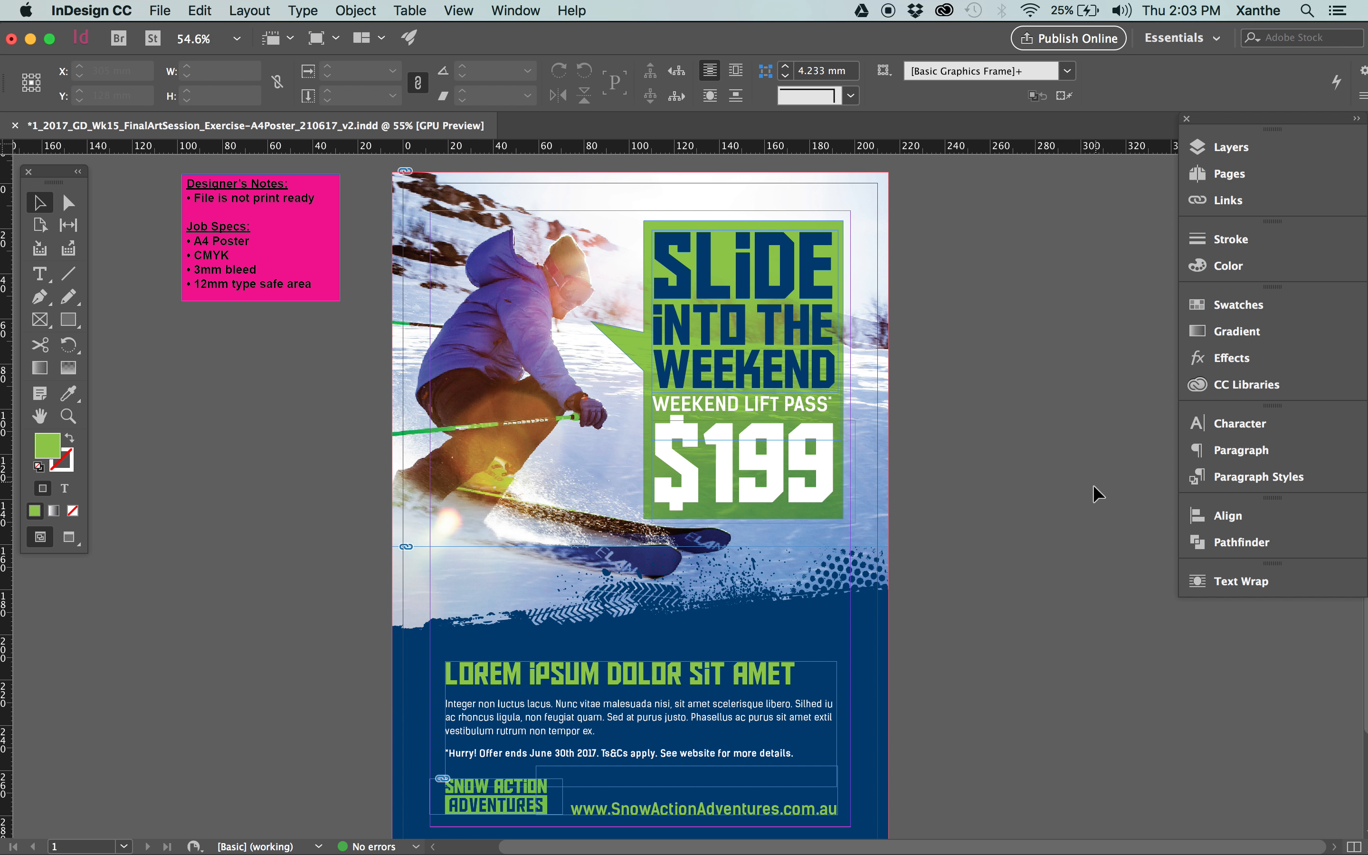
pyautogui.press('w')
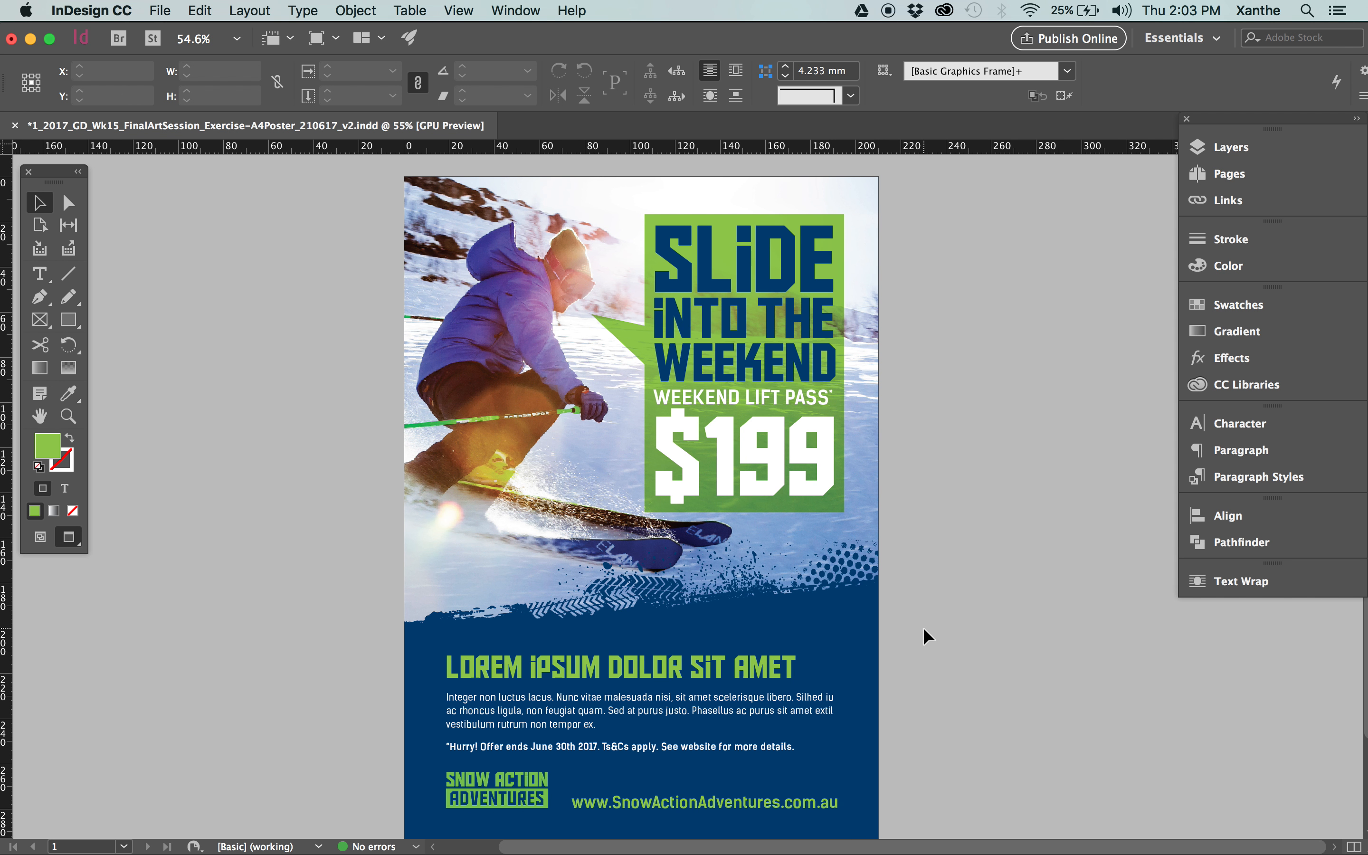
pyautogui.press('w')
pyautogui.press('w')
pyautogui.moveTo(922, 482)
pyautogui.mouseDown()
pyautogui.moveTo(940, 452)
pyautogui.moveTo(930, 473)
pyautogui.mouseUp()
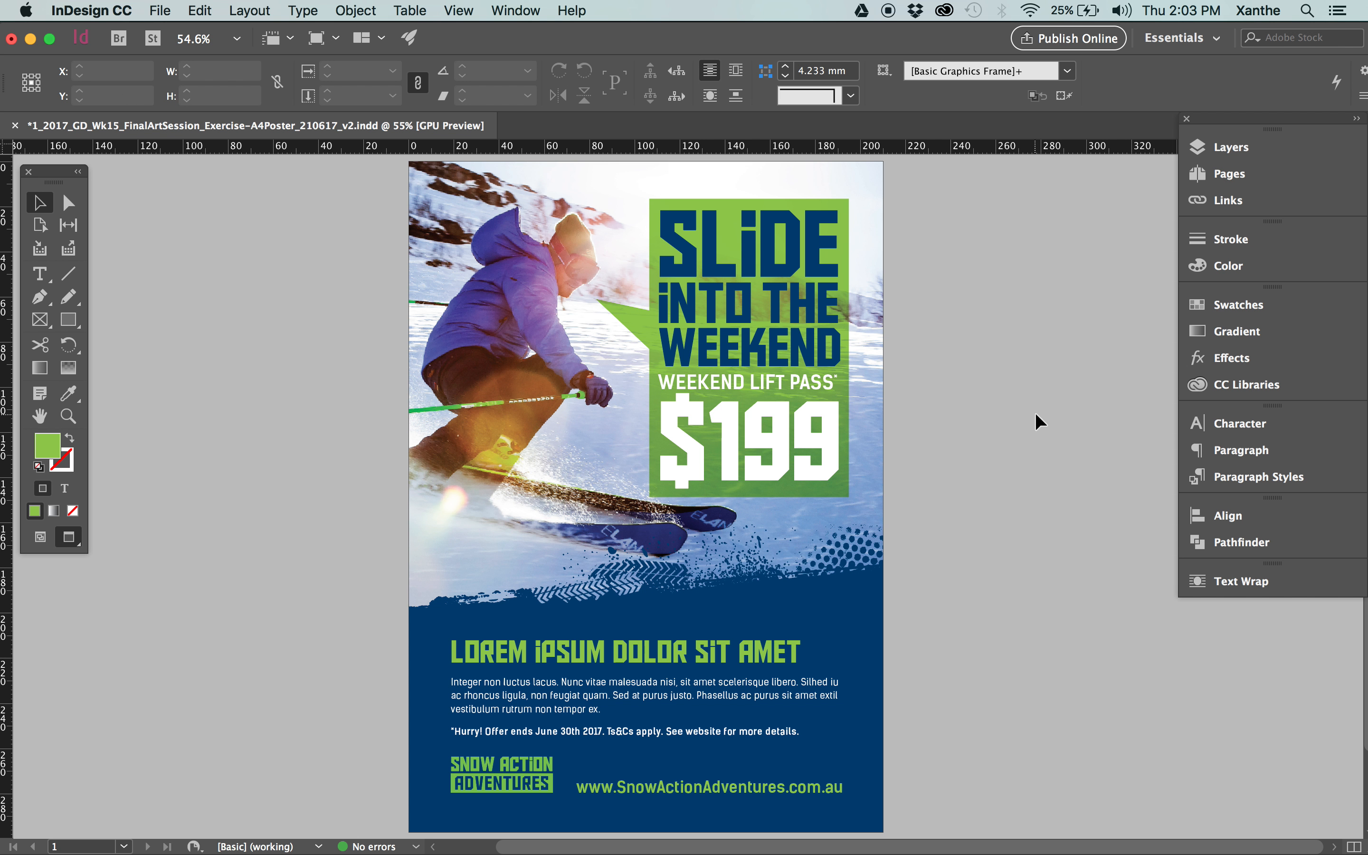
# Examine the link details of SAA_Logo_GreenPMS.ai, pexels-photo-298007_WF.psd and Baseplate_Navy.ai against their artwork on the poster.
pyautogui.click(1224, 204)
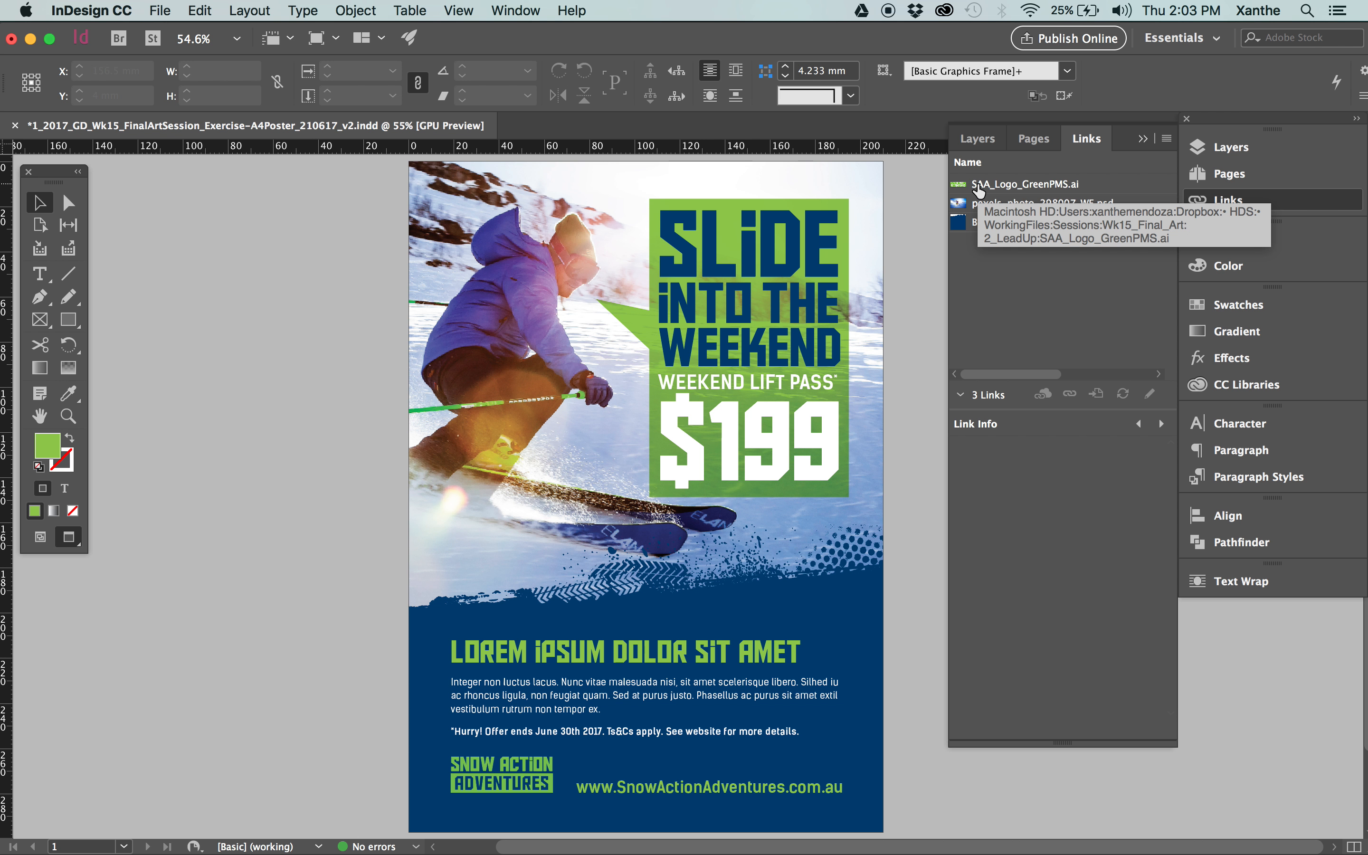
pyautogui.click(522, 785)
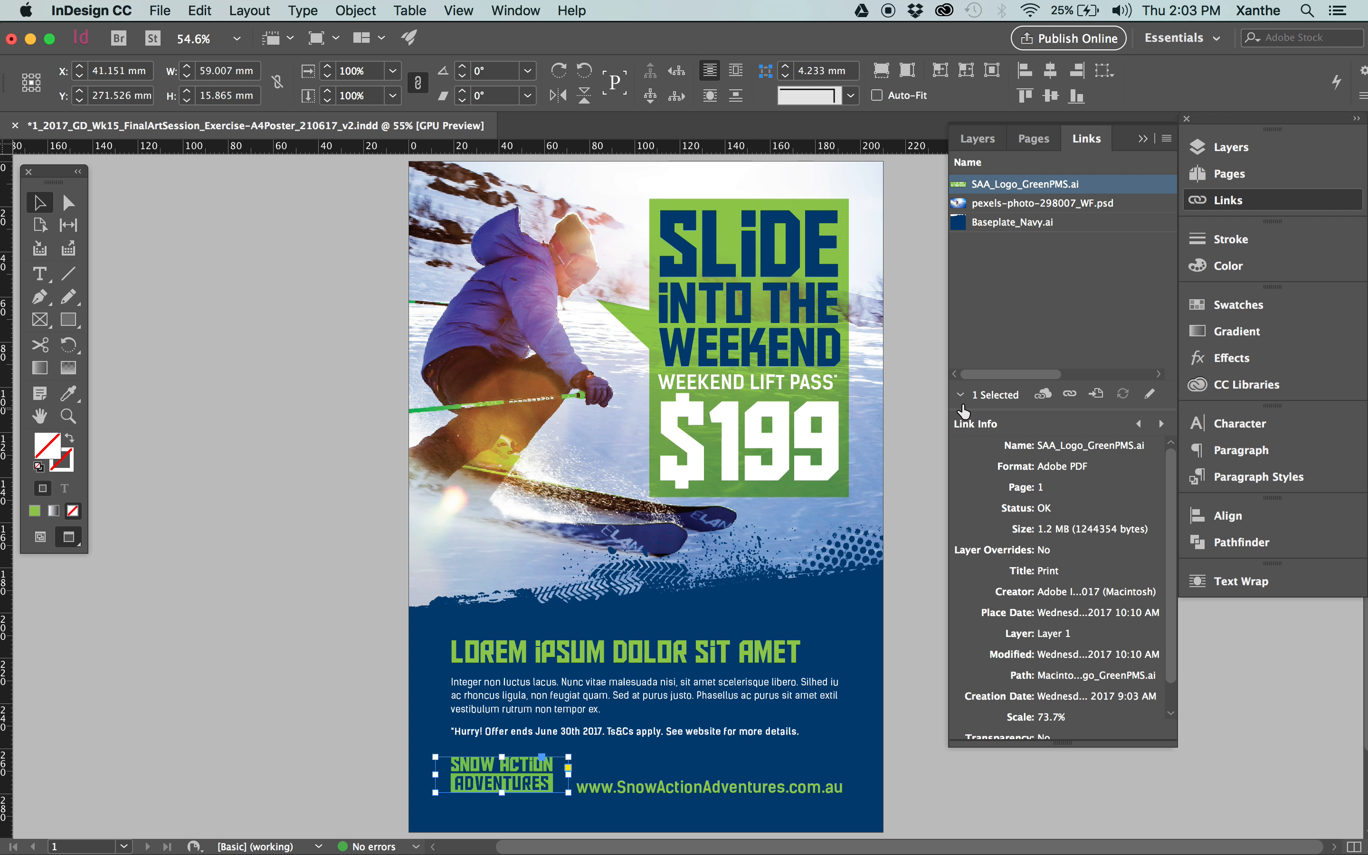
pyautogui.click(996, 205)
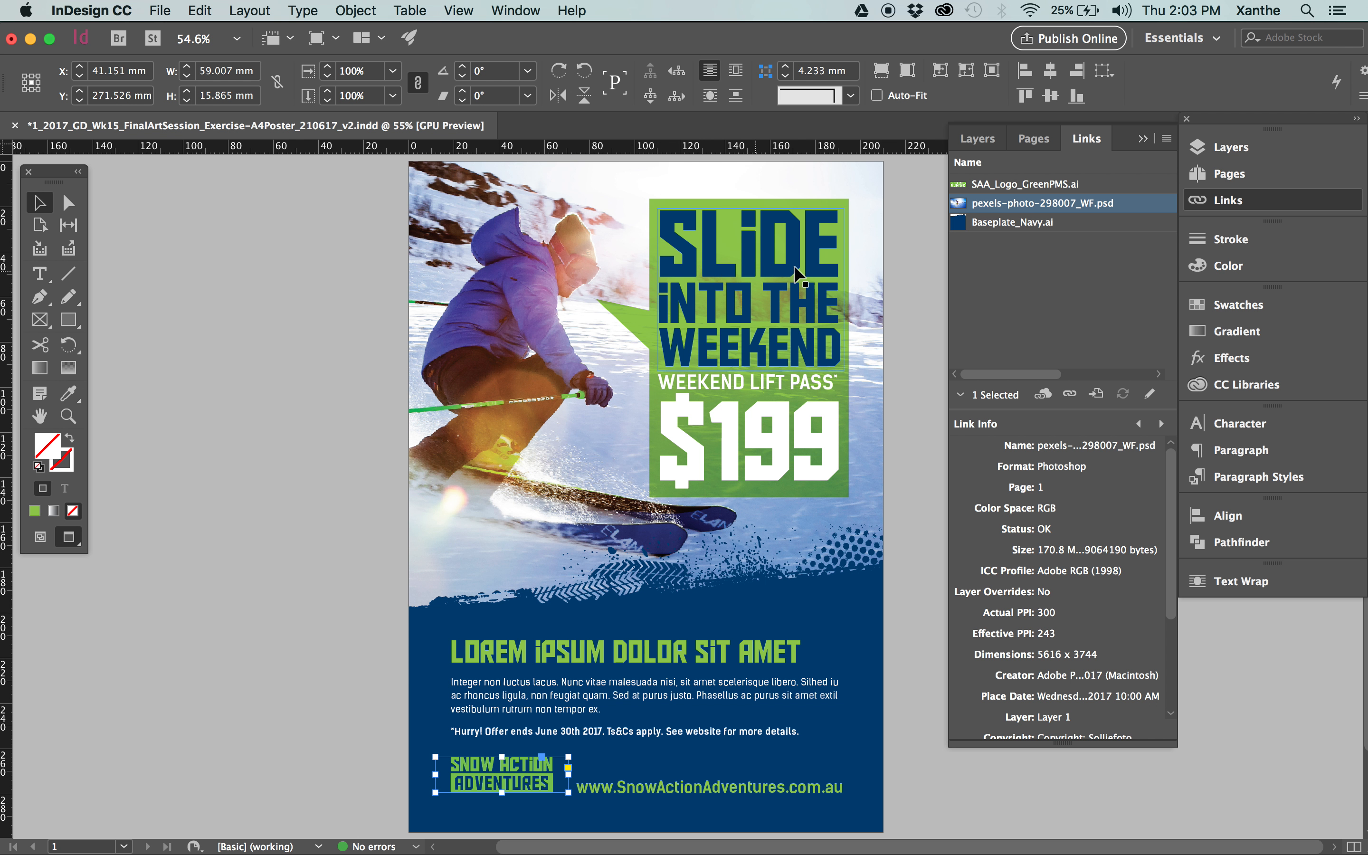
pyautogui.click(995, 223)
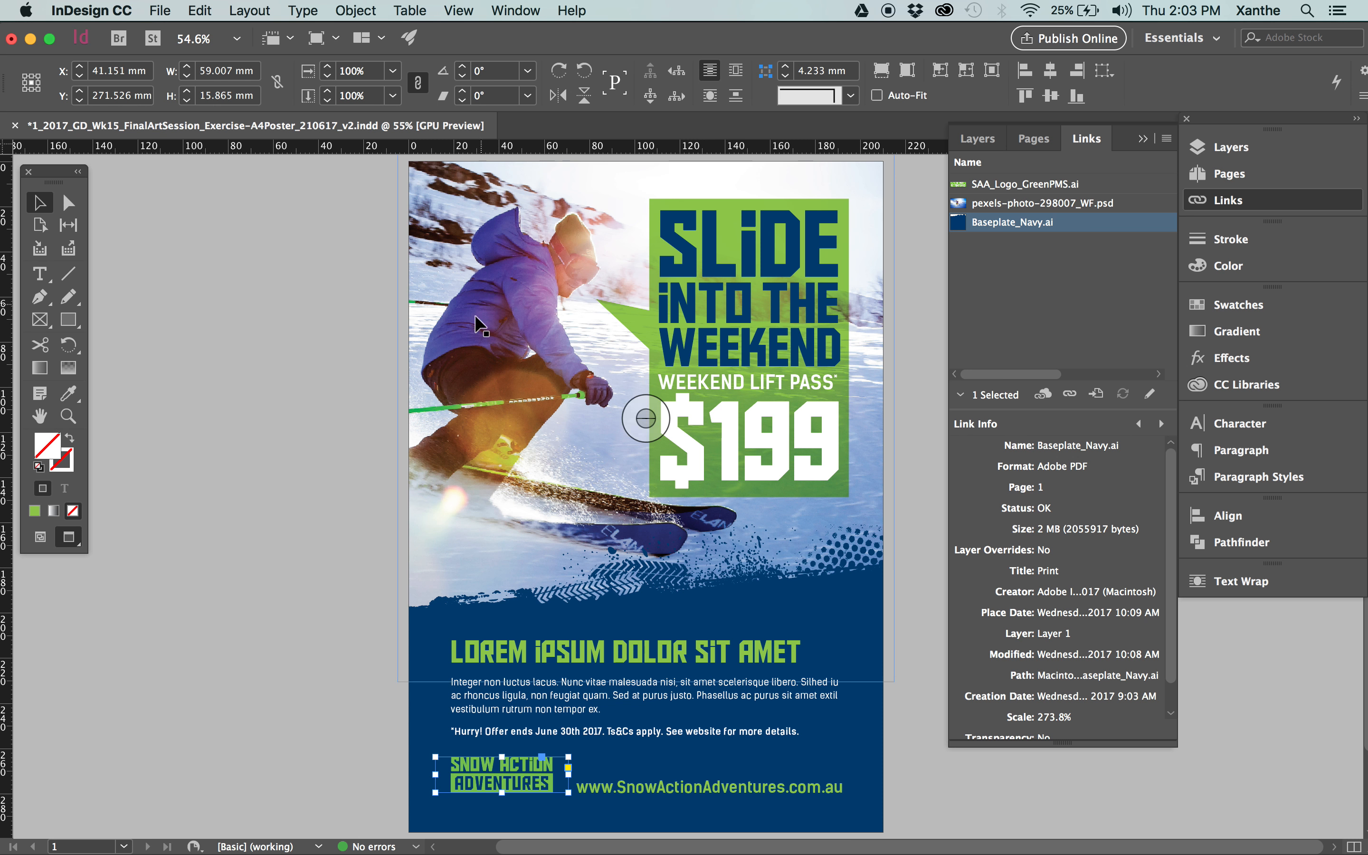
pyautogui.click(721, 629)
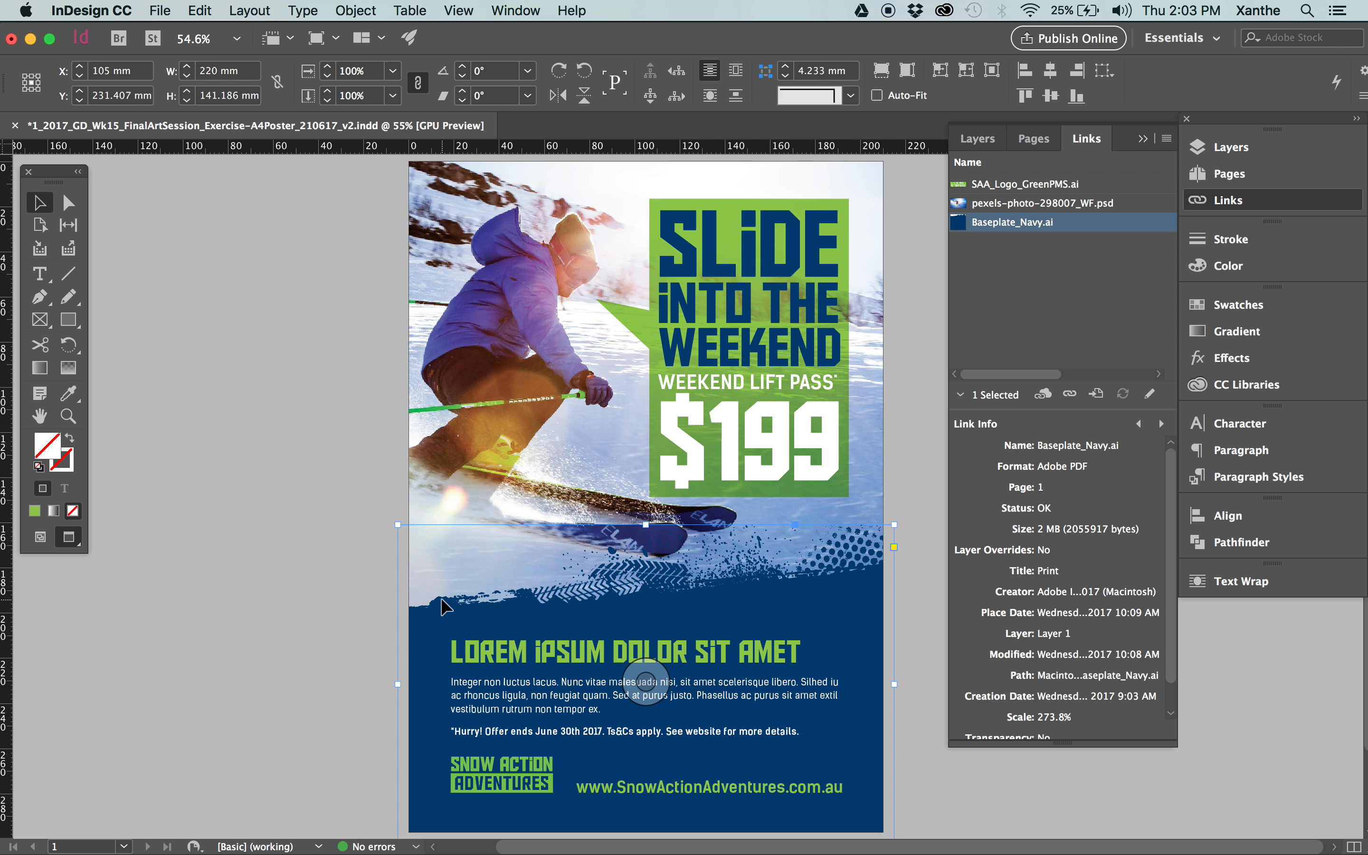
pyautogui.click(1077, 268)
pyautogui.click(1017, 226)
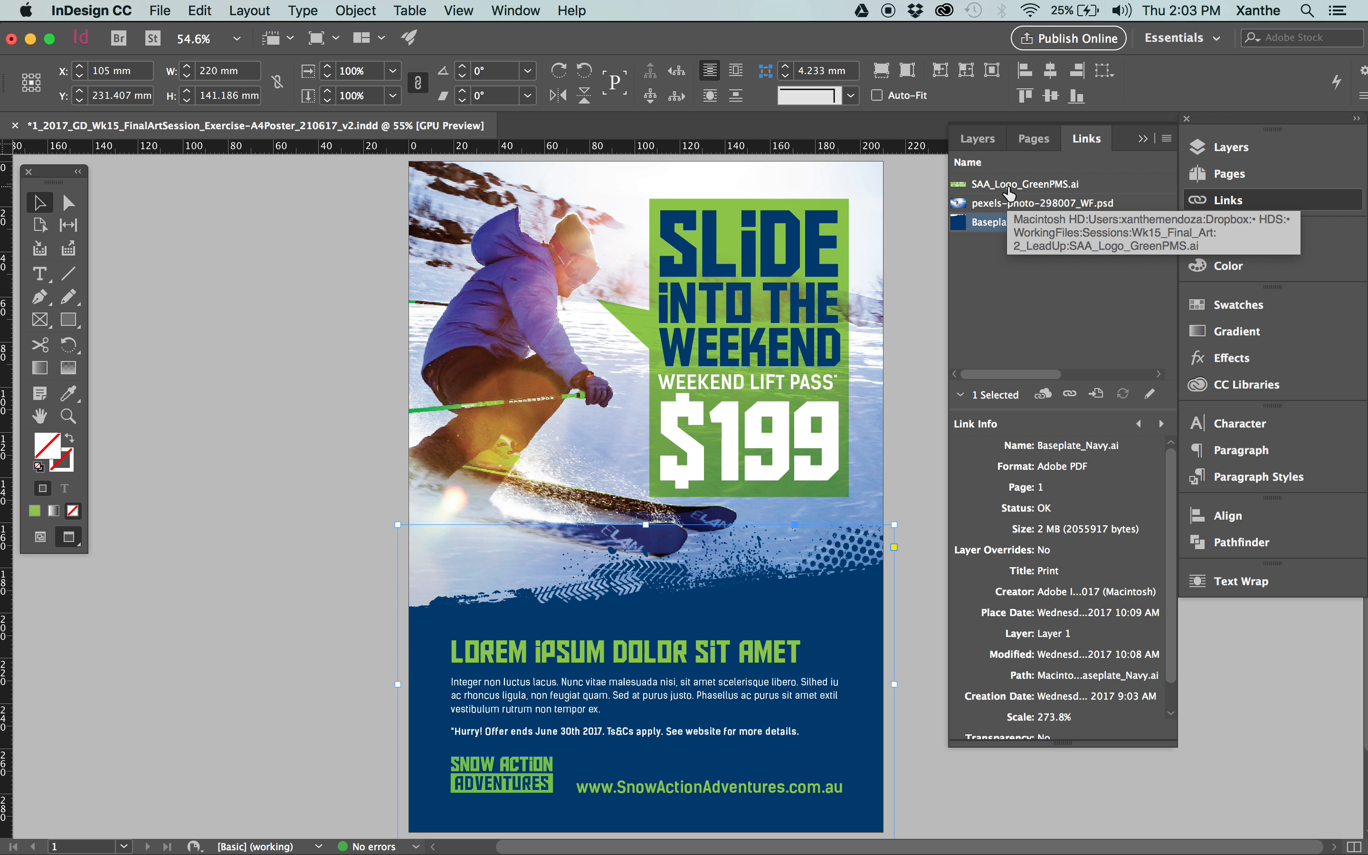
pyautogui.click(1046, 202)
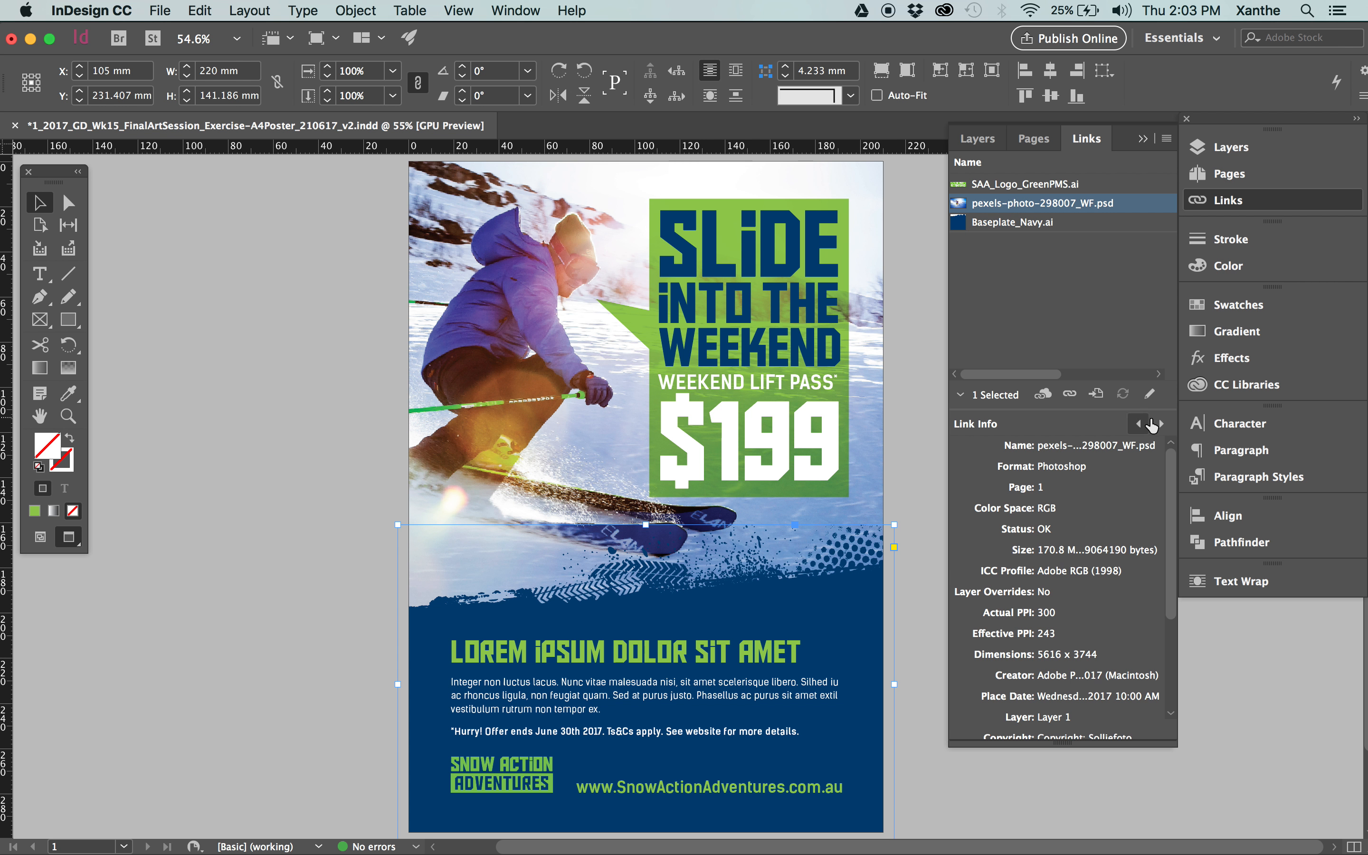
pyautogui.click(1074, 297)
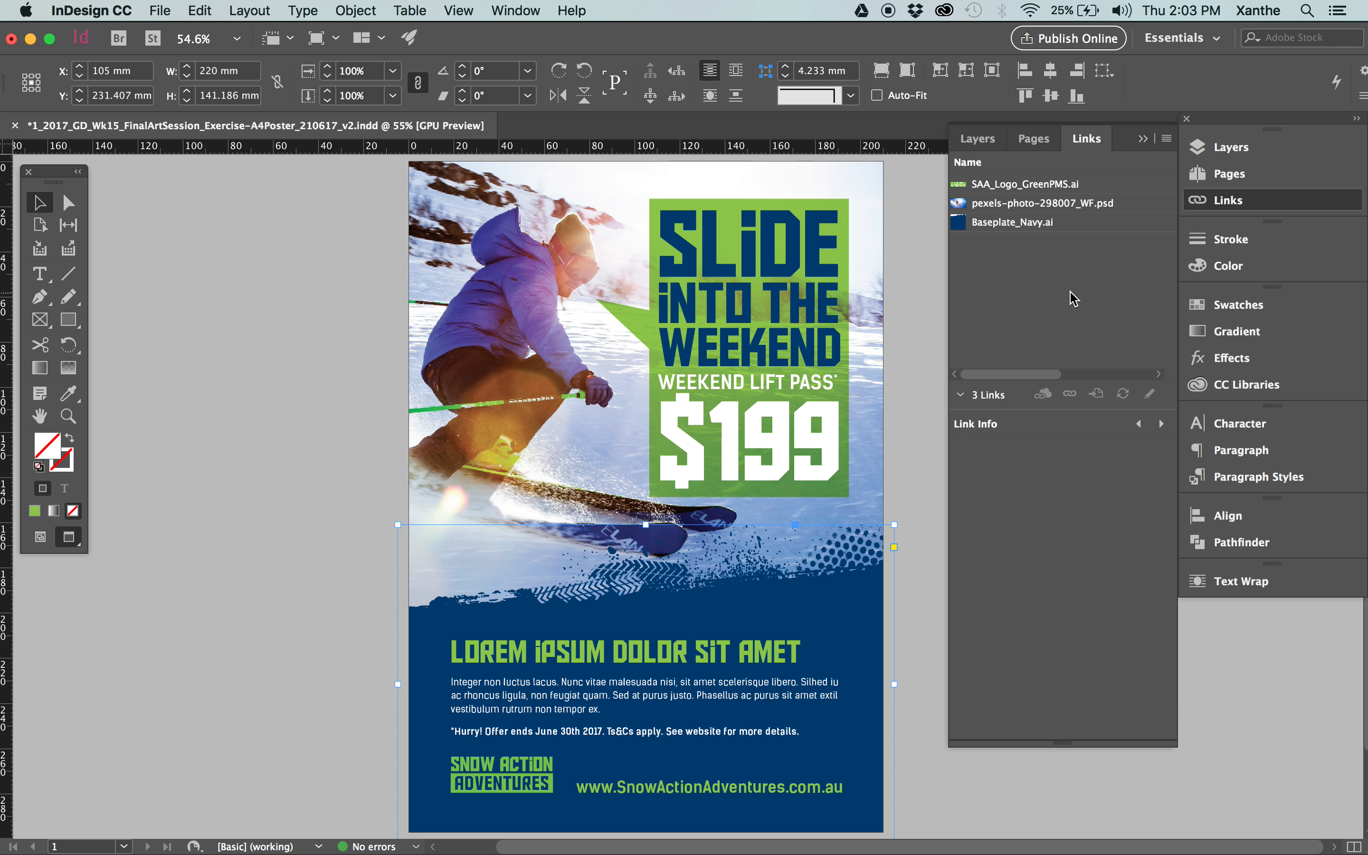
# Review which link attributes are set to display in the Links panel options, and cancel without changes.
pyautogui.click(1166, 138)
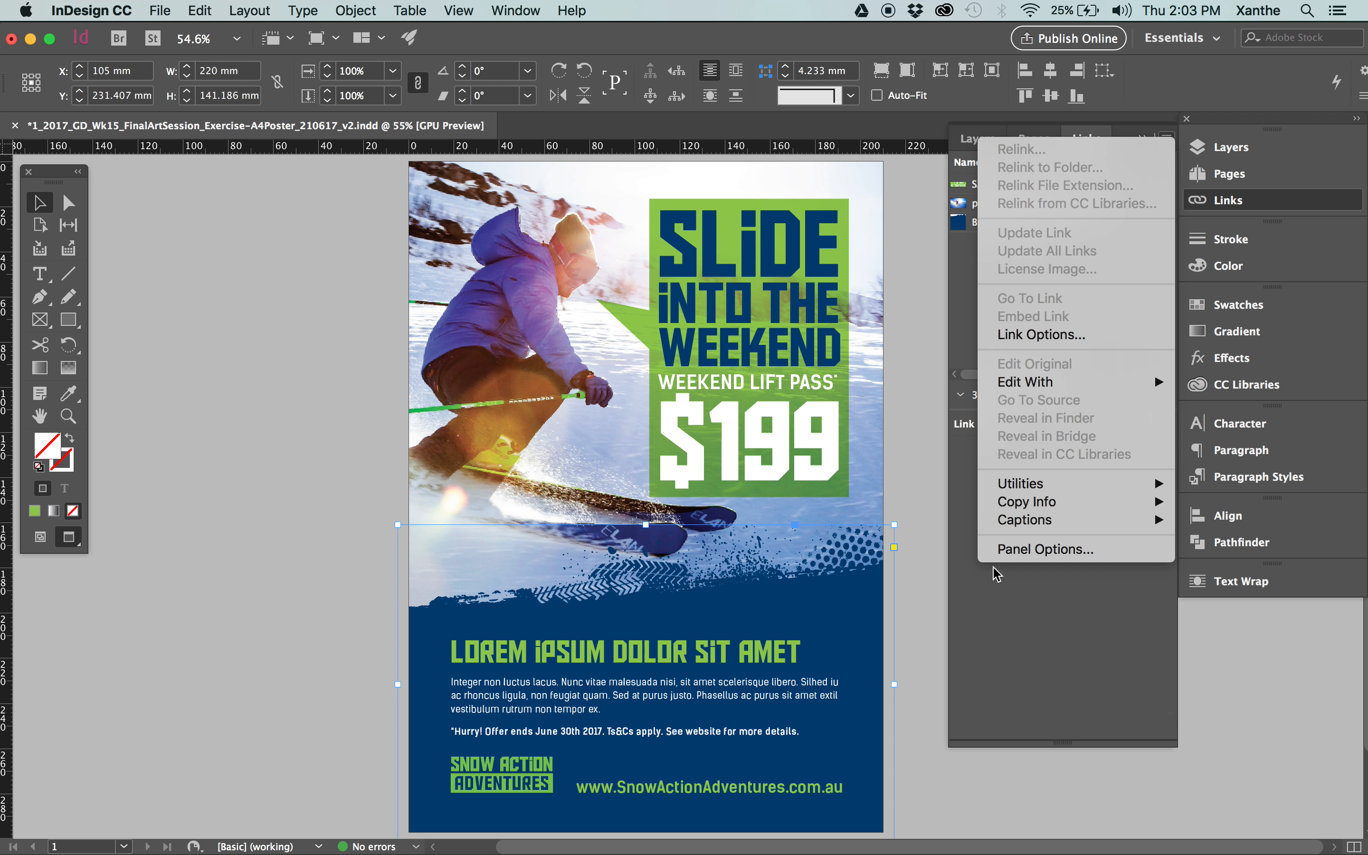
pyautogui.click(1030, 552)
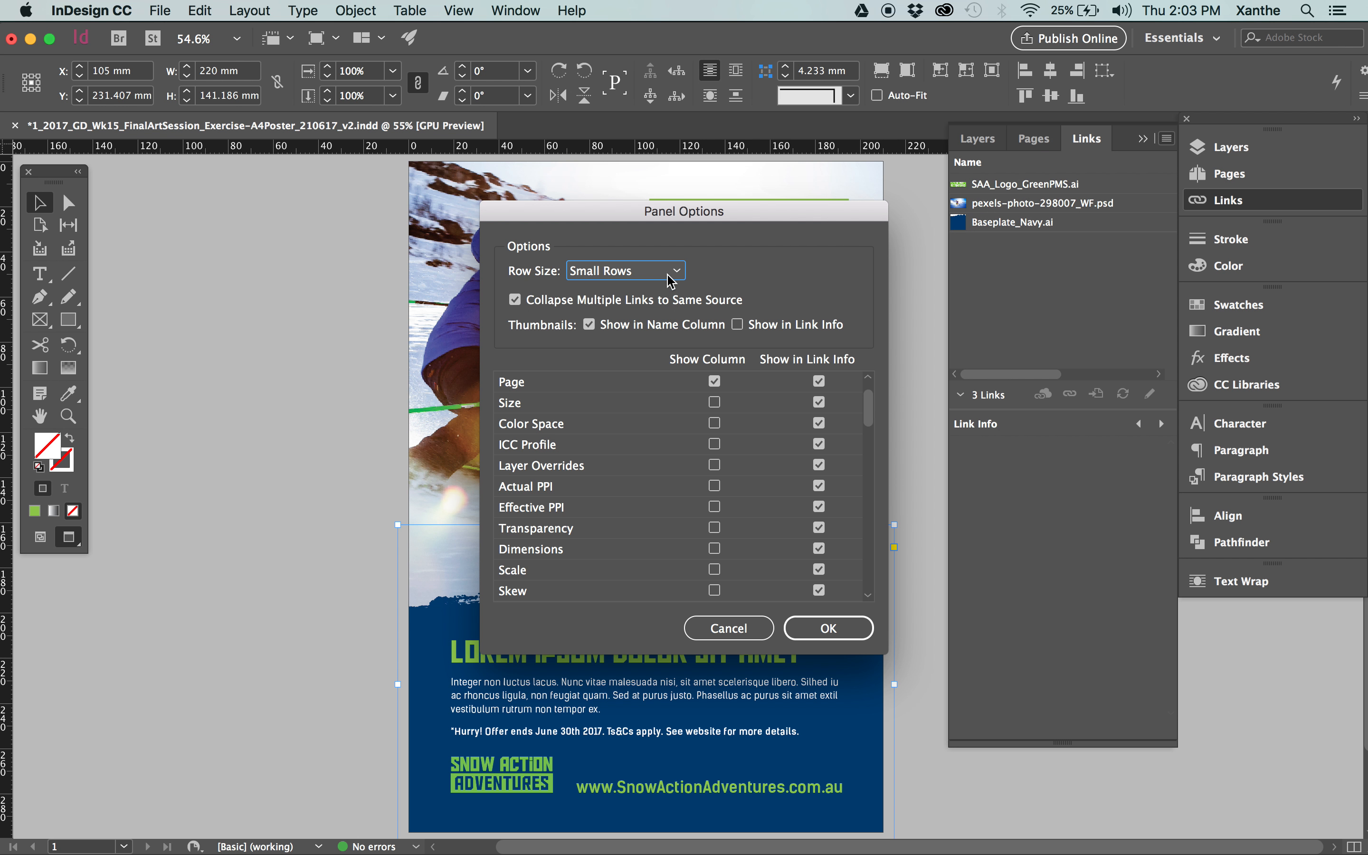
pyautogui.scroll(-5, 715, 401)
pyautogui.scroll(-4, 714, 402)
pyautogui.click(729, 628)
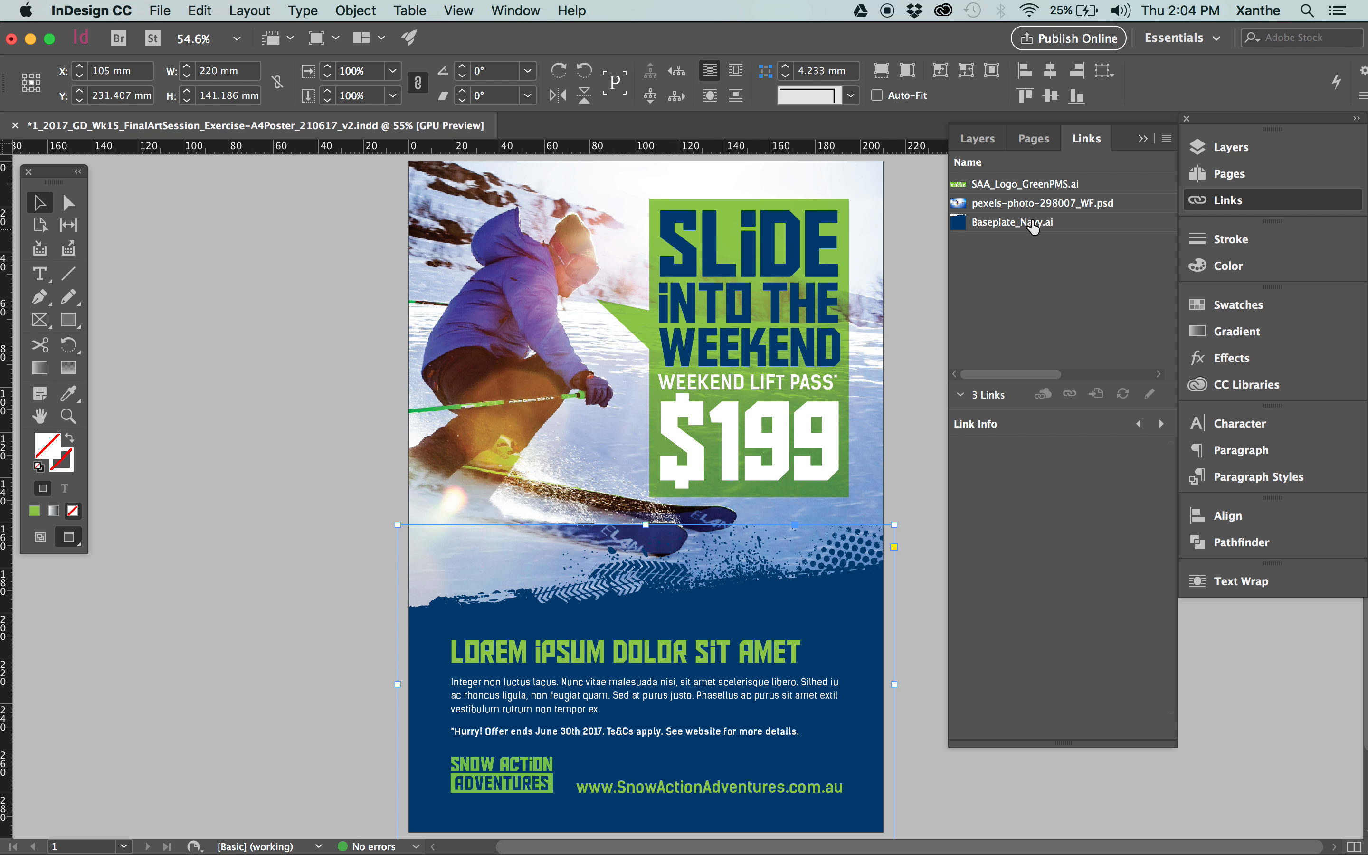
# Show the link details of pexels-photo-298007_WF.psd and enlarge the Link Info area to reveal more attributes.
pyautogui.click(1032, 204)
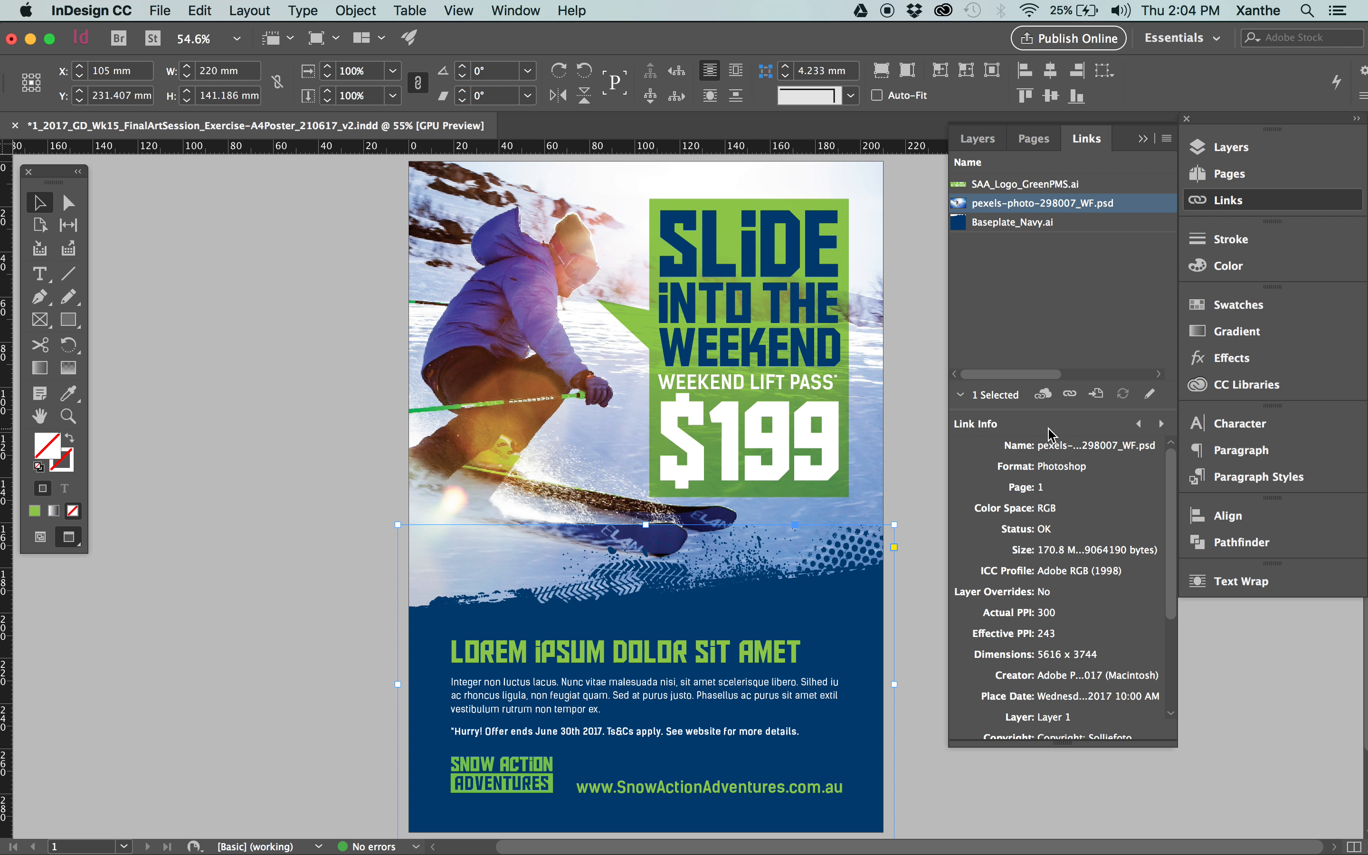
pyautogui.moveTo(1027, 413)
pyautogui.mouseDown()
pyautogui.moveTo(1028, 425)
pyautogui.moveTo(1028, 387)
pyautogui.mouseUp()
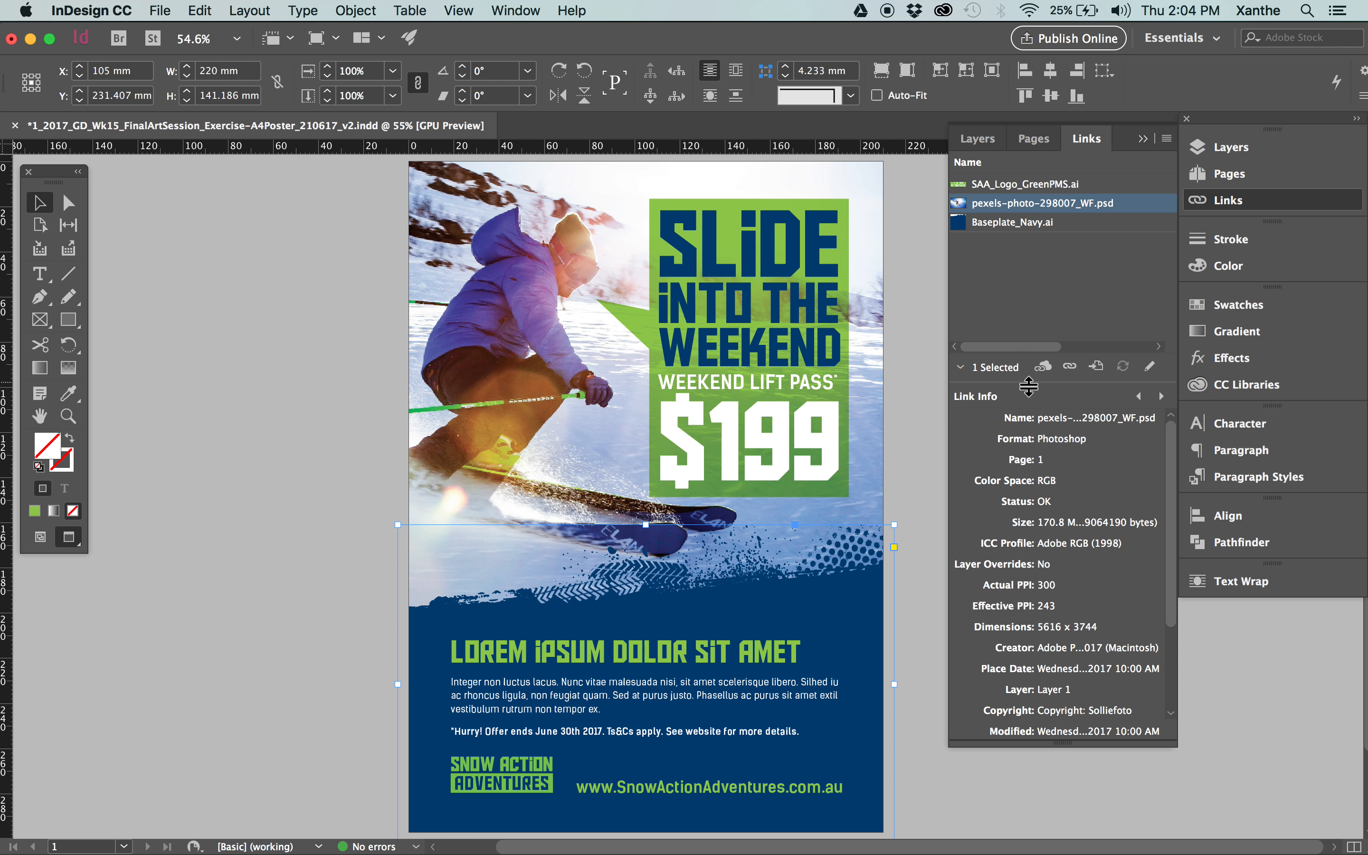
pyautogui.click(1000, 191)
pyautogui.doubleClick(1000, 202)
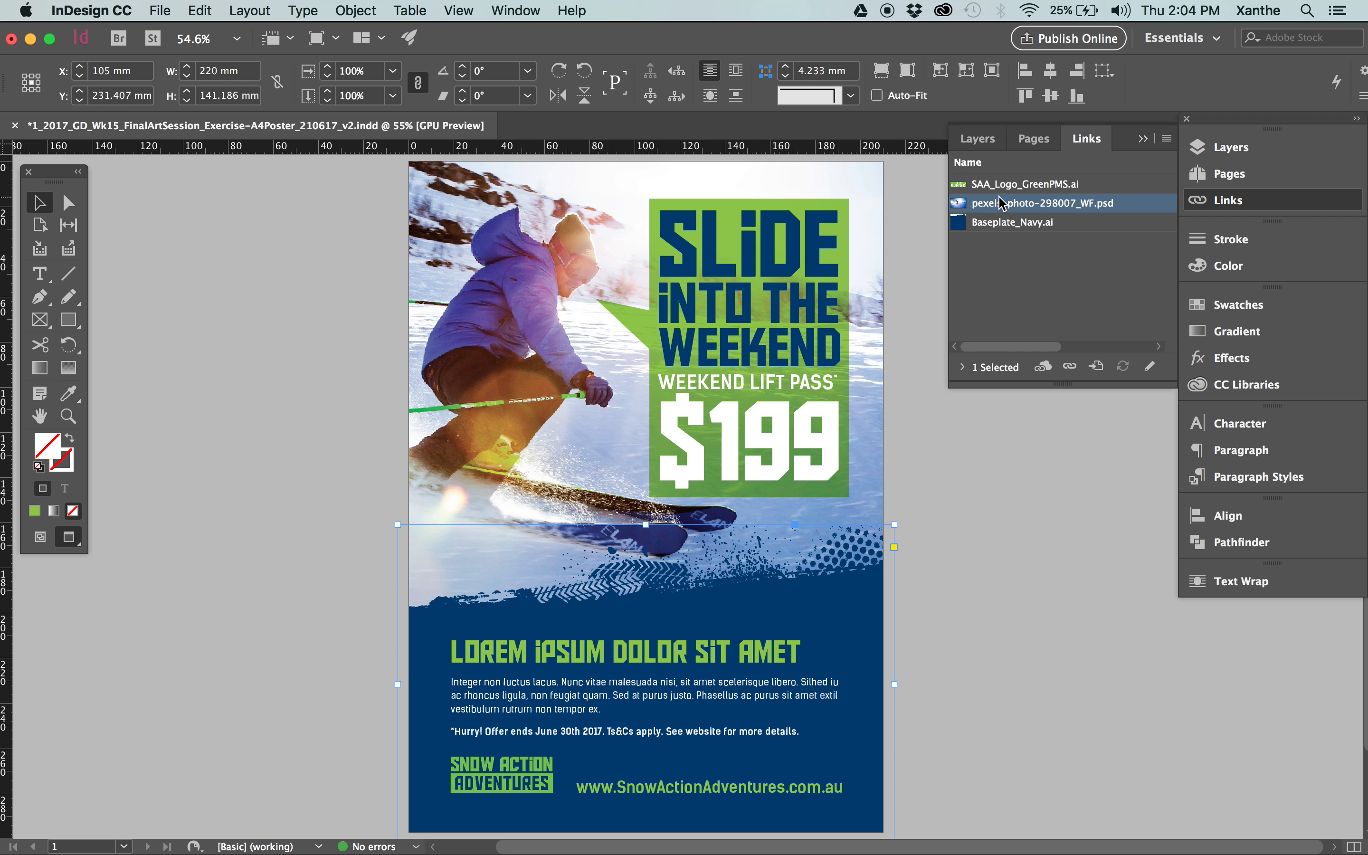
pyautogui.click(1029, 320)
pyautogui.click(993, 208)
pyautogui.doubleClick(993, 208)
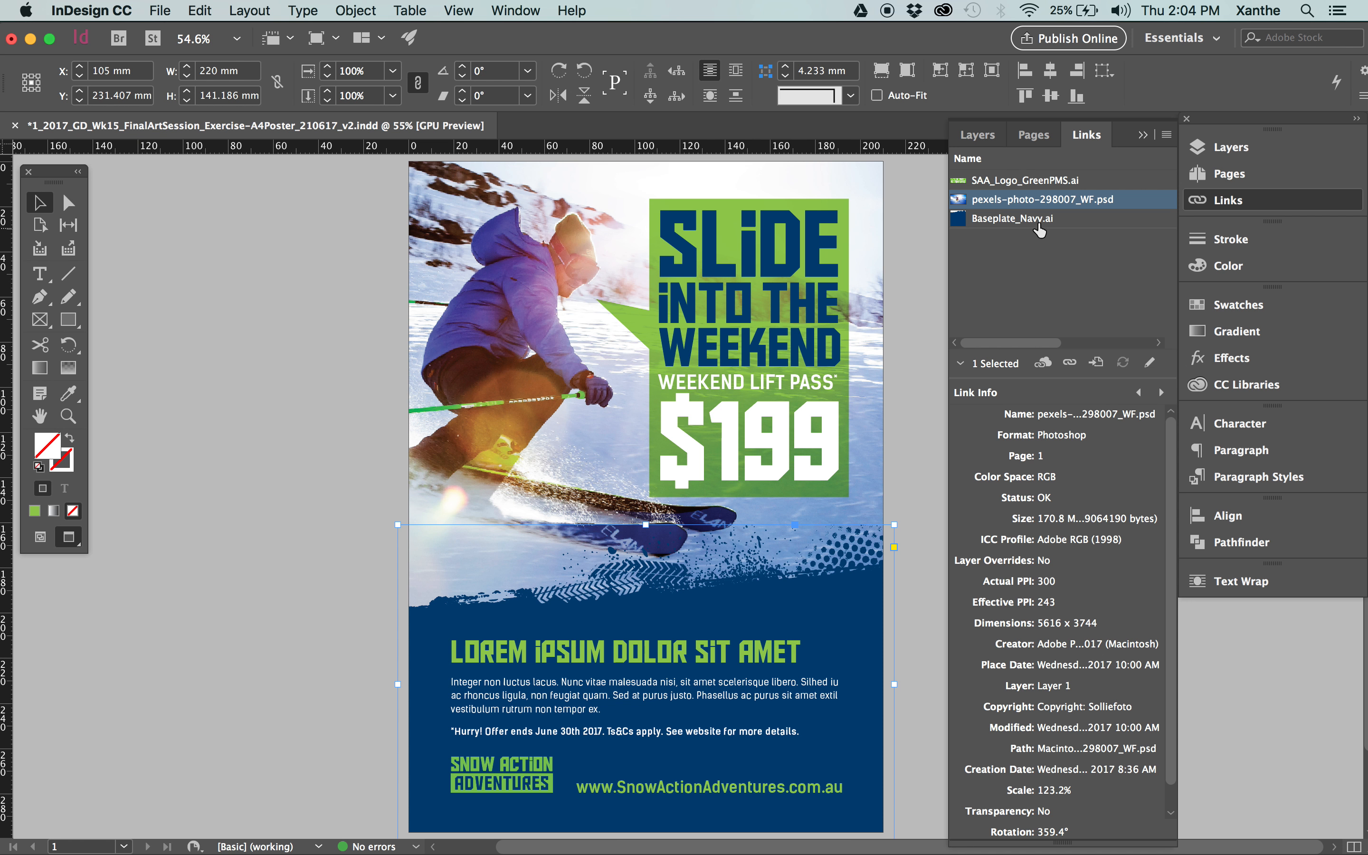
# Select the skier photo's image content inside its frame on the poster, with its link details displayed.
pyautogui.click(1056, 247)
pyautogui.click(1009, 200)
pyautogui.click(464, 313)
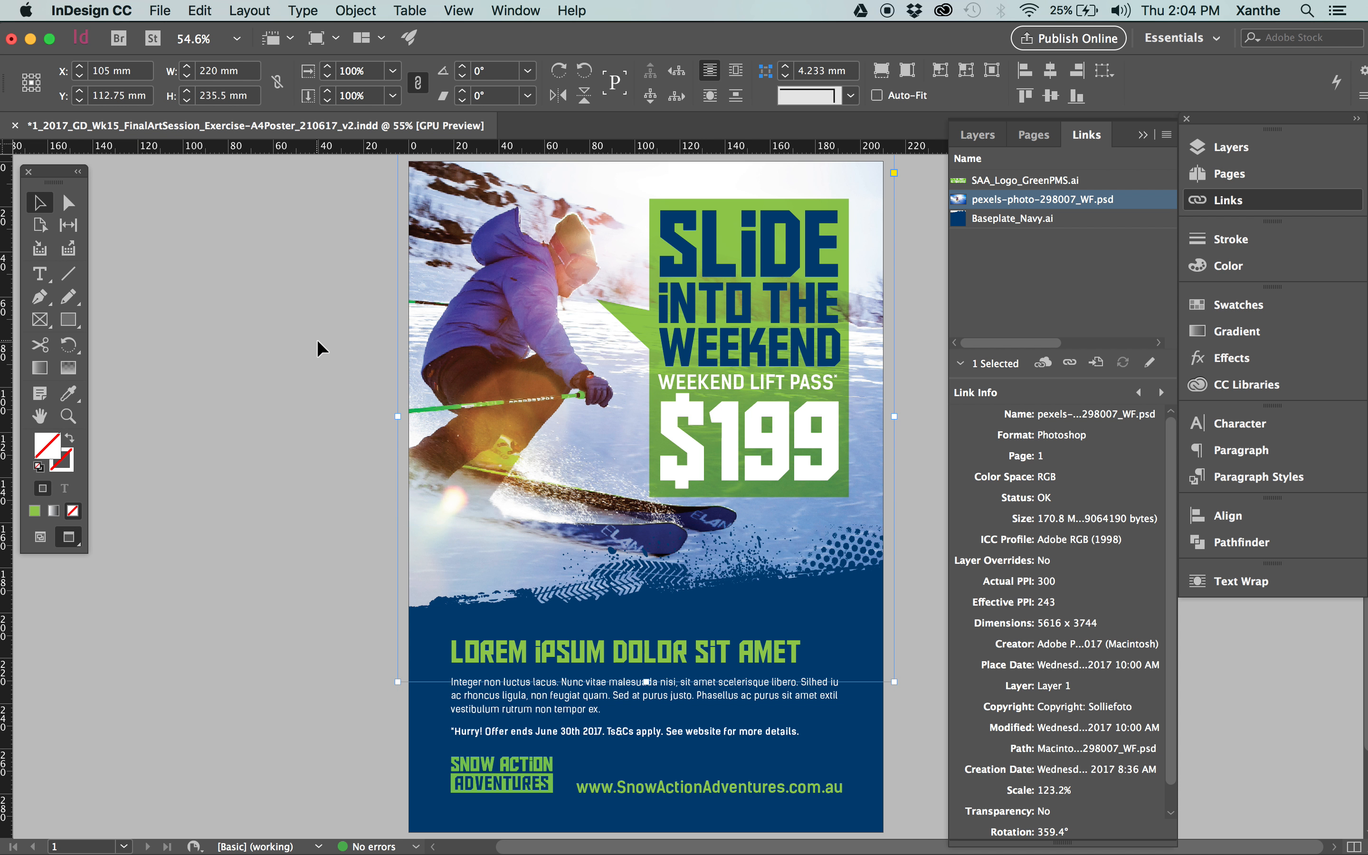
pyautogui.click(318, 344)
pyautogui.press('a')
pyautogui.click(508, 287)
# Inspect the skier photo's image quality at 300% magnification beside its PPI details, and return to a 50% view.
pyautogui.scroll(4, 508, 287)
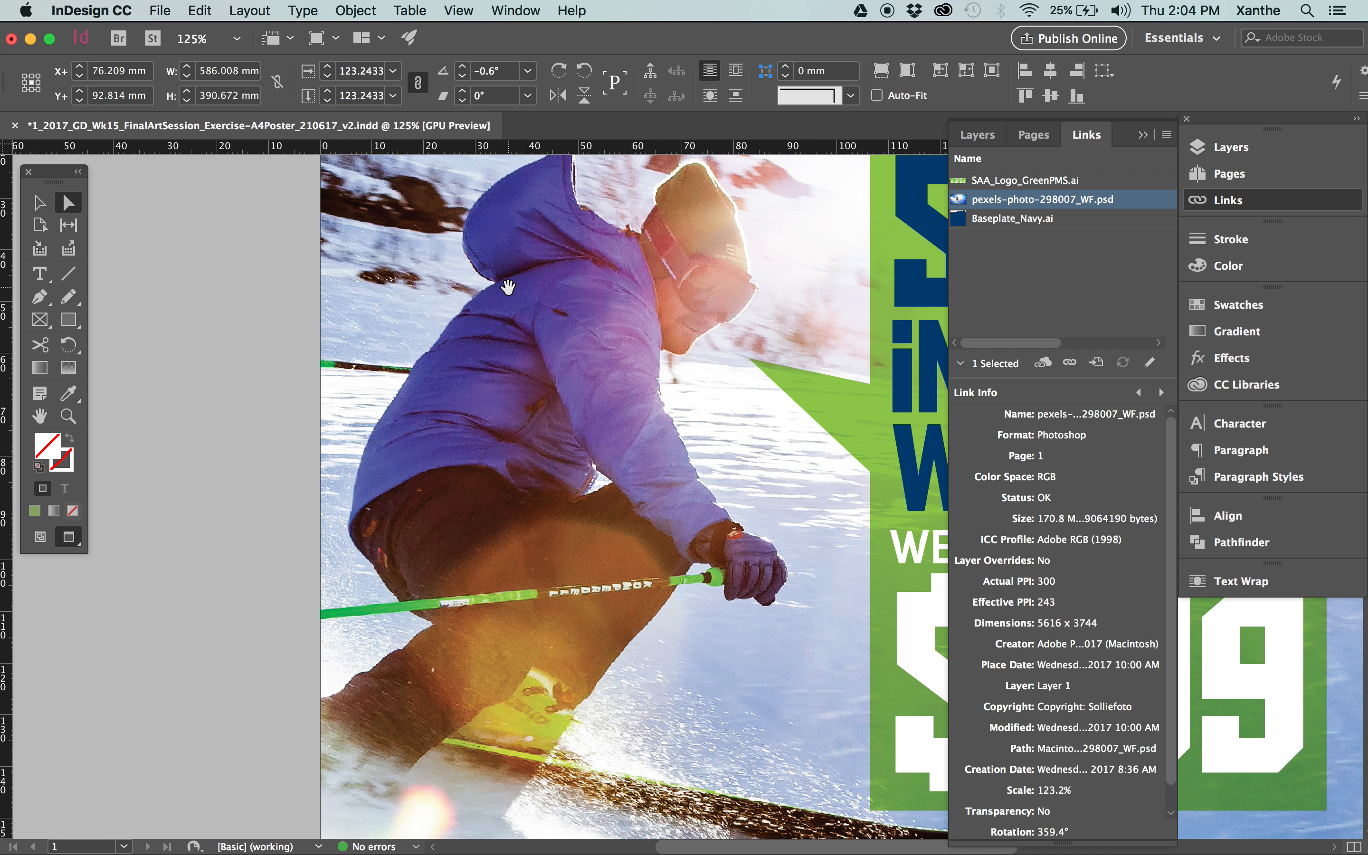
pyautogui.scroll(3, 508, 288)
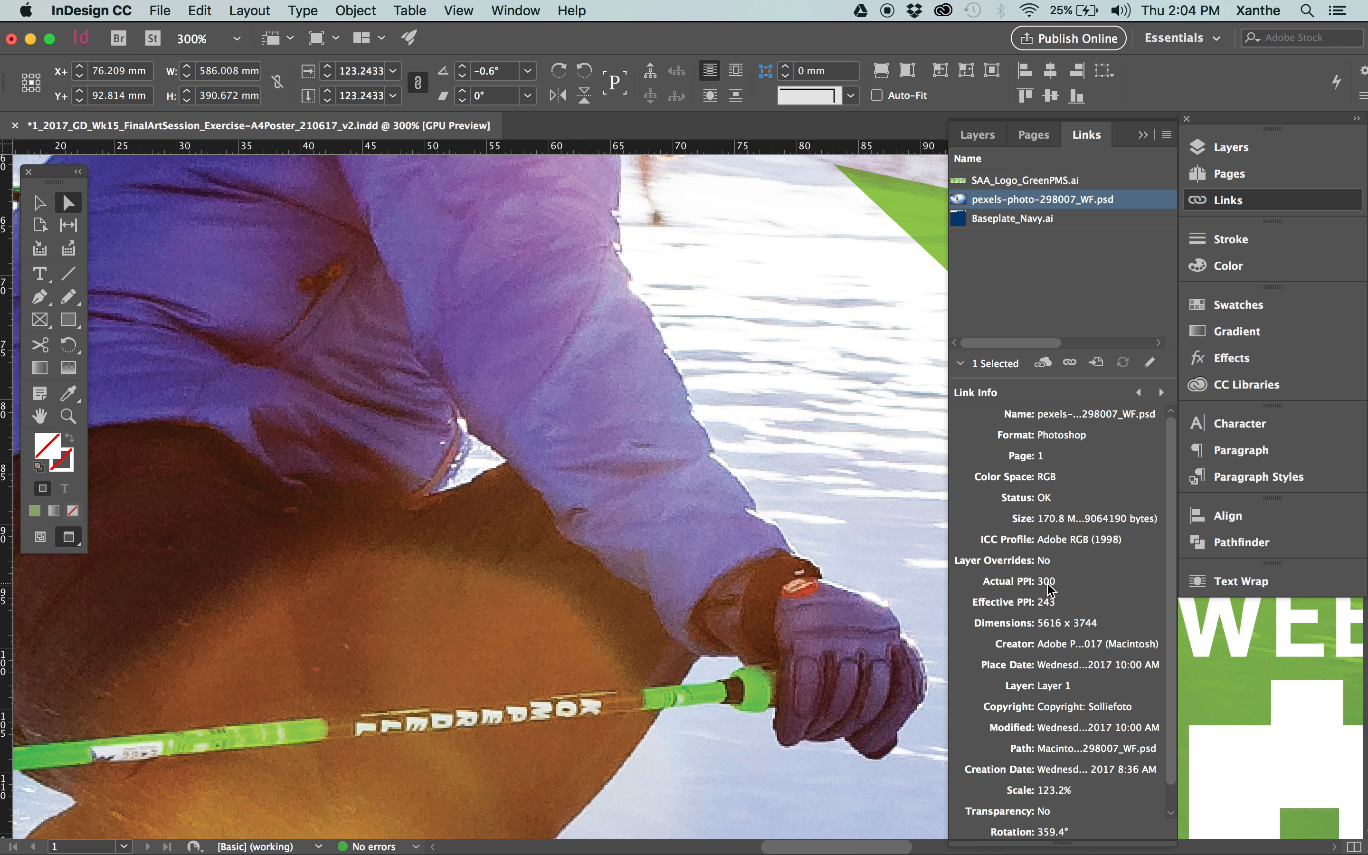
pyautogui.press('super+minus')
pyautogui.press('super+minus')
pyautogui.press('super+minus')
pyautogui.press('super+minus')
pyautogui.press('super+minus')
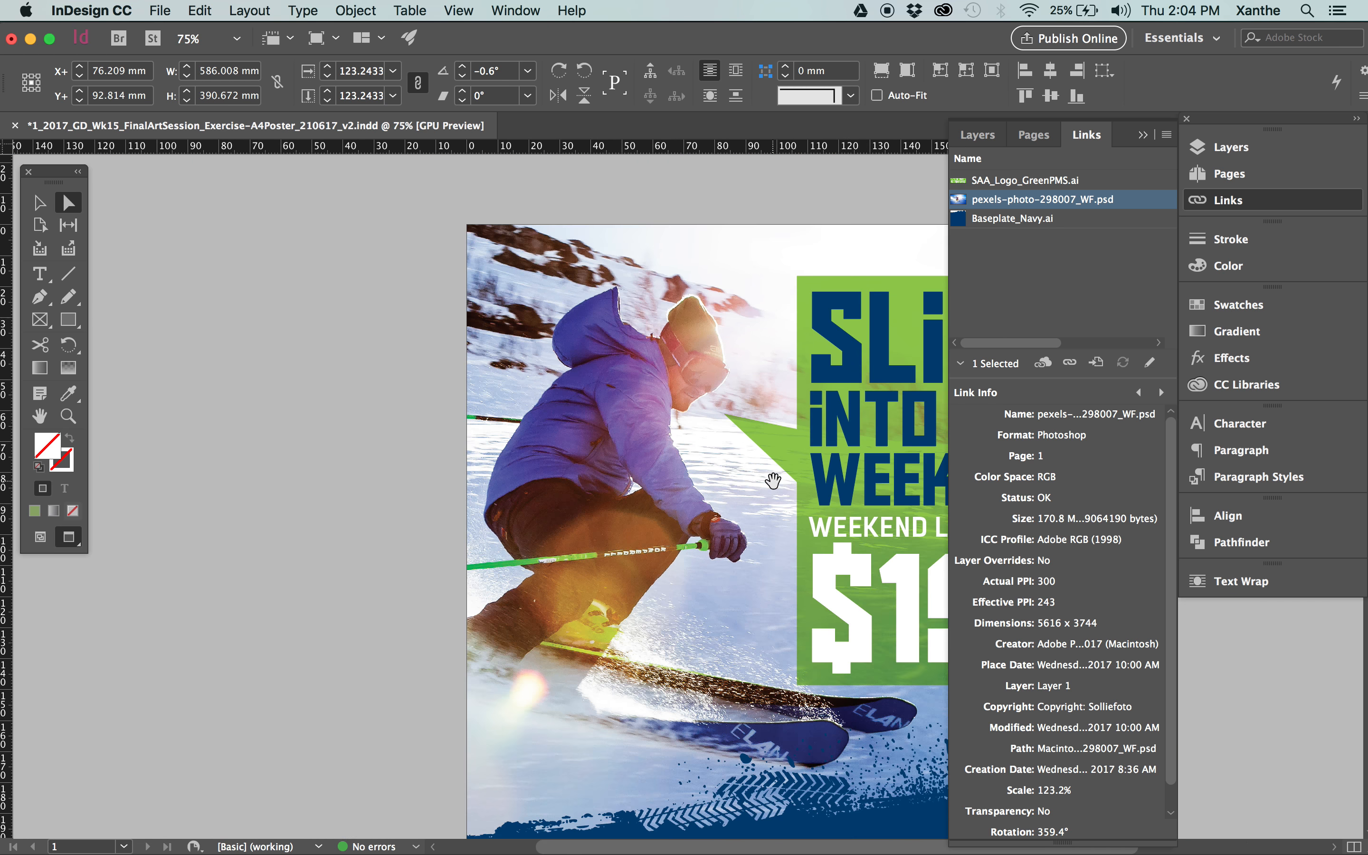
pyautogui.moveTo(801, 464); pyautogui.dragTo(545, 452)
pyautogui.press('super+minus')
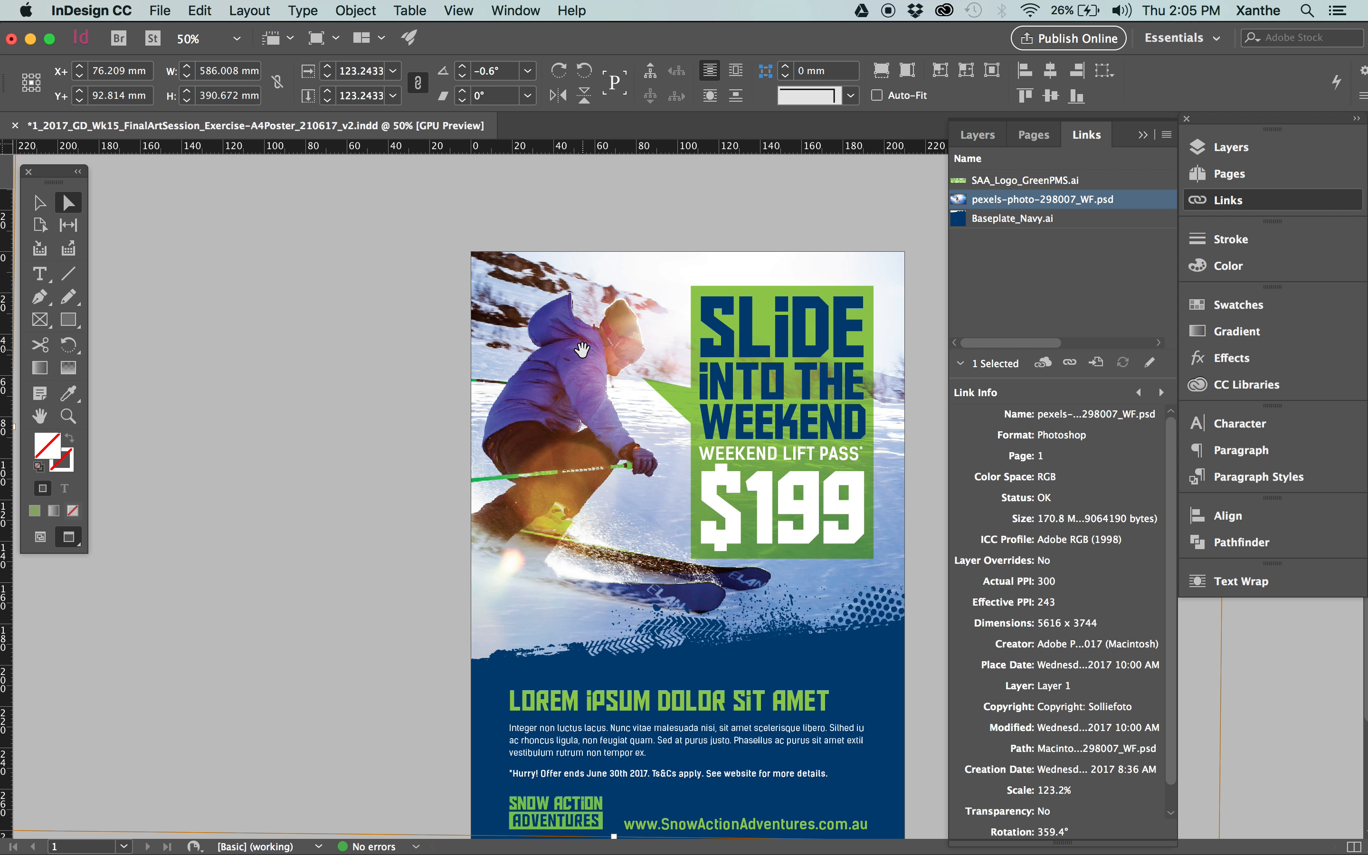
# Try scaling the skier photo down to about 90% inside its frame to compare its effective PPI, and undo the resize.
pyautogui.press('super+minus')
pyautogui.press('super+minus')
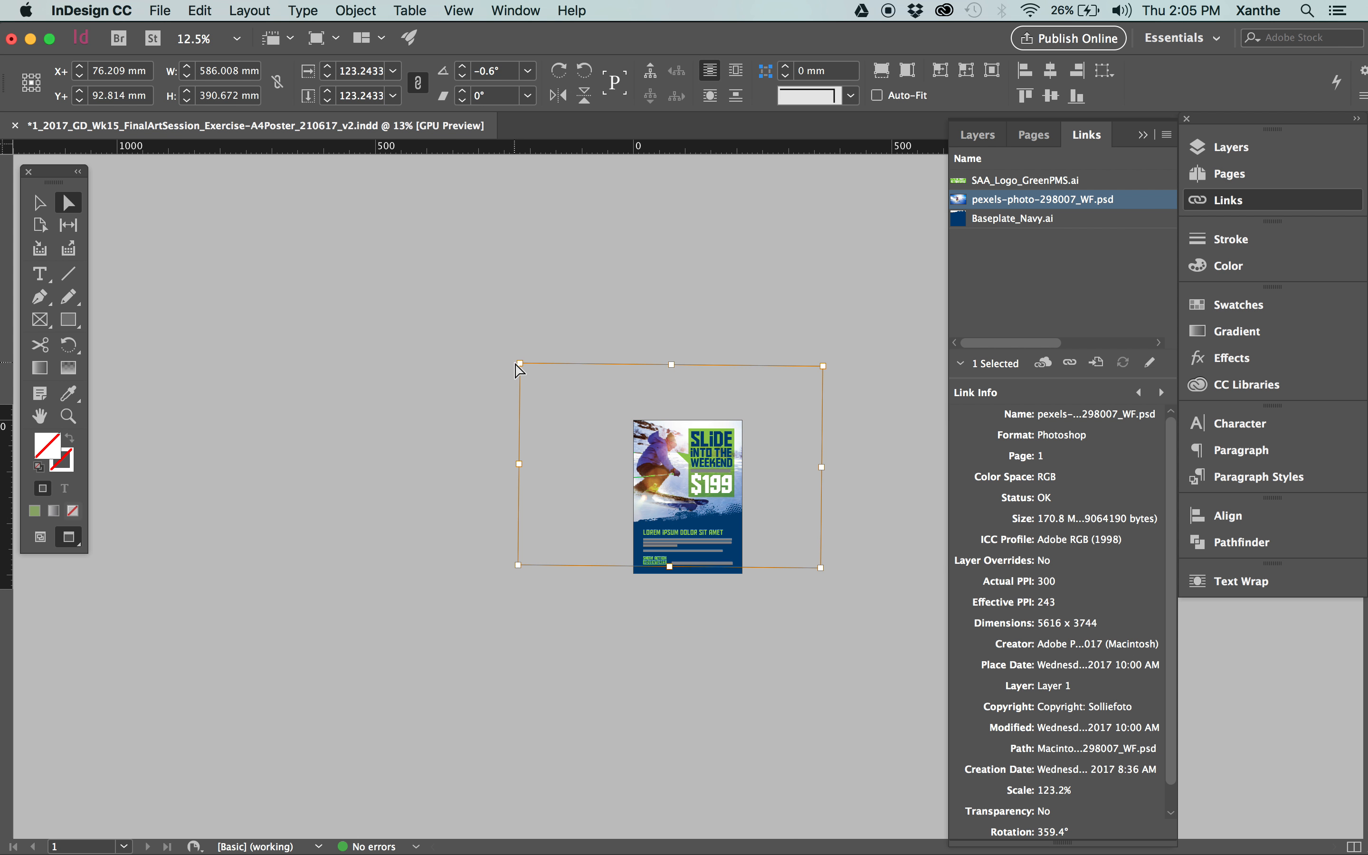
pyautogui.moveTo(519, 363); pyautogui.dragTo(560, 390)
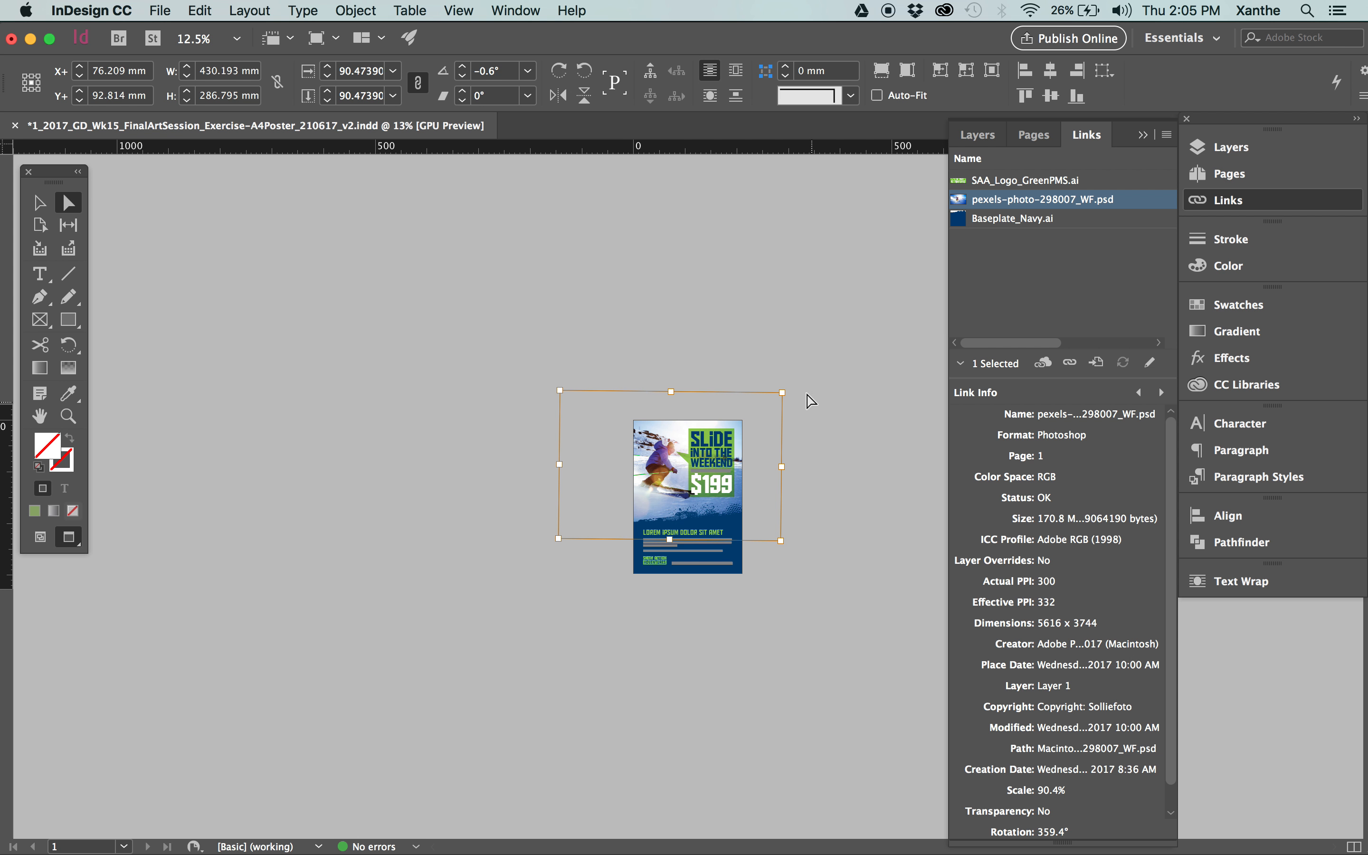
pyautogui.moveTo(785, 392); pyautogui.dragTo(807, 377)
pyautogui.click(831, 461)
pyautogui.press('super+5')
pyautogui.click(846, 464)
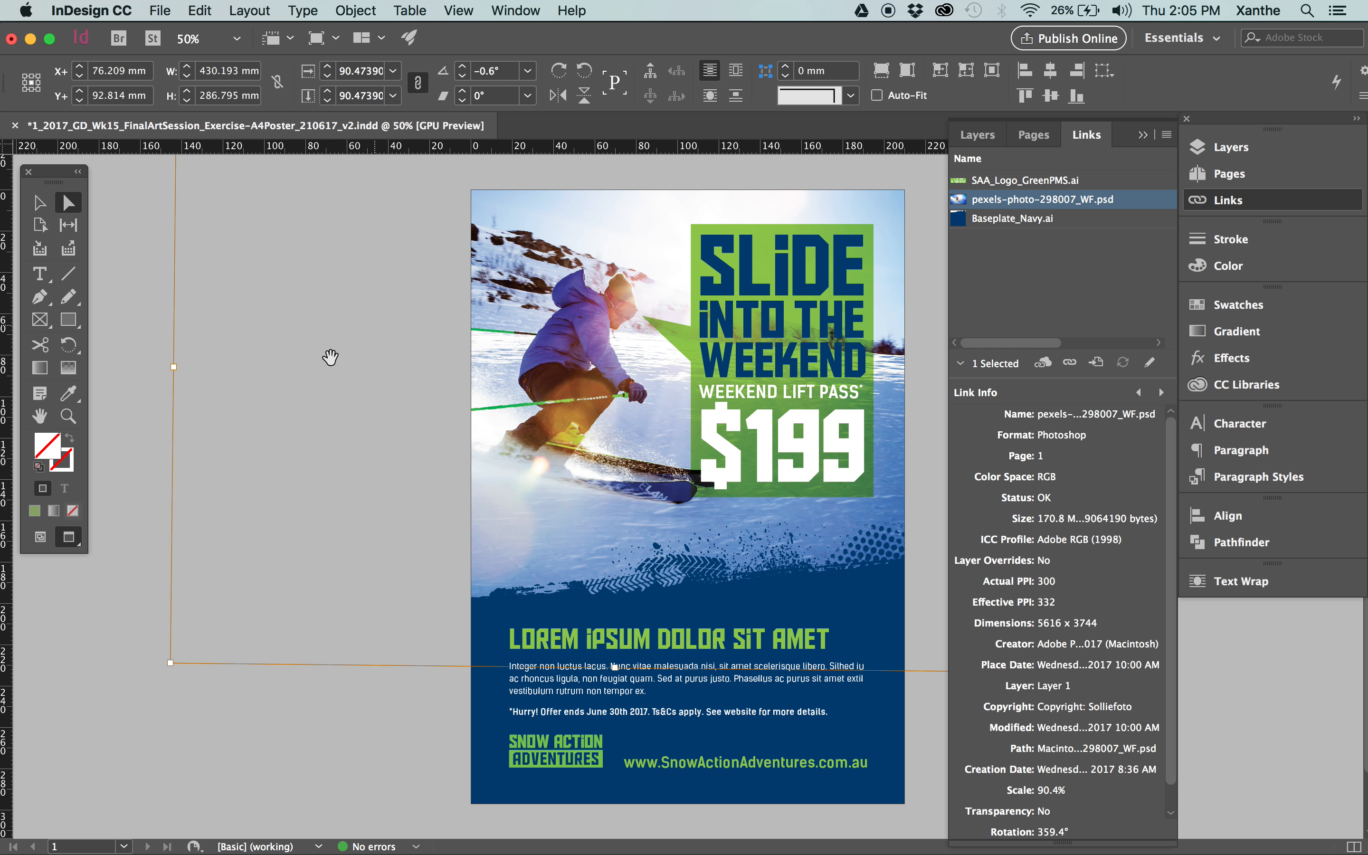
pyautogui.click(140, 480)
pyautogui.press('super+z')
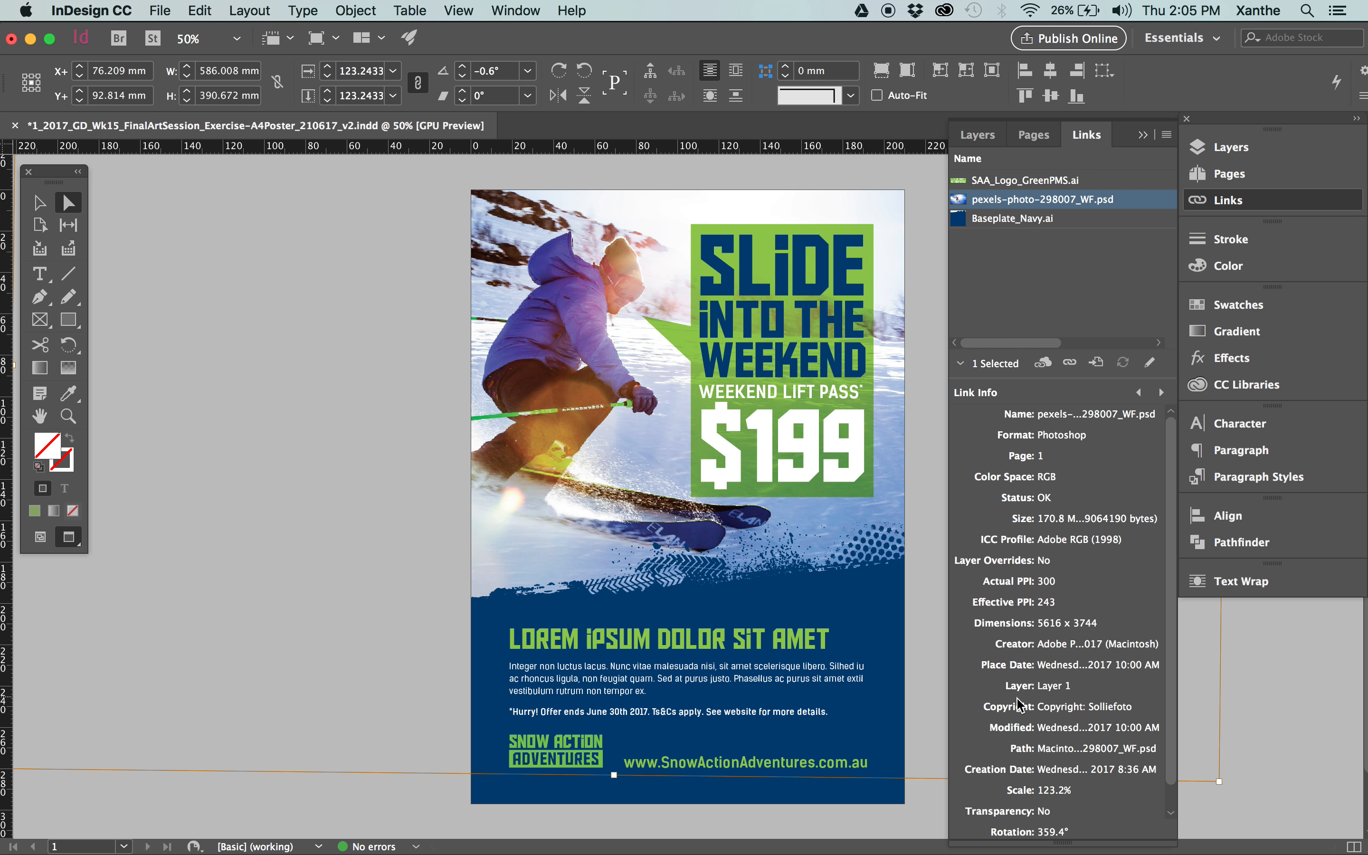
# Try to hide Scale, Skew, Rotation, Layer and Path from the Link Info through the Links panel options, and cancel the change.
pyautogui.scroll(-1, 1039, 754)
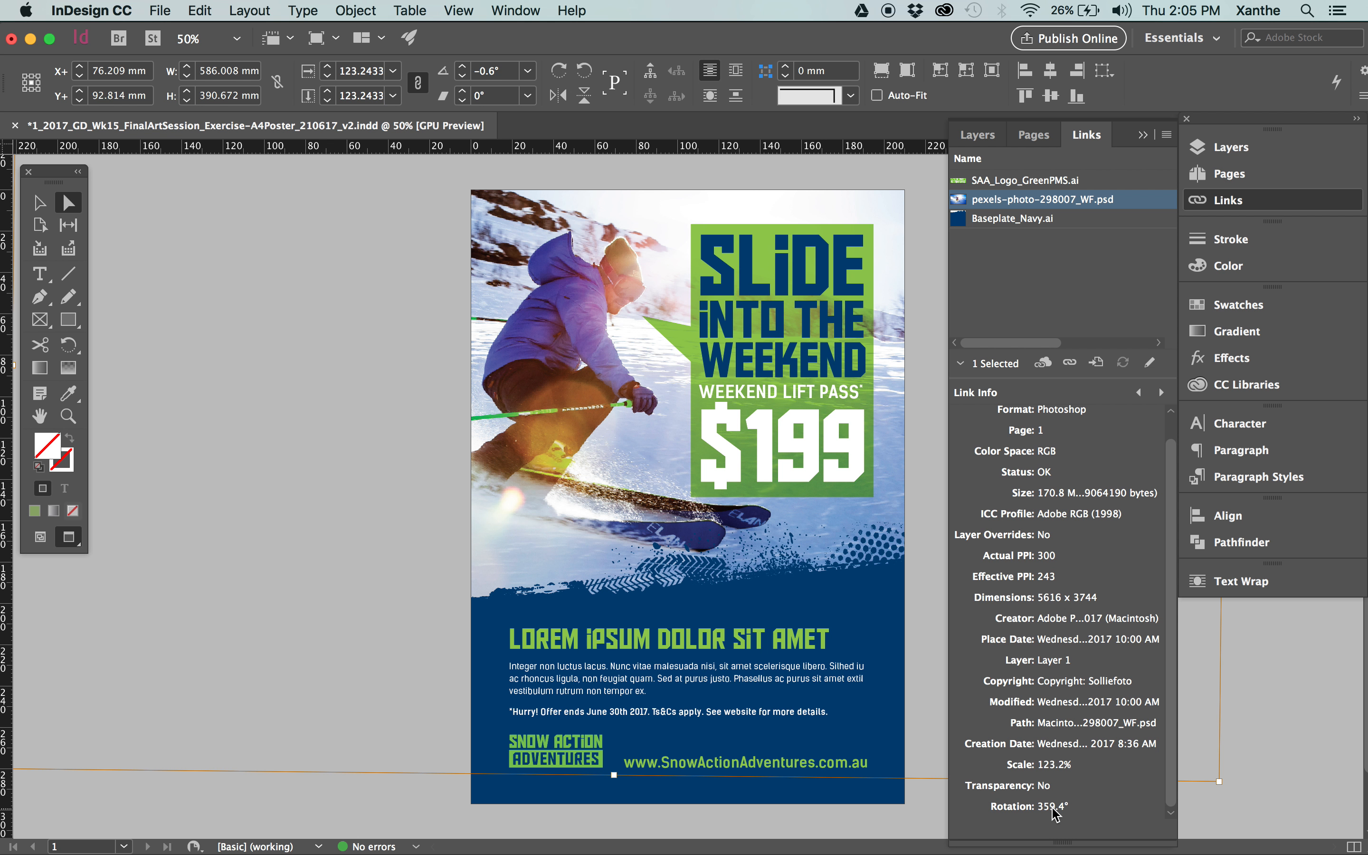
pyautogui.scroll(1, 1054, 813)
pyautogui.scroll(-1, 1054, 813)
pyautogui.scroll(1, 1054, 814)
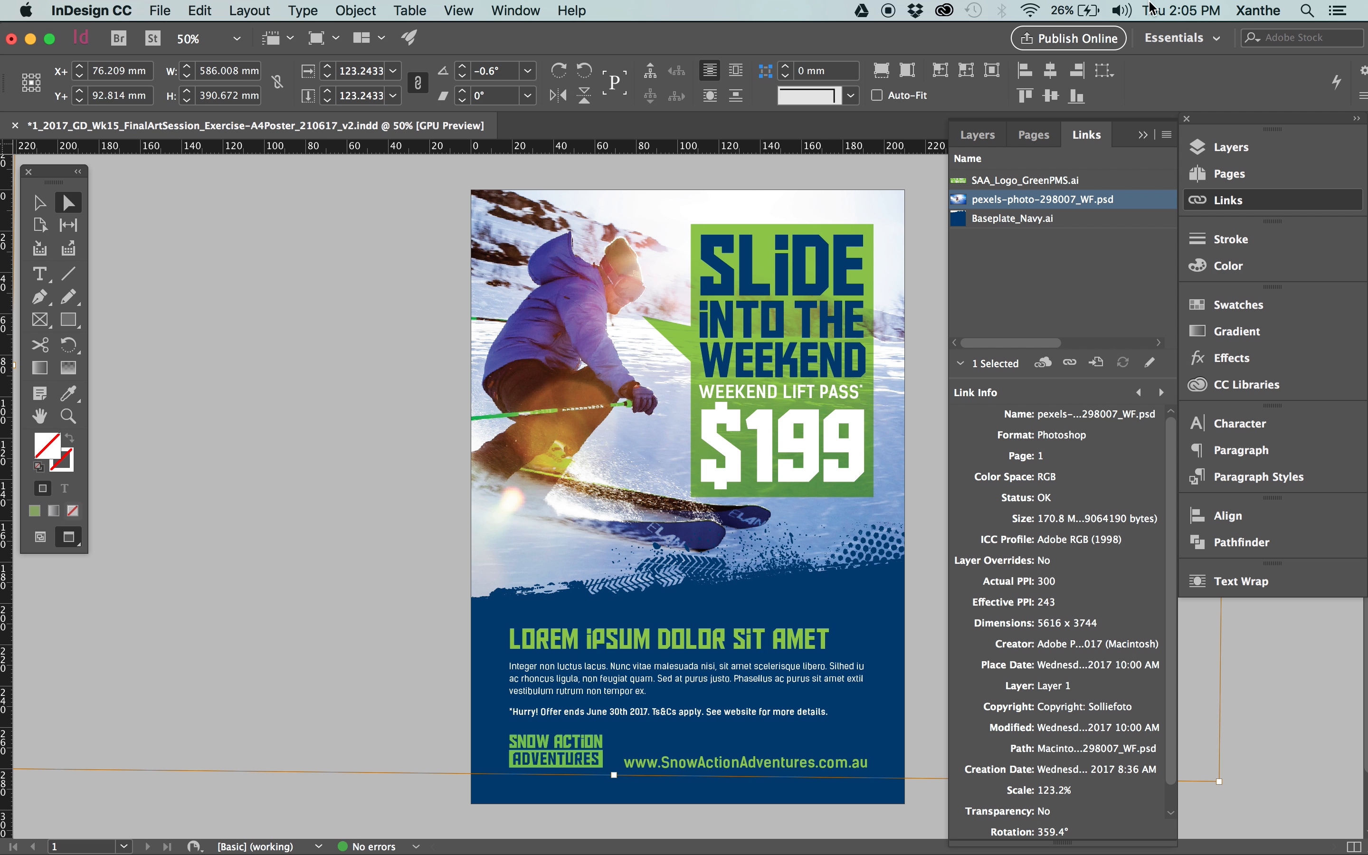
pyautogui.click(1167, 134)
pyautogui.click(1045, 545)
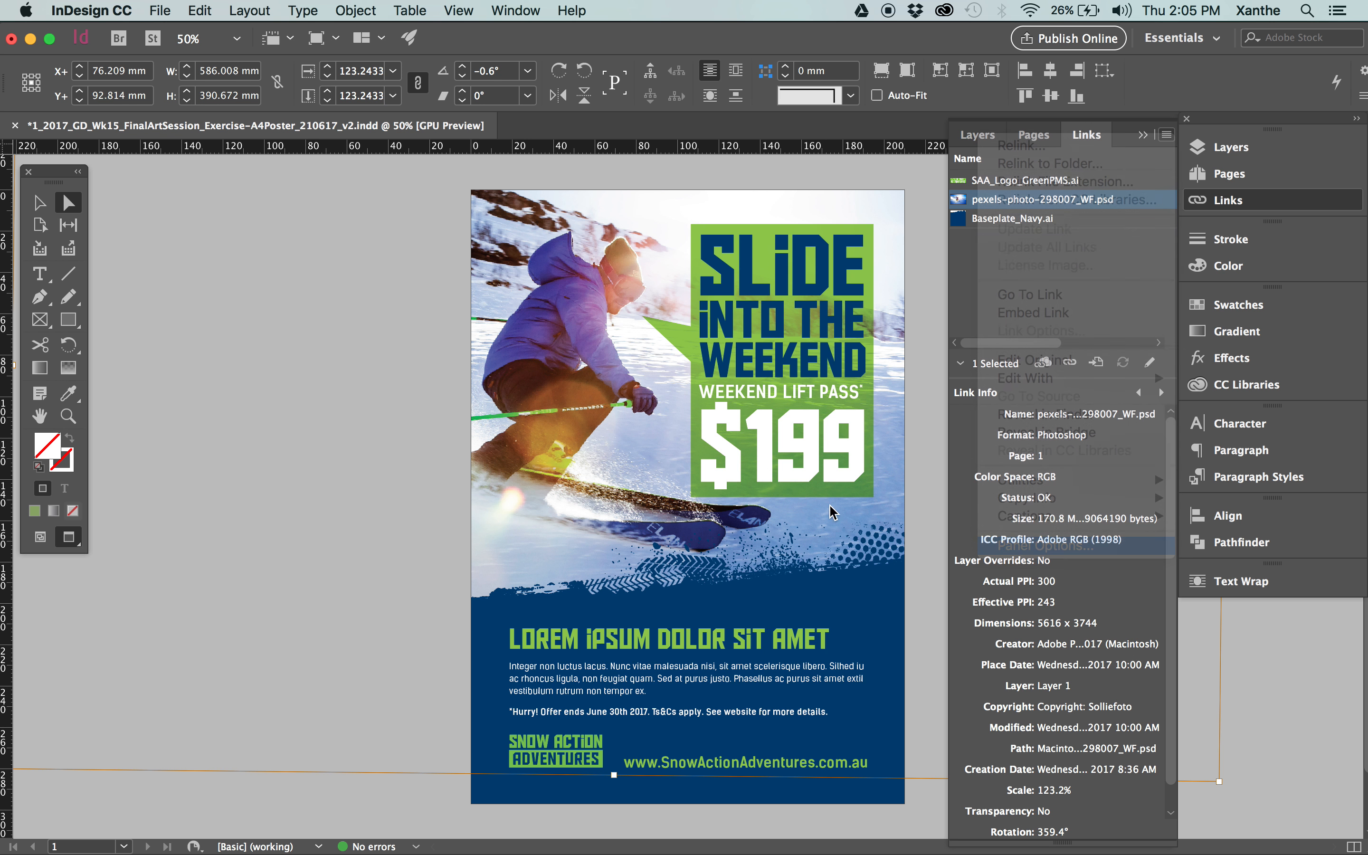
pyautogui.scroll(6, 814, 467)
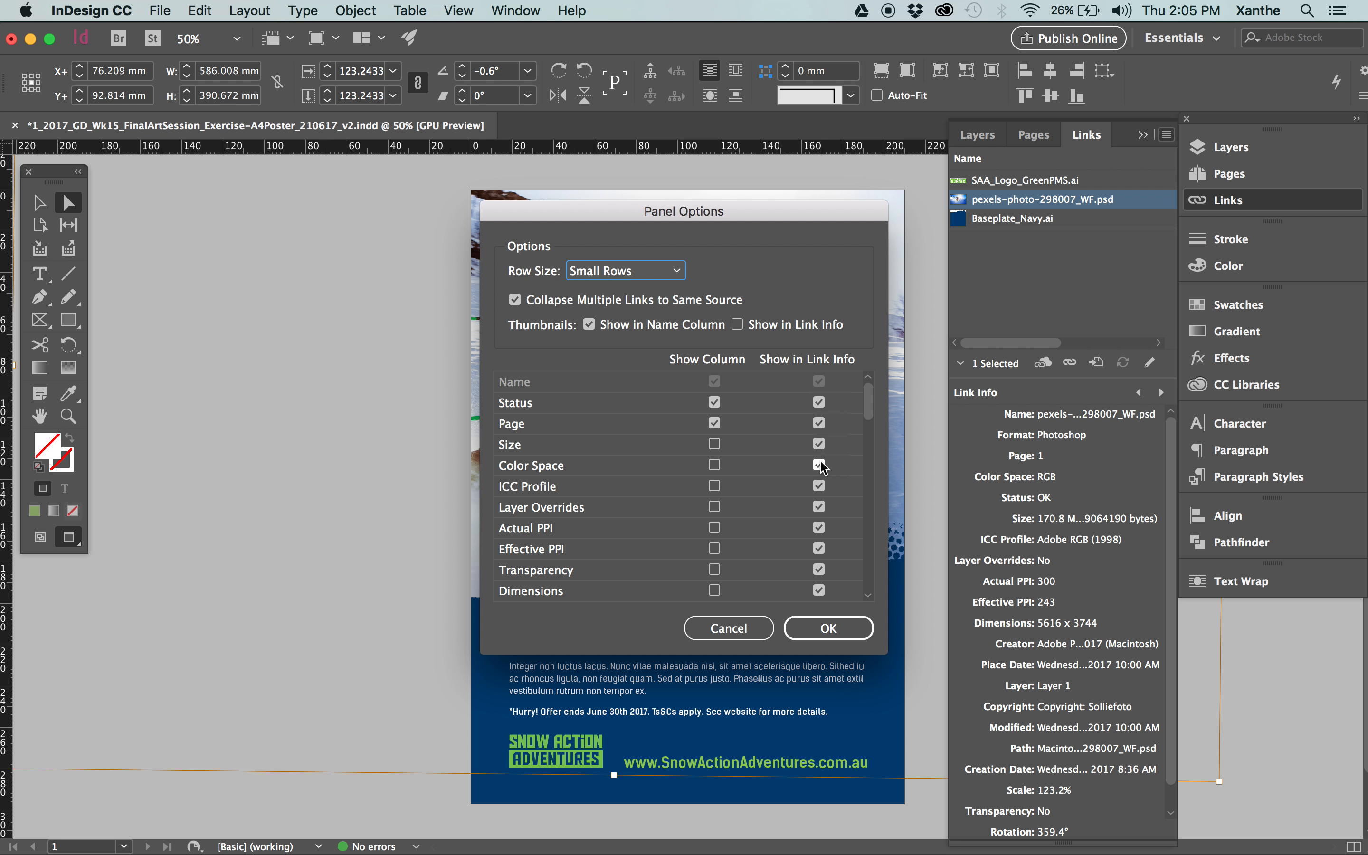
pyautogui.scroll(-4, 819, 538)
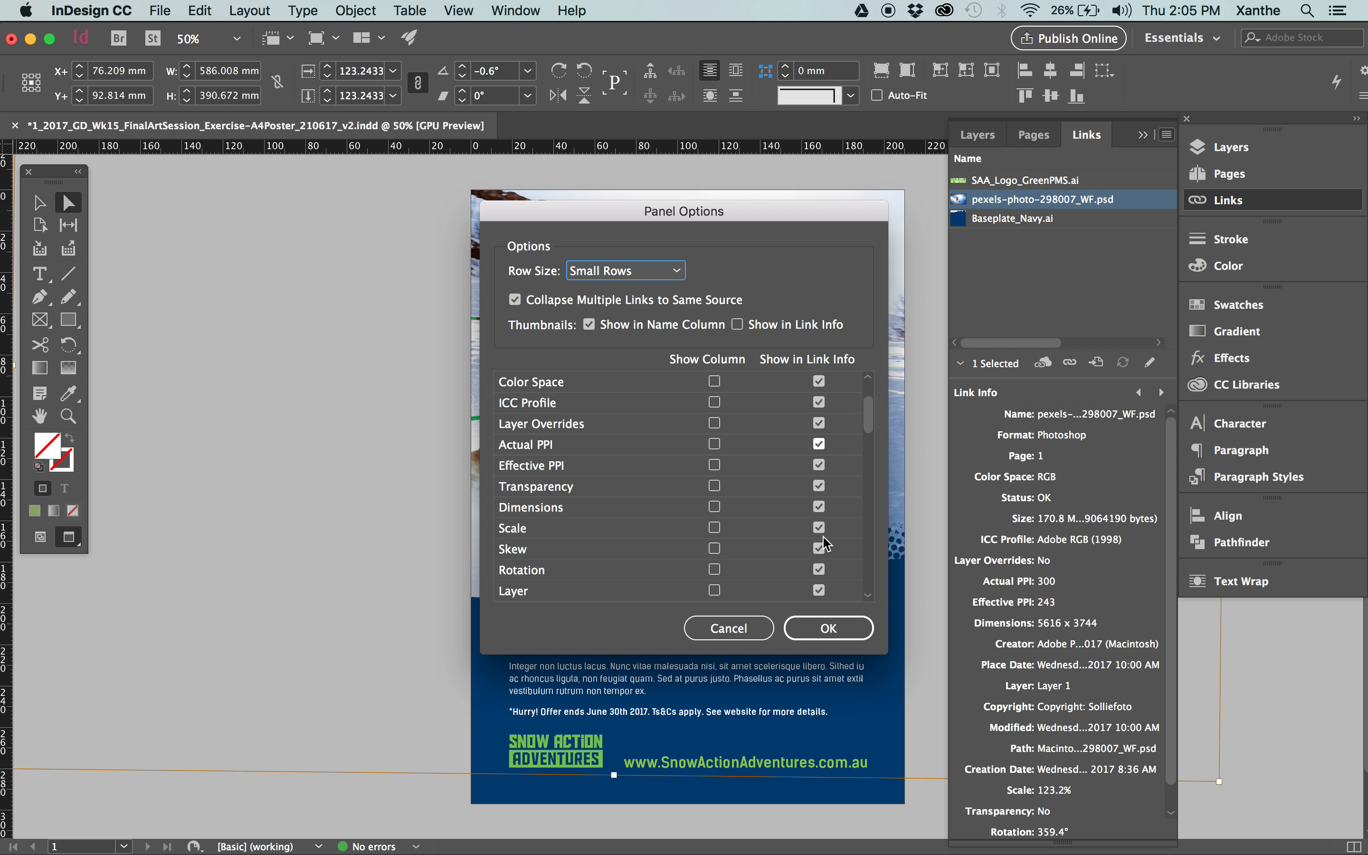
pyautogui.scroll(-7, 831, 543)
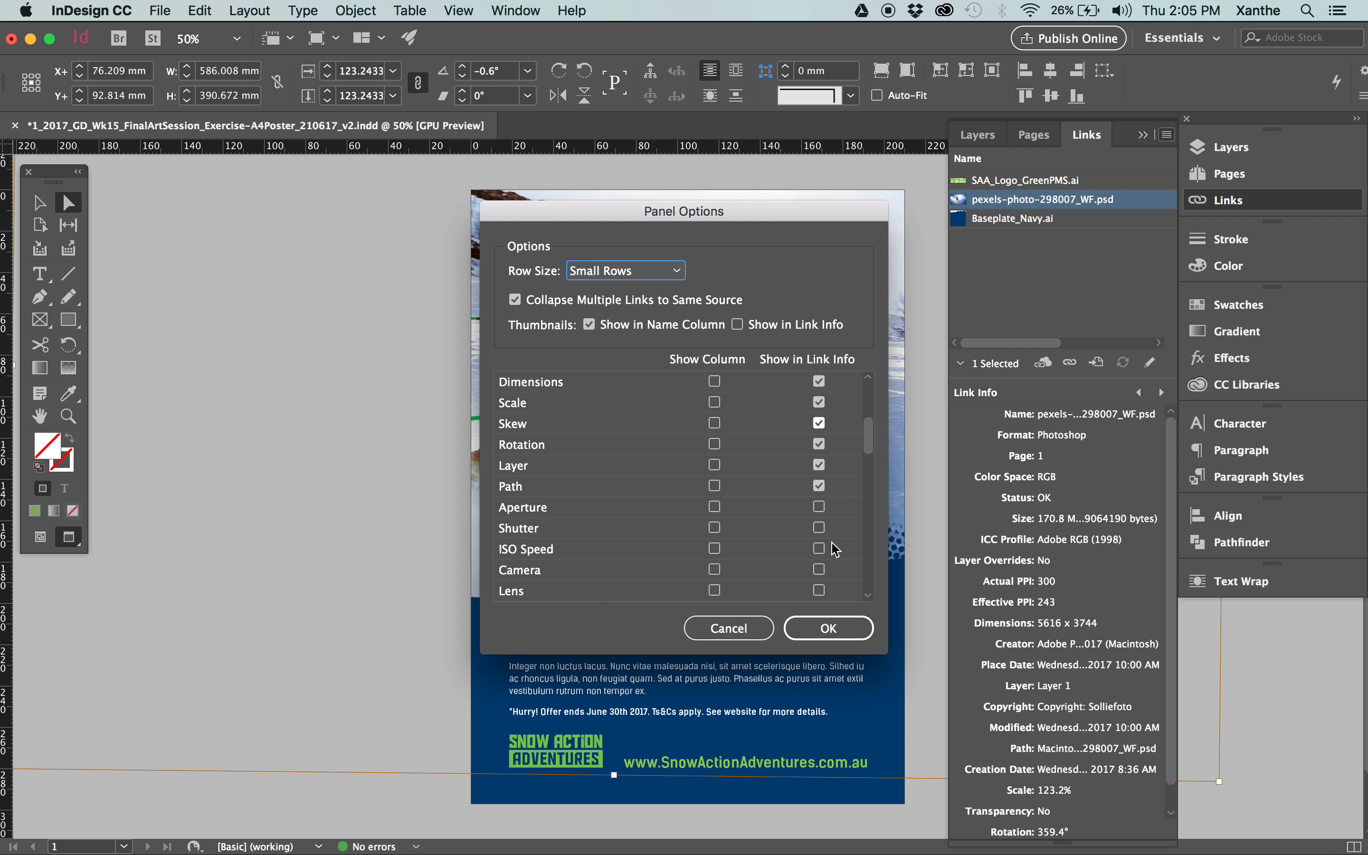
pyautogui.click(819, 466)
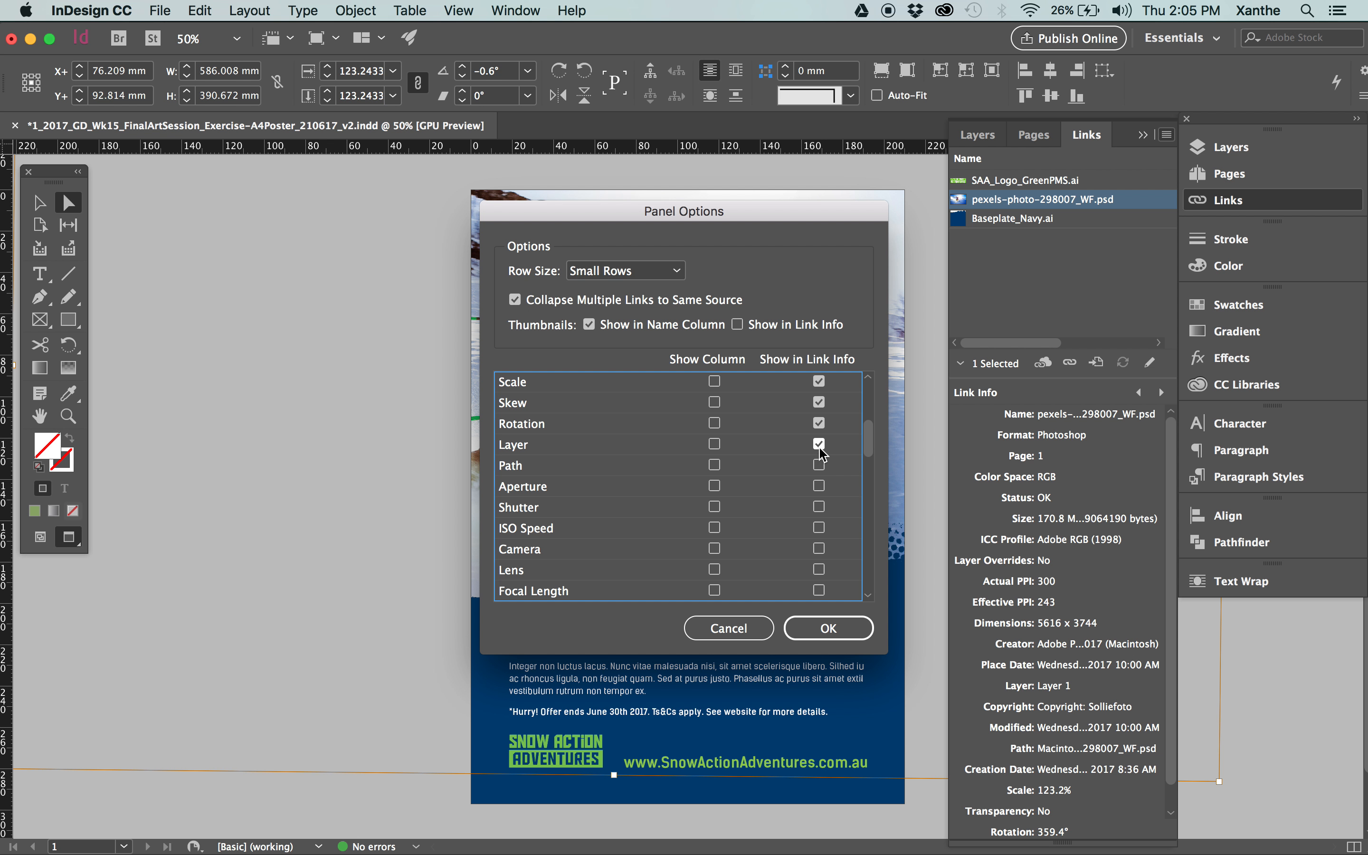
pyautogui.click(819, 423)
pyautogui.click(819, 402)
pyautogui.click(819, 381)
pyautogui.scroll(3, 821, 390)
pyautogui.scroll(2, 821, 390)
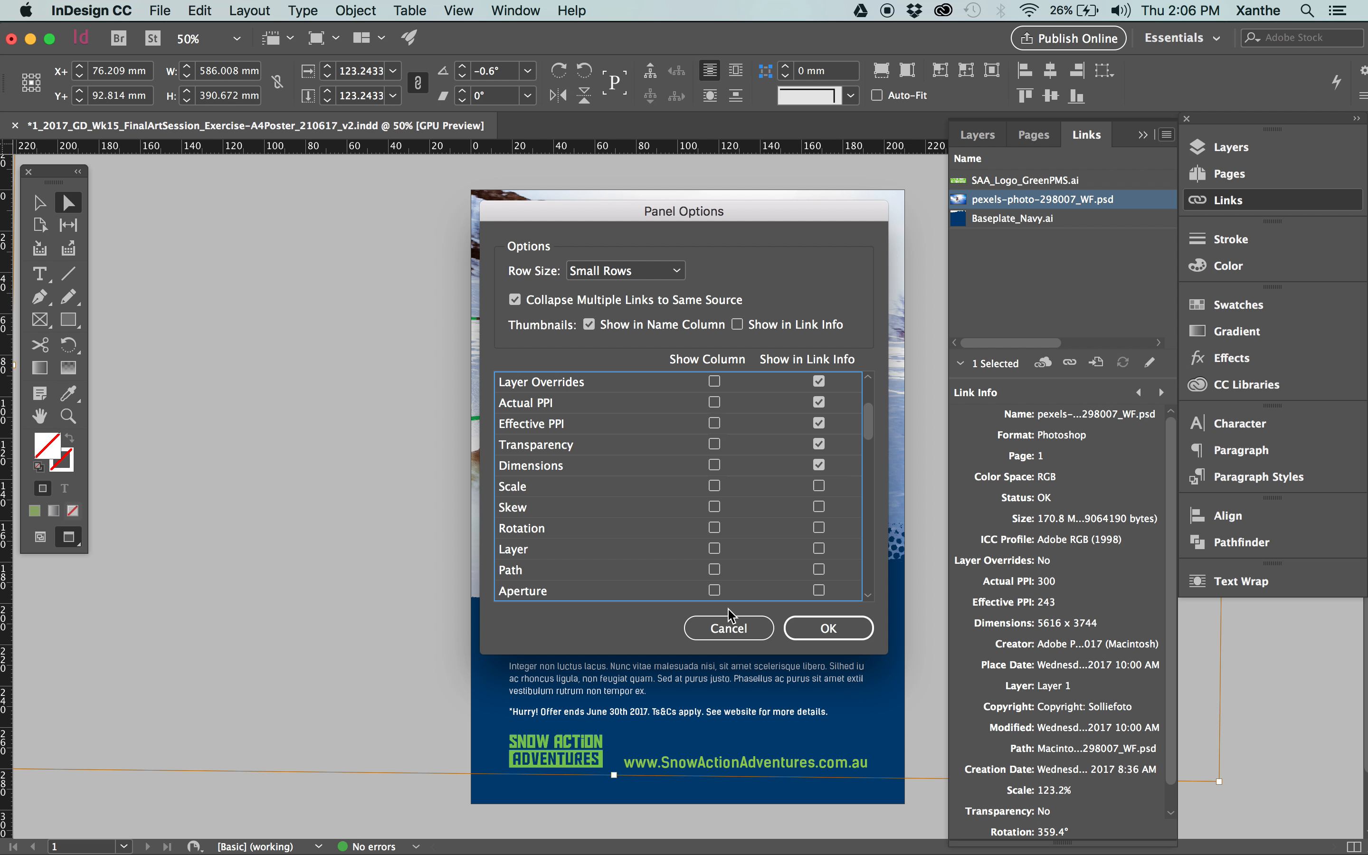
pyautogui.click(729, 628)
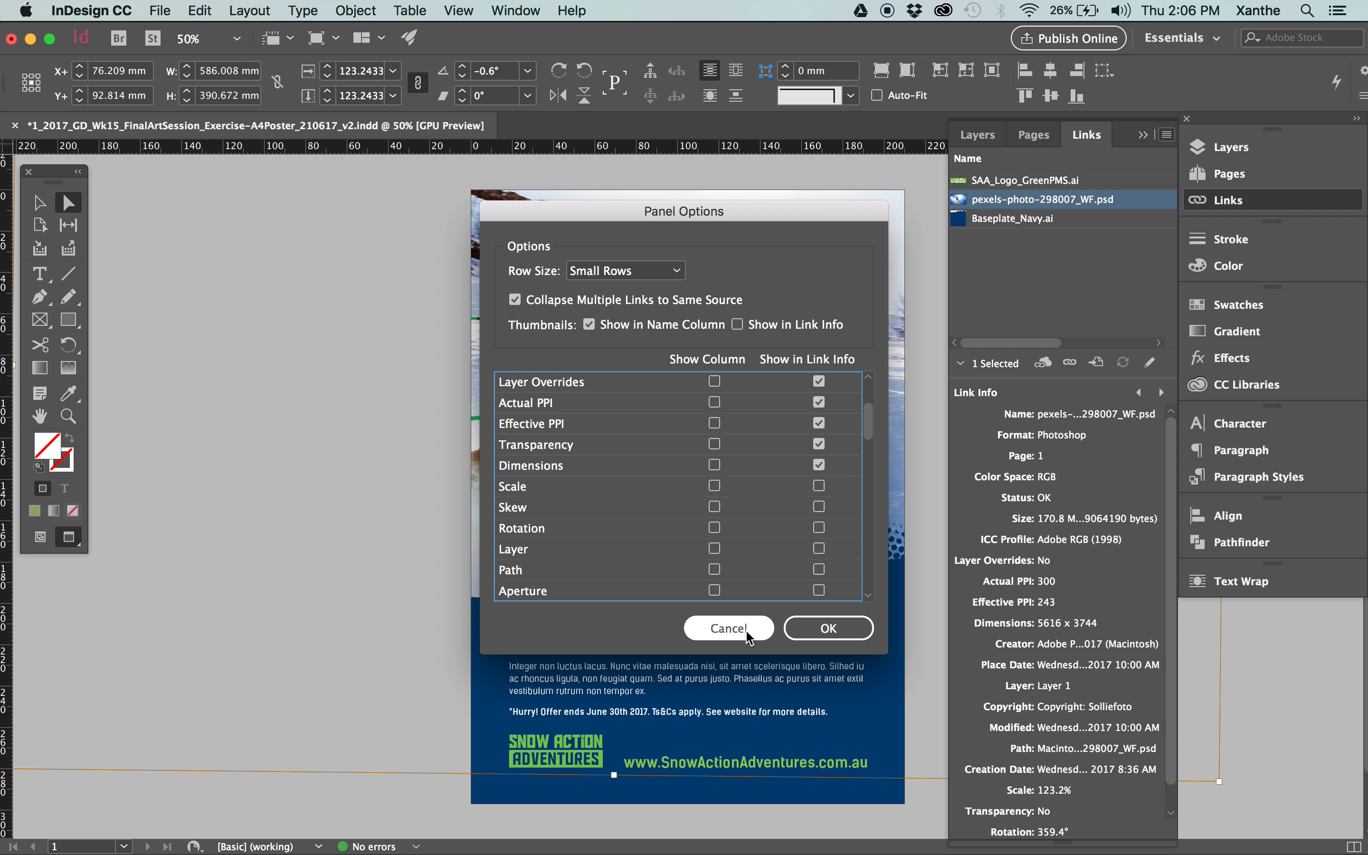
# Shorten the Links panel and show the link details of Baseplate_Navy.ai.
pyautogui.moveTo(1166, 845); pyautogui.dragTo(1163, 634)
pyautogui.scroll(1, 578, 327)
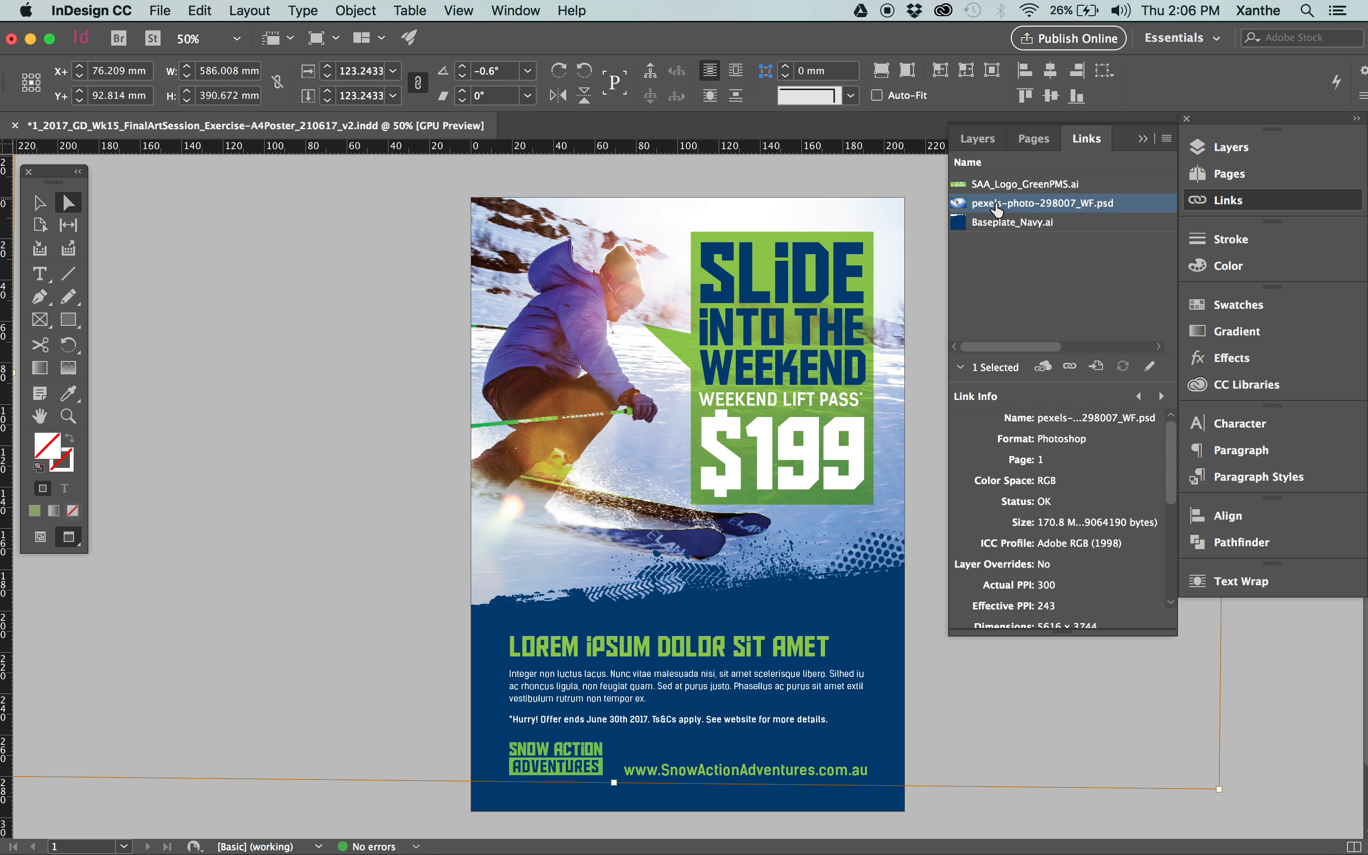
pyautogui.click(996, 224)
pyautogui.scroll(-2, 1087, 468)
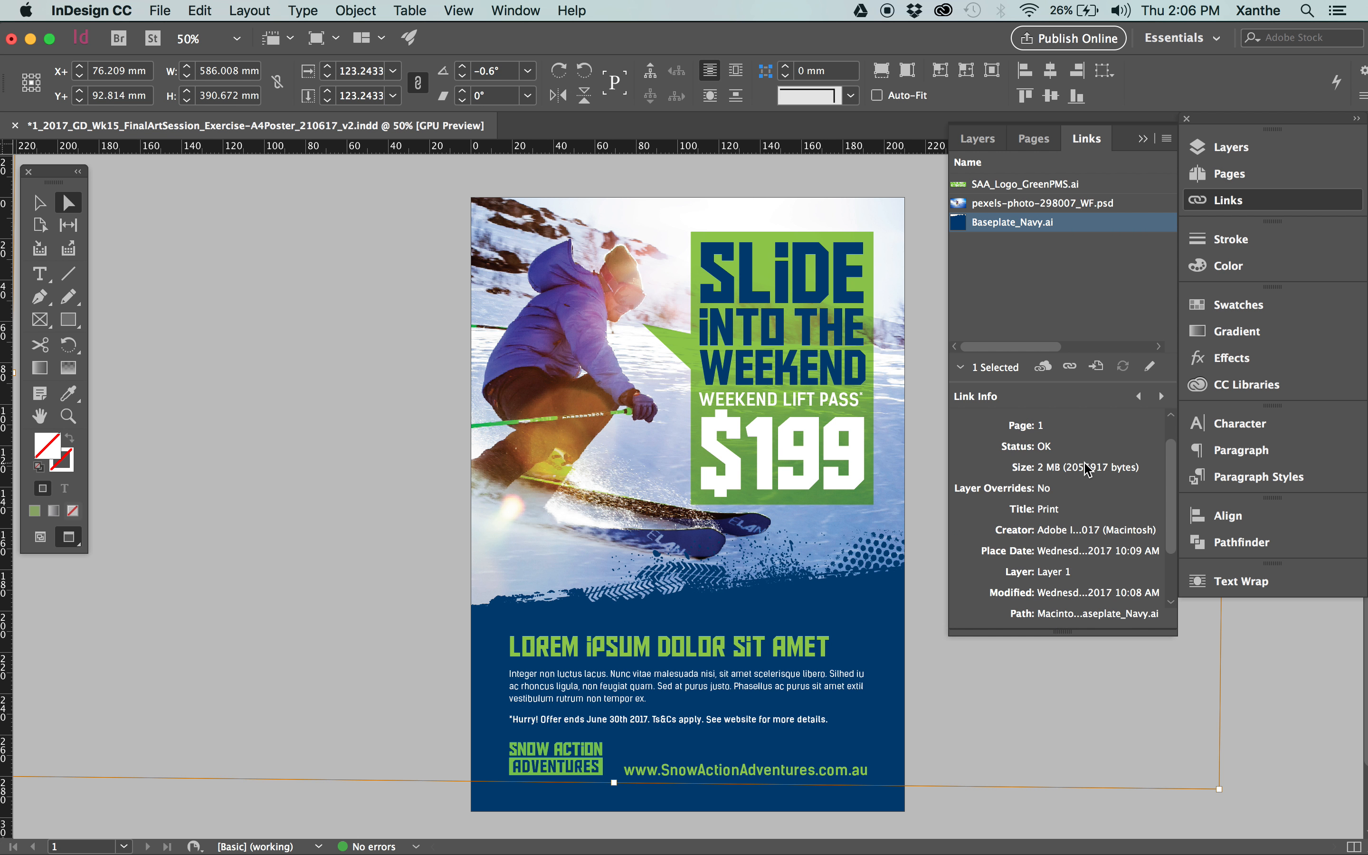
# Examine the link details of SAA_Logo_GreenPMS.ai down to its scale and transparency, and deselect the link.
pyautogui.click(970, 184)
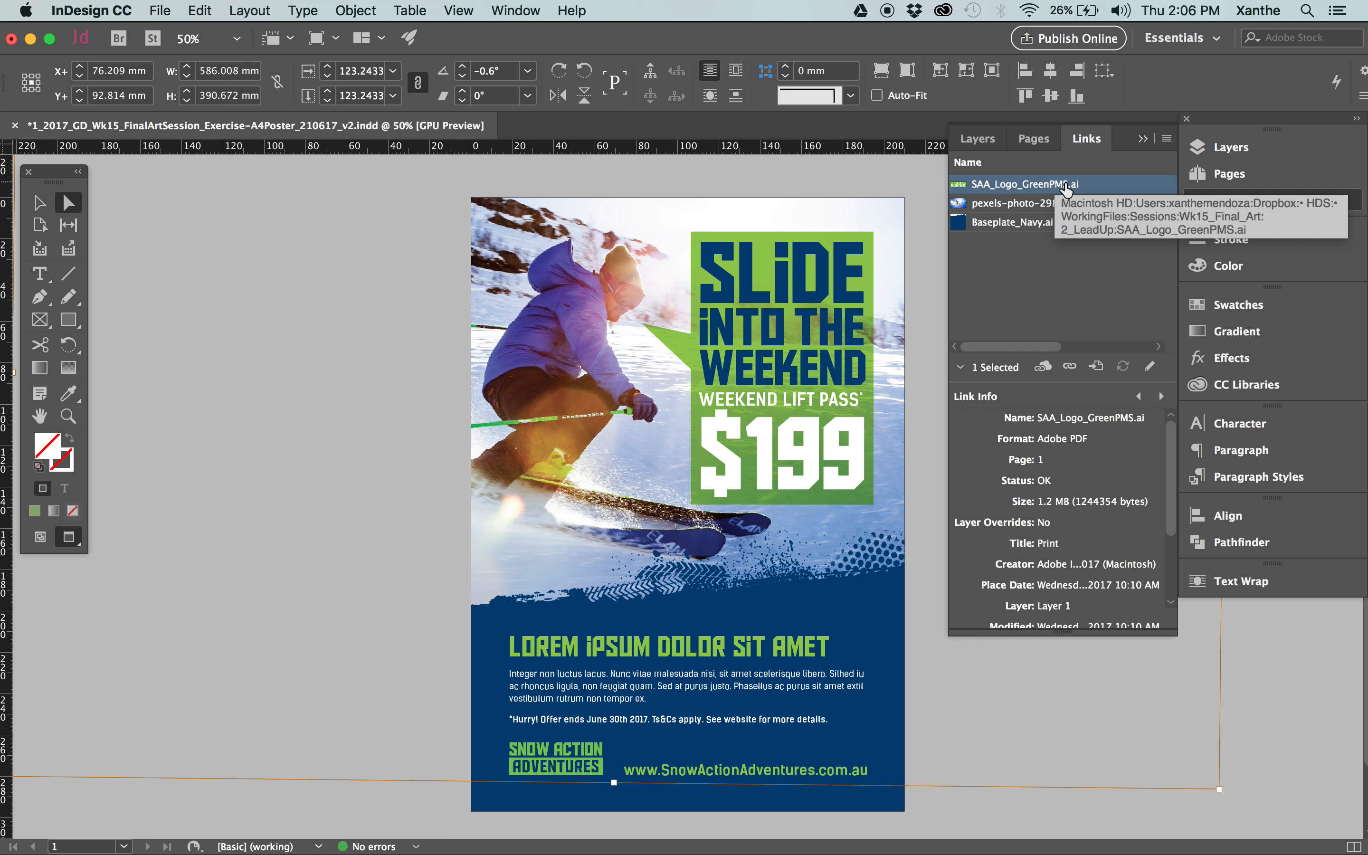
pyautogui.click(1050, 290)
pyautogui.click(1070, 185)
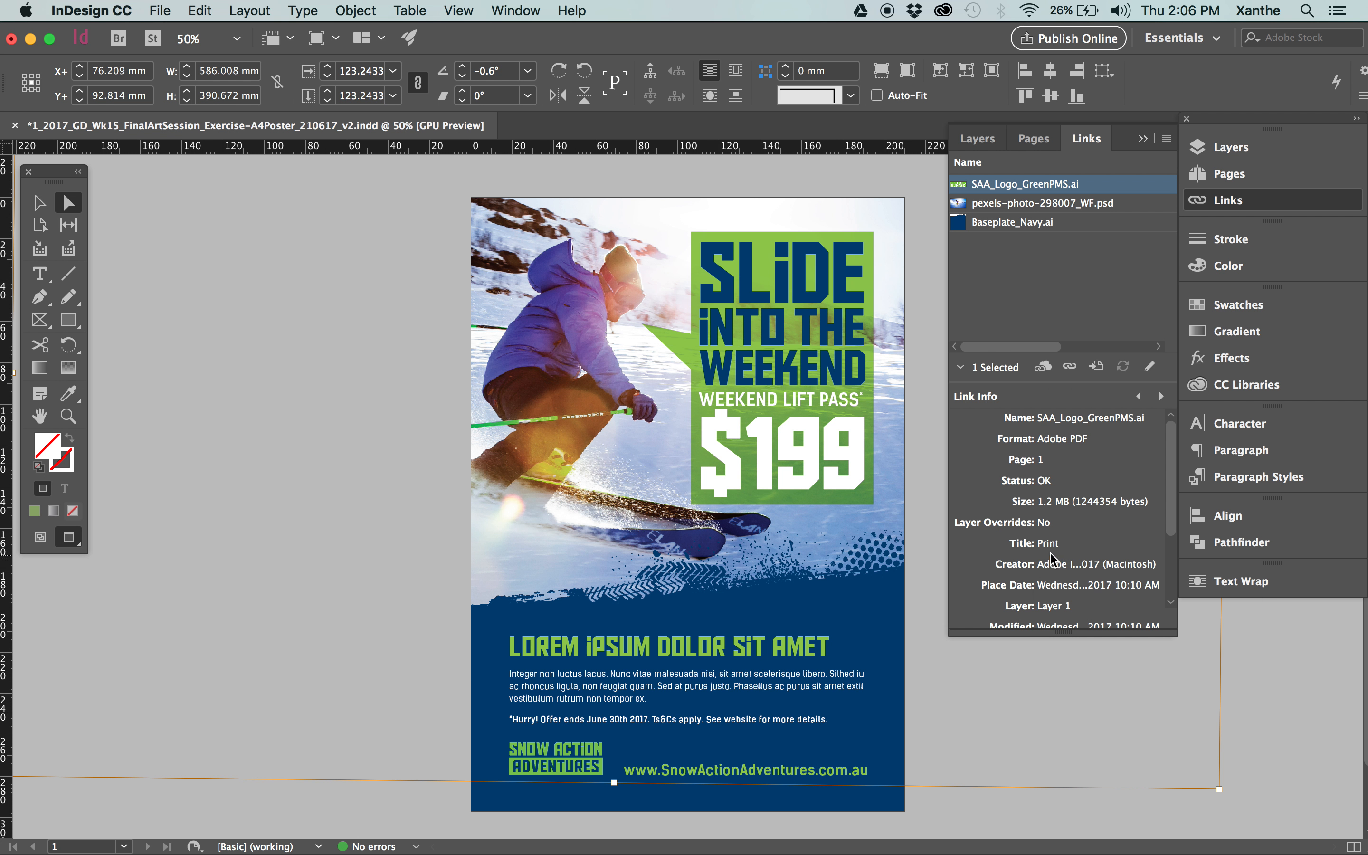
pyautogui.scroll(-1, 1057, 532)
pyautogui.scroll(-3, 1055, 531)
pyautogui.scroll(-1, 1056, 533)
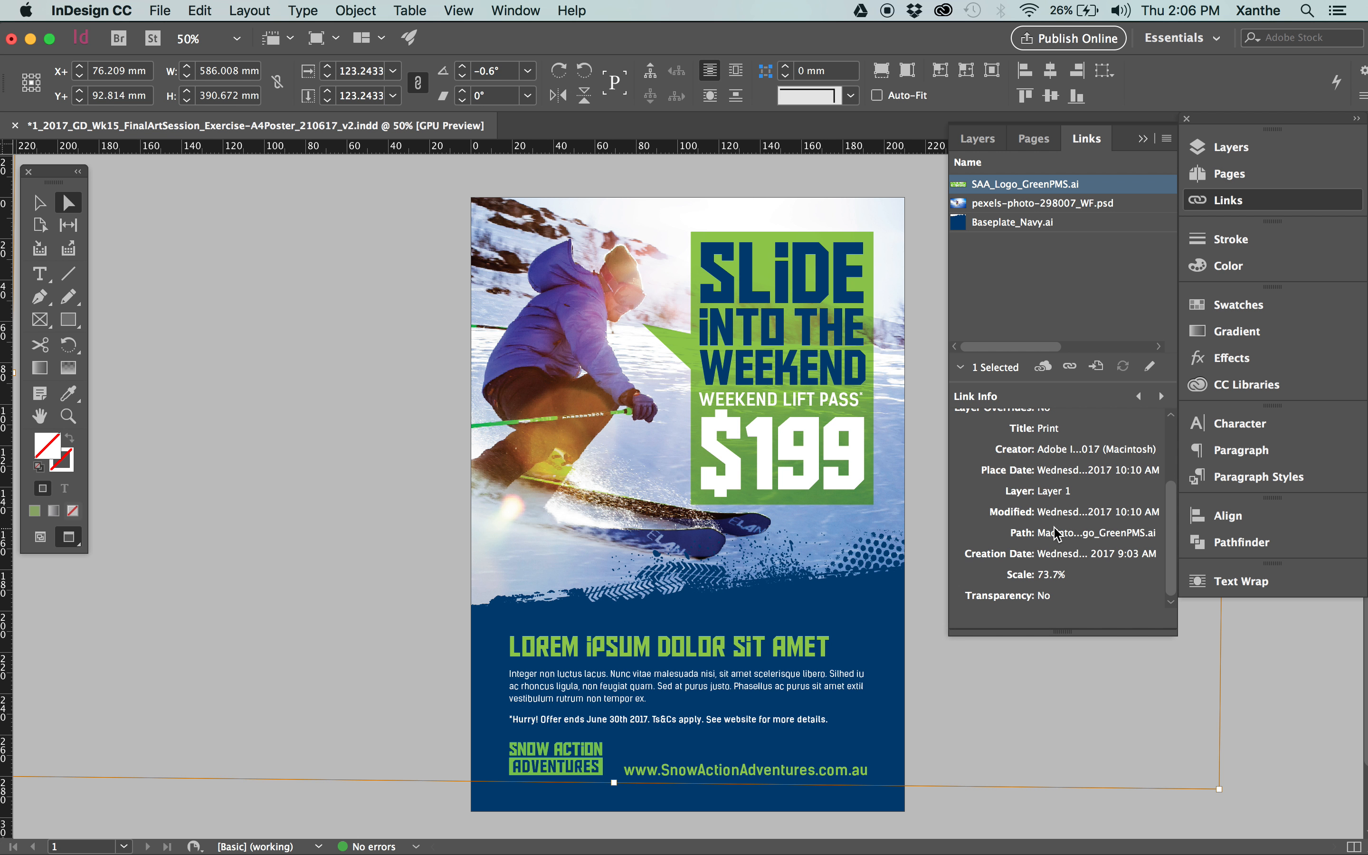
pyautogui.scroll(5, 1055, 532)
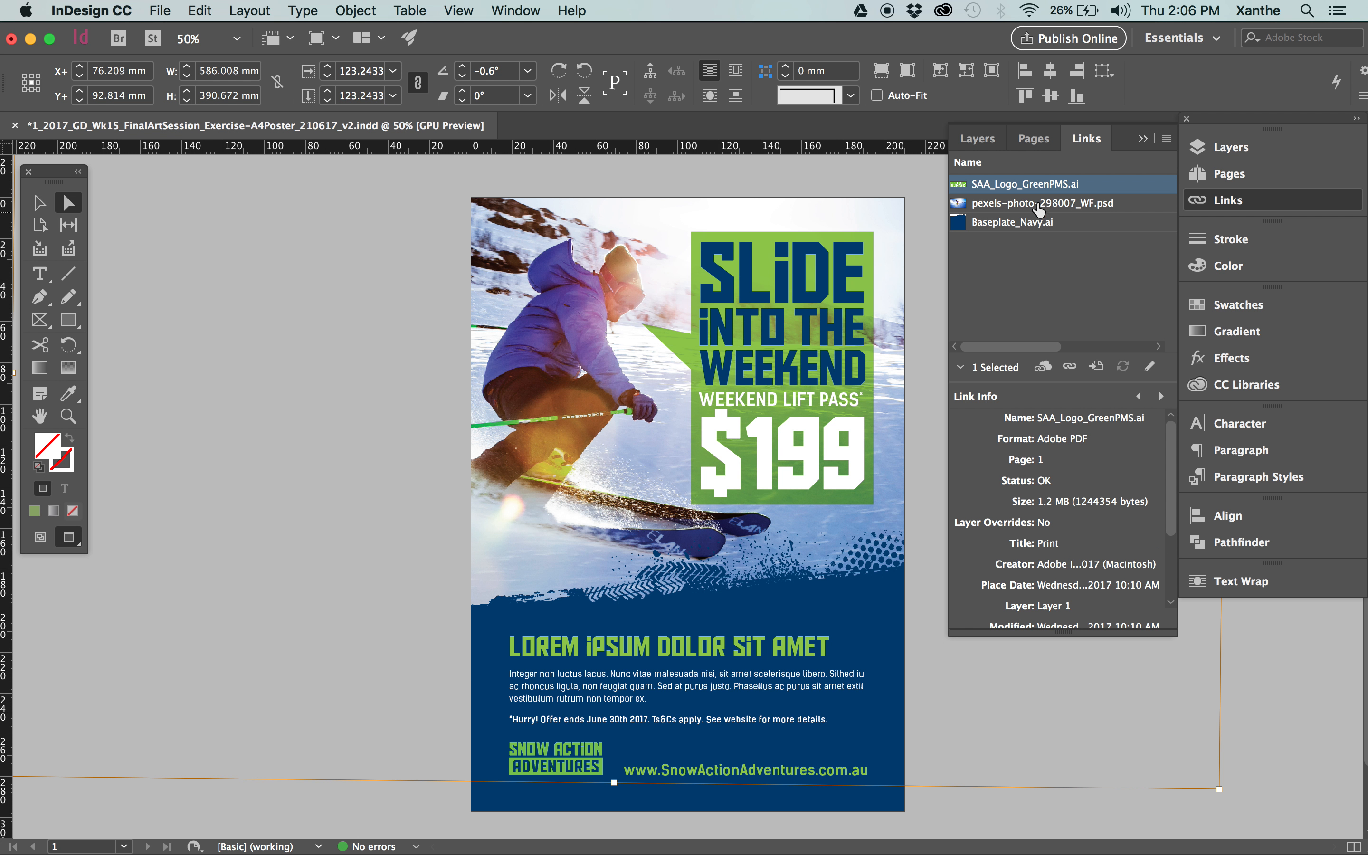
pyautogui.click(1088, 266)
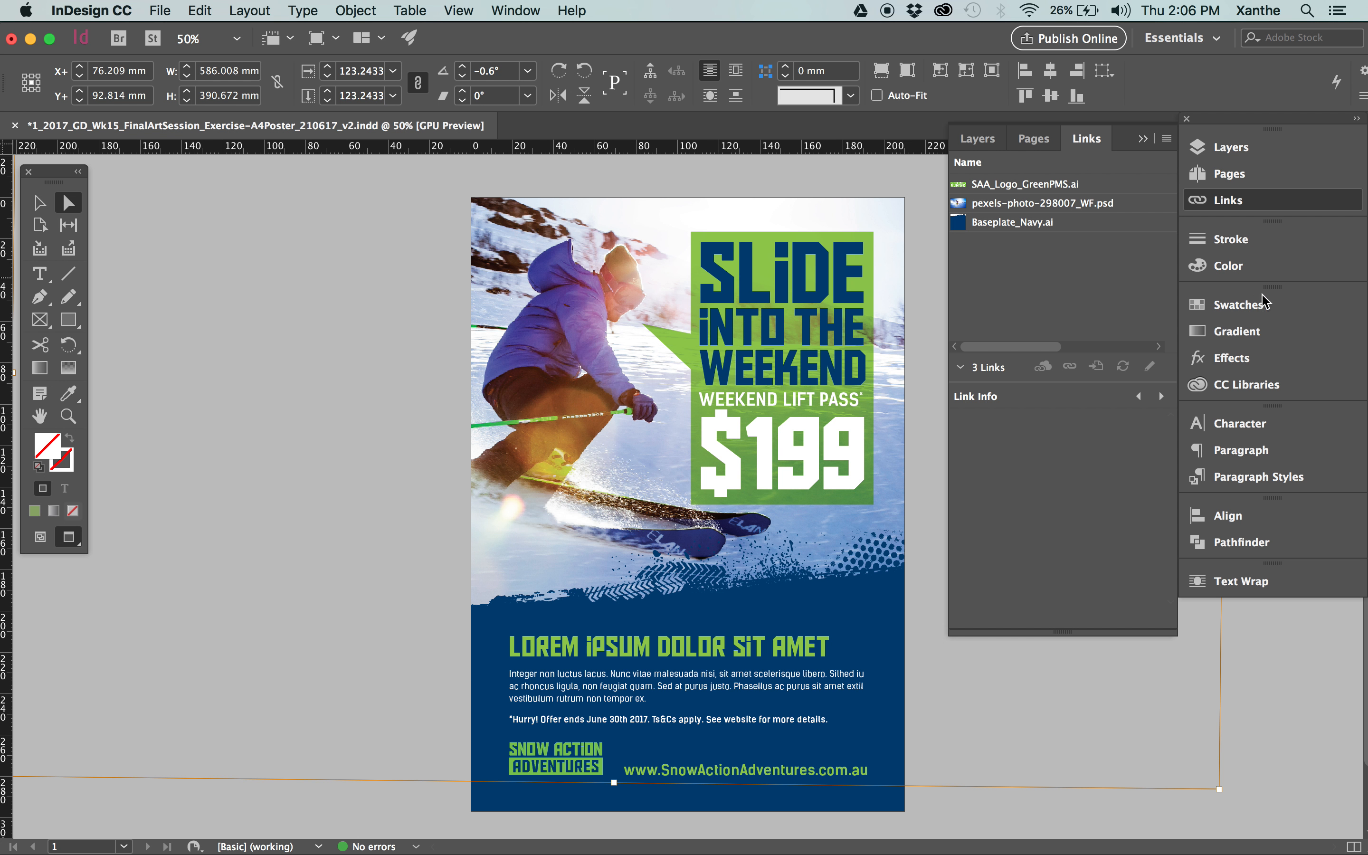
# Show the document's swatches with nothing selected on the poster, and check each swatch's colour type and colour mode.
pyautogui.click(1238, 306)
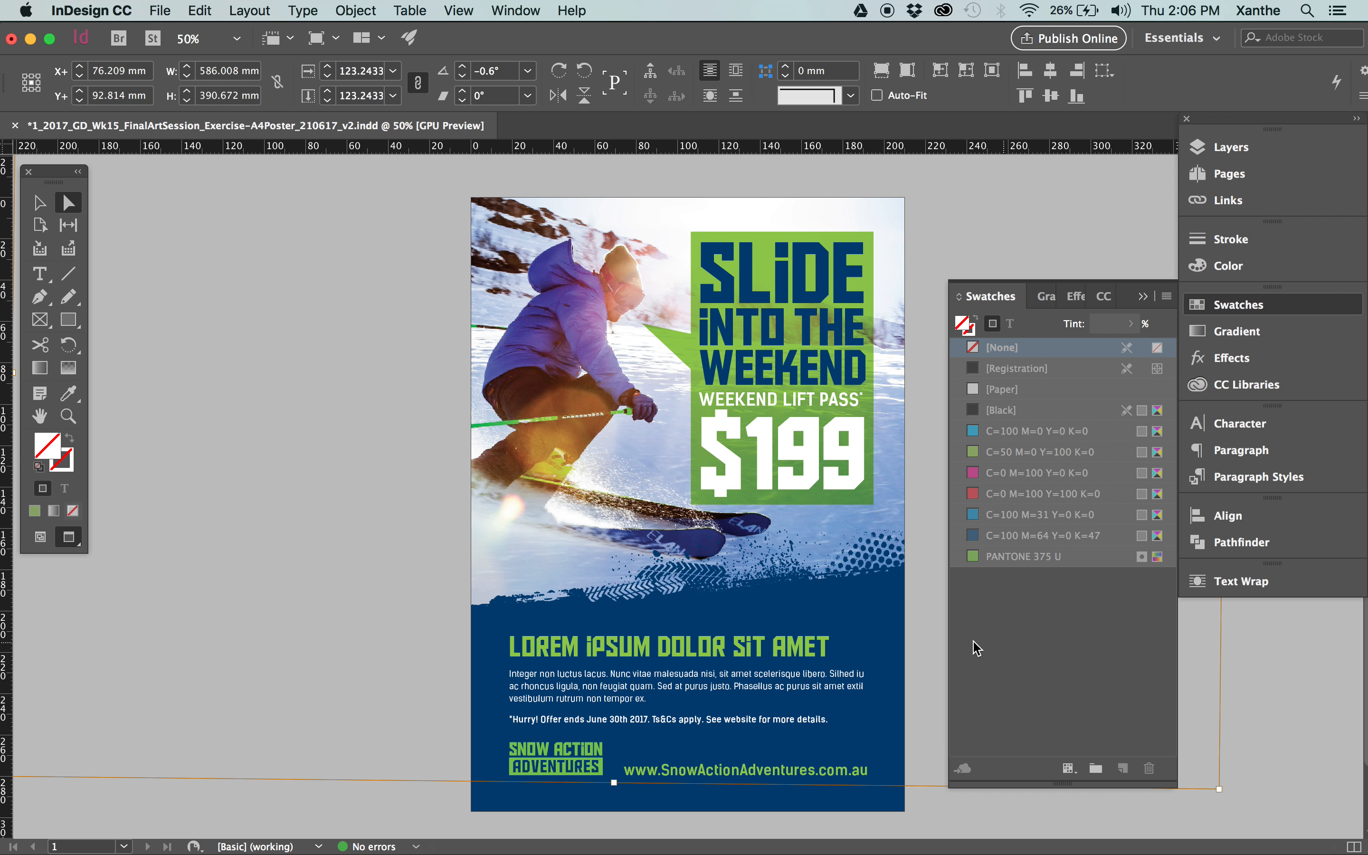
pyautogui.click(34, 202)
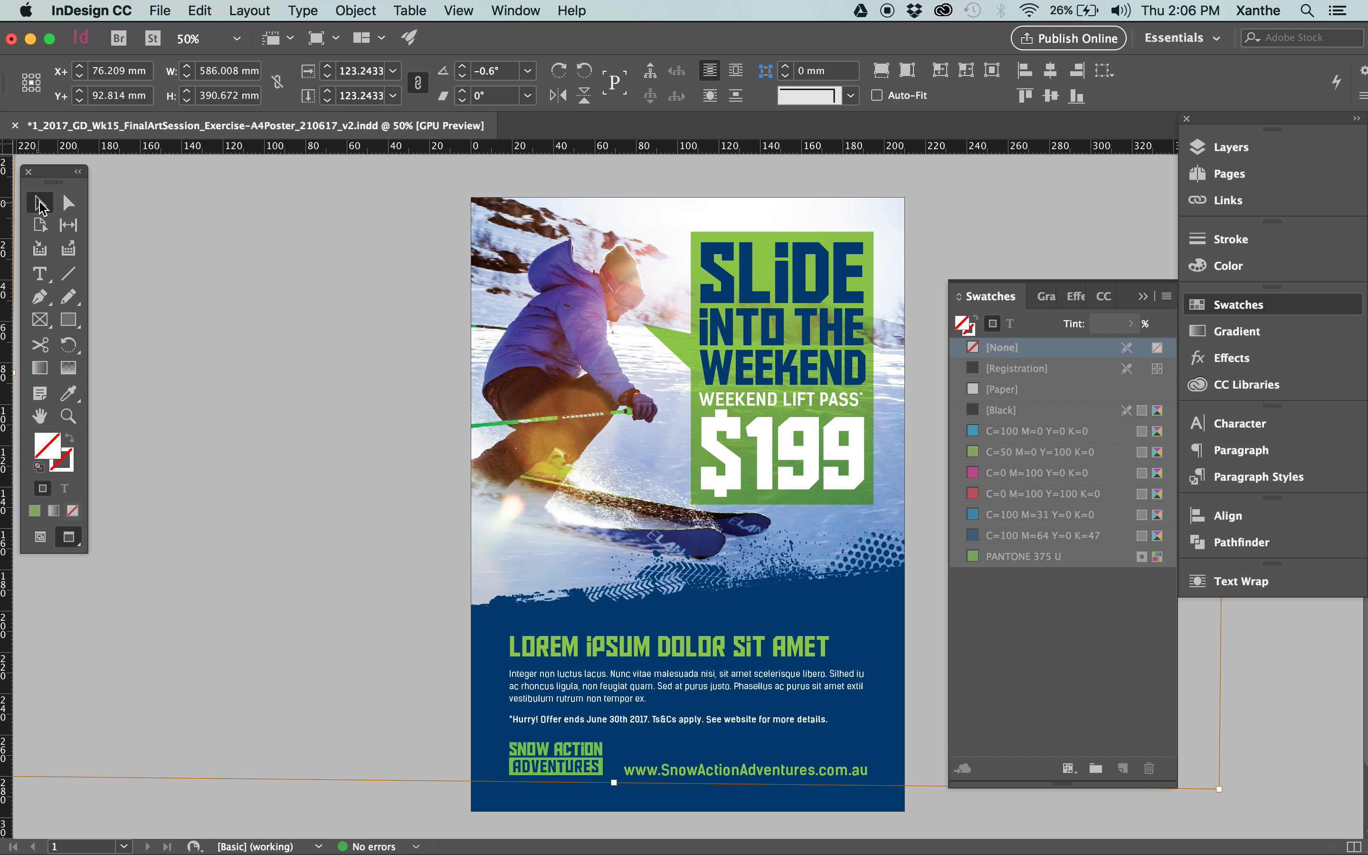
pyautogui.click(327, 397)
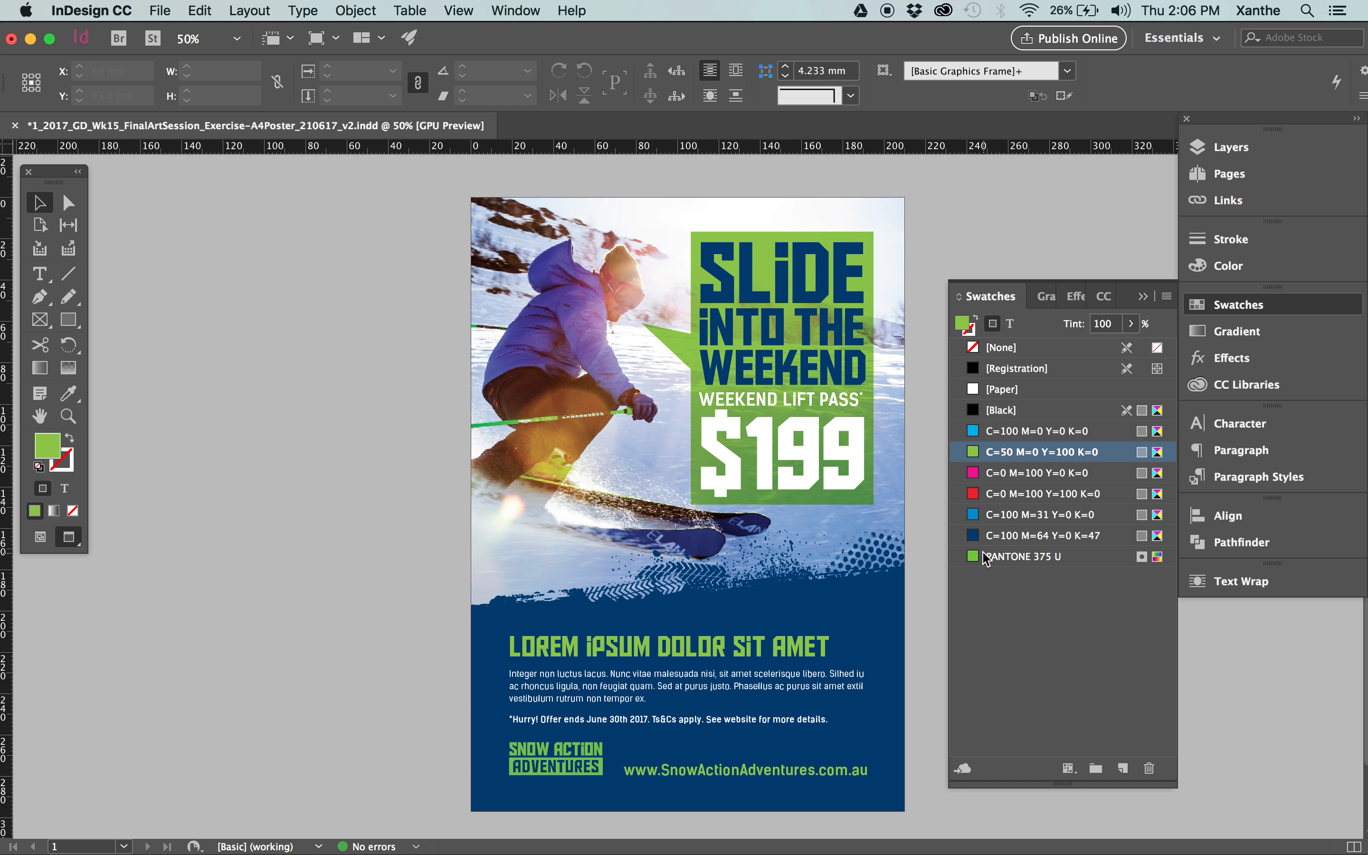
pyautogui.moveTo(1043, 566)
pyautogui.moveTo(1154, 560)
pyautogui.moveTo(1158, 413)
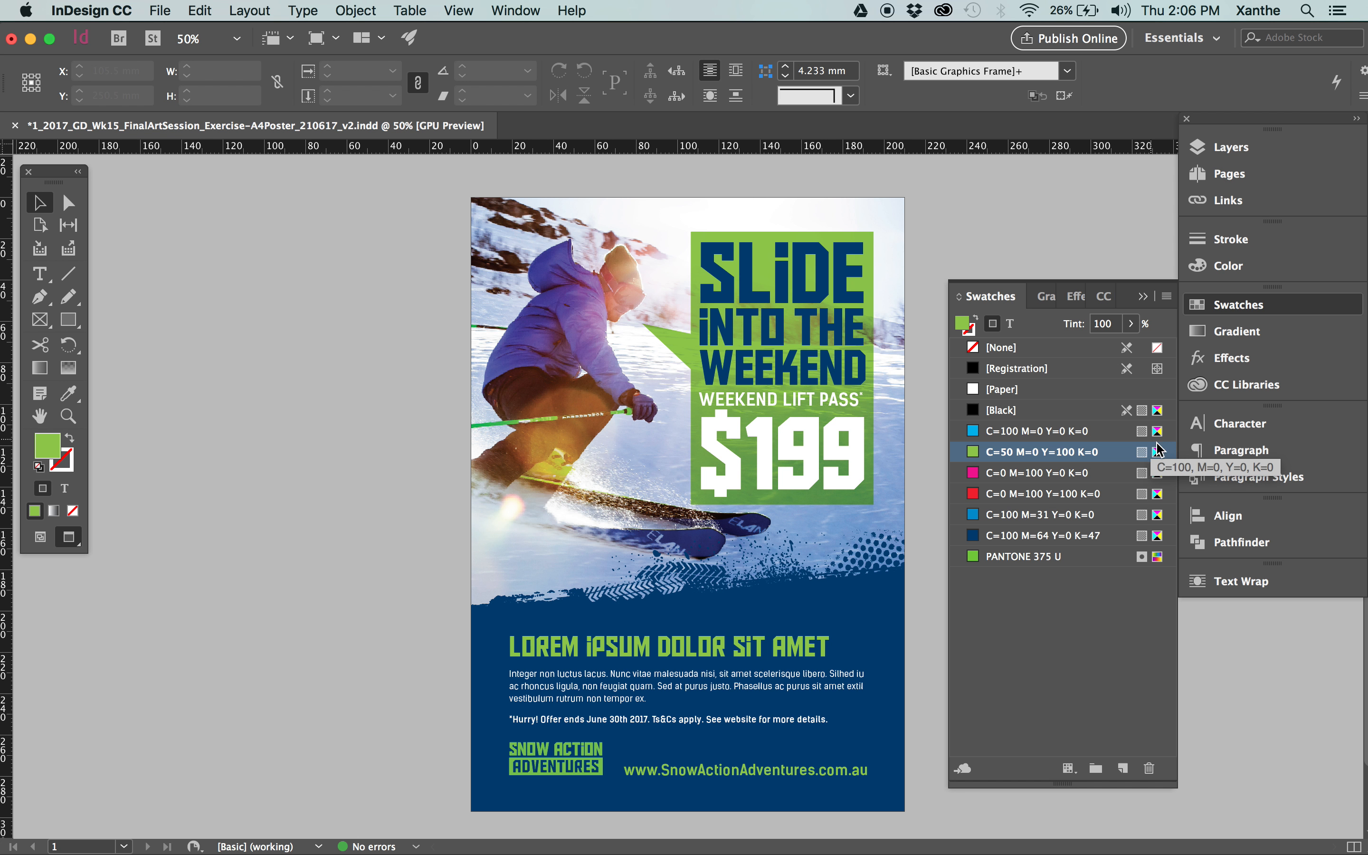
pyautogui.moveTo(1159, 458)
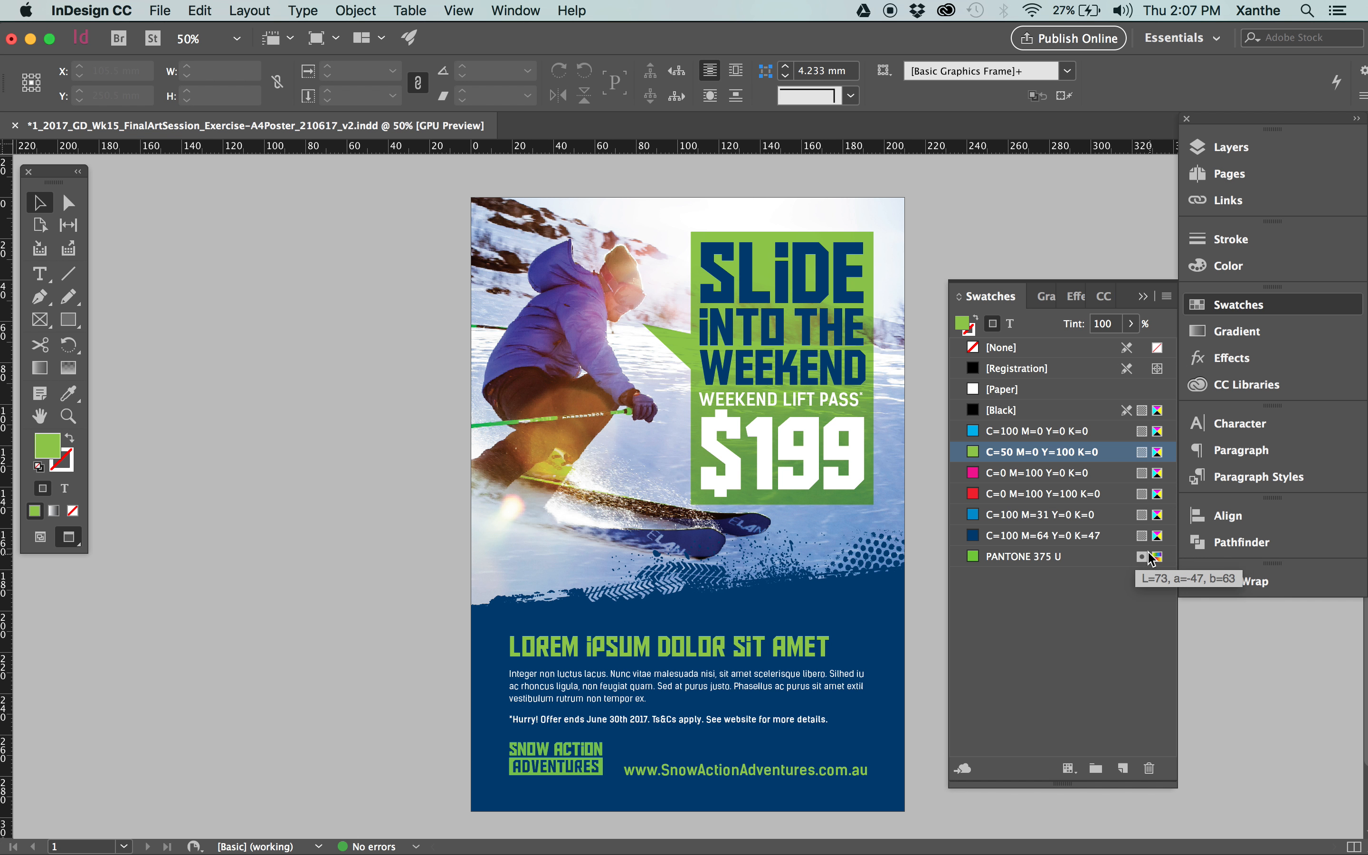
# Try a 64 × 51.5 mm rectangle filled with PANTONE 375 U over the skier, and delete it.
pyautogui.click(1081, 561)
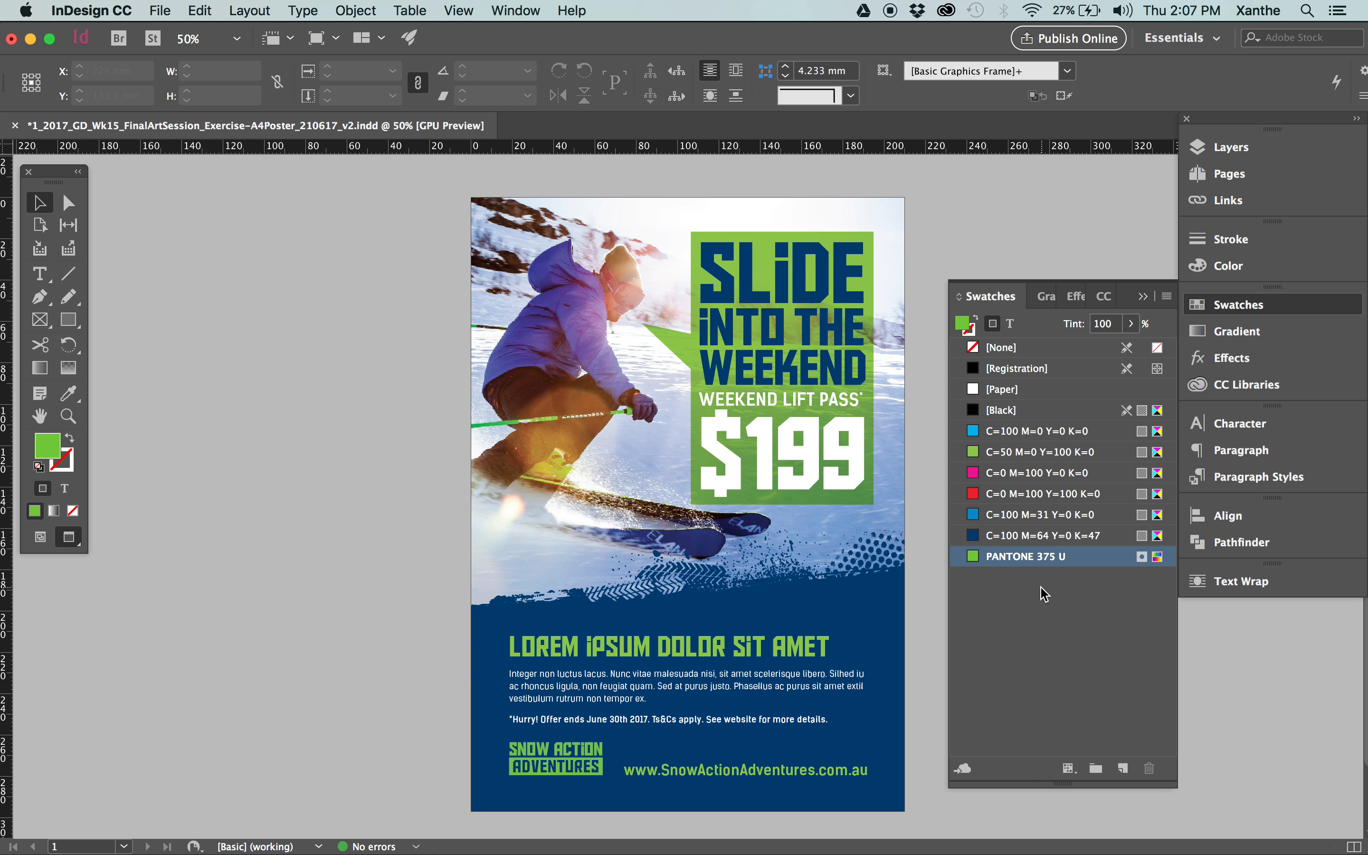
pyautogui.press('m')
pyautogui.moveTo(496, 264); pyautogui.dragTo(628, 372)
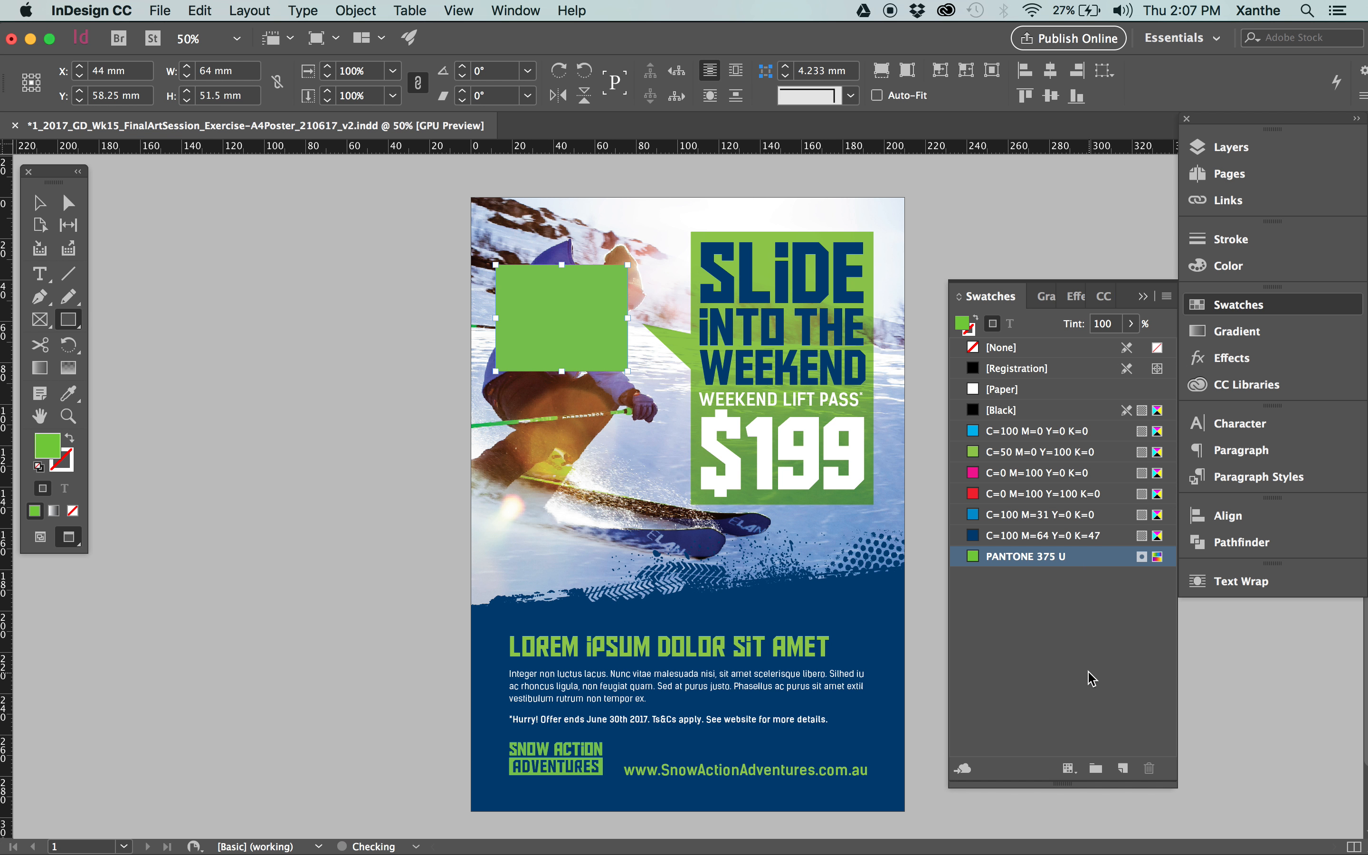
pyautogui.press('Delete')
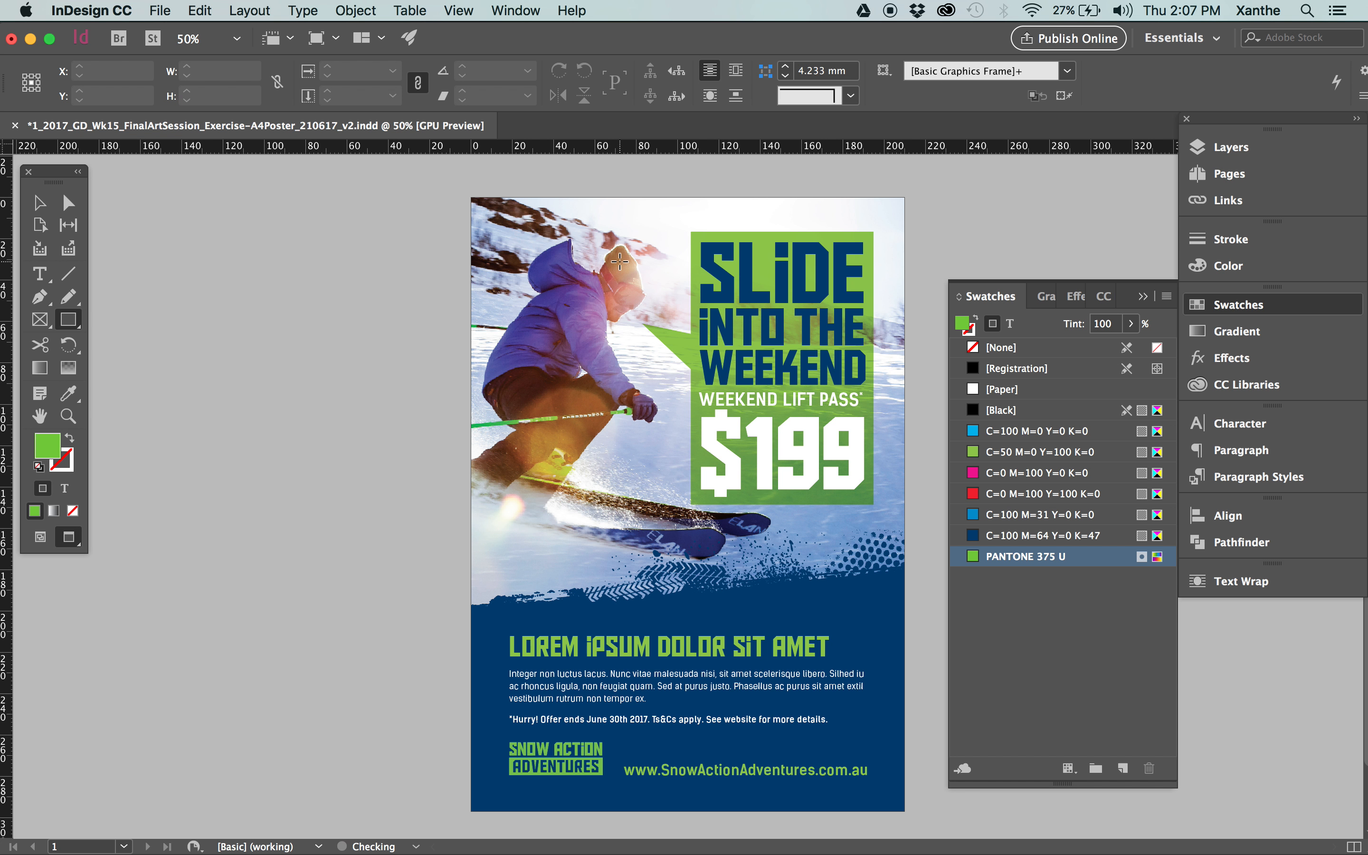
pyautogui.press('v')
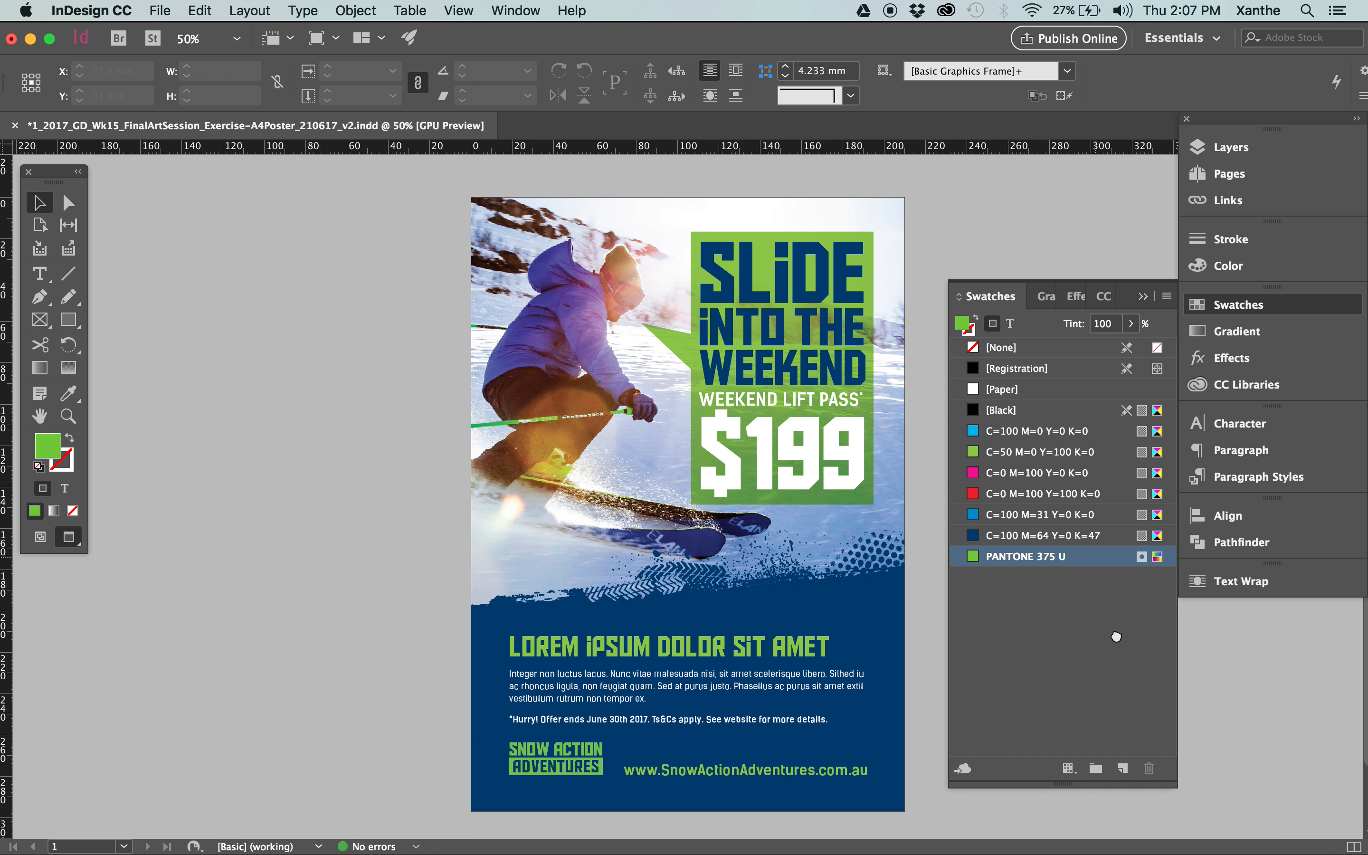
# Try converting the PANTONE 375 U swatch from Spot to Process in its swatch options, and cancel the change.
pyautogui.click(1116, 636)
pyautogui.click(1010, 543)
pyautogui.click(1058, 553)
pyautogui.doubleClick(1084, 559)
pyautogui.click(1041, 246)
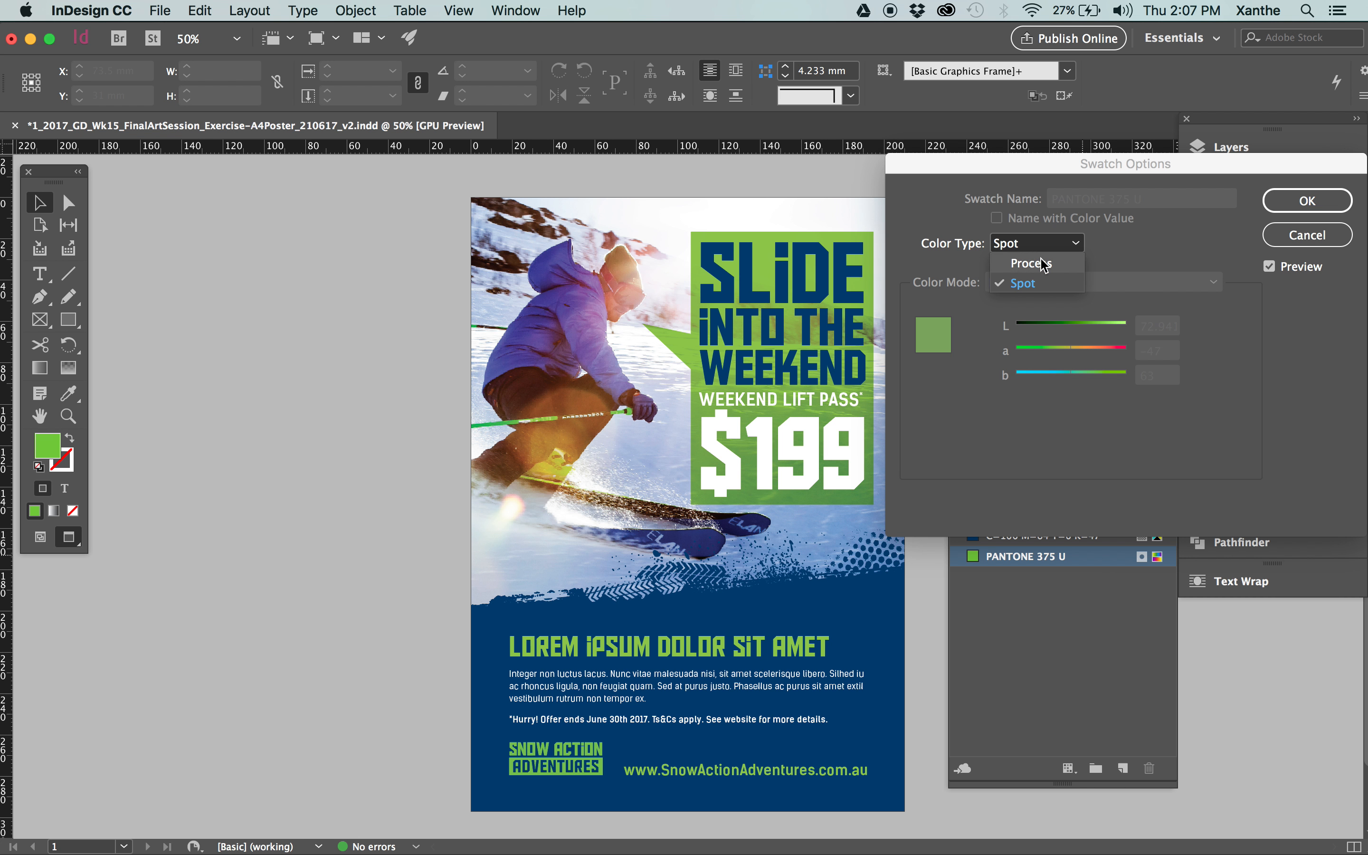
pyautogui.click(1041, 264)
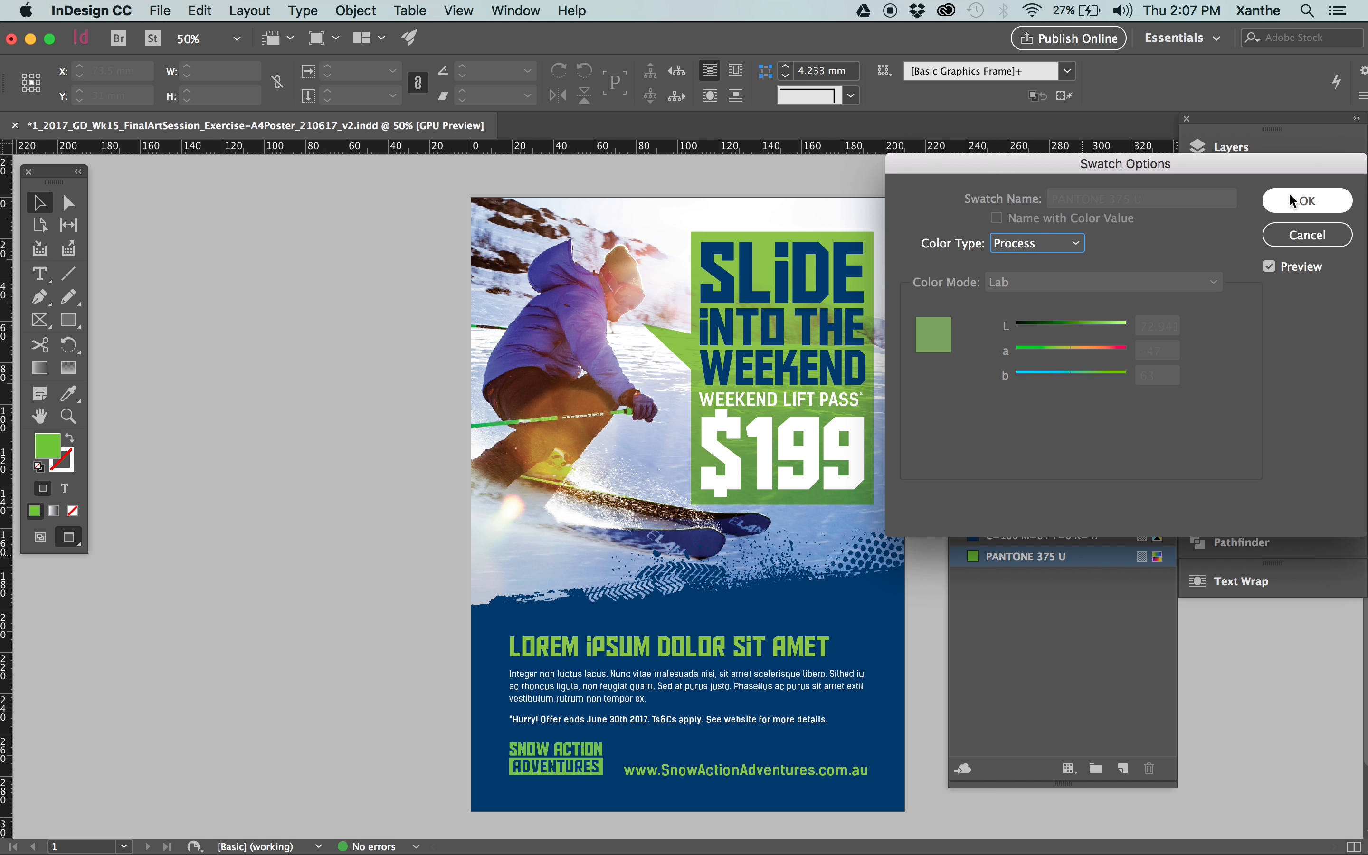
pyautogui.click(1308, 234)
# Show the link details of SAA_Logo_GreenPMS.ai, and collapse the Links panel to reveal the whole poster.
pyautogui.click(1230, 200)
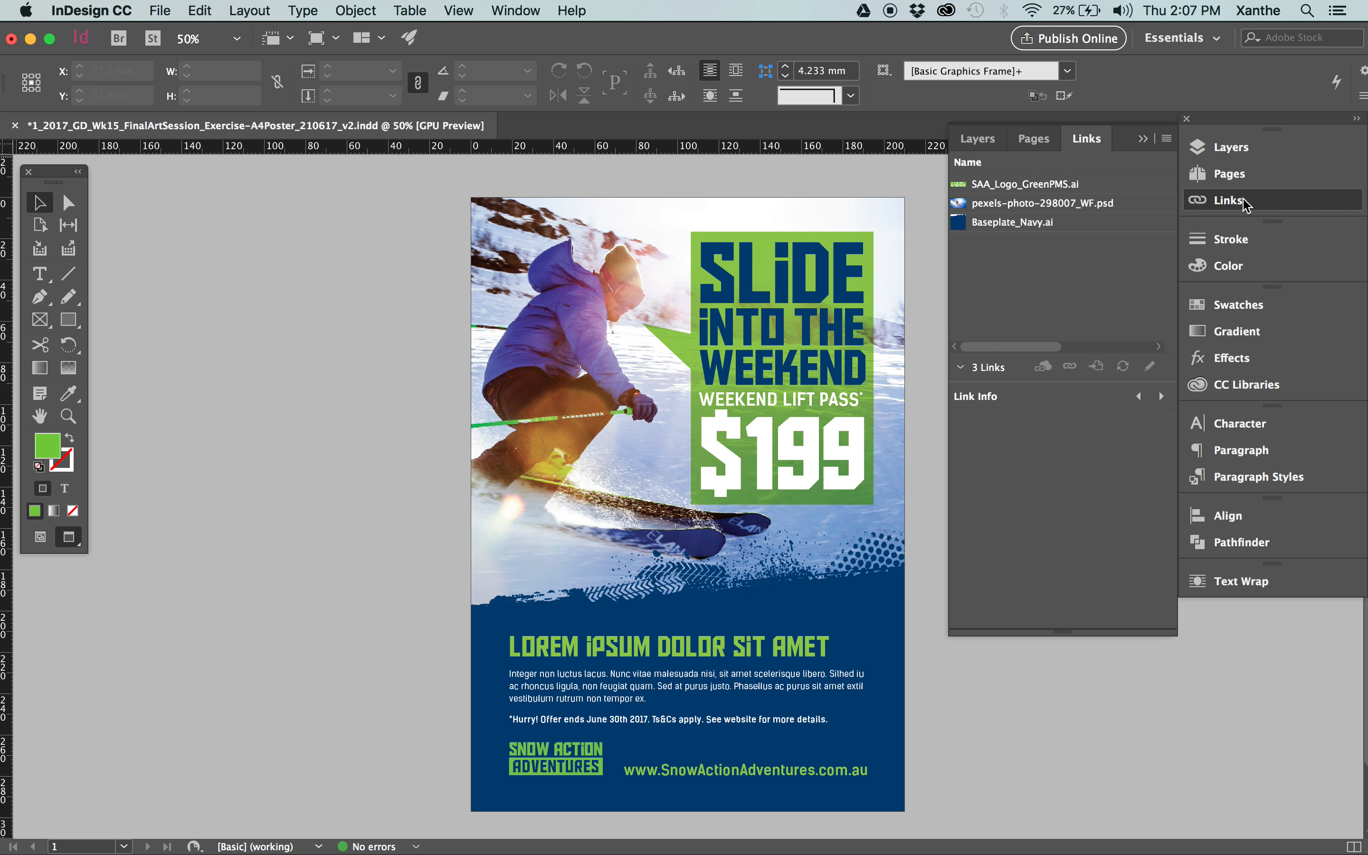
pyautogui.click(1025, 191)
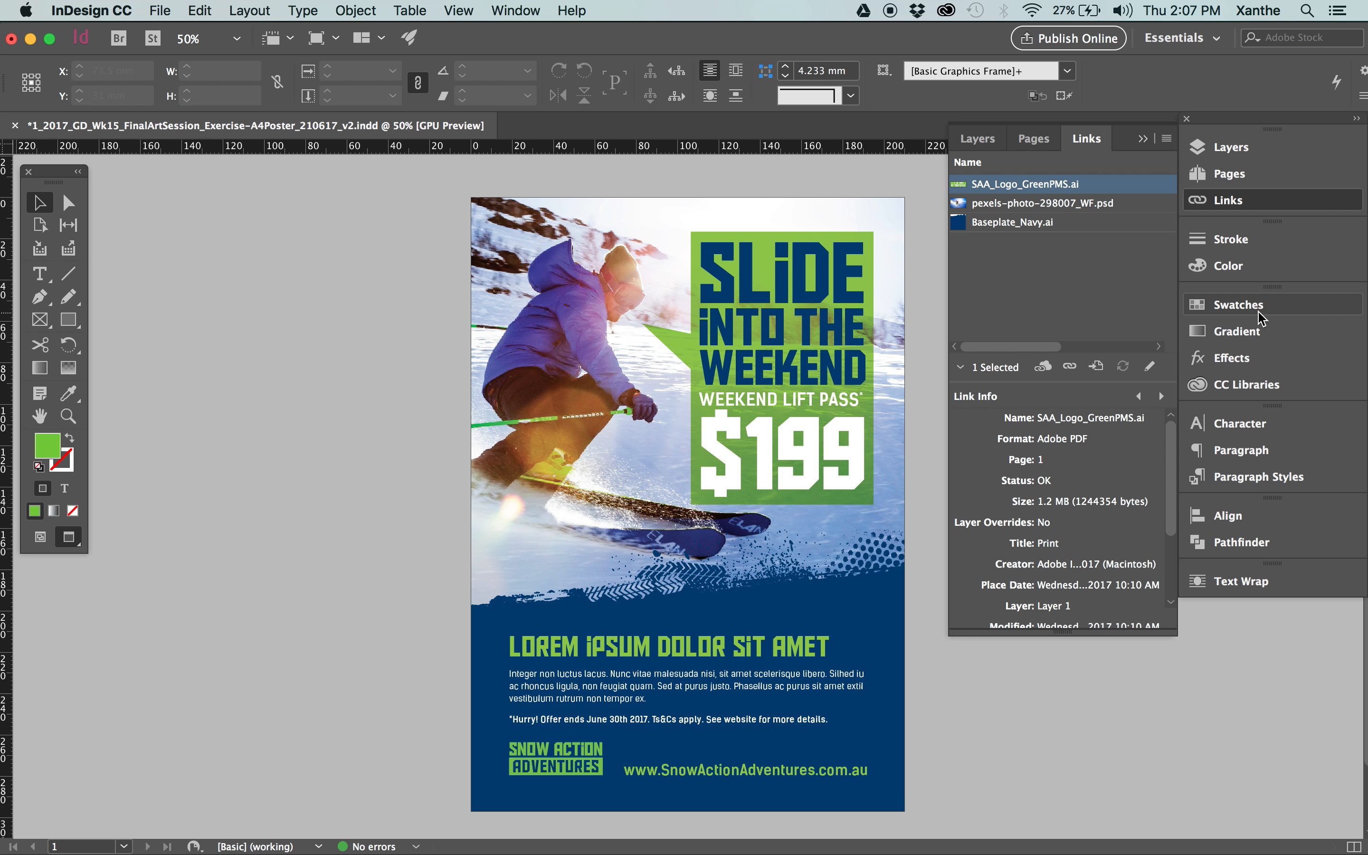
pyautogui.click(412, 295)
pyautogui.click(1142, 139)
pyautogui.click(953, 434)
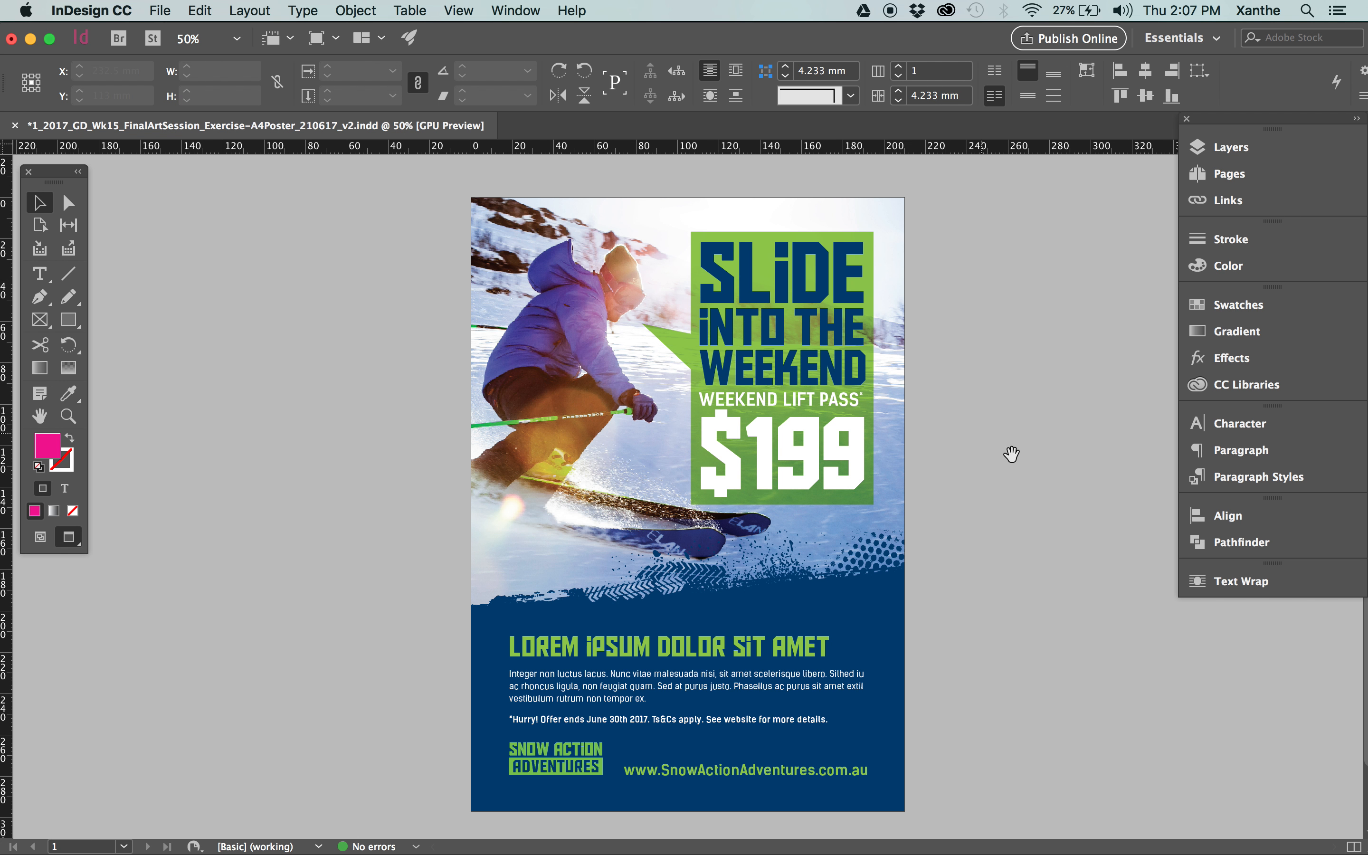
pyautogui.moveTo(1018, 474); pyautogui.dragTo(960, 467)
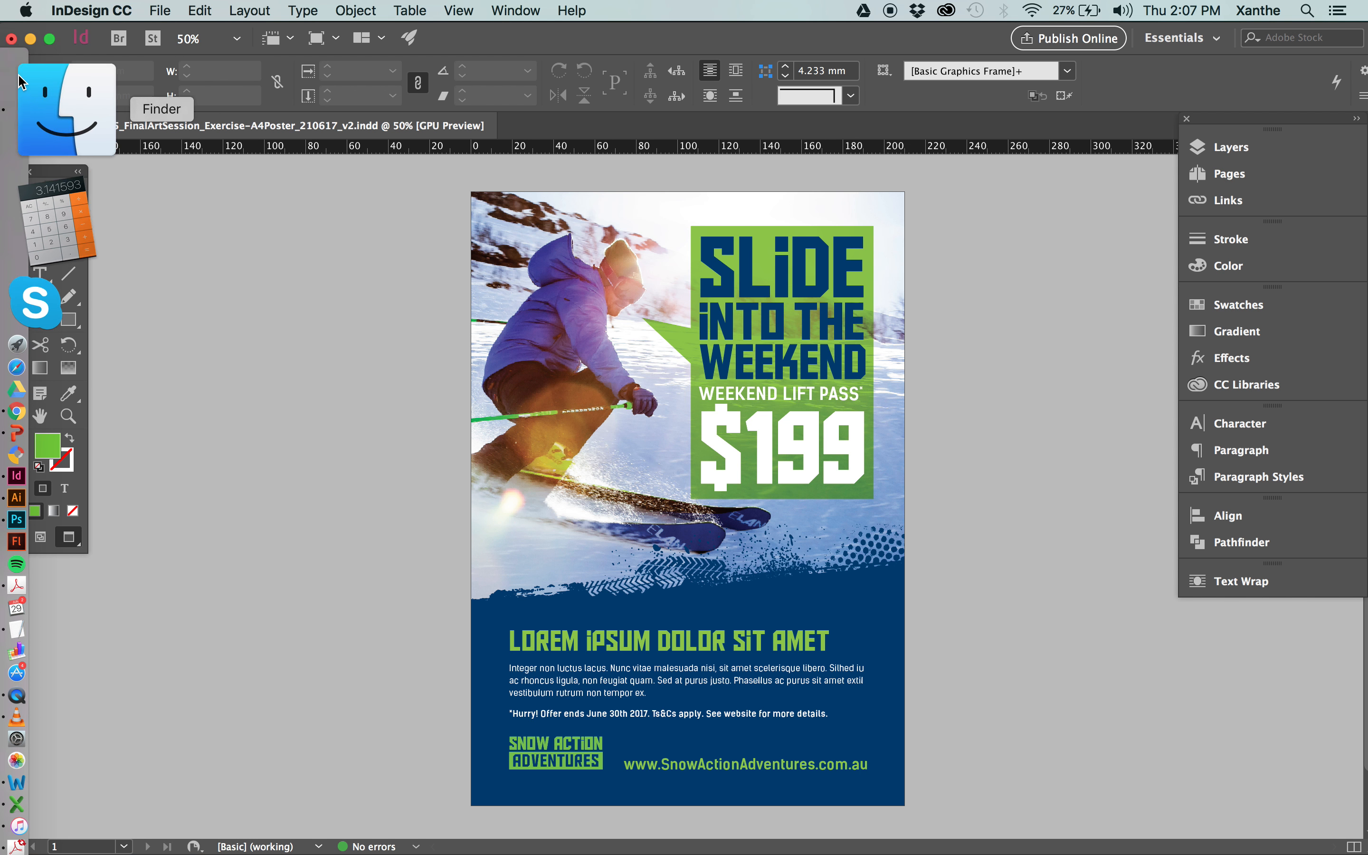
# Switch to Finder and open the 2_LeadUp folder containing the poster's linked files.
pyautogui.click(57, 113)
pyautogui.click(551, 243)
pyautogui.click(545, 260)
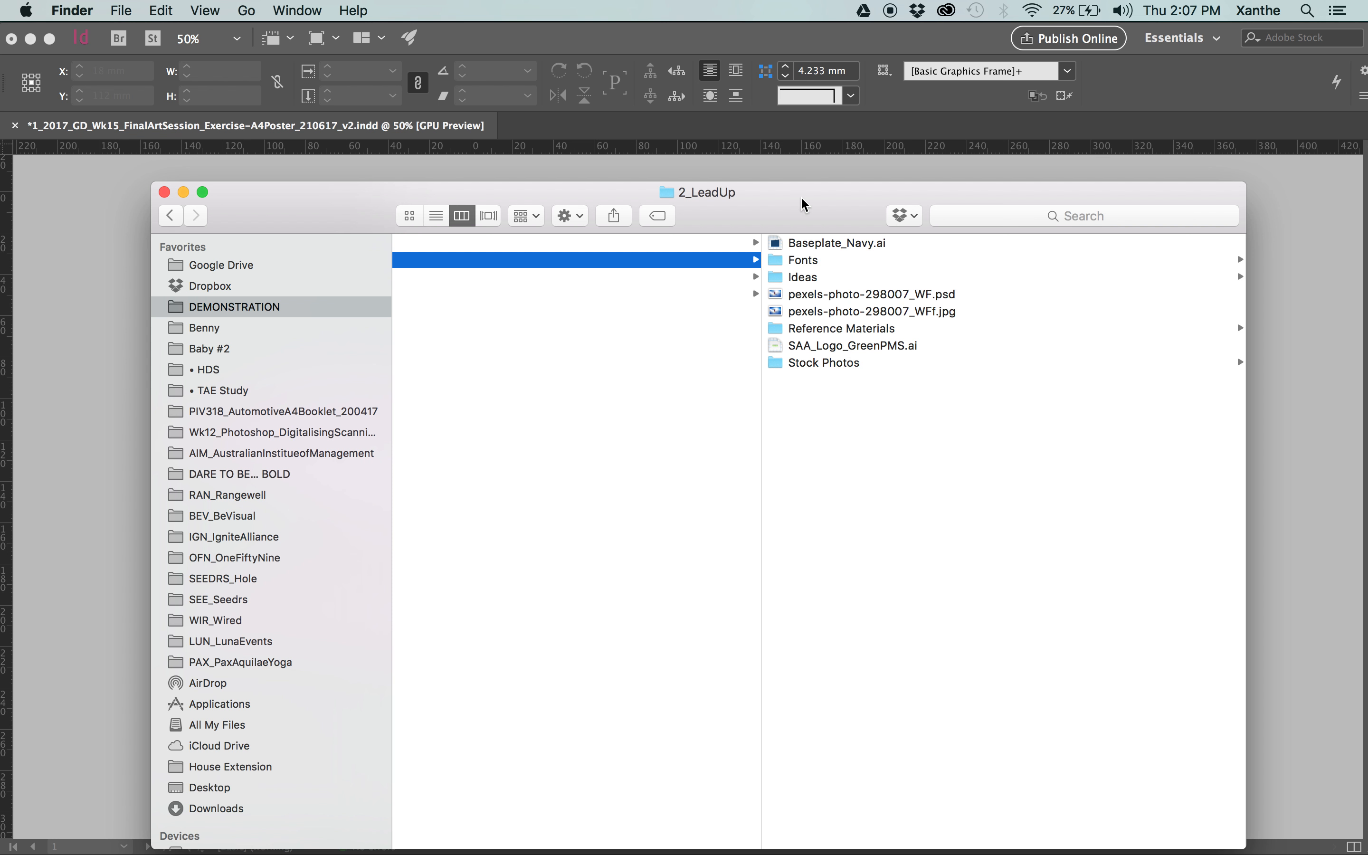
# Look through the artwork files in the 1_Art folder, and open the 4_Dispatched folder.
pyautogui.hscroll(-4, 855, 342)
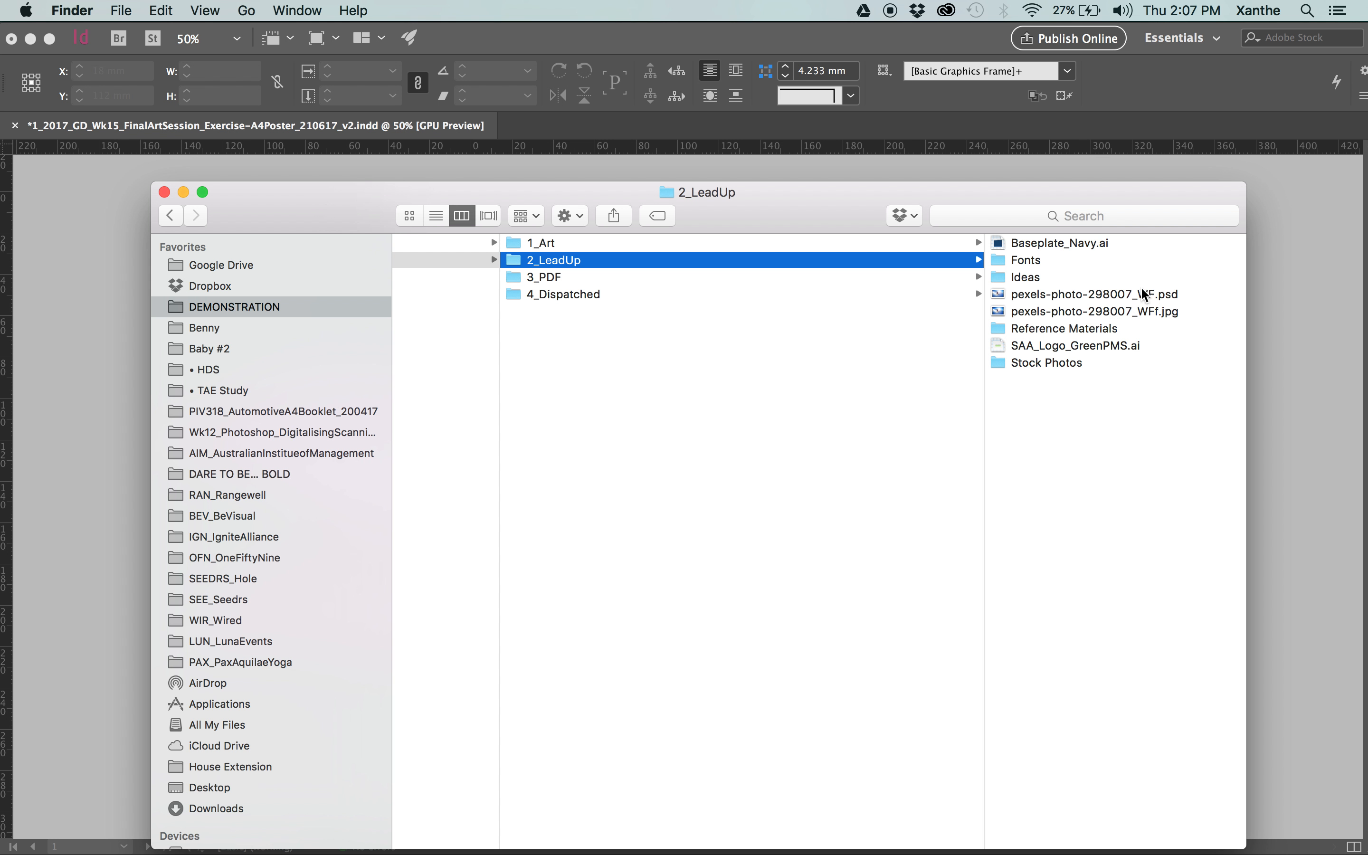
pyautogui.click(669, 244)
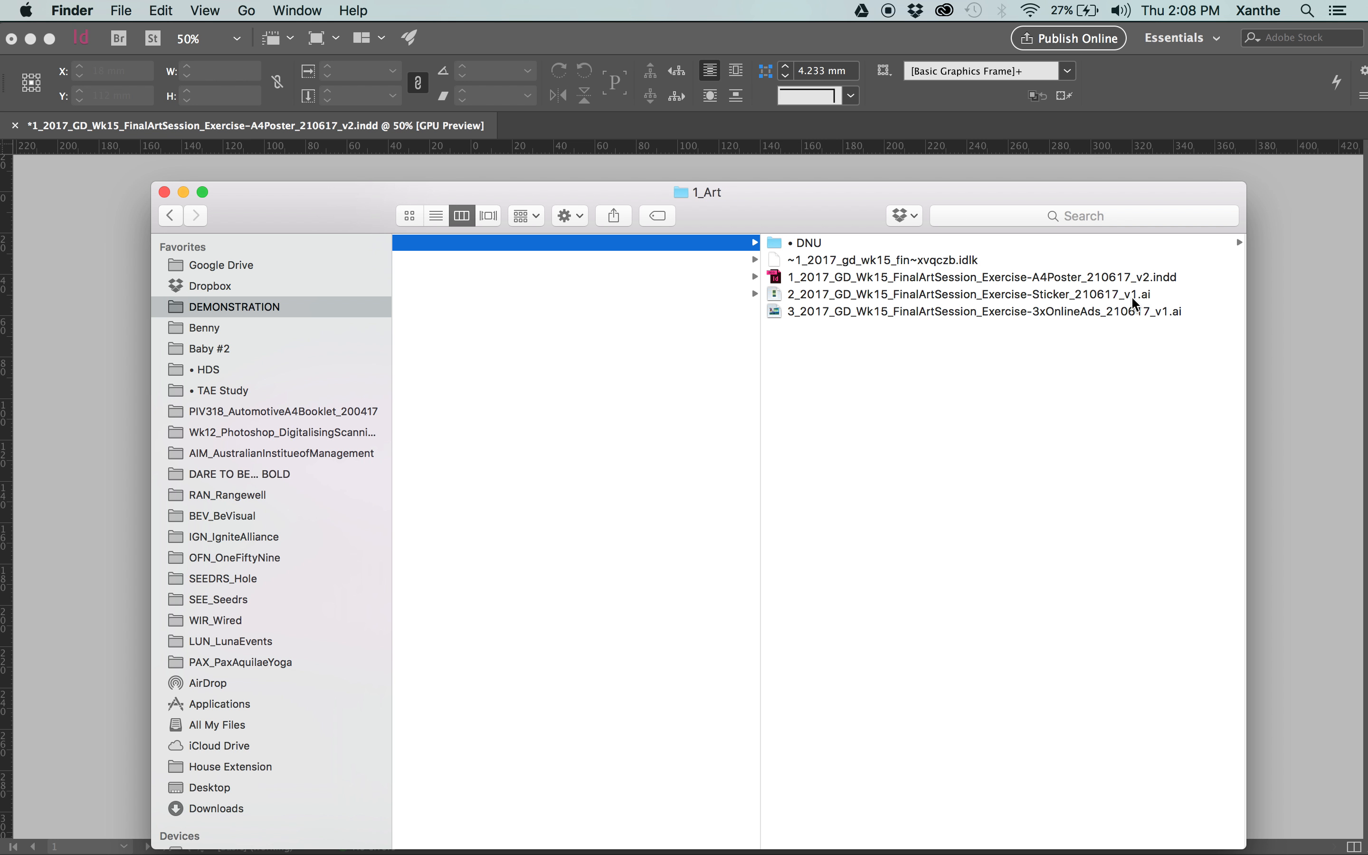
pyautogui.click(1031, 311)
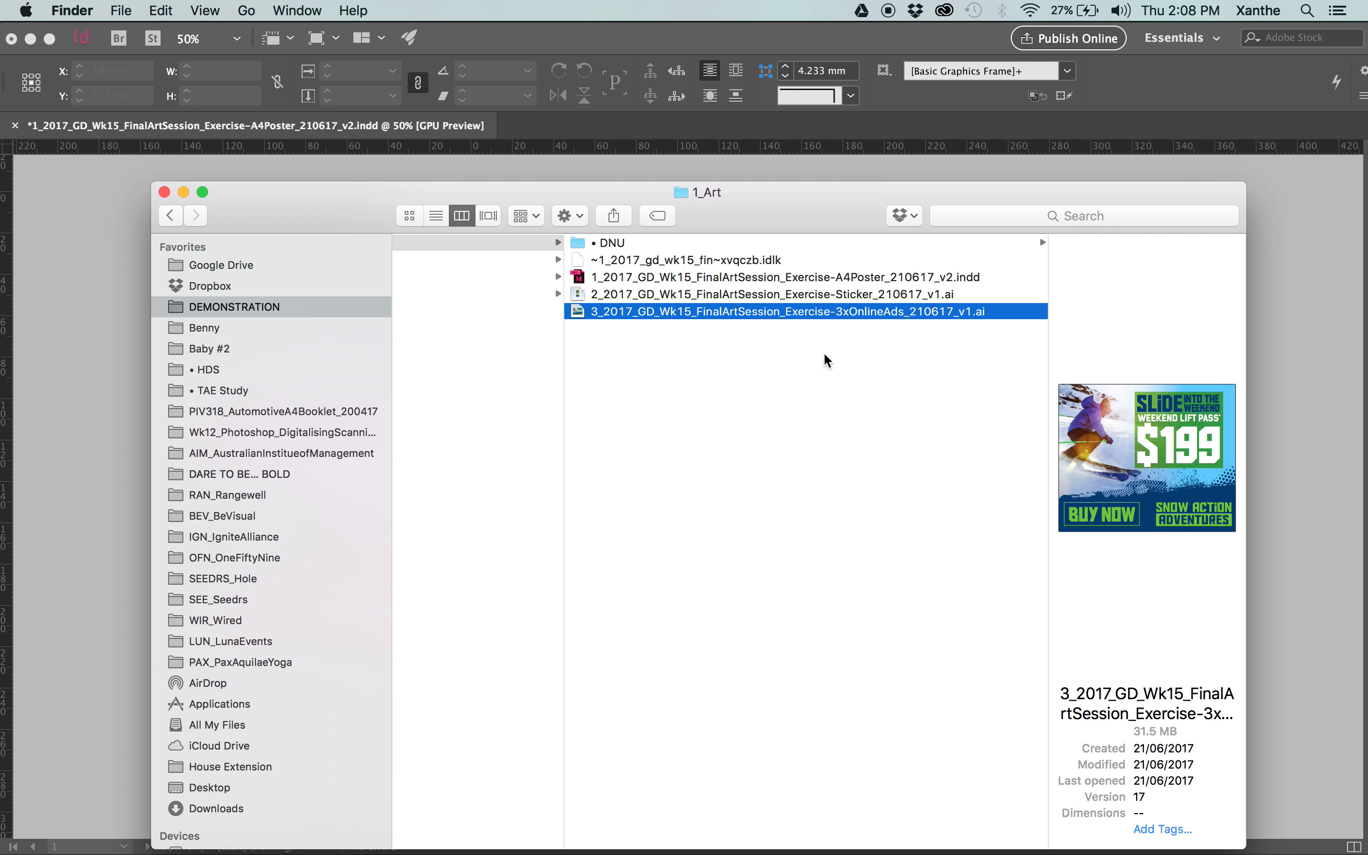
pyautogui.hscroll(-5, 824, 356)
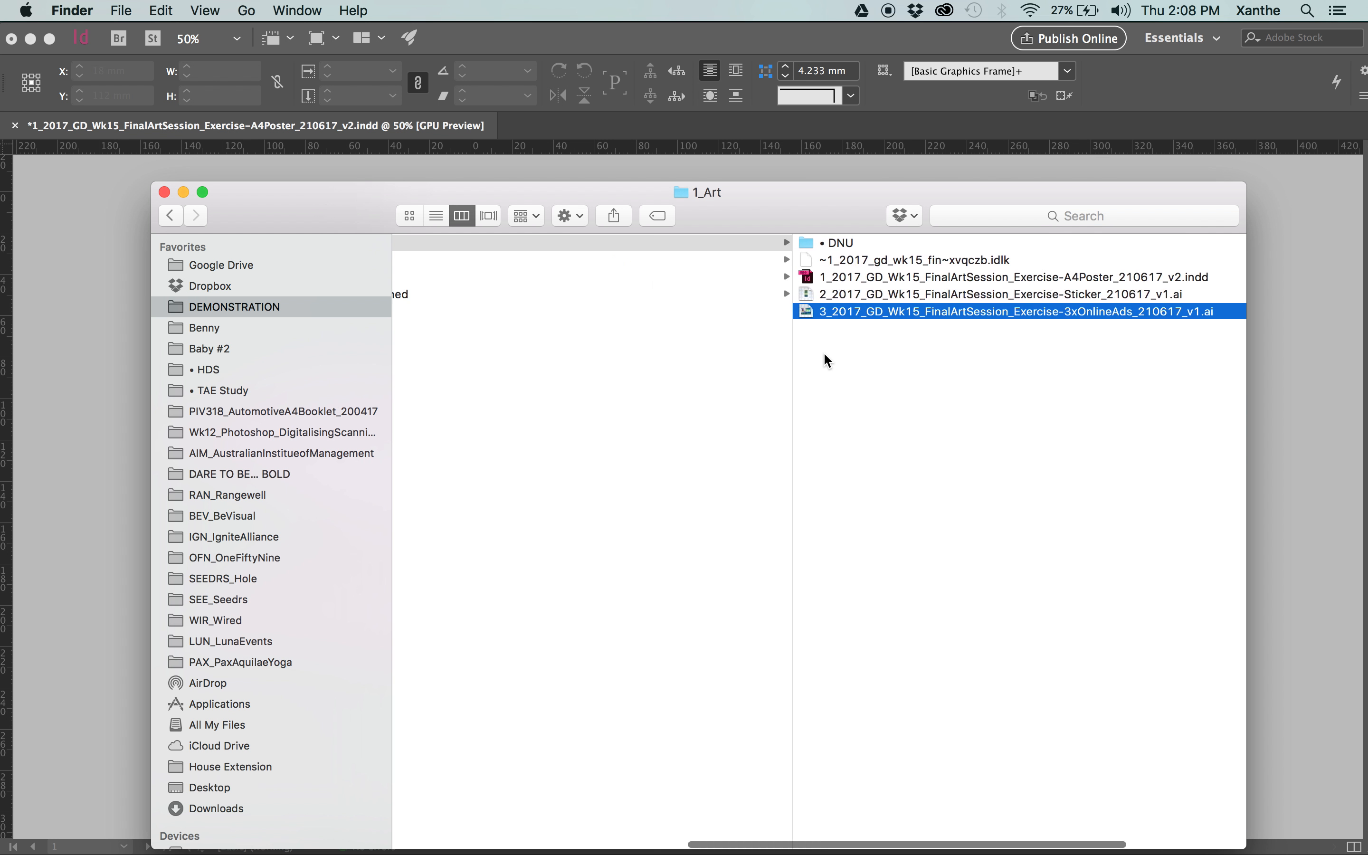
pyautogui.click(485, 294)
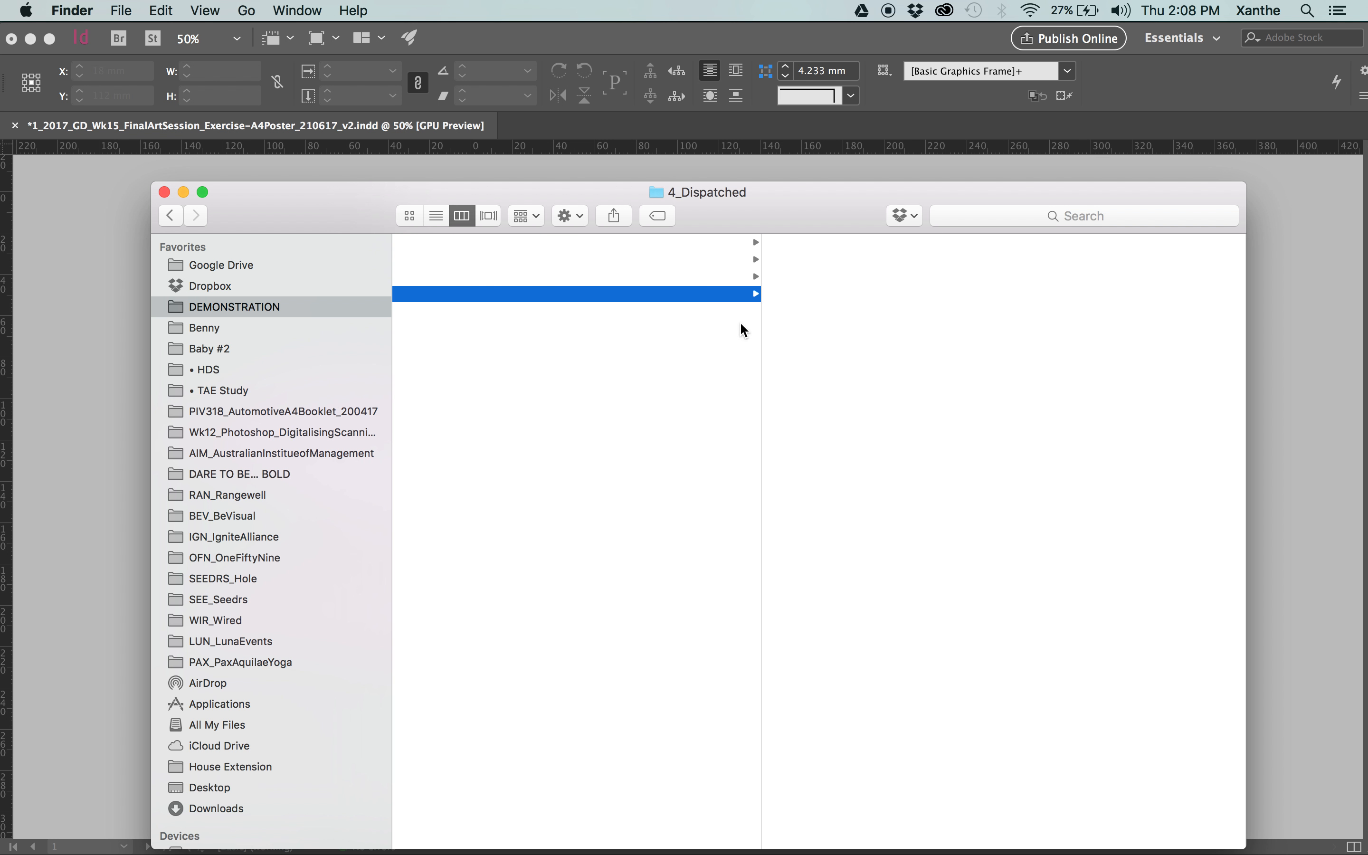
# Switch back to InDesign and open the Package summary for the A4 poster.
pyautogui.click(95, 292)
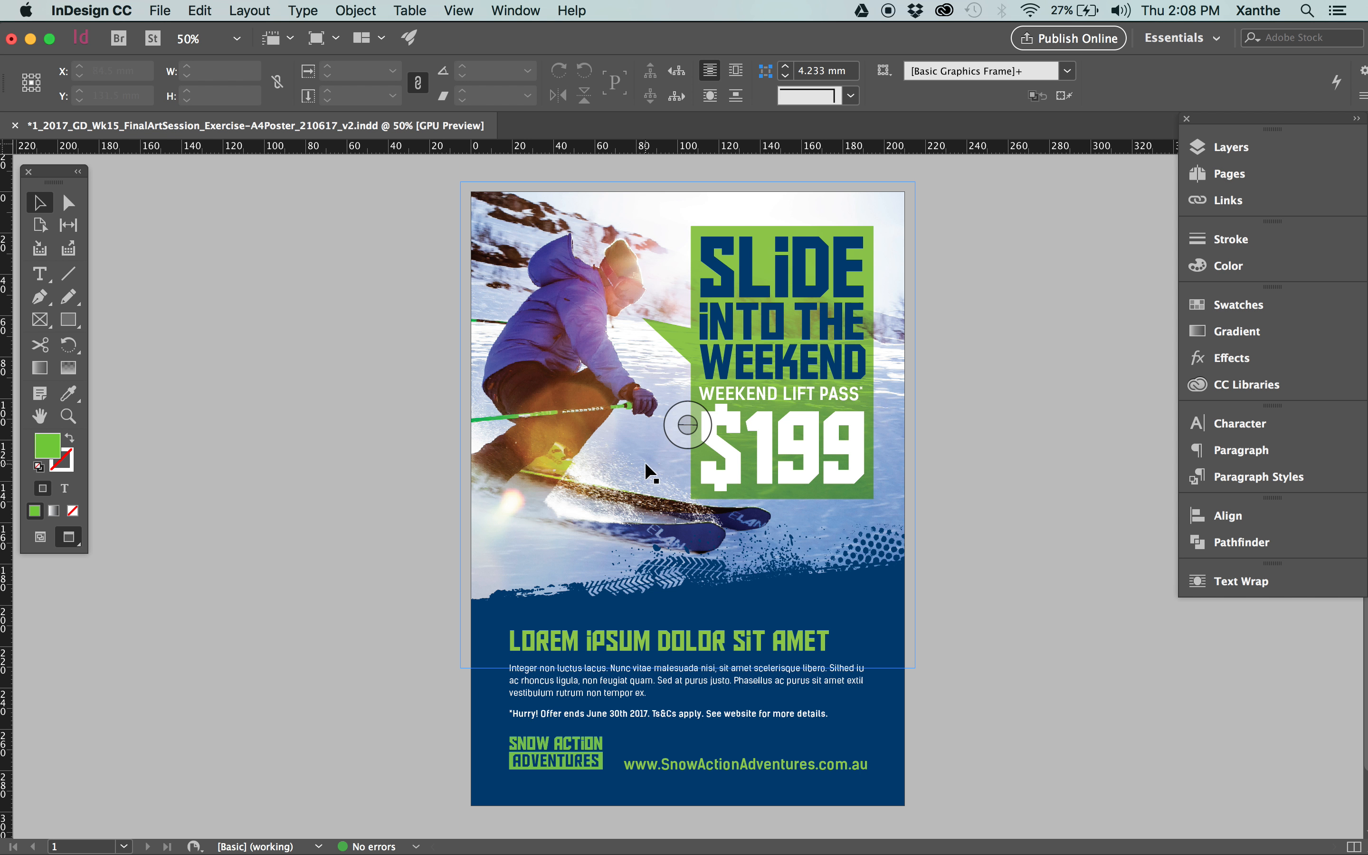
pyautogui.moveTo(360, 522); pyautogui.dragTo(359, 490)
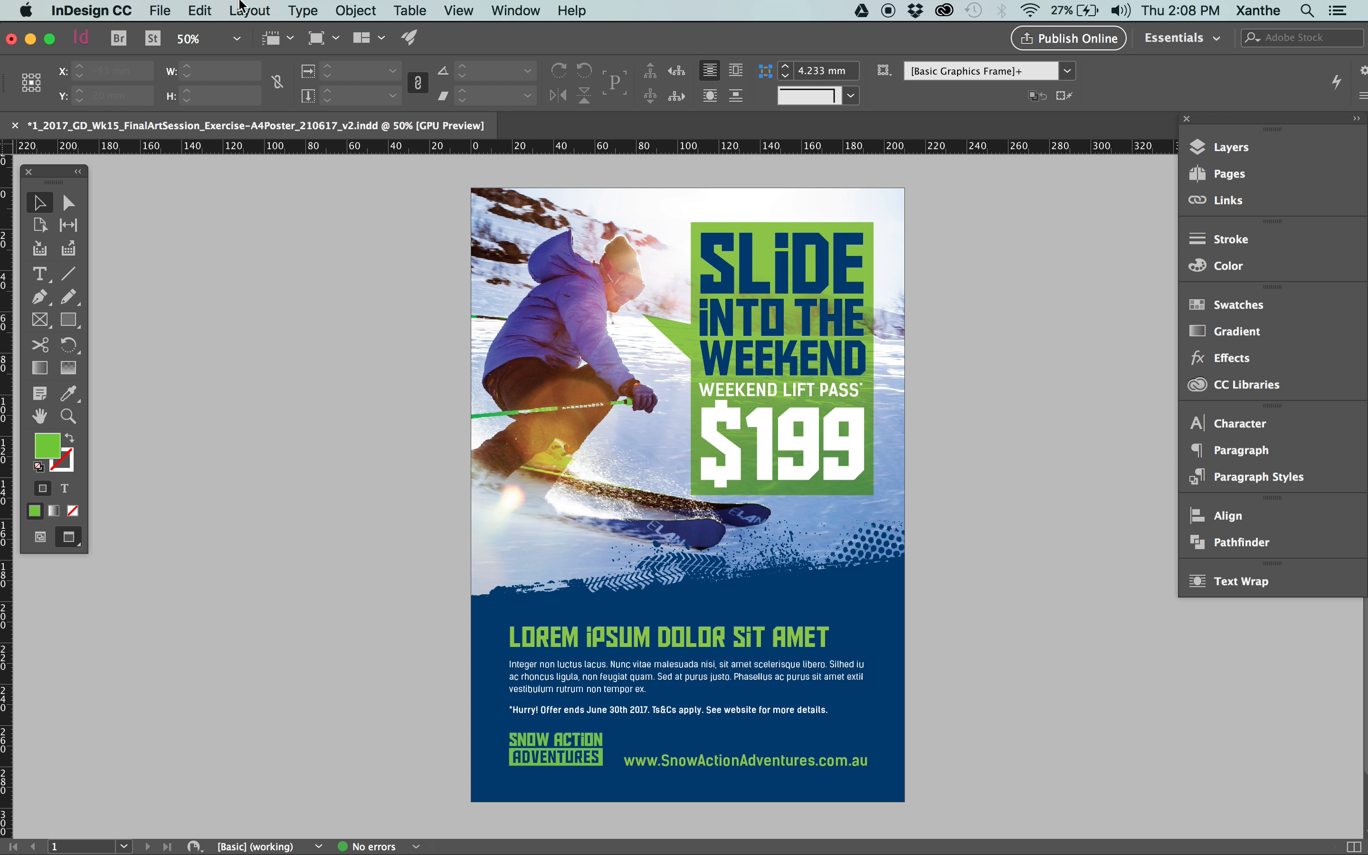
pyautogui.click(161, 11)
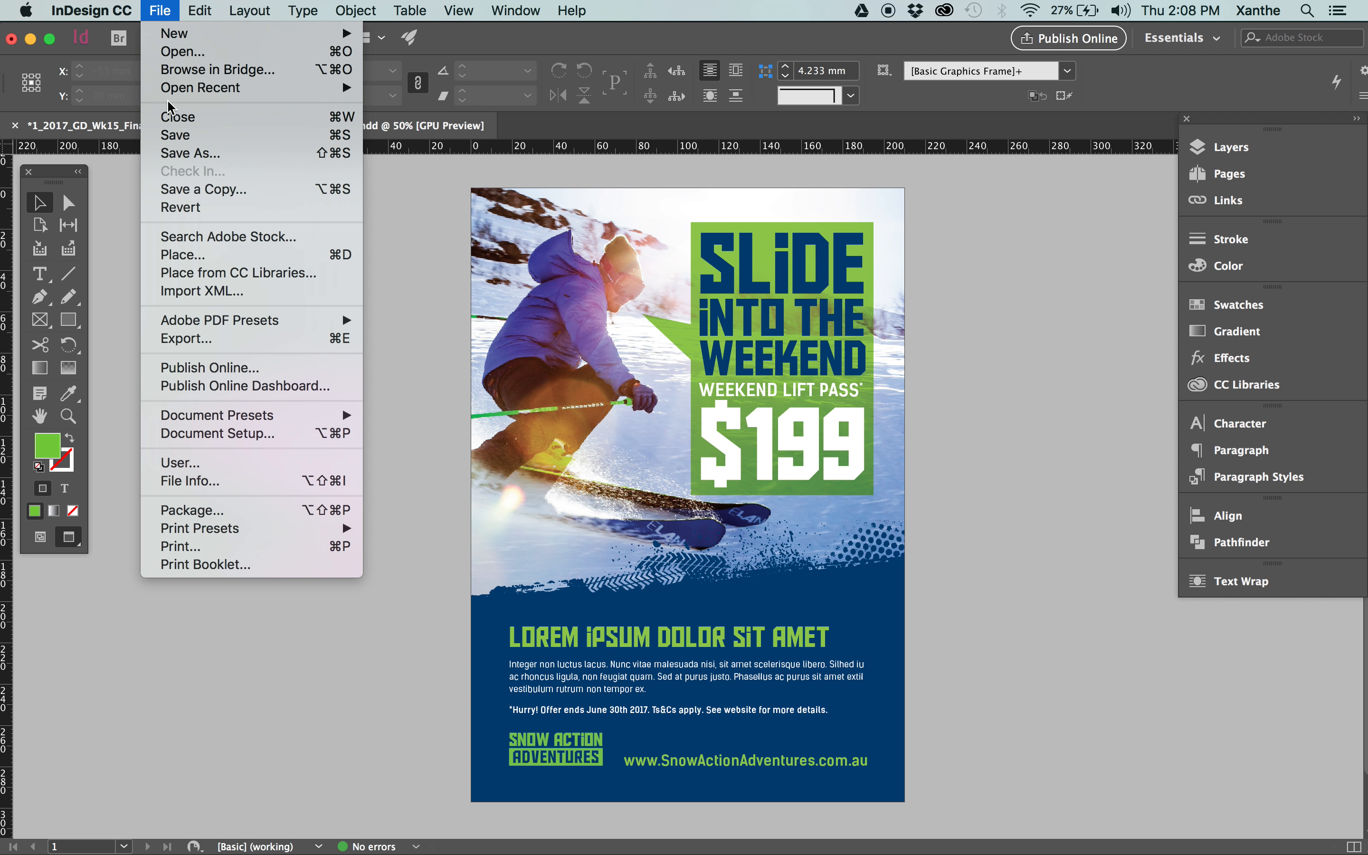
pyautogui.click(174, 511)
pyautogui.moveTo(556, 238); pyautogui.dragTo(377, 77)
pyautogui.moveTo(1258, 71); pyautogui.dragTo(1096, 76)
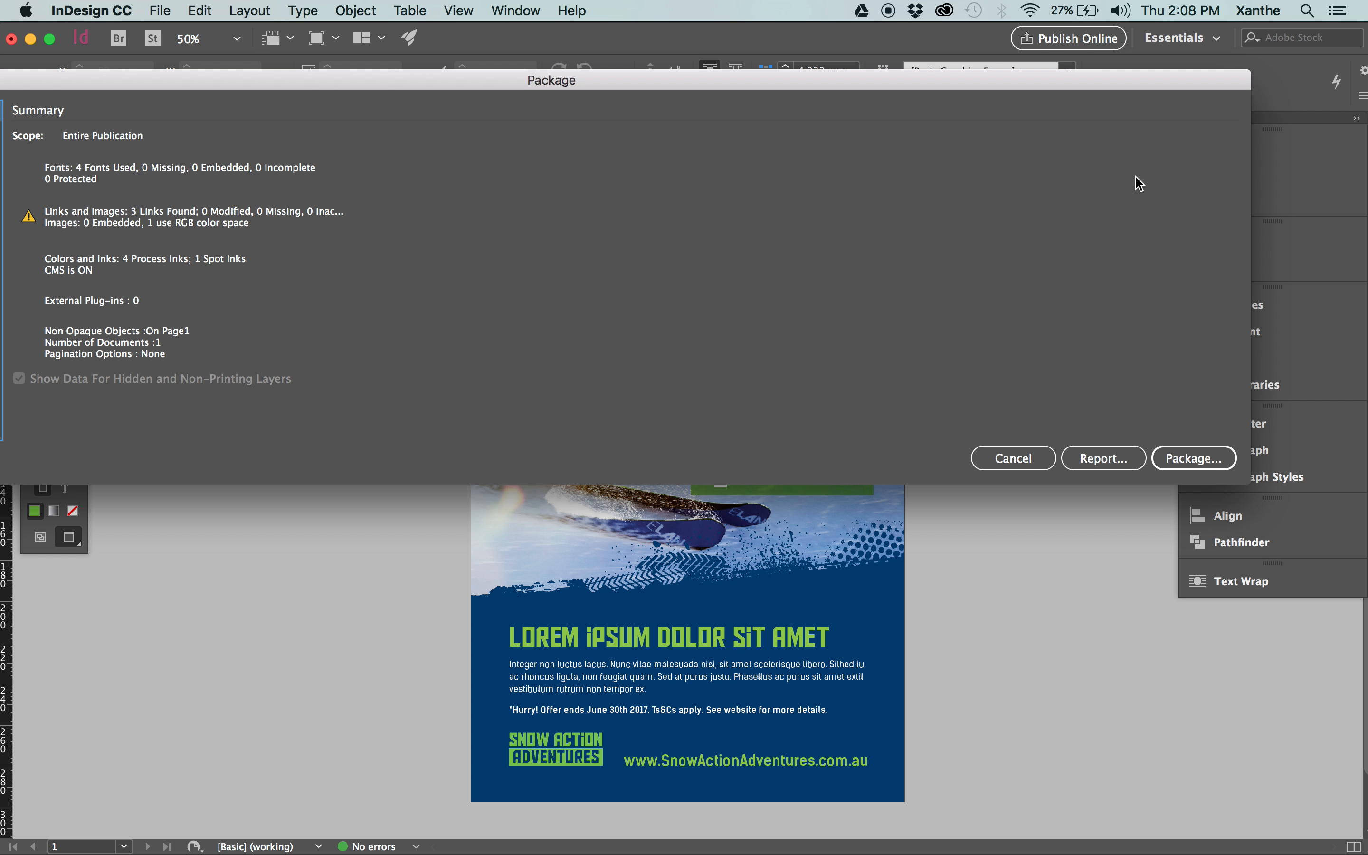
pyautogui.moveTo(871, 86); pyautogui.dragTo(1247, 229)
pyautogui.moveTo(756, 226); pyautogui.dragTo(811, 237)
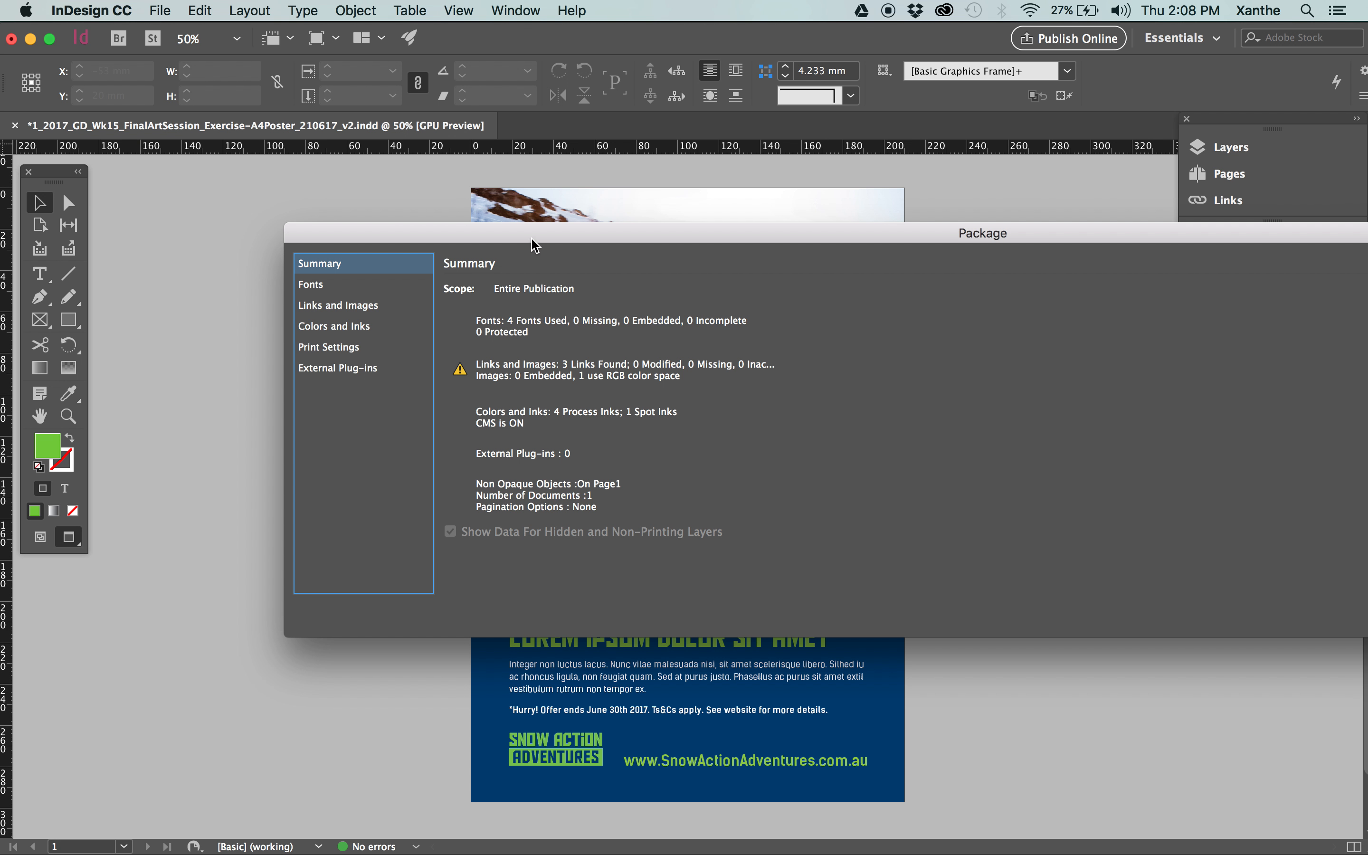
pyautogui.moveTo(532, 240); pyautogui.dragTo(532, 220)
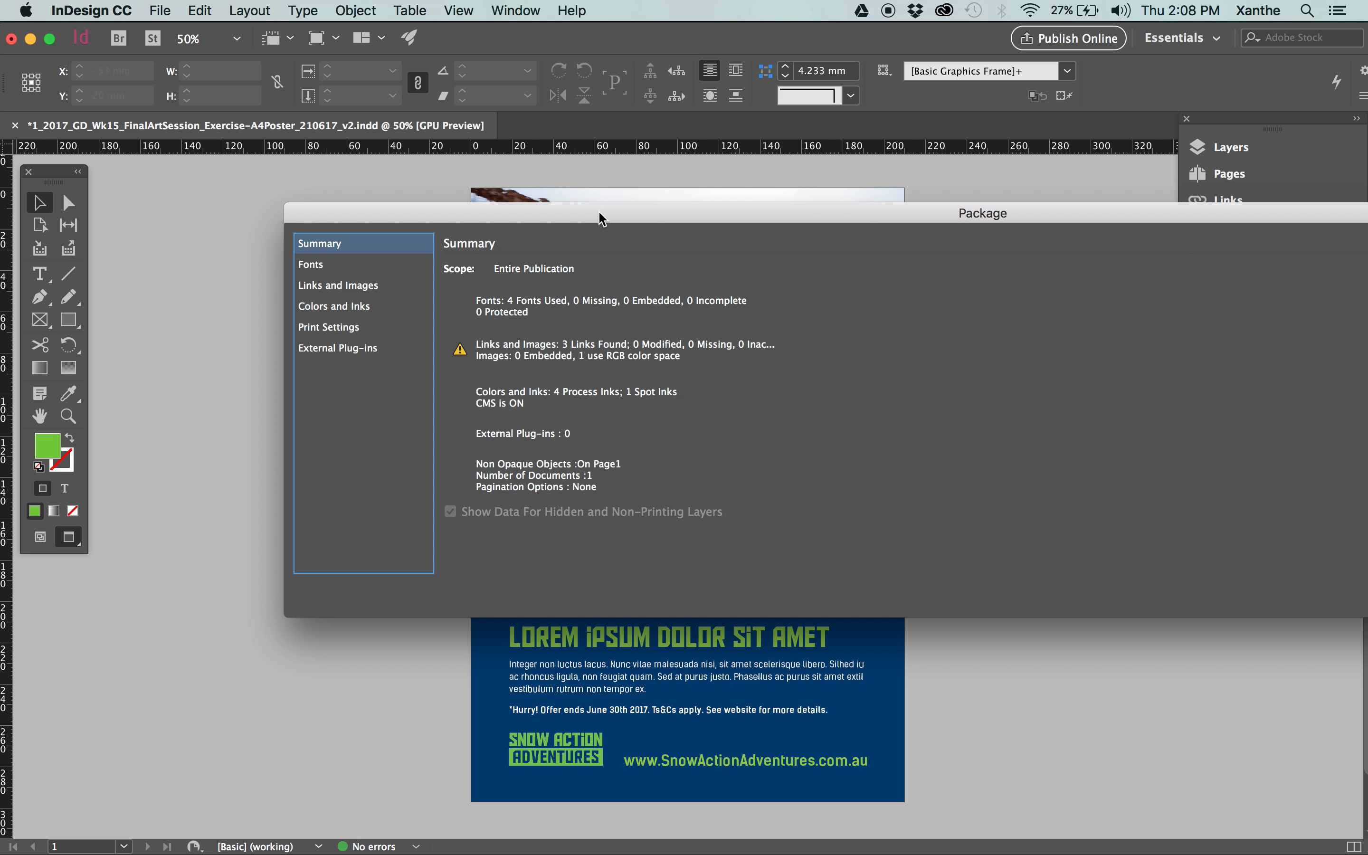
pyautogui.moveTo(600, 214); pyautogui.dragTo(524, 233)
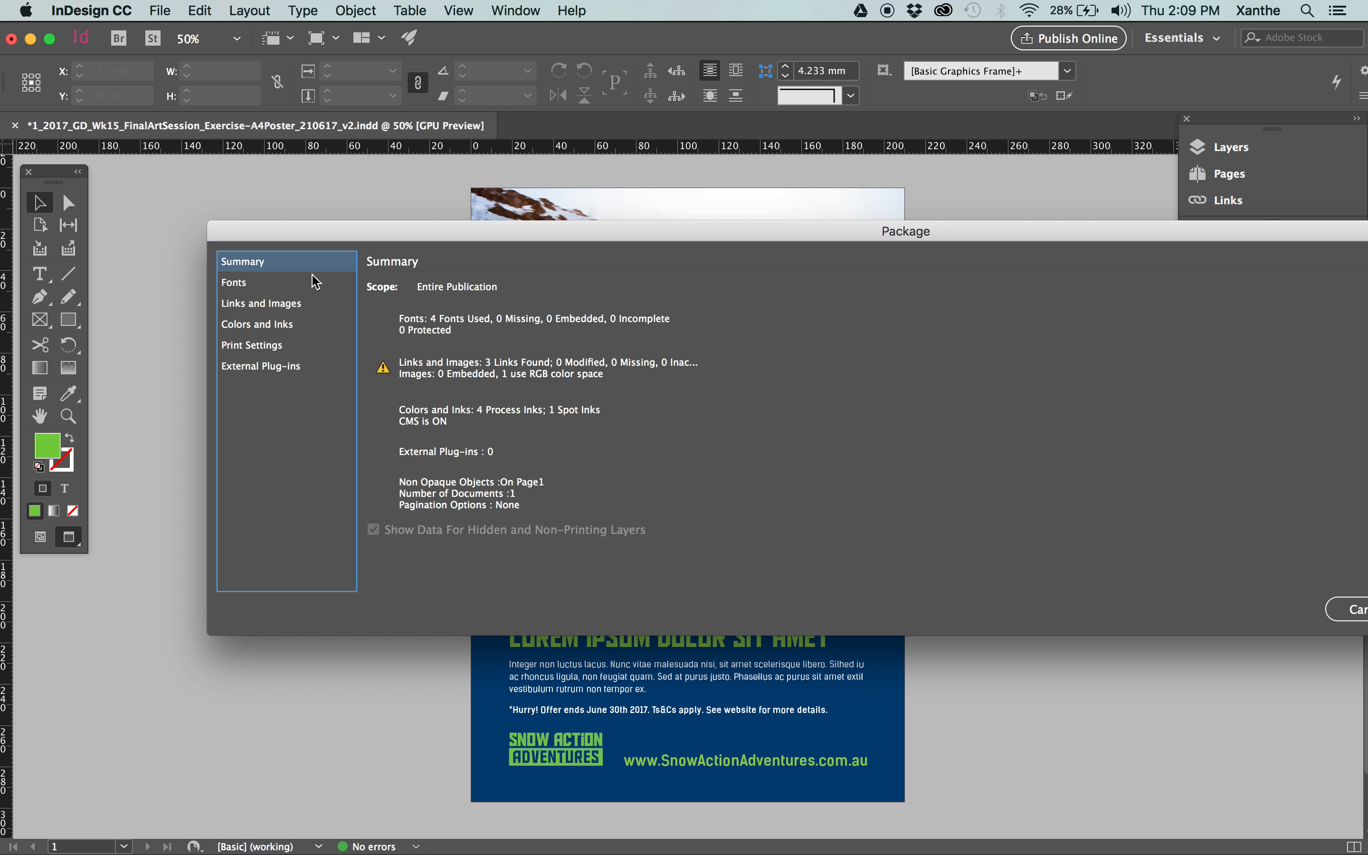
# Review the package's Fonts and its Links and Images, comparing all links with problems only.
pyautogui.click(298, 282)
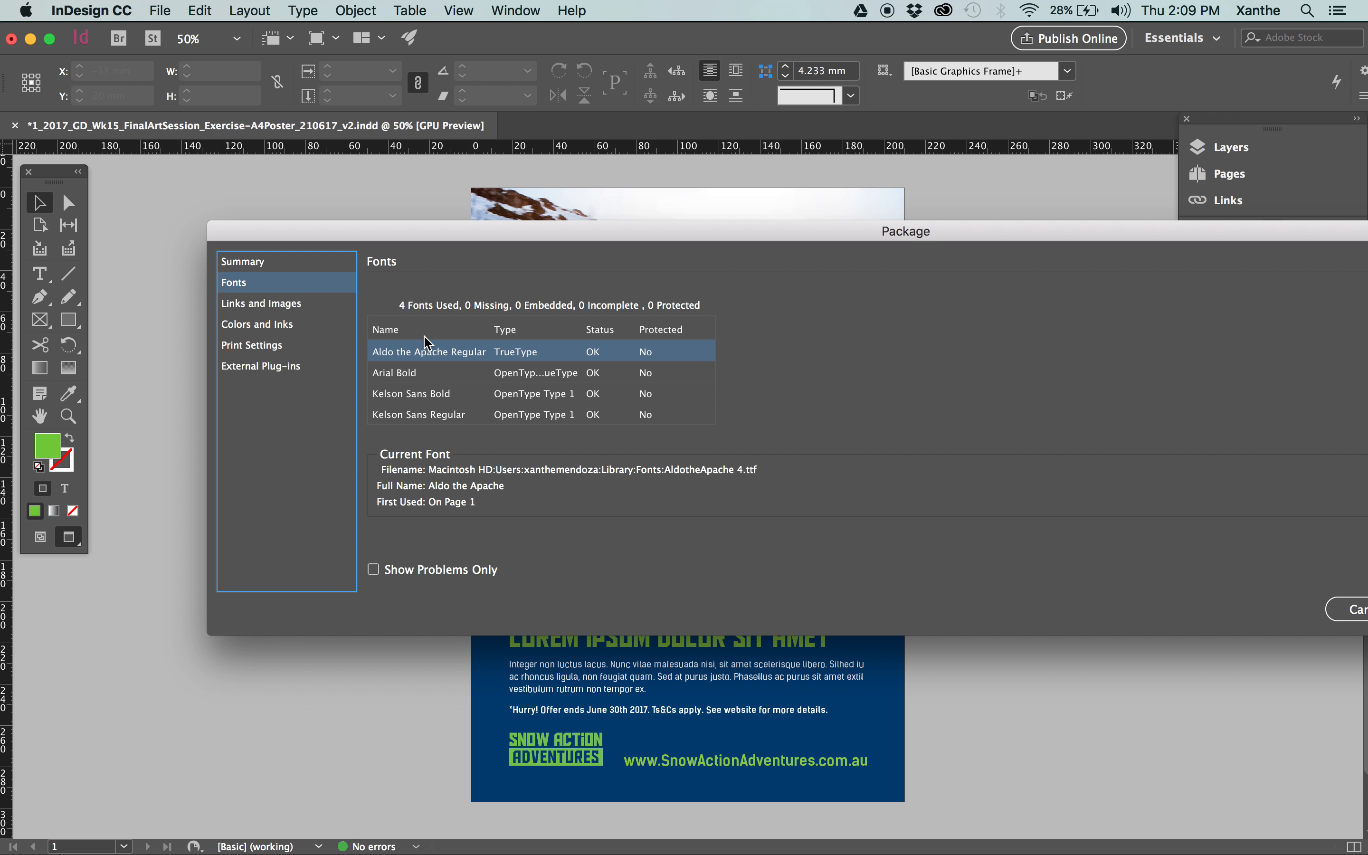
pyautogui.click(280, 308)
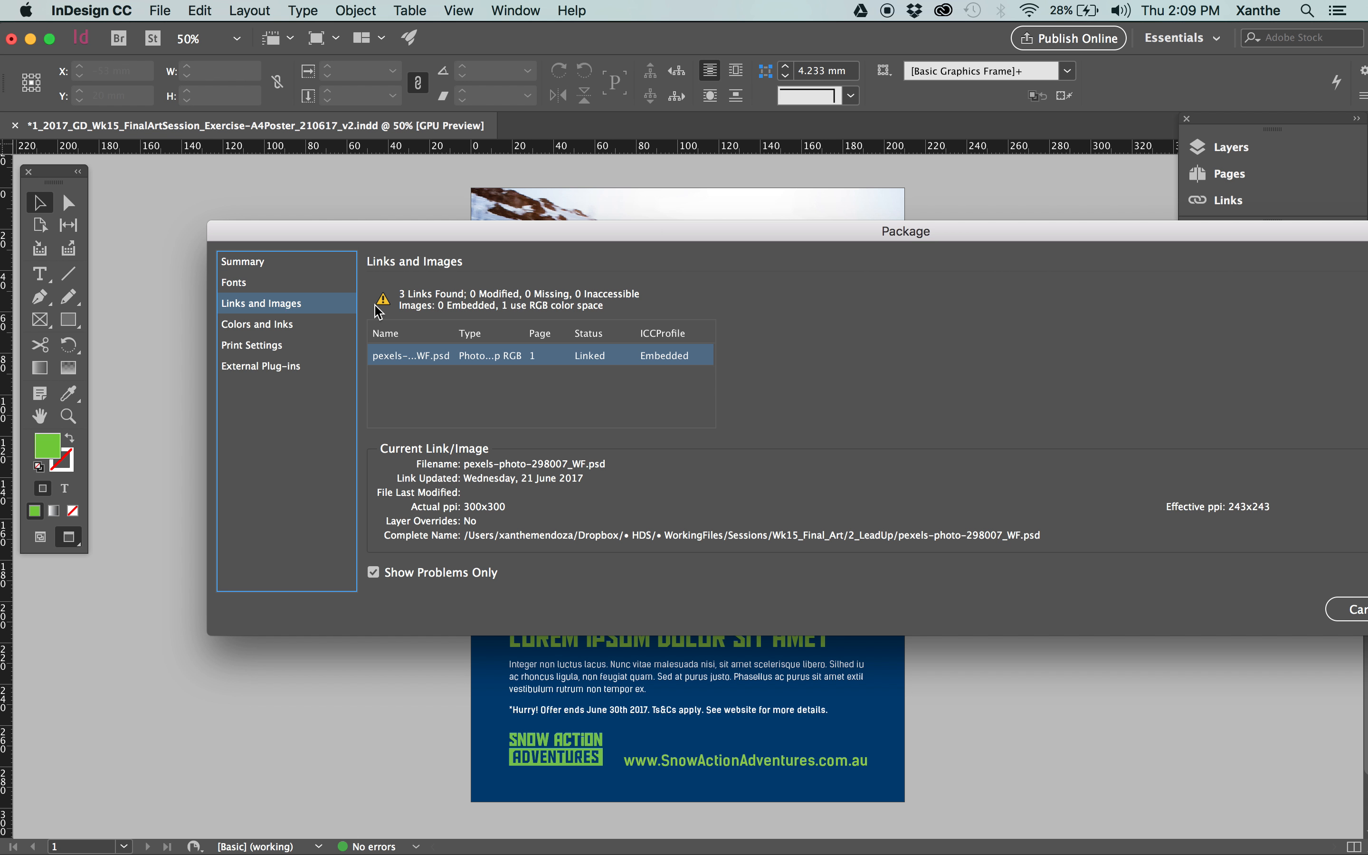
pyautogui.click(374, 573)
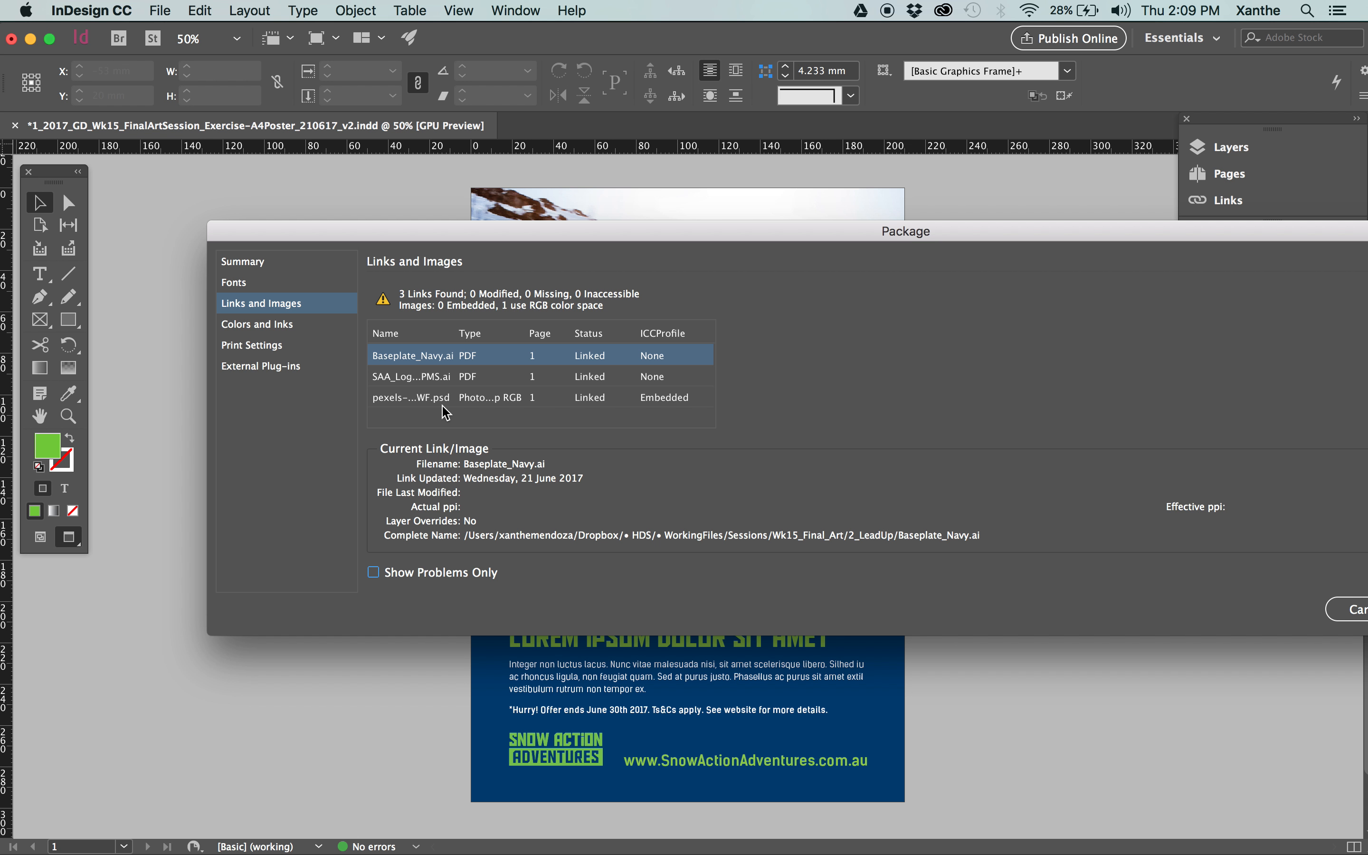
pyautogui.moveTo(586, 234); pyautogui.dragTo(610, 249)
pyautogui.click(439, 585)
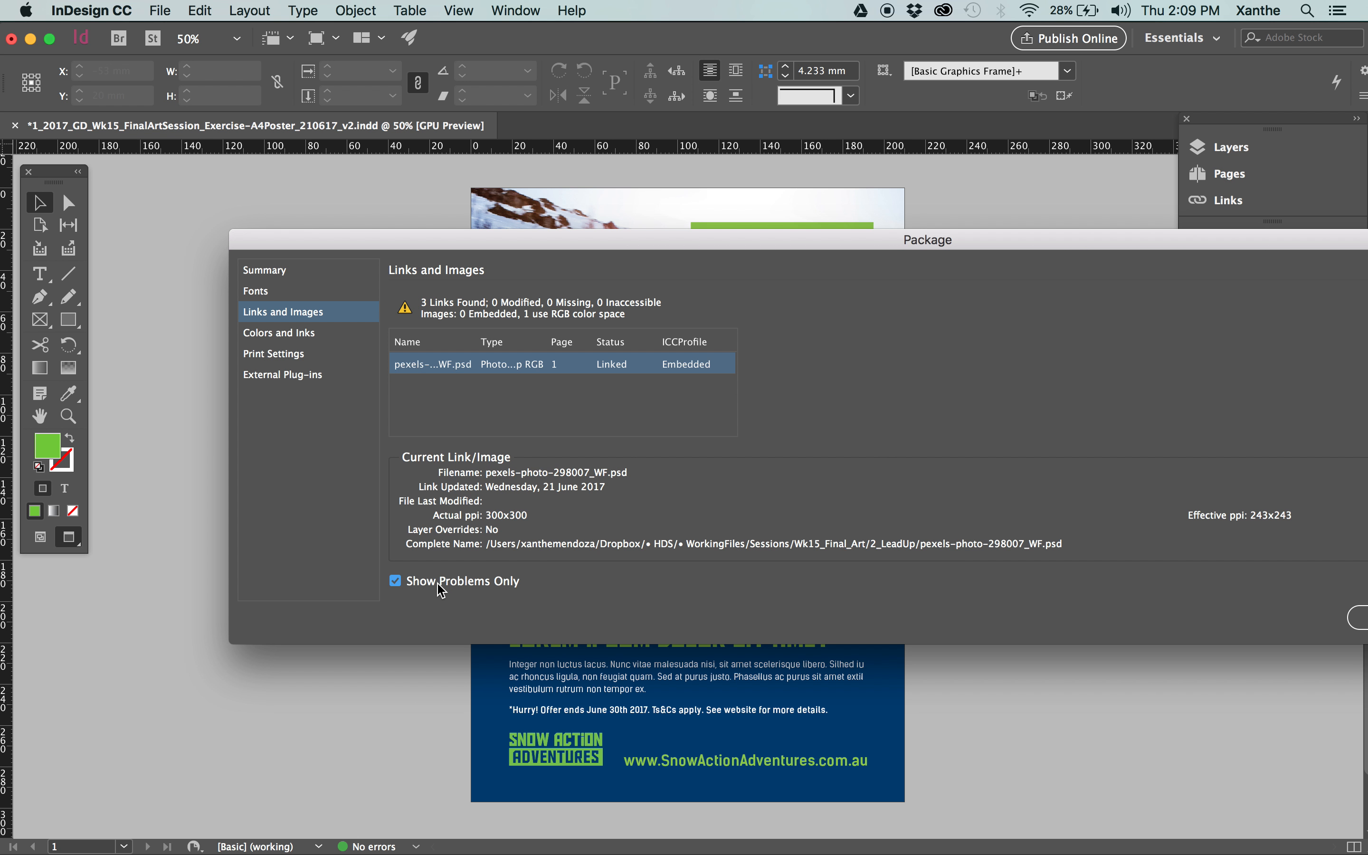
pyautogui.click(441, 588)
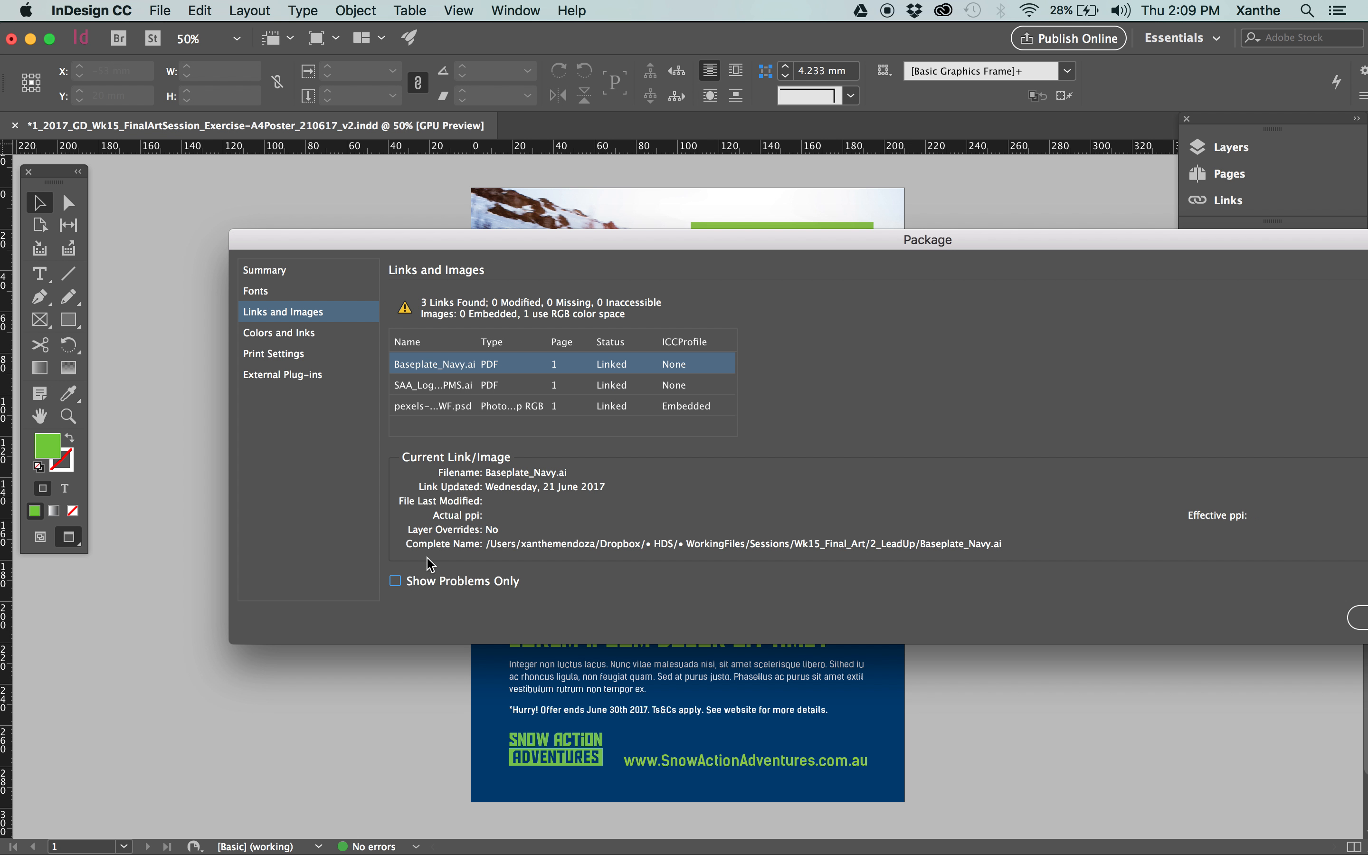
pyautogui.click(395, 581)
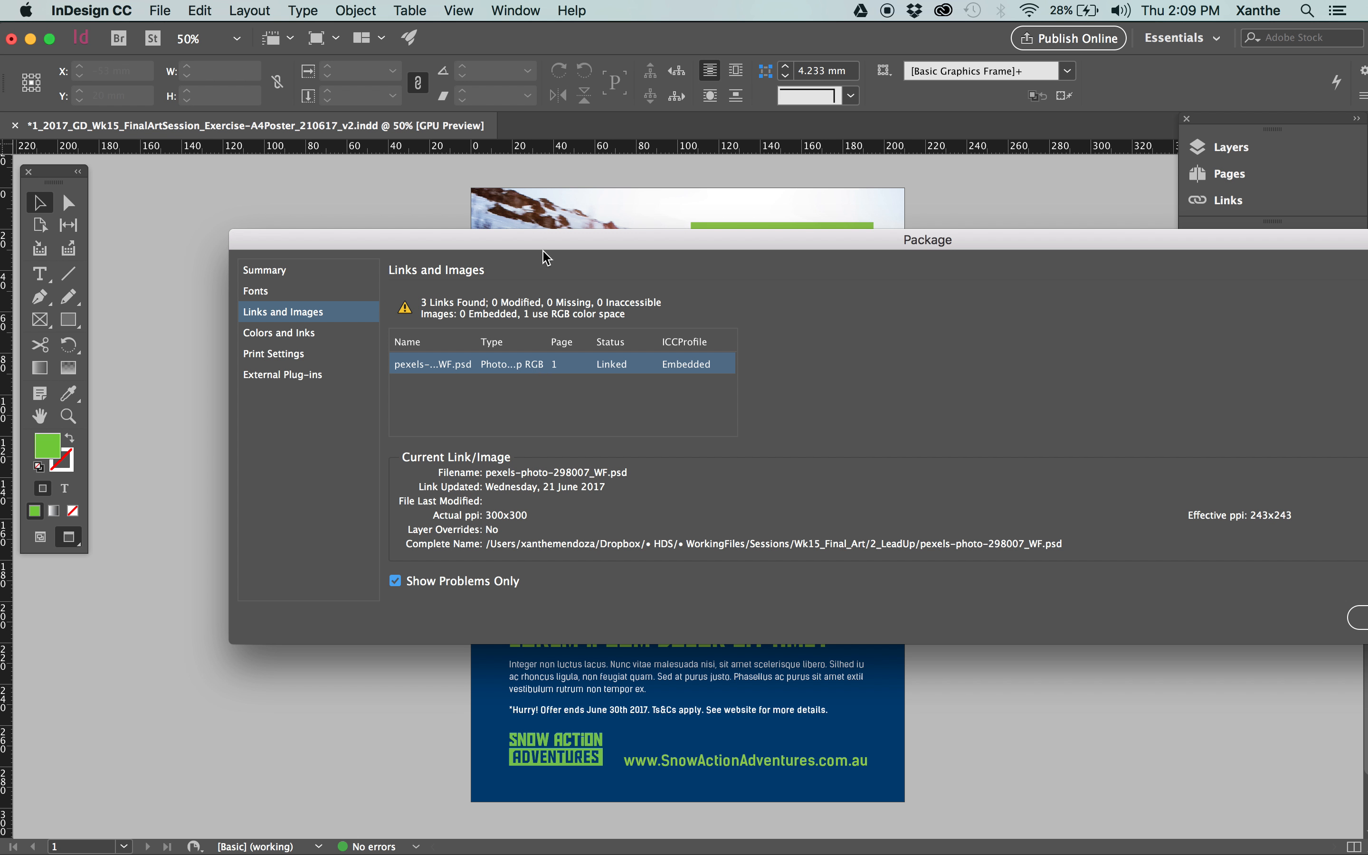
pyautogui.moveTo(564, 247); pyautogui.dragTo(494, 247)
# Review the package's Colors and Inks, and return to the Summary.
pyautogui.click(252, 334)
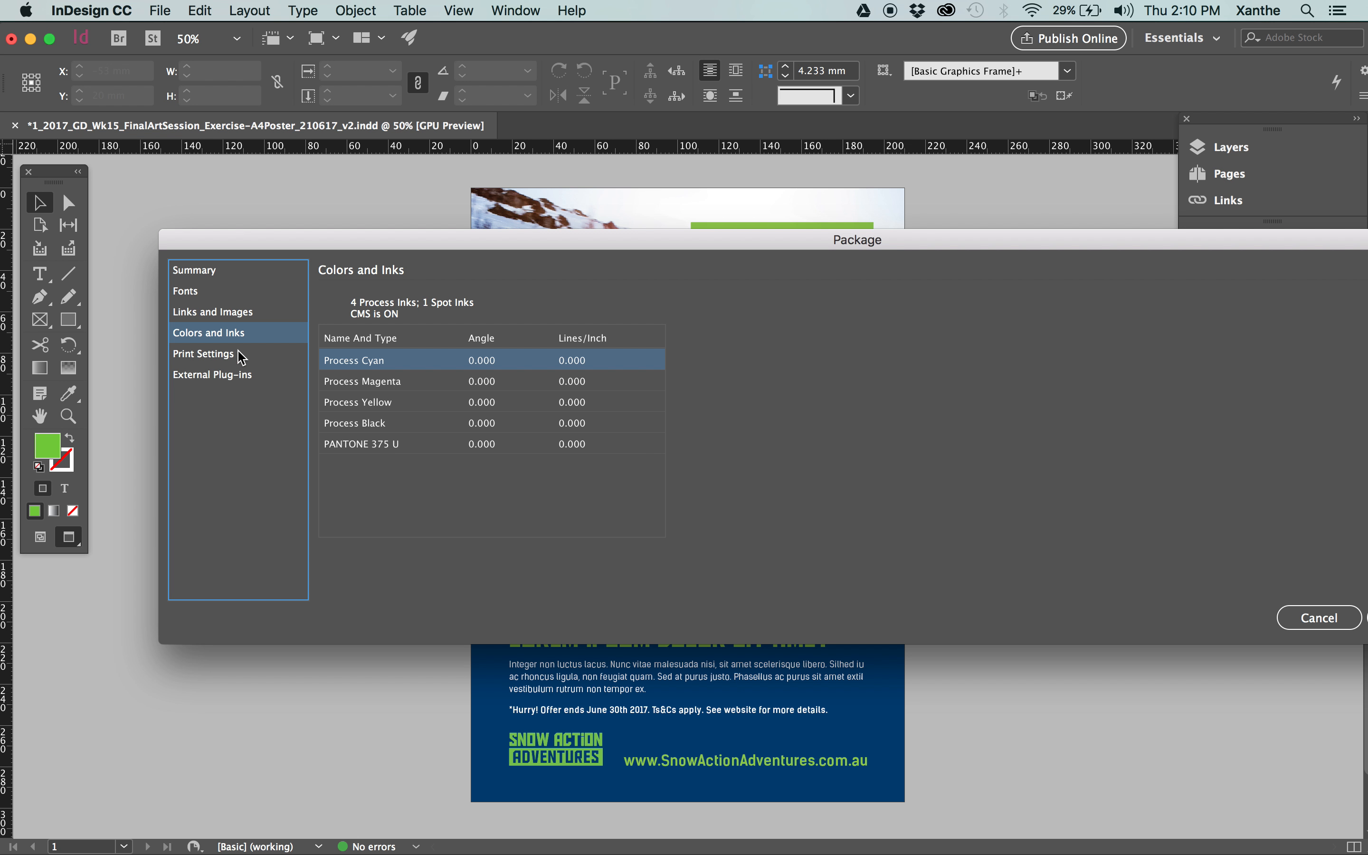
pyautogui.click(223, 270)
pyautogui.moveTo(472, 249); pyautogui.dragTo(405, 244)
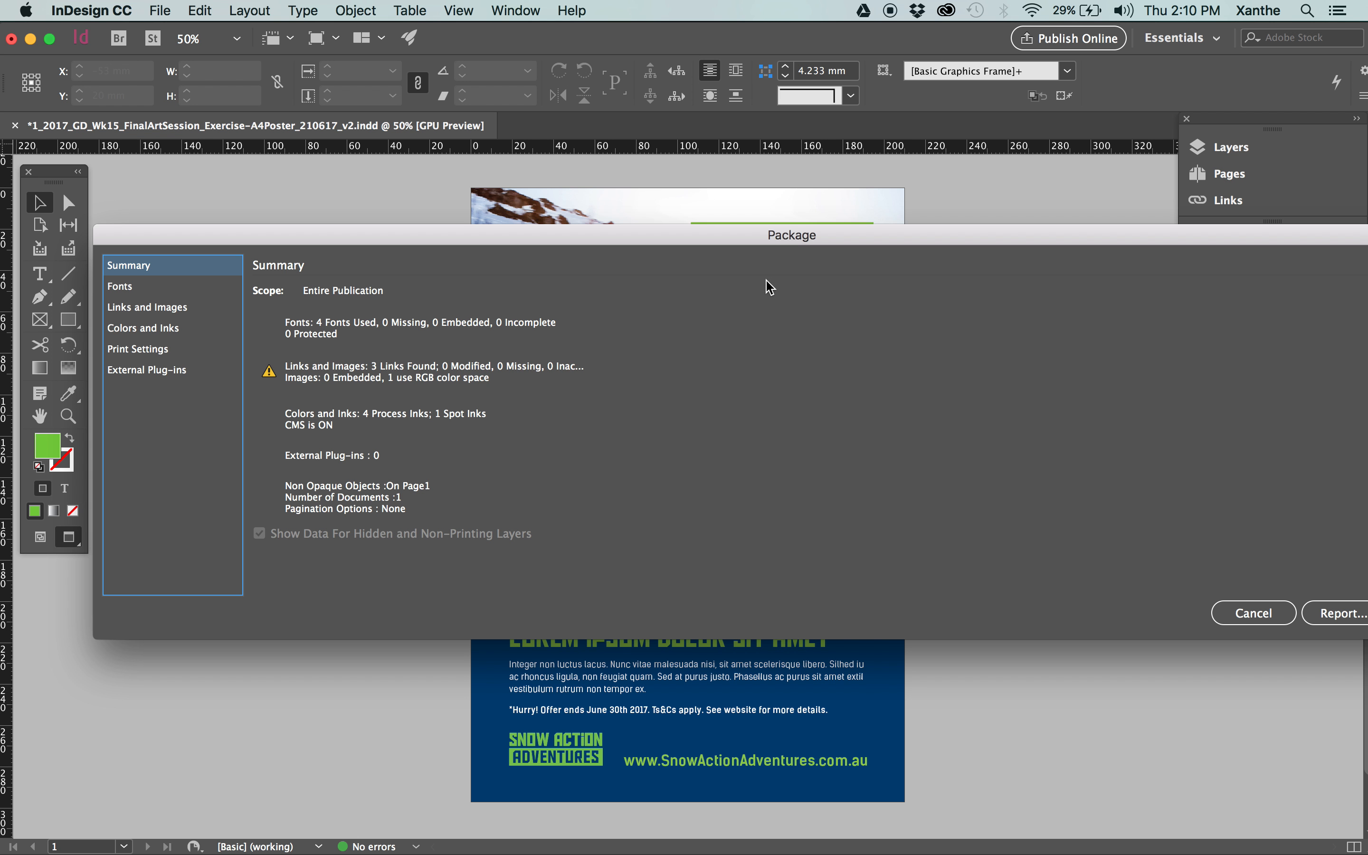
pyautogui.moveTo(892, 249); pyautogui.dragTo(751, 231)
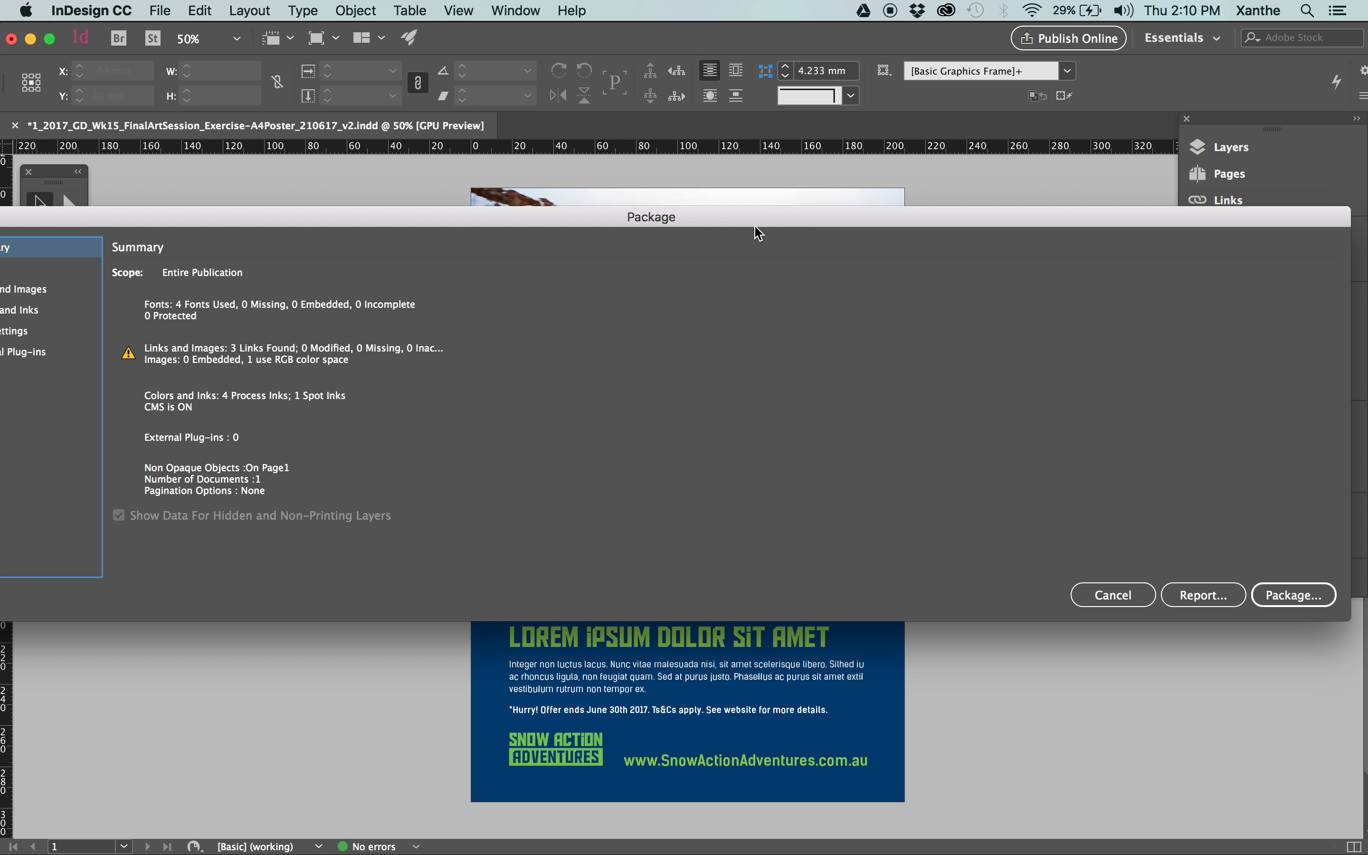
# Save the poster and package it into 4_Dispatched under the suggested folder name, including fonts, linked graphics, IDML and a [Smallest File Size] print PDF.
pyautogui.click(1295, 597)
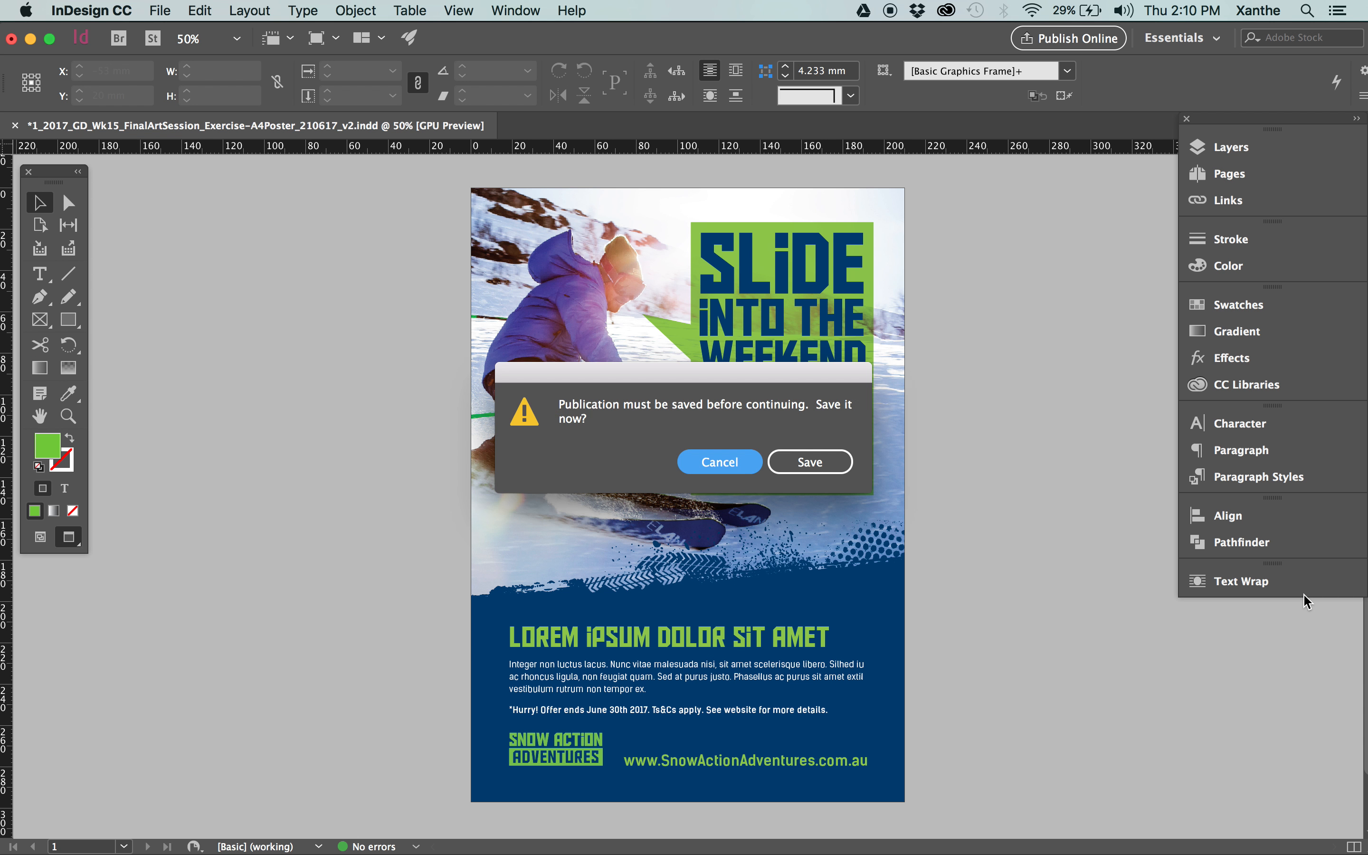
pyautogui.click(833, 463)
pyautogui.click(886, 314)
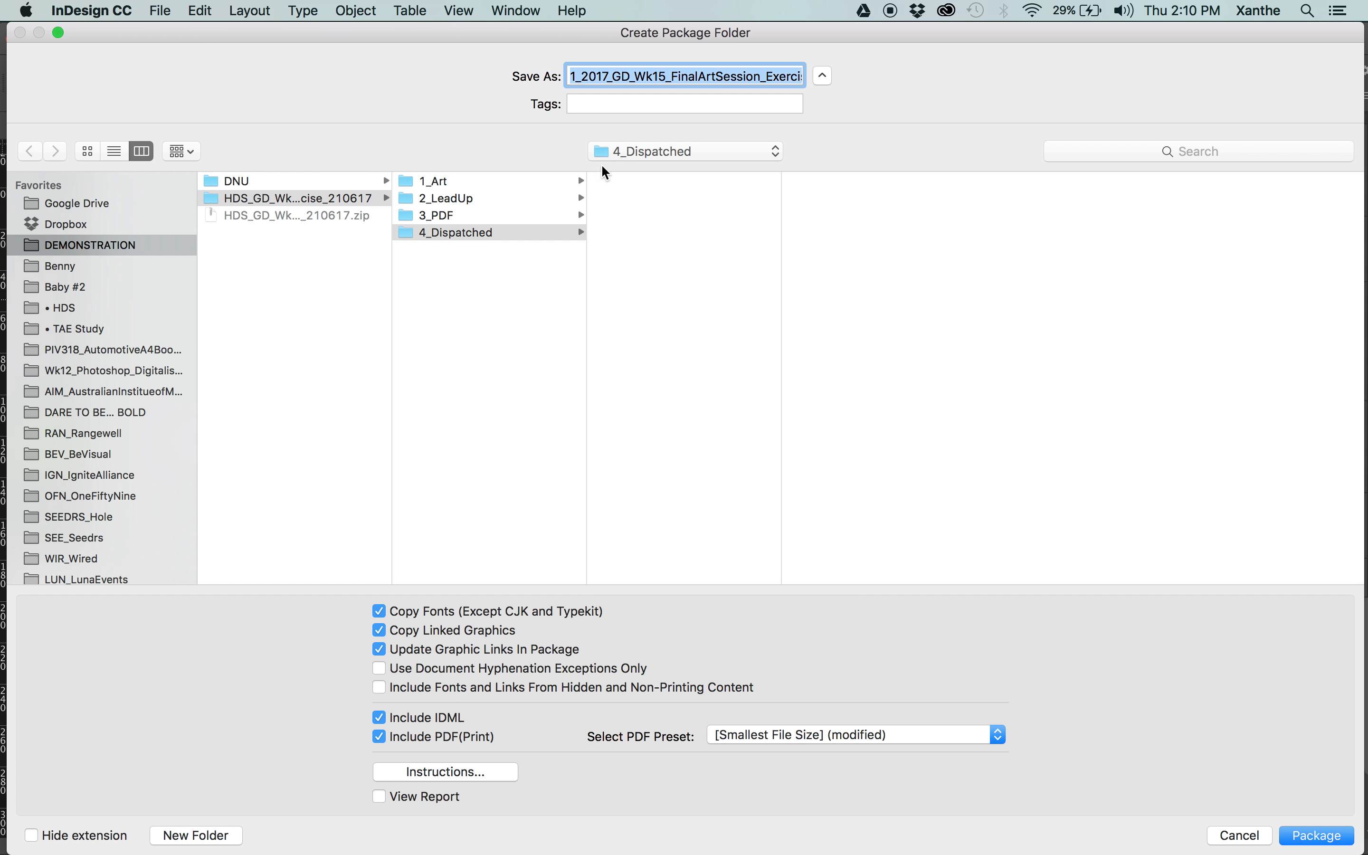
pyautogui.click(642, 74)
pyautogui.press('Down')
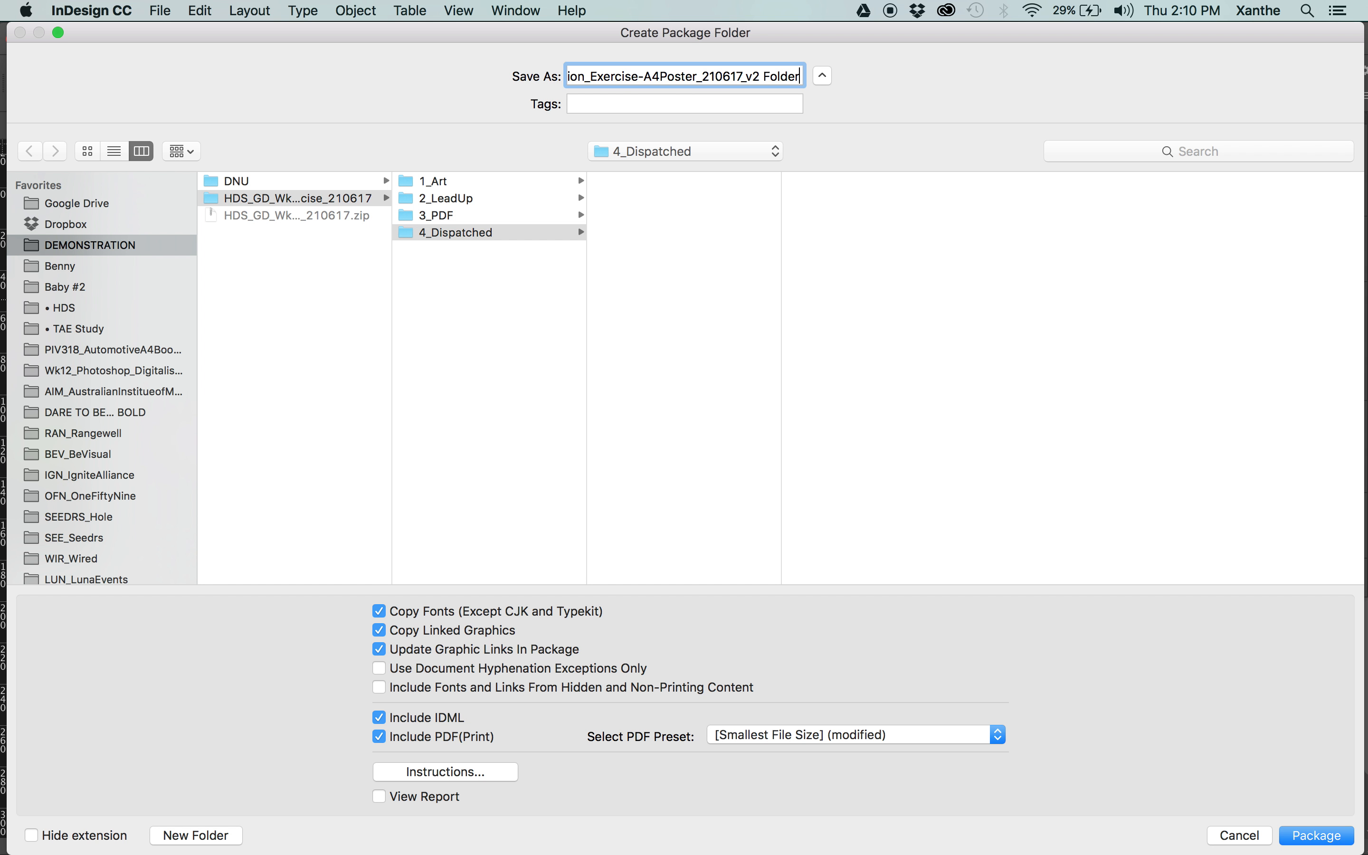
pyautogui.press('Return')
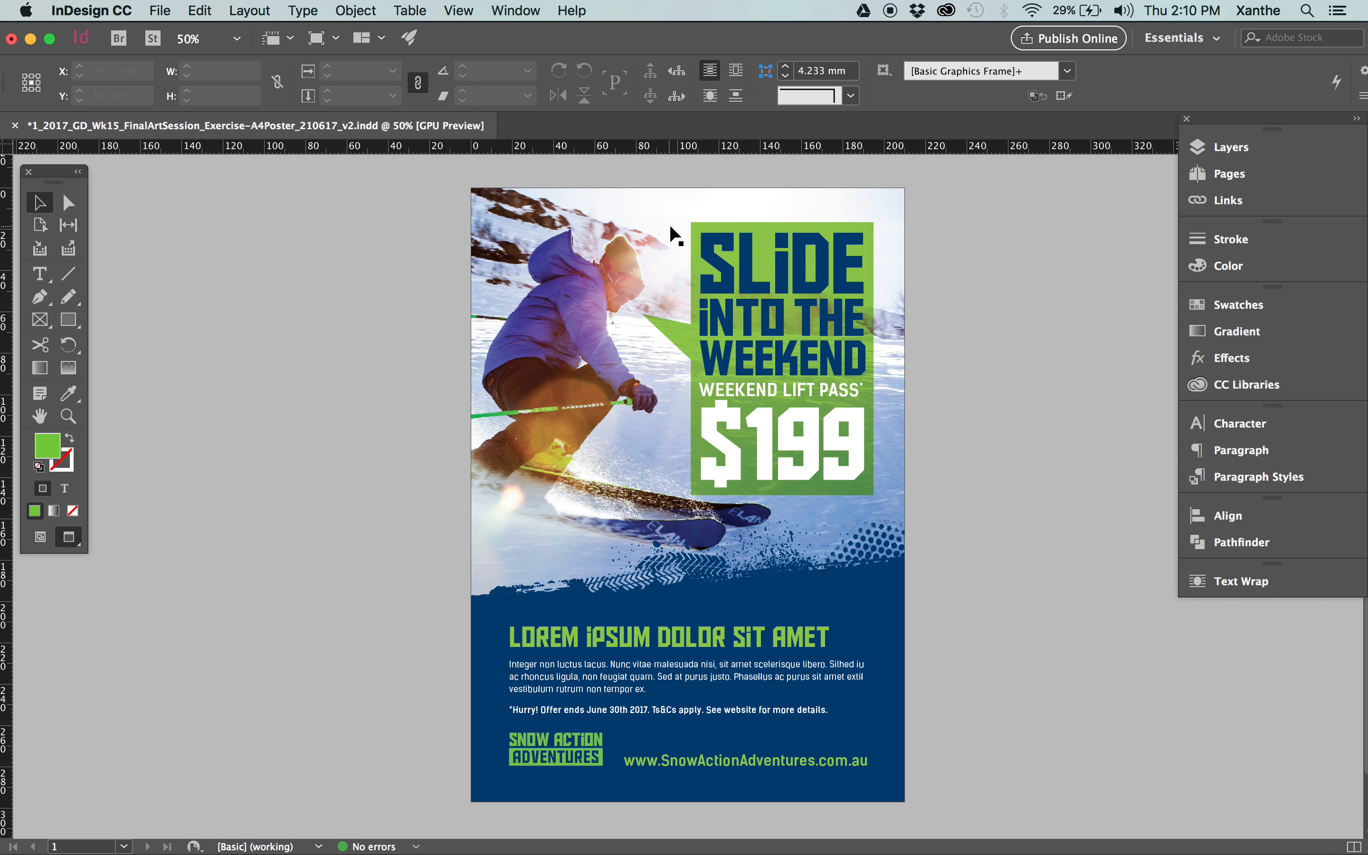
# Close the poster without saving changes, and switch to Finder to open its packaged folder inside 4_Dispatched.
pyautogui.click(14, 131)
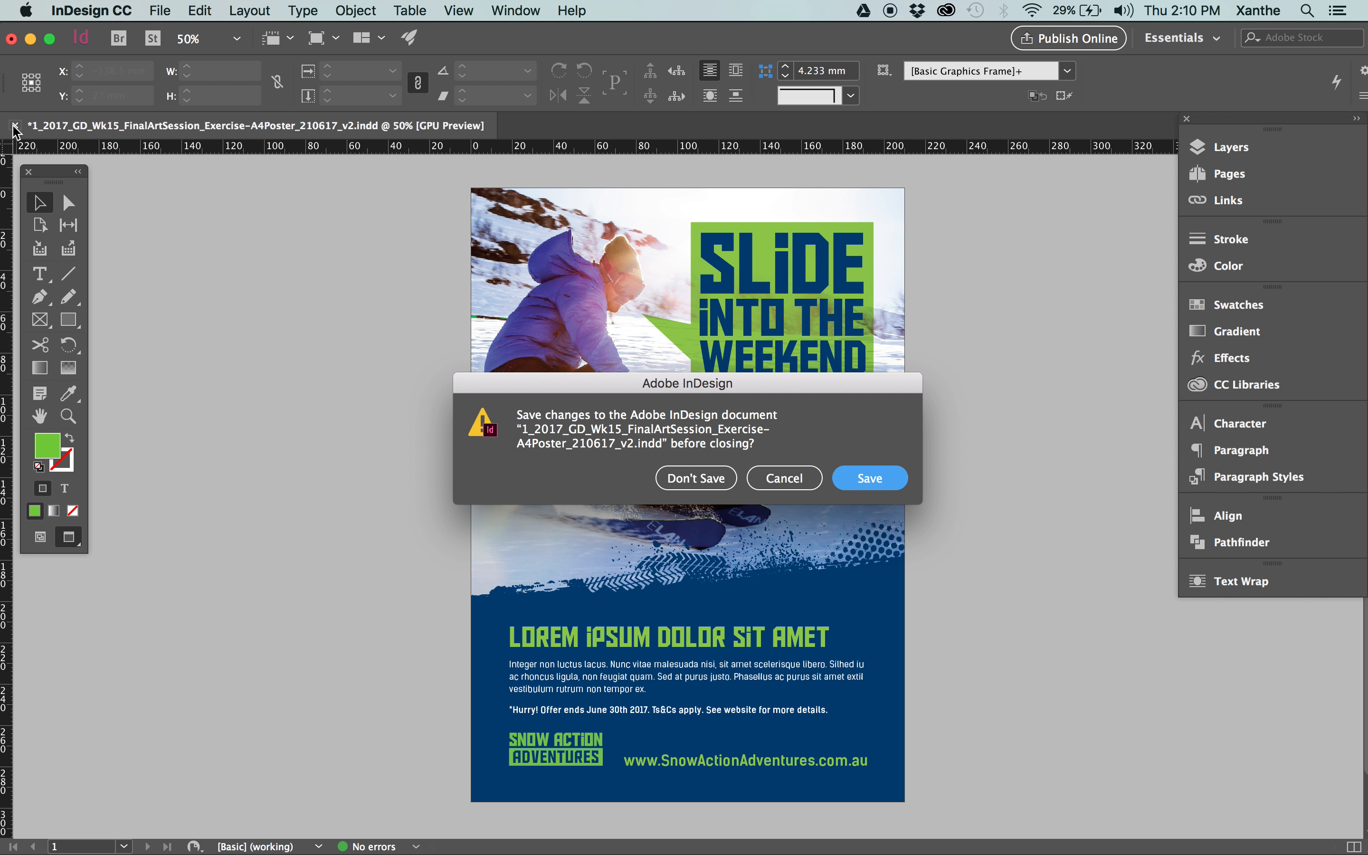
pyautogui.click(696, 478)
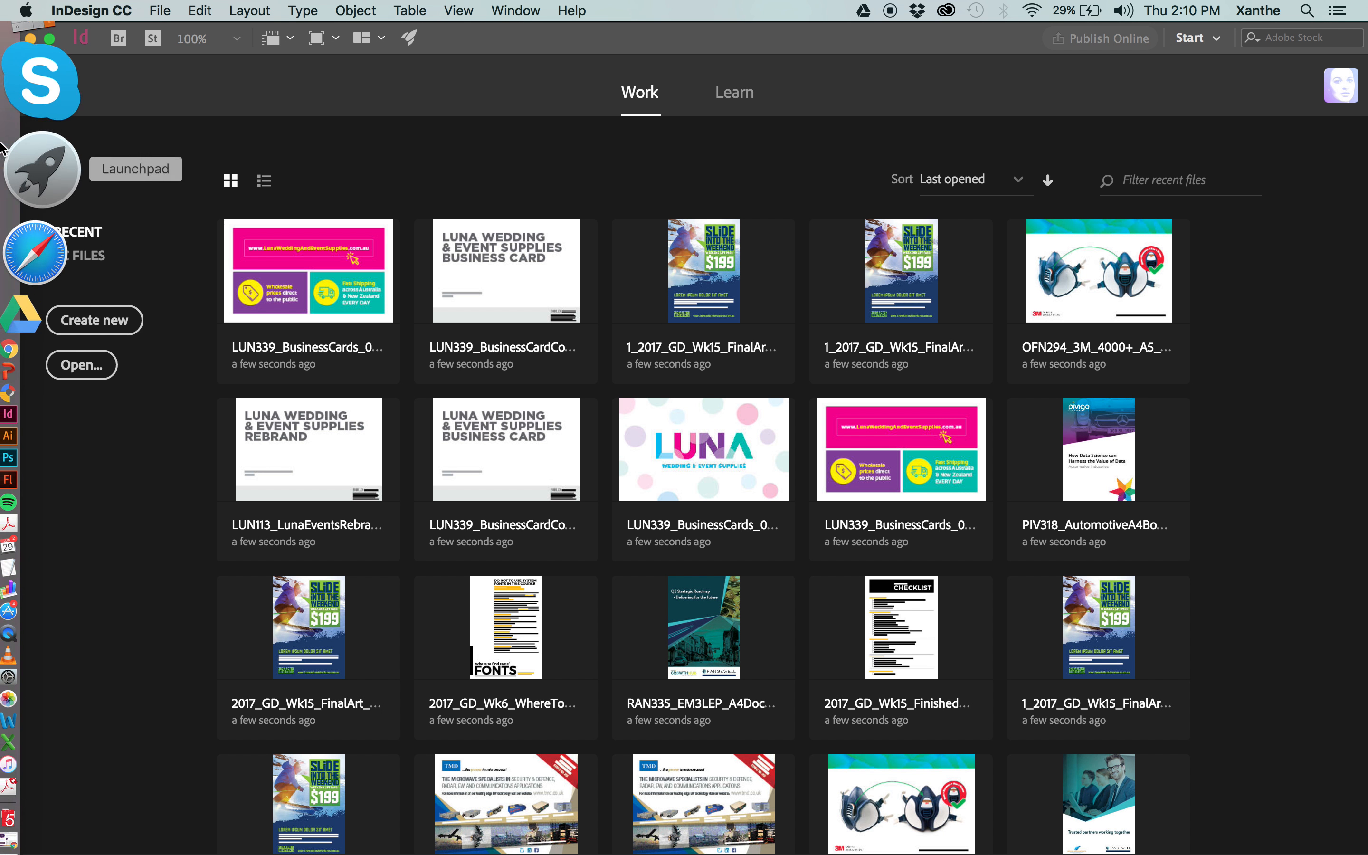
pyautogui.click(65, 85)
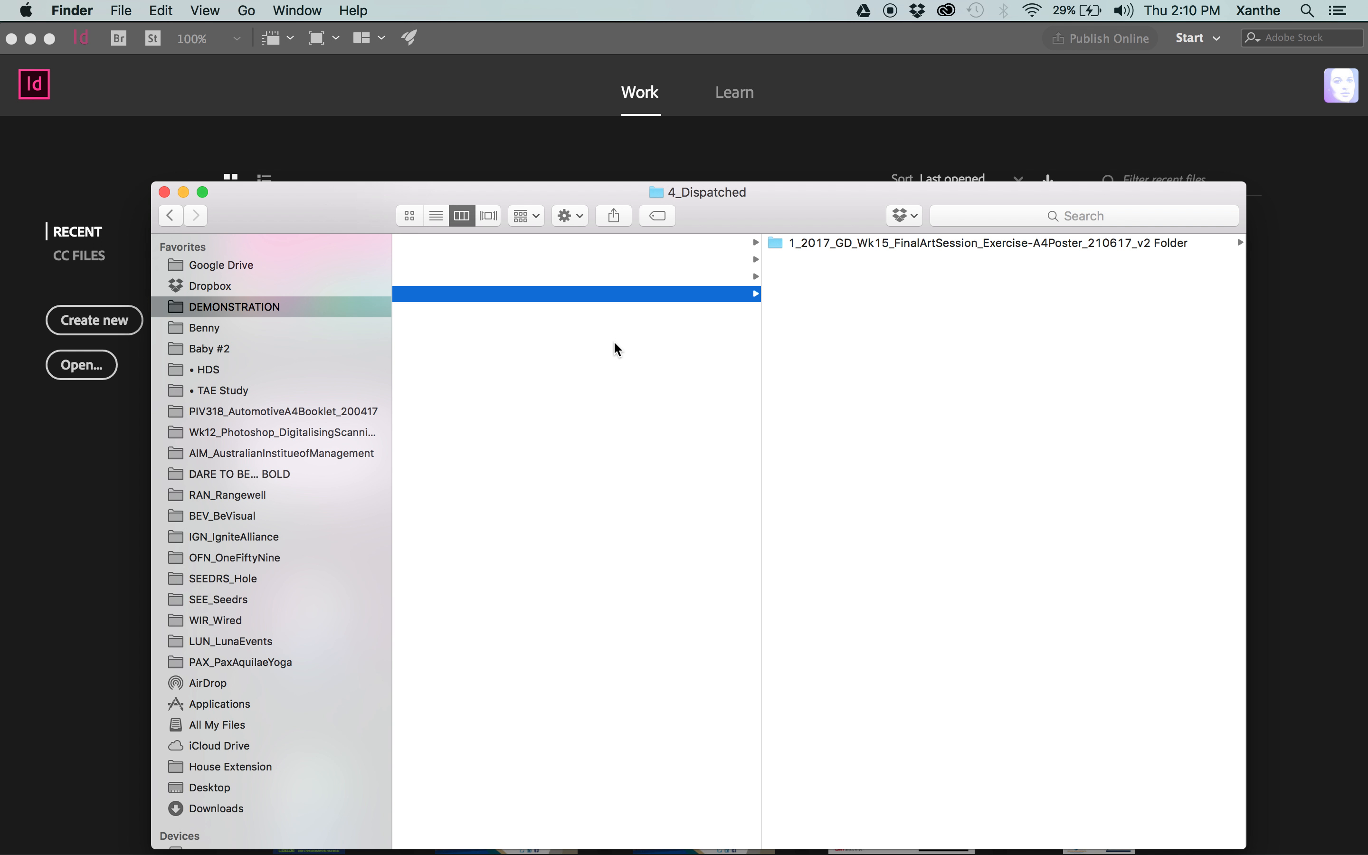
pyautogui.hscroll(-2, 613, 339)
pyautogui.click(1012, 246)
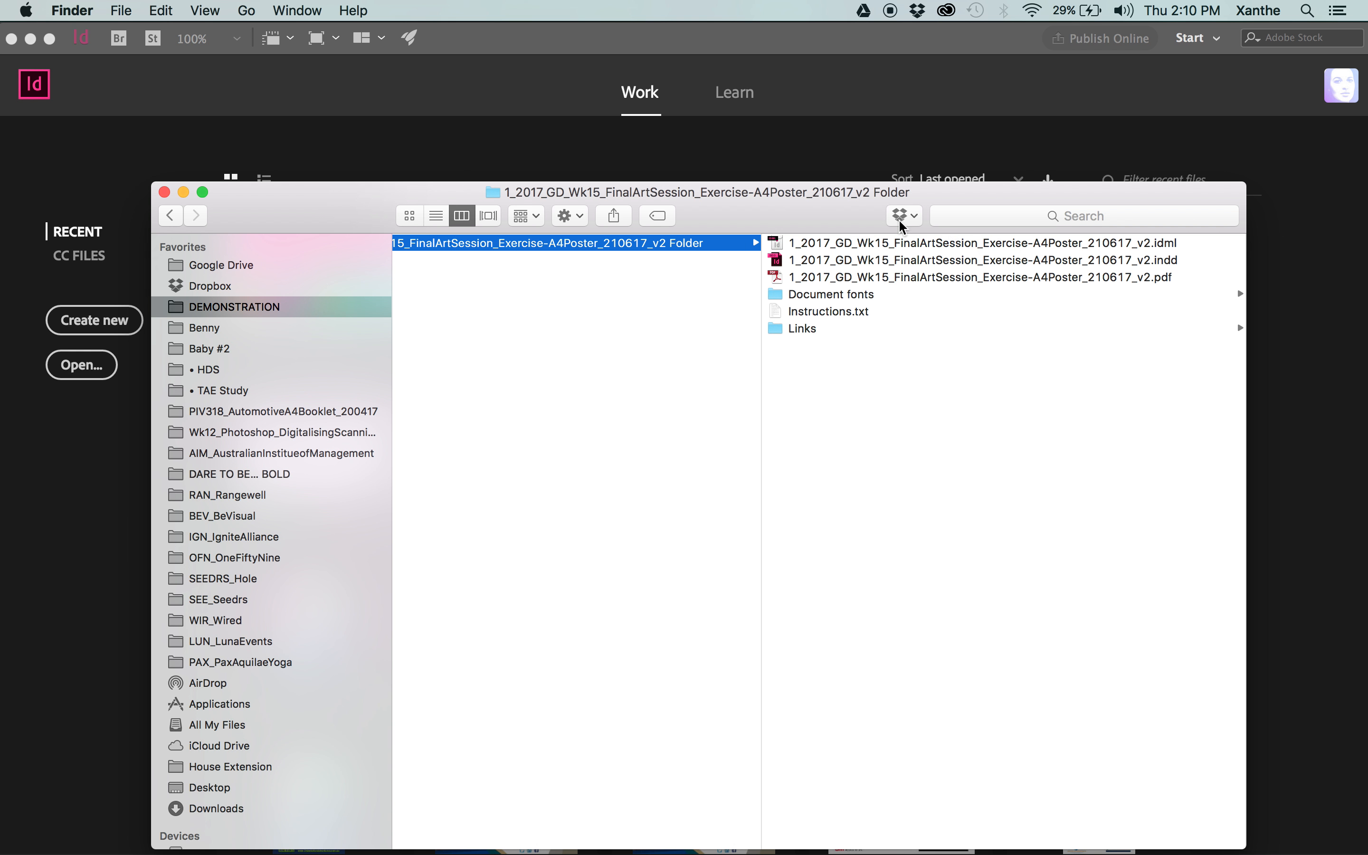
pyautogui.moveTo(794, 211); pyautogui.dragTo(742, 157)
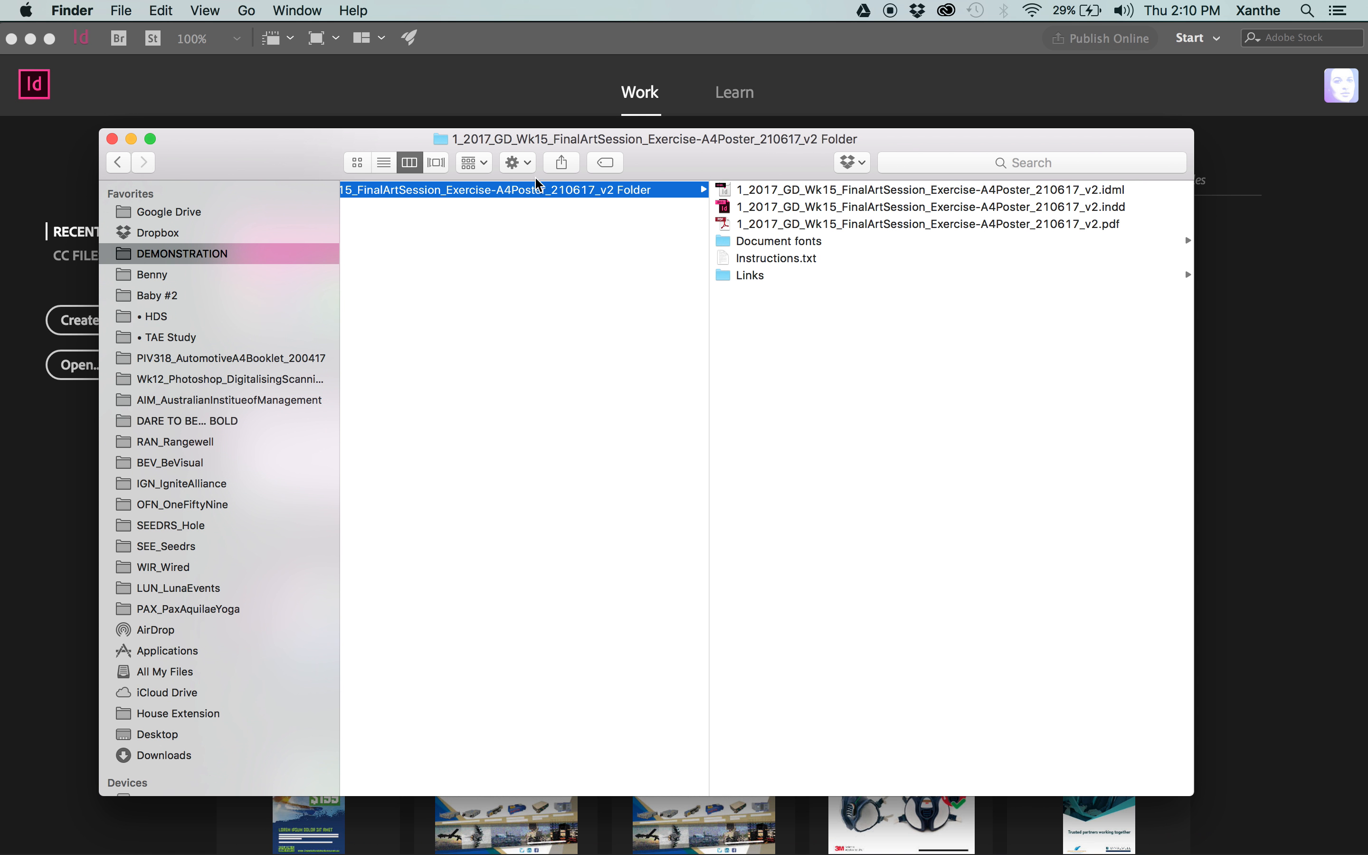
# Preview the packaged PDF at large size, and inspect the packaged INDD and IDML files.
pyautogui.click(815, 224)
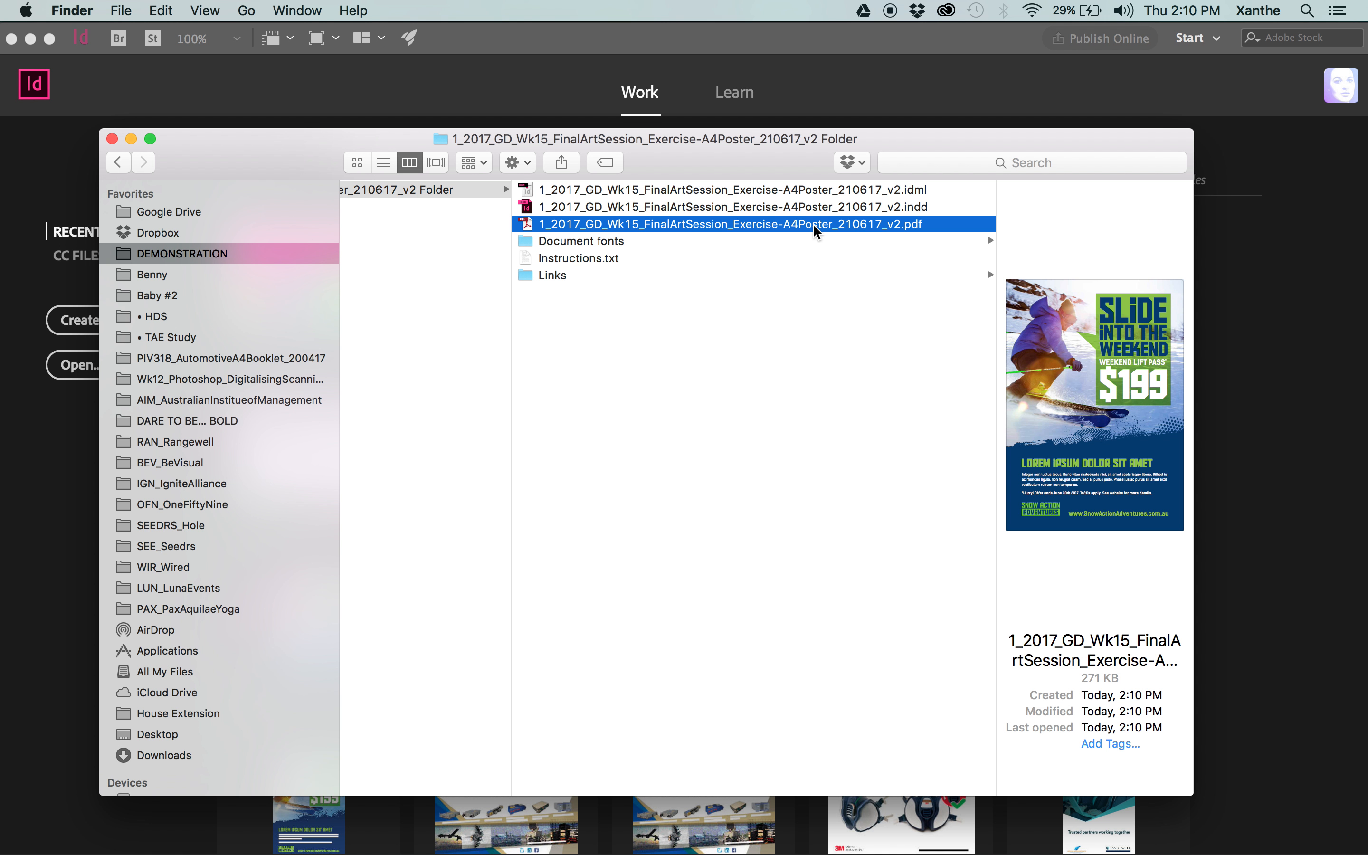
pyautogui.press('space')
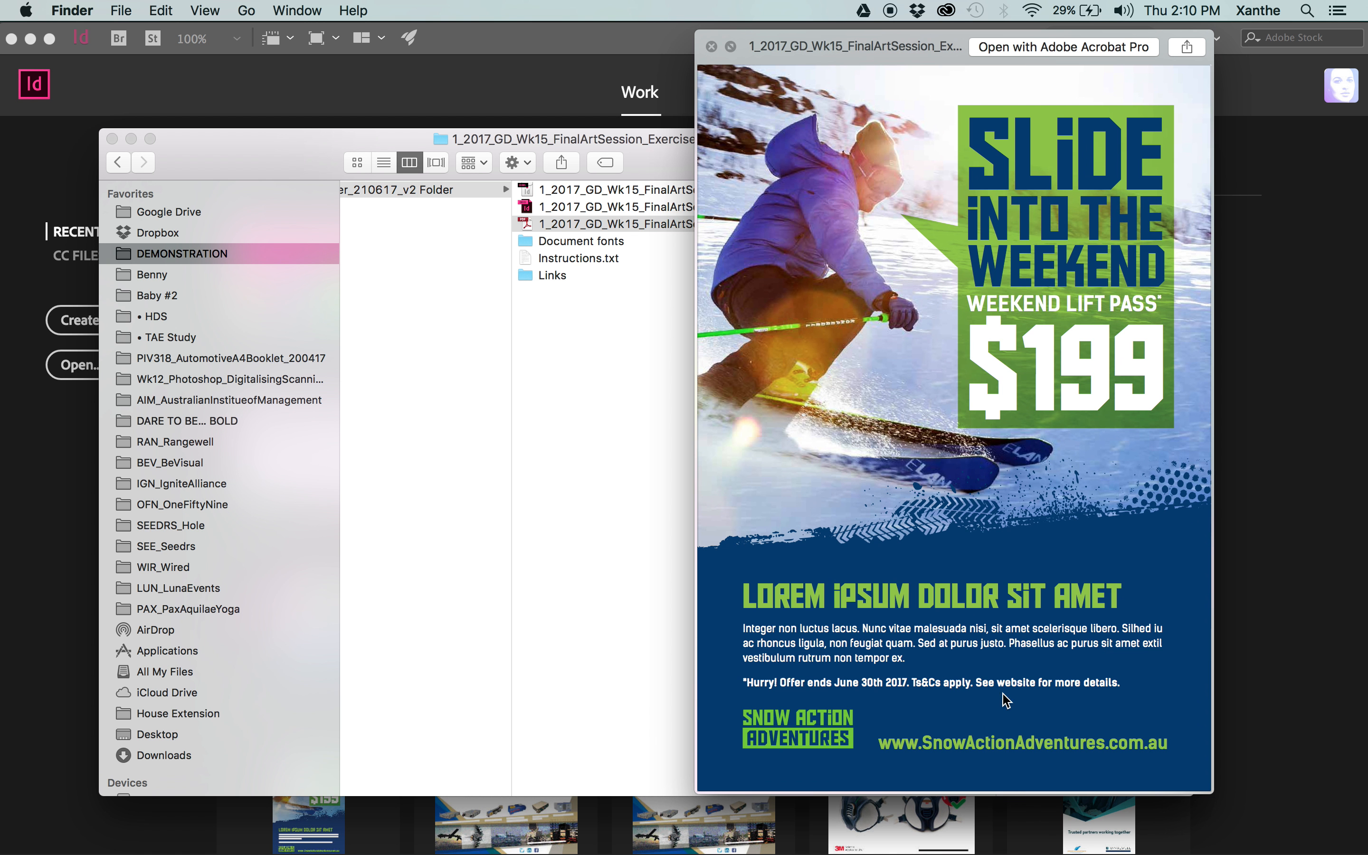
pyautogui.press('space')
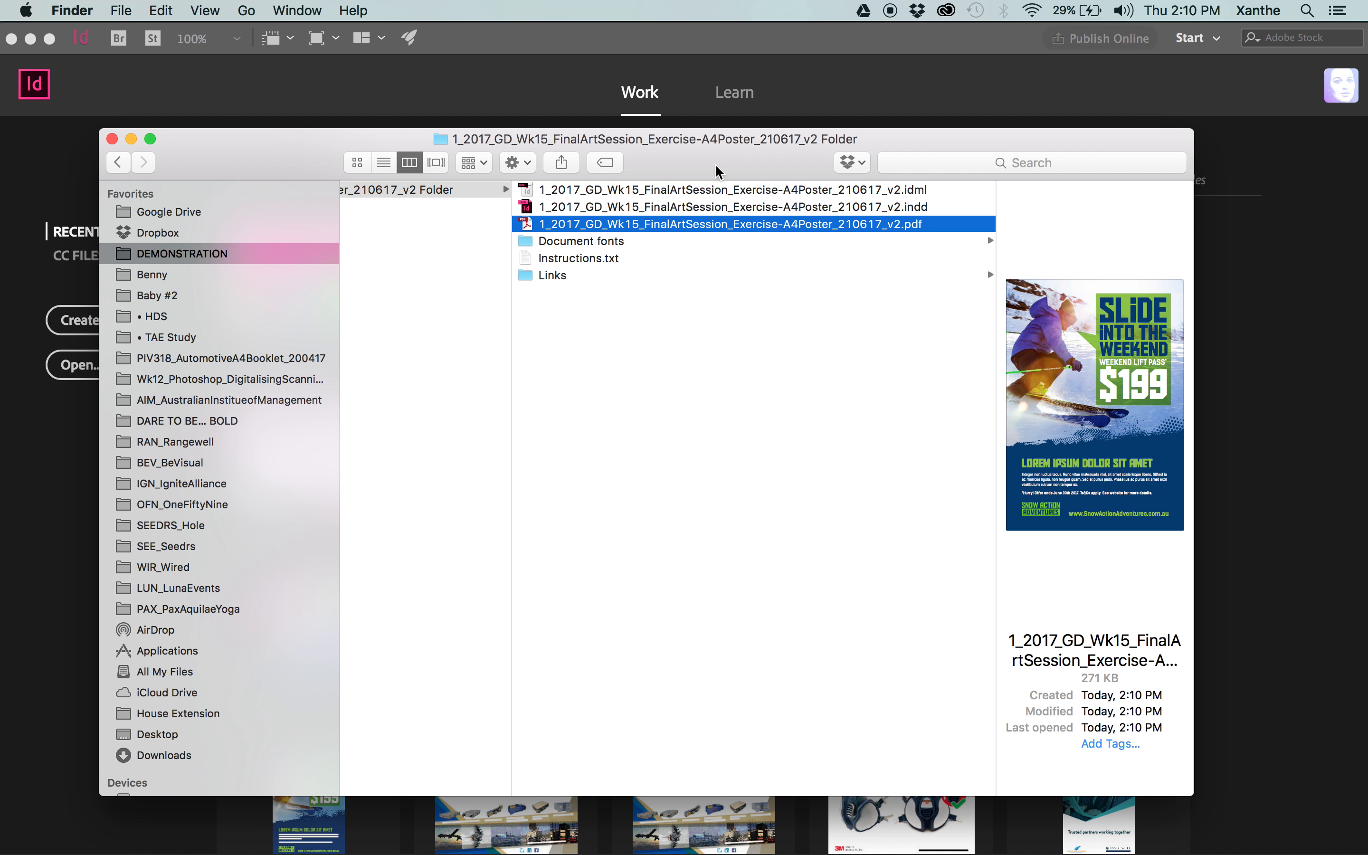
pyautogui.press('Up')
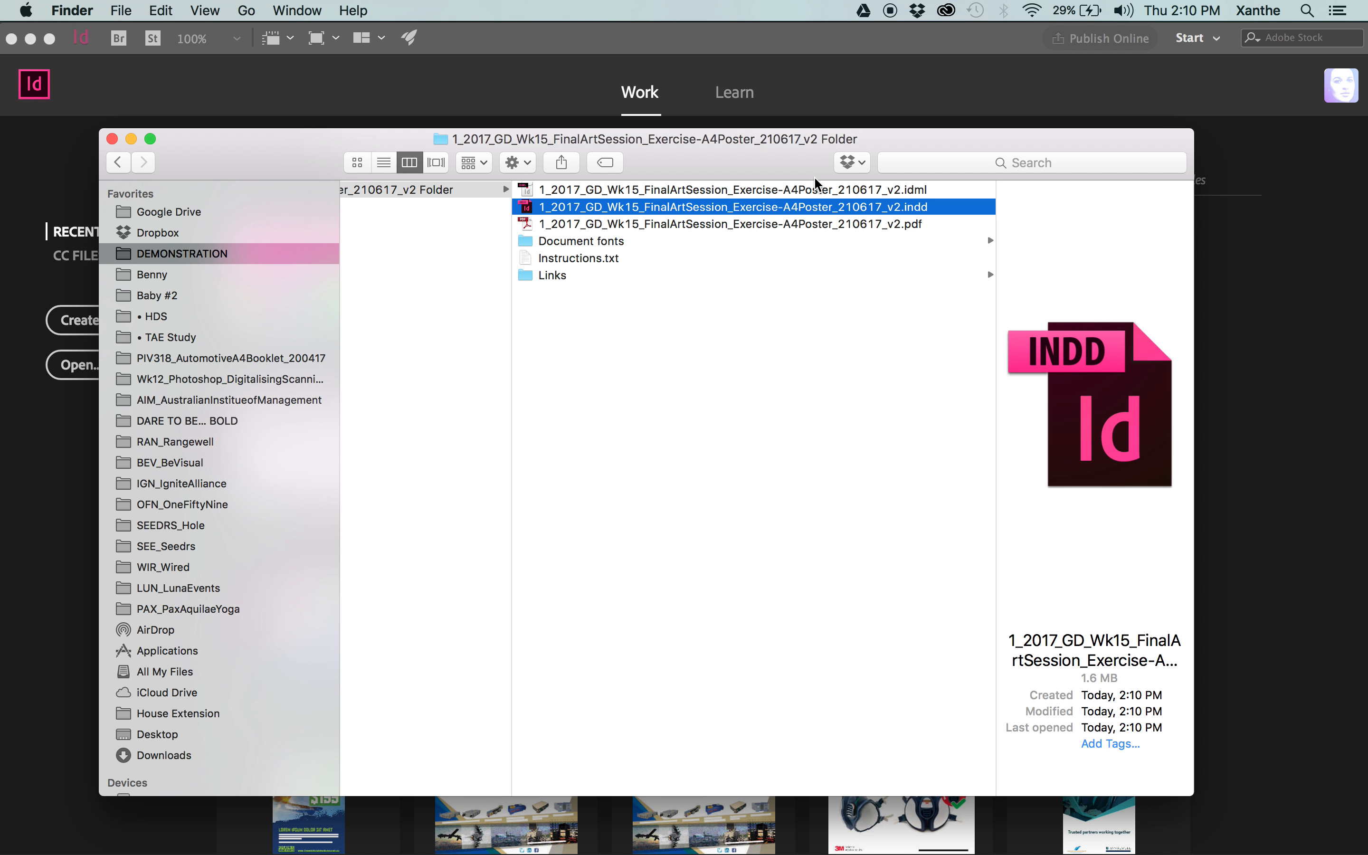
pyautogui.press('Up')
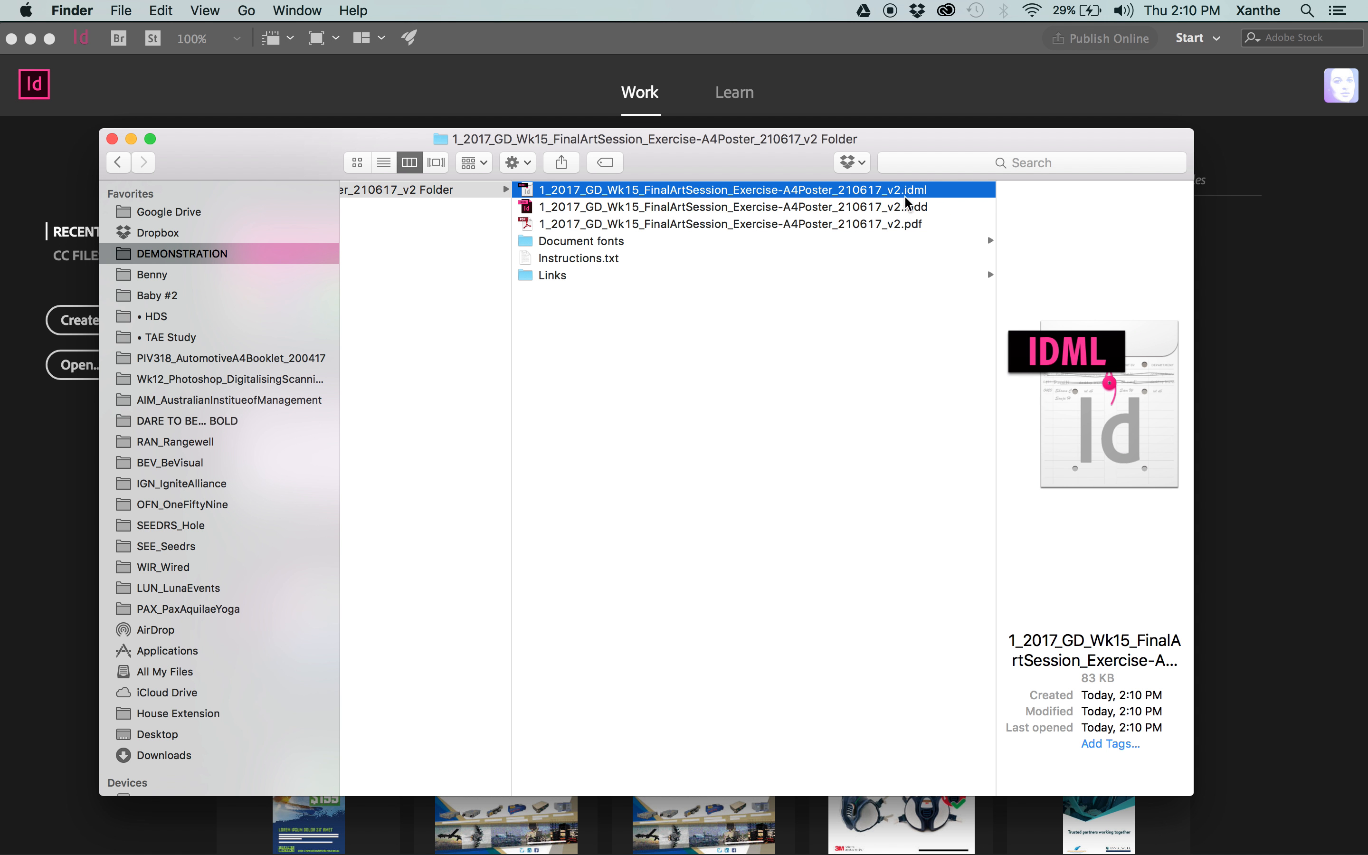
# Preview the packaged IDML file's details, and inspect the packaged INDD file.
pyautogui.press('space')
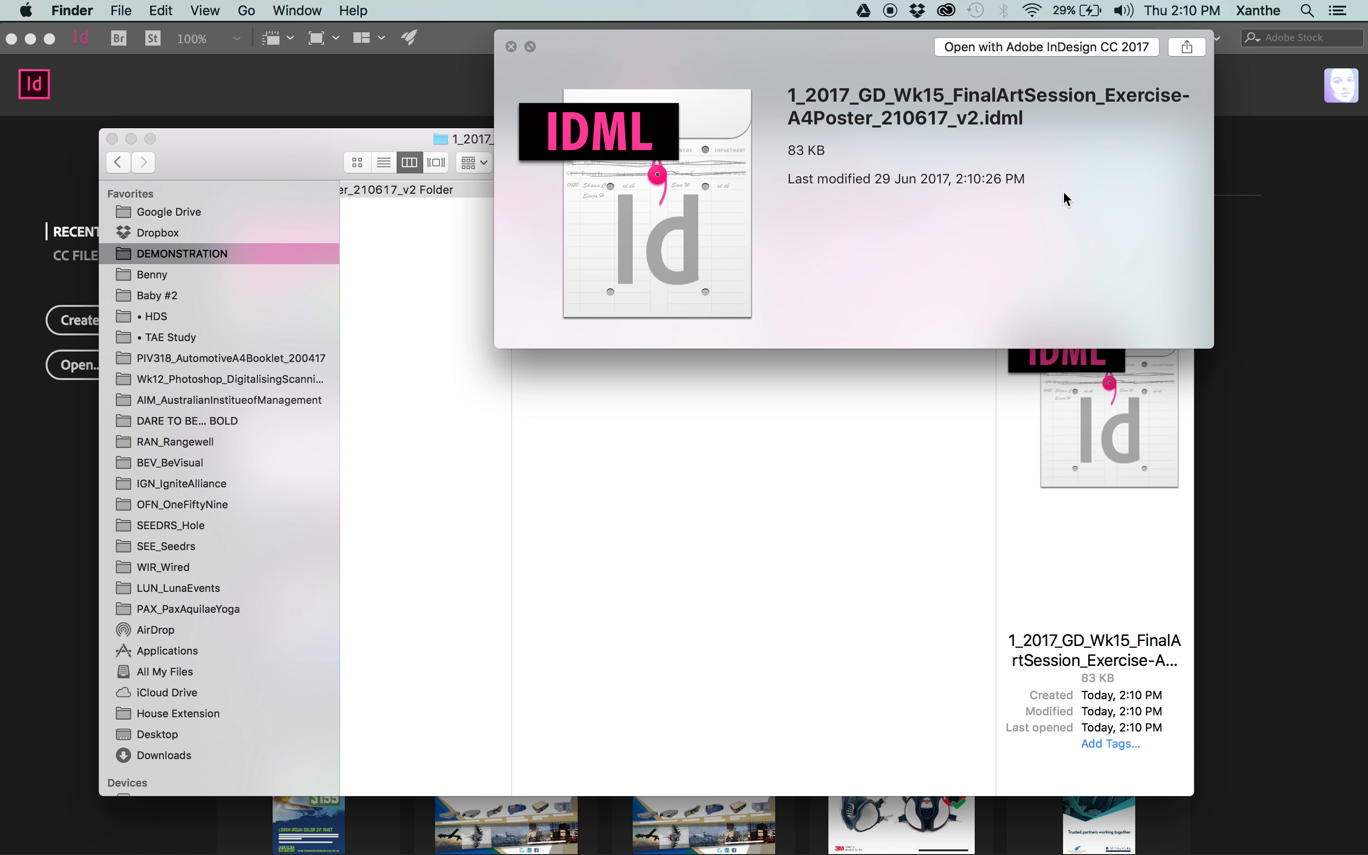
pyautogui.moveTo(835, 45); pyautogui.dragTo(741, 168)
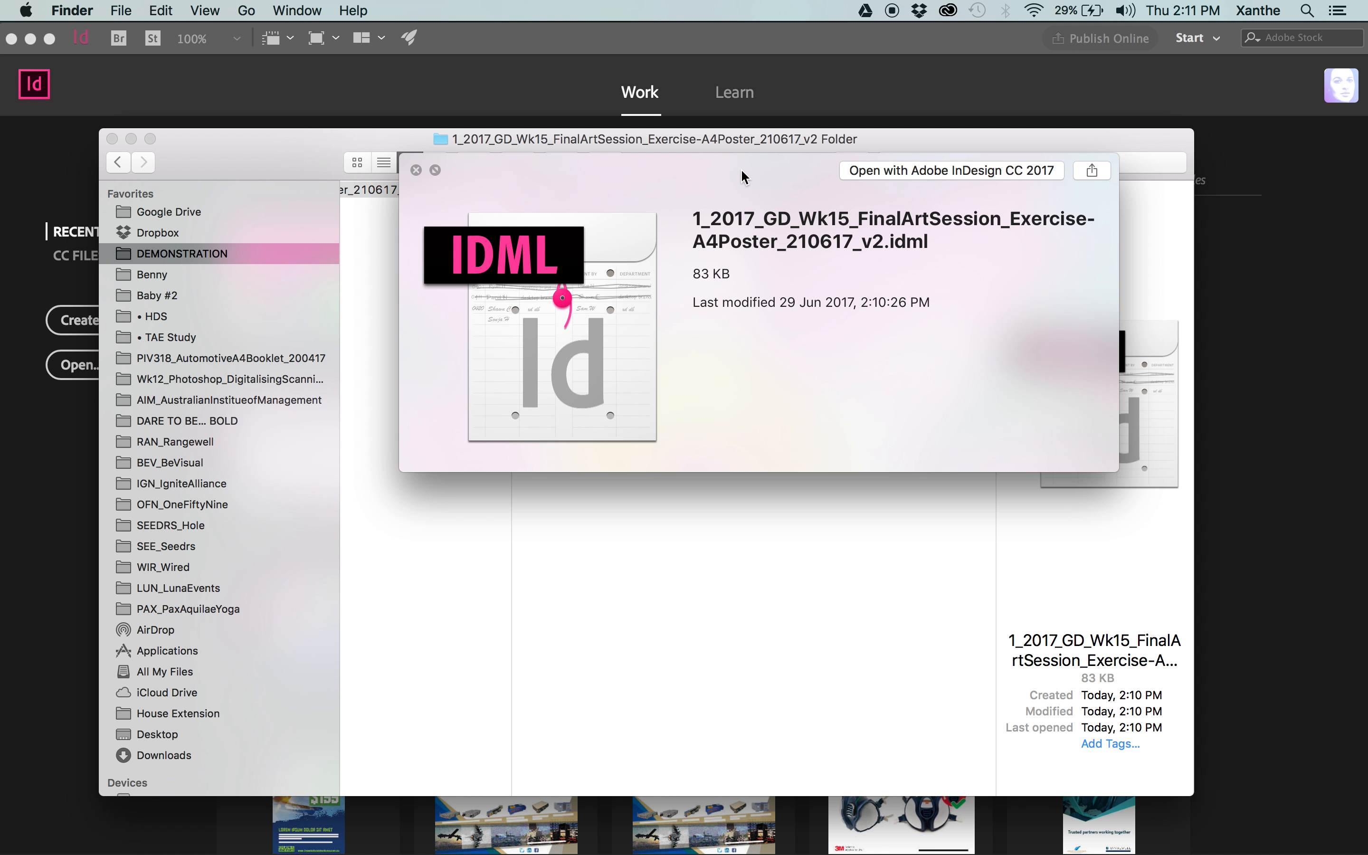
pyautogui.press('space')
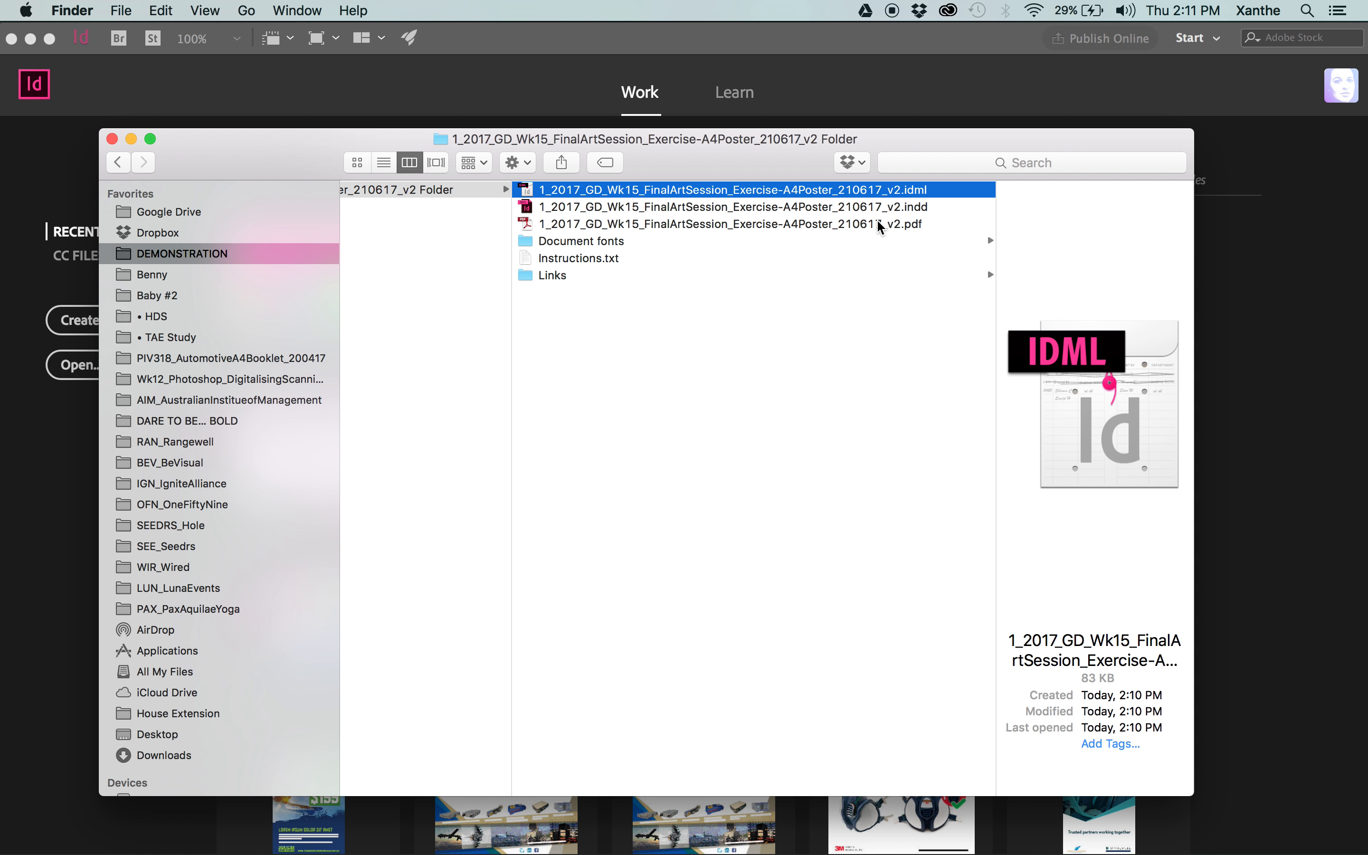
pyautogui.click(876, 213)
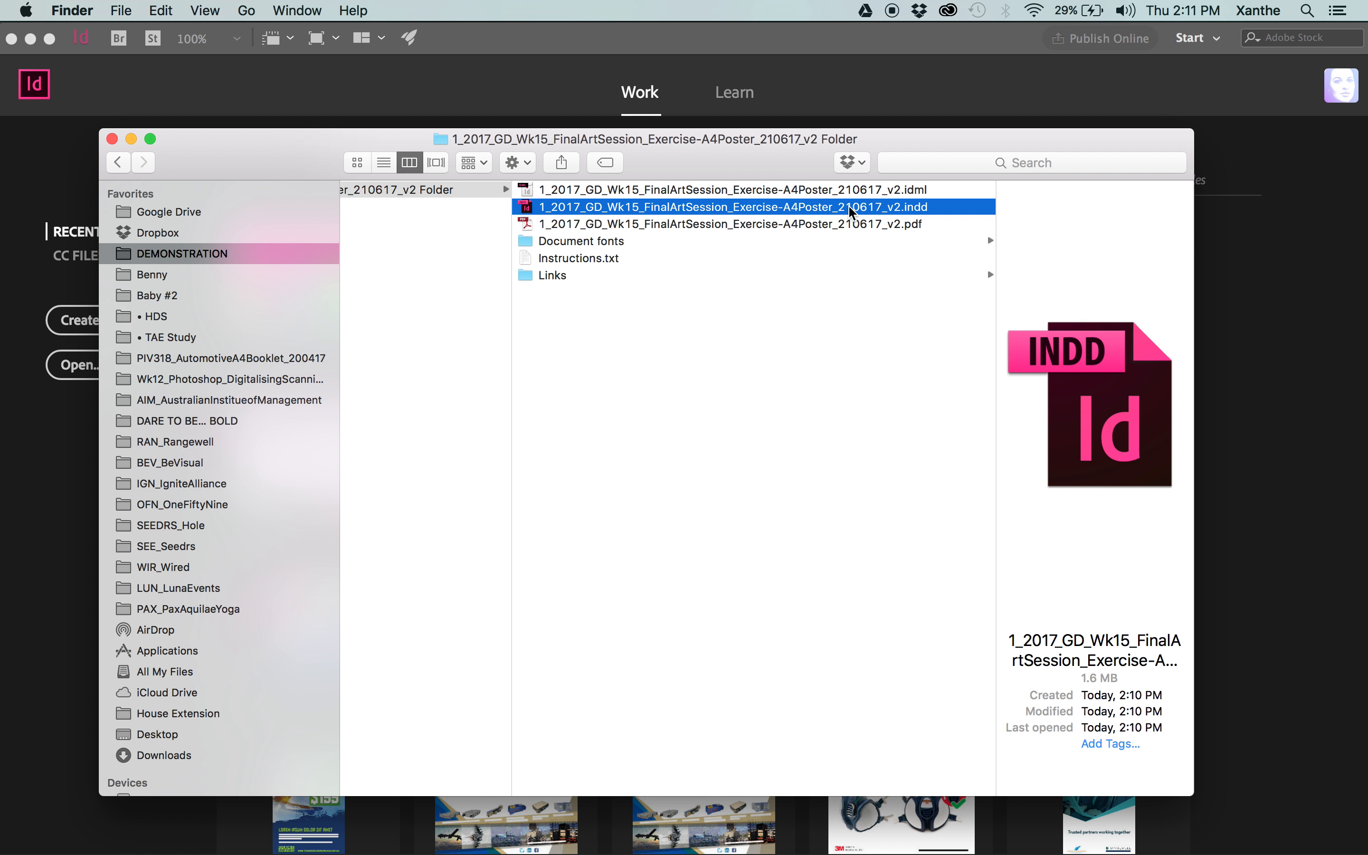
pyautogui.click(848, 305)
# Open the packaged IDML file in InDesign to check it, close it without saving, and return to the package folder in Finder.
pyautogui.click(771, 187)
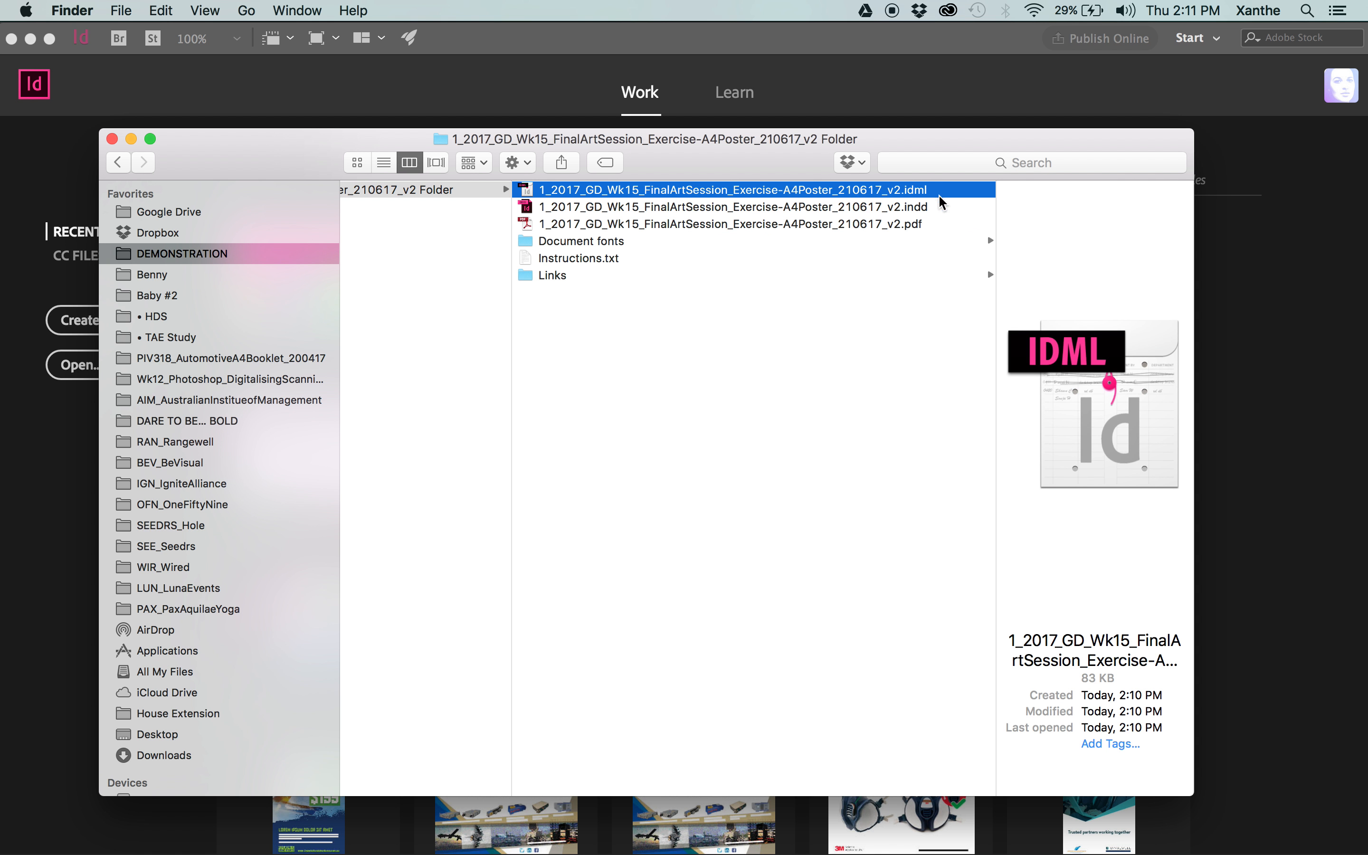
pyautogui.doubleClick(778, 192)
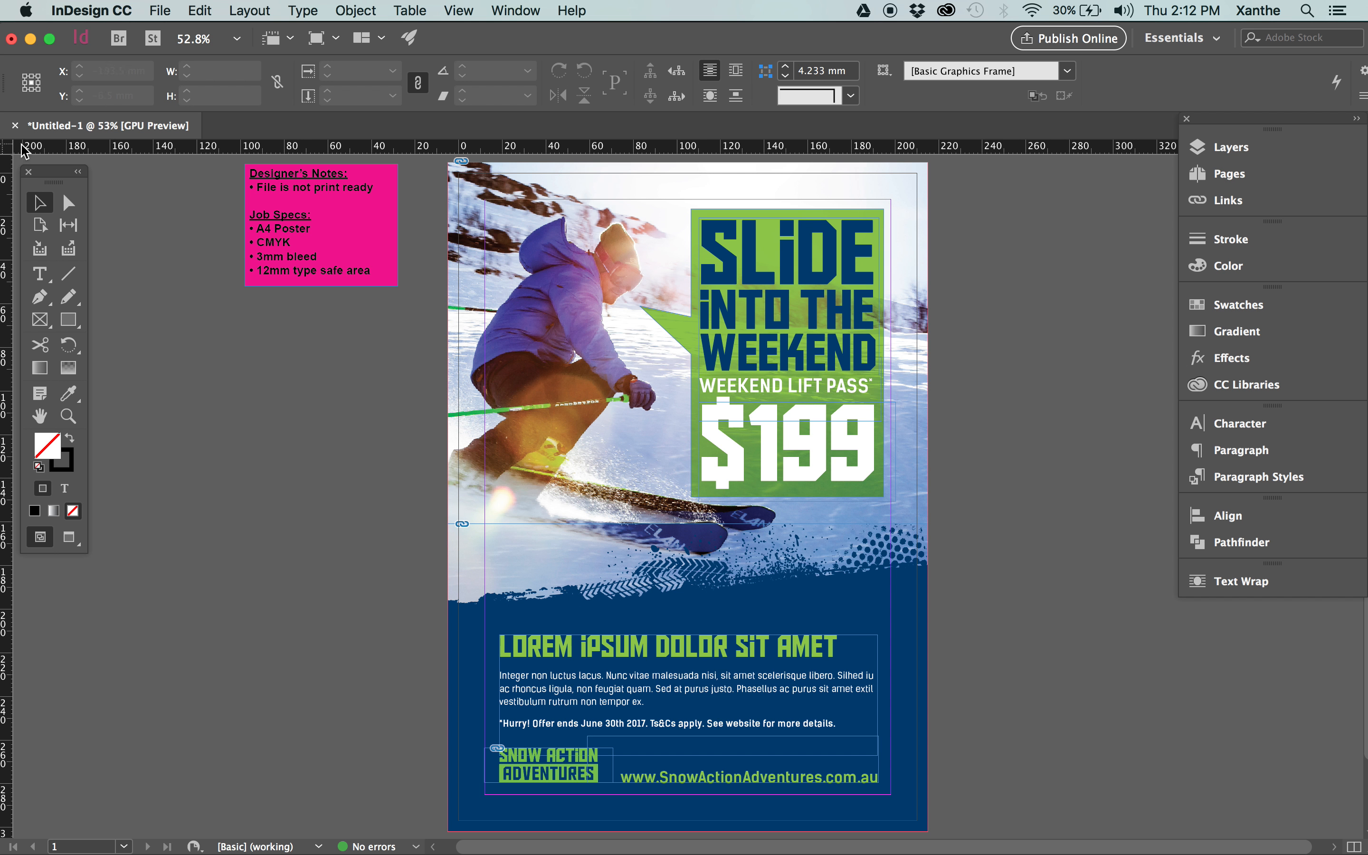
pyautogui.click(15, 125)
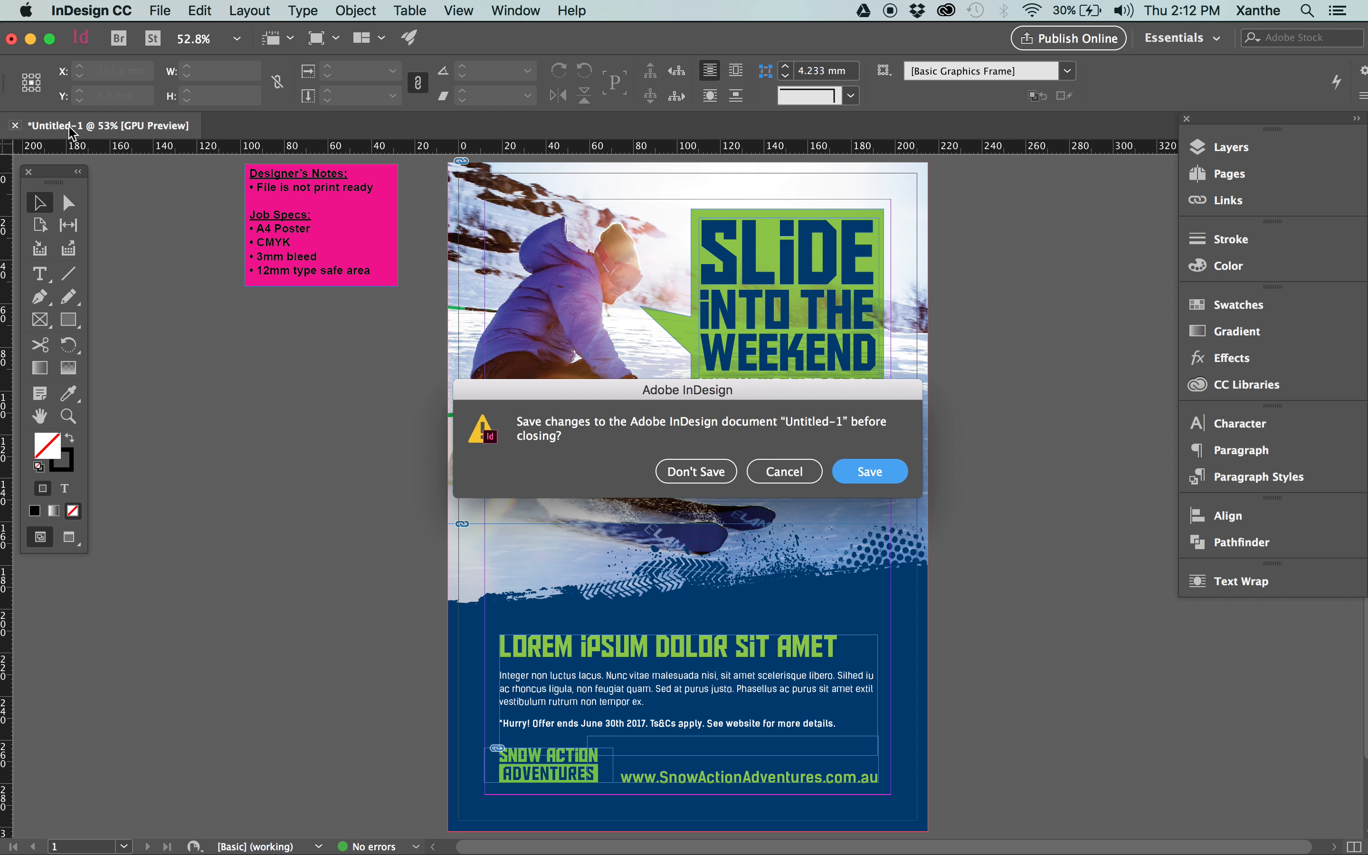
pyautogui.click(697, 473)
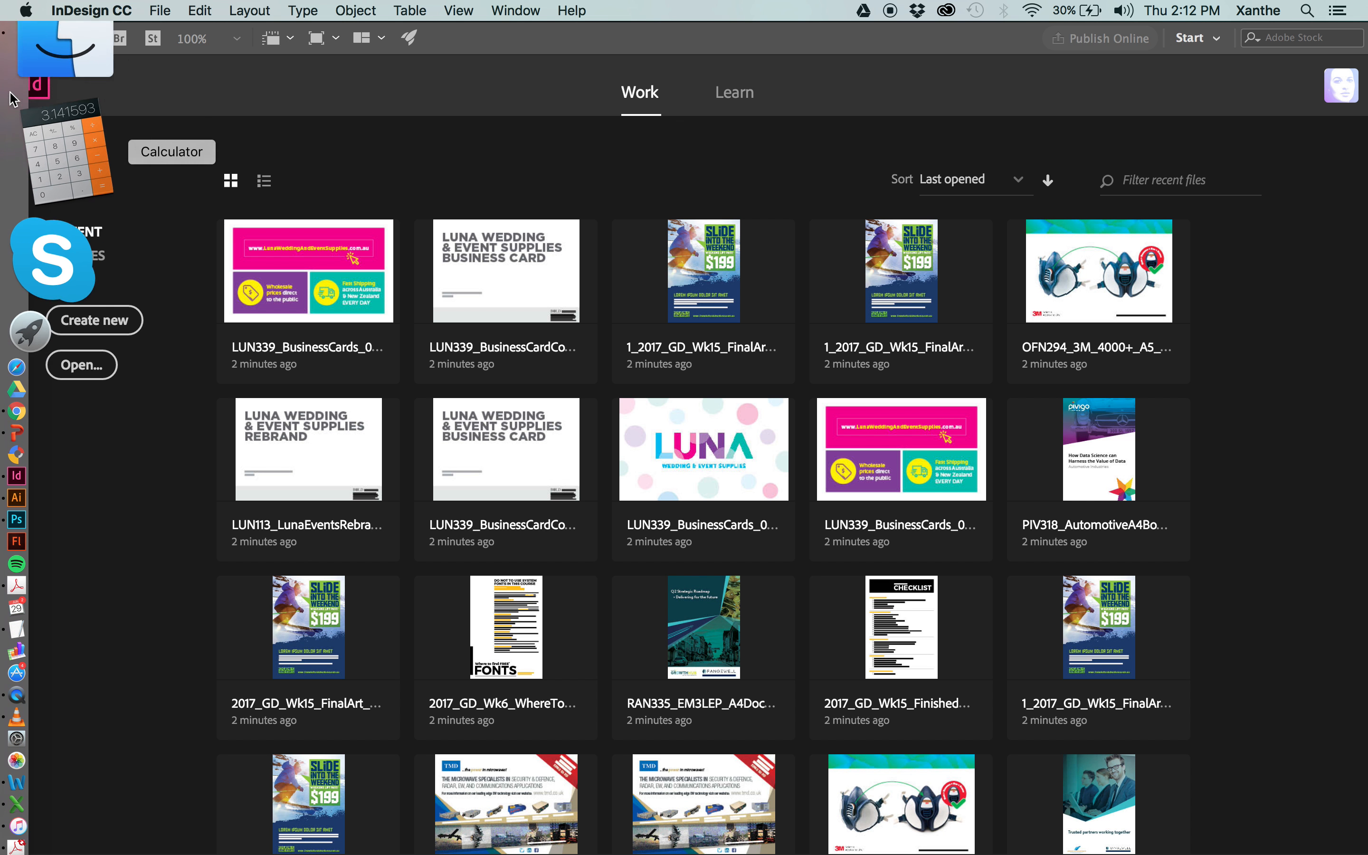
pyautogui.click(62, 109)
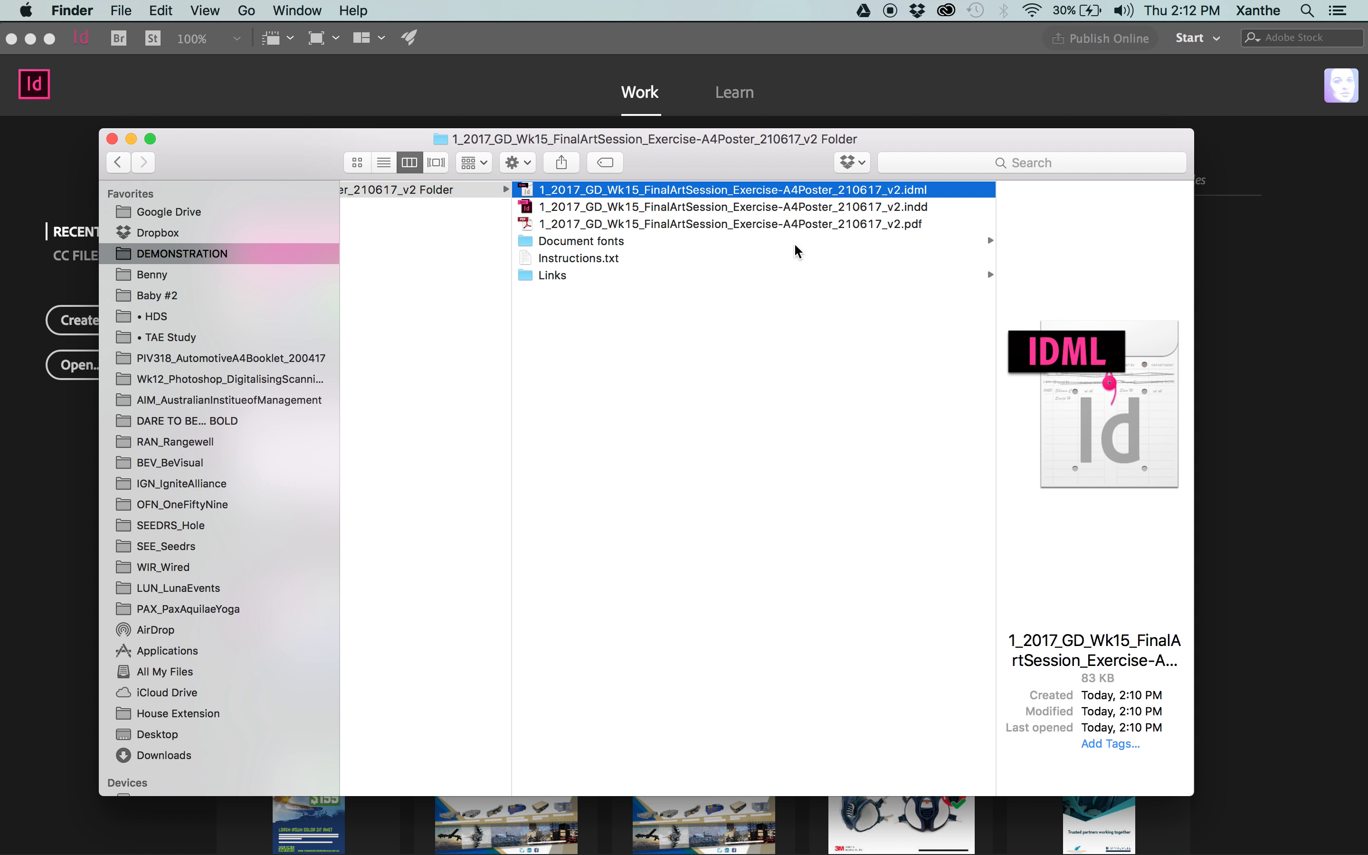
# Preview the package's Instructions.txt, open it in TextEdit, and close the Job Register document behind it.
pyautogui.click(764, 259)
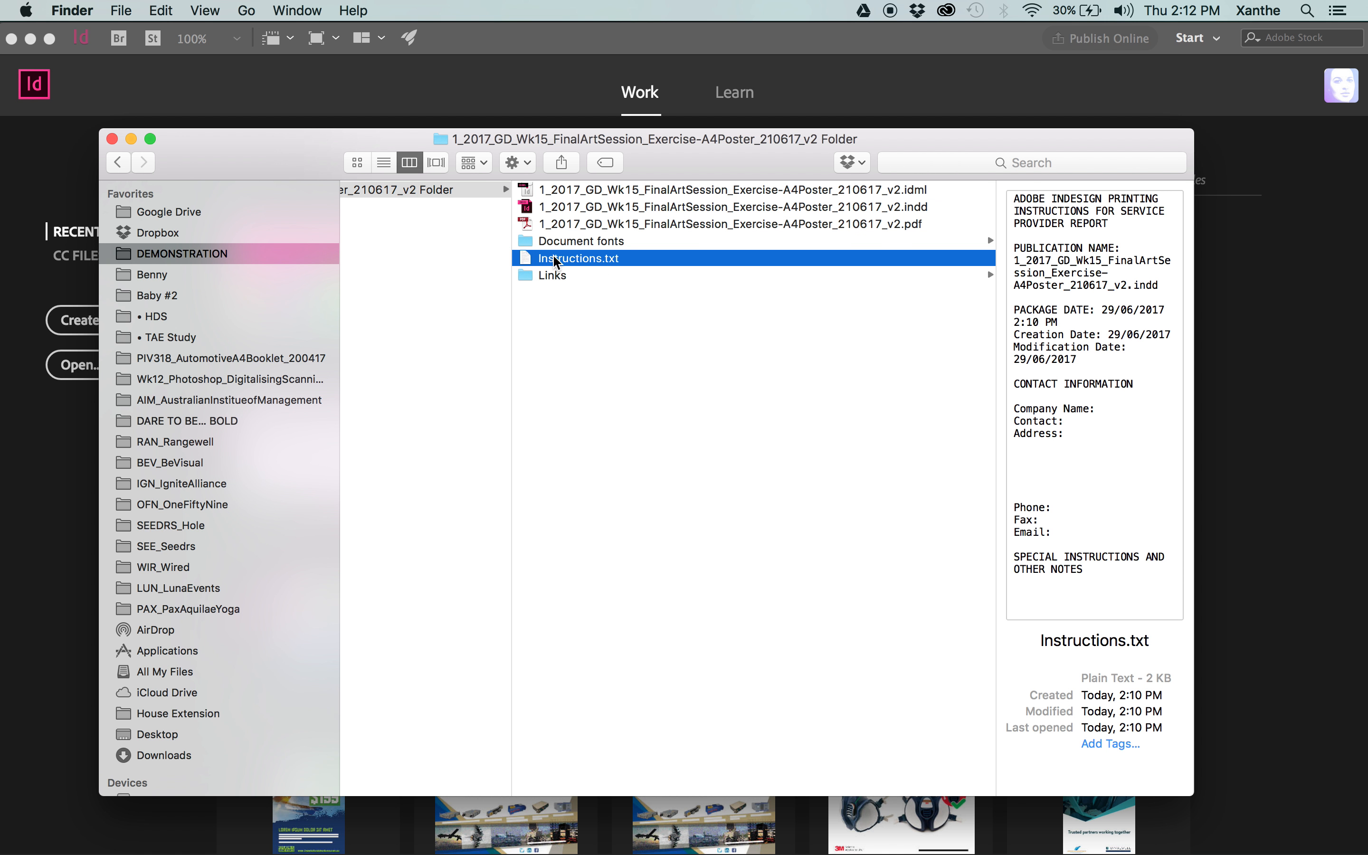
pyautogui.scroll(-3, 1082, 232)
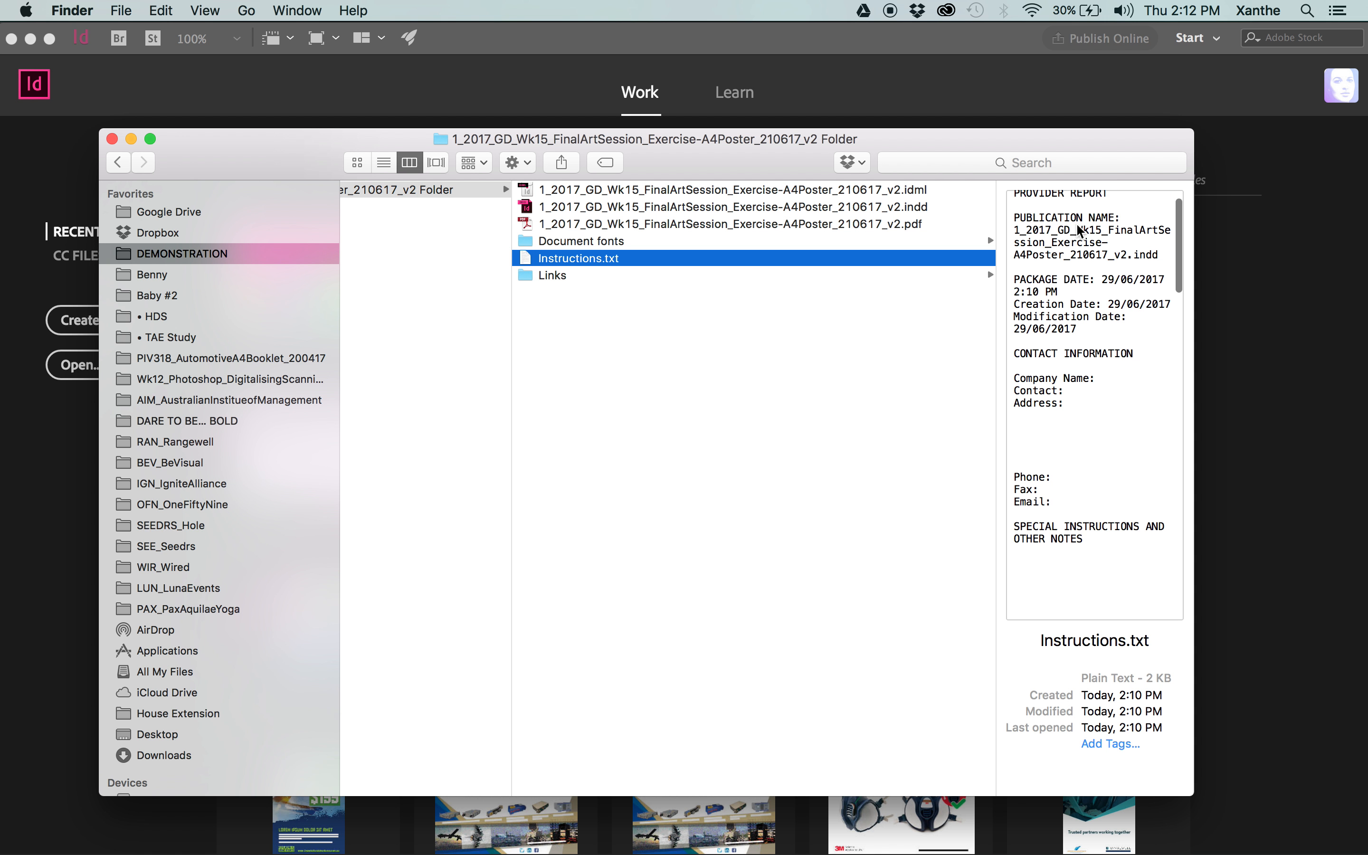
pyautogui.scroll(3, 1097, 320)
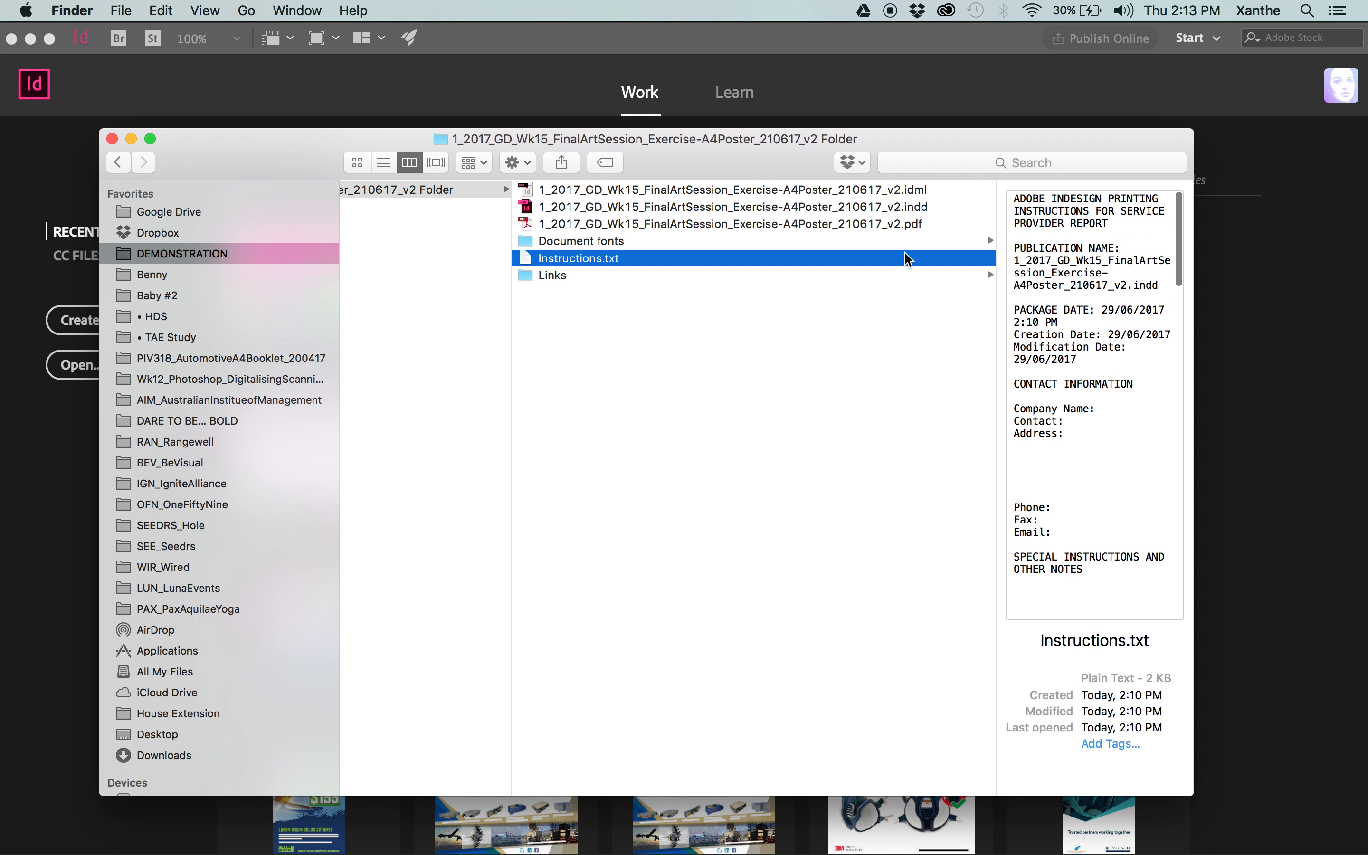
pyautogui.doubleClick(570, 259)
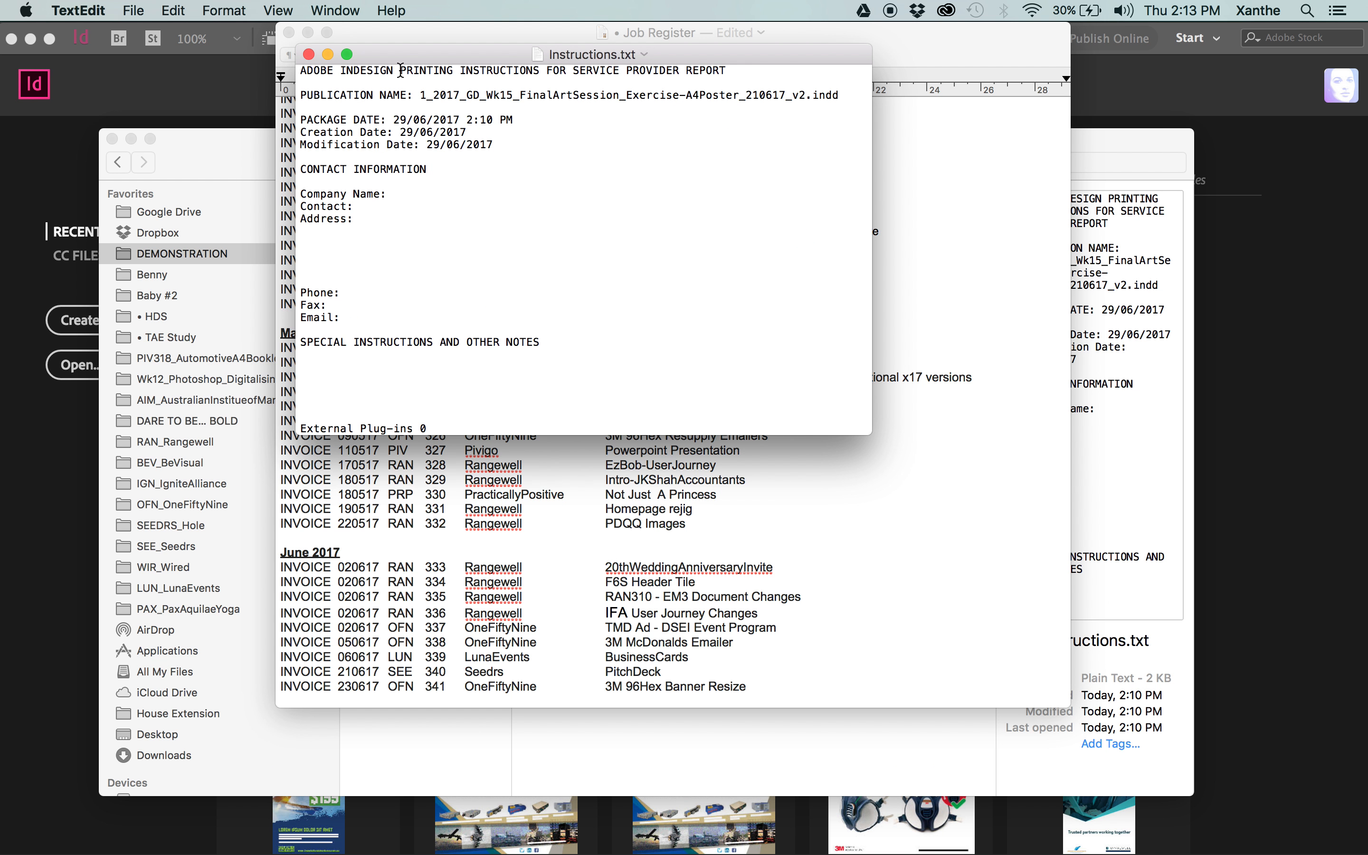
pyautogui.scroll(-5, 450, 163)
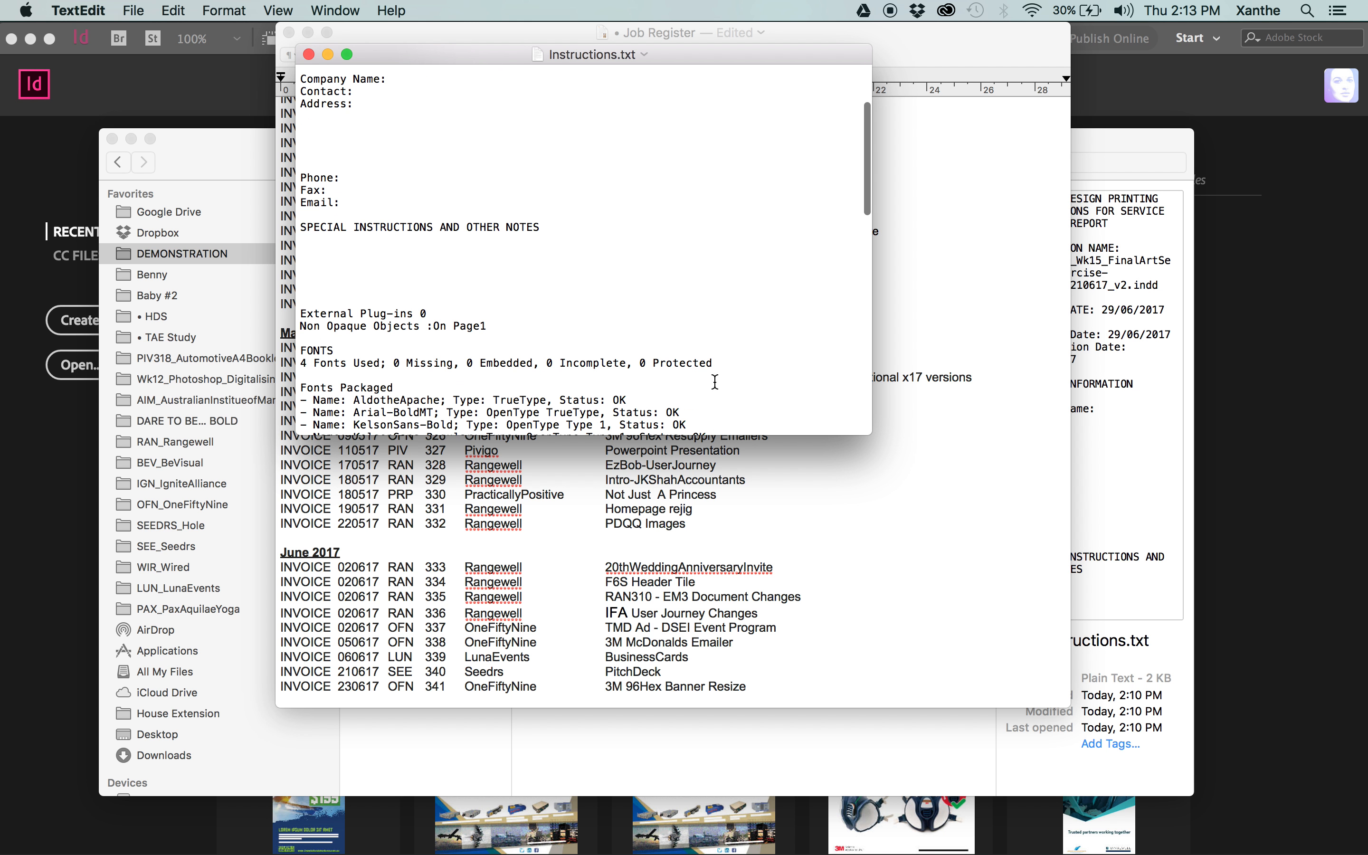
pyautogui.press('super+w')
pyautogui.click(309, 32)
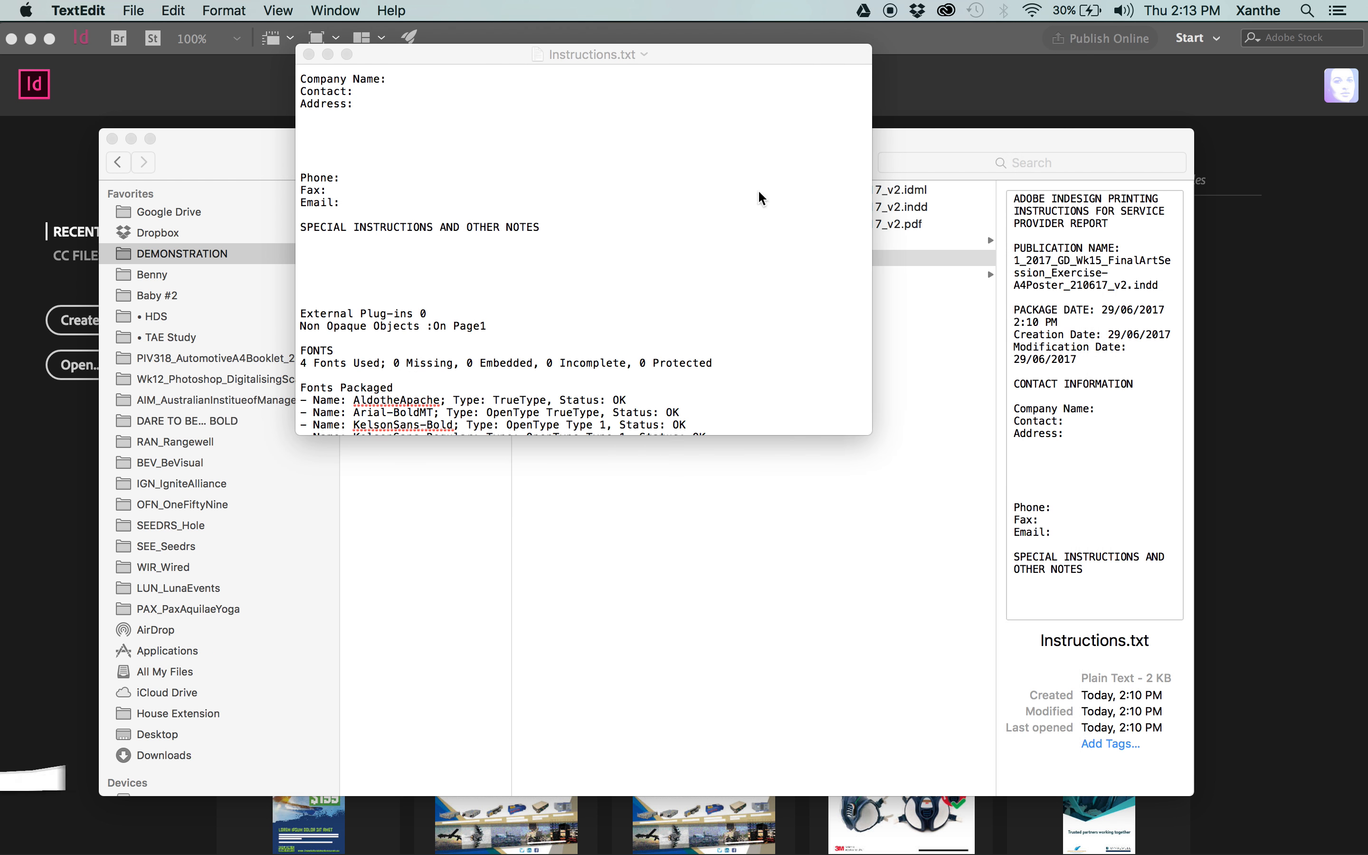
# Review the packaged fonts and the PANTONE 375 U ink entry in the instructions report, and close the report.
pyautogui.scroll(-5, 509, 204)
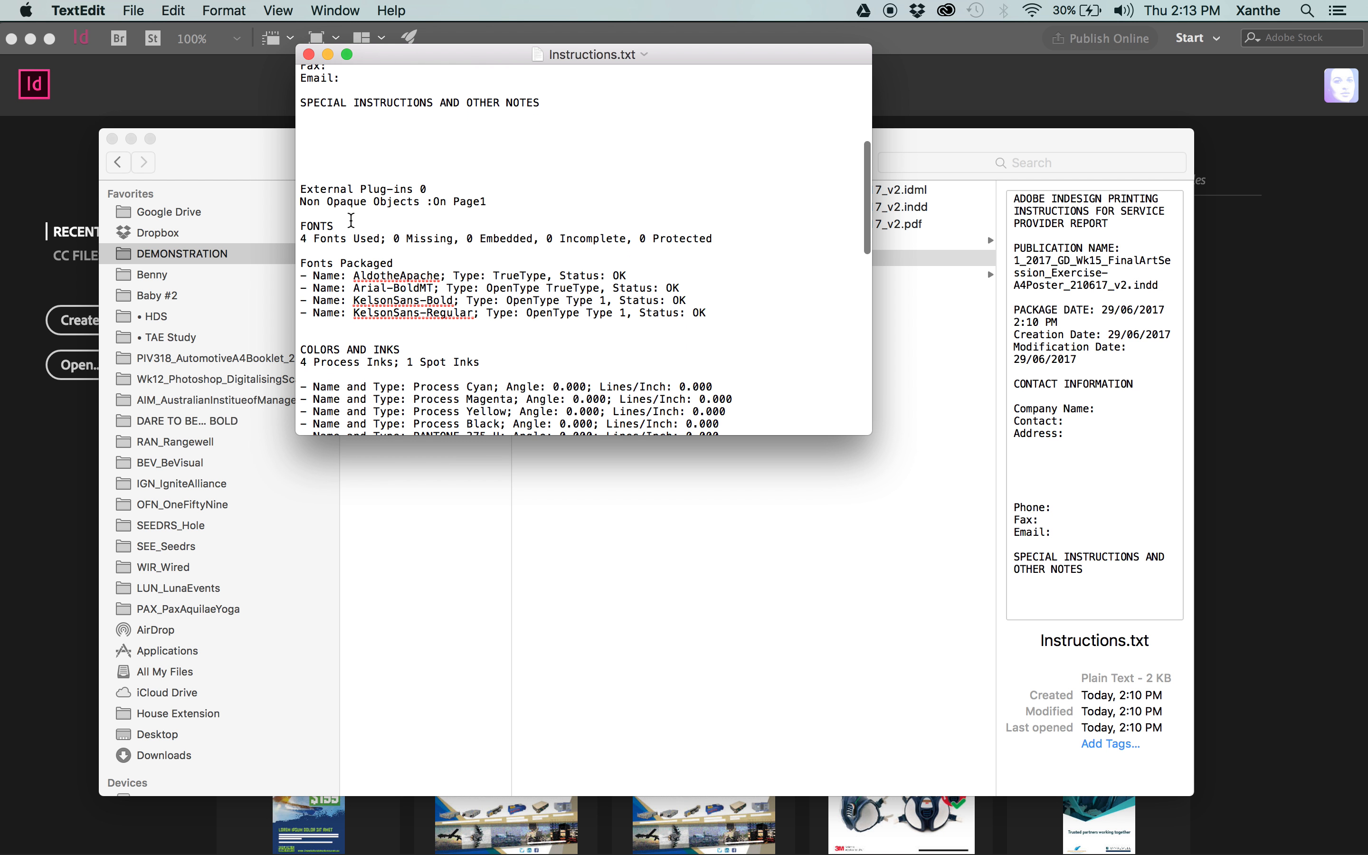
pyautogui.moveTo(342, 227)
pyautogui.mouseDown()
pyautogui.moveTo(758, 256)
pyautogui.moveTo(743, 276)
pyautogui.moveTo(412, 250)
pyautogui.moveTo(342, 231)
pyautogui.mouseUp()
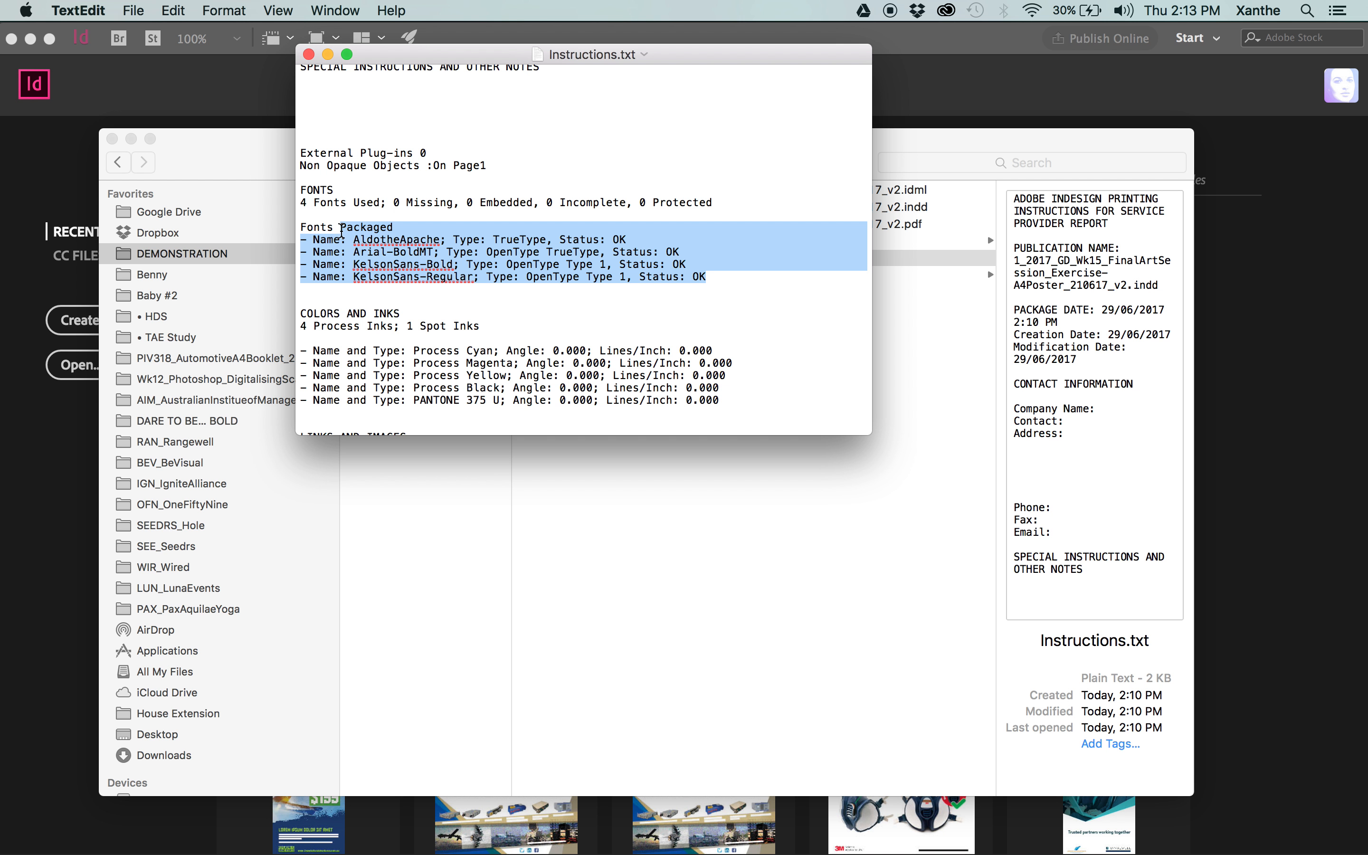
pyautogui.scroll(-5, 451, 267)
pyautogui.click(761, 297)
pyautogui.moveTo(762, 297); pyautogui.dragTo(280, 295)
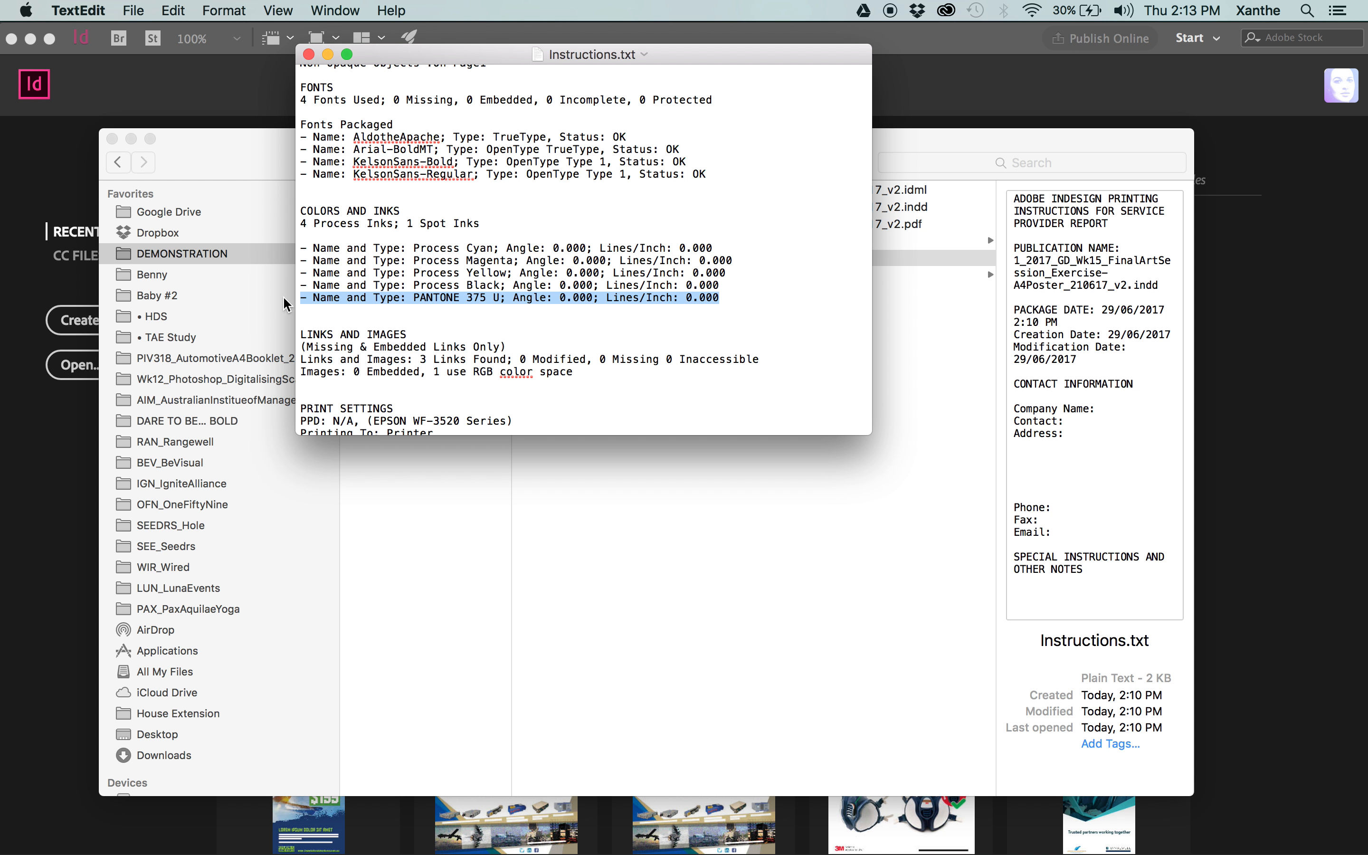
pyautogui.click(309, 54)
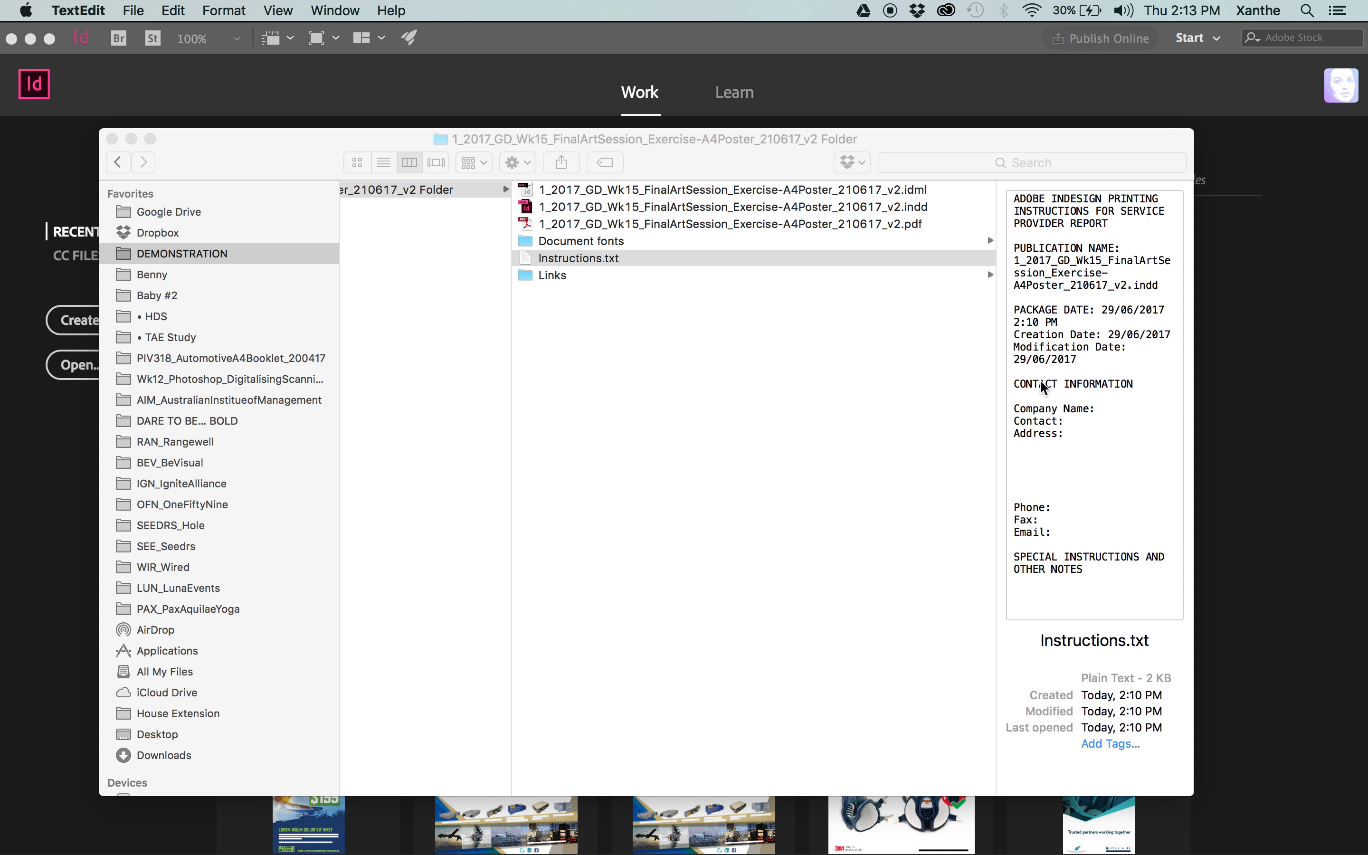
# Inspect the contents of the package's Document fonts and Links folders in Finder.
pyautogui.click(738, 341)
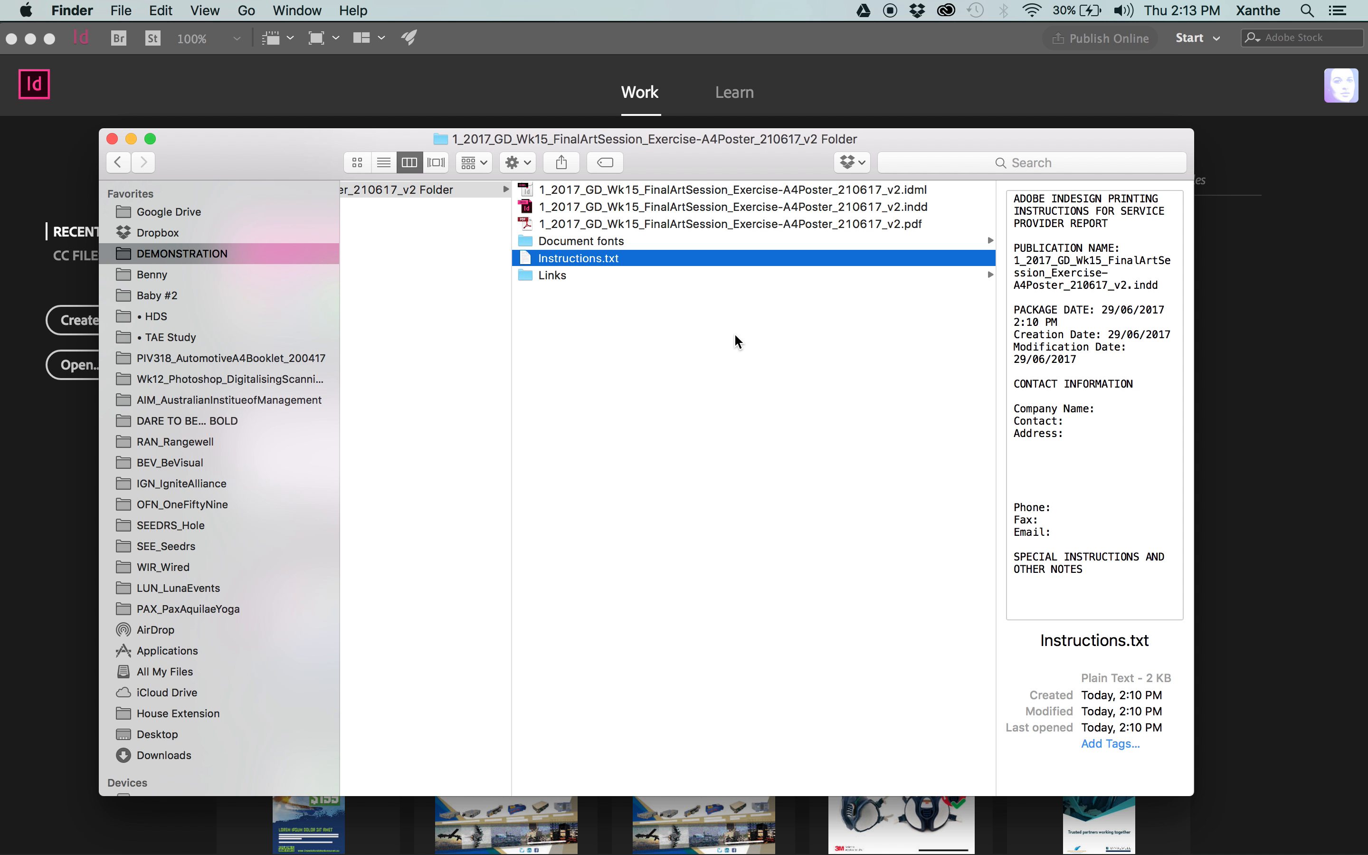
pyautogui.click(650, 244)
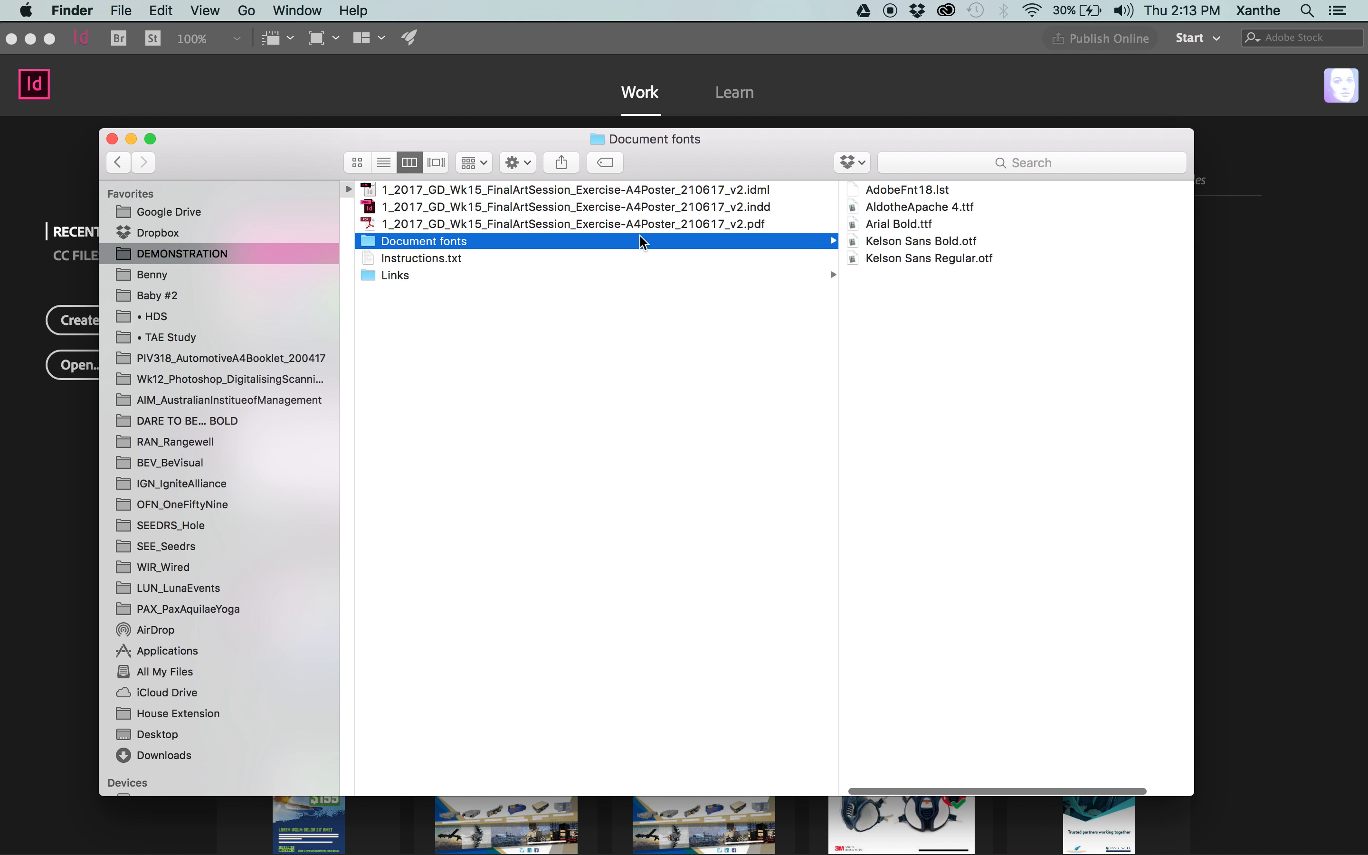
pyautogui.hscroll(-4, 640, 238)
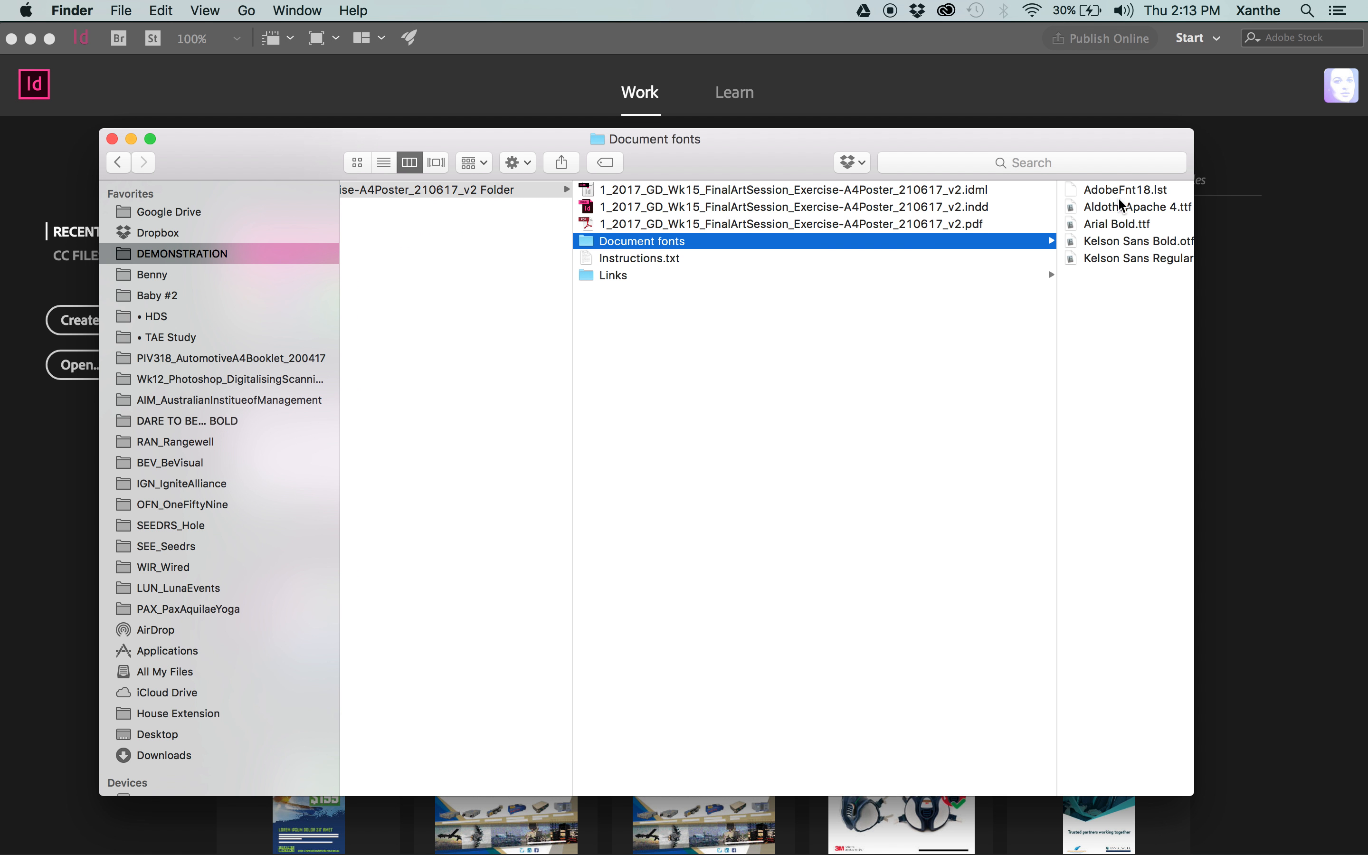
pyautogui.click(648, 277)
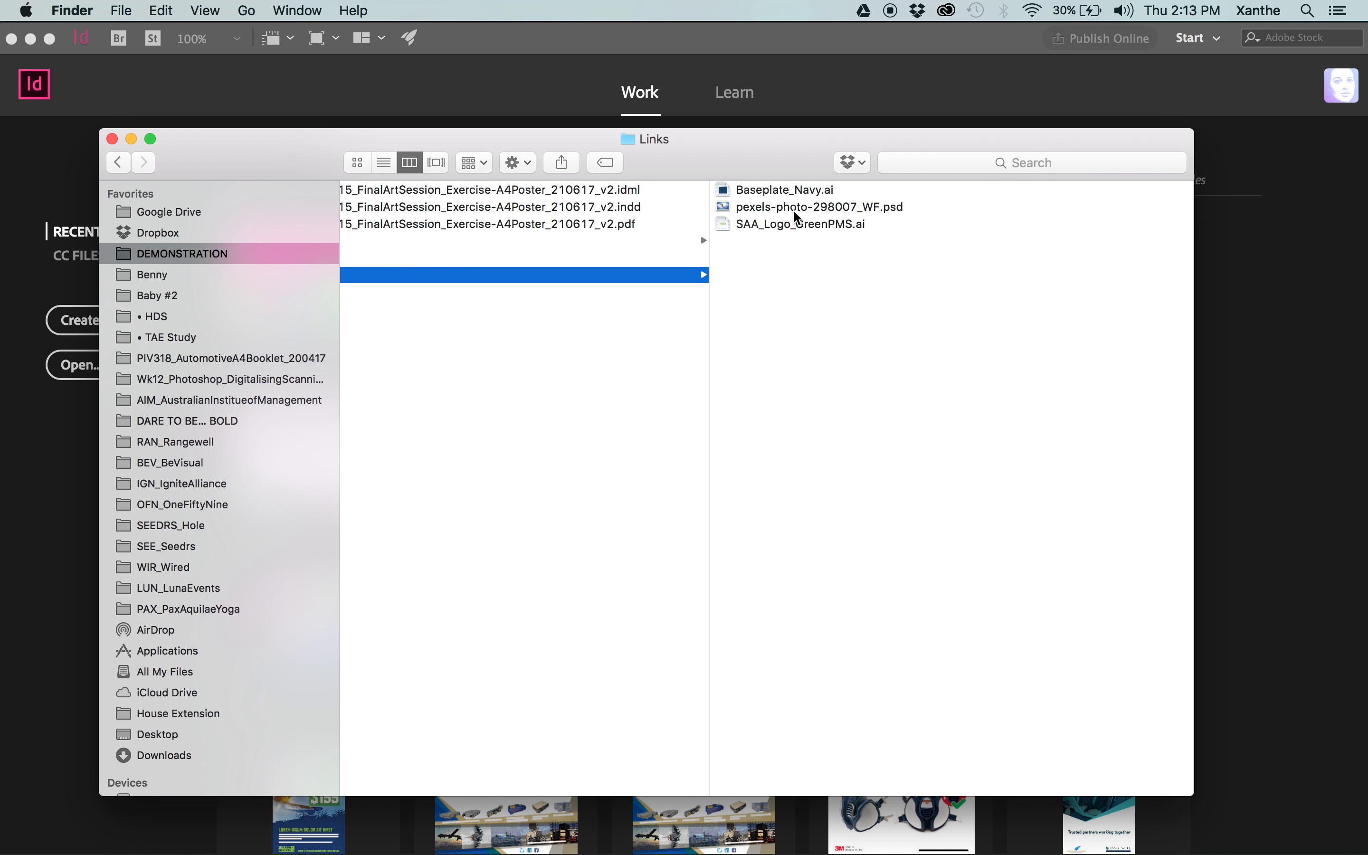
pyautogui.hscroll(-5, 794, 288)
pyautogui.hscroll(2, 739, 388)
pyautogui.hscroll(-4, 739, 388)
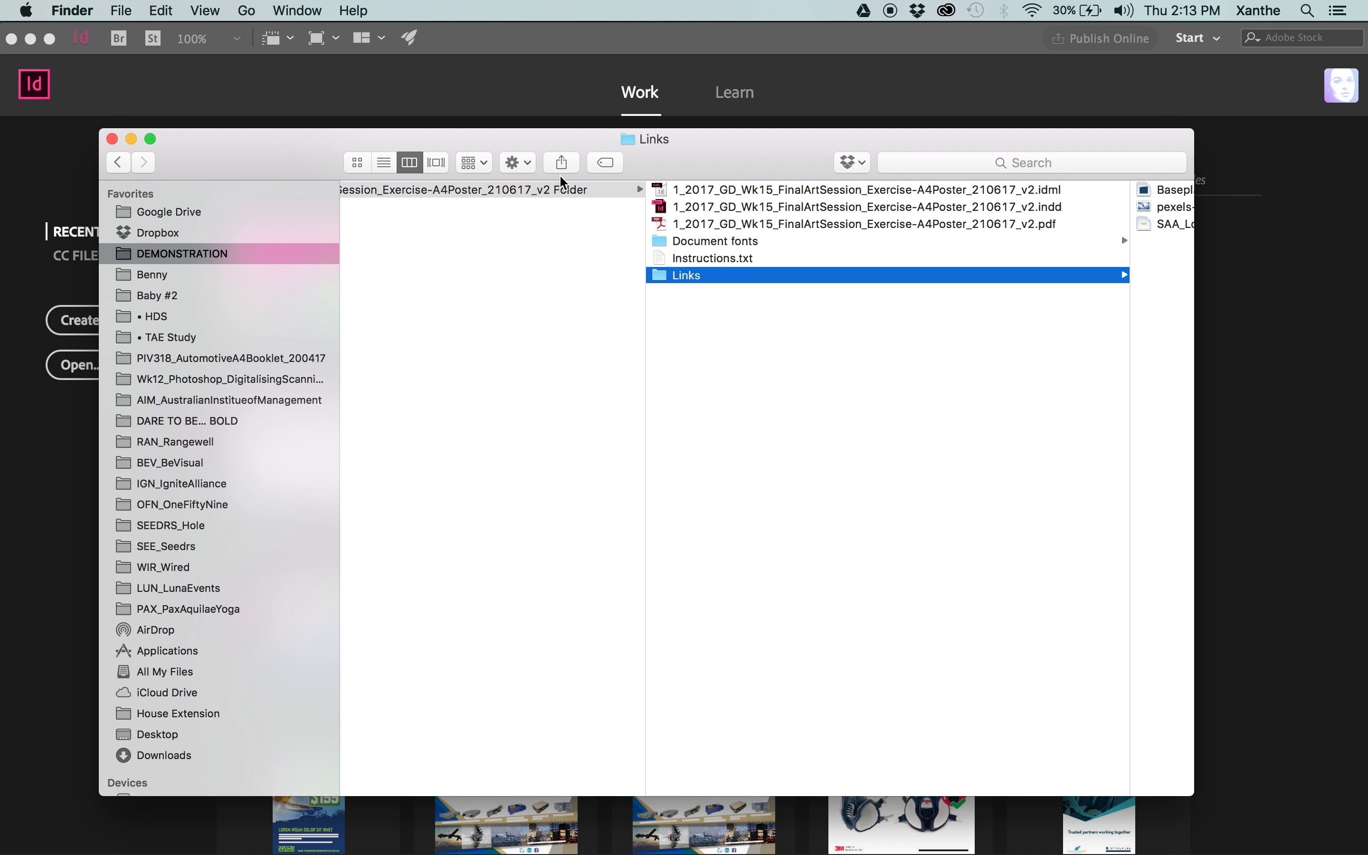
# Return to 4_Dispatched, reselect the packaged poster folder, and open its INDD file in InDesign.
pyautogui.click(512, 347)
pyautogui.moveTo(793, 190)
pyautogui.mouseDown()
pyautogui.moveTo(717, 394)
pyautogui.moveTo(878, 151)
pyautogui.moveTo(815, 185)
pyautogui.mouseUp()
pyautogui.click(816, 190)
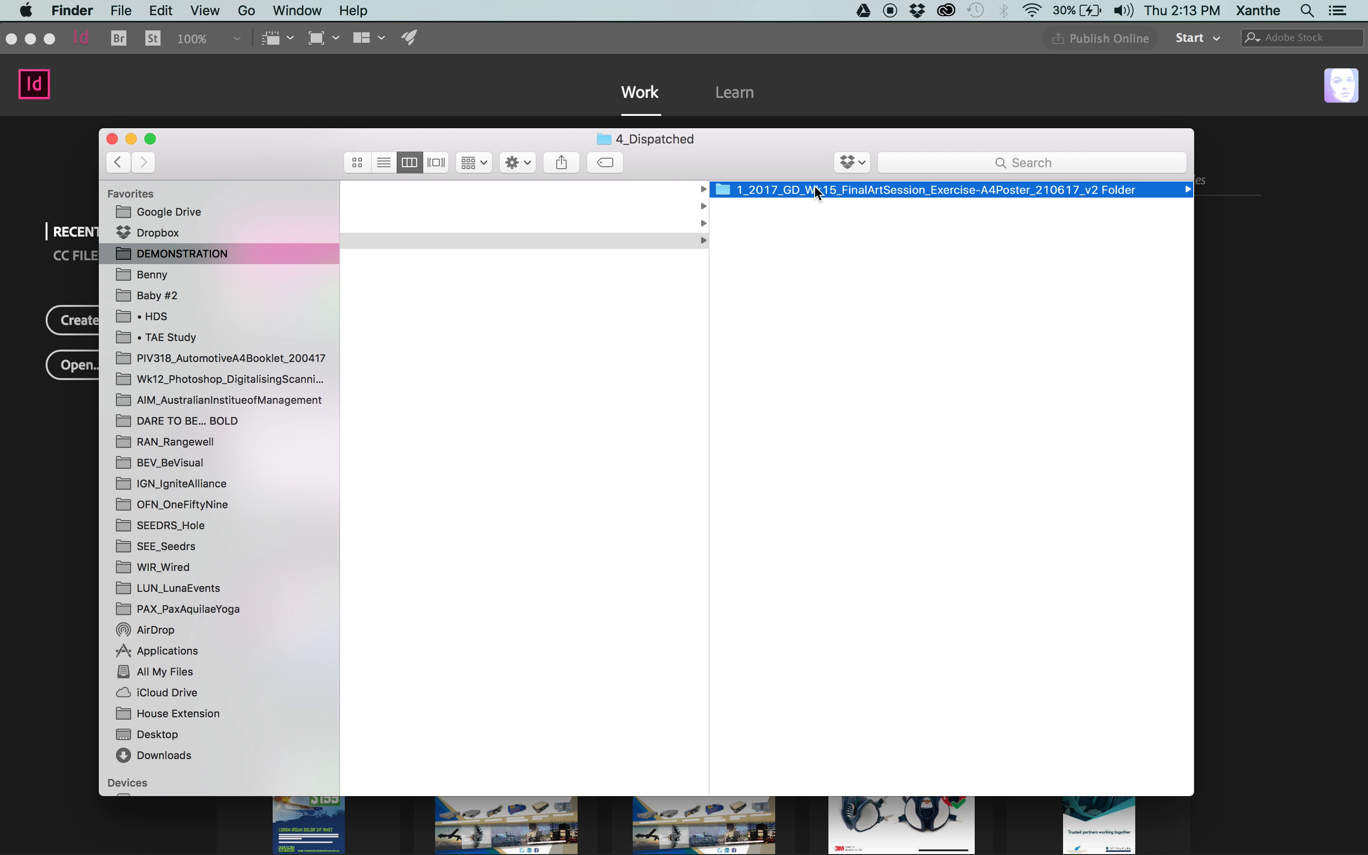
pyautogui.moveTo(791, 169); pyautogui.dragTo(733, 174)
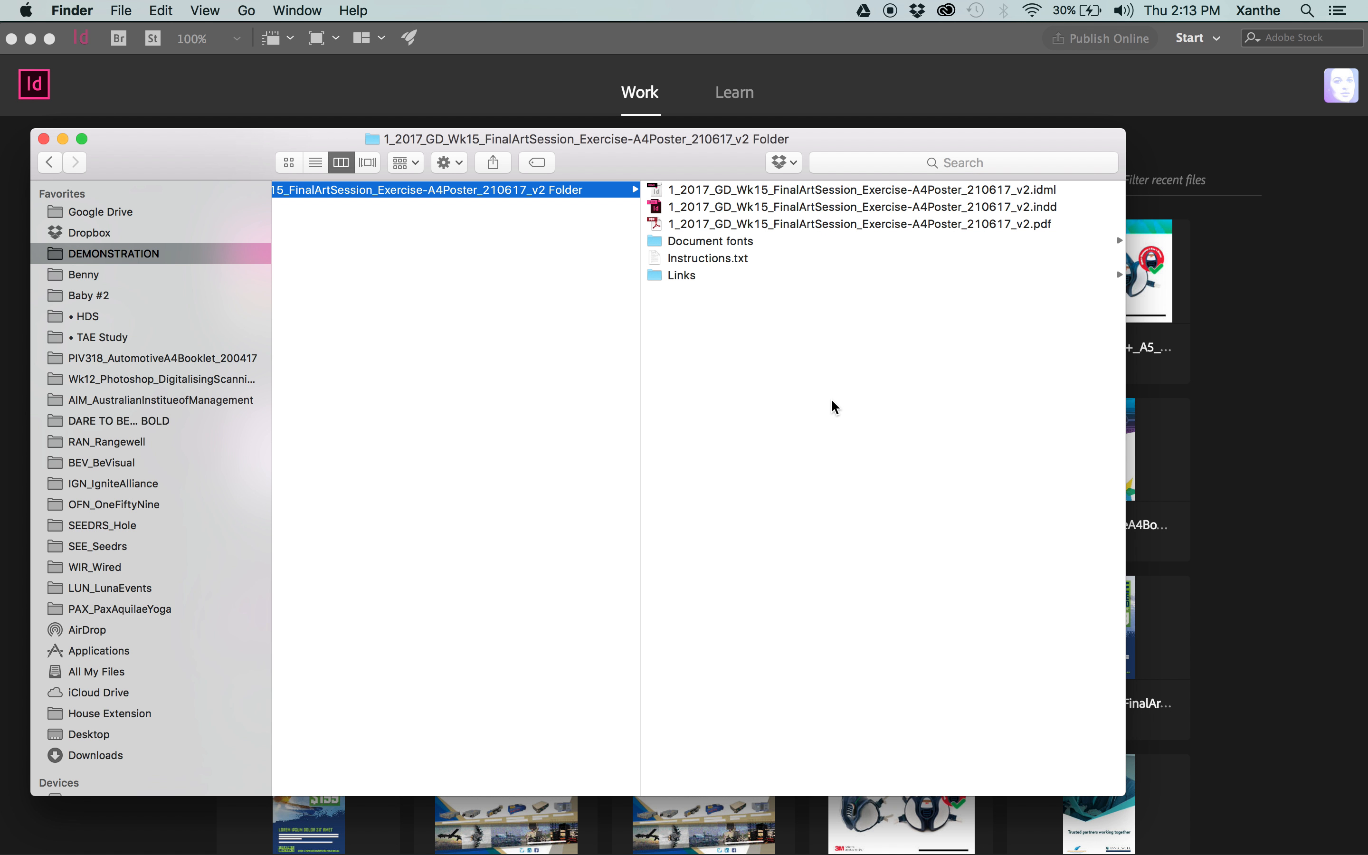
pyautogui.click(737, 207)
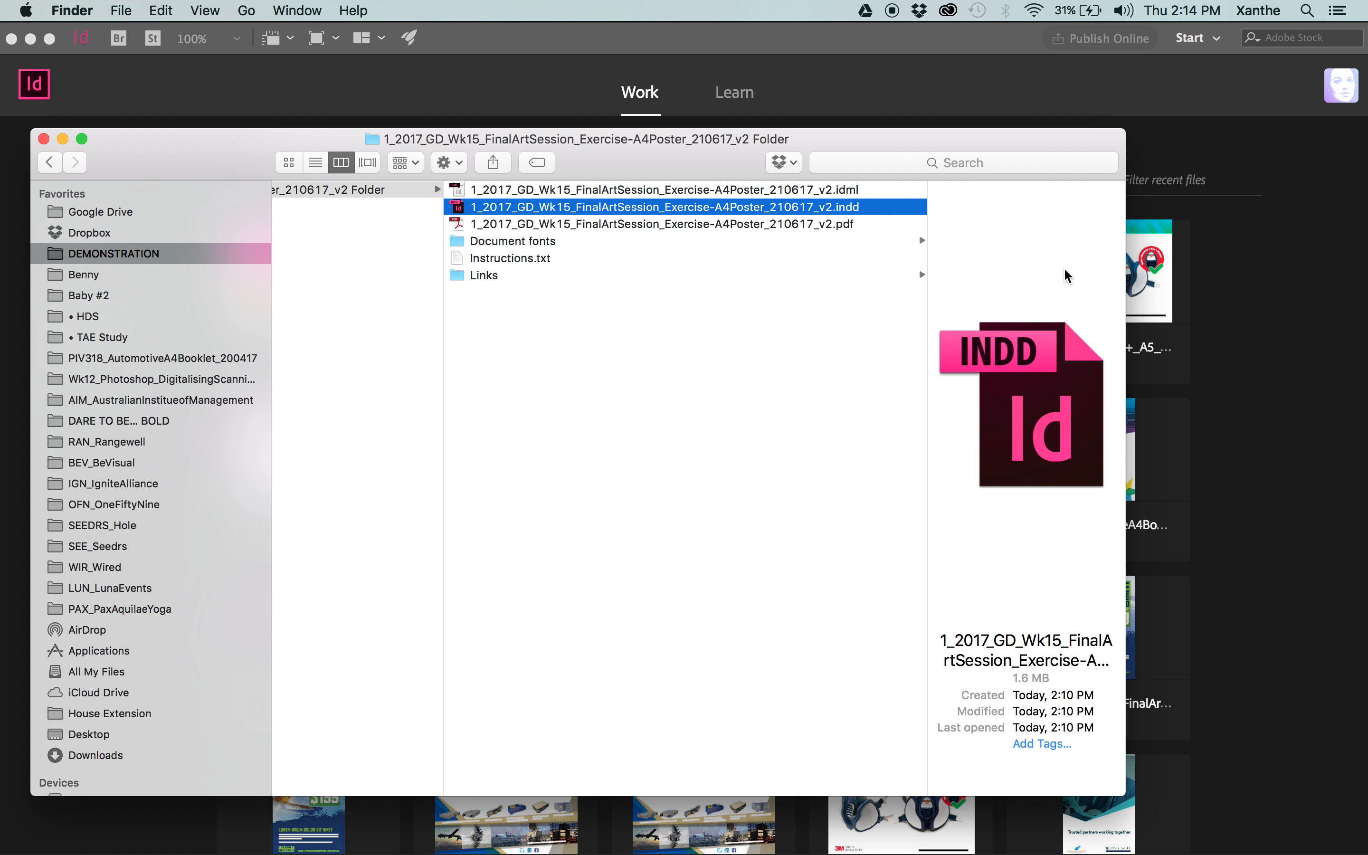
pyautogui.doubleClick(588, 211)
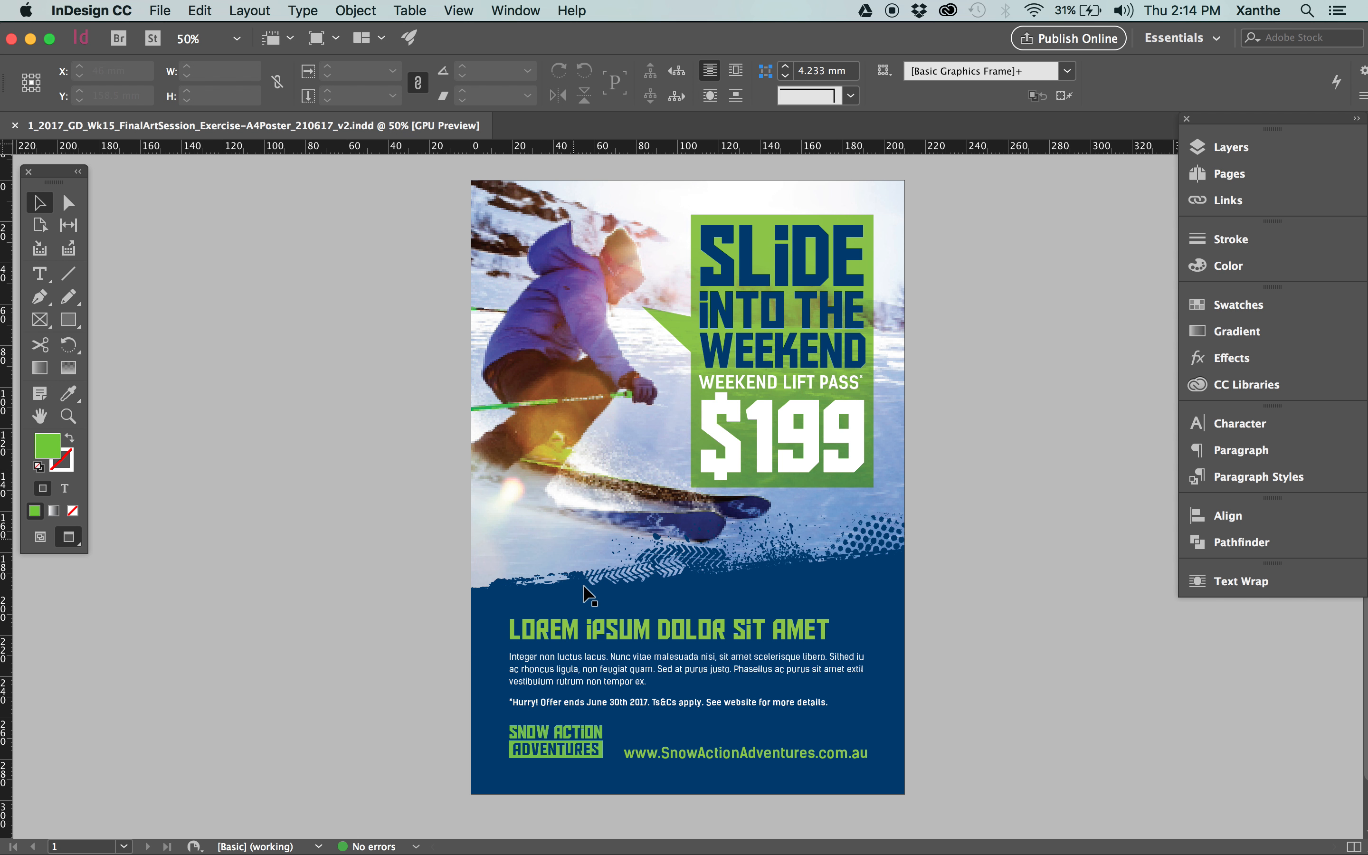
# Display the poster's links, and open SAA_Logo_GreenPMS.ai for editing in Adobe Illustrator CC 2017.
pyautogui.click(1274, 200)
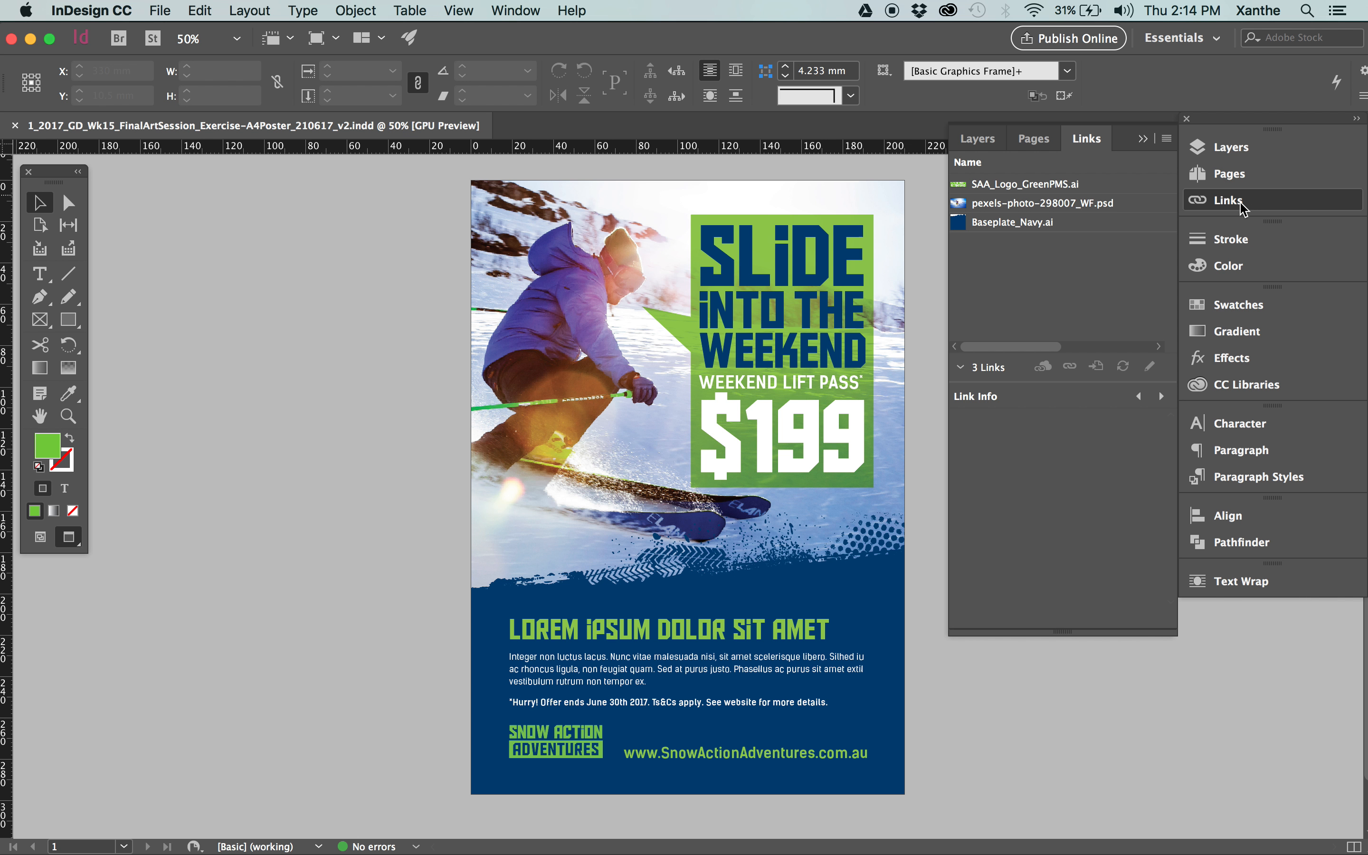
pyautogui.click(518, 9)
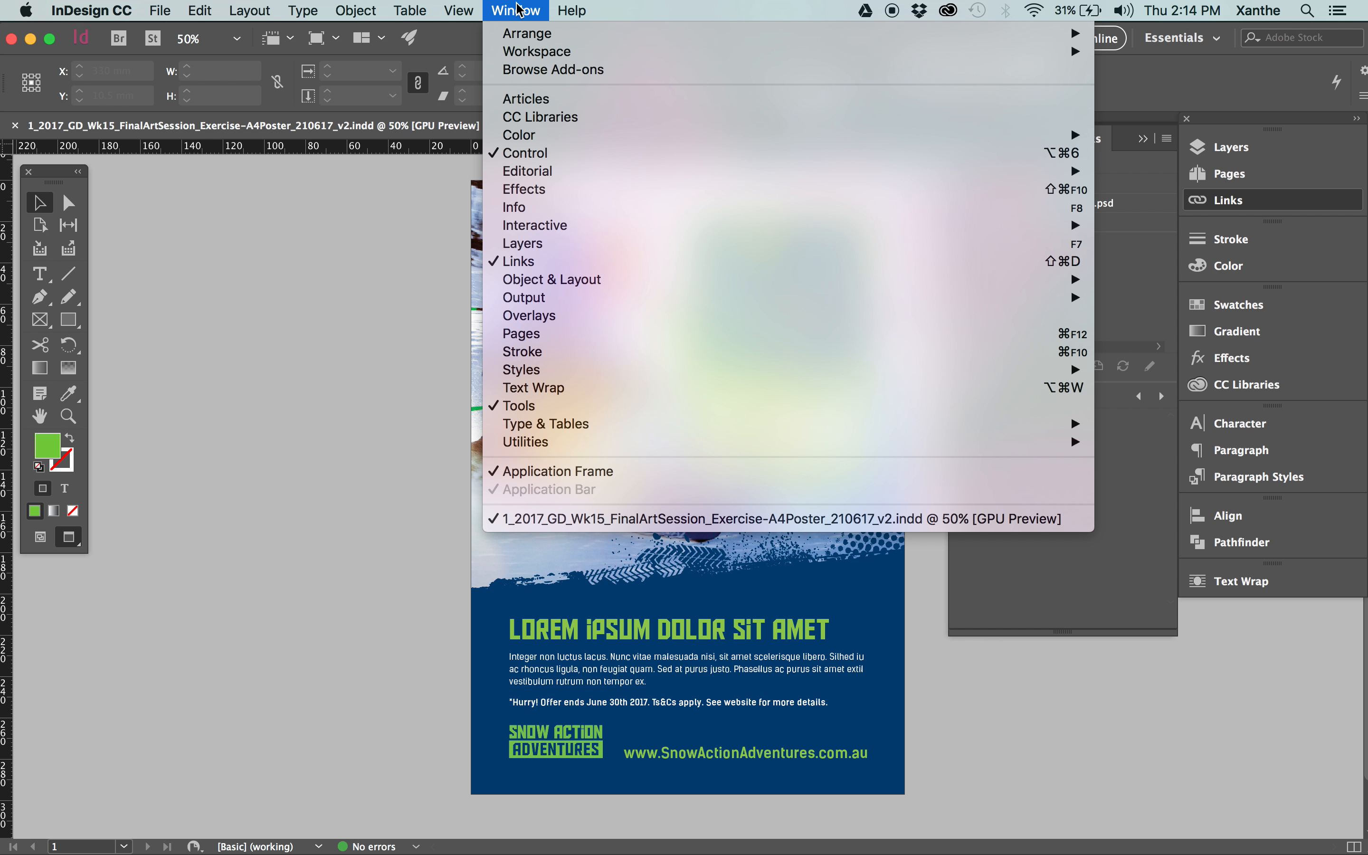
pyautogui.click(542, 259)
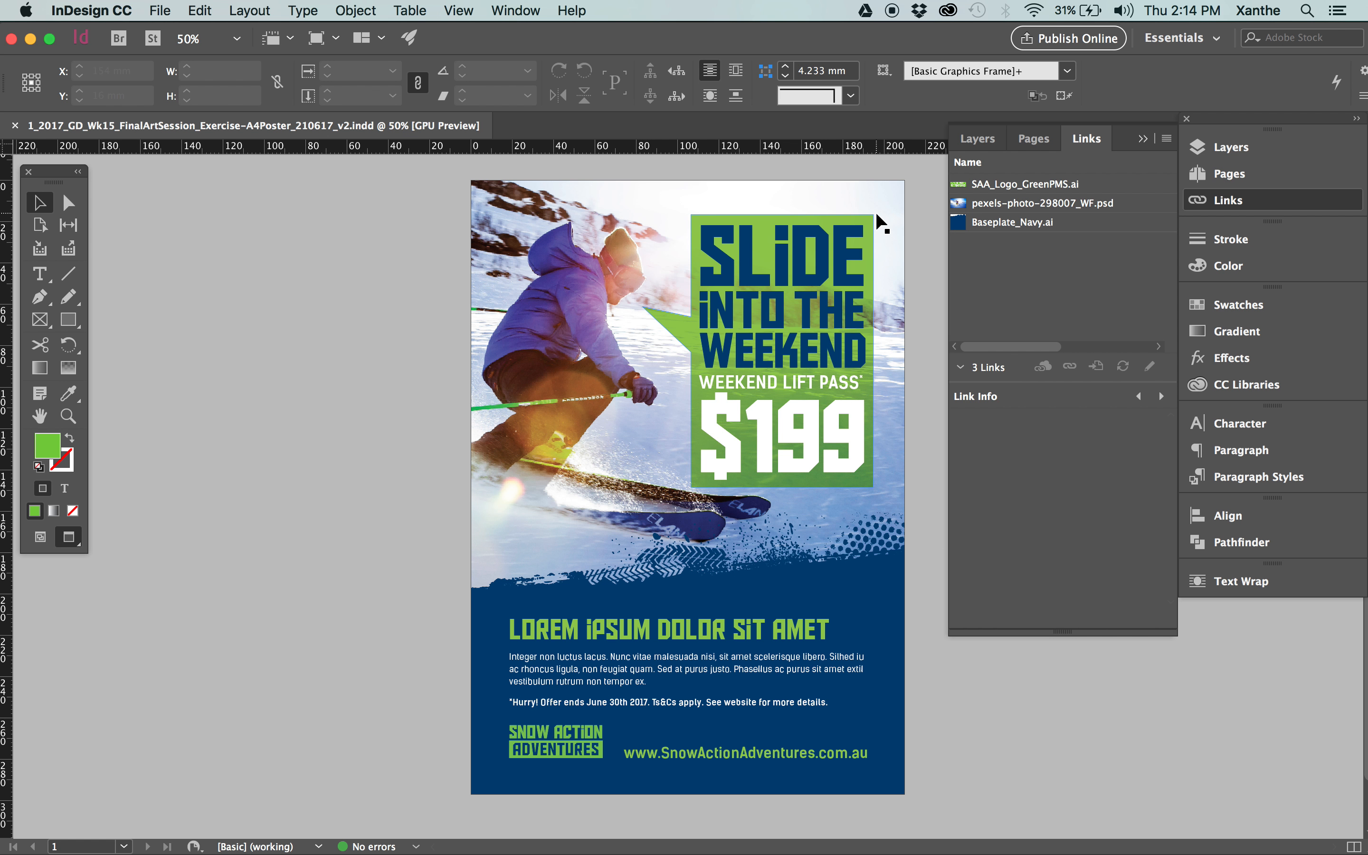
pyautogui.click(1007, 185)
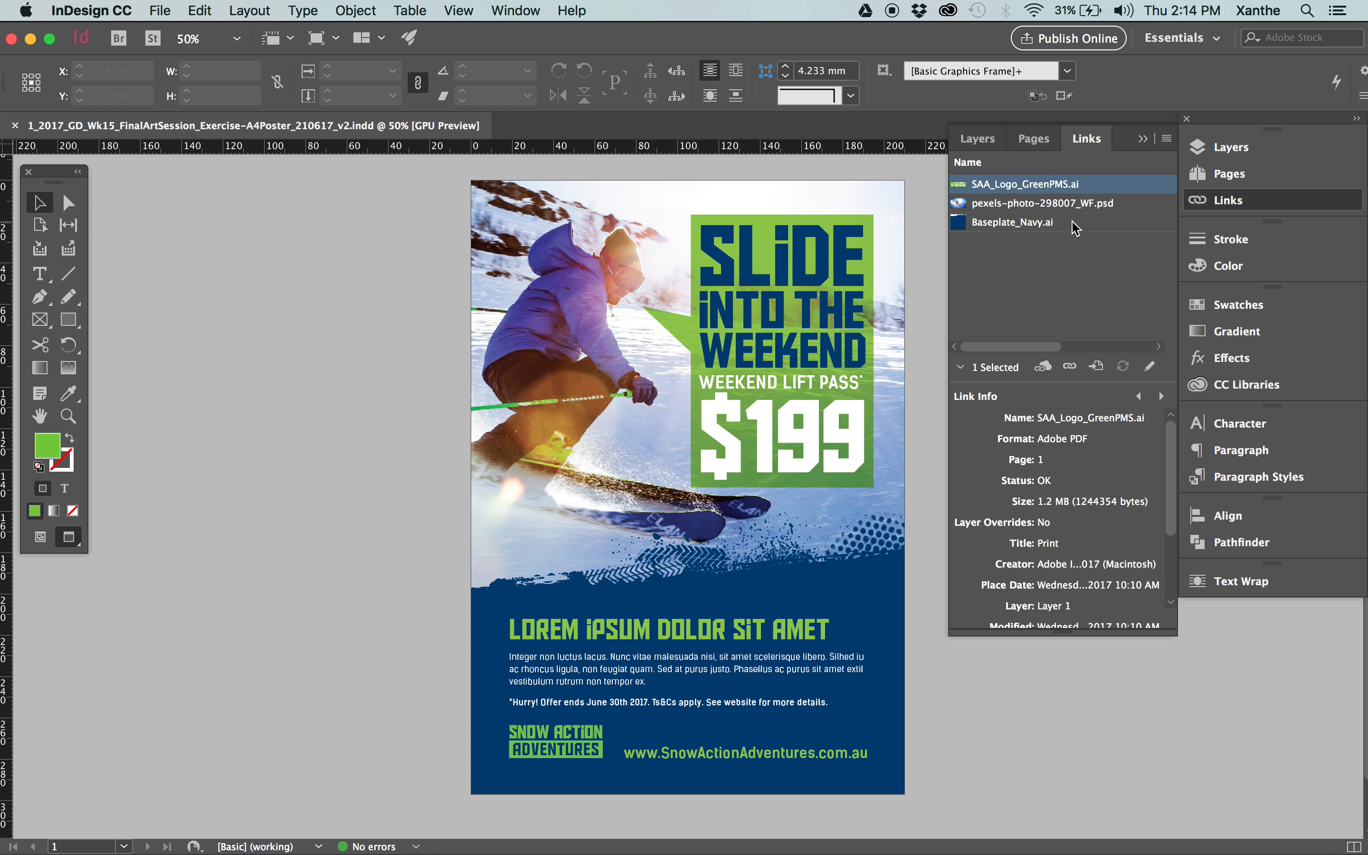
pyautogui.rightClick(1050, 188)
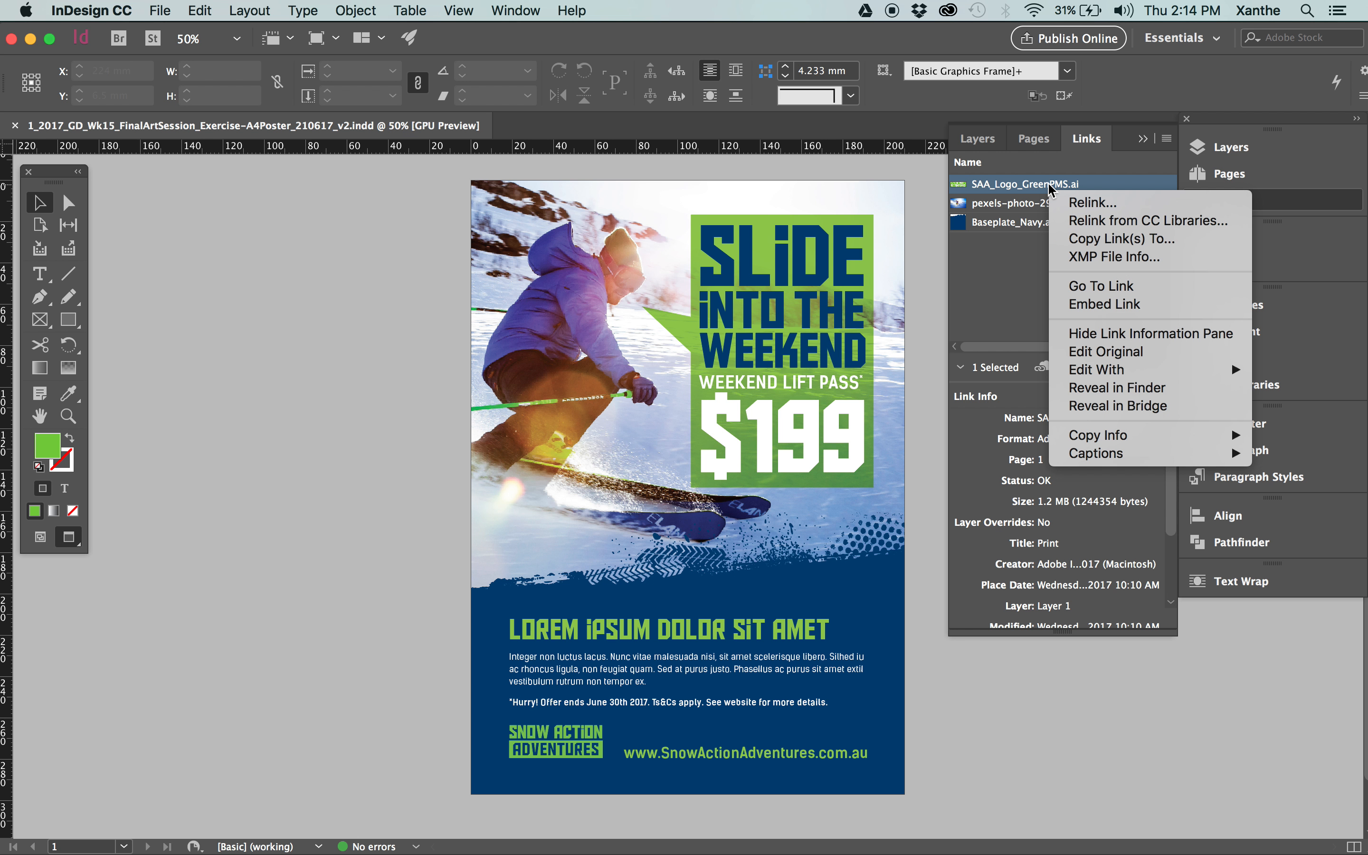
pyautogui.moveTo(1085, 380)
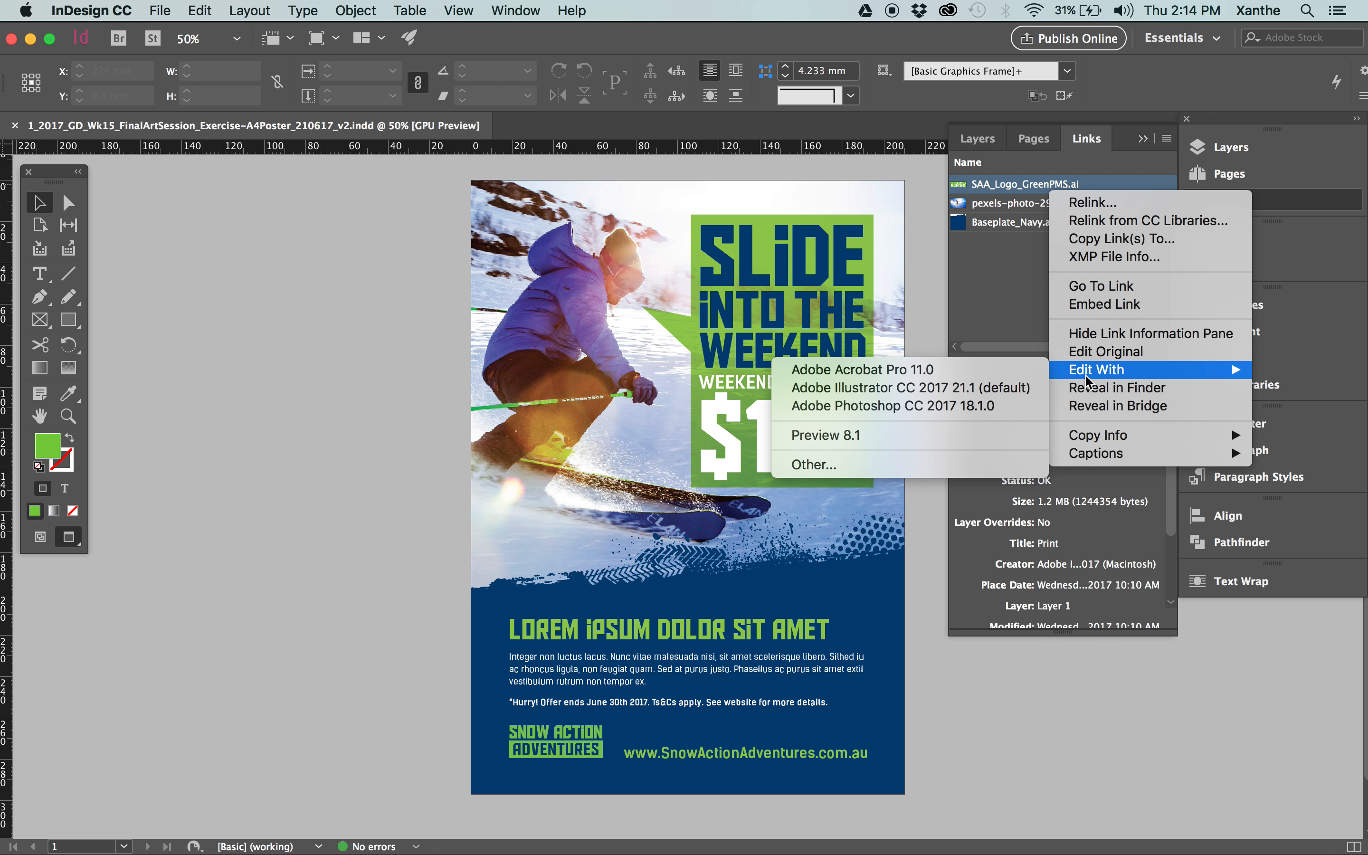
pyautogui.click(982, 388)
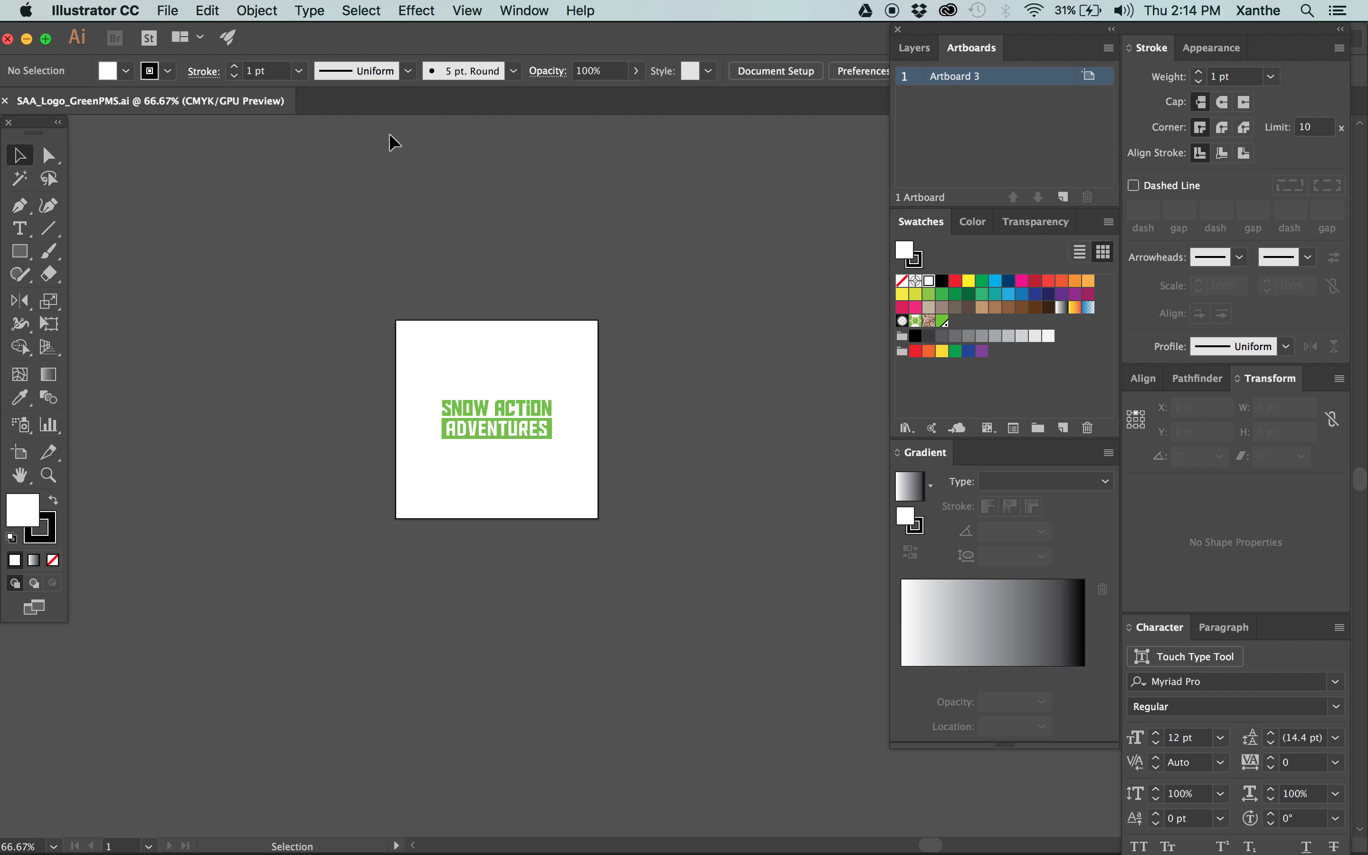
# Check which swatch the Snow Action Adventures logo uses and examine its artwork close up.
pyautogui.moveTo(340, 228); pyautogui.dragTo(693, 599)
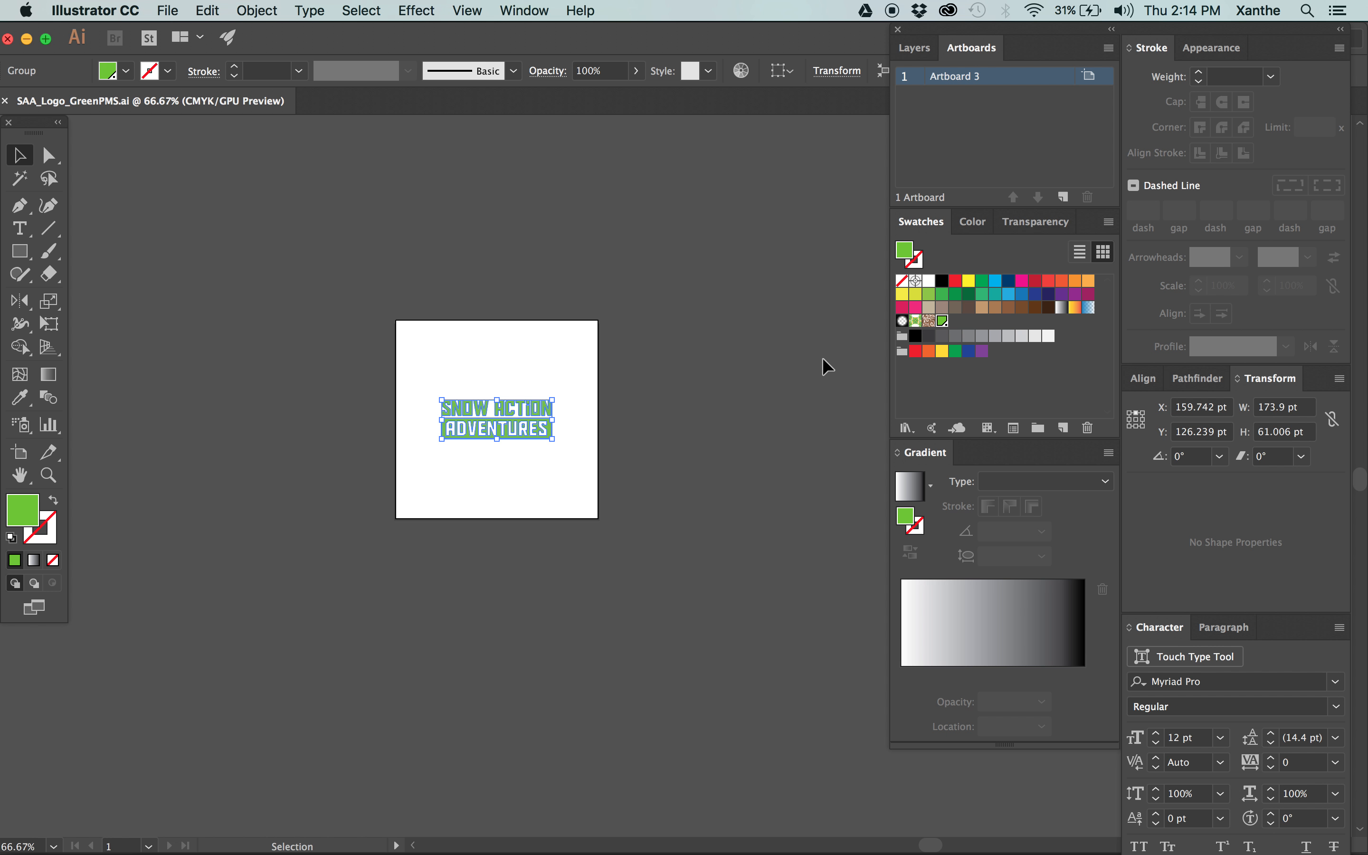
pyautogui.click(454, 409)
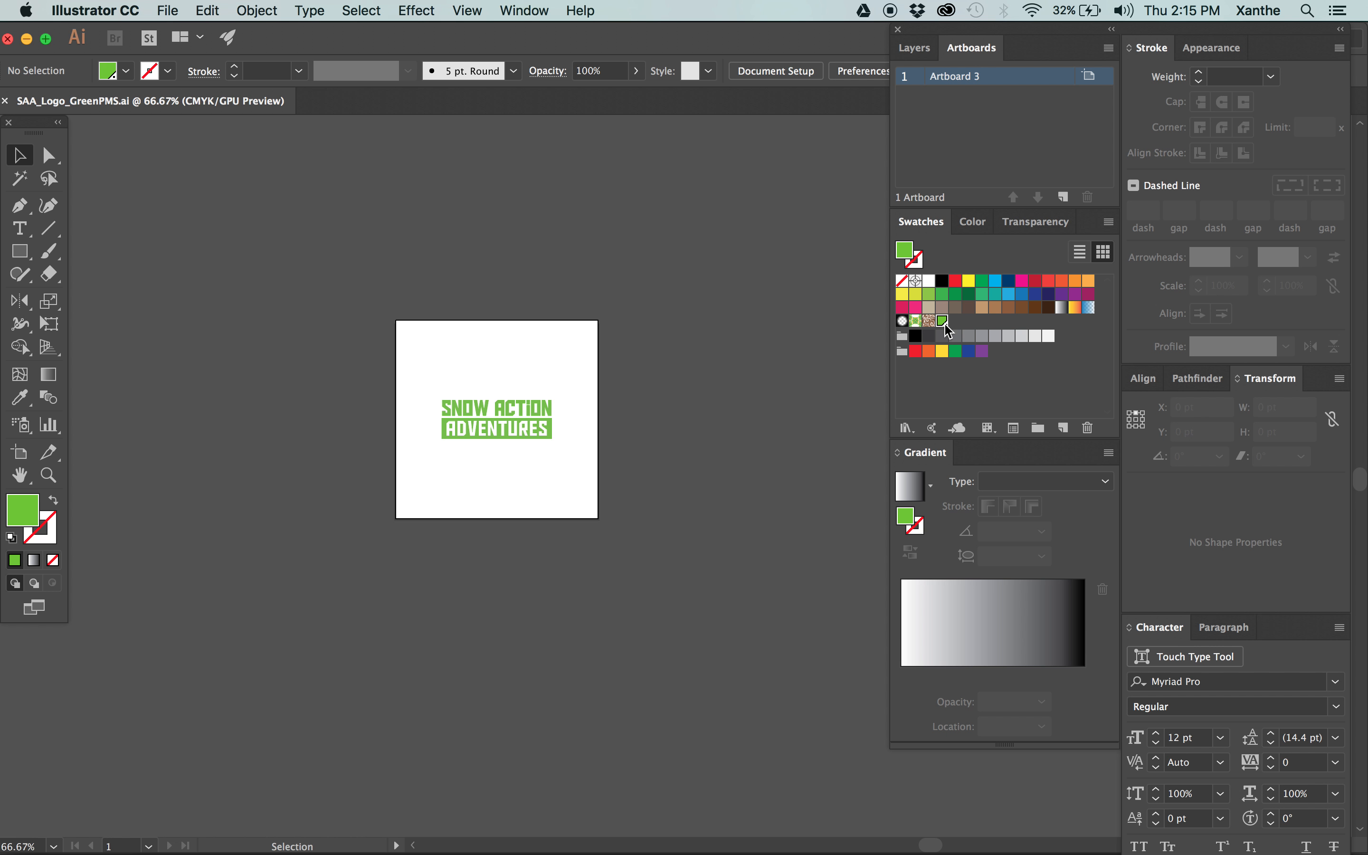
pyautogui.press('z')
pyautogui.moveTo(628, 459); pyautogui.dragTo(928, 600)
pyautogui.press('v')
pyautogui.press('space')
pyautogui.moveTo(195, 307); pyautogui.dragTo(461, 479)
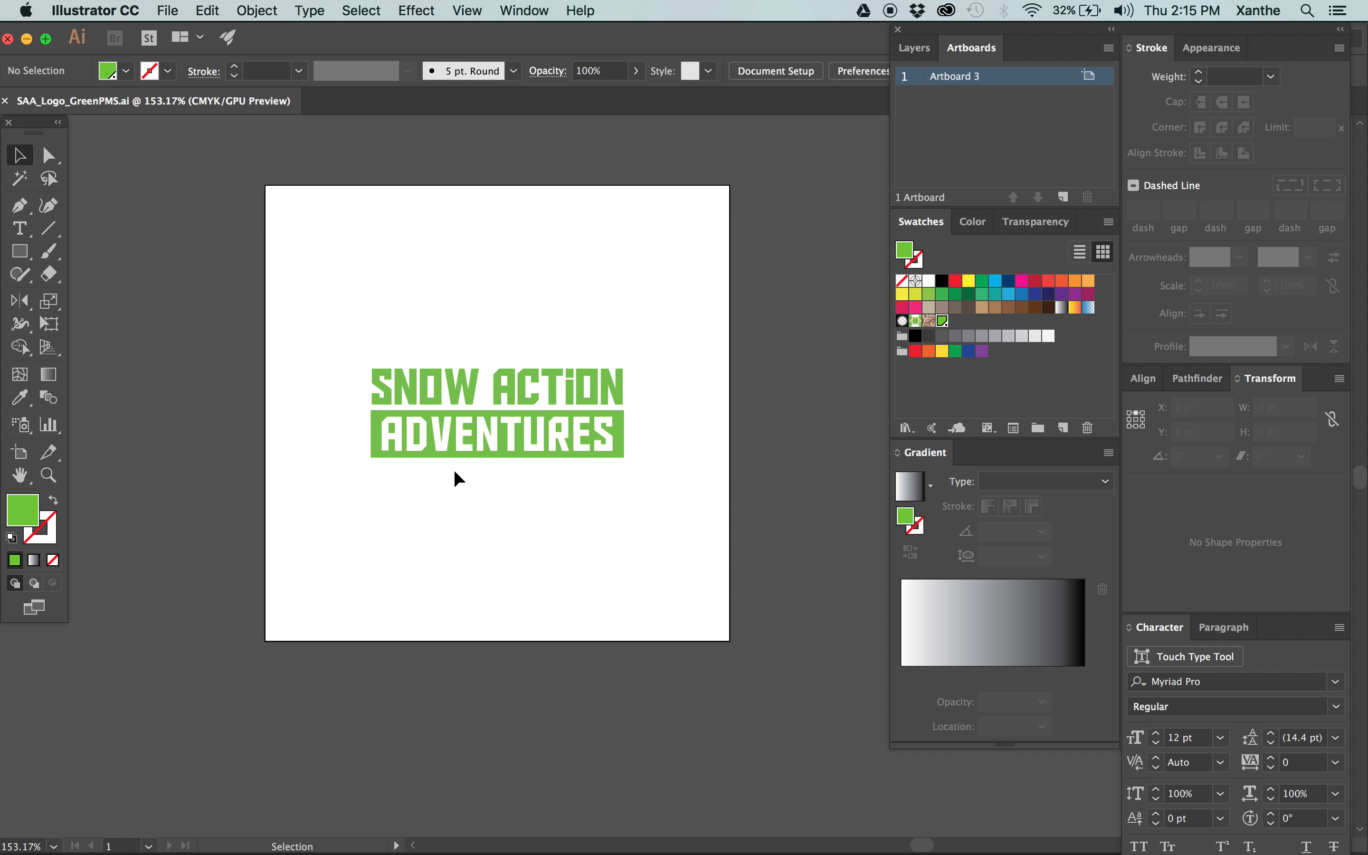
pyautogui.press('super+equal')
pyautogui.press('super+equal')
pyautogui.press('space')
pyautogui.moveTo(393, 428); pyautogui.dragTo(634, 527)
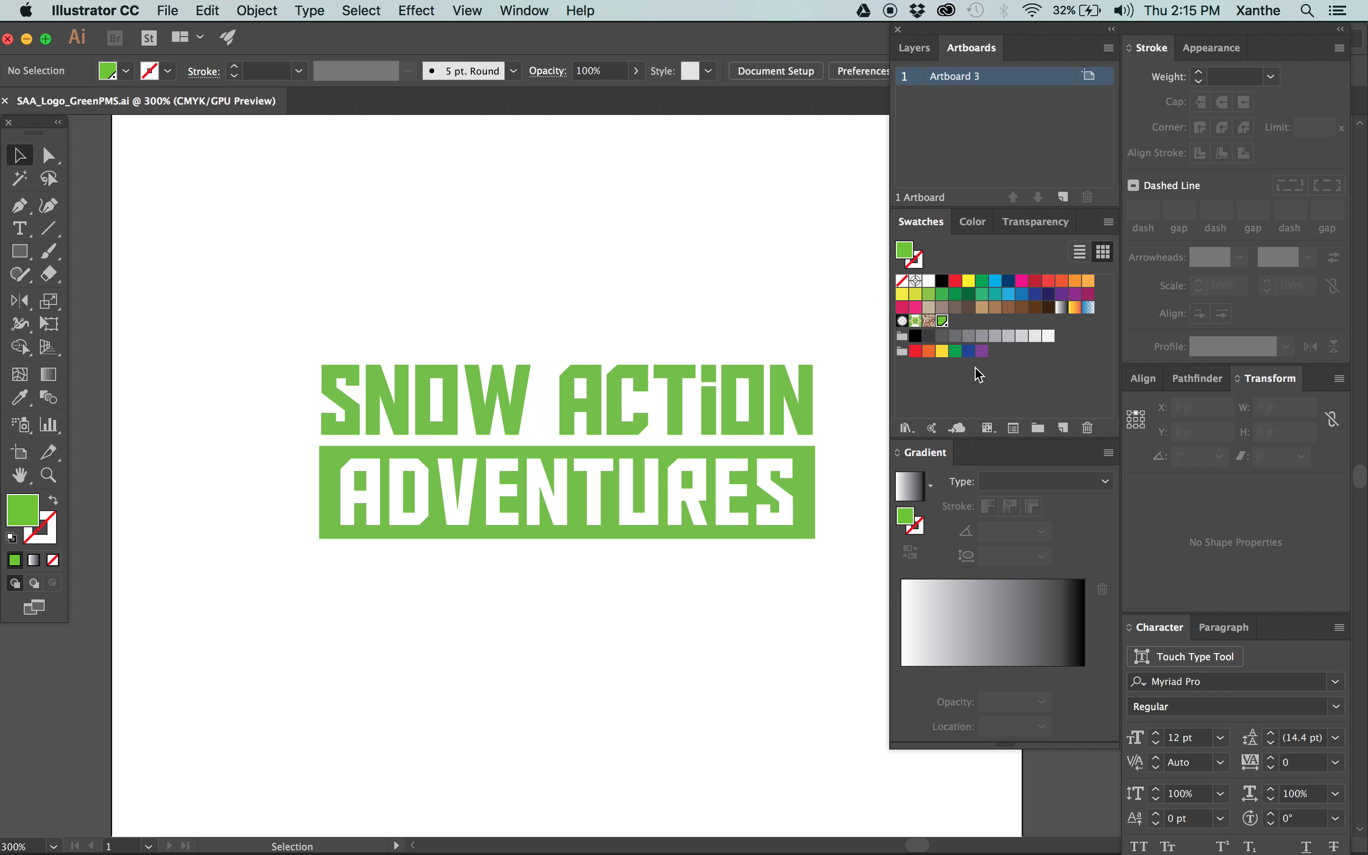
# Recolour the entire logo with the process green swatch C=50 M=0 Y=100 K=0, and check that swatch's options.
pyautogui.click(943, 320)
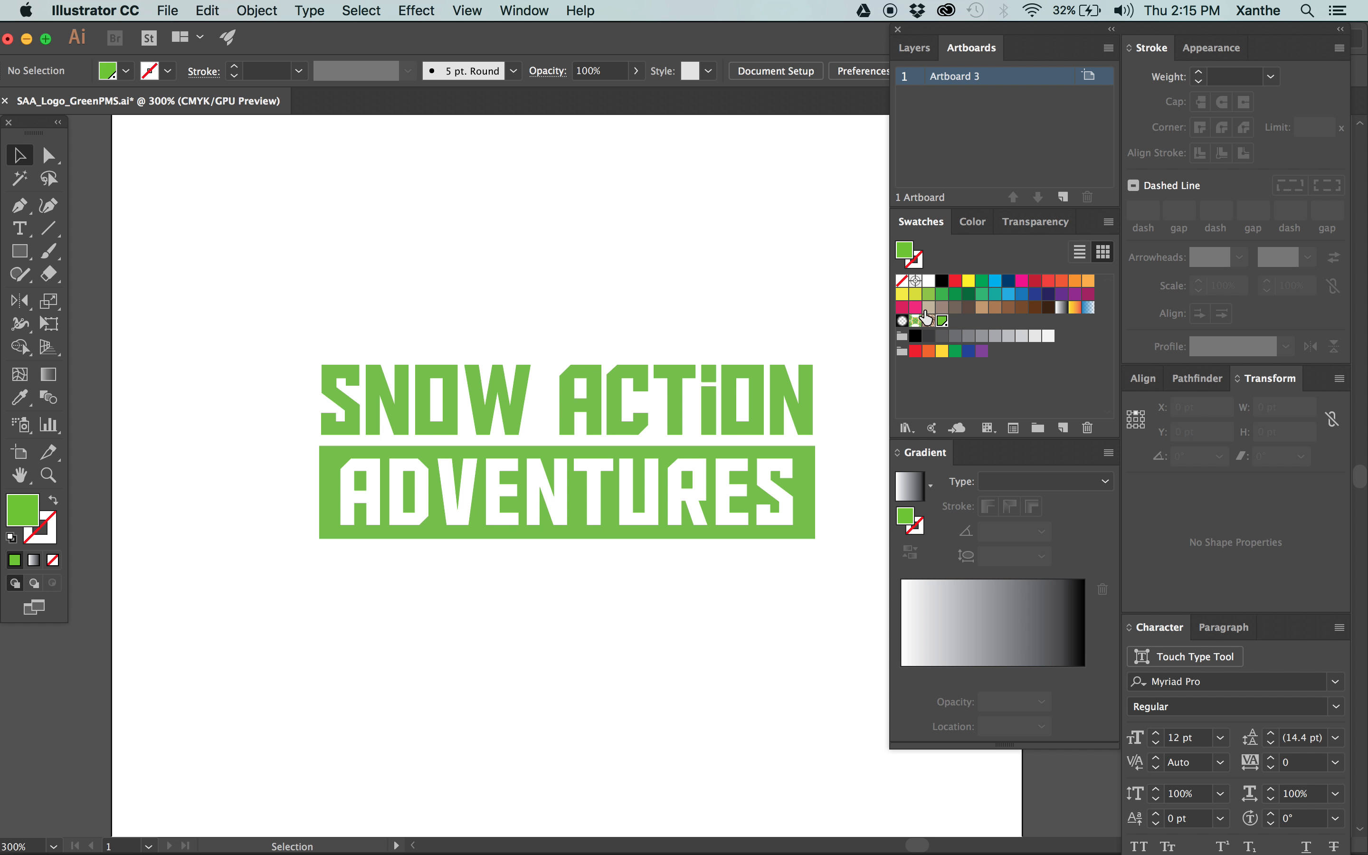
pyautogui.click(930, 296)
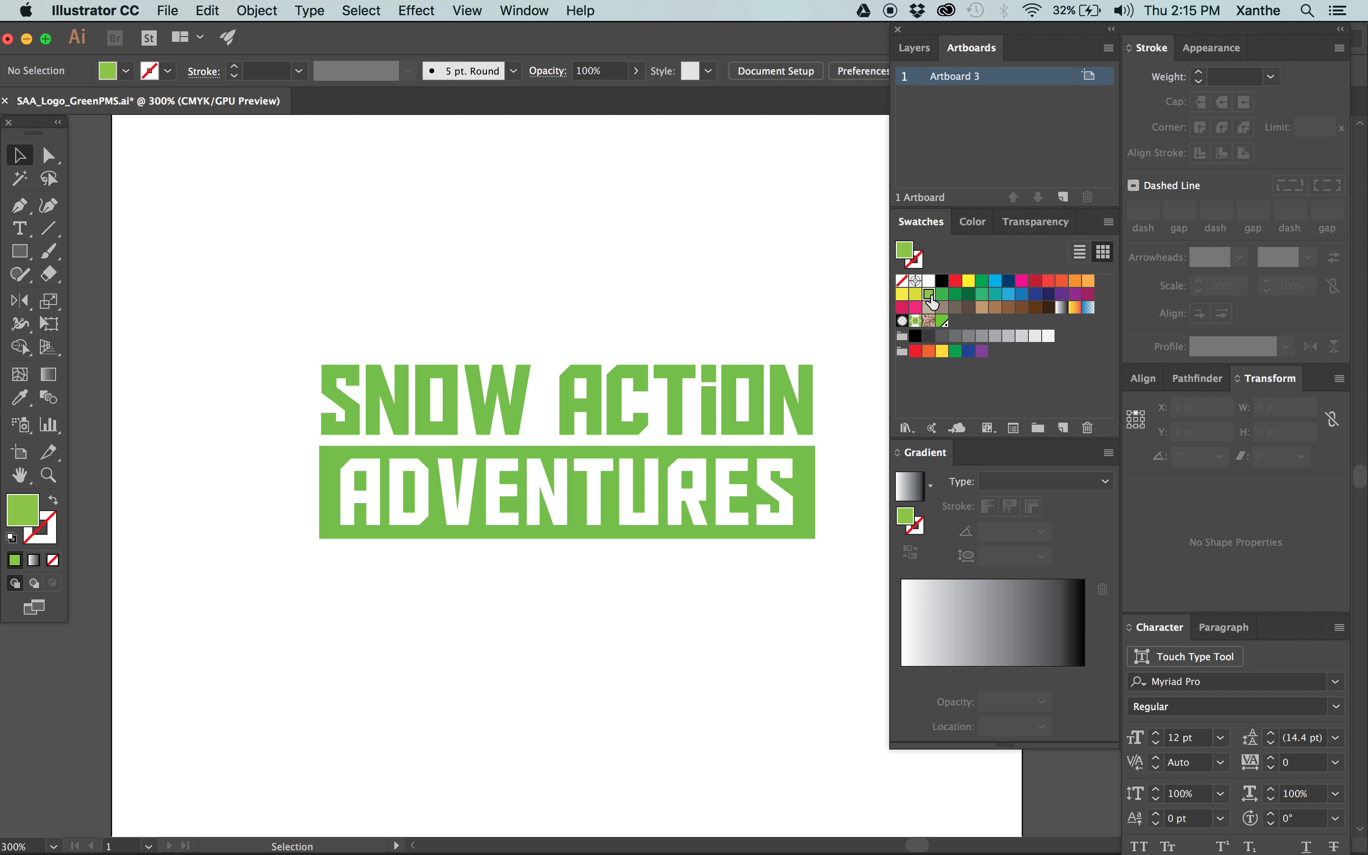
pyautogui.press('super+a')
pyautogui.click(928, 299)
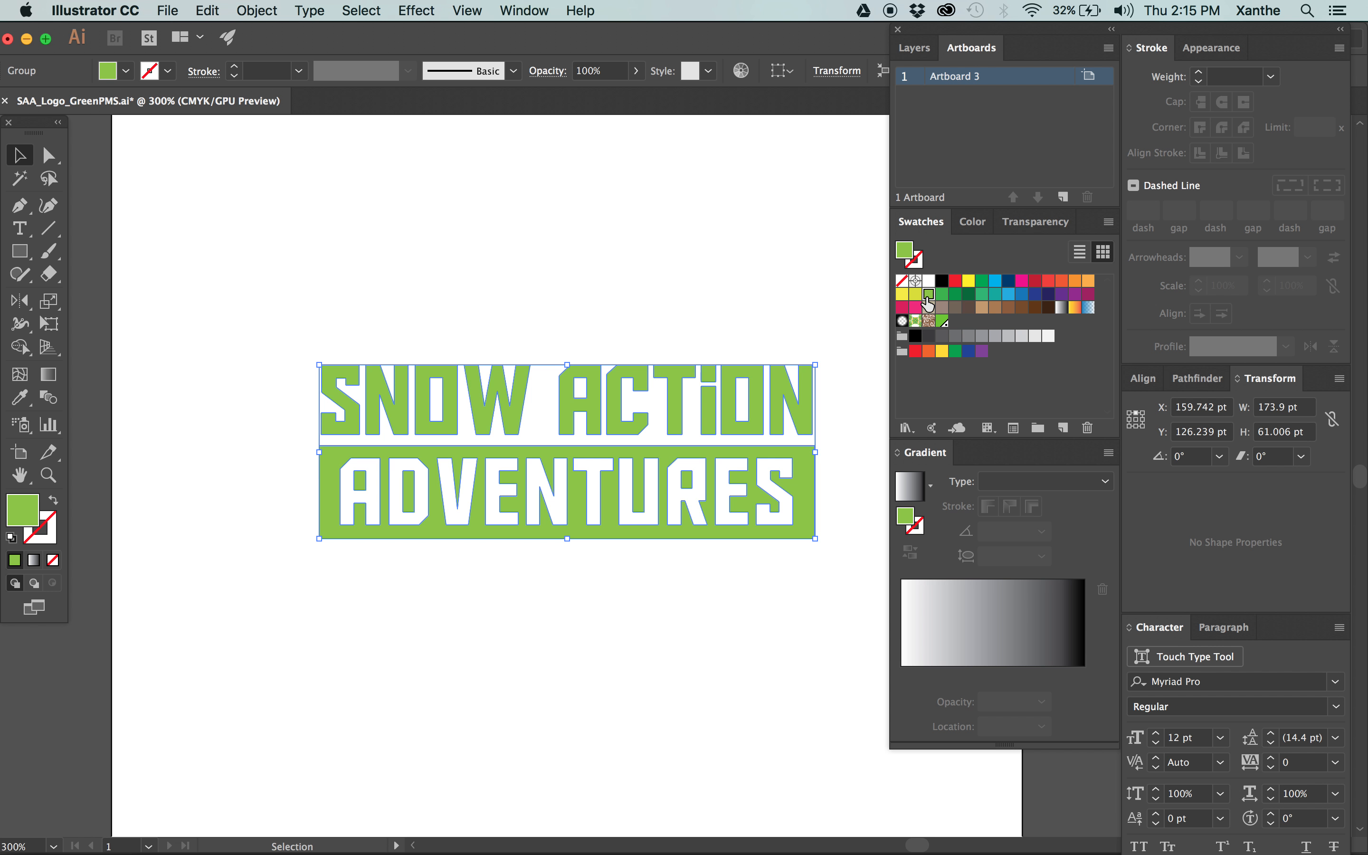
pyautogui.doubleClick(928, 299)
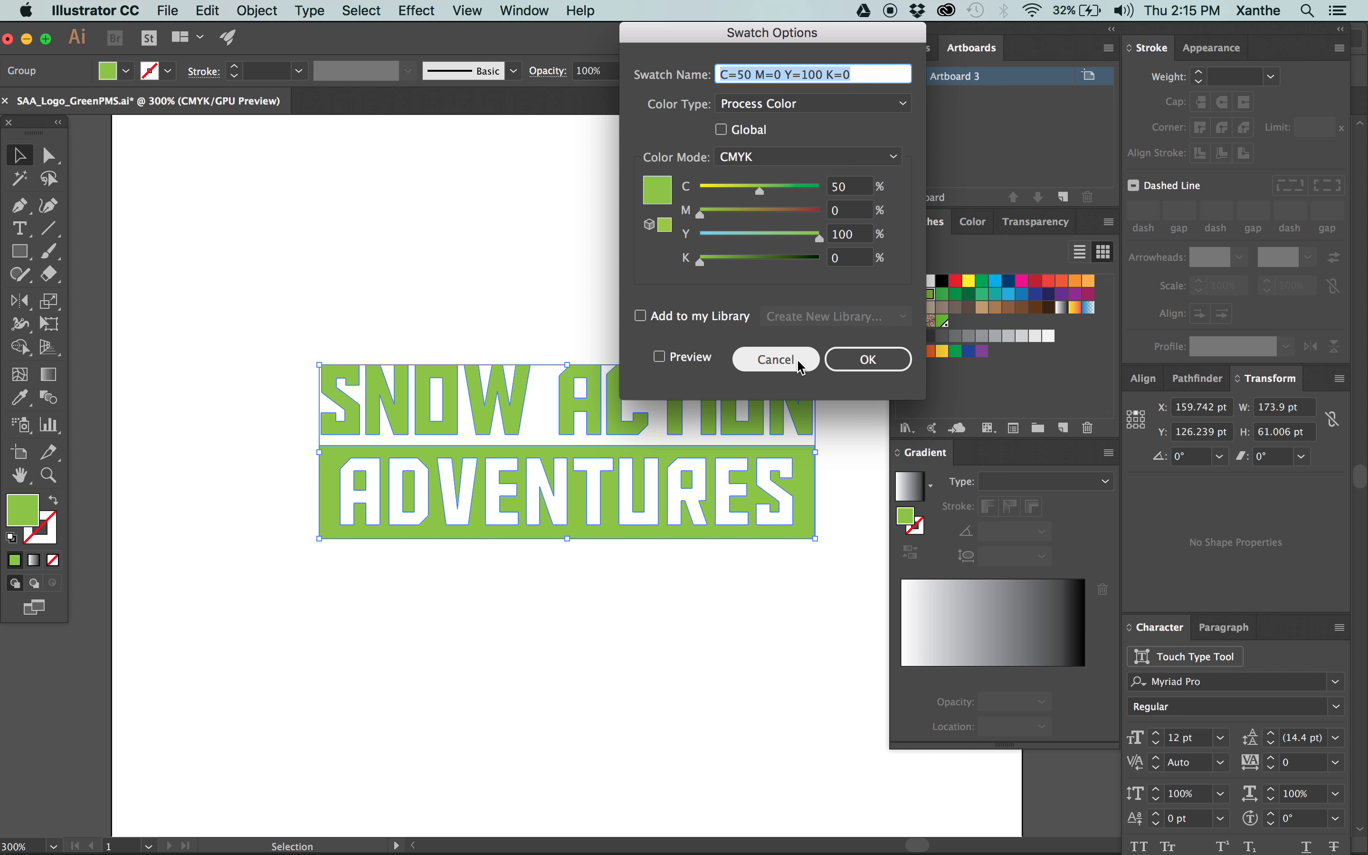
pyautogui.click(869, 359)
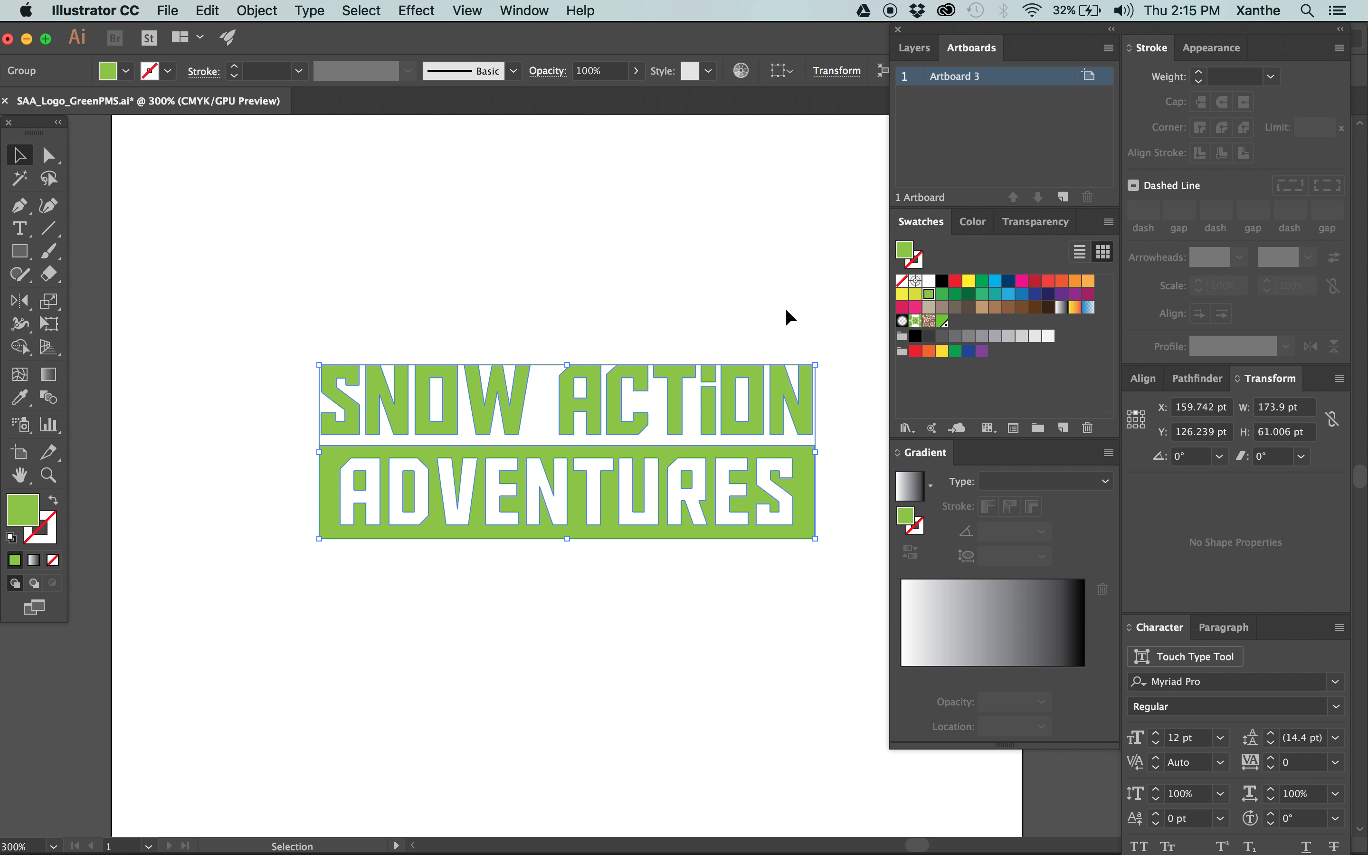
pyautogui.click(570, 350)
pyautogui.moveTo(541, 325); pyautogui.dragTo(861, 655)
pyautogui.click(974, 380)
pyautogui.click(770, 306)
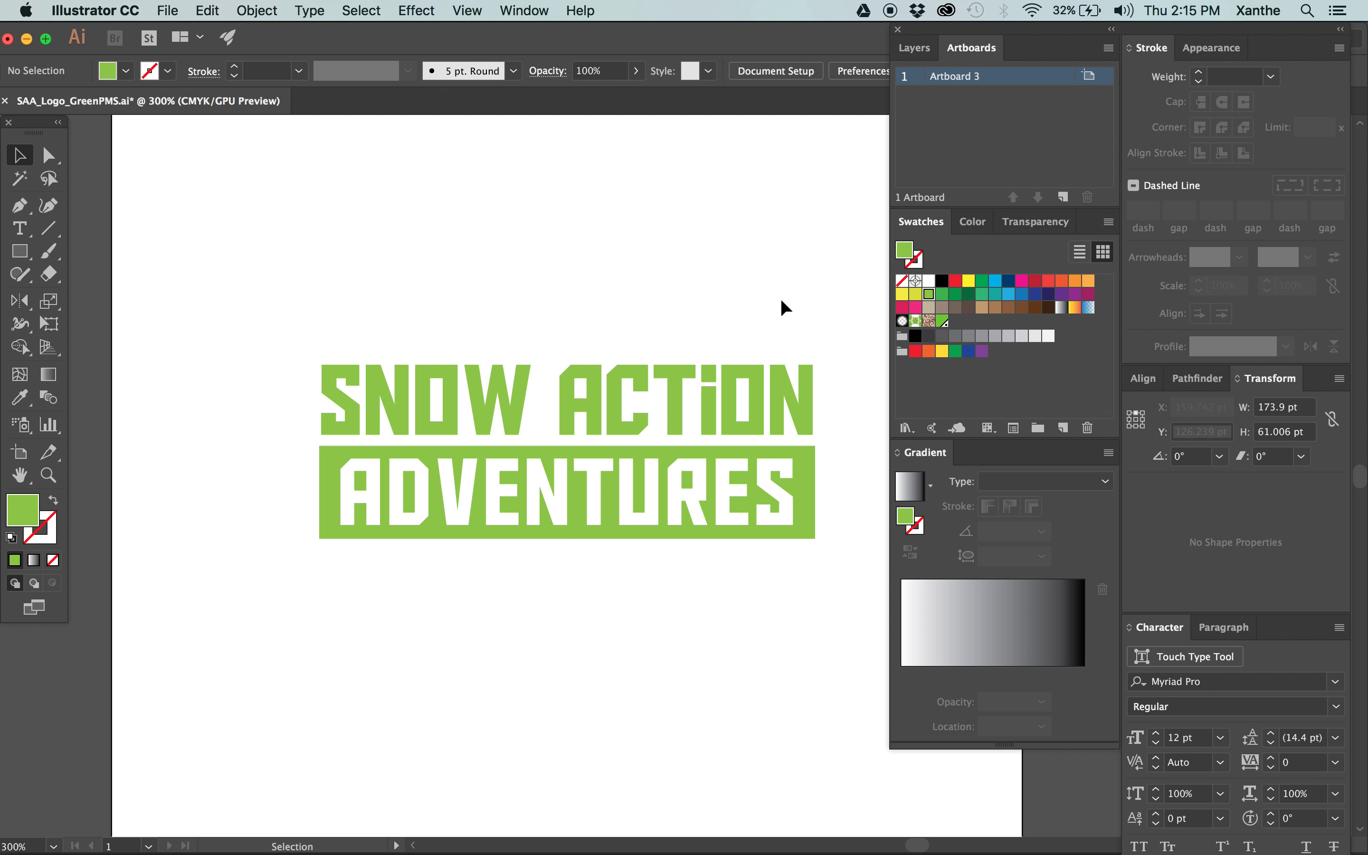
# Delete the green spot colour from the logo file's swatches.
pyautogui.click(943, 321)
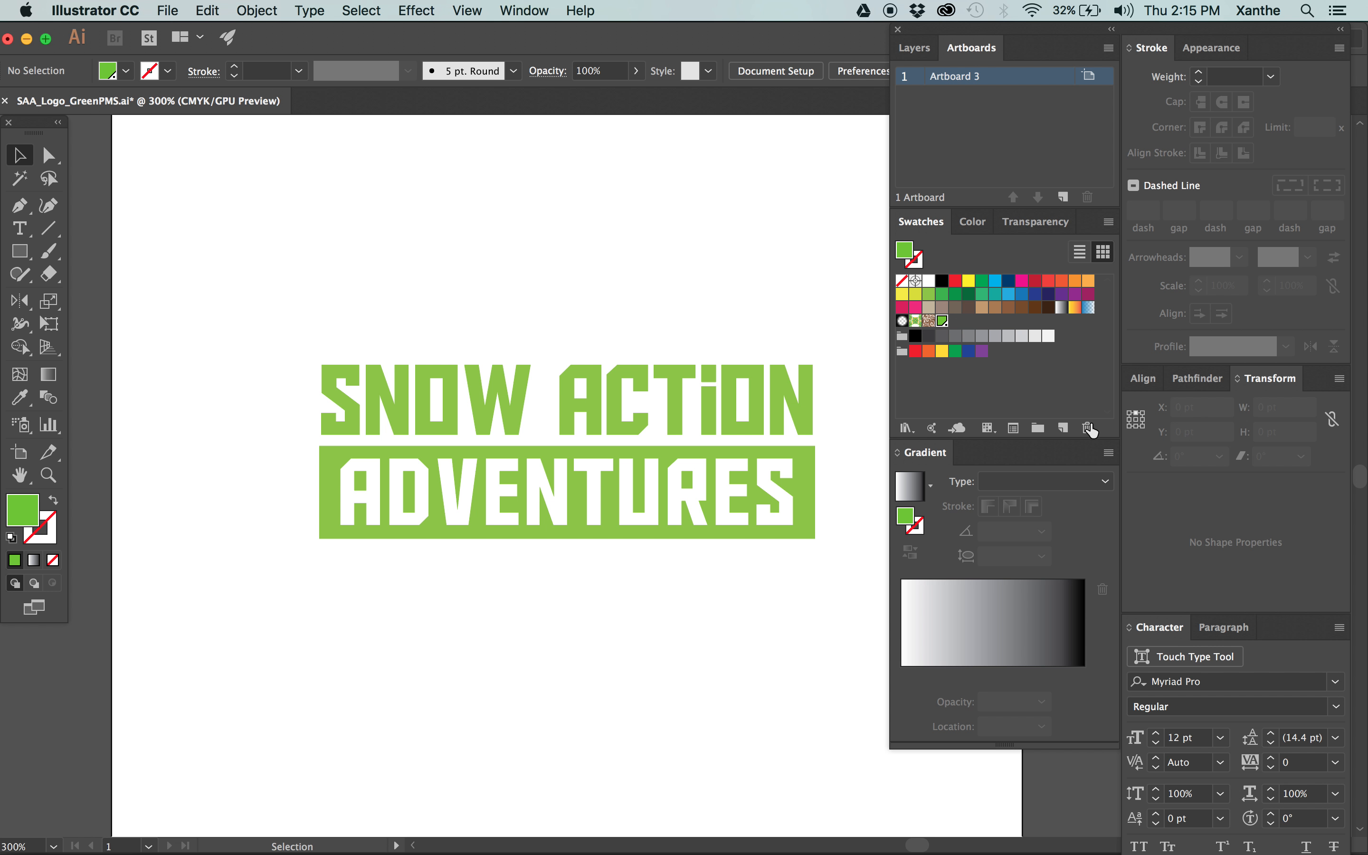
pyautogui.click(1087, 428)
pyautogui.click(735, 476)
pyautogui.hscroll(3, 690, 299)
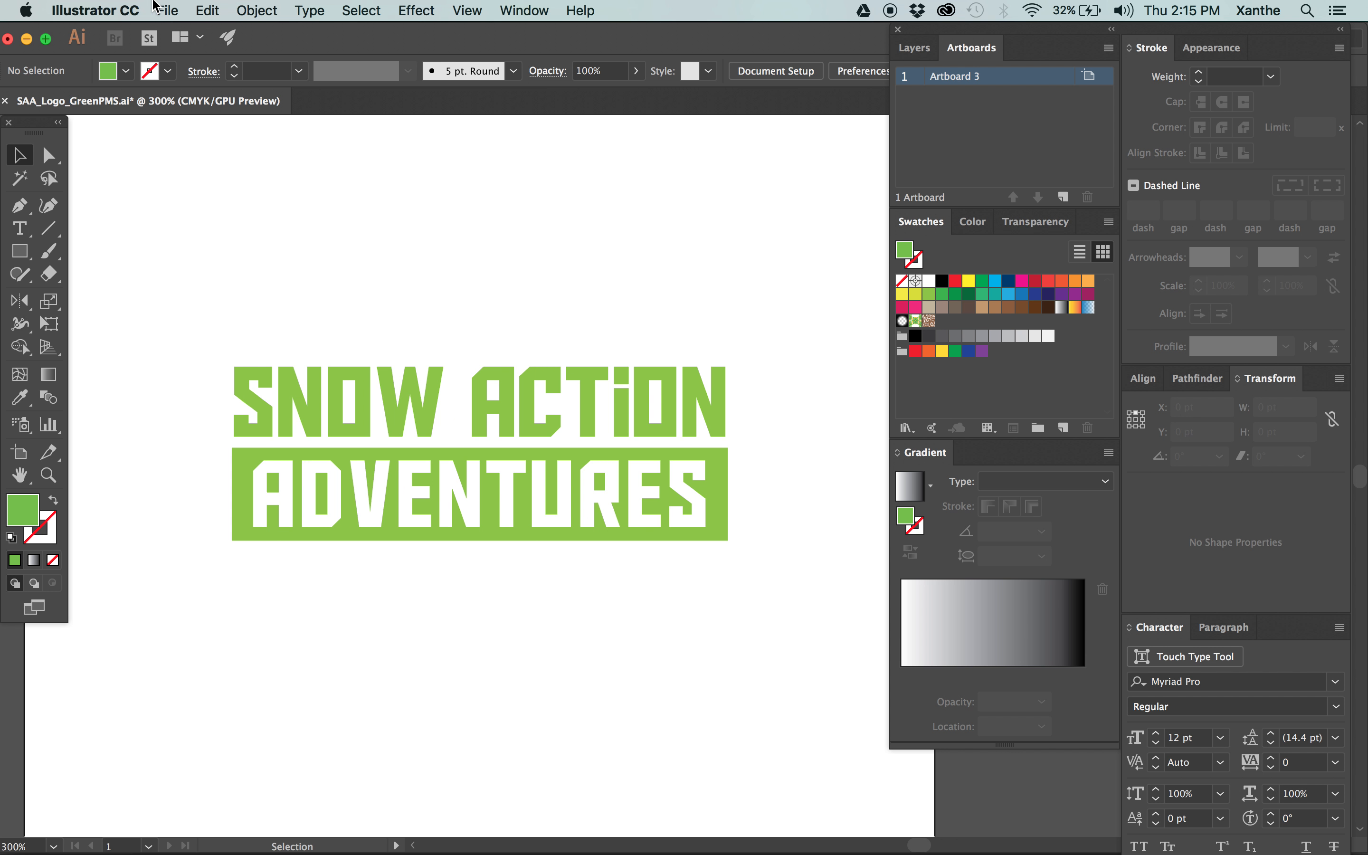
# Save the recoloured logo as SAA_Logo_GreenCMYK.ai in the package's Links folder with the default Illustrator options, and close it.
pyautogui.click(158, 8)
pyautogui.click(210, 171)
pyautogui.hotkey('shift', 'Left')
pyautogui.hotkey('shift', 'Left')
pyautogui.hotkey('shift', 'Left')
pyautogui.write('CMYK')
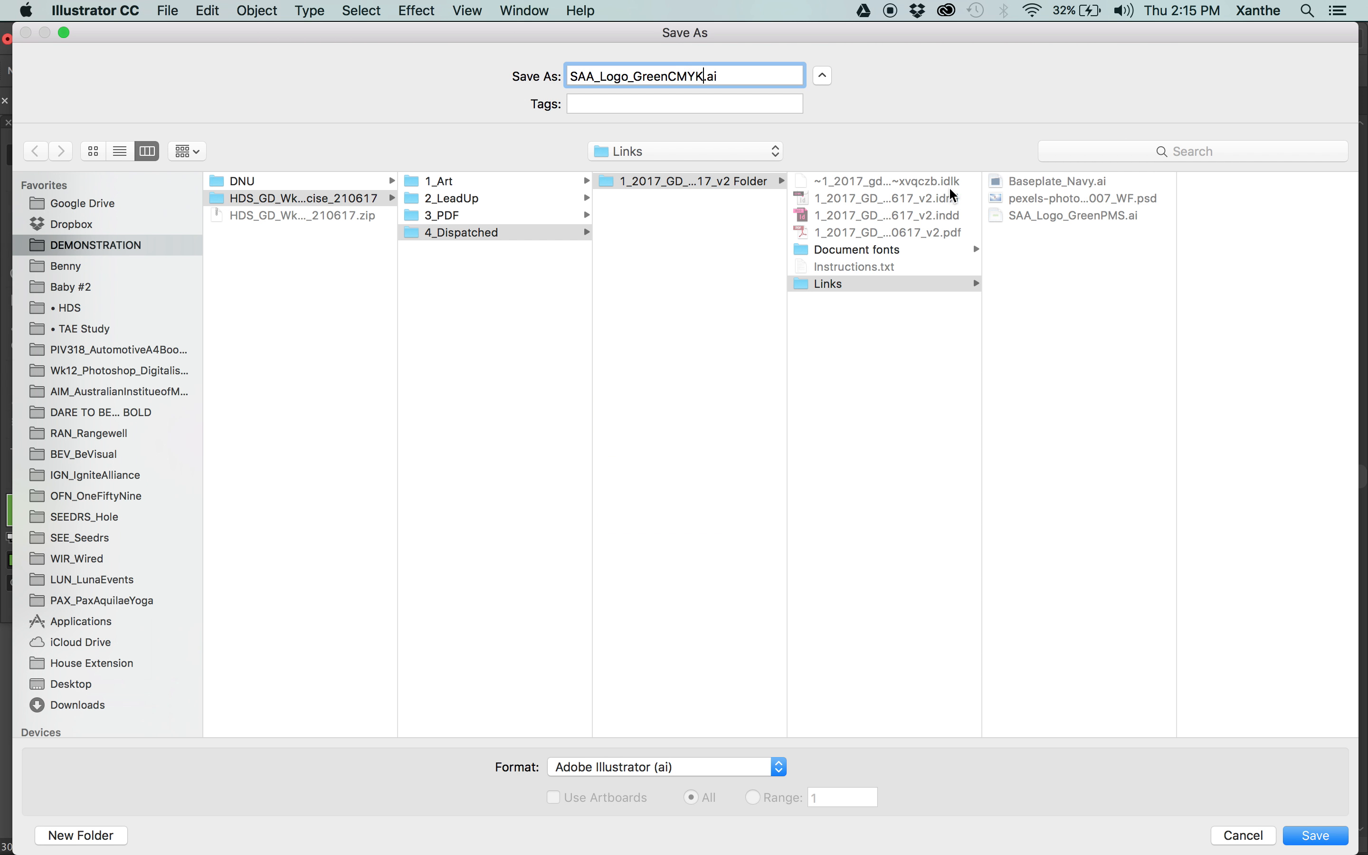
pyautogui.press('Return')
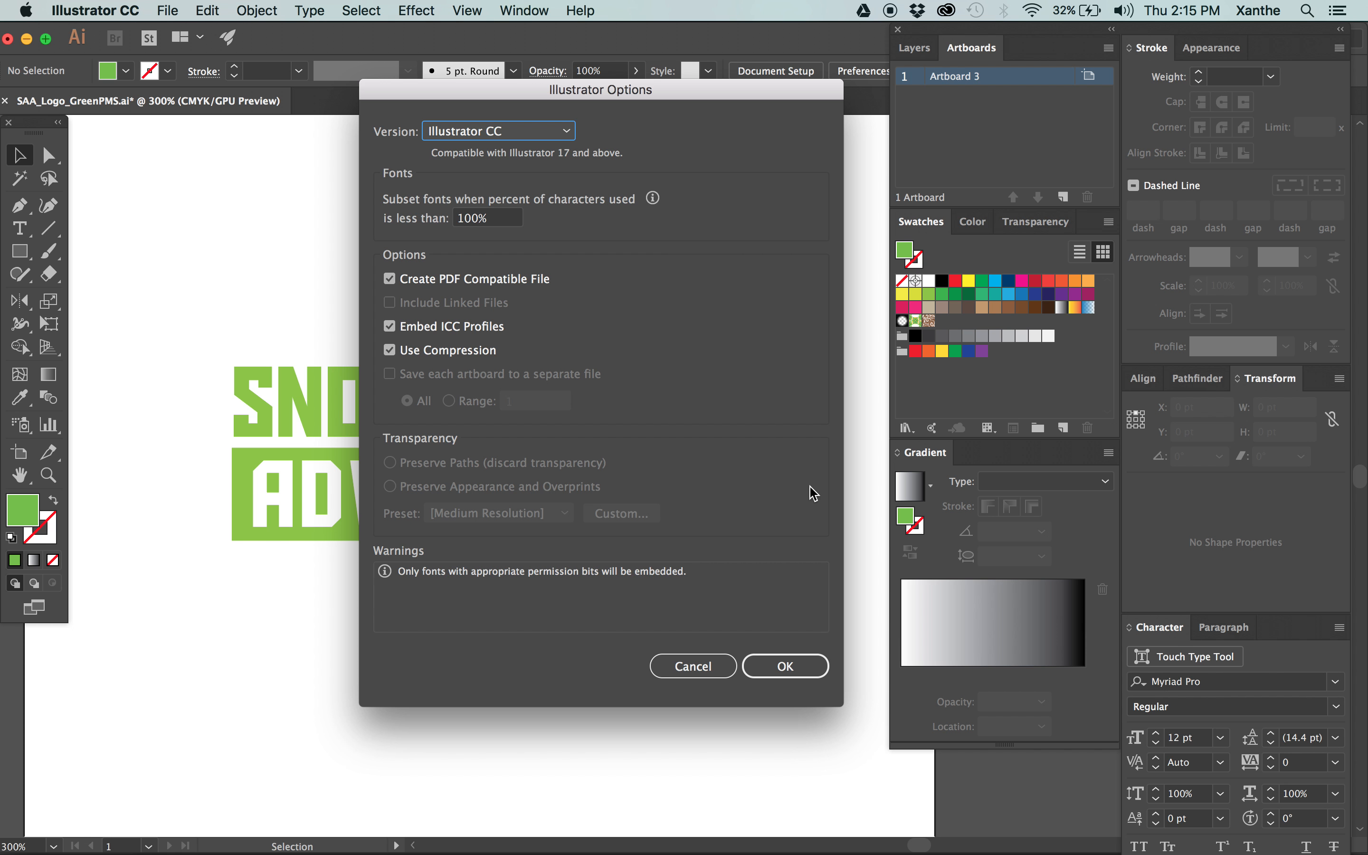
pyautogui.click(766, 673)
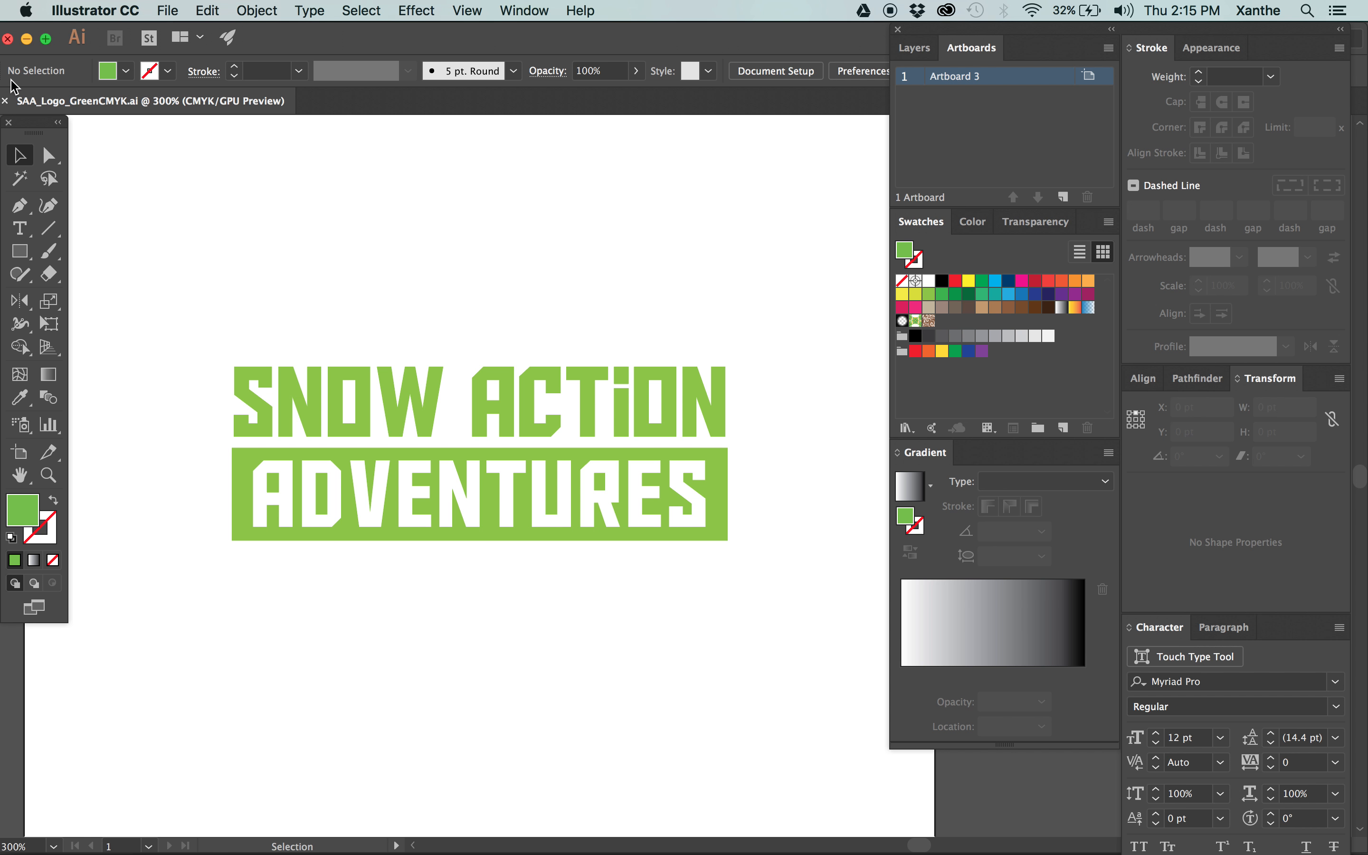
pyautogui.press('super+w')
# Switch to InDesign and relink the poster's SAA_Logo_GreenPMS.ai to SAA_Logo_GreenCMYK.ai in the package's Links folder.
pyautogui.moveTo(3, 209)
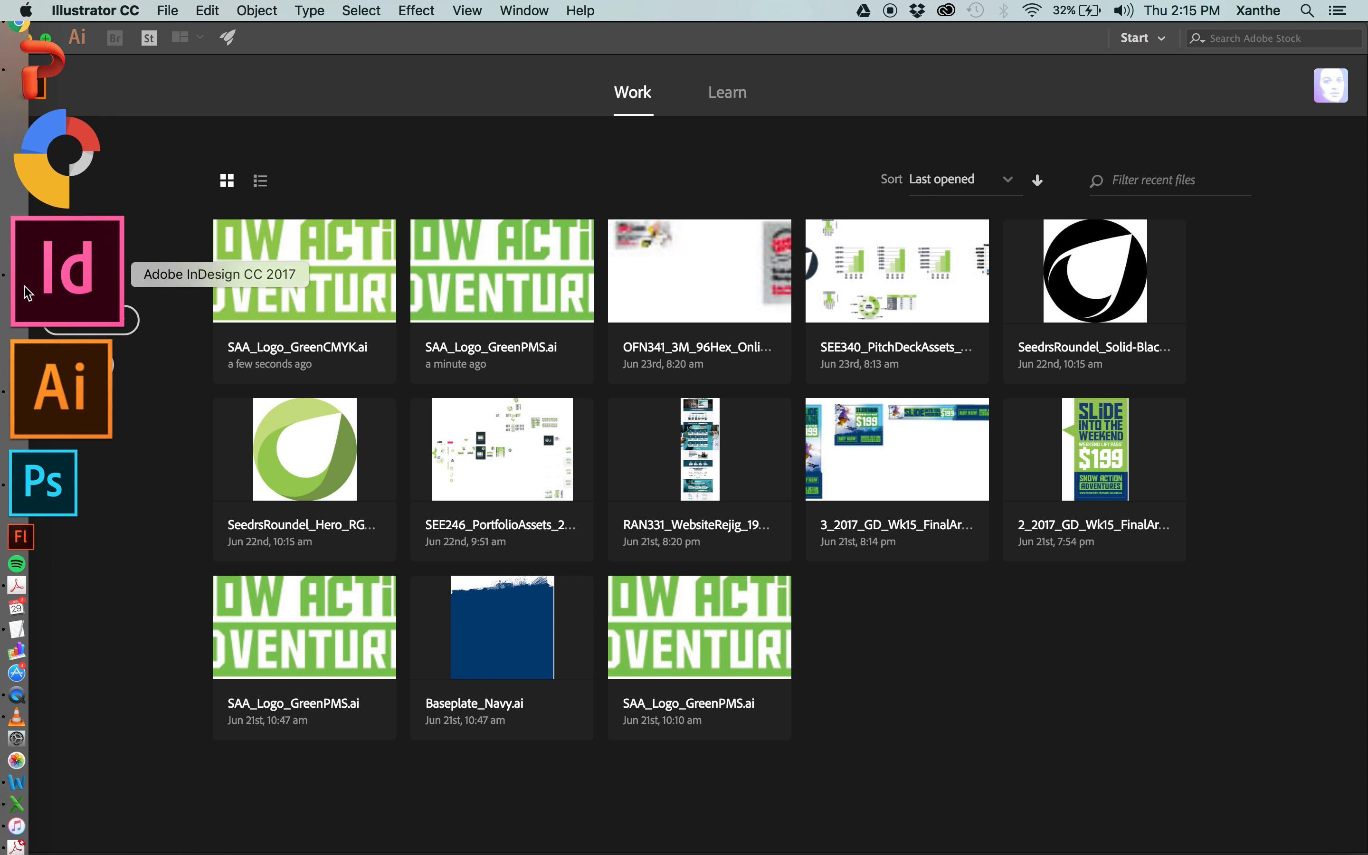
pyautogui.click(29, 286)
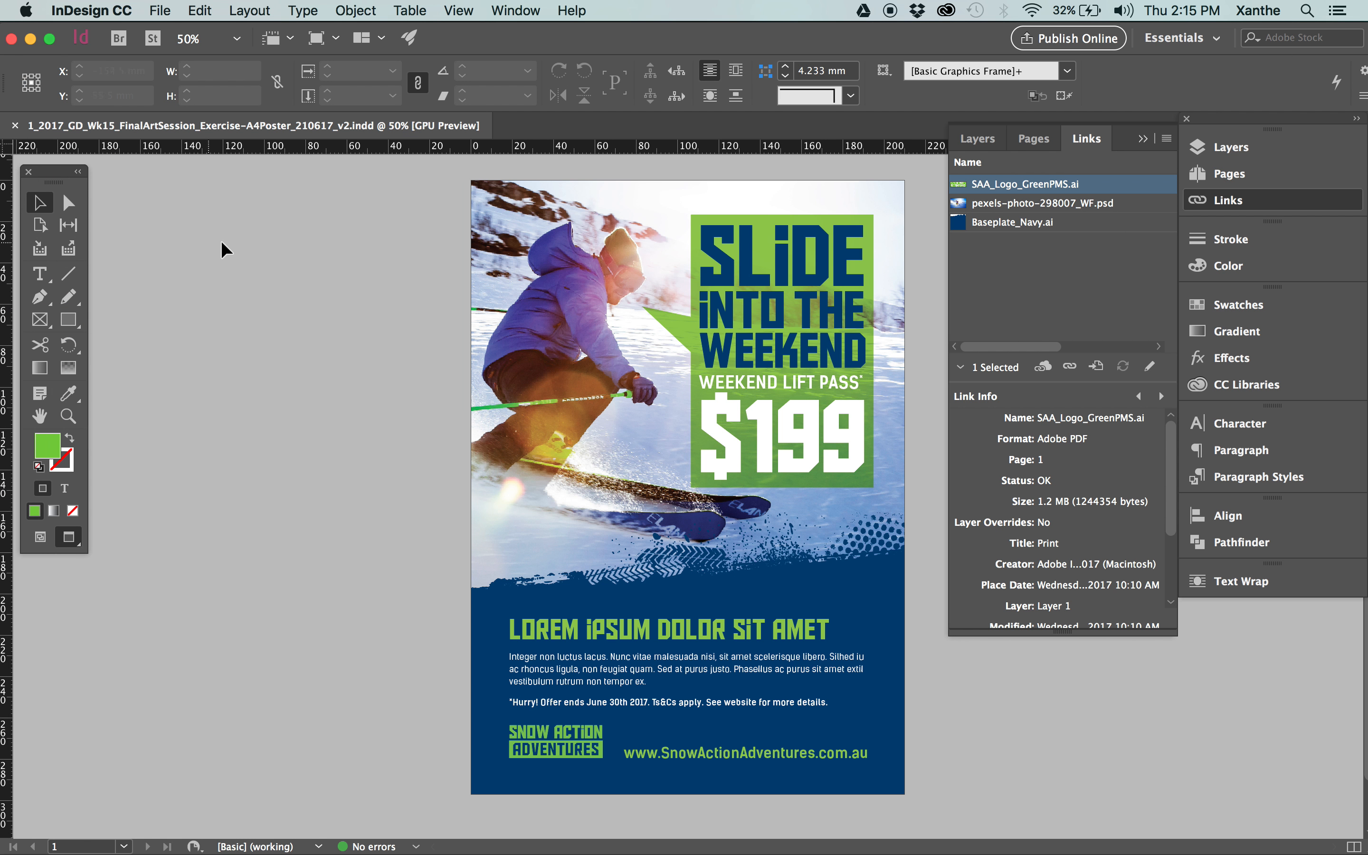
pyautogui.scroll(-1, 658, 546)
pyautogui.click(556, 737)
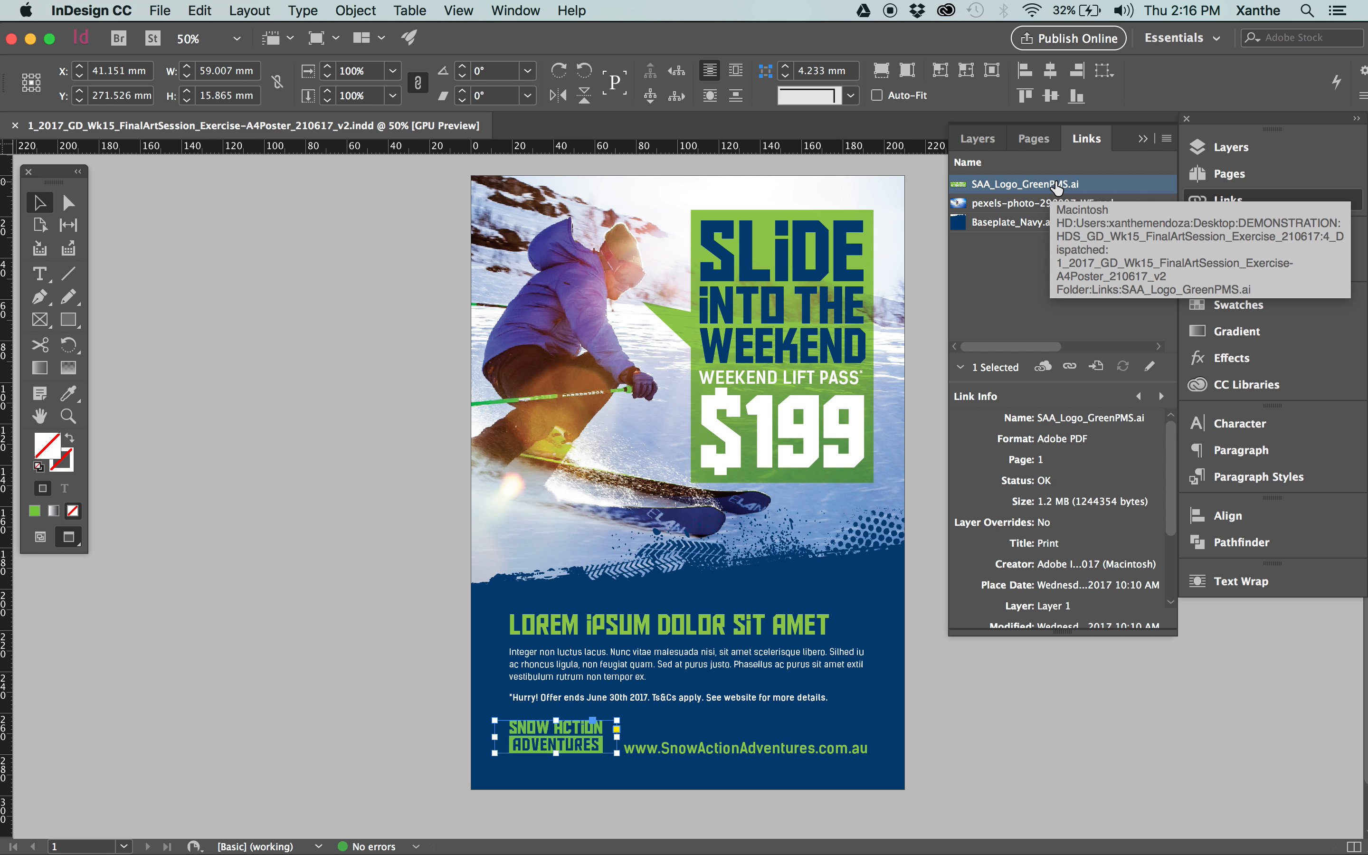
pyautogui.click(1014, 289)
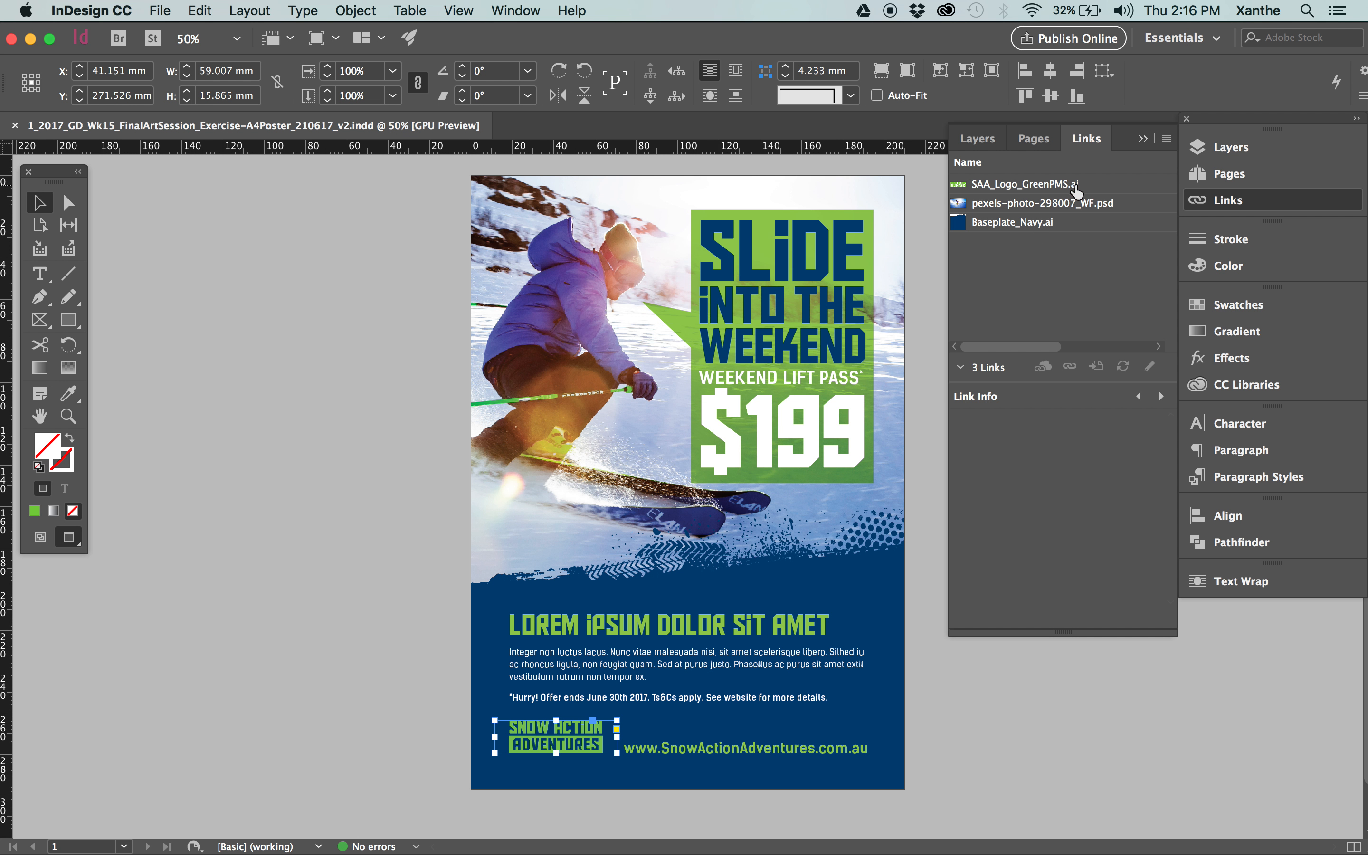
pyautogui.click(1072, 185)
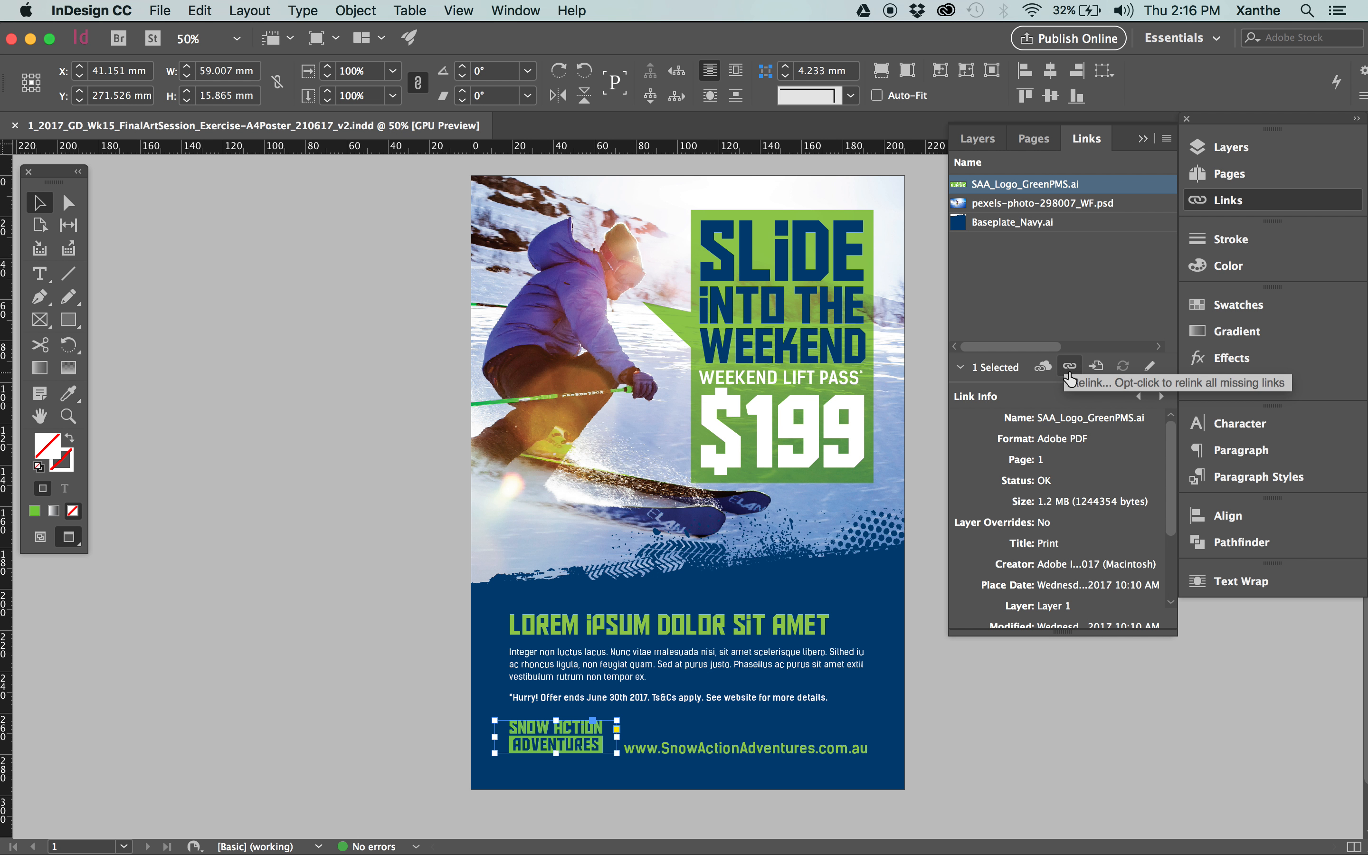
pyautogui.click(1068, 368)
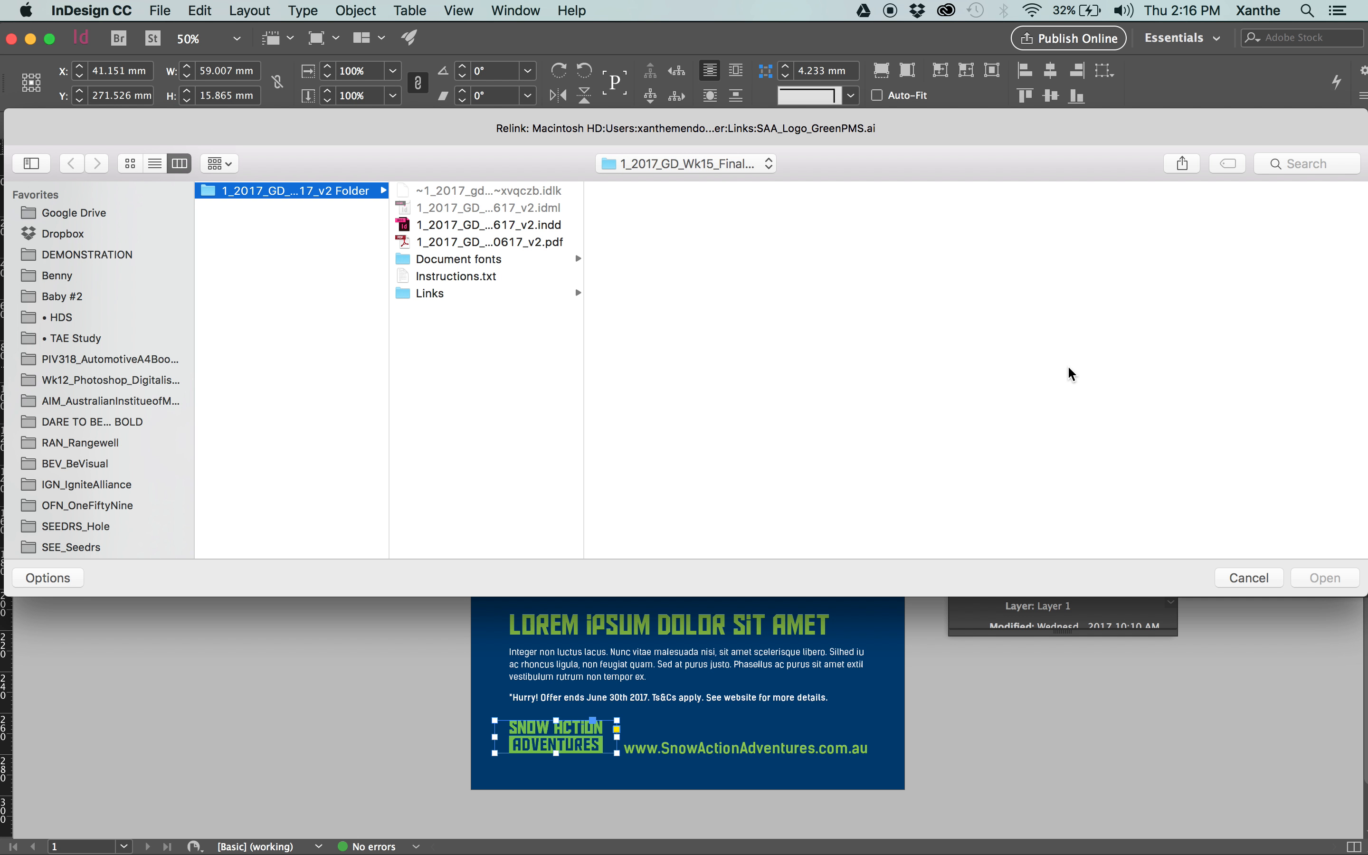
pyautogui.click(481, 291)
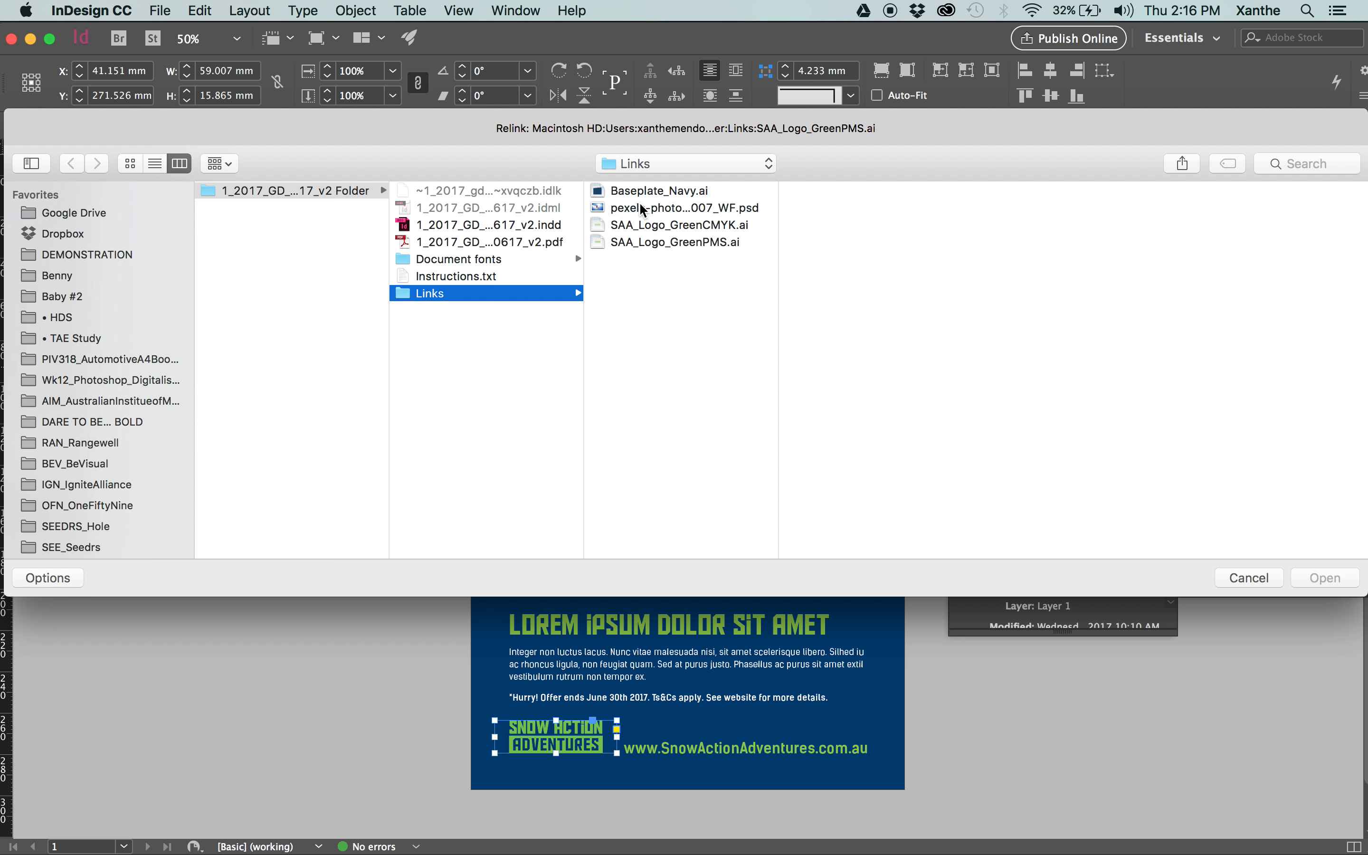
pyautogui.click(717, 225)
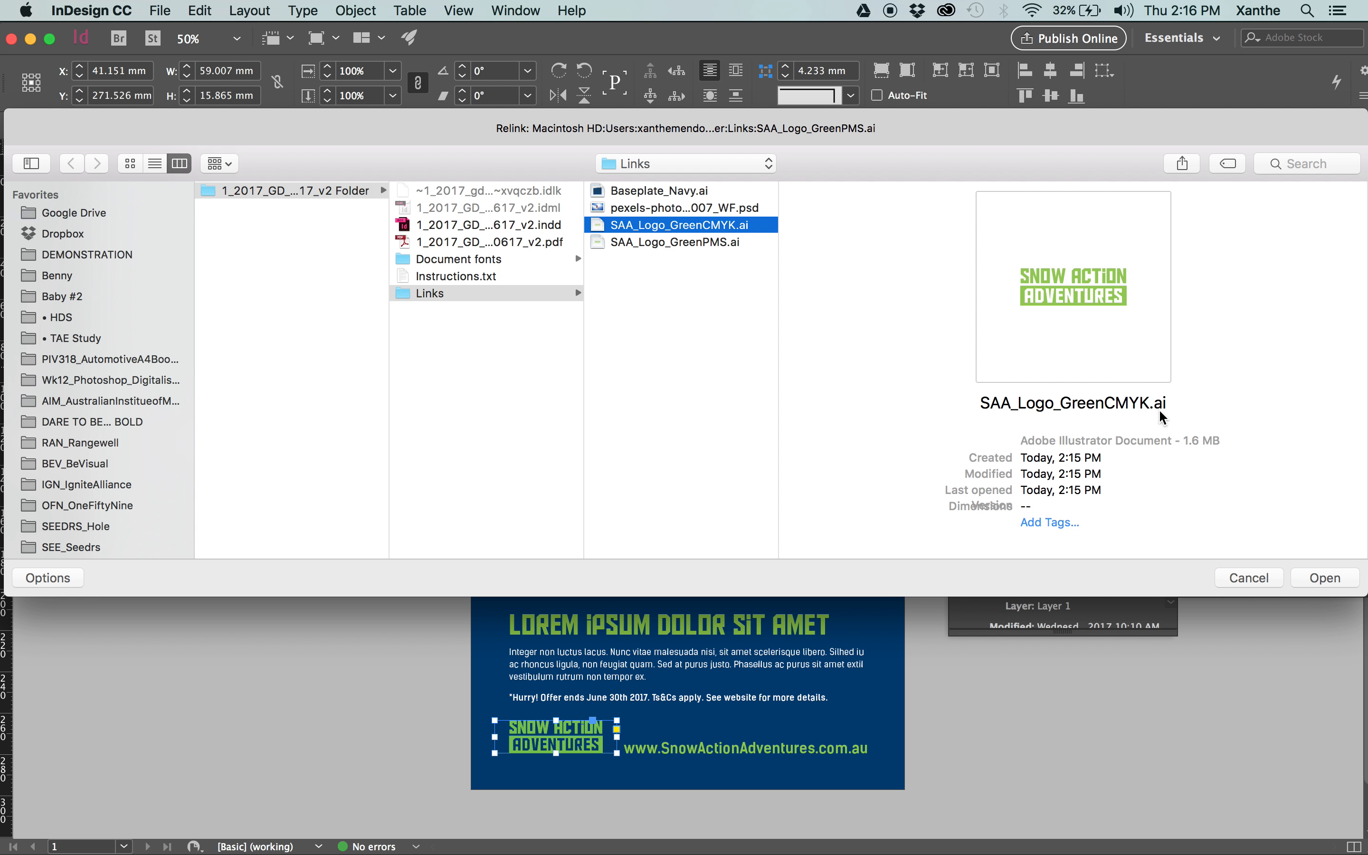
pyautogui.click(1324, 577)
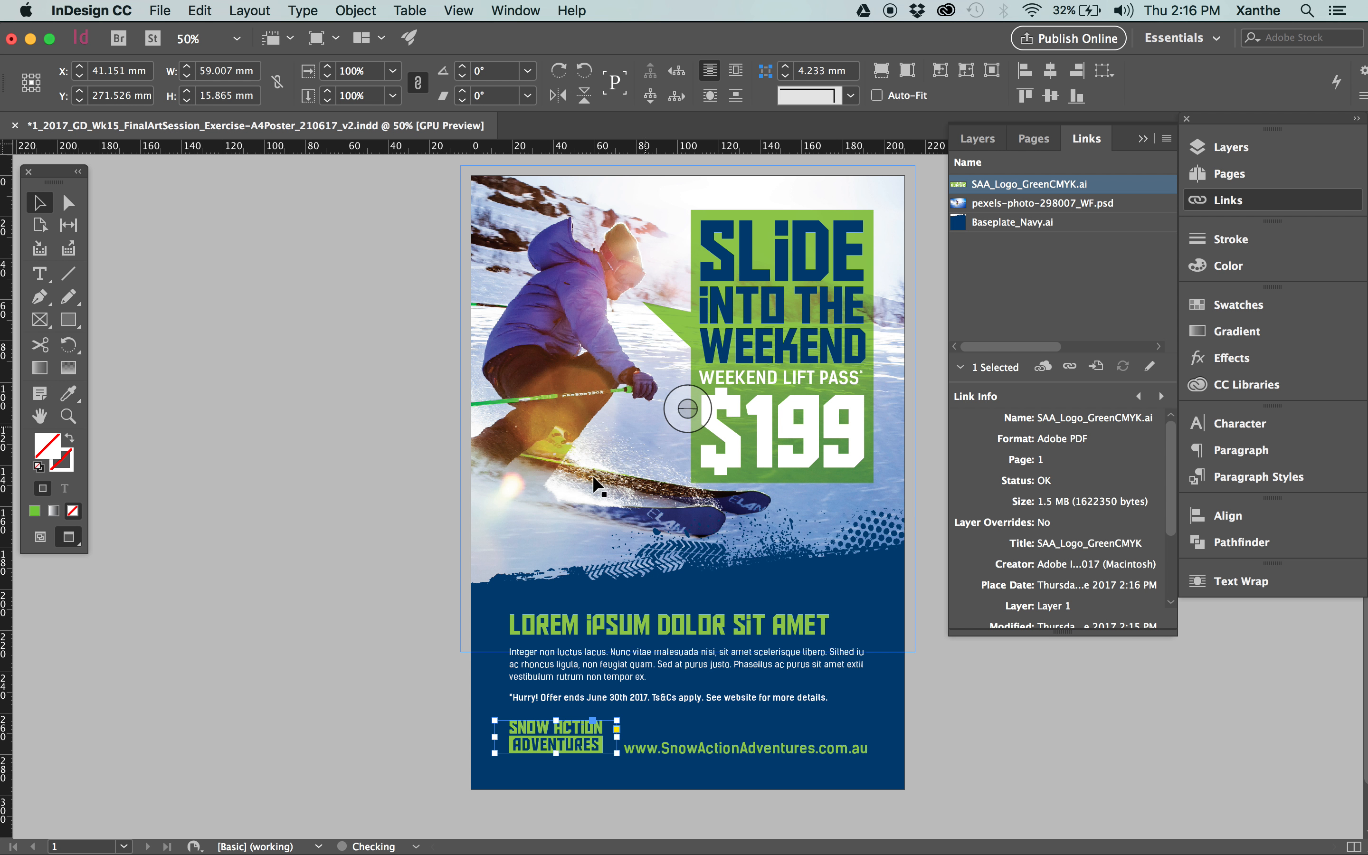
# Select the relinked logo on the poster and check its file name and location in the links.
pyautogui.click(598, 748)
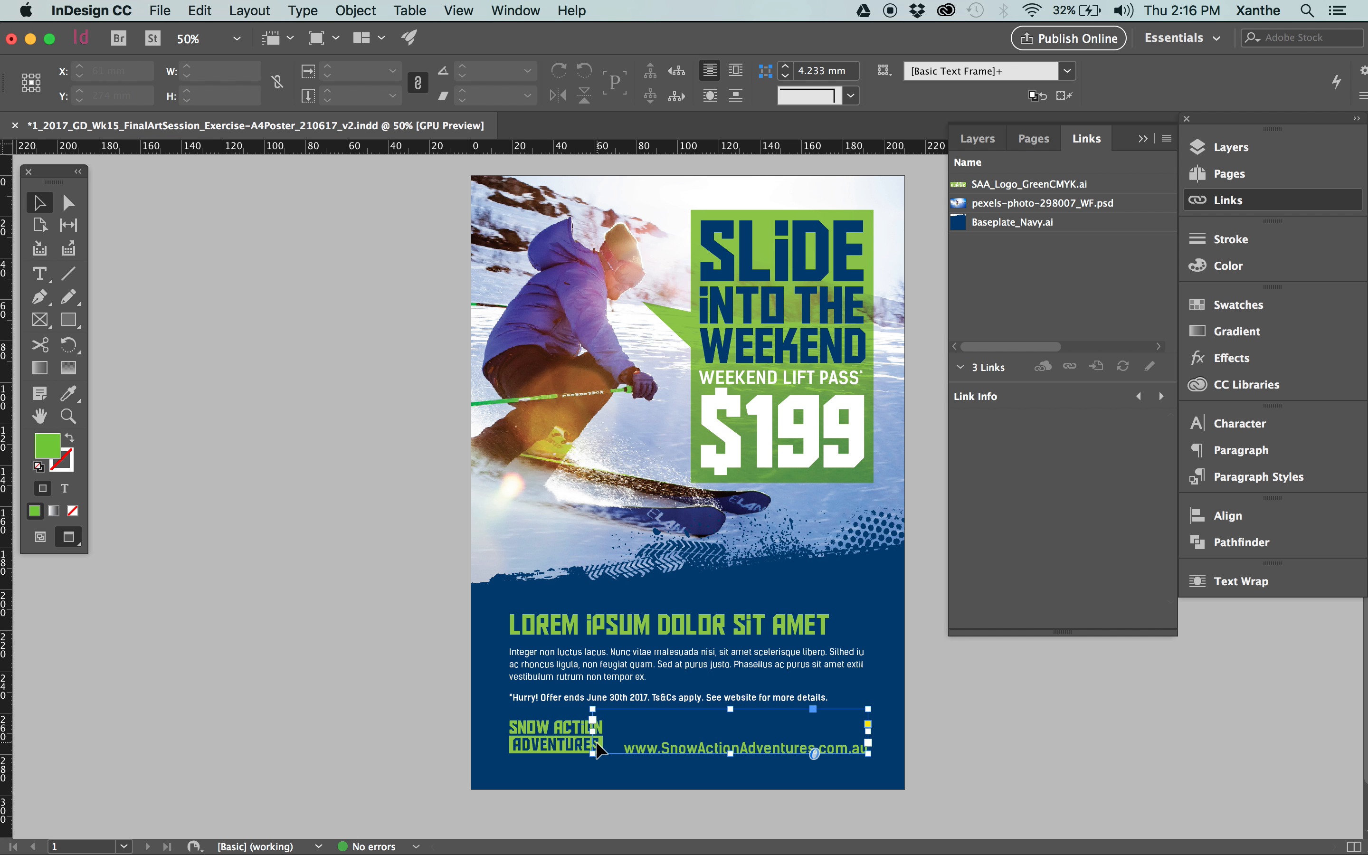
pyautogui.click(556, 736)
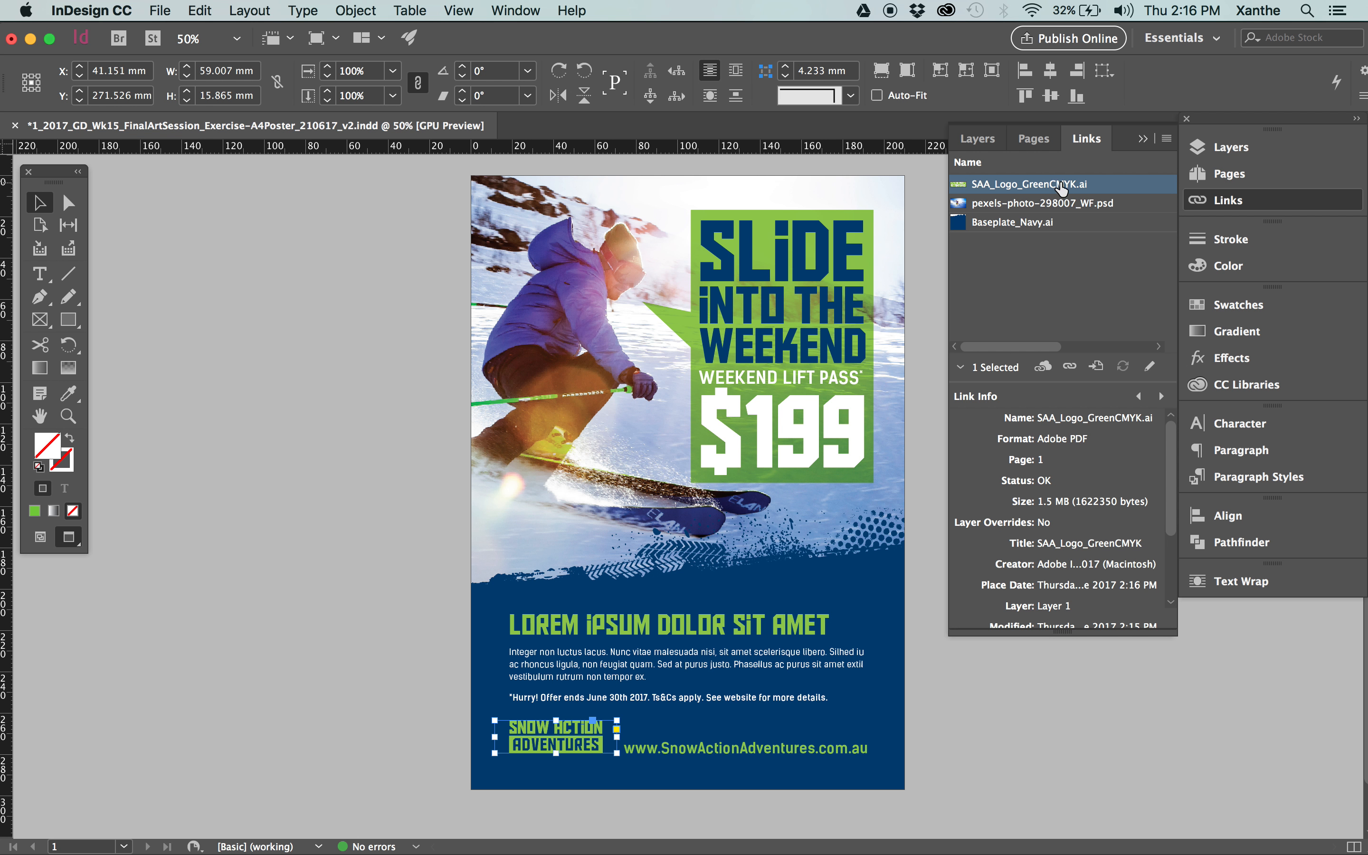
pyautogui.moveTo(1074, 193)
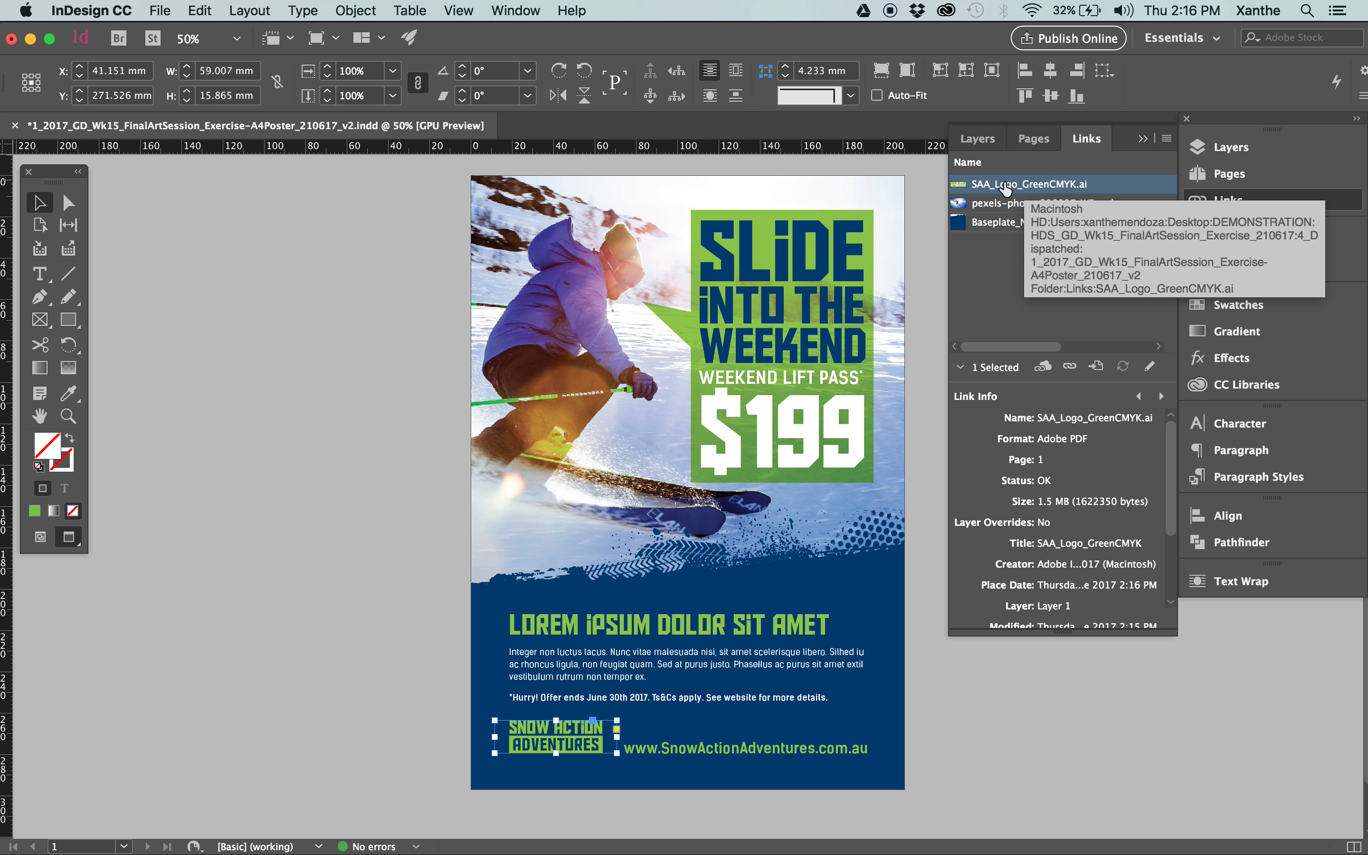
pyautogui.click(1000, 289)
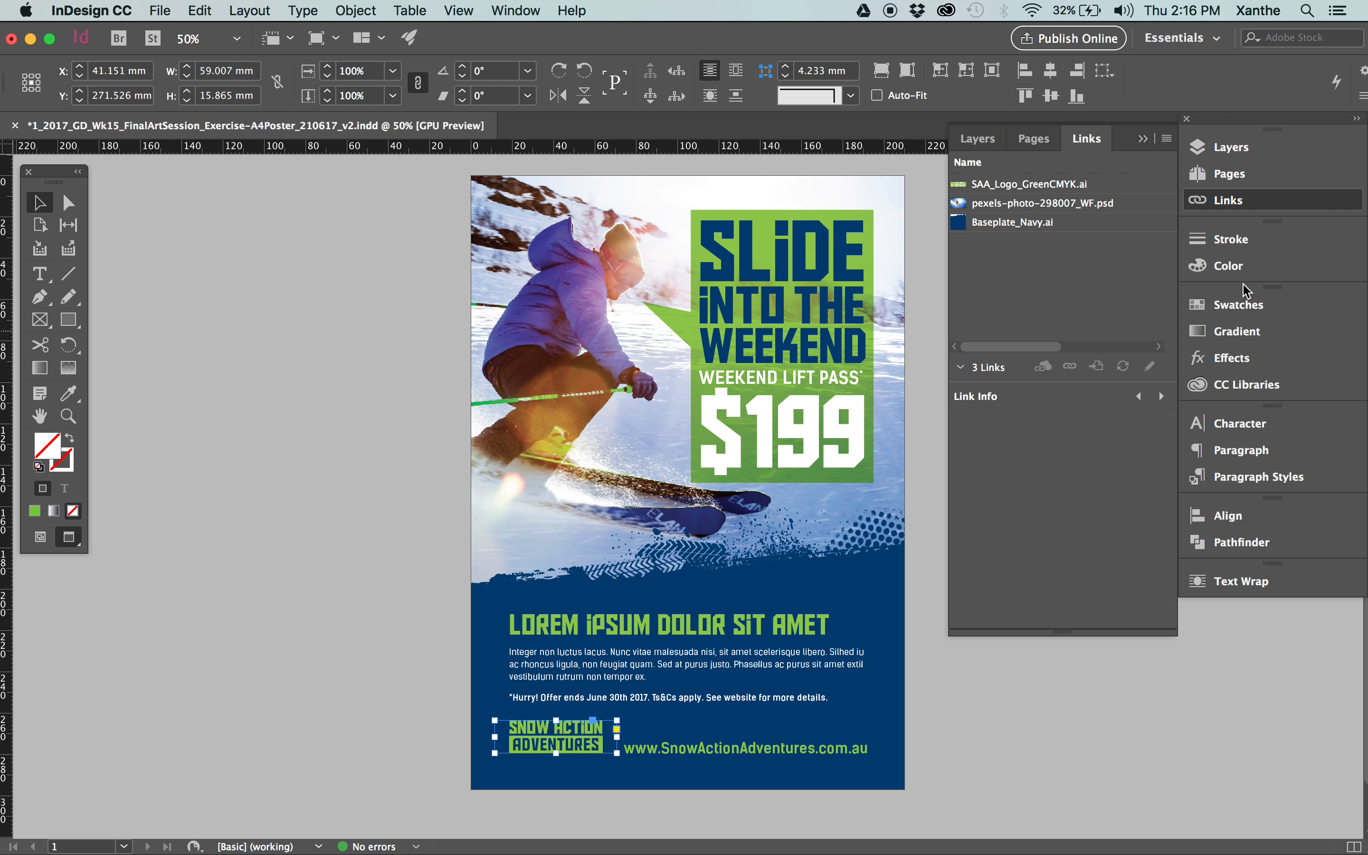
# Delete the PANTONE 375 U swatch from the poster document, keeping the logo frame's fill at None.
pyautogui.click(1252, 308)
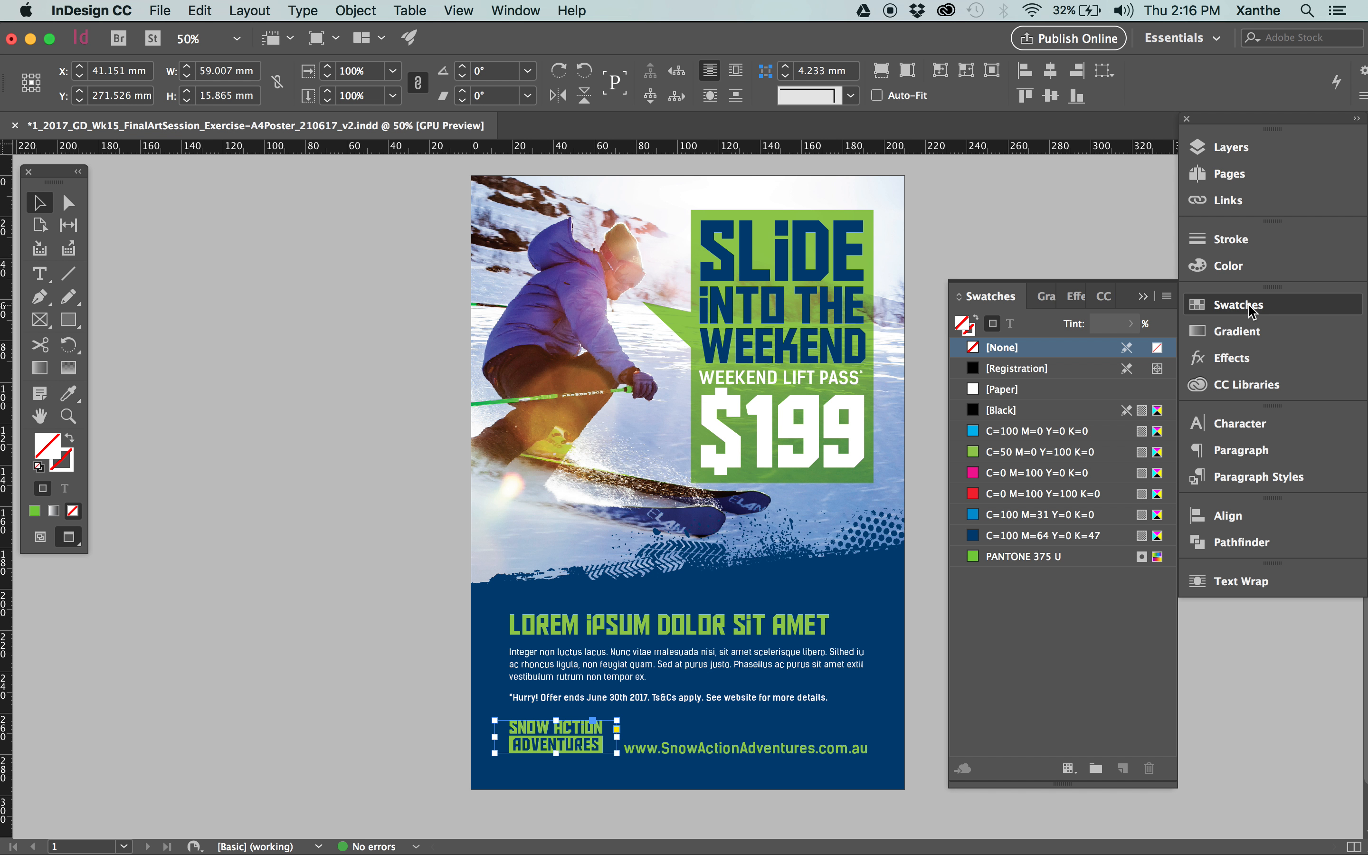
pyautogui.click(1022, 558)
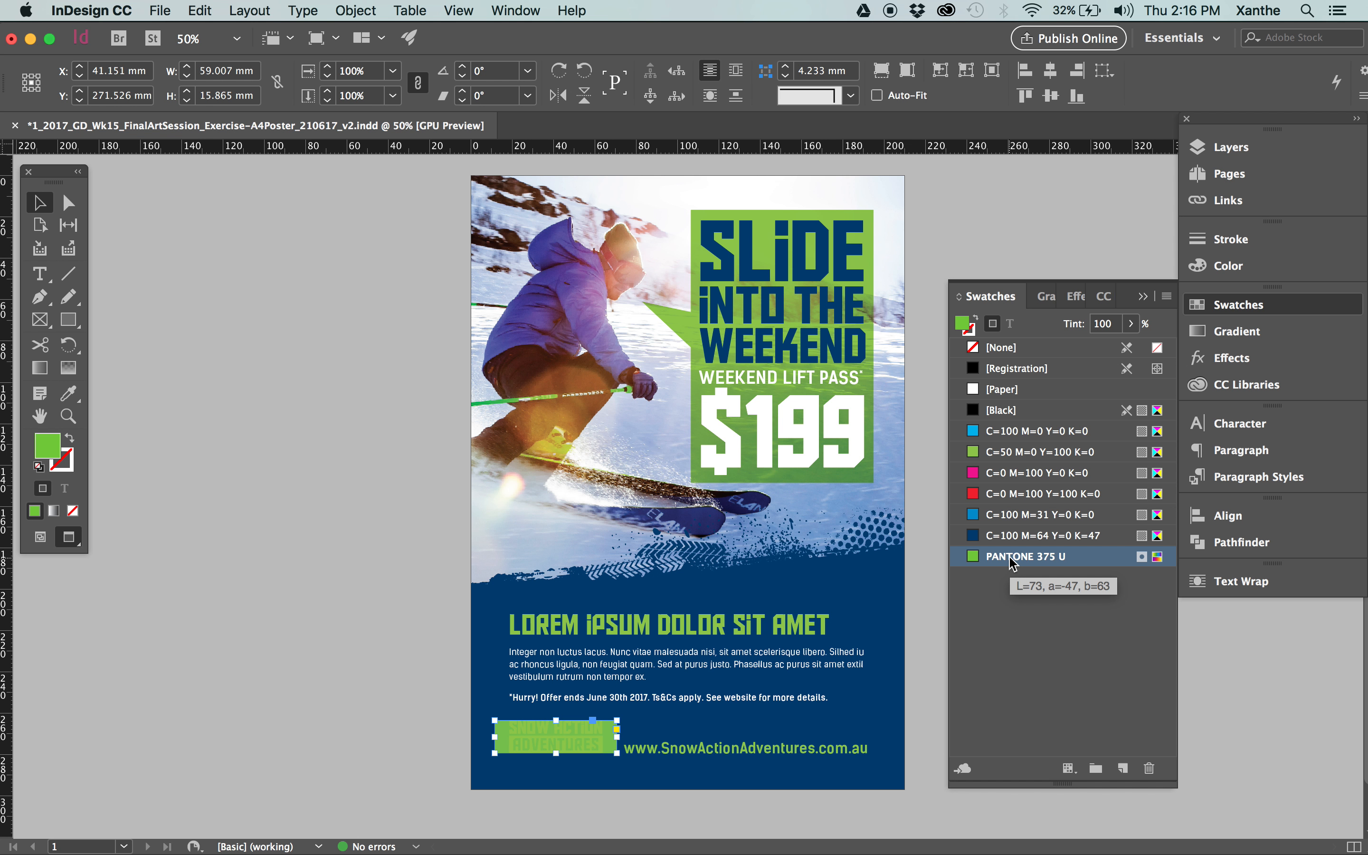
pyautogui.click(1031, 348)
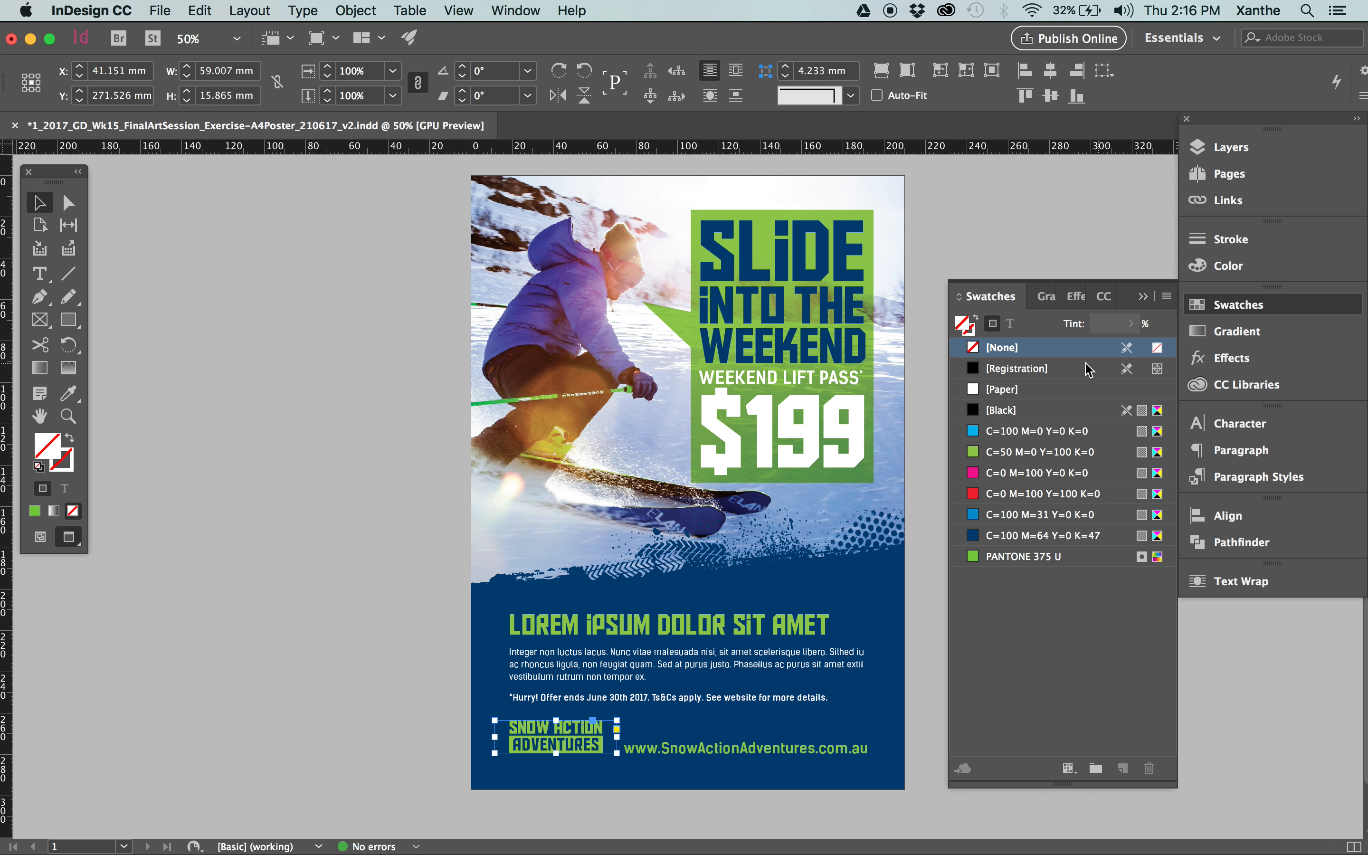
pyautogui.click(404, 775)
pyautogui.click(1068, 556)
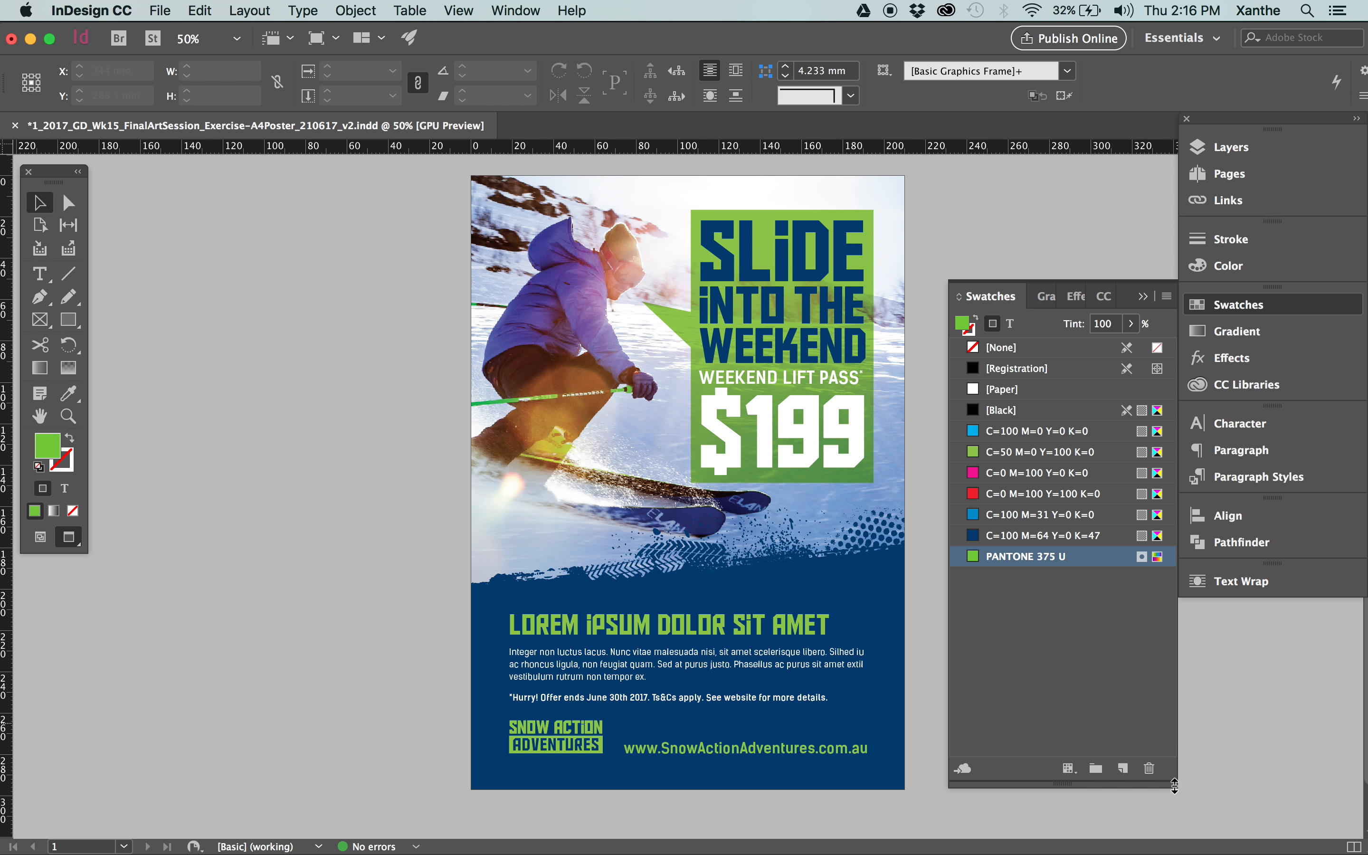
pyautogui.click(1151, 767)
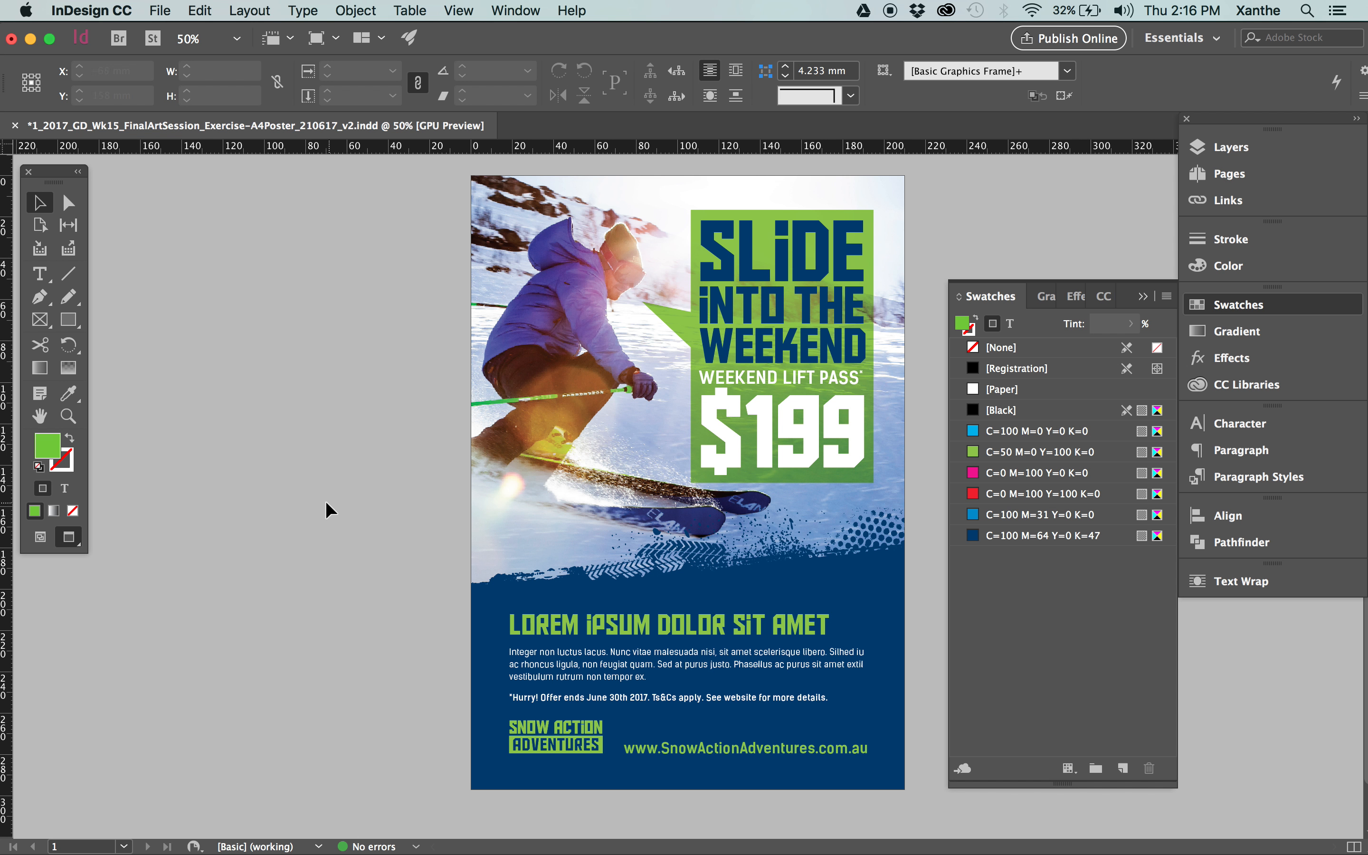
# Return to the poster's links and inspect the colour space and effective resolution of the skier photo.
pyautogui.click(1261, 306)
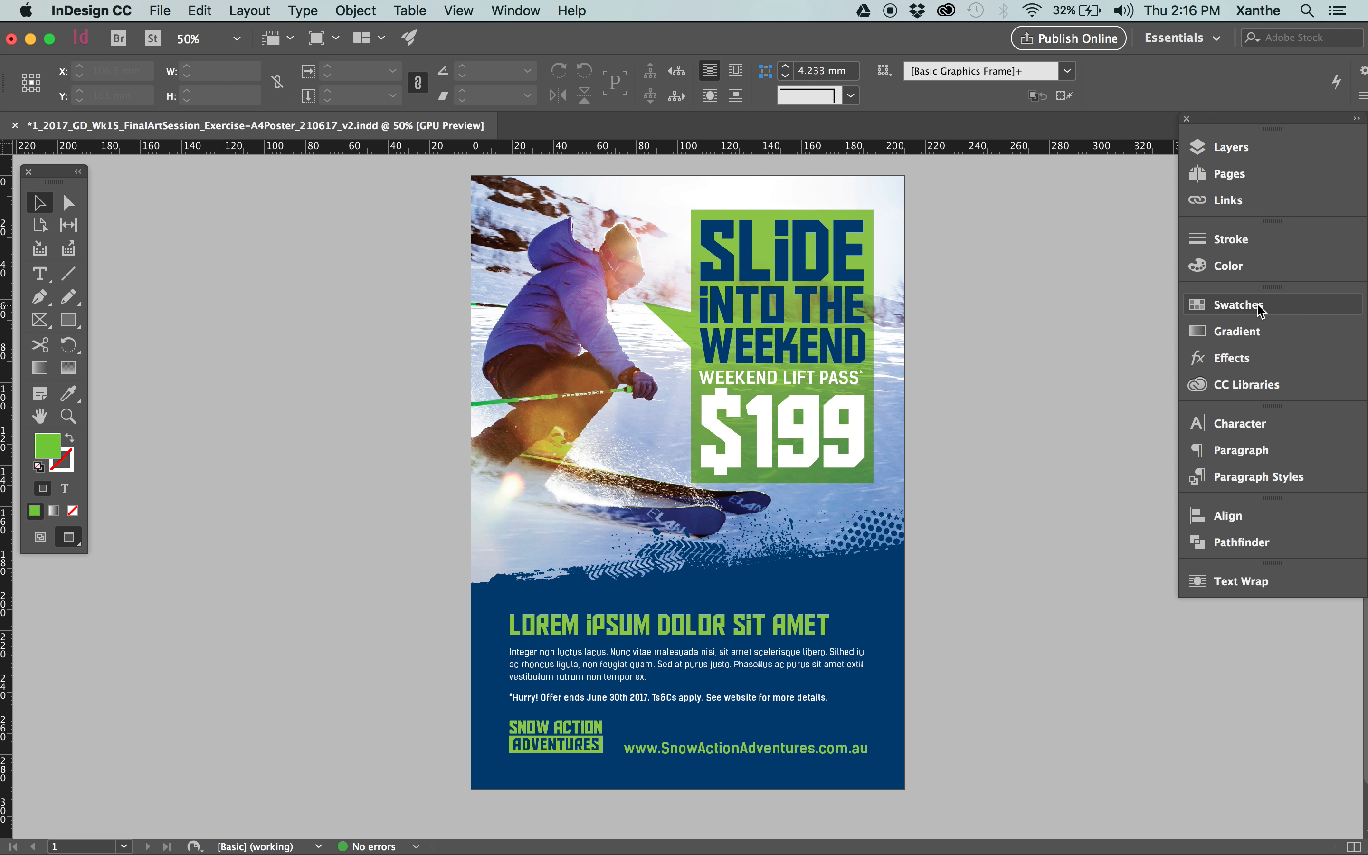
pyautogui.click(1241, 201)
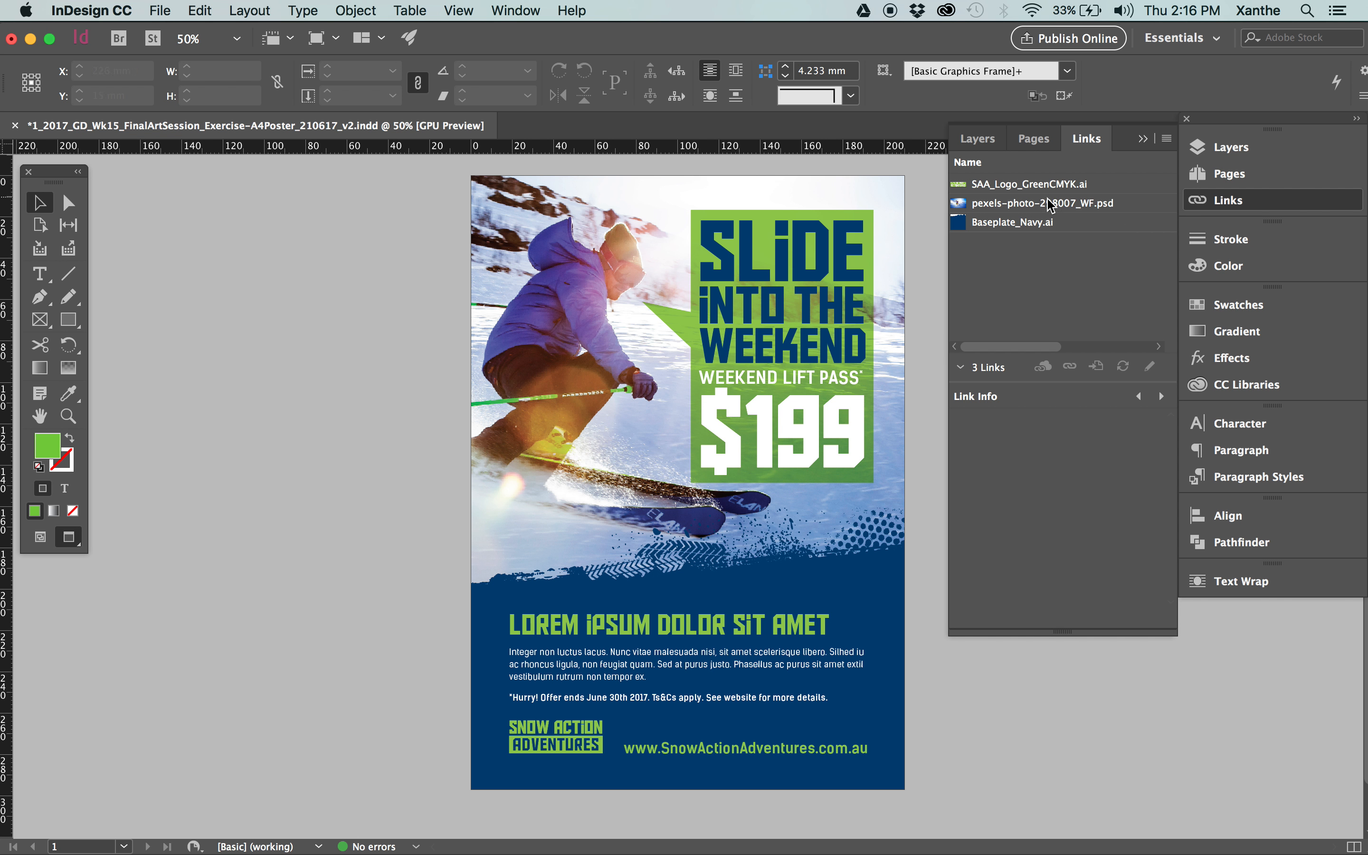
pyautogui.click(581, 268)
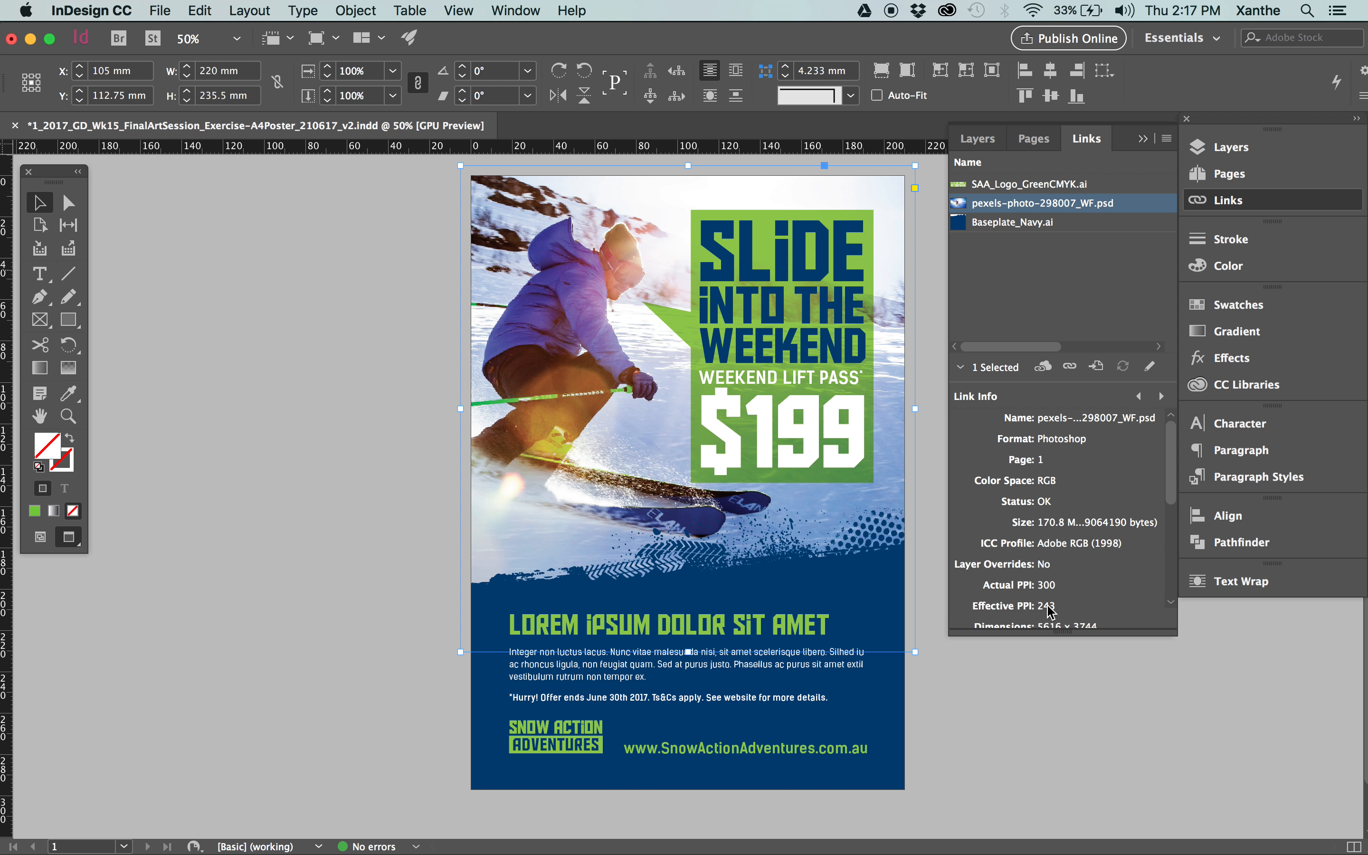
pyautogui.click(371, 419)
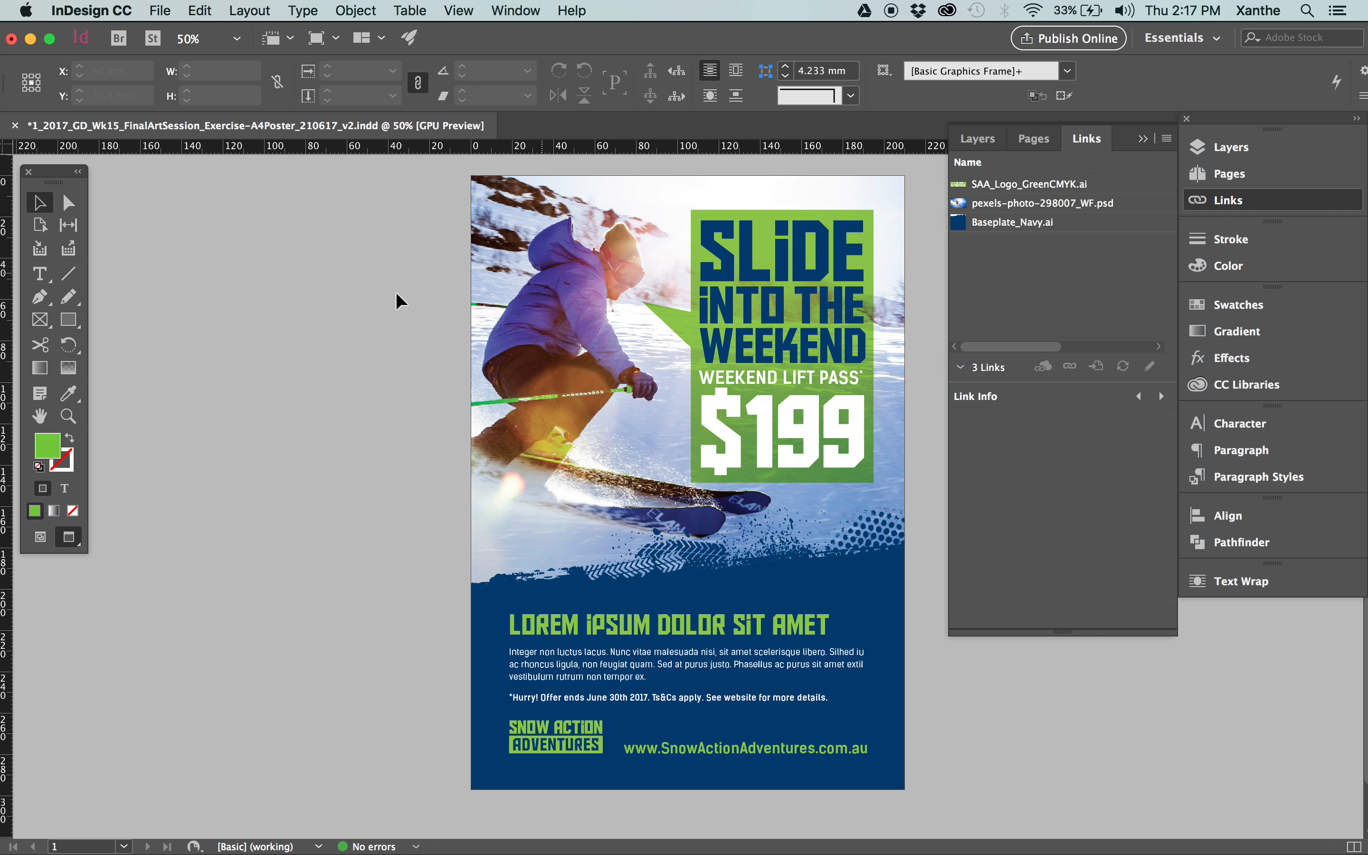
# Open the poster's linked skier photo pexels-photo-298007_WF.psd for editing in Photoshop and collapse the edit history.
pyautogui.click(507, 253)
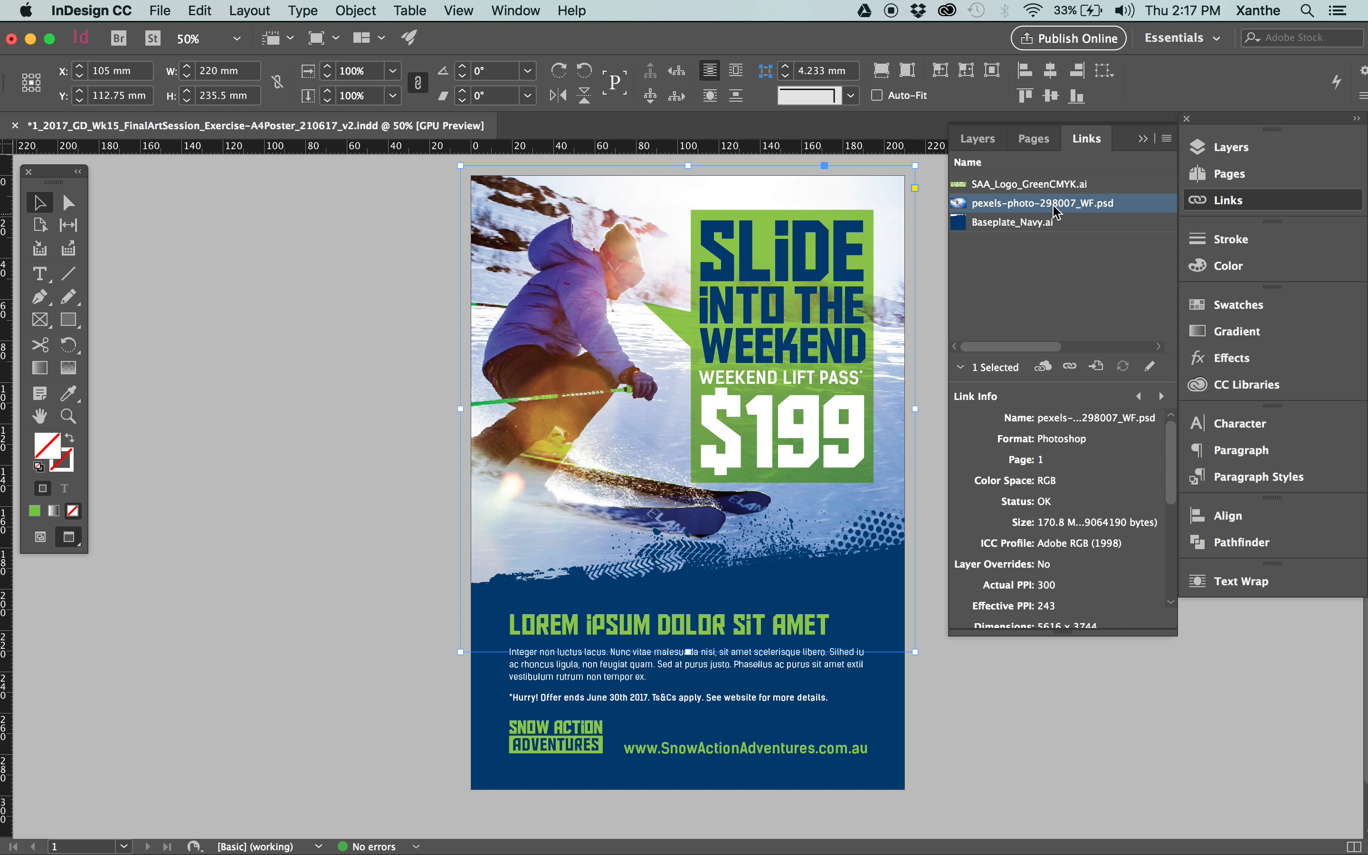
pyautogui.click(1150, 366)
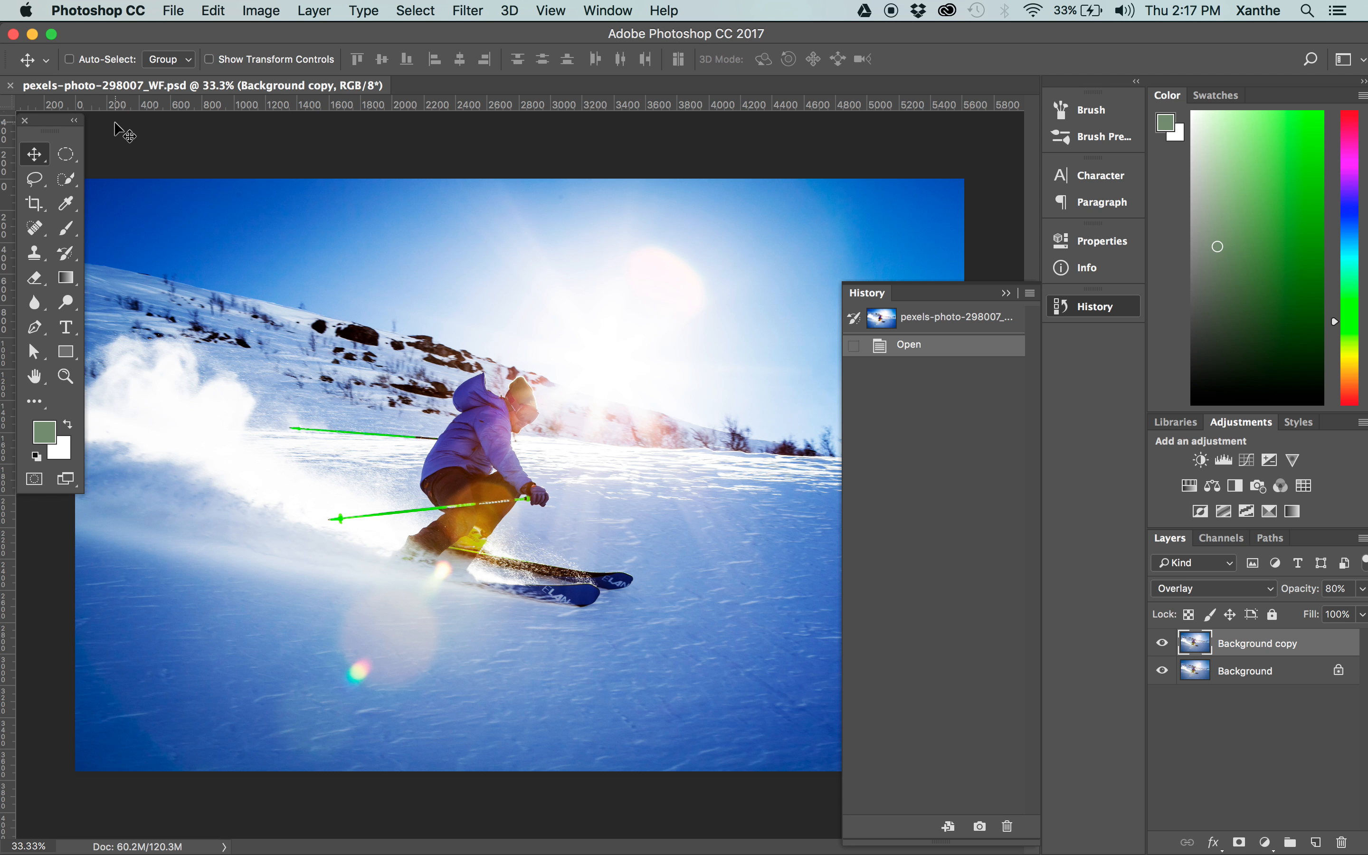
pyautogui.click(1006, 293)
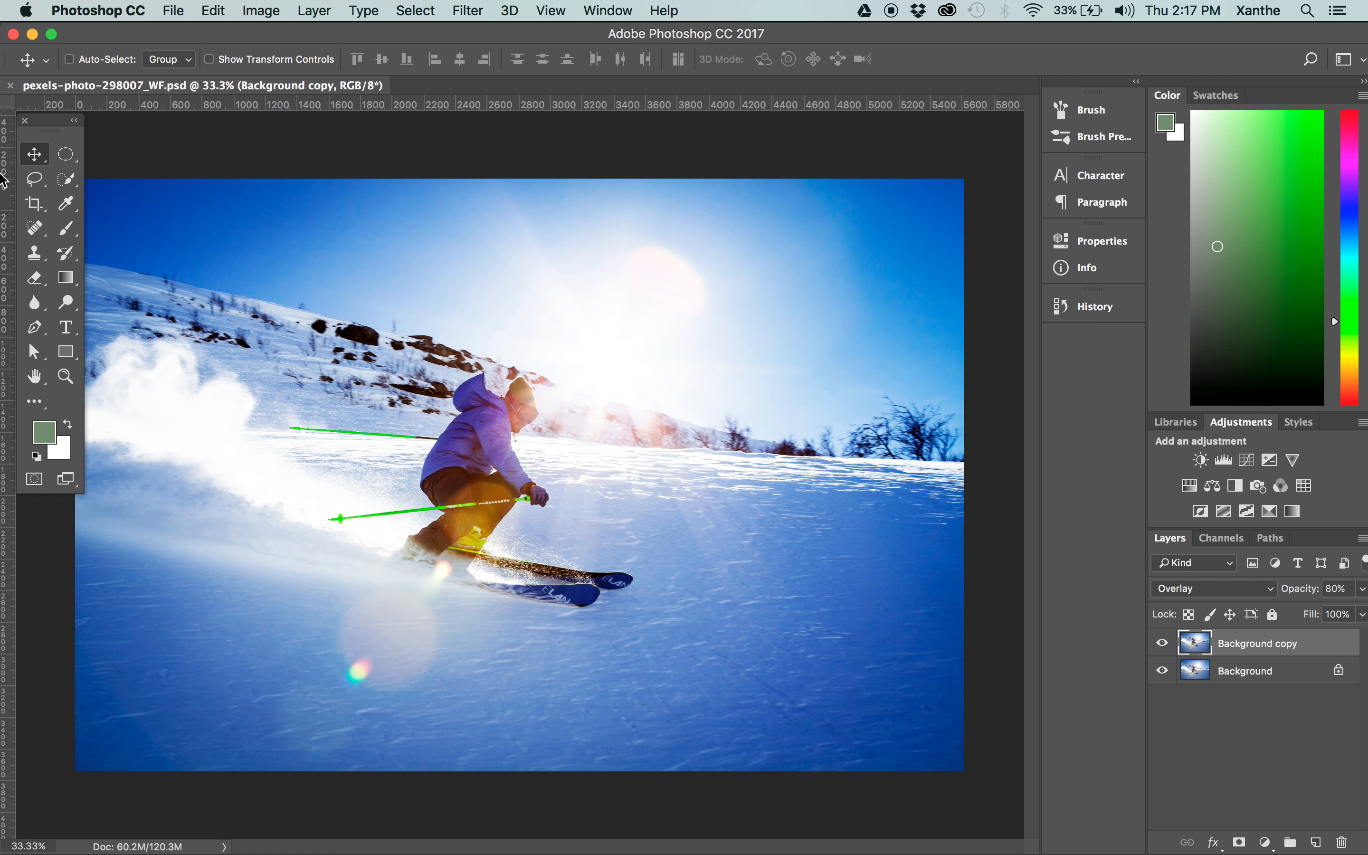
# Switch to InDesign, check which applications the skier photo link can be edited with, and return to Photoshop.
pyautogui.click(52, 339)
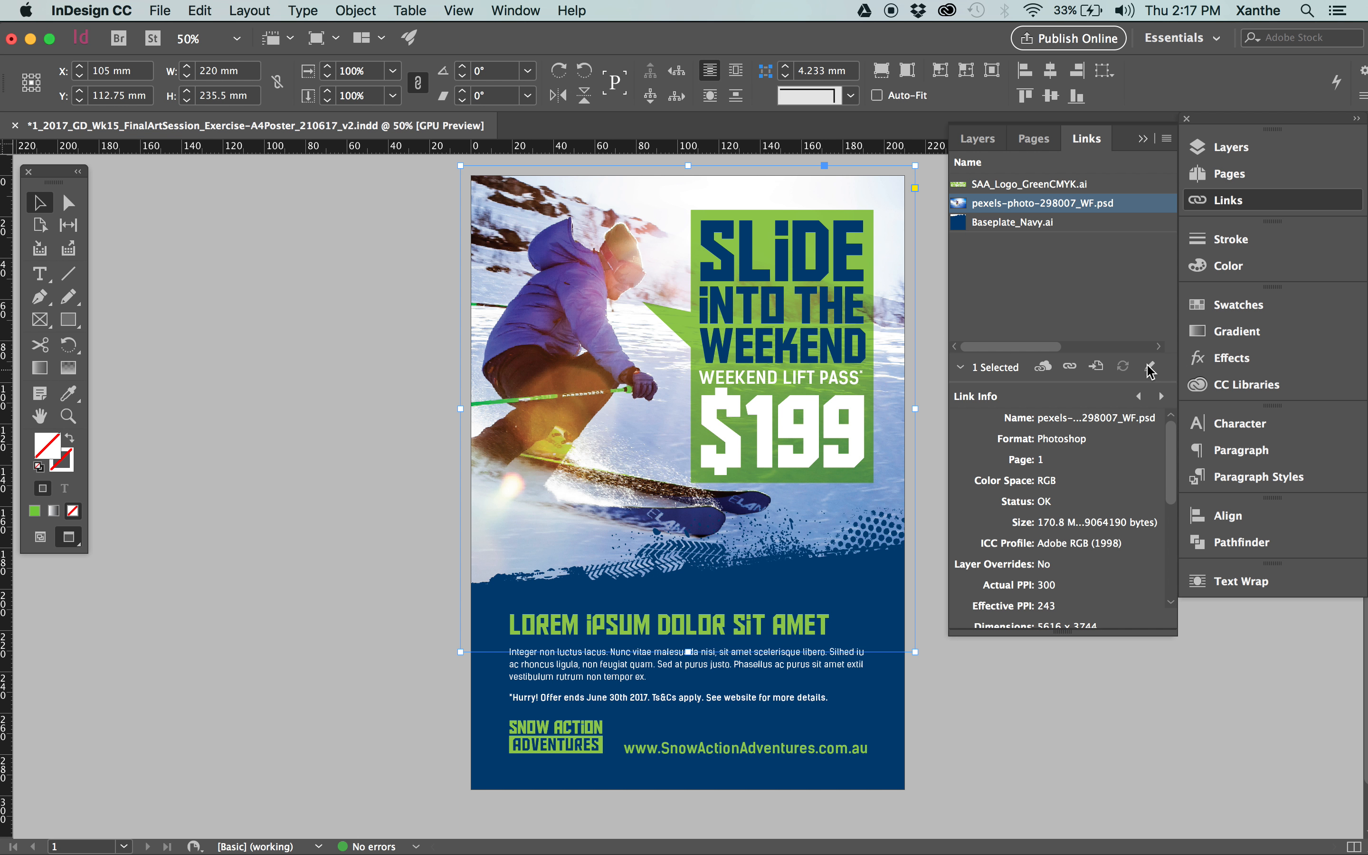
pyautogui.rightClick(1095, 203)
pyautogui.moveTo(1148, 382)
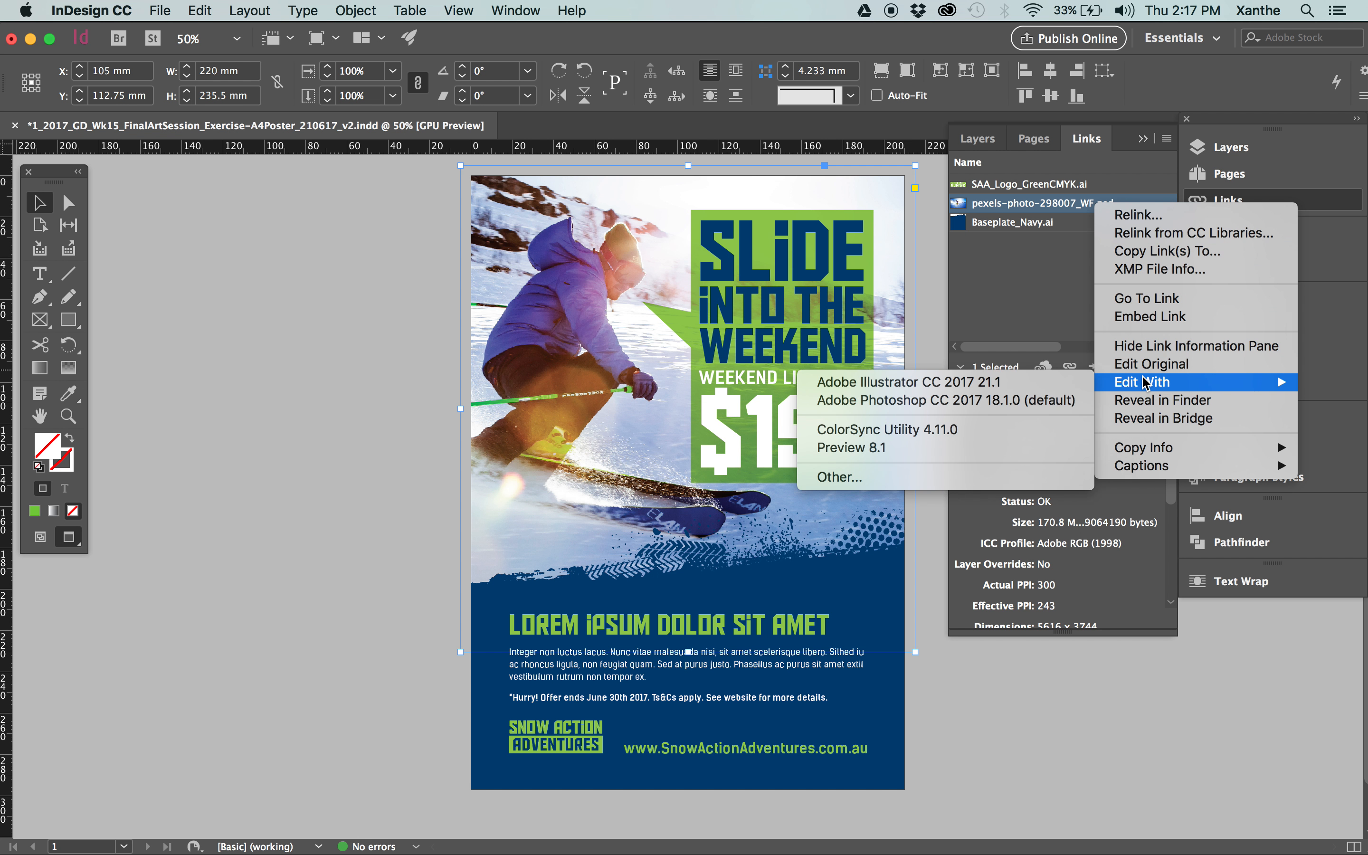
pyautogui.click(336, 368)
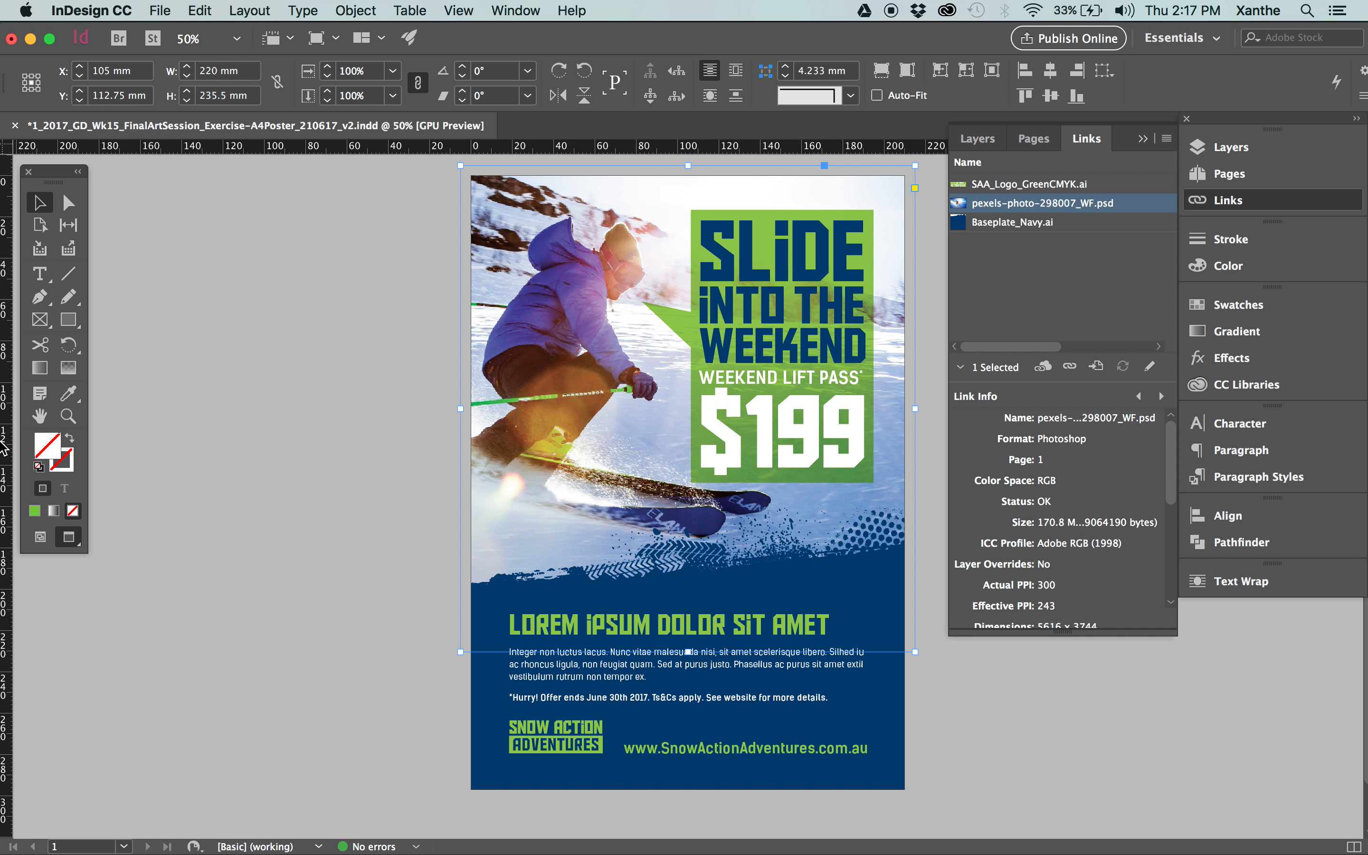
pyautogui.click(20, 337)
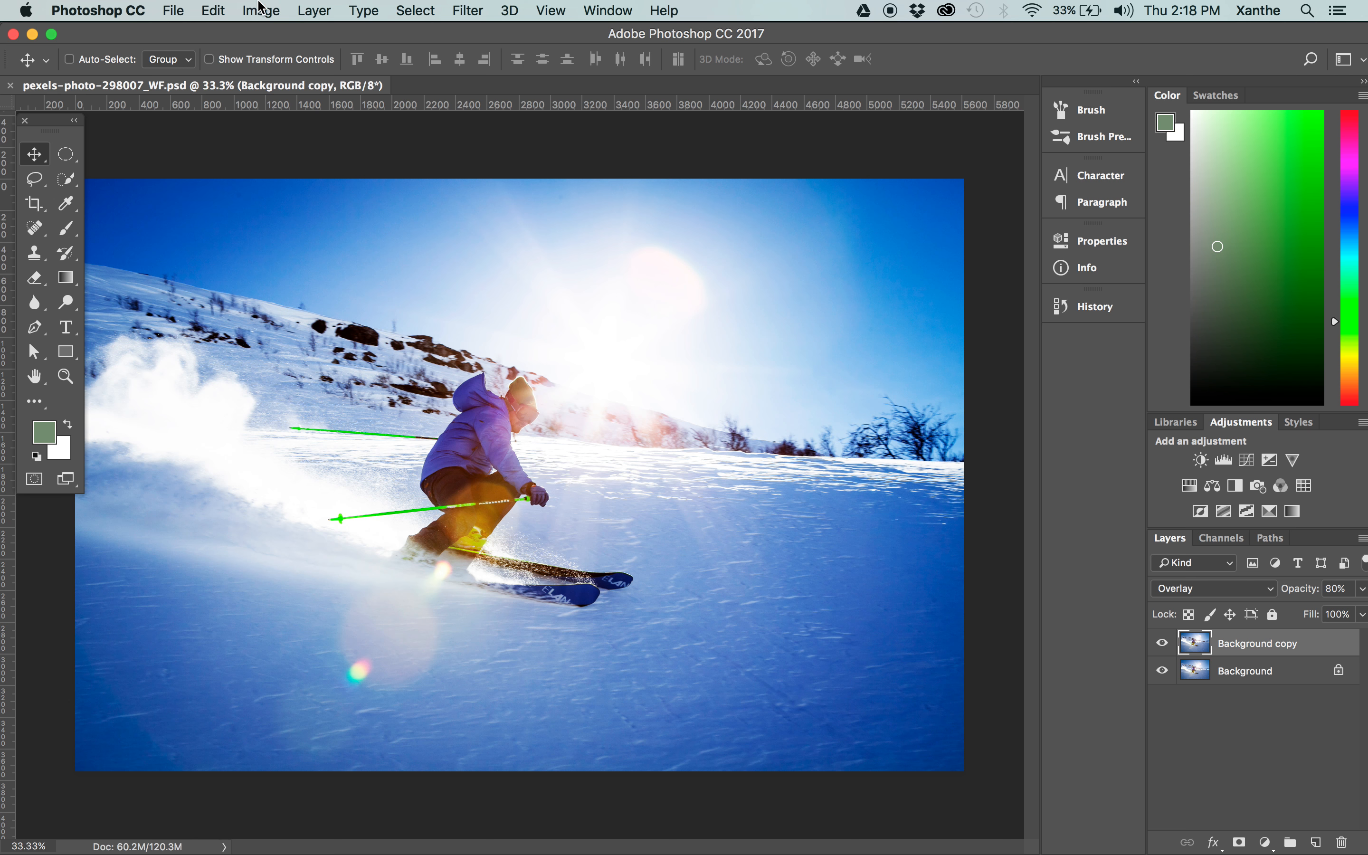
# Replace the Background copy layer of the skier photo with a fresh duplicate of the Background layer.
pyautogui.click(1161, 644)
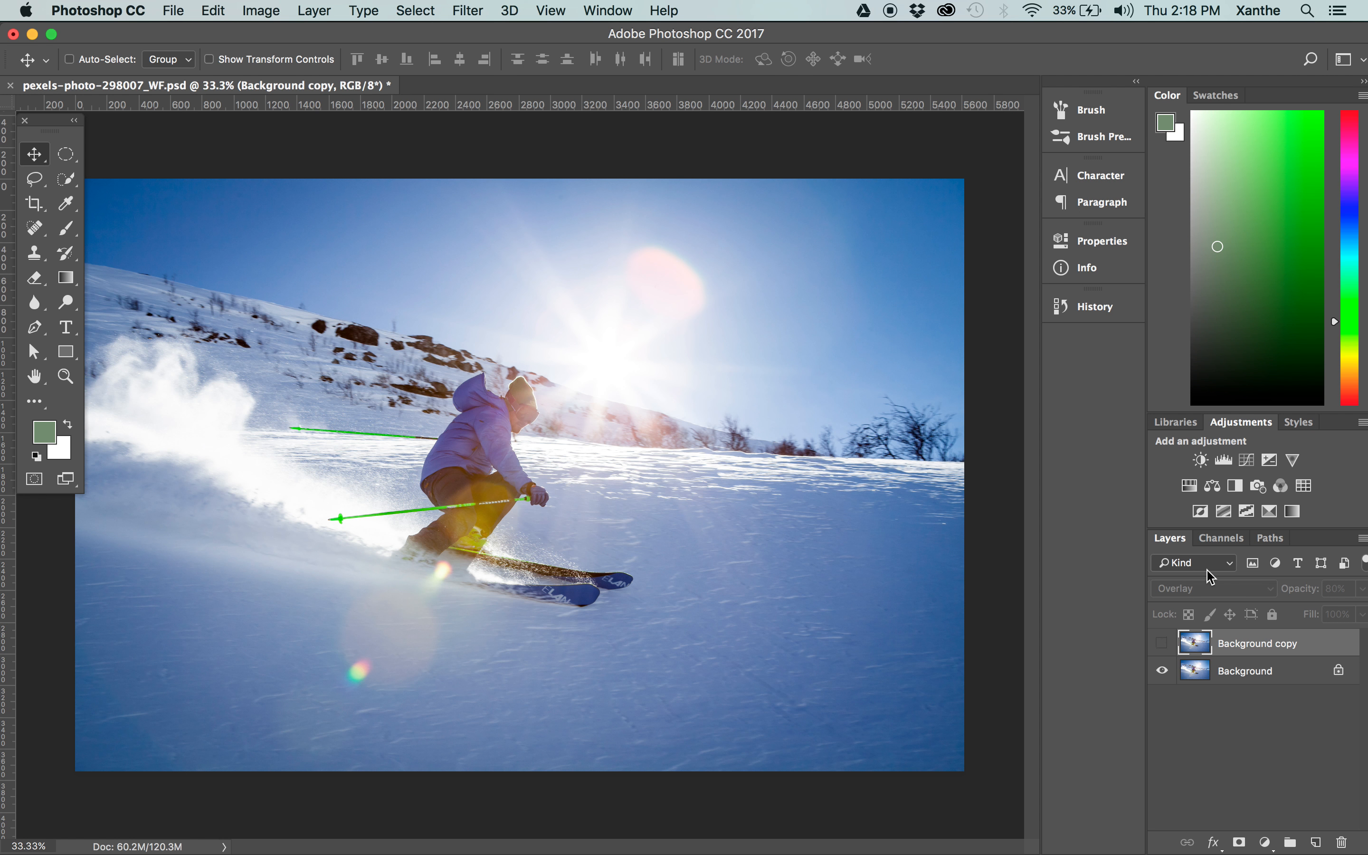
pyautogui.click(1162, 645)
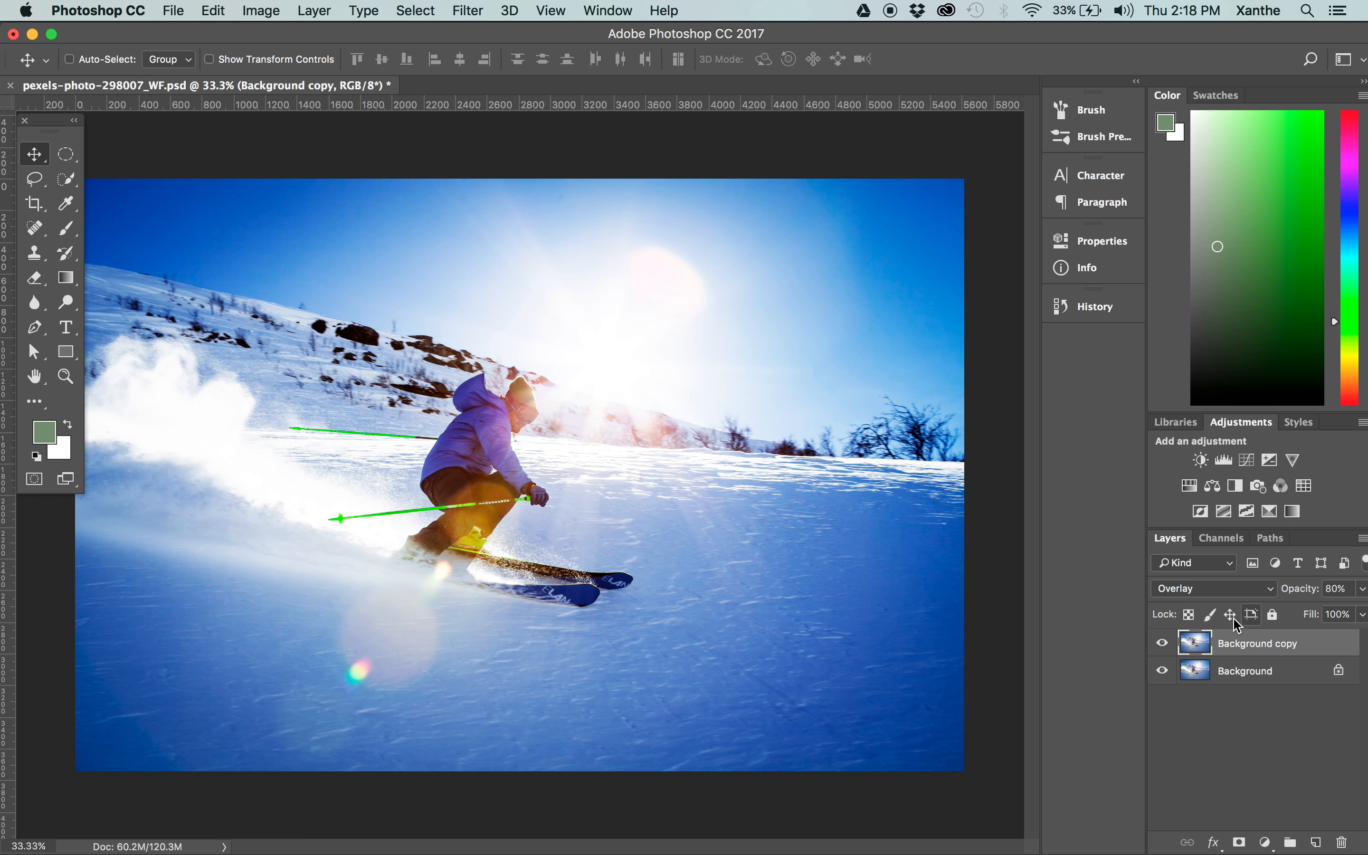
pyautogui.click(1162, 643)
pyautogui.press('Delete')
pyautogui.moveTo(1231, 645); pyautogui.dragTo(1316, 843)
# Set the duplicated layer's blending mode to Overlay and its opacity to 20%.
pyautogui.click(1248, 591)
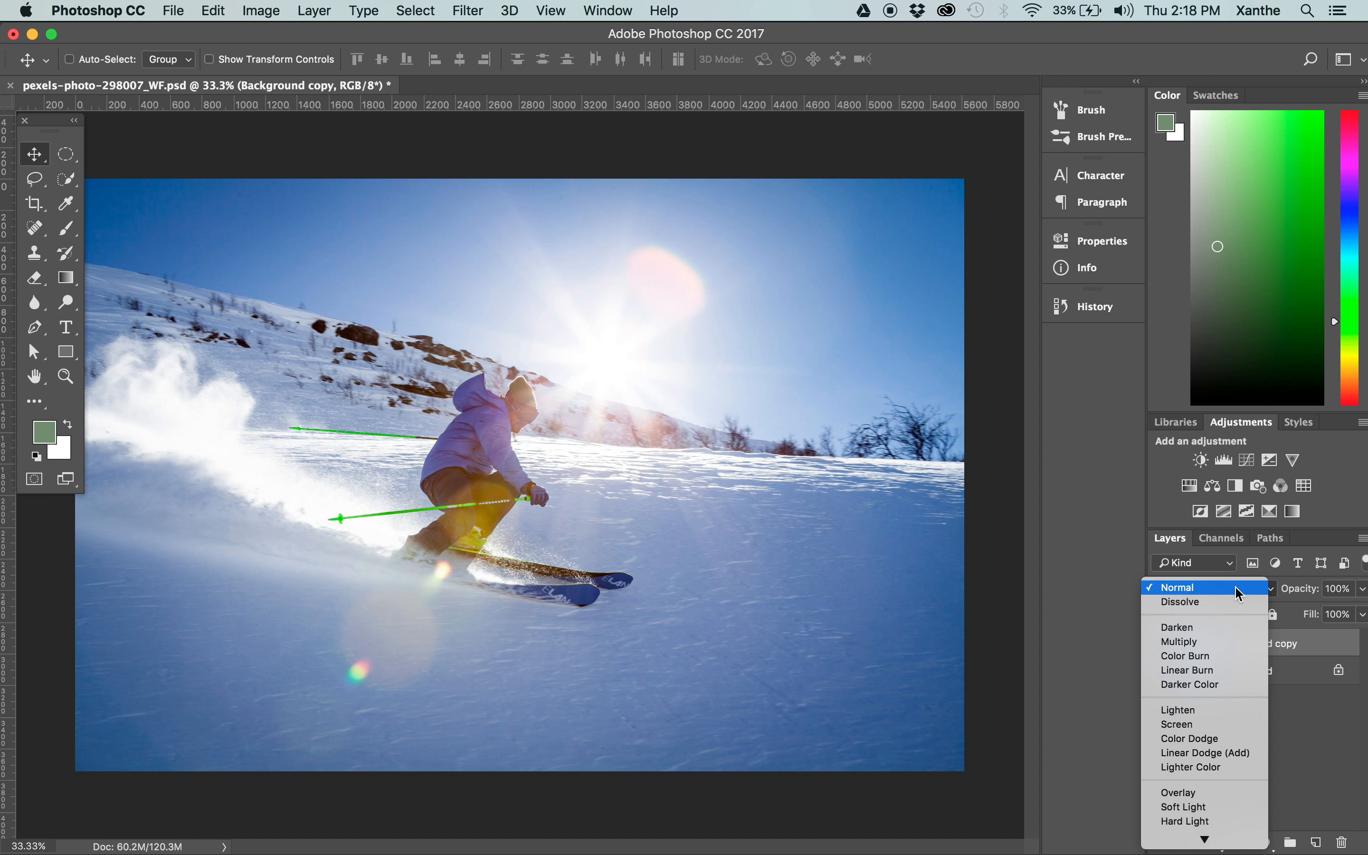
pyautogui.click(1179, 792)
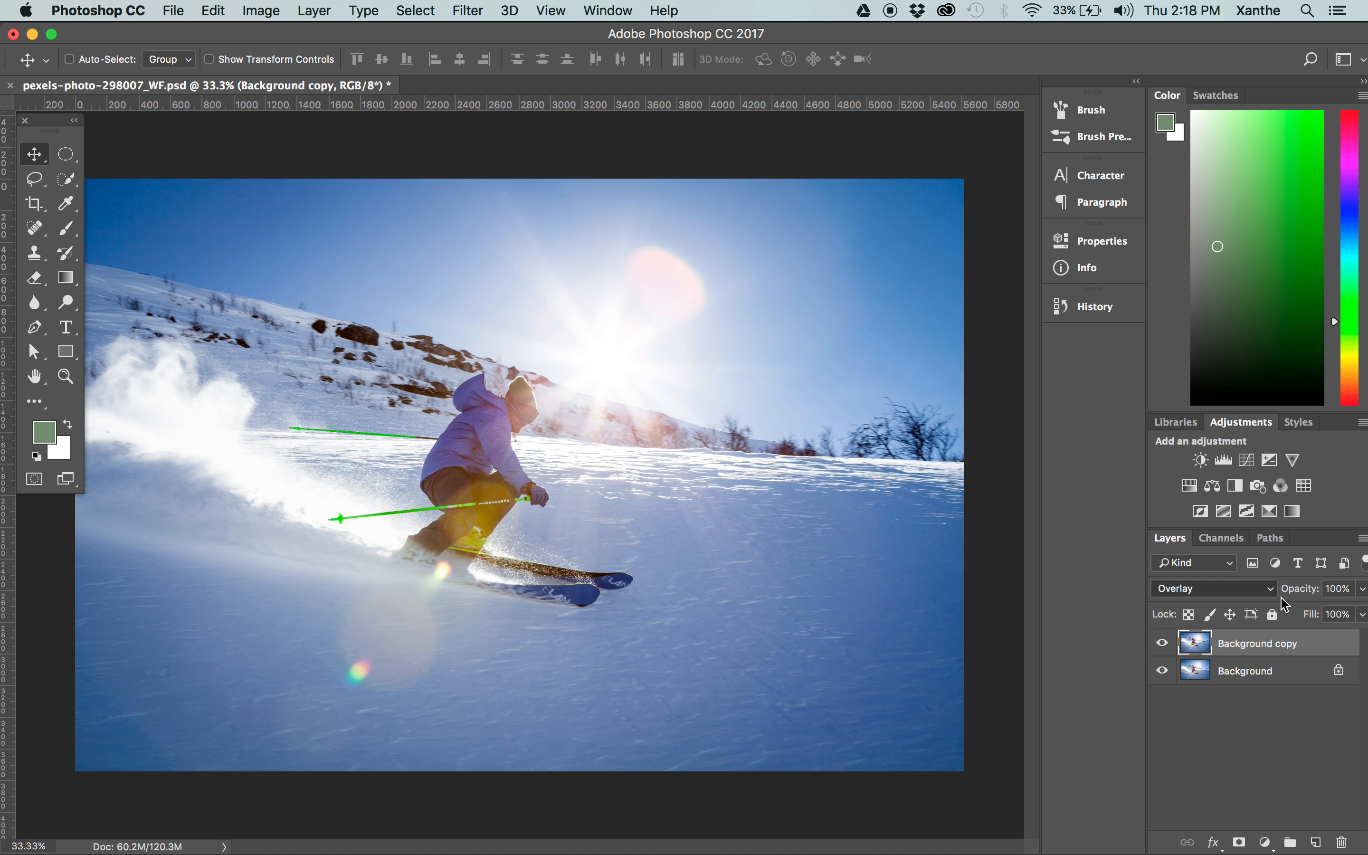
pyautogui.click(1321, 589)
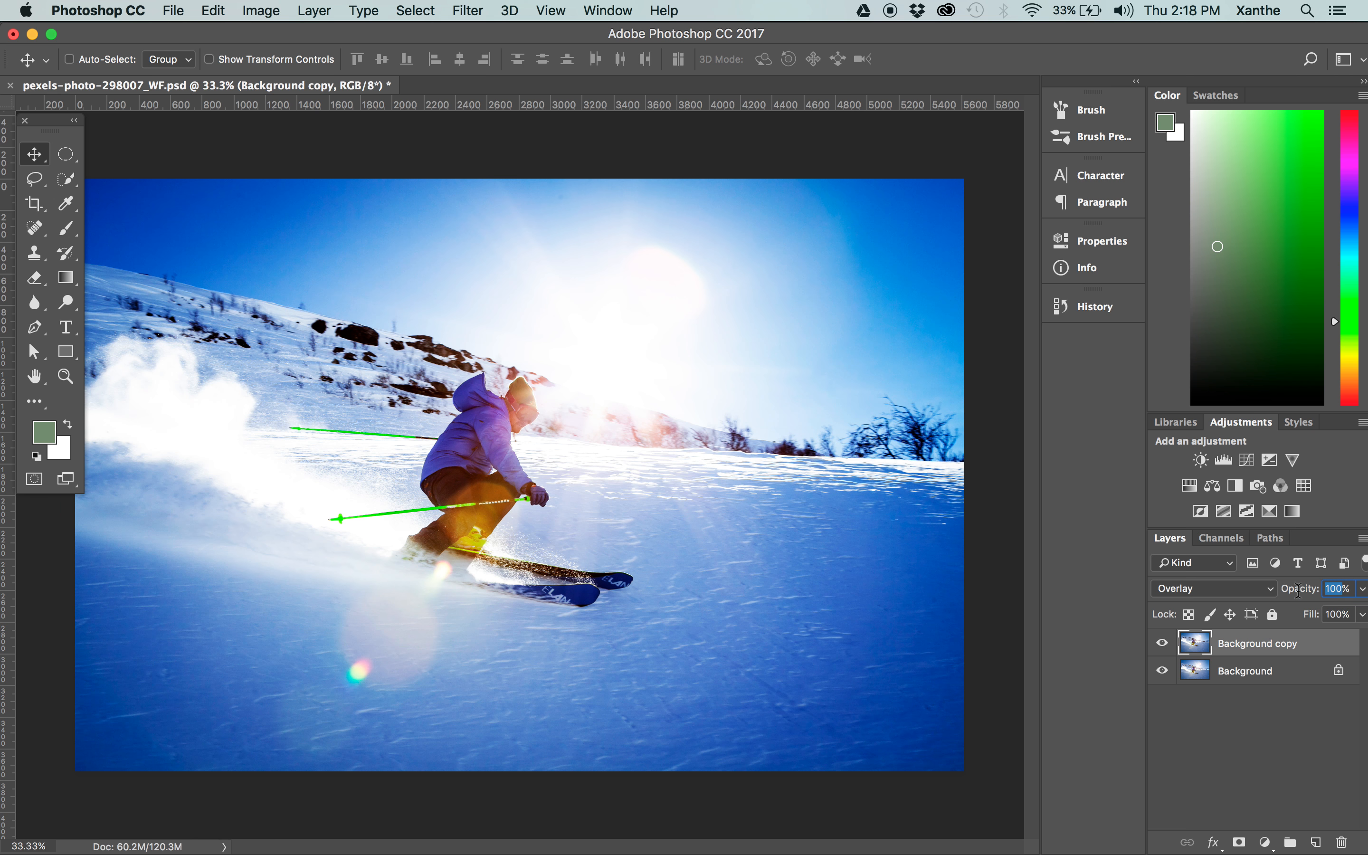
pyautogui.write('2')
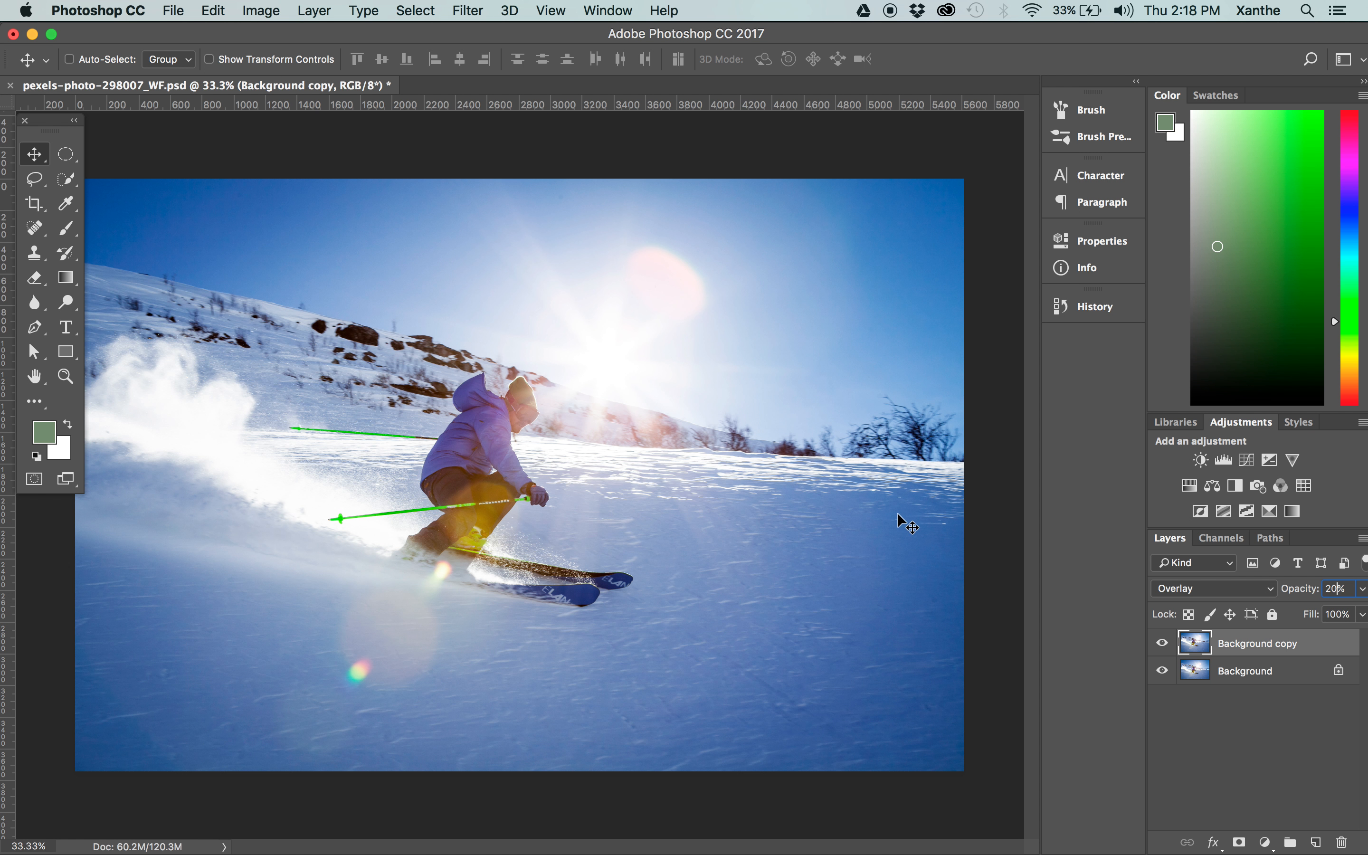
# Examine the Overlay layer's effect on the sky, mountain and skier by comparing the photo with the layer hidden and shown.
pyautogui.press('super+equal')
pyautogui.press('super+equal')
pyautogui.moveTo(534, 267); pyautogui.dragTo(630, 369)
pyautogui.scroll(5, 641, 414)
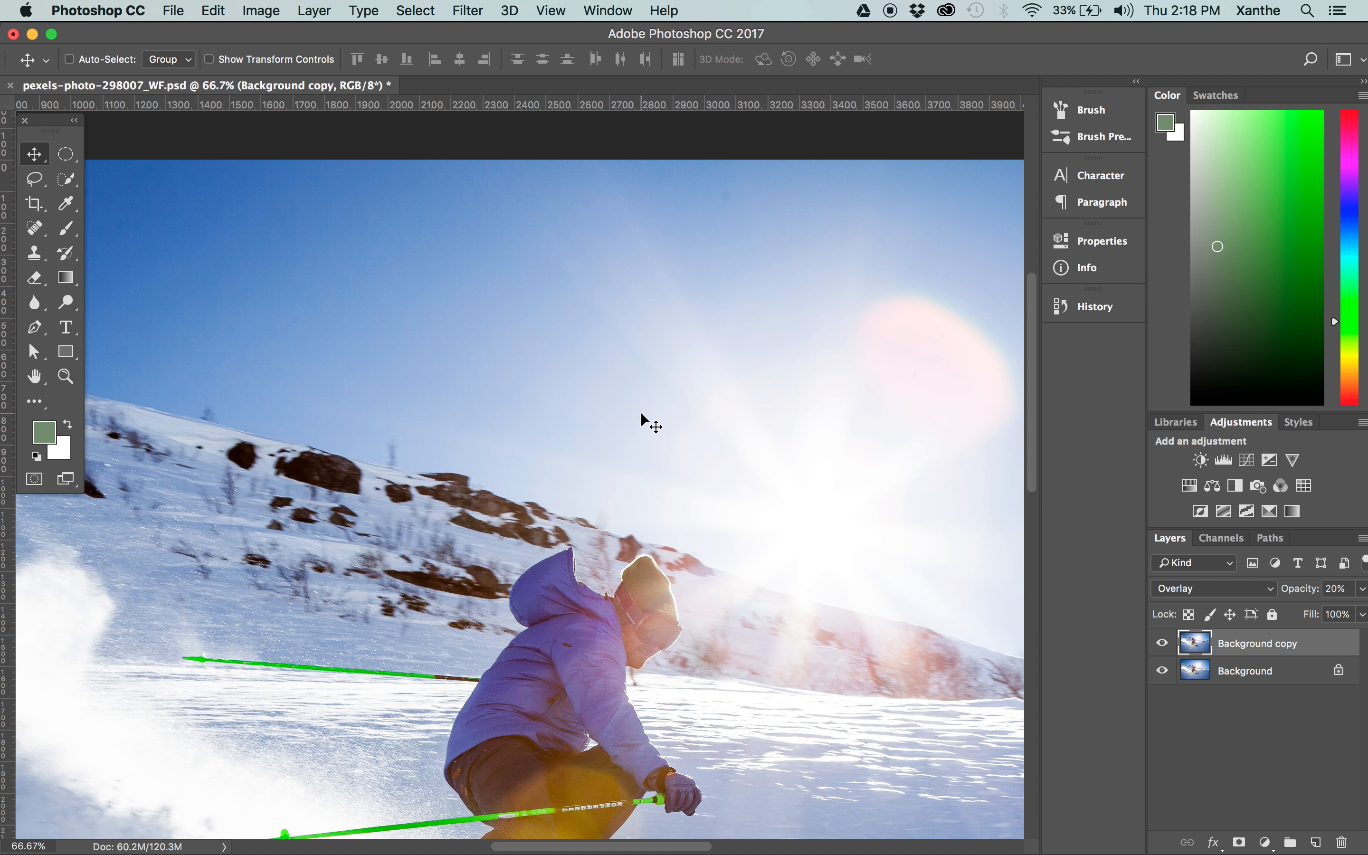
pyautogui.click(1162, 644)
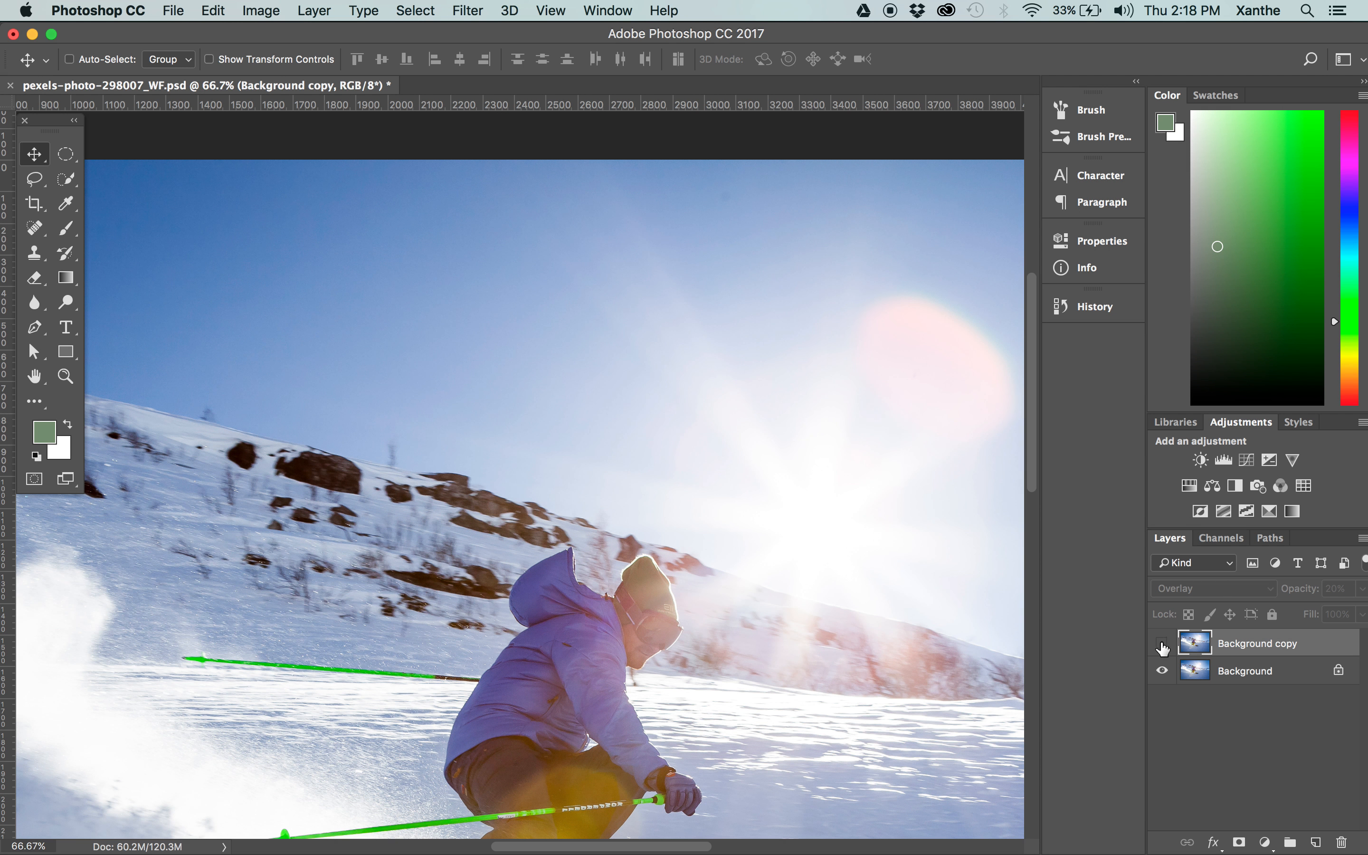
pyautogui.click(1162, 645)
pyautogui.click(1162, 645)
pyautogui.click(1163, 645)
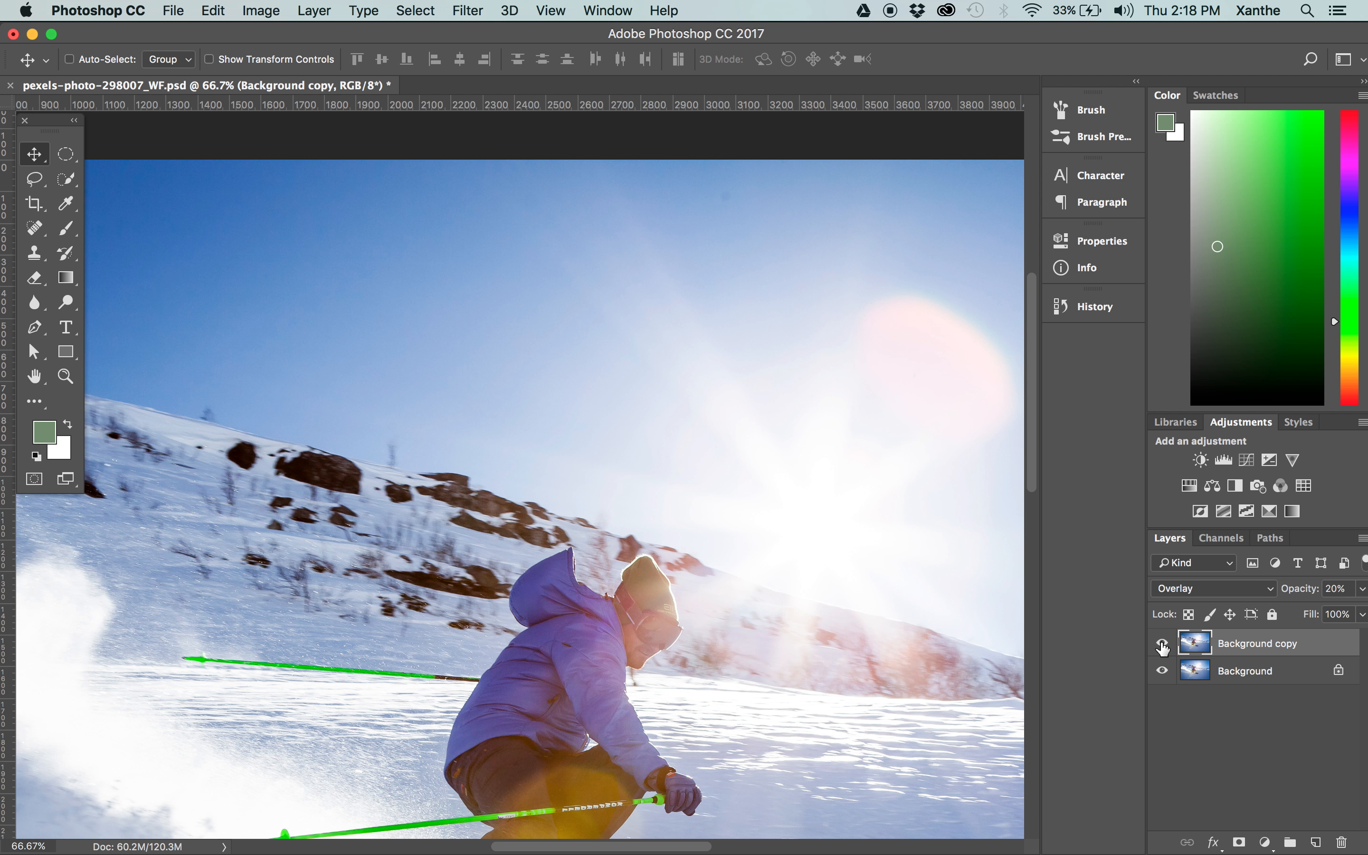
pyautogui.click(1162, 645)
pyautogui.click(1162, 645)
pyautogui.click(1162, 645)
pyautogui.click(1162, 645)
pyautogui.click(1162, 644)
# Inspect the snow, skis and jacket up close, comparing the photo without and with the Overlay layer.
pyautogui.scroll(-10, 654, 611)
pyautogui.hscroll(5, 654, 611)
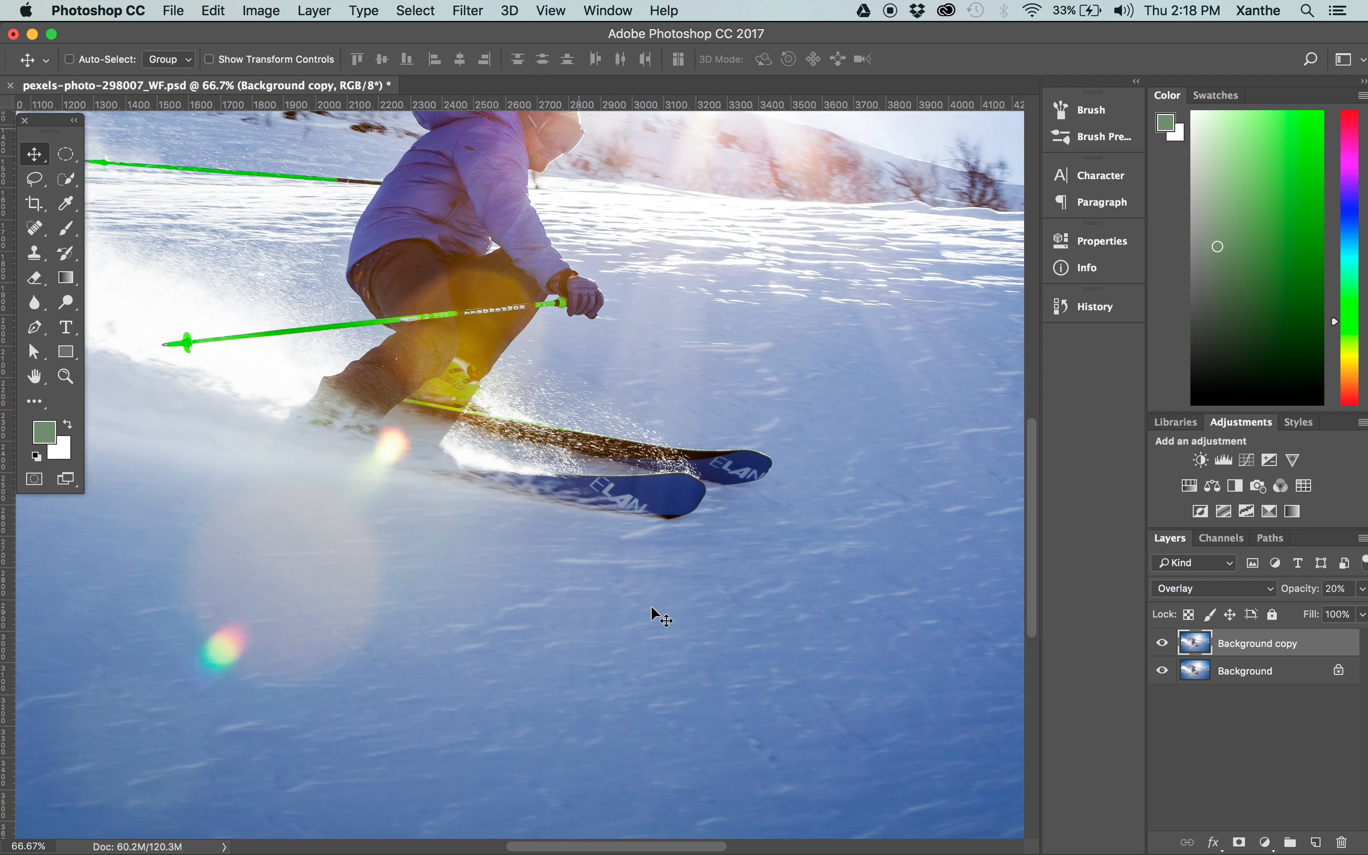
pyautogui.scroll(5, 654, 611)
pyautogui.click(1163, 644)
pyautogui.click(1163, 644)
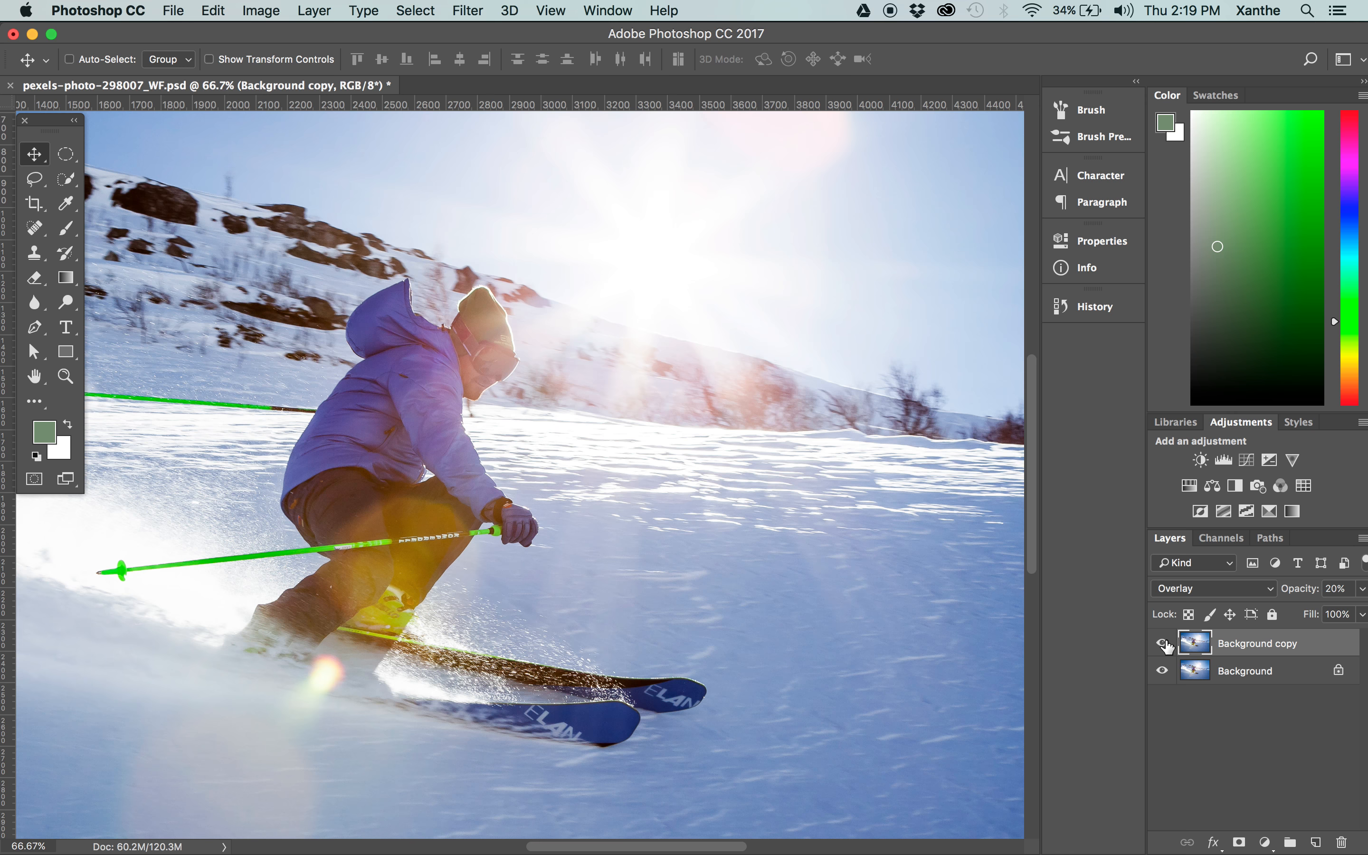
pyautogui.hscroll(-10, 628, 566)
pyautogui.scroll(3, 628, 565)
pyautogui.hscroll(4, 628, 565)
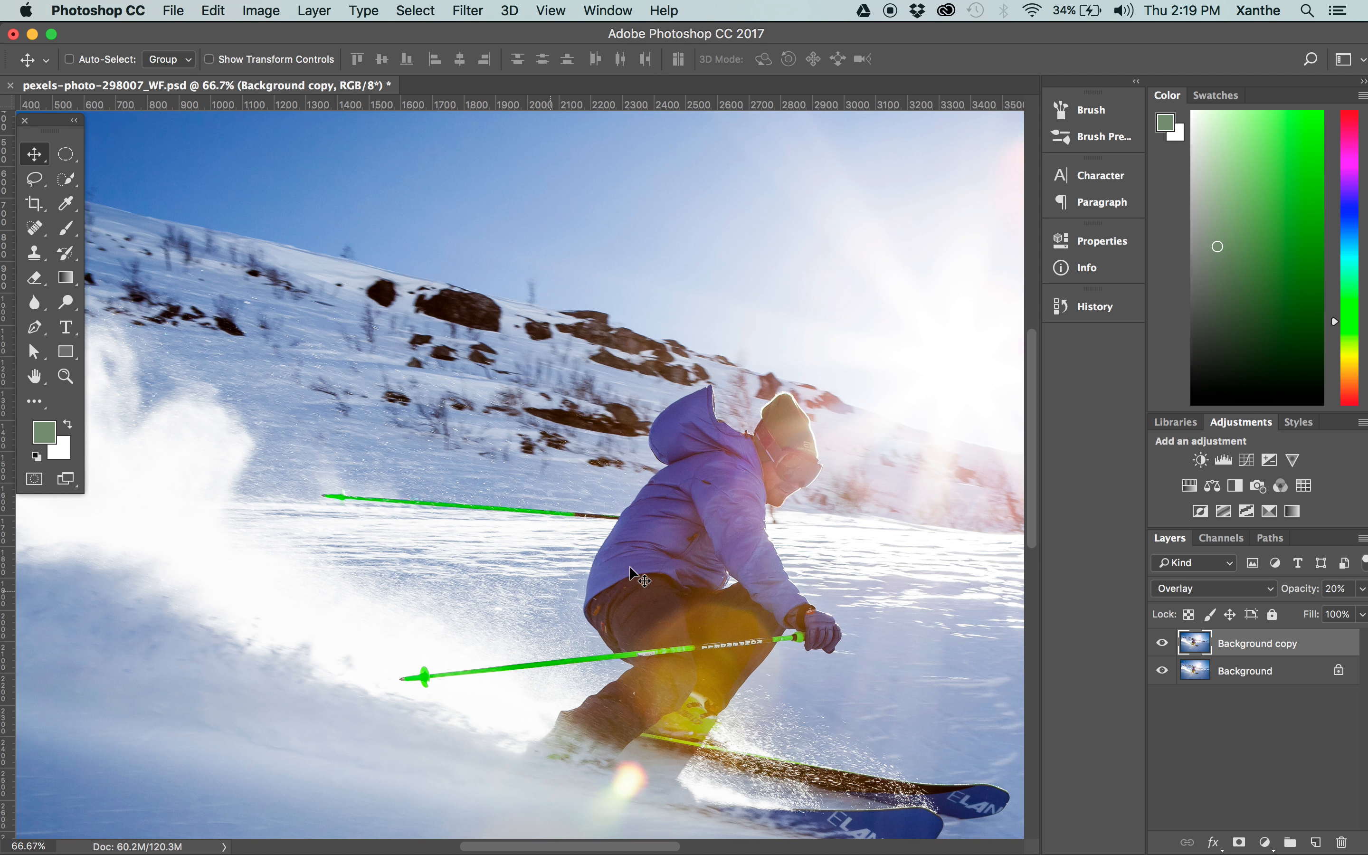
# Set the Overlay layer's opacity to 80% and deselect the layer.
pyautogui.press('super+minus')
pyautogui.press('super+minus')
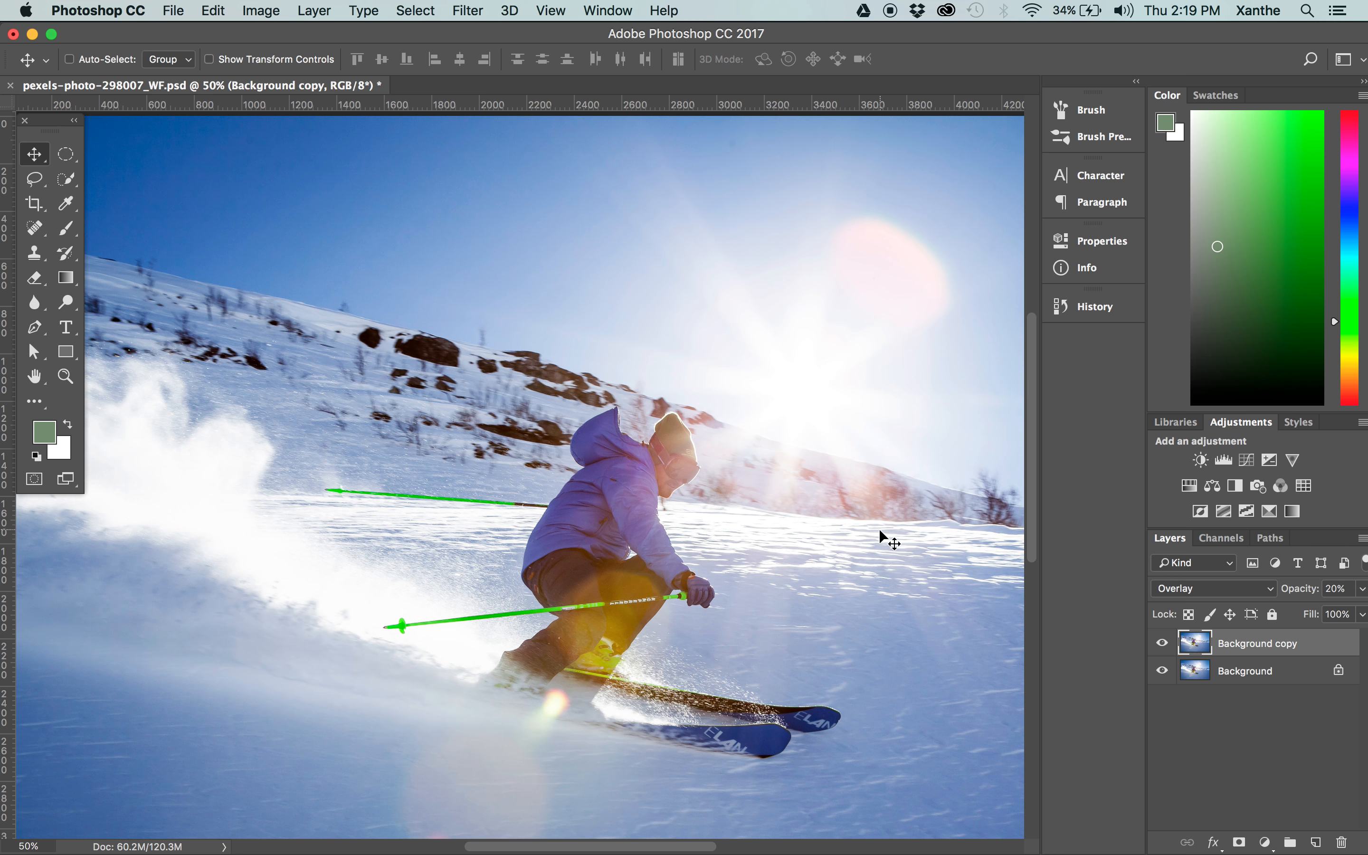
pyautogui.moveTo(1333, 588); pyautogui.dragTo(1305, 588)
pyautogui.write('8')
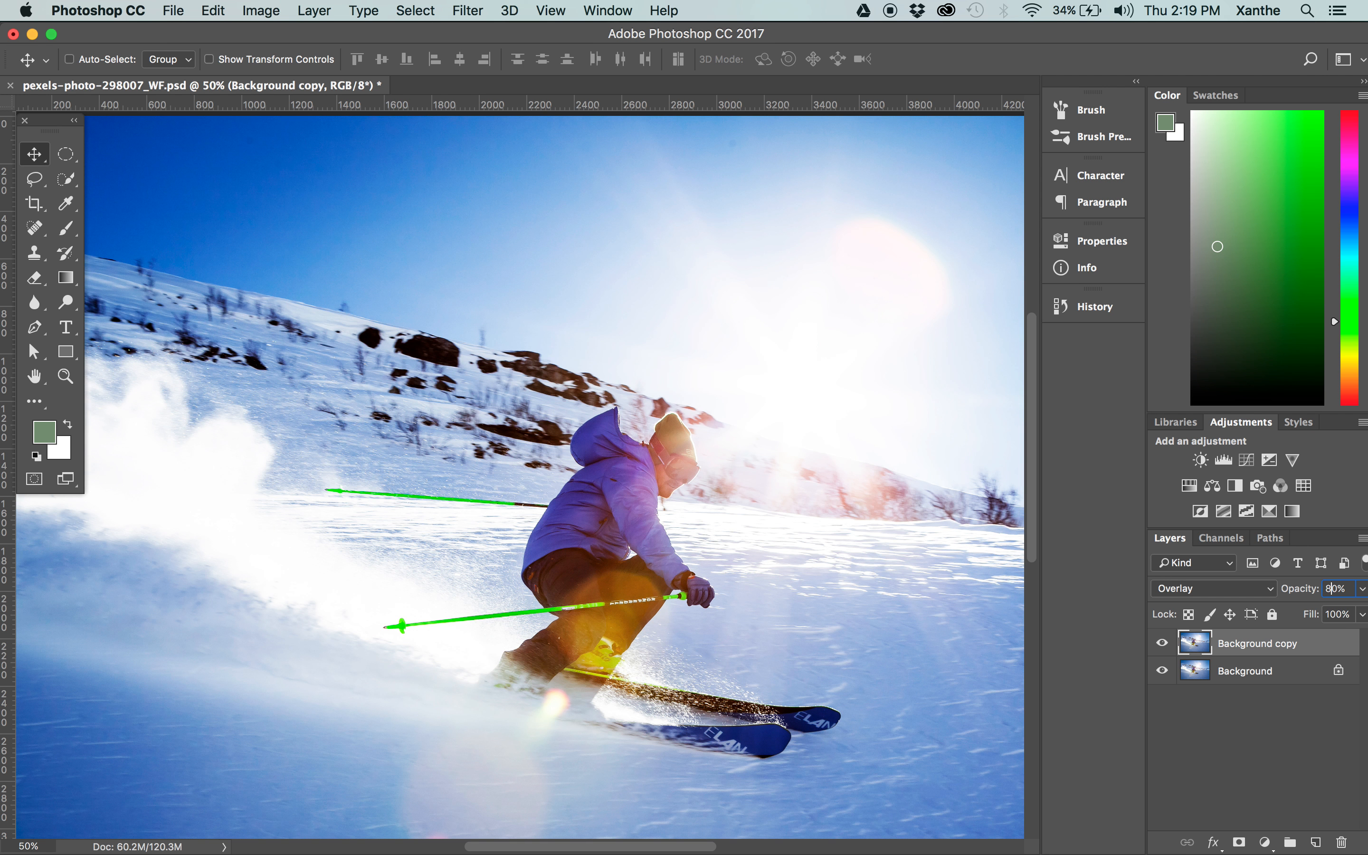
pyautogui.press('super+minus')
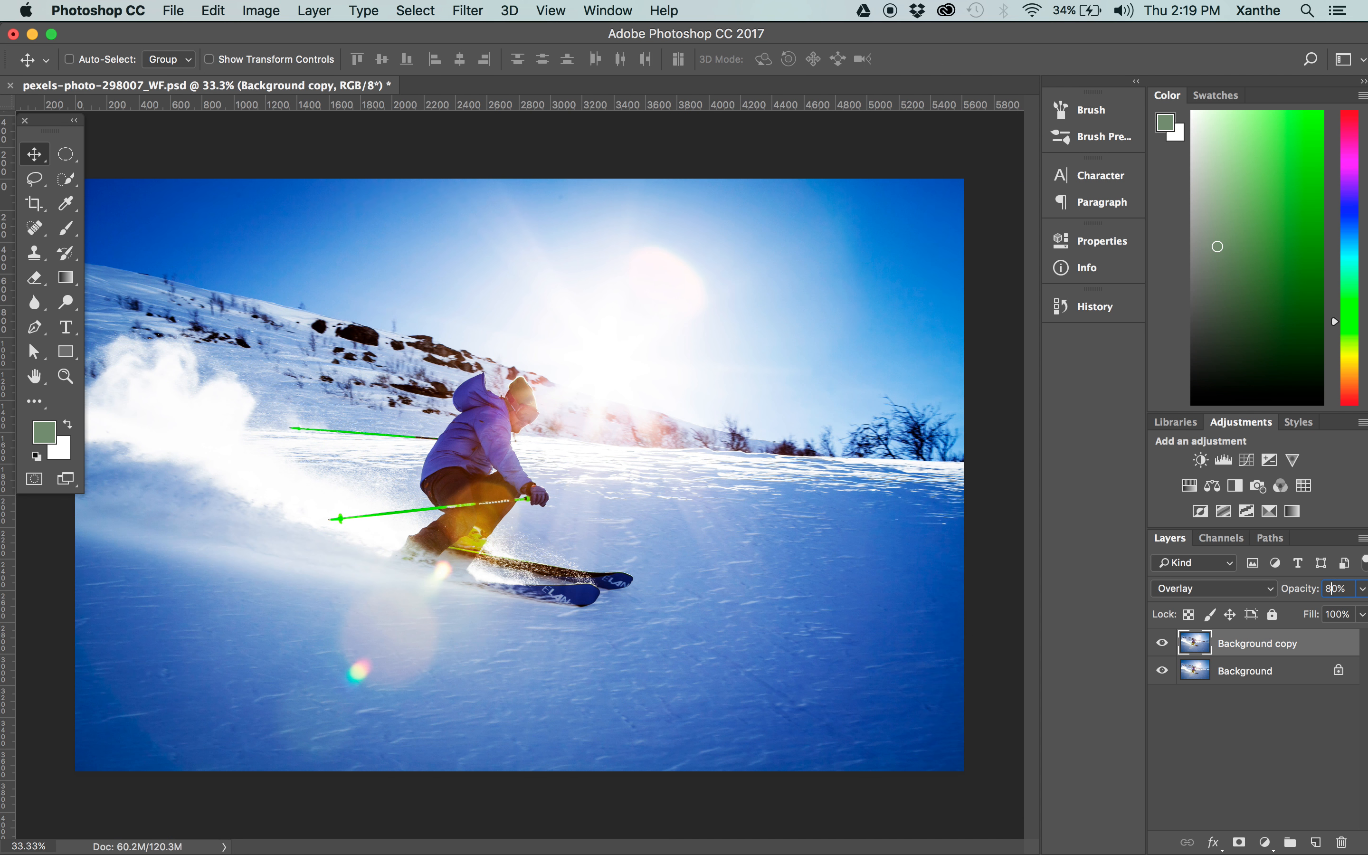
pyautogui.click(1329, 758)
# Duplicate the Background layer again and move the new duplicate above the Overlay layer.
pyautogui.press('super+plus')
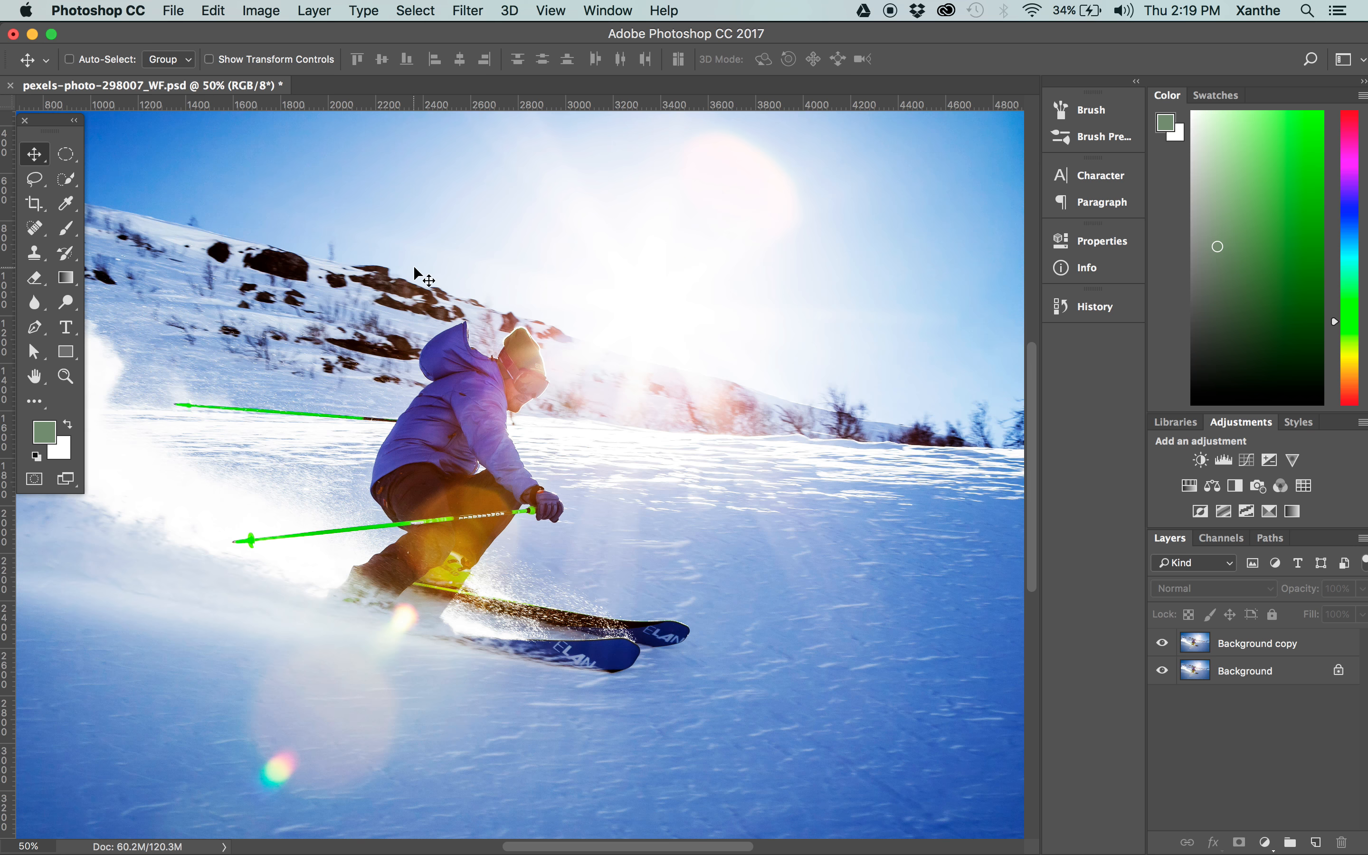
pyautogui.hscroll(3, 684, 303)
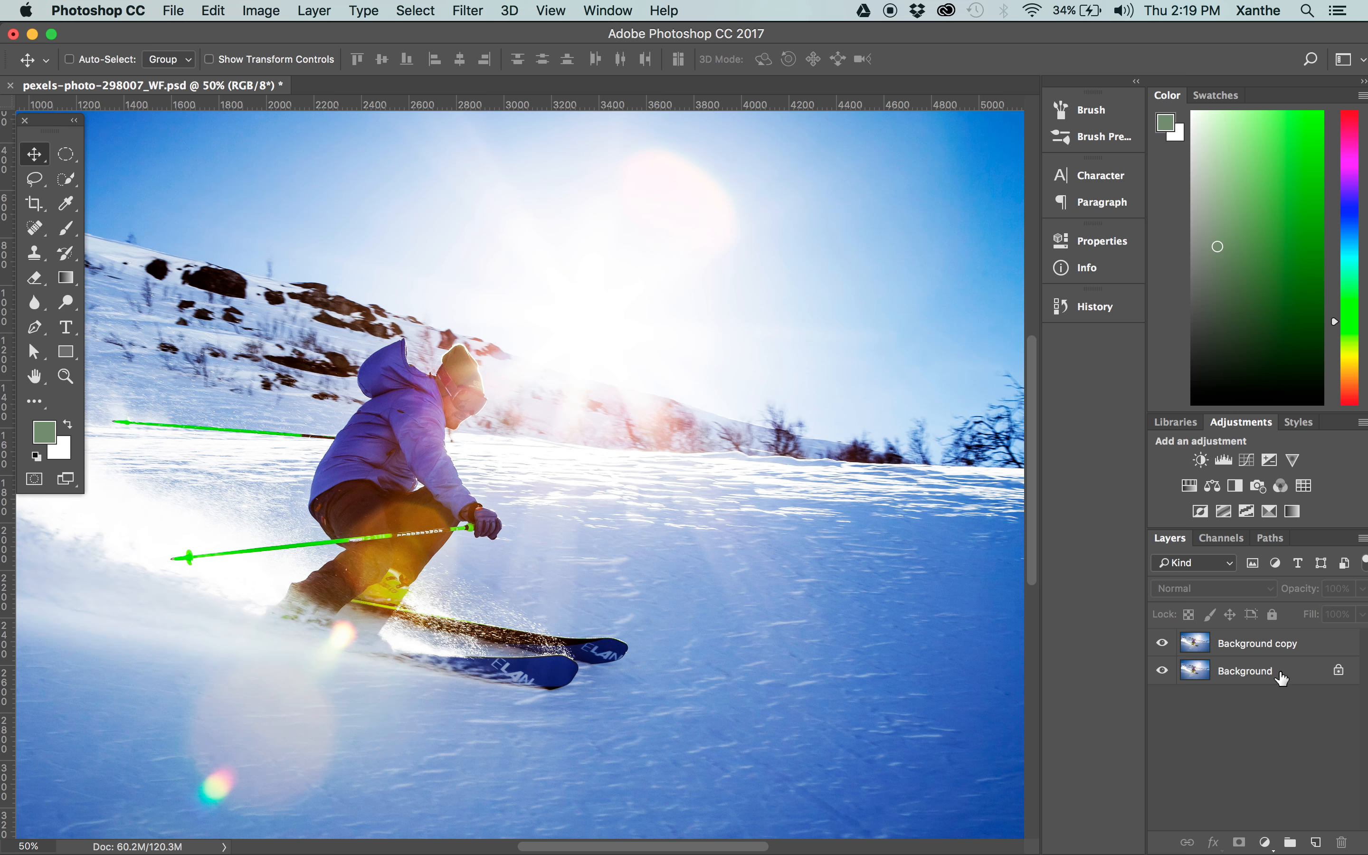
pyautogui.click(1272, 646)
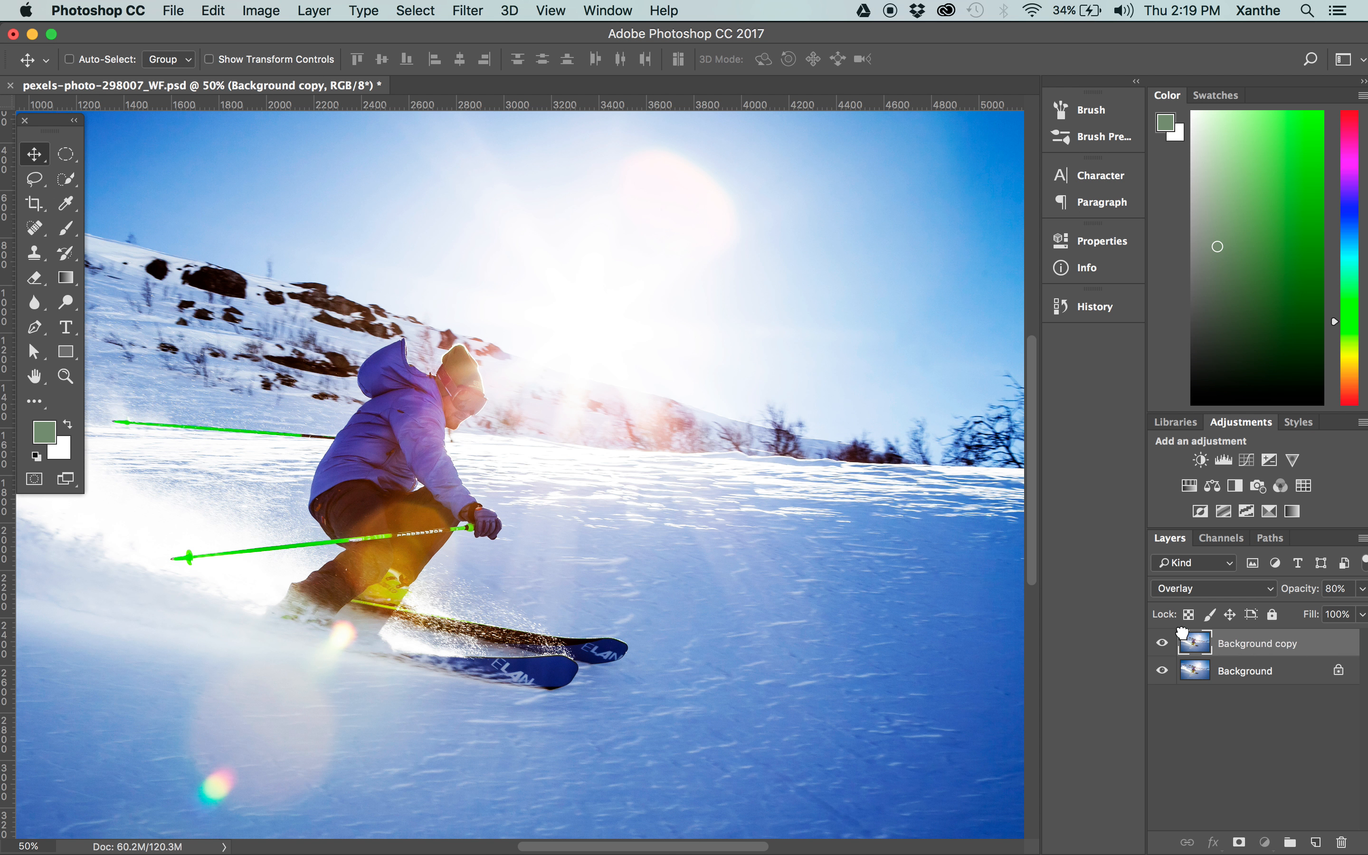
pyautogui.click(1238, 682)
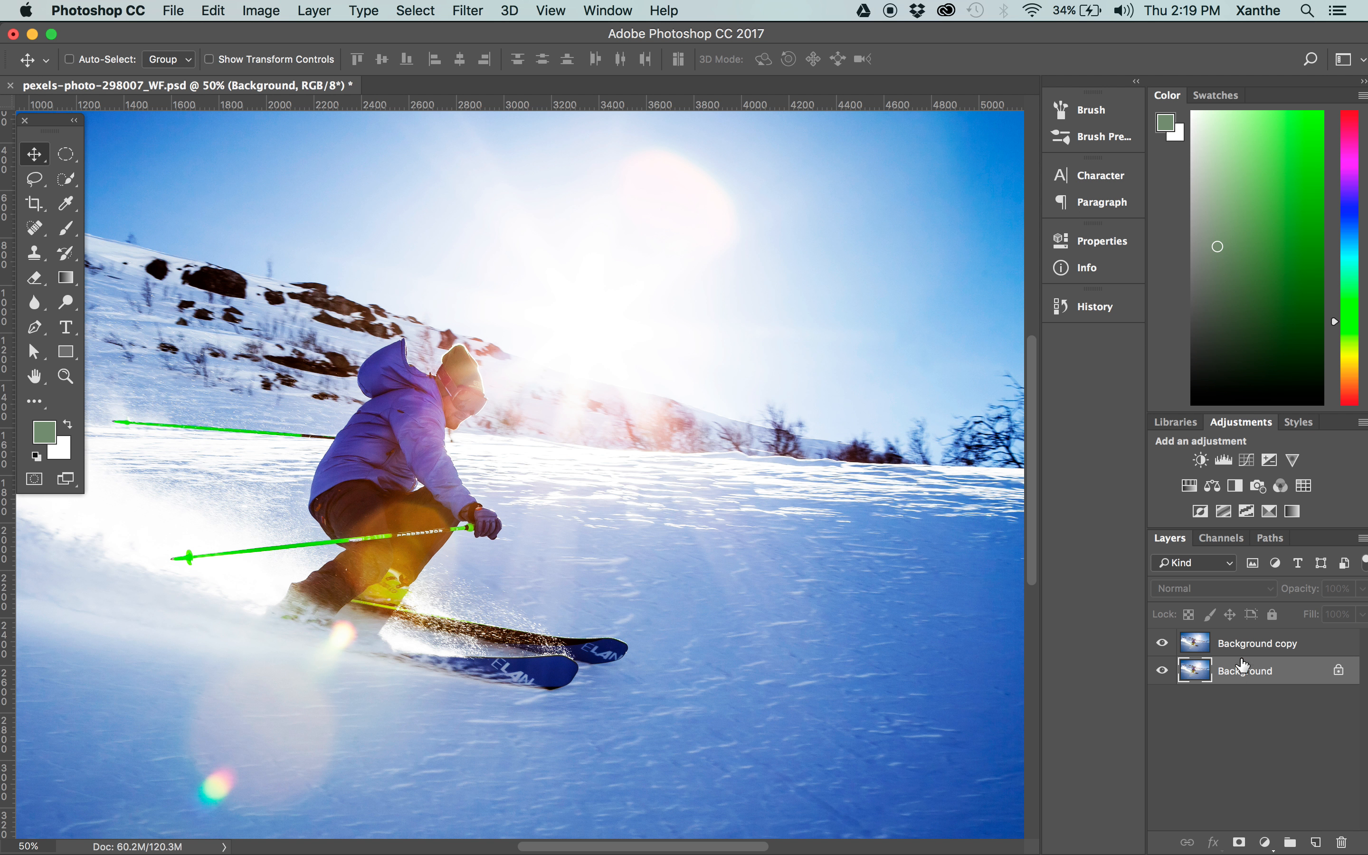
pyautogui.moveTo(1243, 685); pyautogui.dragTo(1316, 843)
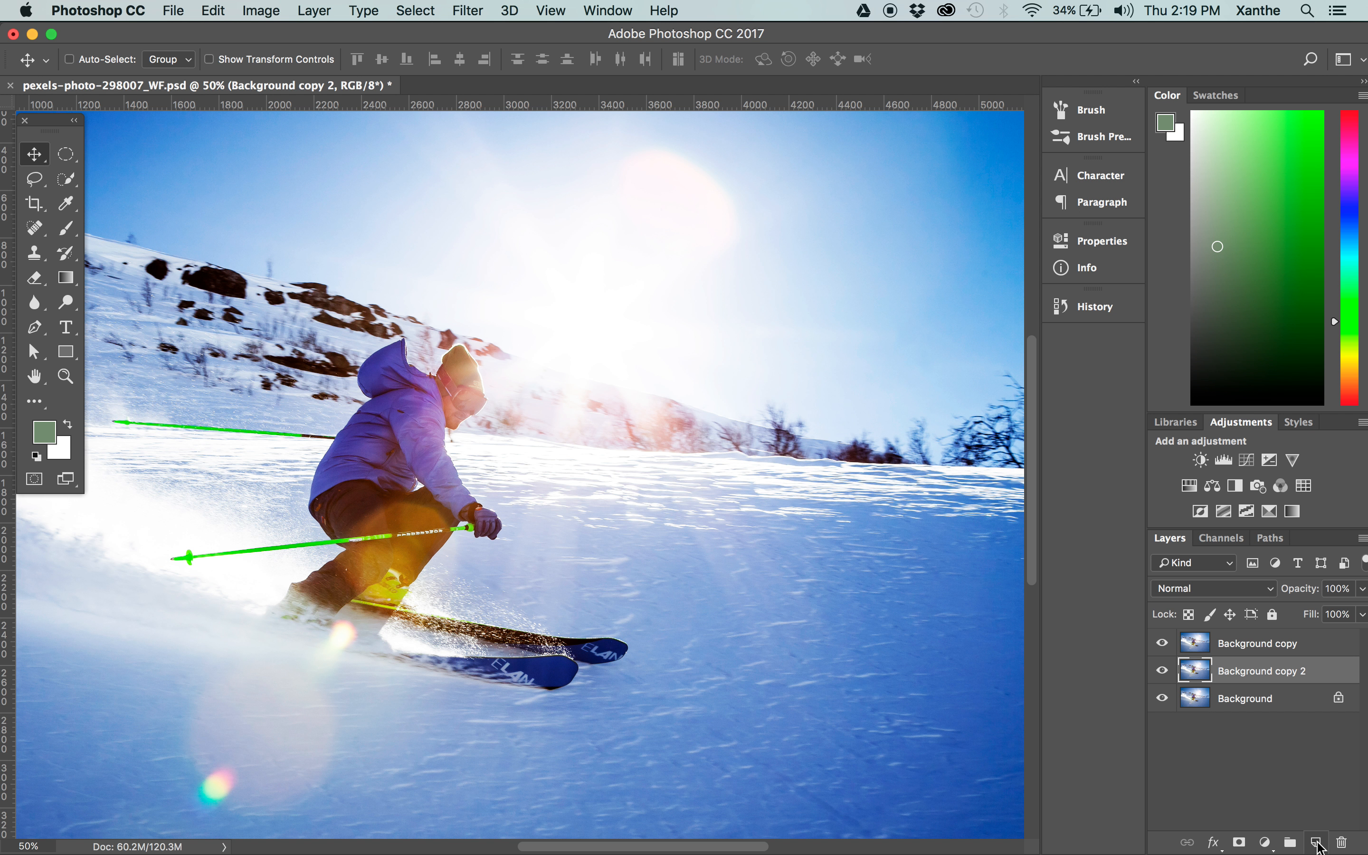
pyautogui.moveTo(1235, 671); pyautogui.dragTo(1231, 631)
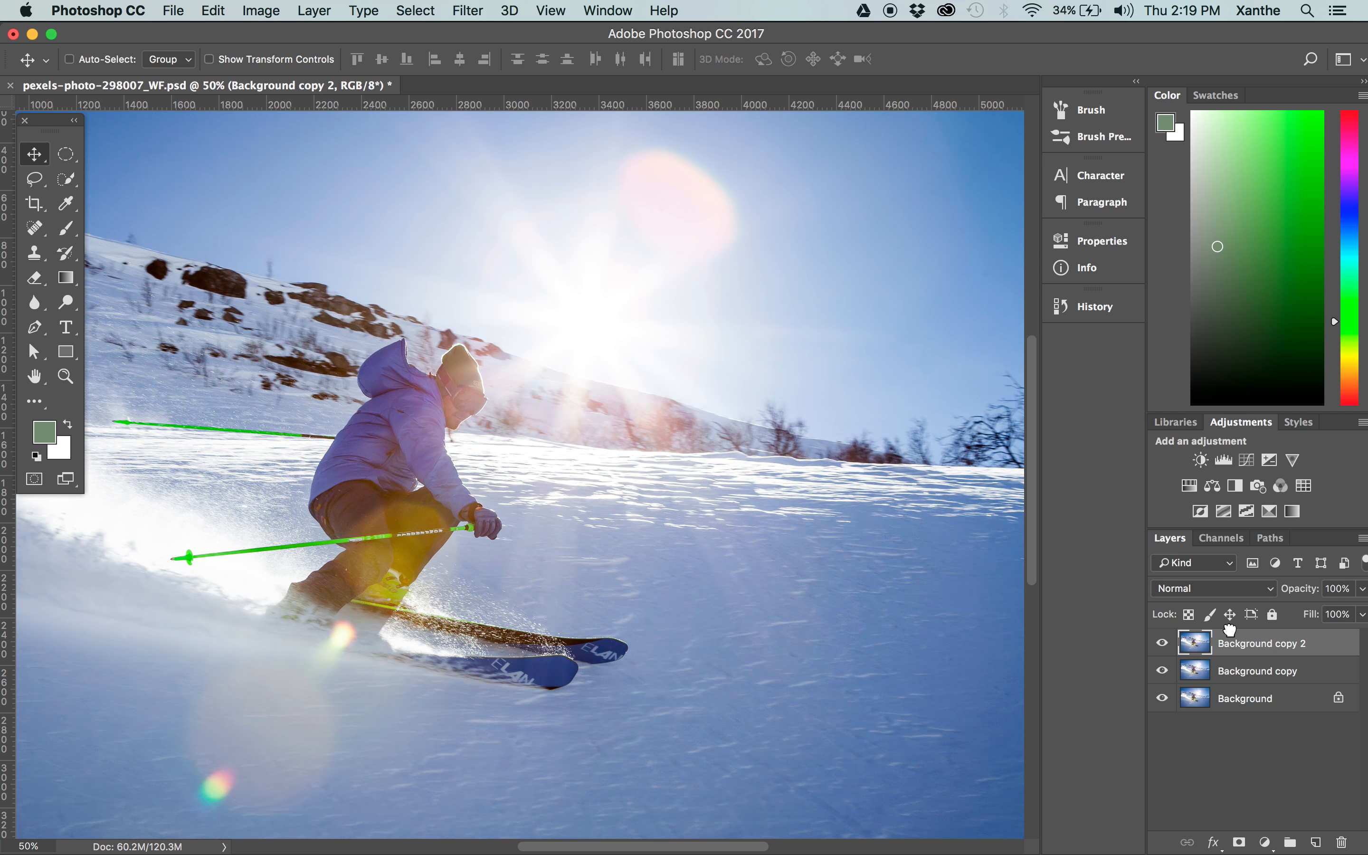
# Apply a High Pass filter with a 1.1-pixel radius to the top duplicate layer of the skier photo.
pyautogui.click(478, 9)
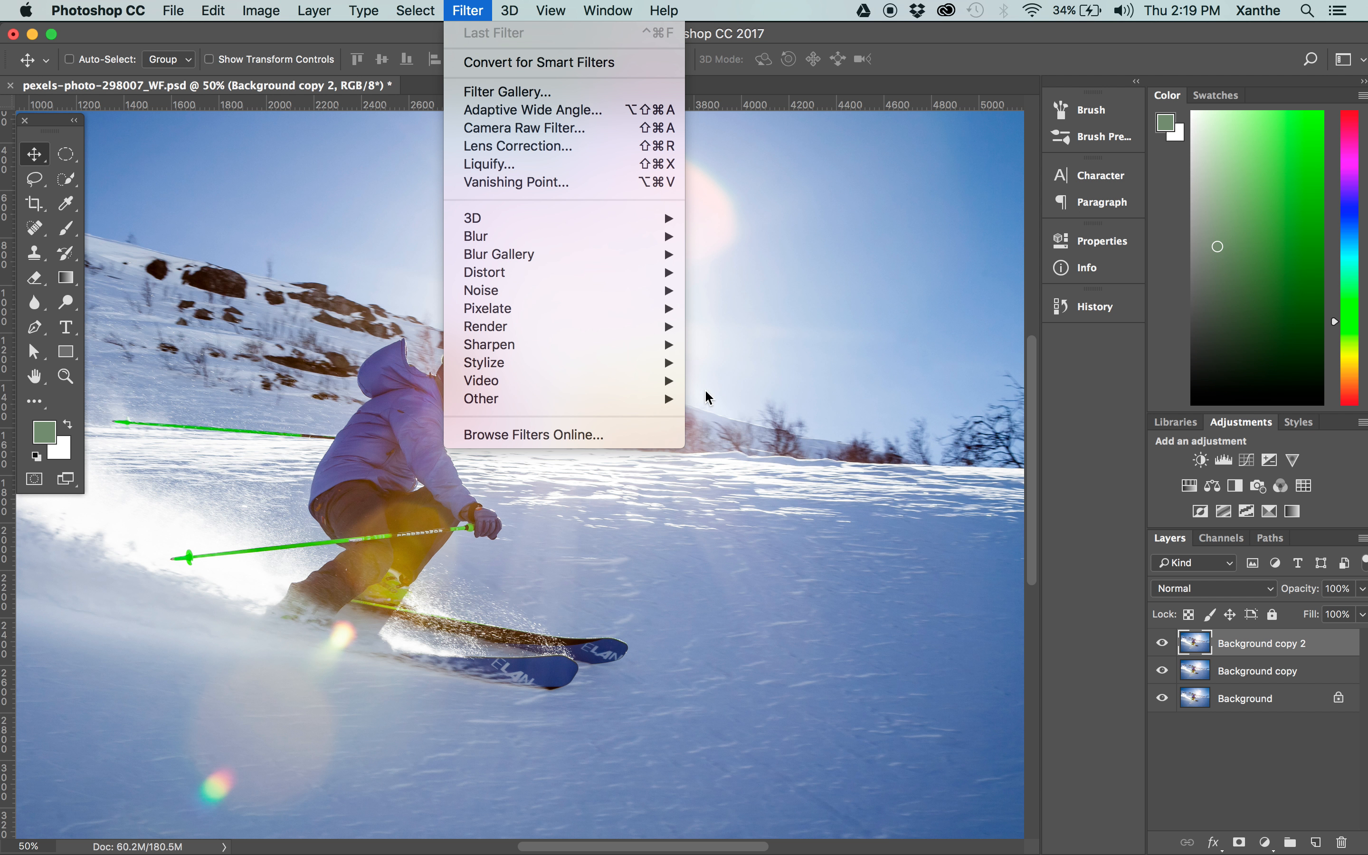
pyautogui.moveTo(613, 403)
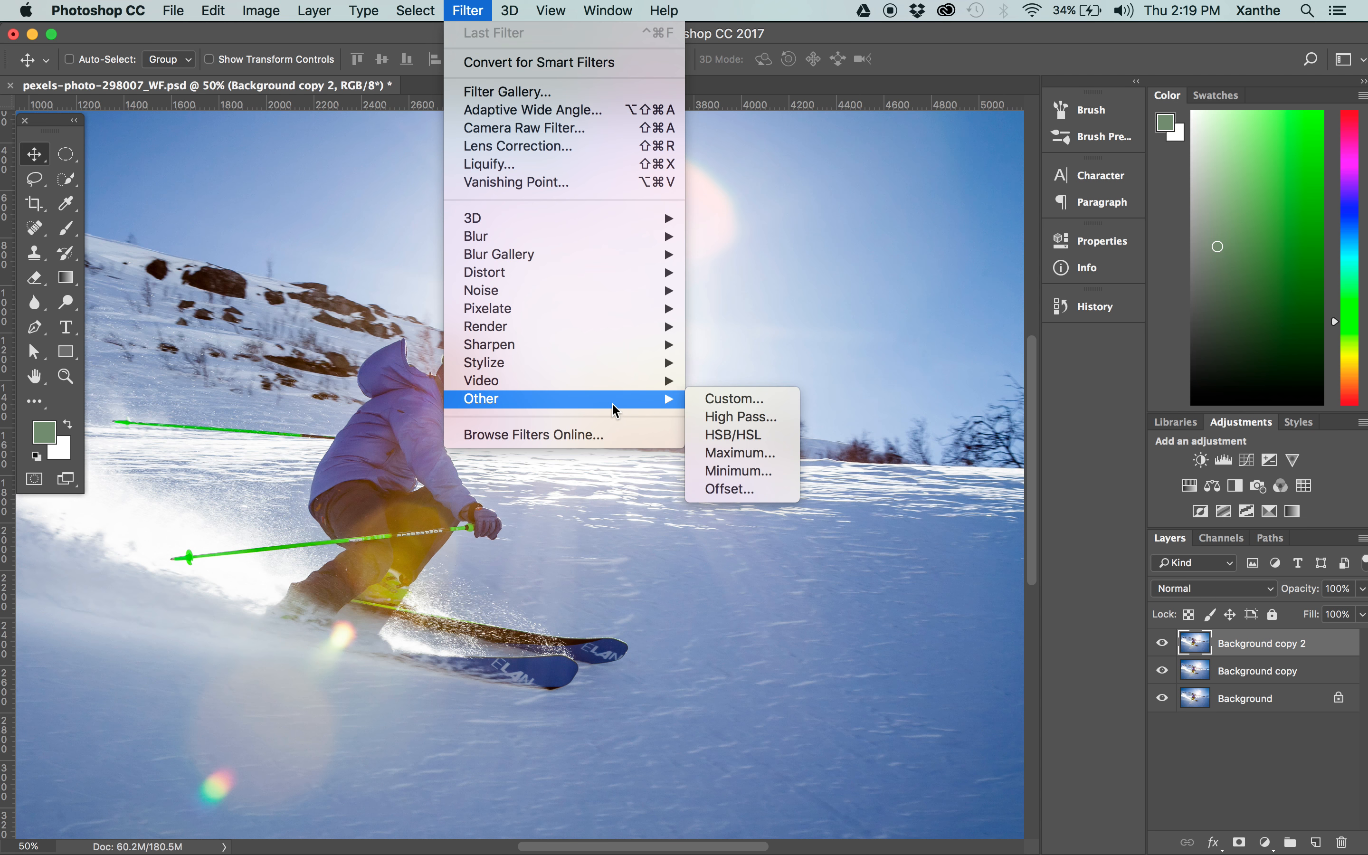
pyautogui.click(724, 418)
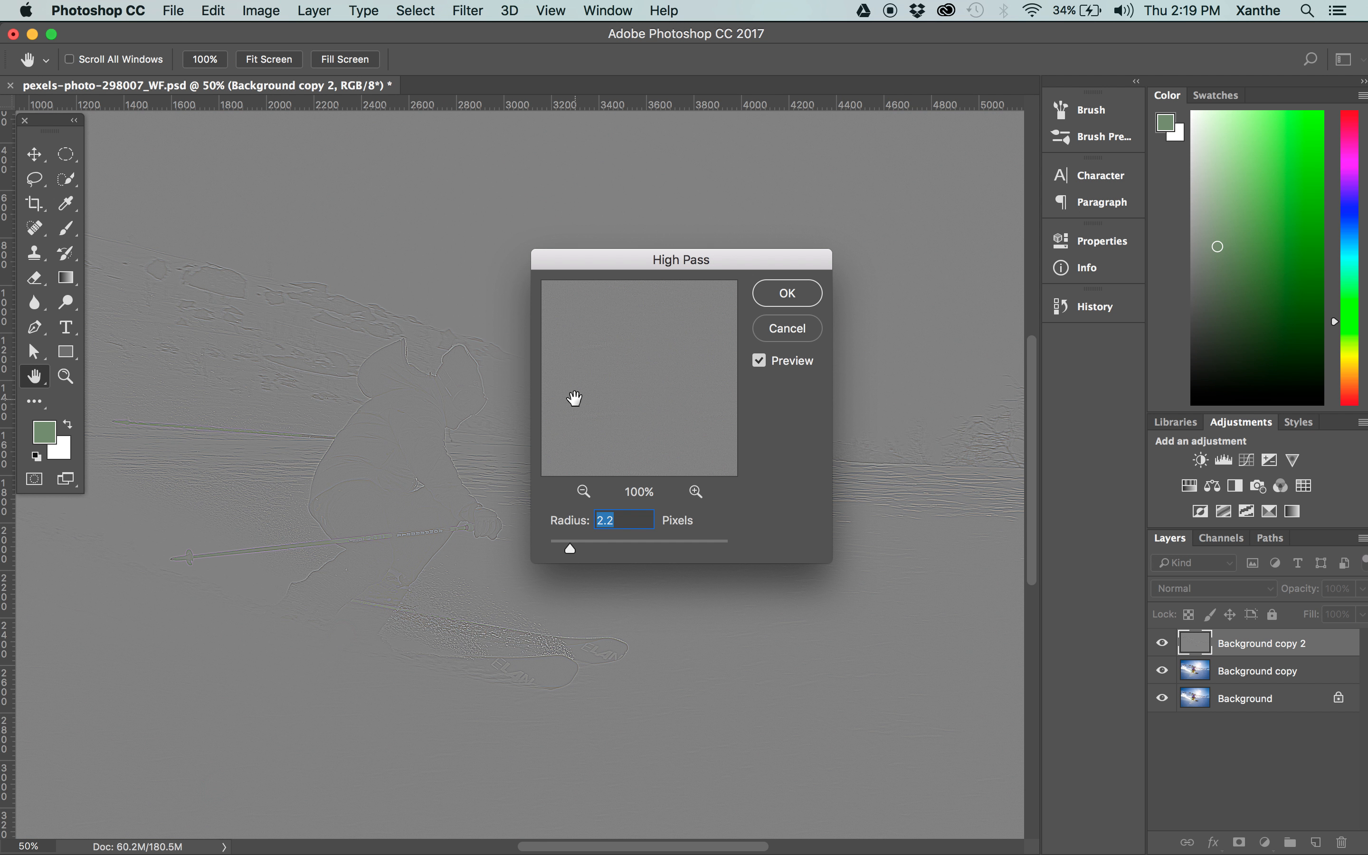
pyautogui.keyDown('super'); pyautogui.click(510, 338); pyautogui.keyUp('super')
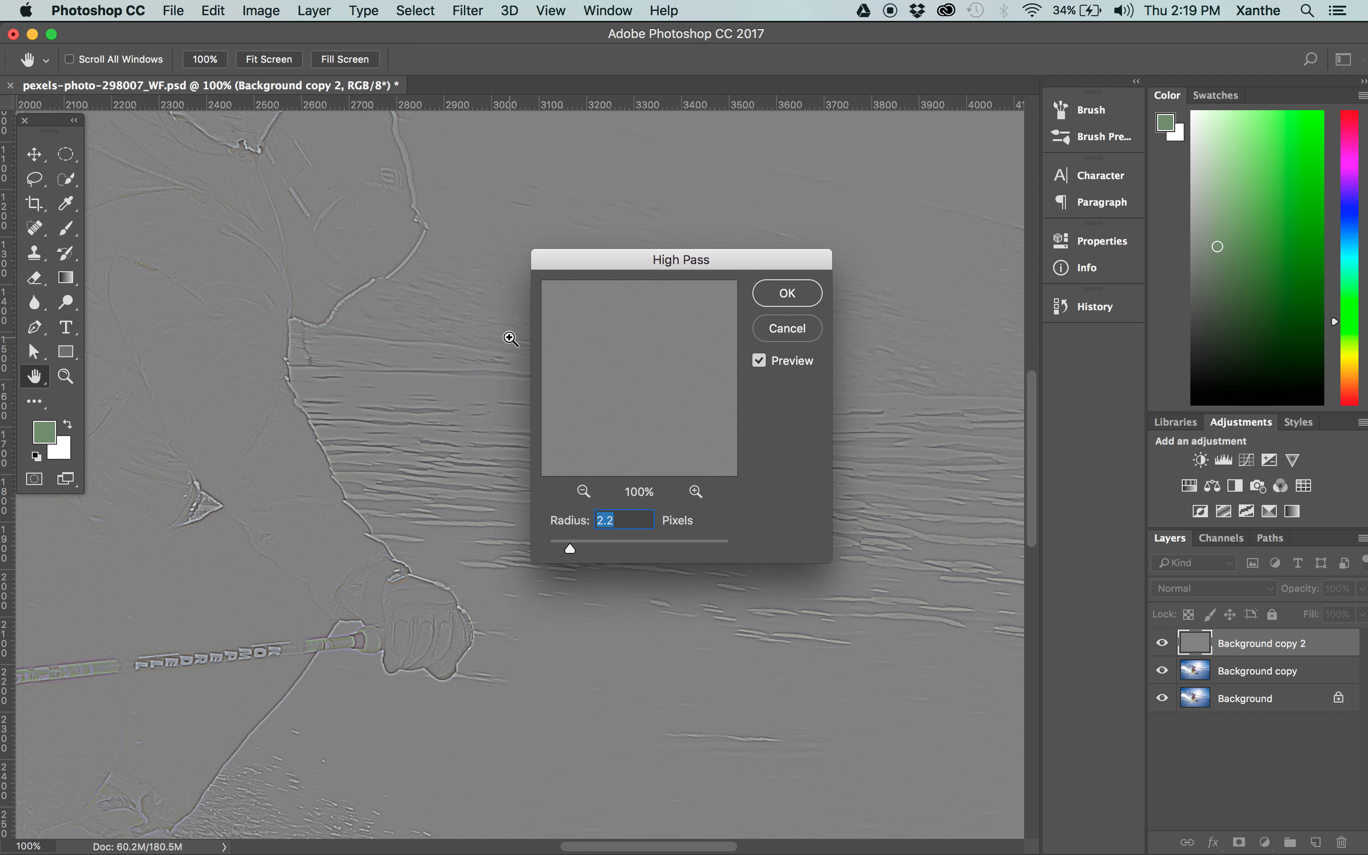
pyautogui.keyDown('super'); pyautogui.click(511, 338); pyautogui.keyUp('super')
pyautogui.keyDown('super'); pyautogui.click(510, 338); pyautogui.keyUp('super')
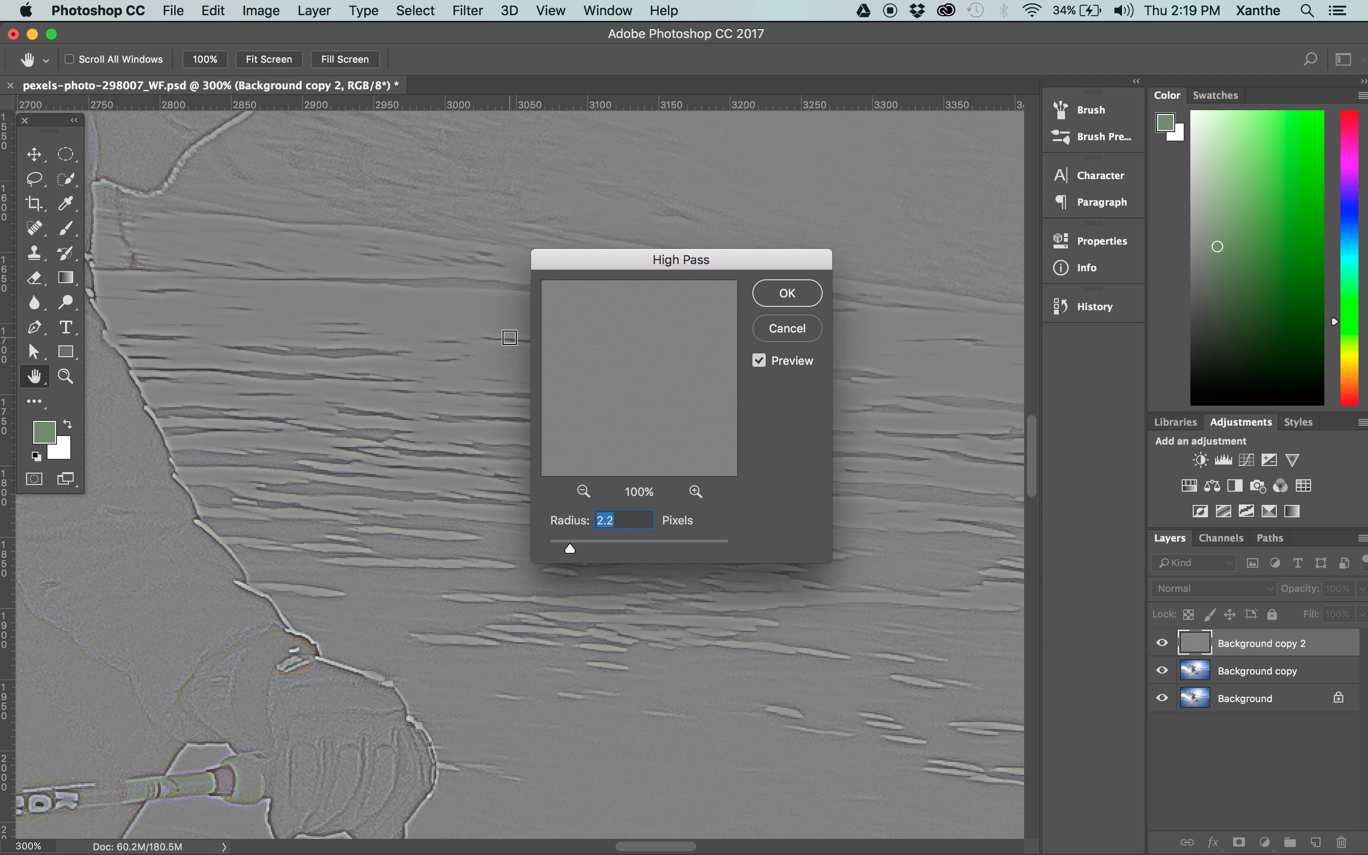
pyautogui.keyDown('alt'); pyautogui.click(397, 426); pyautogui.keyUp('alt')
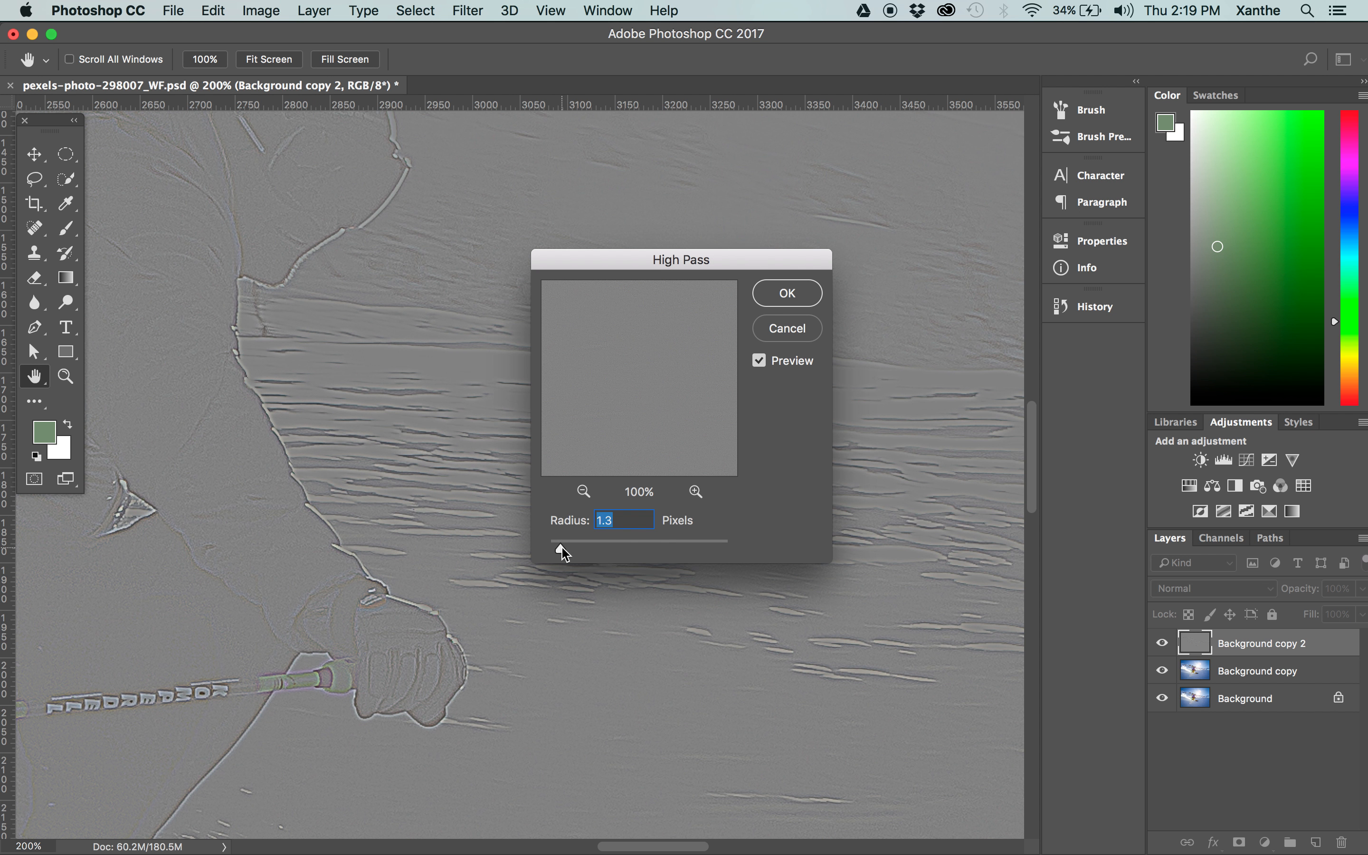
pyautogui.moveTo(562, 547); pyautogui.dragTo(559, 549)
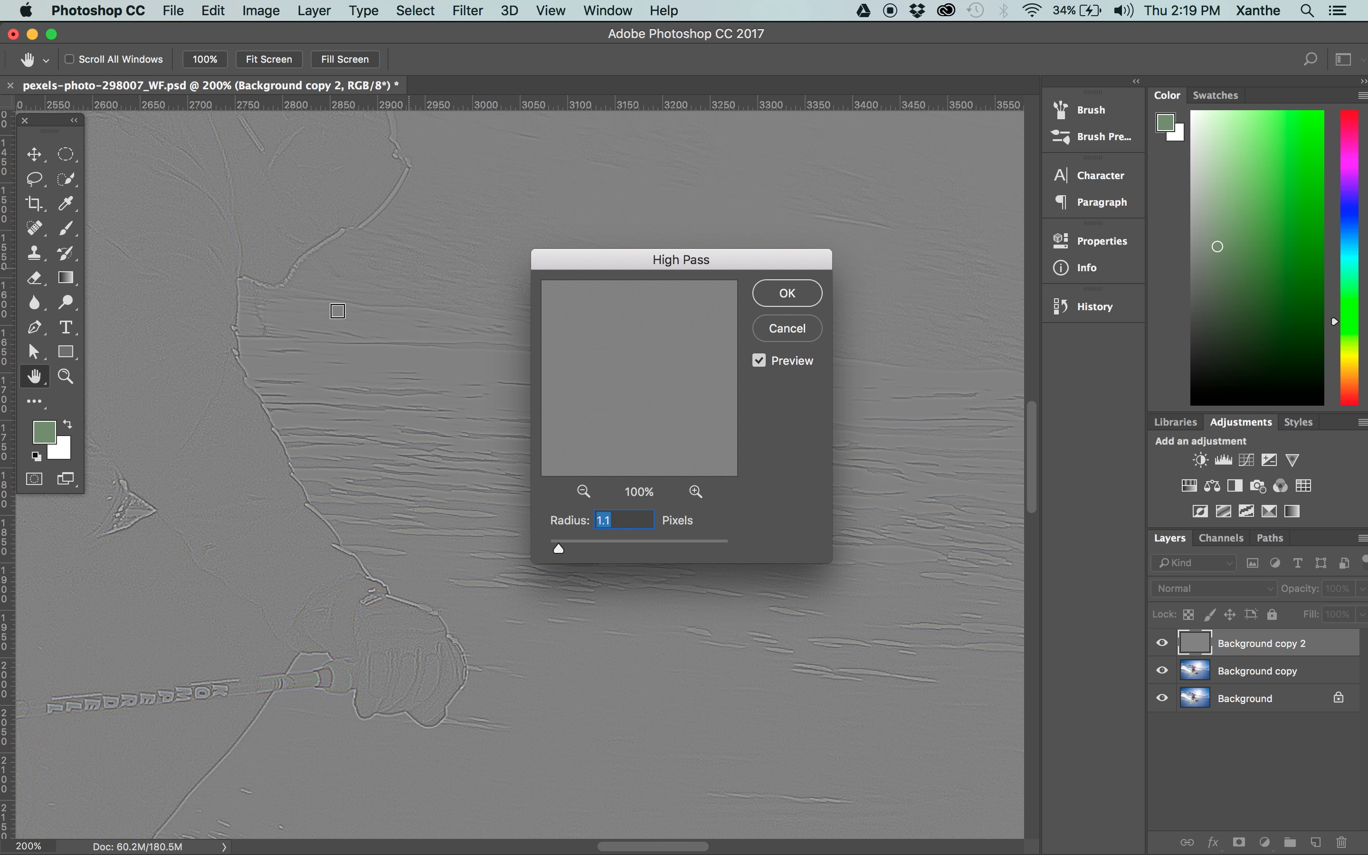
pyautogui.hscroll(-6, 182, 347)
pyautogui.scroll(-3, 182, 347)
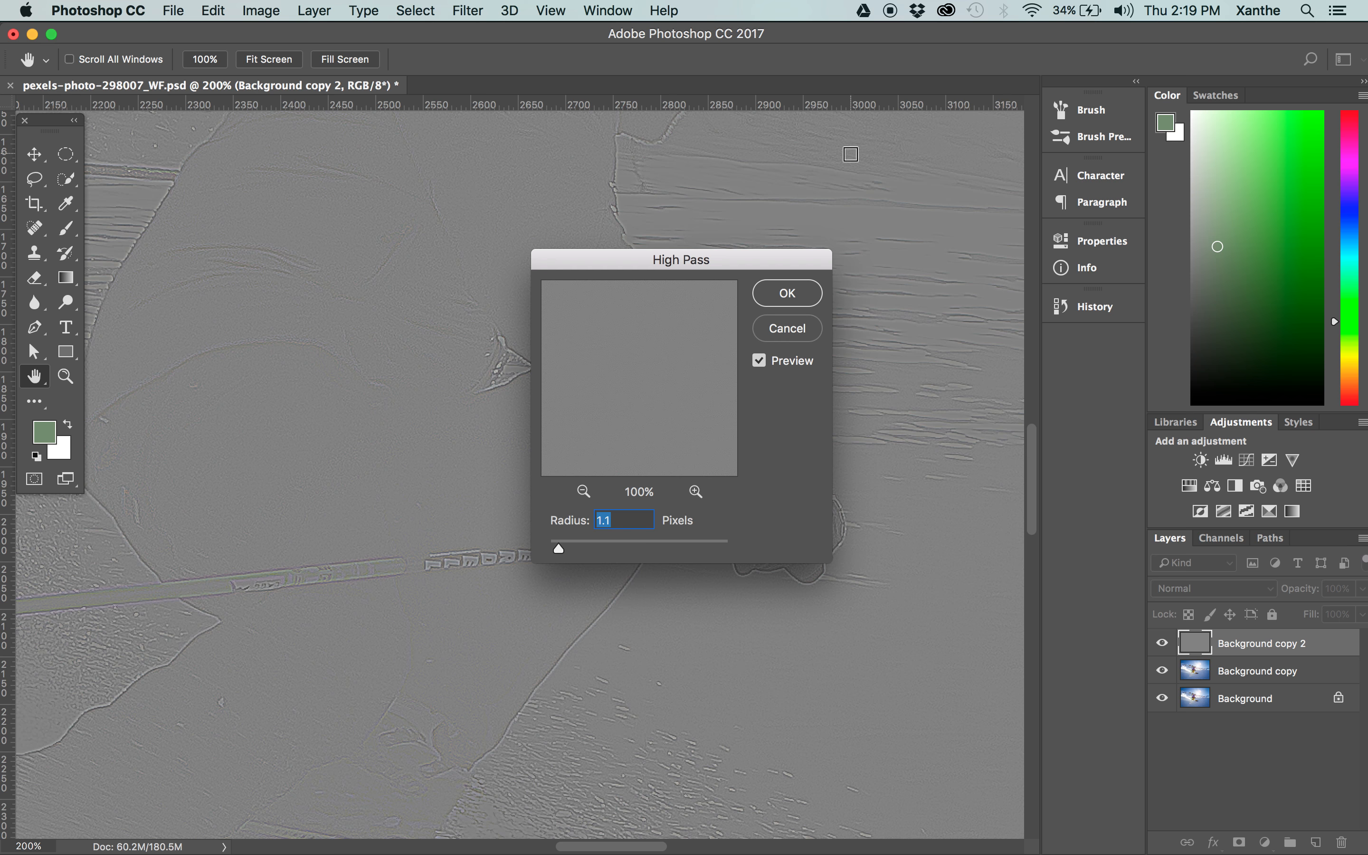
pyautogui.click(786, 293)
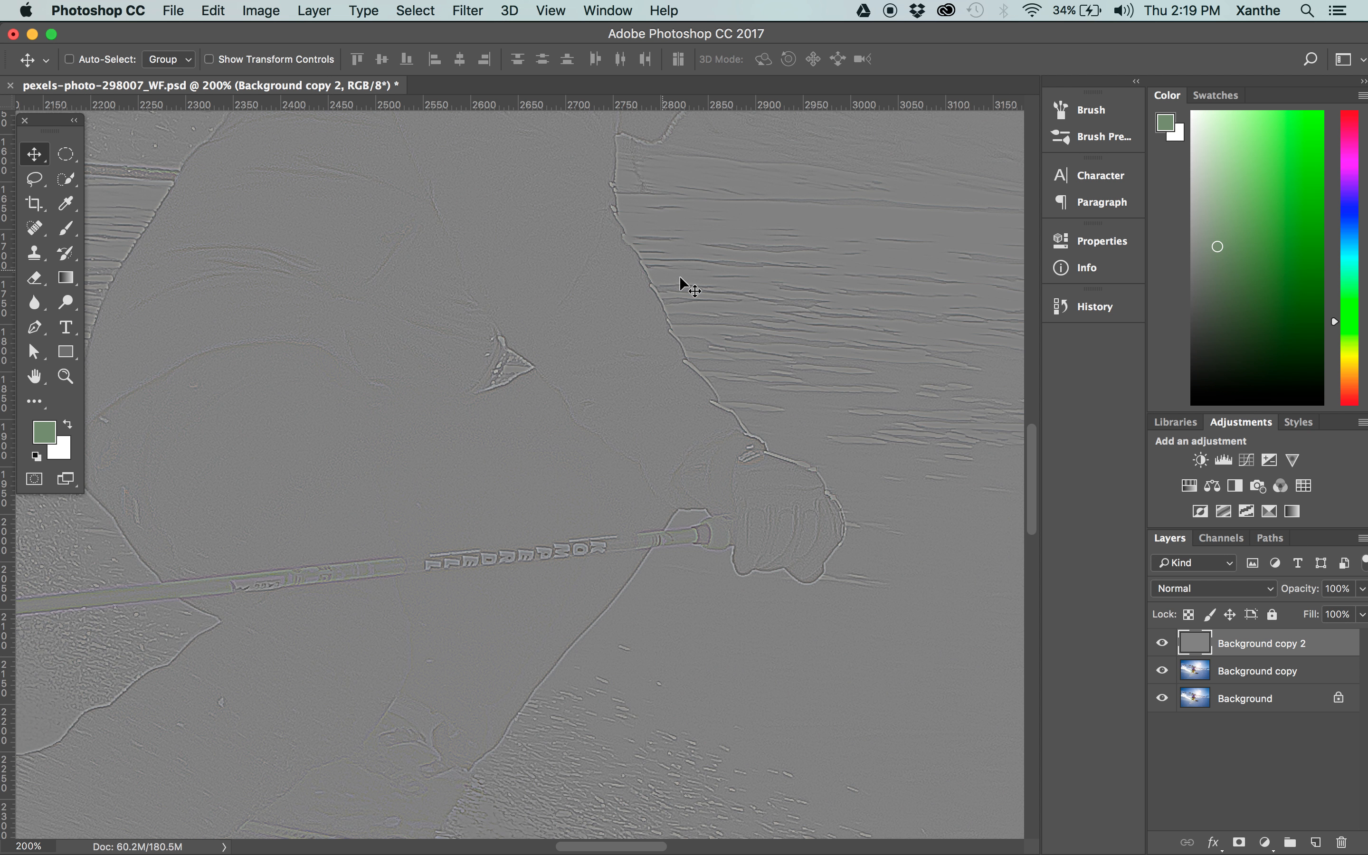
# Set the blending mode of the High Pass layer to Hard Light.
pyautogui.press('super+0')
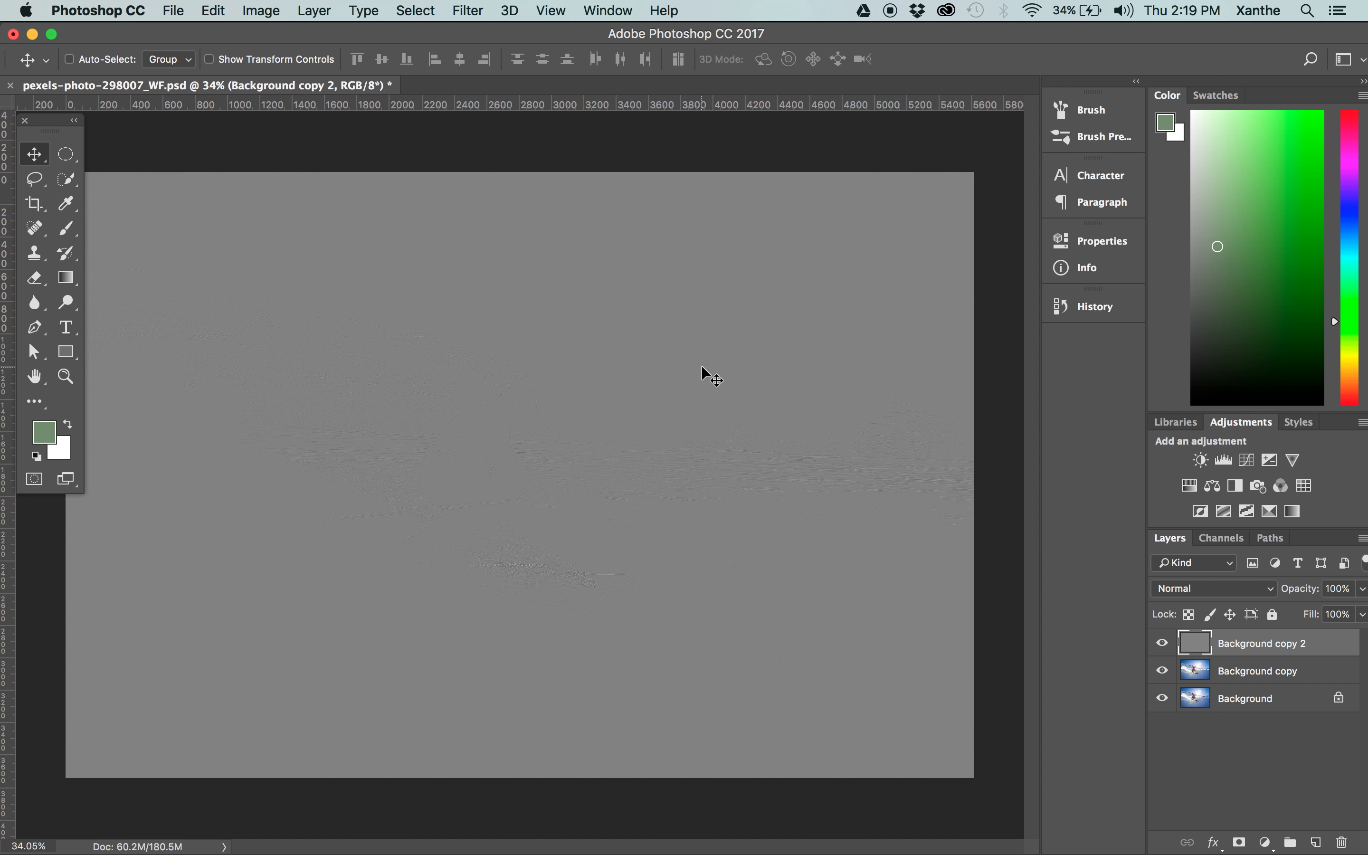
pyautogui.press('super+plus')
pyautogui.press('super+plus')
pyautogui.press('super+plus')
pyautogui.press('super+plus')
pyautogui.press('super+plus')
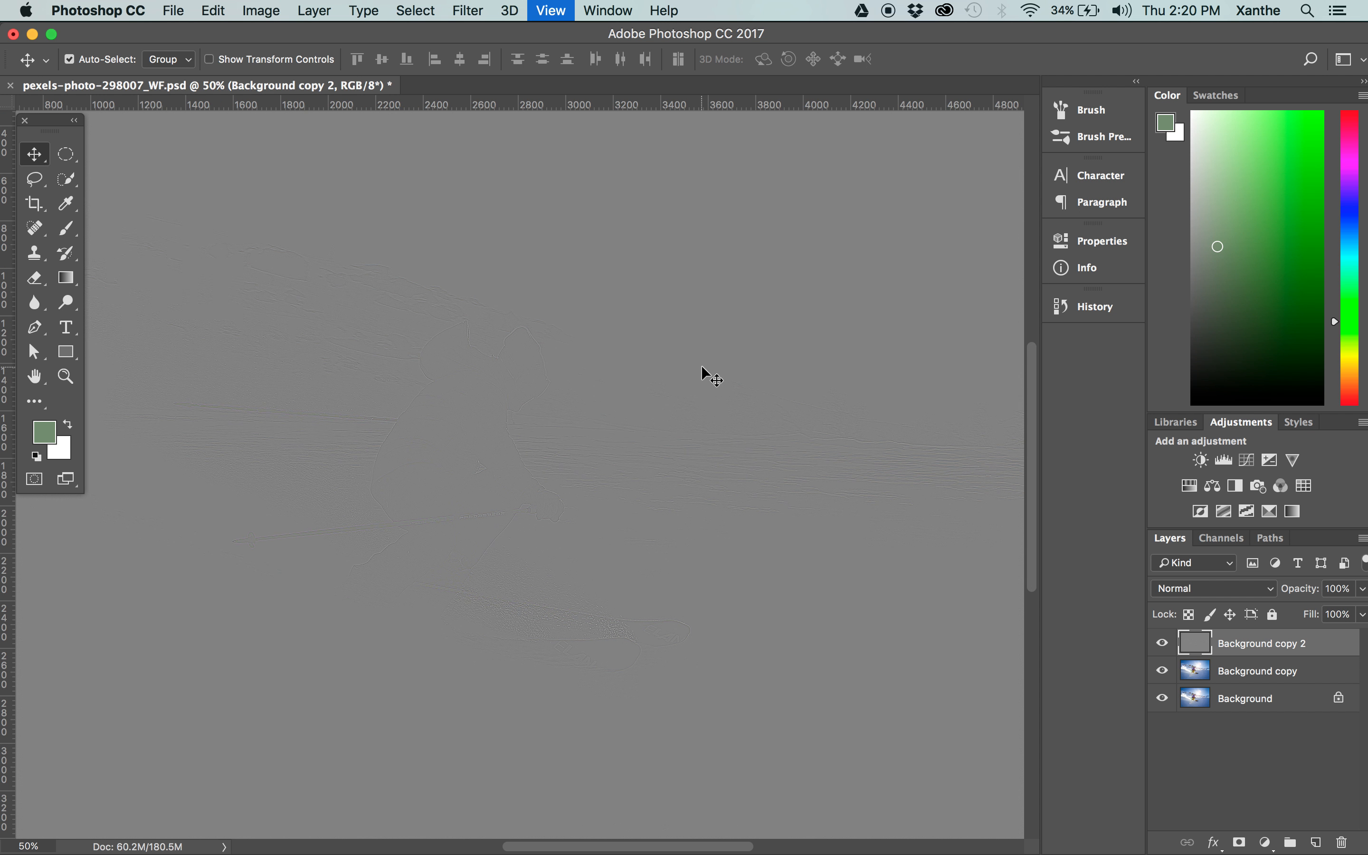
pyautogui.click(1199, 590)
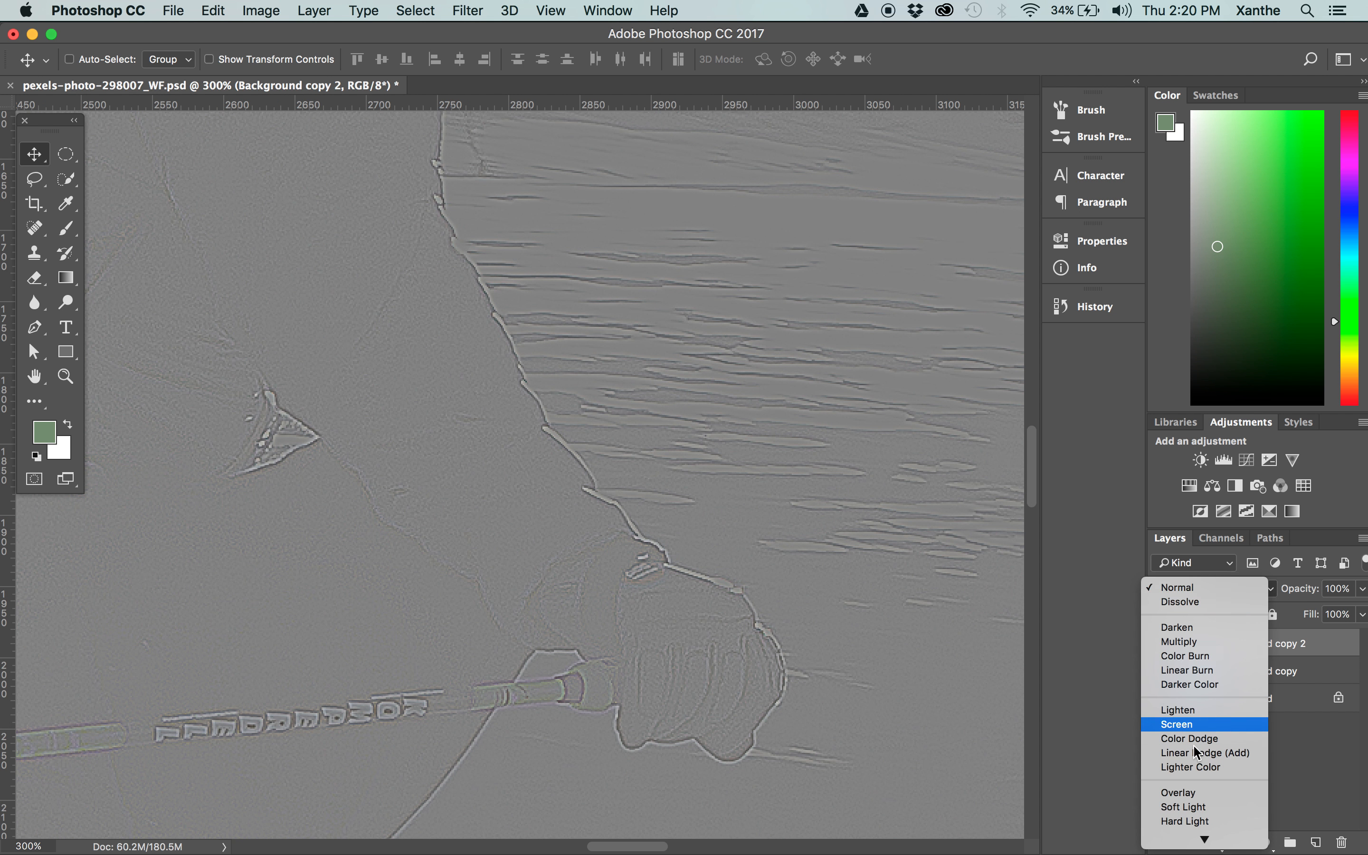
pyautogui.click(1189, 824)
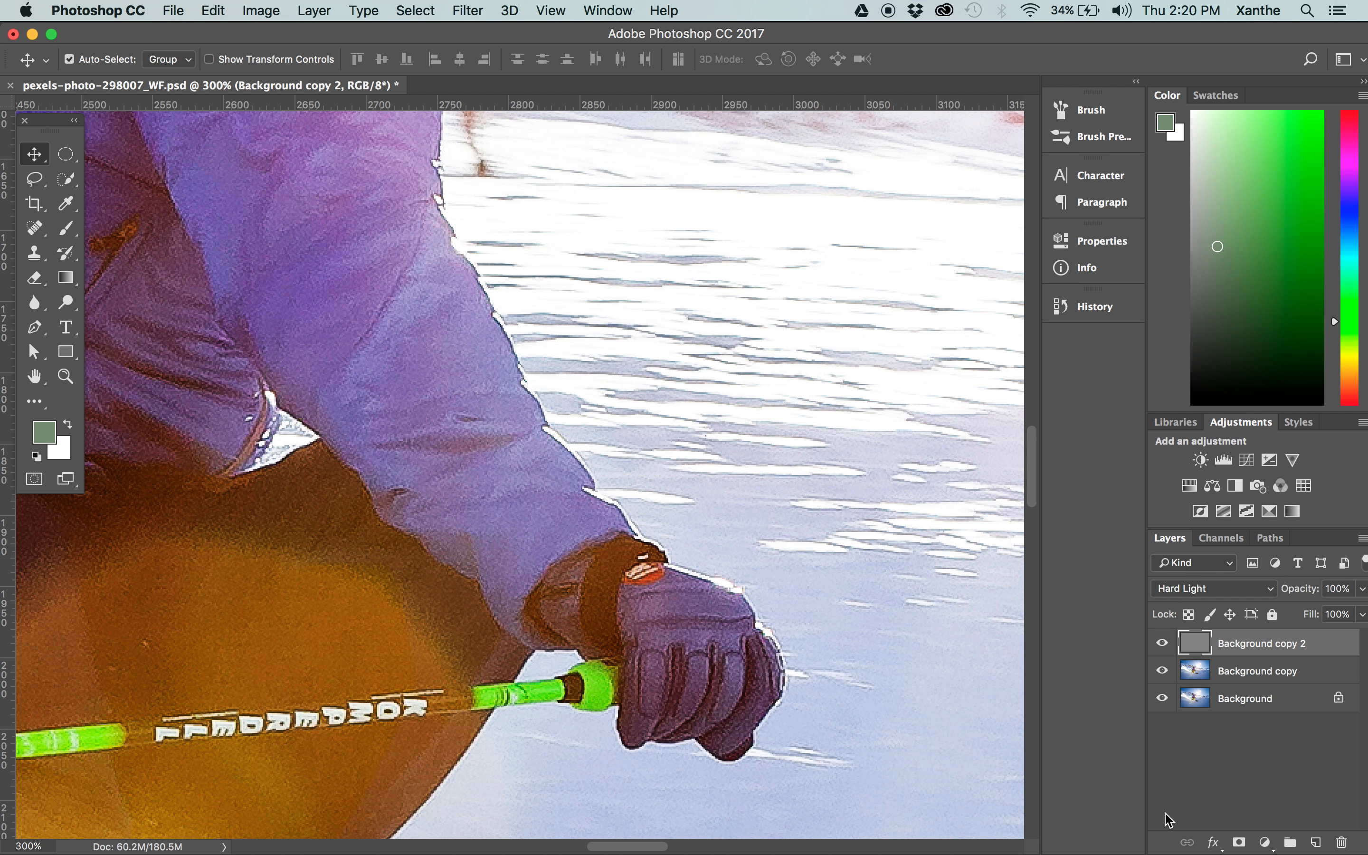
# Examine the sharpening on the jacket, glove and snow by comparing the photo with the High Pass layer hidden and shown.
pyautogui.press('super+minus')
pyautogui.click(1163, 645)
pyautogui.click(1163, 644)
pyautogui.click(1164, 645)
pyautogui.click(1163, 645)
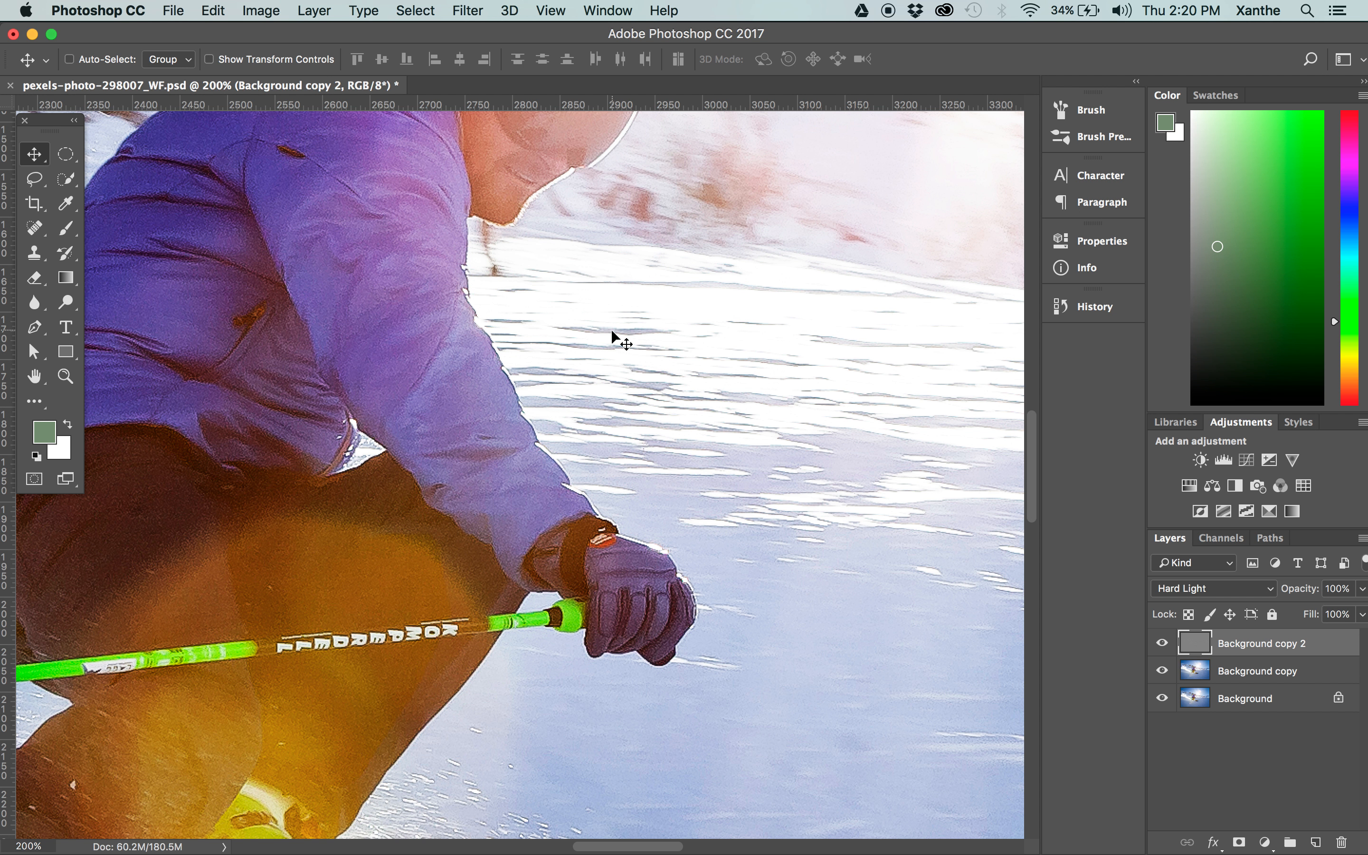
pyautogui.click(1162, 644)
pyautogui.click(1162, 644)
pyautogui.click(1162, 645)
pyautogui.click(1162, 645)
# Try the High Pass layer at 15% opacity, comparing the skier's jacket, hat and face with the layer hidden and shown.
pyautogui.write('15')
pyautogui.press('Tab')
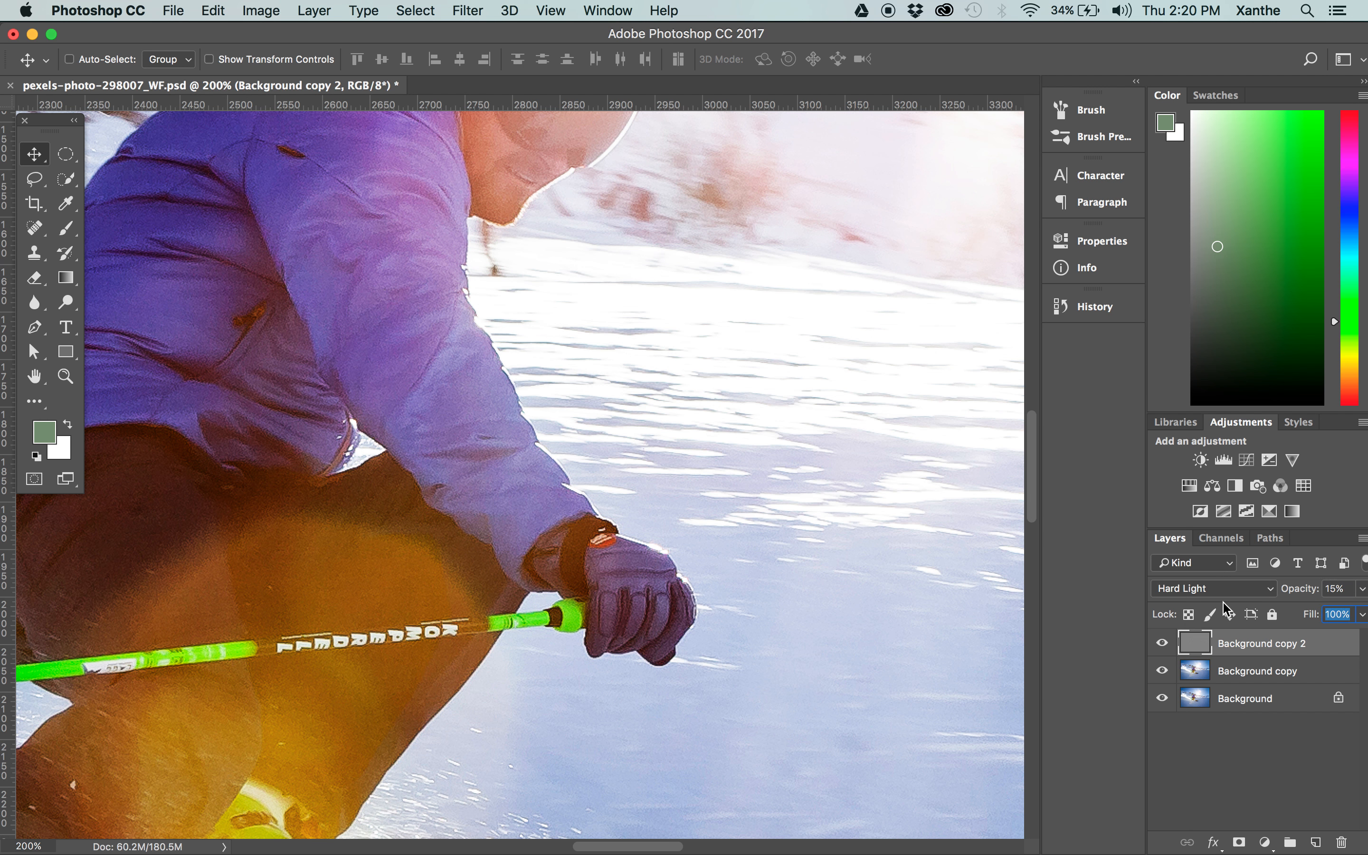
pyautogui.doubleClick(1346, 590)
pyautogui.click(1161, 644)
pyautogui.click(1161, 644)
pyautogui.scroll(10, 444, 281)
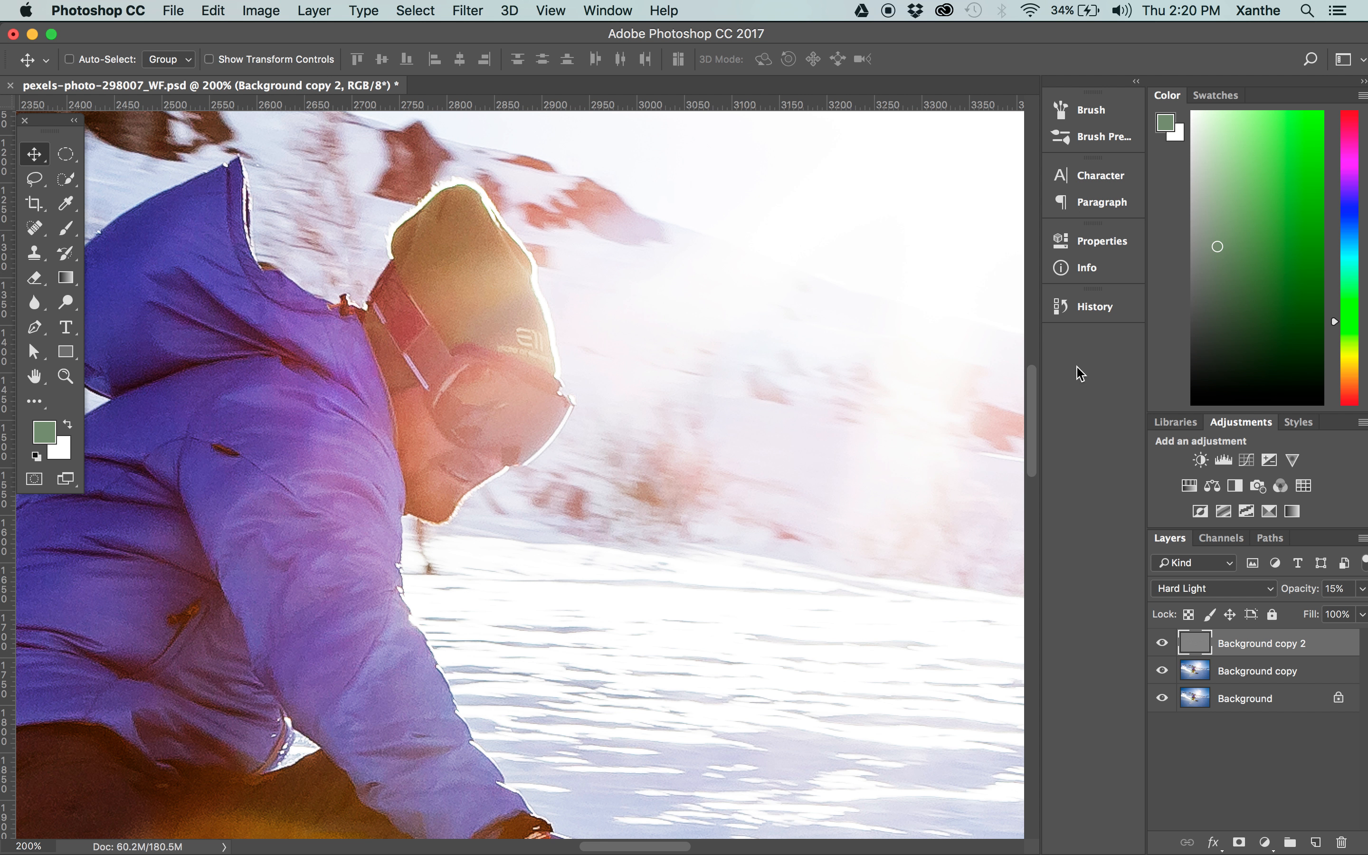
pyautogui.click(1162, 644)
pyautogui.click(1162, 645)
pyautogui.click(1163, 644)
pyautogui.click(1163, 644)
pyautogui.click(1162, 644)
# Set the High Pass layer's opacity to 25% and compare the close-up with the layer hidden and shown.
pyautogui.click(1335, 589)
pyautogui.click(1162, 645)
pyautogui.click(1163, 644)
pyautogui.click(1163, 644)
pyautogui.click(1163, 644)
pyautogui.click(1163, 644)
# Inspect the whole skier at a wider view, comparing the photo with the High Pass and Overlay layers each hidden and shown.
pyautogui.press('super+minus')
pyautogui.press('super+minus')
pyautogui.press('super+minus')
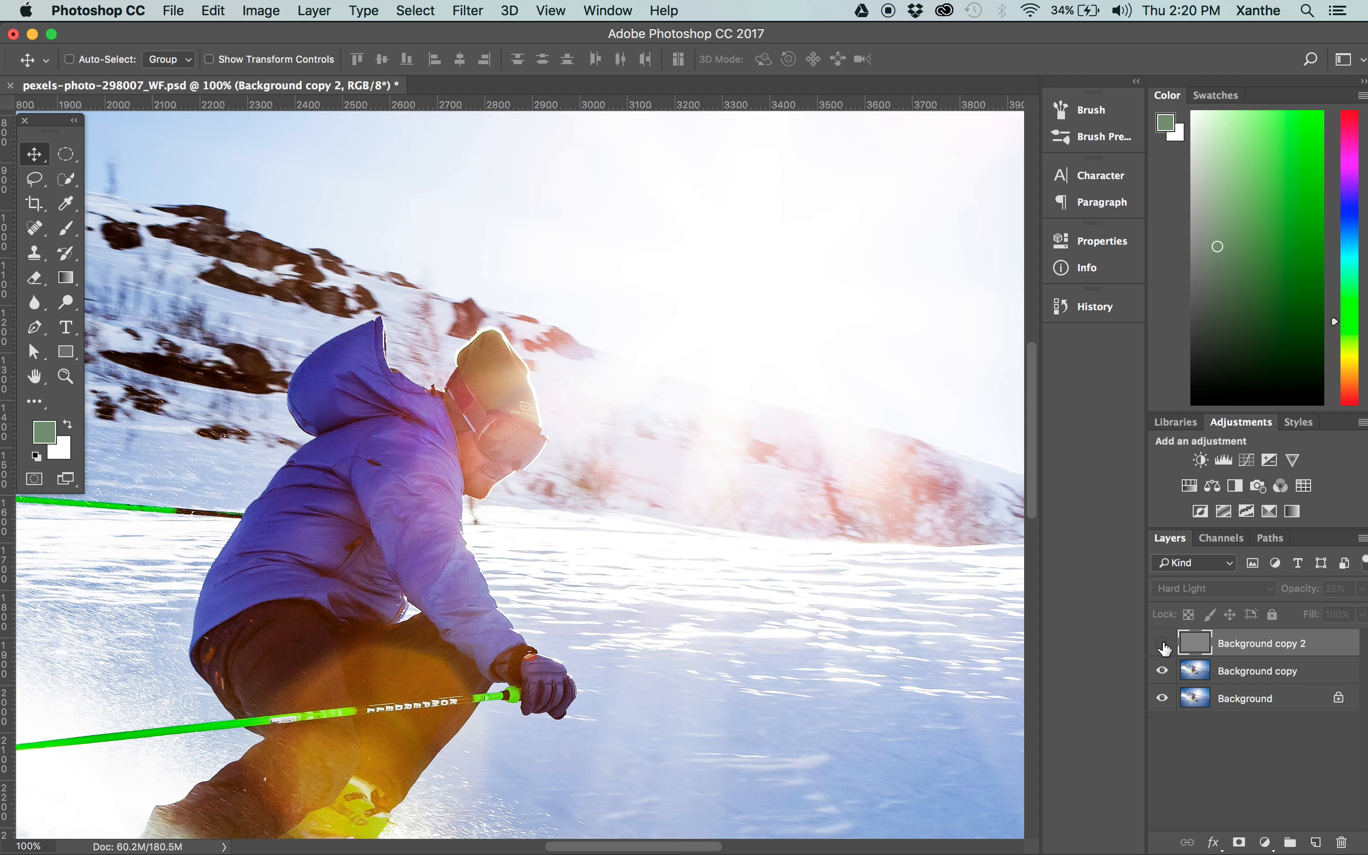
pyautogui.scroll(-5, 568, 466)
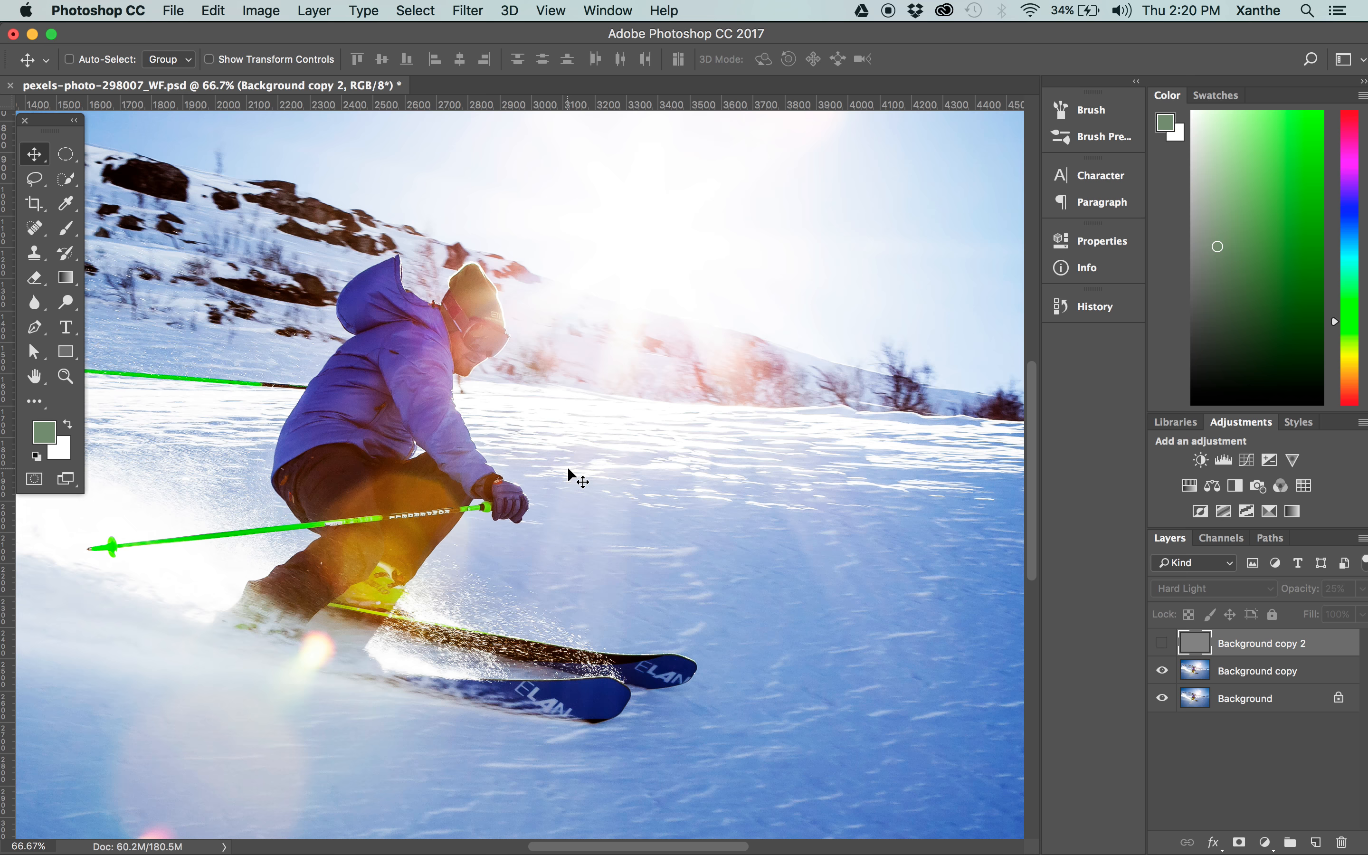
pyautogui.moveTo(433, 411); pyautogui.dragTo(510, 419)
pyautogui.click(1161, 643)
pyautogui.click(1163, 671)
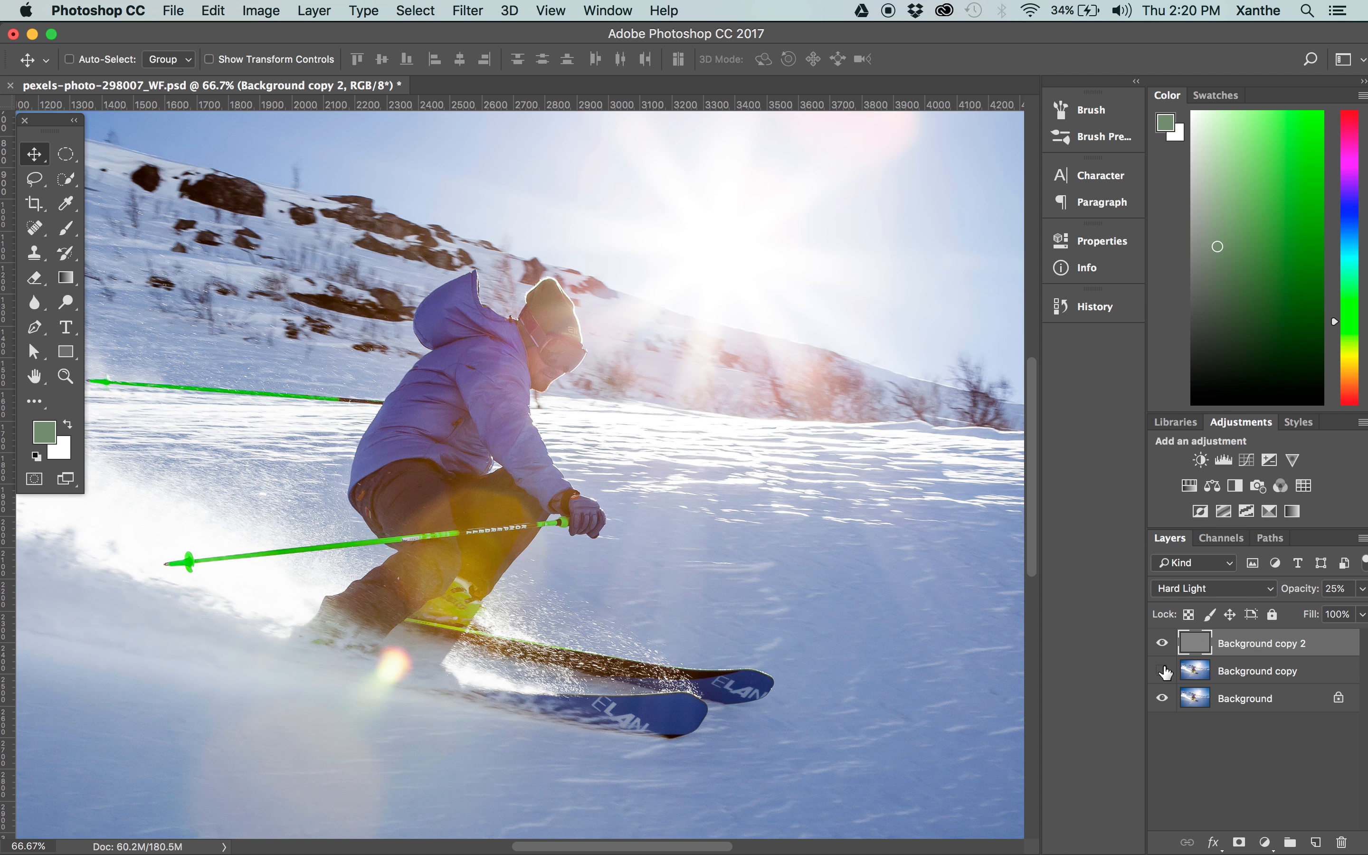
pyautogui.click(1163, 671)
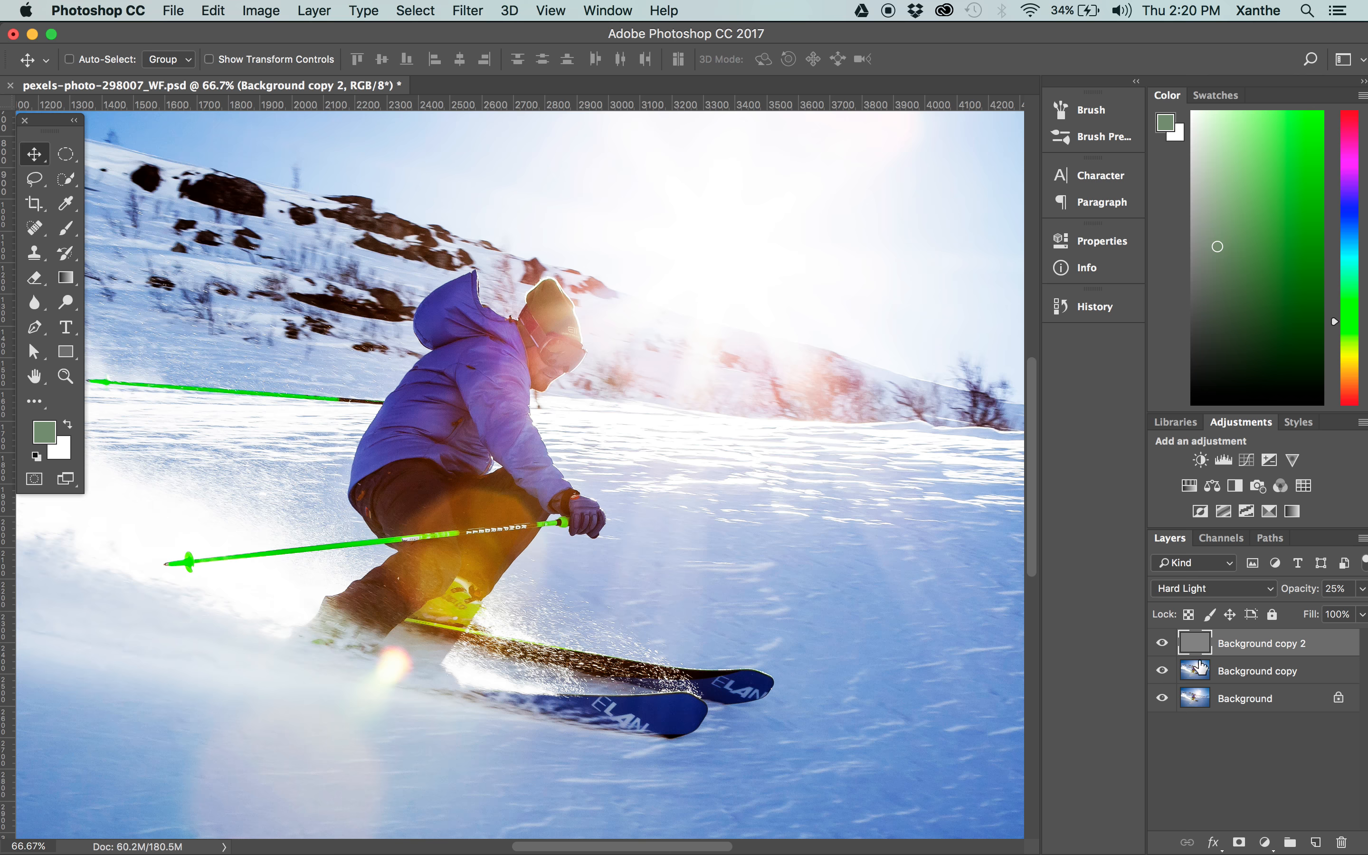
pyautogui.click(1162, 643)
pyautogui.click(1166, 644)
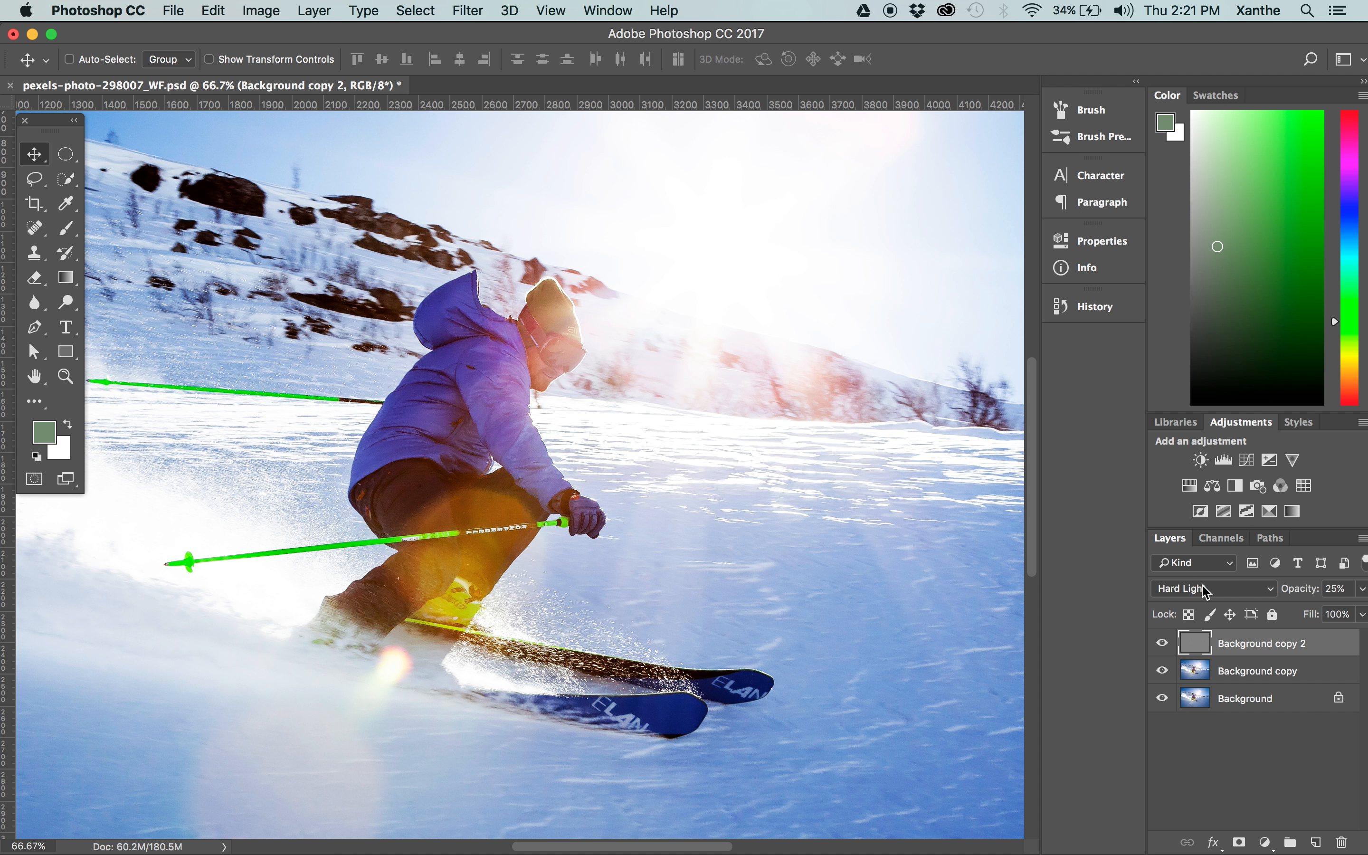
# Convert the skier photo to CMYK Color without flattening its layers.
pyautogui.click(270, 12)
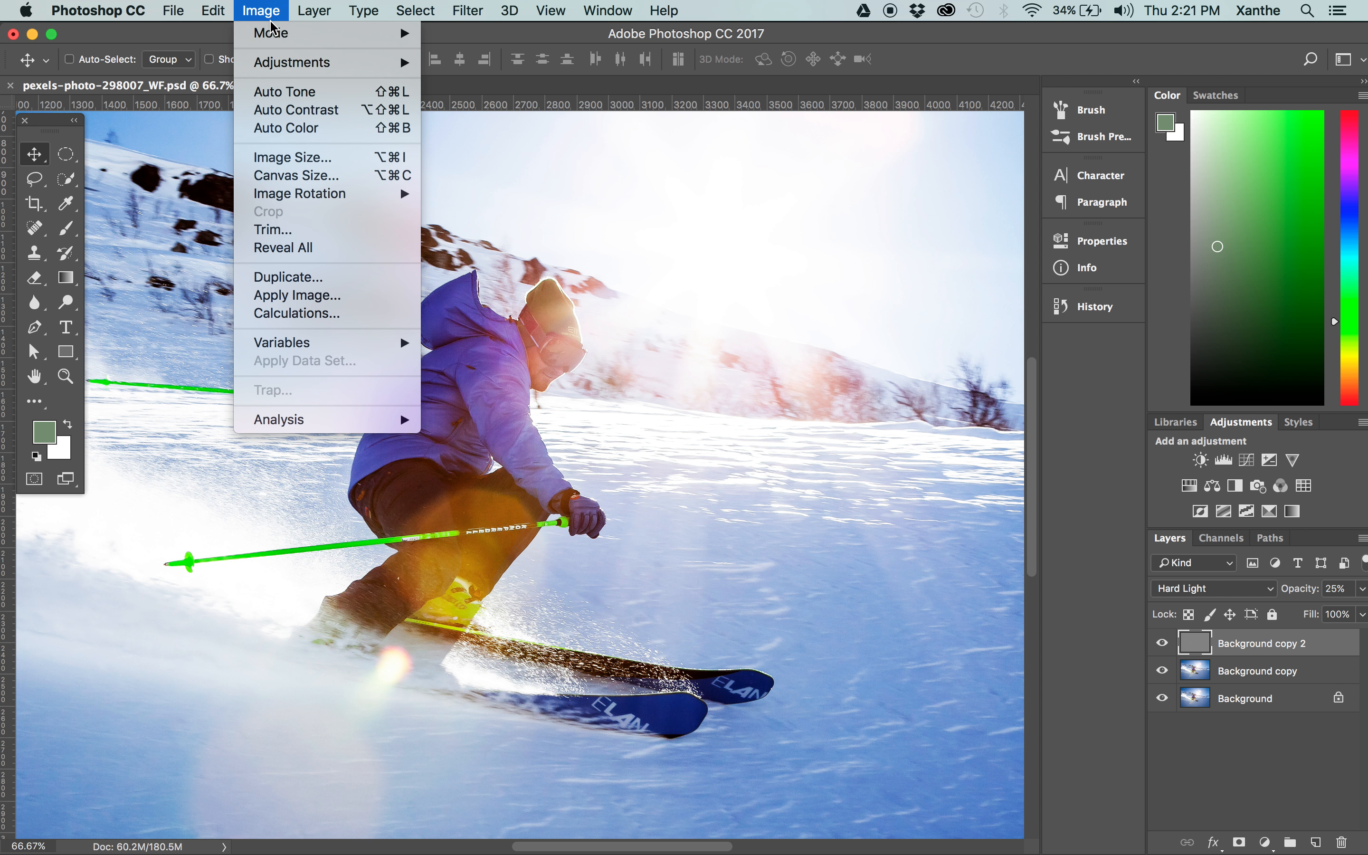
pyautogui.moveTo(274, 32)
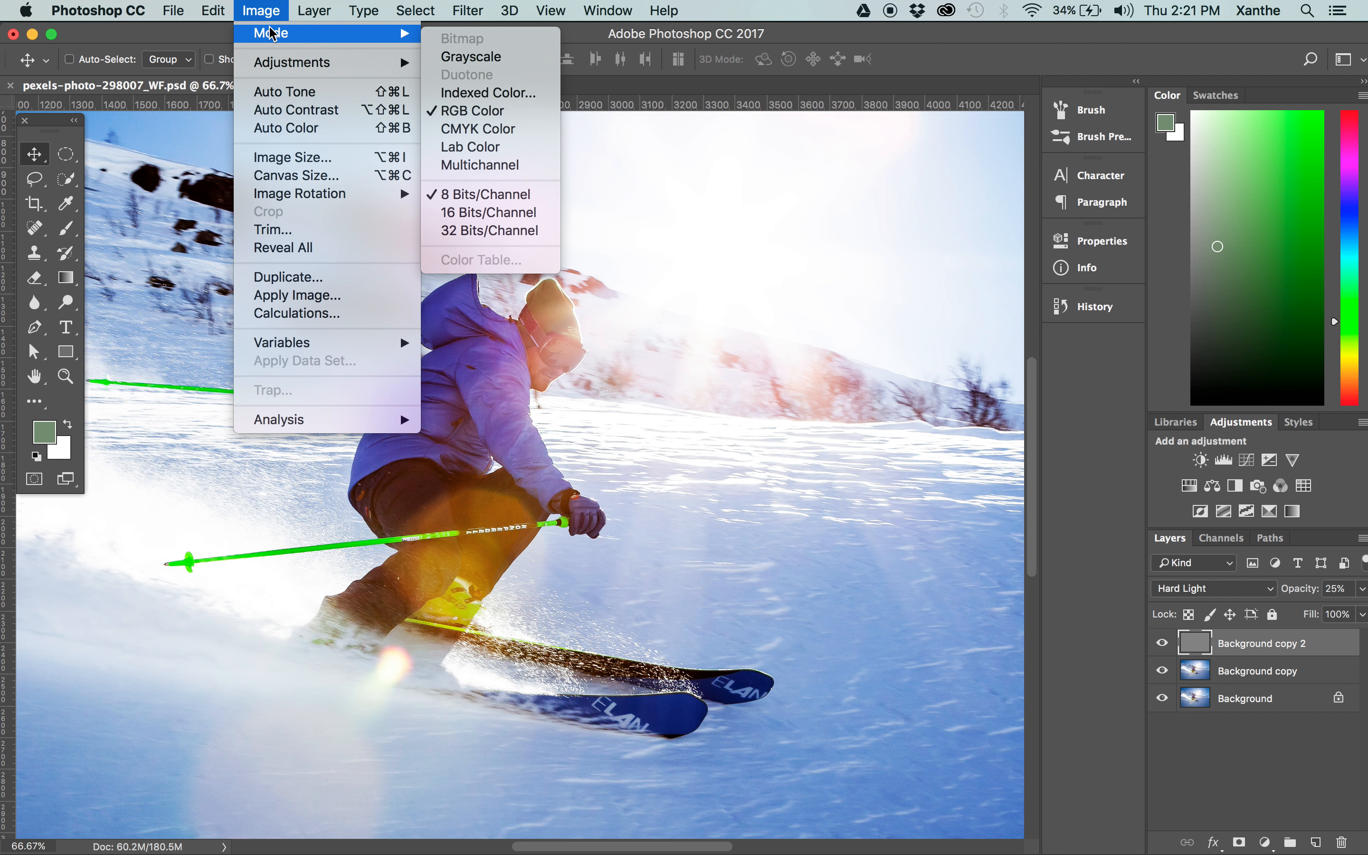
pyautogui.click(479, 133)
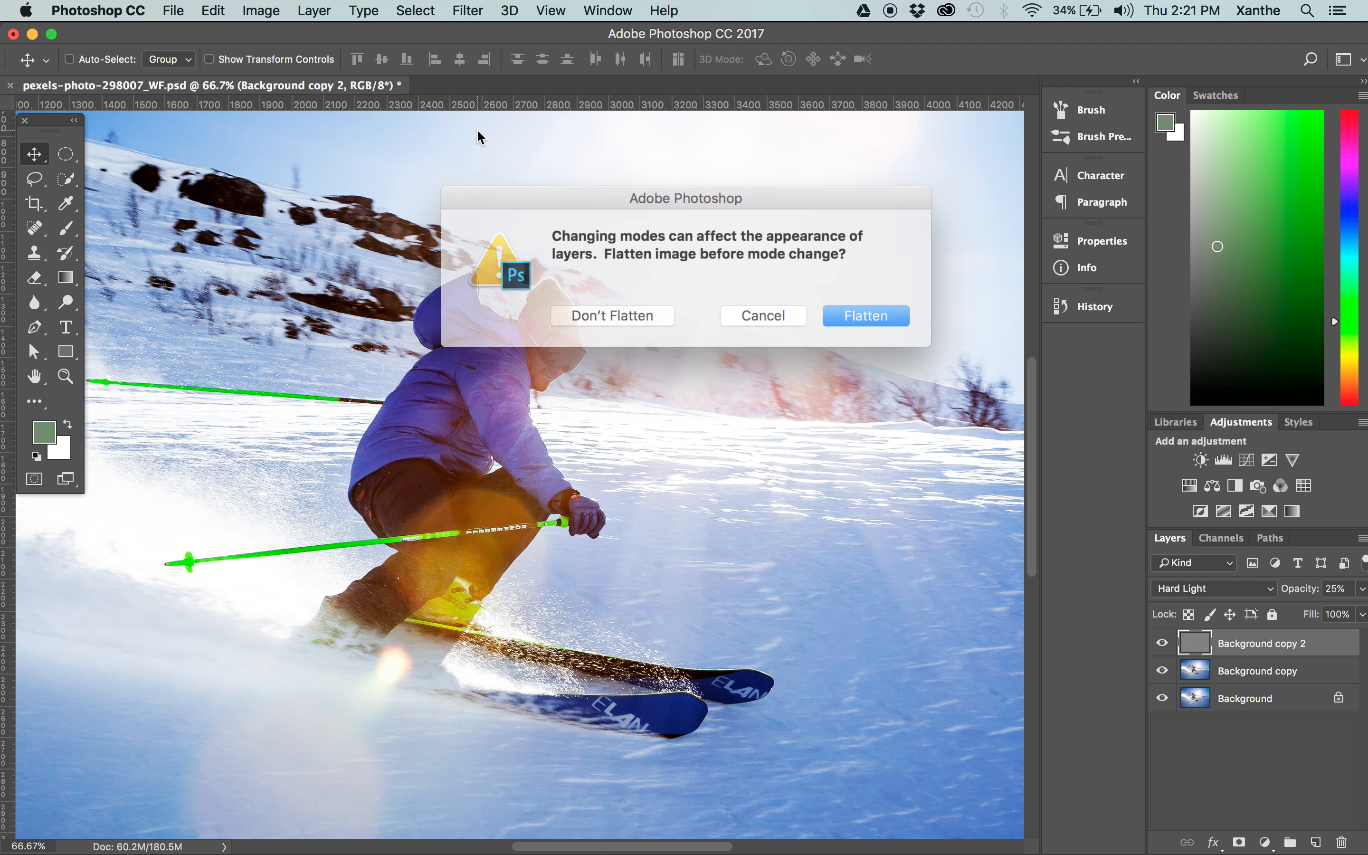
pyautogui.click(633, 312)
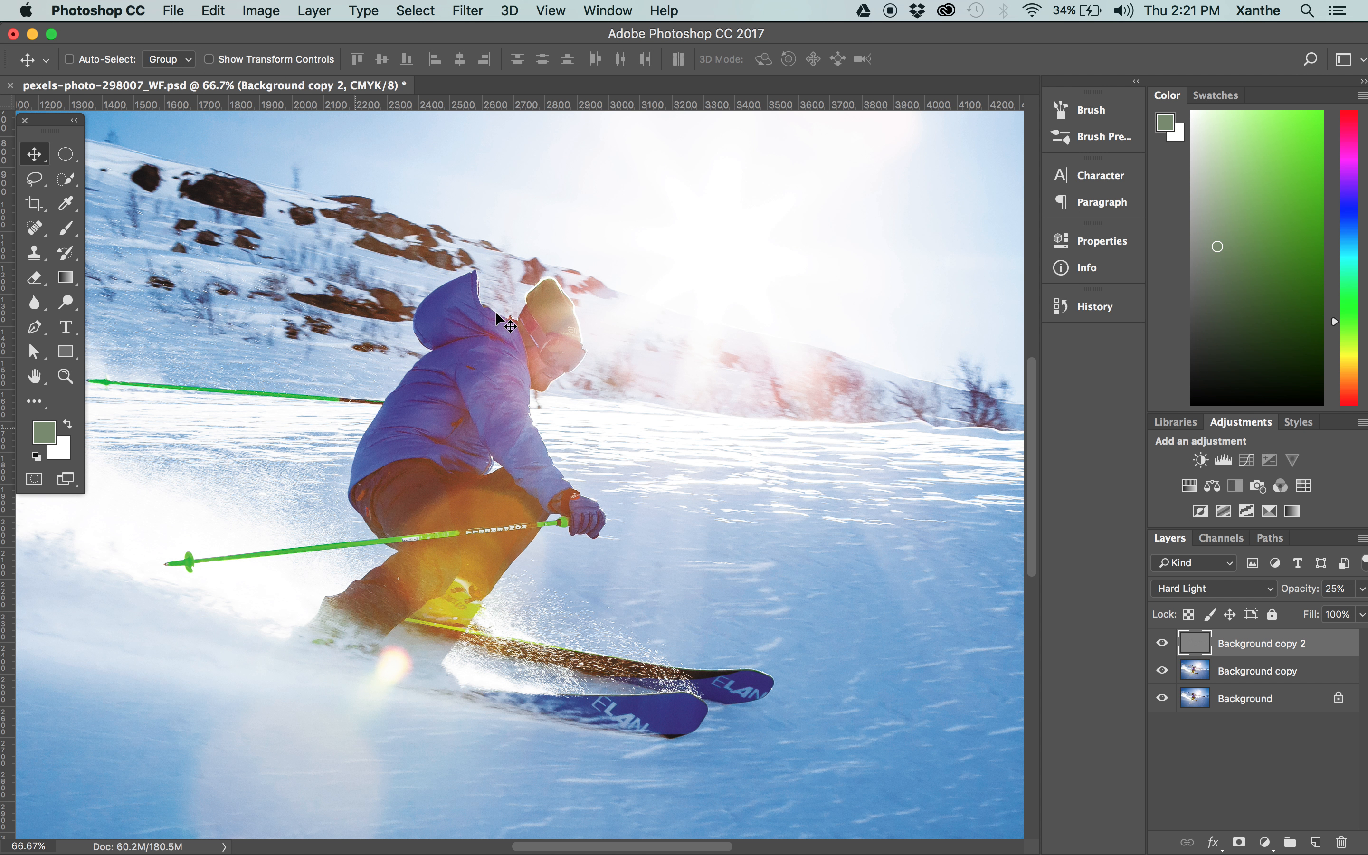
# Examine the CMYK colours across the photo, comparing them with the RGB version by stepping back and forward through the history.
pyautogui.scroll(3, 495, 312)
pyautogui.scroll(-5, 495, 311)
pyautogui.hscroll(-3, 495, 312)
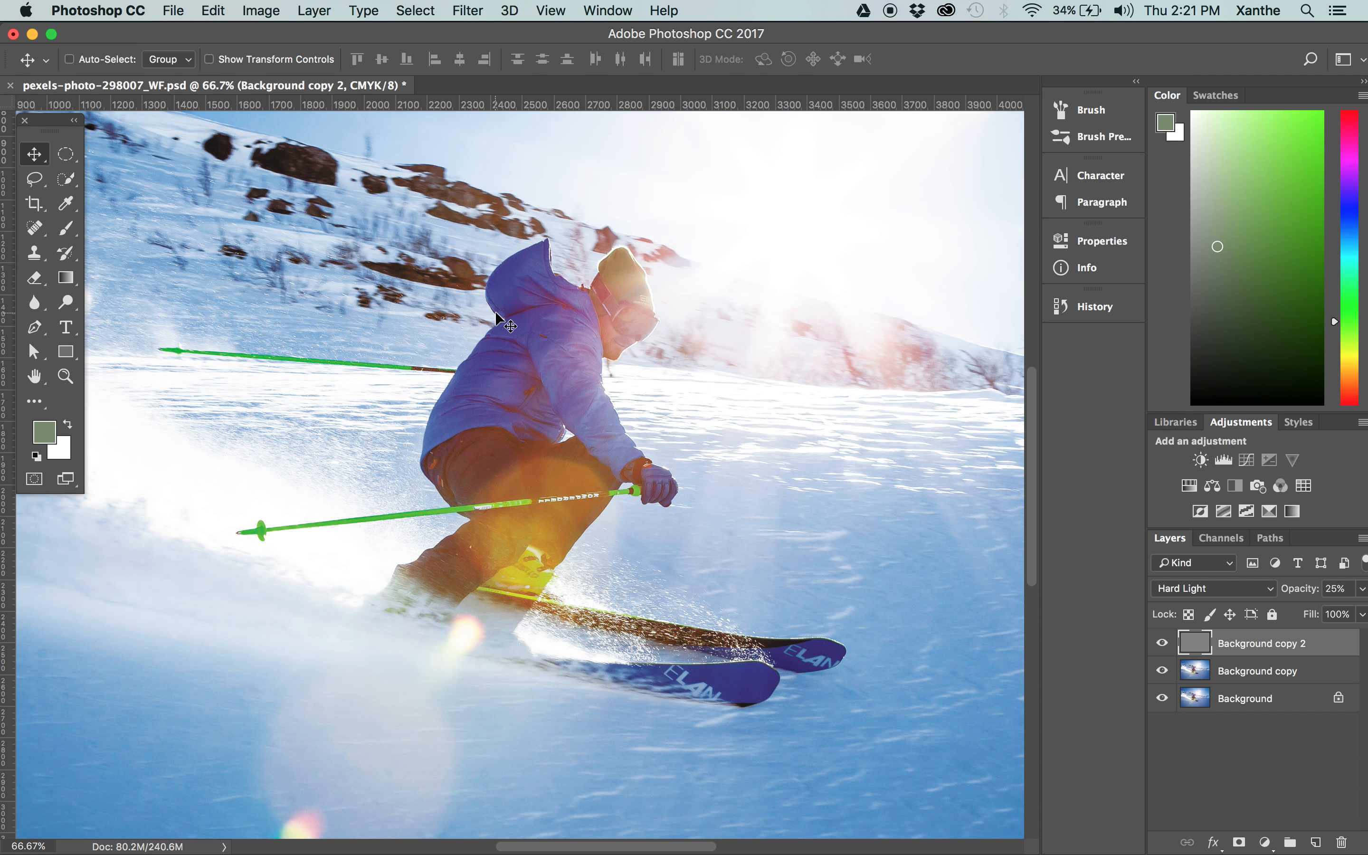
pyautogui.hscroll(5, 738, 382)
pyautogui.scroll(3, 650, 446)
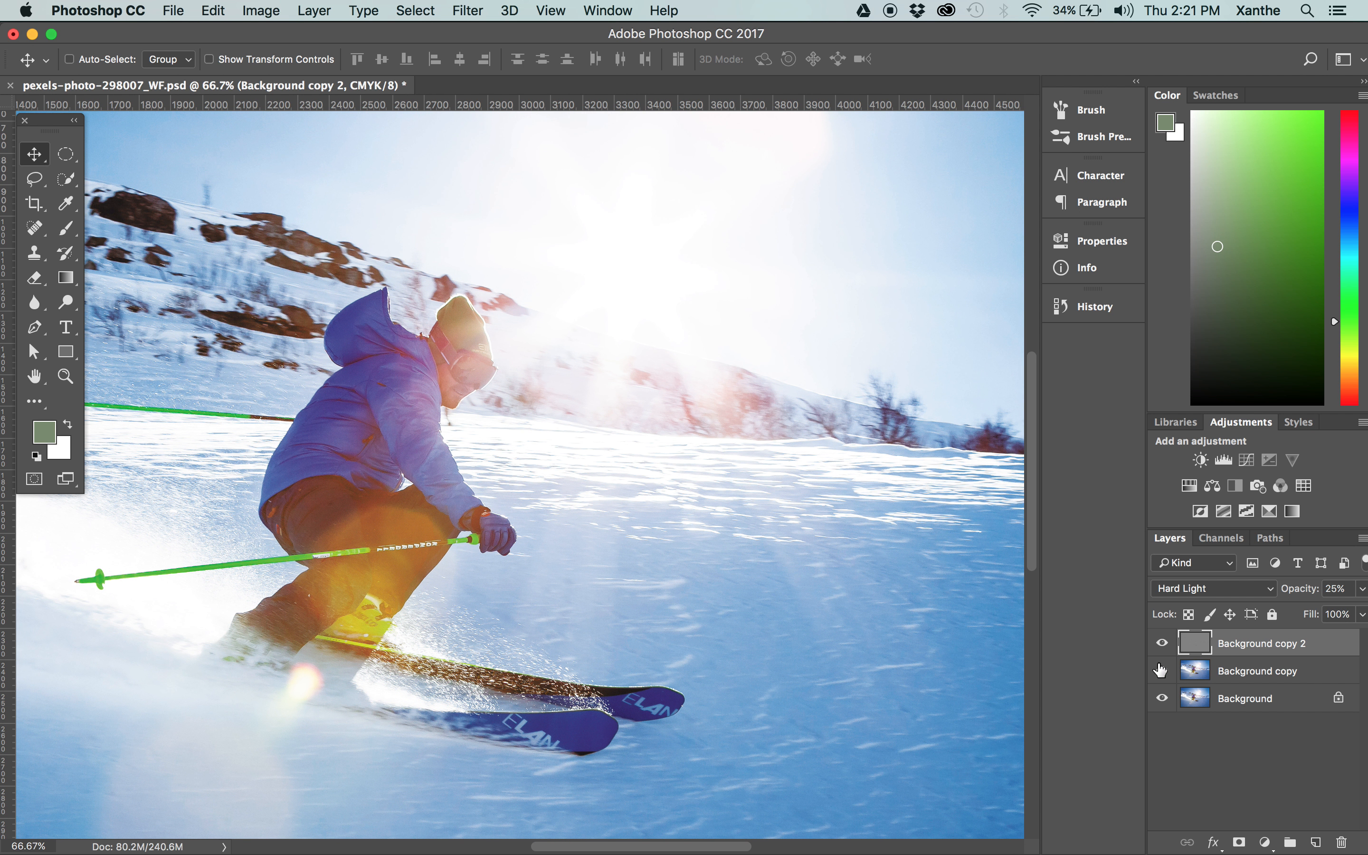
pyautogui.press('super+z')
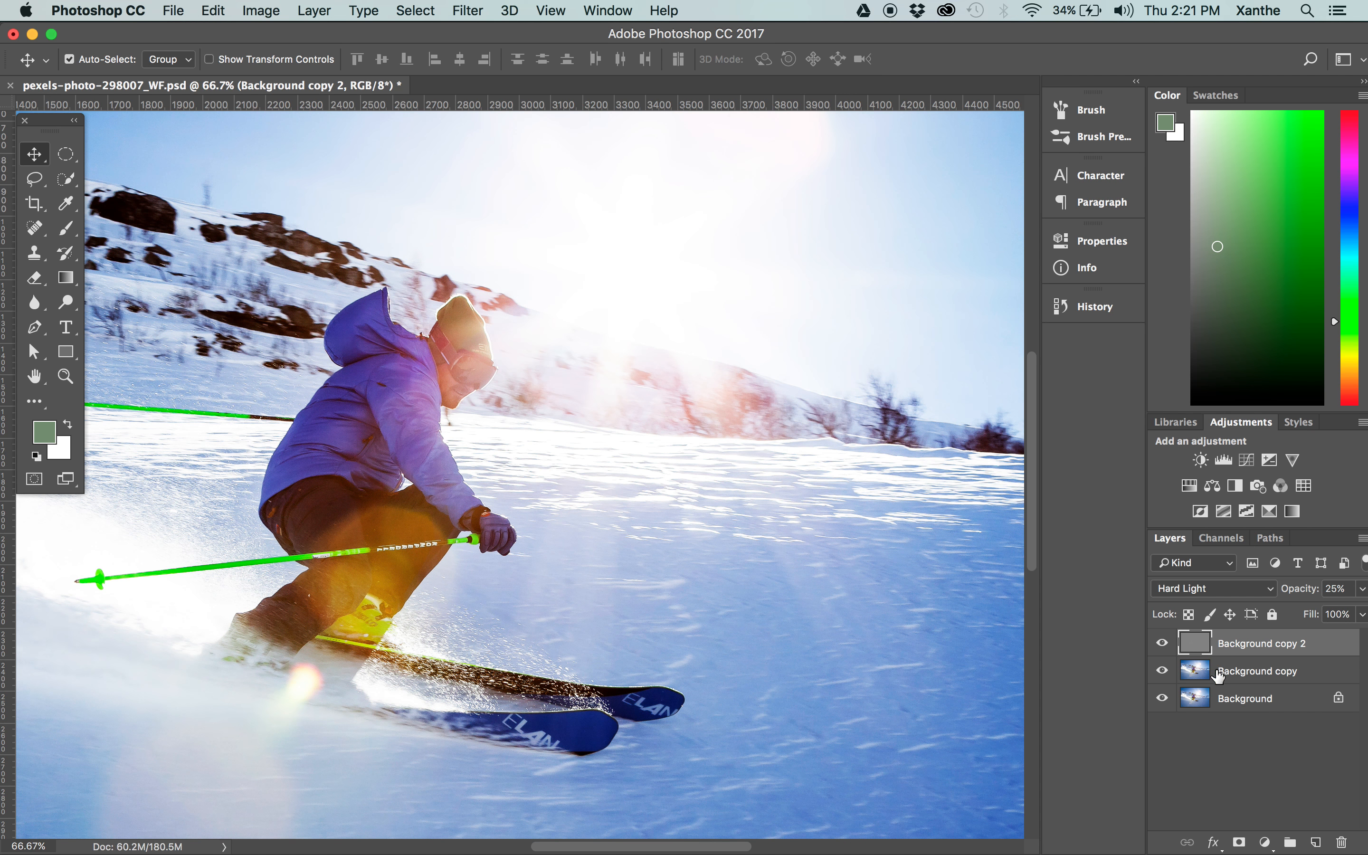
pyautogui.press('super+z')
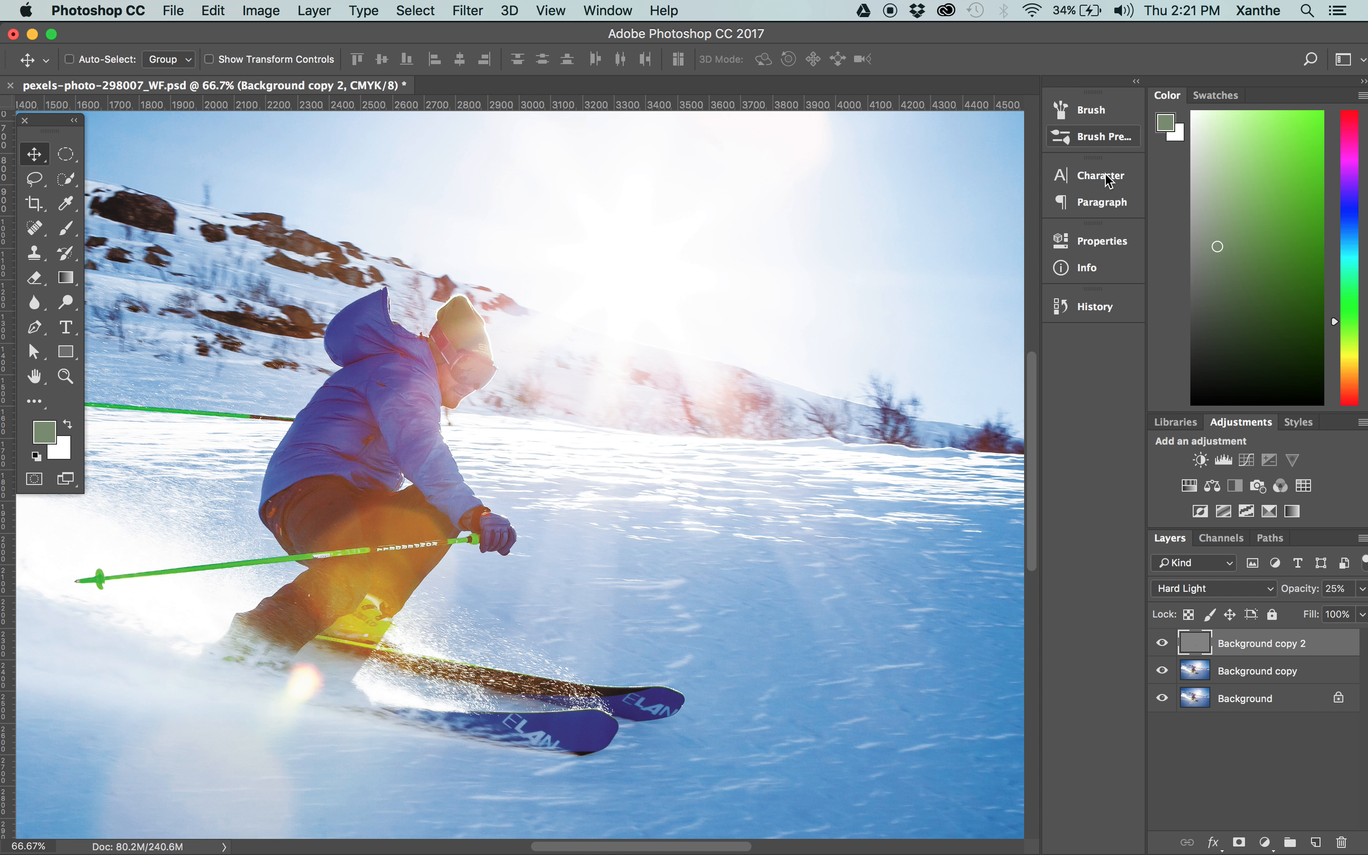
pyautogui.click(1097, 309)
pyautogui.click(941, 588)
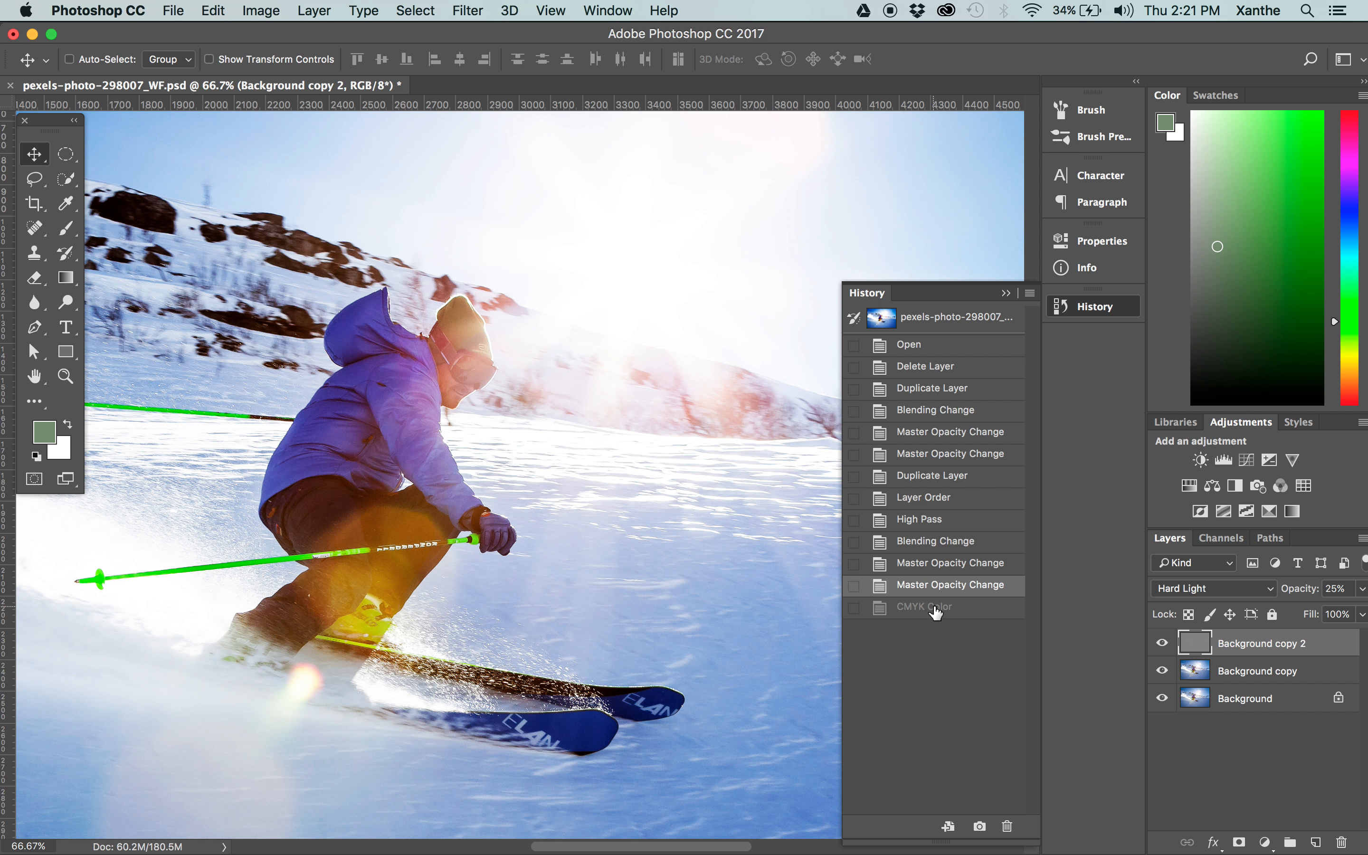
pyautogui.click(937, 611)
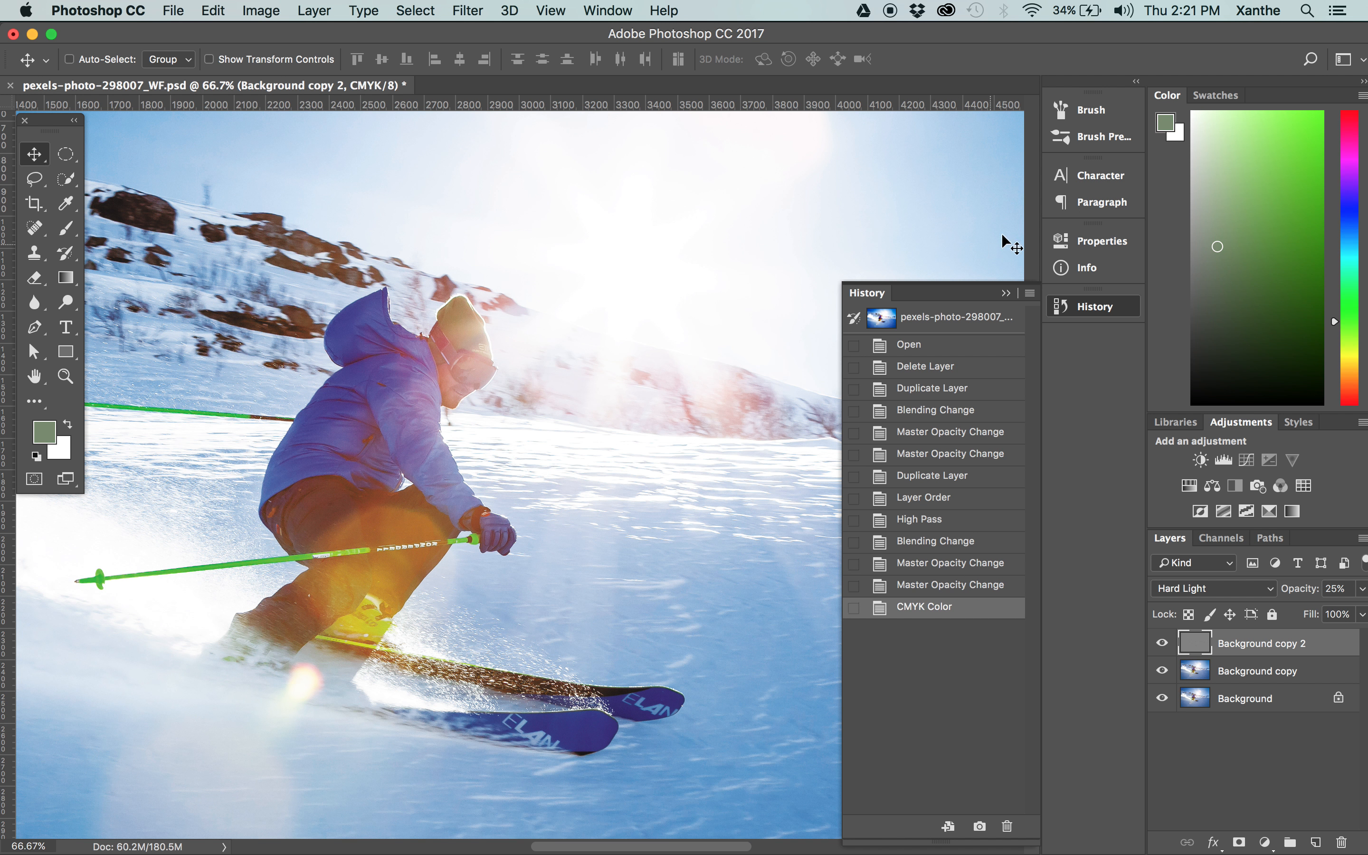
pyautogui.click(1007, 293)
# Save the layered CMYK photo under its existing file name.
pyautogui.moveTo(411, 563); pyautogui.dragTo(596, 540)
pyautogui.press('super+minus')
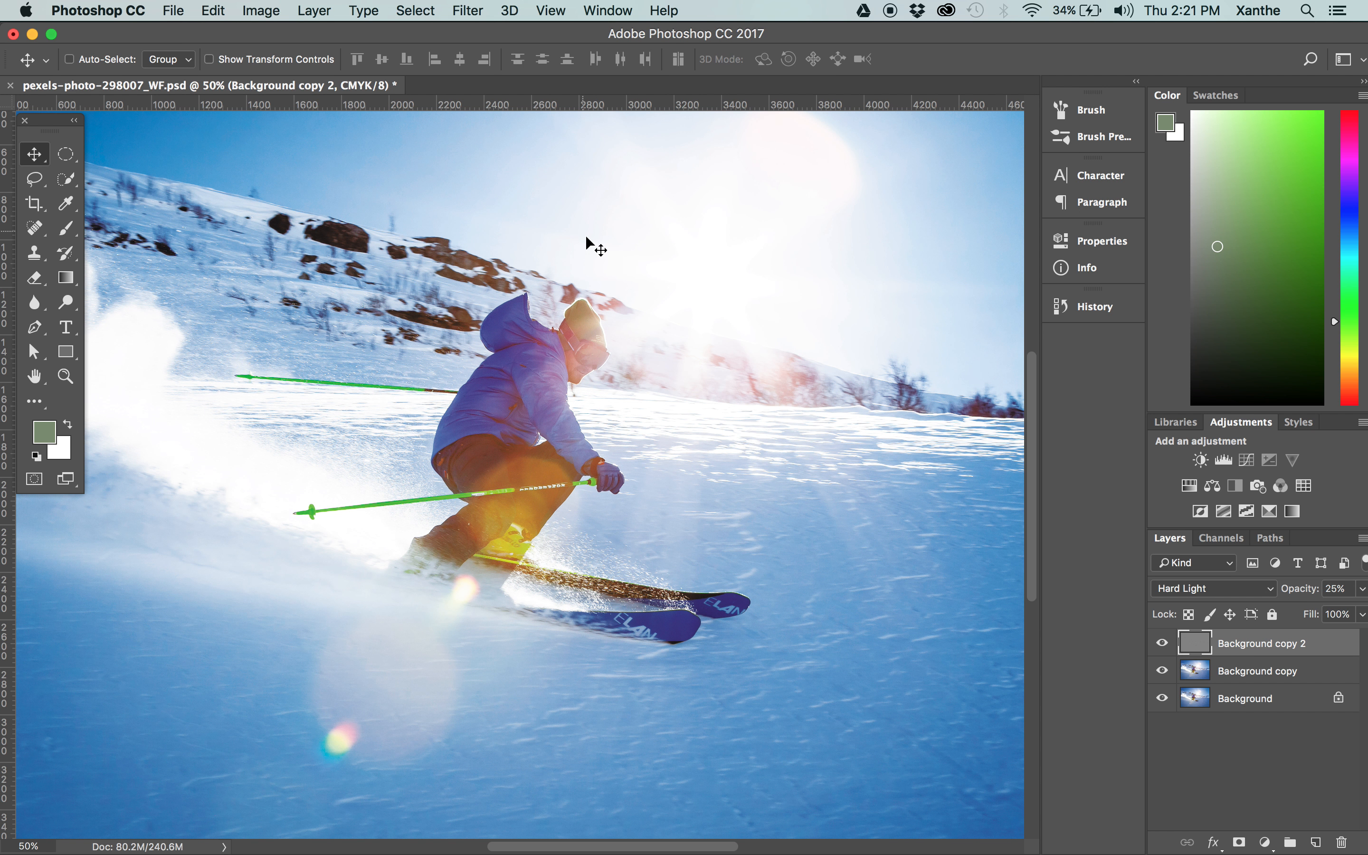
pyautogui.press('super+s')
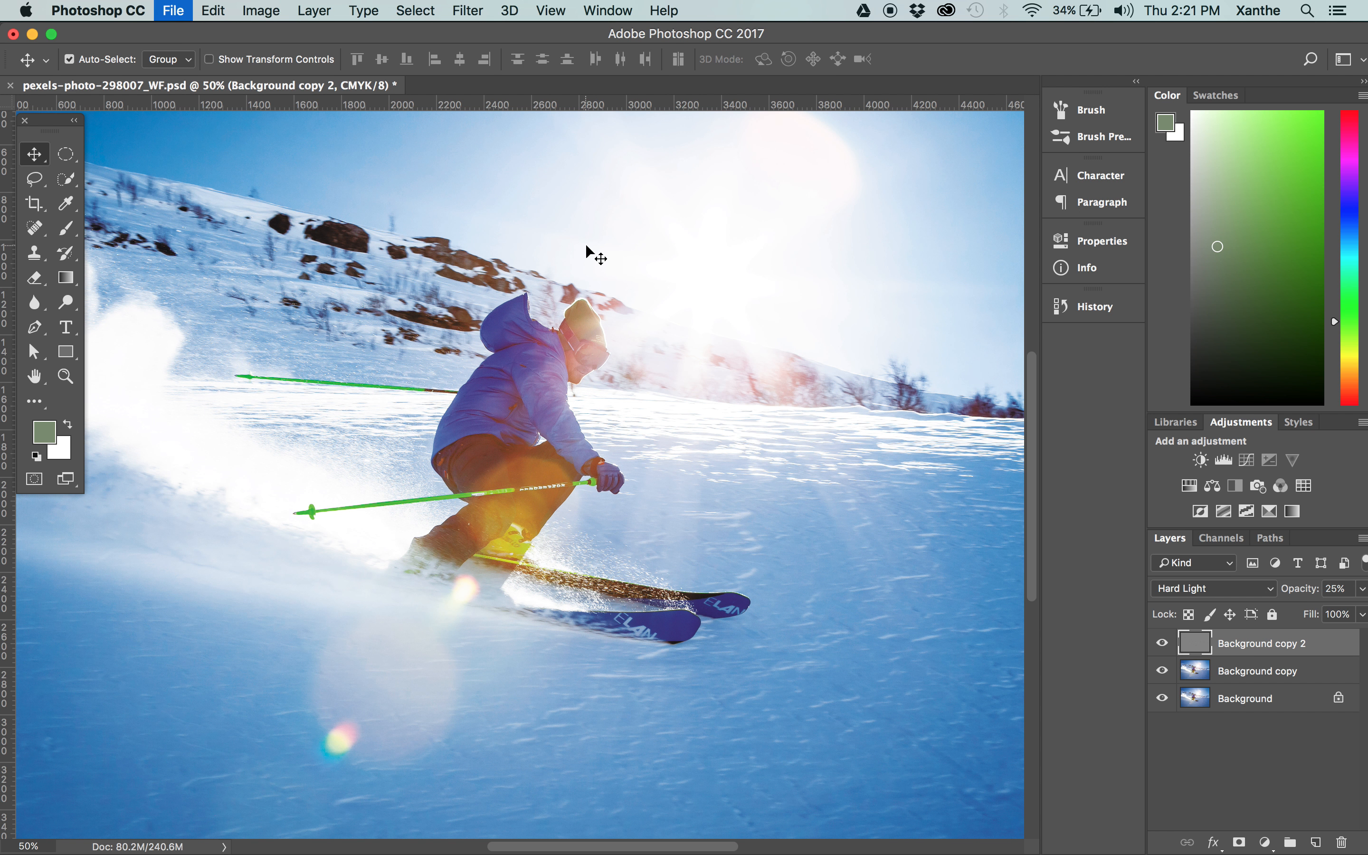
pyautogui.click(178, 13)
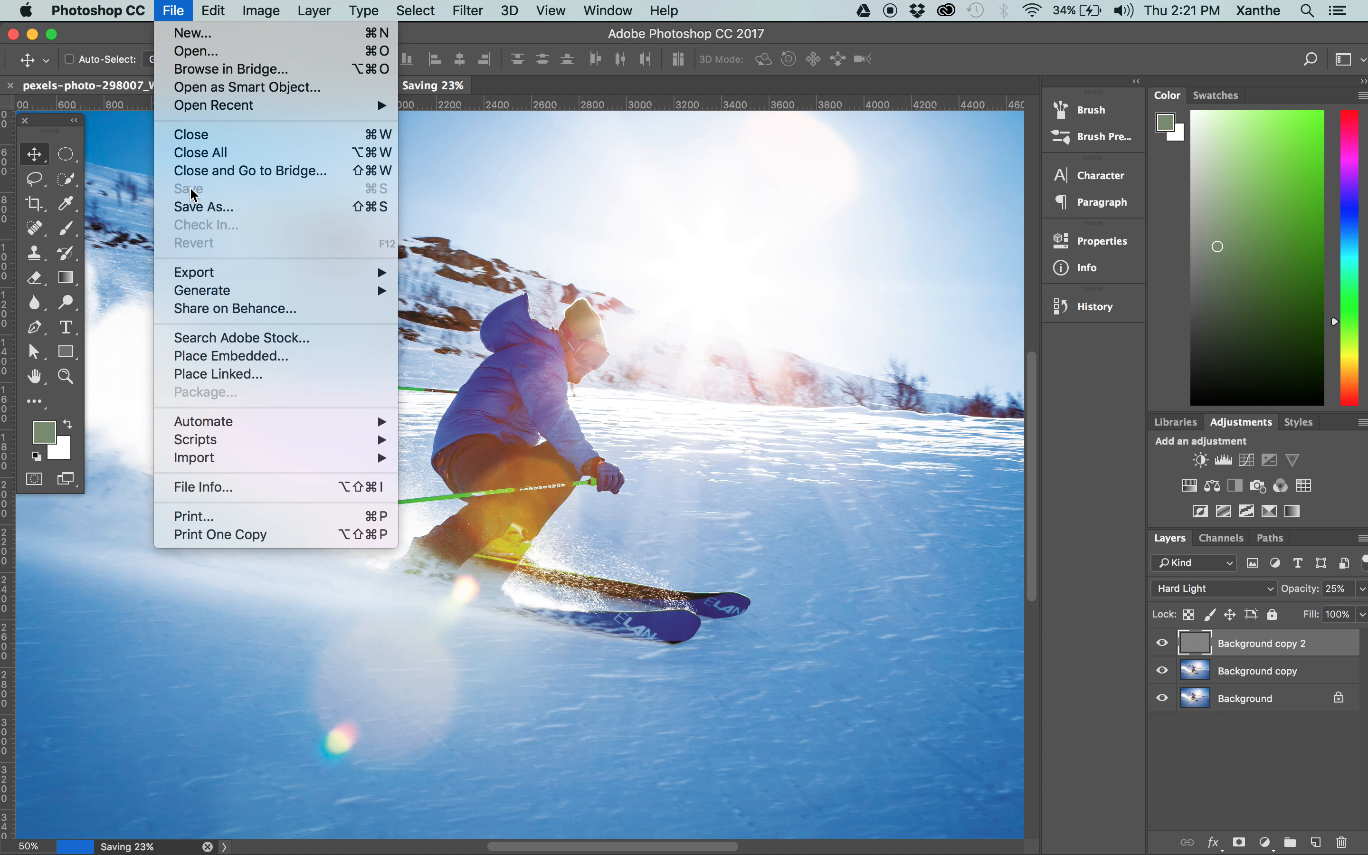
pyautogui.click(649, 255)
pyautogui.scroll(5, 505, 540)
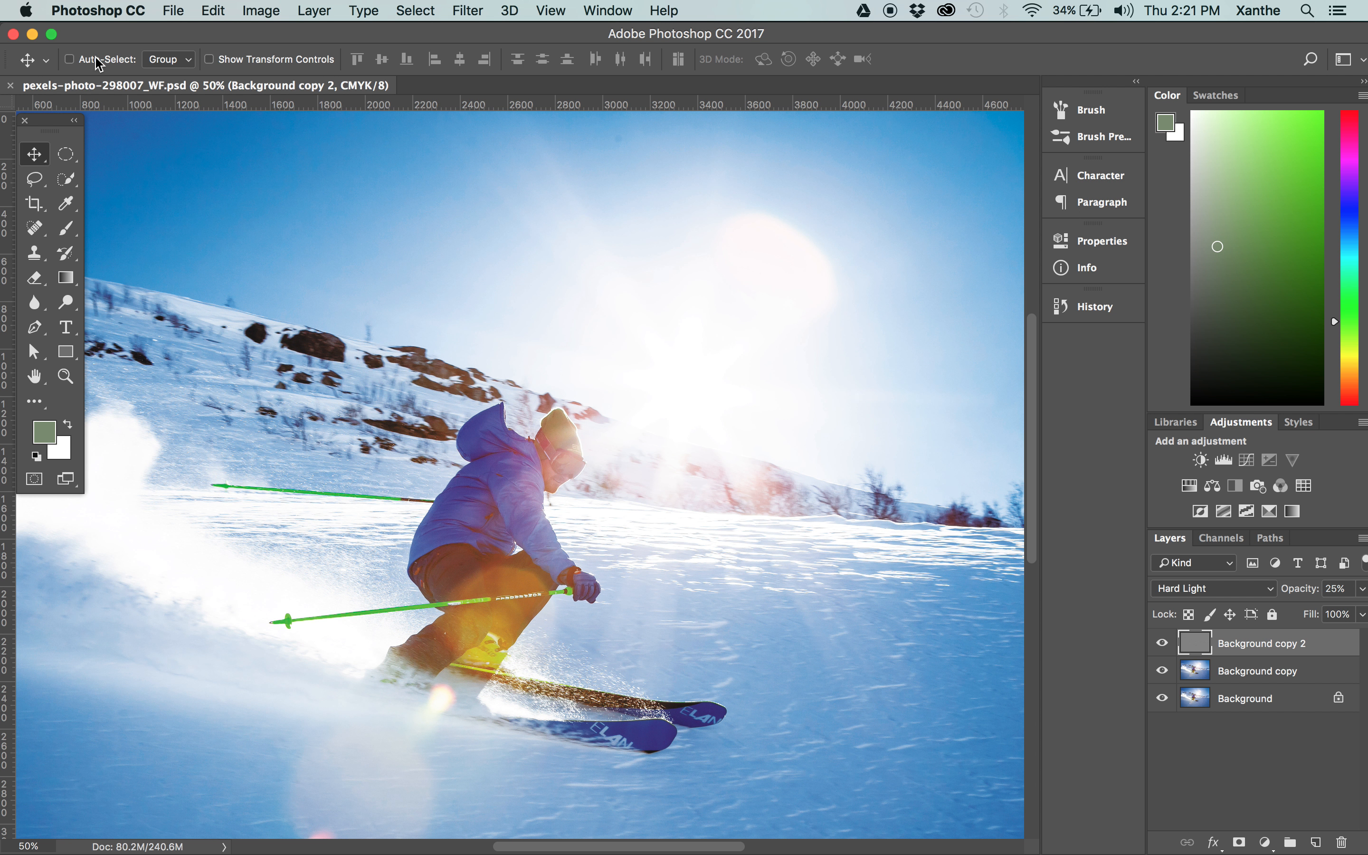
# Switch to InDesign and check the colour space of the linked skier photo on the poster.
pyautogui.click(21, 293)
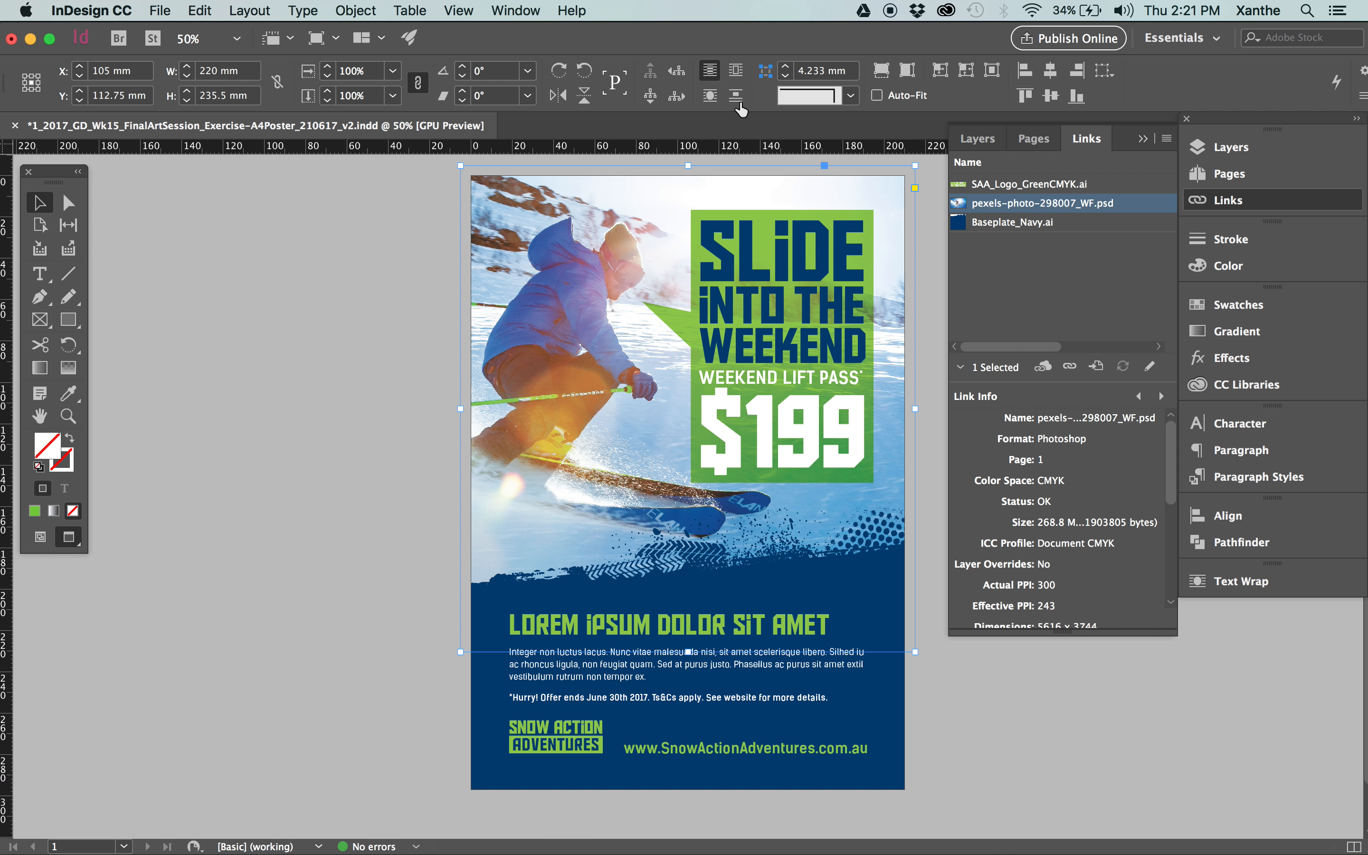
pyautogui.click(213, 261)
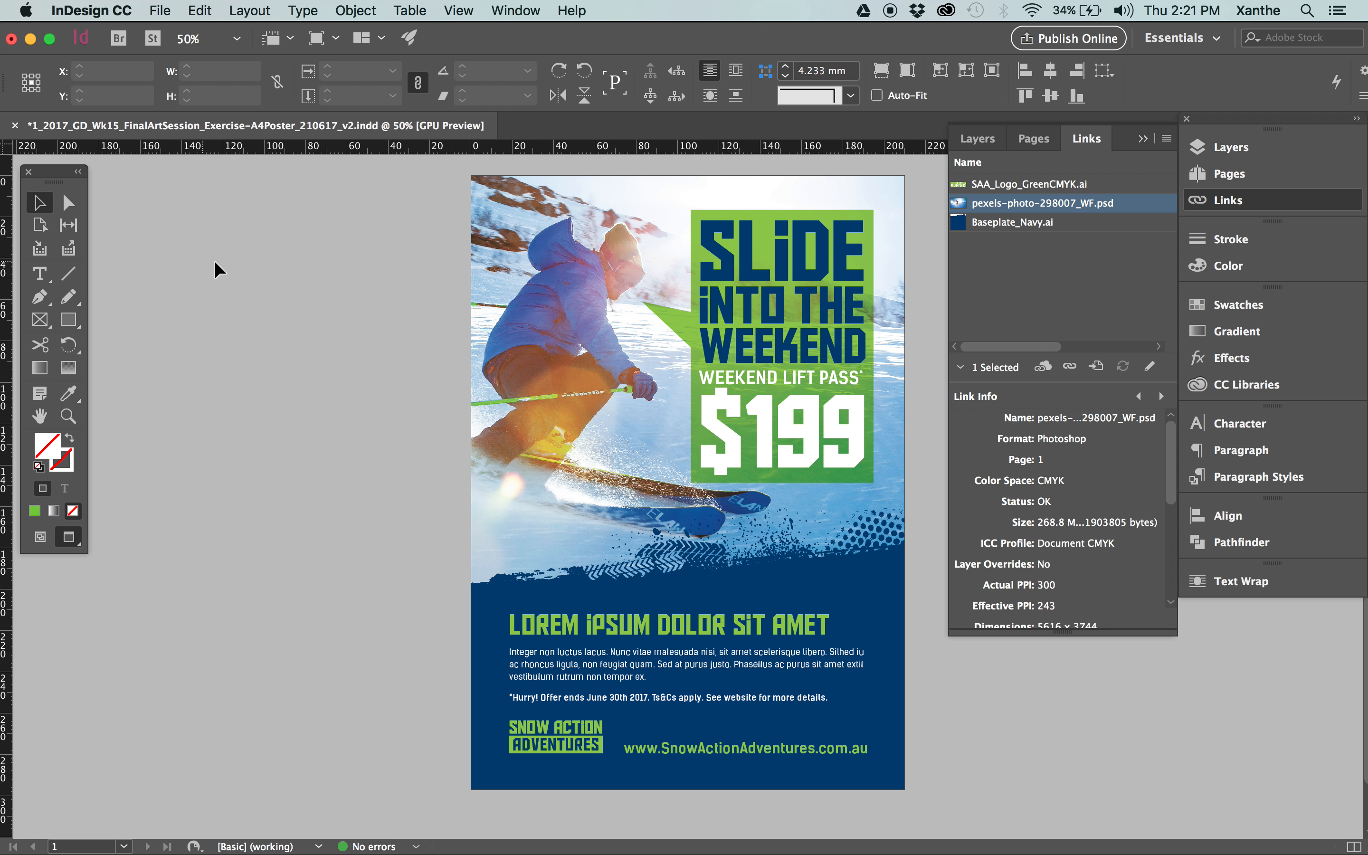
pyautogui.click(544, 231)
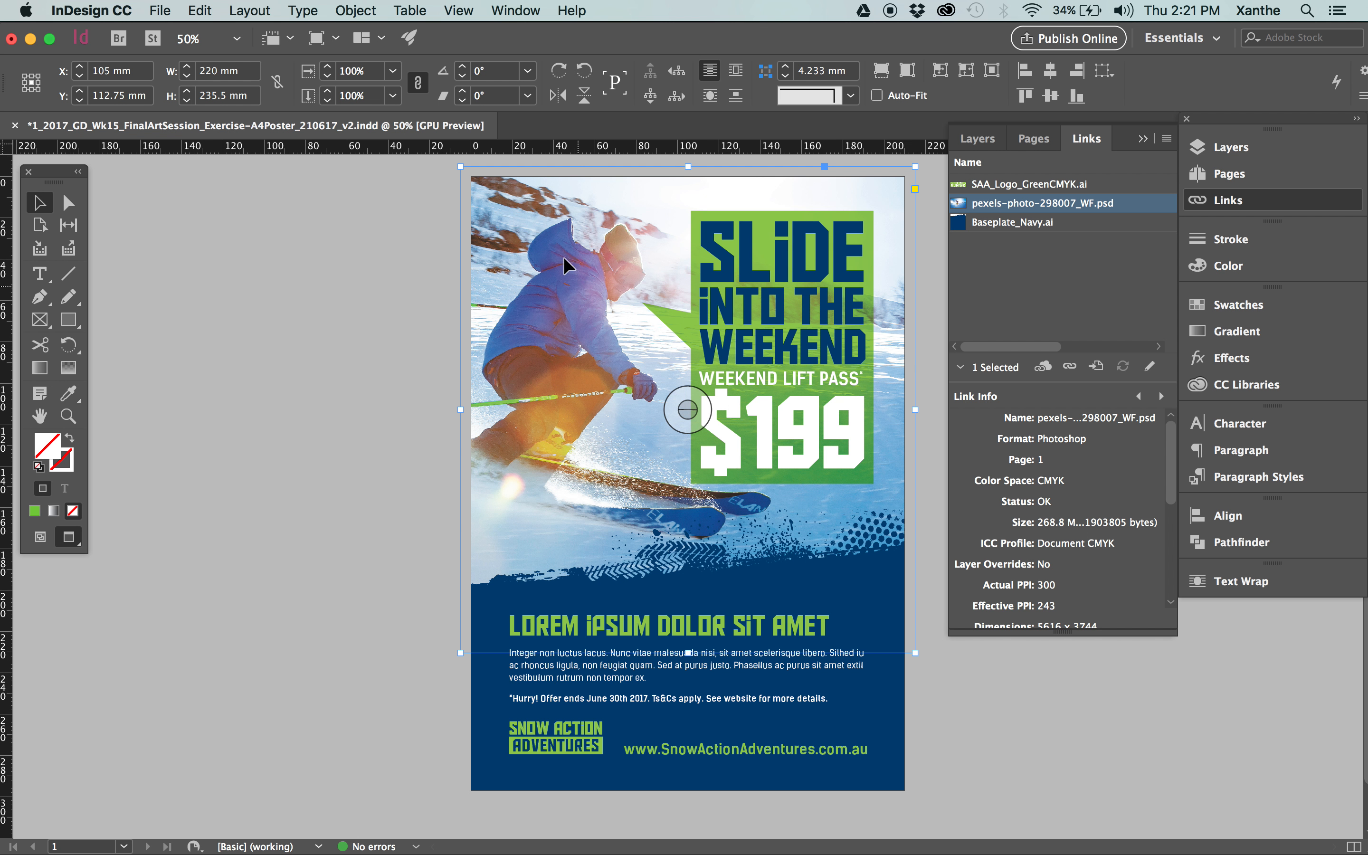
pyautogui.click(436, 342)
pyautogui.click(574, 290)
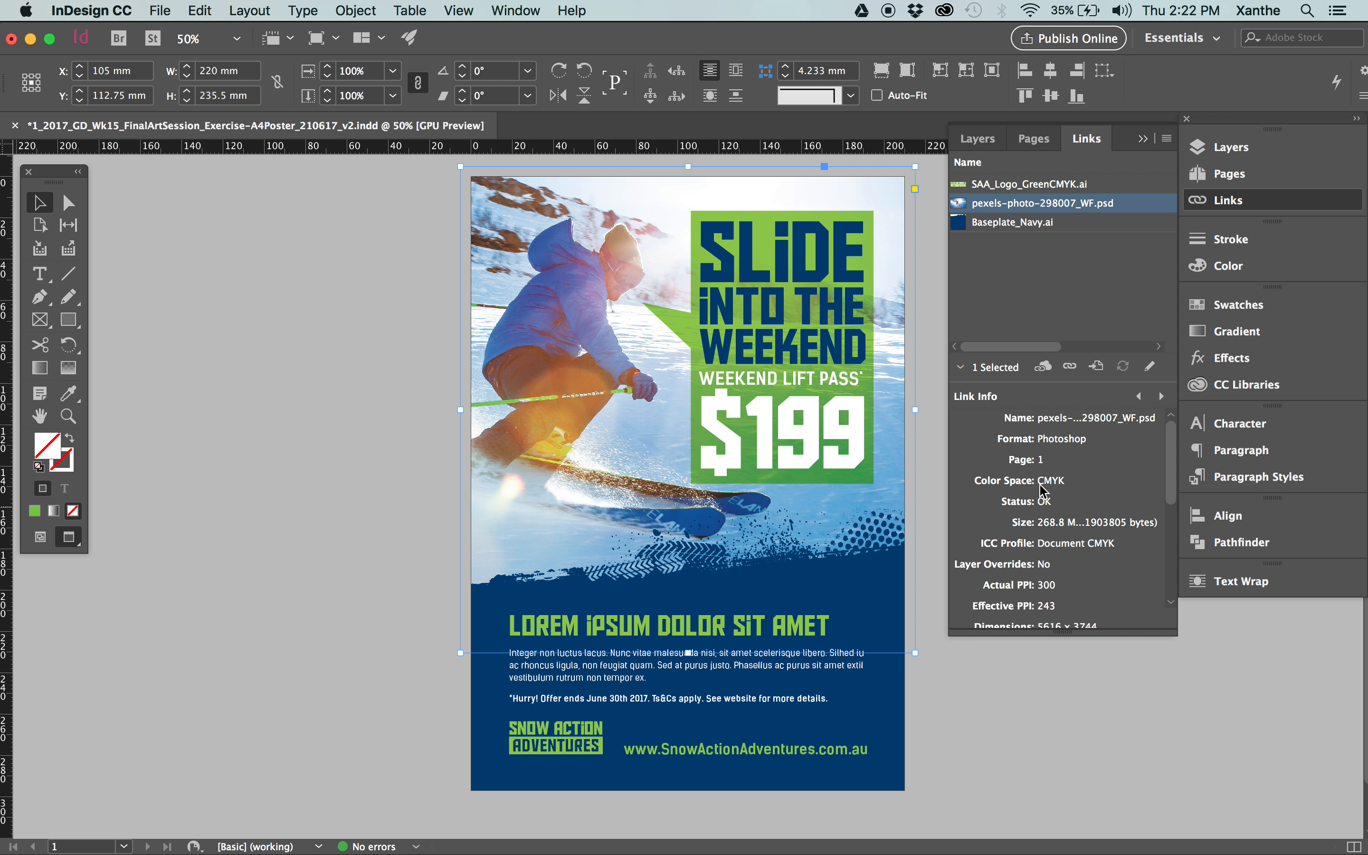
# Switch to Finder and preview the original pexels-photo-298007_WF.psd kept in the 2_LeadUp folder.
pyautogui.click(60, 88)
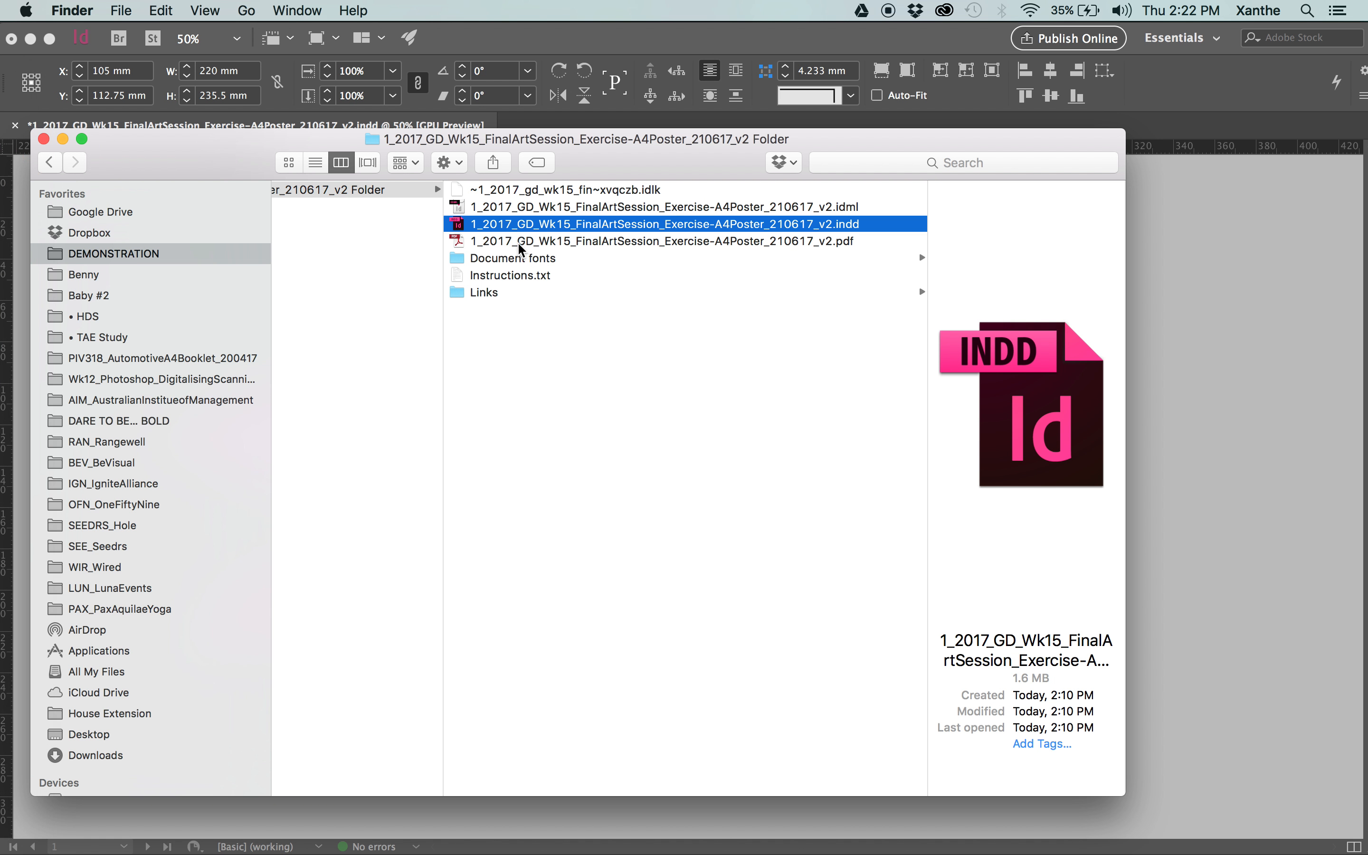
pyautogui.click(562, 293)
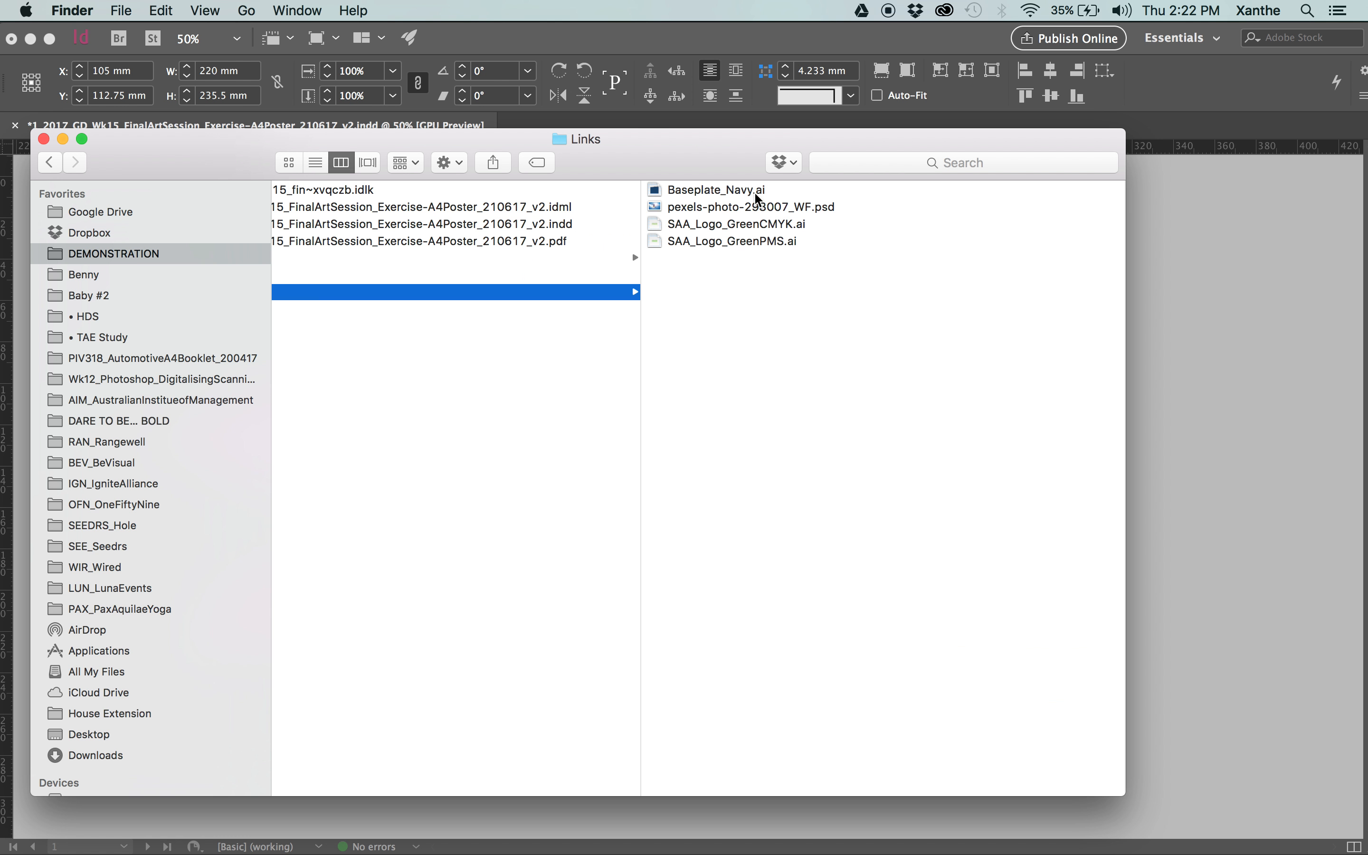
pyautogui.hscroll(-10, 635, 306)
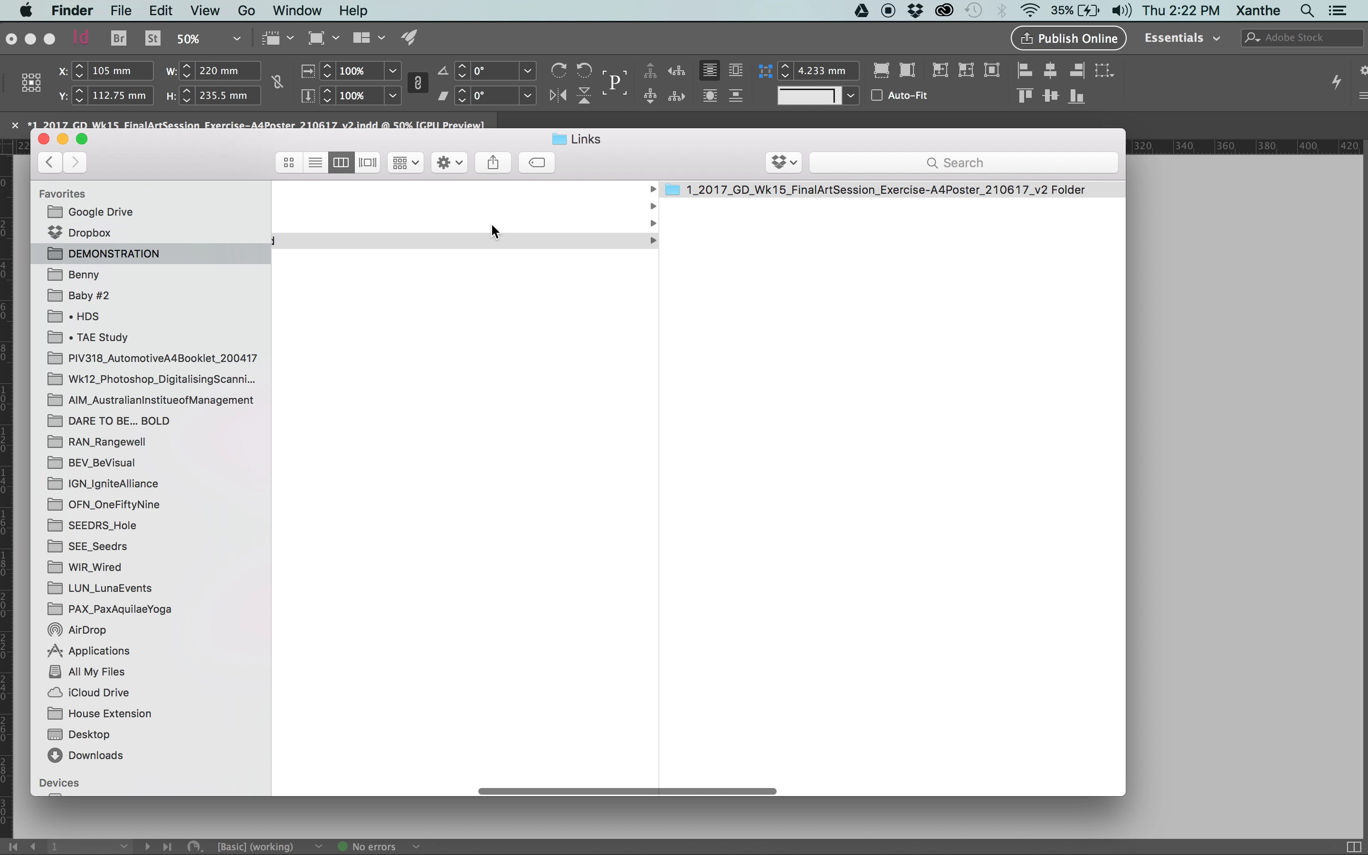
pyautogui.hscroll(-5, 729, 186)
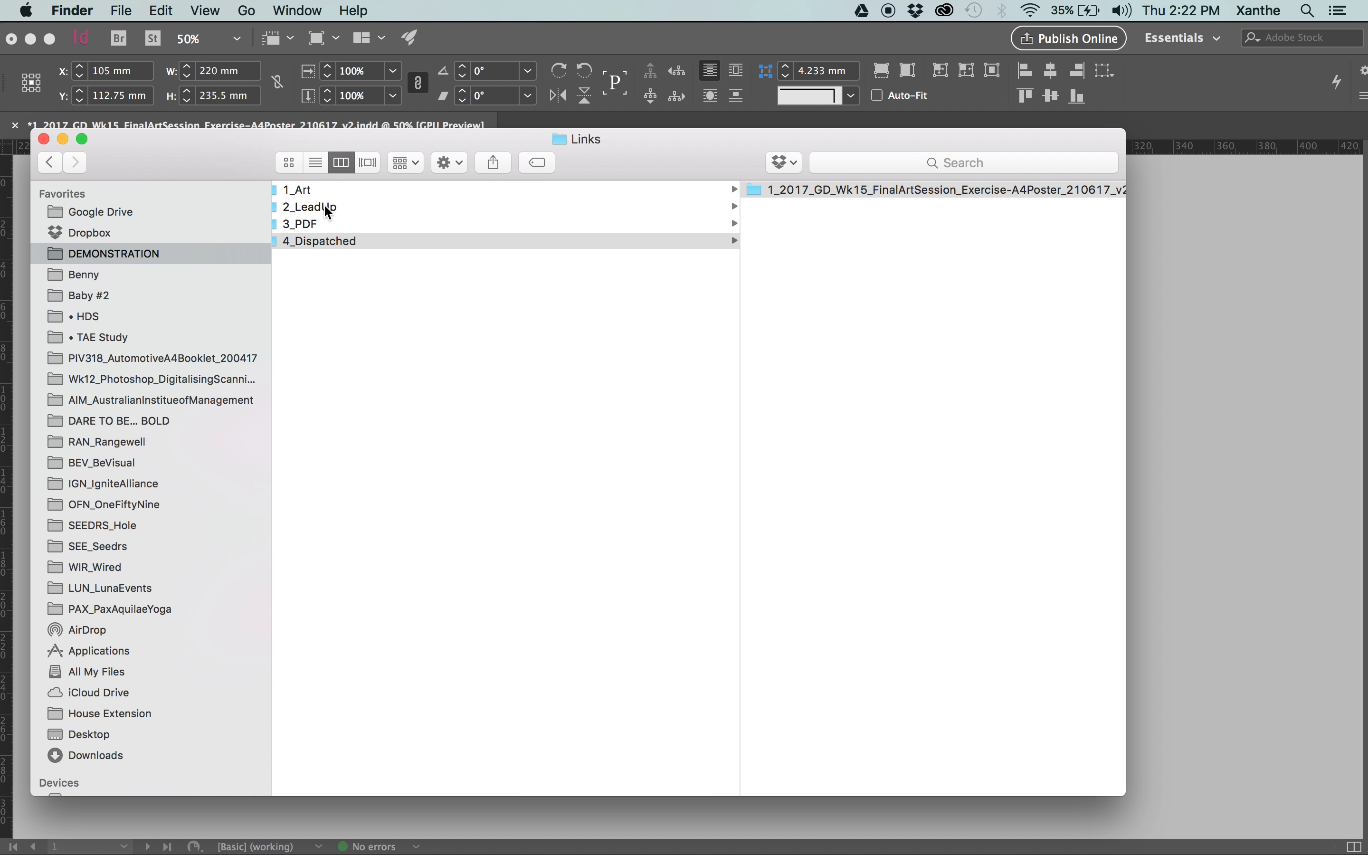
pyautogui.click(325, 208)
pyautogui.click(702, 246)
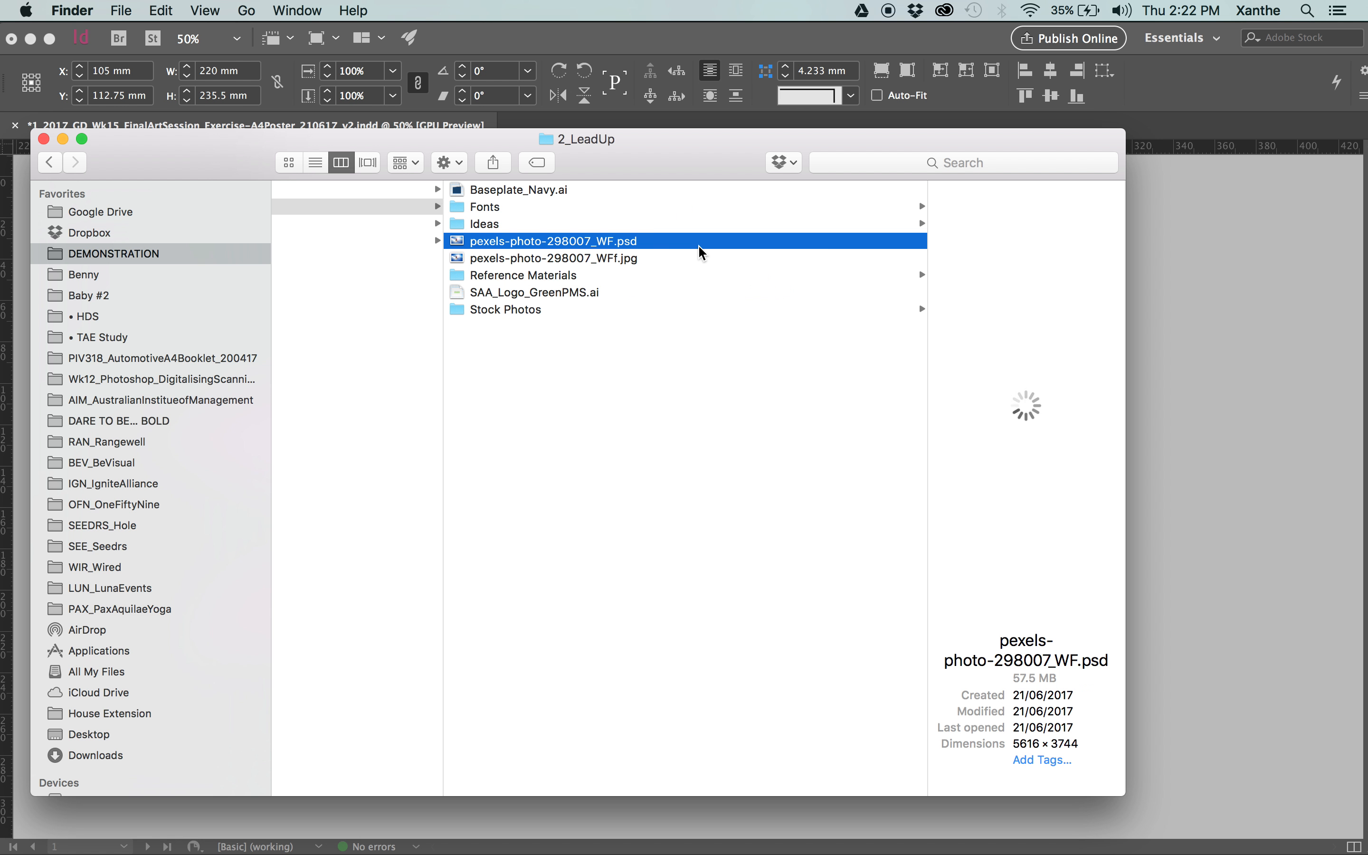
pyautogui.press('space')
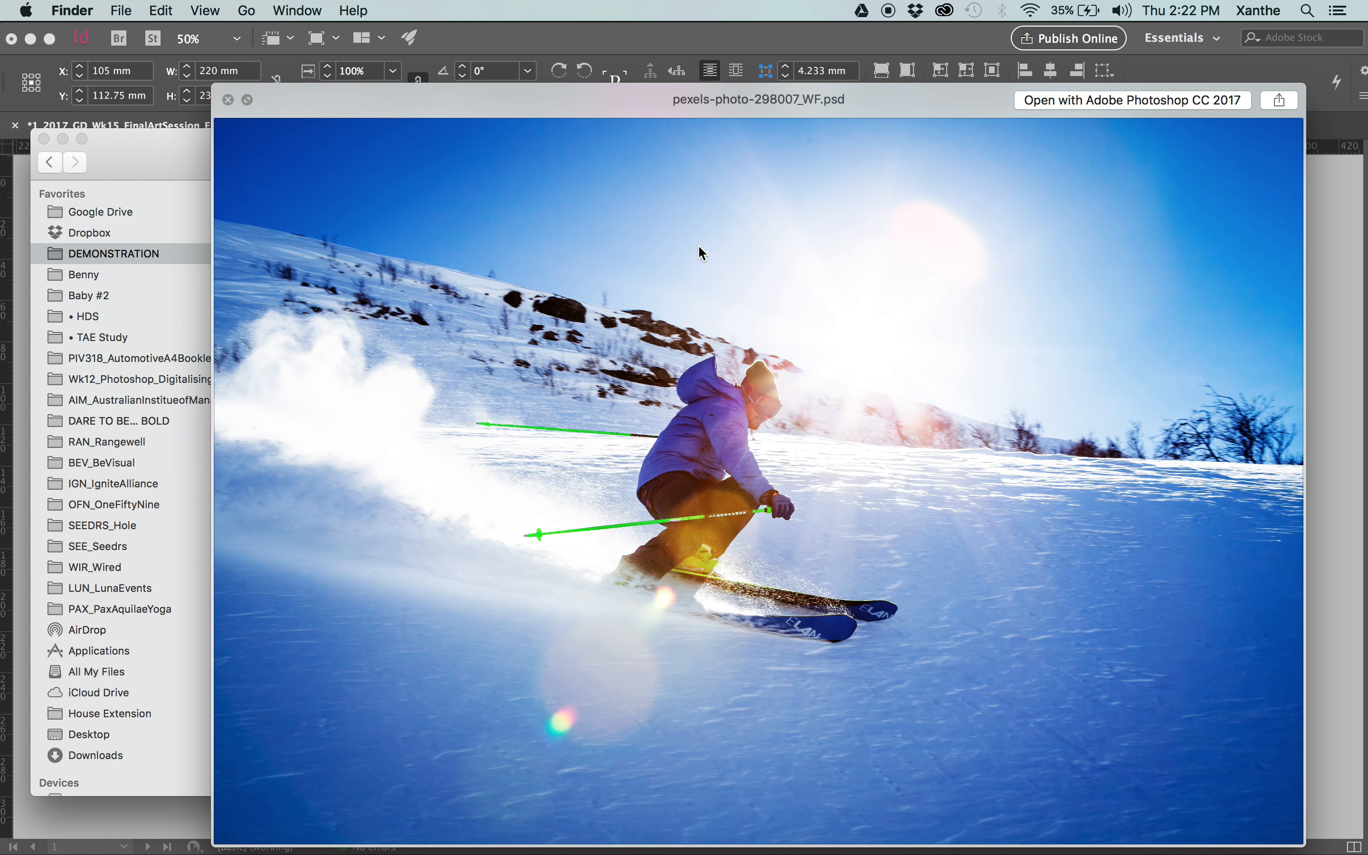
pyautogui.press('space')
# Locate the packaged pexels-photo-298007_WF.psd in the Links folder of the v2 package under 4_Dispatched and check its file details.
pyautogui.hscroll(-5, 485, 278)
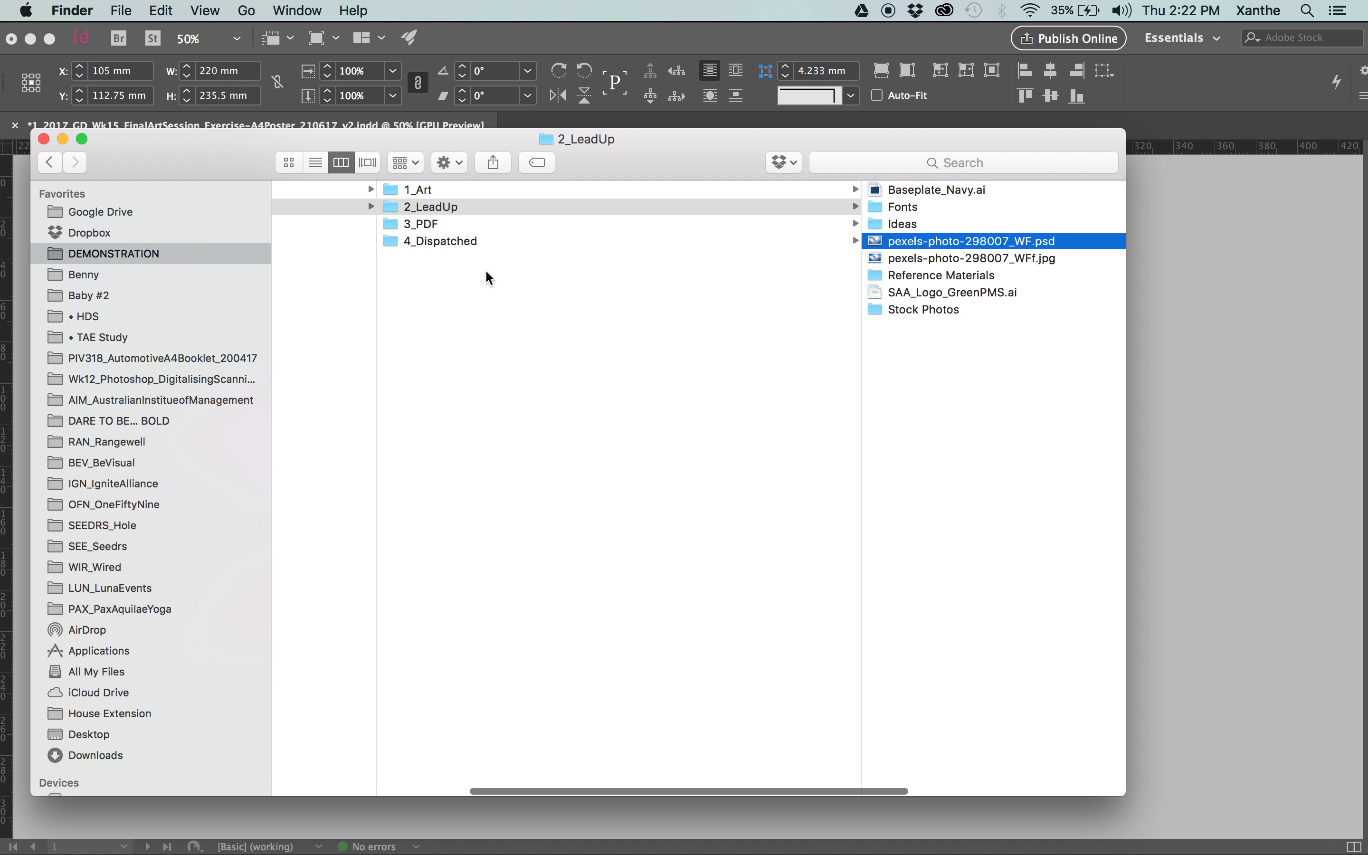
pyautogui.click(612, 246)
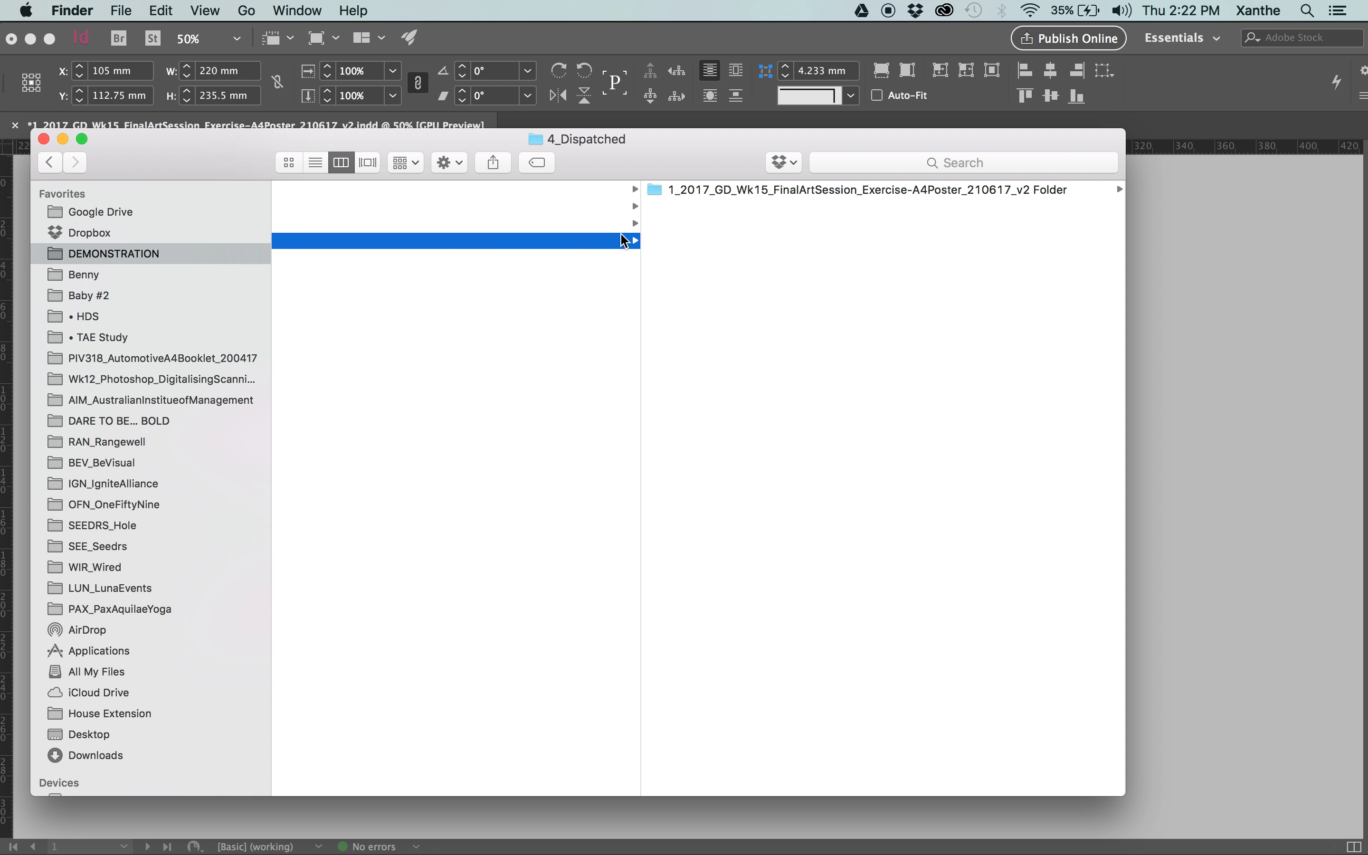
pyautogui.click(746, 190)
pyautogui.click(693, 292)
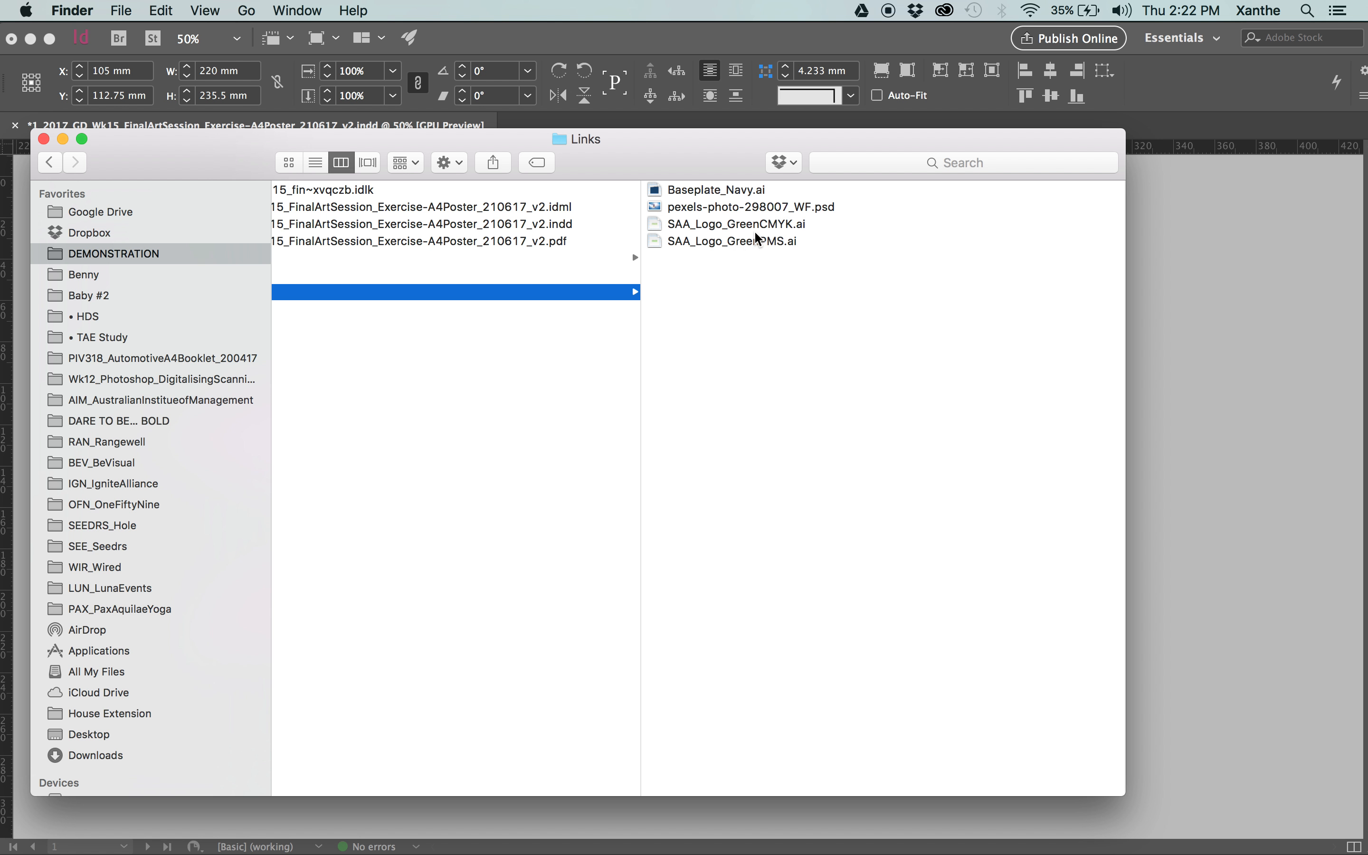
pyautogui.click(702, 209)
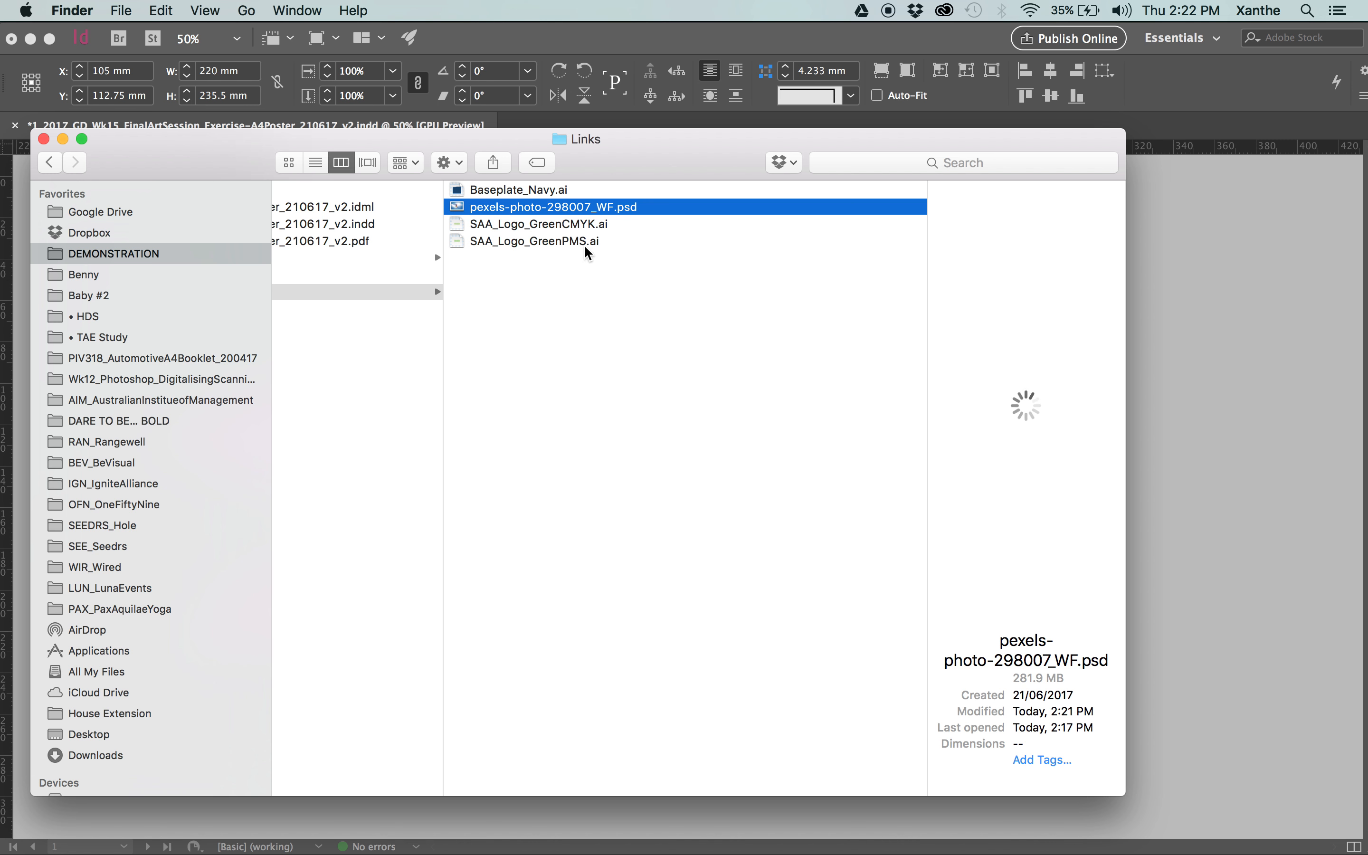
pyautogui.hscroll(-8, 583, 215)
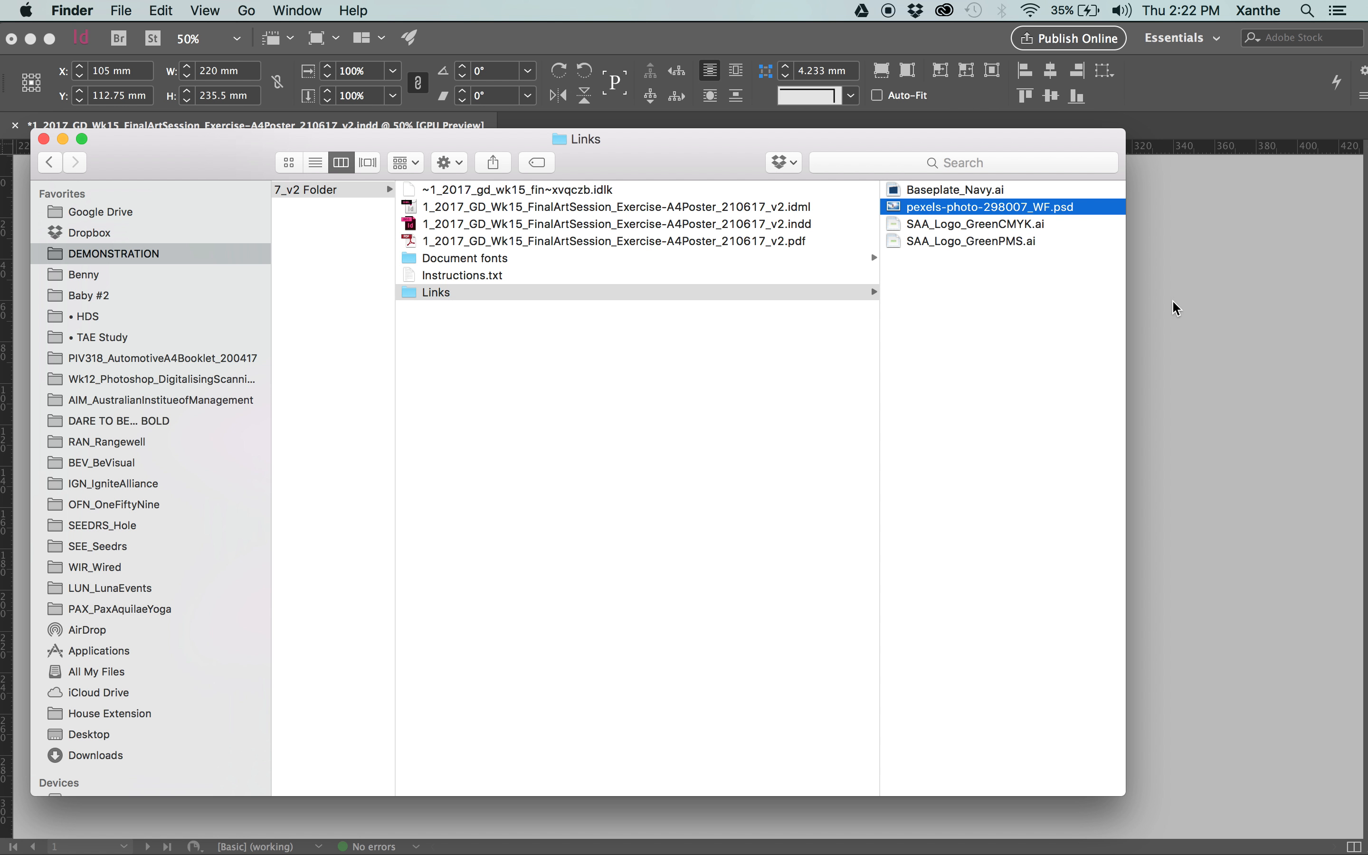
# Switch back to InDesign and open the linked skier photo in Photoshop for editing.
pyautogui.click(1219, 337)
pyautogui.click(494, 339)
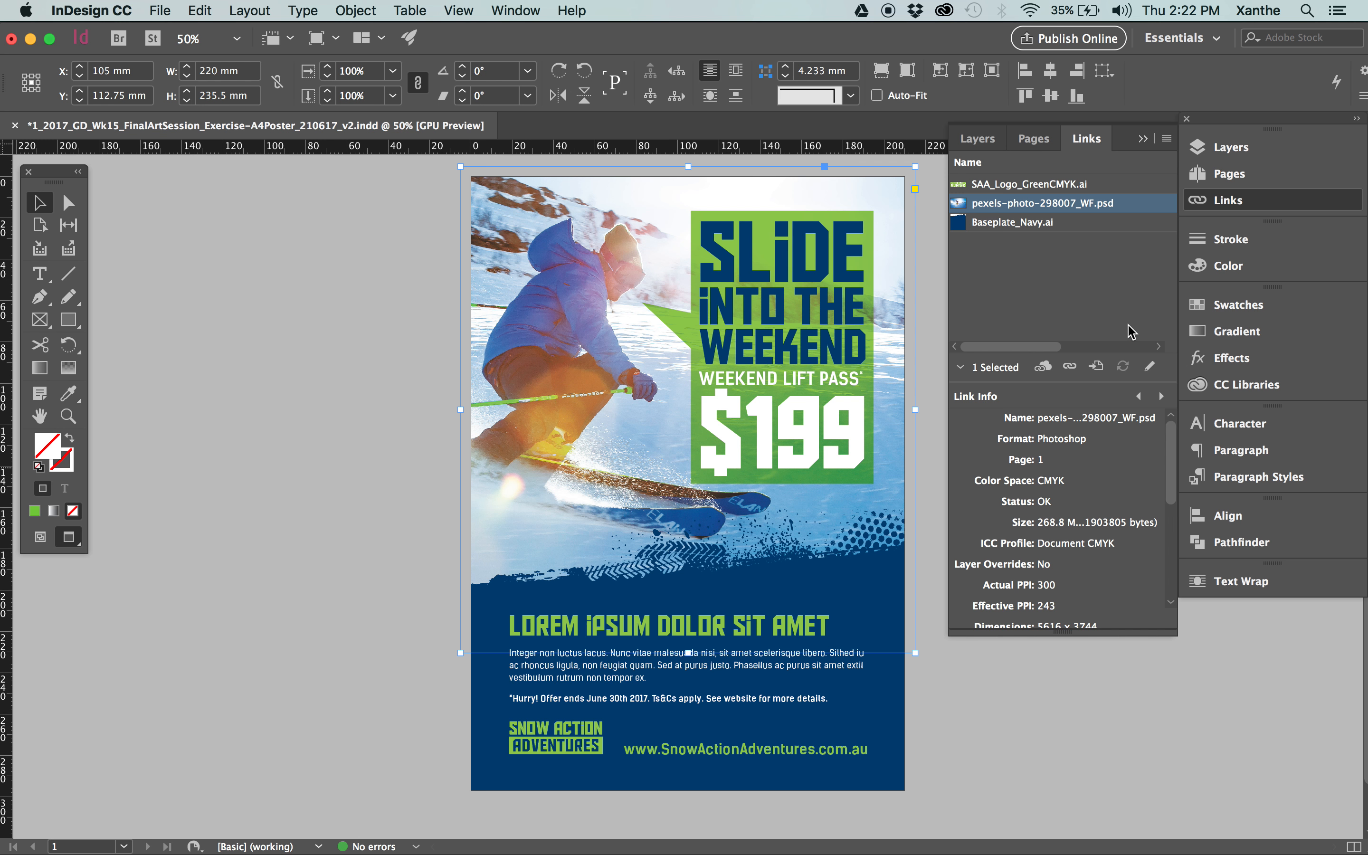
pyautogui.click(1153, 367)
pyautogui.moveTo(488, 409); pyautogui.dragTo(442, 247)
# Enlarge the skier photo to a width of 875.49 mm, with proportions constrained and automatic resampling.
pyautogui.click(273, 8)
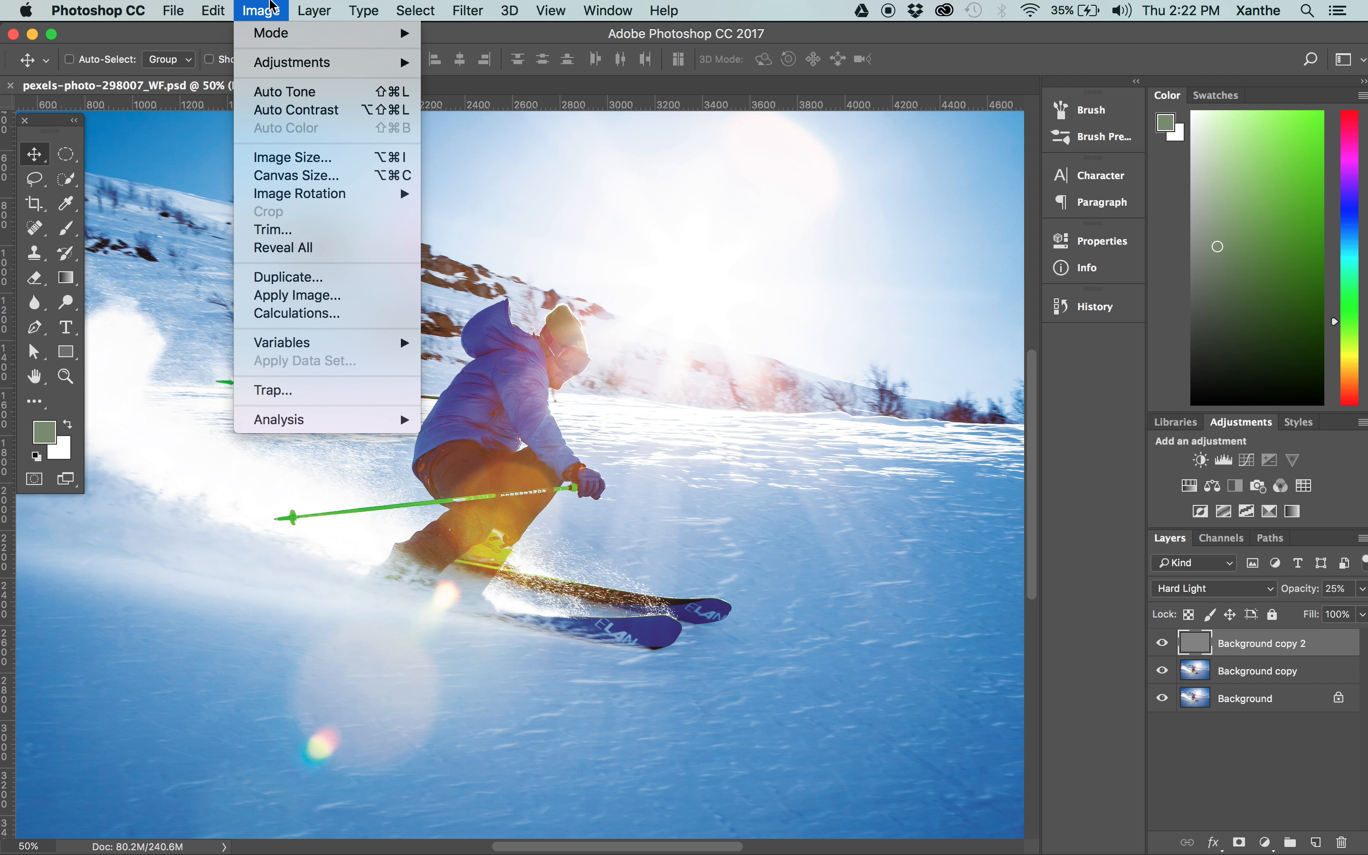
pyautogui.click(290, 169)
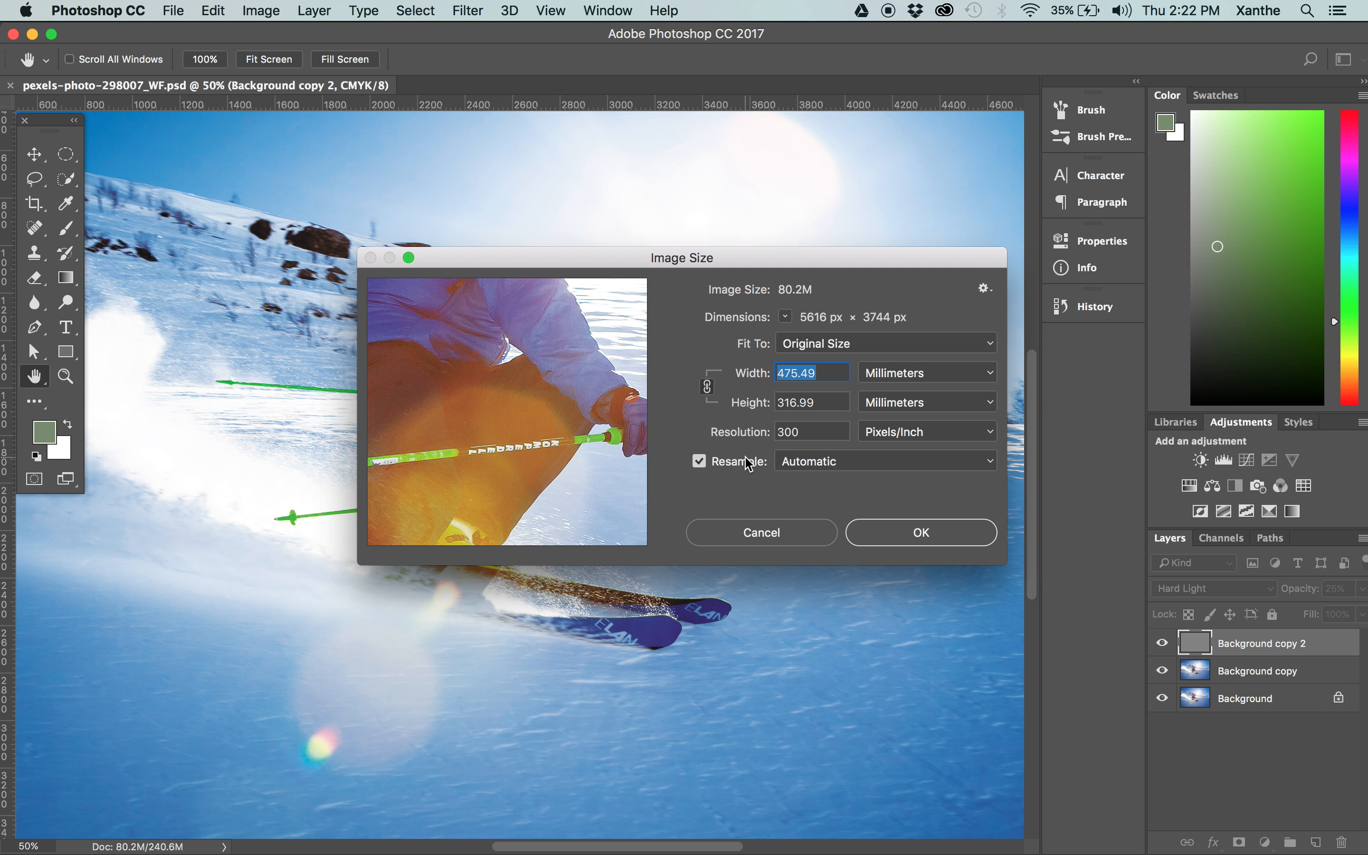
pyautogui.press('Tab')
pyautogui.press('Tab')
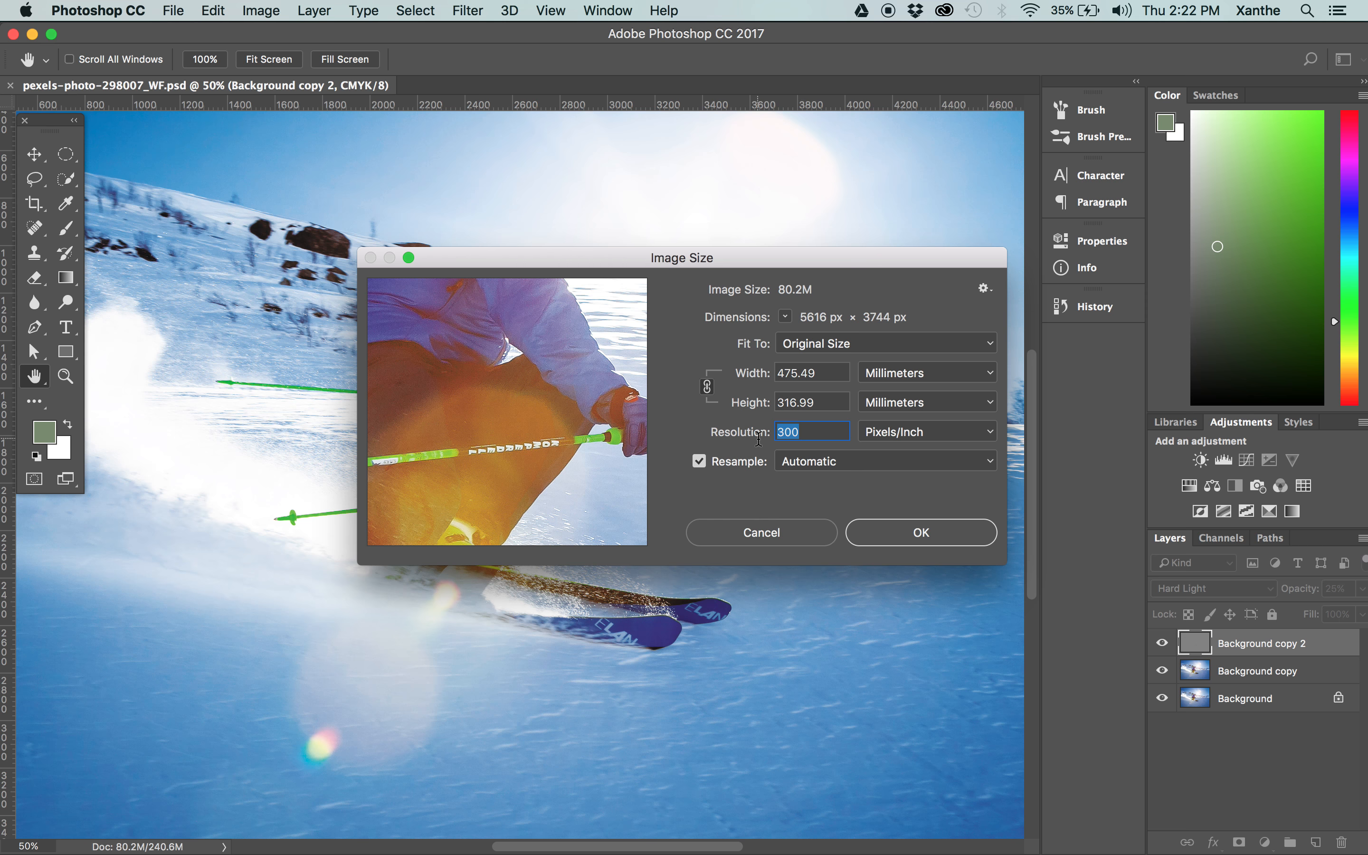
pyautogui.moveTo(827, 369); pyautogui.dragTo(738, 369)
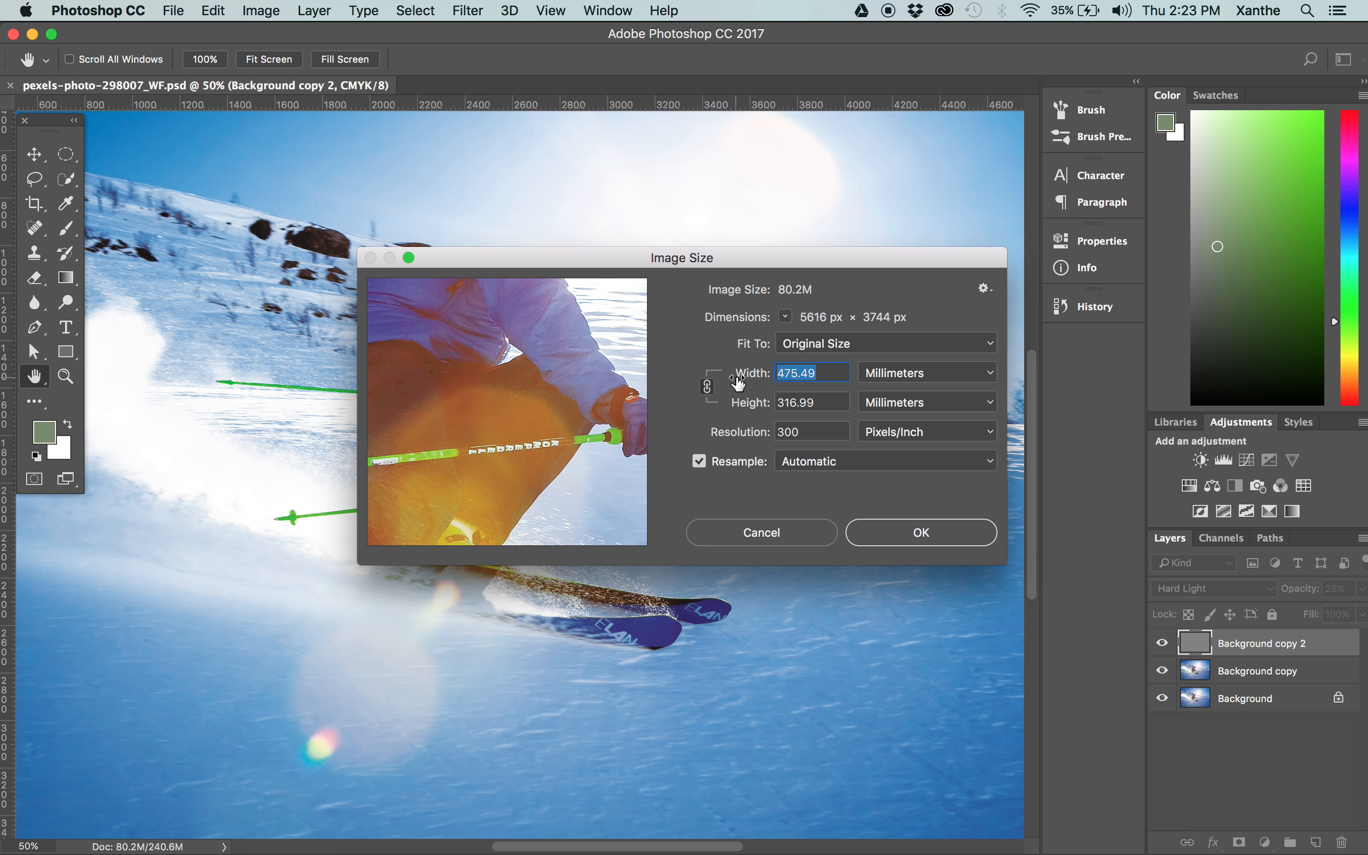
pyautogui.click(746, 404)
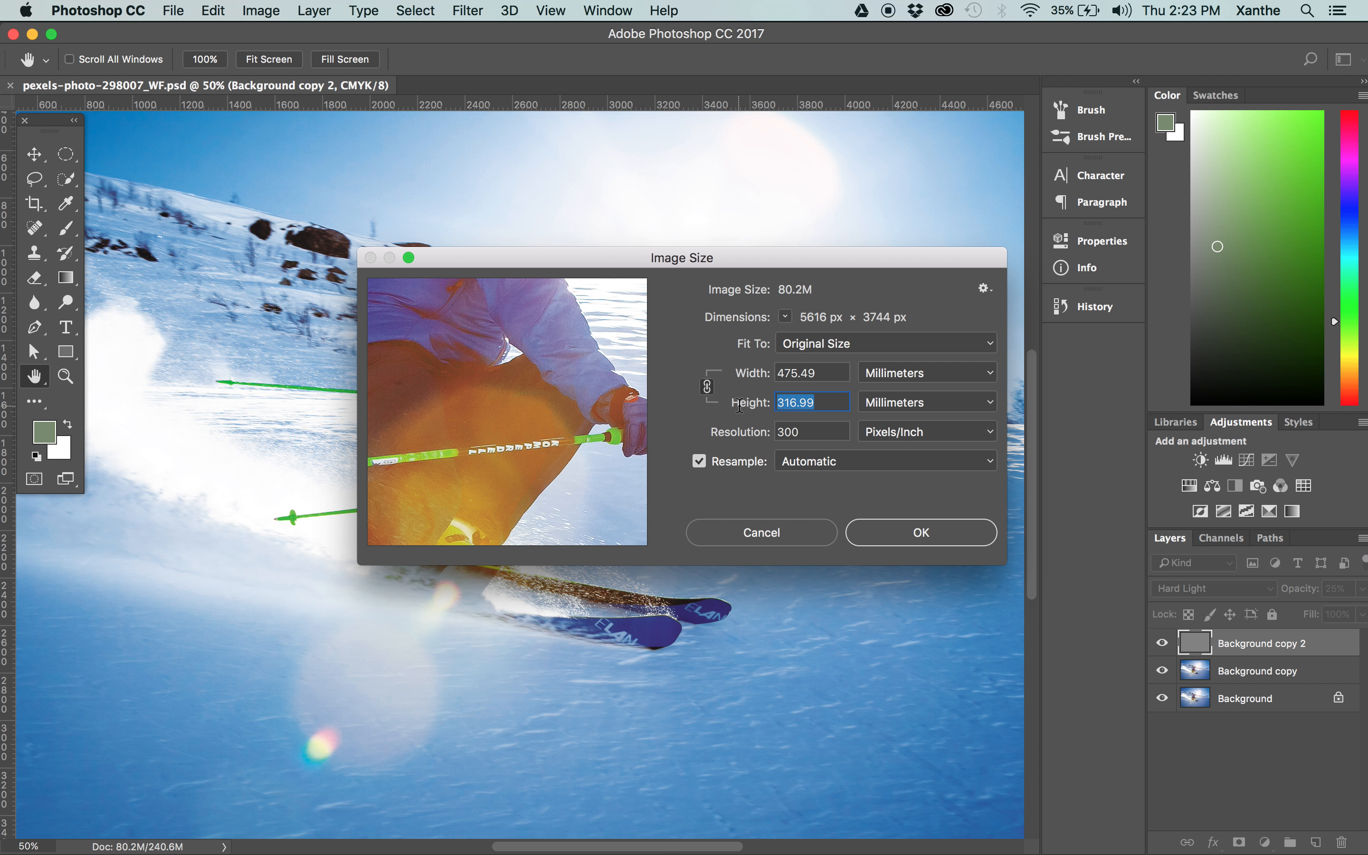
pyautogui.click(838, 398)
pyautogui.click(759, 373)
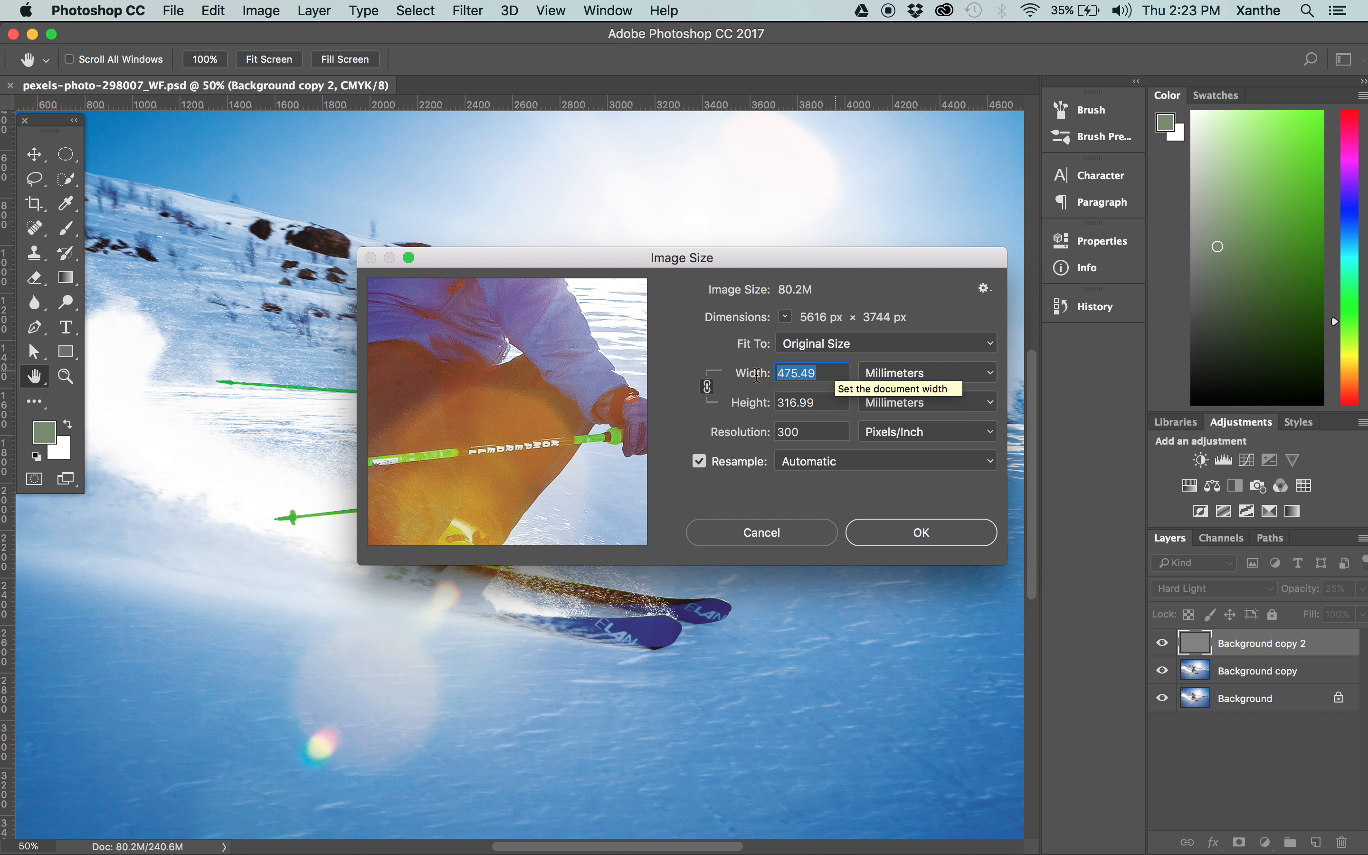
pyautogui.click(778, 374)
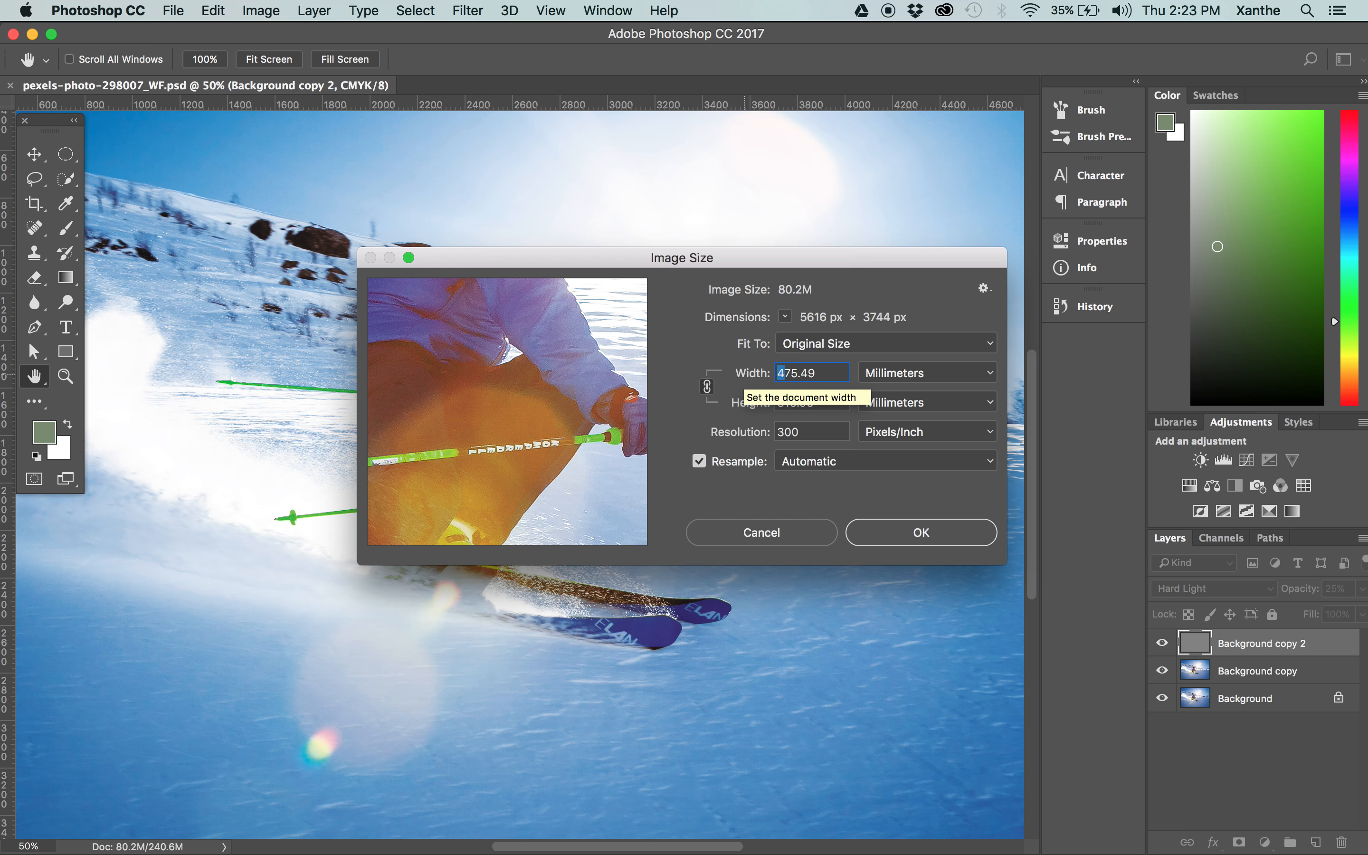
pyautogui.write('6')
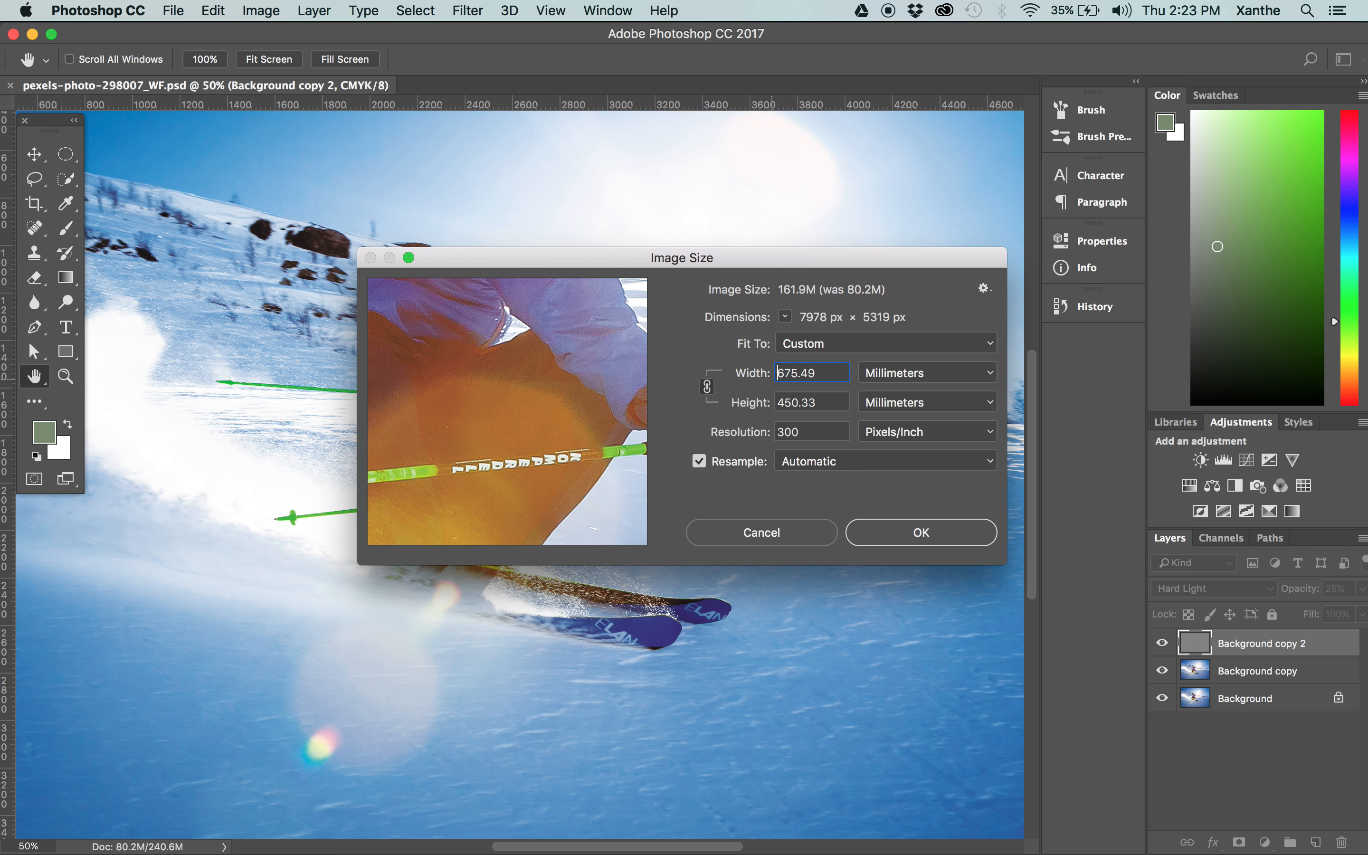
pyautogui.press('BackSpace')
pyautogui.write('8')
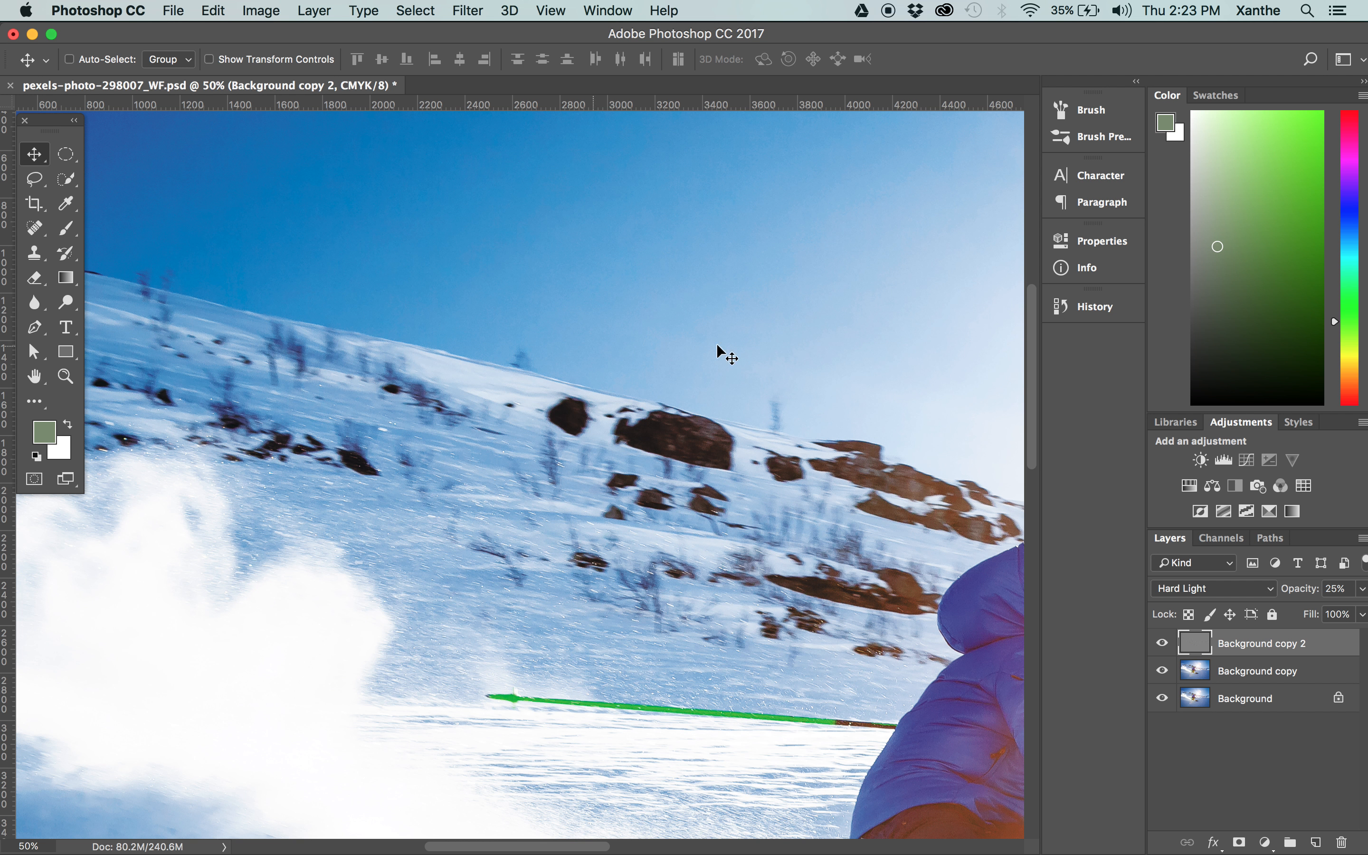
# Examine the enlarged photo's pixels around the rocks and snow ridge at high magnification, then view the whole skier.
pyautogui.press('z')
pyautogui.moveTo(630, 395); pyautogui.dragTo(782, 306)
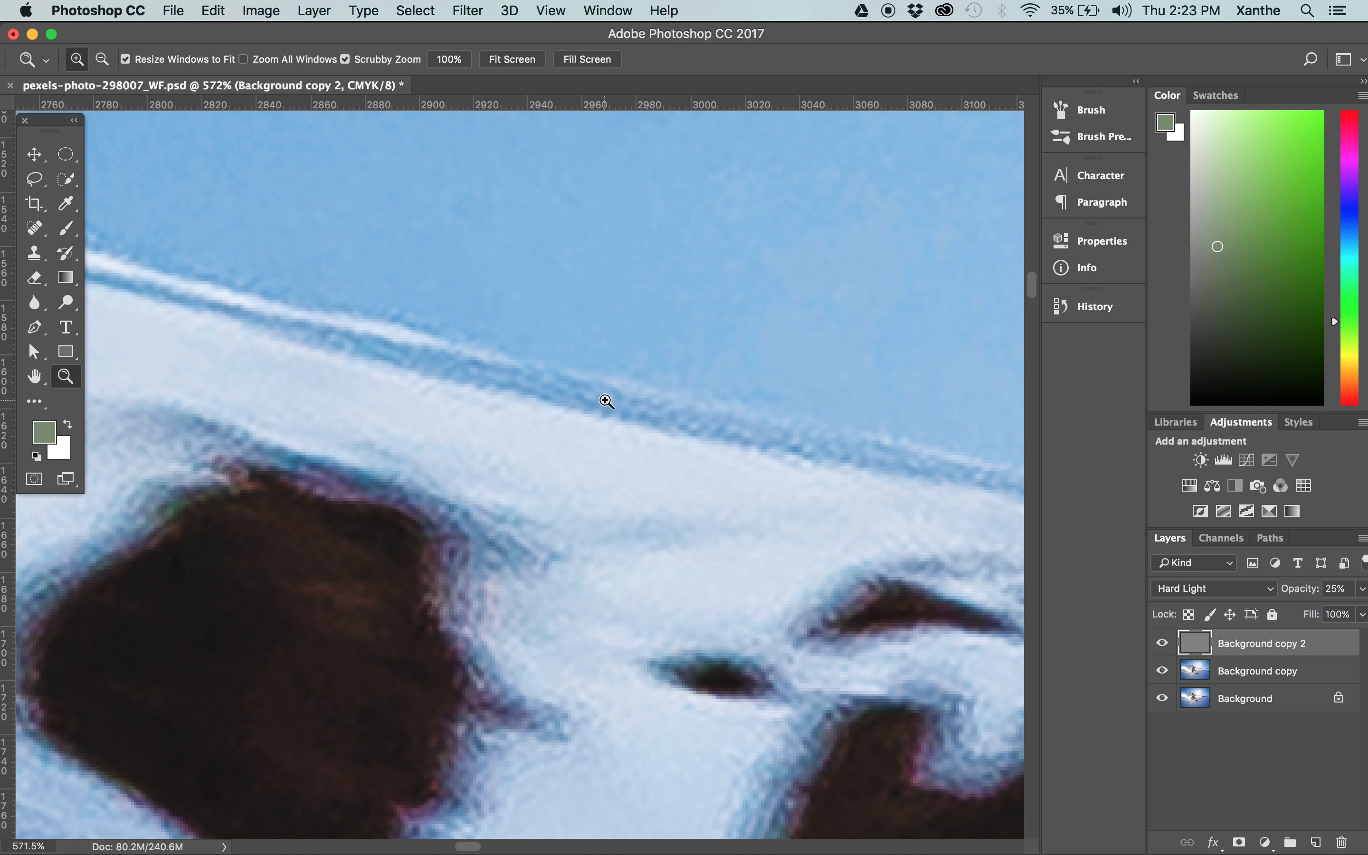
pyautogui.press('super+minus')
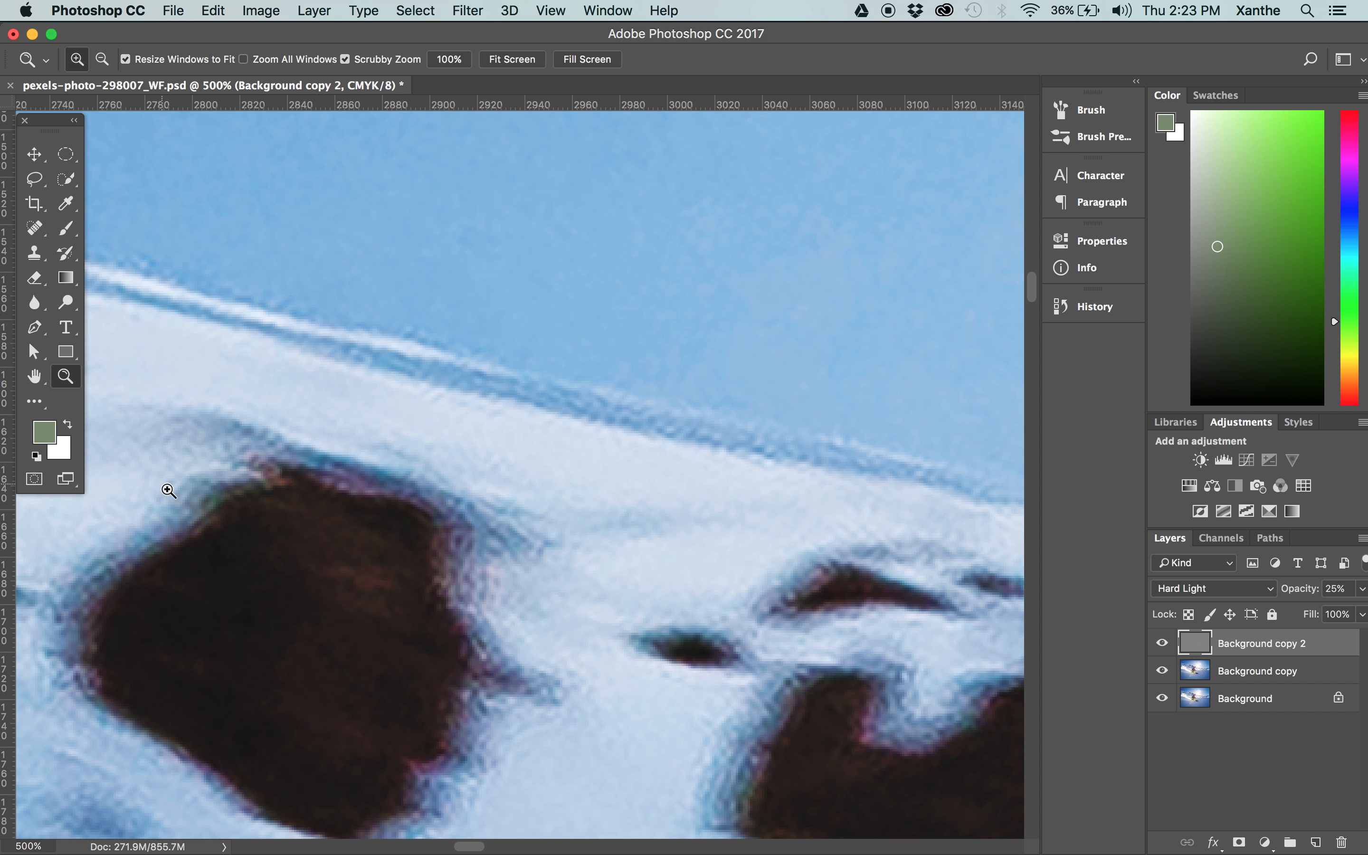
pyautogui.moveTo(183, 489); pyautogui.dragTo(336, 296)
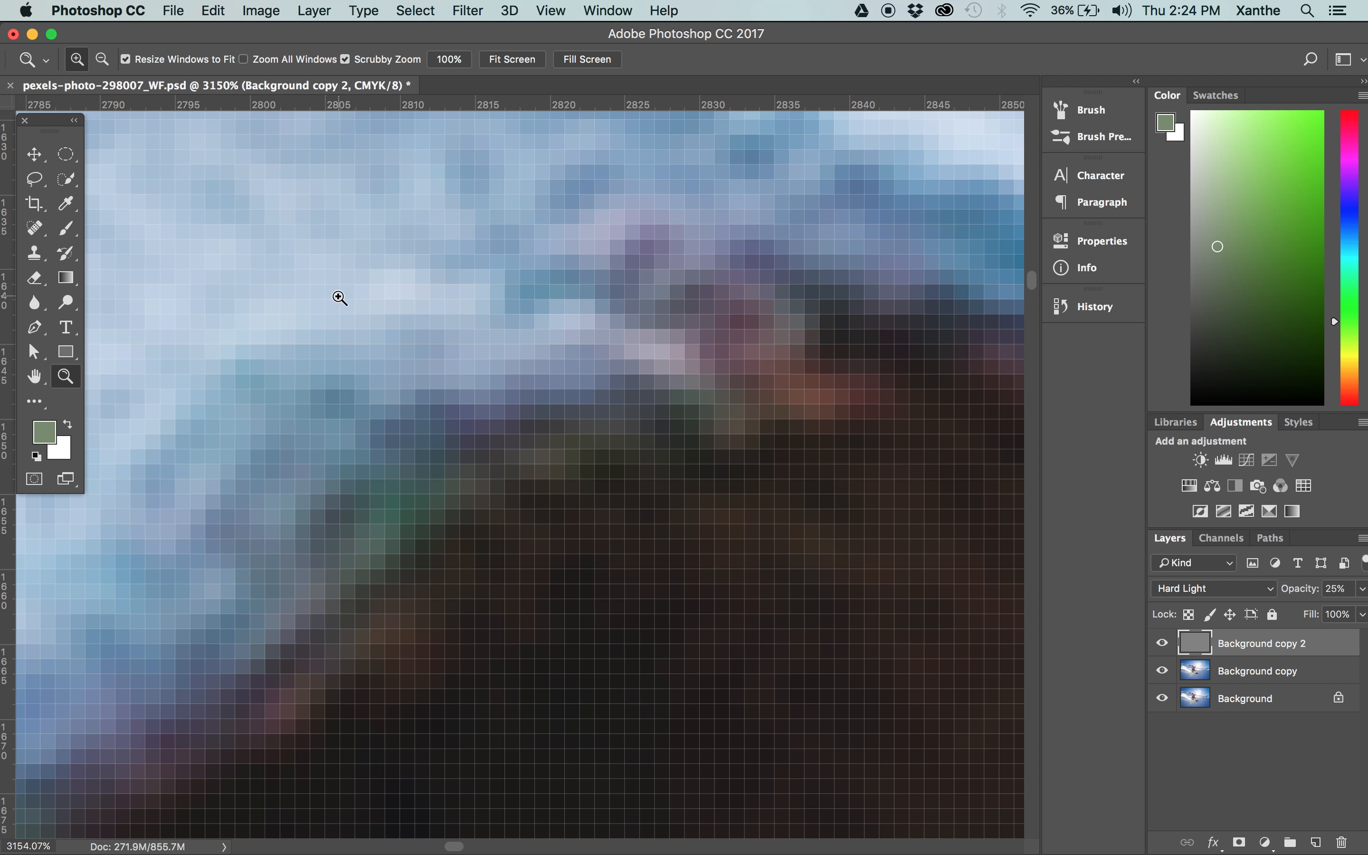
pyautogui.press('super+minus')
pyautogui.press('super+minus')
pyautogui.press('super+minus')
pyautogui.press('super+minus')
pyautogui.press('super+minus')
pyautogui.press('super+minus')
pyautogui.press('super+minus')
pyautogui.press('super+minus')
pyautogui.press('super+minus')
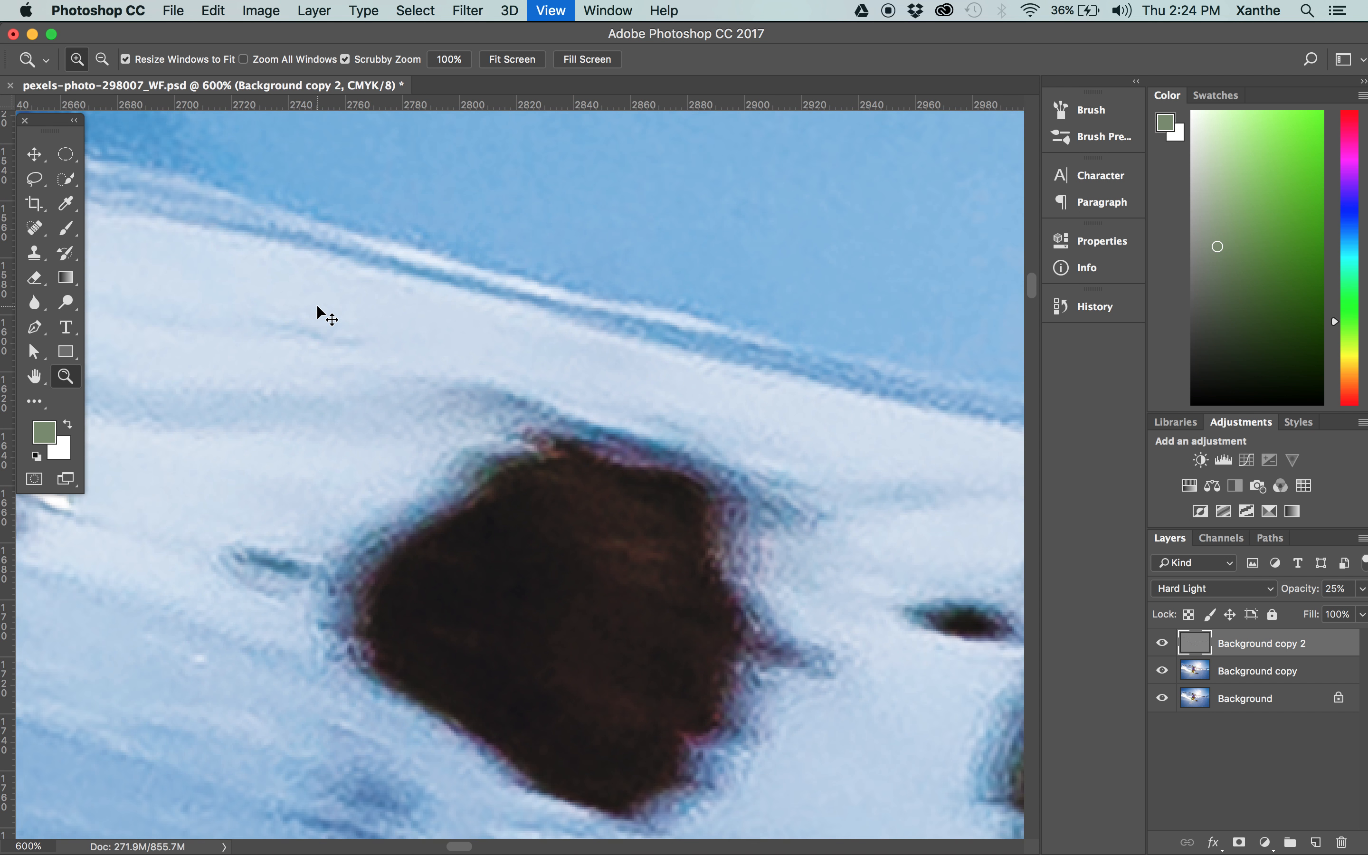
pyautogui.press('super+minus')
pyautogui.press('super+minus')
pyautogui.press('super+minus')
pyautogui.press('super+minus')
pyautogui.press('super+minus')
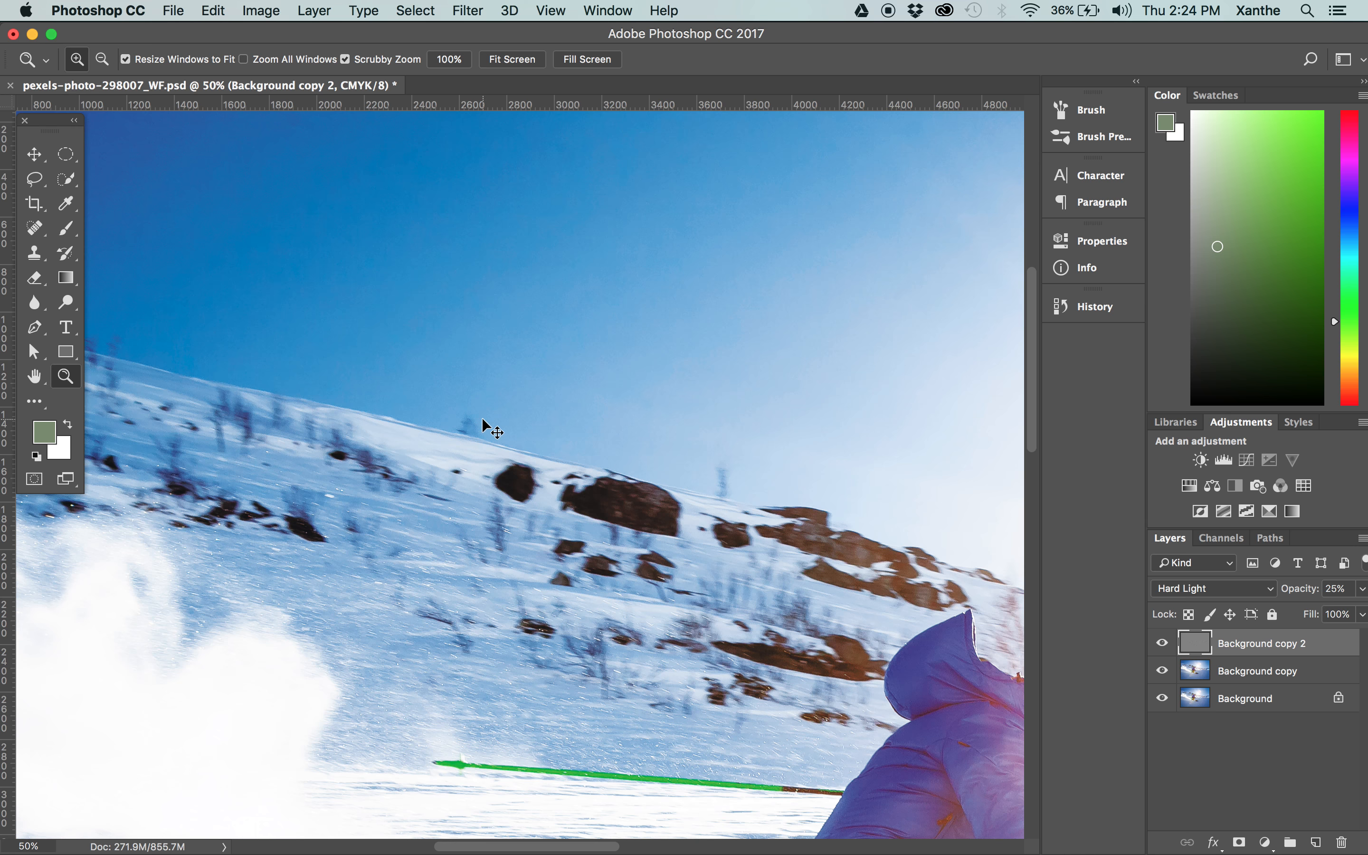
pyautogui.press('super+minus')
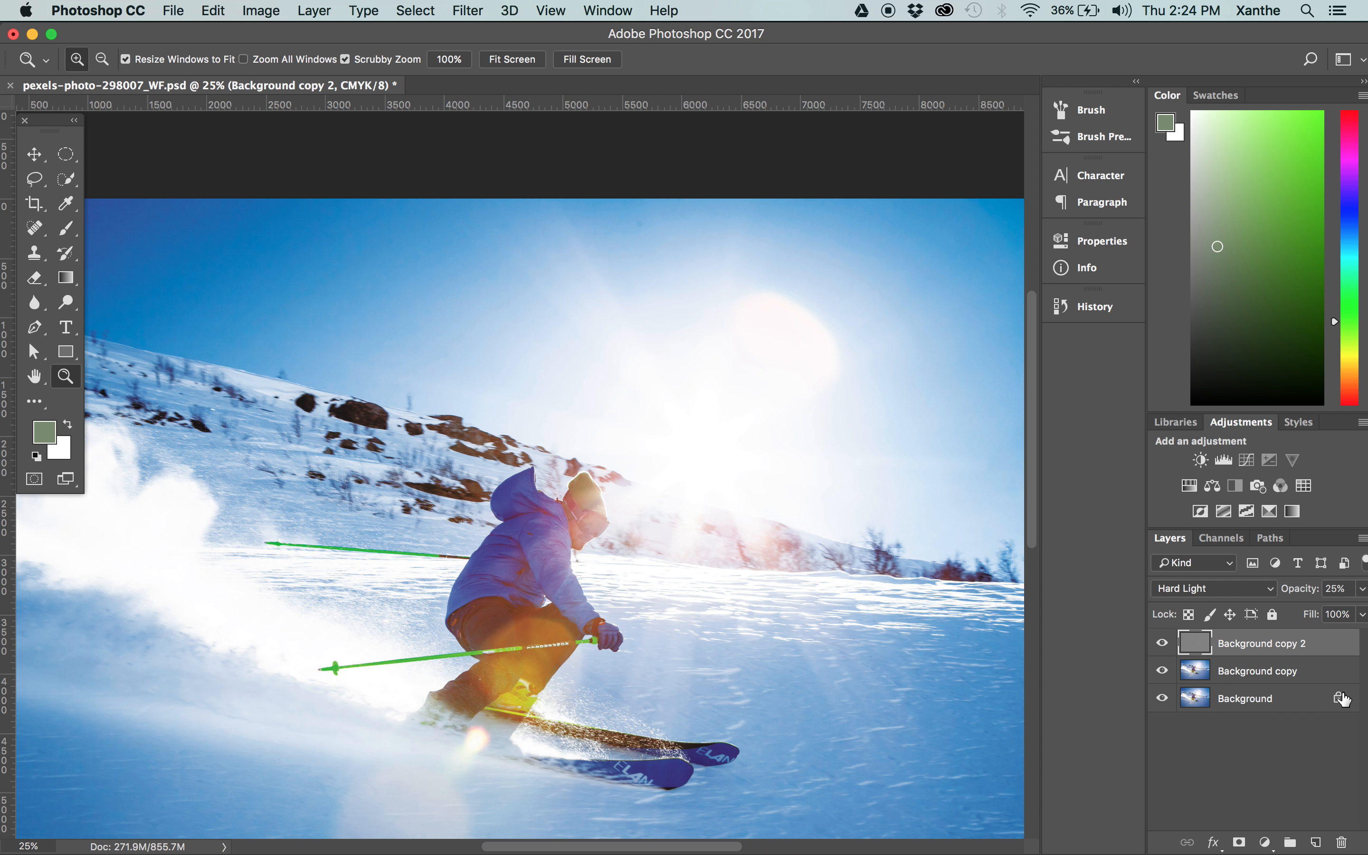
# Duplicate the Background, Background copy and Background copy 2 layers together.
pyautogui.keyDown('shift'); pyautogui.click(1248, 673); pyautogui.keyUp('shift')
pyautogui.keyDown('shift'); pyautogui.click(1252, 698); pyautogui.keyUp('shift')
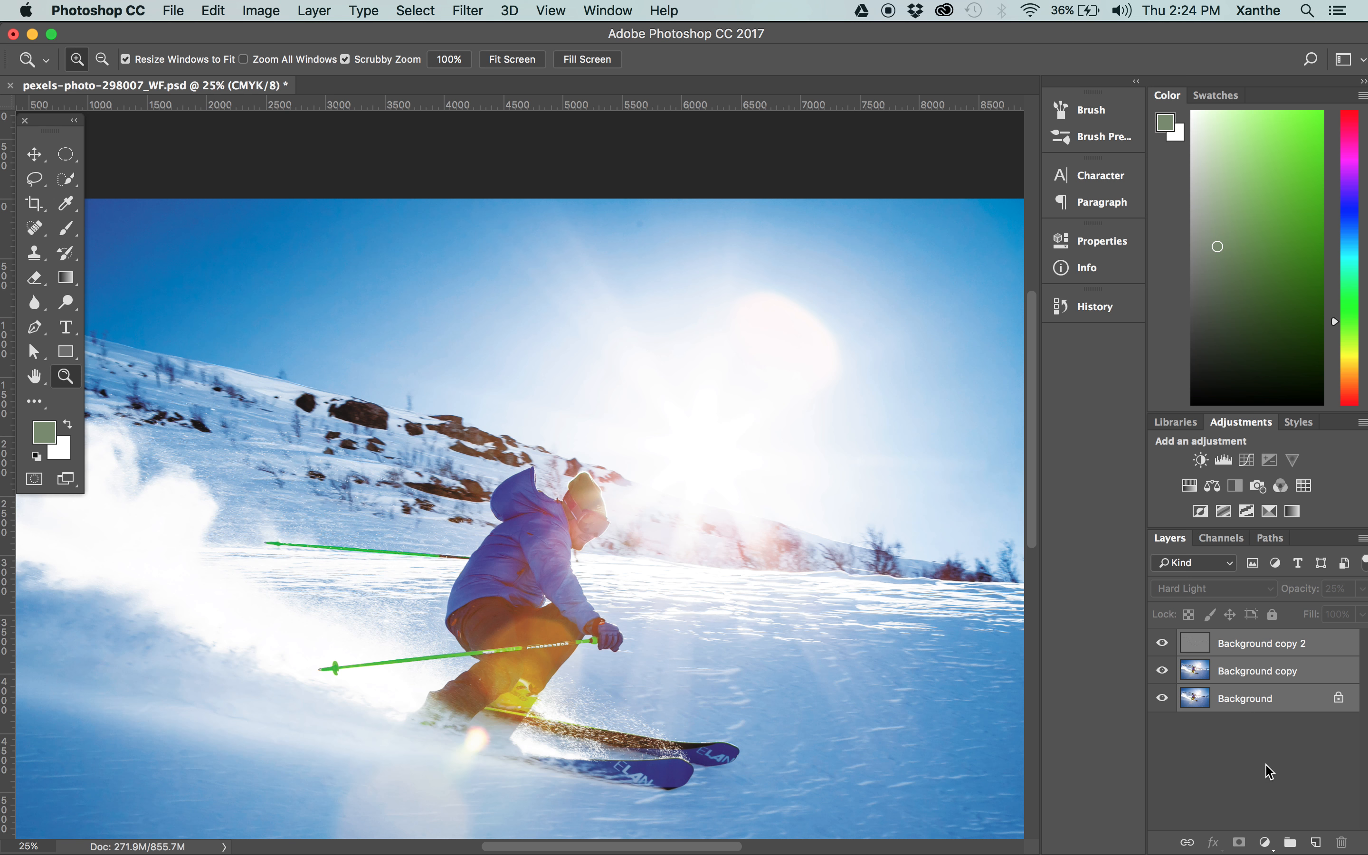
pyautogui.moveTo(1268, 668); pyautogui.dragTo(1319, 842)
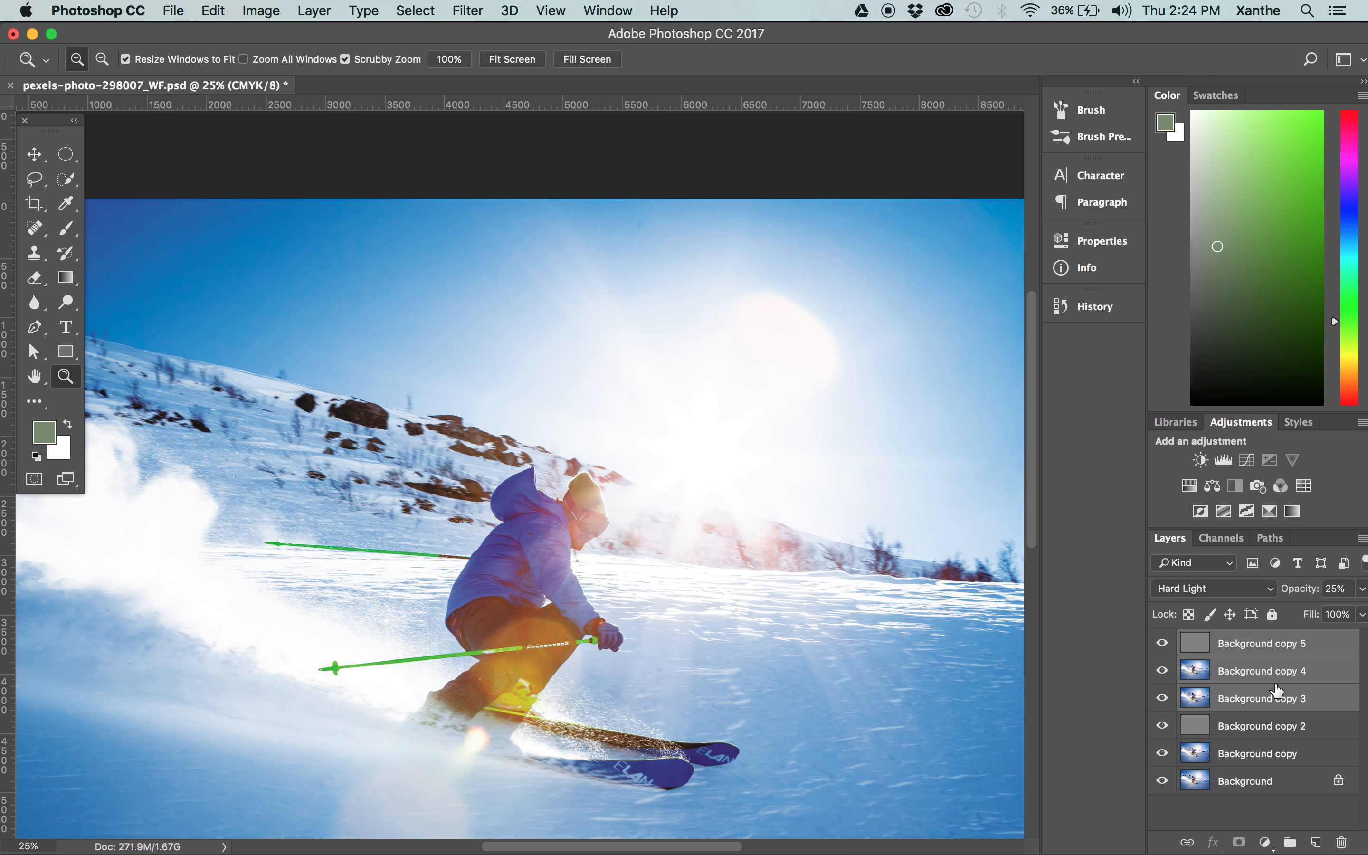
# Try to clip the duplicated layer Background copy 4 to Background copy 3, and undo the clipping.
pyautogui.moveTo(1279, 691); pyautogui.dragTo(1283, 676)
pyautogui.keyDown('alt'); pyautogui.click(1278, 680); pyautogui.keyUp('alt')
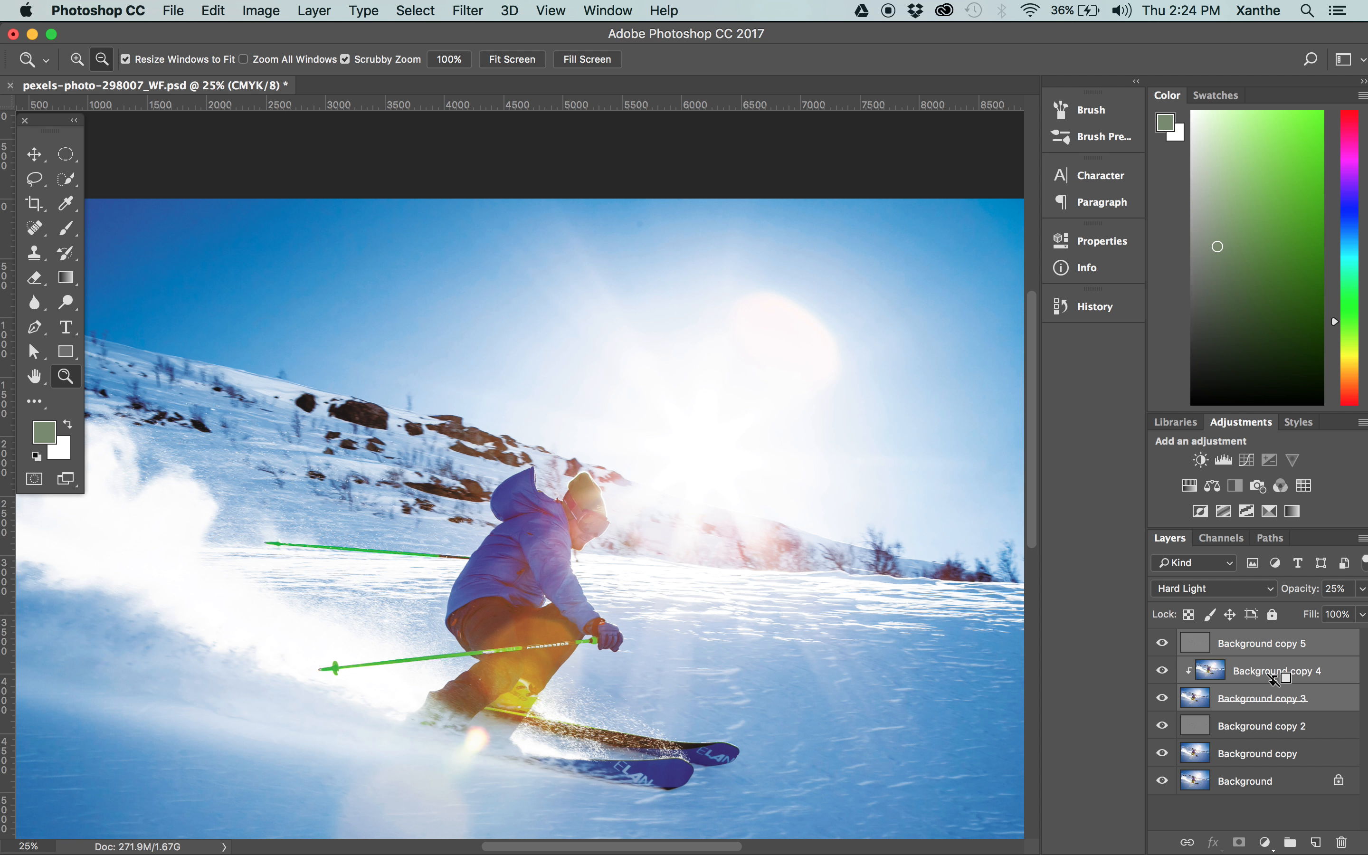
pyautogui.press('super+z')
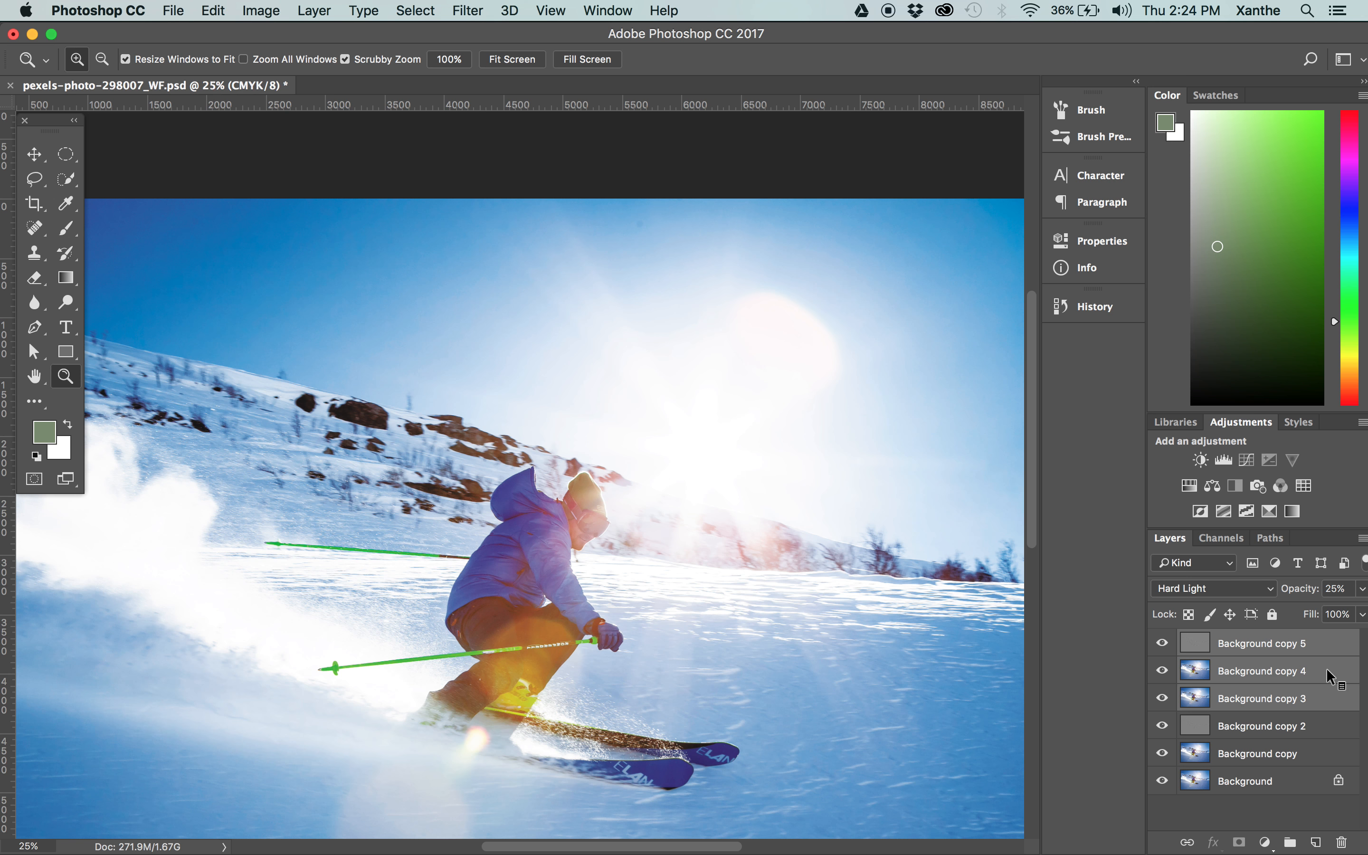
# Merge the three duplicated layers into one and apply a Gaussian Blur with a 3.4-pixel radius to the merged layer.
pyautogui.rightClick(1329, 676)
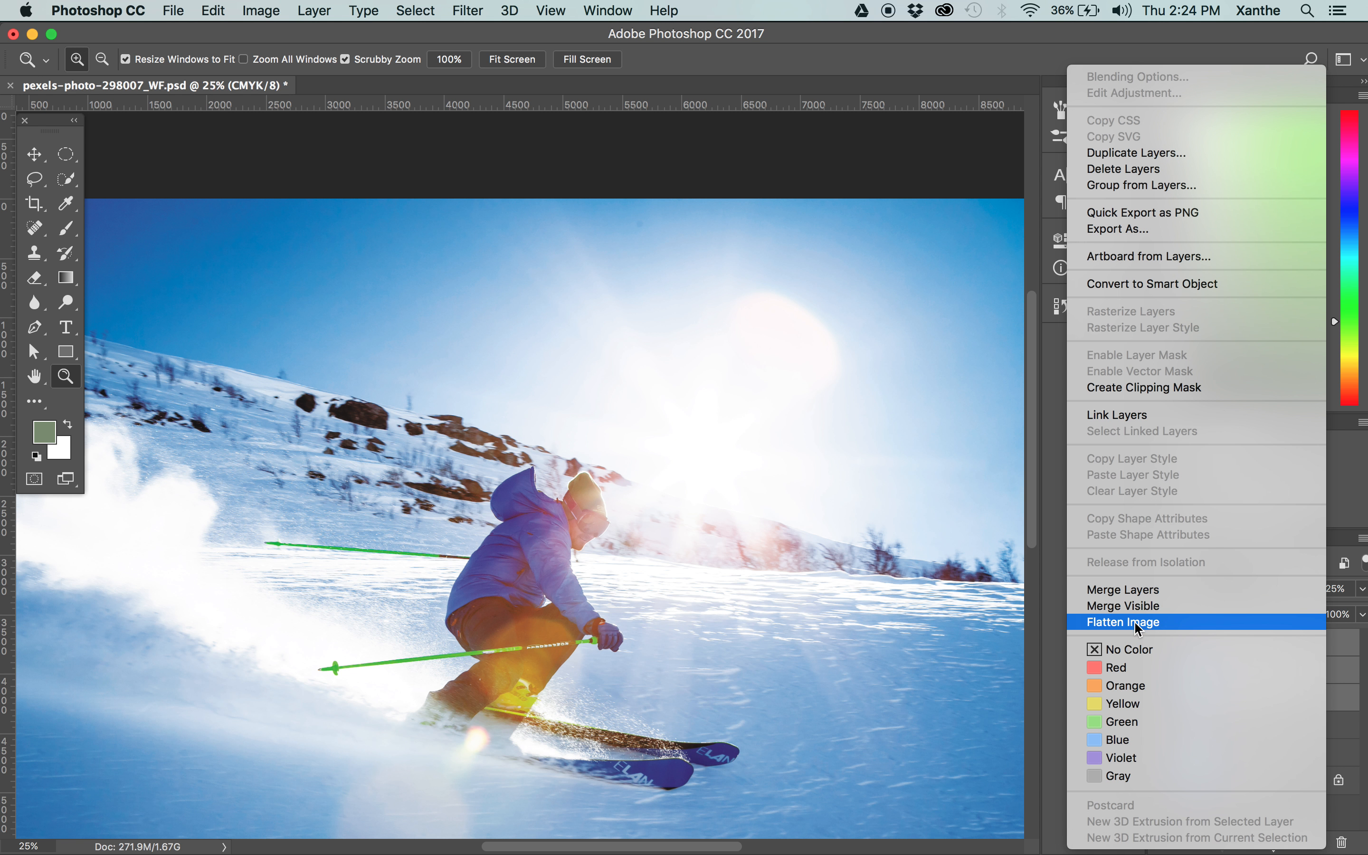
pyautogui.click(1154, 594)
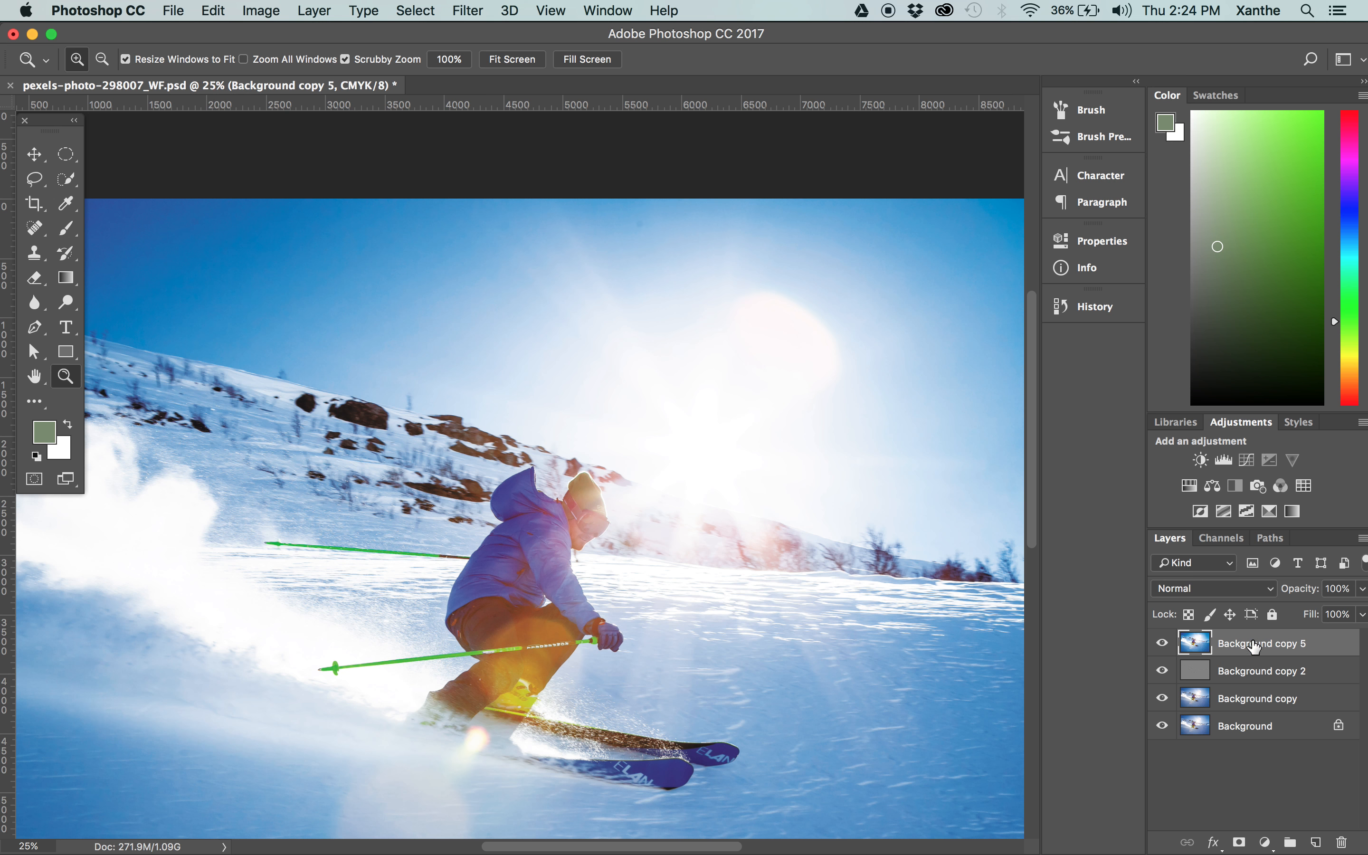
pyautogui.click(475, 7)
pyautogui.moveTo(503, 238)
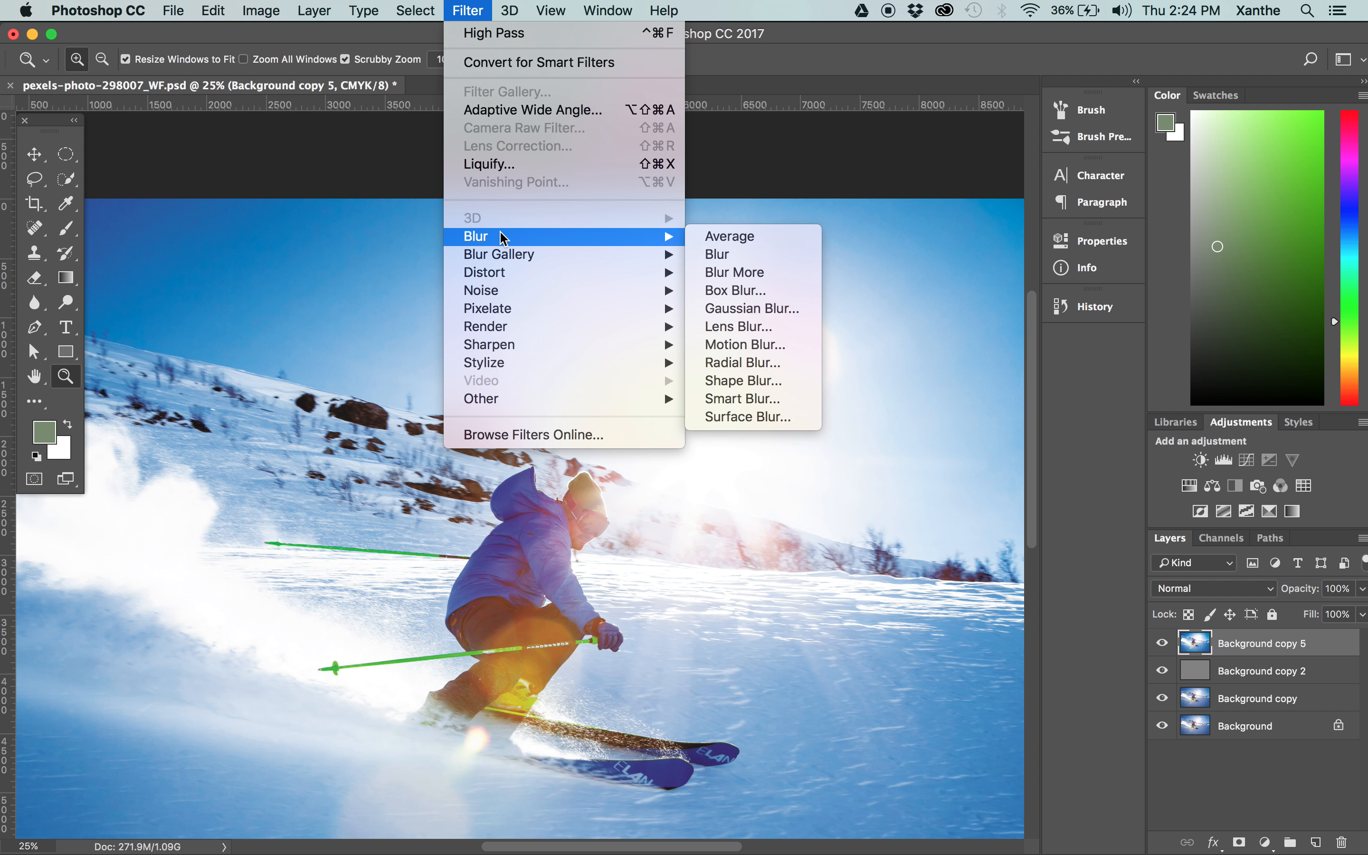
pyautogui.click(752, 308)
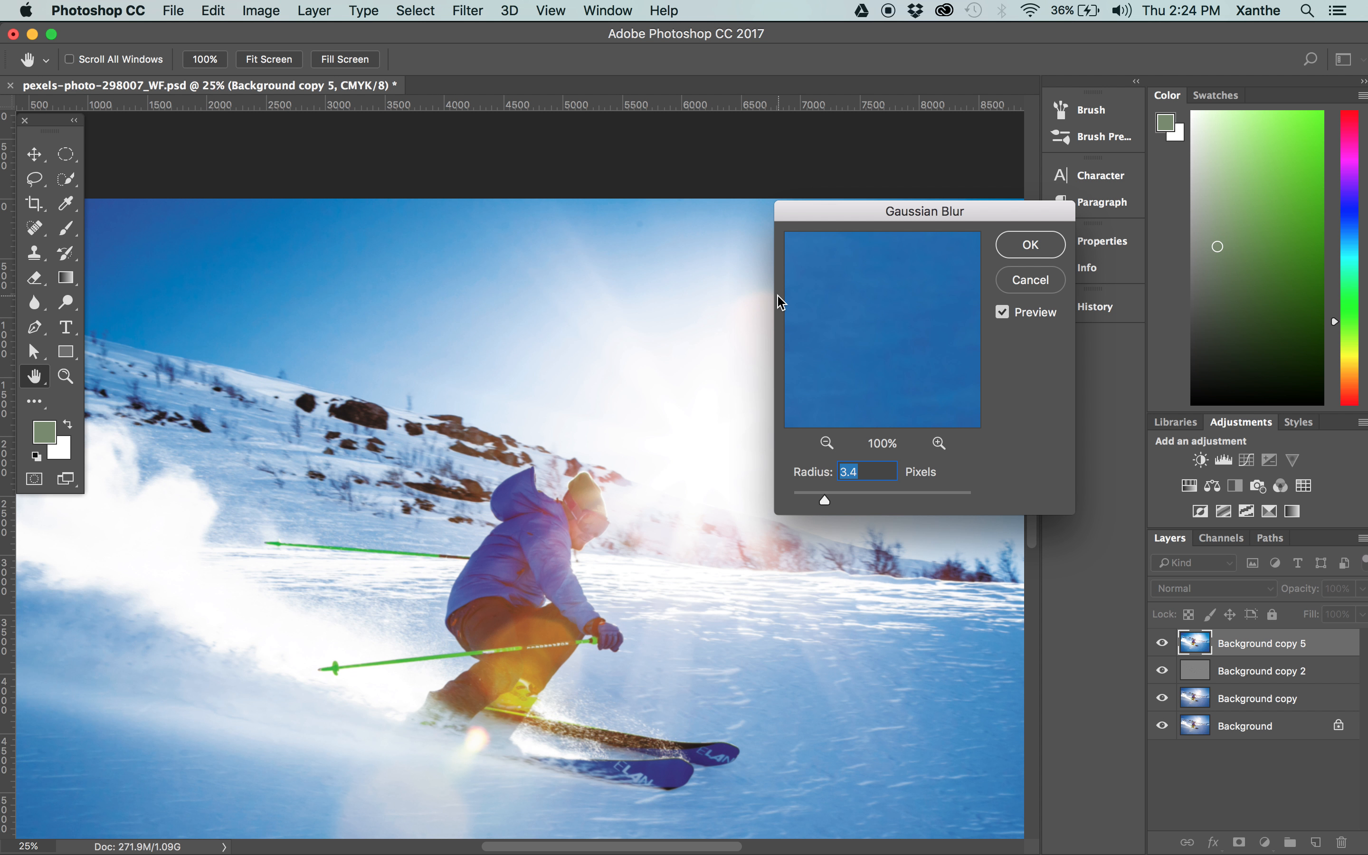
pyautogui.moveTo(839, 294)
pyautogui.mouseDown()
pyautogui.moveTo(960, 318)
pyautogui.moveTo(809, 360)
pyautogui.moveTo(968, 268)
pyautogui.moveTo(977, 306)
pyautogui.moveTo(955, 327)
pyautogui.moveTo(943, 398)
pyautogui.mouseUp()
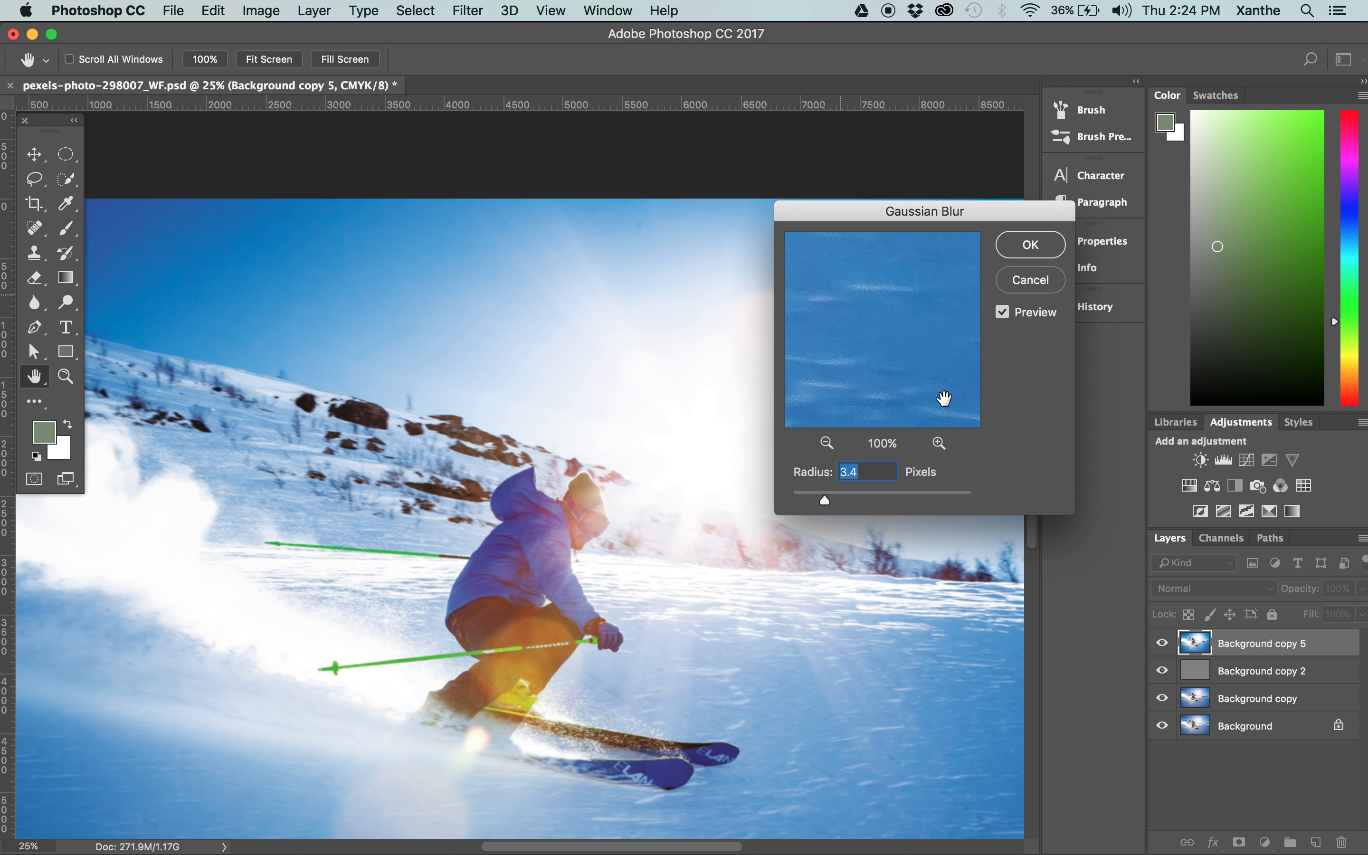
pyautogui.moveTo(824, 502); pyautogui.dragTo(854, 504)
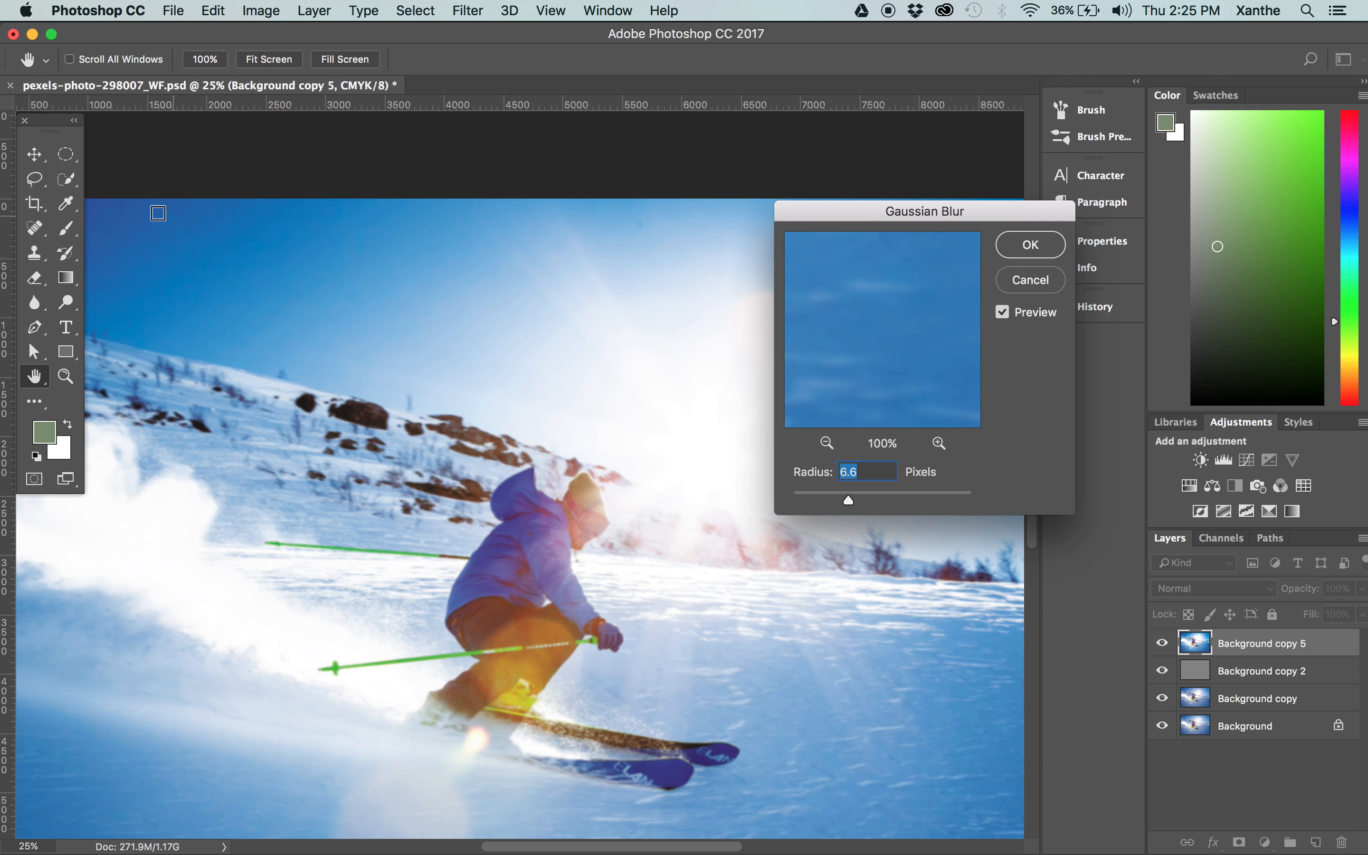
pyautogui.moveTo(848, 500); pyautogui.dragTo(771, 493)
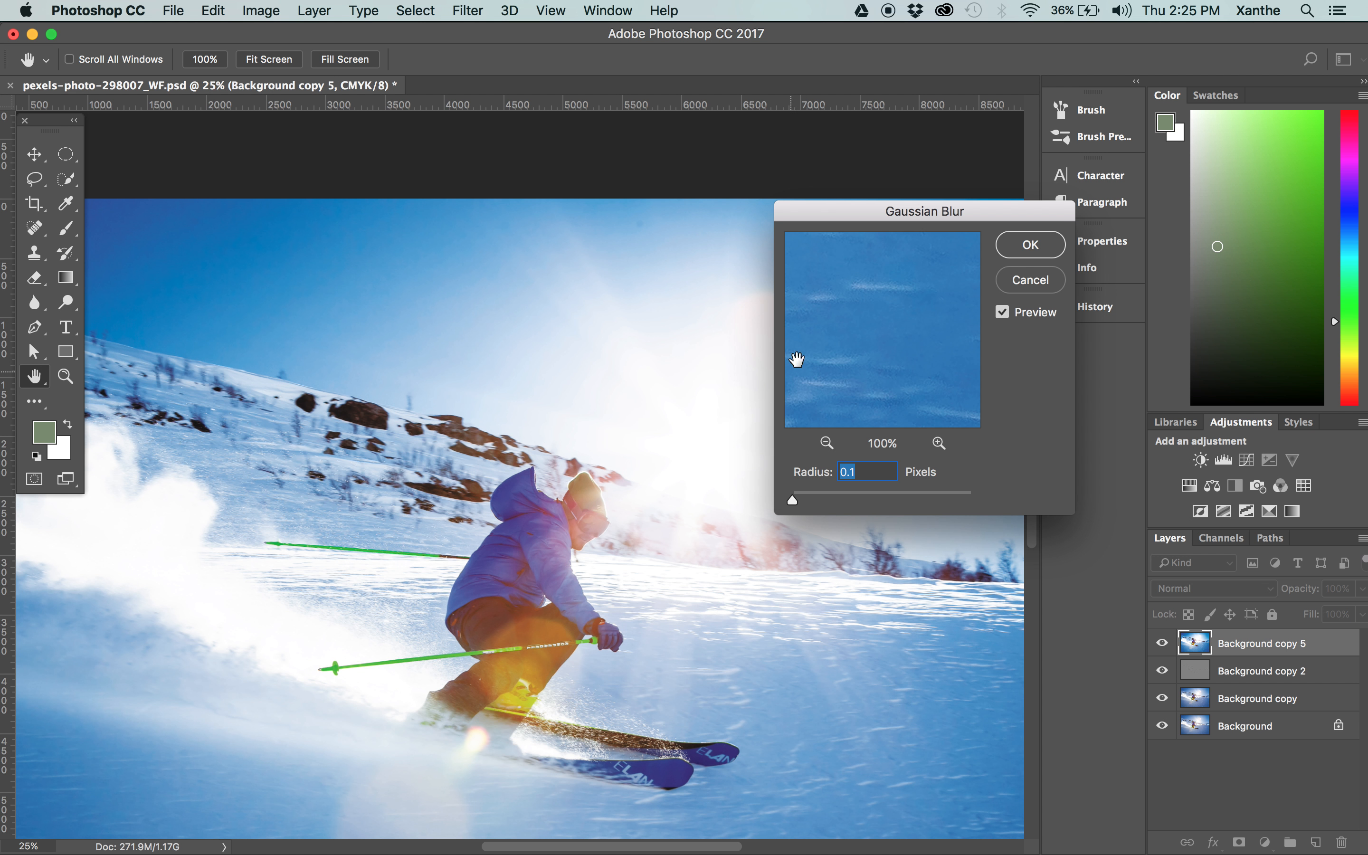
pyautogui.click(803, 500)
pyautogui.moveTo(811, 500); pyautogui.dragTo(826, 500)
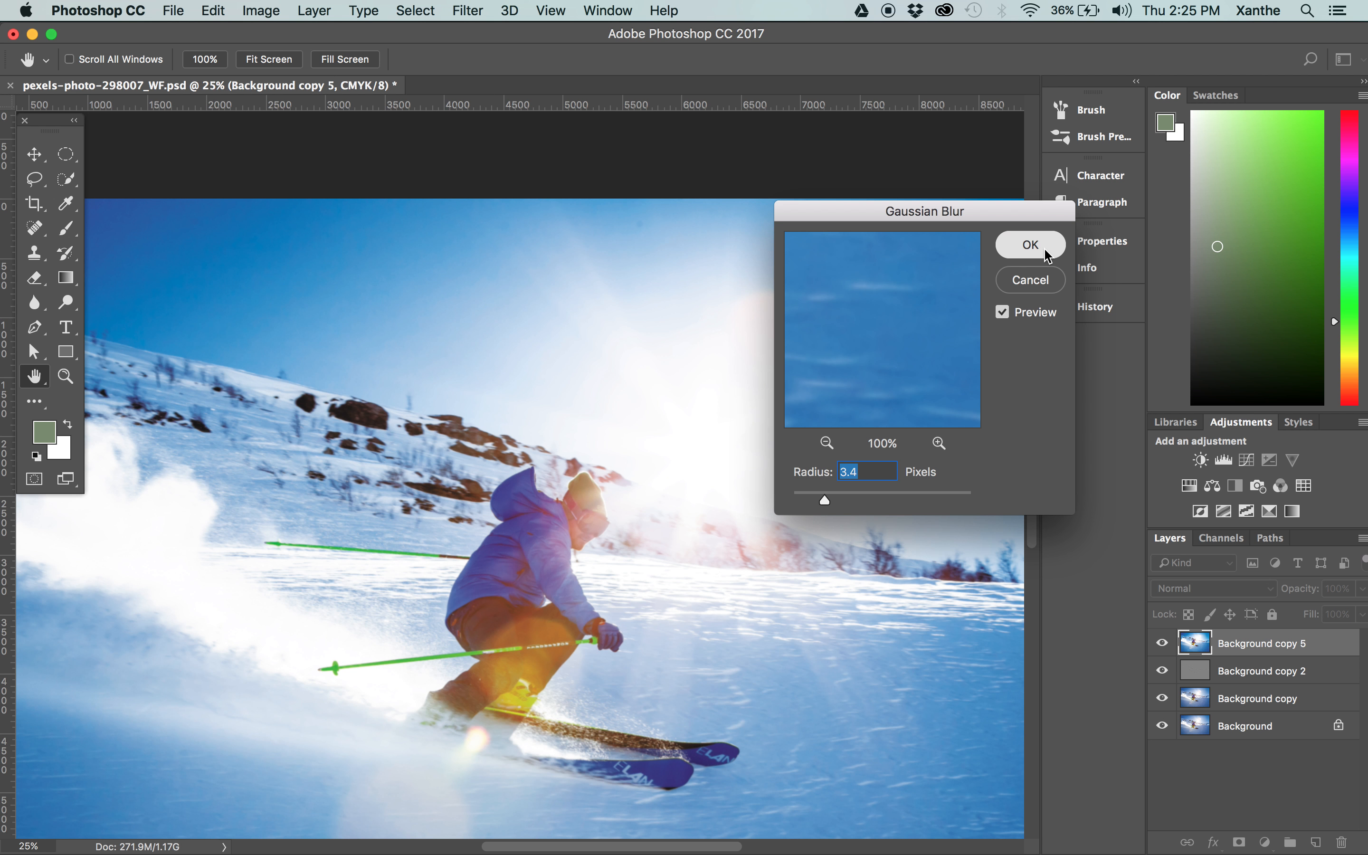
pyautogui.click(1031, 245)
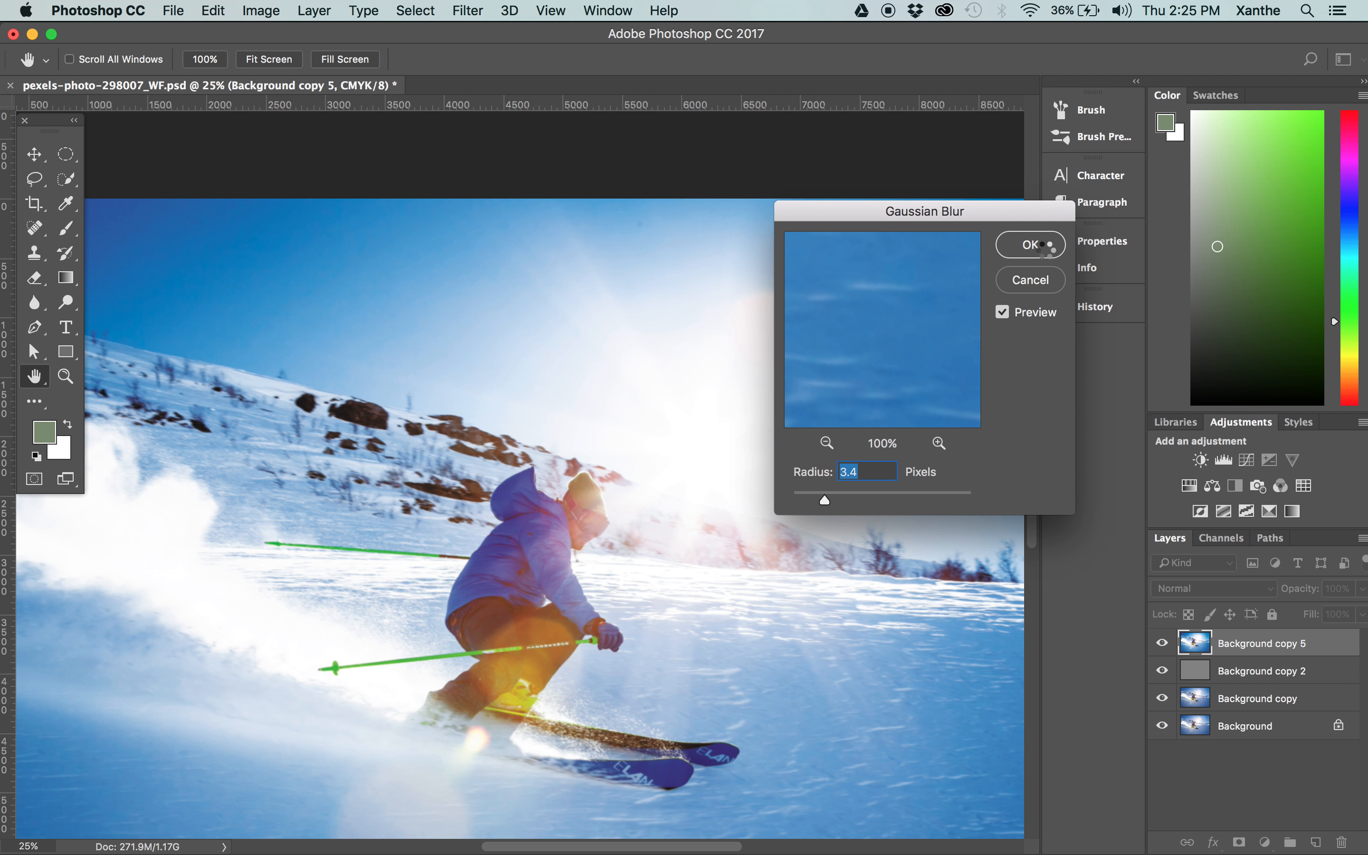
pyautogui.press('z')
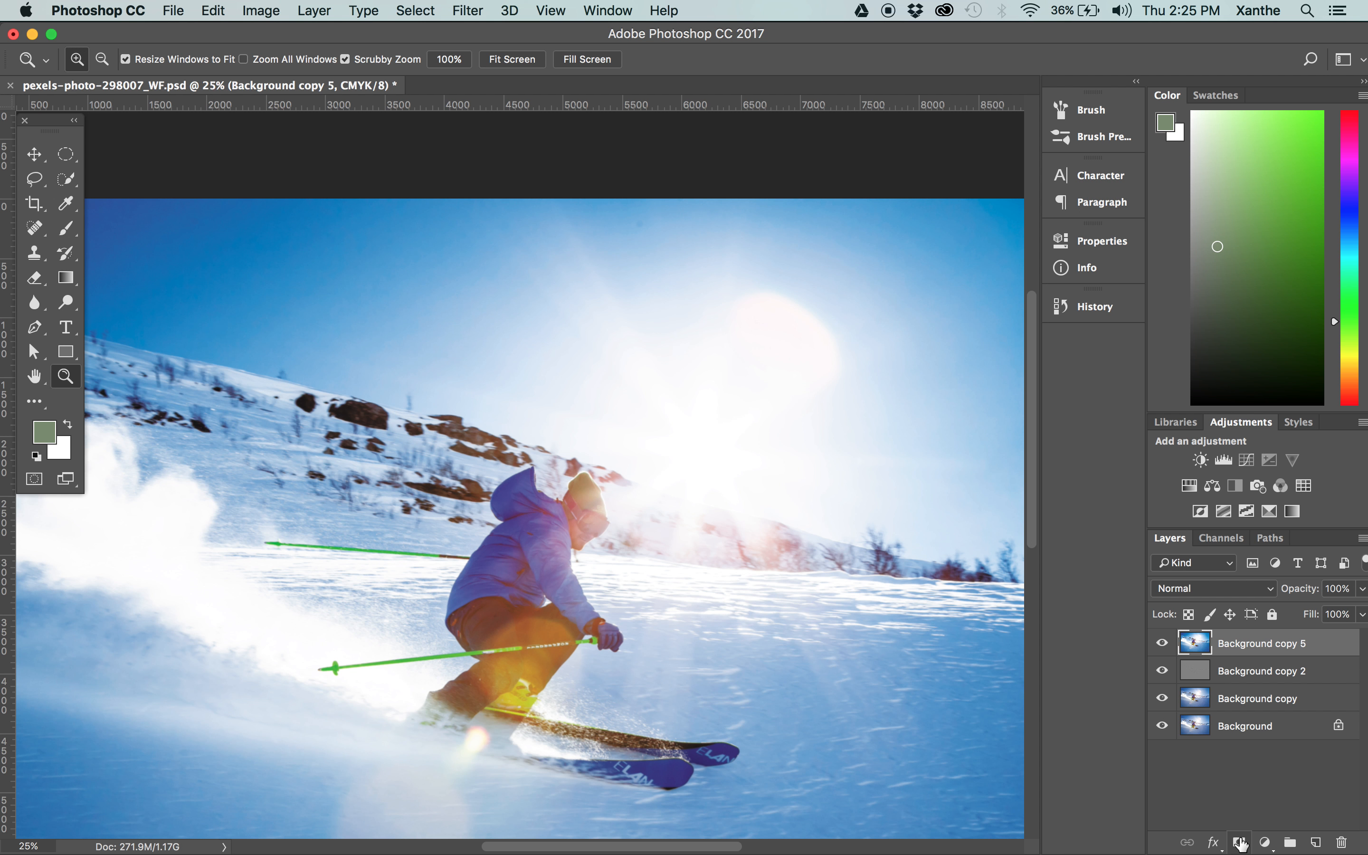
# Add a layer mask to the blurred layer and erase it over the skier and skis with a 700-pixel soft eraser.
pyautogui.click(1239, 843)
pyautogui.press('e')
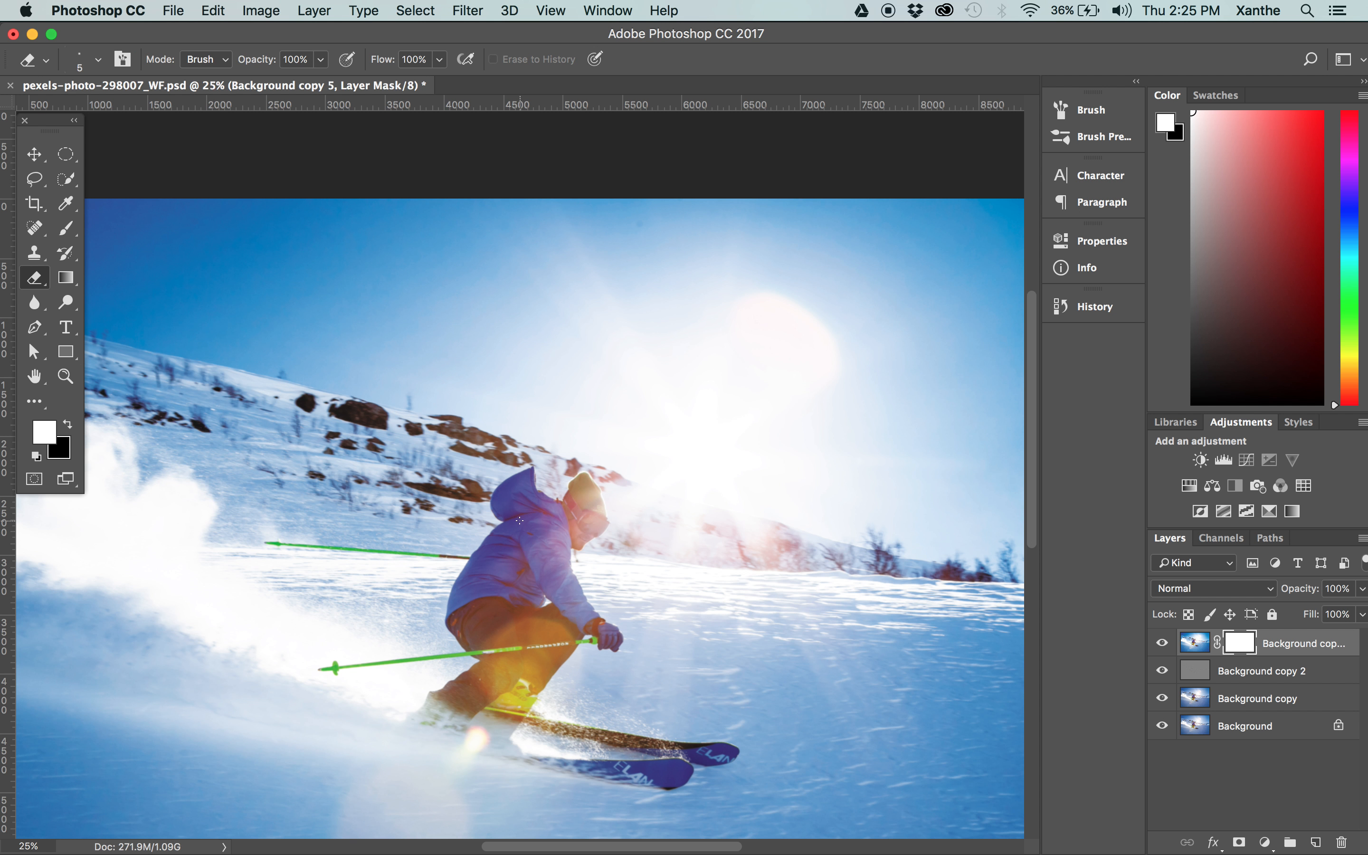
pyautogui.press(']')
pyautogui.press(']')
pyautogui.press(']')
pyautogui.press(']')
pyautogui.press(']')
pyautogui.press(']')
pyautogui.press(']')
pyautogui.press(']')
pyautogui.press(']')
pyautogui.press(']')
pyautogui.press(']')
pyautogui.press(']')
pyautogui.press(']')
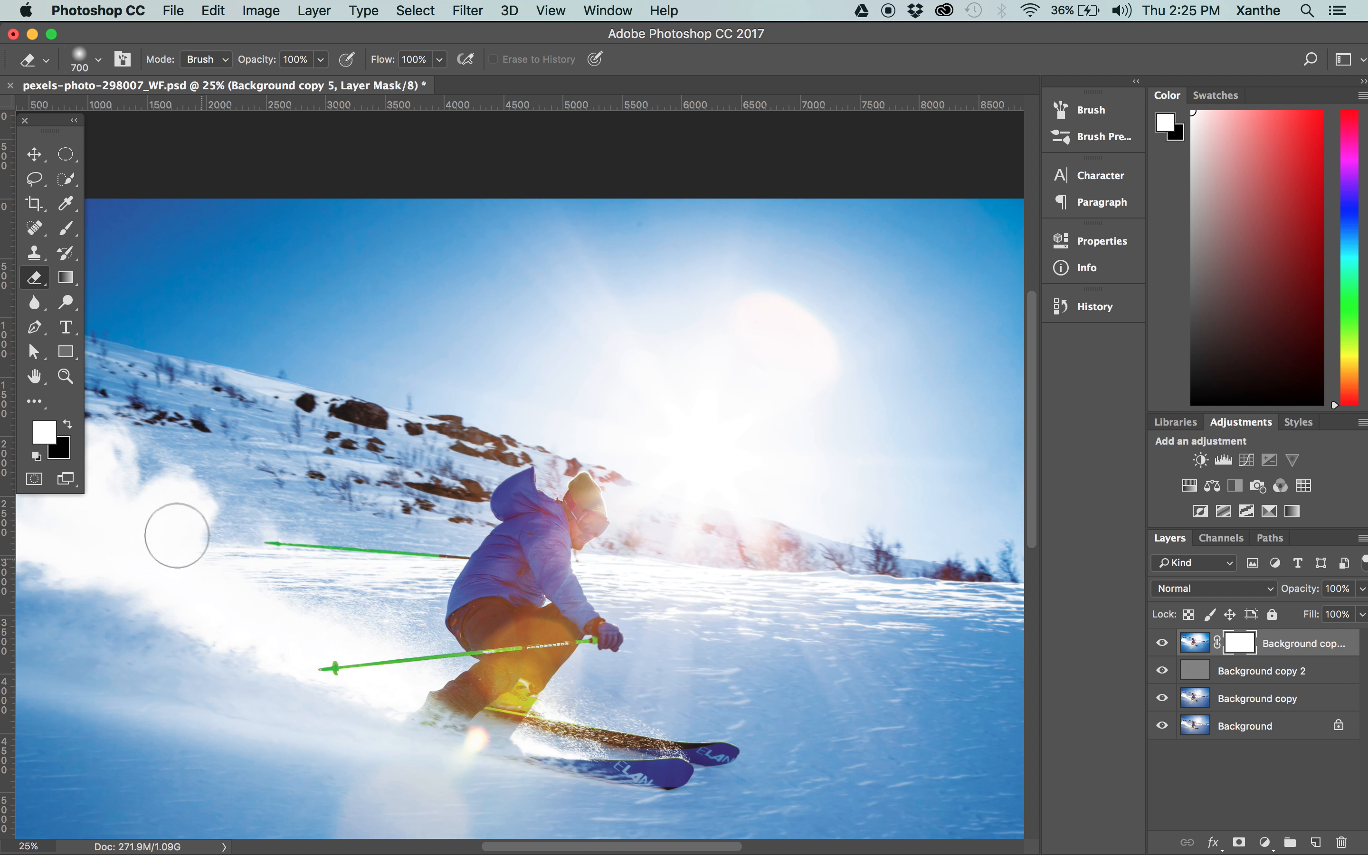
pyautogui.moveTo(690, 758)
pyautogui.mouseDown()
pyautogui.moveTo(470, 511)
pyautogui.moveTo(565, 496)
pyautogui.moveTo(578, 508)
pyautogui.mouseUp()
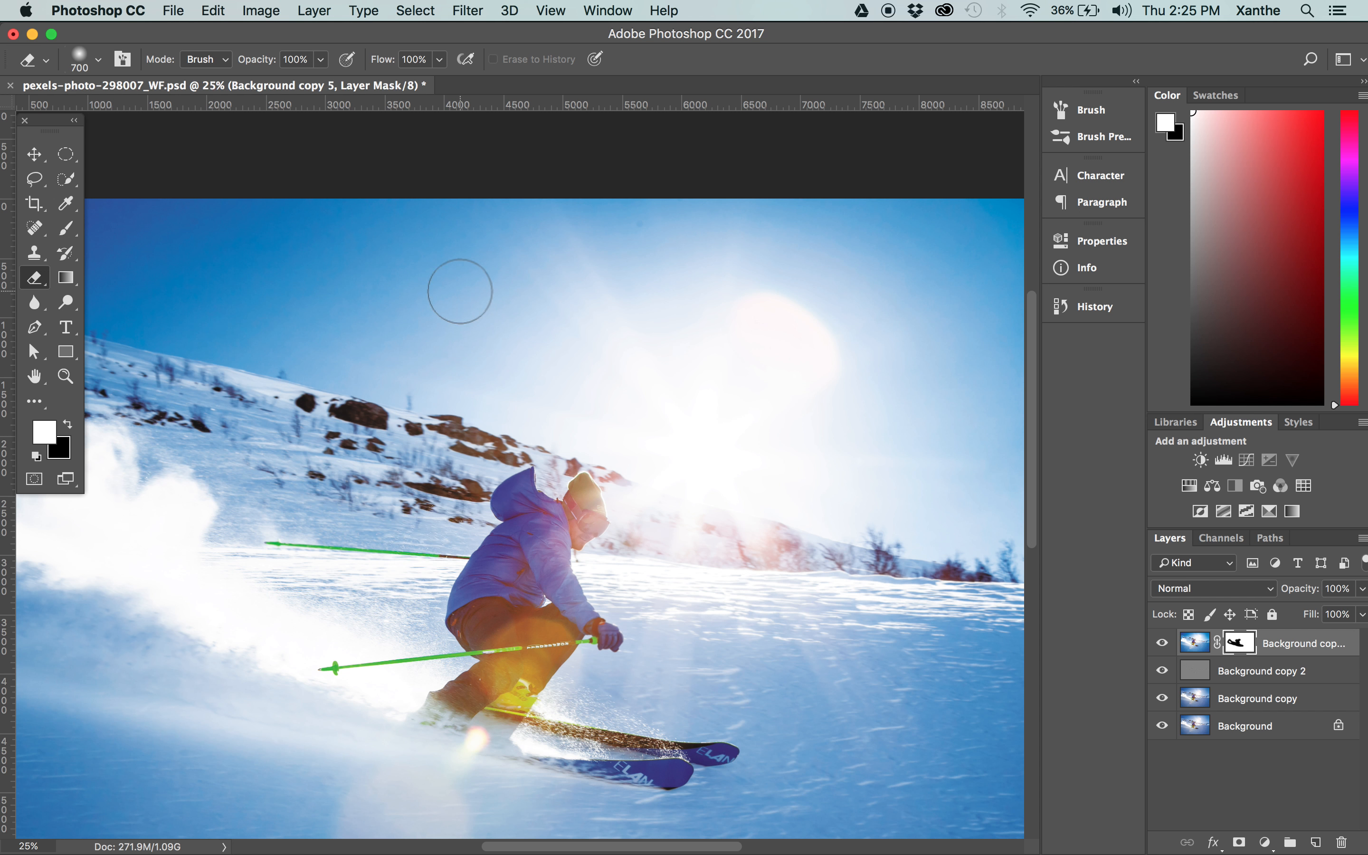
# Examine the masked area around the skier's hat, goggles and hood against the blurred background at high magnification.
pyautogui.press('z')
pyautogui.moveTo(422, 464)
pyautogui.mouseDown()
pyautogui.moveTo(551, 396)
pyautogui.moveTo(525, 412)
pyautogui.mouseUp()
pyautogui.moveTo(730, 417); pyautogui.dragTo(595, 561)
pyautogui.moveTo(906, 653); pyautogui.dragTo(782, 356)
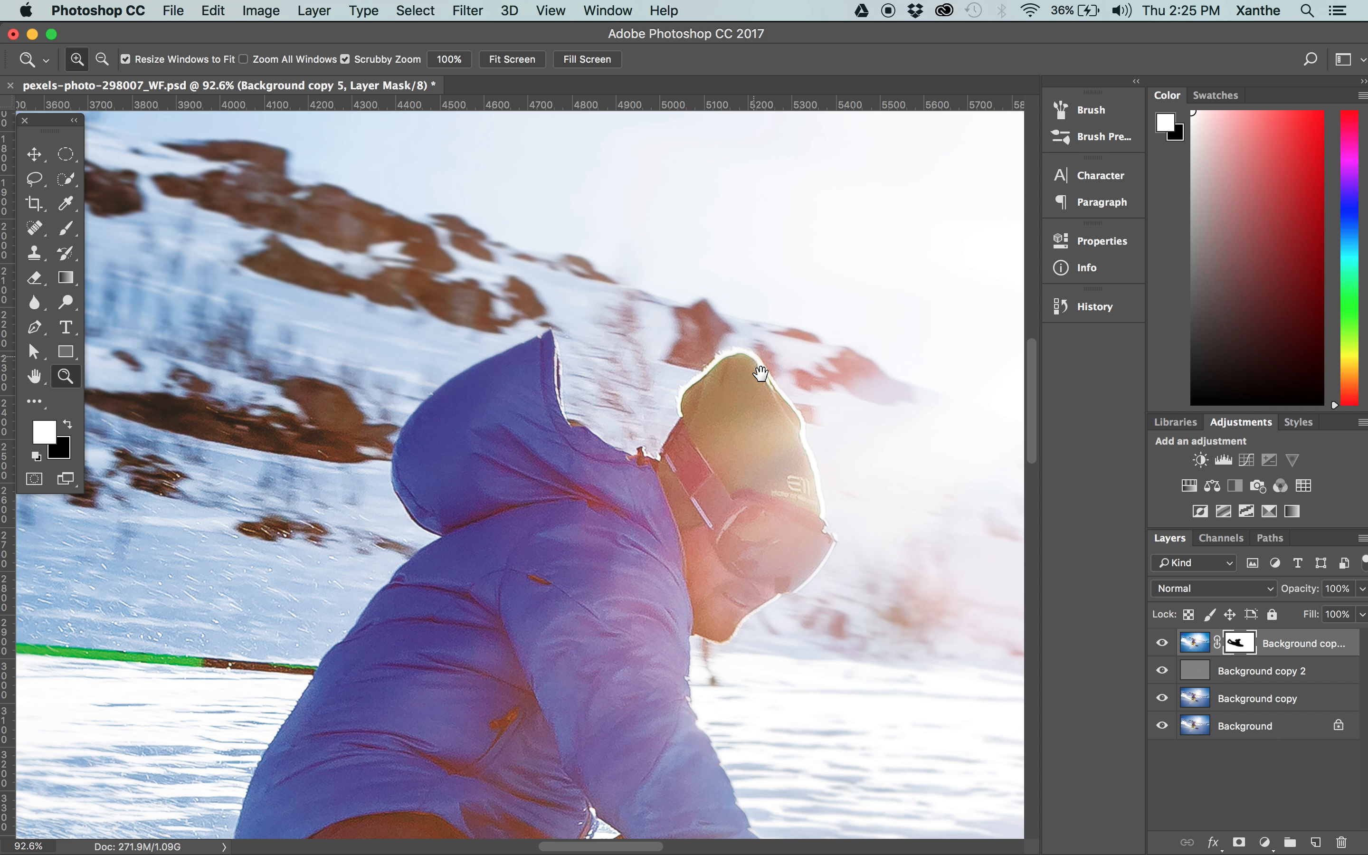
pyautogui.press('v')
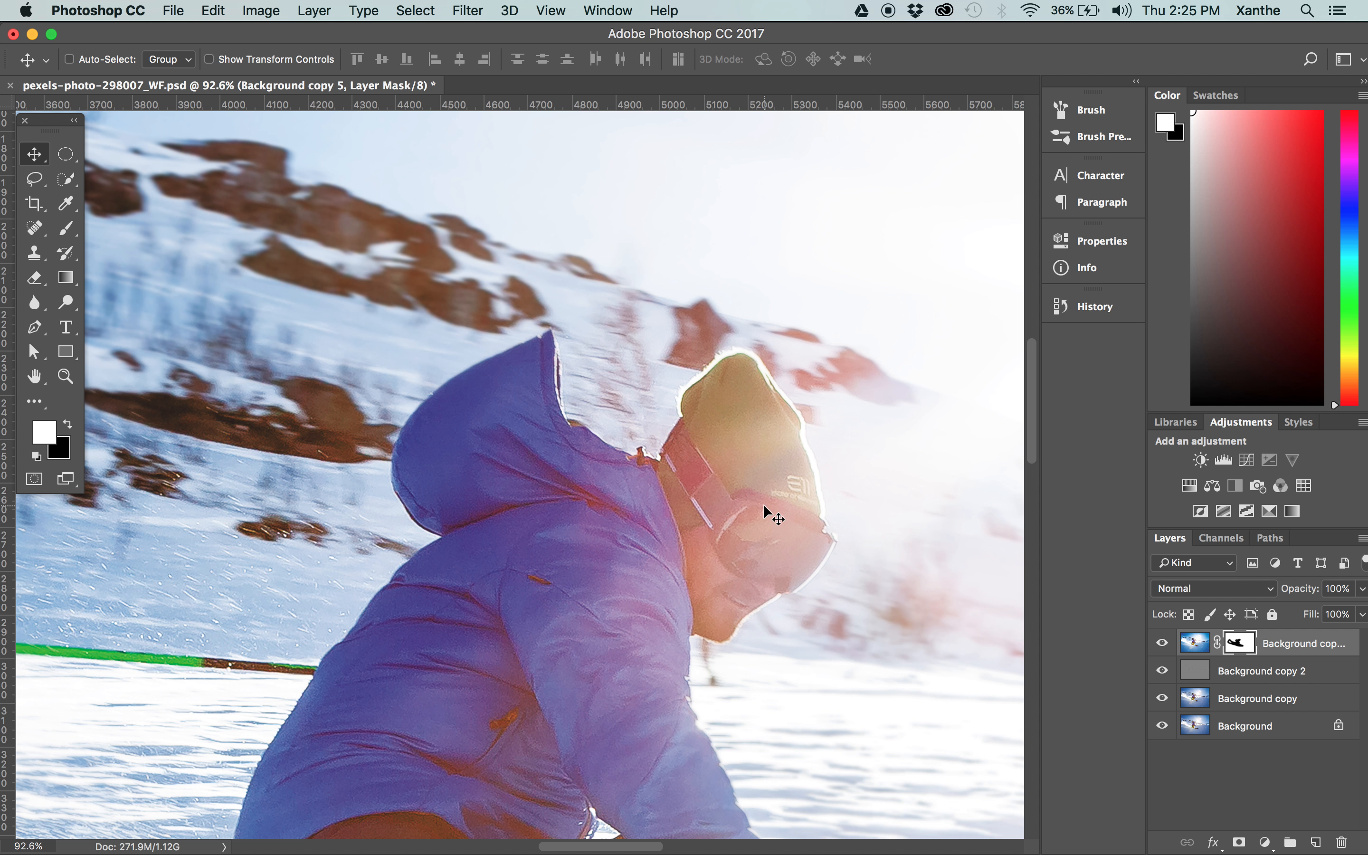
# Hide the three lower layers to check the erased area of the masked layer alone, and show them again.
pyautogui.moveTo(1165, 674); pyautogui.dragTo(1162, 738)
pyautogui.press('super+minus')
pyautogui.press('super+minus')
pyautogui.press('super+minus')
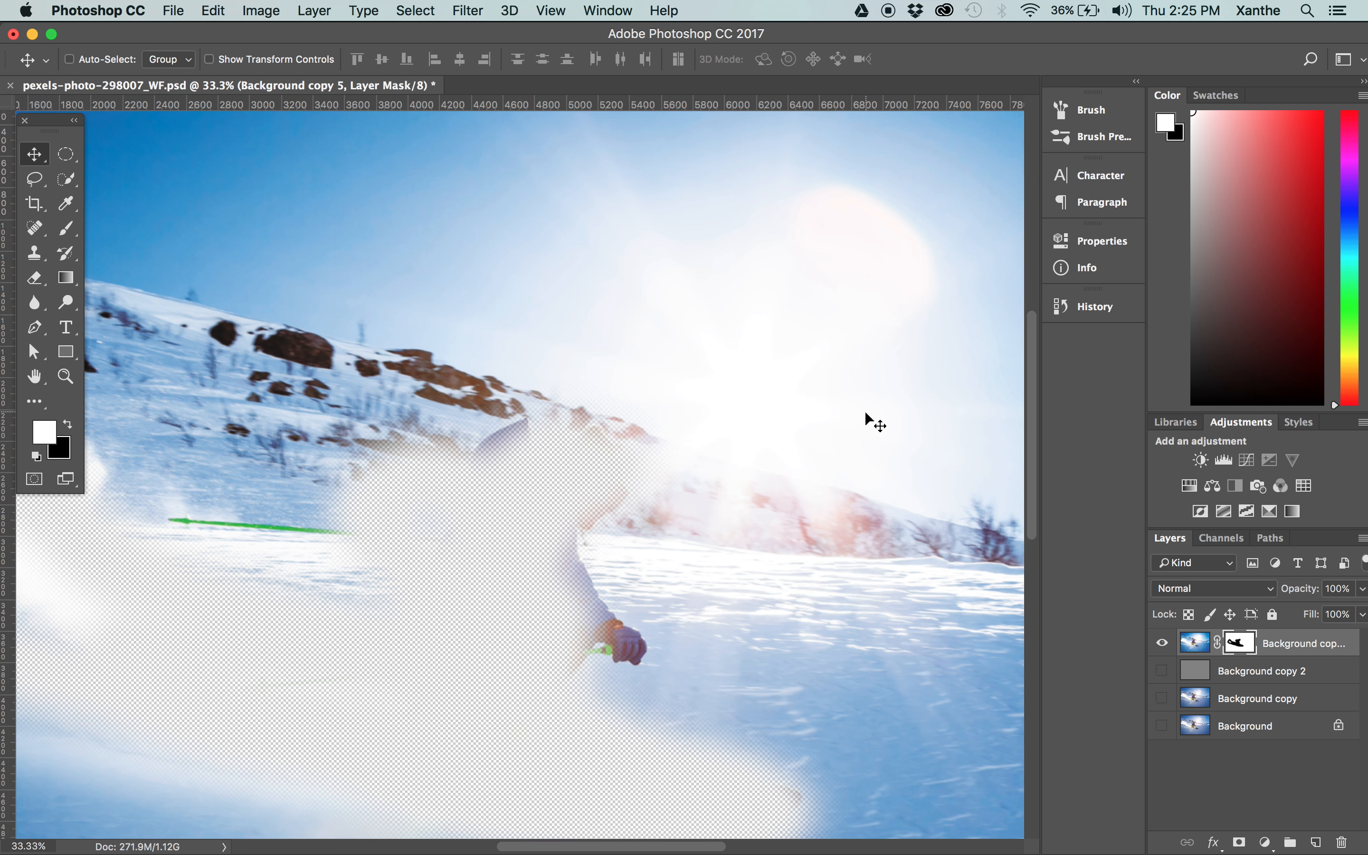
pyautogui.moveTo(1162, 698); pyautogui.dragTo(1162, 726)
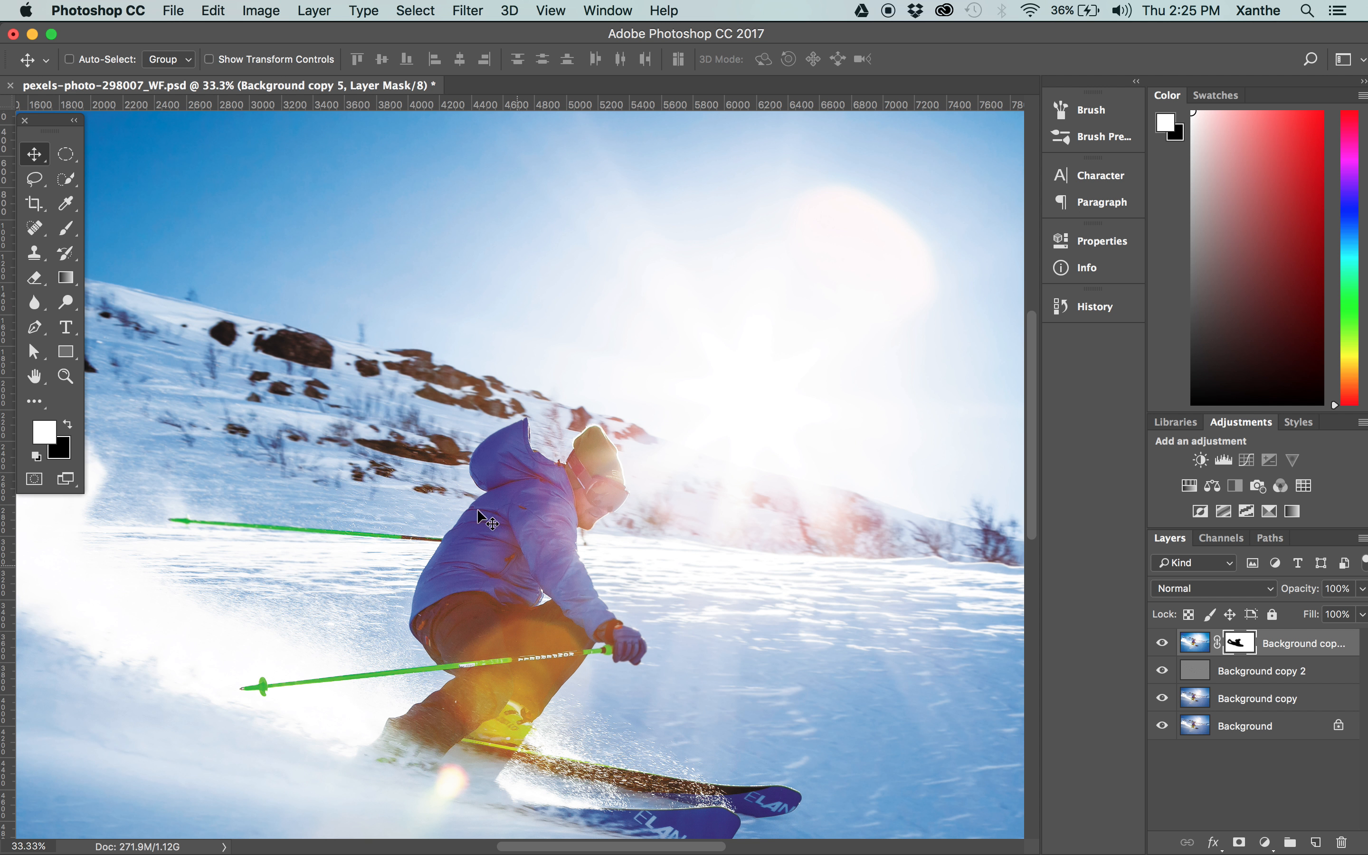
# Save the layered skier photo pexels-photo-298007_WF.psd.
pyautogui.press('super+s')
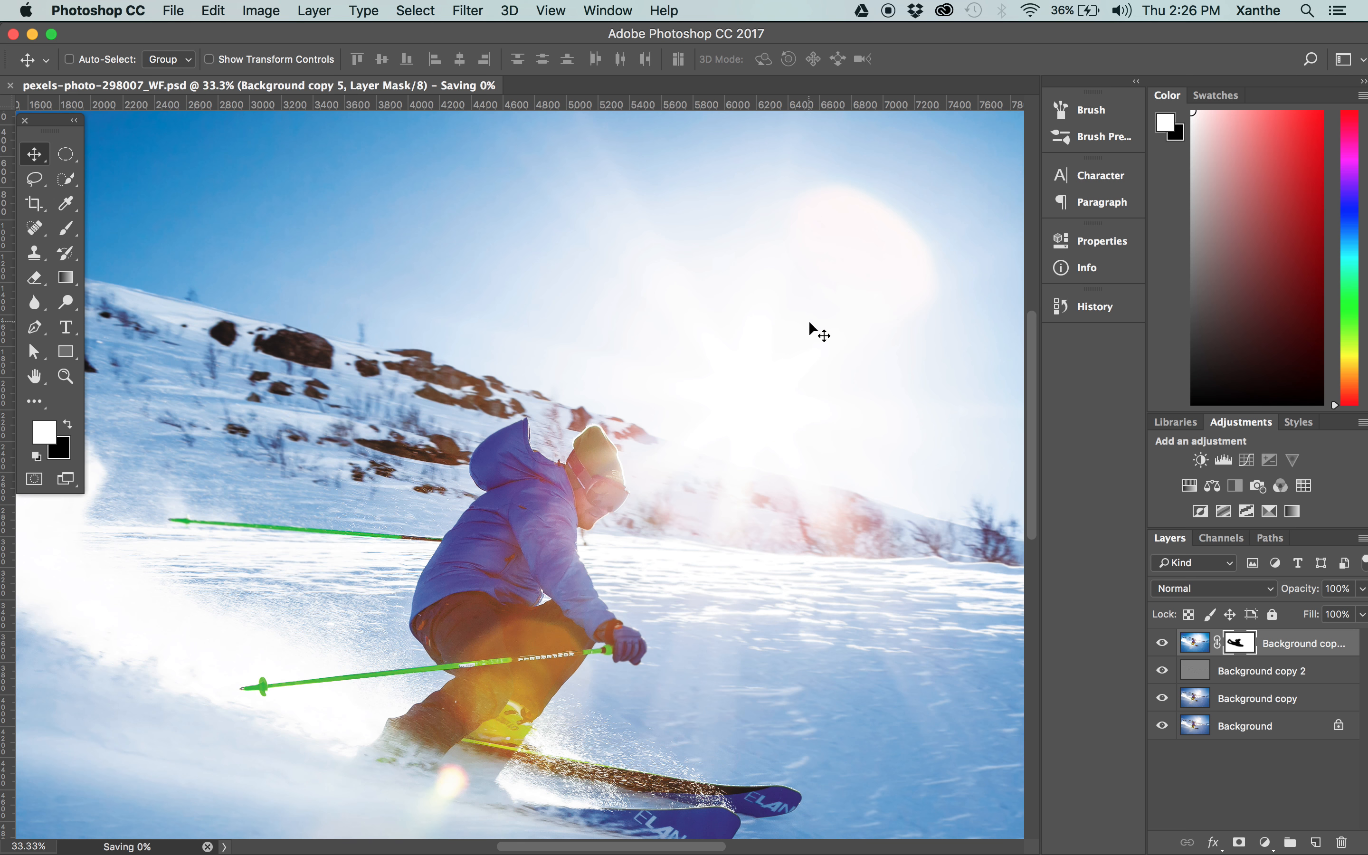
pyautogui.scroll(-2, 734, 390)
pyautogui.hscroll(-2, 734, 390)
pyautogui.hscroll(-3, 734, 390)
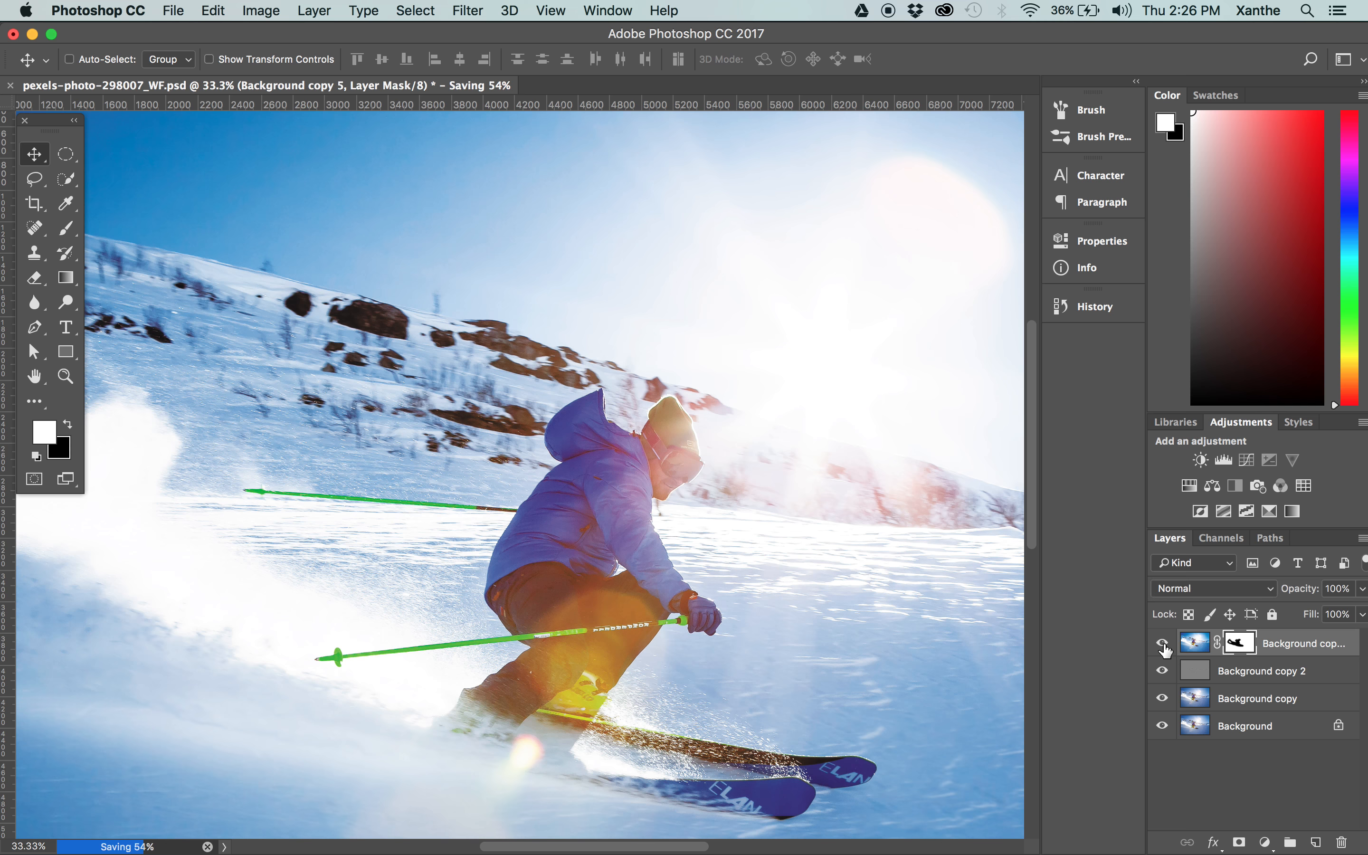
pyautogui.moveTo(7, 300)
pyautogui.click(10, 86)
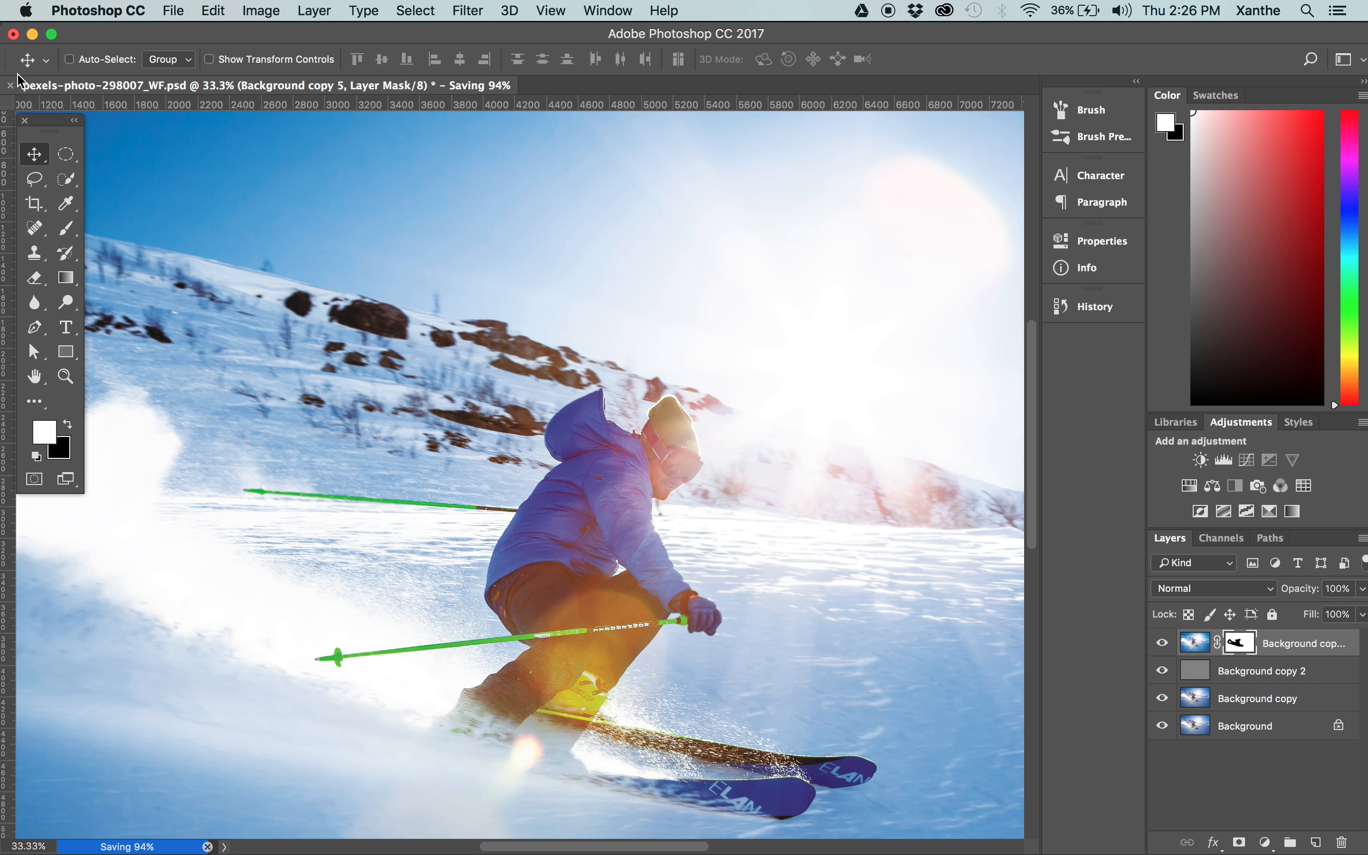
pyautogui.click(850, 312)
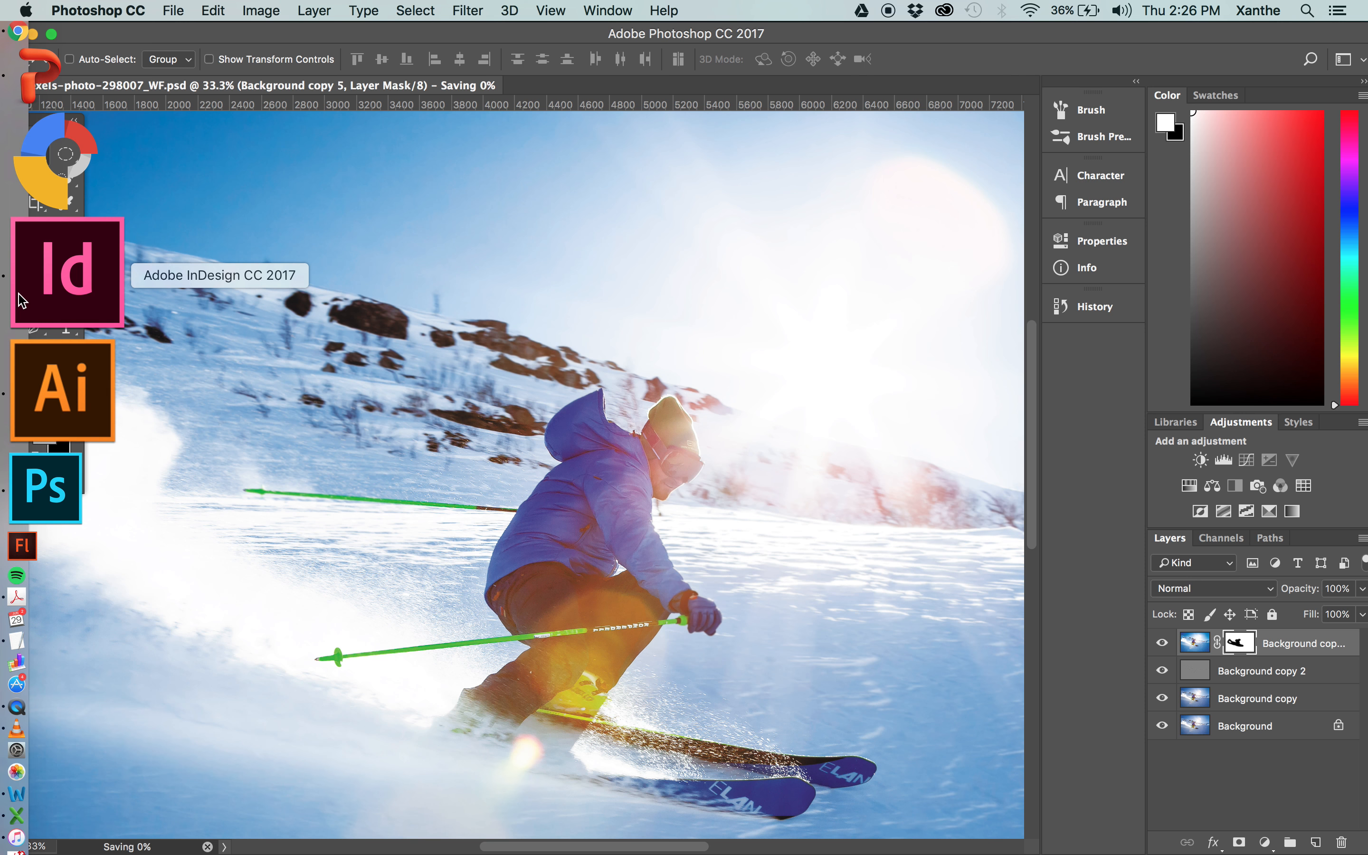
# Switch to InDesign, update the modified link of the skier photo in the poster and deselect it.
pyautogui.click(23, 294)
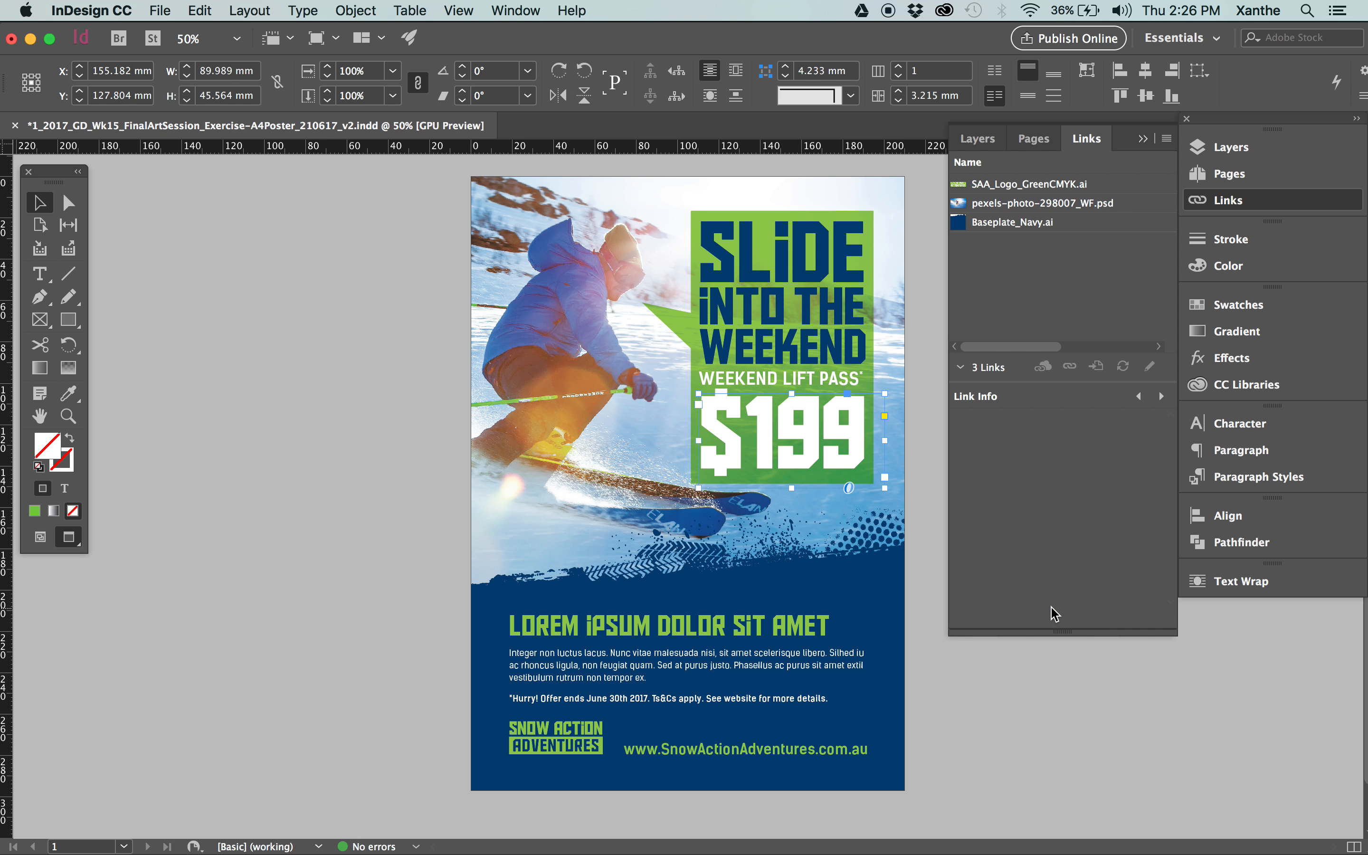
pyautogui.click(485, 339)
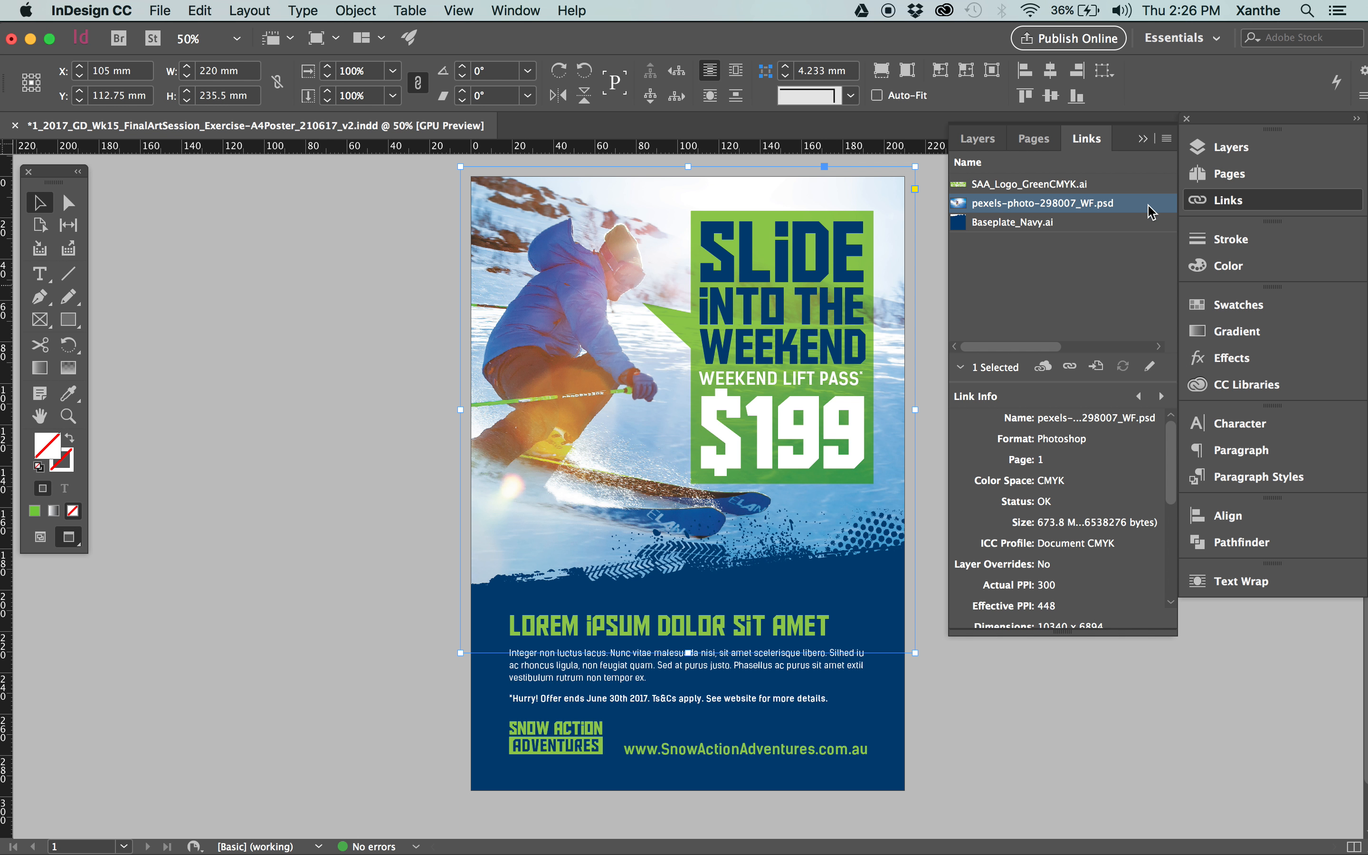
pyautogui.click(1125, 368)
pyautogui.click(345, 517)
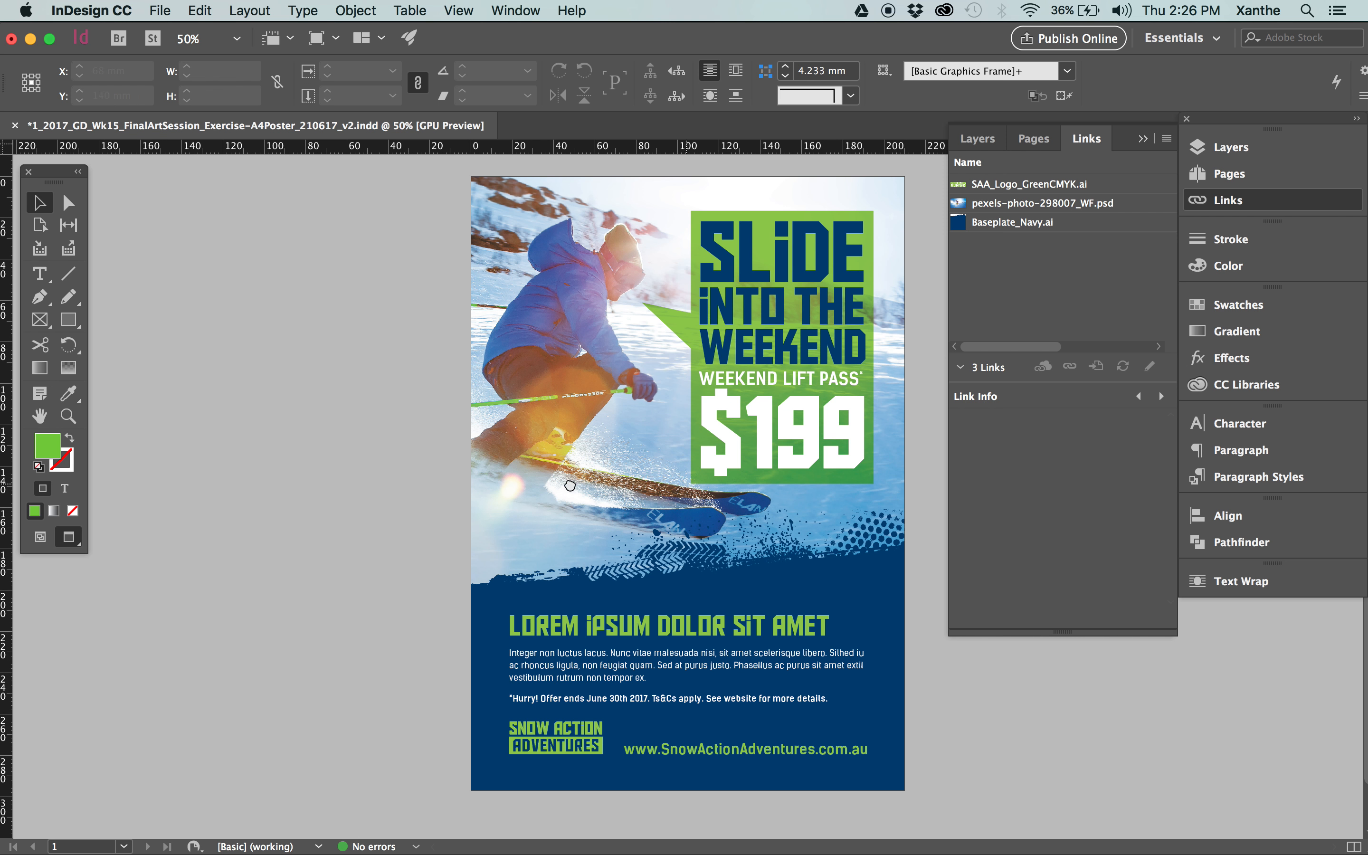
# Start packaging the poster, review the font, link and ink summary, and proceed with Instructions.txt as the printing instructions file.
pyautogui.click(155, 10)
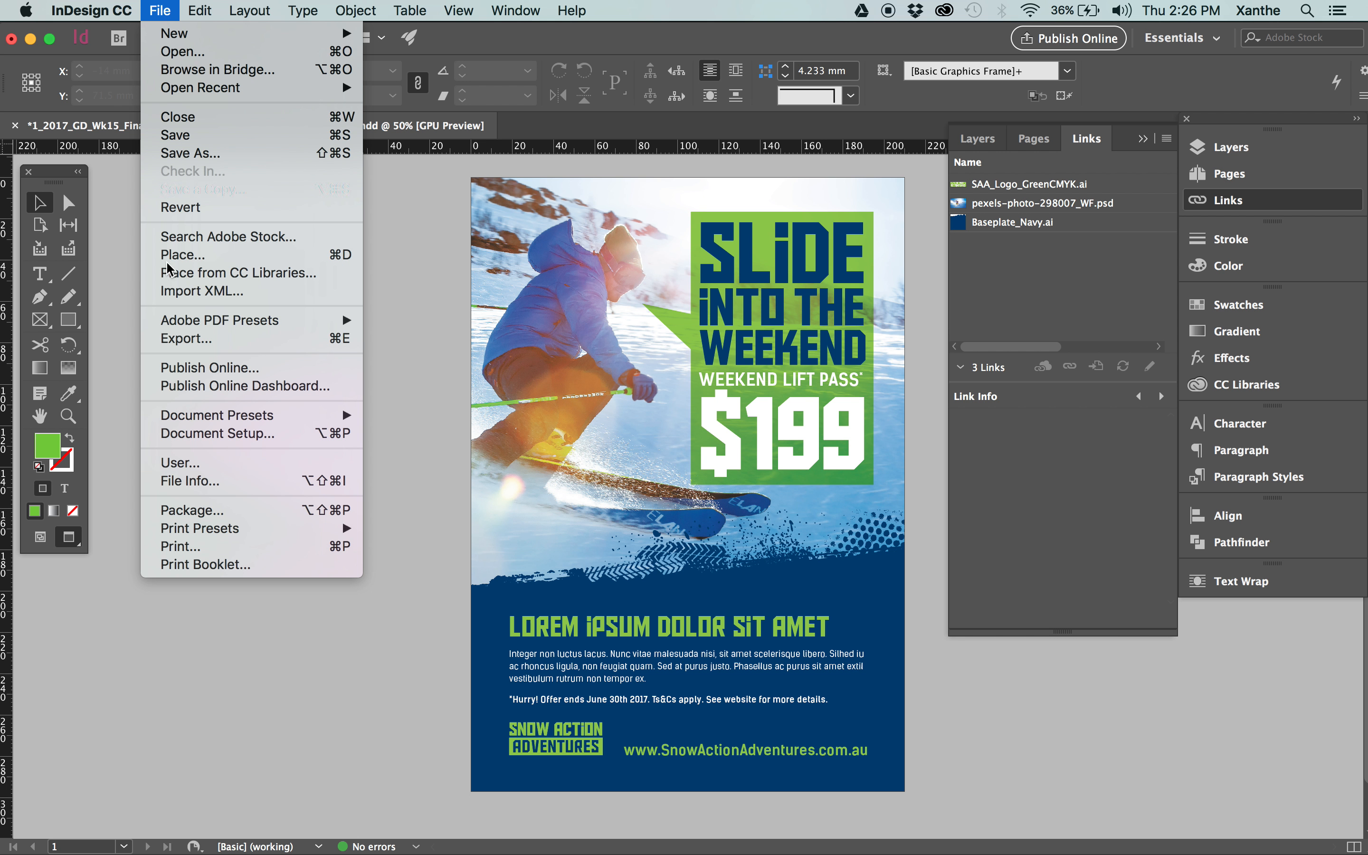
pyautogui.click(198, 512)
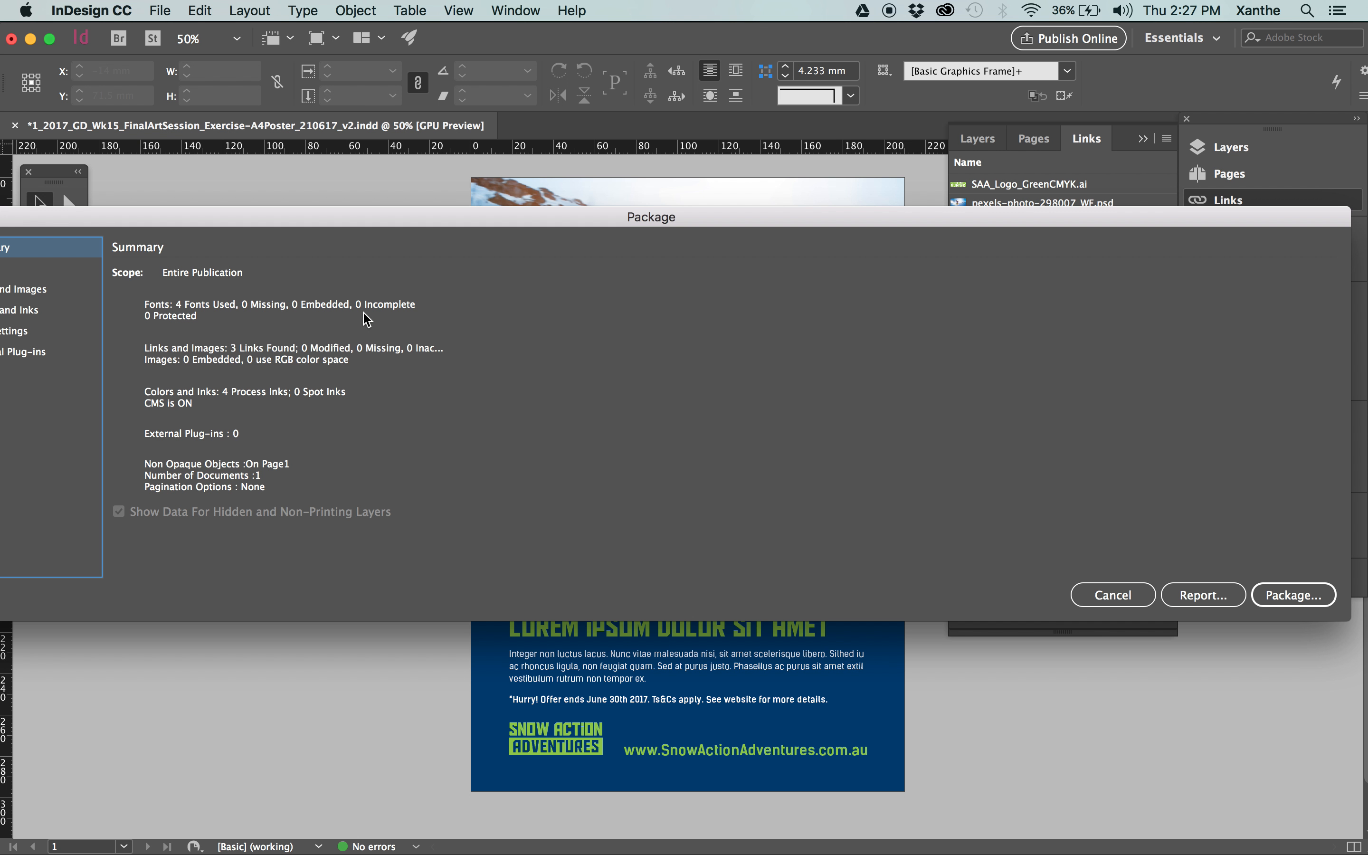
pyautogui.moveTo(347, 215); pyautogui.dragTo(462, 194)
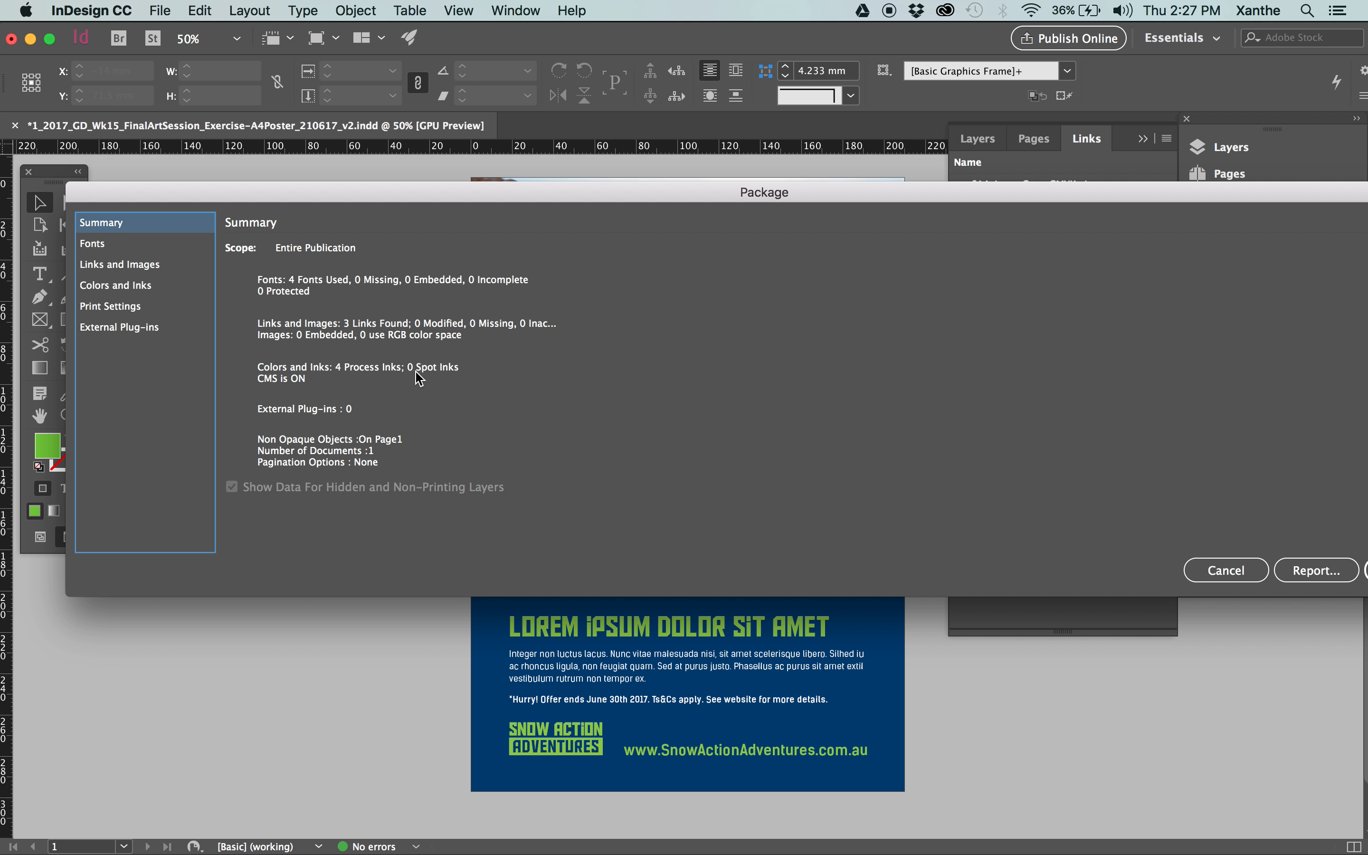
pyautogui.moveTo(853, 202); pyautogui.dragTo(722, 204)
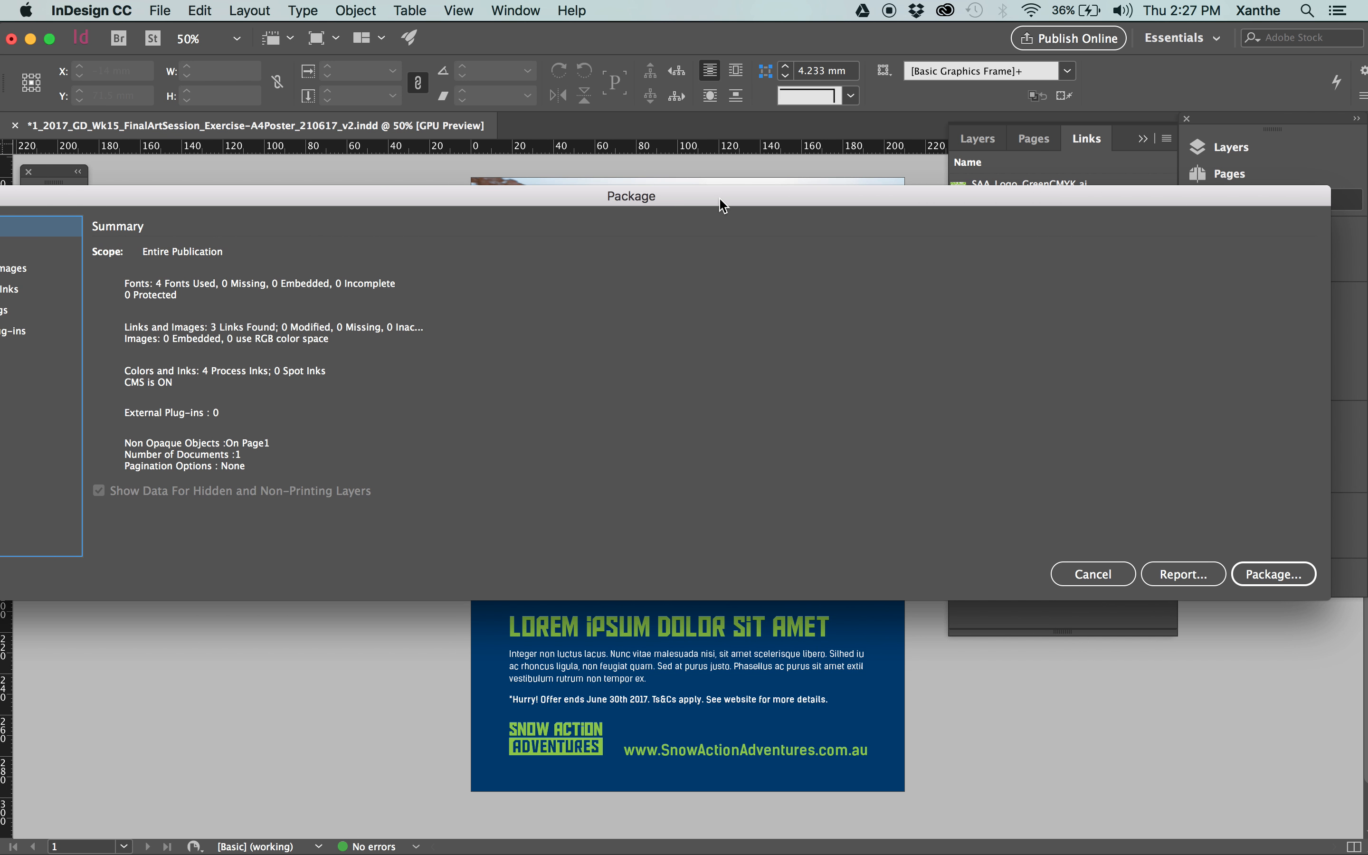
pyautogui.moveTo(496, 200); pyautogui.dragTo(521, 197)
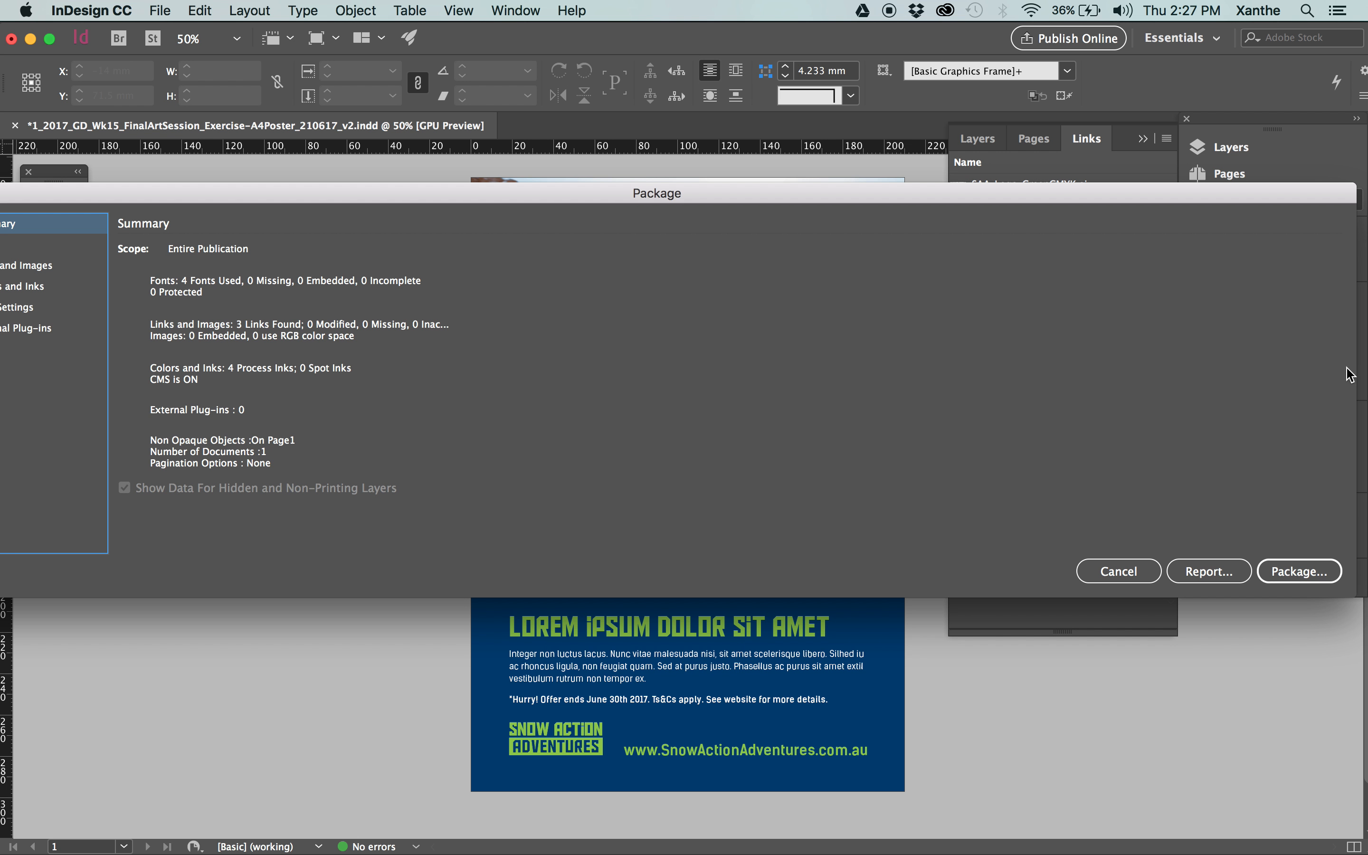
pyautogui.click(1281, 575)
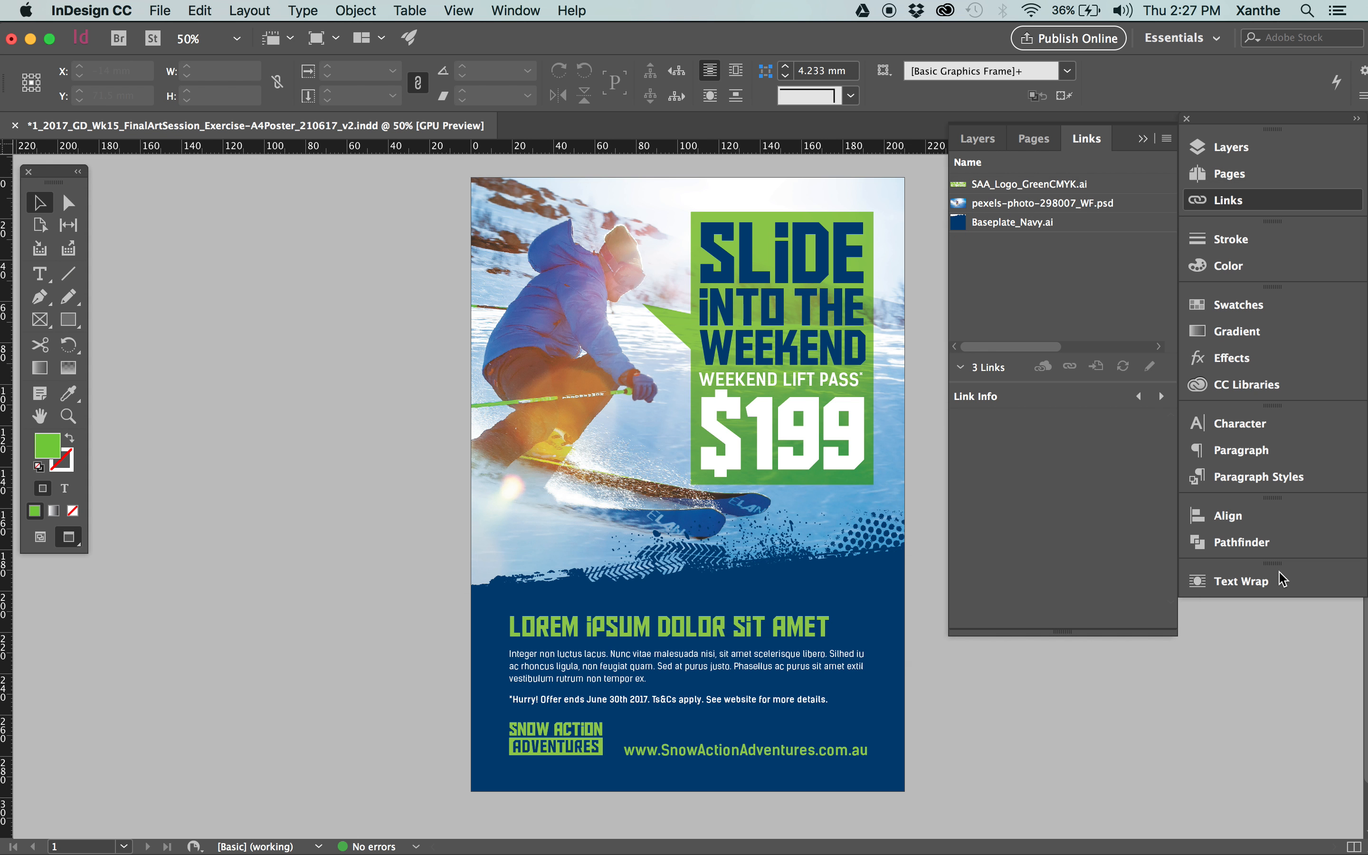
pyautogui.click(814, 467)
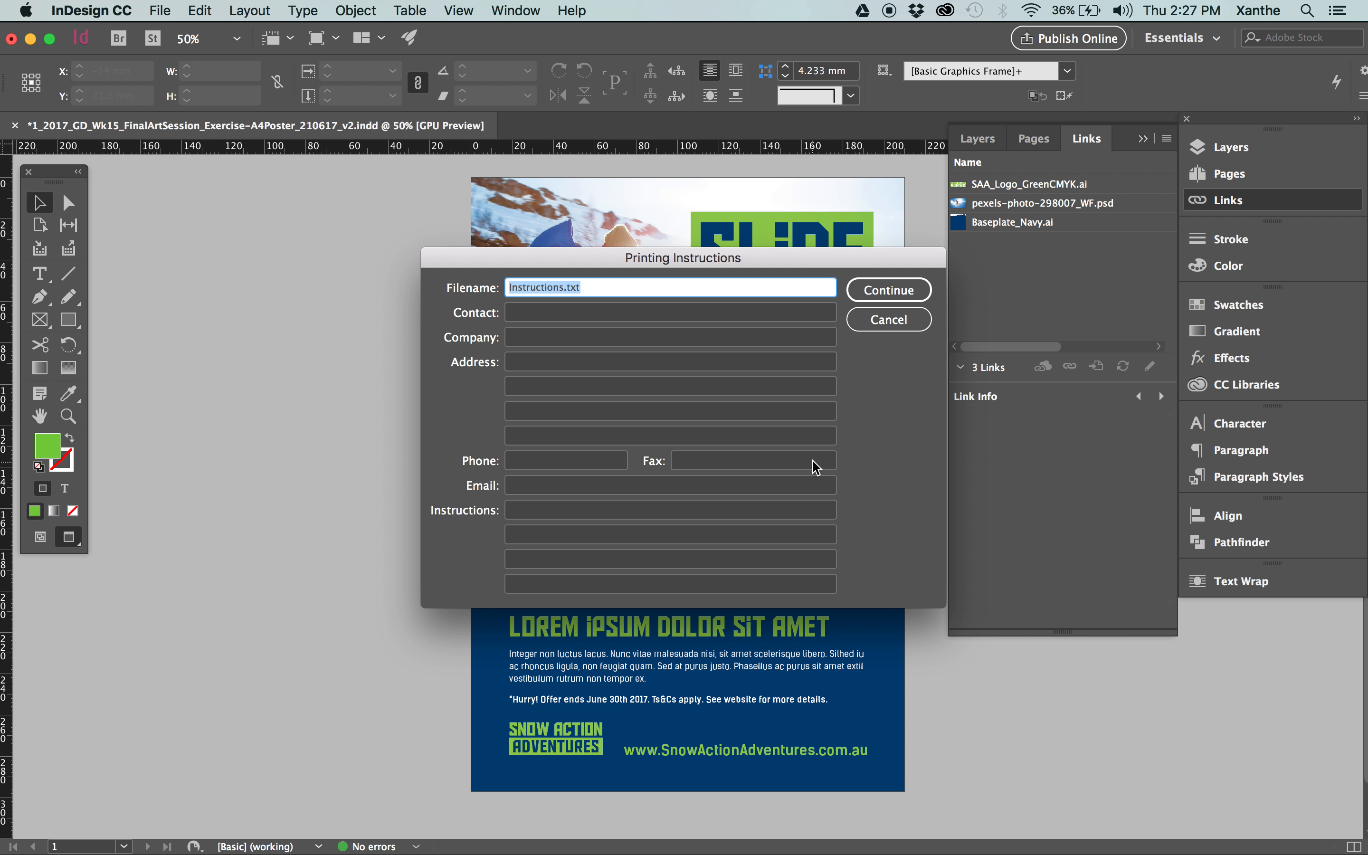
pyautogui.click(898, 294)
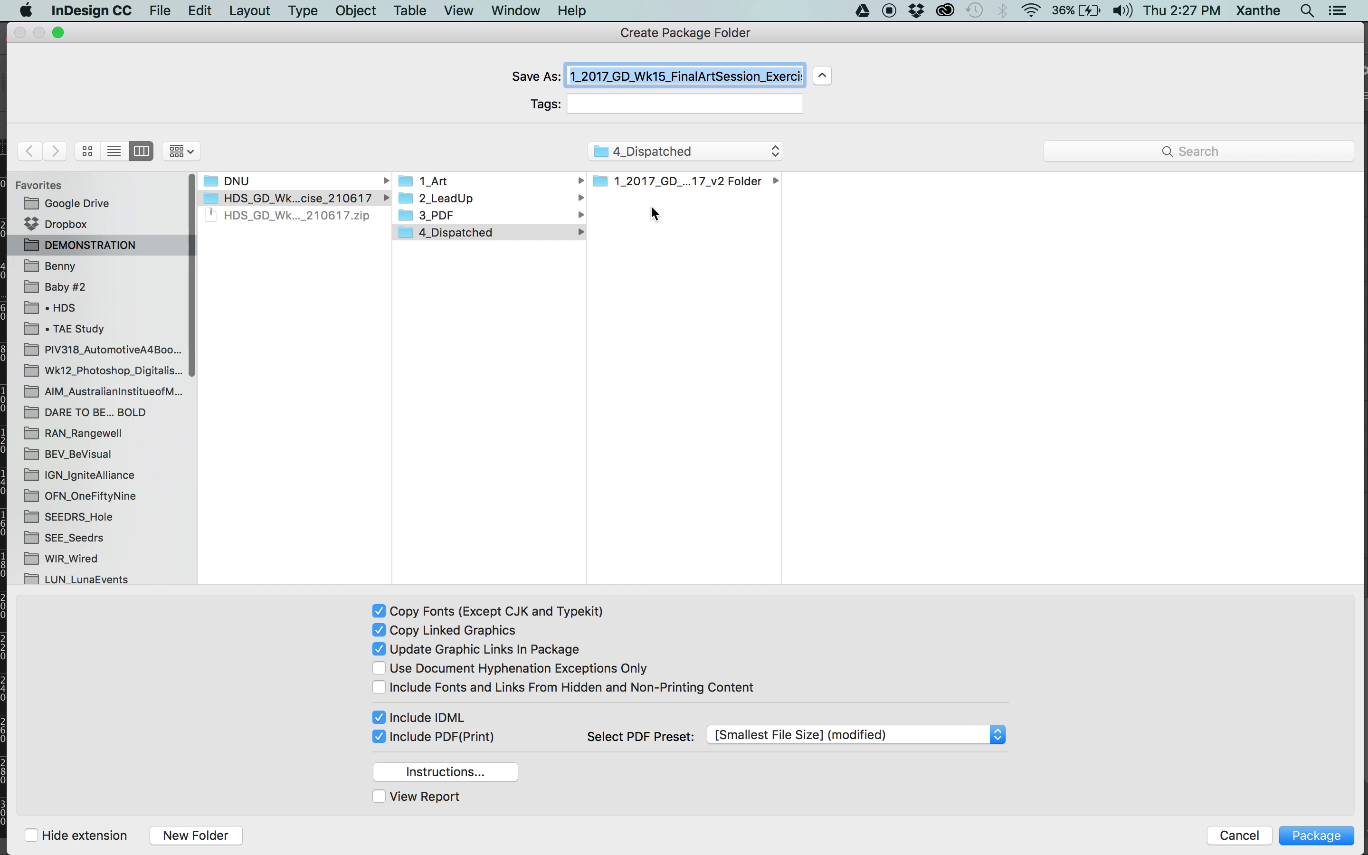
# Package the poster into 4_Dispatched as 1_2017_GD_Wk15_FinalArtSession_Exercise-A4Poster_210617_FA, and close the v2 document without saving.
pyautogui.click(628, 207)
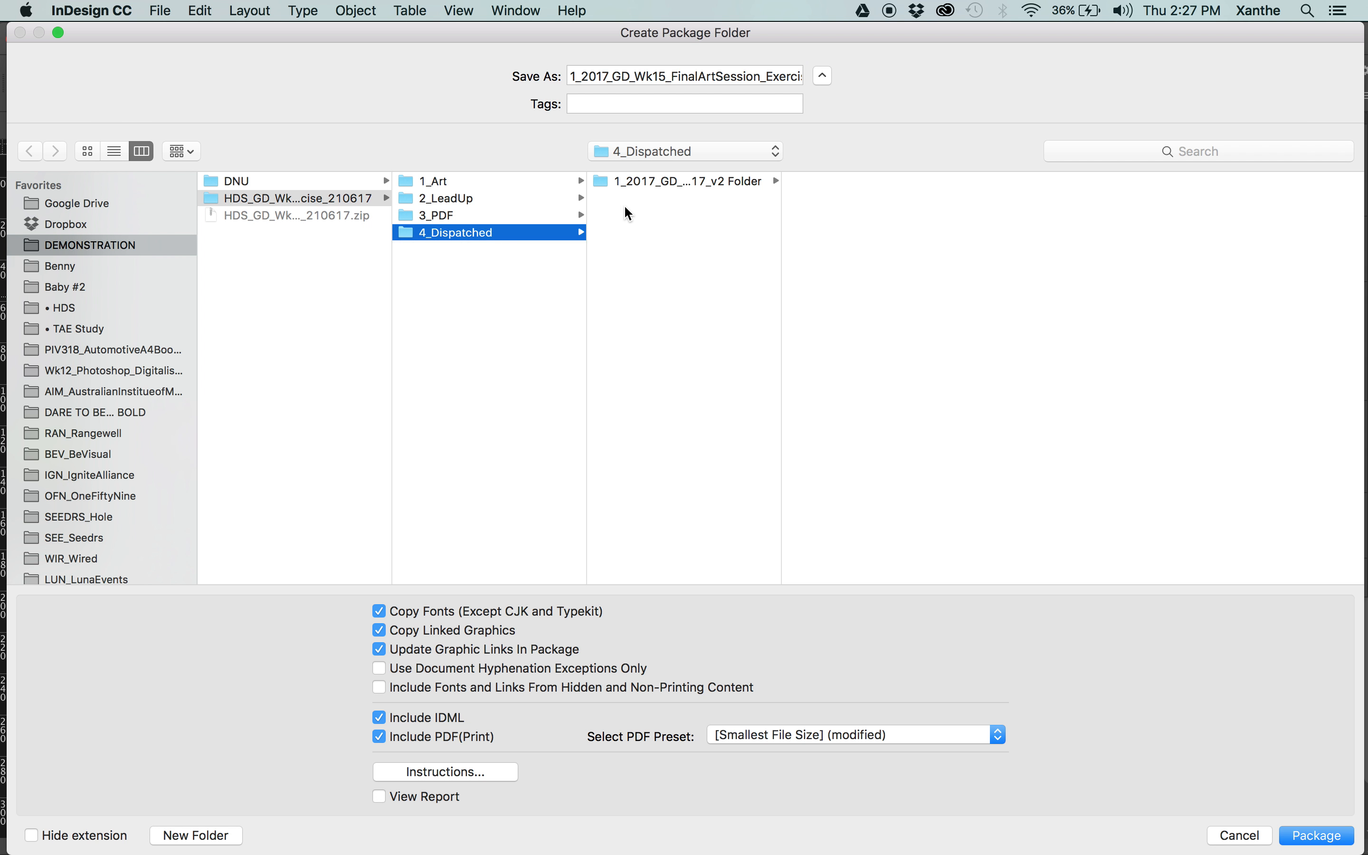
pyautogui.click(620, 77)
pyautogui.press('Down')
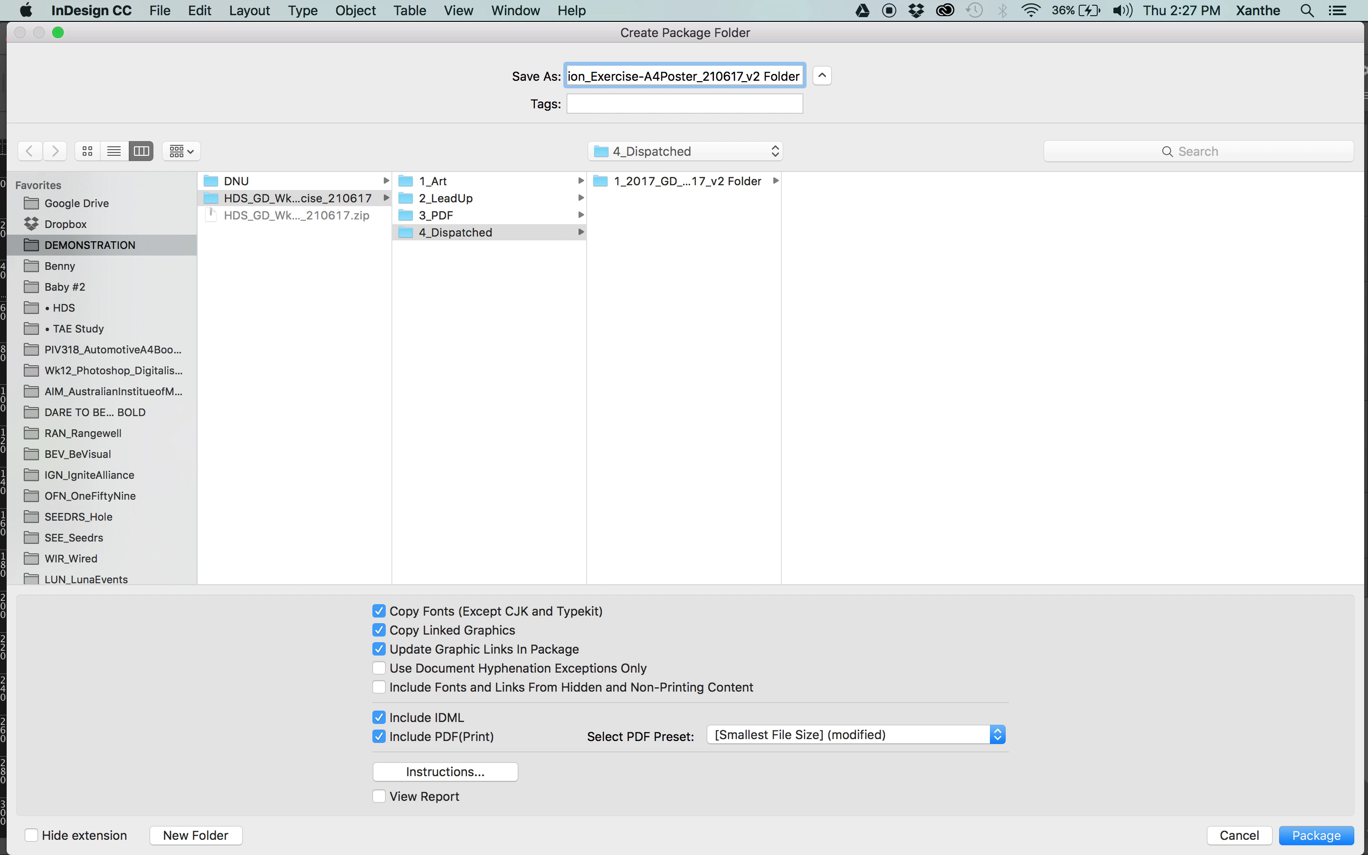
pyautogui.hotkey('shift', 'Left')
pyautogui.hotkey('shift', 'Left')
pyautogui.hotkey('shift', 'Left')
pyautogui.hotkey('shift', 'Left')
pyautogui.hotkey('shift', 'Left')
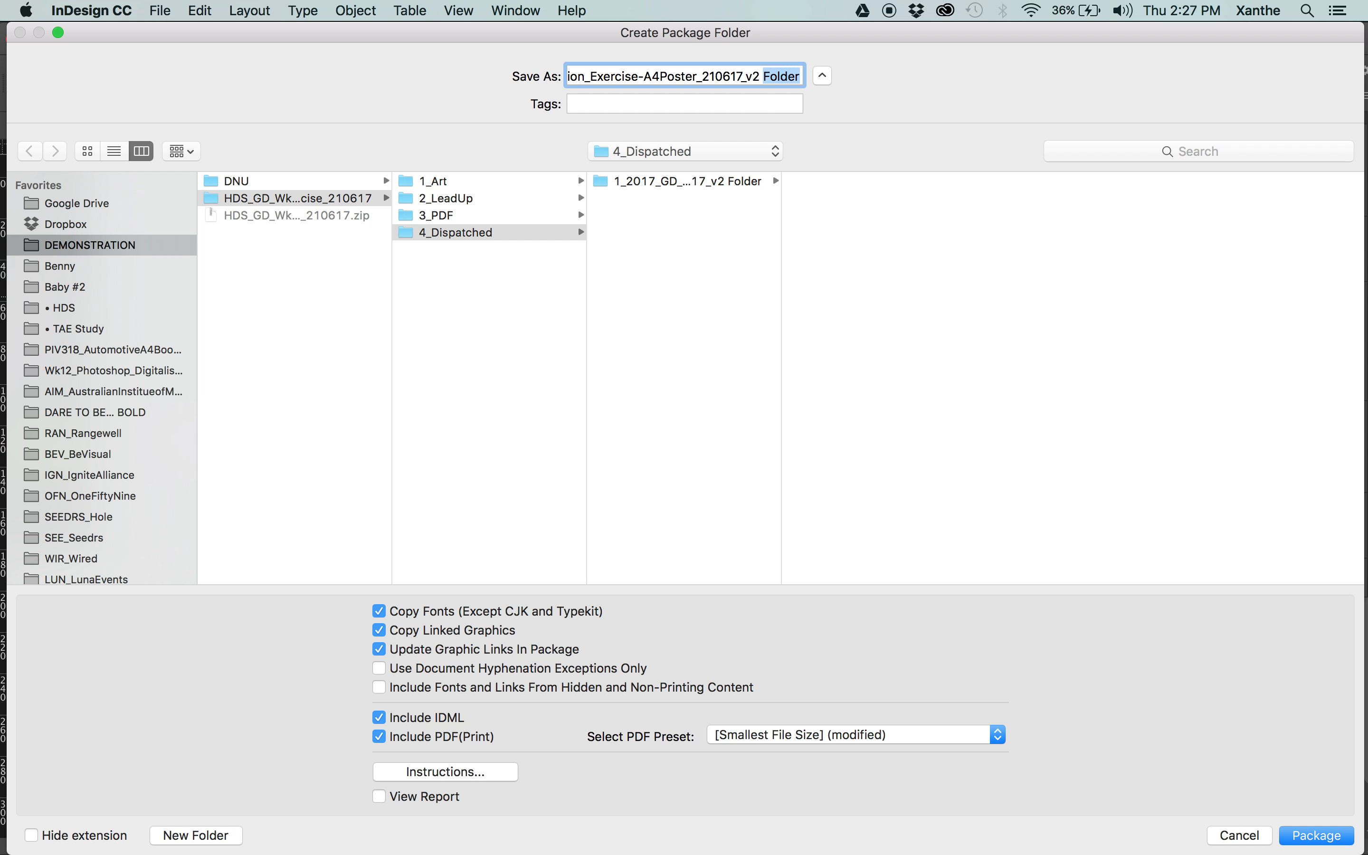
pyautogui.write('_FA')
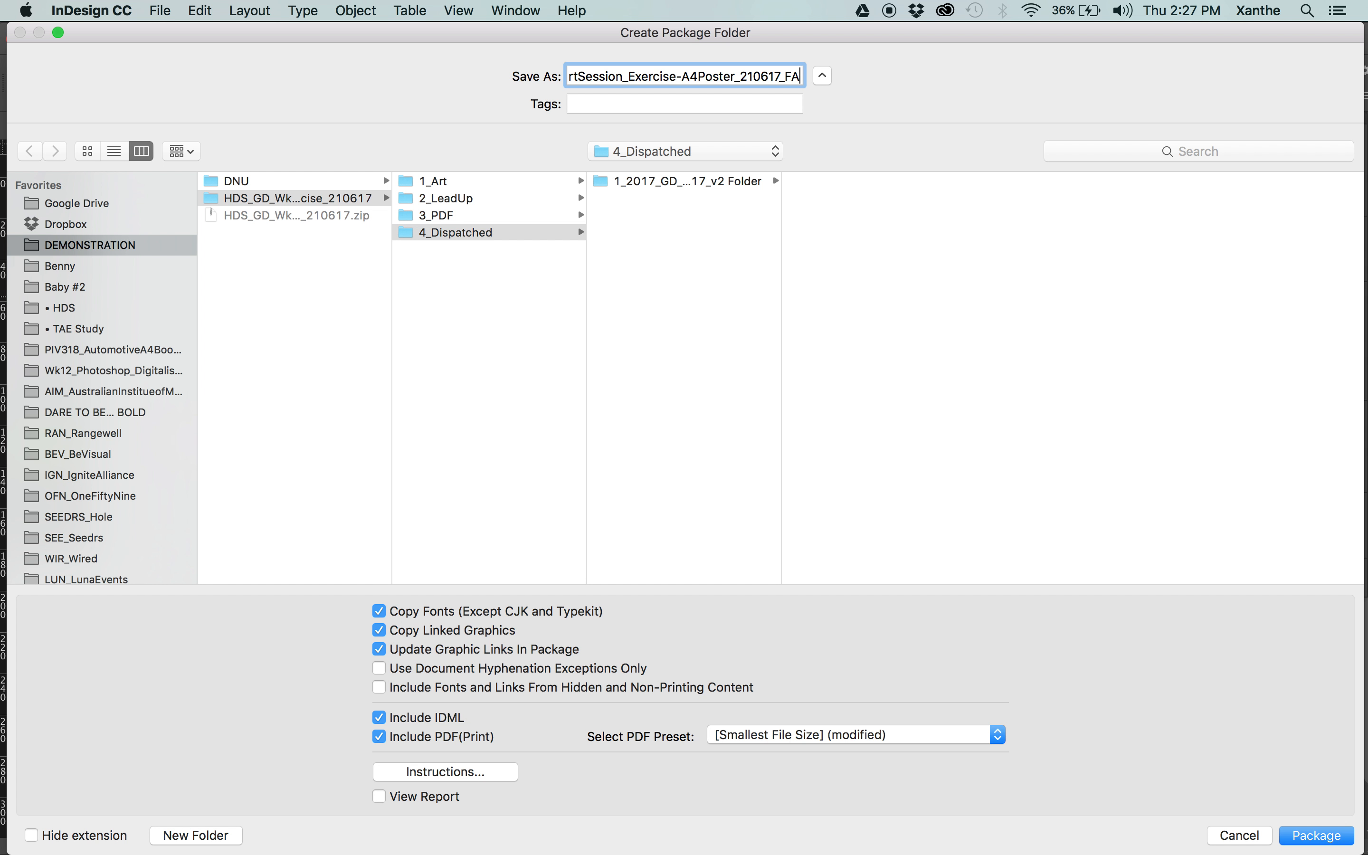
pyautogui.press('Return')
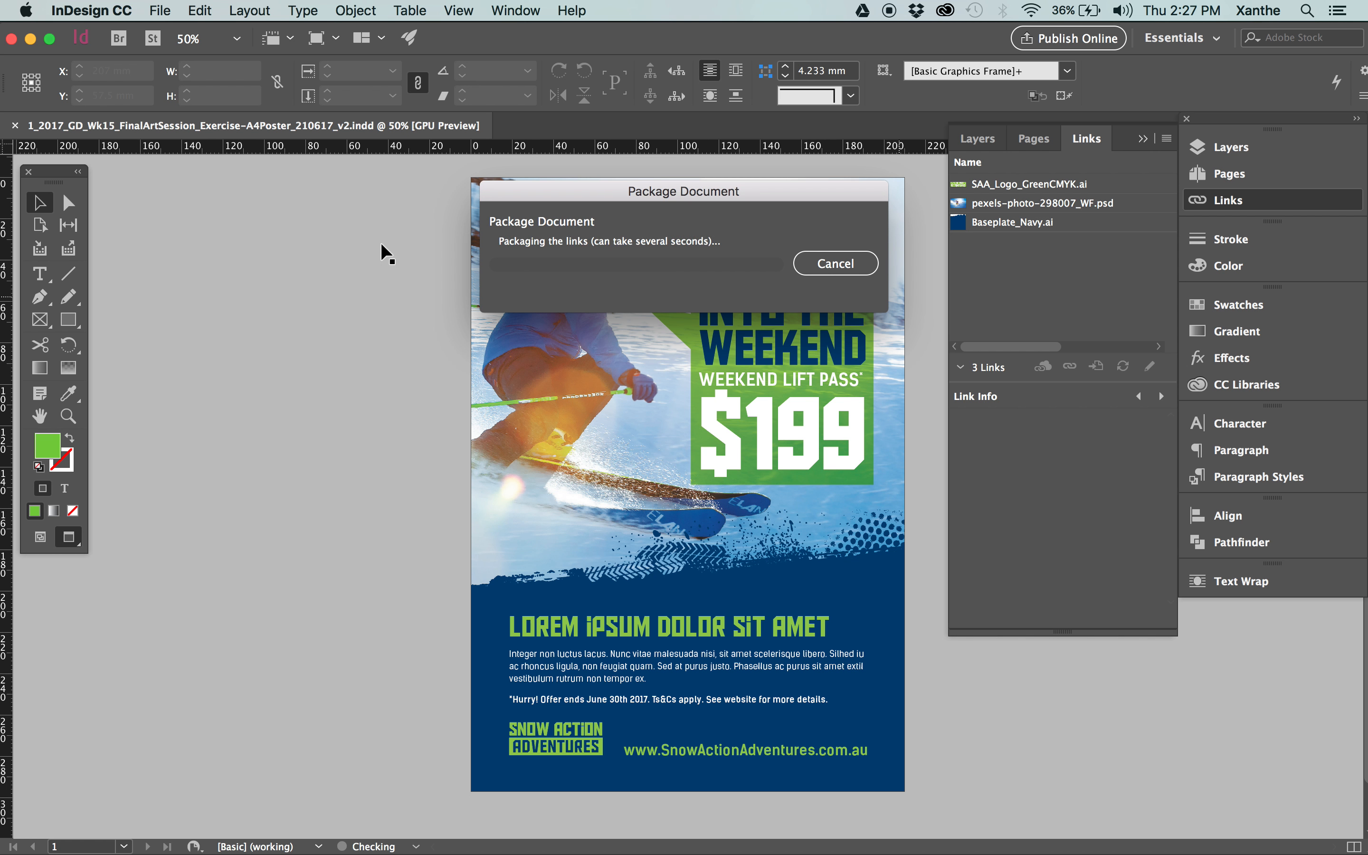
pyautogui.click(13, 126)
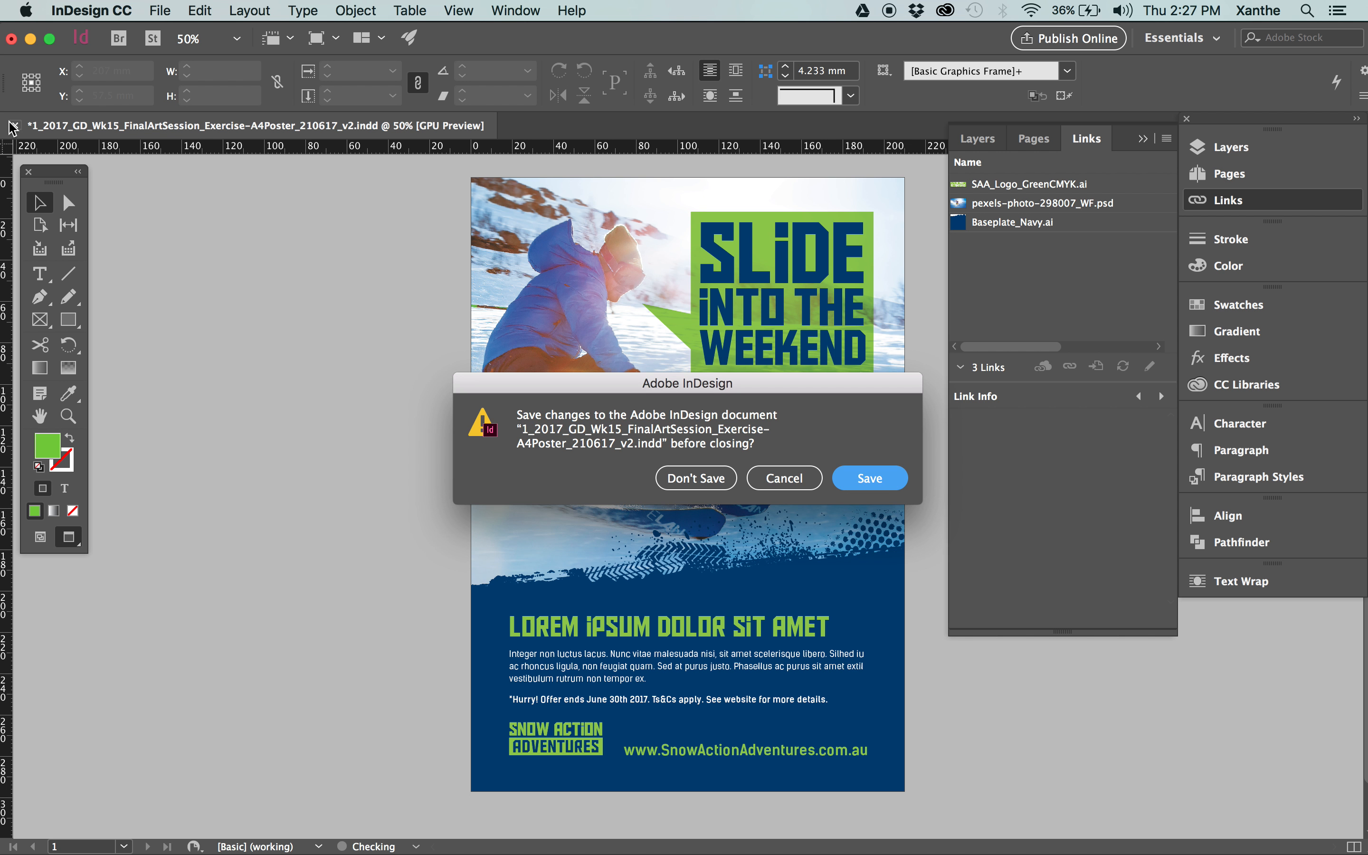
pyautogui.click(696, 480)
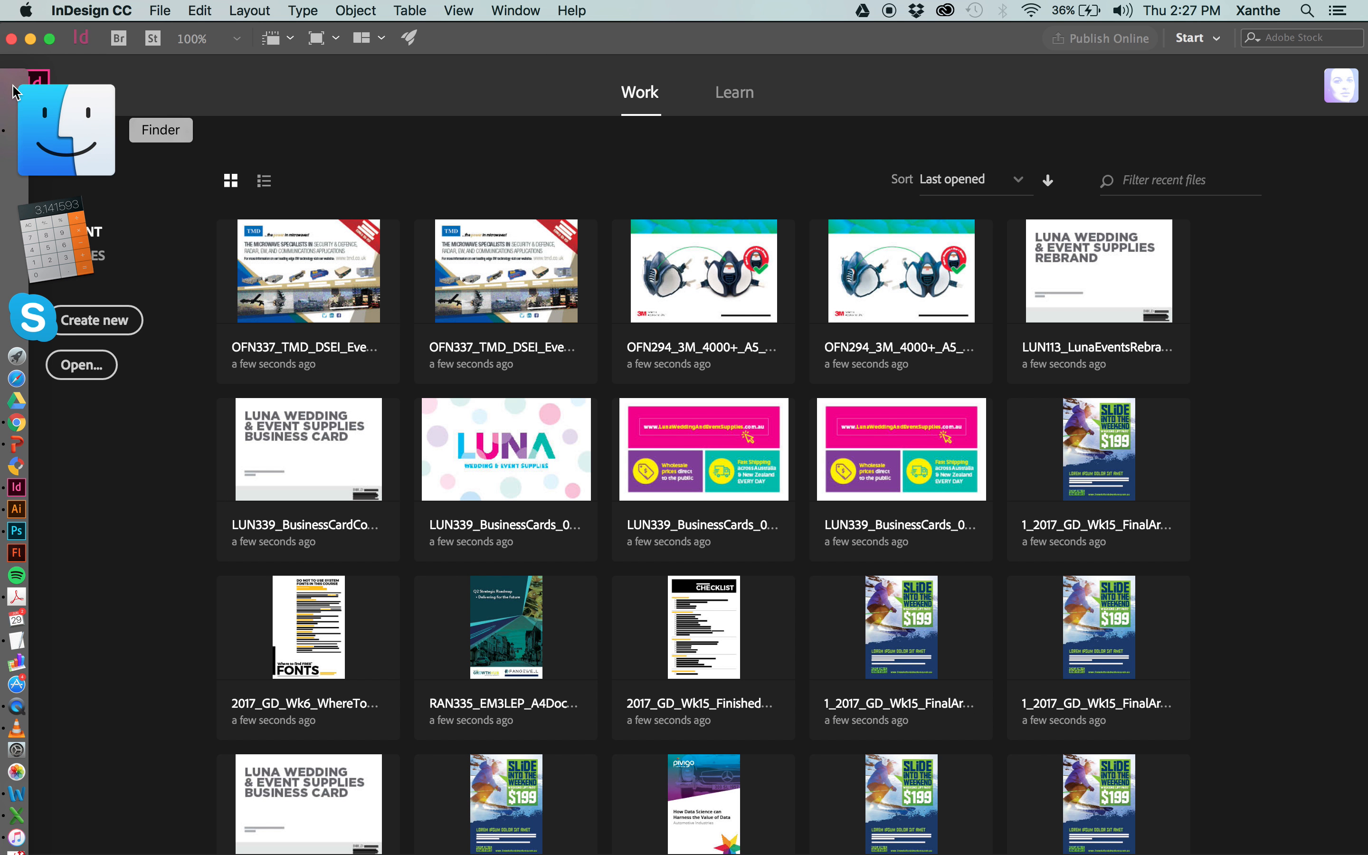
# Switch to Finder and move the old package folder ending in 210617_v2 Folder from 4_Dispatched to the Trash.
pyautogui.click(68, 122)
pyautogui.click(1040, 385)
pyautogui.hscroll(-10, 759, 372)
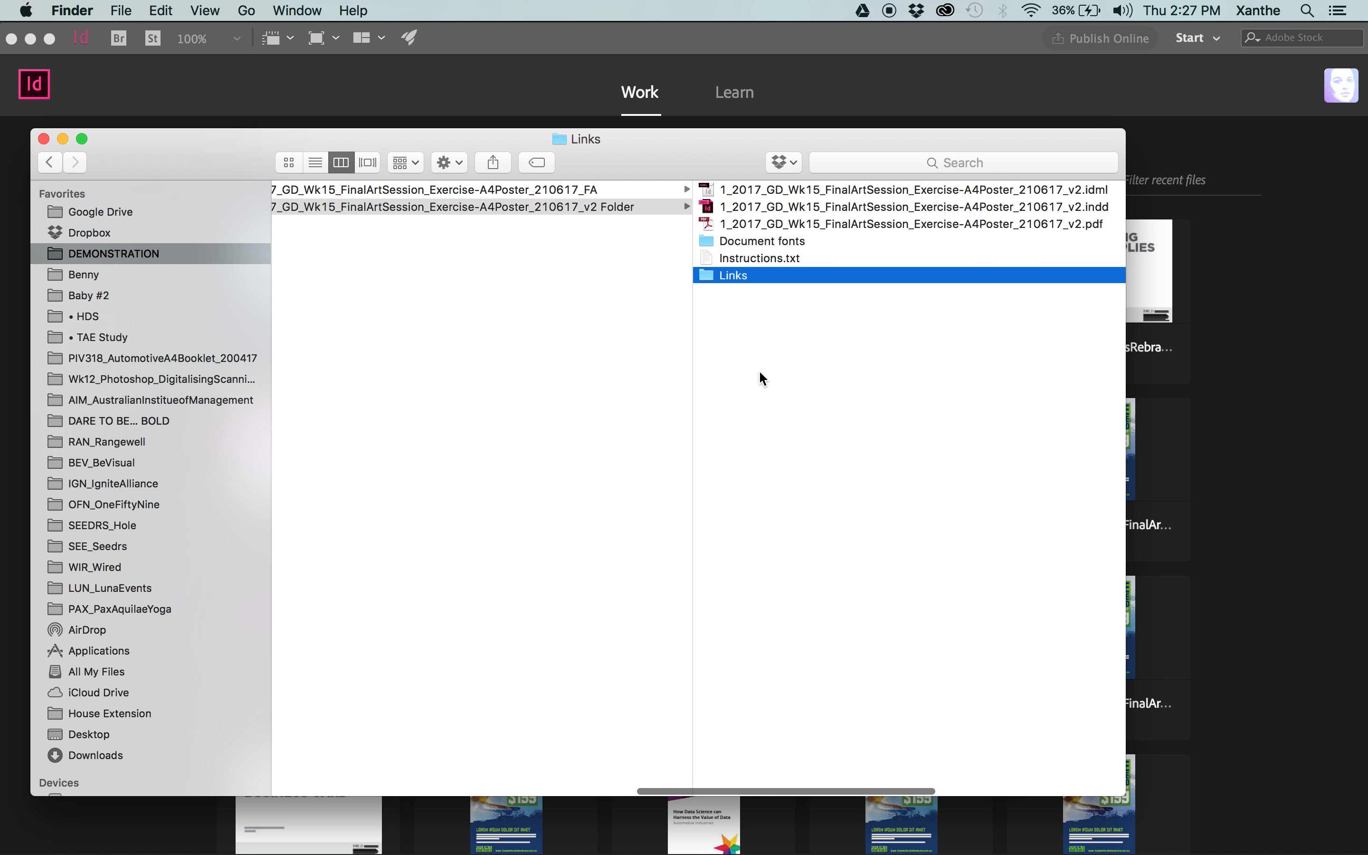
pyautogui.click(548, 207)
pyautogui.press('Return')
pyautogui.click(443, 263)
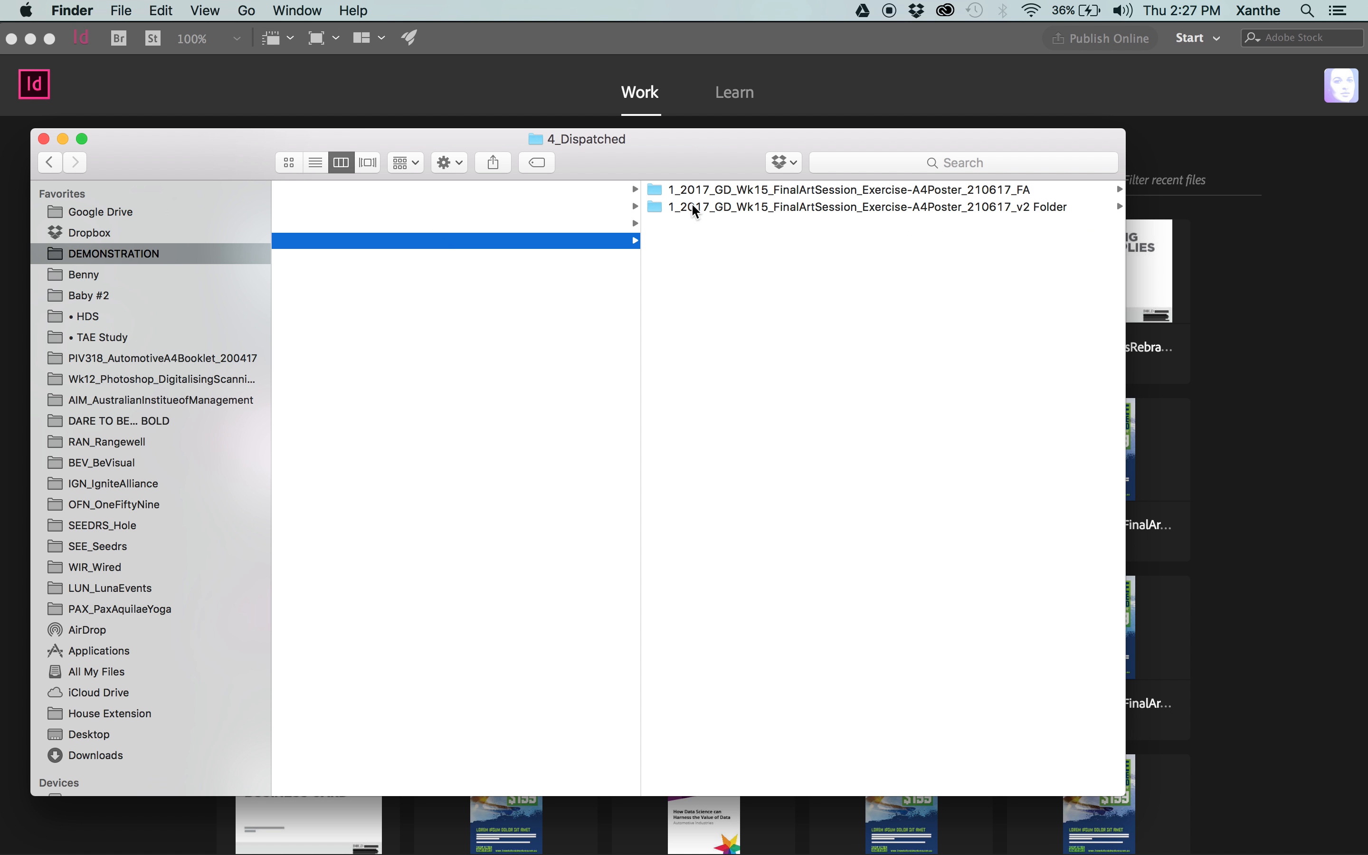
pyautogui.rightClick(692, 205)
pyautogui.click(762, 245)
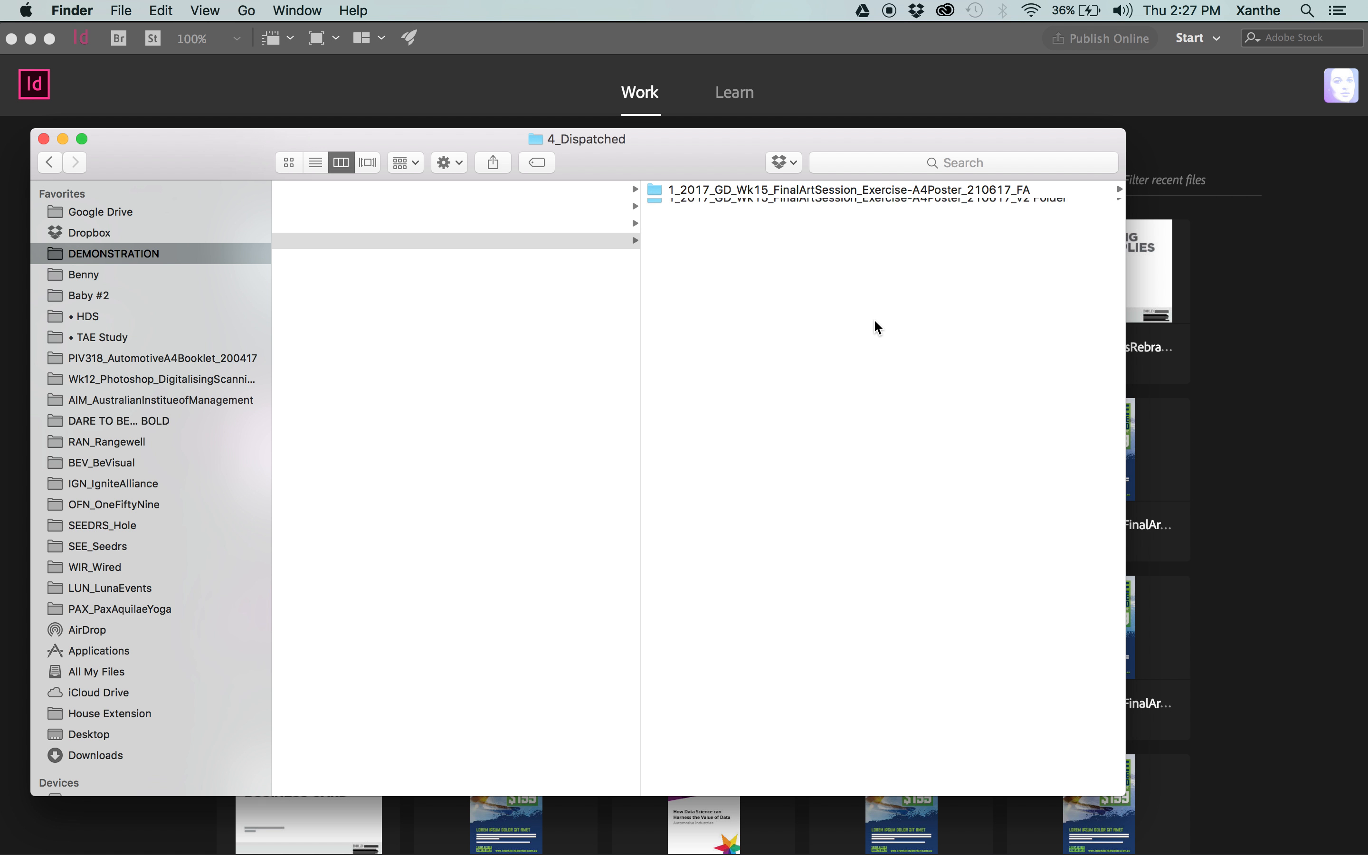
# In the FA package folder, rename the .idml file so its name ends in FA instead of v2.
pyautogui.click(939, 191)
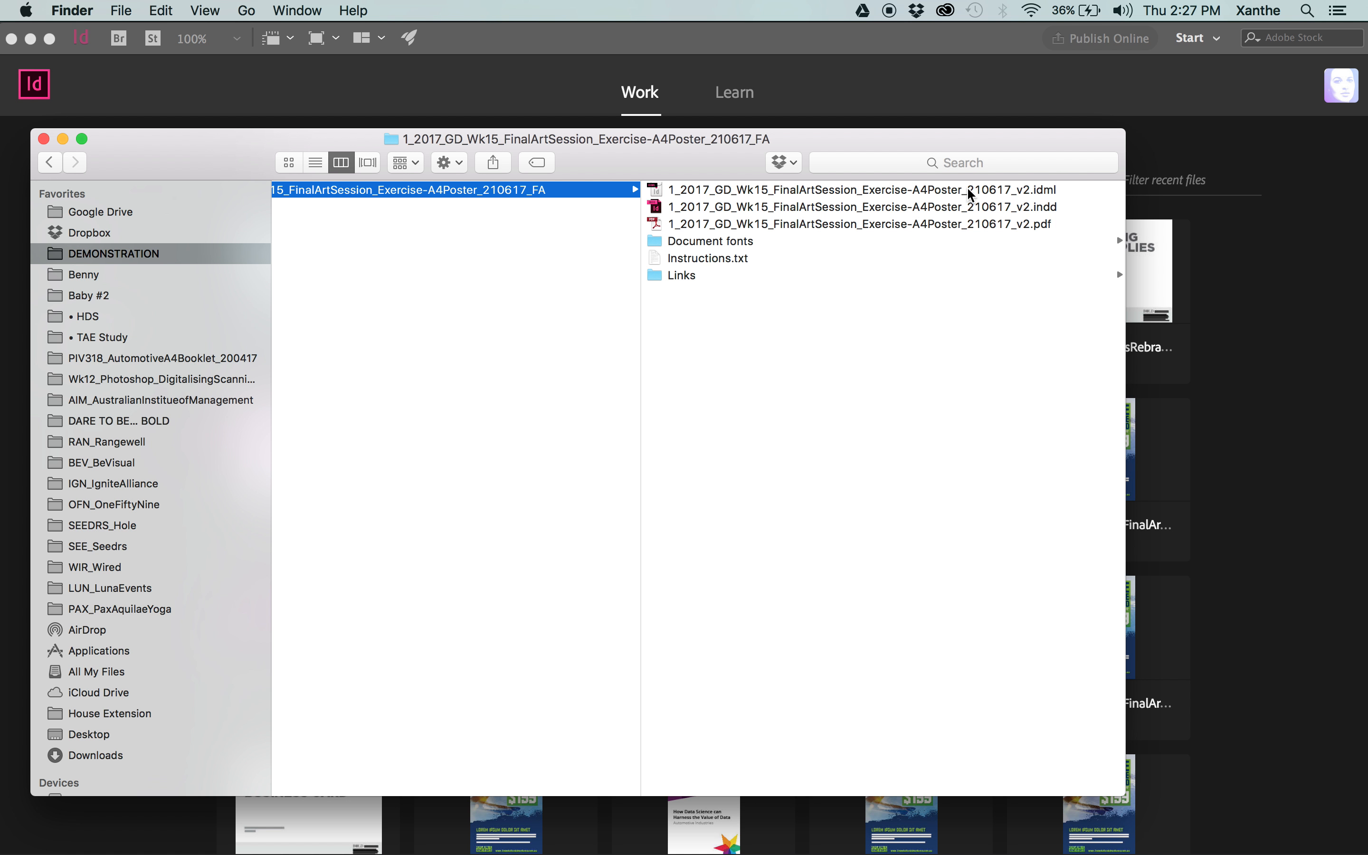
pyautogui.click(1031, 190)
pyautogui.press('Return')
pyautogui.press('Right')
pyautogui.hotkey('shift', 'Left')
pyautogui.hotkey('shift', 'Left')
pyautogui.write('FA')
pyautogui.press('Return')
# Rename the packaged .indd file so its name ends in FA instead of v2.
pyautogui.press('Down')
pyautogui.press('Return')
pyautogui.press('Right')
pyautogui.hotkey('shift', 'Left')
pyautogui.hotkey('shift', 'Left')
pyautogui.write('FA')
pyautogui.press('Return')
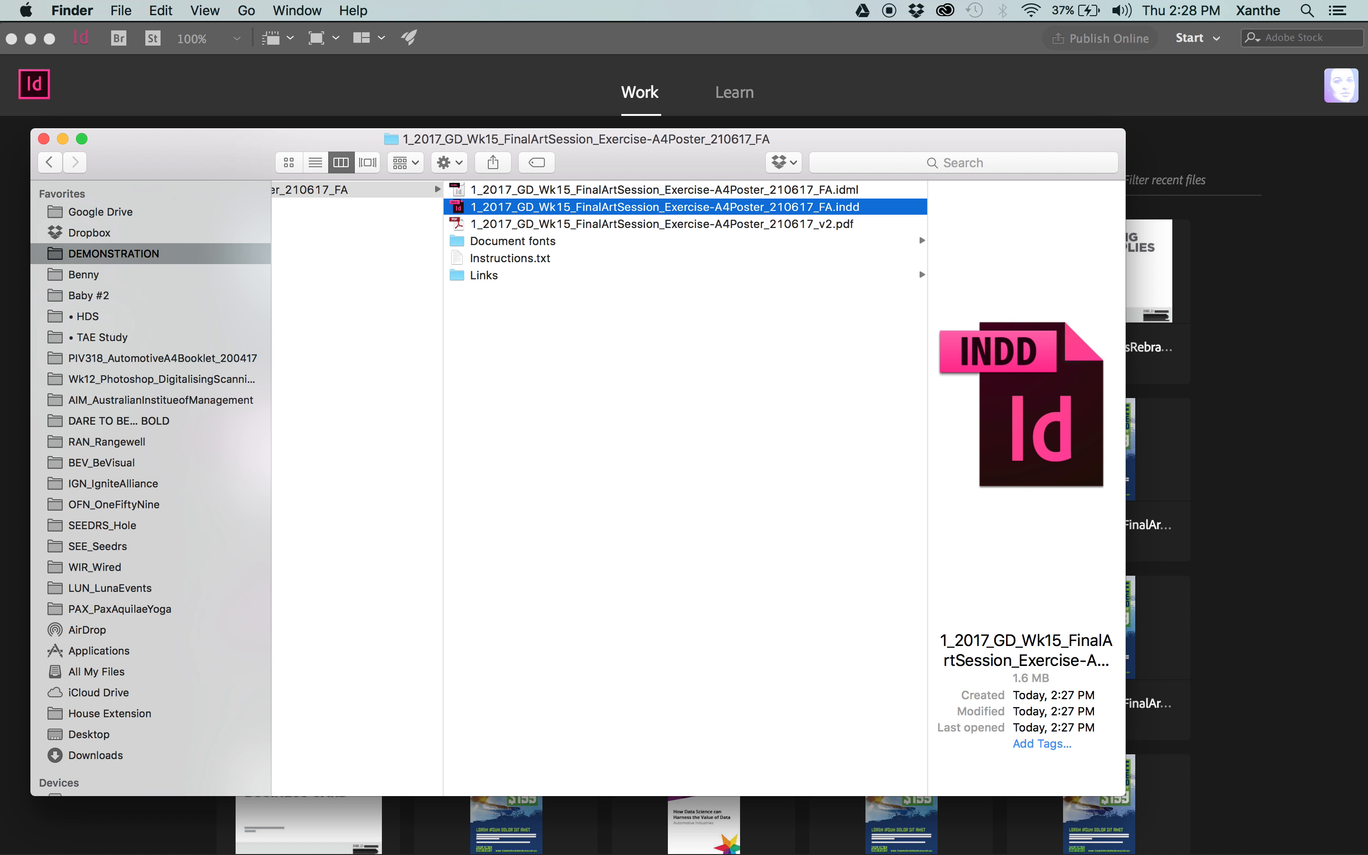
# Preview the packaged v2 PDF in Quick Look and move it to the Trash.
pyautogui.click(684, 226)
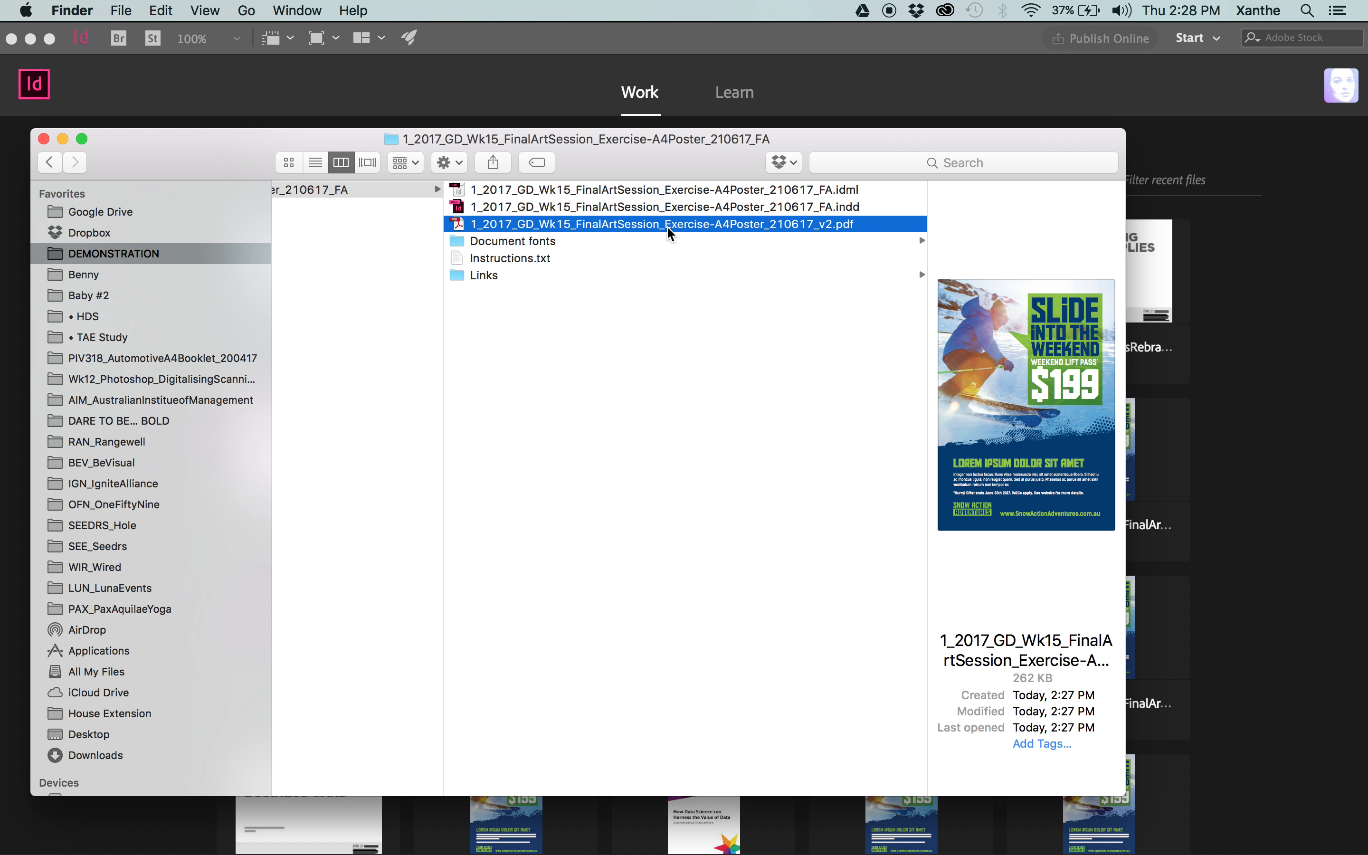
pyautogui.moveTo(586, 226)
pyautogui.mouseDown()
pyautogui.moveTo(424, 222)
pyautogui.moveTo(81, 308)
pyautogui.moveTo(741, 207)
pyautogui.moveTo(606, 232)
pyautogui.mouseUp()
pyautogui.press('space')
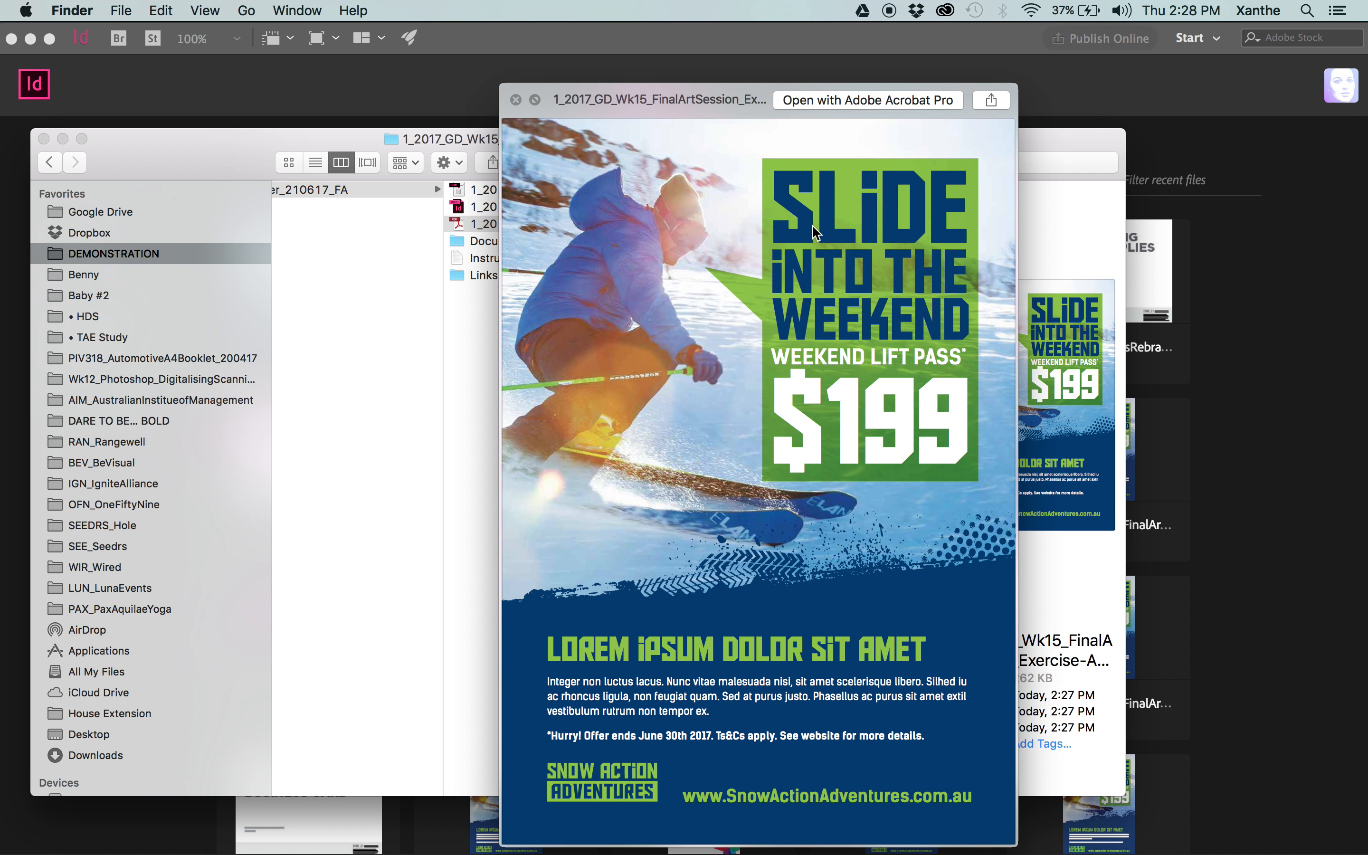
pyautogui.press('space')
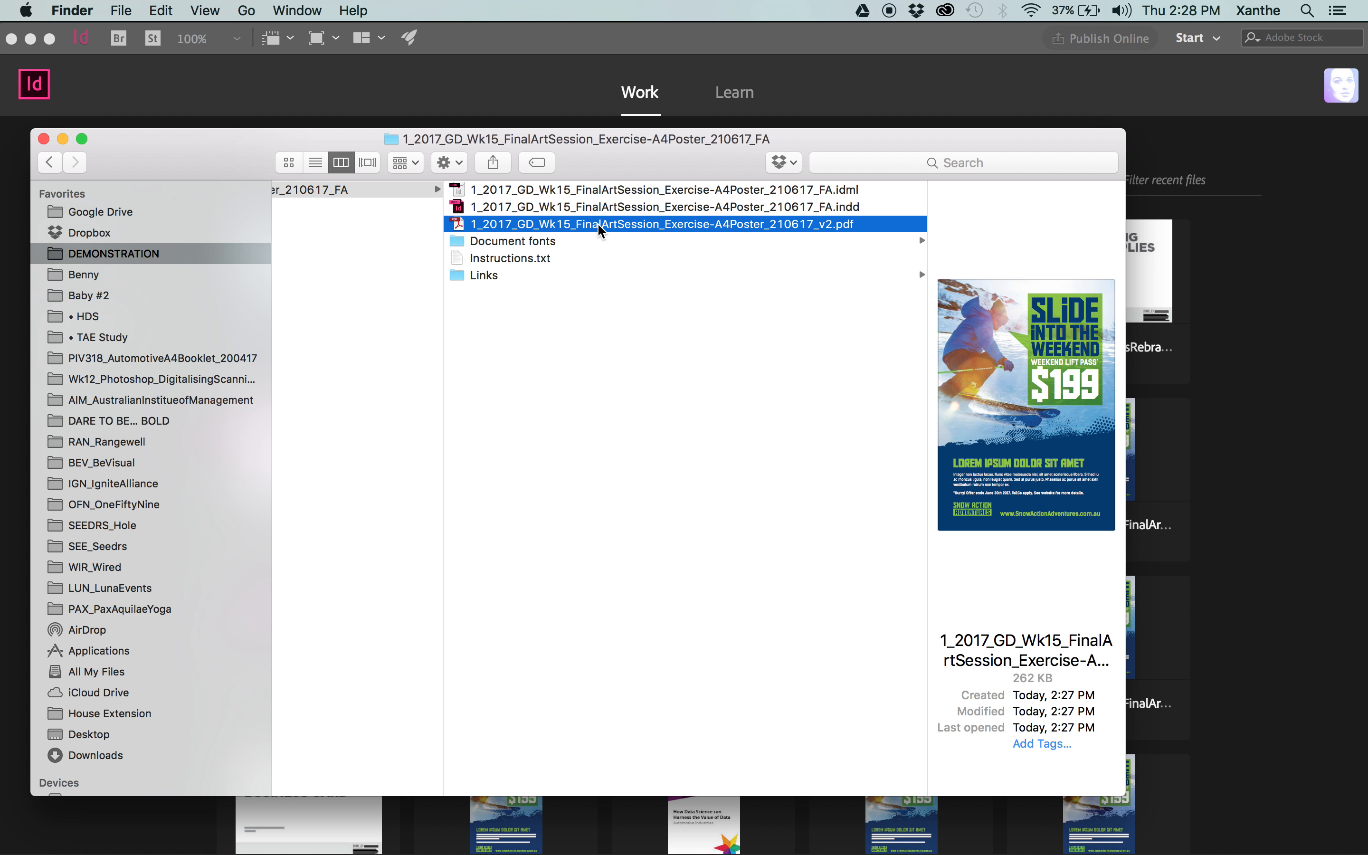
pyautogui.moveTo(528, 228); pyautogui.dragTo(23, 814)
# Move Instructions.txt from the FA package folder to the Trash.
pyautogui.click(559, 241)
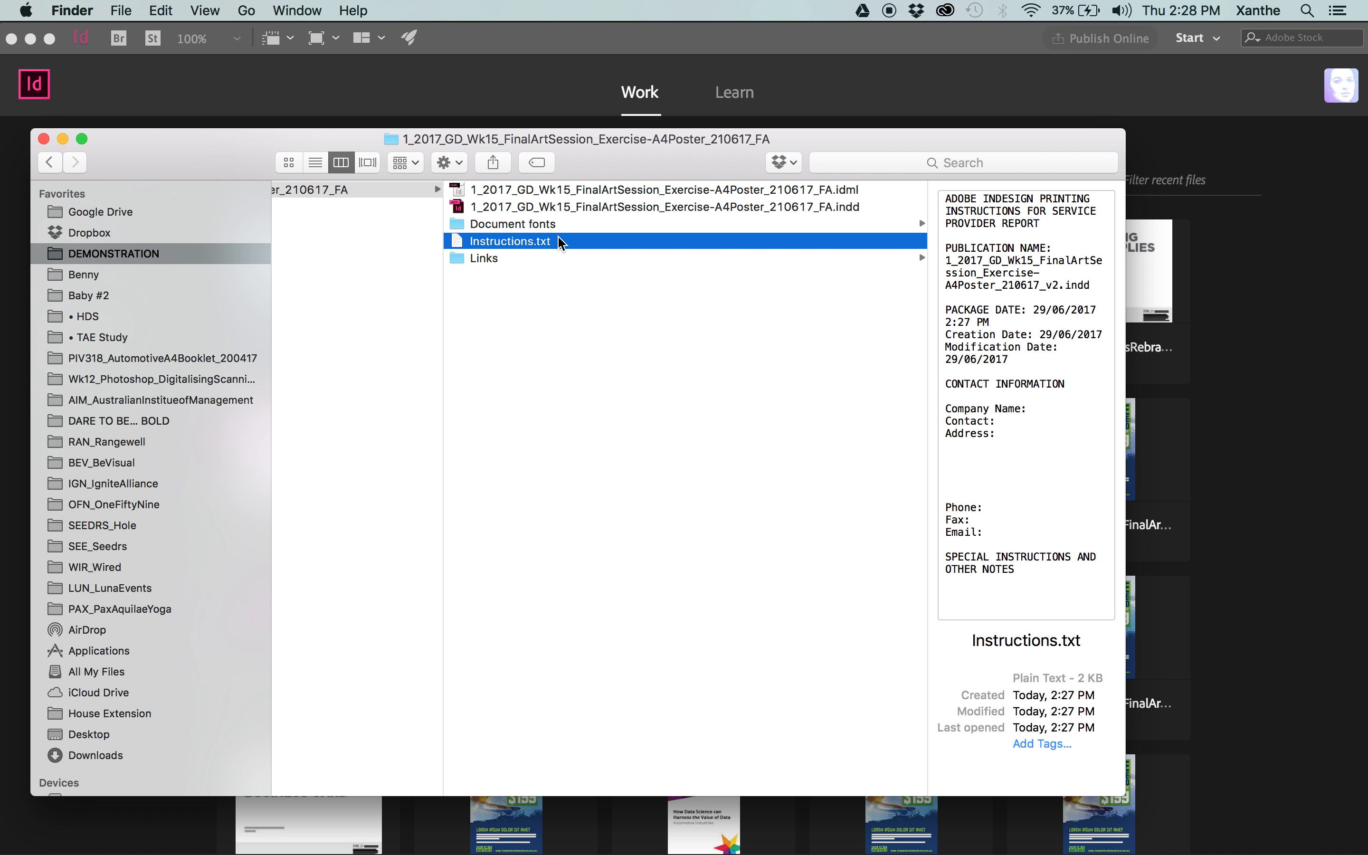
pyautogui.moveTo(493, 242); pyautogui.dragTo(3, 691)
pyautogui.moveTo(2, 842); pyautogui.dragTo(673, 478)
pyautogui.click(892, 482)
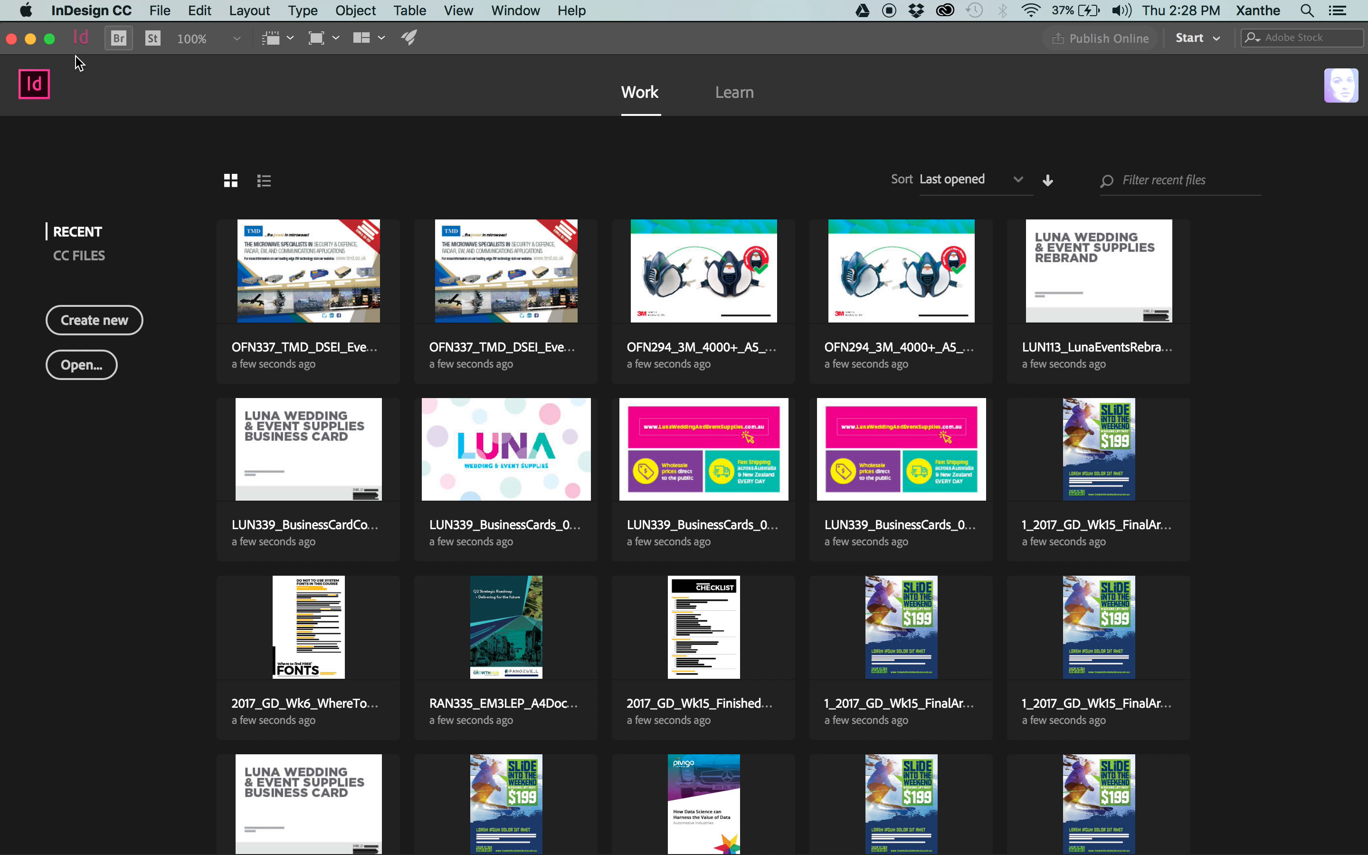
pyautogui.moveTo(8, 164)
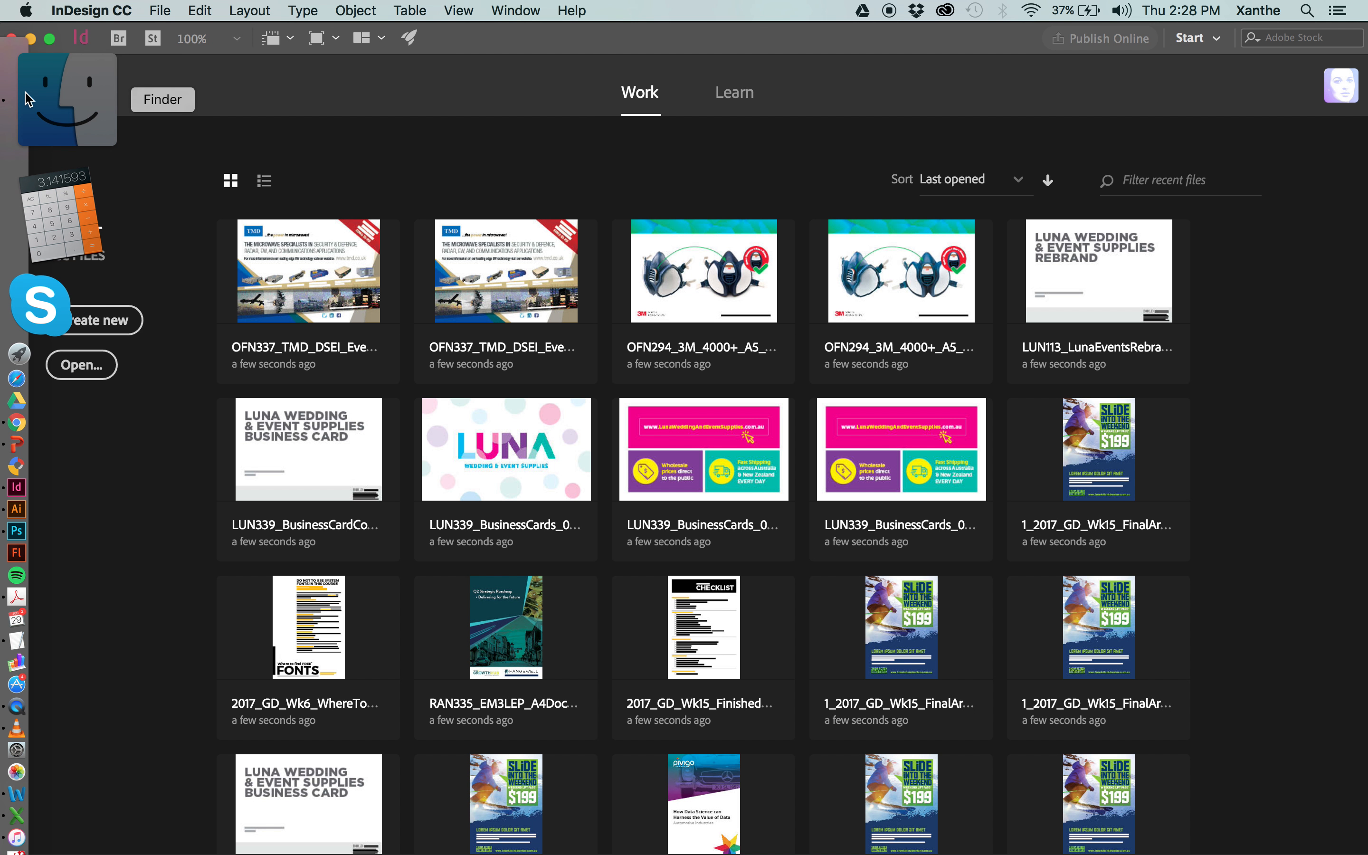
pyautogui.click(17, 90)
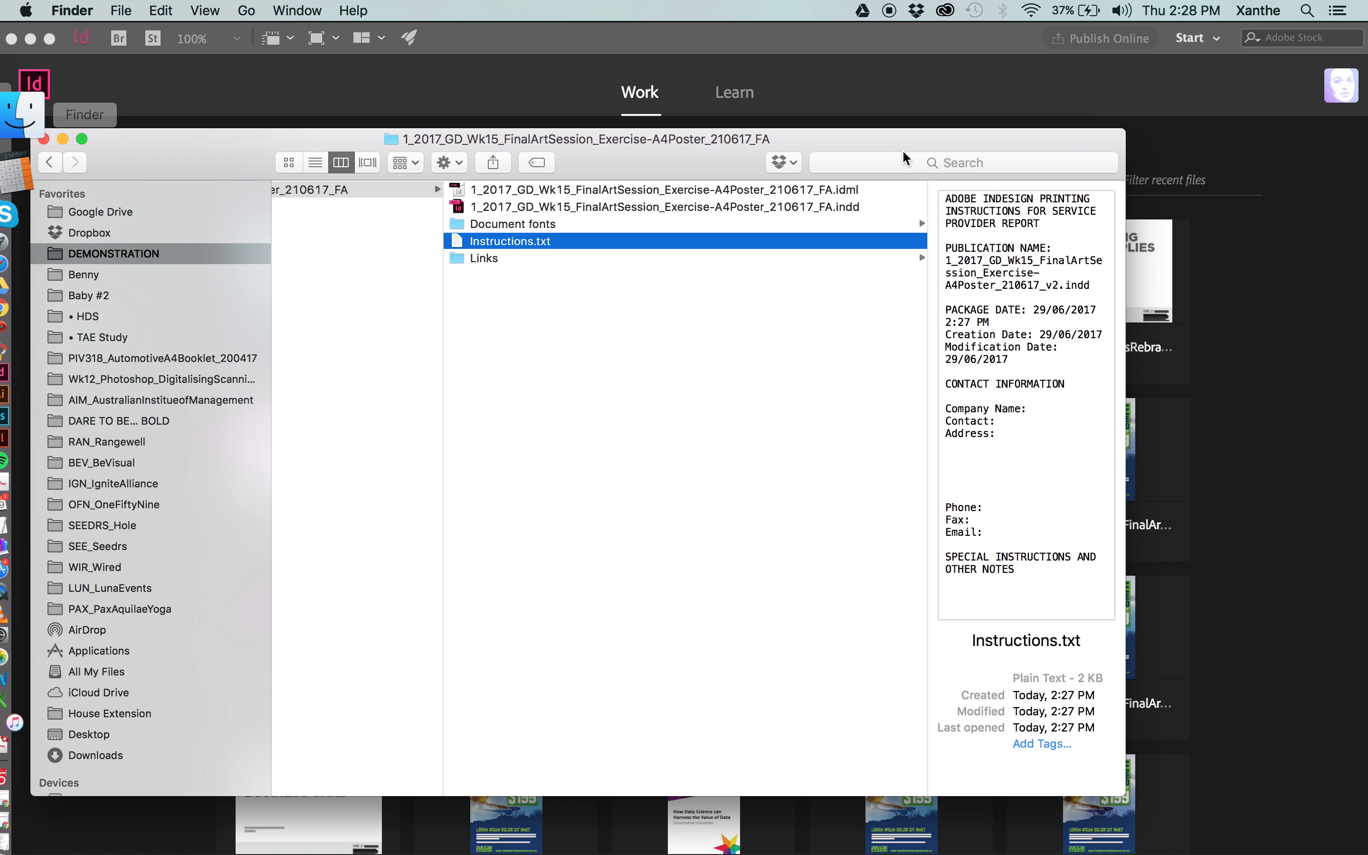
pyautogui.rightClick(505, 240)
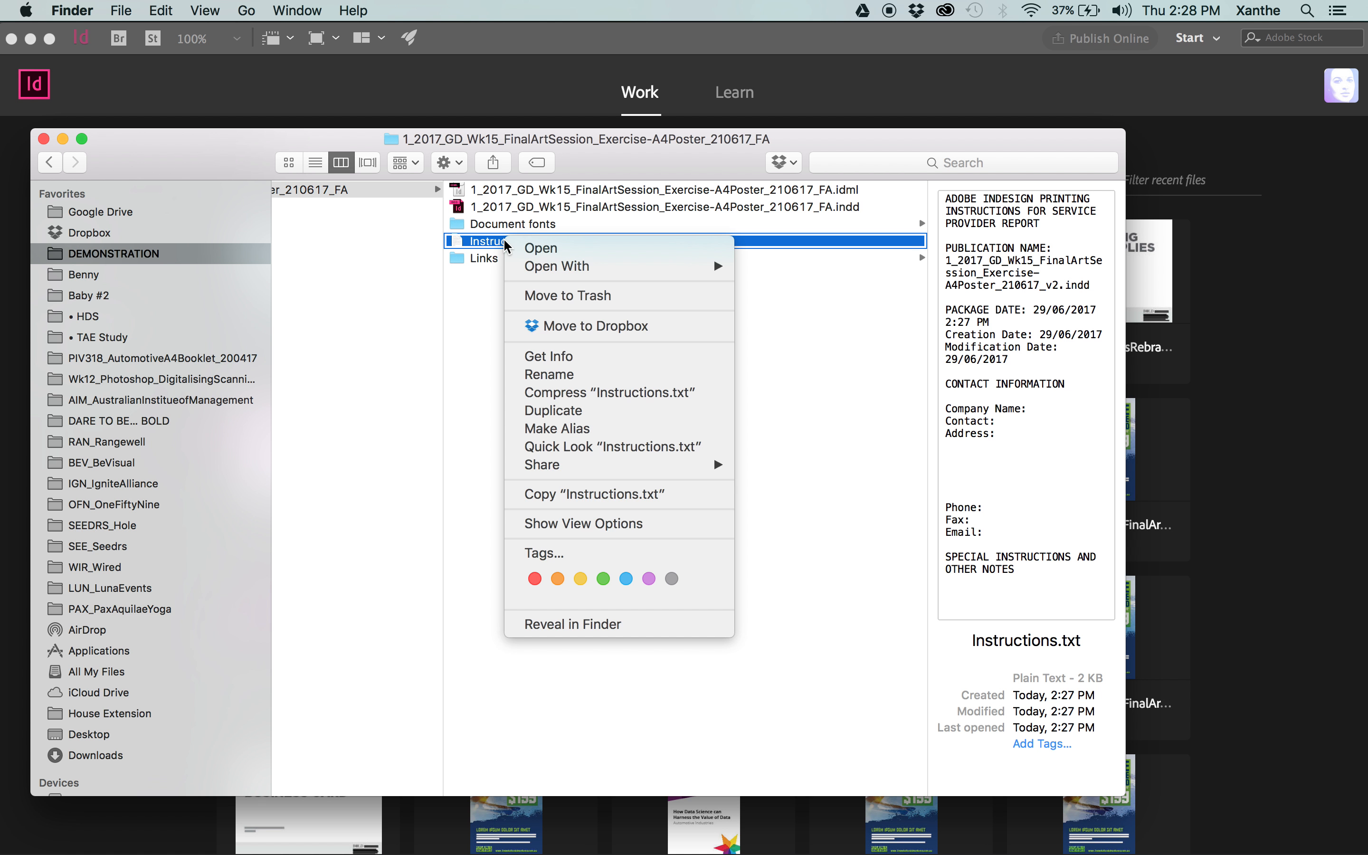
pyautogui.click(576, 299)
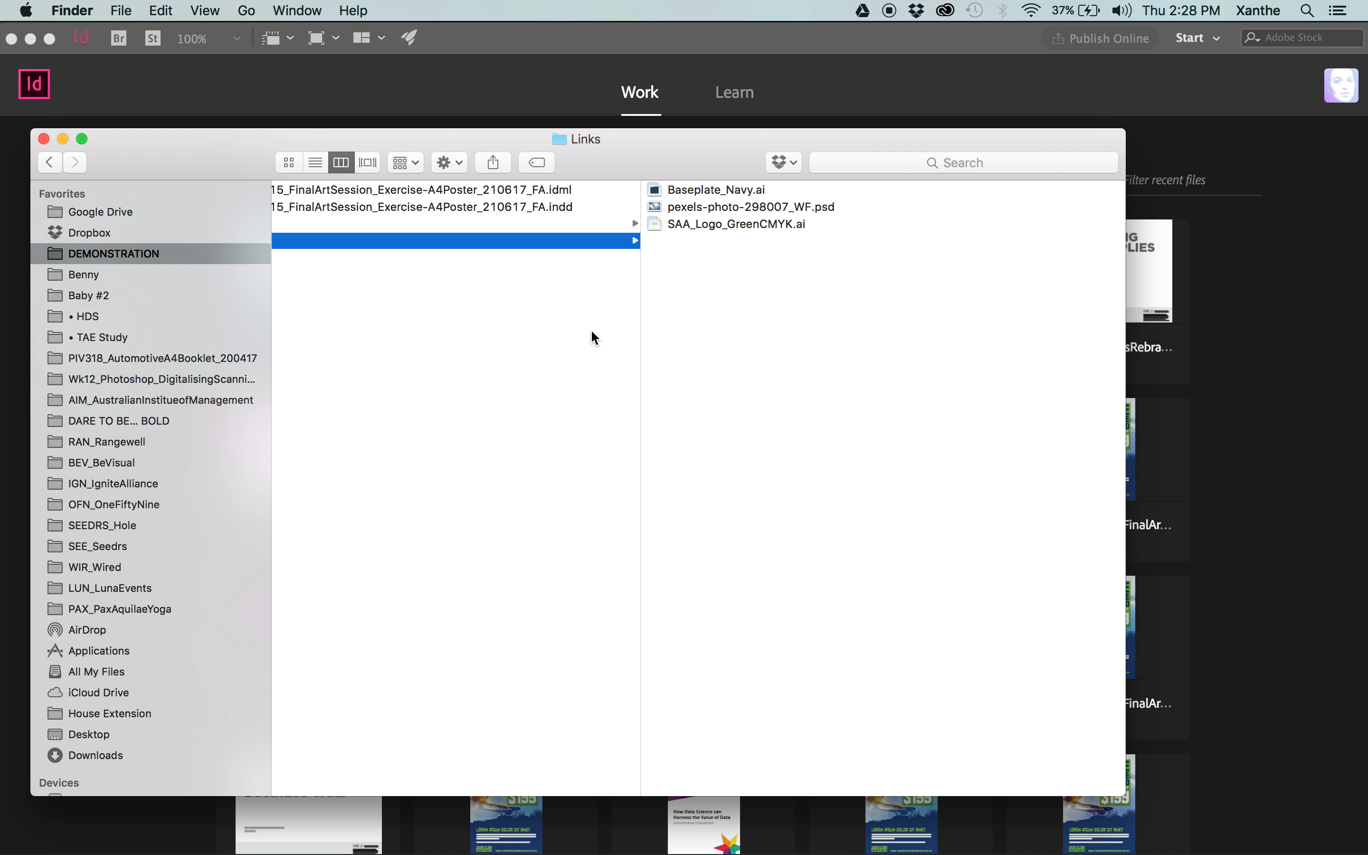
# Check the package's Links and Document fonts folders, and open the packaged FA .indd poster in InDesign.
pyautogui.hscroll(-8, 591, 332)
pyautogui.click(788, 352)
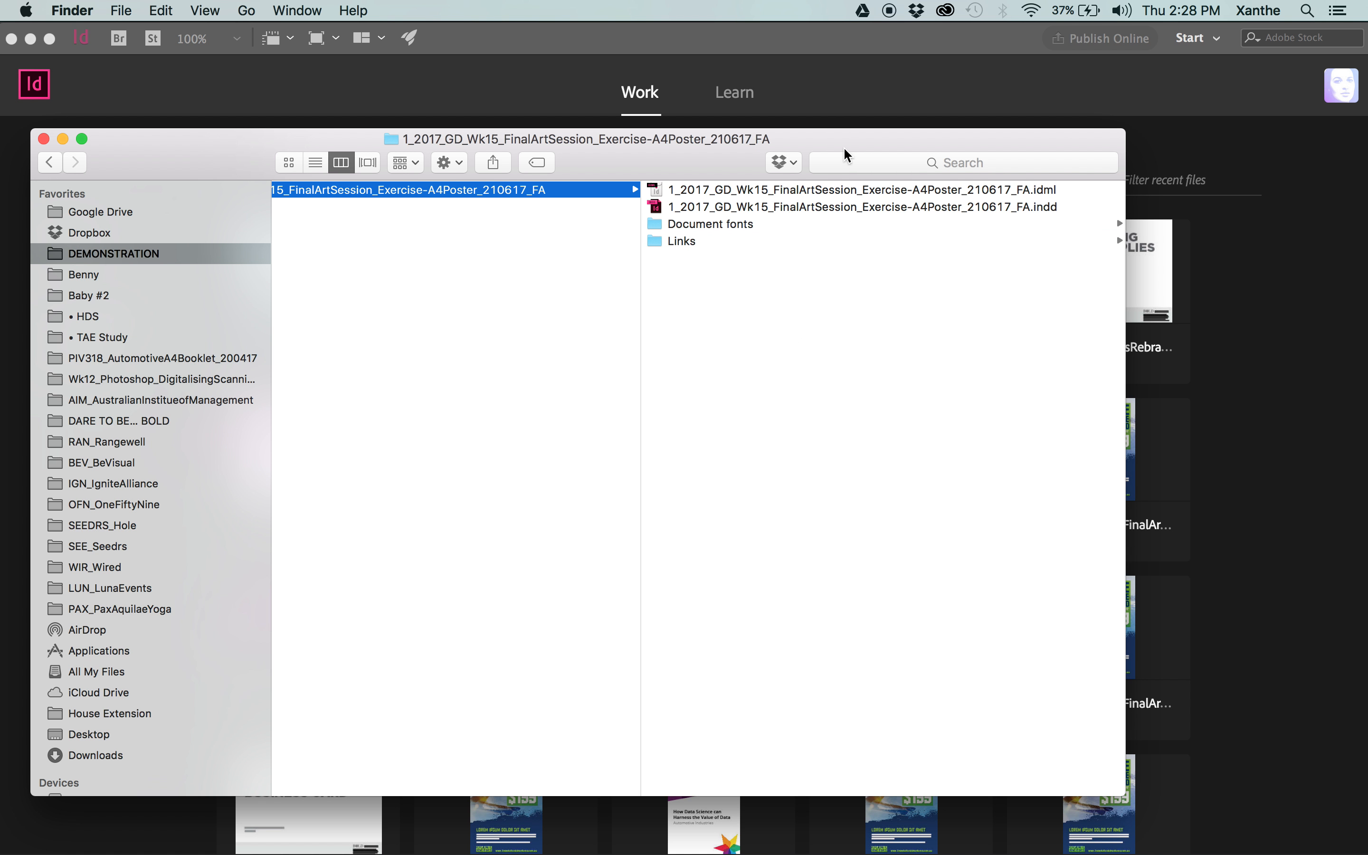
pyautogui.moveTo(828, 140); pyautogui.dragTo(892, 167)
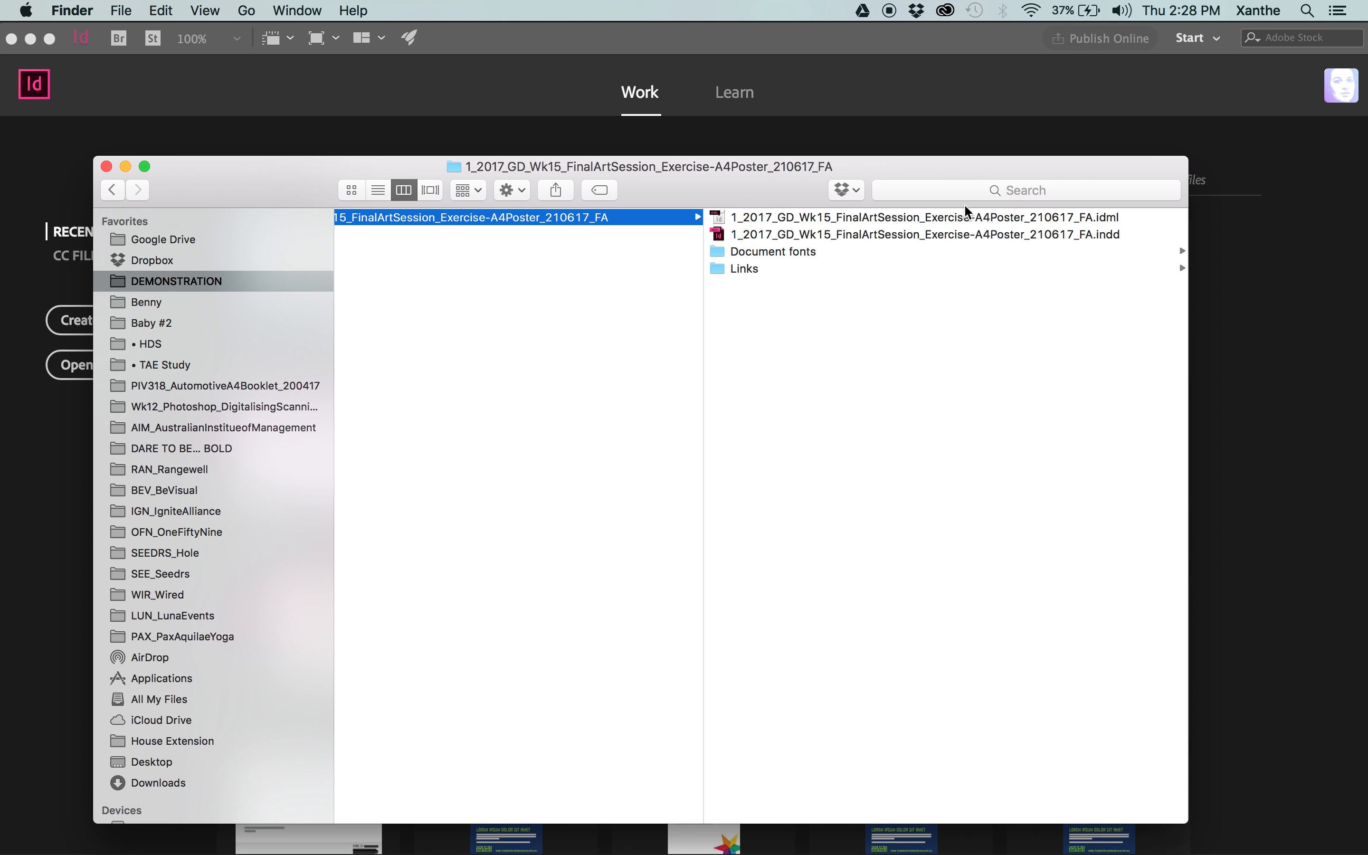
pyautogui.click(758, 269)
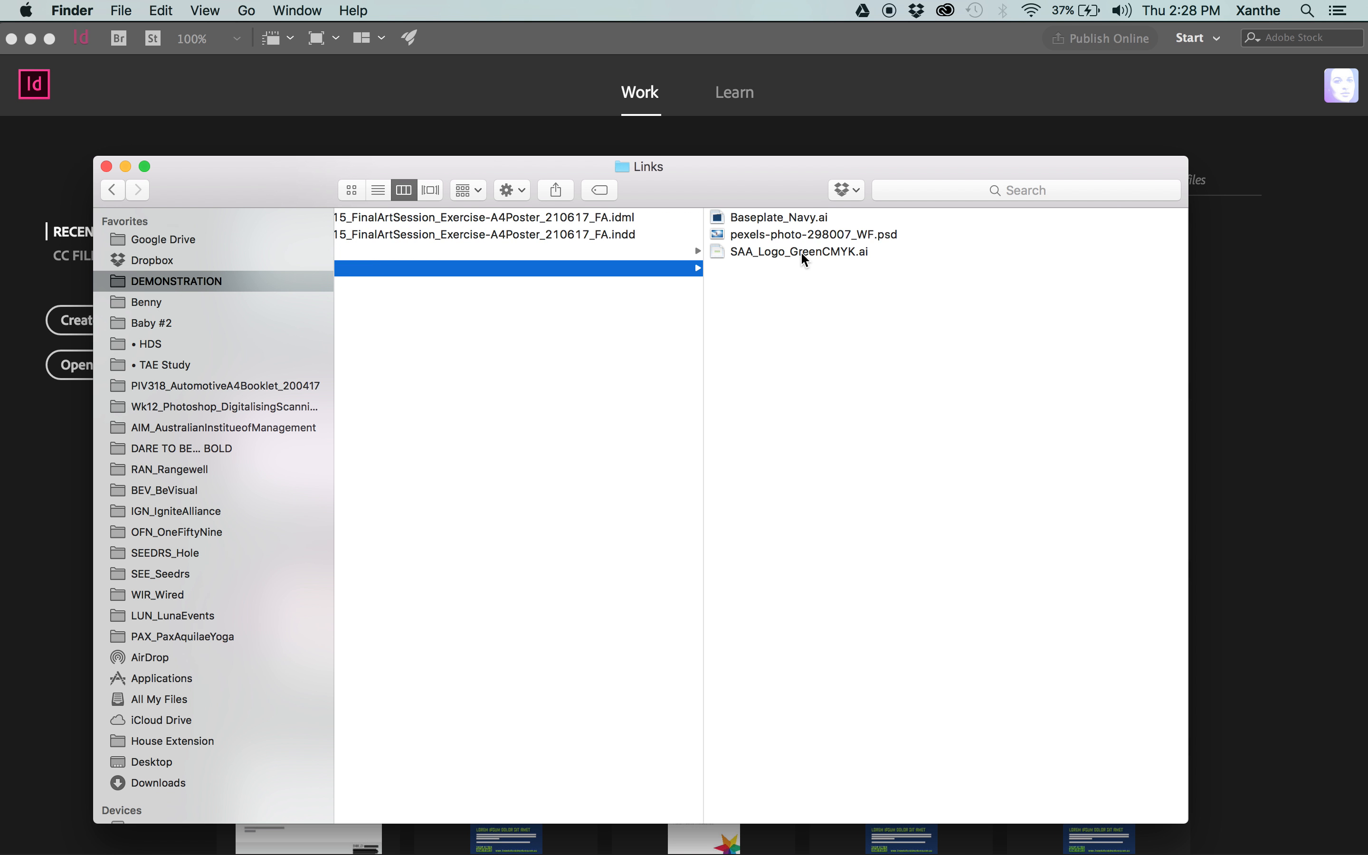
pyautogui.click(511, 254)
pyautogui.hscroll(-5, 547, 326)
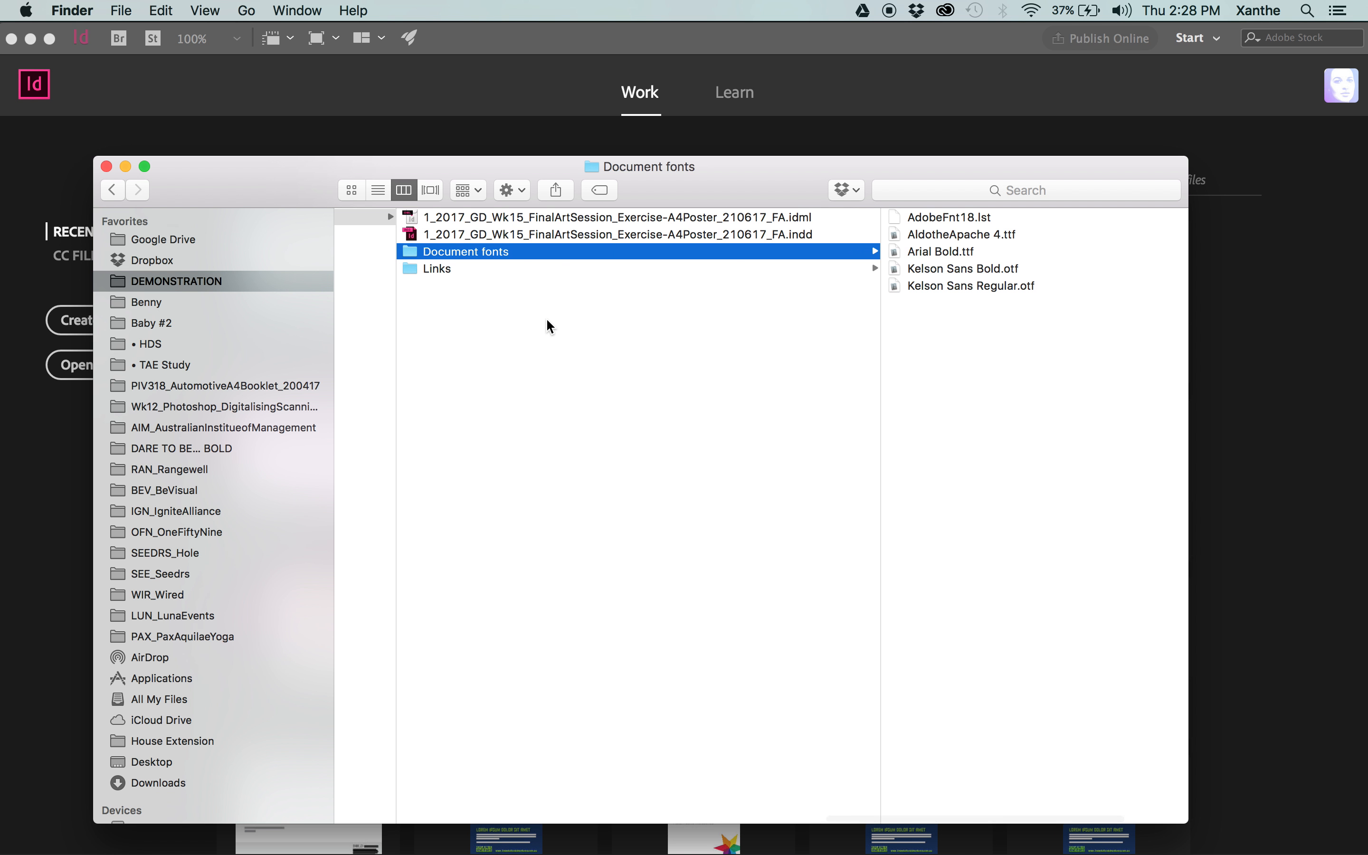
pyautogui.click(648, 235)
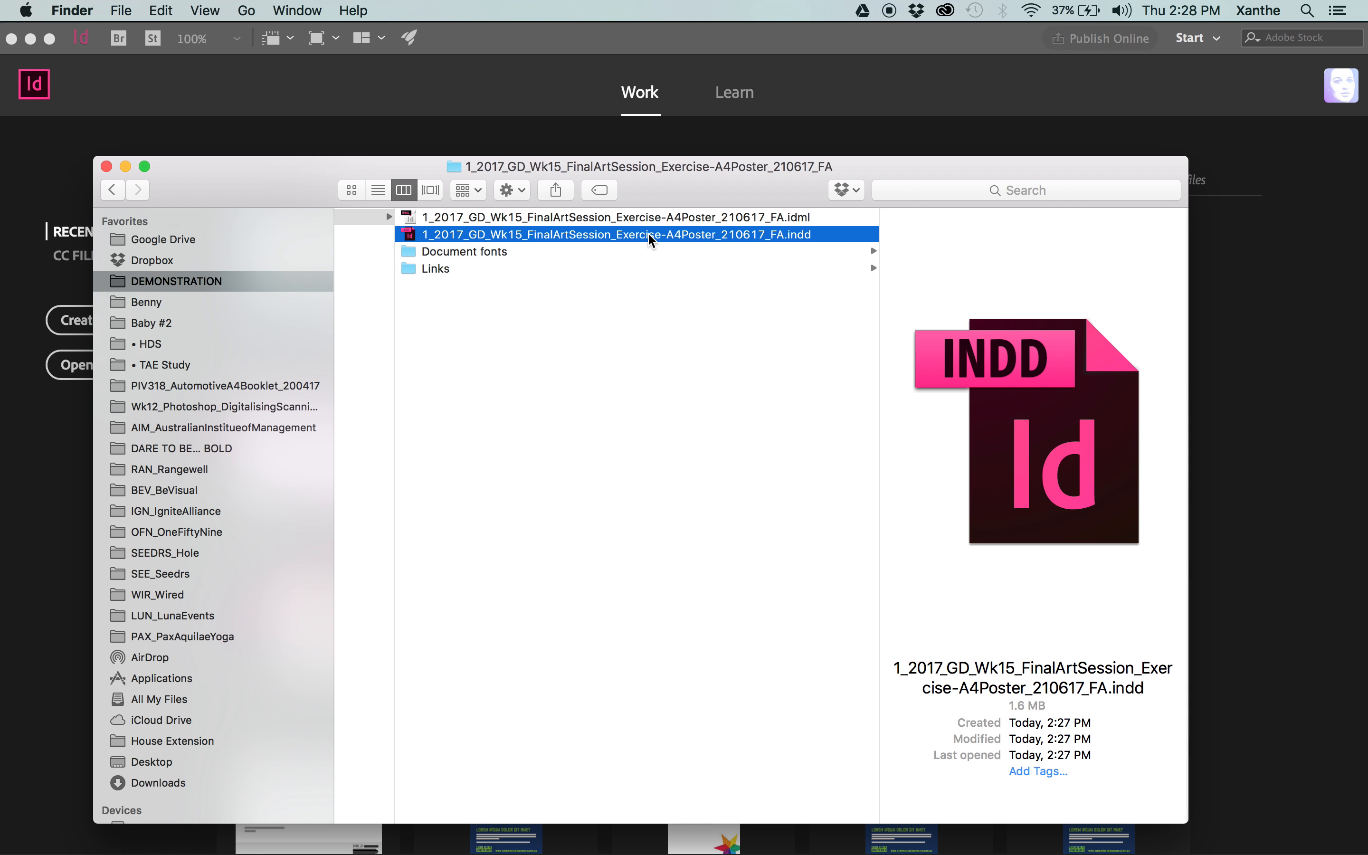
pyautogui.doubleClick(649, 233)
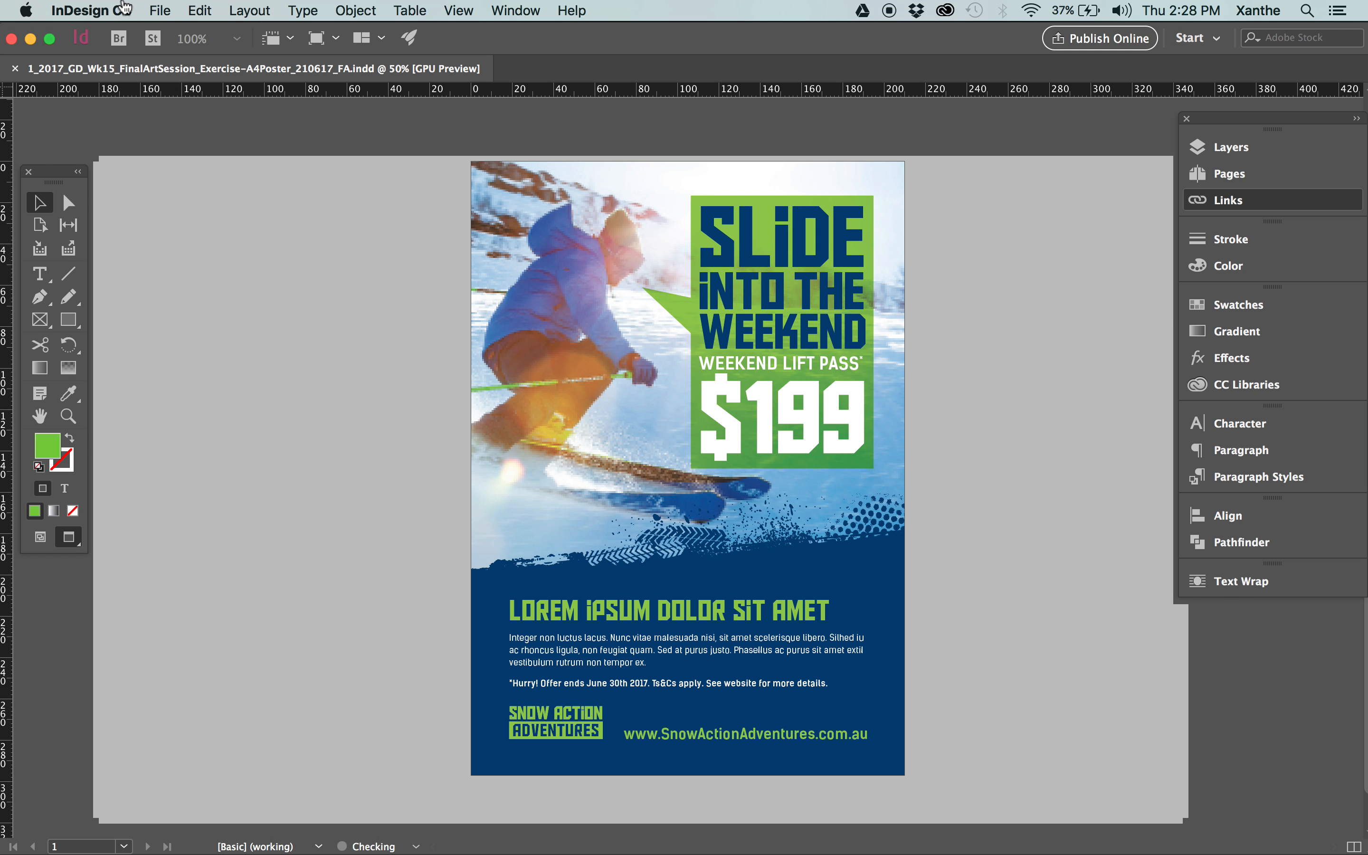
# Start exporting the poster as Adobe PDF (Print) into the FA package folder, adding _HRp to the end of its file name.
pyautogui.click(158, 11)
pyautogui.click(158, 11)
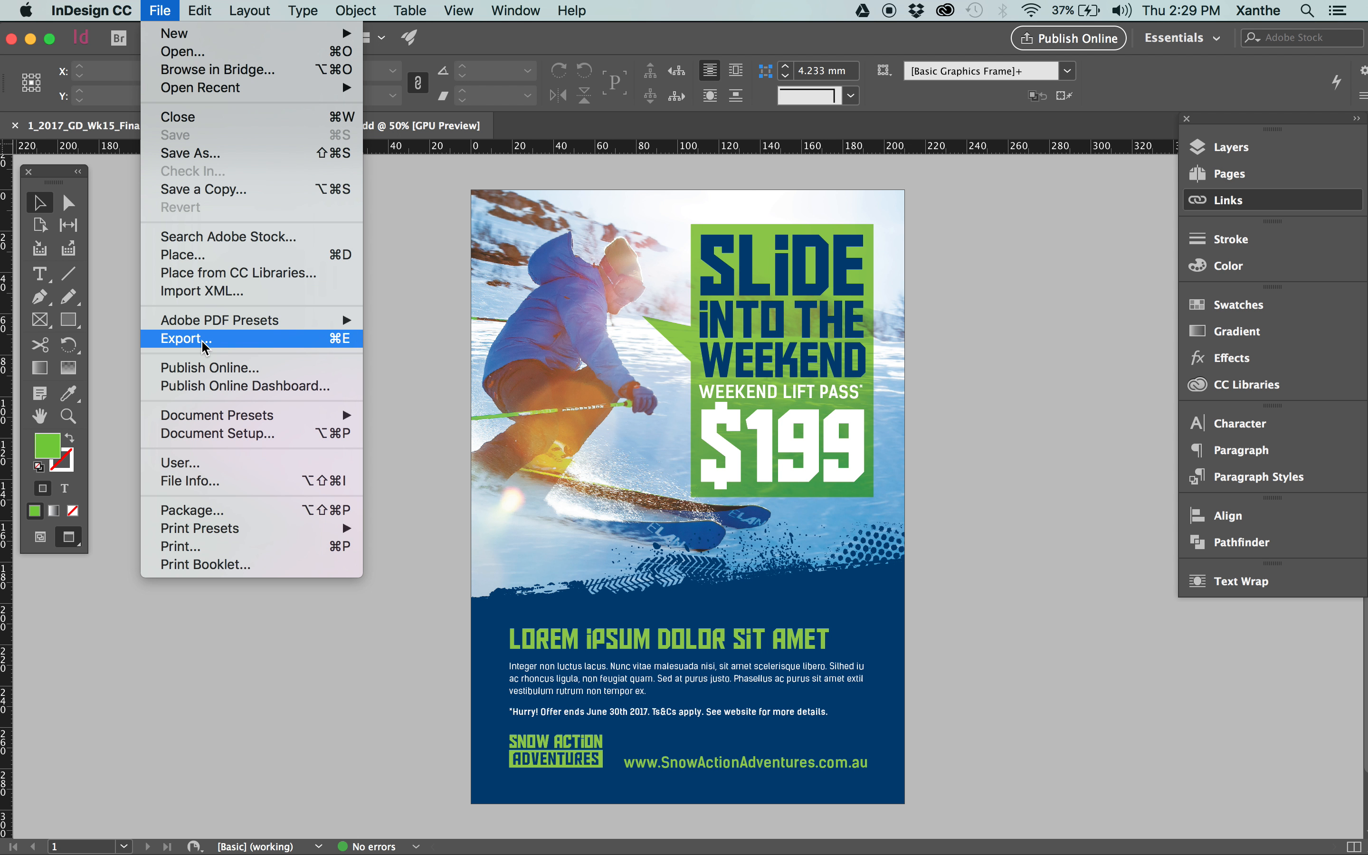
pyautogui.click(339, 341)
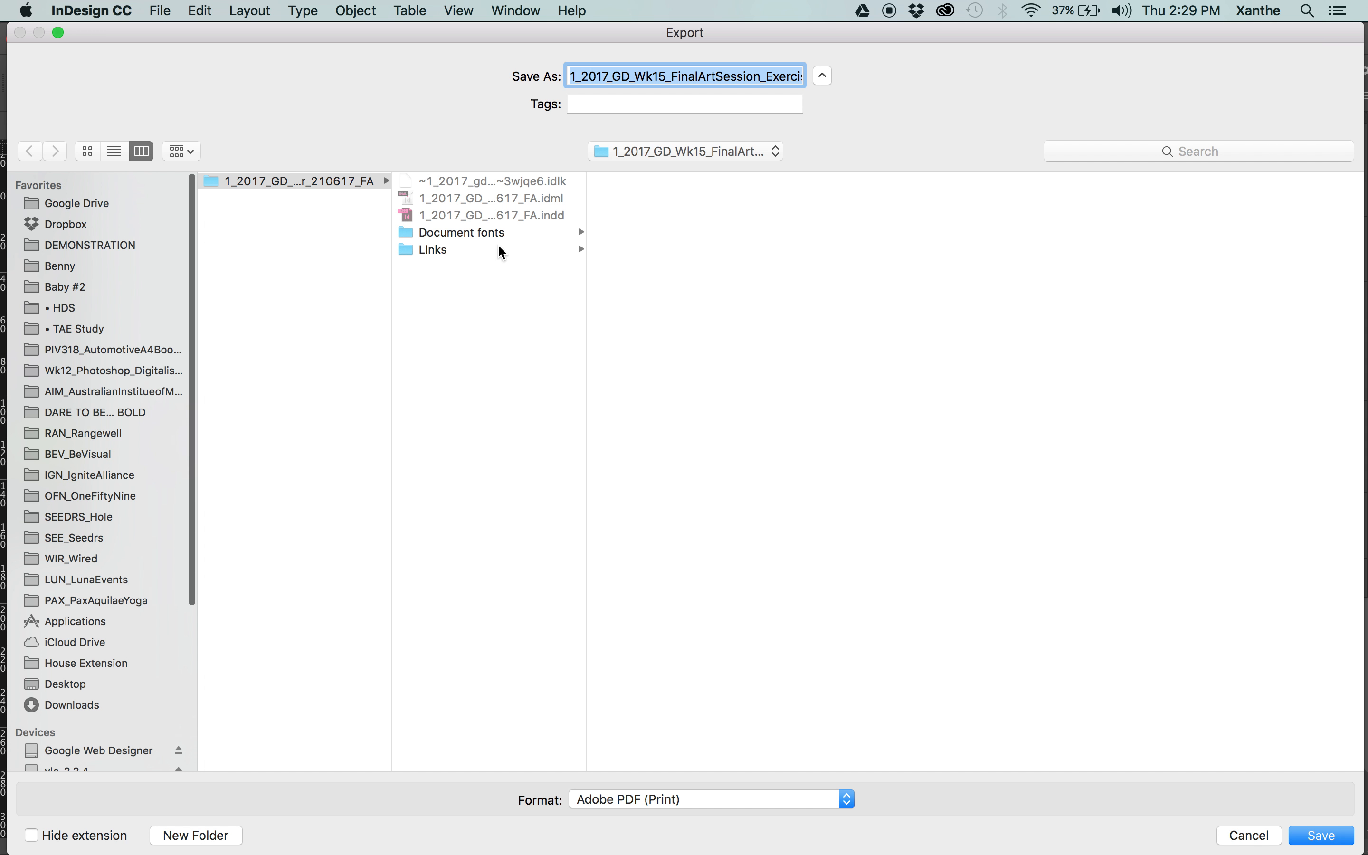
pyautogui.press('Right')
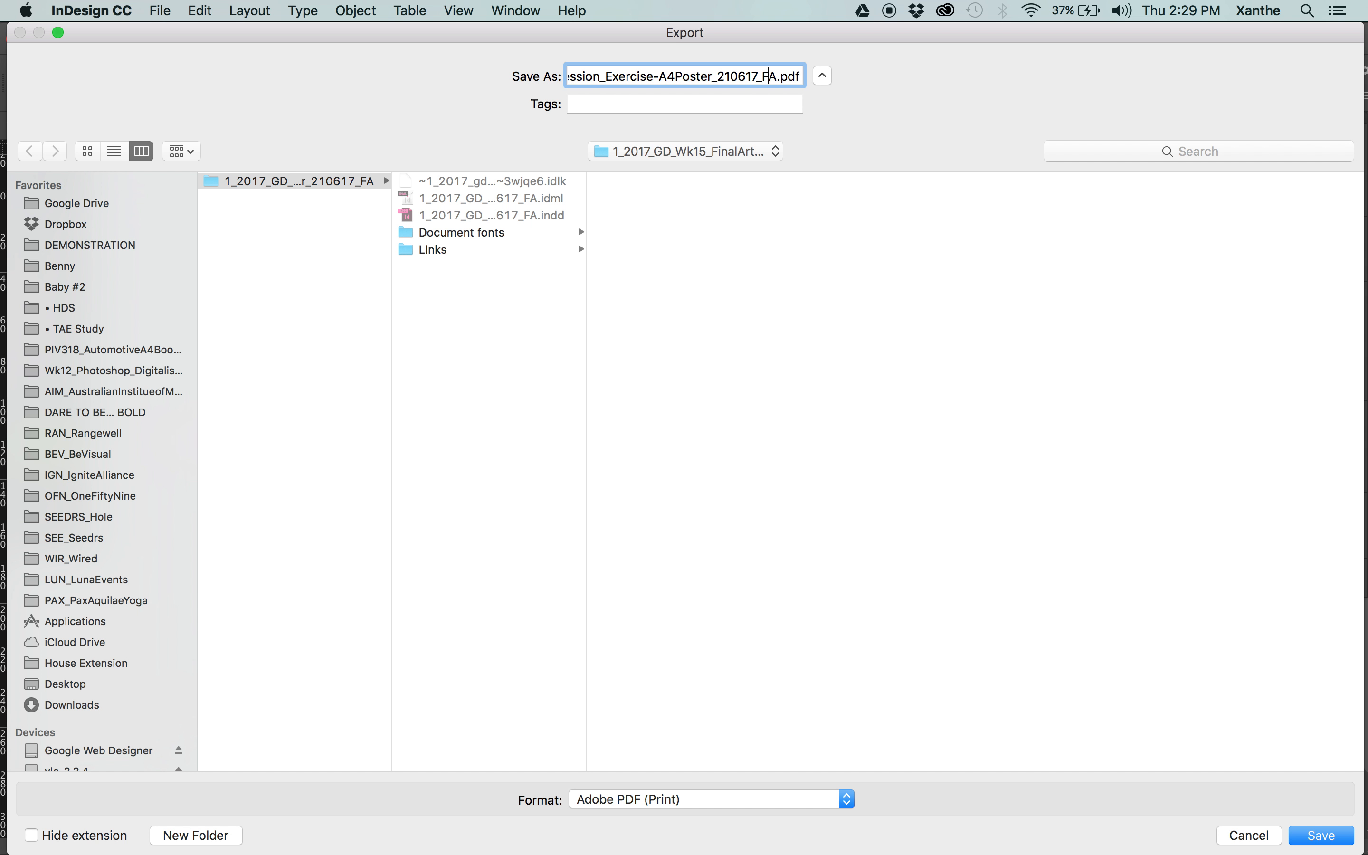
pyautogui.write('_HRp')
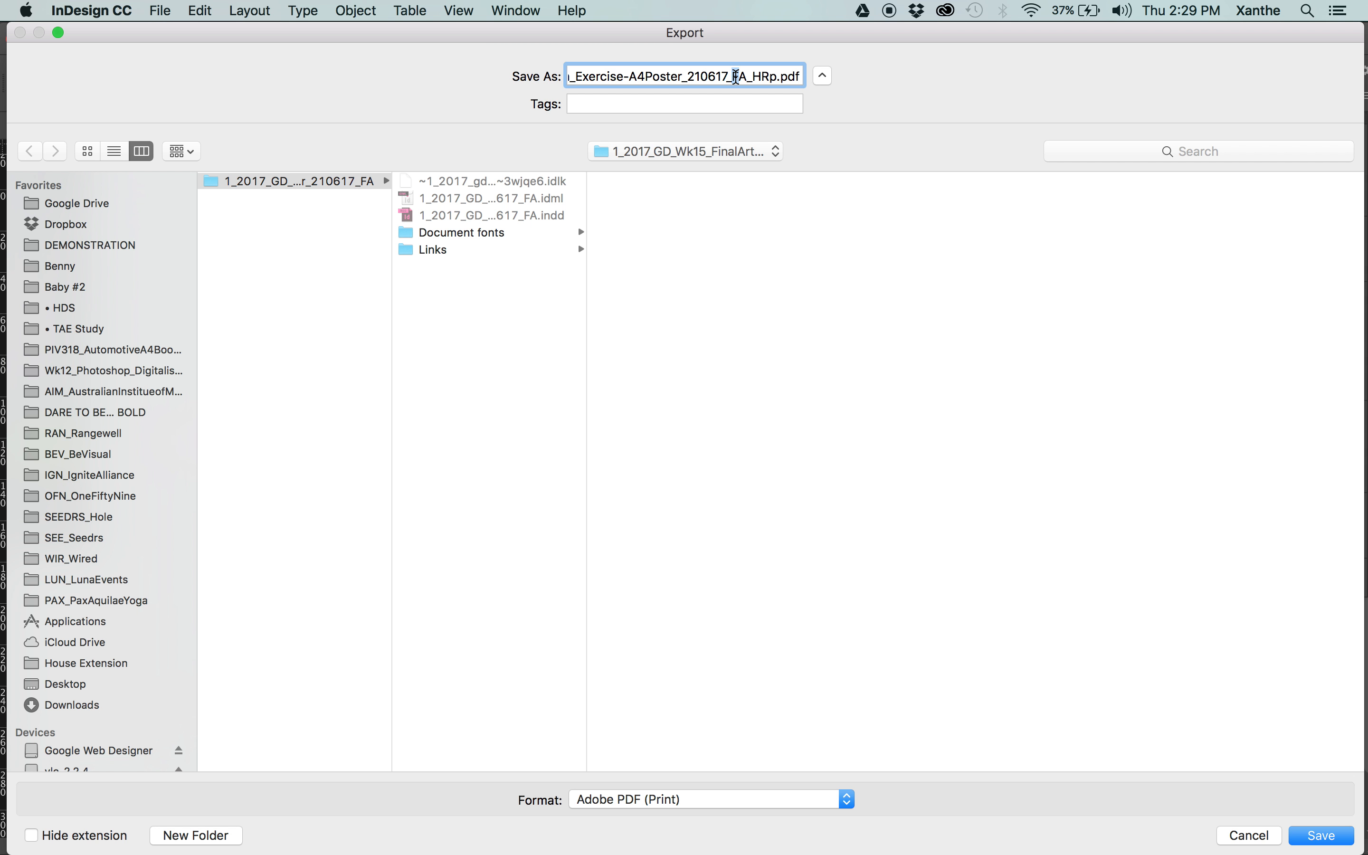
pyautogui.moveTo(740, 77); pyautogui.dragTo(770, 77)
pyautogui.click(770, 76)
pyautogui.press('Return')
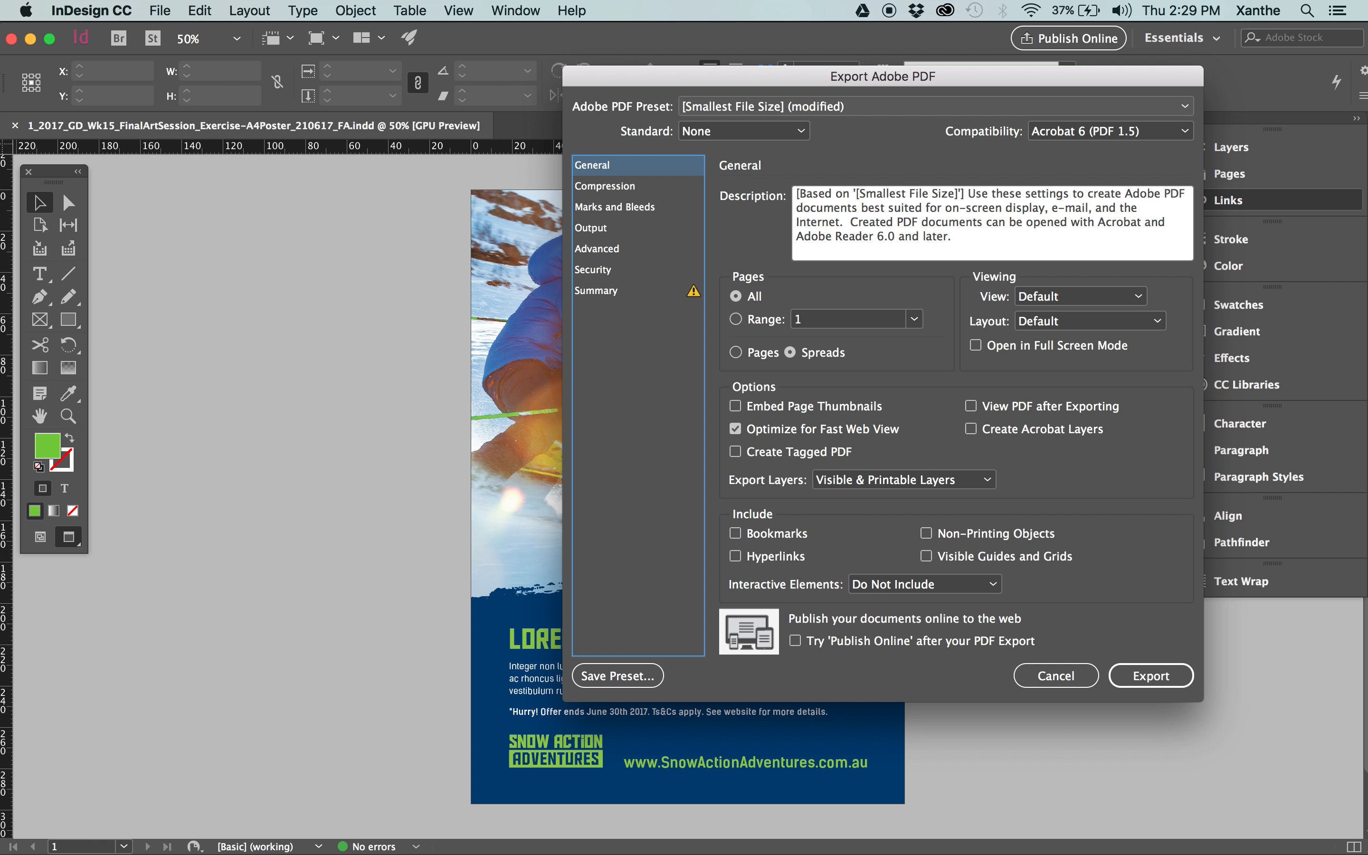
# Set the PDF export preset to [High Quality Print].
pyautogui.click(718, 106)
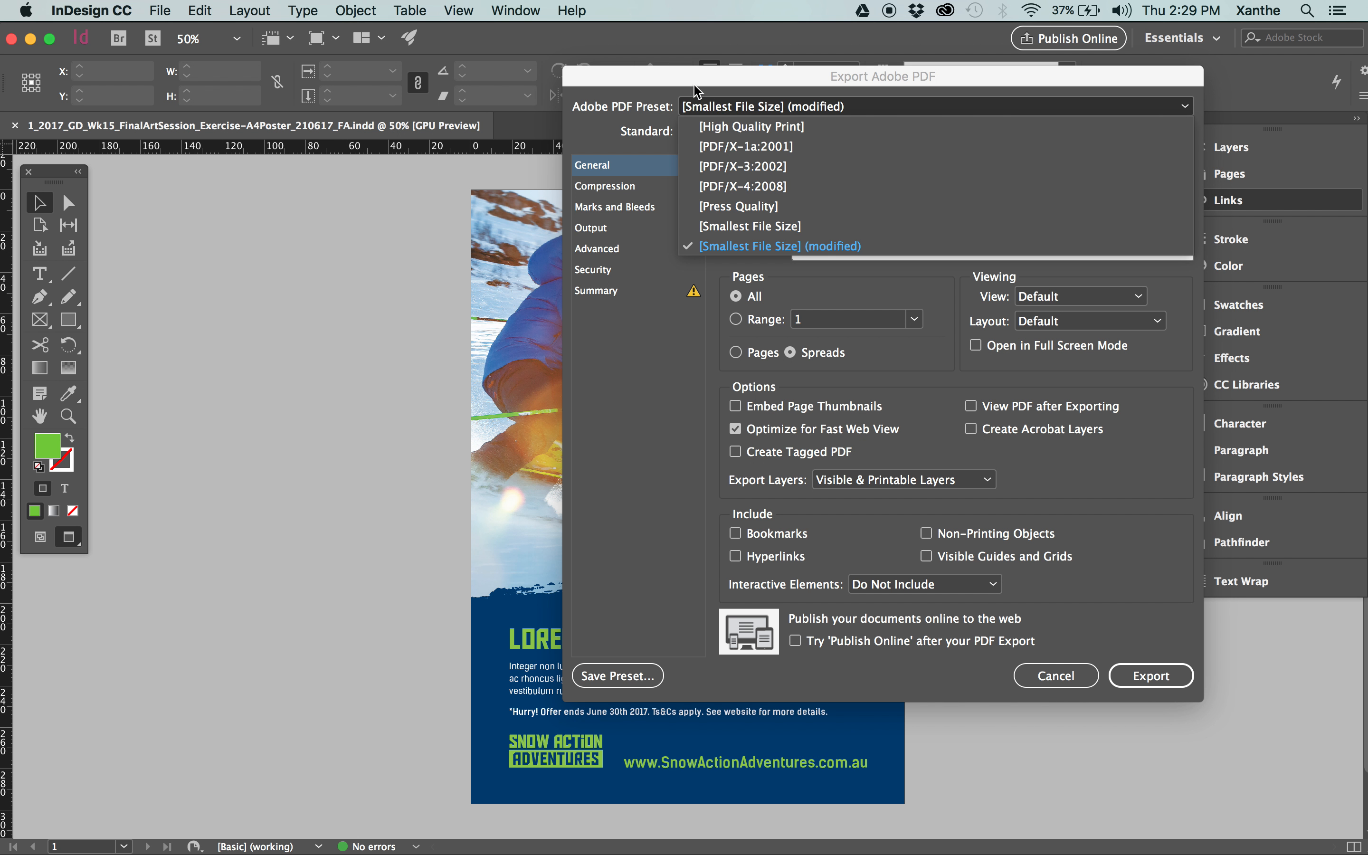
pyautogui.click(701, 99)
pyautogui.click(729, 107)
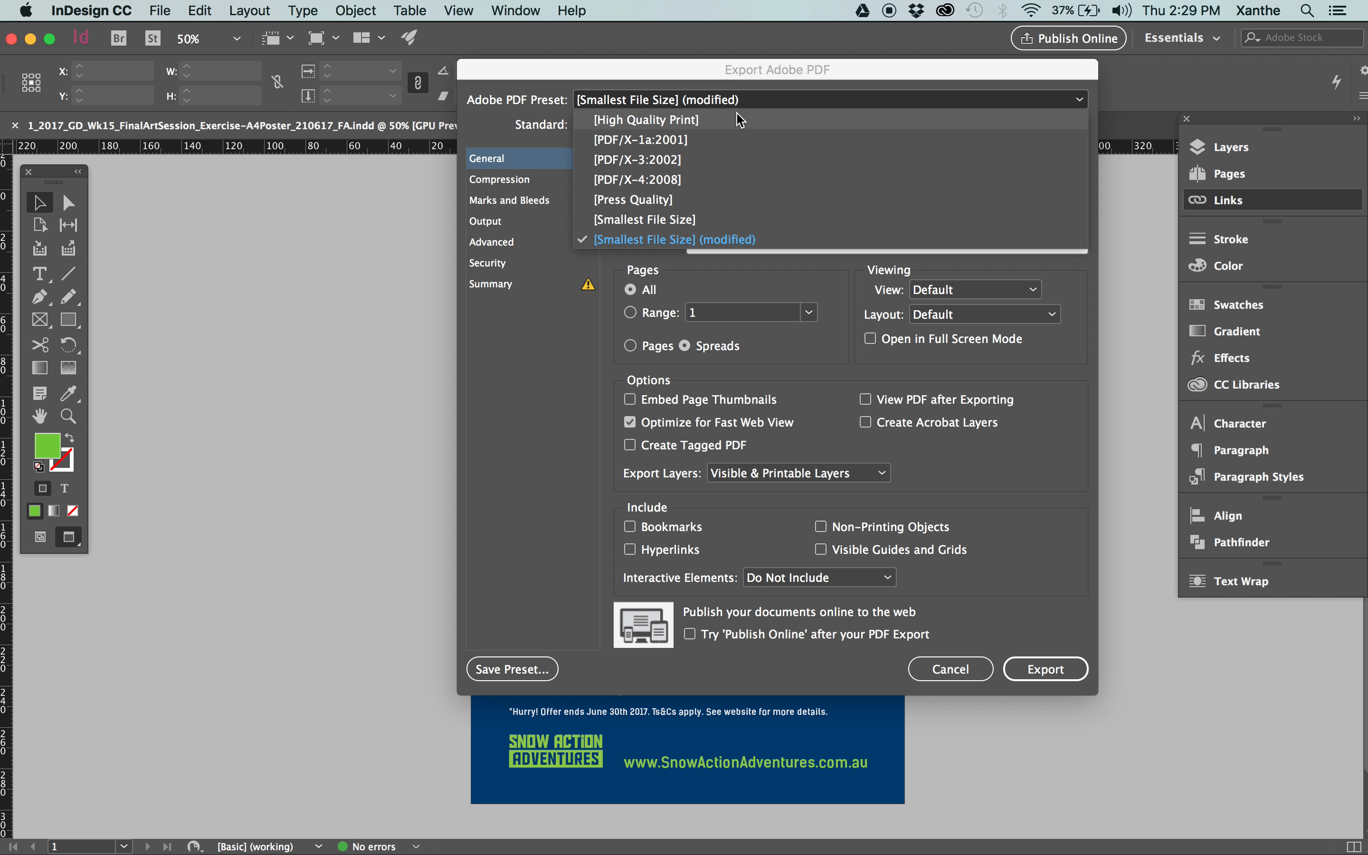
pyautogui.click(692, 122)
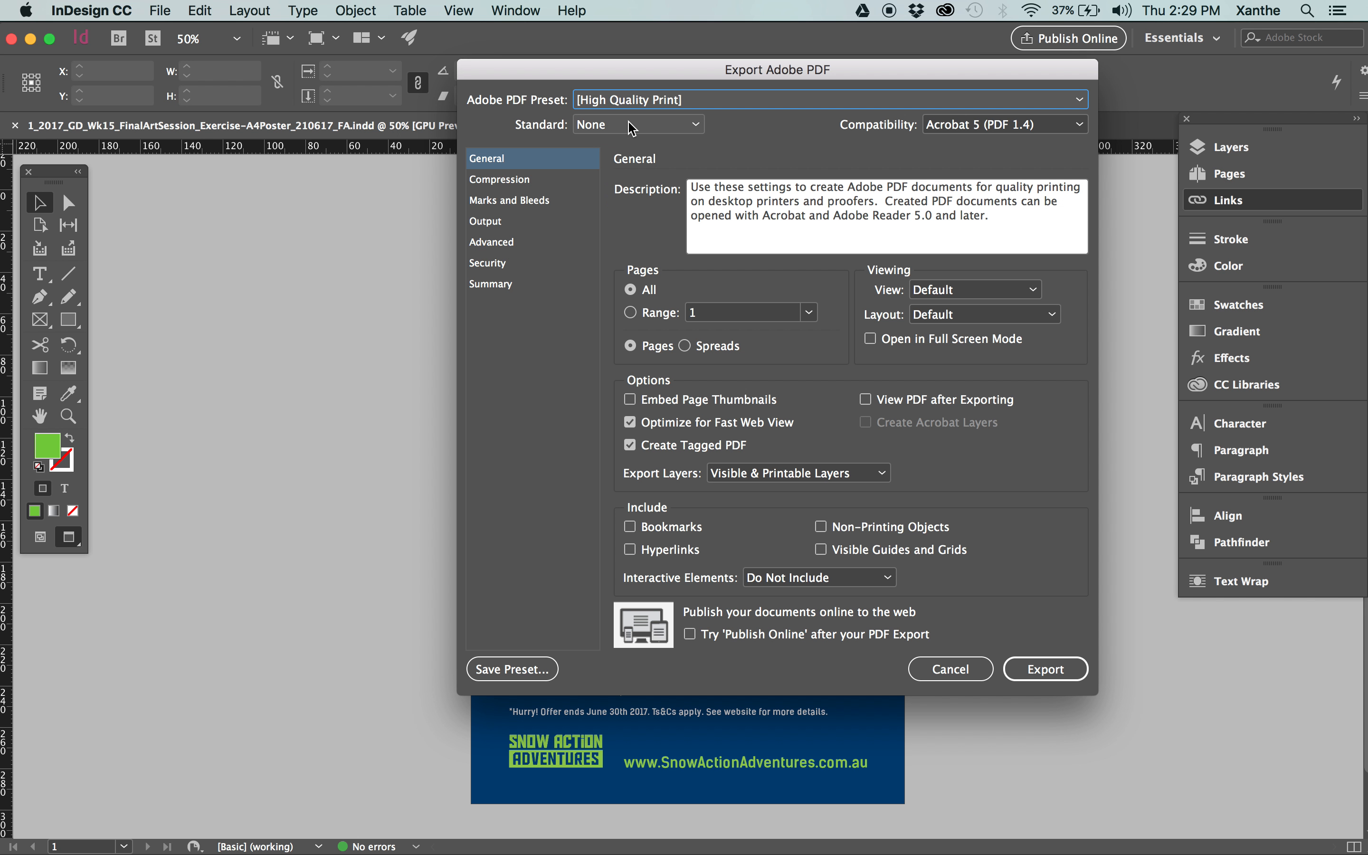
# Turn on All Printer's Marks for the print PDF export.
pyautogui.moveTo(716, 71); pyautogui.dragTo(657, 72)
pyautogui.click(476, 205)
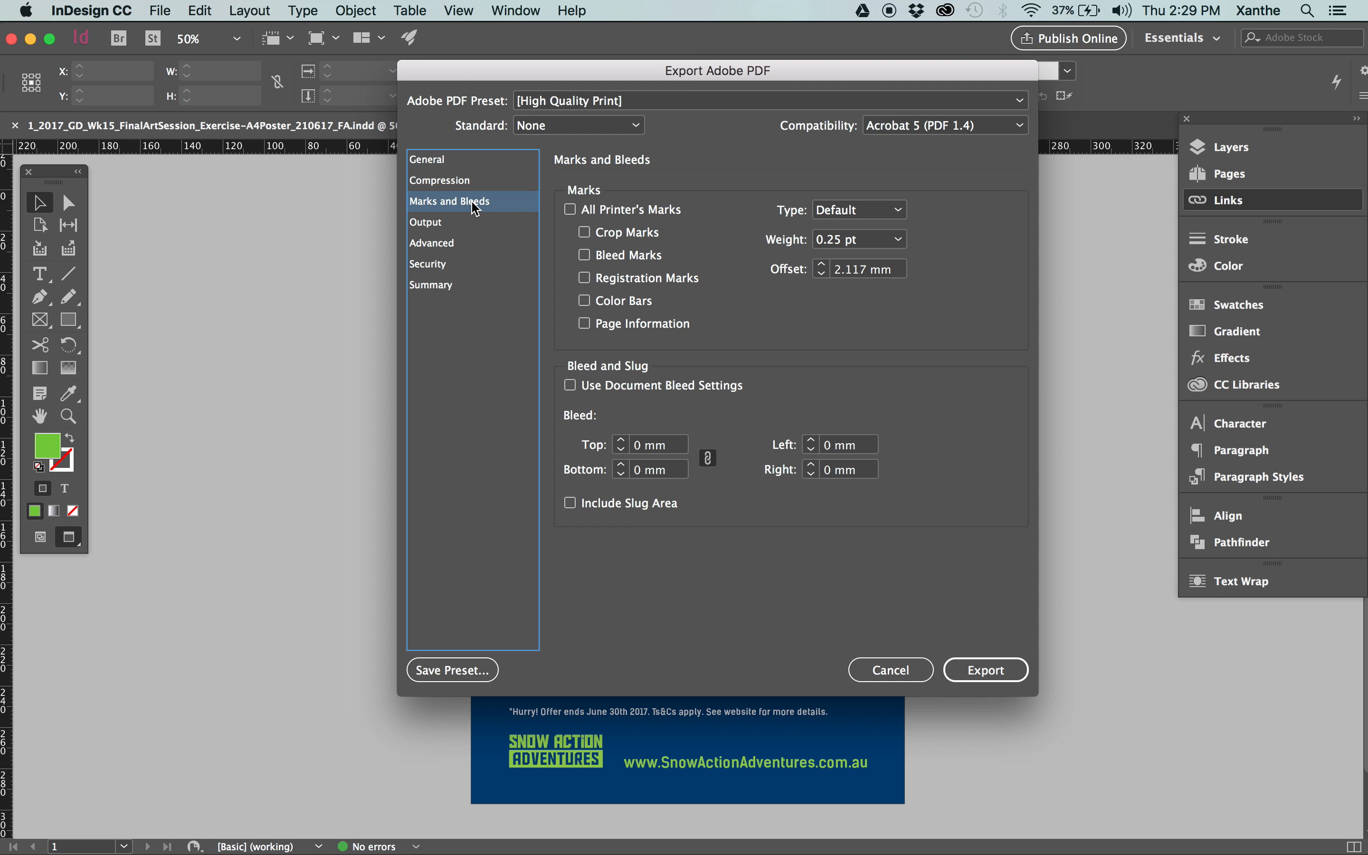
pyautogui.click(457, 165)
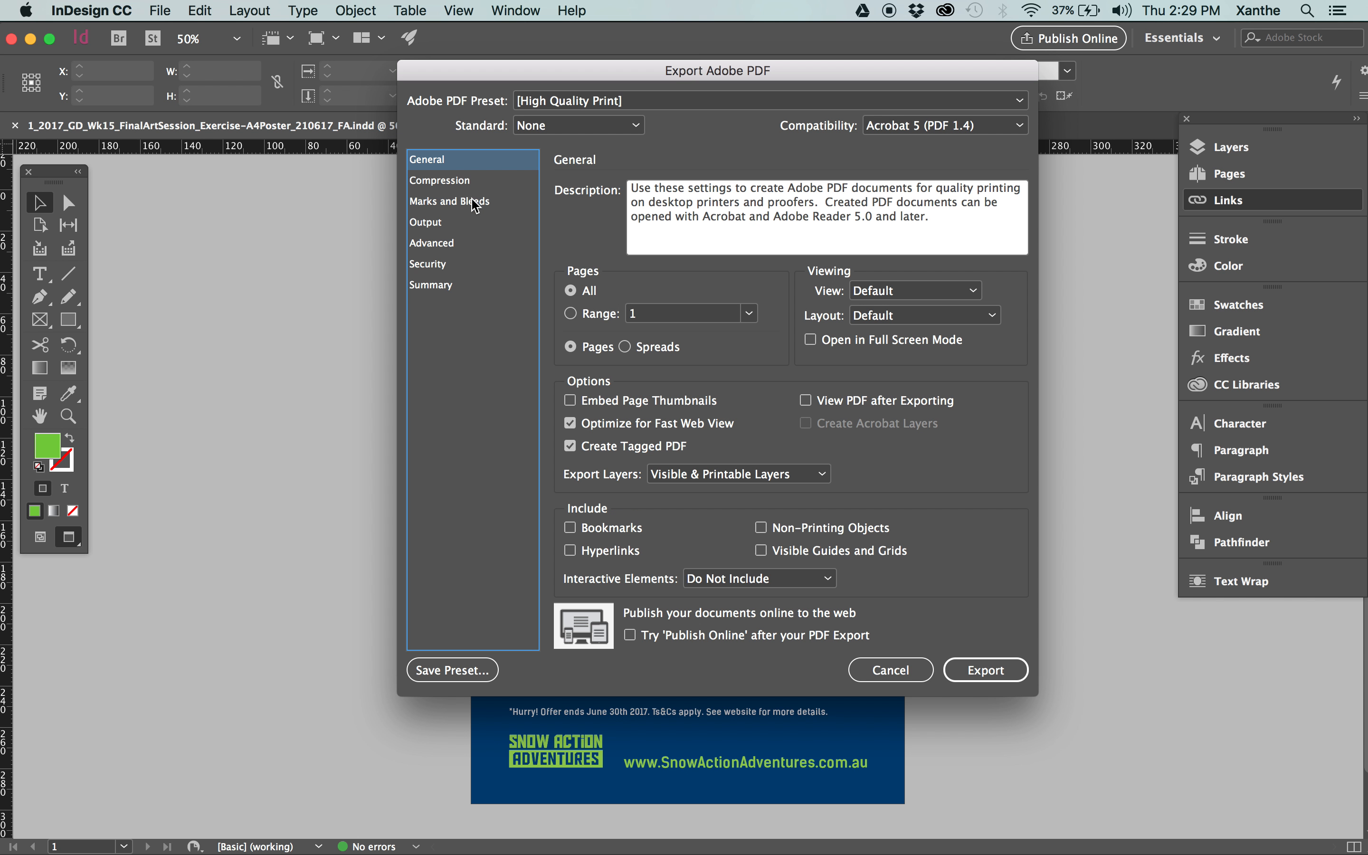
pyautogui.click(446, 204)
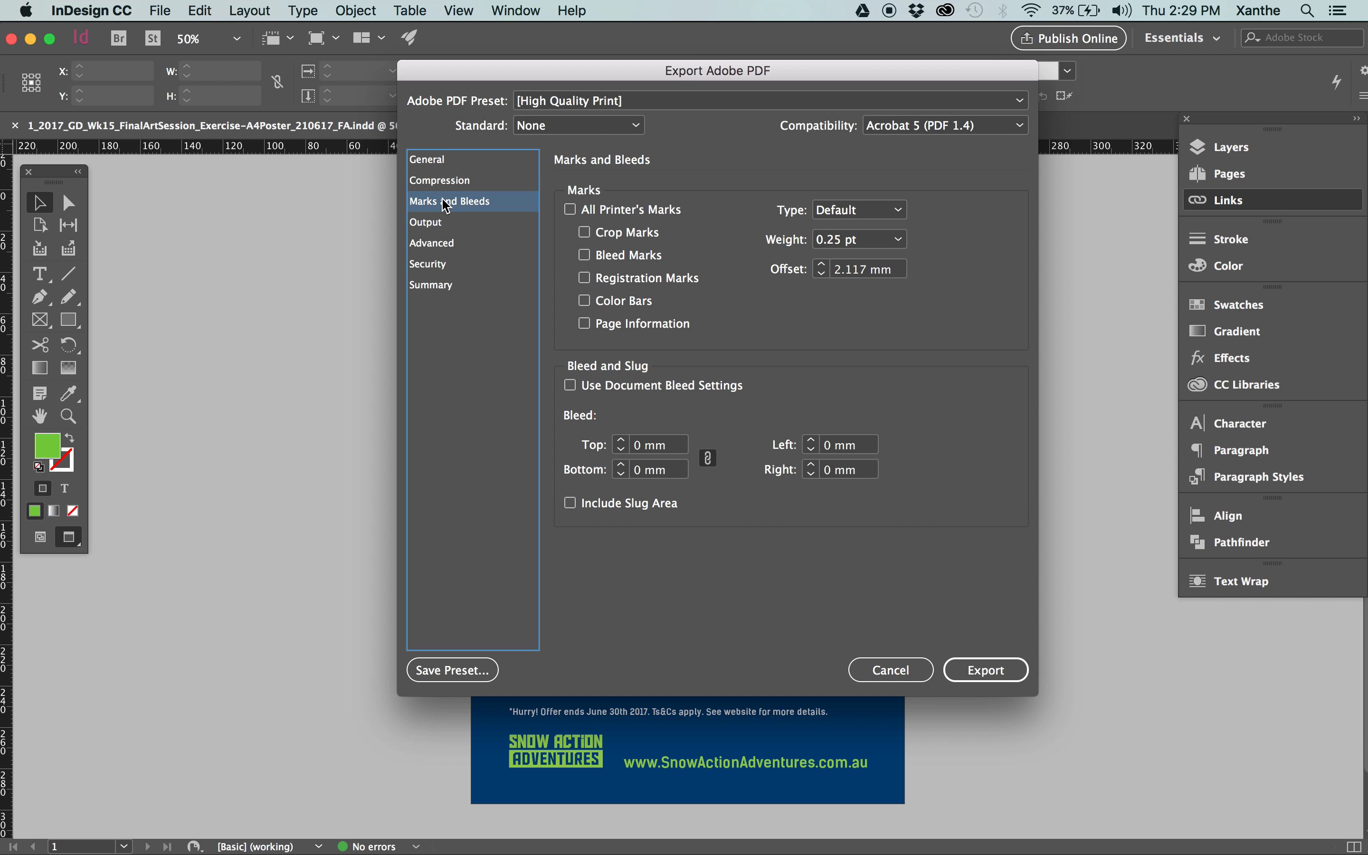
pyautogui.click(621, 210)
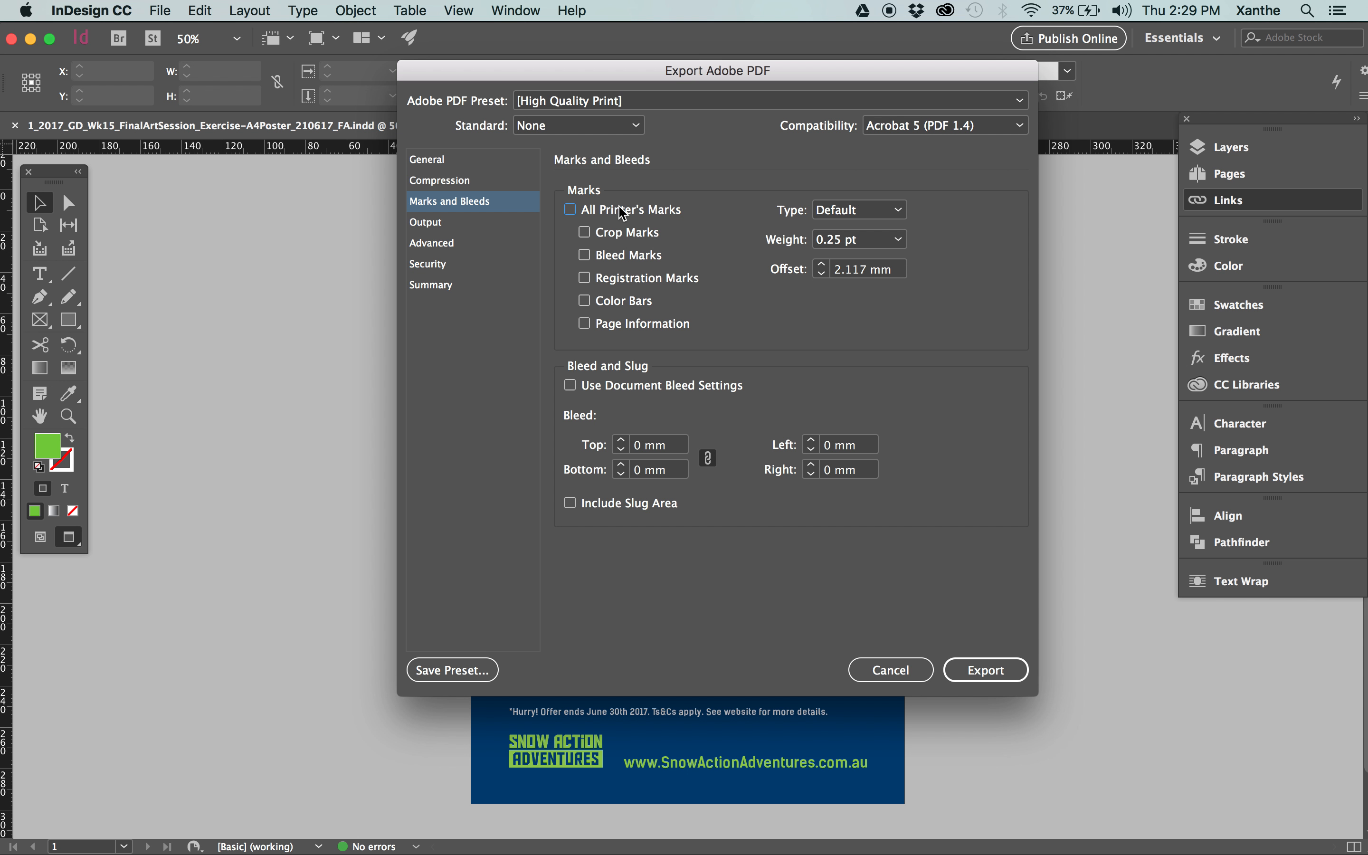
# Turn off Use Document Bleed Settings and set the PDF's bleed to 3 mm on all four sides.
pyautogui.click(616, 389)
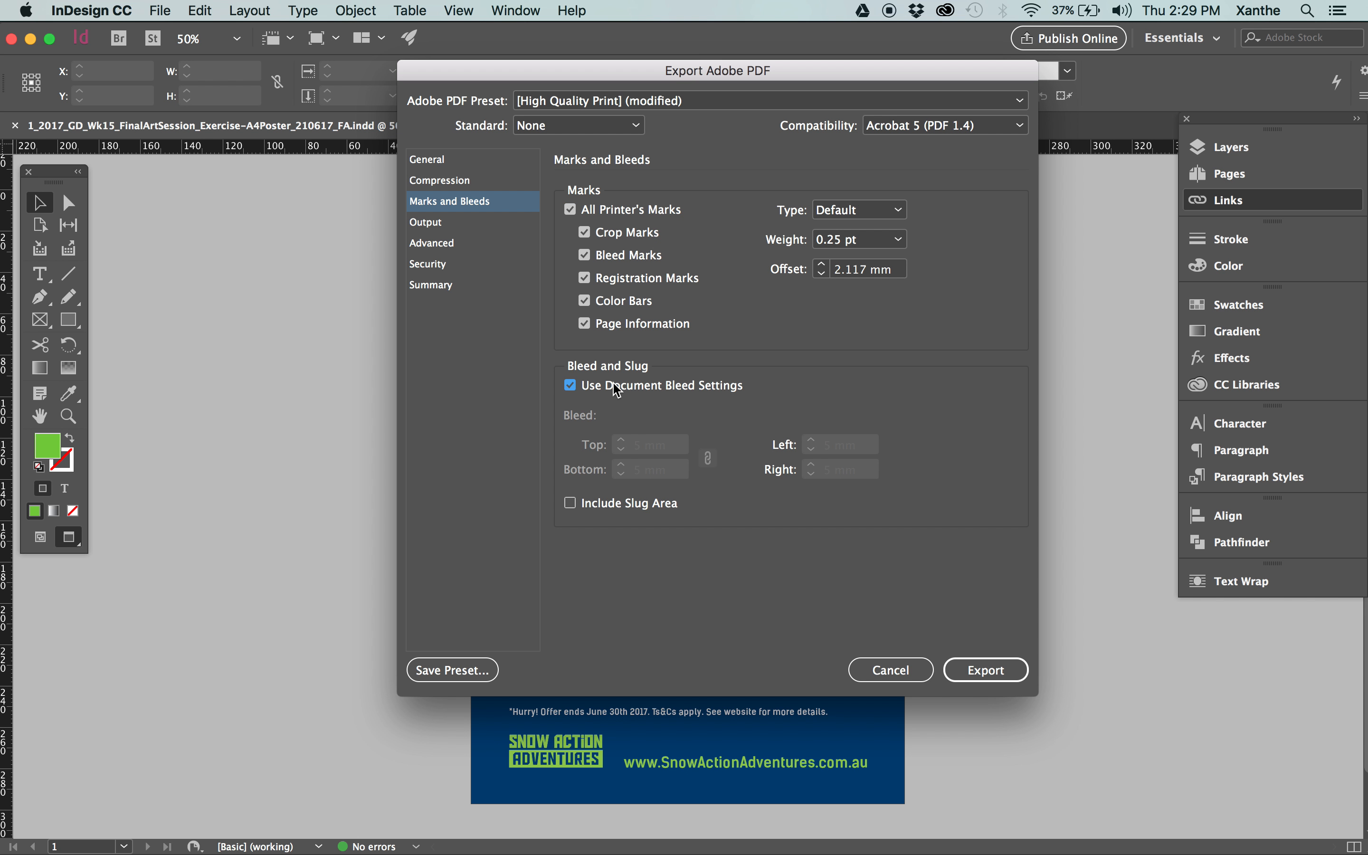
pyautogui.click(616, 389)
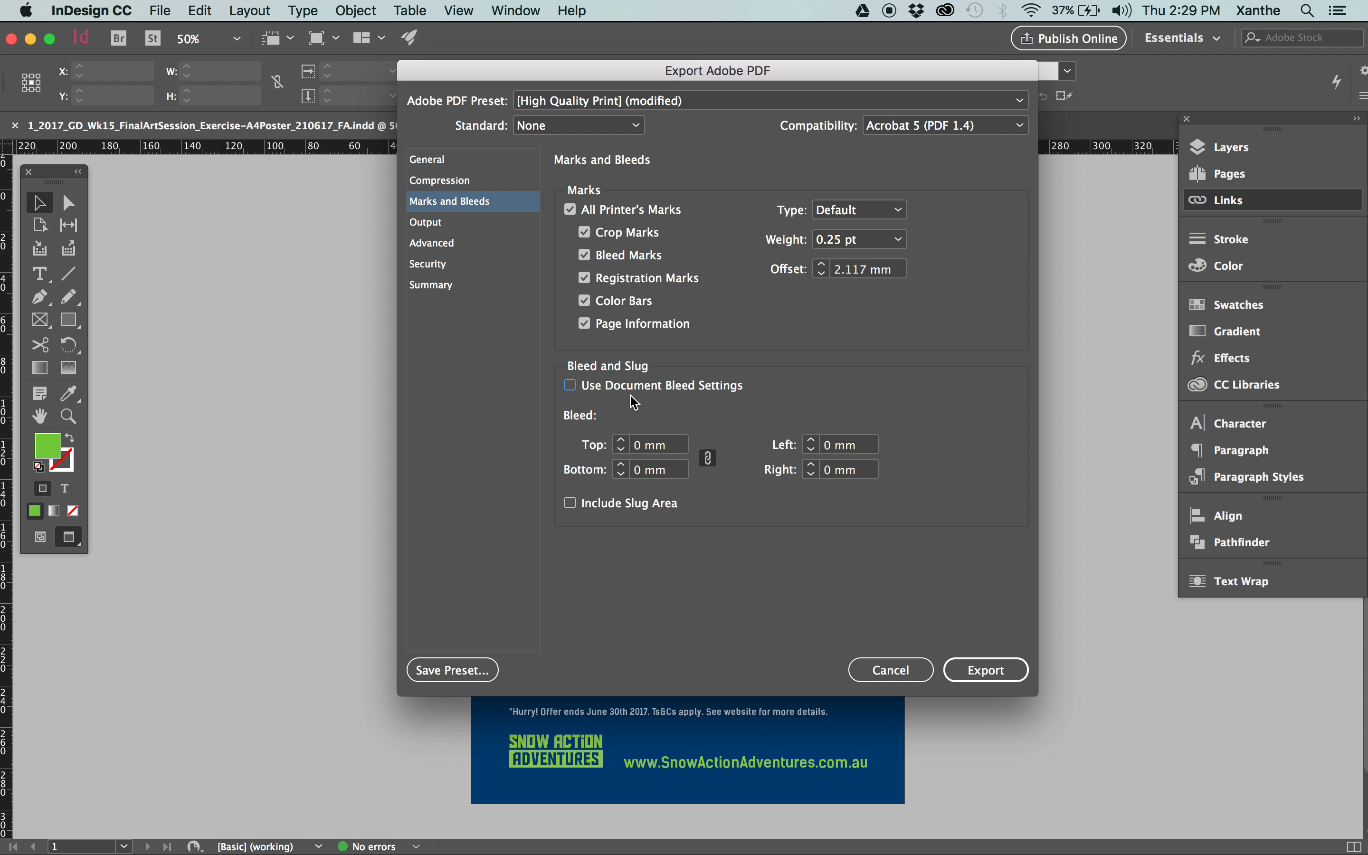
pyautogui.click(594, 386)
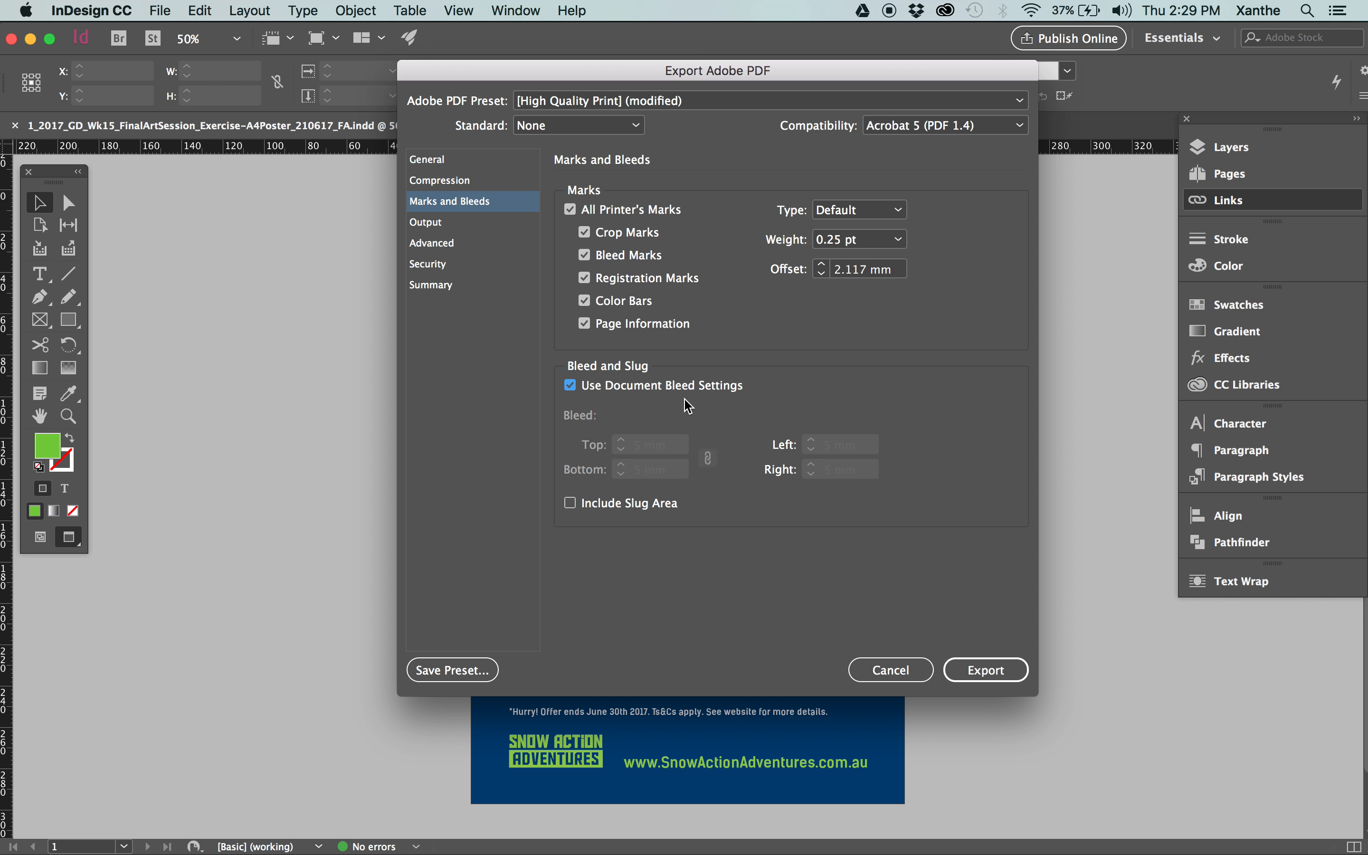
pyautogui.click(570, 385)
pyautogui.doubleClick(641, 444)
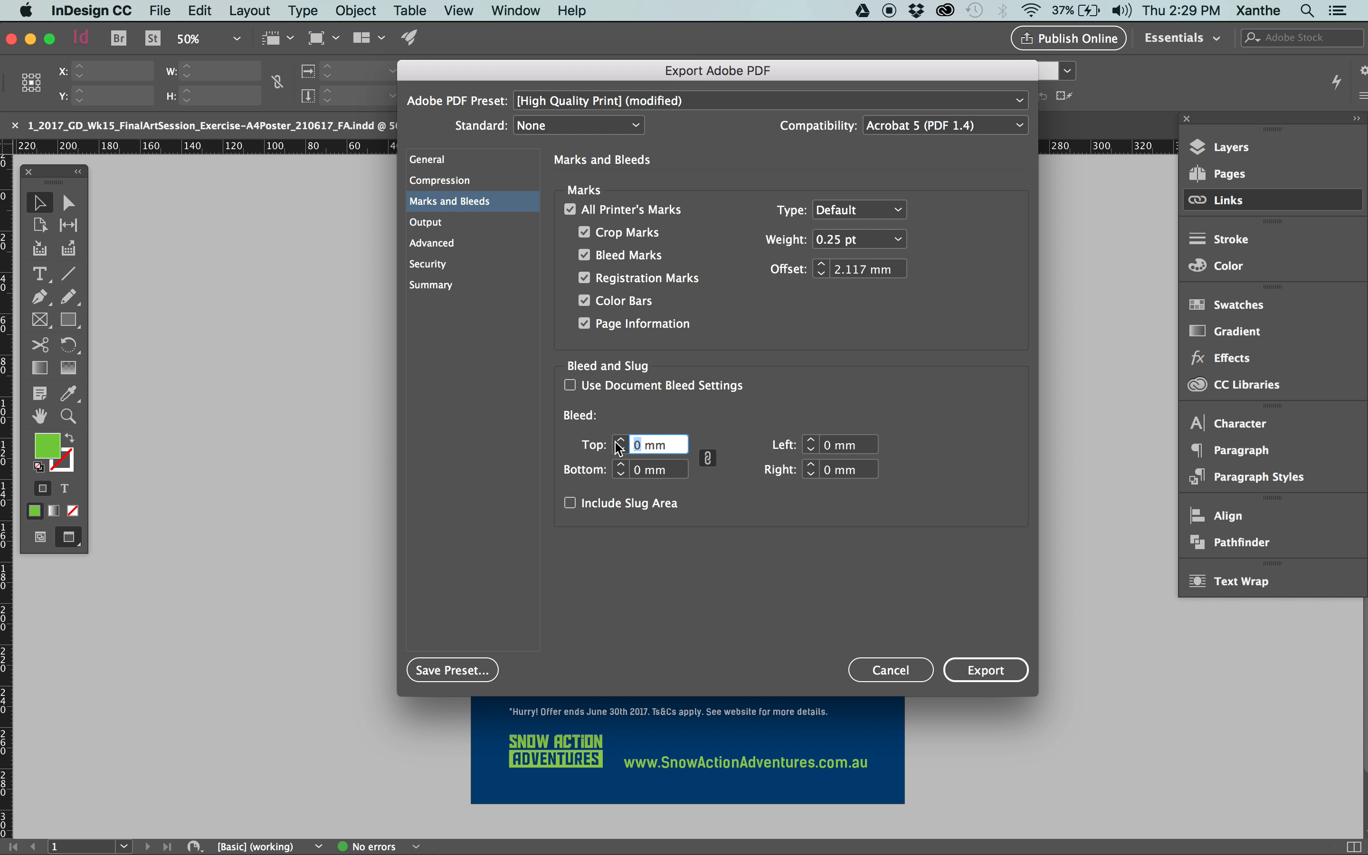
pyautogui.write('3')
pyautogui.press('Tab')
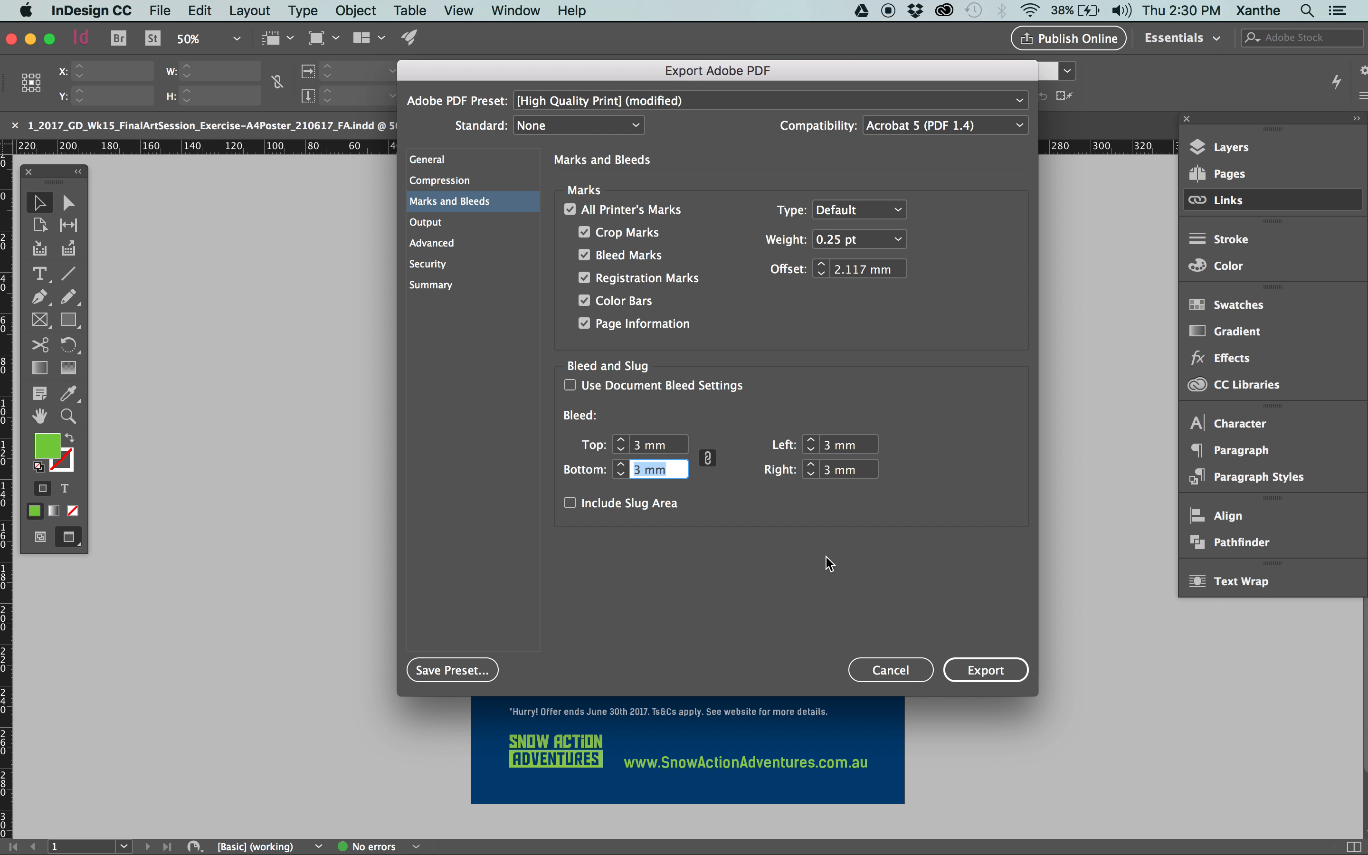
# Check the Output, Advanced and Security export settings, leaving the open password off, and export the _HRp PDF.
pyautogui.click(486, 222)
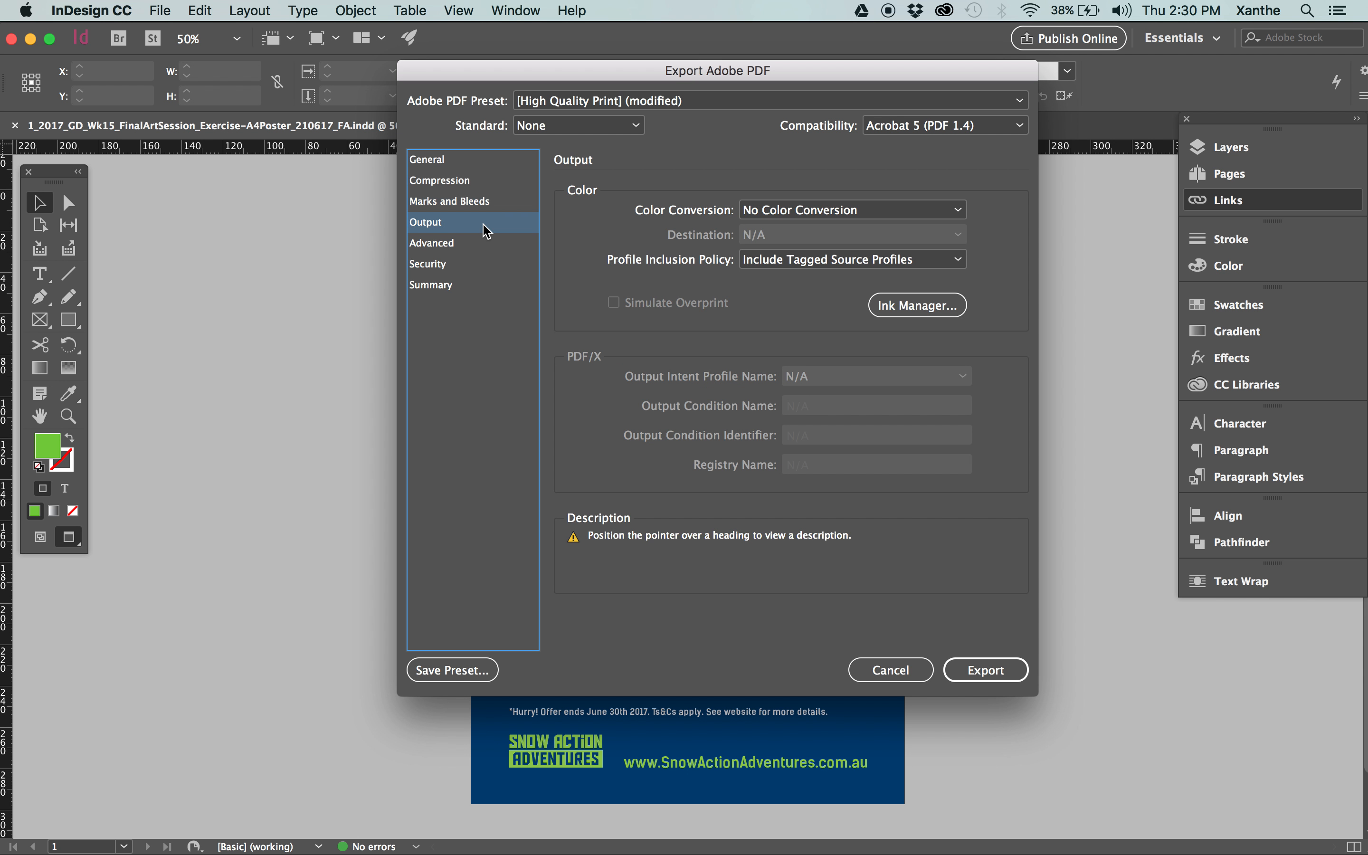
pyautogui.click(475, 243)
pyautogui.click(475, 274)
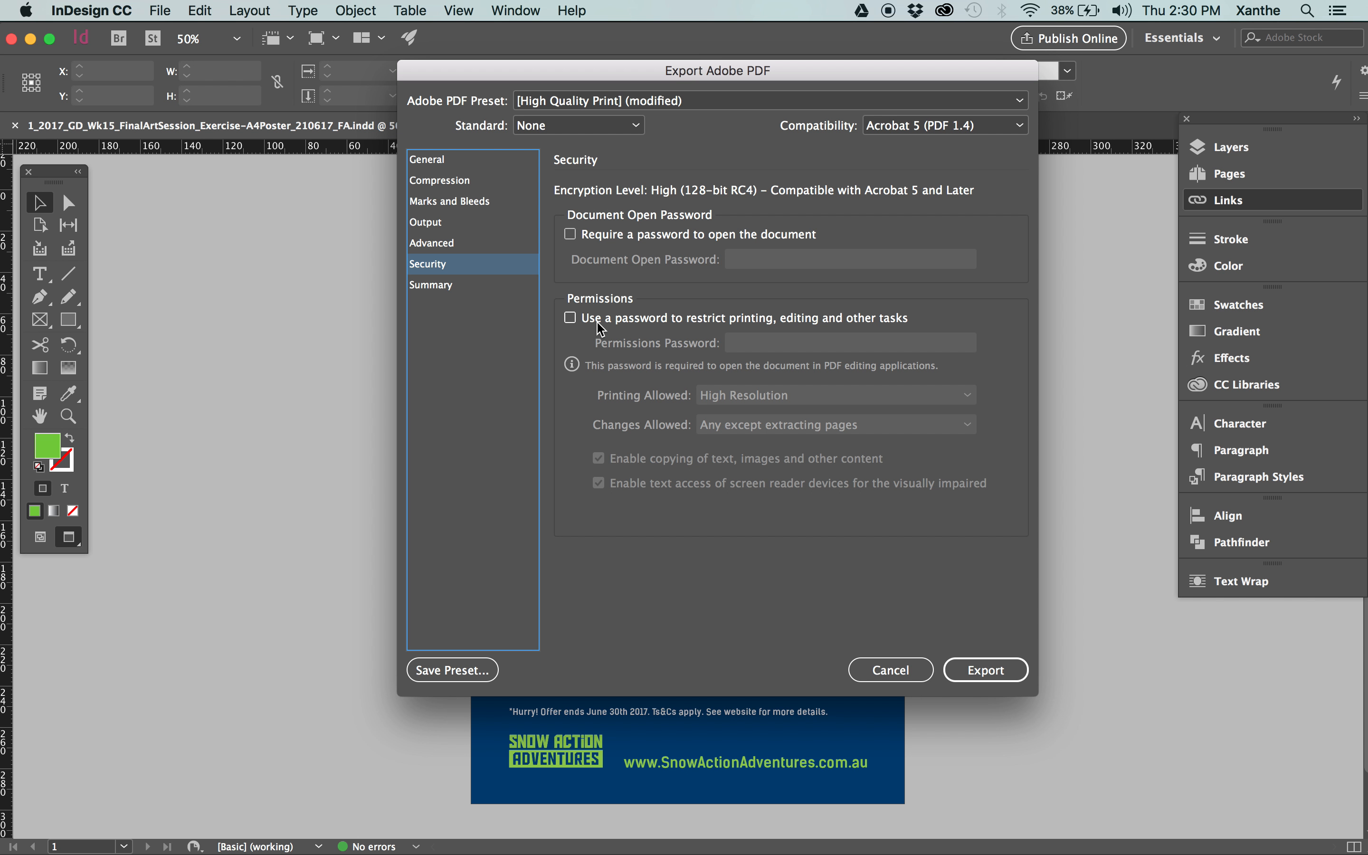
pyautogui.click(621, 237)
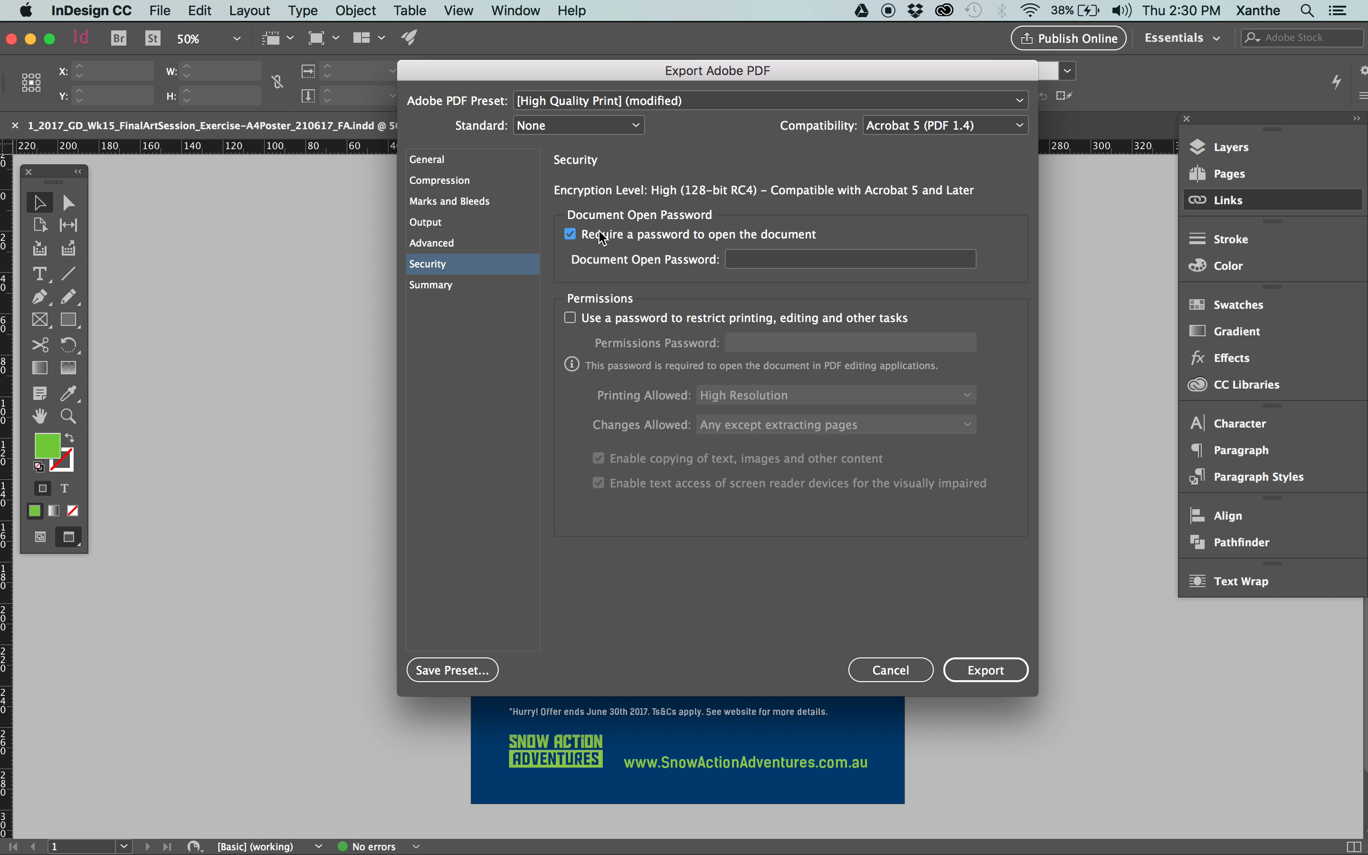
pyautogui.click(603, 237)
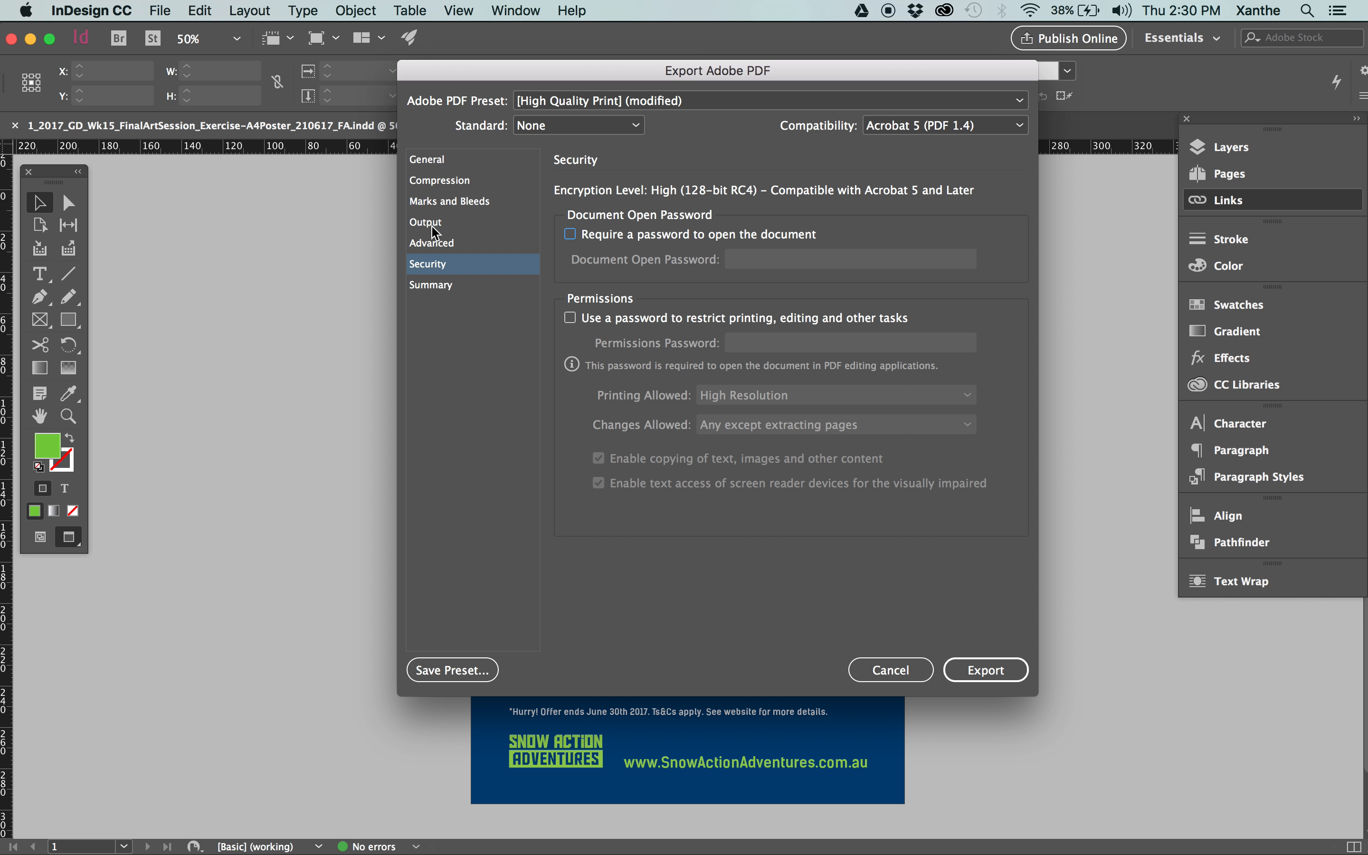
pyautogui.click(471, 222)
pyautogui.click(476, 201)
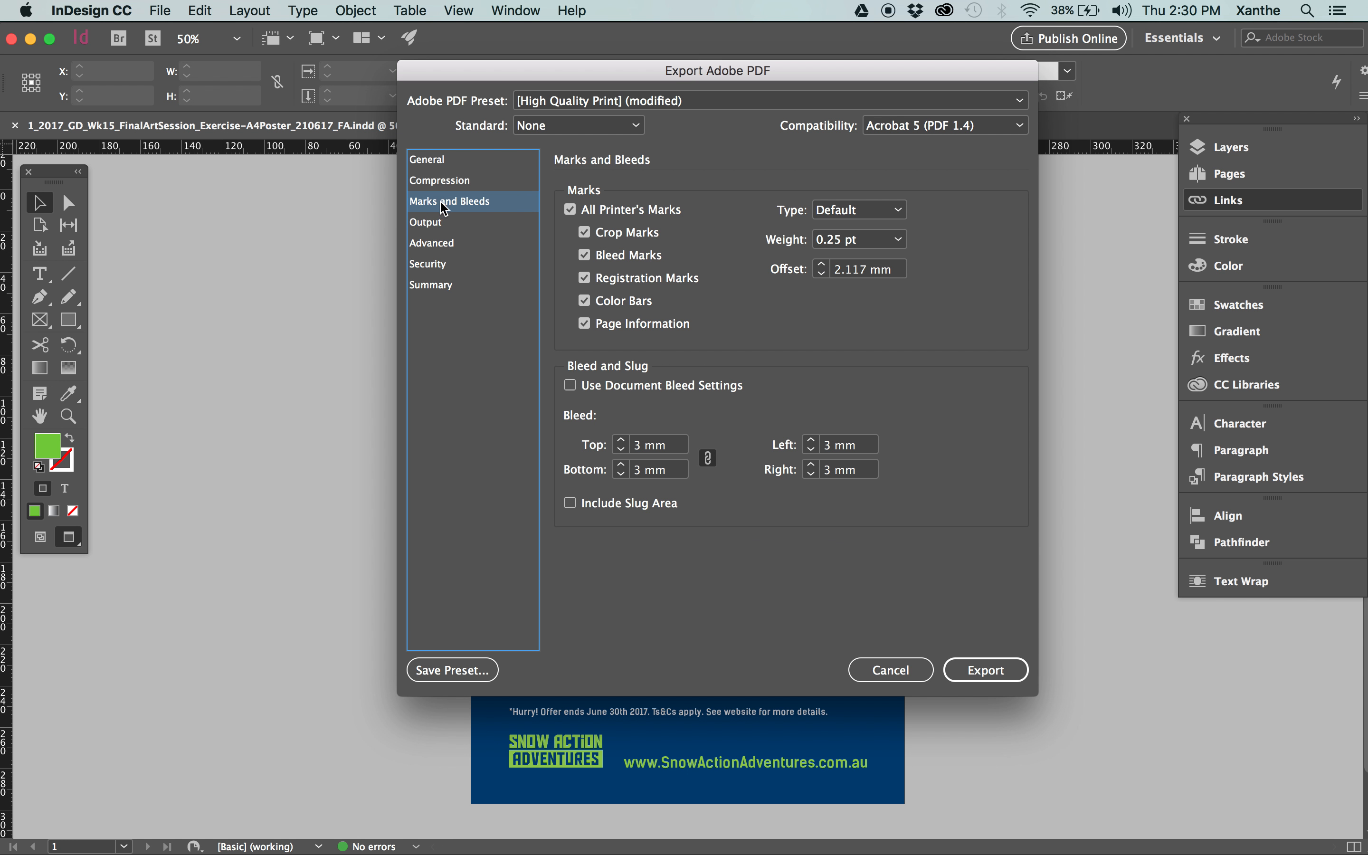
pyautogui.click(987, 674)
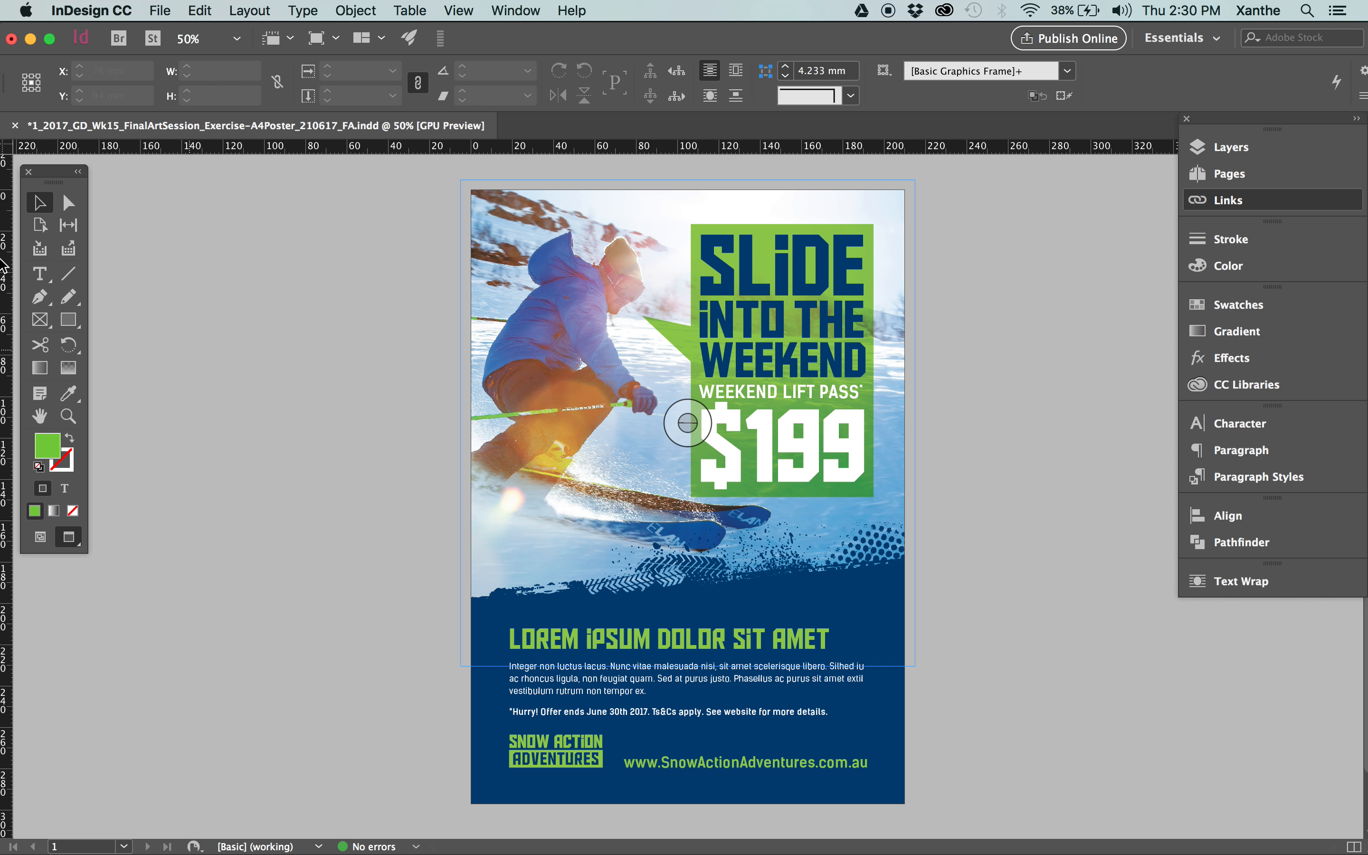
# Switch to Finder and preview the exported _HRp PDF in the FA package folder to check its printer's marks and bleed.
pyautogui.moveTo(3, 178)
pyautogui.click(4, 122)
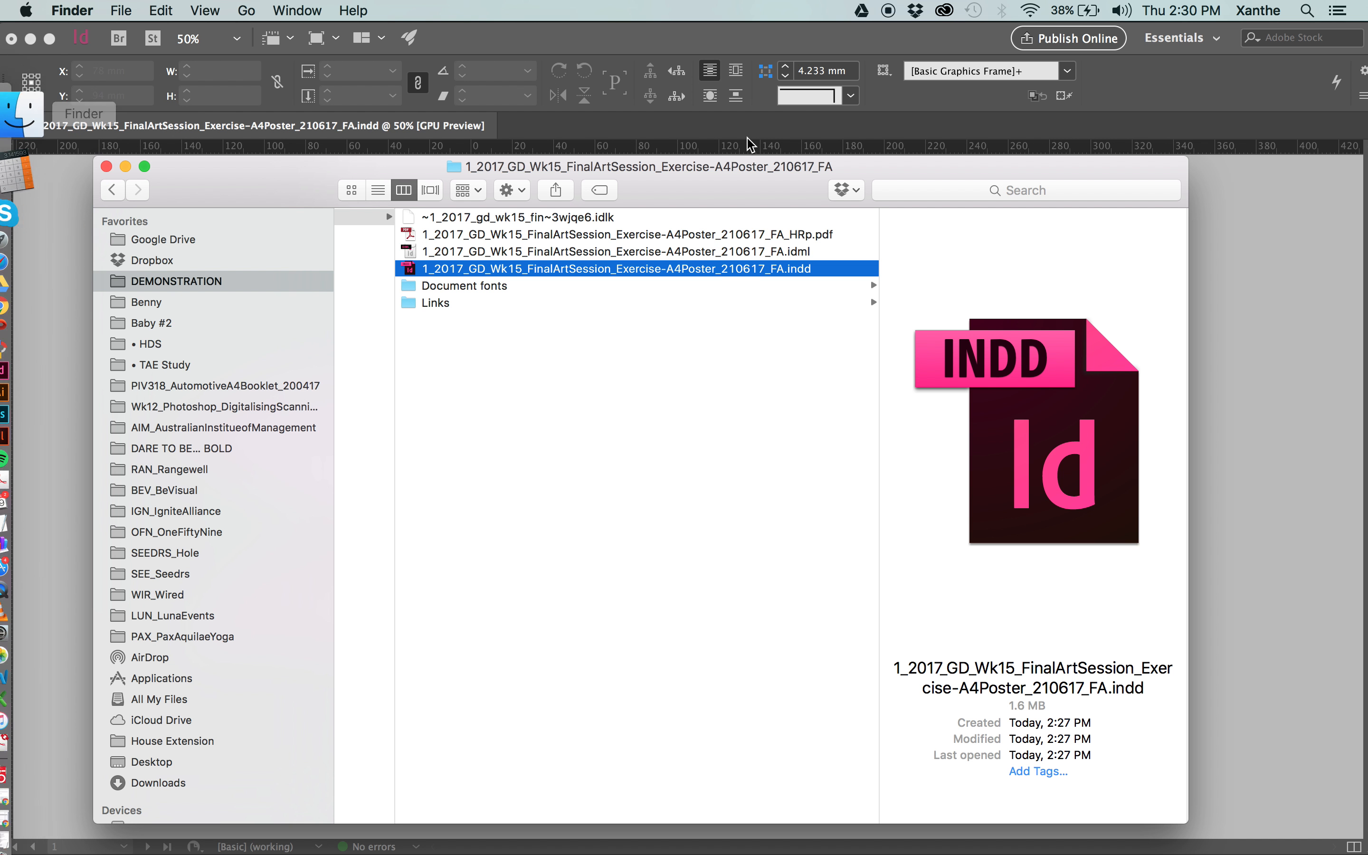
pyautogui.click(834, 233)
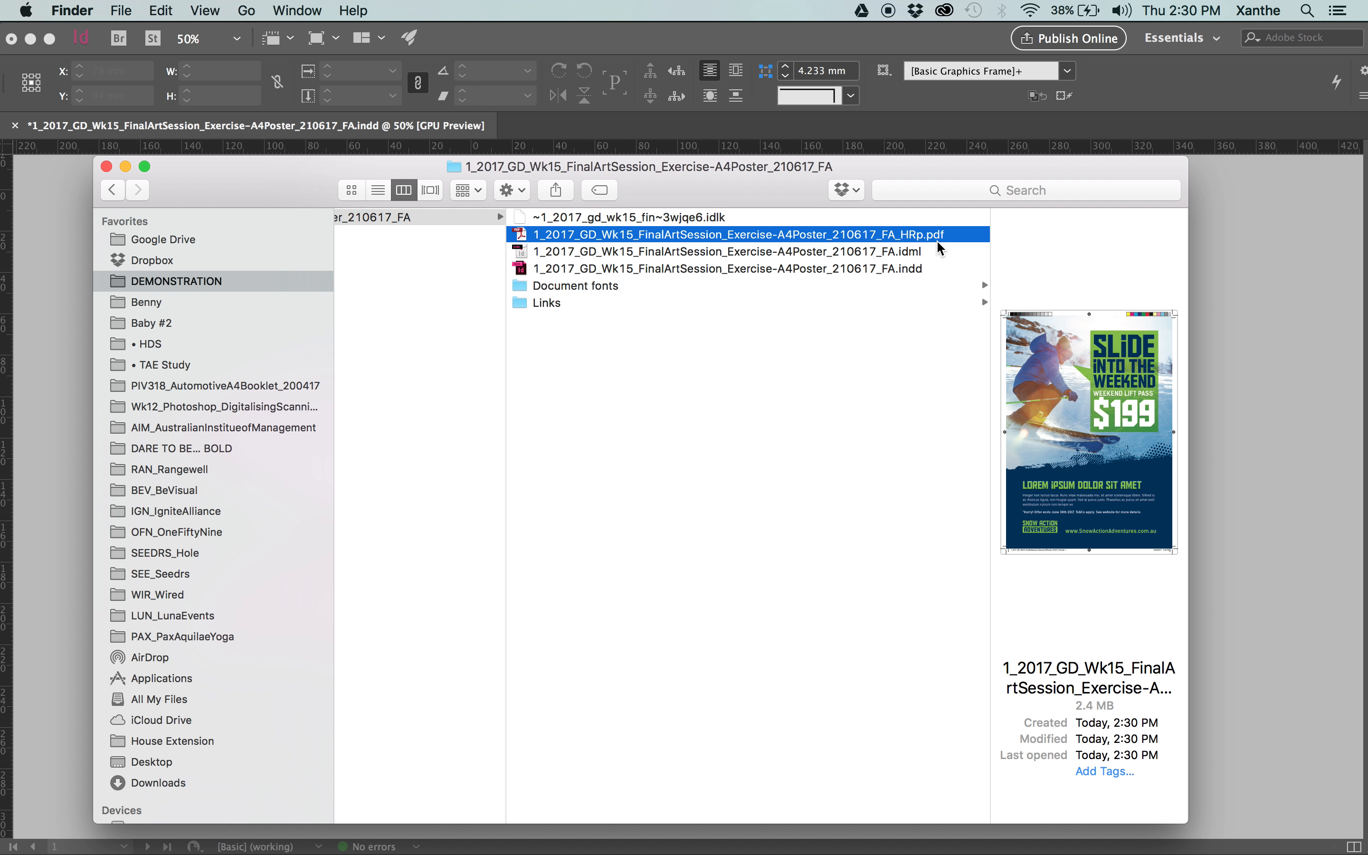
pyautogui.press('space')
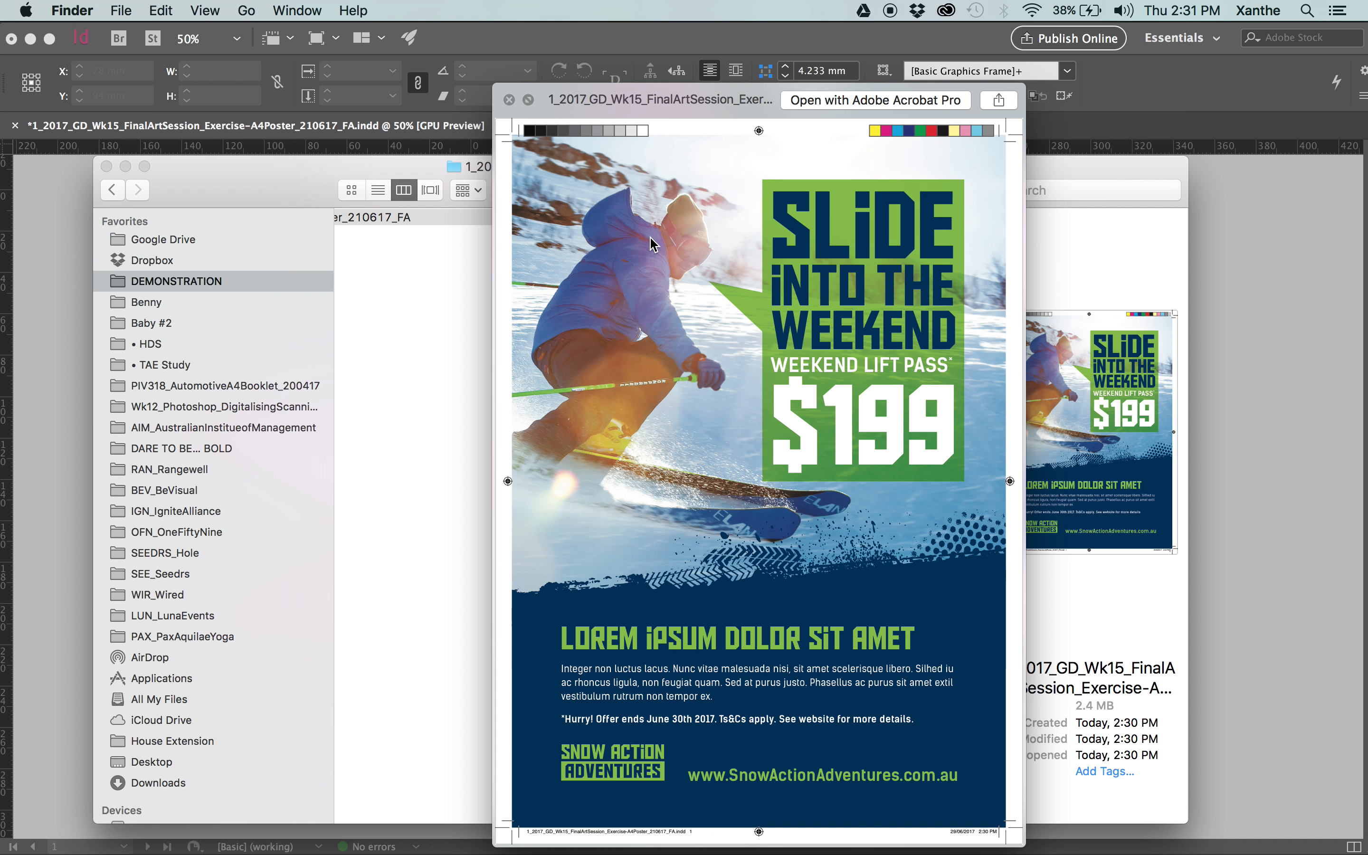
pyautogui.moveTo(689, 103); pyautogui.dragTo(658, 36)
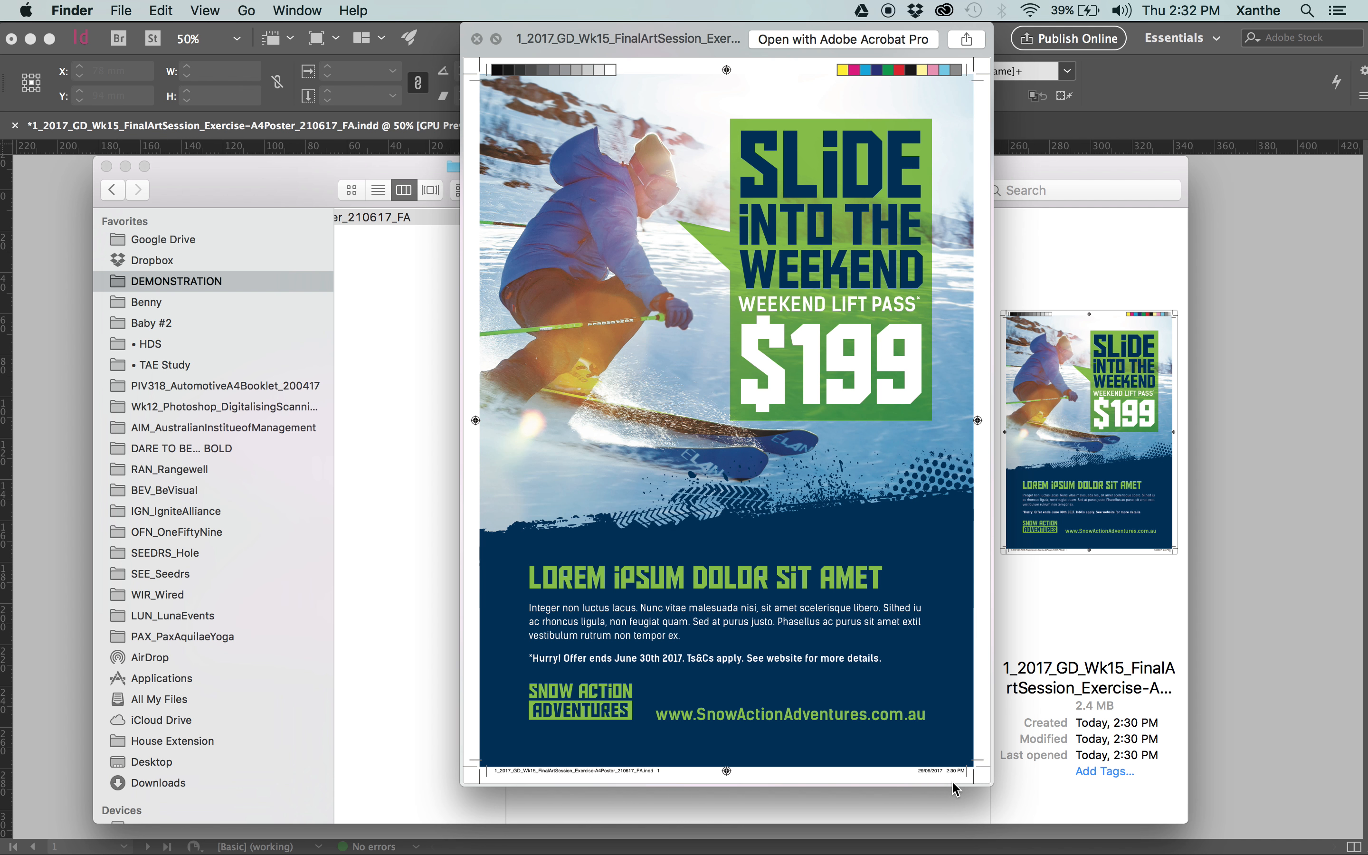
pyautogui.press('space')
pyautogui.press('Left')
pyautogui.click(1006, 241)
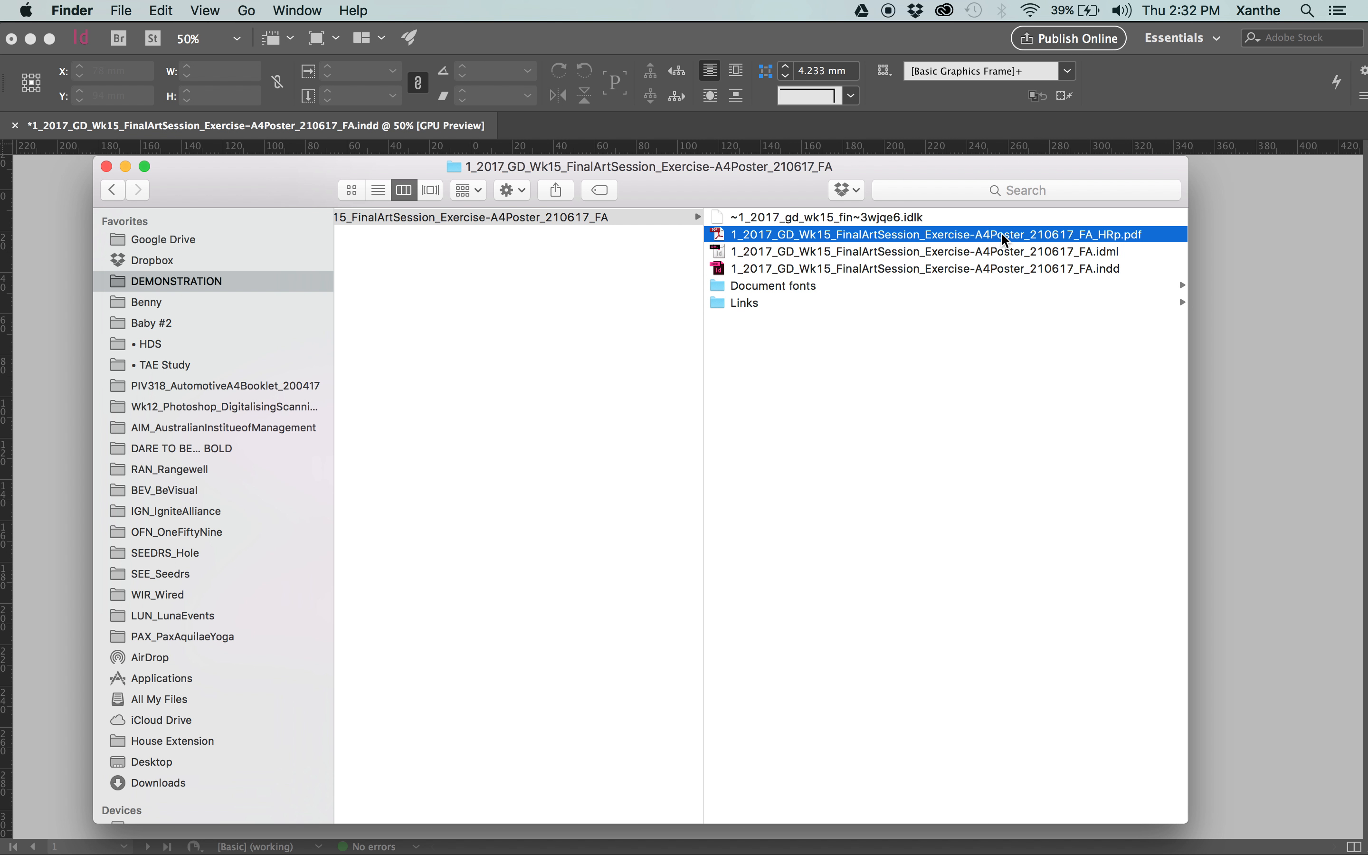
pyautogui.press('space')
pyautogui.press('space')
# Return to InDesign and export the poster as a PDF ending in _HR using the unmodified [High Quality Print] preset.
pyautogui.click(1228, 259)
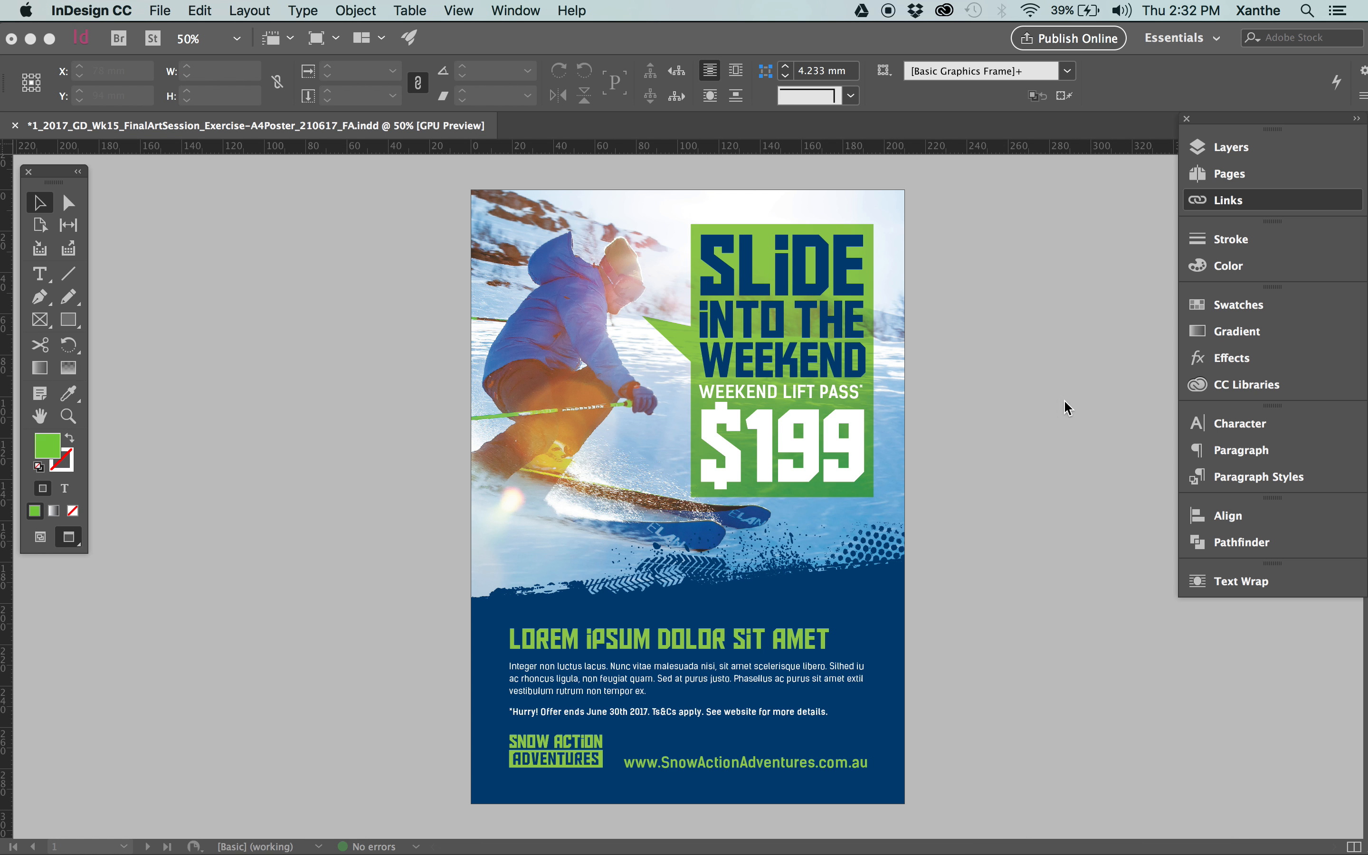
pyautogui.click(170, 10)
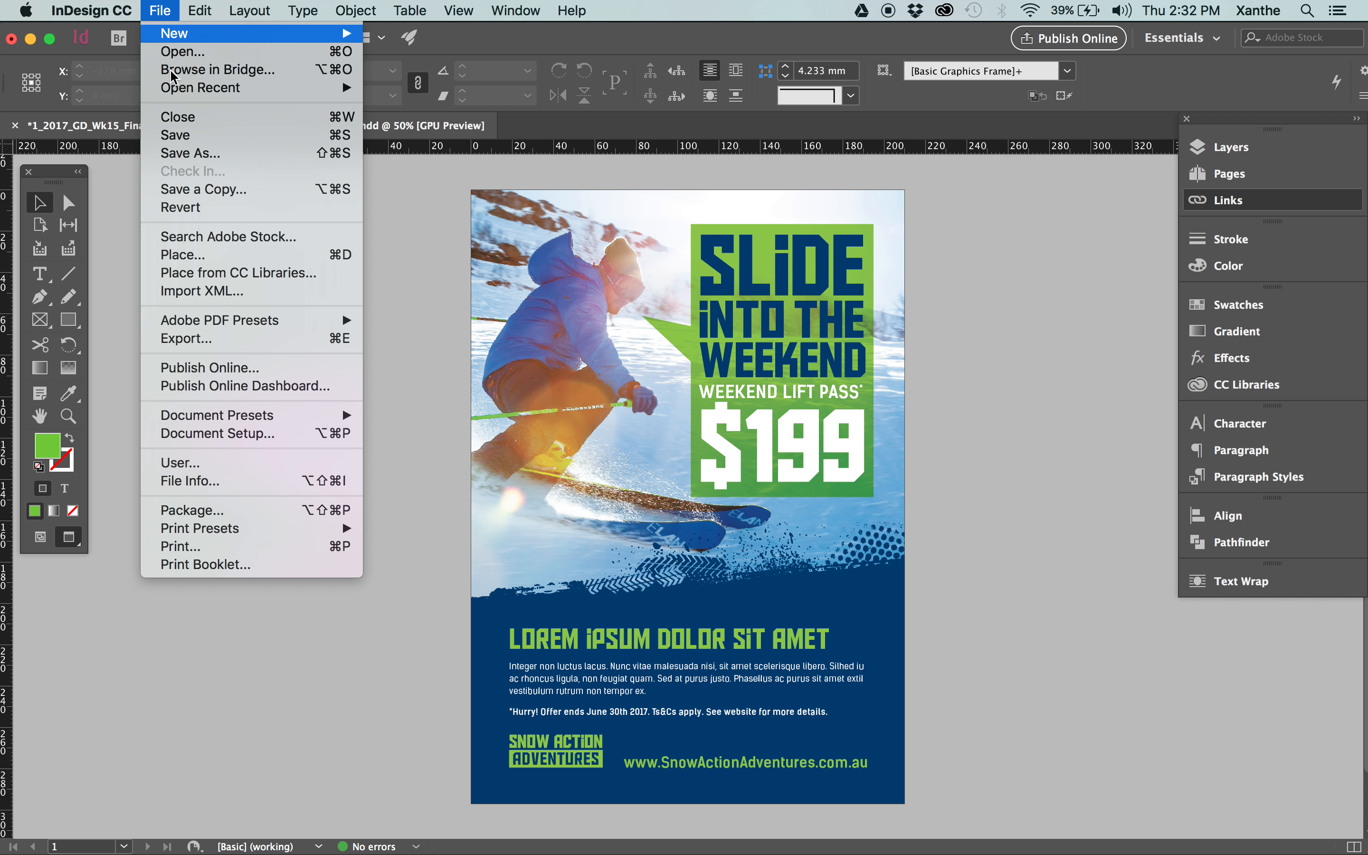
pyautogui.click(194, 338)
pyautogui.press('Right')
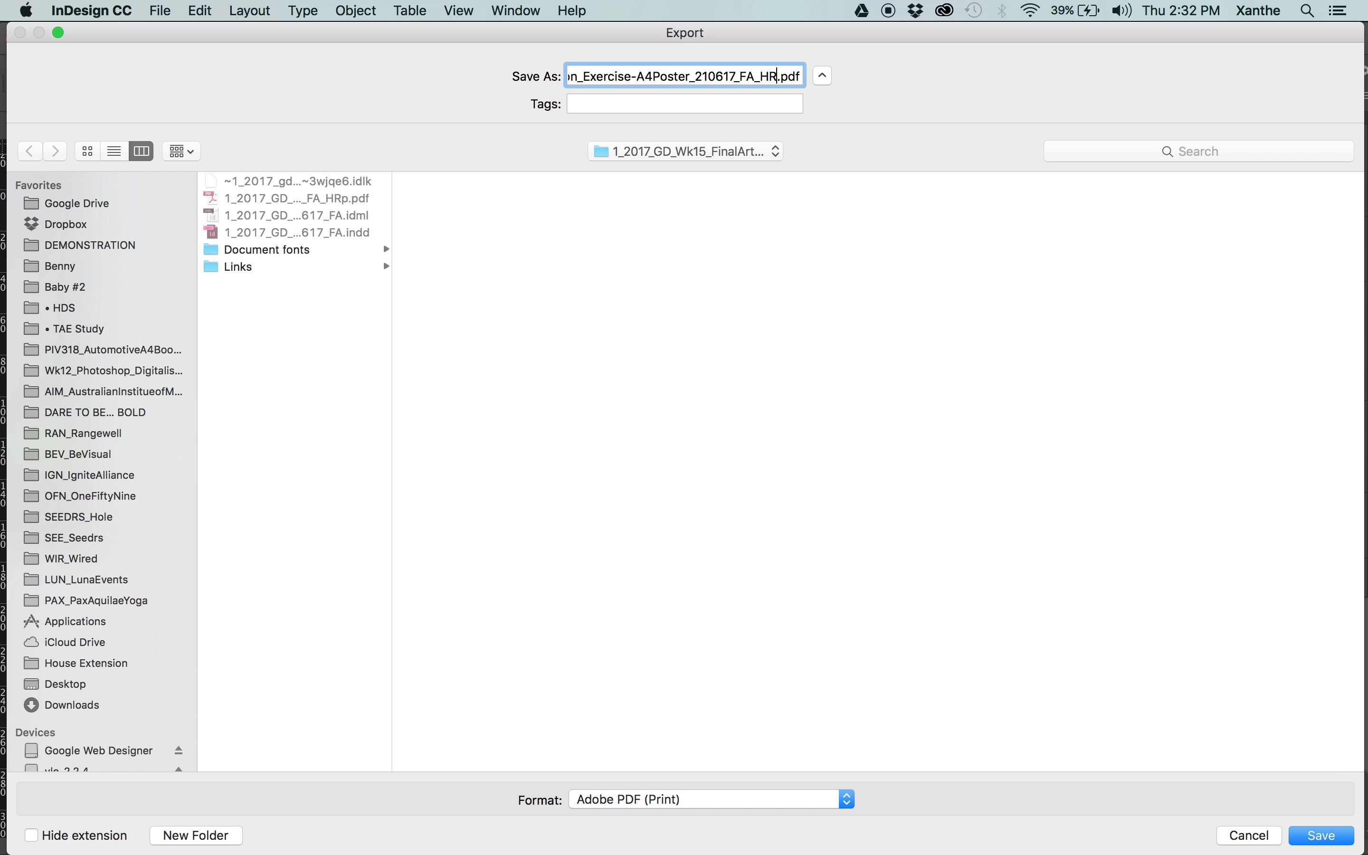
pyautogui.press('Return')
pyautogui.click(669, 101)
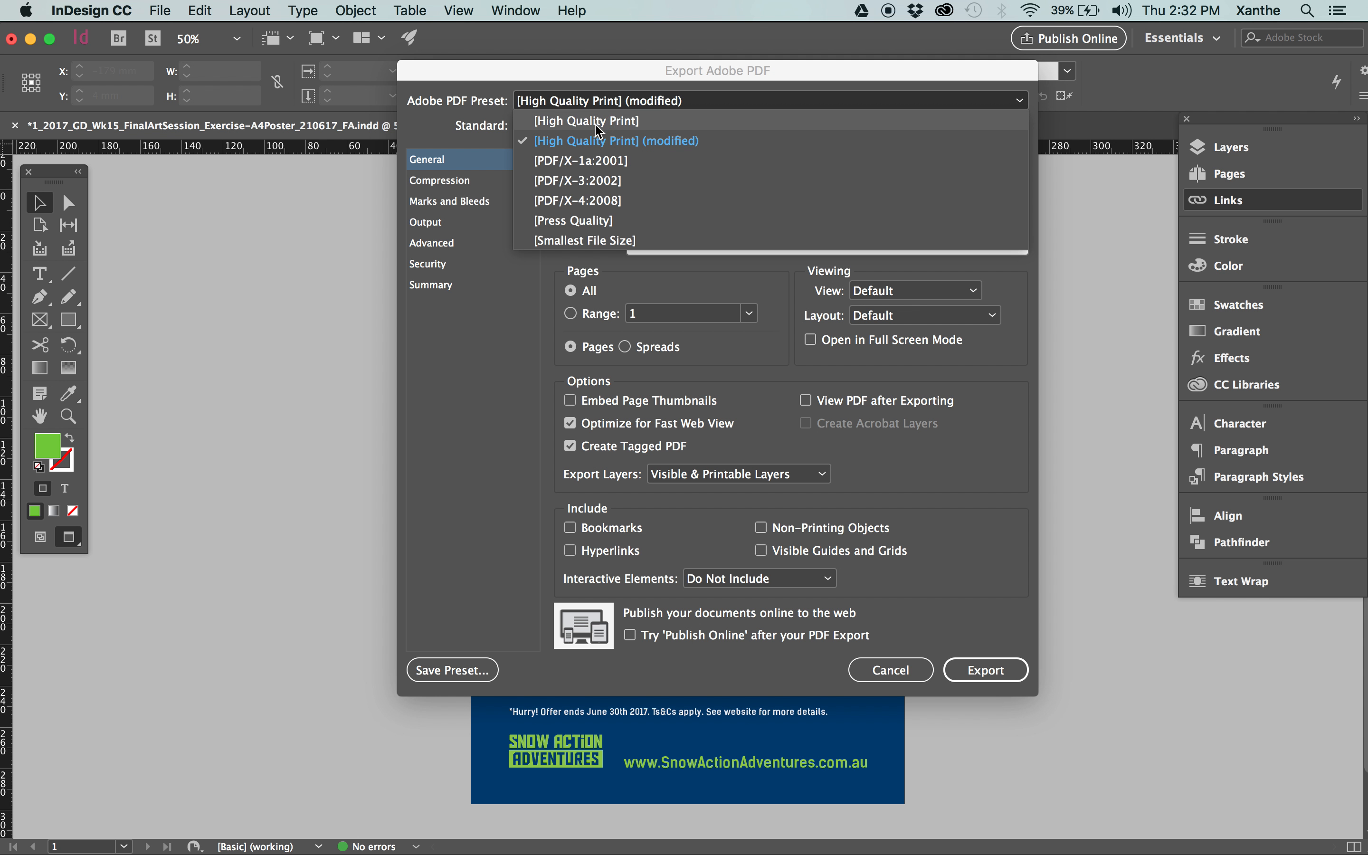
pyautogui.click(622, 120)
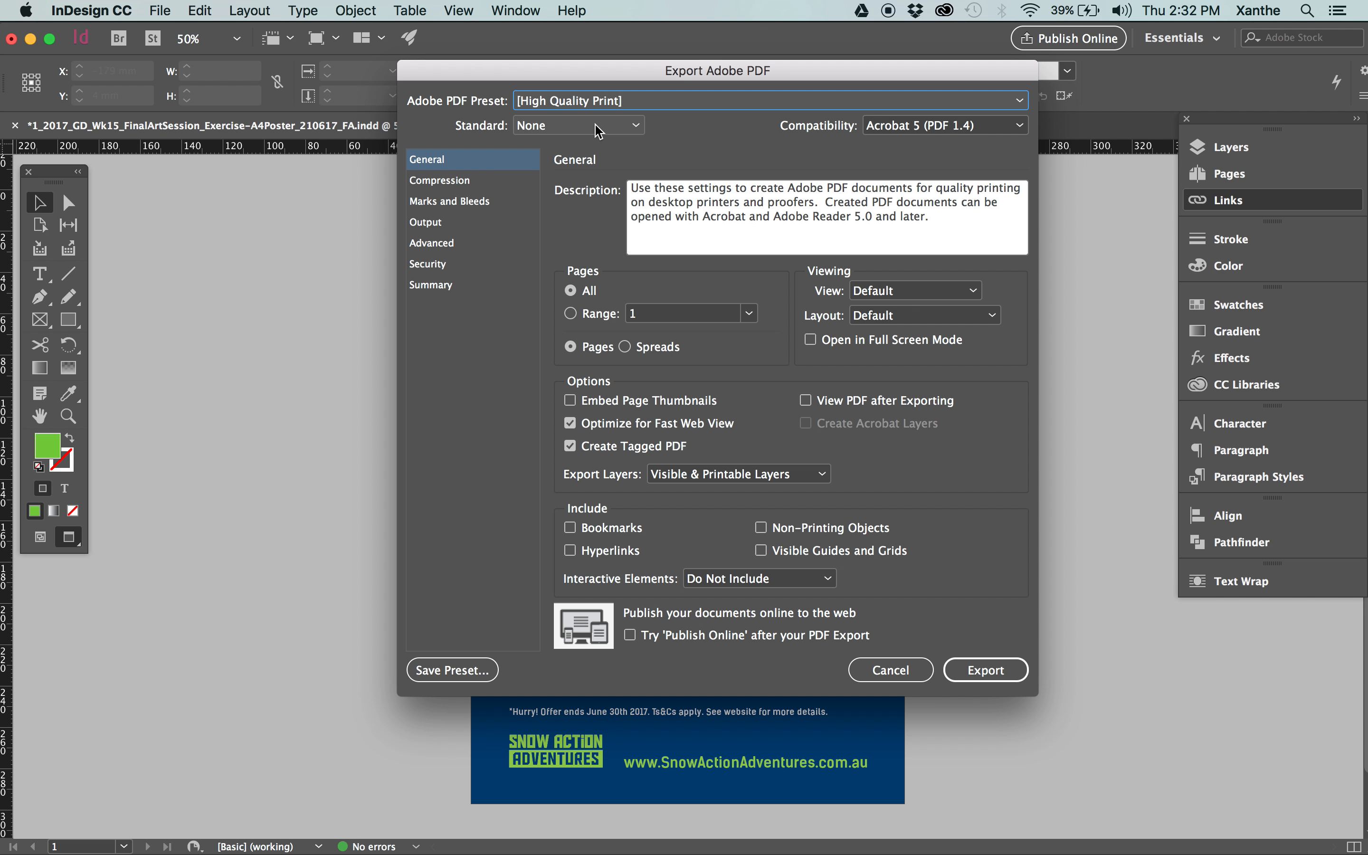
pyautogui.press('Return')
# Start another Adobe PDF (Print) export with the file name ending in _LR and set its preset to [Smallest File Size].
pyautogui.moveTo(413, 298); pyautogui.dragTo(267, 185)
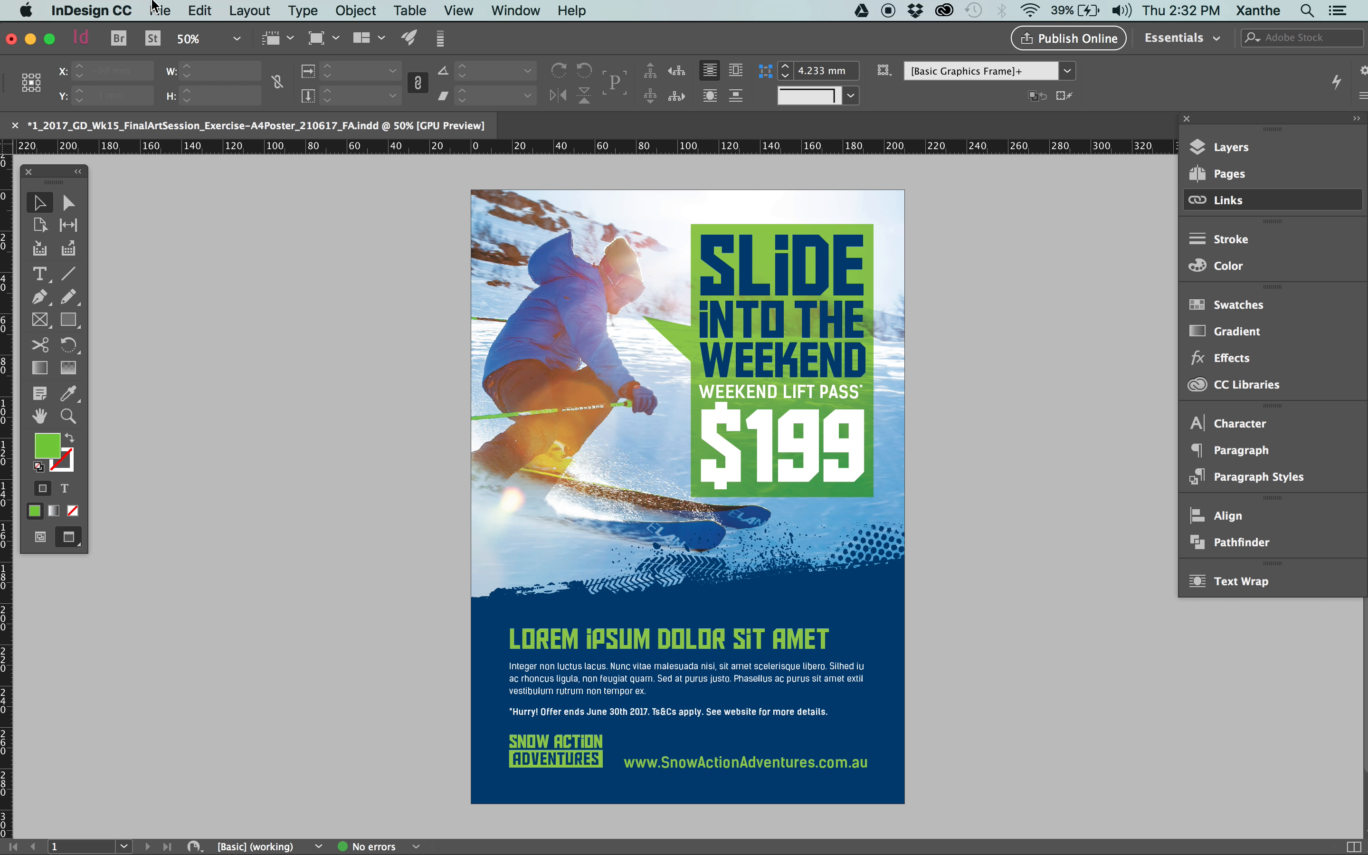
pyautogui.click(157, 9)
pyautogui.click(194, 339)
pyautogui.press('Right')
pyautogui.press('Left')
pyautogui.hotkey('shift', 'Left')
pyautogui.write('L')
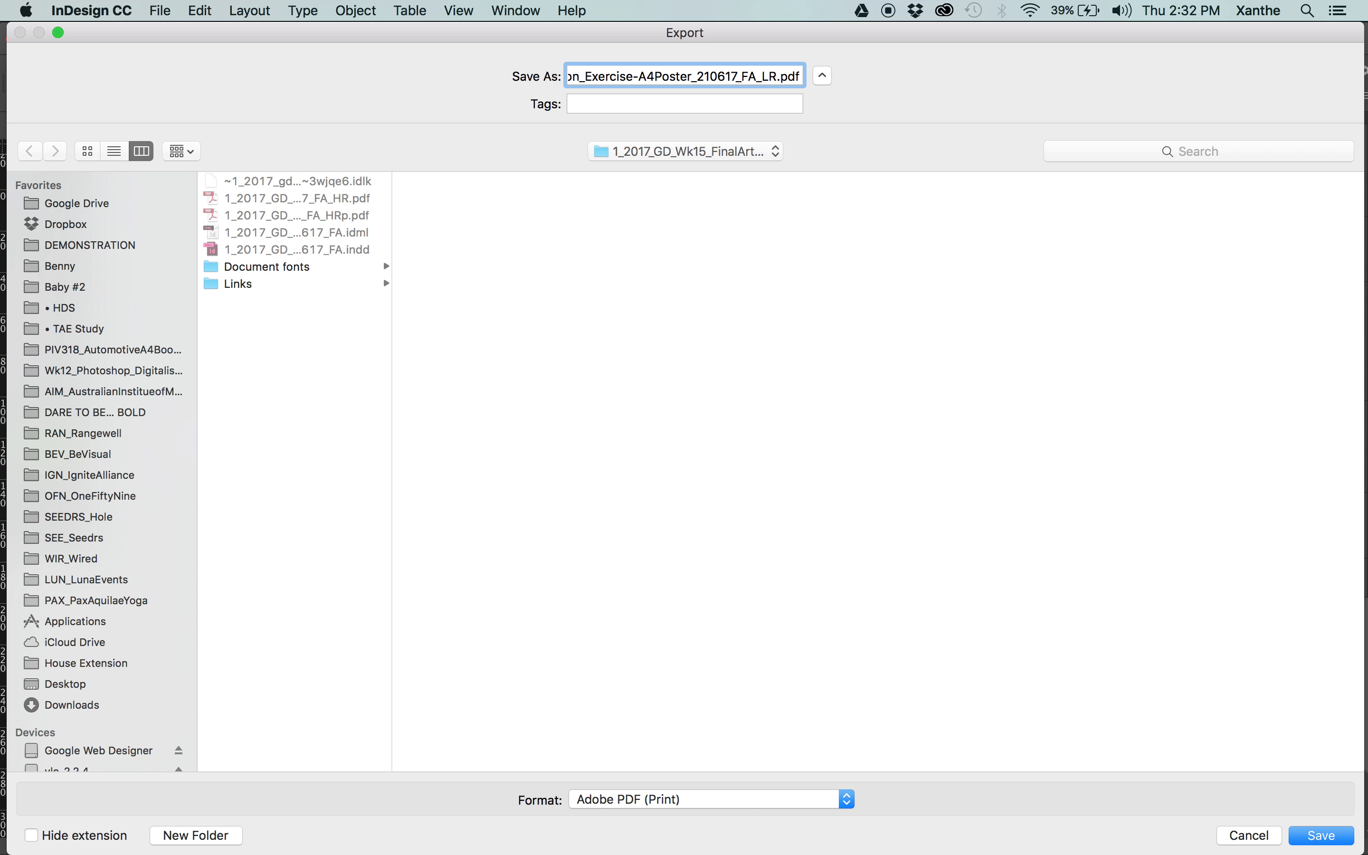
pyautogui.press('Return')
pyautogui.click(604, 101)
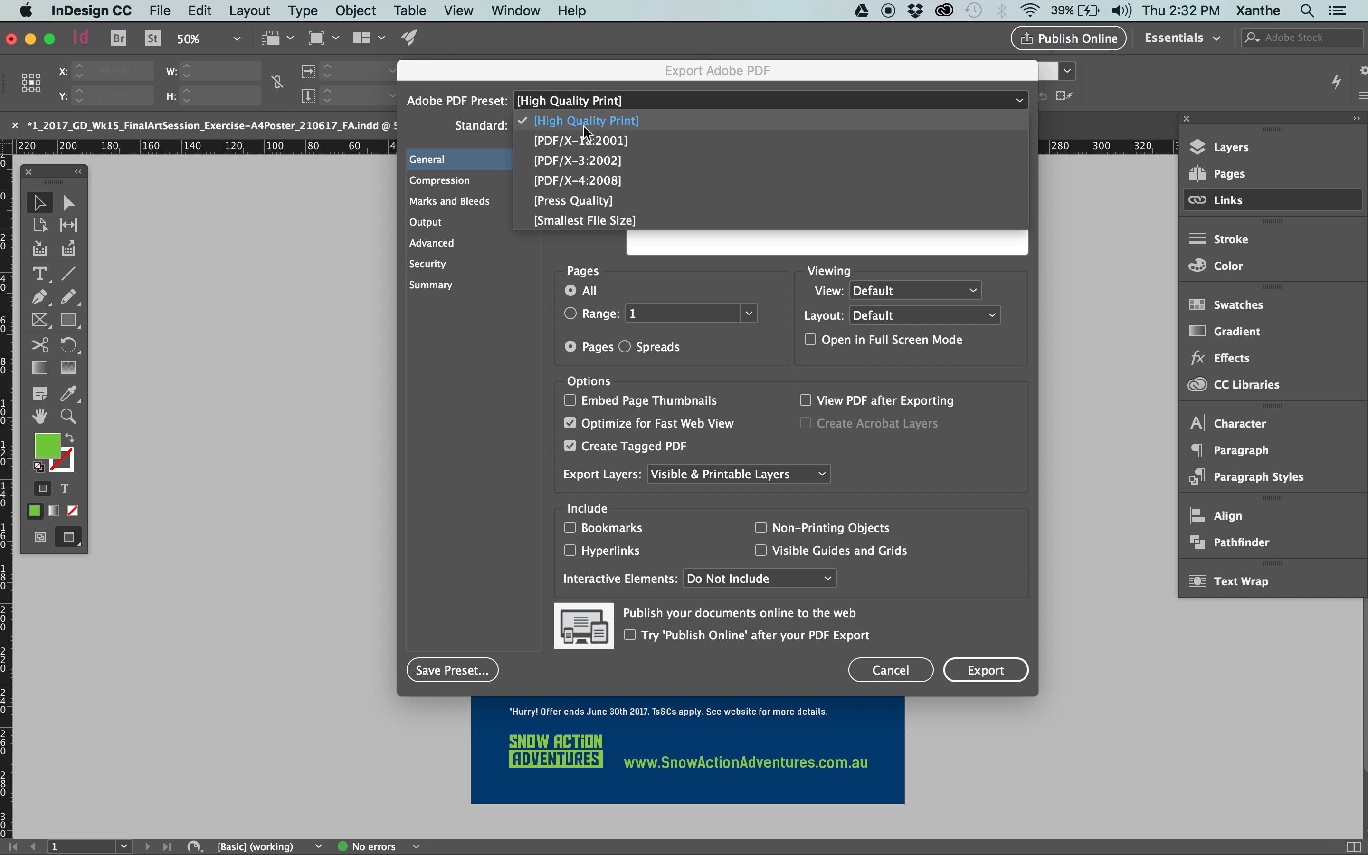
pyautogui.click(575, 221)
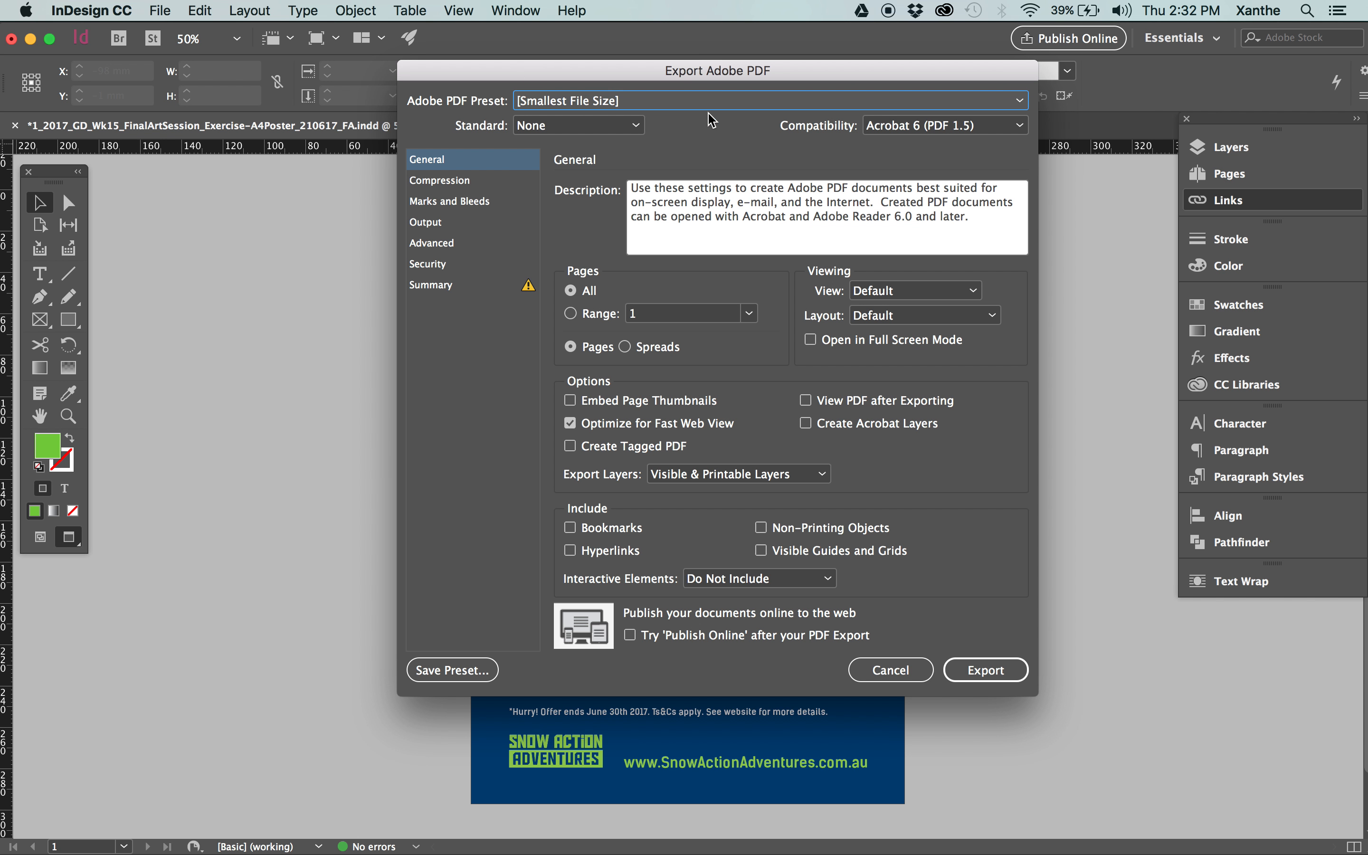
# Compare the compression settings of [Smallest File Size] and [High Quality Print], and export the _LR PDF with [Smallest File Size].
pyautogui.click(475, 183)
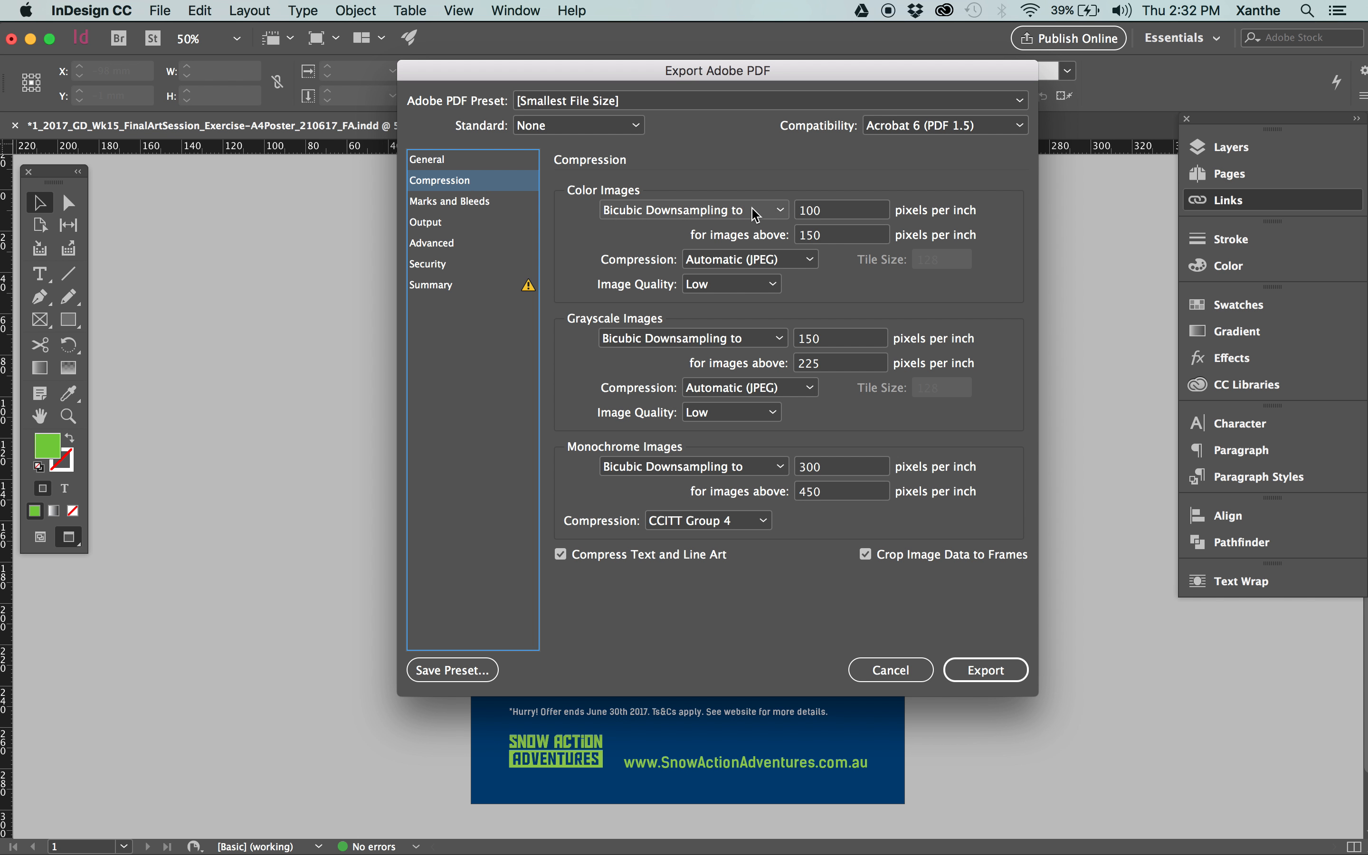
pyautogui.click(759, 106)
pyautogui.click(701, 130)
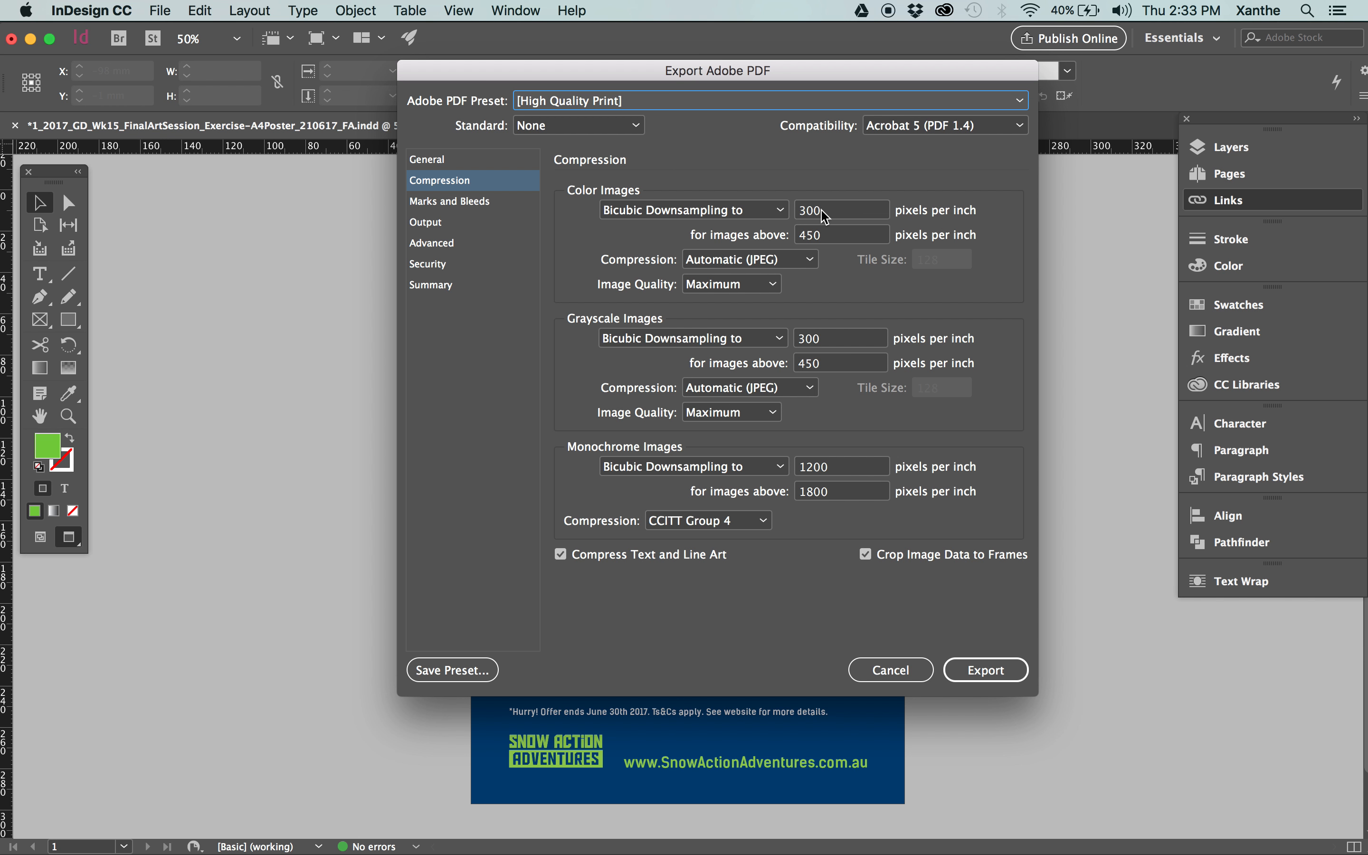
pyautogui.click(641, 102)
pyautogui.click(634, 220)
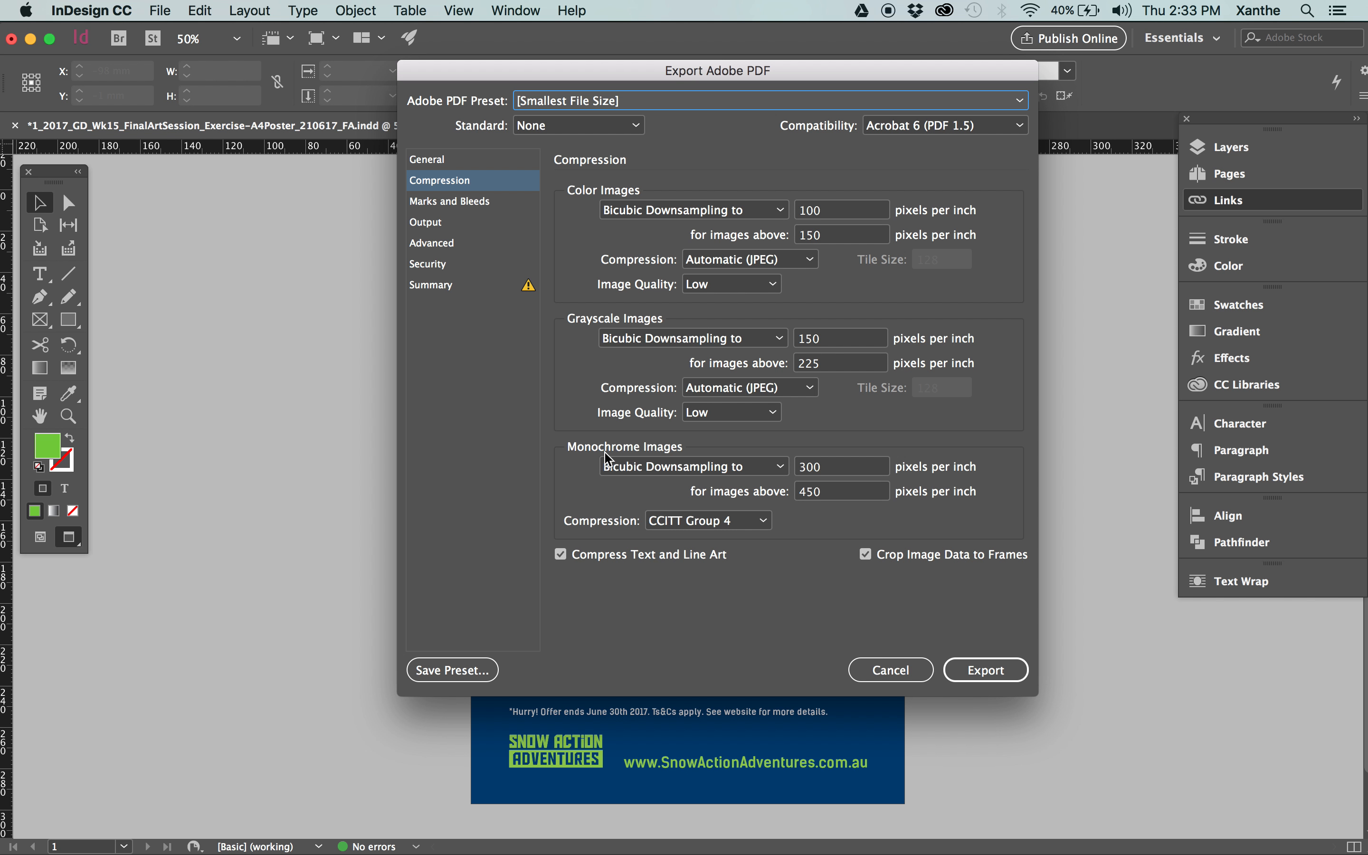
pyautogui.click(998, 673)
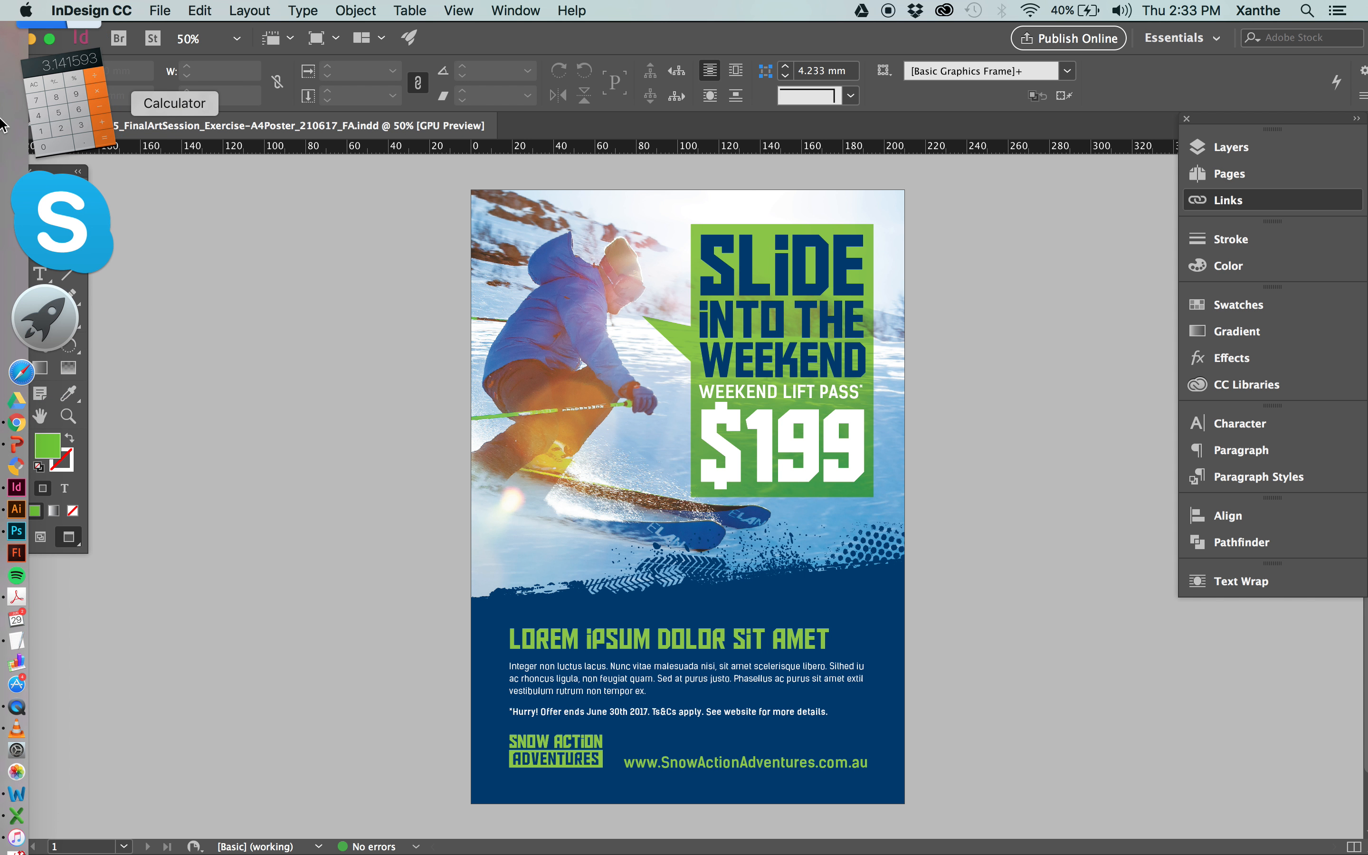
# Switch to Finder and select the _HRp PDF in the FA package folder to check its file size.
pyautogui.click(4, 101)
pyautogui.click(819, 474)
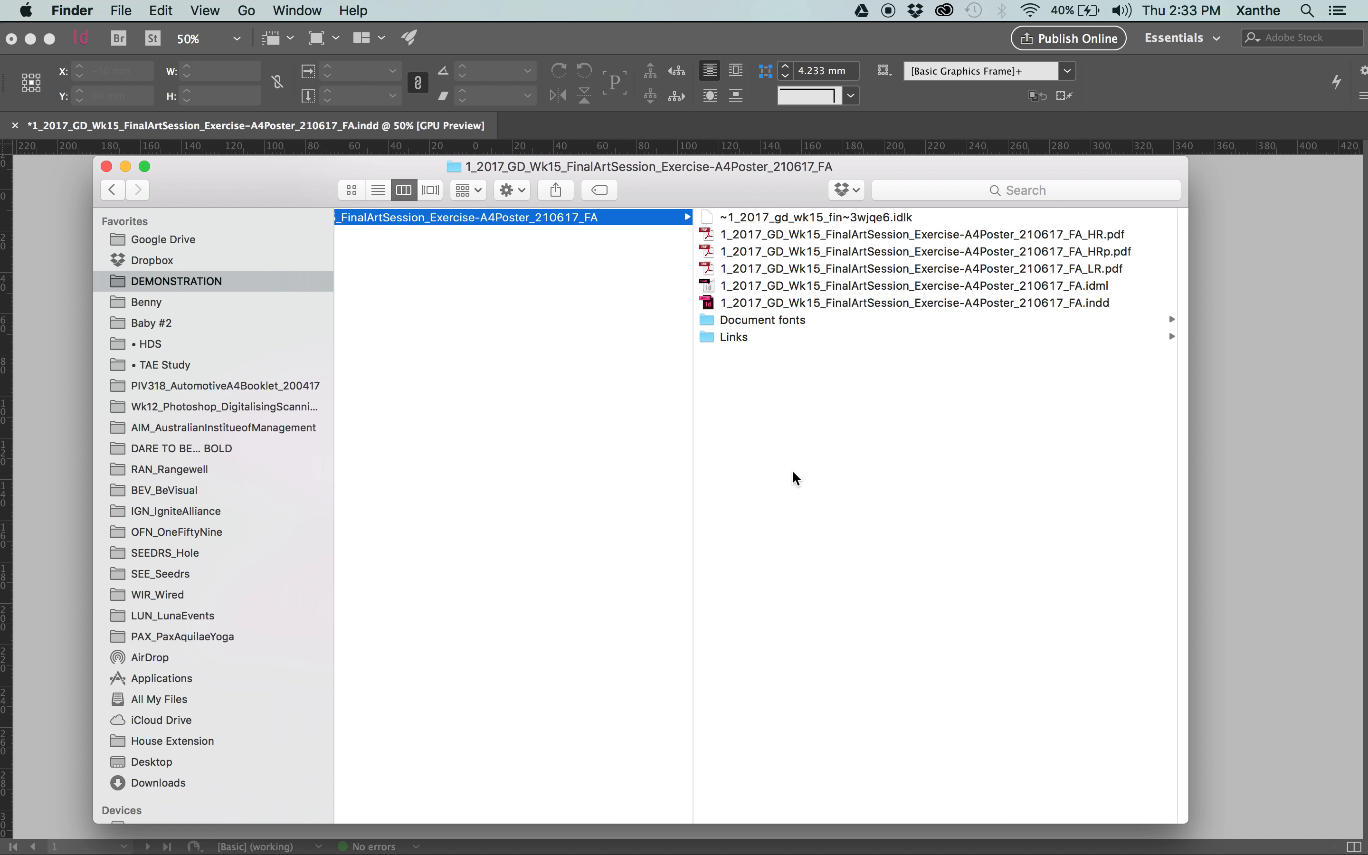
pyautogui.click(1028, 253)
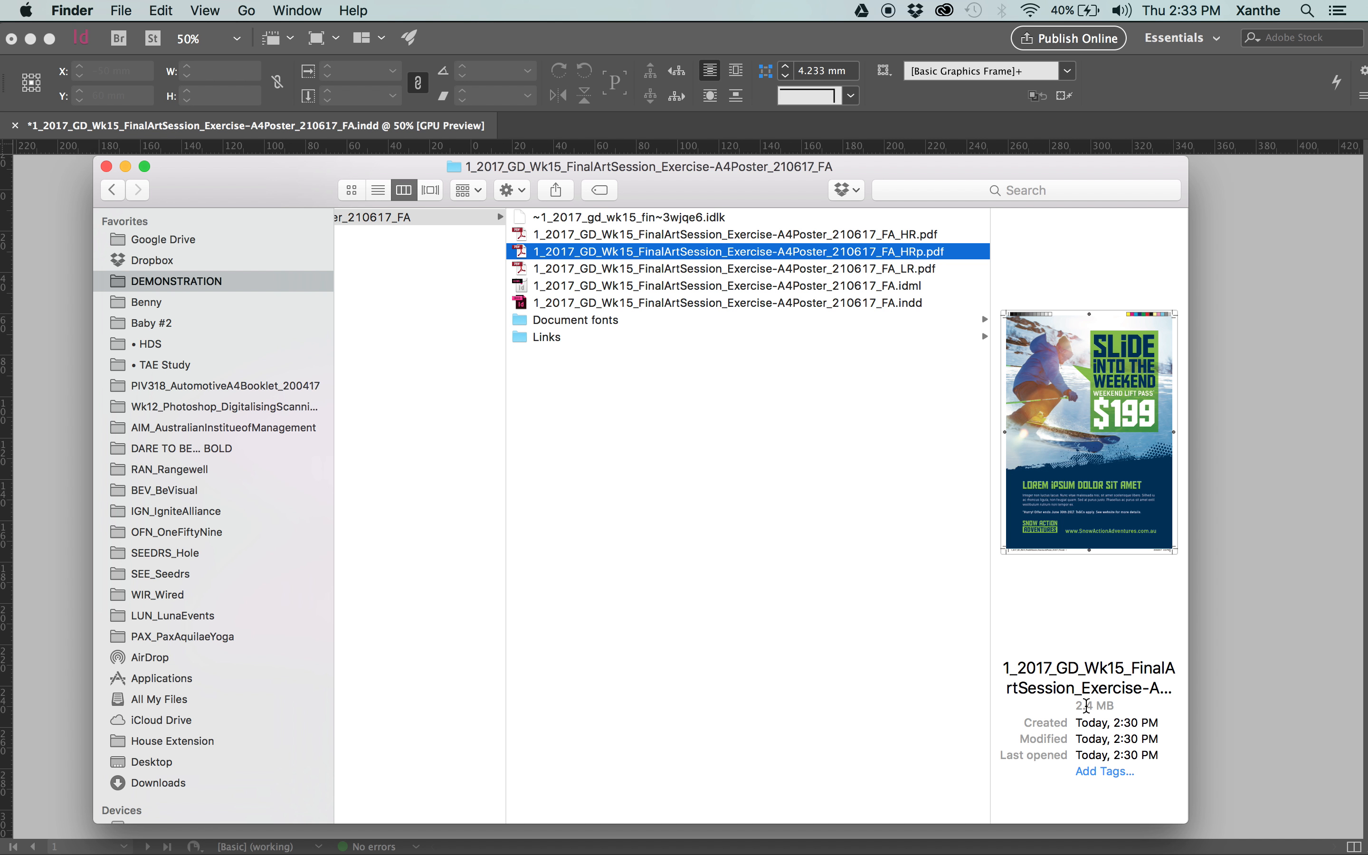
# Compare the file sizes of the _HRp and _LR PDFs in the FA package folder.
pyautogui.moveTo(1076, 706); pyautogui.dragTo(1118, 706)
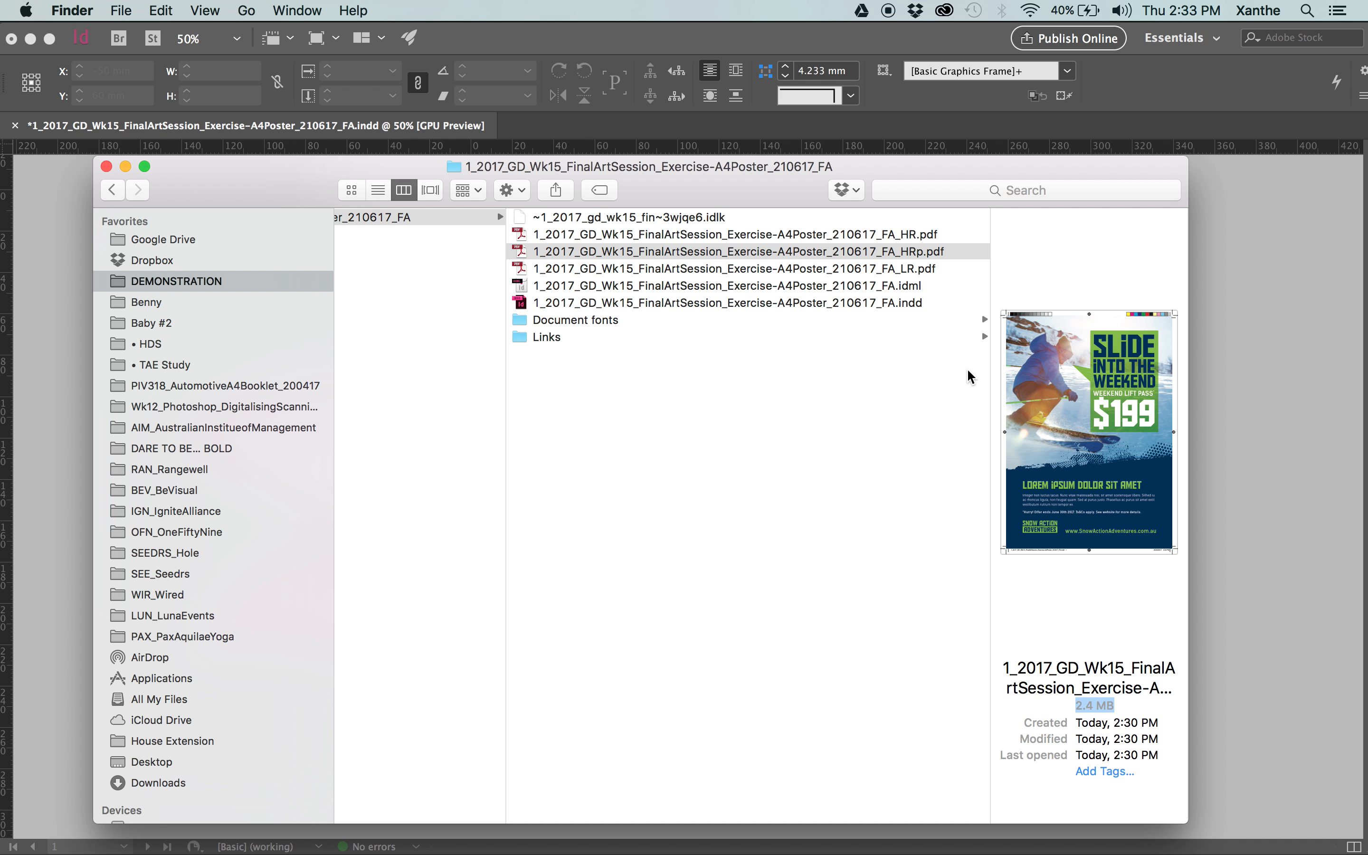
pyautogui.click(1114, 706)
pyautogui.moveTo(1119, 706); pyautogui.dragTo(1056, 705)
pyautogui.click(924, 267)
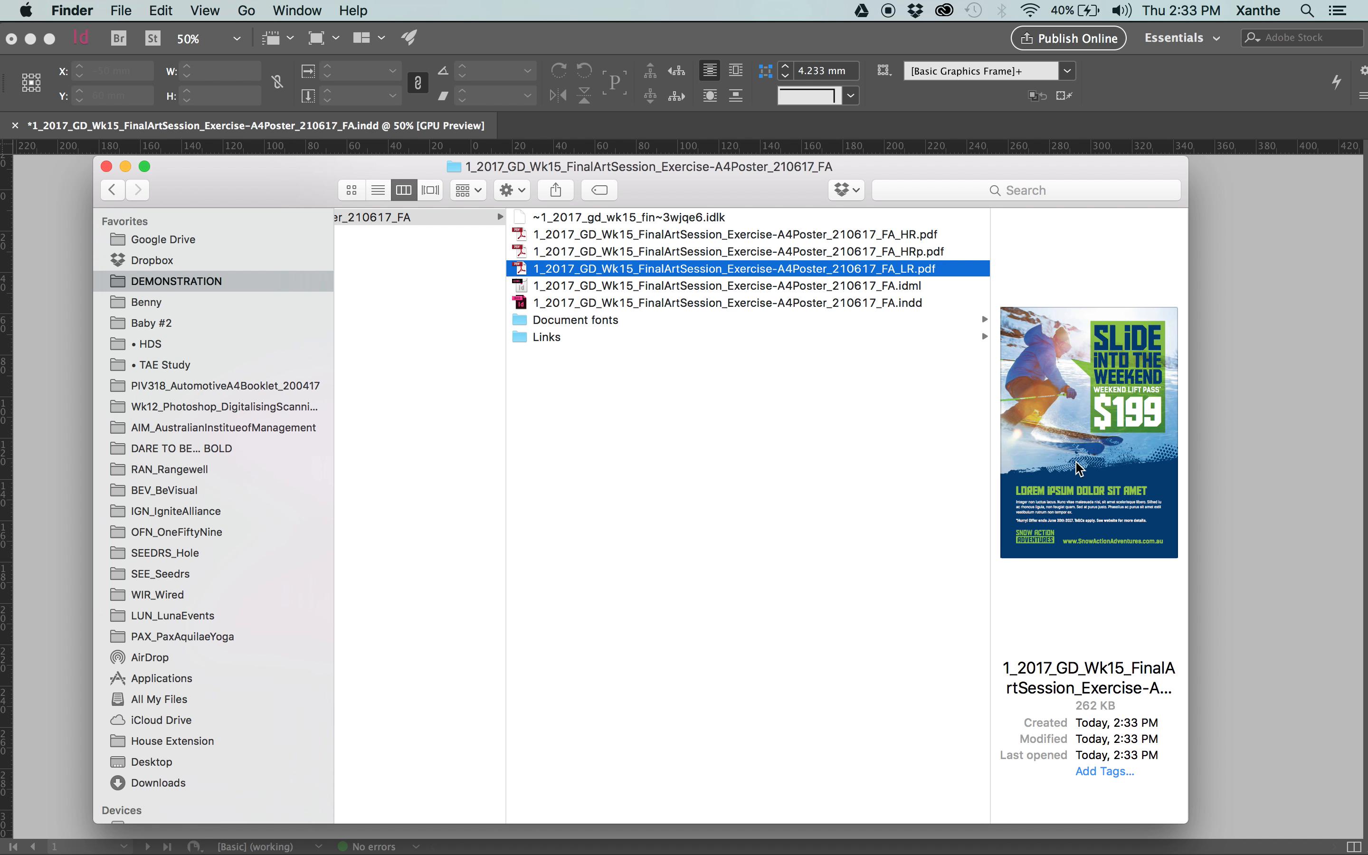
pyautogui.click(949, 386)
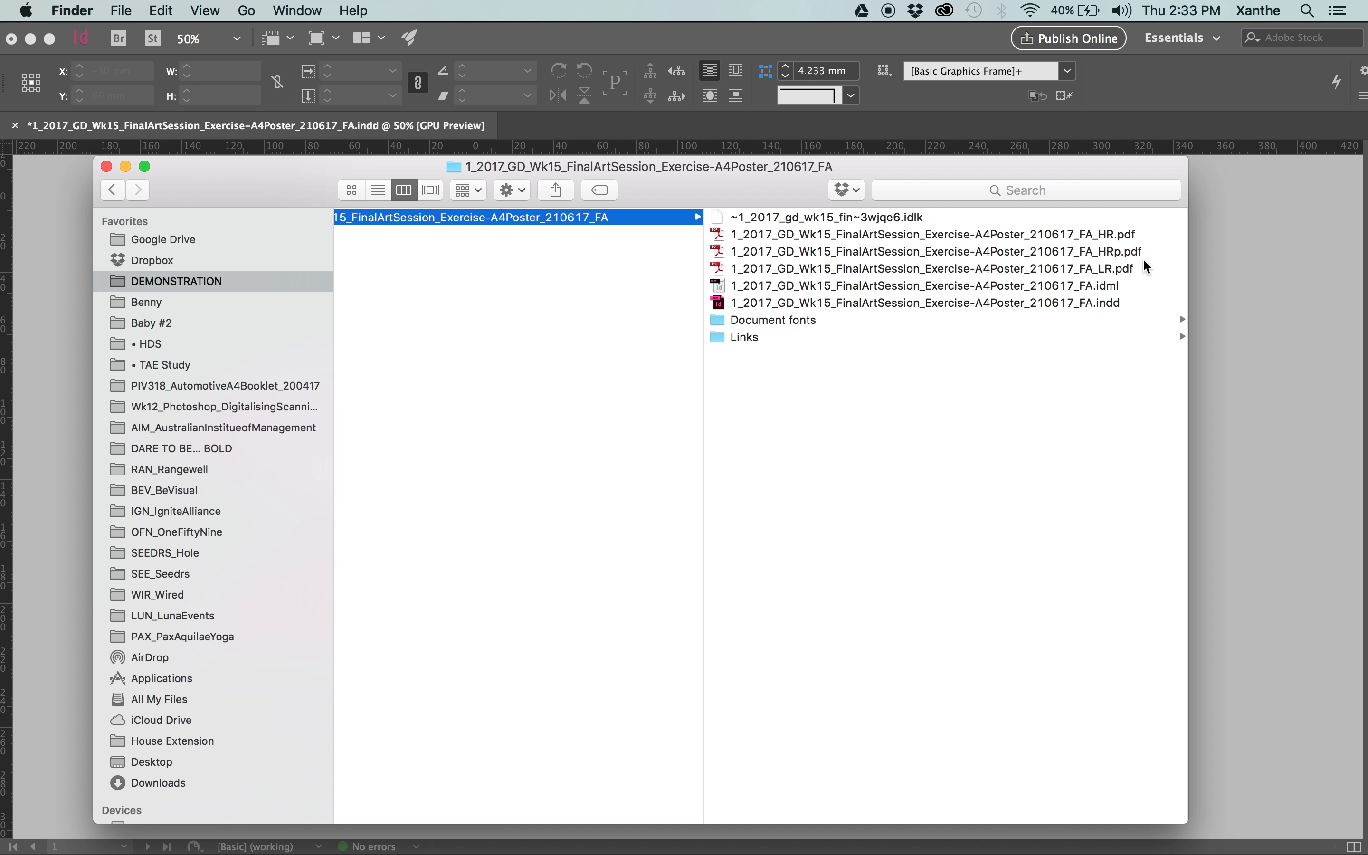
# Return to InDesign and close the A4 poster document, saving its changes.
pyautogui.click(1274, 294)
pyautogui.click(16, 125)
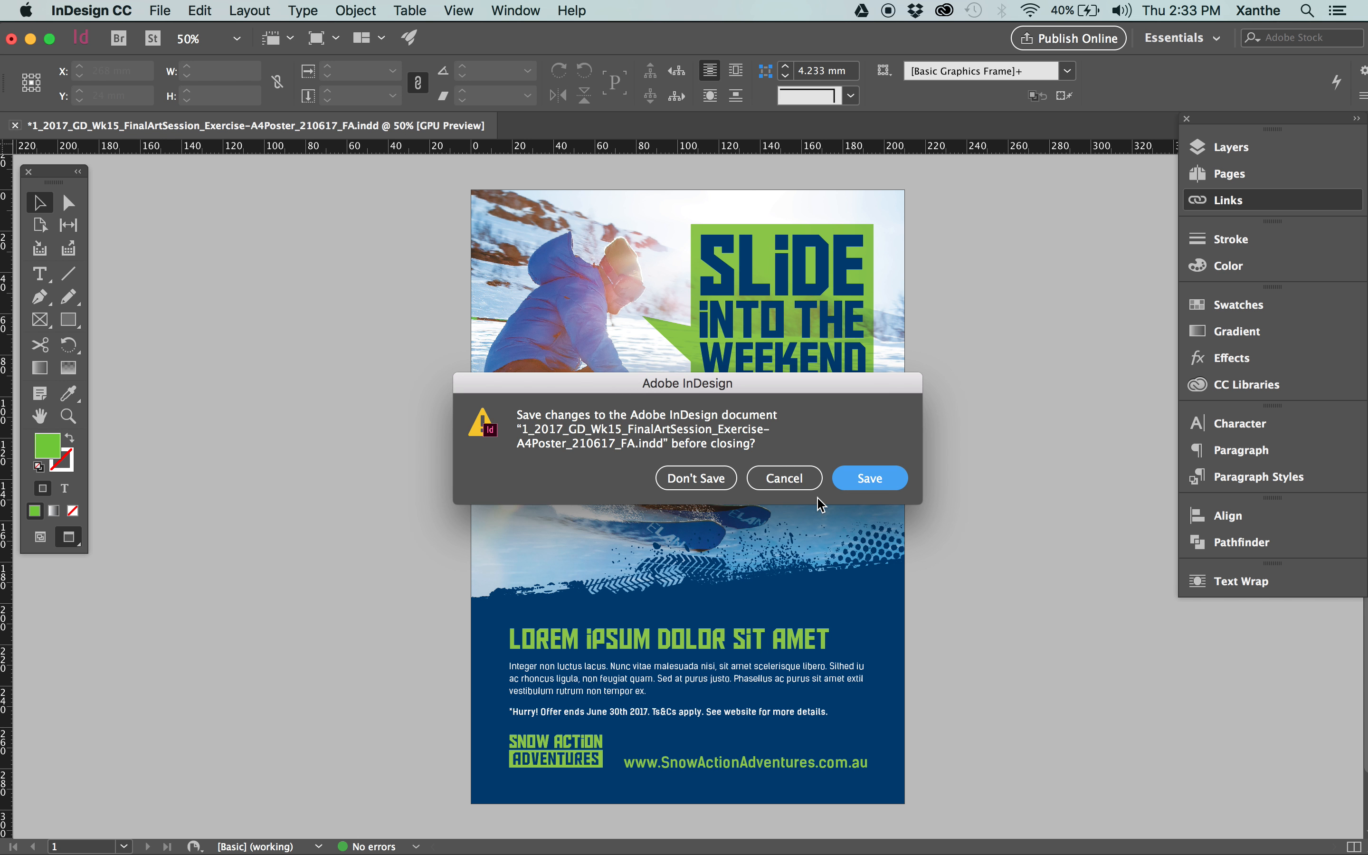
pyautogui.click(869, 478)
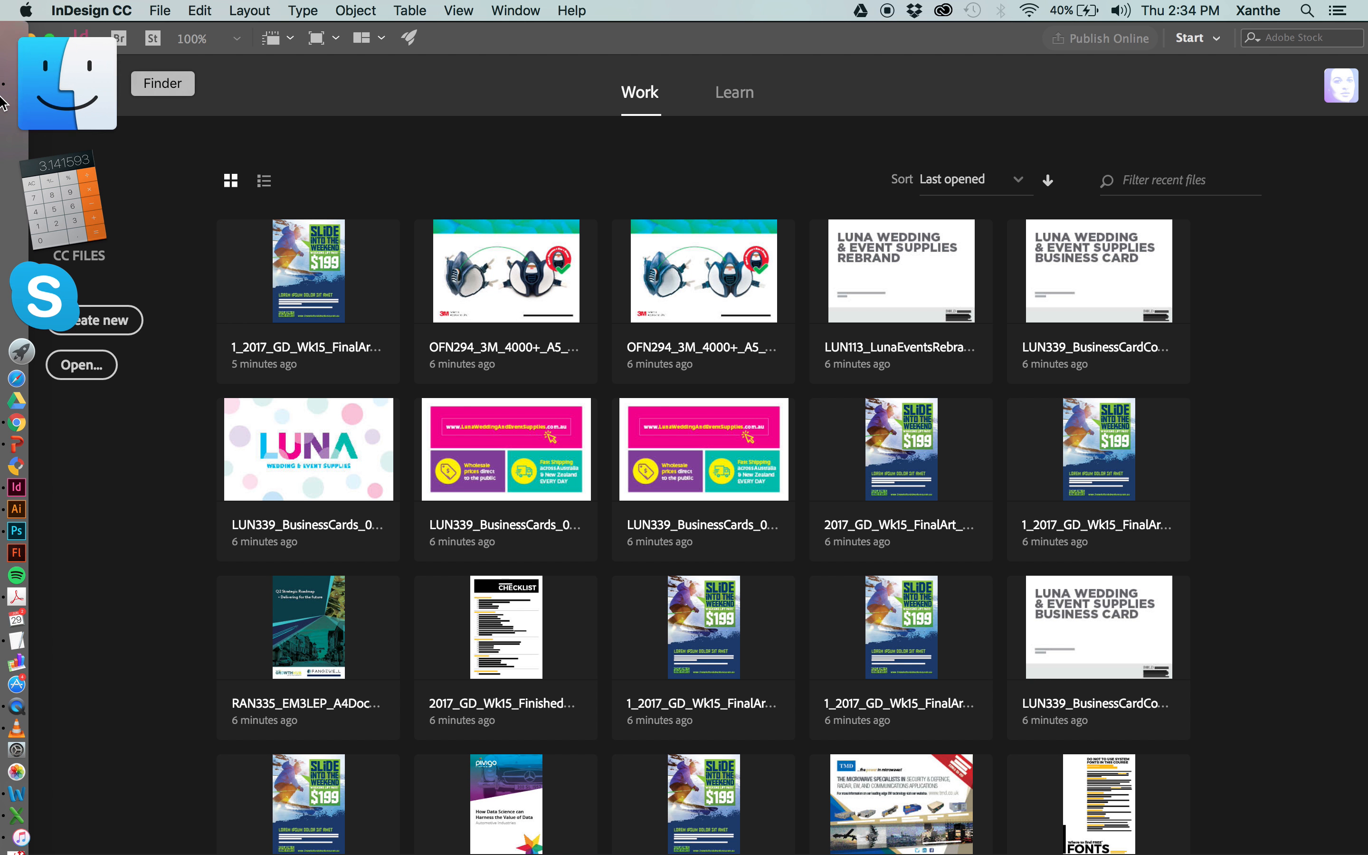
pyautogui.click(3, 102)
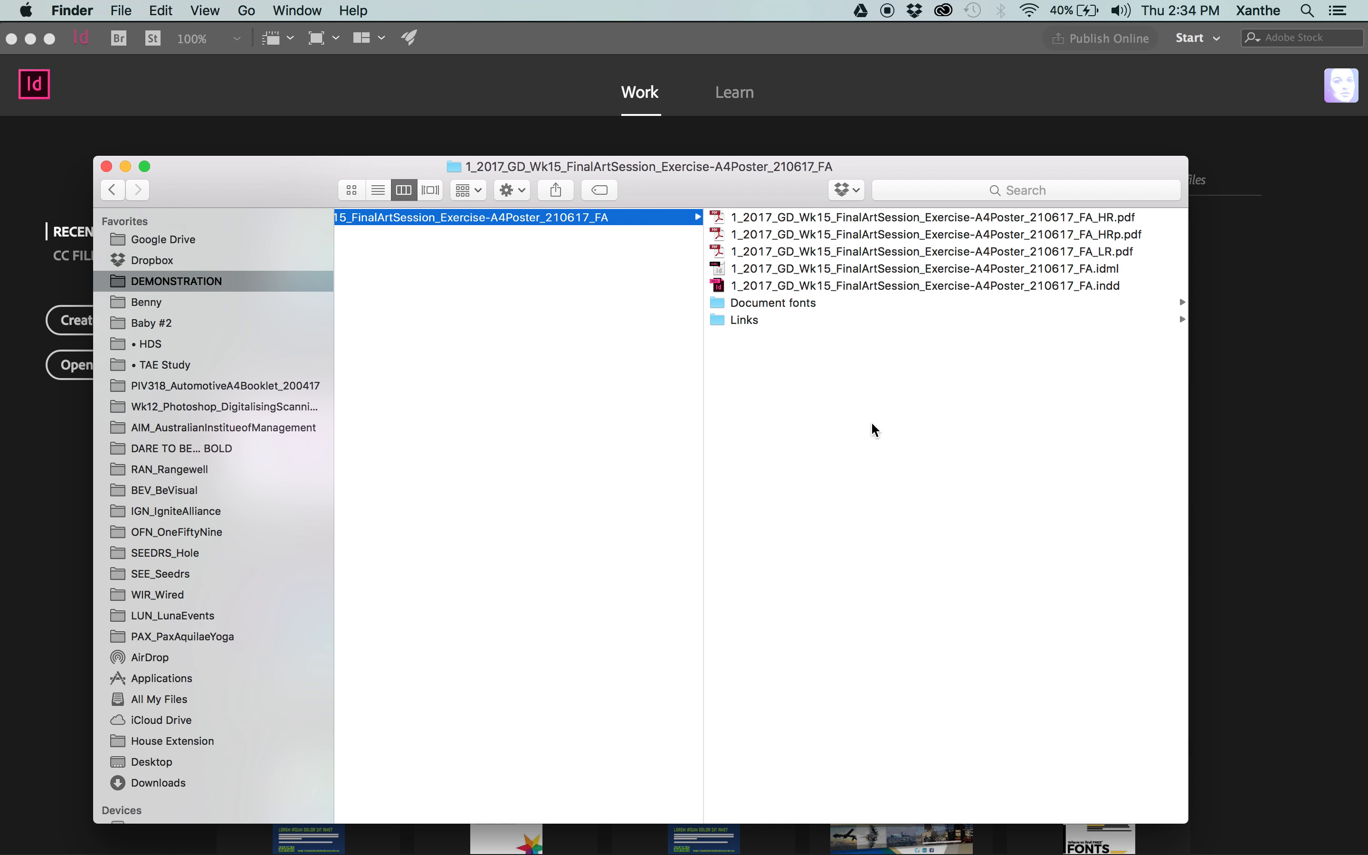
# Return to Finder and preview the _HR, _HRp and _LR PDFs in the package folder with Quick Look.
pyautogui.moveTo(786, 168); pyautogui.dragTo(767, 136)
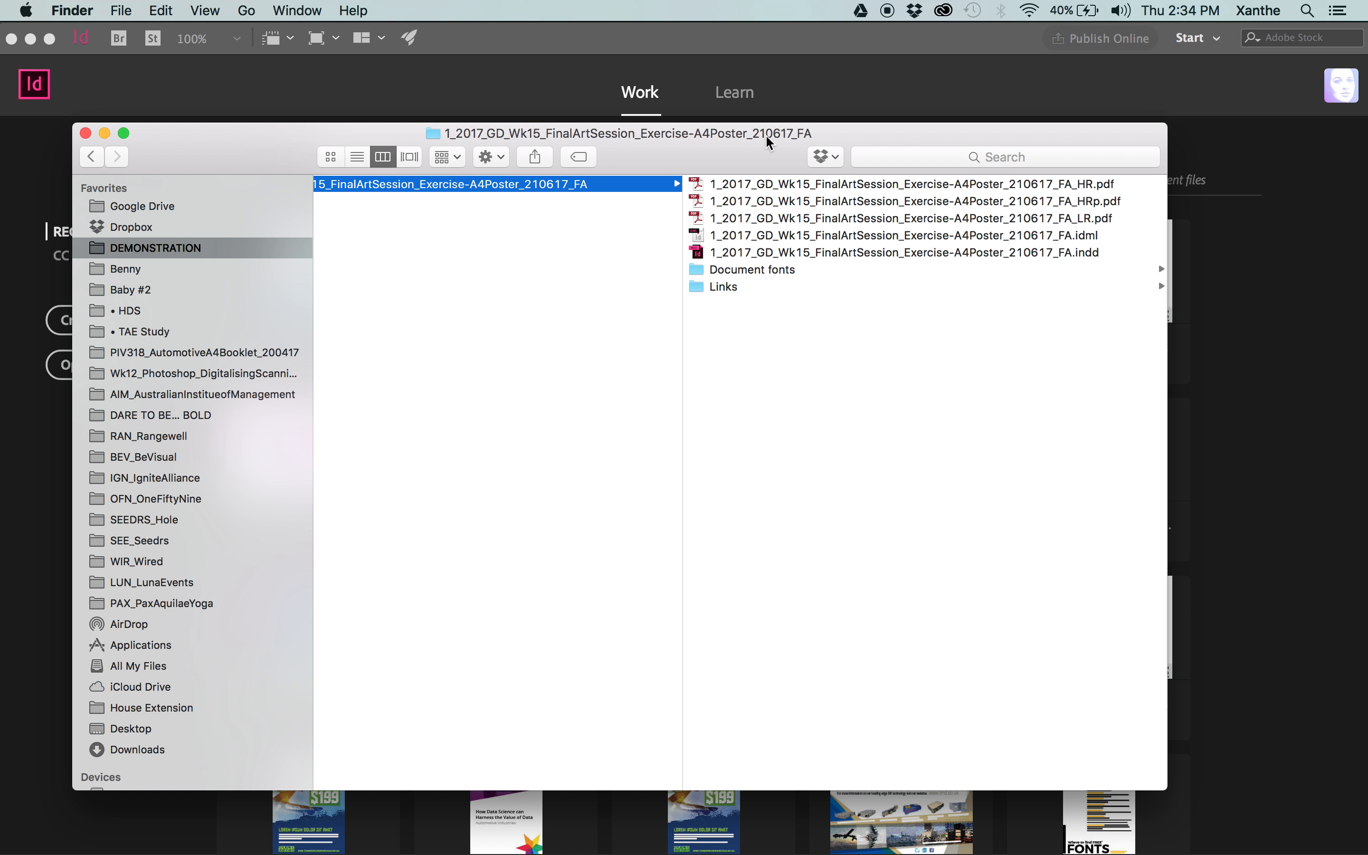
pyautogui.hscroll(-3, 957, 339)
pyautogui.hscroll(3, 958, 339)
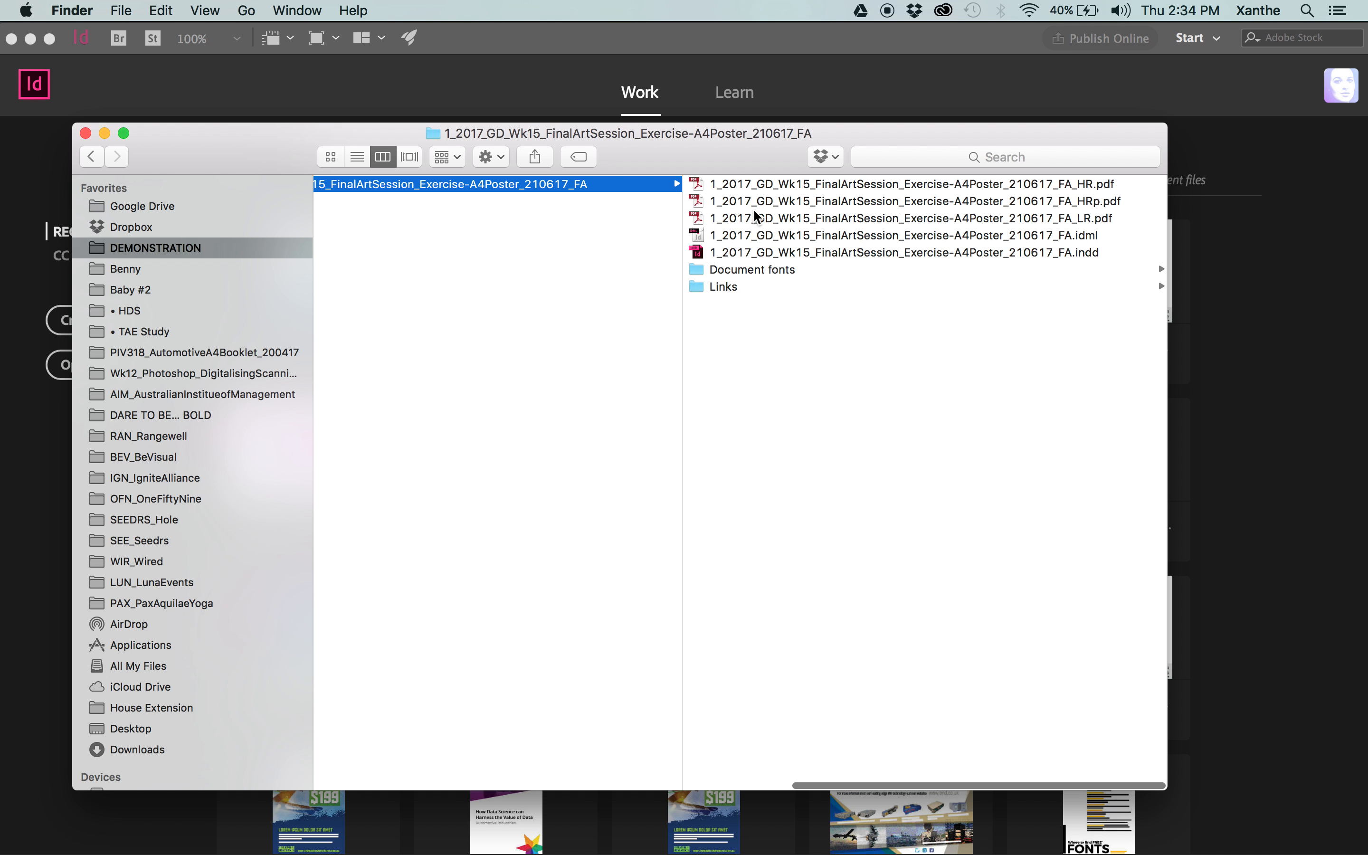
pyautogui.click(770, 187)
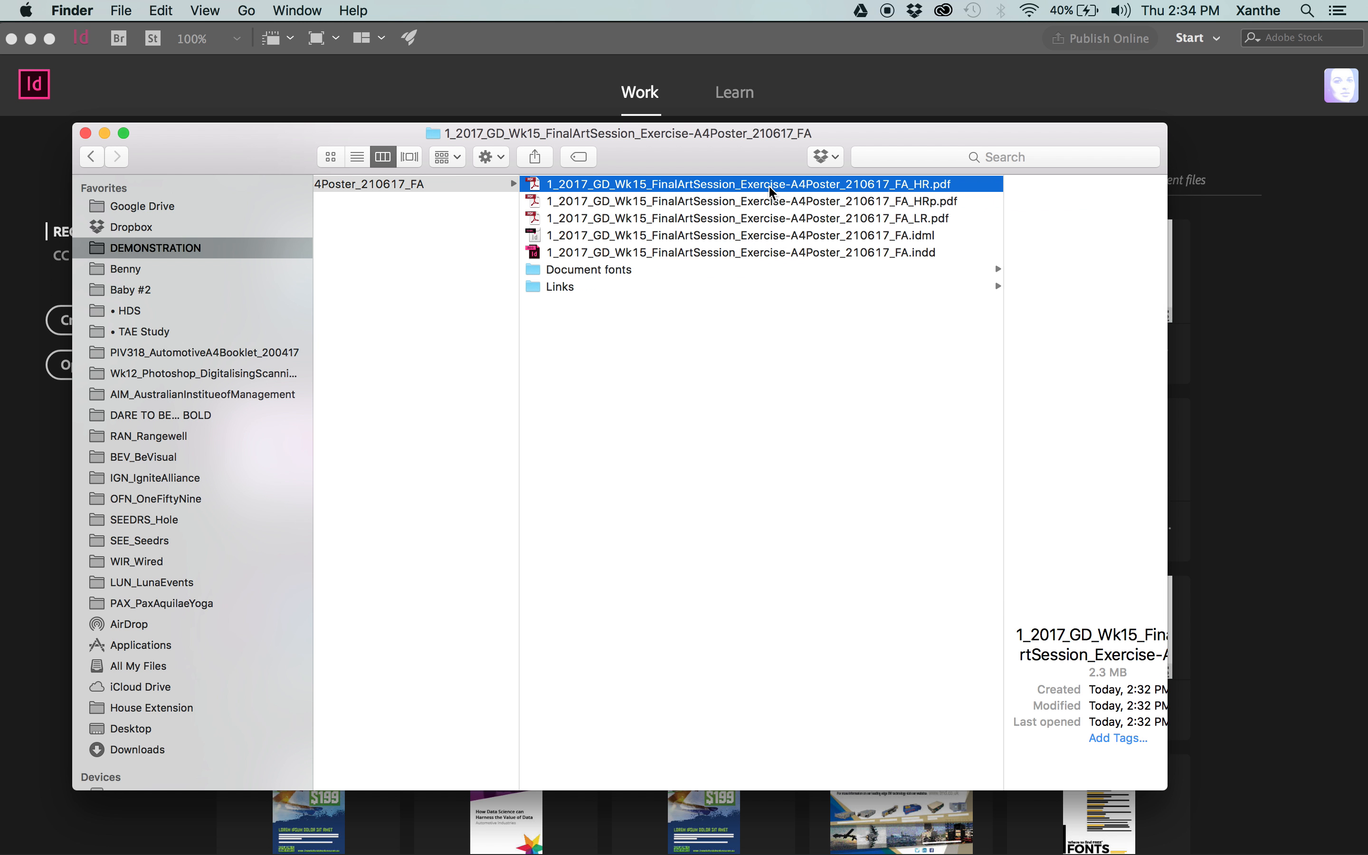
pyautogui.press('space')
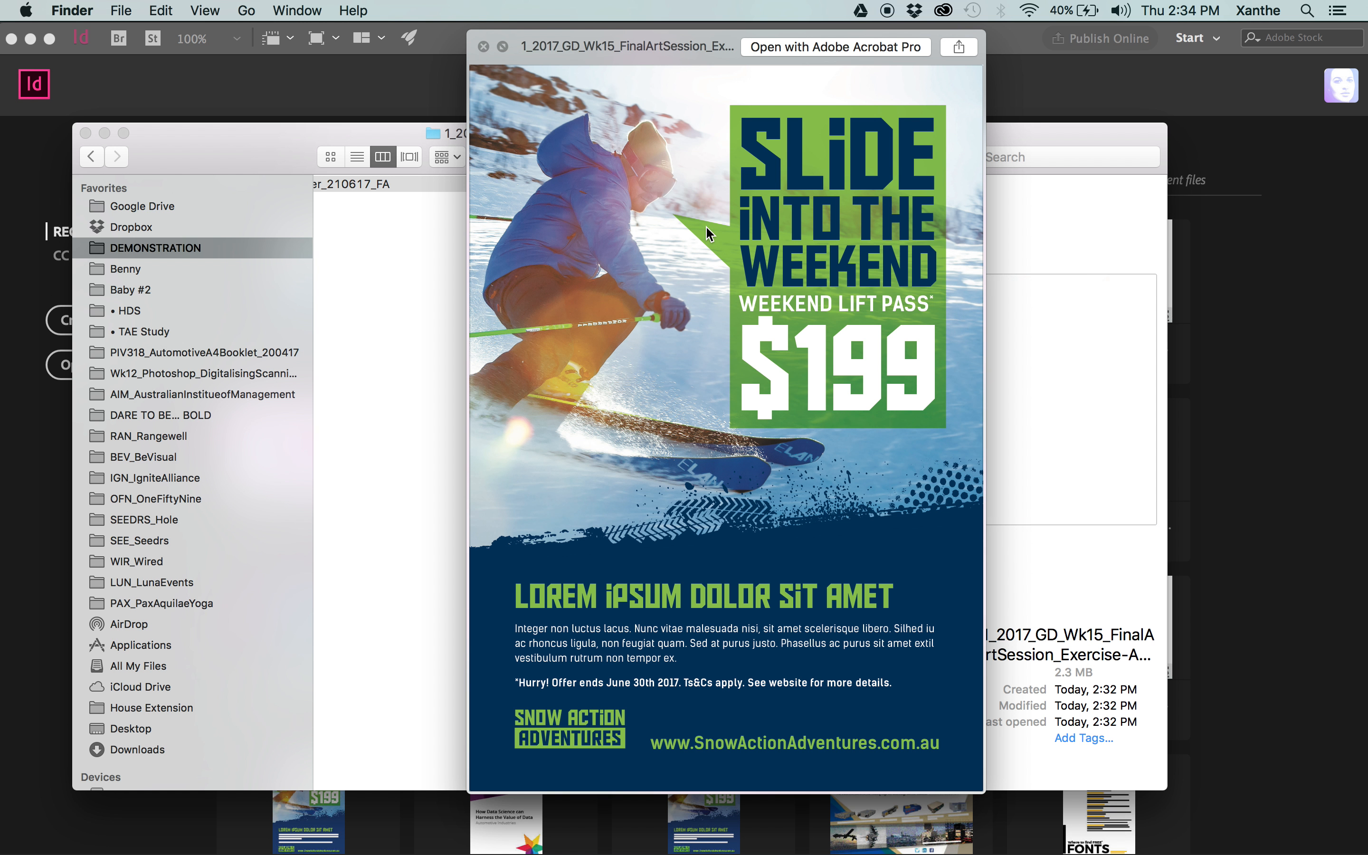
pyautogui.press('Up')
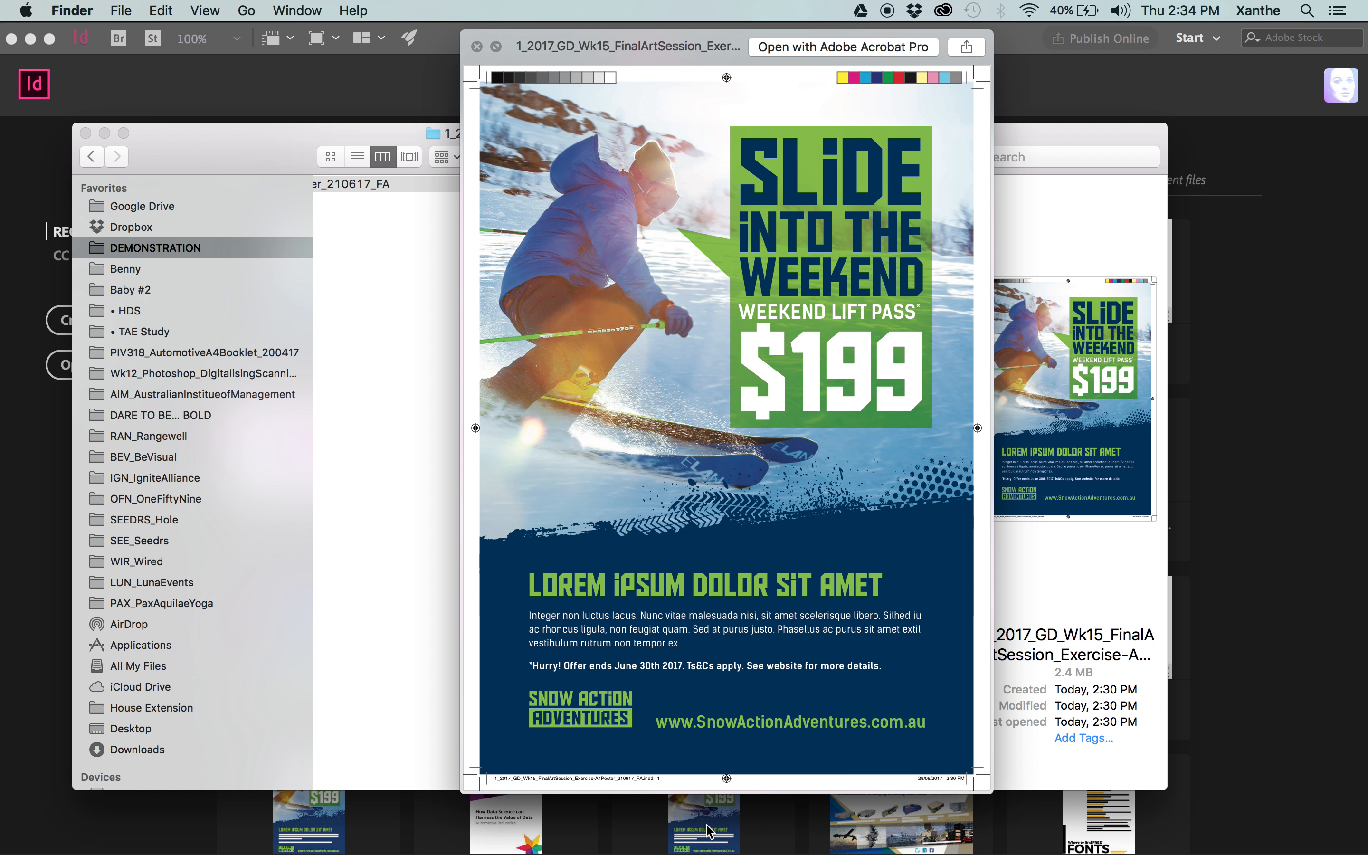
pyautogui.press('Down')
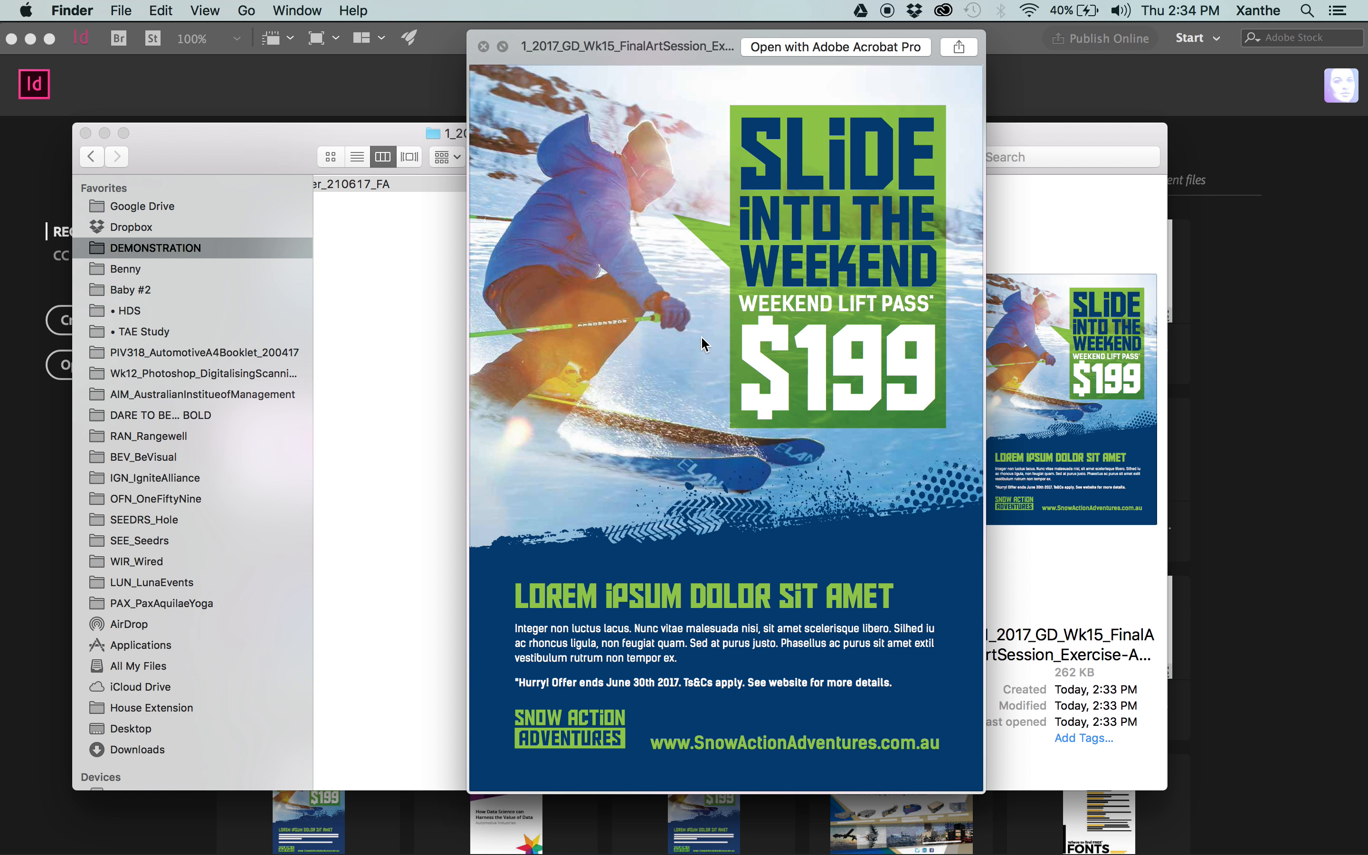
pyautogui.press('space')
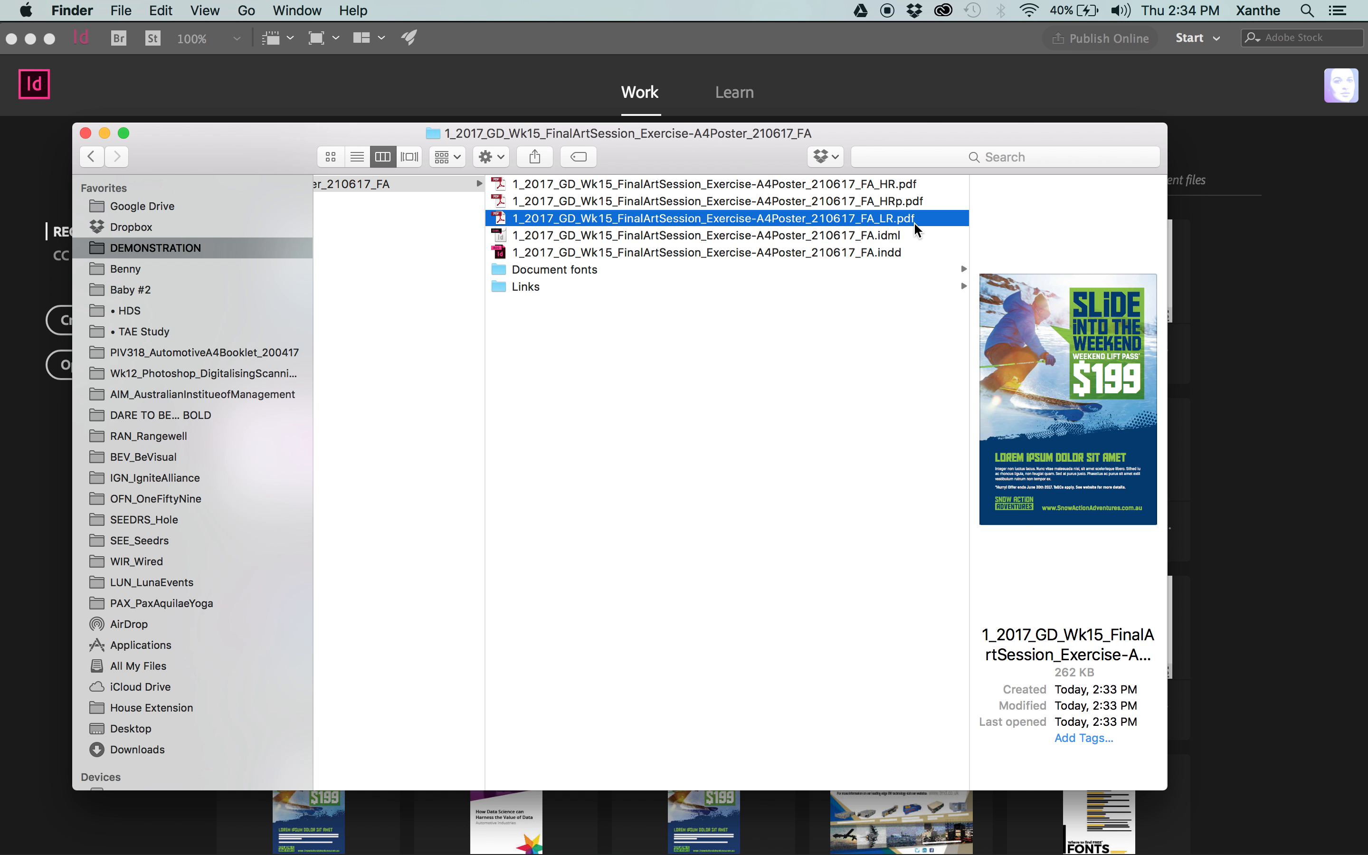
# Review the package contents, covering the PDFs, the IDML and INDD files, and the Document fonts and Links folders.
pyautogui.press('Up')
pyautogui.press('Up')
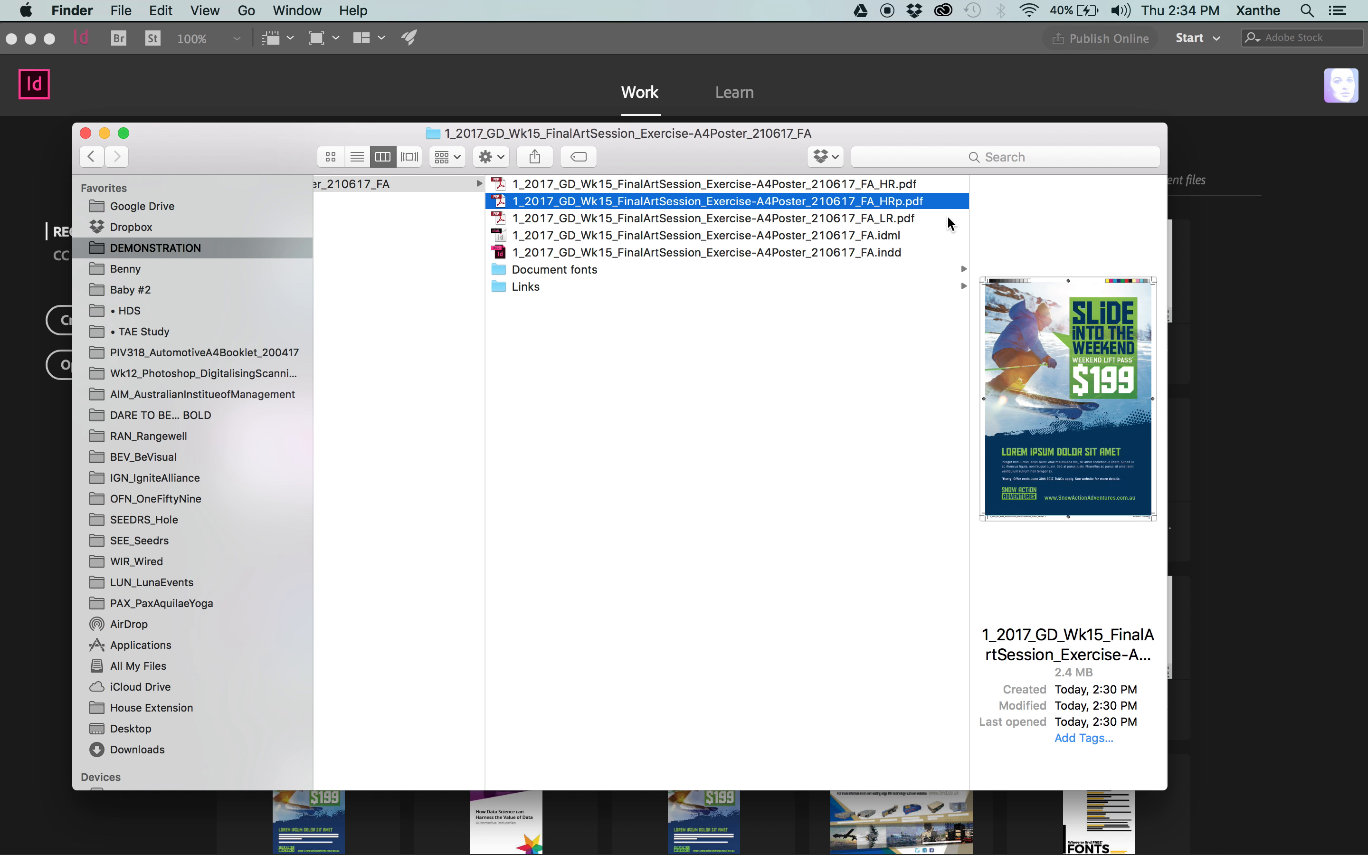
pyautogui.press('Down')
pyautogui.press('Down')
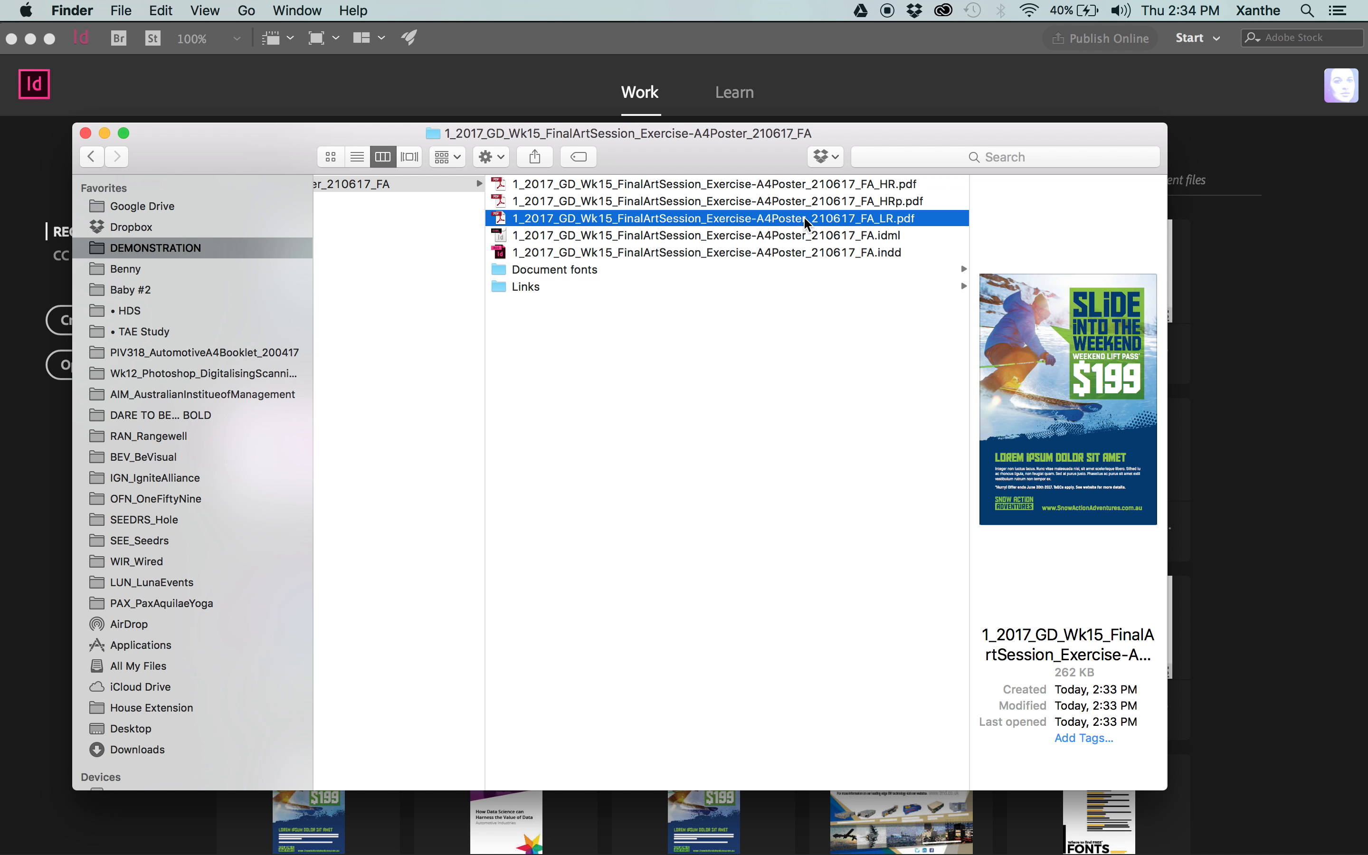
pyautogui.press('Down')
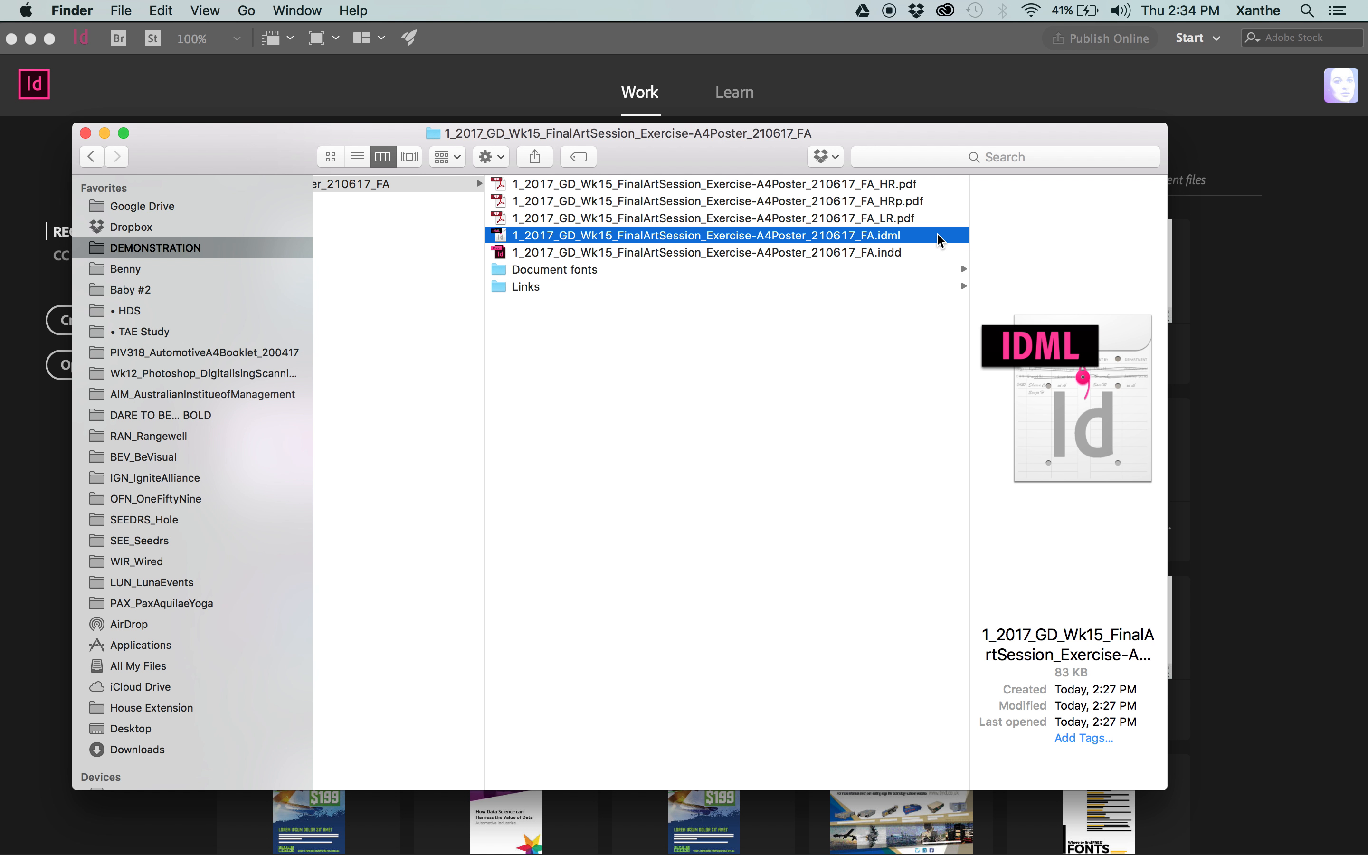
pyautogui.click(525, 253)
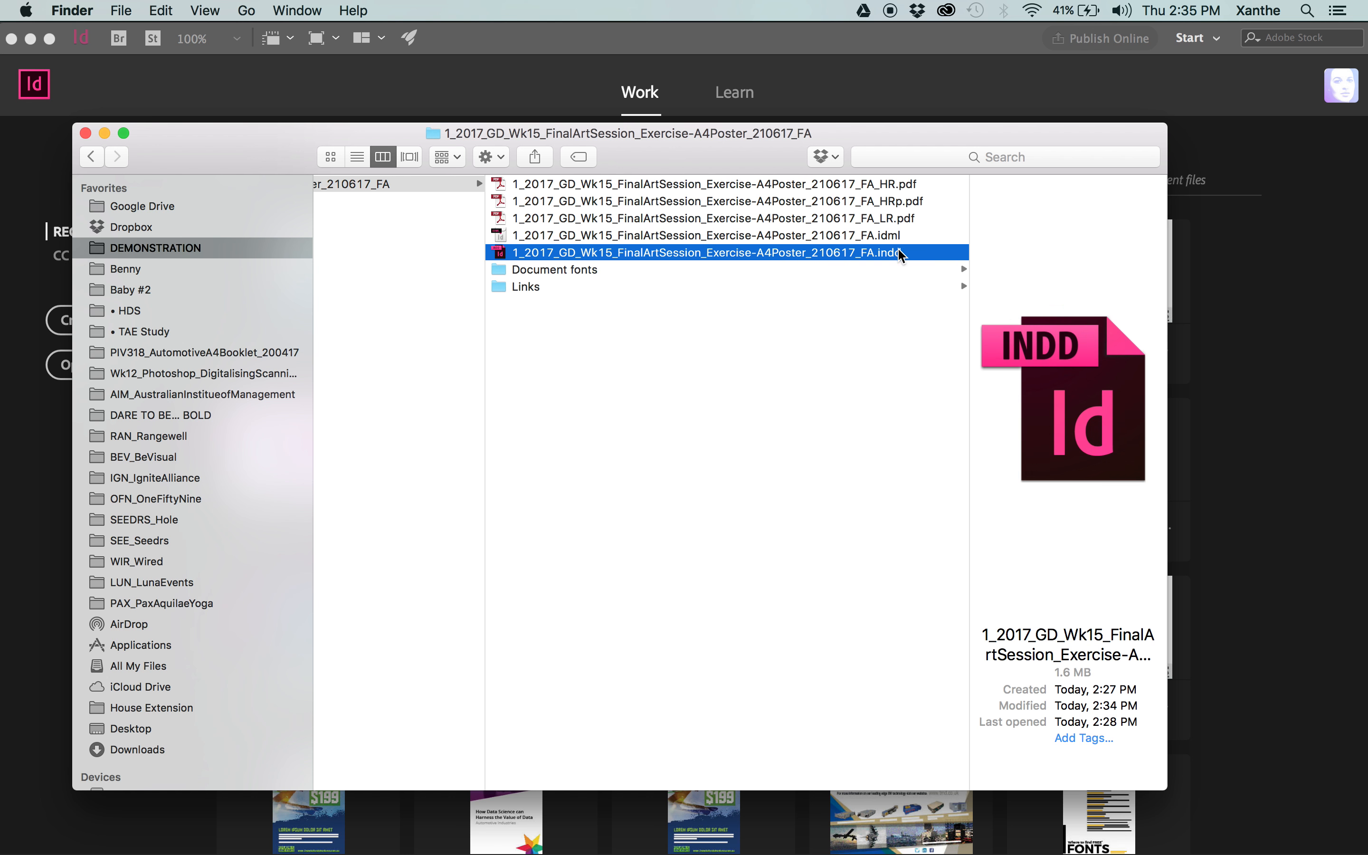
pyautogui.click(588, 269)
pyautogui.click(639, 287)
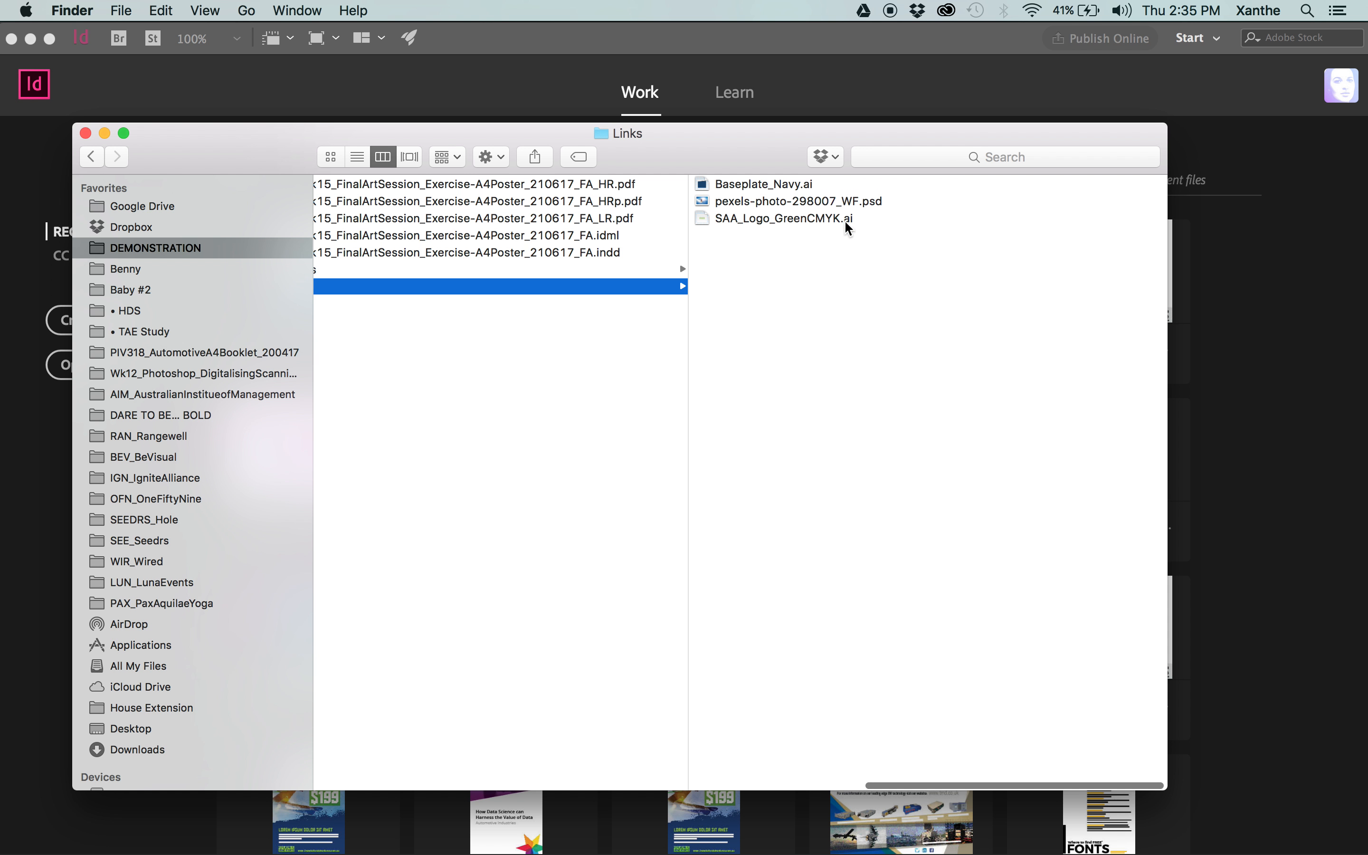
pyautogui.hscroll(-3, 865, 244)
pyautogui.hscroll(-2, 865, 244)
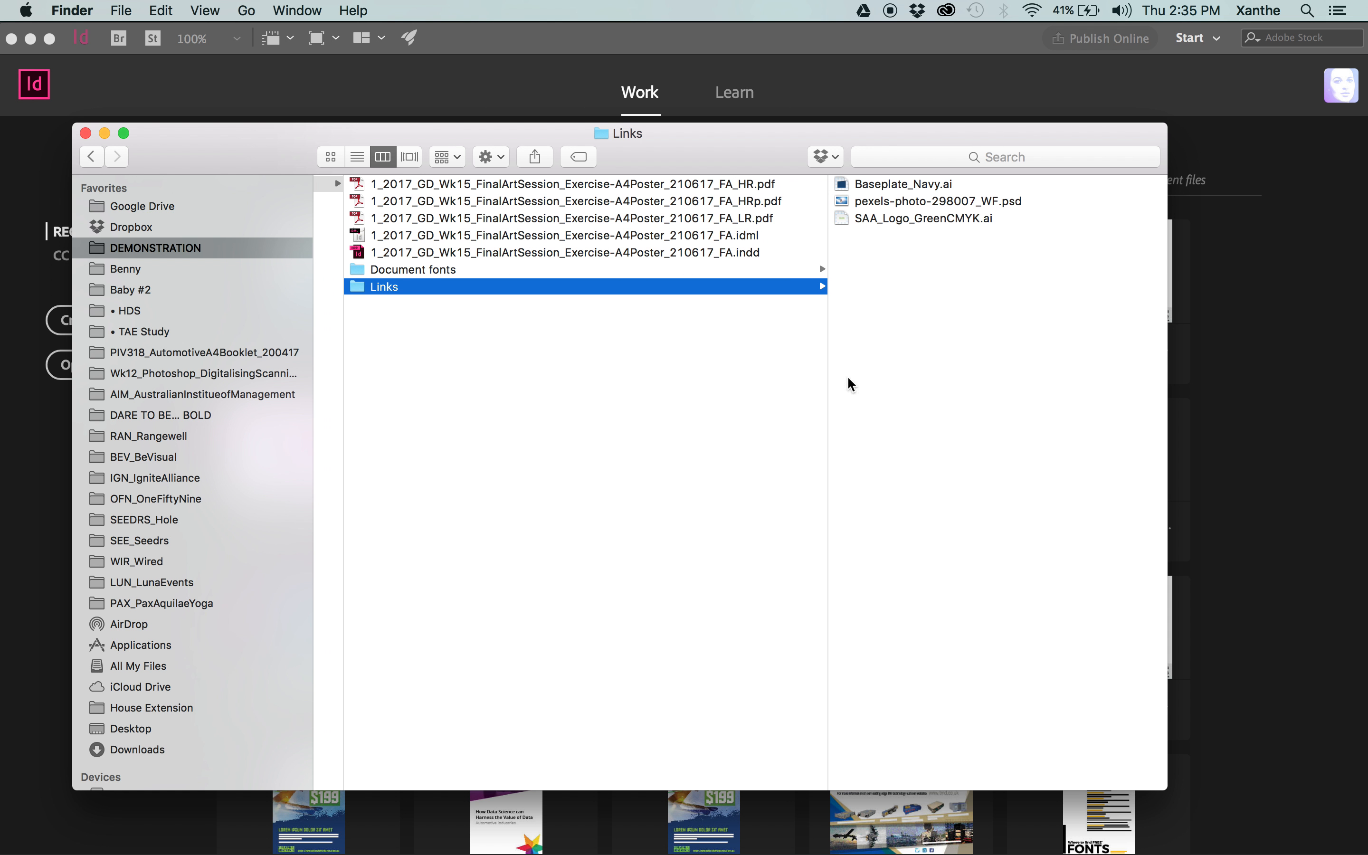
pyautogui.hscroll(5, 748, 453)
pyautogui.hscroll(-3, 886, 273)
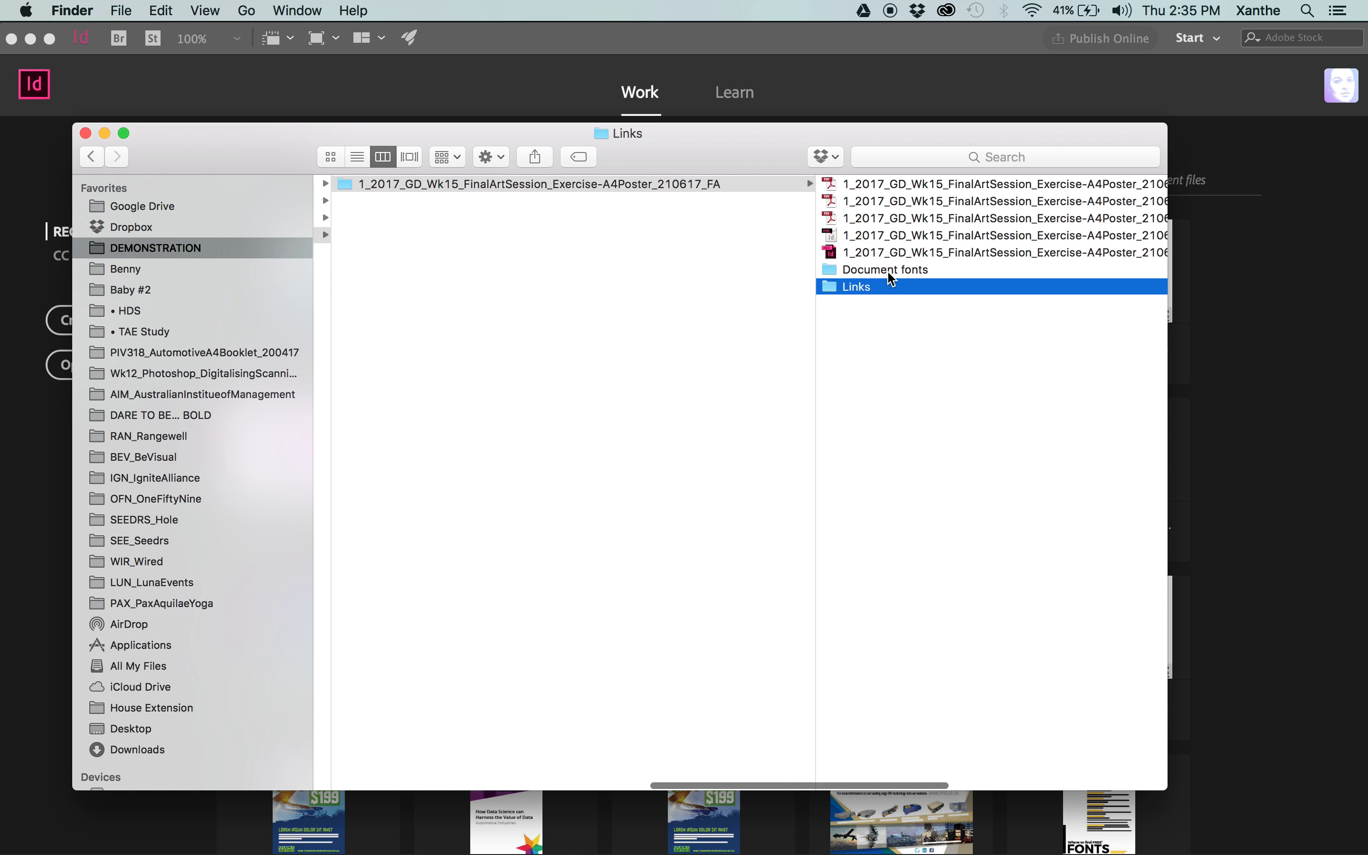
# Compress the whole 1_2017_GD_Wk15_FinalArtSession_Exercise-A4Poster_210617_FA package folder into a zip archive.
pyautogui.click(750, 284)
pyautogui.click(852, 184)
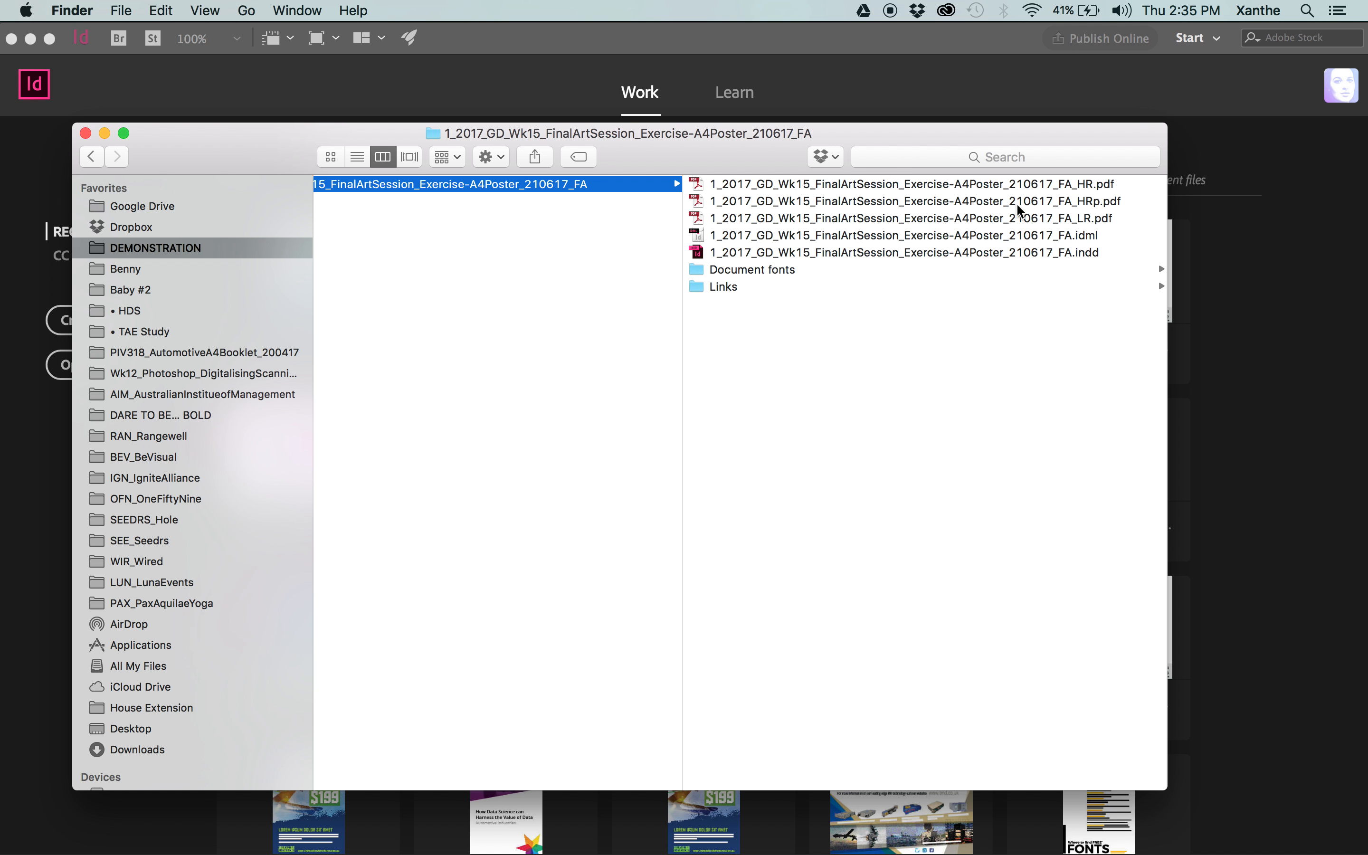
pyautogui.hscroll(-4, 524, 287)
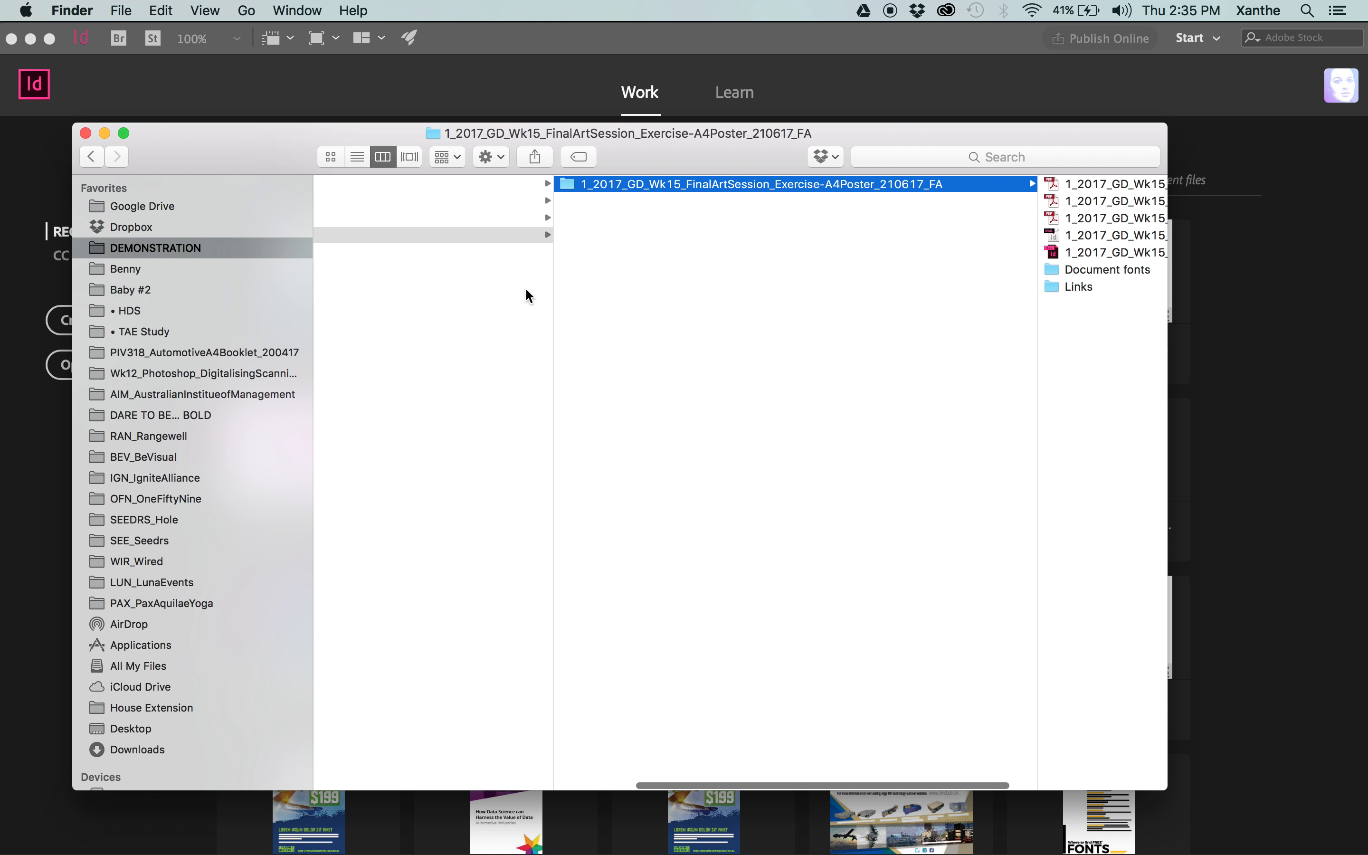
pyautogui.hscroll(5, 856, 206)
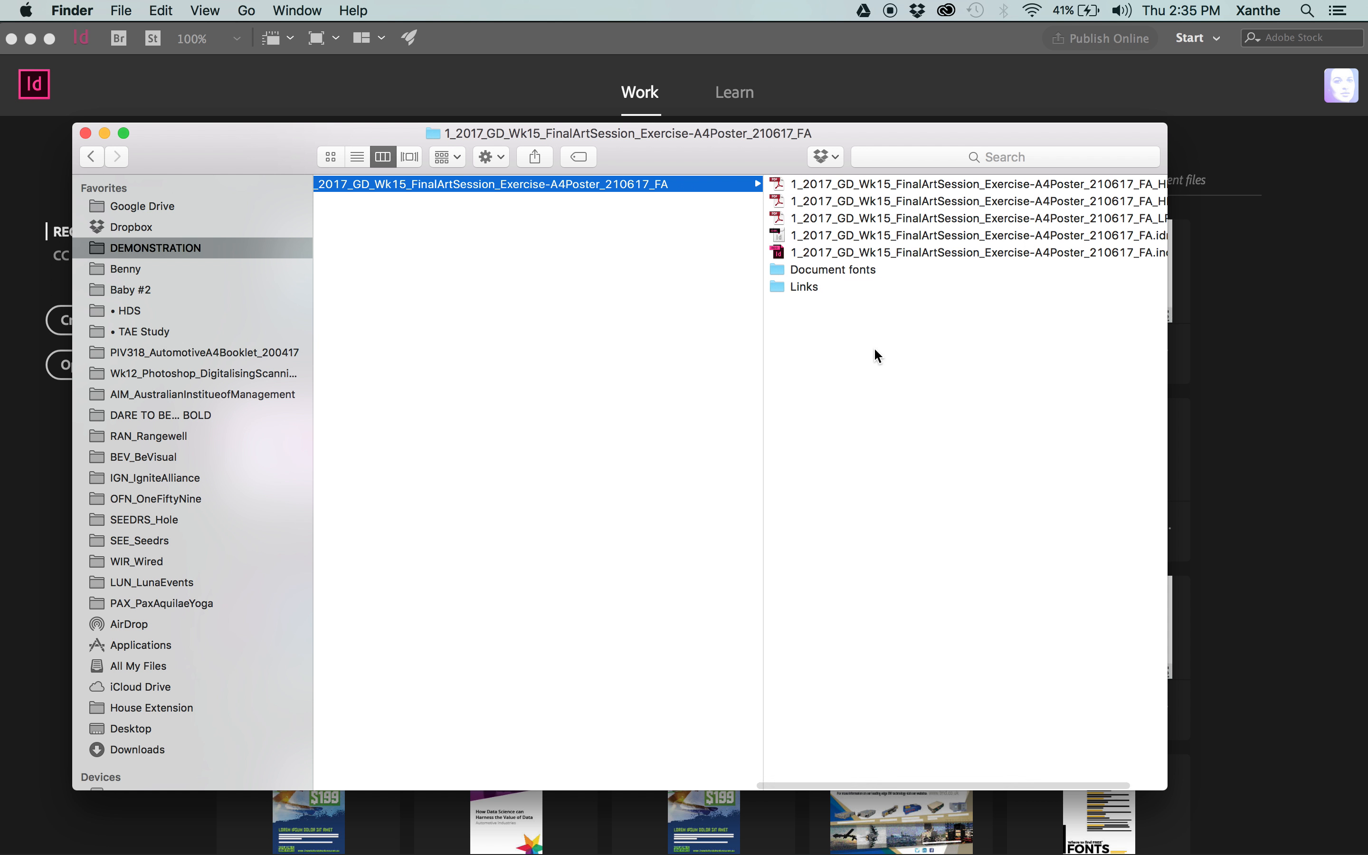
pyautogui.hscroll(2, 931, 396)
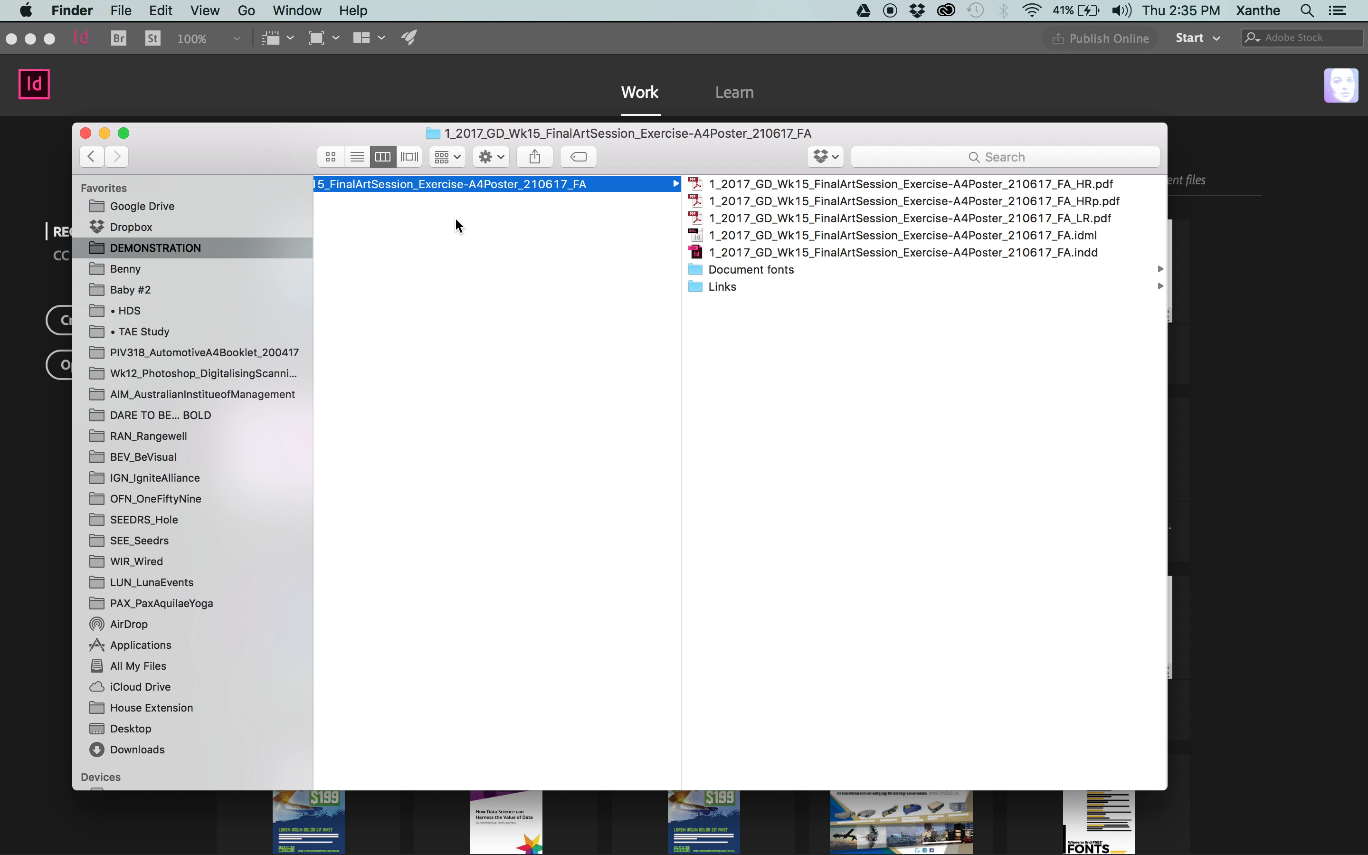
pyautogui.click(459, 241)
pyautogui.click(793, 178)
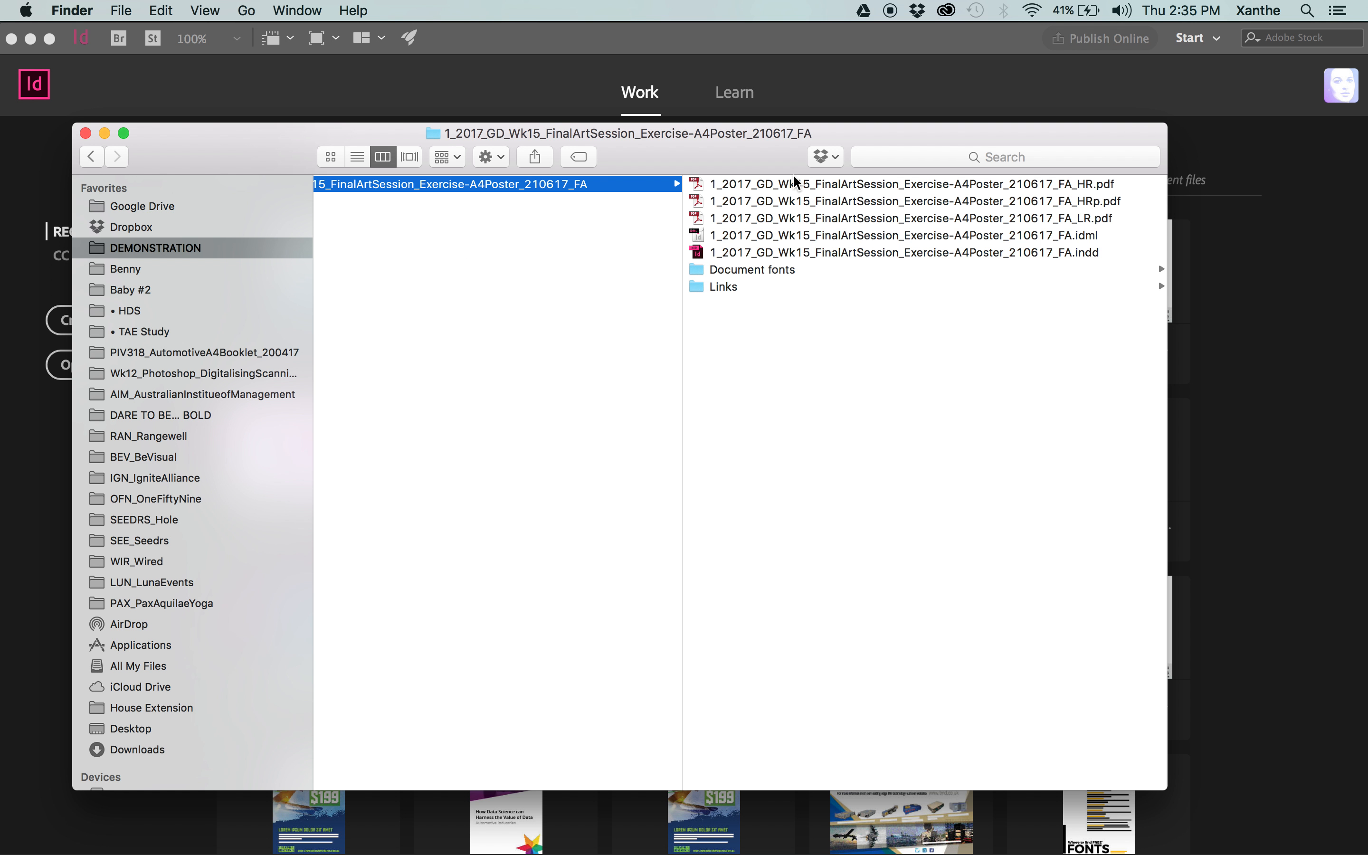
pyautogui.rightClick(535, 182)
pyautogui.click(601, 312)
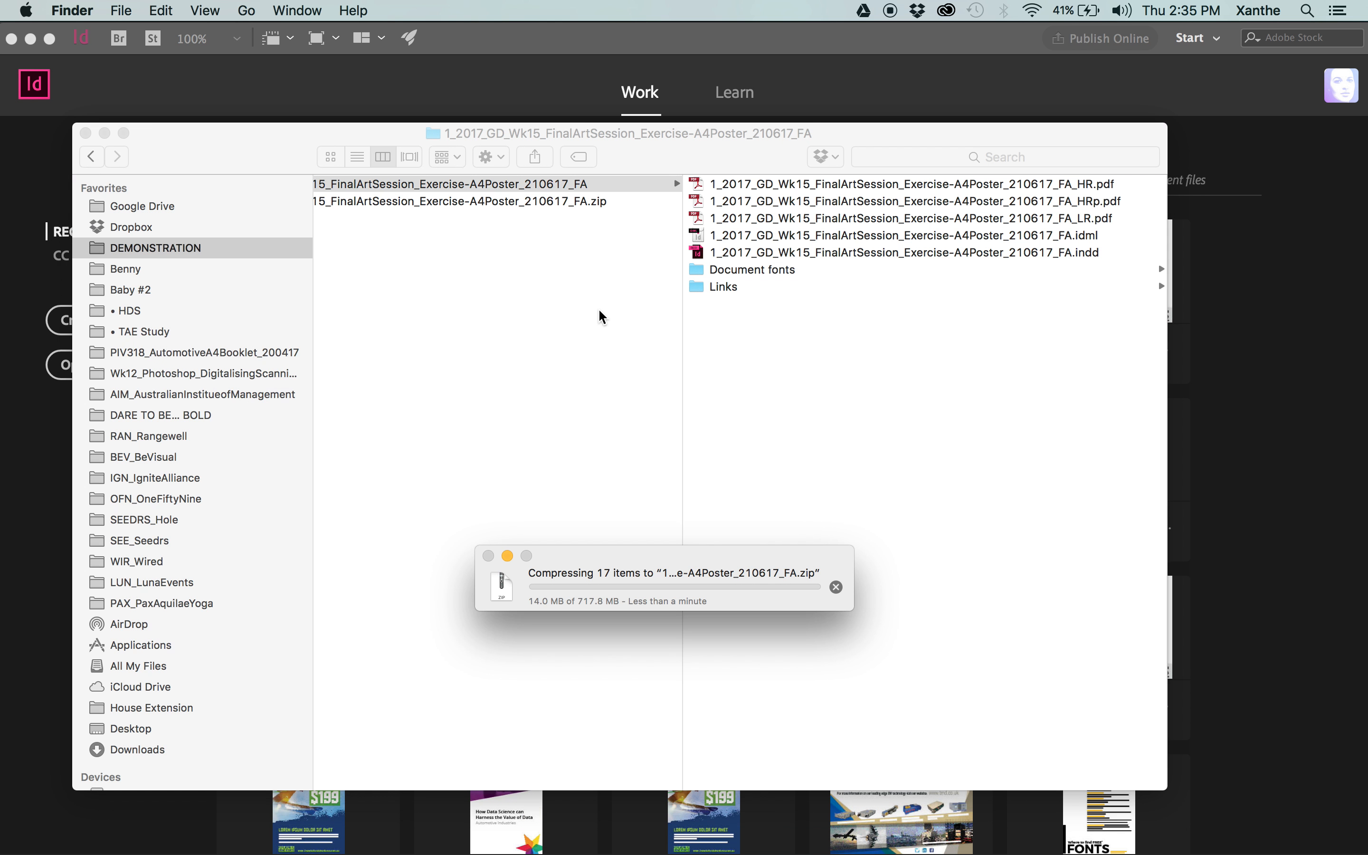
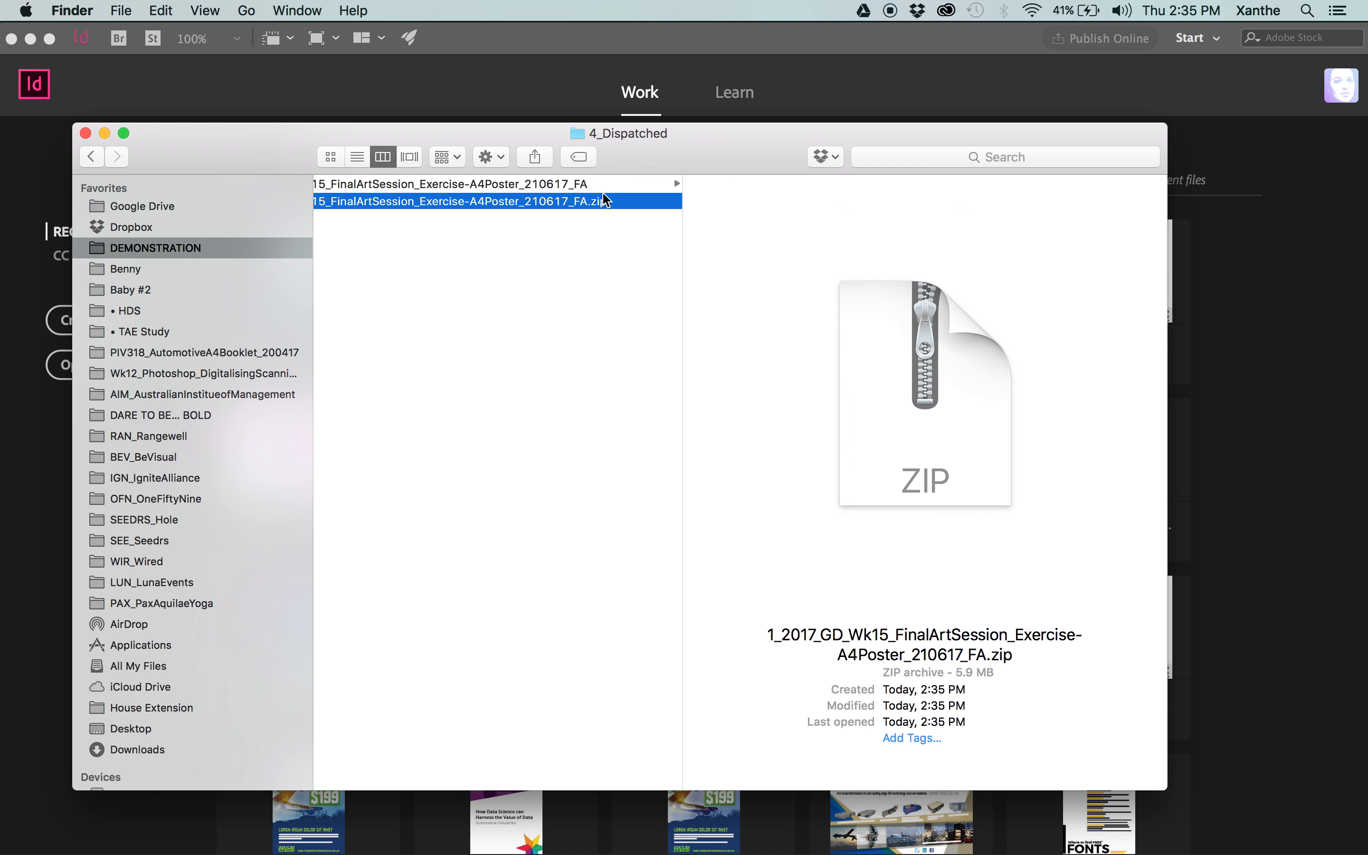
# Rearrange the Finder window and the compression progress window side by side while the package folder is being archived.
pyautogui.moveTo(705, 159); pyautogui.dragTo(787, 115)
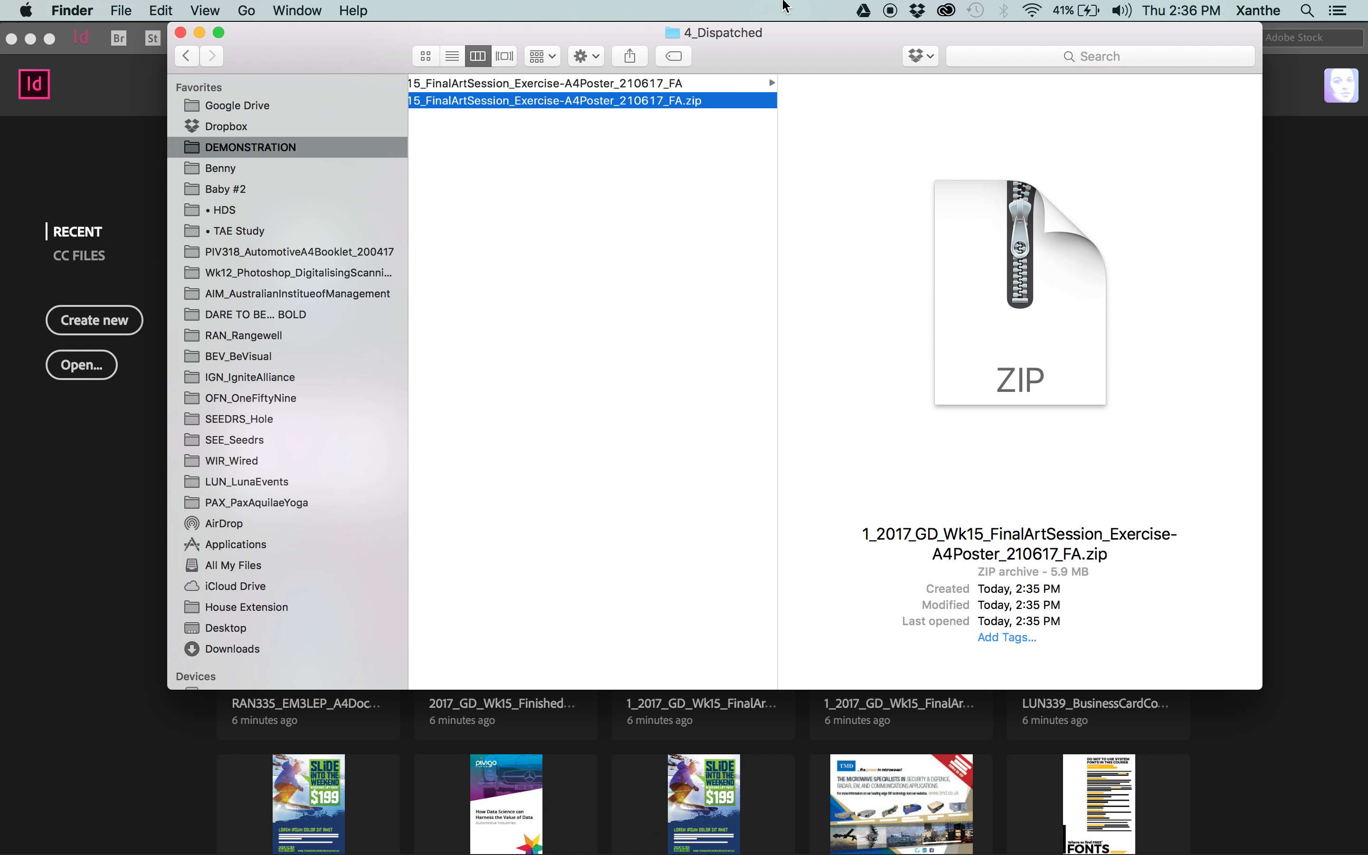
pyautogui.moveTo(782, 33); pyautogui.dragTo(878, 33)
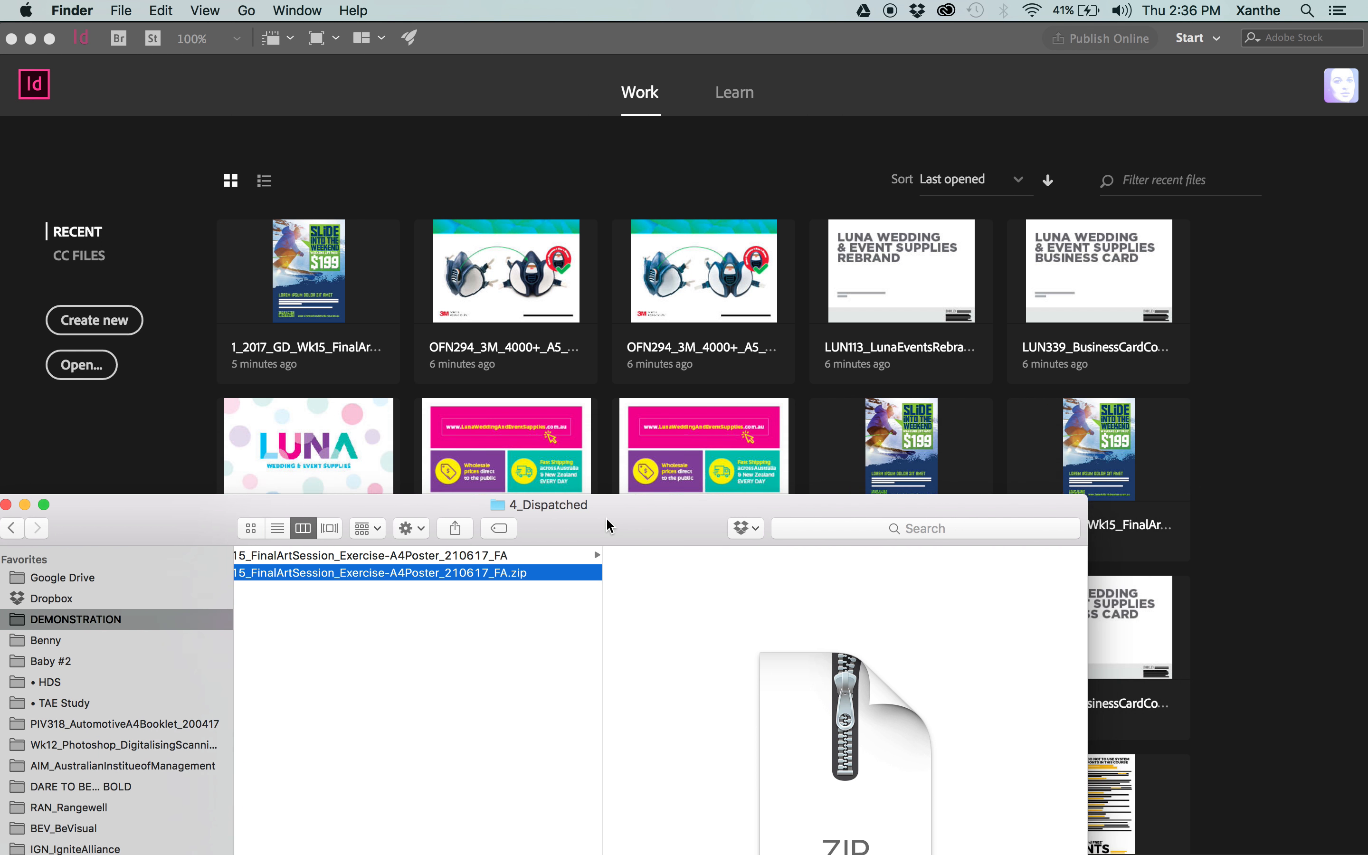
pyautogui.moveTo(610, 526); pyautogui.dragTo(612, 624)
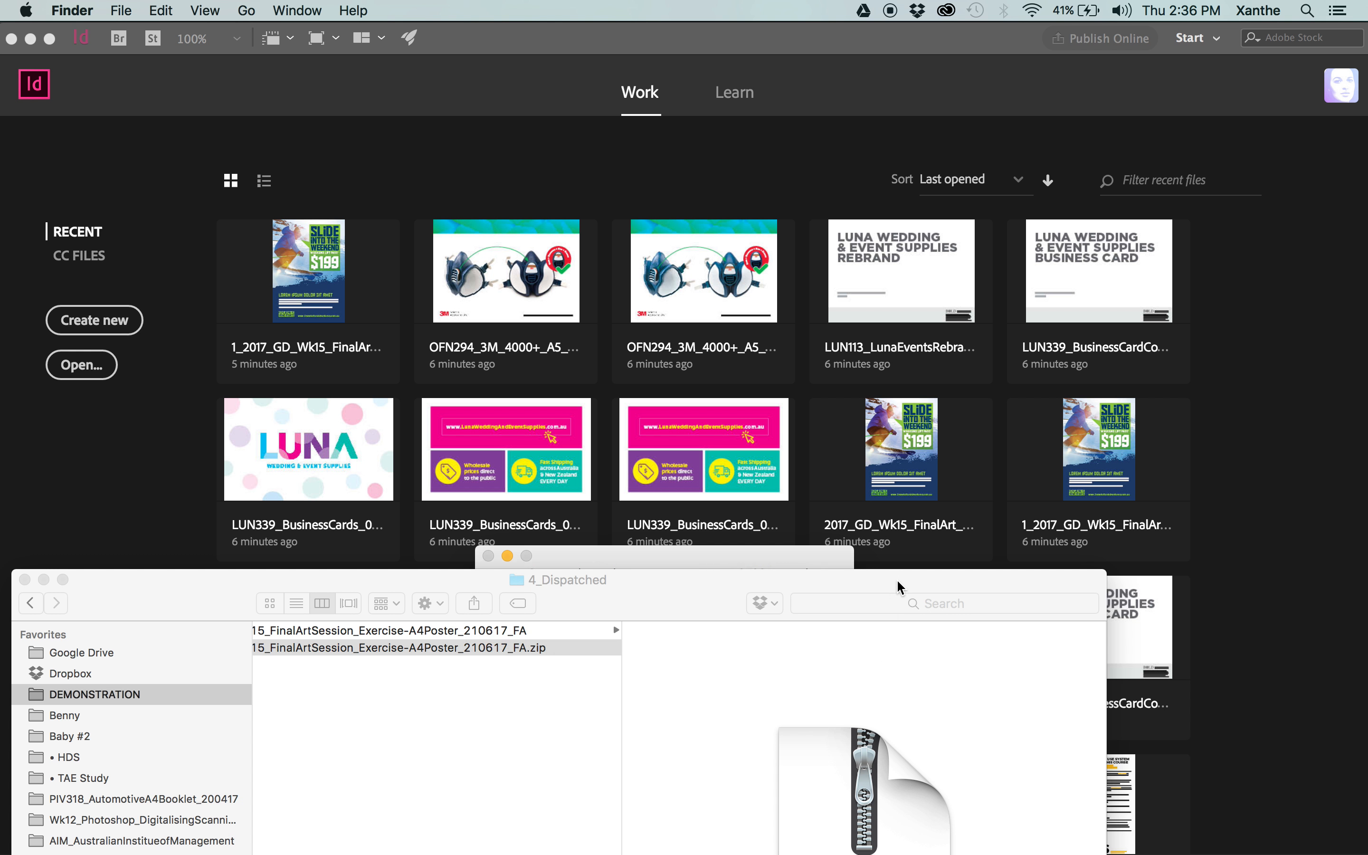
pyautogui.moveTo(896, 578); pyautogui.dragTo(1262, 5)
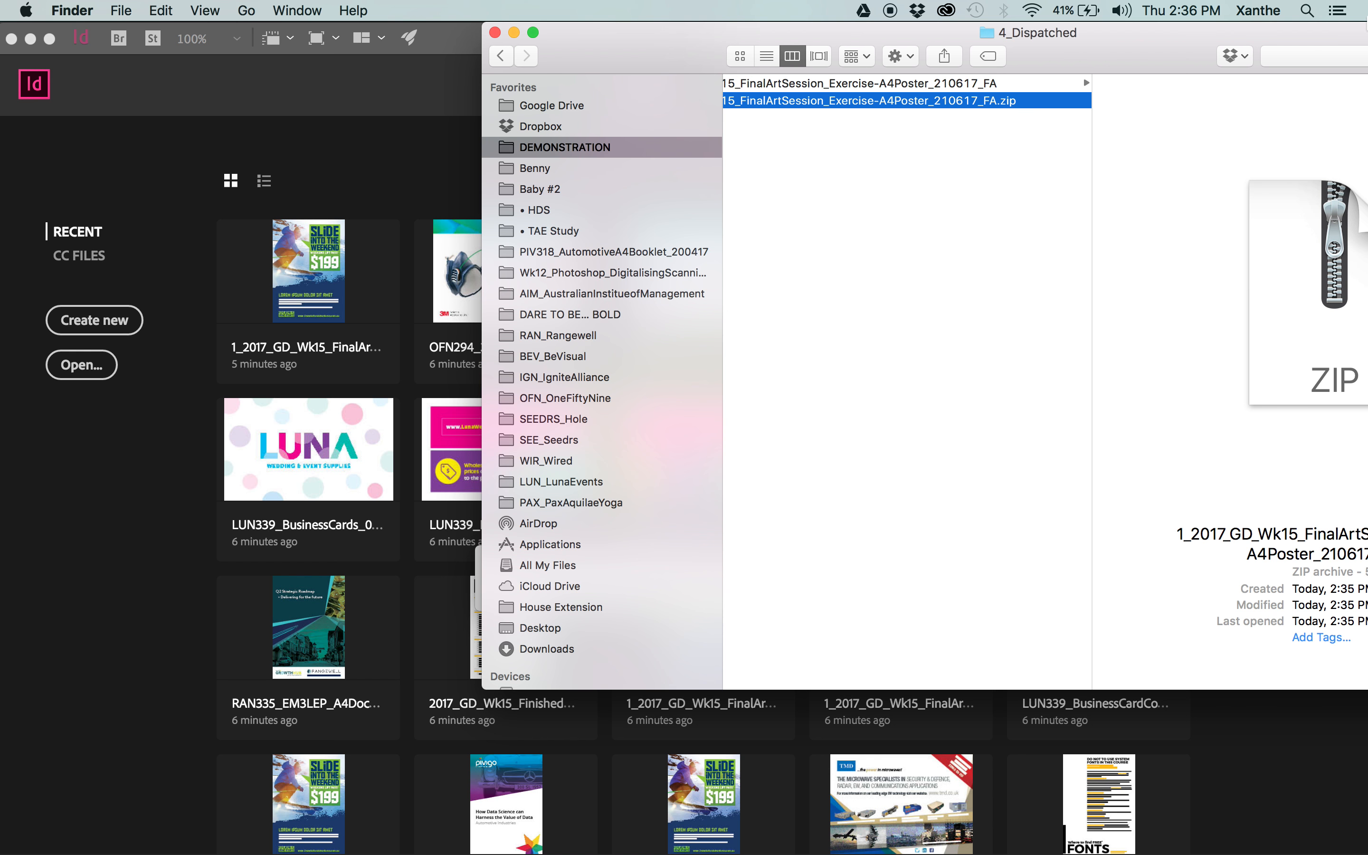
pyautogui.moveTo(623, 45); pyautogui.dragTo(711, 51)
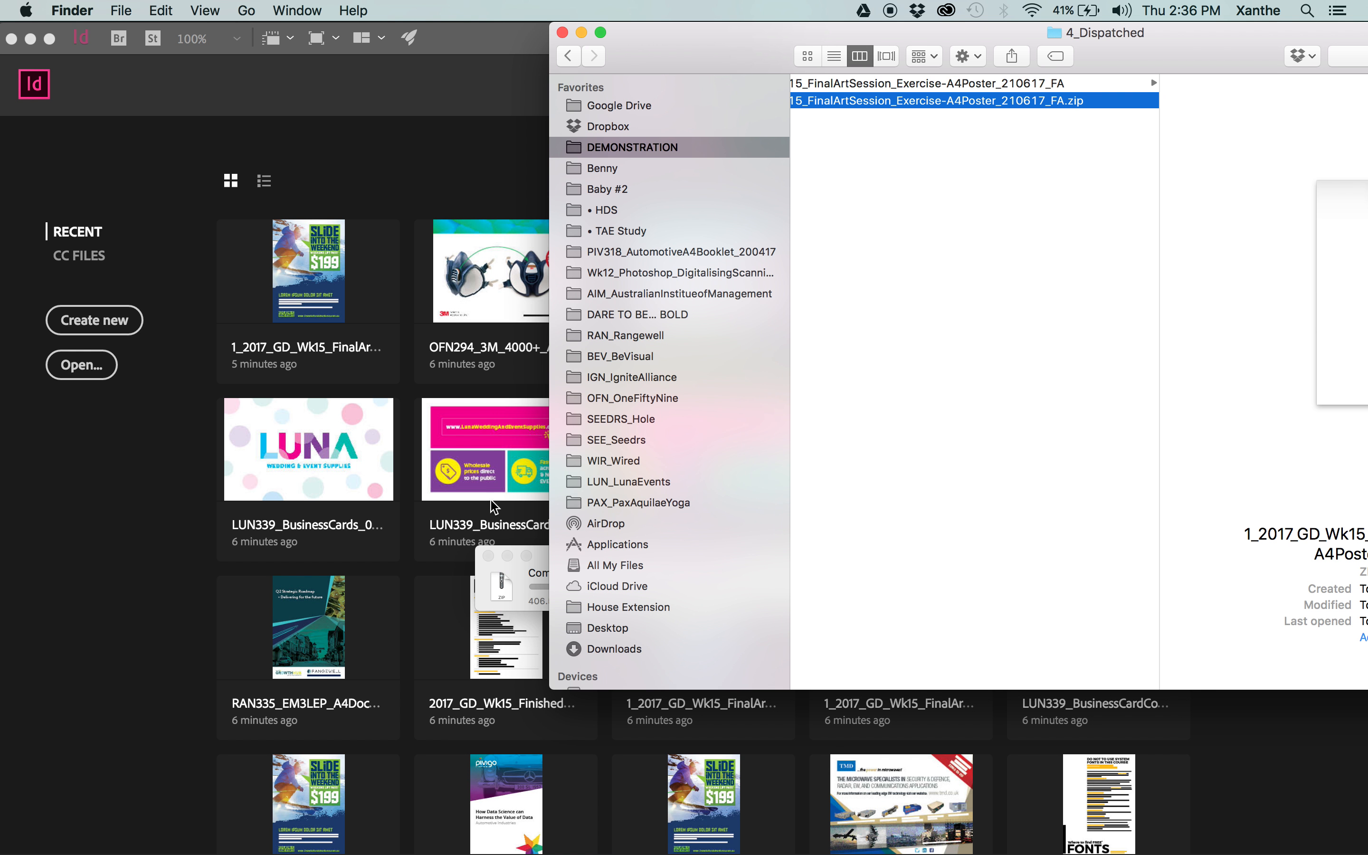
pyautogui.click(560, 561)
pyautogui.moveTo(560, 561); pyautogui.dragTo(496, 383)
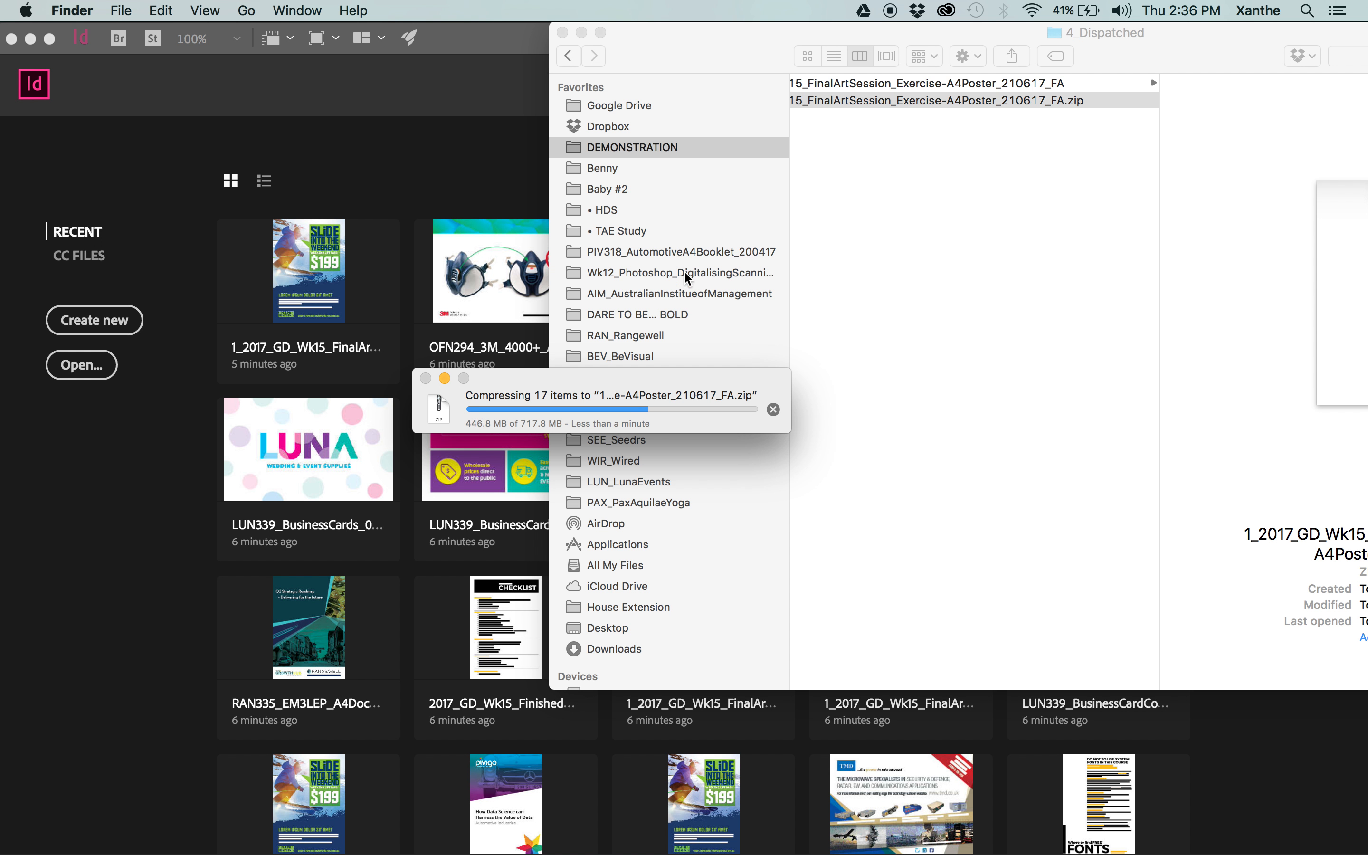
pyautogui.click(1053, 238)
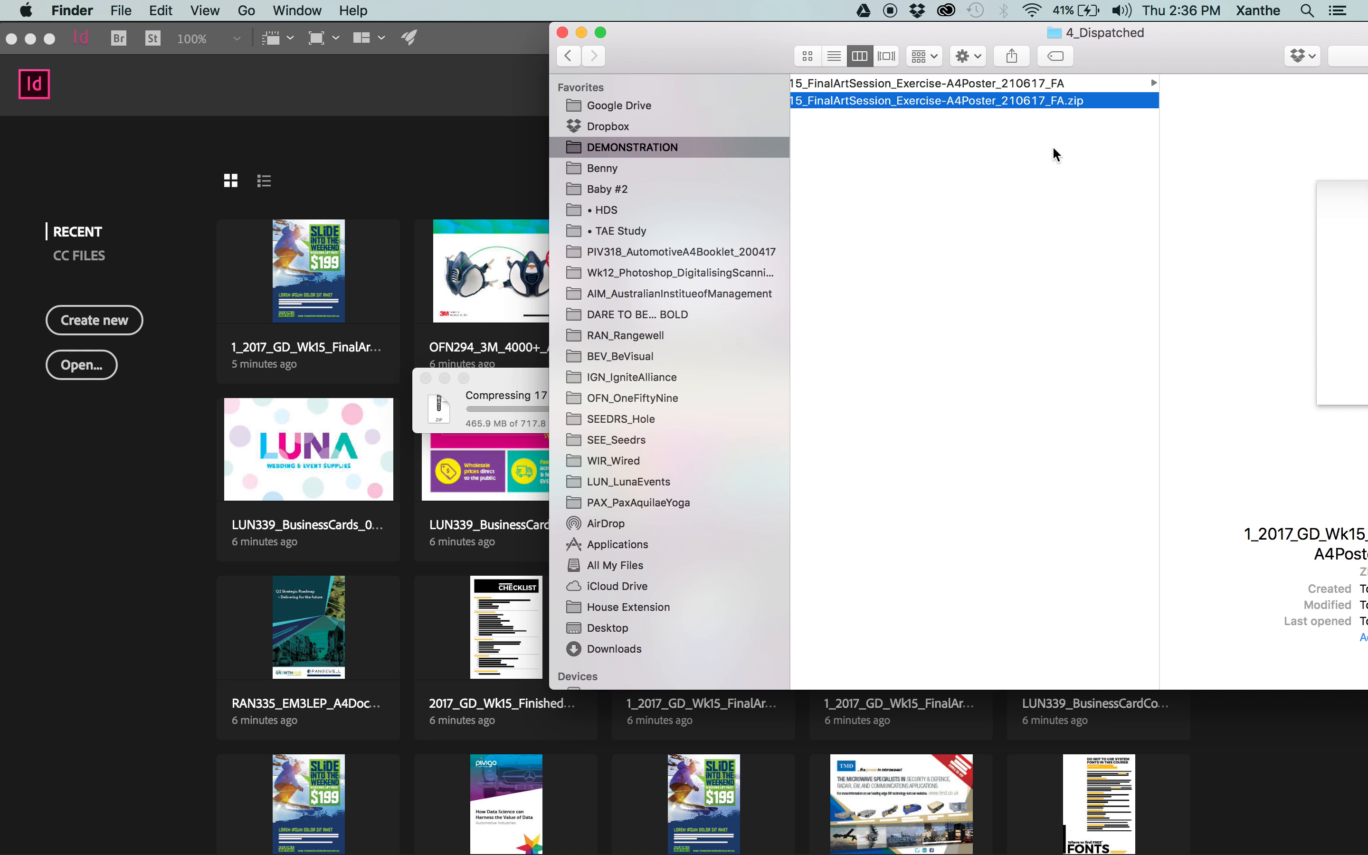
pyautogui.click(1091, 85)
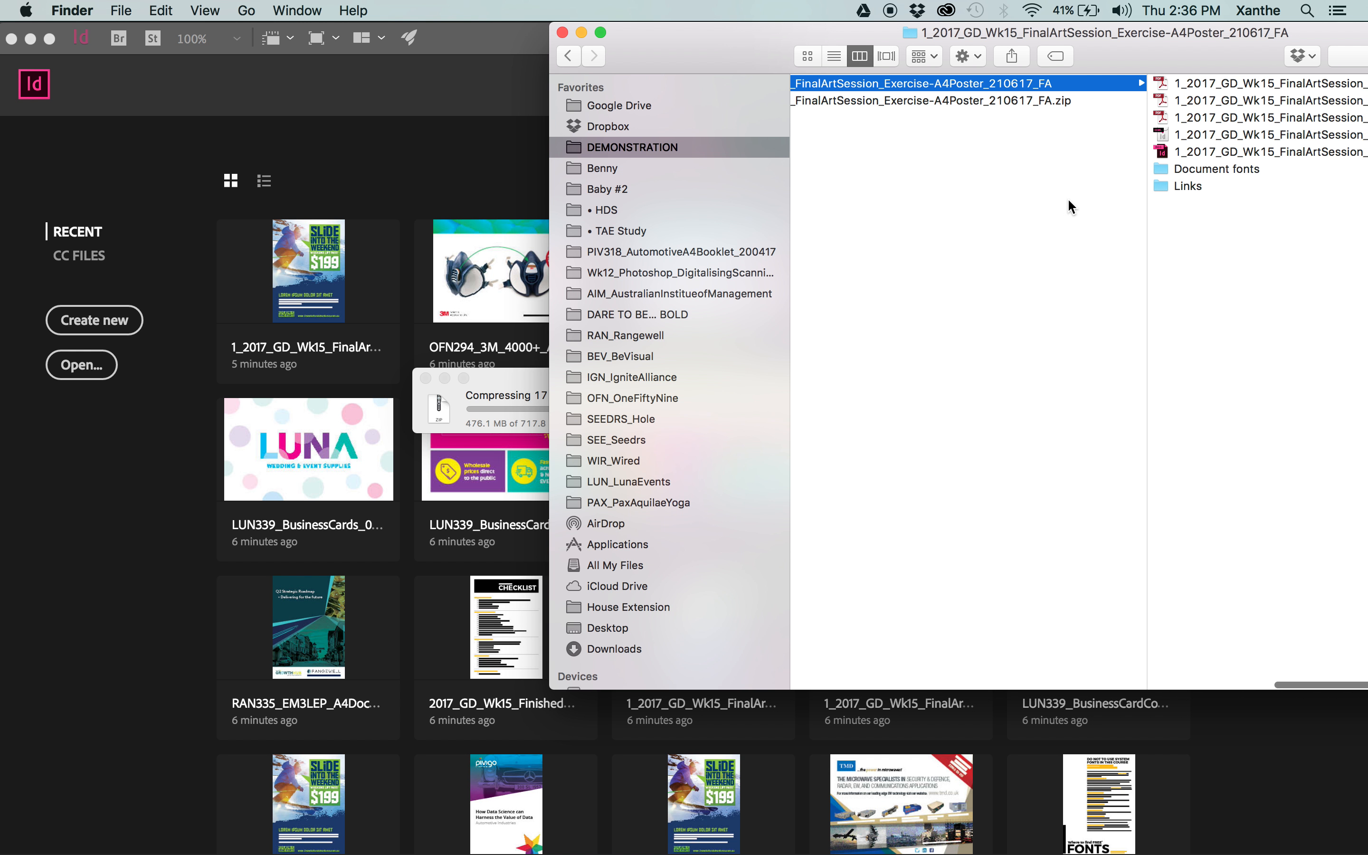
pyautogui.moveTo(1244, 66); pyautogui.dragTo(1215, 67)
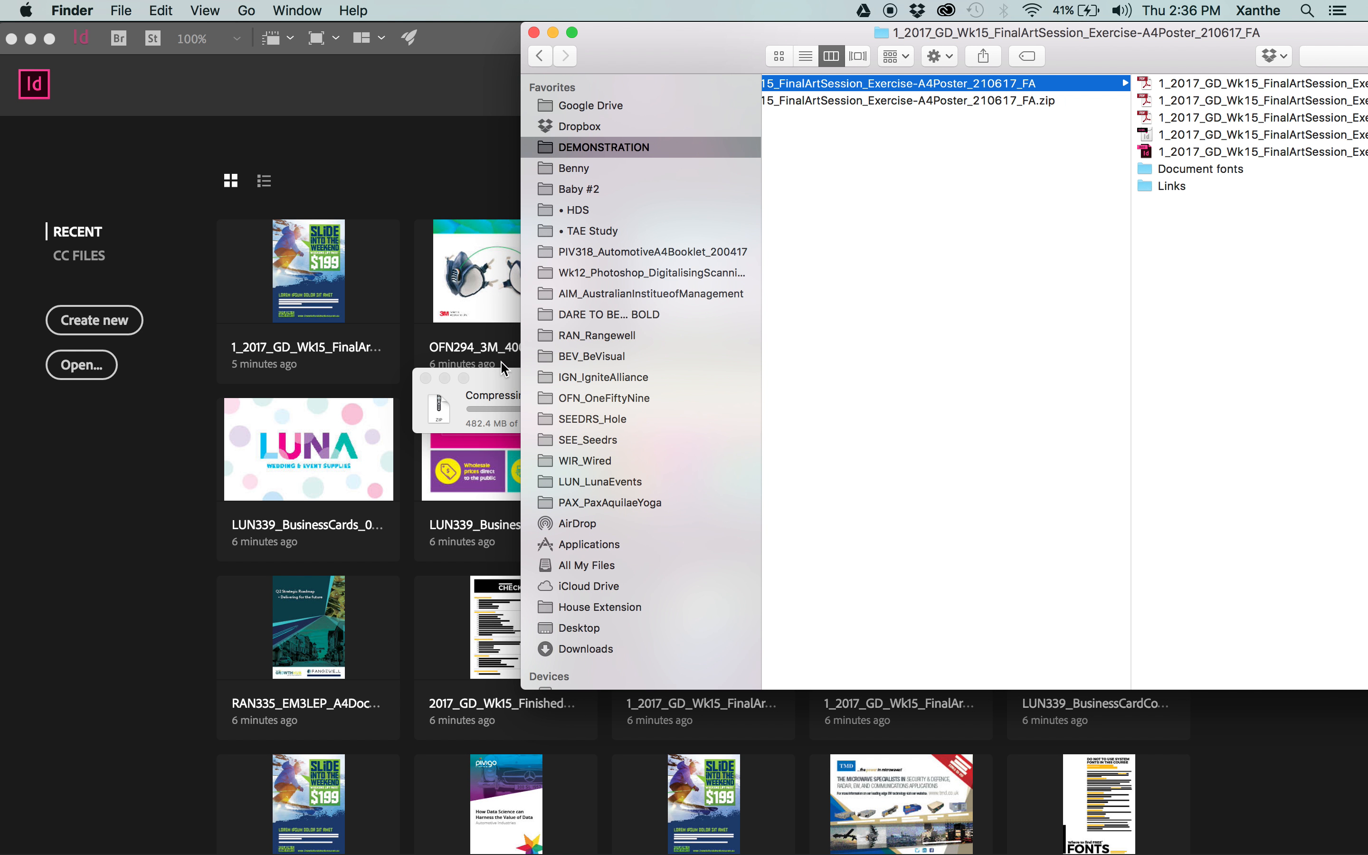
pyautogui.click(496, 386)
pyautogui.moveTo(495, 386); pyautogui.dragTo(141, 310)
pyautogui.moveTo(702, 65); pyautogui.dragTo(414, 64)
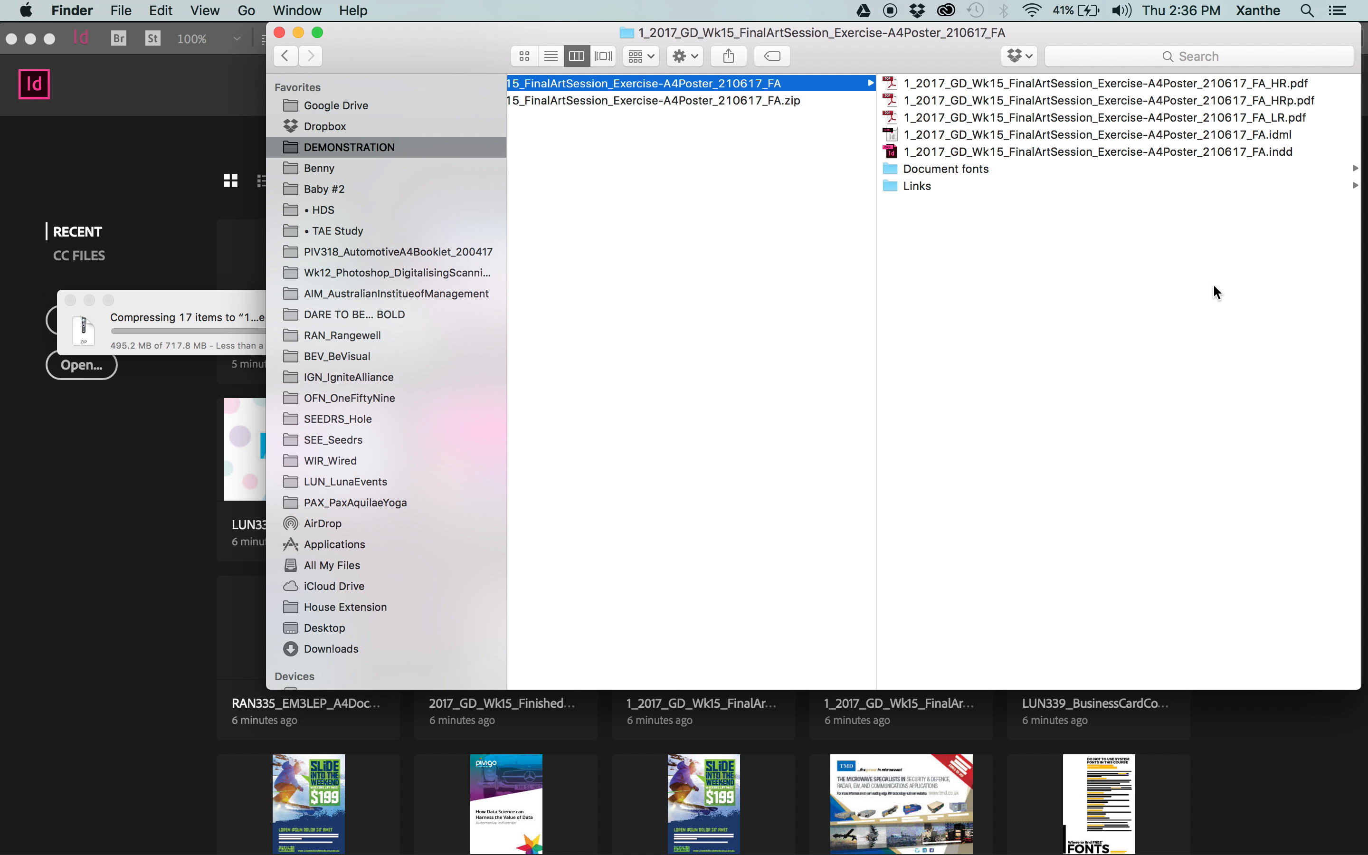
# Look through the artwork files in the 1_Art folder, including the Sticker Illustrator file, and return to 4_Dispatched.
pyautogui.click(782, 270)
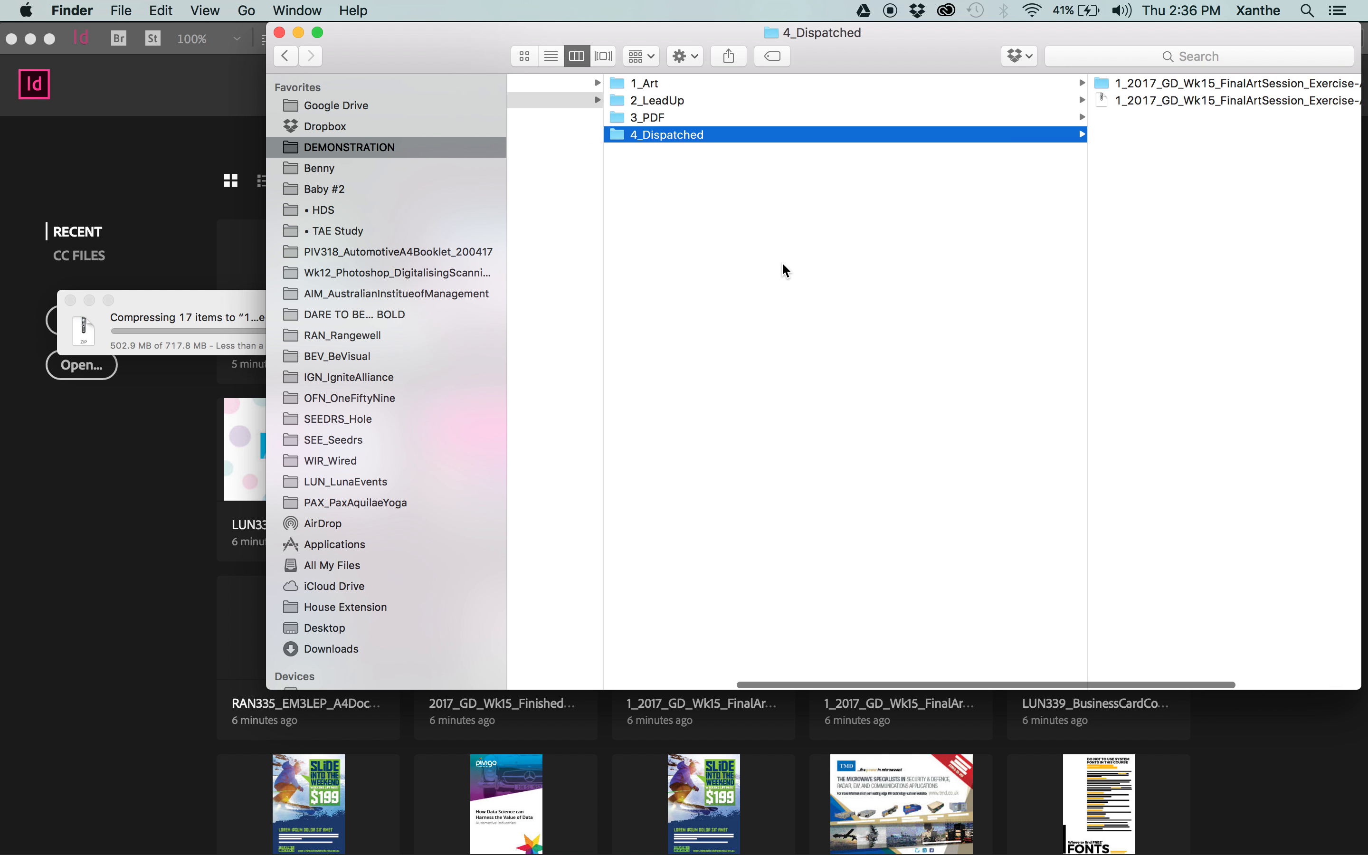
pyautogui.click(727, 83)
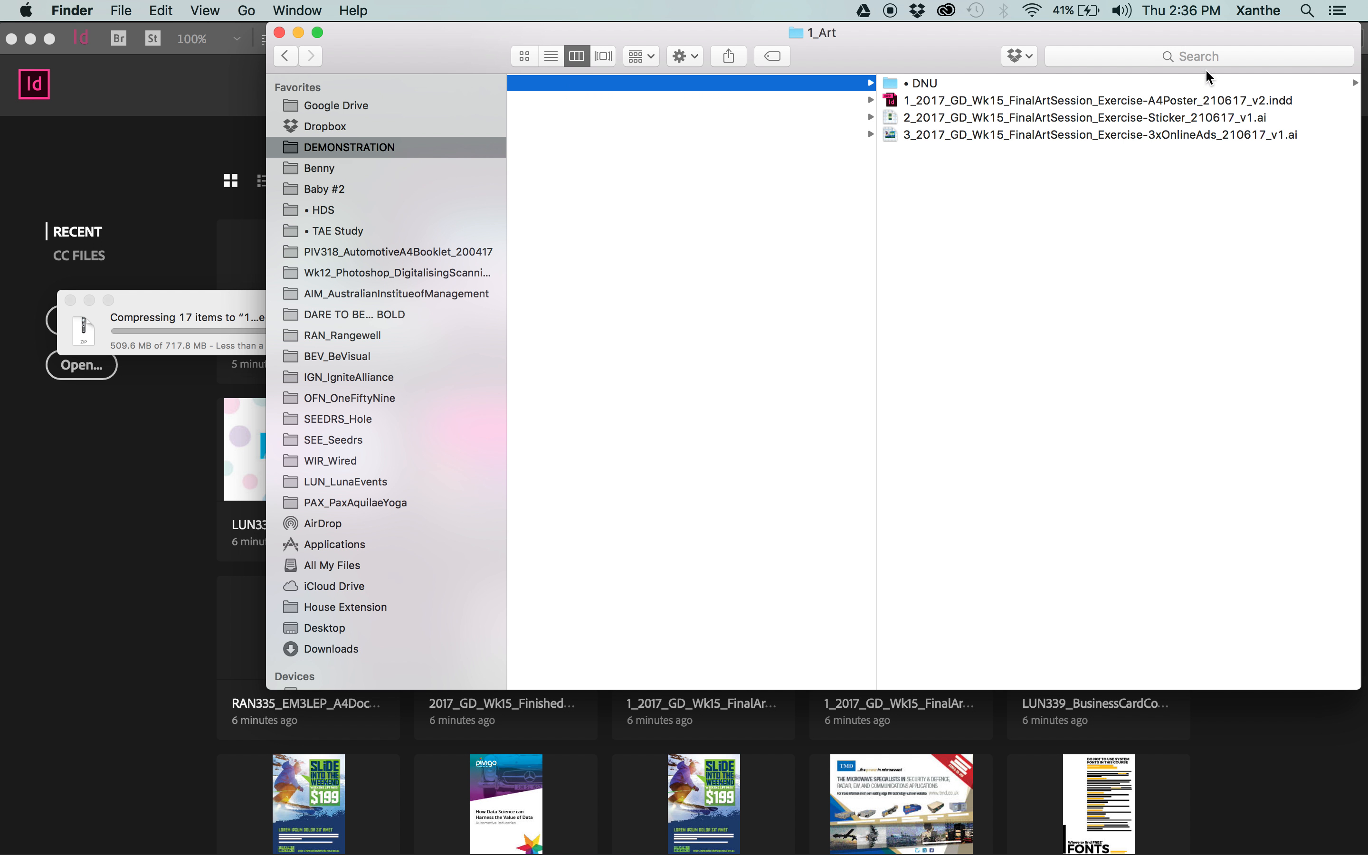
pyautogui.click(973, 116)
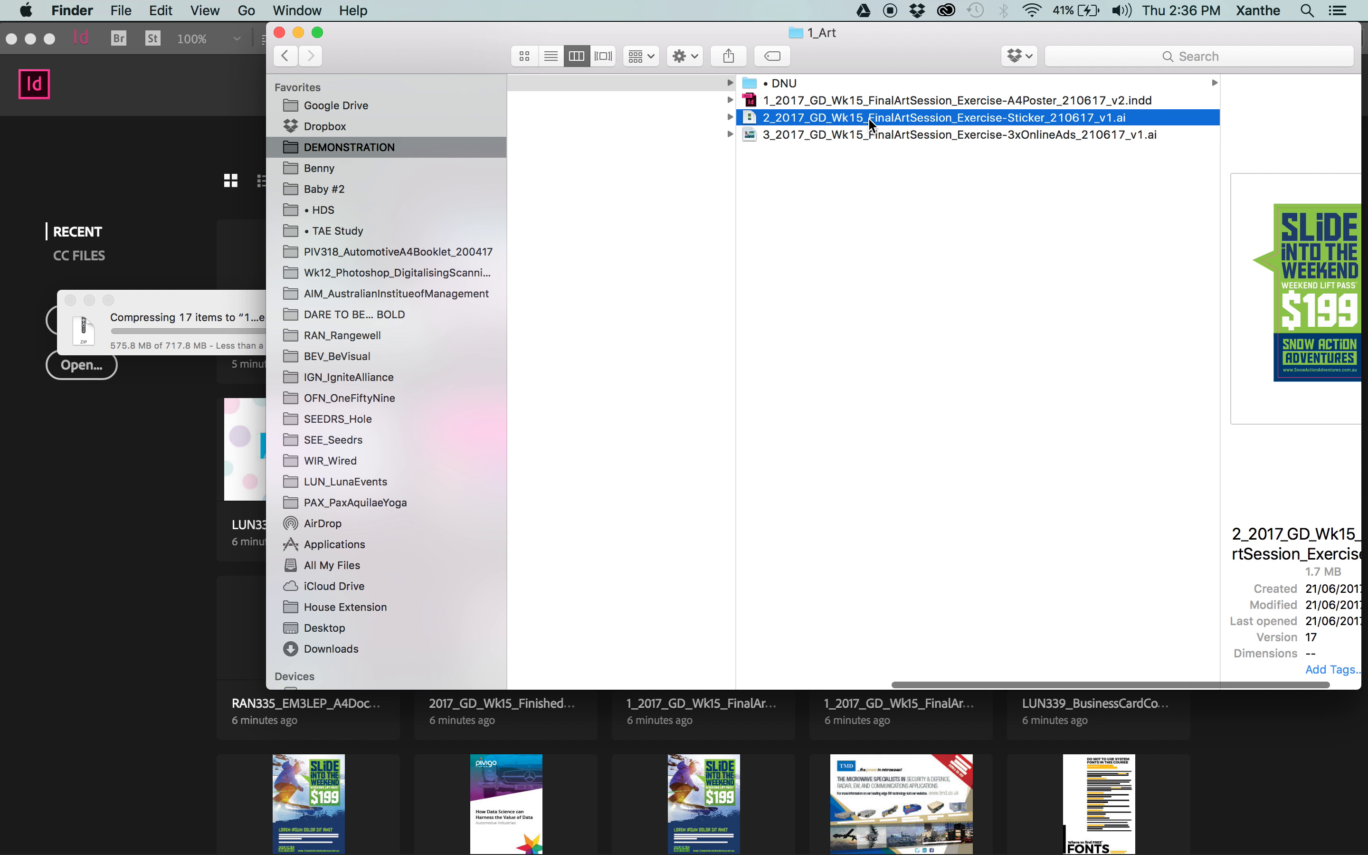
pyautogui.press('Left')
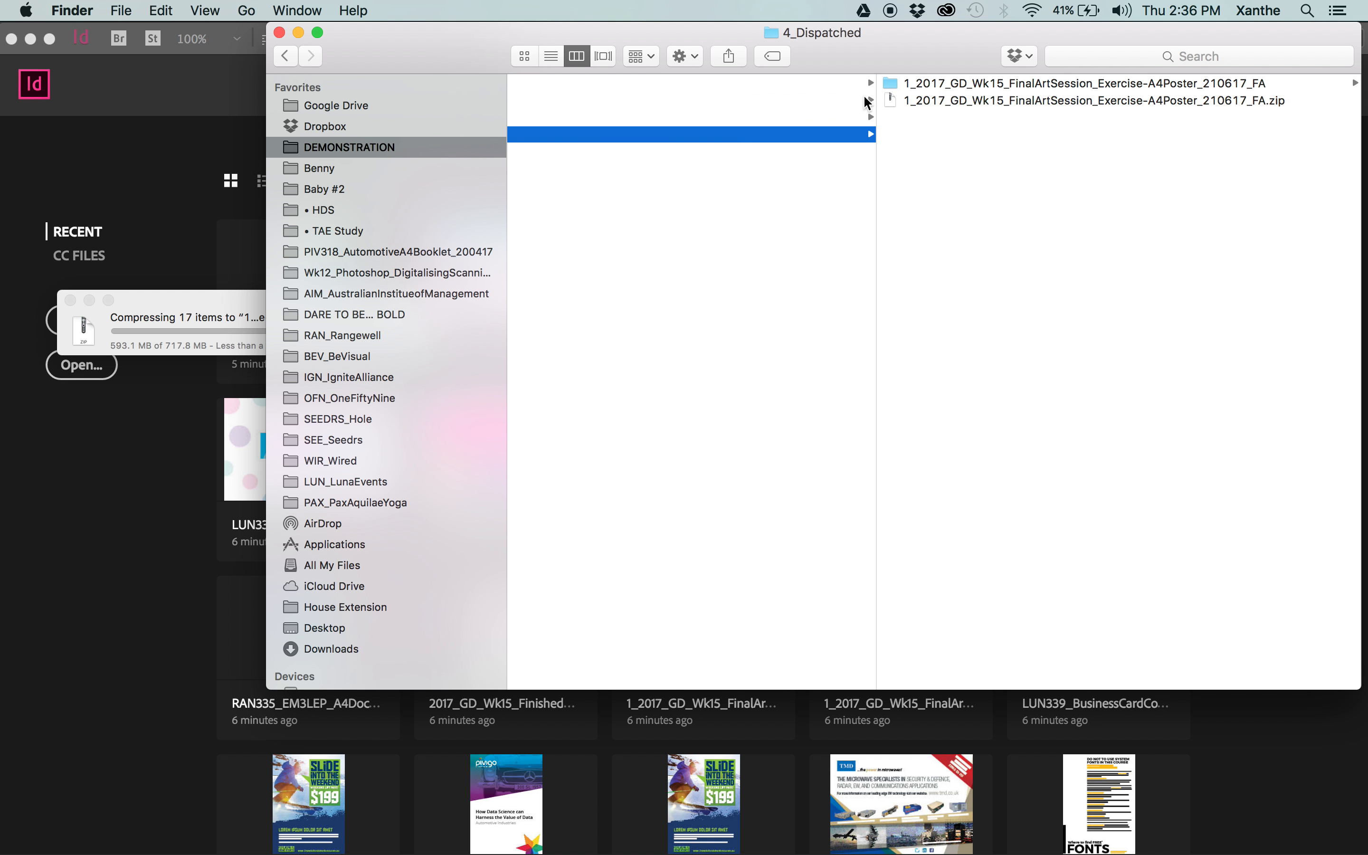
# Open the package folder's _HRp PDF in Acrobat, enlarge its window and fit the whole page in view.
pyautogui.click(1022, 80)
pyautogui.click(1236, 100)
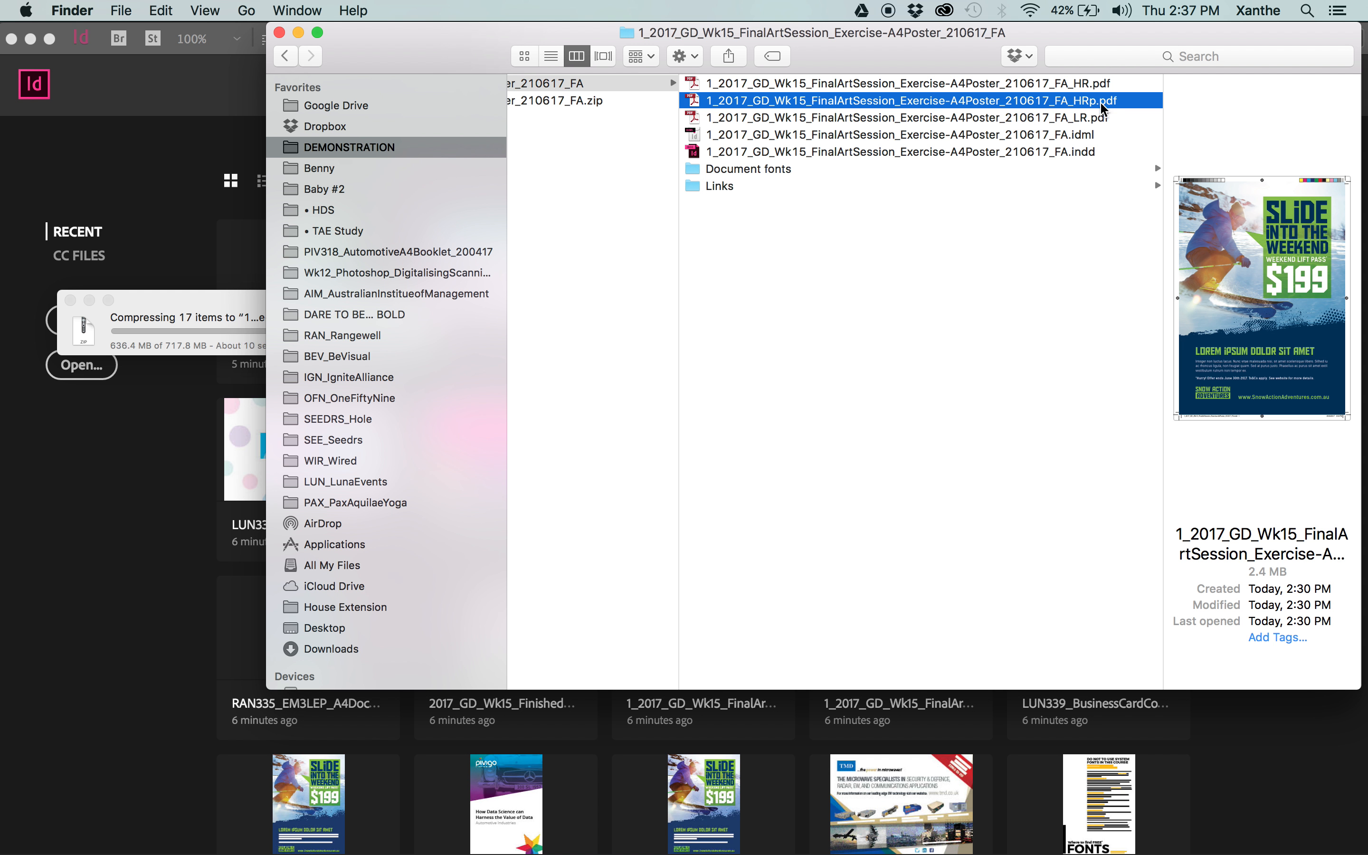
pyautogui.doubleClick(783, 101)
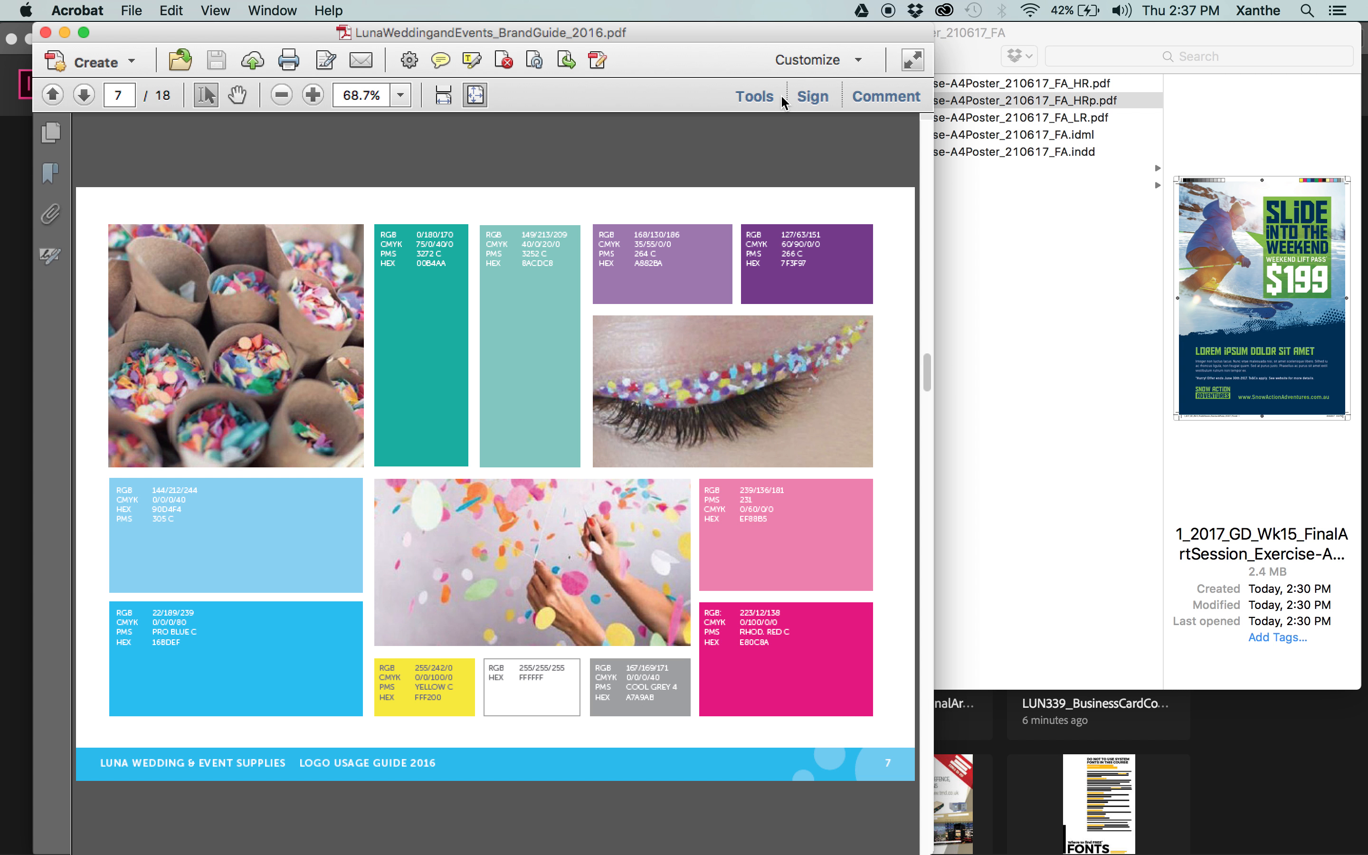
pyautogui.moveTo(84, 34); pyautogui.dragTo(182, 29)
pyautogui.doubleClick(184, 28)
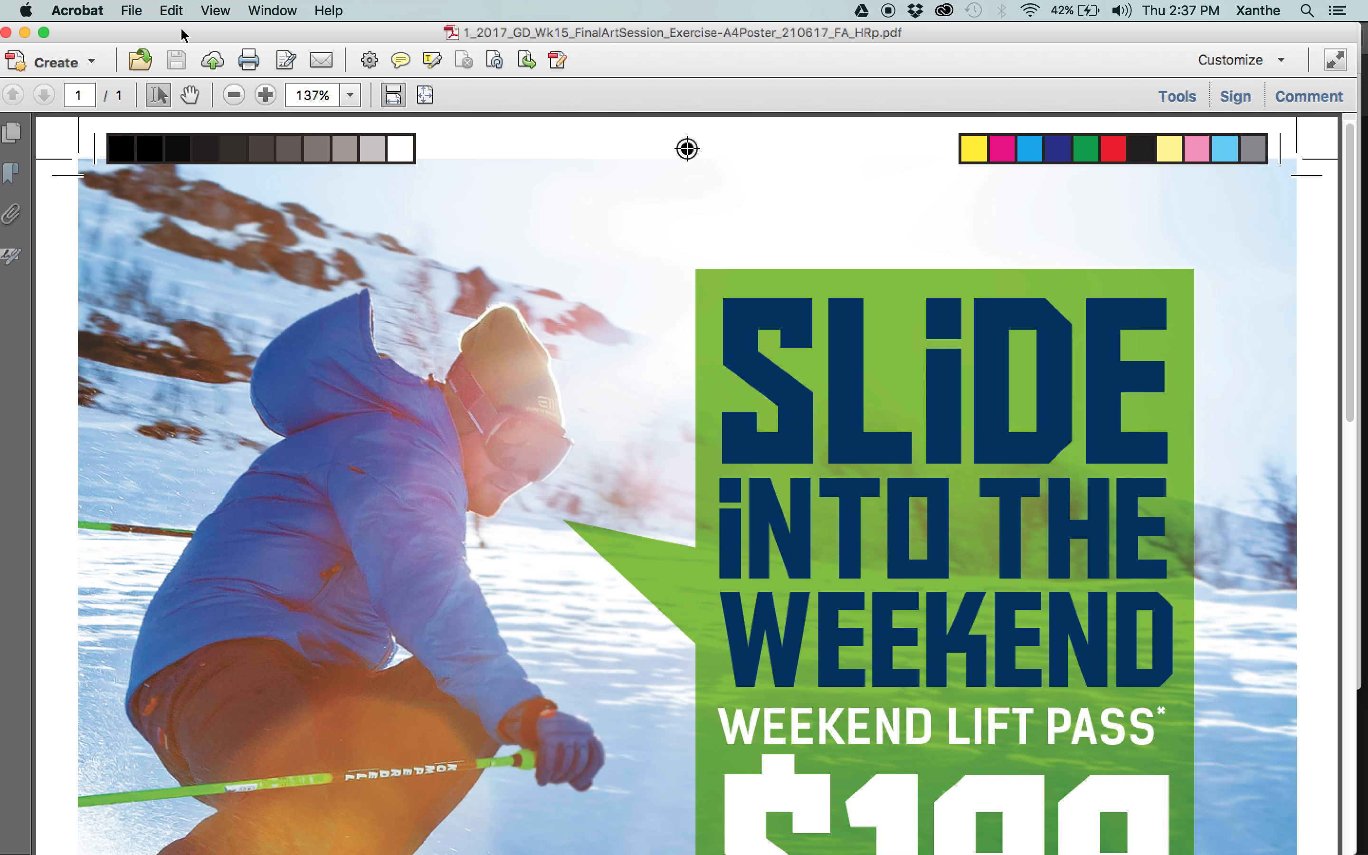
pyautogui.press('super+0')
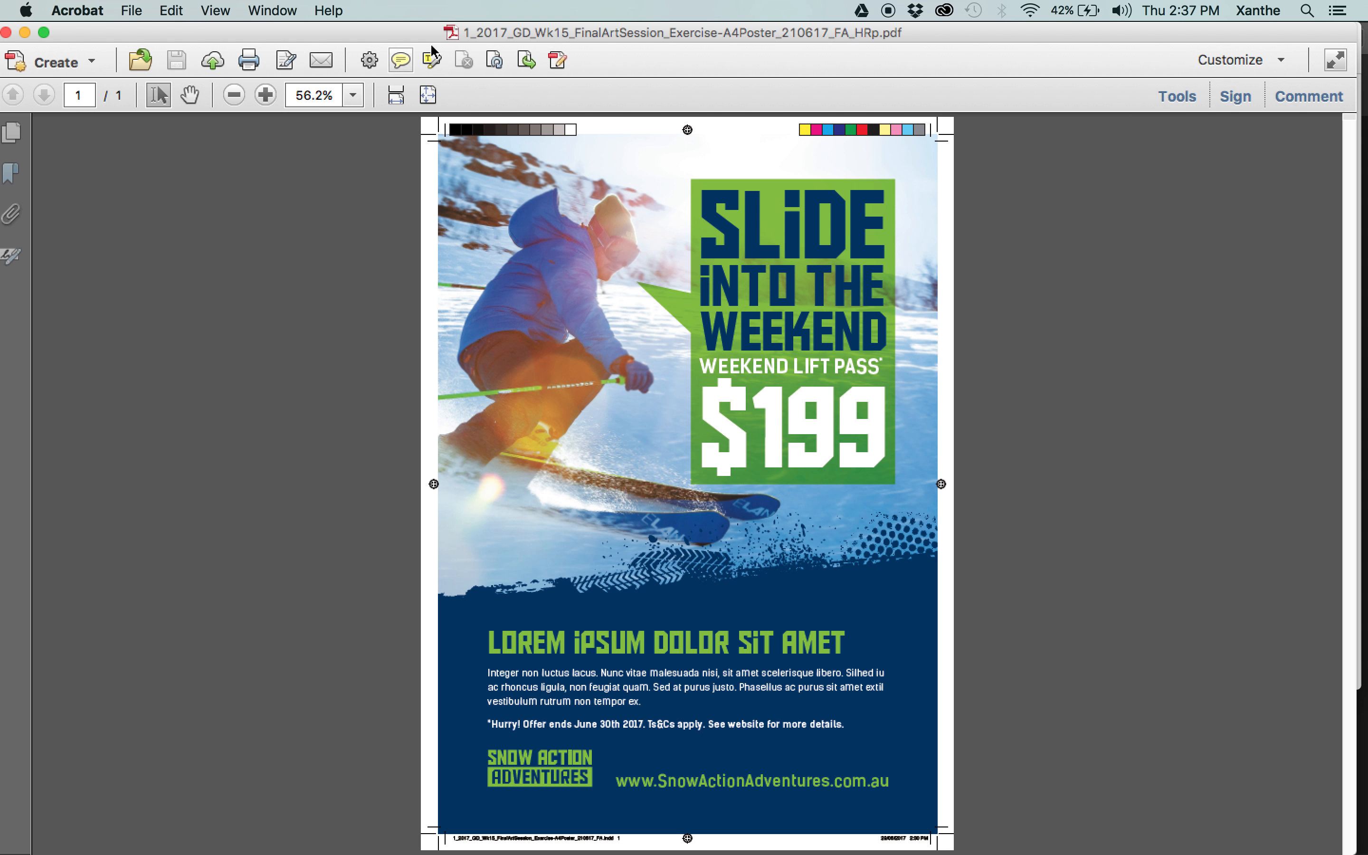
# Return to Finder and check the file size of the A4 poster zip archive in 4_Dispatched.
pyautogui.moveTo(415, 32); pyautogui.dragTo(573, 233)
pyautogui.click(603, 123)
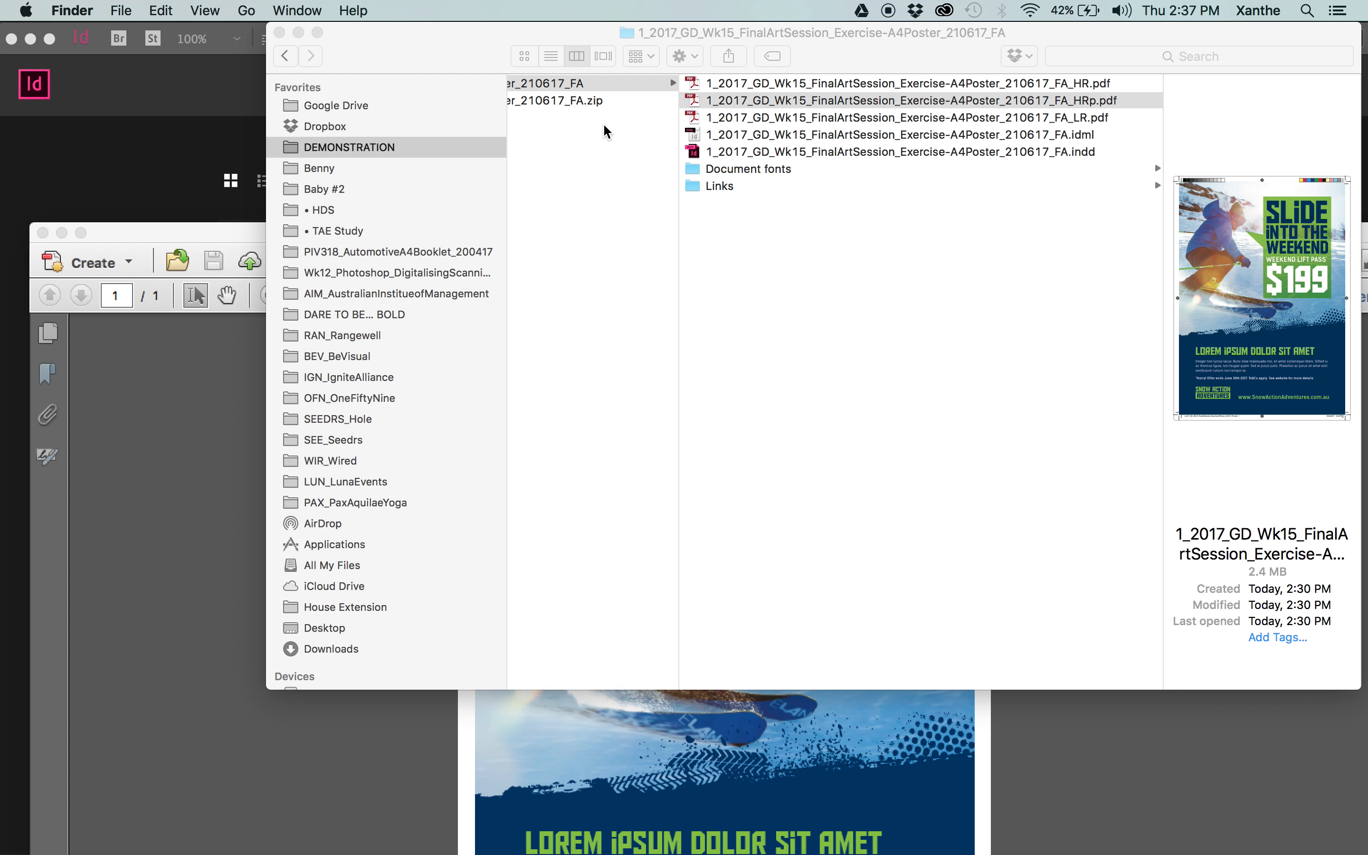
pyautogui.click(592, 102)
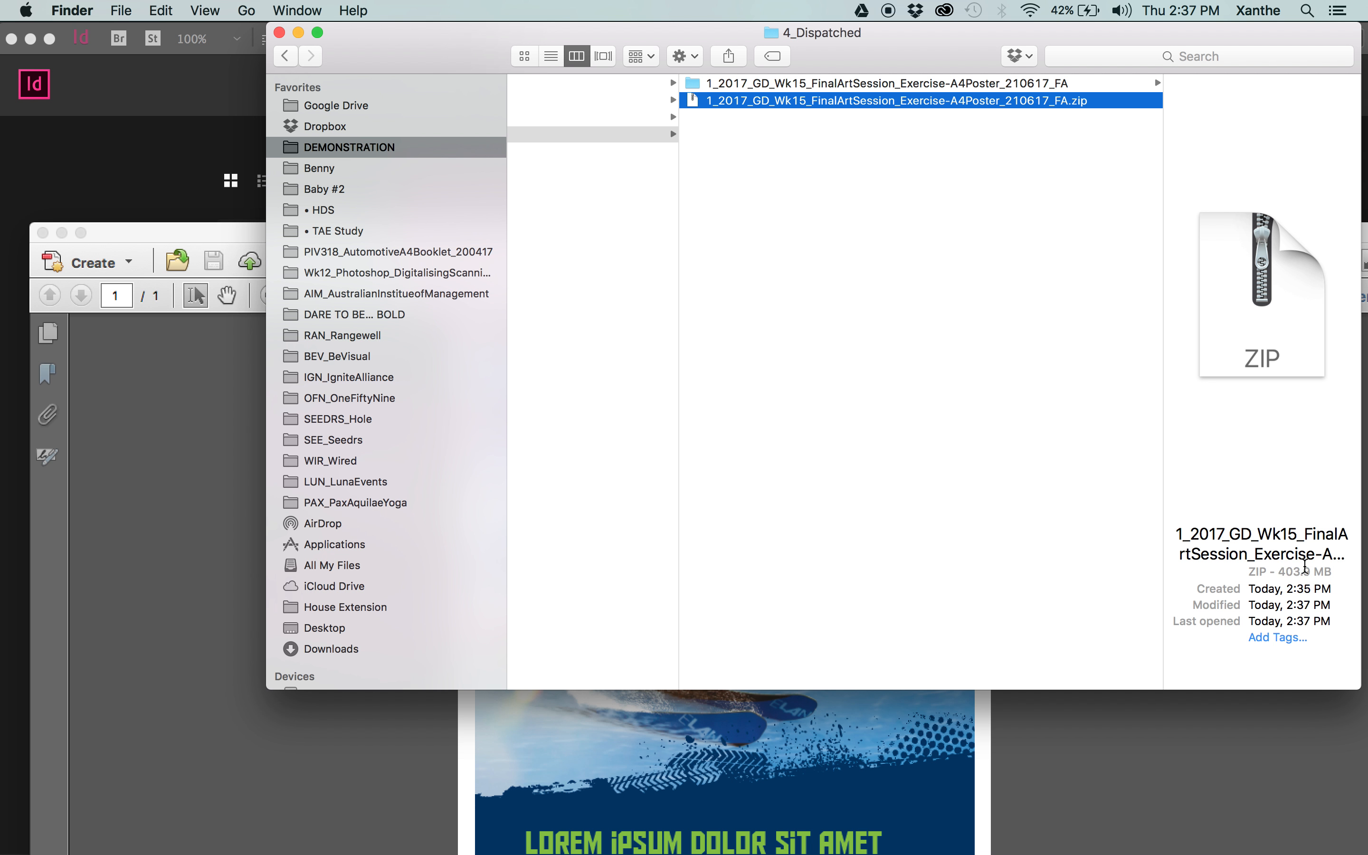
pyautogui.moveTo(1330, 573); pyautogui.dragTo(1225, 572)
pyautogui.moveTo(1145, 41); pyautogui.dragTo(1038, 31)
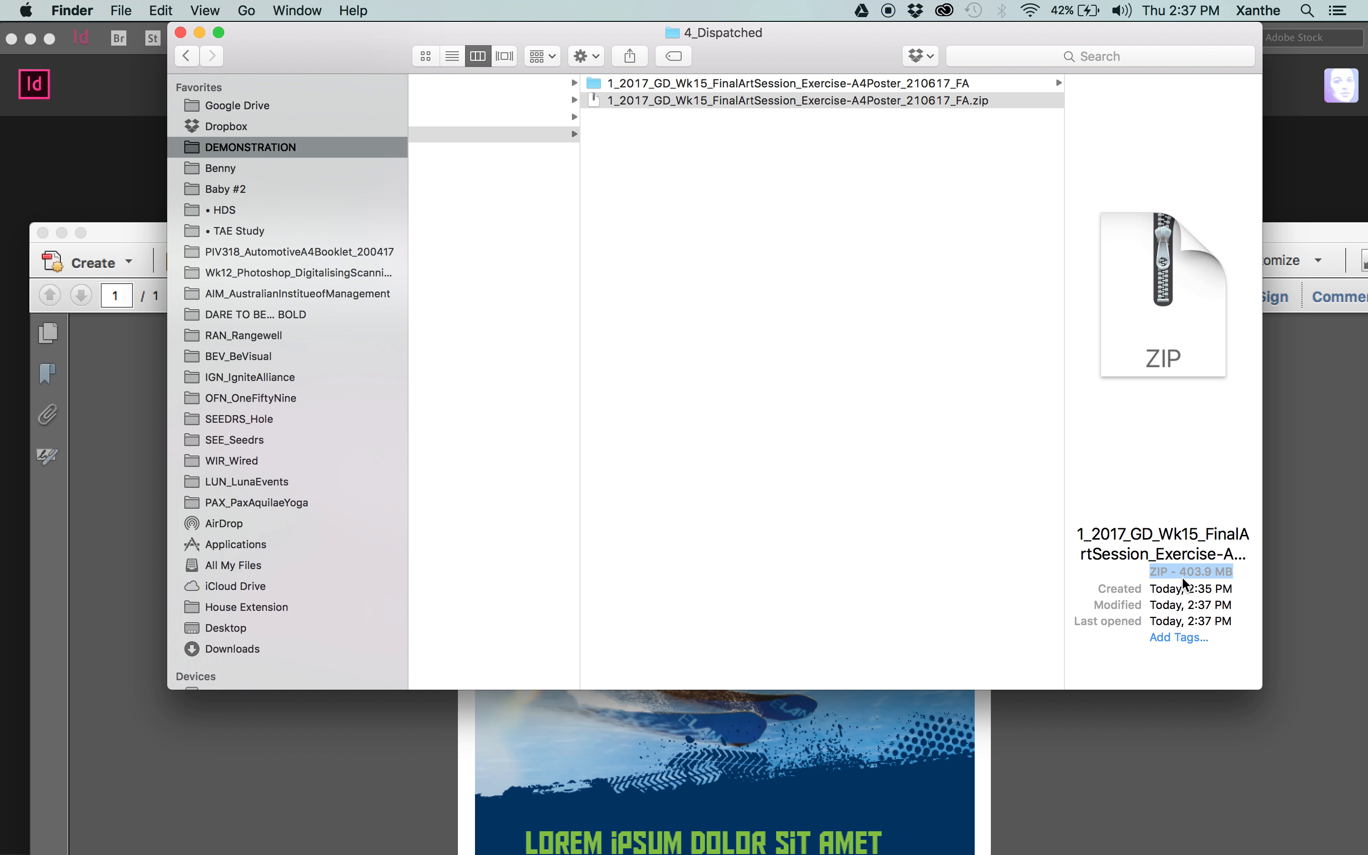
pyautogui.click(807, 119)
pyautogui.click(963, 101)
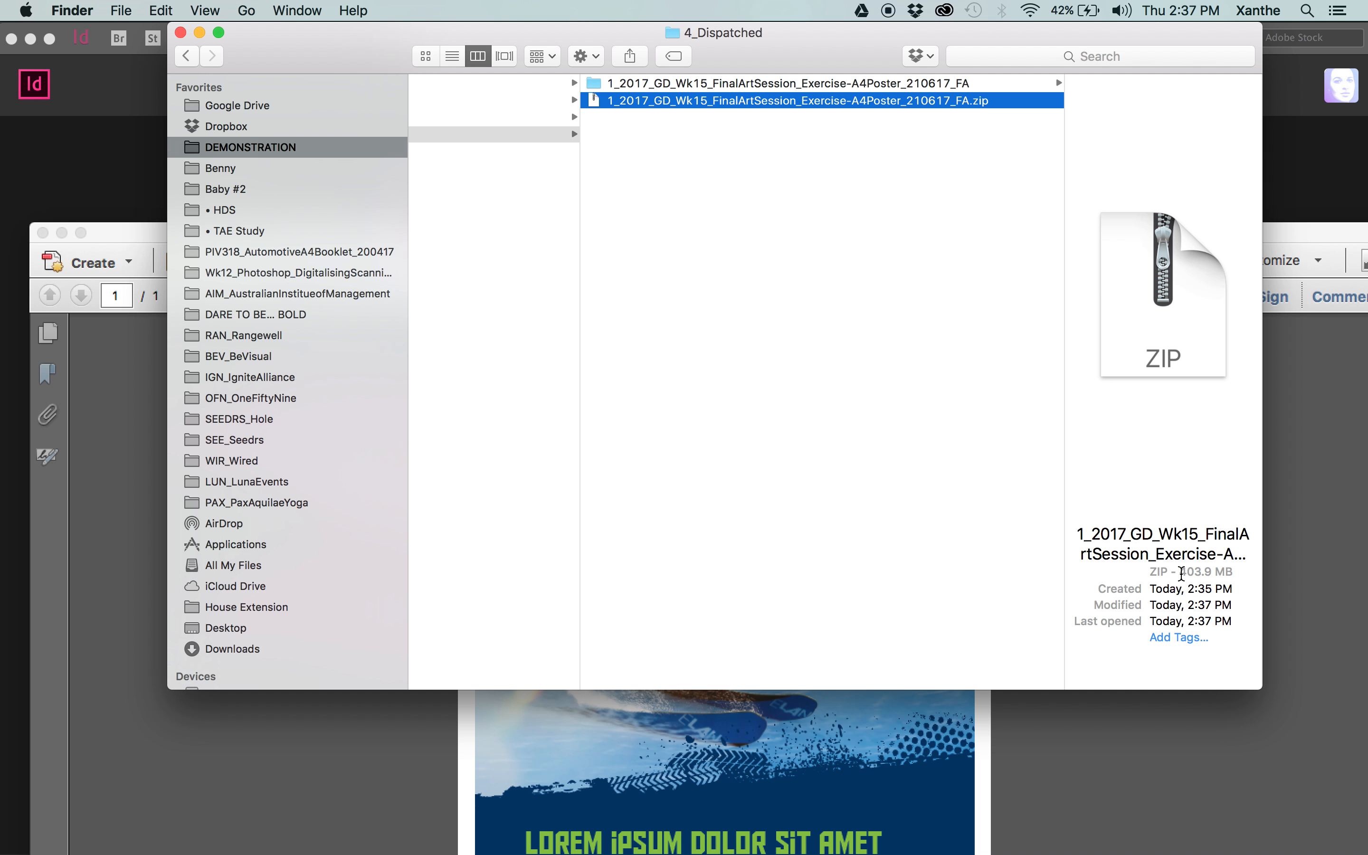
# Check the package folder's contents once more, and move the A4 poster zip archive to the Trash.
pyautogui.click(771, 85)
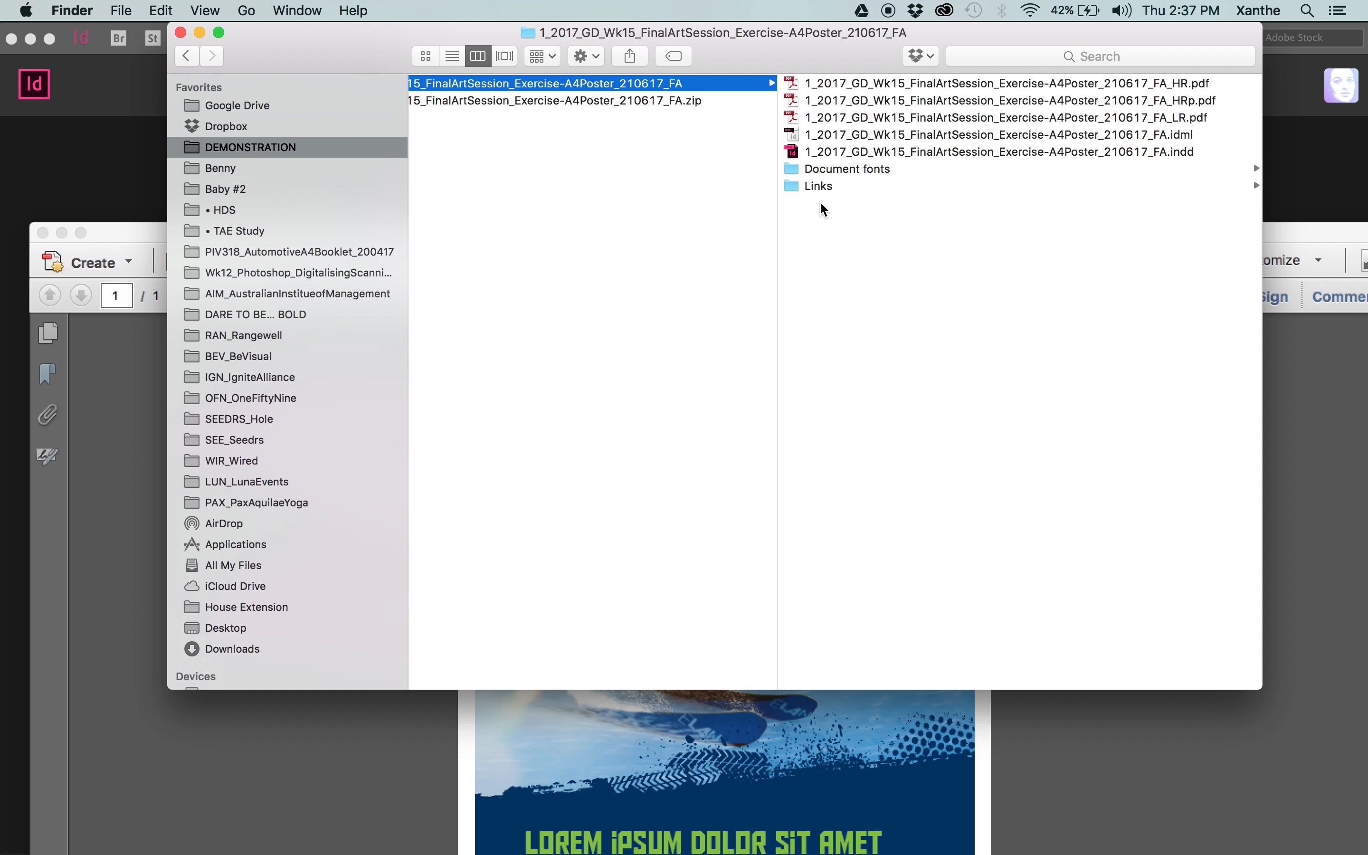
pyautogui.click(631, 175)
pyautogui.click(845, 101)
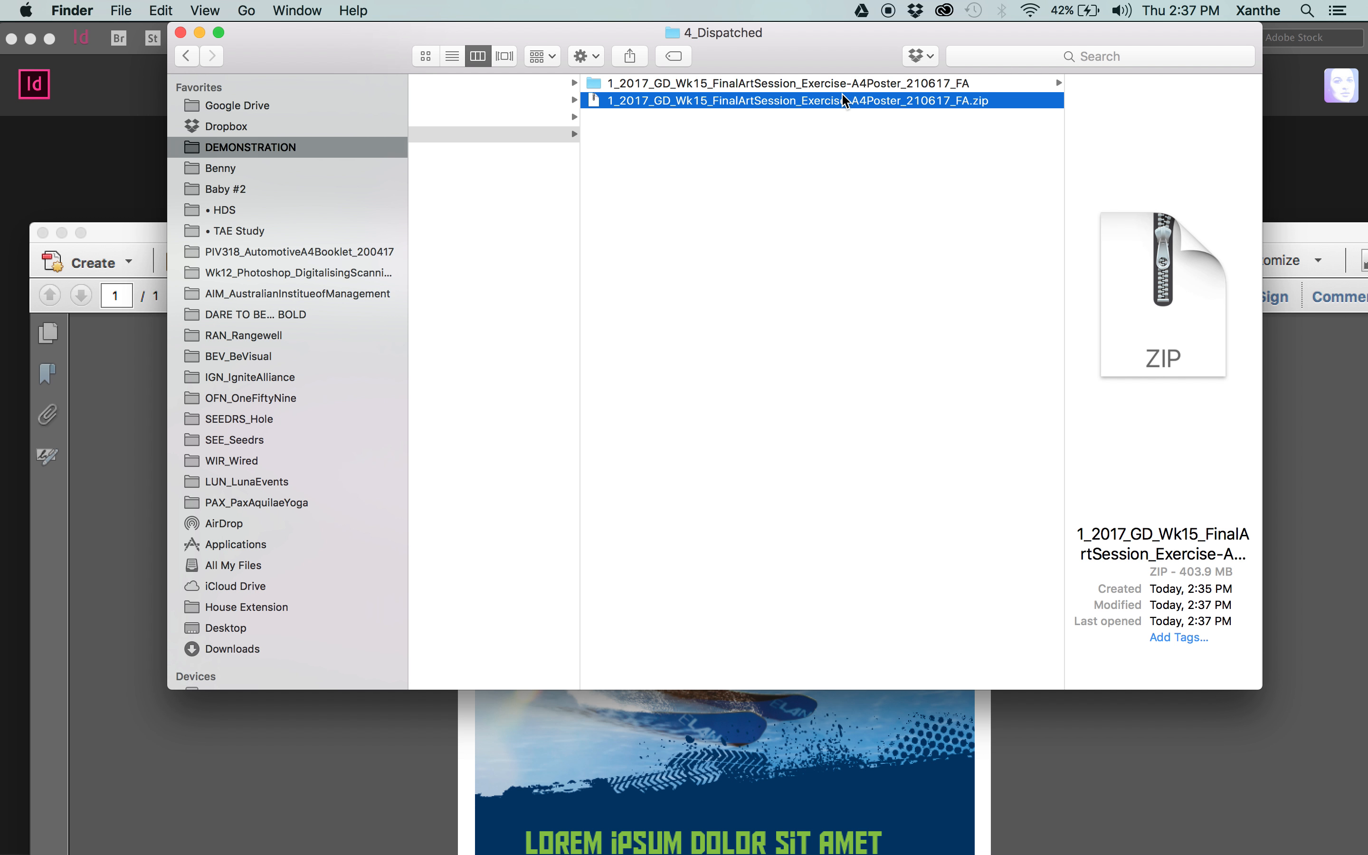
pyautogui.rightClick(823, 103)
pyautogui.click(865, 153)
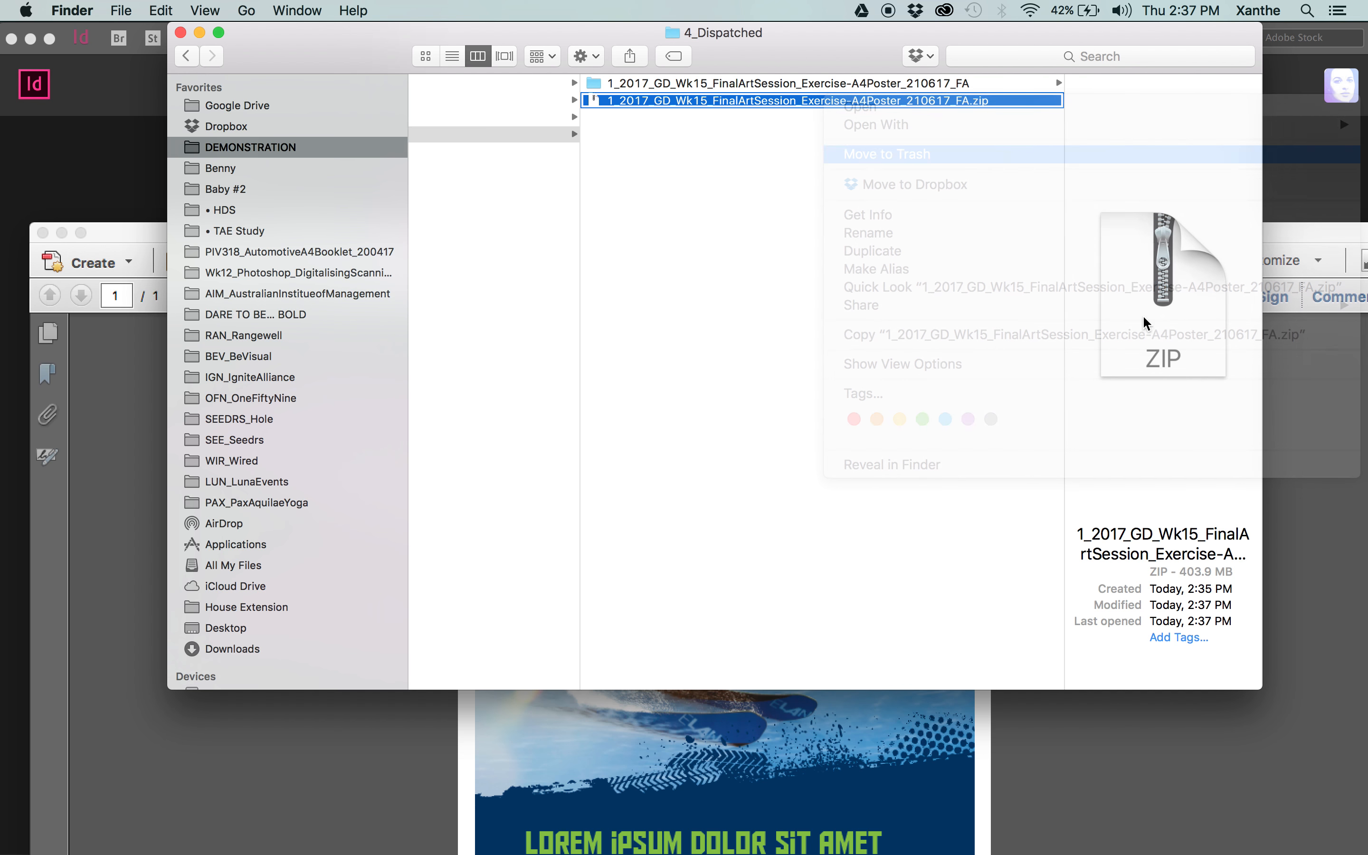
# Return to the _HRp PDF in Acrobat and open the Output Preview beside the poster page.
pyautogui.moveTo(1327, 237); pyautogui.dragTo(998, 215)
pyautogui.doubleClick(998, 215)
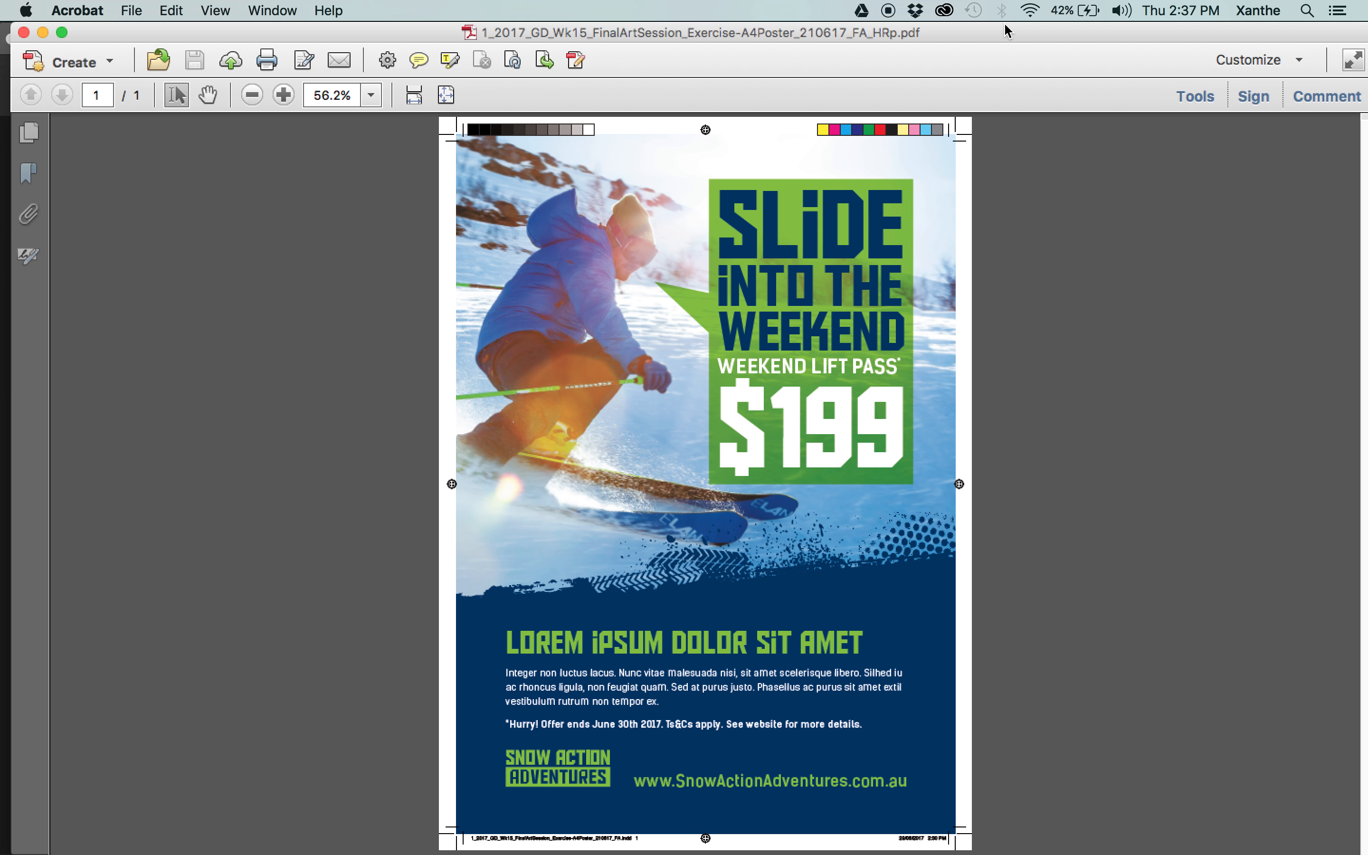
pyautogui.click(1184, 97)
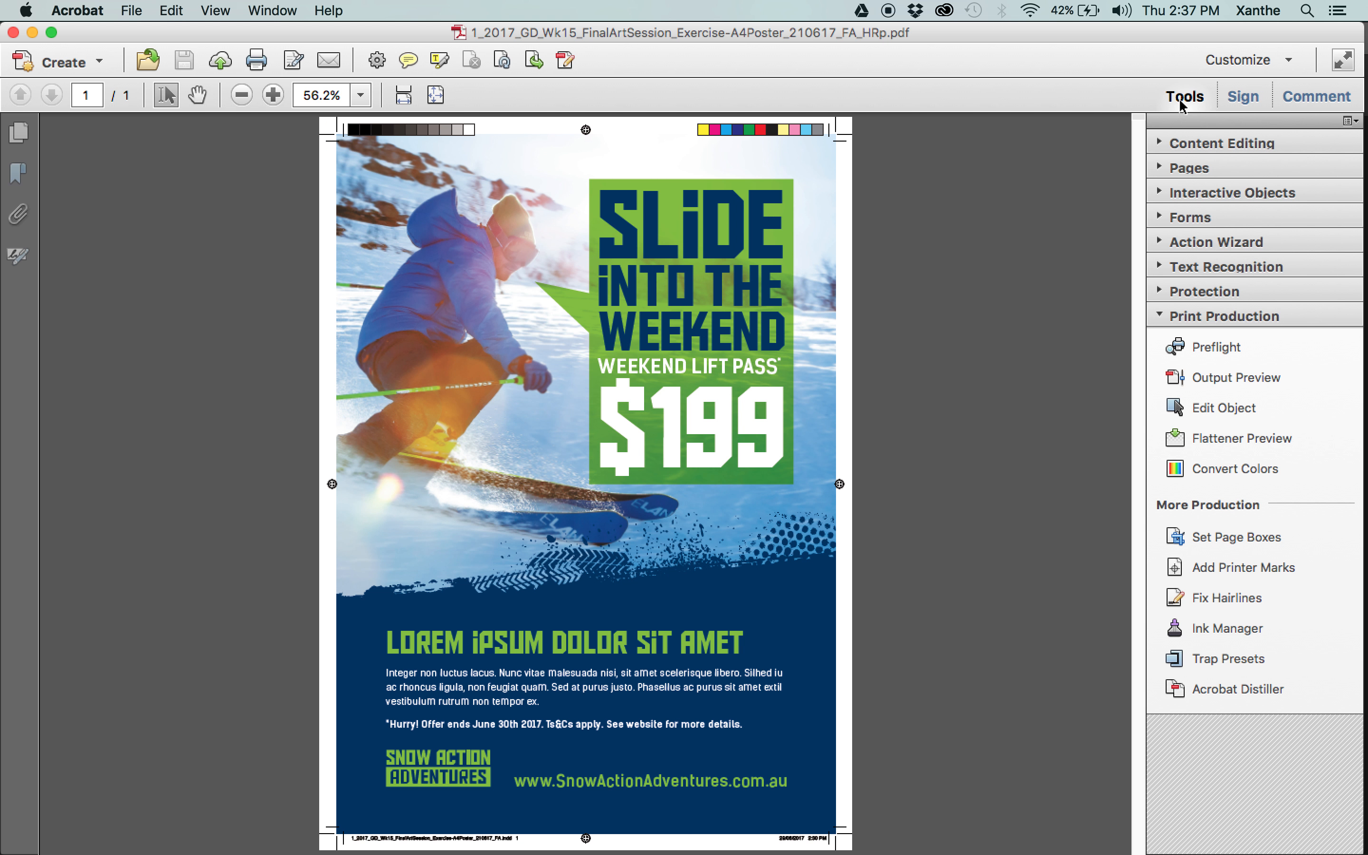
pyautogui.click(1216, 382)
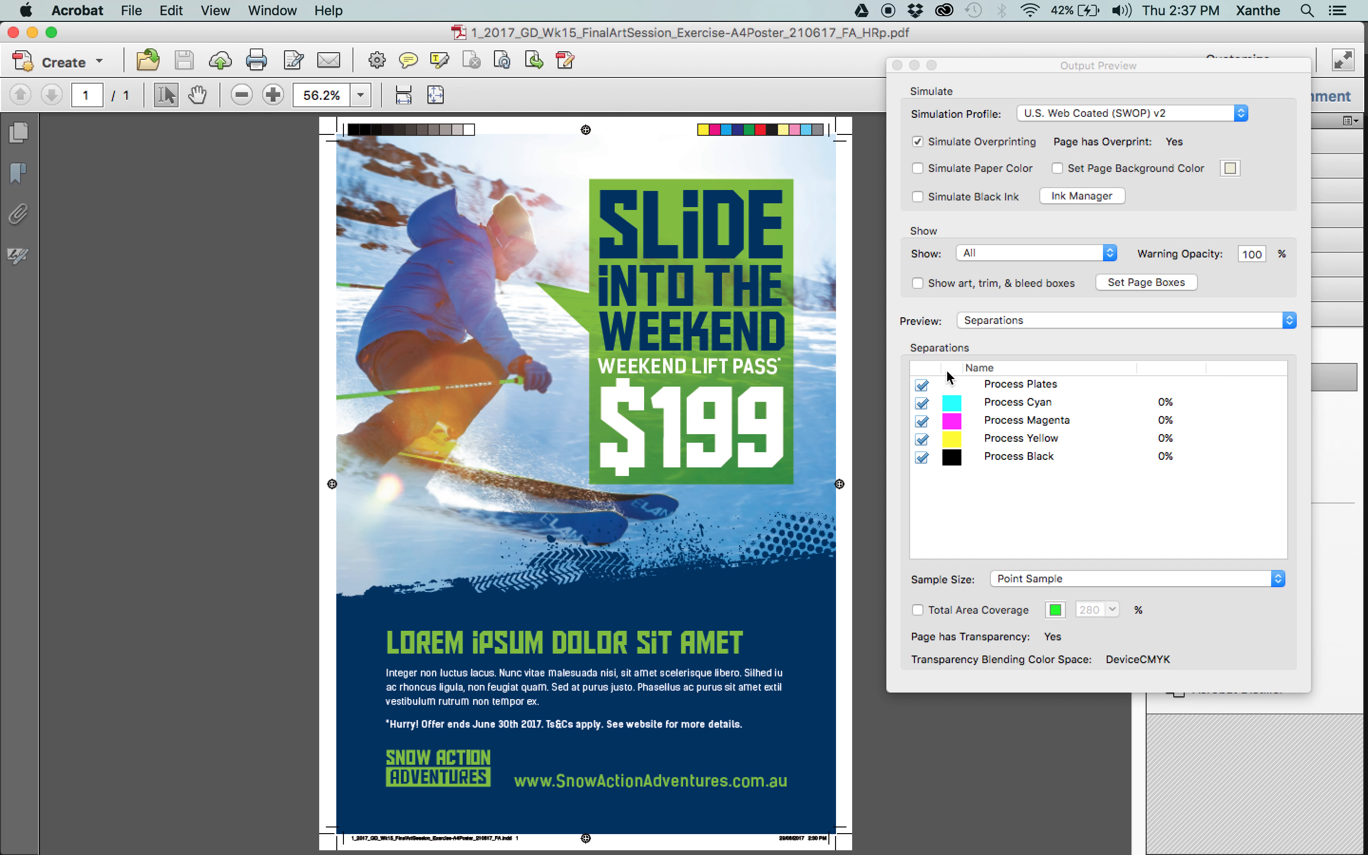
pyautogui.moveTo(992, 64); pyautogui.dragTo(961, 121)
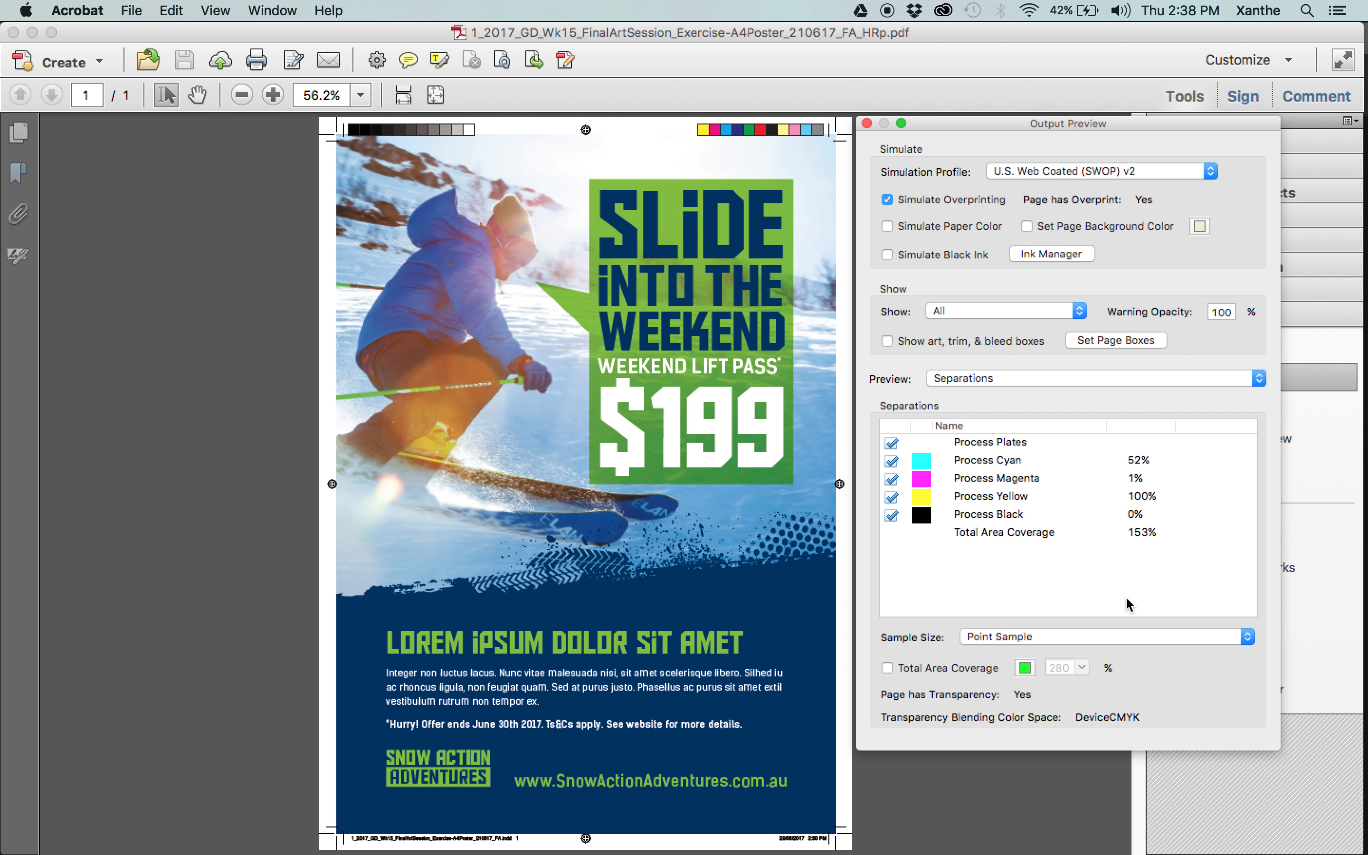
# Turn off all process plates in the separations preview and show only Process Cyan.
pyautogui.click(892, 460)
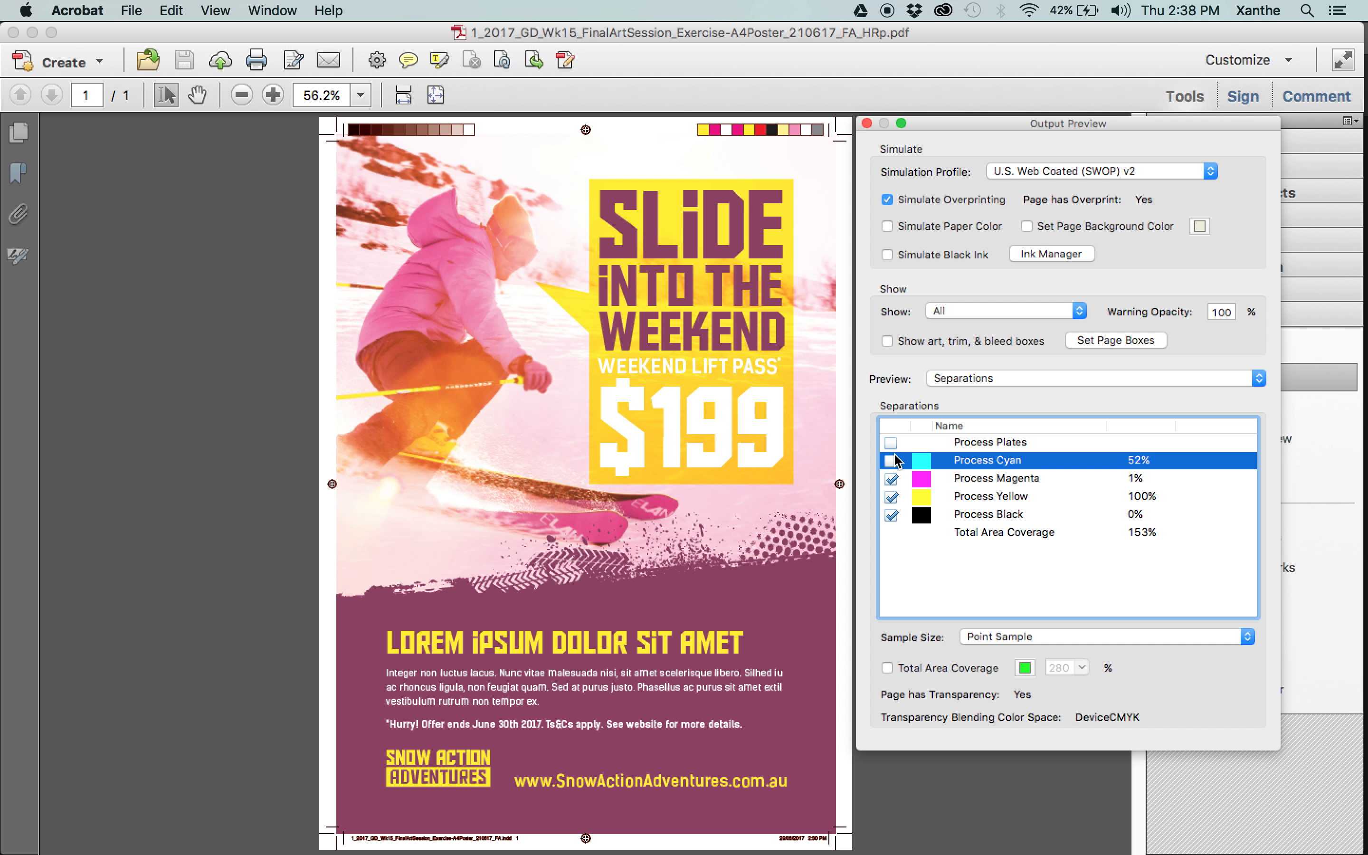
pyautogui.click(892, 443)
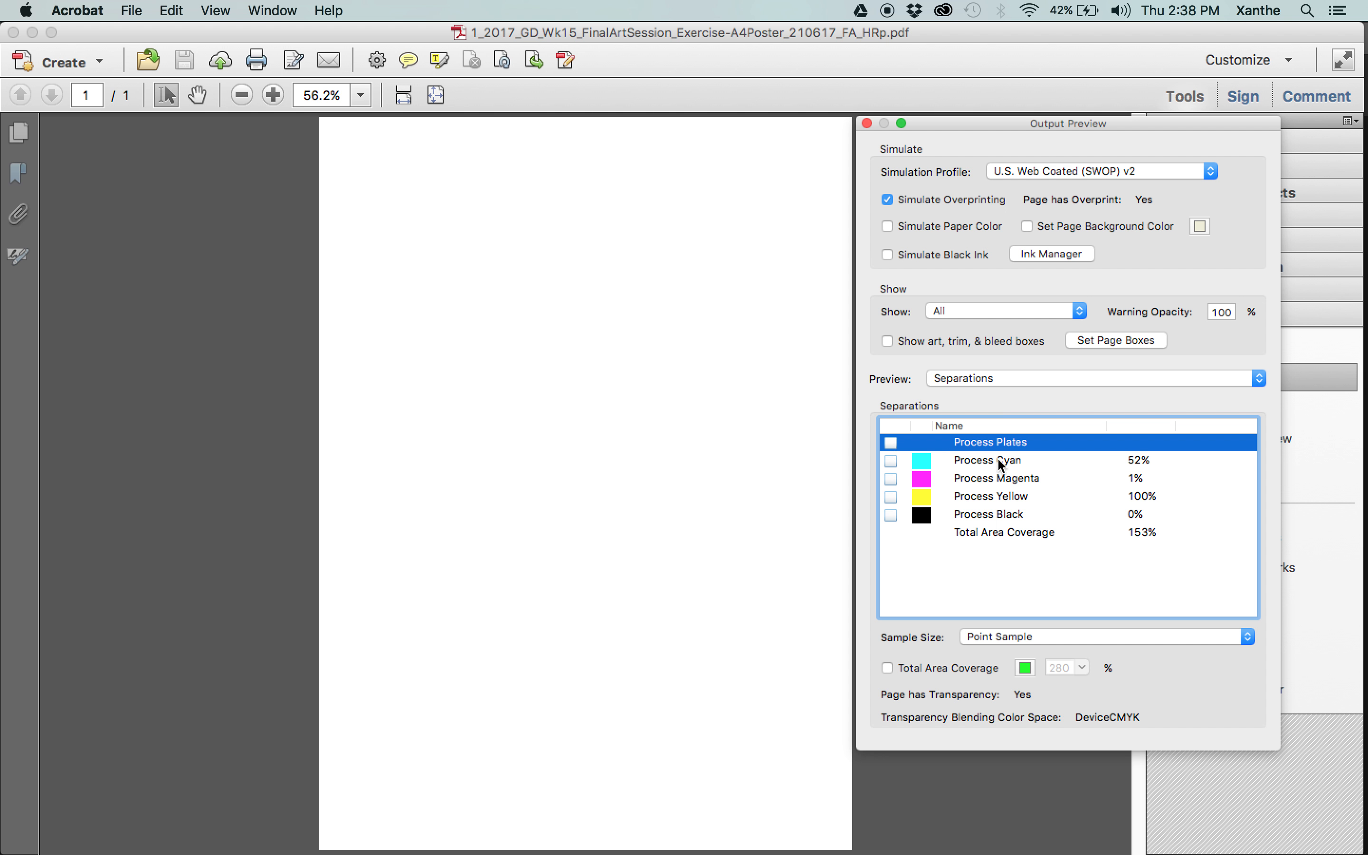
pyautogui.click(891, 461)
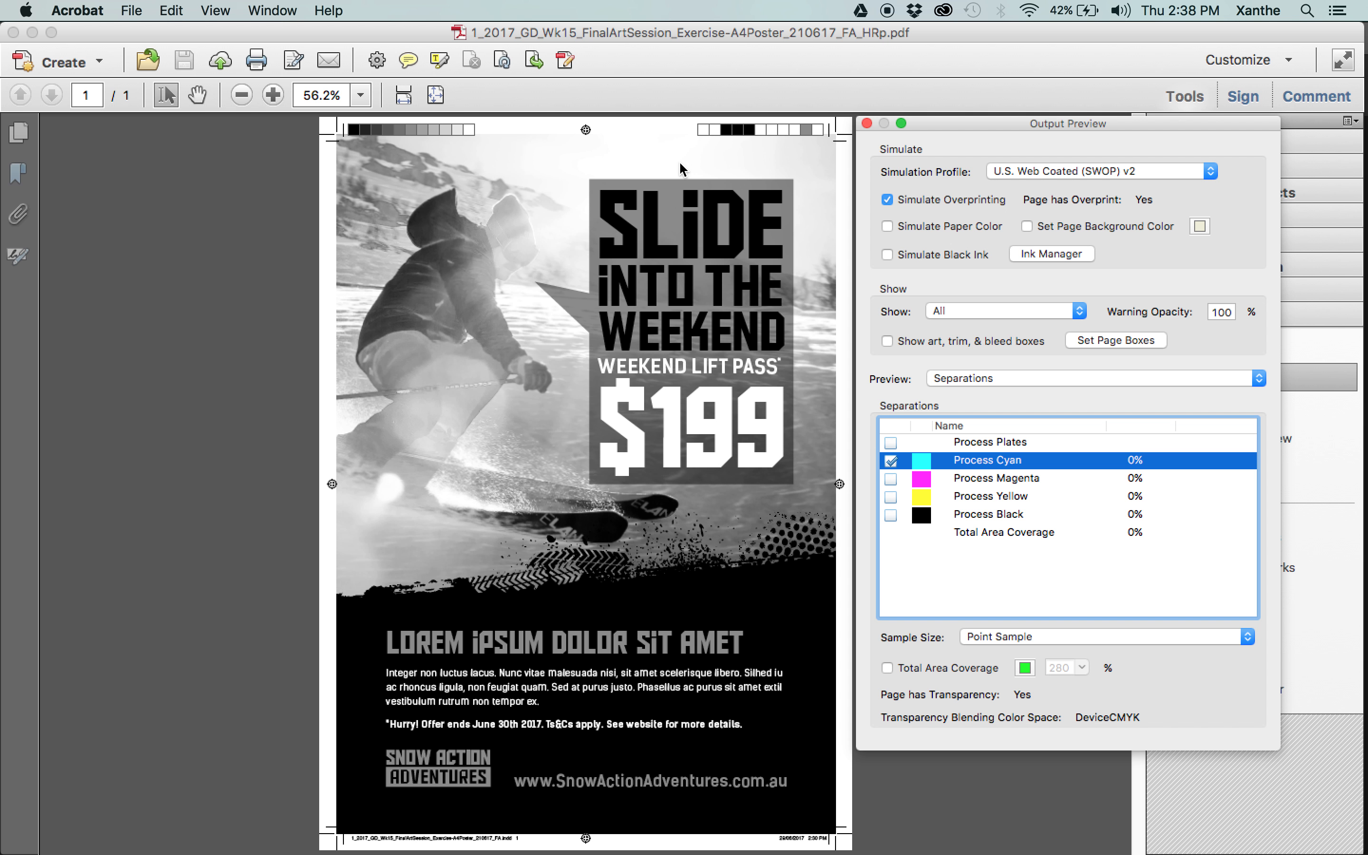
# Examine the cyan plate's image pixels close up at the poster's upper-left corner, at up to 6400% magnification.
pyautogui.press('super+equal')
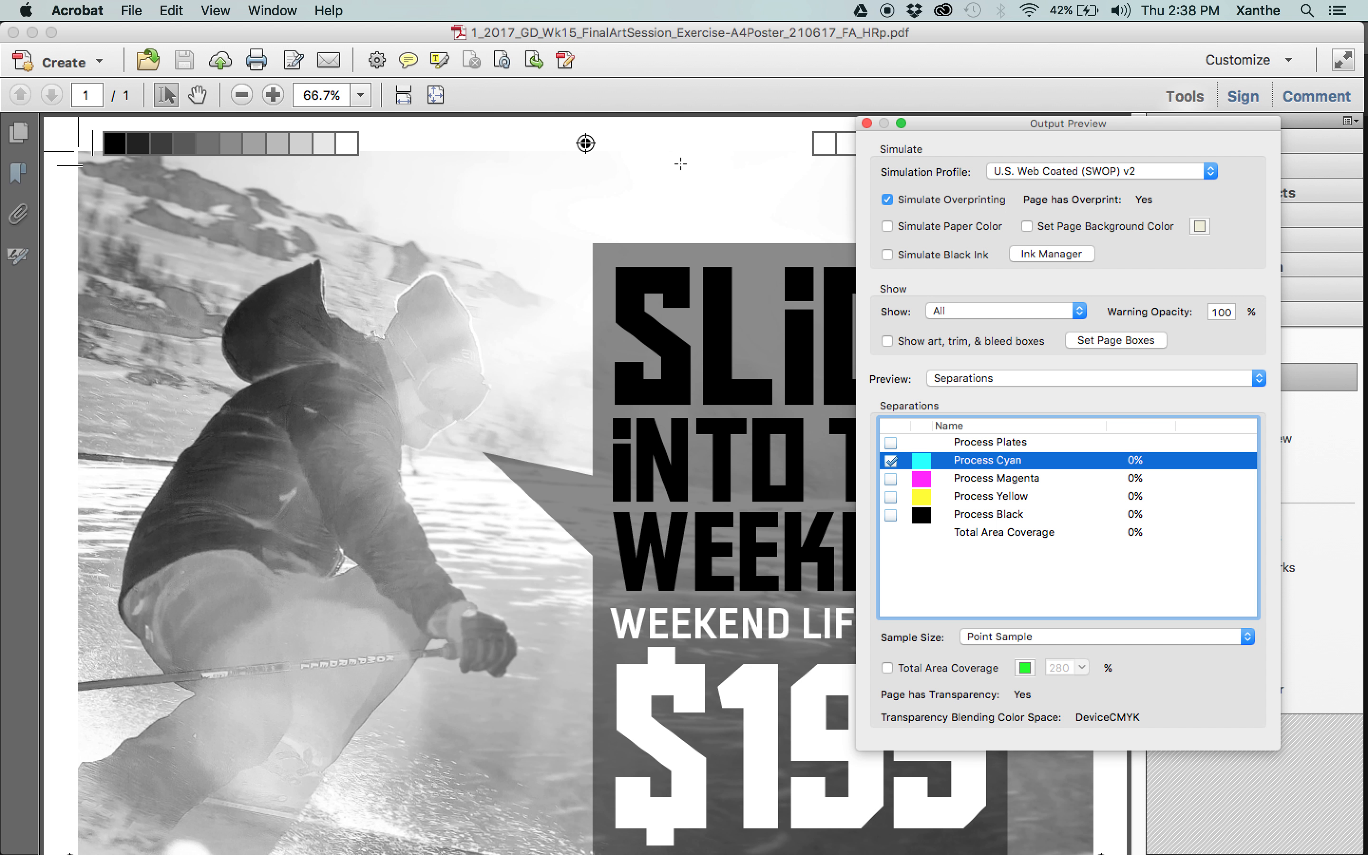
pyautogui.press('super+equal')
pyautogui.press('super+equal')
pyautogui.press('super+equal')
pyautogui.press('super+equal')
pyautogui.press('super+equal')
pyautogui.press('super+equal')
pyautogui.press('super+equal')
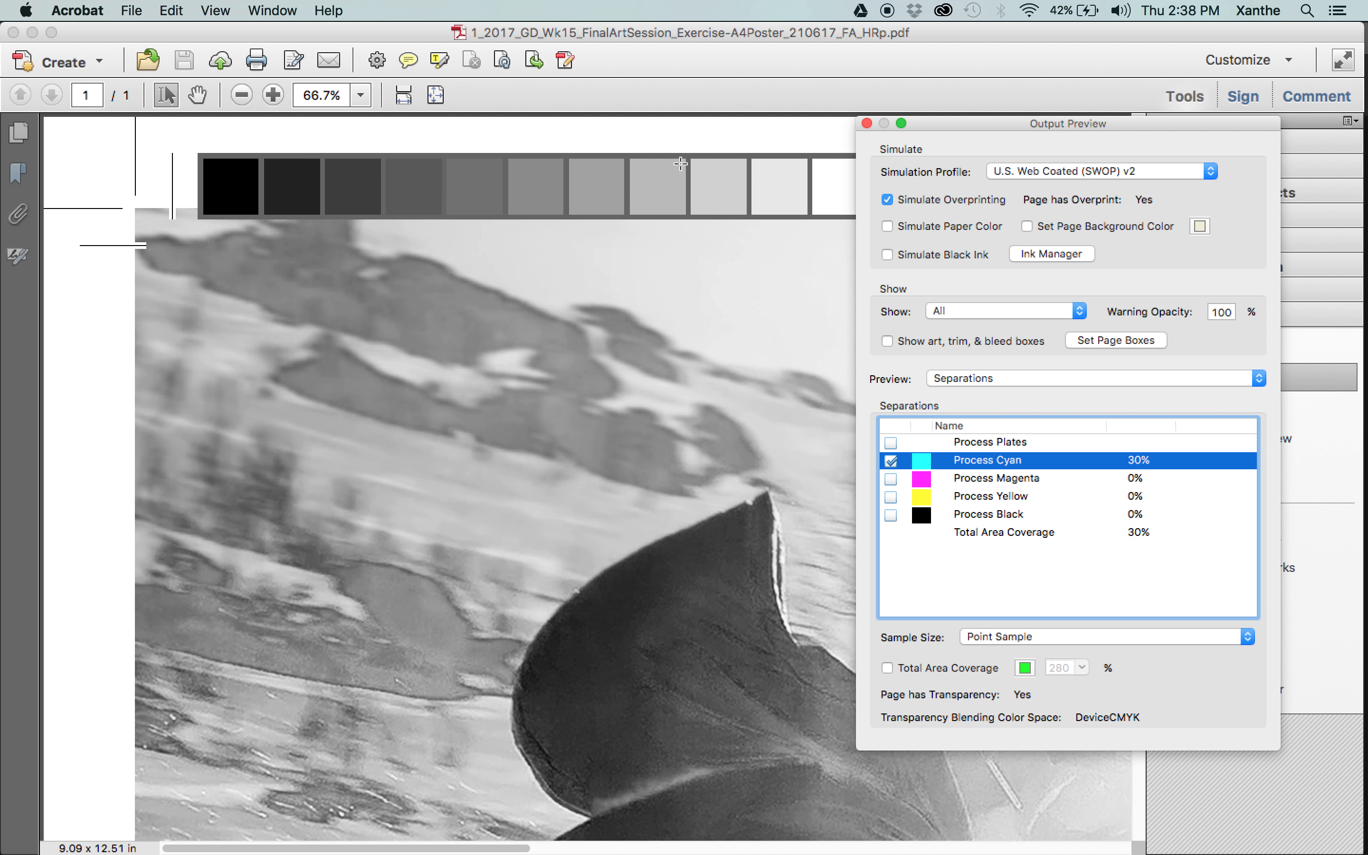
pyautogui.press('super+equal')
pyautogui.press('super+equal')
pyautogui.press('super+equal')
pyautogui.press('super+equal')
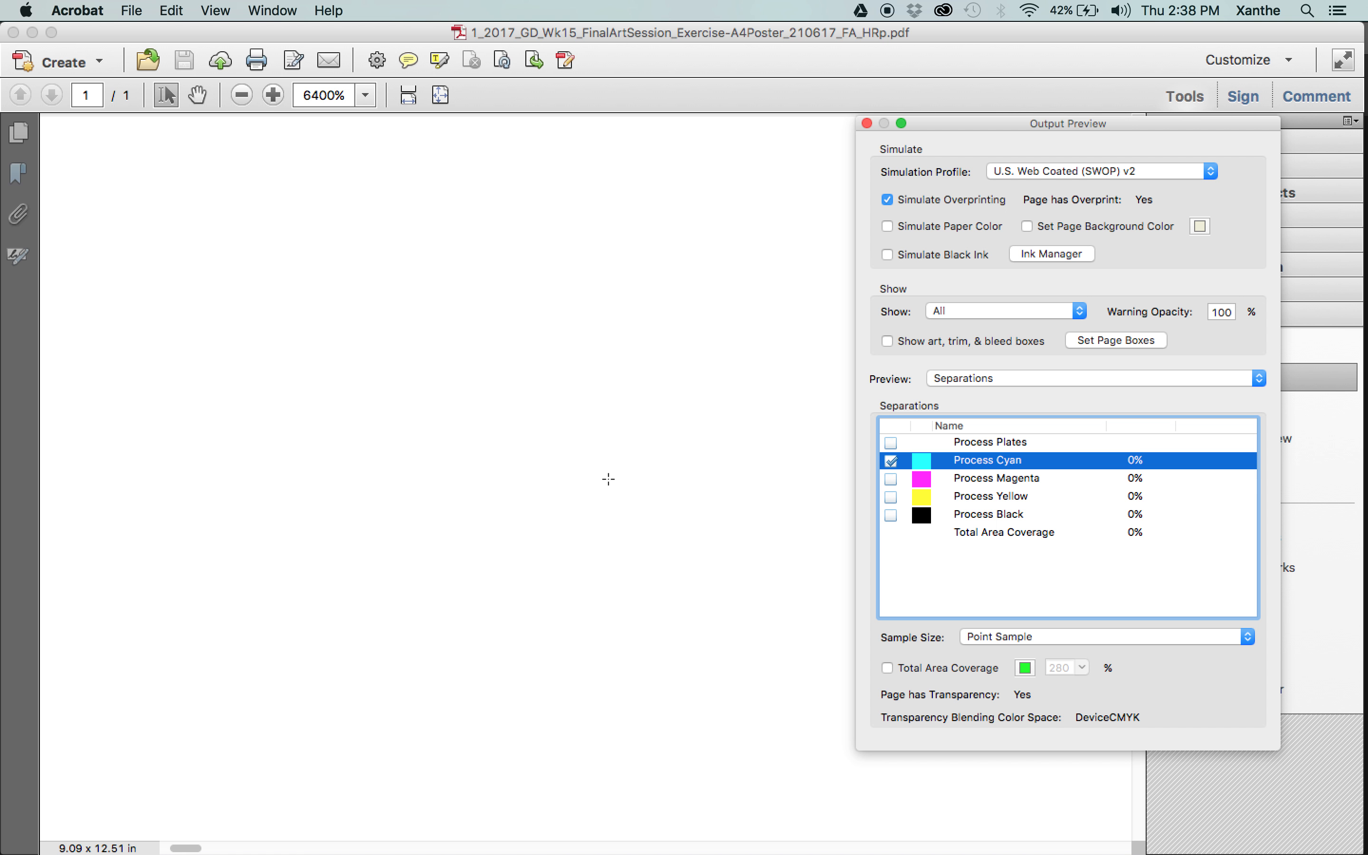
pyautogui.scroll(-8, 701, 270)
pyautogui.hscroll(8, 701, 270)
pyautogui.scroll(-5, 729, 520)
pyautogui.hscroll(5, 729, 520)
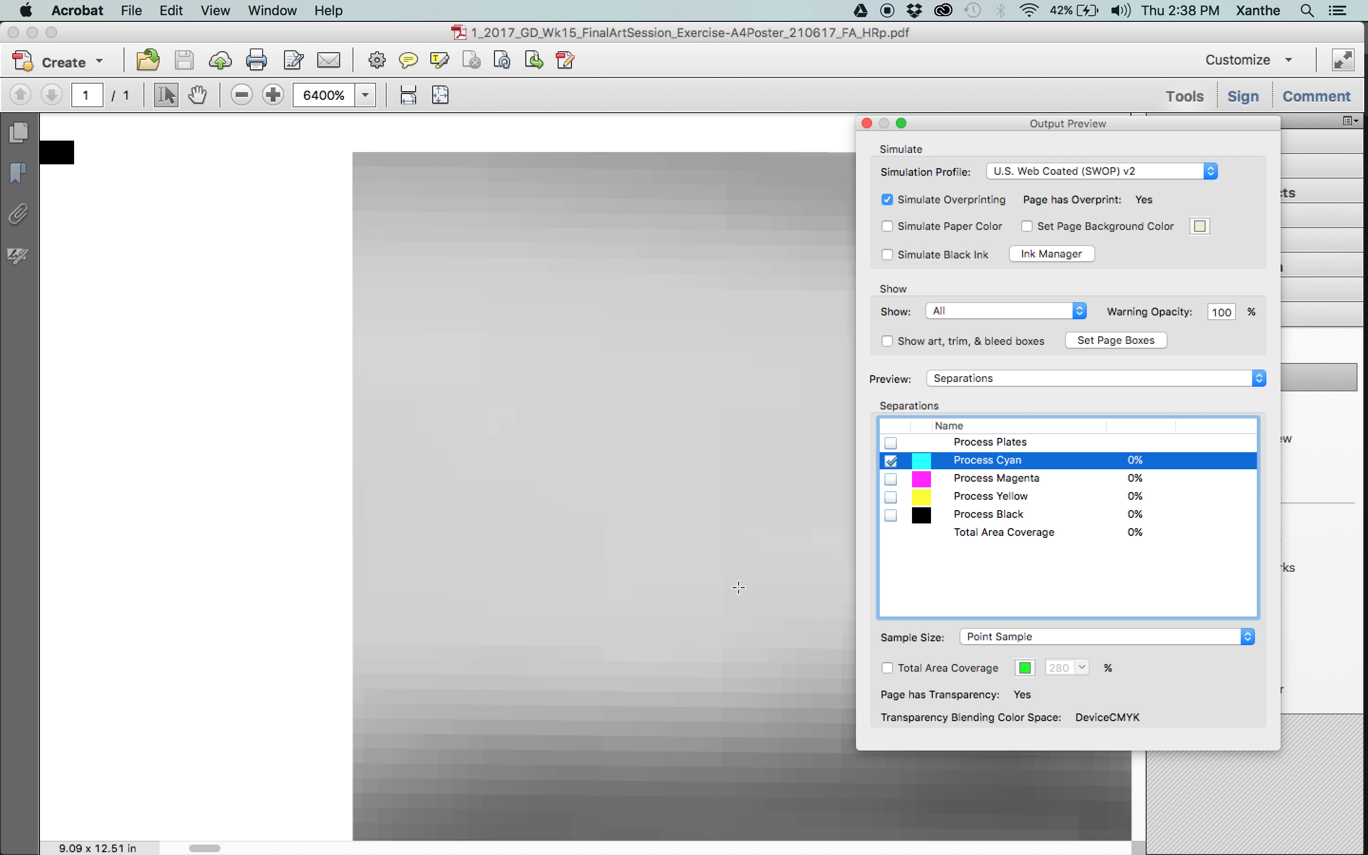
# Examine the cyan plate across the mountain background and the skier at progressively lower magnification.
pyautogui.press('super+minus')
pyautogui.press('super+minus')
pyautogui.press('super+minus')
pyautogui.press('super+minus')
pyautogui.press('super+minus')
pyautogui.scroll(-1, 738, 591)
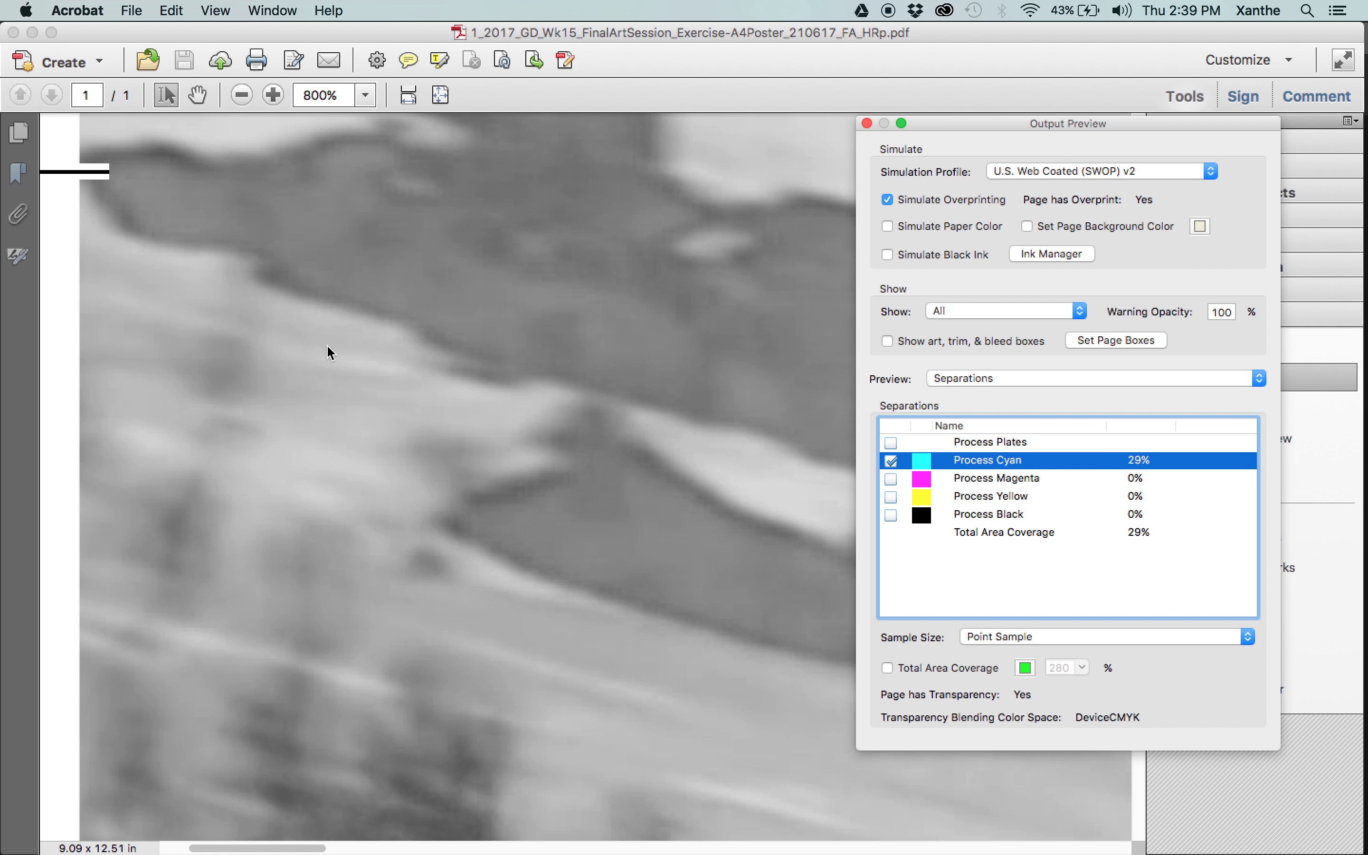
pyautogui.press('super+minus')
pyautogui.press('super+minus')
pyautogui.press('super+minus')
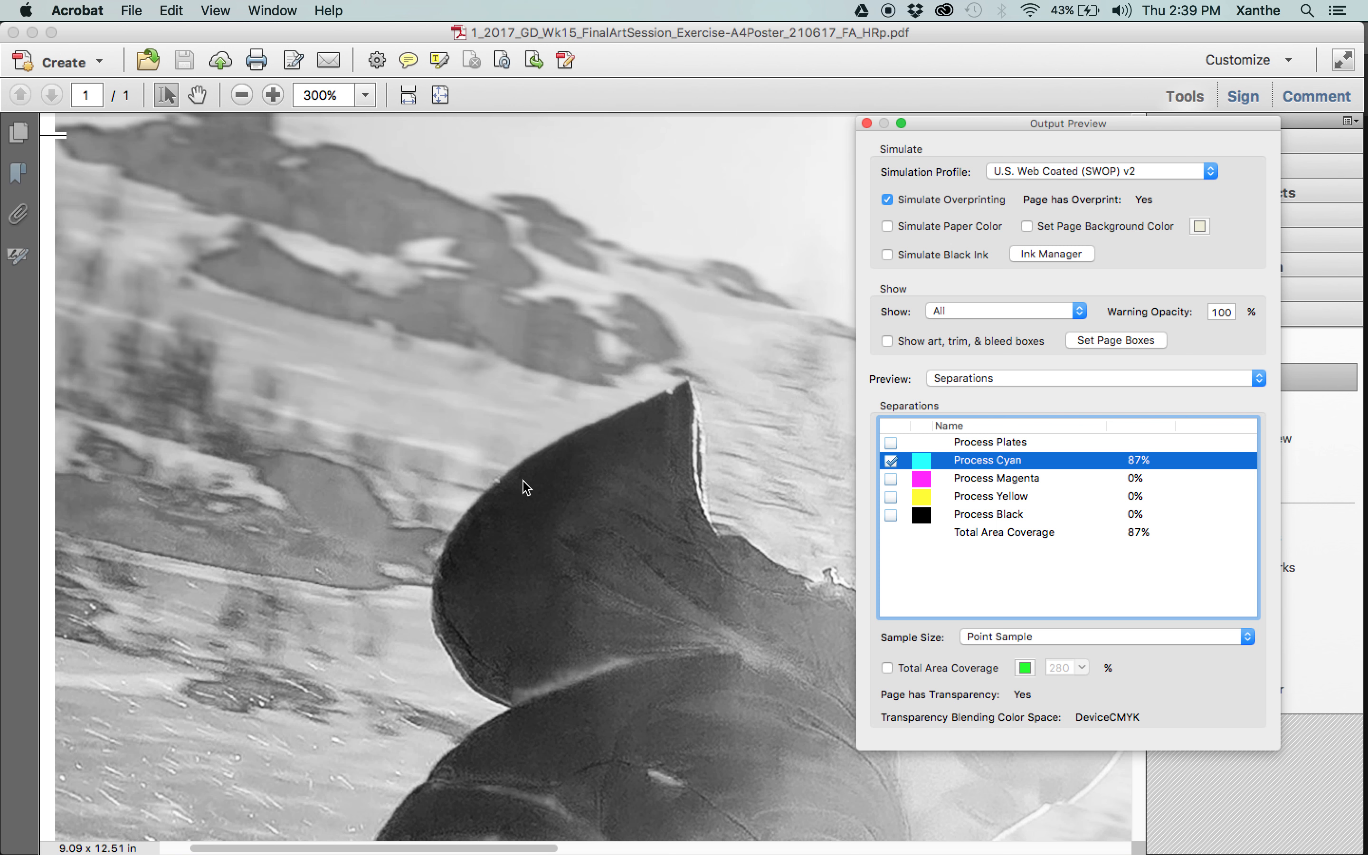
pyautogui.press('super+minus')
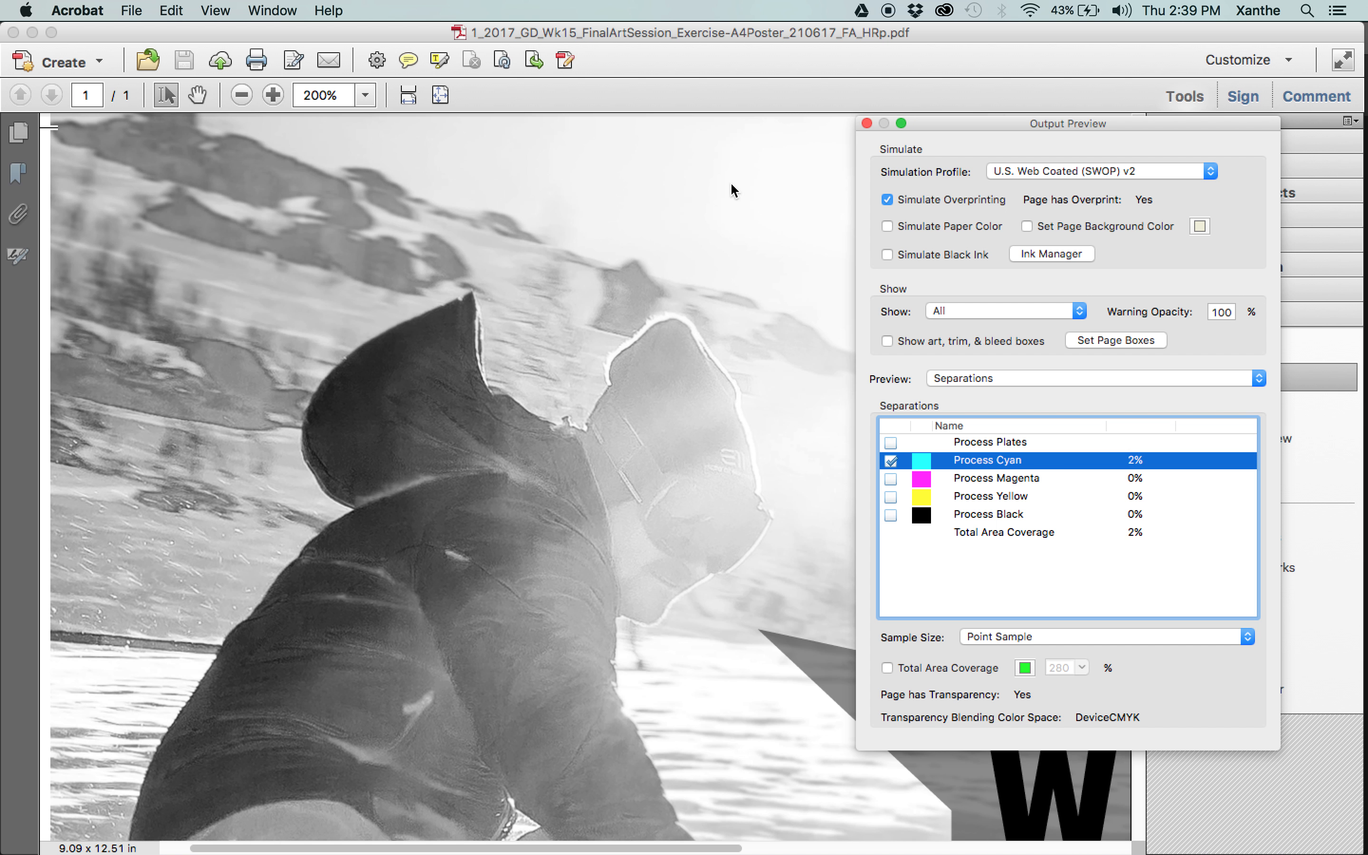
pyautogui.press('super+minus')
pyautogui.press('super+minus')
pyautogui.press('super+minus')
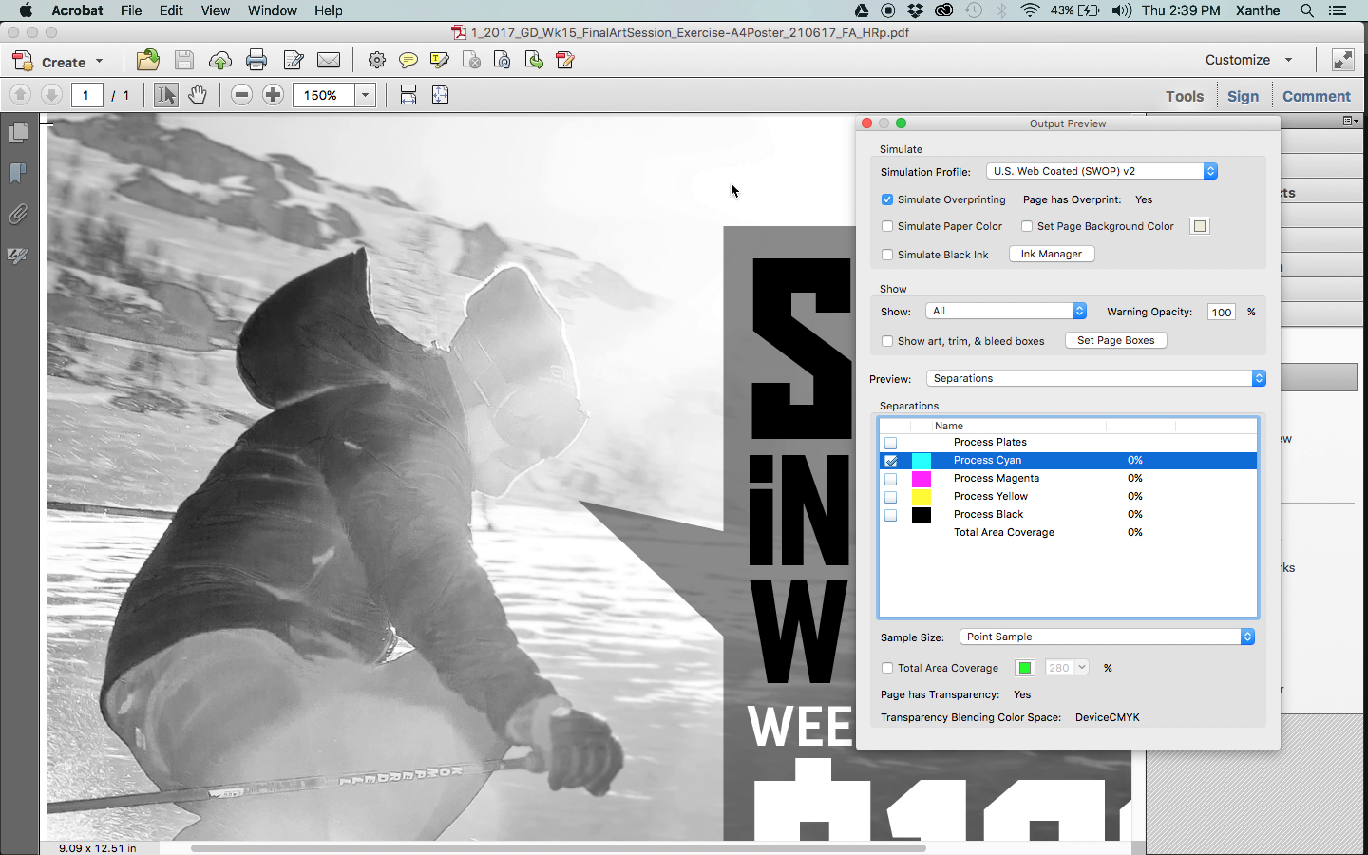
# Preview the Process Magenta plate alone, and turn the cyan, yellow and black plates back on for the full-colour poster.
pyautogui.click(891, 478)
pyautogui.click(891, 461)
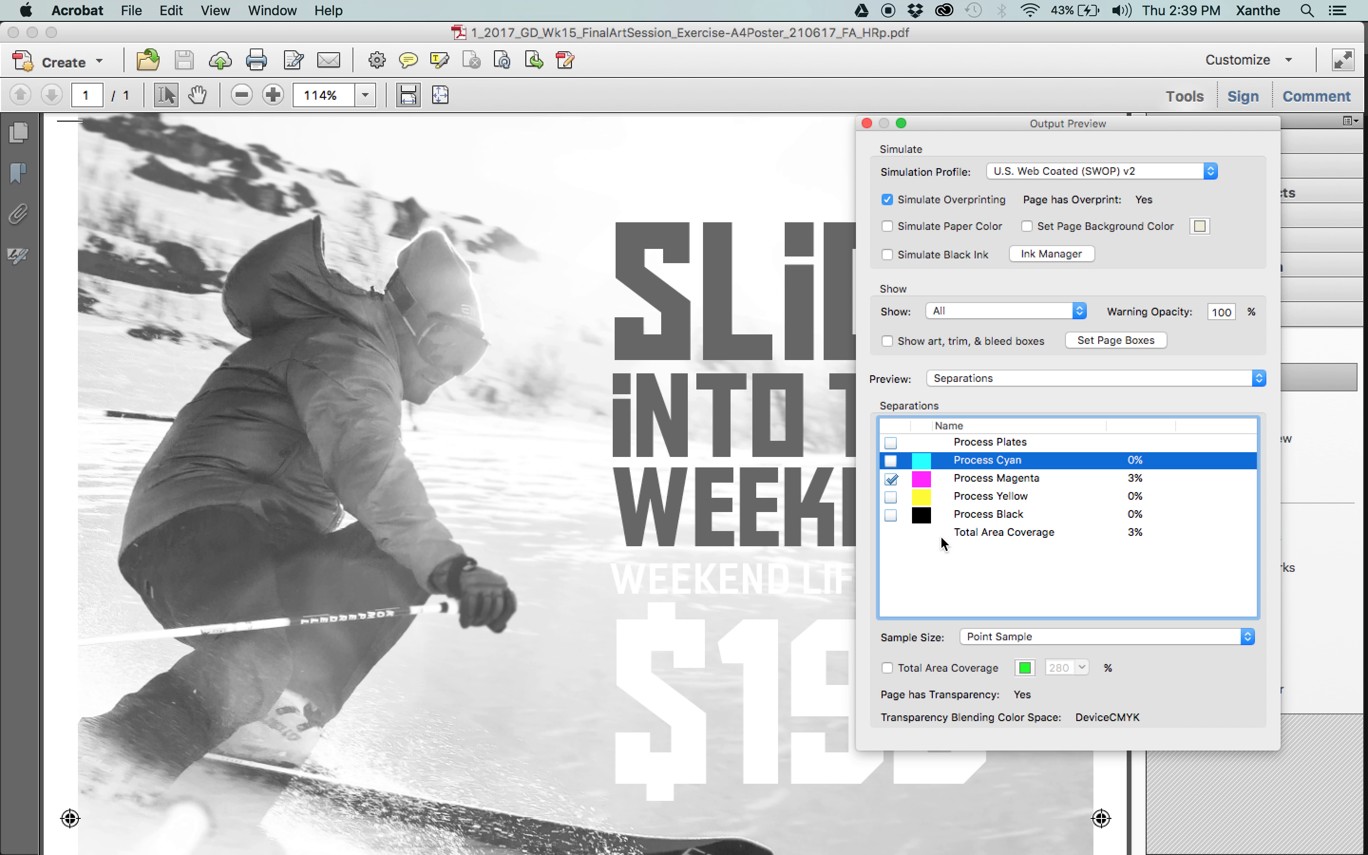
pyautogui.click(892, 461)
pyautogui.click(891, 497)
pyautogui.click(891, 514)
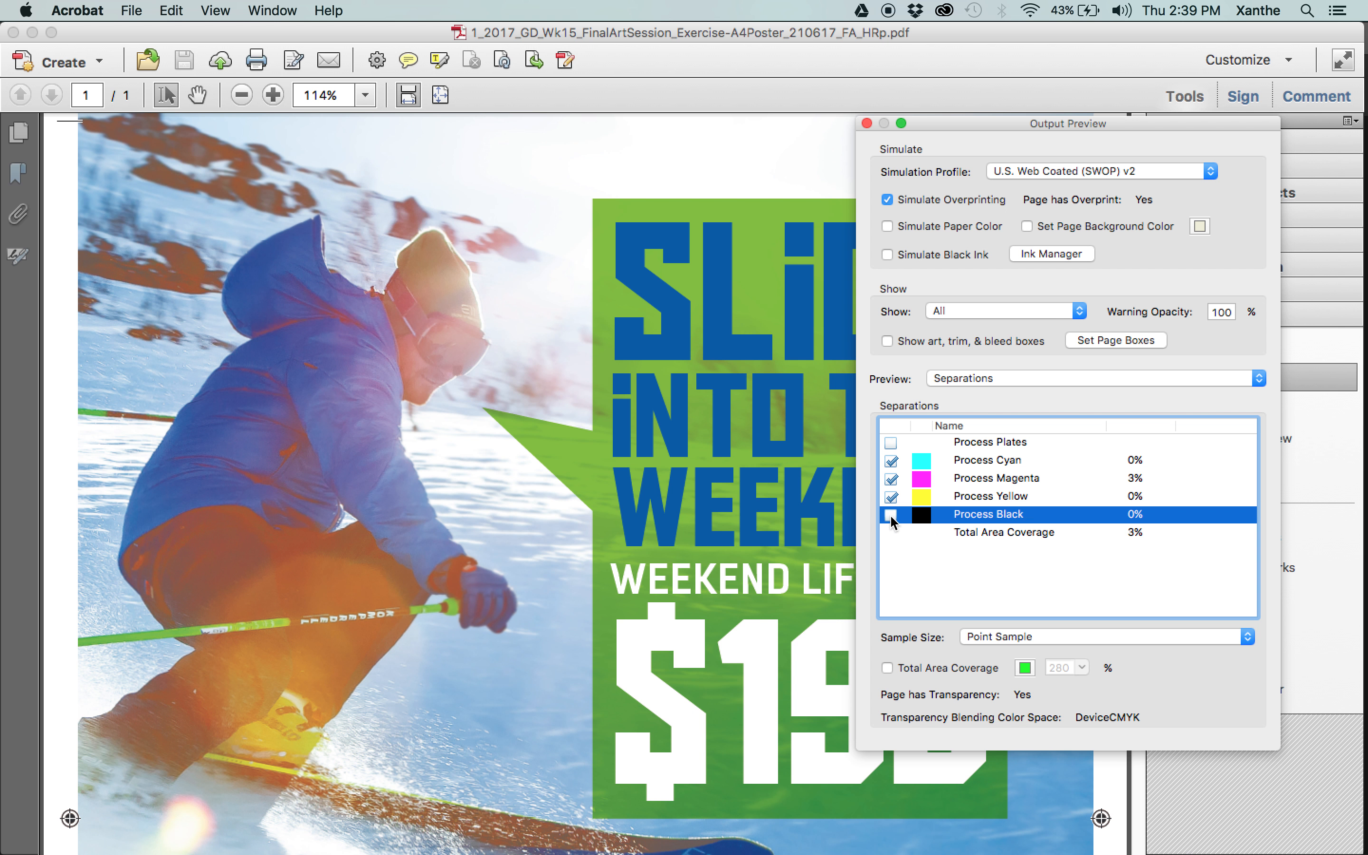
pyautogui.press('super+minus')
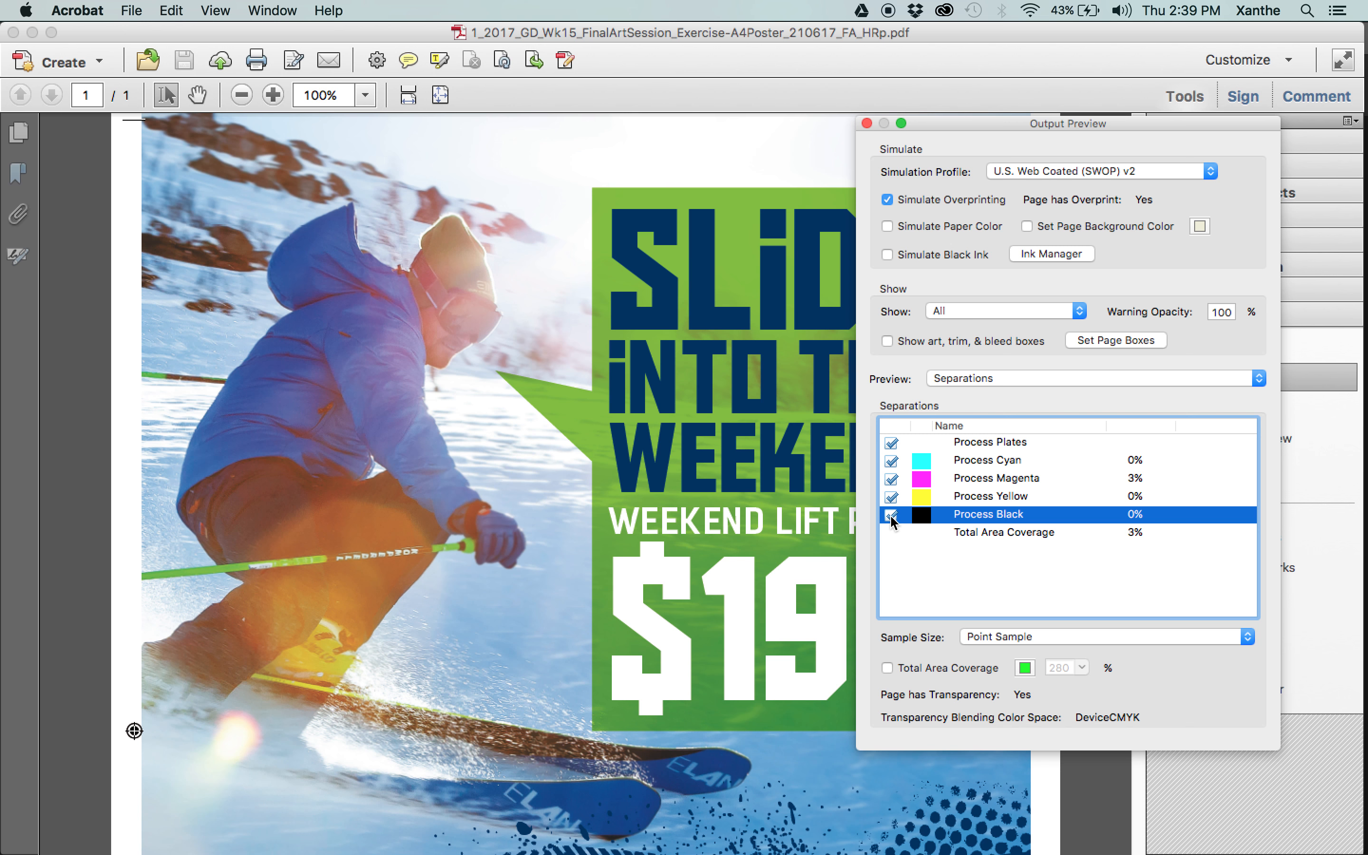
pyautogui.scroll(2, 641, 413)
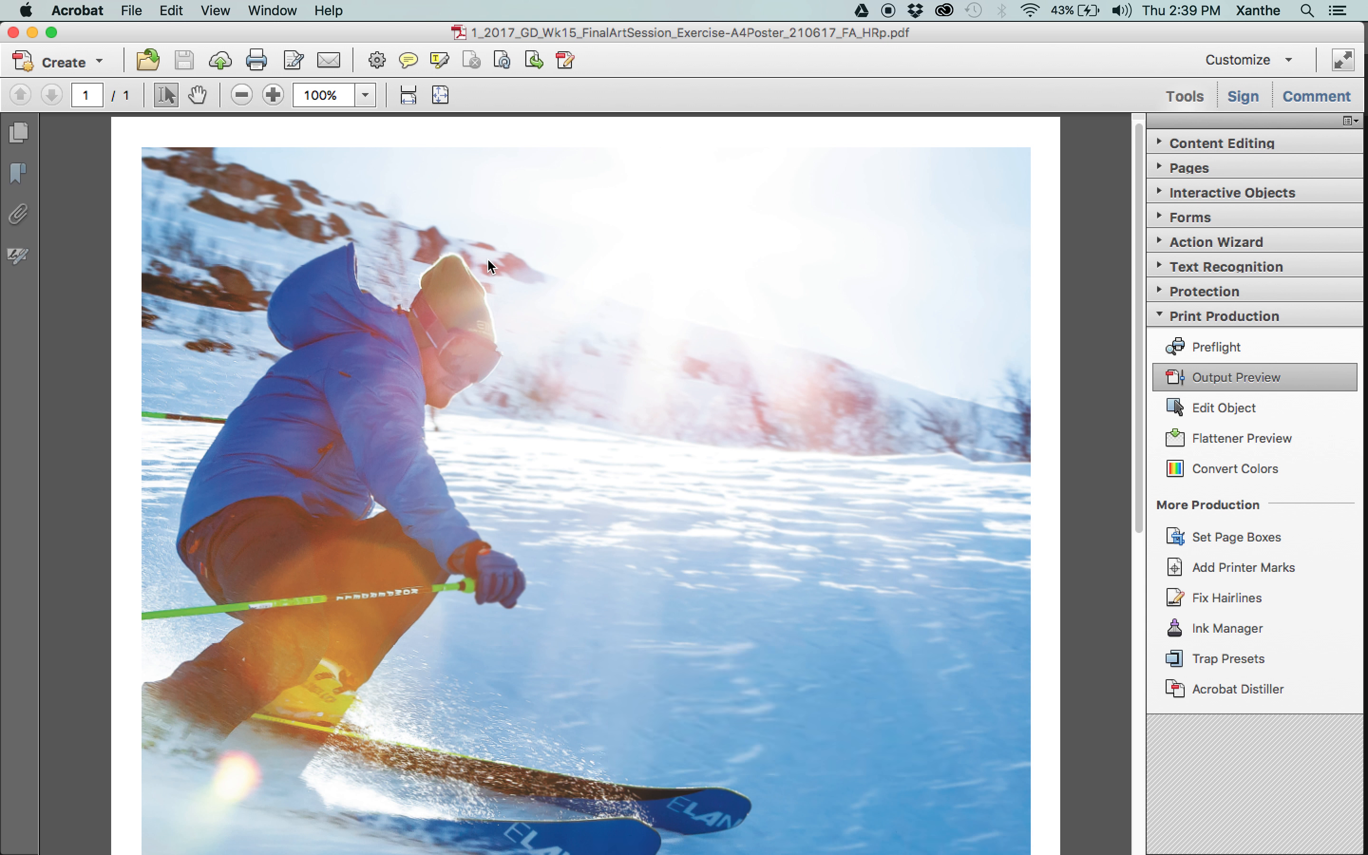
# Check the whole poster page once more, and close both the A4 poster _HRp PDF and the sticker v1 PDF.
pyautogui.click(485, 260)
pyautogui.click(100, 225)
pyautogui.press('super+minus')
pyautogui.press('super+minus')
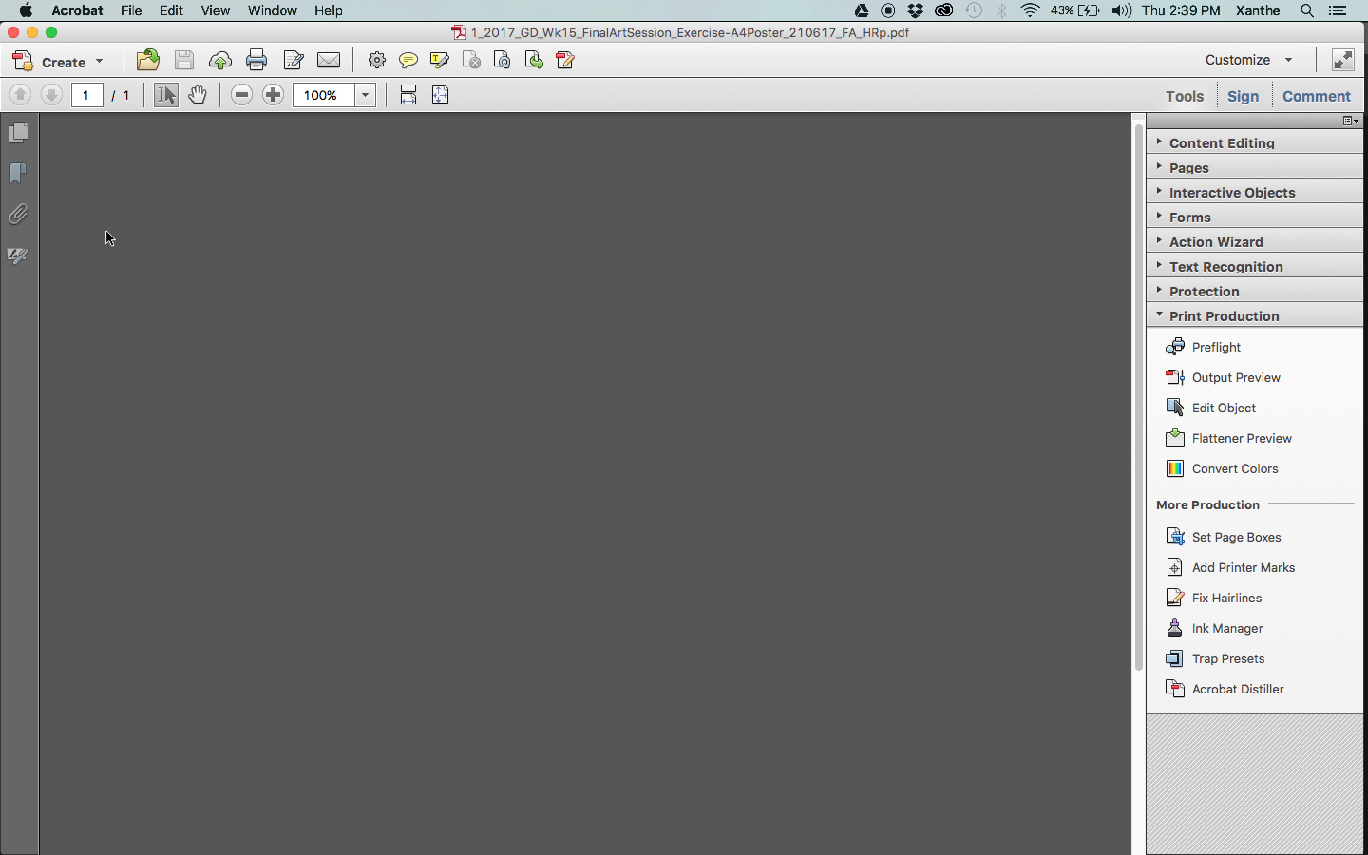
pyautogui.press('super+minus')
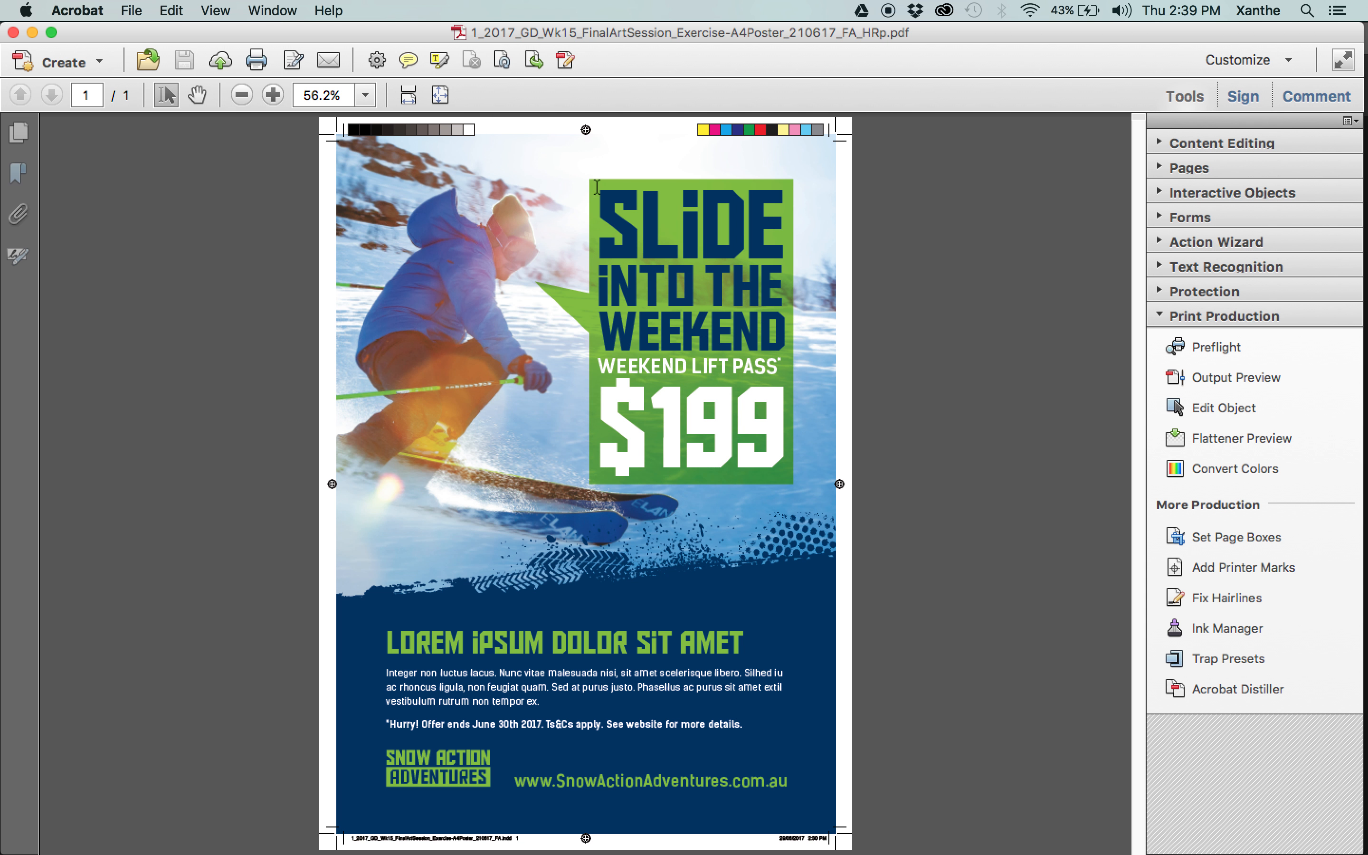
pyautogui.click(13, 33)
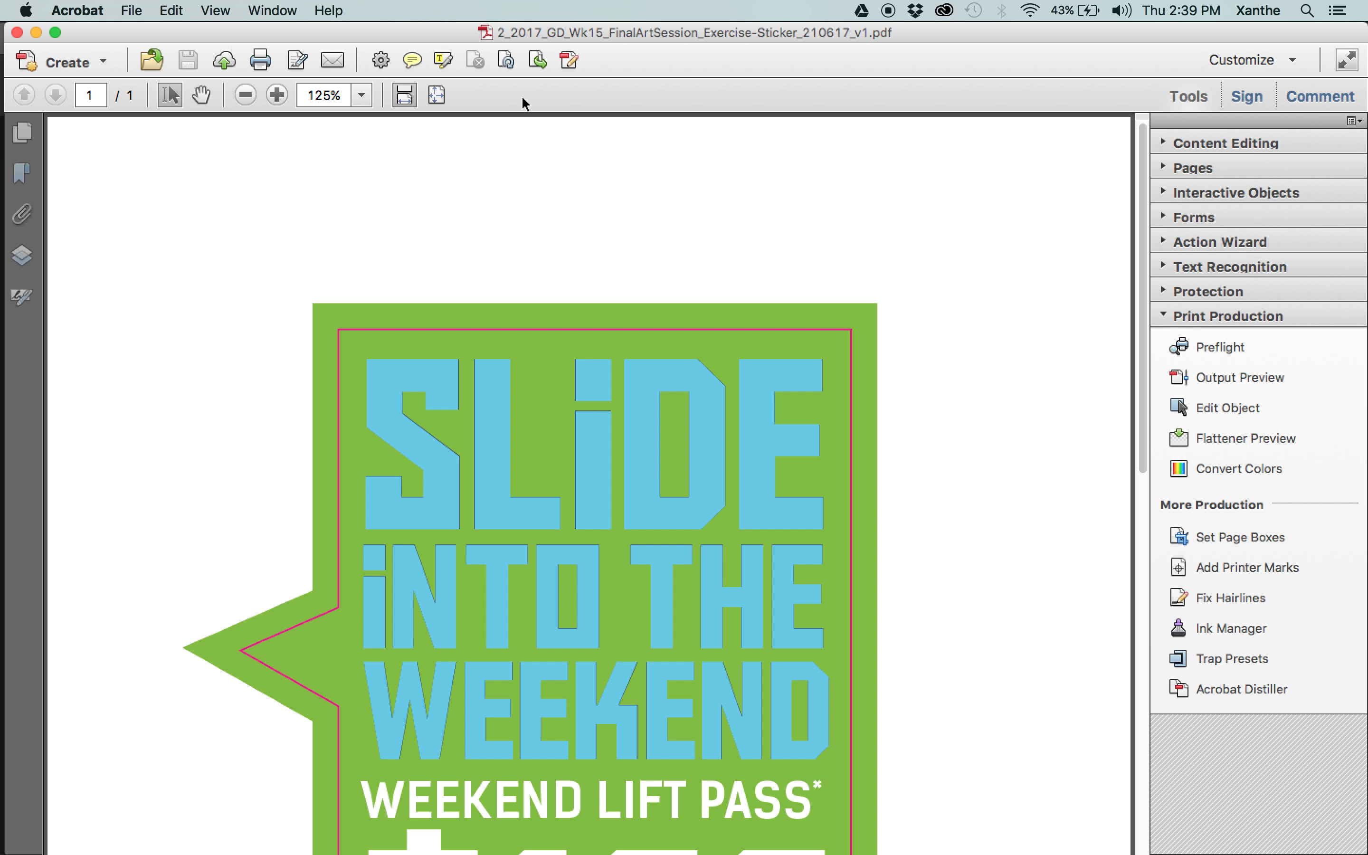
pyautogui.click(17, 33)
# Switch to Finder and open 2_2017_GD_Wk15_FinalArtSession_Exercise-Sticker_210617_v1.ai from the 1_Art folder in Illustrator.
pyautogui.click(975, 171)
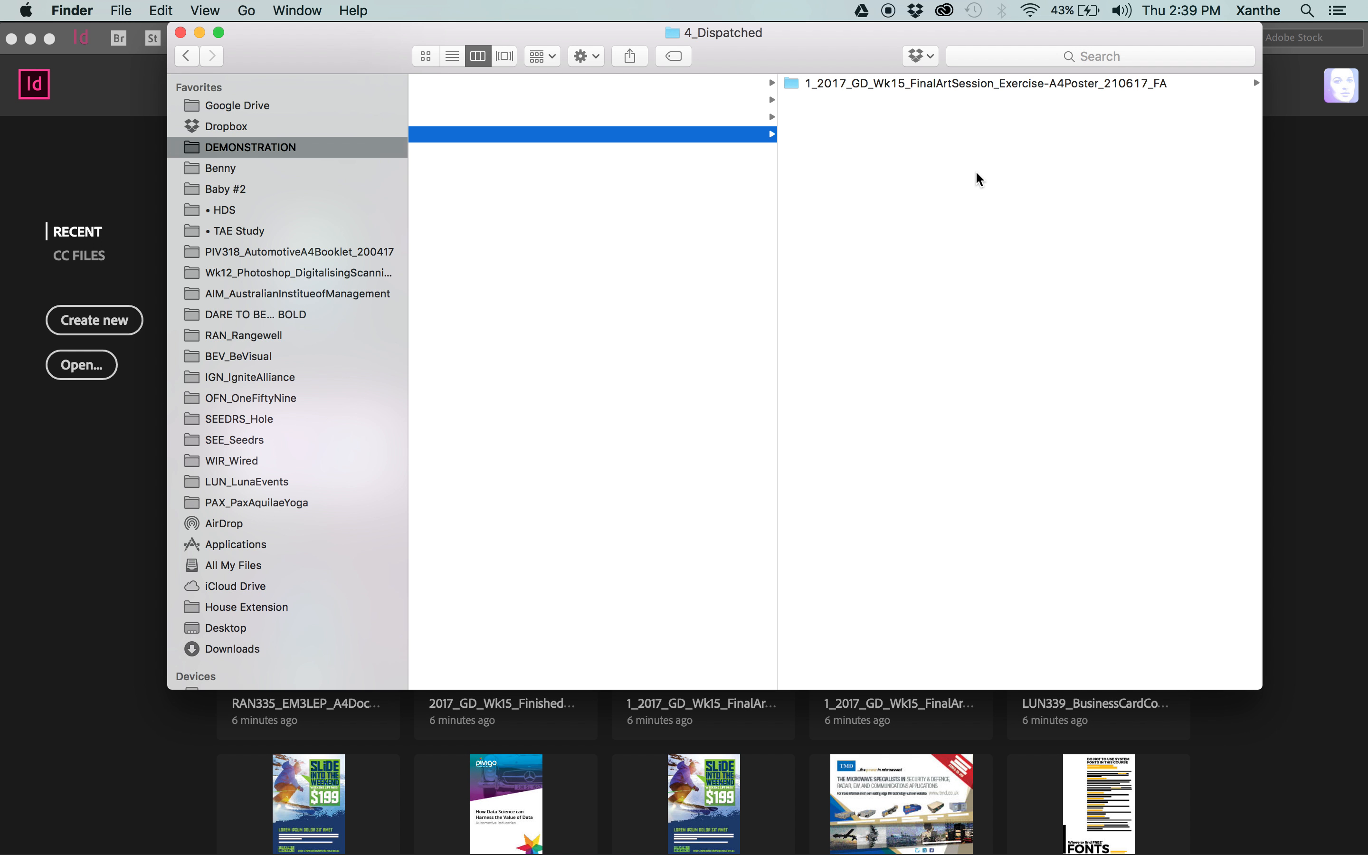
pyautogui.click(738, 202)
pyautogui.click(794, 83)
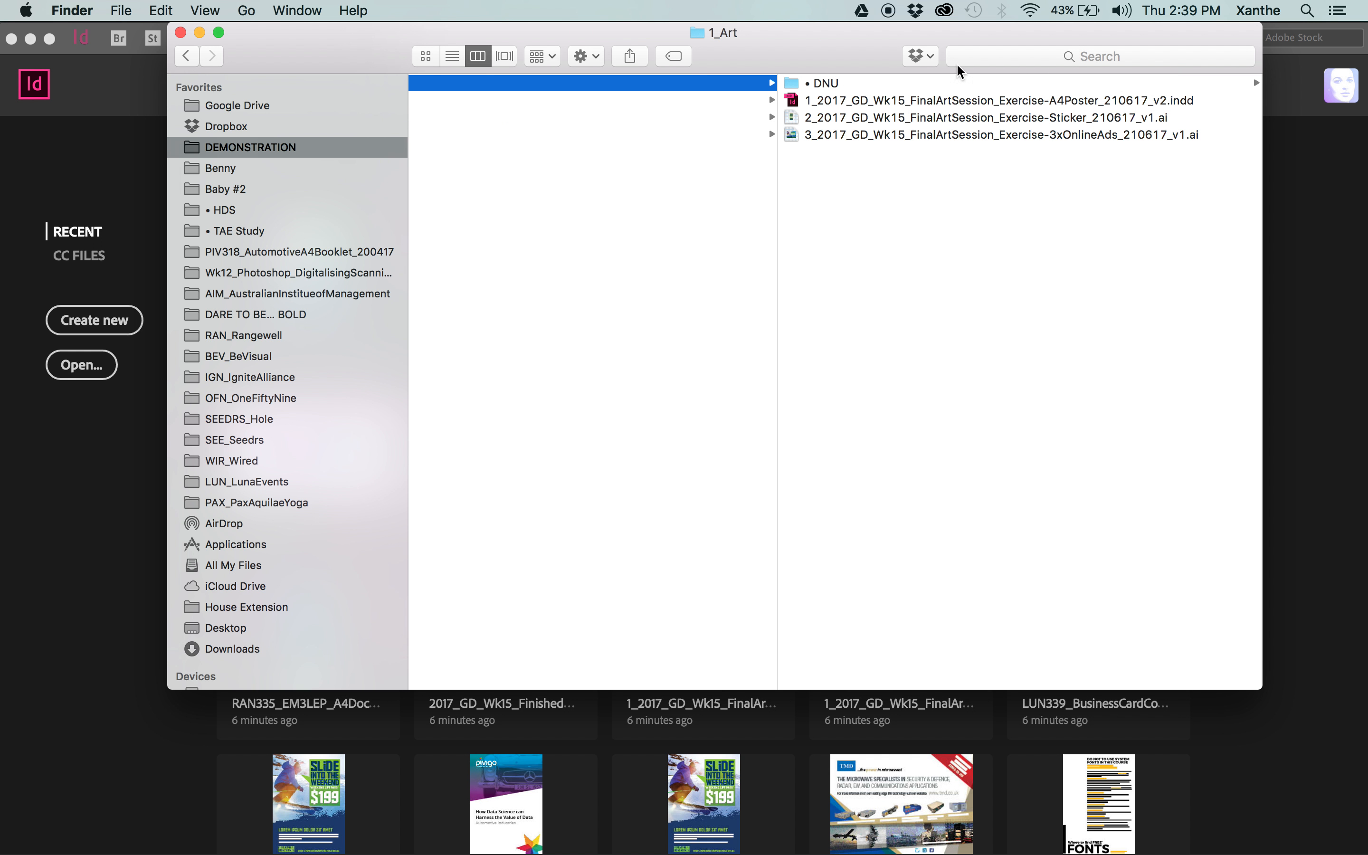
pyautogui.click(1070, 117)
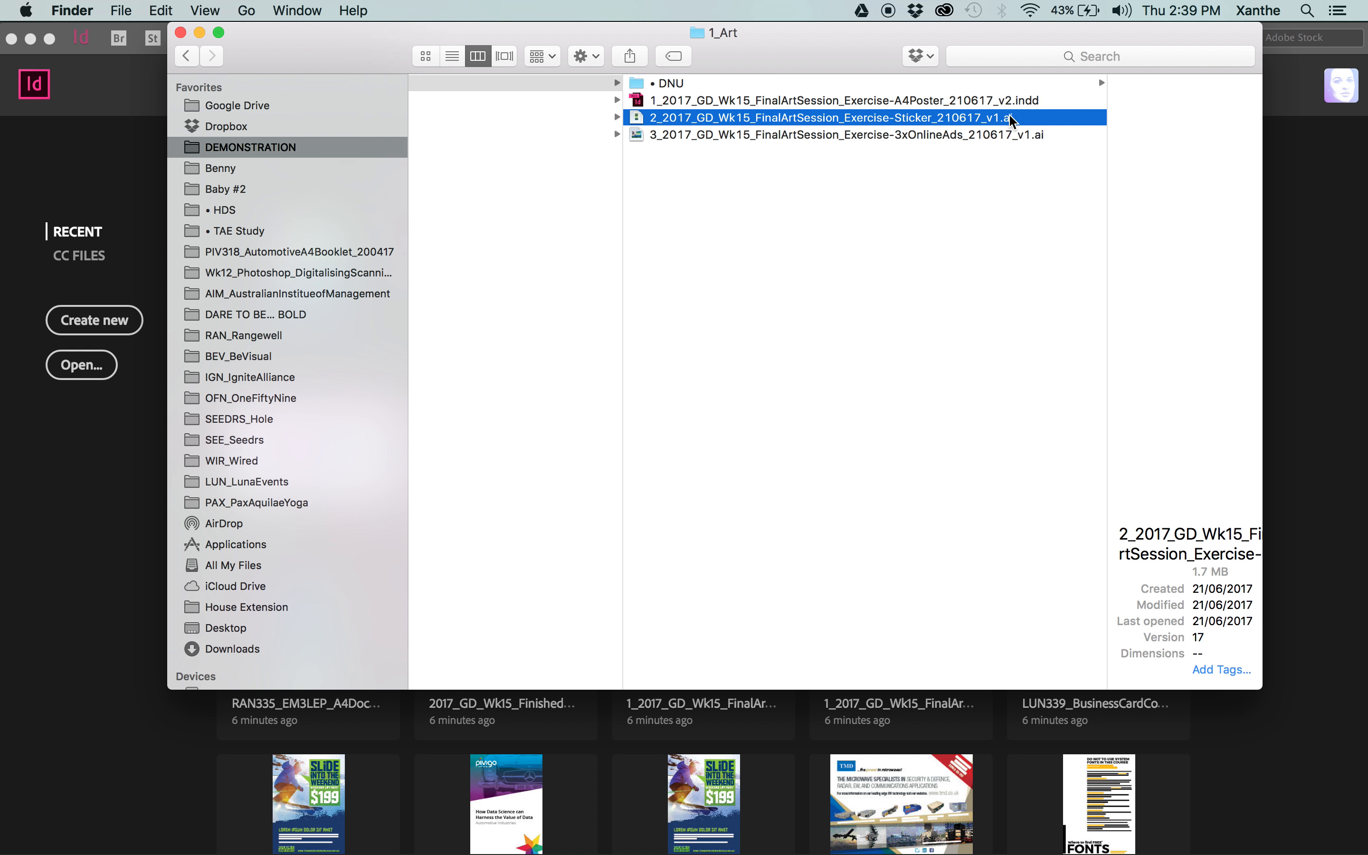
pyautogui.doubleClick(648, 116)
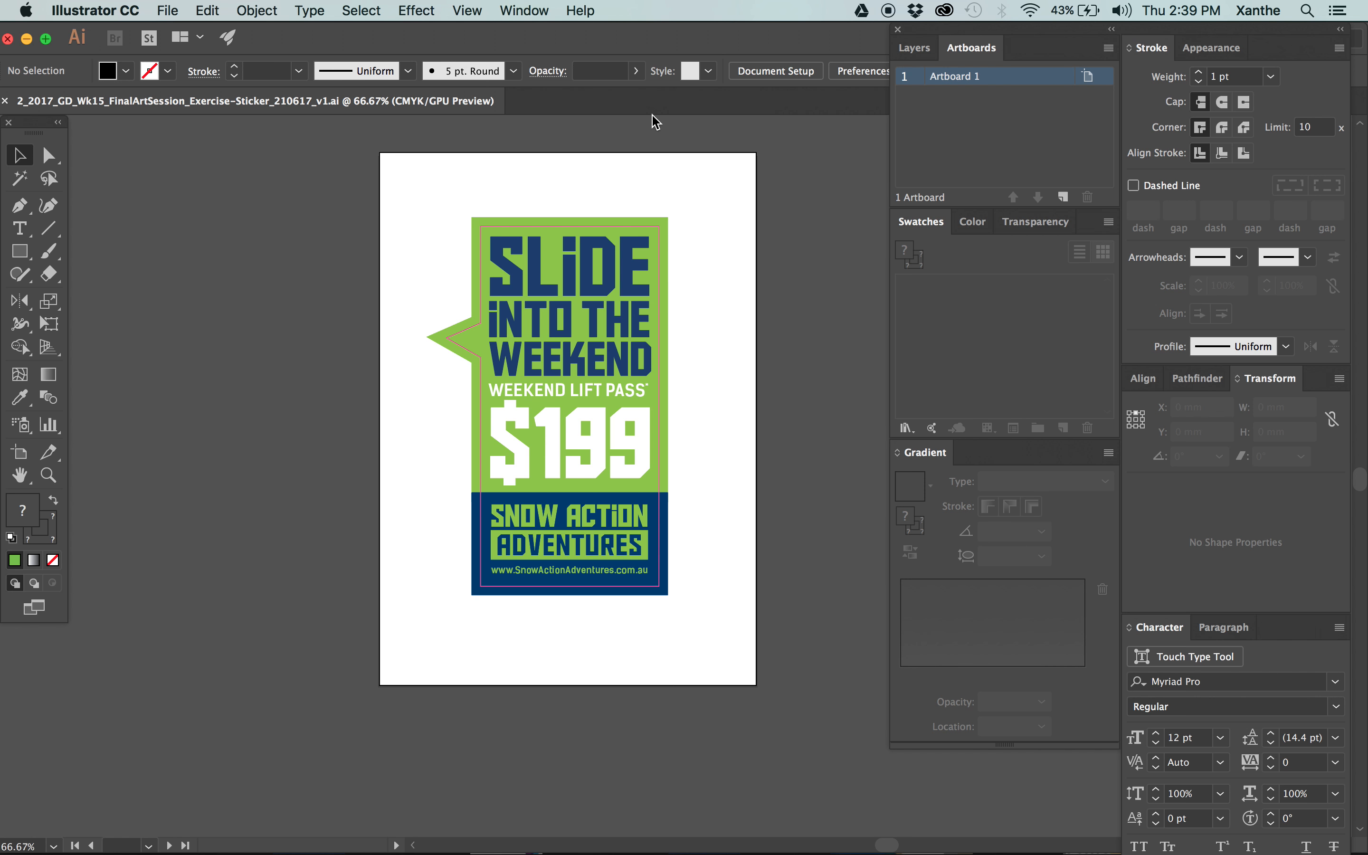
# Add a second artboard of the same size beside the sticker's artboard.
pyautogui.moveTo(788, 321); pyautogui.dragTo(552, 326)
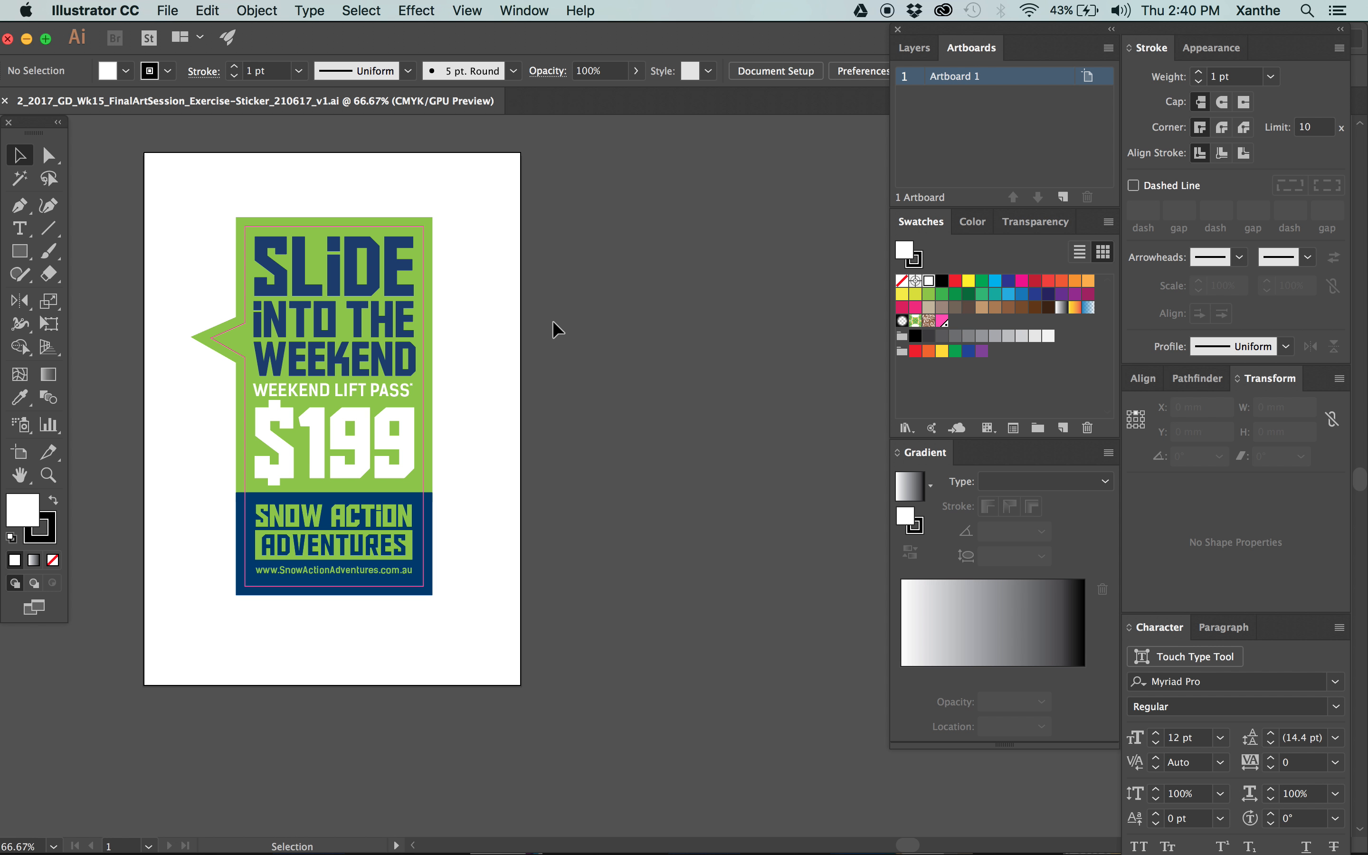
pyautogui.scroll(2, 504, 214)
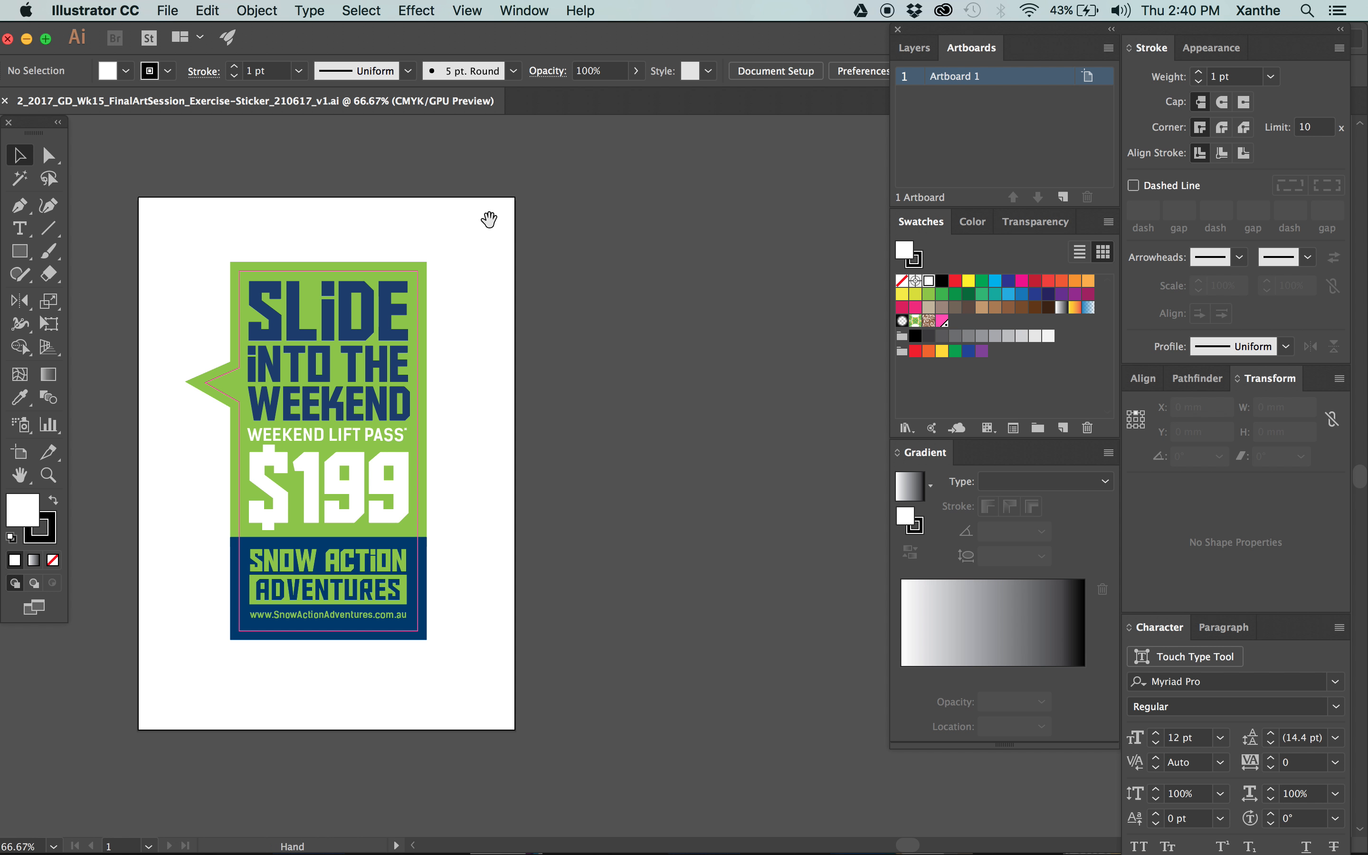
pyautogui.press('super+minus')
pyautogui.hscroll(4, 730, 276)
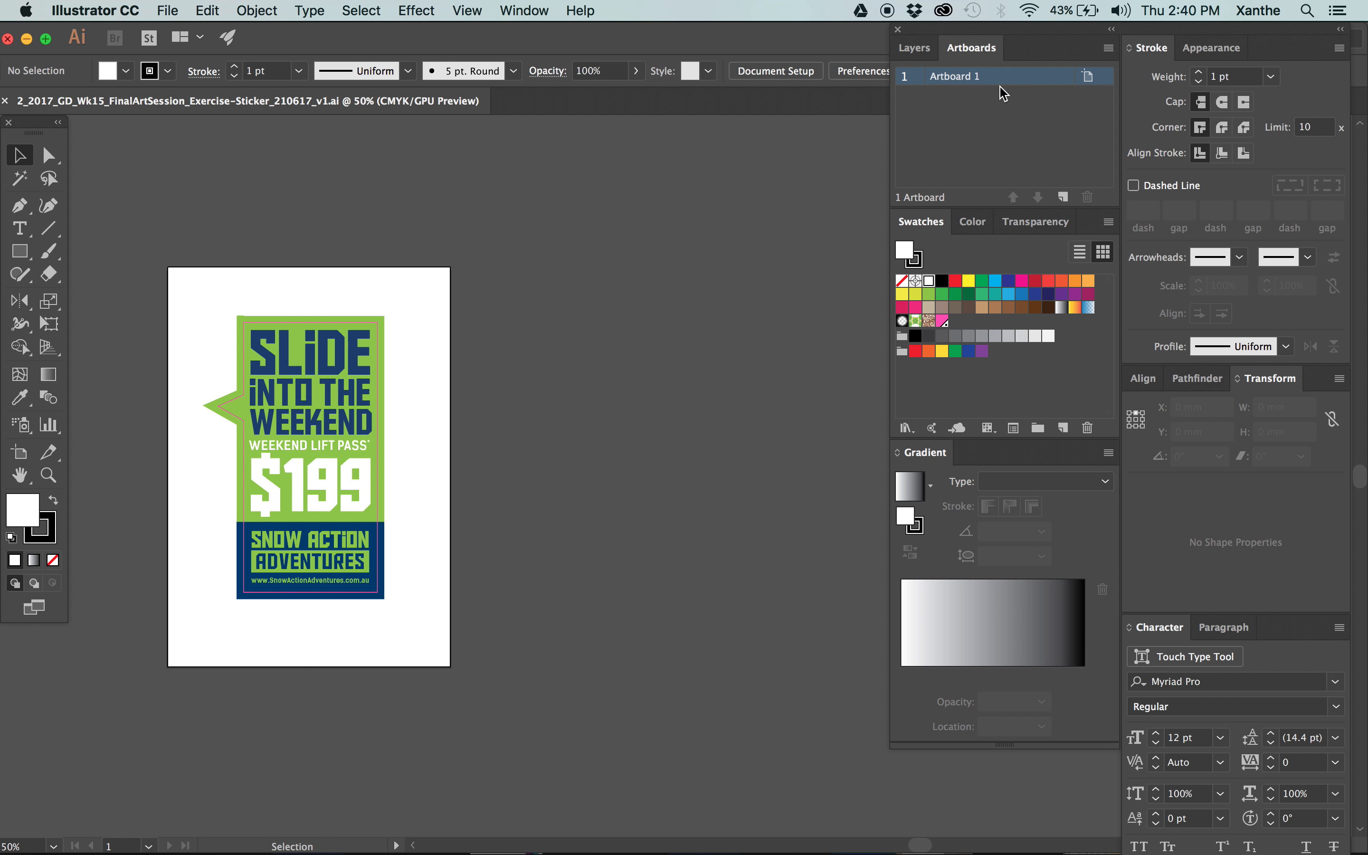
pyautogui.click(1063, 197)
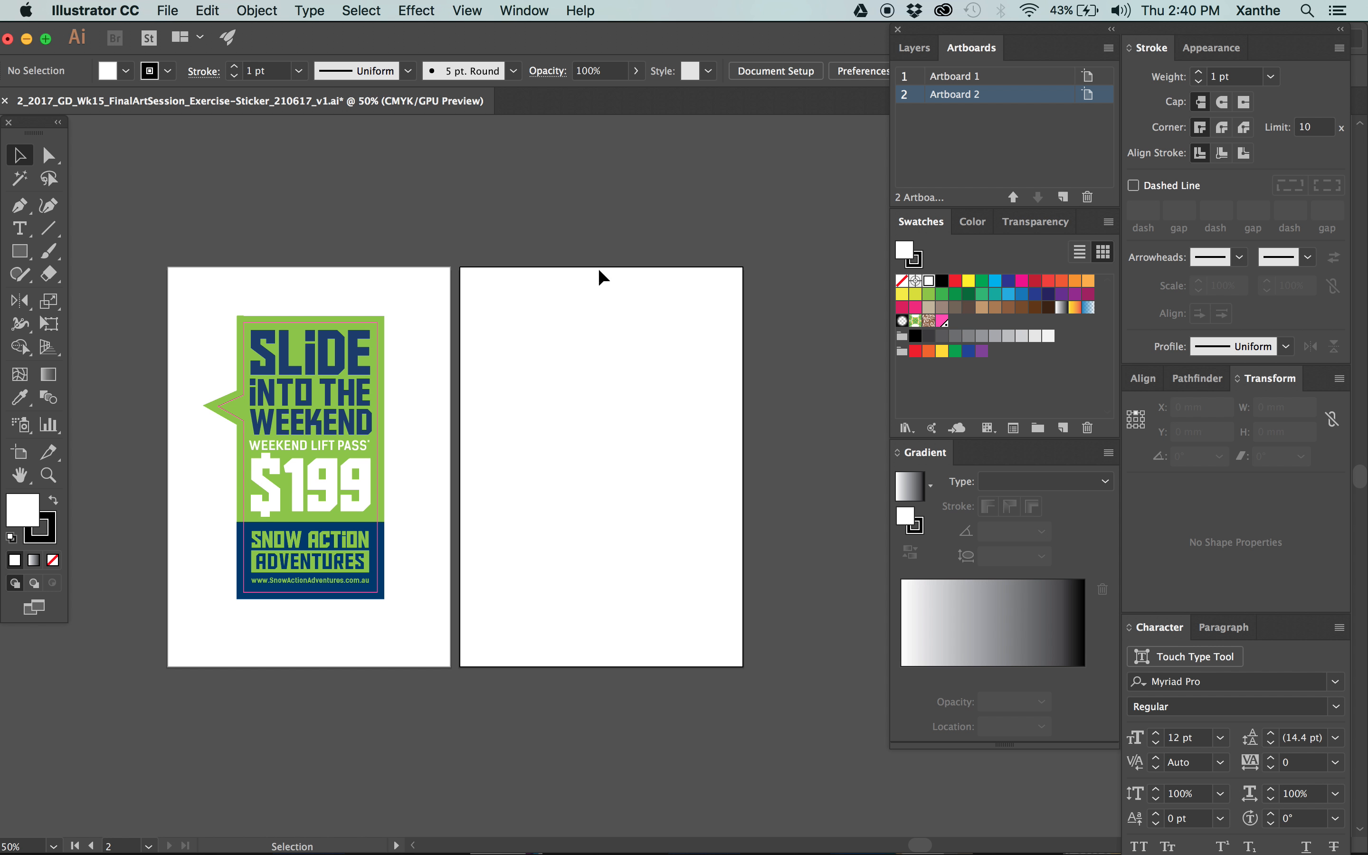
pyautogui.hscroll(-3, 702, 409)
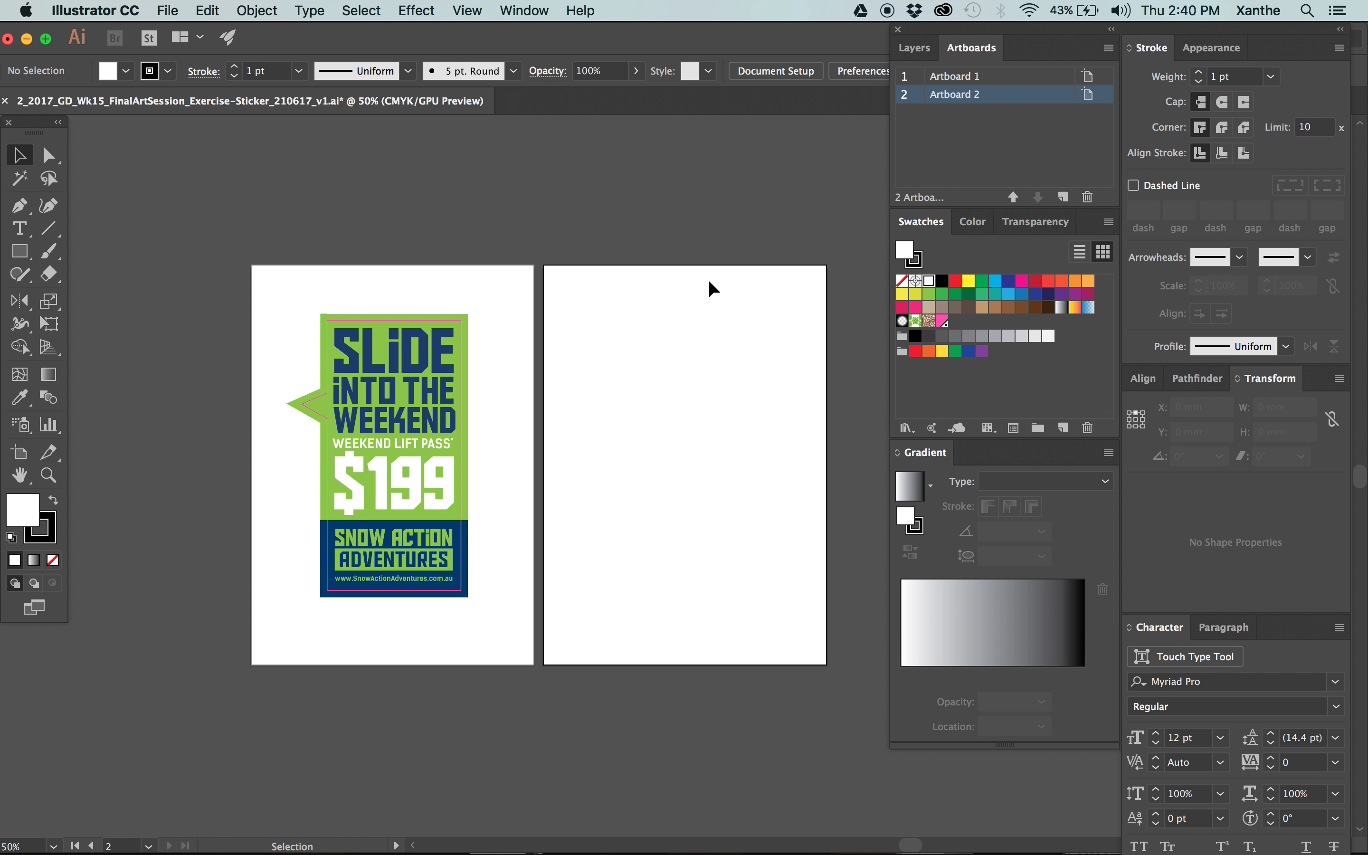
# Copy all the sticker artwork from Artboard 1 and paste it in place on Artboard 2.
pyautogui.press('super+equal')
pyautogui.moveTo(568, 299); pyautogui.dragTo(611, 296)
pyautogui.moveTo(705, 308); pyautogui.dragTo(589, 314)
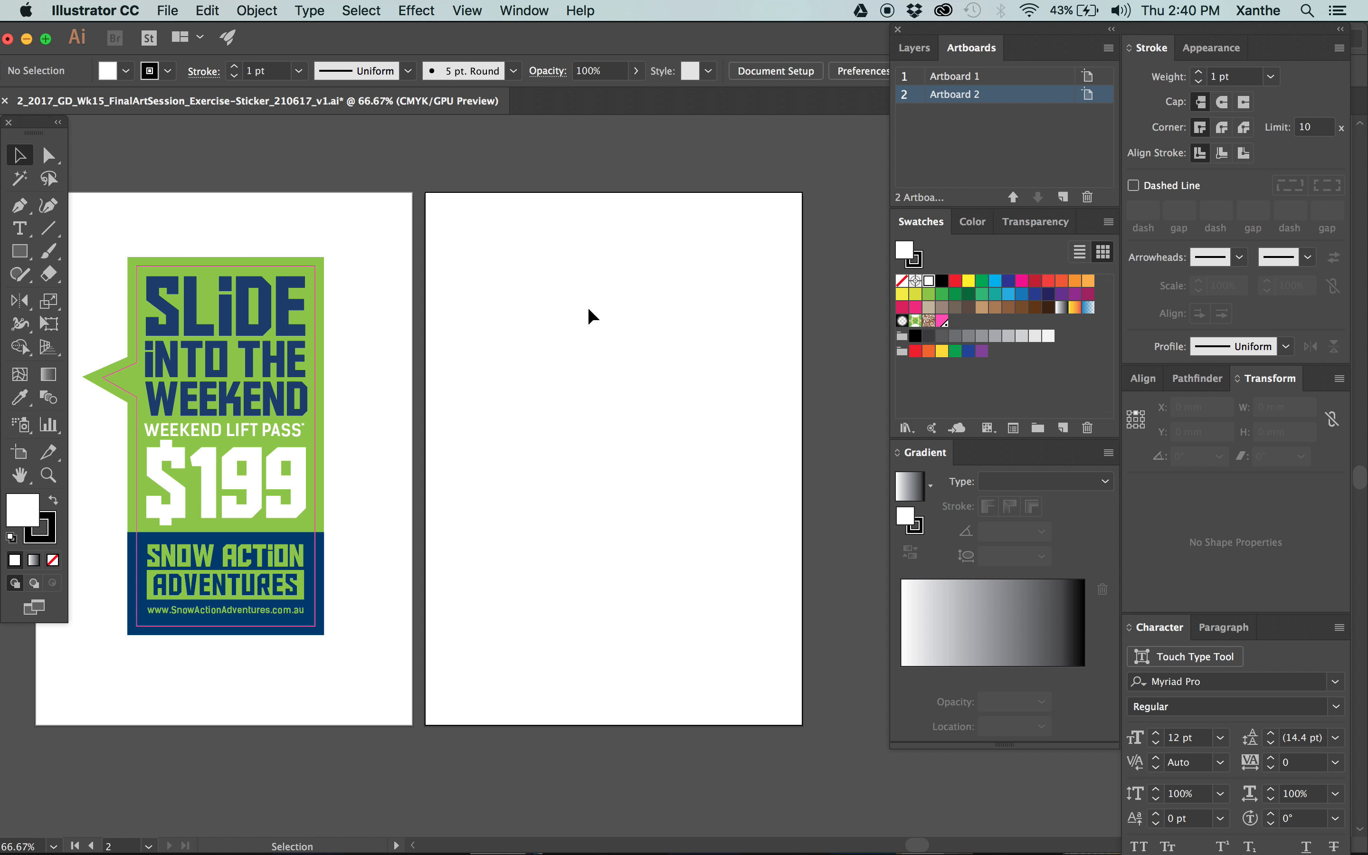
pyautogui.moveTo(357, 345); pyautogui.dragTo(458, 352)
pyautogui.moveTo(466, 233); pyautogui.dragTo(125, 722)
pyautogui.click(643, 167)
pyautogui.moveTo(504, 214); pyautogui.dragTo(148, 716)
pyautogui.press('super+c')
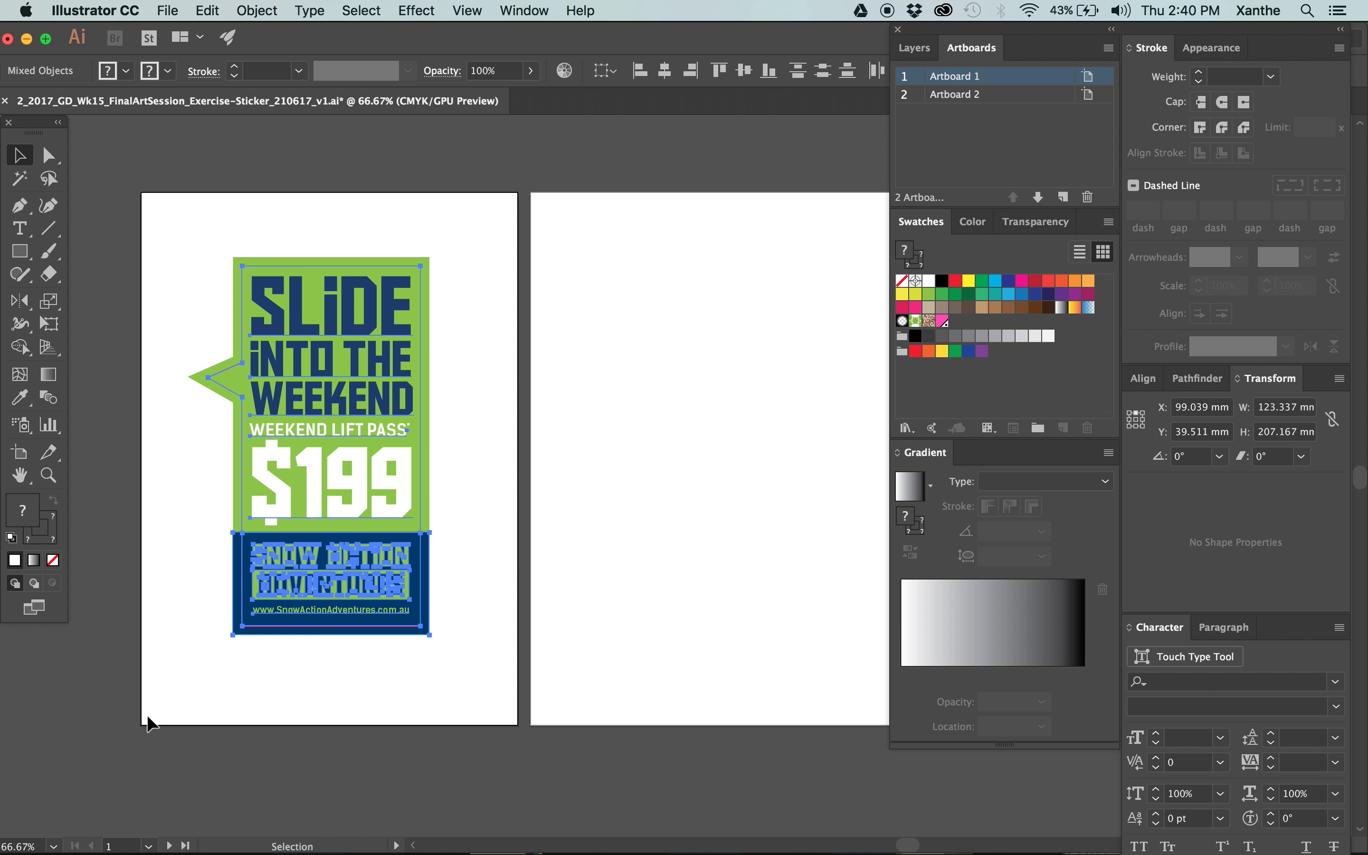
pyautogui.click(271, 211)
pyautogui.moveTo(189, 226); pyautogui.dragTo(461, 656)
pyautogui.click(748, 445)
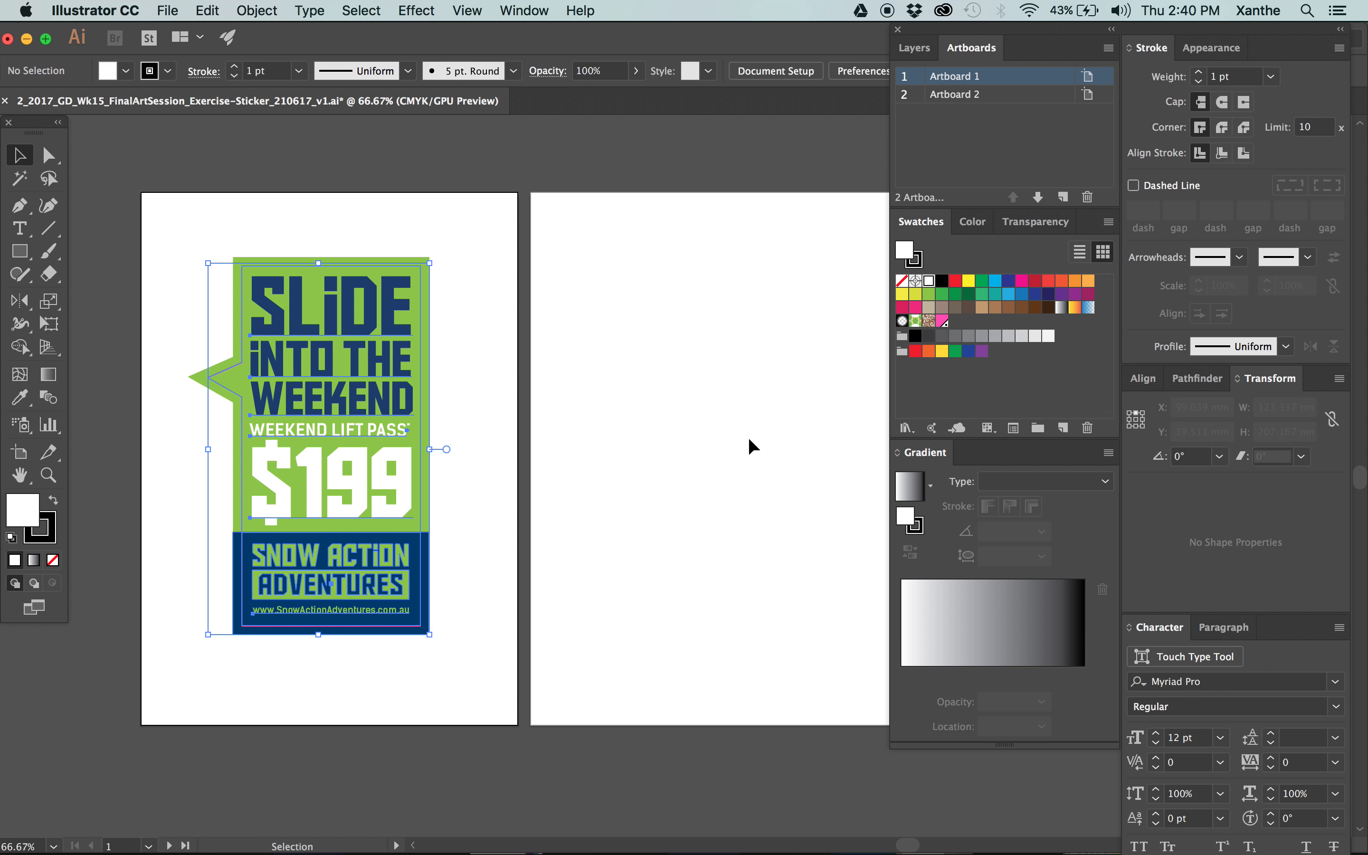
pyautogui.press('super+shift+v')
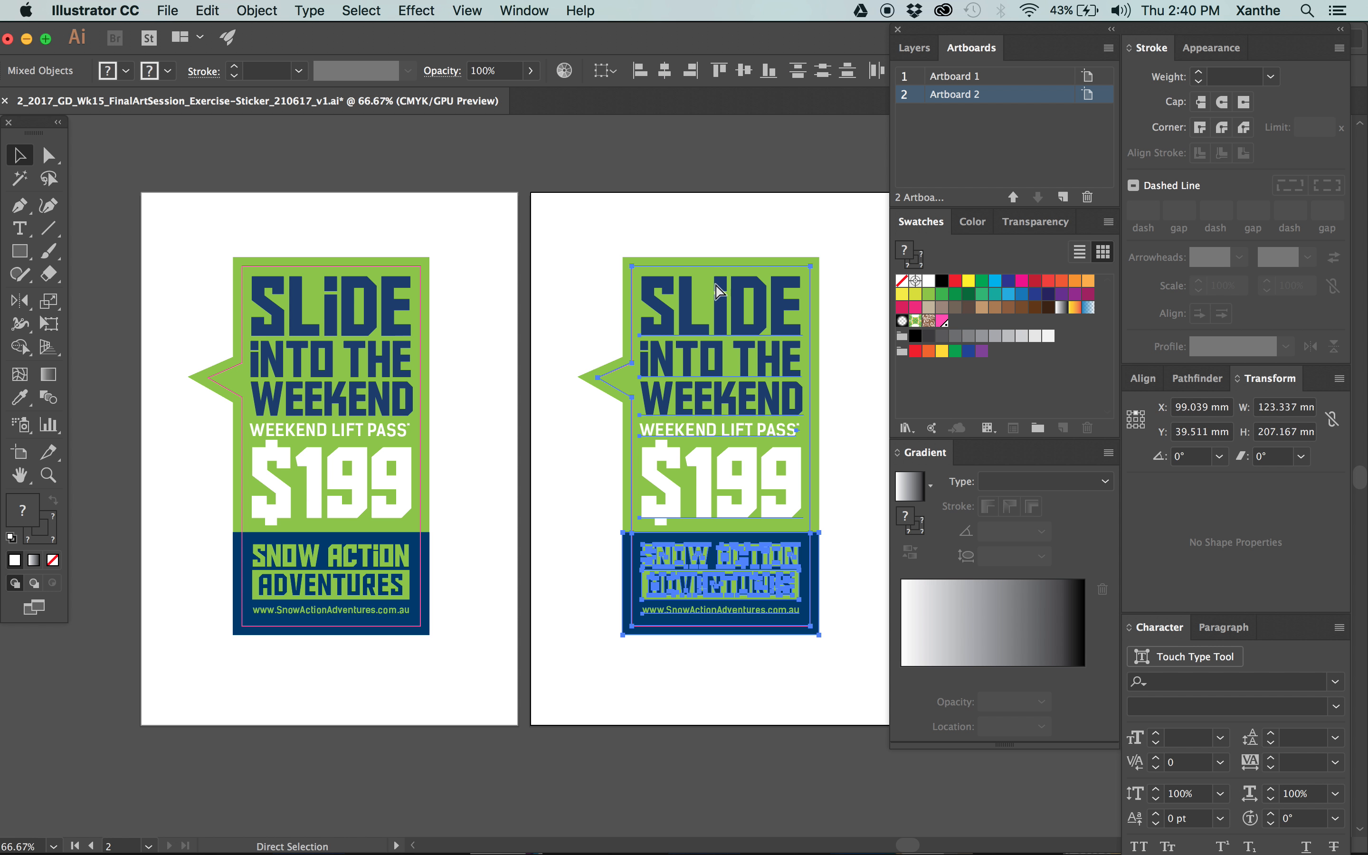
pyautogui.click(645, 234)
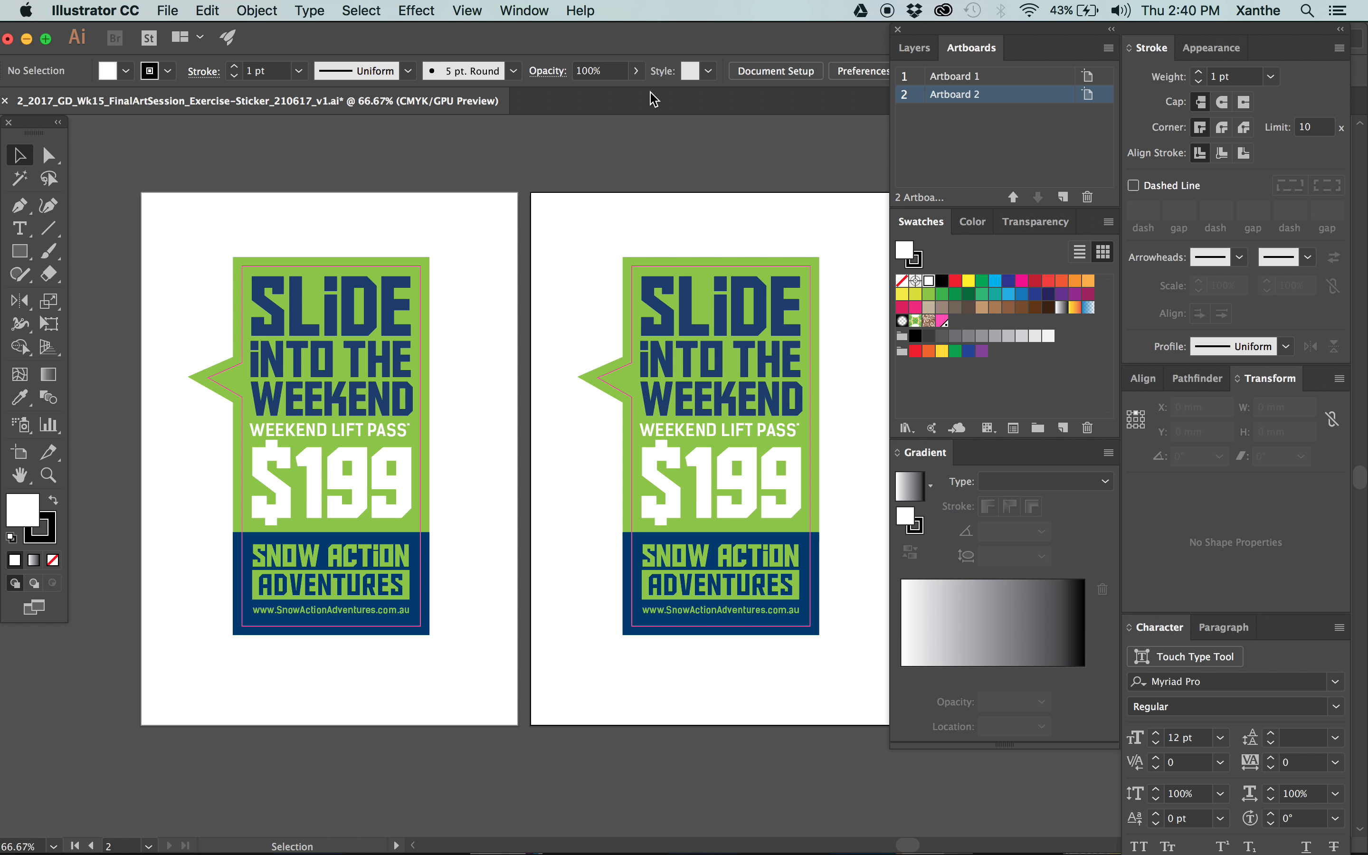
# Delete the magenta cut line from the sticker on Artboard 1 and remove the thick green stroke around its speech bubble.
pyautogui.click(425, 250)
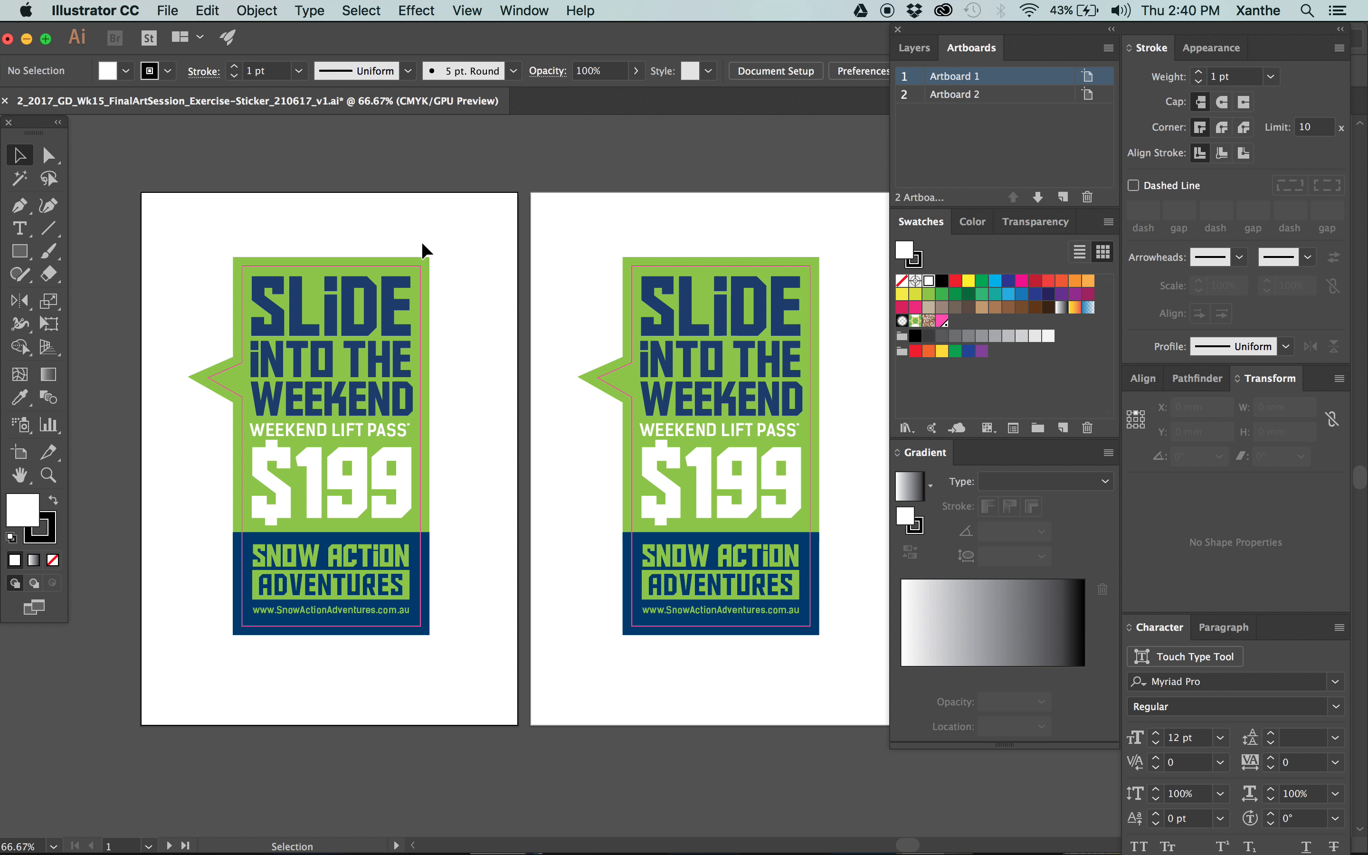
pyautogui.click(232, 394)
pyautogui.click(232, 394)
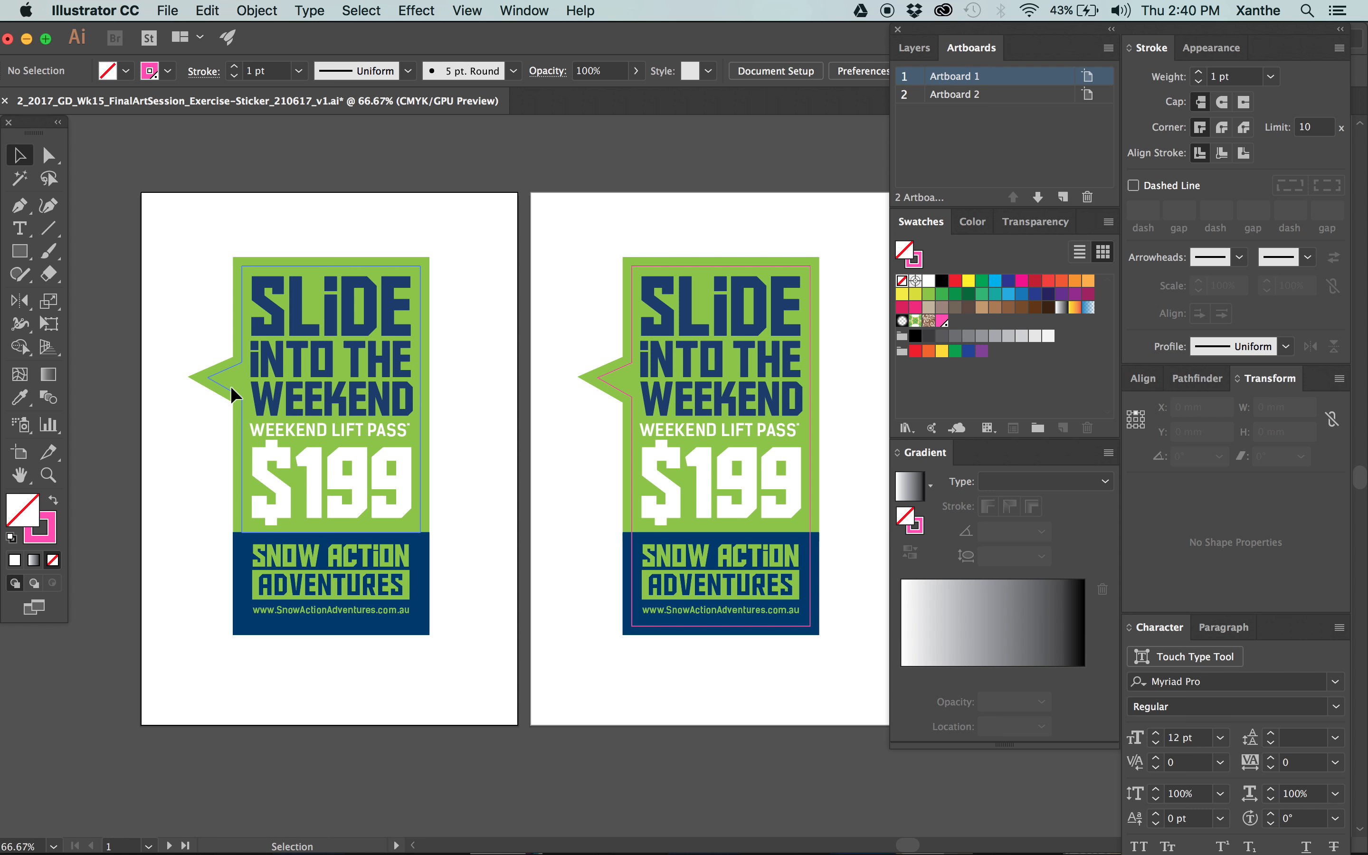
pyautogui.click(34, 560)
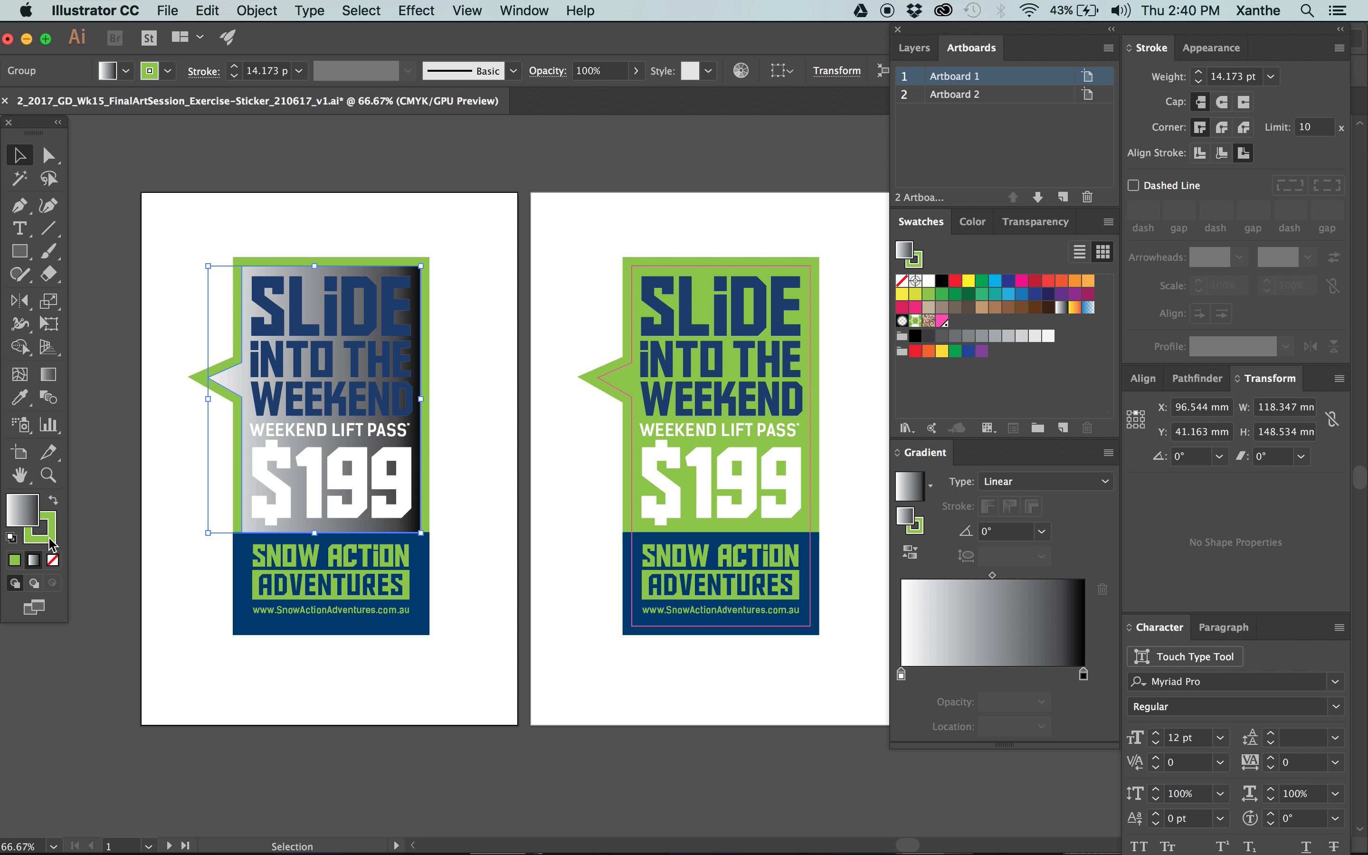
pyautogui.click(44, 531)
pyautogui.press('cmd+z')
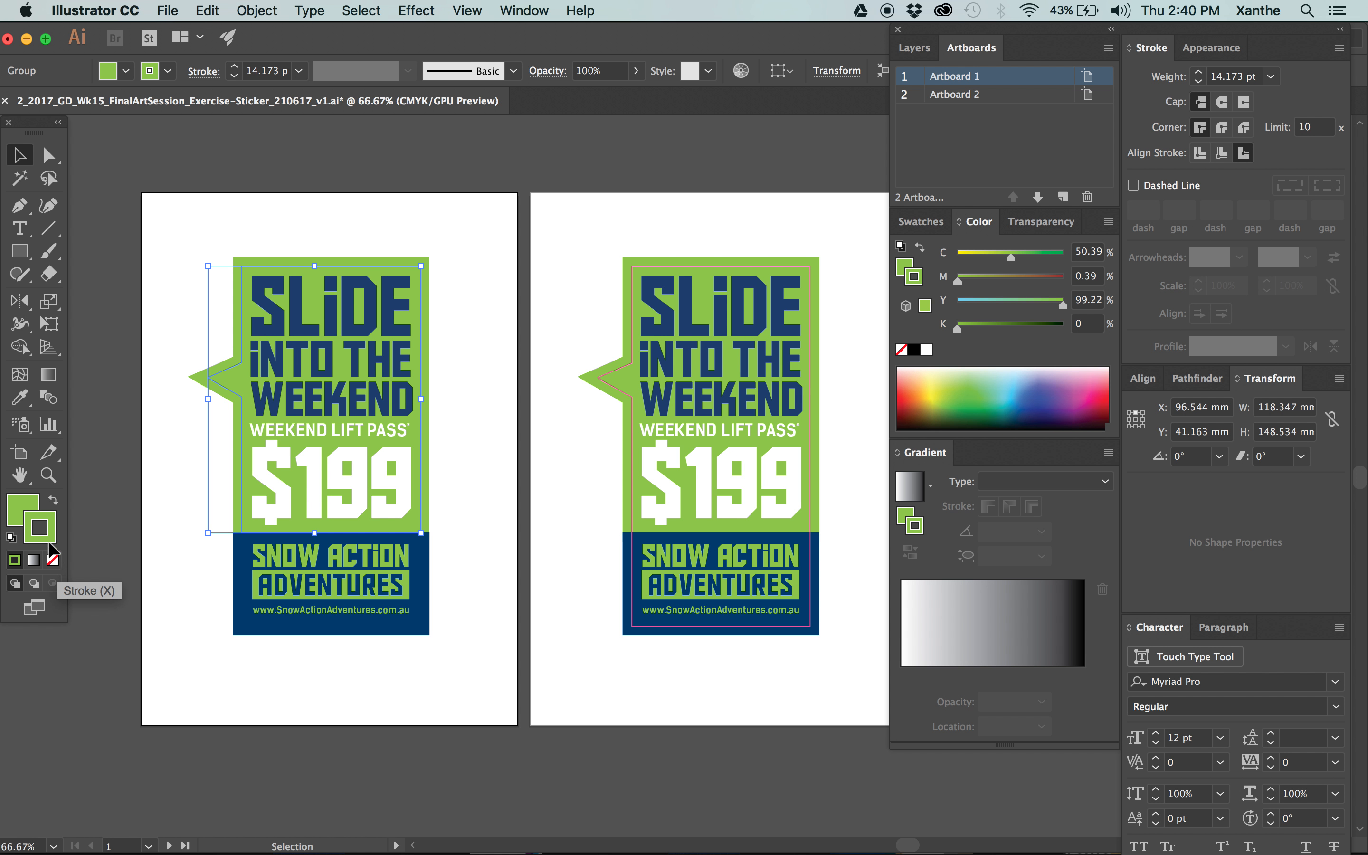
pyautogui.click(53, 560)
# Shrink the navy rectangle on Artboard 1 to the cut line's lower edge and match its sides to the green bubble's width.
pyautogui.click(234, 586)
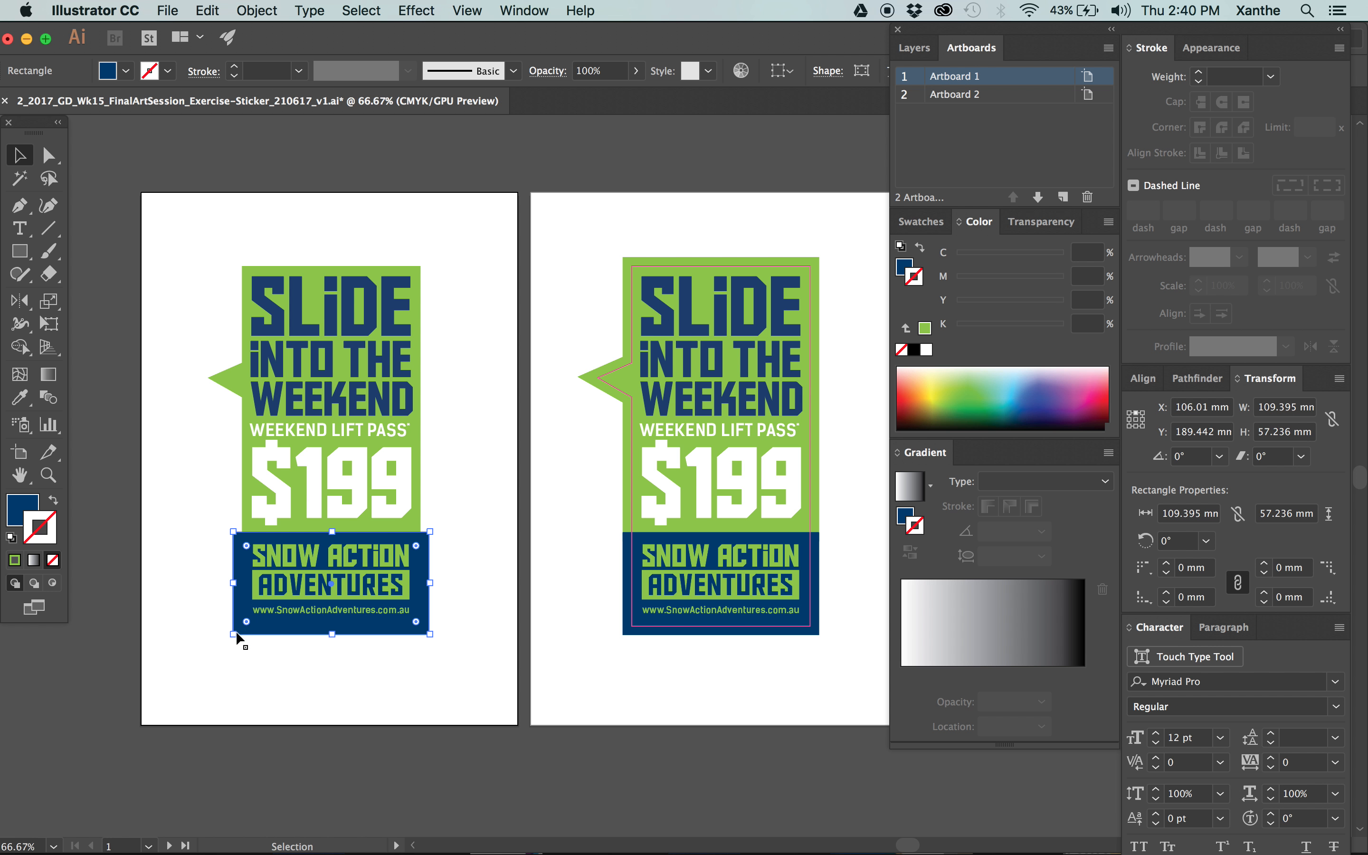
pyautogui.moveTo(238, 638); pyautogui.dragTo(247, 632)
pyautogui.moveTo(433, 581); pyautogui.dragTo(421, 582)
pyautogui.click(473, 659)
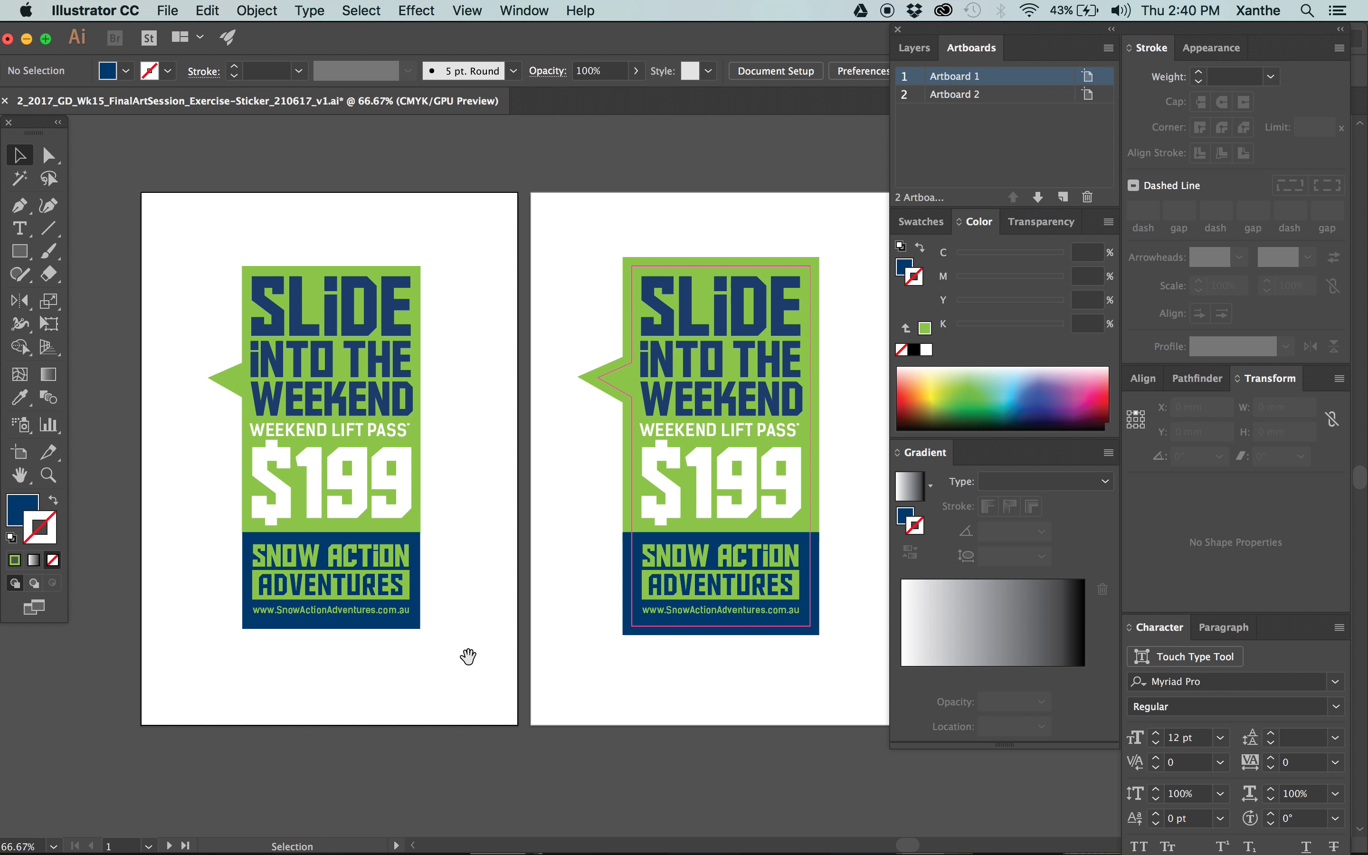
# Examine the trimmed sticker's green bubble and navy rectangle on Artboard 1 beside the bleed version on Artboard 2.
pyautogui.moveTo(473, 660); pyautogui.dragTo(551, 647)
pyautogui.press('super+equal')
pyautogui.moveTo(625, 622); pyautogui.dragTo(552, 620)
pyautogui.press('super+minus')
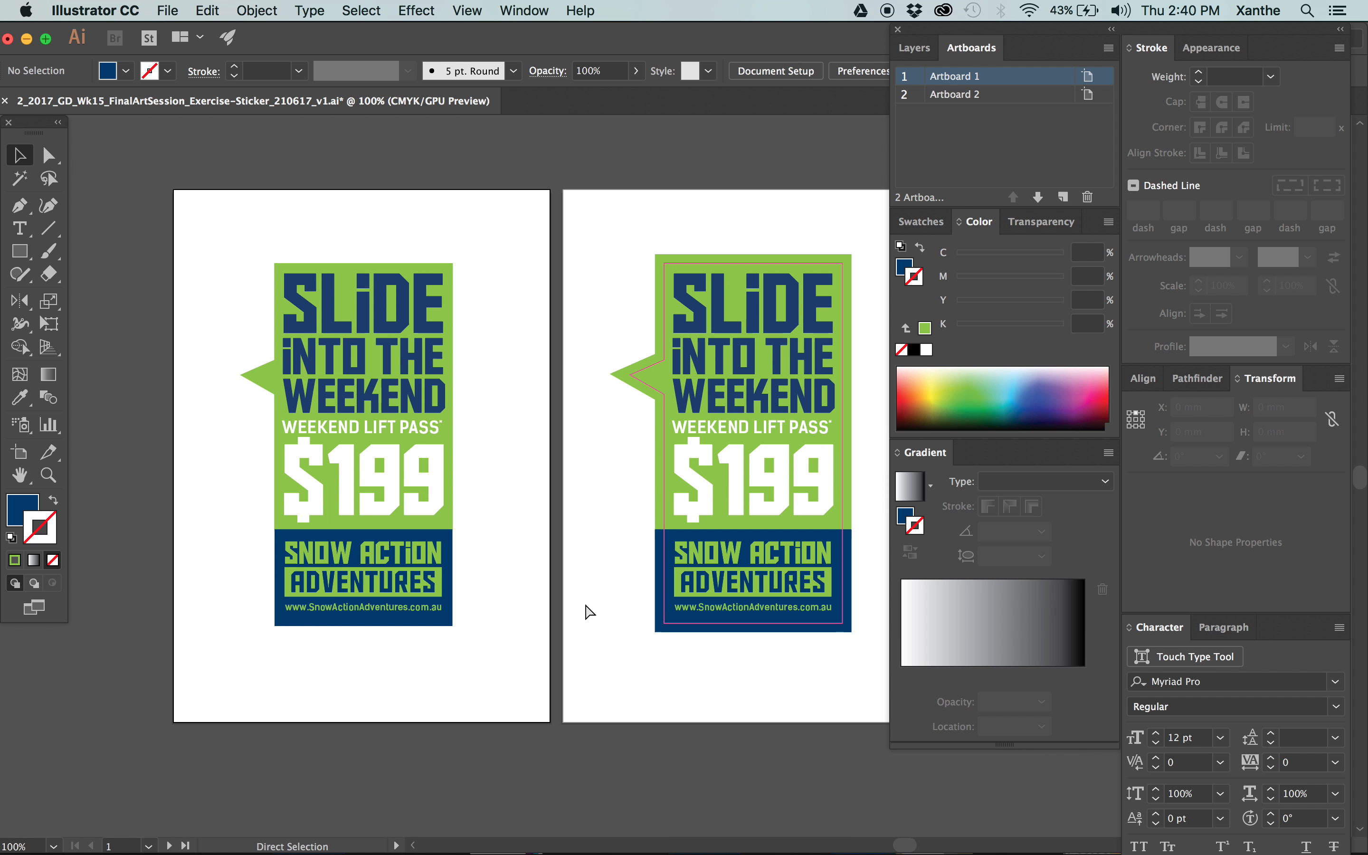
pyautogui.moveTo(590, 161); pyautogui.dragTo(456, 148)
pyautogui.moveTo(405, 234); pyautogui.dragTo(460, 208)
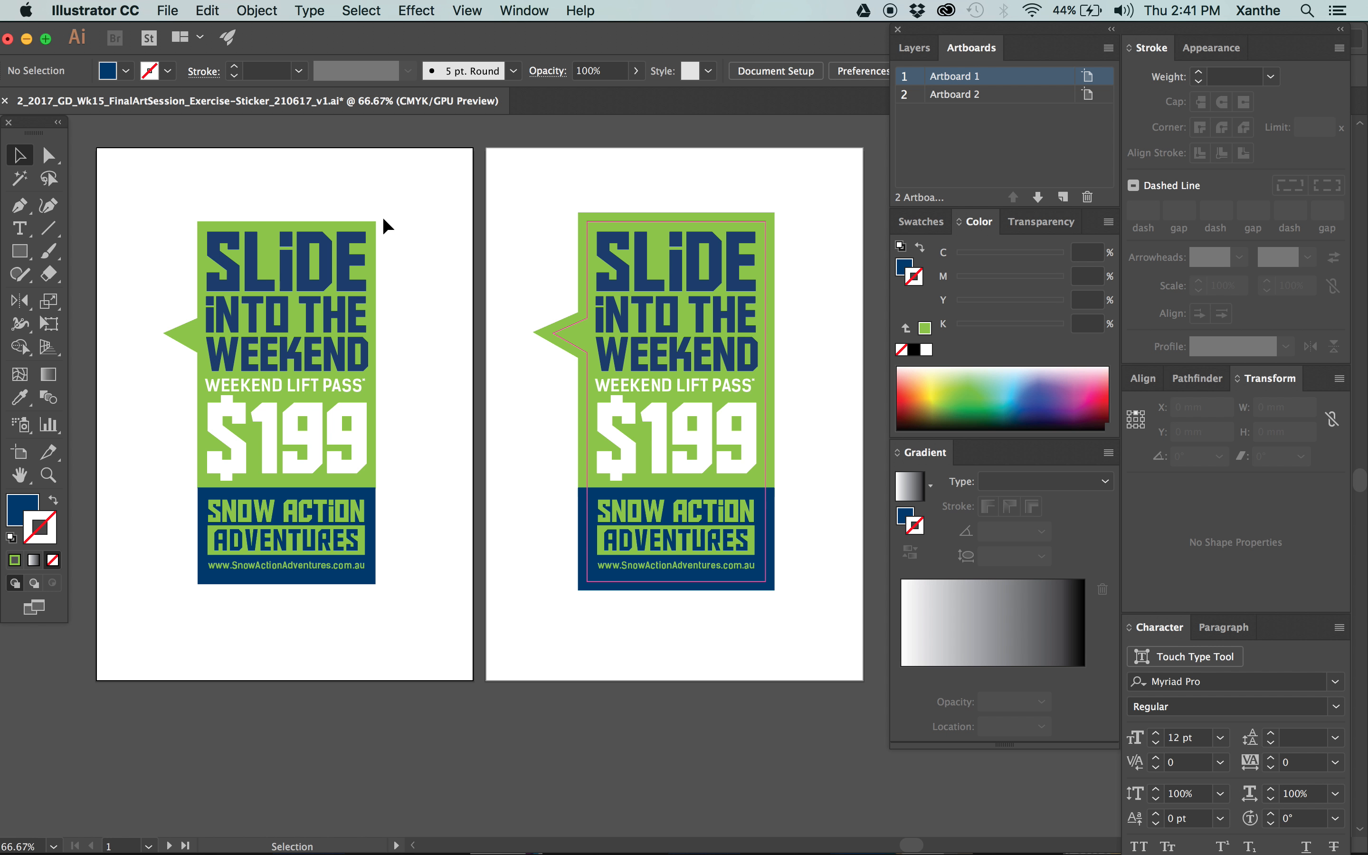
pyautogui.click(297, 222)
pyautogui.click(202, 198)
pyautogui.click(184, 333)
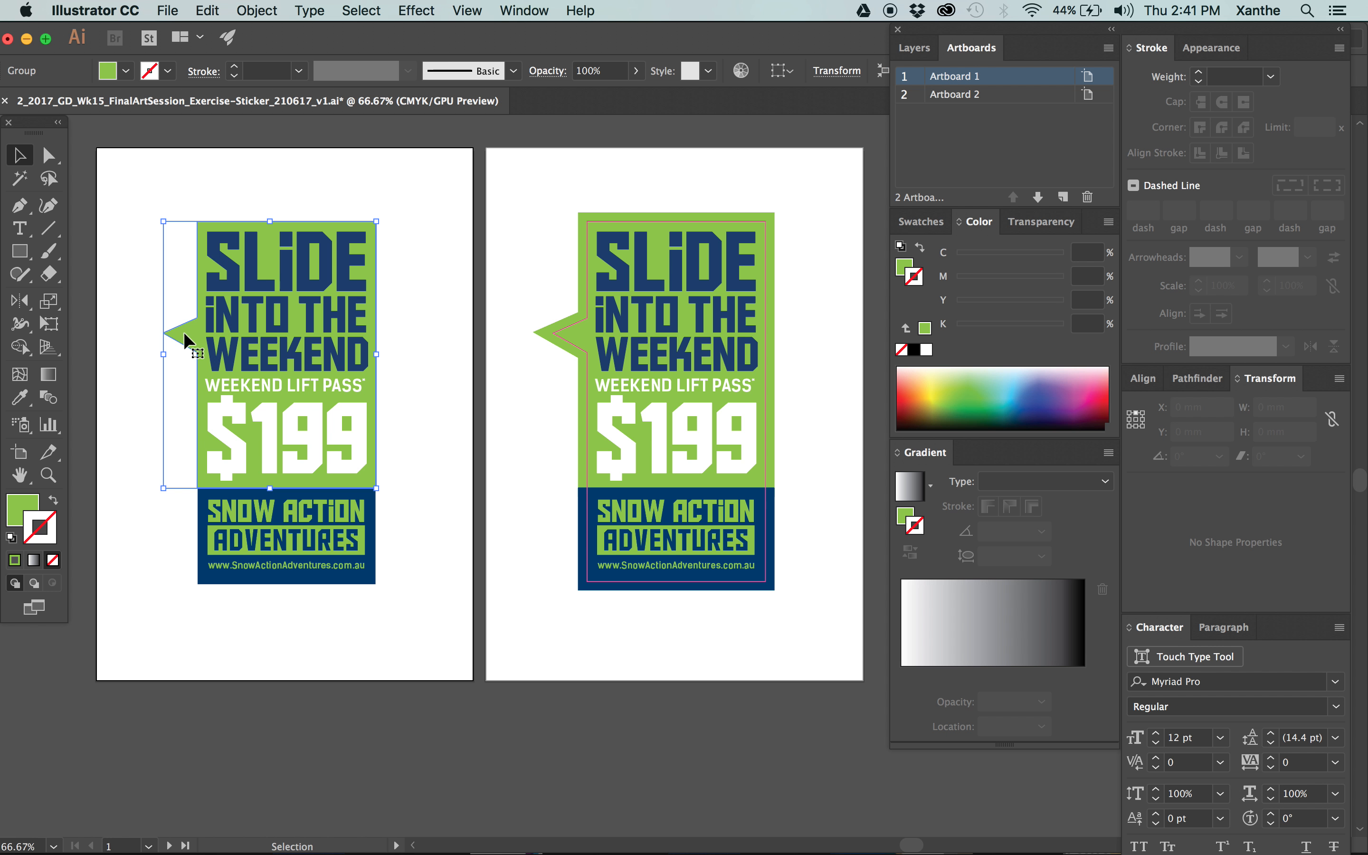
pyautogui.click(163, 184)
pyautogui.click(183, 335)
pyautogui.click(213, 514)
# Give the green speech bubble on Artboard 1 a stroke in its own fill green, 5 mm thick.
pyautogui.press('super+1')
pyautogui.moveTo(297, 480); pyautogui.dragTo(52, 646)
pyautogui.click(585, 395)
pyautogui.moveTo(517, 407); pyautogui.dragTo(587, 404)
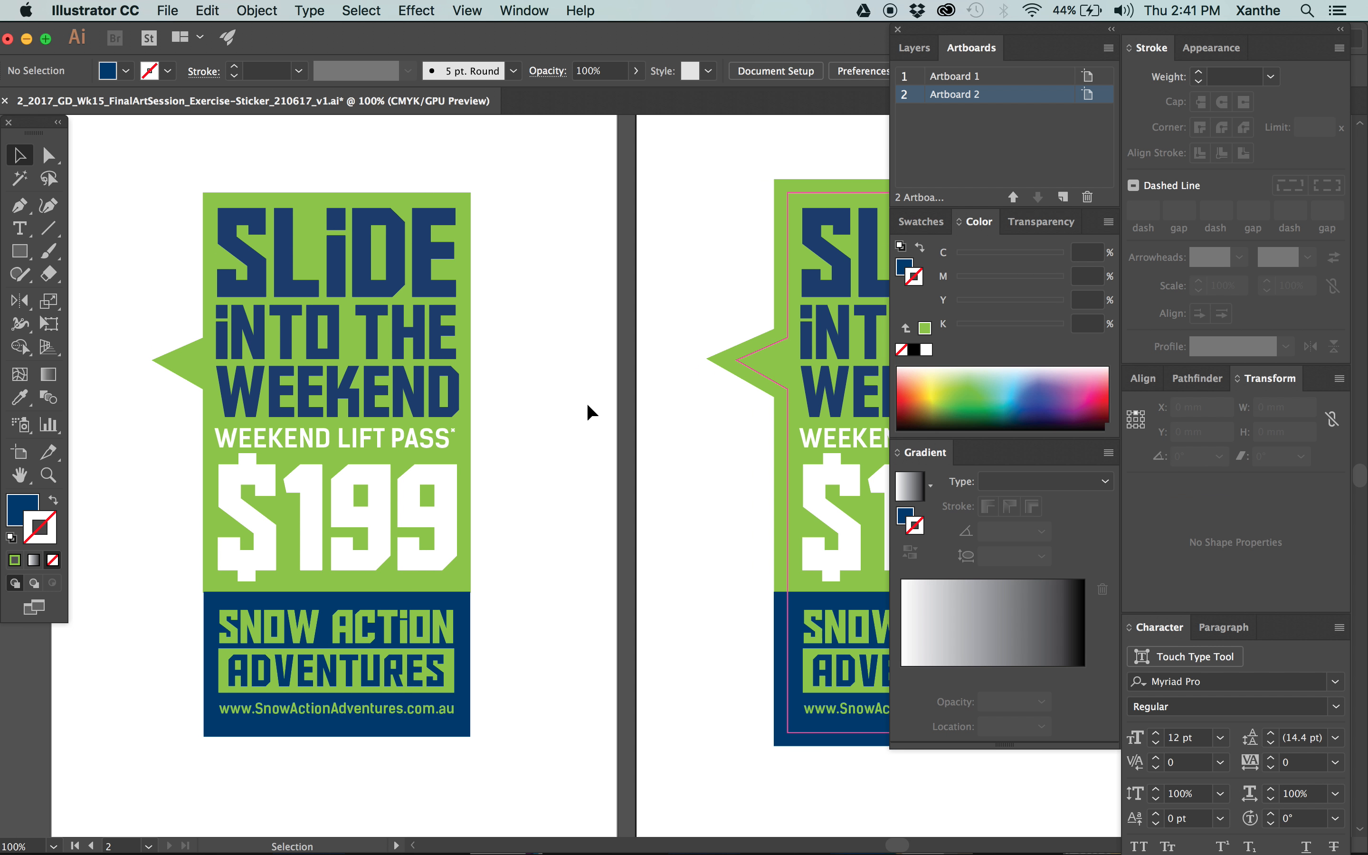
pyautogui.click(461, 240)
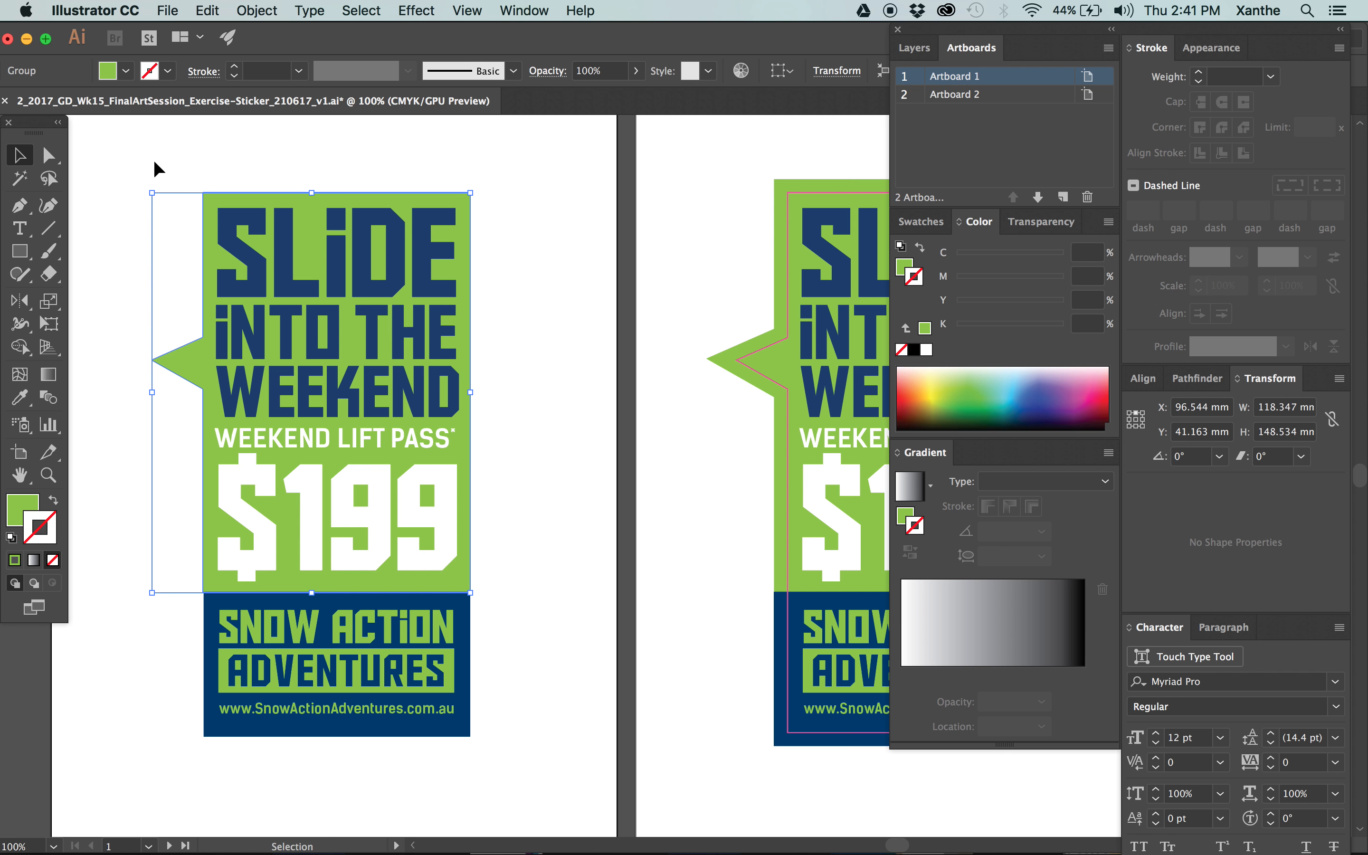
pyautogui.click(351, 147)
pyautogui.click(185, 360)
pyautogui.moveTo(33, 502); pyautogui.dragTo(51, 522)
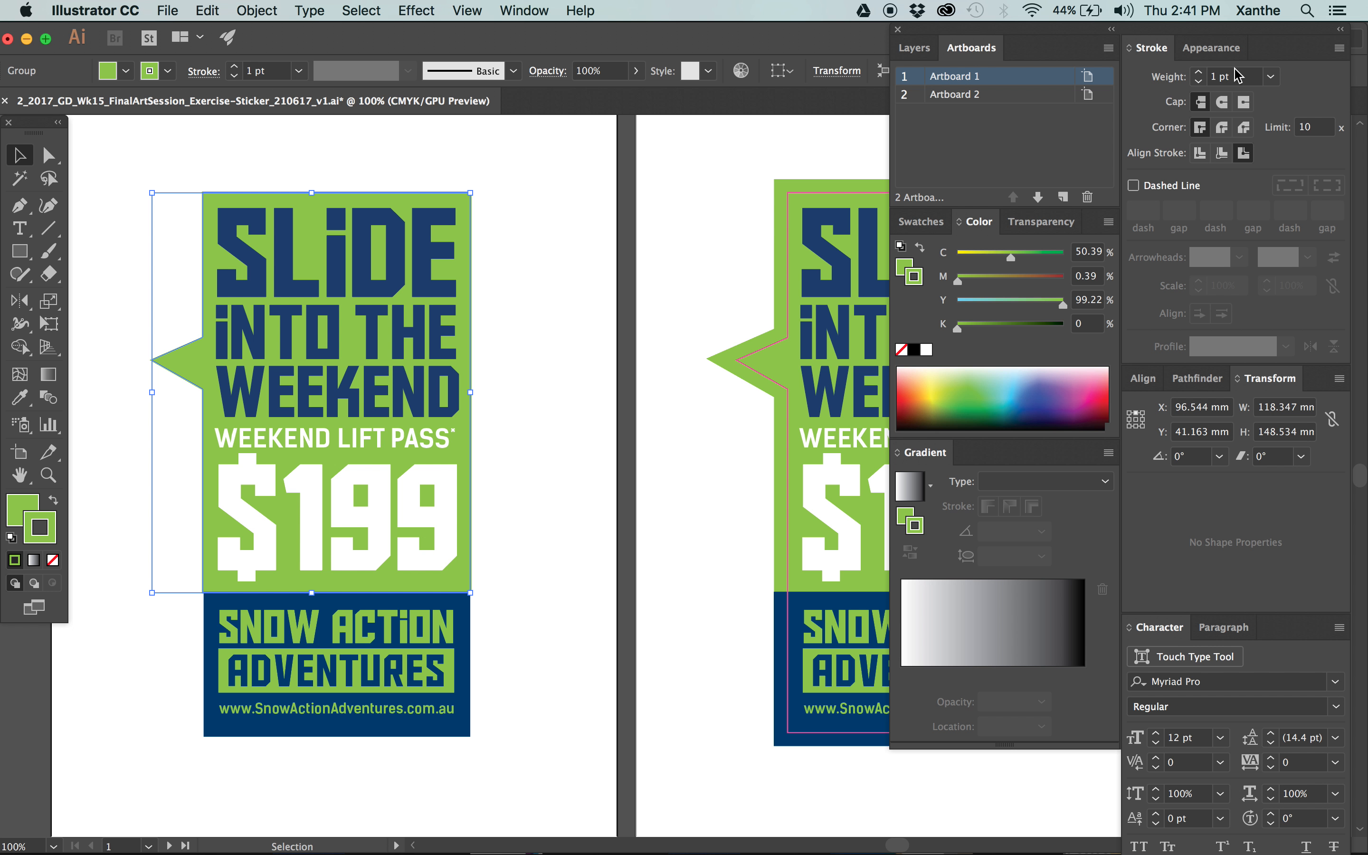
pyautogui.click(1178, 78)
pyautogui.write('5')
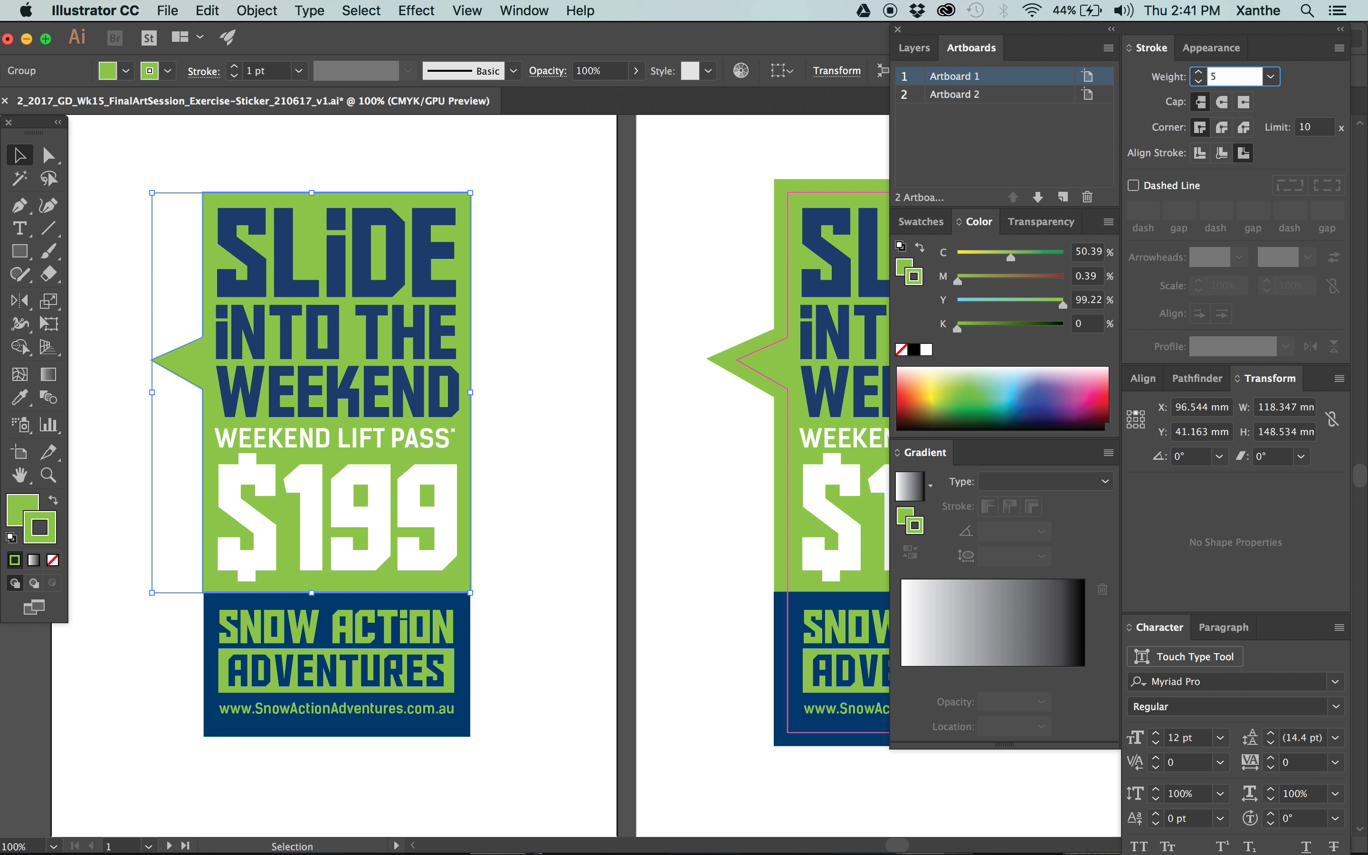
pyautogui.write('mm')
pyautogui.press('Tab')
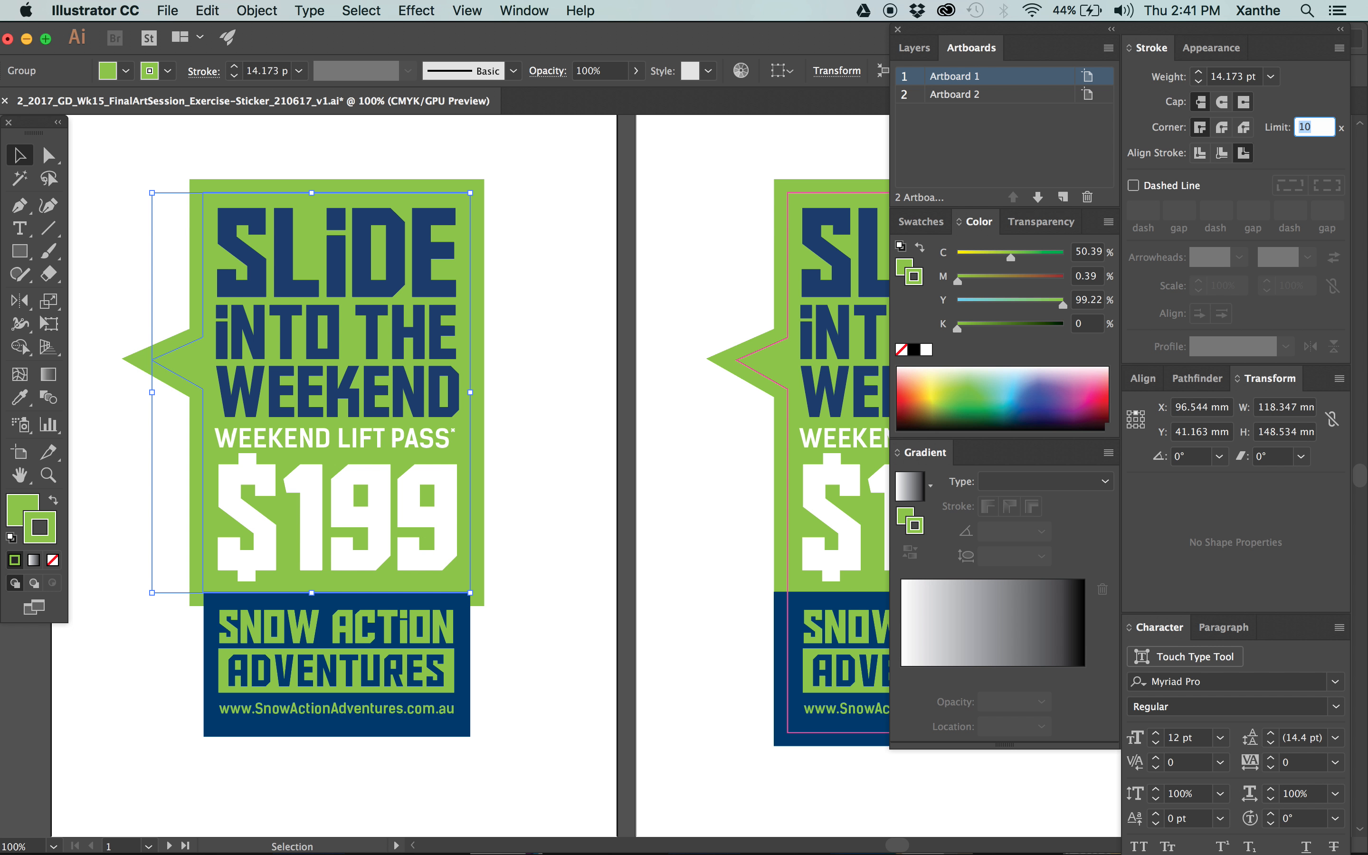
# Try the inside, outside and centre alignments on the speech bubble's stroke, finishing on outside.
pyautogui.click(1222, 153)
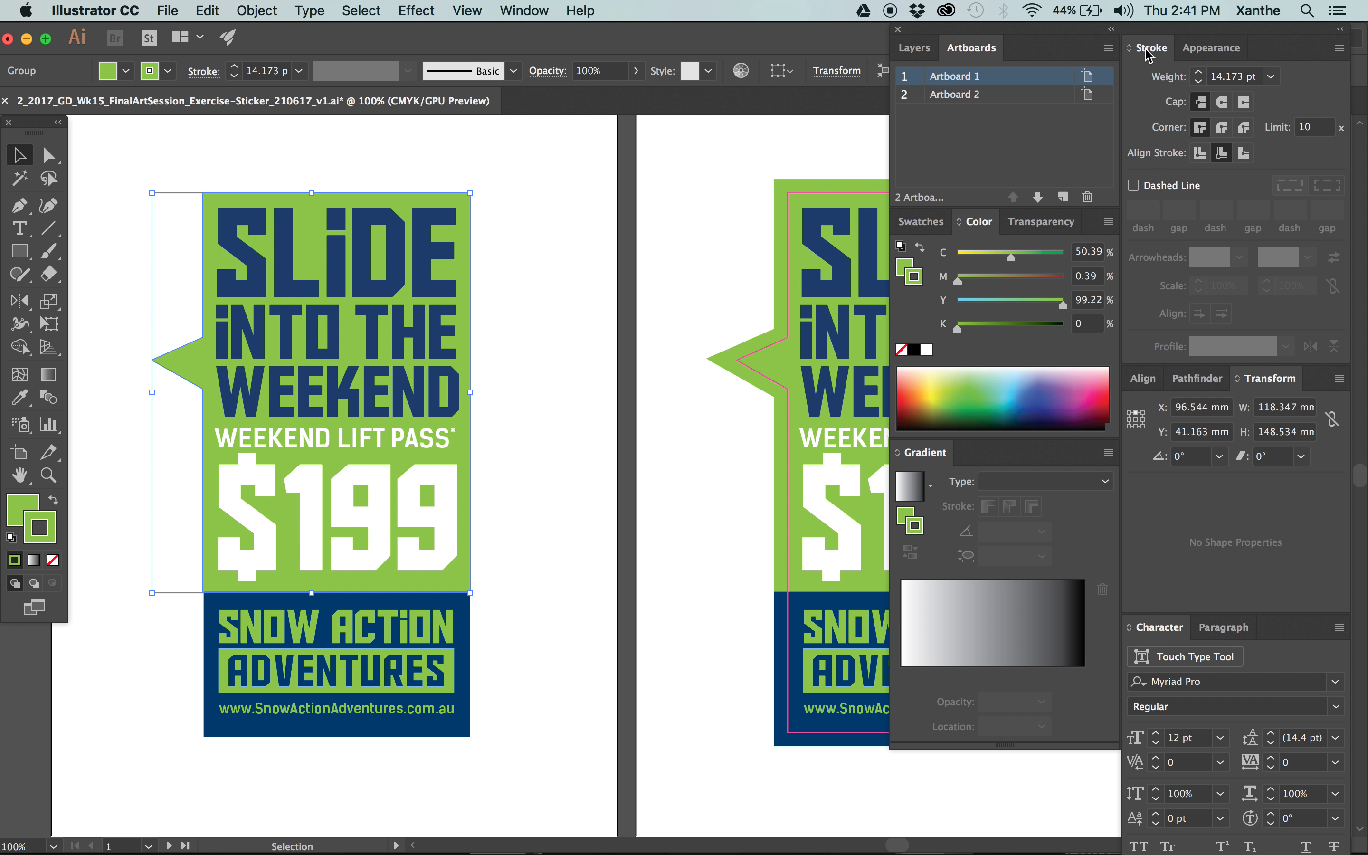
pyautogui.click(525, 9)
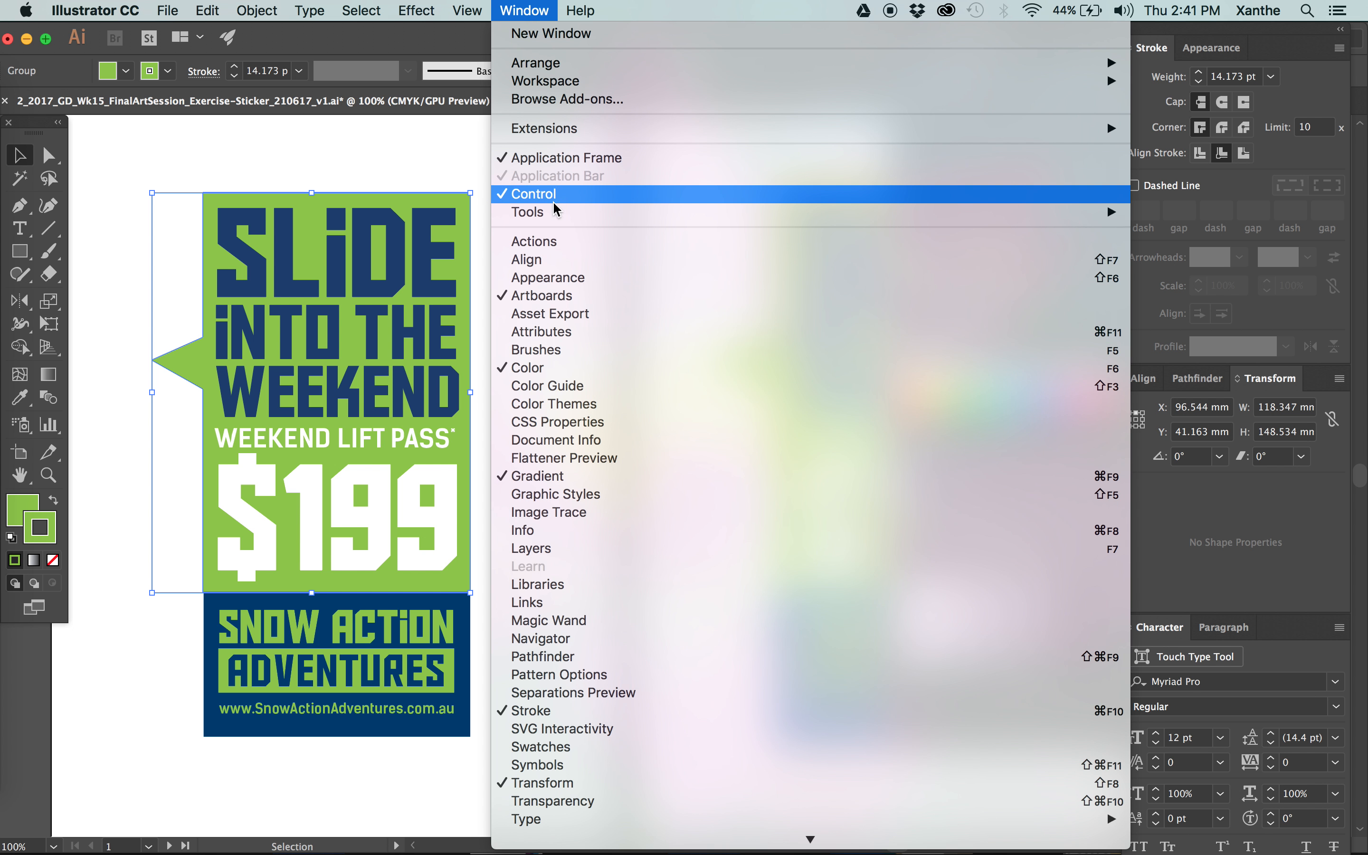
pyautogui.click(1292, 24)
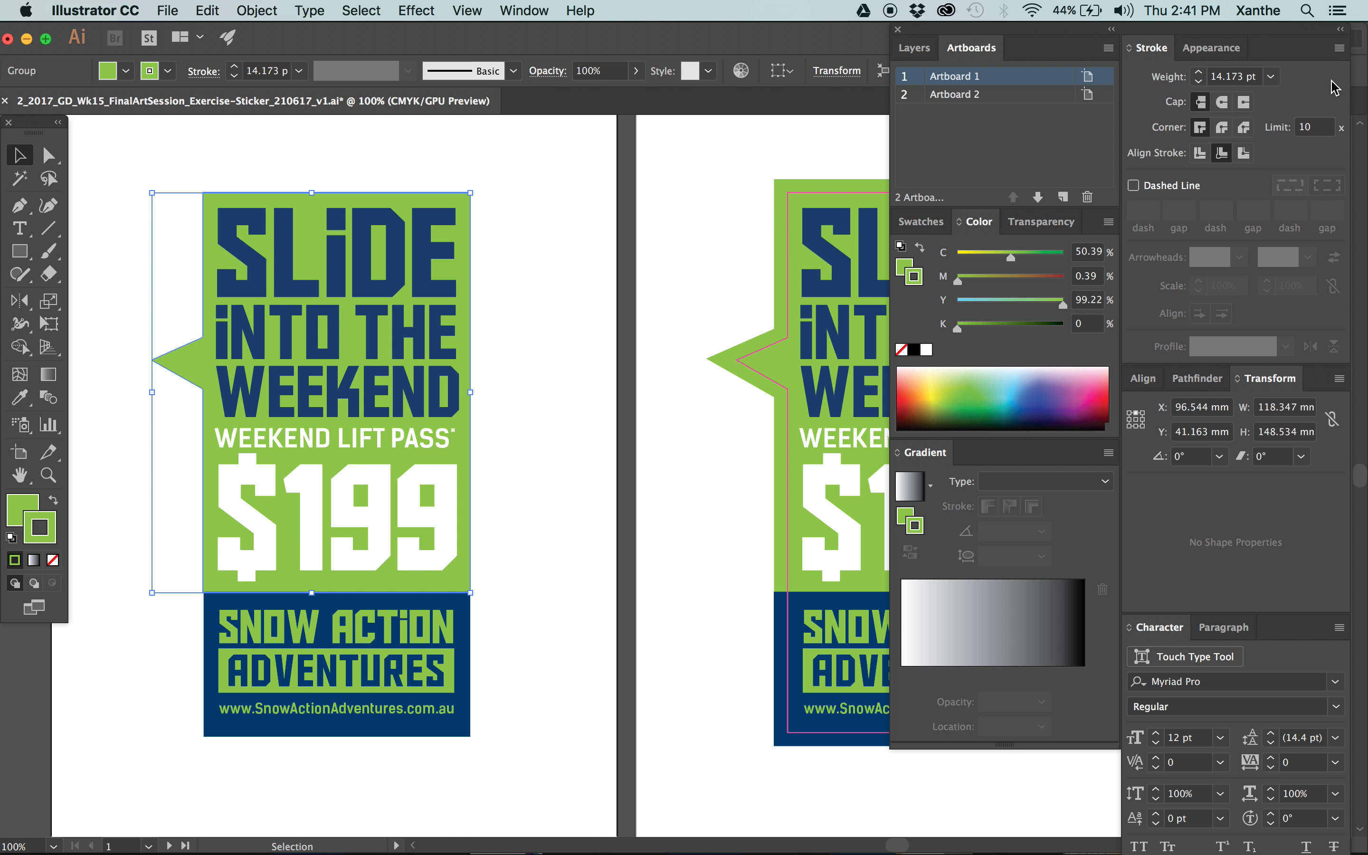
pyautogui.click(1222, 151)
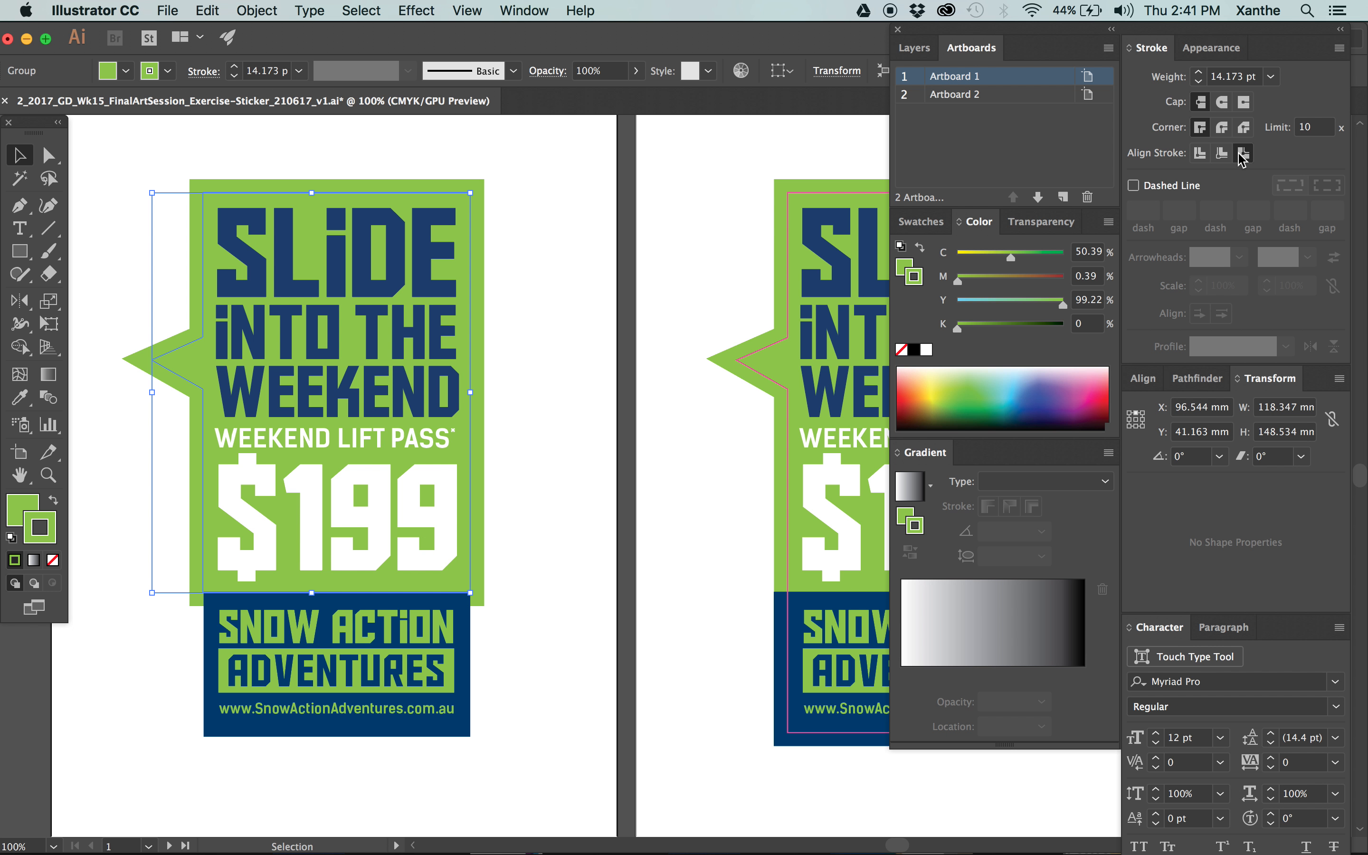
pyautogui.click(1201, 155)
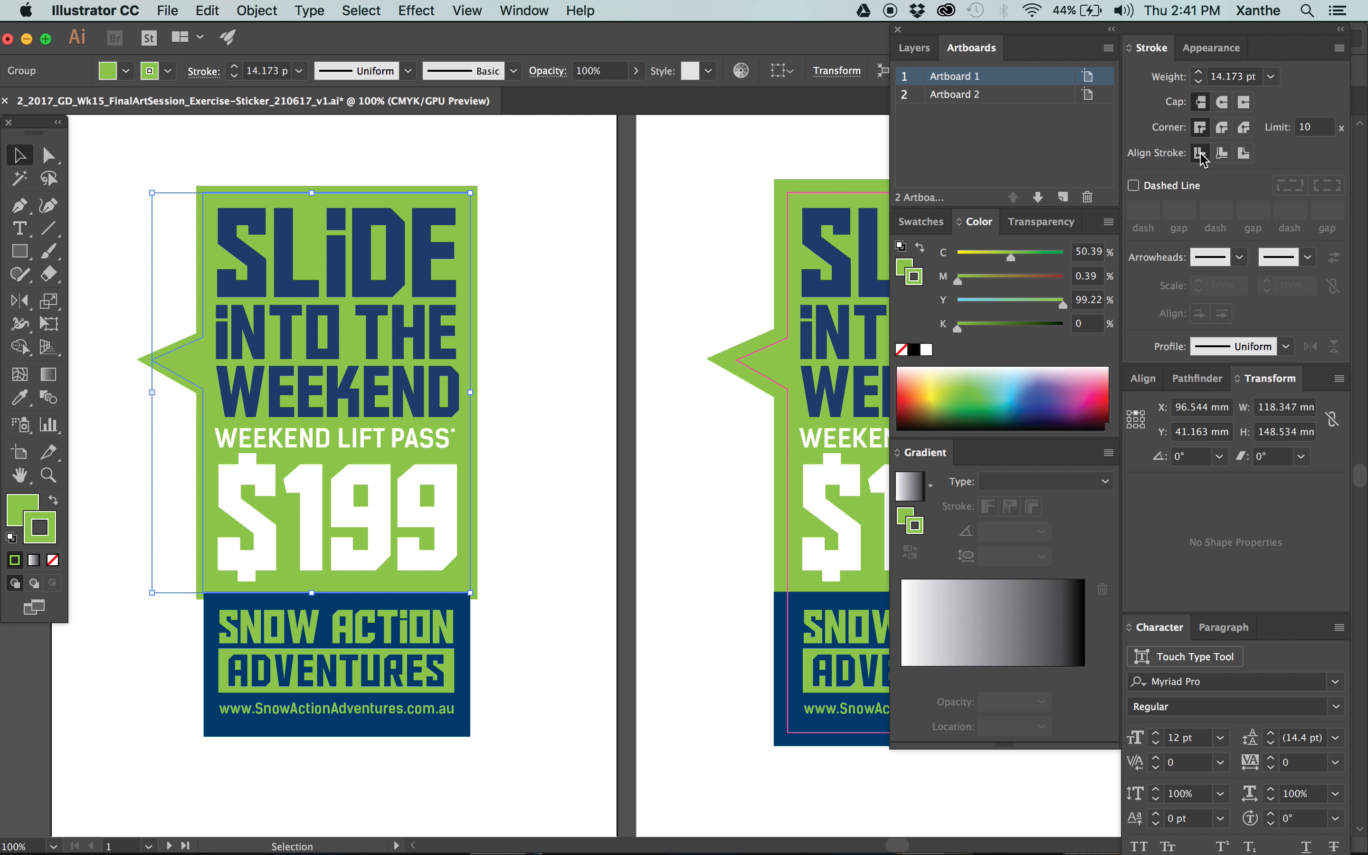
pyautogui.click(1223, 154)
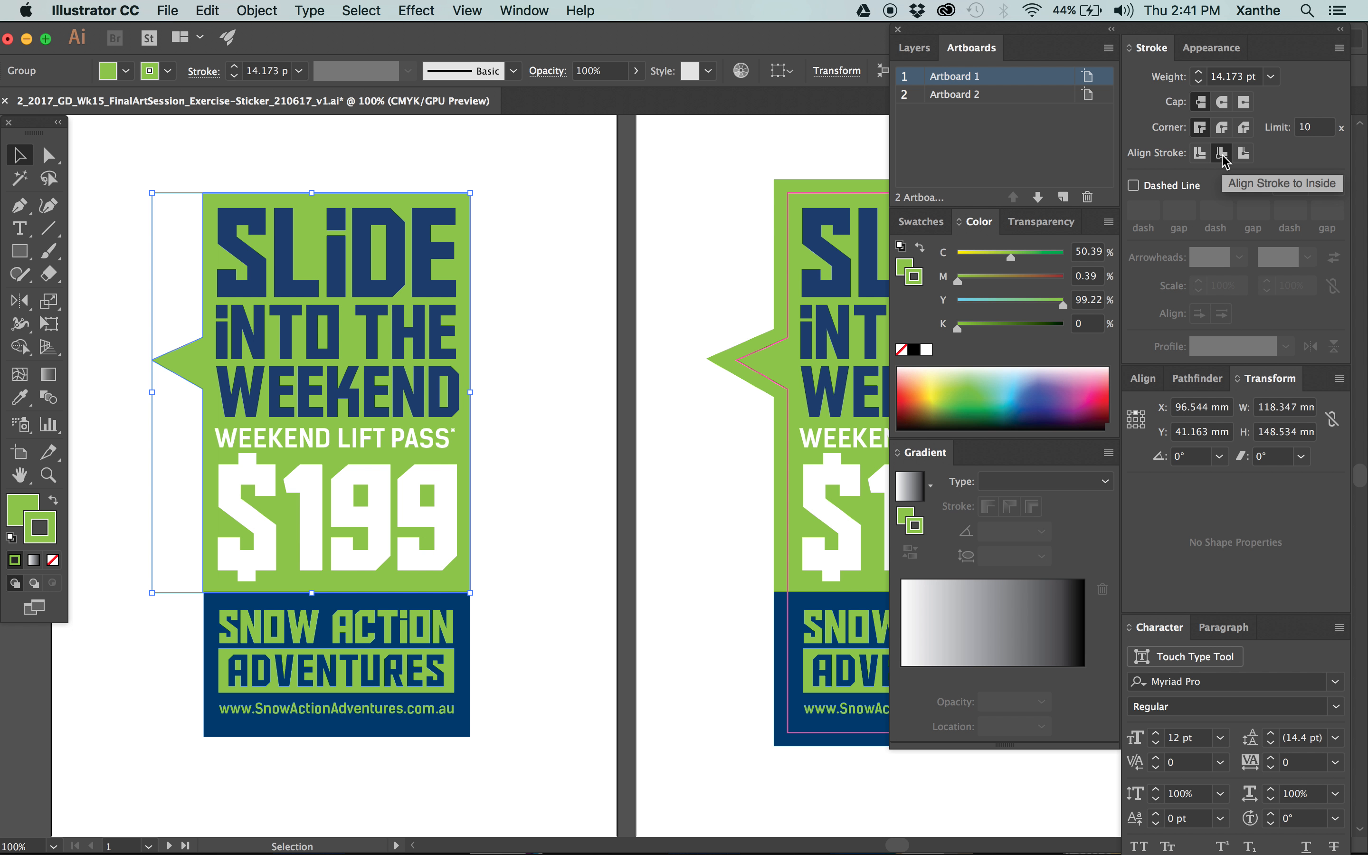
pyautogui.click(1244, 153)
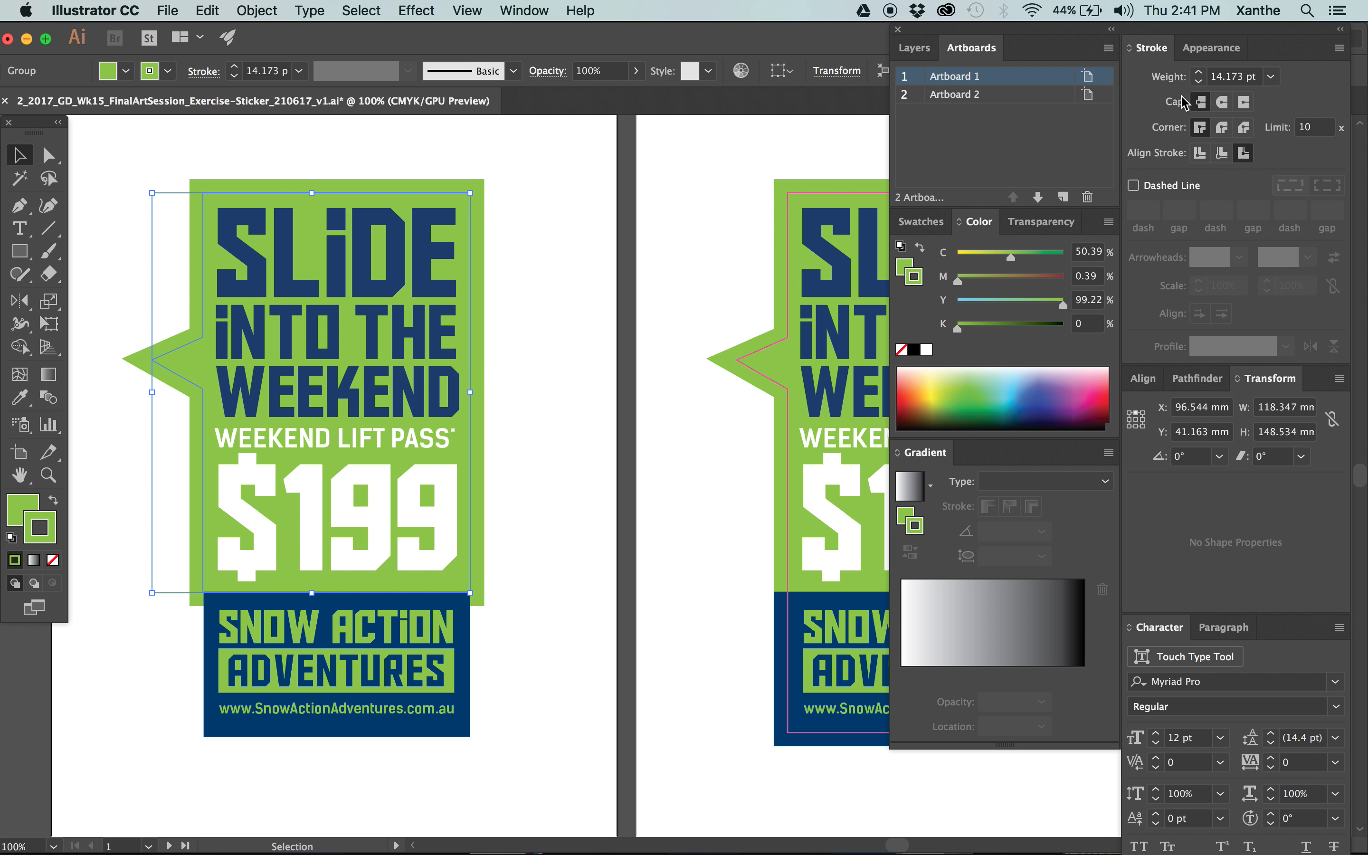
pyautogui.click(588, 250)
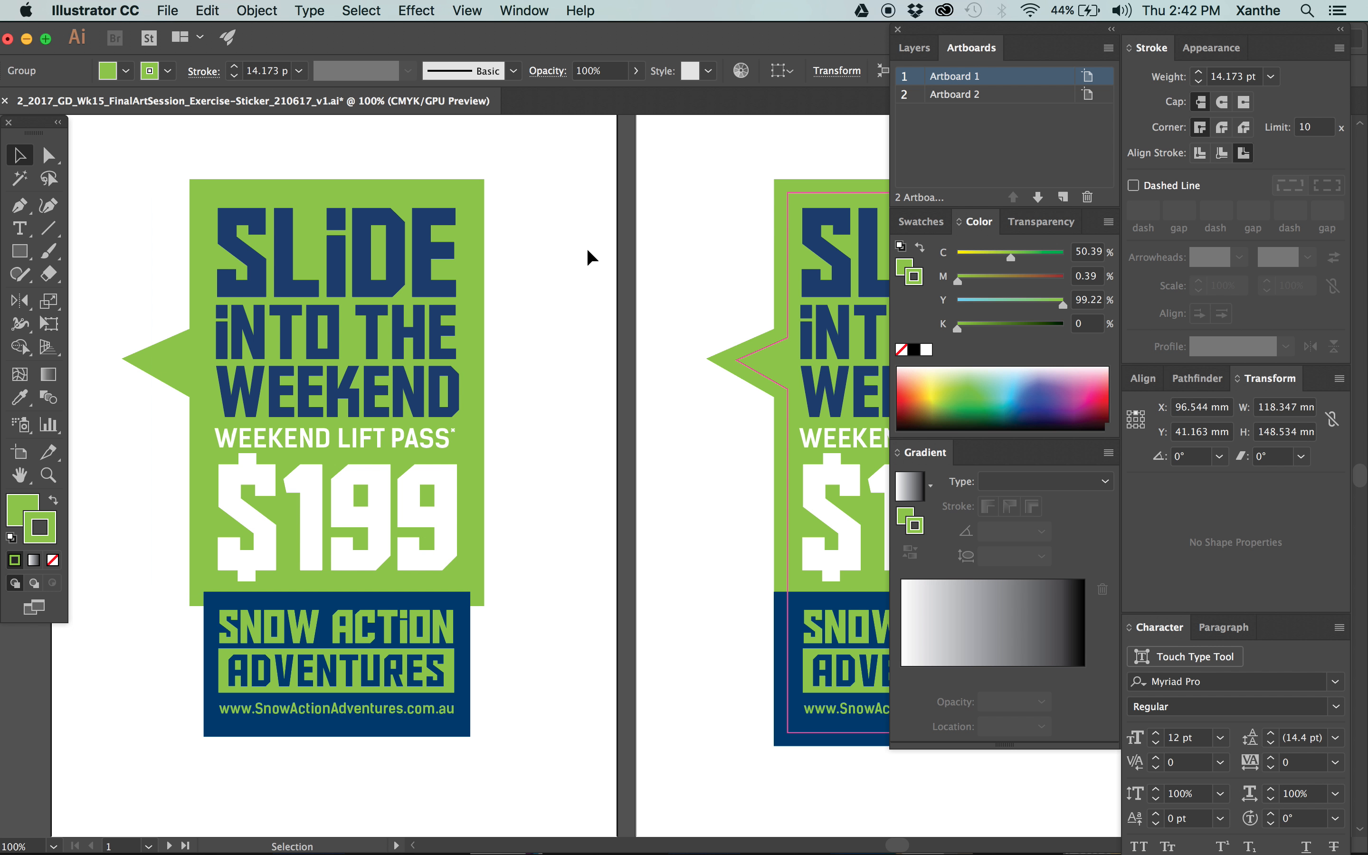
# Try inside and outside stroke alignment on an unfilled test rectangle about 45 × 37 mm between the artboards, and delete the rectangle.
pyautogui.press('m')
pyautogui.moveTo(552, 202); pyautogui.dragTo(674, 303)
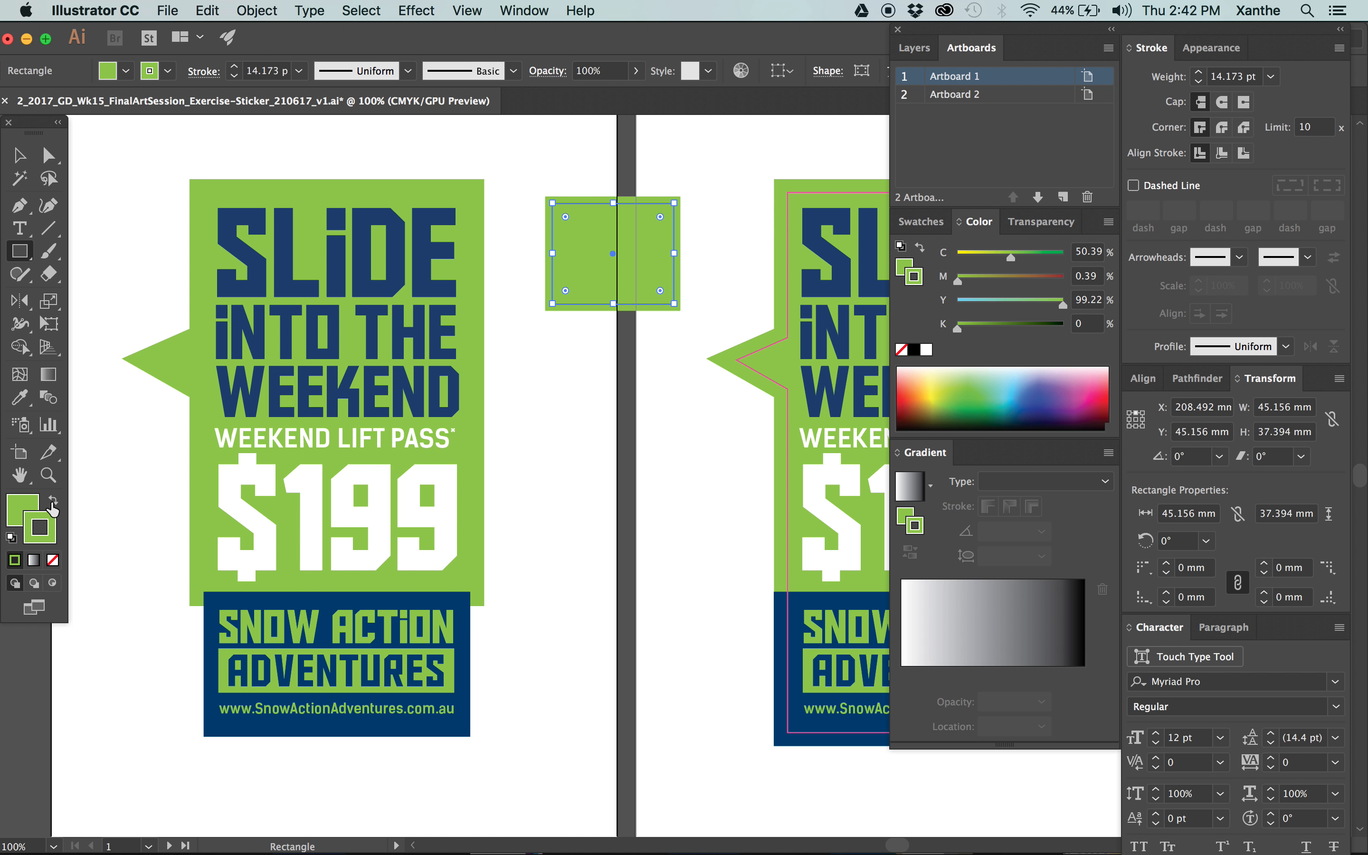
pyautogui.click(53, 560)
pyautogui.press('v')
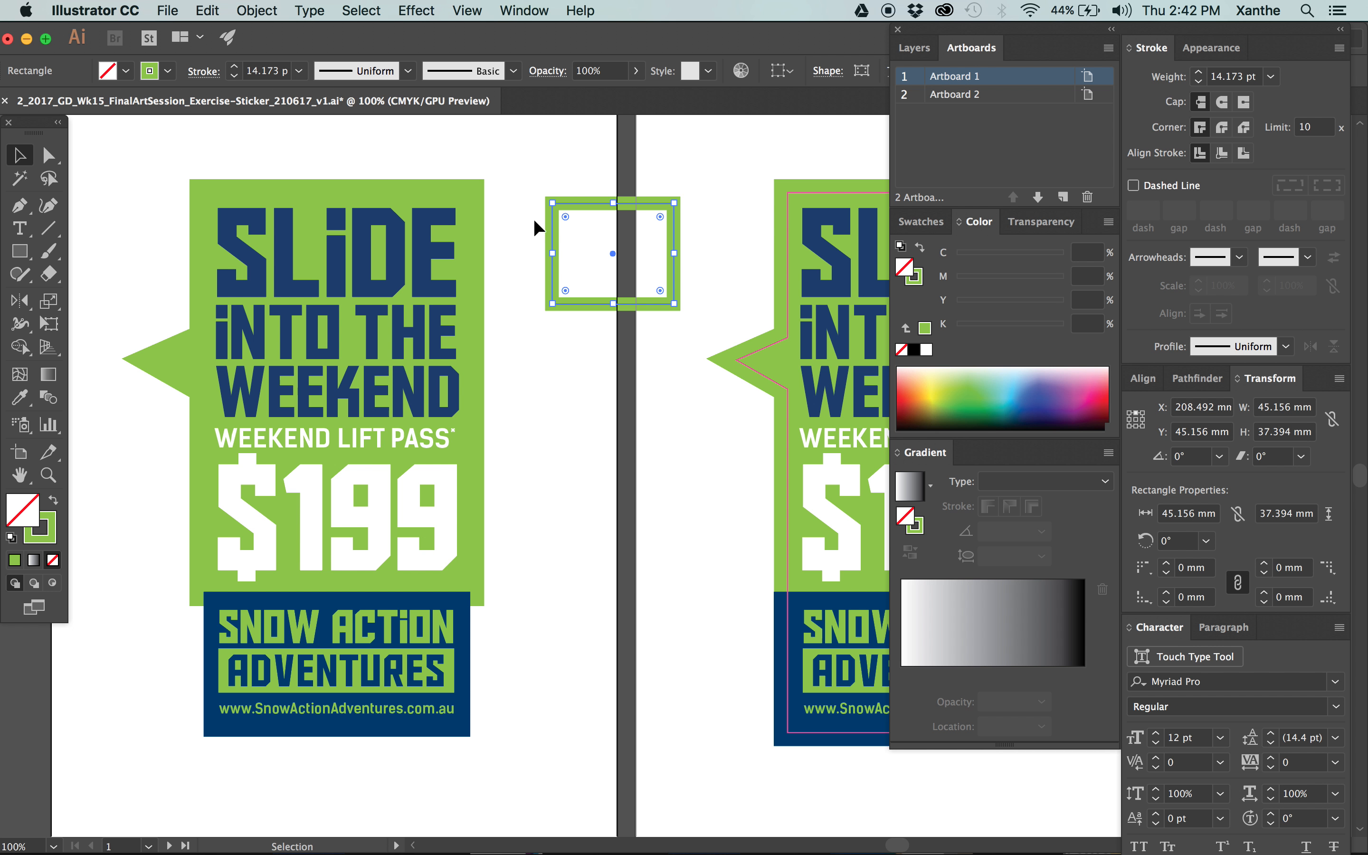
pyautogui.click(1221, 160)
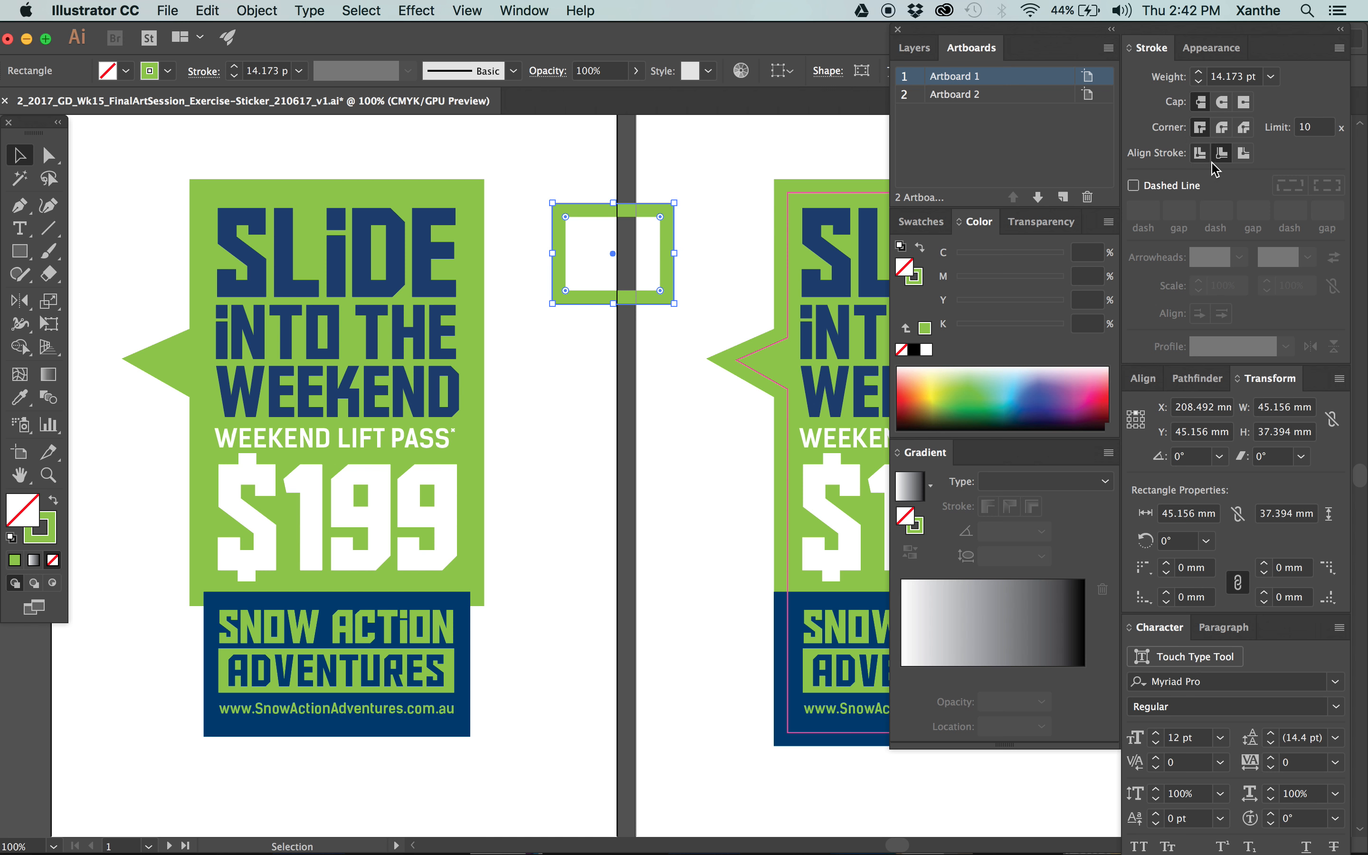
pyautogui.click(1244, 157)
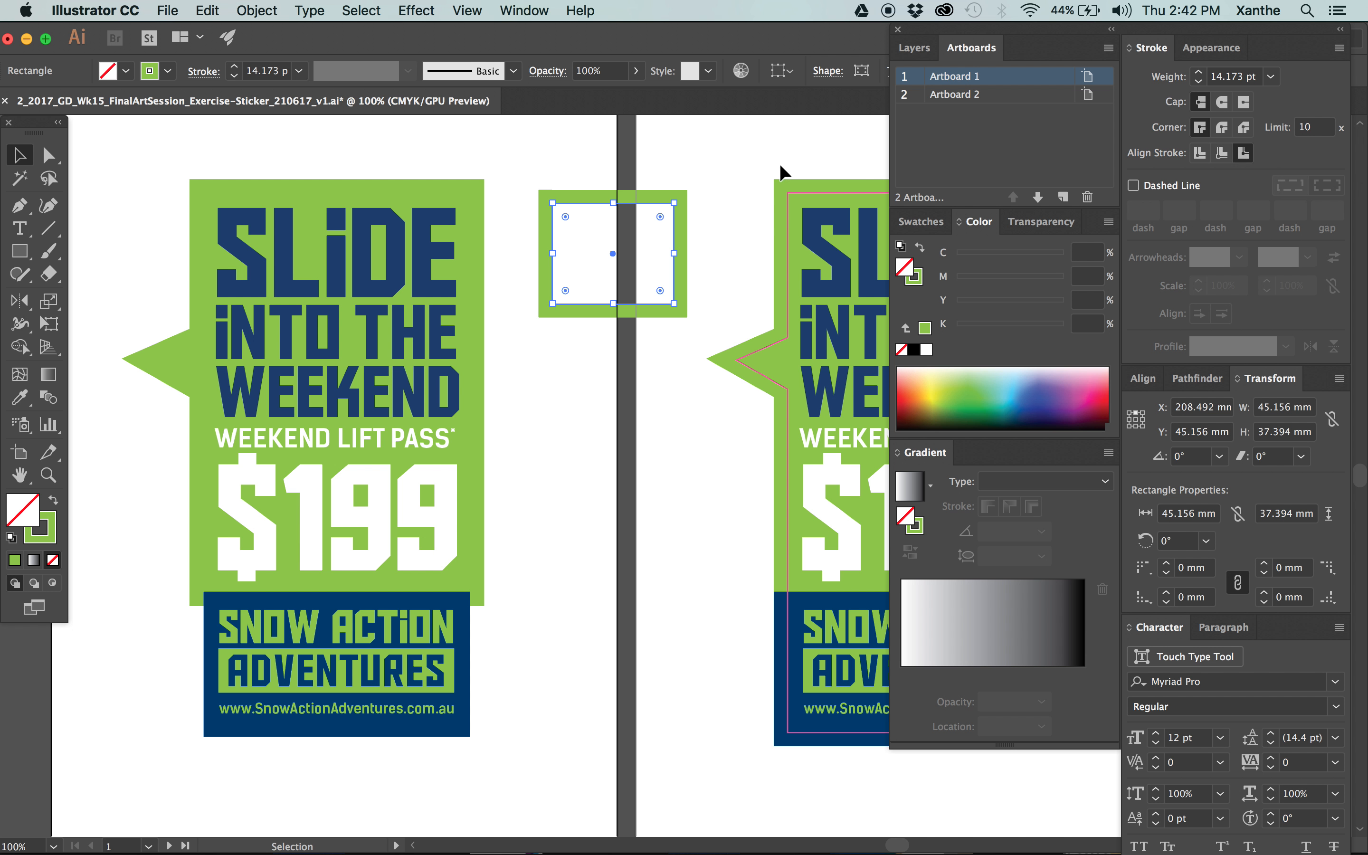
pyautogui.press('Delete')
# Re-enter 5 mm as the weight of the speech bubble's outside-aligned stroke on Artboard 1.
pyautogui.click(413, 184)
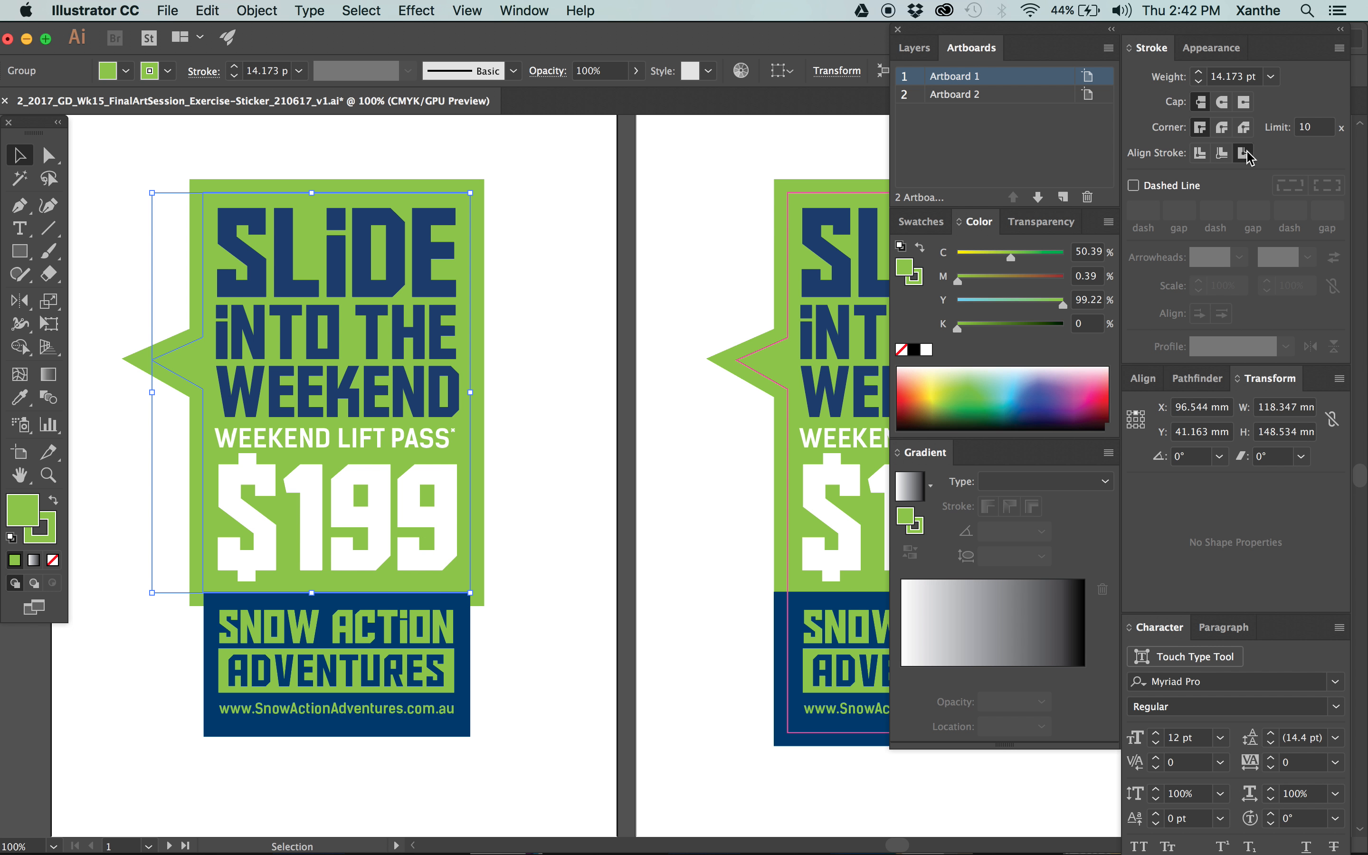
pyautogui.click(1225, 82)
pyautogui.press('super+a')
pyautogui.write('5')
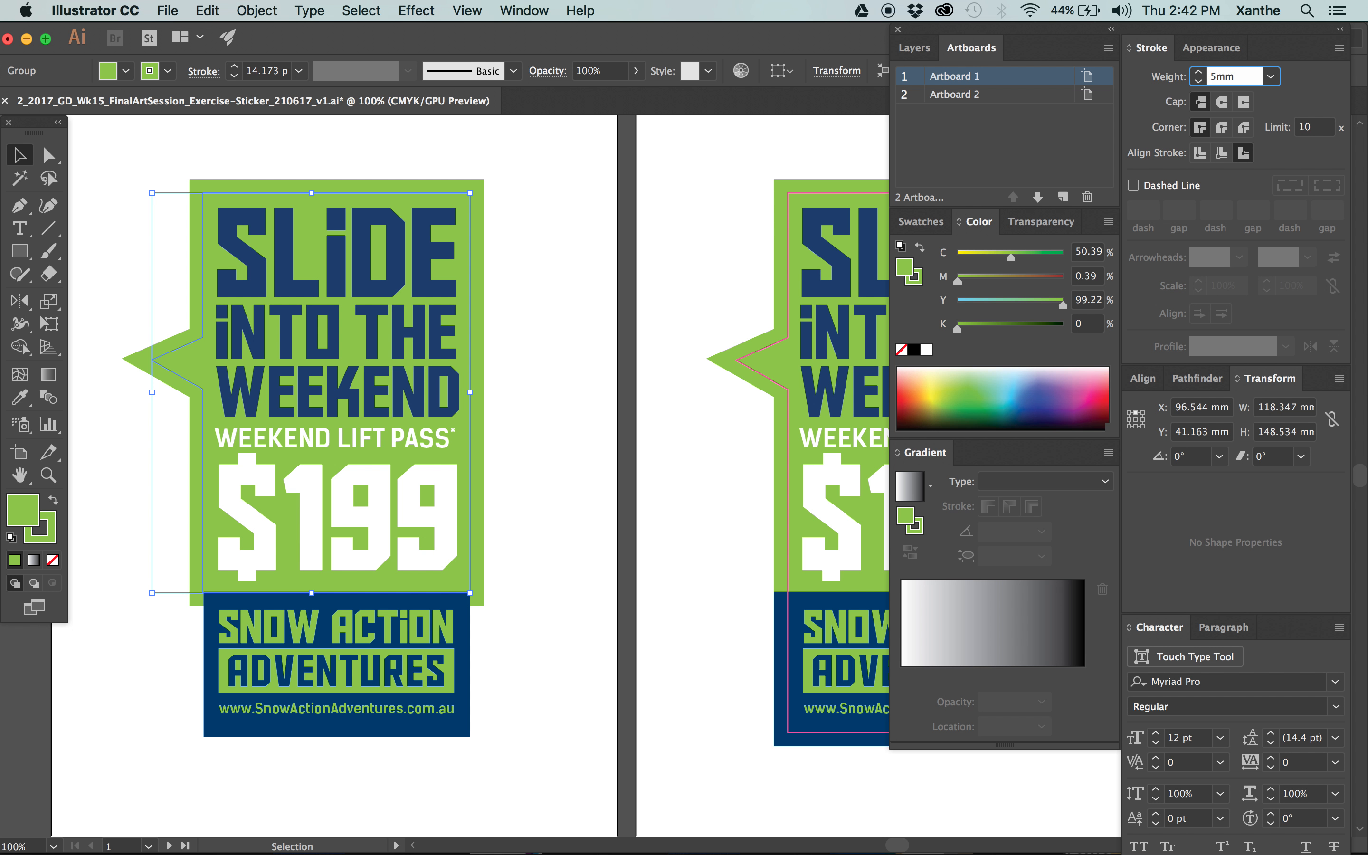
pyautogui.press('Return')
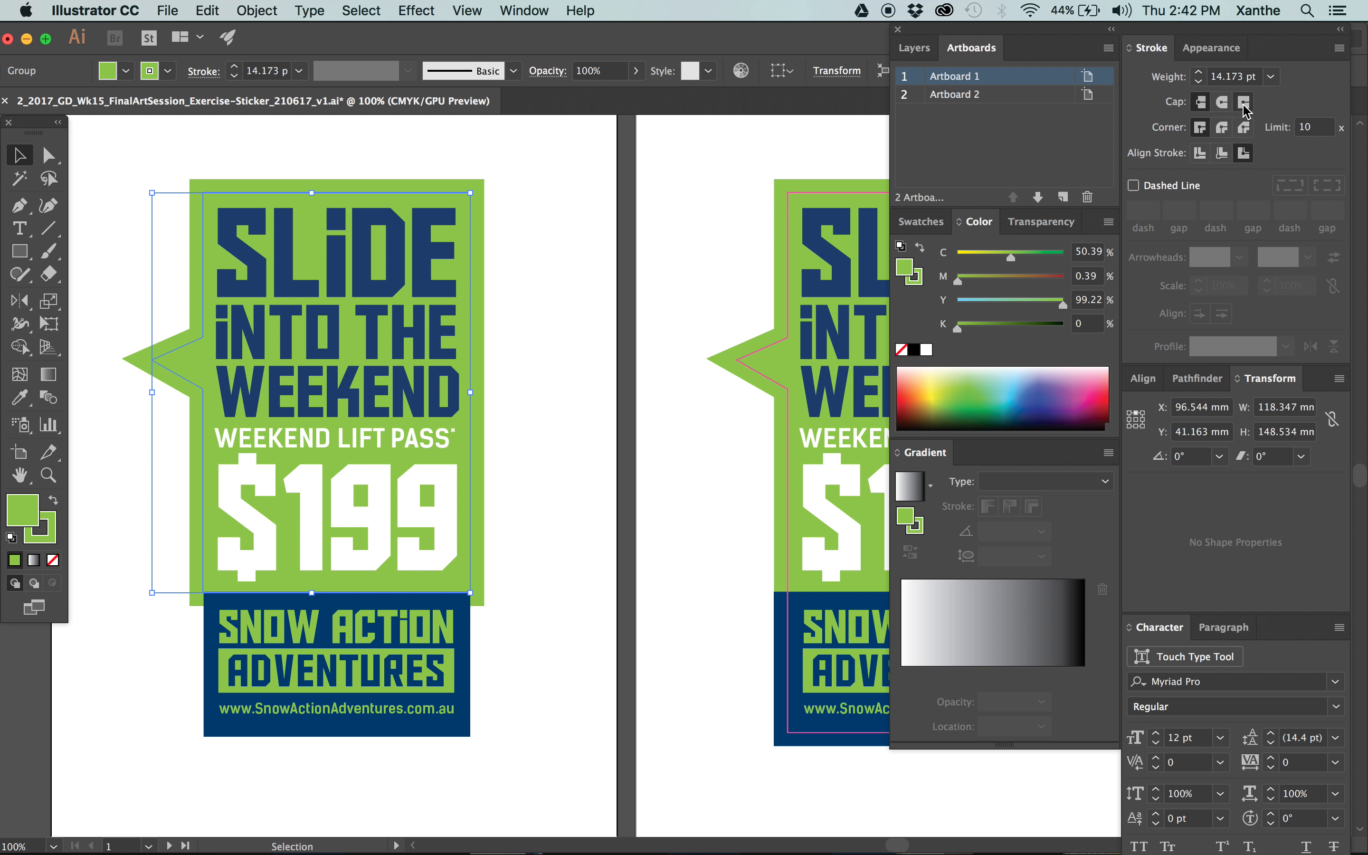
pyautogui.click(565, 317)
# Widen the navy rectangle on Artboard 1 by 10 mm to 108.906 mm, scaling it from its centre.
pyautogui.click(467, 603)
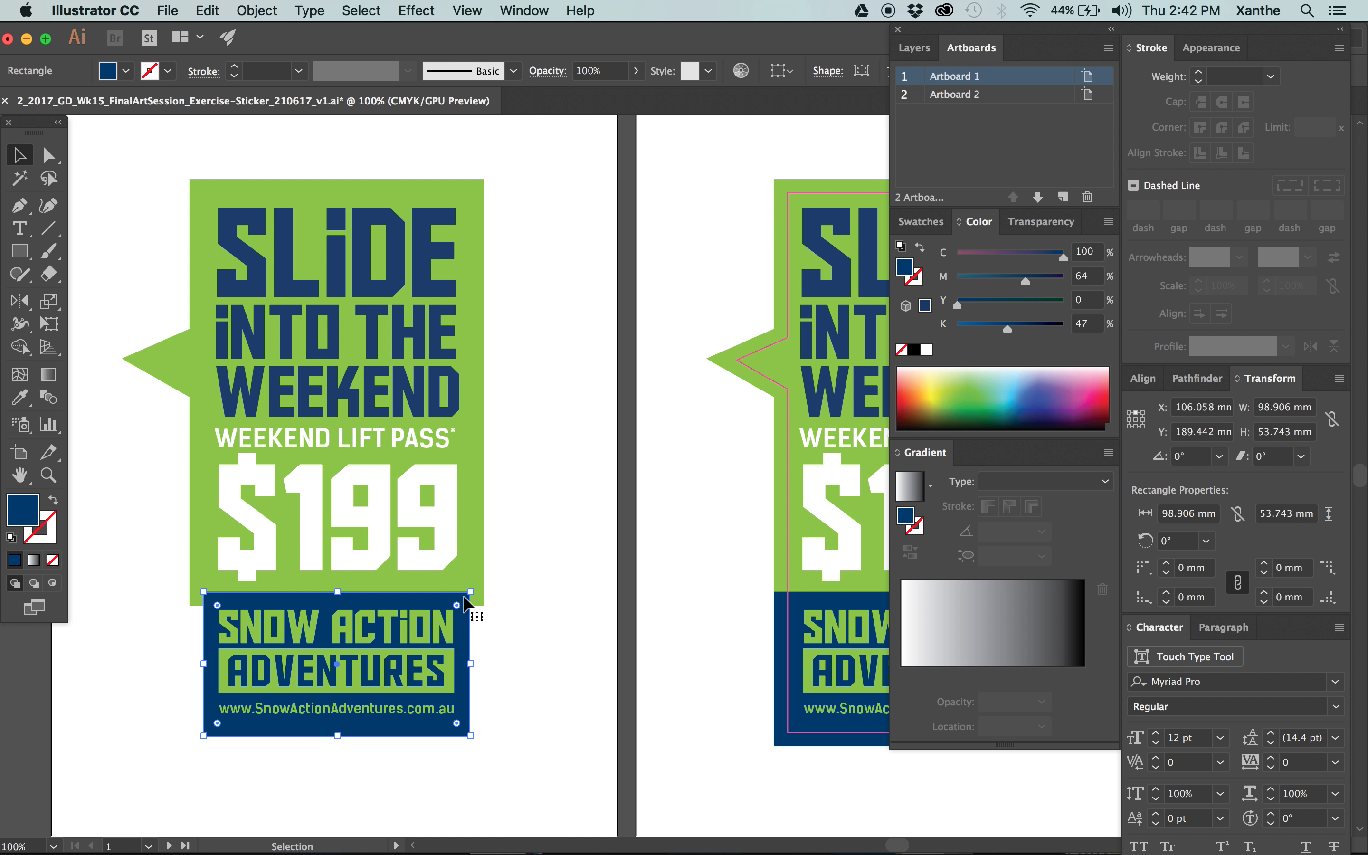
pyautogui.moveTo(207, 667); pyautogui.dragTo(191, 666)
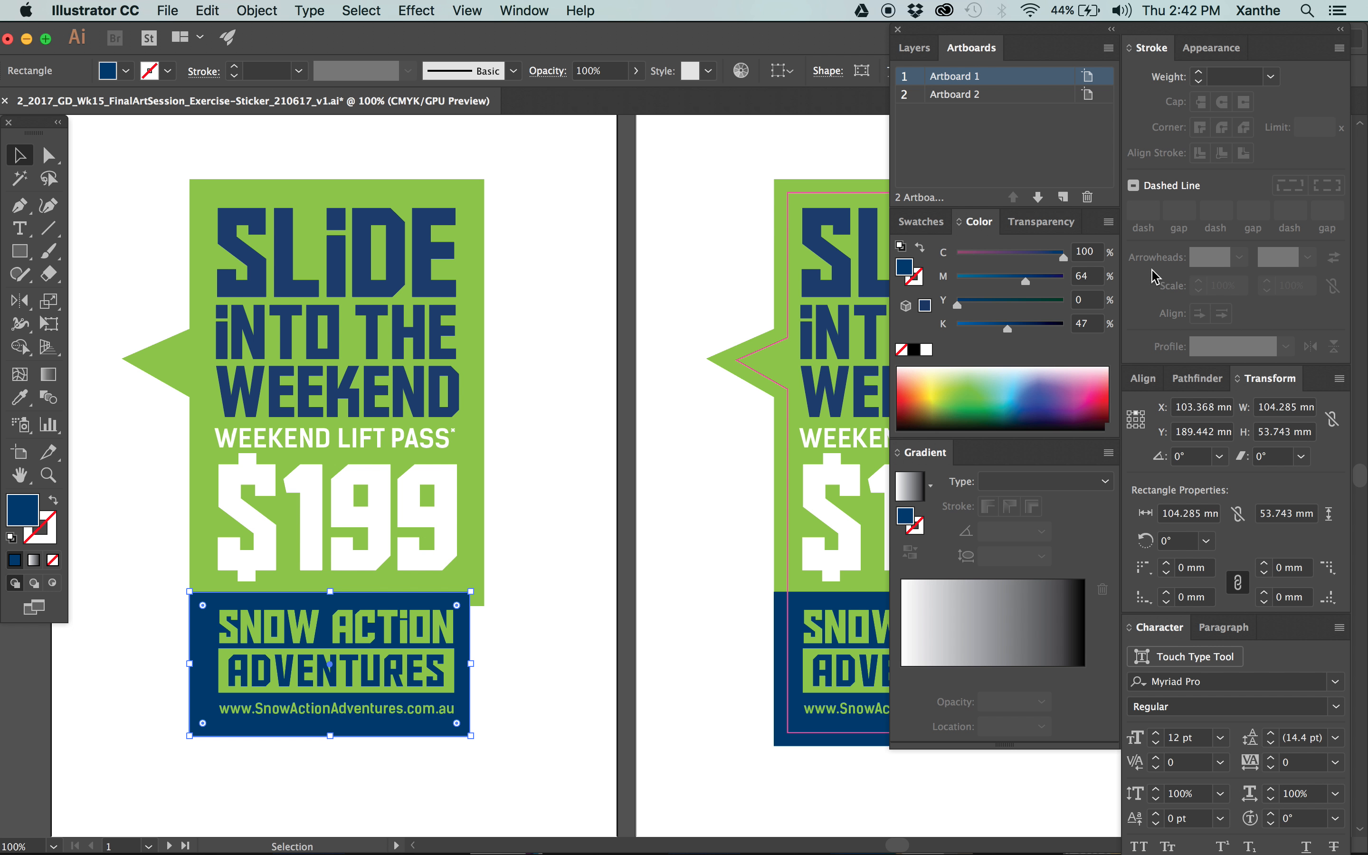
pyautogui.click(1137, 425)
pyautogui.press('cmd+z')
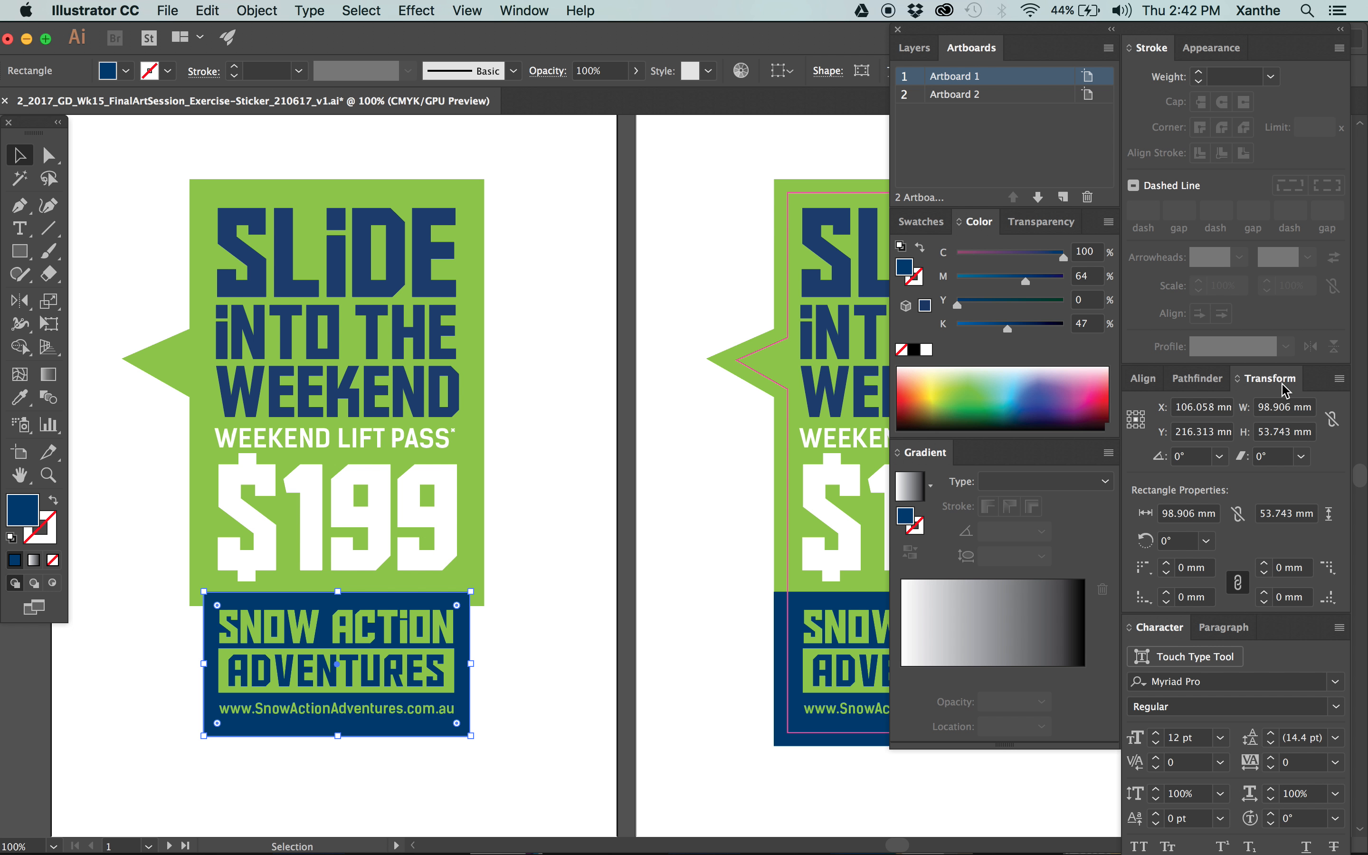
pyautogui.click(524, 10)
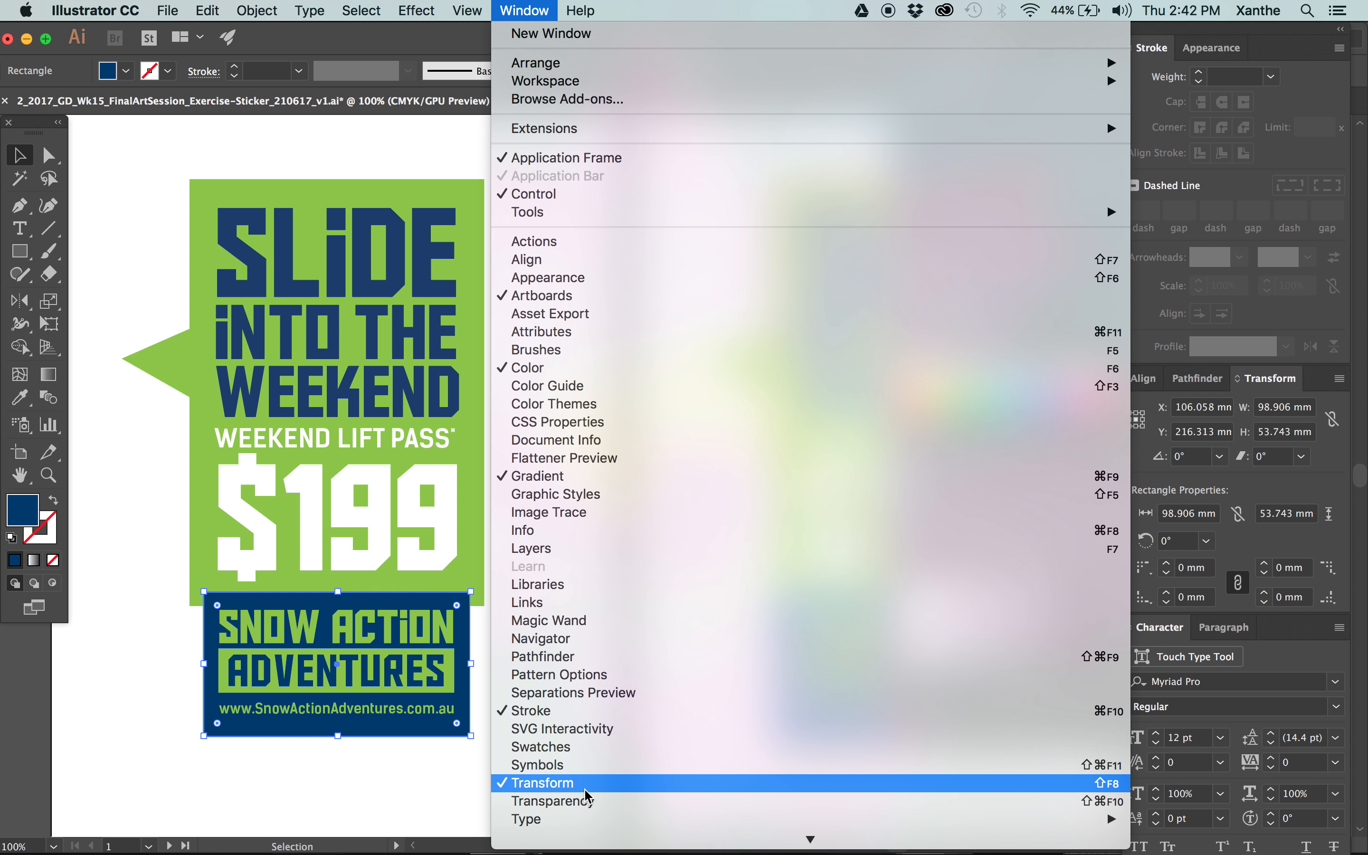
pyautogui.click(1280, 386)
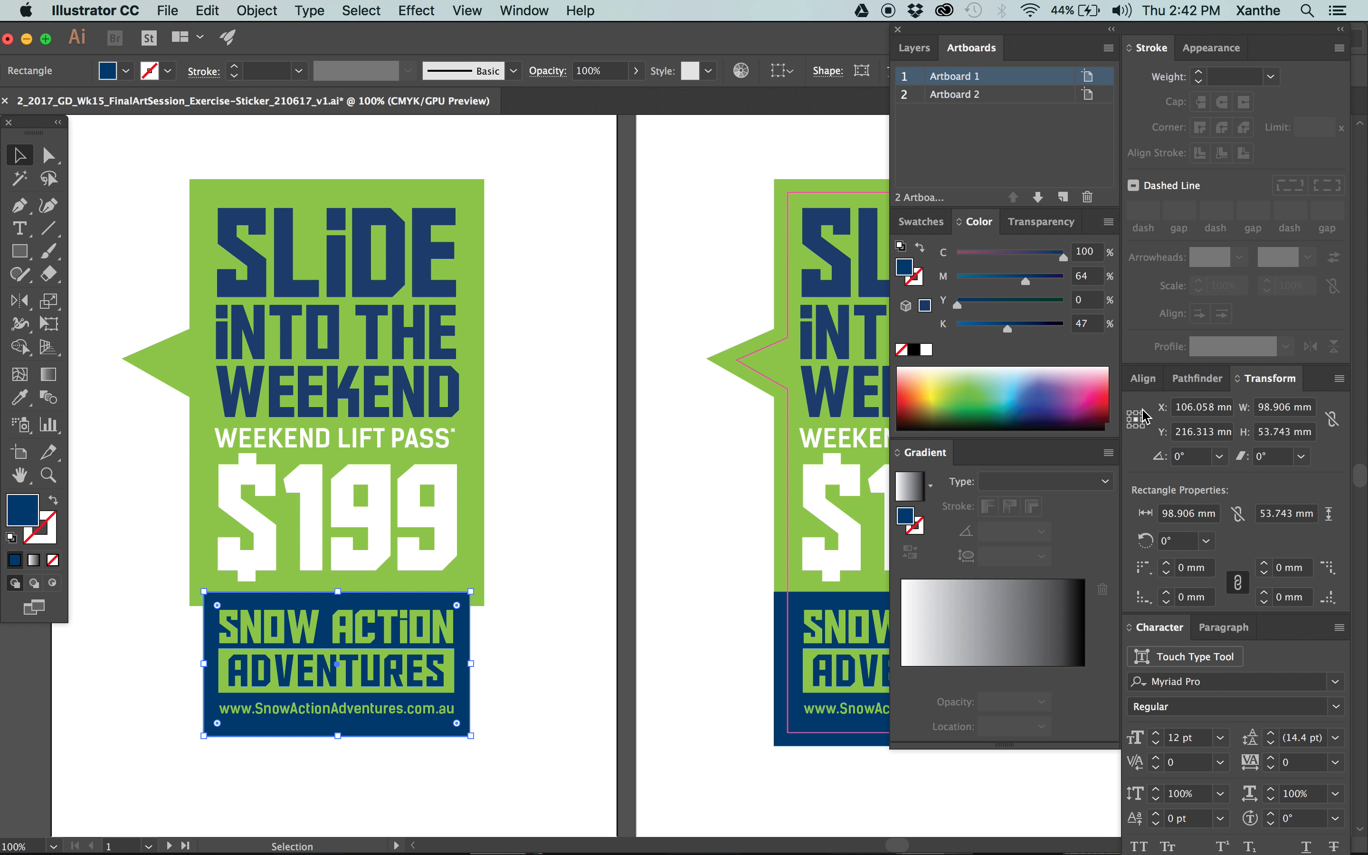
pyautogui.click(1264, 407)
pyautogui.press('BackSpace')
pyautogui.write('10')
pyautogui.press('Return')
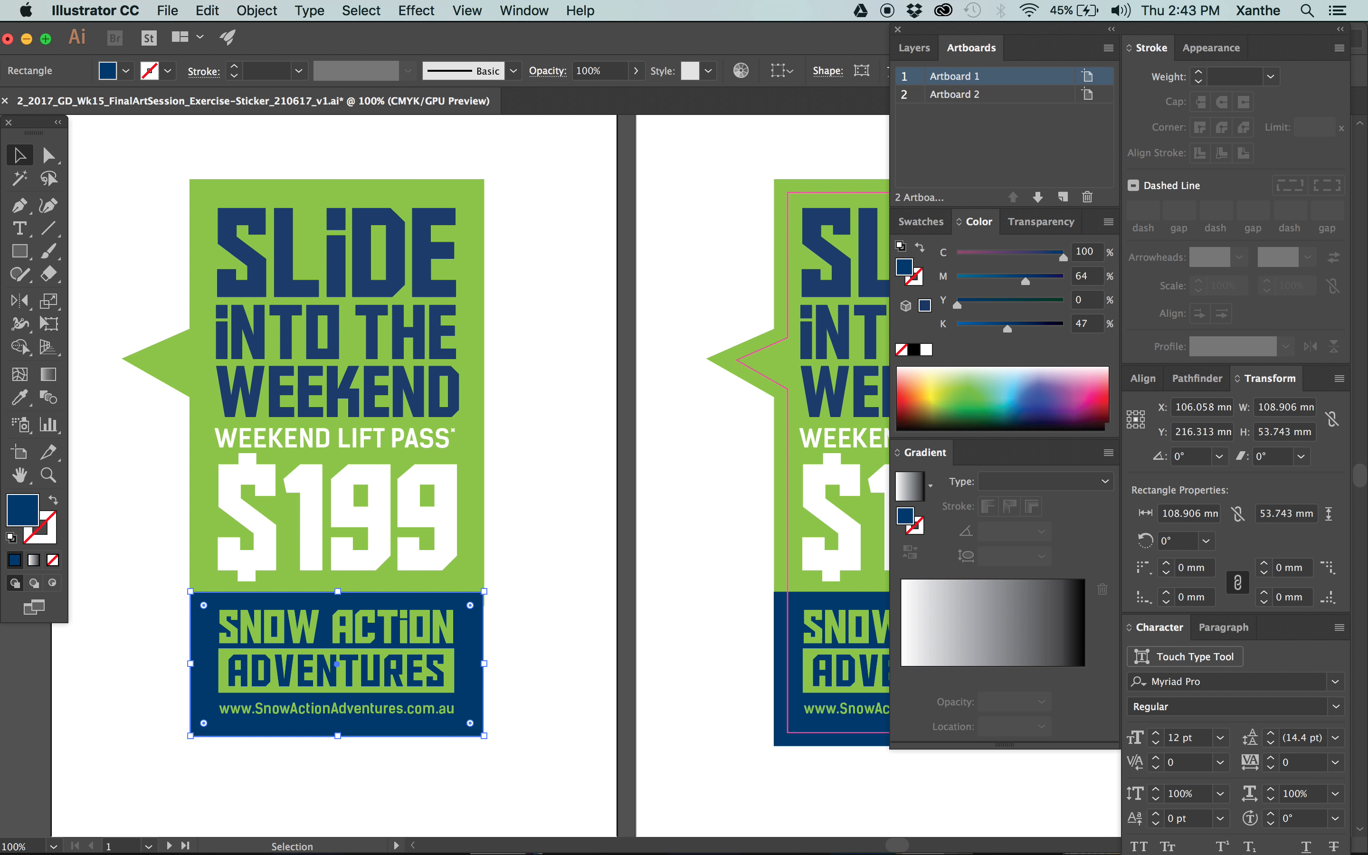
# Set the navy rectangle's reference point to its top centre and open its height for editing.
pyautogui.click(1268, 433)
pyautogui.hotkey('shift', 'Right')
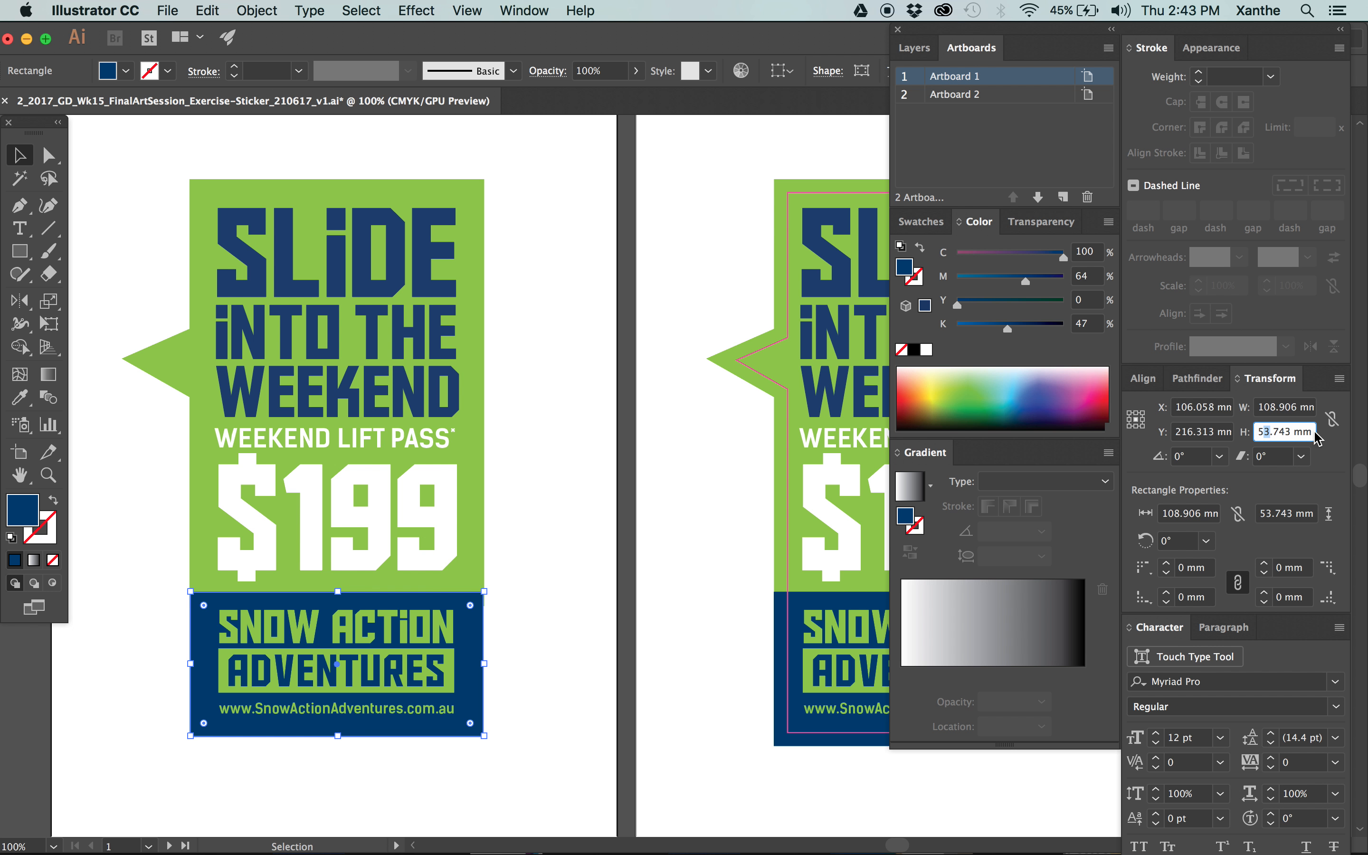
pyautogui.click(1137, 413)
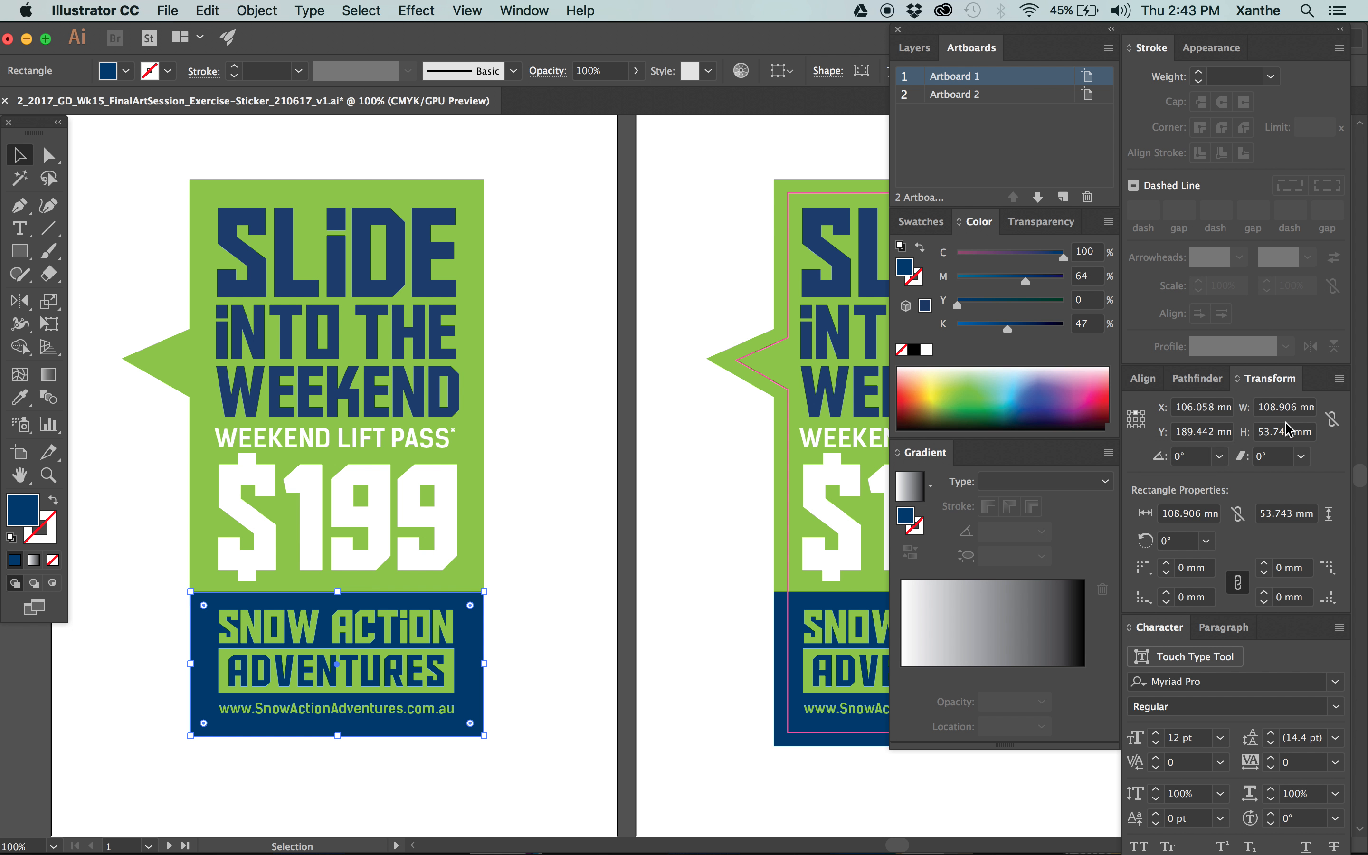
pyautogui.click(1269, 432)
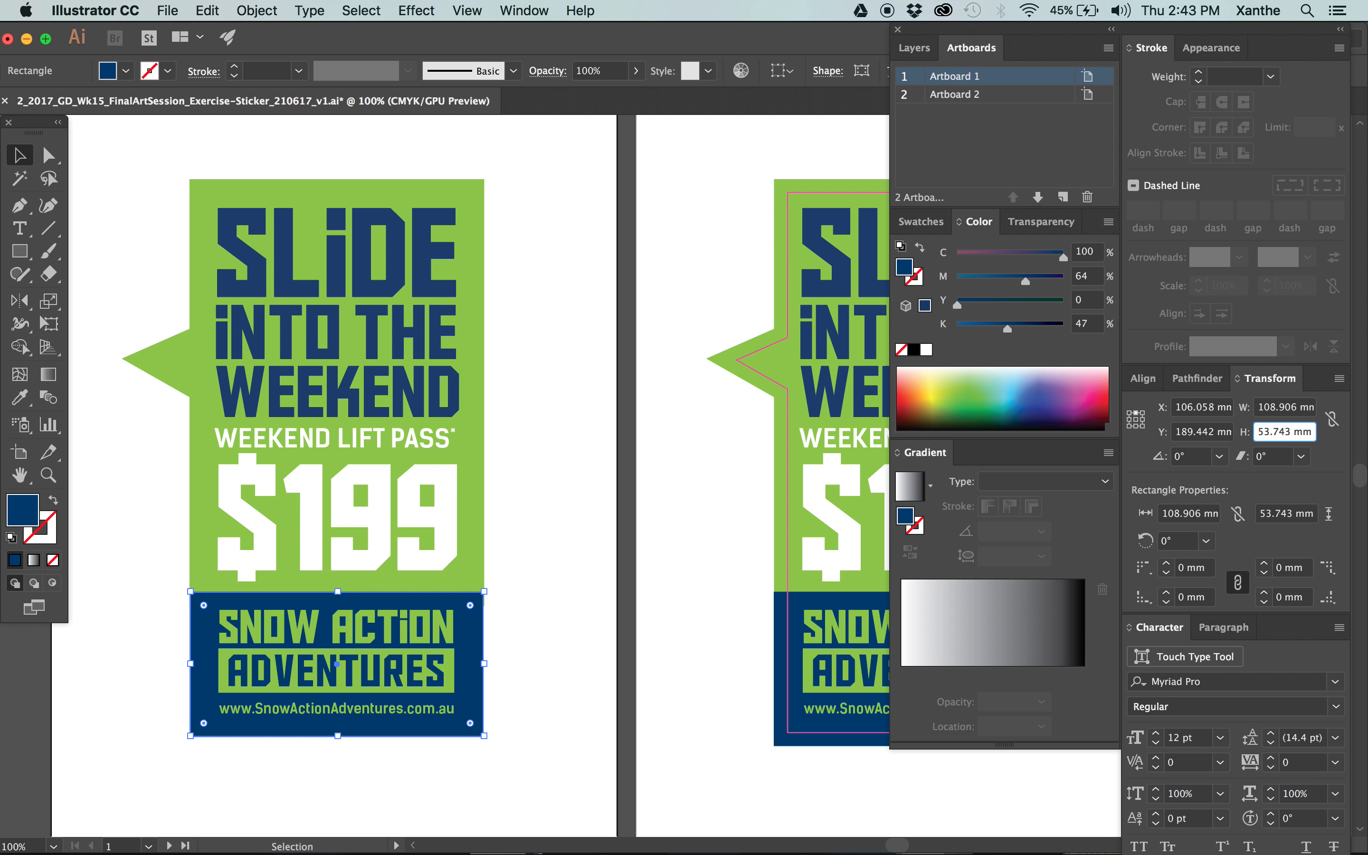
pyautogui.hotkey('shift', 'Left')
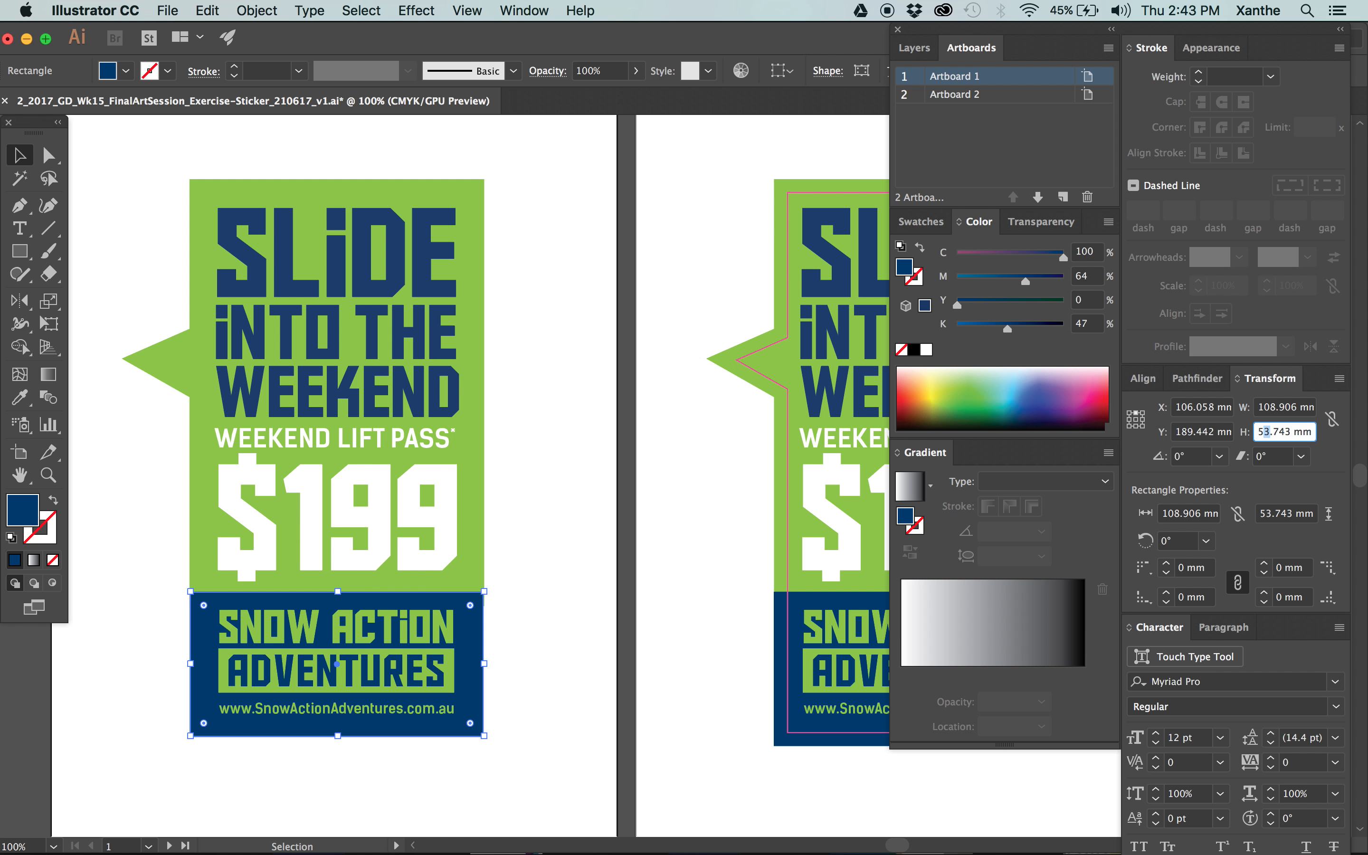
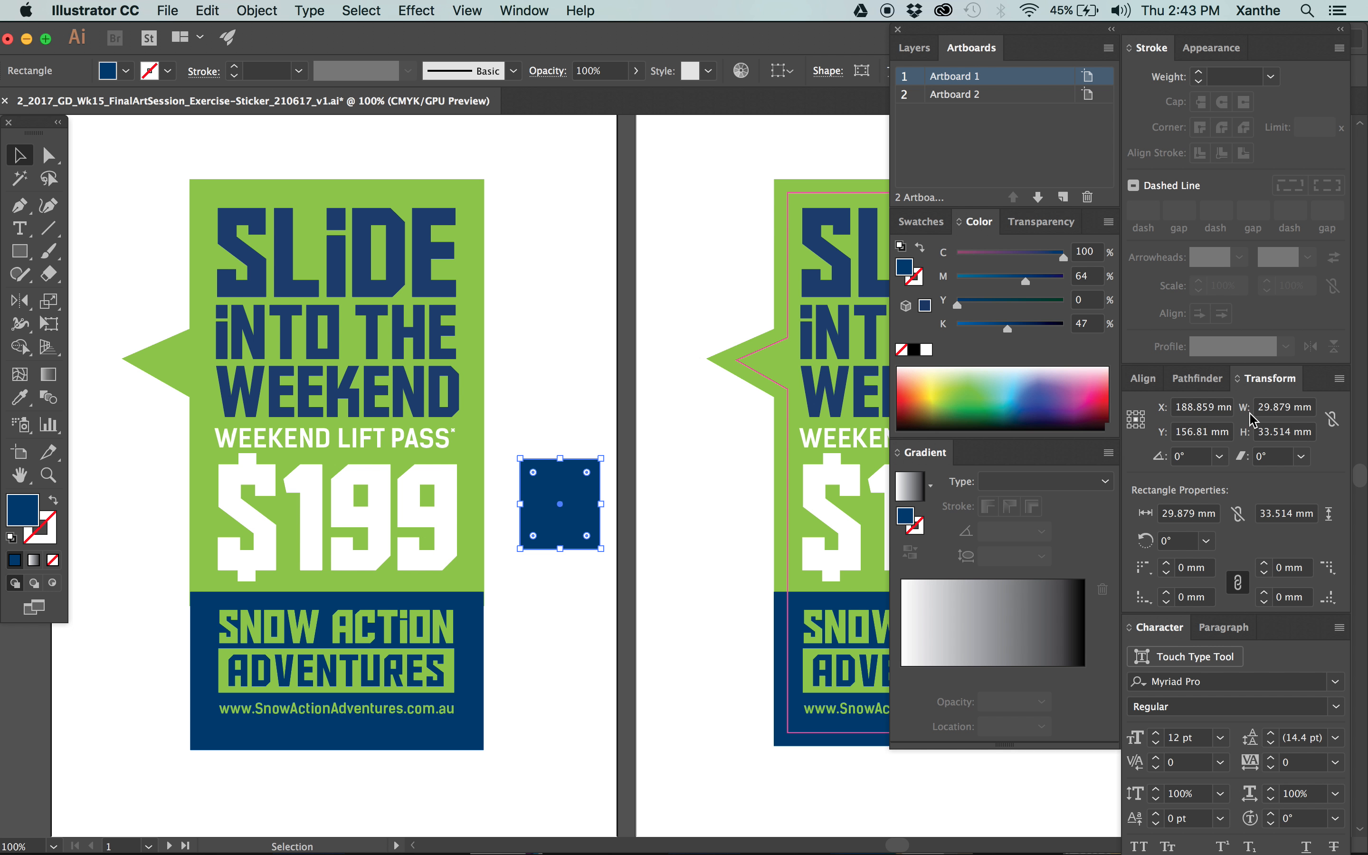
# Try widening the navy test rectangle between the artboards to 40.879 mm from its centre, and undo the change.
pyautogui.moveTo(1272, 409); pyautogui.dragTo(1249, 414)
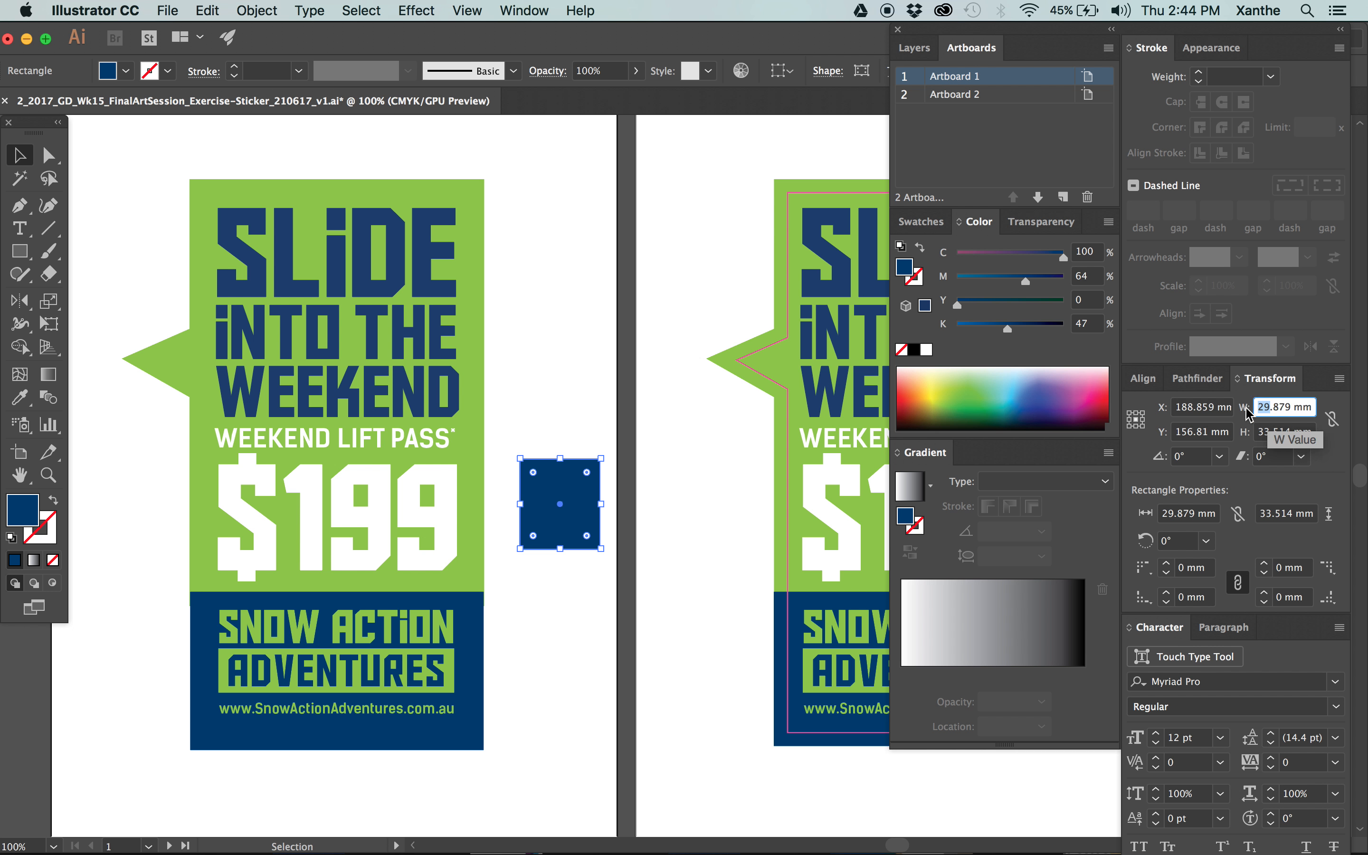
pyautogui.write('40')
pyautogui.press('Tab')
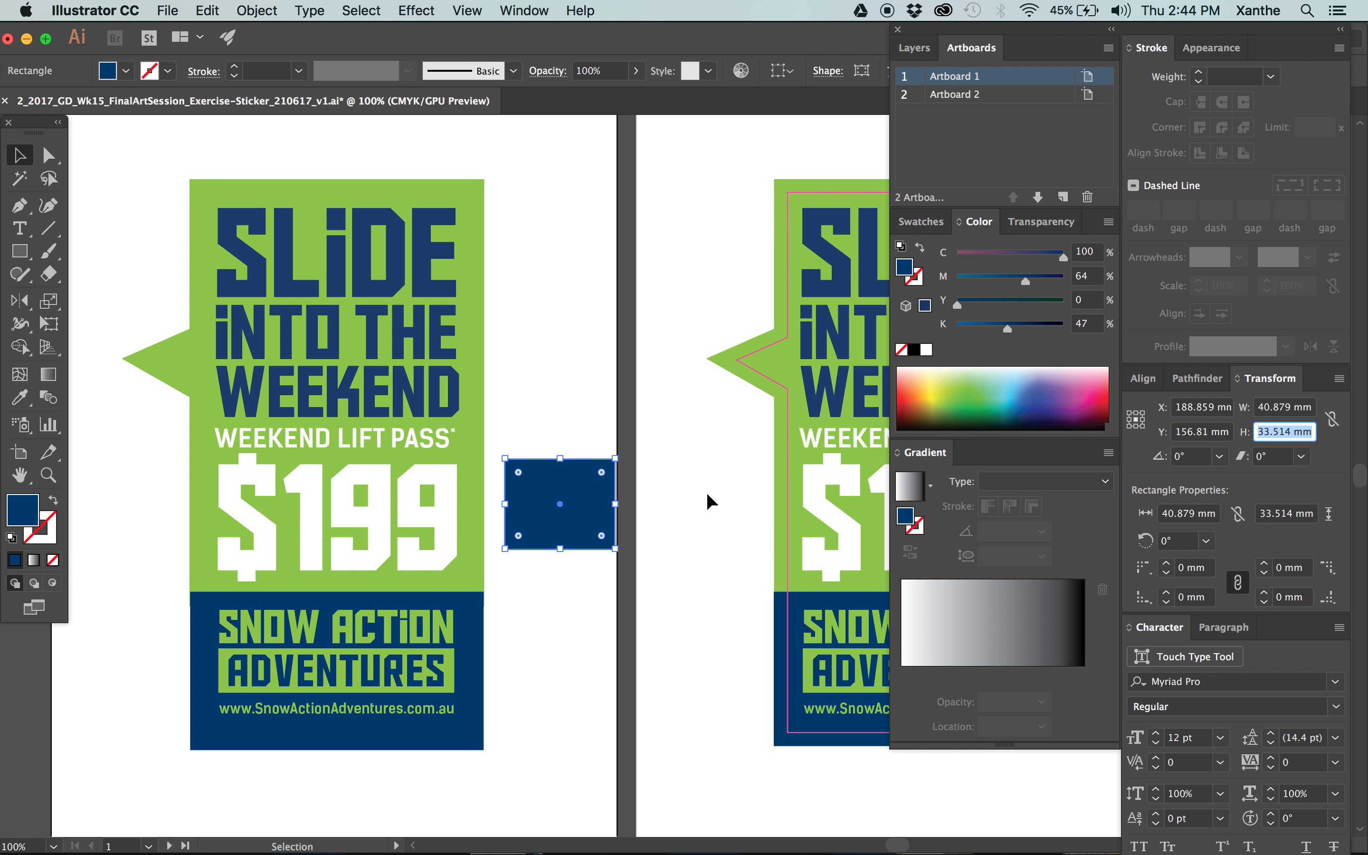
pyautogui.press('super+z')
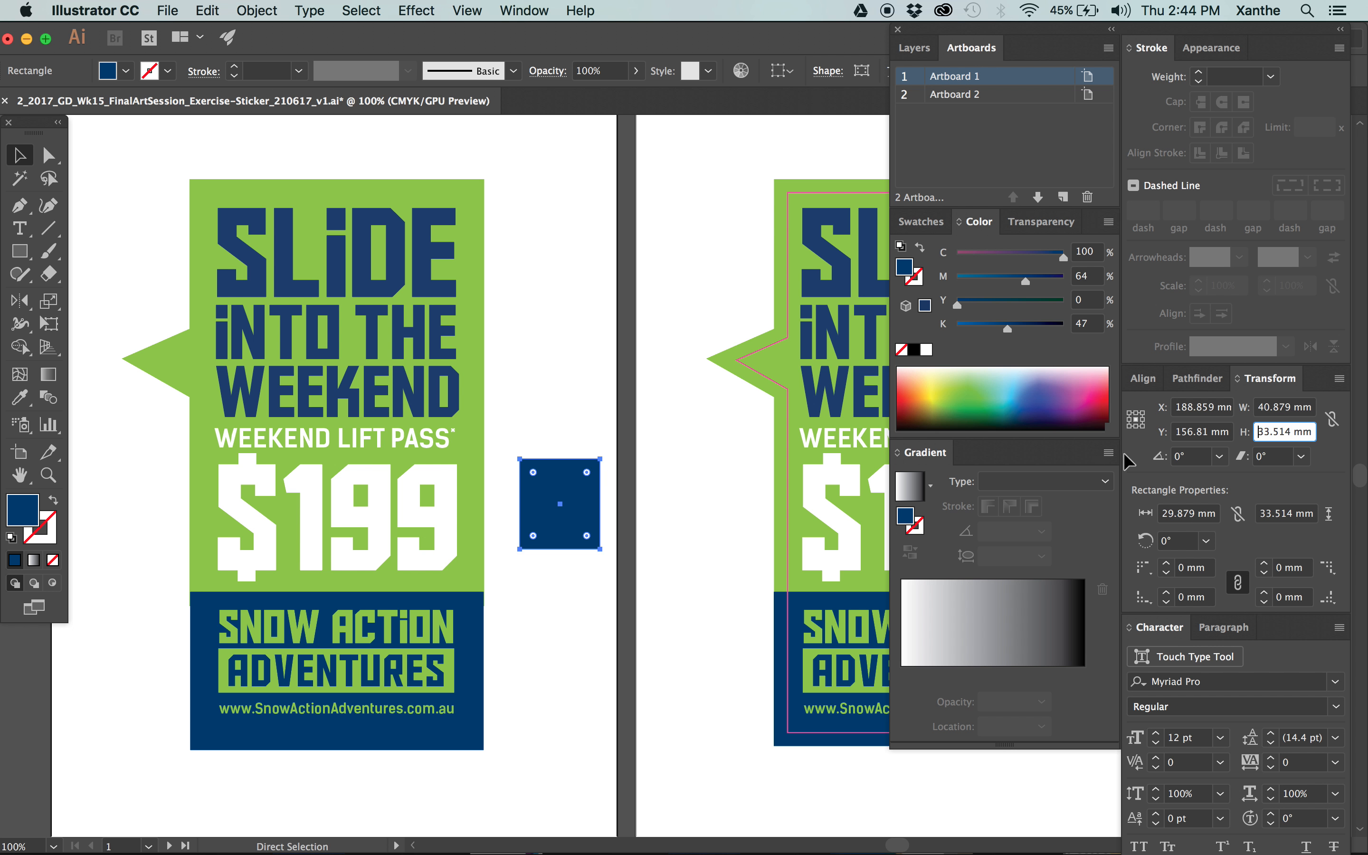
# Try widening the navy test rectangle to 49.879 mm from its left-edge reference point, and delete the rectangle.
pyautogui.click(1128, 420)
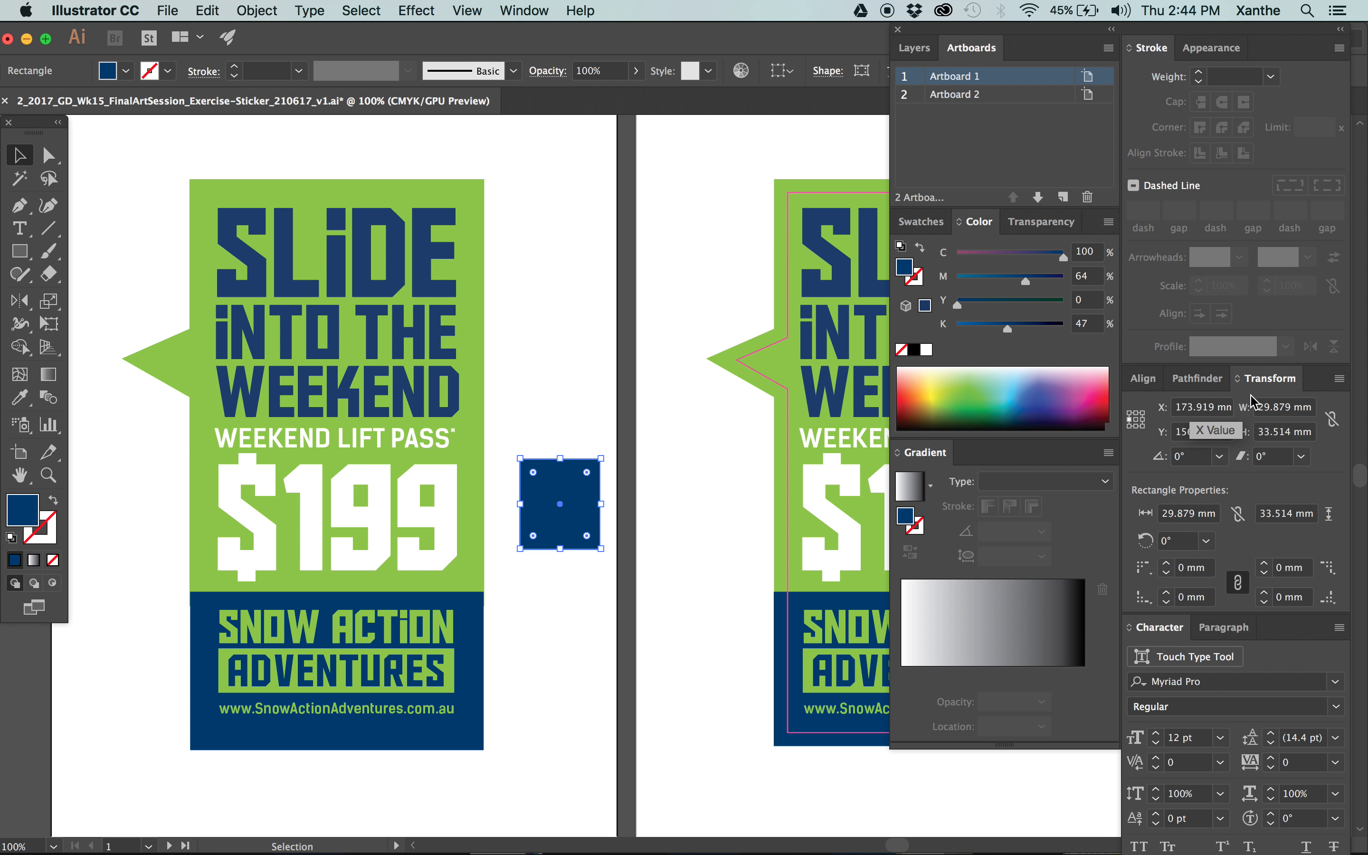
pyautogui.moveTo(1264, 407); pyautogui.dragTo(1237, 406)
pyautogui.write('4')
pyautogui.press('Tab')
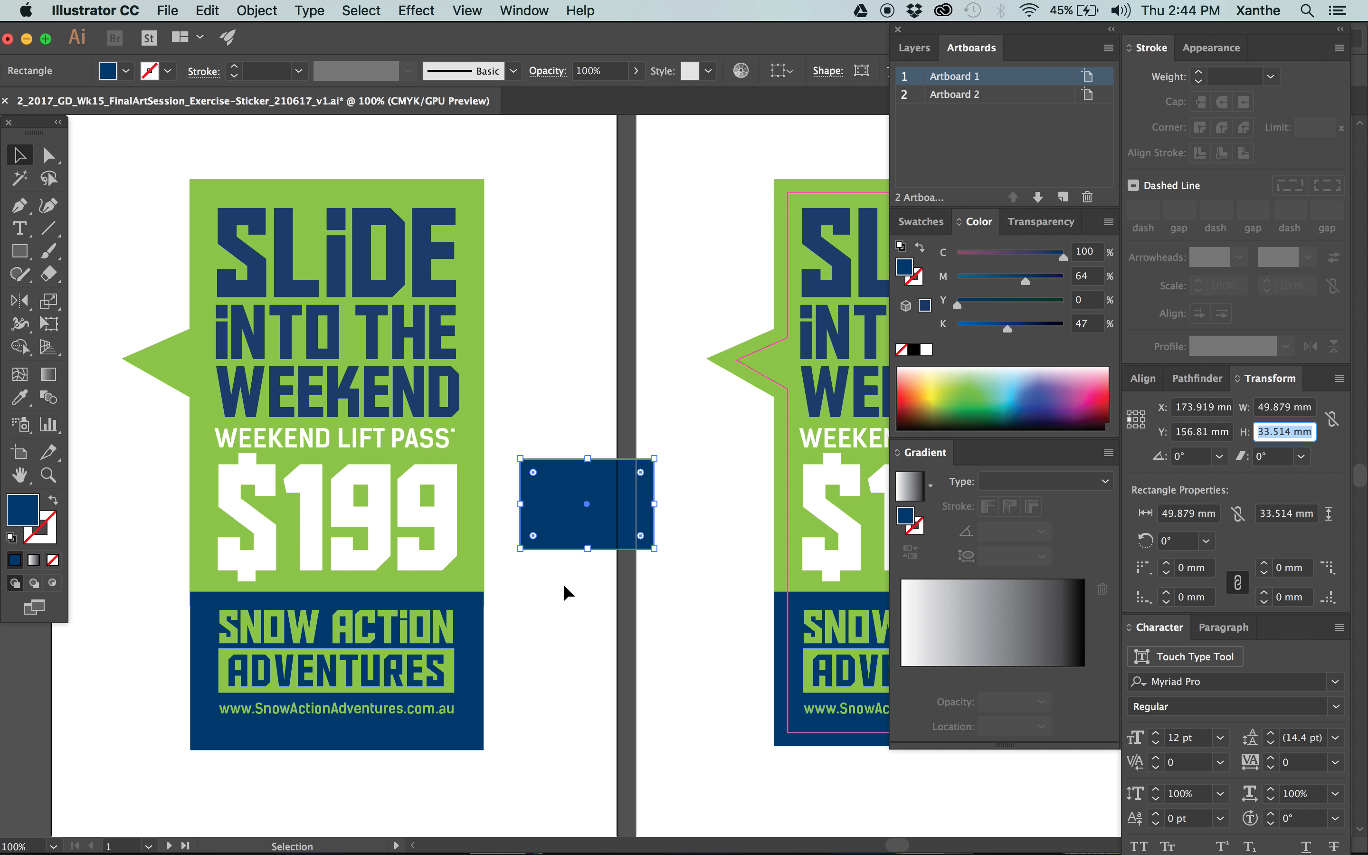
pyautogui.click(678, 591)
pyautogui.click(615, 536)
pyautogui.press('Delete')
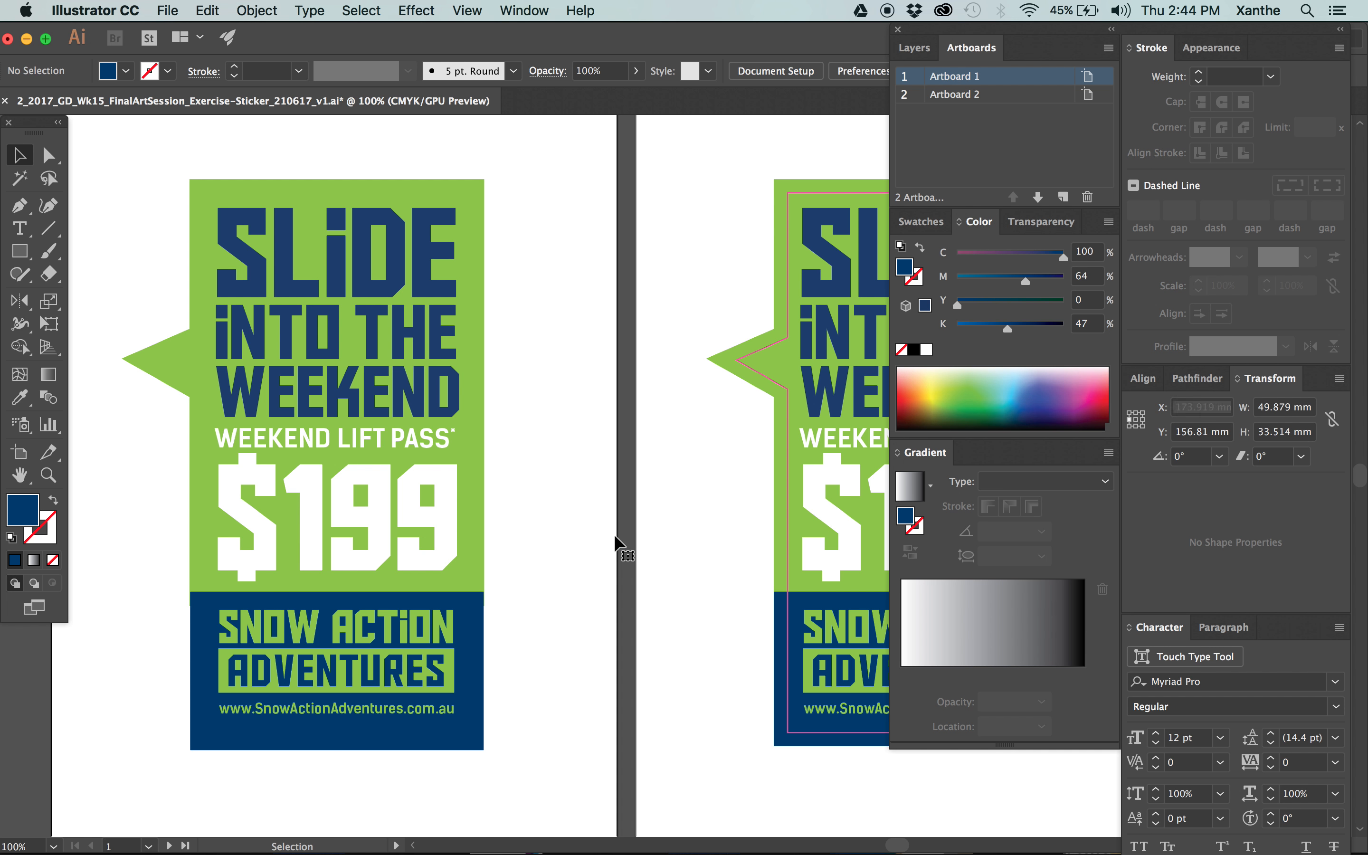
# Examine the bleed edges of the green speech bubble and the navy rectangle on Artboard 1.
pyautogui.moveTo(545, 574); pyautogui.dragTo(699, 568)
pyautogui.click(345, 527)
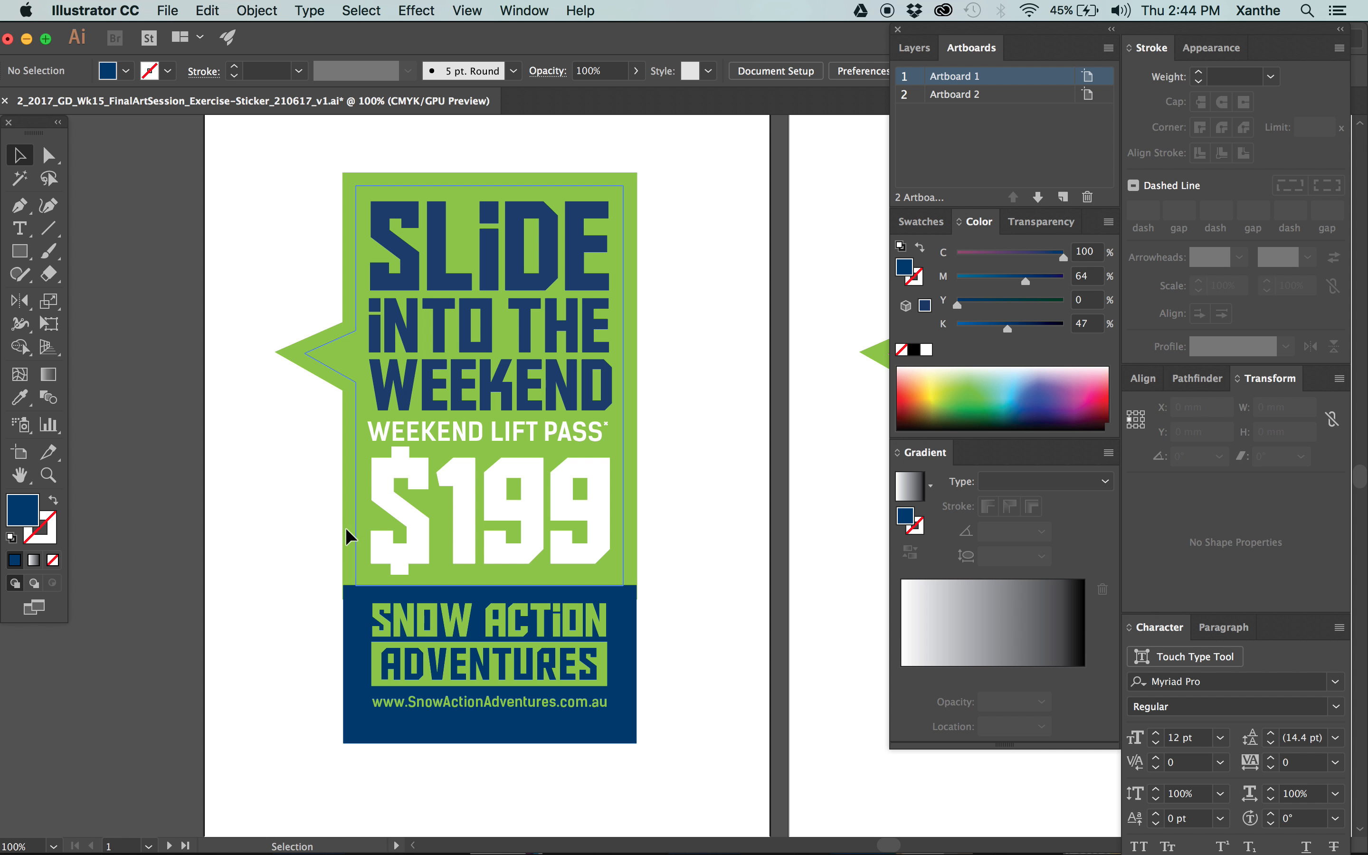
pyautogui.keyDown('shift'); pyautogui.click(346, 611); pyautogui.keyUp('shift')
pyautogui.click(694, 241)
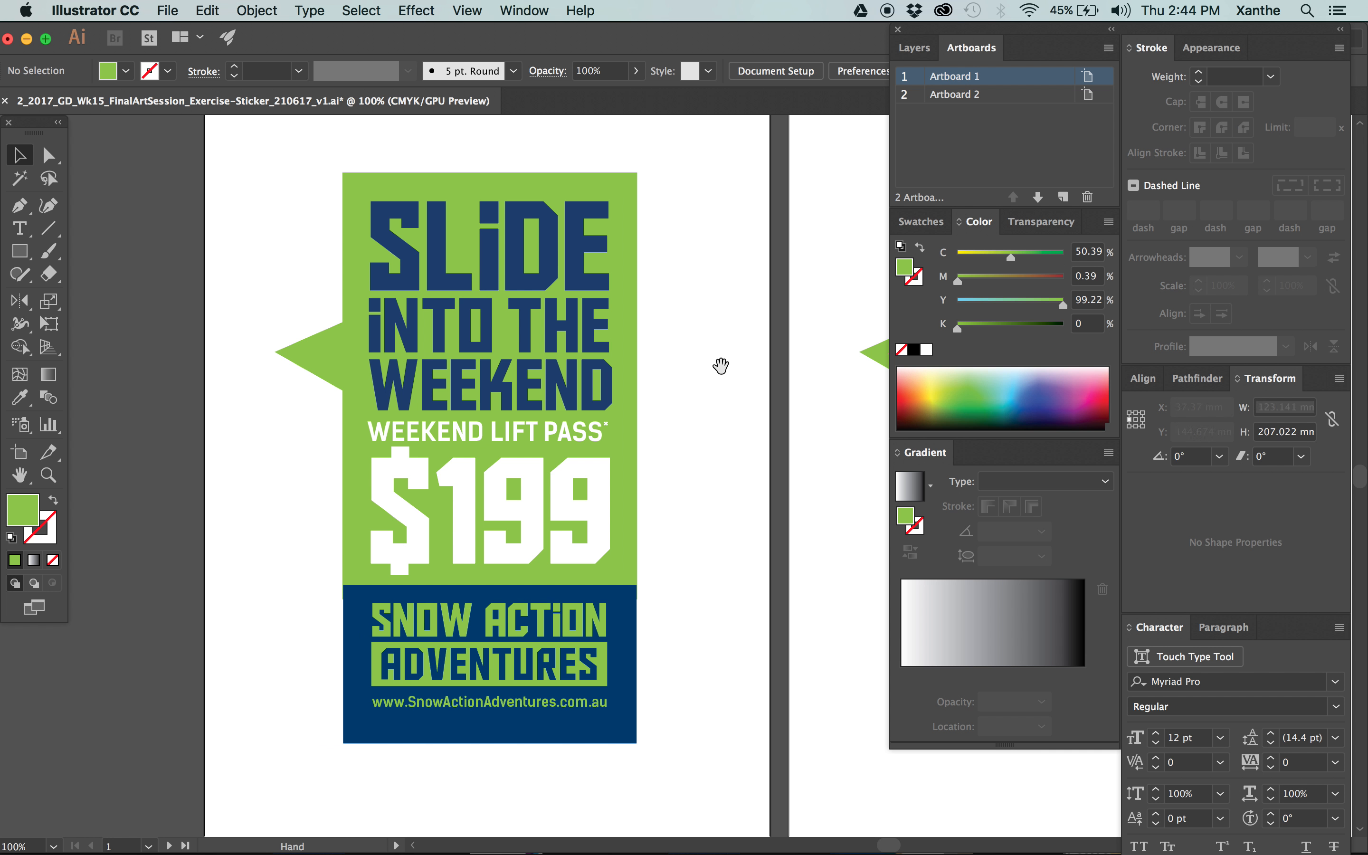
pyautogui.moveTo(720, 366); pyautogui.dragTo(580, 376)
pyautogui.moveTo(501, 653); pyautogui.dragTo(534, 630)
pyautogui.click(494, 173)
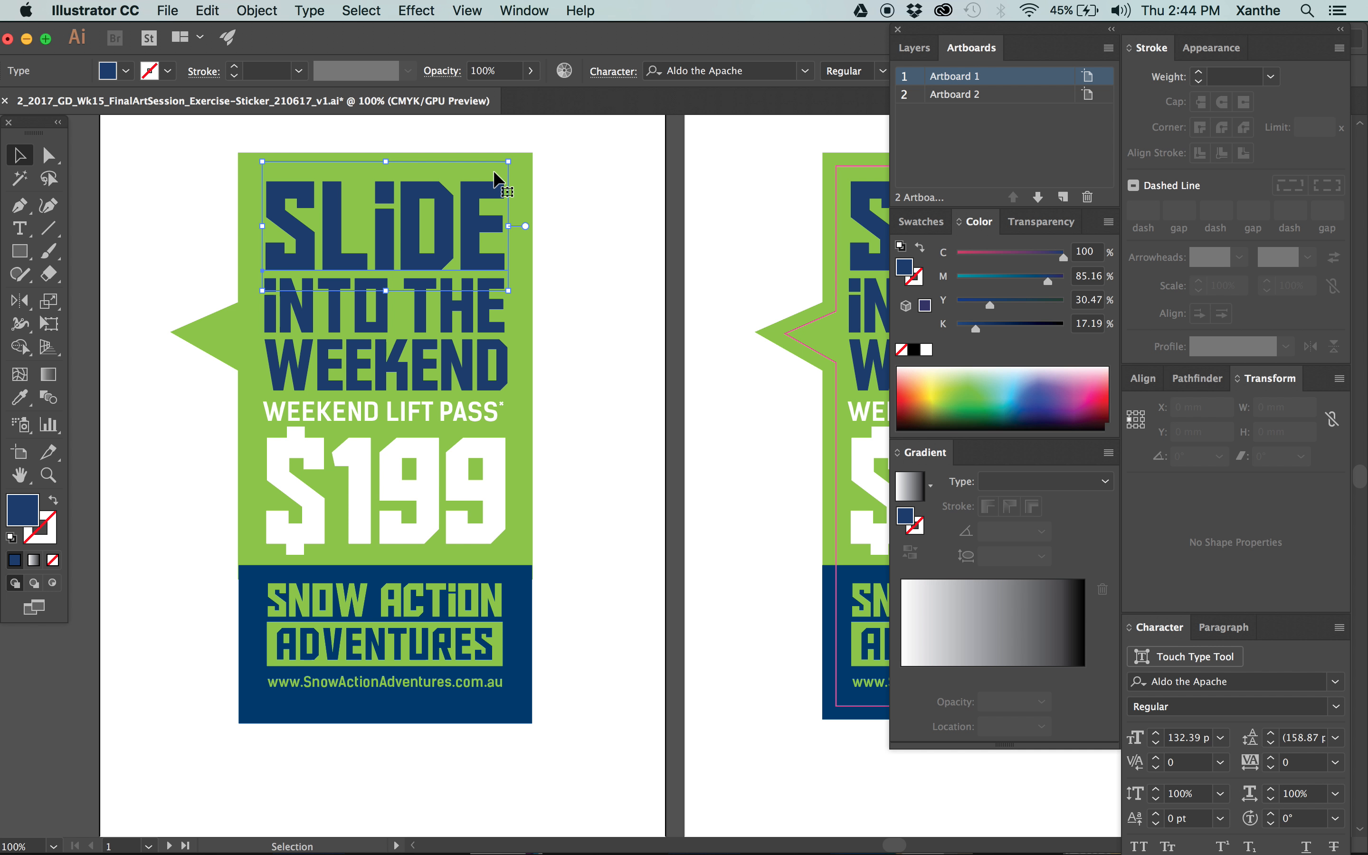
pyautogui.click(542, 193)
pyautogui.click(524, 216)
pyautogui.keyDown('shift'); pyautogui.click(524, 620); pyautogui.keyUp('shift')
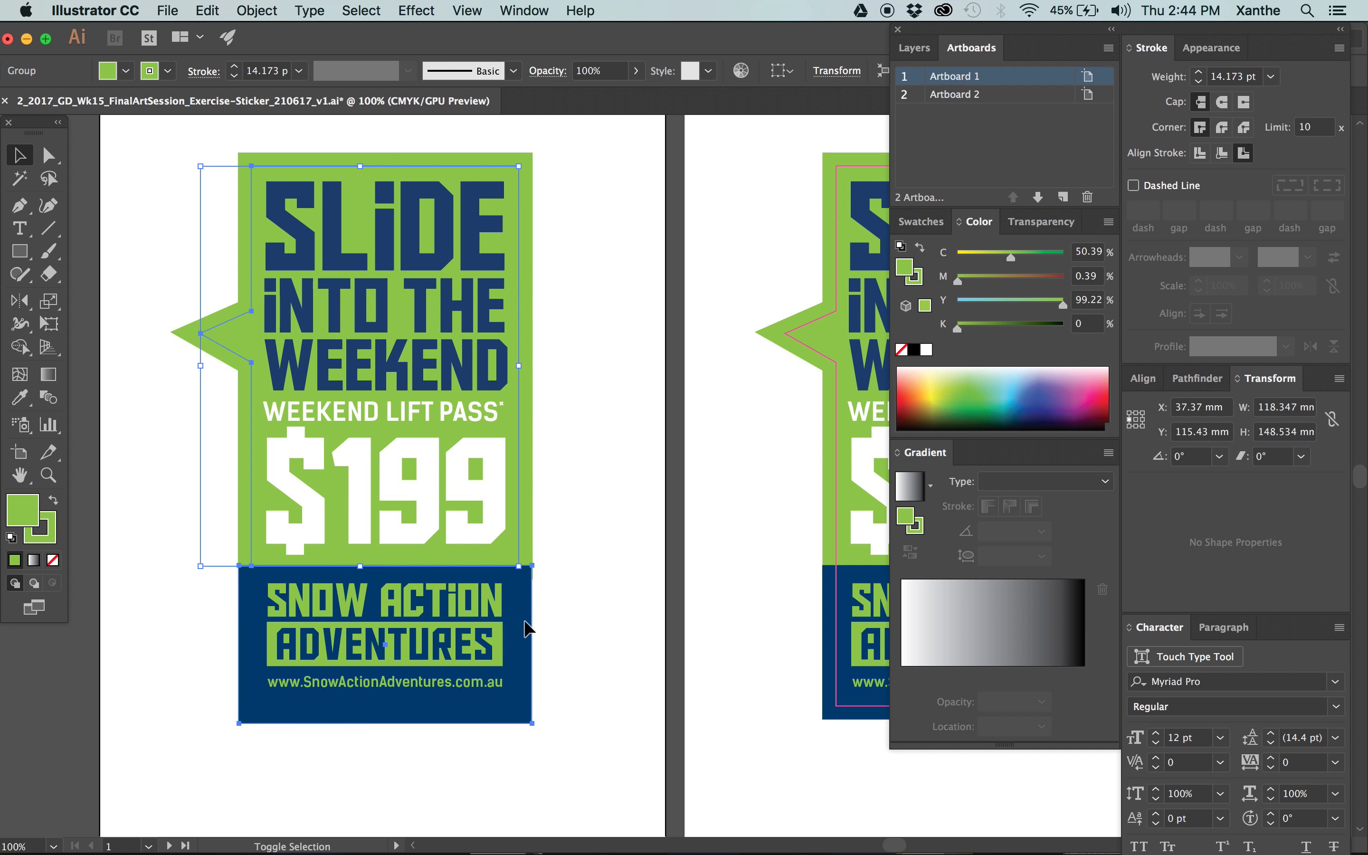
pyautogui.click(540, 441)
# Try an unfilled copy of the speech bubble directly in front of the original on Artboard 1, and delete the copy.
pyautogui.click(533, 425)
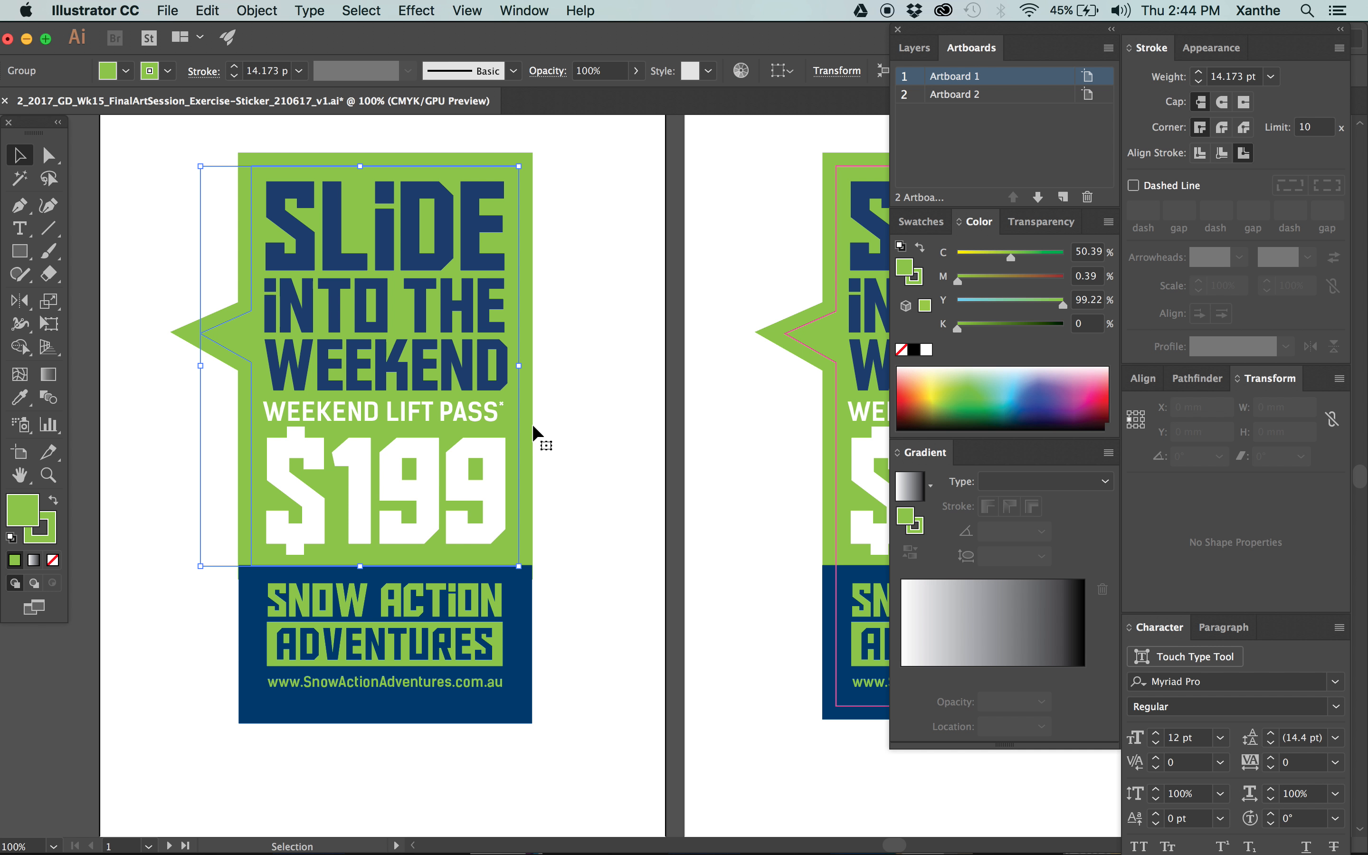
pyautogui.press('a')
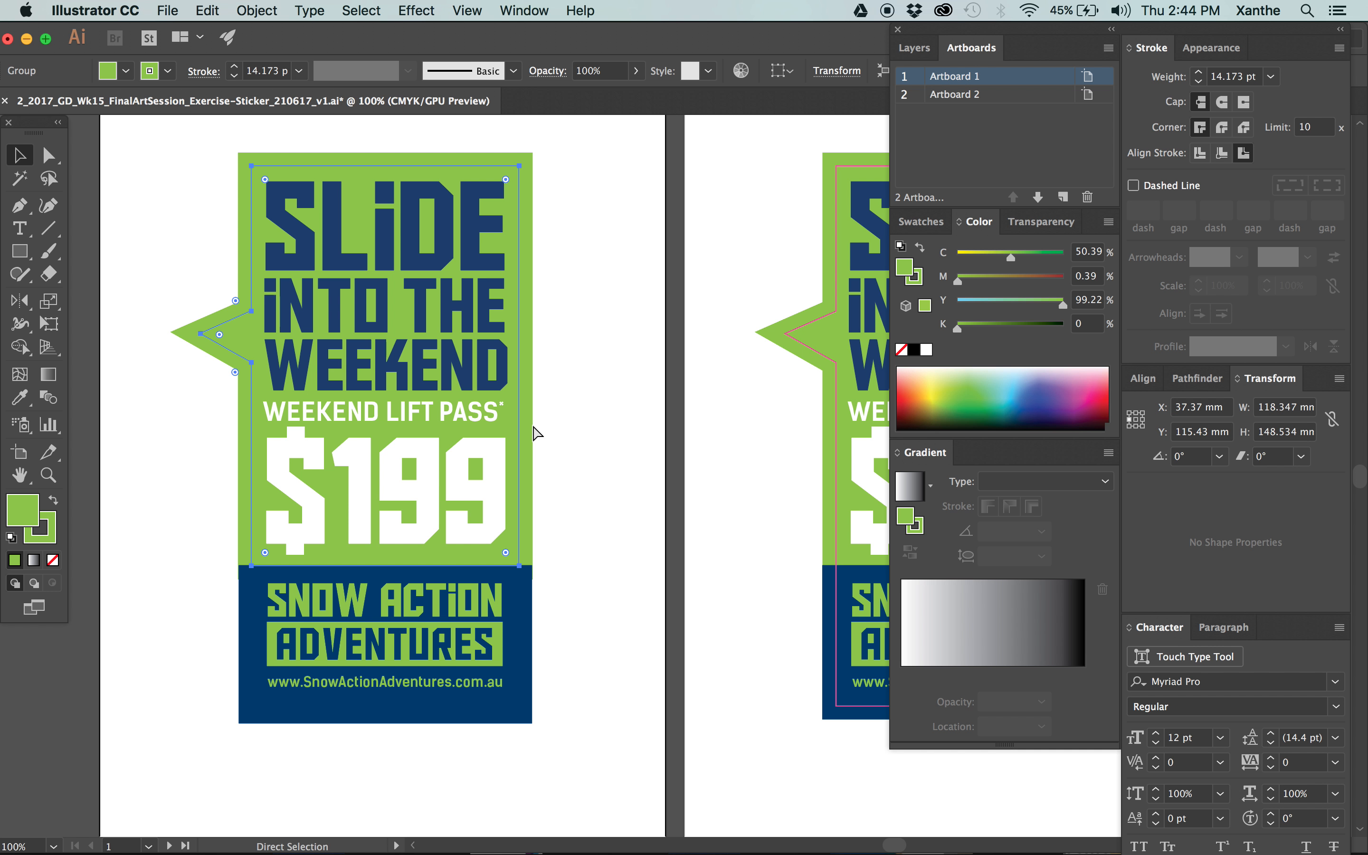
pyautogui.press('v')
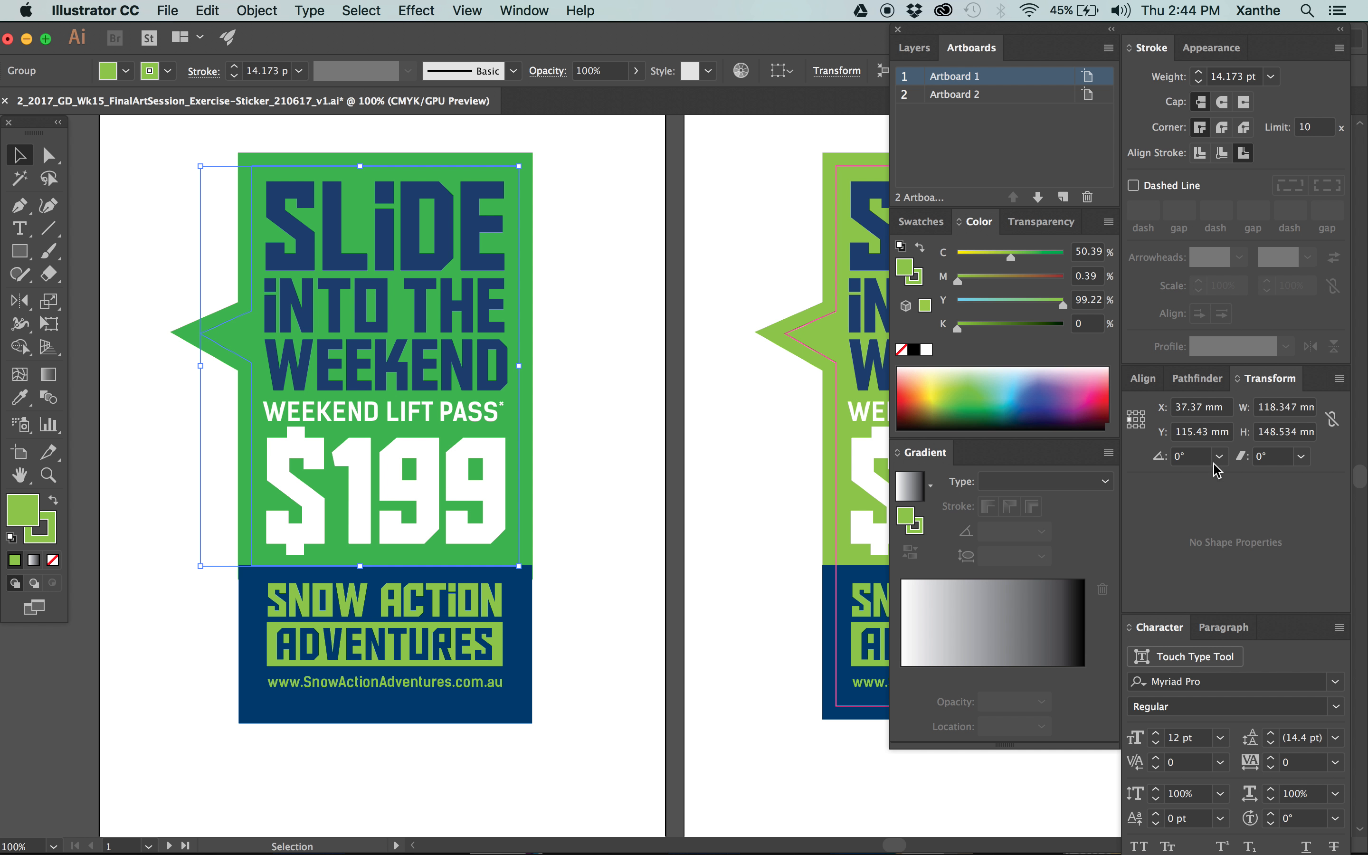
pyautogui.click(1143, 379)
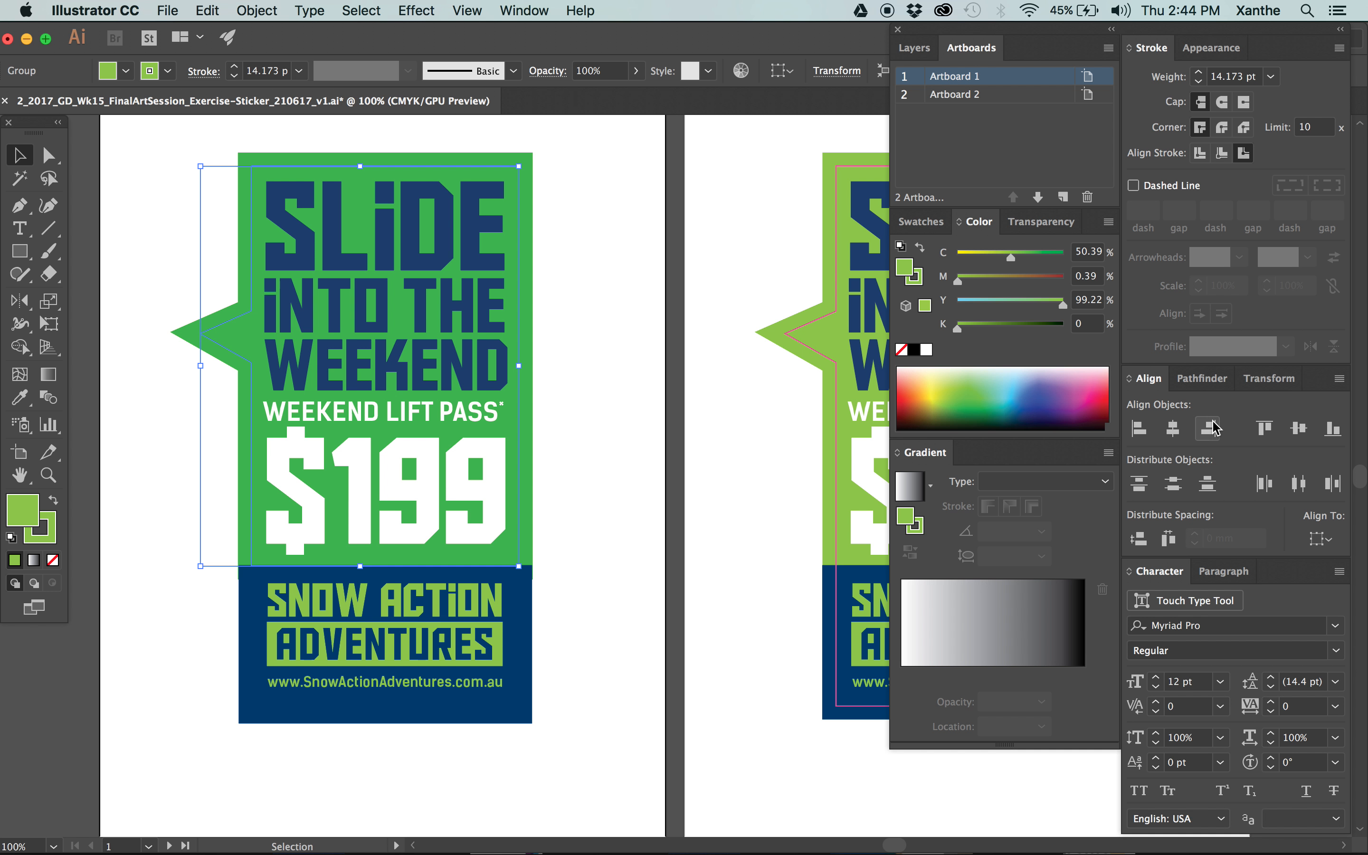
pyautogui.click(1323, 531)
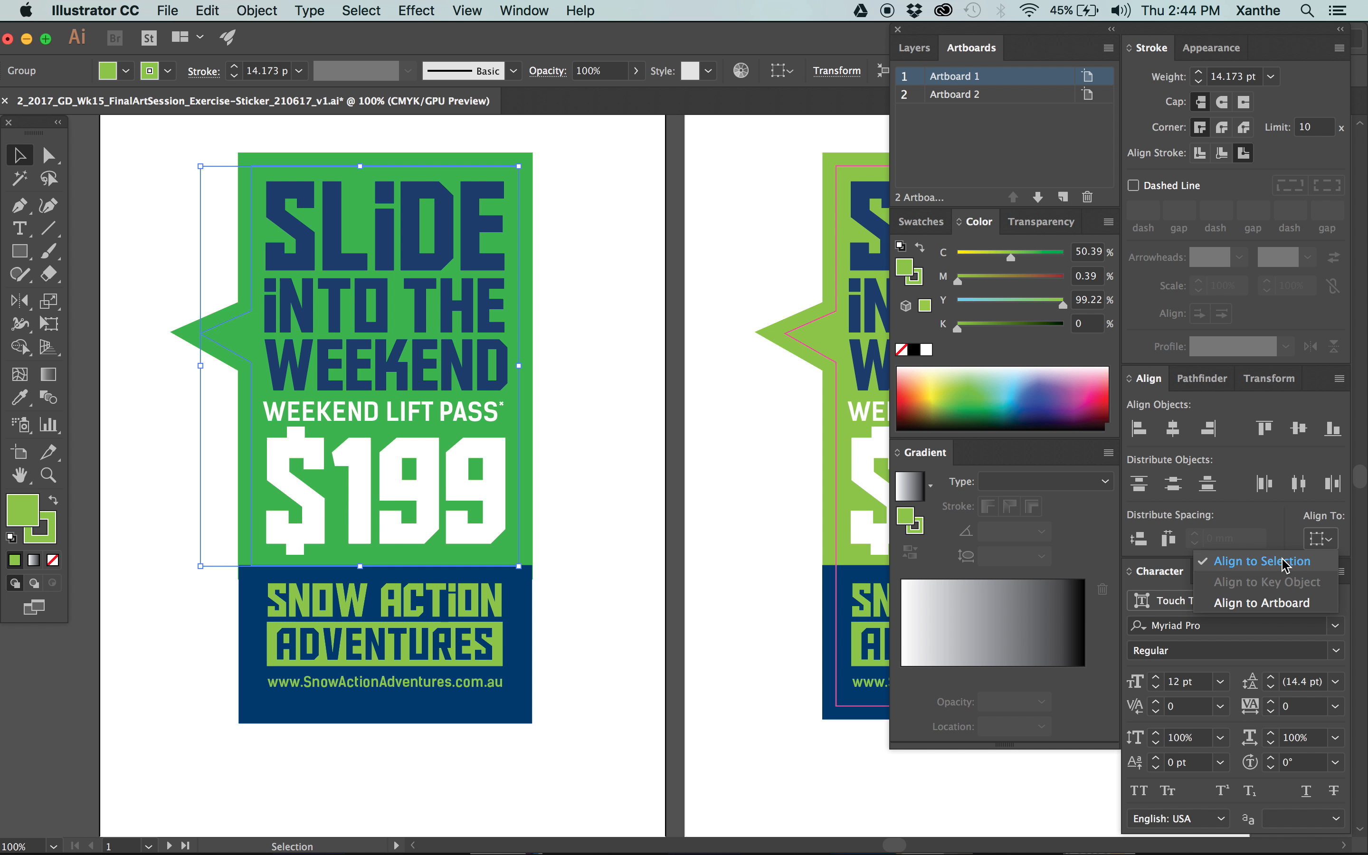
pyautogui.click(1246, 411)
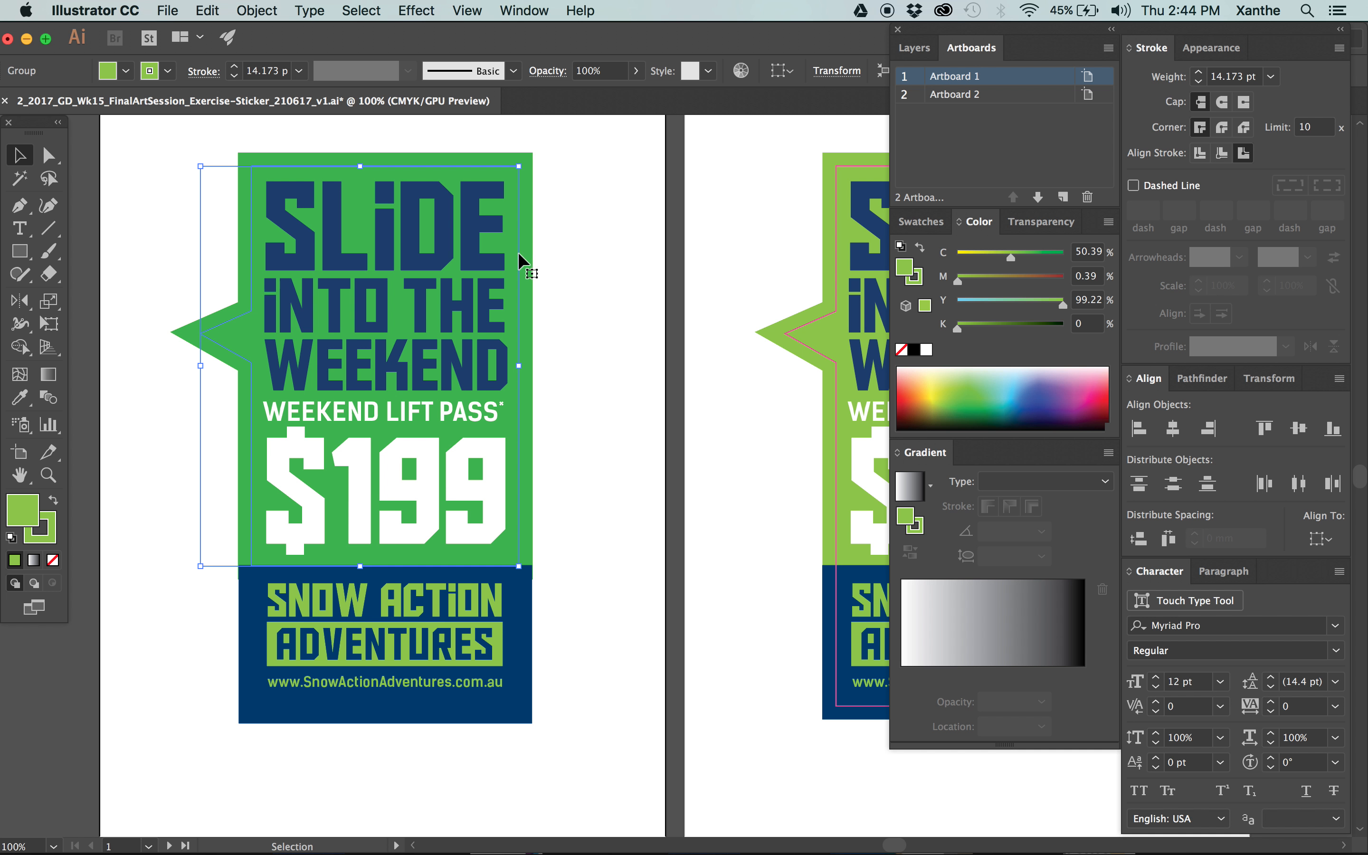
pyautogui.click(53, 561)
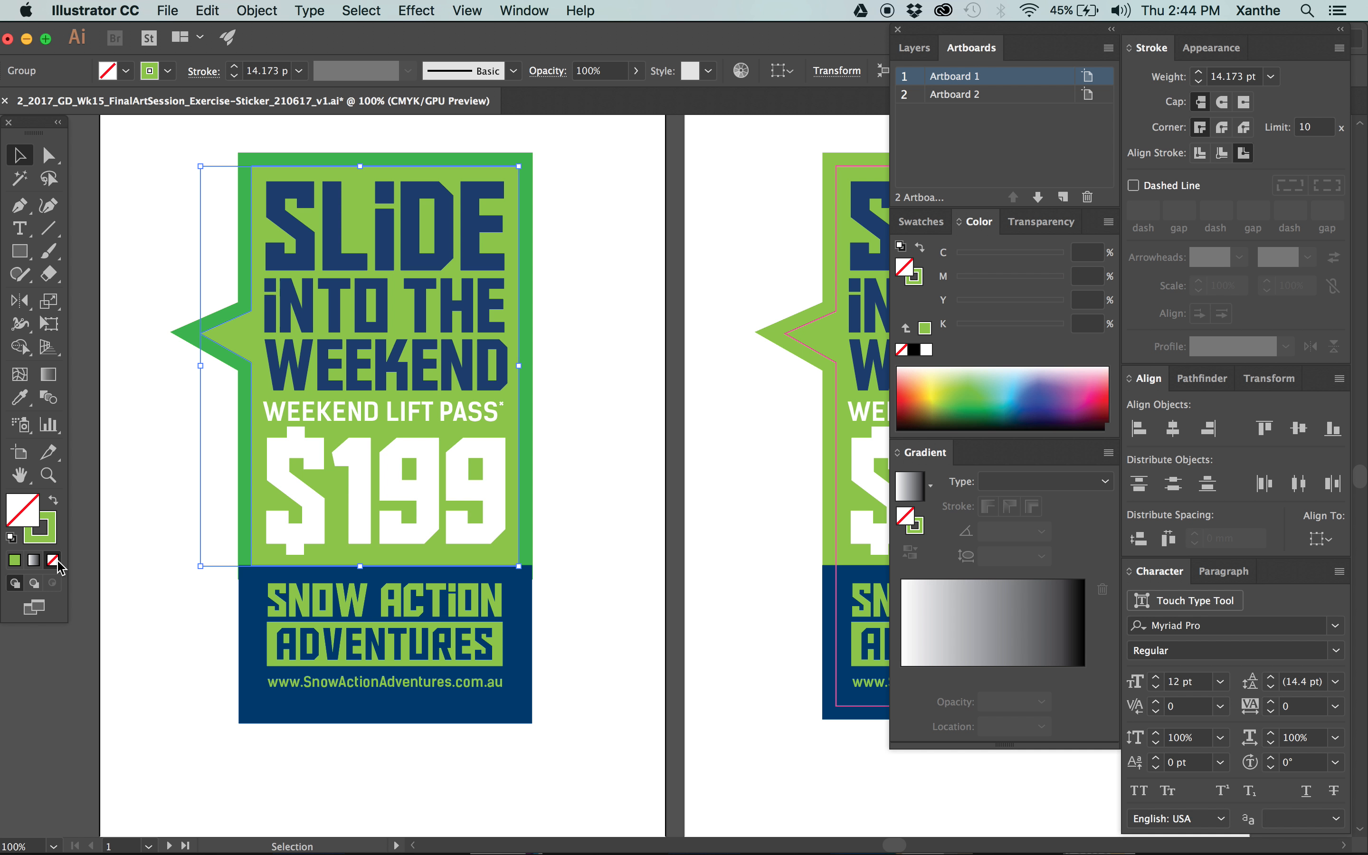
pyautogui.press('Delete')
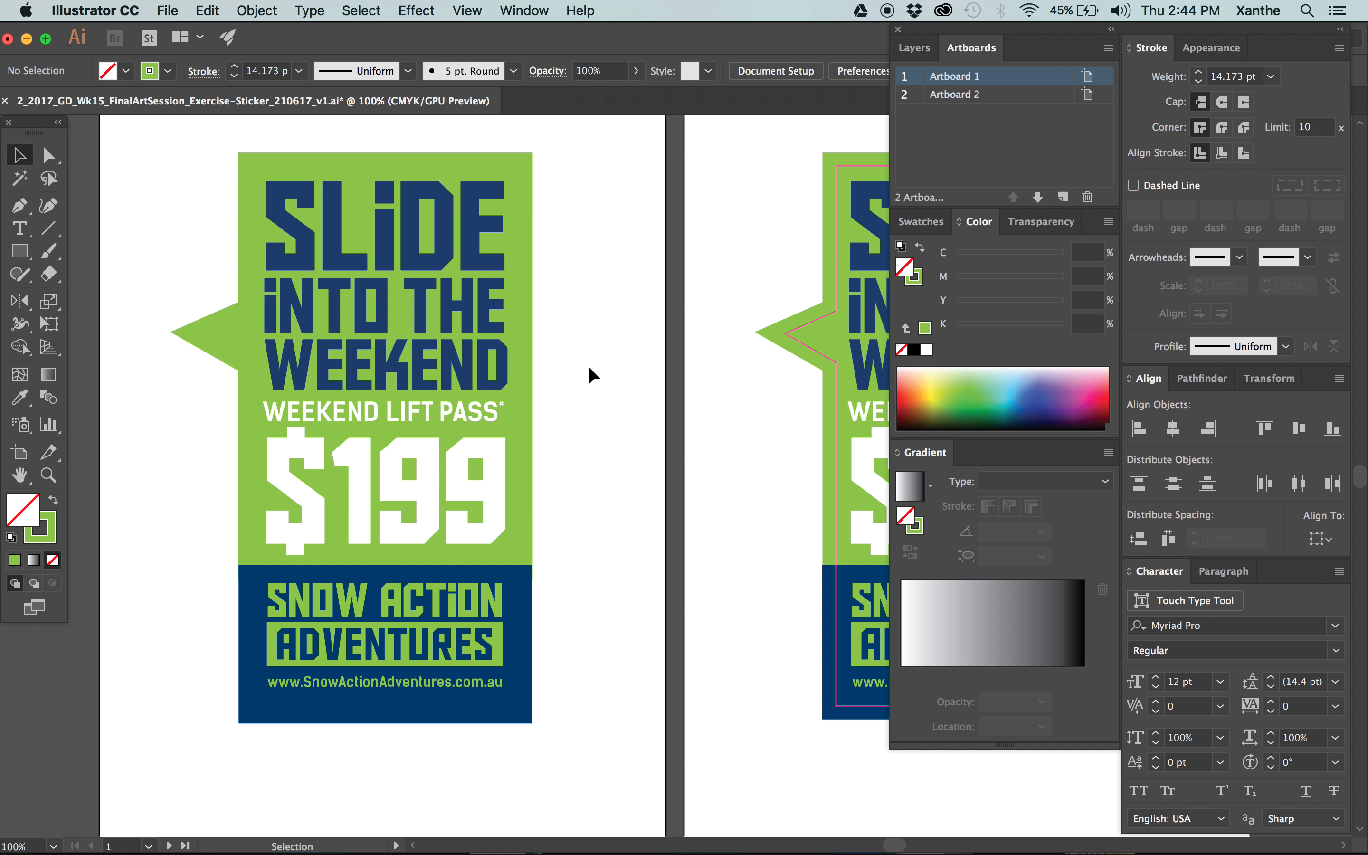
# Show the document's colour swatches and bring Artboard 1's sticker into view.
pyautogui.press('space')
pyautogui.moveTo(589, 366); pyautogui.dragTo(630, 369)
pyautogui.click(732, 351)
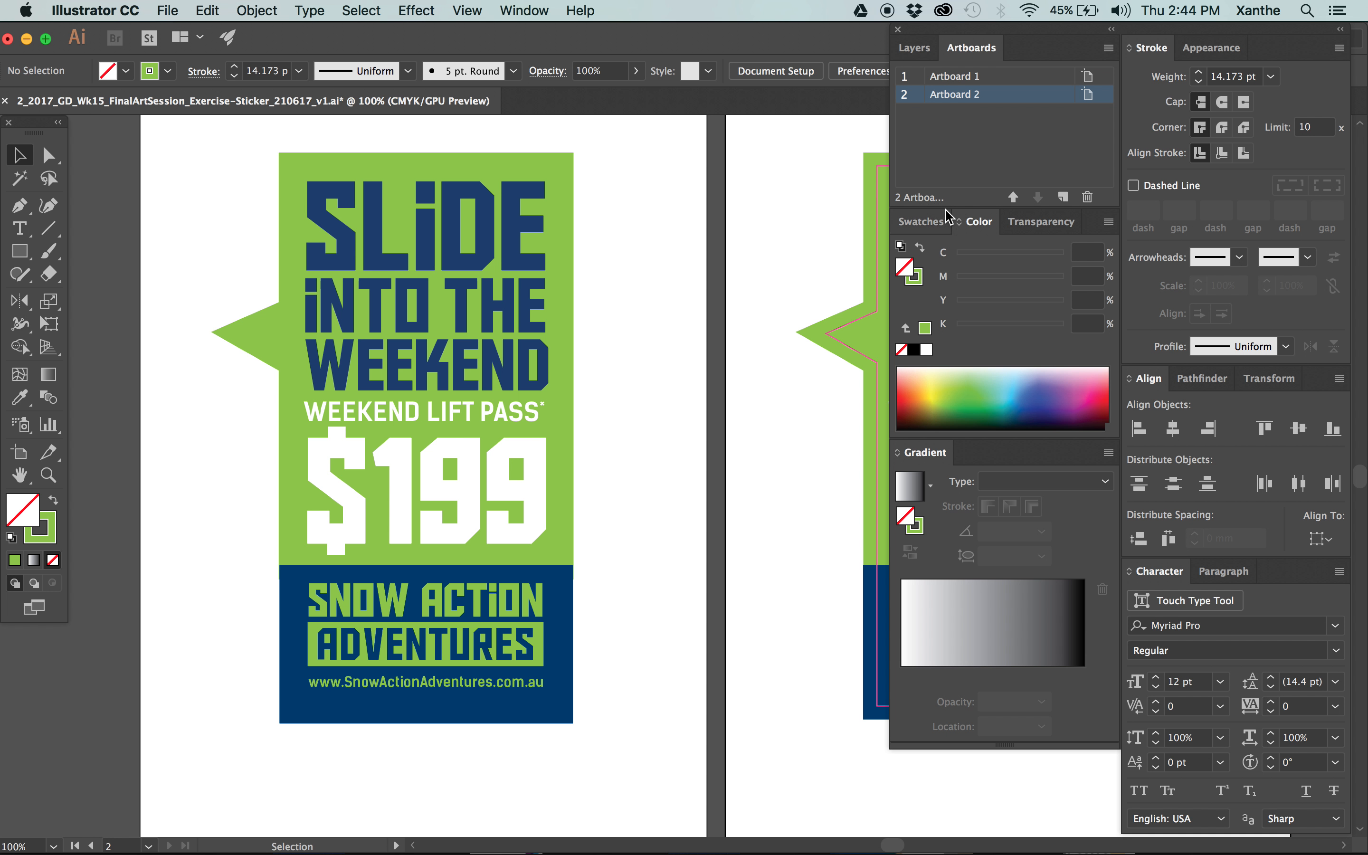
pyautogui.click(927, 221)
pyautogui.press('space')
pyautogui.moveTo(707, 288); pyautogui.dragTo(674, 273)
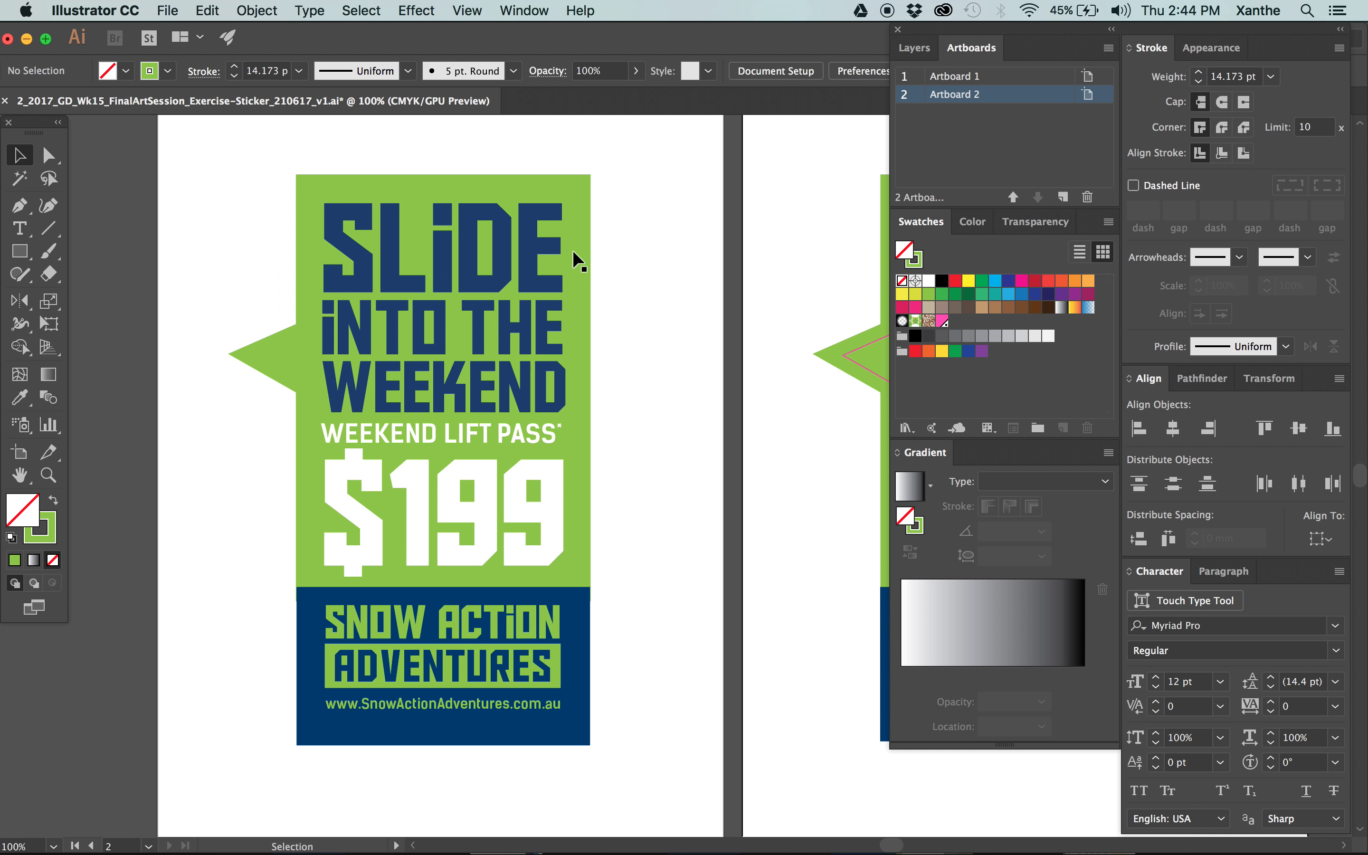
# Paste a copy of the Artboard 1 speech bubble in place in front of the original and remove the copy's fill.
pyautogui.click(570, 245)
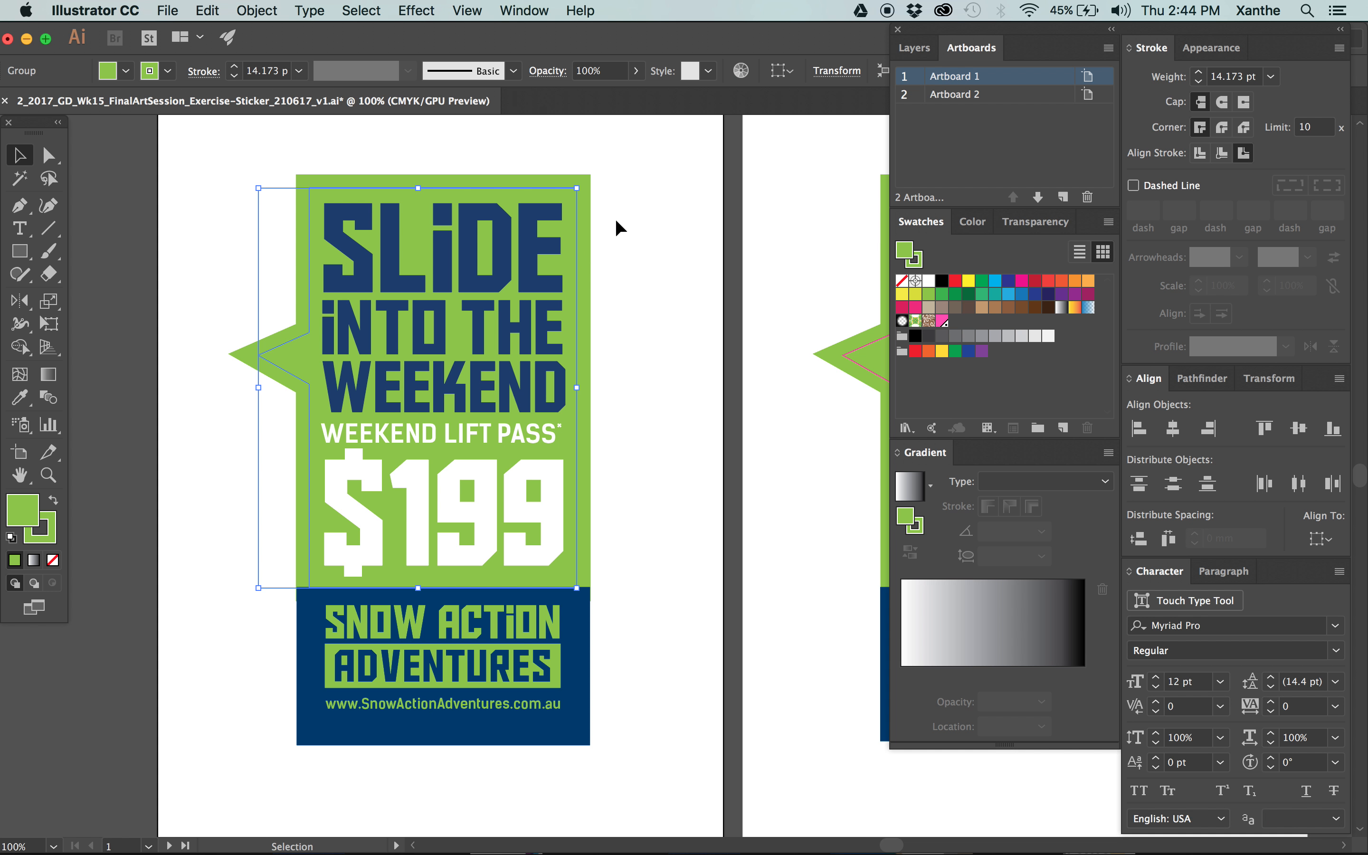
pyautogui.hscroll(3, 724, 282)
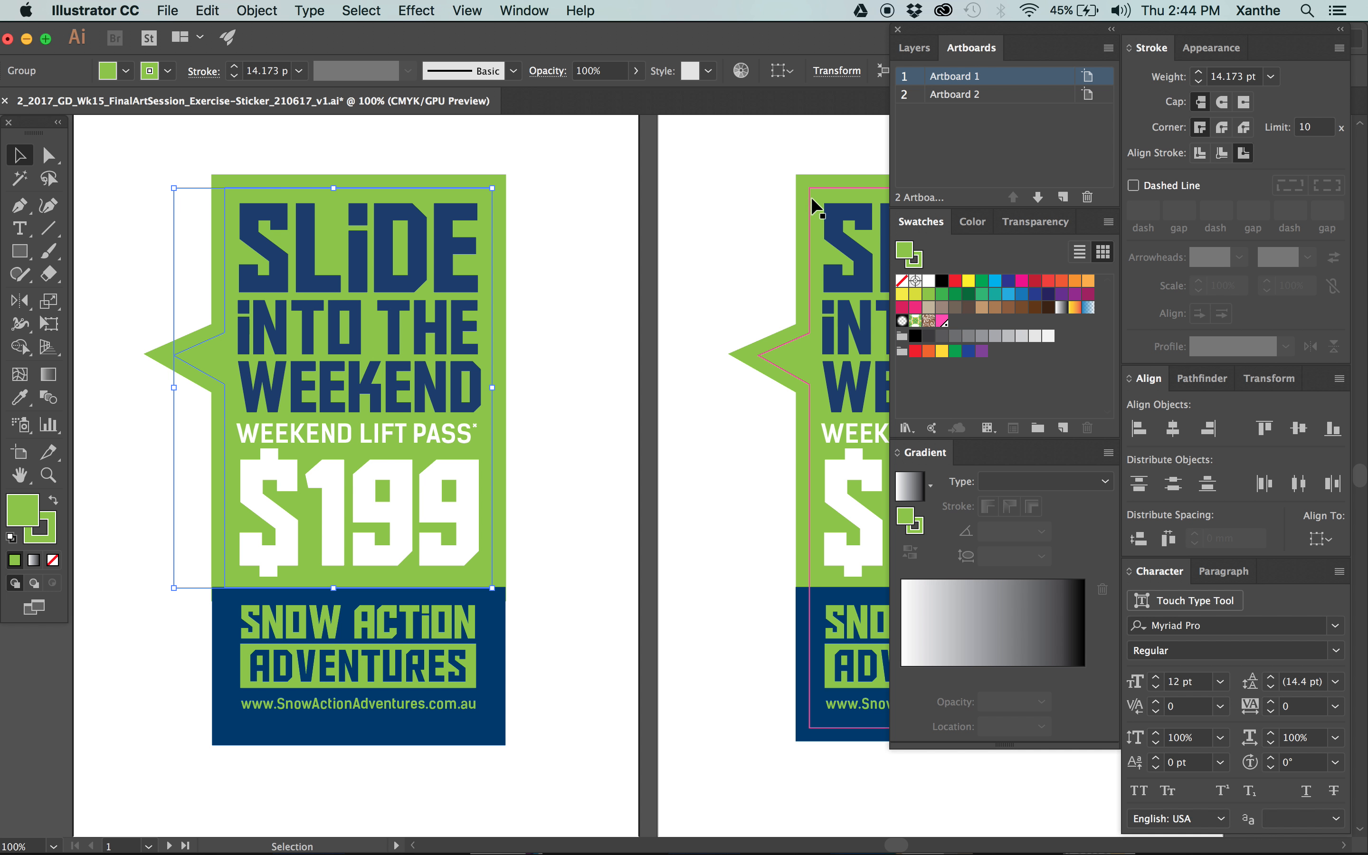
pyautogui.click(510, 221)
pyautogui.click(485, 208)
pyautogui.click(593, 612)
pyautogui.click(492, 367)
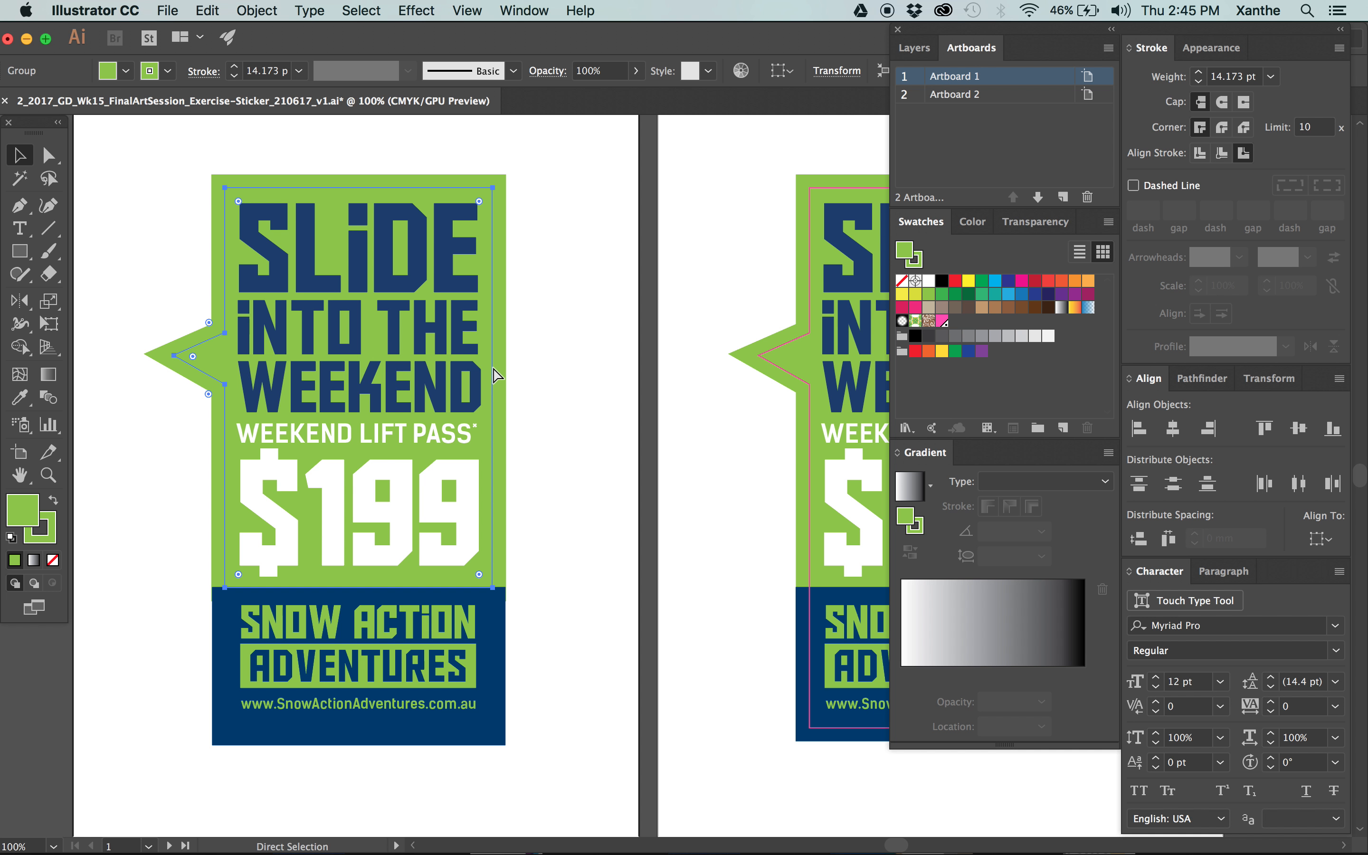
pyautogui.press('super+[')
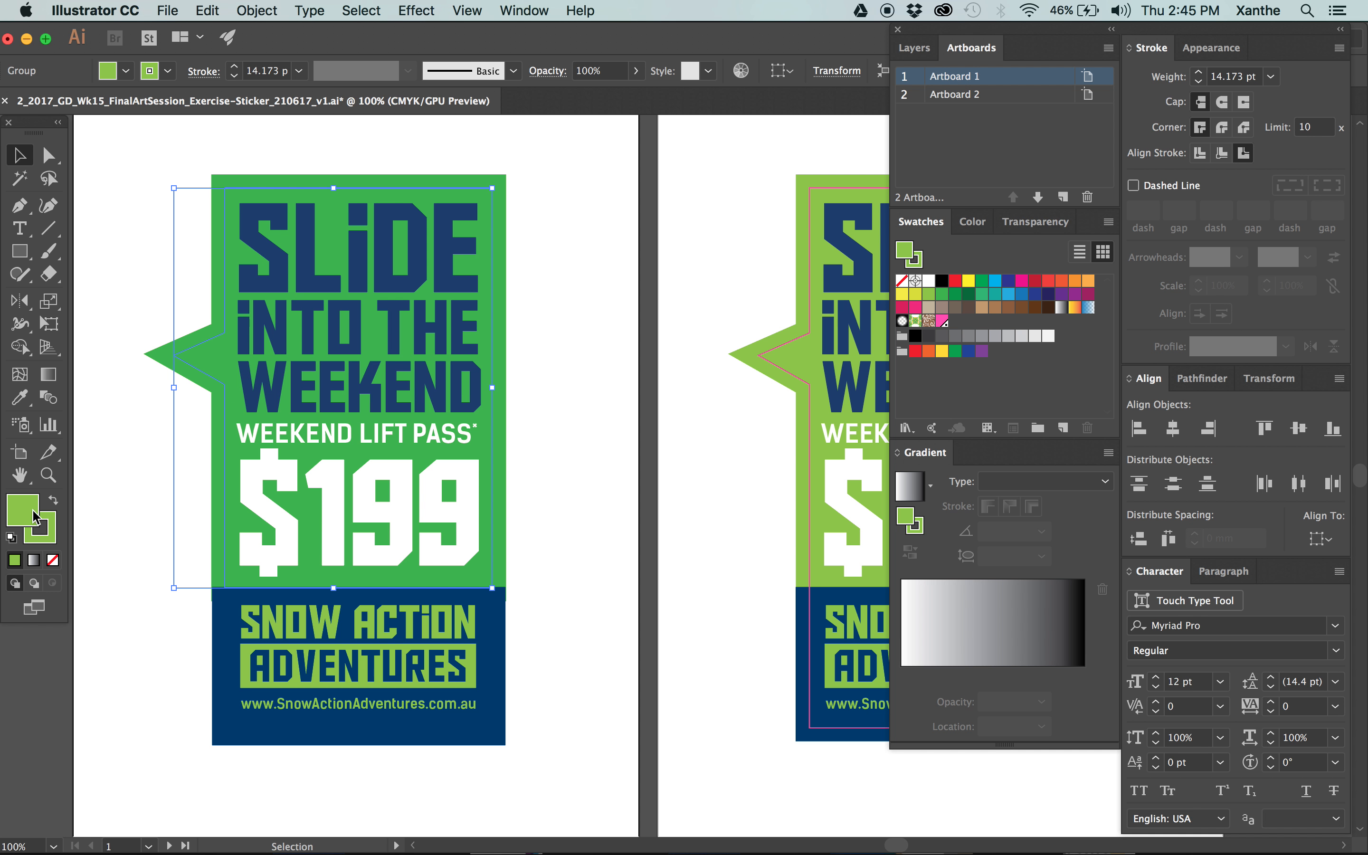
pyautogui.click(54, 561)
# Give the unfilled speech bubble copy a 0.25 pt stroke in PANTONE 806 U.
pyautogui.click(50, 531)
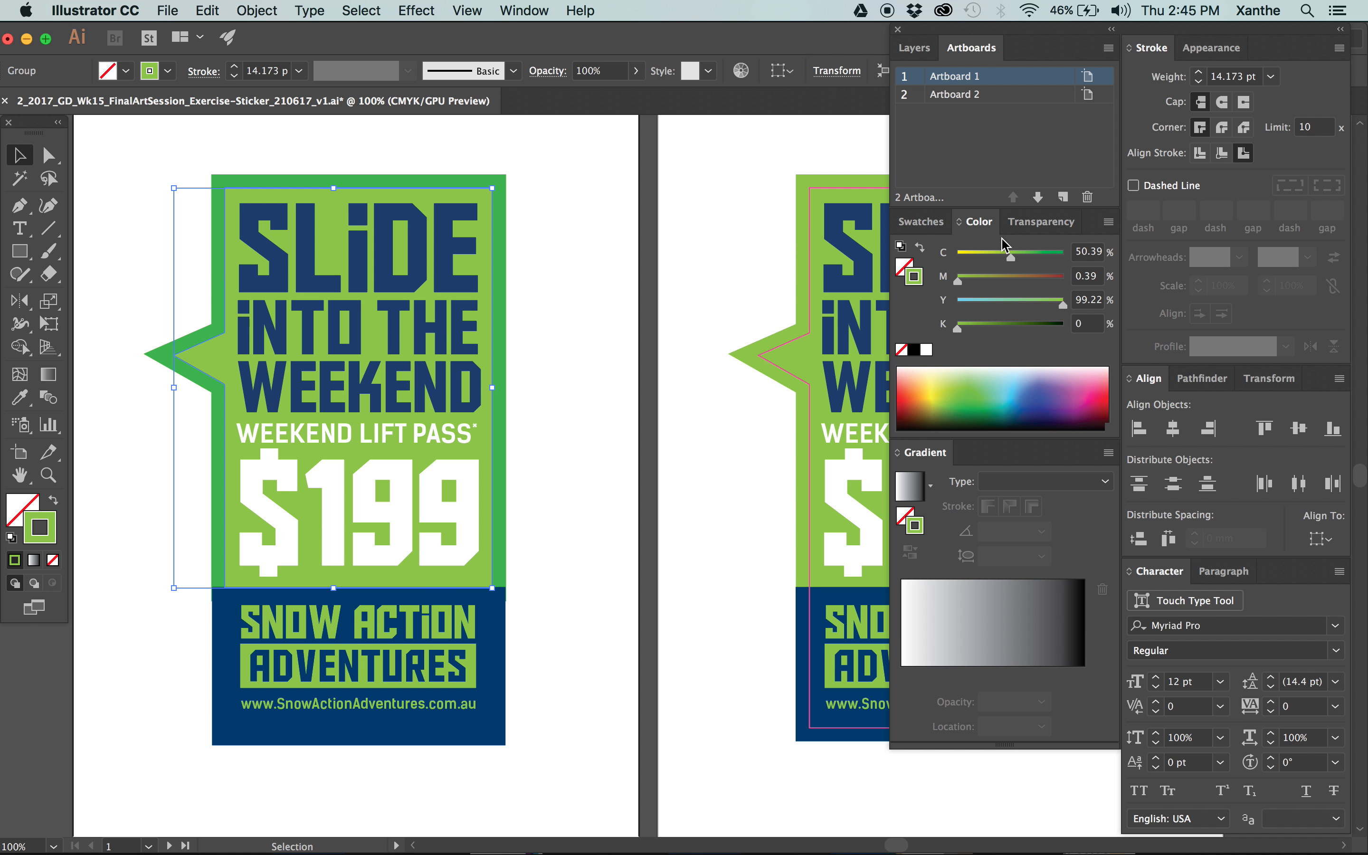
pyautogui.click(1224, 77)
pyautogui.write('0')
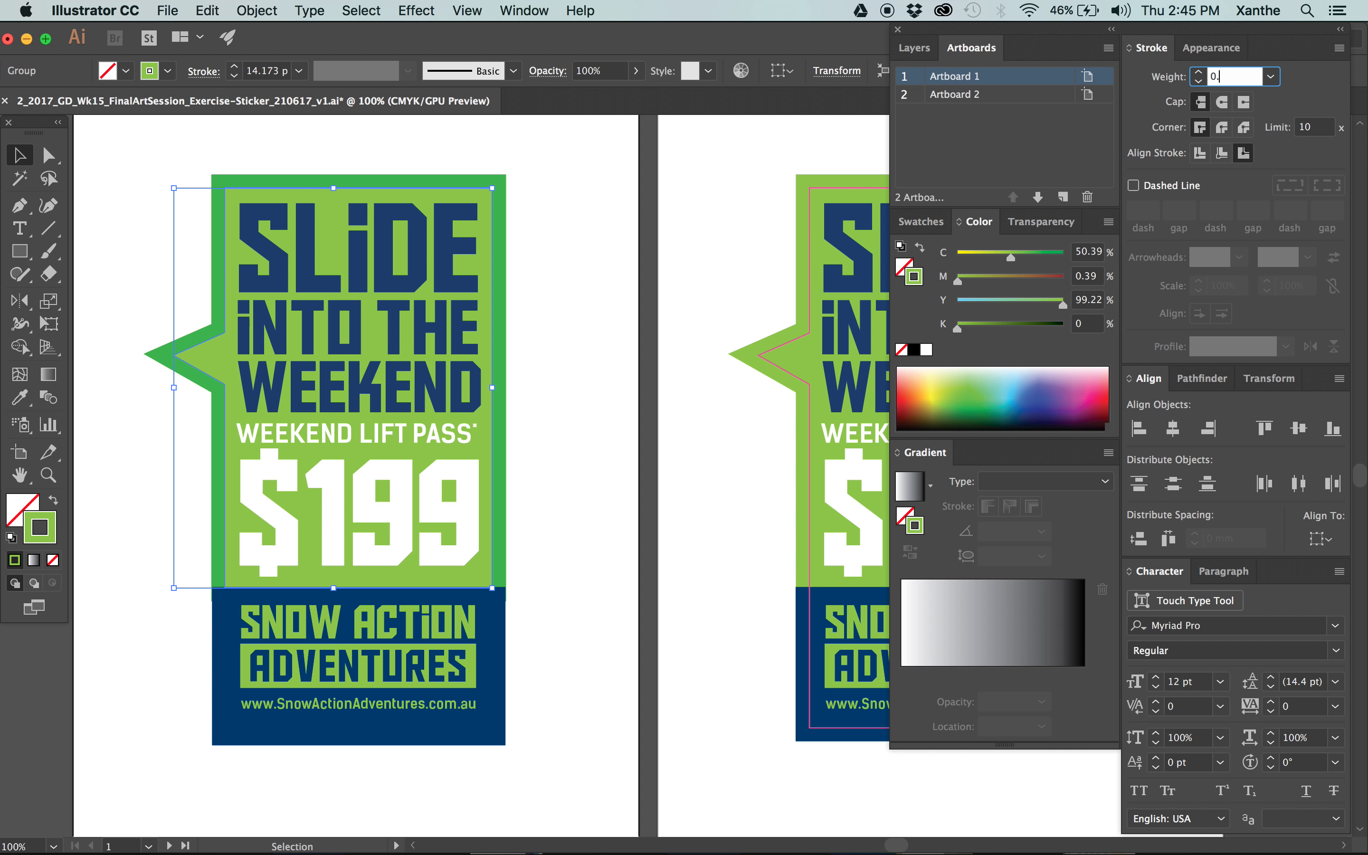
pyautogui.write('.25')
pyautogui.press('Tab')
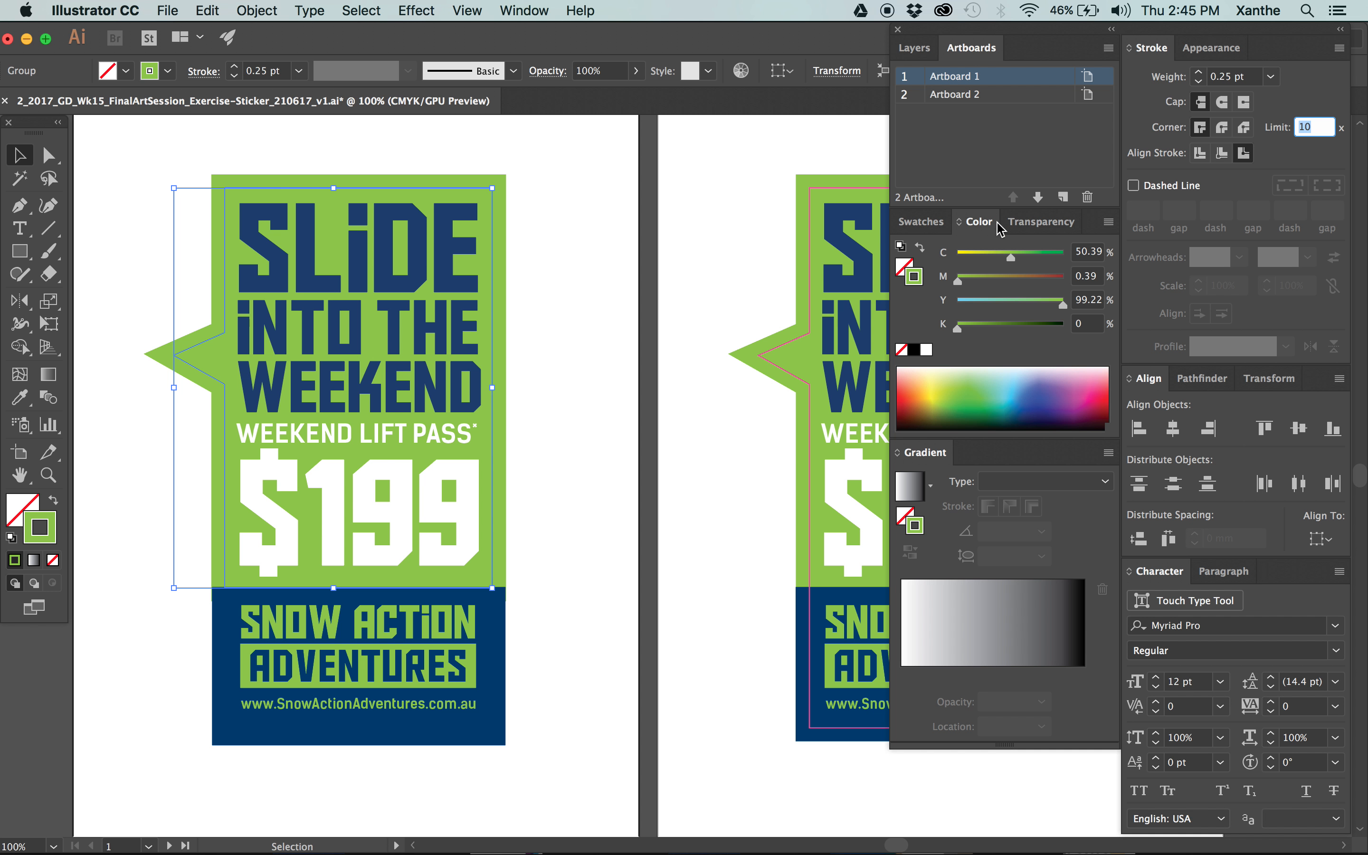
pyautogui.click(927, 222)
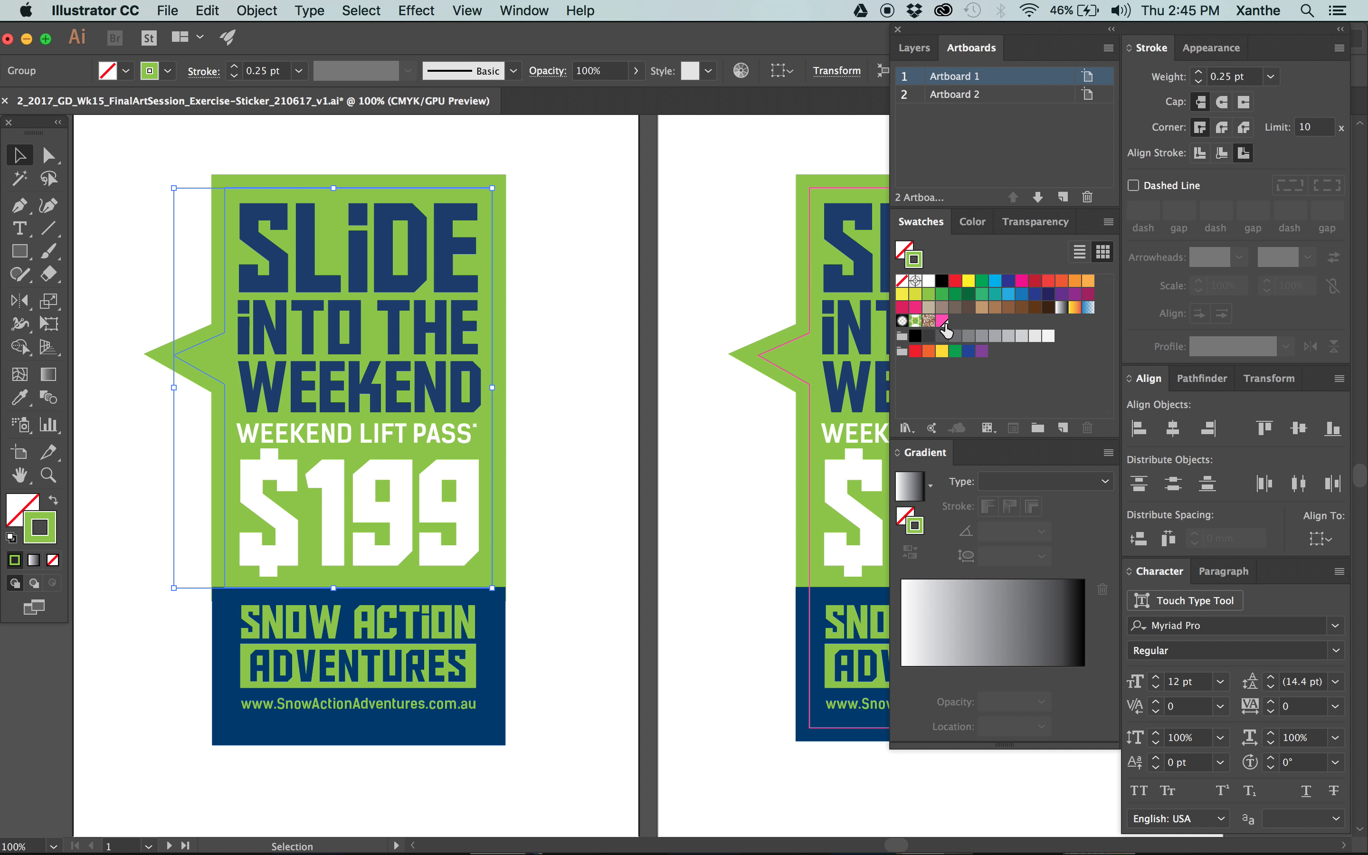
pyautogui.click(941, 321)
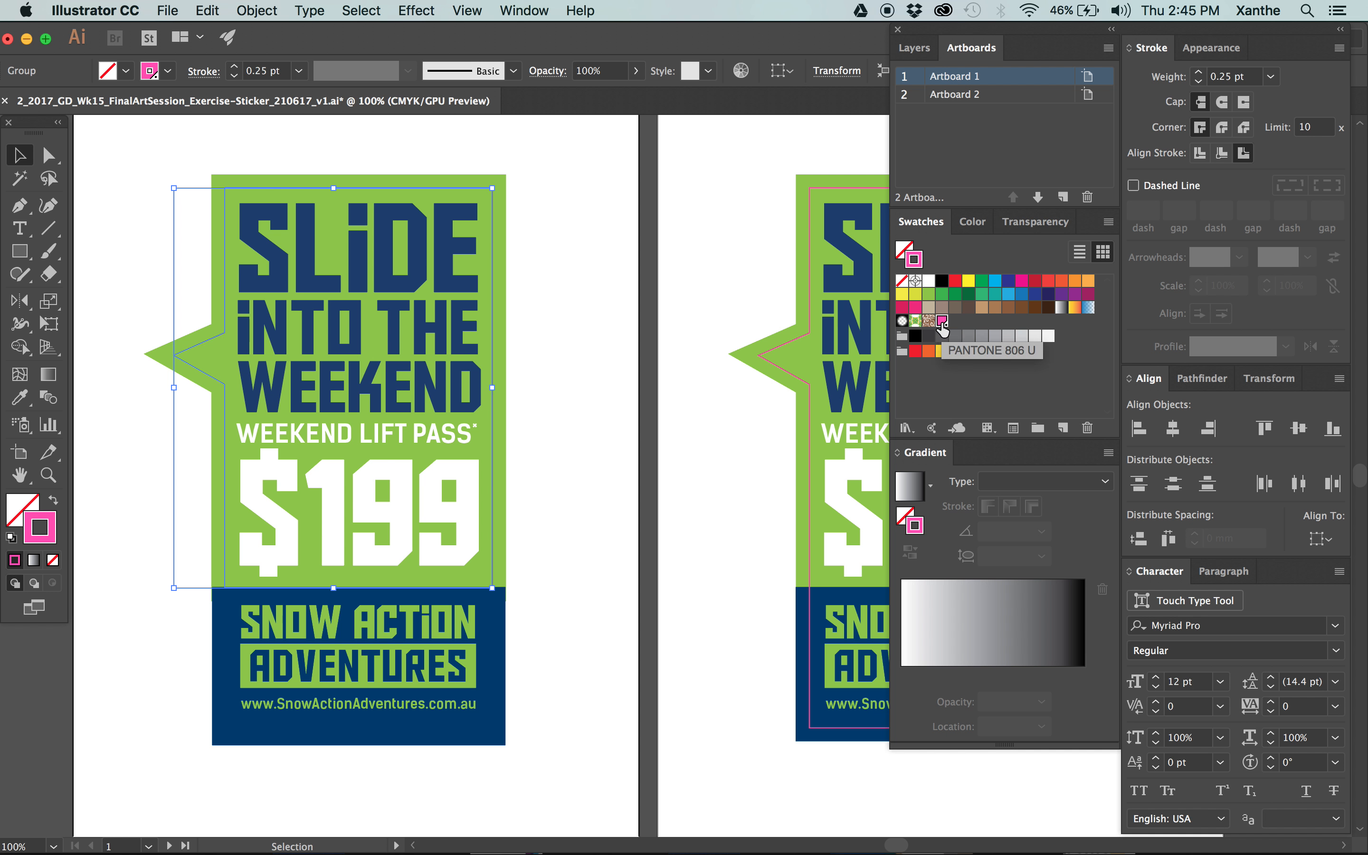
pyautogui.click(546, 246)
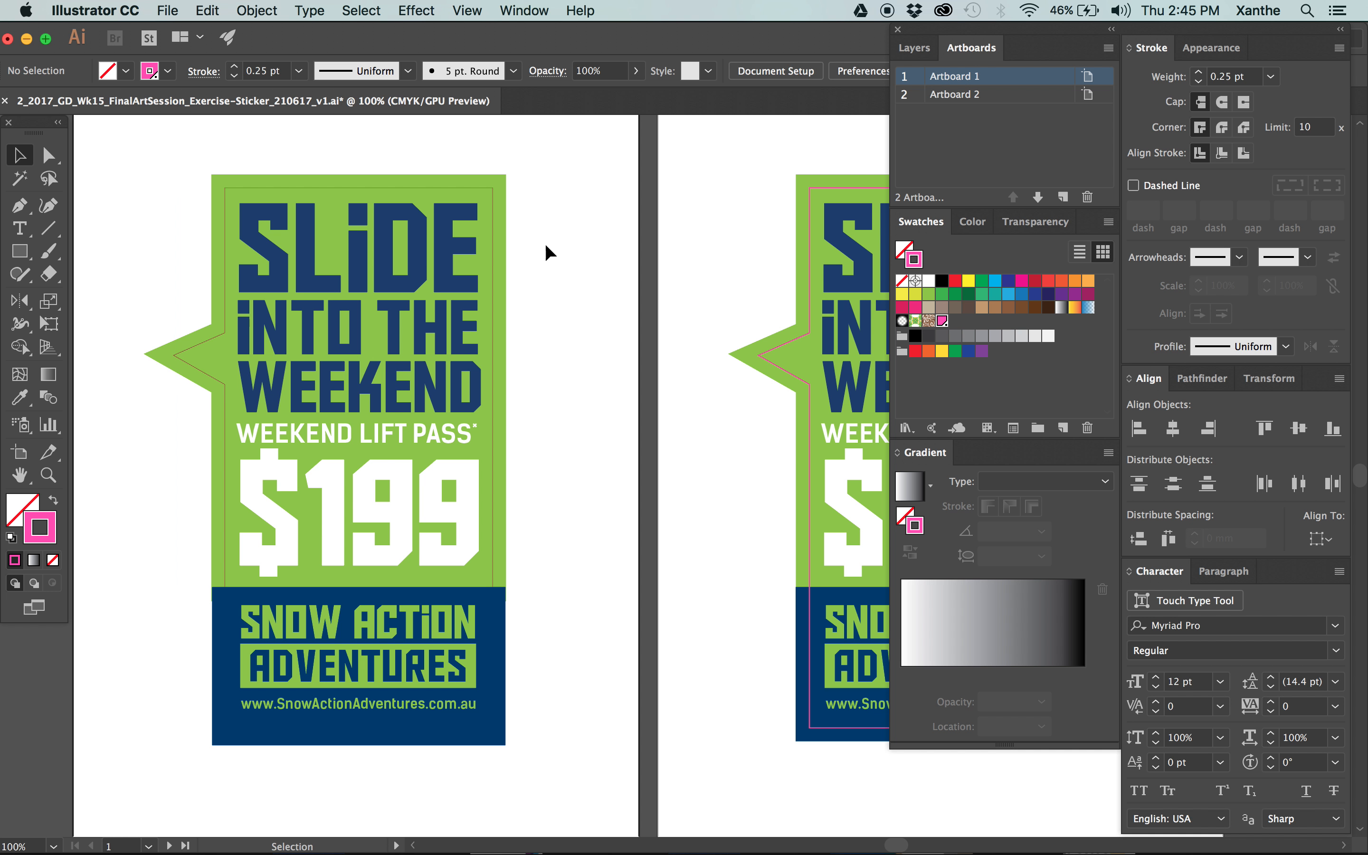
# Inspect the thin outline around the speech bubble on Artboard 1 up close.
pyautogui.press('super+space')
pyautogui.moveTo(166, 640); pyautogui.dragTo(364, 424)
pyautogui.moveTo(478, 275); pyautogui.dragTo(380, 750)
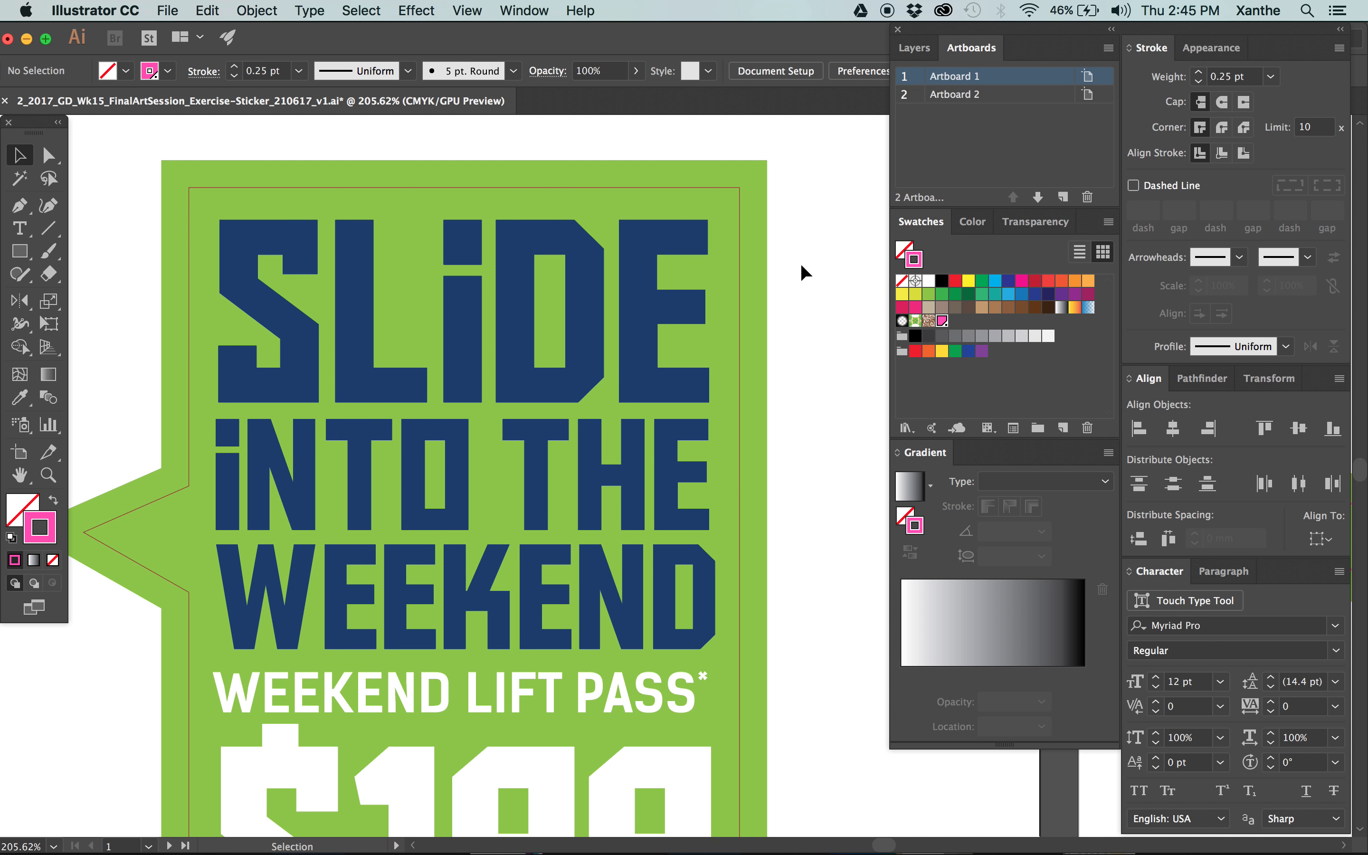
pyautogui.click(738, 196)
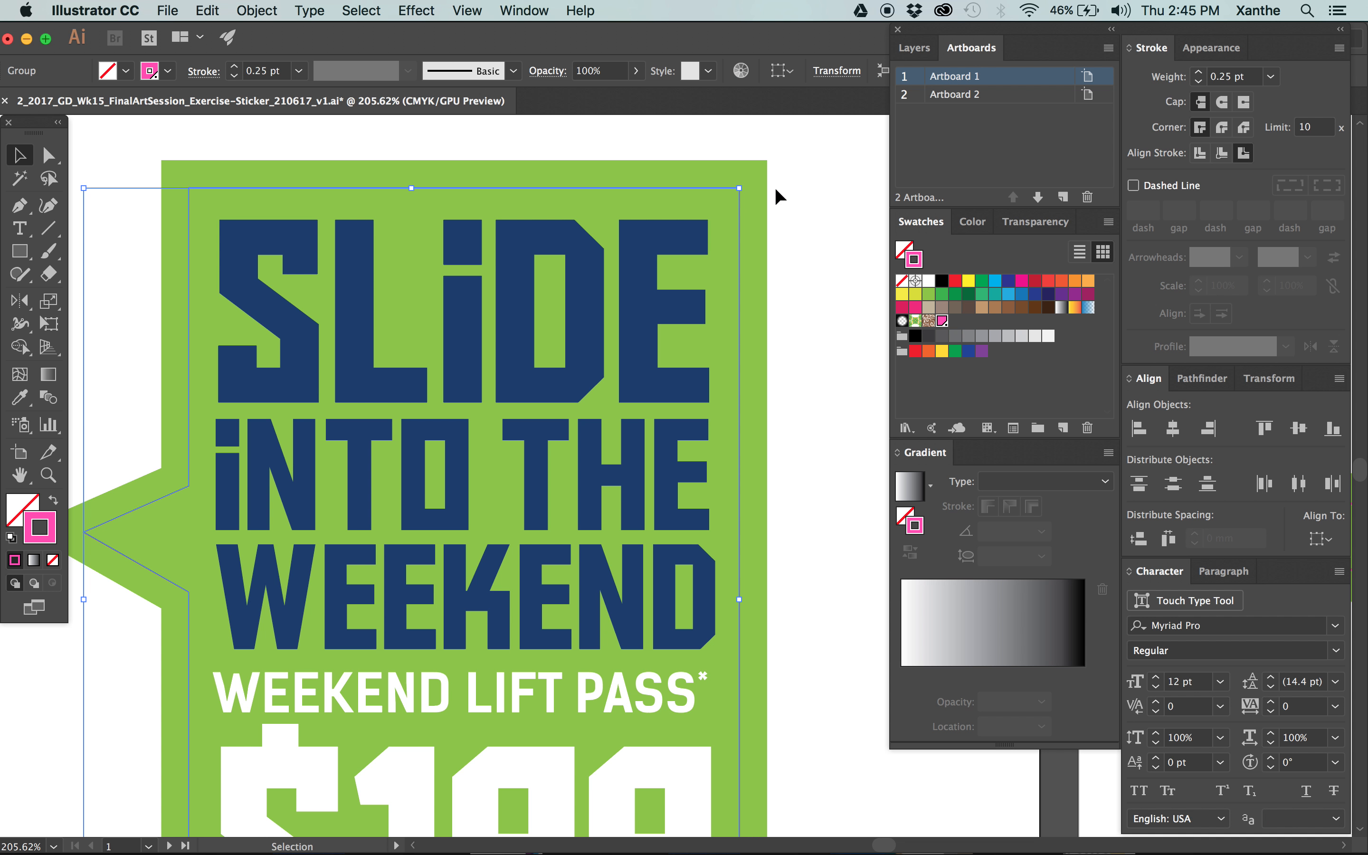
pyautogui.click(799, 213)
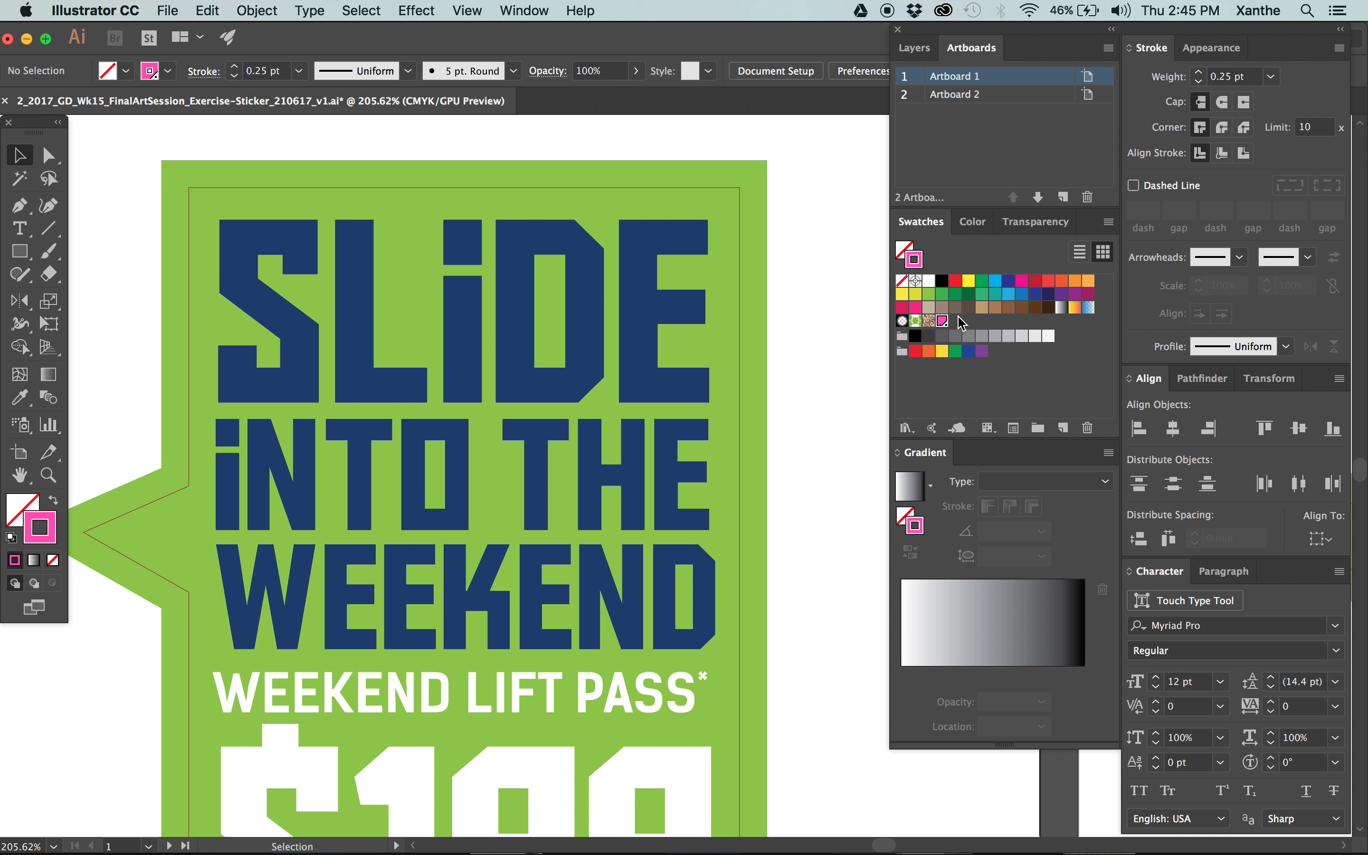
# Replace the pink spot swatch in the document's swatches with PANTONE Rhodamine Red C from the PANTONE+ Solid Coated library.
pyautogui.click(1087, 428)
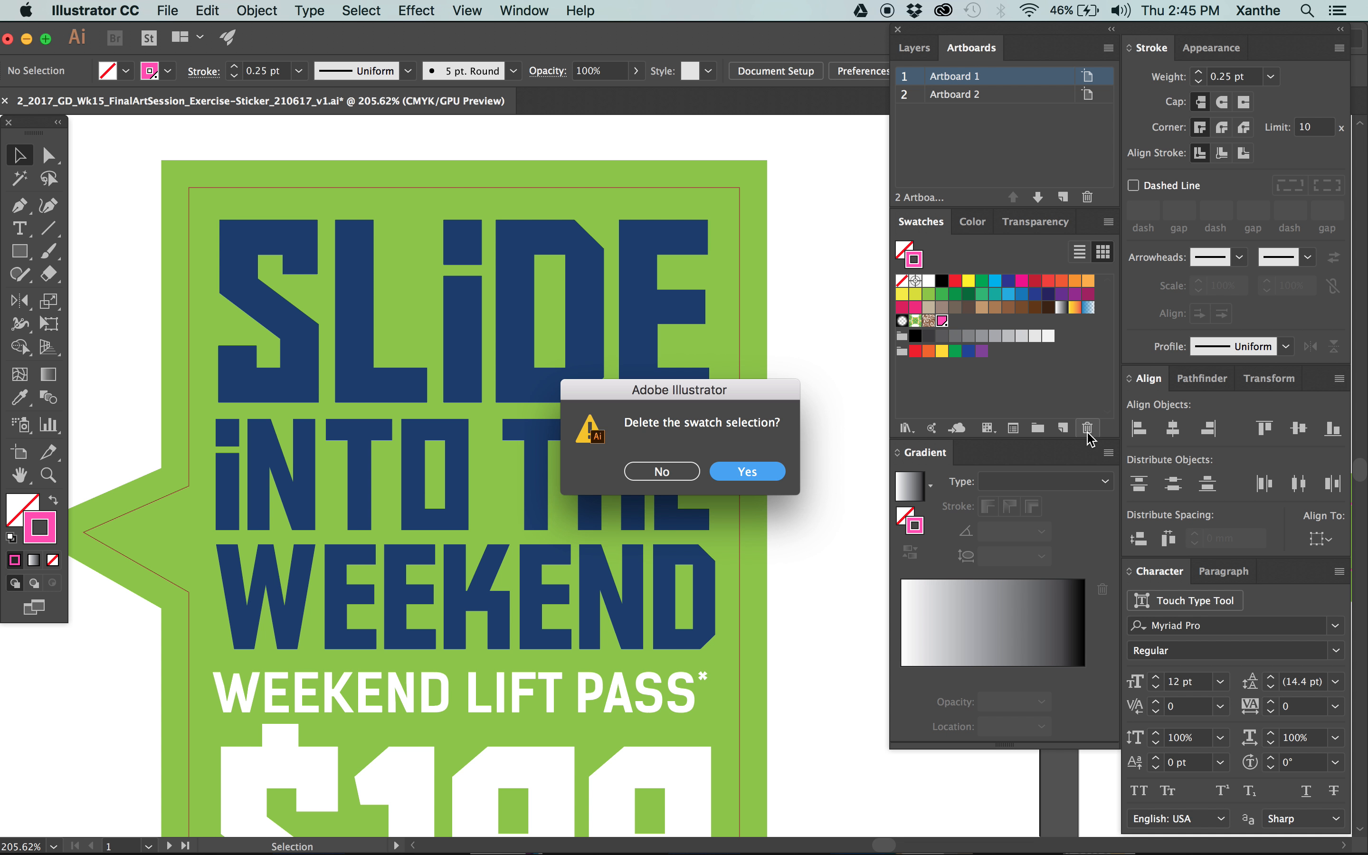
pyautogui.click(748, 471)
pyautogui.click(1109, 223)
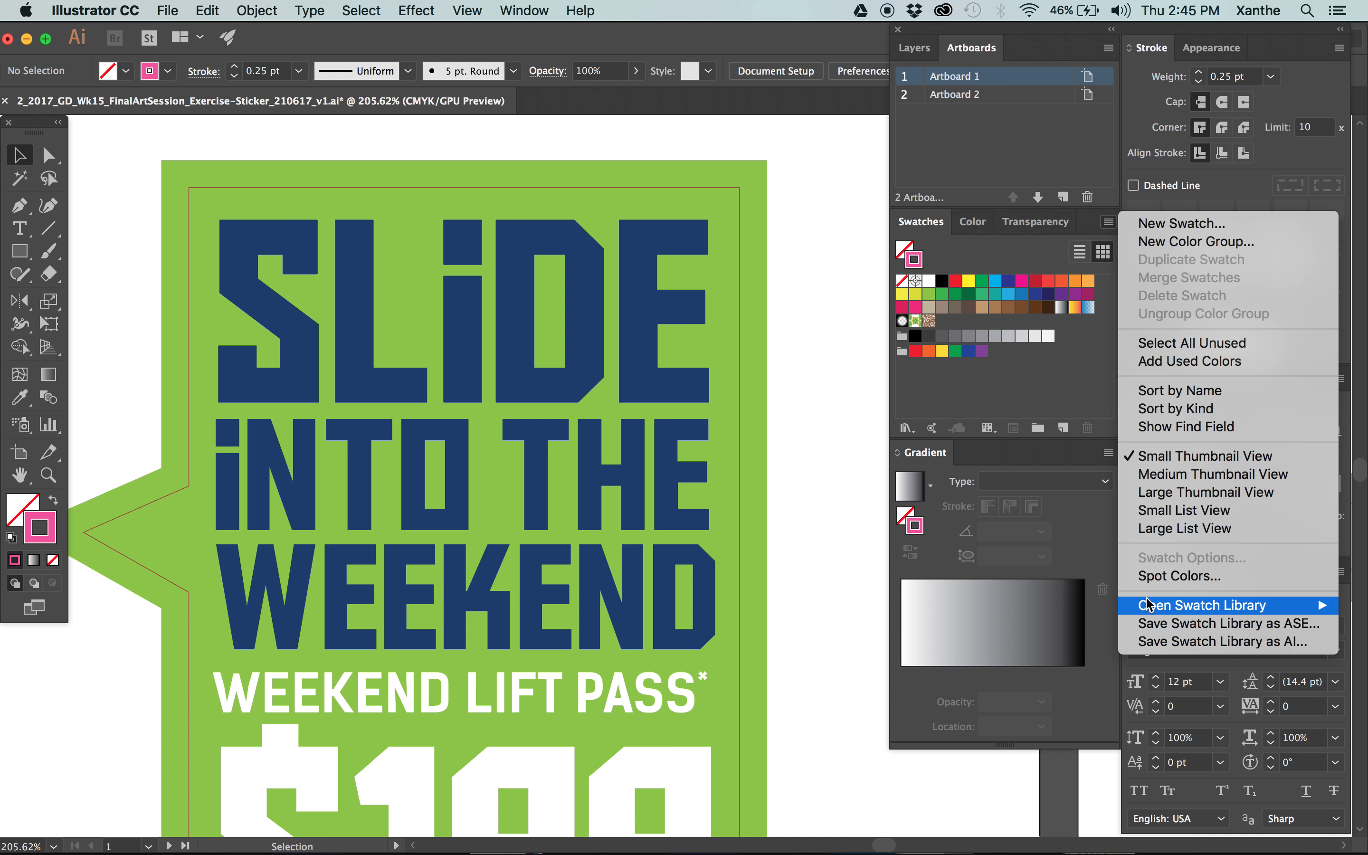
pyautogui.moveTo(1149, 604)
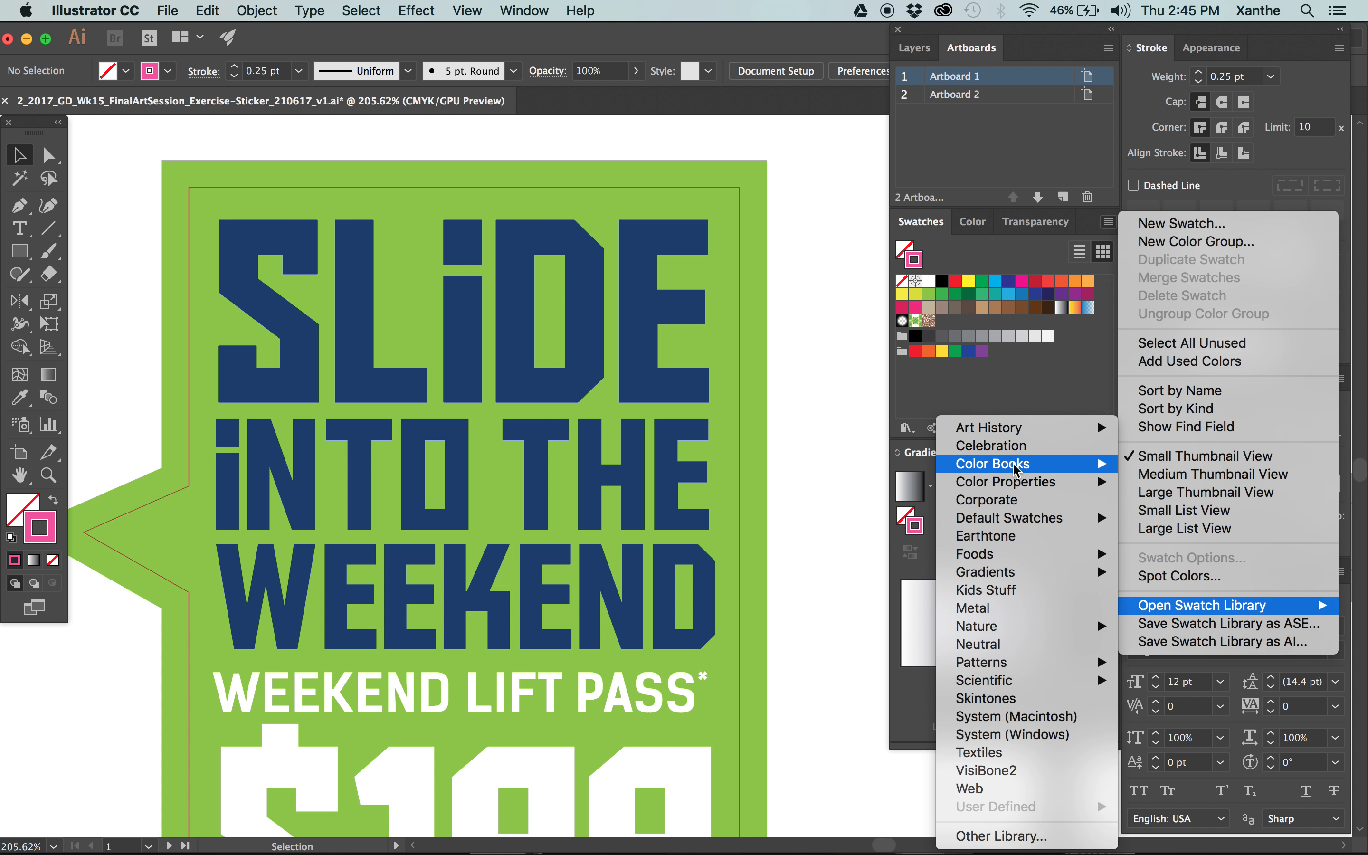
pyautogui.moveTo(1016, 470)
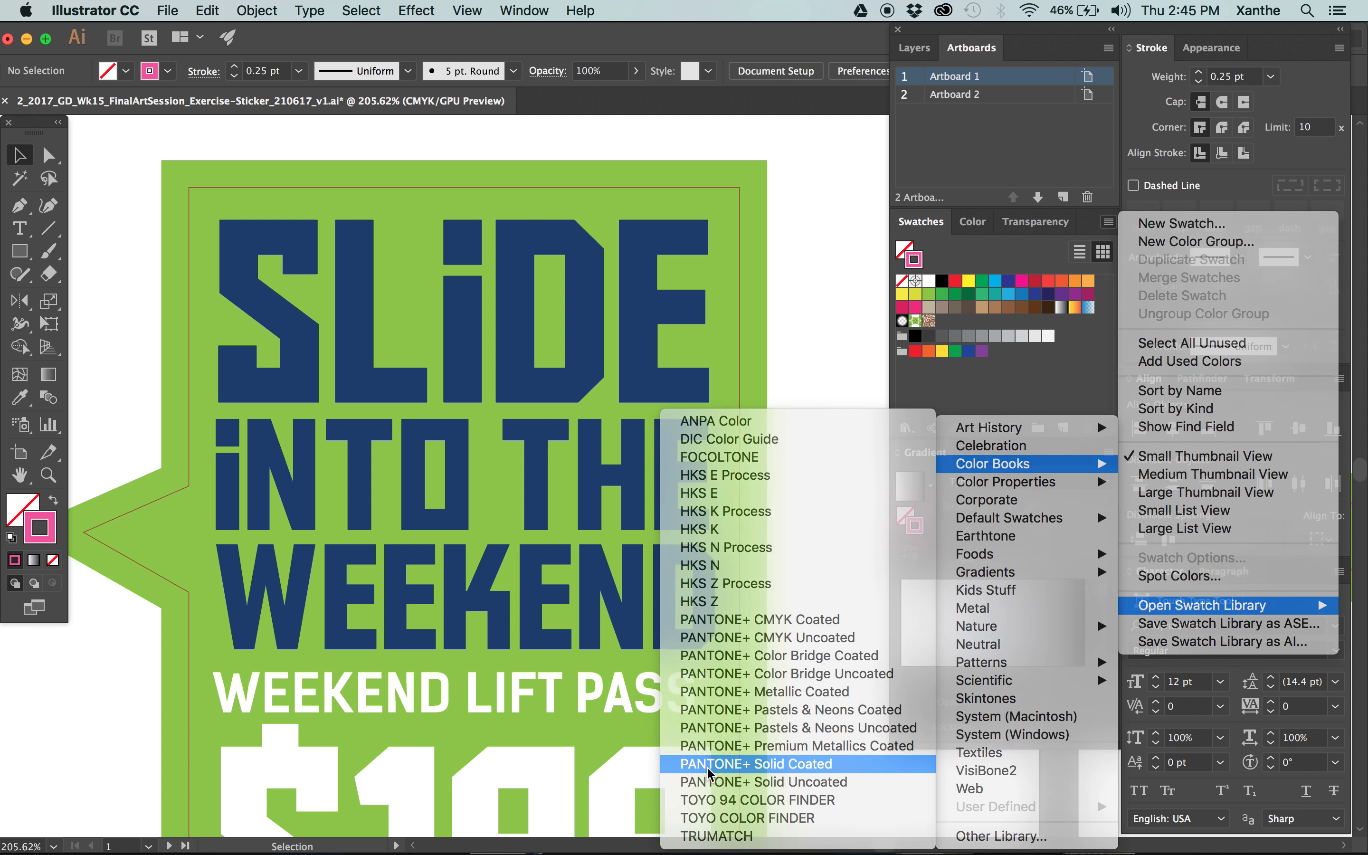
pyautogui.click(709, 769)
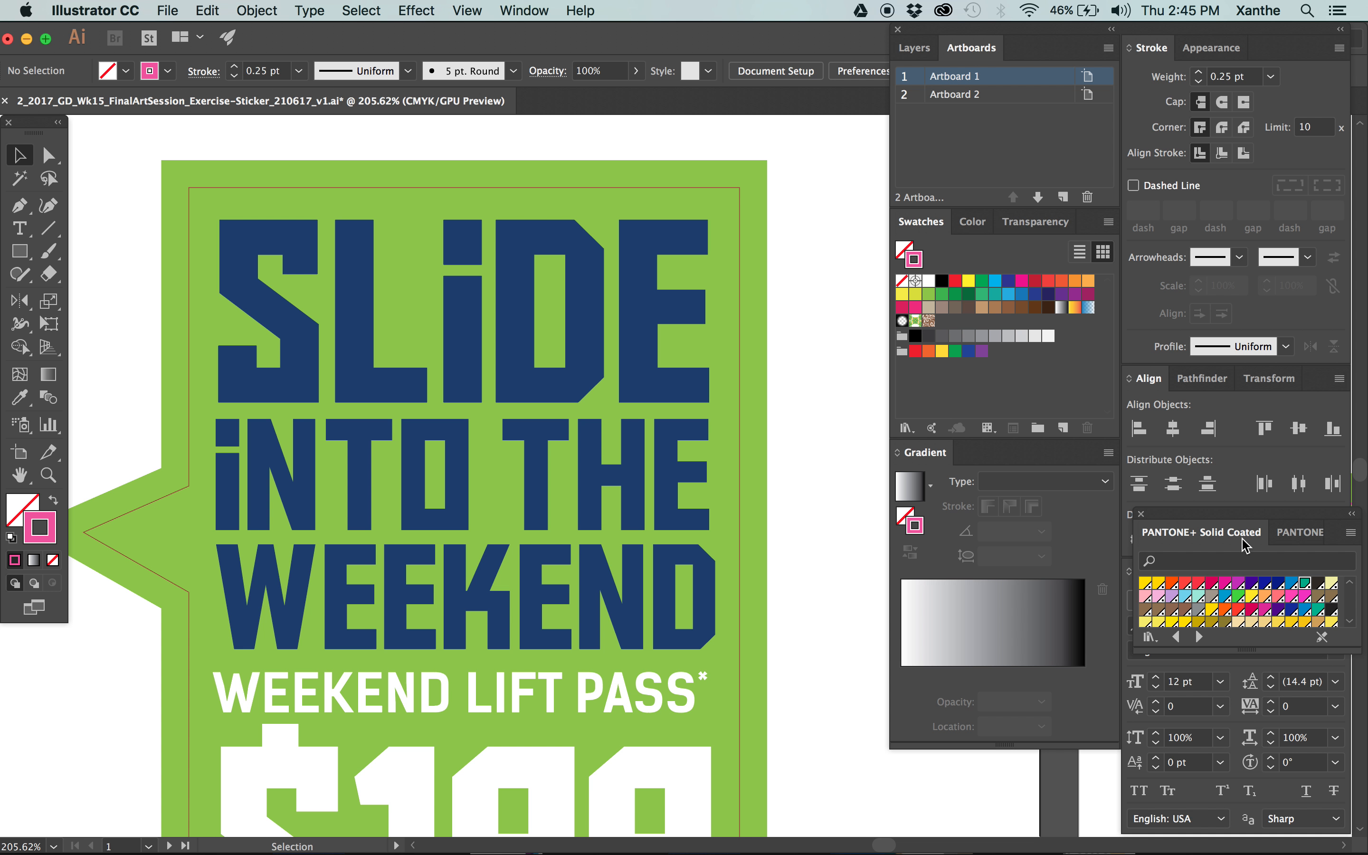
pyautogui.click(1225, 585)
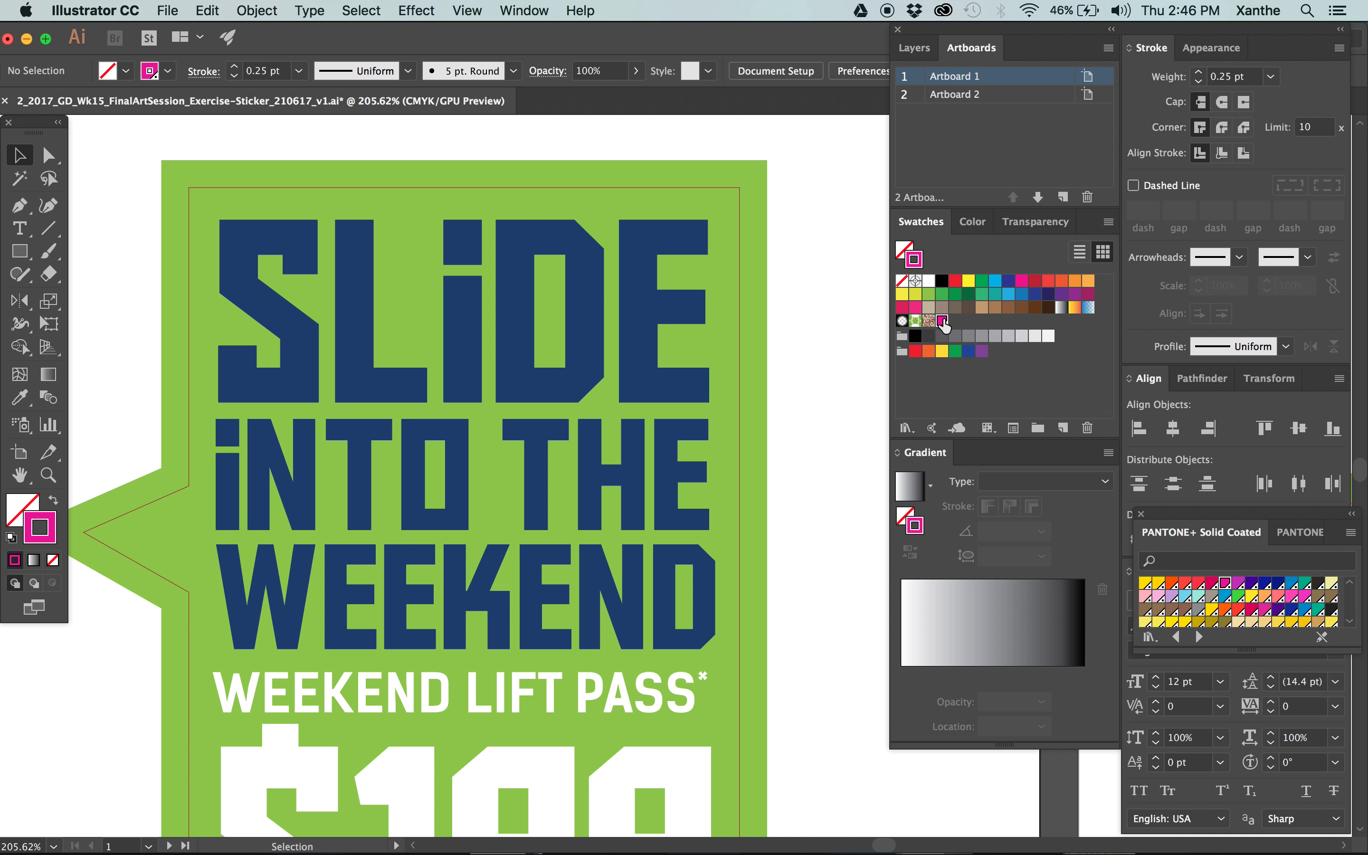
# Edit the PANTONE Rhodamine Red C swatch and set its colour mode to CMYK, keeping it a spot colour.
pyautogui.doubleClick(943, 320)
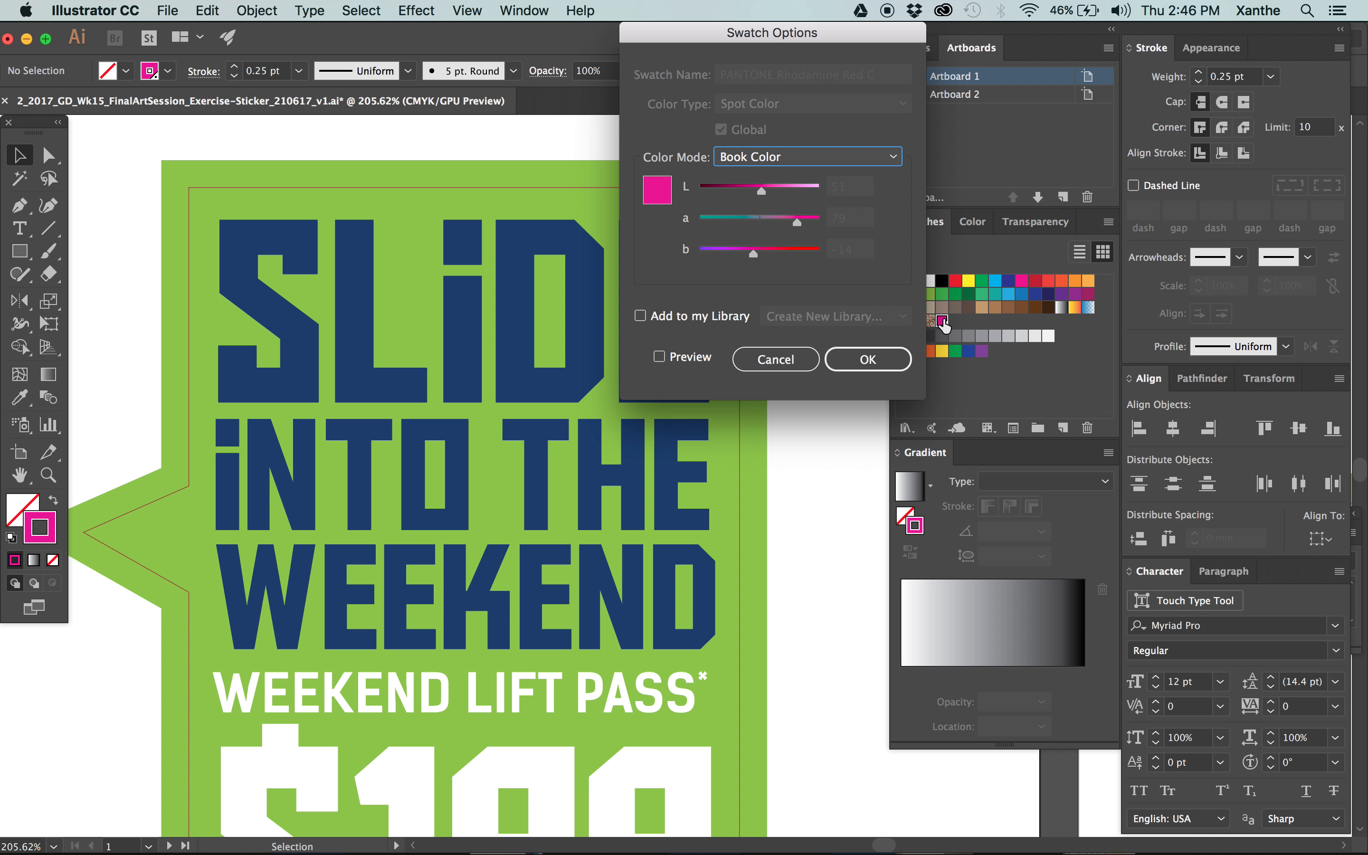
pyautogui.click(741, 157)
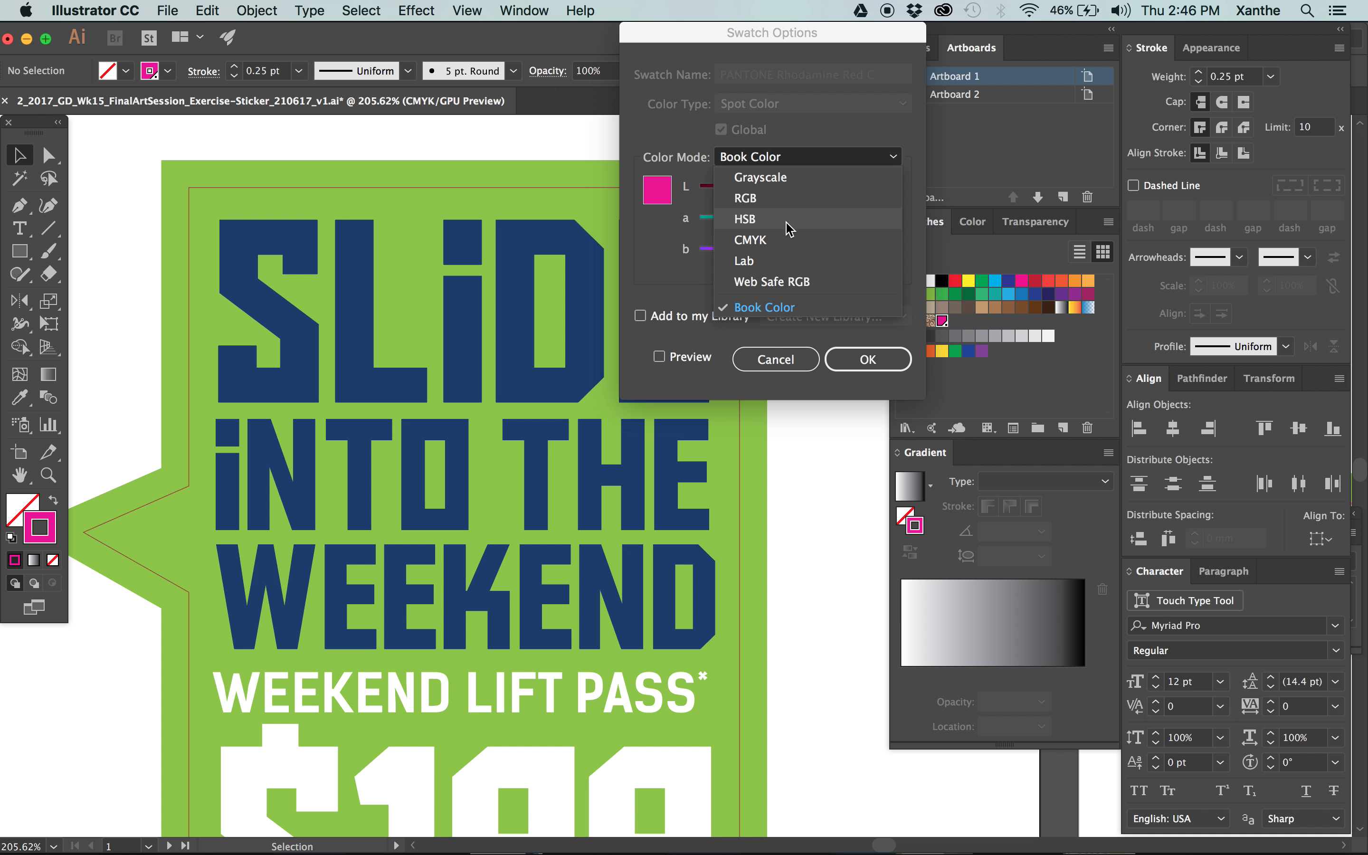
pyautogui.click(788, 240)
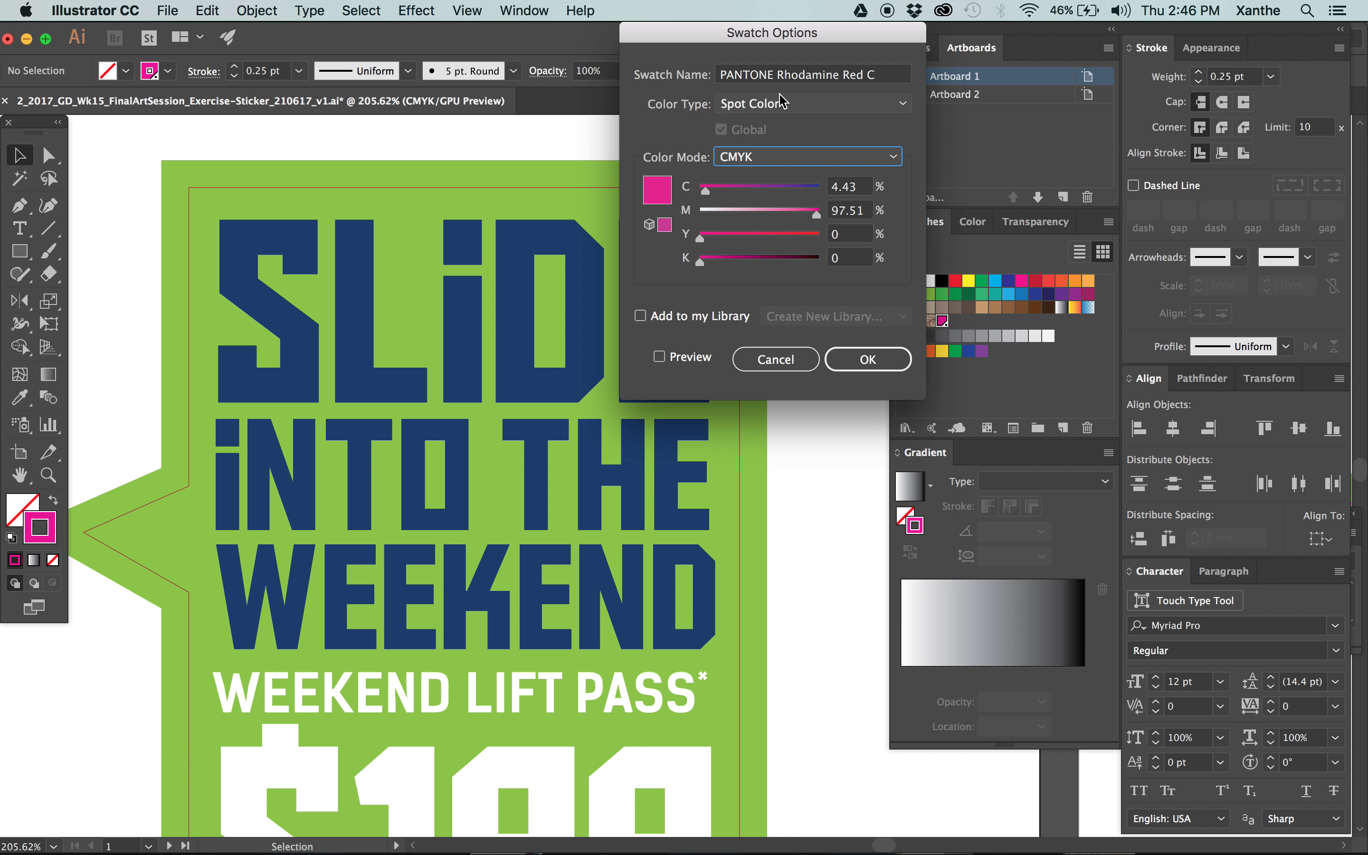
pyautogui.click(783, 157)
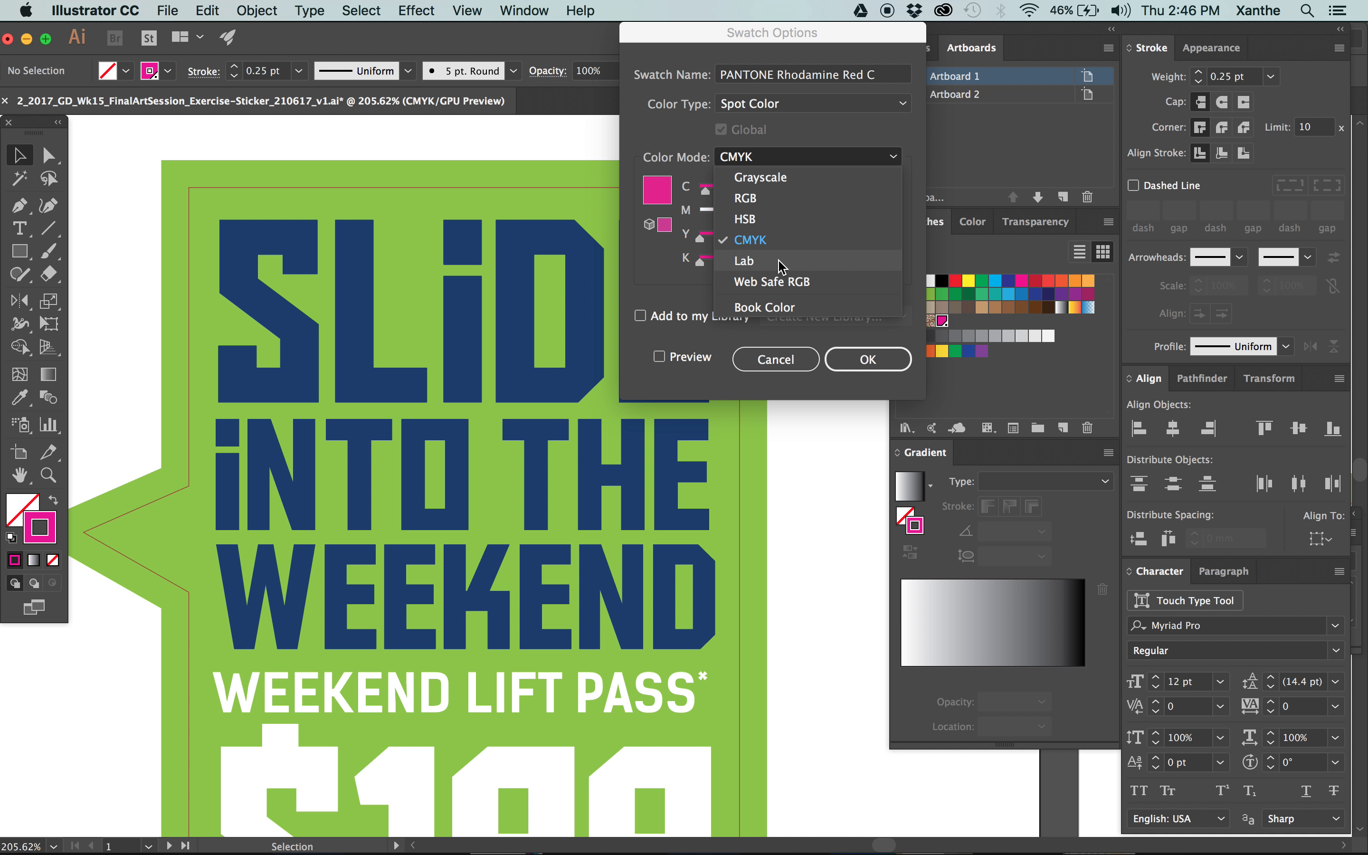
pyautogui.click(776, 307)
pyautogui.click(770, 165)
pyautogui.click(811, 259)
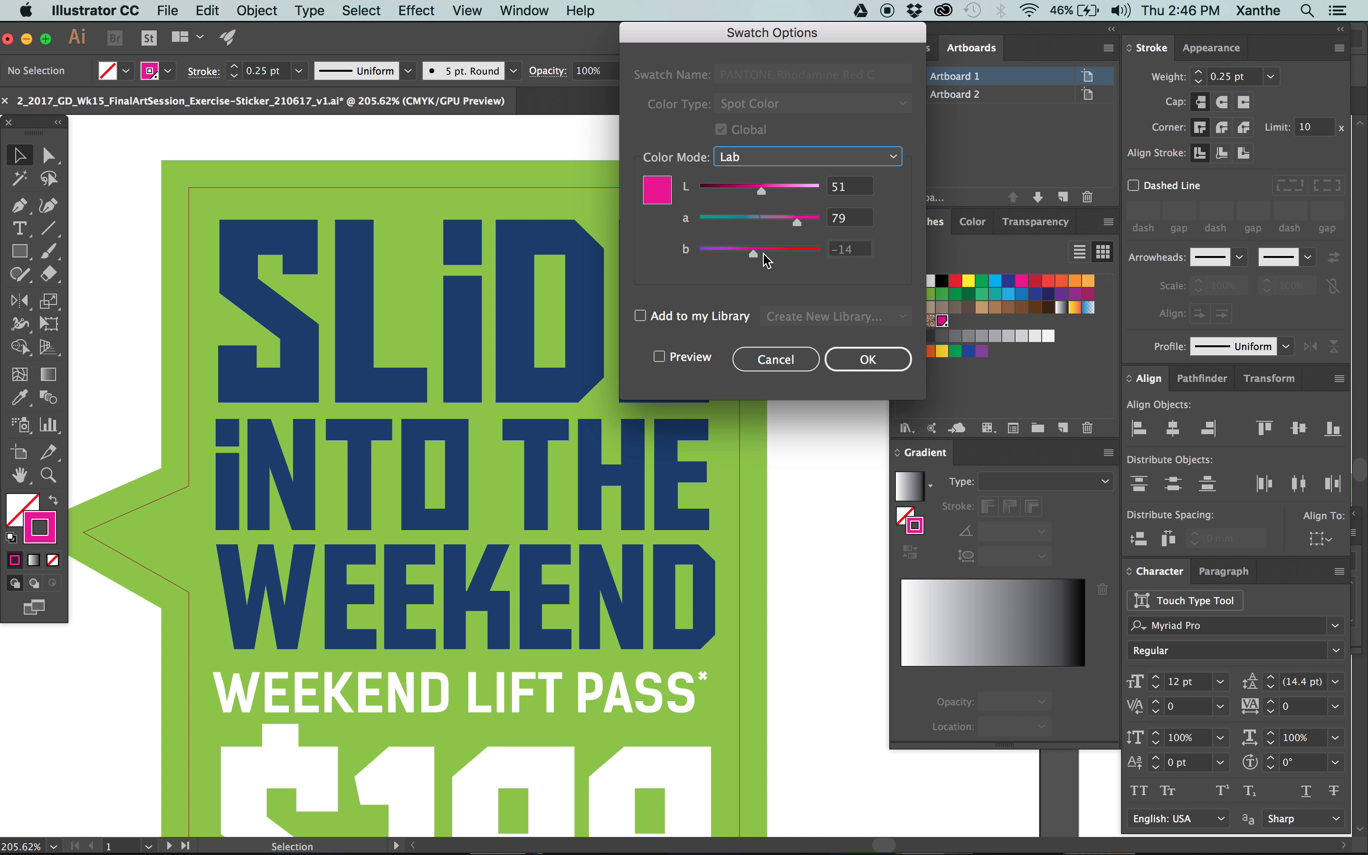
pyautogui.click(764, 157)
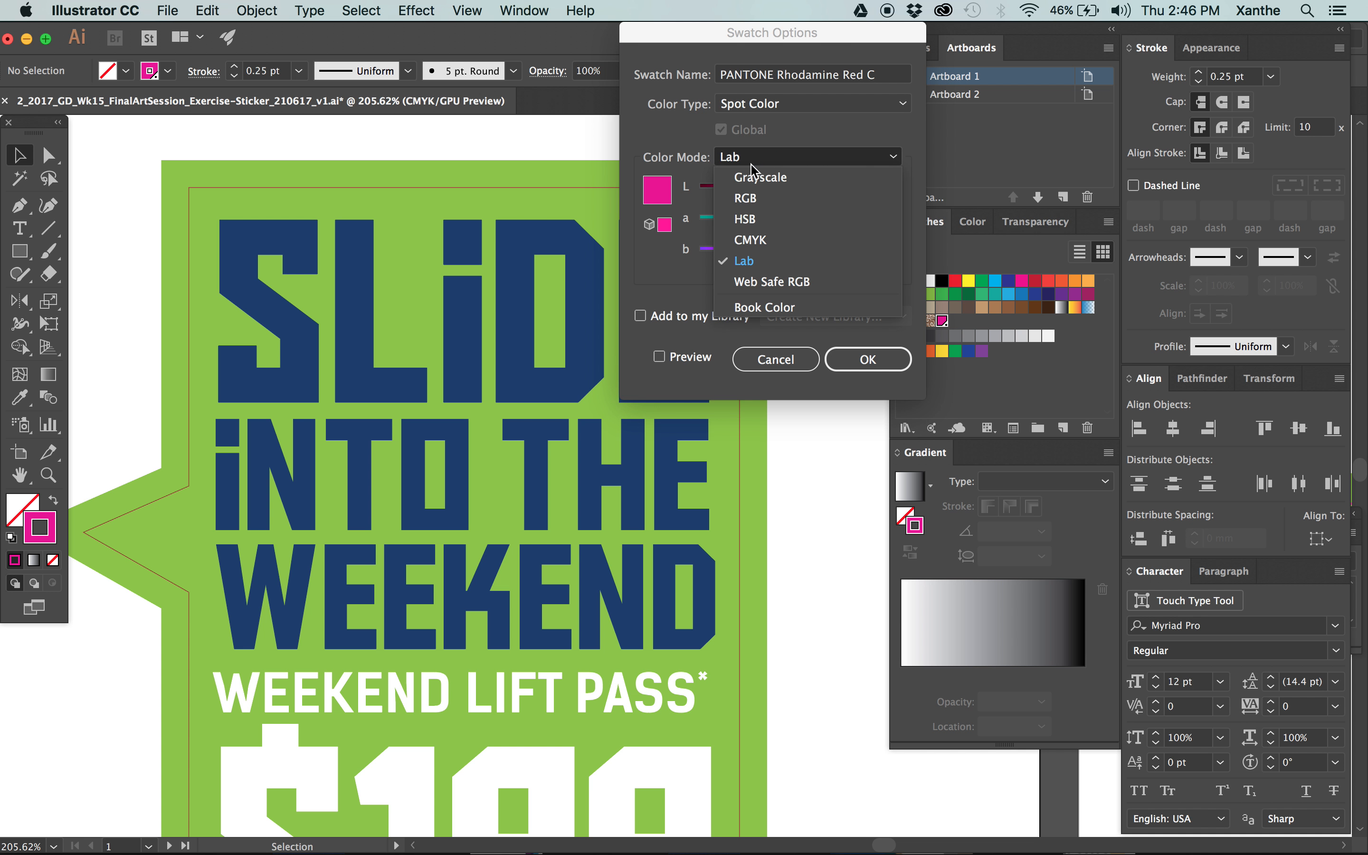
pyautogui.click(756, 242)
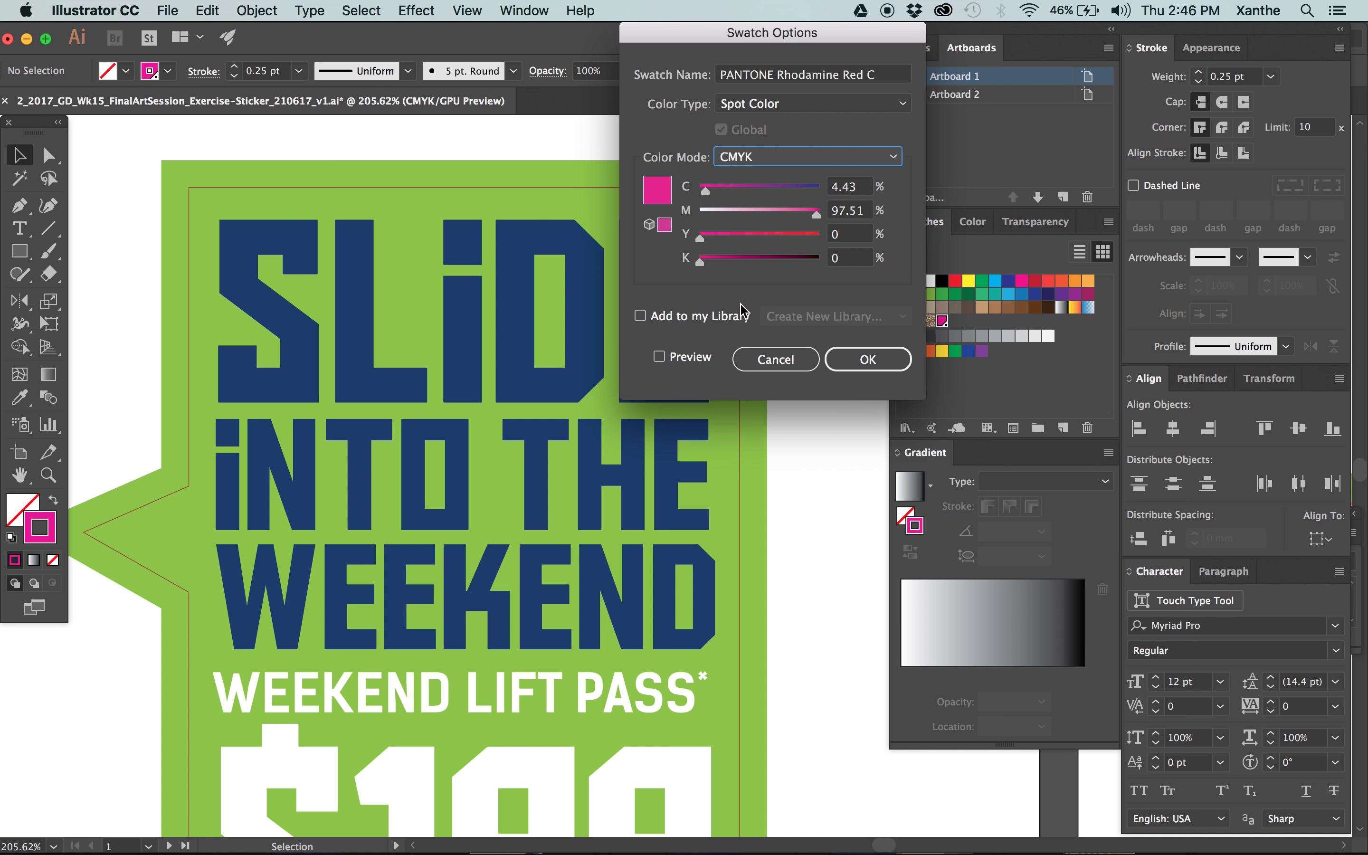
# Rename the Rhodamine Red swatch as Knife and apply the swatch options.
pyautogui.tripleClick(823, 69)
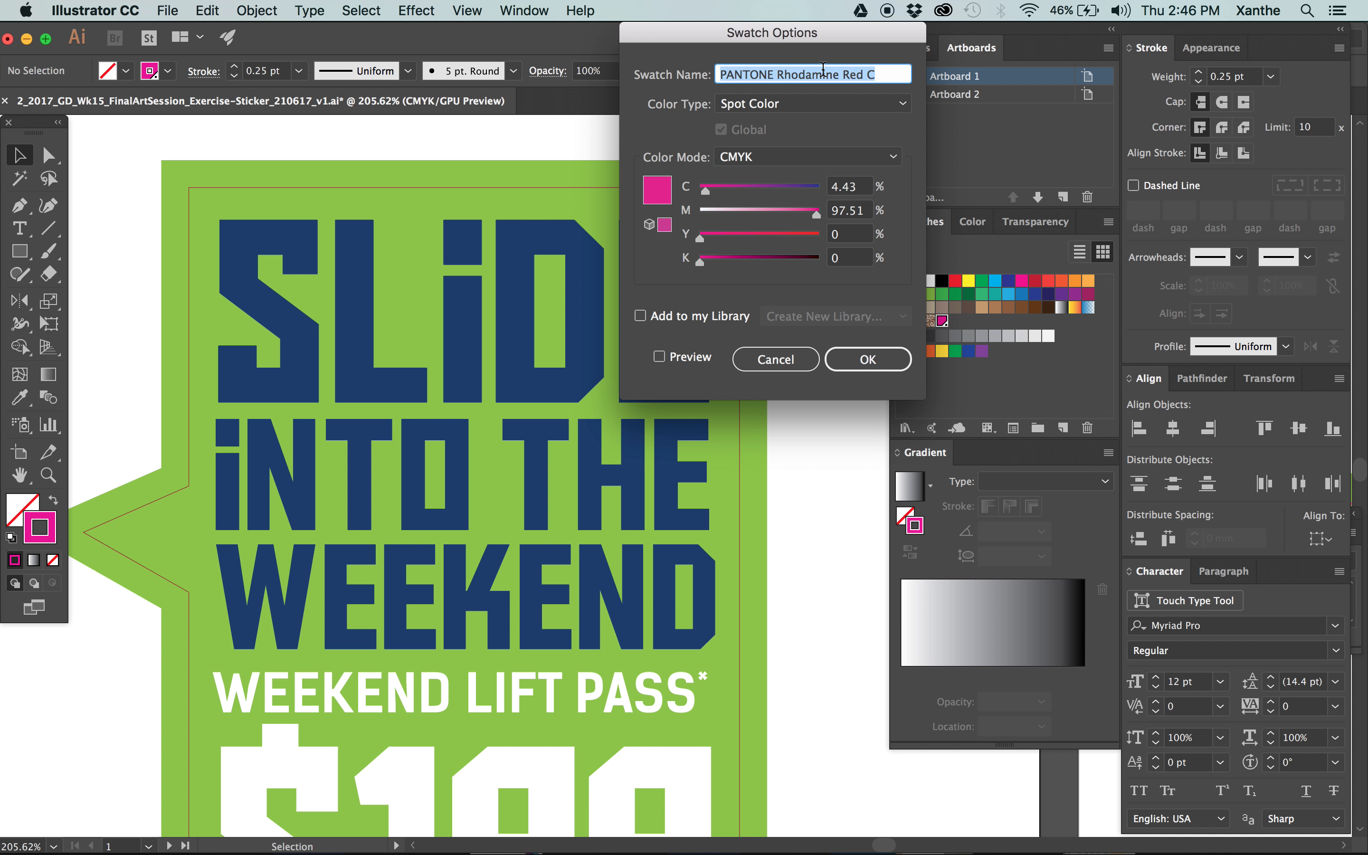
pyautogui.write('Knife')
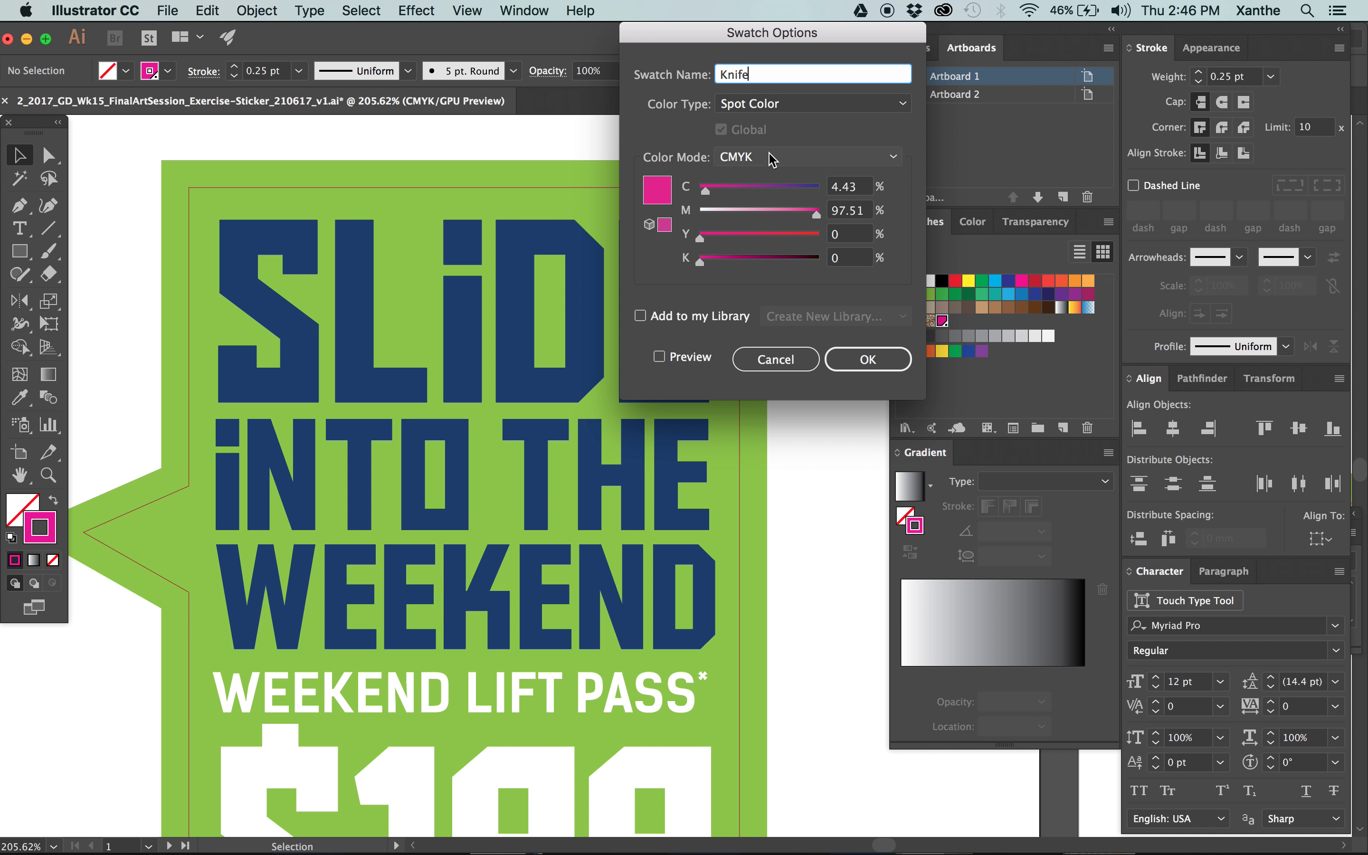
pyautogui.click(865, 361)
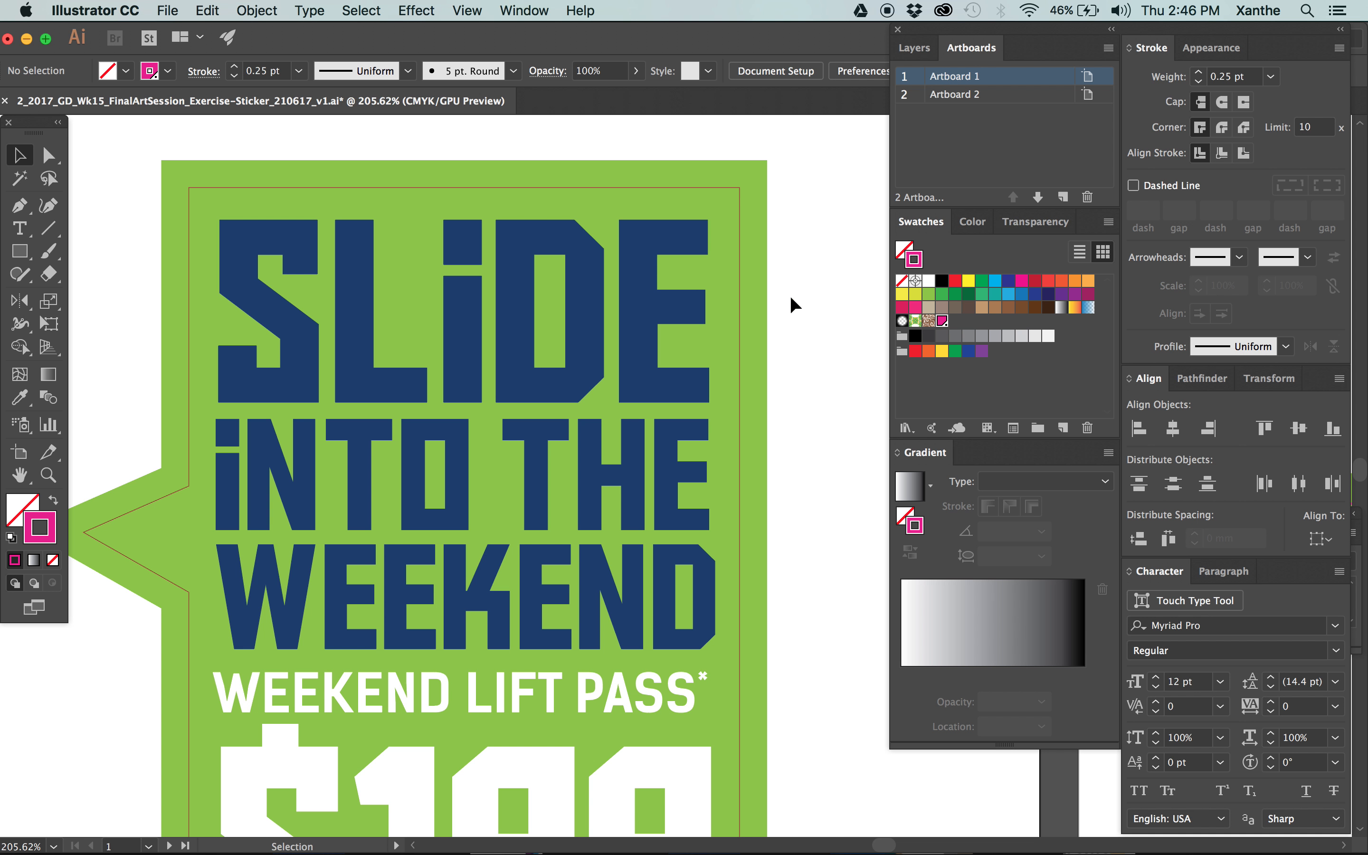
# Apply the Knife spot swatch to the stroke of the speech bubble outline on Artboard 1.
pyautogui.click(738, 205)
pyautogui.click(942, 321)
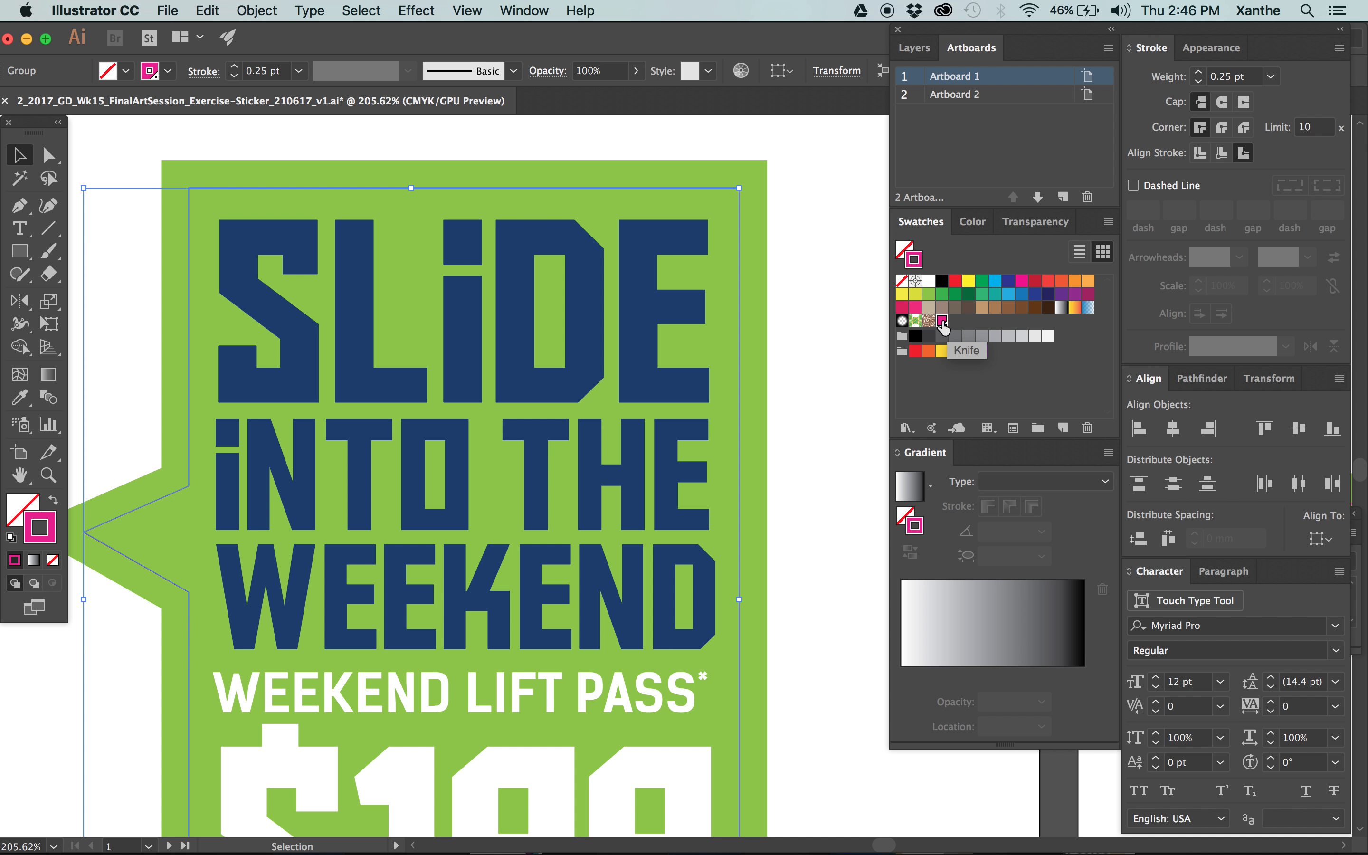
pyautogui.click(818, 364)
# Extend the outline over the navy panel by moving its two bottom anchor points down near the panel's lower edge.
pyautogui.press('super+1')
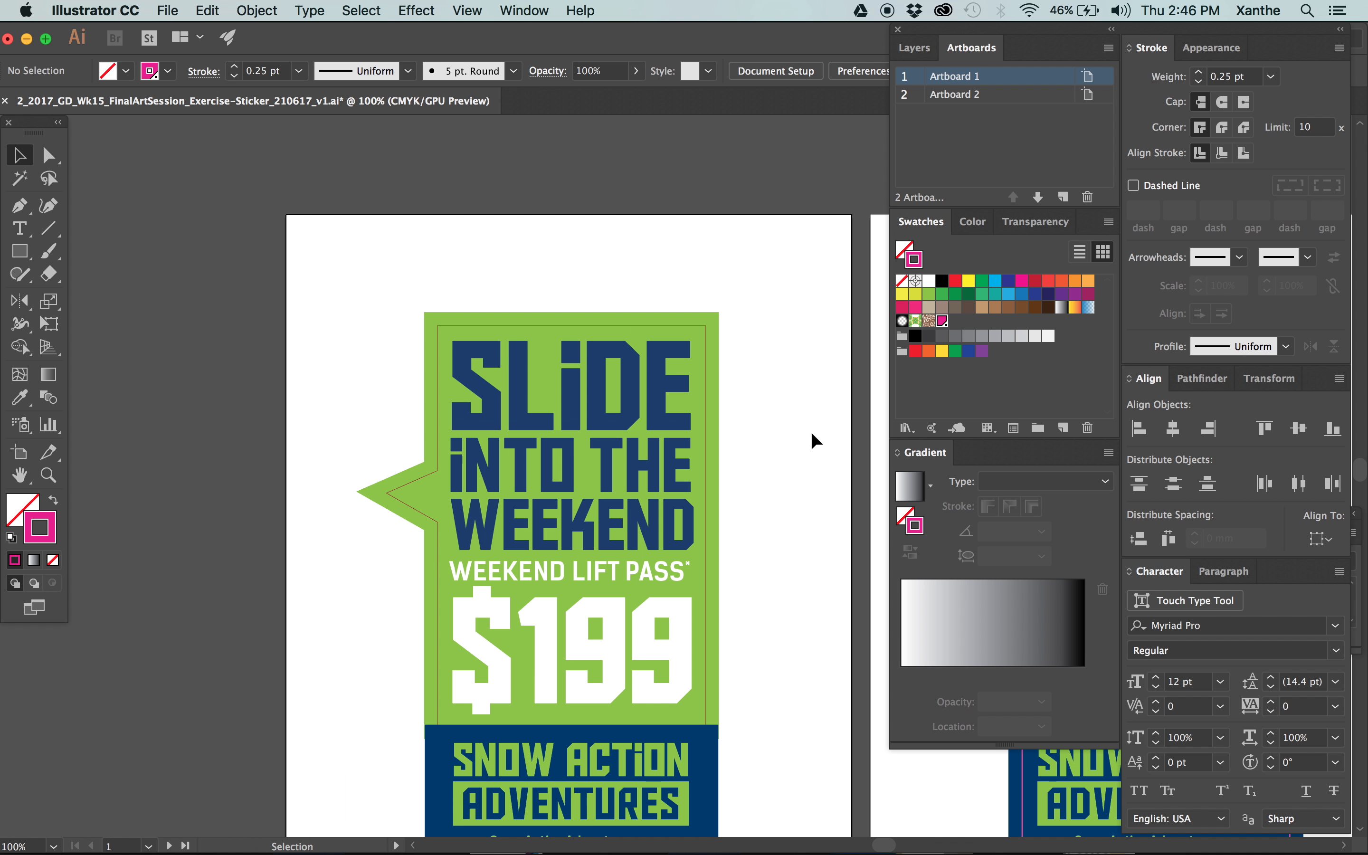
pyautogui.scroll(-10, 792, 362)
pyautogui.click(449, 386)
pyautogui.click(449, 365)
pyautogui.press('a')
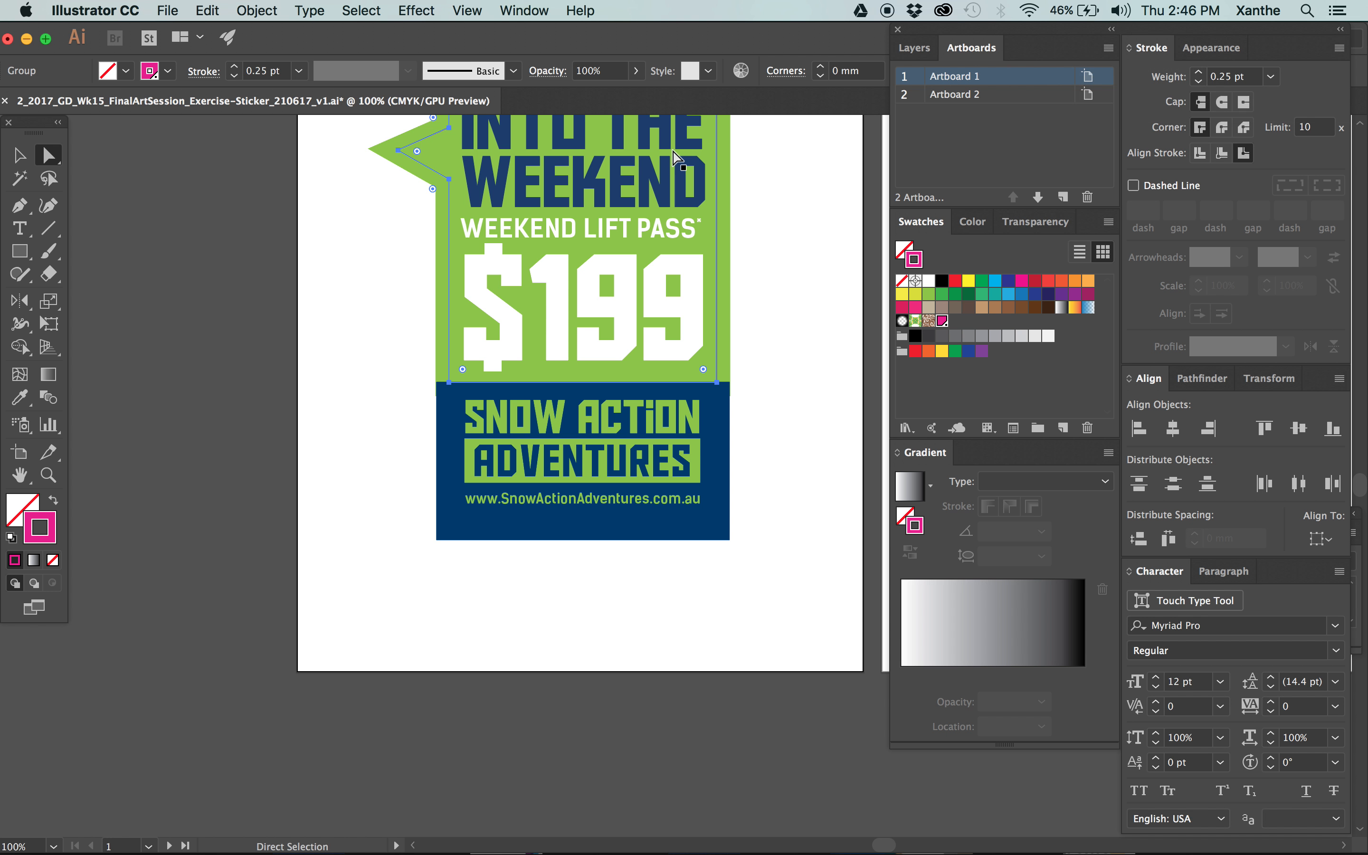
pyautogui.click(449, 383)
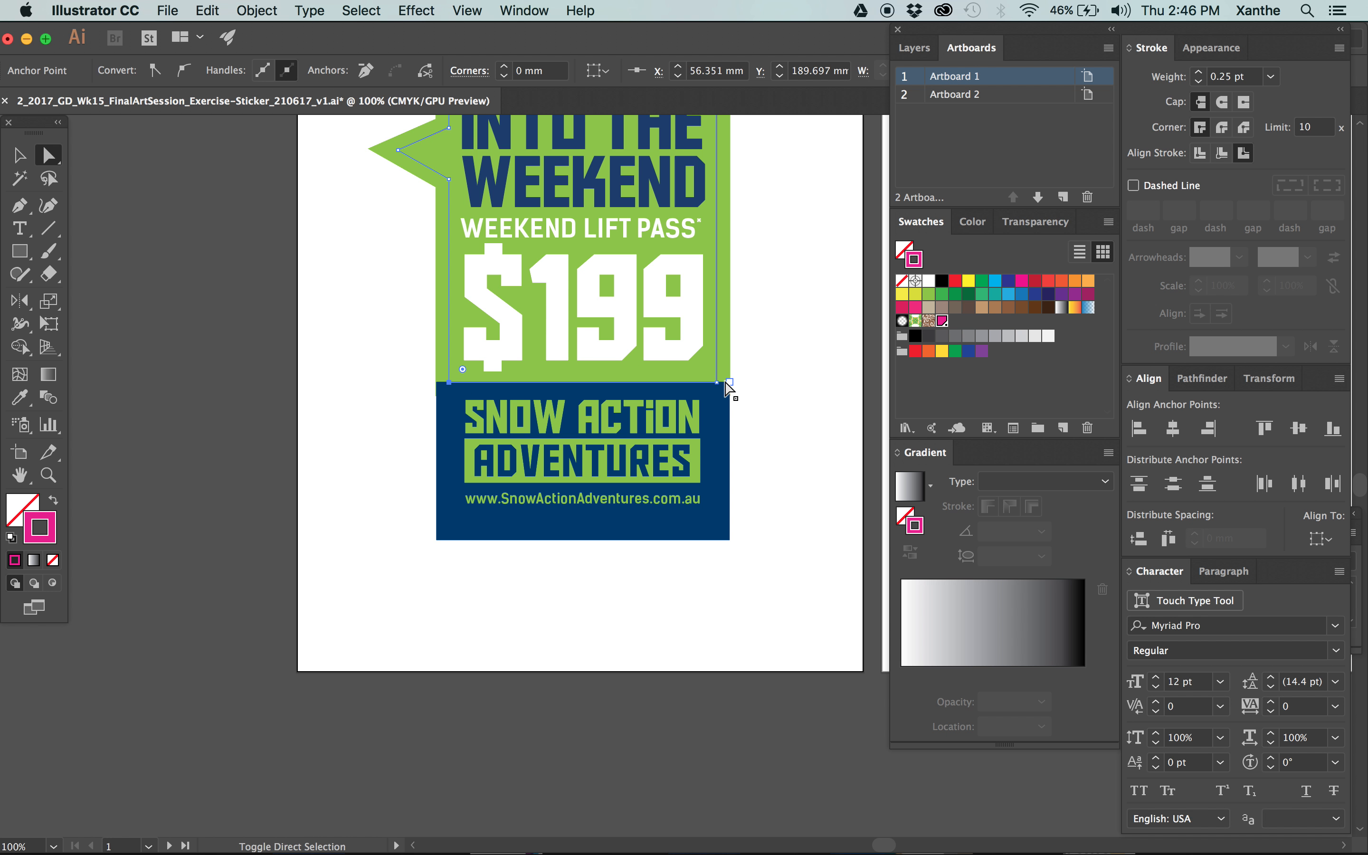
pyautogui.keyDown('shift'); pyautogui.click(717, 384); pyautogui.keyUp('shift')
pyautogui.moveTo(720, 398); pyautogui.dragTo(713, 524)
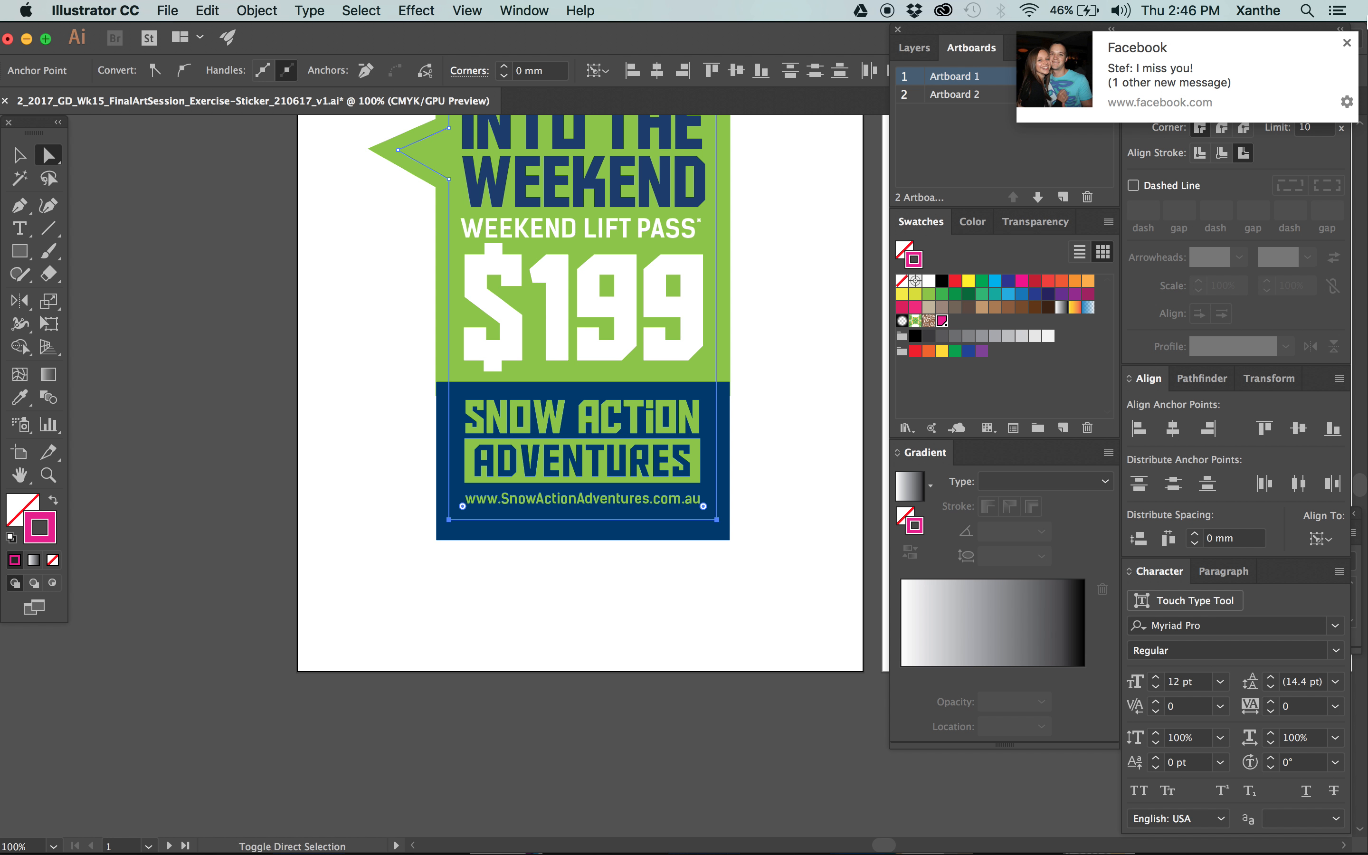
# Nudge the outline's two bottom anchor points slightly further down to match the bleed margin, and deselect the outline.
pyautogui.press('Down')
pyautogui.press('Down')
pyautogui.press('Down')
pyautogui.press('Down')
pyautogui.press('Down')
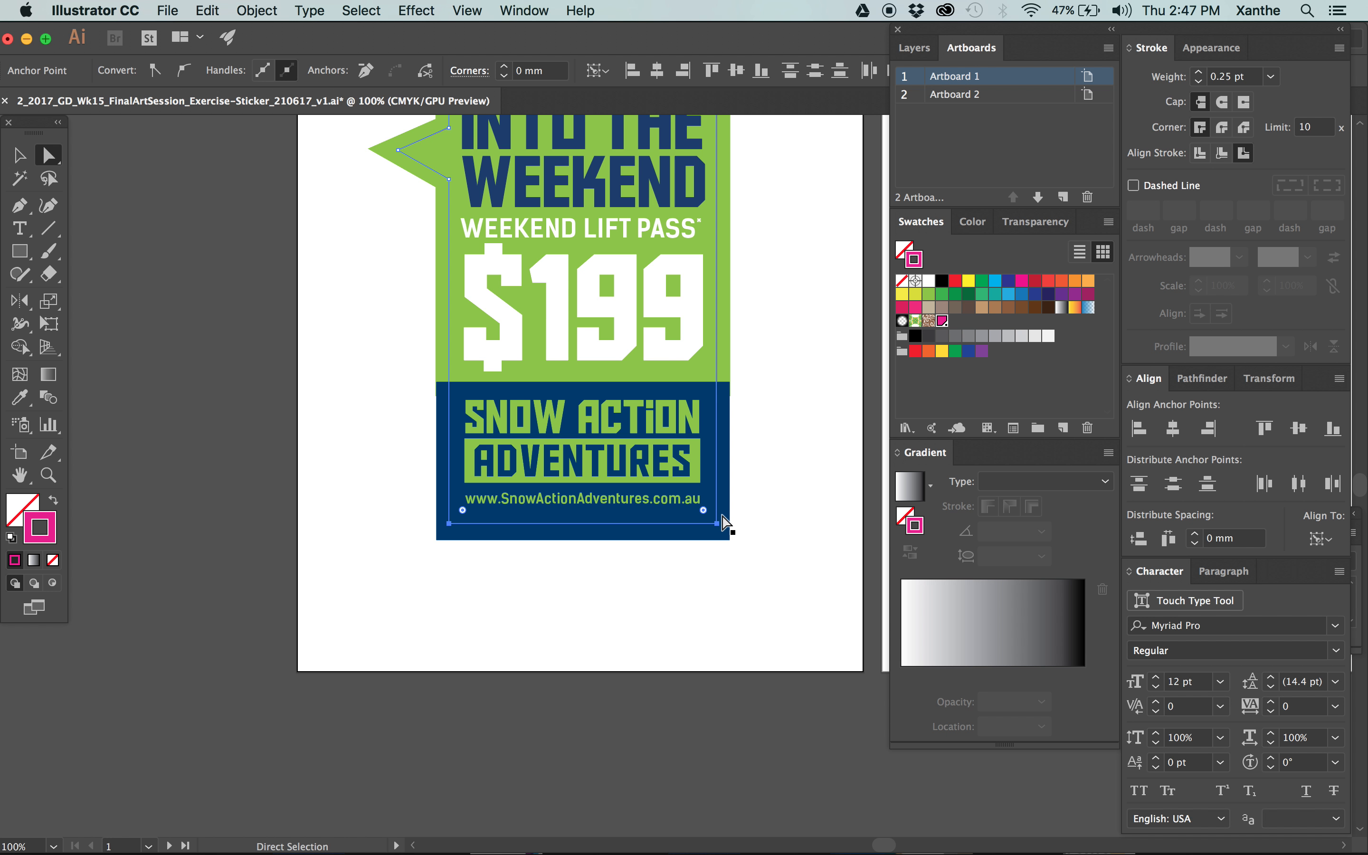
pyautogui.moveTo(796, 457); pyautogui.dragTo(777, 516)
pyautogui.press('v')
pyautogui.click(777, 493)
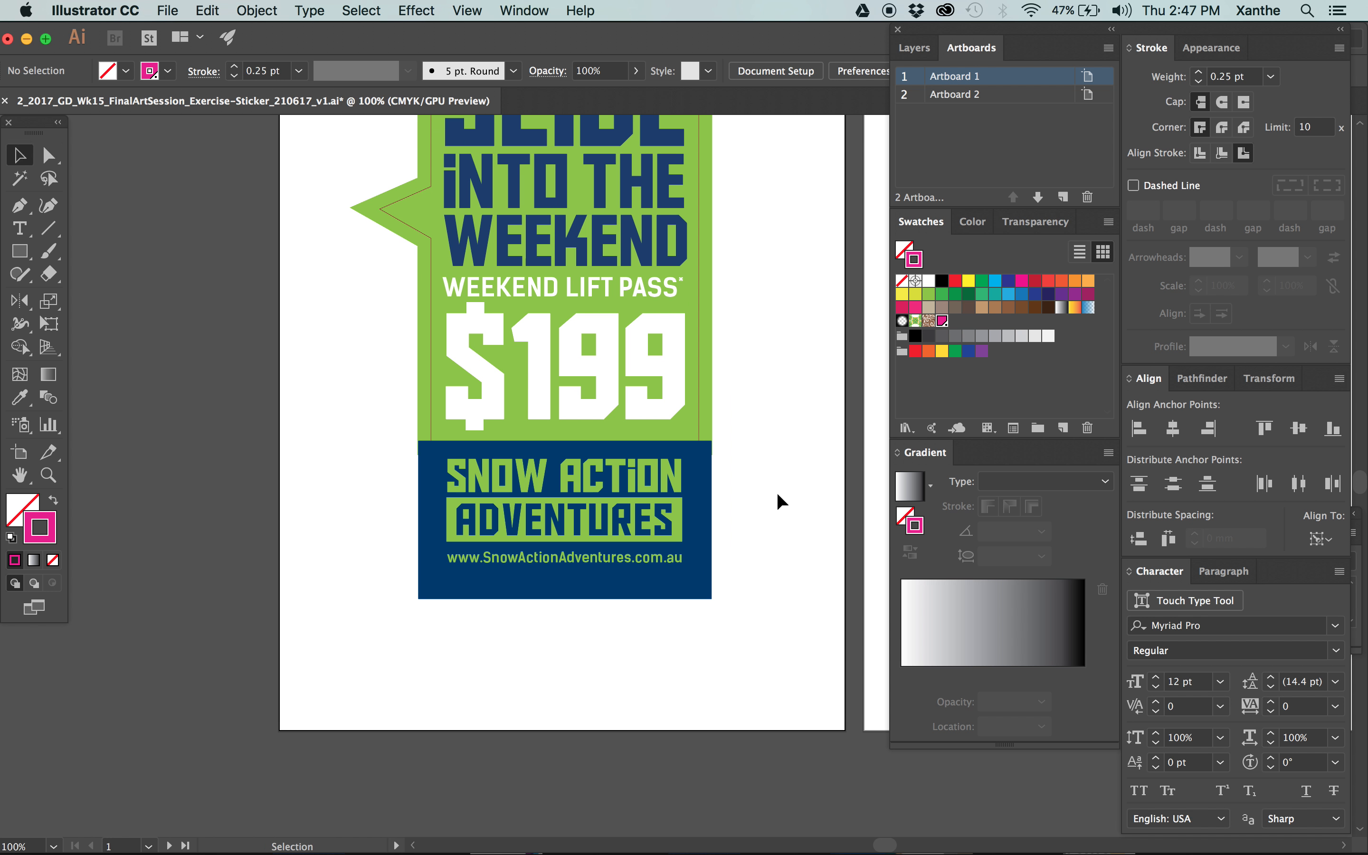
pyautogui.click(697, 390)
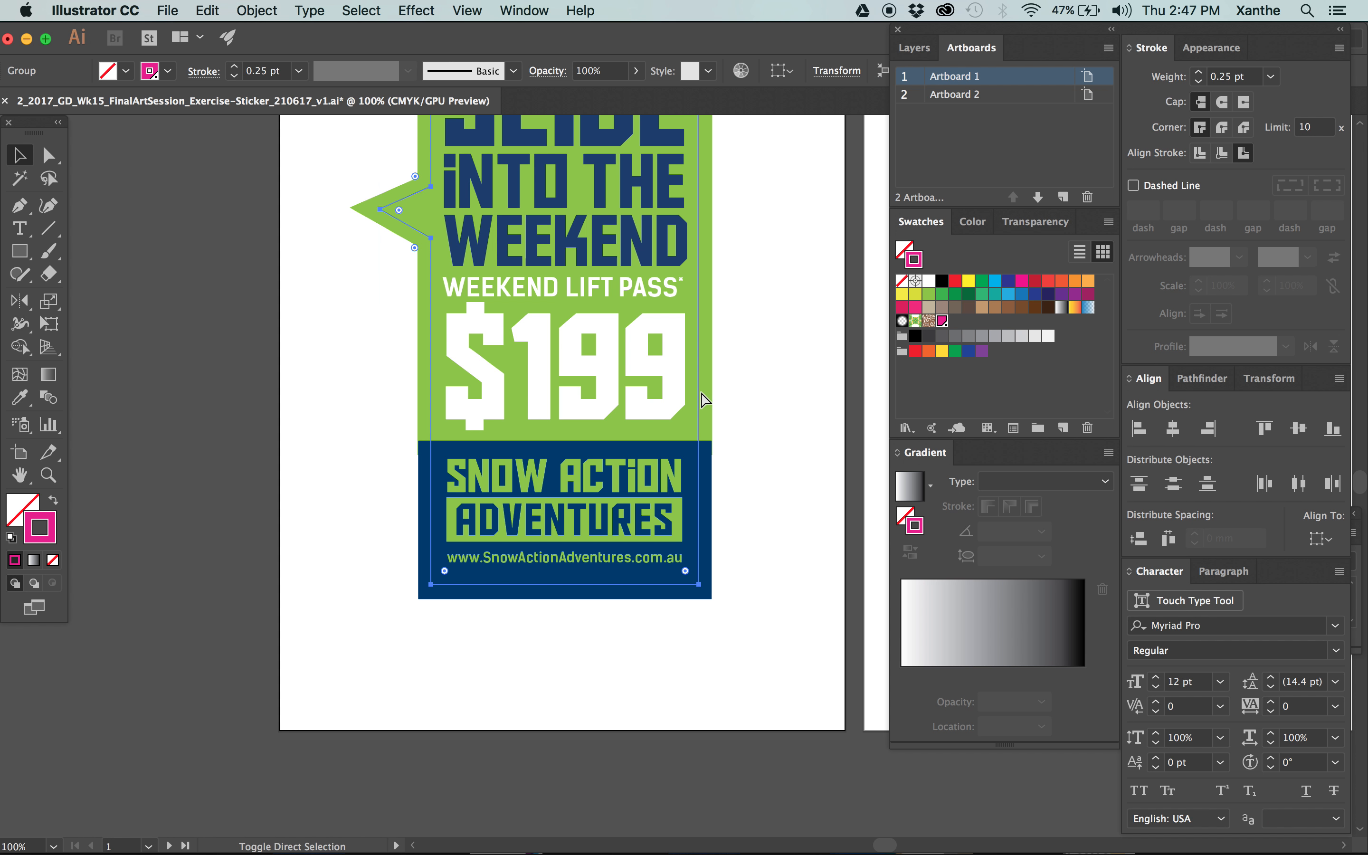
pyautogui.click(746, 511)
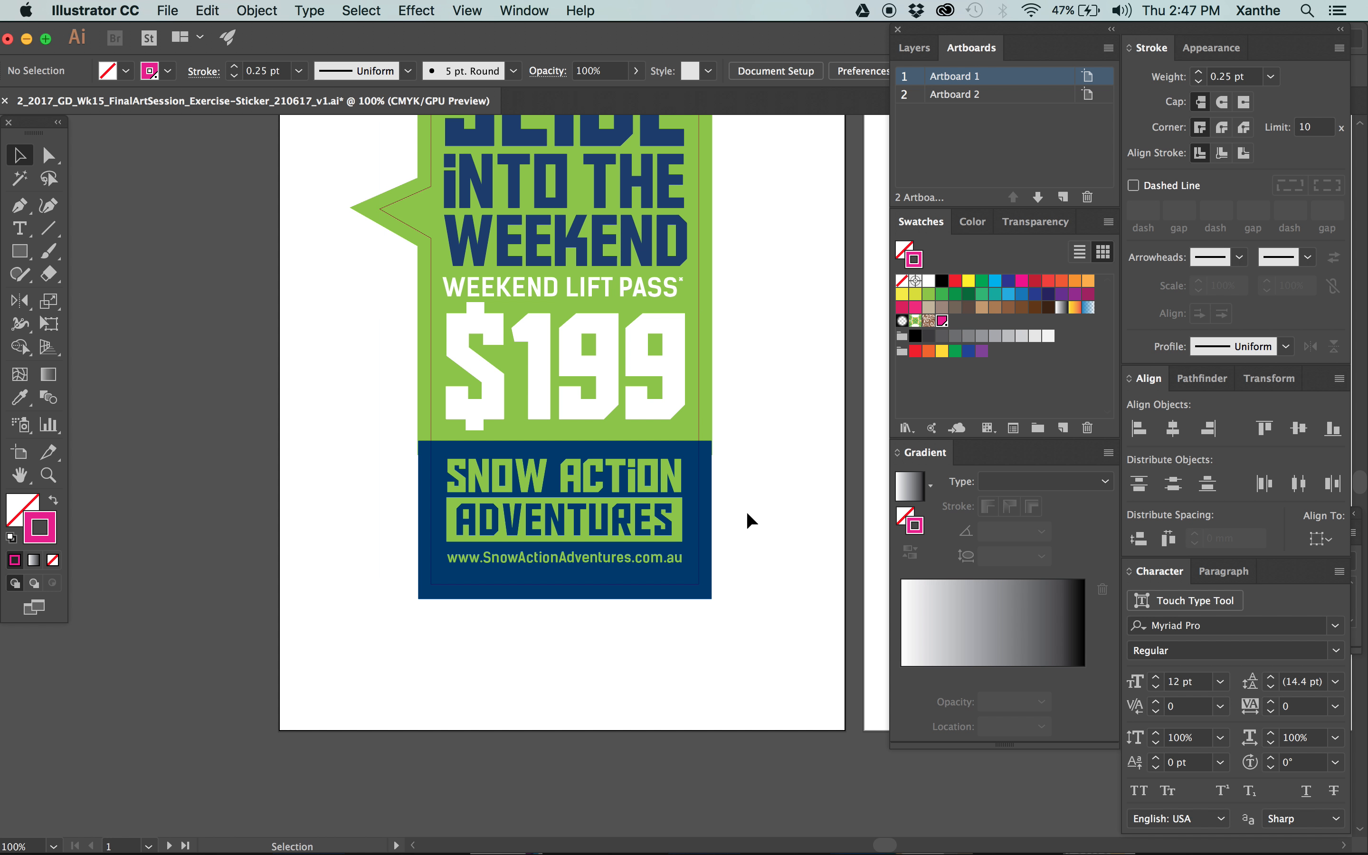
# Move the cut outline onto a new layer named Knife above the artwork layer.
pyautogui.click(704, 529)
pyautogui.click(921, 51)
pyautogui.click(1063, 197)
pyautogui.moveTo(1104, 101); pyautogui.dragTo(1104, 77)
pyautogui.doubleClick(1000, 79)
pyautogui.write('Kn')
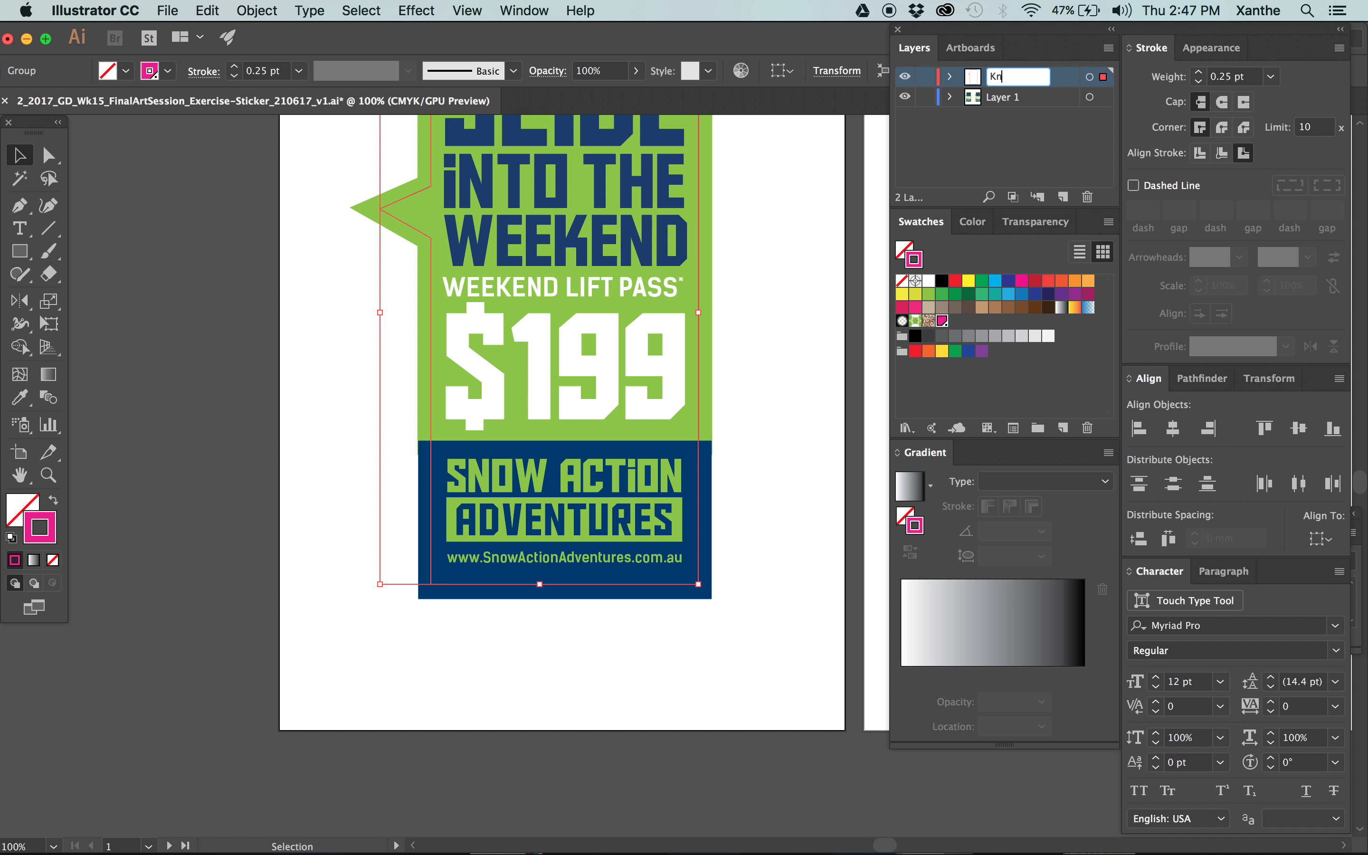
pyautogui.write('ife')
# Rename the artwork layer, Layer 1, as Art.
pyautogui.press('Tab')
pyautogui.write('A')
pyautogui.press('BackSpace')
pyautogui.write('t')
pyautogui.press('Return')
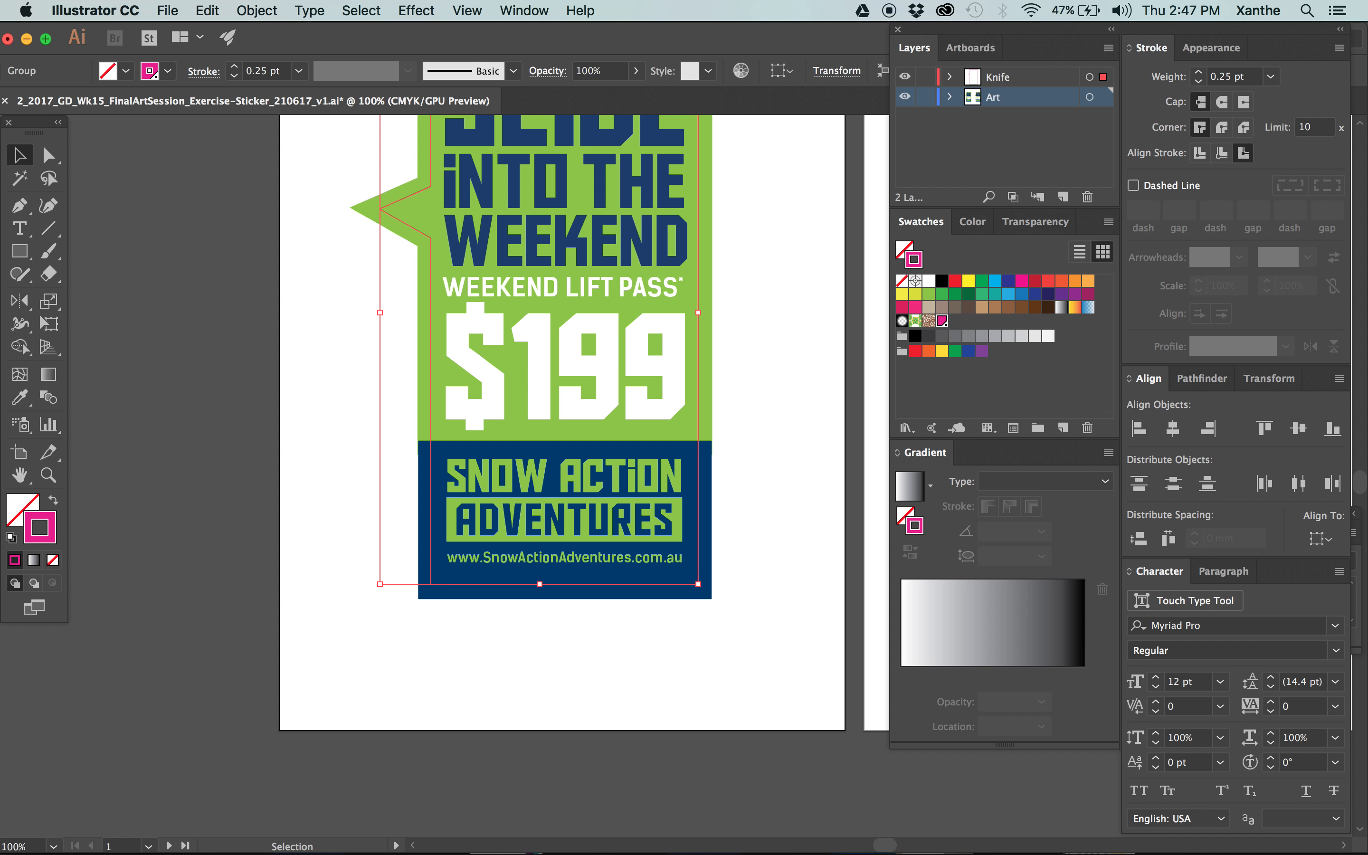
# Hide the Art layer to check the outline alone, show it again and deselect everything.
pyautogui.click(905, 97)
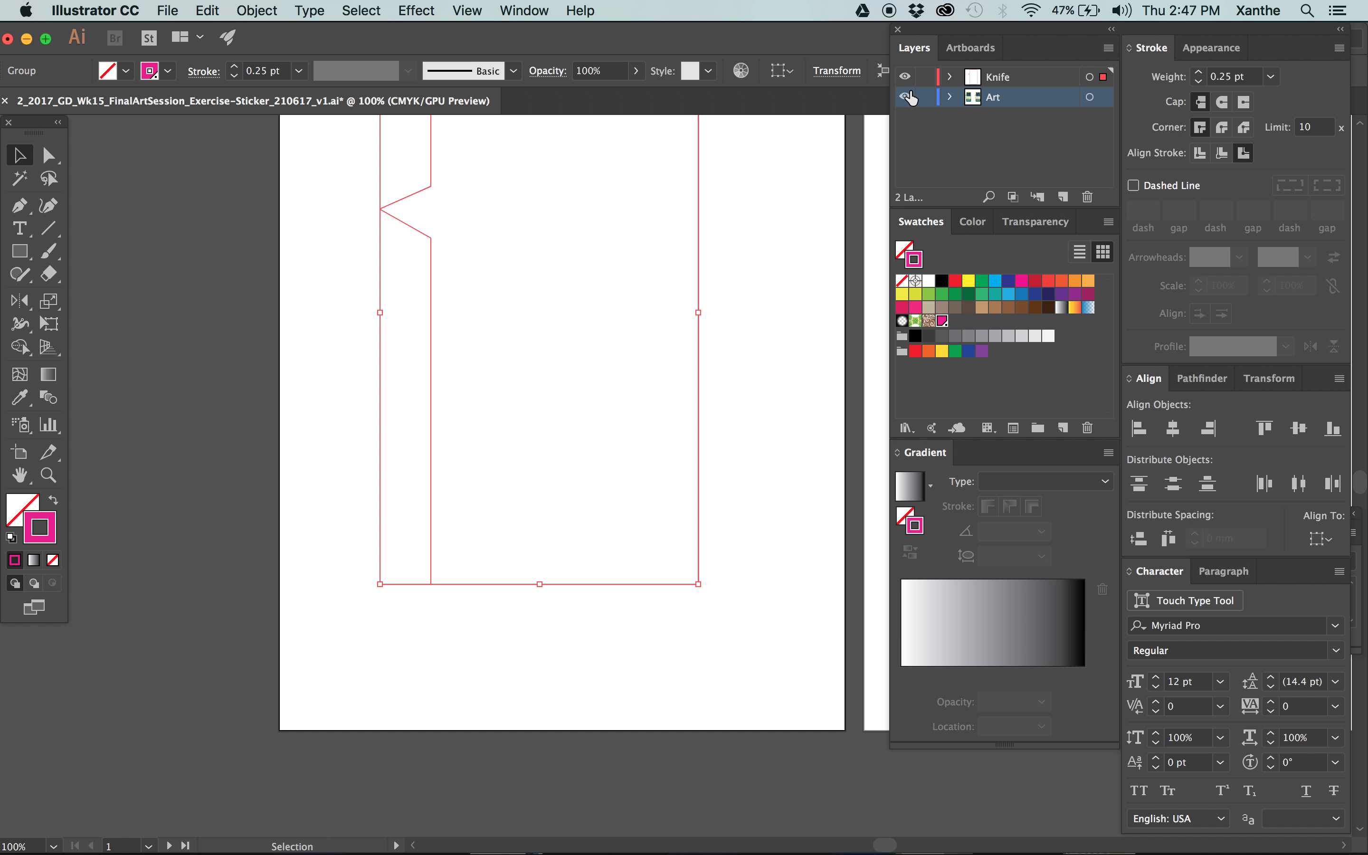
pyautogui.click(906, 97)
pyautogui.press('super+shift+a')
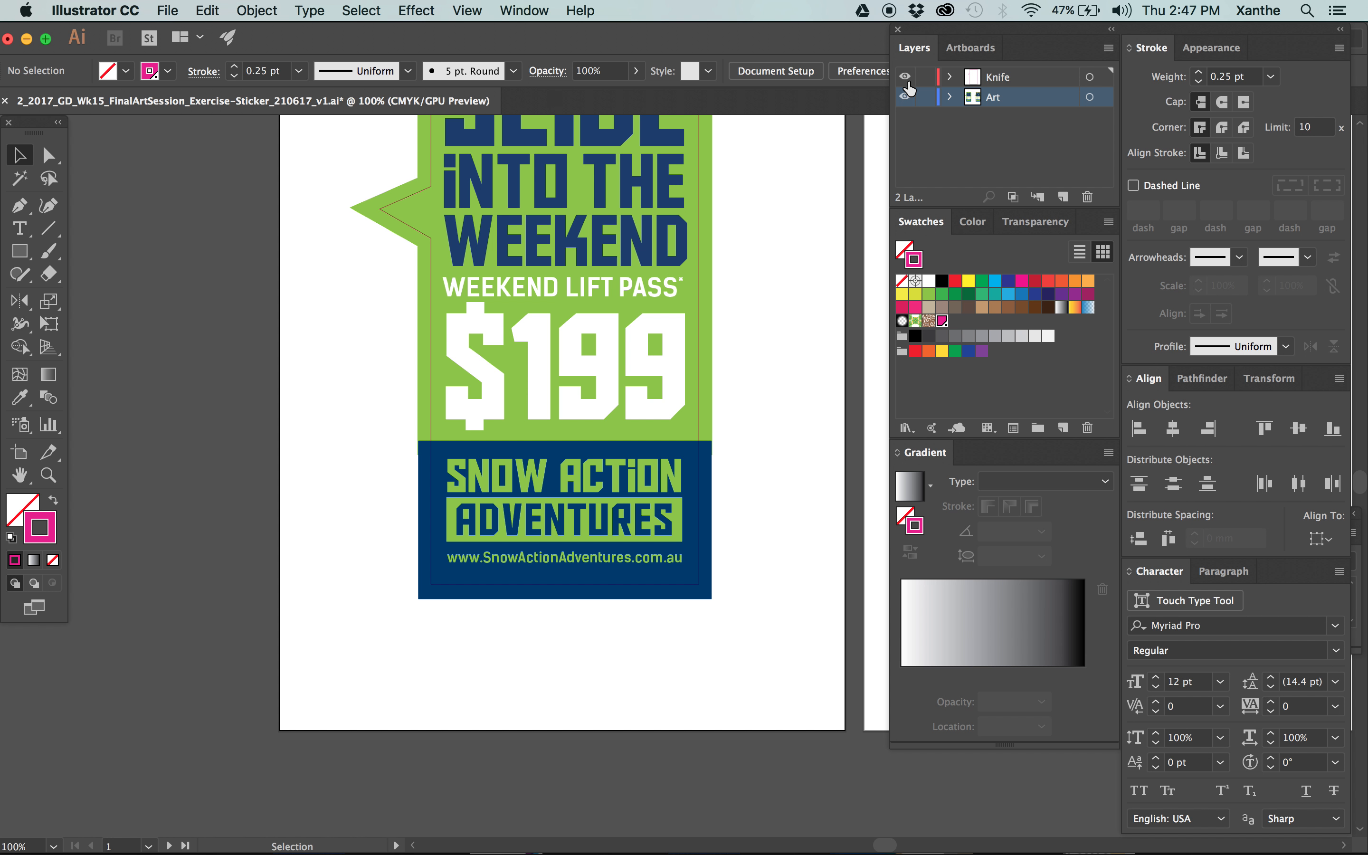
# Review the full sticker on Artboard 1 beside Artboard 2 and check which layer holds its cut outline.
pyautogui.scroll(5, 774, 300)
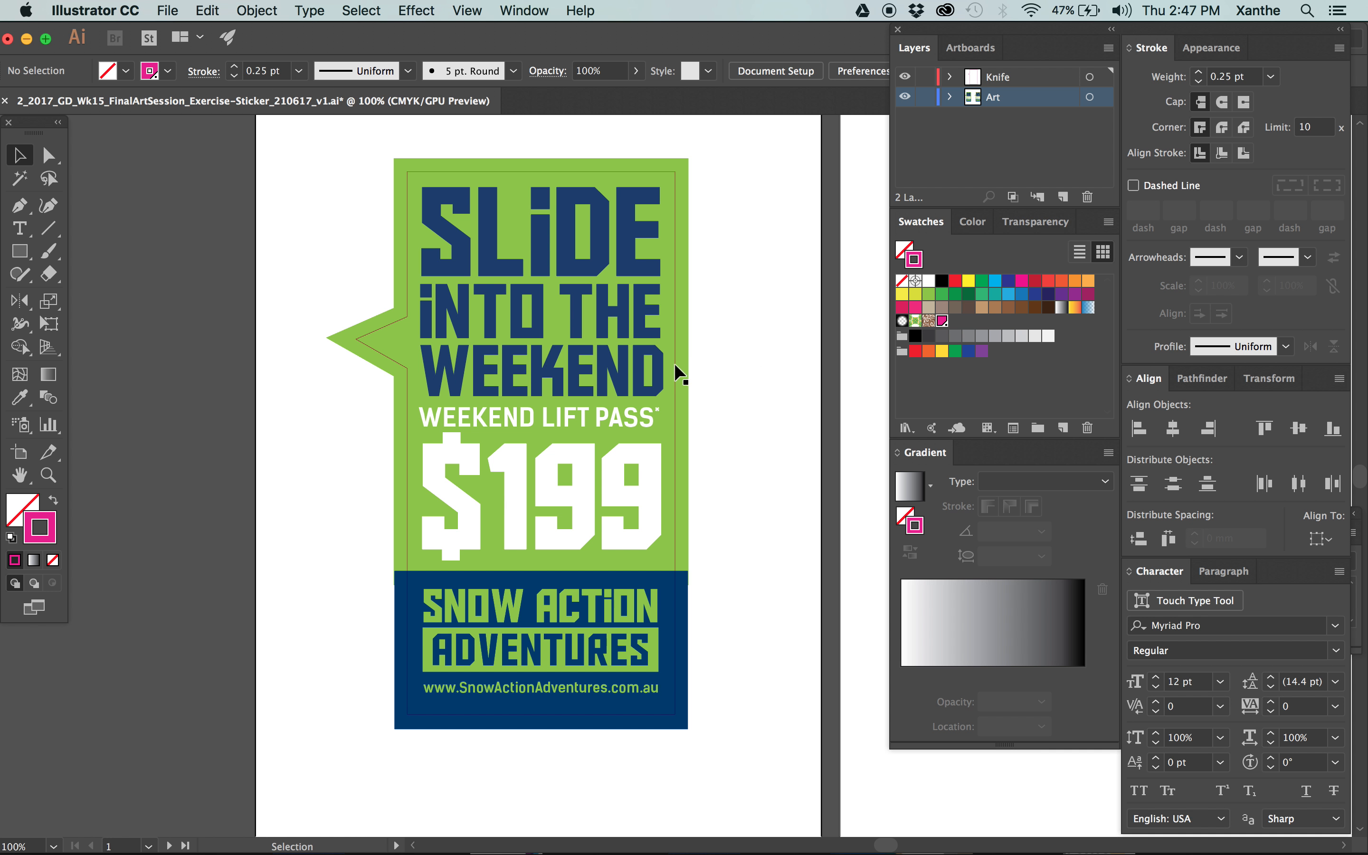
pyautogui.press('super+minus')
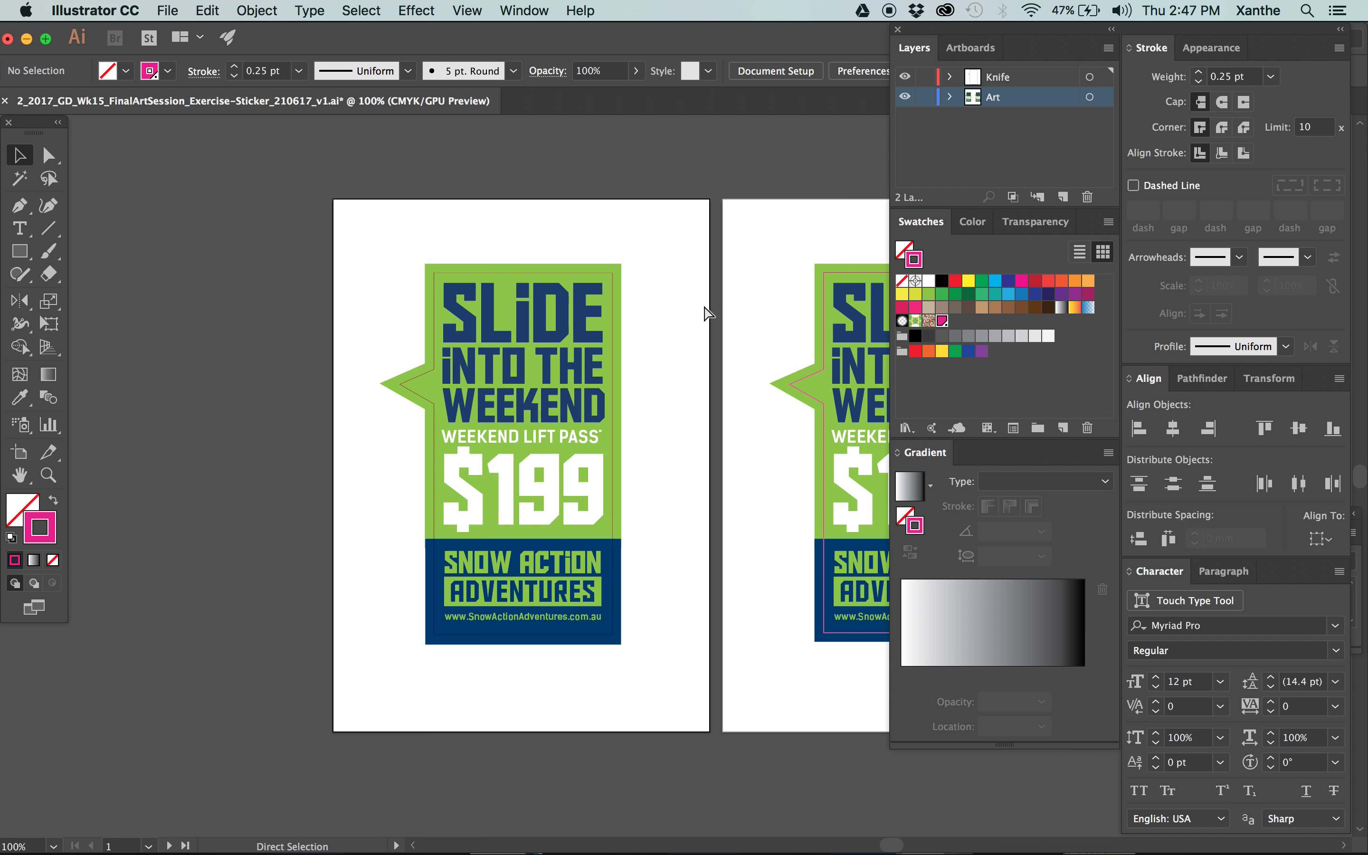
pyautogui.press('super+minus')
pyautogui.press('super+minus')
pyautogui.moveTo(309, 272); pyautogui.dragTo(553, 647)
pyautogui.click(552, 647)
pyautogui.press('super+plus')
pyautogui.press('space')
pyautogui.moveTo(488, 541); pyautogui.dragTo(630, 498)
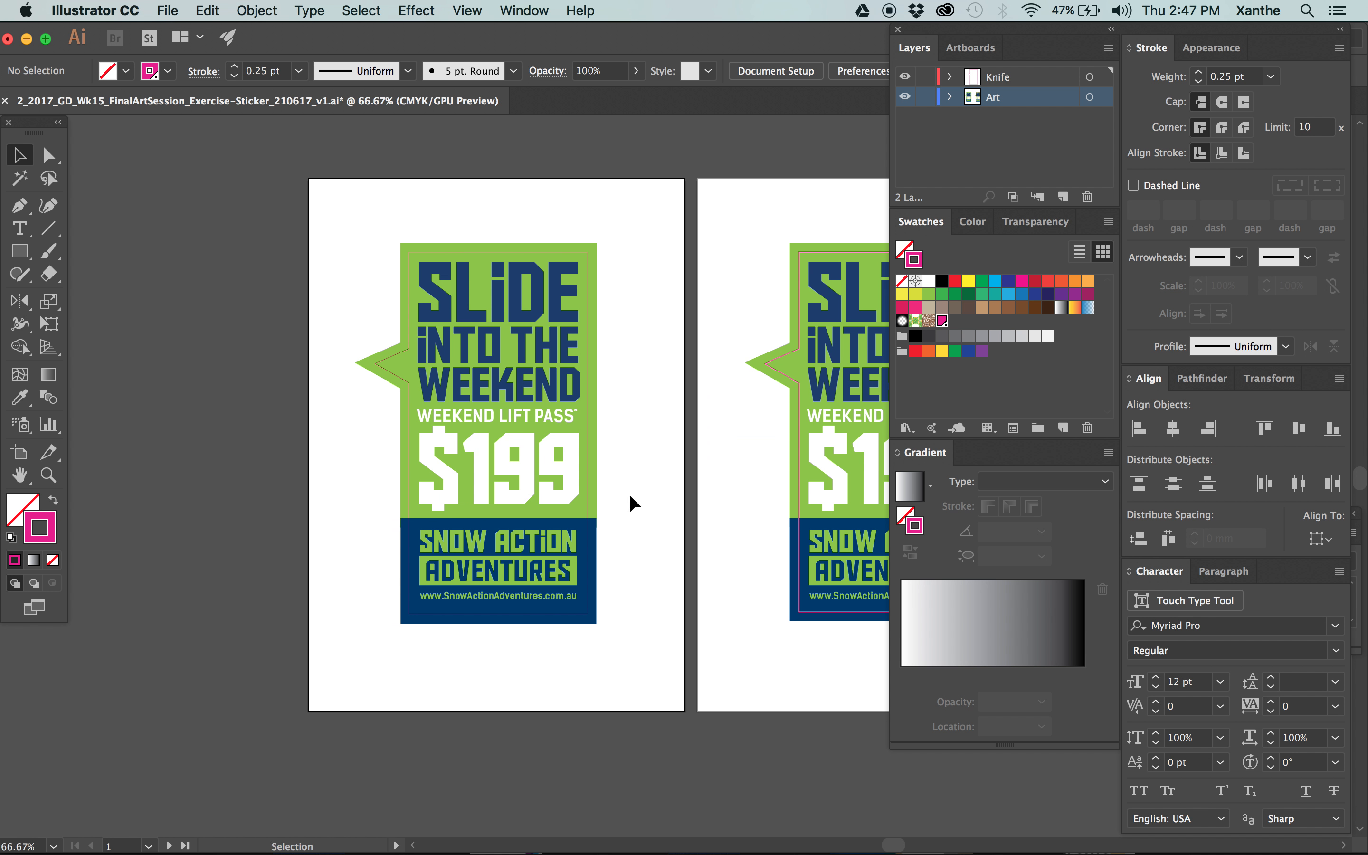
pyautogui.click(594, 244)
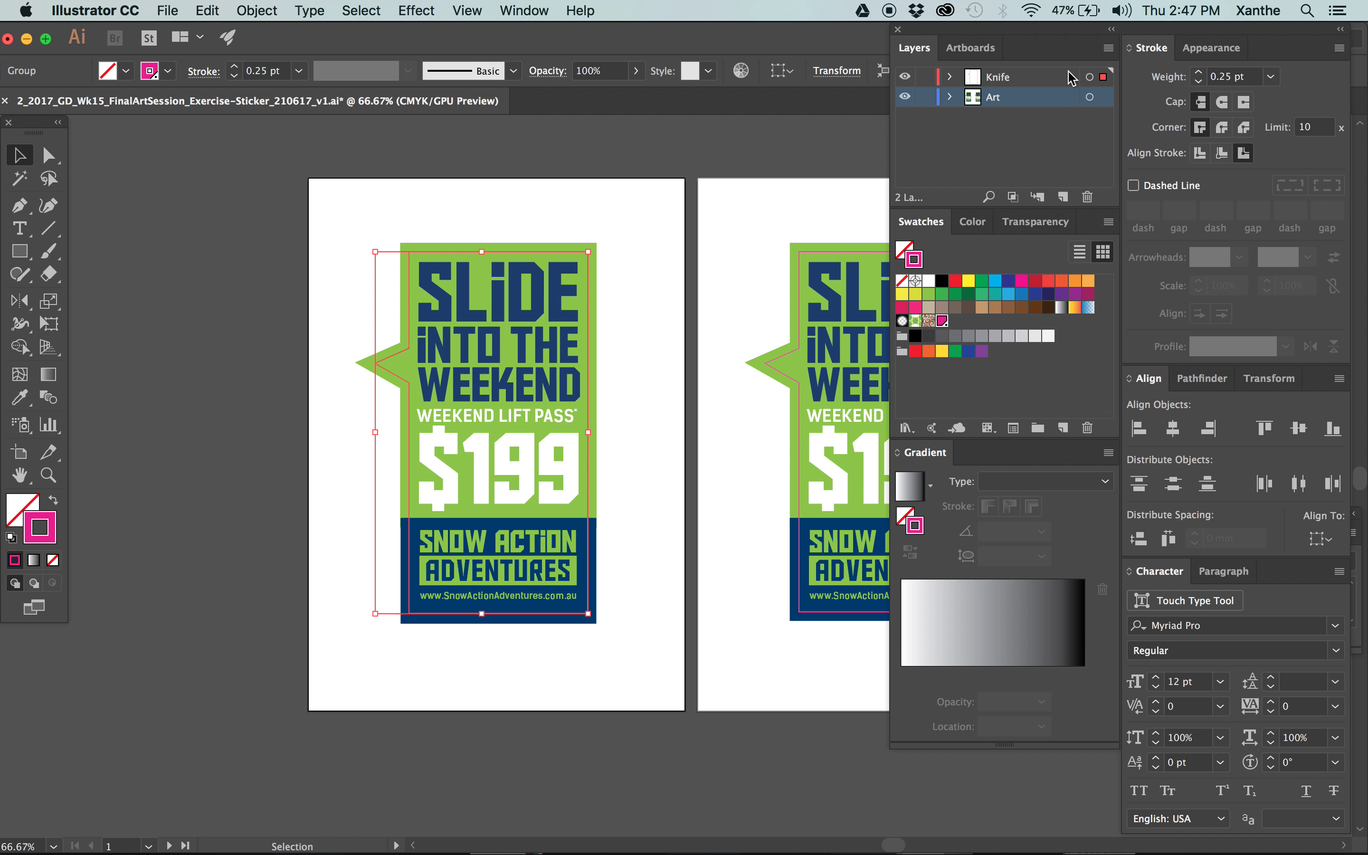
pyautogui.click(429, 208)
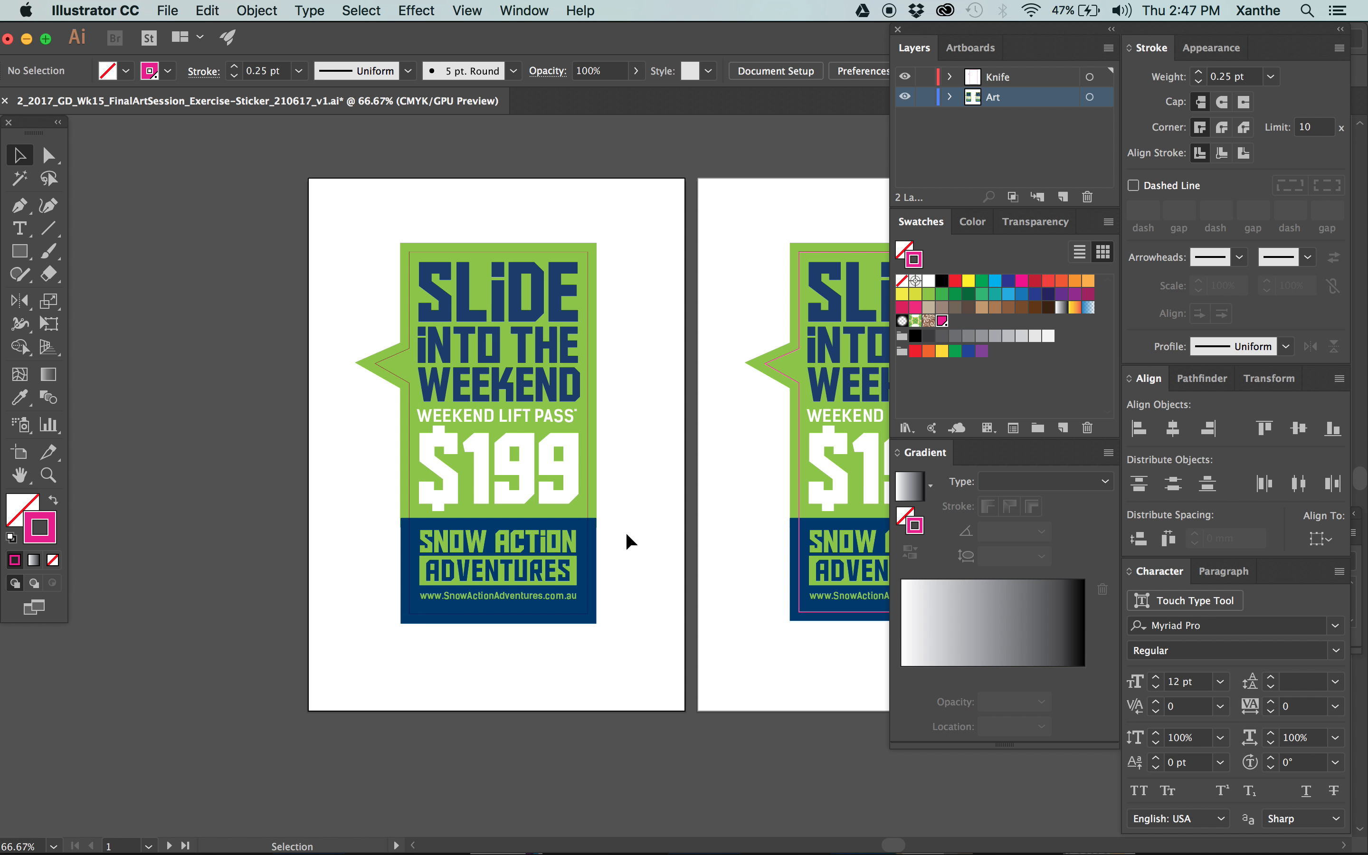
pyautogui.hscroll(2, 667, 489)
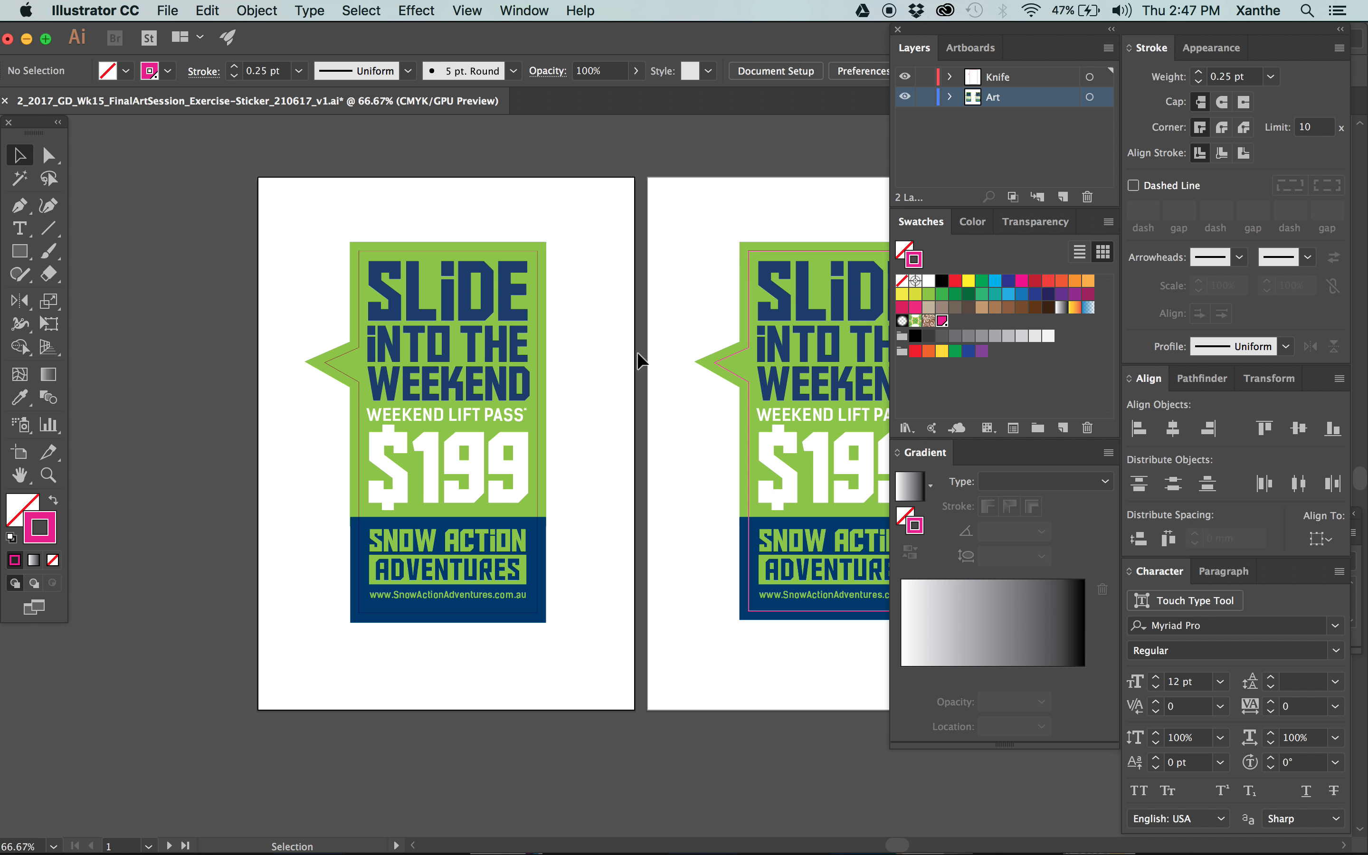
# Delete the duplicate sticker on Artboard 2 and remove Artboard 2 from the document.
pyautogui.moveTo(694, 183); pyautogui.dragTo(1030, 713)
pyautogui.press('Delete')
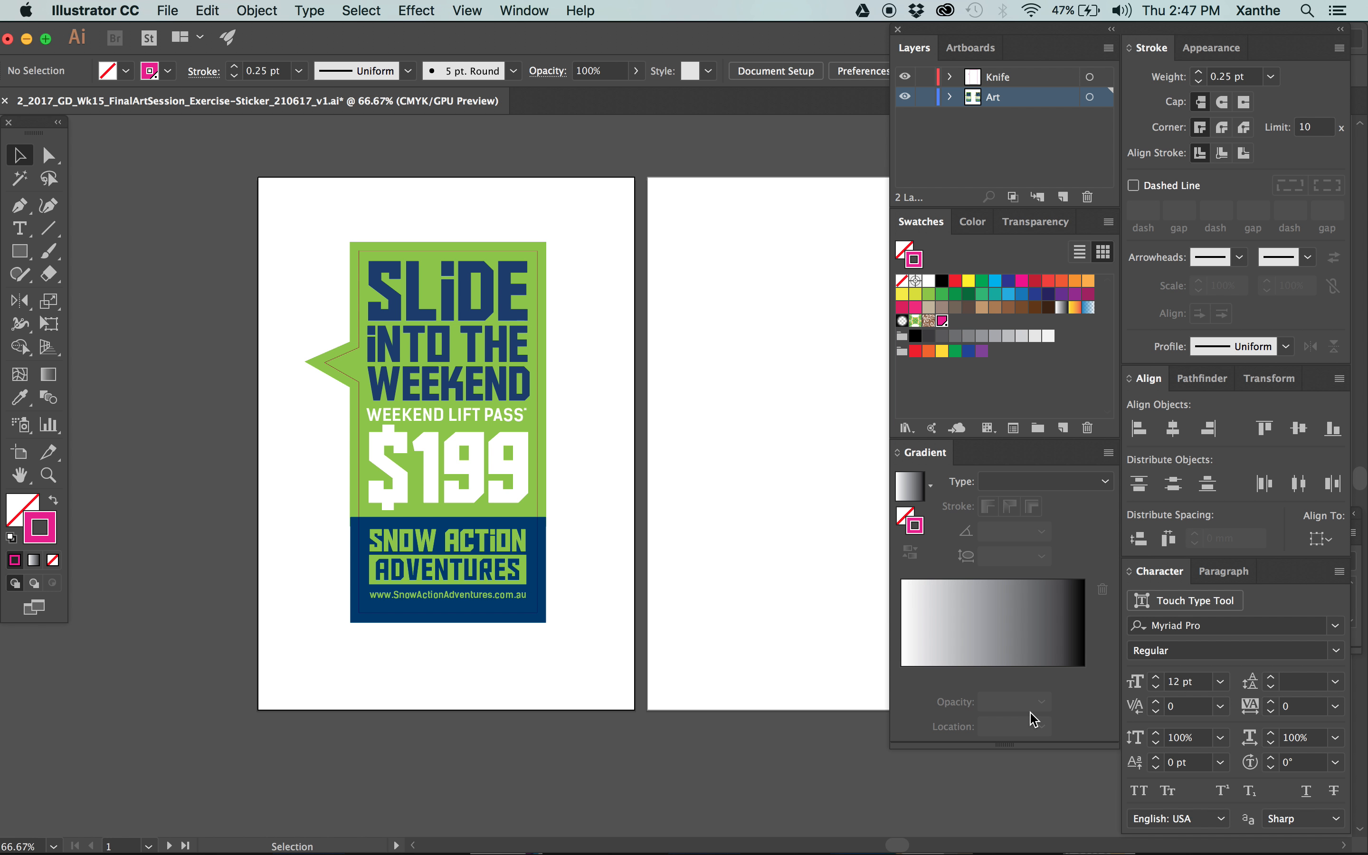
pyautogui.click(970, 47)
pyautogui.click(982, 95)
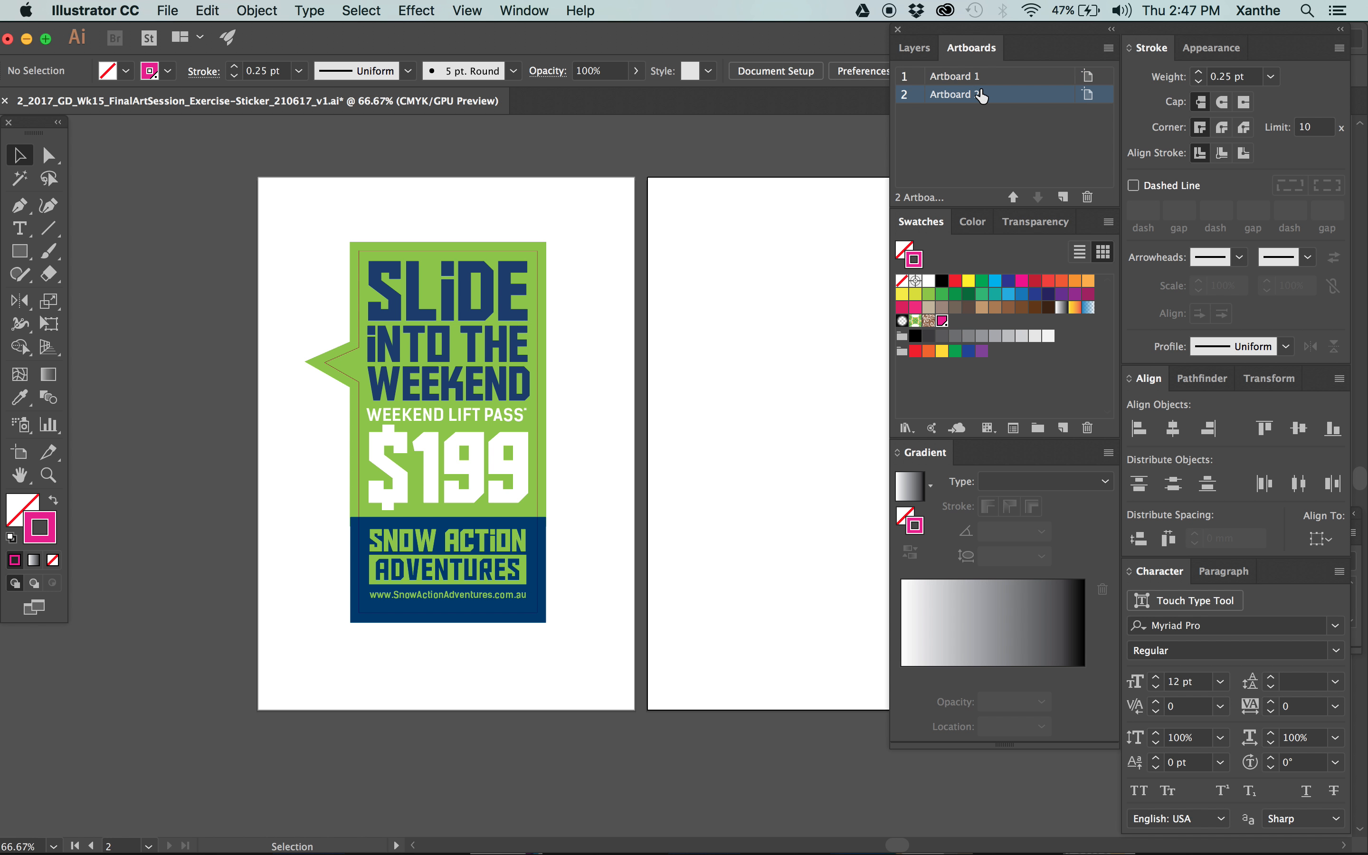
pyautogui.click(1088, 197)
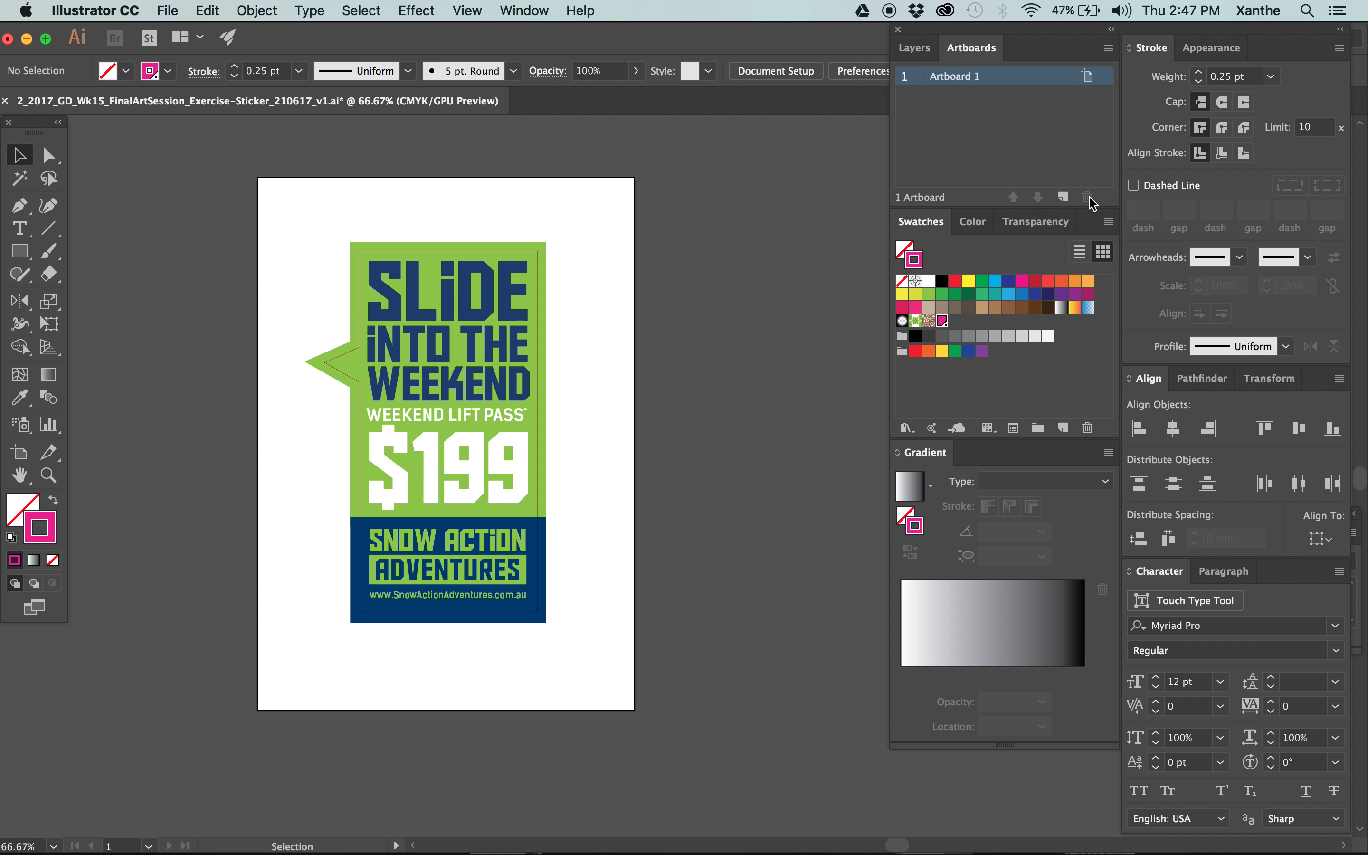
# Save the sticker's Illustrator document under its existing name.
pyautogui.moveTo(678, 281); pyautogui.dragTo(715, 278)
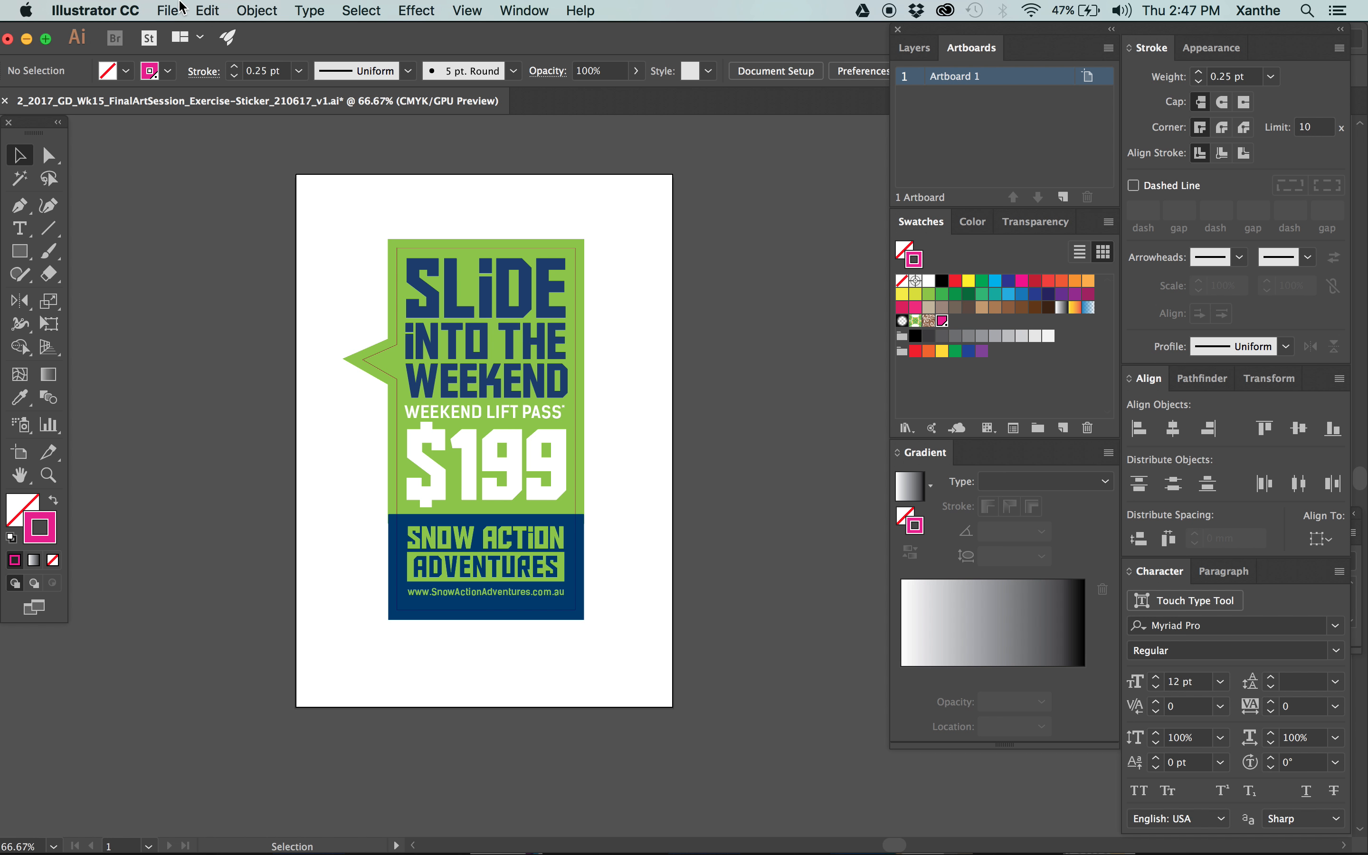
pyautogui.click(160, 9)
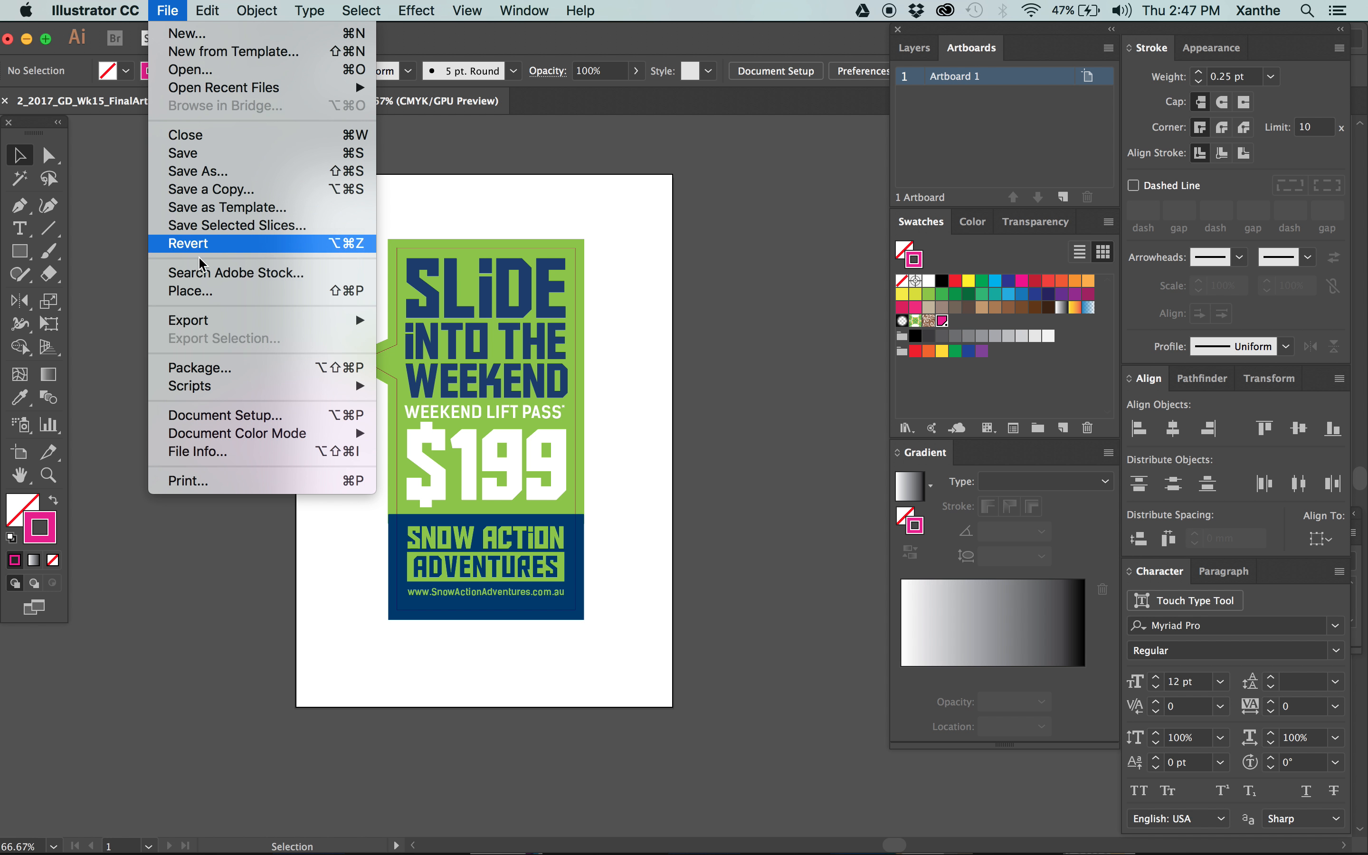
pyautogui.moveTo(209, 325)
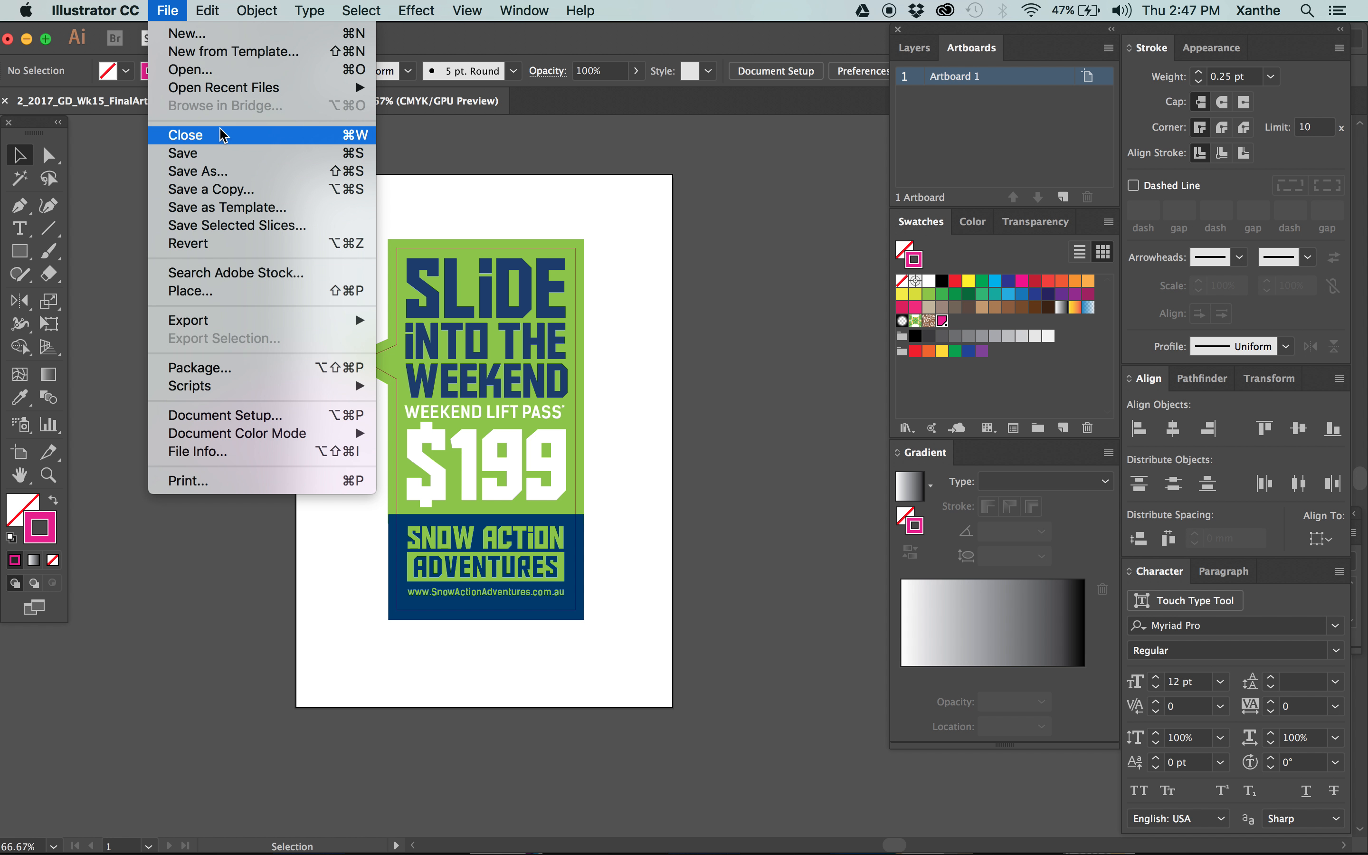
pyautogui.click(227, 152)
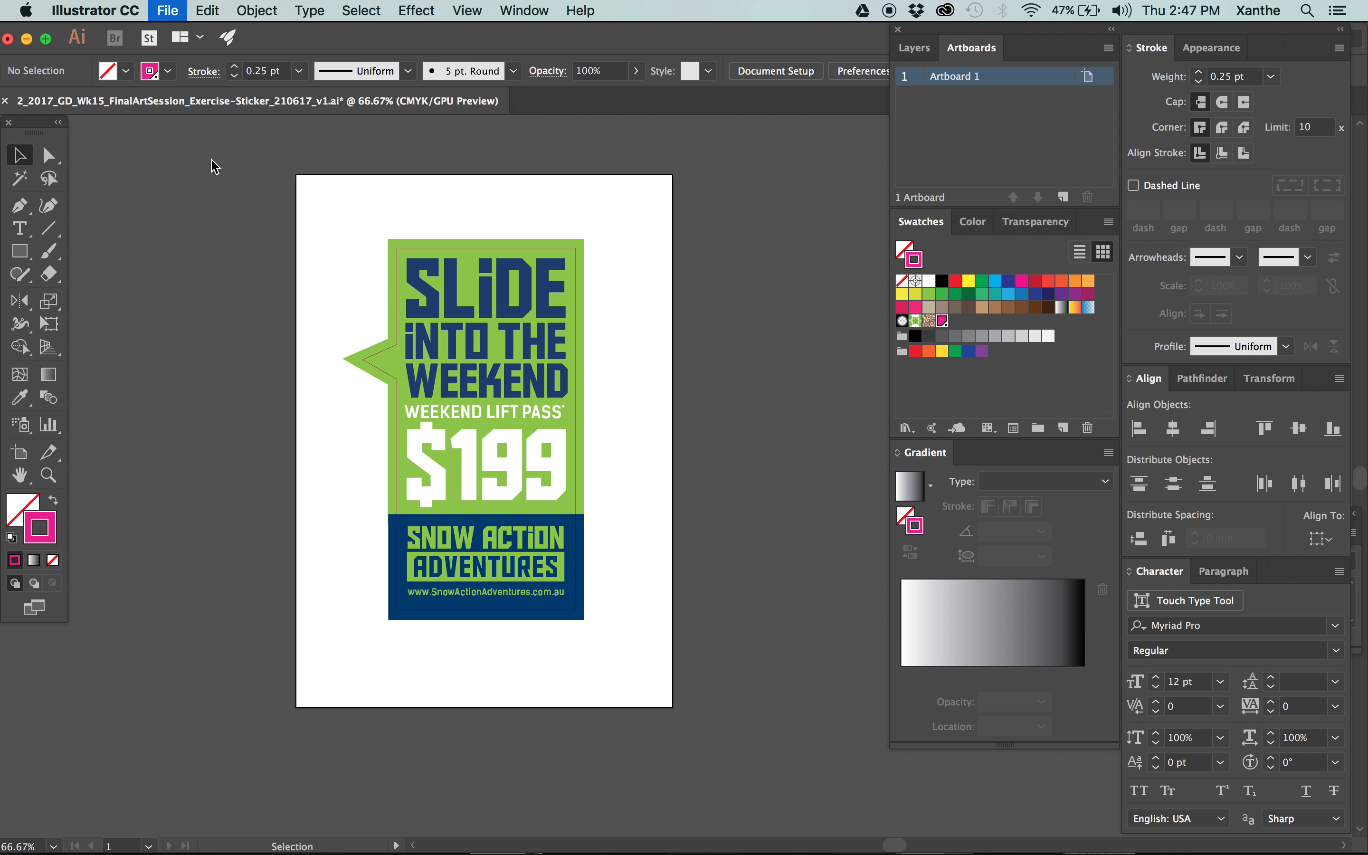
# Save the sticker as an Adobe PDF in the 1_Art folder with the [Illustrator Default] preset.
pyautogui.click(166, 10)
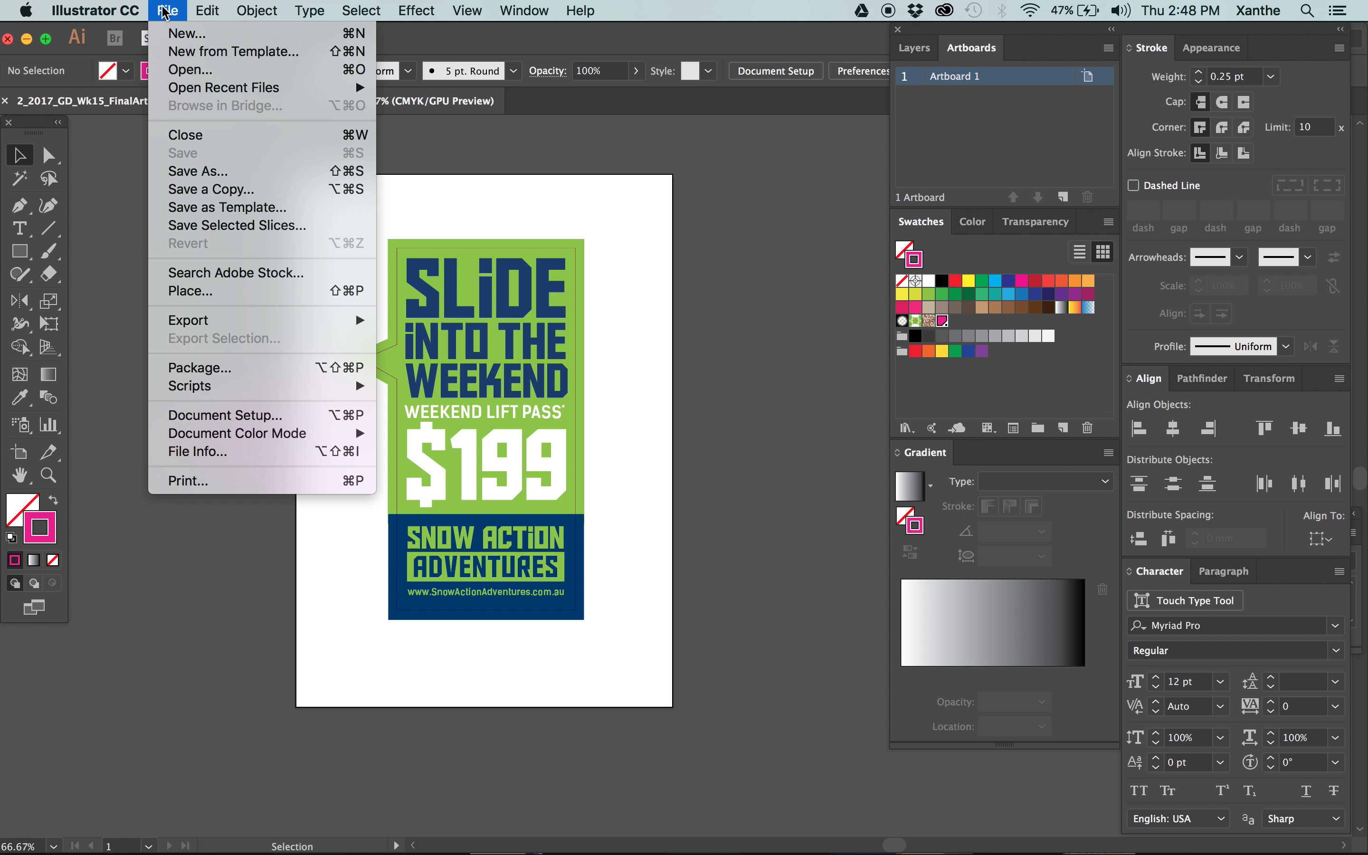
pyautogui.click(197, 191)
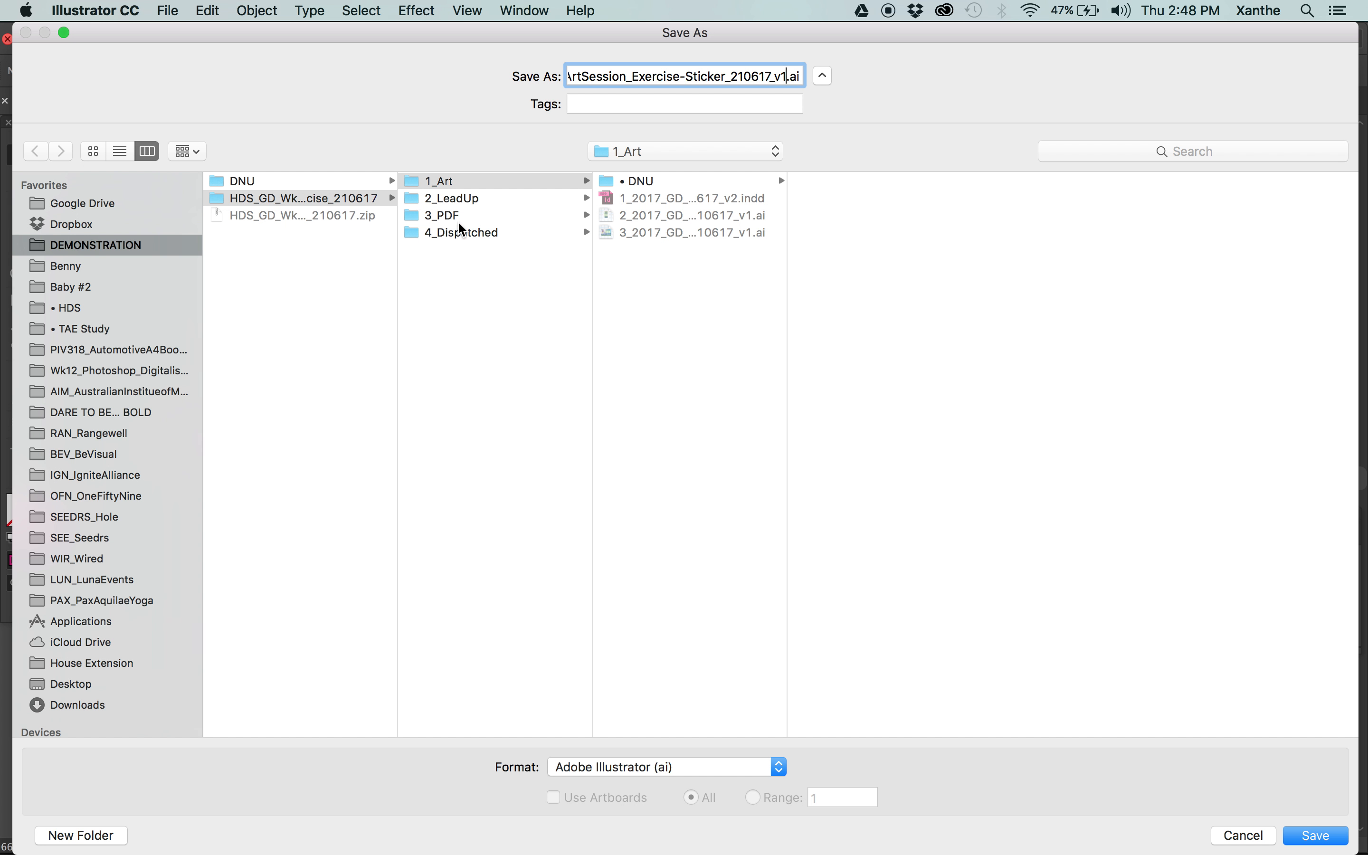
pyautogui.click(625, 772)
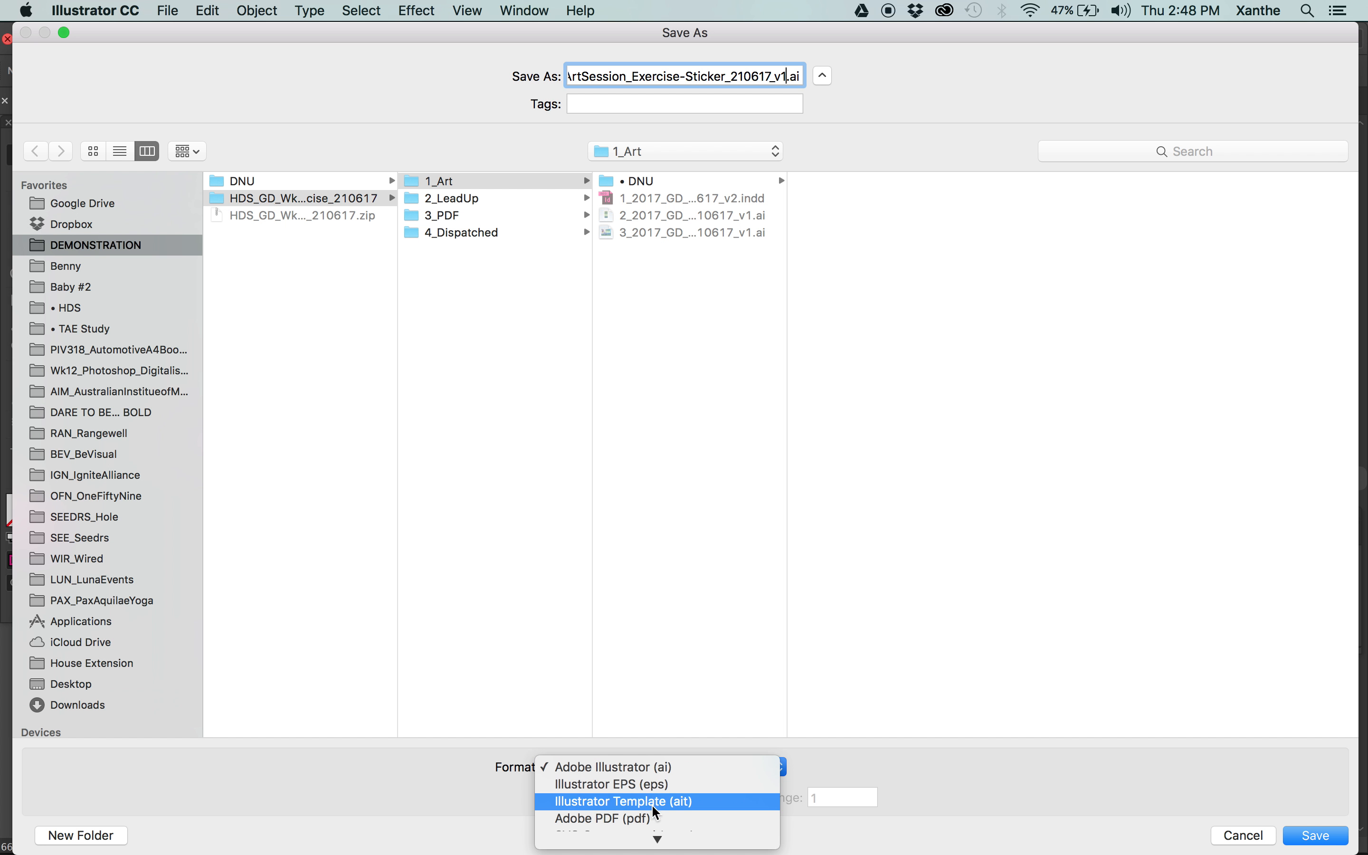
pyautogui.click(650, 817)
pyautogui.press('Return')
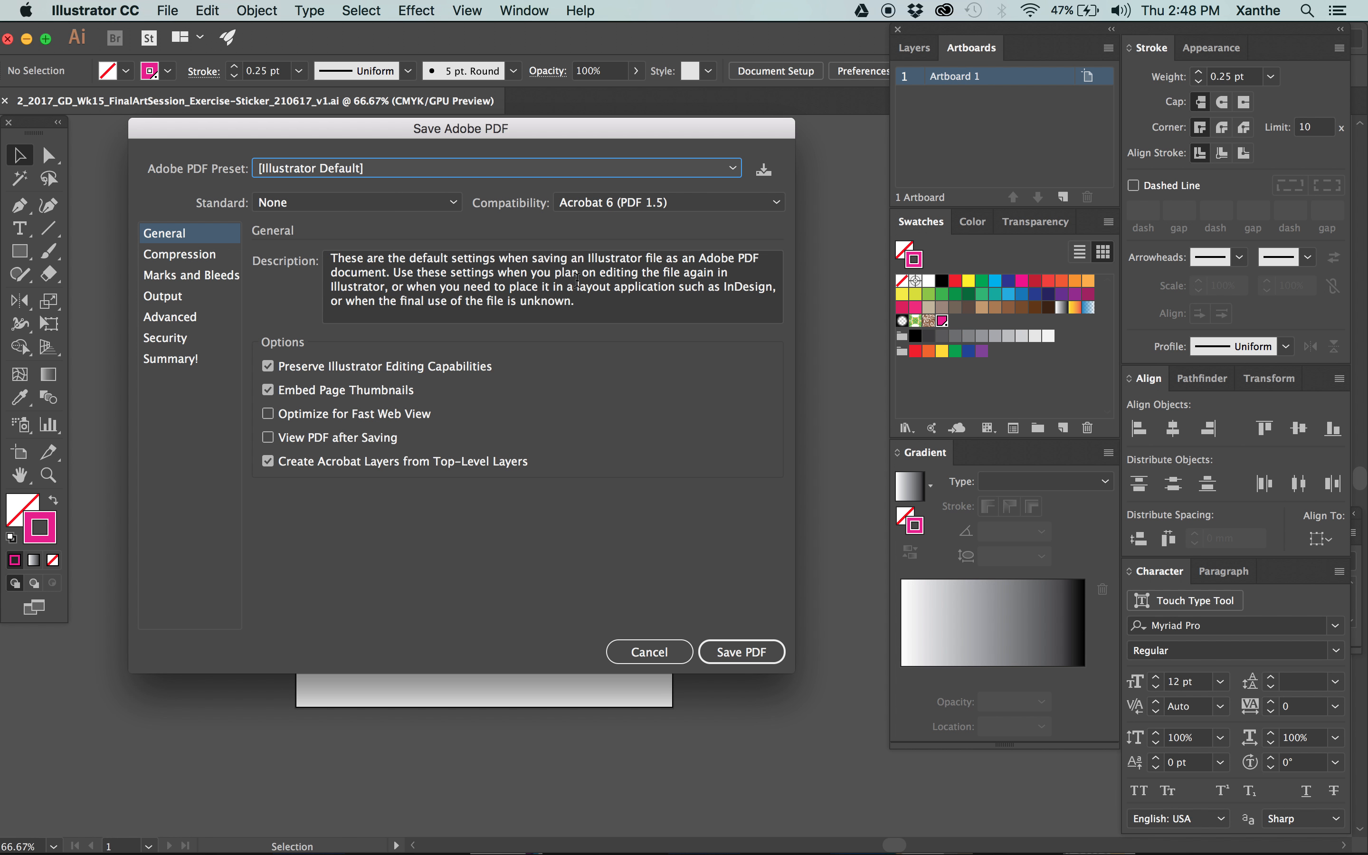
pyautogui.click(741, 651)
# Switch to Finder, locate 2_2017_GD_Wk15_FinalArtSession_Exercise-Sticker_210617_v1.pdf in the 1_Art folder and open it in Acrobat.
pyautogui.moveTo(14, 102)
pyautogui.click(15, 102)
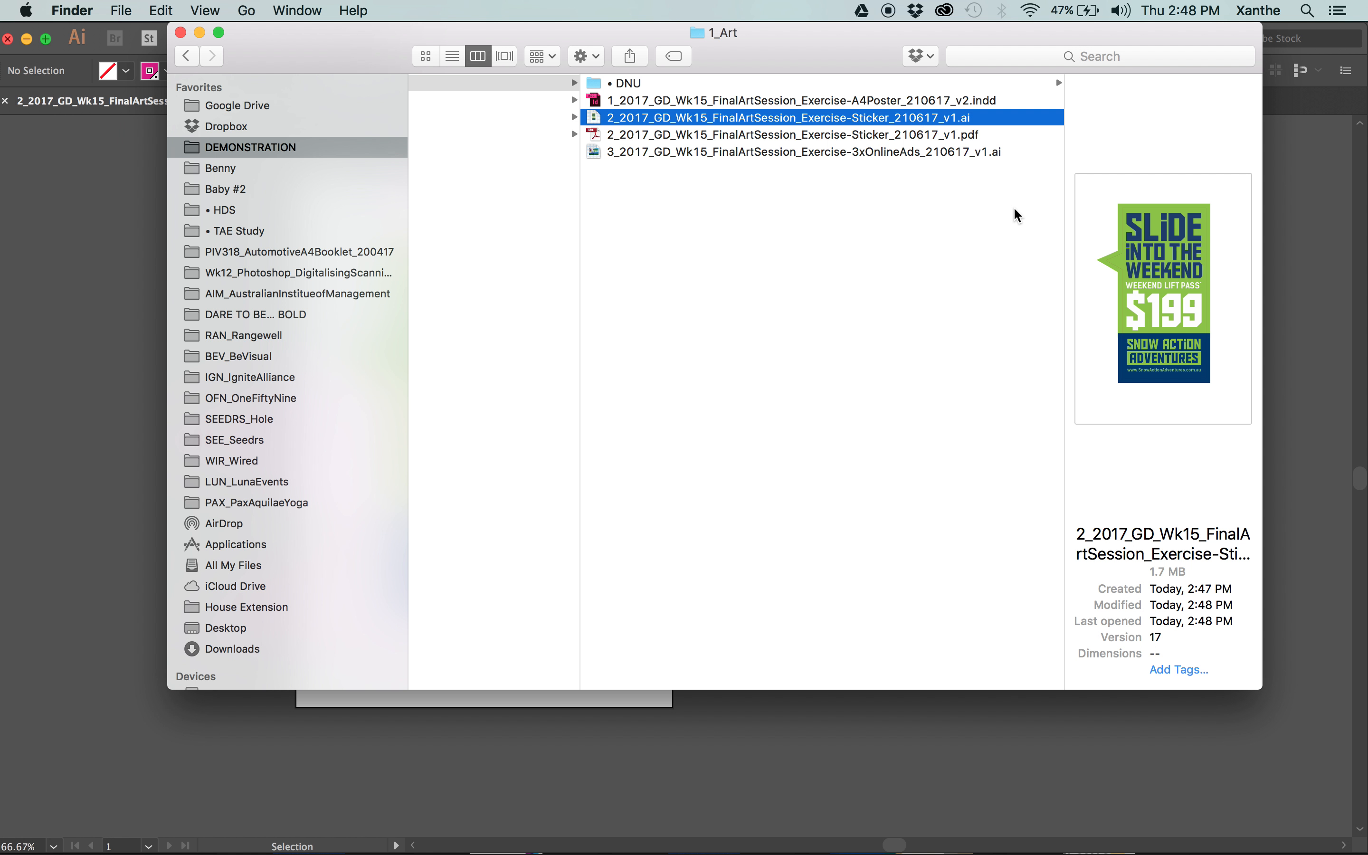
pyautogui.hscroll(-8, 961, 306)
pyautogui.click(604, 83)
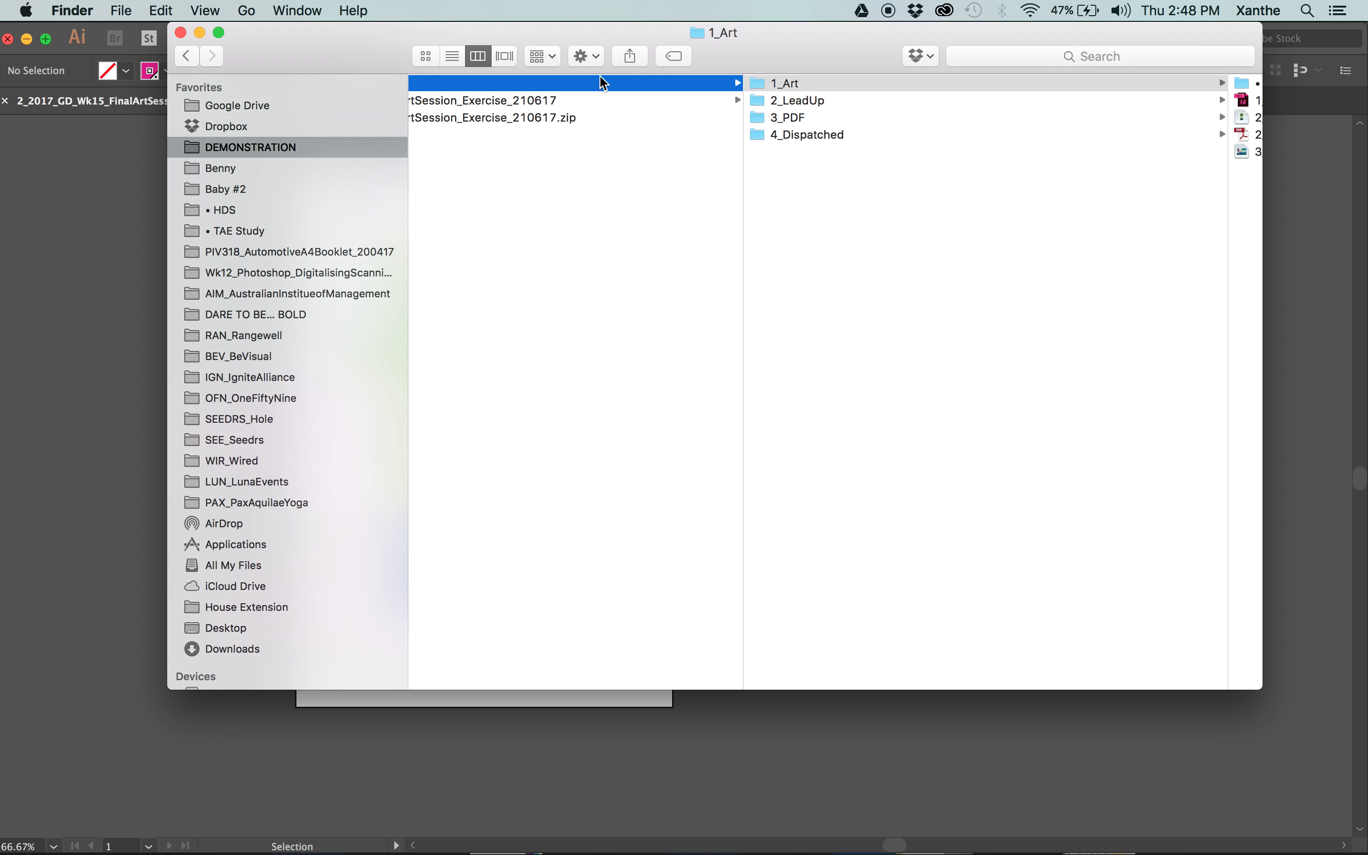
pyautogui.click(718, 100)
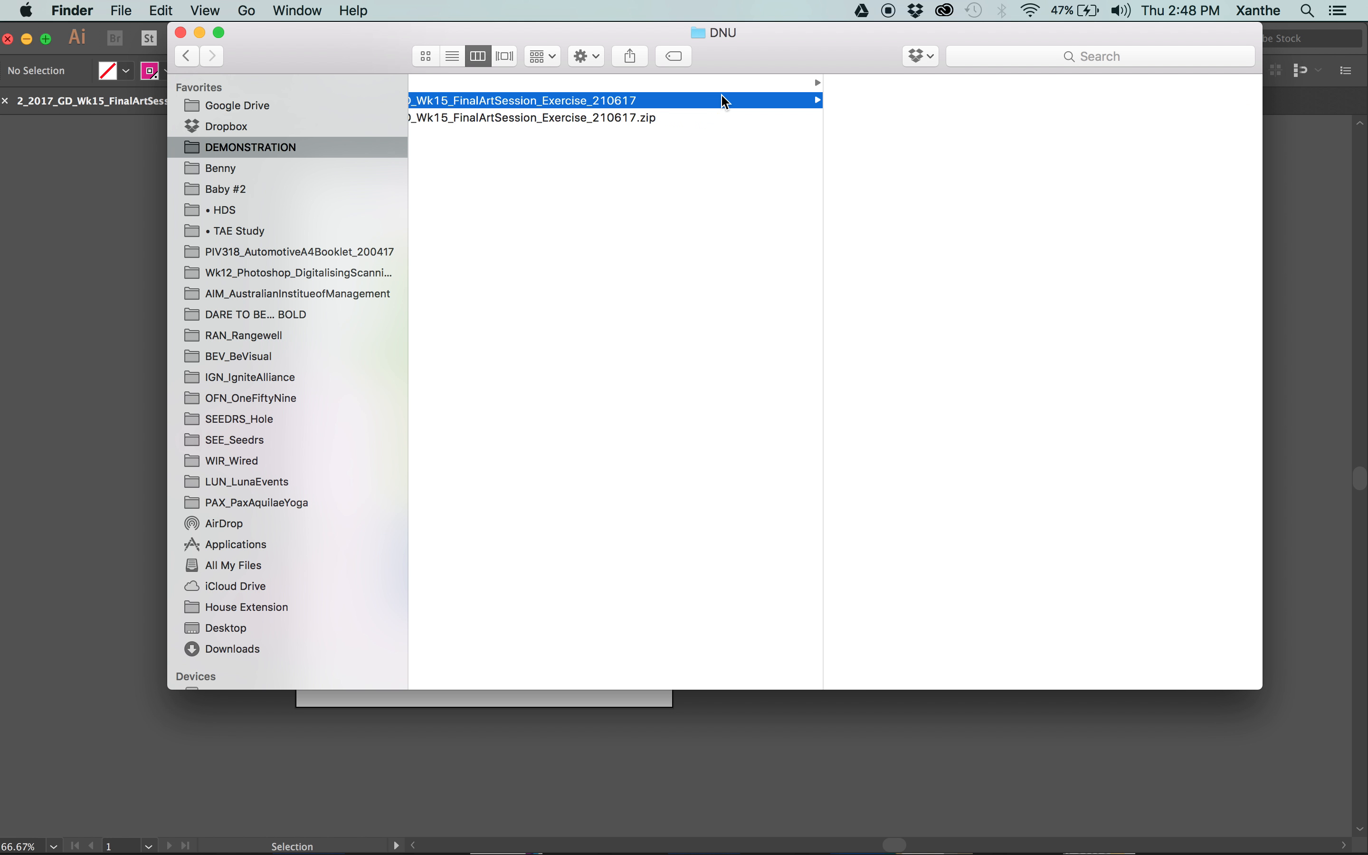
pyautogui.click(937, 84)
pyautogui.click(1071, 142)
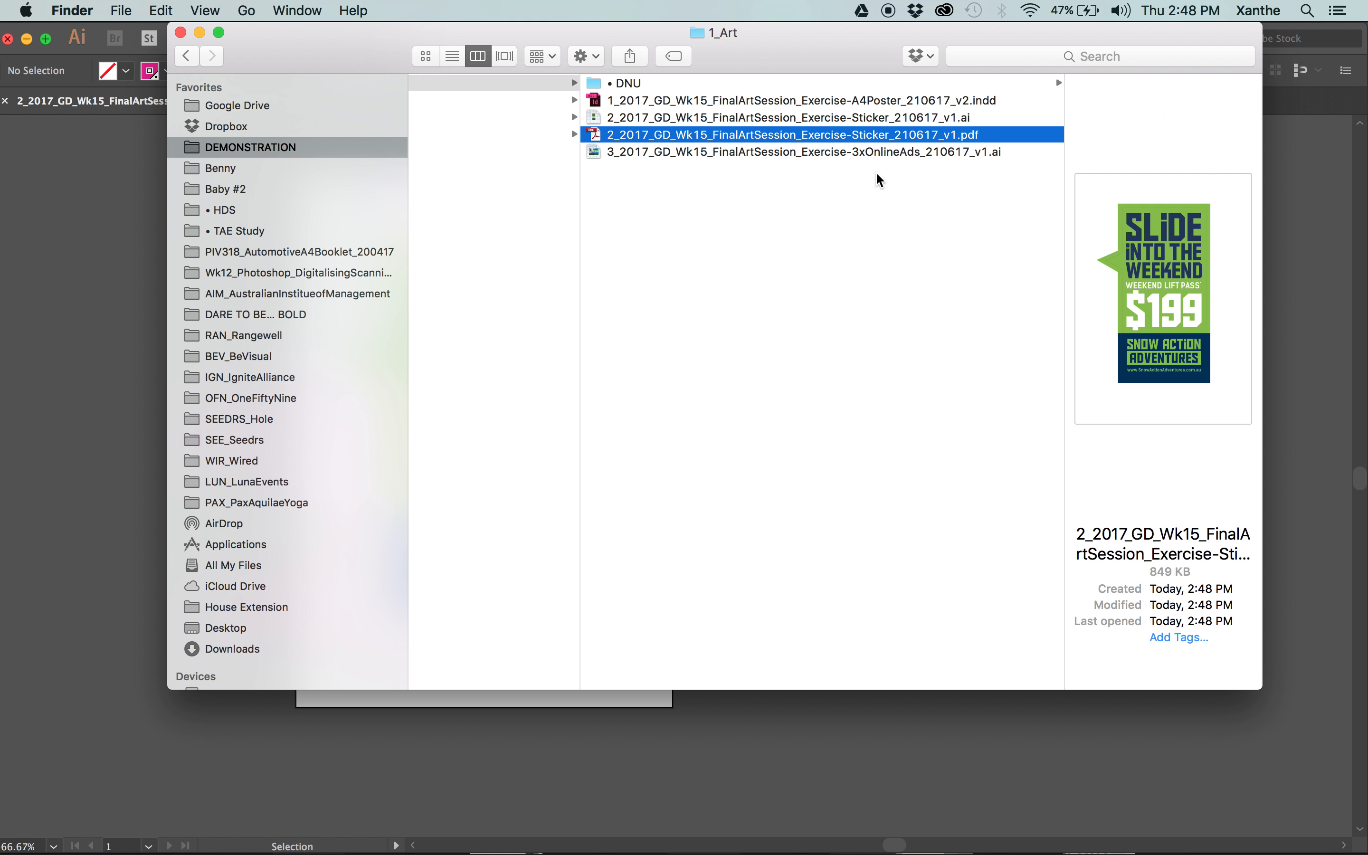
pyautogui.doubleClick(684, 137)
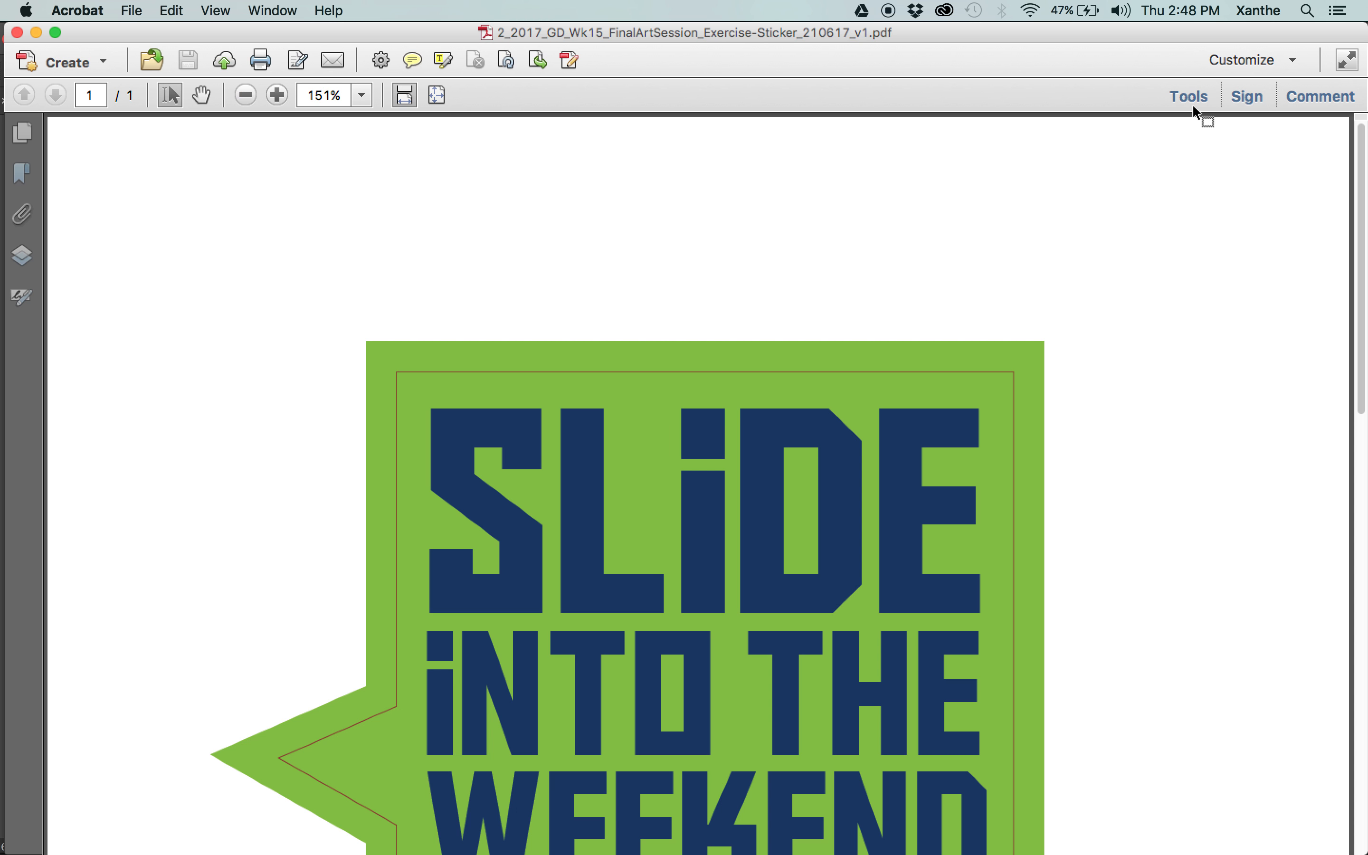
# Open Output Preview and hide the process cyan, magenta, yellow and black plates to inspect the Knife separation alone.
pyautogui.click(1198, 102)
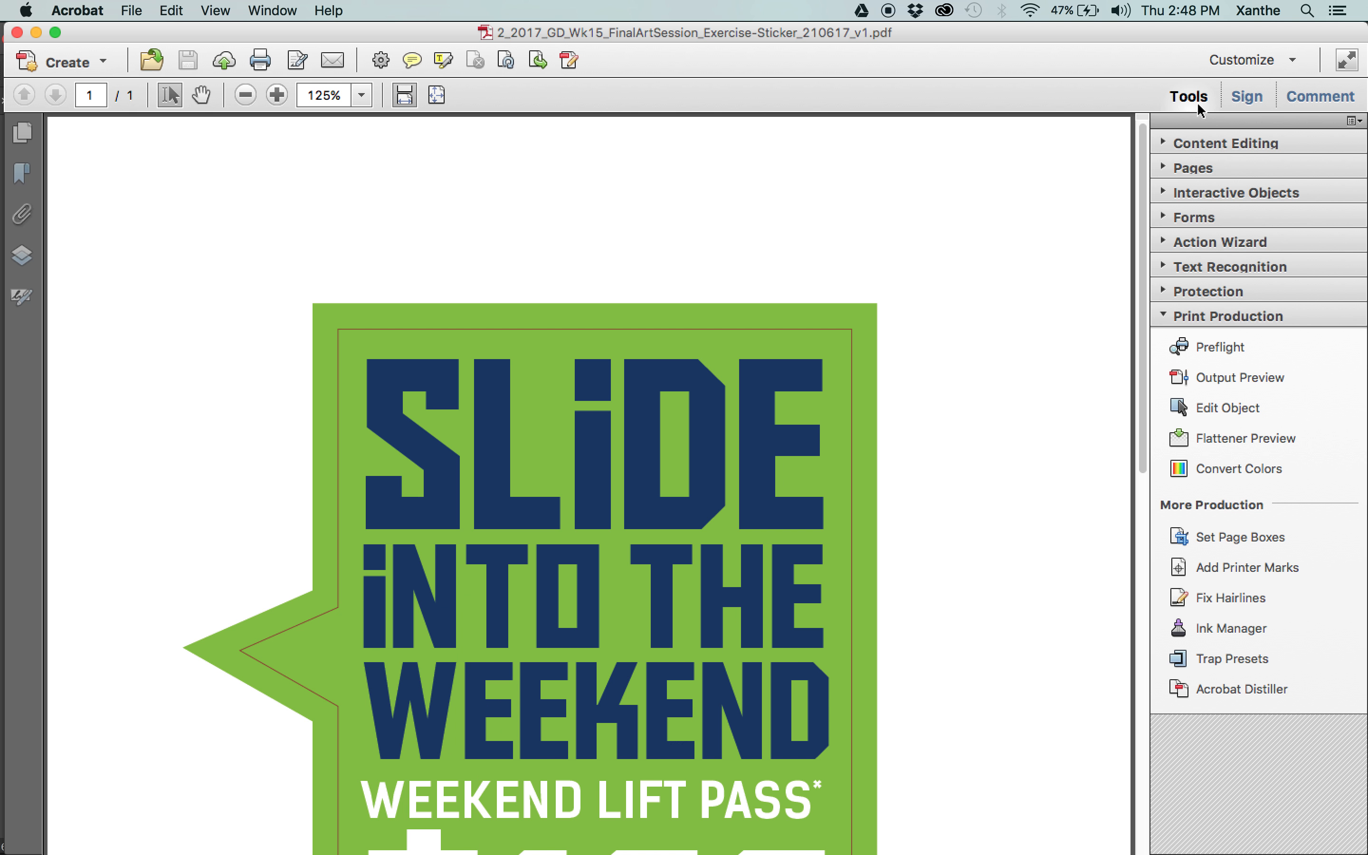
pyautogui.click(1240, 377)
pyautogui.moveTo(950, 124); pyautogui.dragTo(1034, 107)
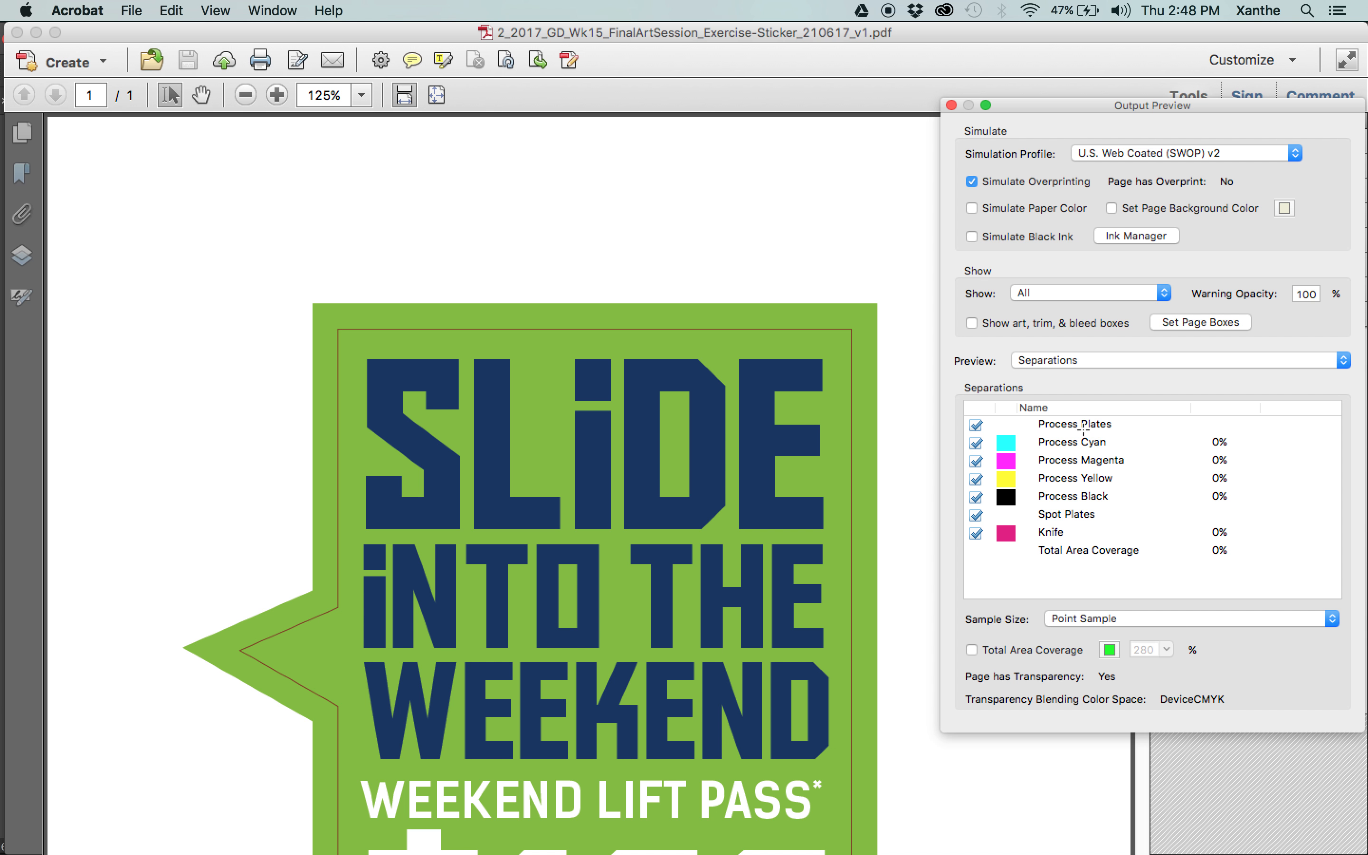
pyautogui.click(975, 442)
pyautogui.click(975, 461)
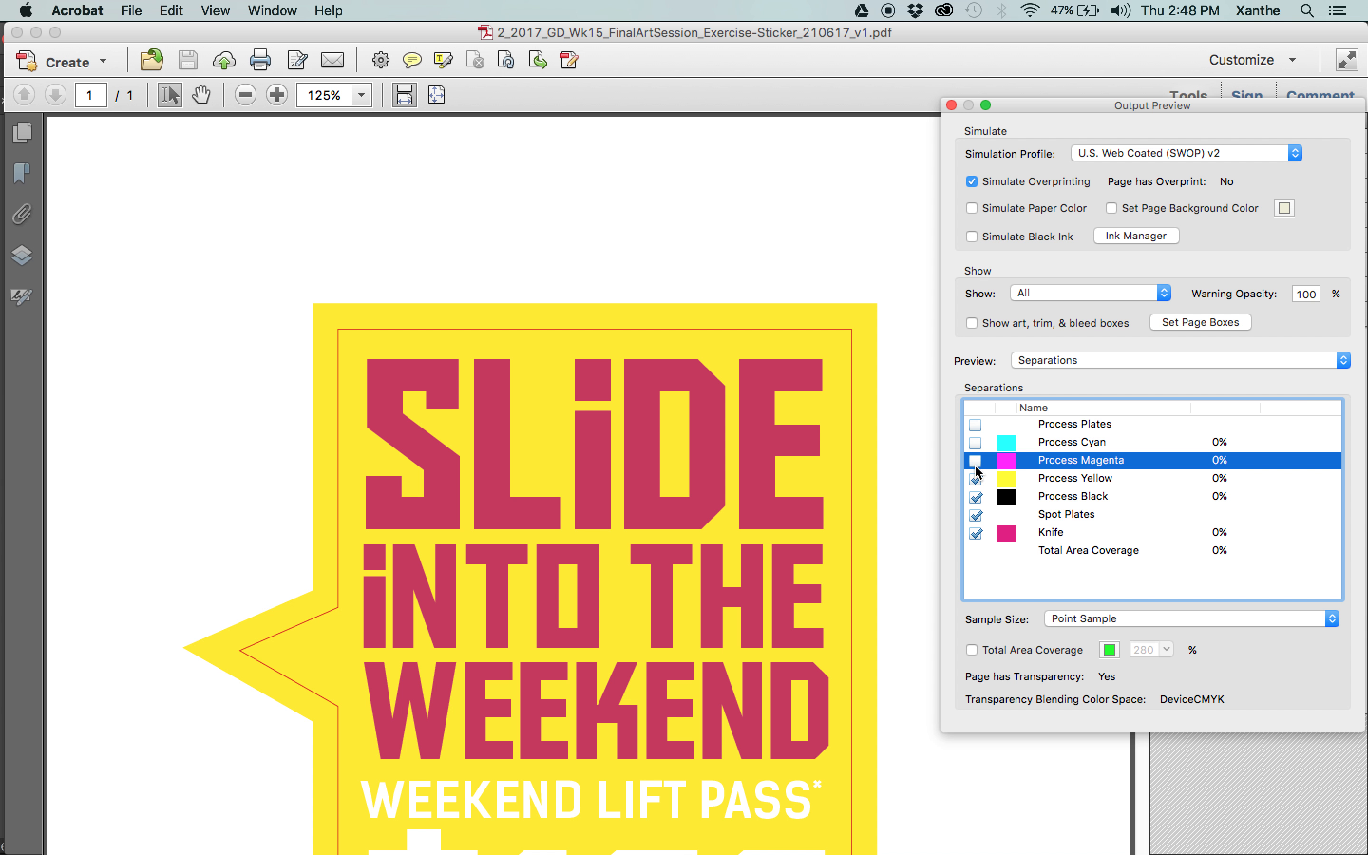
pyautogui.click(975, 478)
pyautogui.click(976, 498)
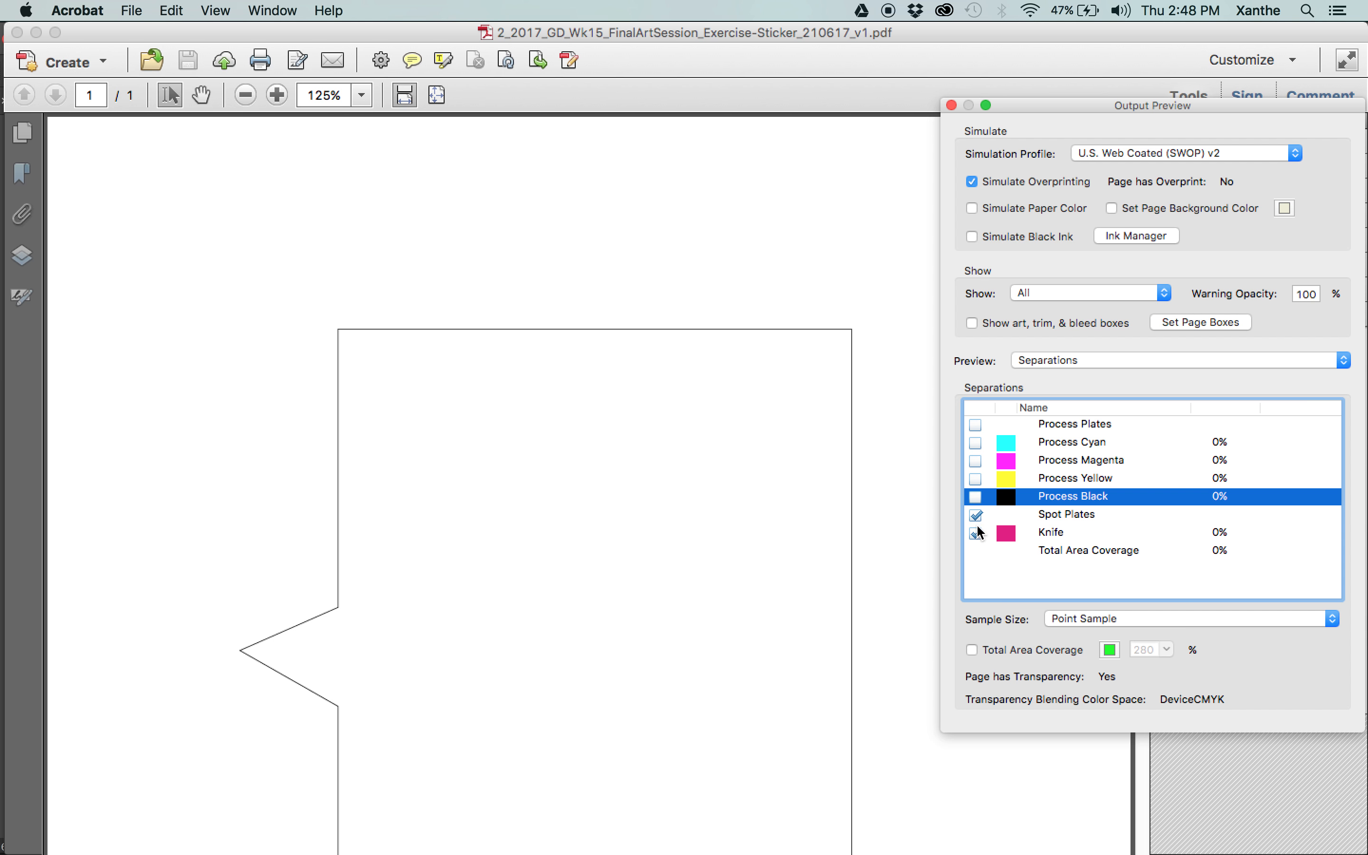
# Toggle the spot plates off and on, and show the cyan, magenta, yellow and black plates again.
pyautogui.click(976, 515)
pyautogui.click(976, 516)
pyautogui.moveTo(975, 496); pyautogui.dragTo(974, 442)
pyautogui.click(974, 441)
pyautogui.click(976, 460)
pyautogui.click(975, 442)
pyautogui.click(975, 478)
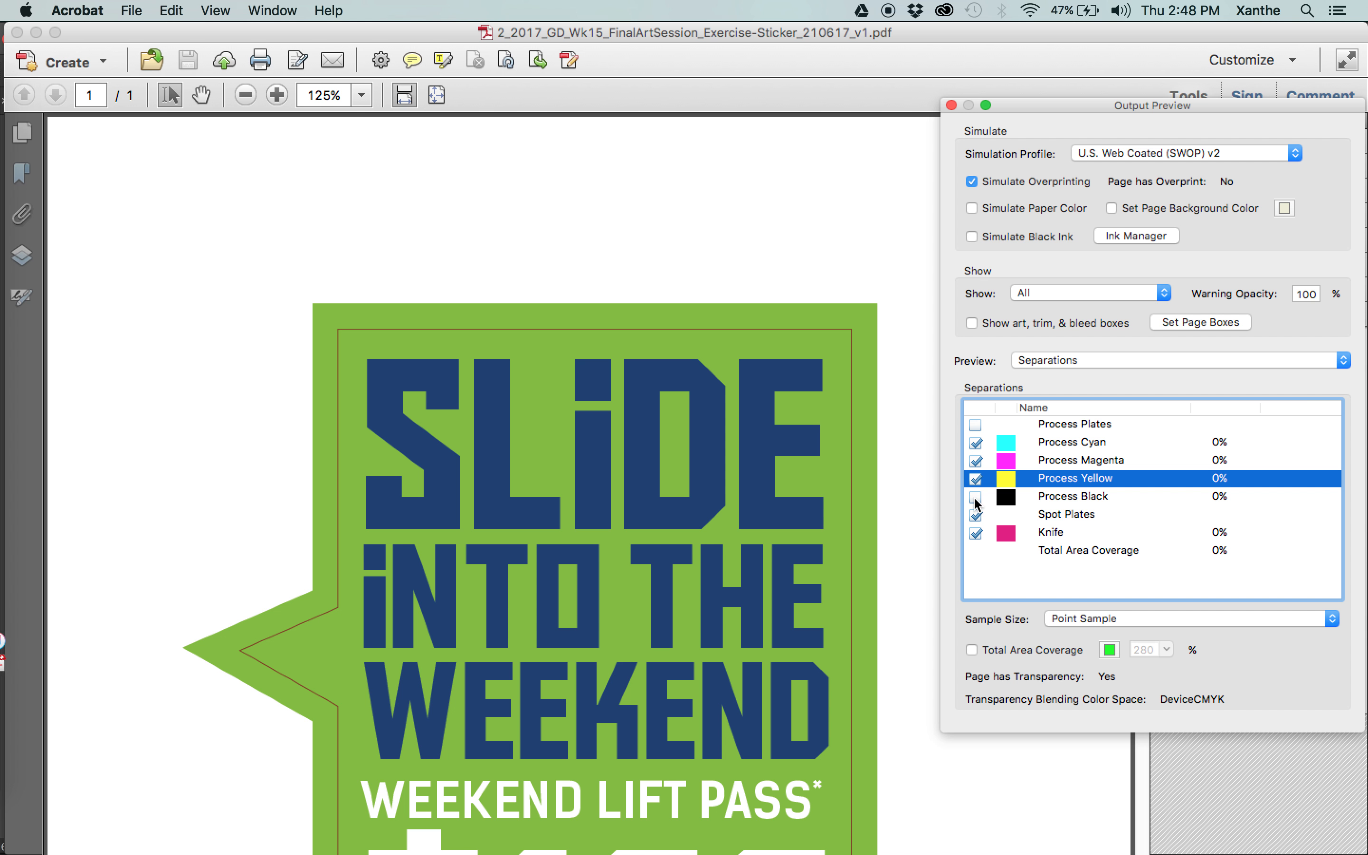
pyautogui.click(975, 498)
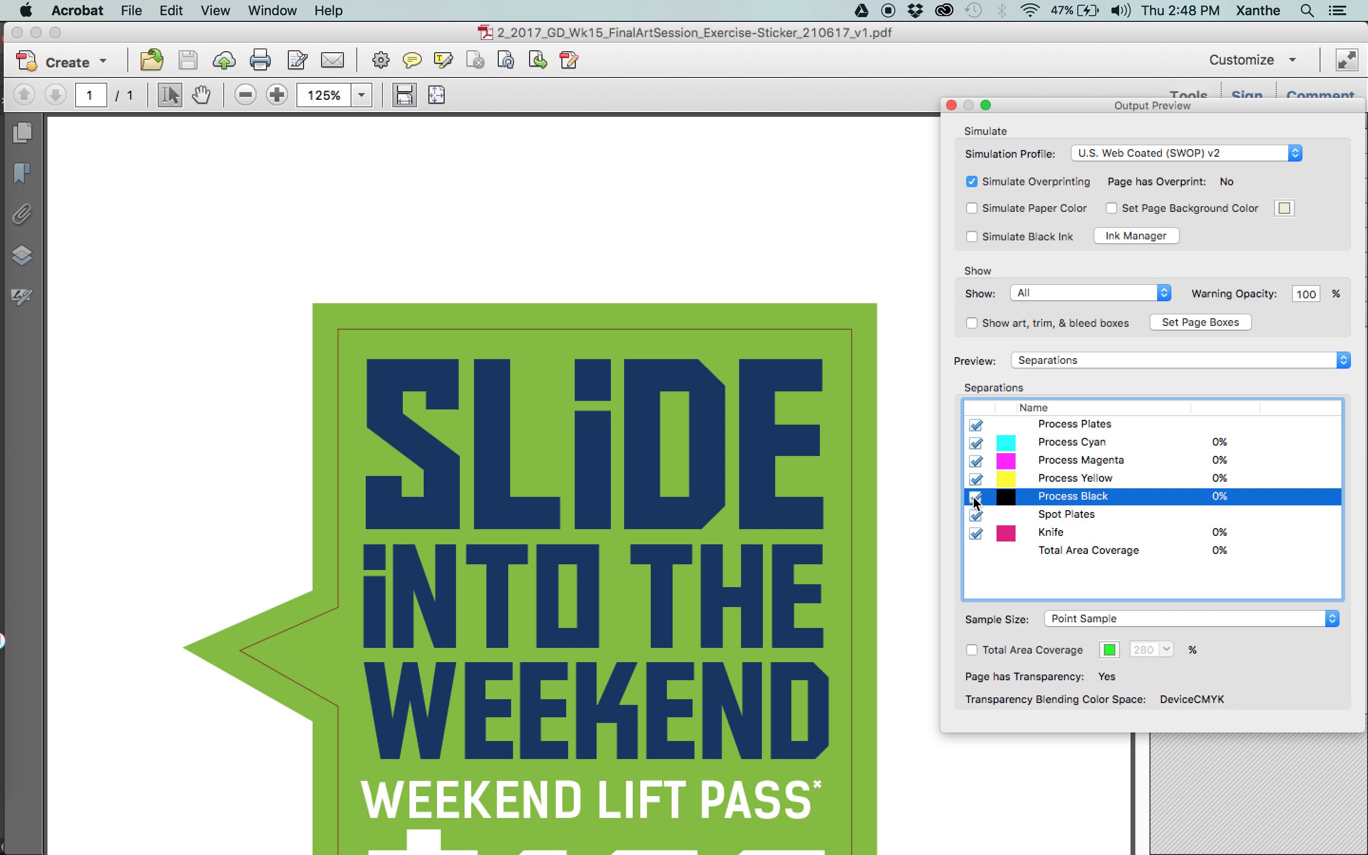
# Toggle the Knife plate to compare the artwork with and without the cut outline, and close the PDF.
pyautogui.click(976, 534)
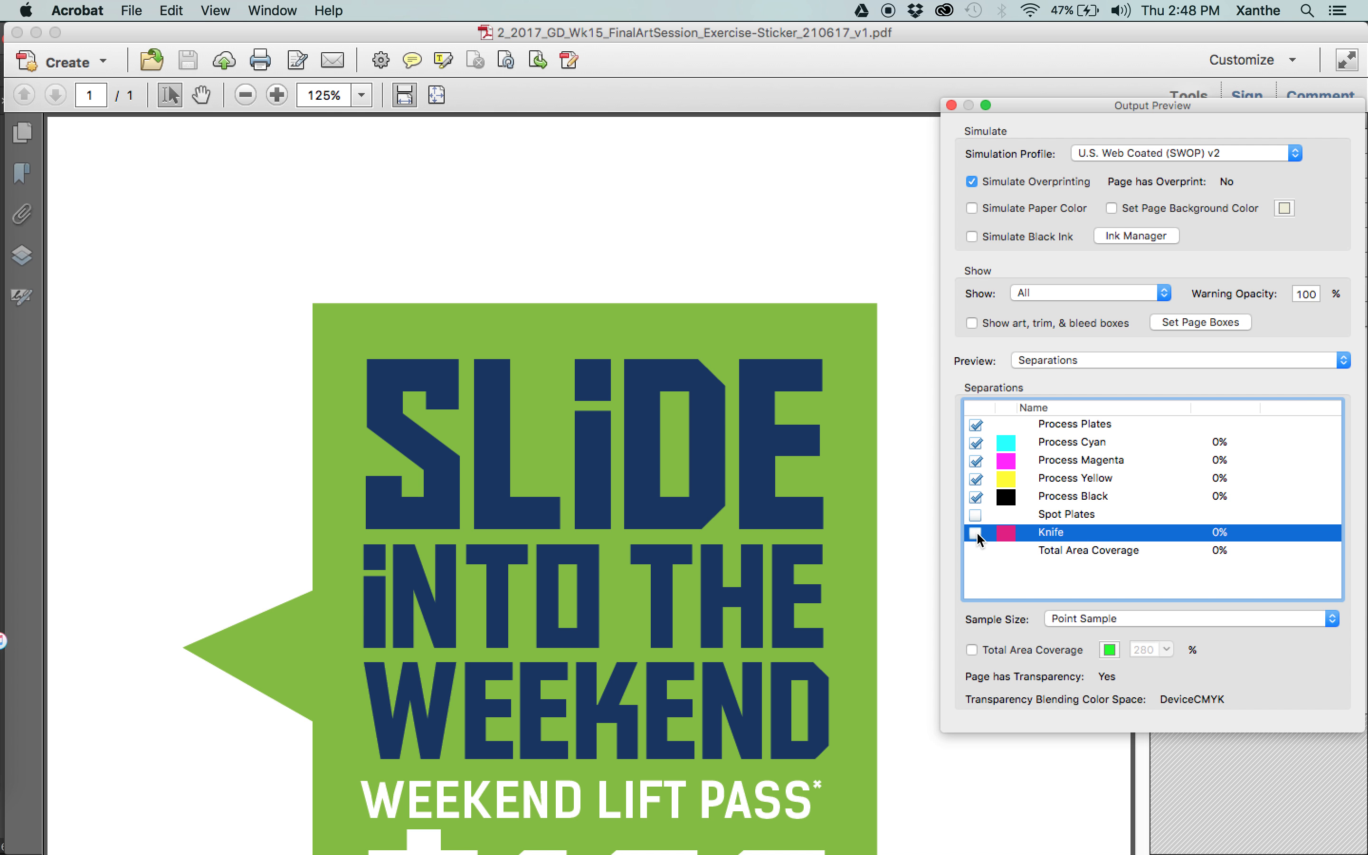
pyautogui.click(976, 534)
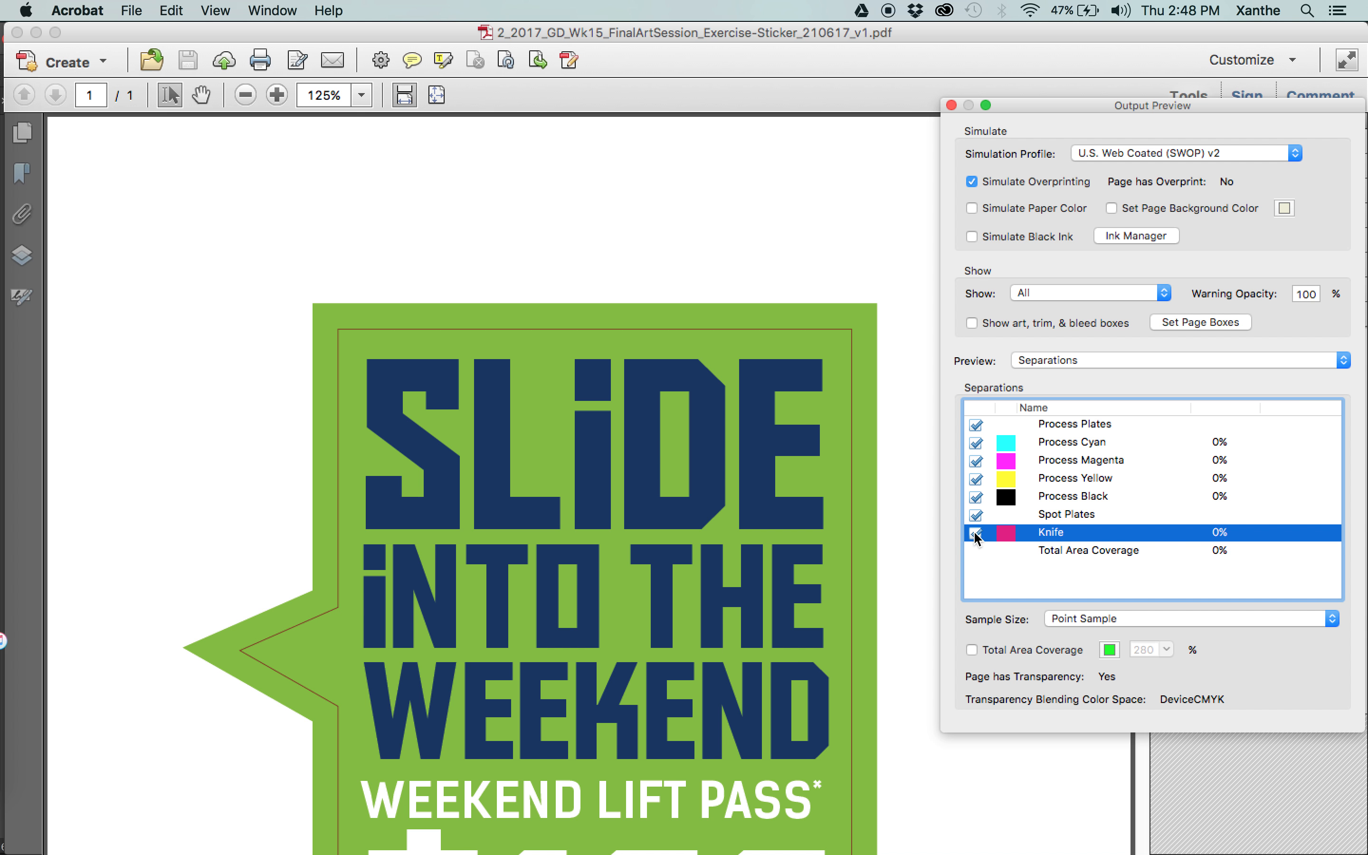
pyautogui.click(976, 534)
pyautogui.click(976, 534)
pyautogui.click(976, 534)
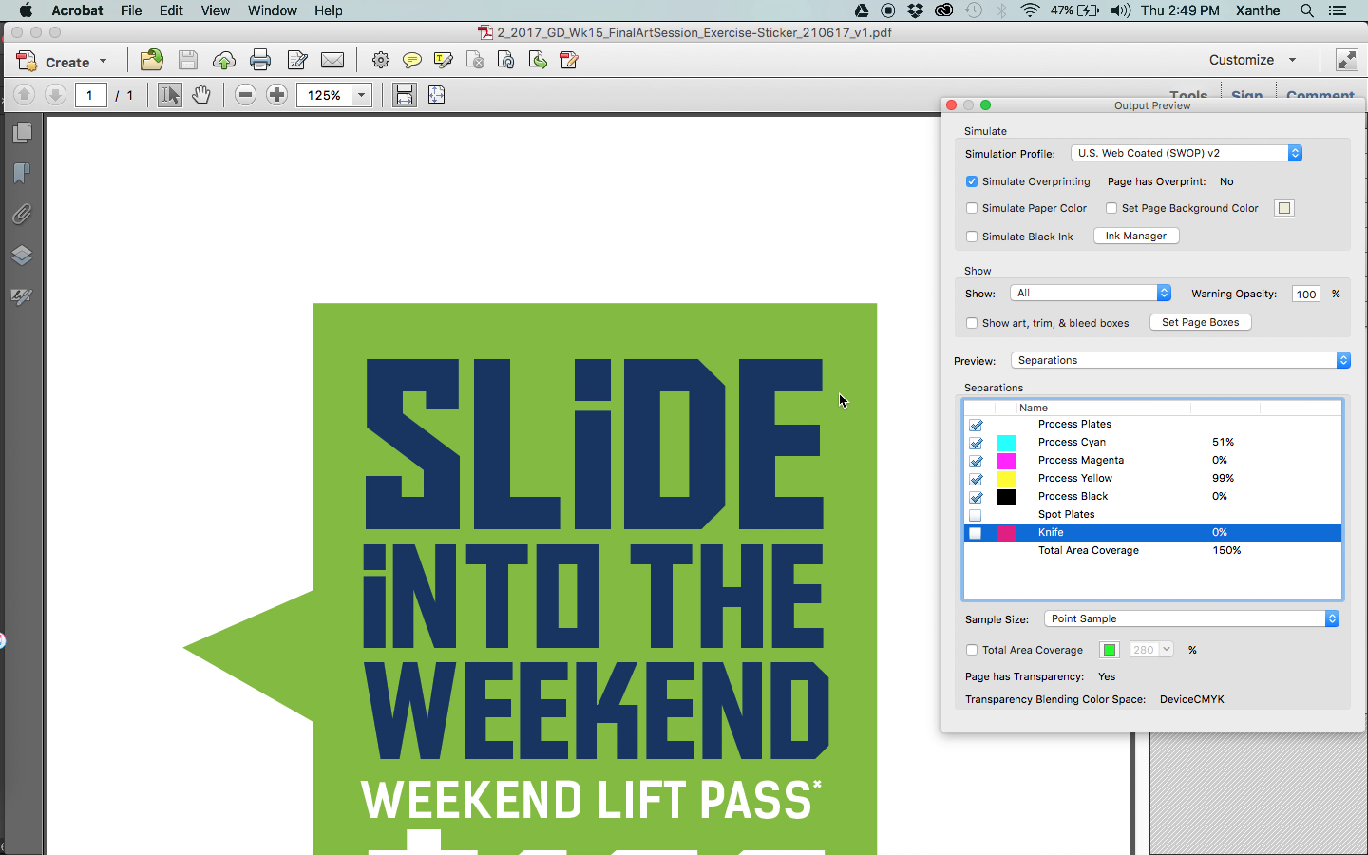
pyautogui.press('super+equal')
pyautogui.press('super+equal')
pyautogui.click(976, 534)
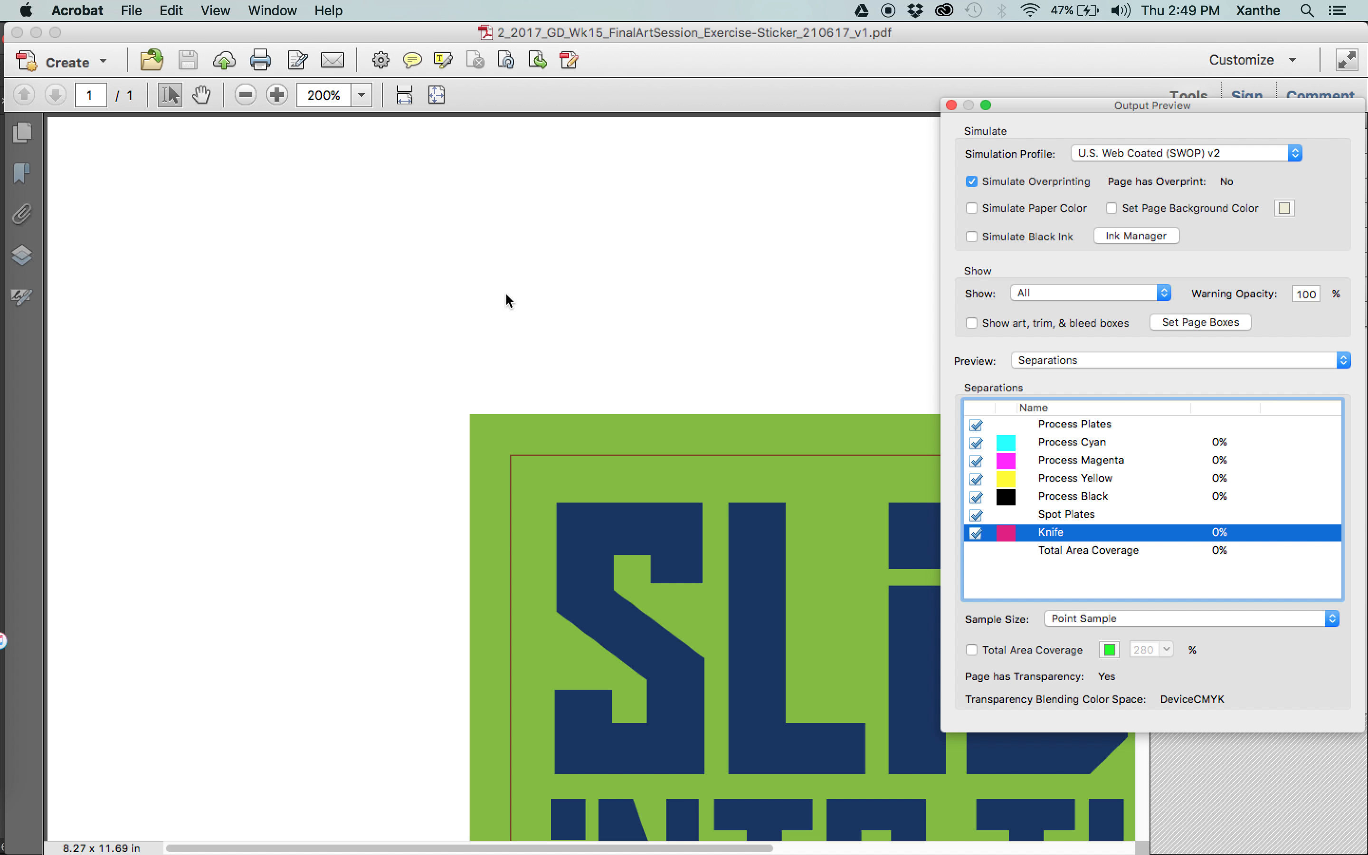
pyautogui.click(18, 35)
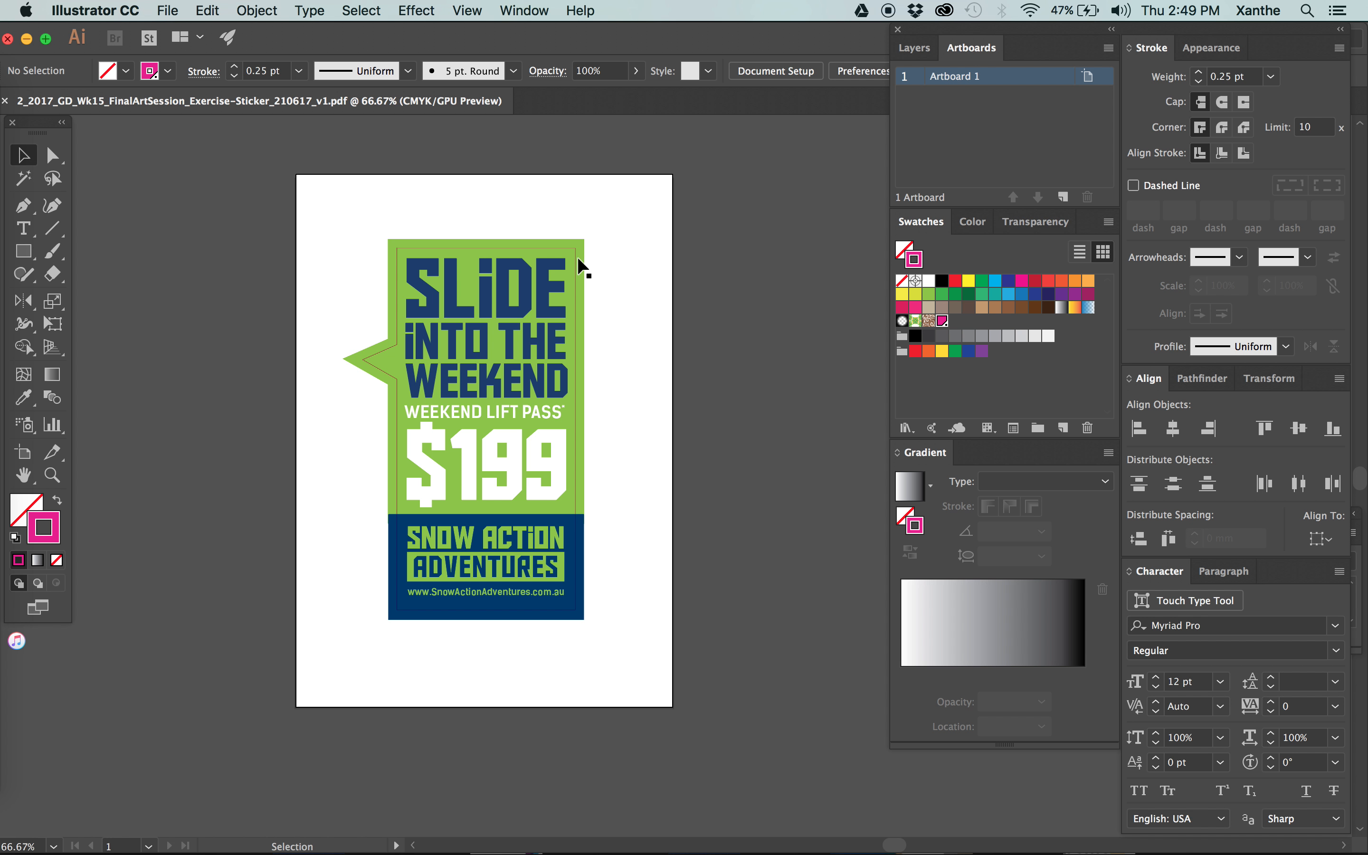
# Switch back to Illustrator, turn on Overprint Stroke for the sticker's cut outline and deselect it.
pyautogui.click(577, 261)
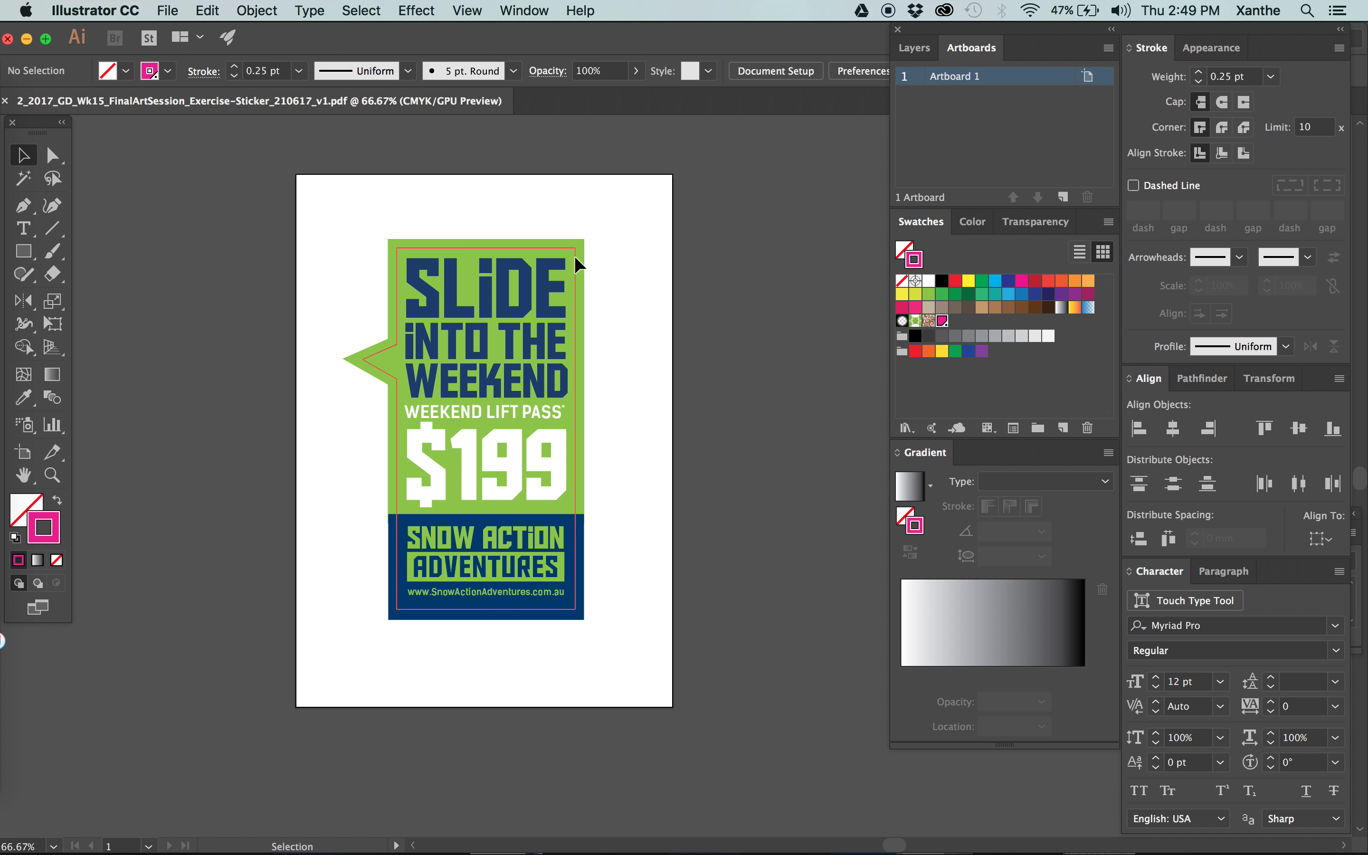
pyautogui.click(1210, 47)
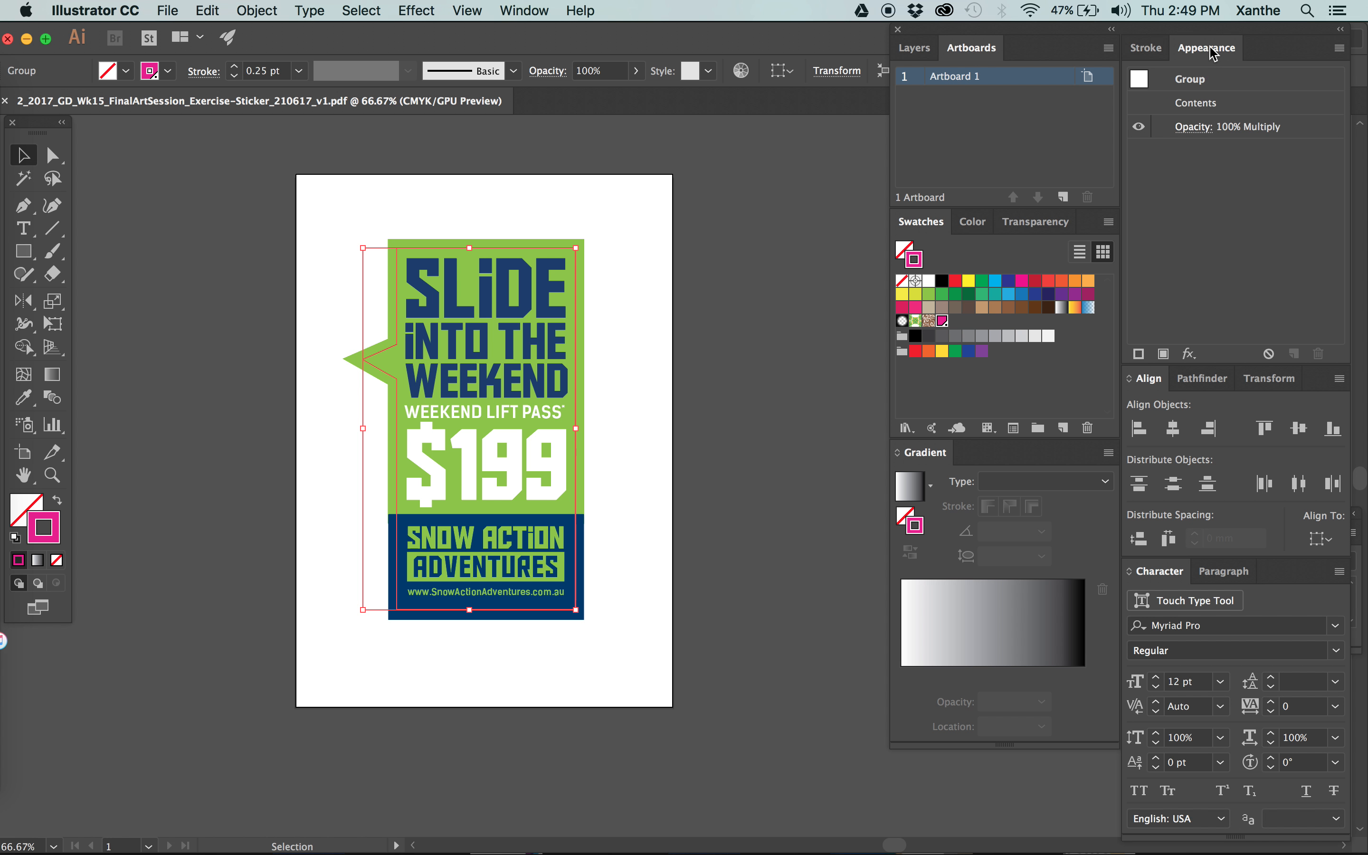
pyautogui.click(1145, 52)
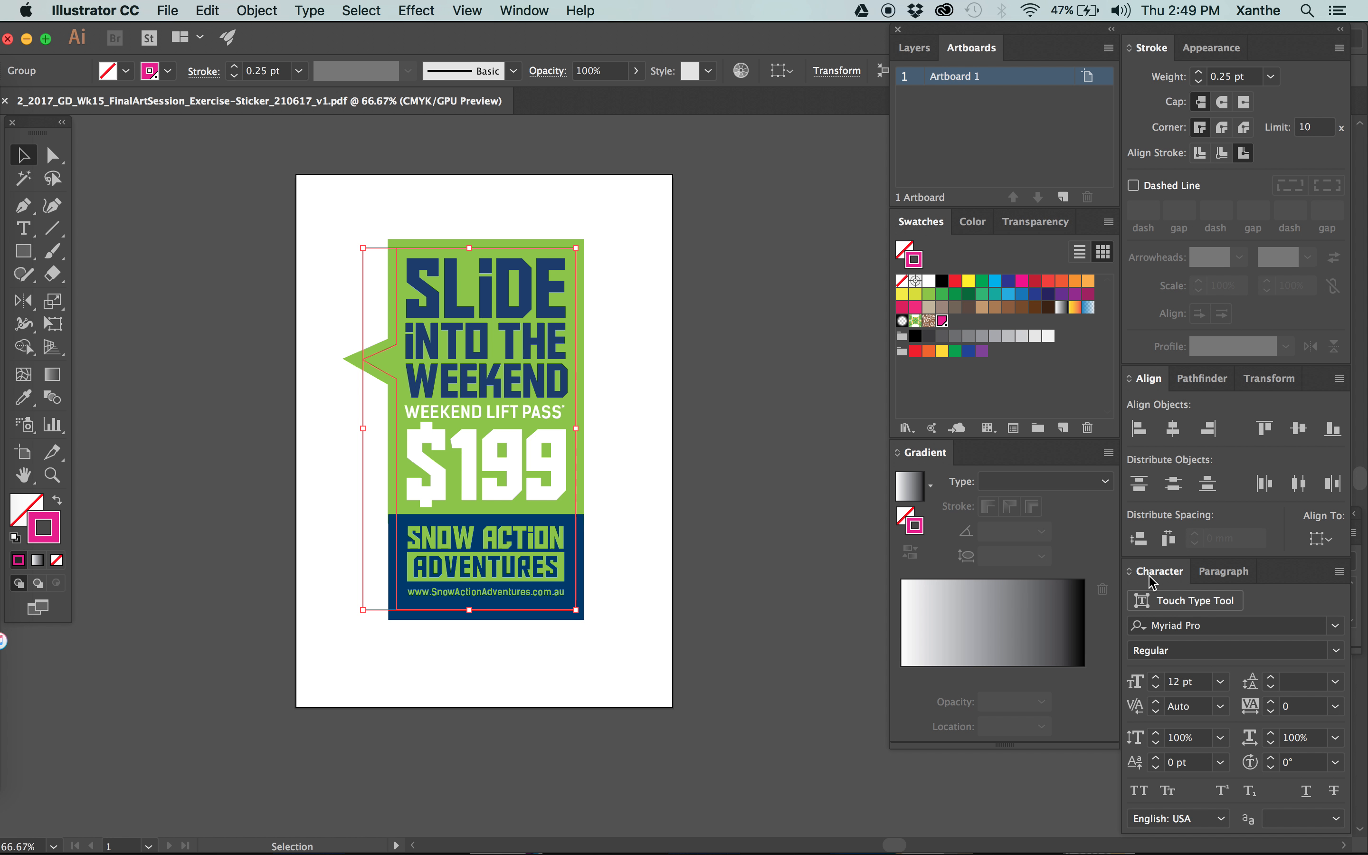
pyautogui.click(524, 10)
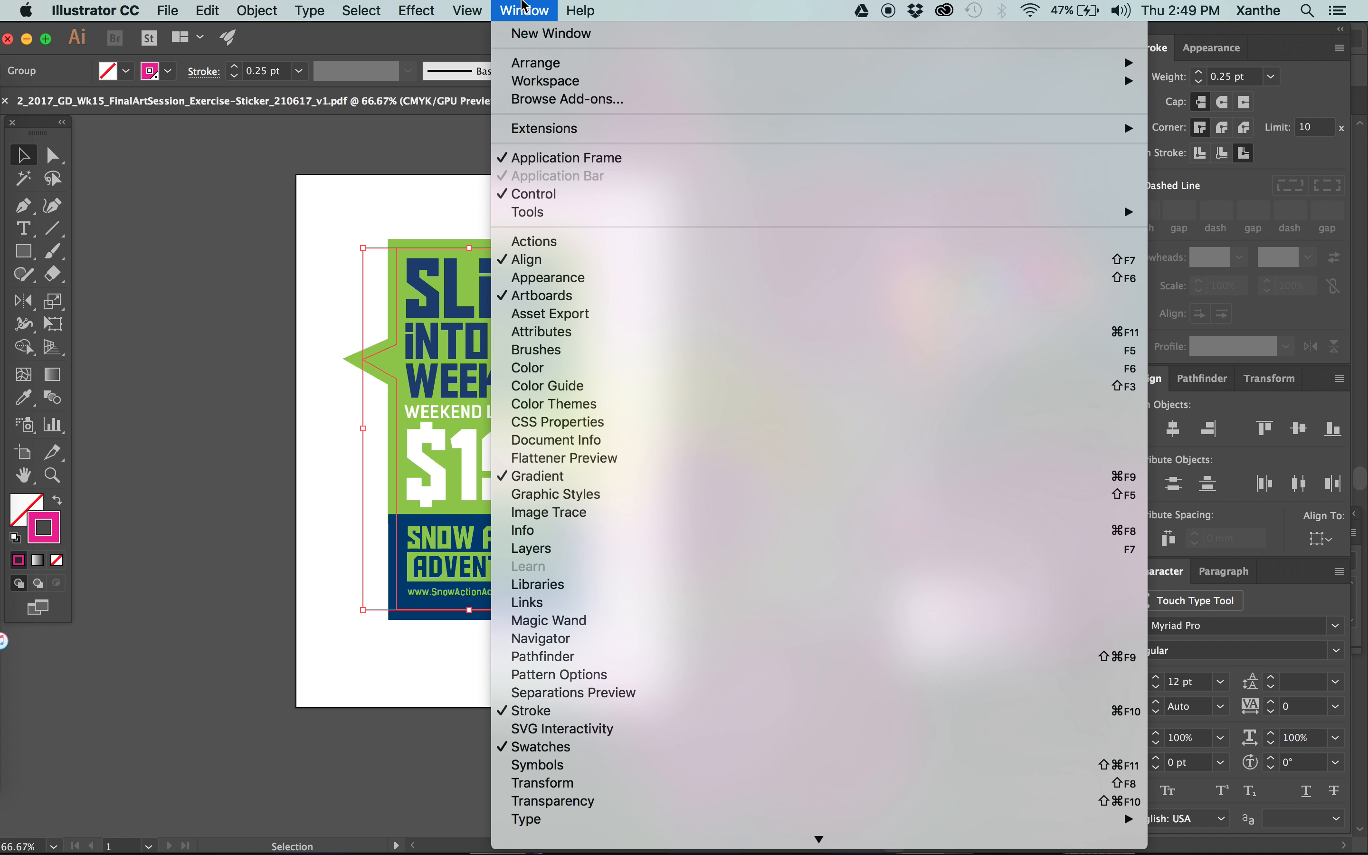
pyautogui.click(545, 333)
pyautogui.moveTo(1157, 669); pyautogui.dragTo(722, 141)
pyautogui.click(673, 199)
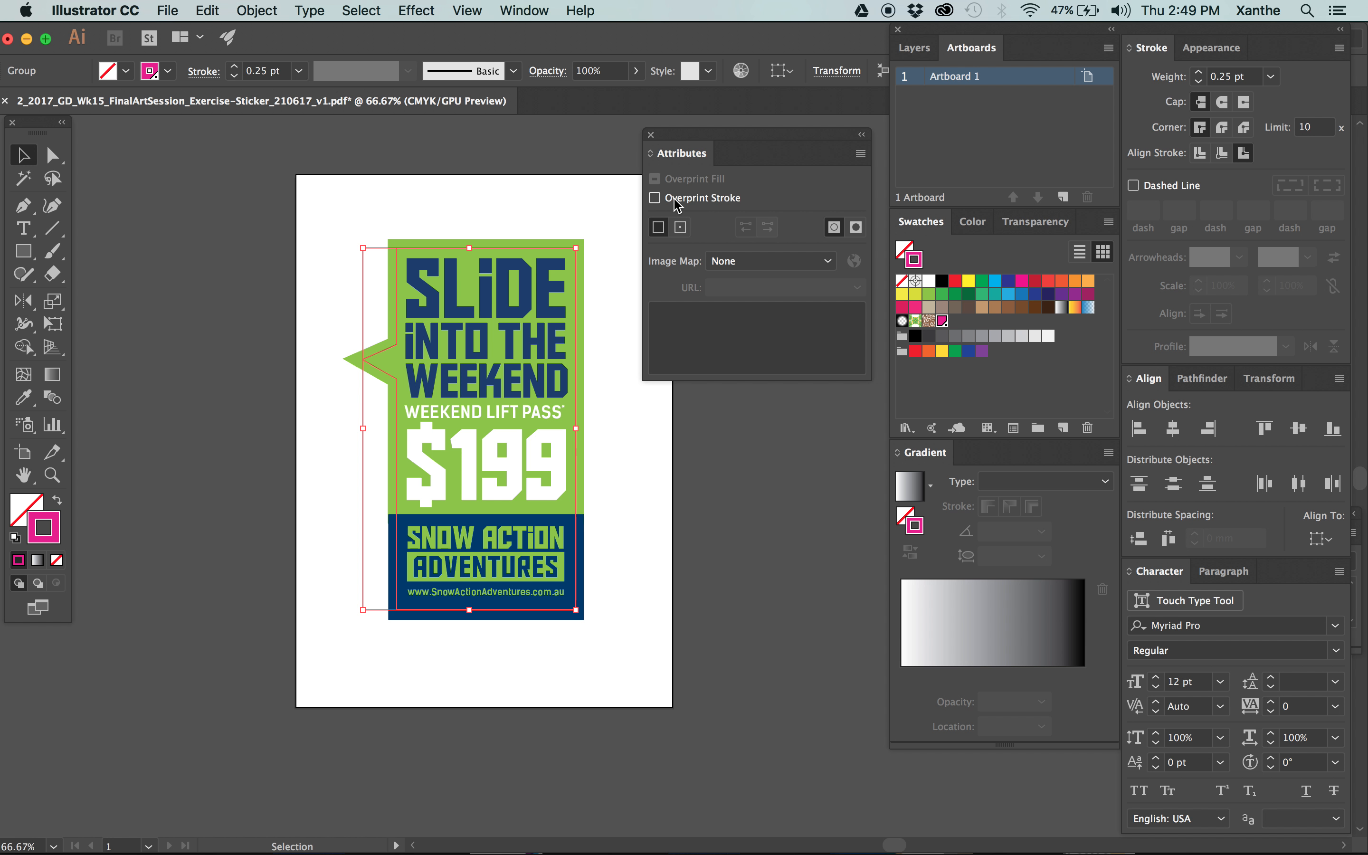
pyautogui.click(744, 490)
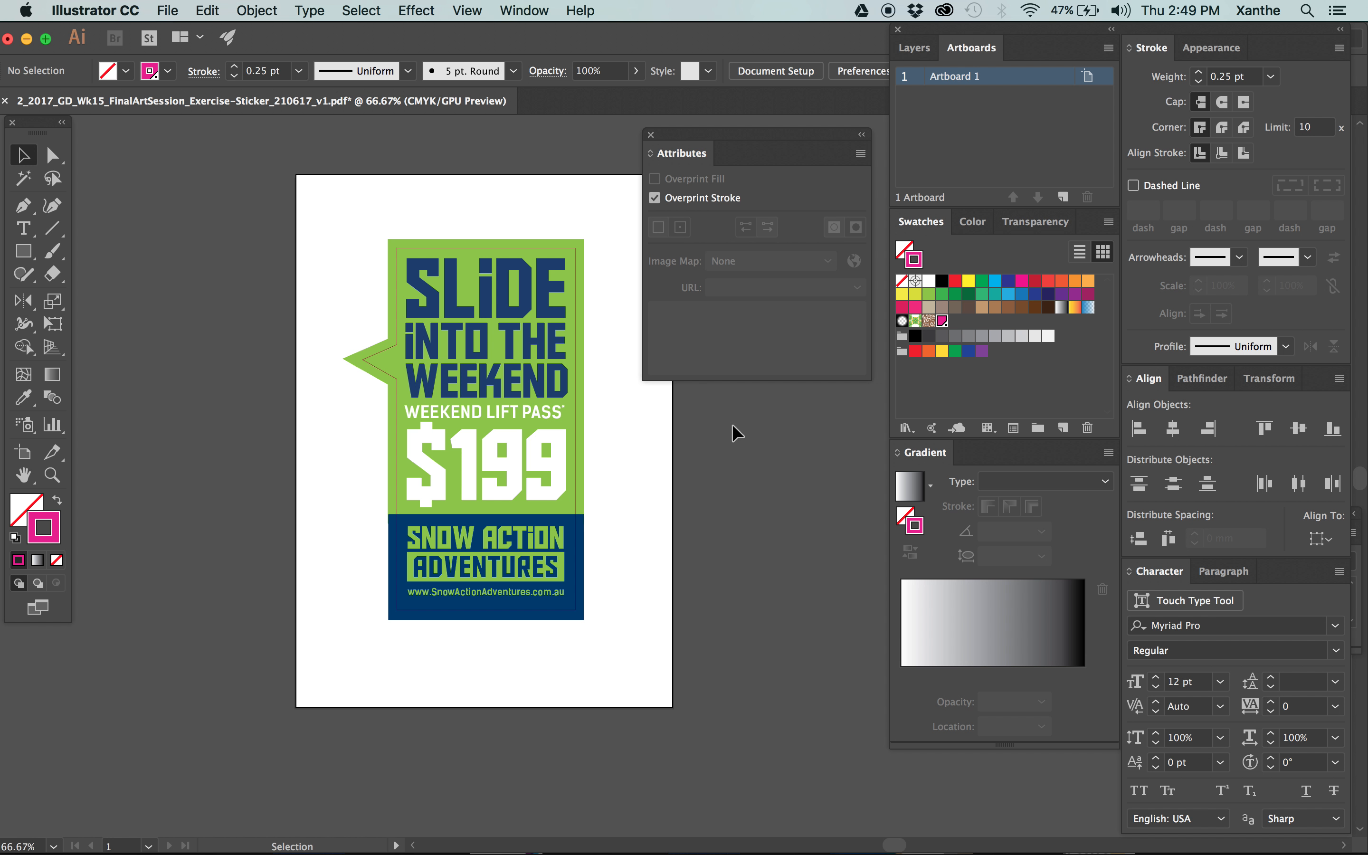
# Save the updated sticker PDF and fit Artboard 1 to the view.
pyautogui.moveTo(755, 145); pyautogui.dragTo(809, 134)
pyautogui.press('super+s')
pyautogui.moveTo(602, 238); pyautogui.dragTo(500, 245)
pyautogui.moveTo(820, 127); pyautogui.dragTo(767, 126)
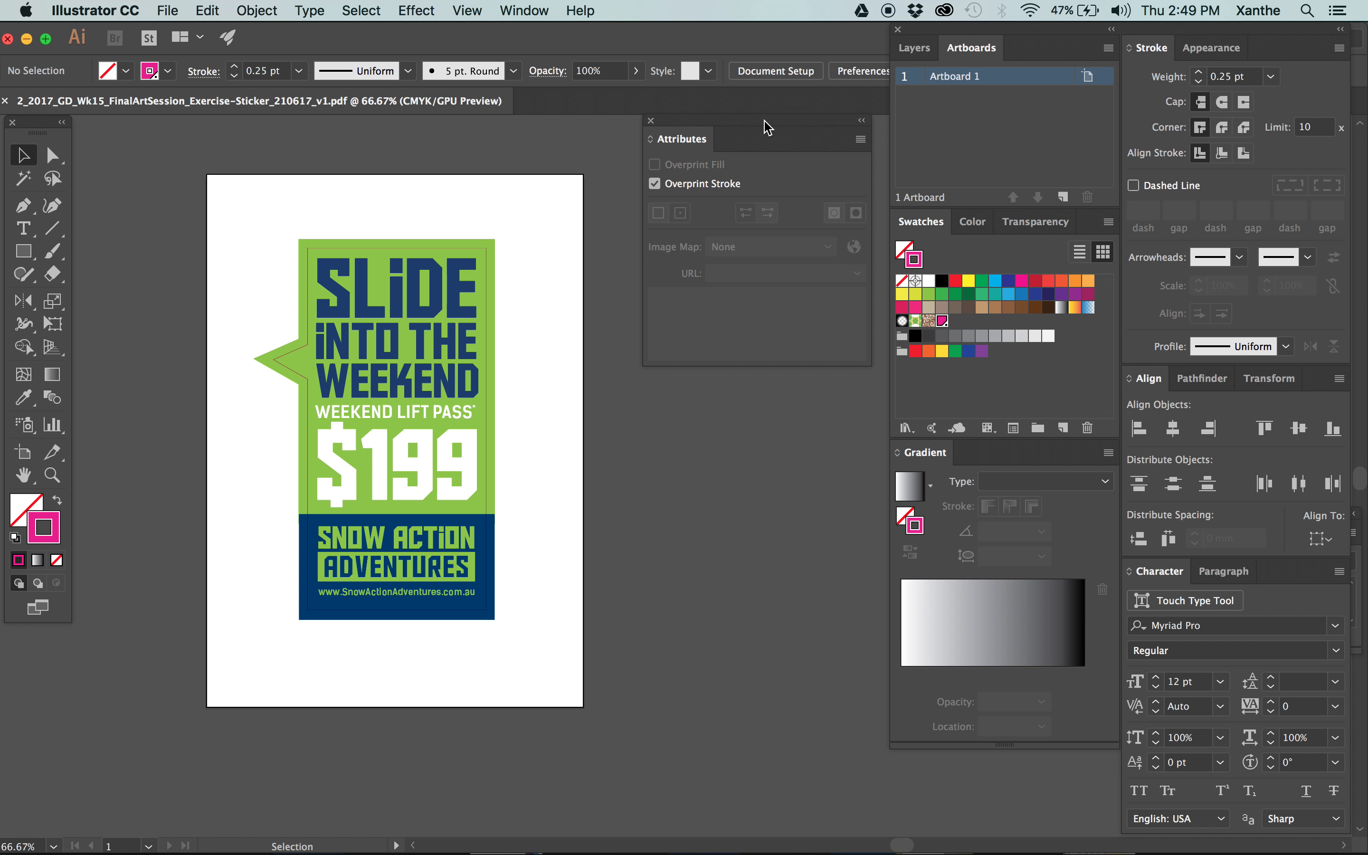
pyautogui.doubleClick(999, 82)
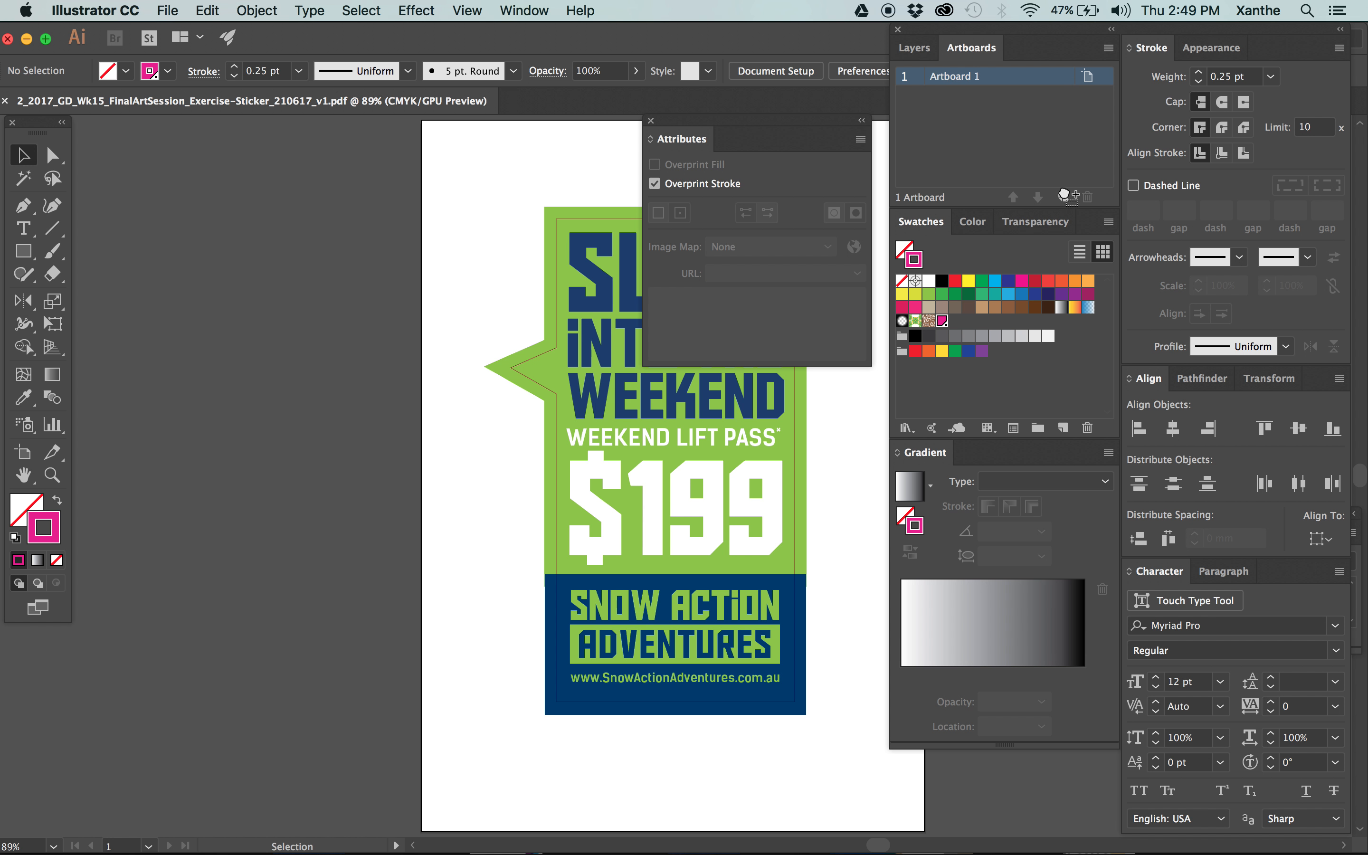
# Duplicate Artboard 1, turn off Overprint Stroke for the cut outline on the copy, and close the Attributes panel.
pyautogui.click(1063, 196)
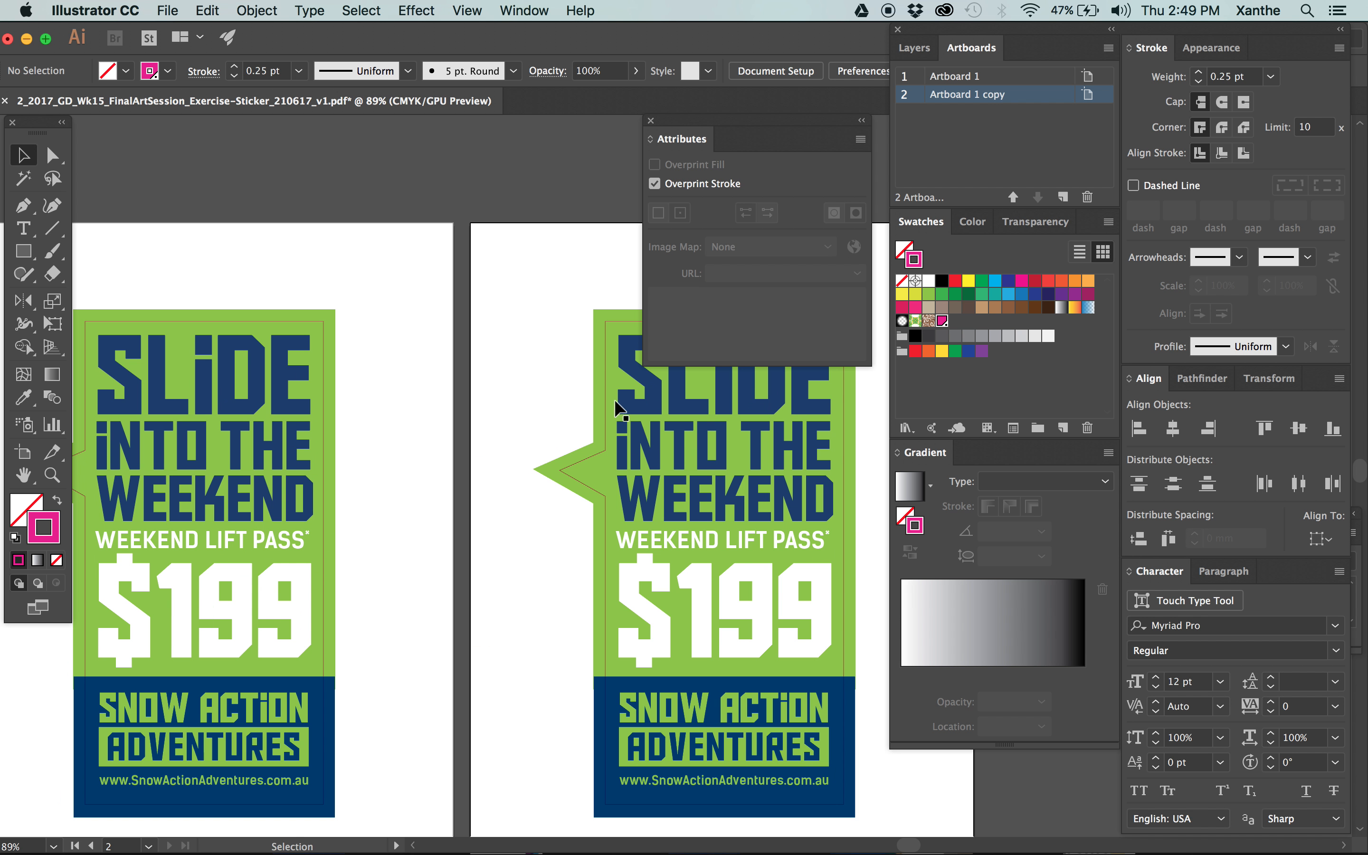
pyautogui.click(601, 377)
pyautogui.click(663, 185)
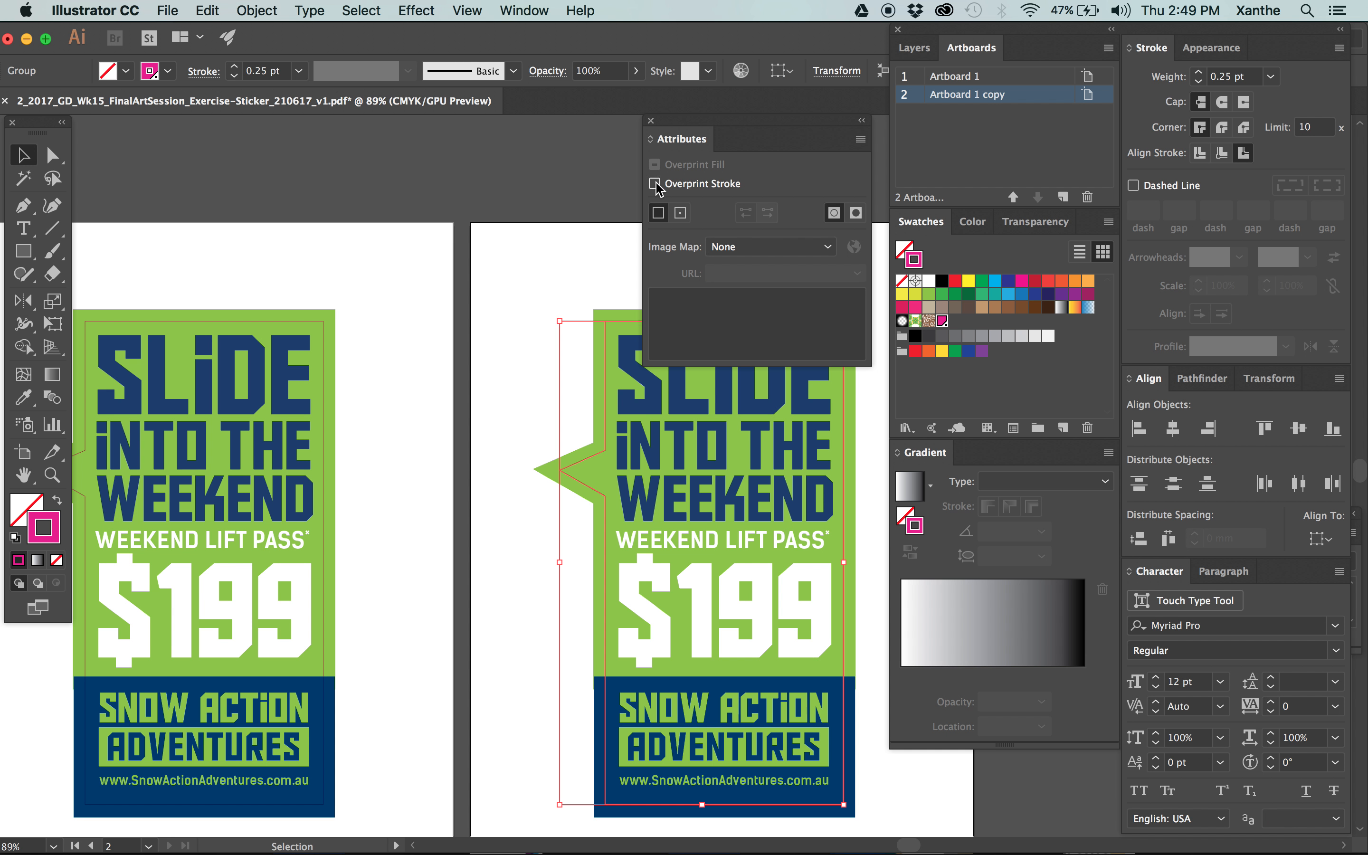
pyautogui.click(490, 213)
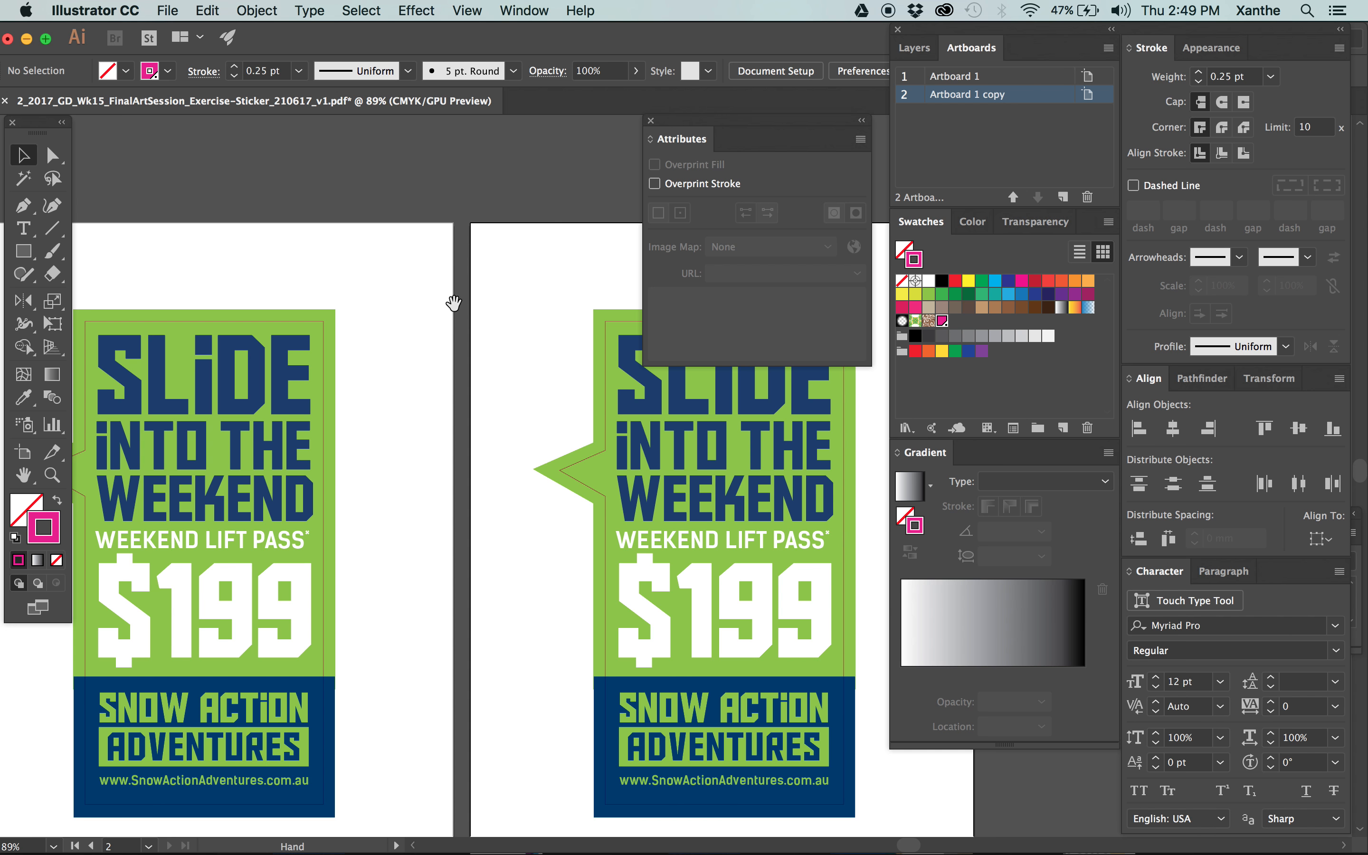
pyautogui.hscroll(-2, 452, 297)
pyautogui.click(651, 121)
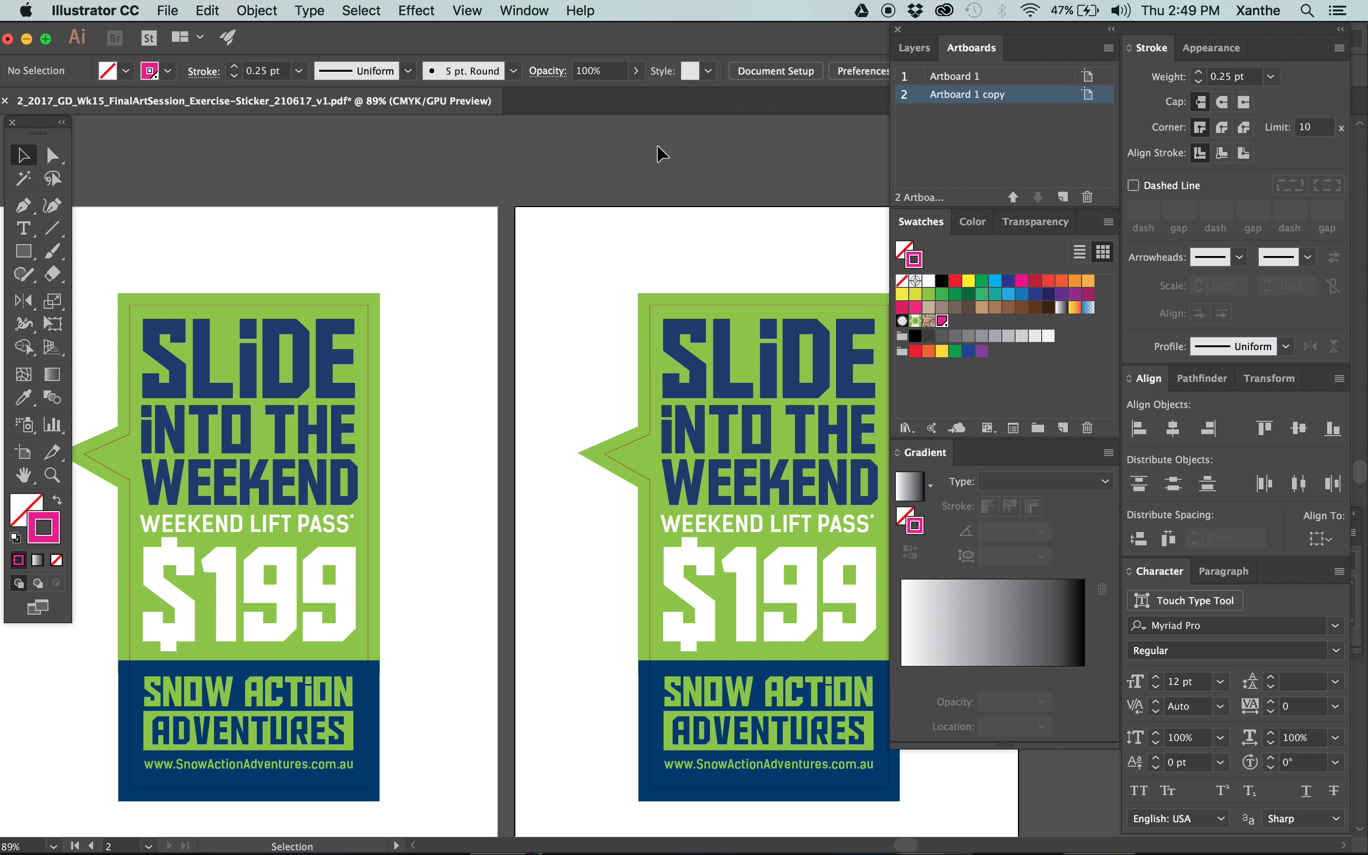
# Check the cut outlines on the duplicate and on Artboard 1, leaving nothing selected.
pyautogui.click(651, 319)
pyautogui.click(366, 321)
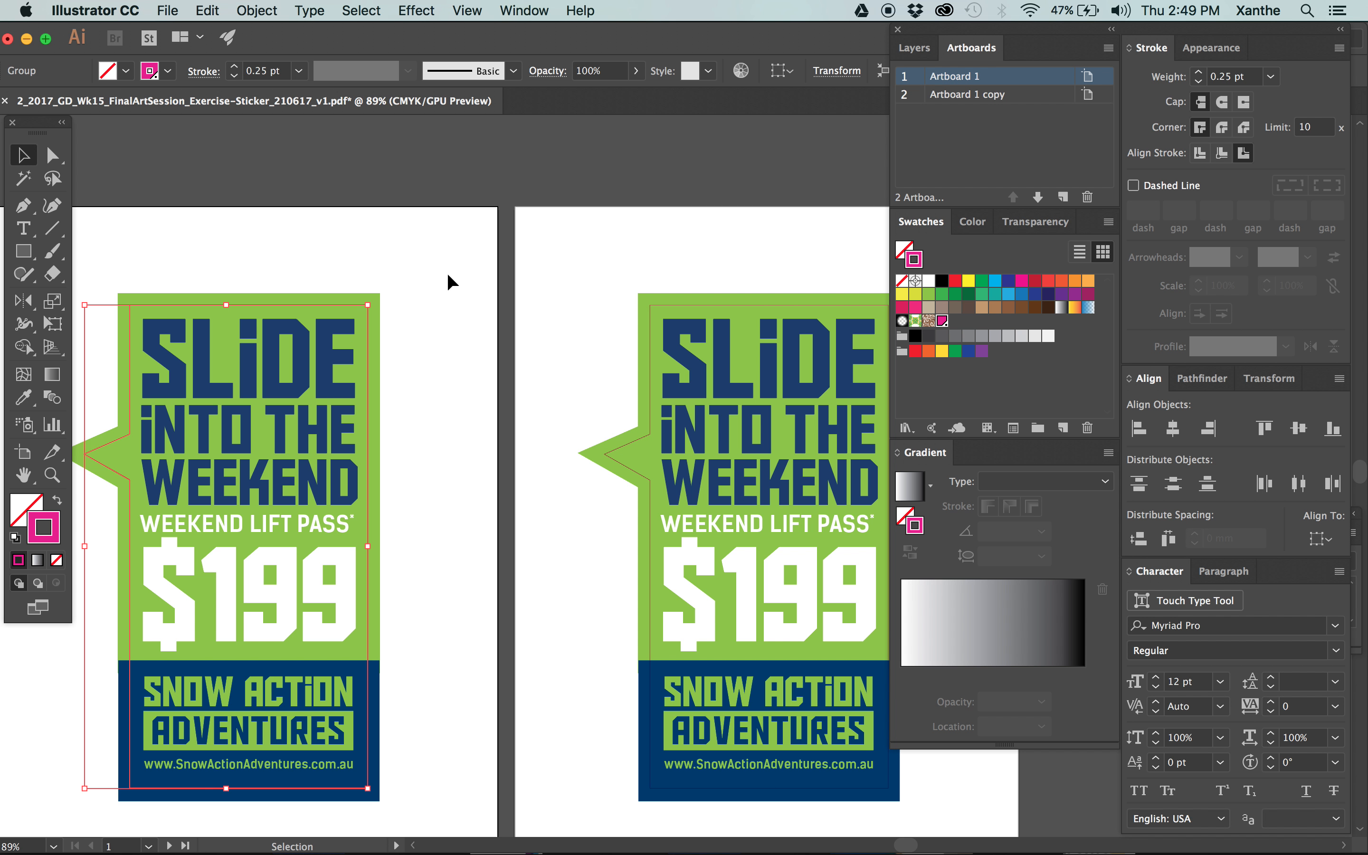
pyautogui.click(453, 281)
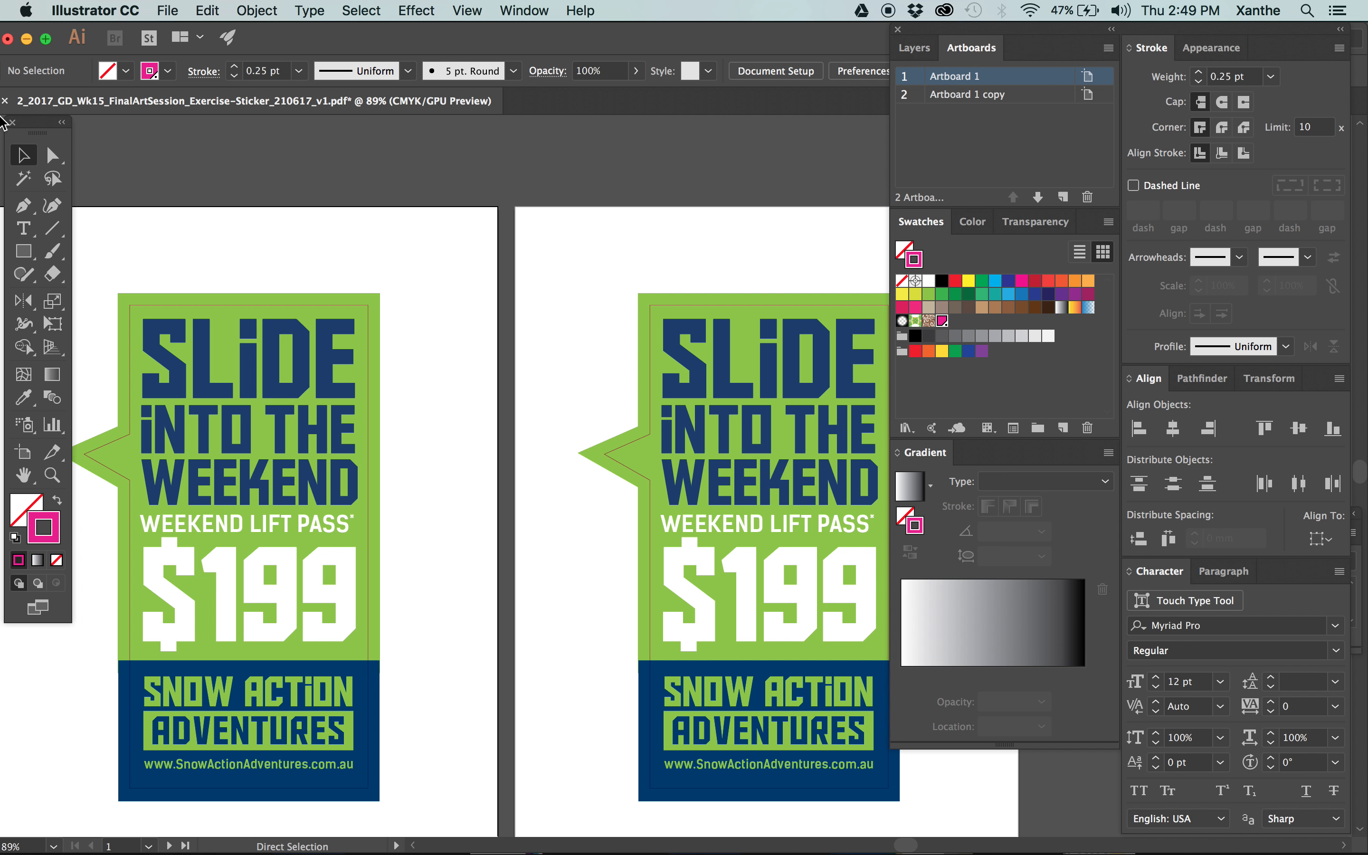
# Save the sticker with both artboards and open its PDF from the 1_Art folder in Acrobat, moving Output Preview clear of the artwork.
pyautogui.click(47, 141)
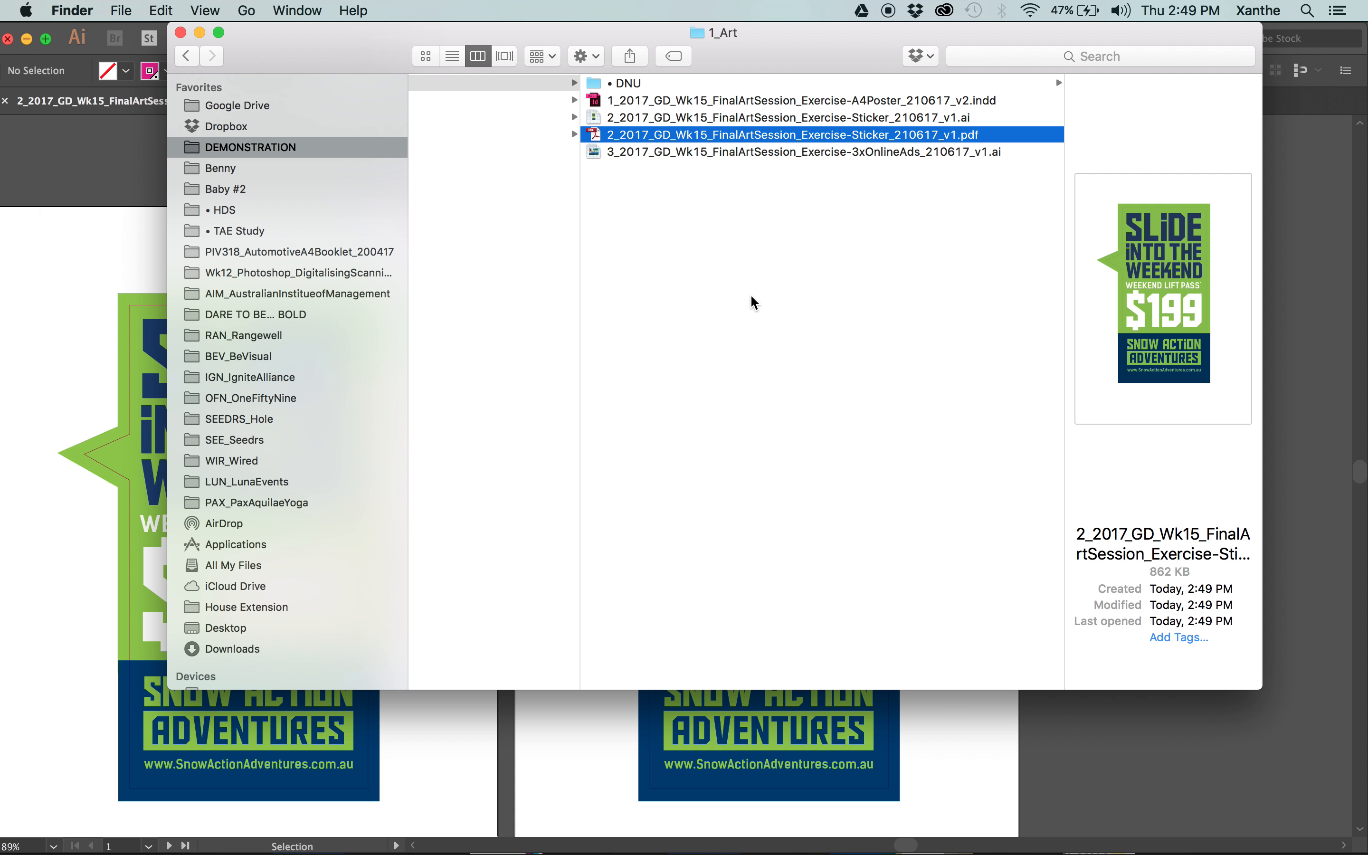
pyautogui.click(735, 300)
pyautogui.click(896, 136)
pyautogui.doubleClick(868, 137)
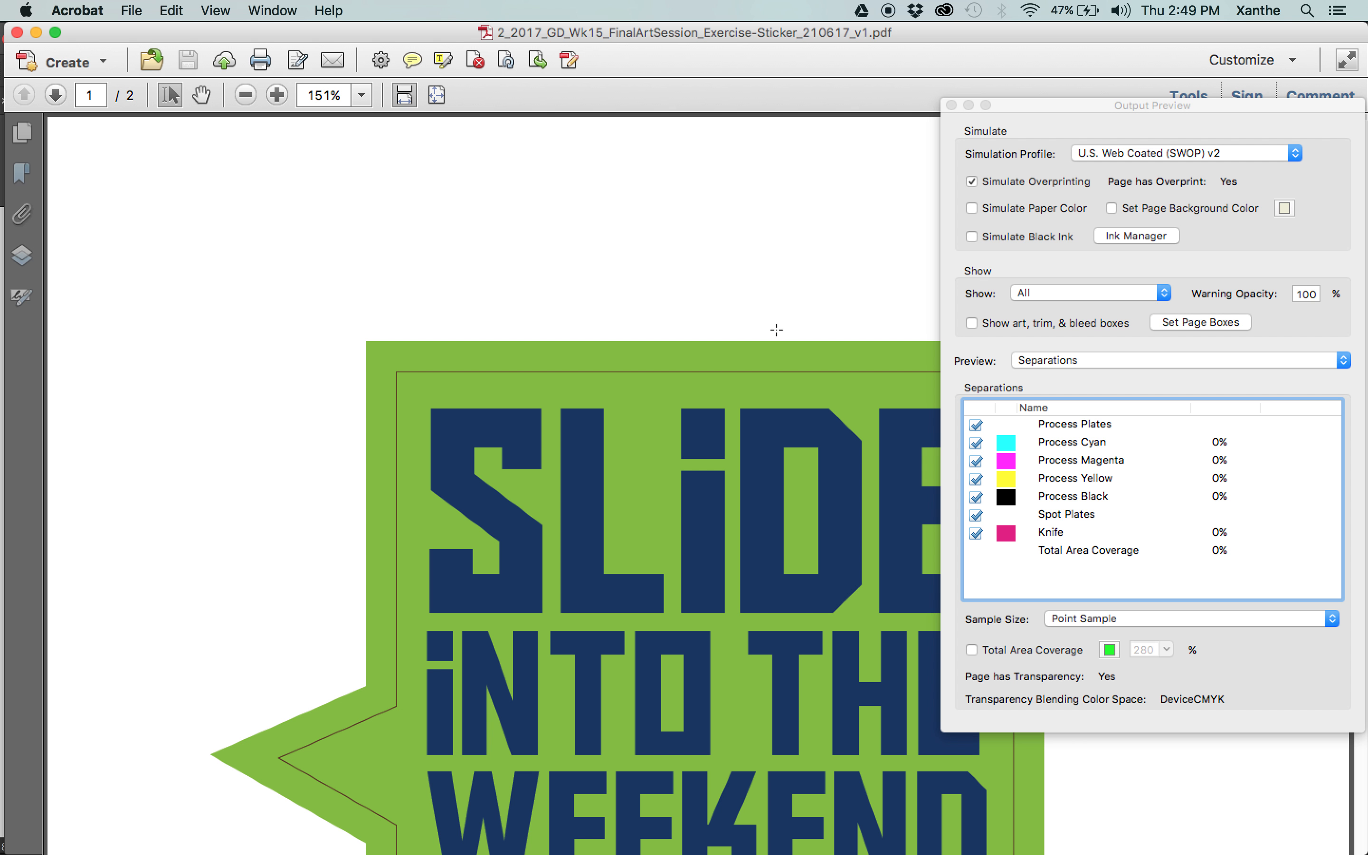
pyautogui.press('super+minus')
pyautogui.moveTo(1125, 107); pyautogui.dragTo(1116, 168)
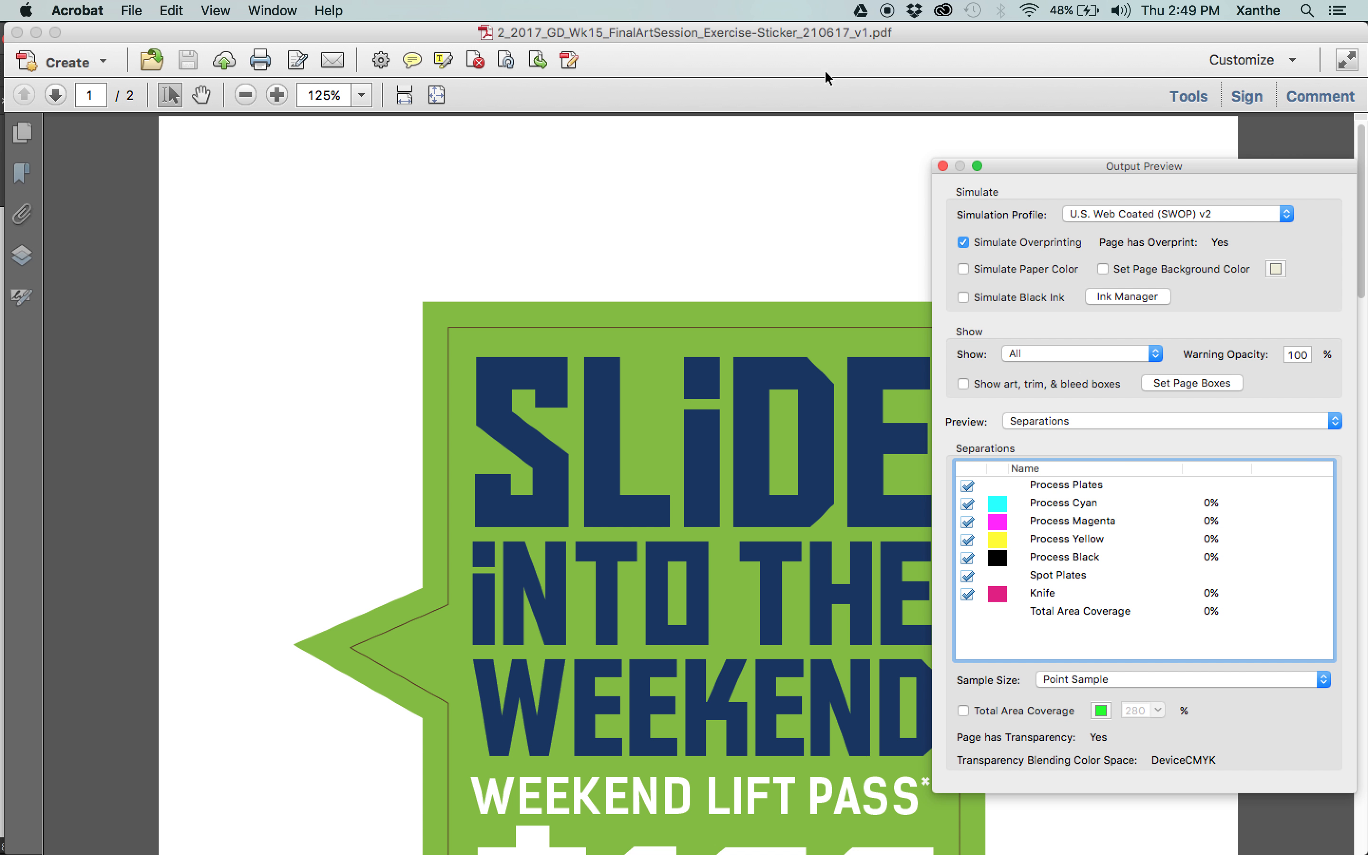
# Hide the Knife plate and compare the cut outline area on pages 1 and 2, toggling the plate on page 2.
pyautogui.click(967, 593)
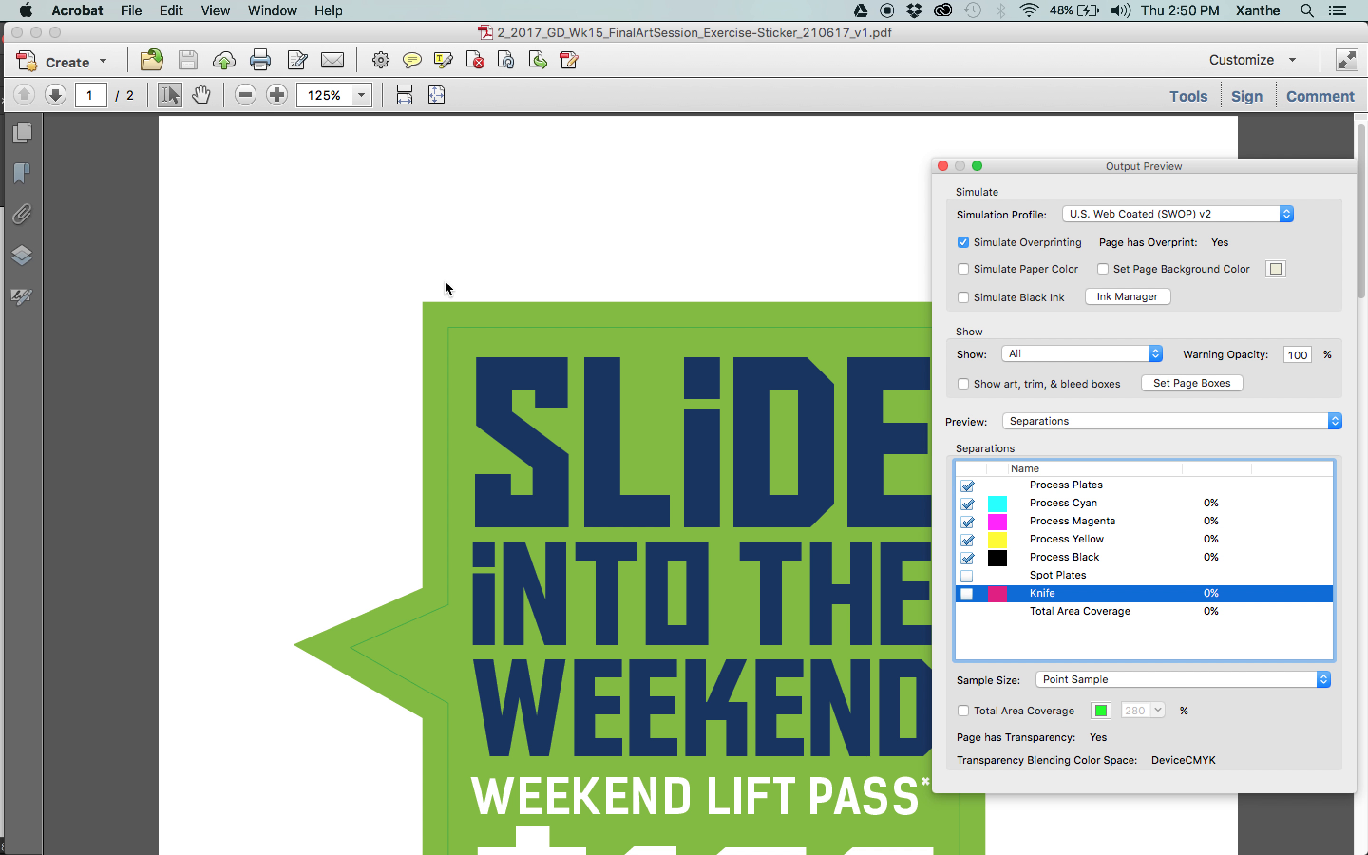
pyautogui.scroll(-10, 448, 363)
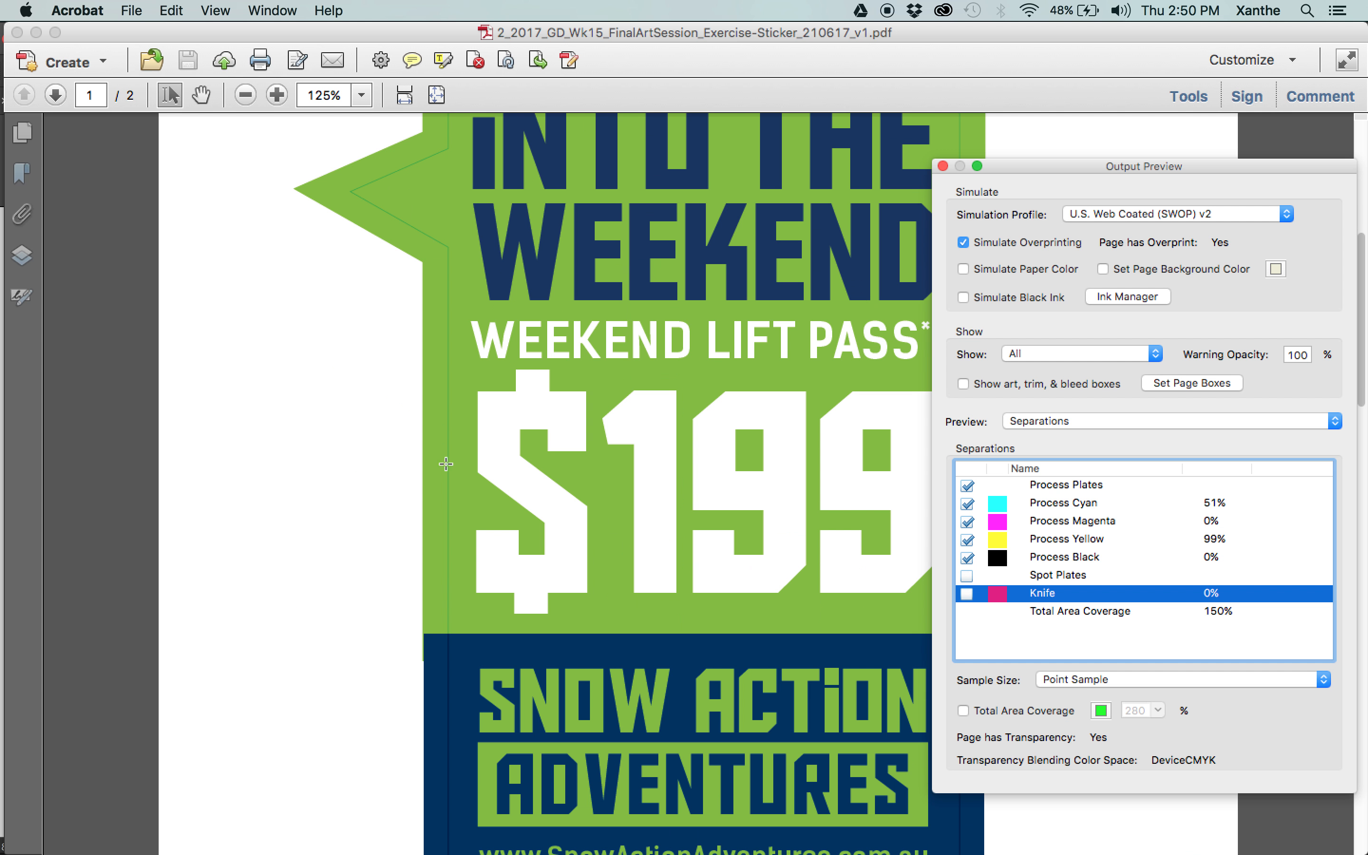
pyautogui.scroll(-15, 465, 687)
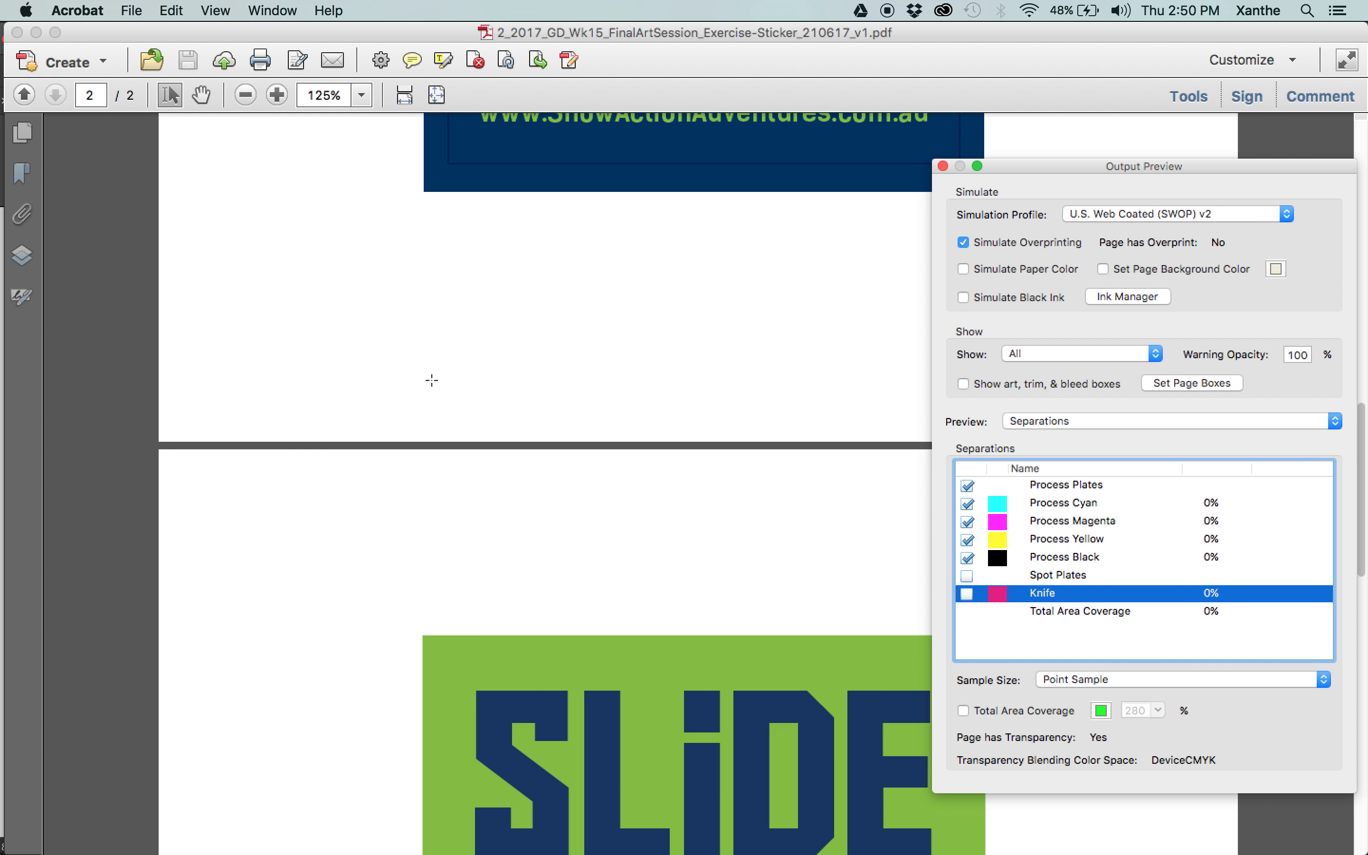
pyautogui.scroll(-7, 432, 380)
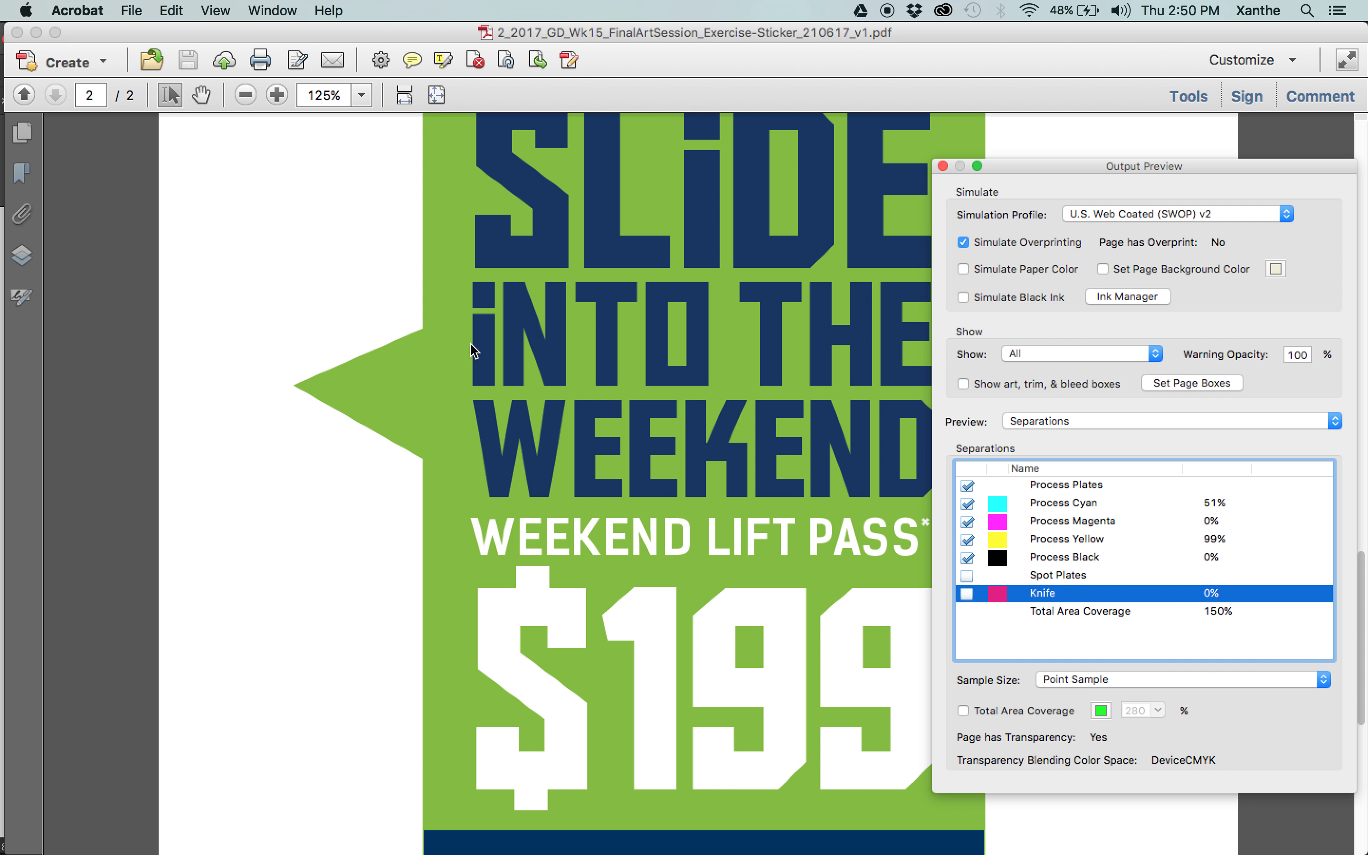
pyautogui.click(968, 594)
pyautogui.click(966, 594)
# Examine the overprinting cut outline around page 1's pointed tip up close with the Knife plate hidden, and show the plate again.
pyautogui.scroll(20, 519, 305)
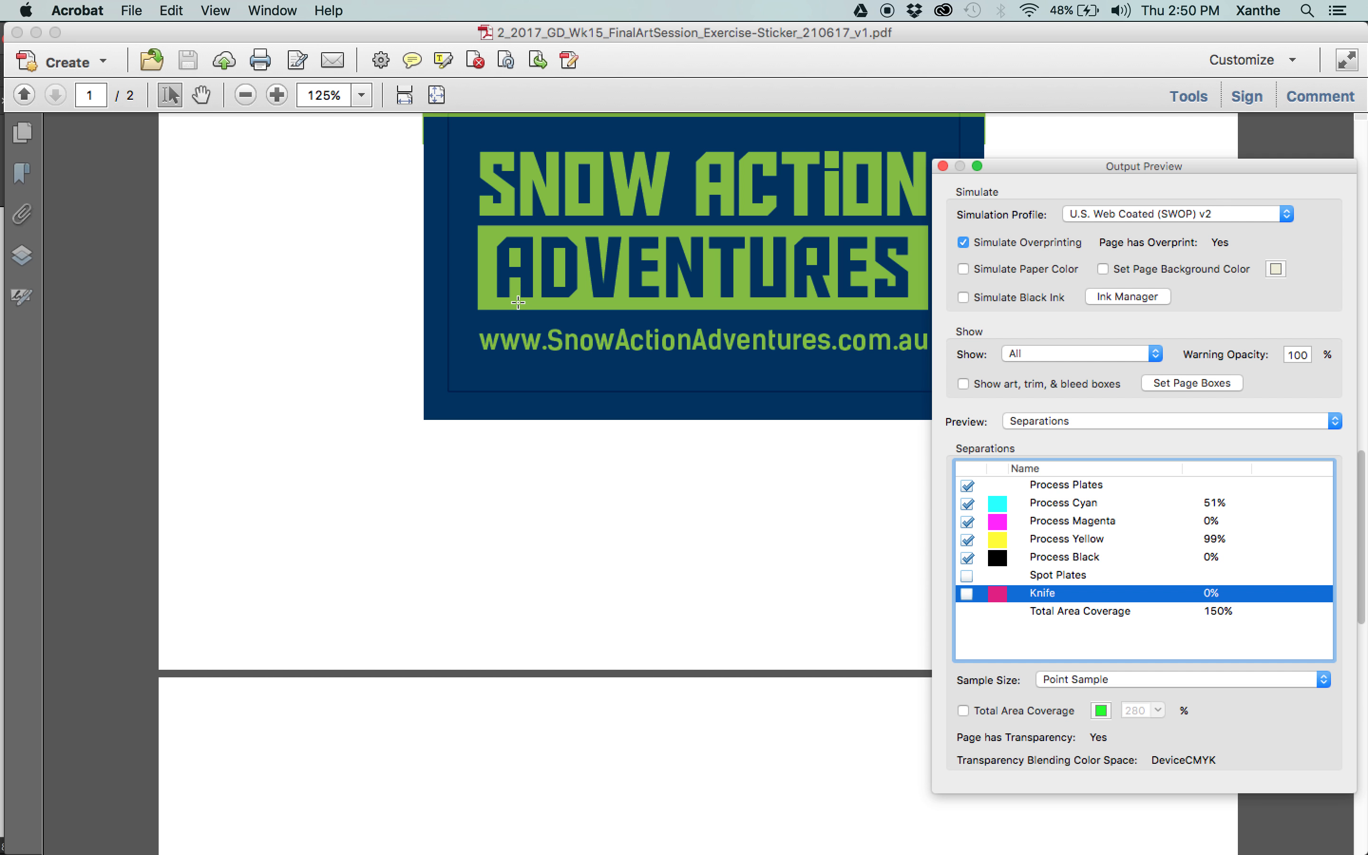
pyautogui.scroll(10, 518, 308)
pyautogui.scroll(5, 517, 310)
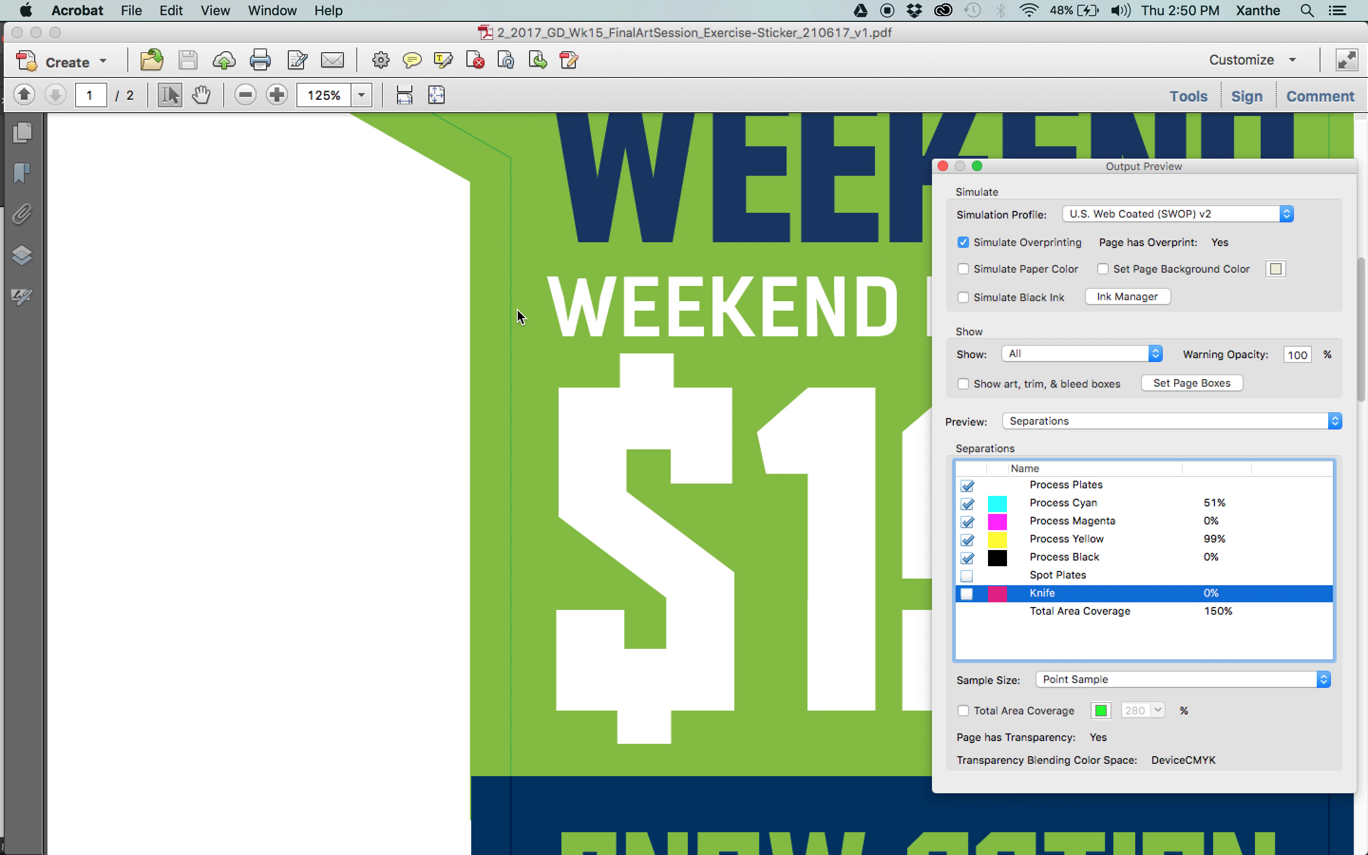
pyautogui.scroll(10, 517, 311)
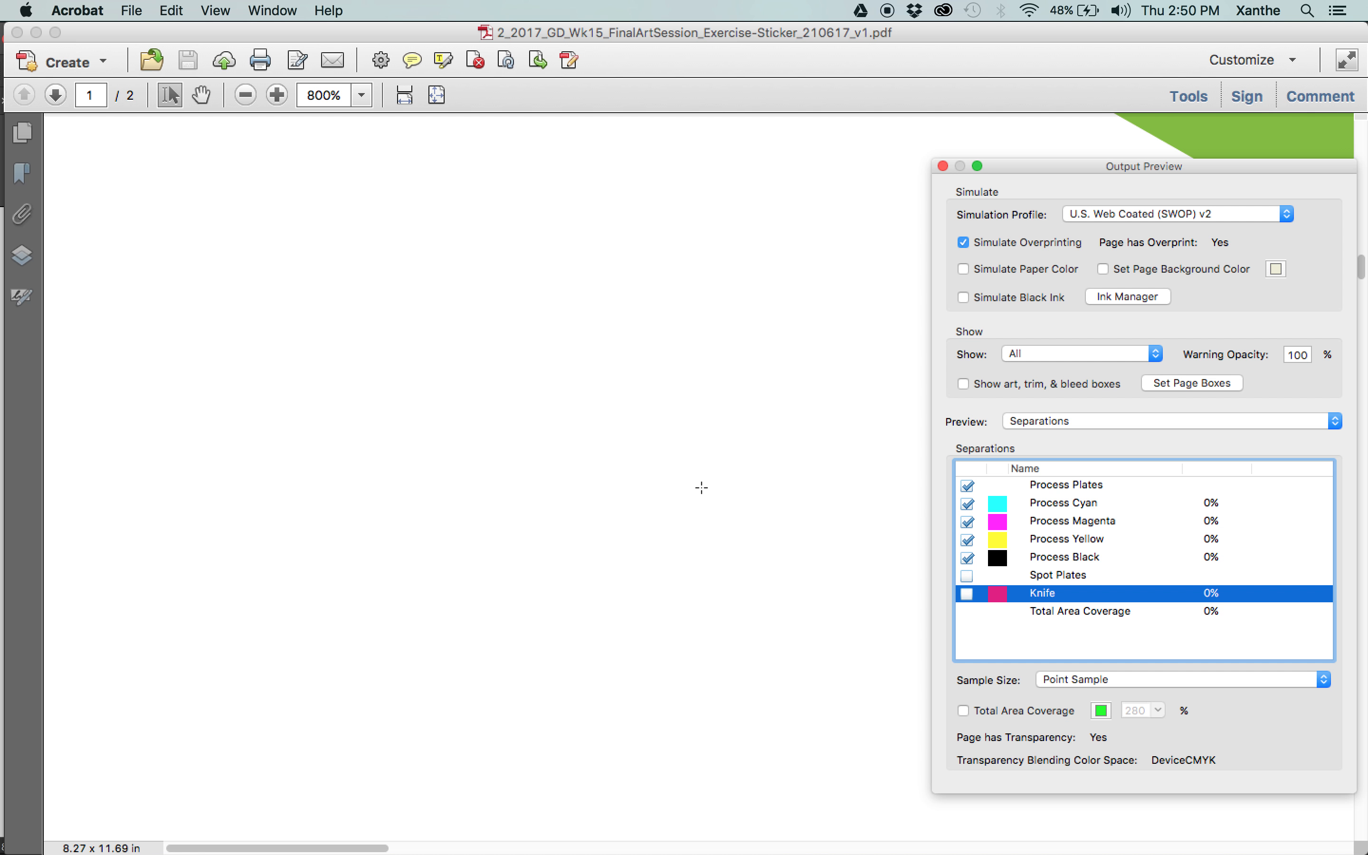
pyautogui.hscroll(10, 701, 488)
pyautogui.scroll(5, 701, 488)
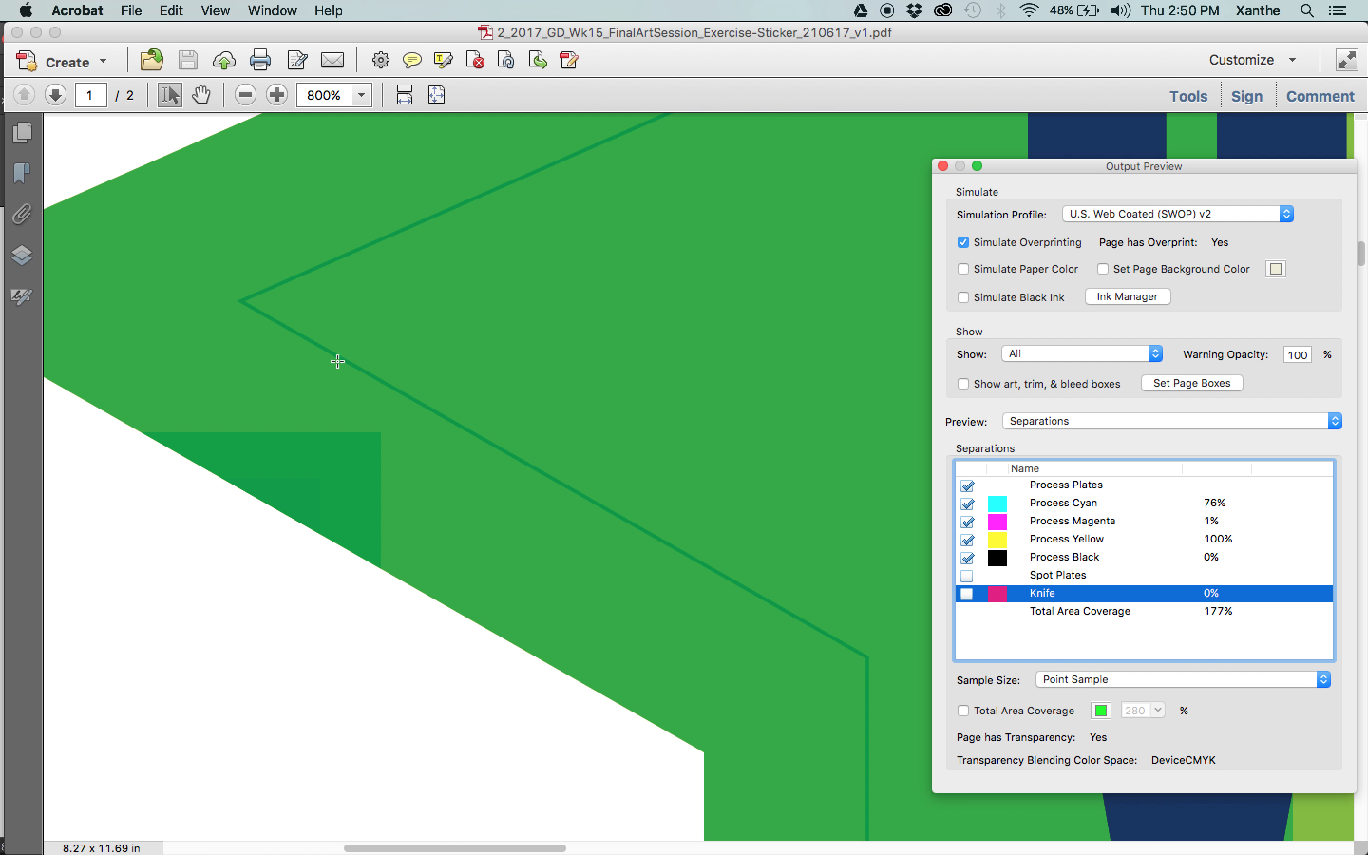
pyautogui.scroll(-1, 426, 415)
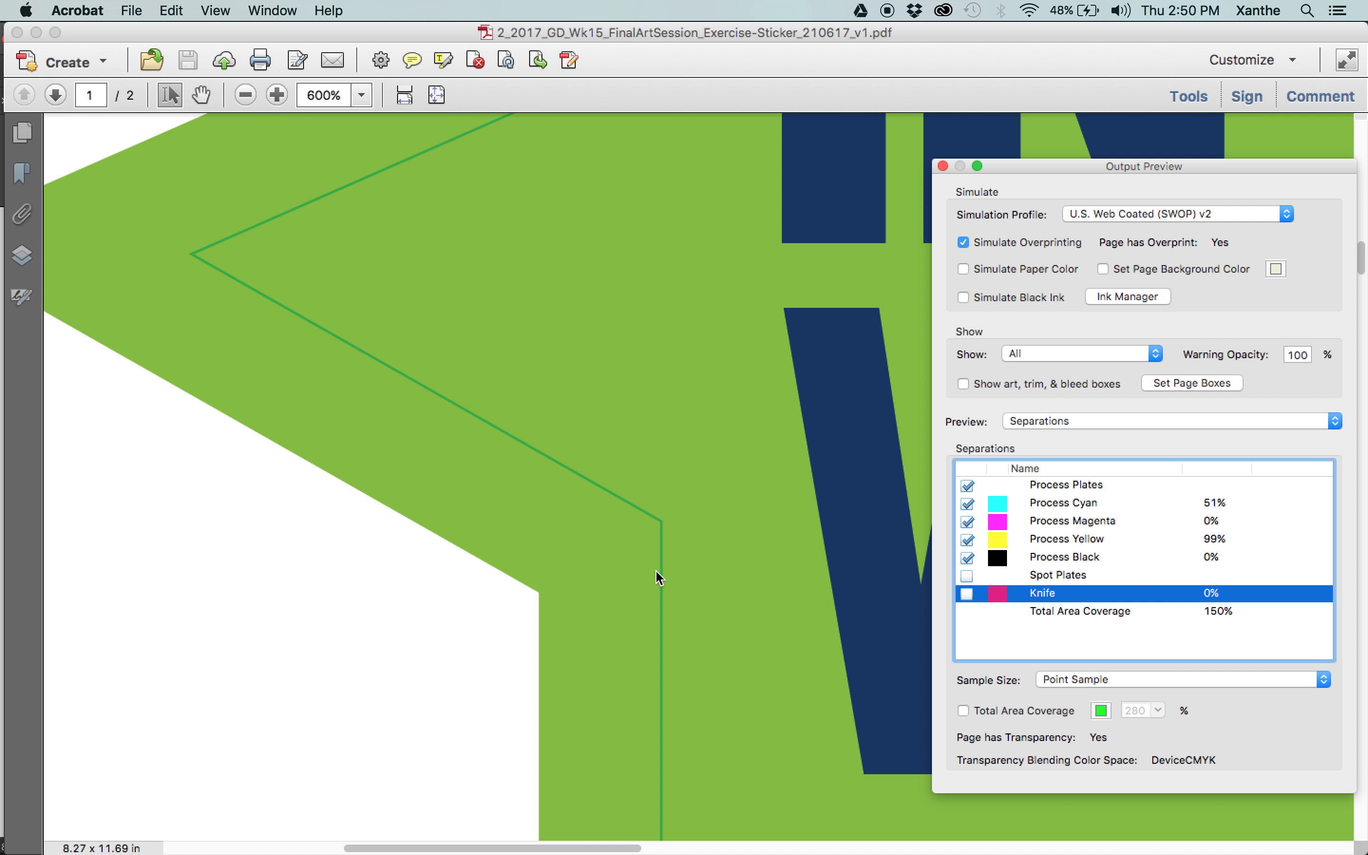
pyautogui.click(967, 594)
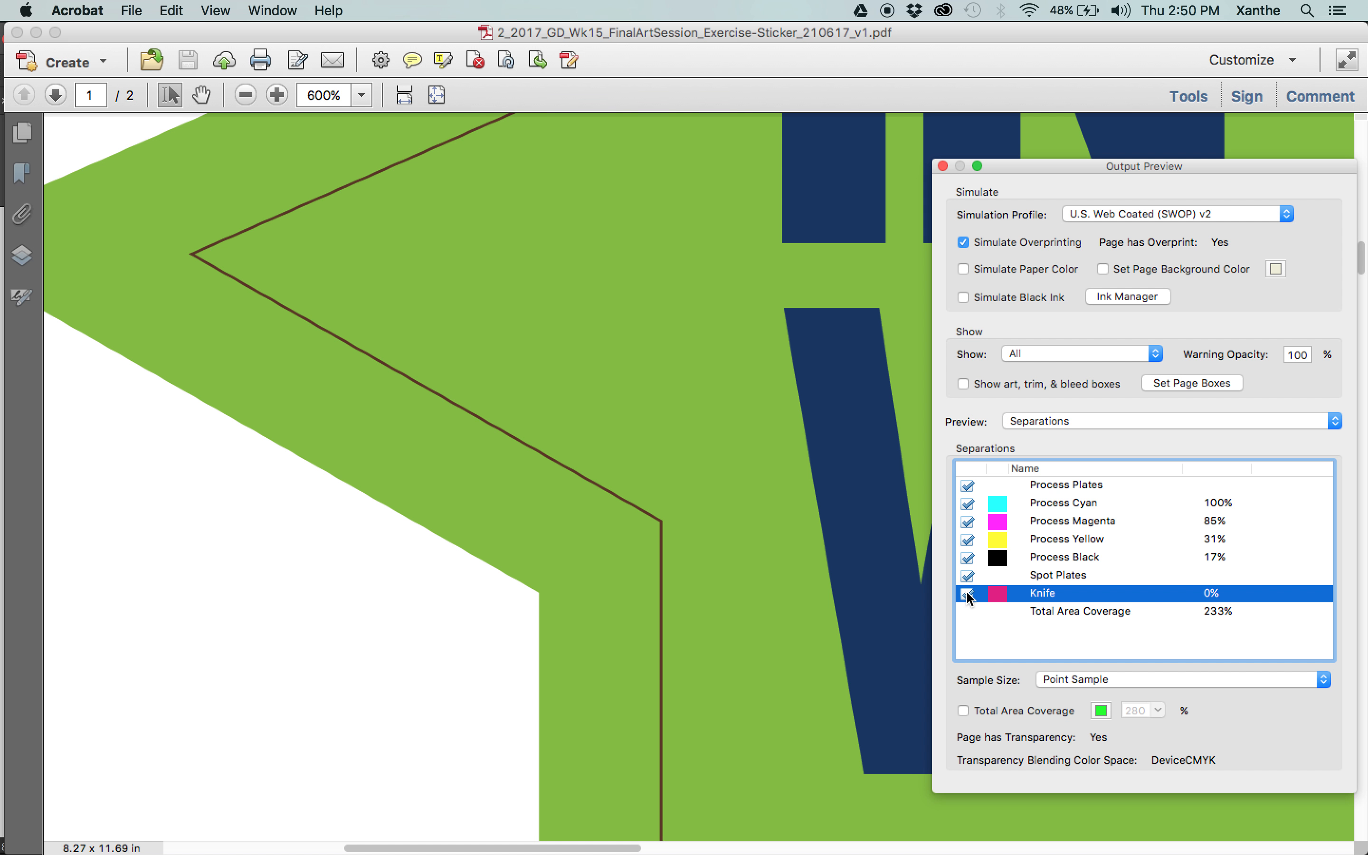
# View page 2 in full and toggle the Knife plate to check the artwork beneath its non-overprinting cut outline.
pyautogui.press('super+minus')
pyautogui.press('super+0')
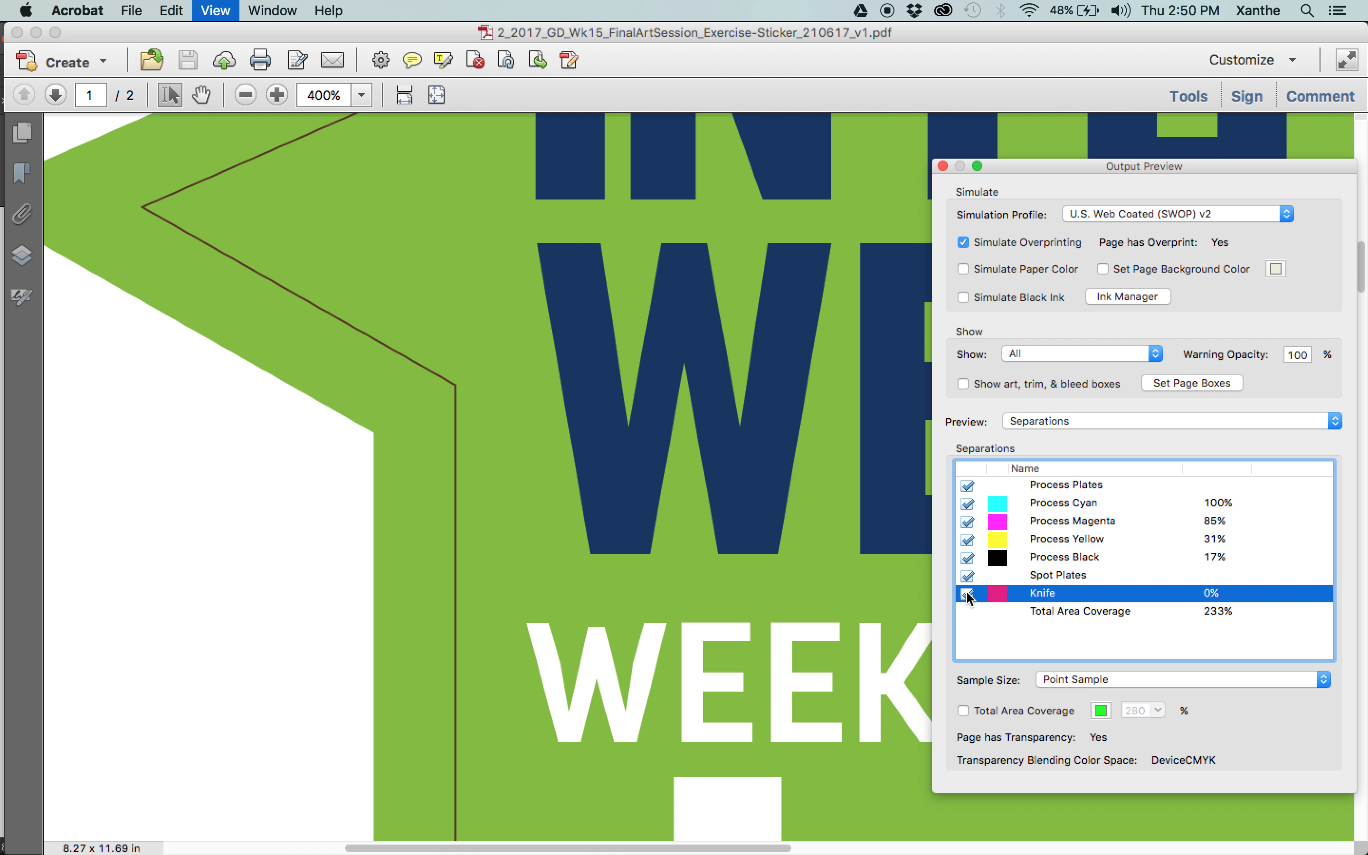
pyautogui.scroll(-5, 682, 591)
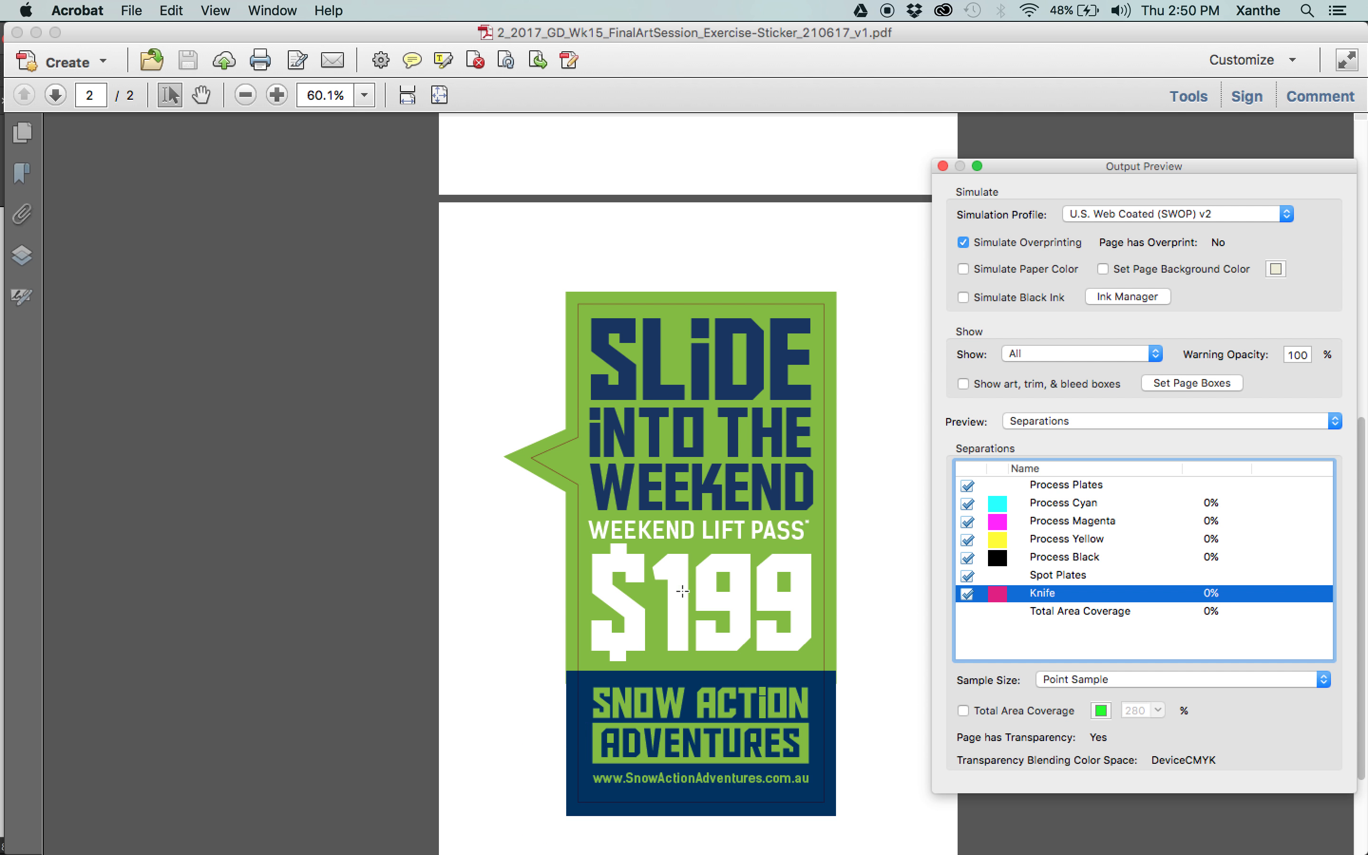
pyautogui.click(967, 594)
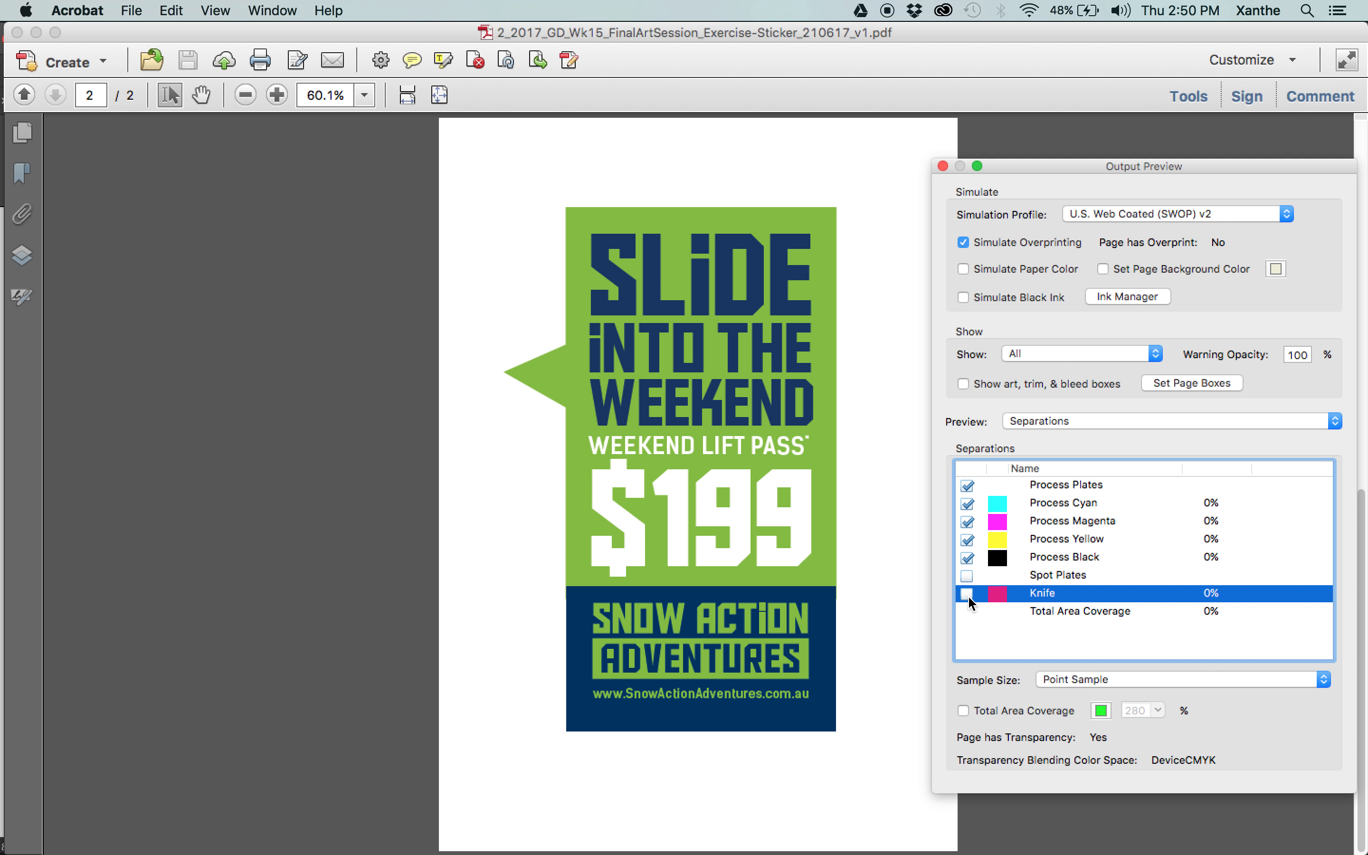
pyautogui.click(967, 593)
pyautogui.click(967, 593)
pyautogui.moveTo(1046, 171); pyautogui.dragTo(1005, 145)
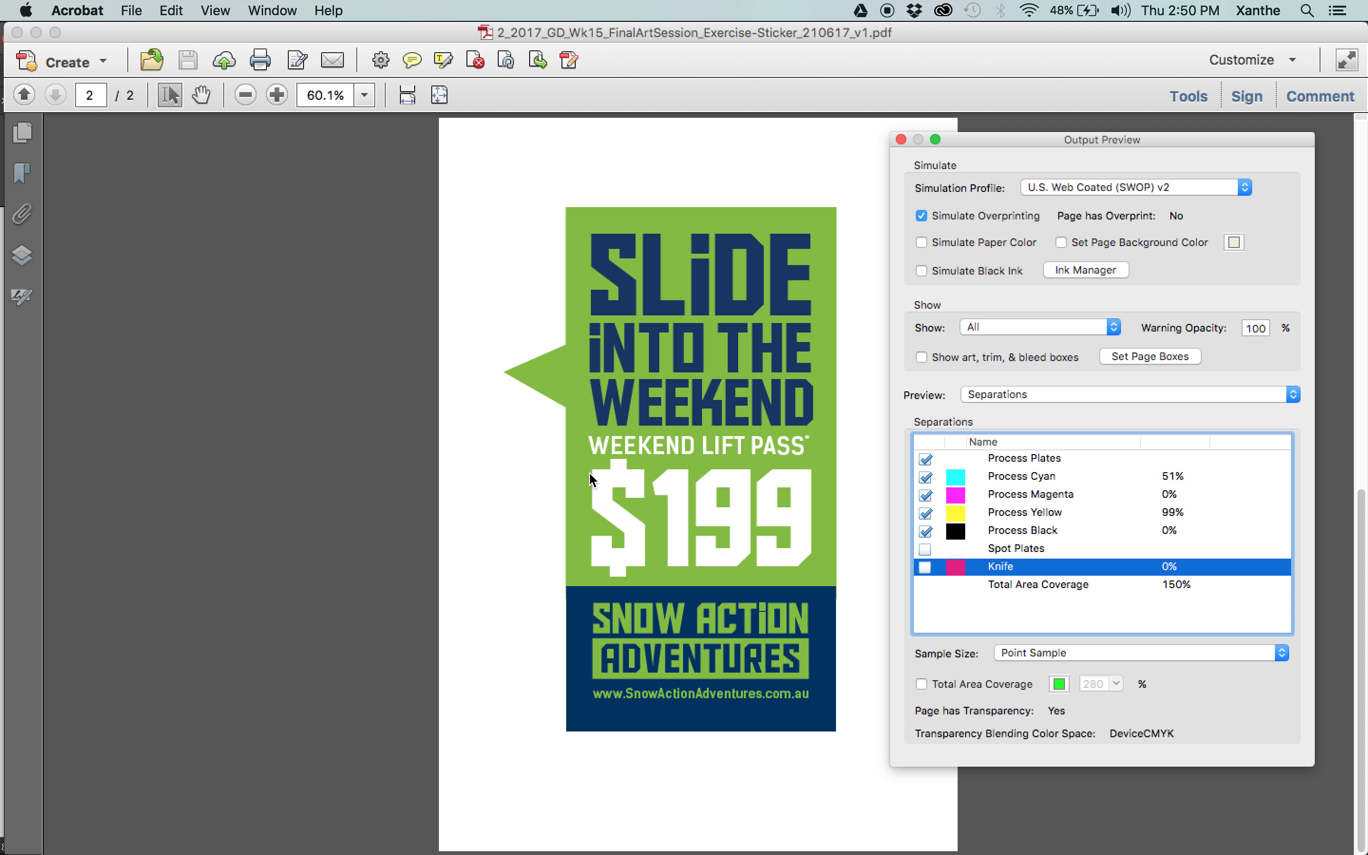
# Inspect page 2 at 125% with the Knife plate hidden, show the plate again and close the PDF.
pyautogui.press('super+equal')
pyautogui.press('super+equal')
pyautogui.press('super+equal')
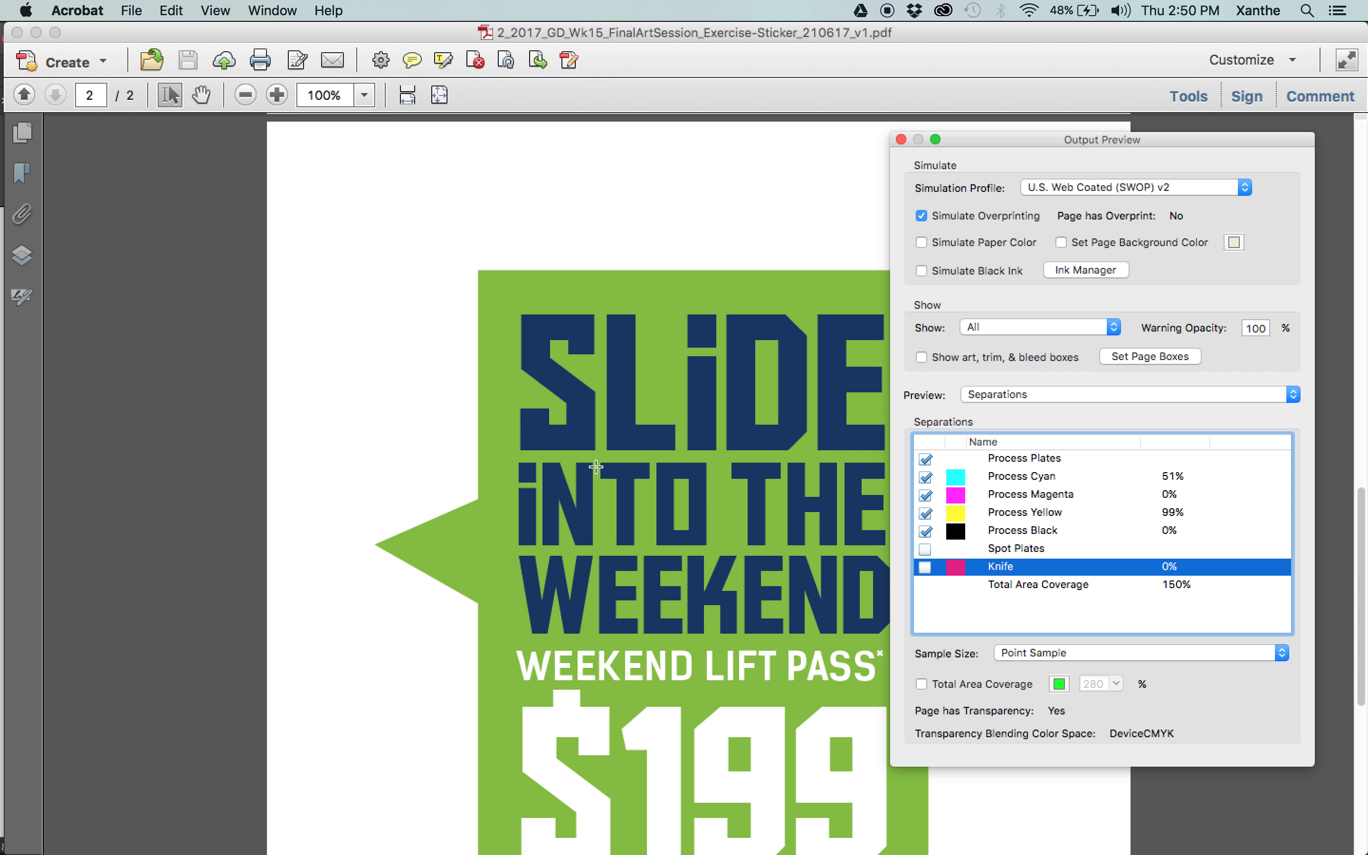
pyautogui.press('super+equal')
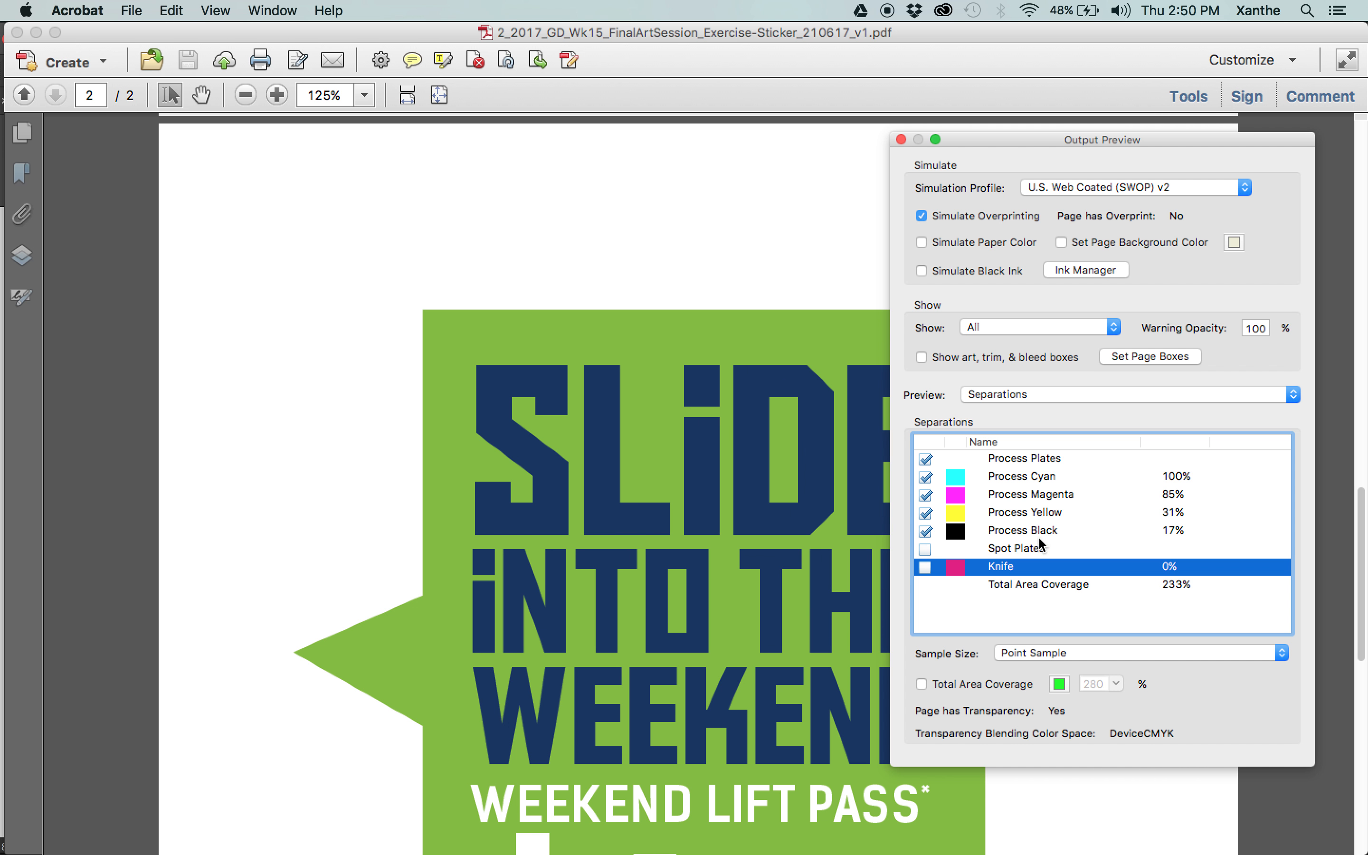
pyautogui.click(925, 567)
pyautogui.click(924, 573)
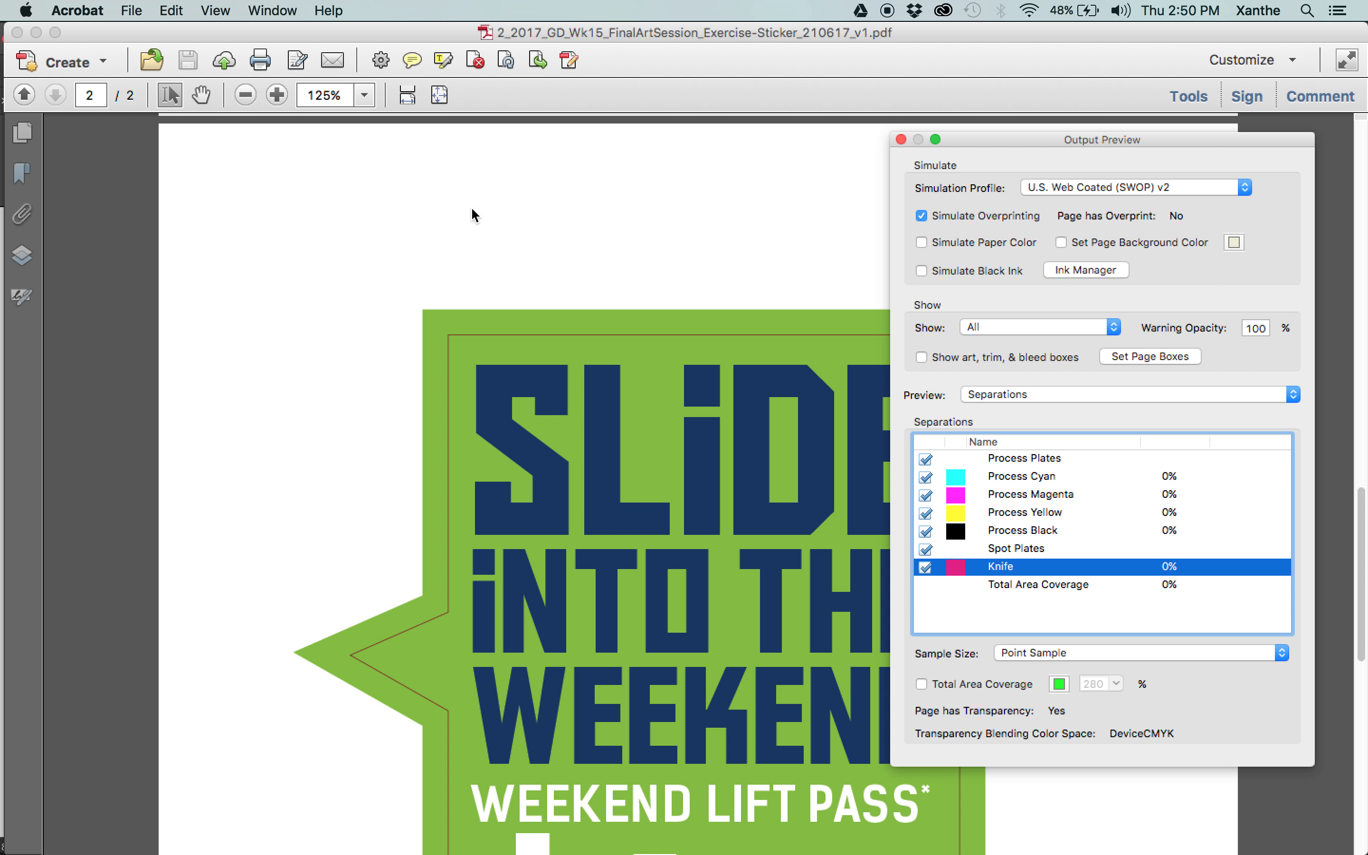
pyautogui.click(18, 32)
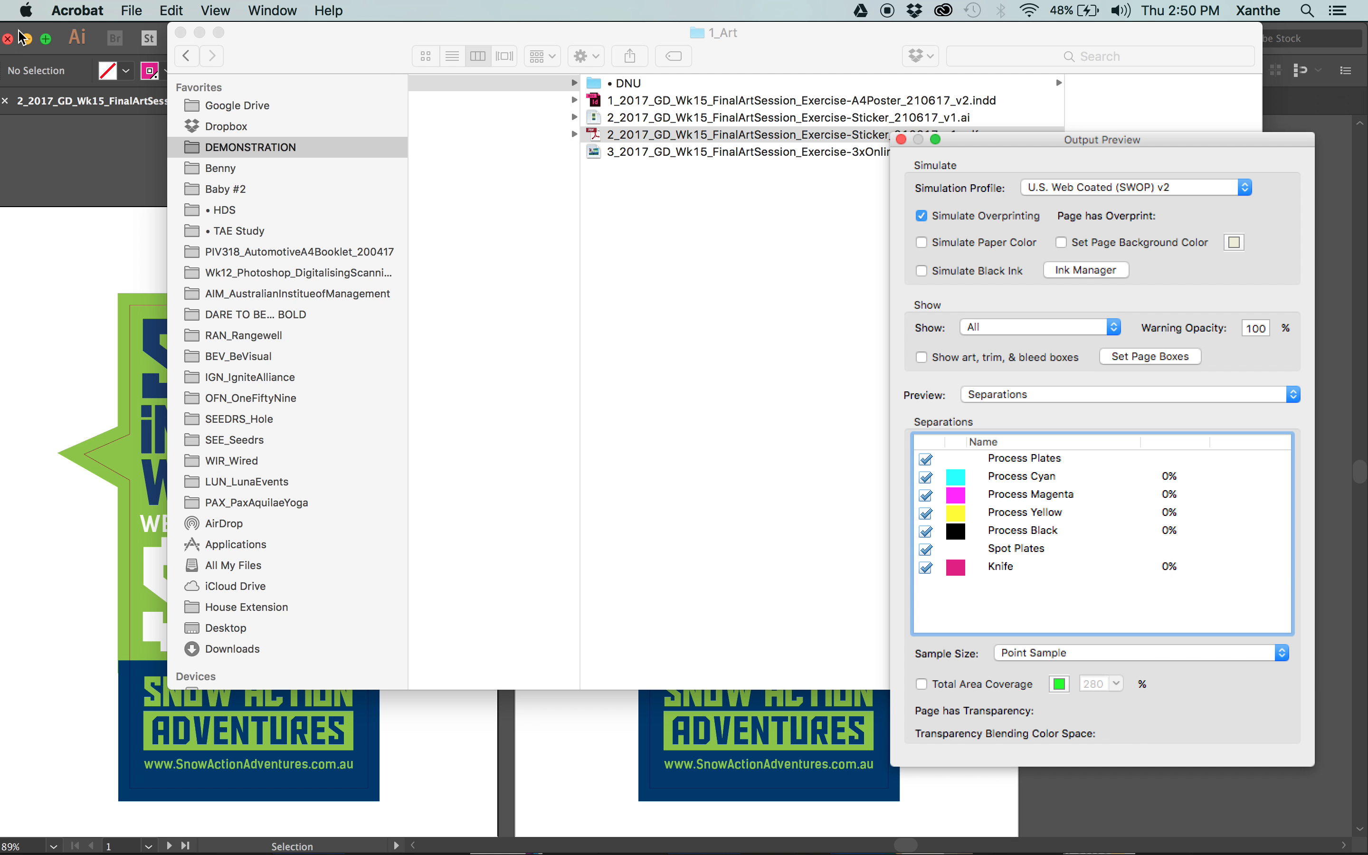
# Switch back to Illustrator, select the cut outline on the second artboard and show its Appearance settings.
pyautogui.click(74, 345)
pyautogui.hscroll(5, 735, 260)
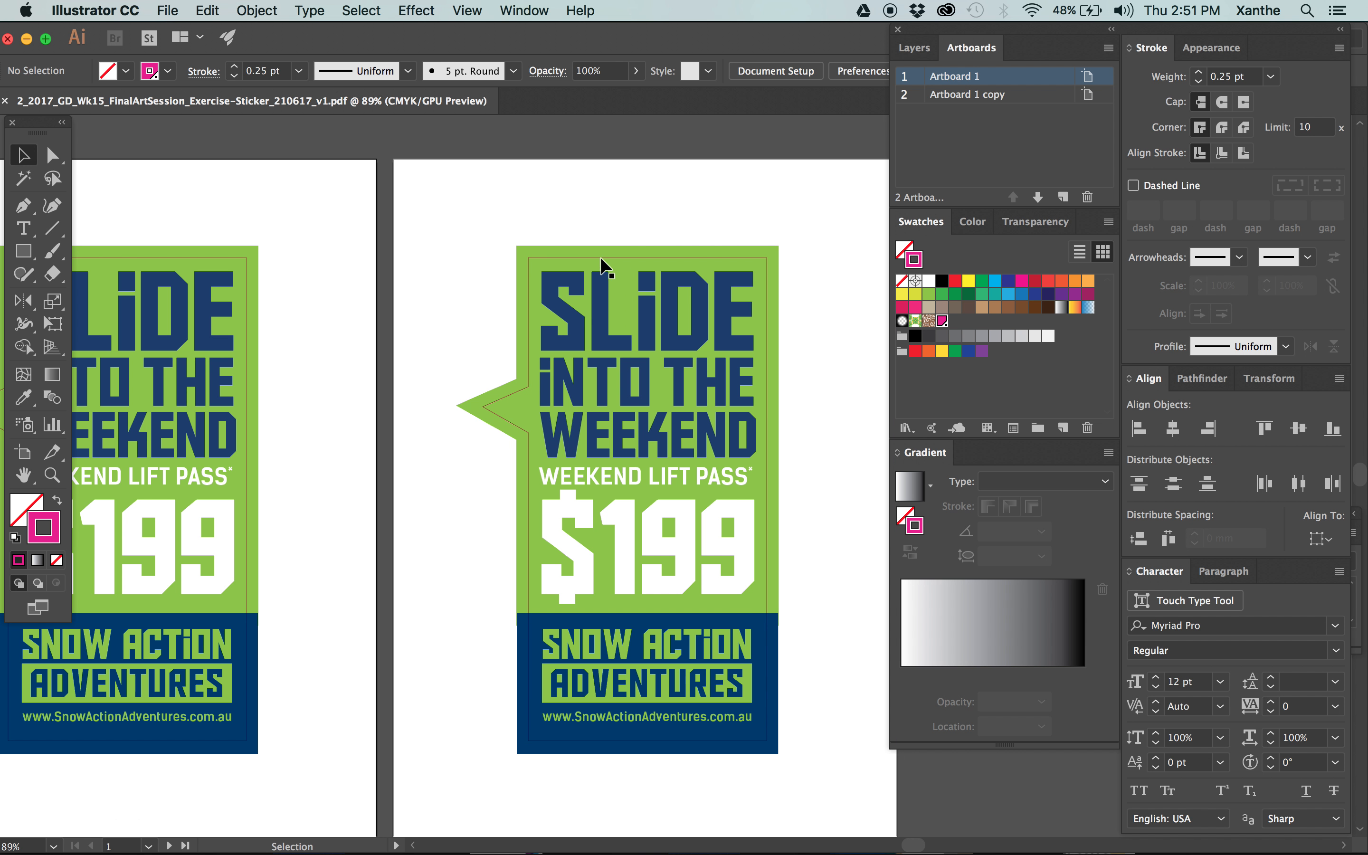
pyautogui.click(602, 269)
pyautogui.click(502, 2)
pyautogui.click(502, 3)
pyautogui.click(502, 3)
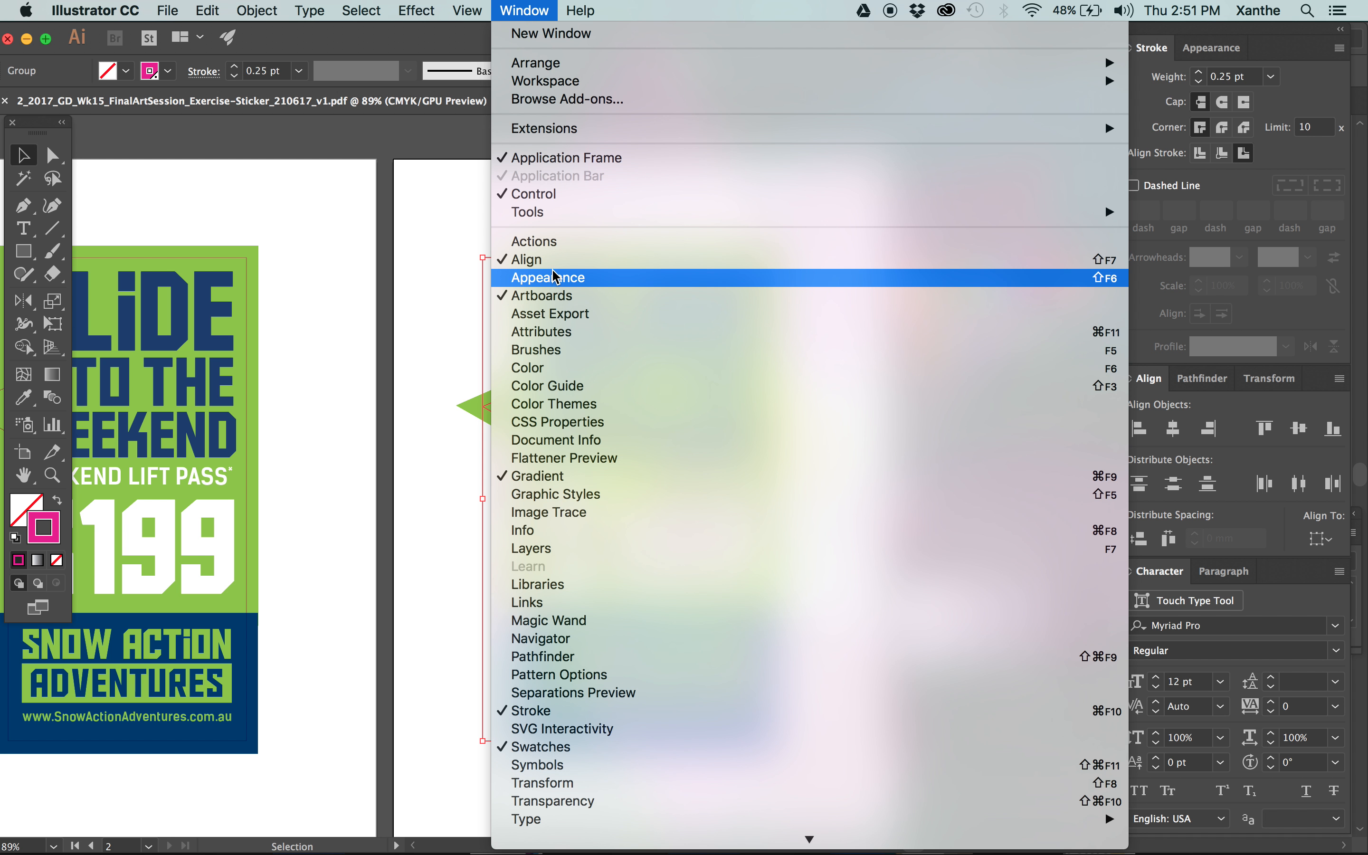
pyautogui.click(535, 278)
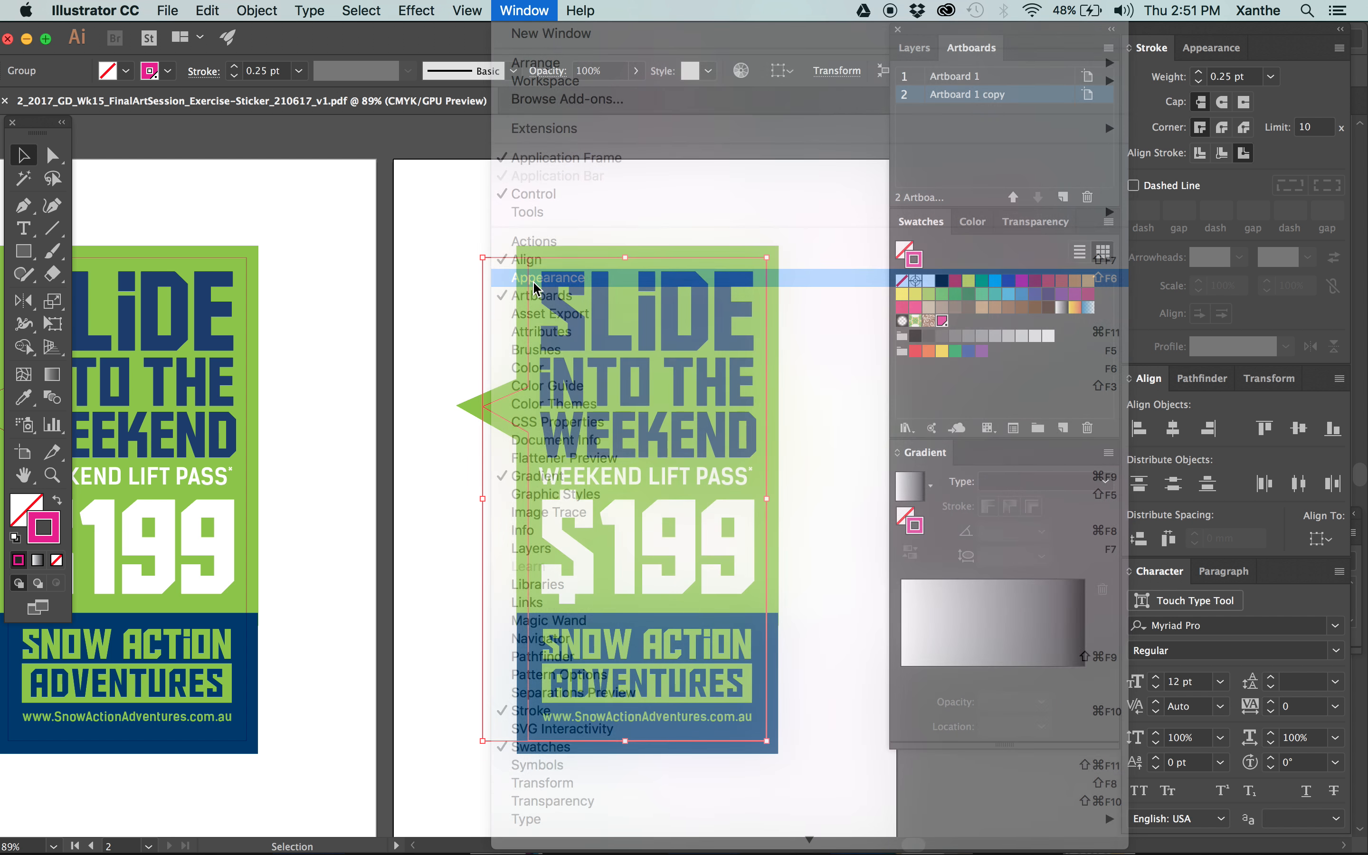
pyautogui.click(523, 10)
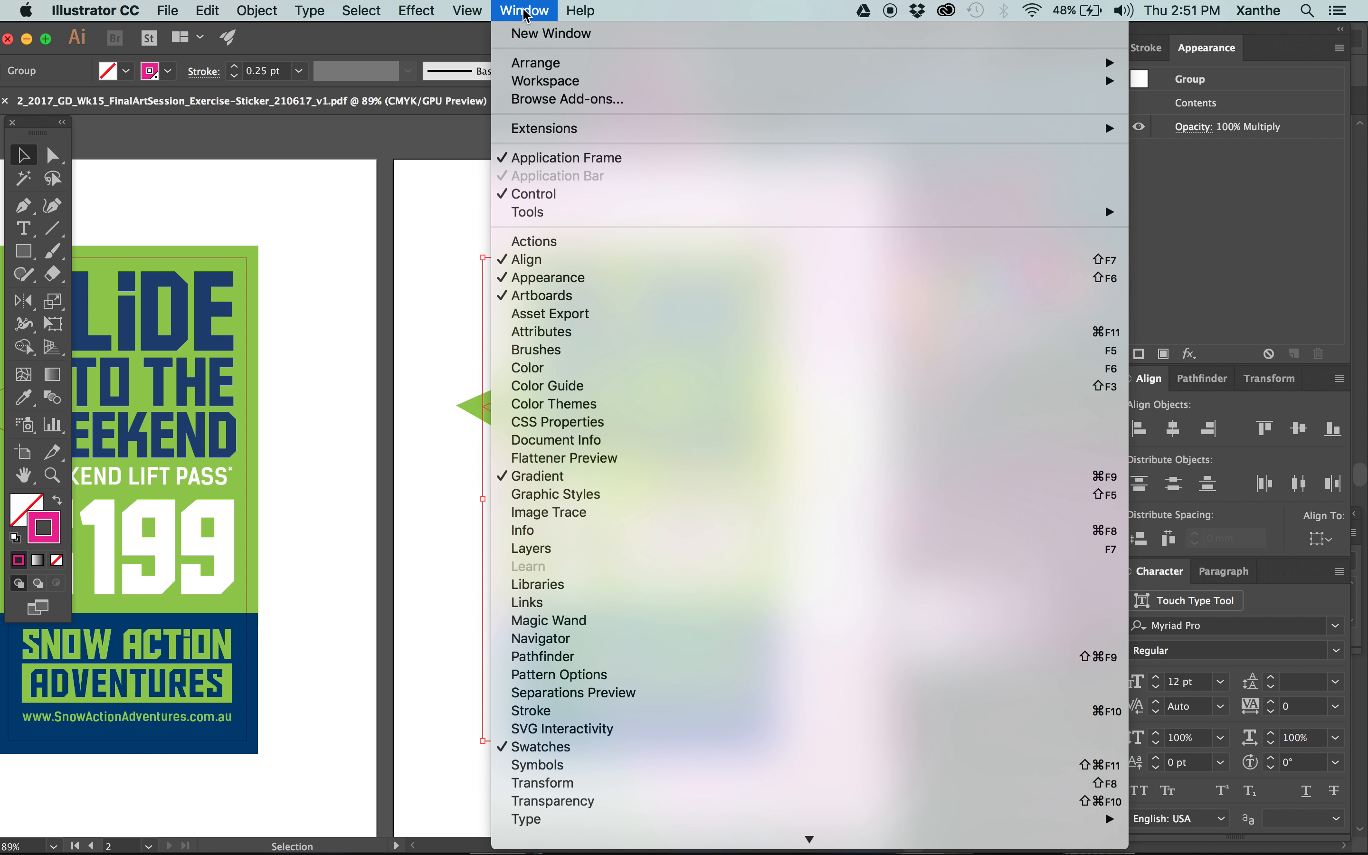
pyautogui.click(388, 344)
# Select the SLIDE, INTO THE and WEEKEND headline text lines on the second artboard.
pyautogui.click(789, 167)
pyautogui.click(701, 333)
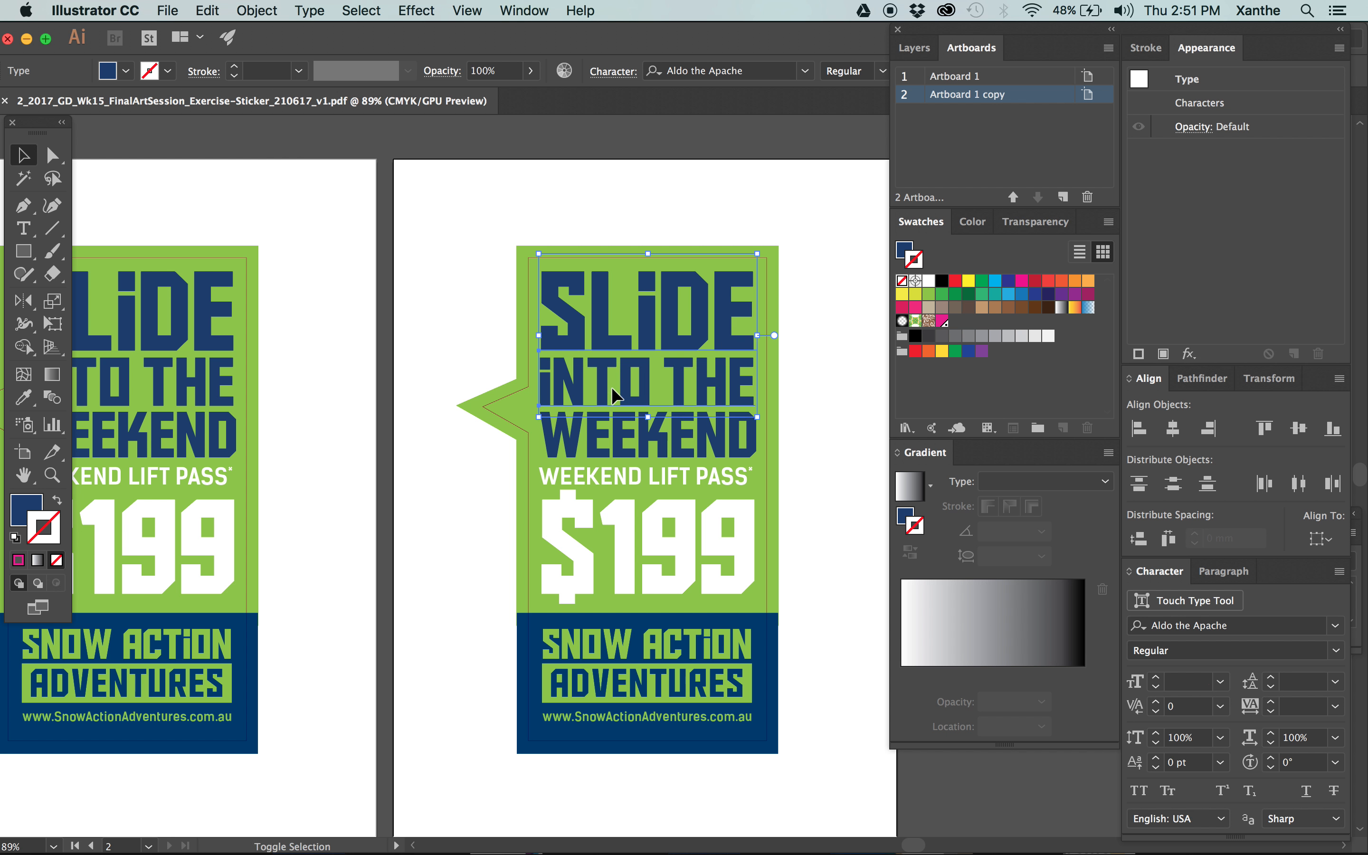
pyautogui.keyDown('shift'); pyautogui.click(689, 395); pyautogui.keyUp('shift')
pyautogui.keyDown('shift'); pyautogui.click(623, 431); pyautogui.keyUp('shift')
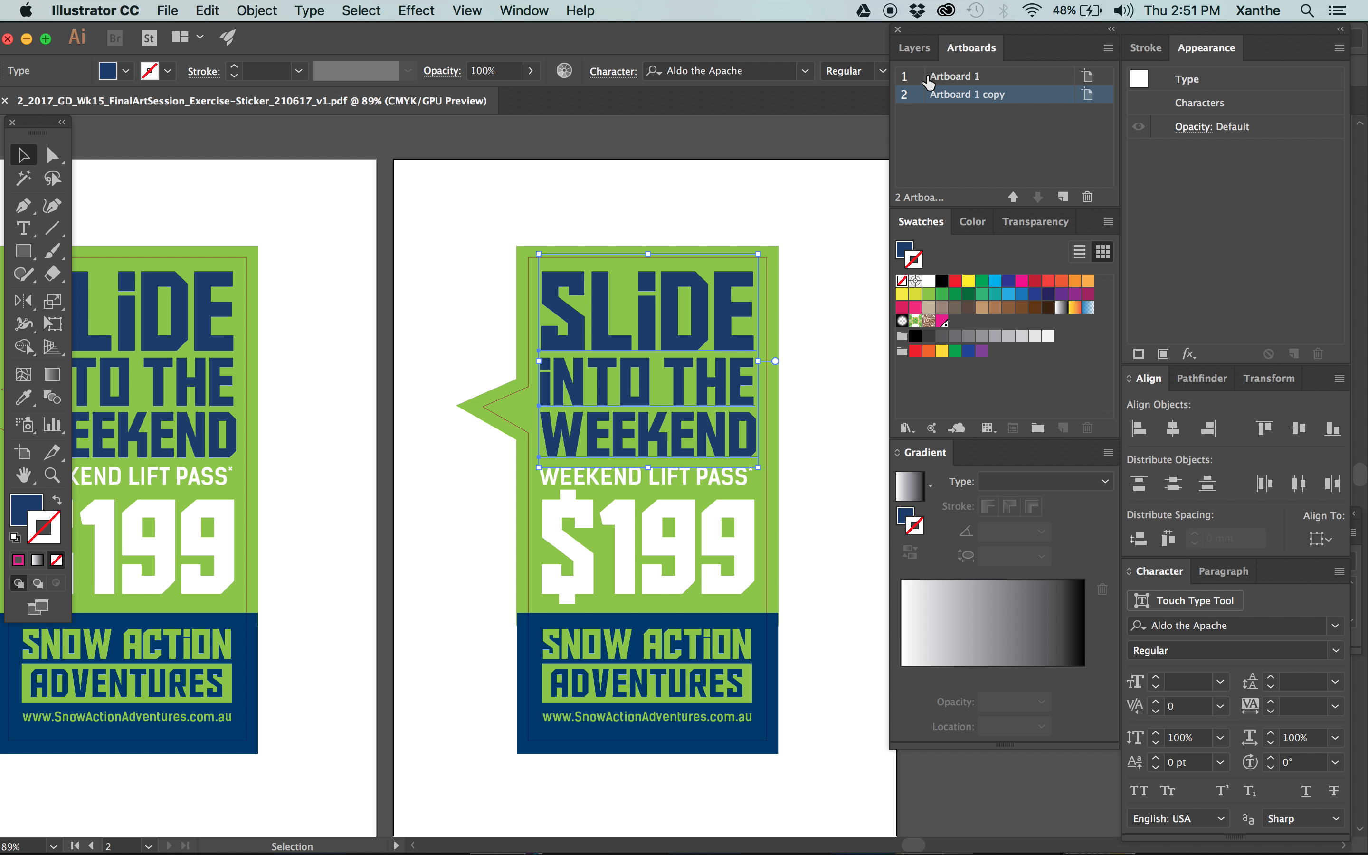
# Show the document's layers and copy the selected headline text, dismissing the Open dialog.
pyautogui.click(914, 47)
pyautogui.press('super+c')
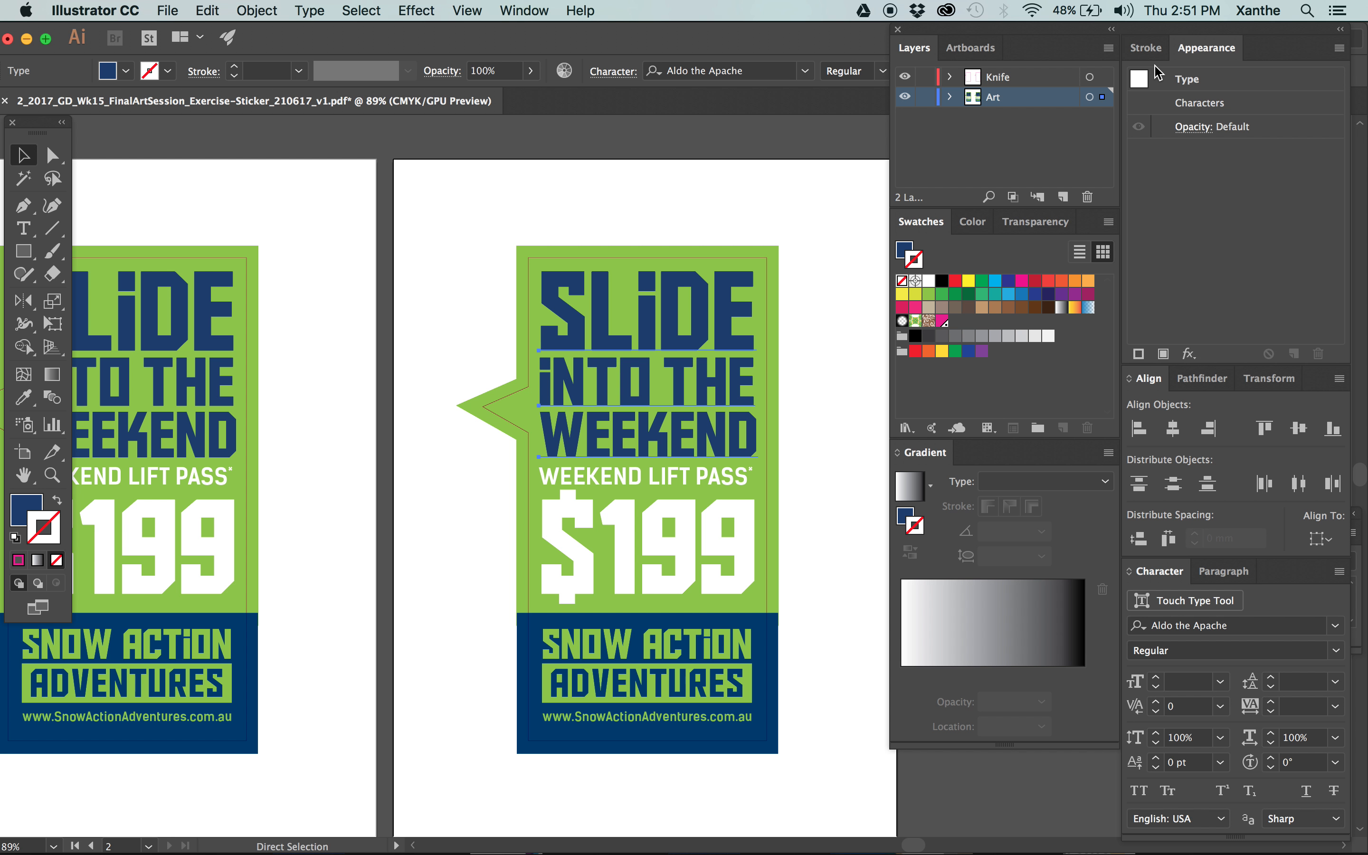
pyautogui.press('super+o')
pyautogui.click(902, 538)
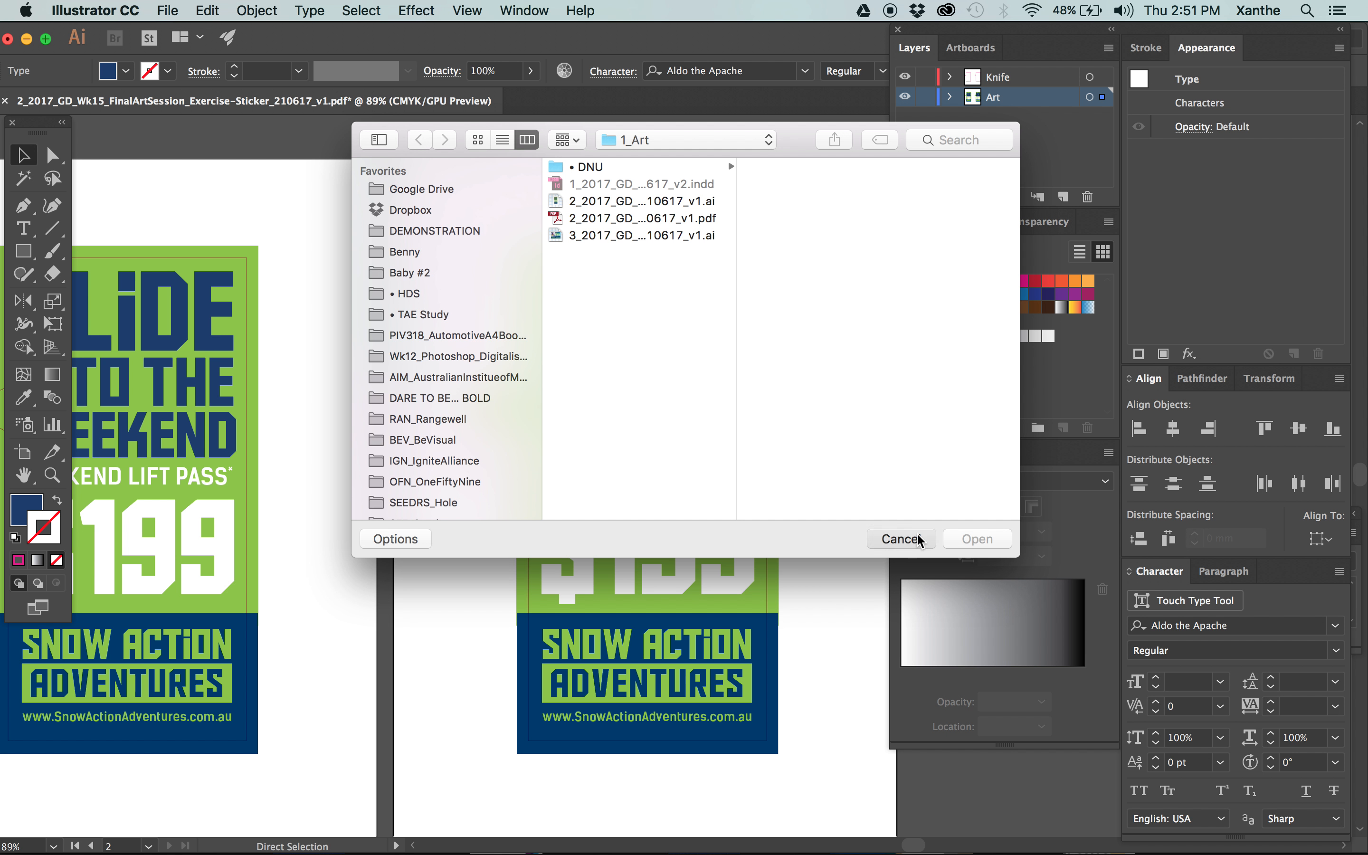
# Add a layer named Spot UV above the Art layer and move the selected headline artwork onto it.
pyautogui.press('v')
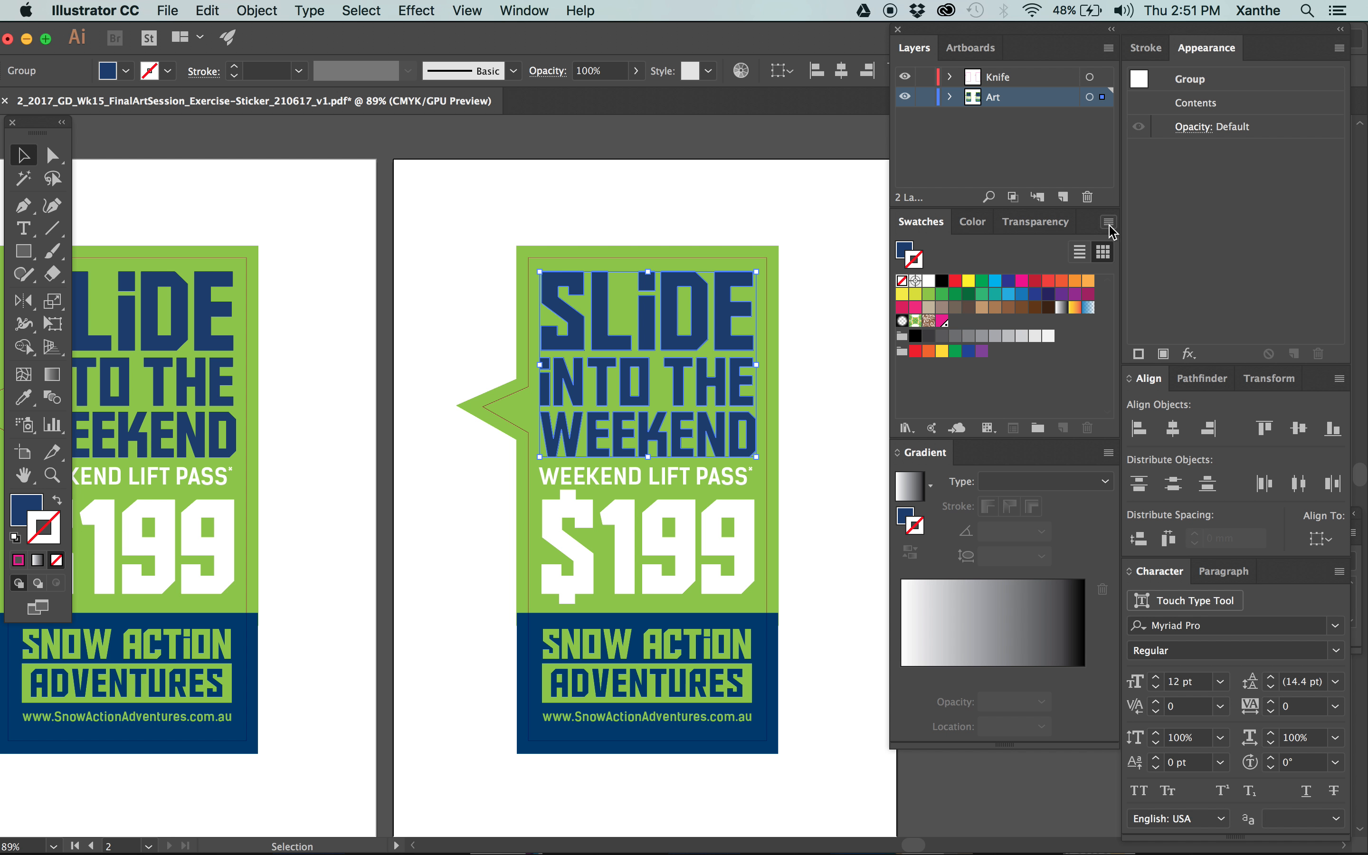
pyautogui.click(1063, 197)
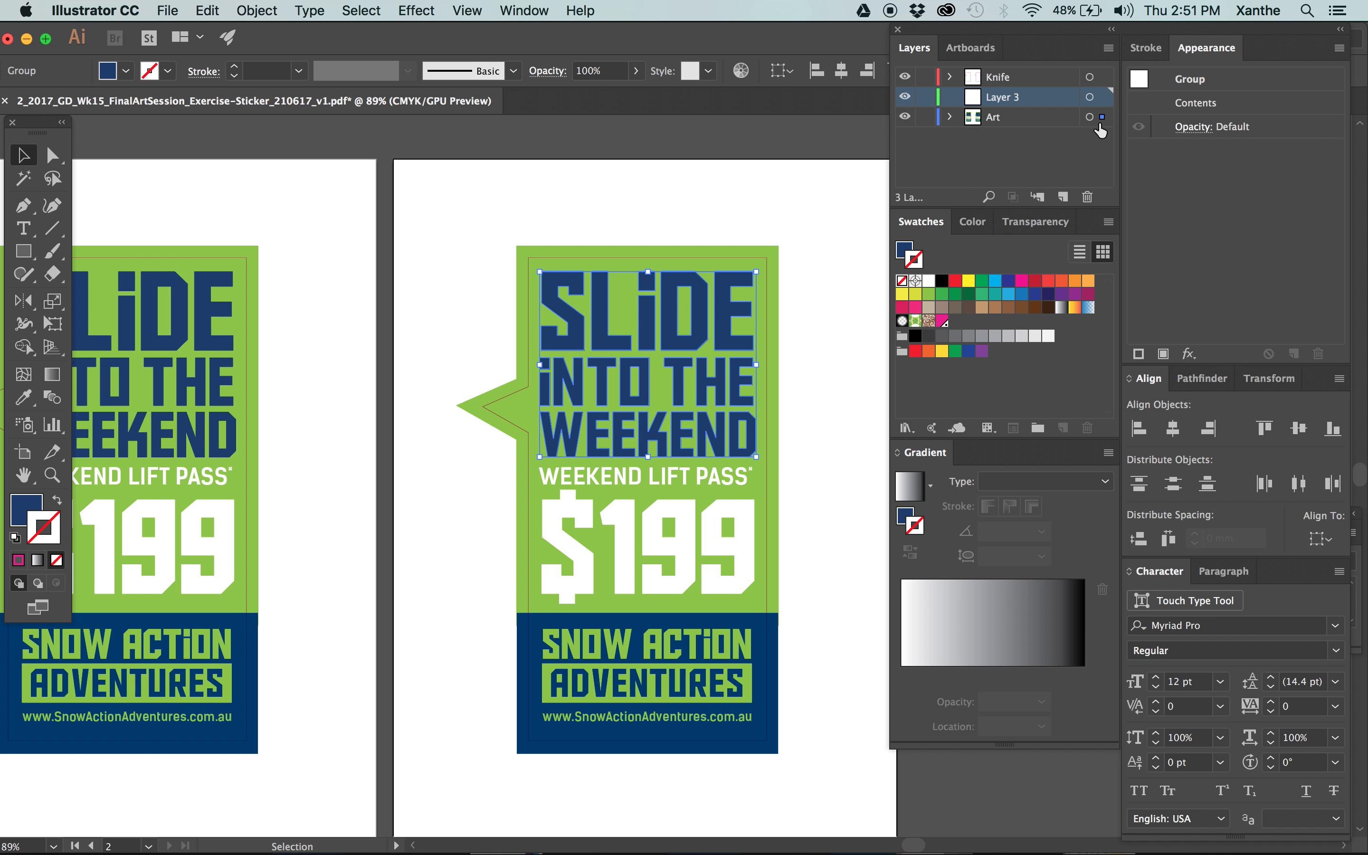
pyautogui.moveTo(1102, 116); pyautogui.dragTo(1103, 97)
pyautogui.doubleClick(1003, 96)
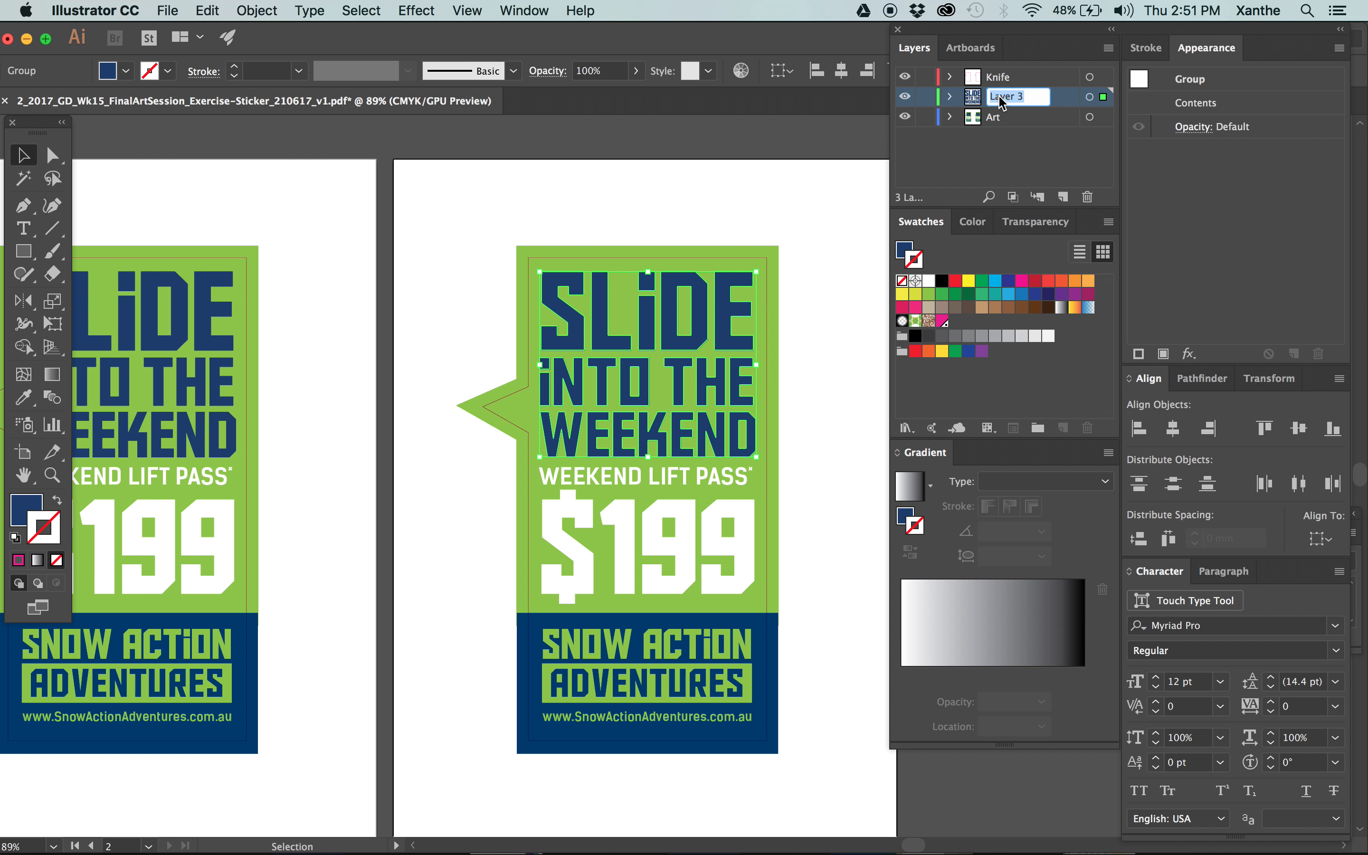
pyautogui.write('Spo')
pyautogui.press('Return')
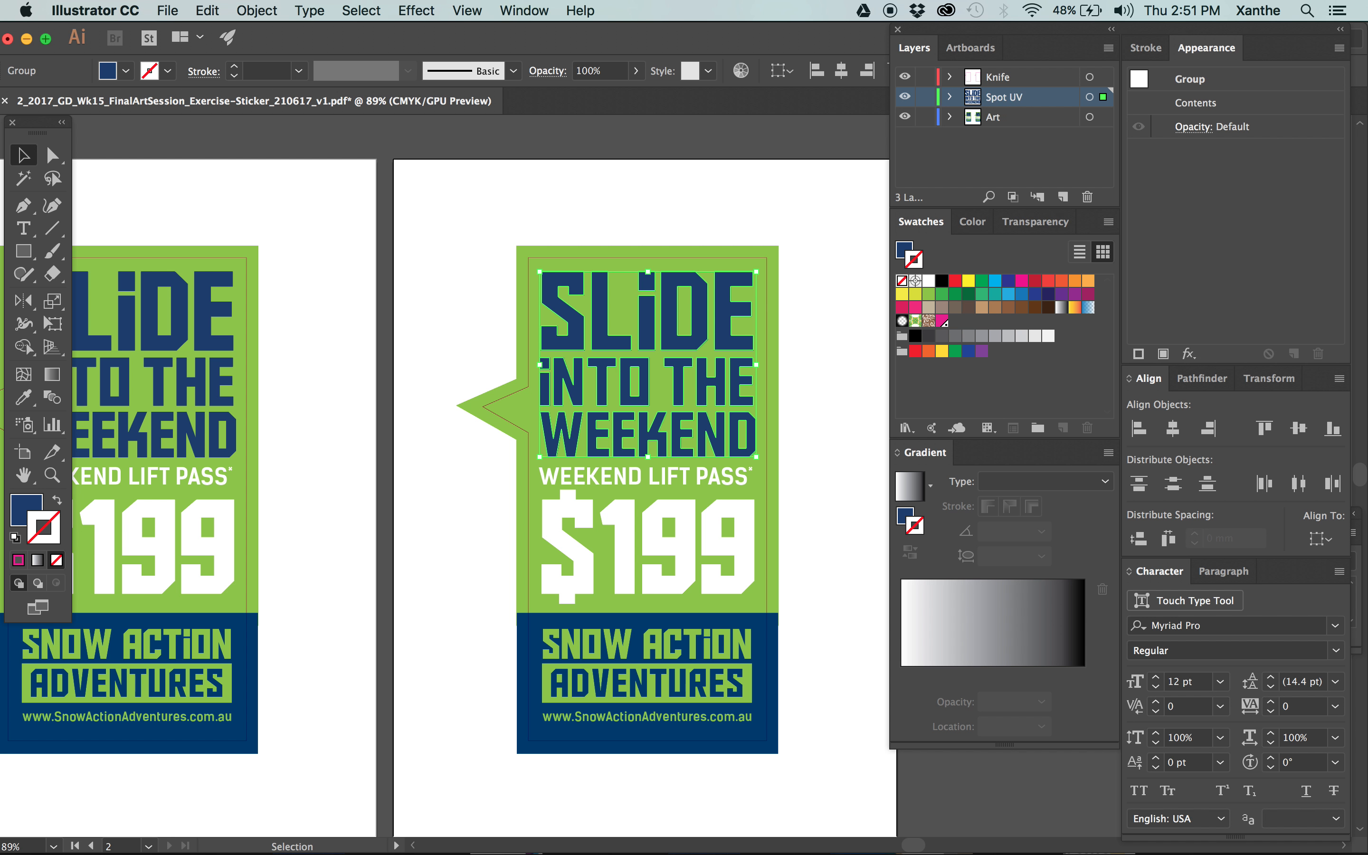
# Fill the selected headline with PANTONE Green U from the PANTONE+ Solid Uncoated library and remove its stroke.
pyautogui.click(1108, 221)
pyautogui.moveTo(1235, 606)
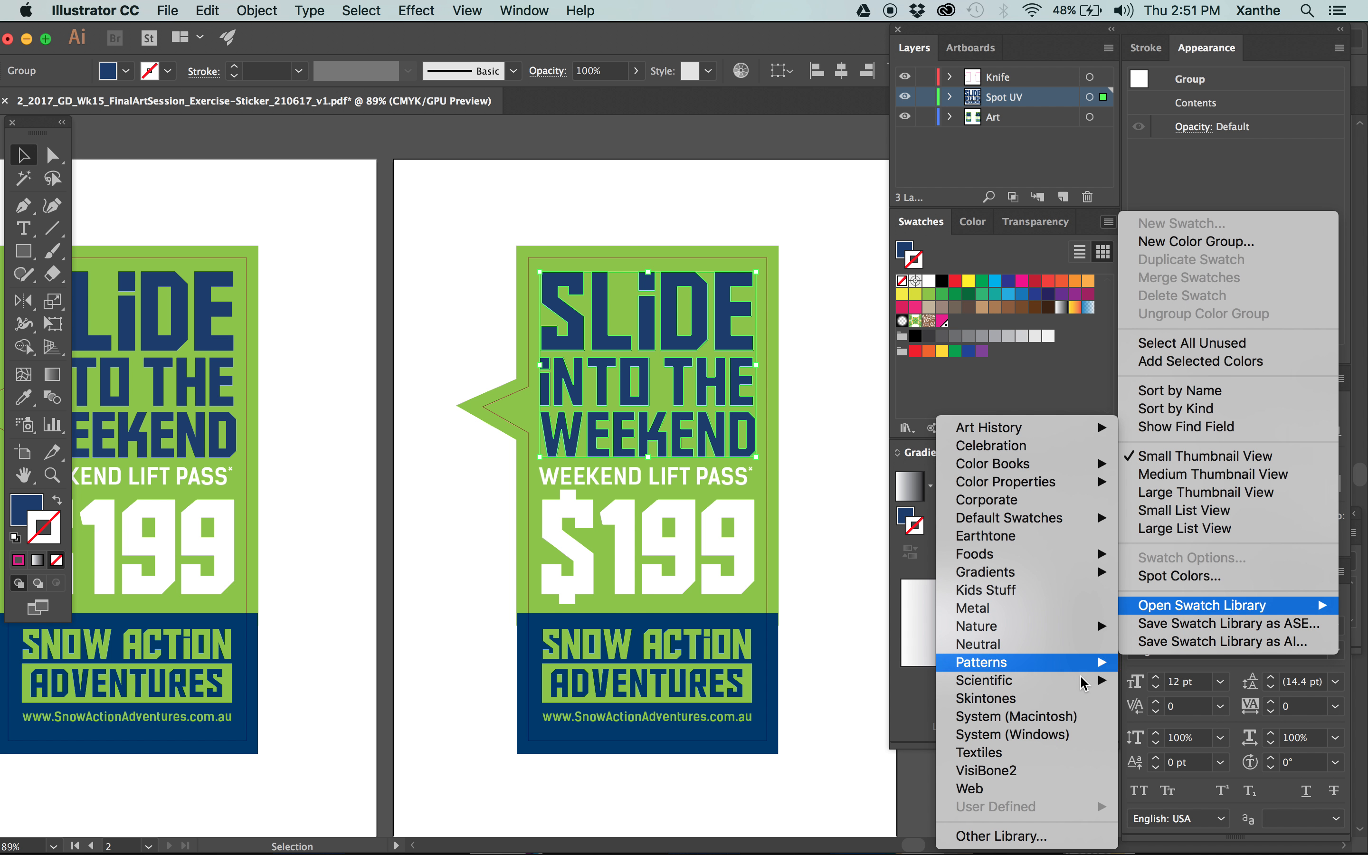
pyautogui.moveTo(995, 464)
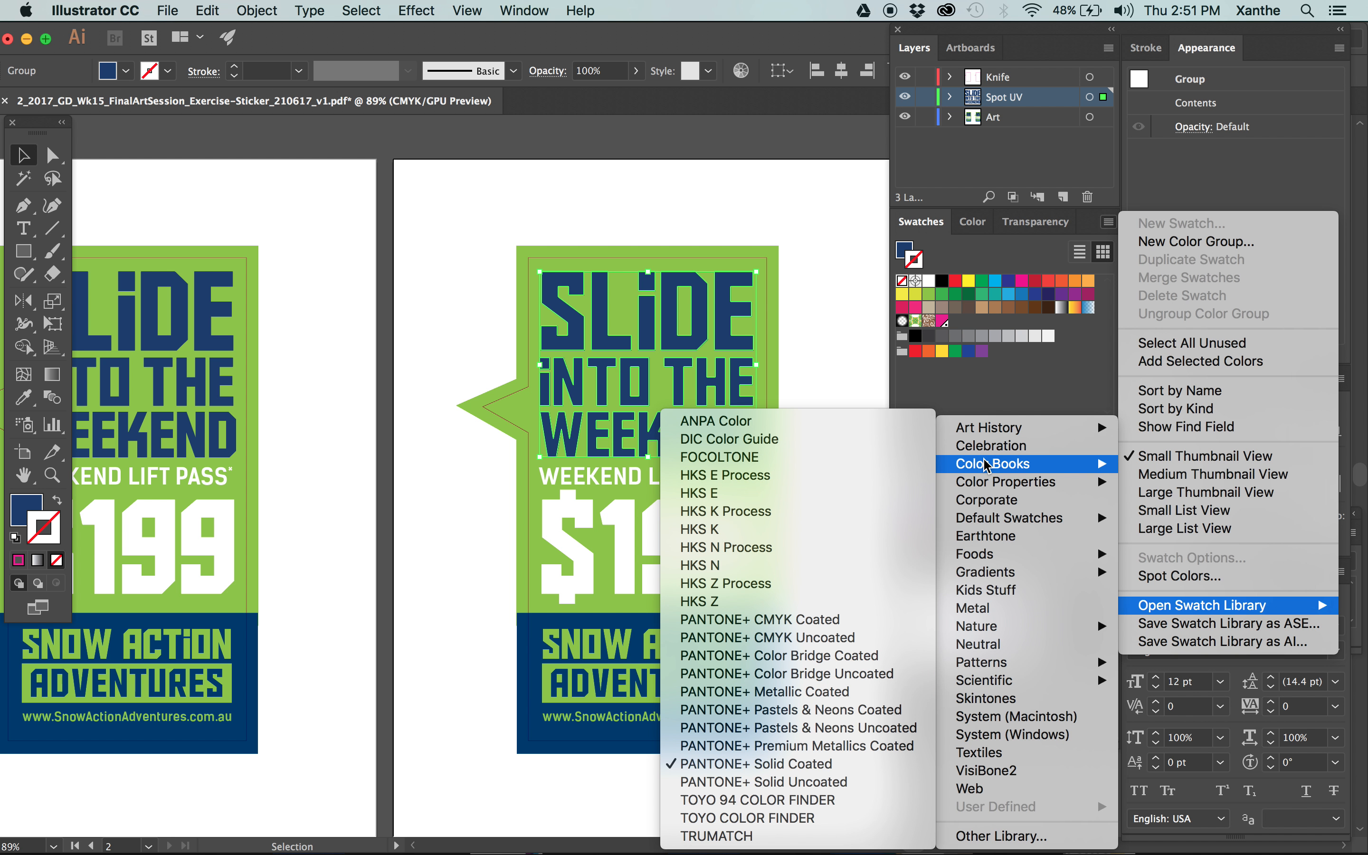
pyautogui.click(774, 783)
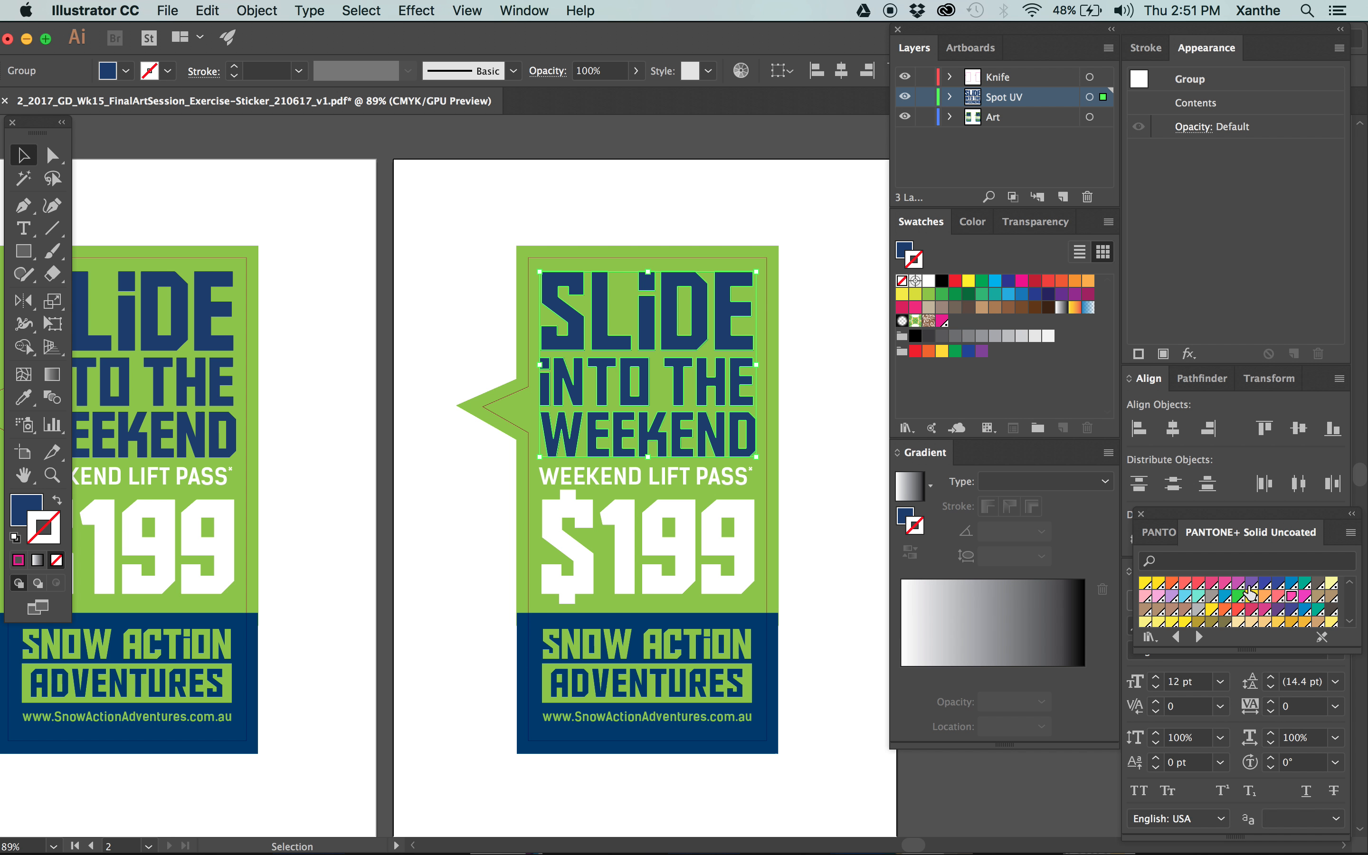
pyautogui.click(1306, 583)
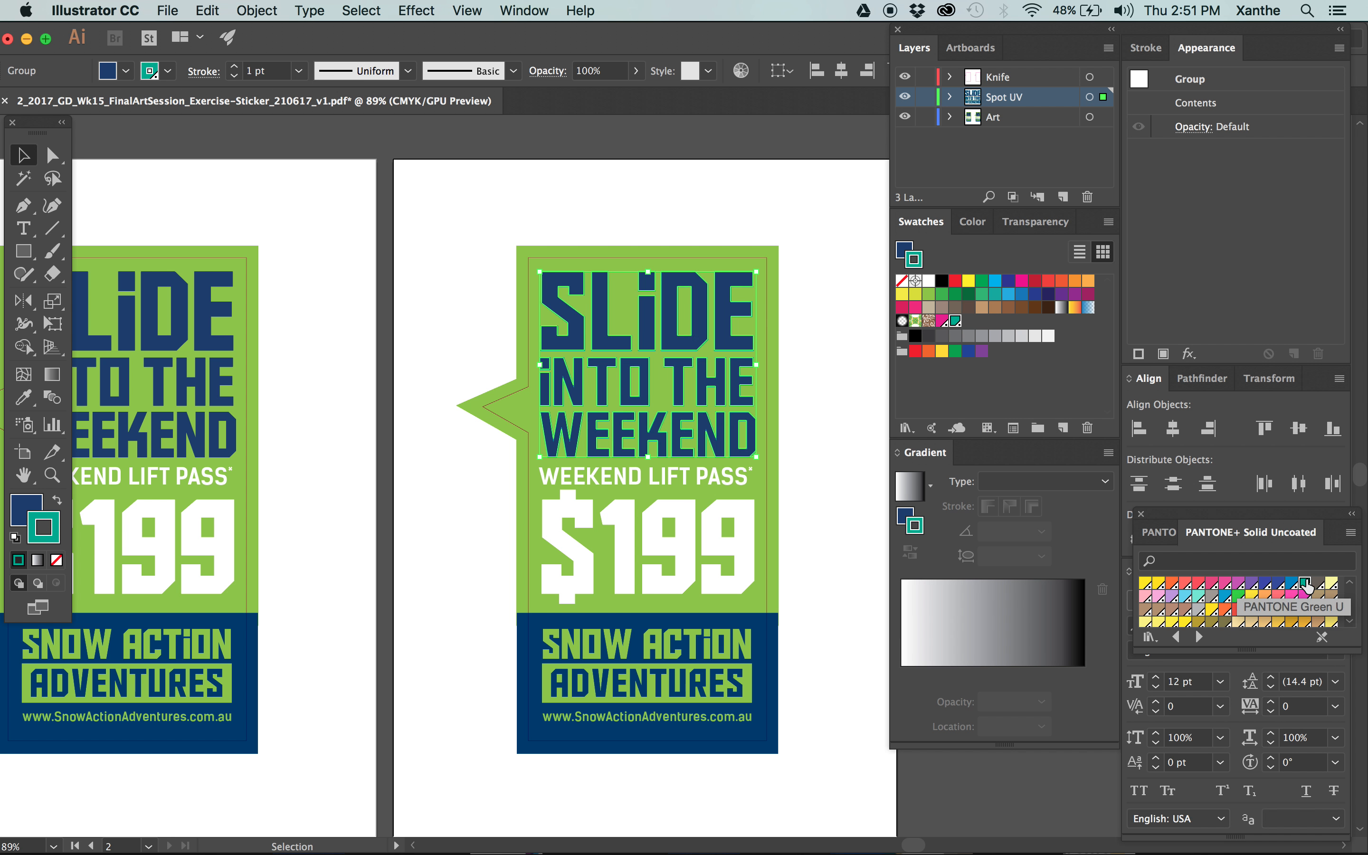
pyautogui.click(59, 504)
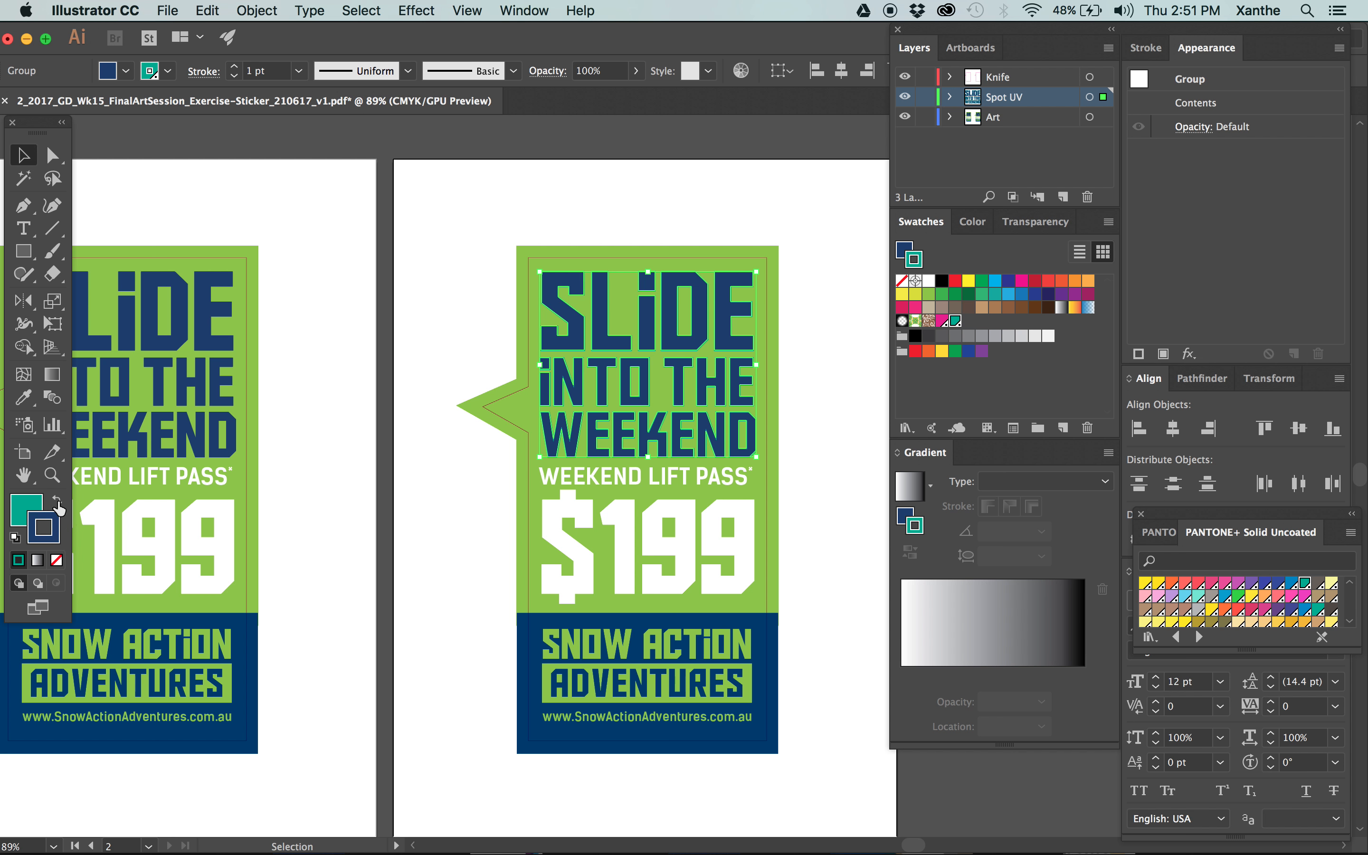
pyautogui.click(56, 560)
pyautogui.click(33, 510)
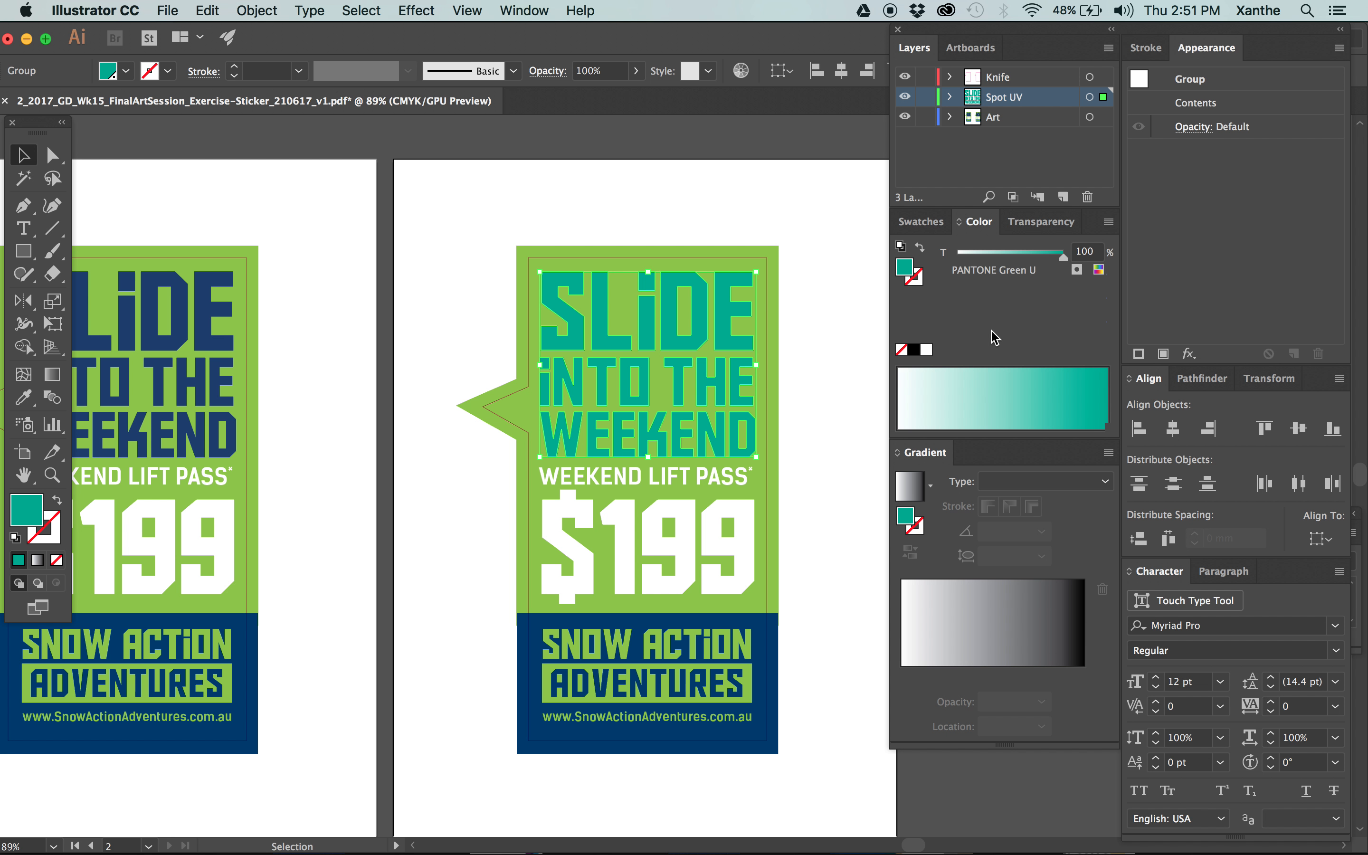
# Change the green spot swatch to CMYK color mode and rename it Spot UV.
pyautogui.click(927, 222)
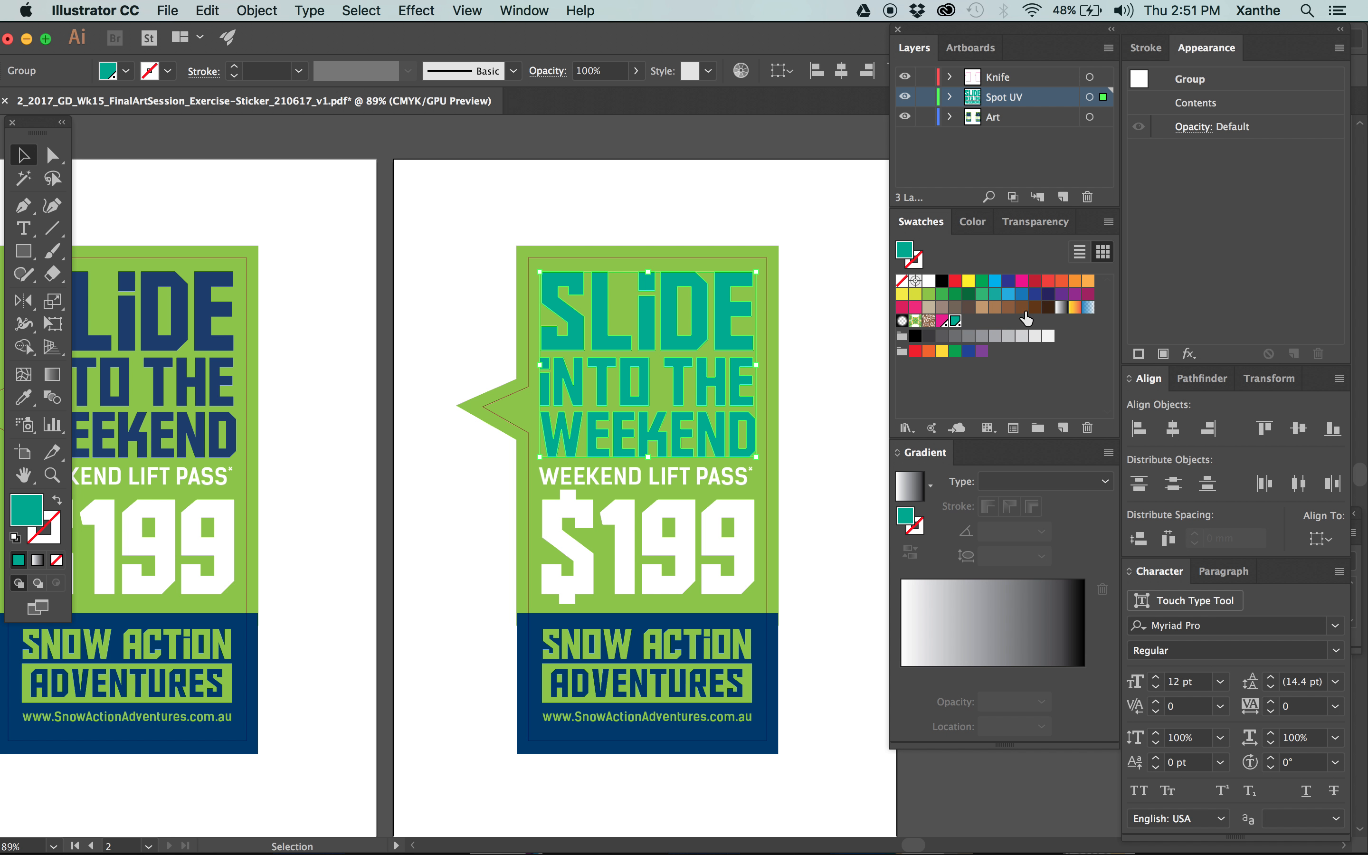
pyautogui.doubleClick(954, 321)
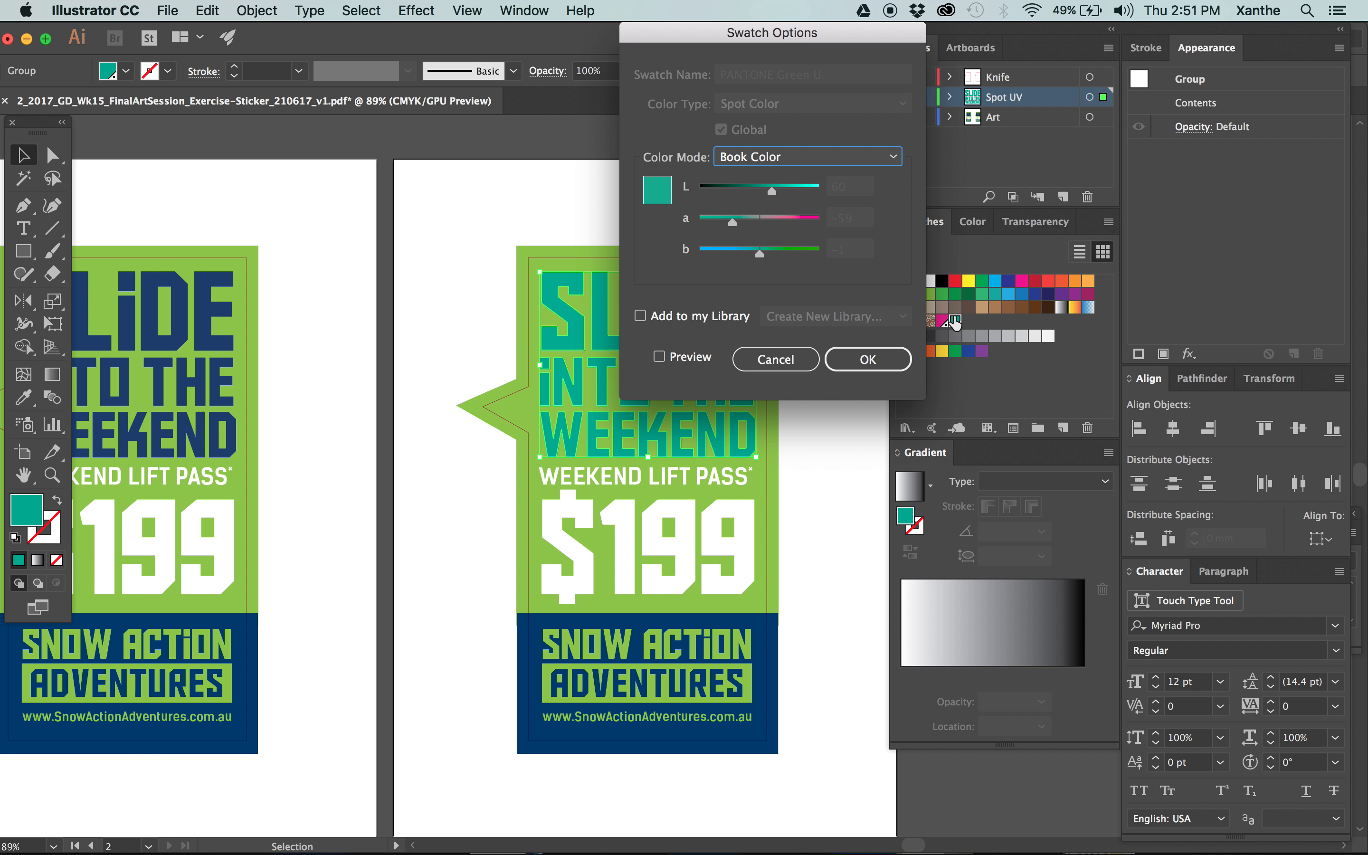
pyautogui.click(779, 158)
pyautogui.click(790, 242)
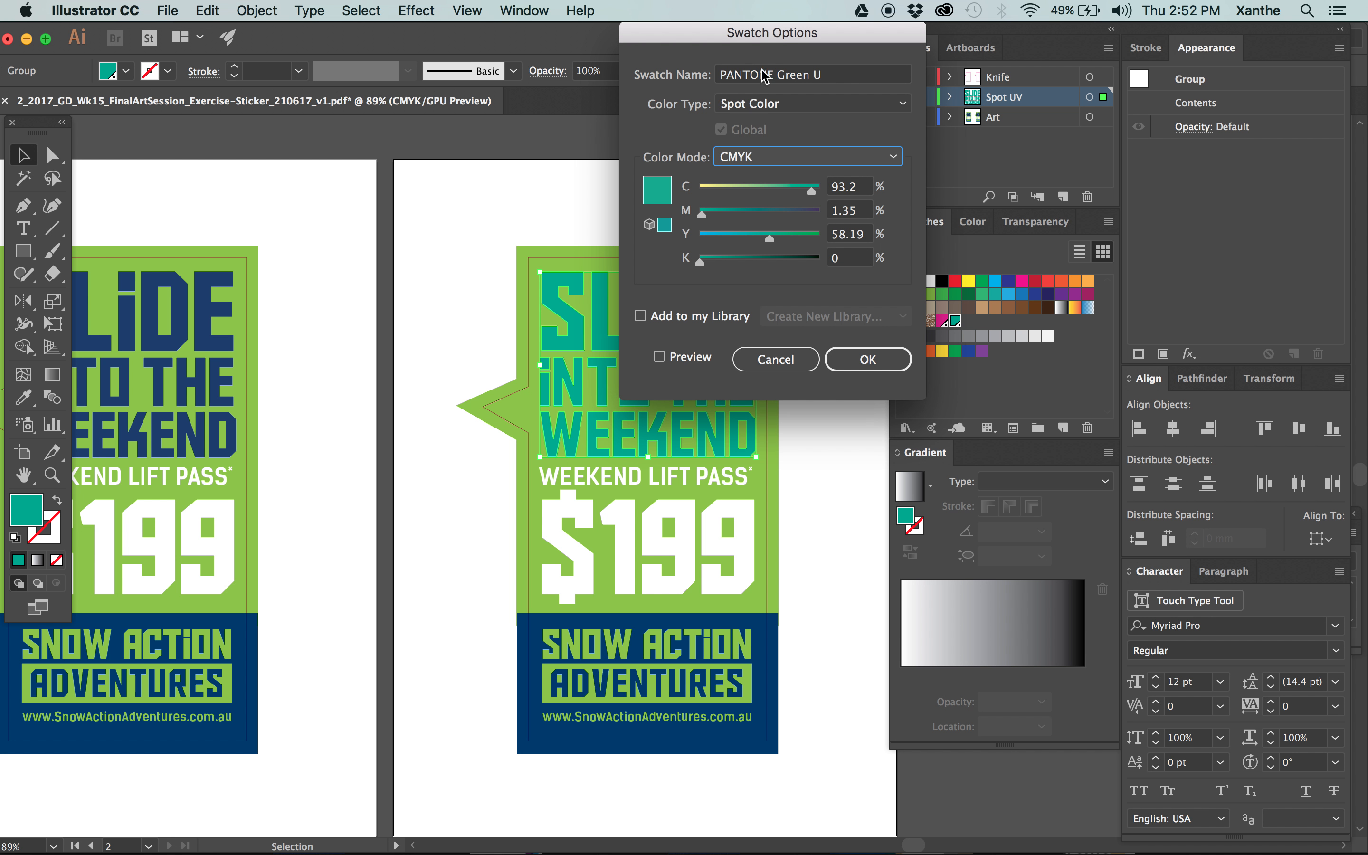
pyautogui.tripleClick(842, 76)
pyautogui.write('Spot Uv')
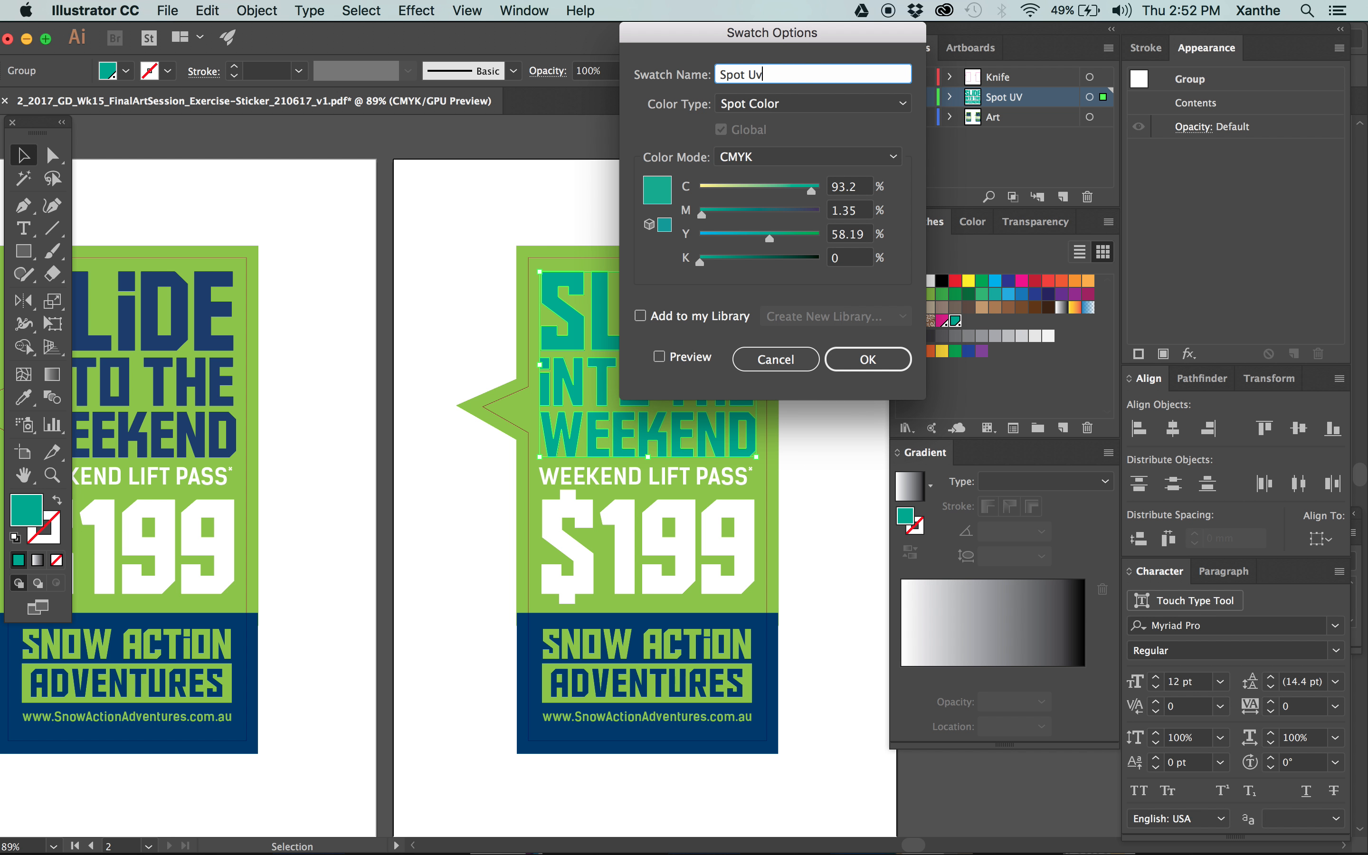
pyautogui.press('Return')
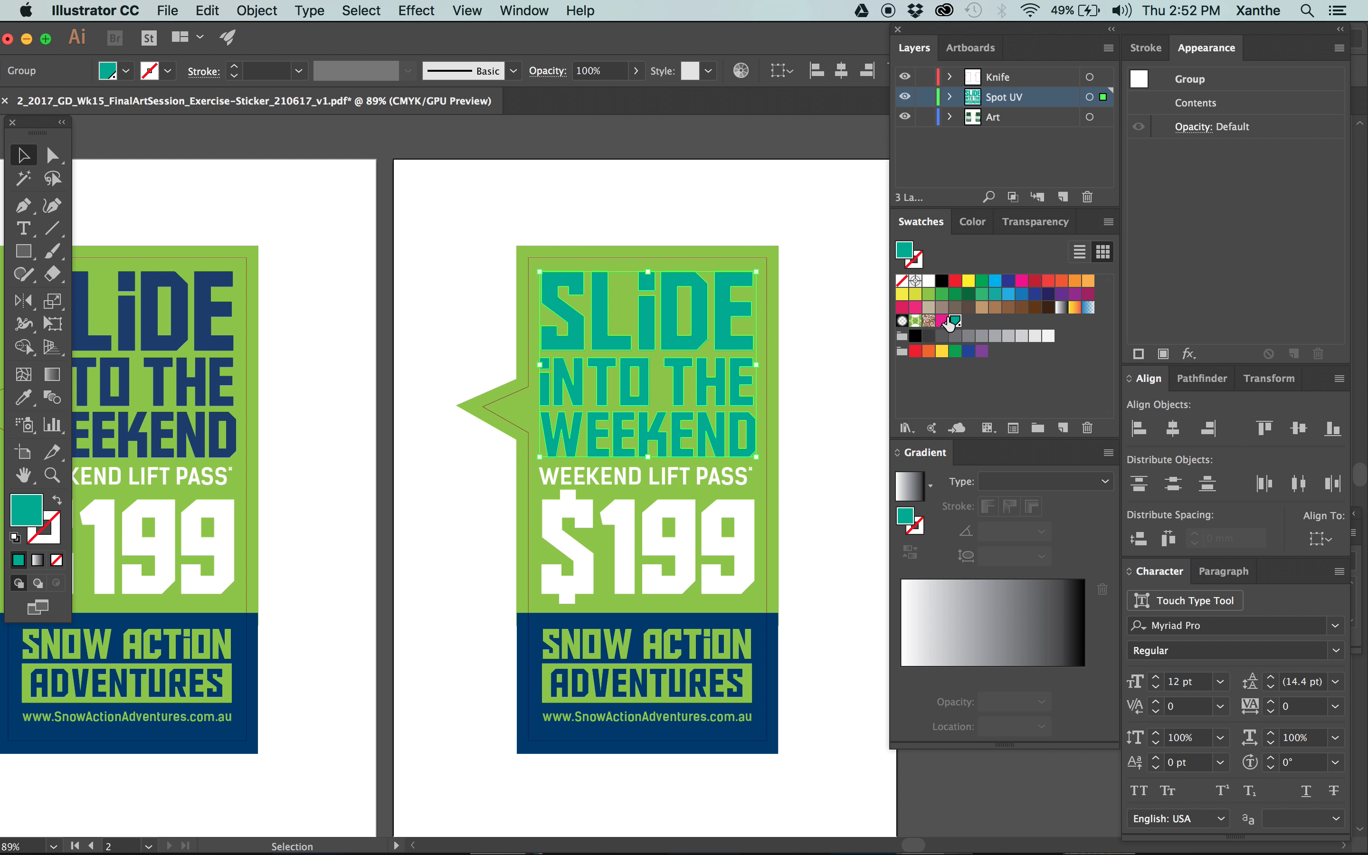
pyautogui.doubleClick(952, 321)
pyautogui.click(759, 74)
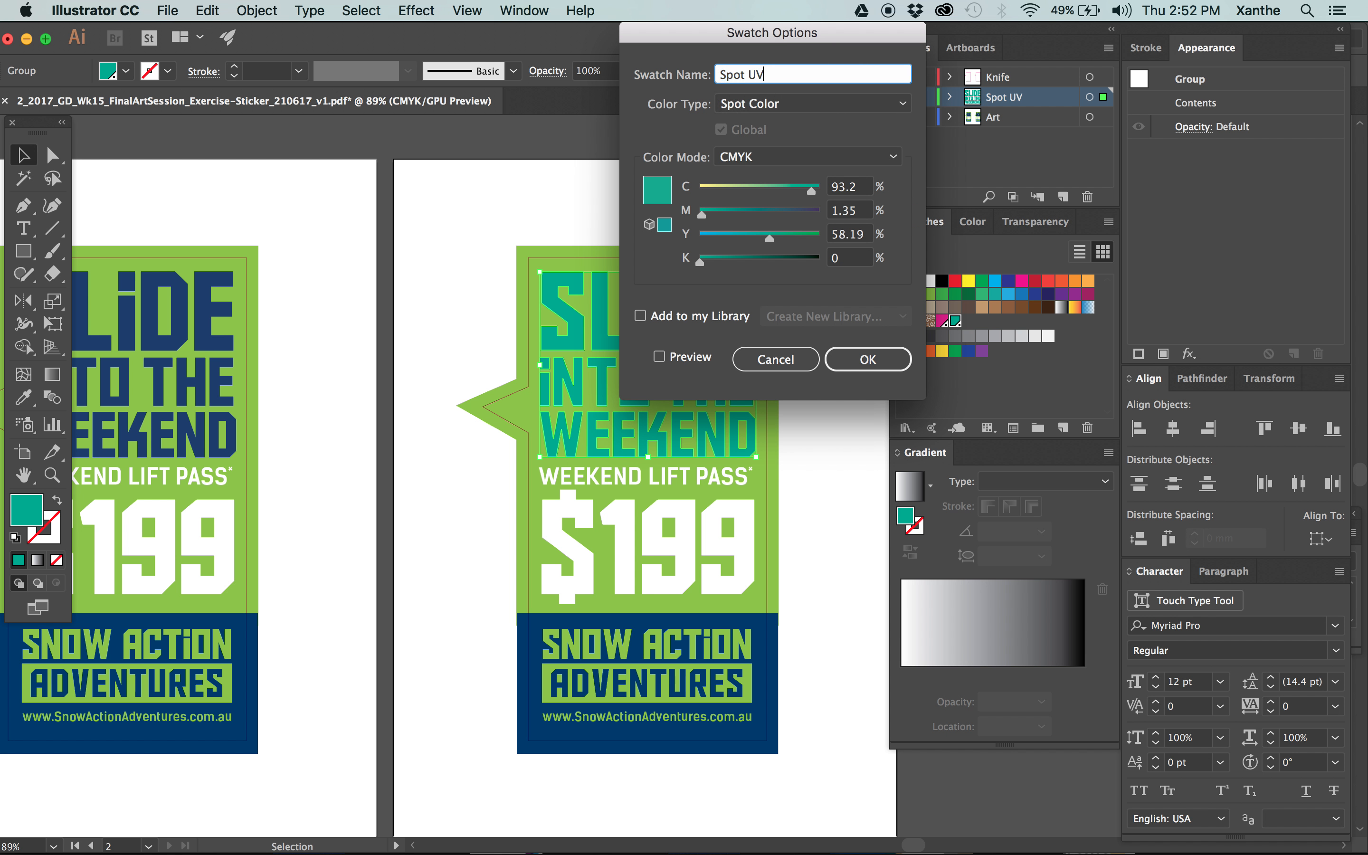
pyautogui.write('V')
pyautogui.press('Return')
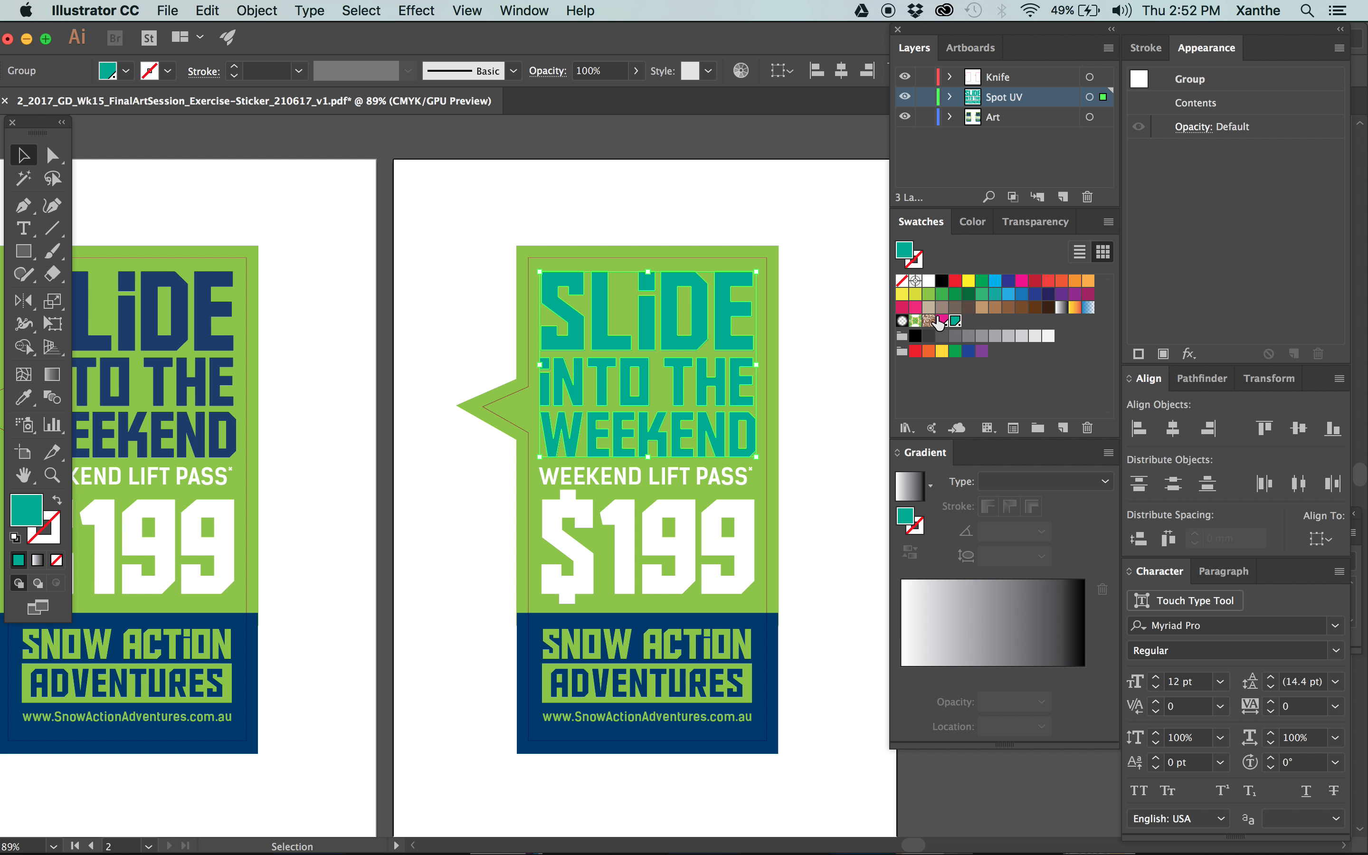
# Save the artwork and open 2_2017_GD_Wk15_FinalArtSession_Exercise-Sticker_210617_v1.pdf from the 1_Art folder in Acrobat.
pyautogui.click(767, 254)
pyautogui.press('a')
pyautogui.press('v')
pyautogui.press('super+s')
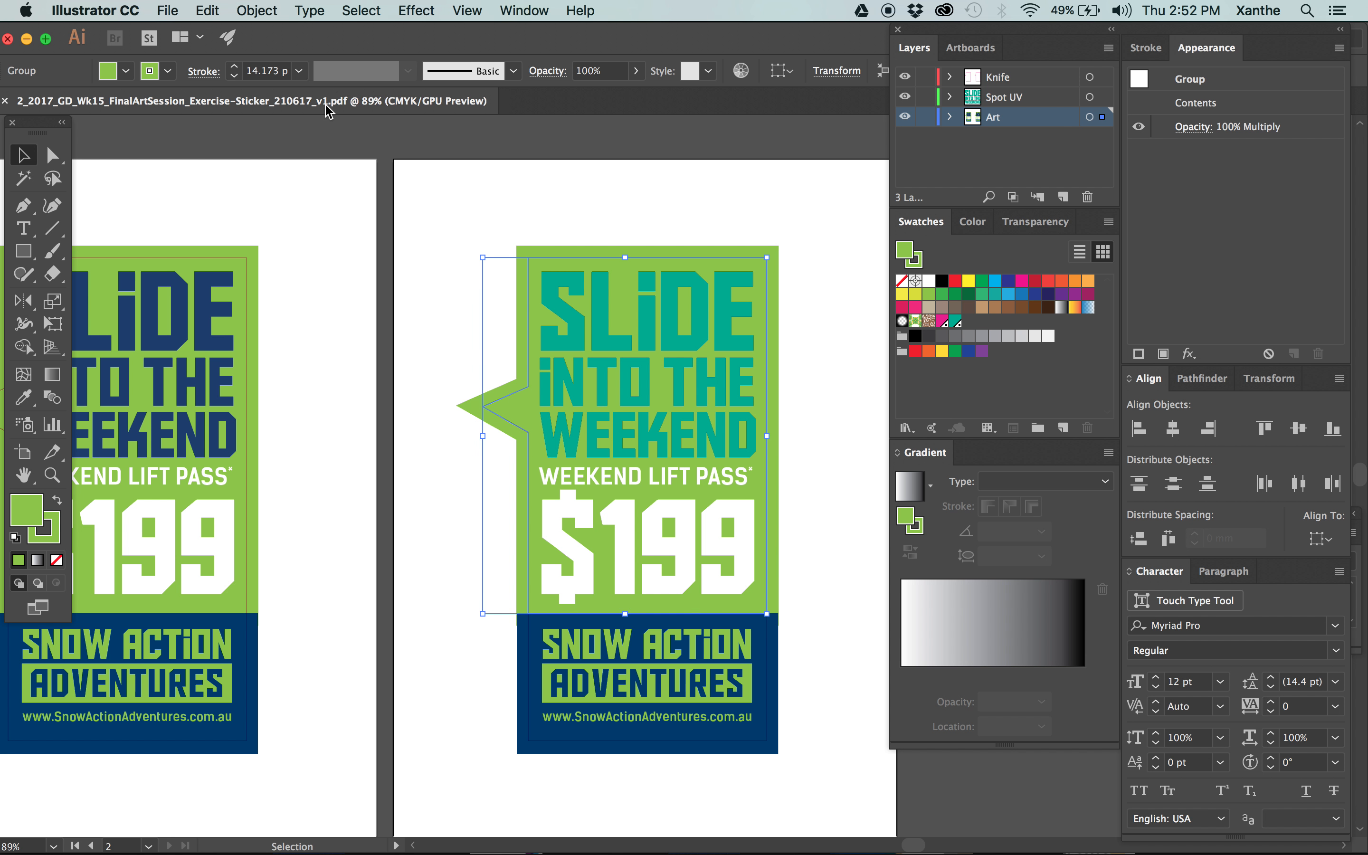
pyautogui.moveTo(6, 90)
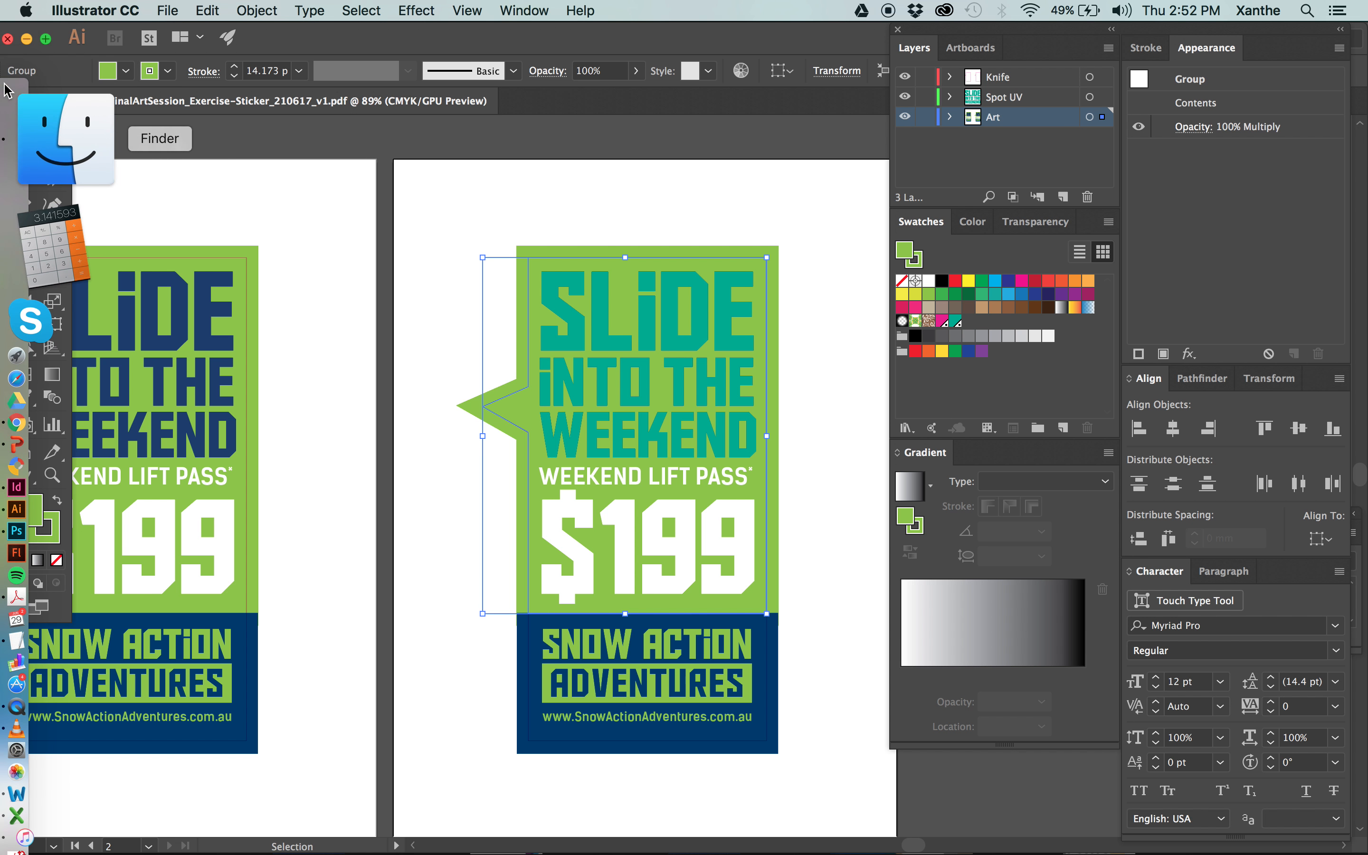
pyautogui.press('Tab')
pyautogui.click(8, 93)
pyautogui.click(904, 200)
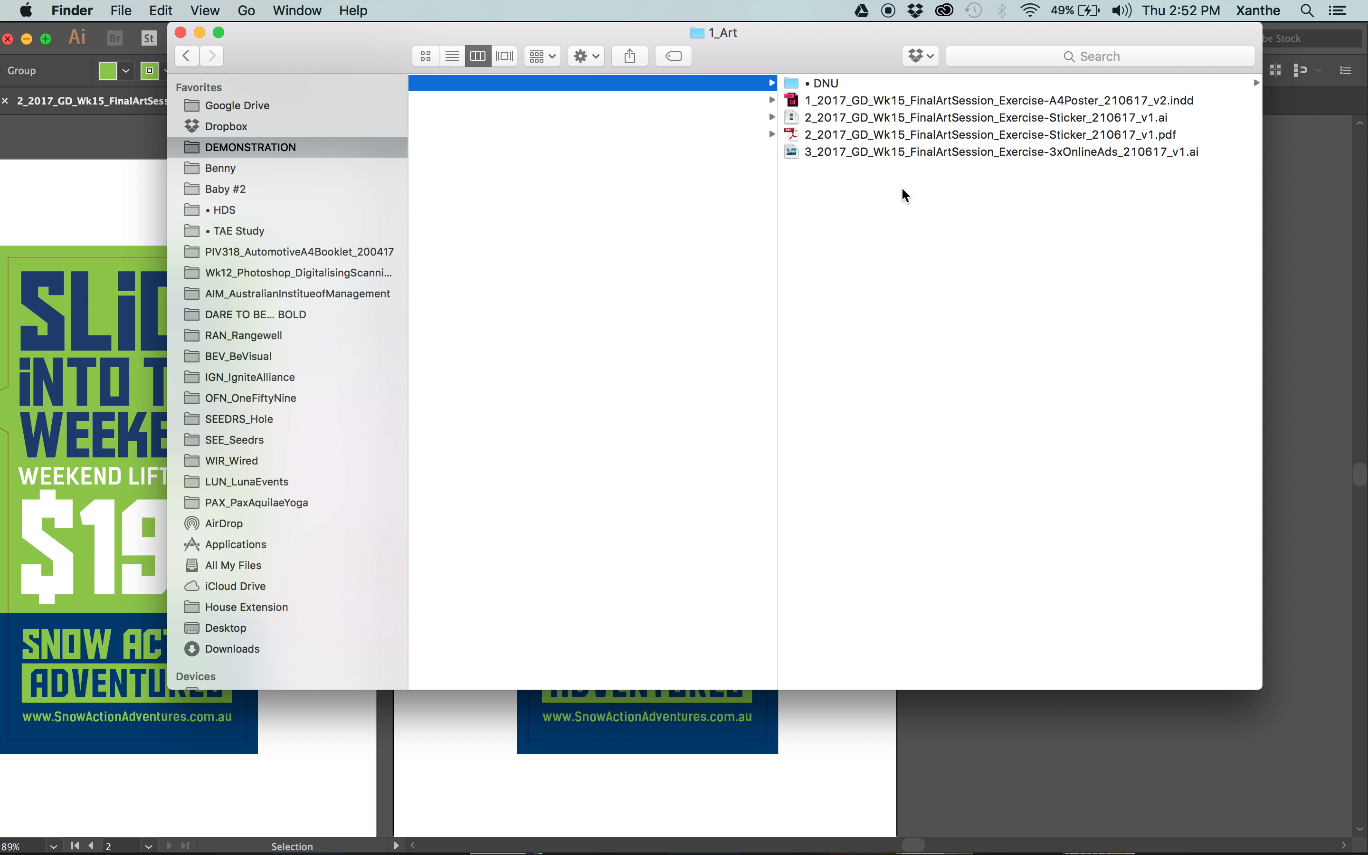
pyautogui.doubleClick(890, 134)
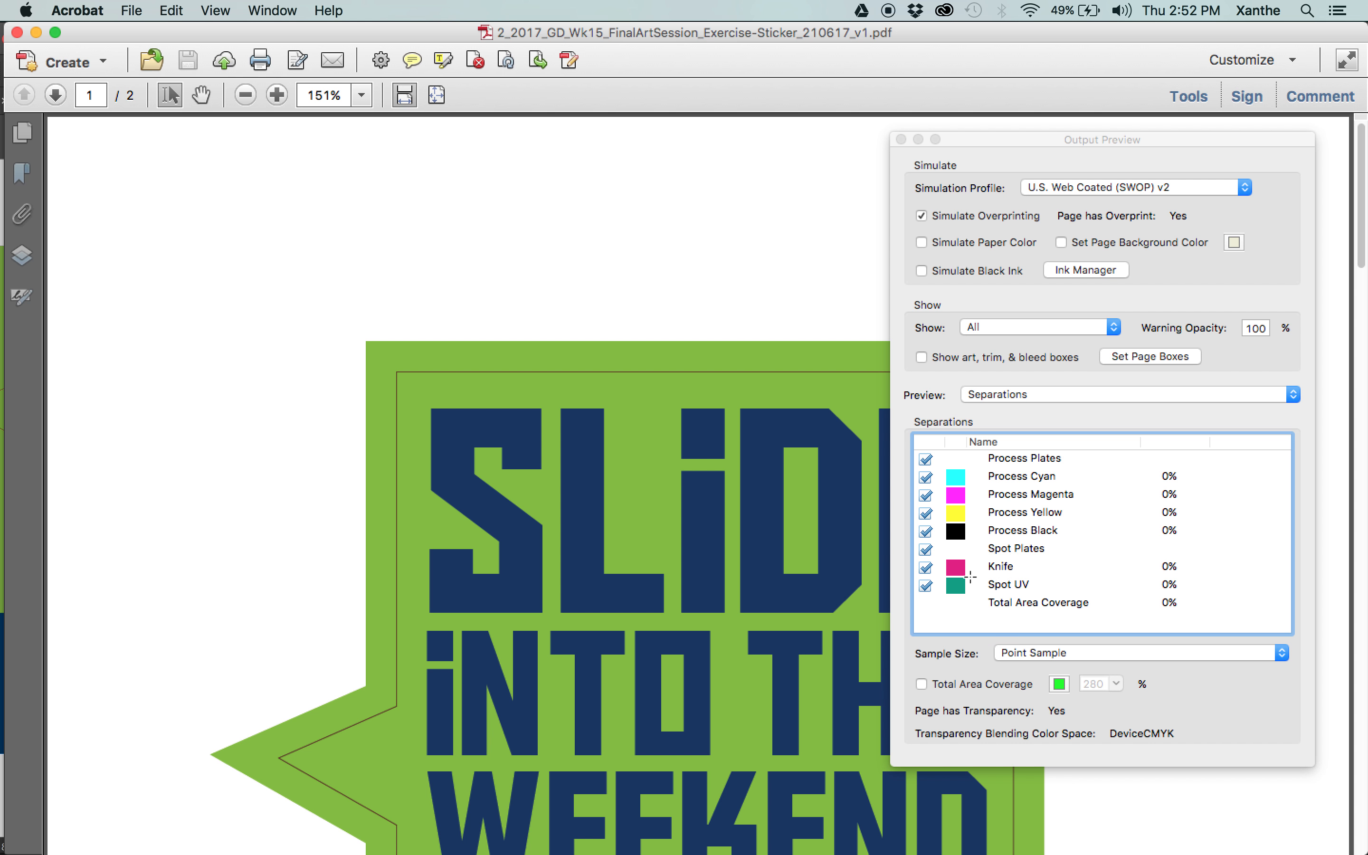
# Inspect the headline on page 2 at 100% by hiding and showing the Knife and Spot UV plates.
pyautogui.moveTo(753, 540)
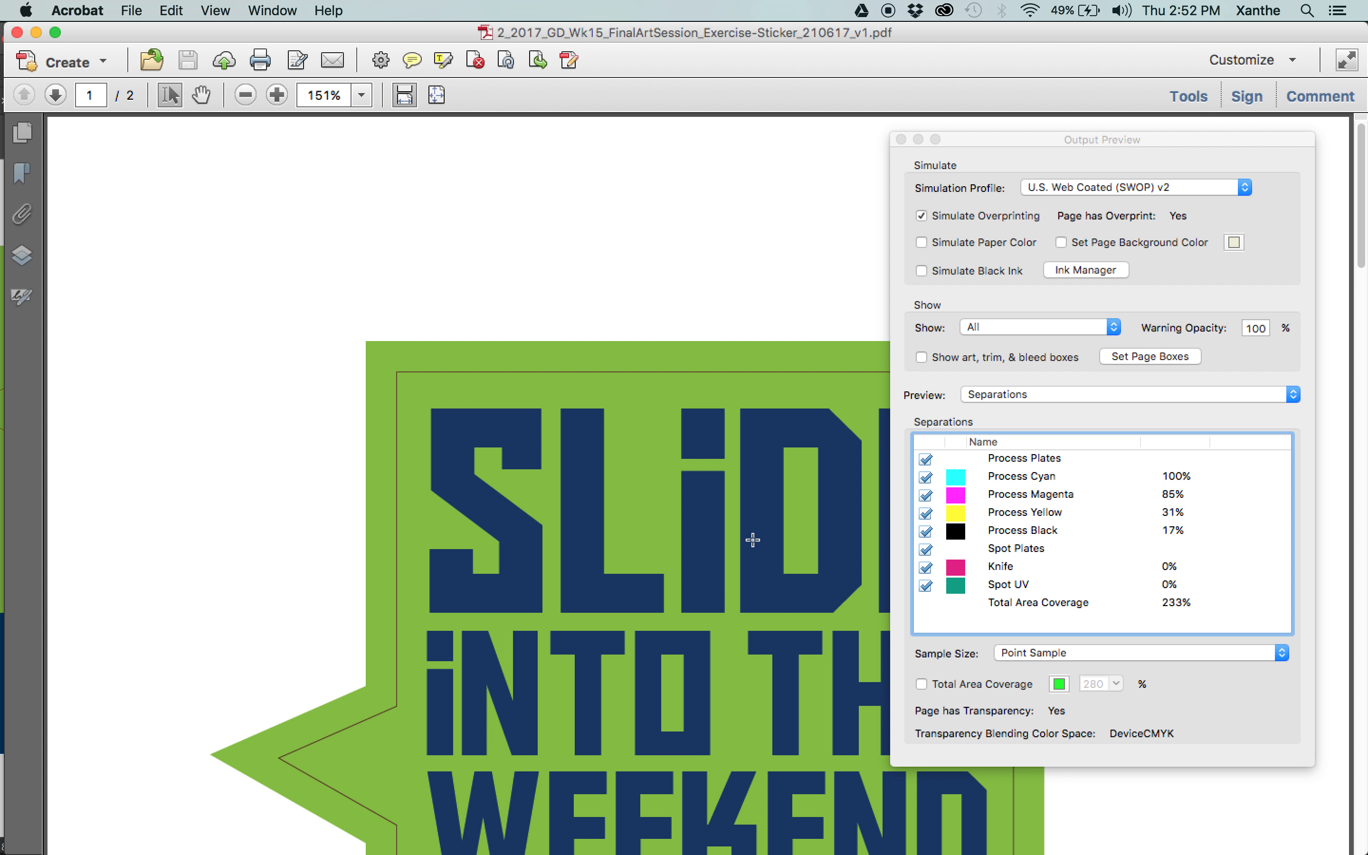
pyautogui.click(56, 95)
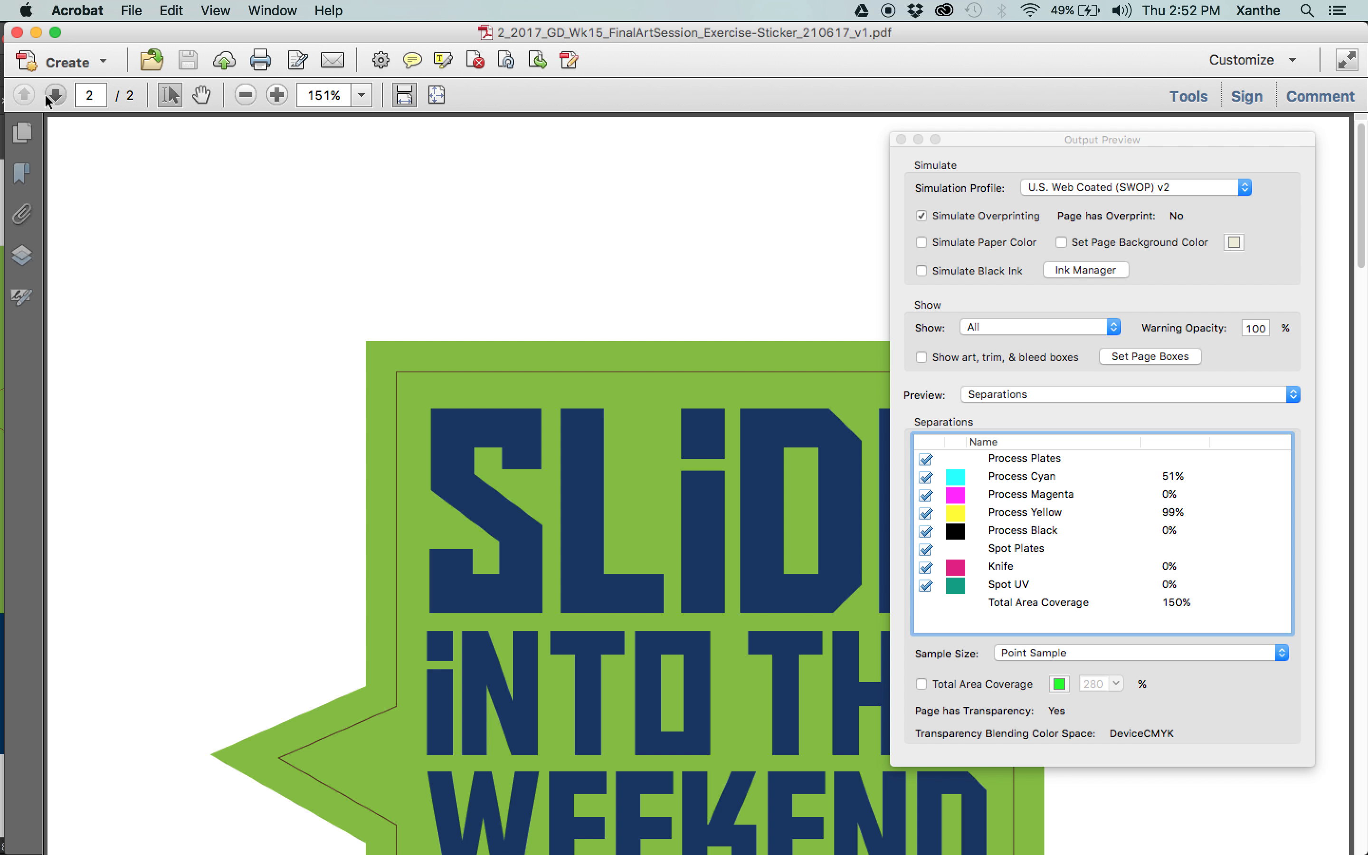
pyautogui.scroll(-5, 748, 390)
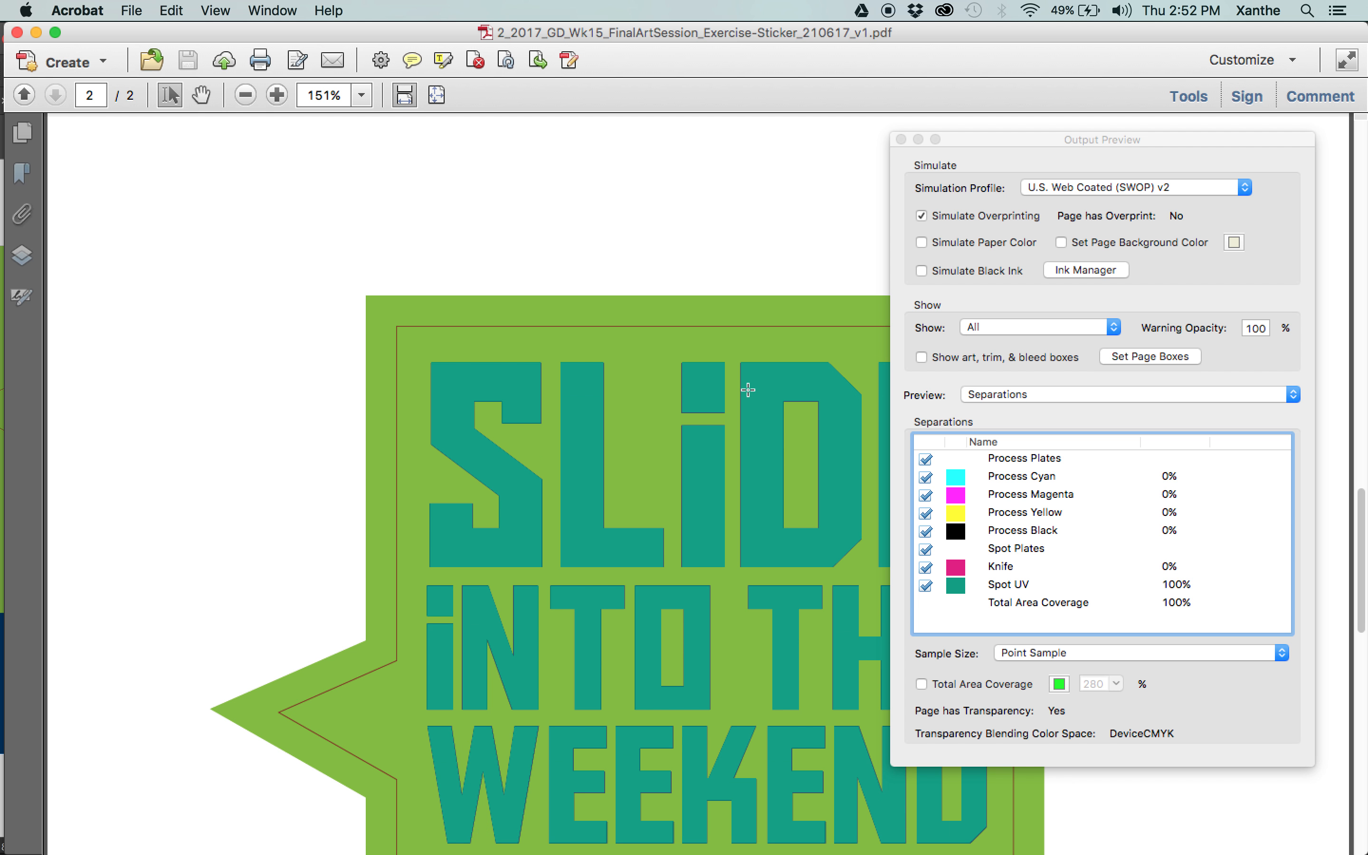
pyautogui.click(928, 593)
pyautogui.click(926, 568)
pyautogui.click(926, 586)
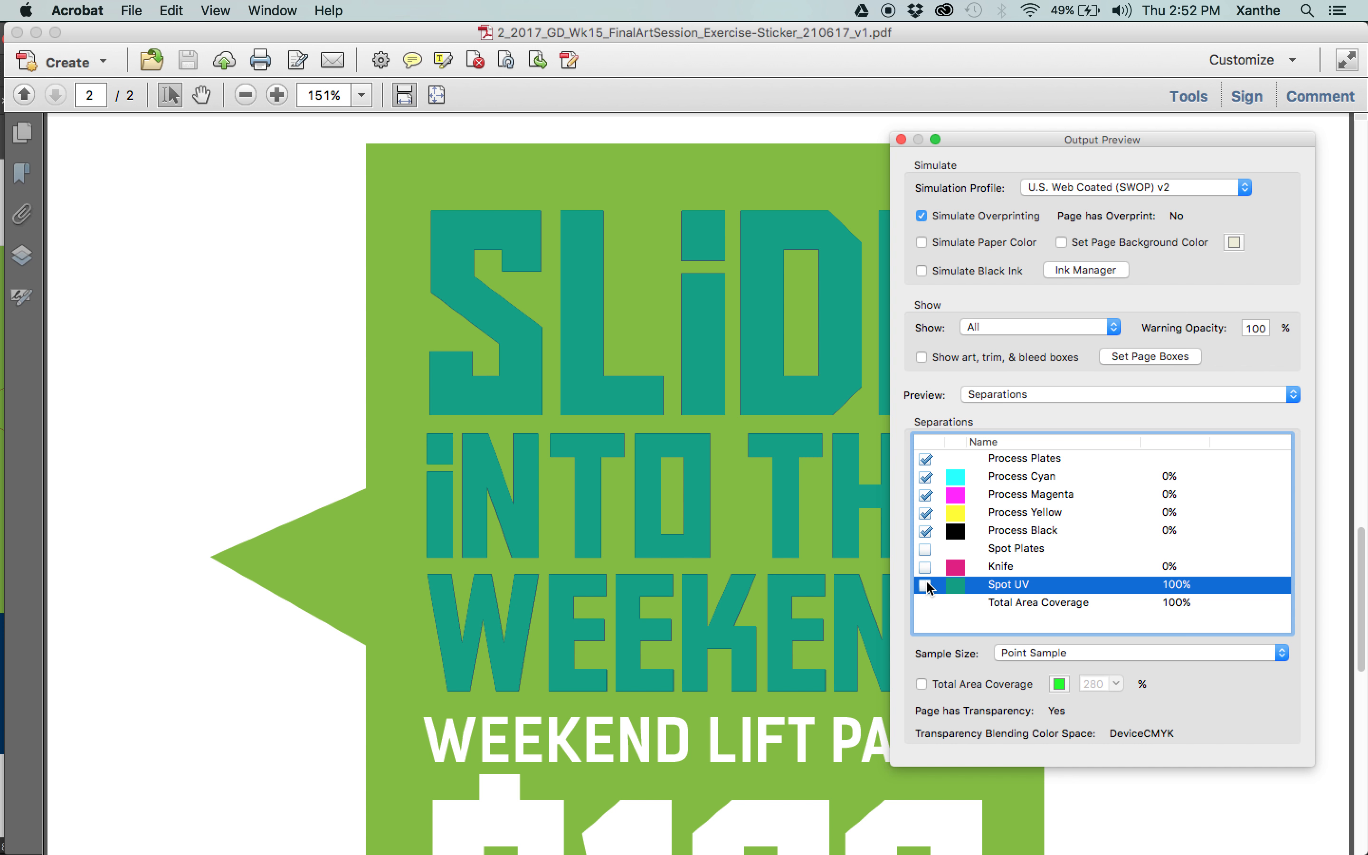
pyautogui.press('super+1')
pyautogui.click(926, 586)
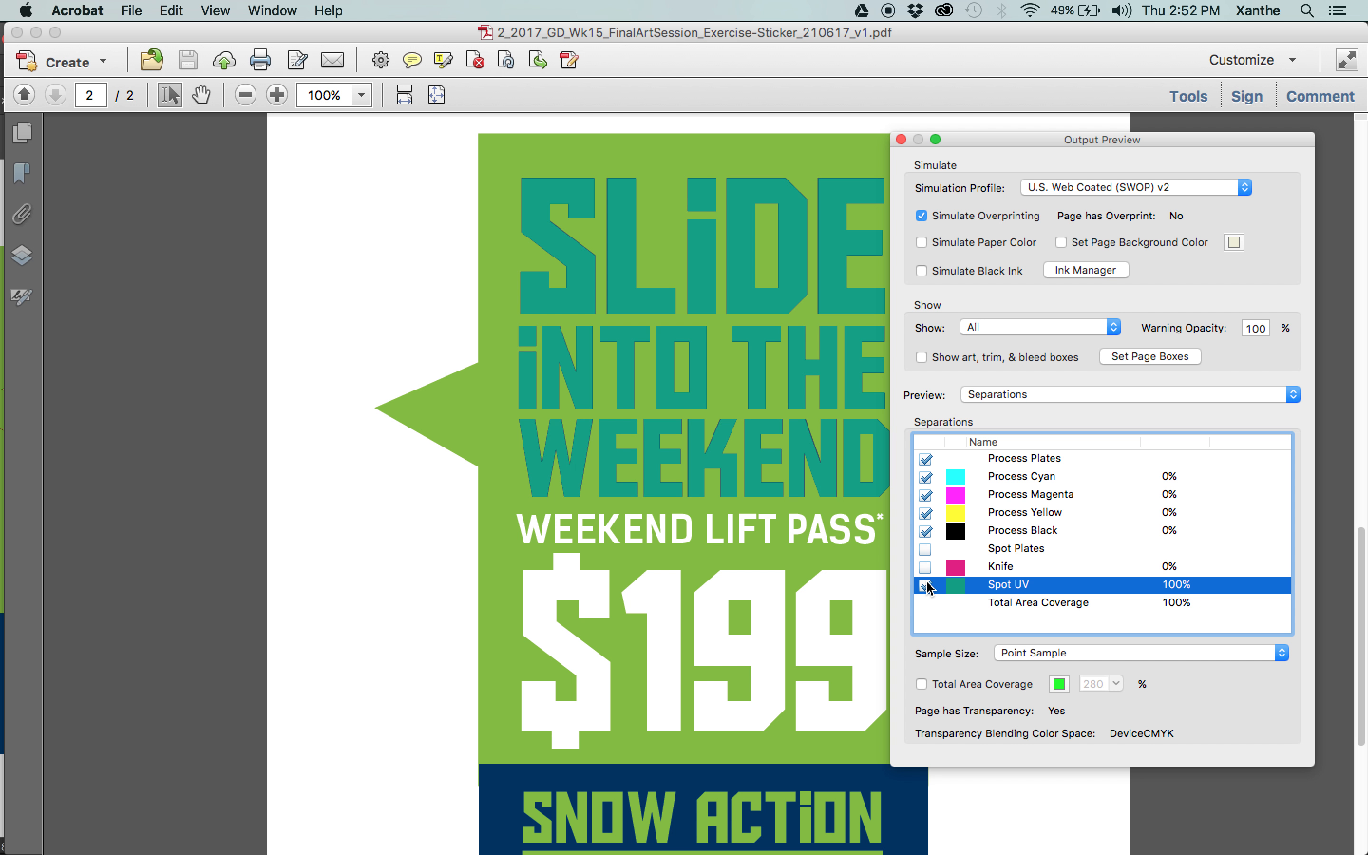
pyautogui.click(925, 567)
pyautogui.click(926, 585)
pyautogui.click(925, 585)
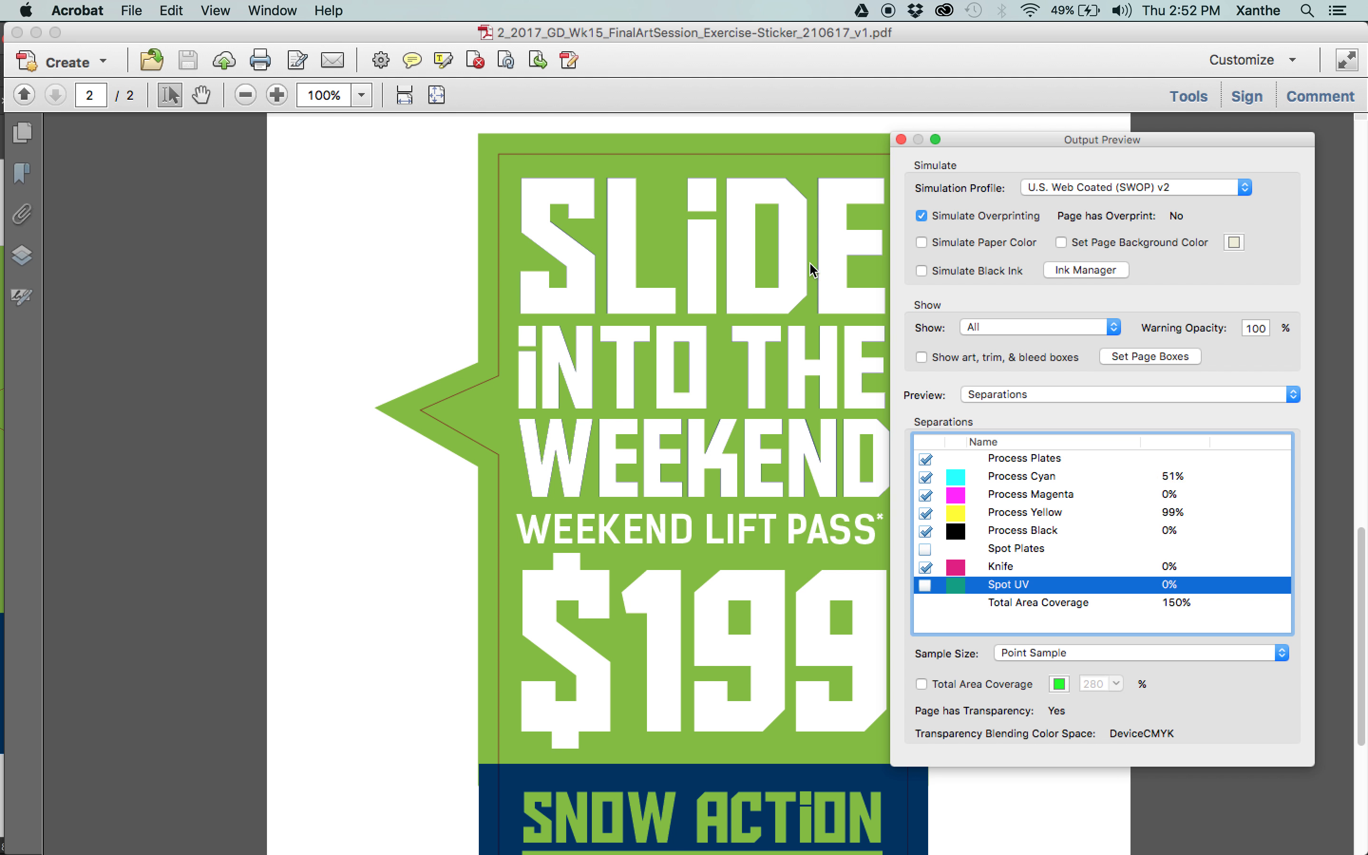
# Close the PDF, switch back to Illustrator and select the green headline lines on the second artboard.
pyautogui.click(18, 33)
pyautogui.click(134, 208)
pyautogui.click(820, 237)
pyautogui.click(731, 309)
pyautogui.keyDown('shift'); pyautogui.click(726, 366); pyautogui.keyUp('shift')
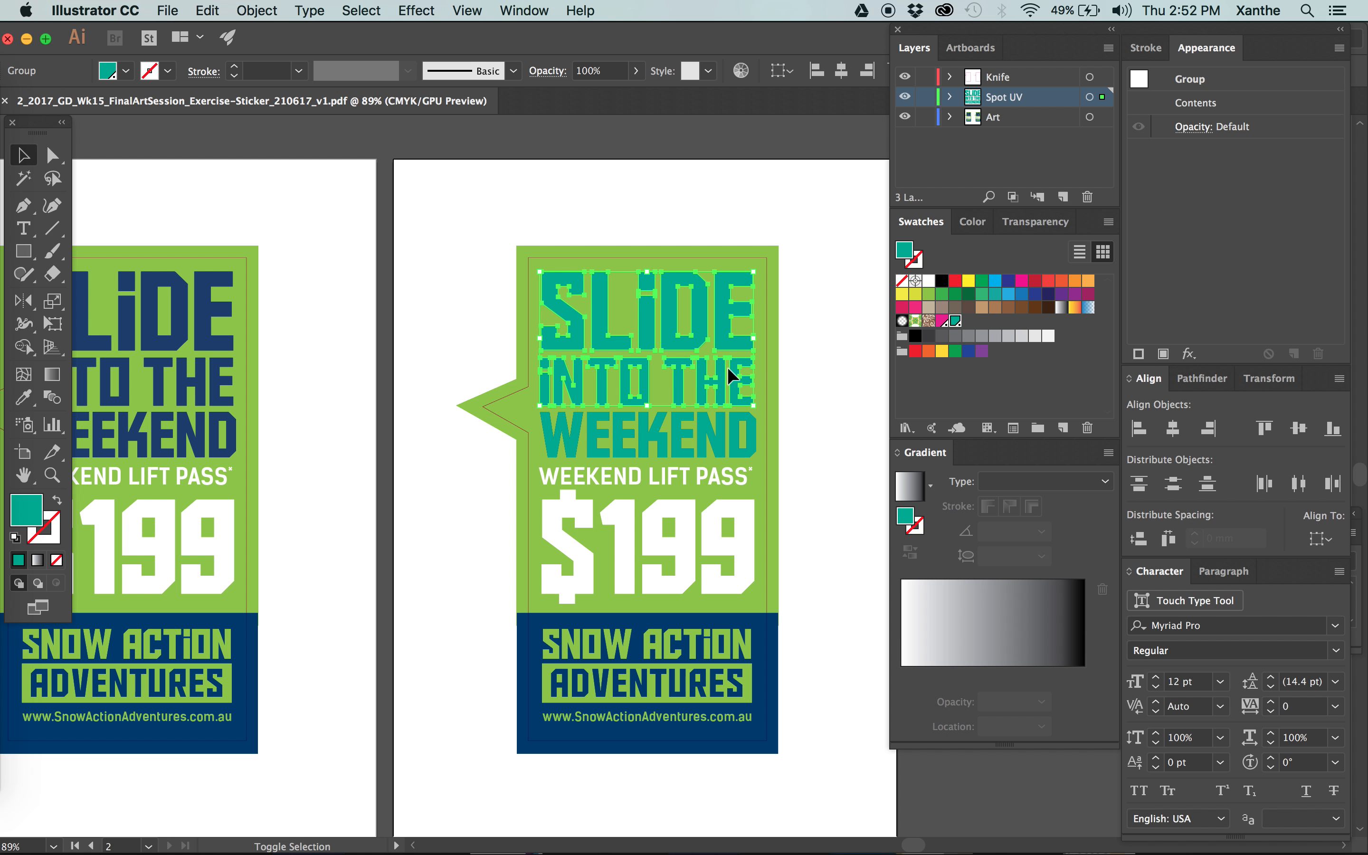
# Turn on Overprint Fill for the green headline on the Spot UV layer and save the document.
pyautogui.click(524, 10)
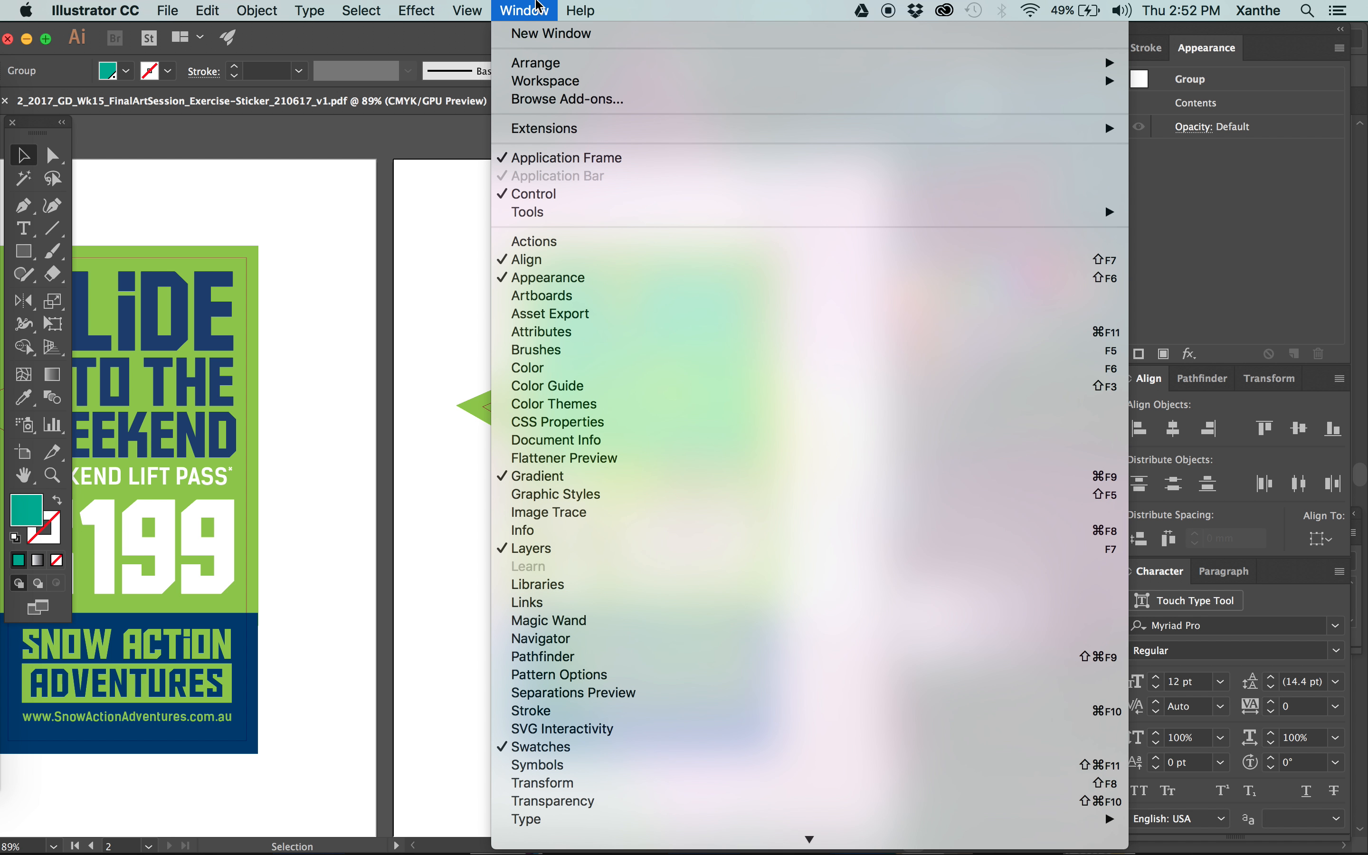
pyautogui.click(607, 333)
pyautogui.click(654, 164)
pyautogui.moveTo(674, 122); pyautogui.dragTo(828, 116)
pyautogui.click(657, 197)
pyautogui.press('super+s')
pyautogui.click(575, 332)
pyautogui.click(412, 300)
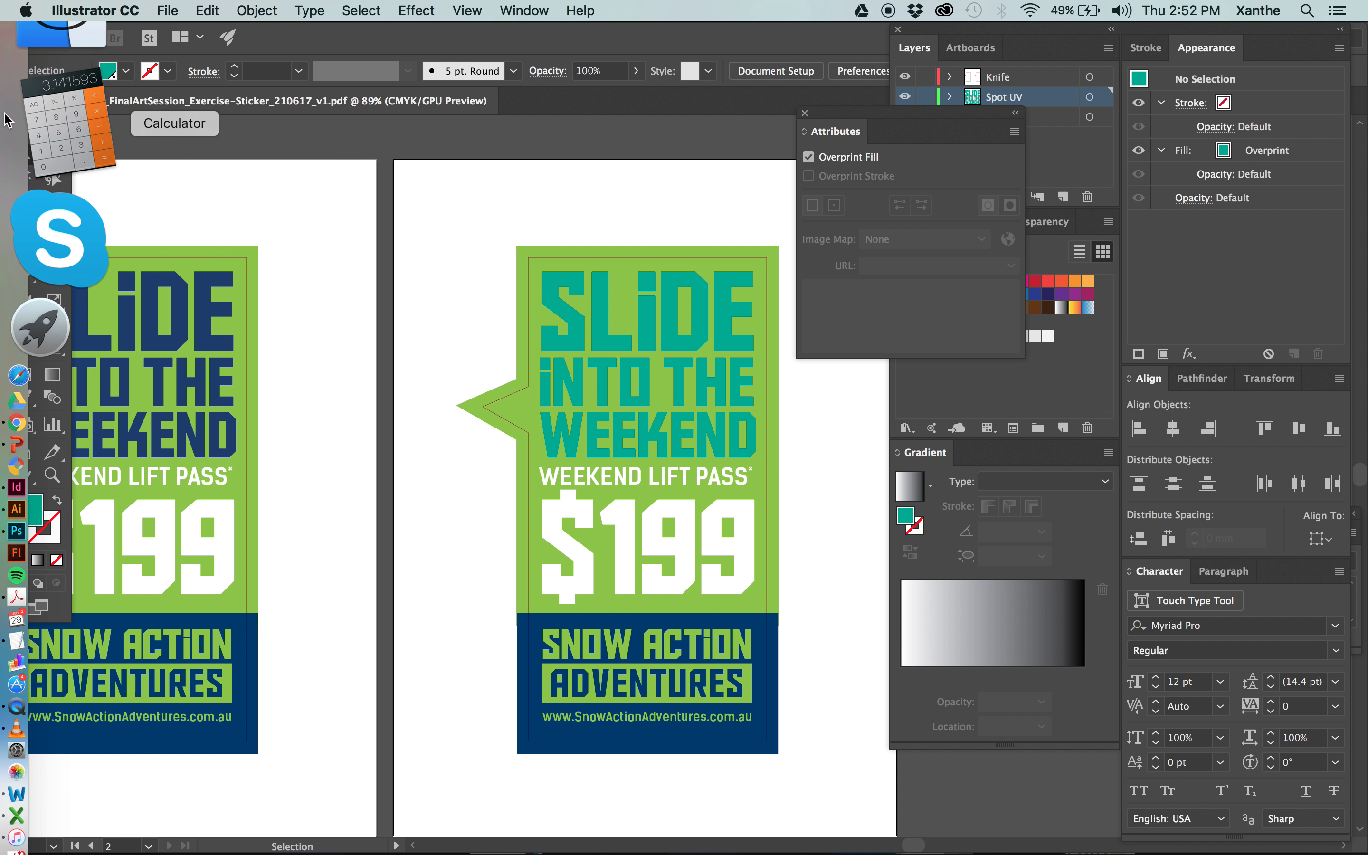
# Reopen the sticker PDF in Acrobat and fit page 2 to the window with the Spot UV plate shown.
pyautogui.click(28, 38)
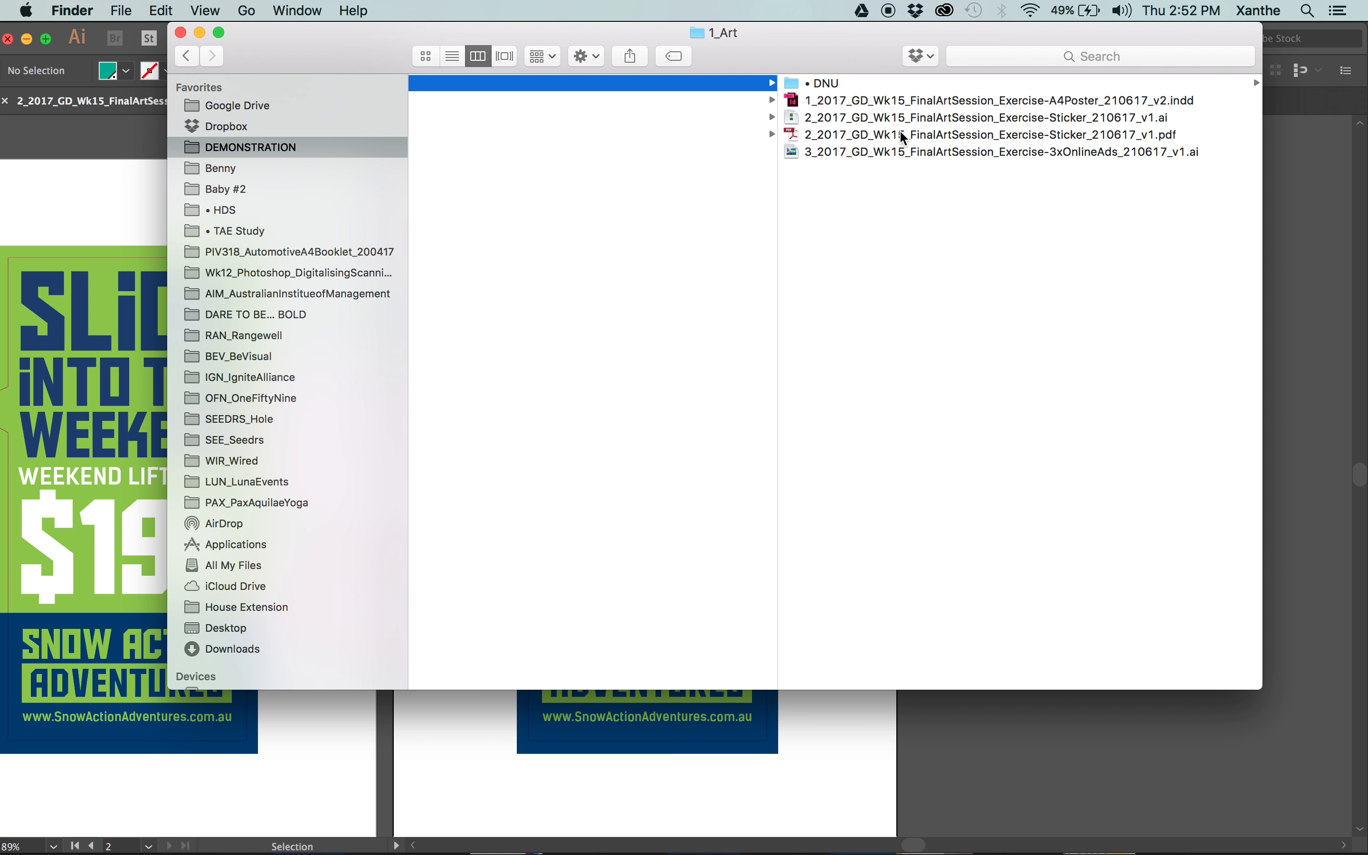
pyautogui.doubleClick(900, 133)
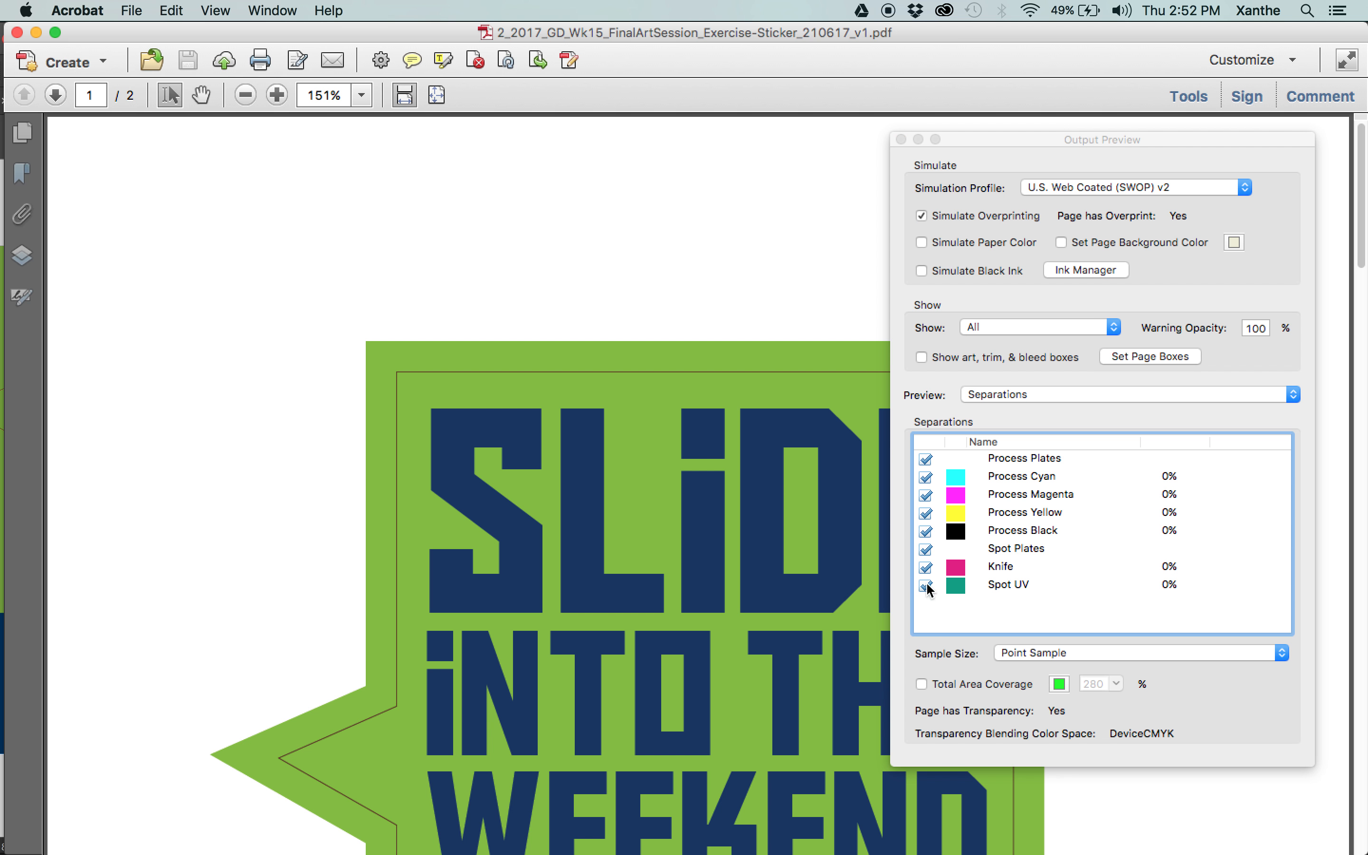
pyautogui.click(927, 588)
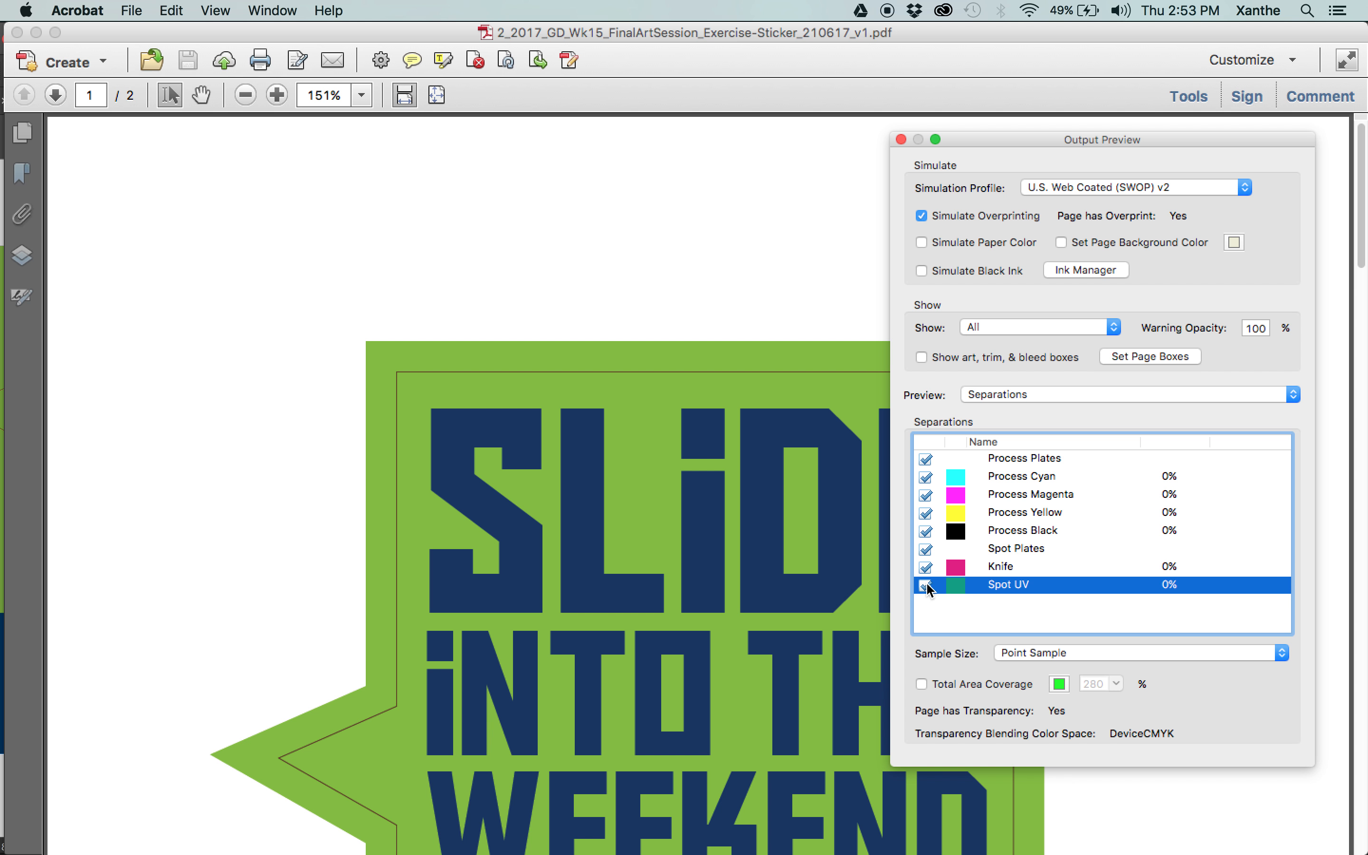
pyautogui.click(56, 94)
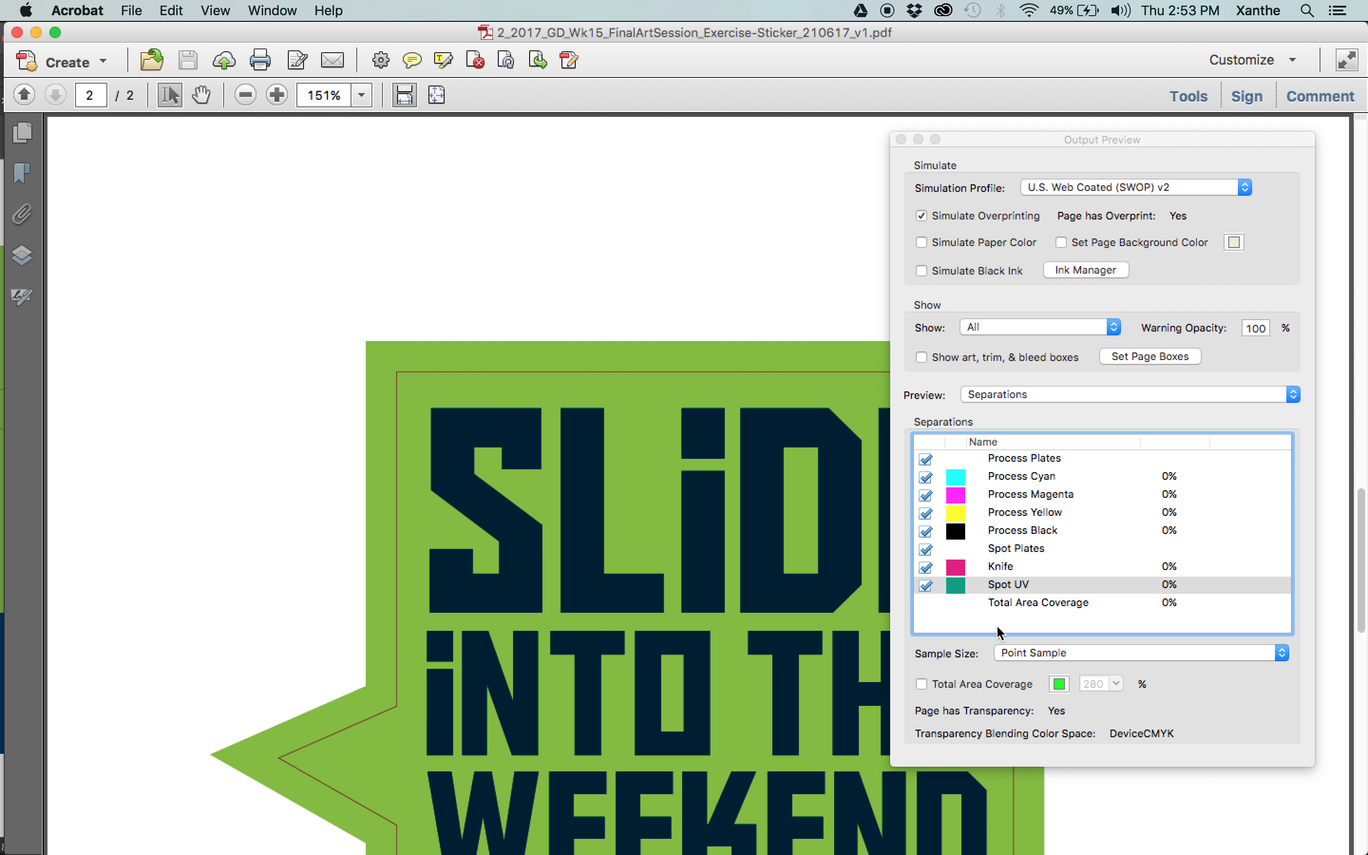
pyautogui.press('super+0')
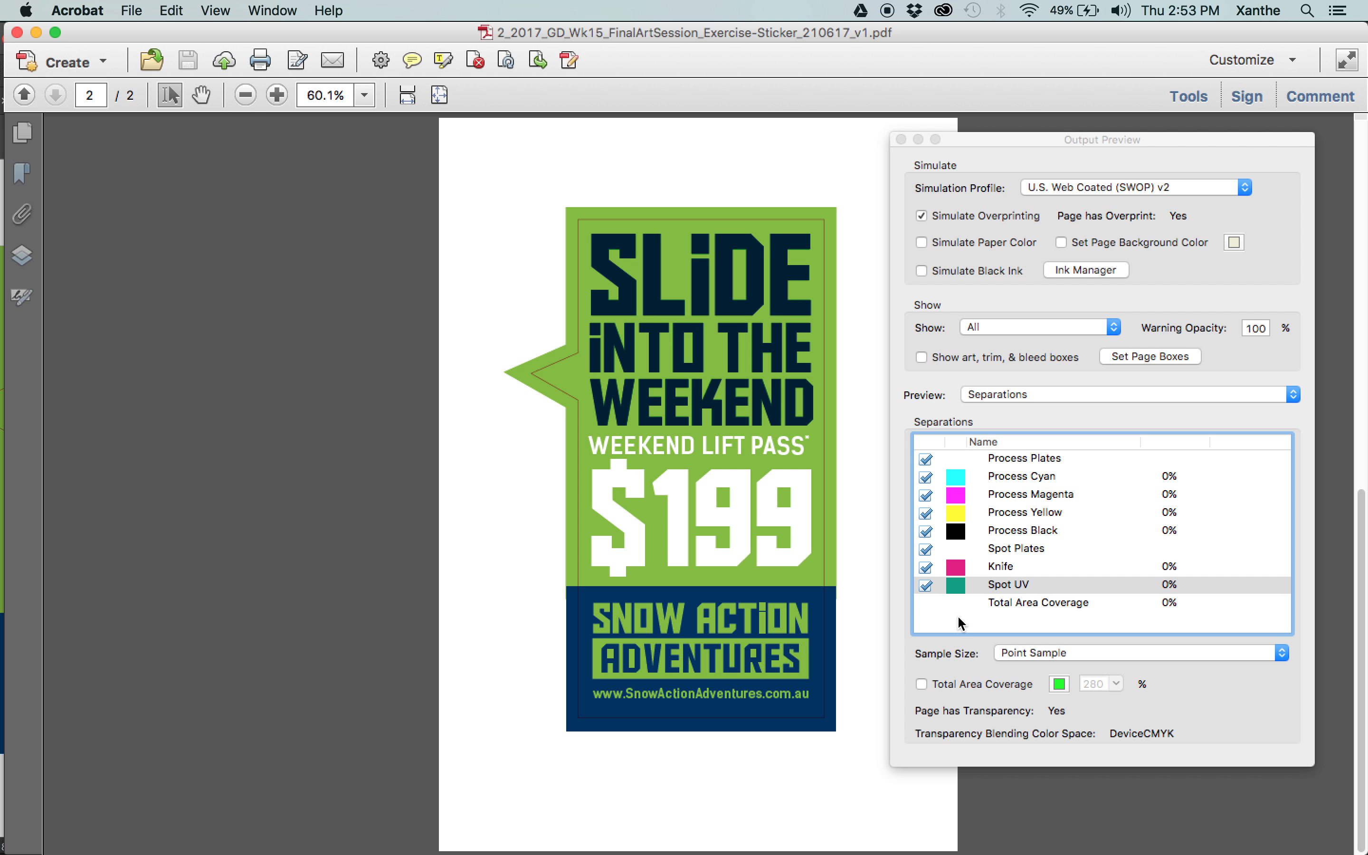
# Hide the Knife and Spot UV plates on page 2, restore Spot UV and hide the process plates to isolate the headline.
pyautogui.click(926, 587)
pyautogui.click(925, 567)
pyautogui.click(925, 585)
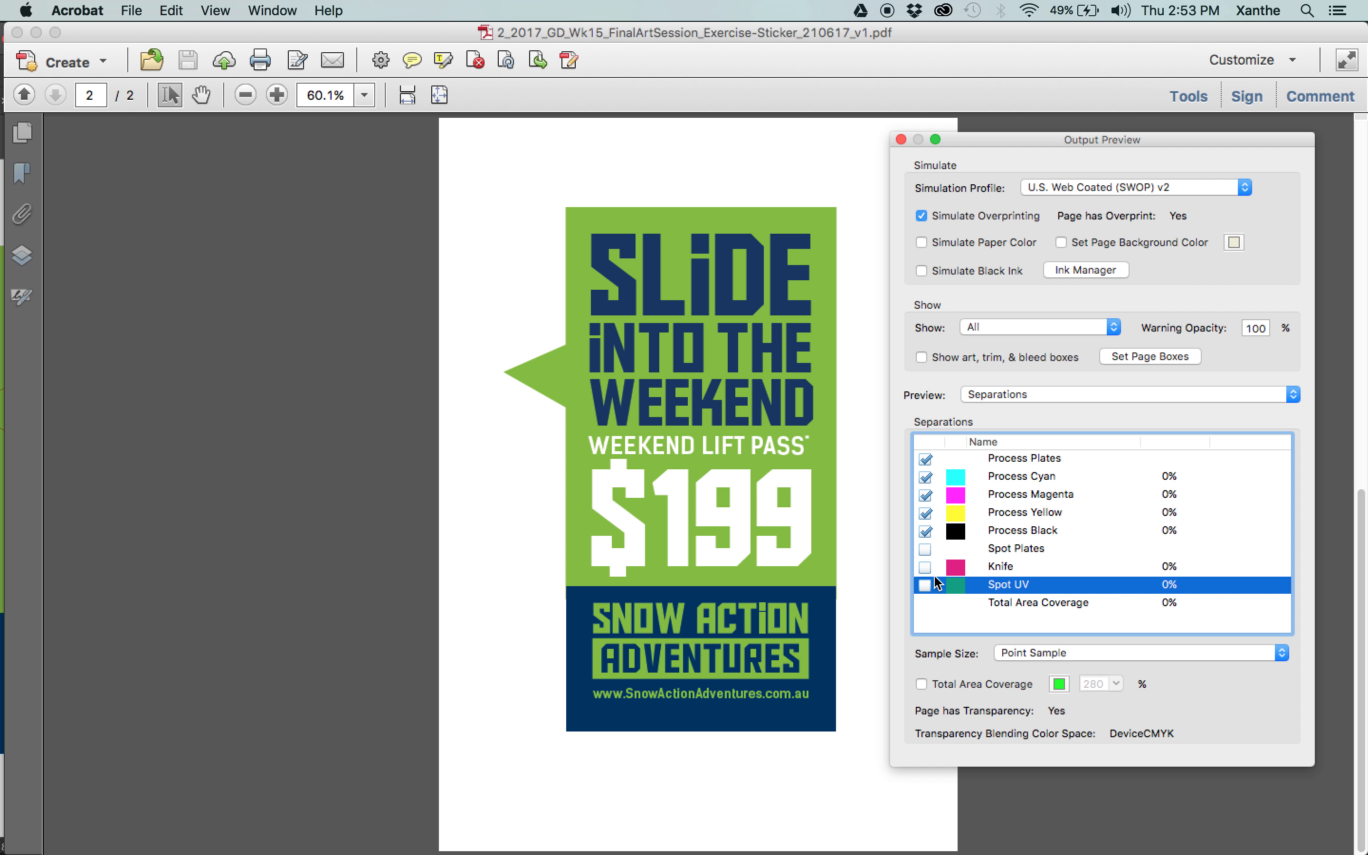
pyautogui.click(925, 584)
pyautogui.moveTo(925, 527); pyautogui.dragTo(925, 459)
pyautogui.click(926, 460)
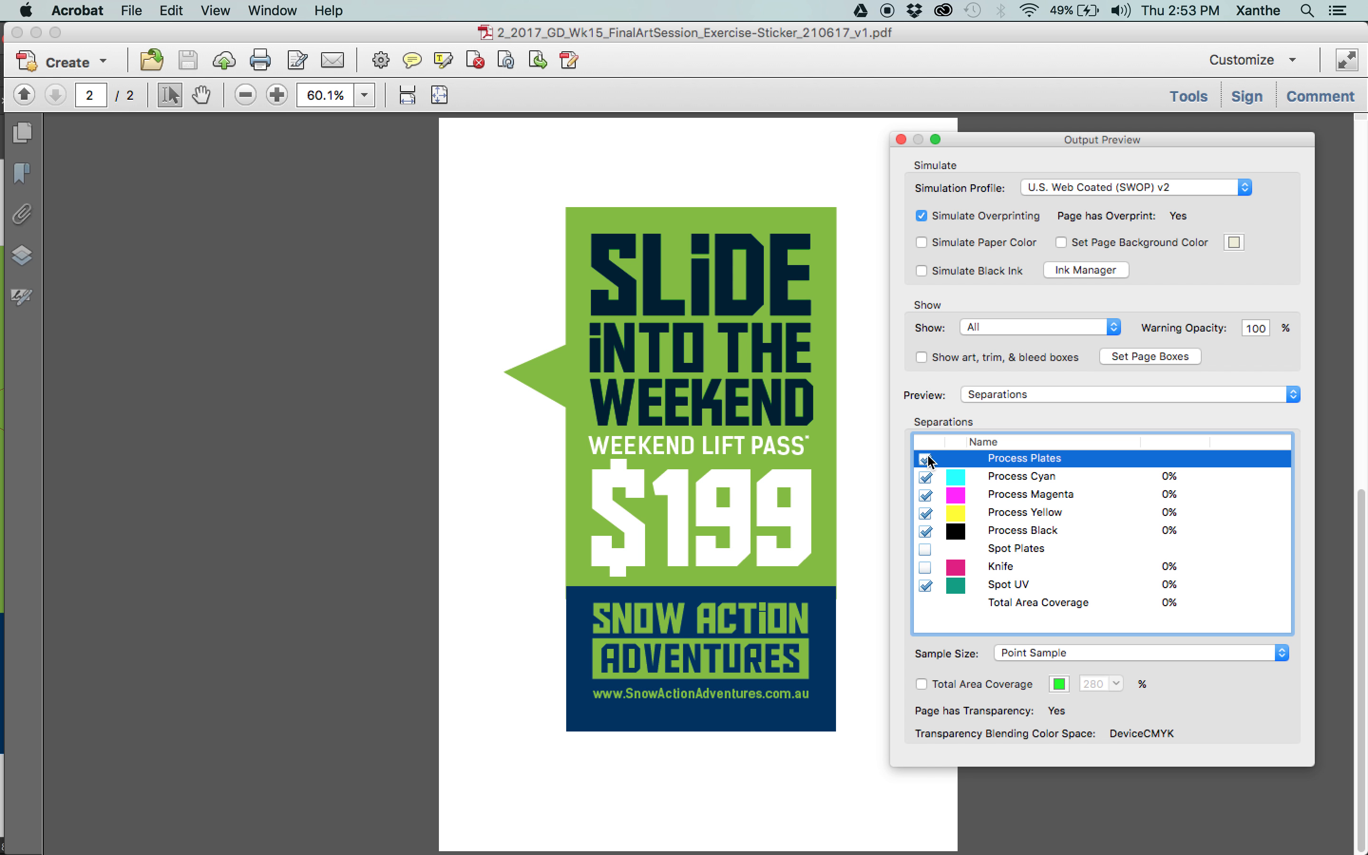
pyautogui.click(925, 459)
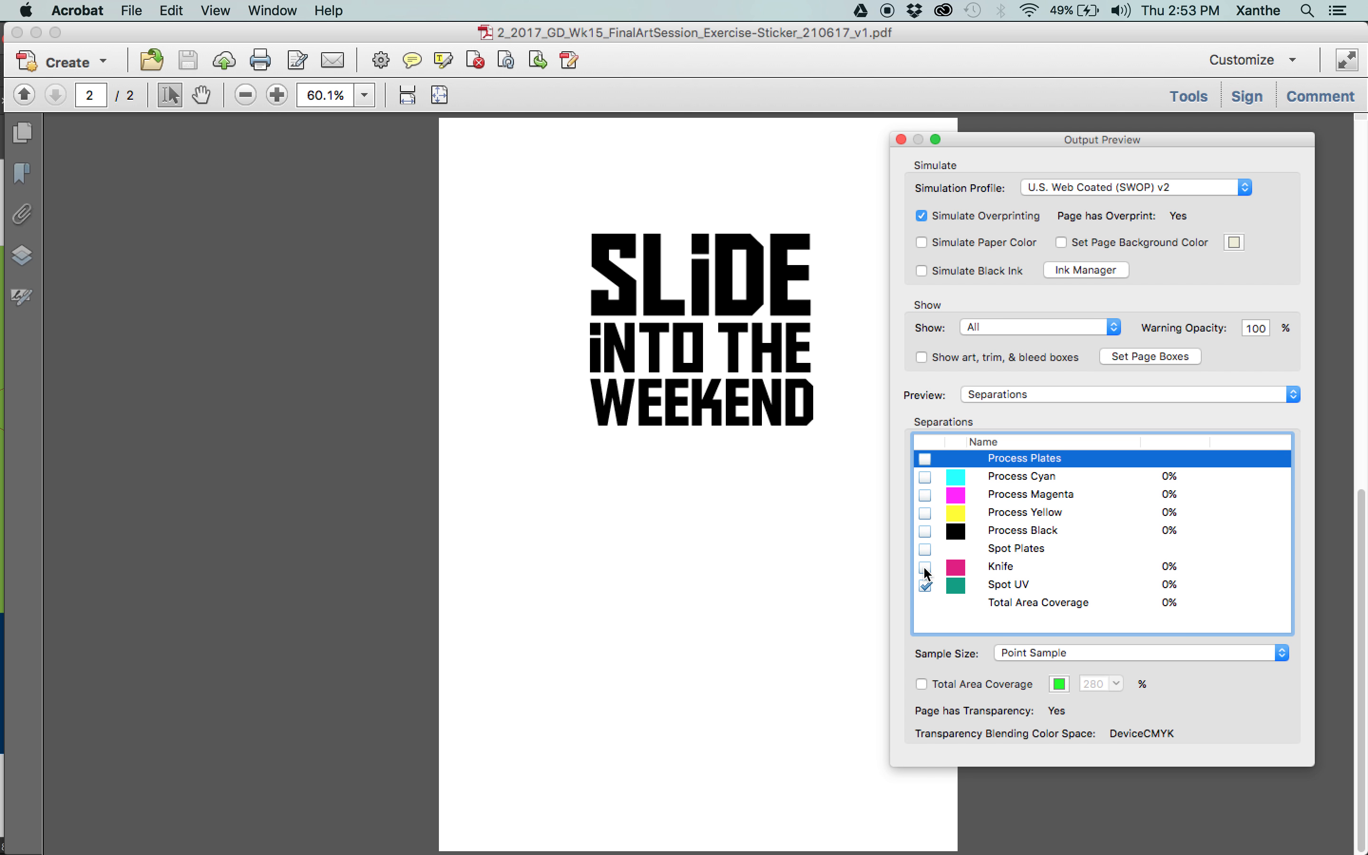
# Inspect the Knife and Spot UV plates separately and together, then show all process and spot plates again.
pyautogui.click(925, 567)
pyautogui.click(925, 585)
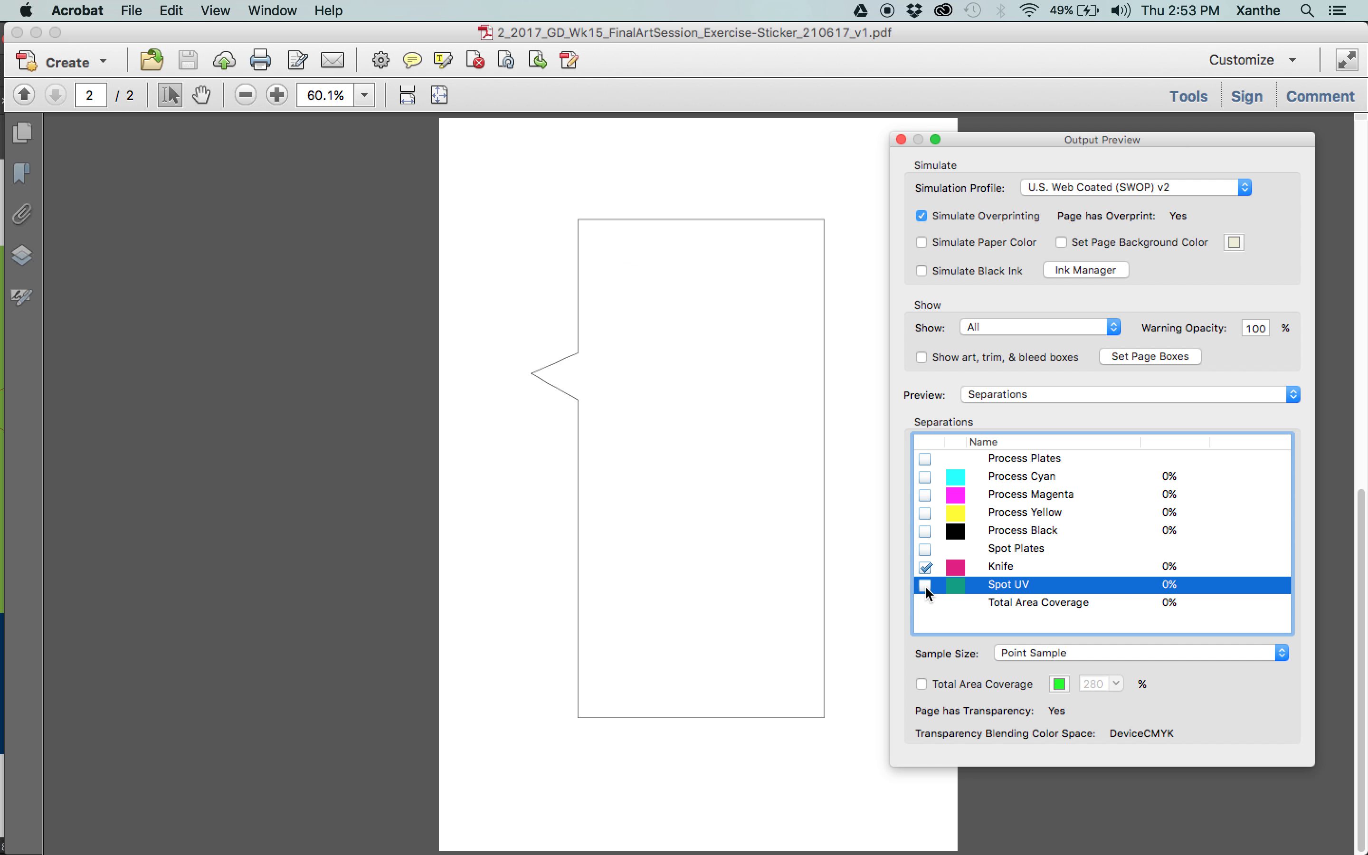
pyautogui.click(926, 586)
pyautogui.click(925, 567)
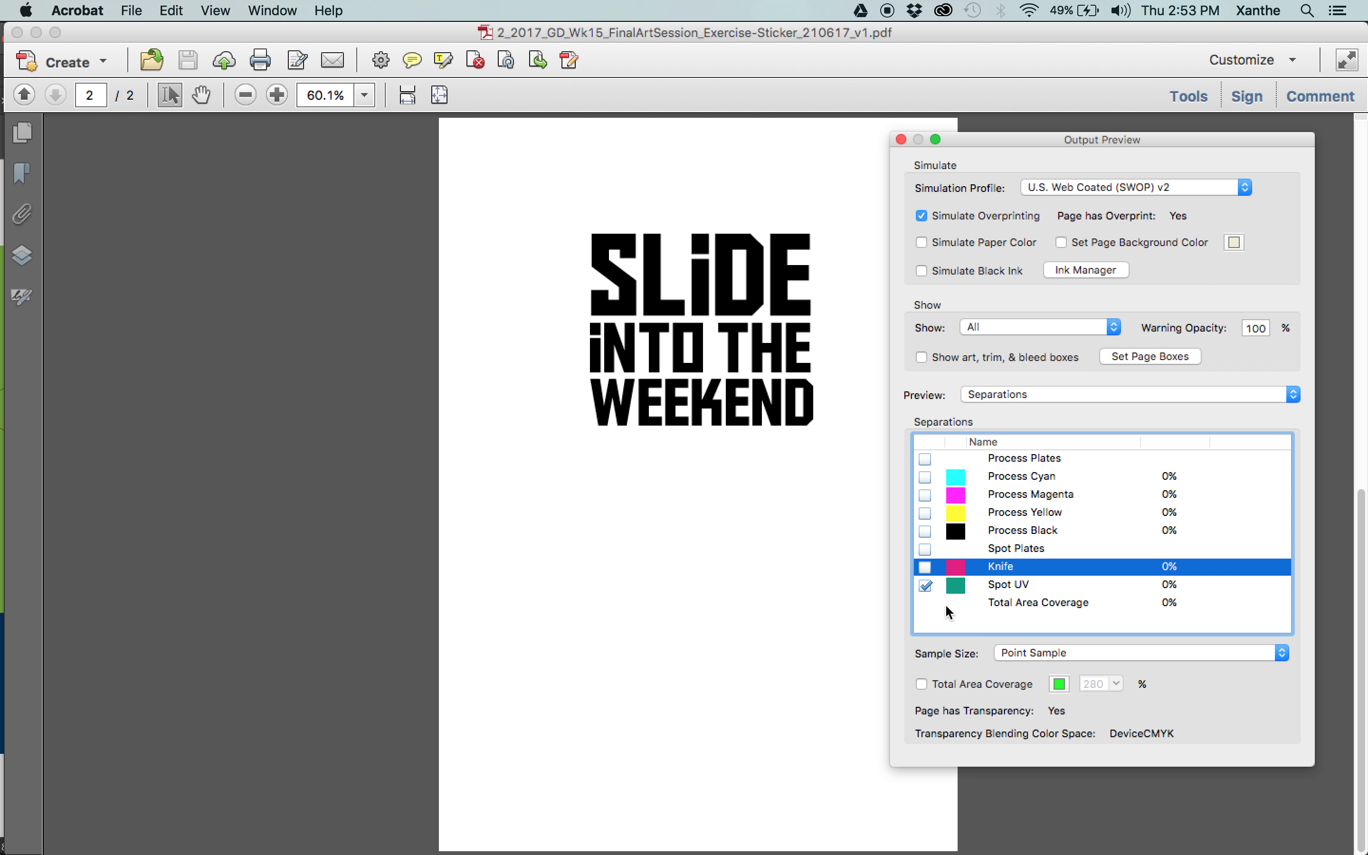
pyautogui.click(925, 567)
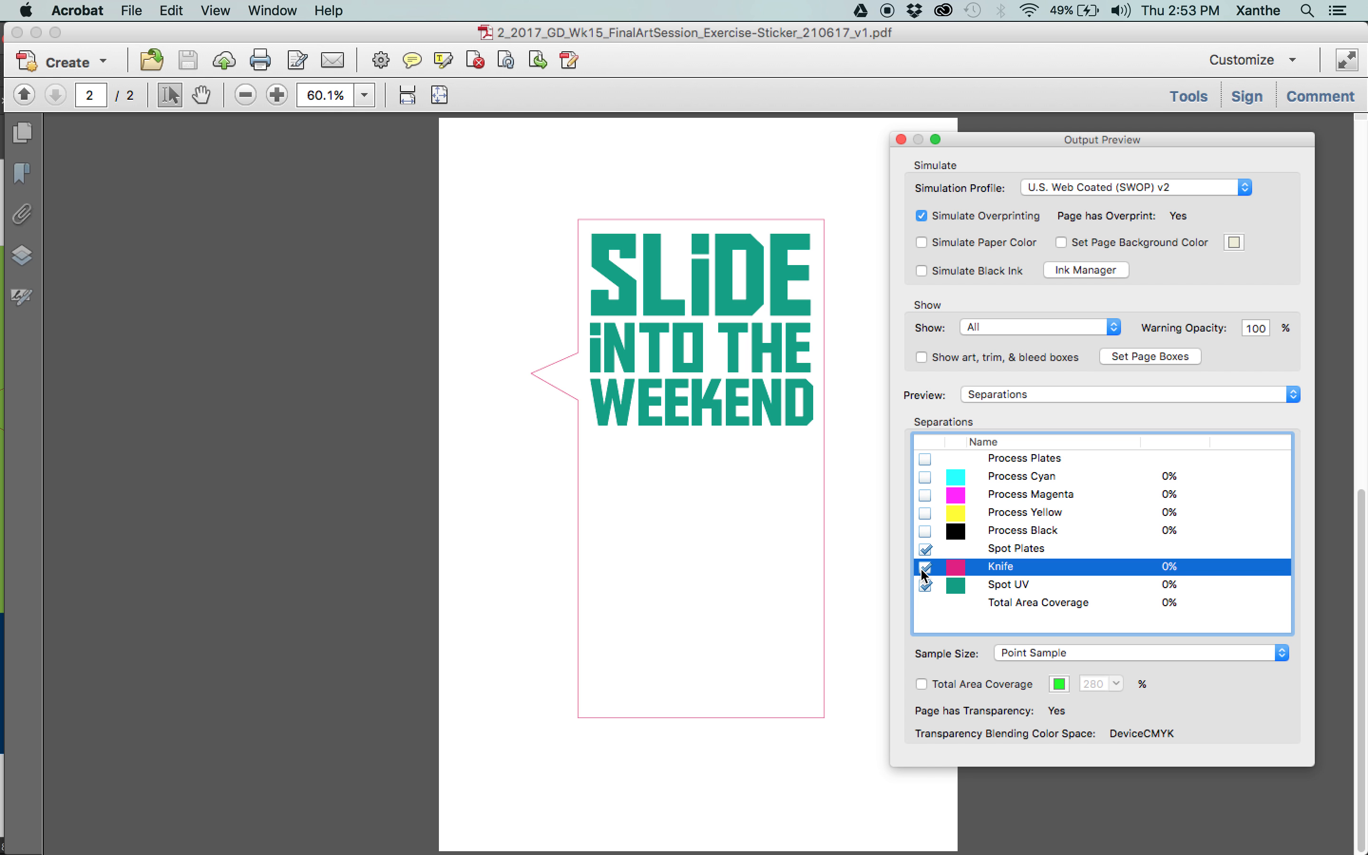
pyautogui.click(925, 459)
pyautogui.click(514, 292)
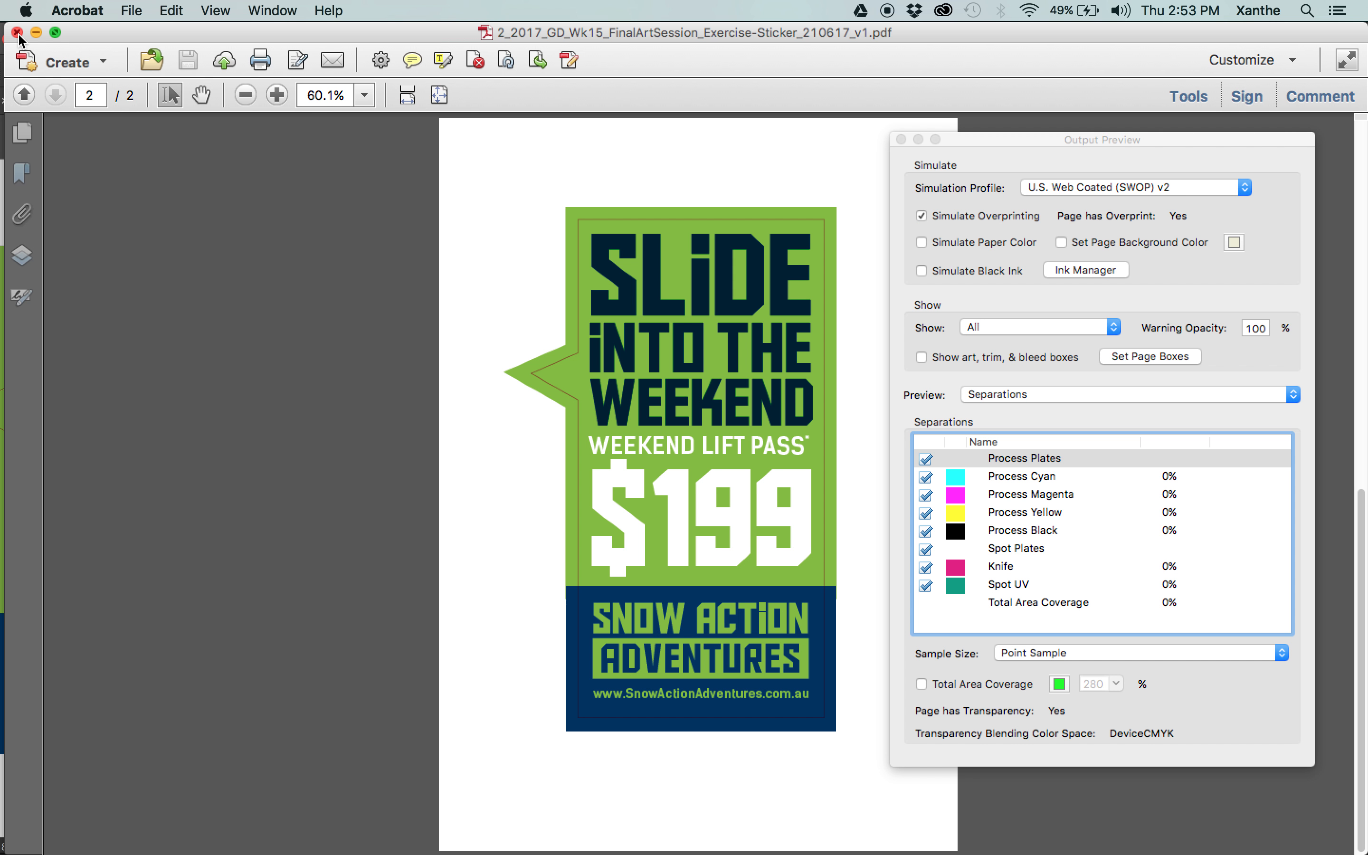
# Close Output Preview and the sticker PDF, and switch back to the sticker document in Illustrator.
pyautogui.click(901, 139)
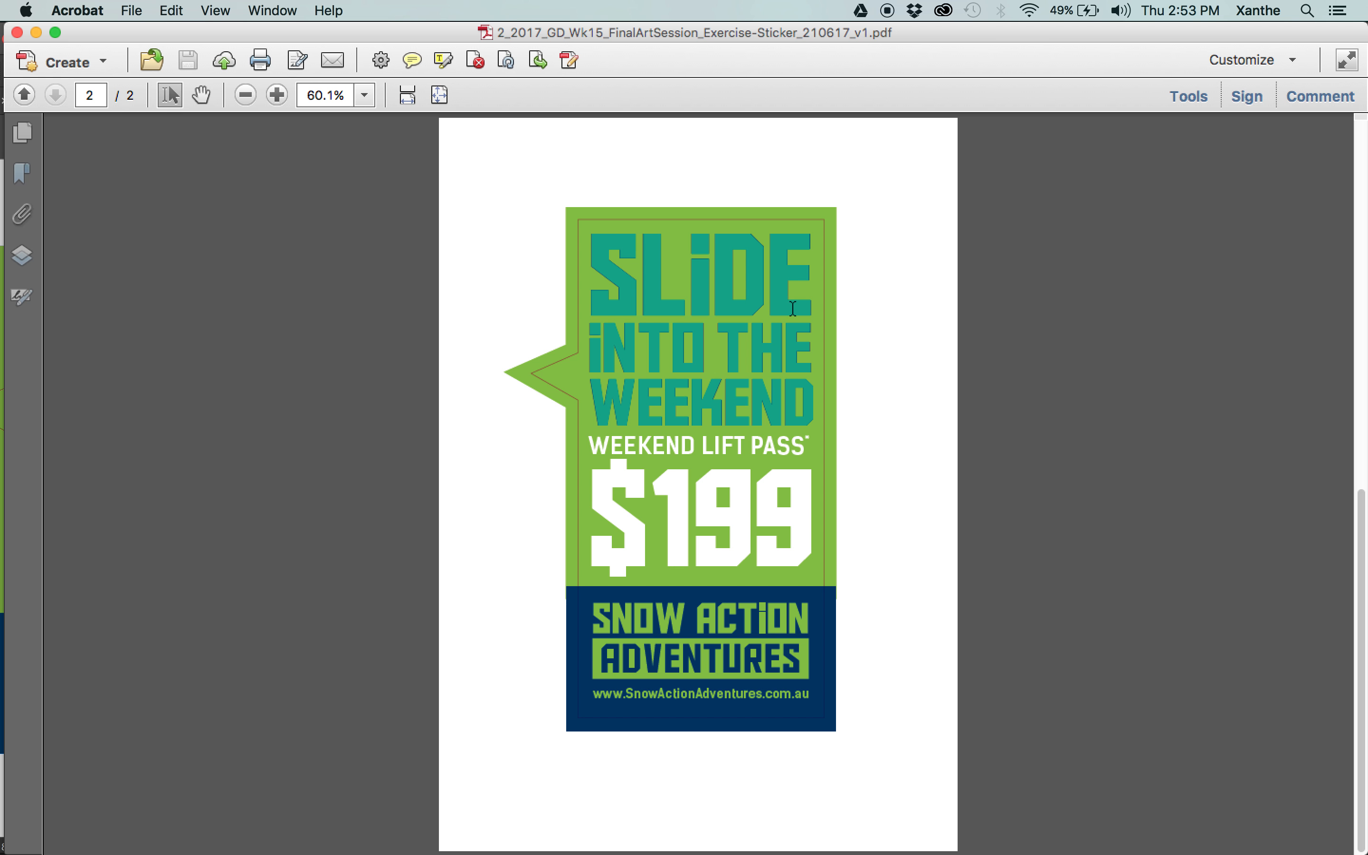
pyautogui.click(18, 33)
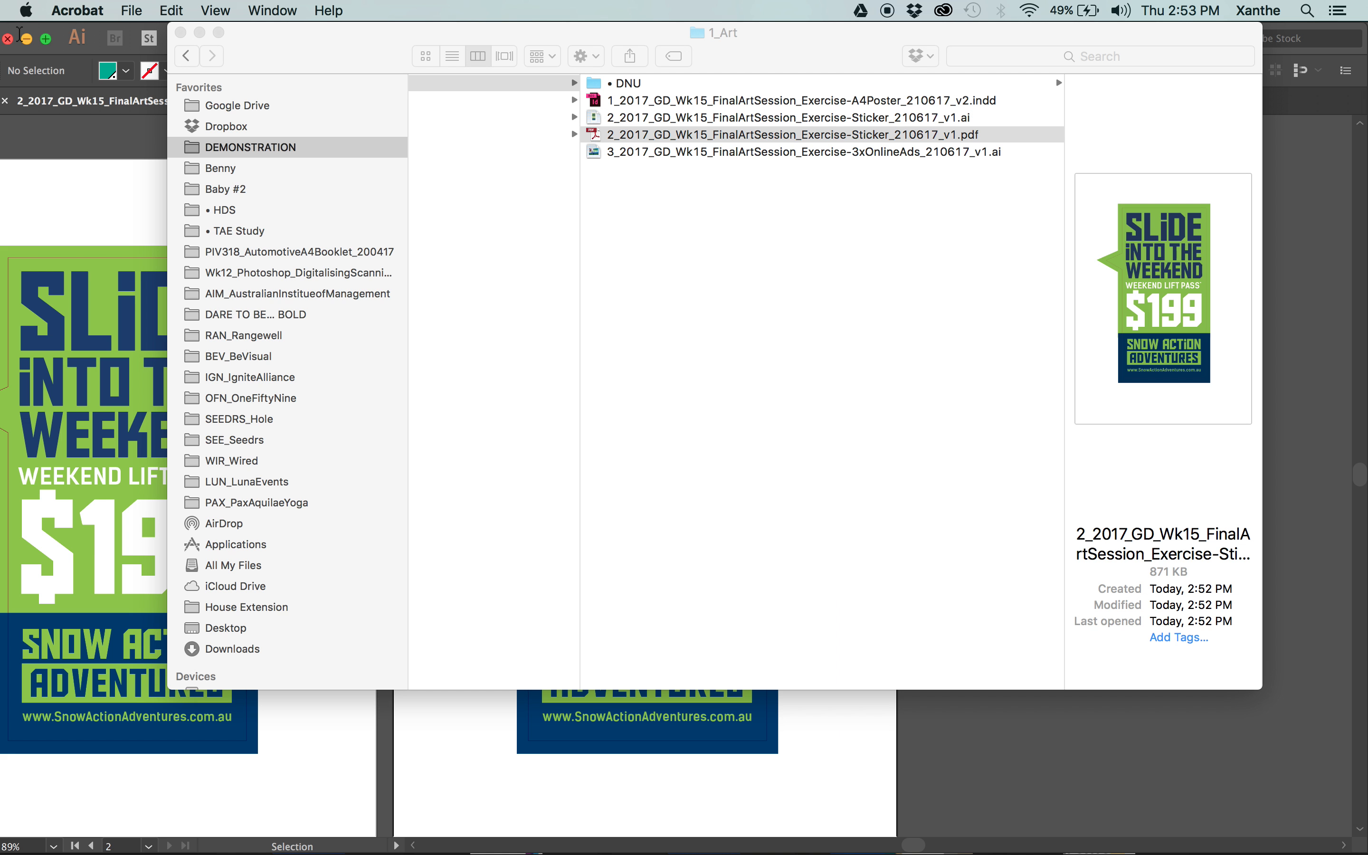
pyautogui.click(105, 188)
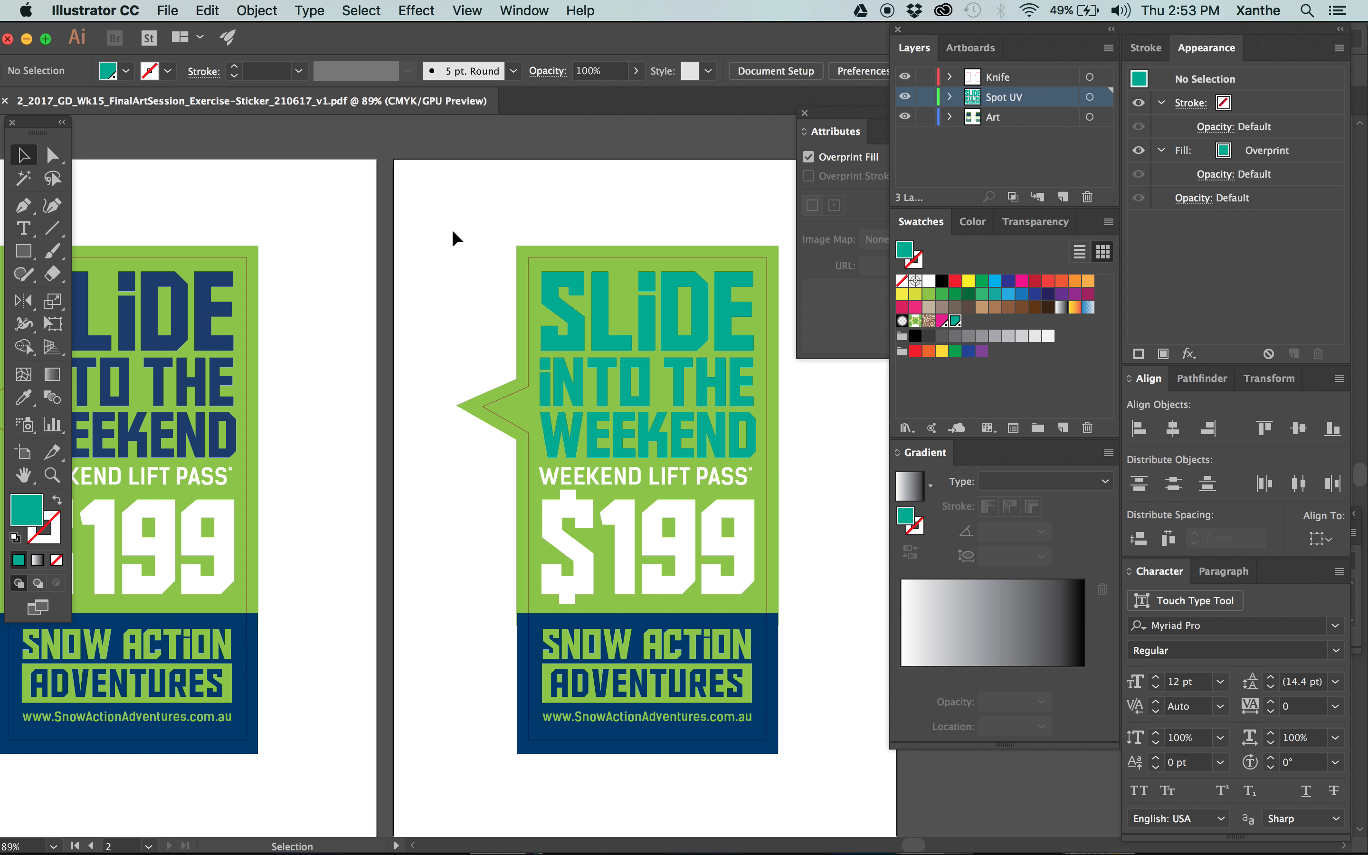
# Delete all of the sticker artwork from the first artboard, keeping the Spot UV version on the second.
pyautogui.moveTo(452, 235); pyautogui.dragTo(748, 222)
pyautogui.moveTo(315, 210); pyautogui.dragTo(663, 825)
pyautogui.press('Delete')
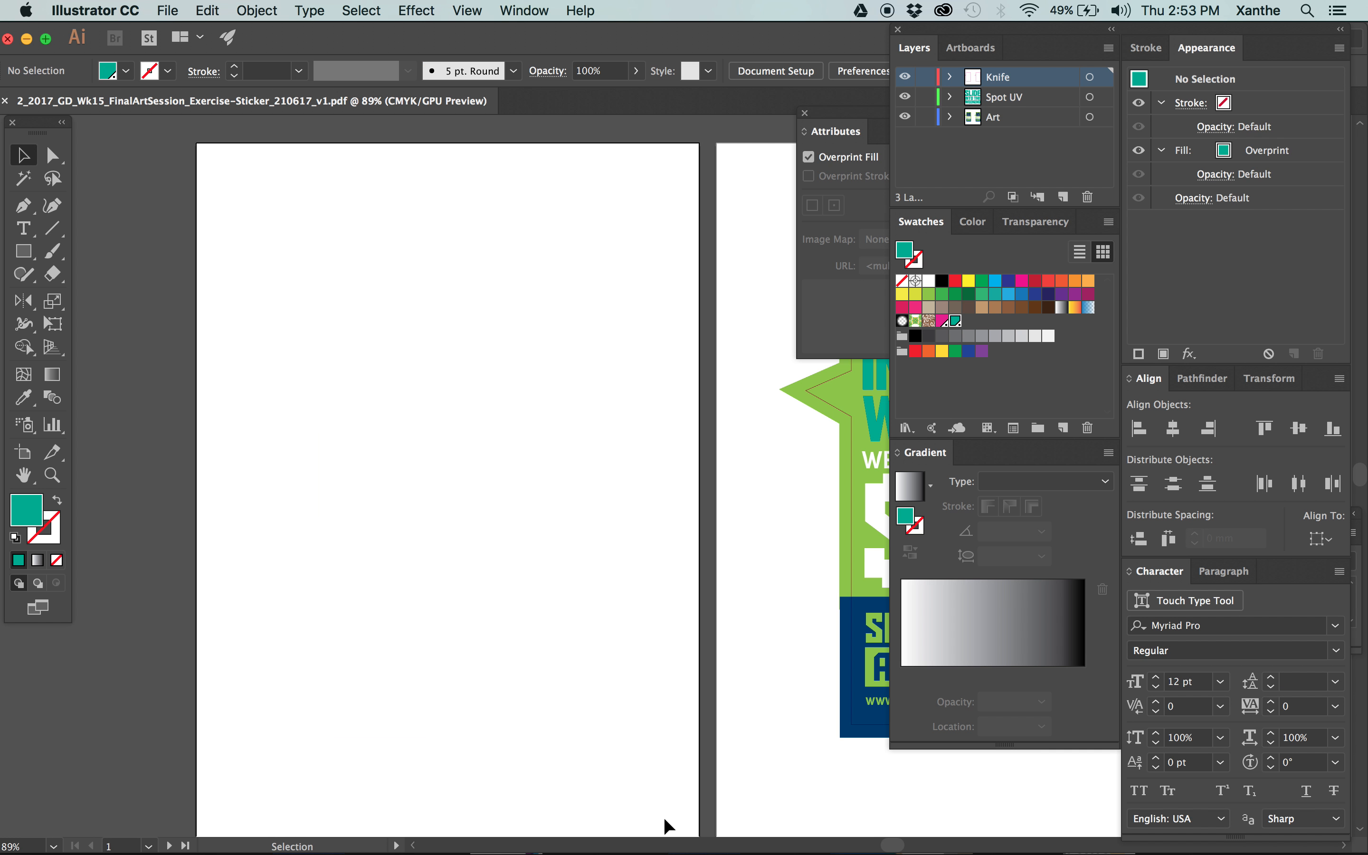
pyautogui.click(1038, 85)
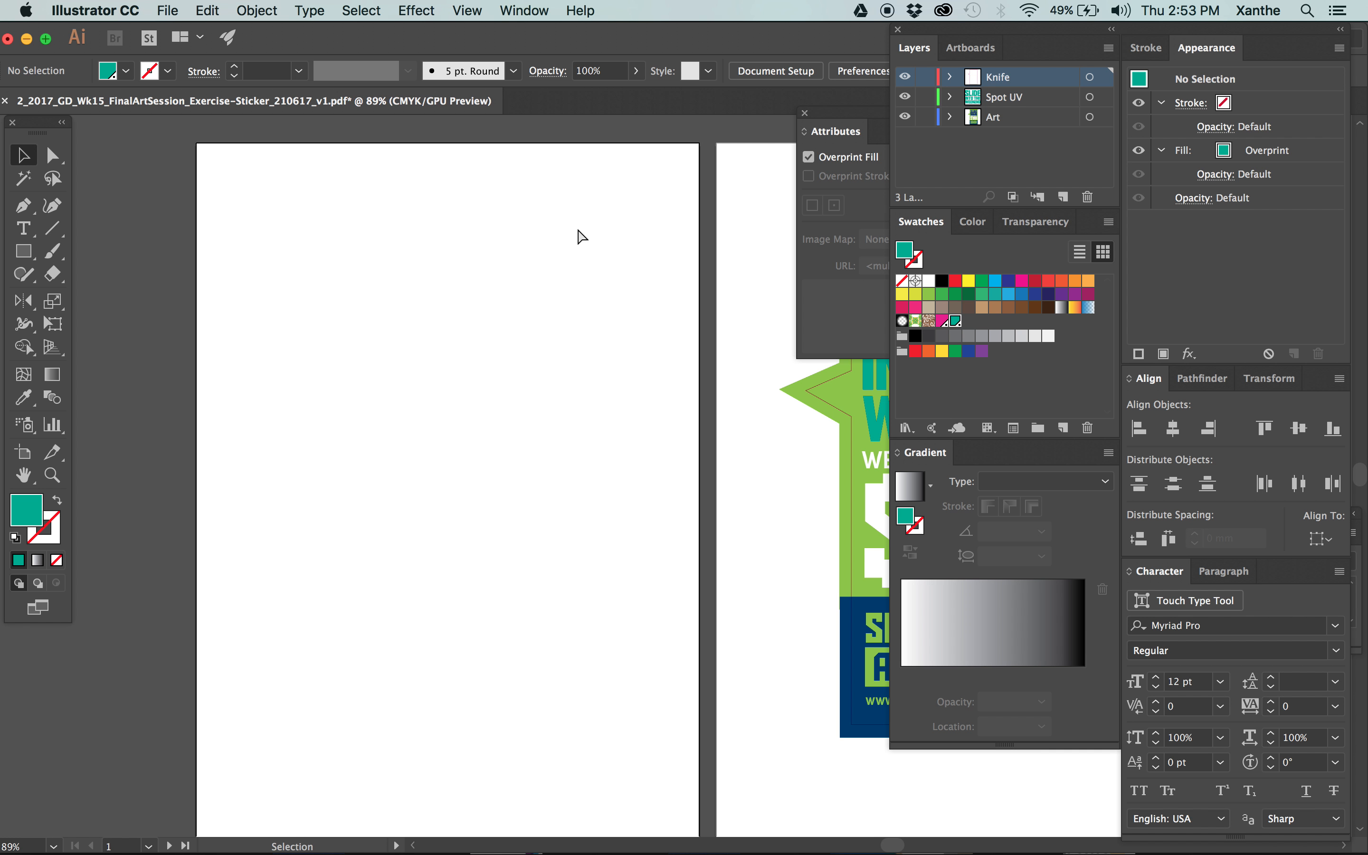
pyautogui.press('super+minus')
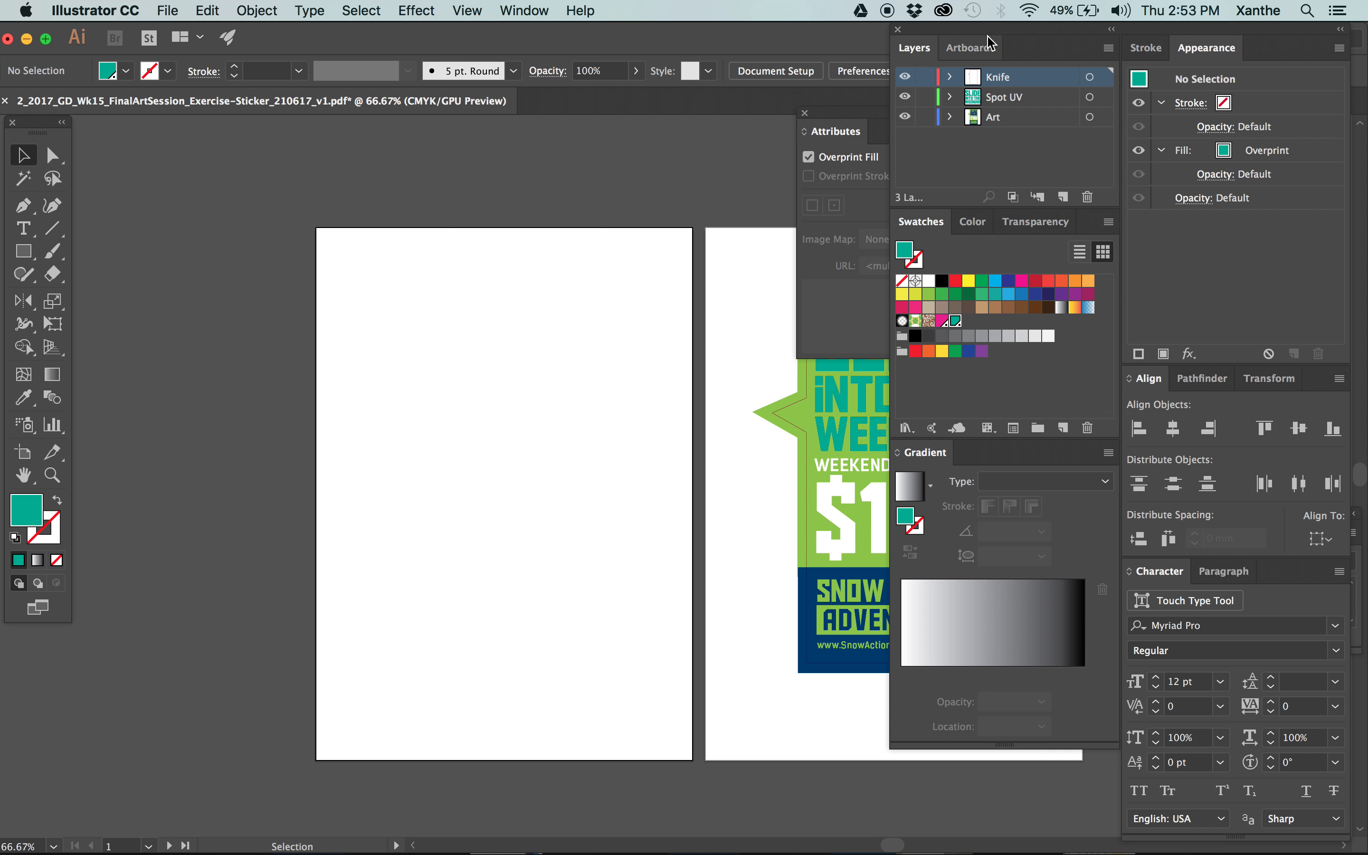
# Delete the empty Artboard 1 so that only Artboard 1 copy with the Spot UV sticker remains.
pyautogui.click(971, 47)
pyautogui.click(991, 95)
pyautogui.click(993, 79)
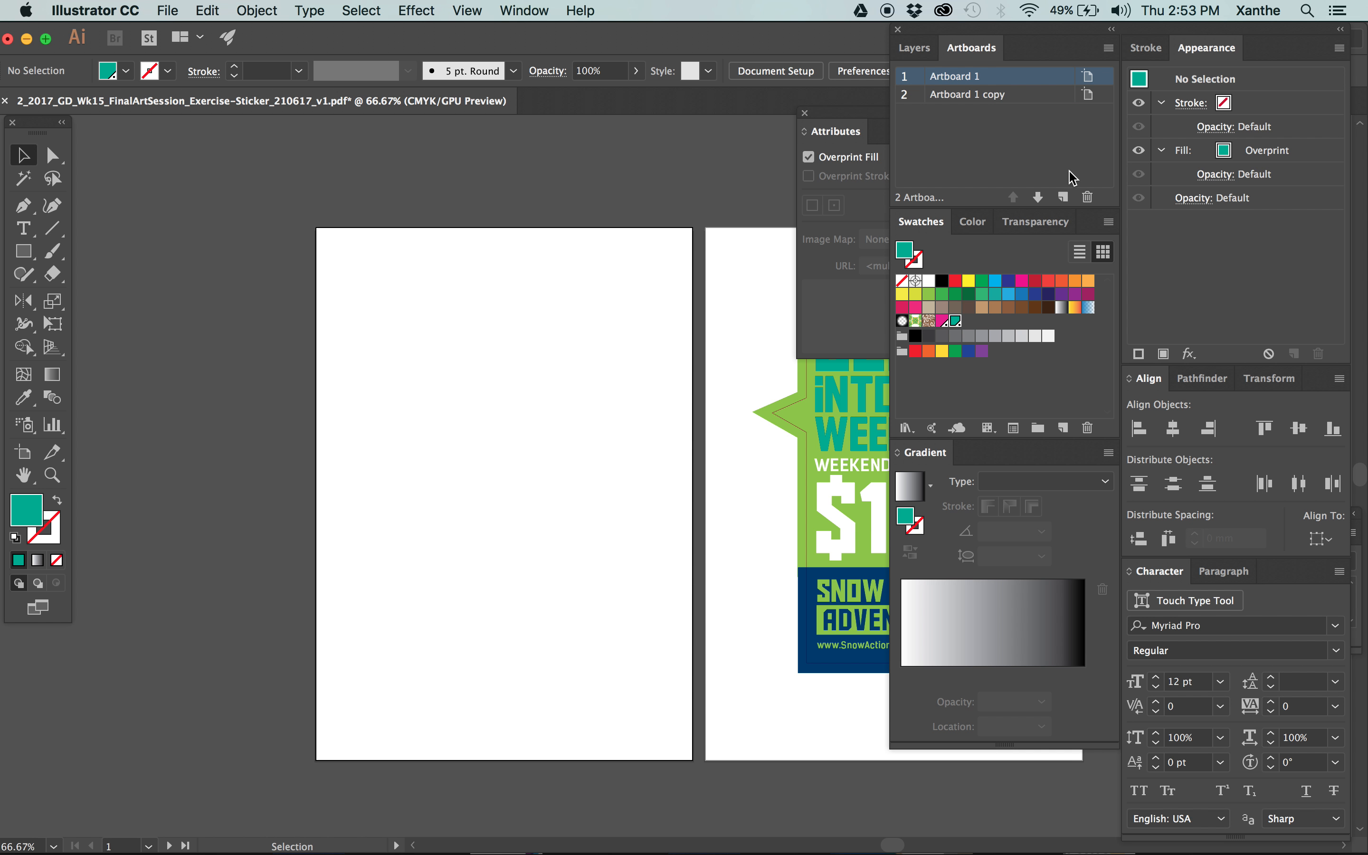
pyautogui.click(1088, 197)
pyautogui.press('space')
pyautogui.moveTo(643, 419); pyautogui.dragTo(259, 414)
pyautogui.moveTo(363, 223); pyautogui.dragTo(654, 679)
pyautogui.click(347, 426)
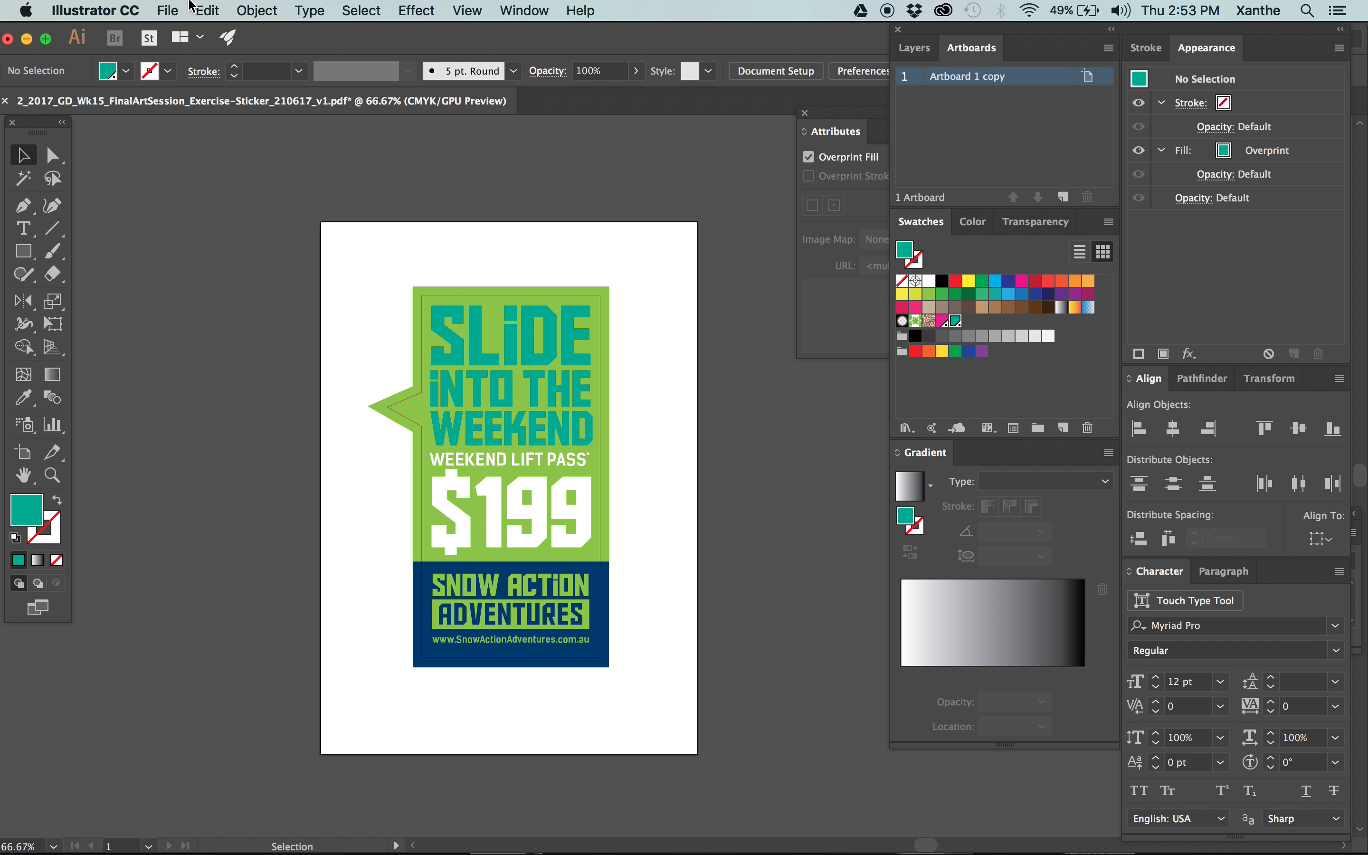
# Save the sticker document and start packaging it with the project's 4_Dispatched folder as the location.
pyautogui.click(170, 8)
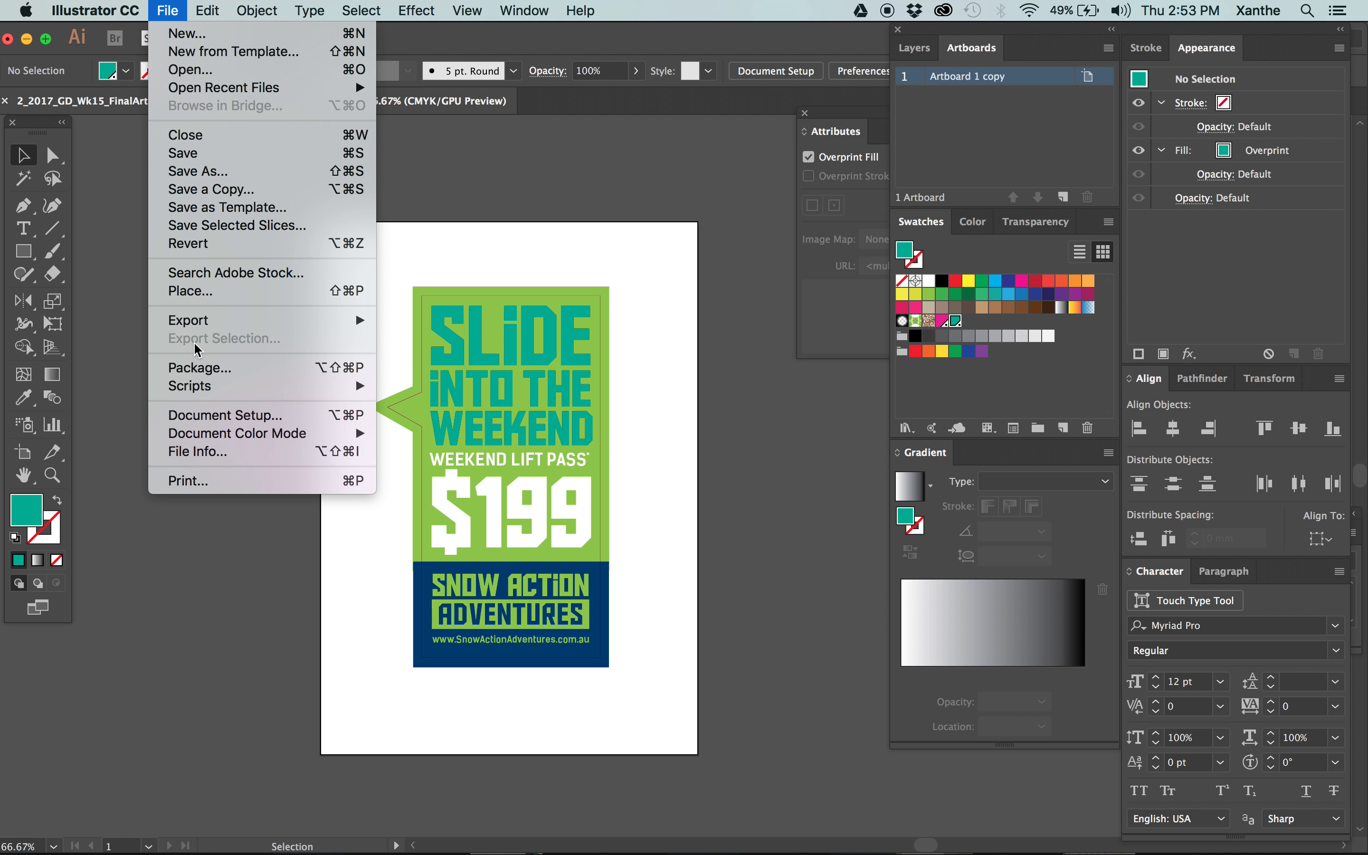
pyautogui.click(199, 369)
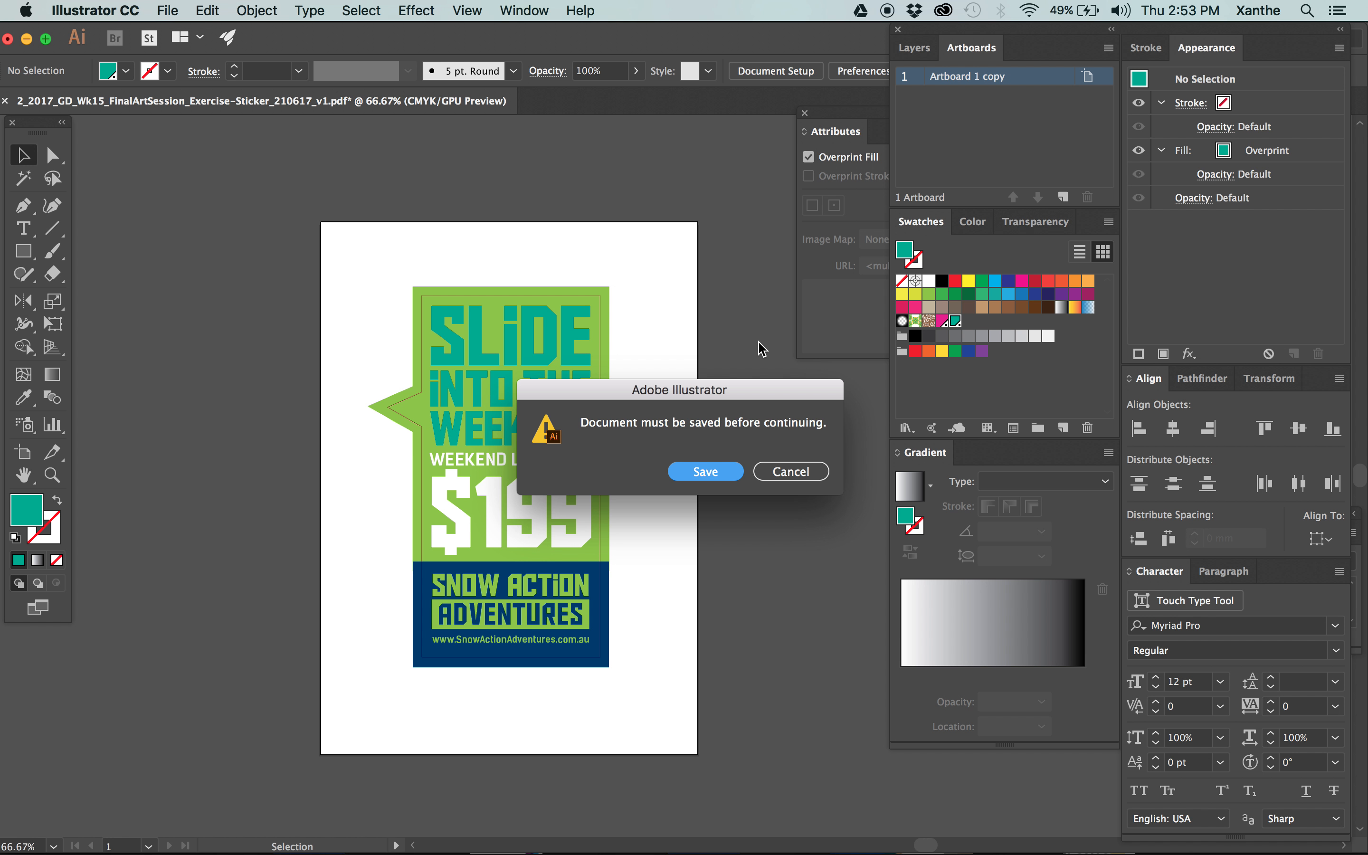
pyautogui.click(707, 473)
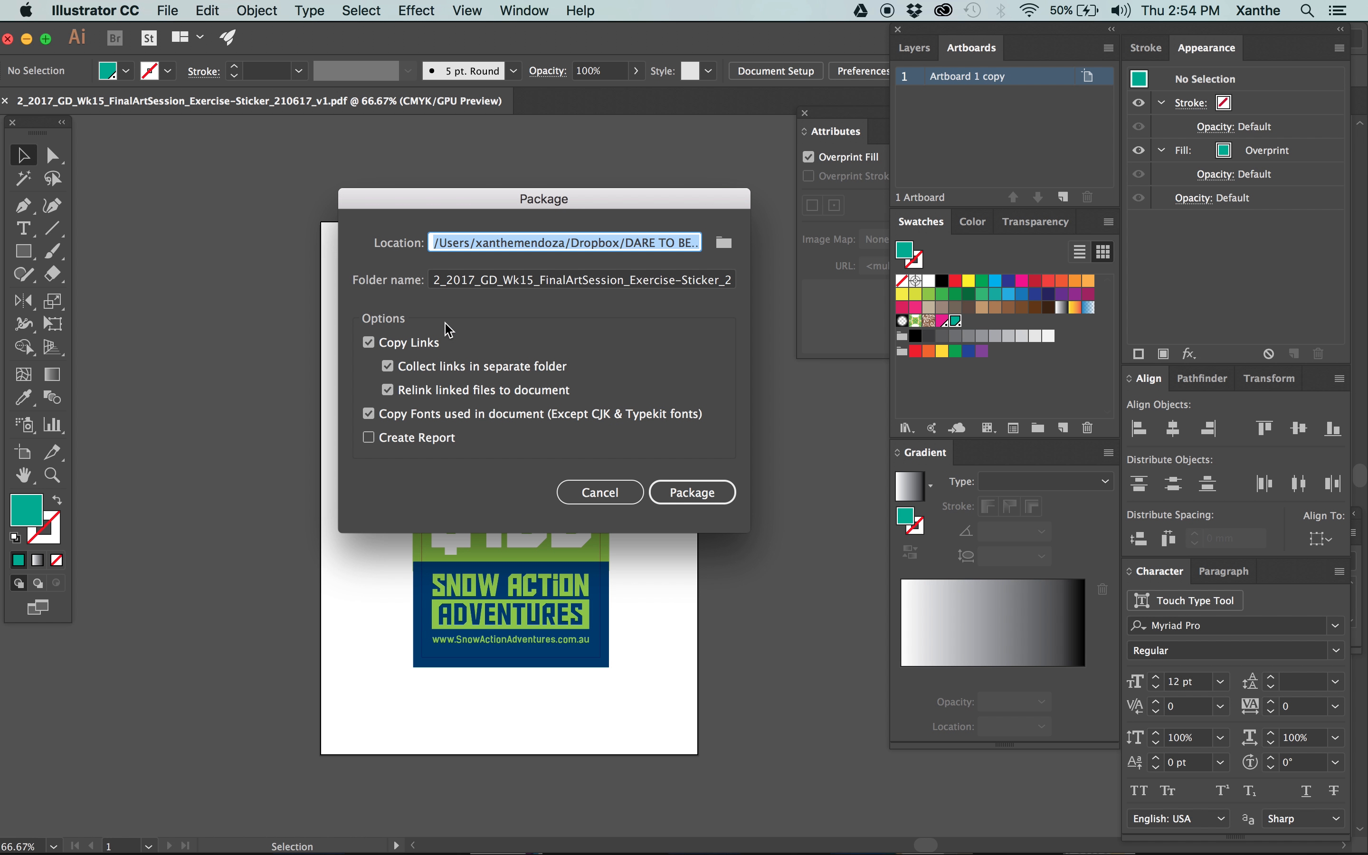
pyautogui.moveTo(661, 201); pyautogui.dragTo(544, 172)
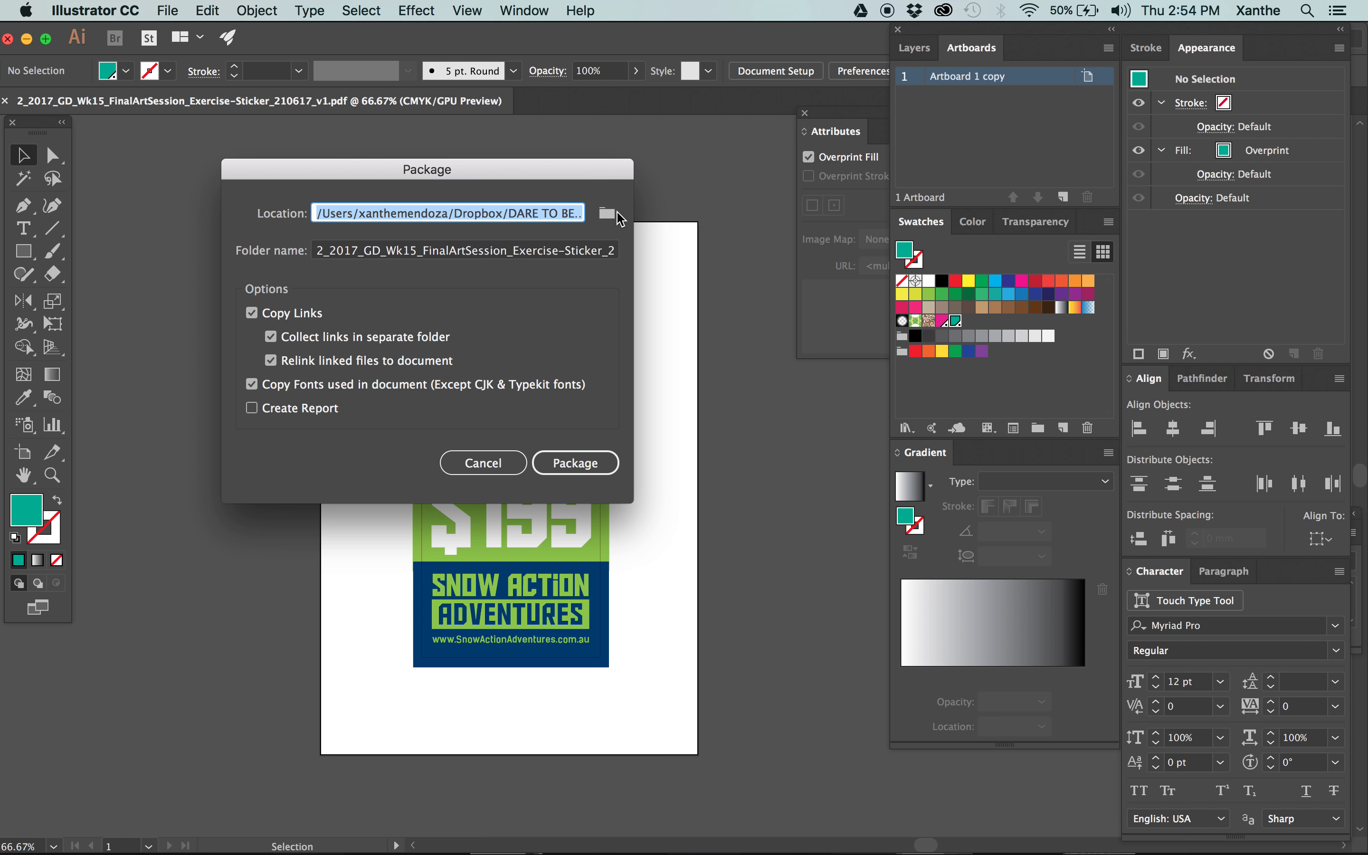
pyautogui.click(607, 213)
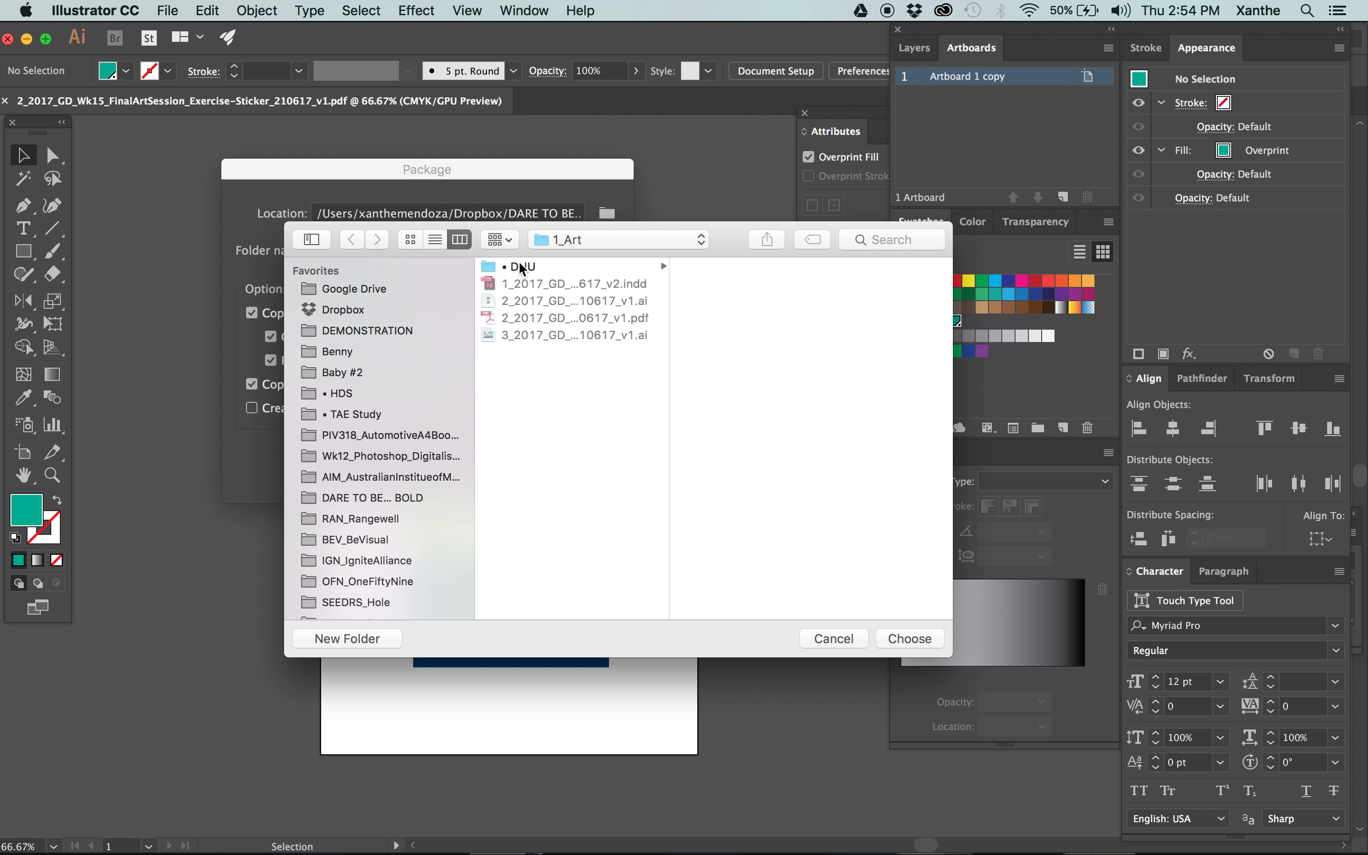
pyautogui.click(629, 251)
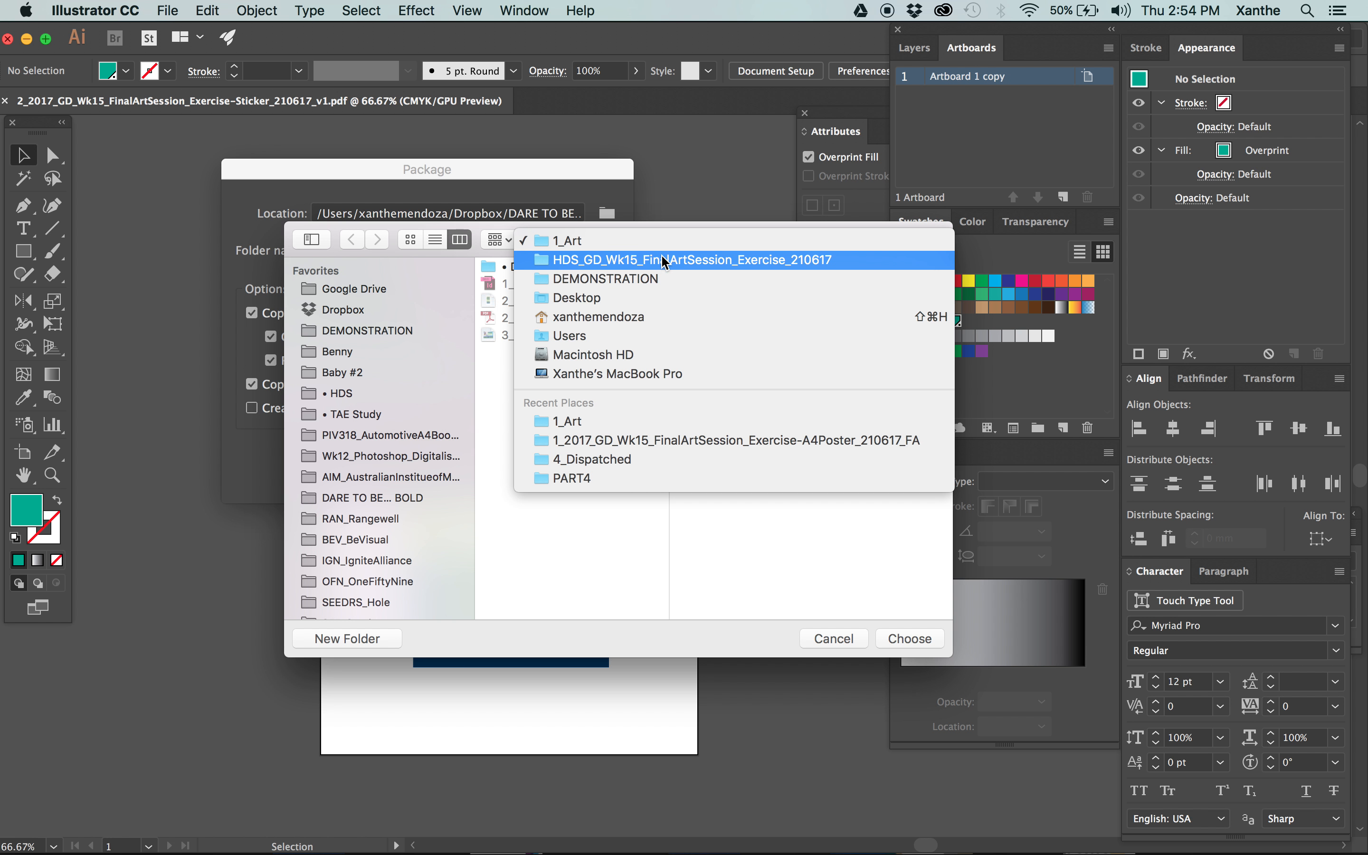
pyautogui.click(628, 259)
pyautogui.click(722, 318)
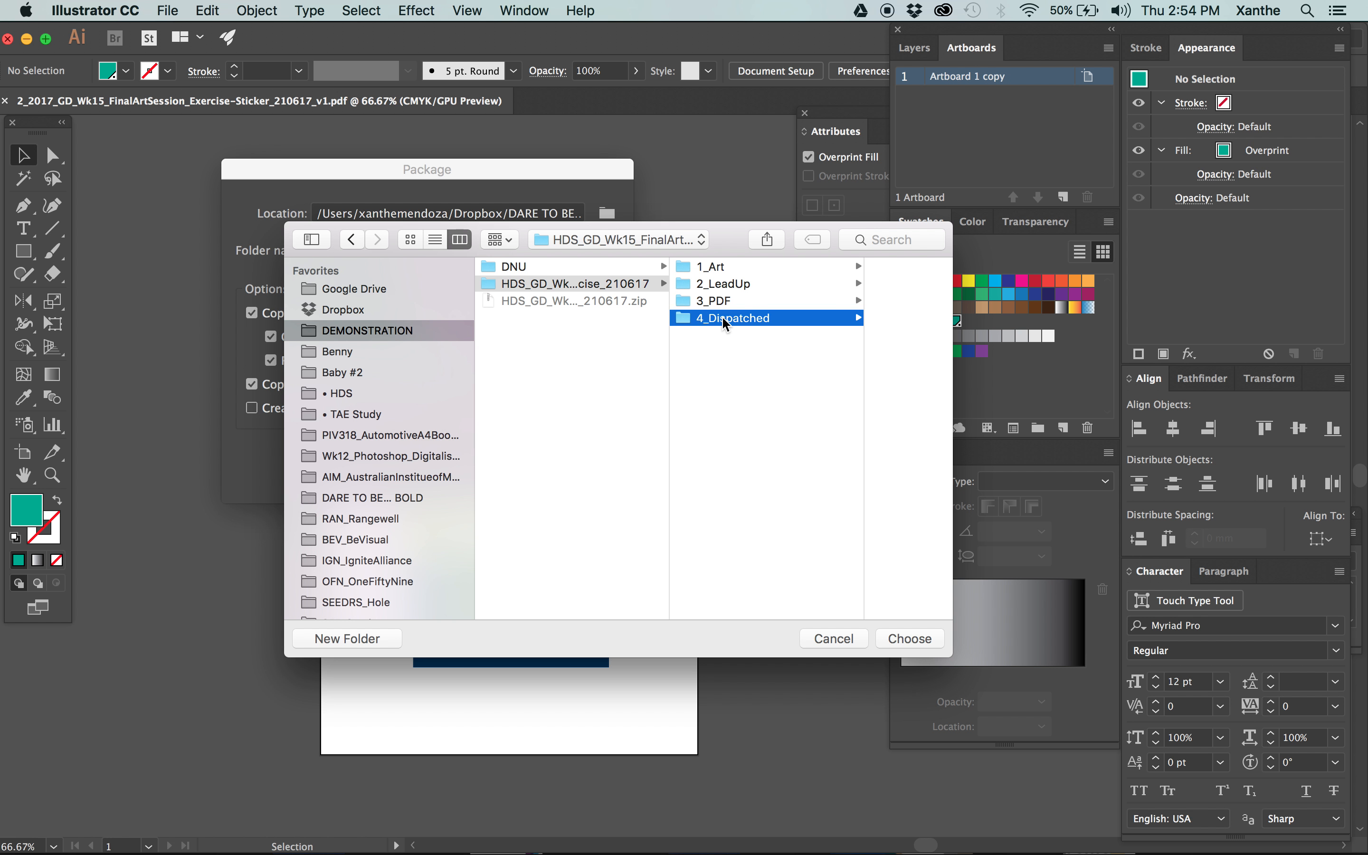
pyautogui.moveTo(755, 242); pyautogui.dragTo(754, 335)
pyautogui.click(939, 734)
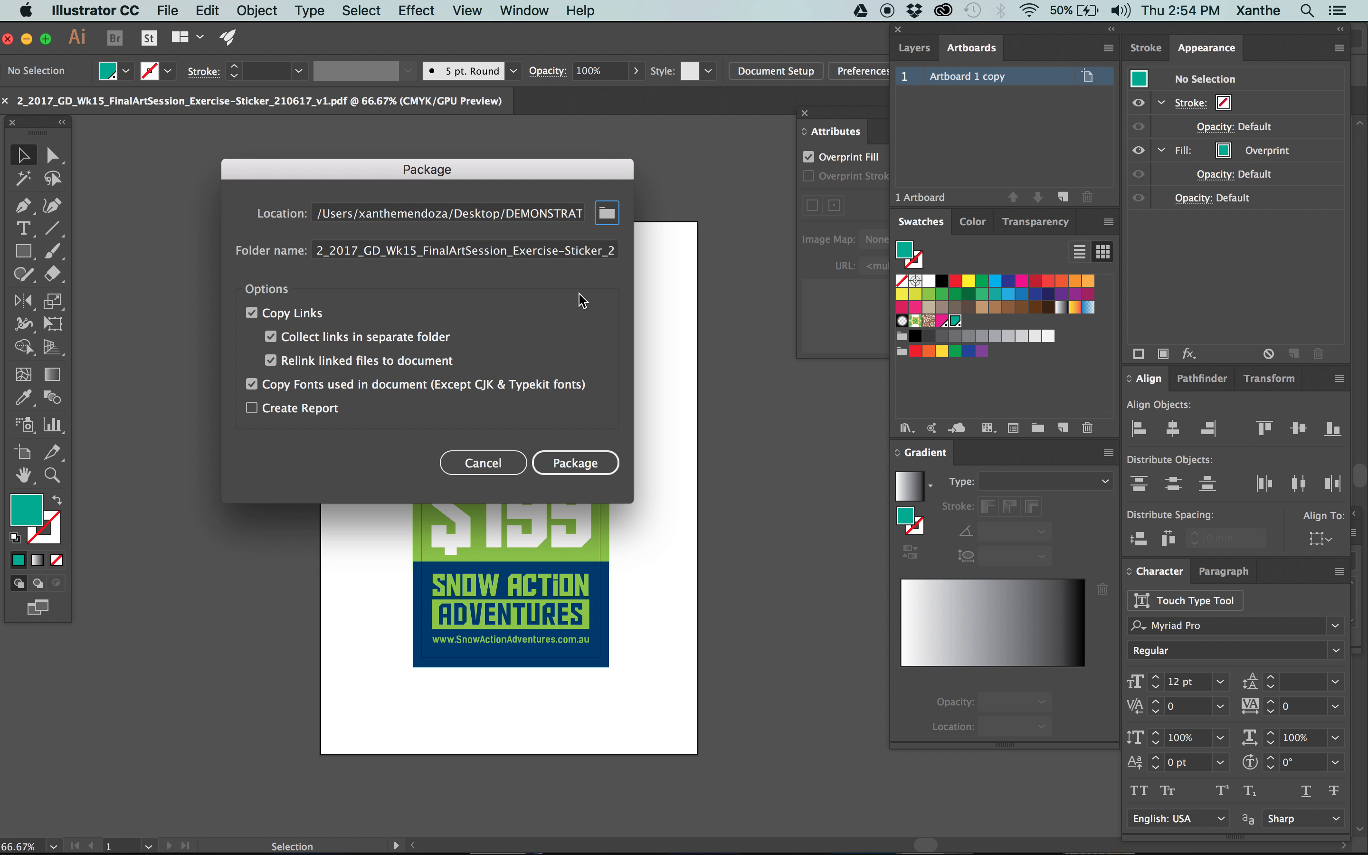
# End the package folder name in Sticker_210617_FA instead of the version and Folder suffix, create the package and show it in Finder.
pyautogui.click(561, 251)
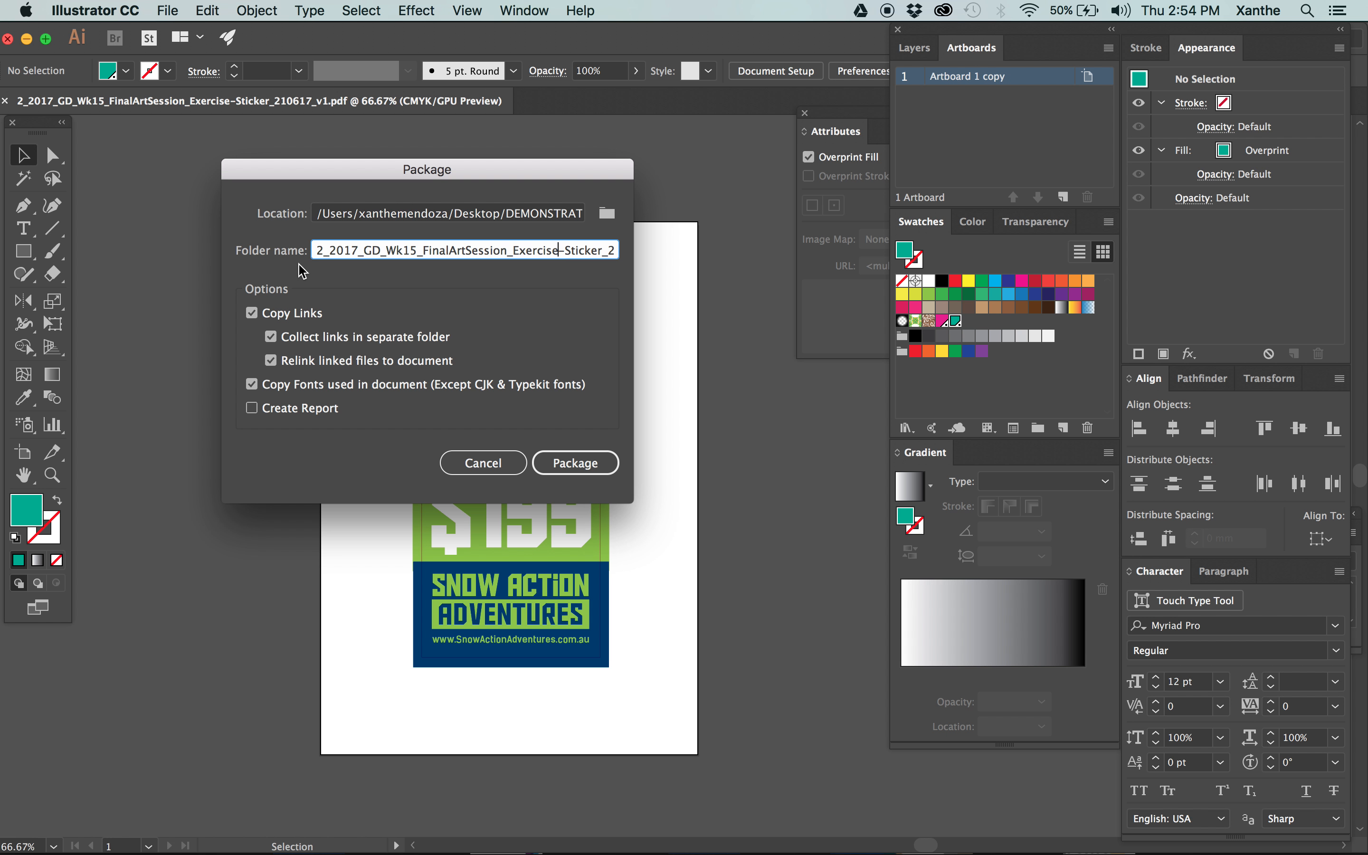
pyautogui.press('Down')
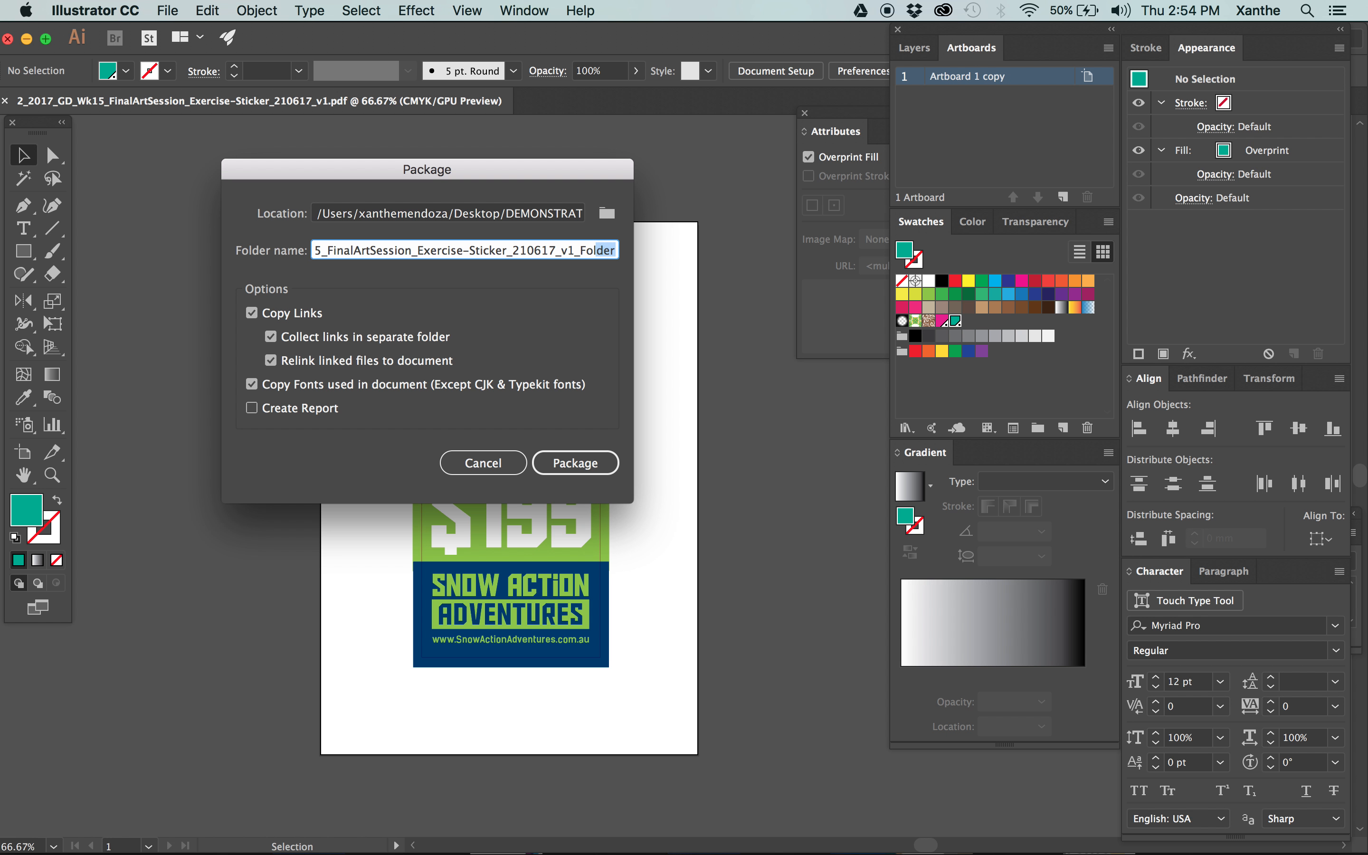
pyautogui.write('FA')
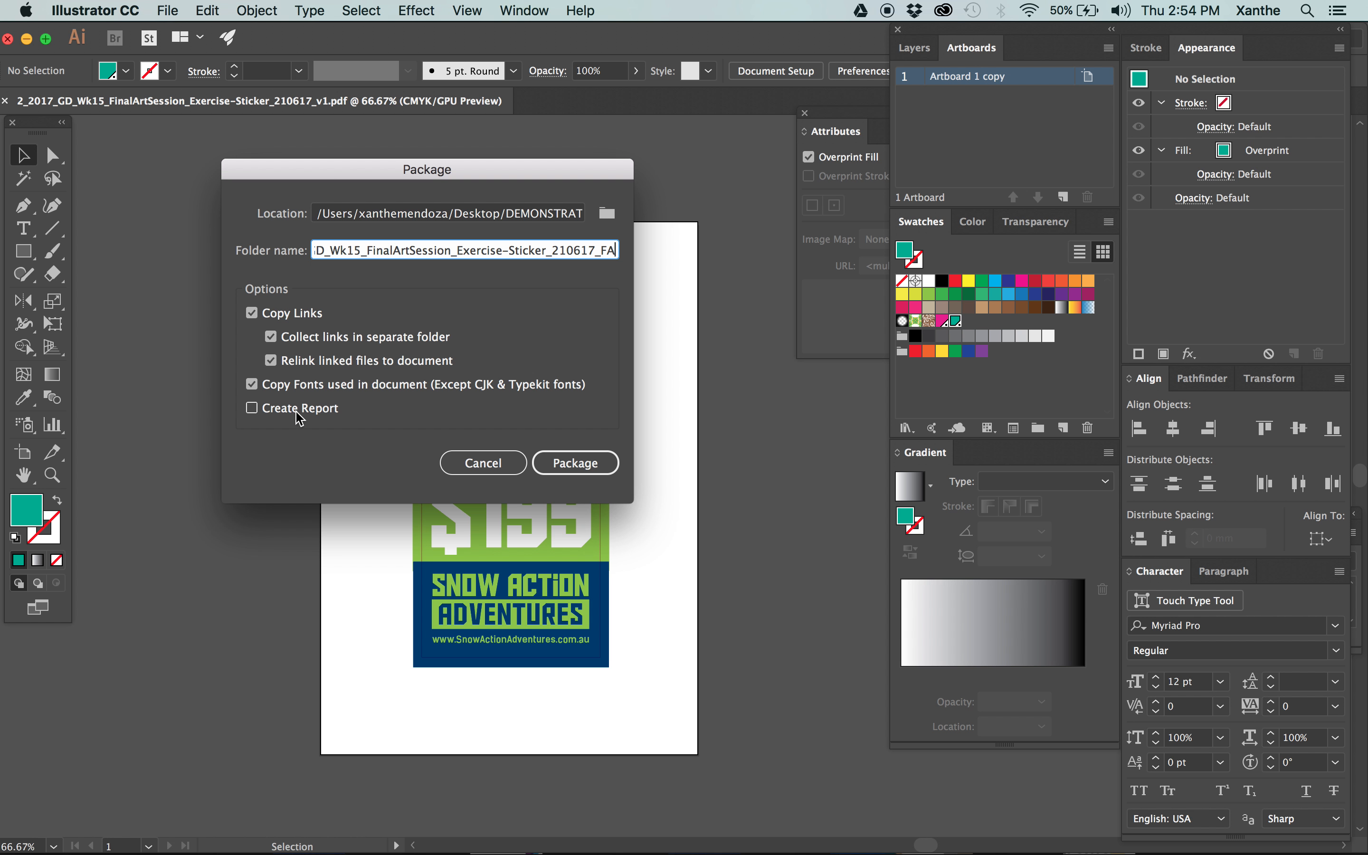
pyautogui.click(568, 461)
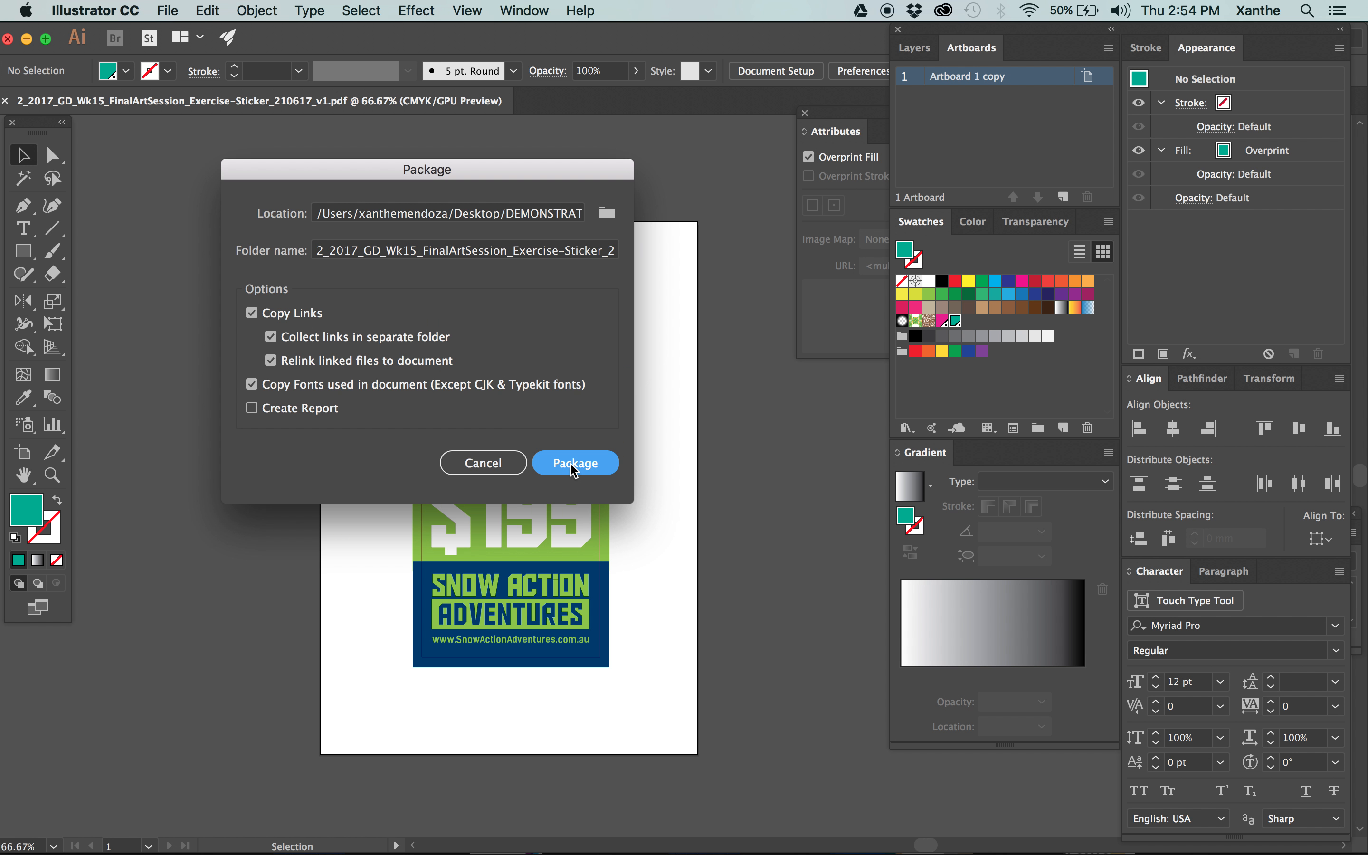
pyautogui.click(766, 475)
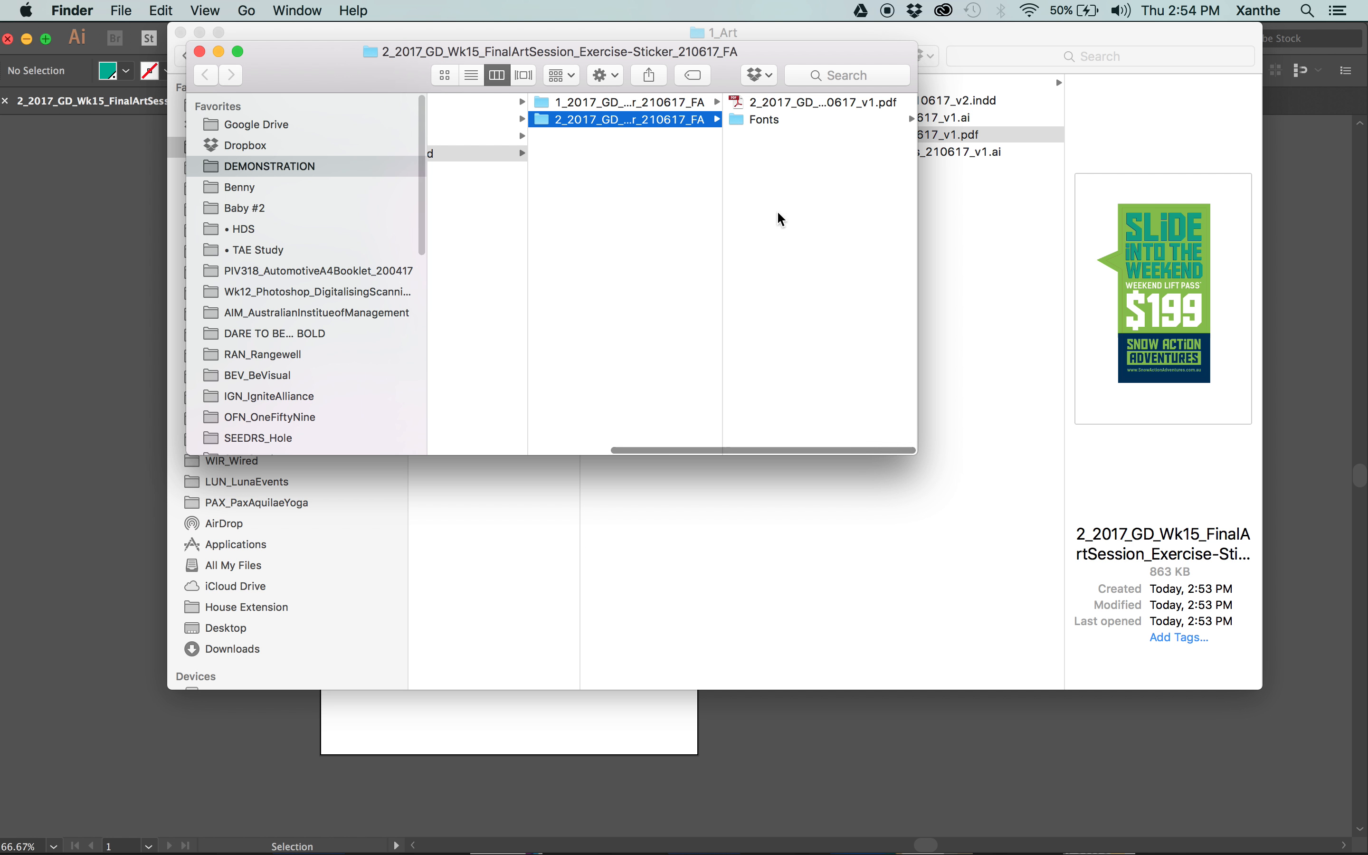
# Widen and reposition the package's Finder window so the full folder names show, and select the 4_Dispatched folder.
pyautogui.hscroll(-3, 635, 201)
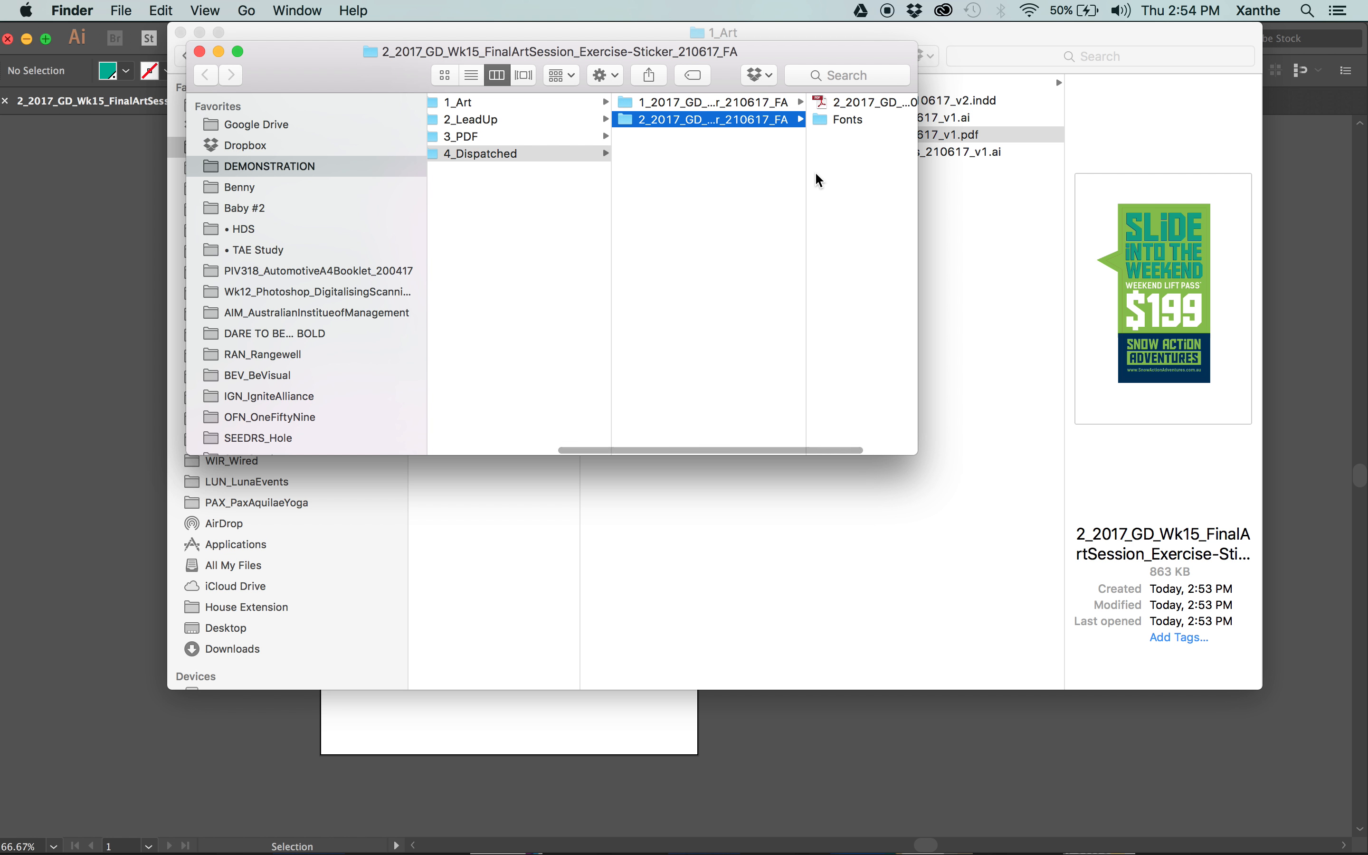
pyautogui.moveTo(807, 174); pyautogui.dragTo(1228, 145)
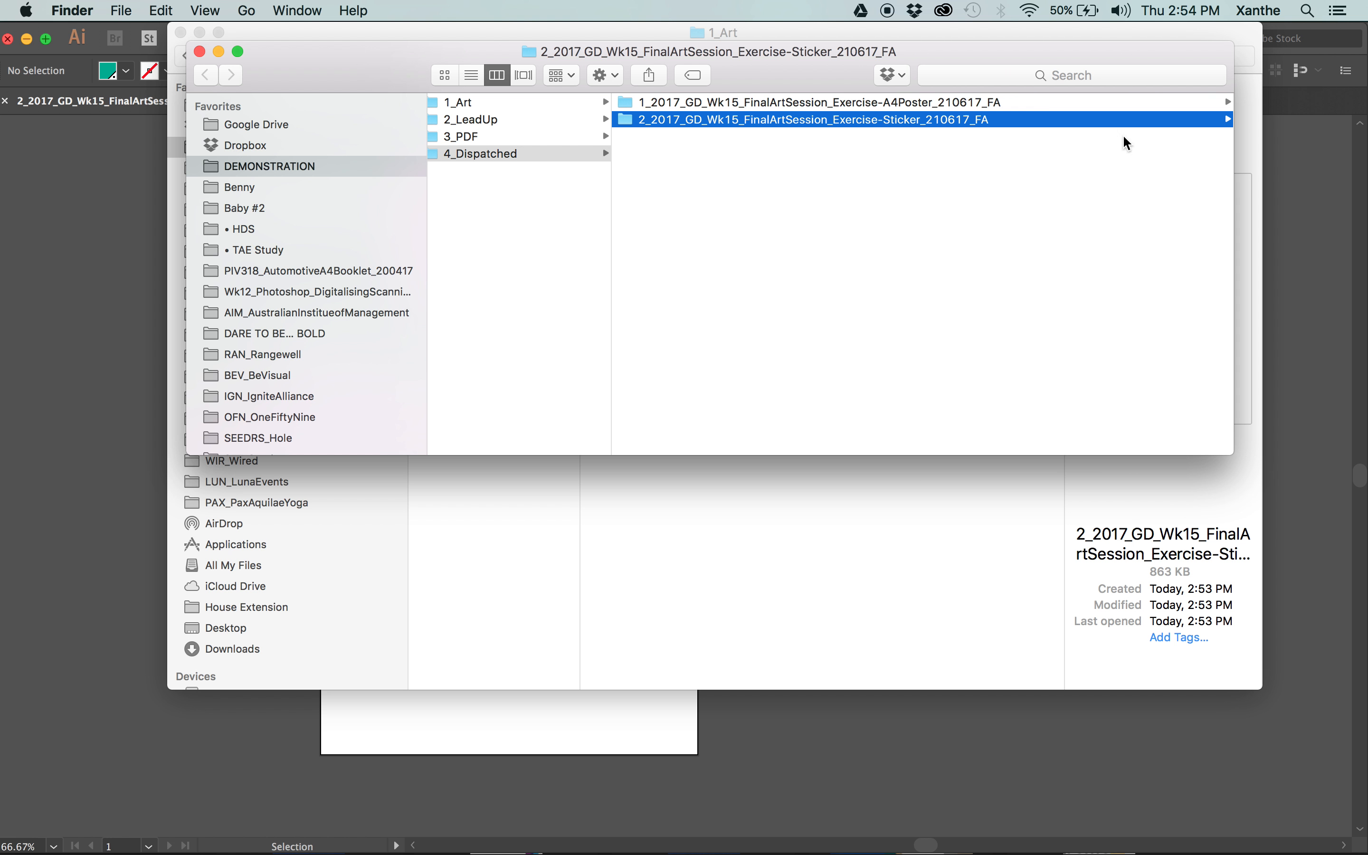
pyautogui.moveTo(811, 68); pyautogui.dragTo(904, 270)
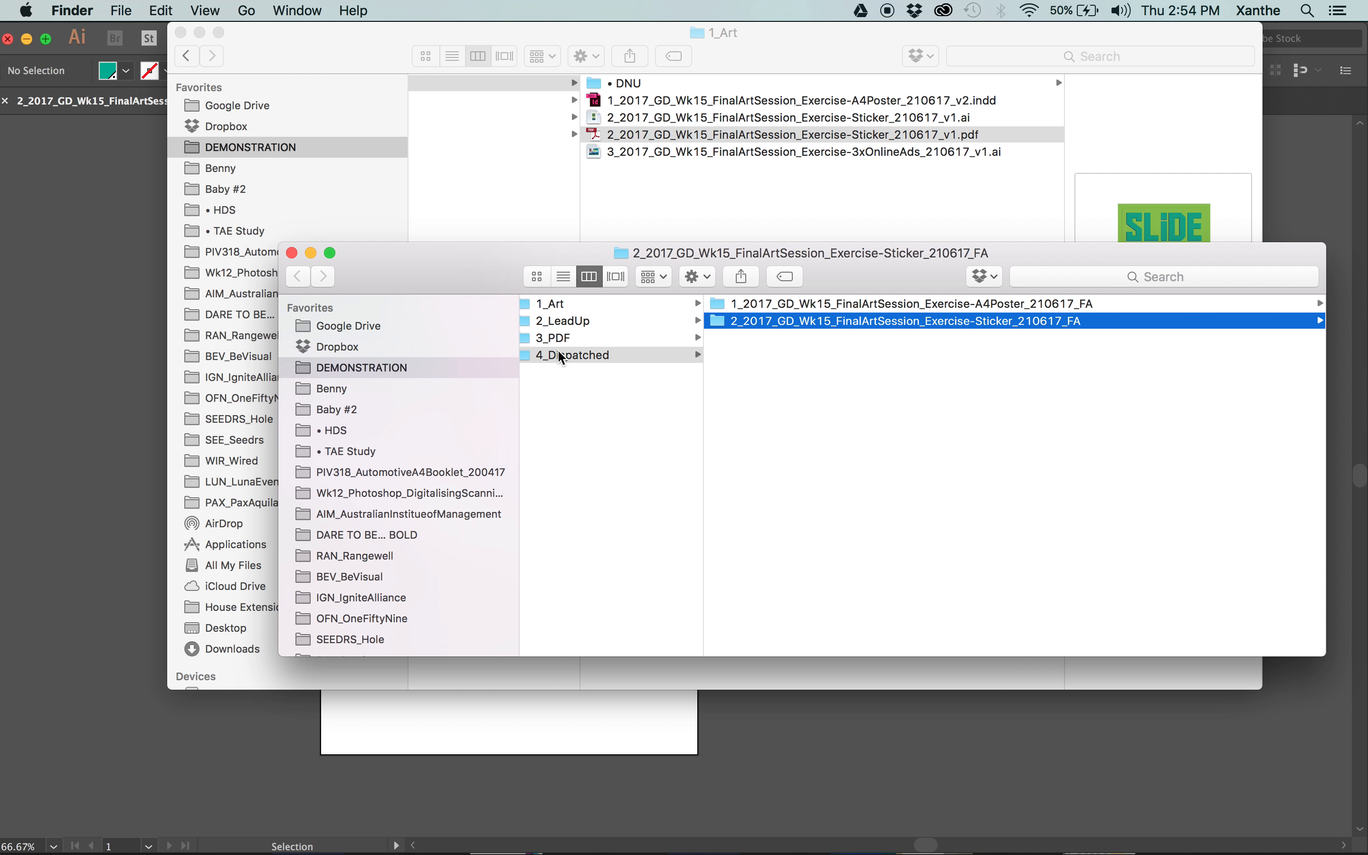
pyautogui.click(910, 382)
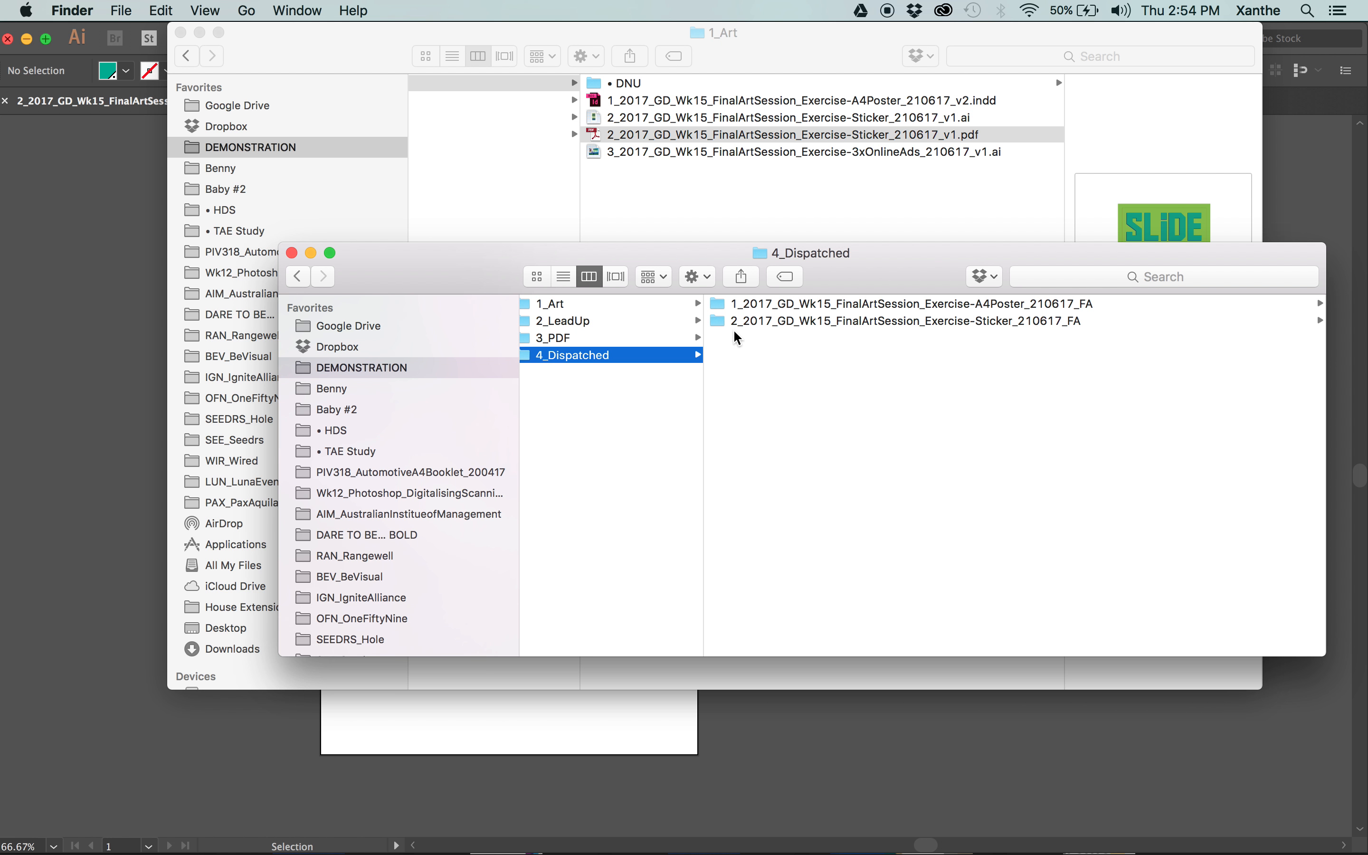
# Examine the files in the dispatched A4Poster_210617_FA package folder and preview one of its PDFs.
pyautogui.click(984, 305)
pyautogui.press('Right')
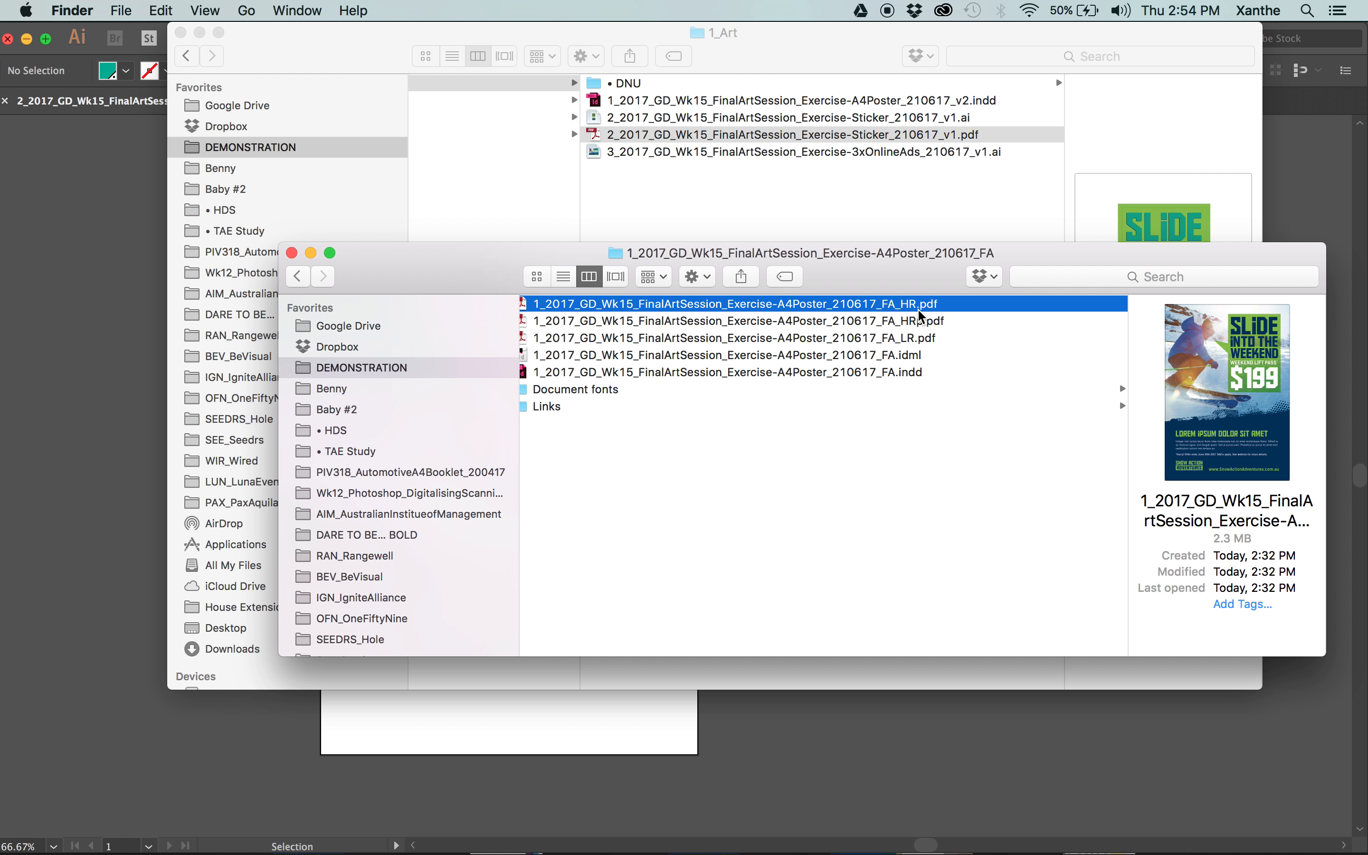
pyautogui.click(922, 317)
pyautogui.press('space')
pyautogui.press('space')
pyautogui.press('Left')
# In the dispatched Sticker_210617_FA package folder, rename the sticker PDF so its name ends in FA instead of v1.
pyautogui.click(742, 321)
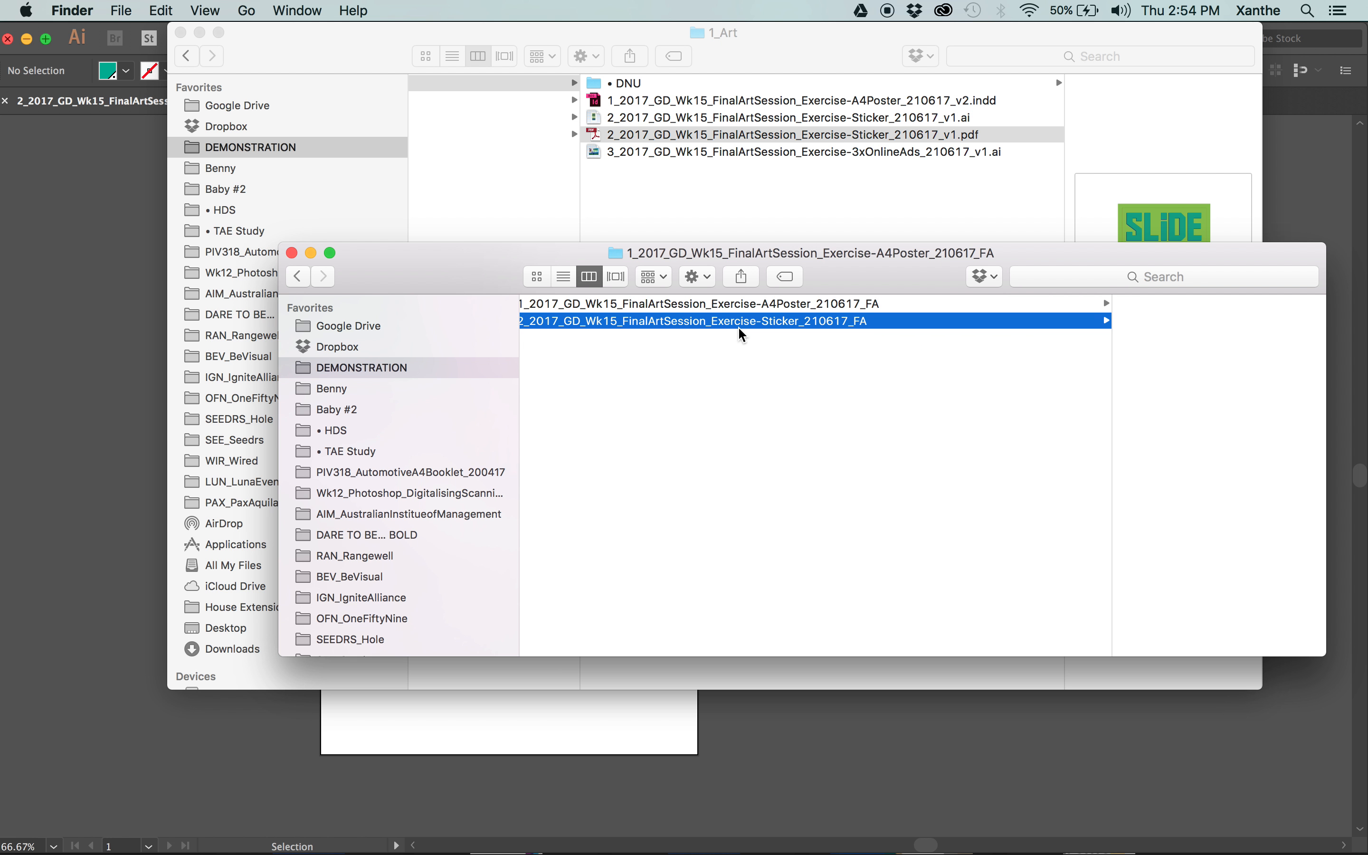
pyautogui.click(896, 307)
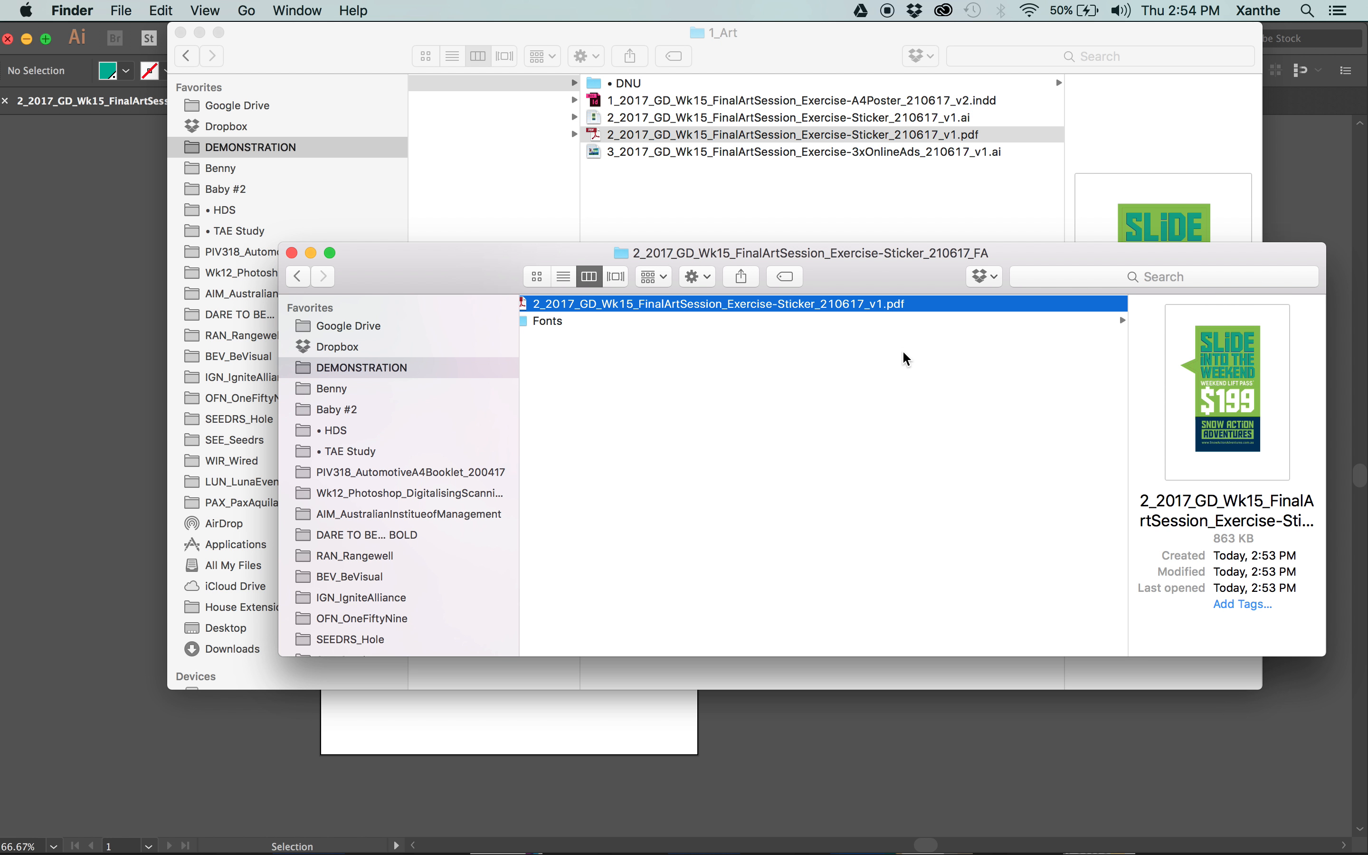
pyautogui.press('Return')
pyautogui.press('Right')
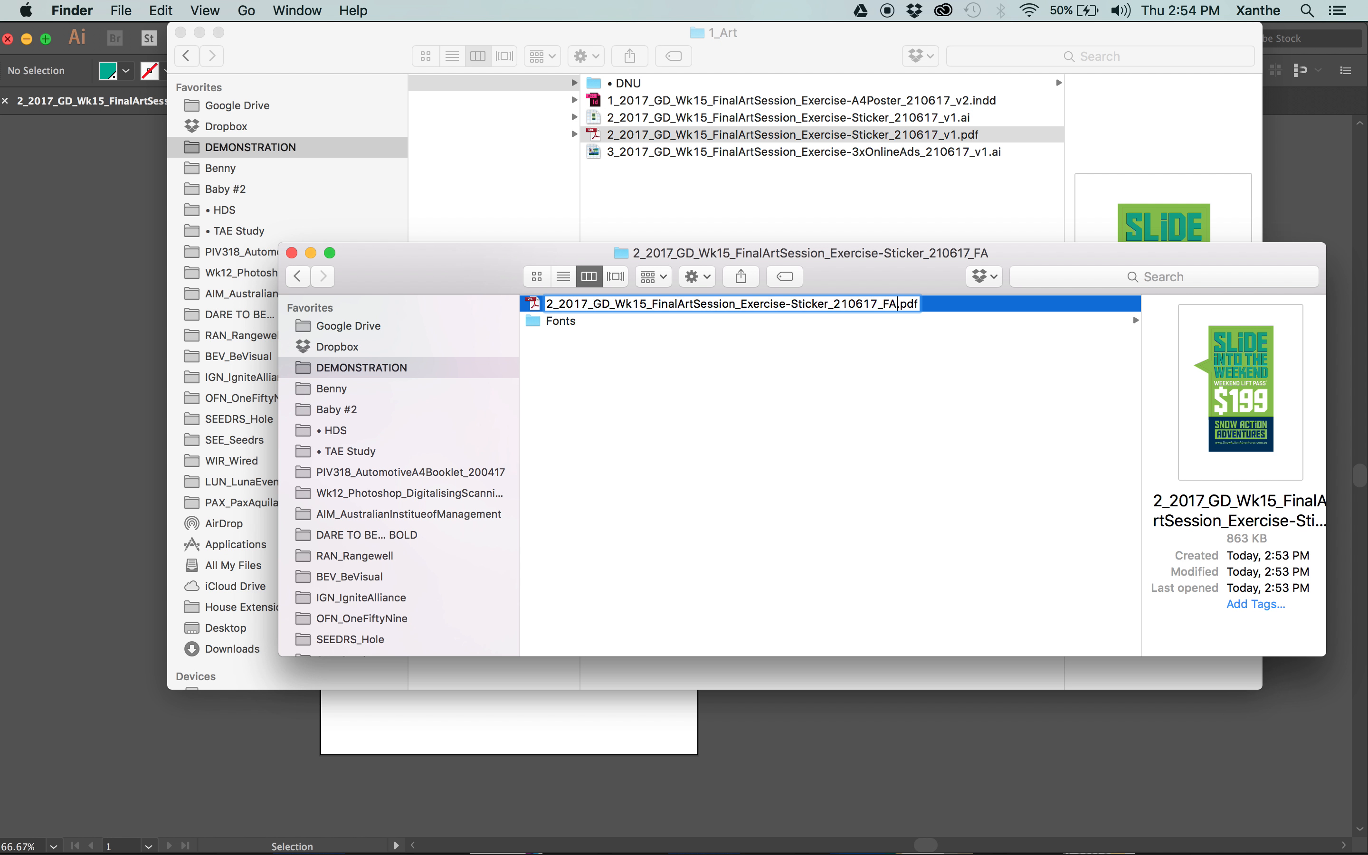
pyautogui.press('Return')
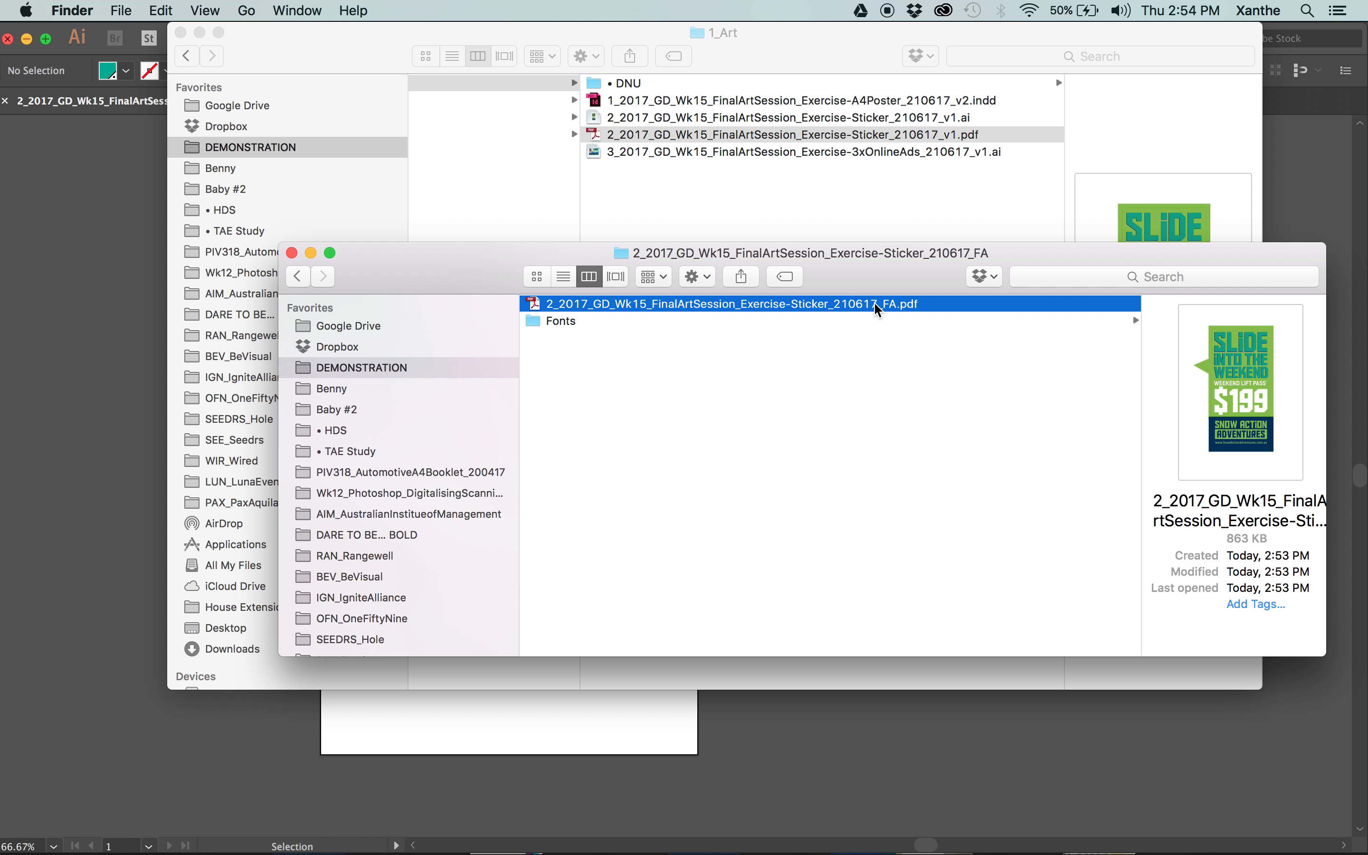
# Preview the renamed sticker PDF and examine the font files in the package's Fonts folder.
pyautogui.press('space')
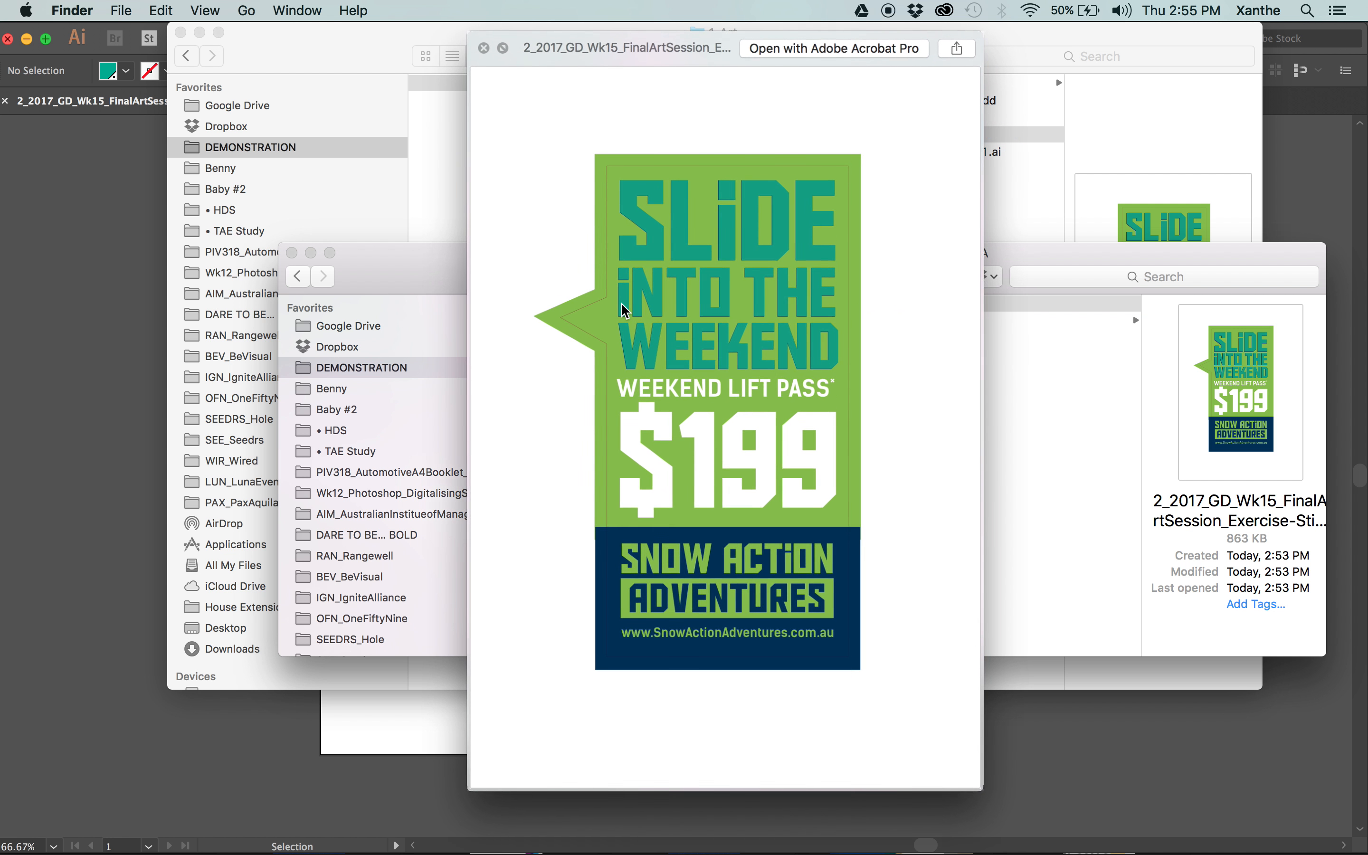
pyautogui.press('space')
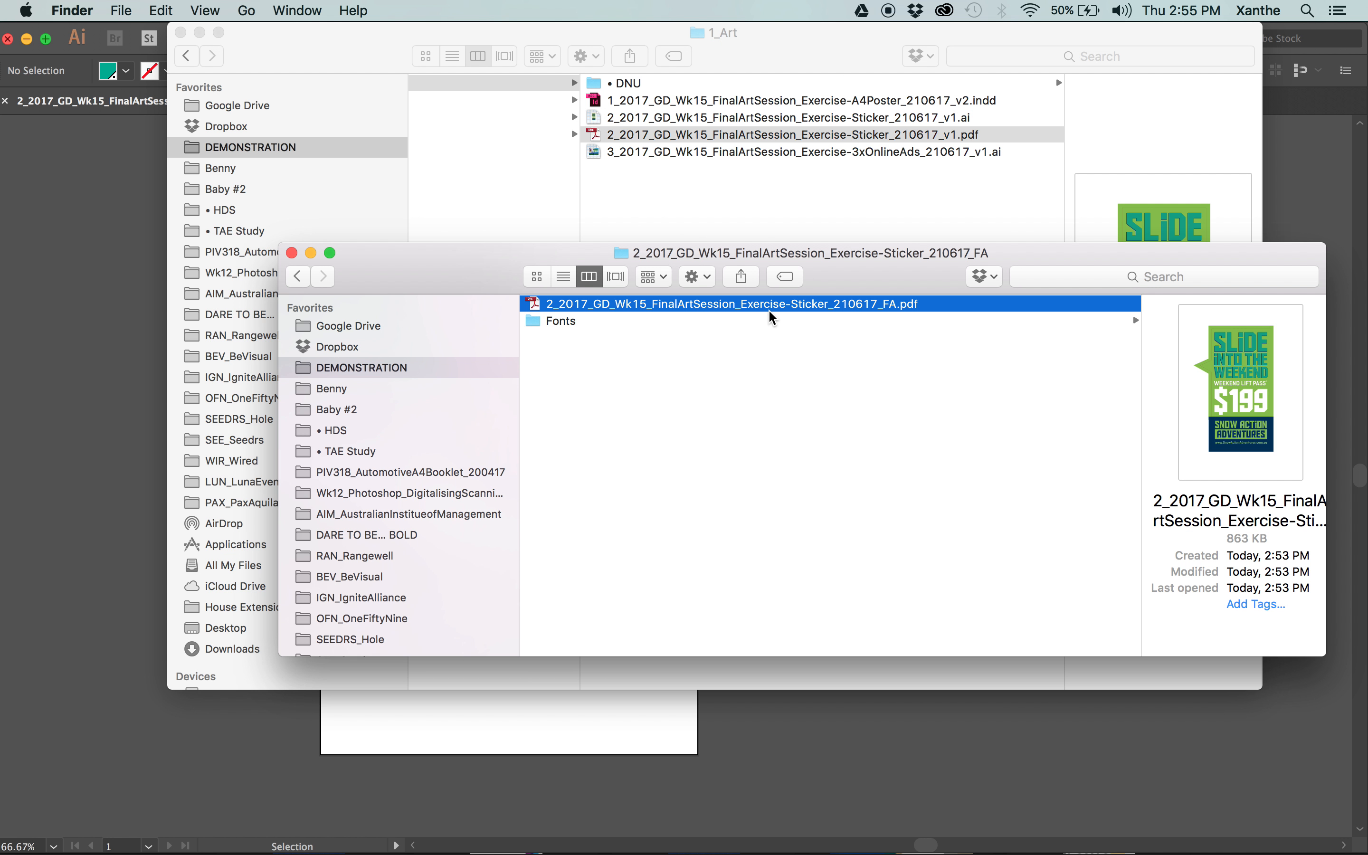
pyautogui.press('space')
pyautogui.press('space')
pyautogui.click(572, 322)
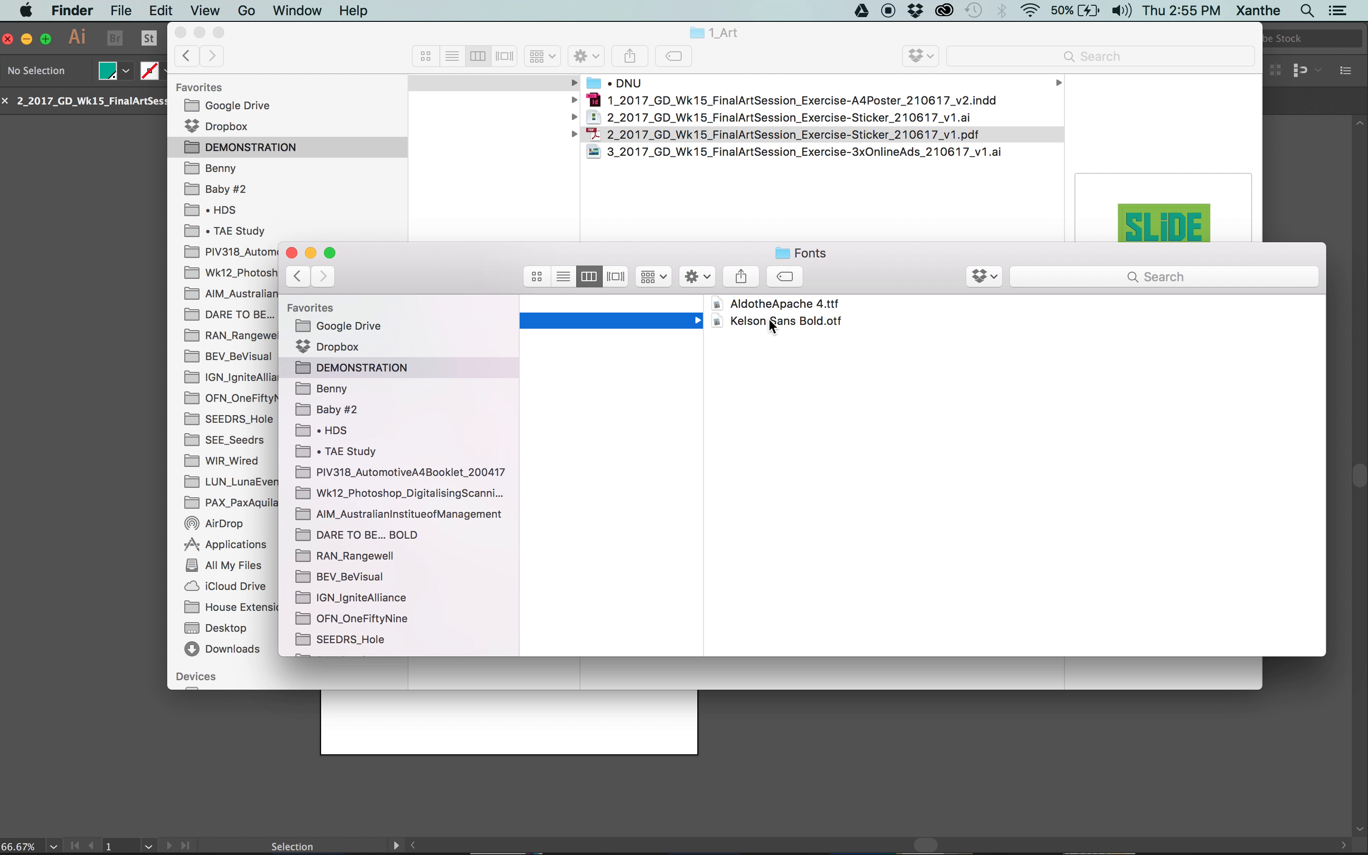
pyautogui.click(774, 324)
pyautogui.press('Up')
pyautogui.press('Down')
pyautogui.press('Up')
pyautogui.press('Down')
pyautogui.press('Up')
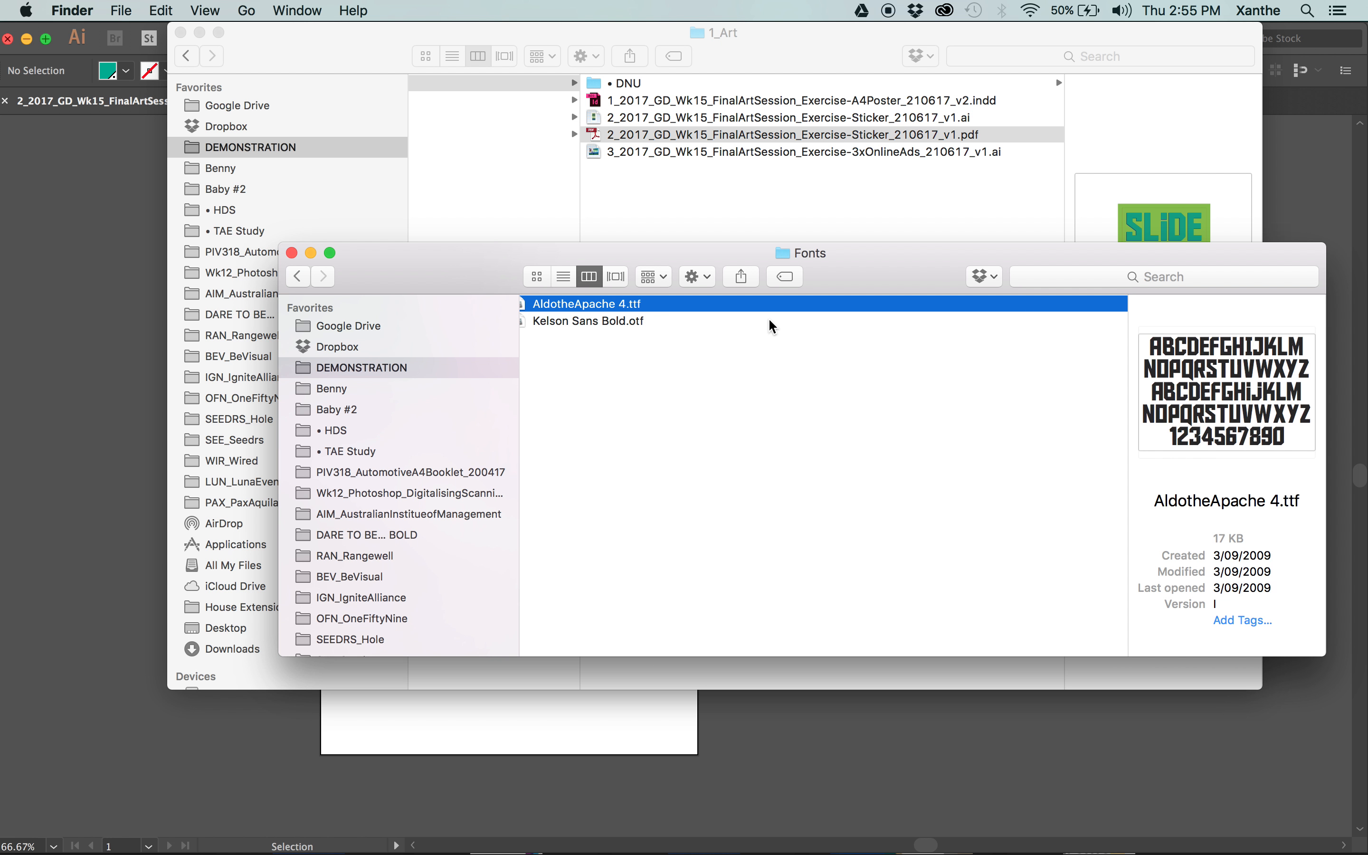
pyautogui.press('Left')
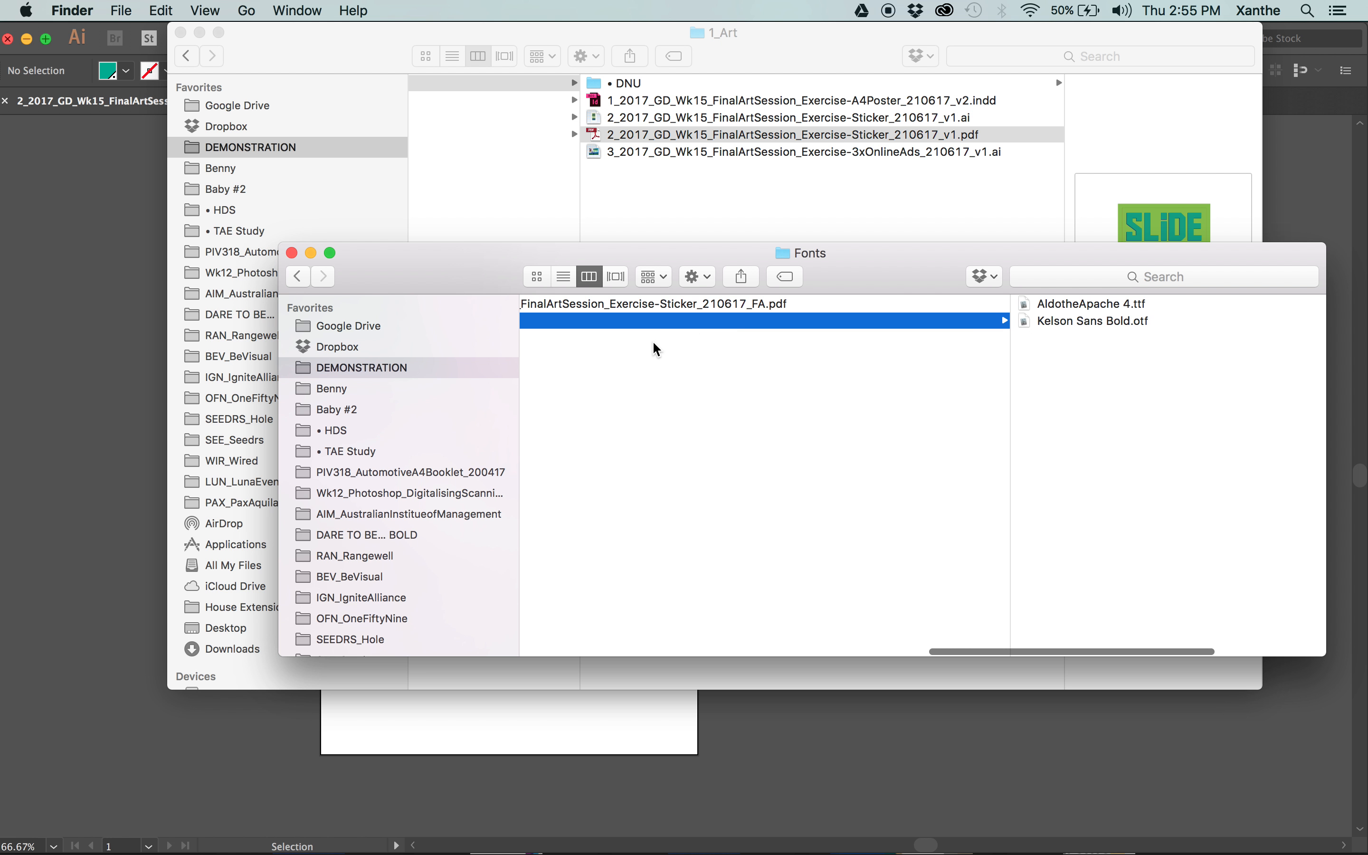
# Preview the sticker's FA PDF once more and go back to the list of dispatched package folders.
pyautogui.hscroll(-4, 654, 344)
pyautogui.click(723, 315)
pyautogui.press('Up')
pyautogui.press('space')
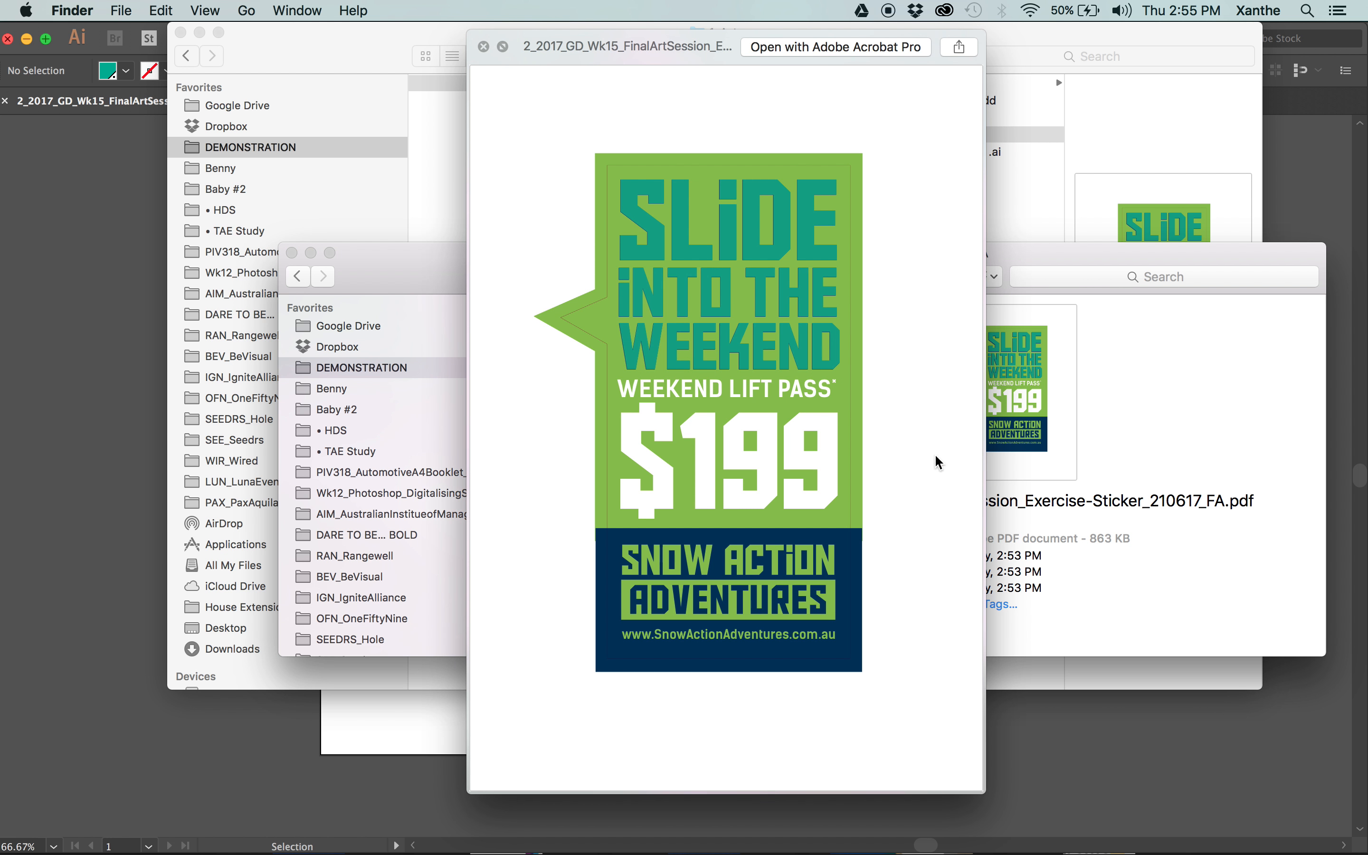
pyautogui.press('space')
pyautogui.press('Left')
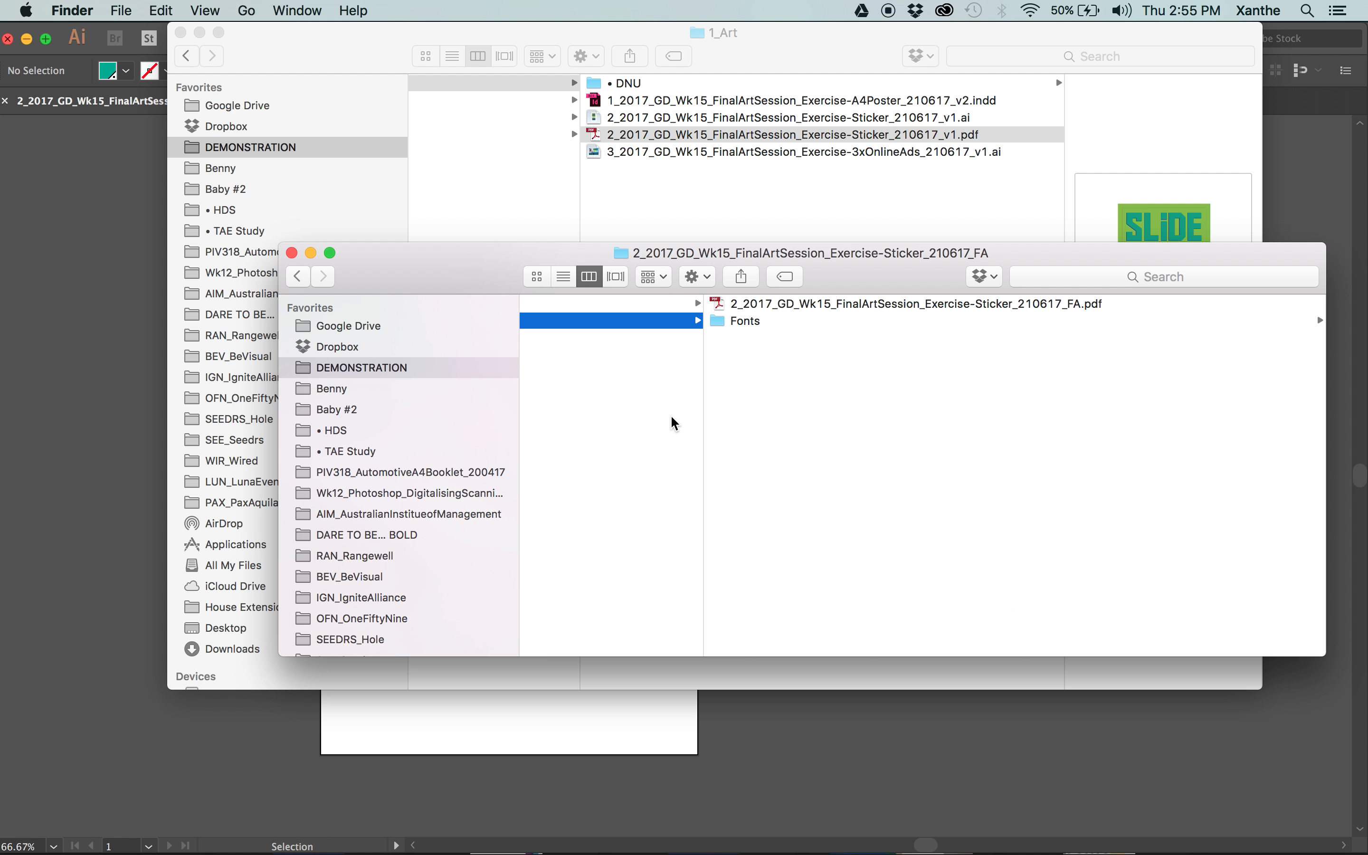
pyautogui.hscroll(-5, 674, 422)
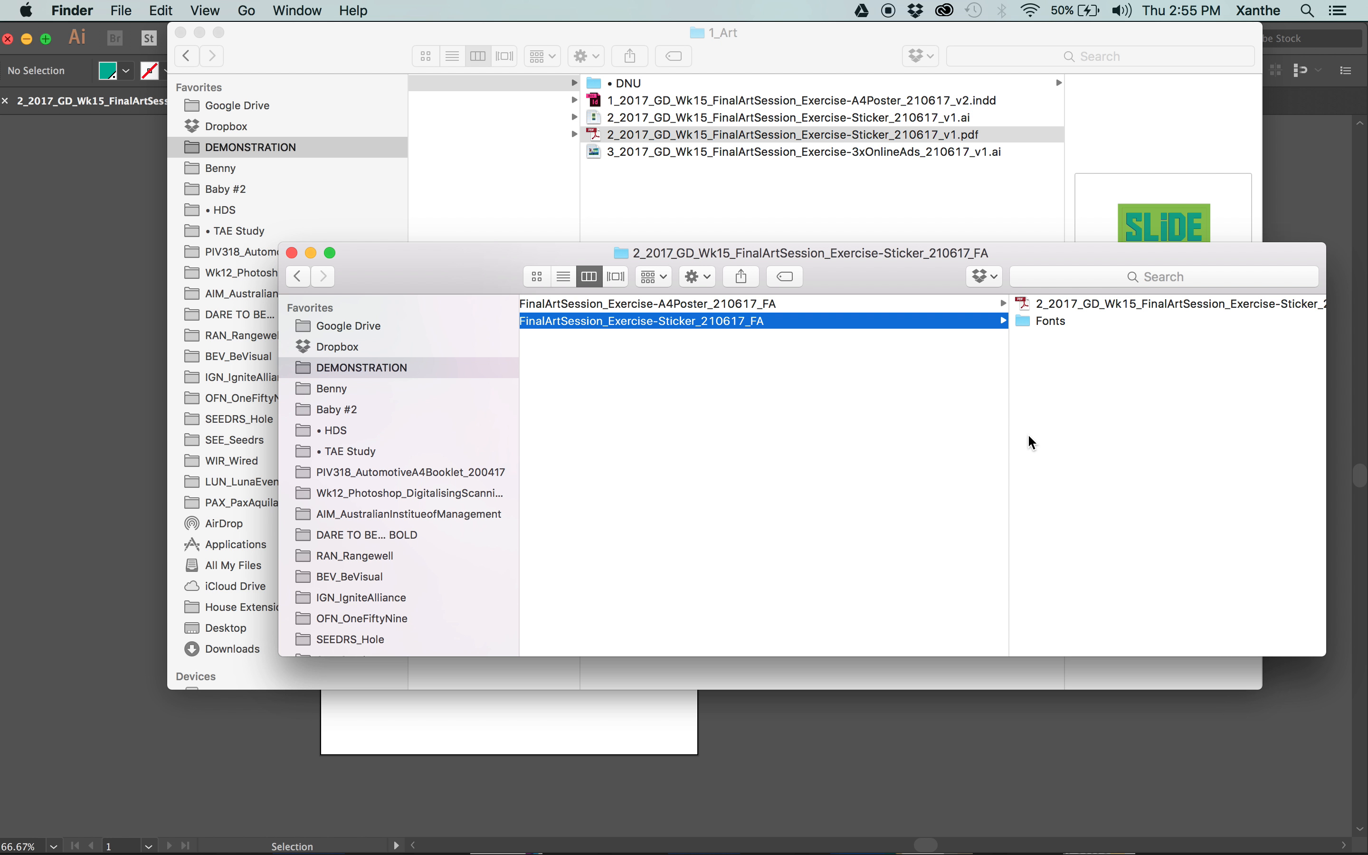
# Switch to Illustrator and close the finished sticker document.
pyautogui.click(582, 774)
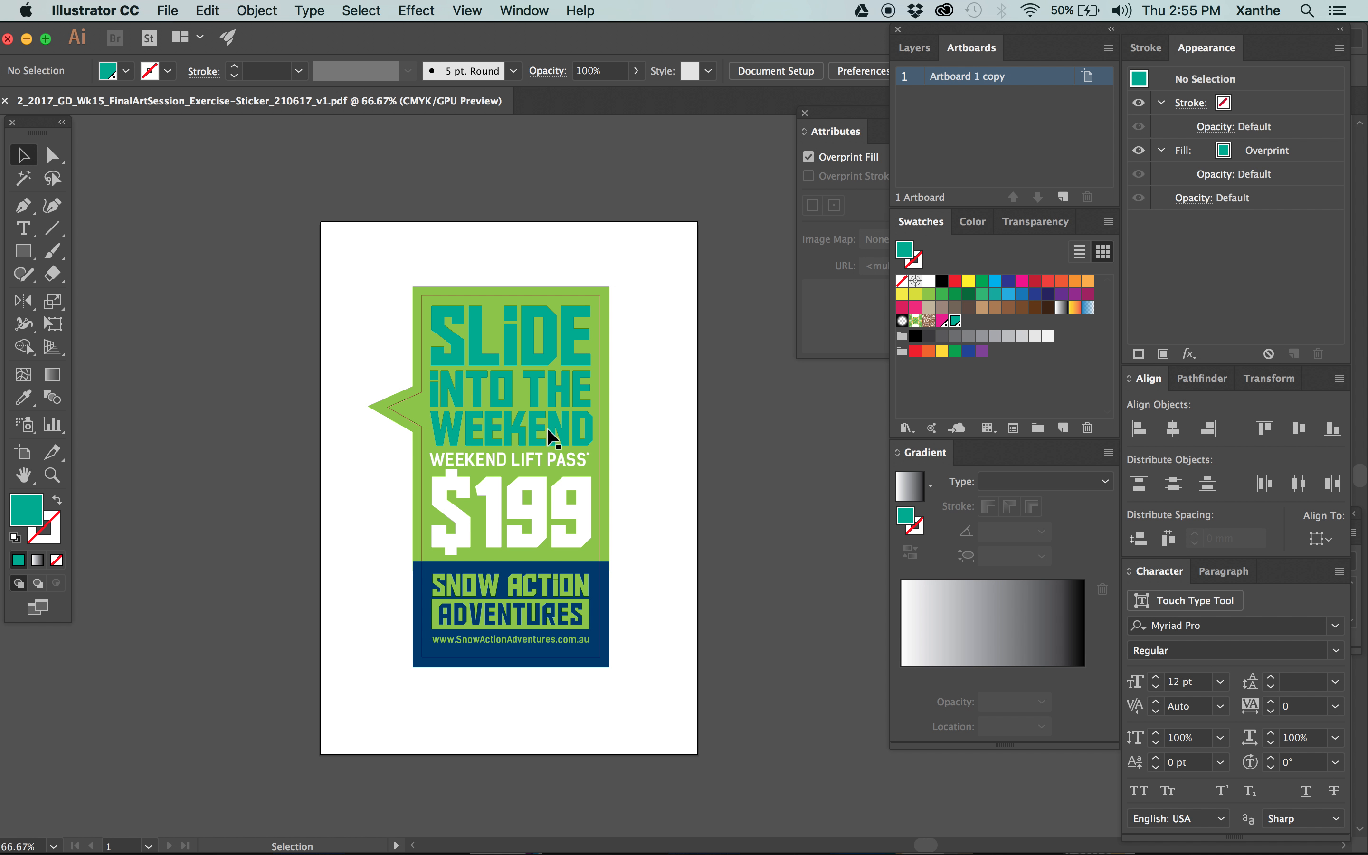
pyautogui.click(601, 336)
pyautogui.click(565, 326)
pyautogui.click(844, 155)
pyautogui.click(555, 204)
pyautogui.click(549, 332)
pyautogui.click(568, 225)
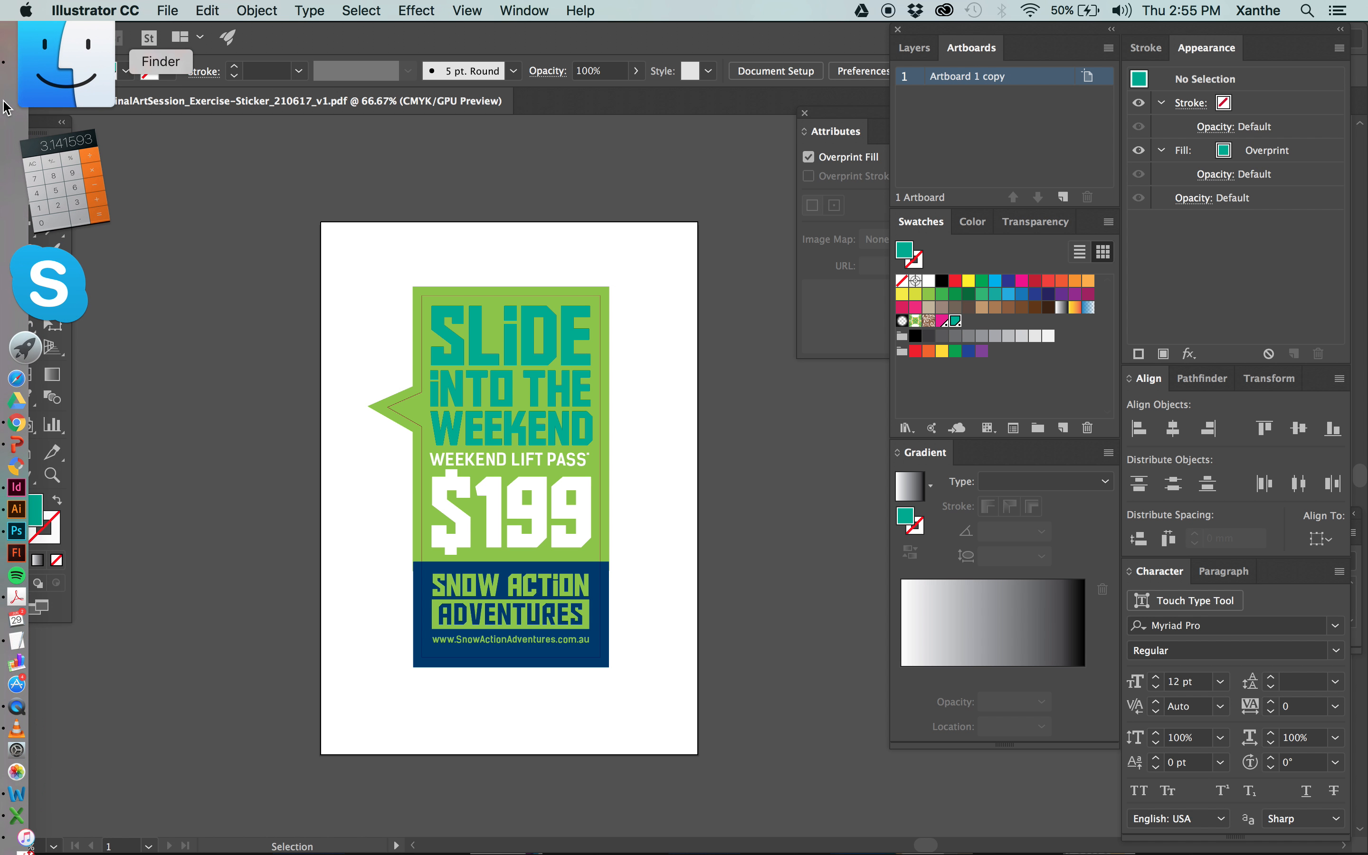
pyautogui.click(5, 101)
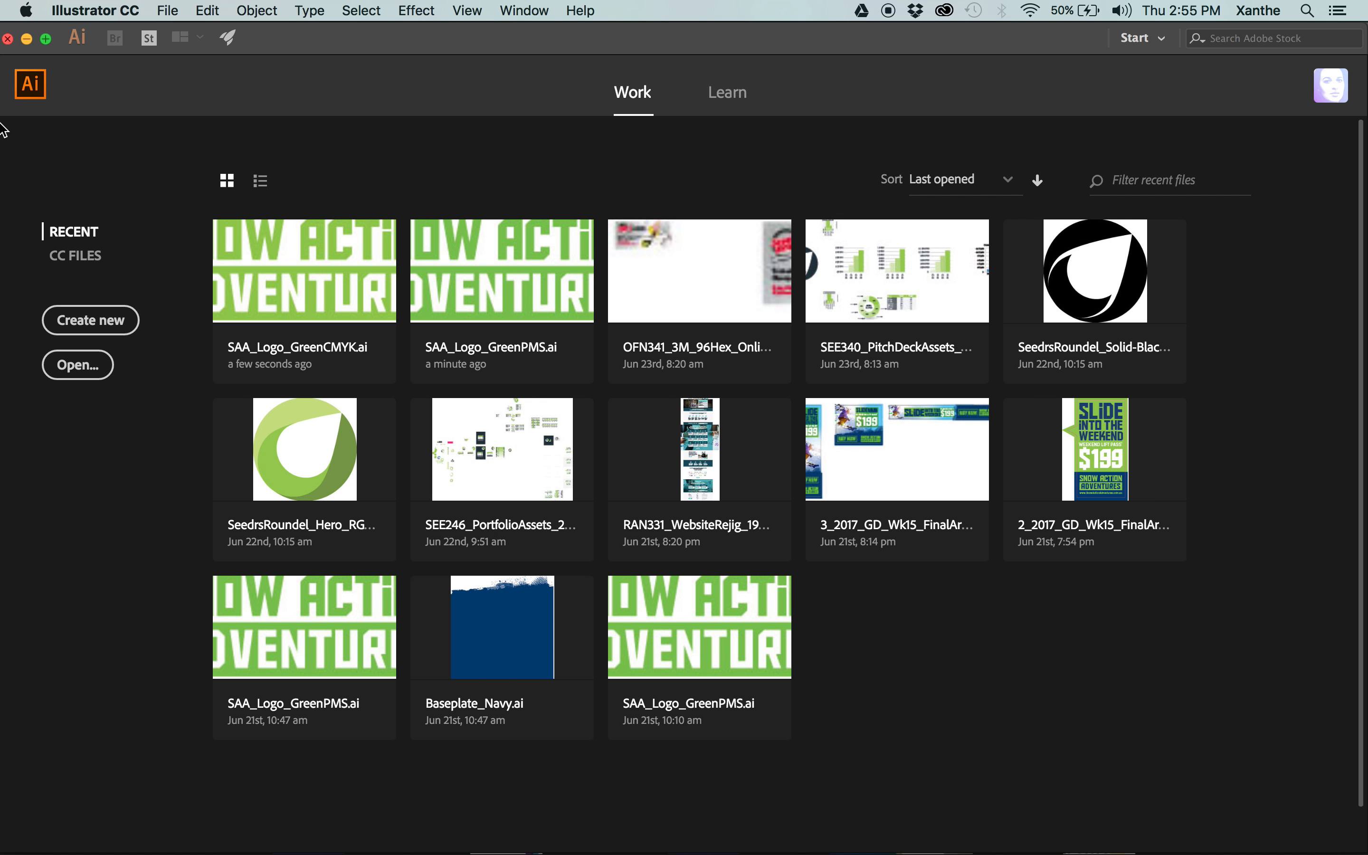
pyautogui.moveTo(0, 85)
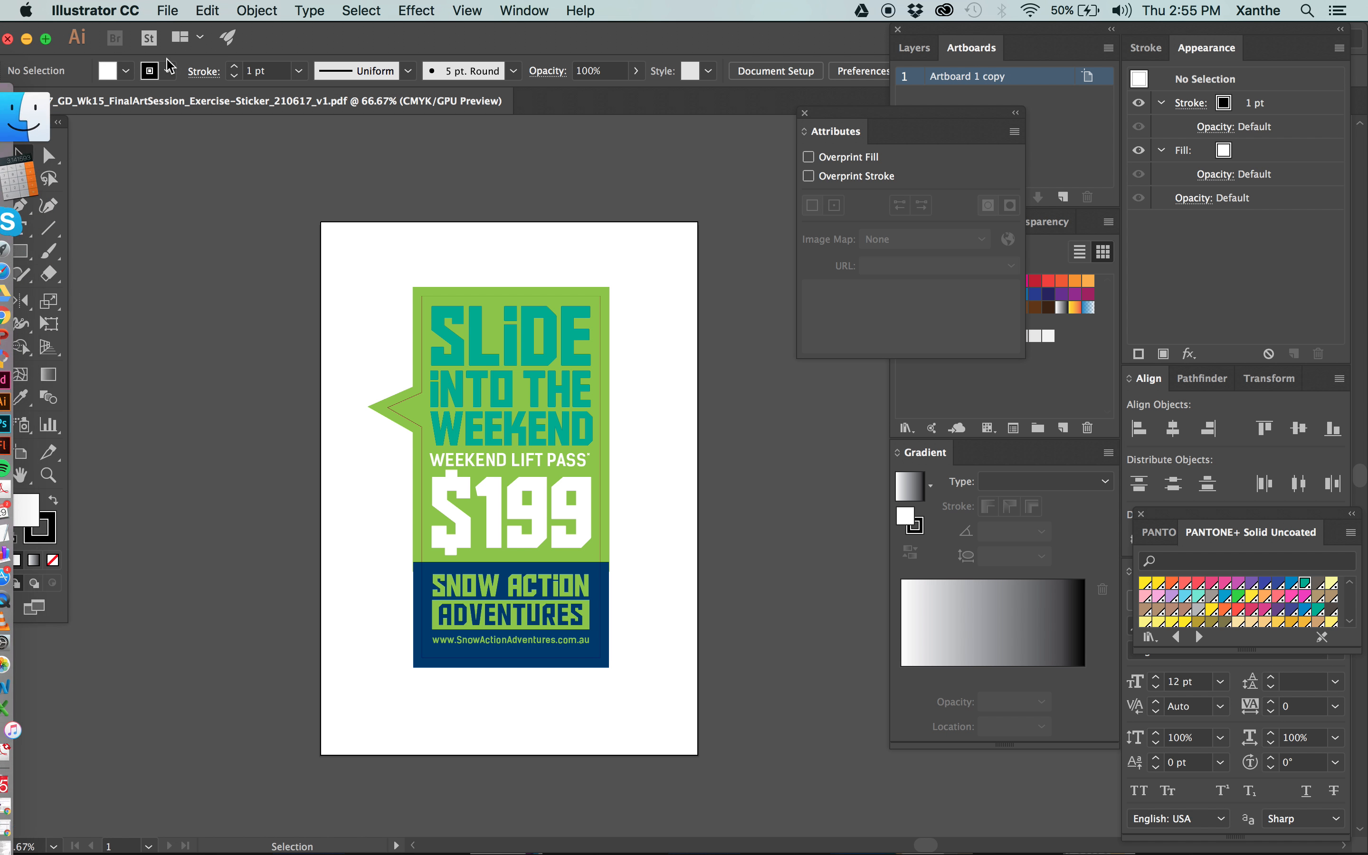
pyautogui.click(3, 100)
# Switch to Finder and open 3_2017_GD_Wk15_FinalArtSession_Exercise-3xOnlineAds_210617_v1.ai from the 1_Art folder.
pyautogui.moveTo(4, 103)
pyautogui.click(66, 123)
pyautogui.click(788, 170)
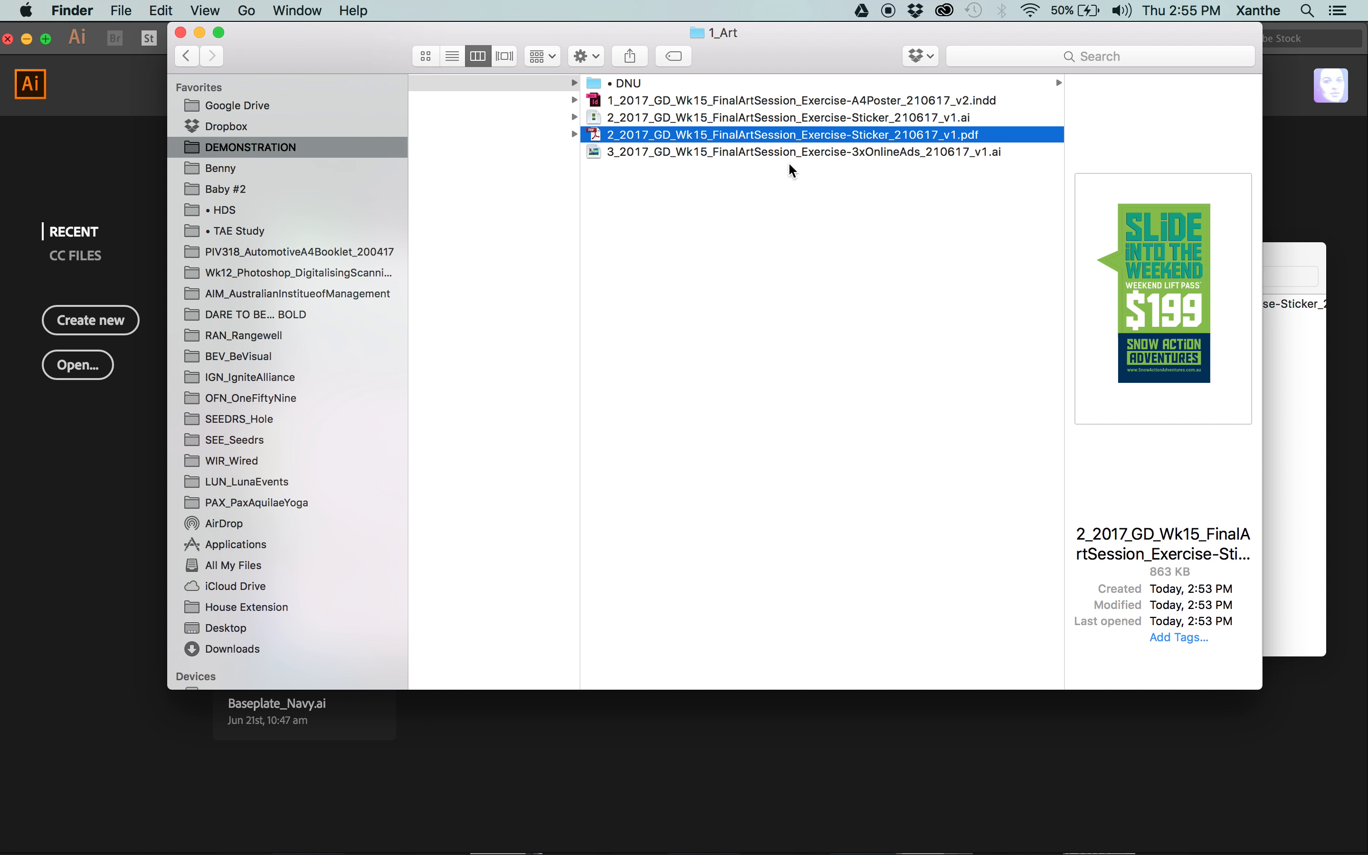
pyautogui.hscroll(-5, 705, 175)
pyautogui.click(1088, 187)
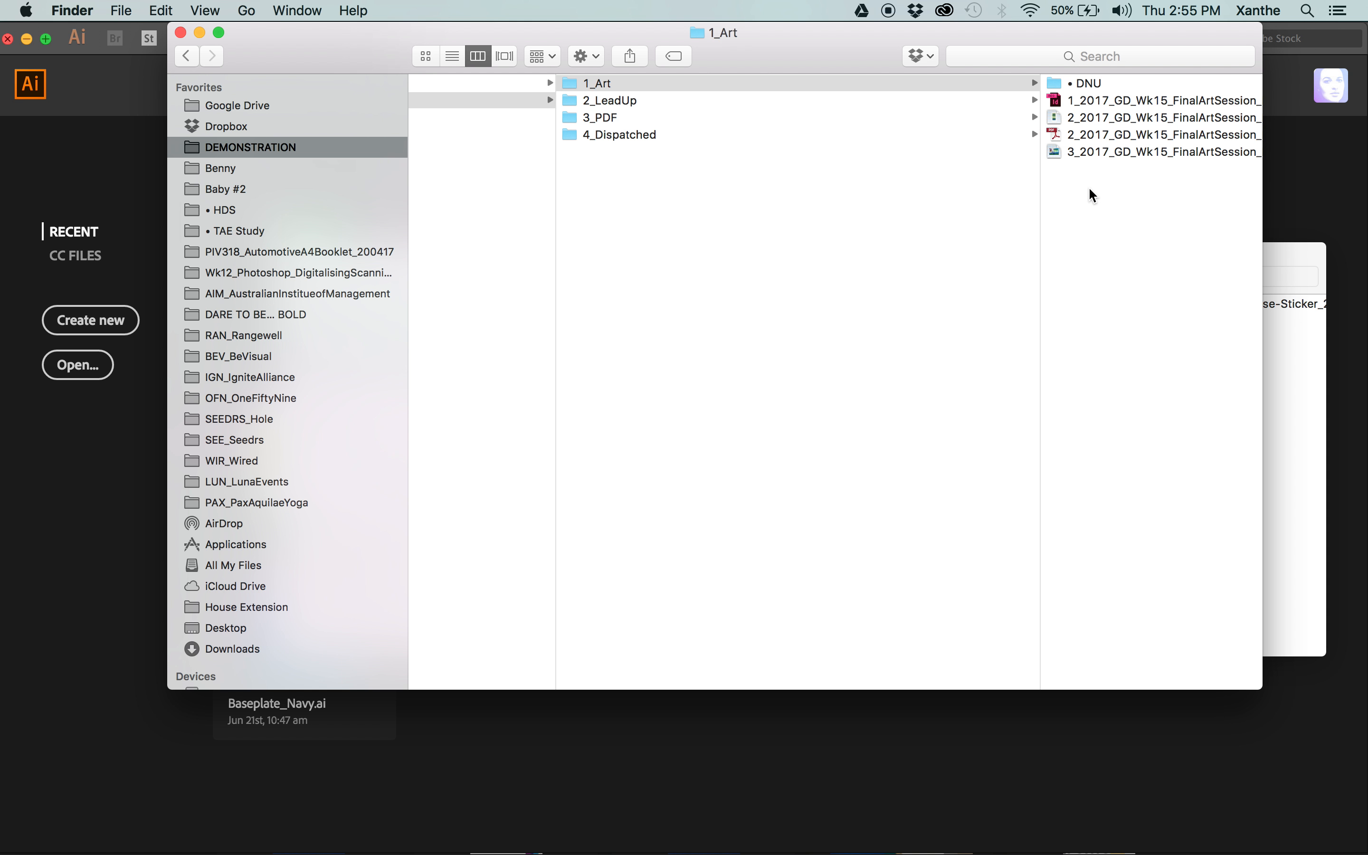
pyautogui.click(975, 158)
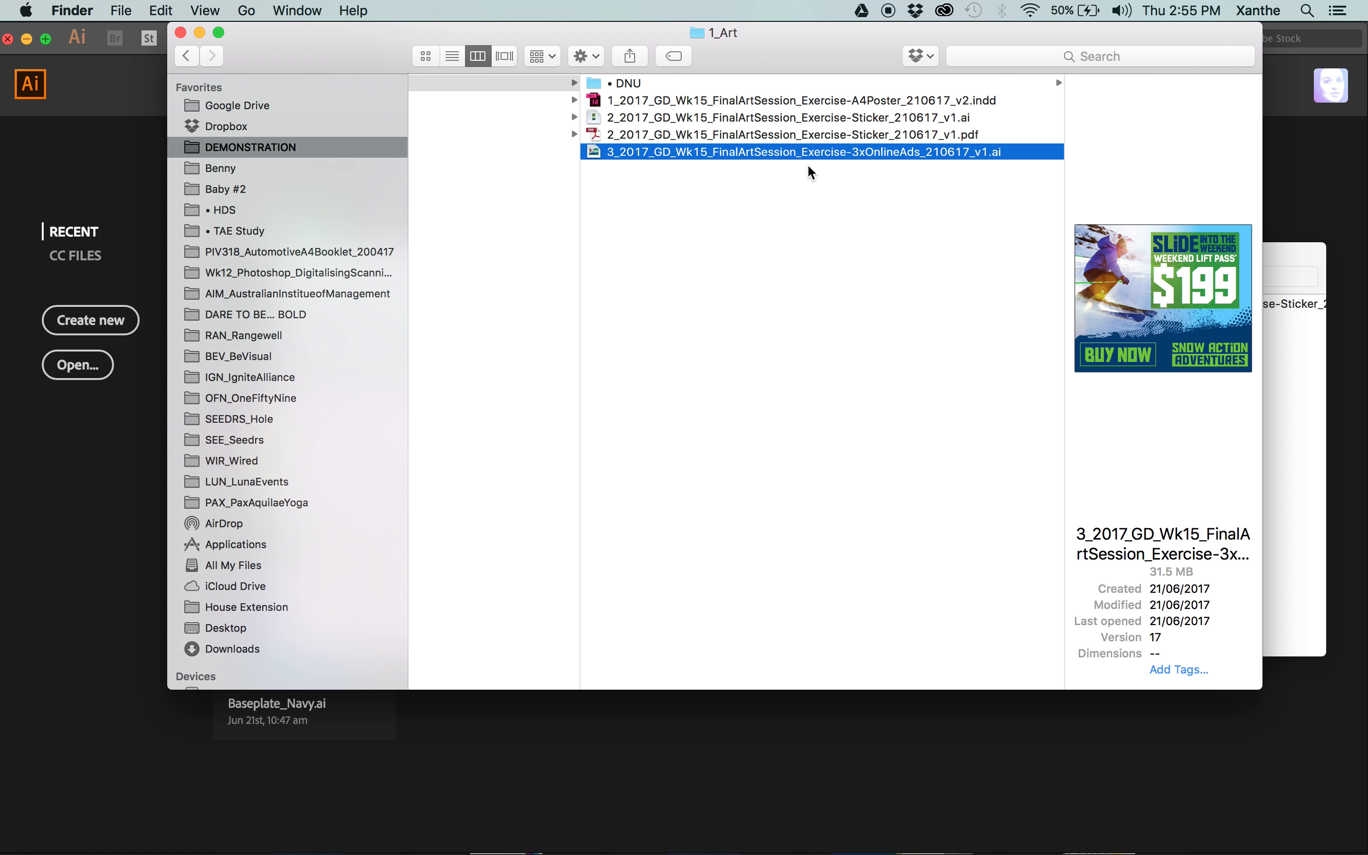
pyautogui.doubleClick(853, 151)
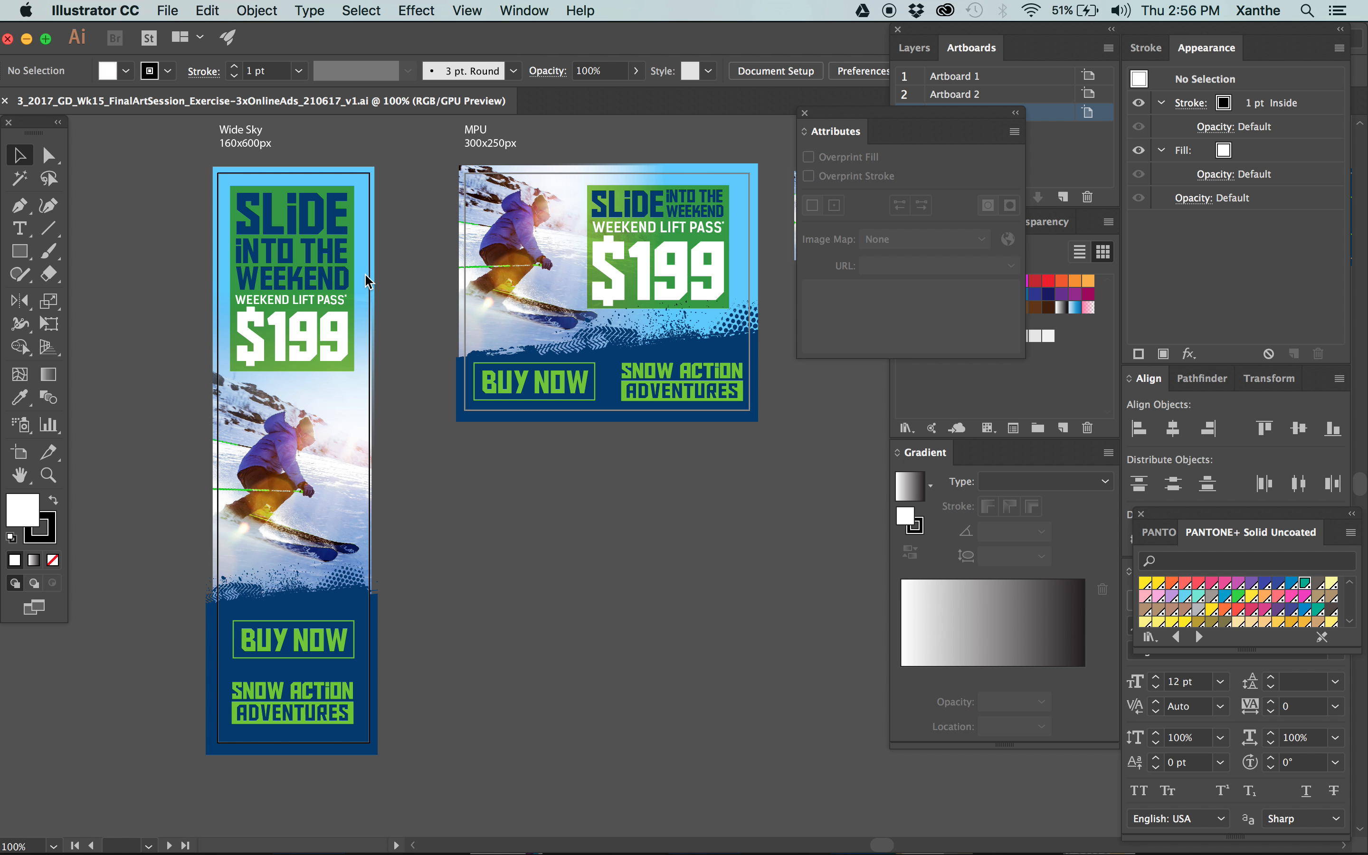
# Examine the online ad layouts and select the Wide Sky 160x600px size label.
pyautogui.moveTo(738, 464); pyautogui.dragTo(621, 484)
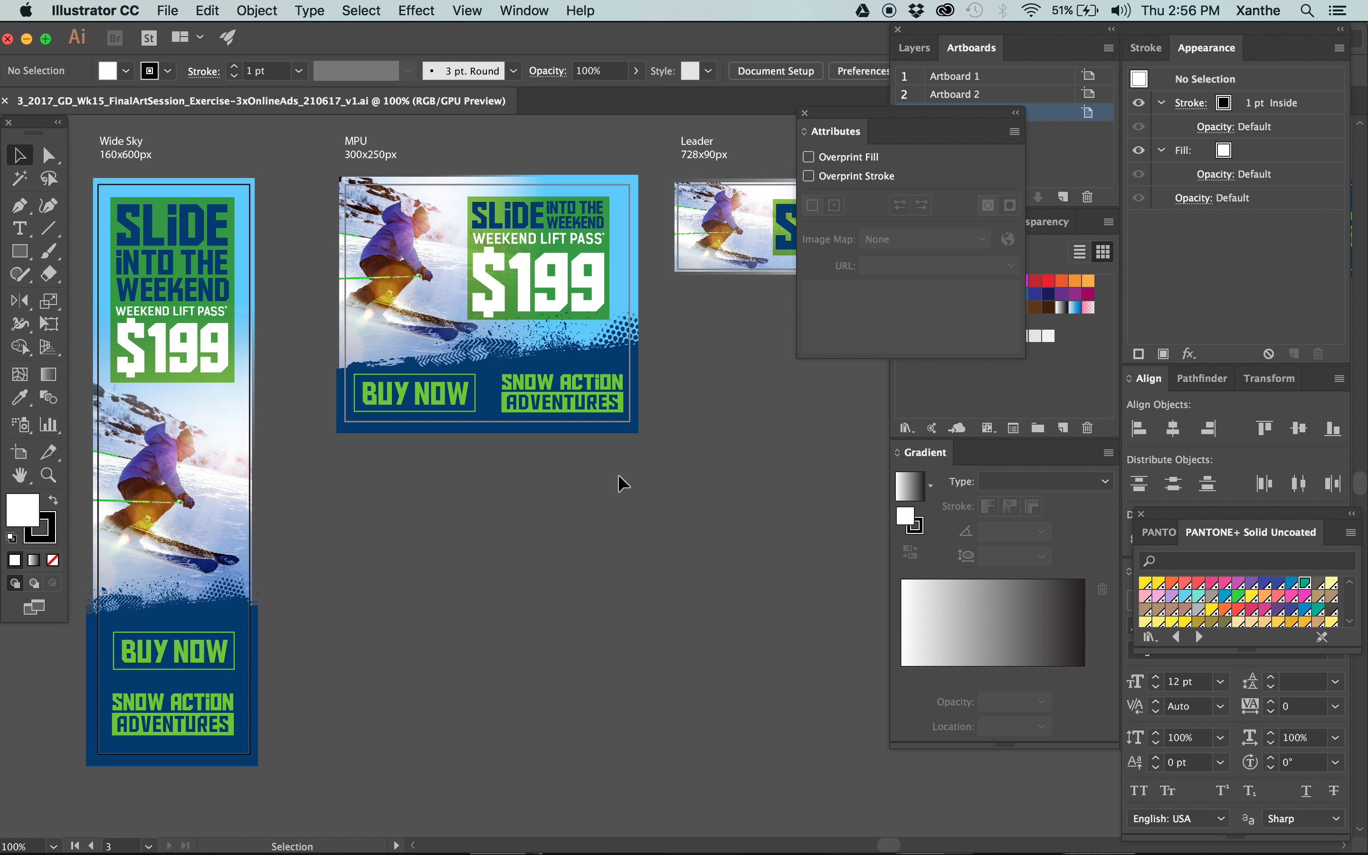
pyautogui.click(125, 154)
pyautogui.click(199, 144)
pyautogui.moveTo(93, 131); pyautogui.dragTo(223, 163)
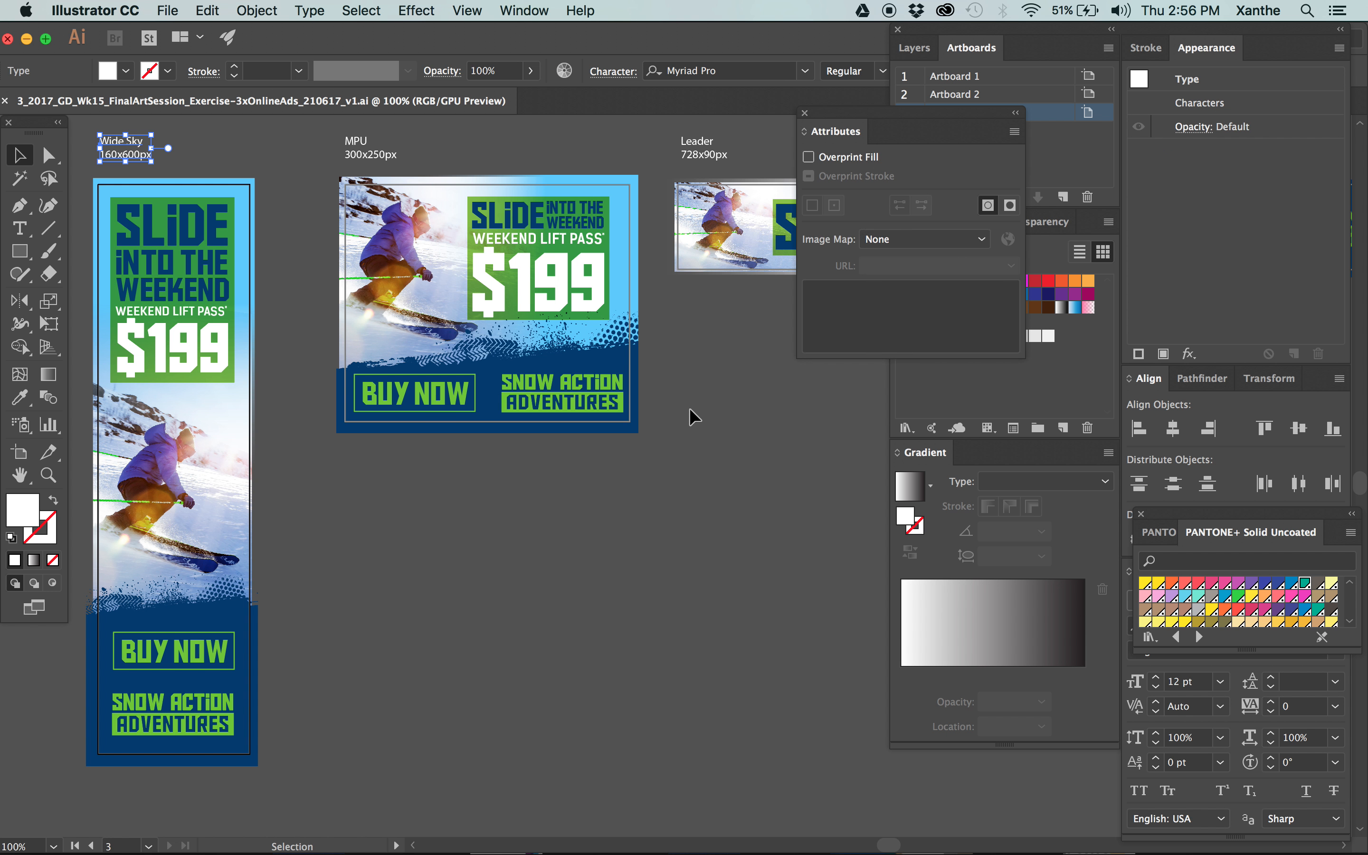
pyautogui.press('space')
pyautogui.moveTo(657, 458); pyautogui.dragTo(144, 487)
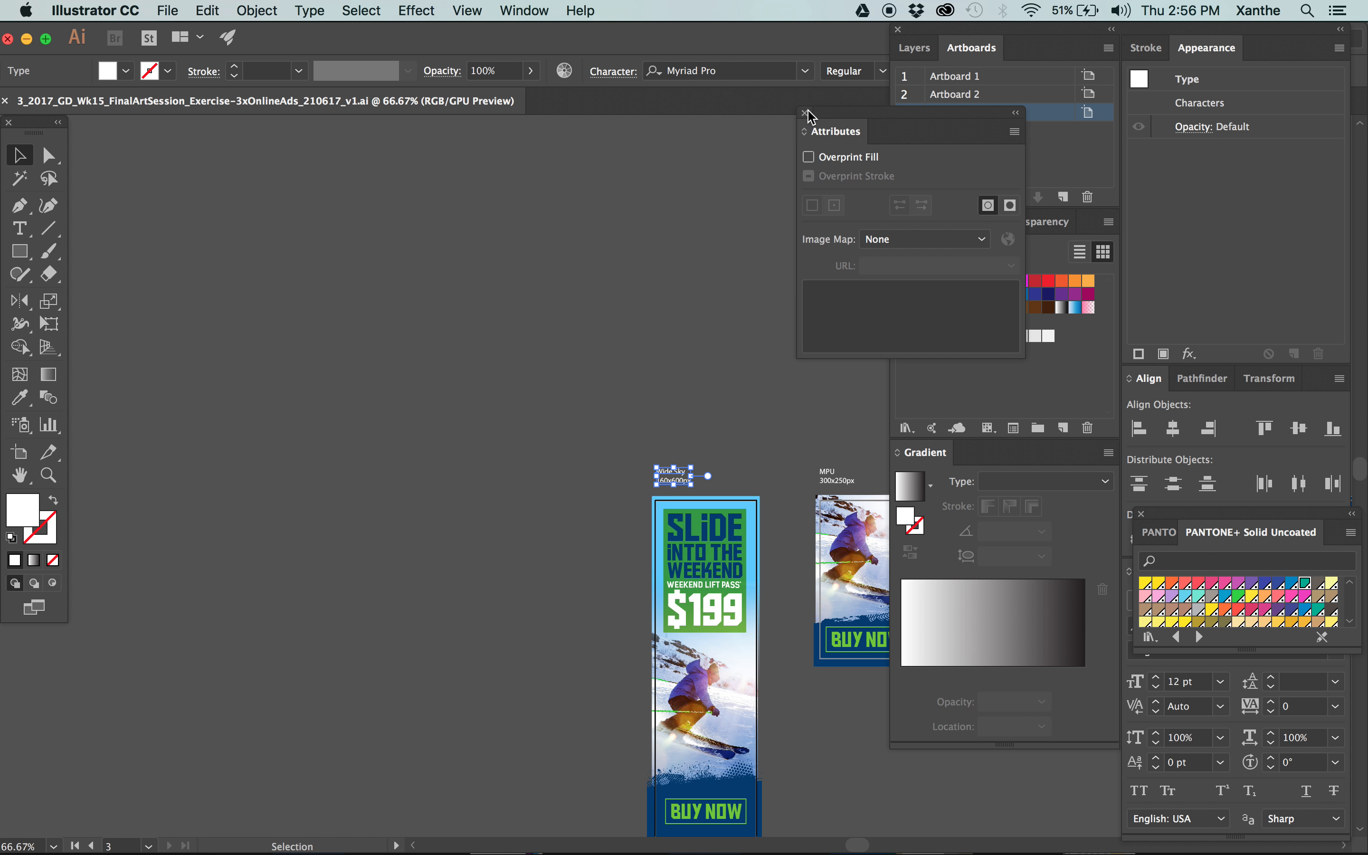
# Close the Attributes panel and deselect the Wide Sky size label.
pyautogui.click(805, 112)
pyautogui.click(818, 379)
pyautogui.press('space')
pyautogui.moveTo(823, 390); pyautogui.dragTo(322, 119)
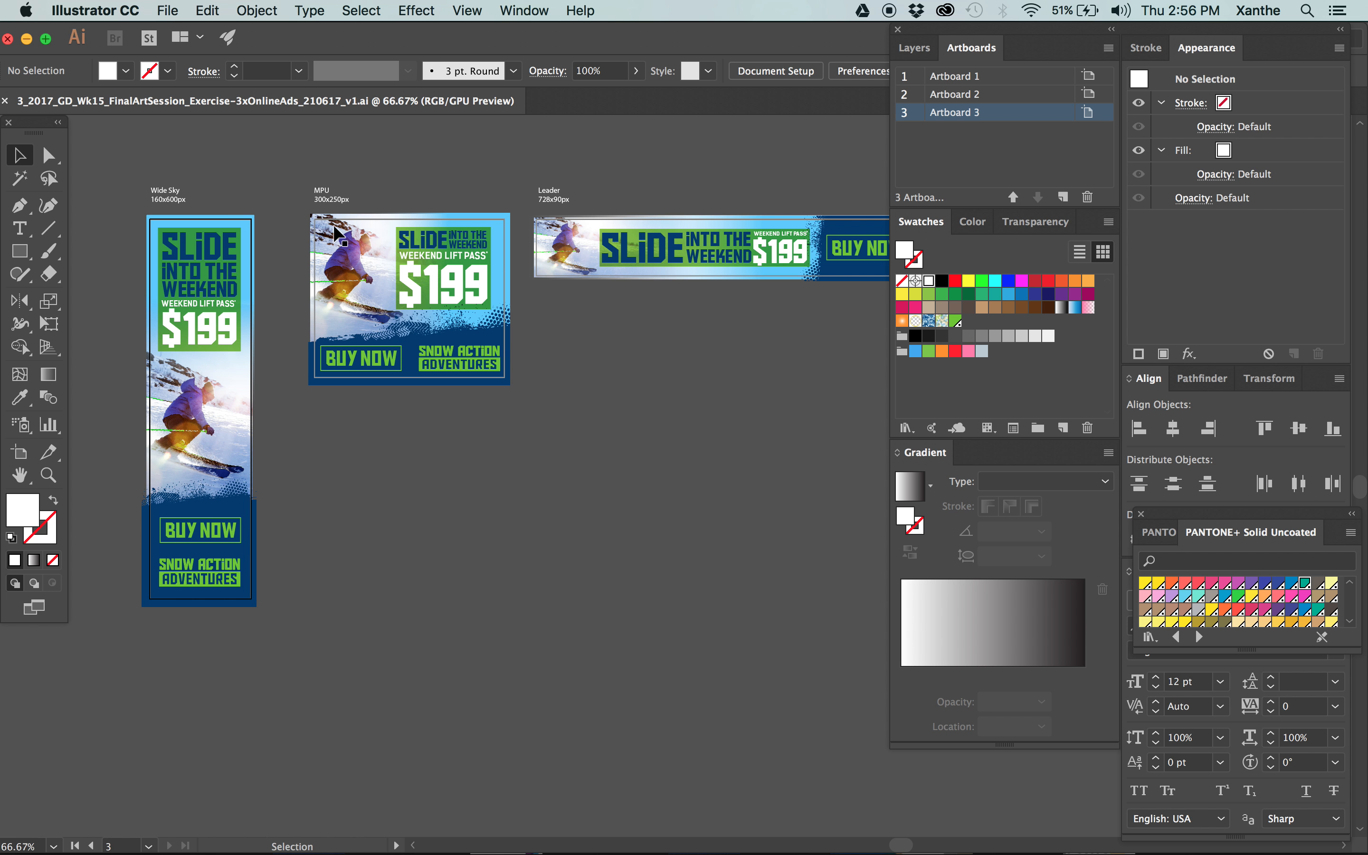
# Look over the ads' bleed edges and activate the Artboard tool to show the artboard boundaries.
pyautogui.click(195, 247)
pyautogui.click(262, 162)
pyautogui.scroll(-2, 419, 540)
pyautogui.hscroll(2, 669, 455)
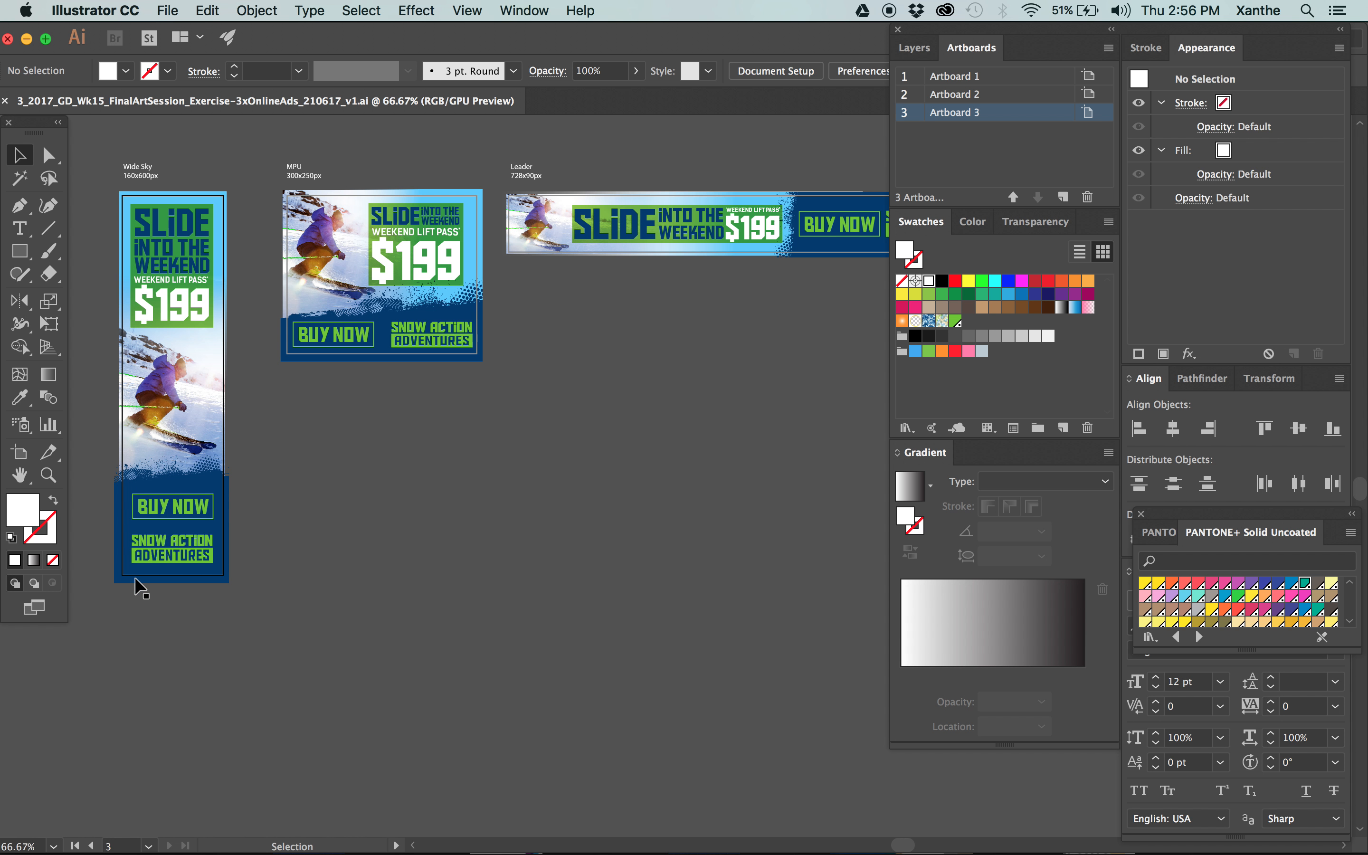
pyautogui.hscroll(-3, 282, 140)
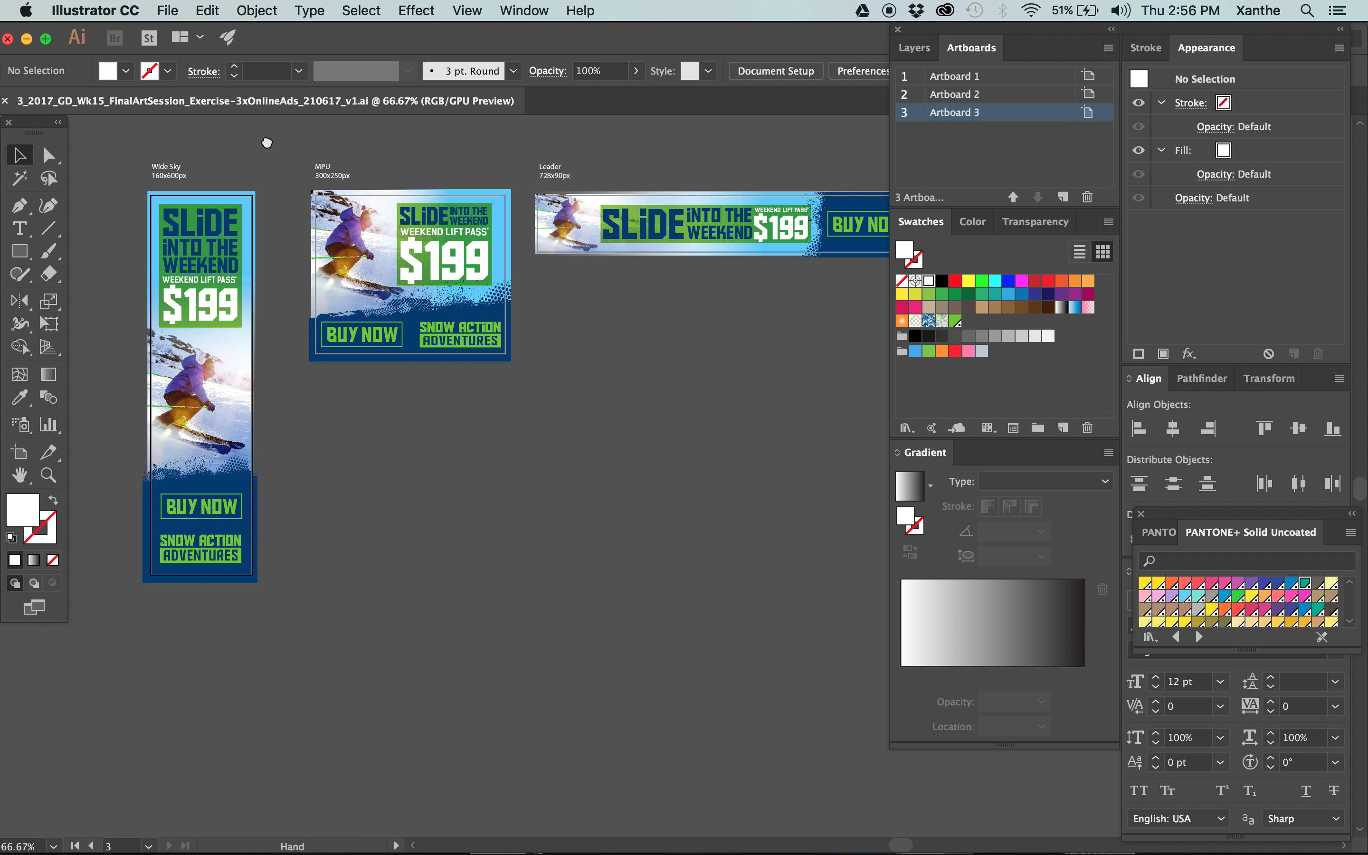
pyautogui.click(19, 460)
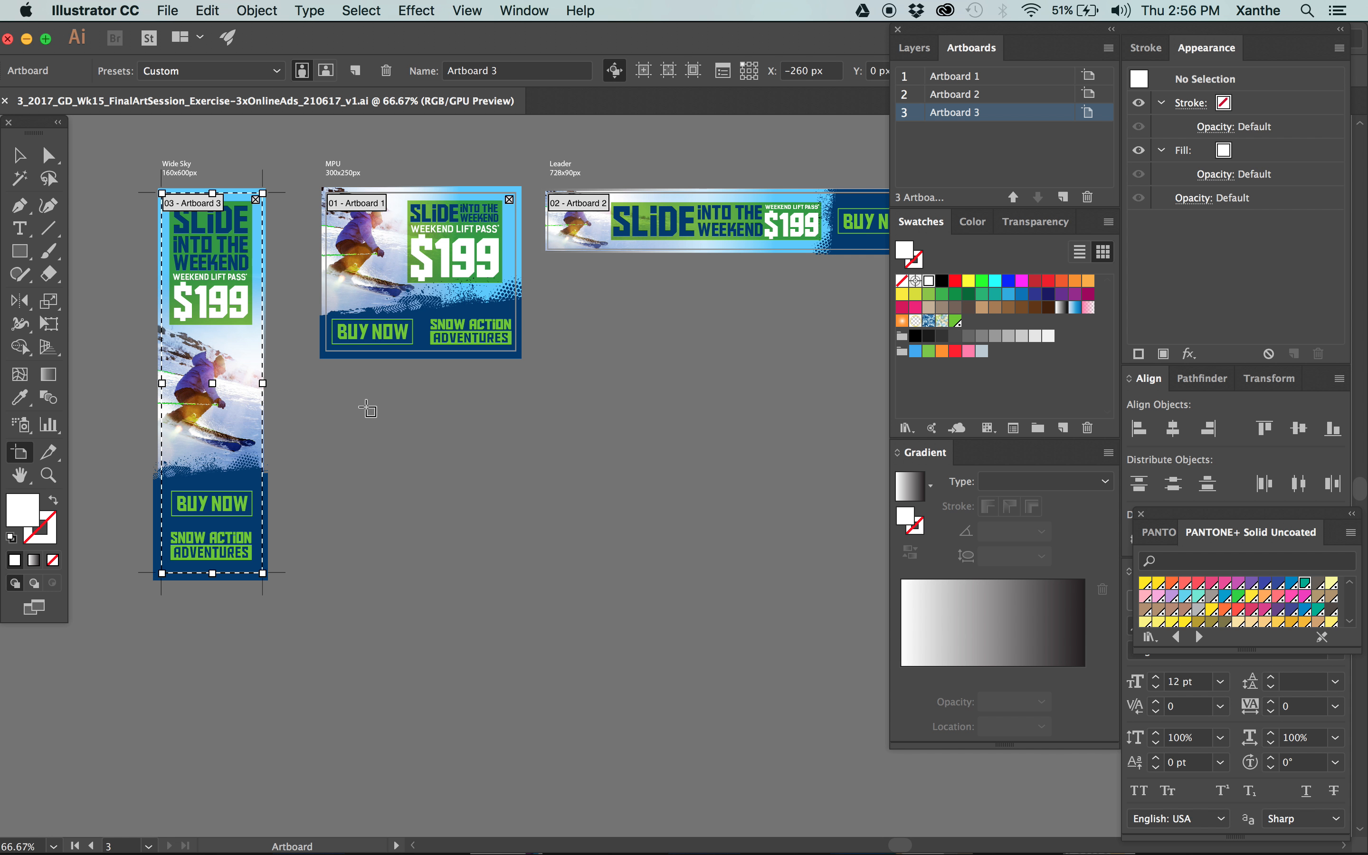
# Draw a new artboard about 680 by 335 px in the empty canvas area below the MPU banner.
pyautogui.moveTo(335, 401); pyautogui.dragTo(768, 615)
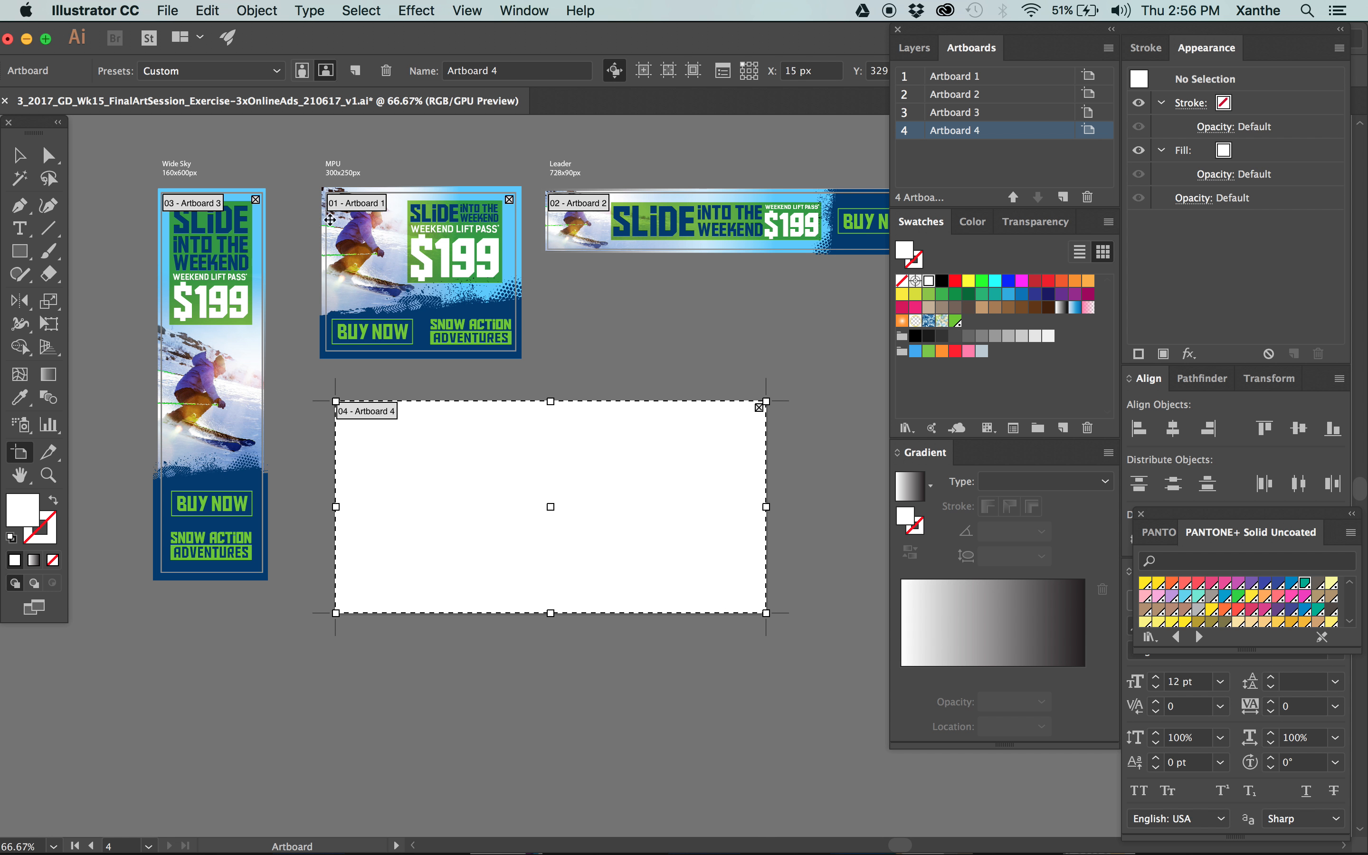
pyautogui.moveTo(588, 282); pyautogui.dragTo(335, 342)
pyautogui.press('Delete')
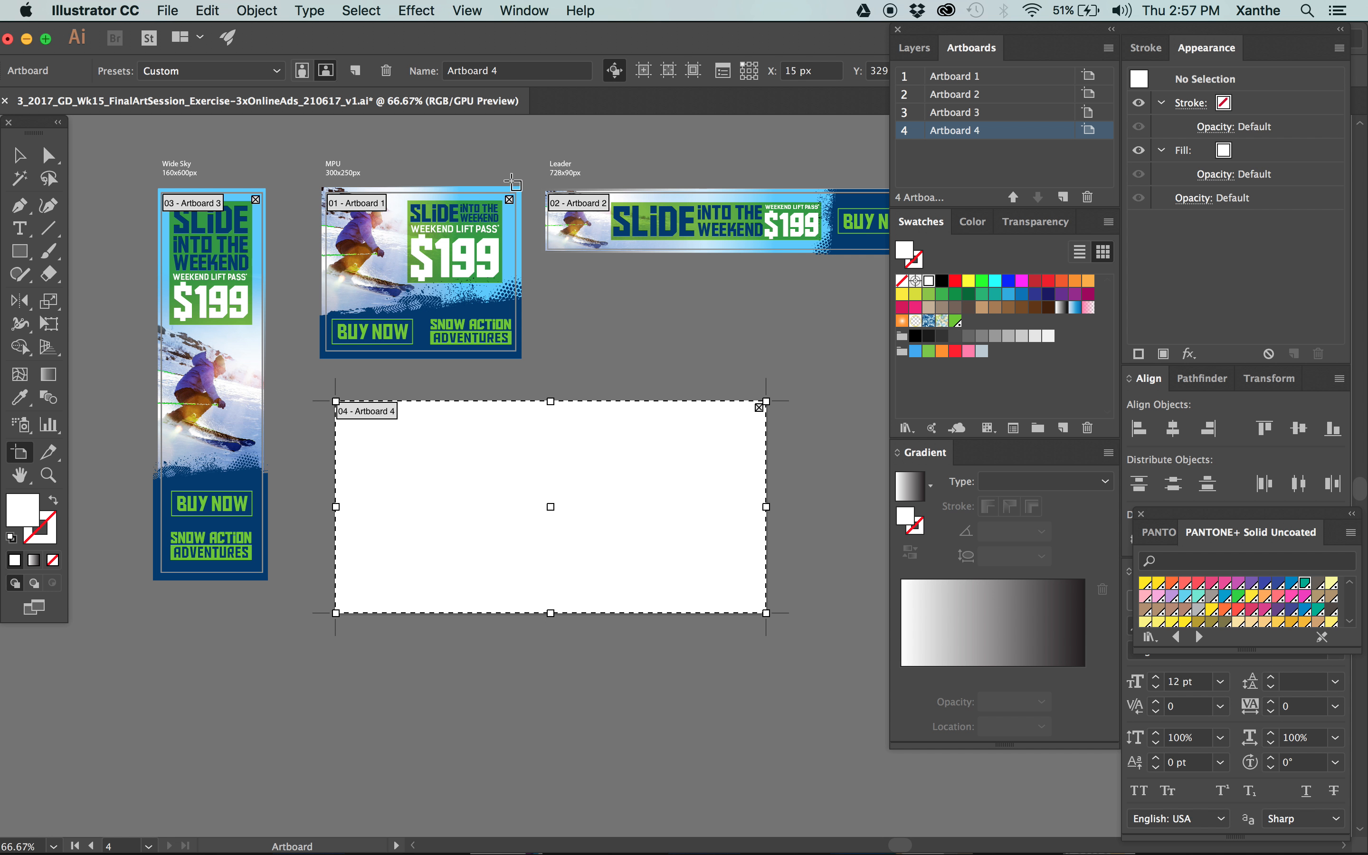
pyautogui.moveTo(502, 184); pyautogui.dragTo(405, 286)
pyautogui.moveTo(458, 184); pyautogui.dragTo(455, 196)
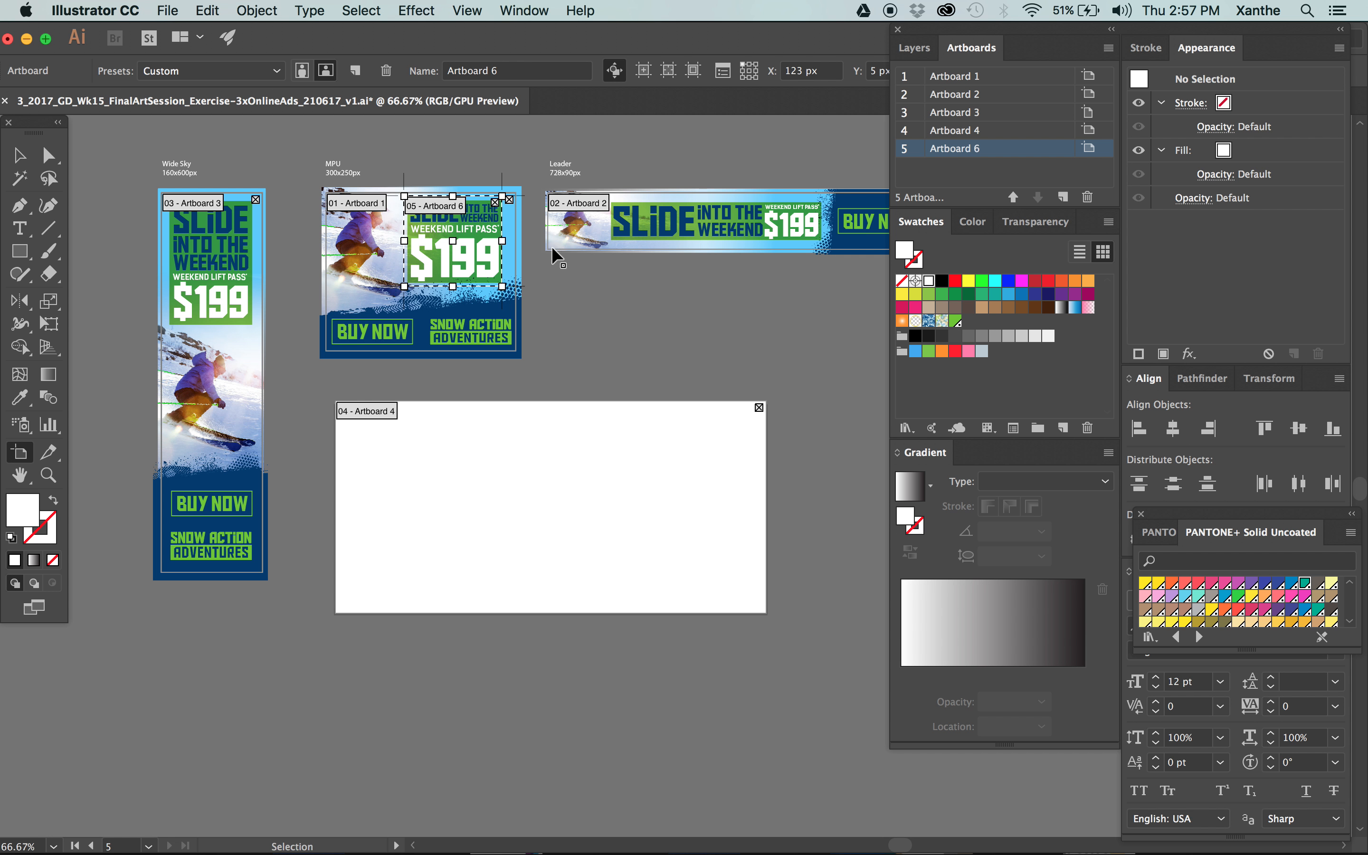
pyautogui.press('super+z')
pyautogui.press('super+z')
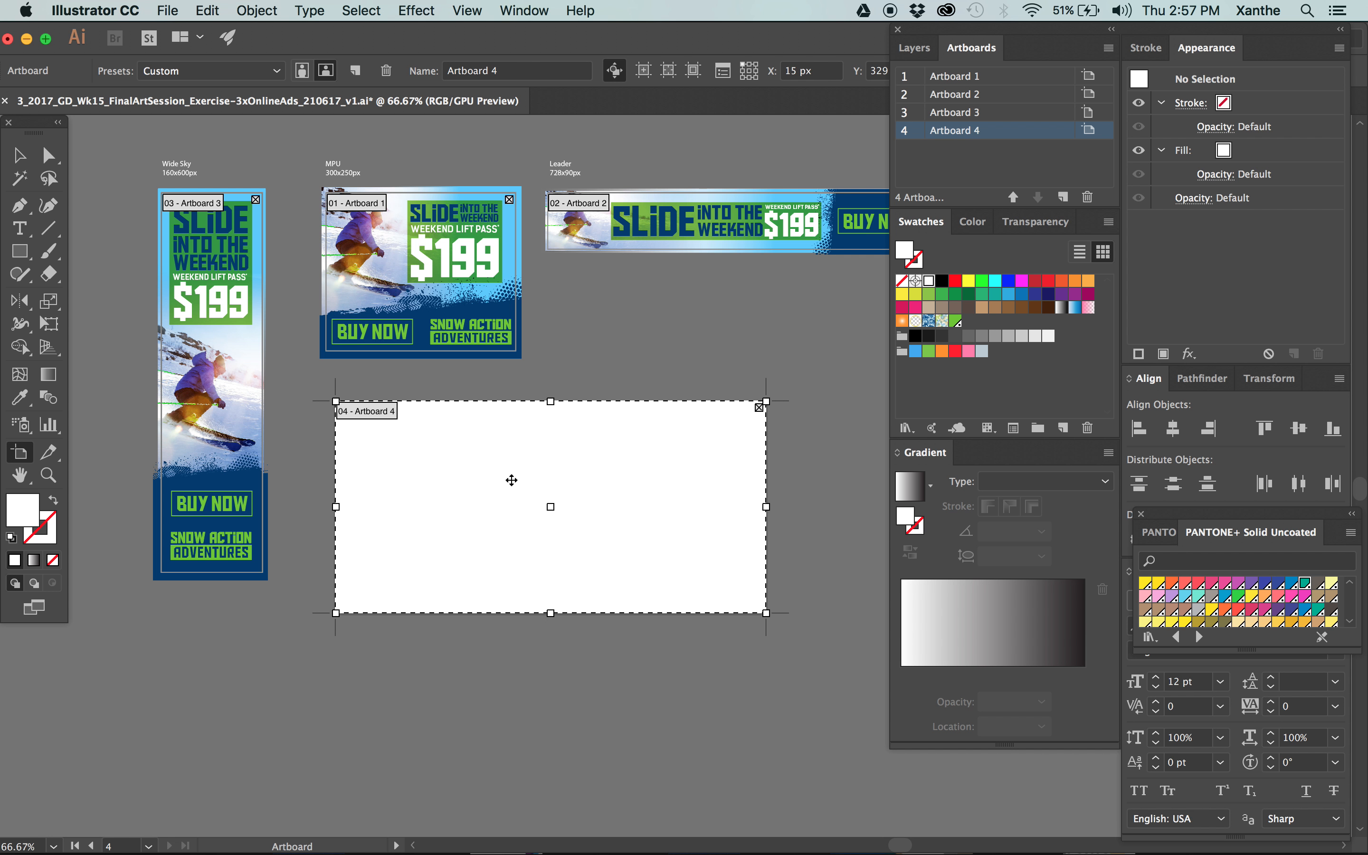
# Move the floating panels clear of the artboard dimension settings and set Artboard 4's X position to 0 px.
pyautogui.moveTo(982, 29); pyautogui.dragTo(974, 115)
pyautogui.click(994, 70)
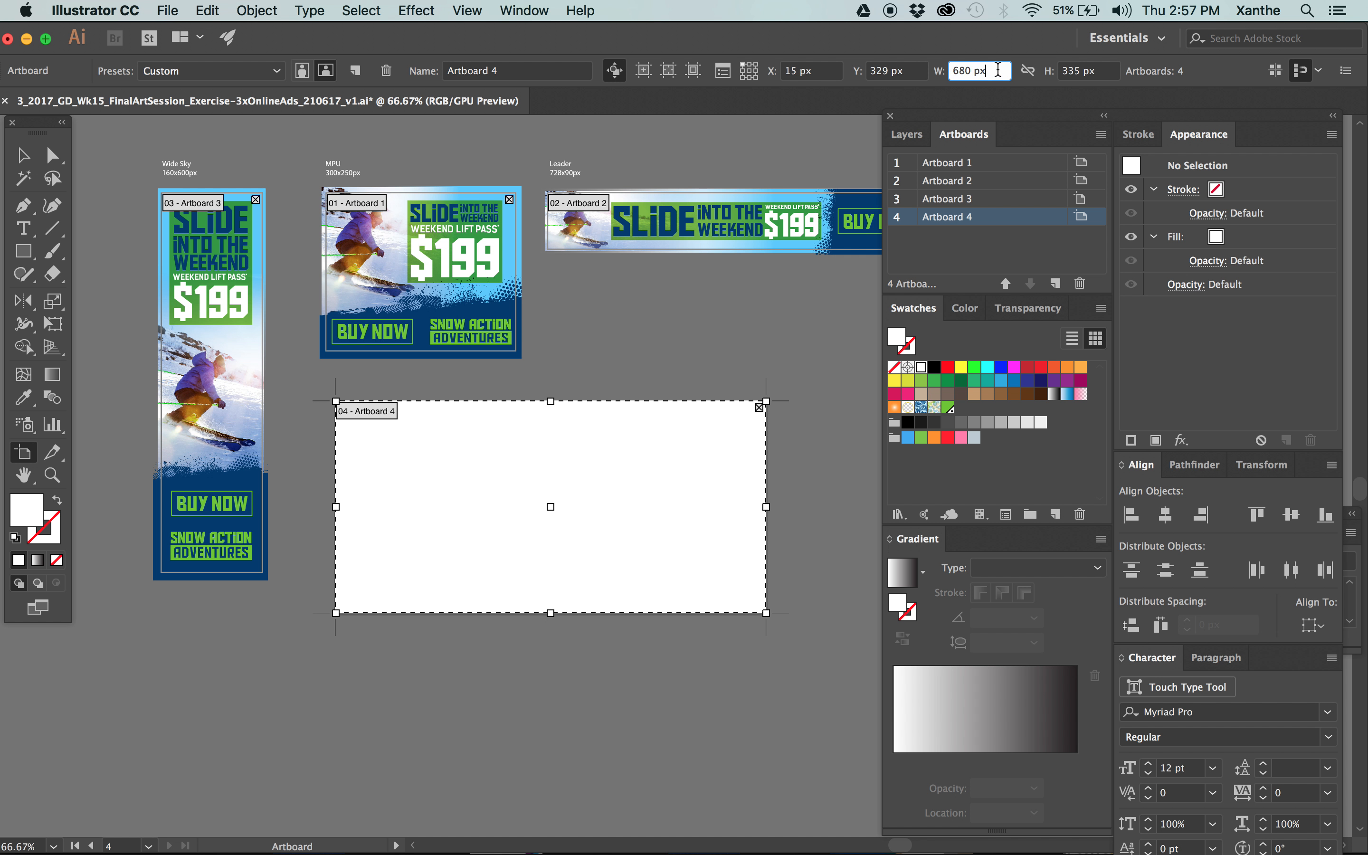
pyautogui.click(782, 72)
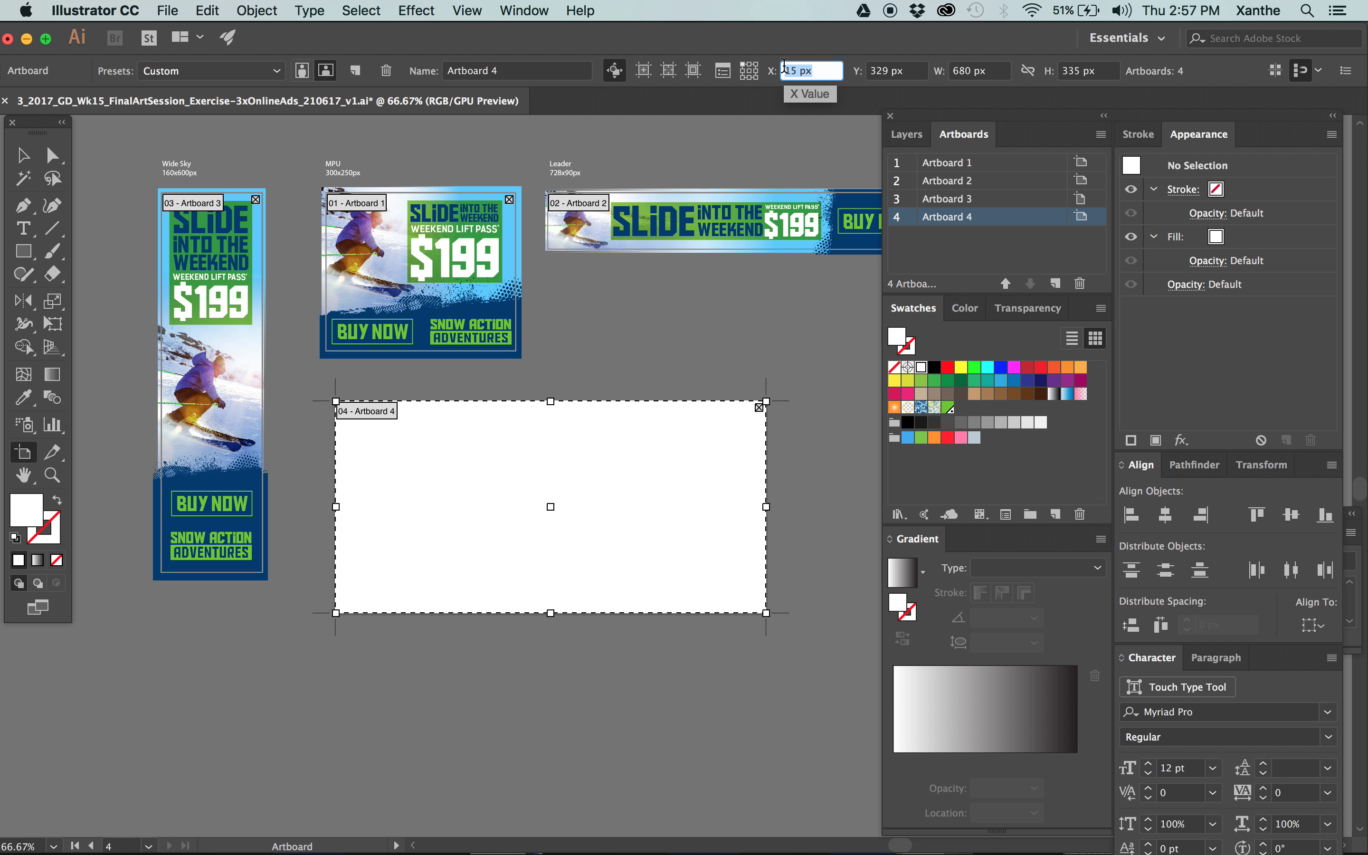
pyautogui.press('super+minus')
pyautogui.press('super+minus')
pyautogui.press('super+minus')
pyautogui.press('super+minus')
pyautogui.press('super+minus')
pyautogui.press('super+minus')
pyautogui.press('super+minus')
pyautogui.press('super+minus')
pyautogui.press('super+minus')
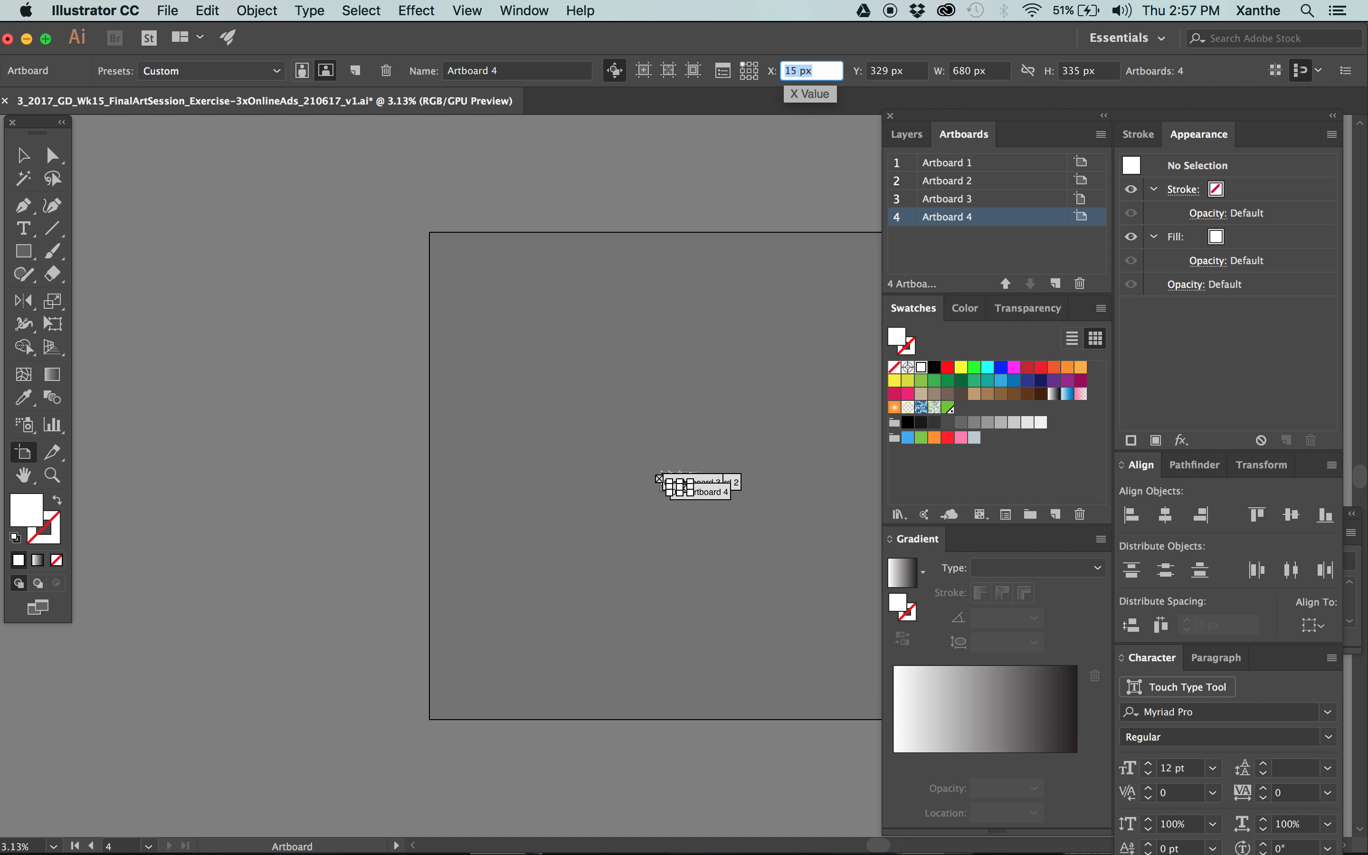
pyautogui.press('super+equal')
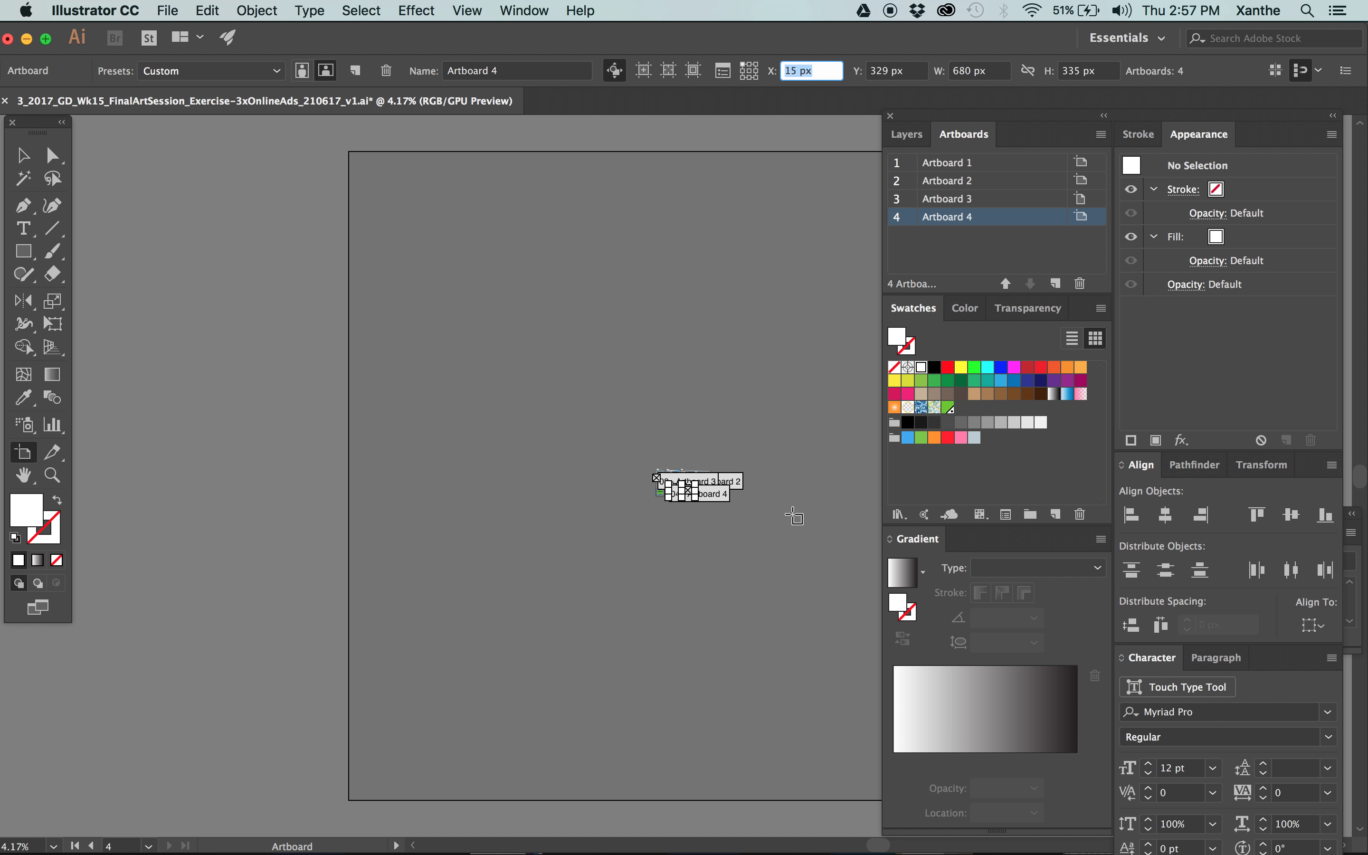
pyautogui.hscroll(5, 794, 516)
pyautogui.write('0')
pyautogui.press('super+equal')
pyautogui.press('super+equal')
pyautogui.press('super+equal')
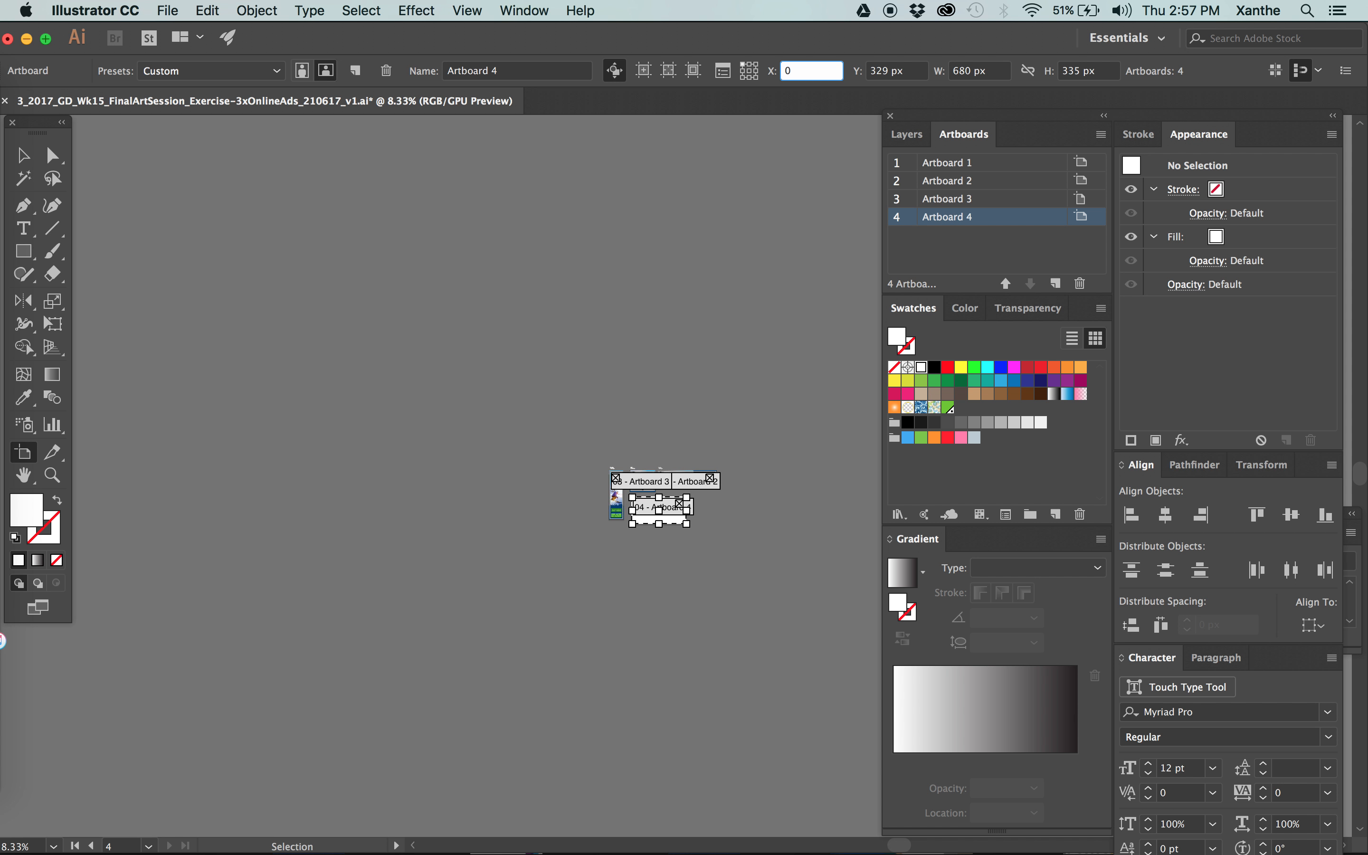
pyautogui.press('Tab')
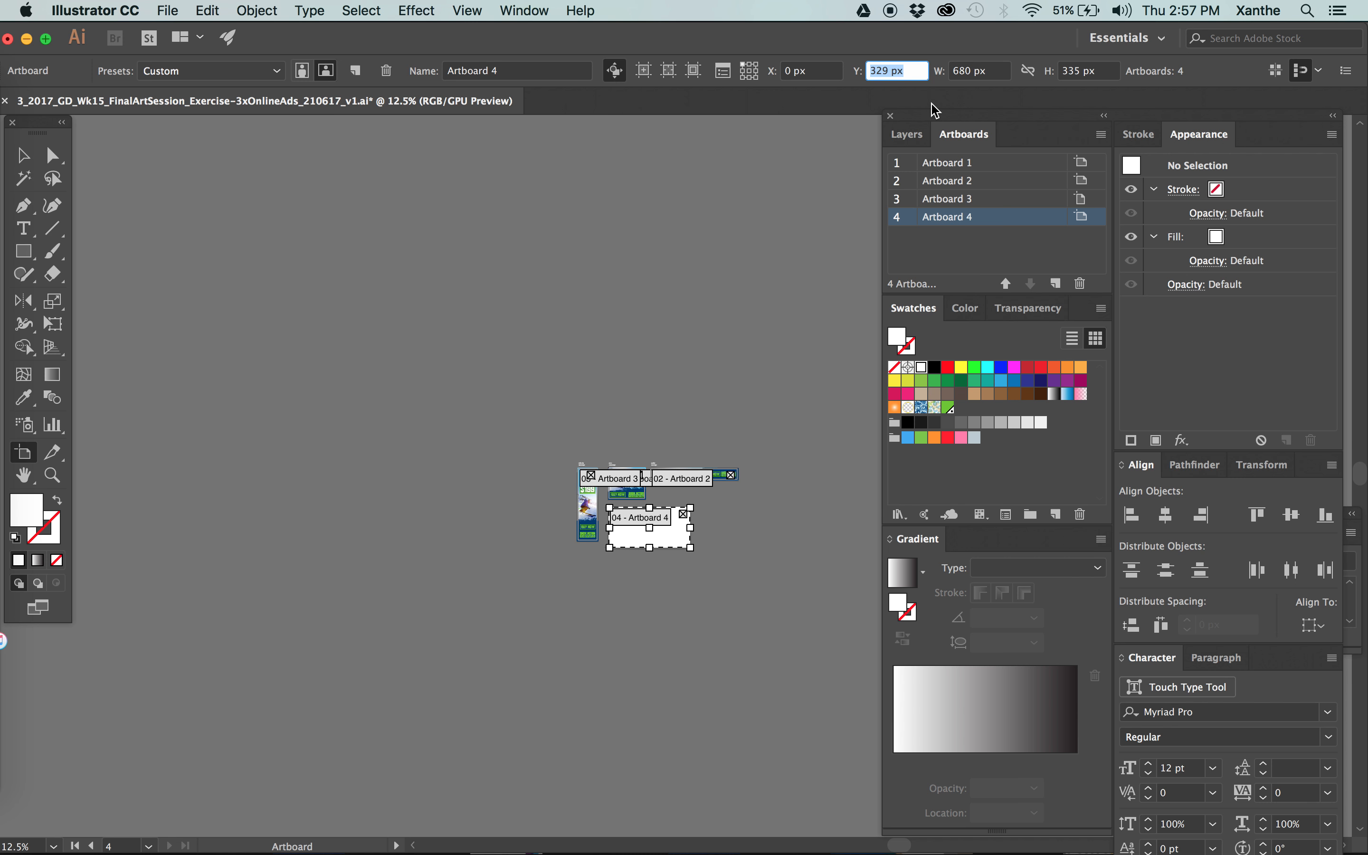
pyautogui.write('-0')
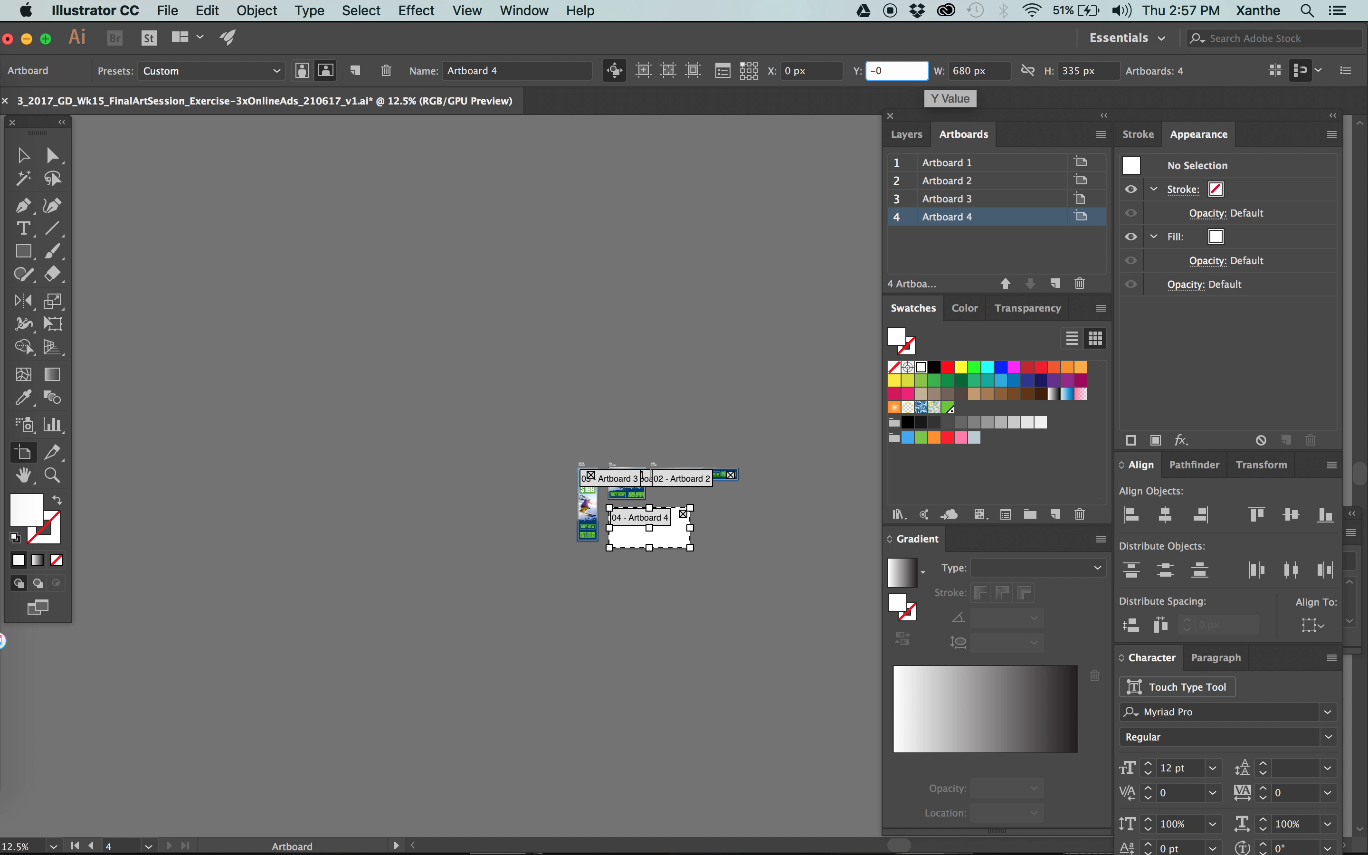
pyautogui.press('Tab')
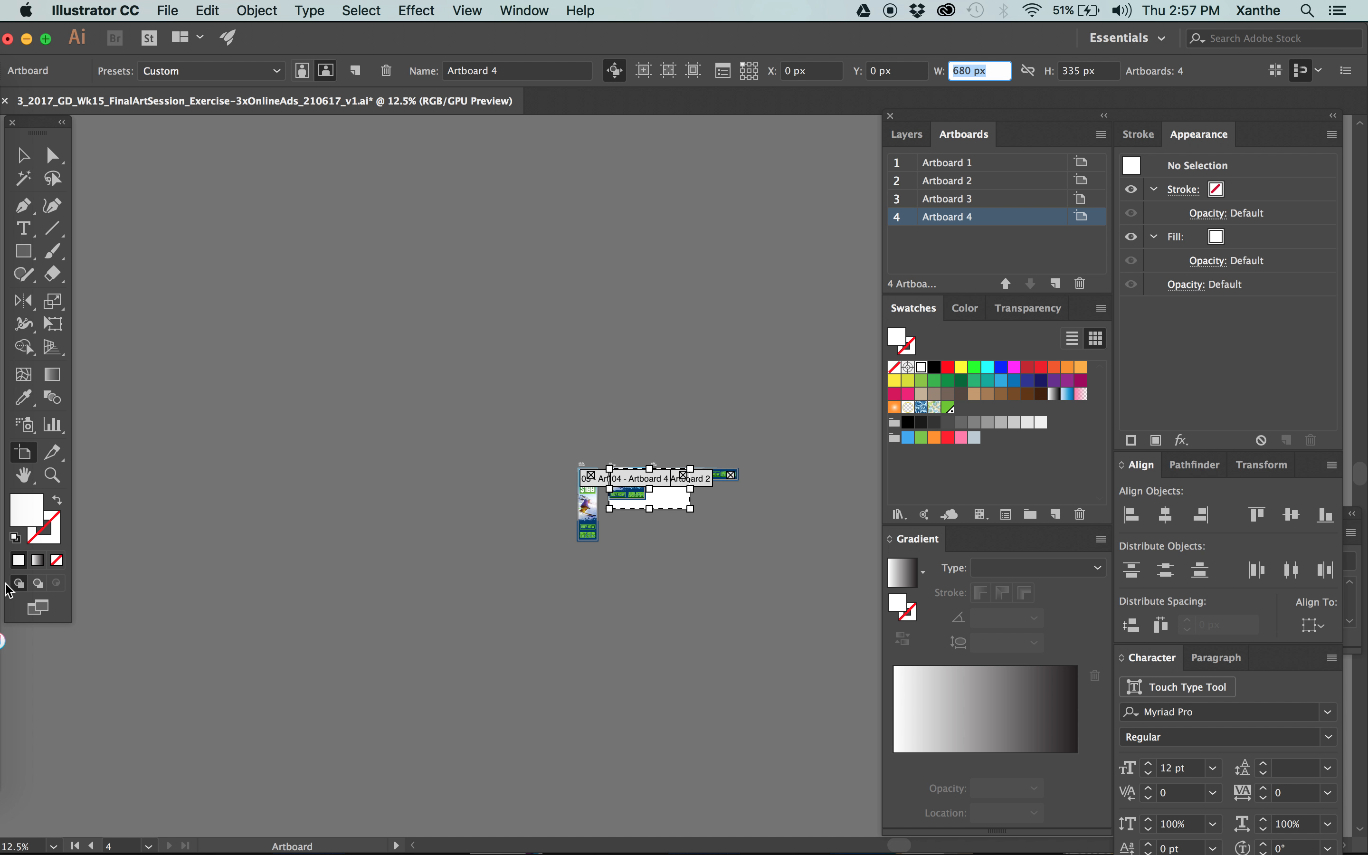
pyautogui.press('Return')
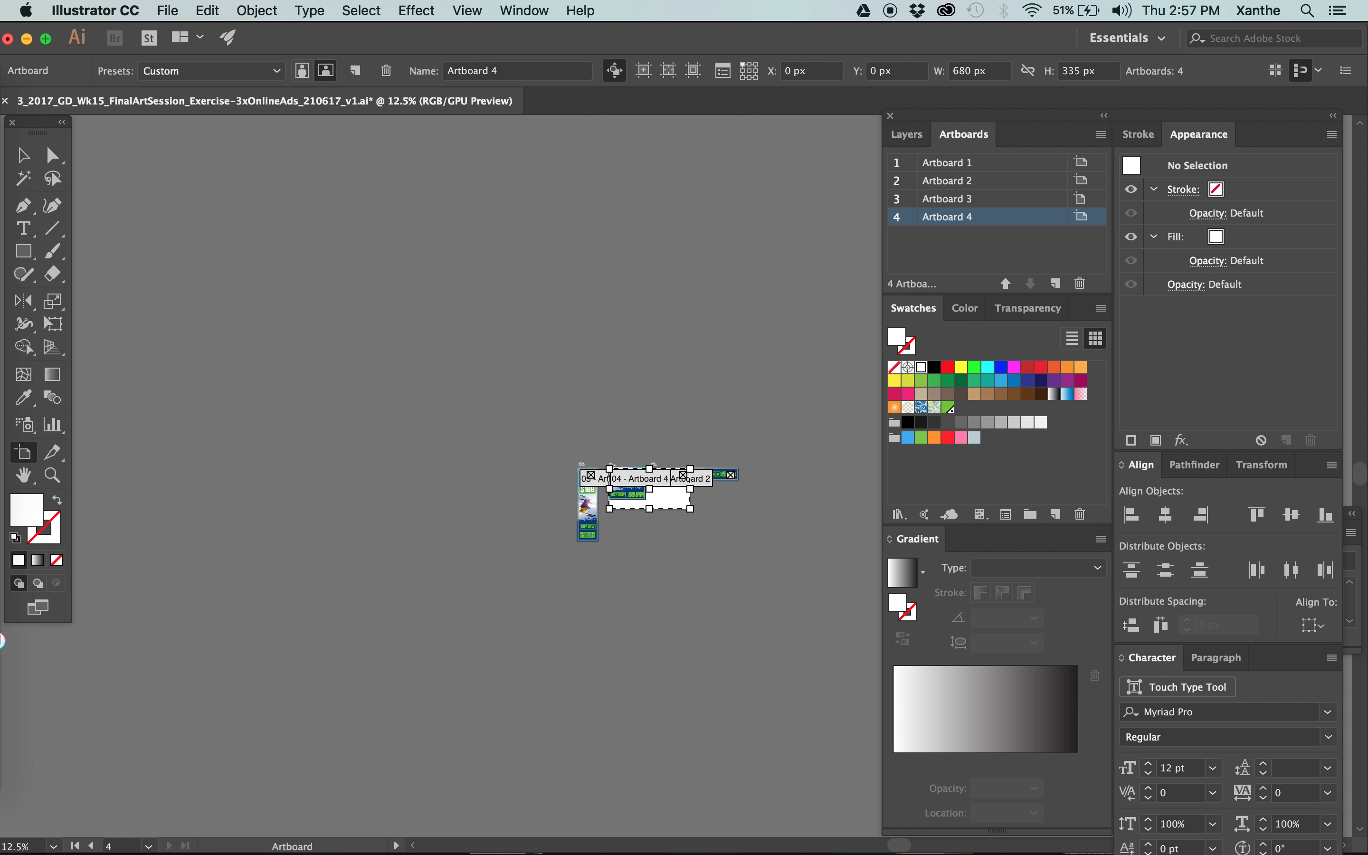
pyautogui.press('super+z')
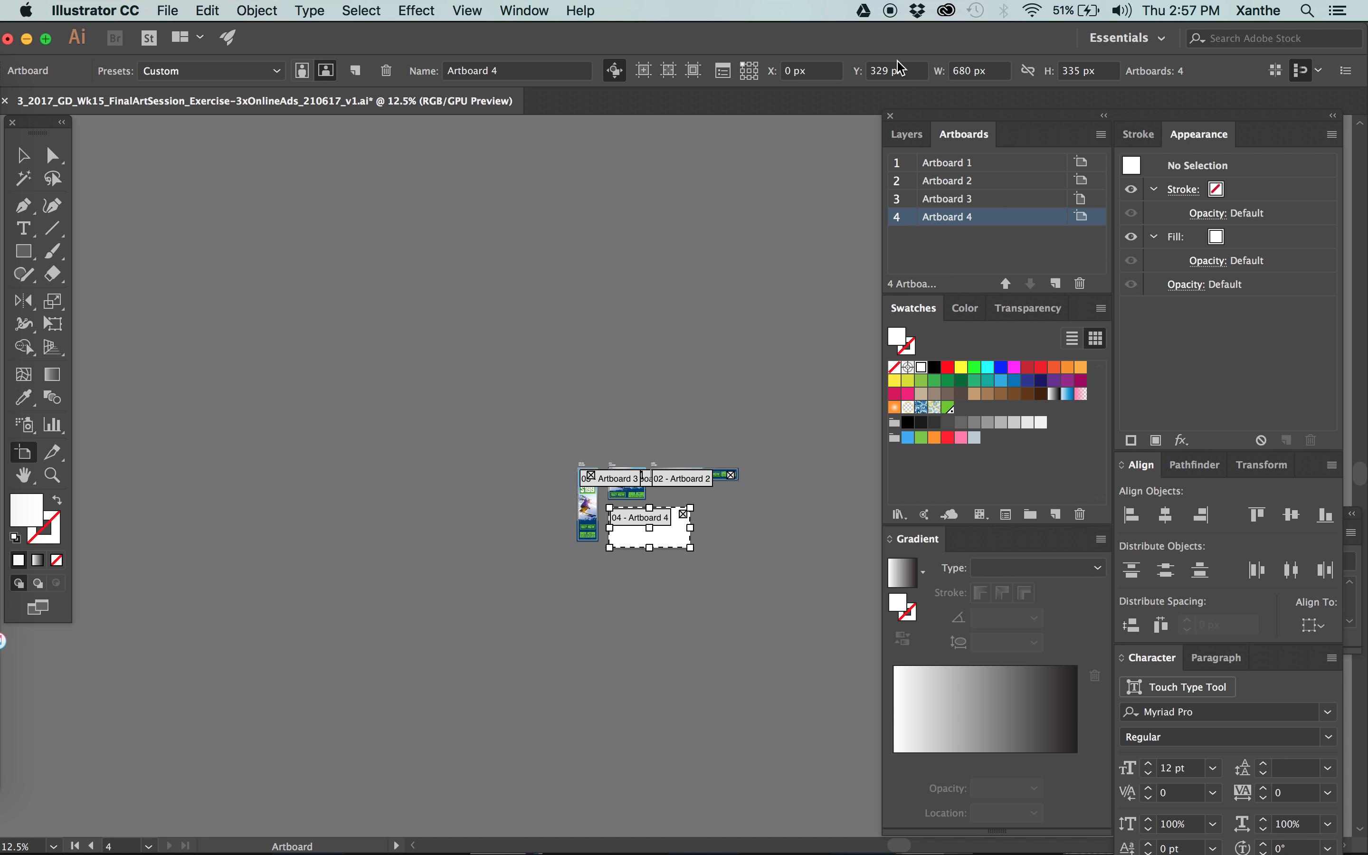
# Set Artboard 4's Y position to 350 px.
pyautogui.click(914, 71)
pyautogui.write('350')
pyautogui.press('Tab')
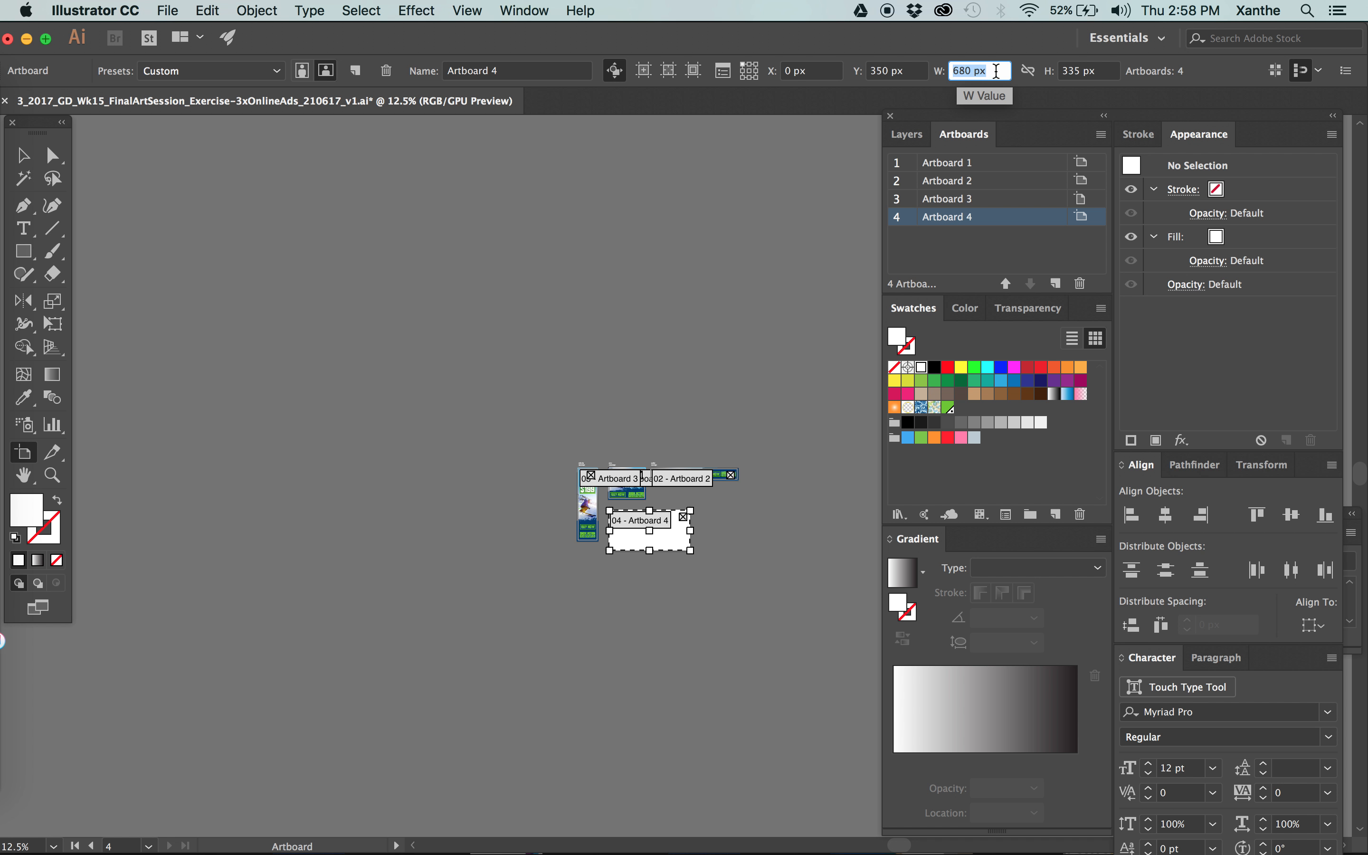
pyautogui.moveTo(1101, 71); pyautogui.dragTo(999, 73)
pyautogui.moveTo(1000, 73); pyautogui.dragTo(894, 72)
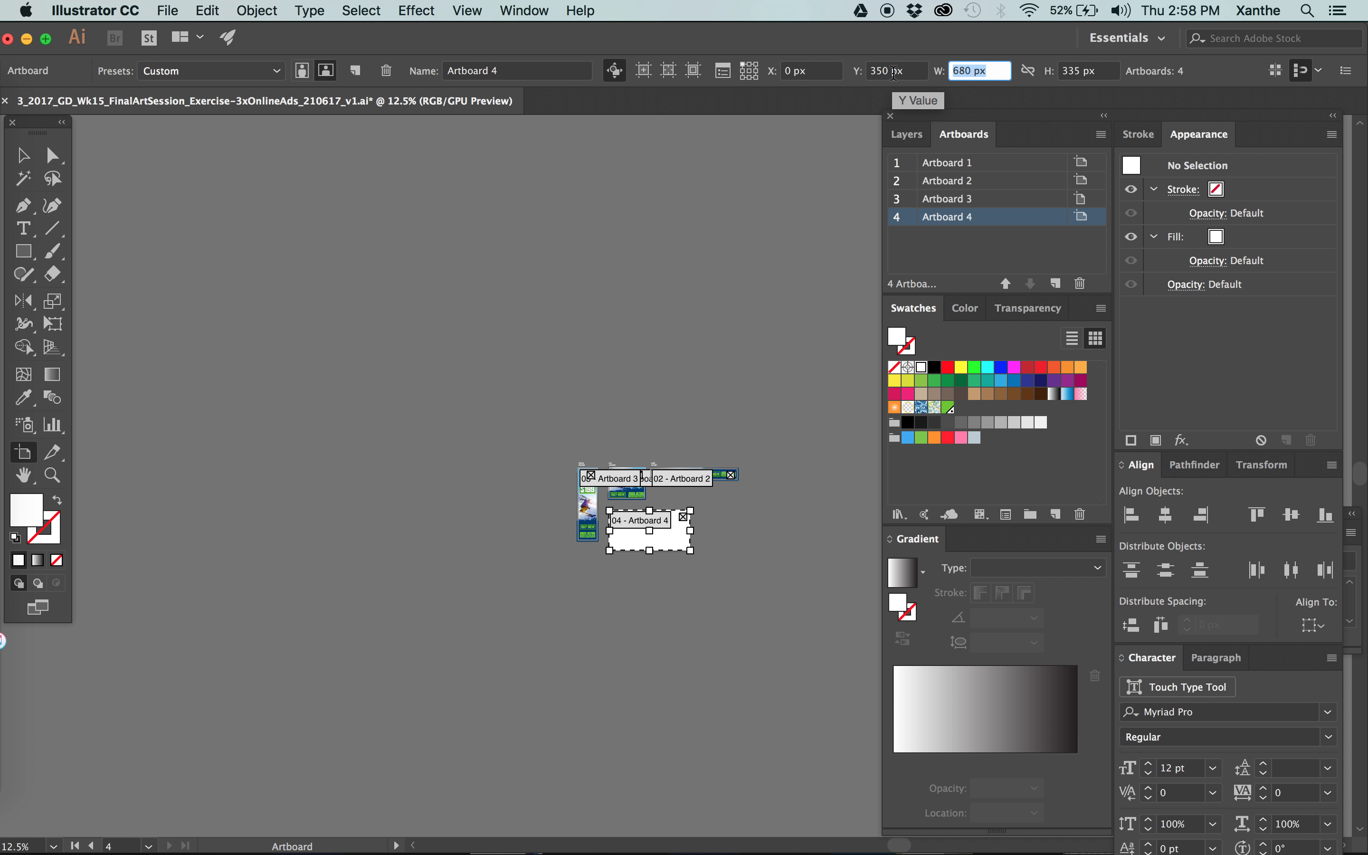
# Set Artboard 4's width and height both to 1080 px.
pyautogui.write('1080')
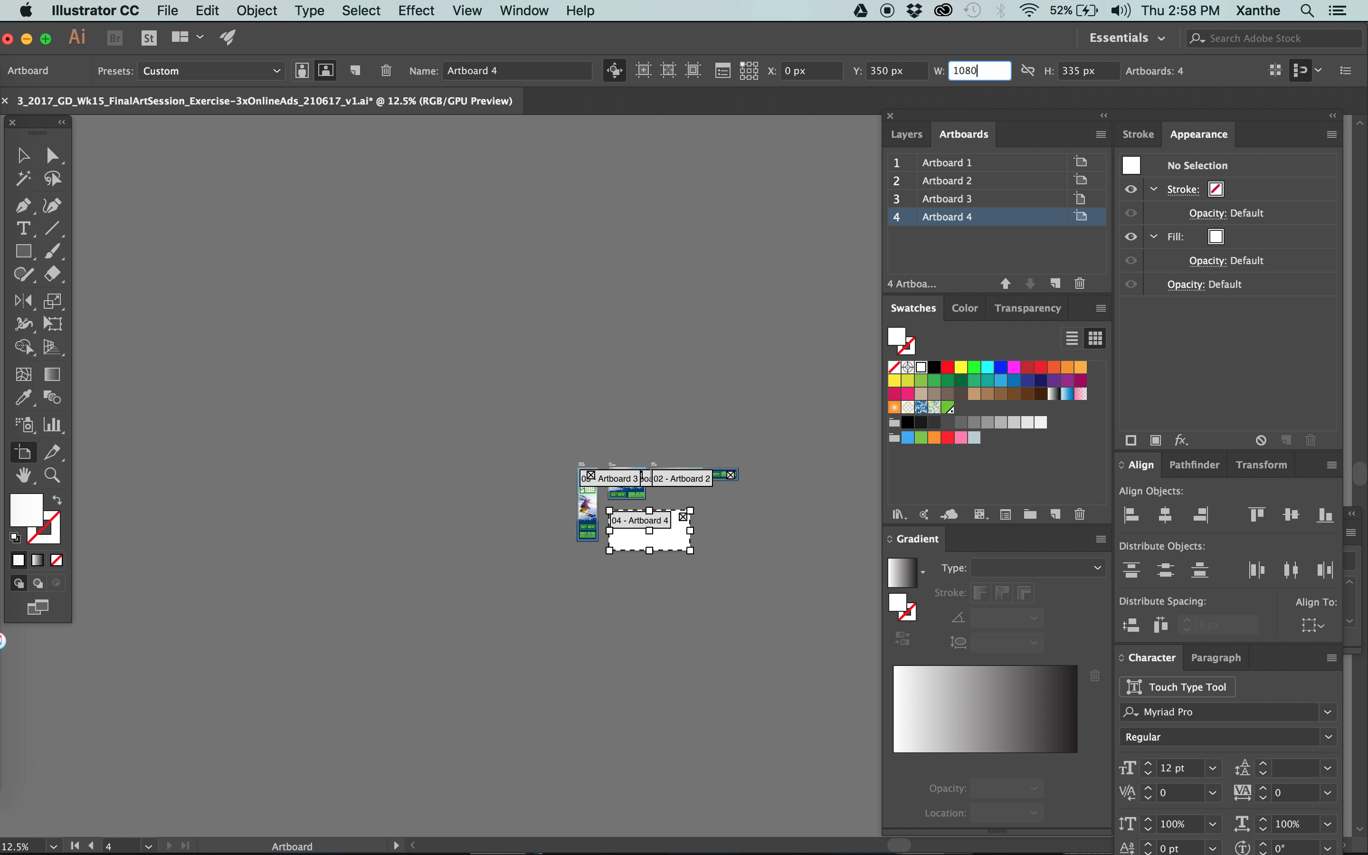
pyautogui.press('Tab')
pyautogui.write('1080')
pyautogui.press('Tab')
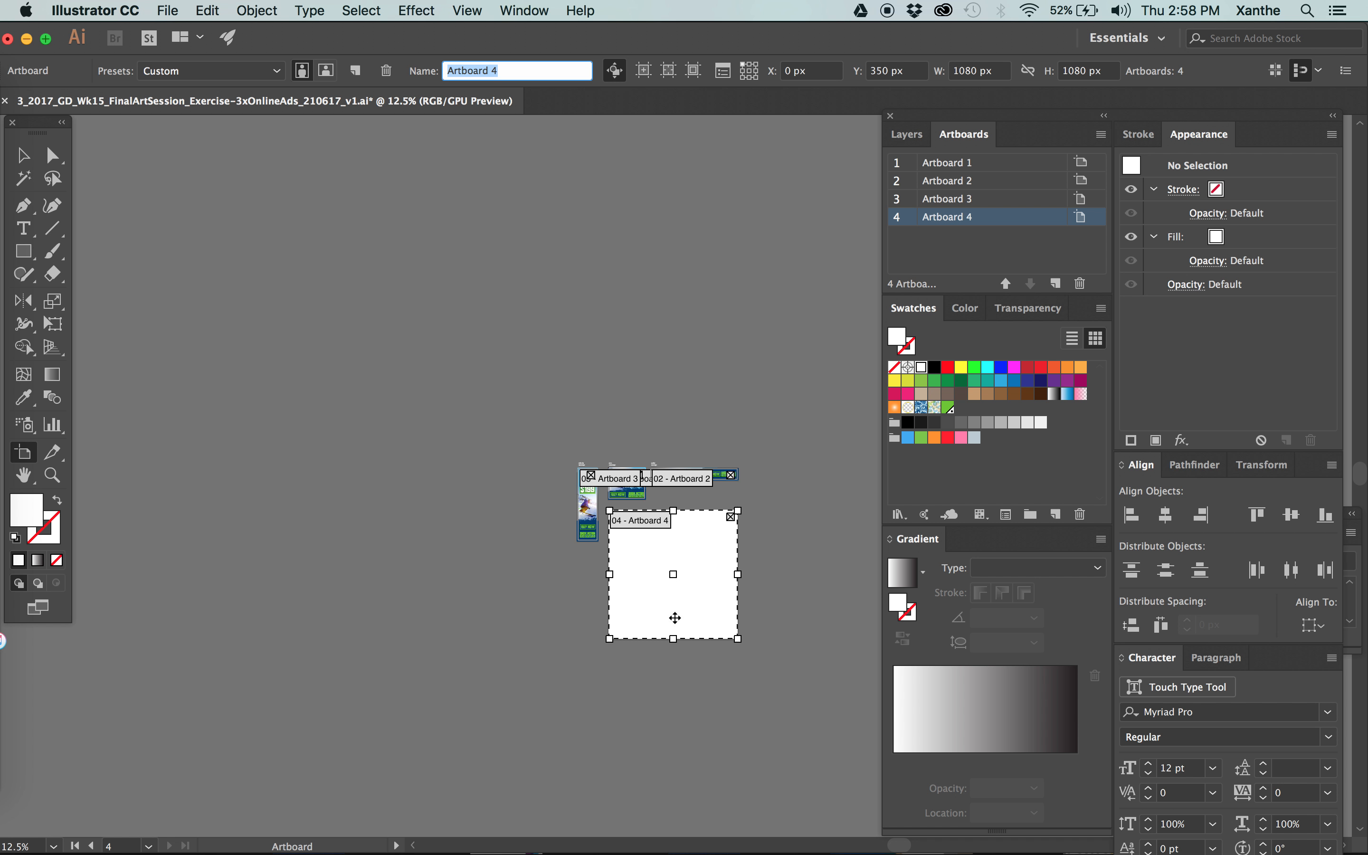
# Set Artboard 4's X position to 0.5 px and leave artboard editing.
pyautogui.click(818, 70)
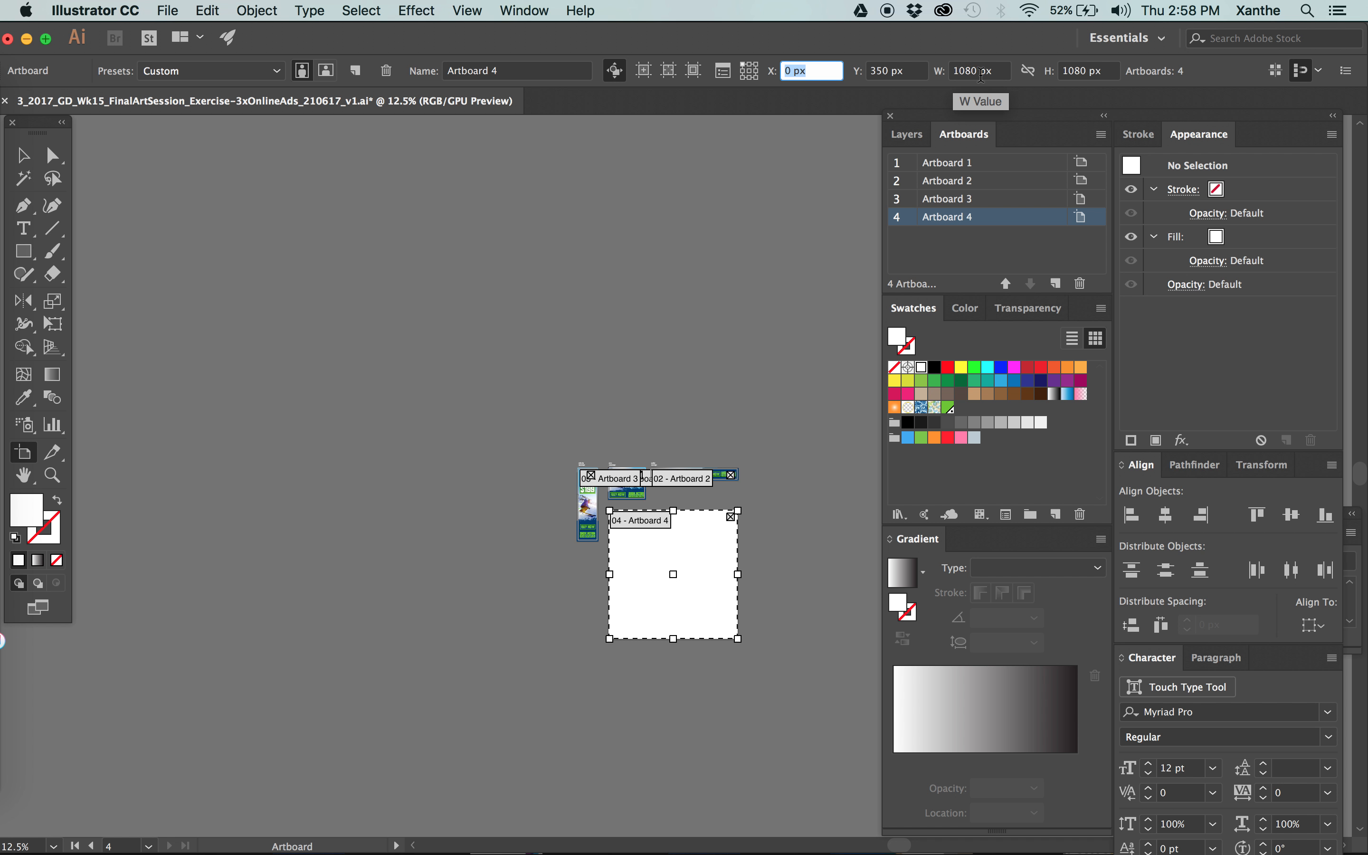
pyautogui.click(827, 74)
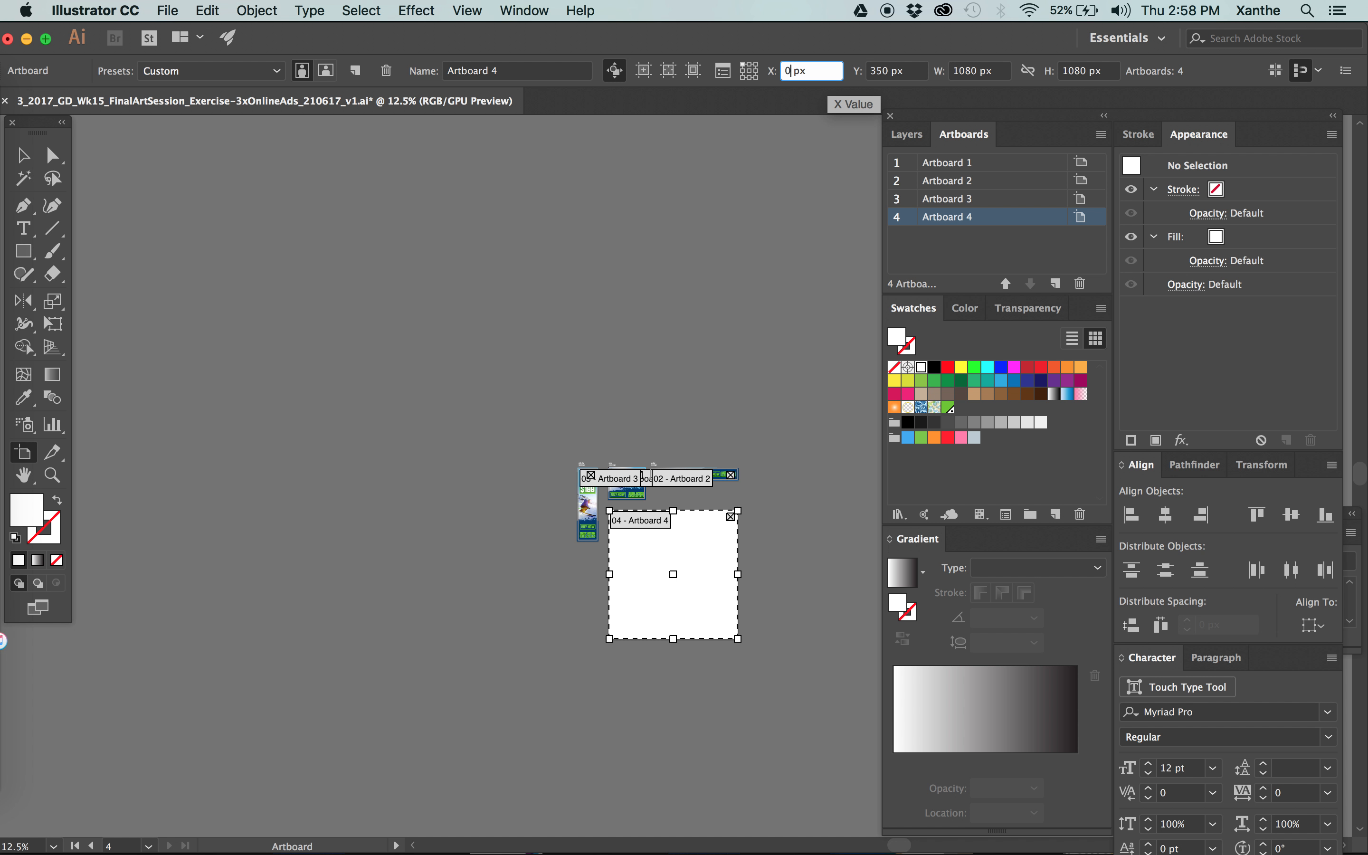
pyautogui.press('Tab')
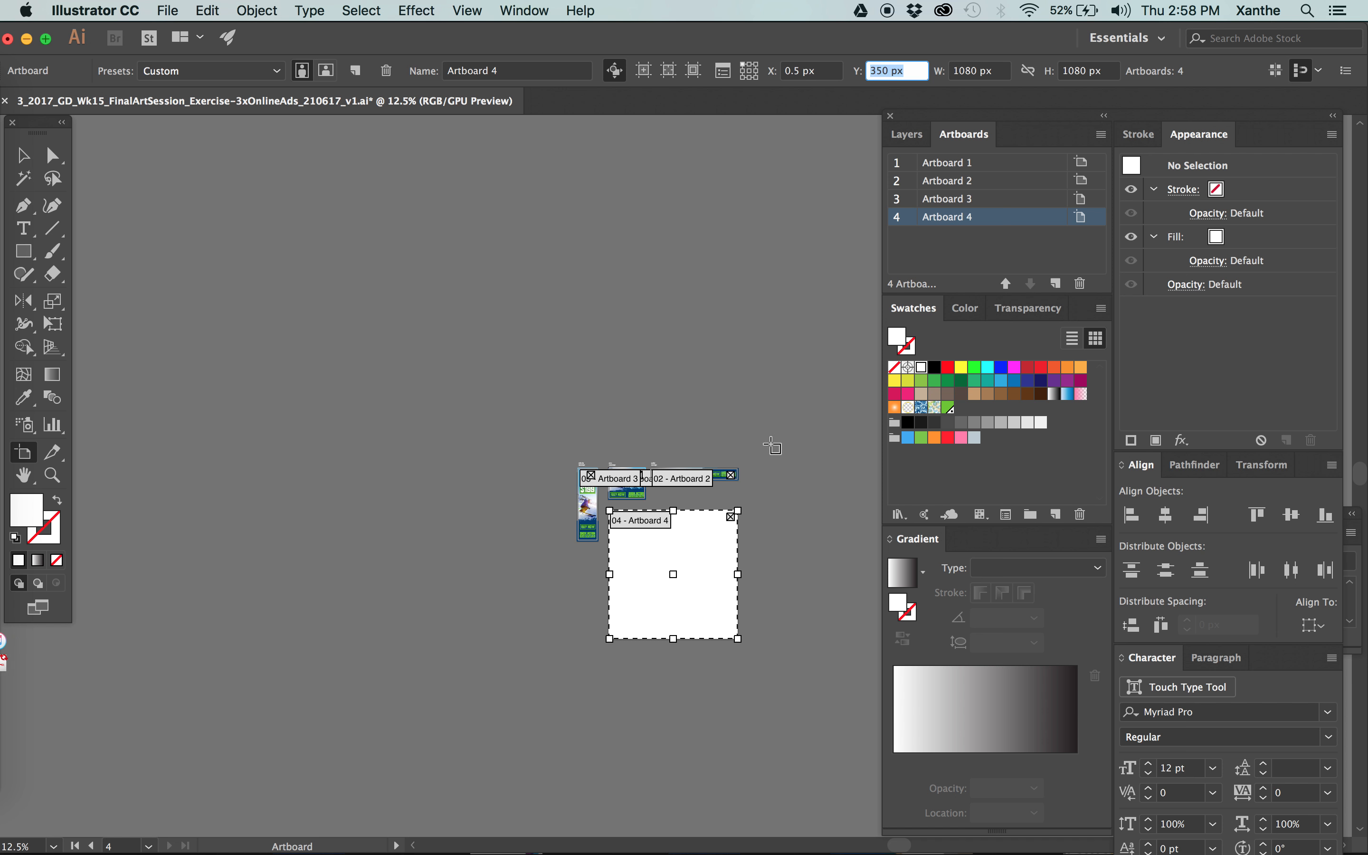
pyautogui.scroll(3, 772, 449)
pyautogui.scroll(2, 773, 472)
pyautogui.scroll(-5, 407, 682)
pyautogui.press('Escape')
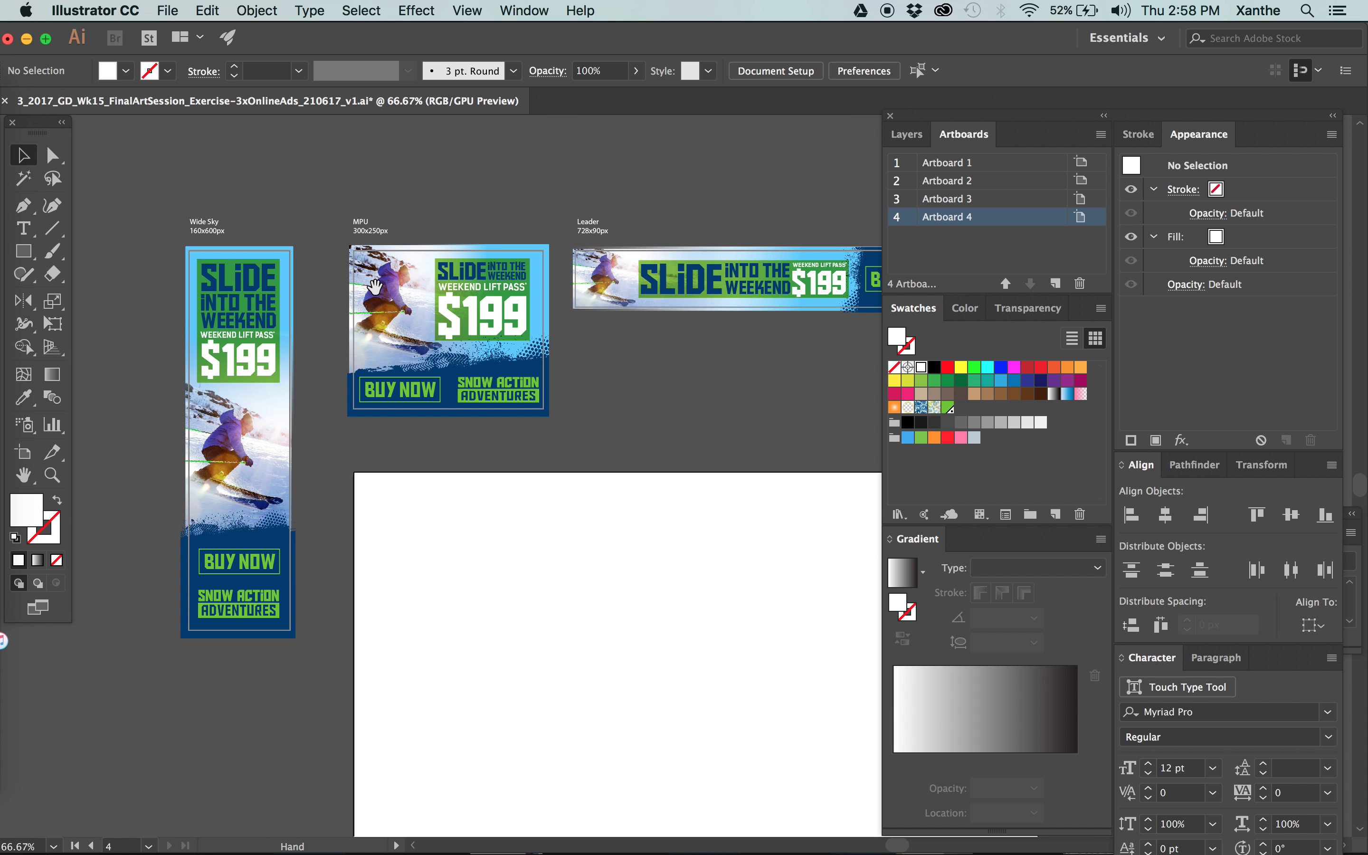
# Draw a rectangle overlapping the upper-left corner of the square artboard and fill it with a beige swatch.
pyautogui.scroll(3, 422, 492)
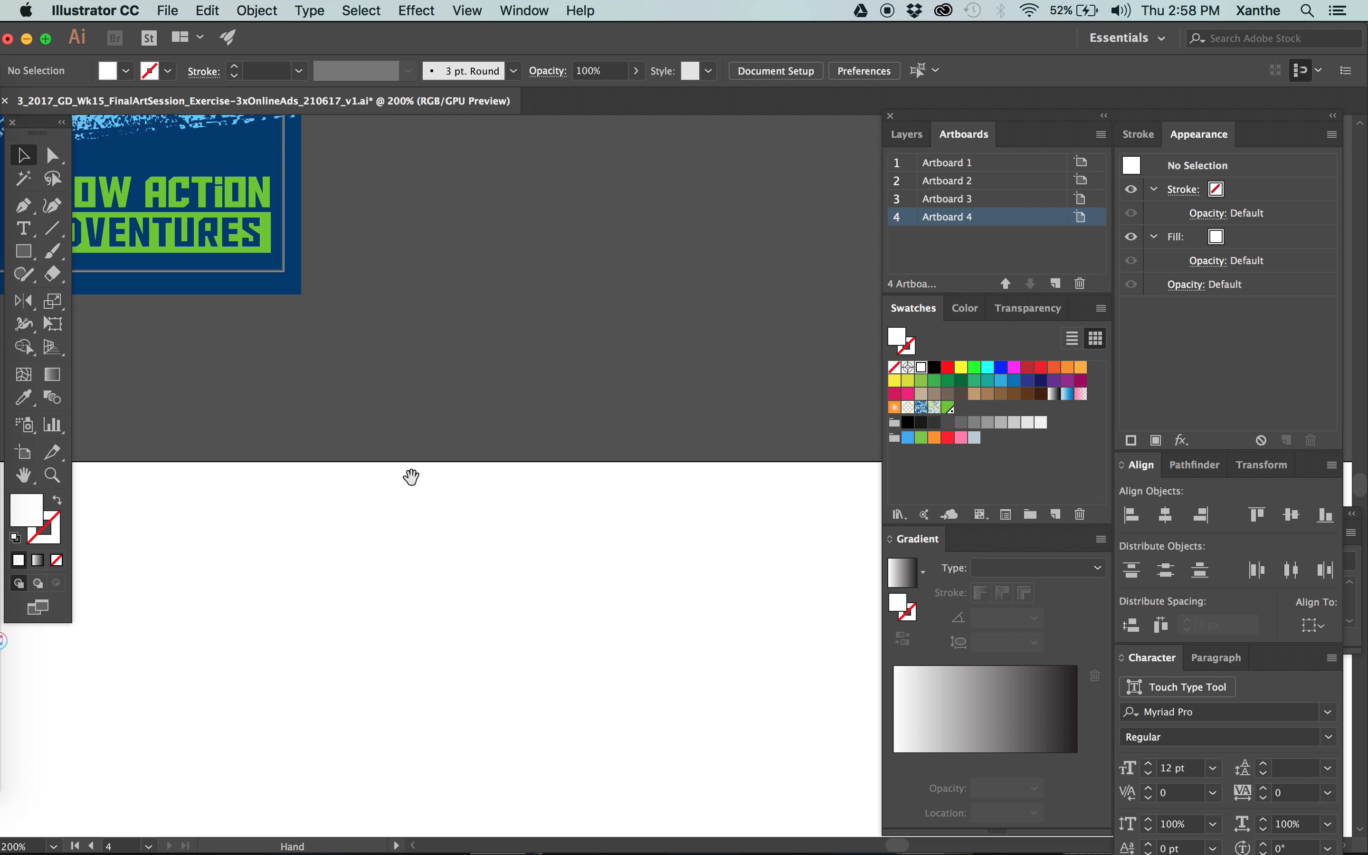
pyautogui.moveTo(413, 486); pyautogui.dragTo(997, 409)
pyautogui.press('m')
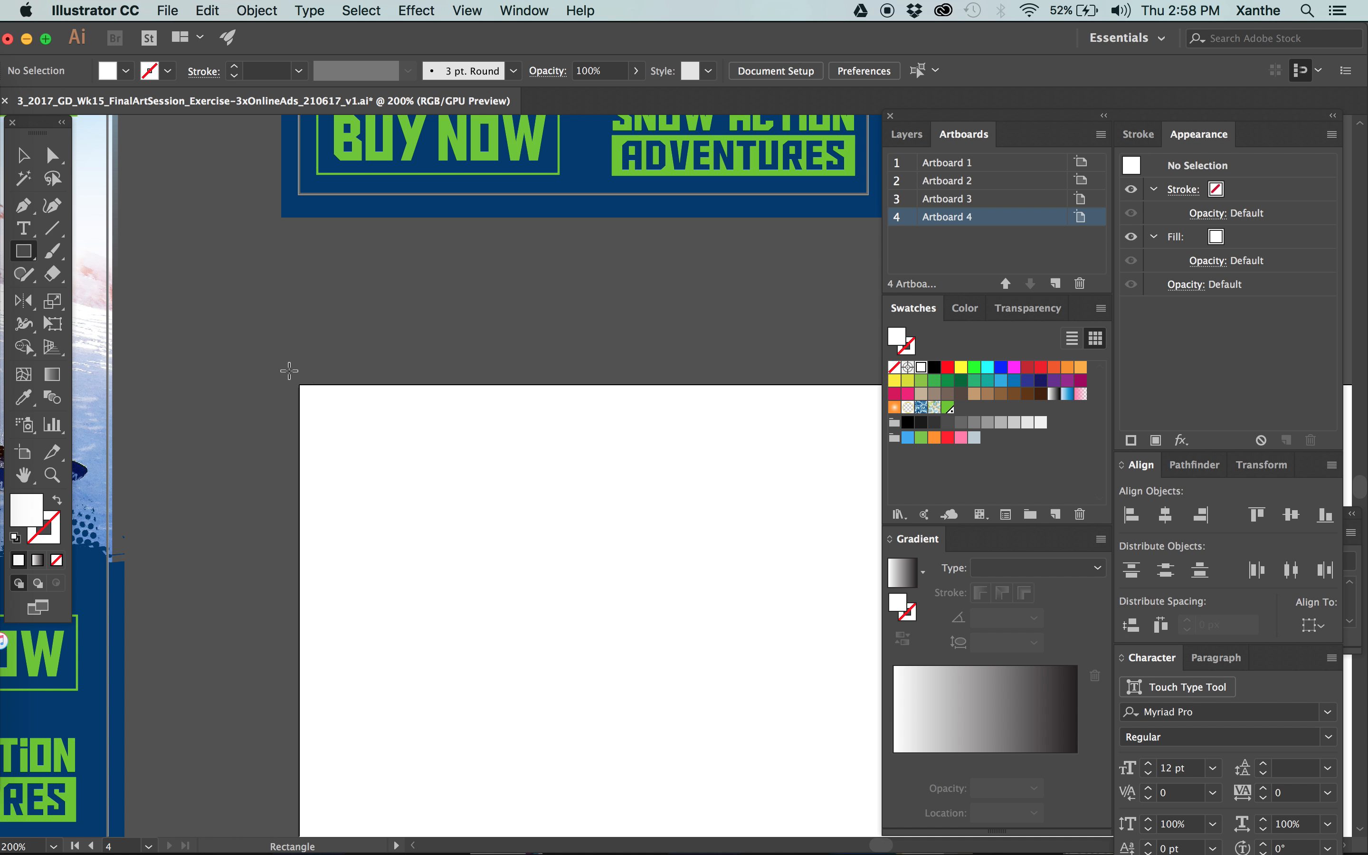
pyautogui.moveTo(280, 366); pyautogui.dragTo(639, 603)
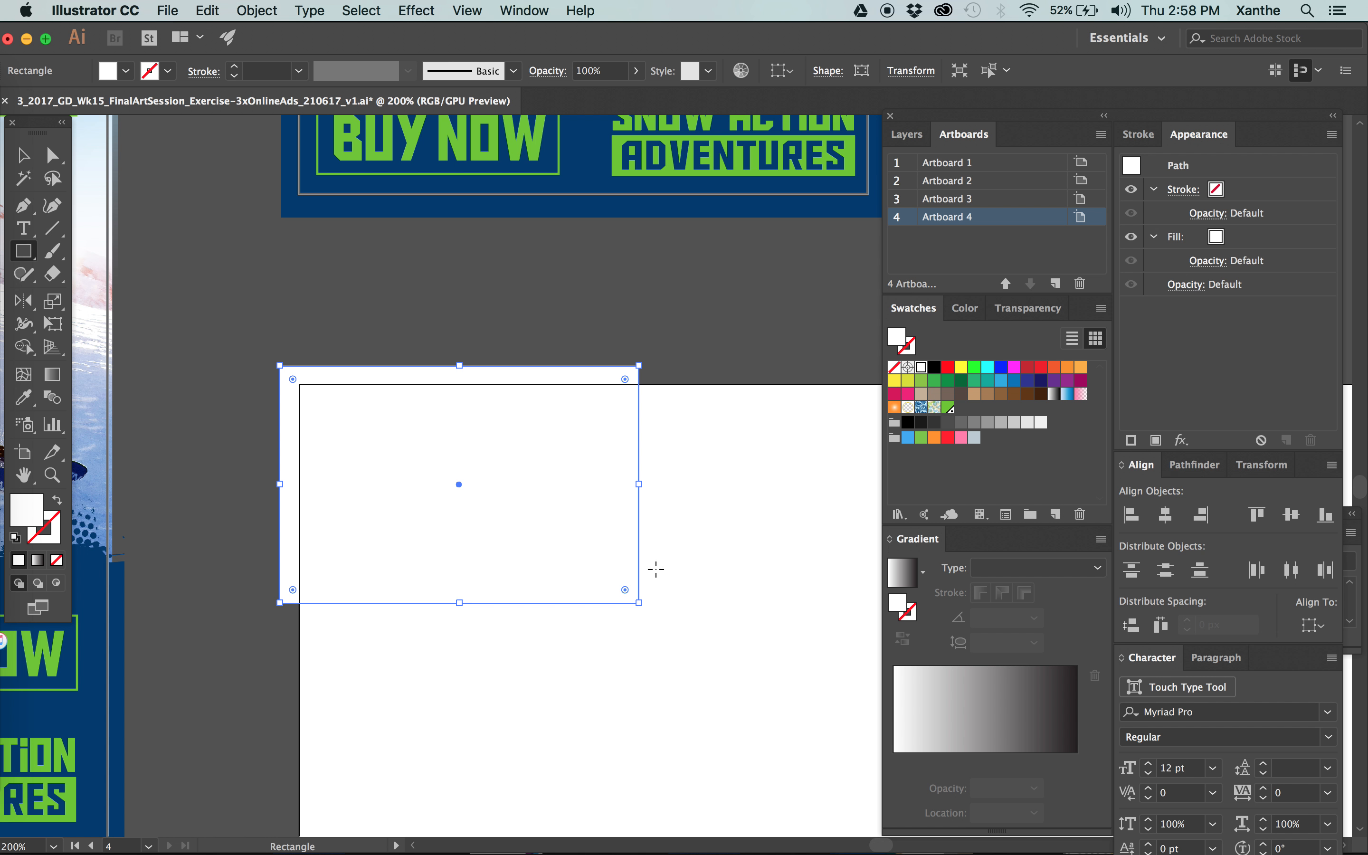
pyautogui.click(949, 407)
pyautogui.press('v')
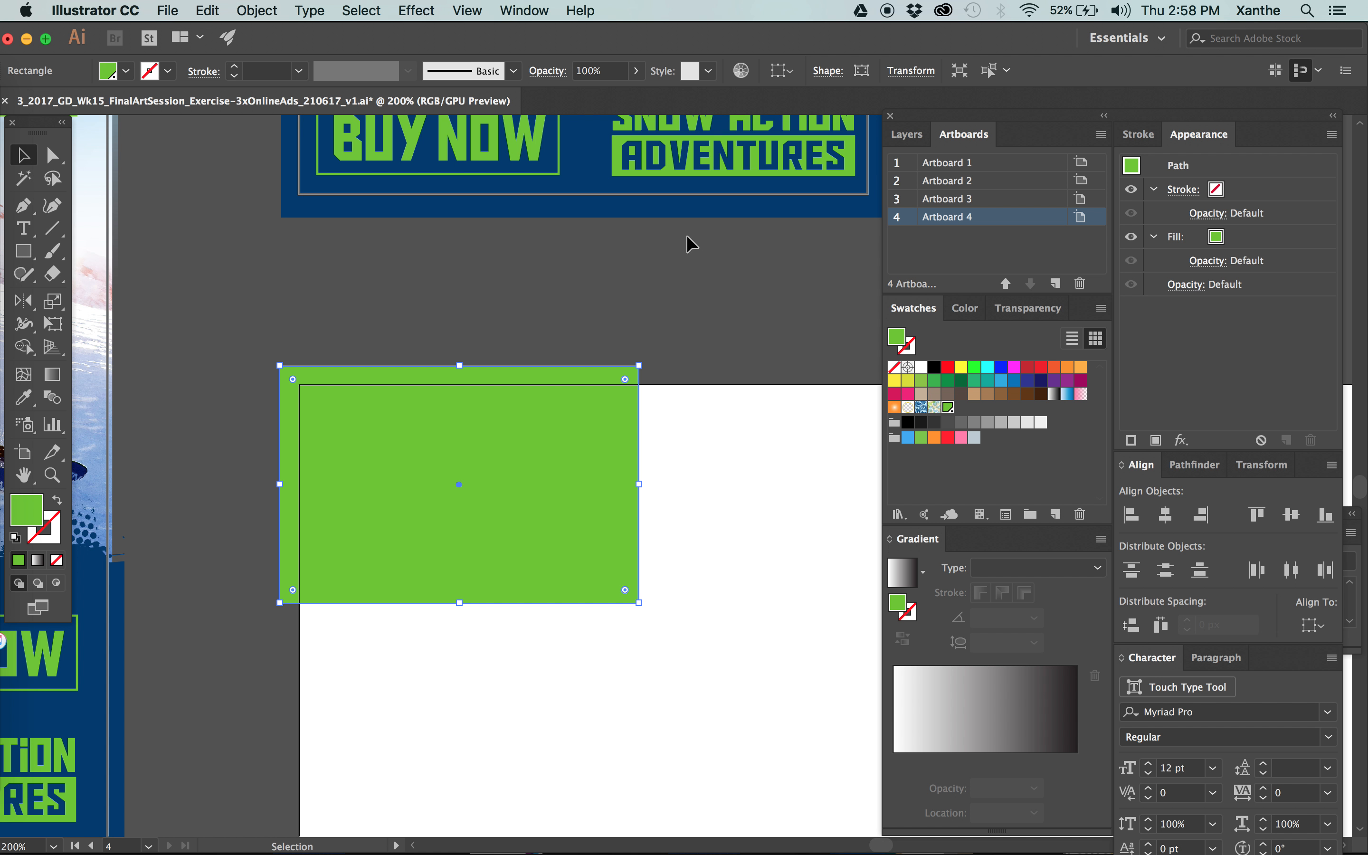
pyautogui.click(988, 391)
pyautogui.click(921, 394)
pyautogui.click(297, 342)
# Turn on Pixel Preview for the document.
pyautogui.click(464, 10)
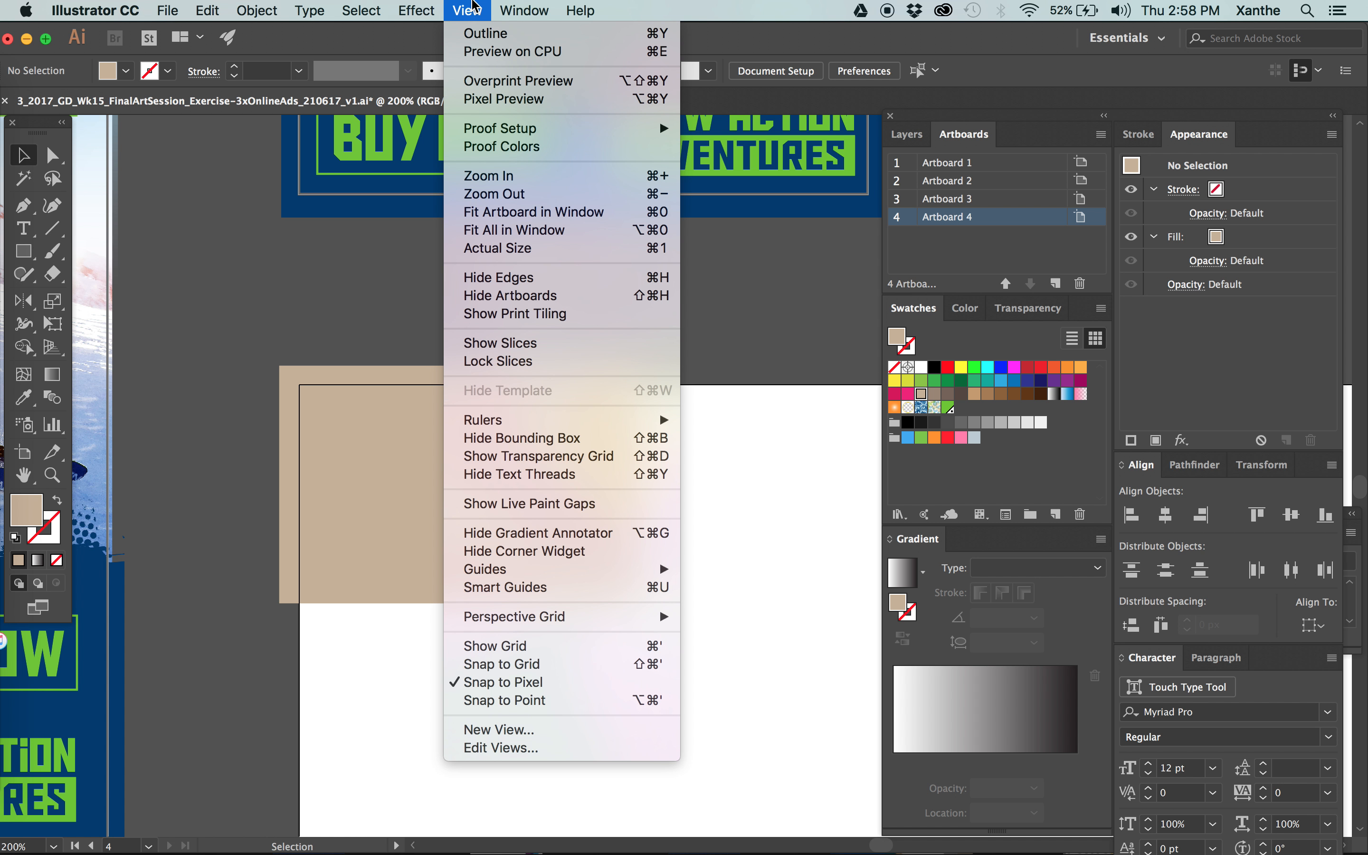
pyautogui.click(480, 102)
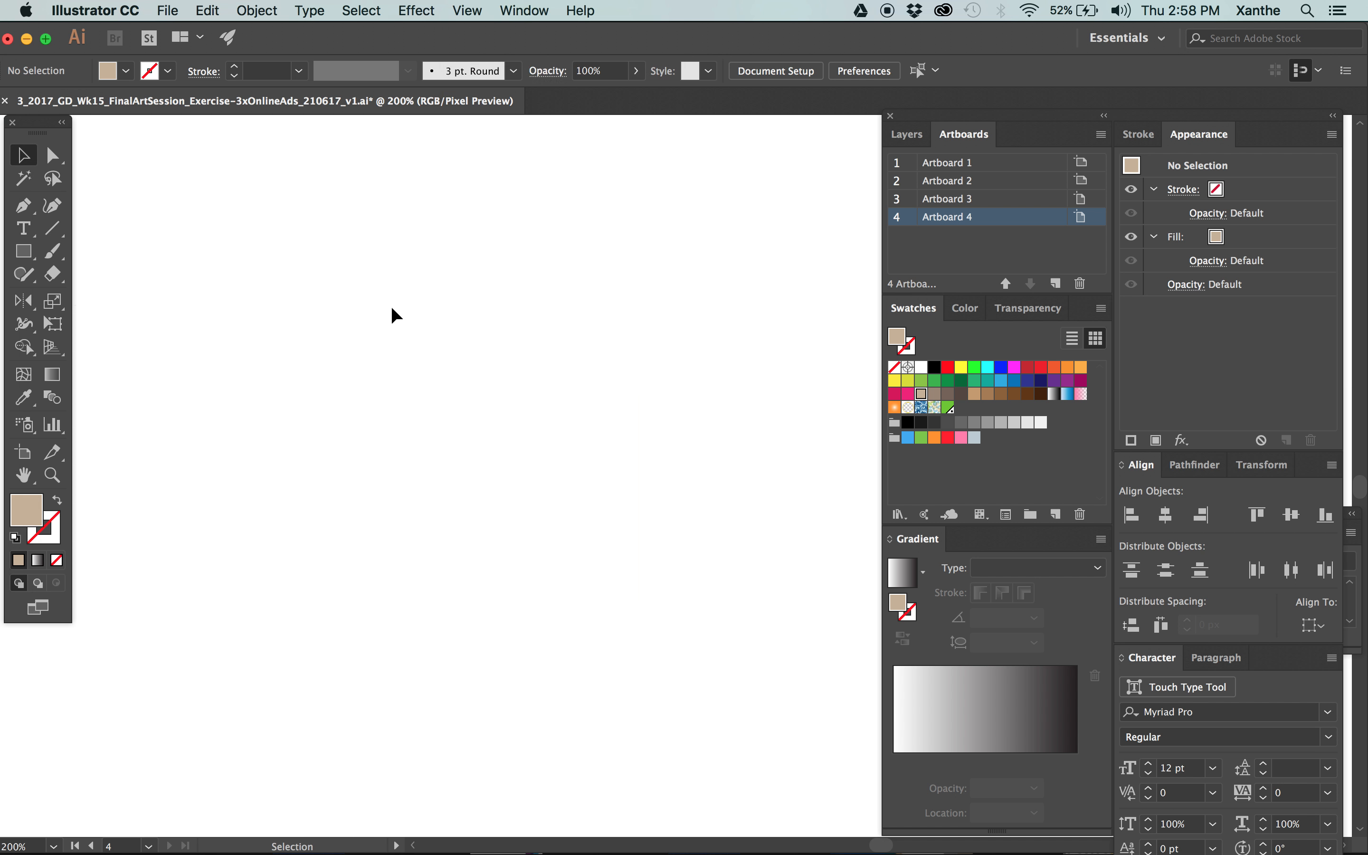
# Examine at pixel level how the new artboard's upper-left corner and edges line up with the pixel grid.
pyautogui.press('z')
pyautogui.moveTo(292, 398); pyautogui.dragTo(593, 219)
pyautogui.press('v')
pyautogui.scroll(-10, 452, 201)
pyautogui.hscroll(-4, 452, 202)
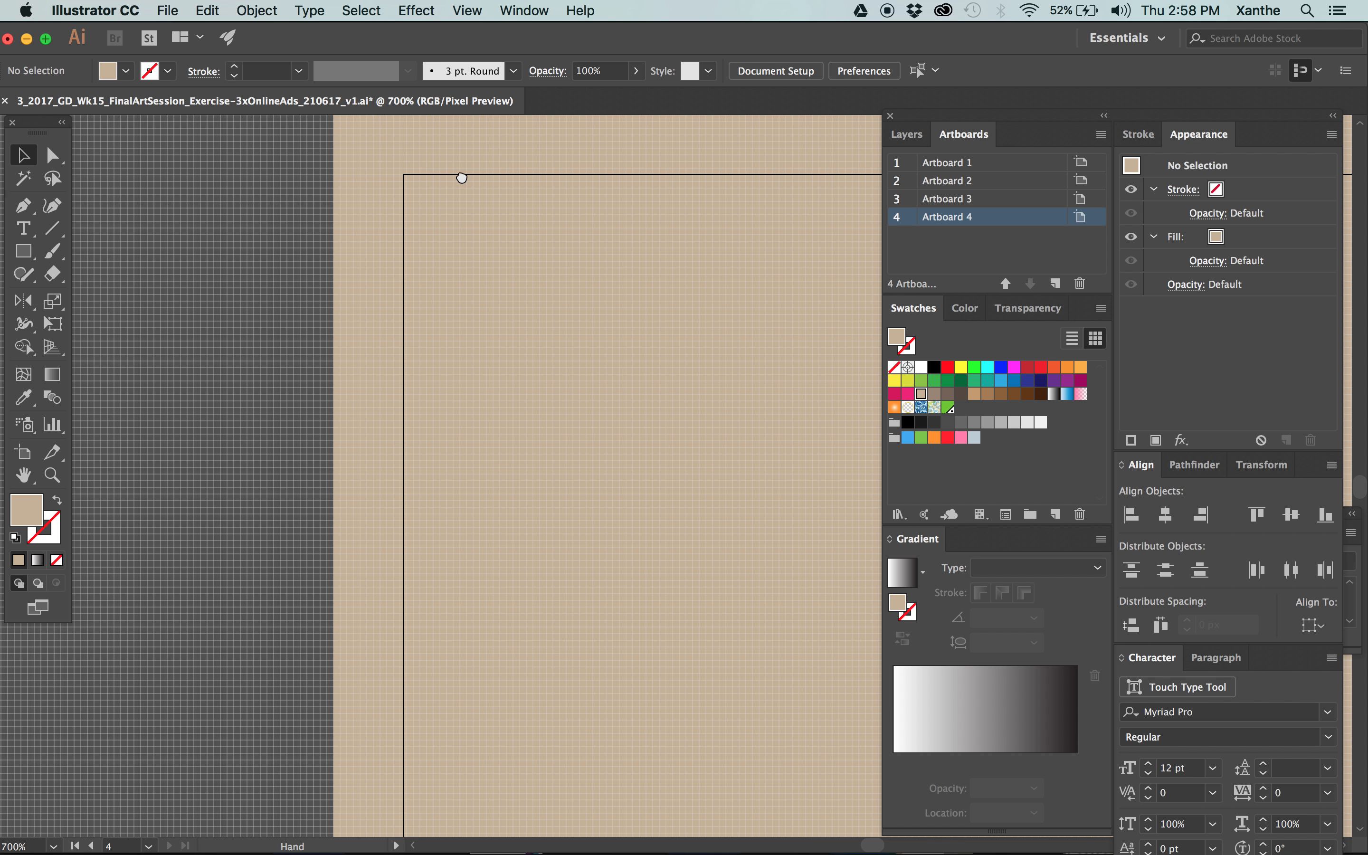
pyautogui.press('z')
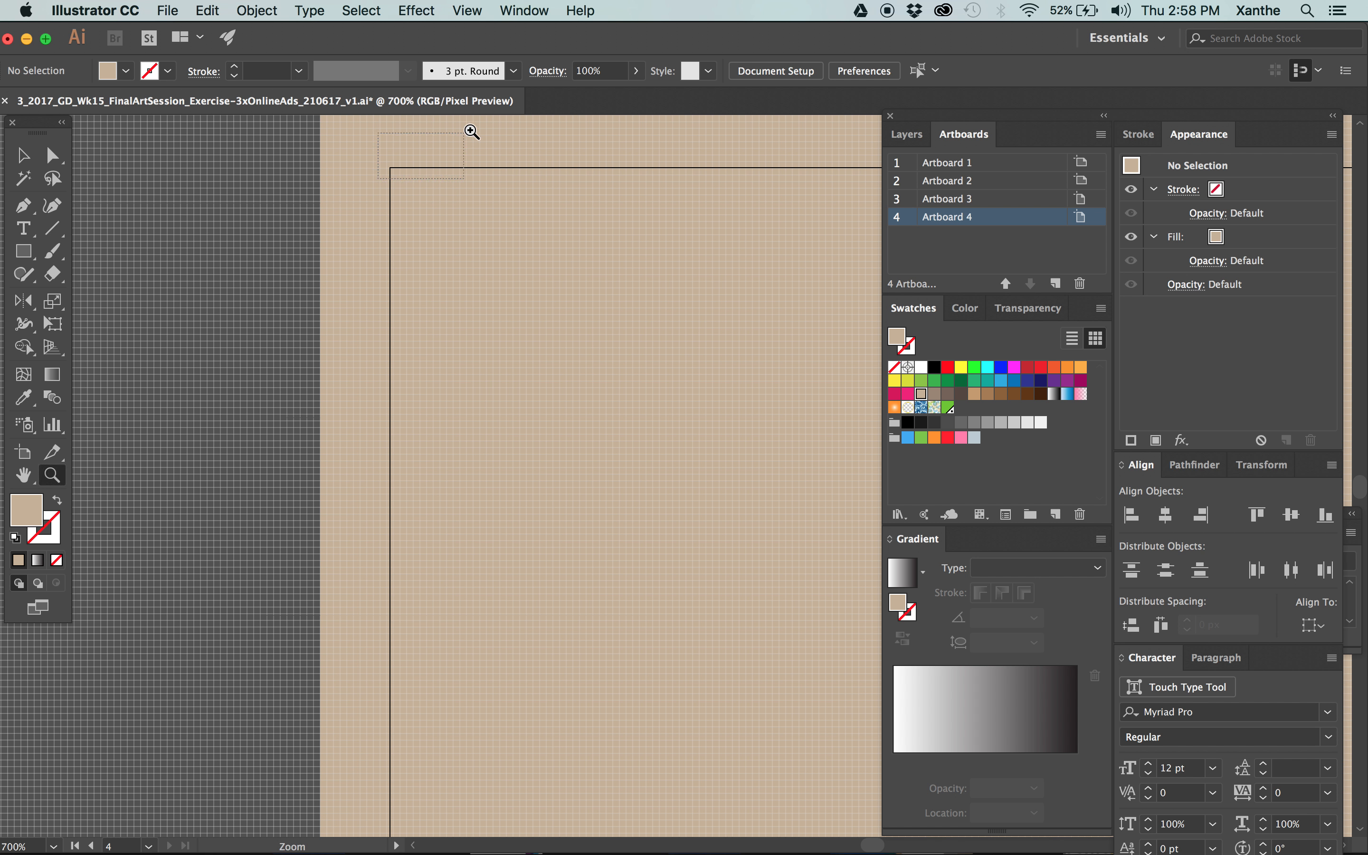
pyautogui.scroll(3, 464, 148)
pyautogui.moveTo(378, 318); pyautogui.dragTo(431, 287)
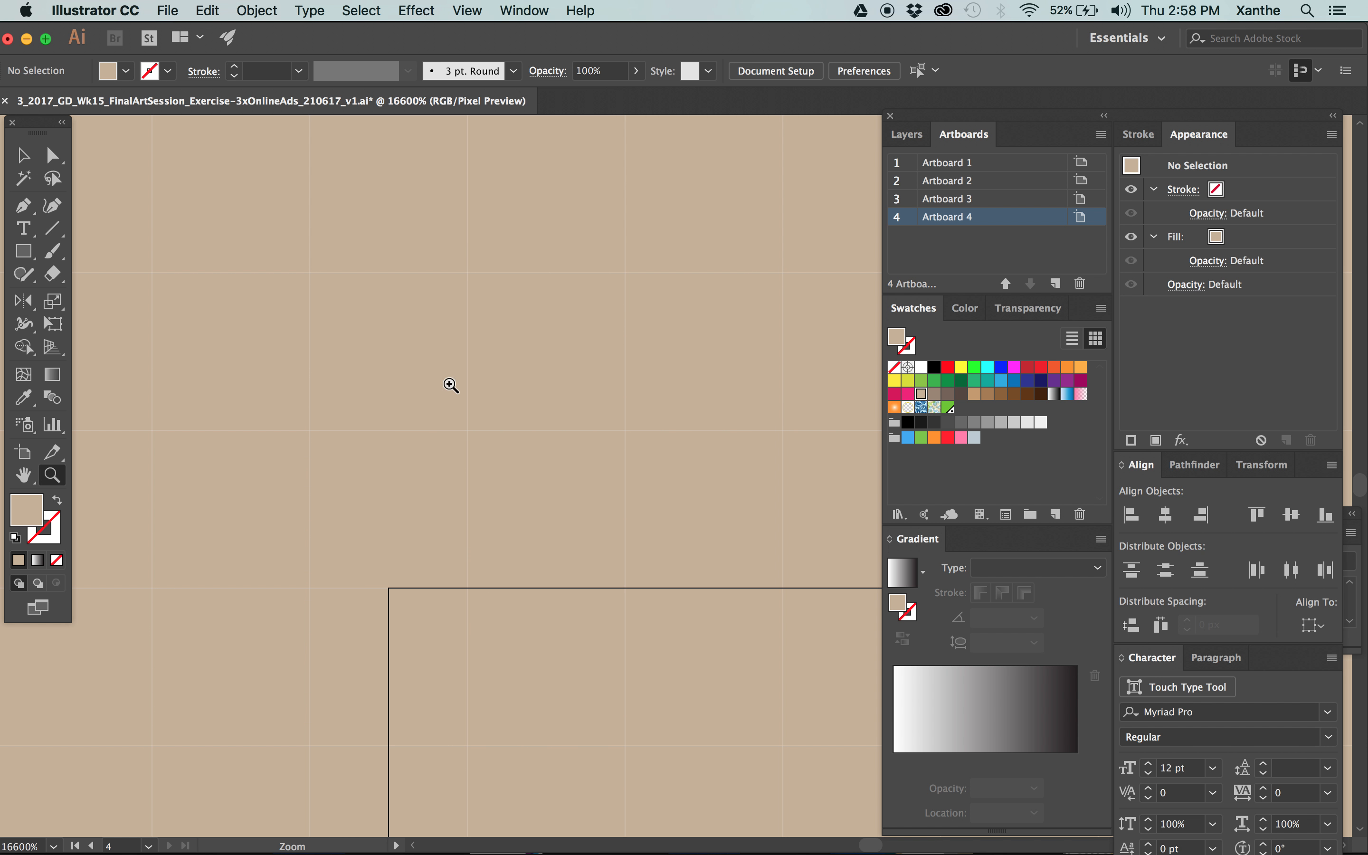
pyautogui.moveTo(406, 601); pyautogui.dragTo(408, 423)
pyautogui.scroll(-6, 408, 422)
pyautogui.scroll(10, 437, 274)
pyautogui.hscroll(5, 438, 274)
pyautogui.scroll(5, 437, 274)
pyautogui.hscroll(-8, 438, 274)
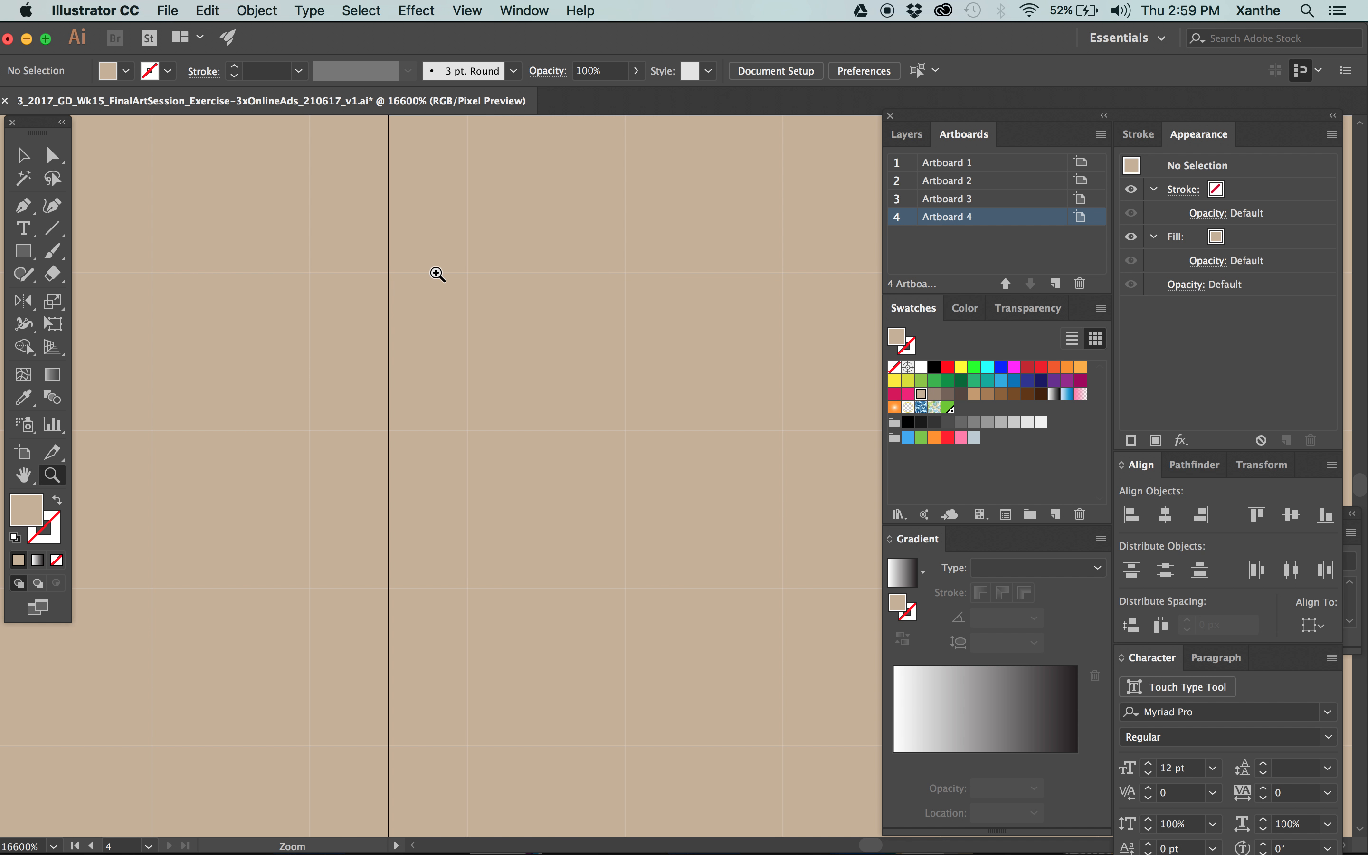
pyautogui.scroll(-3, 589, 396)
pyautogui.hscroll(8, 590, 397)
pyautogui.scroll(5, 525, 541)
pyautogui.scroll(-5, 400, 573)
pyautogui.moveTo(540, 491); pyautogui.dragTo(547, 483)
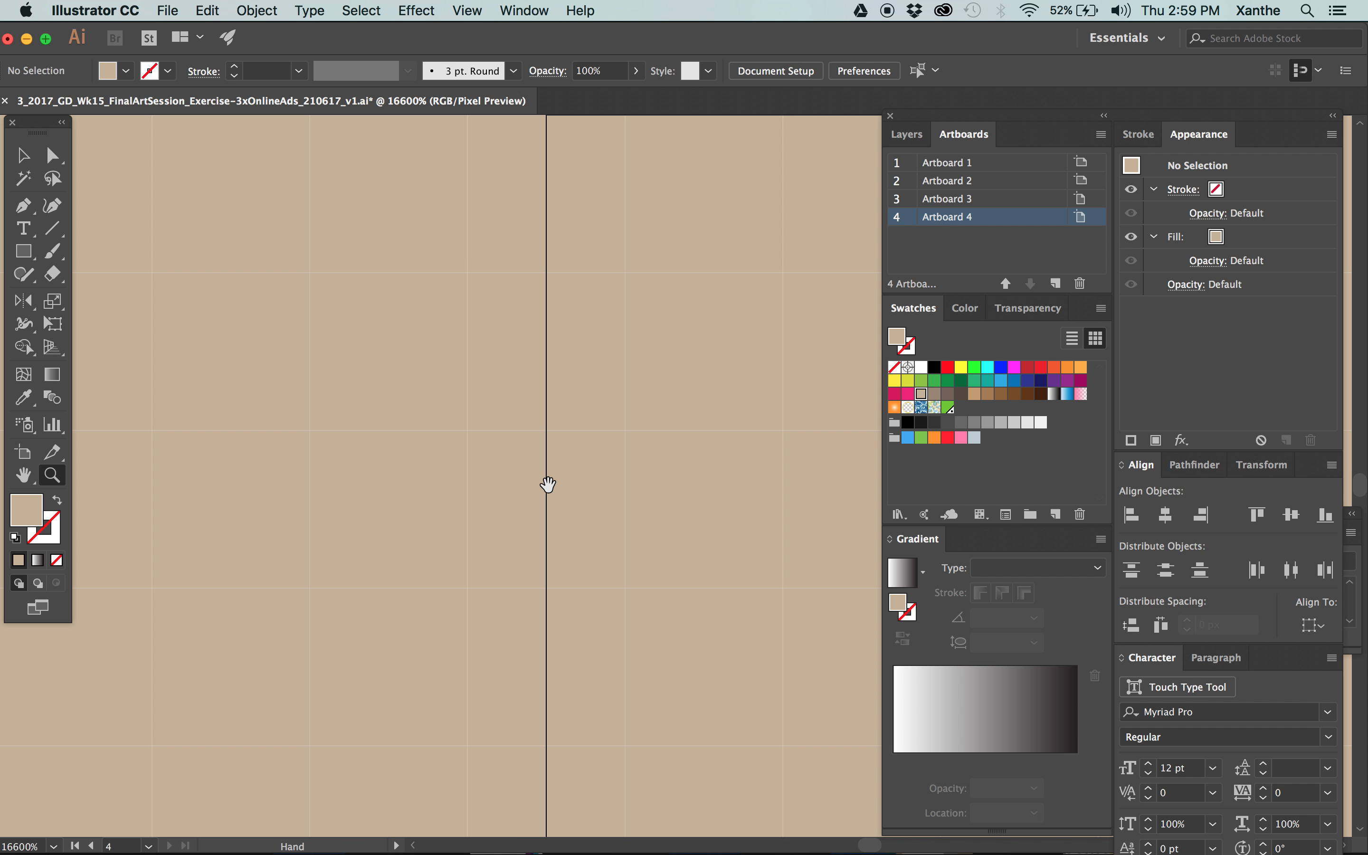
pyautogui.scroll(3, 593, 342)
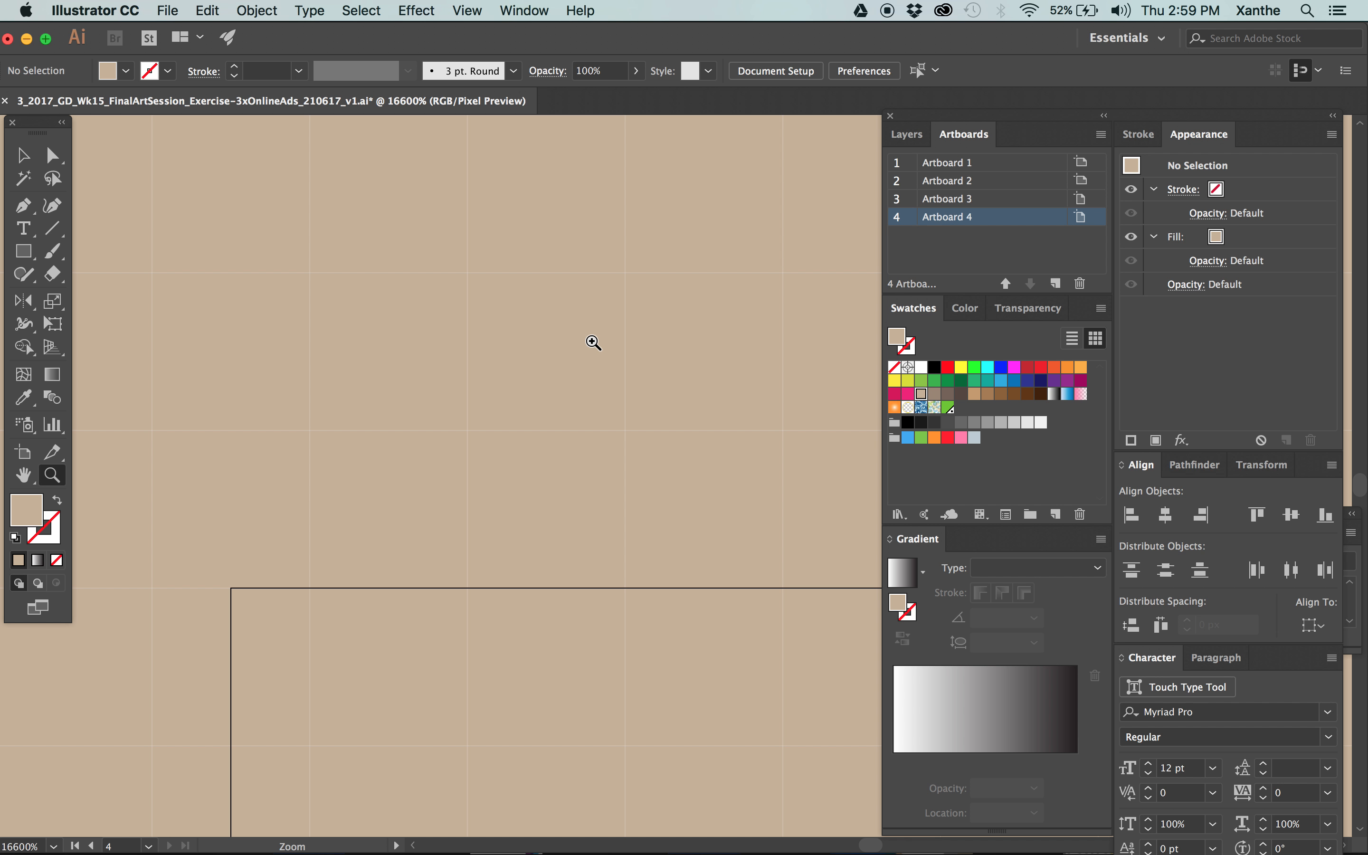
pyautogui.click(23, 157)
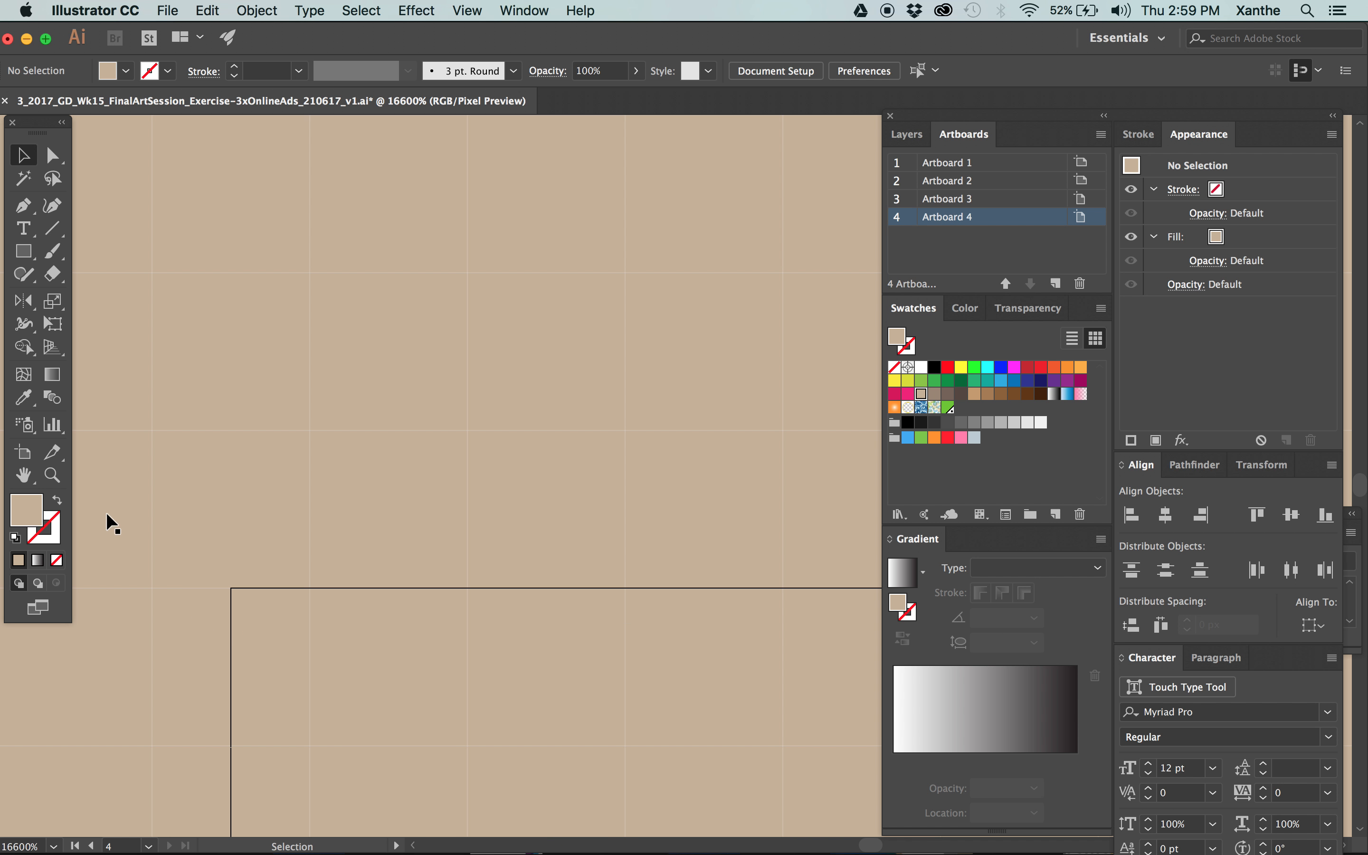
# Set Artboard 4's X position to 0 px and leave artboard editing.
pyautogui.click(20, 456)
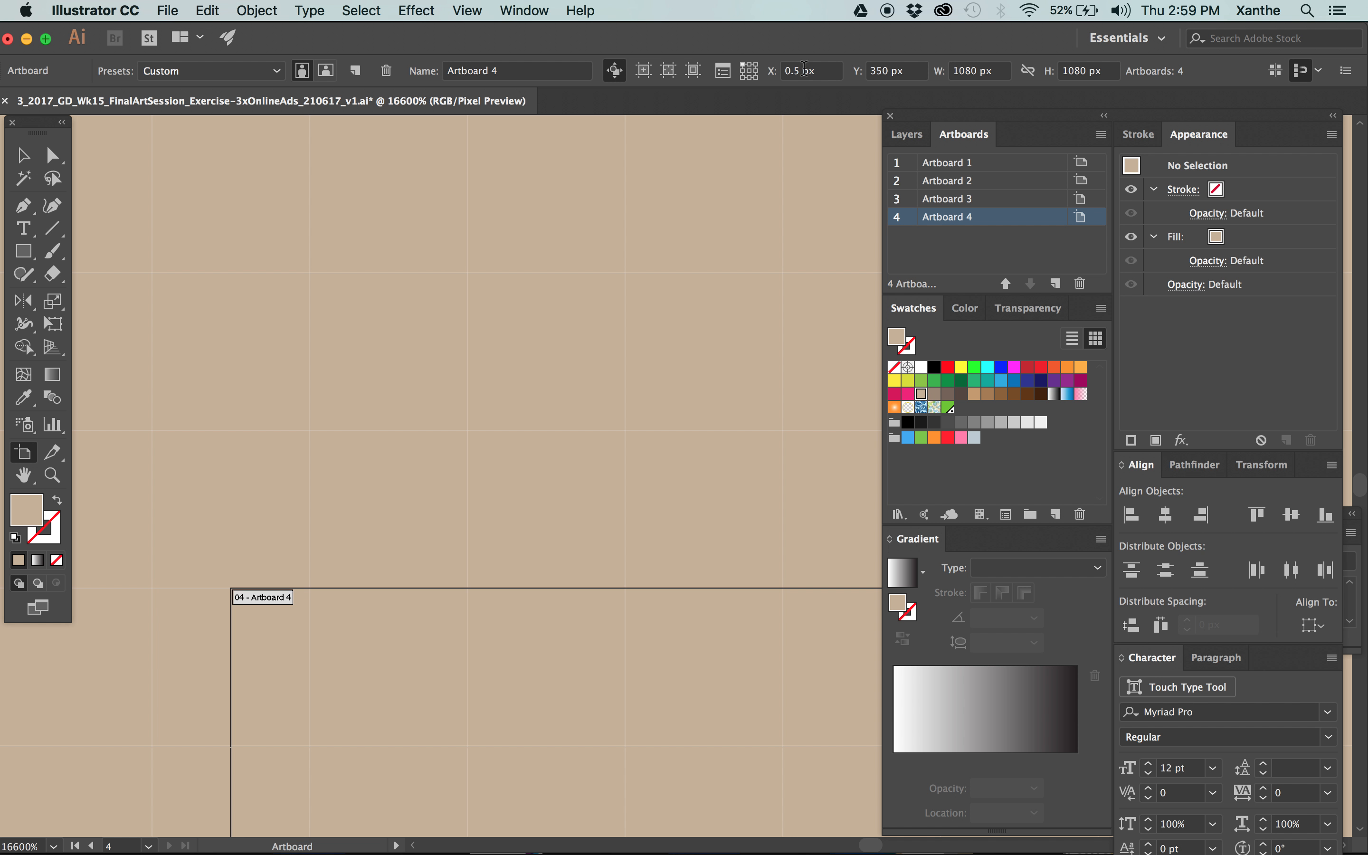
pyautogui.click(821, 70)
pyautogui.write('0')
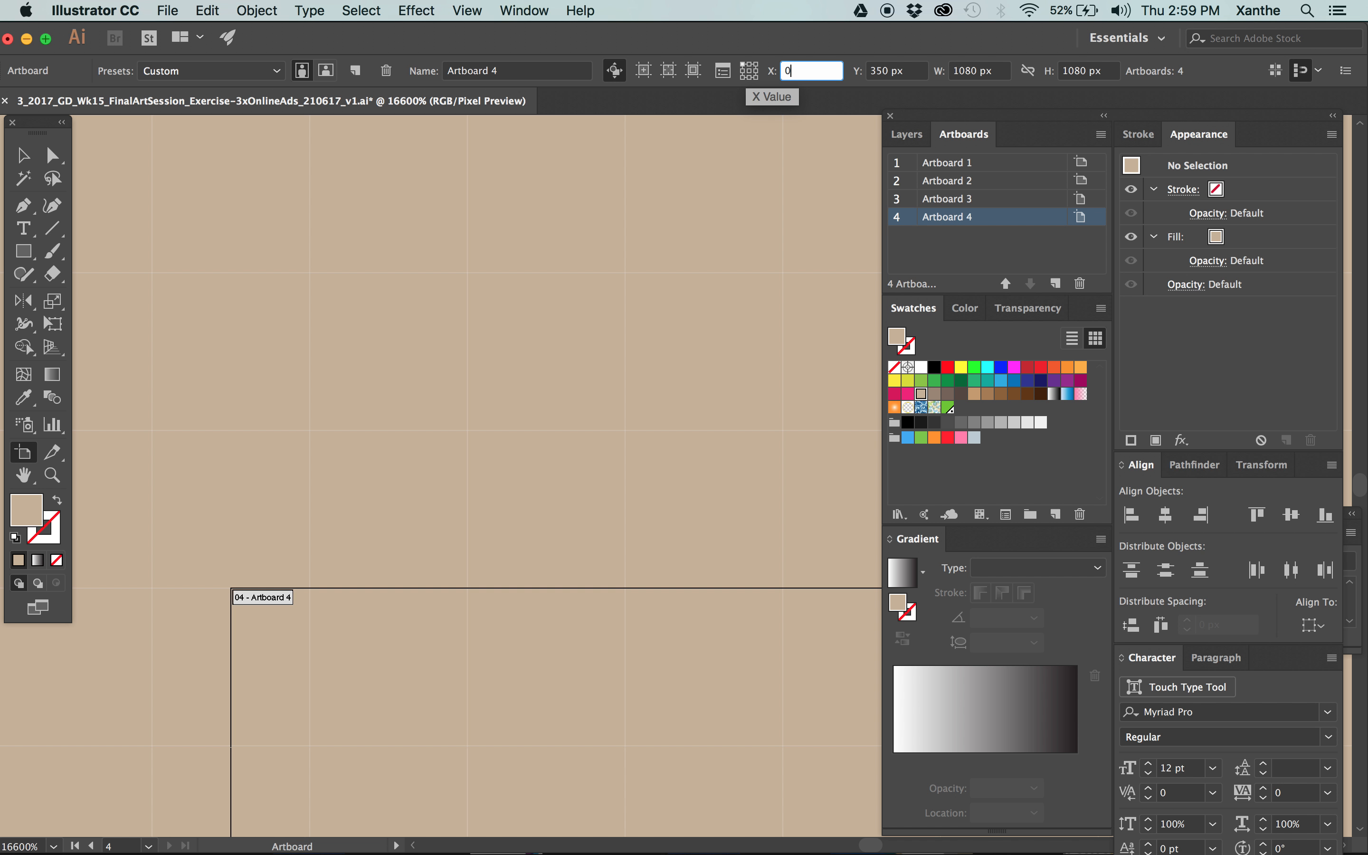
pyautogui.press('Tab')
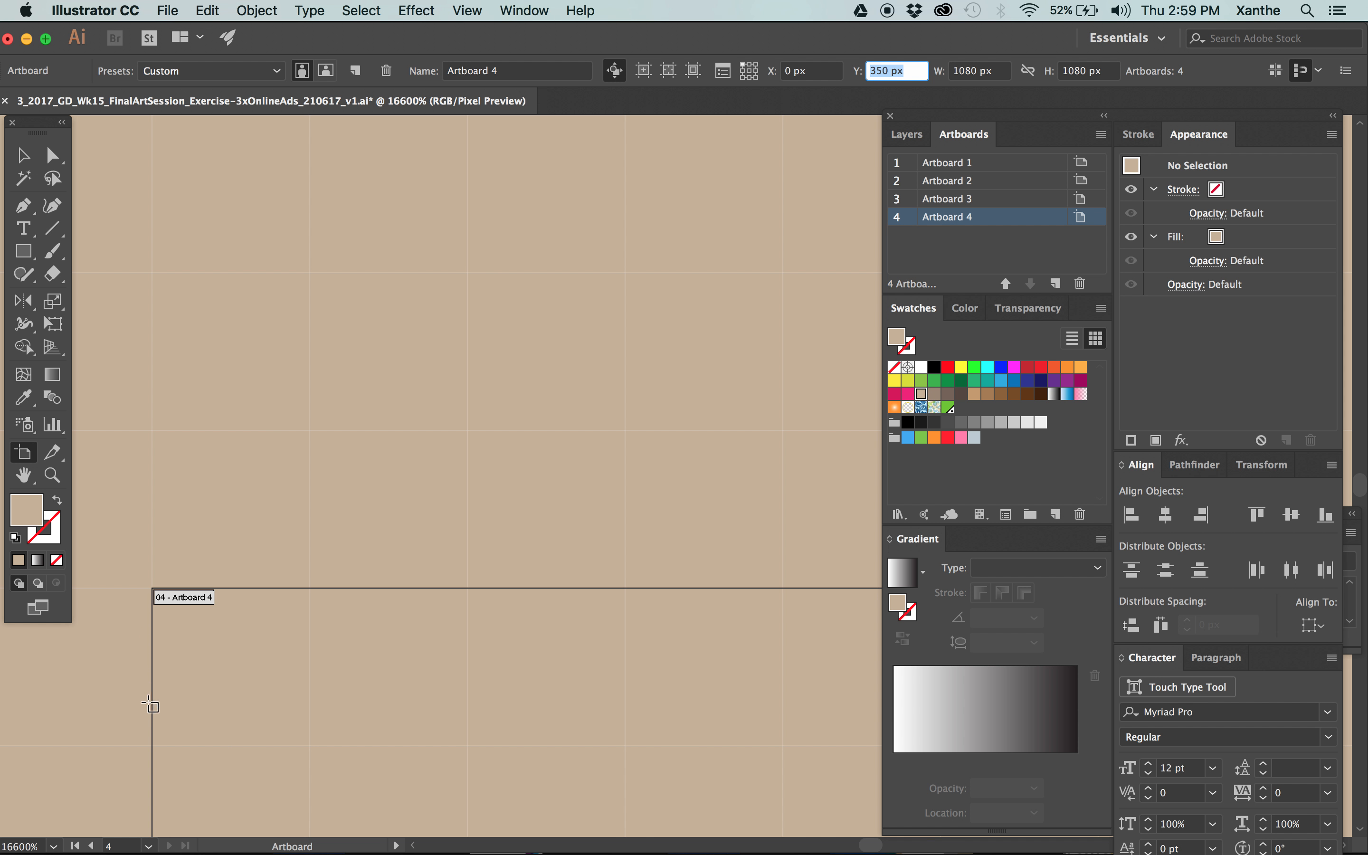
pyautogui.press('super+minus')
pyautogui.press('super+minus')
pyautogui.press('super+minus')
pyautogui.press('super+minus')
pyautogui.press('super+minus')
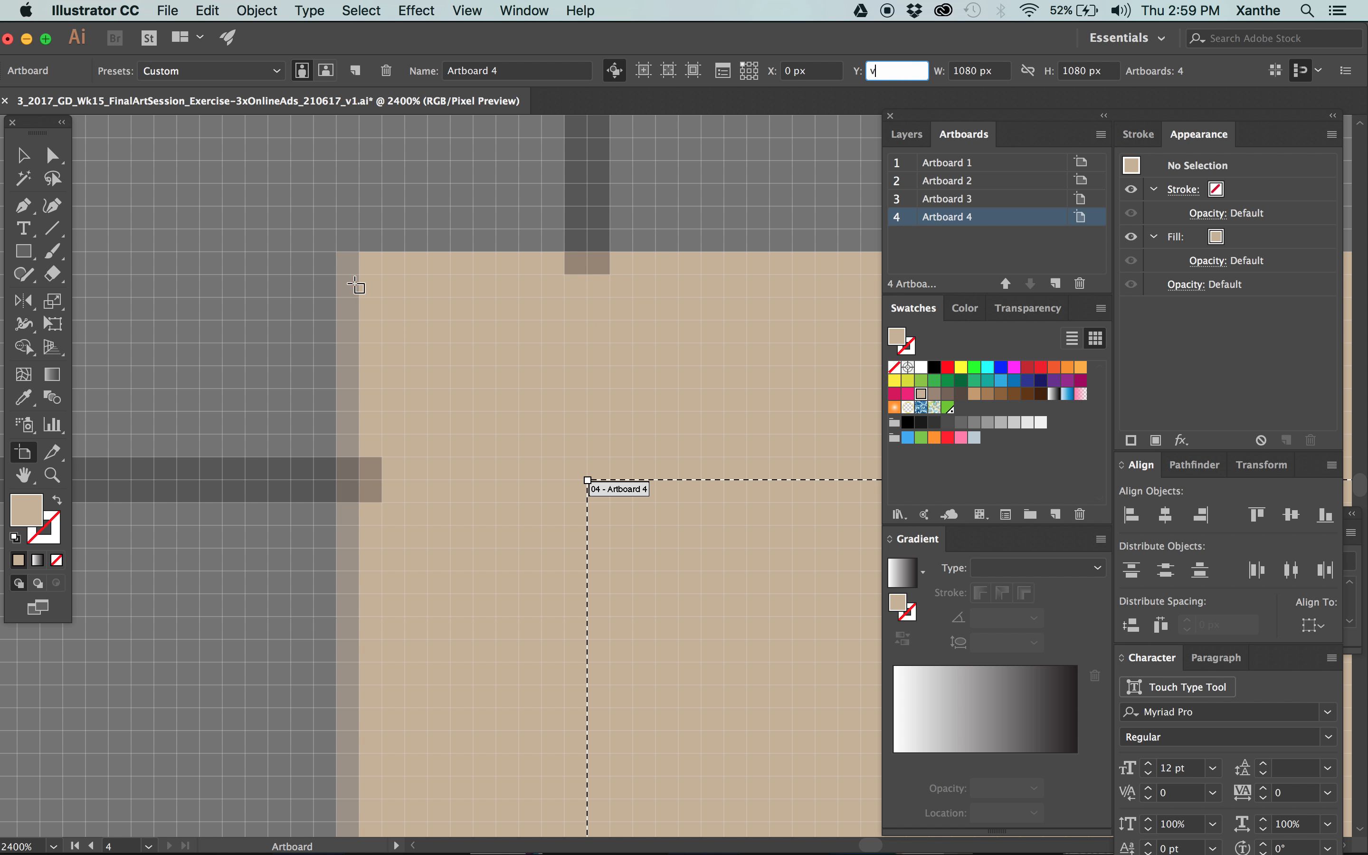
pyautogui.click(35, 155)
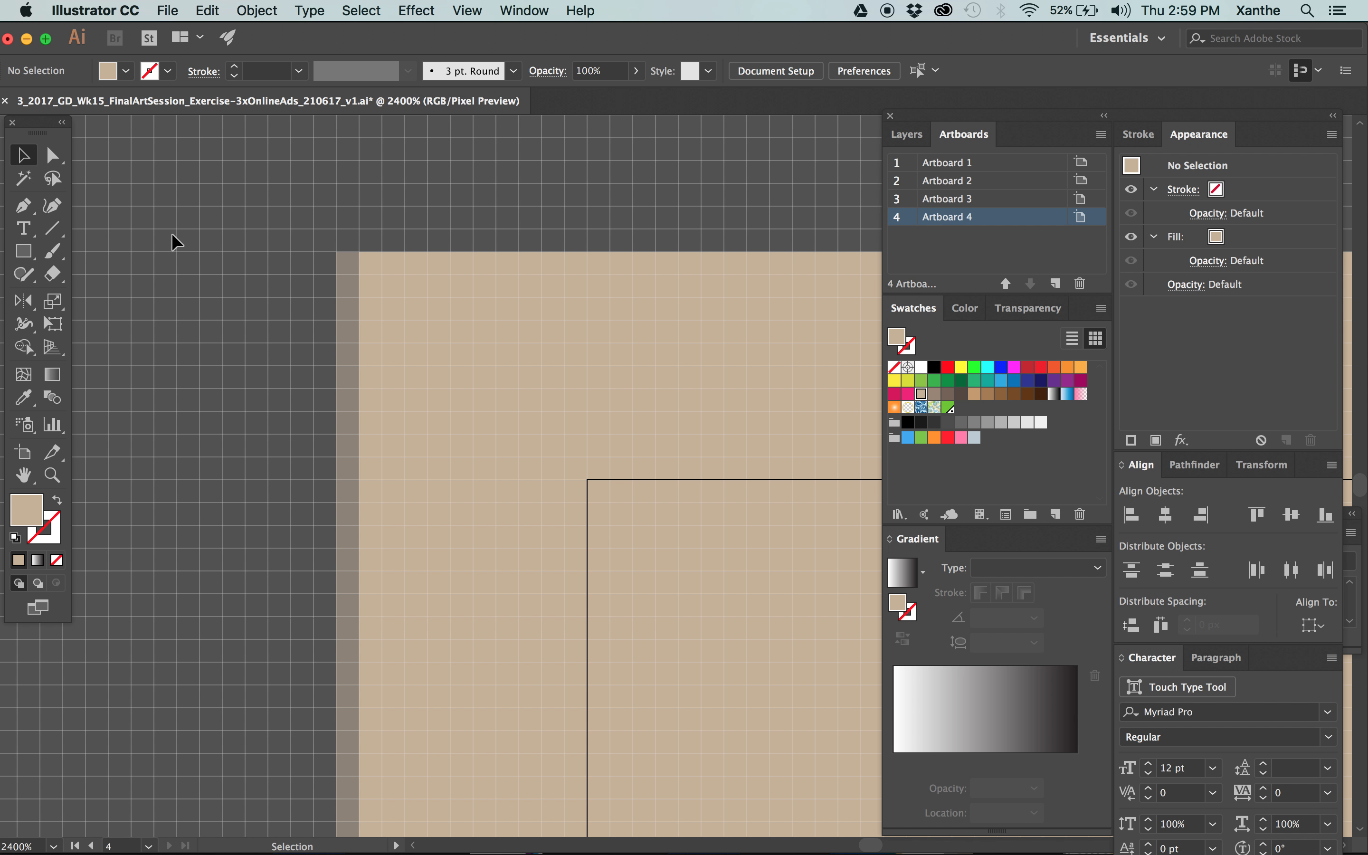
# Set the beige rectangle's X position to -10 px using its left-edge reference point and deselect it.
pyautogui.hscroll(4, 602, 308)
pyautogui.scroll(-1, 601, 308)
pyautogui.click(429, 305)
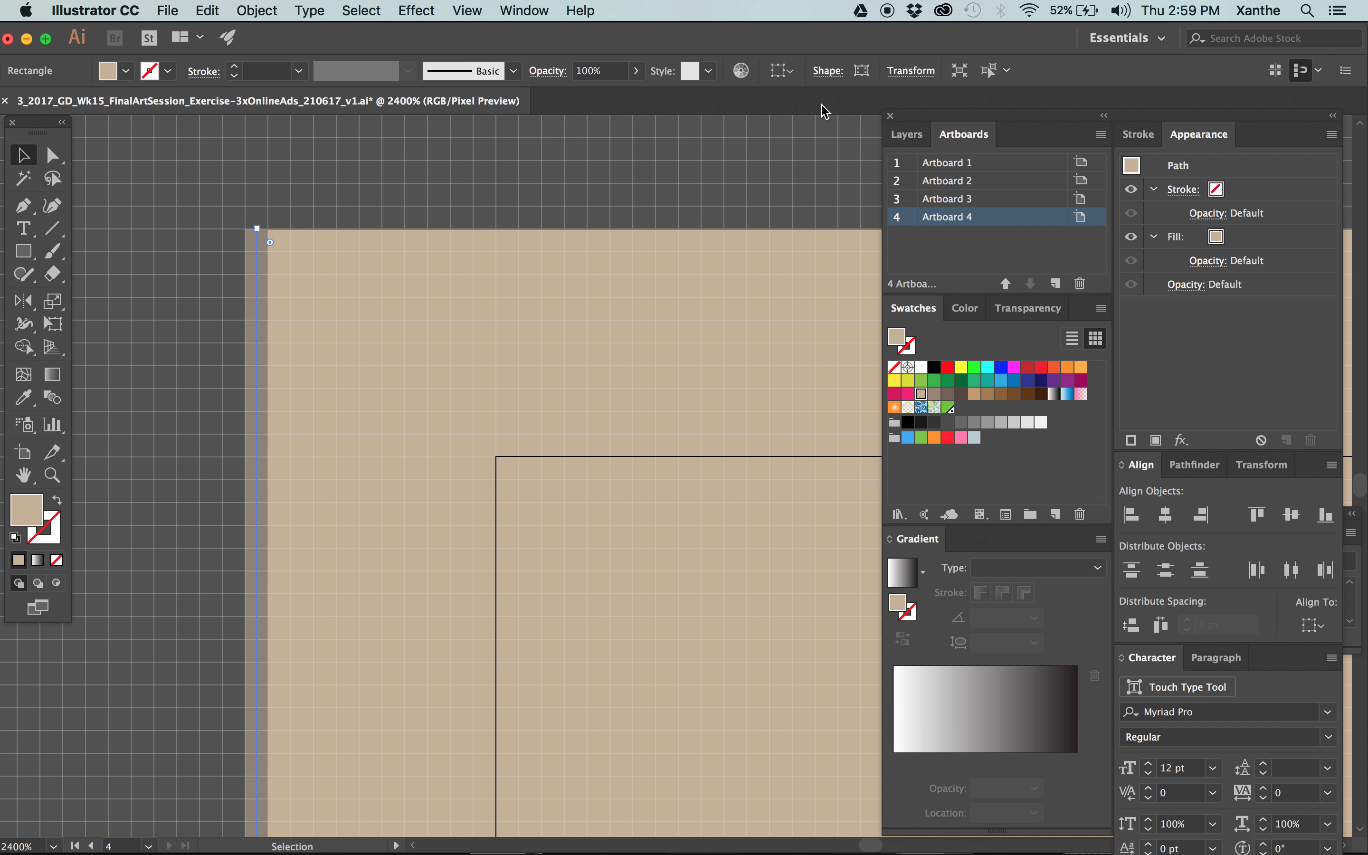
pyautogui.click(914, 75)
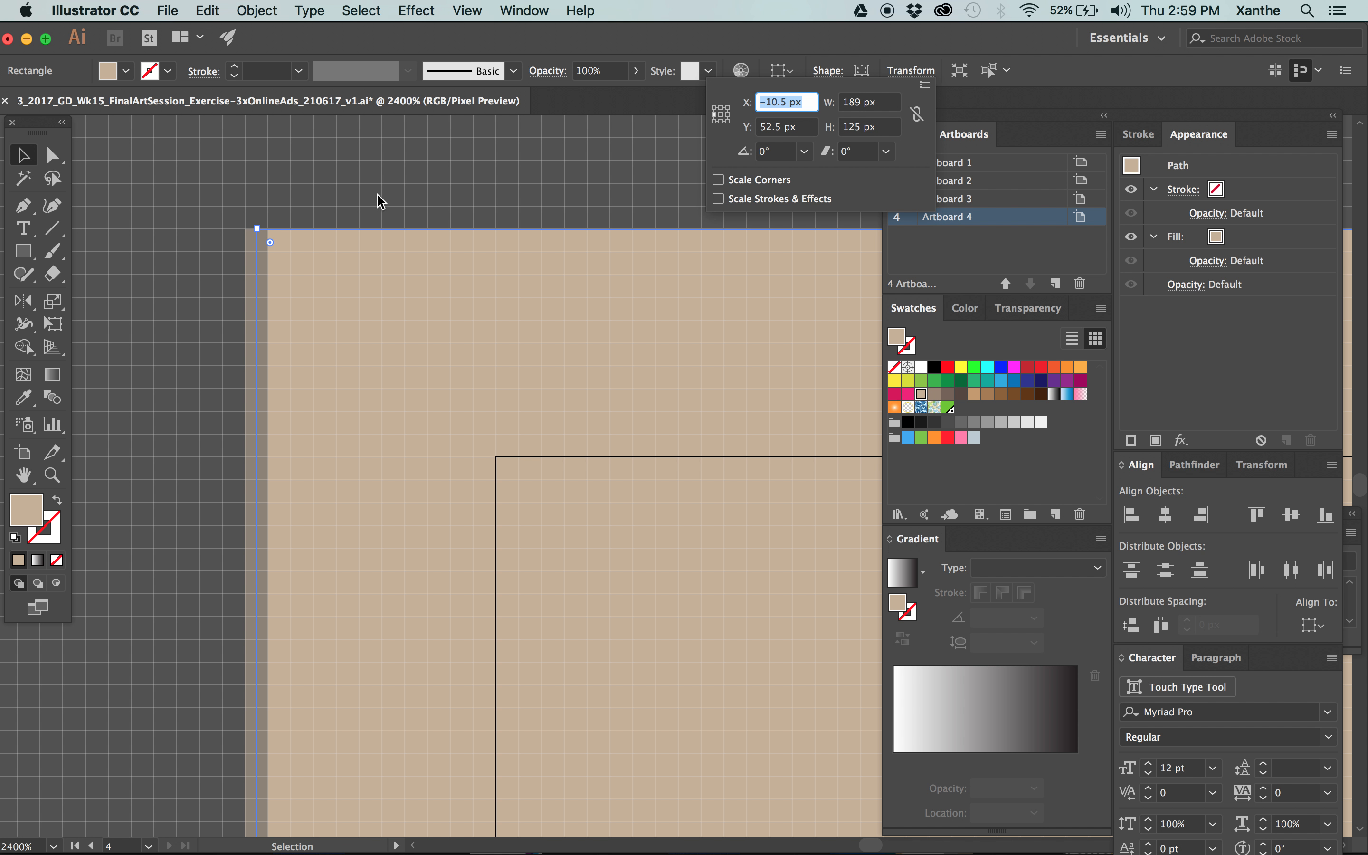
pyautogui.click(362, 196)
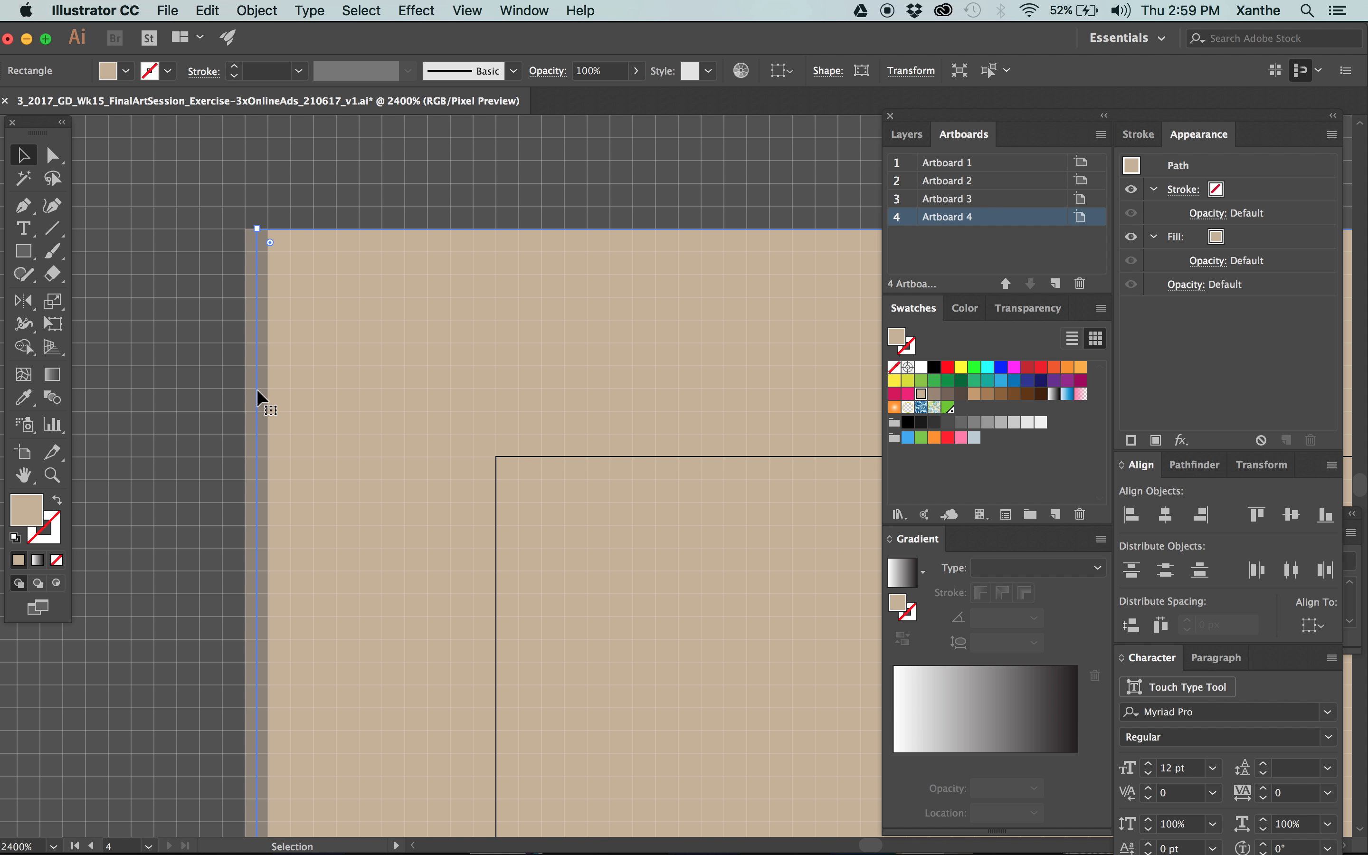
pyautogui.click(910, 70)
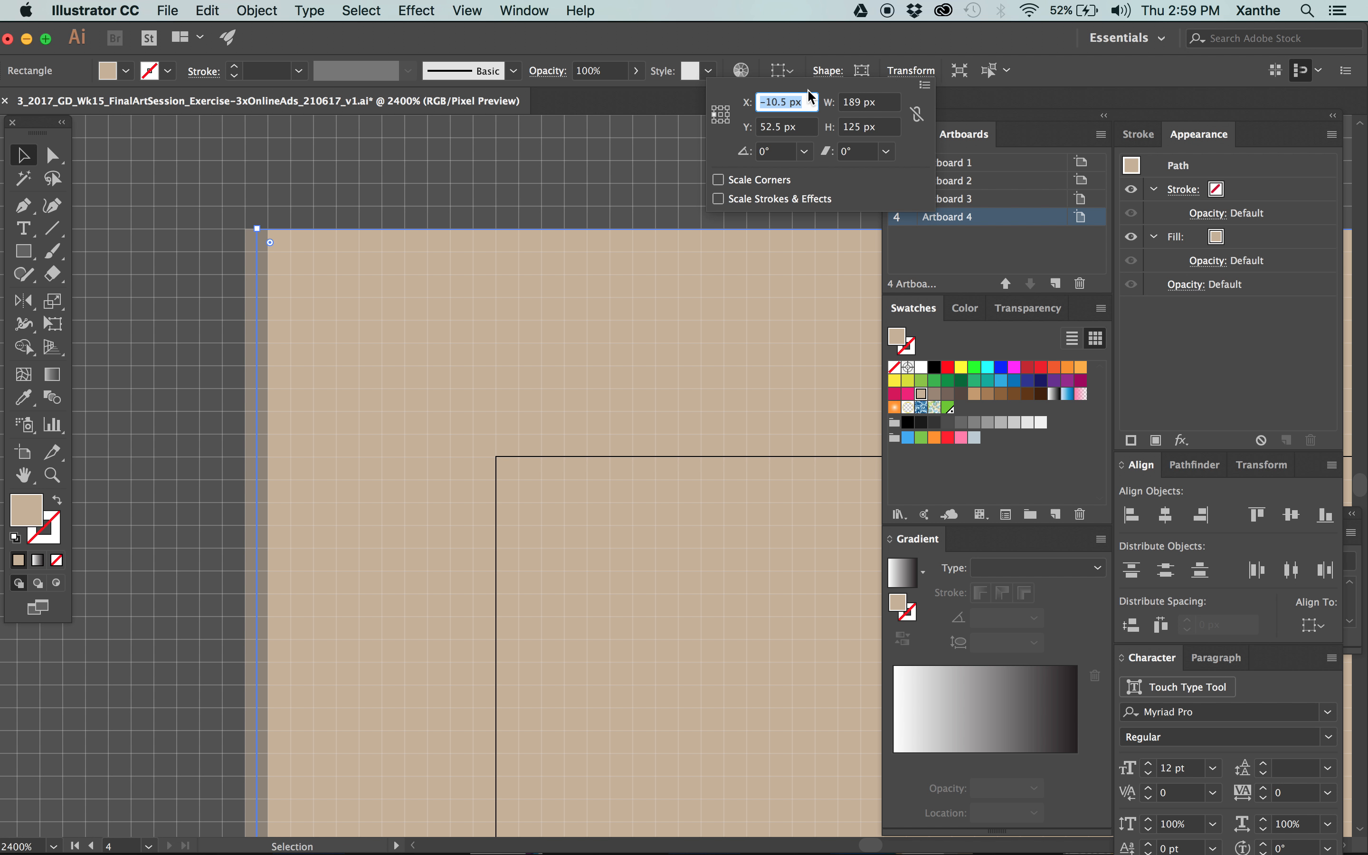
pyautogui.write('-10')
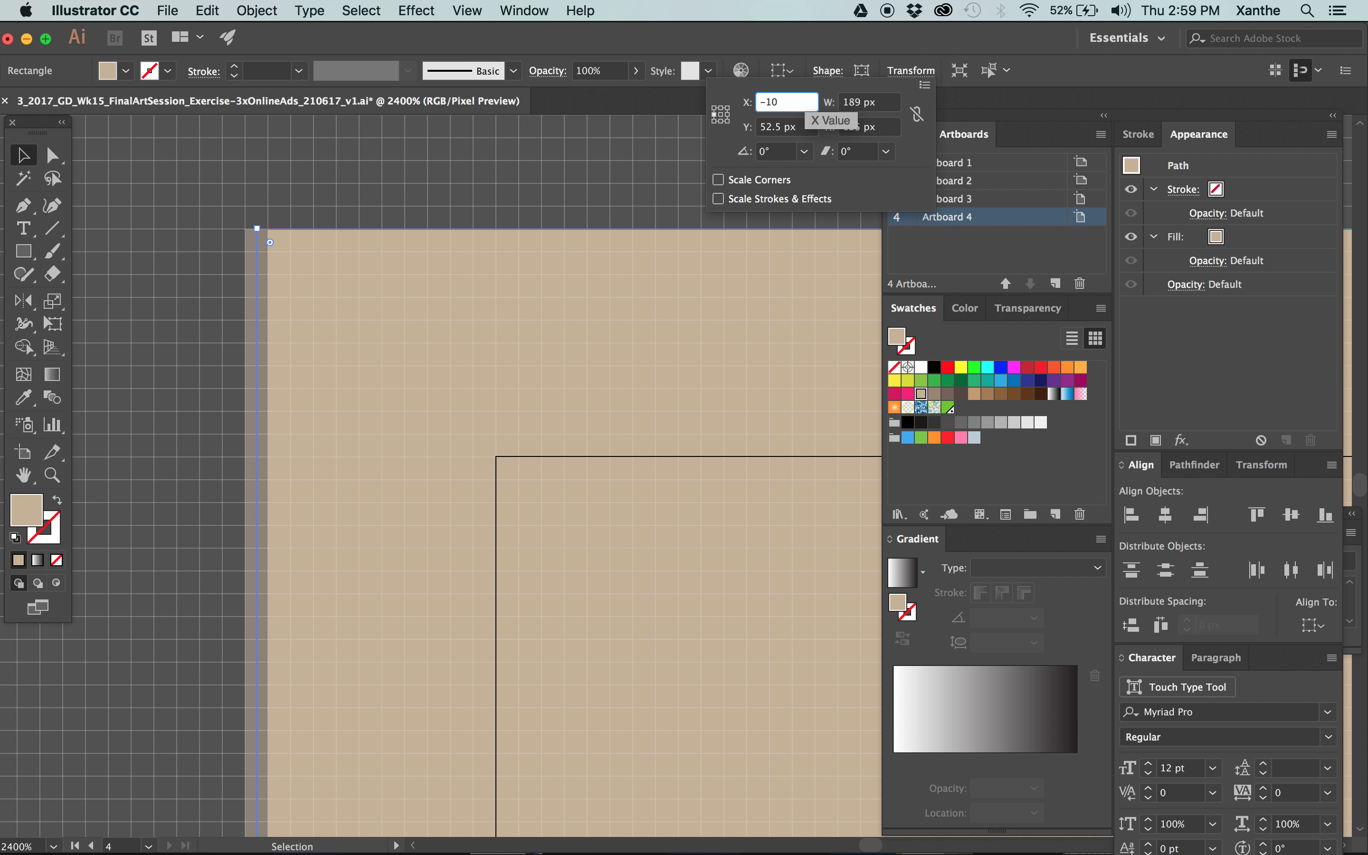
pyautogui.press('Tab')
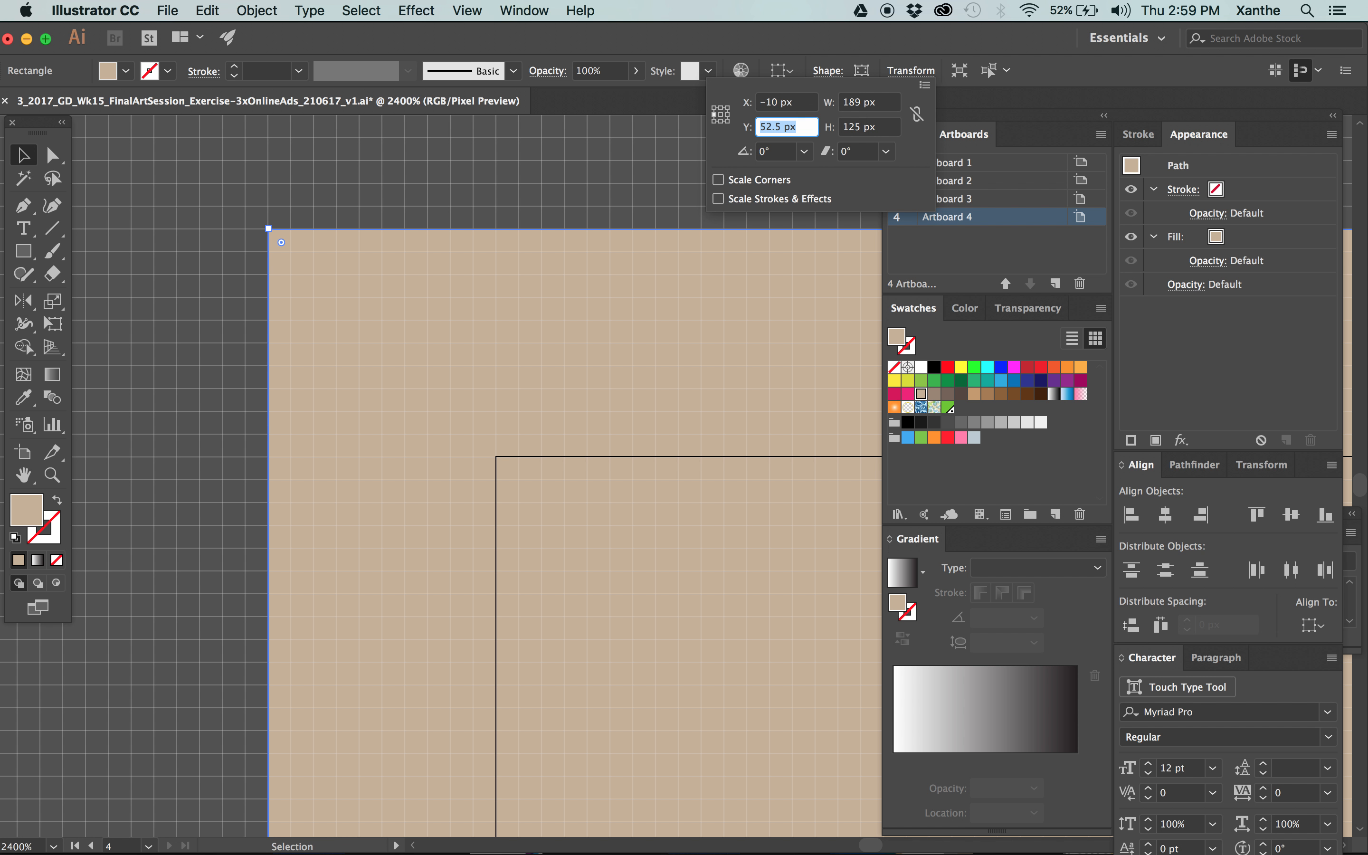
pyautogui.click(507, 126)
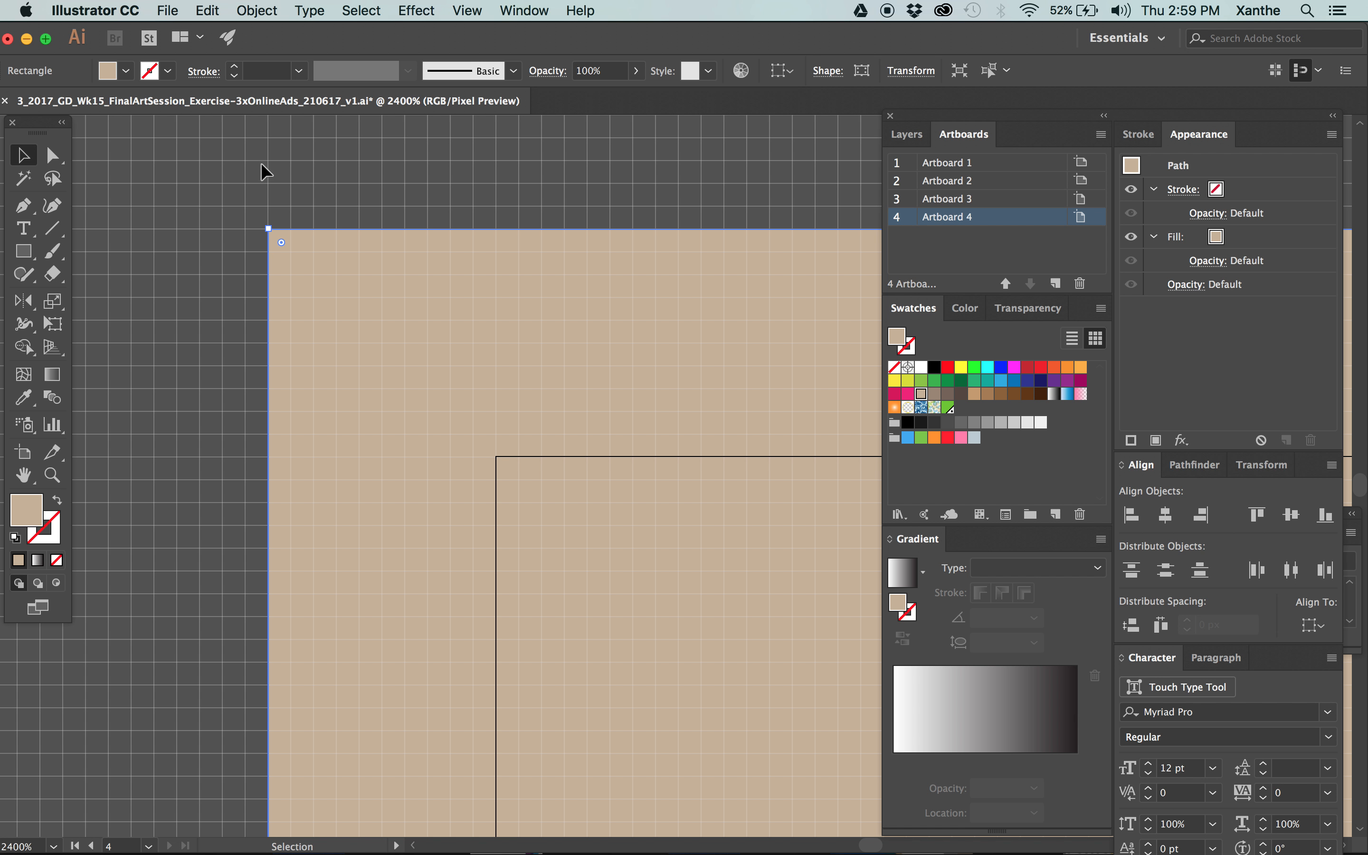
pyautogui.click(266, 208)
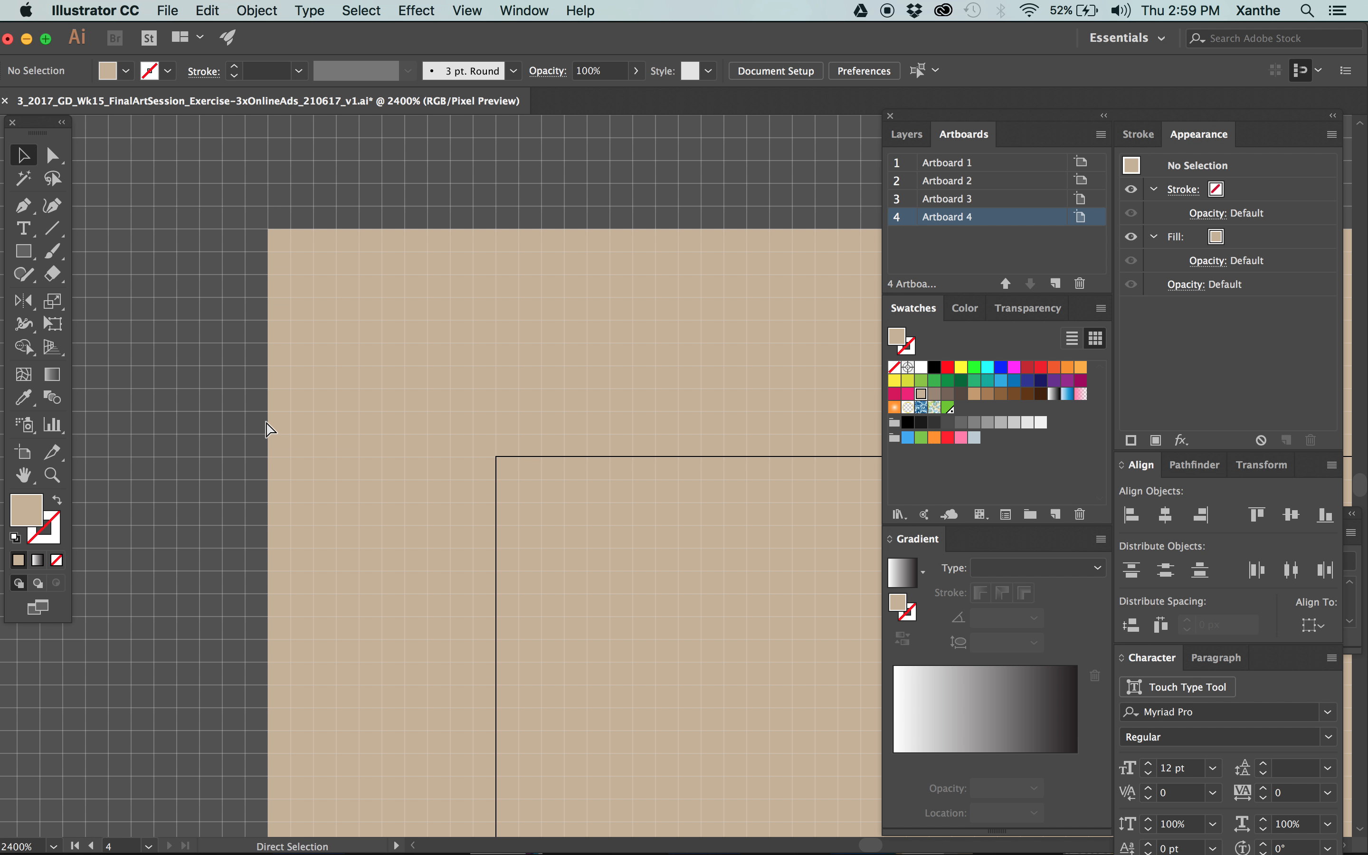
# Move the upper-right anchor point of the green BUY NOW frame on Artboard 1 to X 137 px, Y 199 px.
pyautogui.press('super+minus')
pyautogui.press('super+minus')
pyautogui.press('super+minus')
pyautogui.press('super+minus')
pyautogui.press('super+minus')
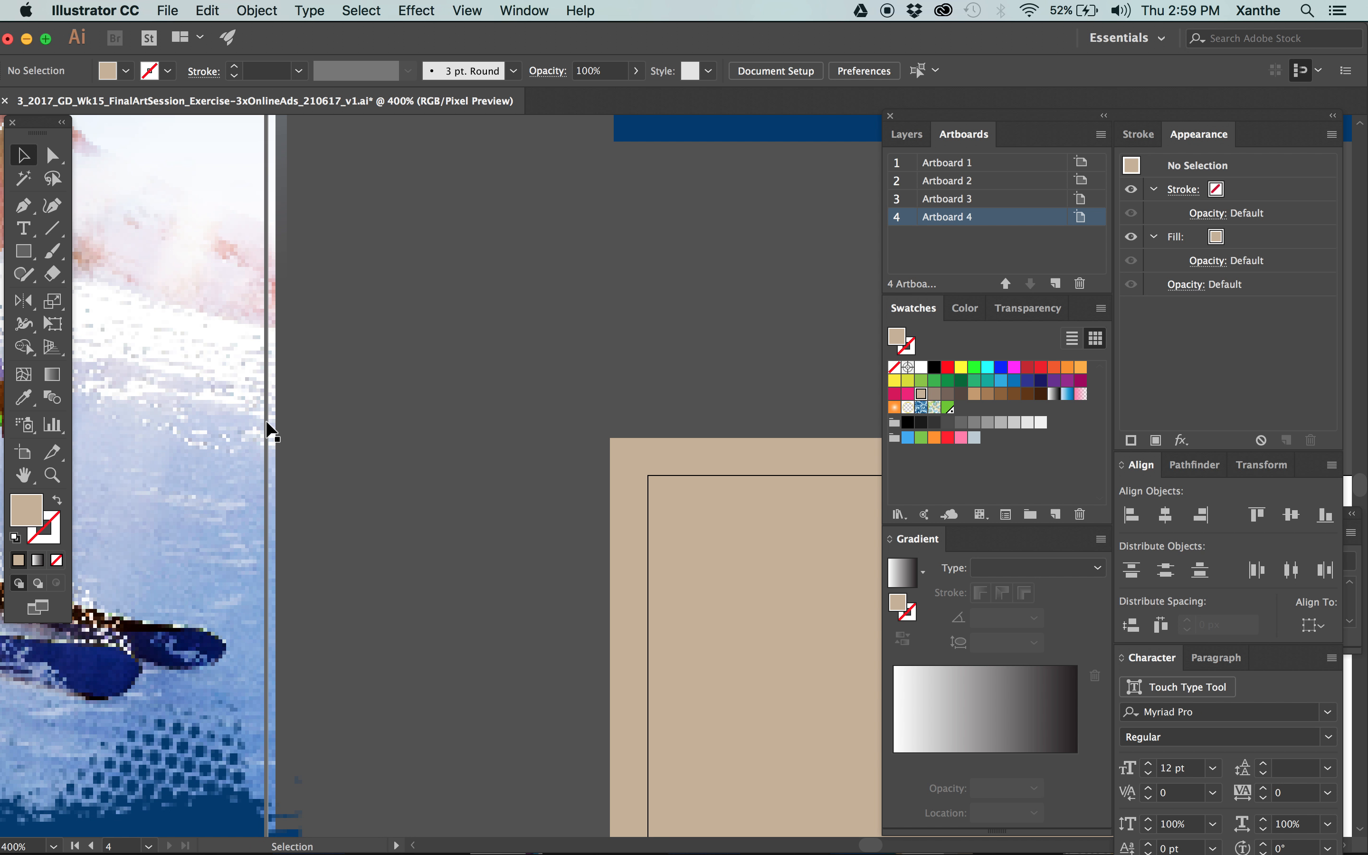
pyautogui.press('super+minus')
pyautogui.moveTo(720, 621); pyautogui.dragTo(407, 495)
pyautogui.moveTo(648, 406); pyautogui.dragTo(528, 400)
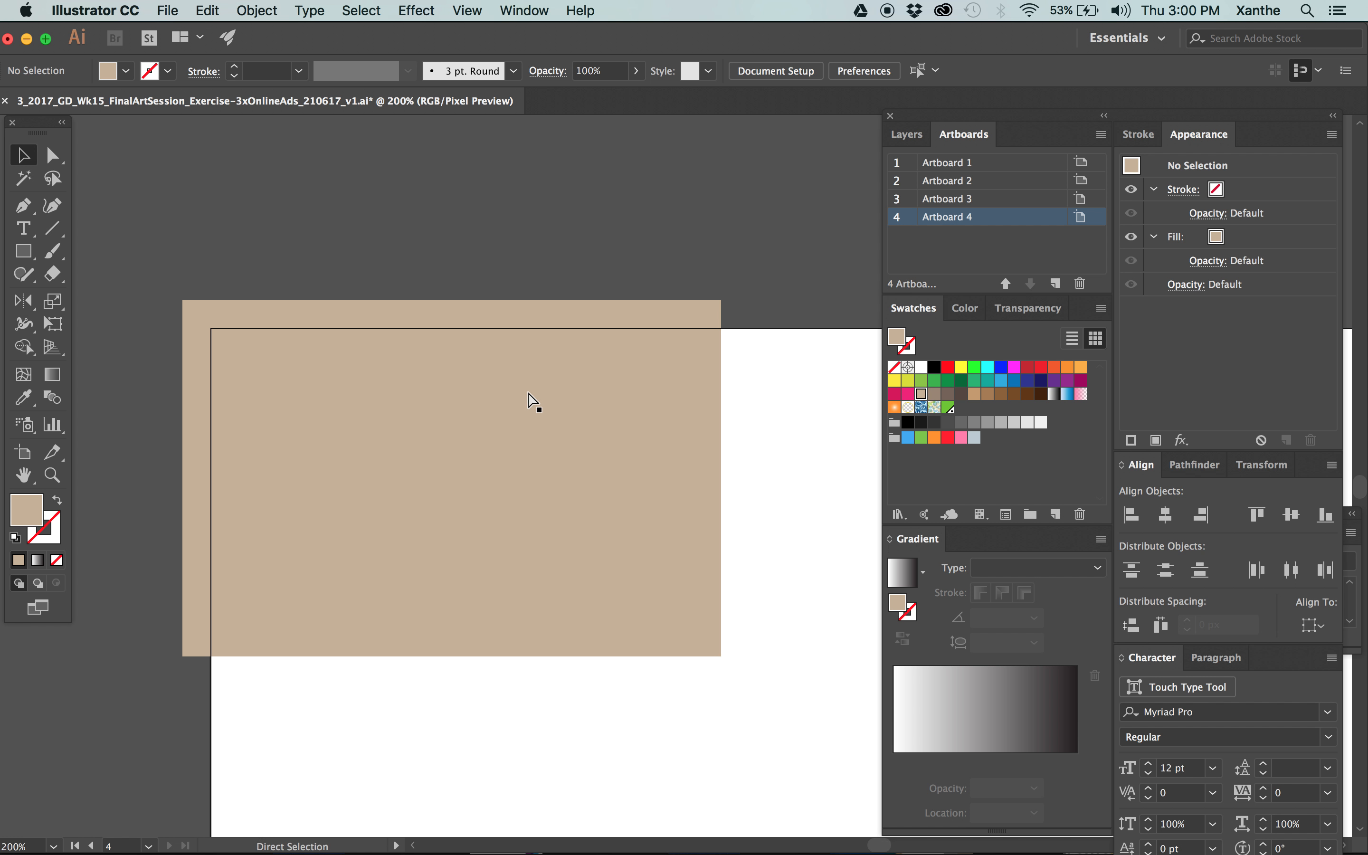
pyautogui.press('super+minus')
pyautogui.hscroll(5, 631, 418)
pyautogui.scroll(3, 547, 589)
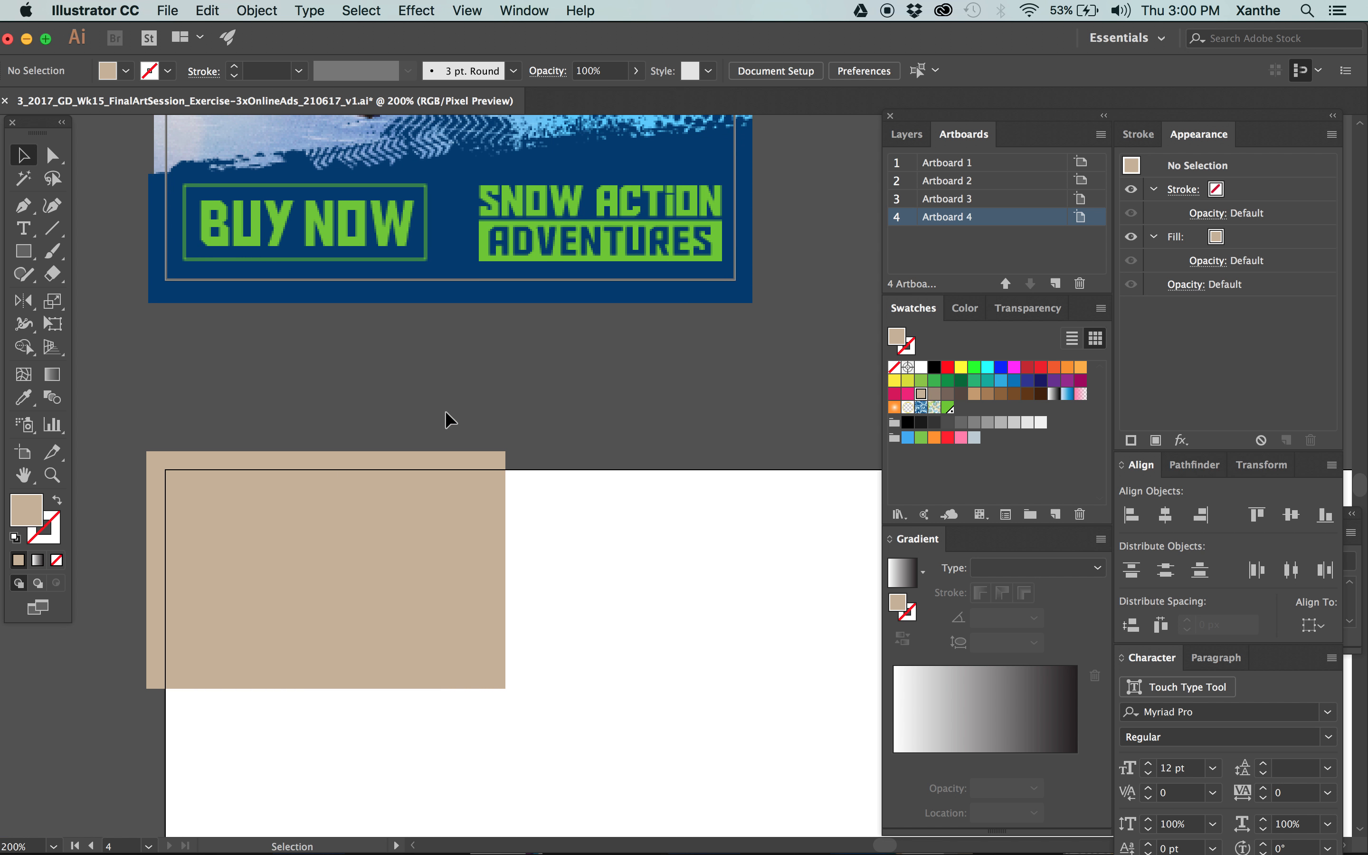
pyautogui.press('a')
pyautogui.click(427, 204)
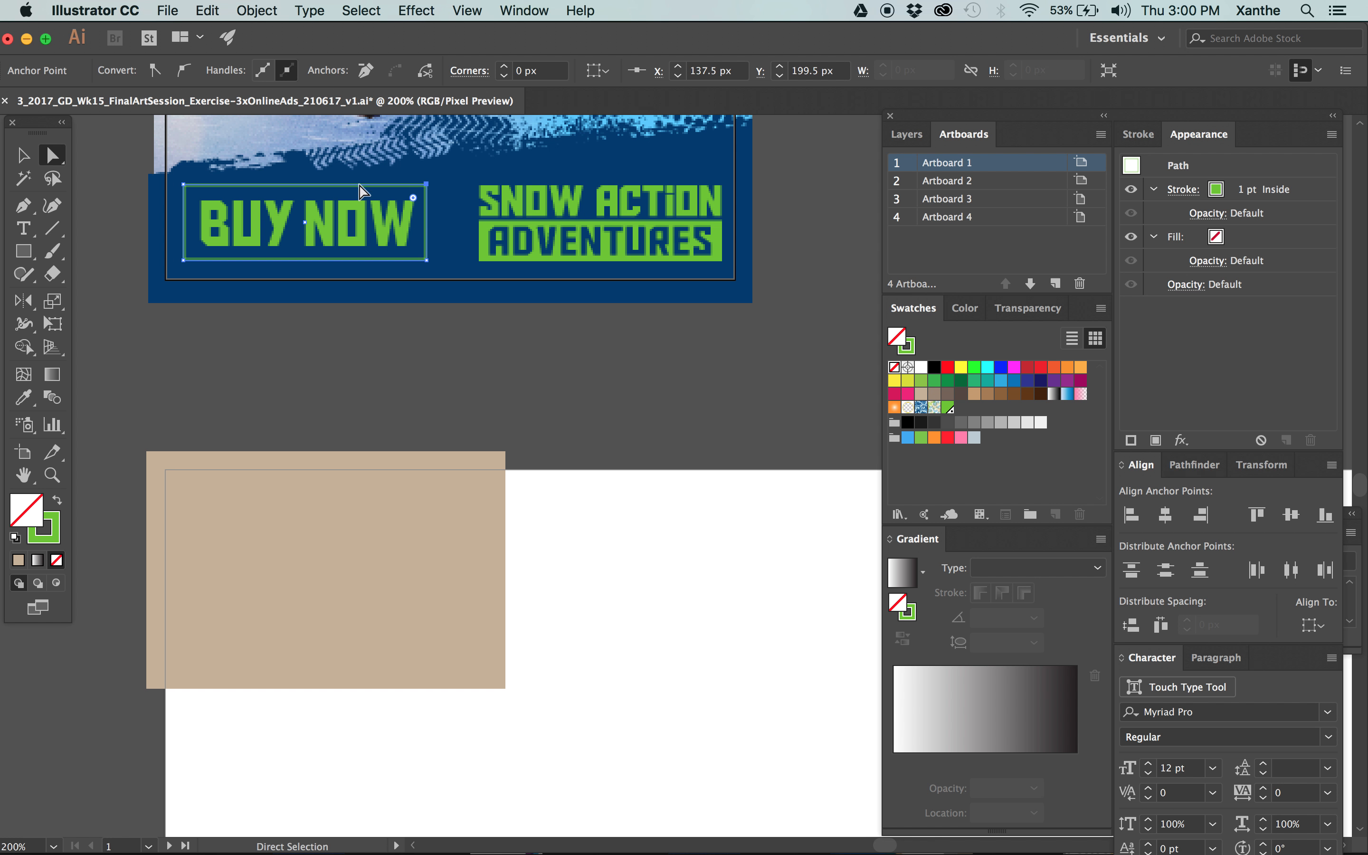
pyautogui.click(735, 74)
pyautogui.write('137')
pyautogui.press('Return')
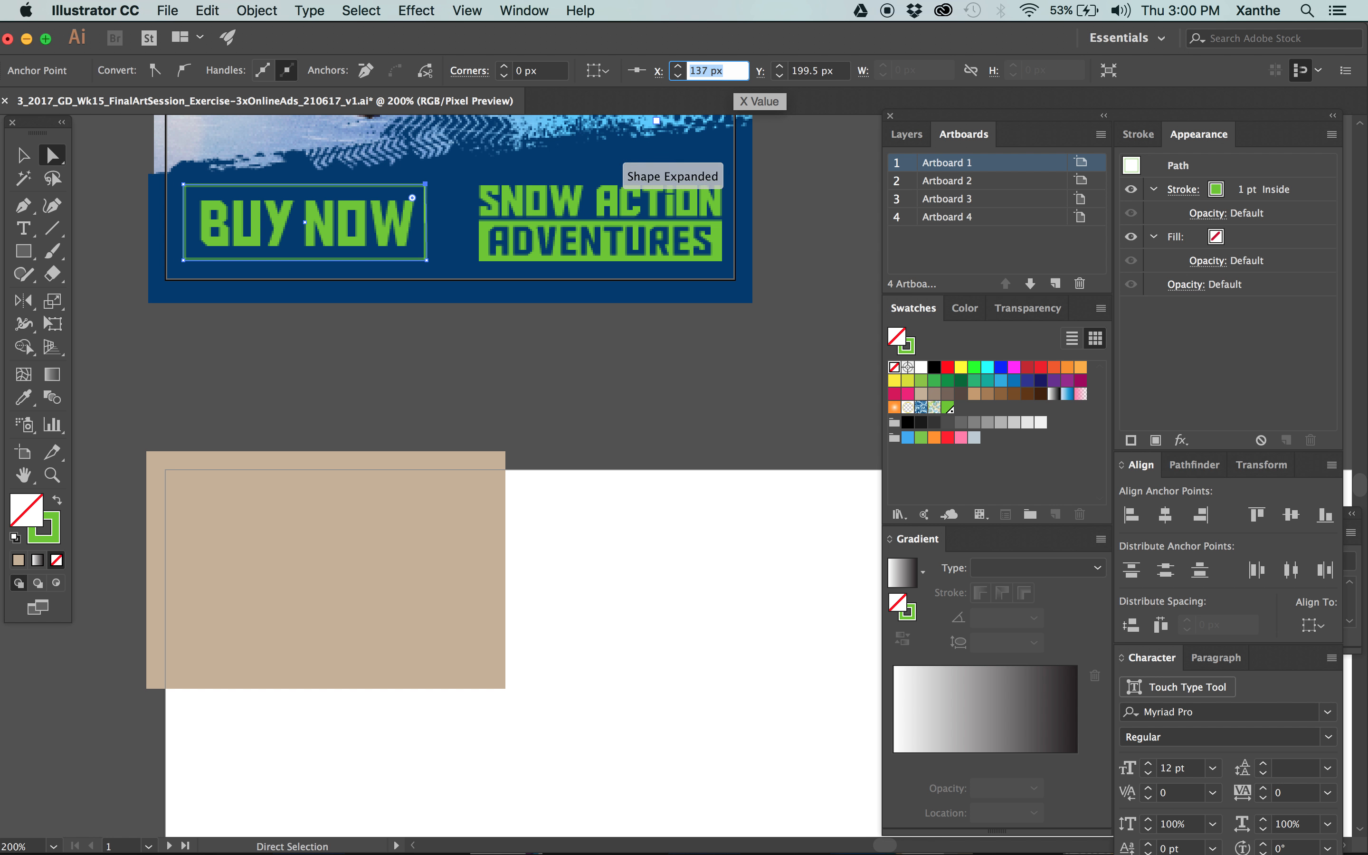
pyautogui.press('Tab')
pyautogui.write('199')
pyautogui.press('Return')
pyautogui.press('Tab')
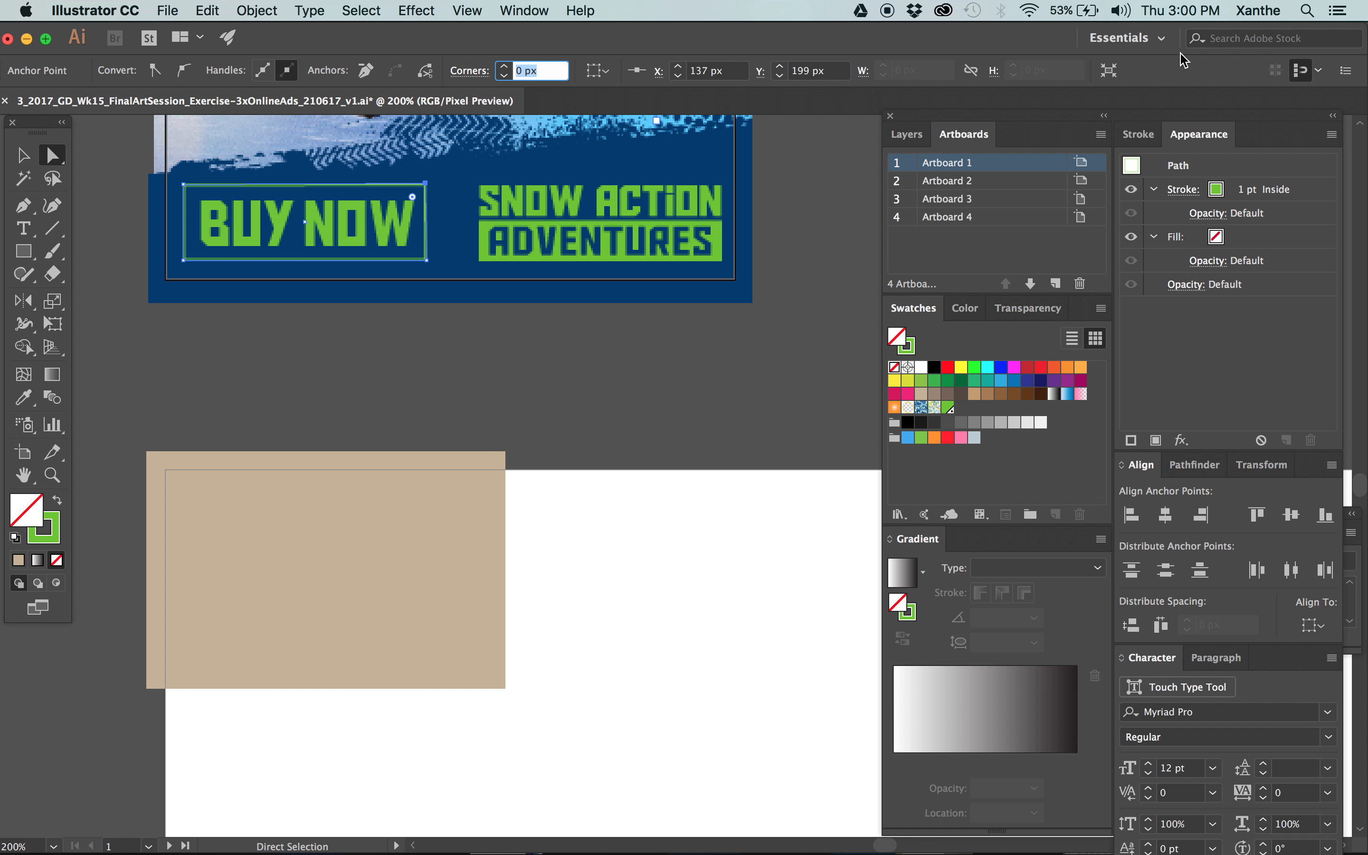
# Check the stroke alignment setting of the green frame around BUY NOW.
pyautogui.click(1139, 136)
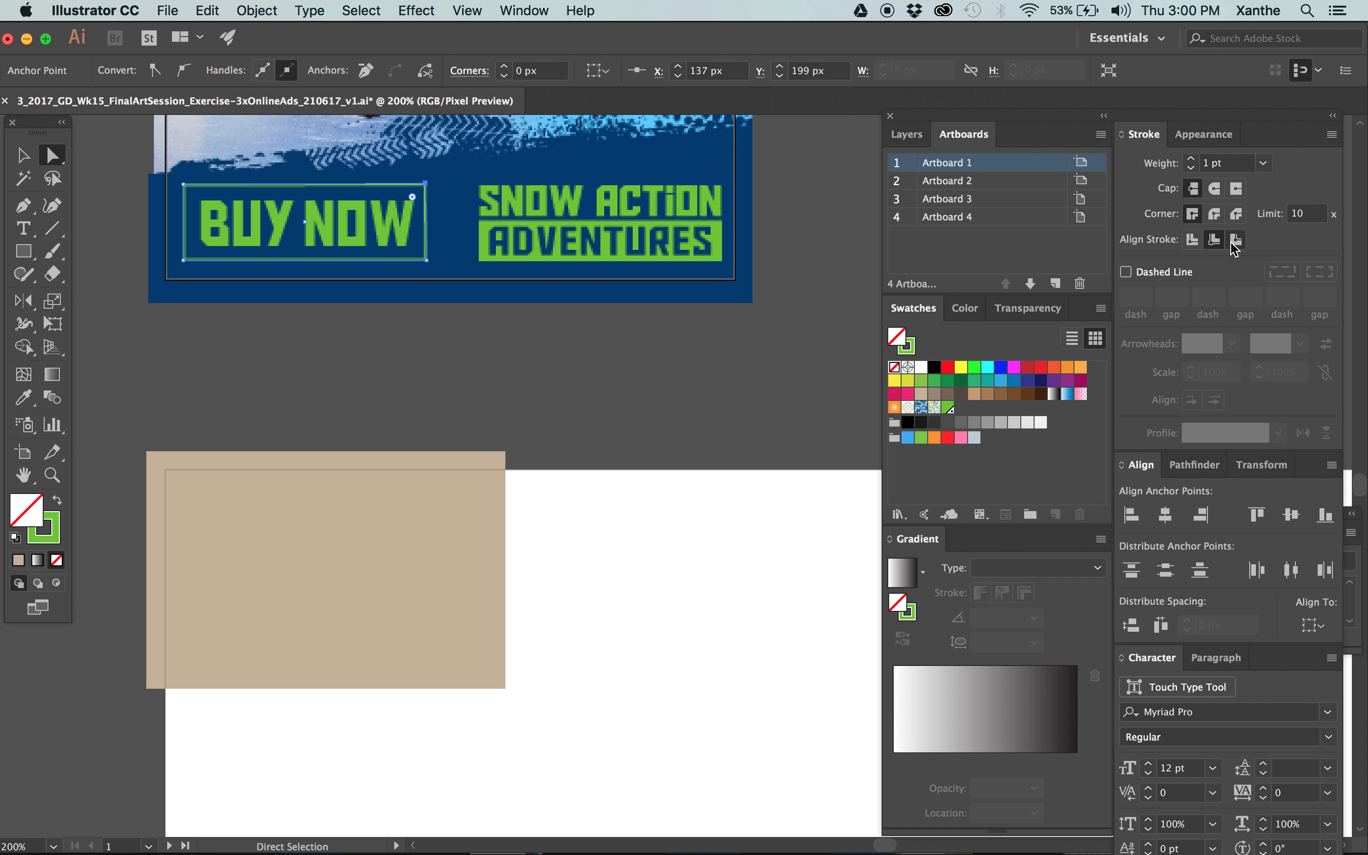
pyautogui.click(701, 407)
pyautogui.click(426, 192)
pyautogui.click(473, 388)
# Position the whole BUY NOW button group at X 9 px, Y 219 px and deselect it.
pyautogui.click(24, 155)
pyautogui.click(327, 196)
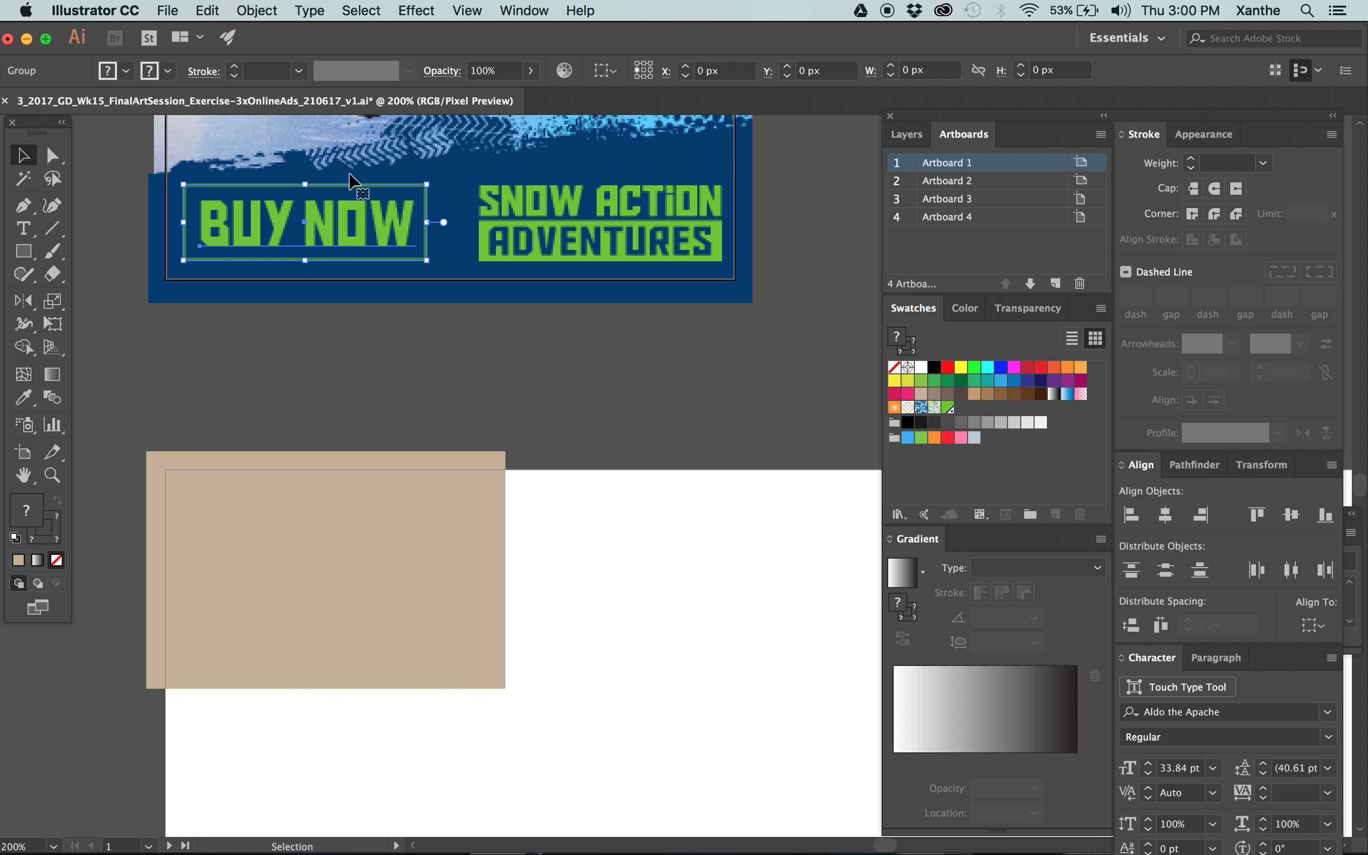
pyautogui.click(718, 71)
pyautogui.write('9')
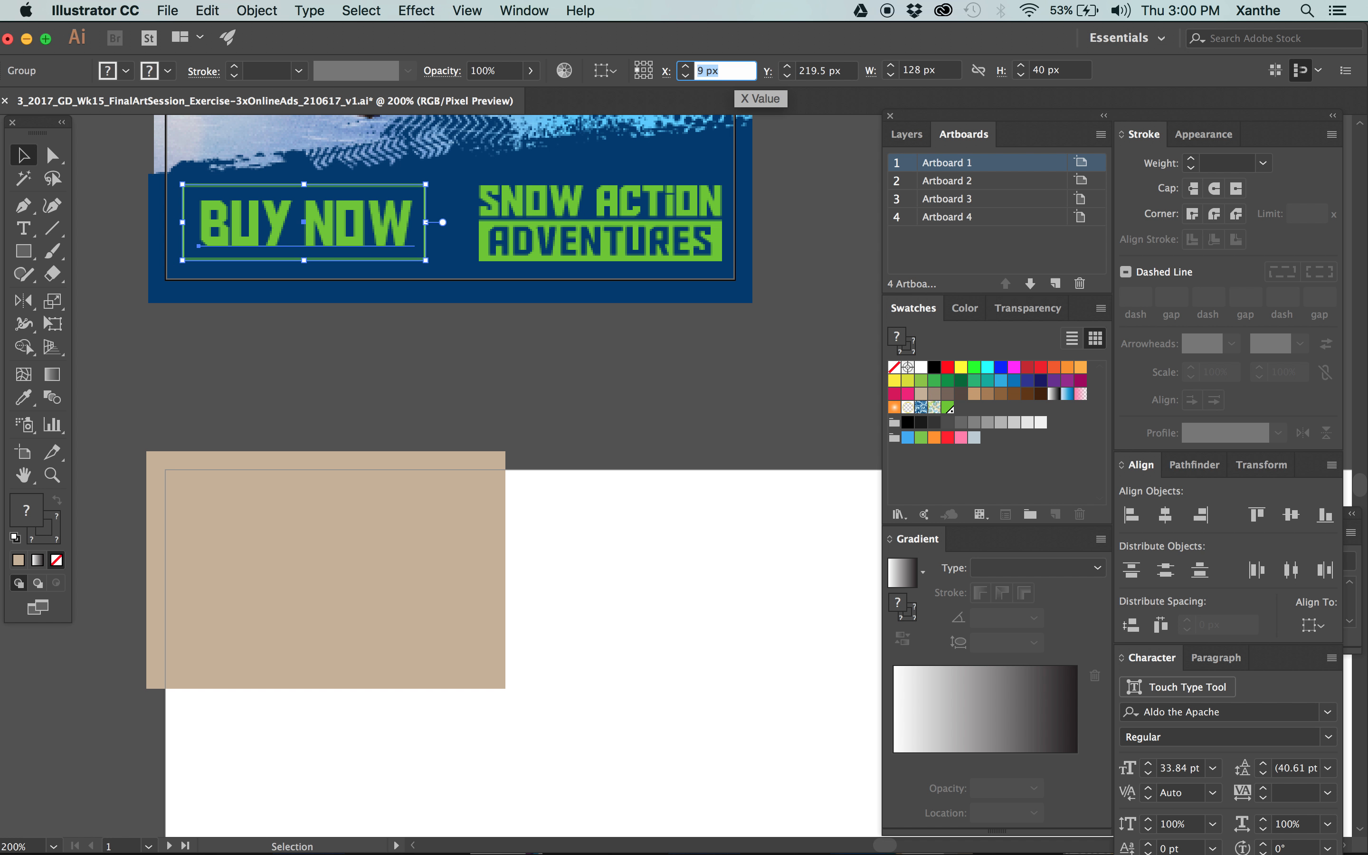
pyautogui.press('Tab')
pyautogui.write('219')
pyautogui.press('Return')
pyautogui.press('Tab')
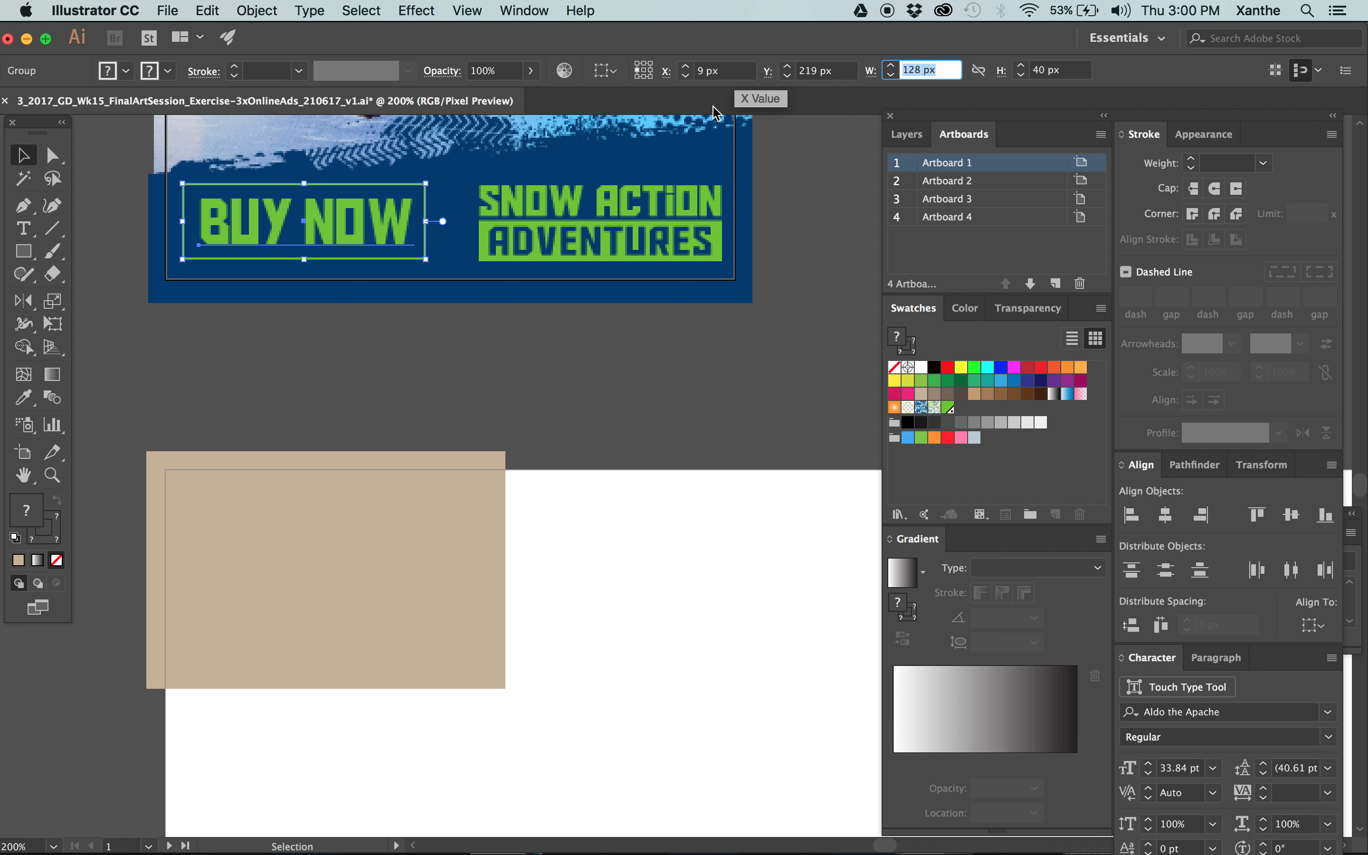
pyautogui.click(460, 464)
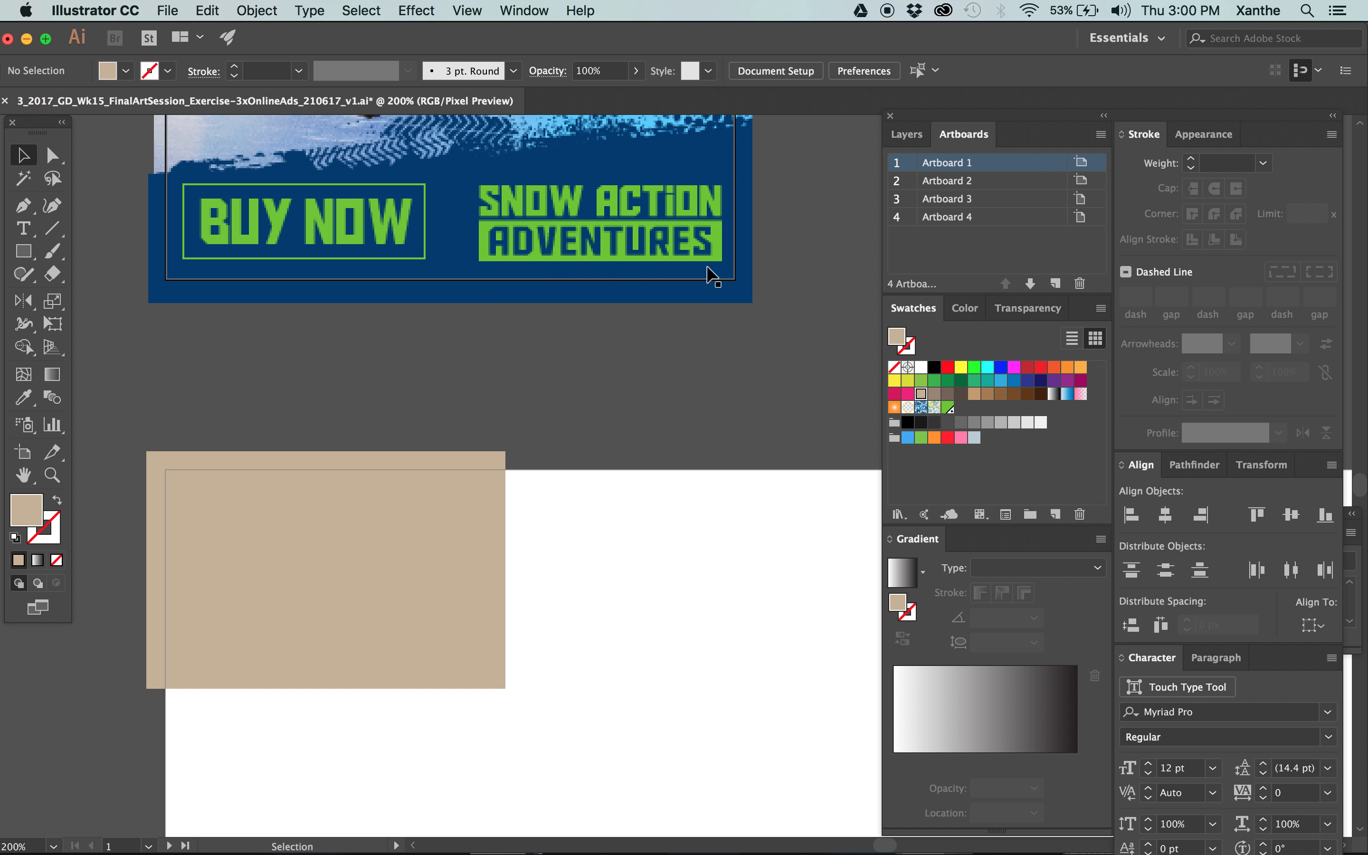
# Select only the green frame in the BUY NOW group and set its width to 128.5 px from the upper-left reference point.
pyautogui.click(422, 180)
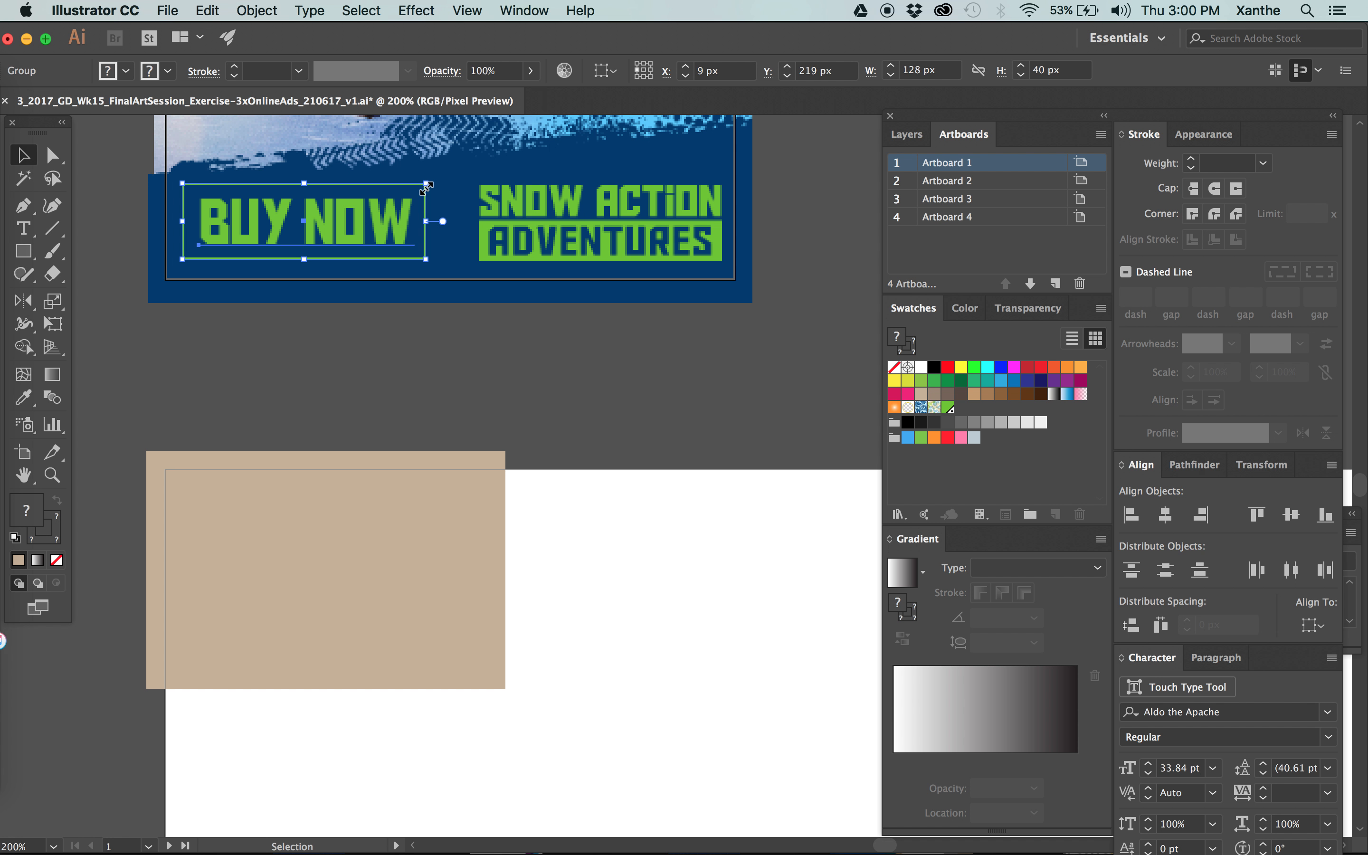
pyautogui.click(550, 381)
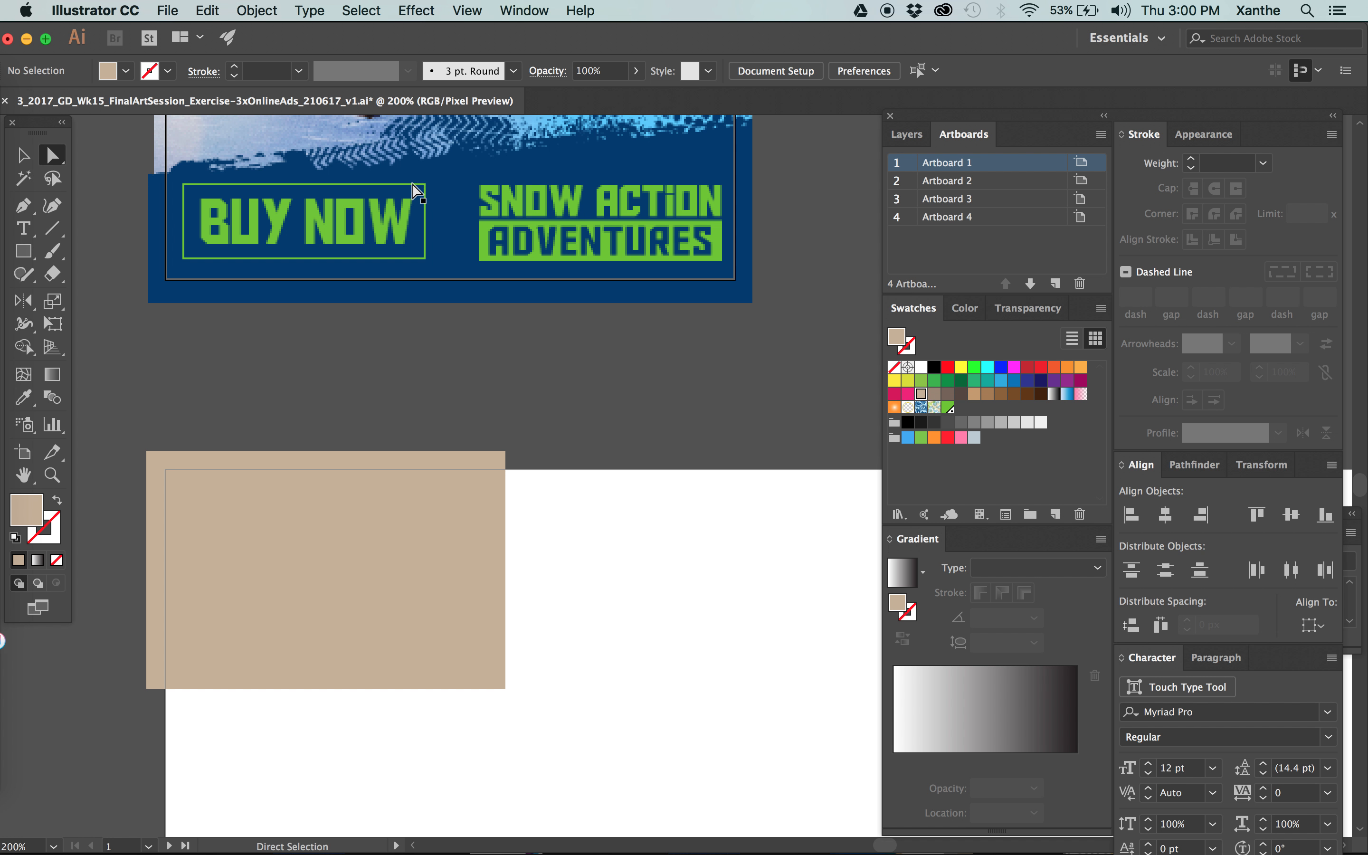
pyautogui.click(380, 191)
pyautogui.press('super+c')
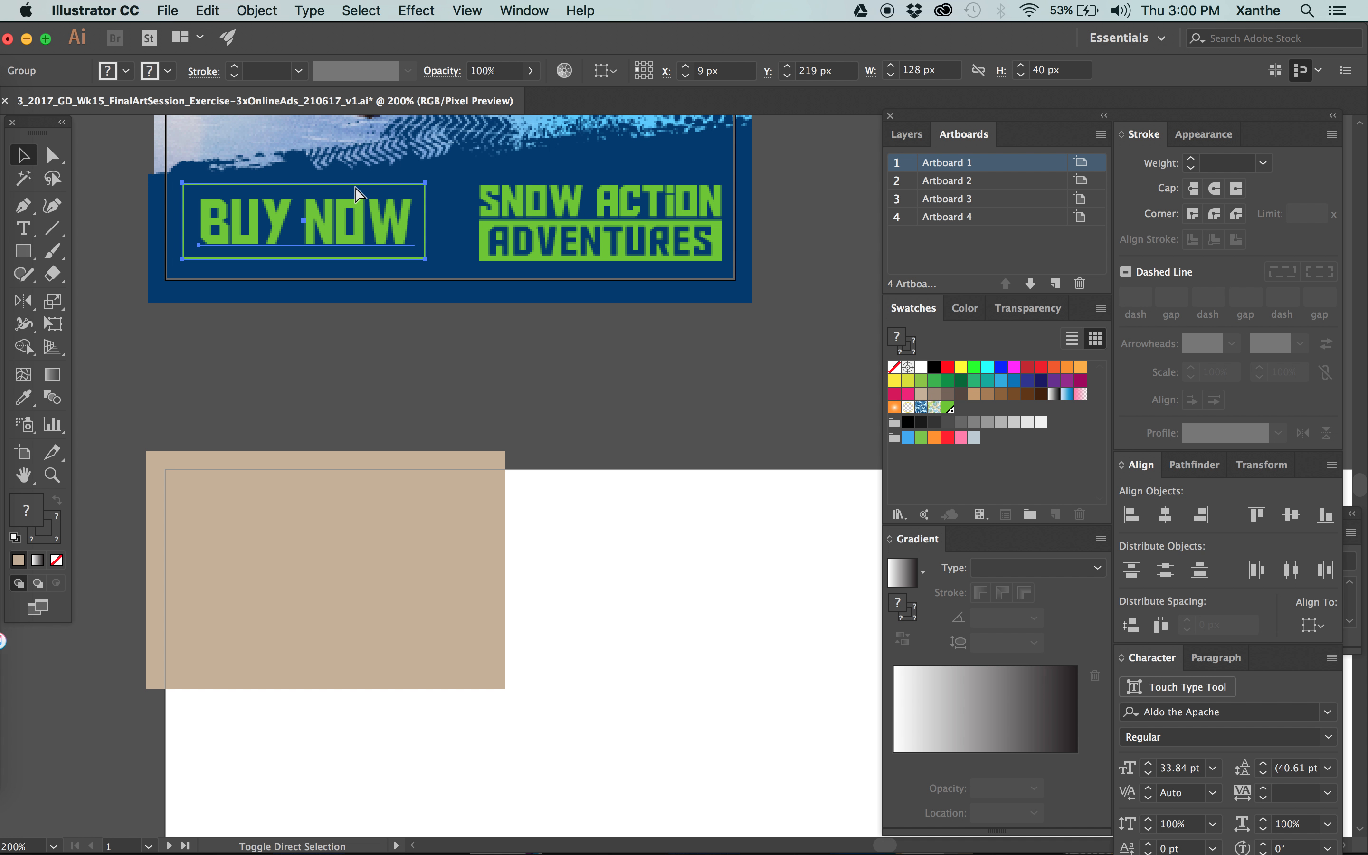
pyautogui.click(449, 356)
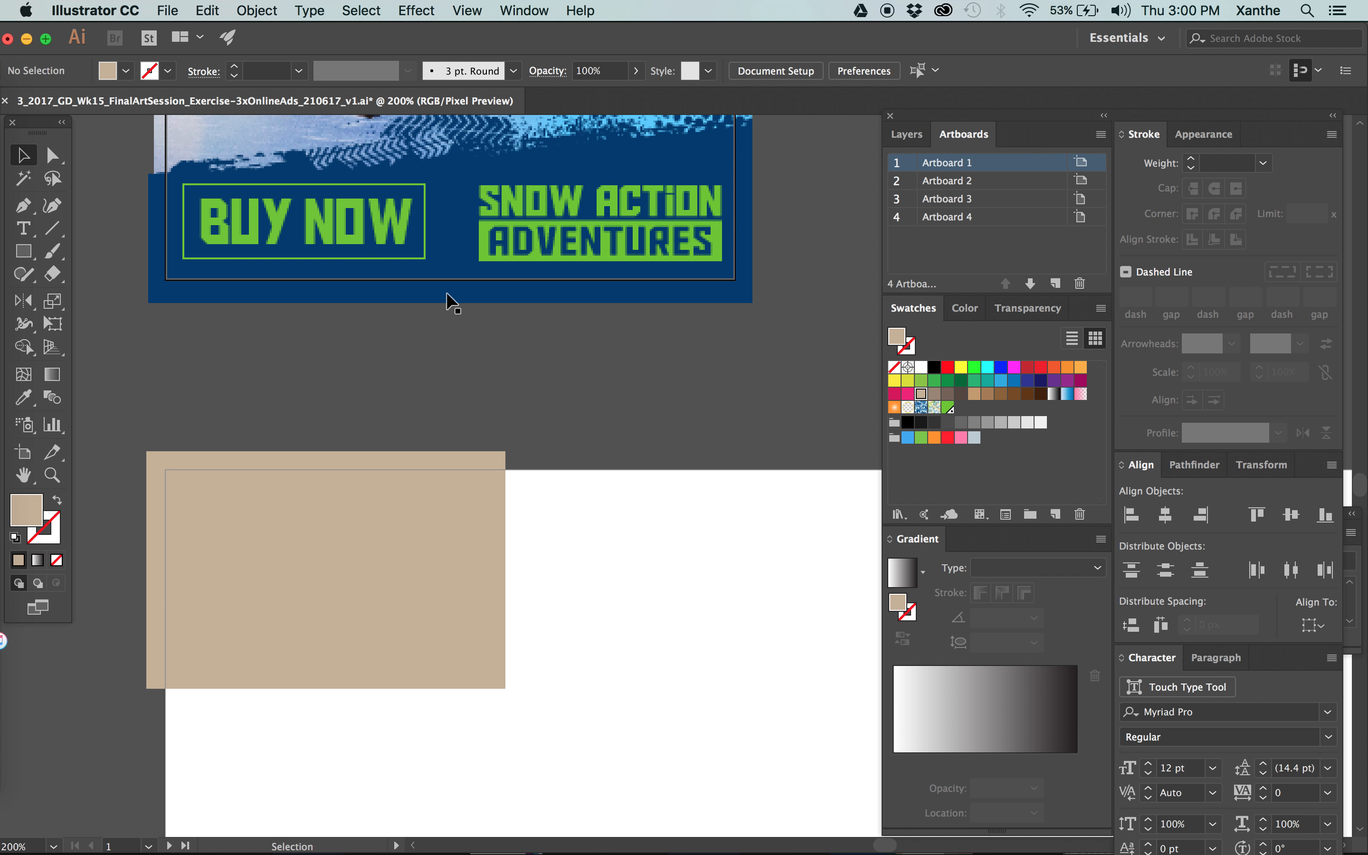
pyautogui.click(425, 198)
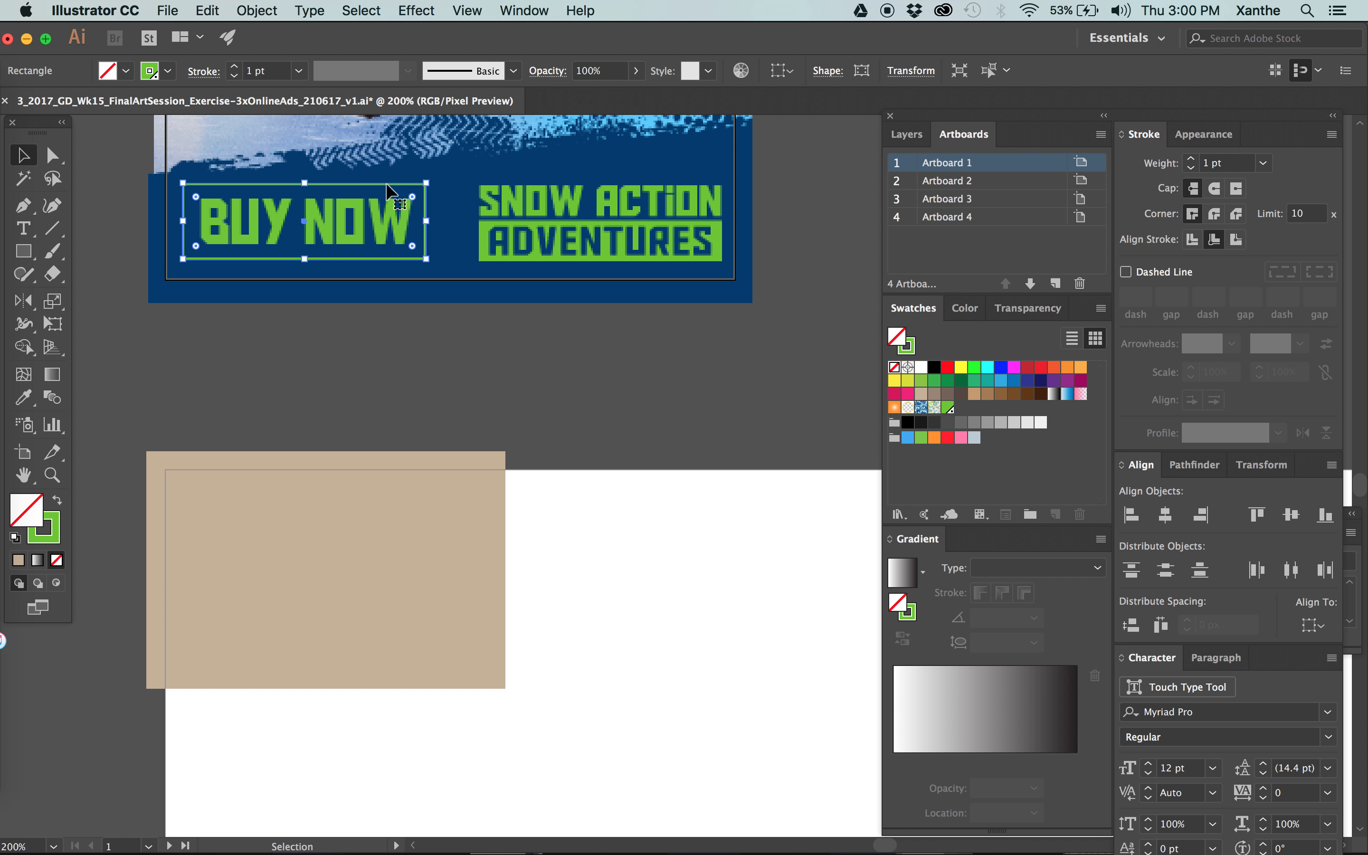
pyautogui.click(911, 70)
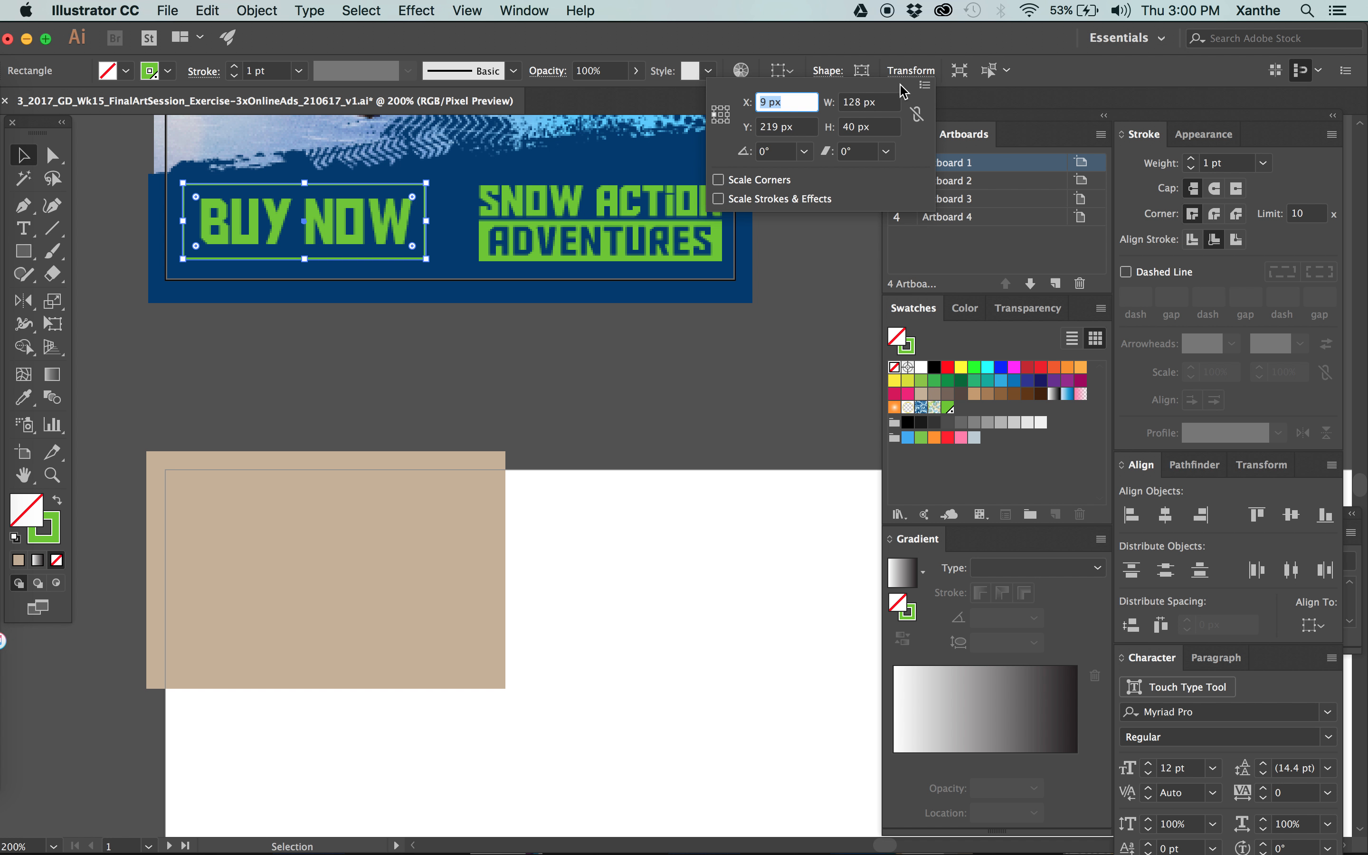
pyautogui.click(862, 113)
pyautogui.write('.5')
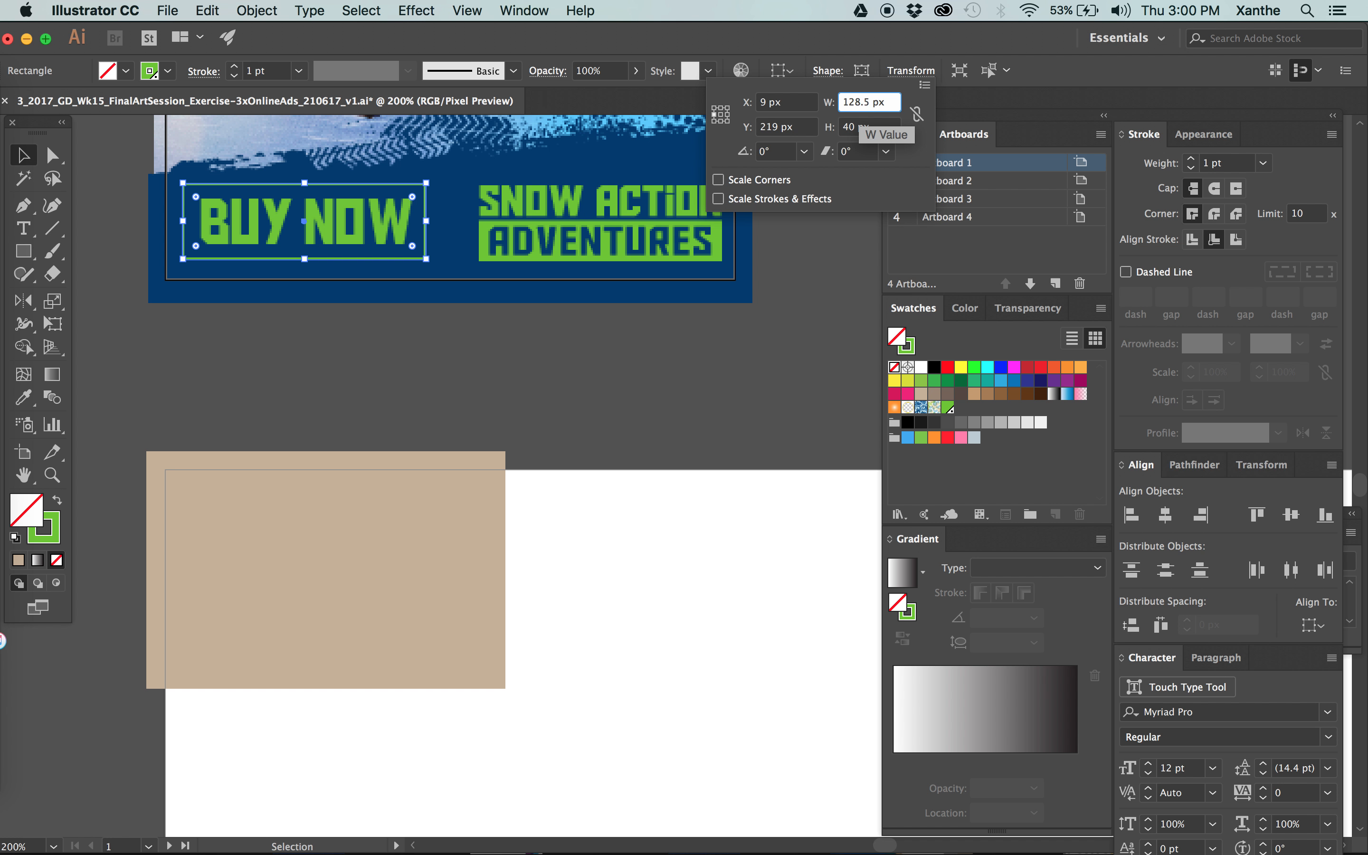
pyautogui.click(714, 107)
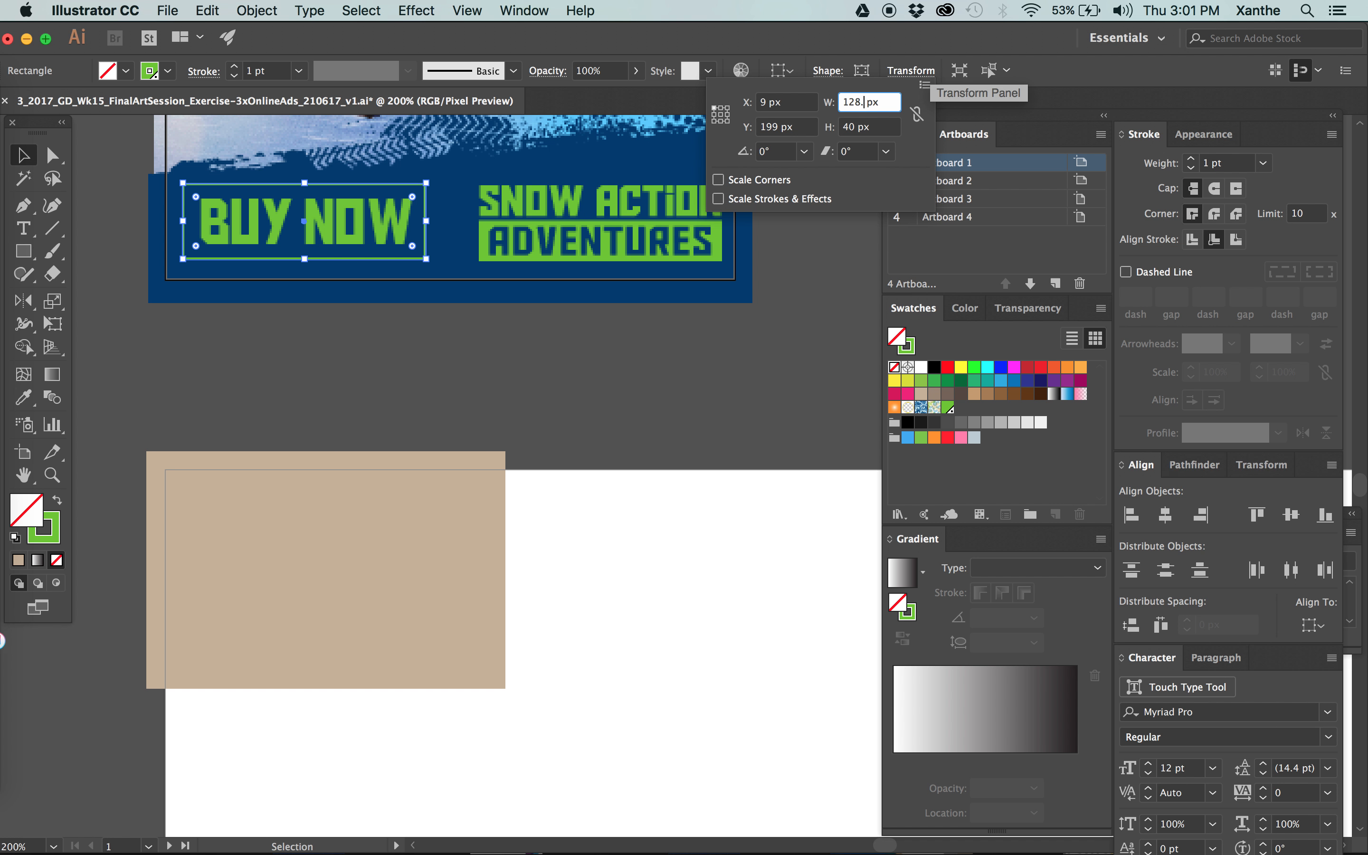
pyautogui.click(525, 394)
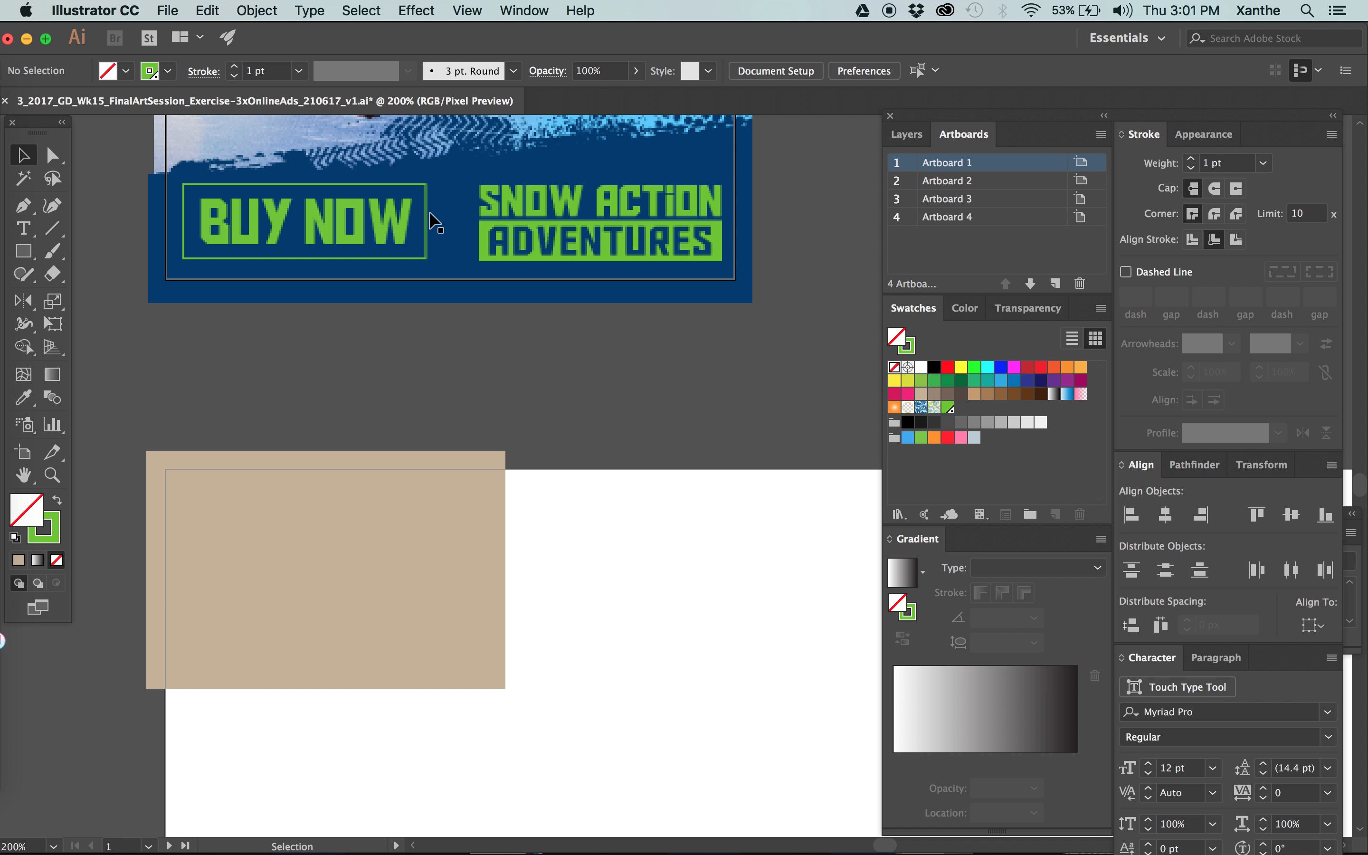
# Examine how the green BUY NOW frame's right edge renders on the pixel grid on the MPU ad.
pyautogui.press('z')
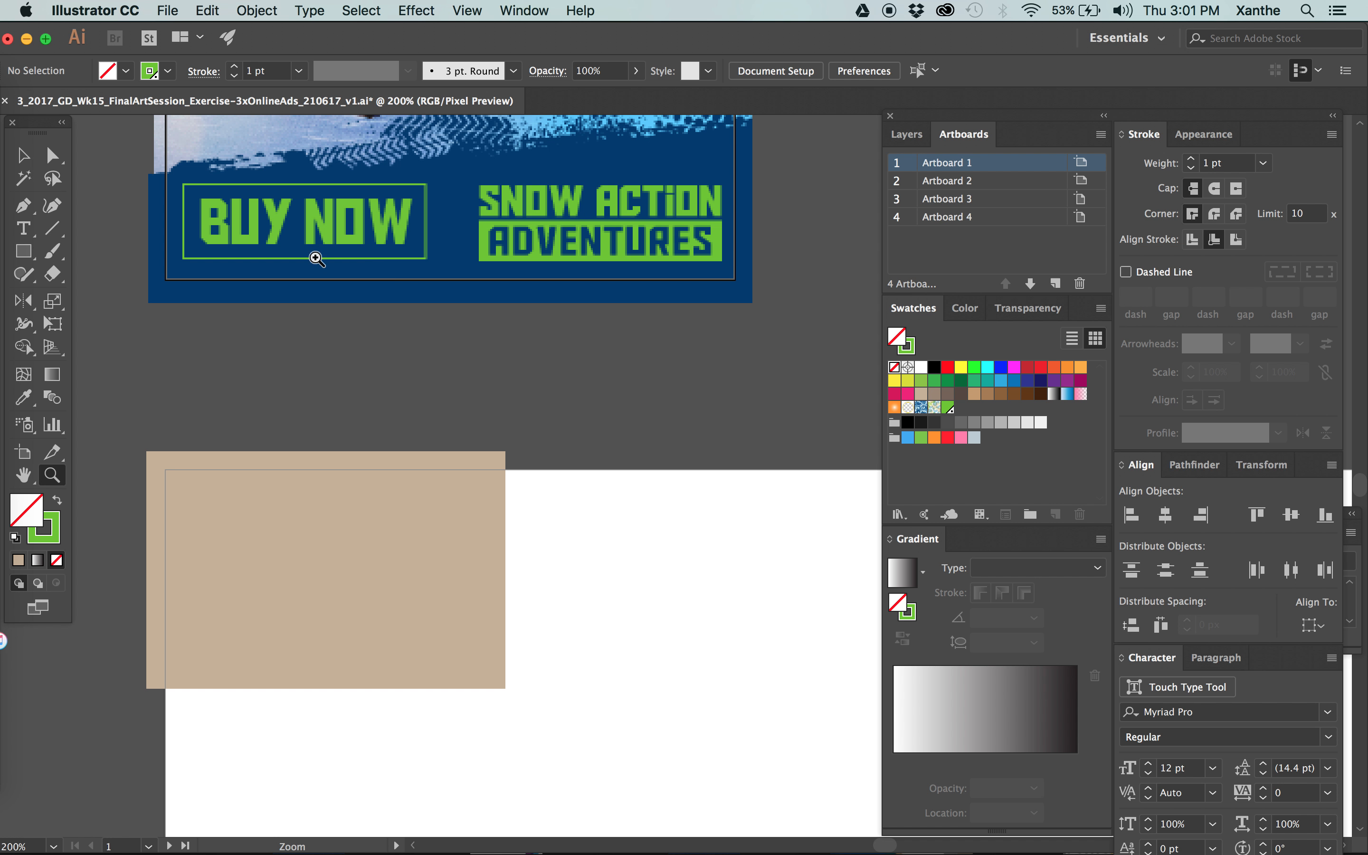
pyautogui.moveTo(412, 223); pyautogui.dragTo(484, 168)
pyautogui.press('space')
pyautogui.moveTo(404, 405); pyautogui.dragTo(577, 306)
pyautogui.press('v')
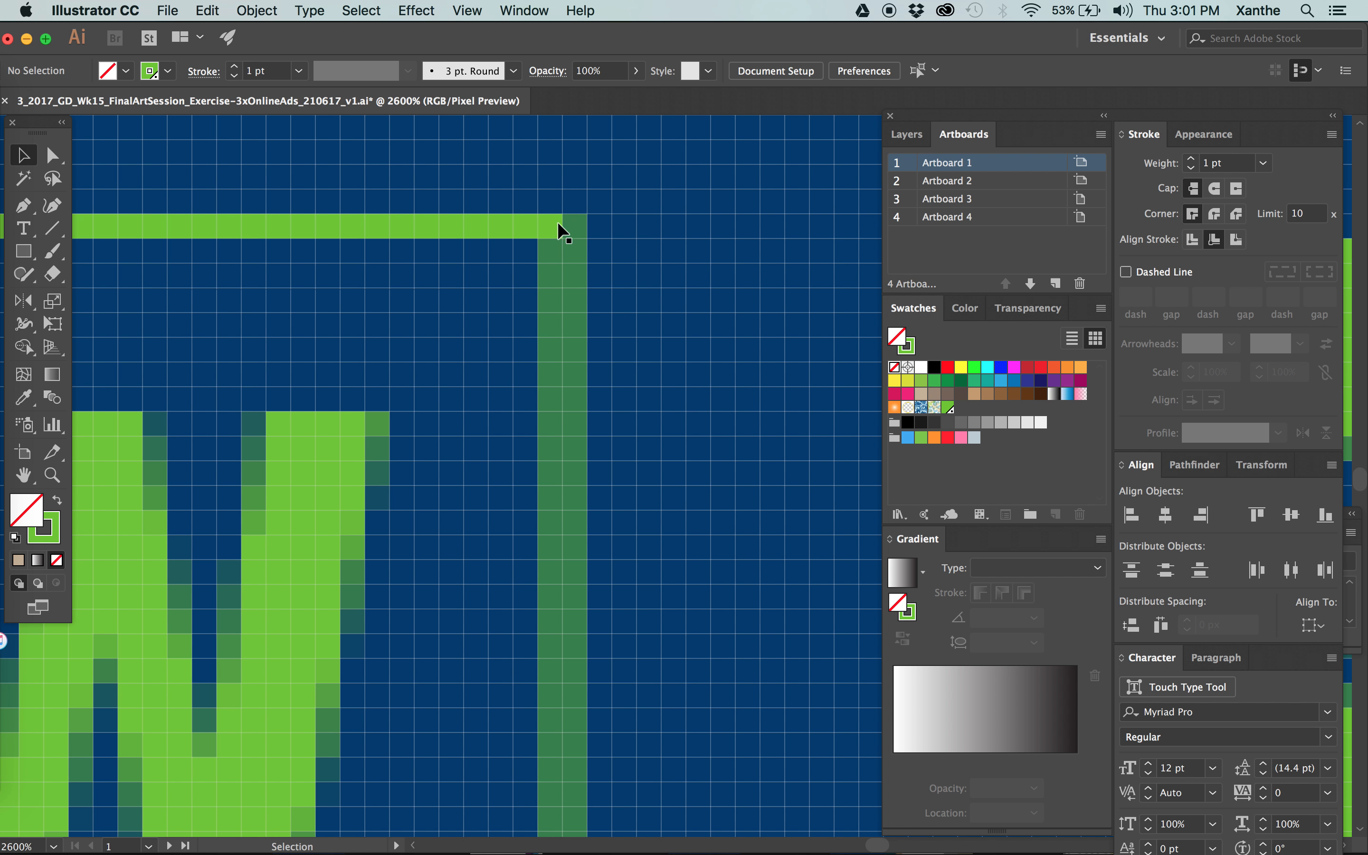
pyautogui.press('super+minus')
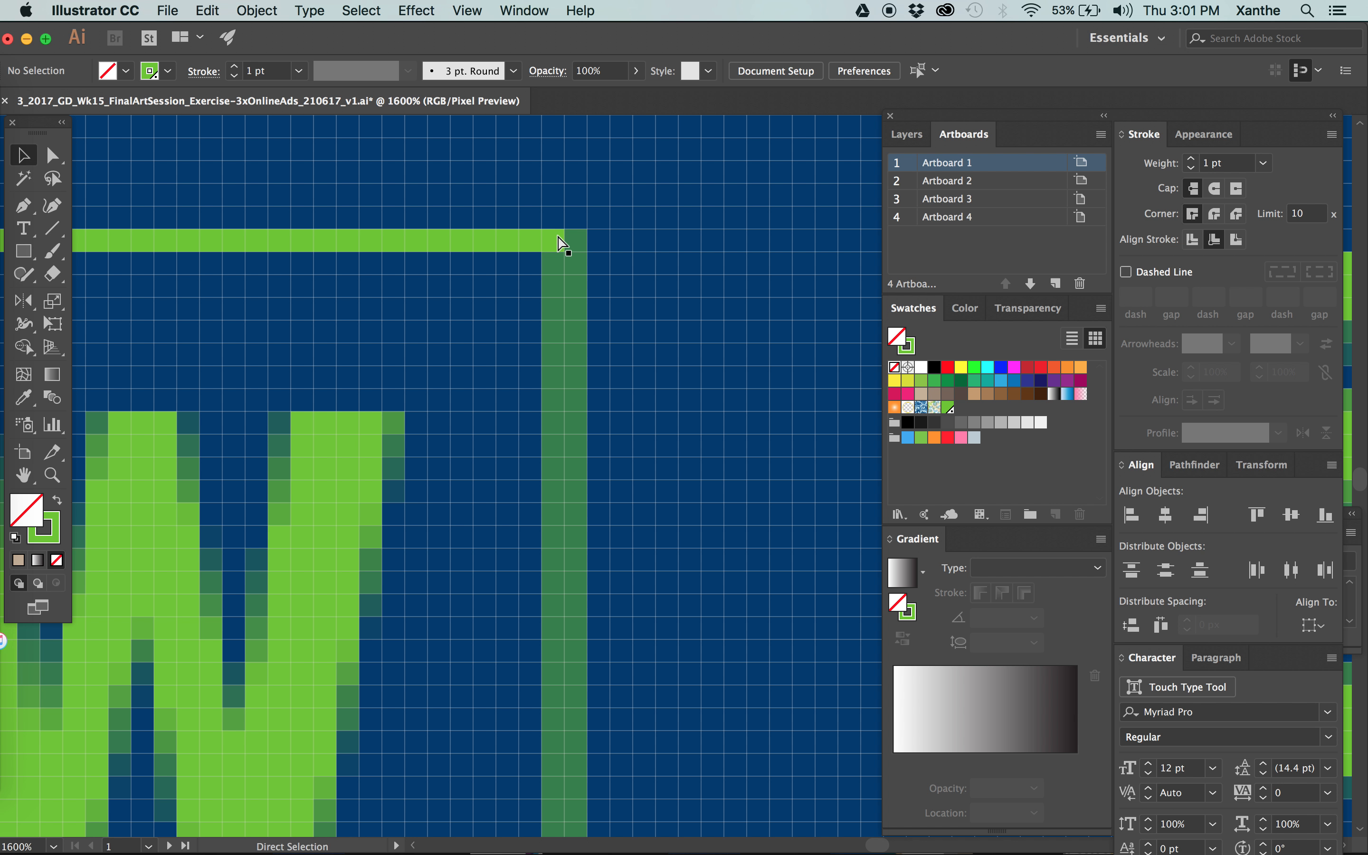
pyautogui.press('super+minus')
pyautogui.press('super+minus')
pyautogui.press('super+minus')
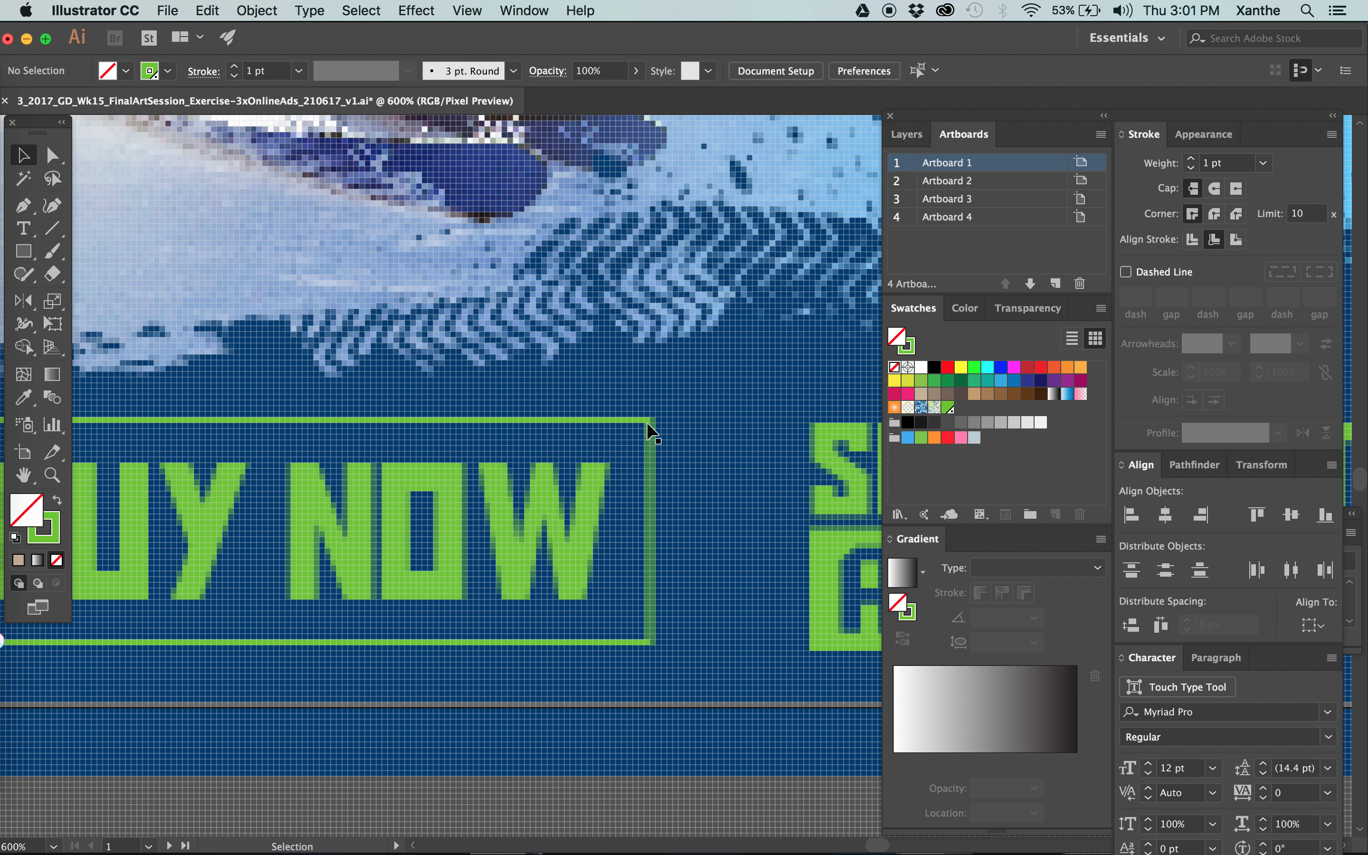
# Set the green BUY NOW frame's width to 128 px and deselect it.
pyautogui.click(648, 424)
pyautogui.click(902, 71)
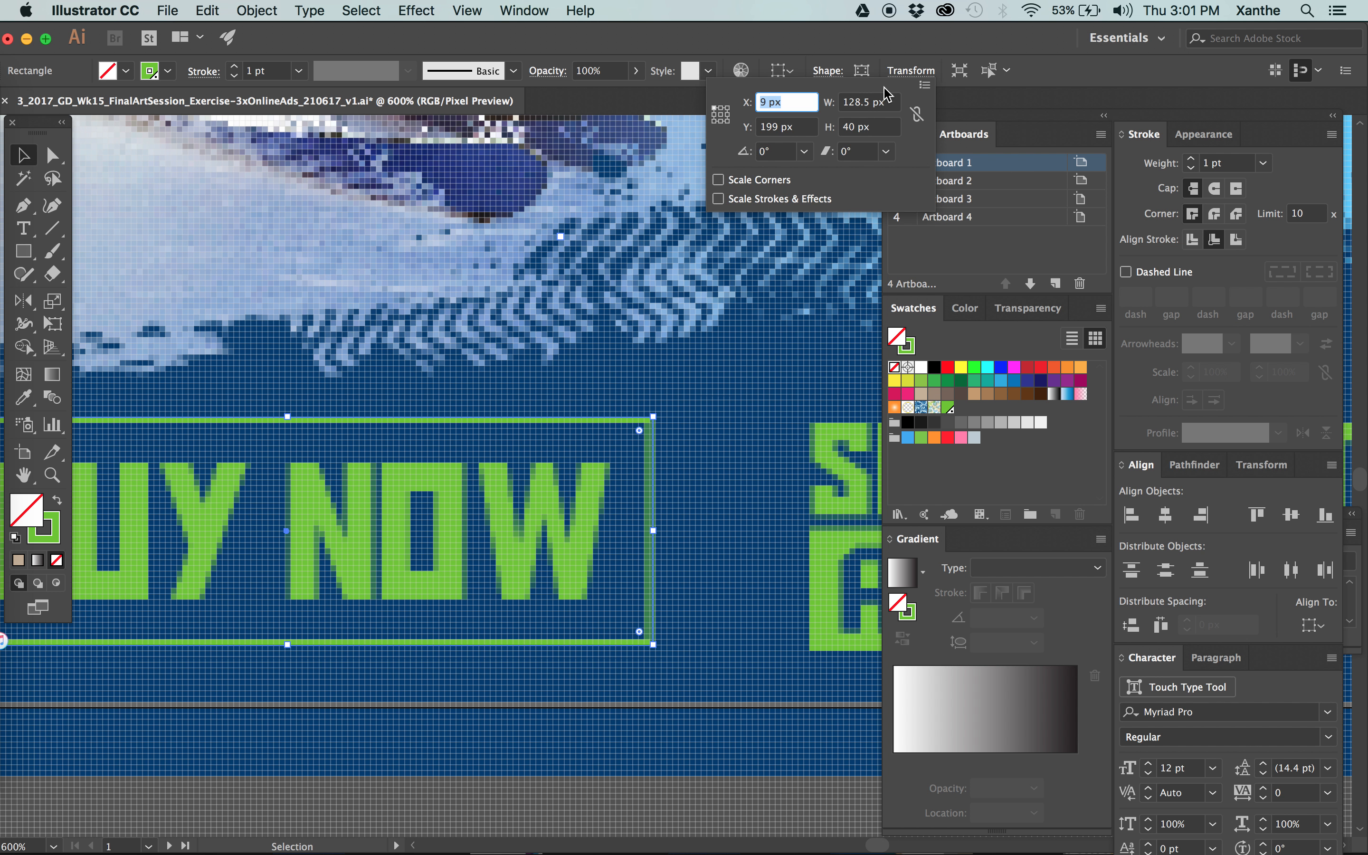
pyautogui.click(868, 103)
pyautogui.press('BackSpace')
pyautogui.press('BackSpace')
pyautogui.press('Return')
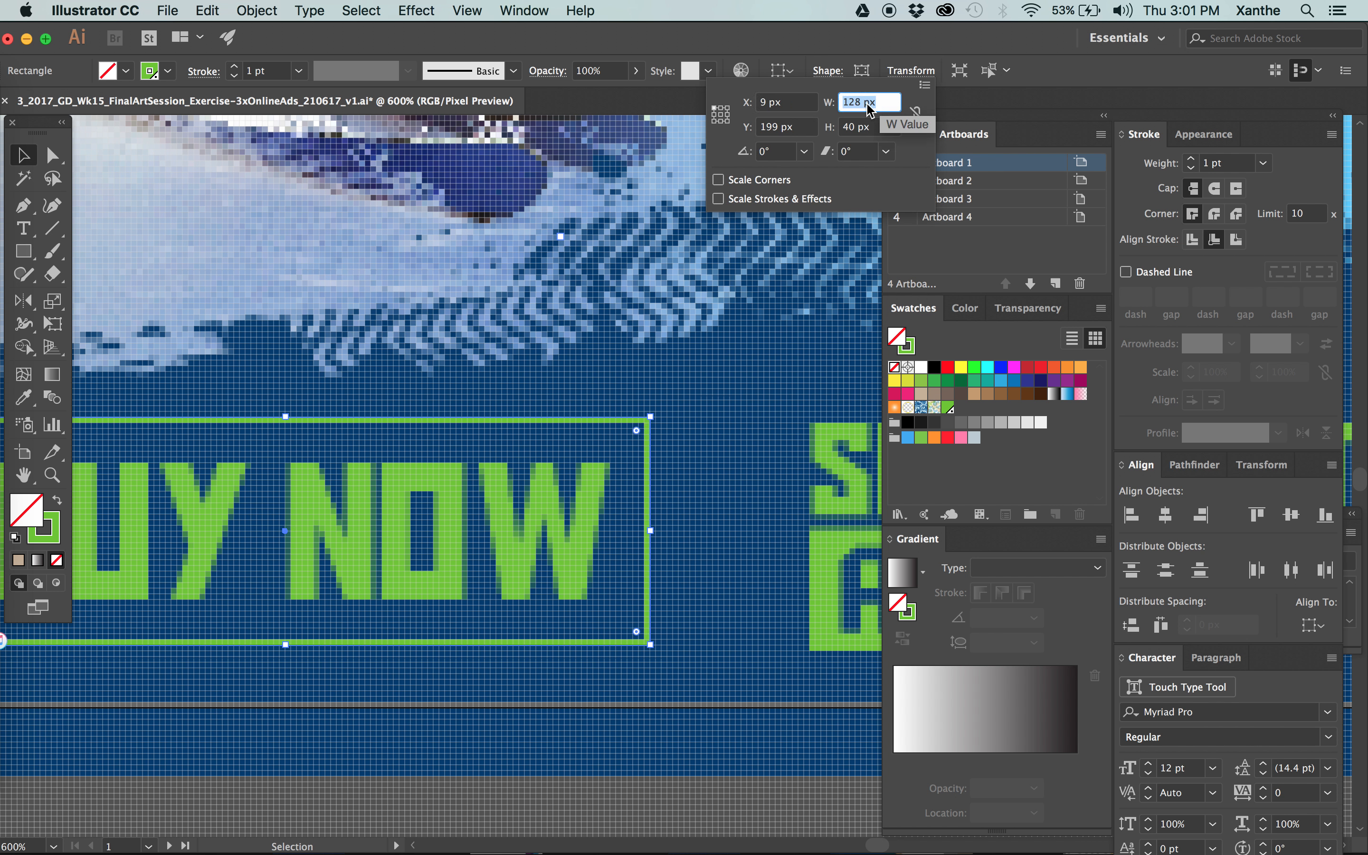
pyautogui.click(747, 375)
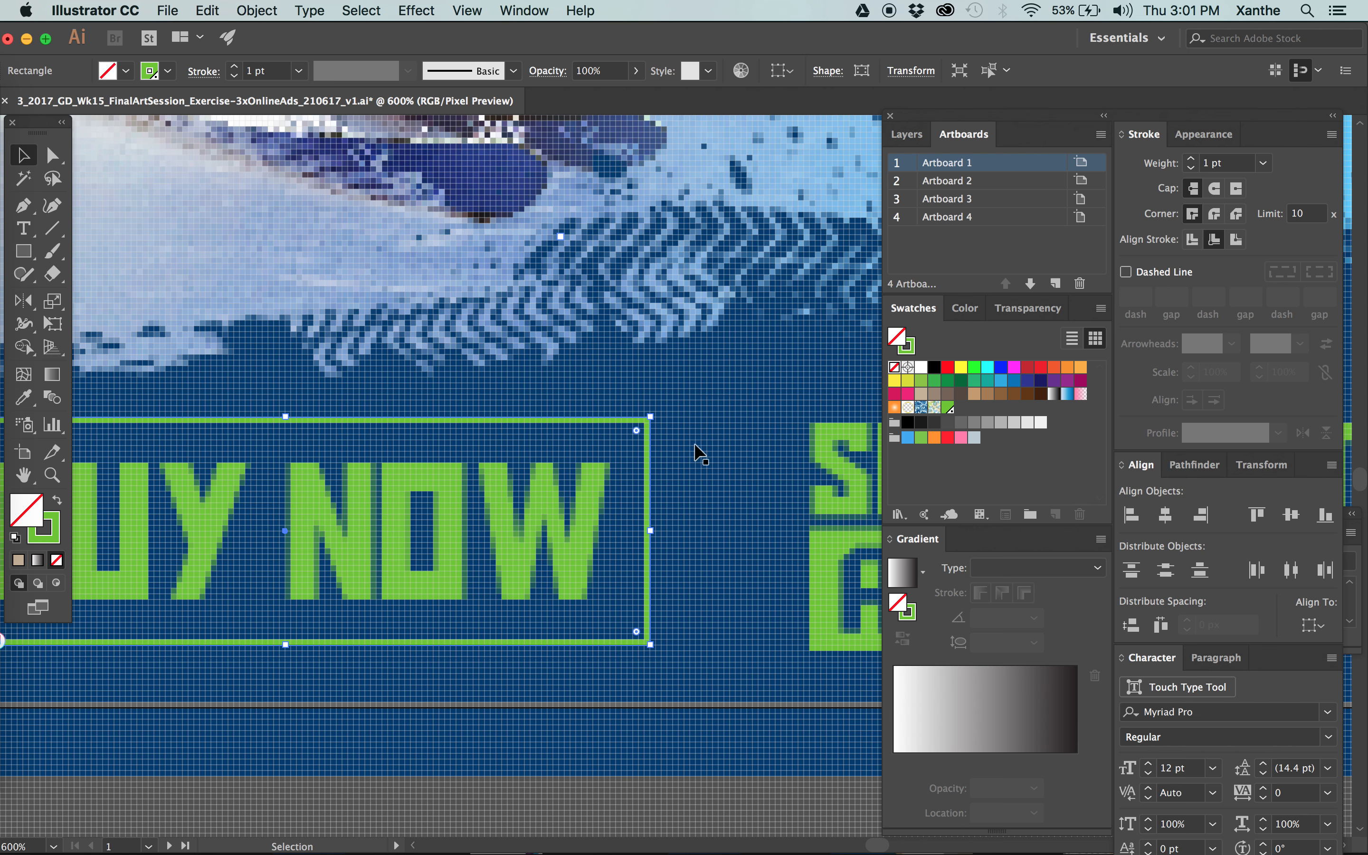
pyautogui.click(637, 795)
# Ungroup the $199 offer block on the MPU ad and select only its green background panel.
pyautogui.press('super+minus')
pyautogui.press('super+minus')
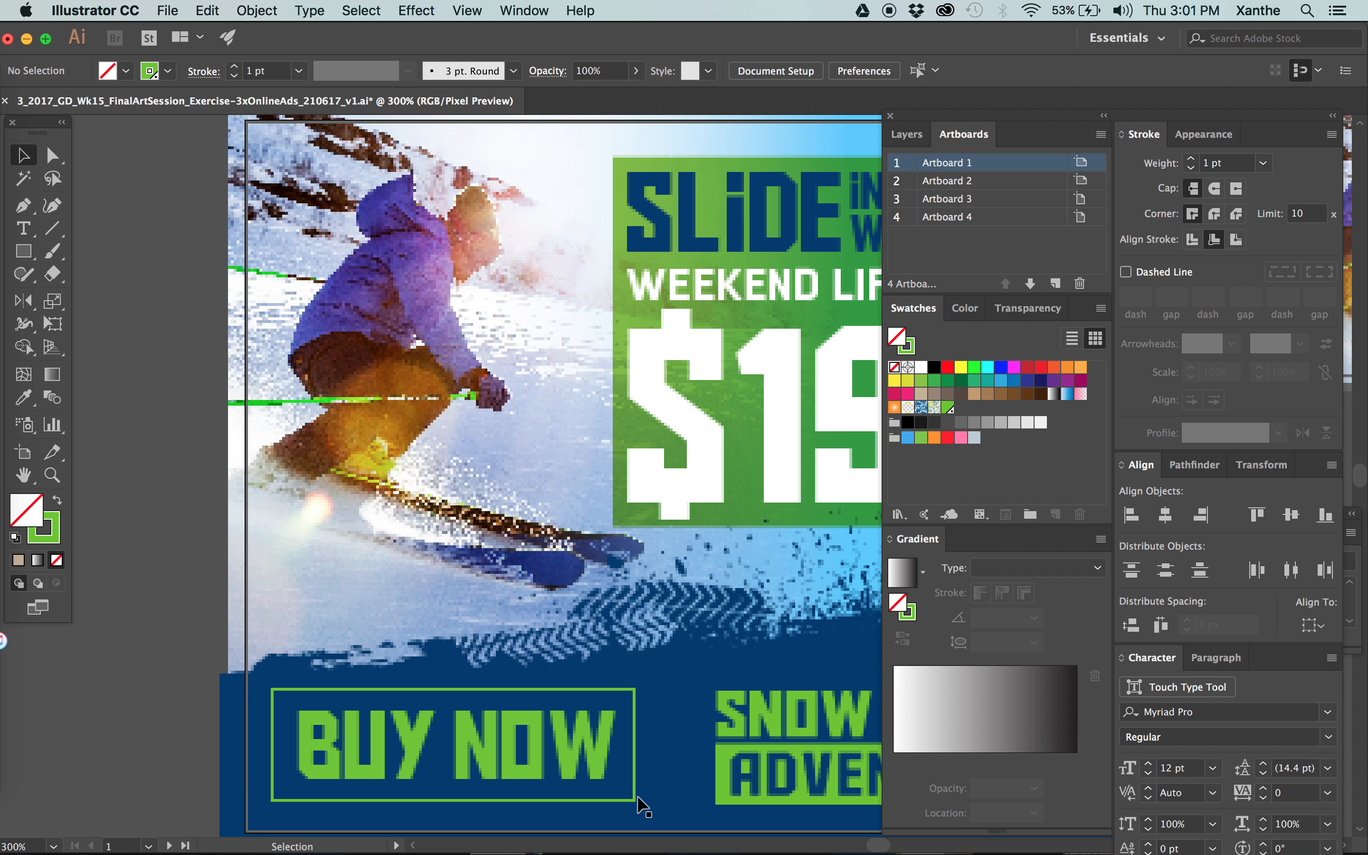
pyautogui.press('super+minus')
pyautogui.press('super+minus')
pyautogui.press('super+minus')
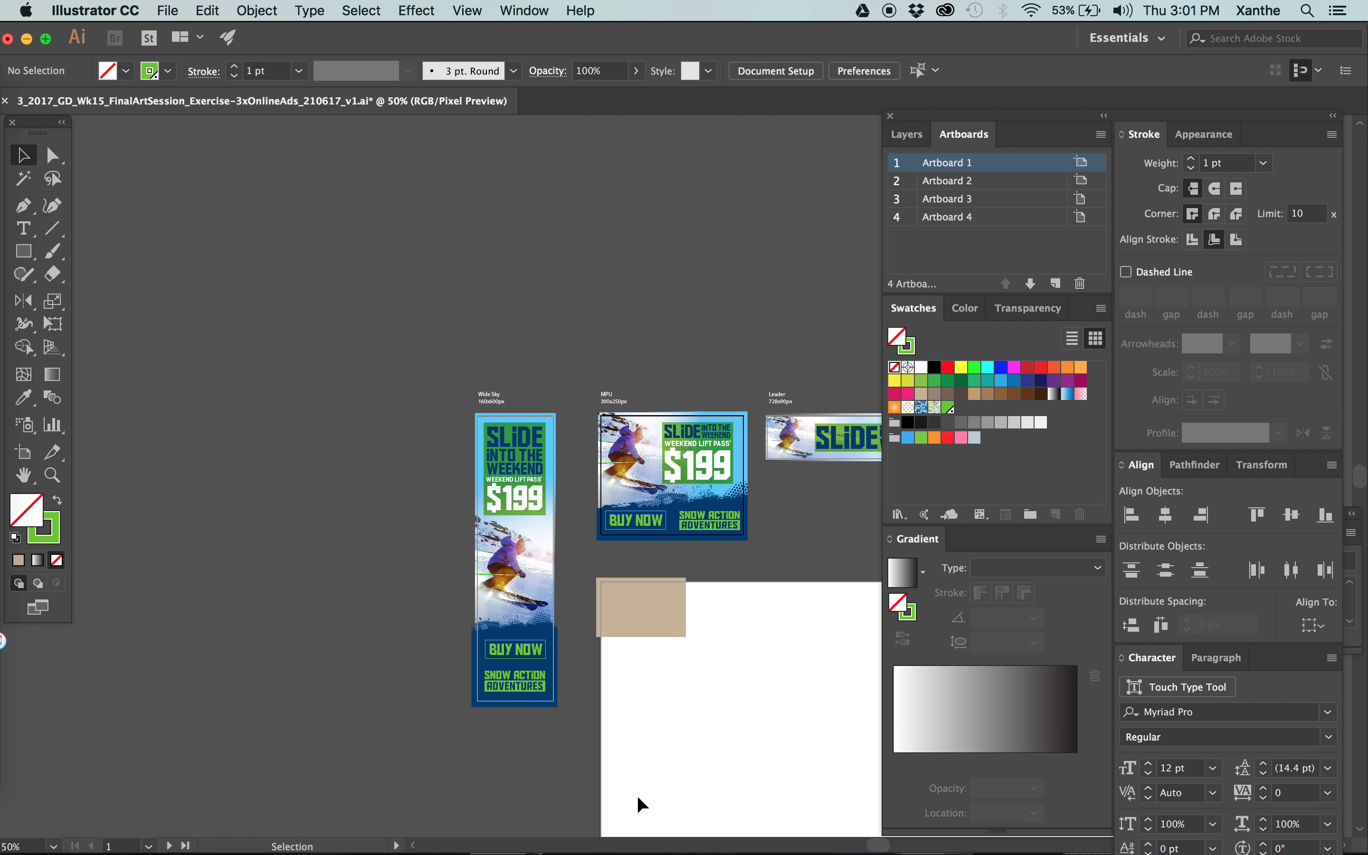
pyautogui.moveTo(764, 701); pyautogui.dragTo(624, 695)
pyautogui.press('super+equal')
pyautogui.press('super+equal')
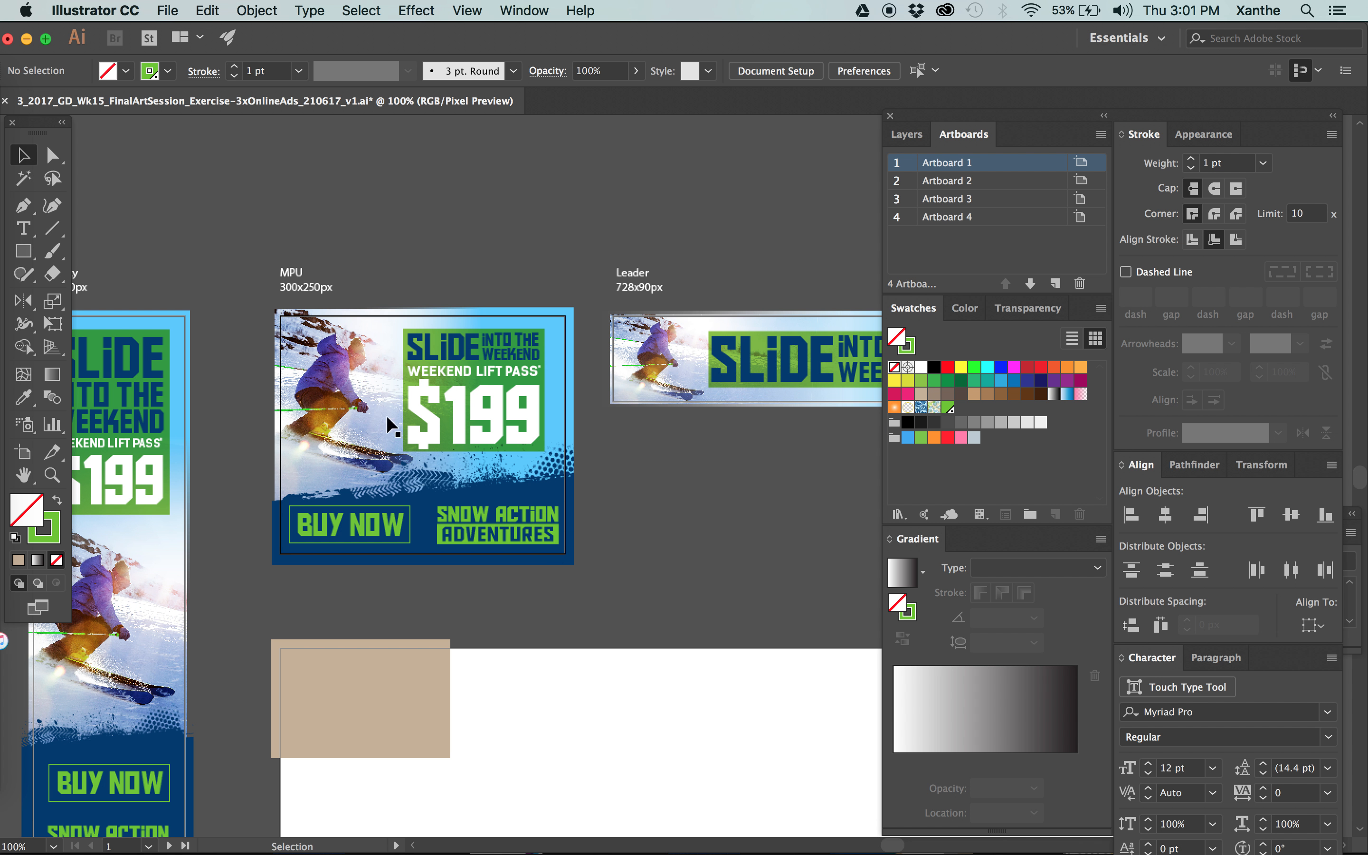
pyautogui.press('z')
pyautogui.moveTo(434, 456); pyautogui.dragTo(573, 341)
pyautogui.press('v')
pyautogui.press('space')
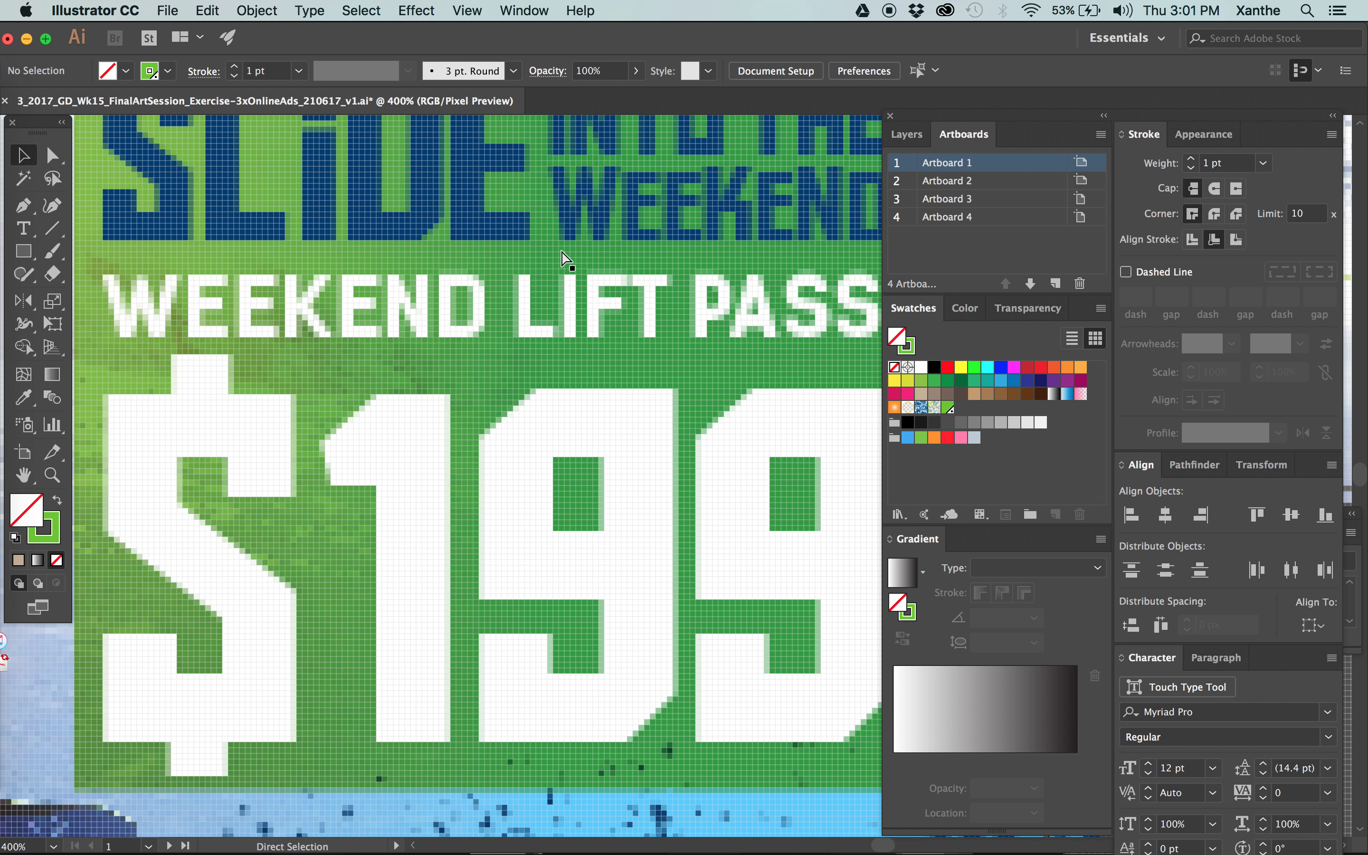
pyautogui.press('super+minus')
pyautogui.click(345, 196)
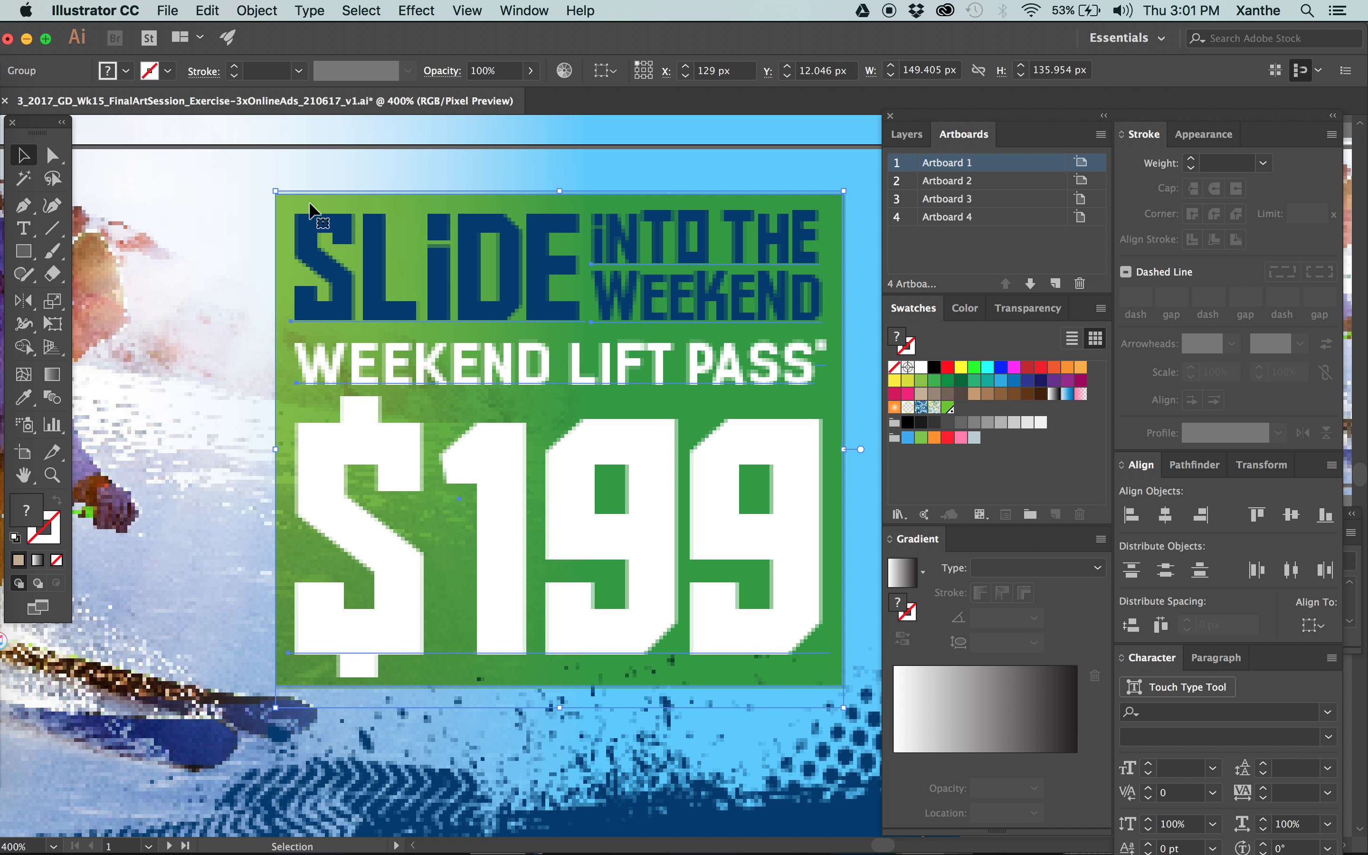
pyautogui.press('super+shift+g')
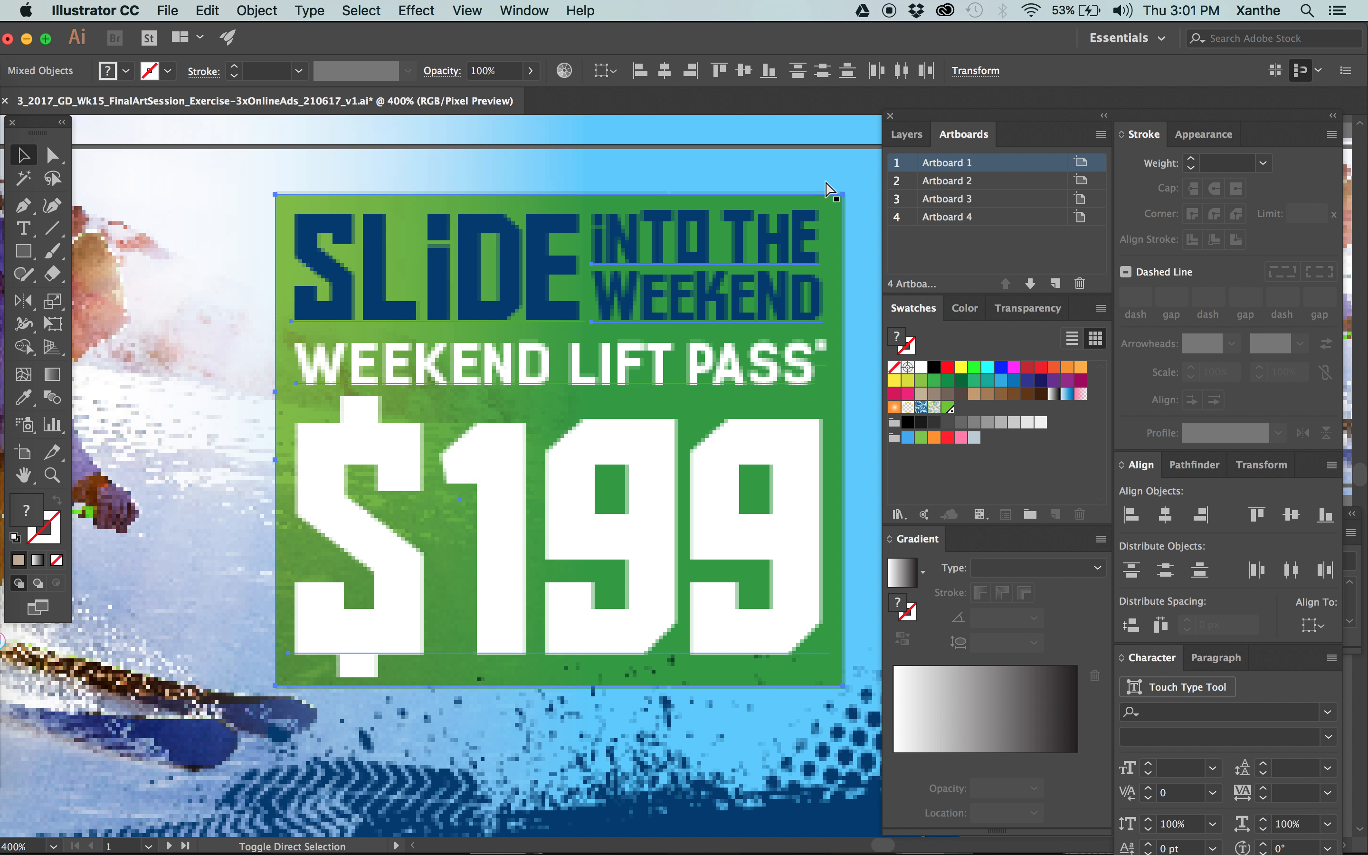
pyautogui.click(734, 128)
pyautogui.click(832, 199)
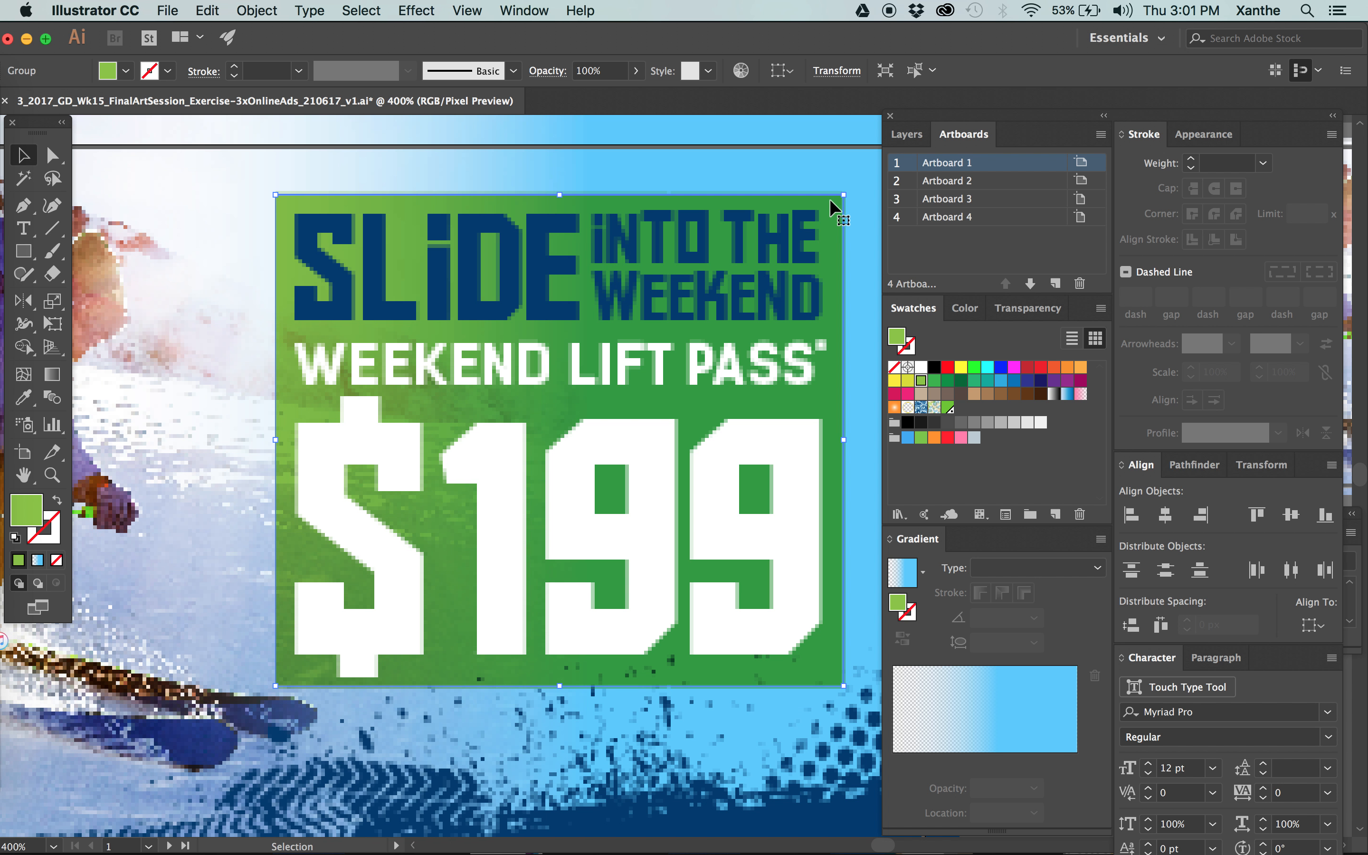
# Set the green offer panel's width to 149 px and its height to 129 px.
pyautogui.click(837, 70)
pyautogui.click(788, 107)
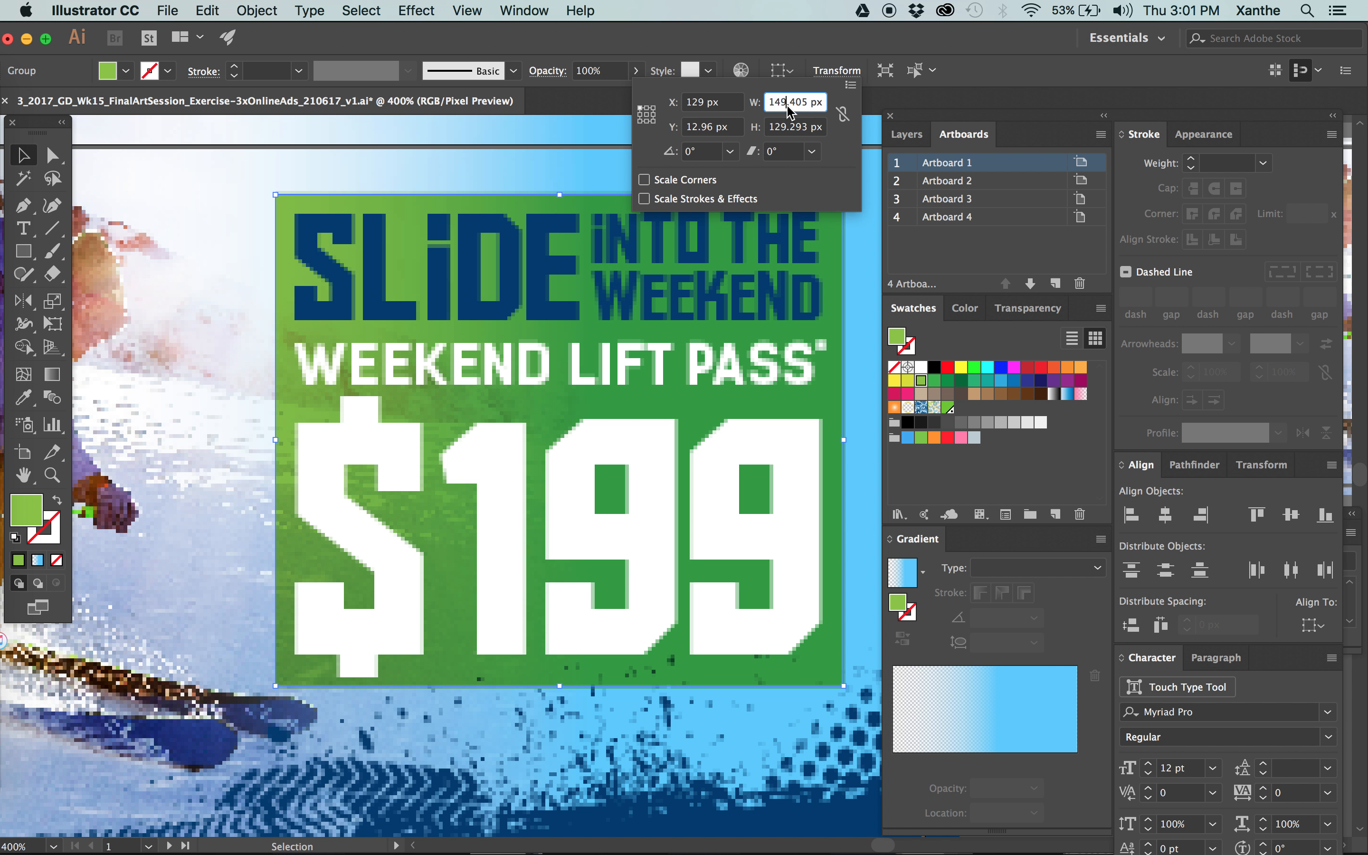
pyautogui.write('149')
pyautogui.press('Return')
pyautogui.press('Tab')
pyautogui.write('129')
pyautogui.press('Return')
pyautogui.press('Tab')
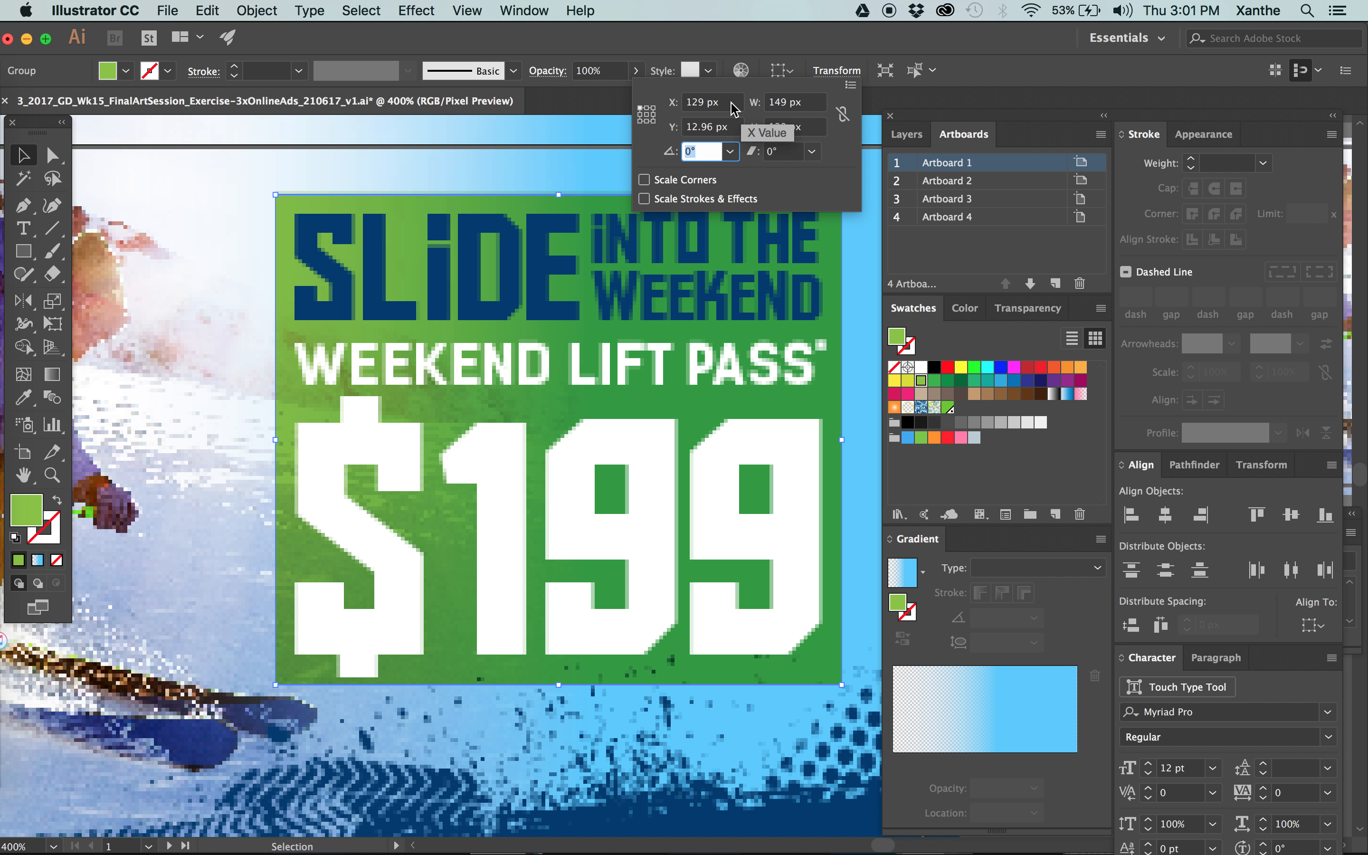
# Move the green offer panel to Y 12 px and deselect everything.
pyautogui.click(729, 125)
pyautogui.write('12')
pyautogui.press('Return')
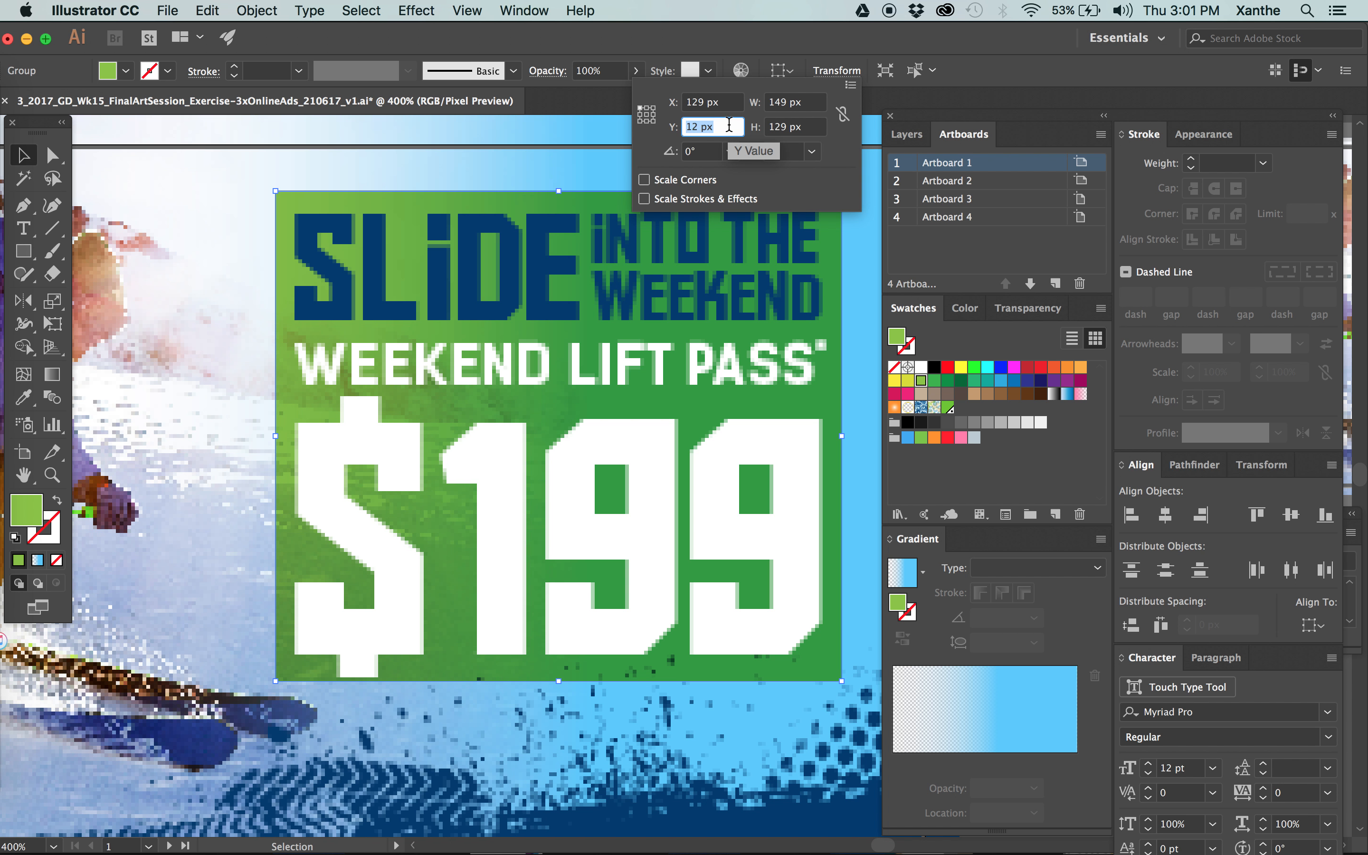
pyautogui.press('Tab')
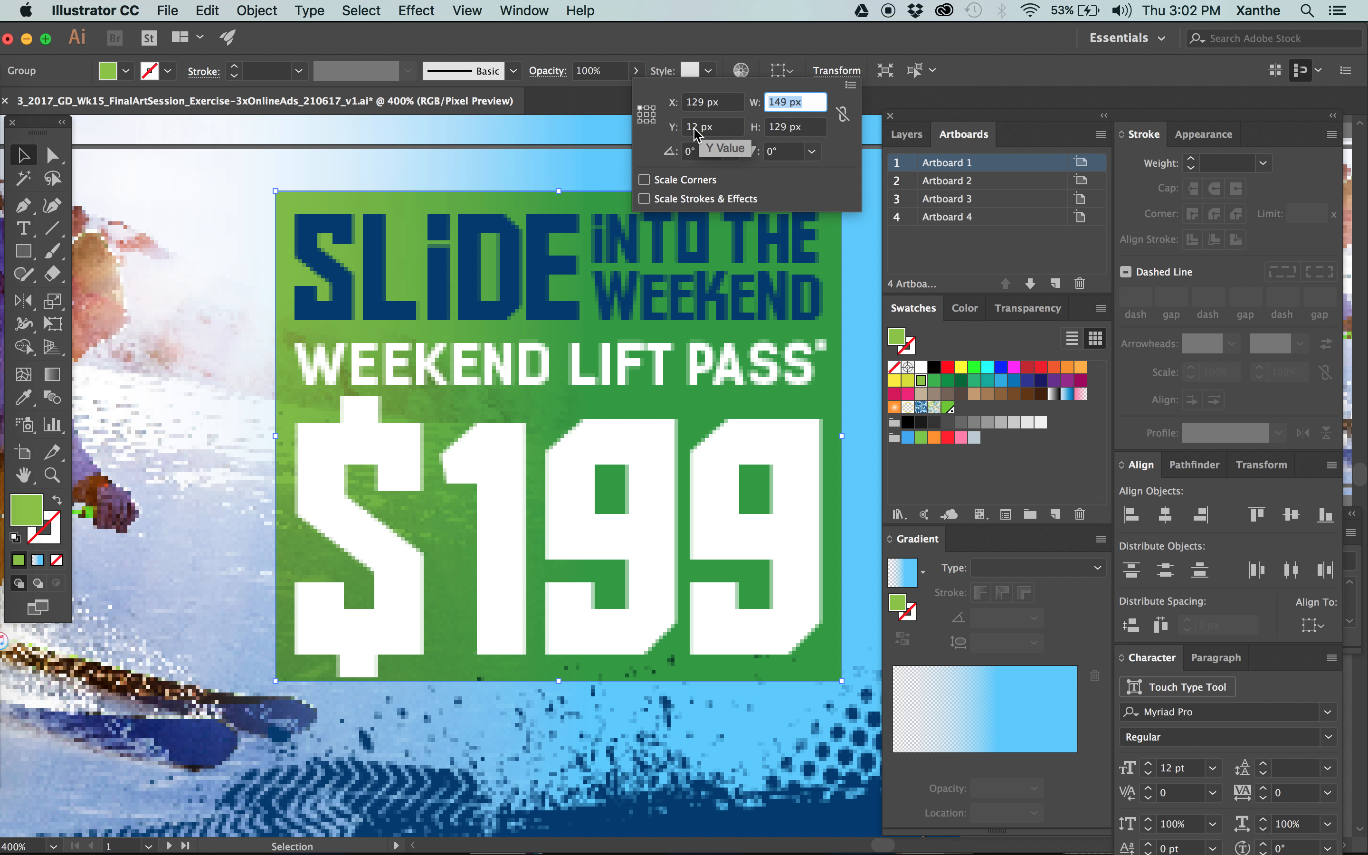
pyautogui.click(859, 193)
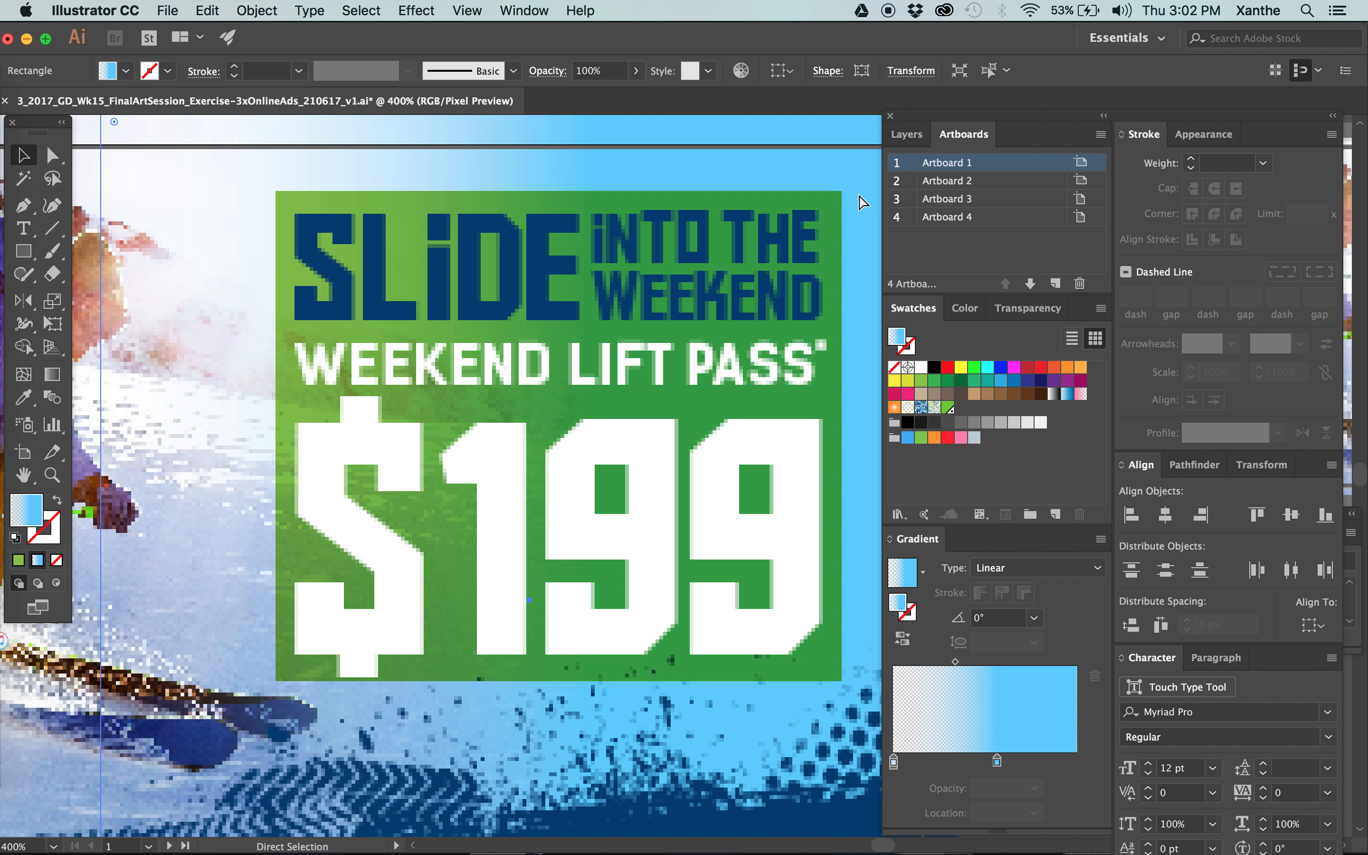
pyautogui.press('super+minus')
pyautogui.click(842, 198)
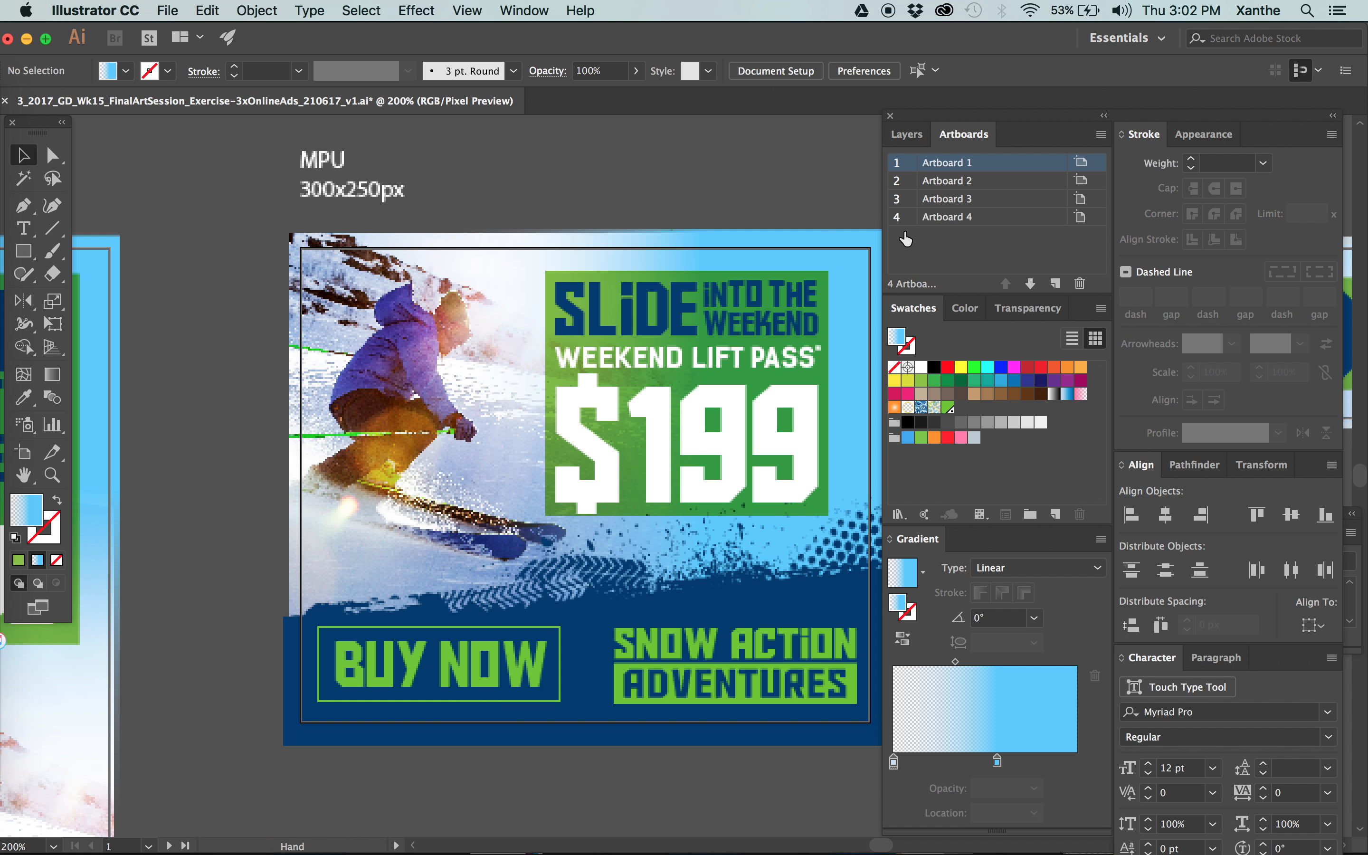
# Undo the green offer panel's repositioning, resizing and ungrouping, and redo those changes.
pyautogui.hscroll(5, 678, 237)
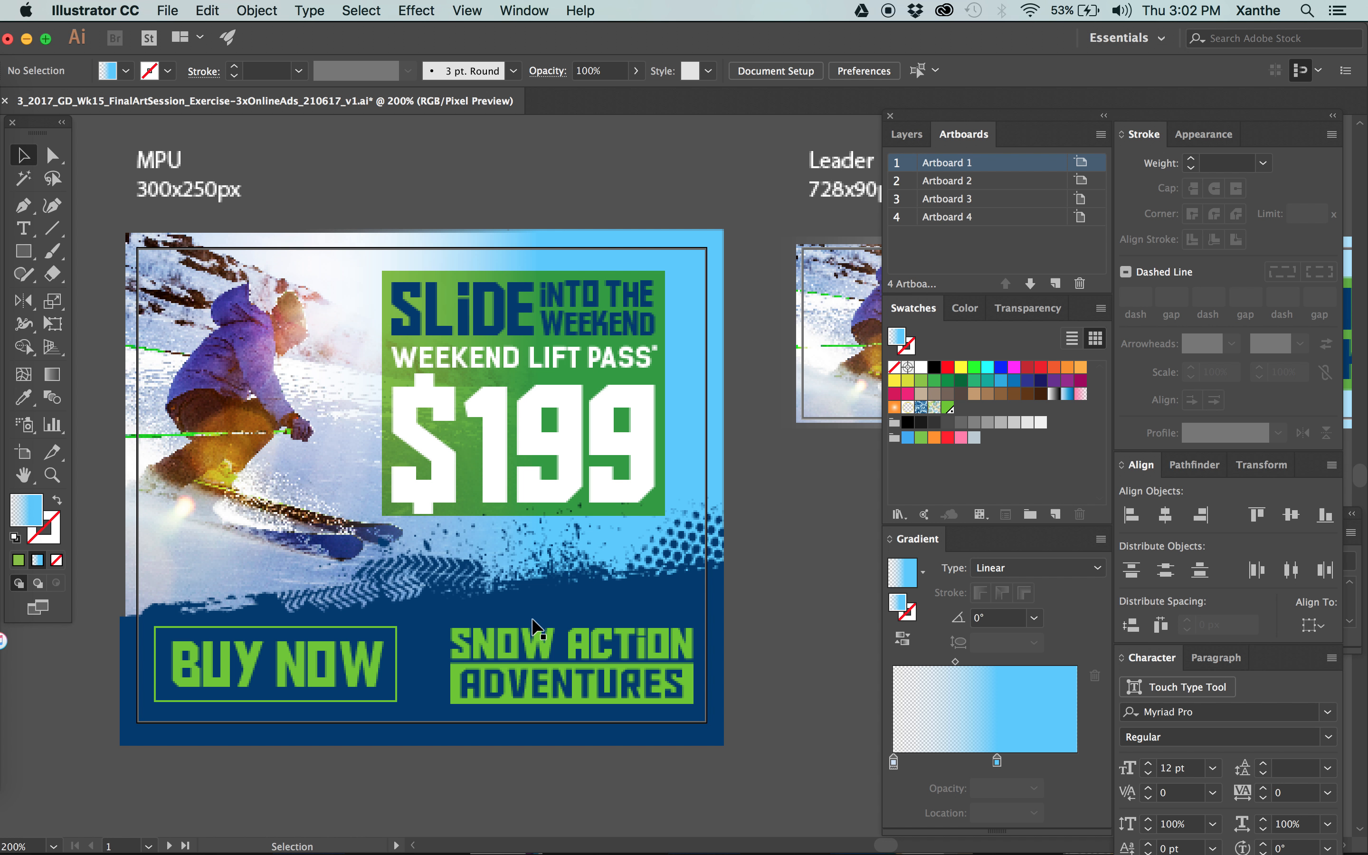
pyautogui.press('super+z')
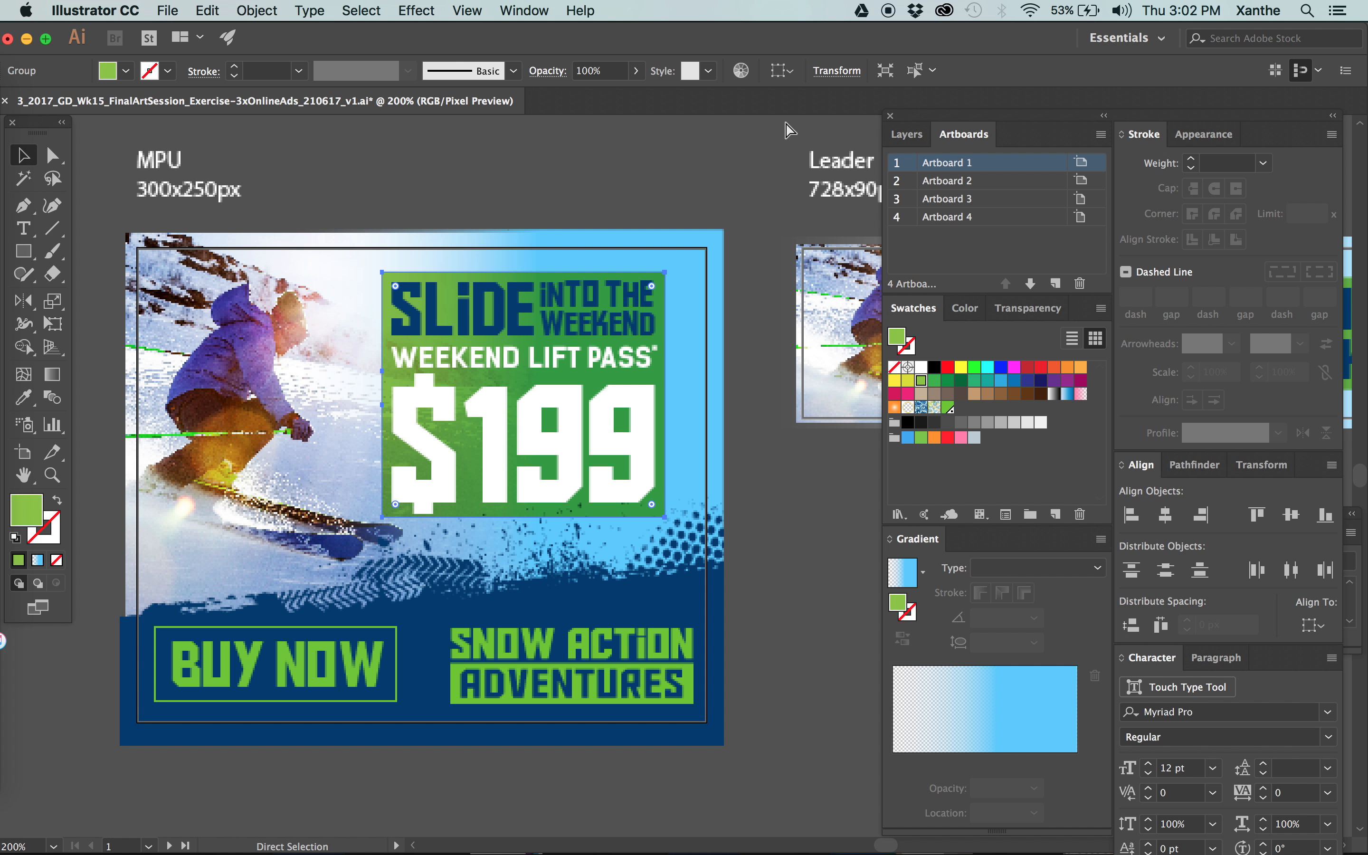
pyautogui.click(764, 154)
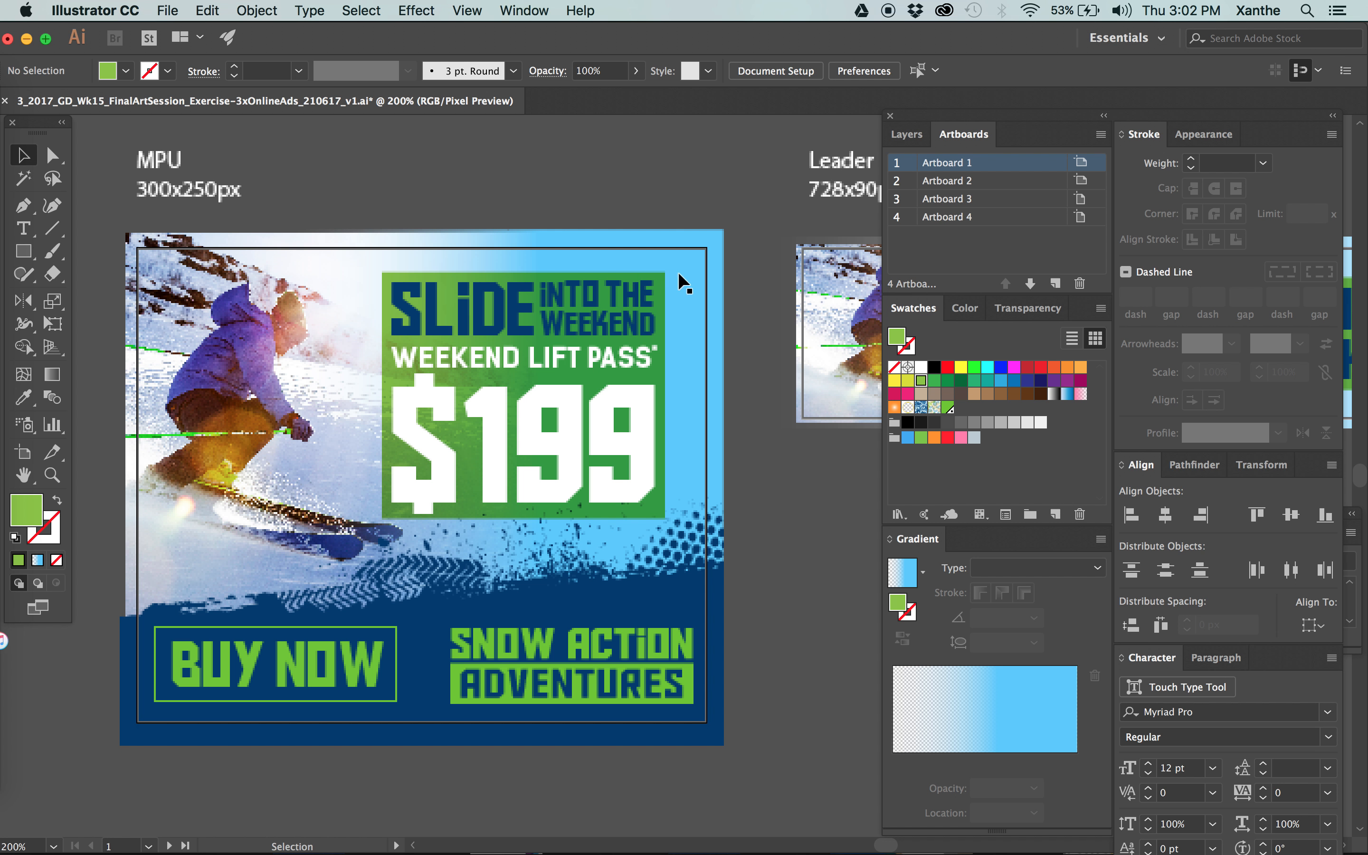
pyautogui.press('super+z')
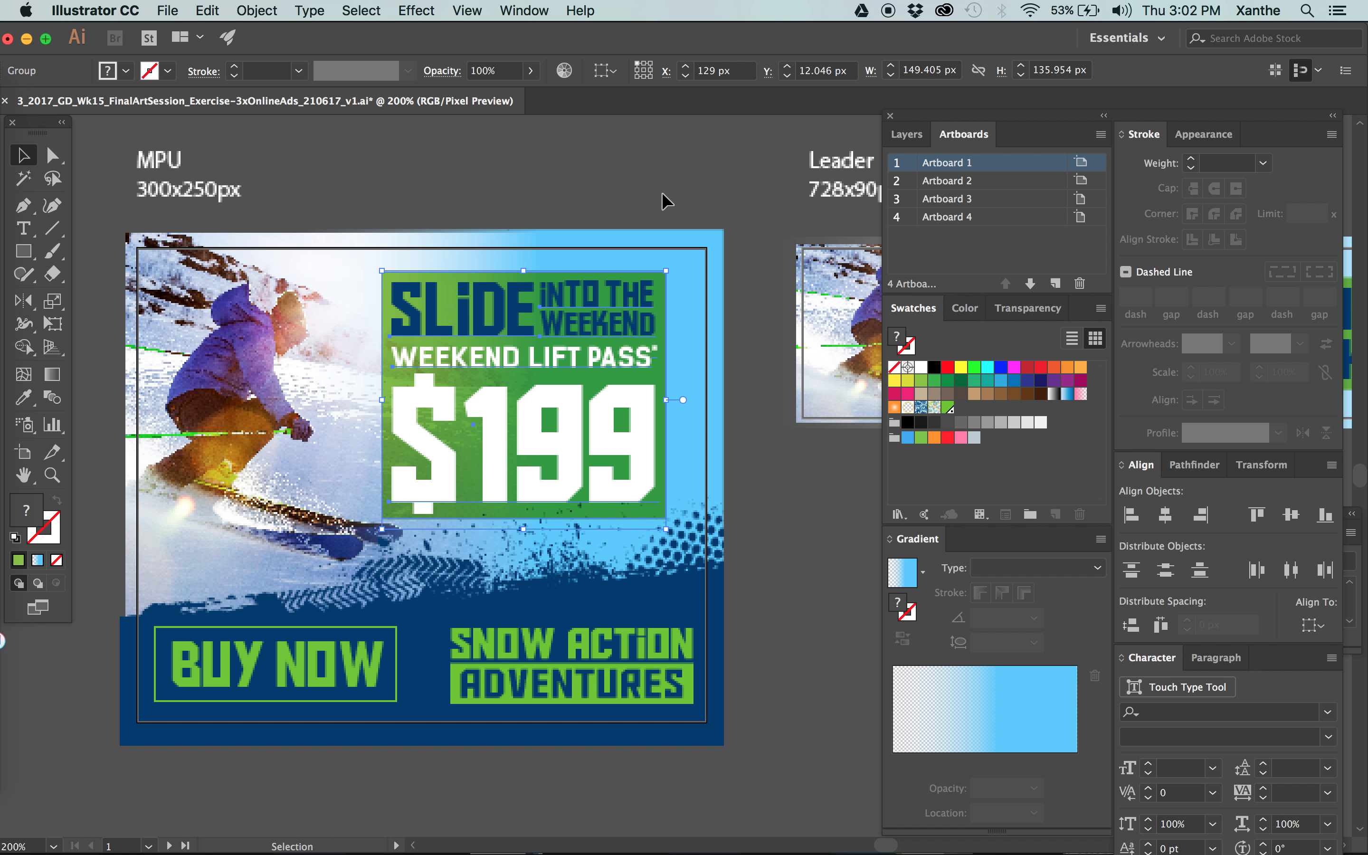
pyautogui.press('super+z')
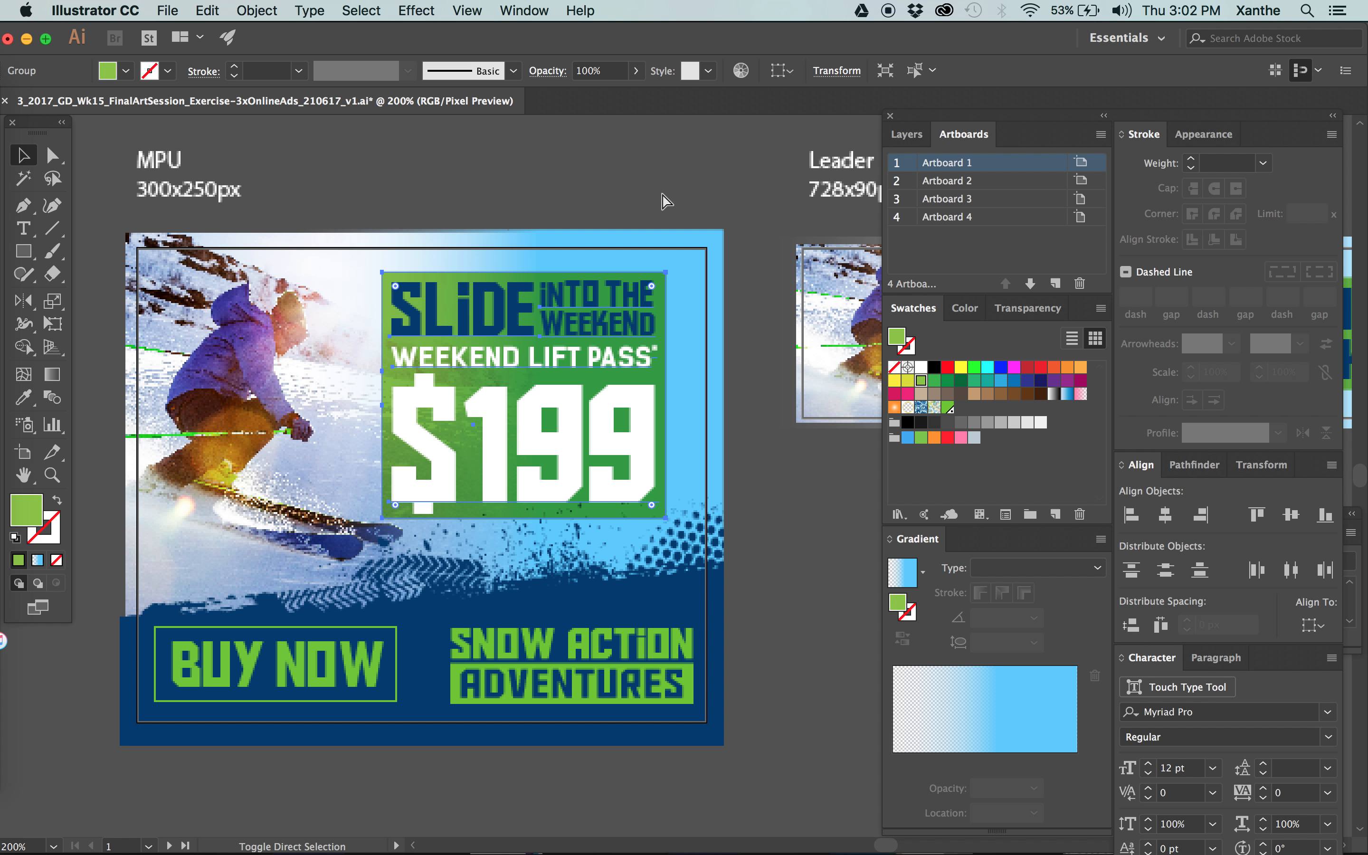
pyautogui.click(748, 207)
pyautogui.press('super+z')
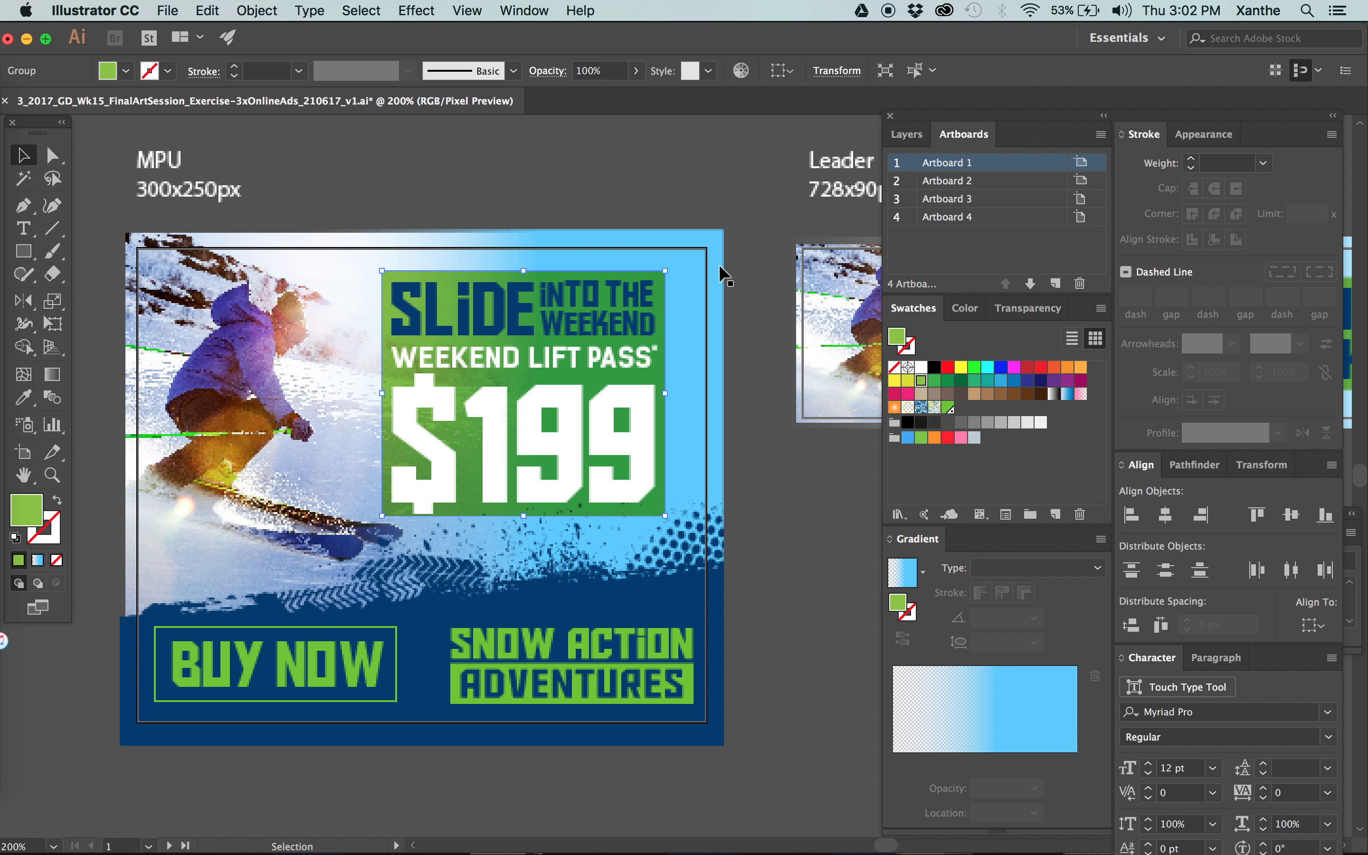
pyautogui.click(773, 253)
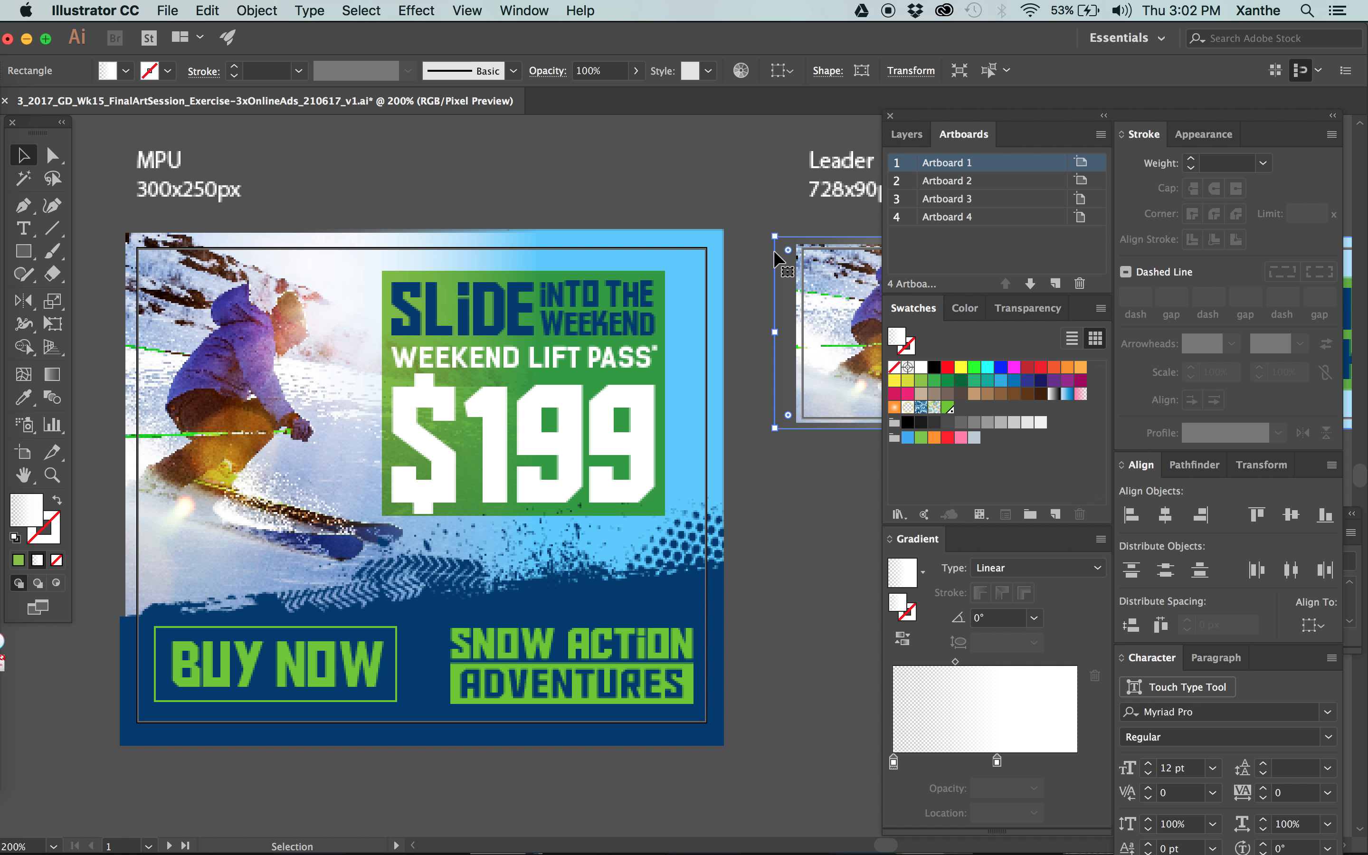
# Delete the beige rectangle at the upper-left corner of Artboard 4.
pyautogui.press('super+minus')
pyautogui.press('super+minus')
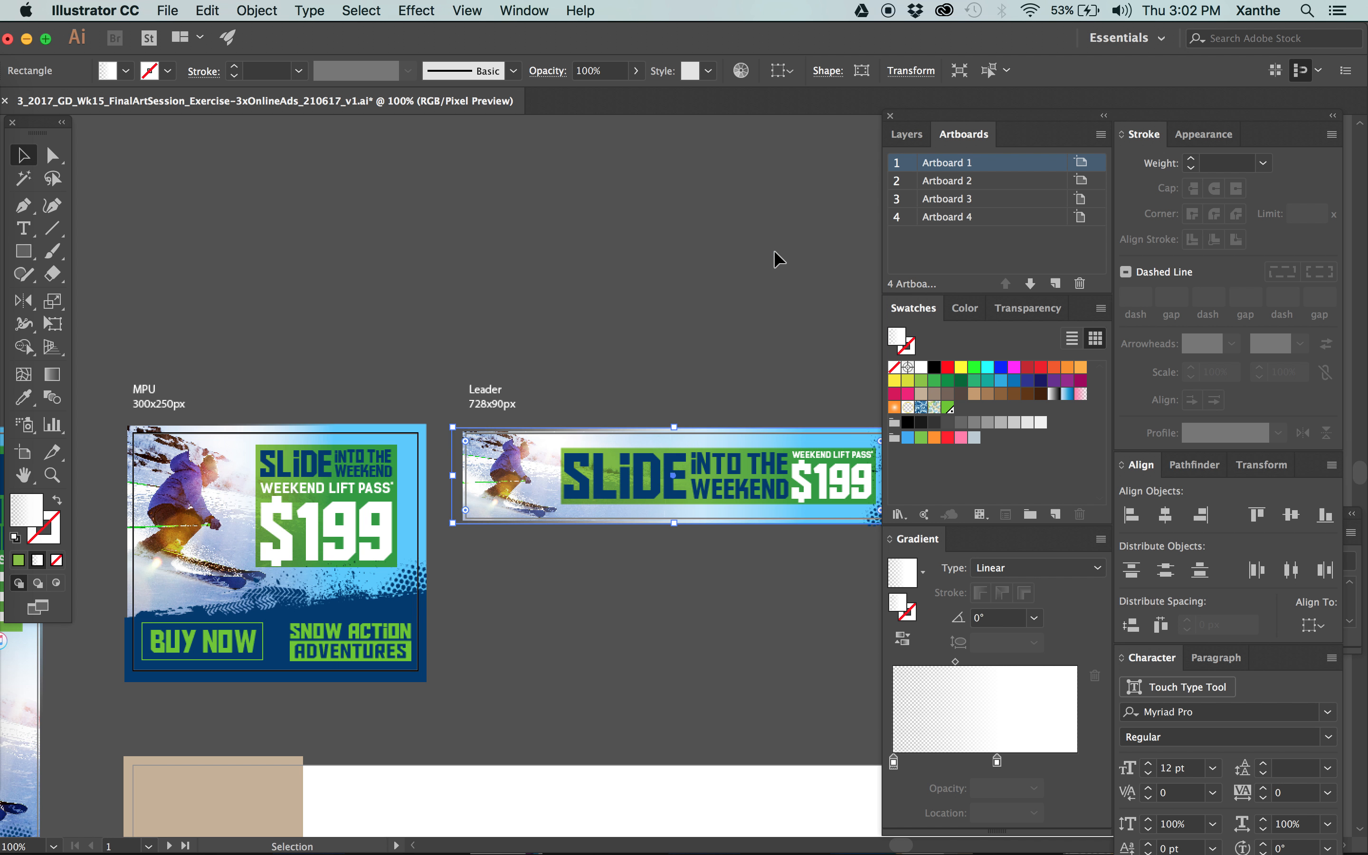
pyautogui.scroll(-1, 551, 374)
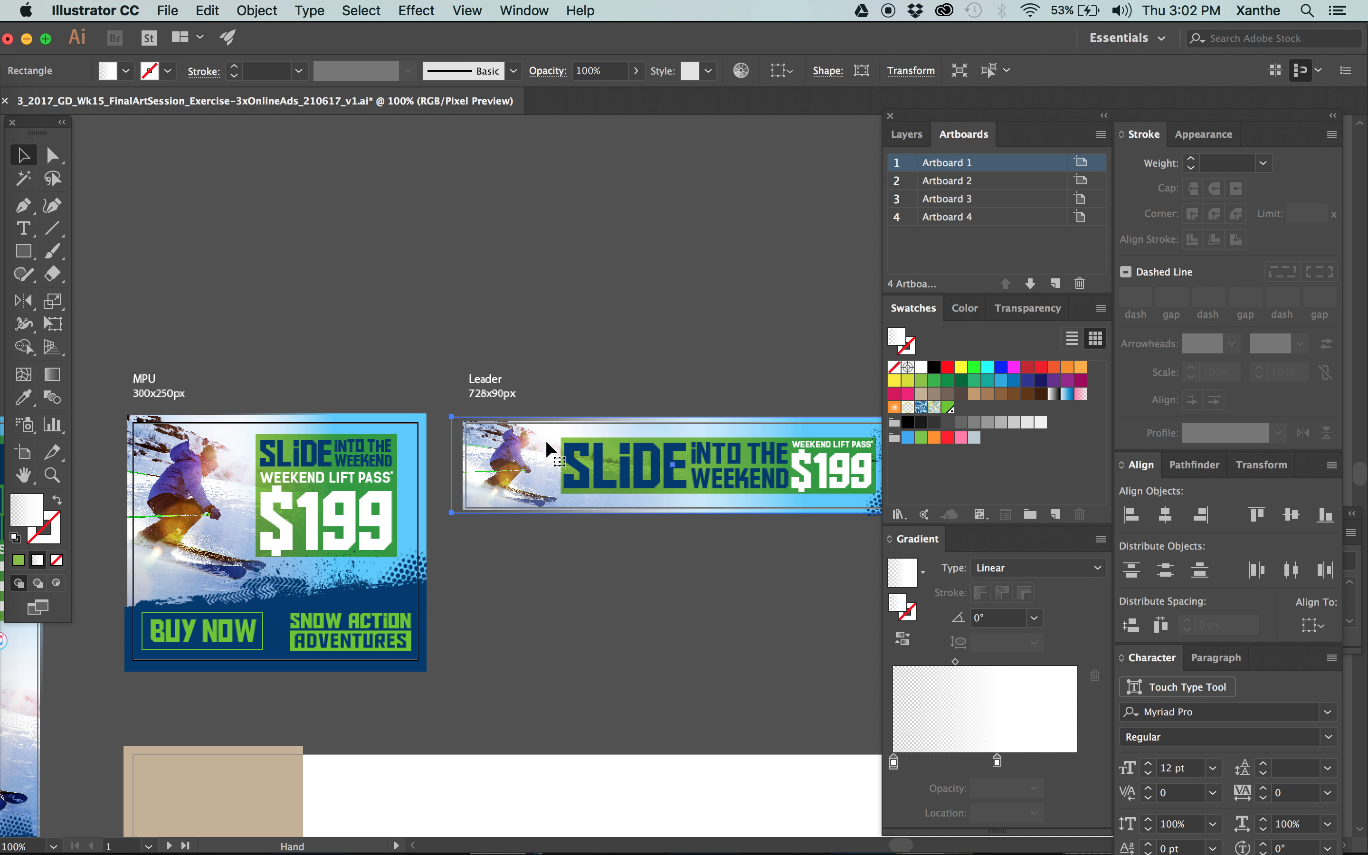
pyautogui.press('super+minus')
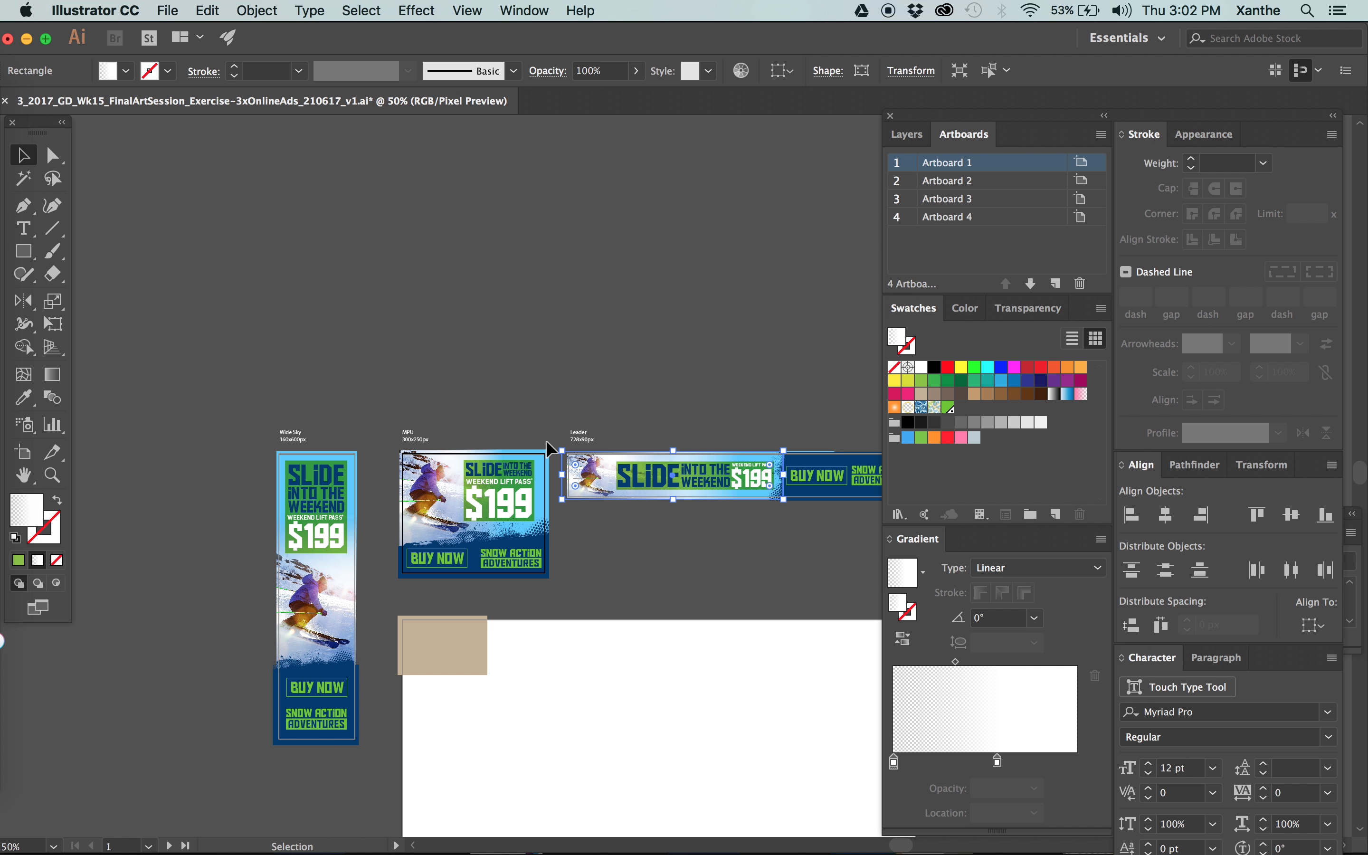
pyautogui.moveTo(656, 629); pyautogui.dragTo(538, 366)
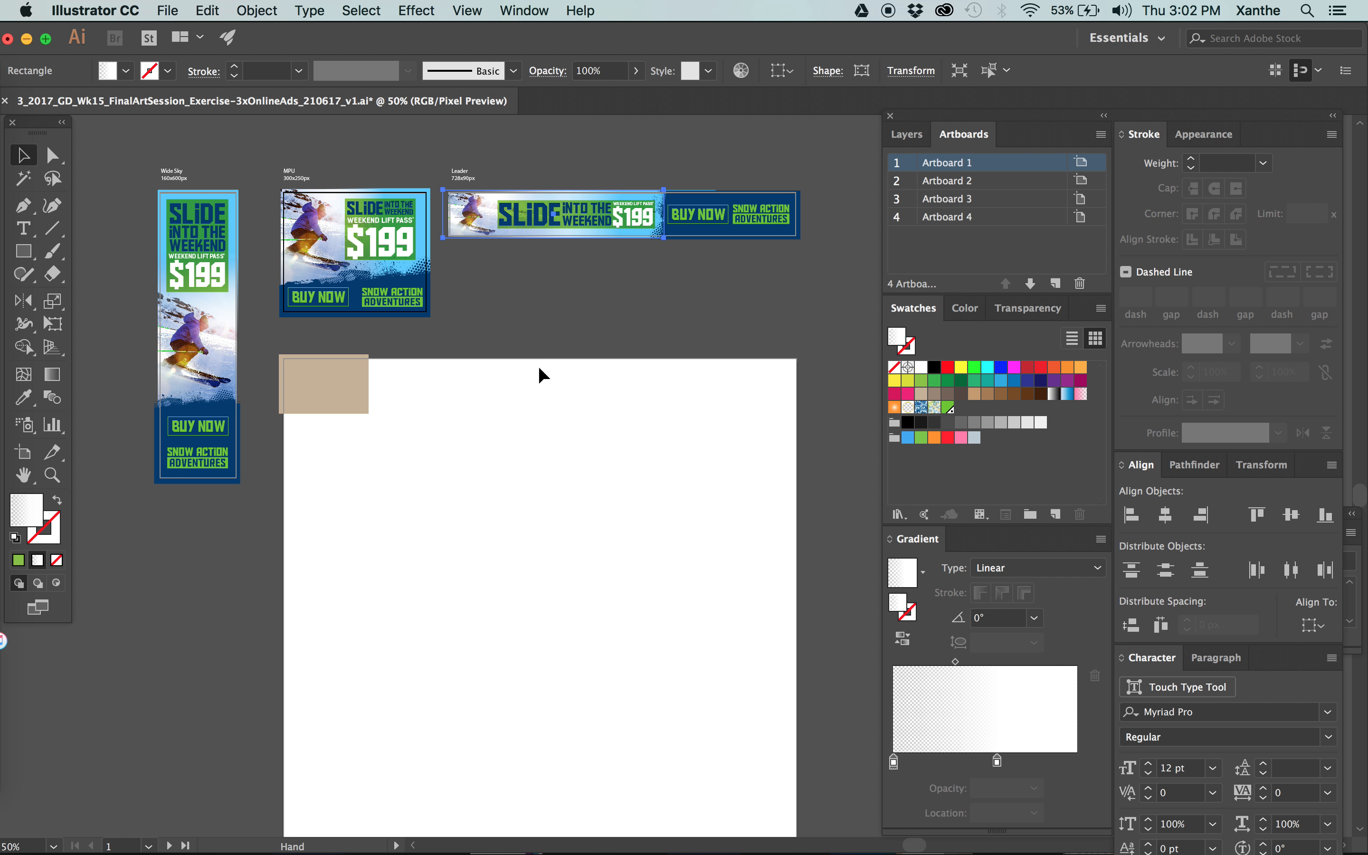
pyautogui.click(538, 366)
pyautogui.scroll(-1, 482, 441)
pyautogui.press('super+minus')
pyautogui.moveTo(458, 401); pyautogui.dragTo(423, 344)
pyautogui.click(392, 339)
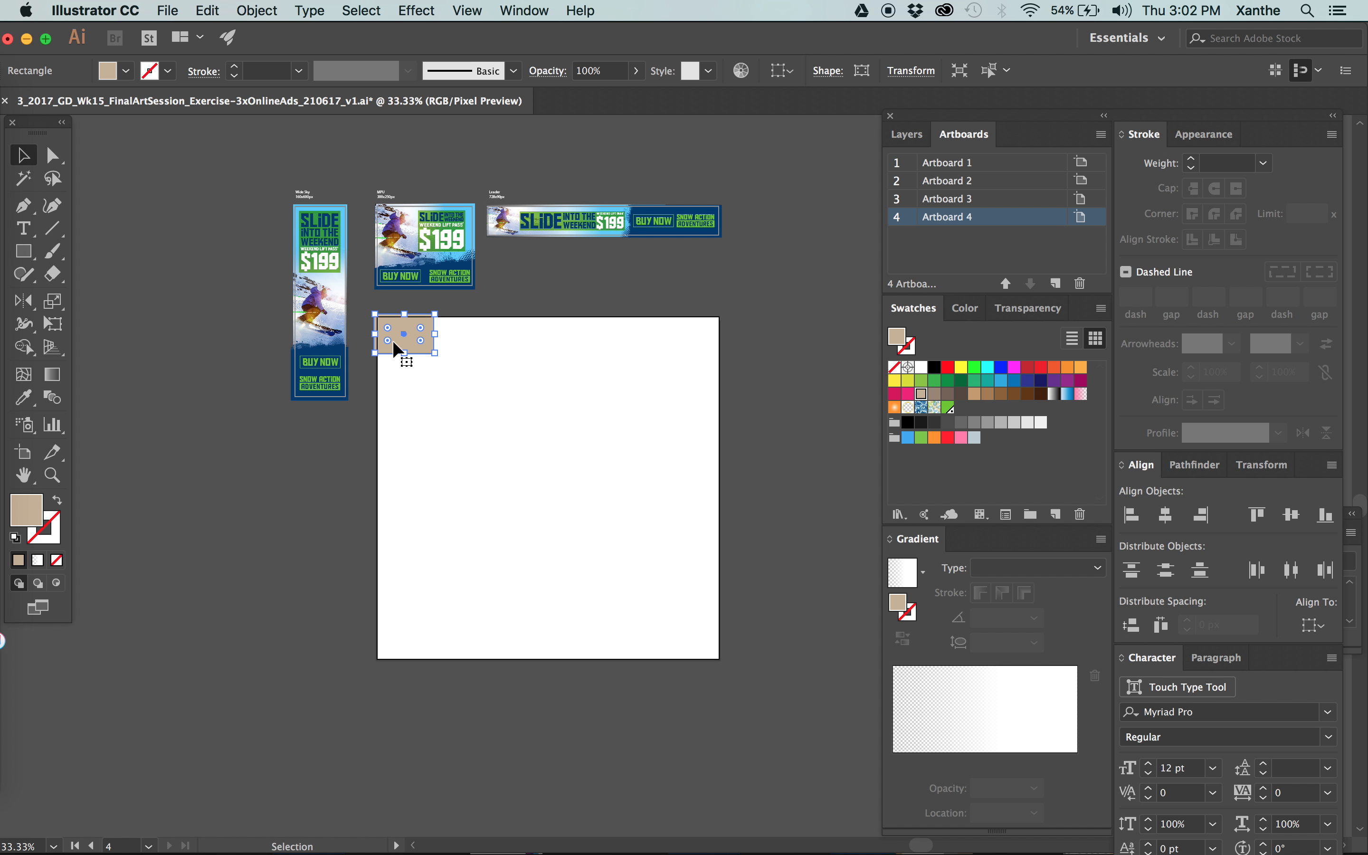
pyautogui.press('Delete')
# Delete the empty 1080 × 1080 px Artboard 4 and leave artboard editing.
pyautogui.click(23, 452)
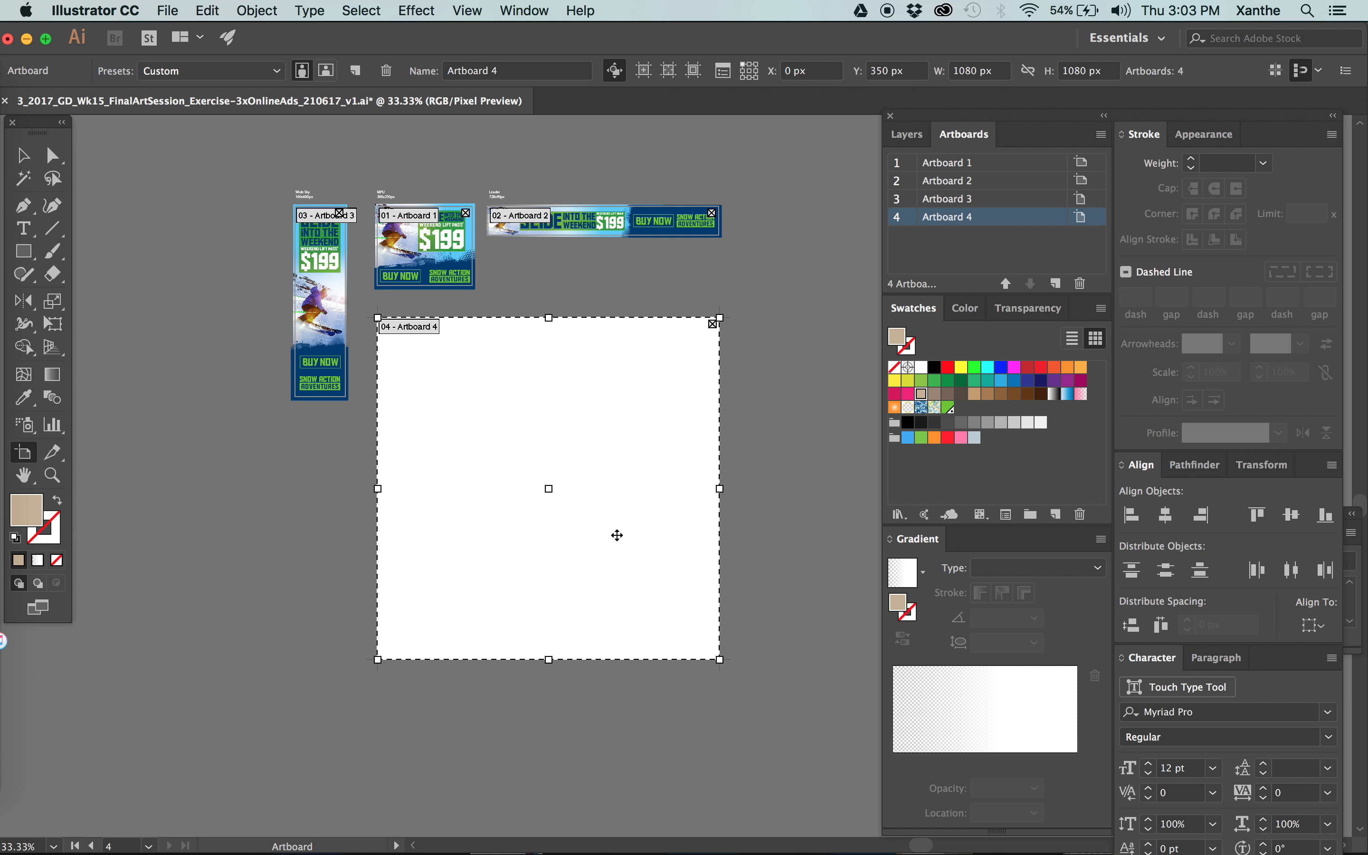
pyautogui.press('Delete')
pyautogui.press('Escape')
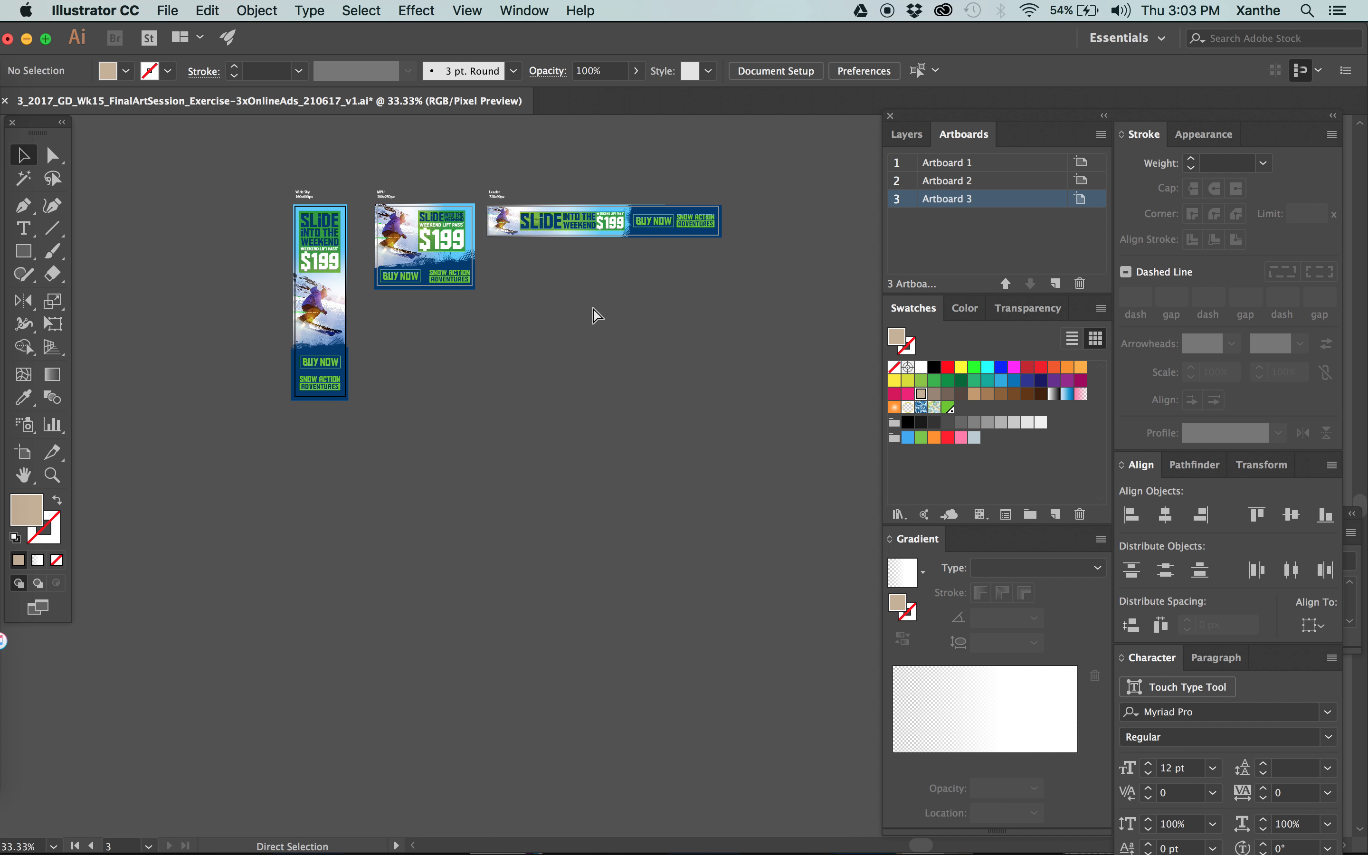
pyautogui.press('super+plus')
pyautogui.moveTo(576, 249); pyautogui.dragTo(741, 475)
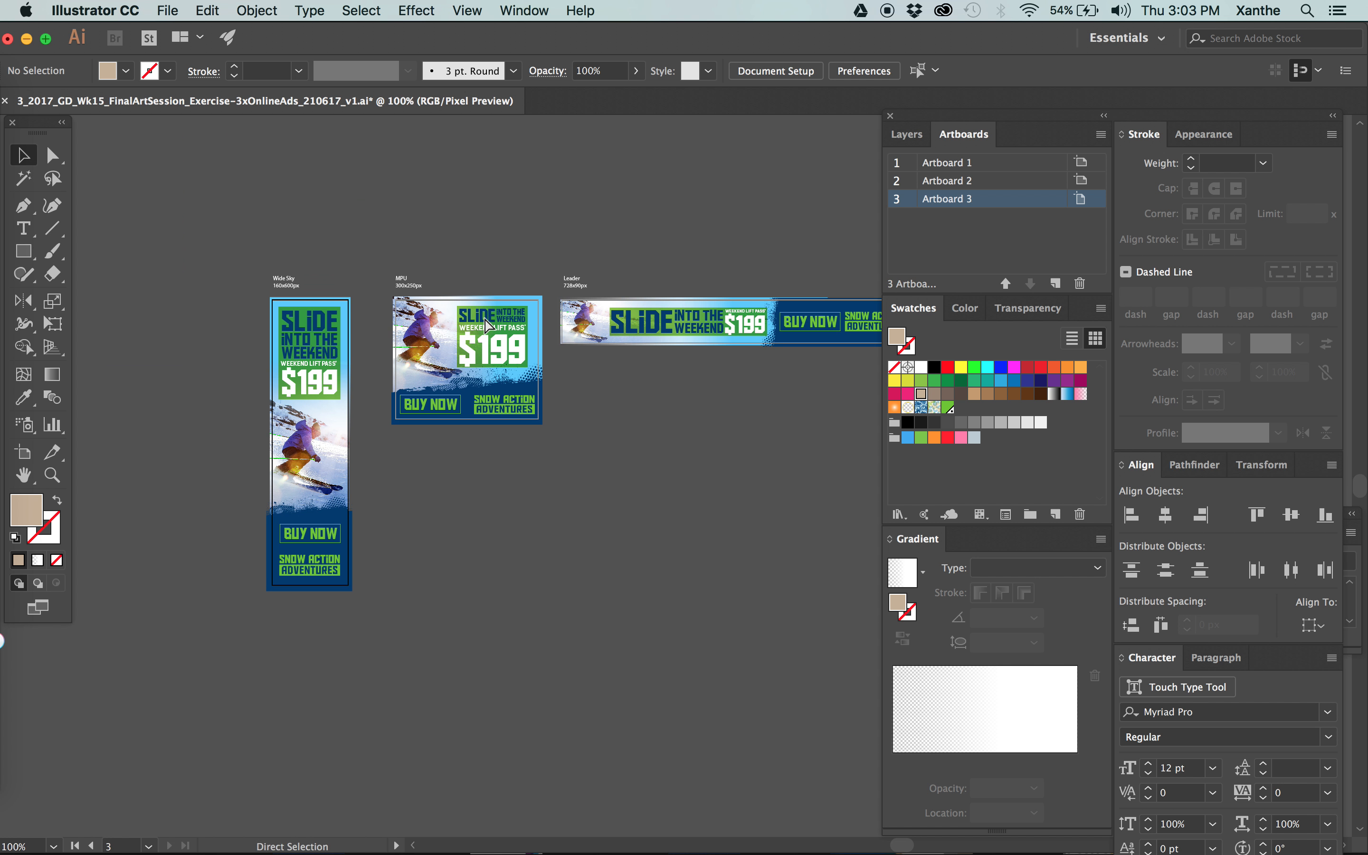
pyautogui.press('super+plus')
pyautogui.press('super+plus')
pyautogui.moveTo(256, 239); pyautogui.dragTo(726, 487)
pyautogui.press('super+minus')
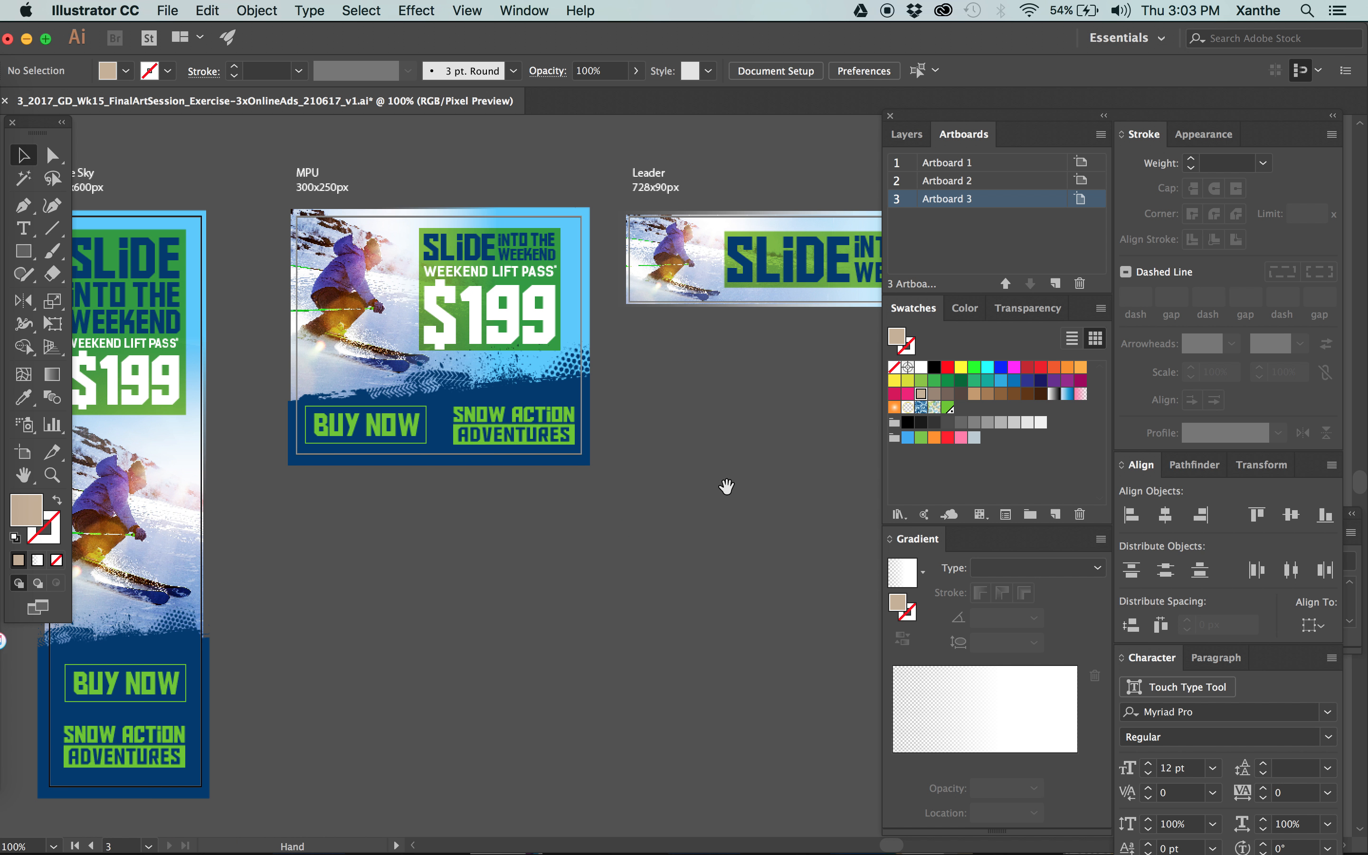
pyautogui.click(546, 362)
pyautogui.click(167, 12)
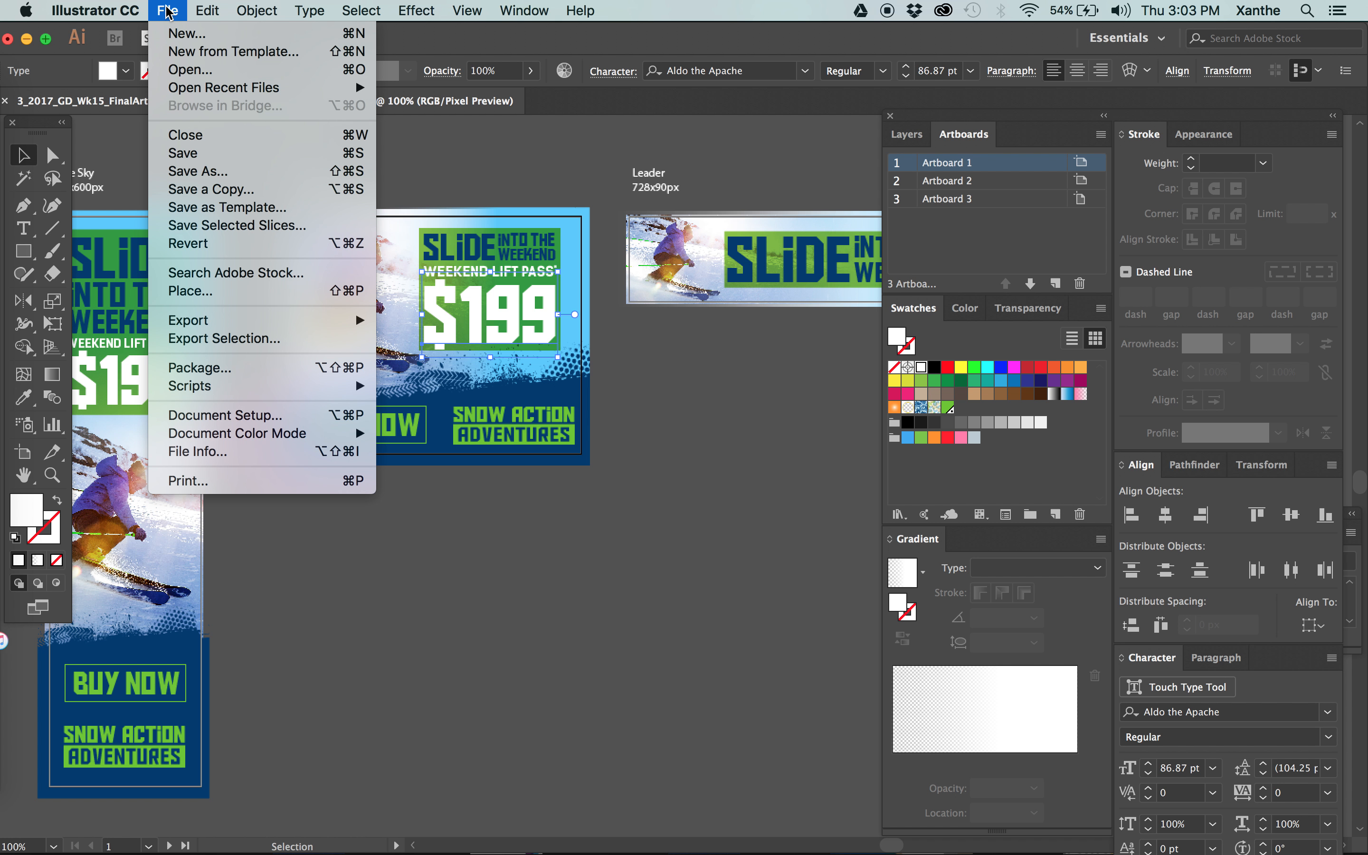
pyautogui.moveTo(217, 332)
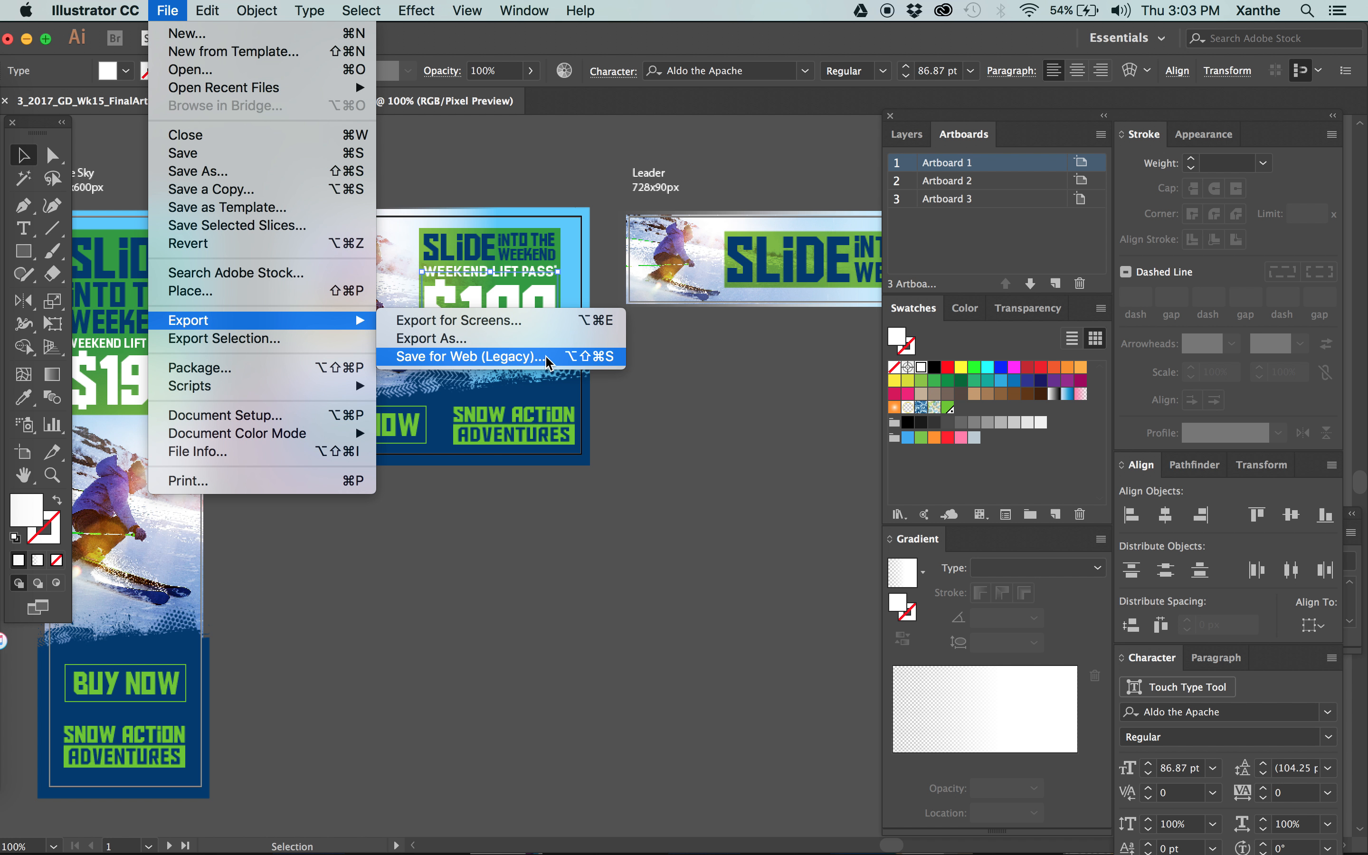
pyautogui.click(467, 330)
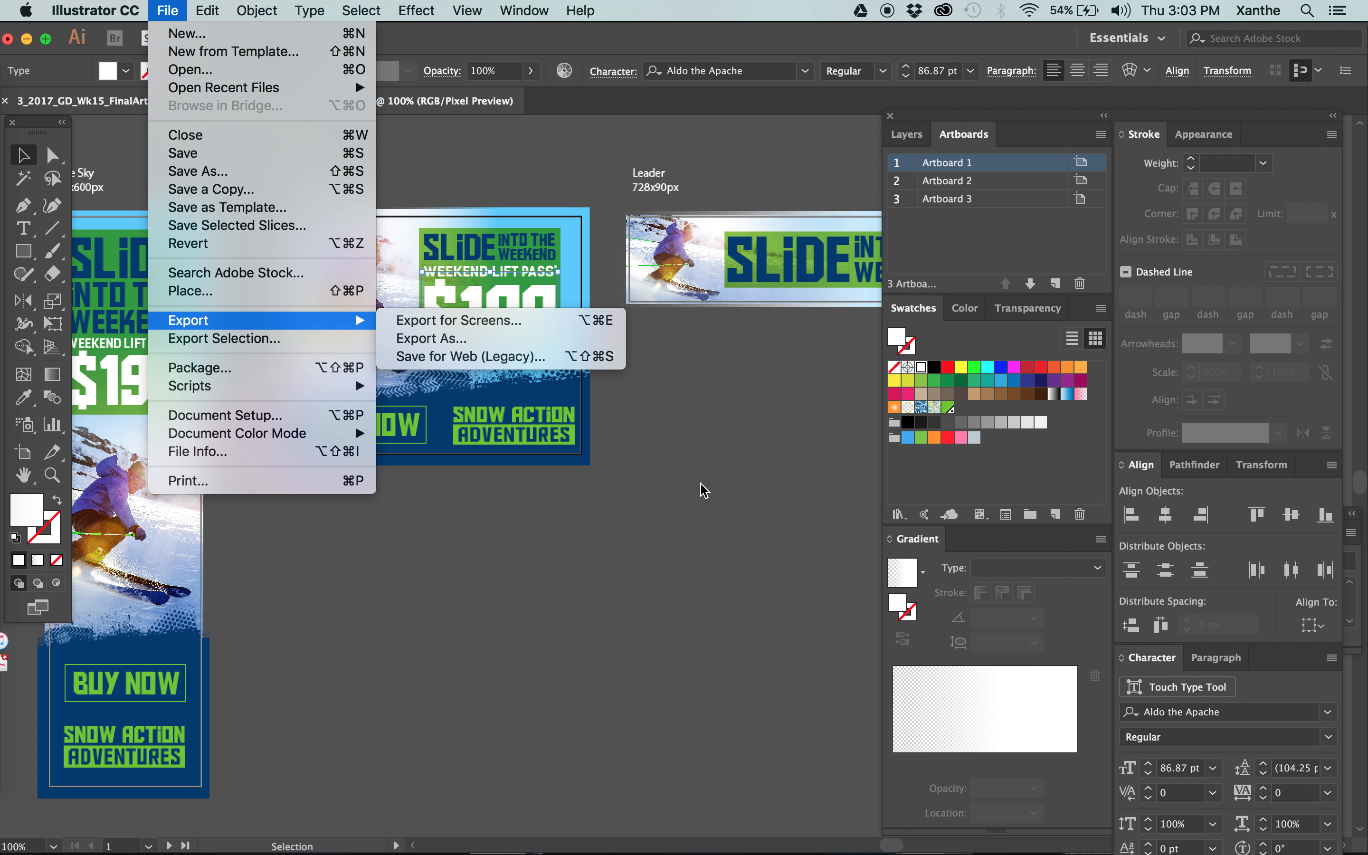
pyautogui.click(411, 167)
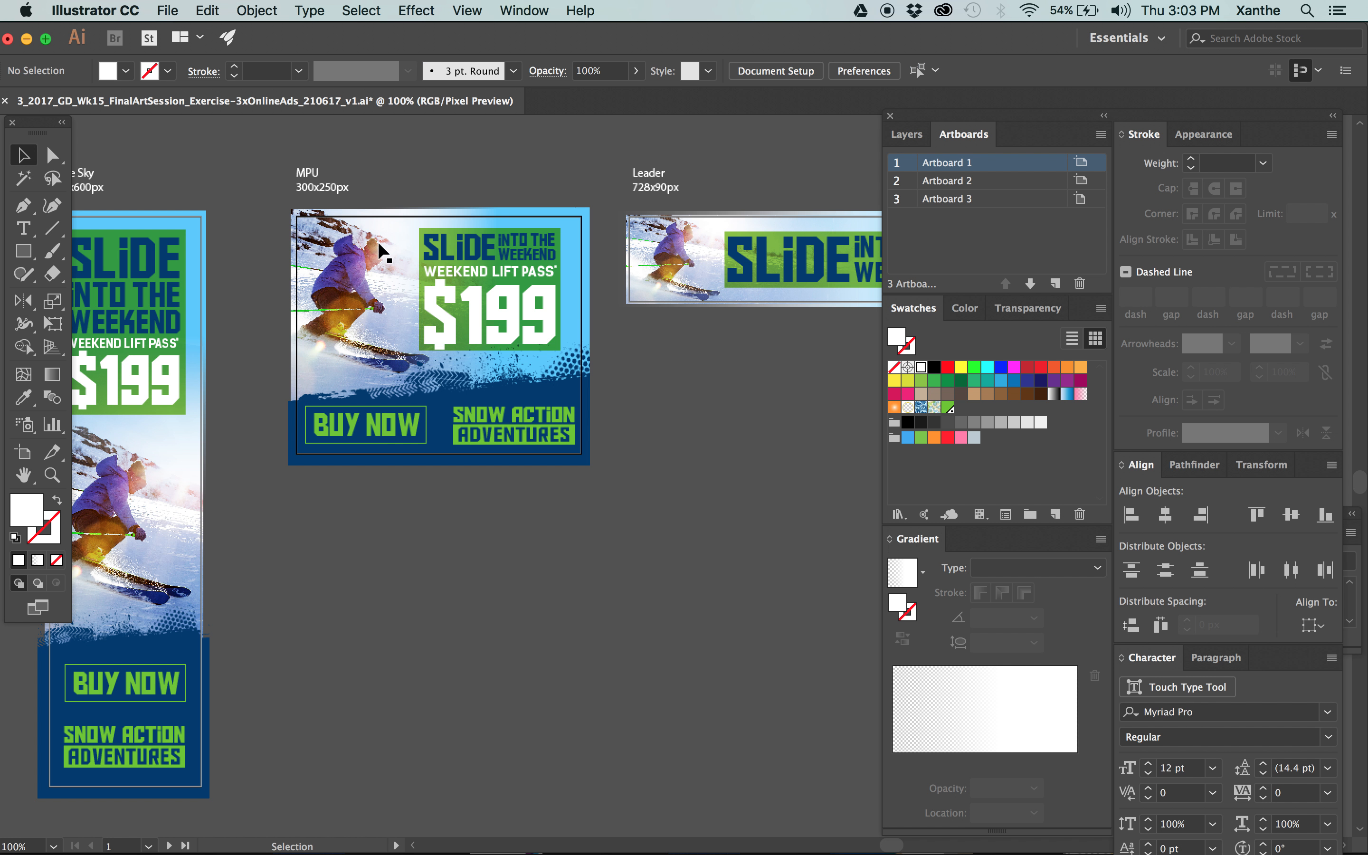
# Select the blue gradient rectangle on the 300 × 250 px MPU ad to make its artboard active.
pyautogui.click(377, 241)
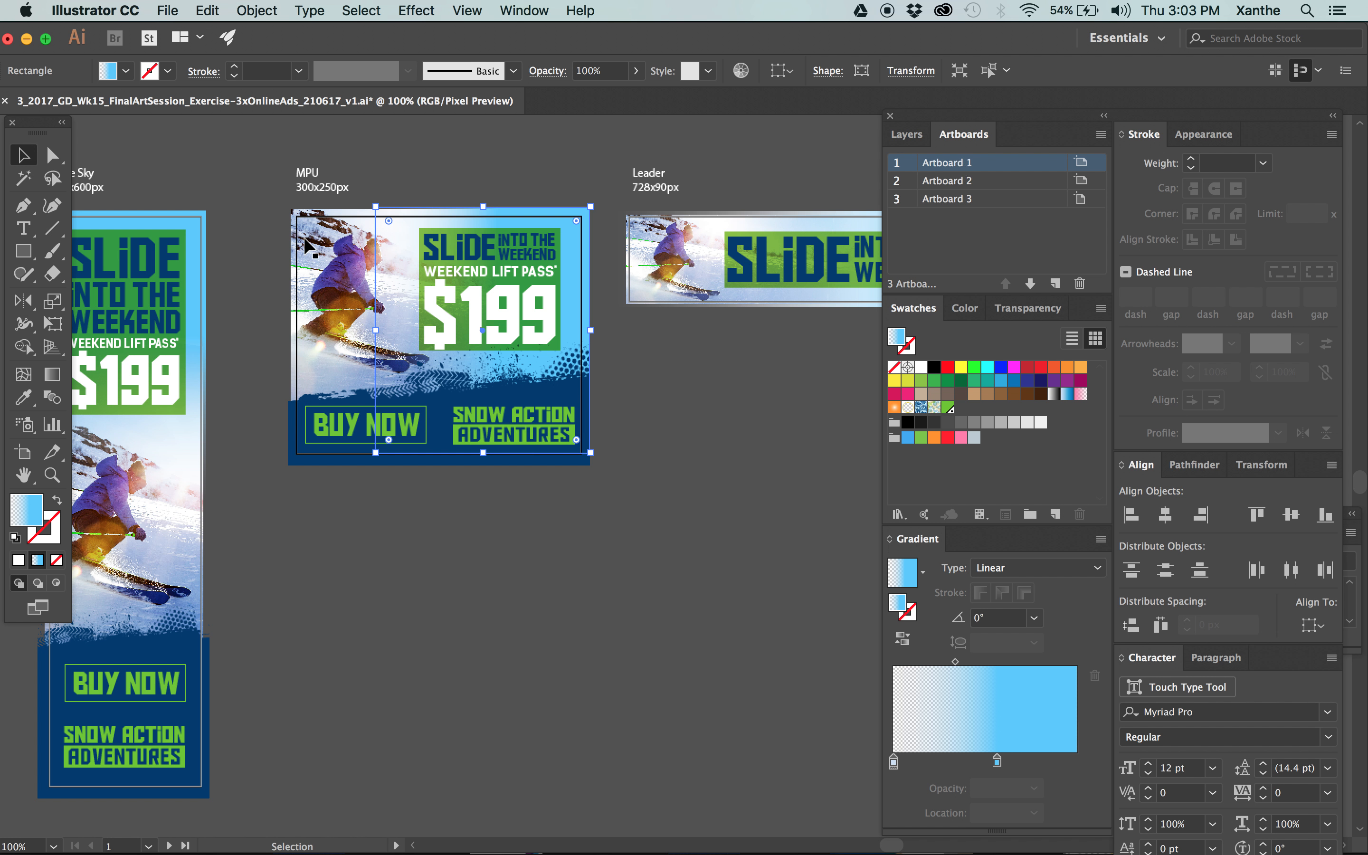
pyautogui.click(673, 235)
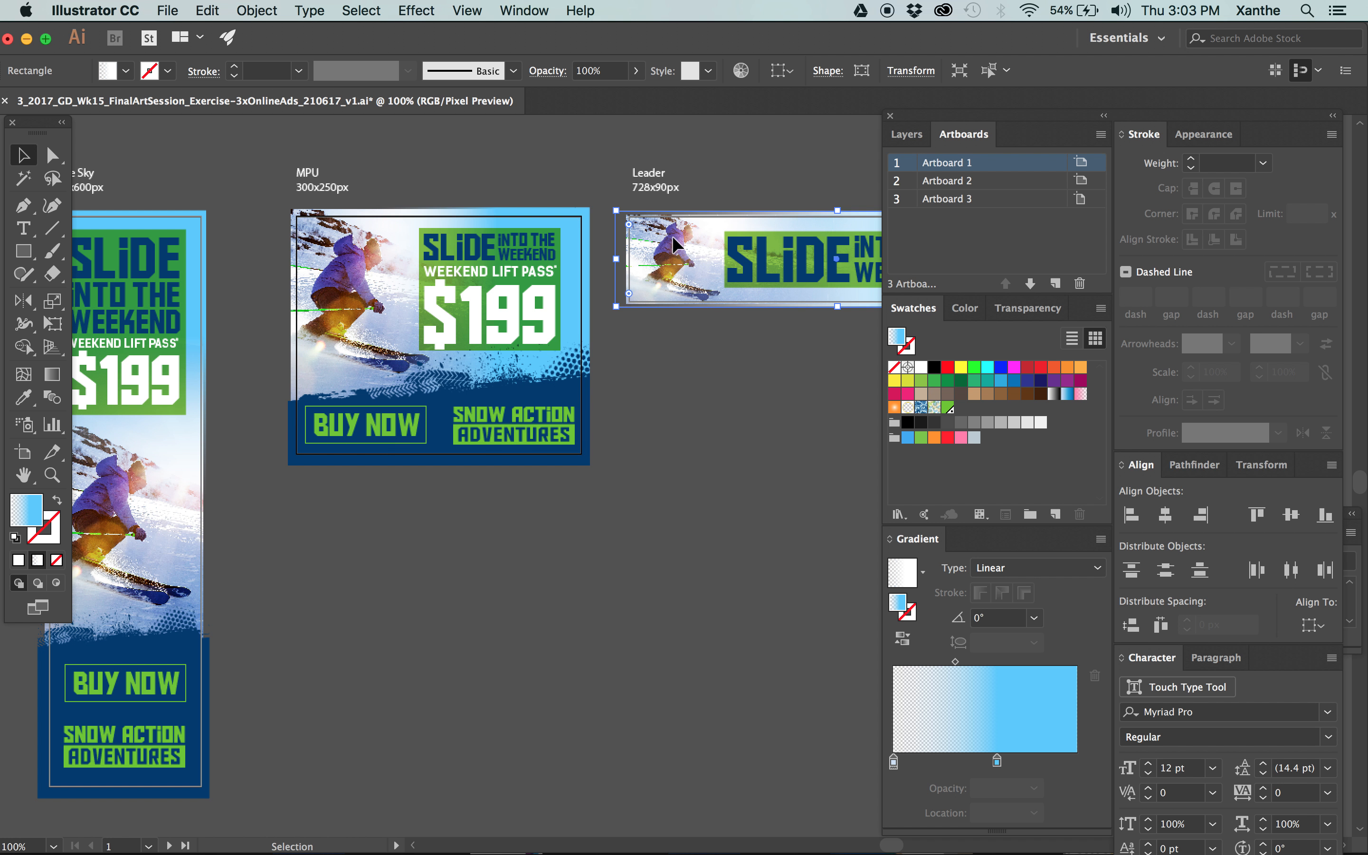
pyautogui.click(150, 289)
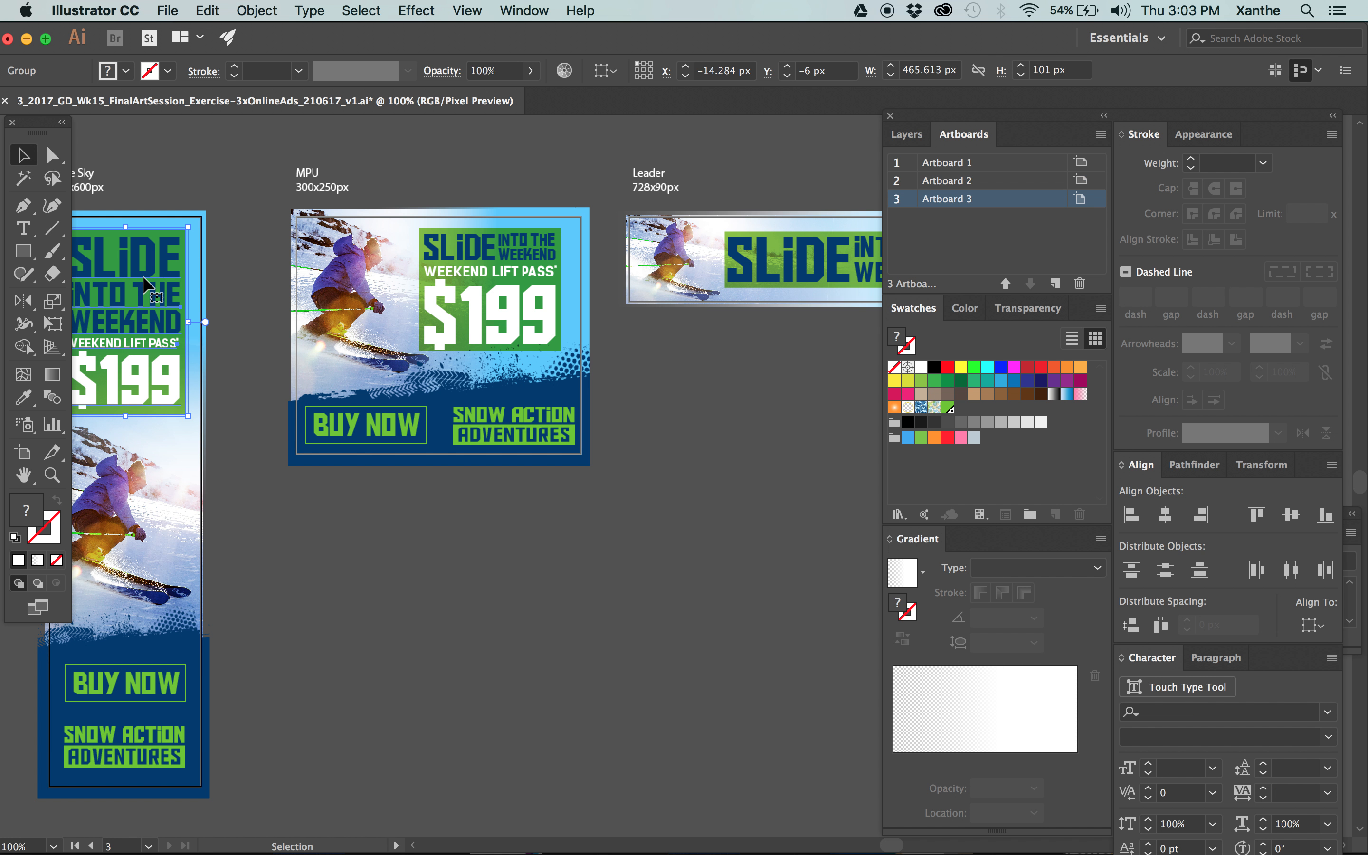
pyautogui.click(401, 247)
# Open Export for Screens and restrict the export range to artboard 2.
pyautogui.click(170, 11)
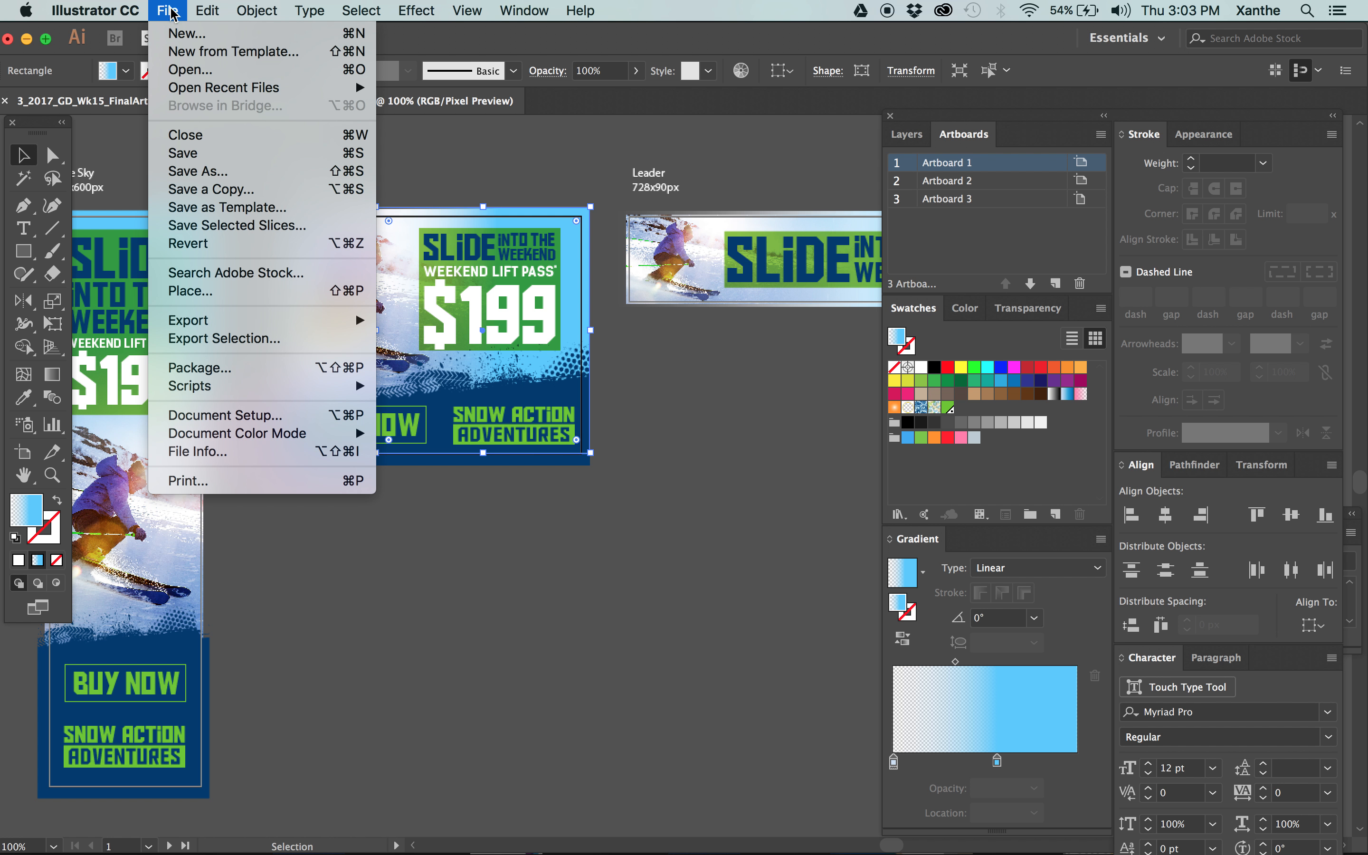
pyautogui.moveTo(339, 320)
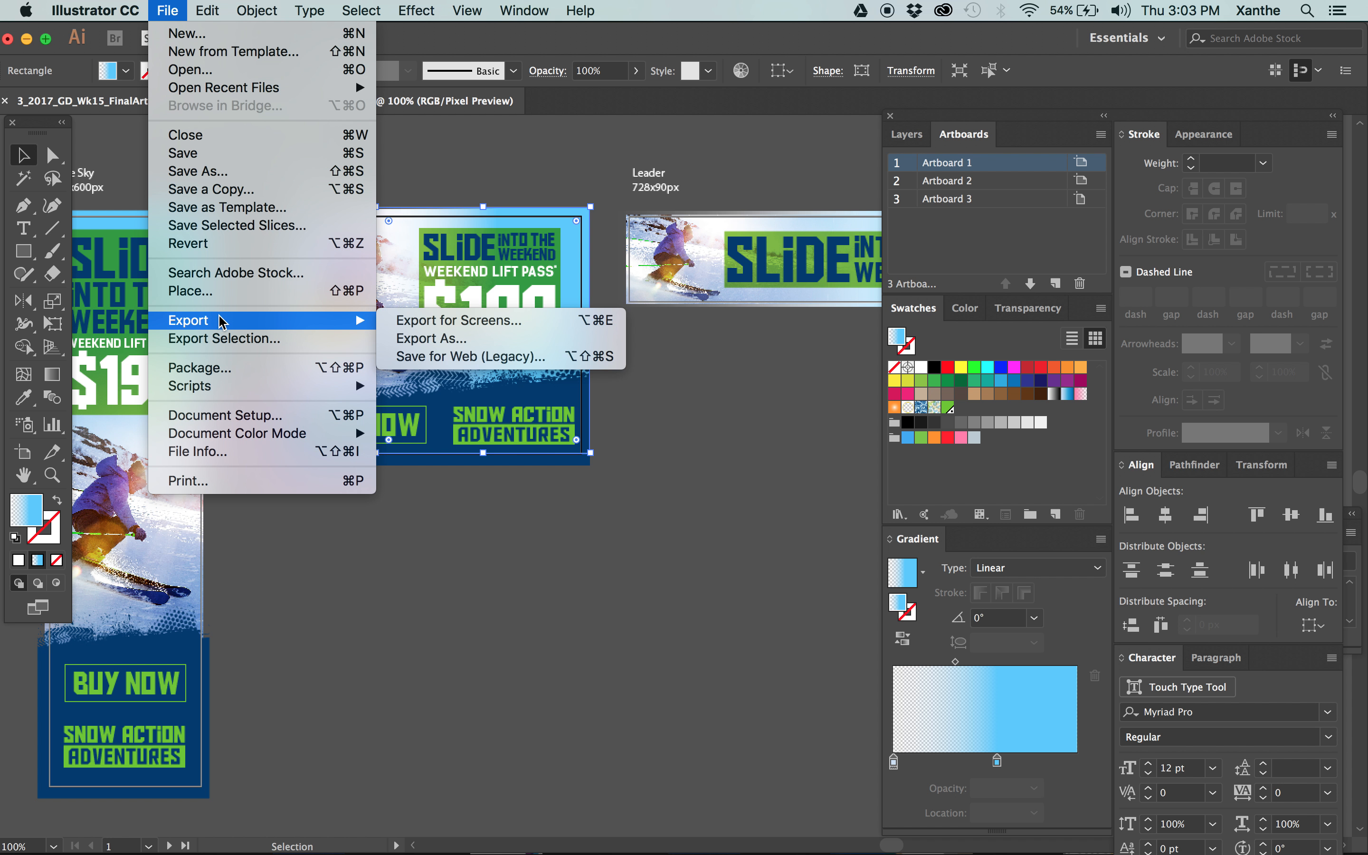
pyautogui.click(414, 328)
pyautogui.moveTo(782, 282); pyautogui.dragTo(758, 6)
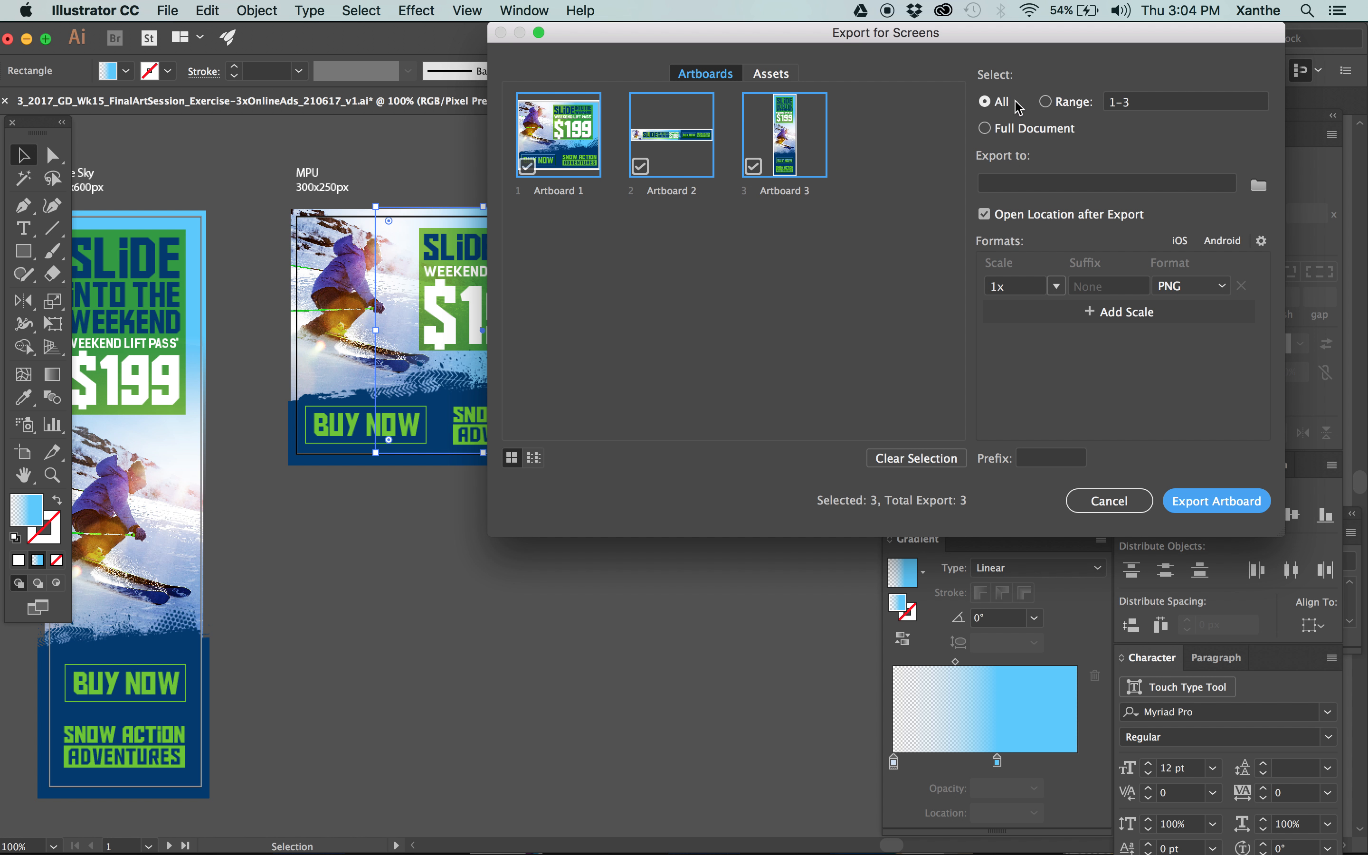
pyautogui.click(1059, 104)
pyautogui.rightClick(1149, 102)
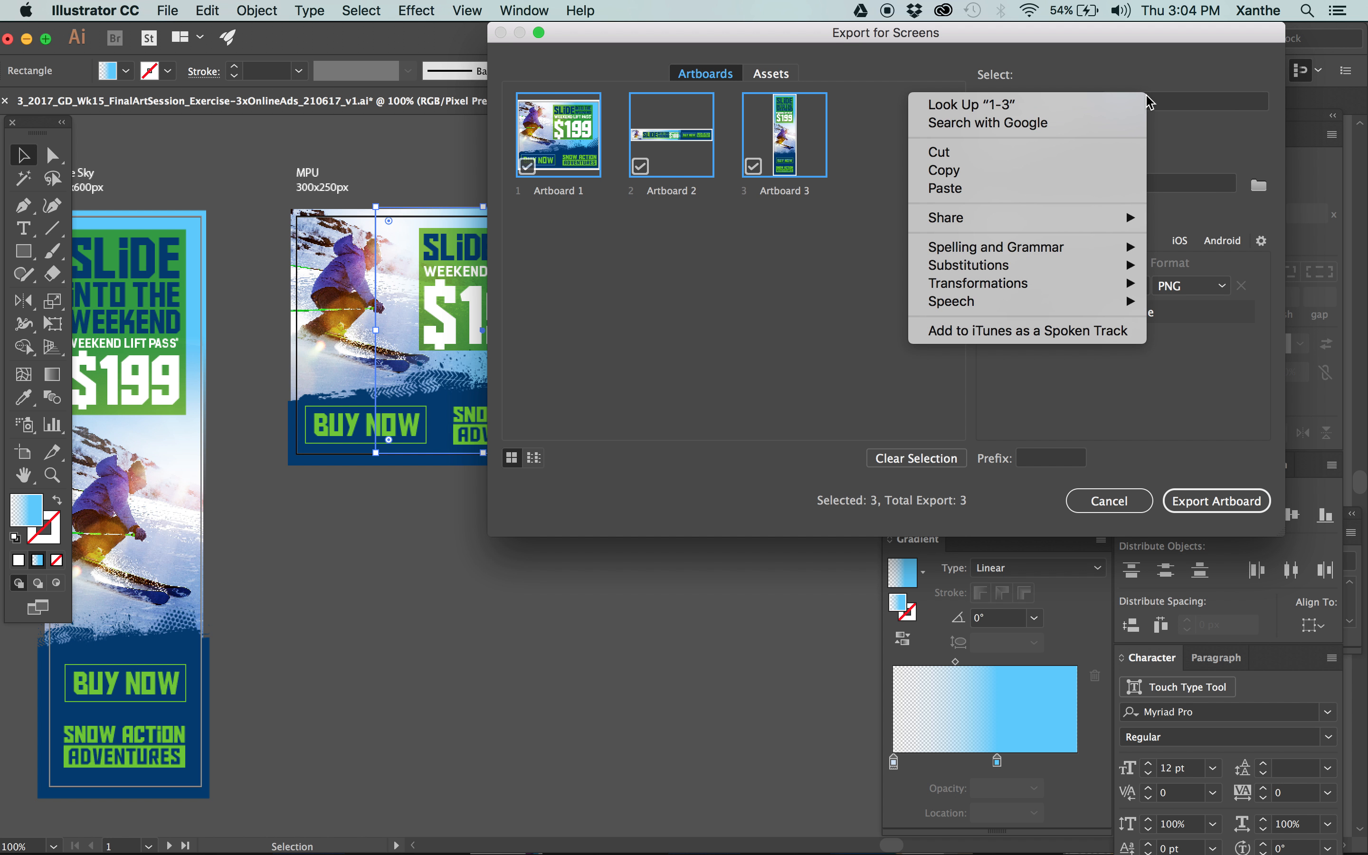
pyautogui.click(1252, 93)
pyautogui.click(1246, 100)
pyautogui.press('BackSpace')
pyautogui.write('2')
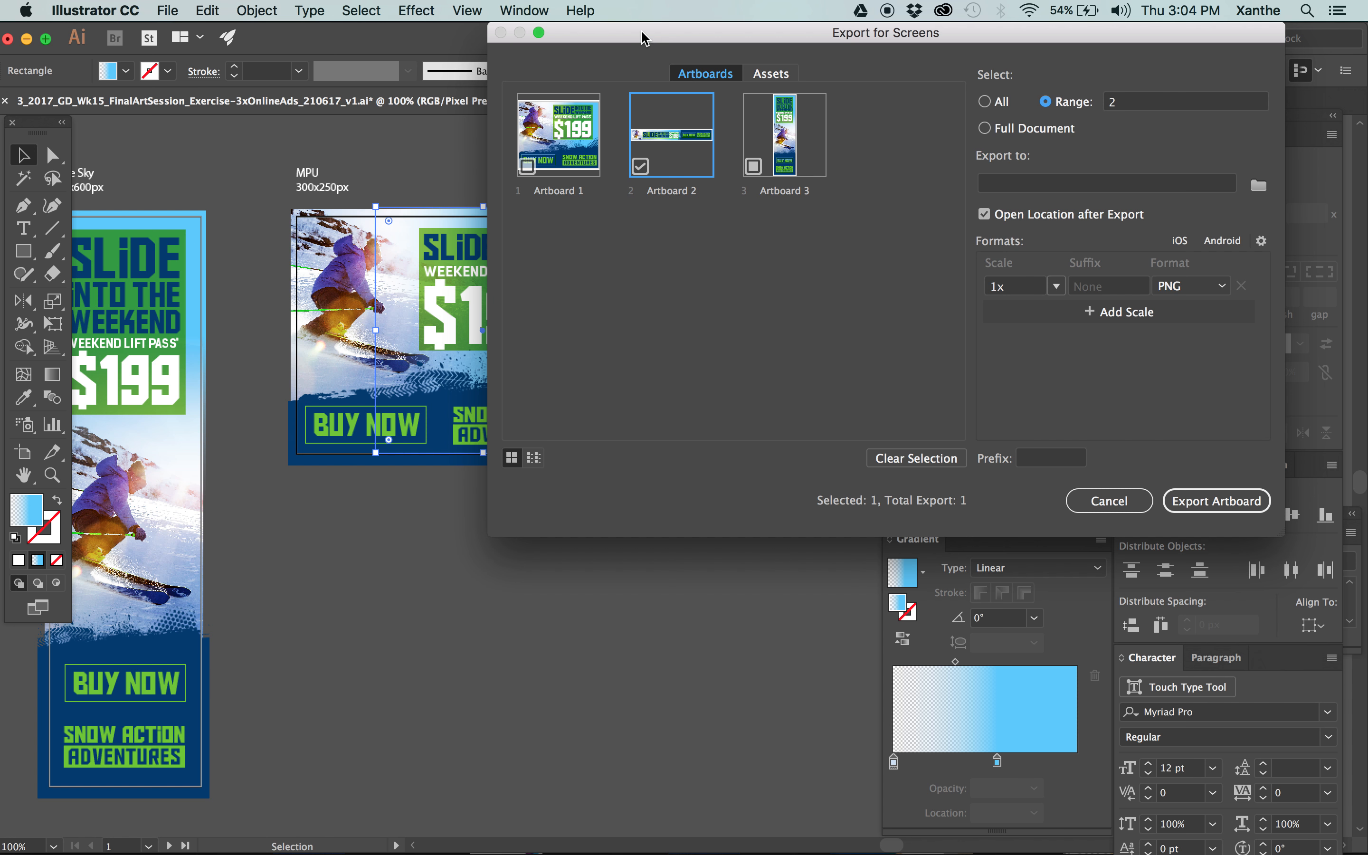
# Switch the export selection to Artboards 1 and 3 and close the dialog without exporting.
pyautogui.moveTo(644, 38); pyautogui.dragTo(561, 40)
pyautogui.click(671, 170)
pyautogui.click(562, 169)
pyautogui.click(447, 169)
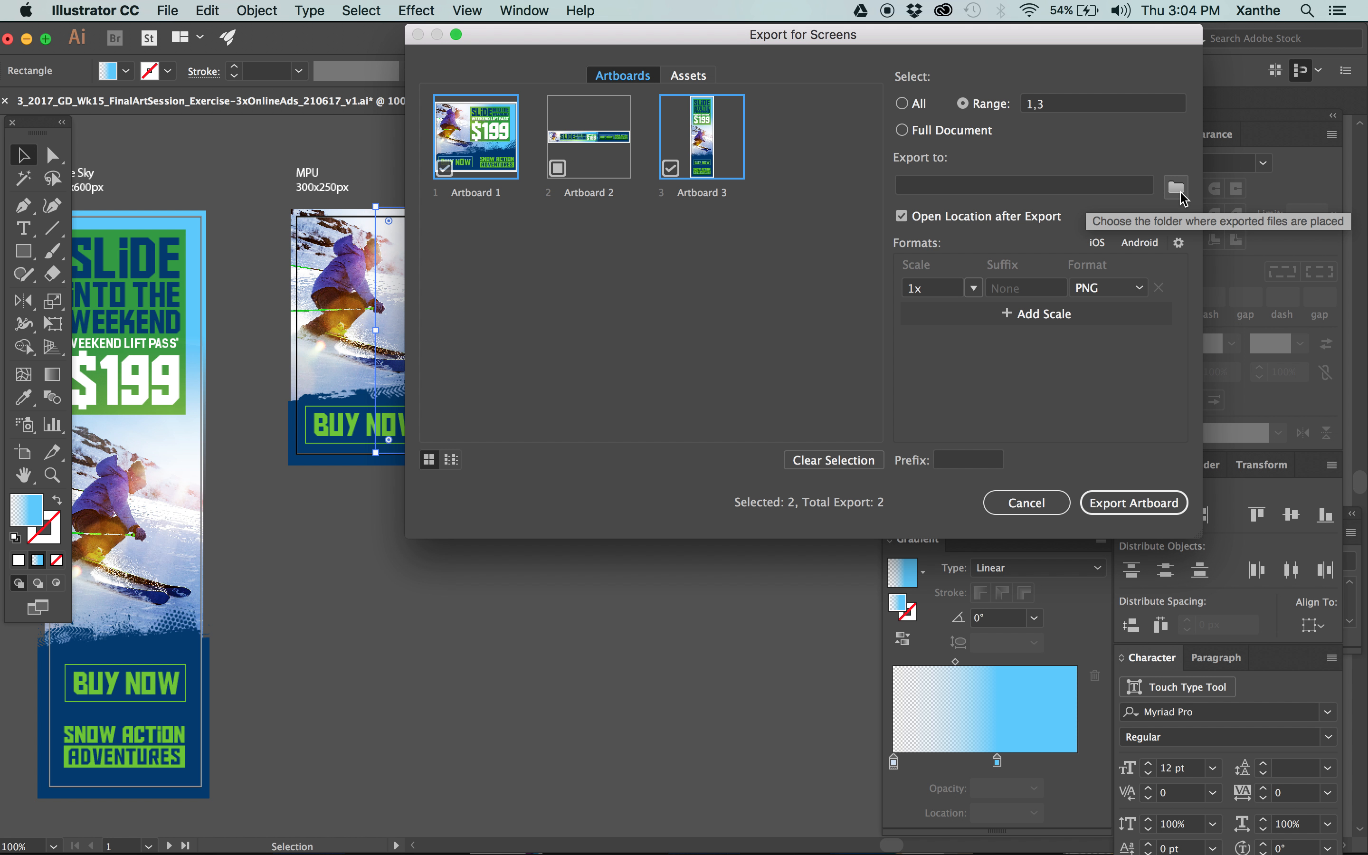
pyautogui.click(1143, 289)
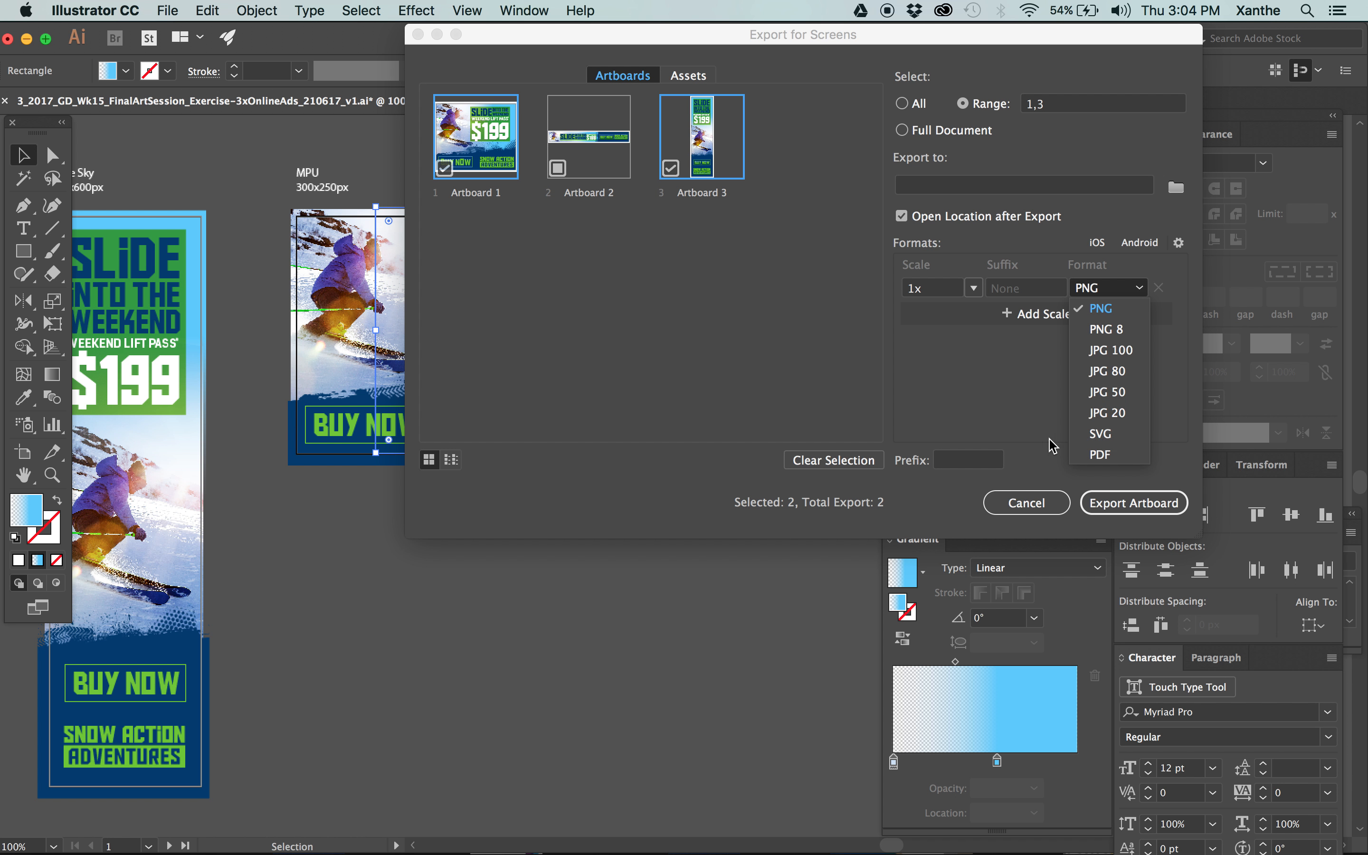
pyautogui.click(806, 345)
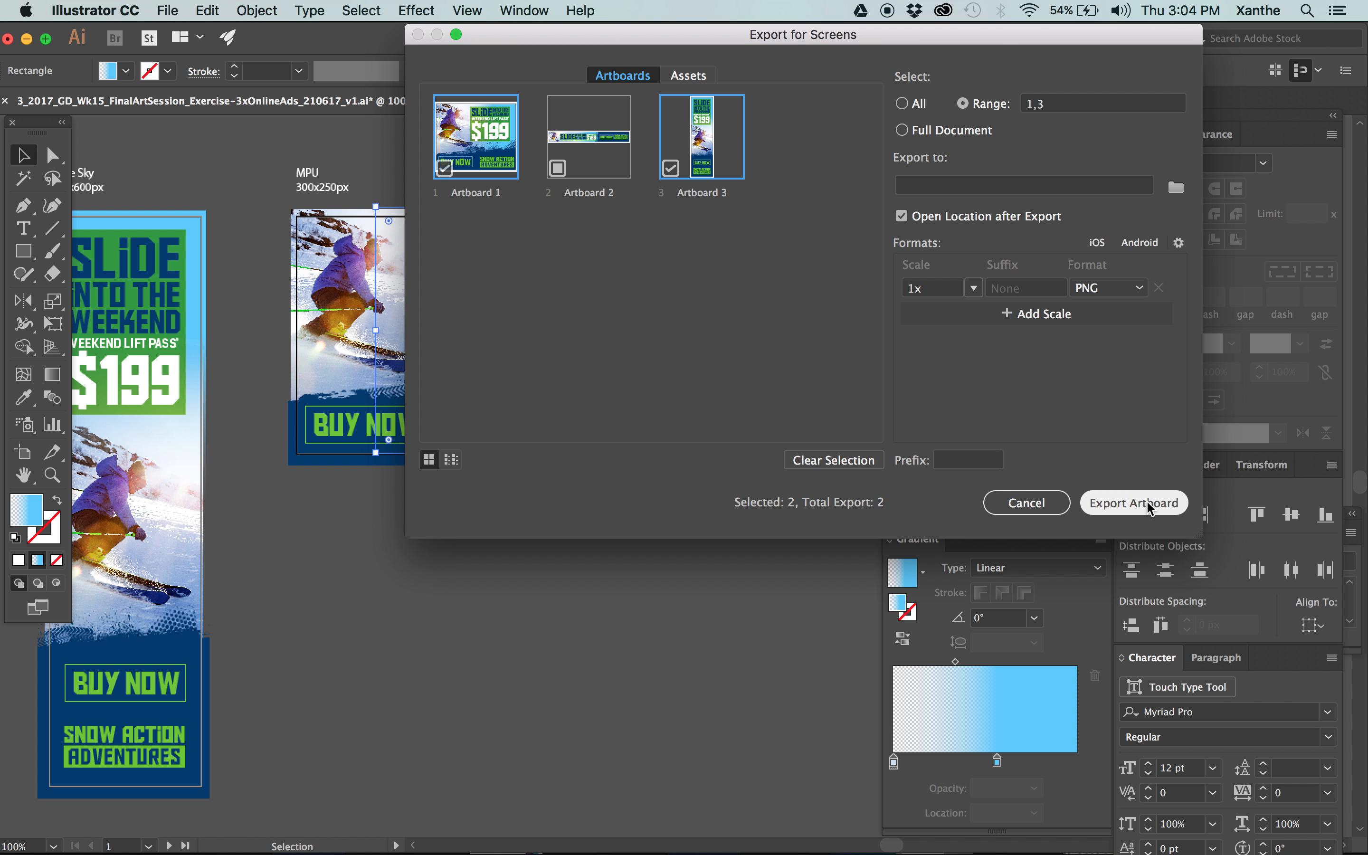
pyautogui.click(1029, 502)
# Open the MPU ad in Save for Web (Legacy) and cancel the file-saving dialog to stay in the export settings.
pyautogui.click(158, 8)
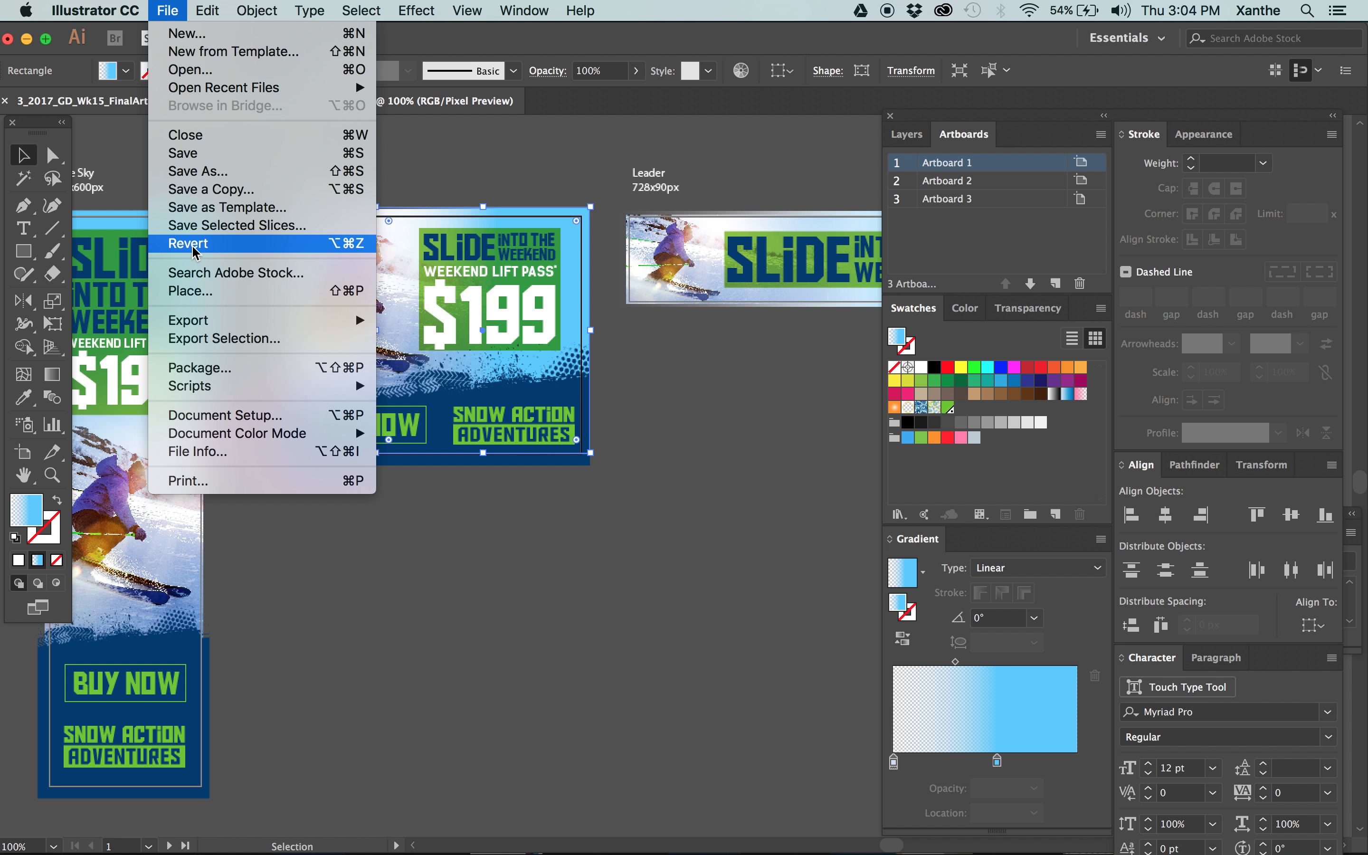
pyautogui.moveTo(205, 328)
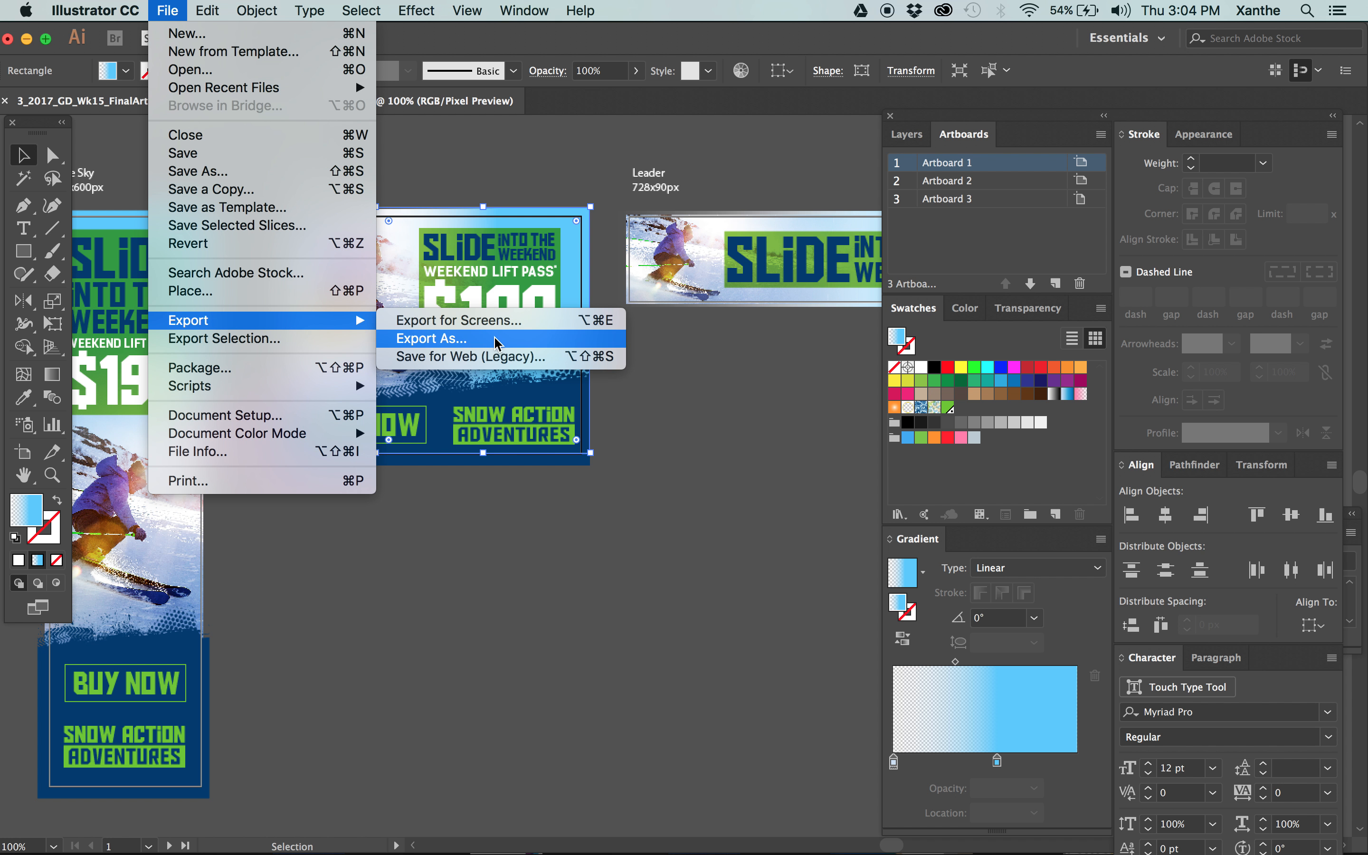
pyautogui.click(497, 360)
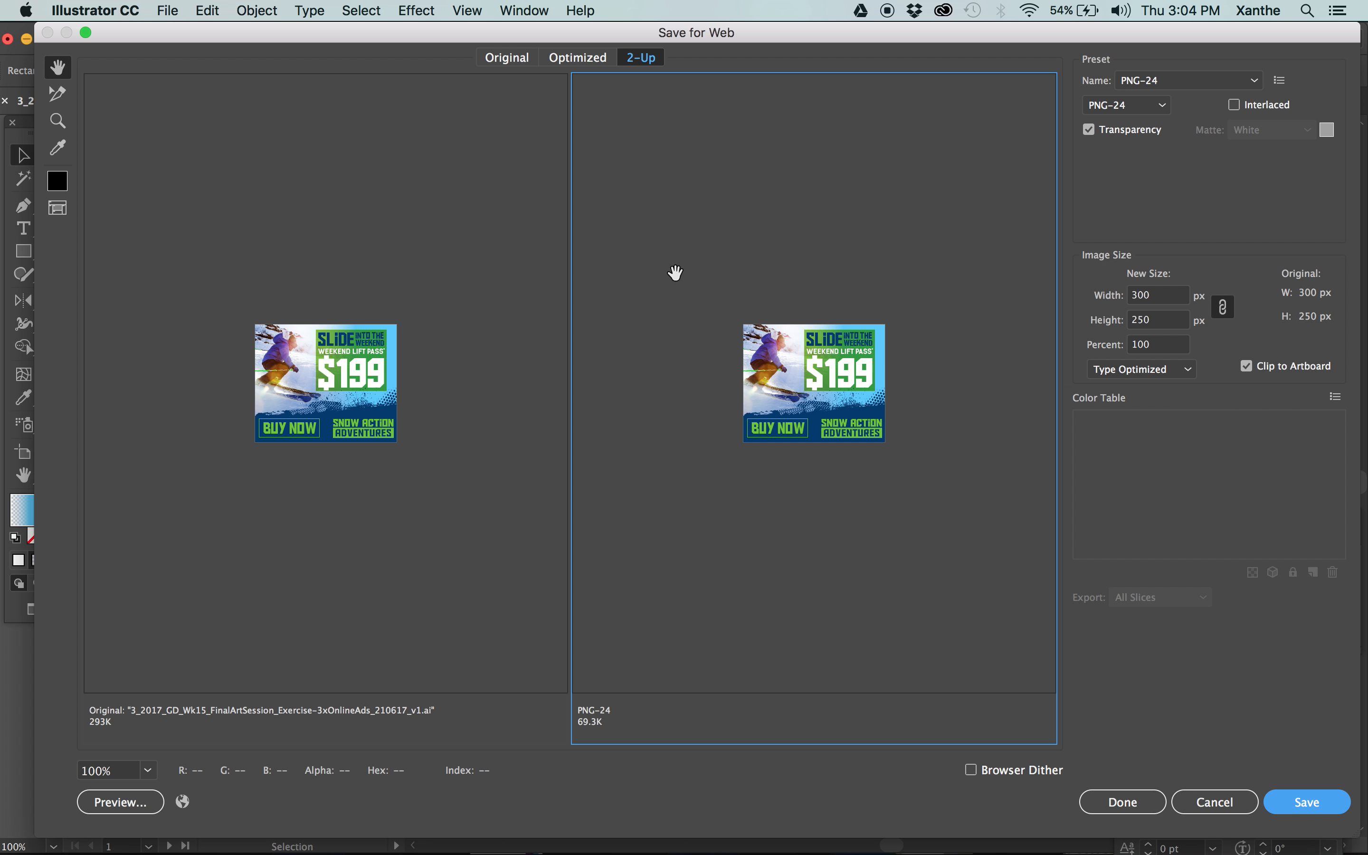
pyautogui.press('super+plus')
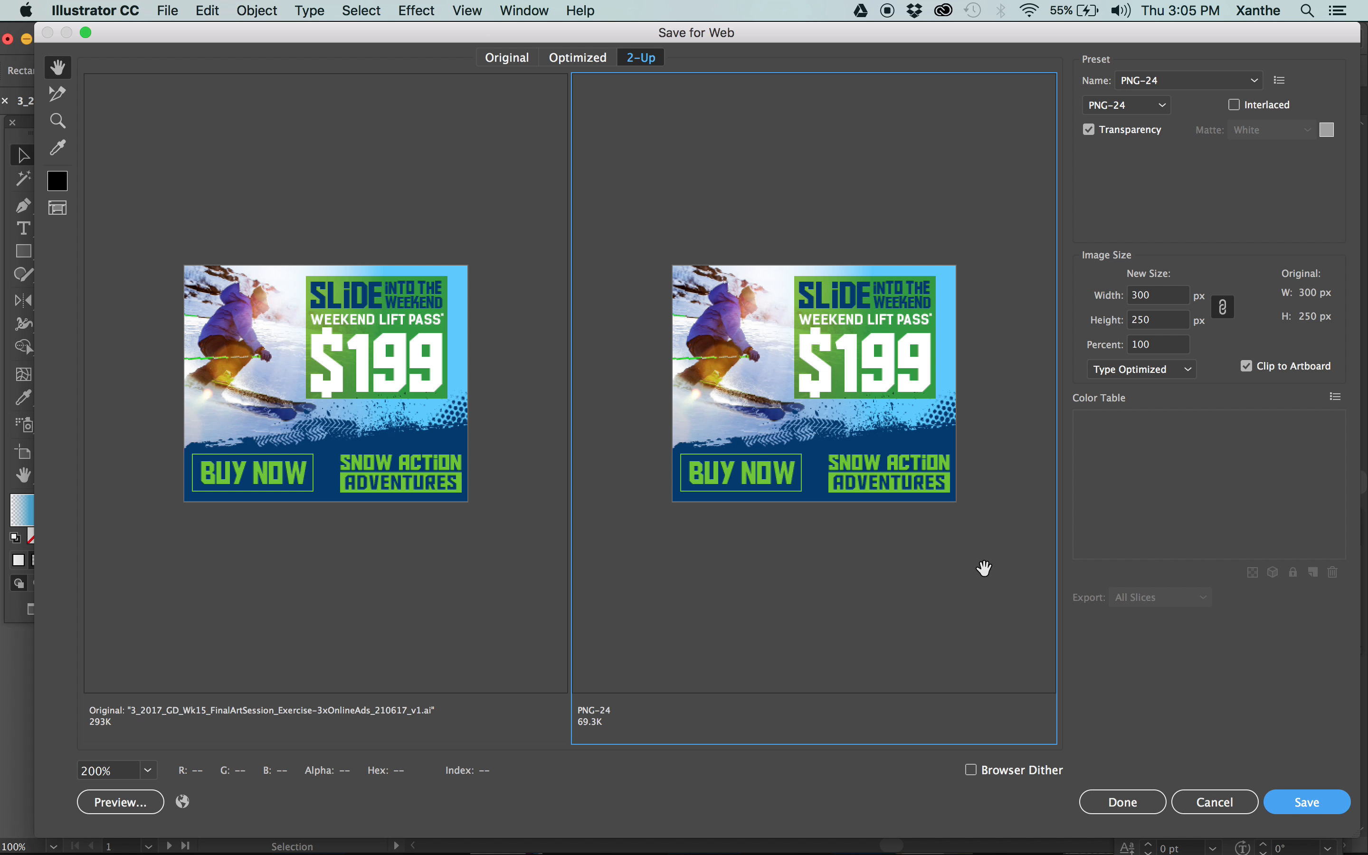
pyautogui.press('Return')
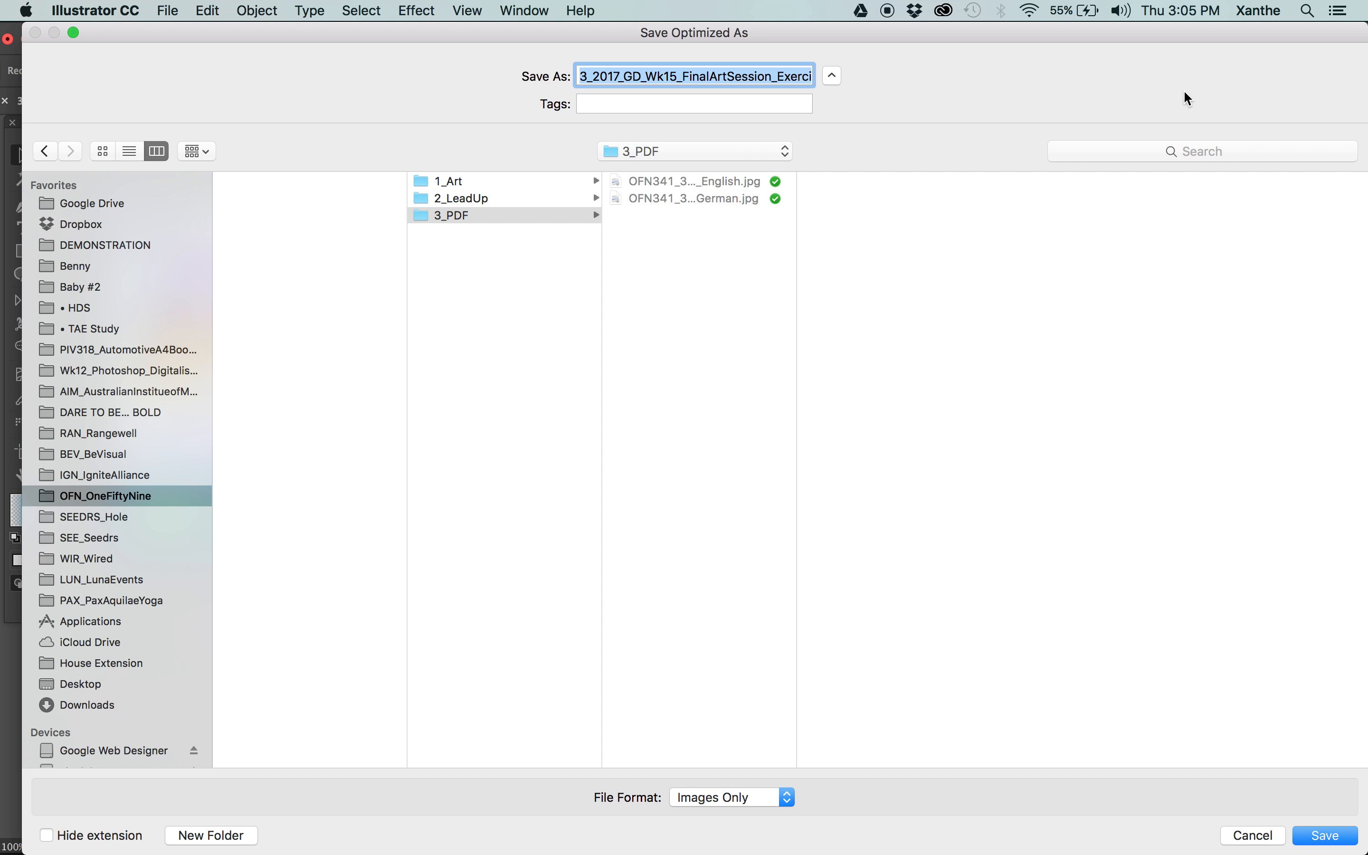
pyautogui.click(1253, 835)
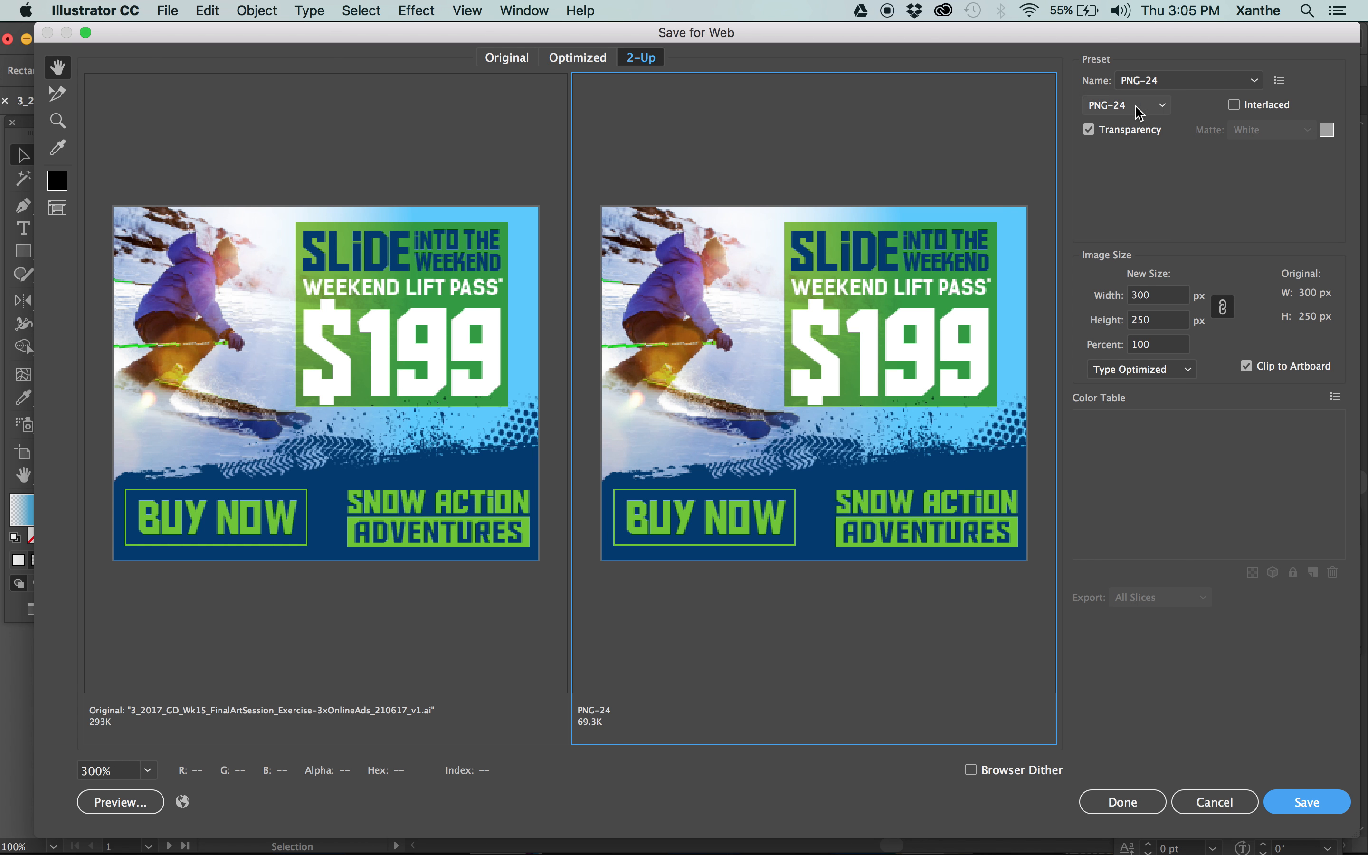
# Compare the MPU ad's Original, Optimized and 2-Up previews, finishing with the PNG-24 version active beside the original.
pyautogui.click(1125, 105)
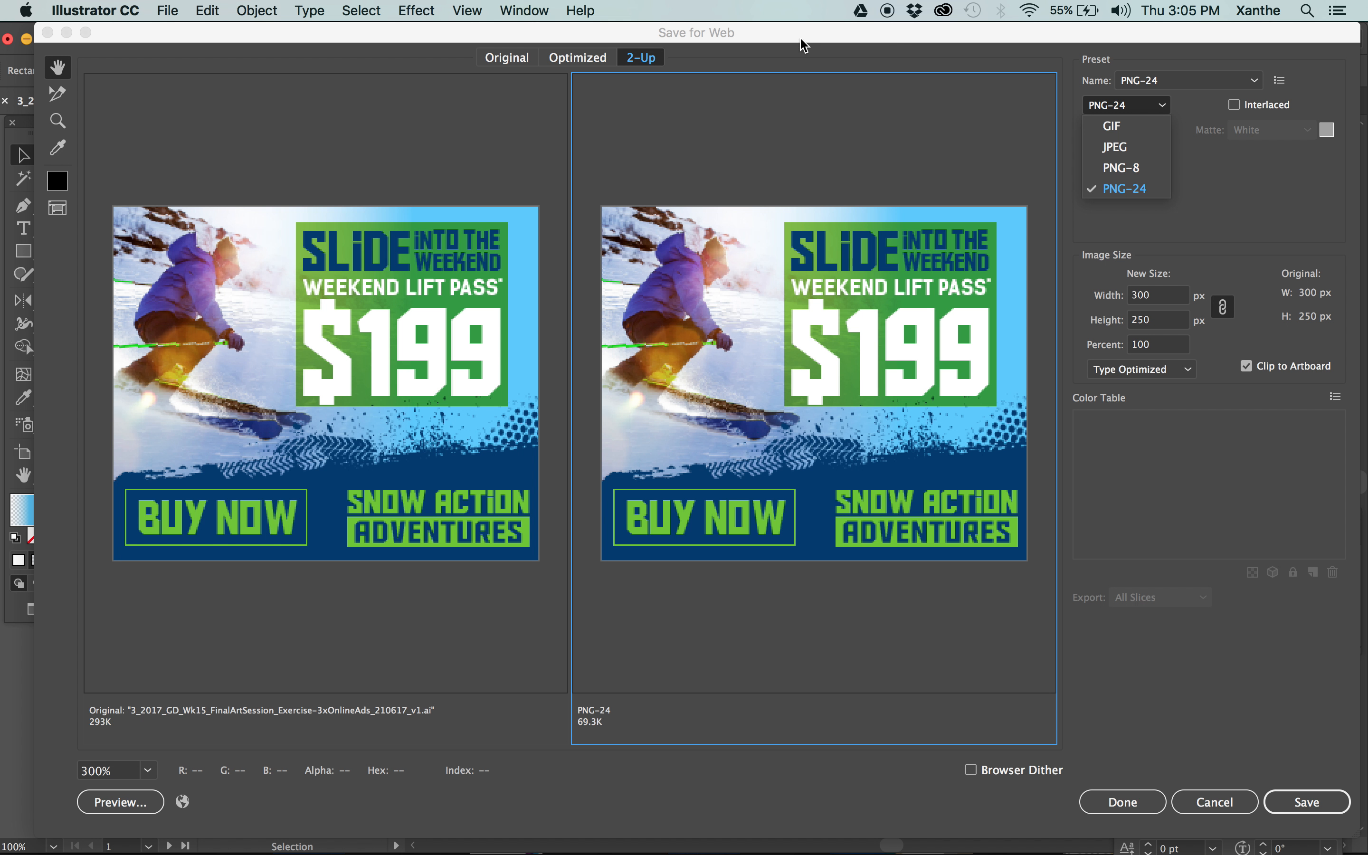
pyautogui.moveTo(756, 38); pyautogui.dragTo(761, 38)
pyautogui.click(526, 58)
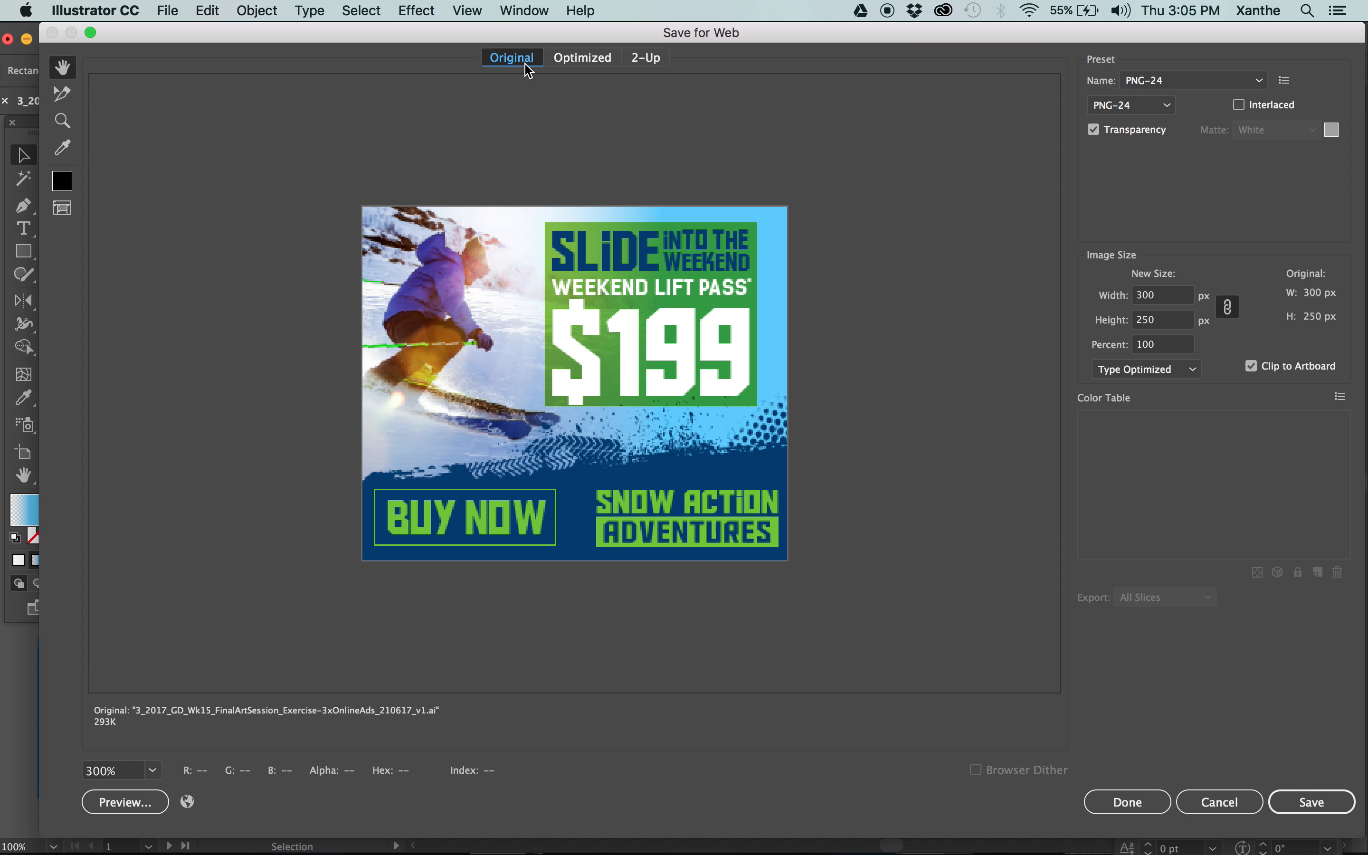
pyautogui.click(582, 59)
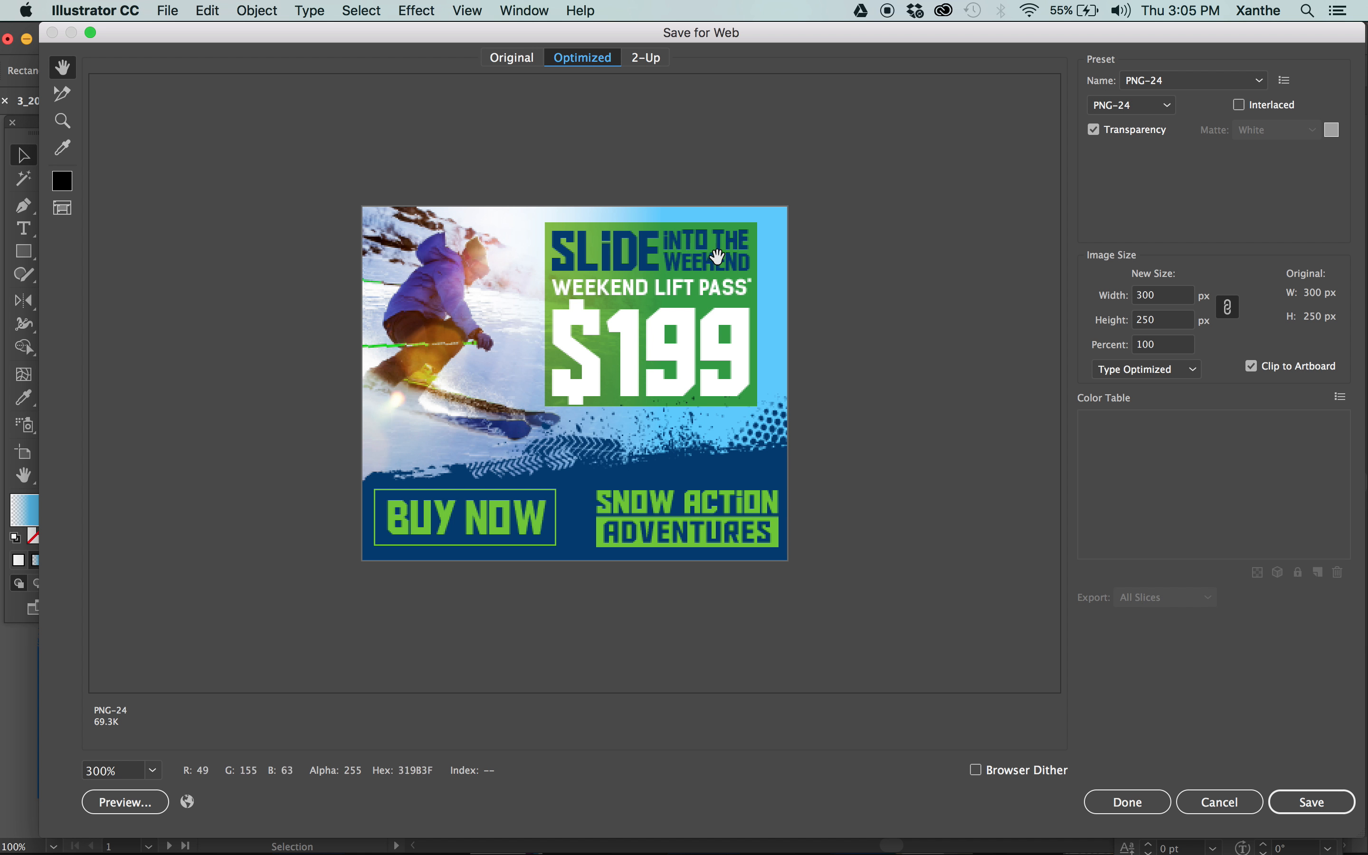
pyautogui.click(645, 58)
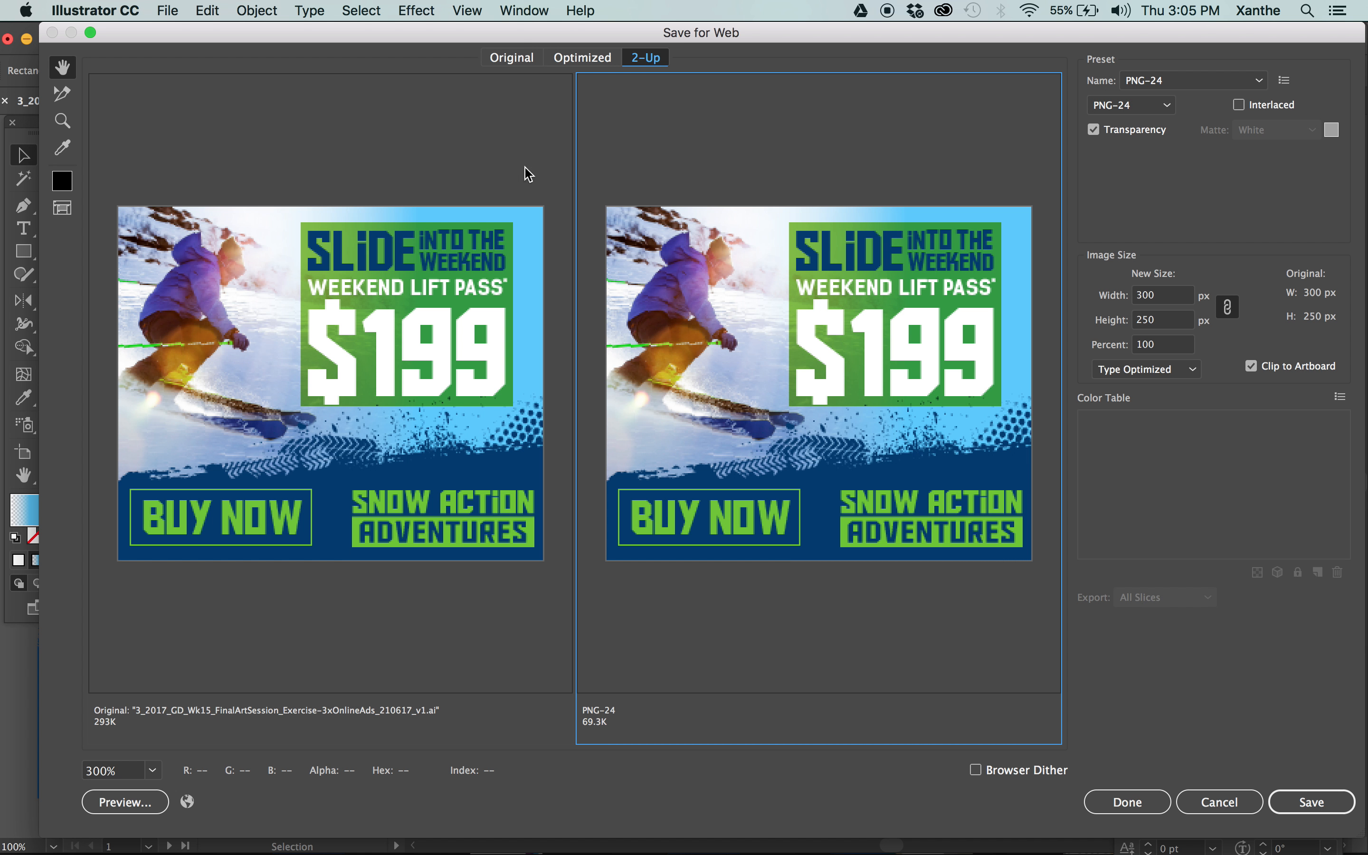
pyautogui.click(300, 175)
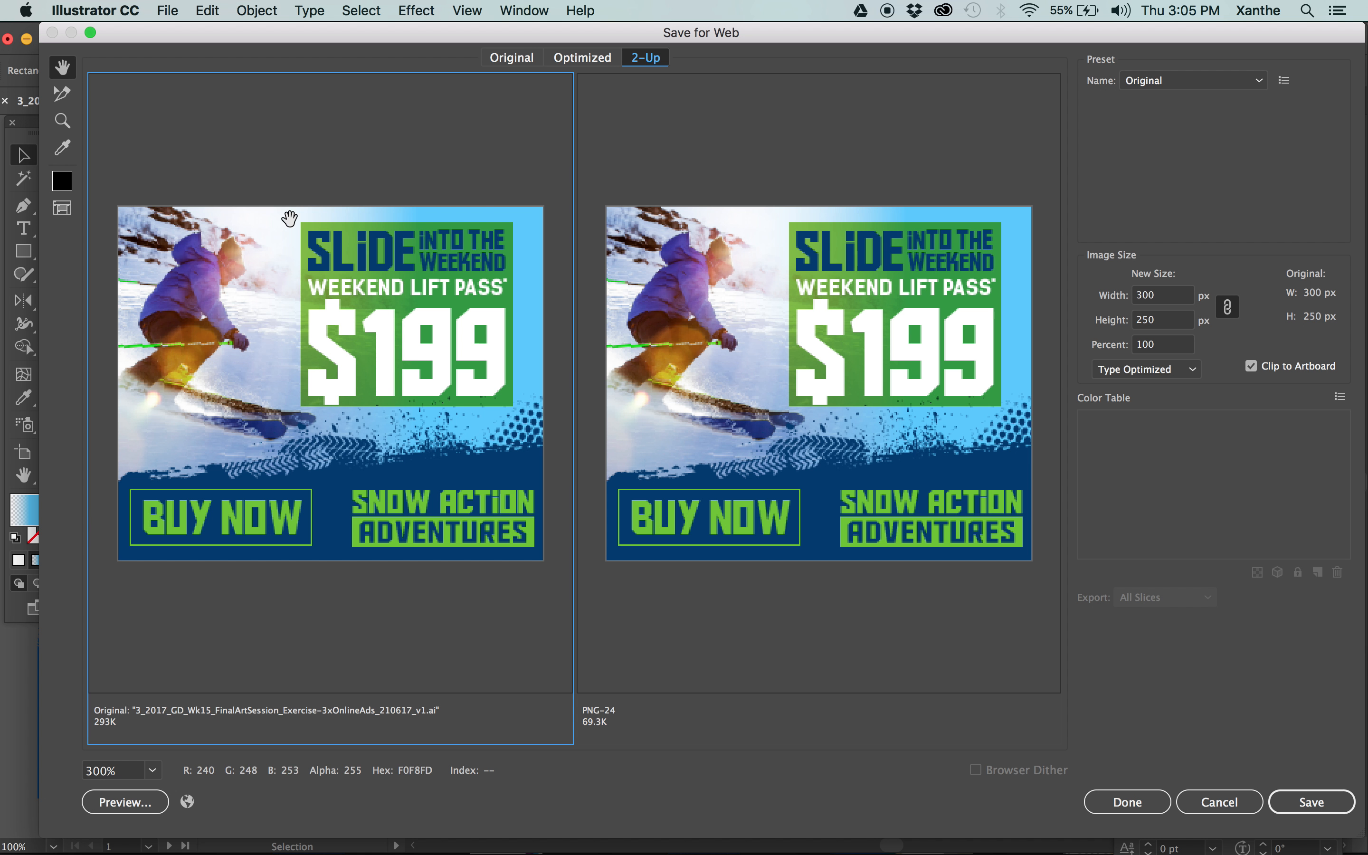
pyautogui.click(941, 143)
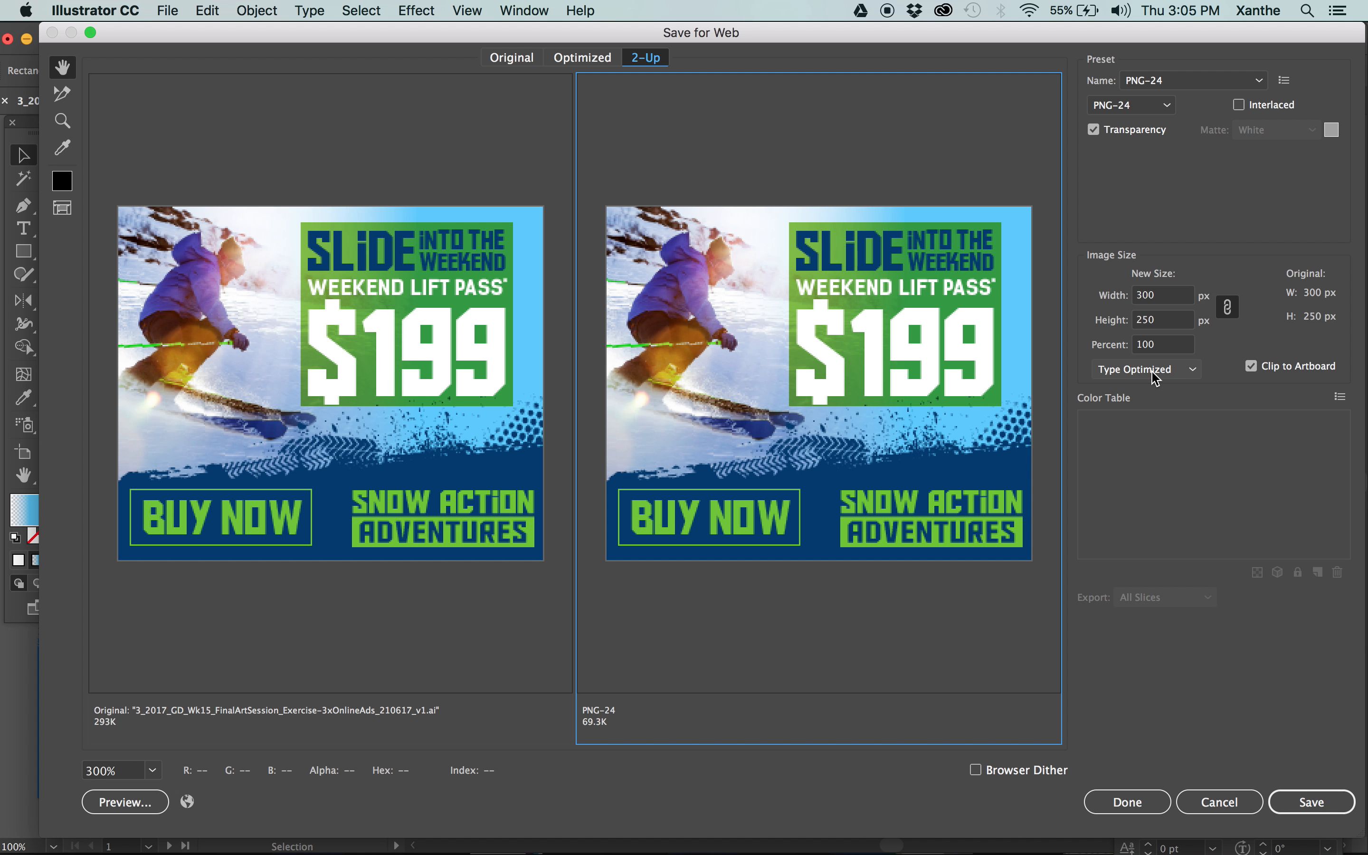
# Apply the GIF 128 Dithered preset to the optimized version of the MPU ad, keeping GIF as the file format.
pyautogui.click(1166, 91)
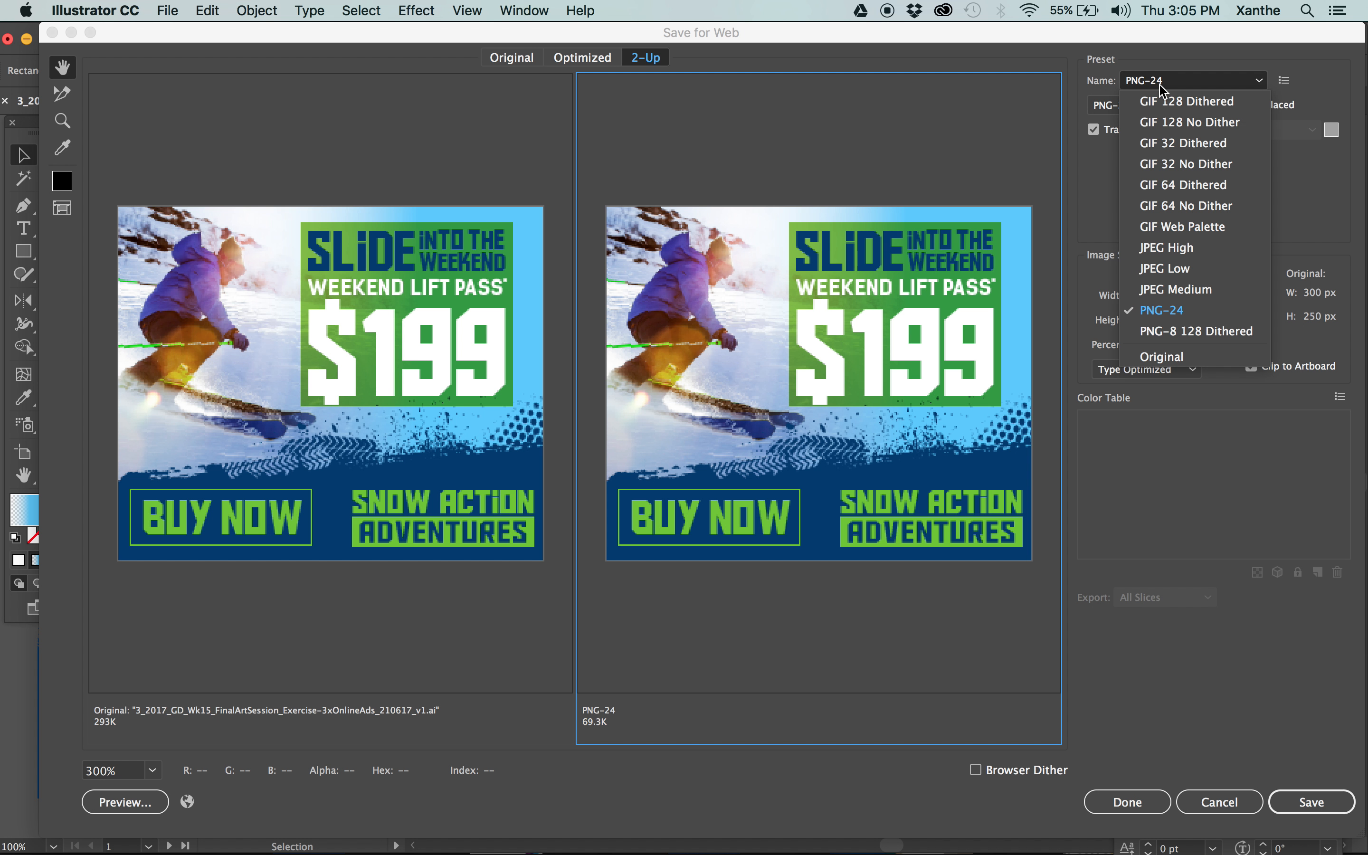
pyautogui.click(1224, 103)
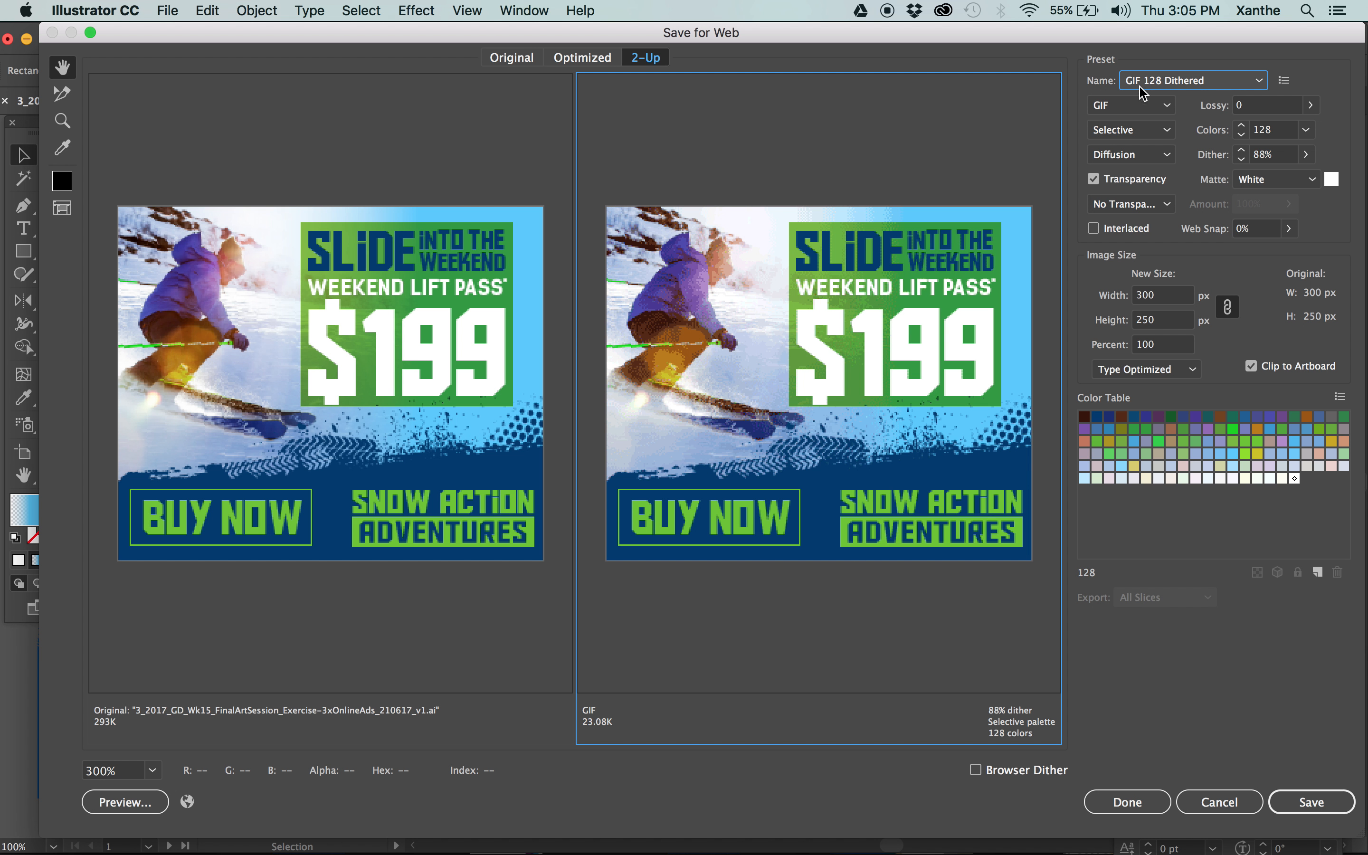
pyautogui.click(1127, 107)
pyautogui.click(1122, 126)
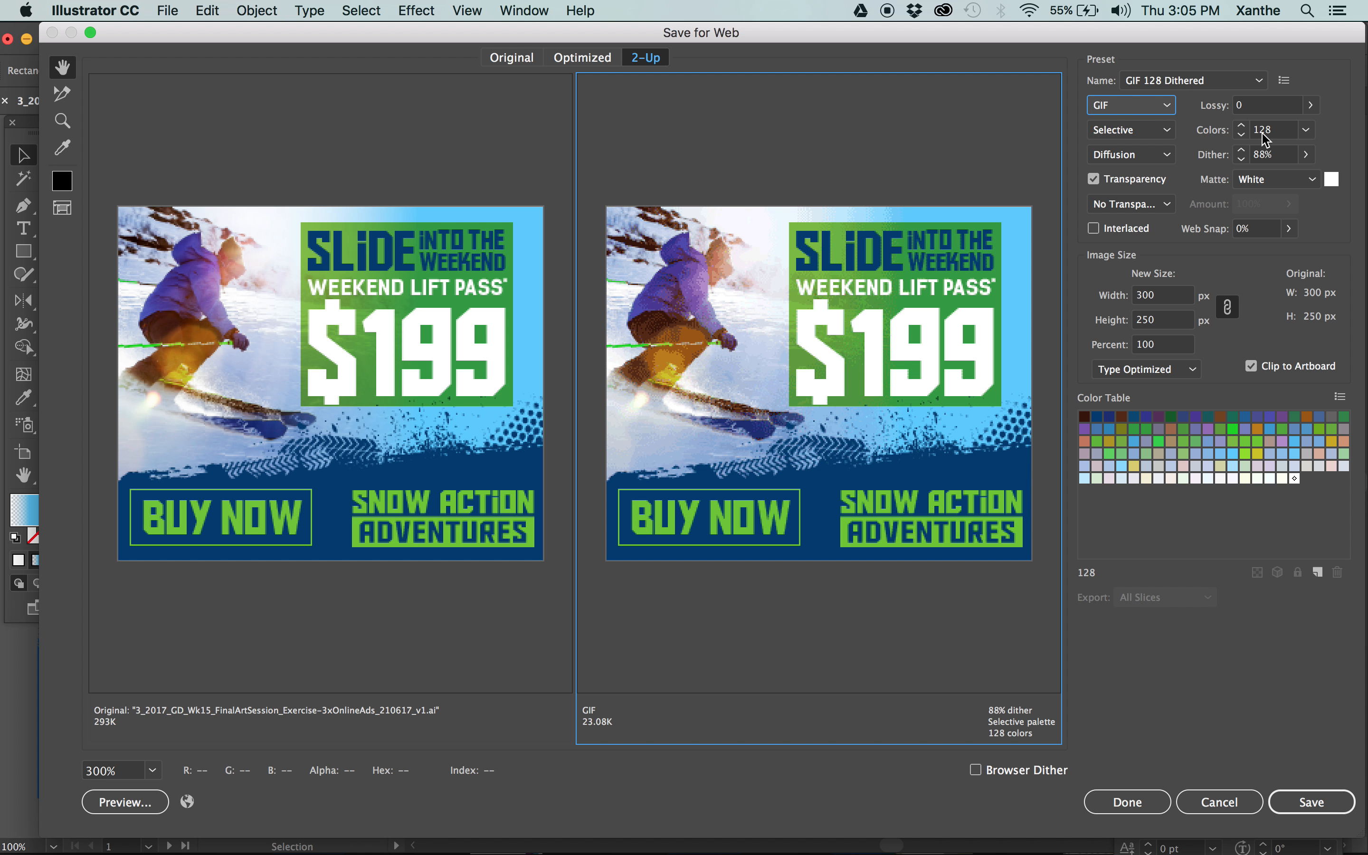
# Try Art Optimized anti-aliasing for the MPU ad's export and return it to Type Optimized.
pyautogui.click(1147, 370)
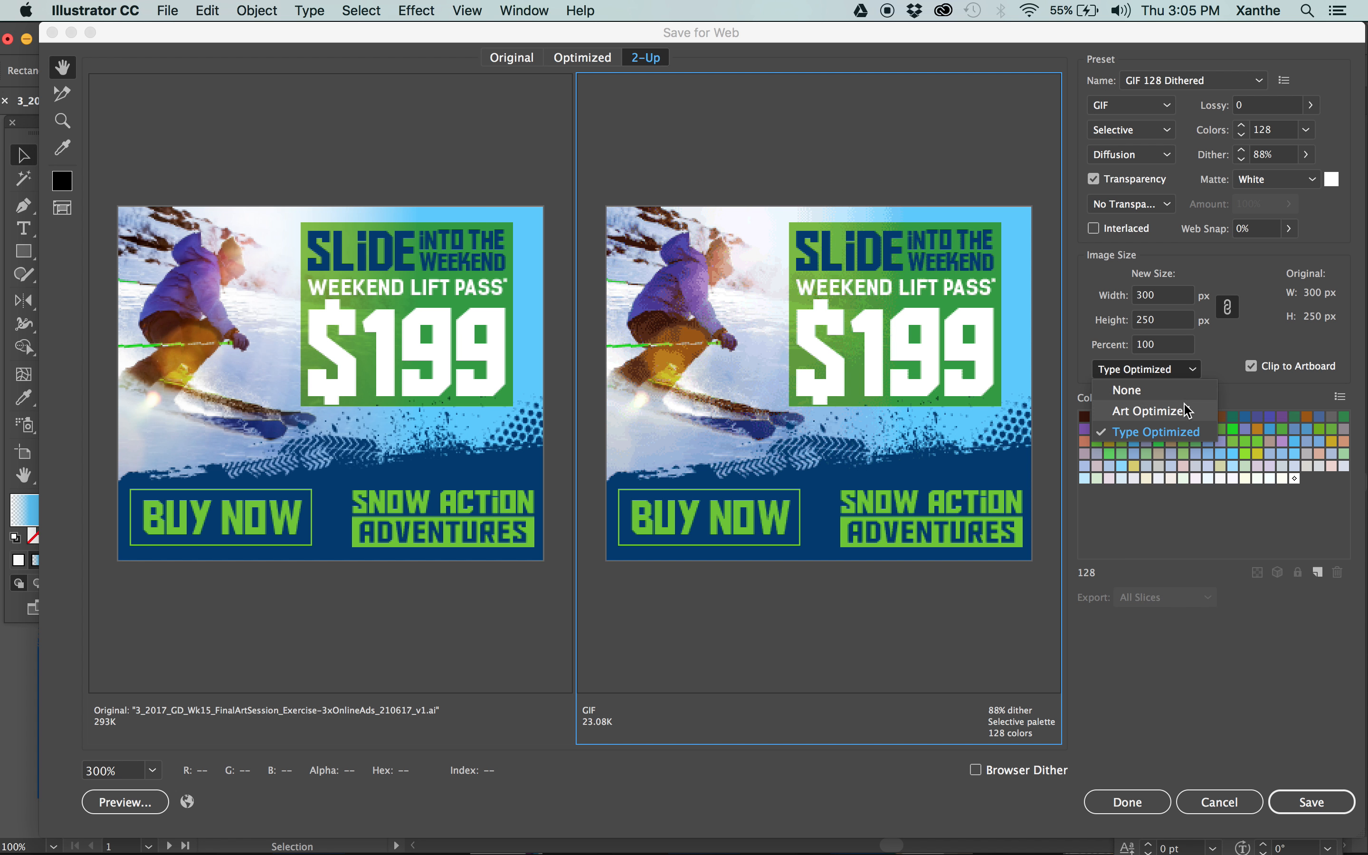
pyautogui.click(1158, 416)
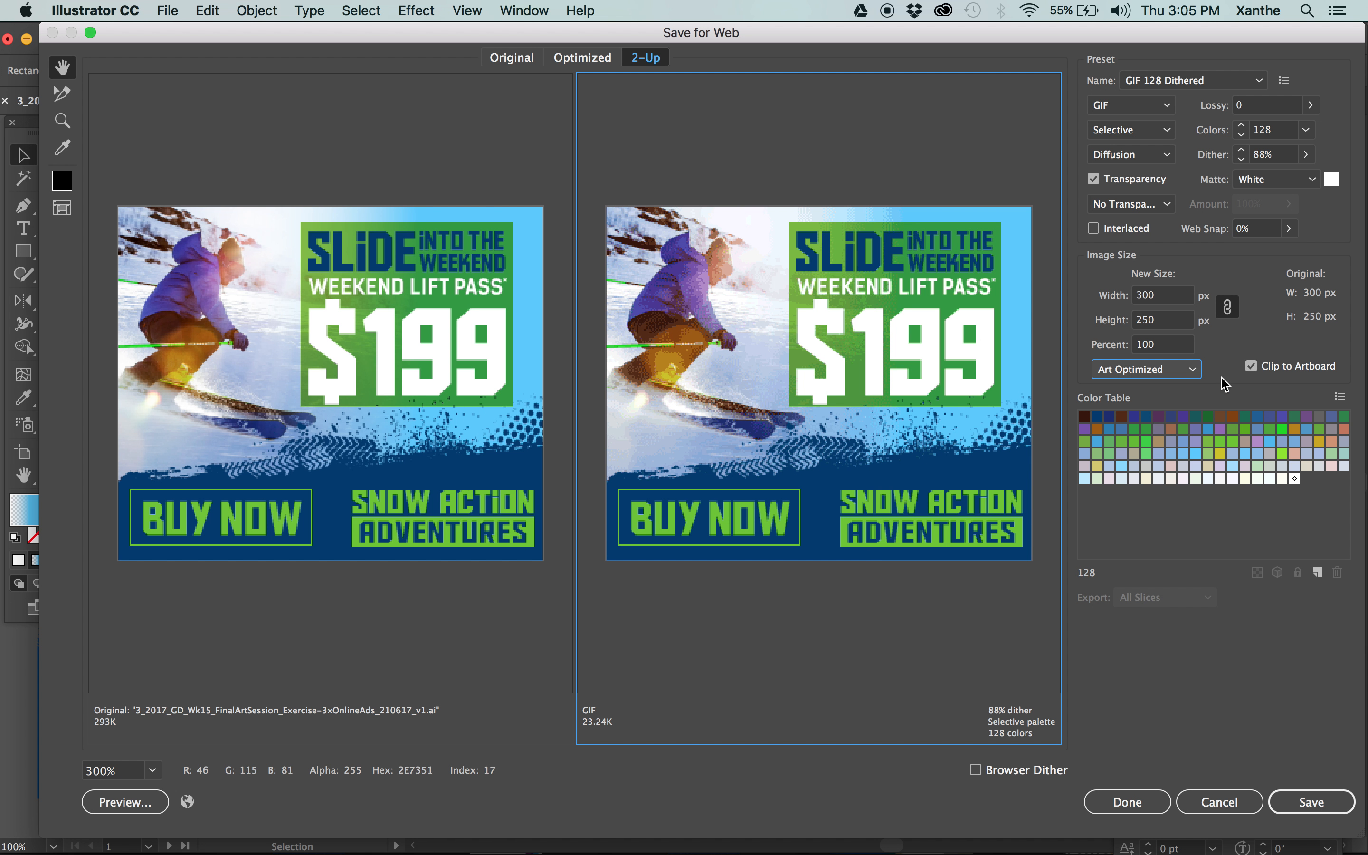
pyautogui.click(1170, 369)
pyautogui.click(1150, 433)
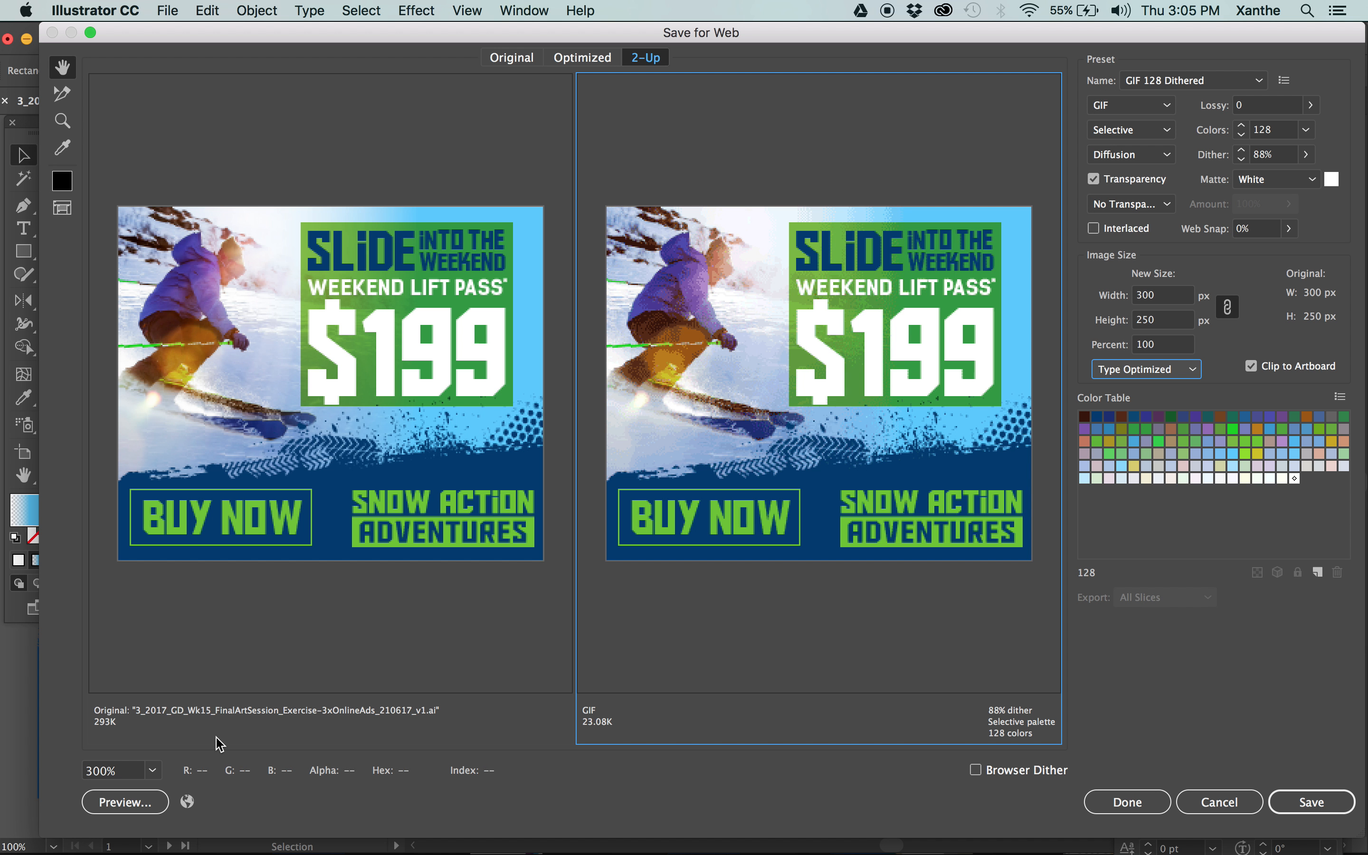
pyautogui.press('super+minus')
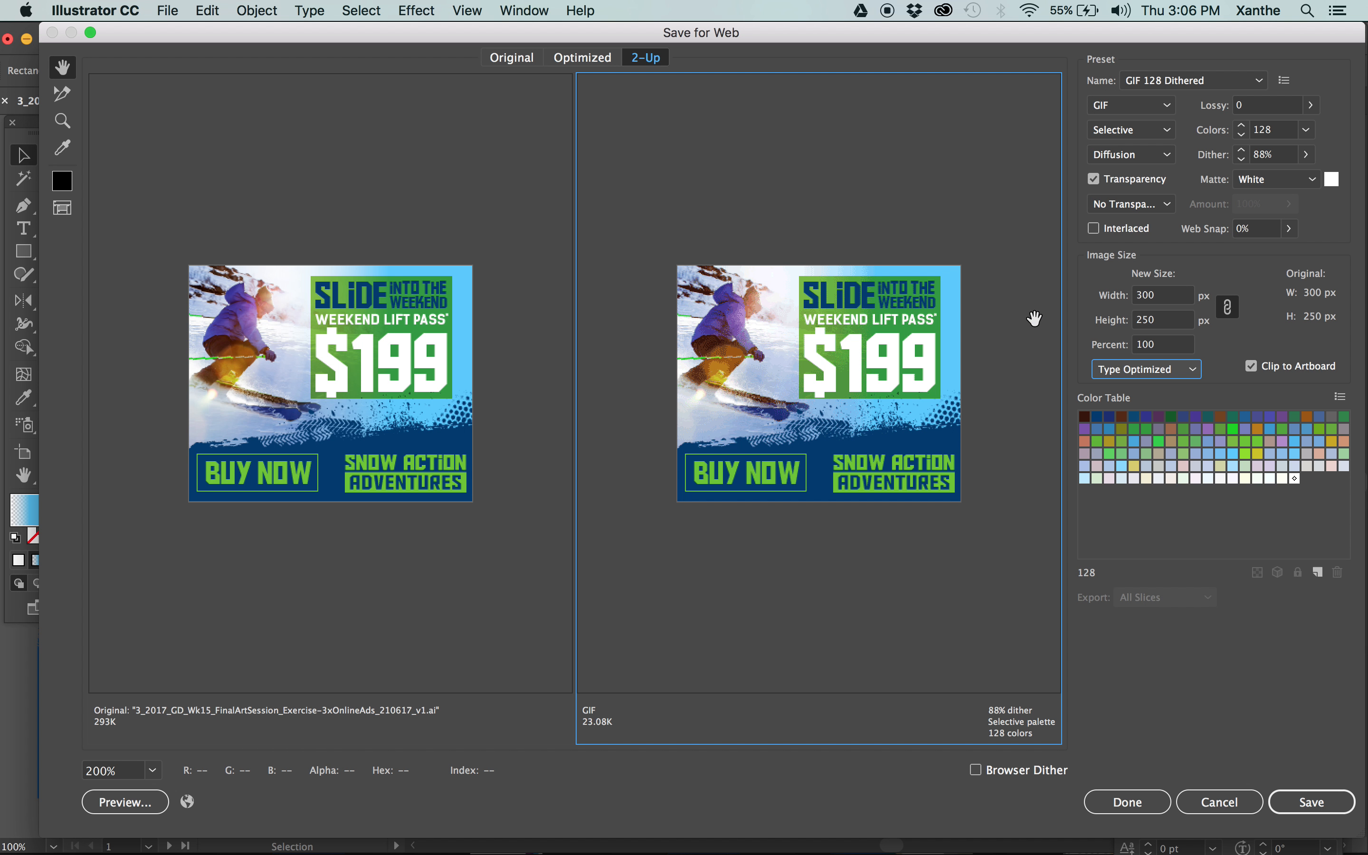
# Compare the original and GIF previews of the MPU ad at 100% and 200% magnification, keeping 200%.
pyautogui.press('super+minus')
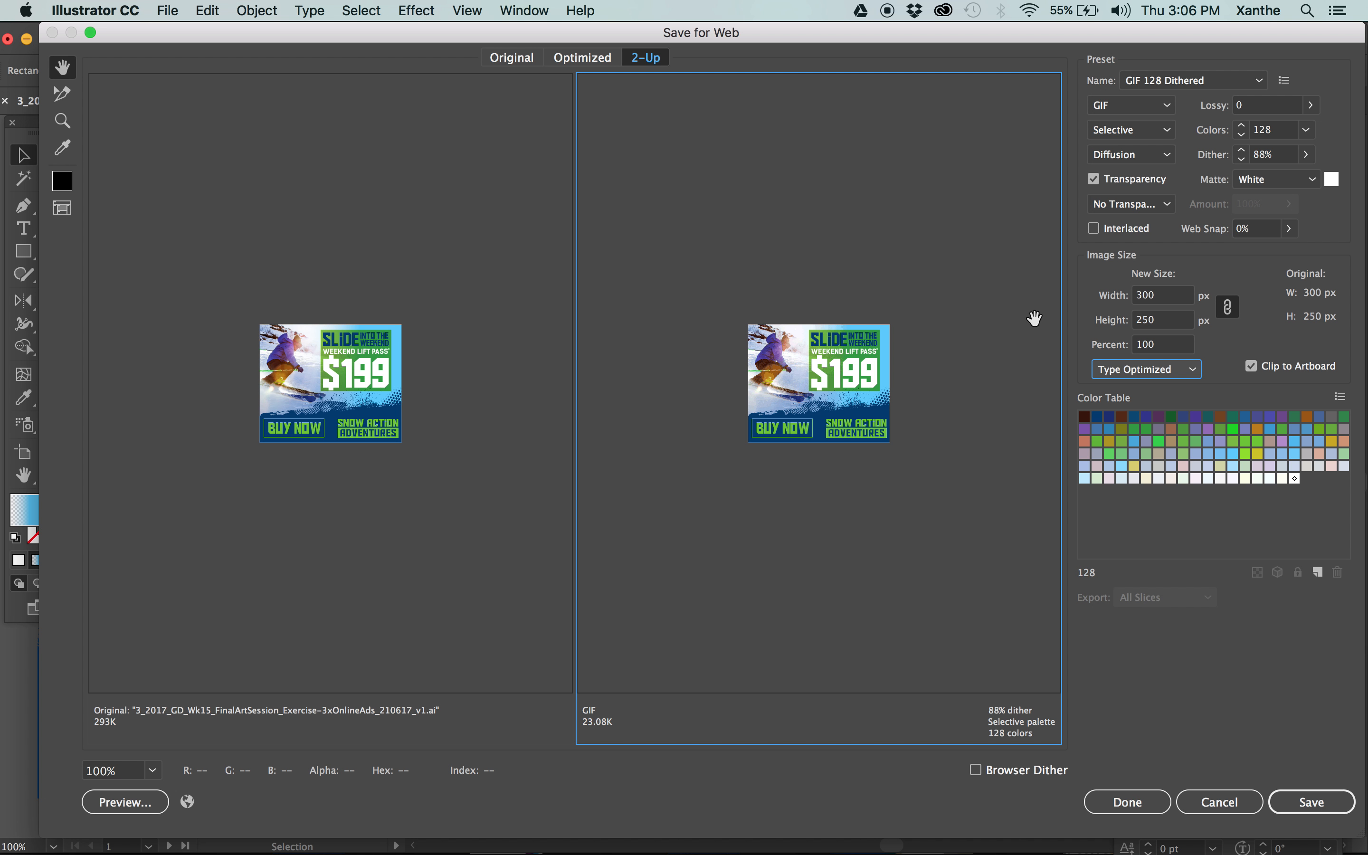
pyautogui.press('super+plus')
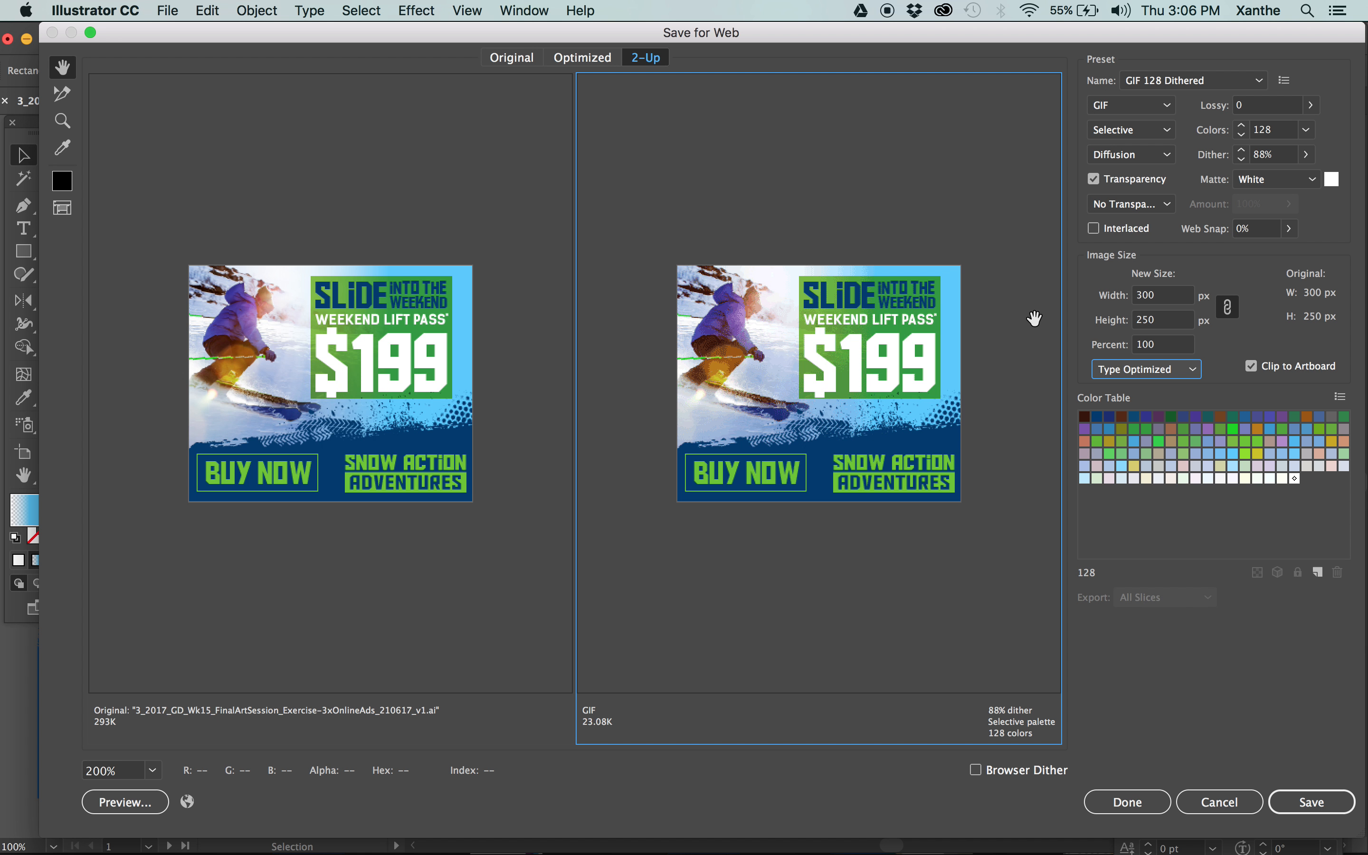
pyautogui.press('super+minus')
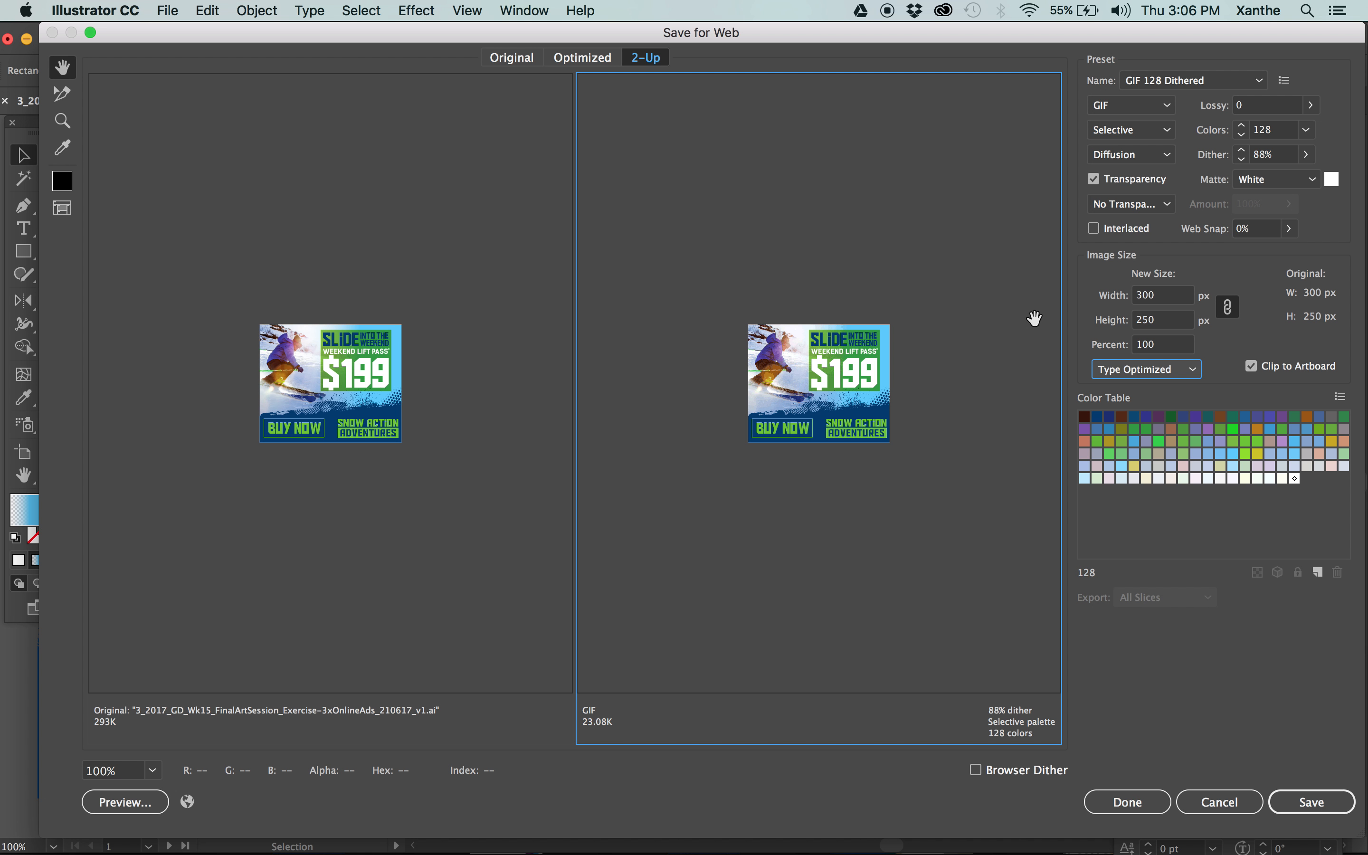
pyautogui.press('super+plus')
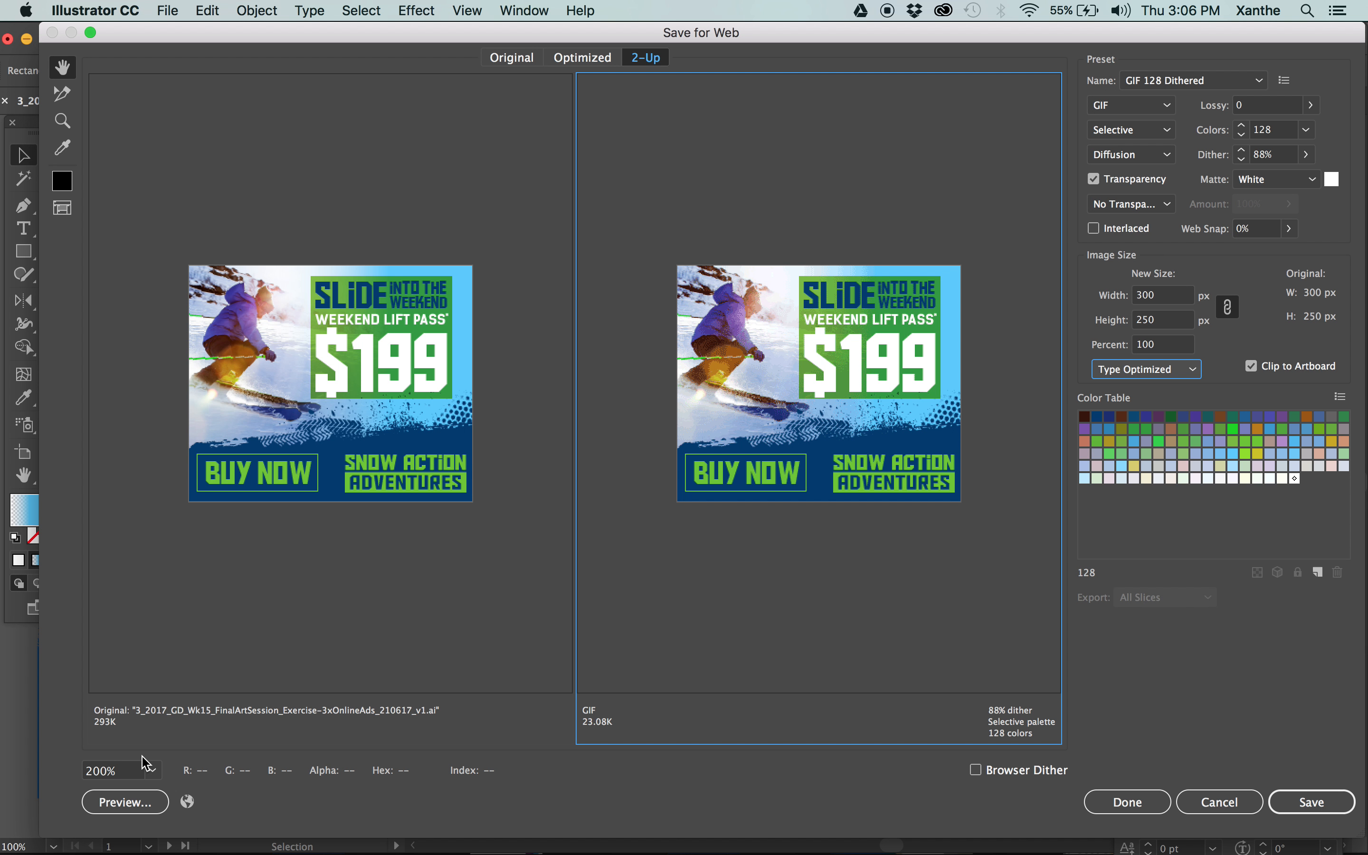
pyautogui.click(158, 770)
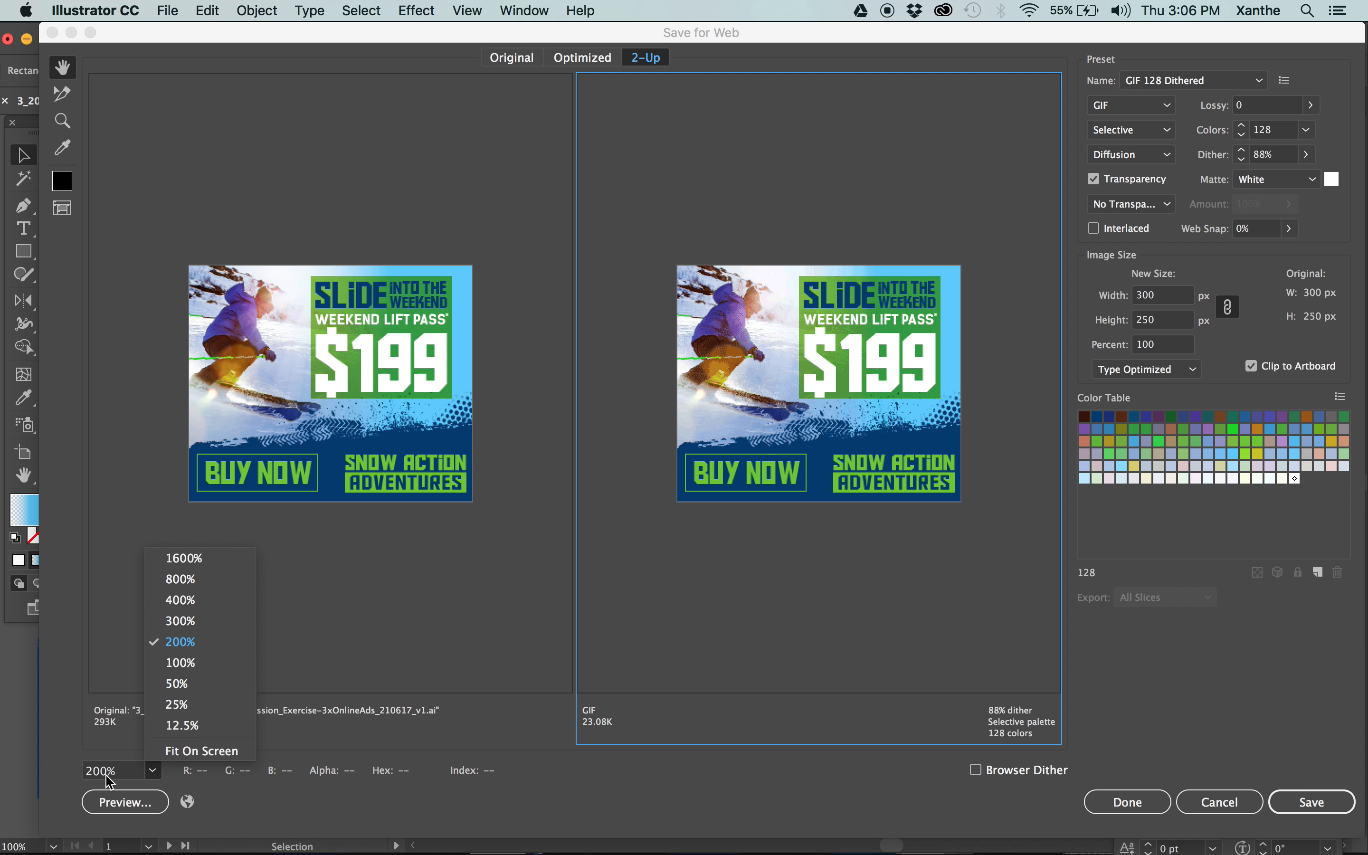
pyautogui.click(311, 789)
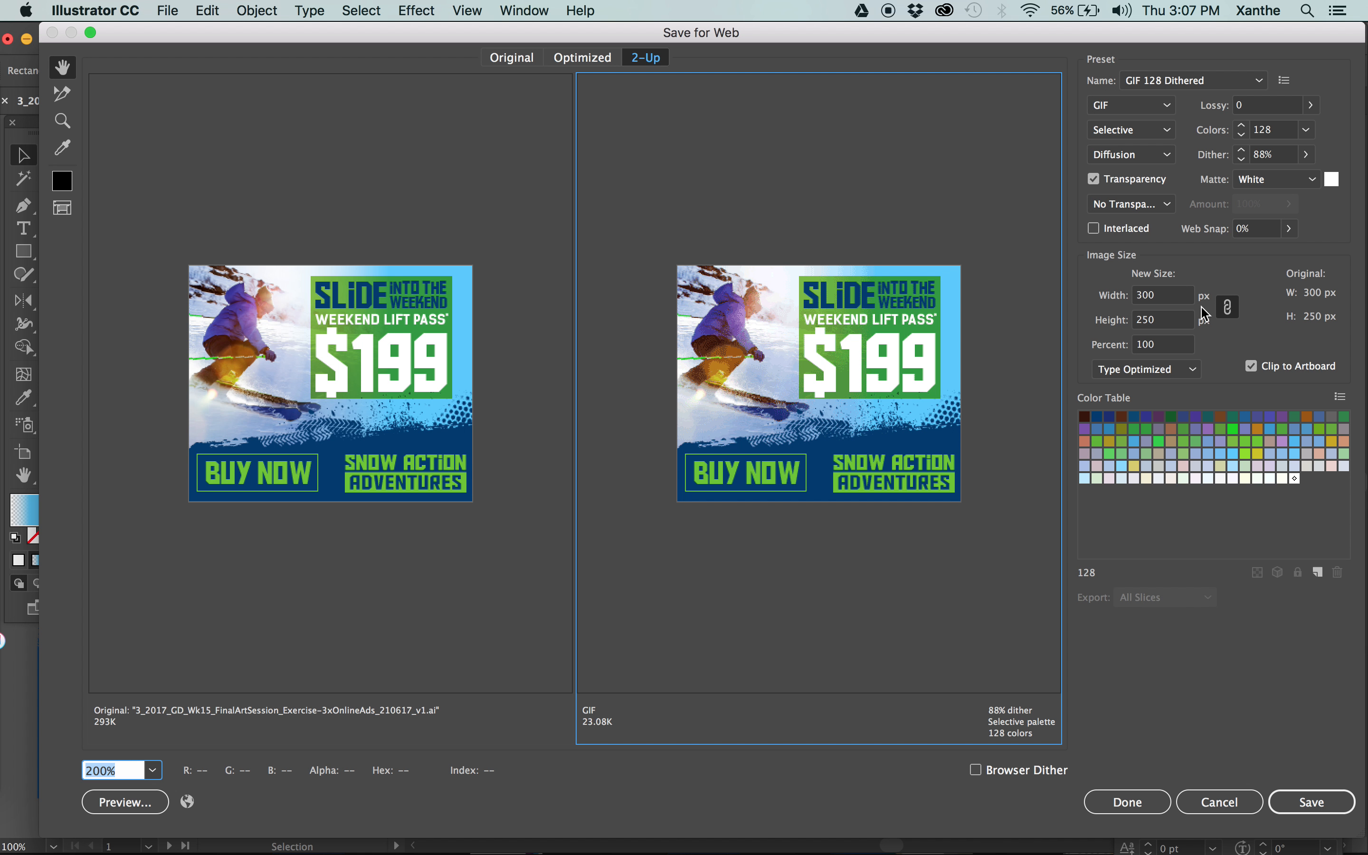
# Compare Art Optimized with Type Optimized anti-aliasing on the 128-color GIF, ending on Type Optimized.
pyautogui.click(1153, 371)
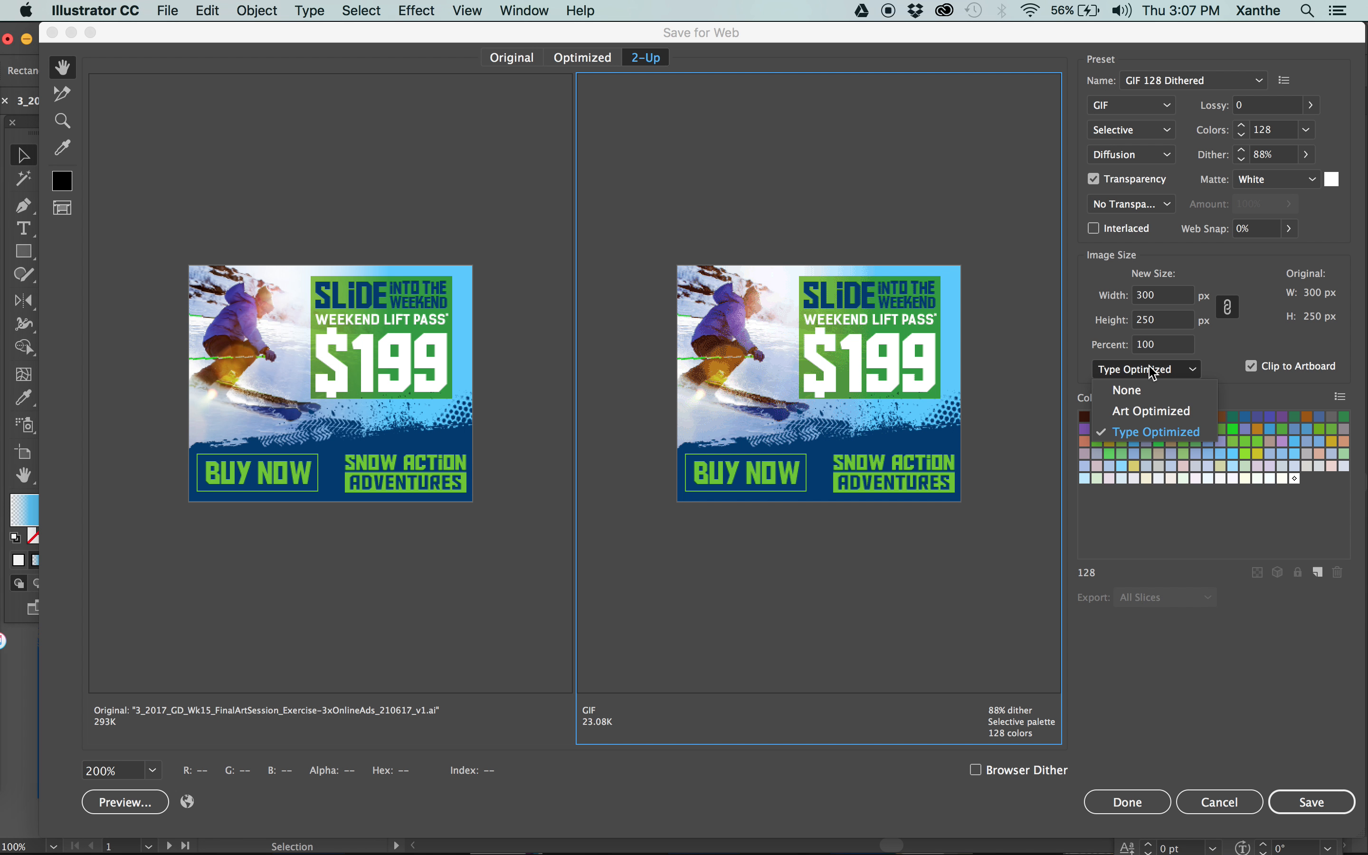
pyautogui.click(1152, 411)
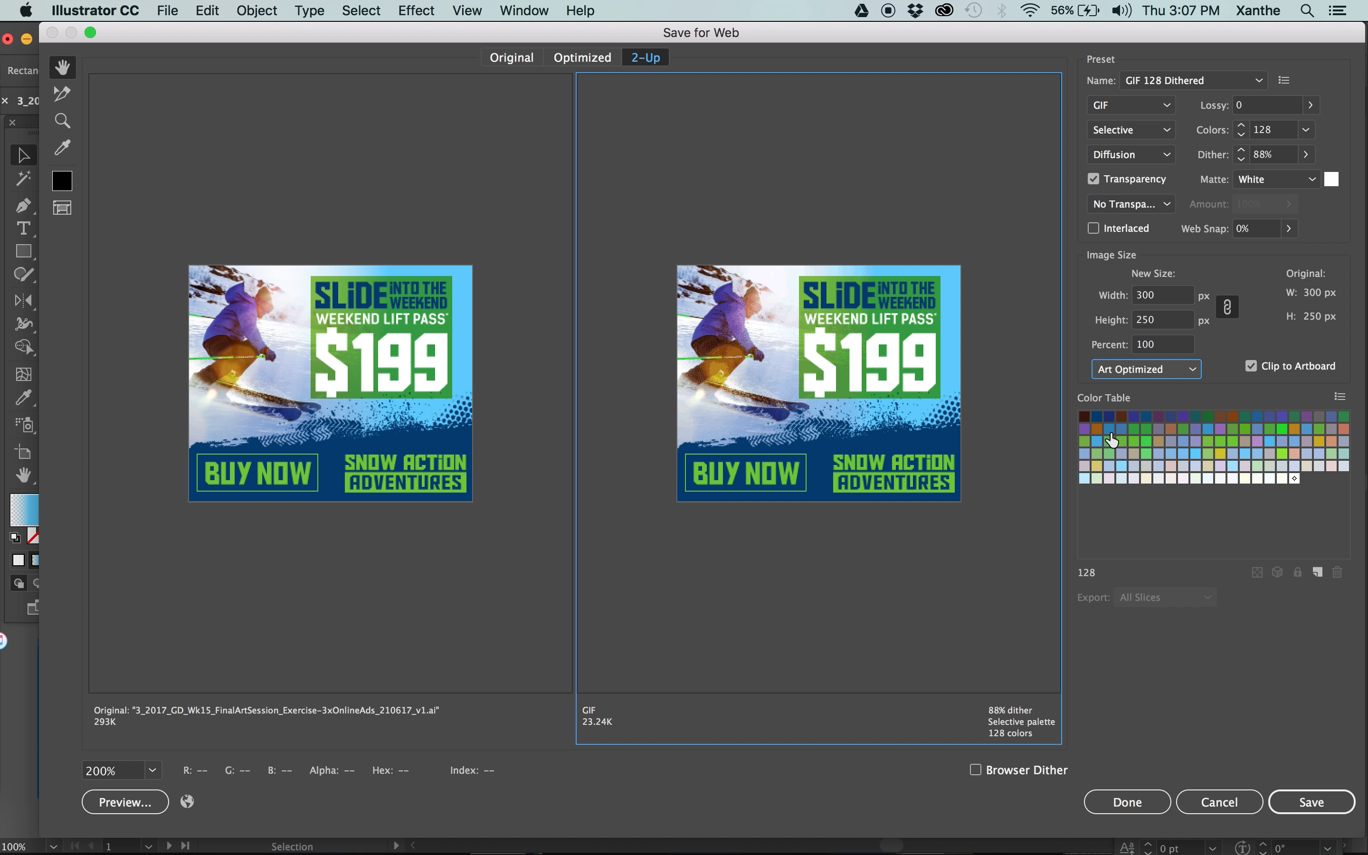
pyautogui.click(1116, 373)
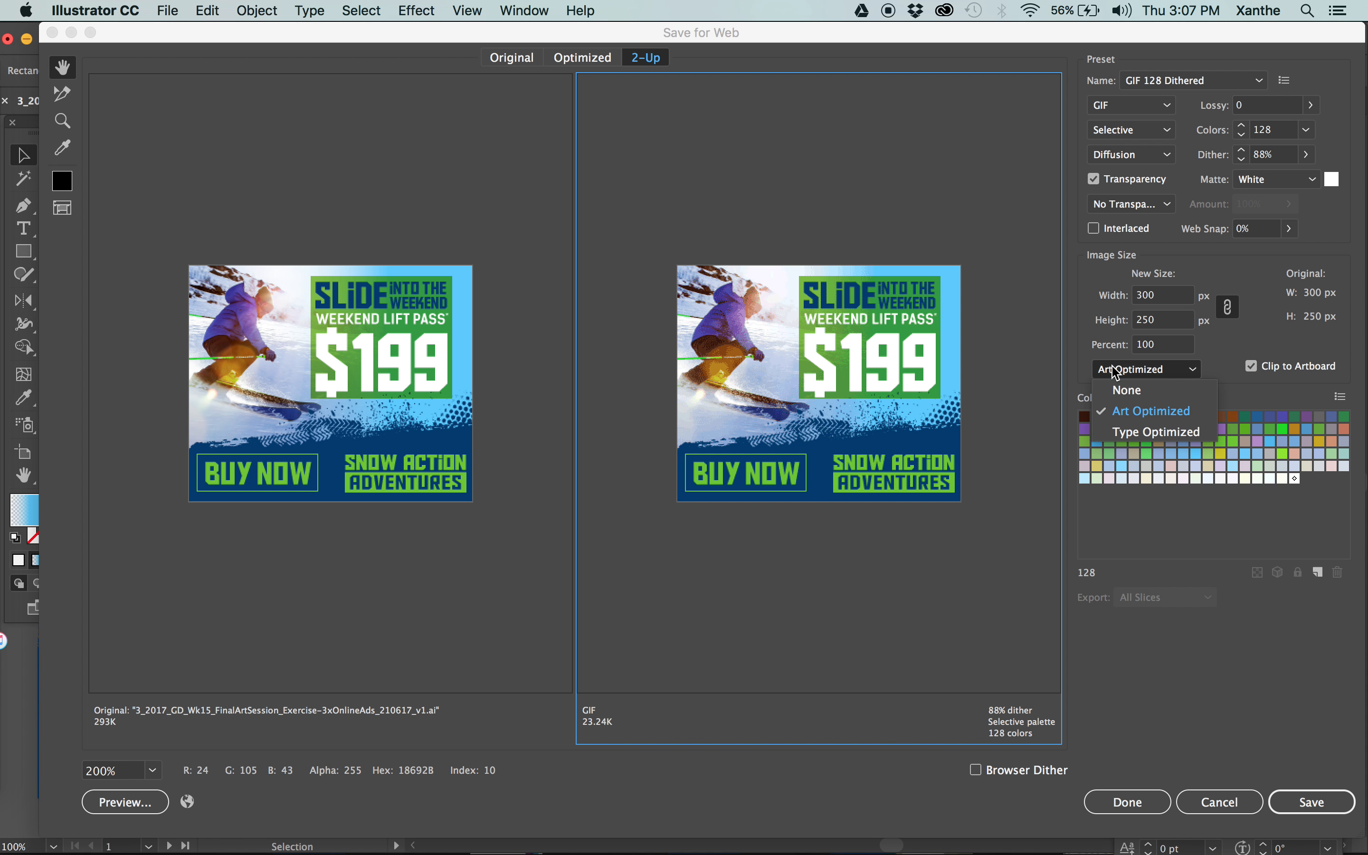
pyautogui.click(1176, 434)
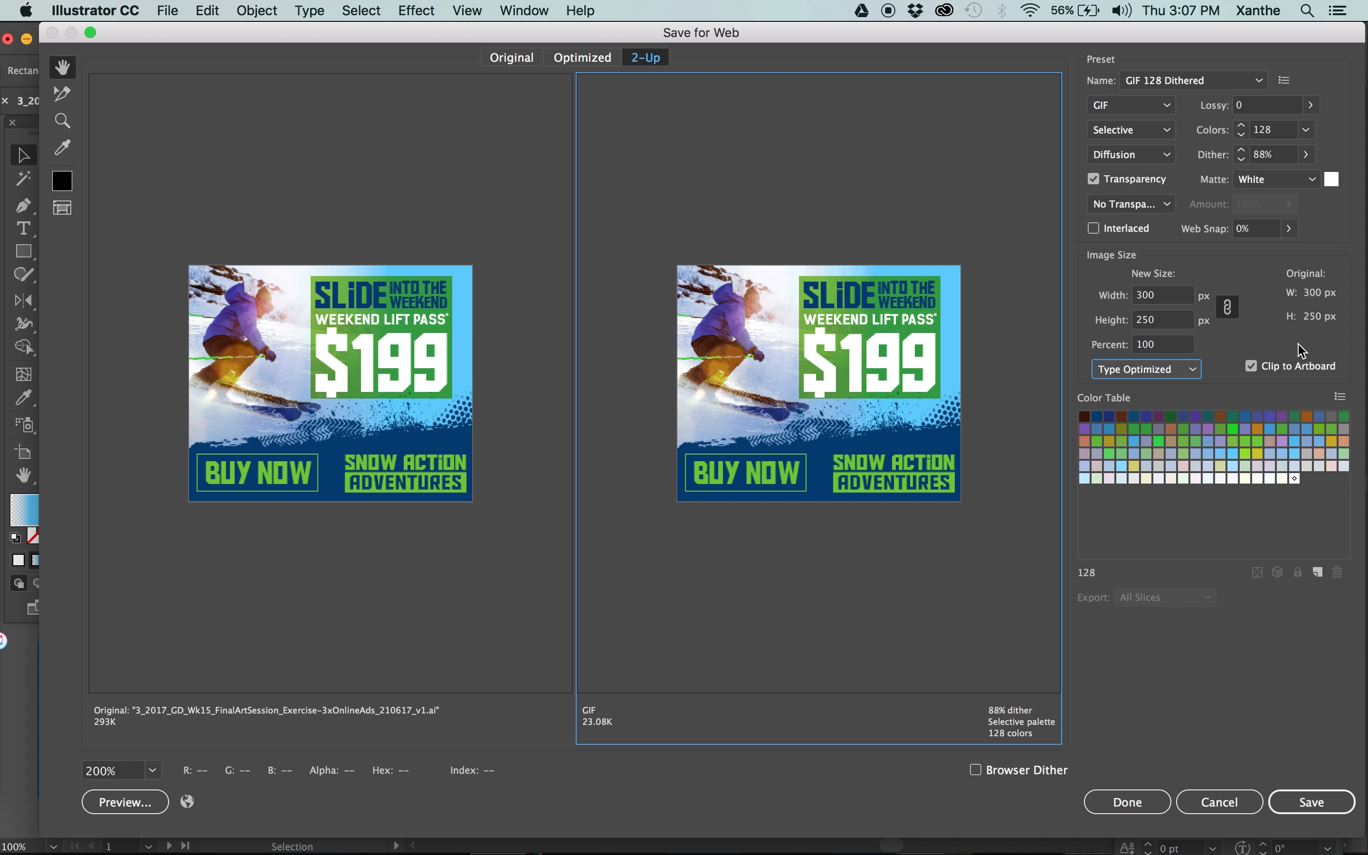
# Compare the GIF version of the MPU ad at 256 and 128 colors, ending with the color count at 64.
pyautogui.click(1307, 130)
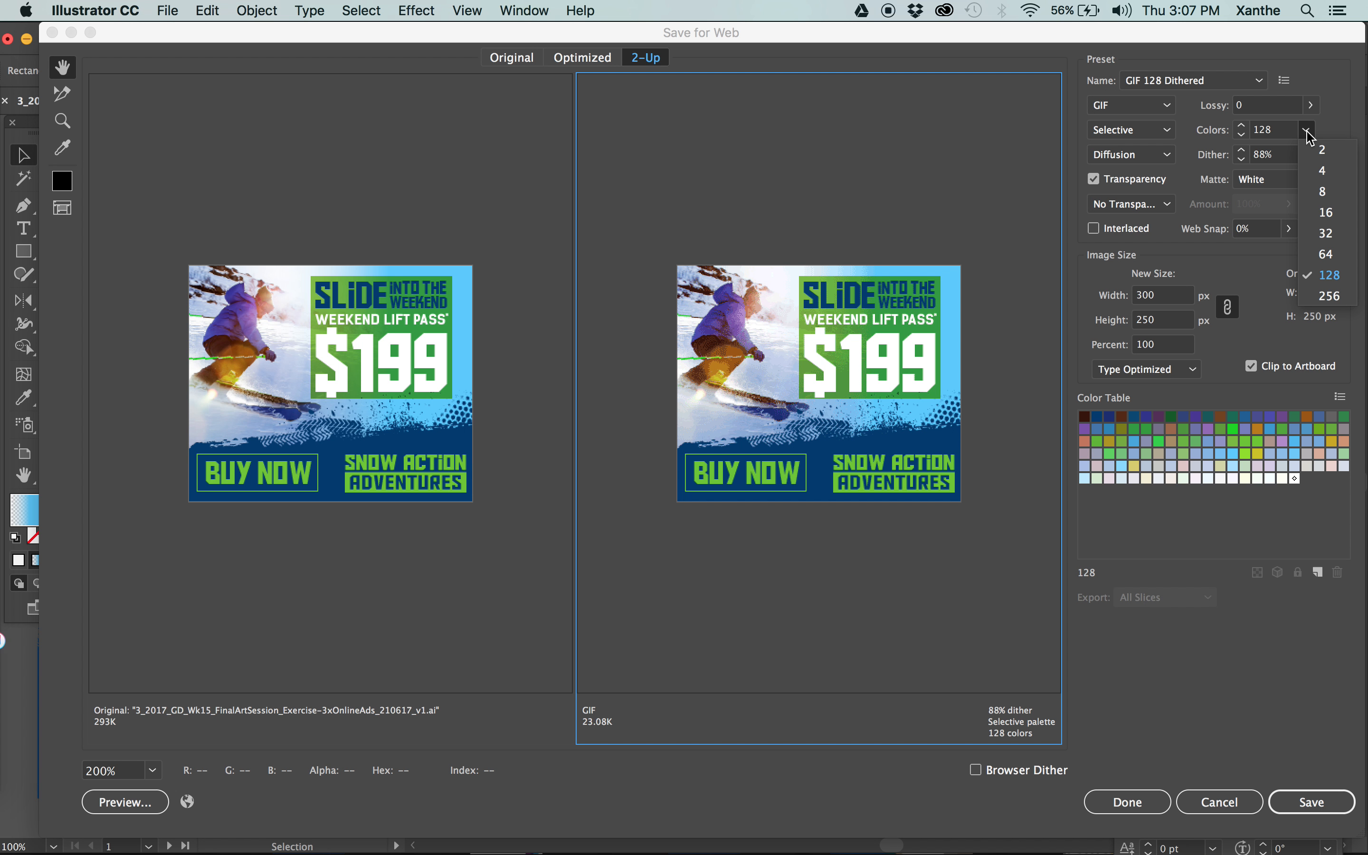
pyautogui.click(1336, 299)
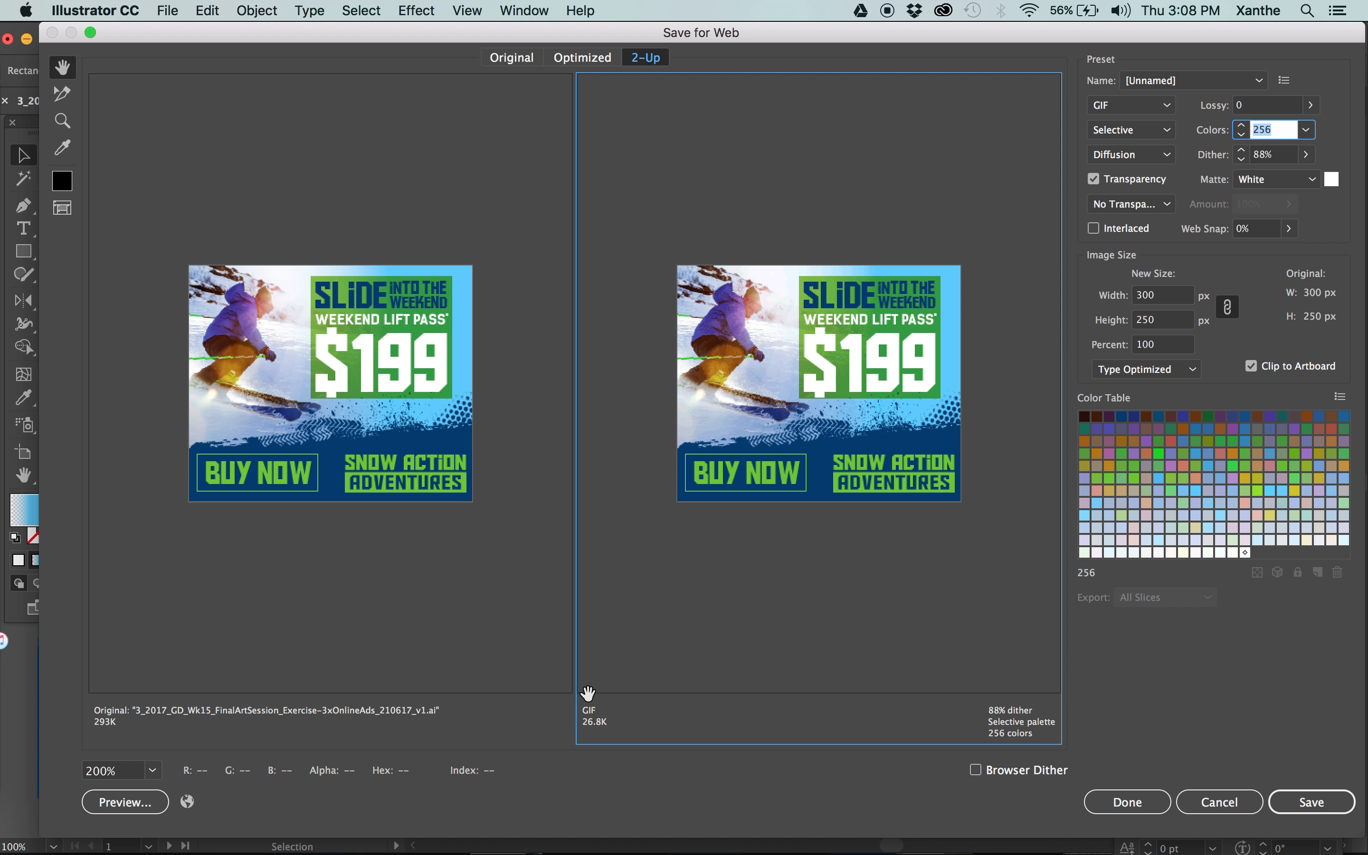
pyautogui.click(1308, 131)
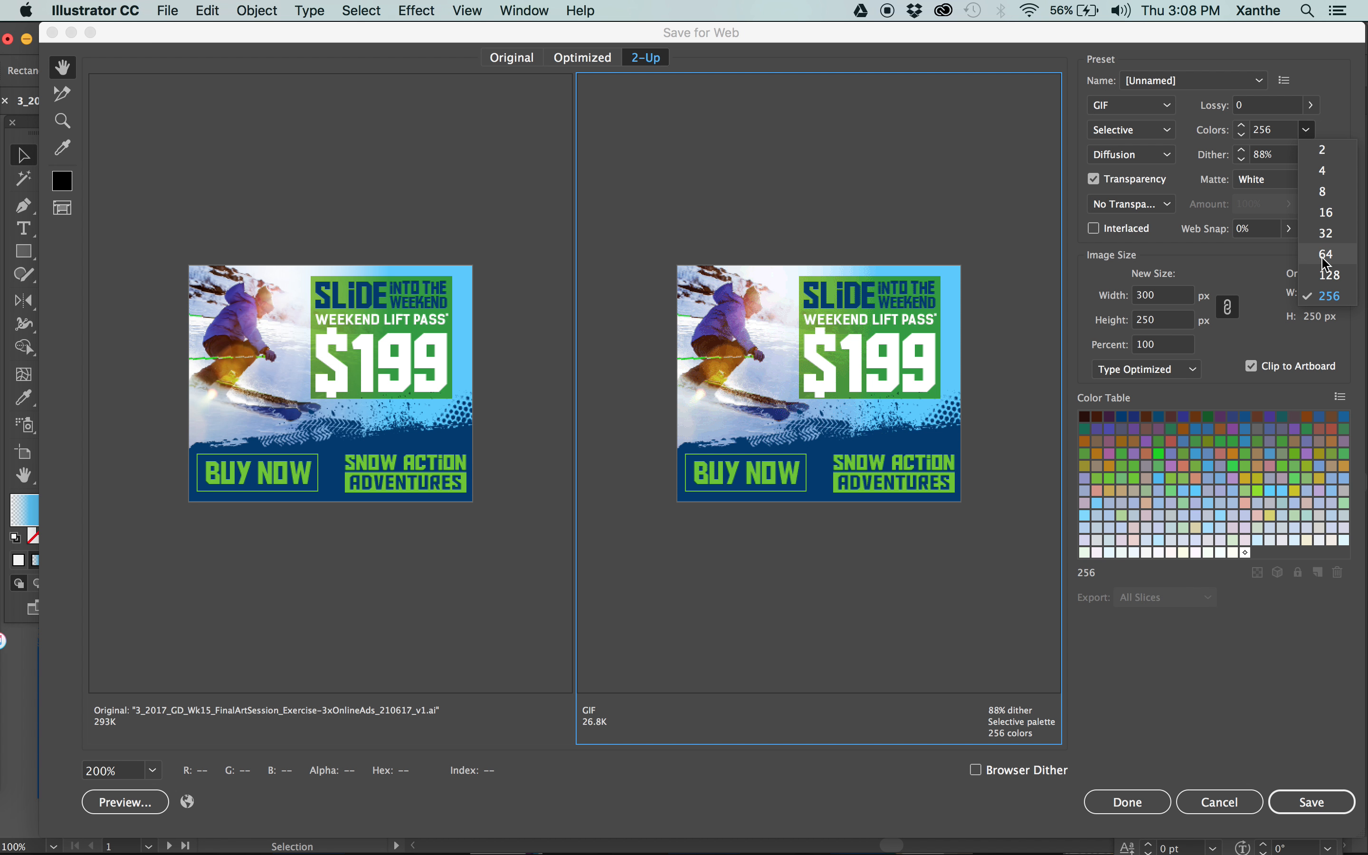
pyautogui.click(1326, 276)
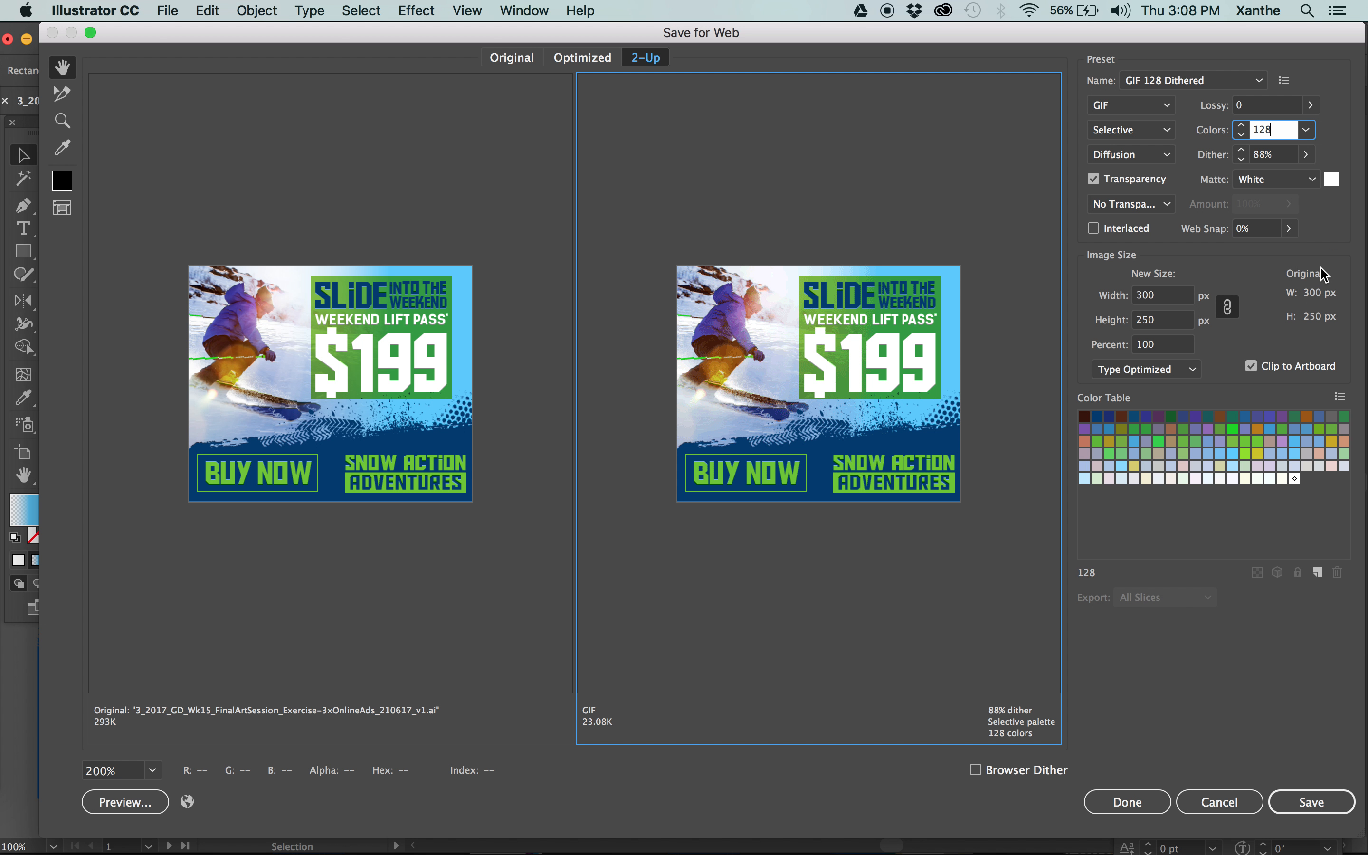
pyautogui.click(1309, 130)
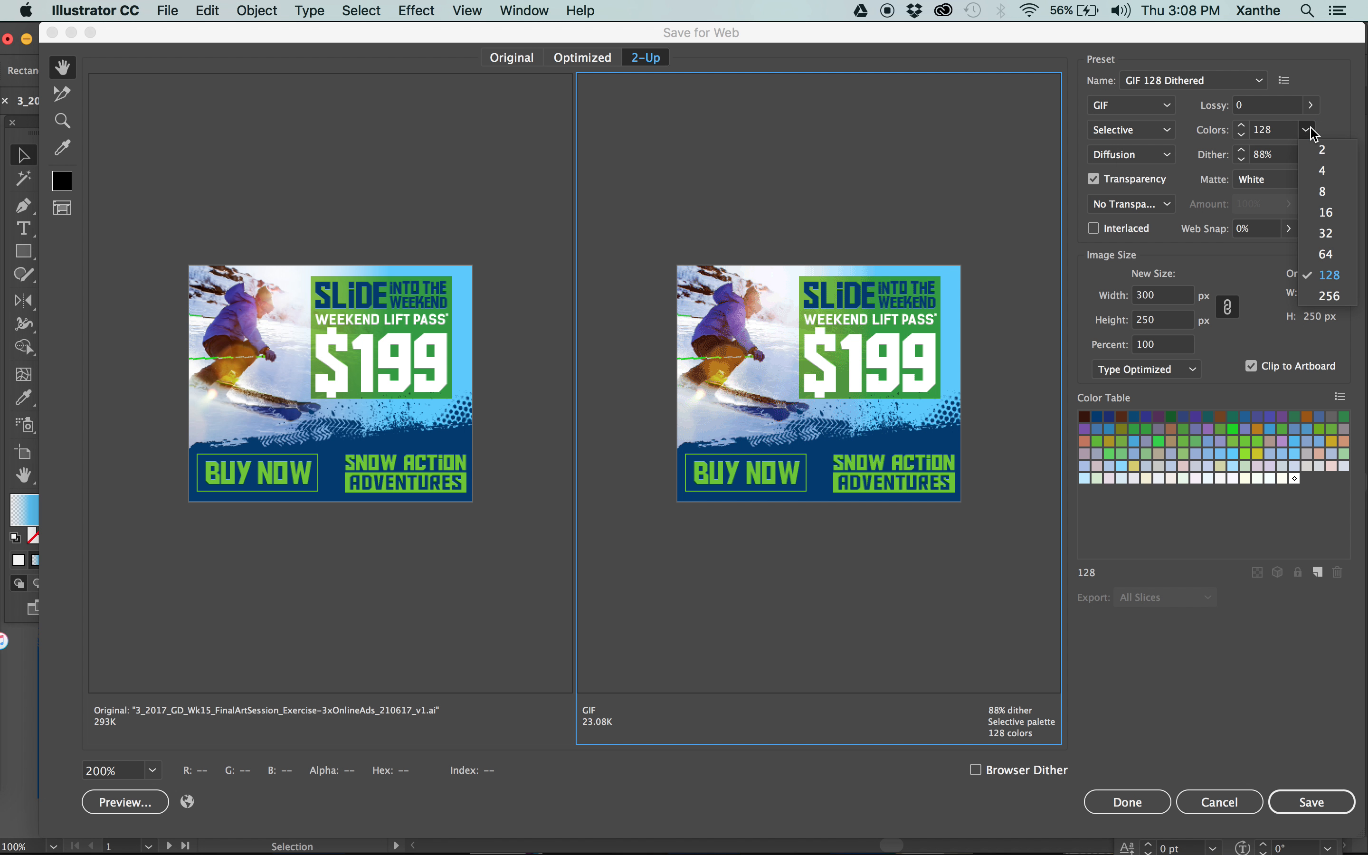
pyautogui.click(1330, 257)
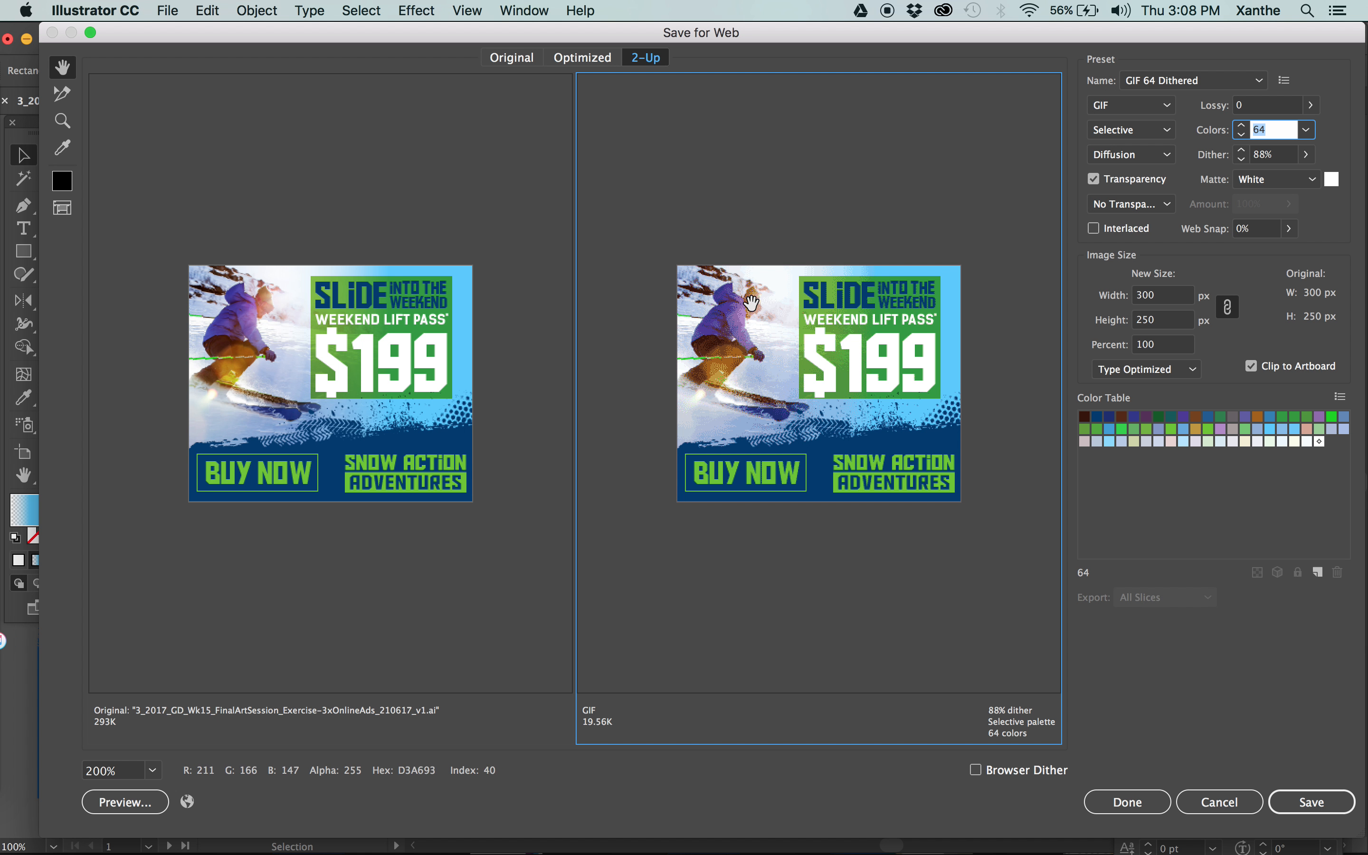
# Try Art Optimized anti-aliasing on the 64-color GIF and return it to Type Optimized.
pyautogui.click(1122, 370)
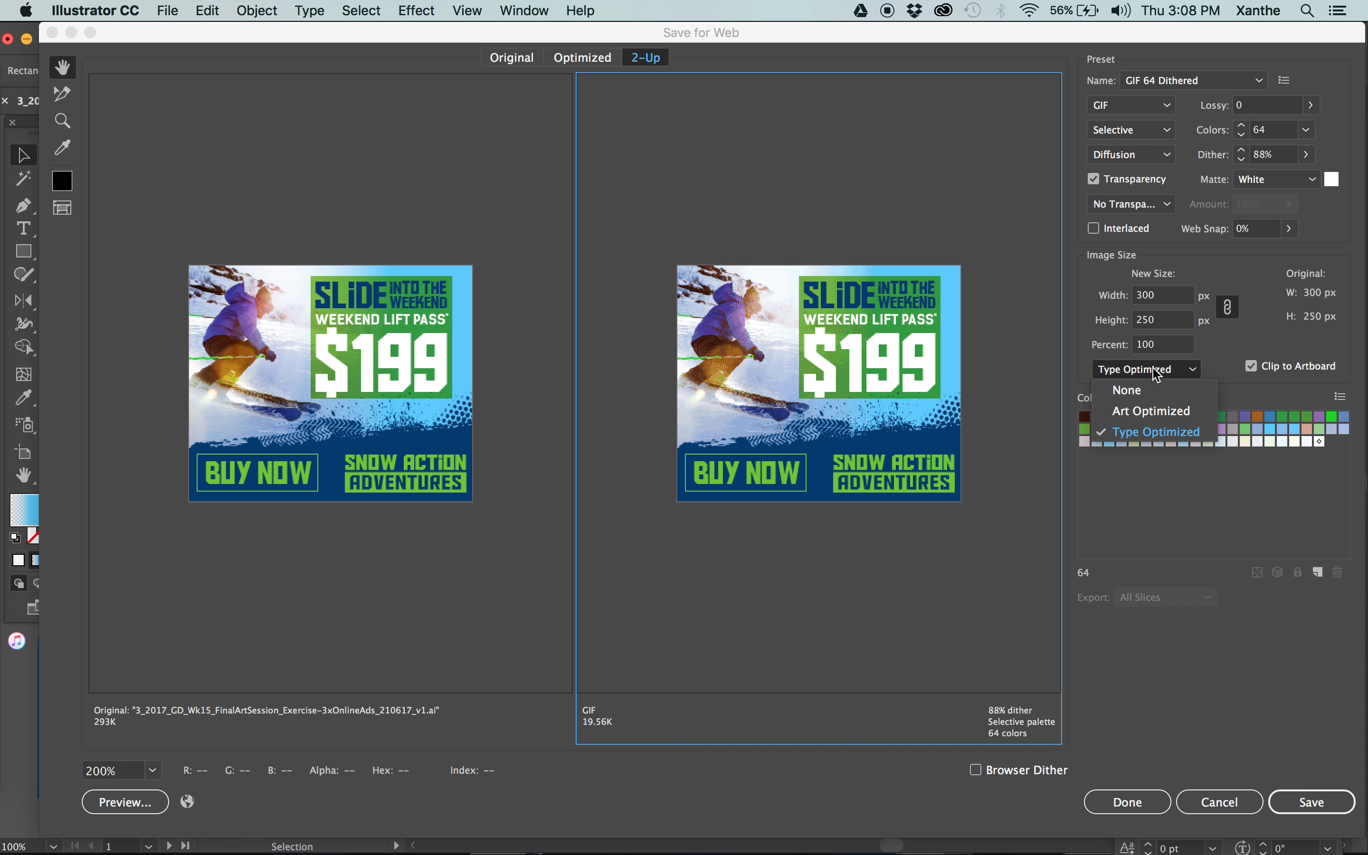
pyautogui.click(1129, 413)
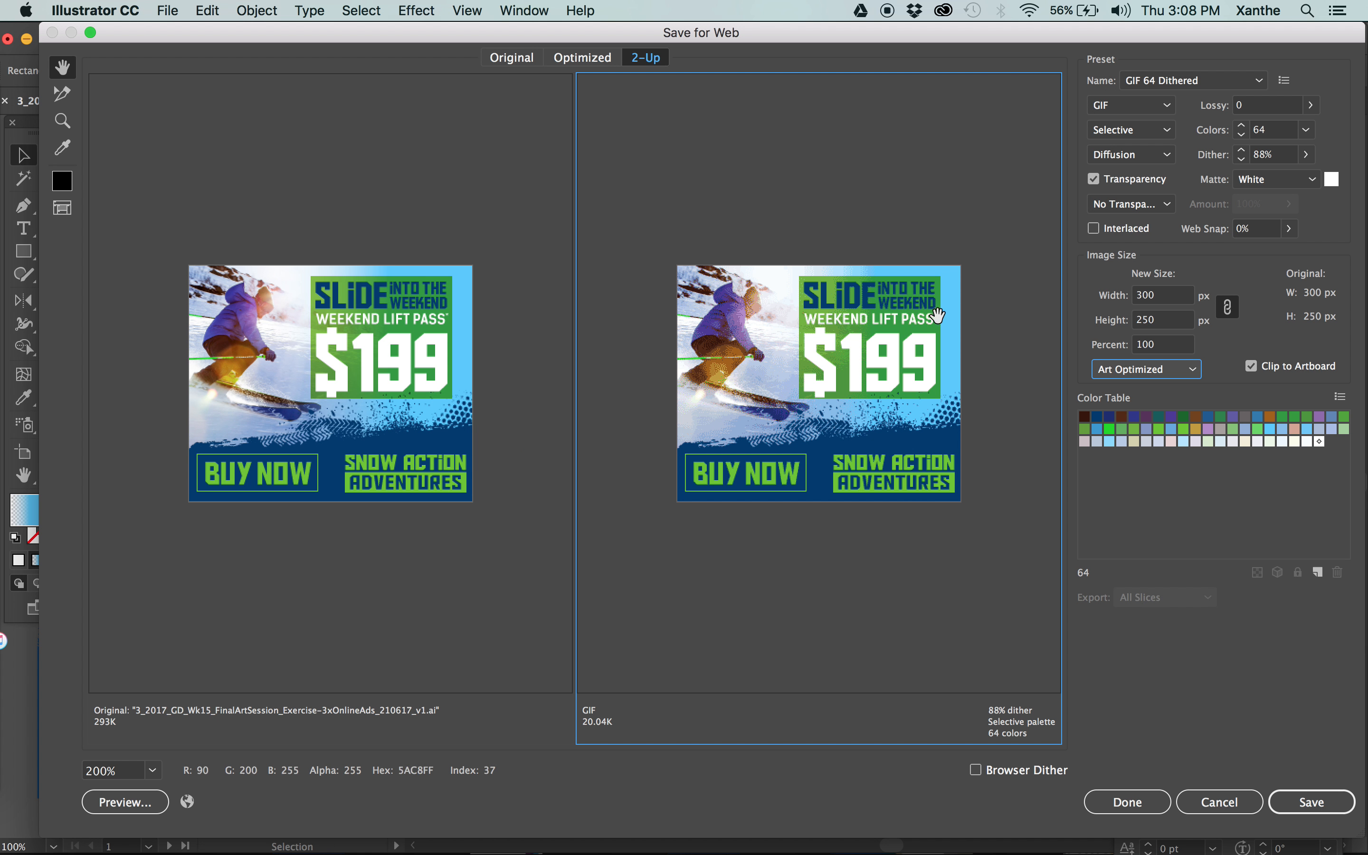
pyautogui.click(1125, 370)
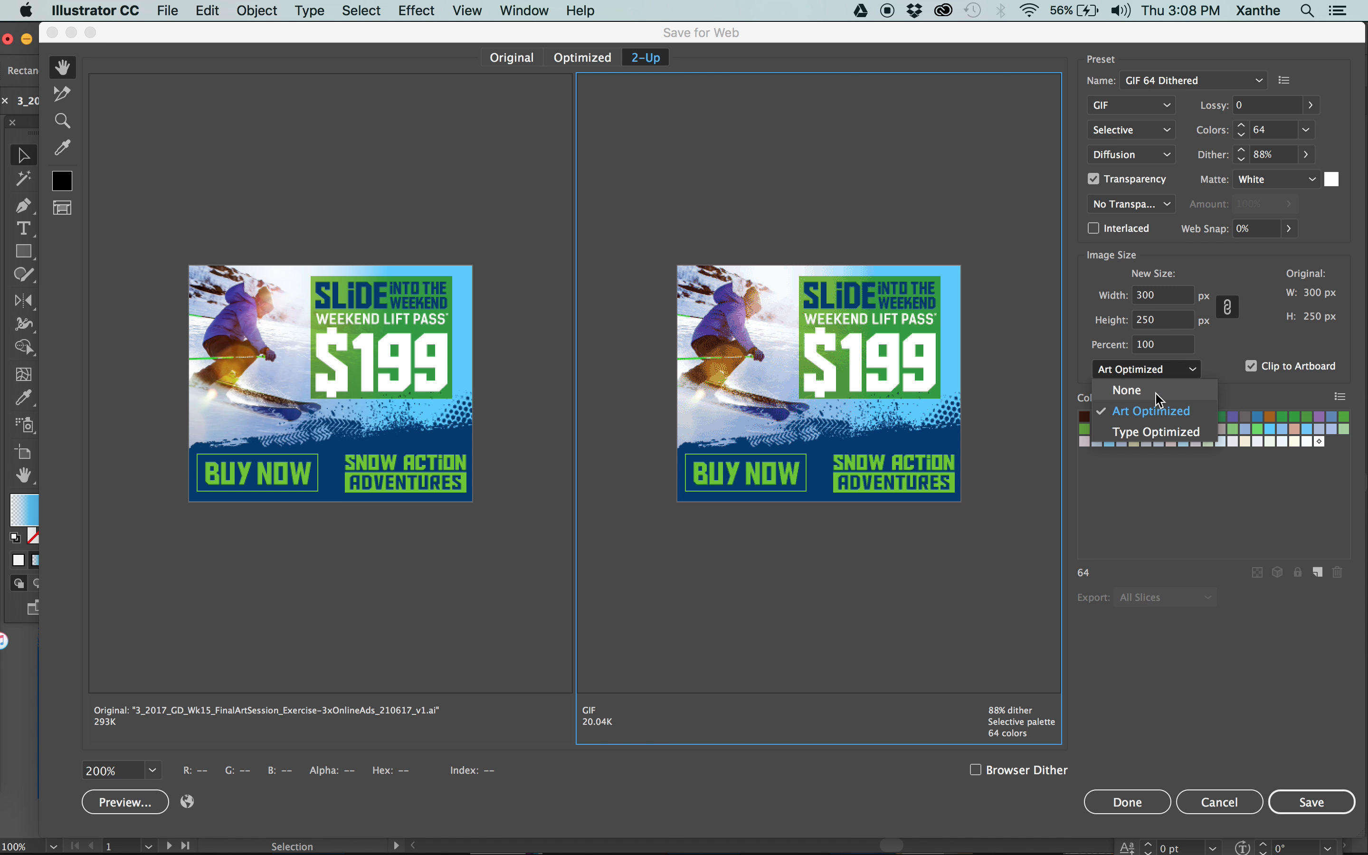
pyautogui.click(1147, 433)
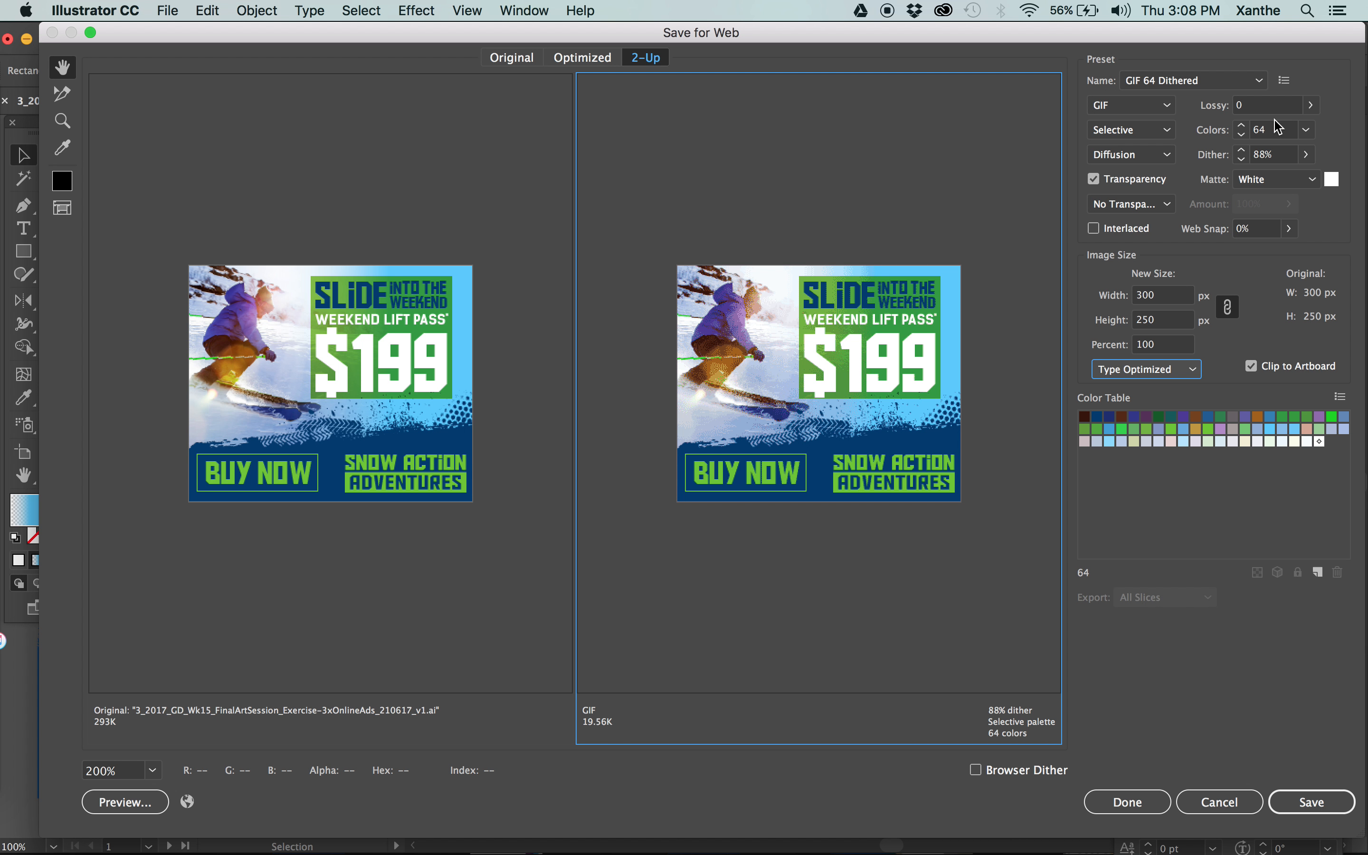
# Try 8 and 16 colors for the GIF version of the MPU ad and settle on 32 colors.
pyautogui.click(1307, 130)
pyautogui.click(1327, 192)
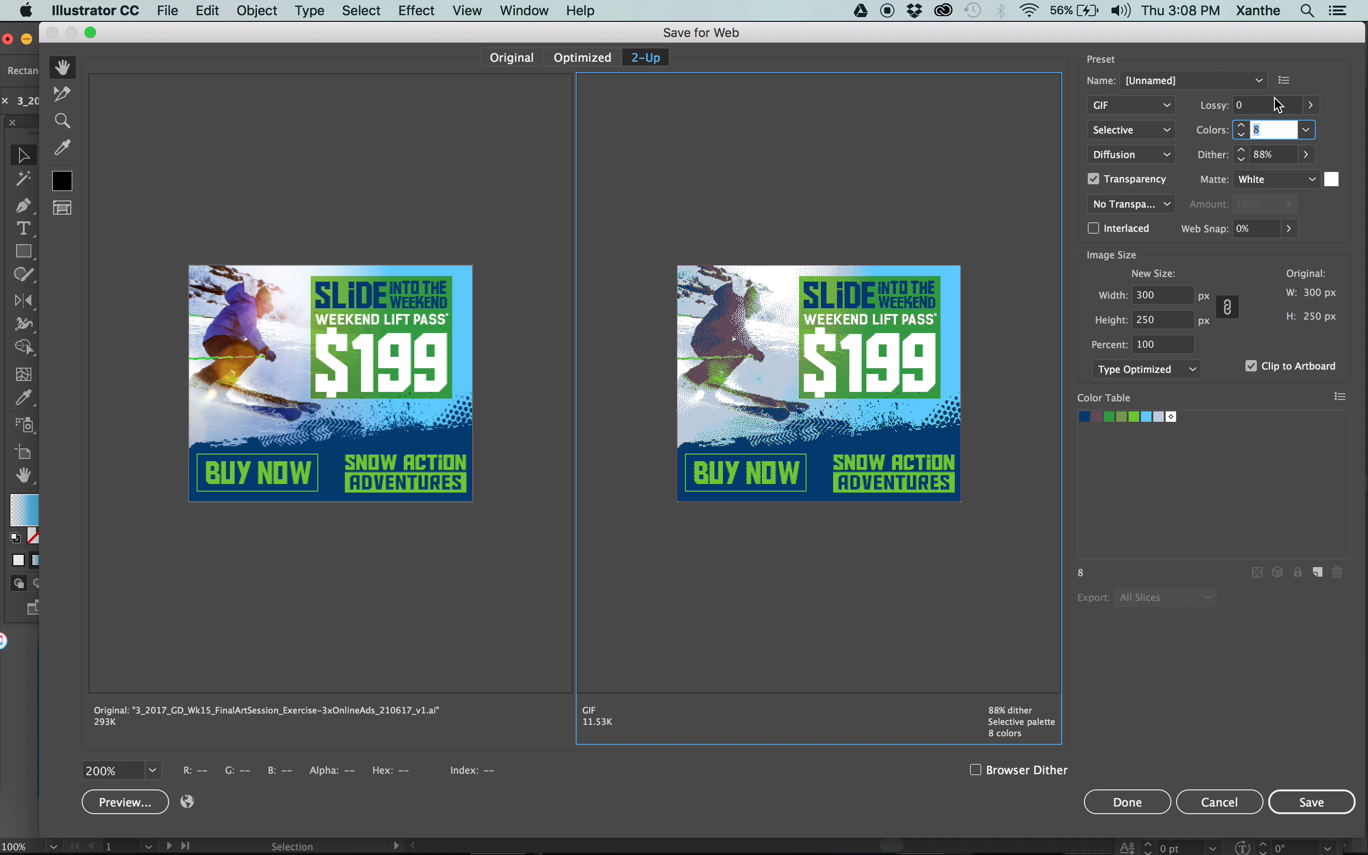
pyautogui.click(1307, 130)
pyautogui.click(1332, 217)
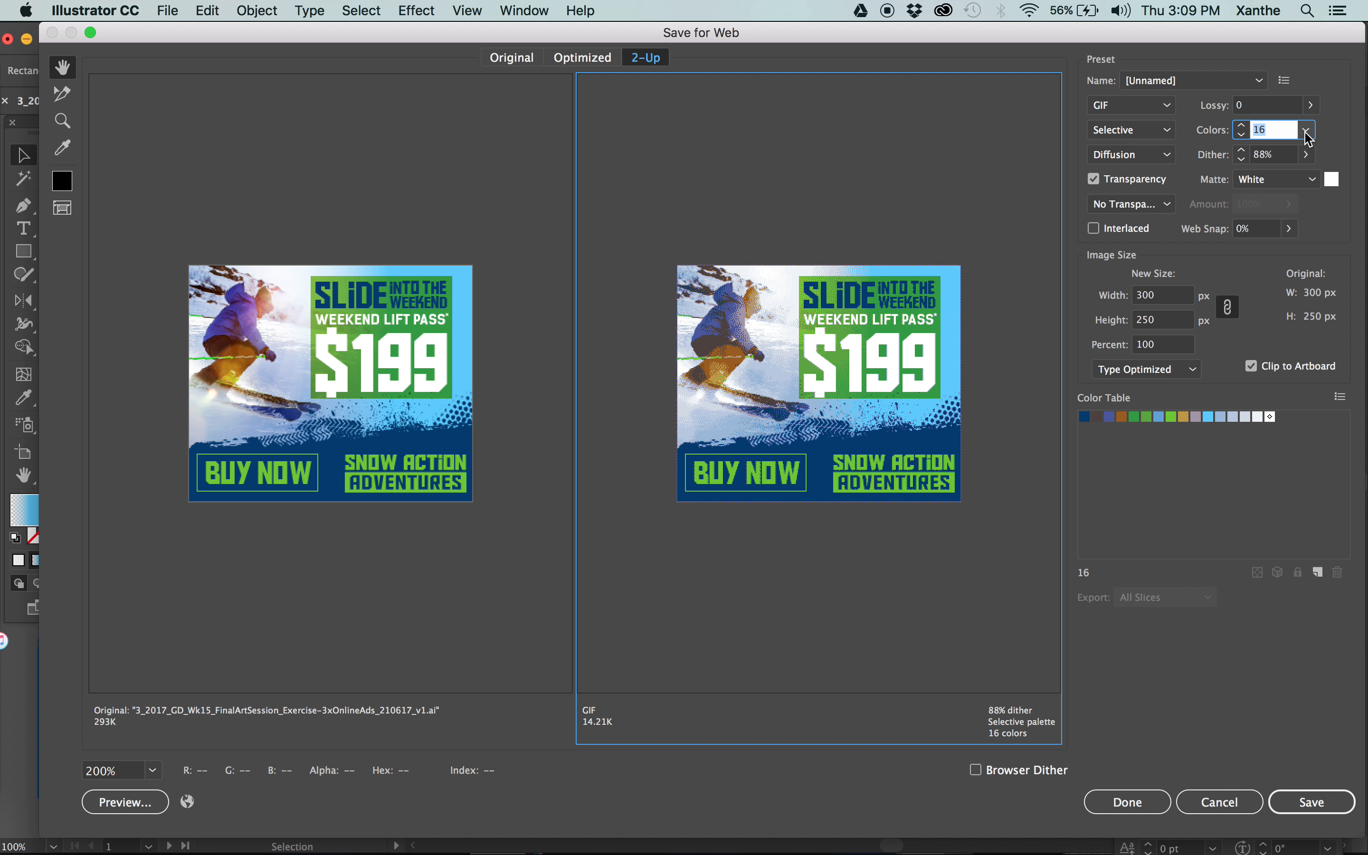
pyautogui.click(1306, 129)
pyautogui.click(1327, 233)
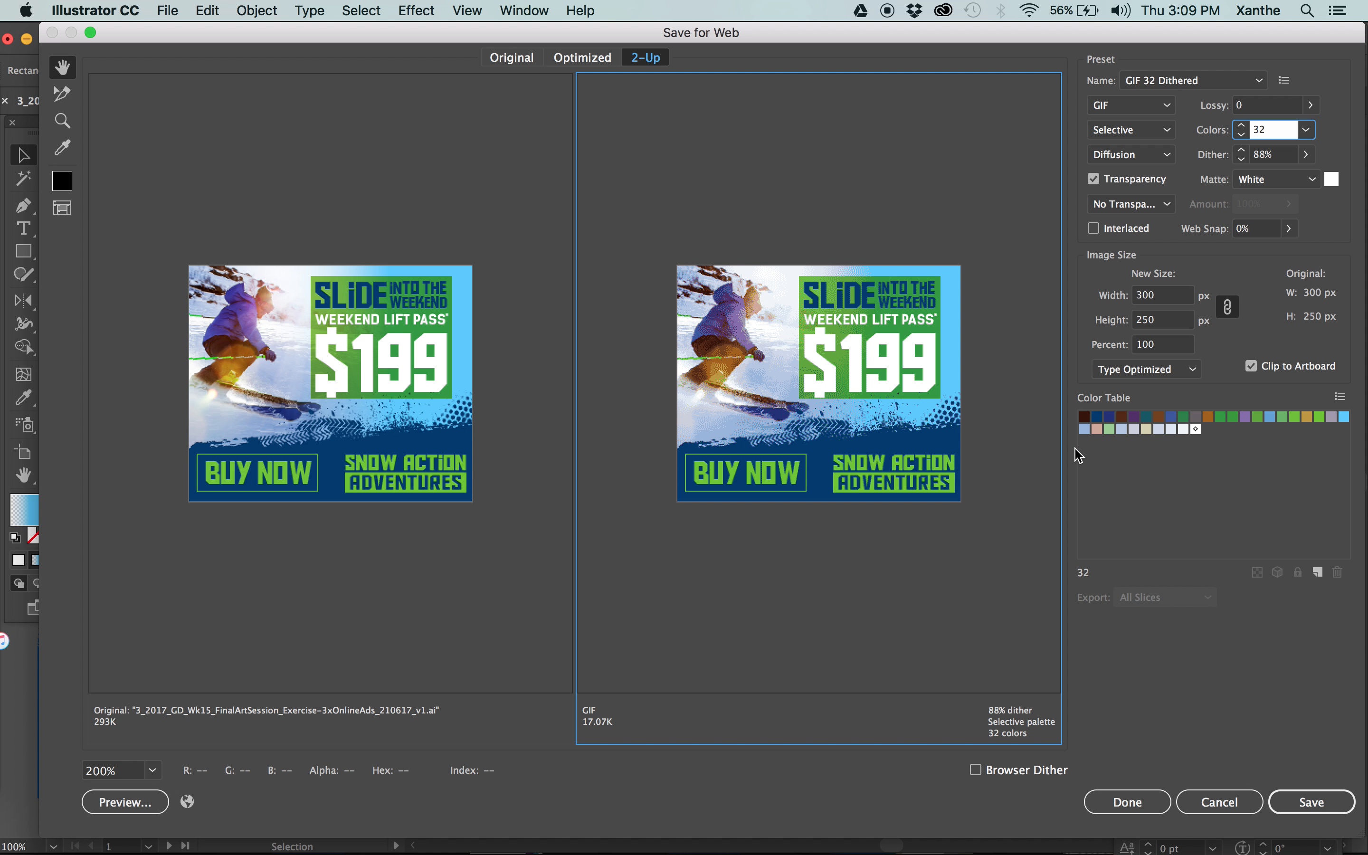
# Delete seven swatches from the GIF's color table: two greens, three near-whites, a light blue and a dark blue.
pyautogui.click(1234, 416)
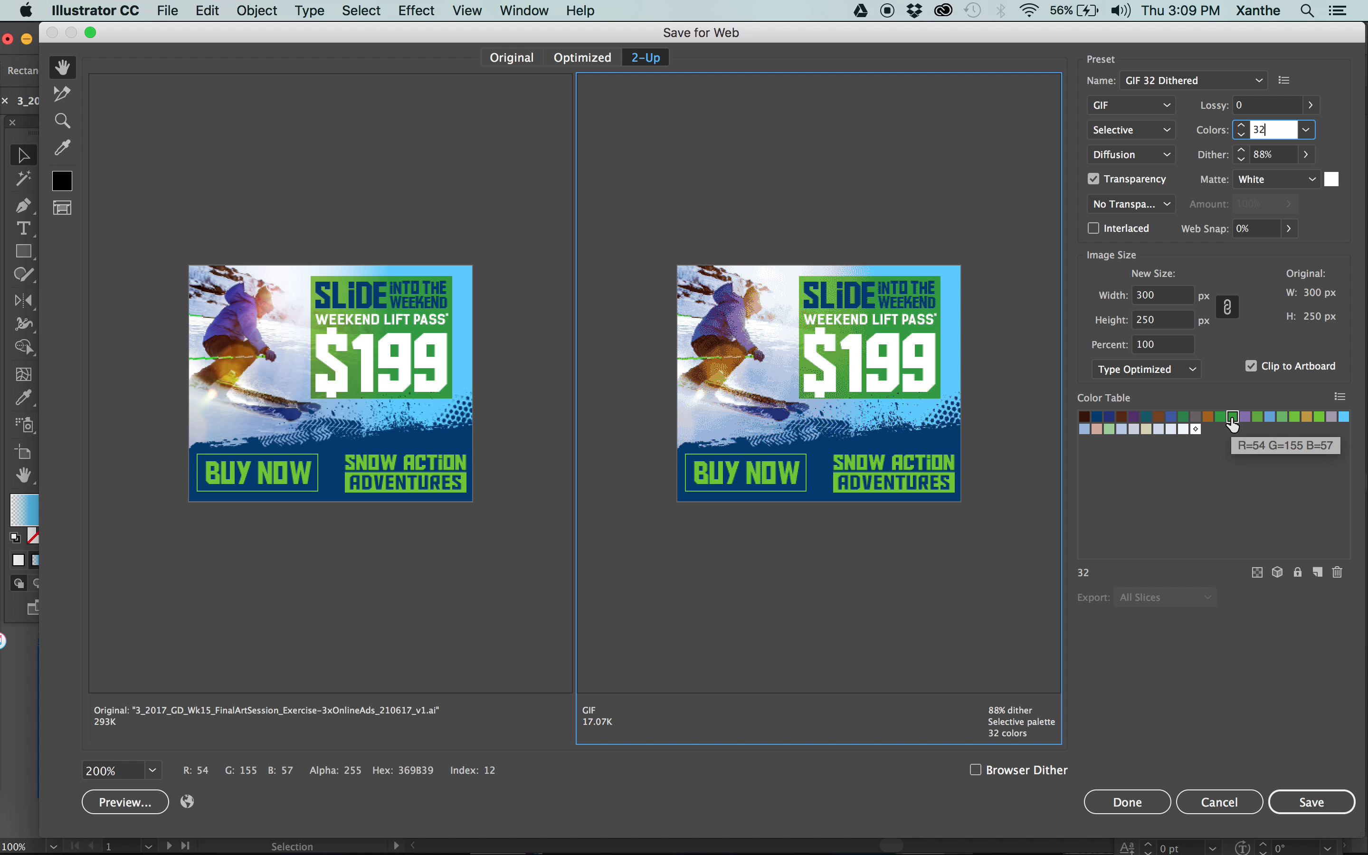
pyautogui.keyDown('super'); pyautogui.click(1283, 419); pyautogui.keyUp('super')
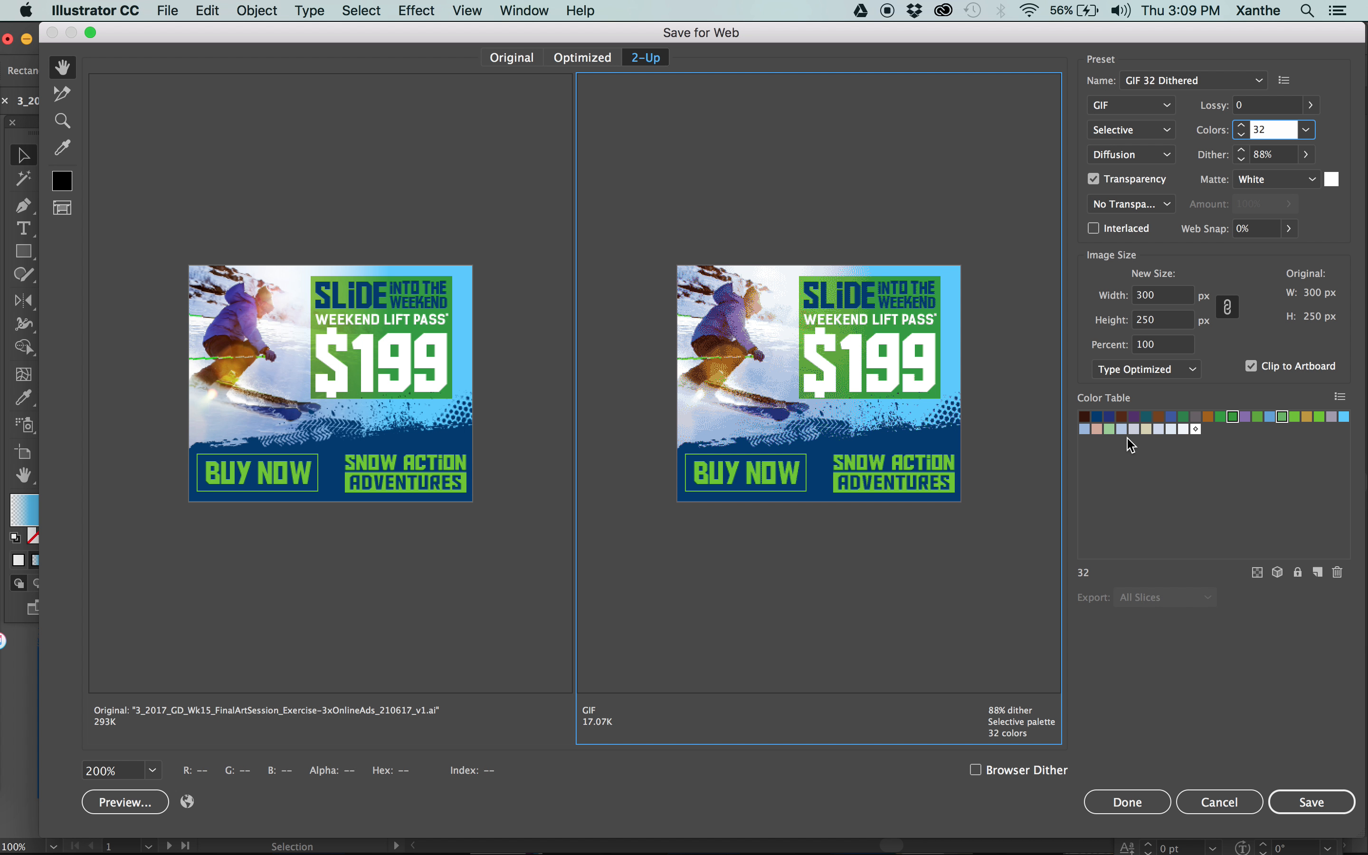
pyautogui.keyDown('super'); pyautogui.click(1184, 430); pyautogui.keyUp('super')
pyautogui.keyDown('super'); pyautogui.click(1171, 429); pyautogui.keyUp('super')
pyautogui.keyDown('super'); pyautogui.click(1158, 430); pyautogui.keyUp('super')
pyautogui.keyDown('super'); pyautogui.click(1085, 429); pyautogui.keyUp('super')
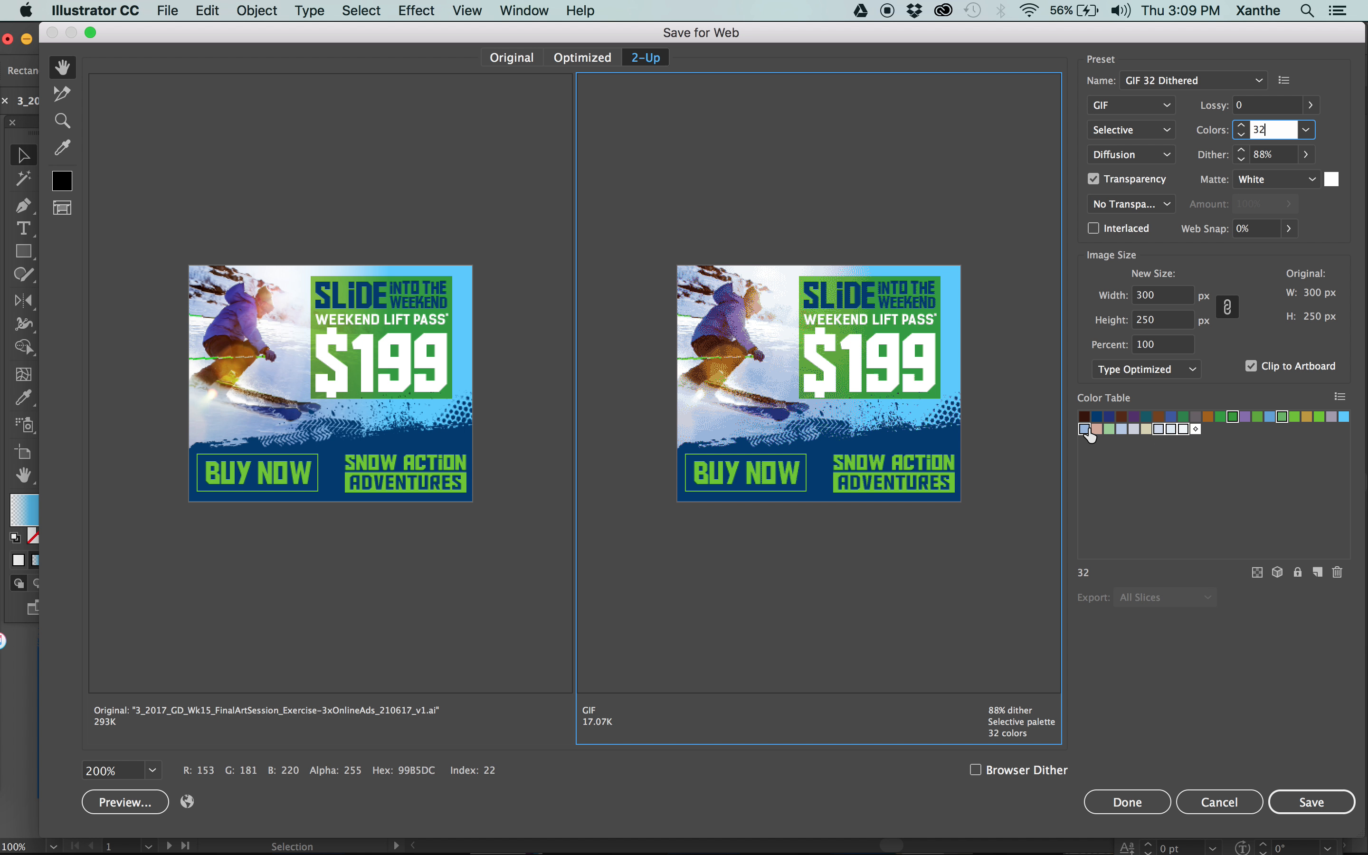
pyautogui.keyDown('super'); pyautogui.click(1109, 419); pyautogui.keyUp('super')
pyautogui.click(1339, 574)
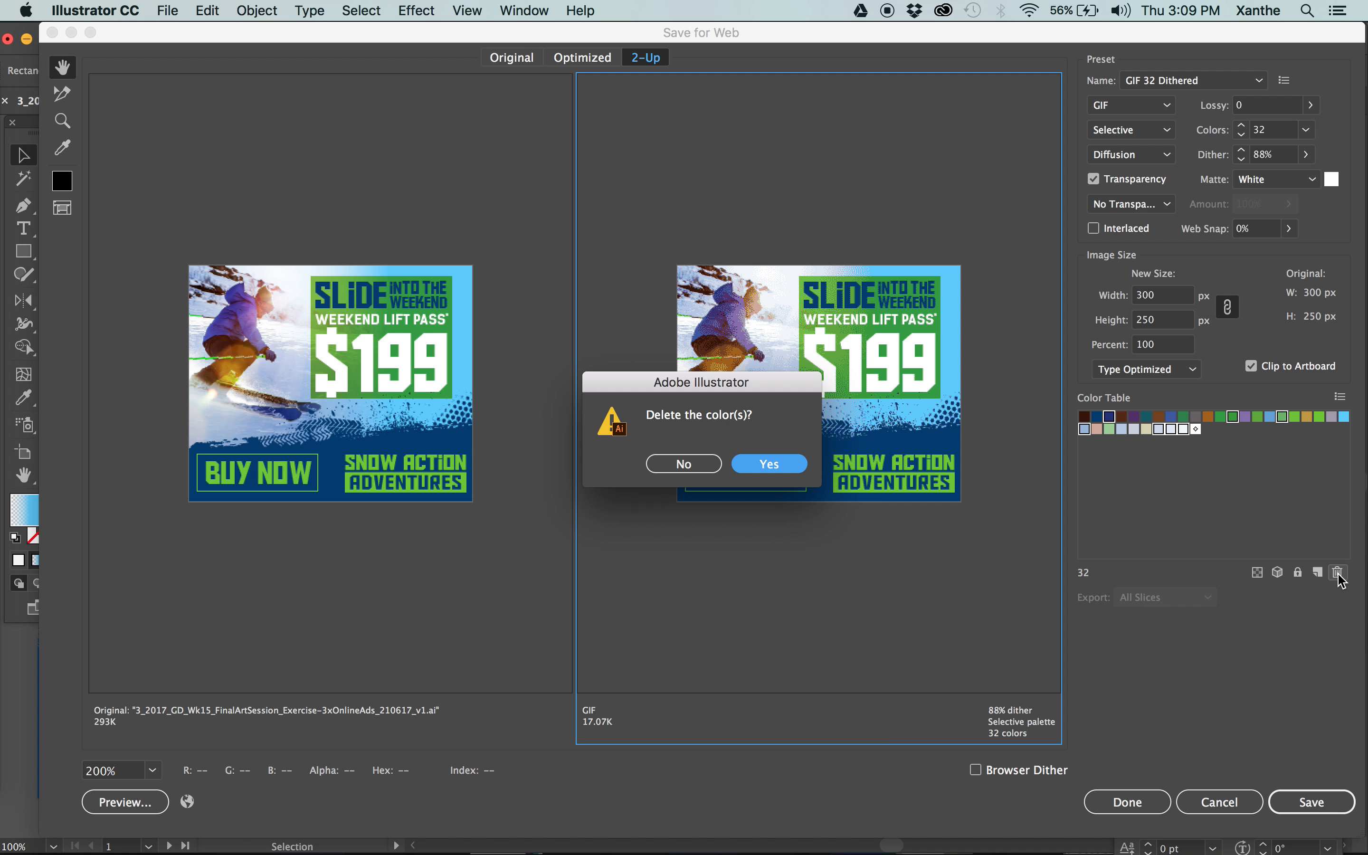
pyautogui.click(783, 467)
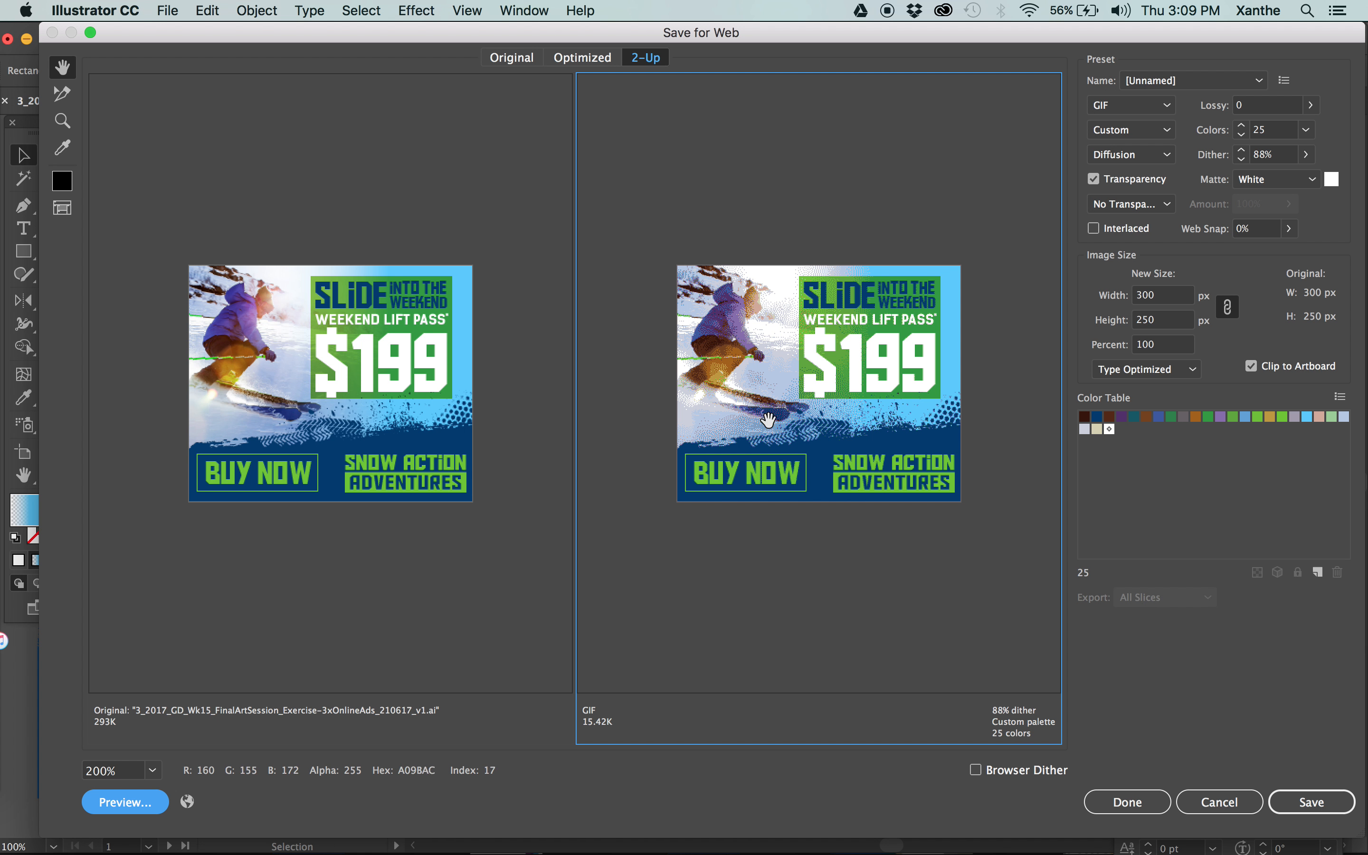
# Delete the pale yellow swatch near the end of the GIF's color table.
pyautogui.click(1097, 430)
pyautogui.click(1340, 575)
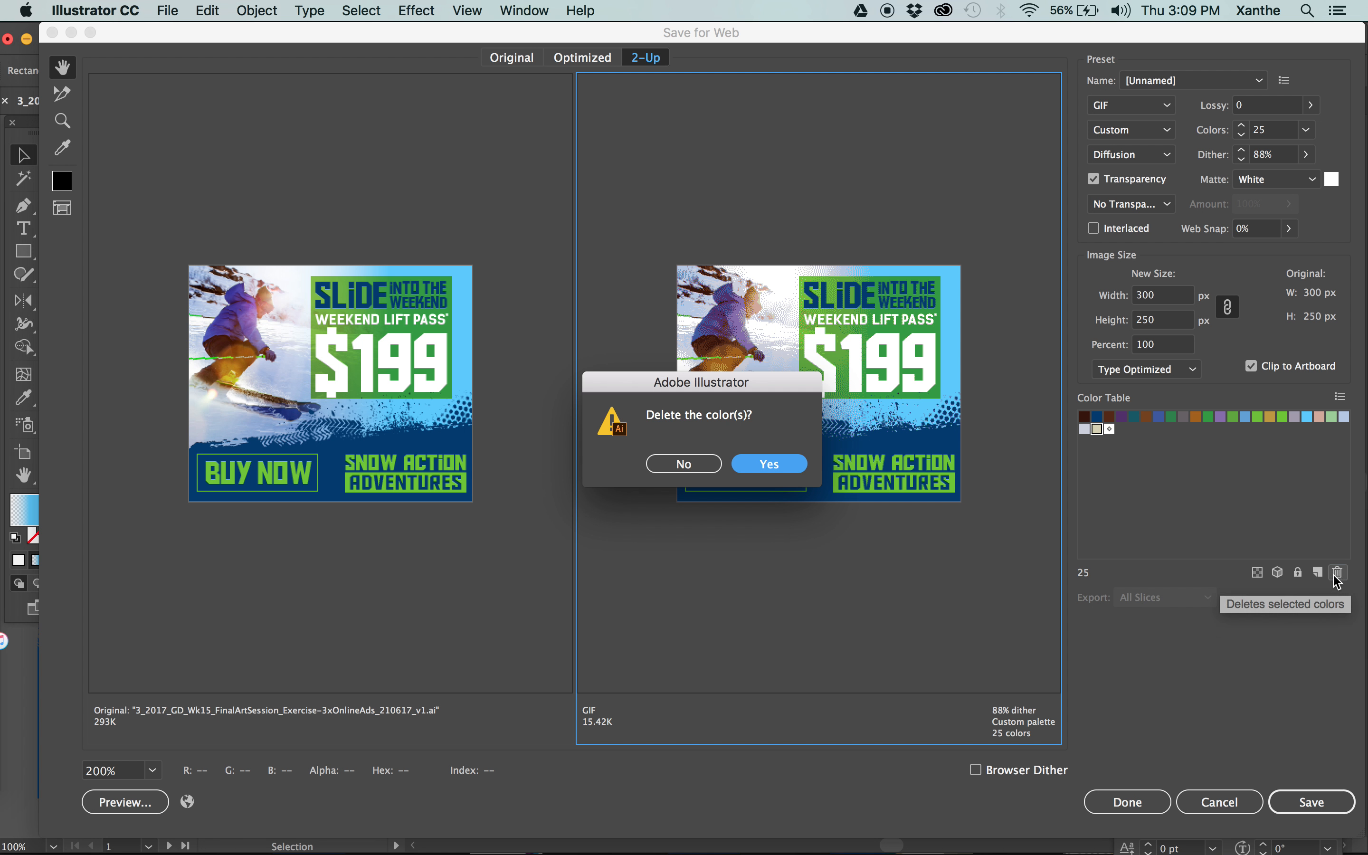
pyautogui.click(777, 465)
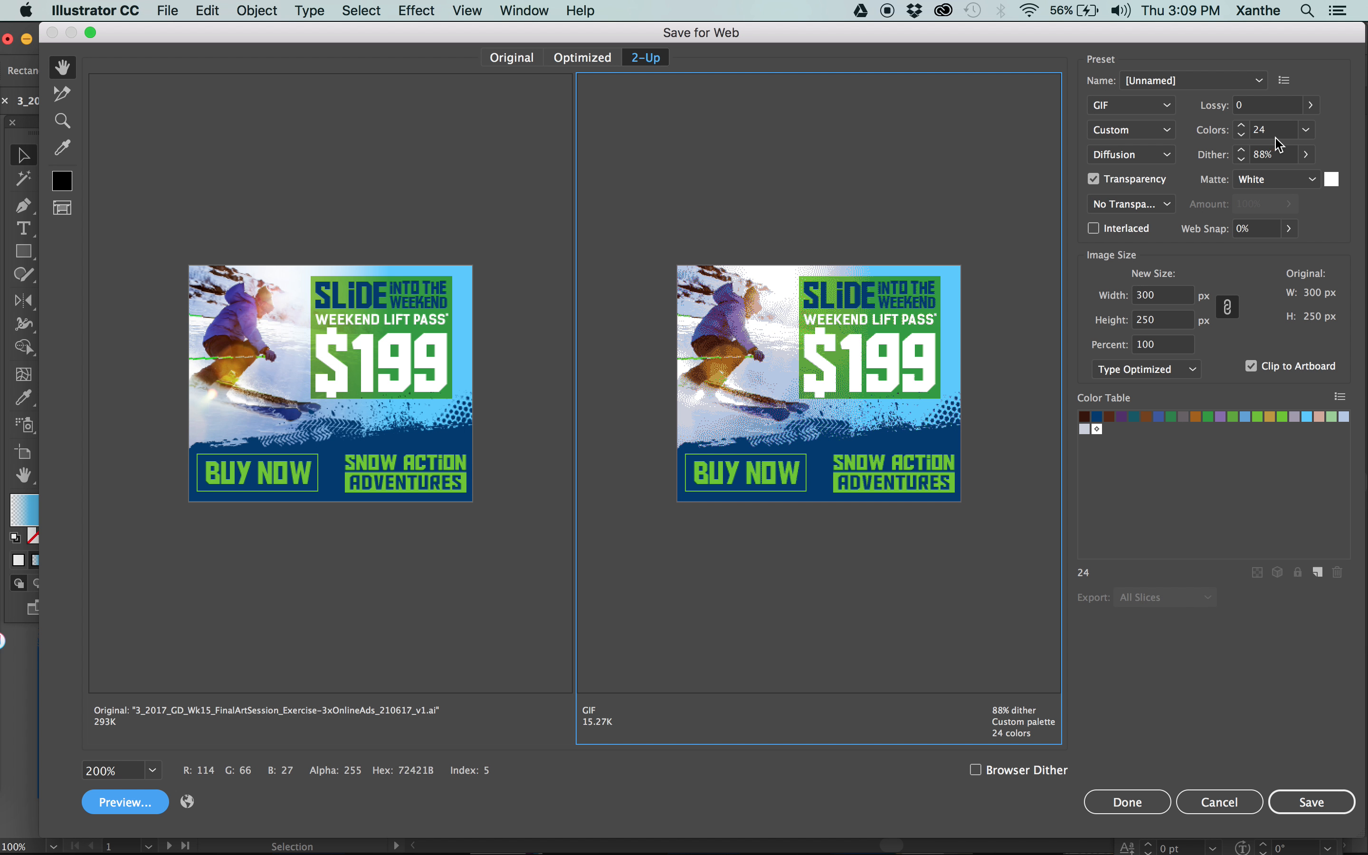
# Try to raise the color count of the custom GIF palette to 256.
pyautogui.click(1302, 129)
pyautogui.click(1327, 297)
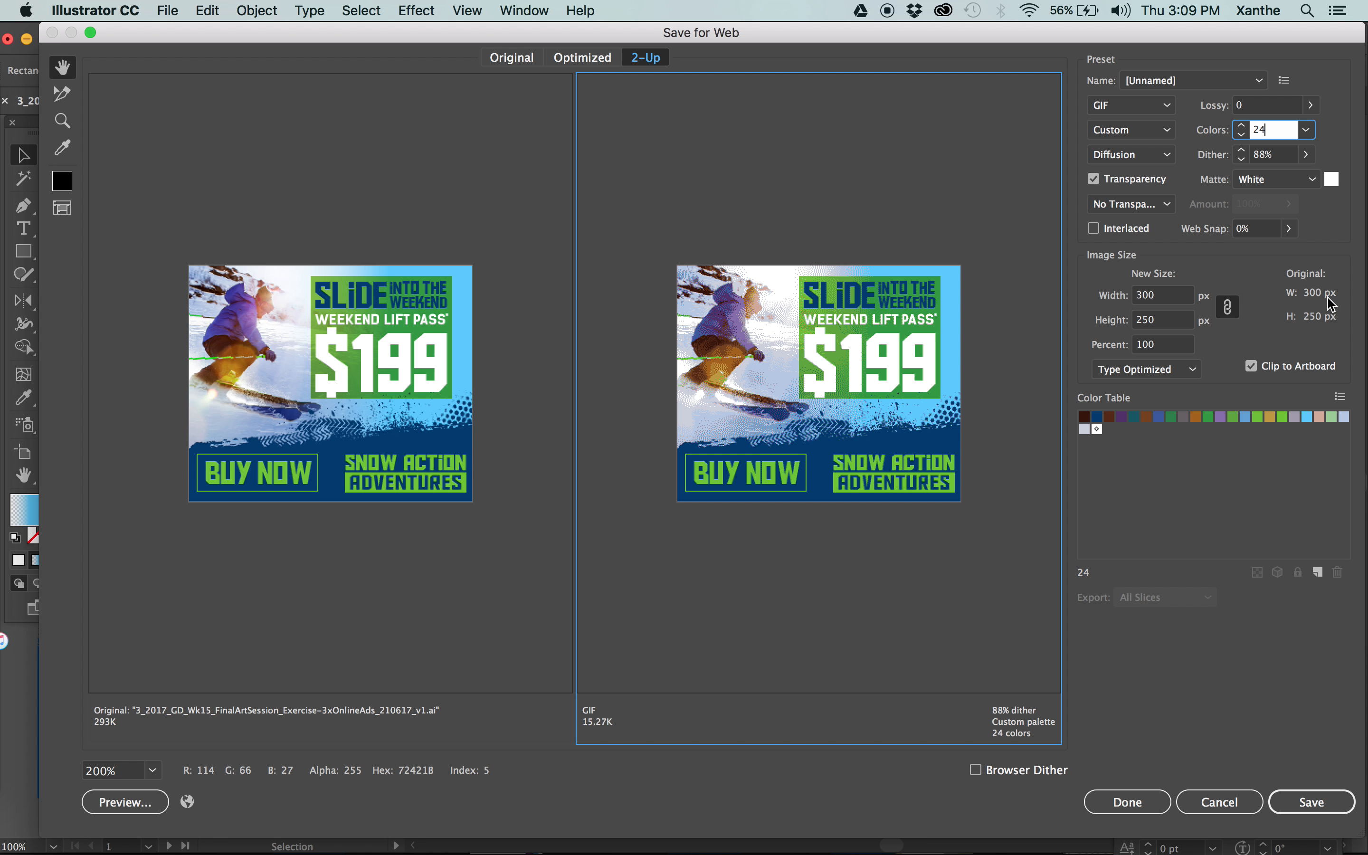
pyautogui.click(1308, 130)
pyautogui.click(1329, 286)
pyautogui.click(1227, 802)
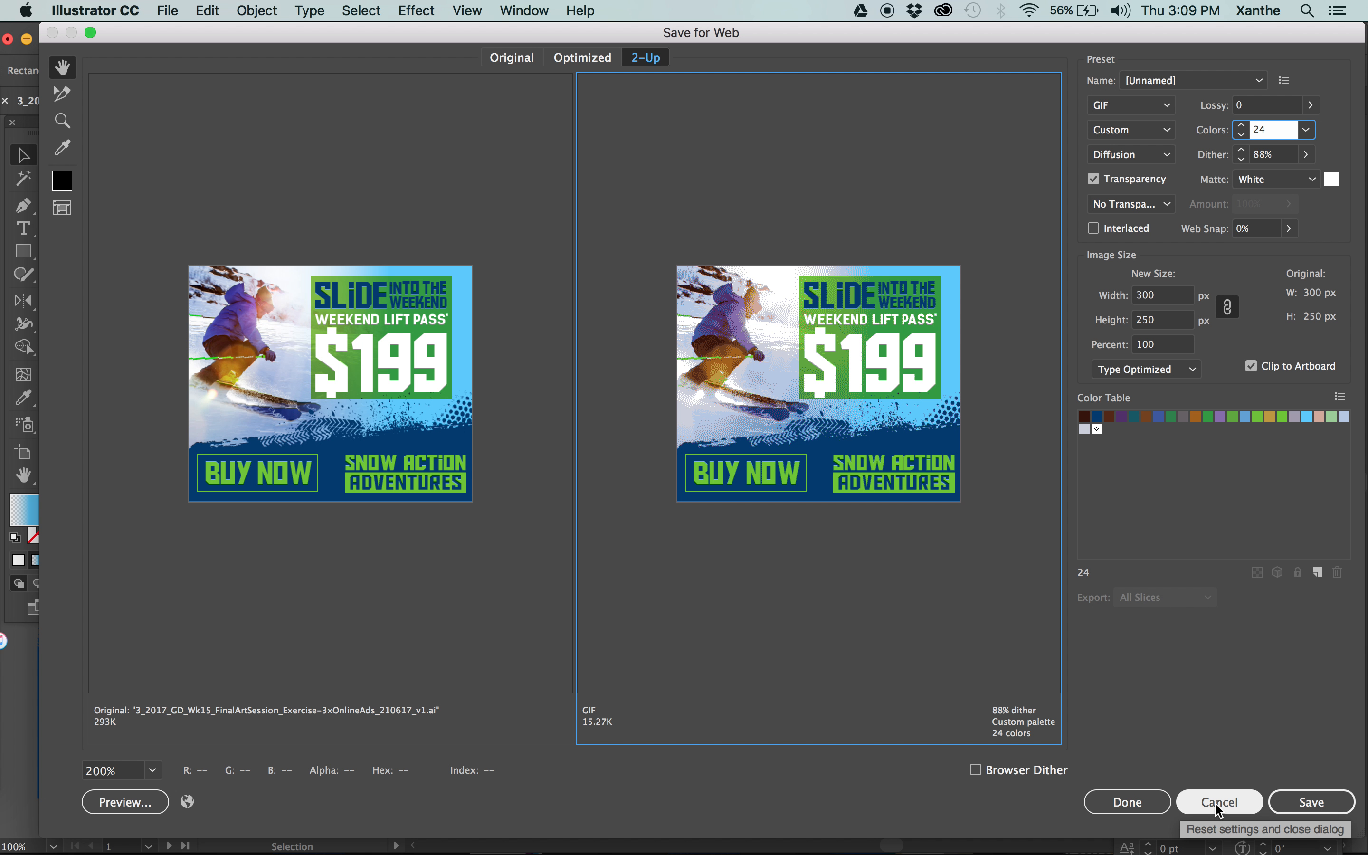
# Change the optimized version's file format to JPEG.
pyautogui.click(1133, 104)
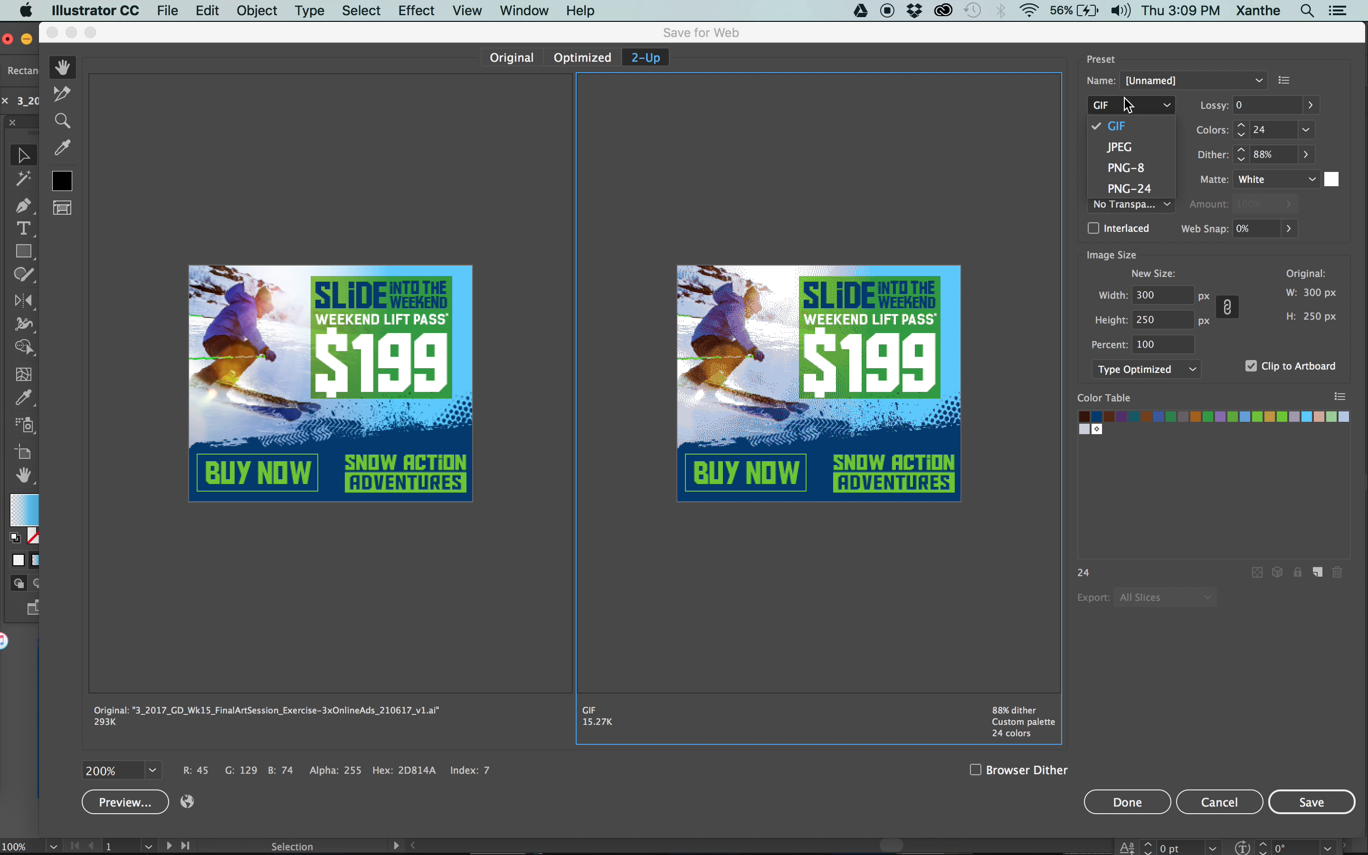
pyautogui.click(1151, 146)
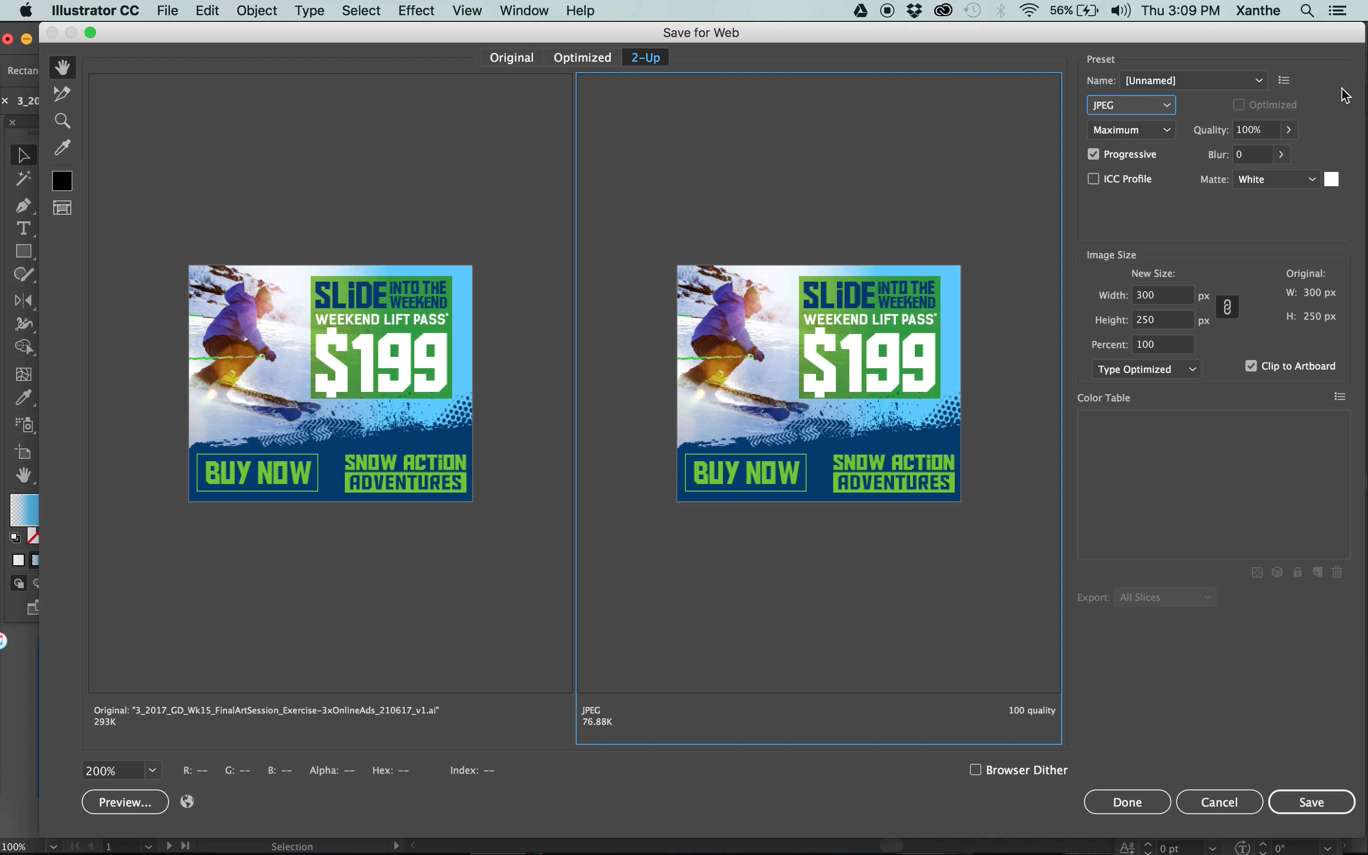
# Lower the JPEG's quality to 0% and keep its compression quality at Low.
pyautogui.click(1290, 131)
pyautogui.click(1244, 155)
pyautogui.moveTo(1245, 162); pyautogui.dragTo(1200, 164)
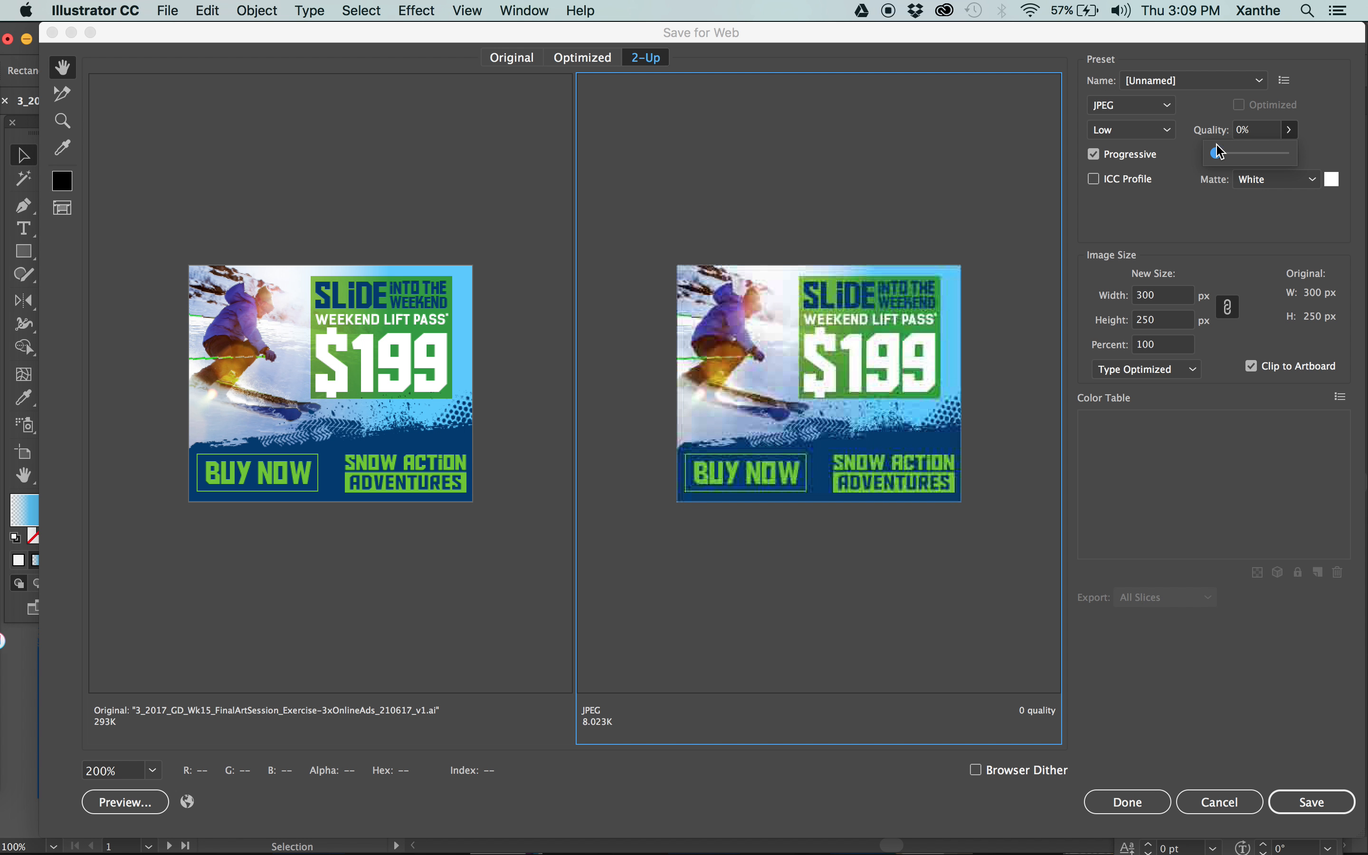
pyautogui.click(1126, 131)
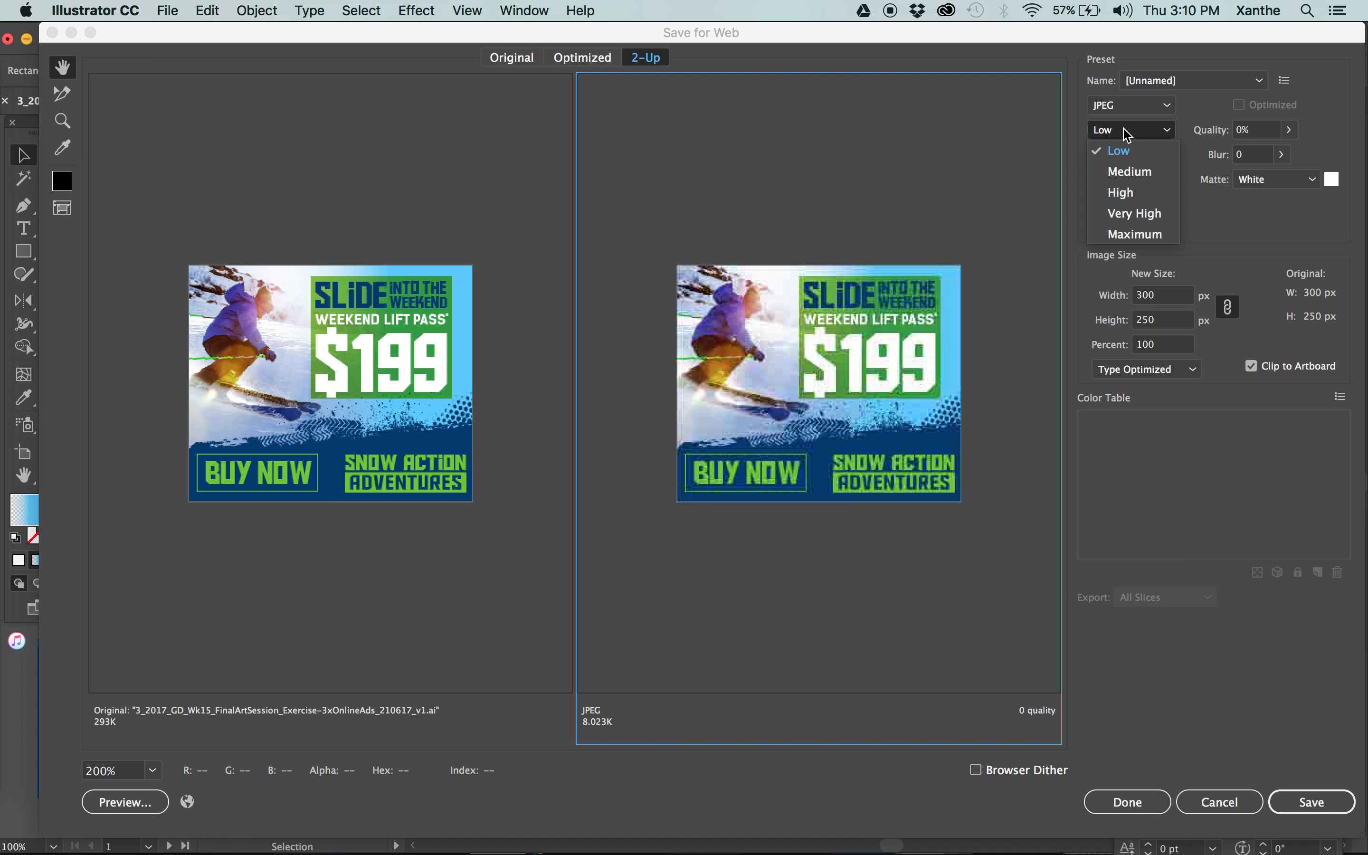
pyautogui.click(1138, 155)
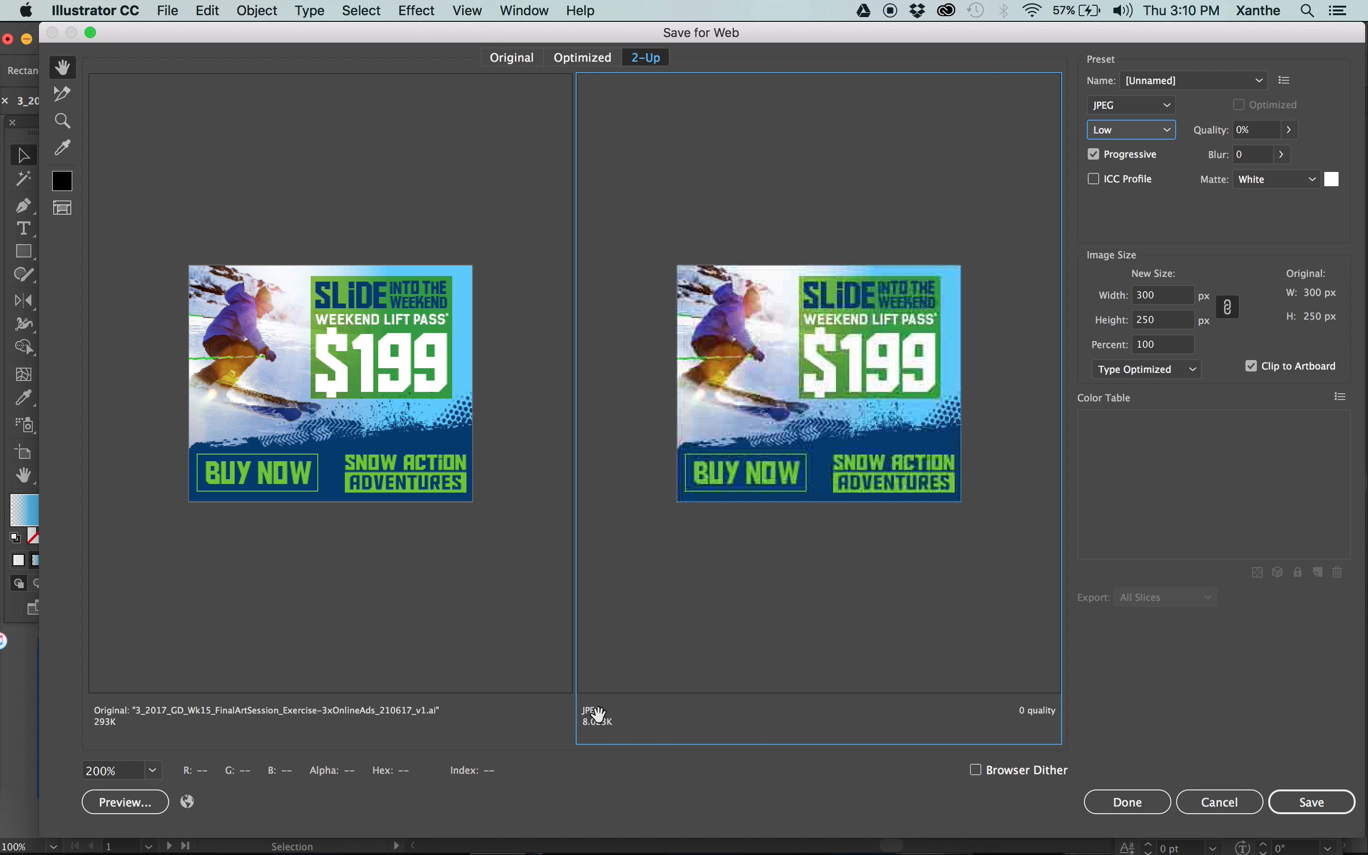
# Try the Medium, Very High and Maximum compression quality levels on the optimized JPEG.
pyautogui.click(1138, 130)
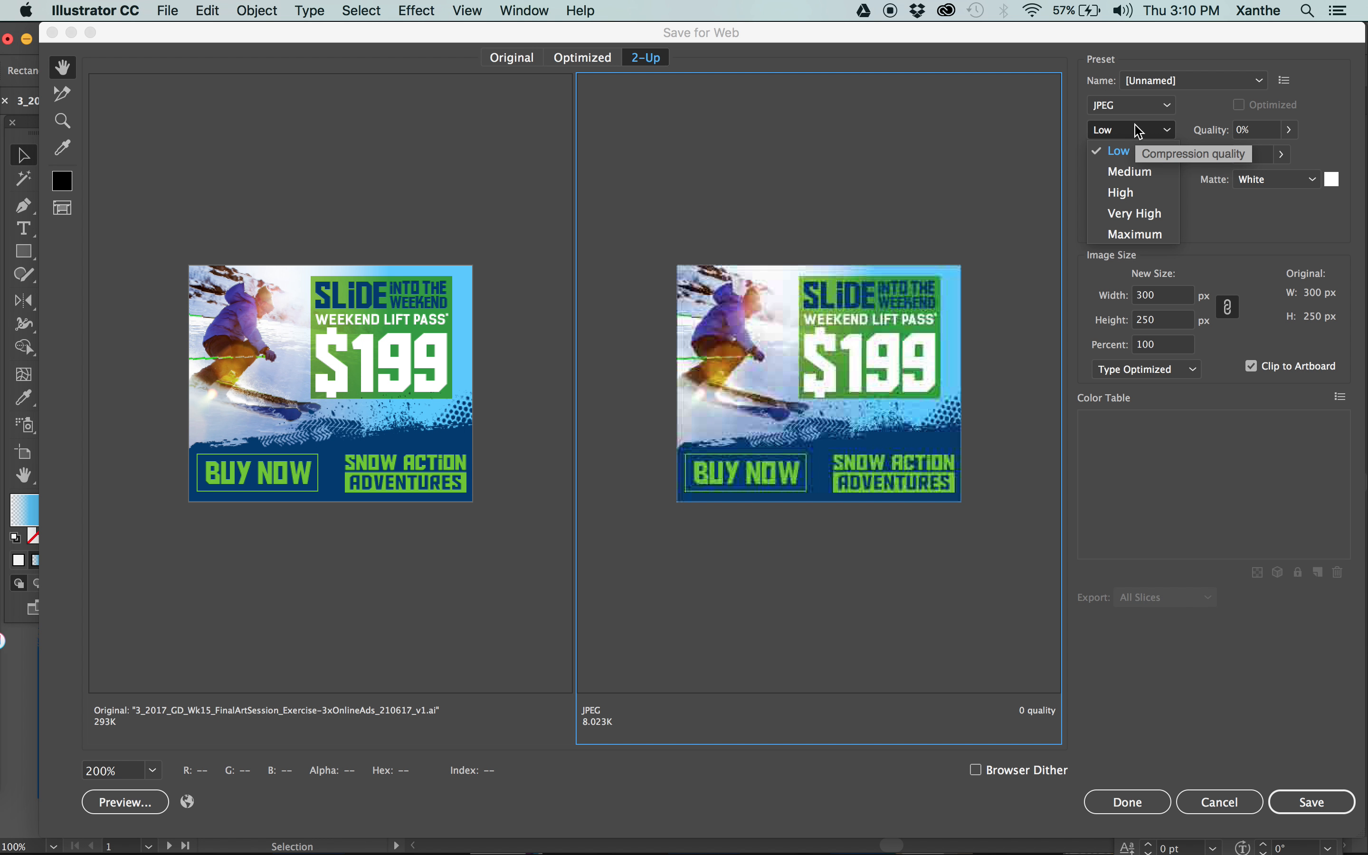
pyautogui.click(1136, 173)
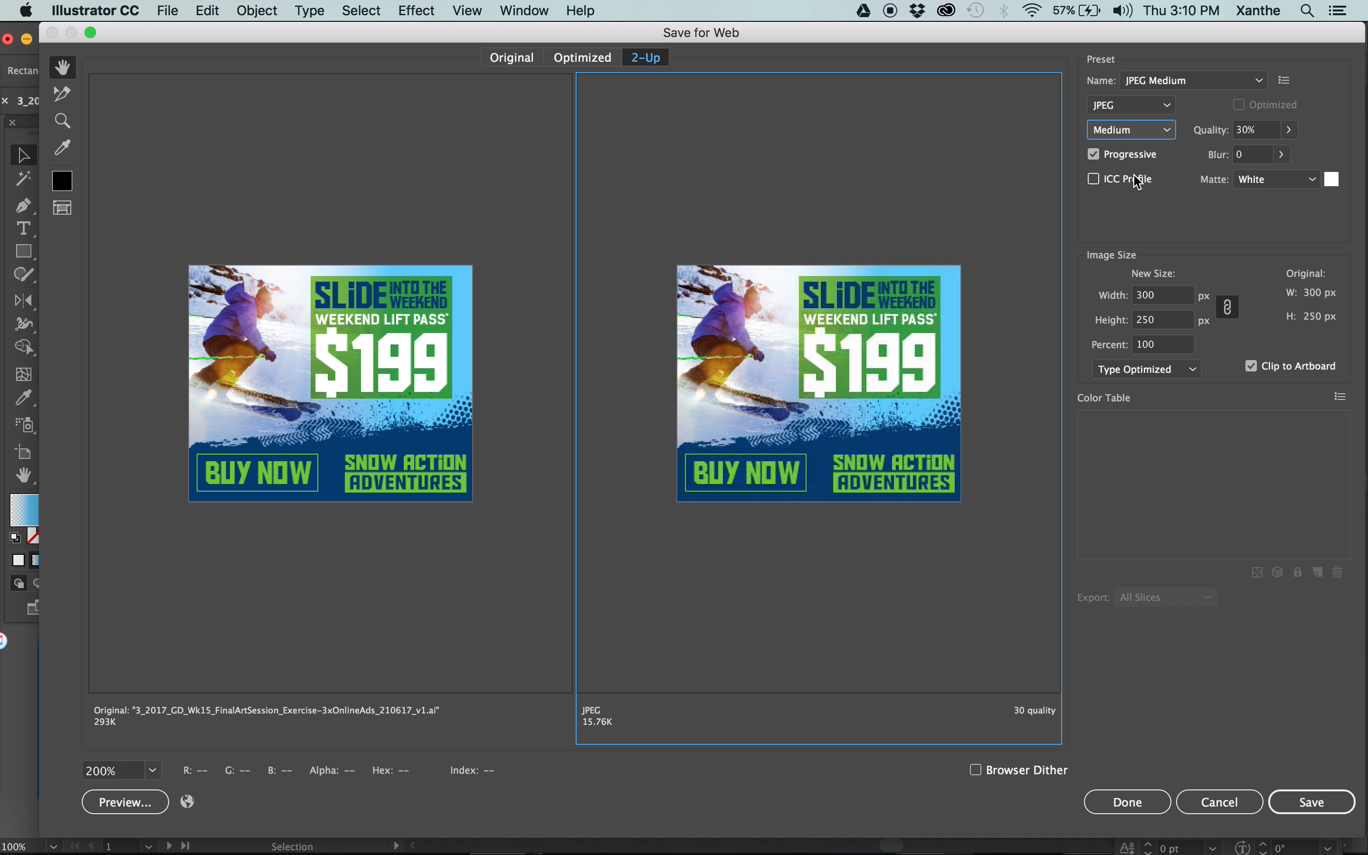
pyautogui.click(1135, 129)
pyautogui.click(1136, 213)
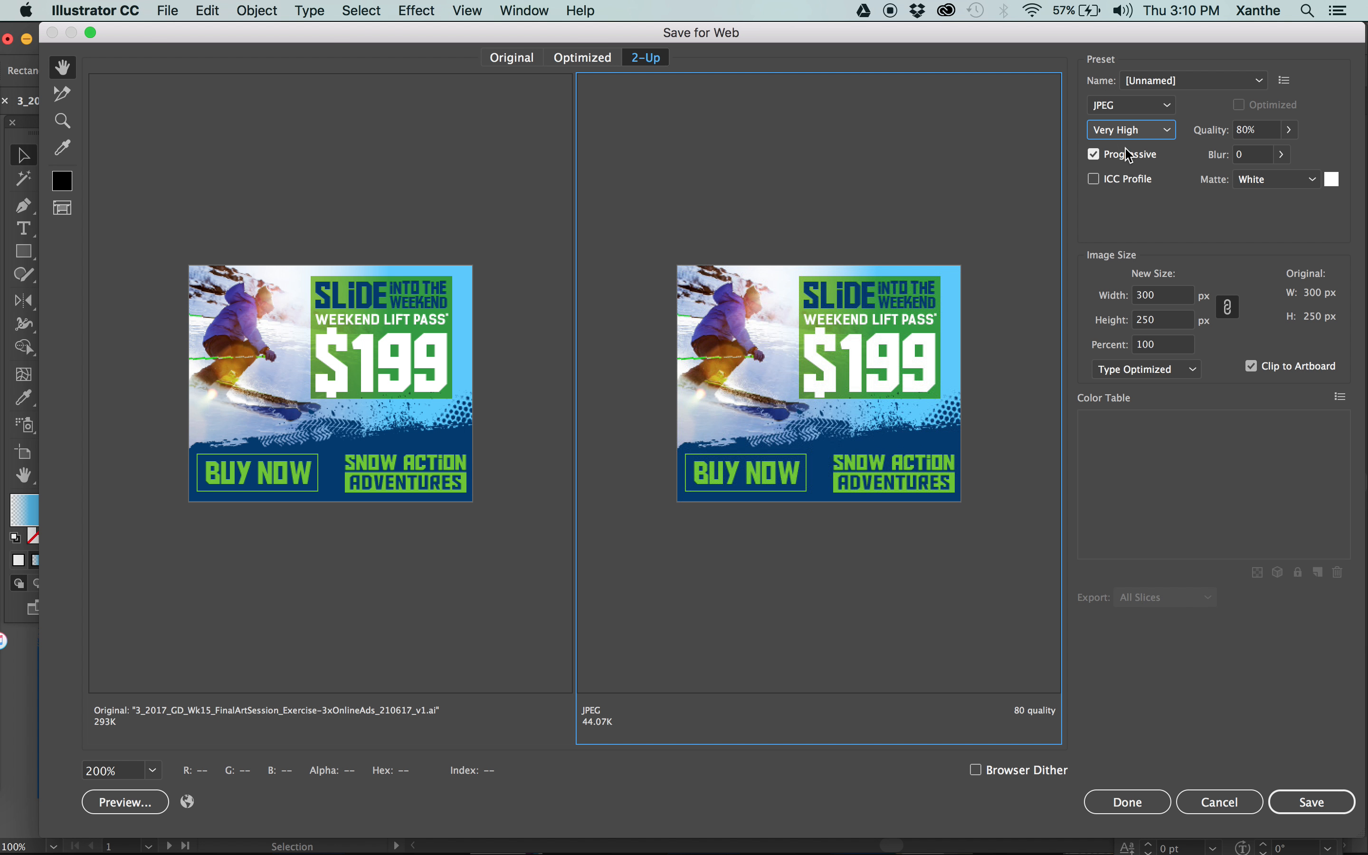
pyautogui.click(1129, 131)
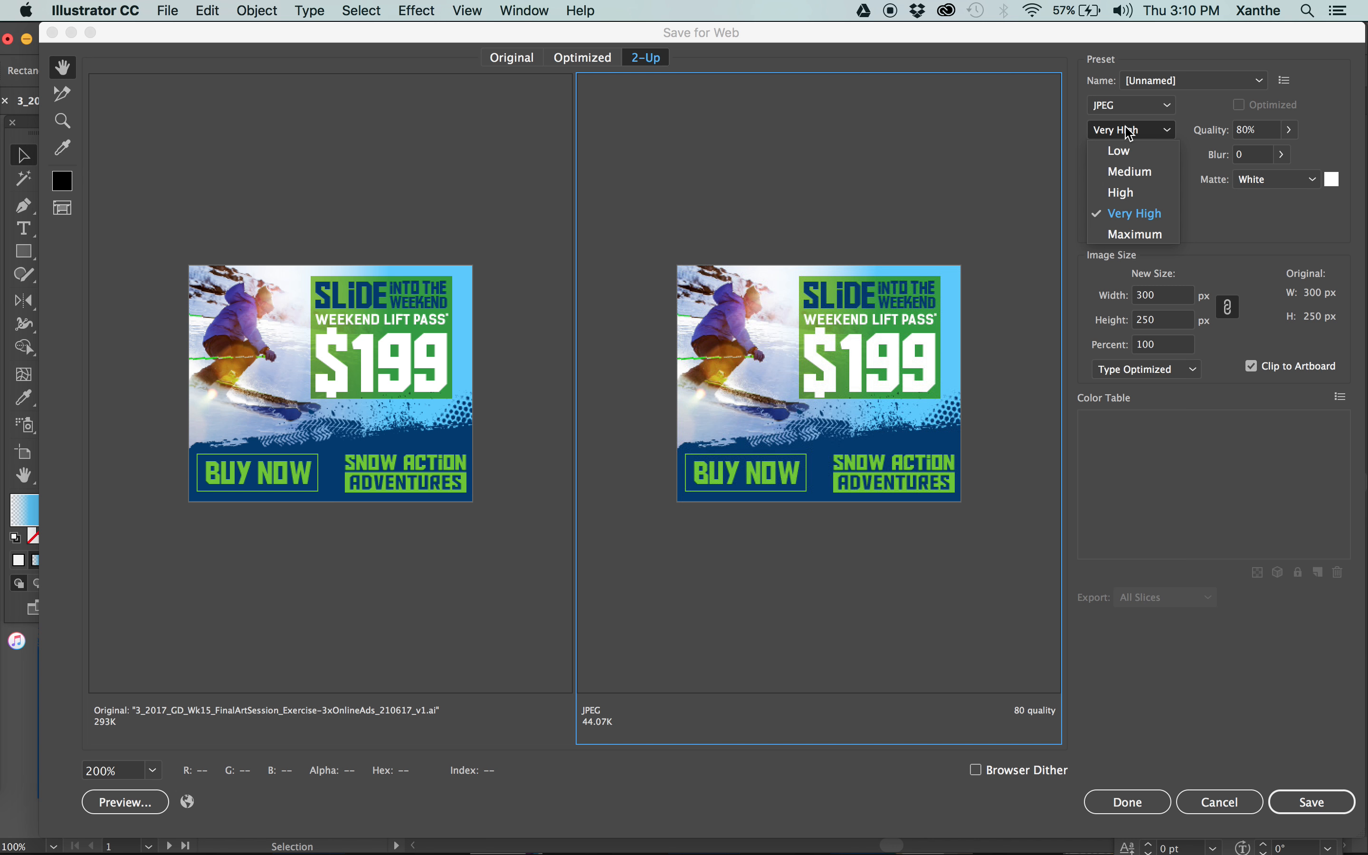
pyautogui.click(1134, 235)
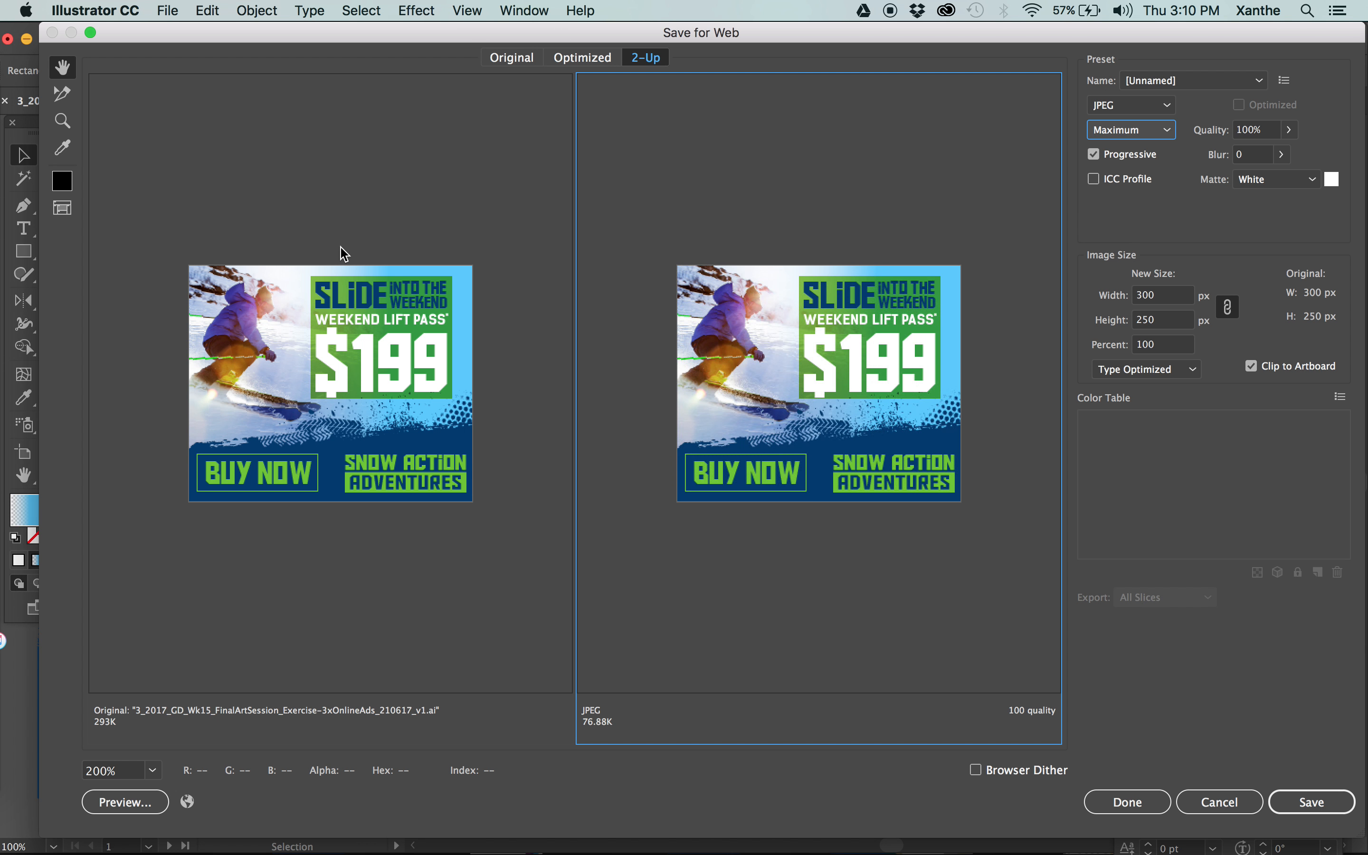
# Check the original preview against the JPEG version and set the JPEG's compression quality to Medium.
pyautogui.click(339, 221)
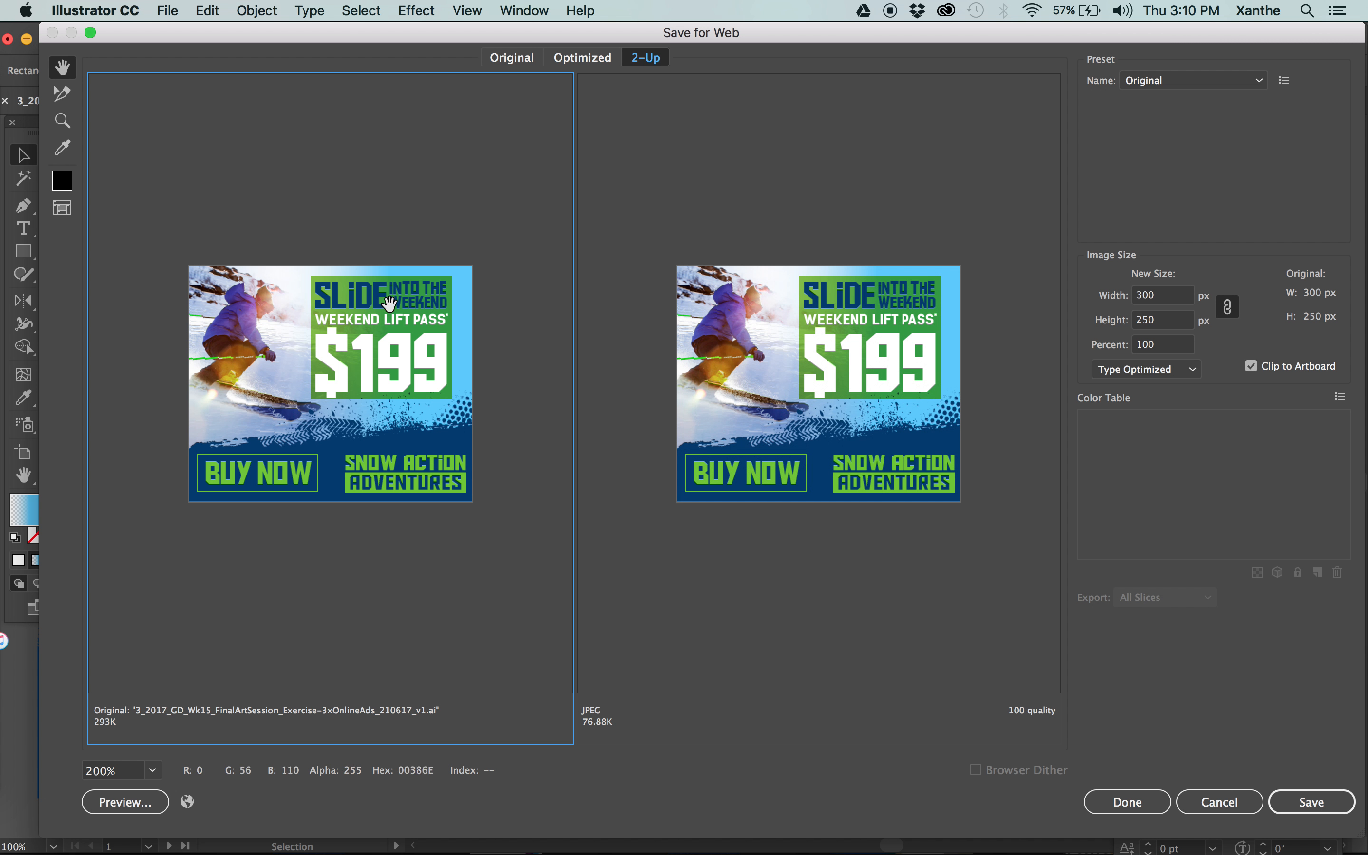
pyautogui.click(863, 435)
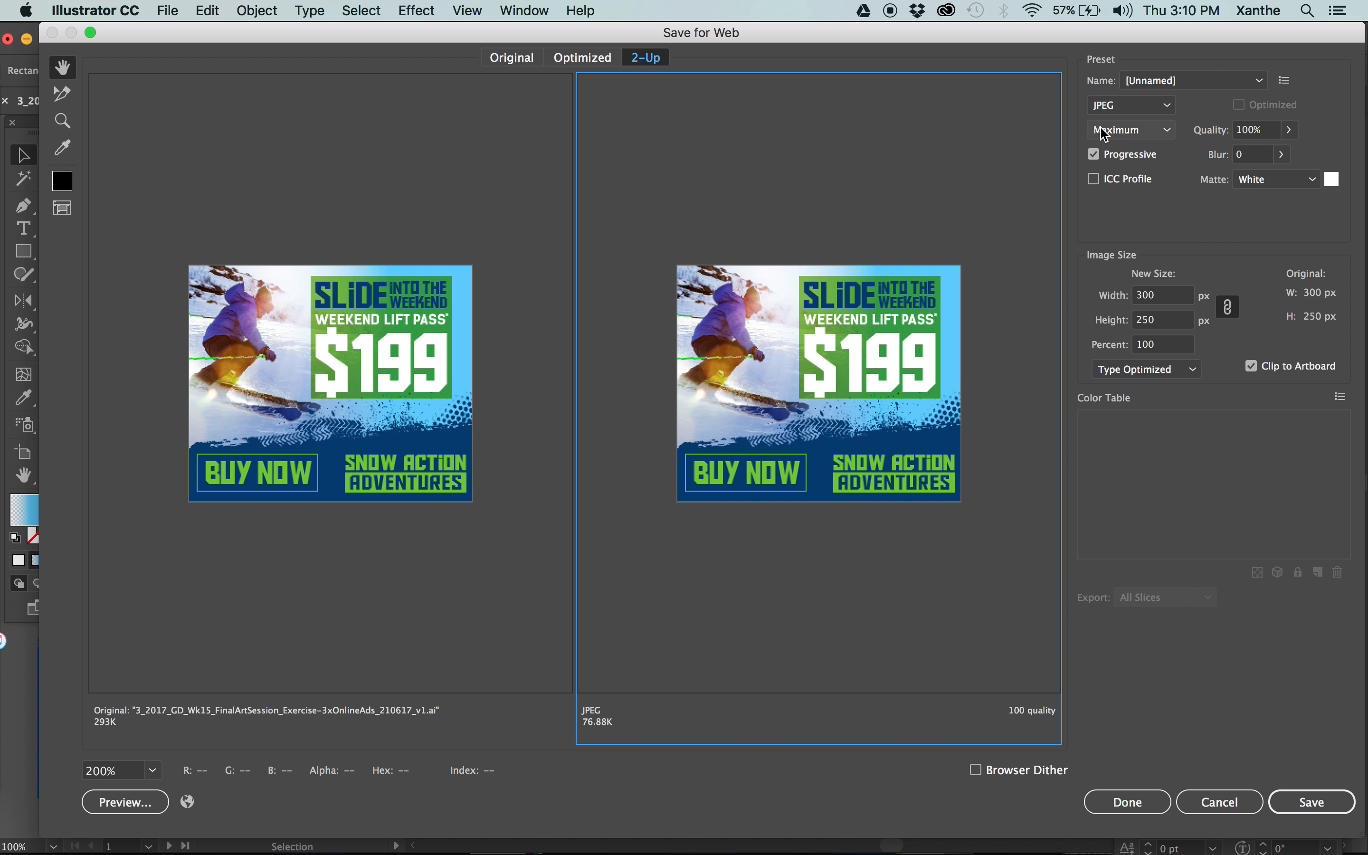
pyautogui.click(1148, 129)
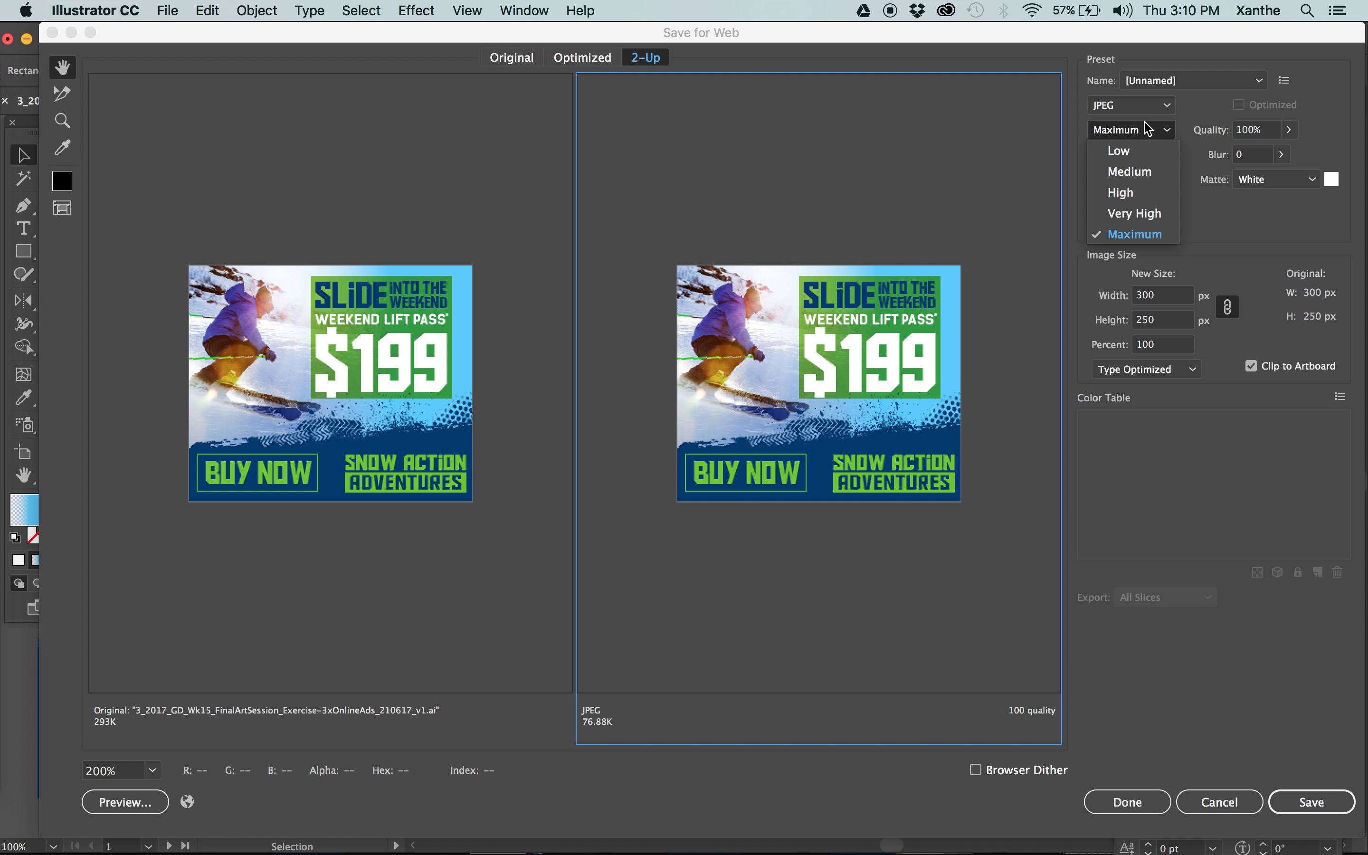
pyautogui.click(1148, 171)
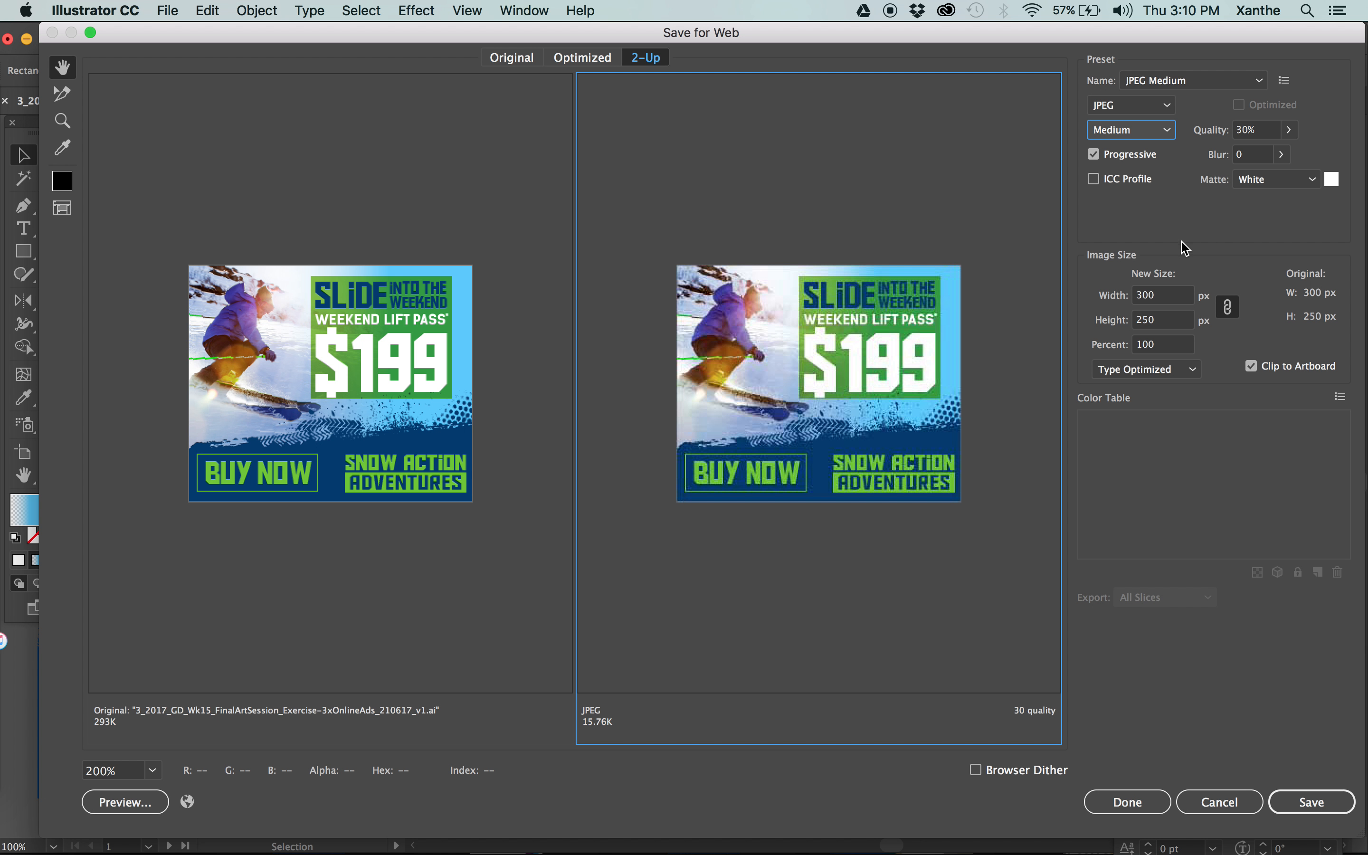
# Scale the export image size to 1800 percent.
pyautogui.click(1167, 303)
pyautogui.click(1171, 291)
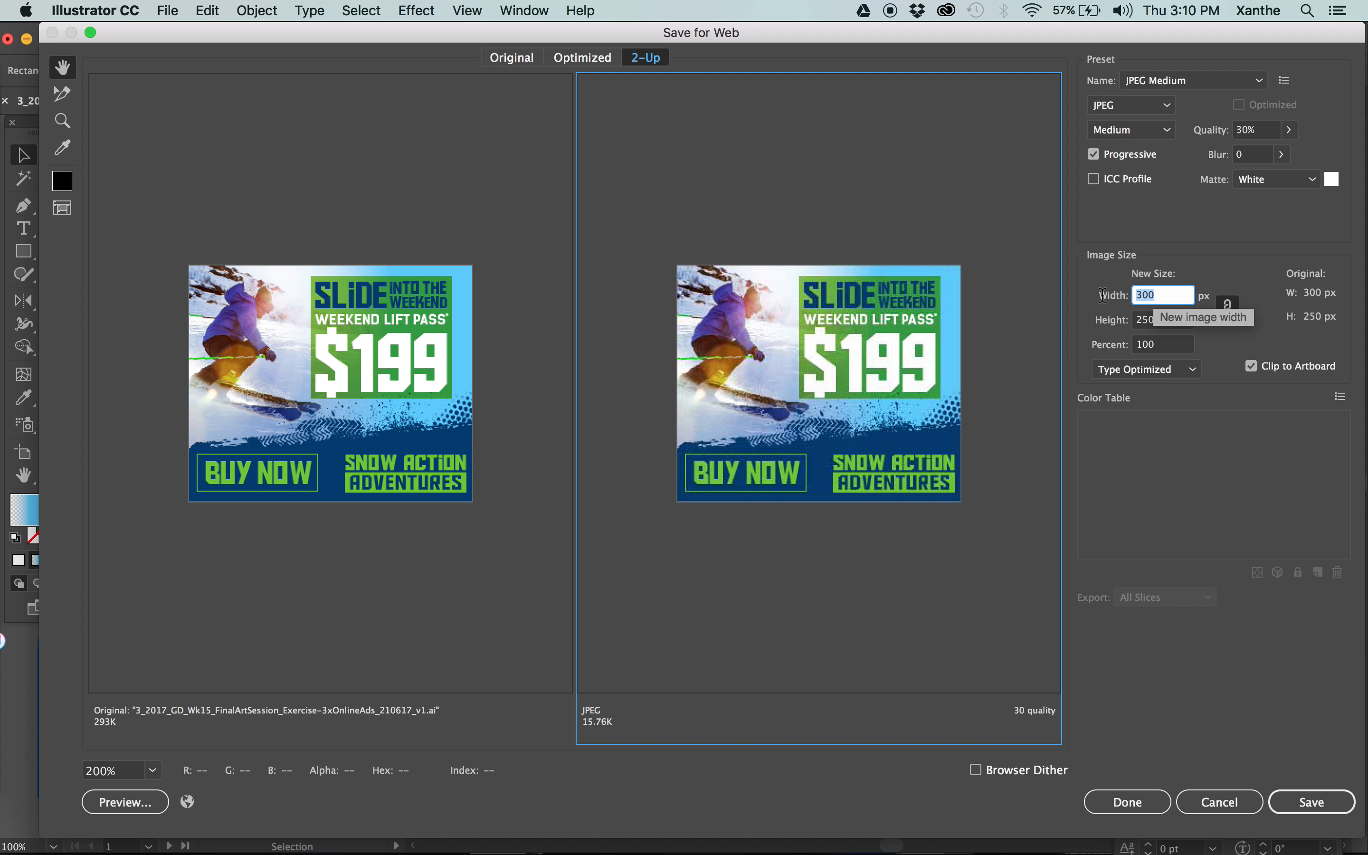
pyautogui.click(1183, 347)
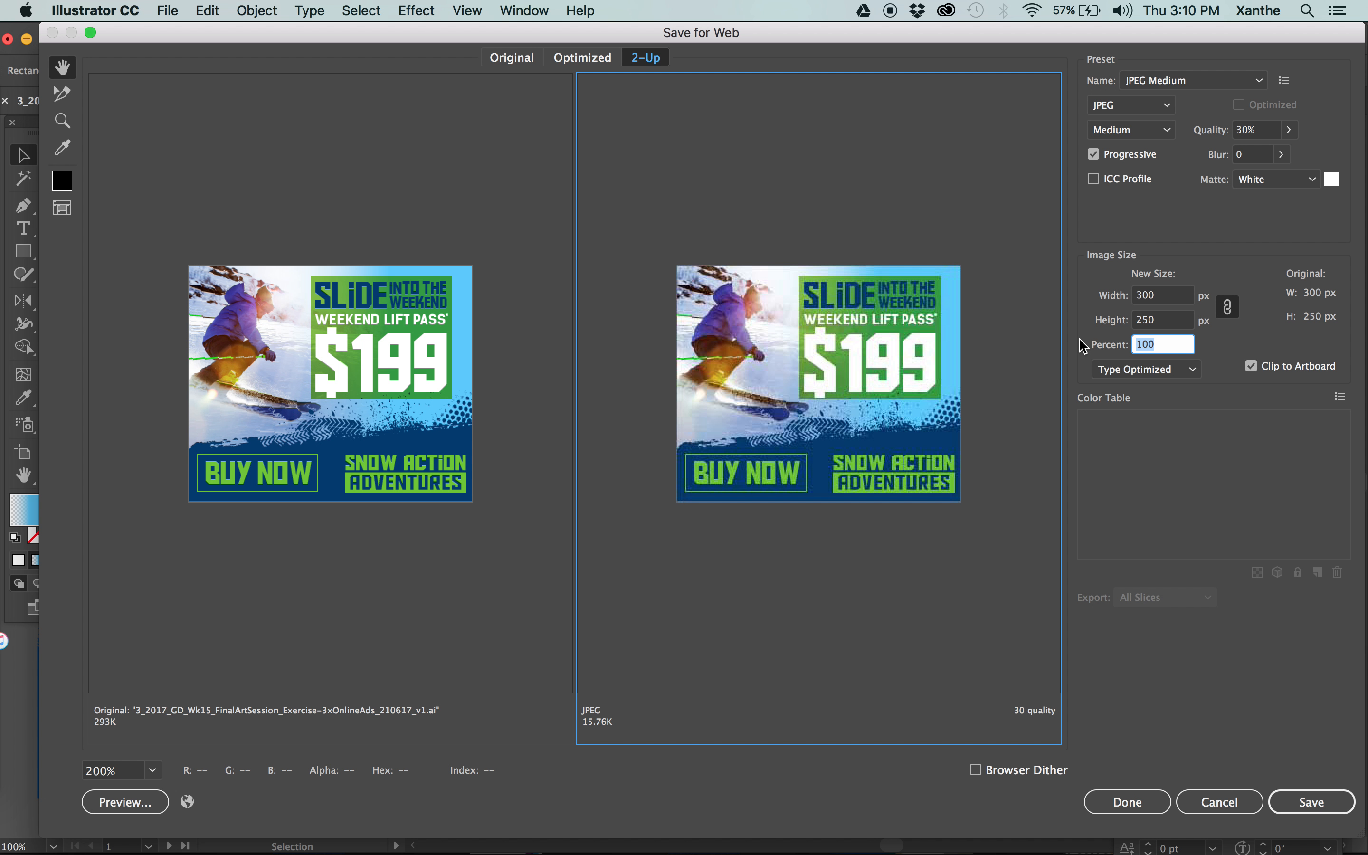
pyautogui.write('1800')
pyautogui.press('Tab')
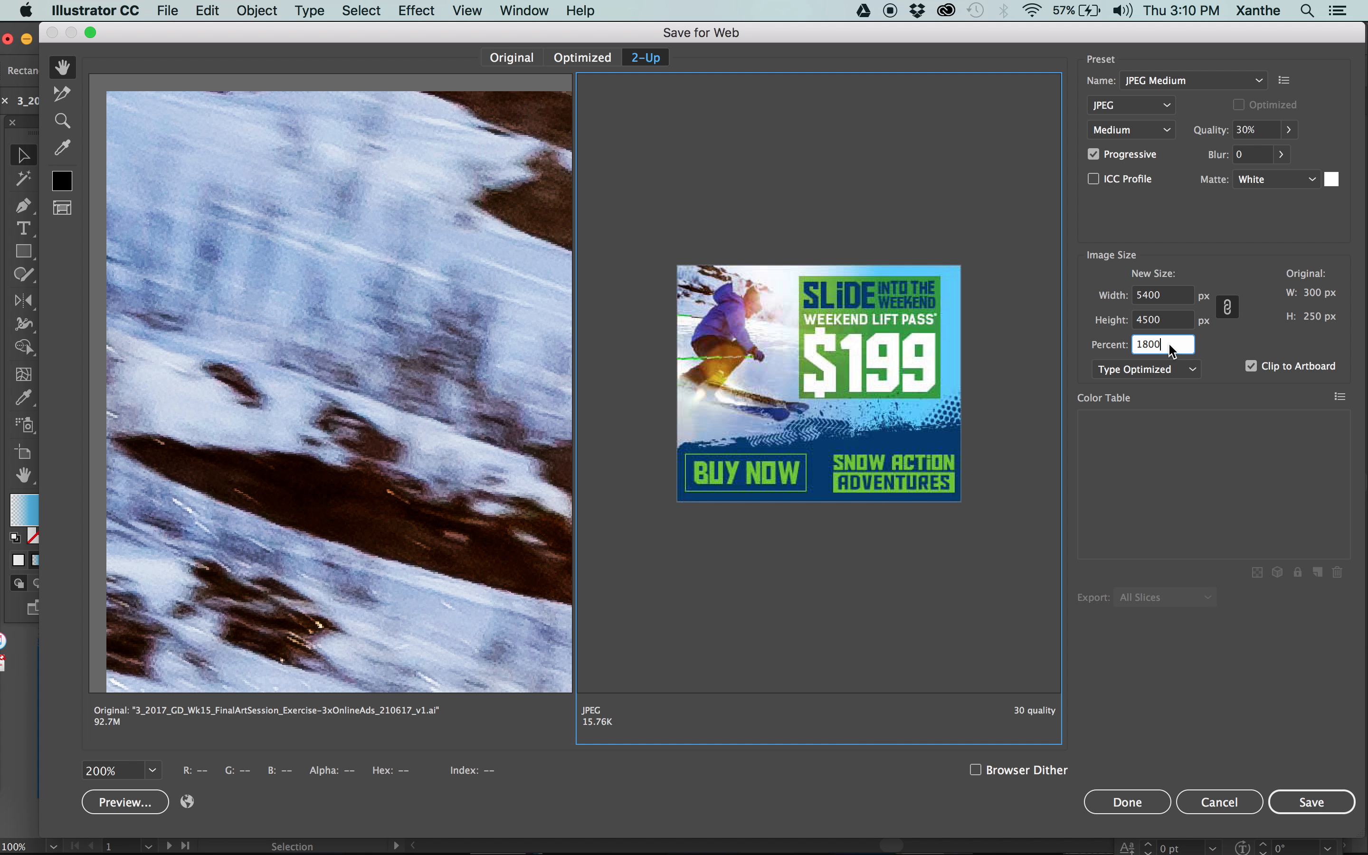
# Set the export image scale to 200 percent and view the offer text of the enlarged ad.
pyautogui.click(1180, 347)
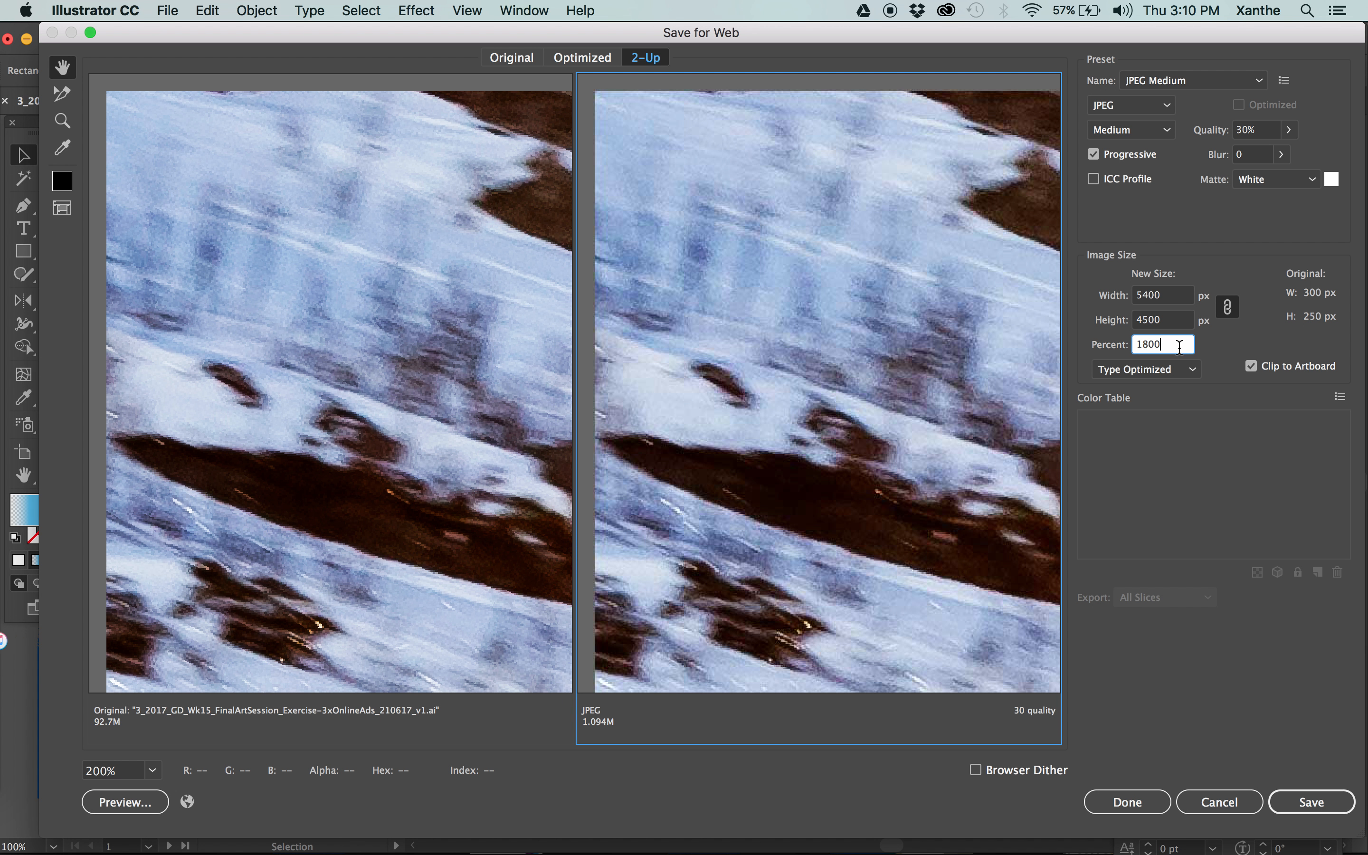
pyautogui.doubleClick(1180, 347)
pyautogui.write('200')
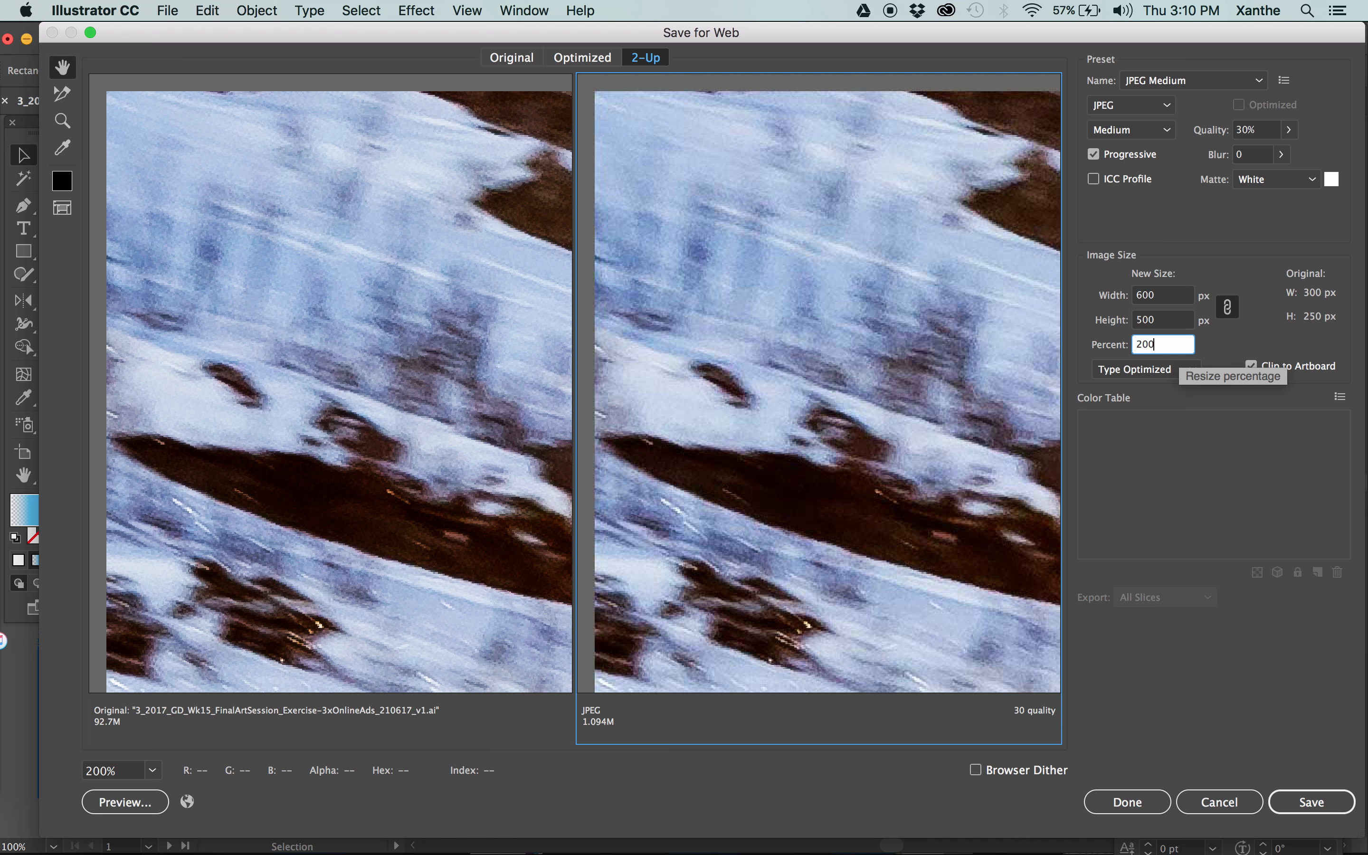
pyautogui.press('Tab')
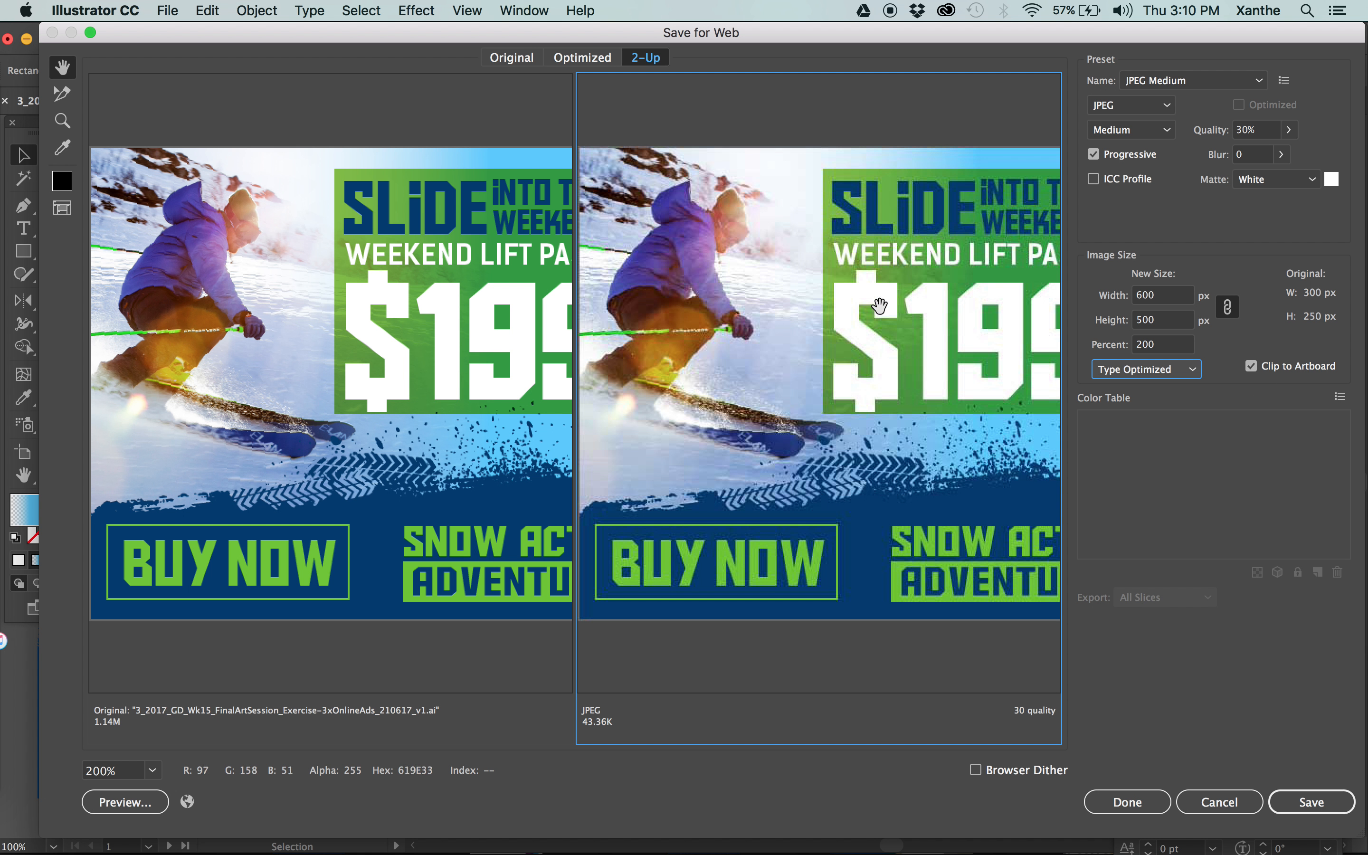
pyautogui.moveTo(923, 267); pyautogui.dragTo(632, 279)
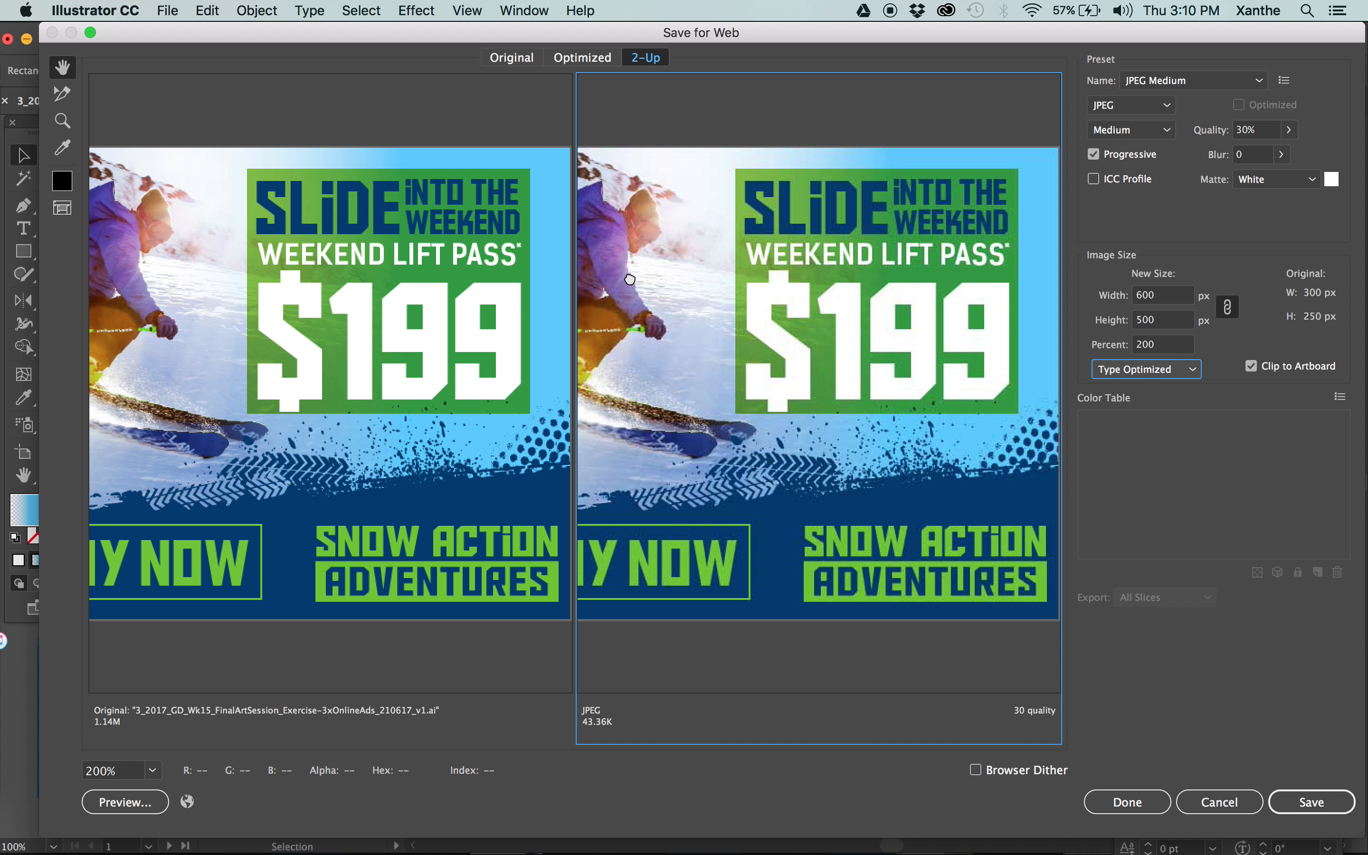
# Set the export image width to 400 px with the proportions linked.
pyautogui.click(1180, 346)
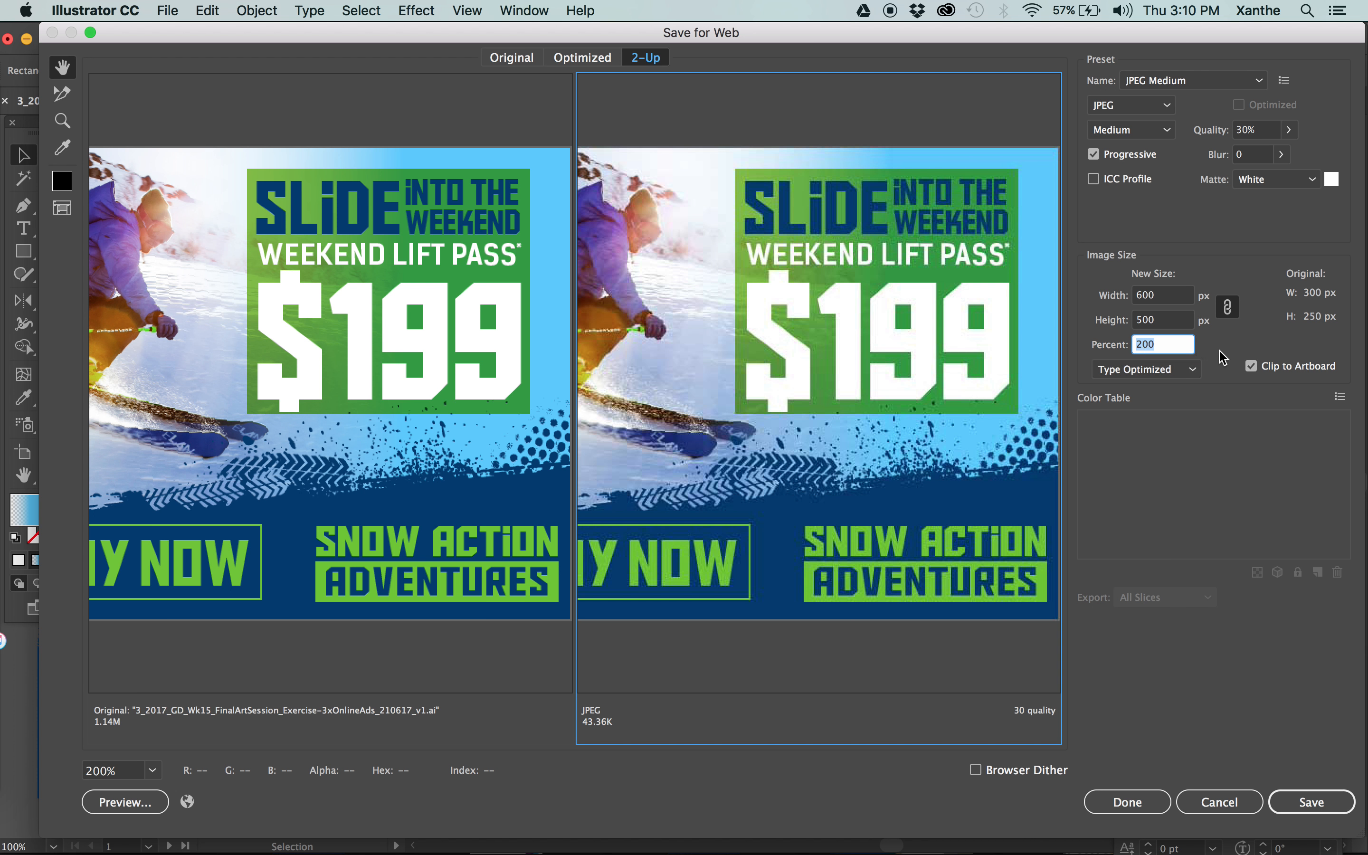
pyautogui.click(1162, 295)
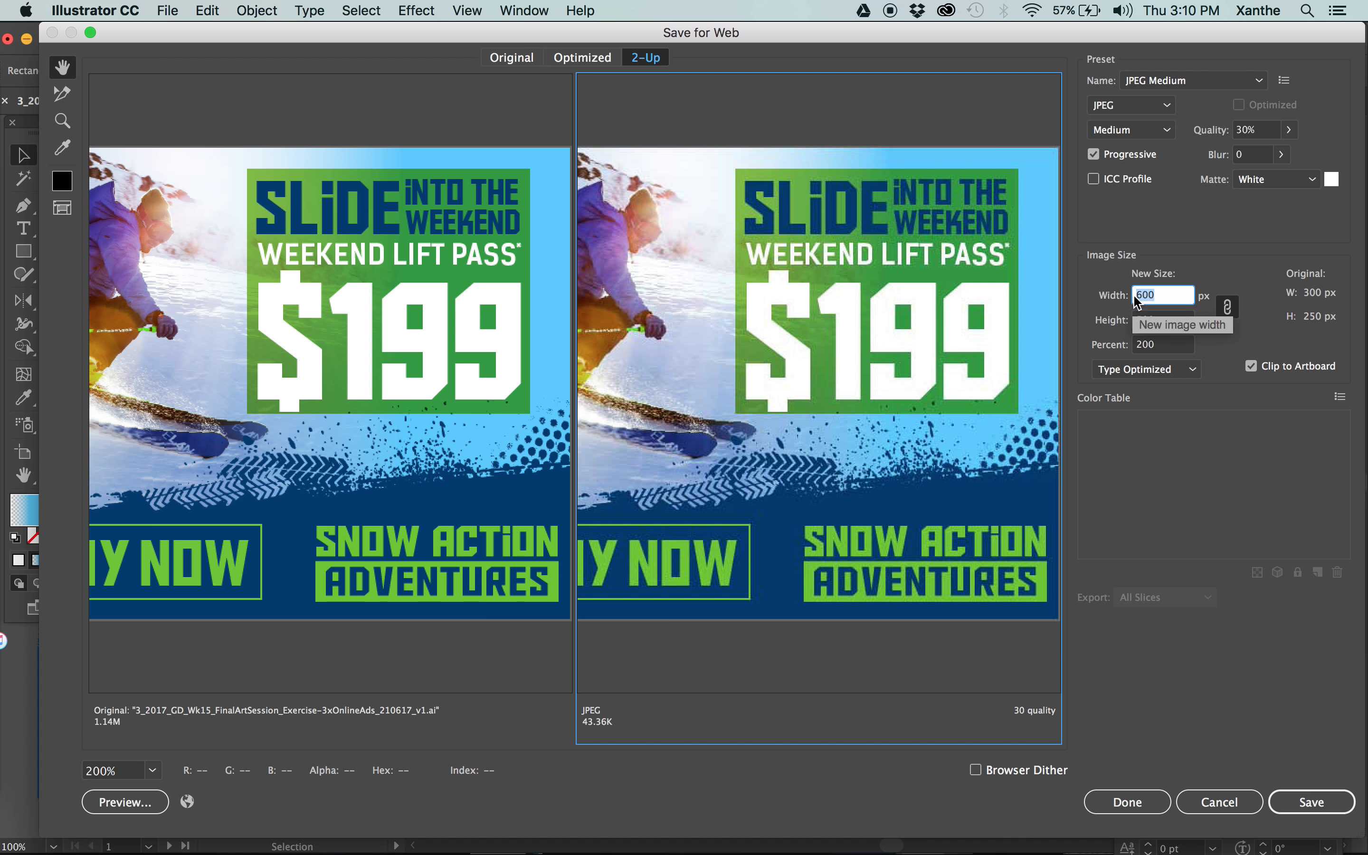
pyautogui.click(1136, 294)
pyautogui.write('4')
# Unlink the export image's width and height and set the height to 1233 px.
pyautogui.click(1228, 307)
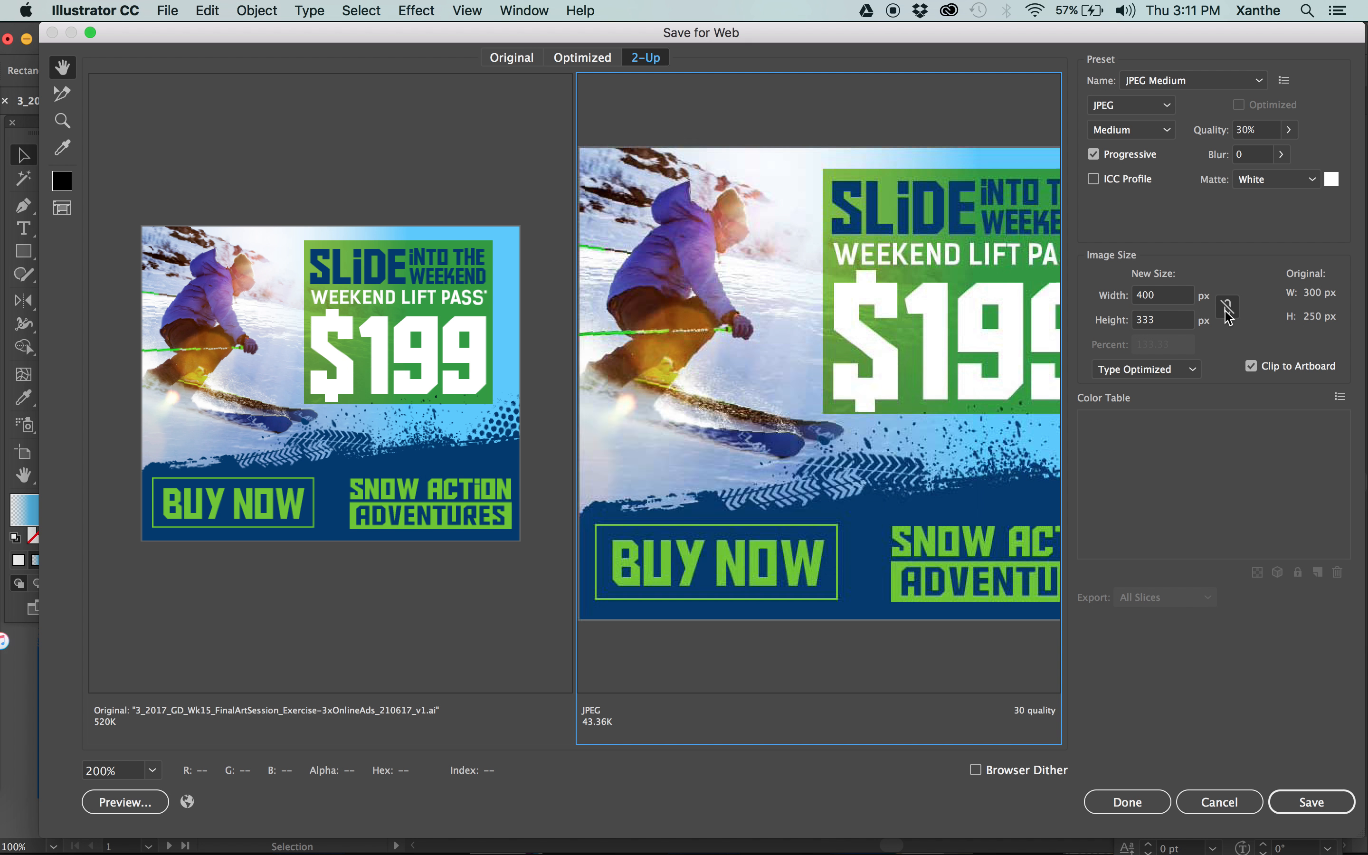
pyautogui.moveTo(1143, 321); pyautogui.dragTo(1100, 326)
pyautogui.write('12')
pyautogui.press('Tab')
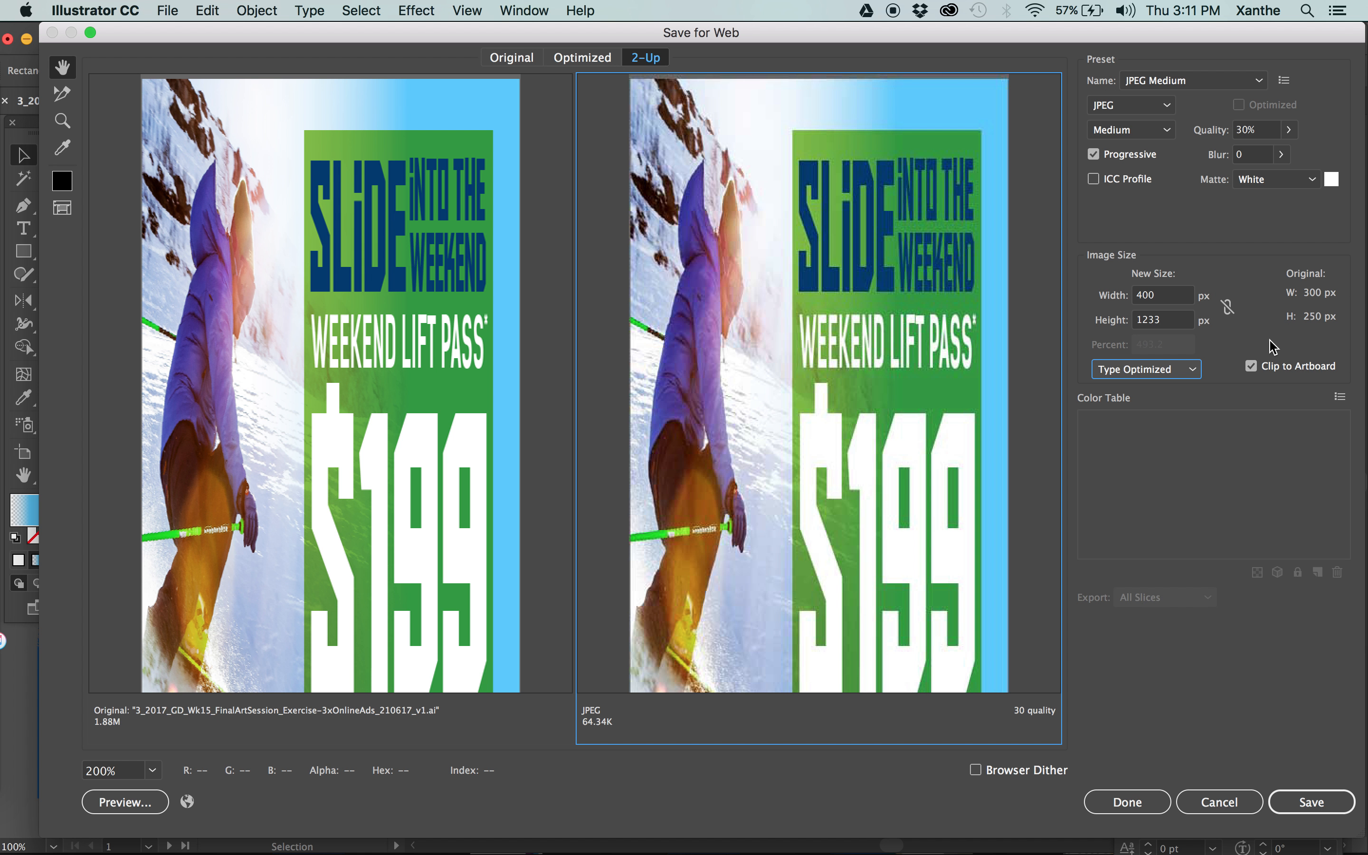
# Link the width and height proportions again and set the export image scale to 100 percent.
pyautogui.click(1228, 306)
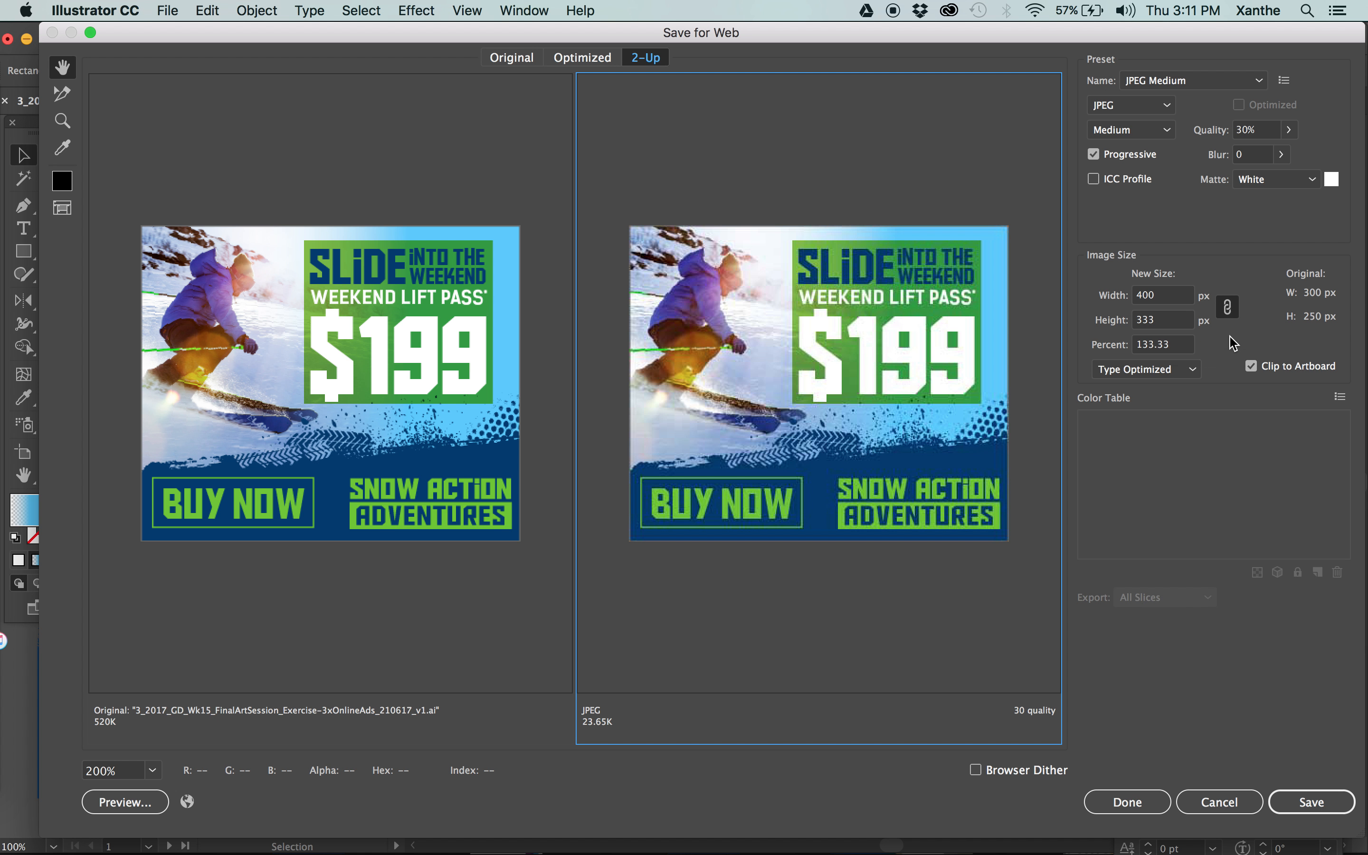
pyautogui.click(1165, 345)
pyautogui.write('100')
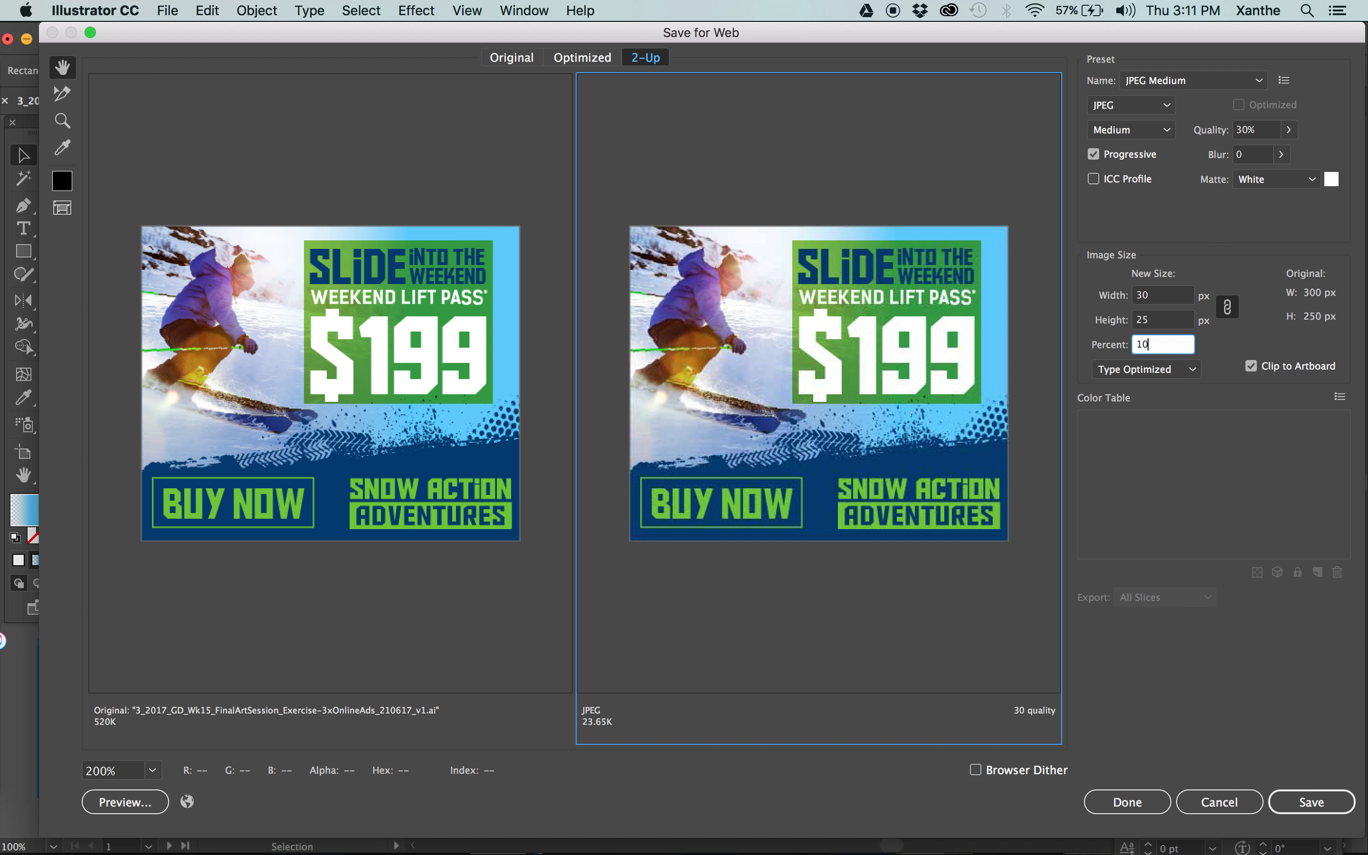
pyautogui.press('Tab')
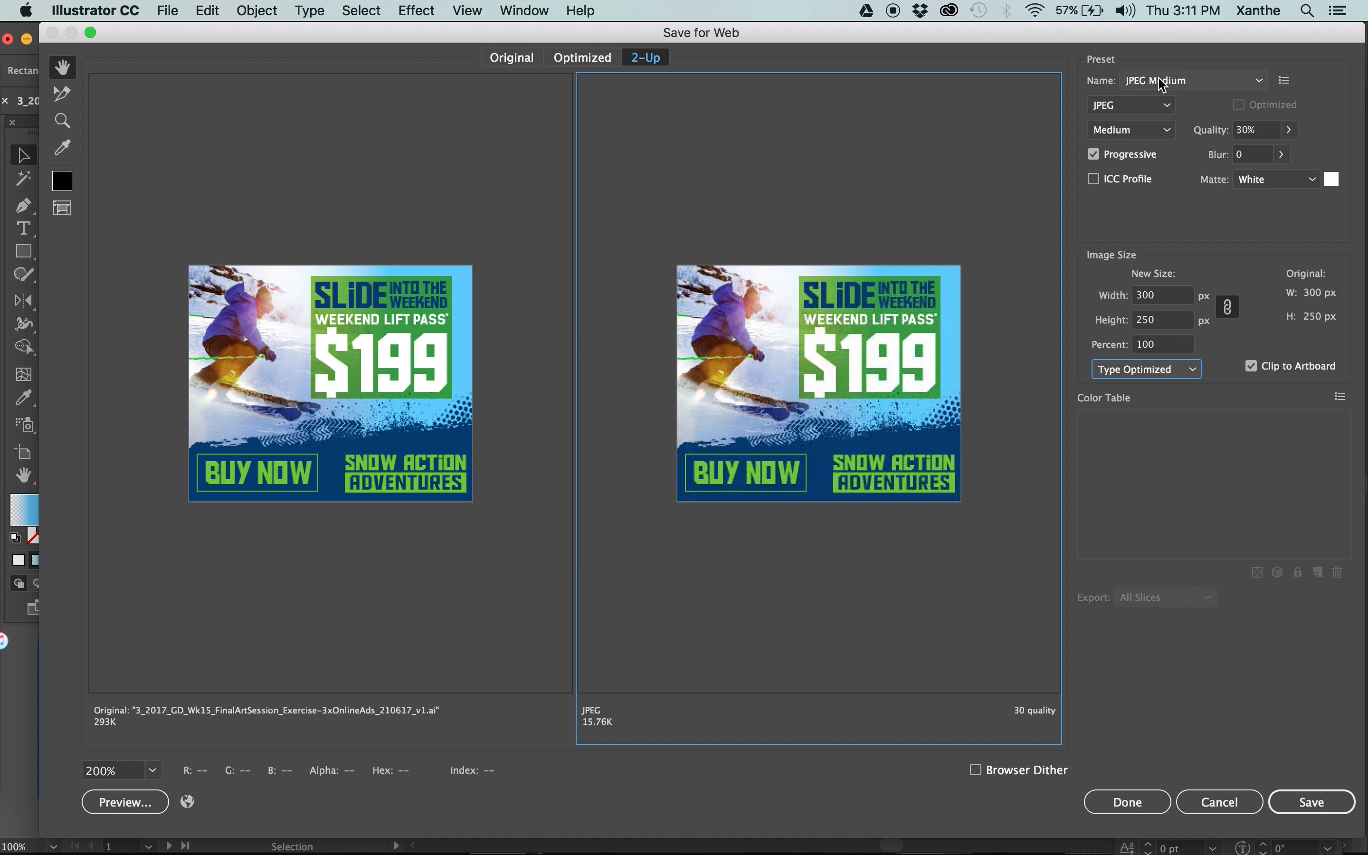
# Compare the PNG-24 and PNG-8 file formats for the optimized version, leaving it on PNG-24.
pyautogui.click(1132, 105)
pyautogui.click(1145, 187)
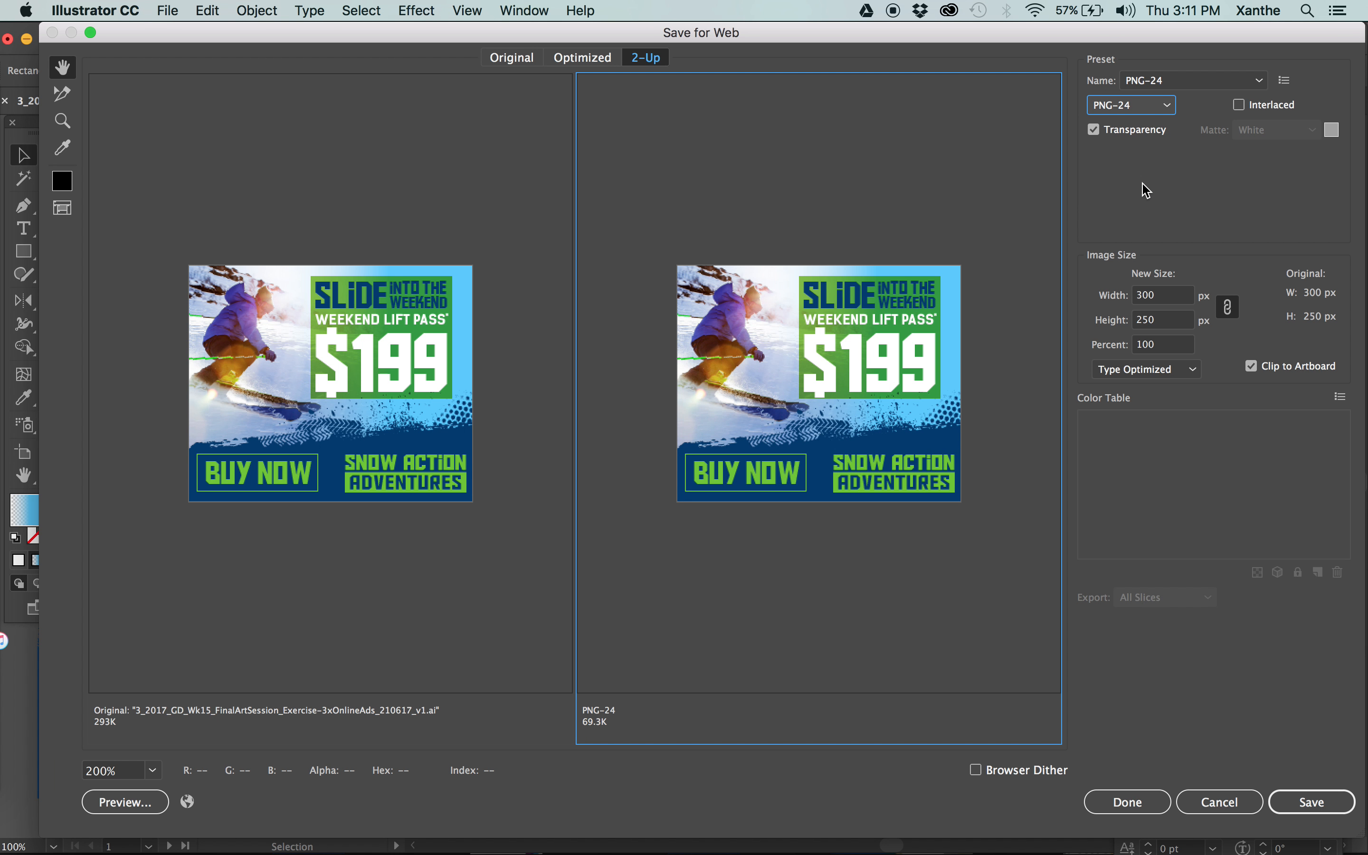
pyautogui.click(1108, 107)
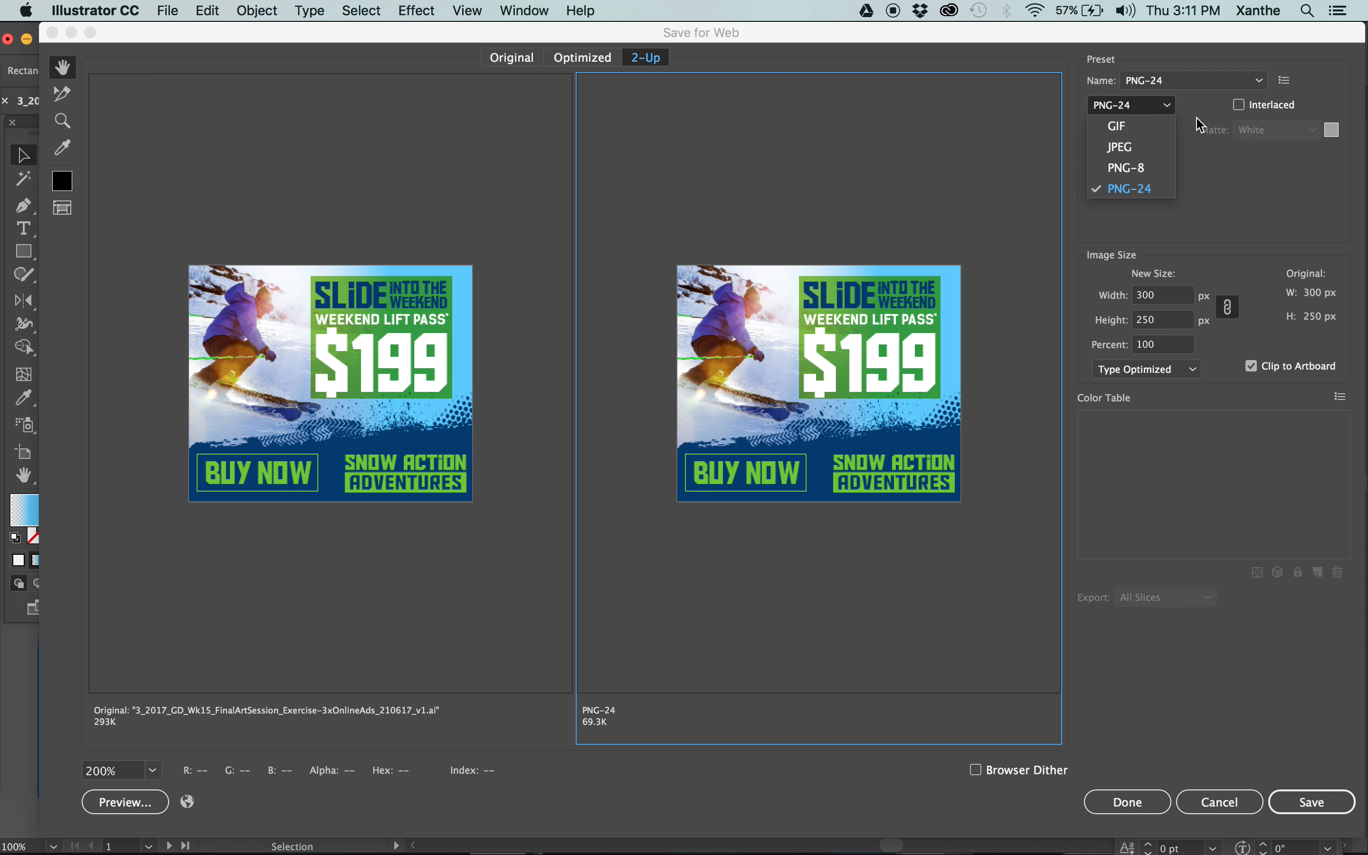
pyautogui.click(1143, 168)
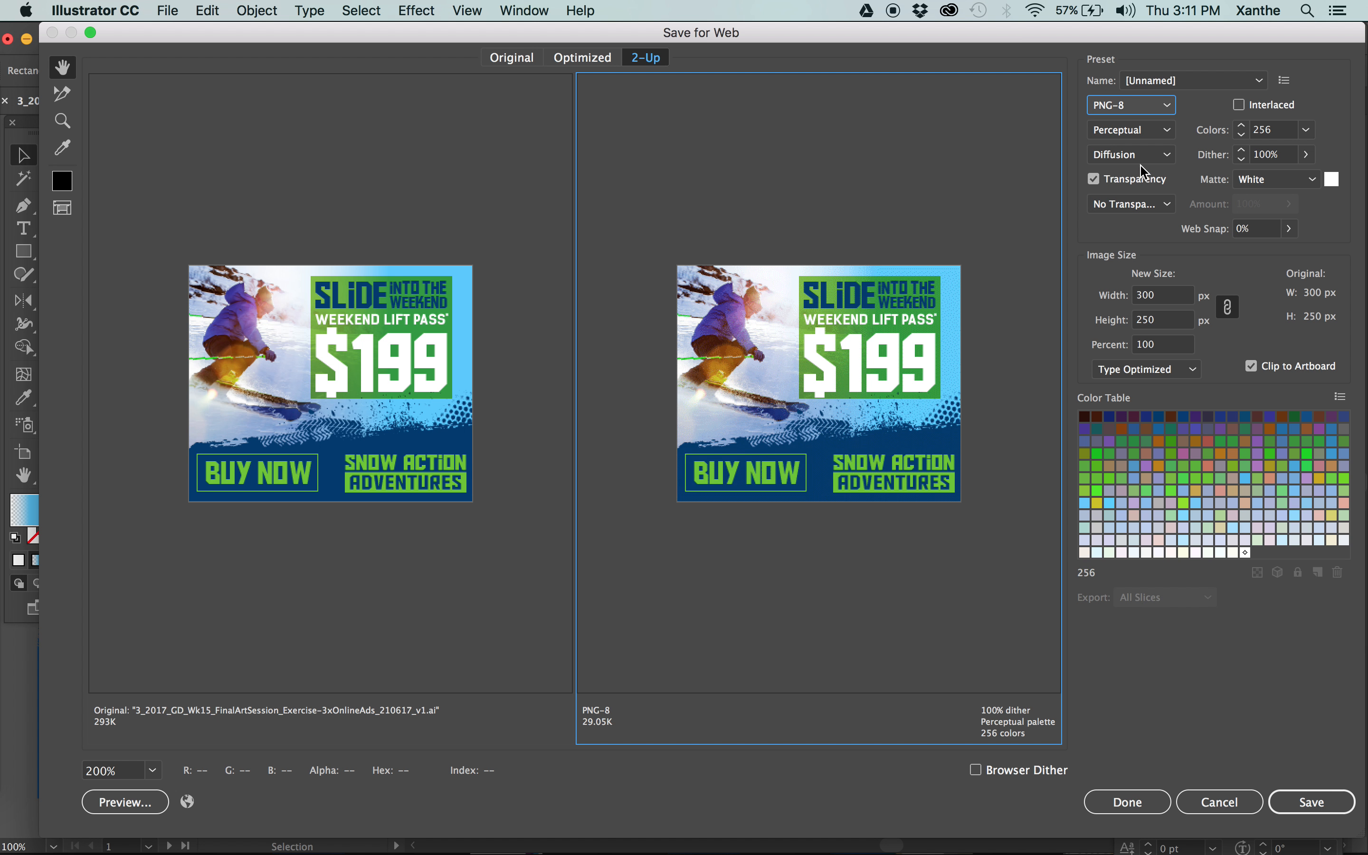
pyautogui.click(1154, 112)
pyautogui.click(1136, 207)
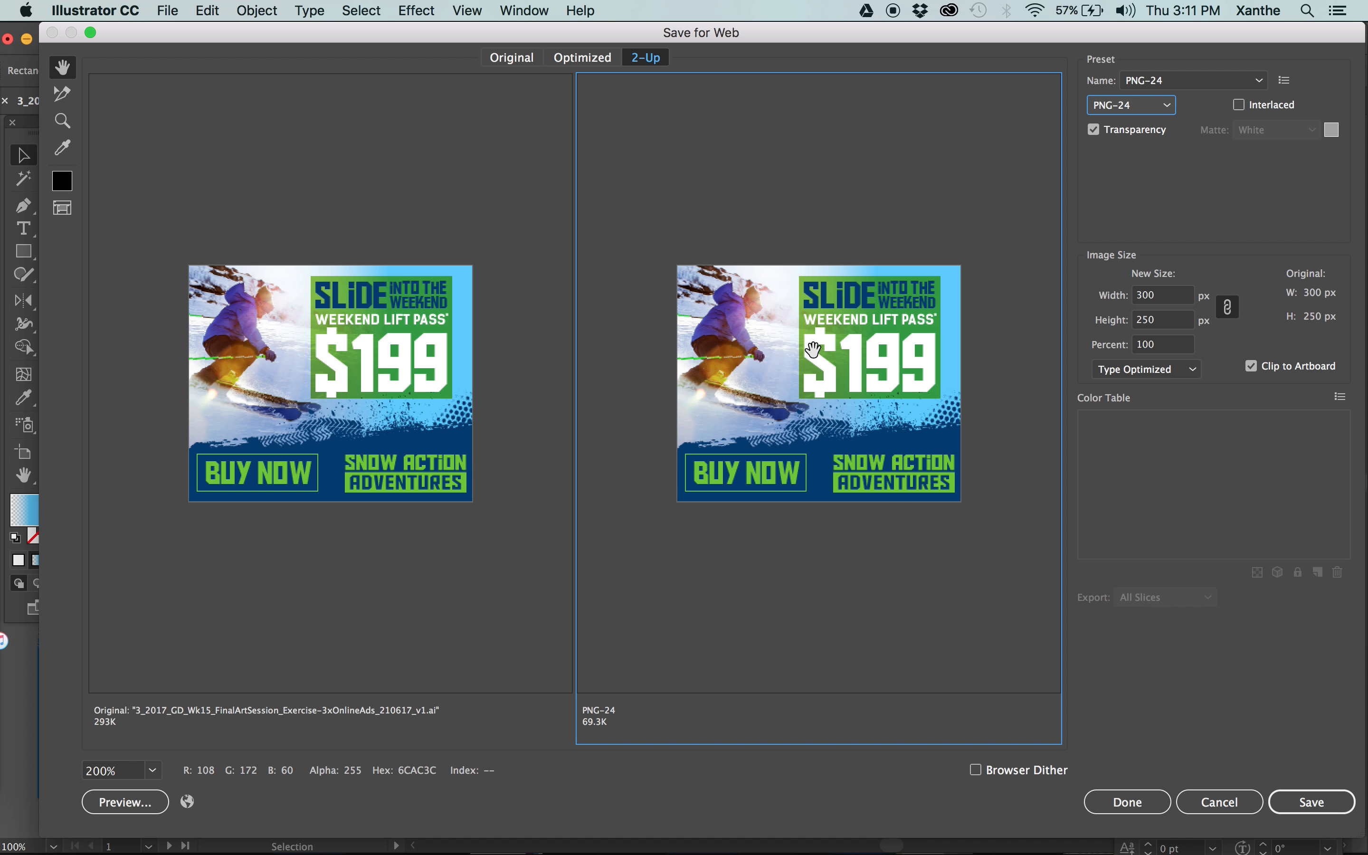
# Back out of saving the optimized PNG-24 and close Save for Web without exporting.
pyautogui.click(1329, 799)
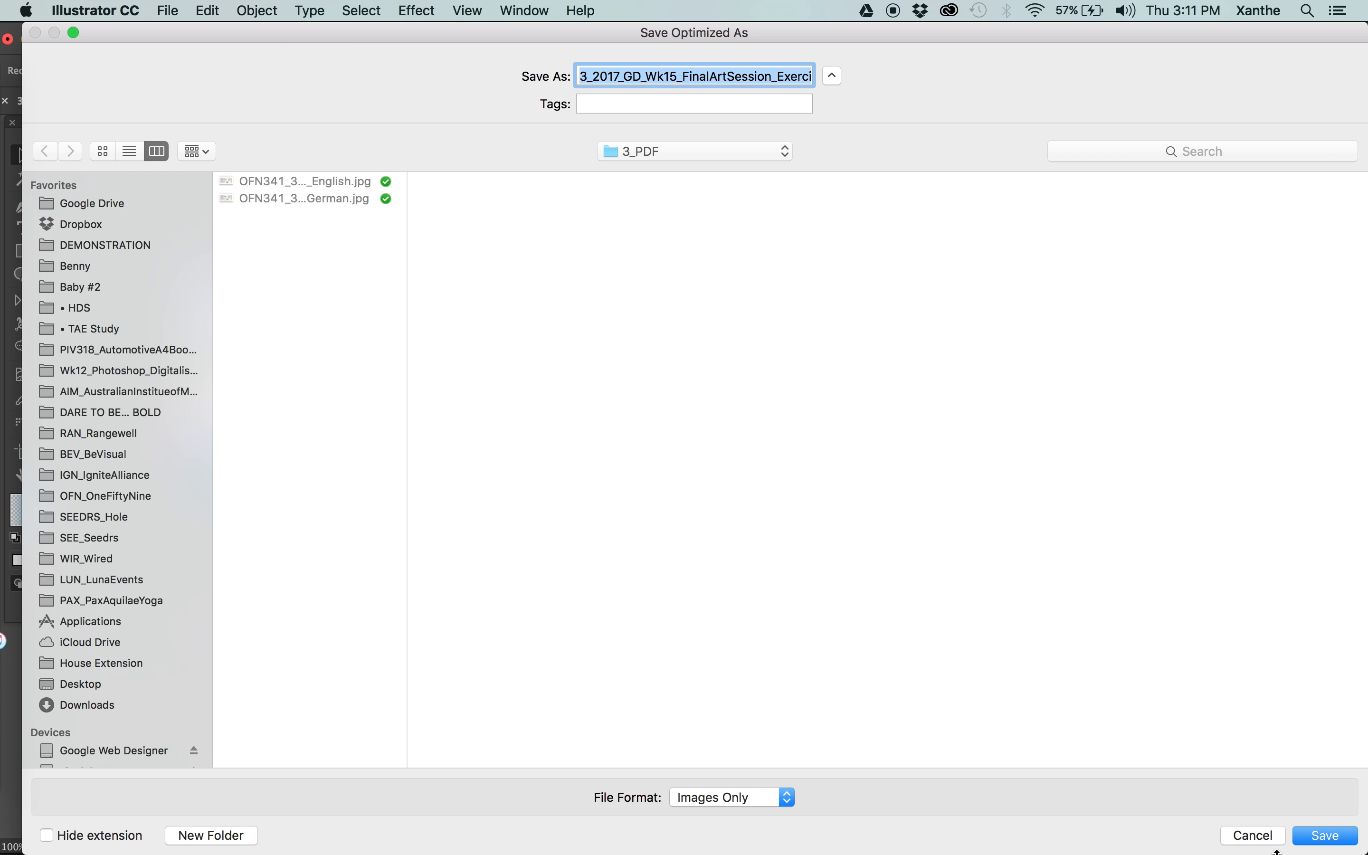
pyautogui.click(1279, 840)
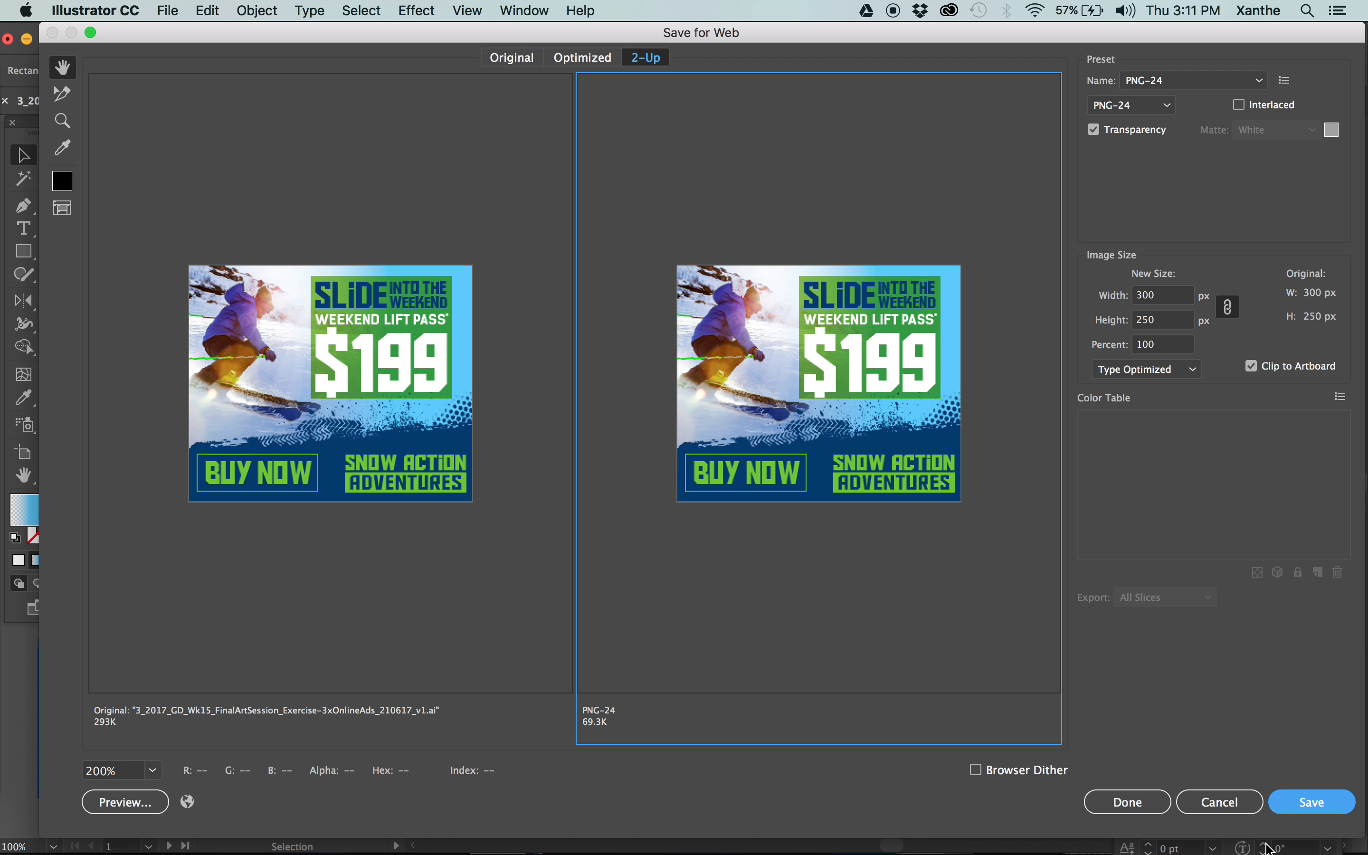
pyautogui.click(1212, 803)
pyautogui.press('super+minus')
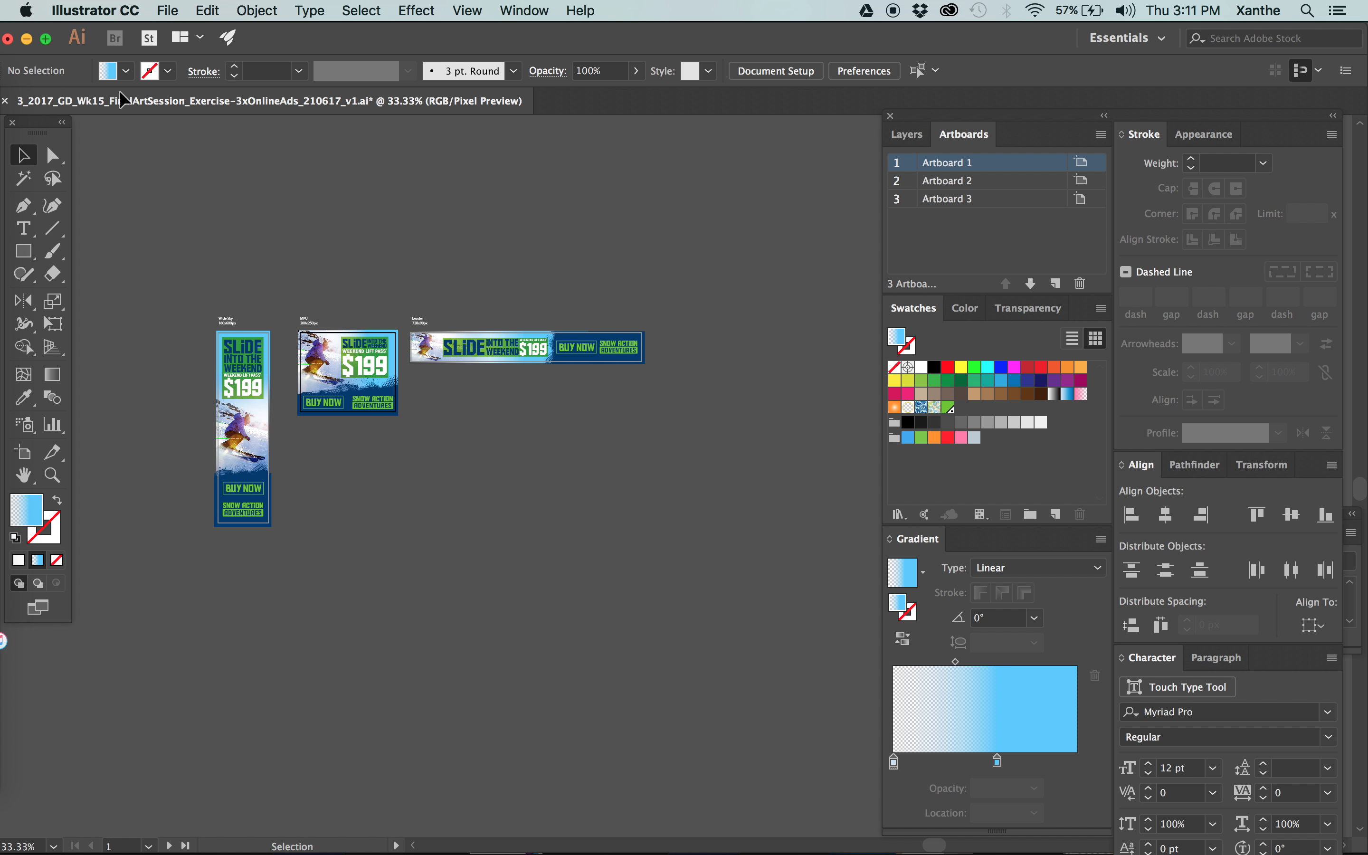
pyautogui.click(167, 10)
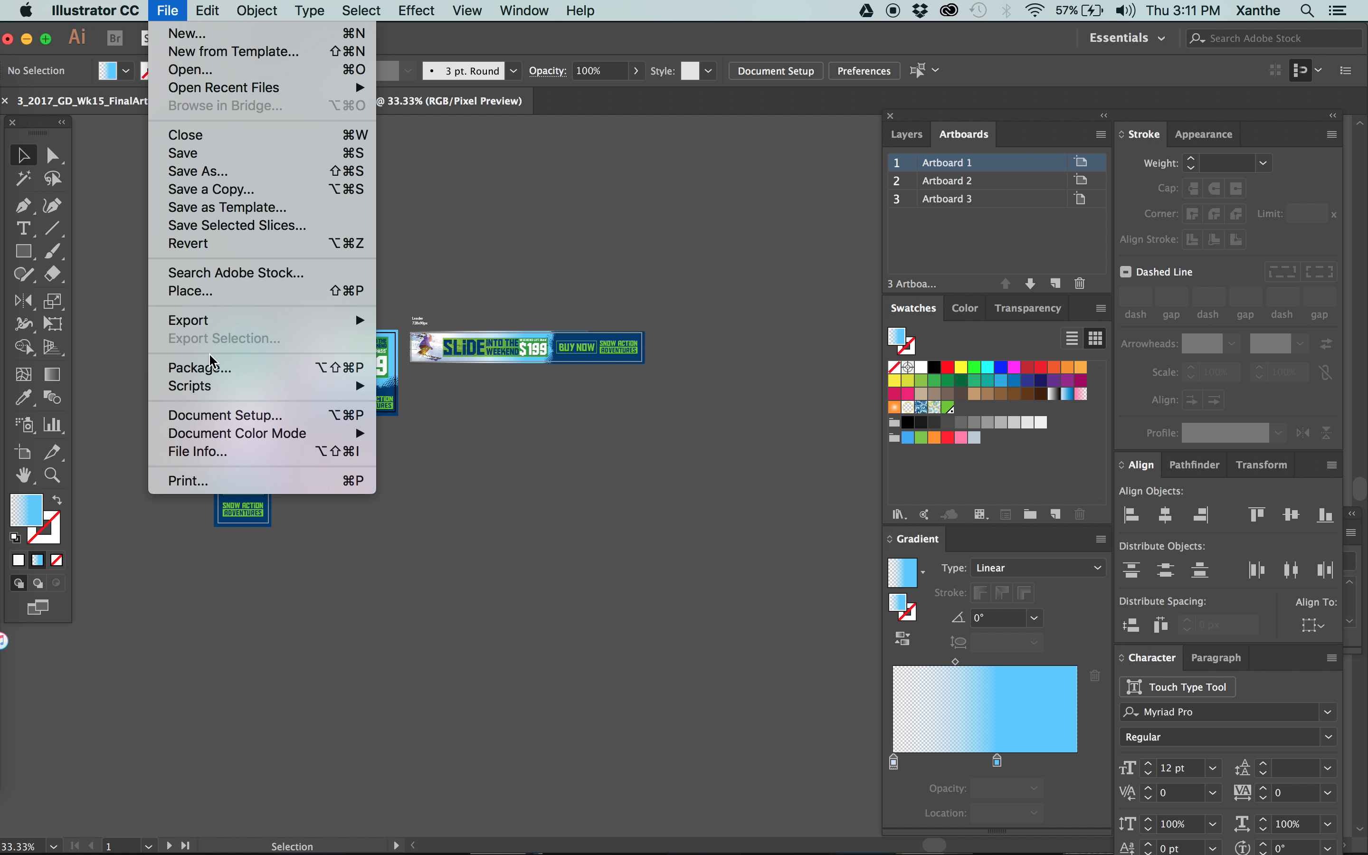
pyautogui.click(212, 366)
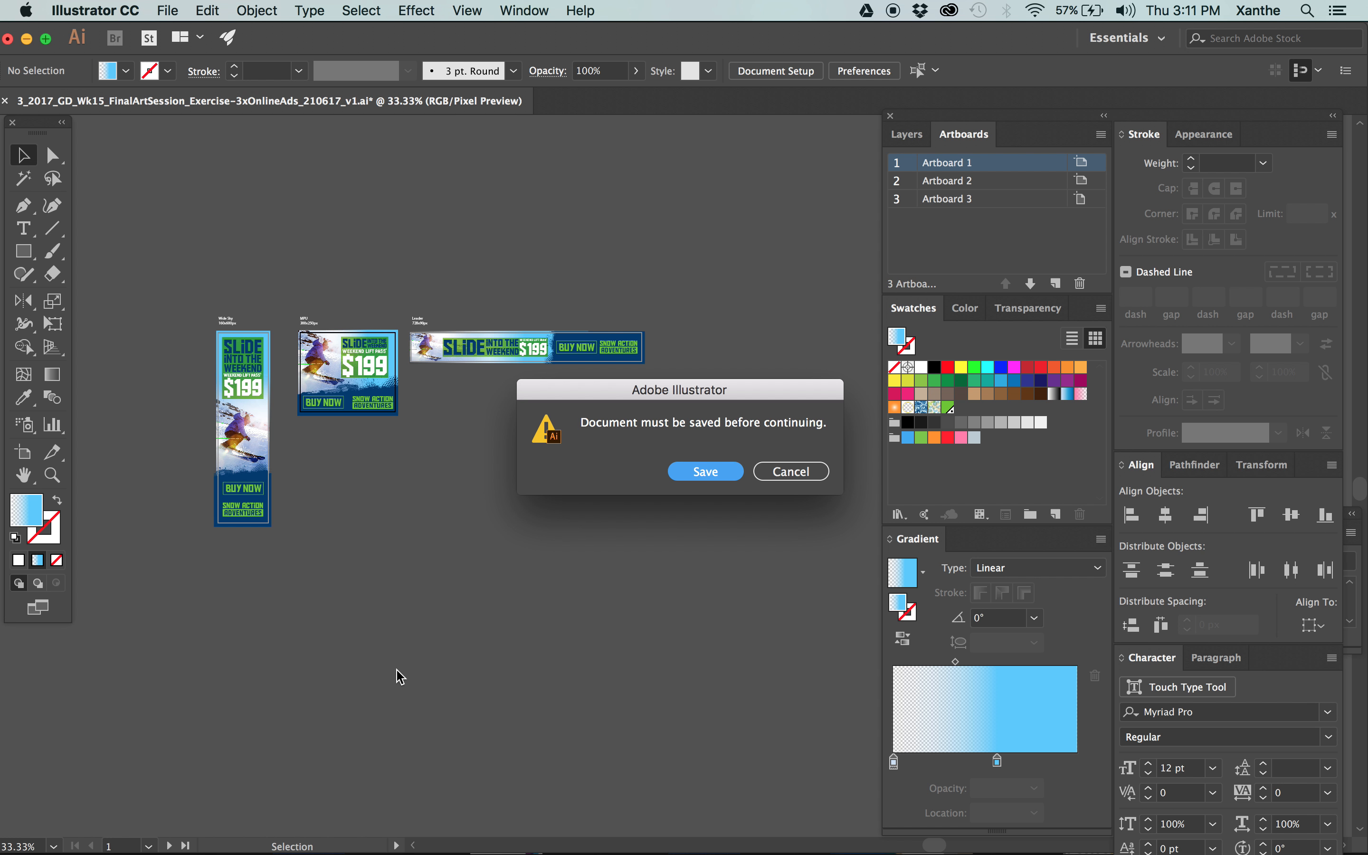
pyautogui.click(760, 475)
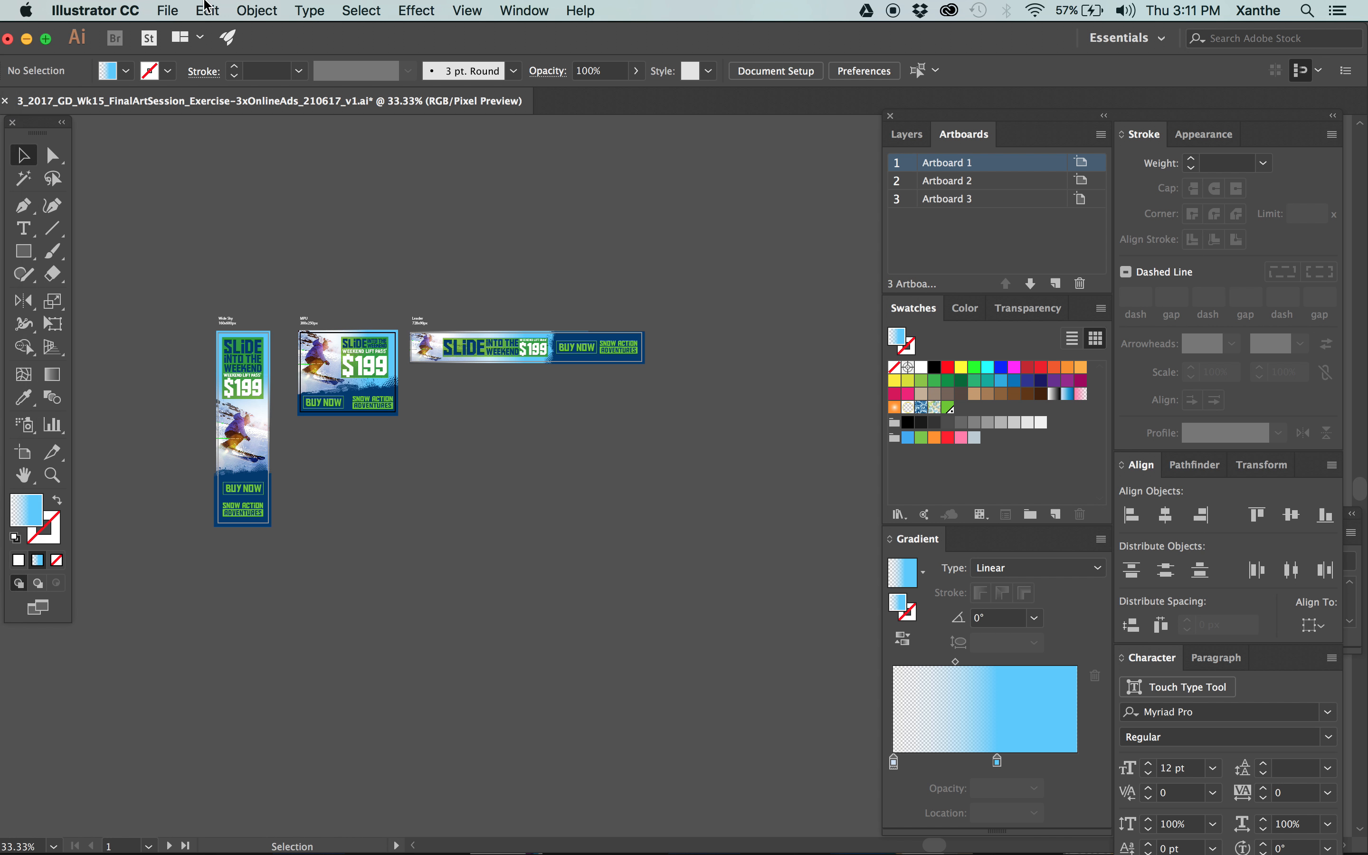
# Start packaging the online ads document, saving the Illustrator file first as required.
pyautogui.click(167, 10)
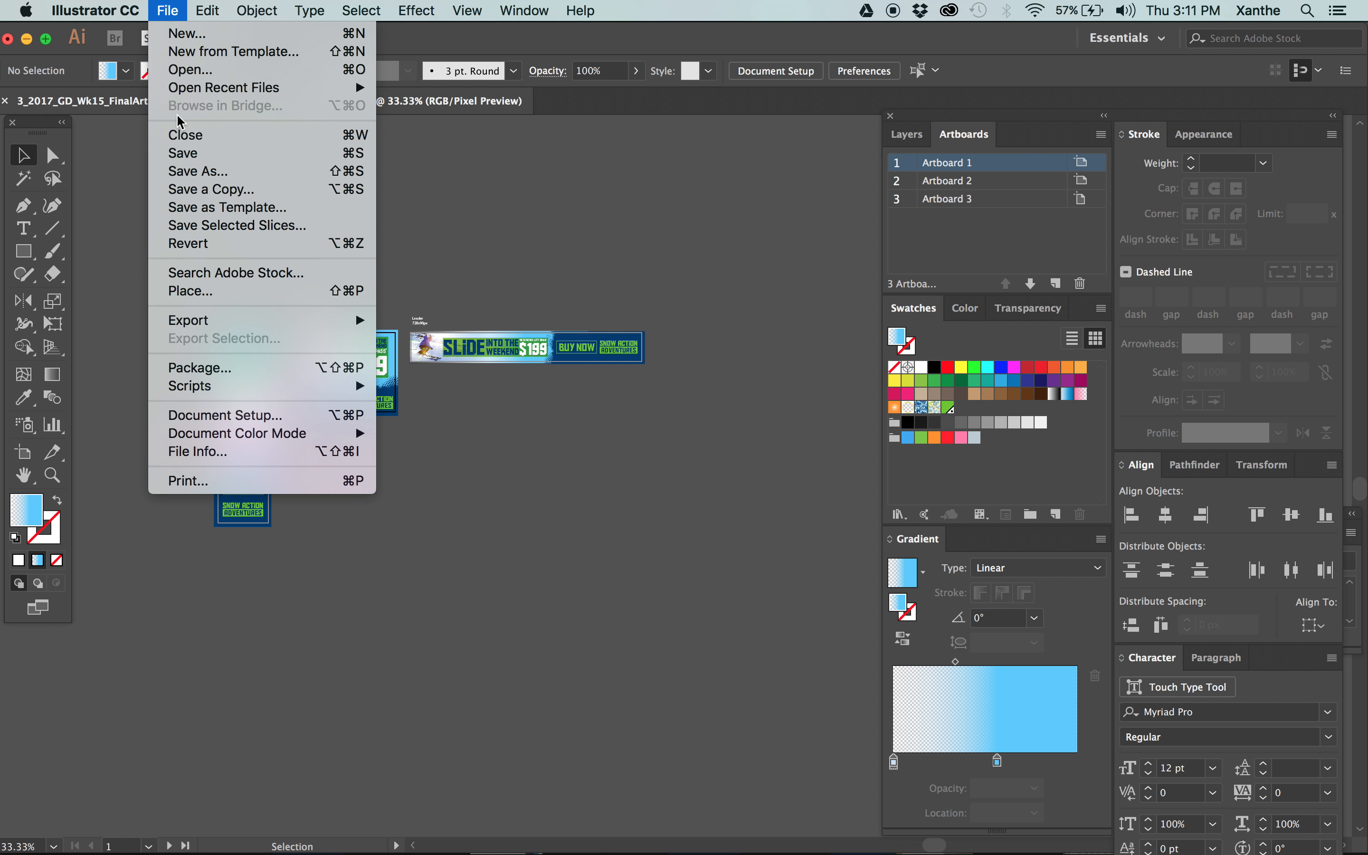
pyautogui.click(194, 375)
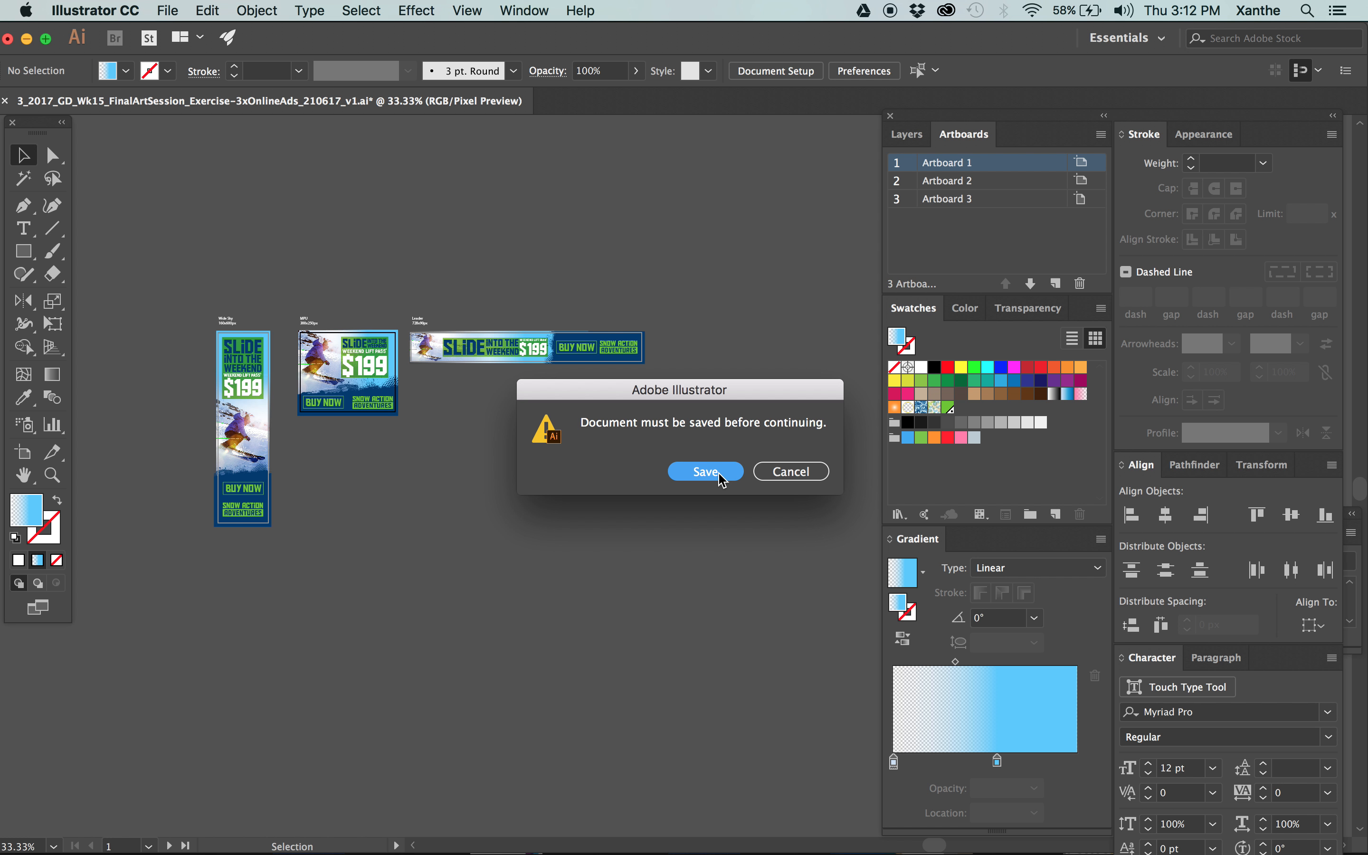
pyautogui.click(719, 473)
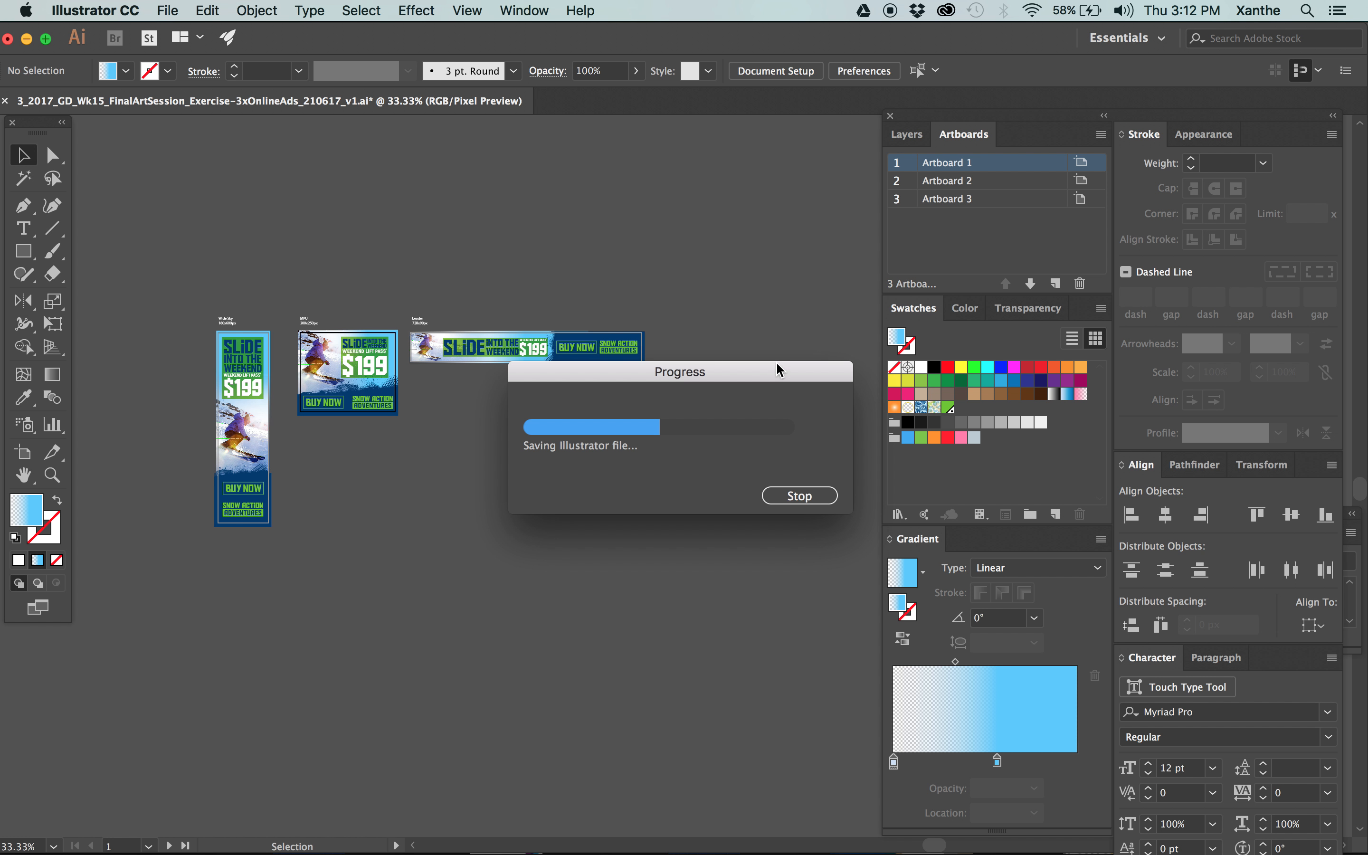
pyautogui.moveTo(5, 125)
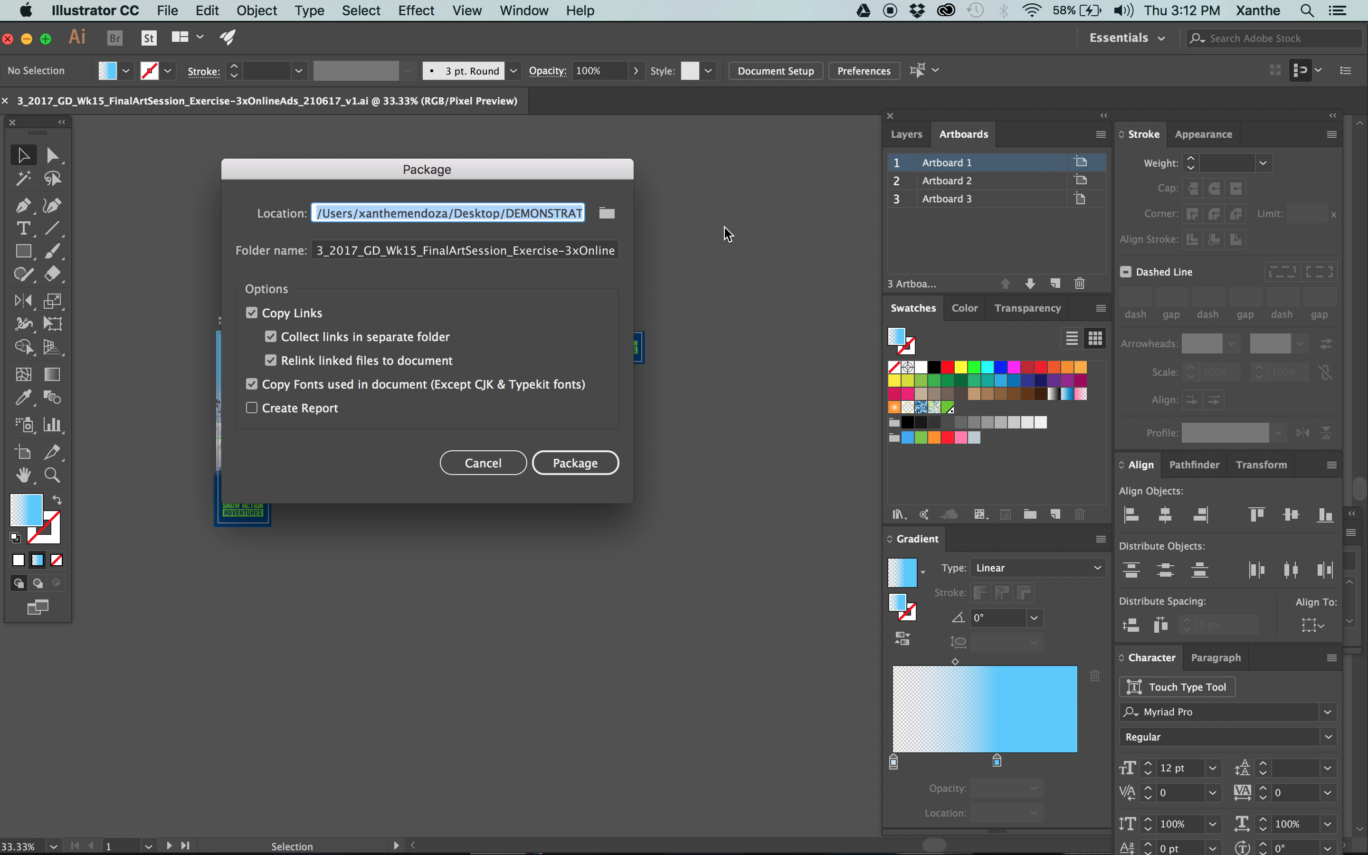
# Set the package location to the 4_Dispatched folder inside the HDS_GD_Wk15 exercise folder in DEMONSTRATION.
pyautogui.click(610, 213)
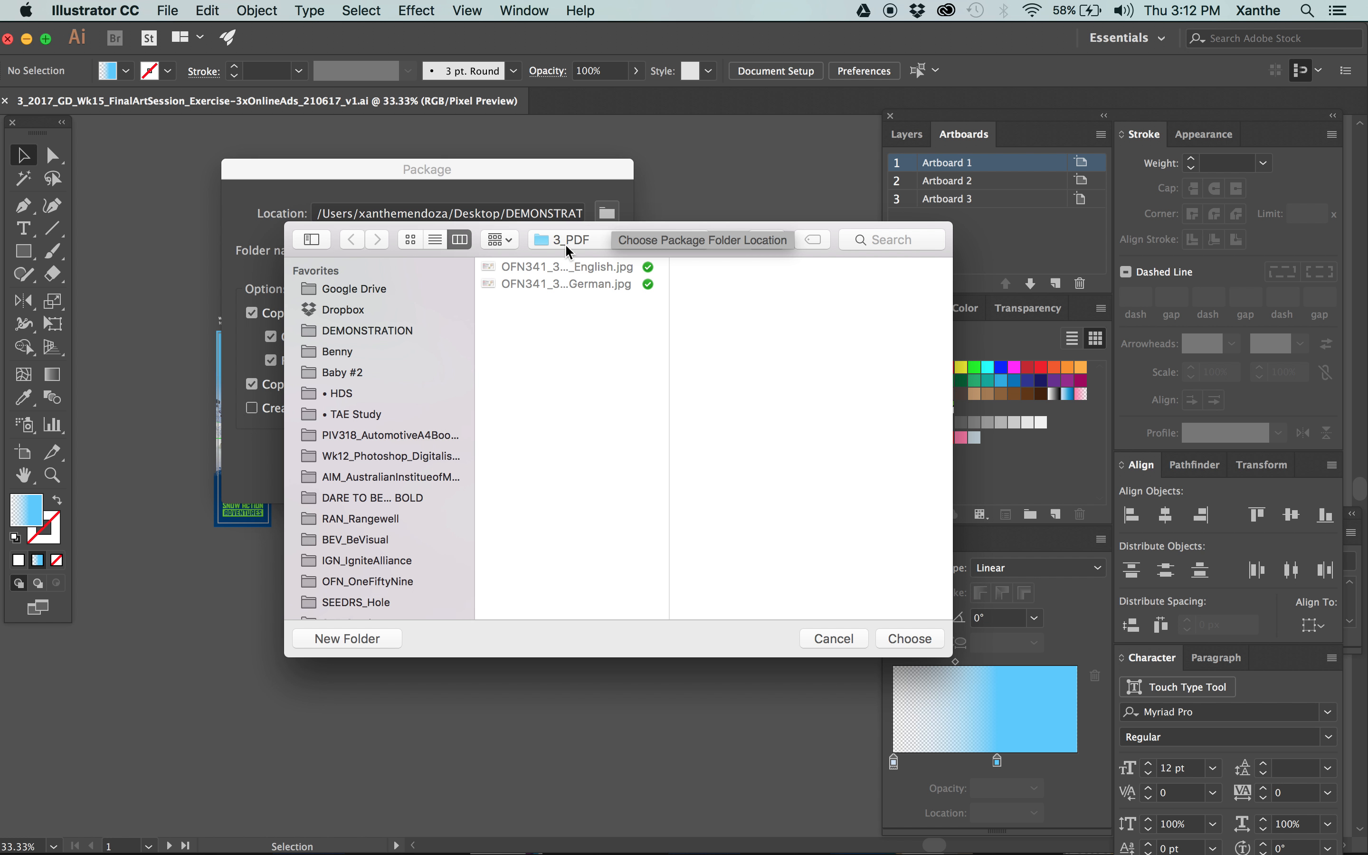
pyautogui.click(566, 244)
pyautogui.click(661, 261)
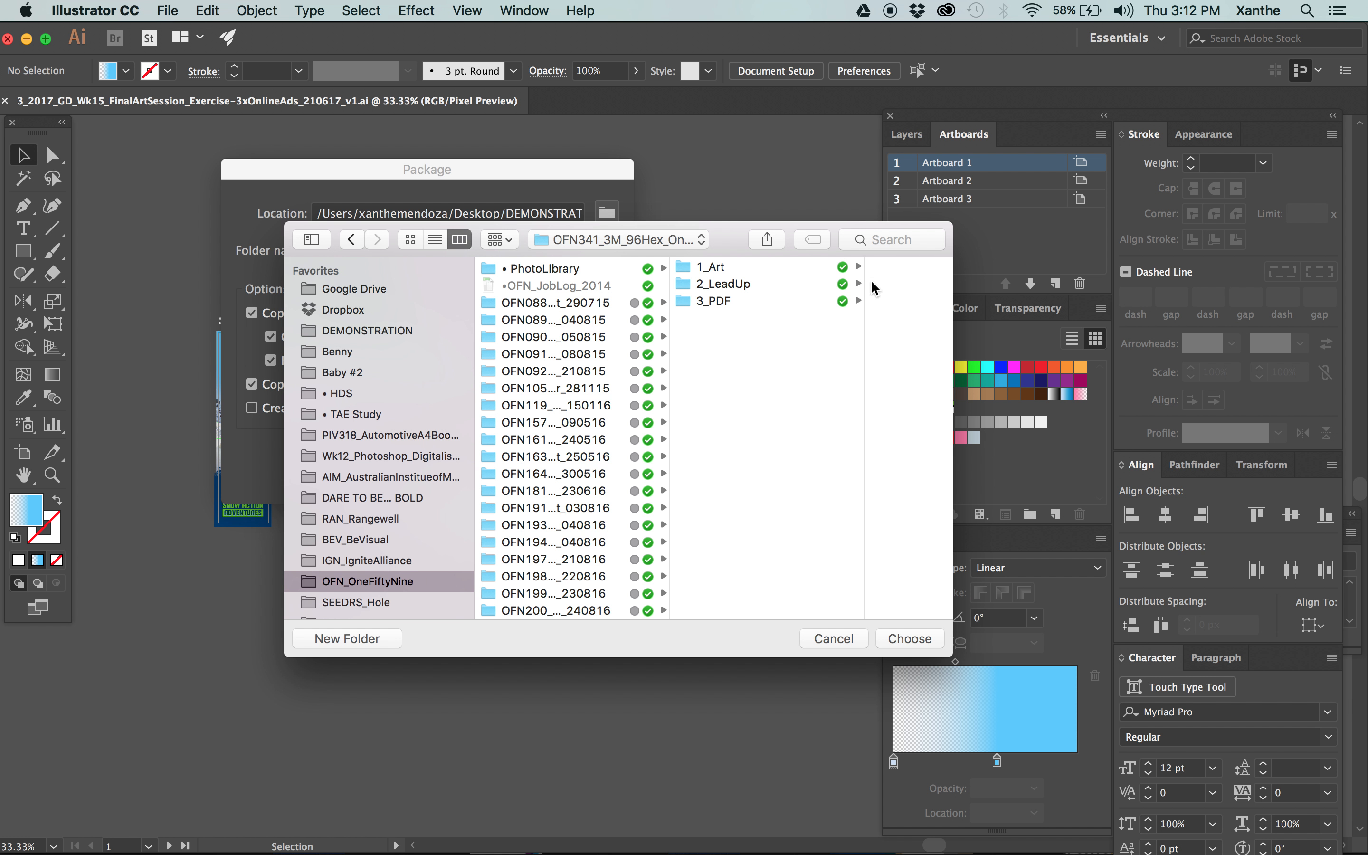
pyautogui.click(373, 333)
pyautogui.click(566, 283)
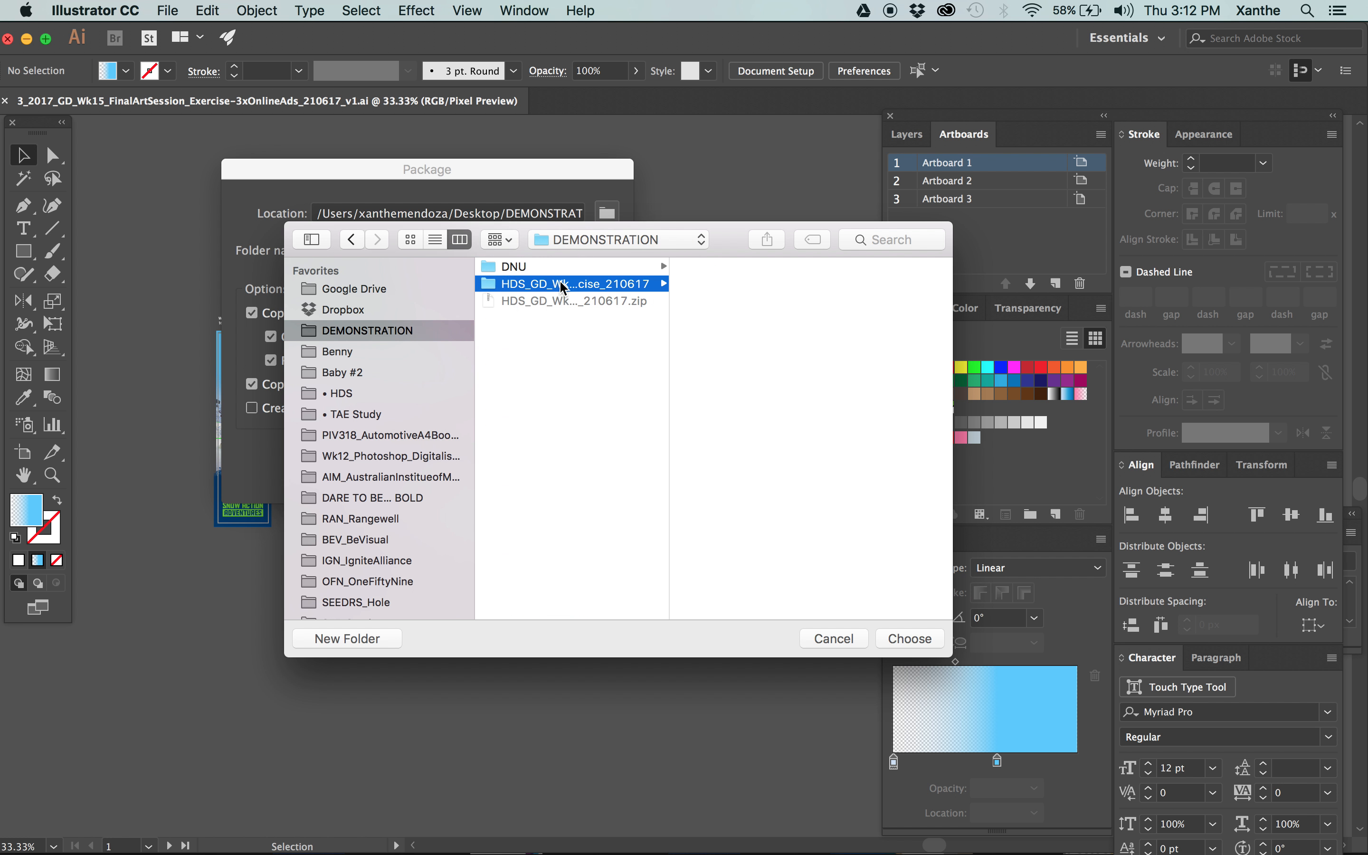
pyautogui.click(774, 319)
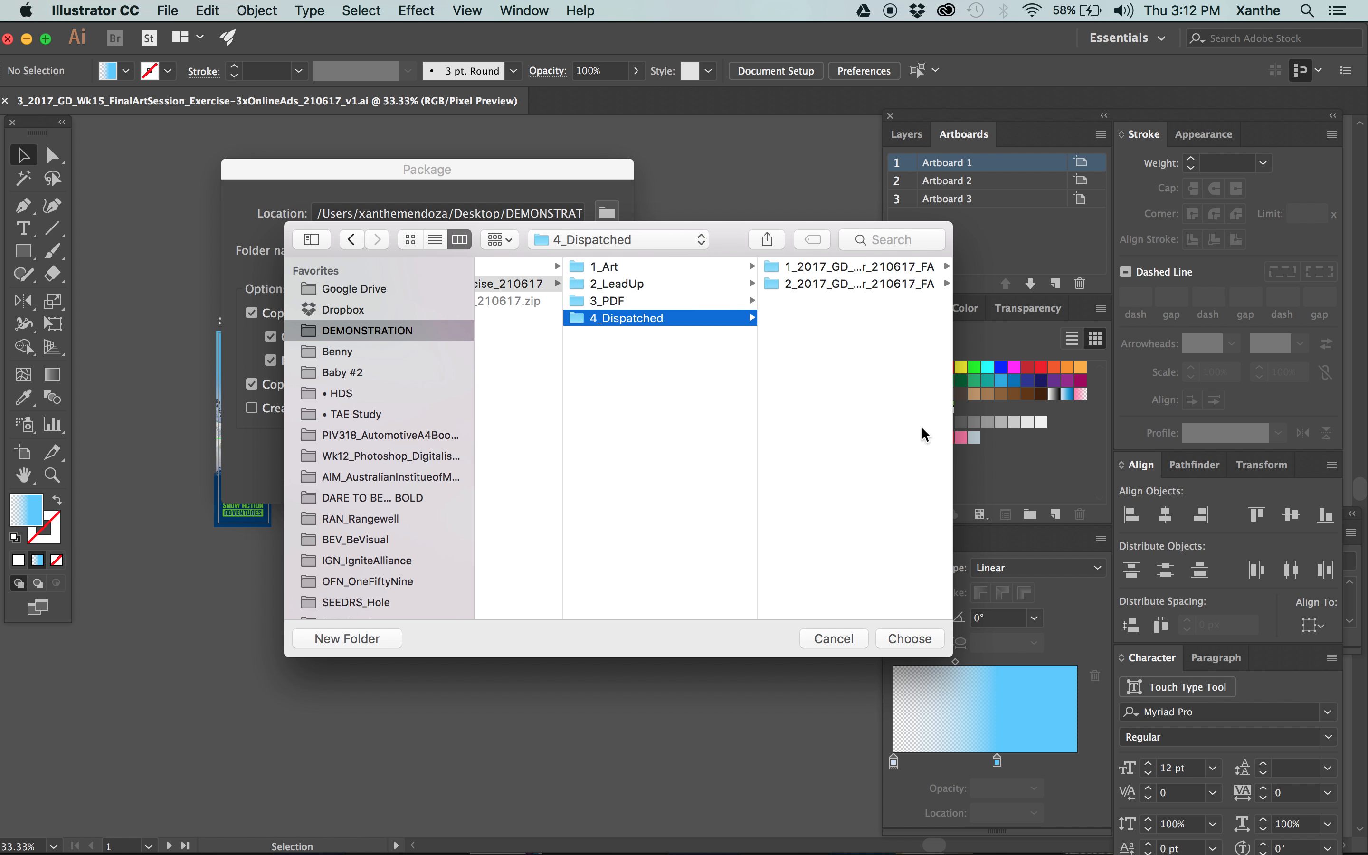
pyautogui.click(922, 638)
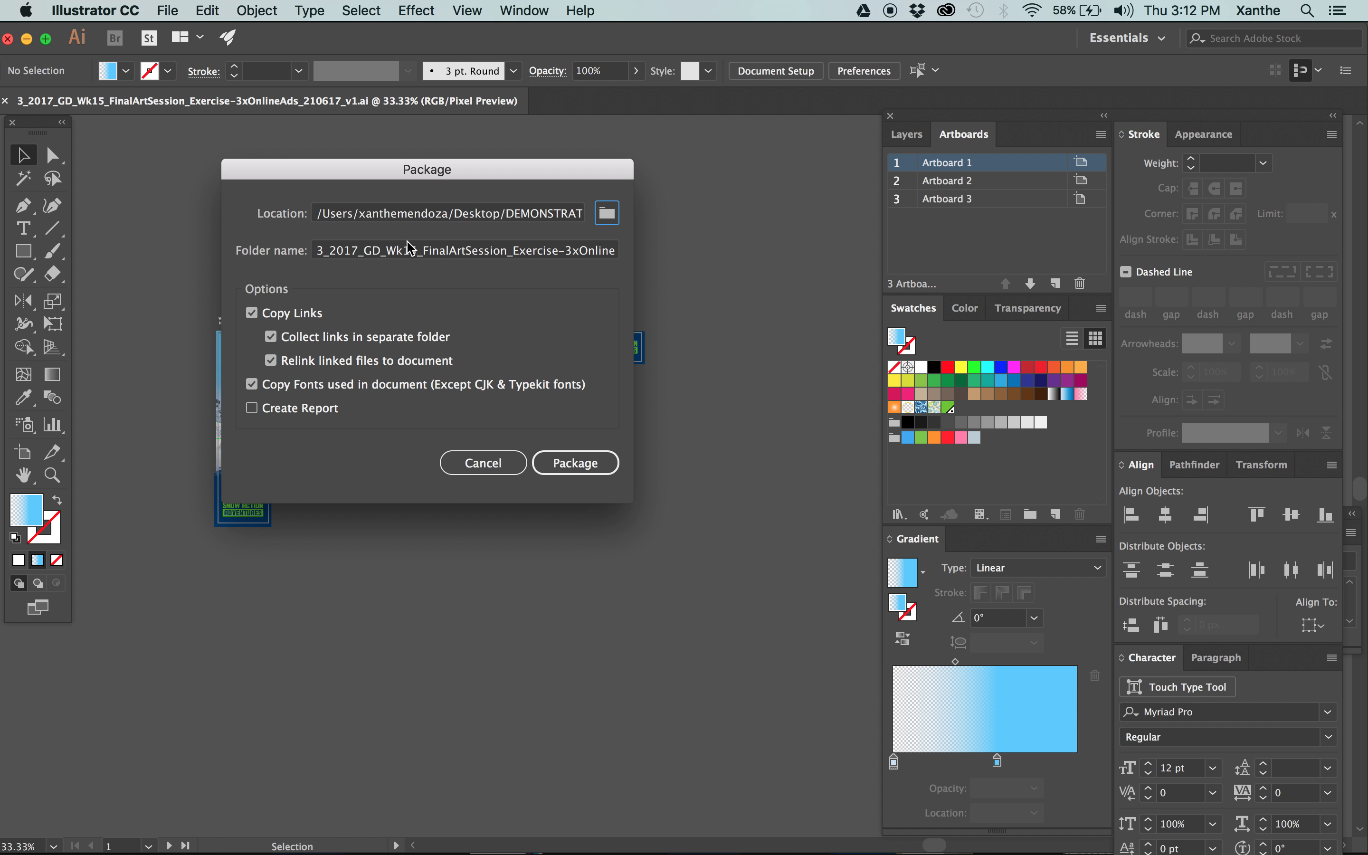
# Name the package folder 3_2017_GD_Wk15_FinalArtSession_Exercise-3xOnlineAds_210617_FA and package the document.
pyautogui.click(377, 250)
pyautogui.press('Down')
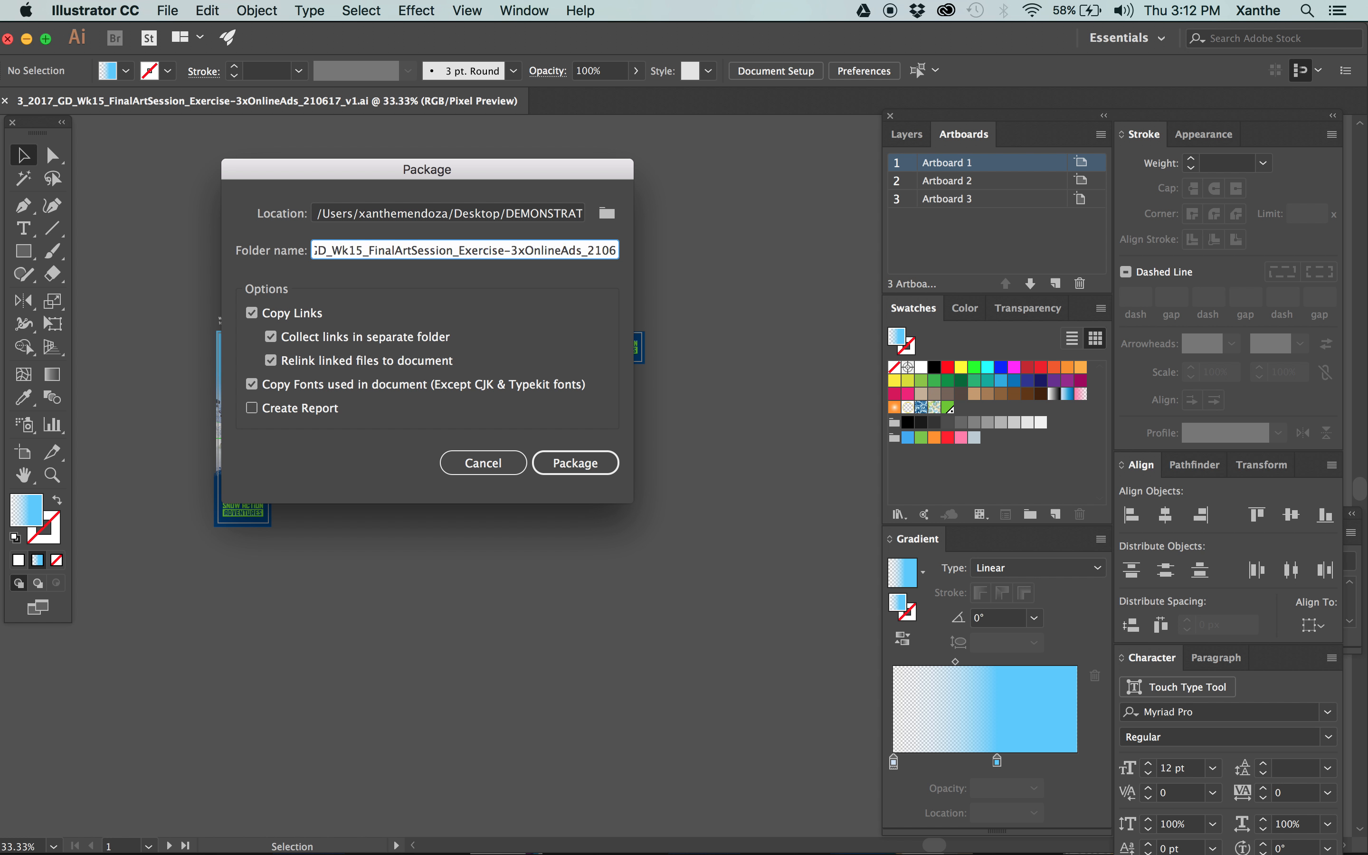
pyautogui.write('FA')
pyautogui.click(583, 464)
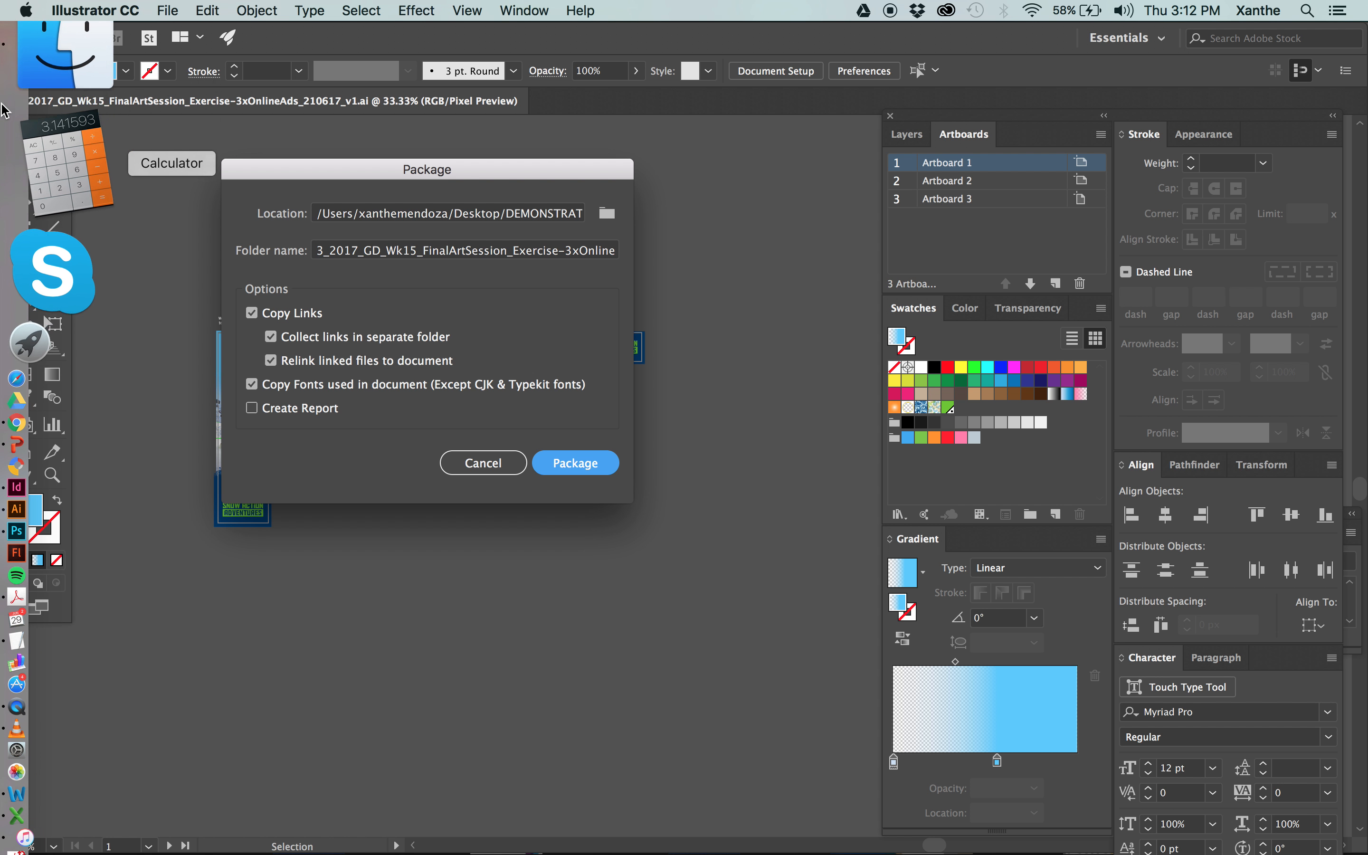
# Switch to Finder, browse into 4_Dispatched to locate the online ads package, and dismiss the remaining packaging dialogs.
pyautogui.click(12, 101)
pyautogui.hscroll(-10, 908, 289)
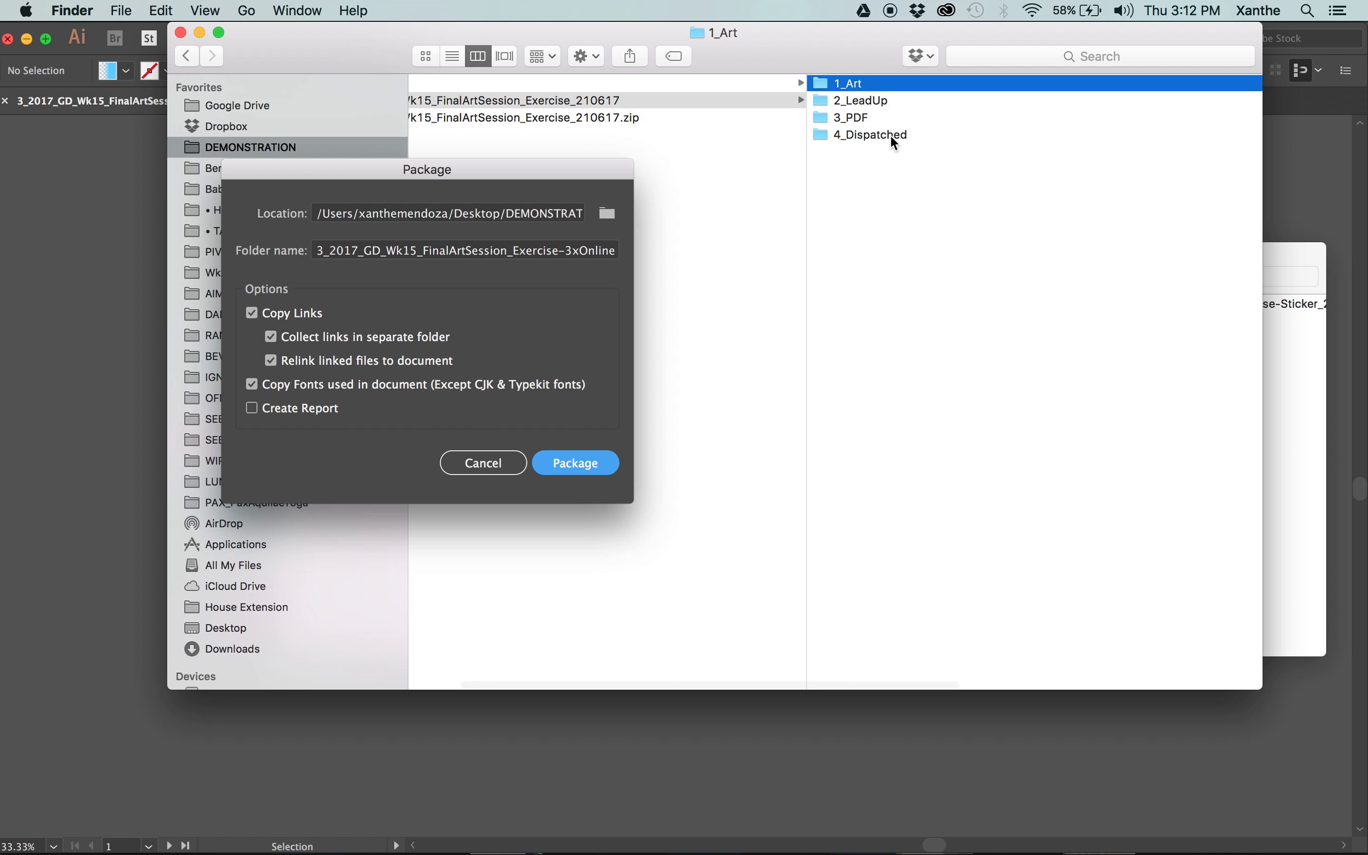
pyautogui.click(891, 134)
pyautogui.click(1017, 117)
pyautogui.moveTo(607, 32); pyautogui.dragTo(851, 555)
pyautogui.click(714, 414)
pyautogui.click(863, 472)
# In Finder, create a new folder named Exported inside the online ads package folder.
pyautogui.moveTo(5, 62)
pyautogui.press('Tab')
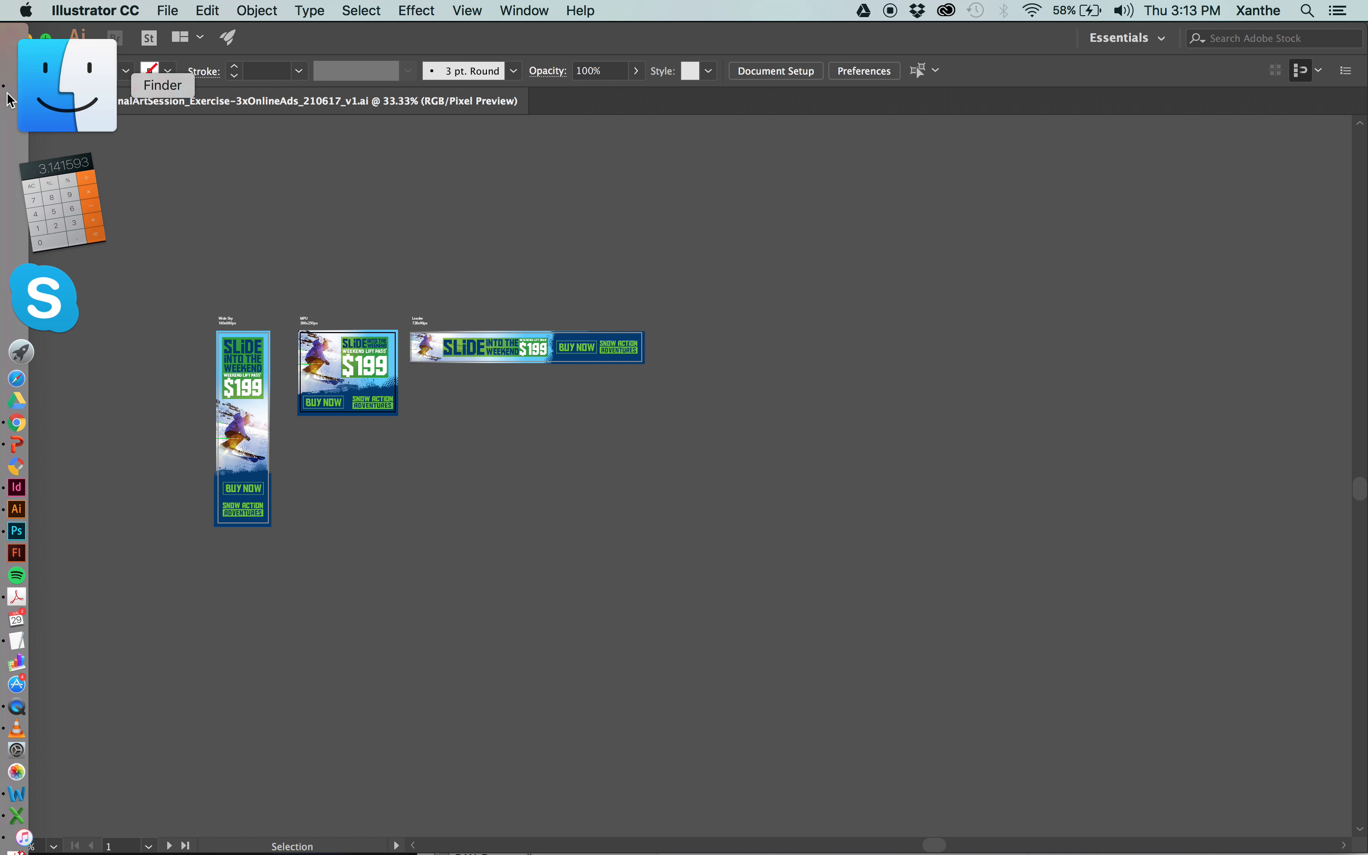
pyautogui.click(3, 101)
pyautogui.moveTo(988, 576); pyautogui.dragTo(762, 132)
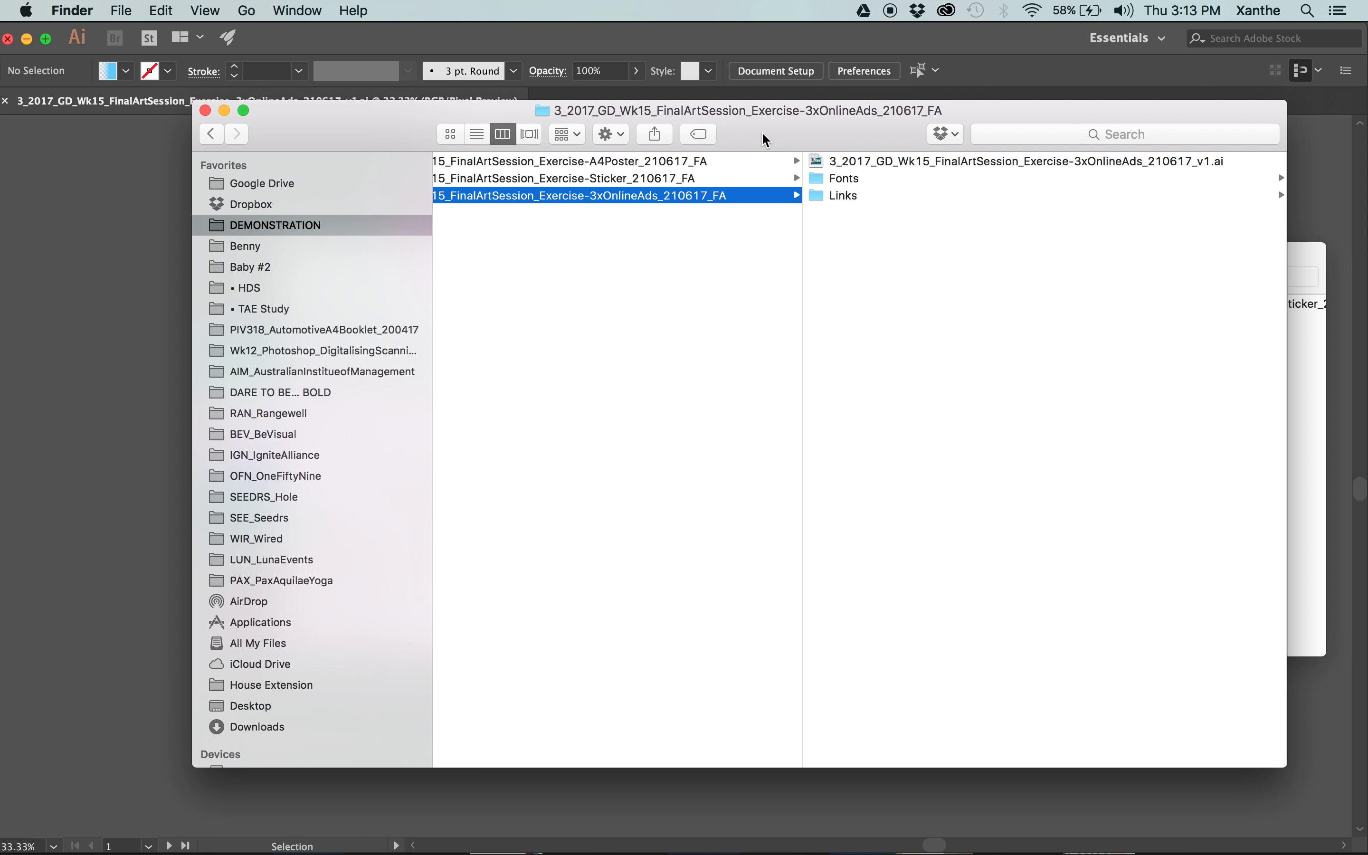
pyautogui.press('super+shift+n')
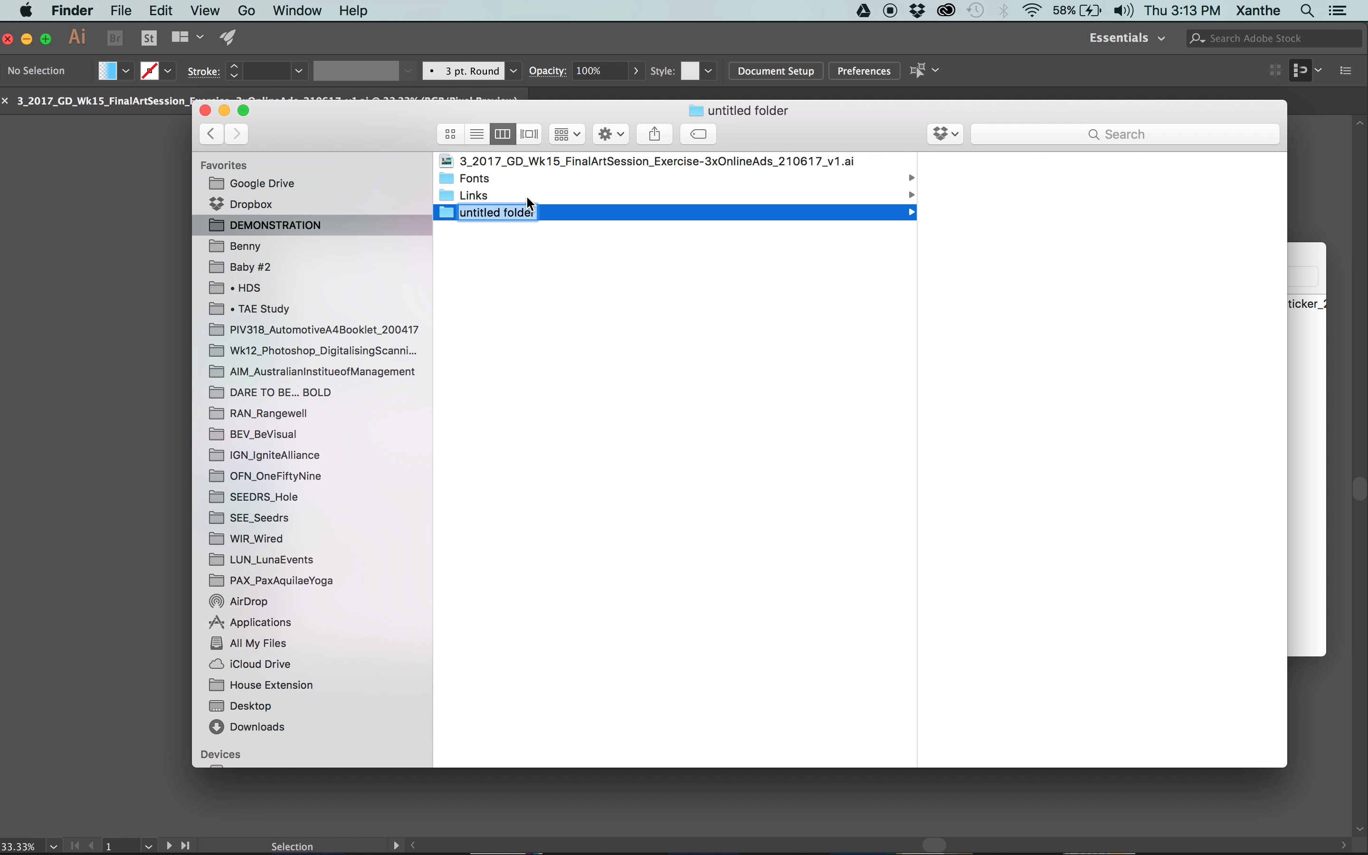
pyautogui.write('E')
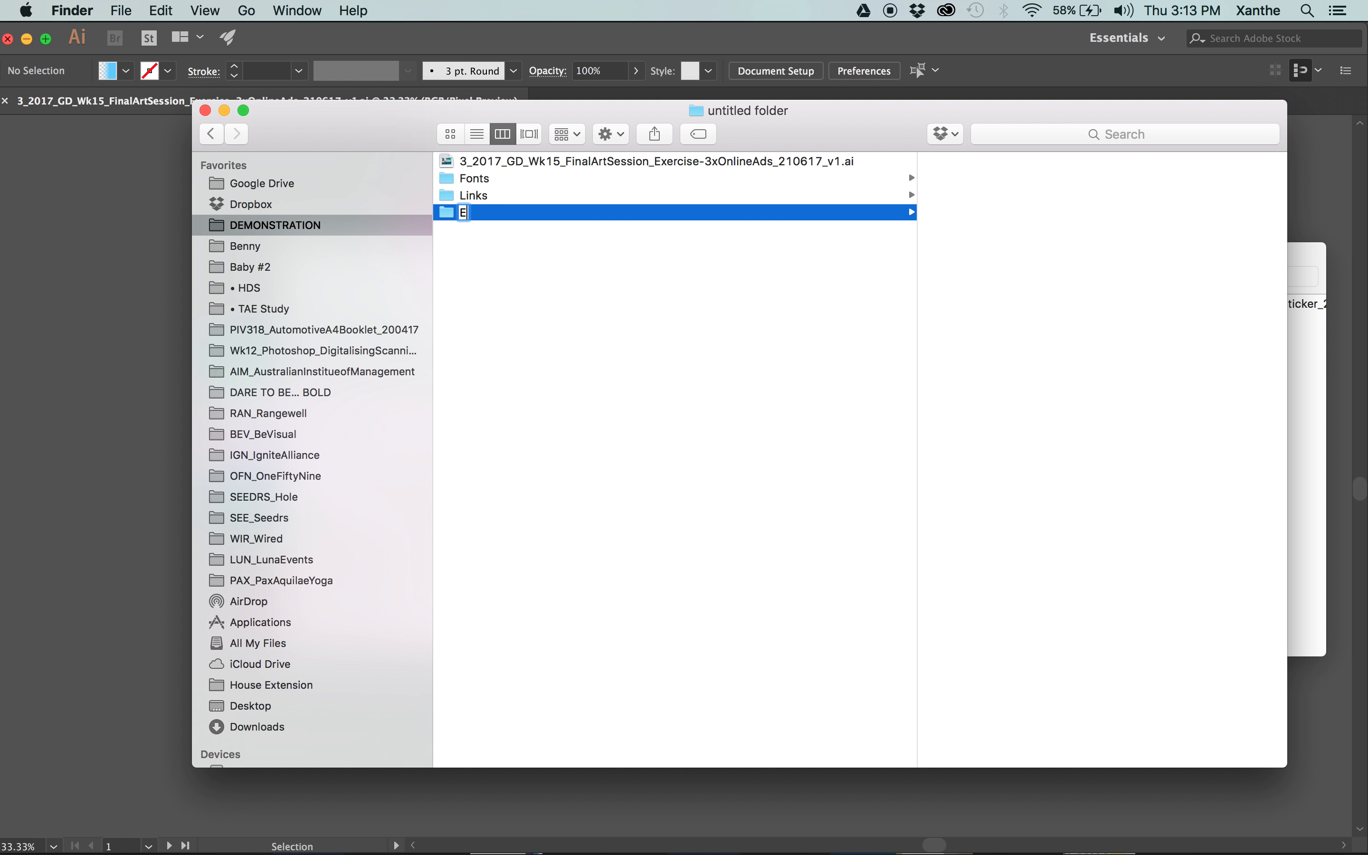
pyautogui.write('xported')
pyautogui.press('Return')
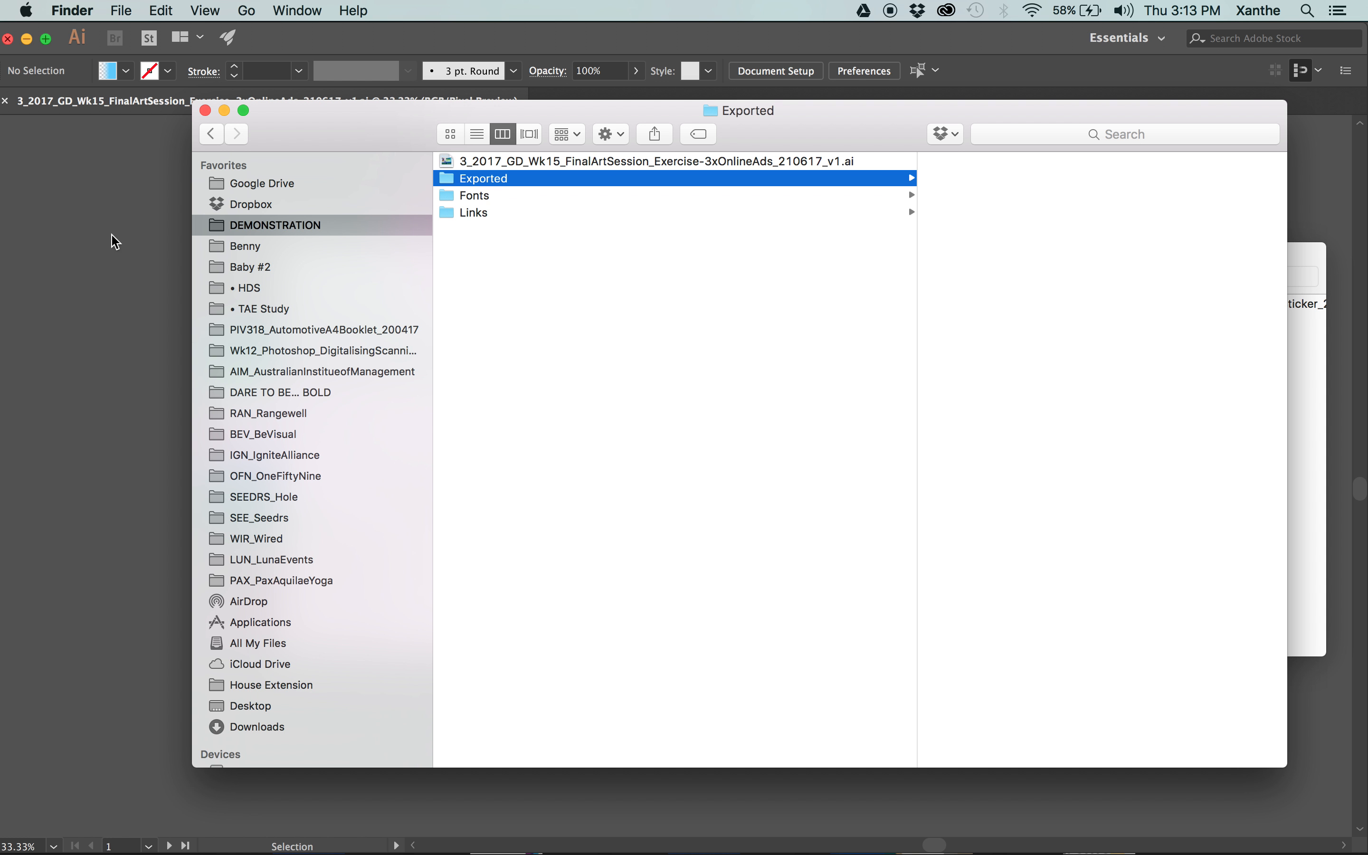
# Switch back to Illustrator, open the 300 x 250 px ad in Save for Web, and set it to GIF with 256 colors.
pyautogui.click(112, 235)
pyautogui.click(342, 383)
pyautogui.press('super+alt+shift+s')
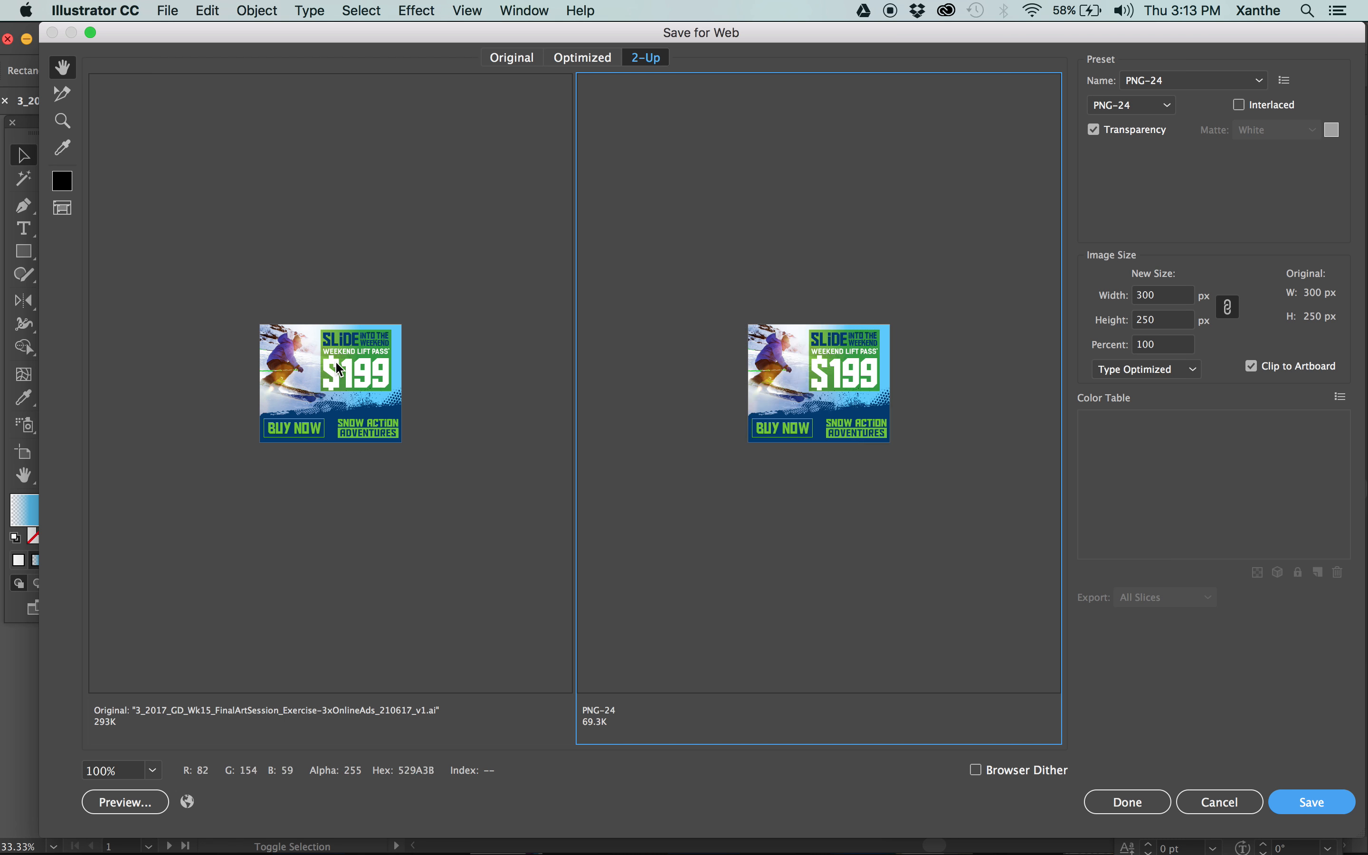
pyautogui.click(1129, 105)
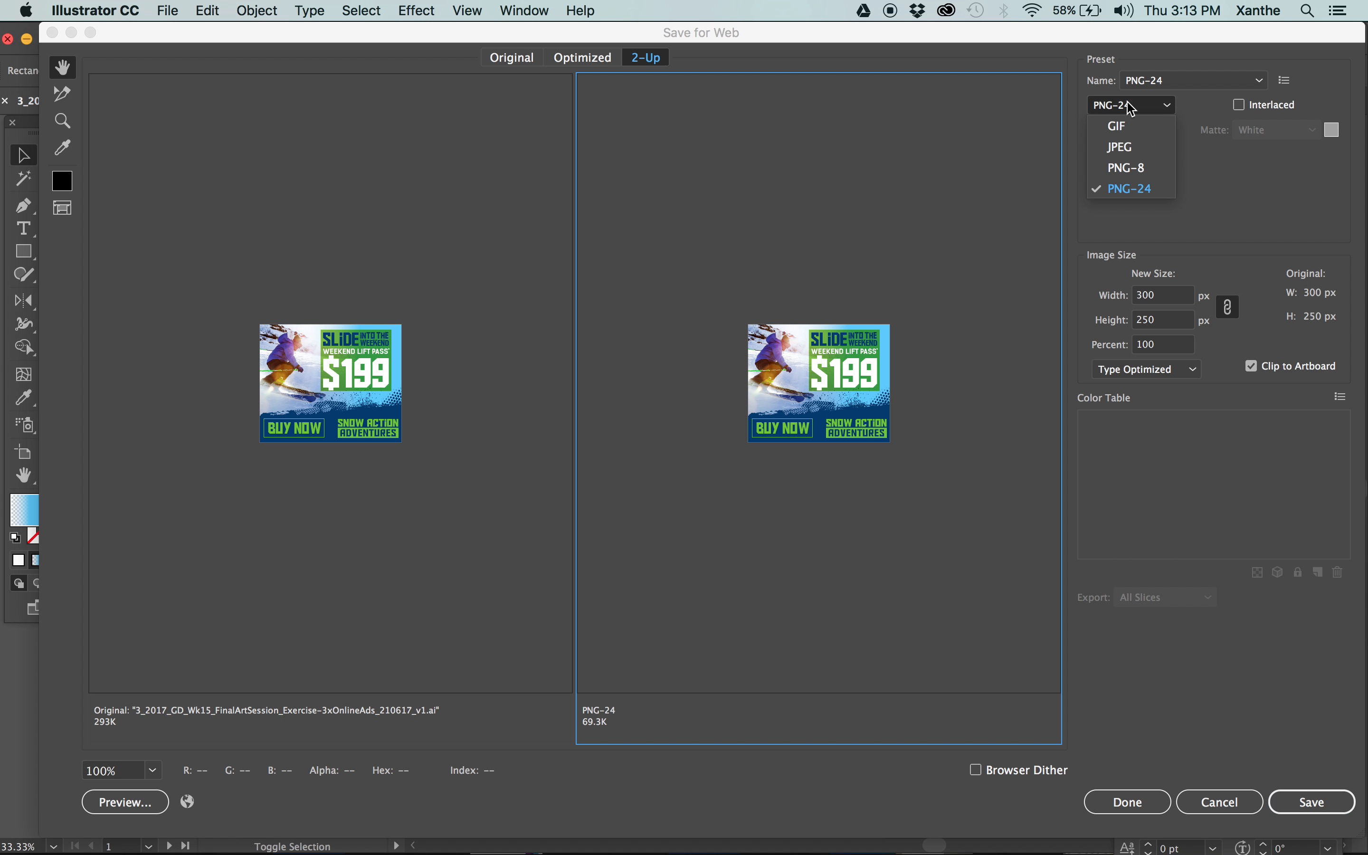
pyautogui.click(1125, 125)
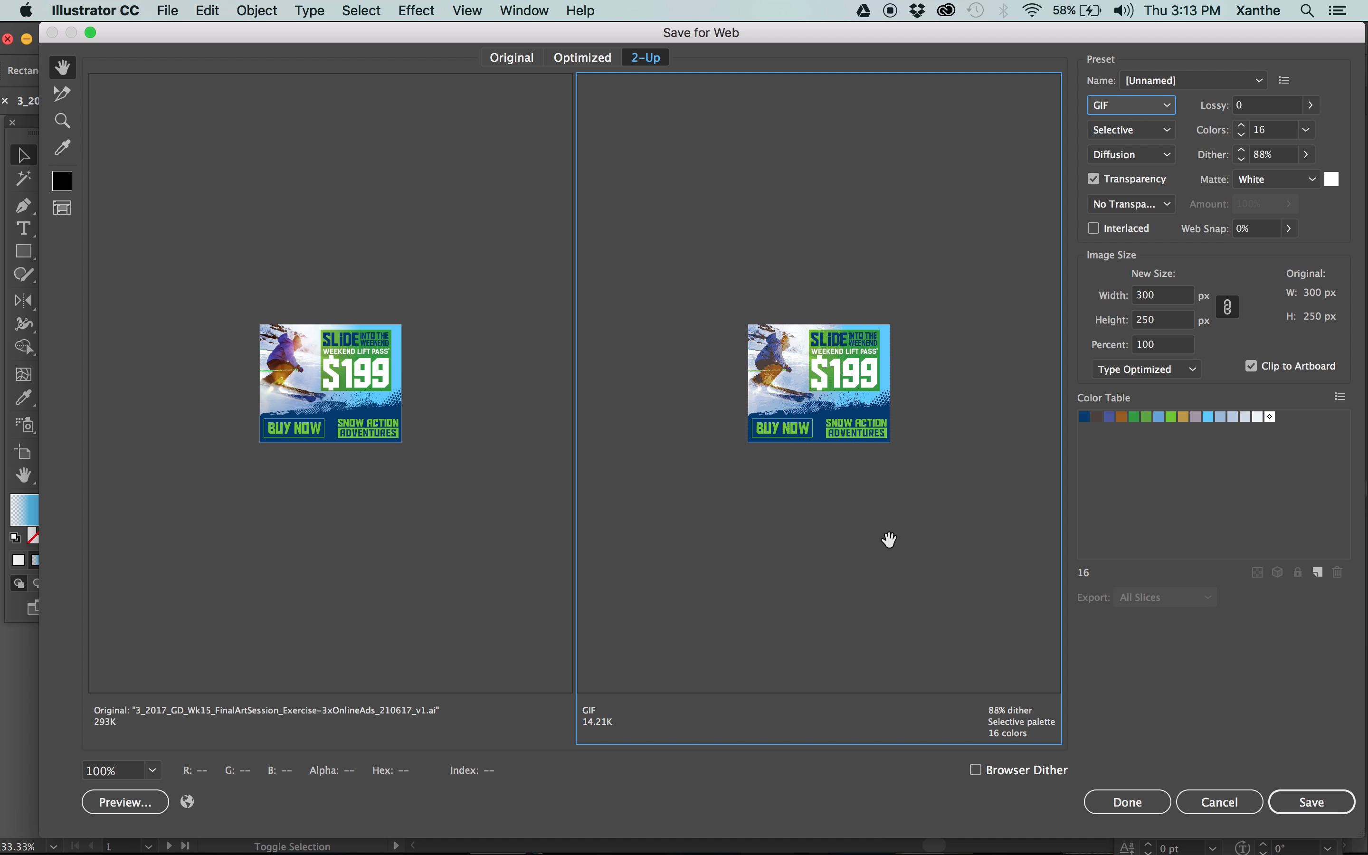
pyautogui.click(1306, 130)
pyautogui.click(1328, 295)
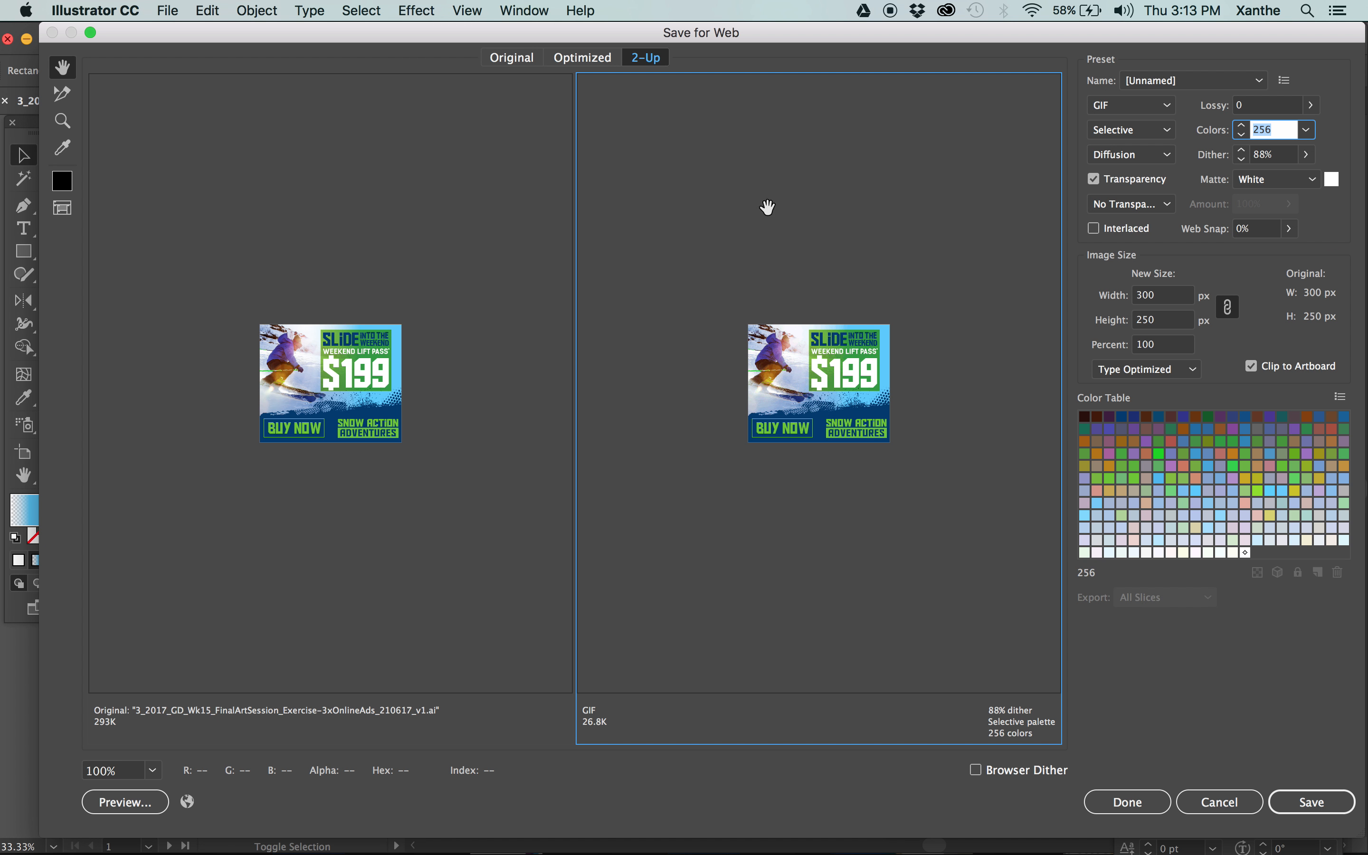
# Start saving the optimized GIF and choose the Exported folder of the online ads package in 4_Dispatched as destination.
pyautogui.click(1300, 802)
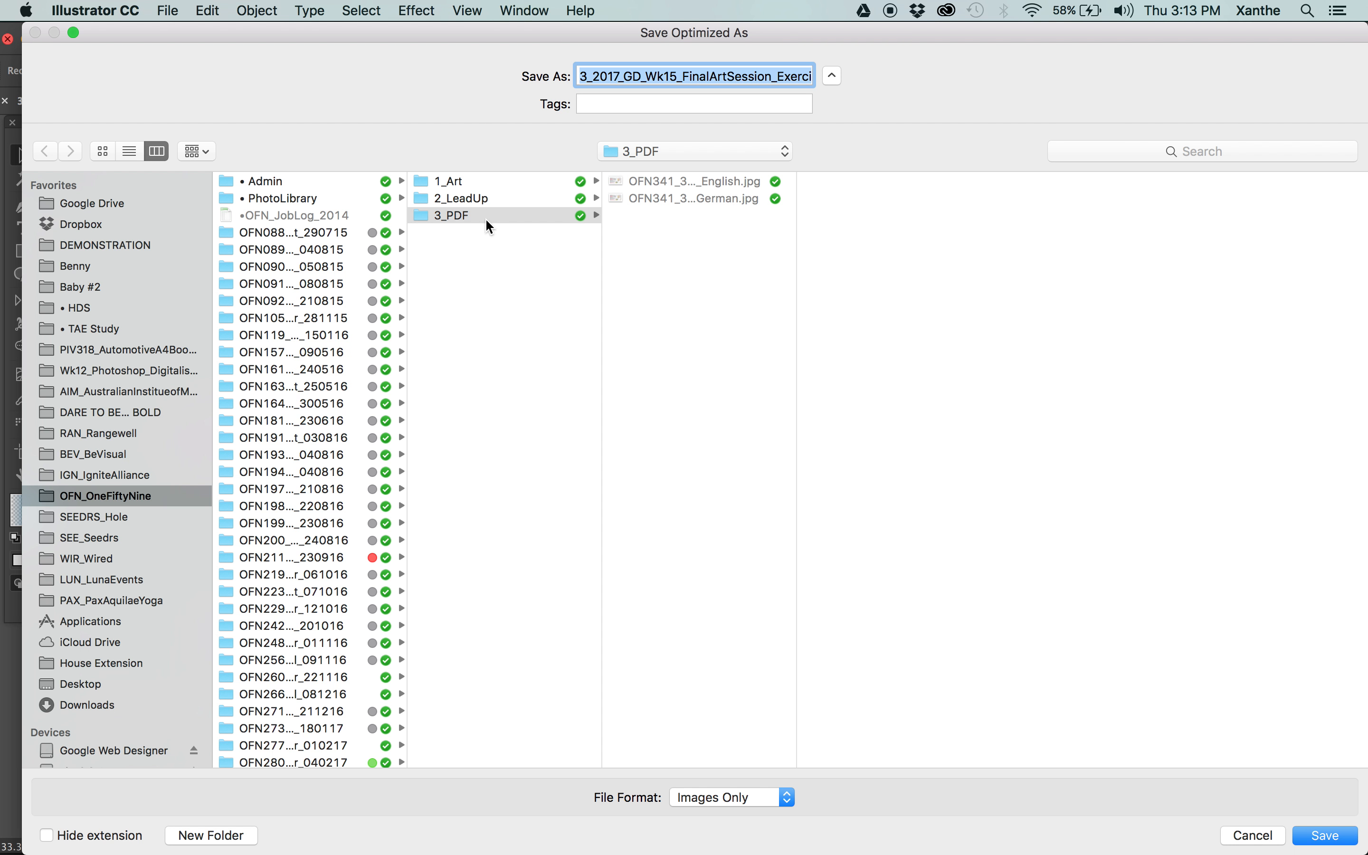
pyautogui.click(97, 308)
pyautogui.click(101, 244)
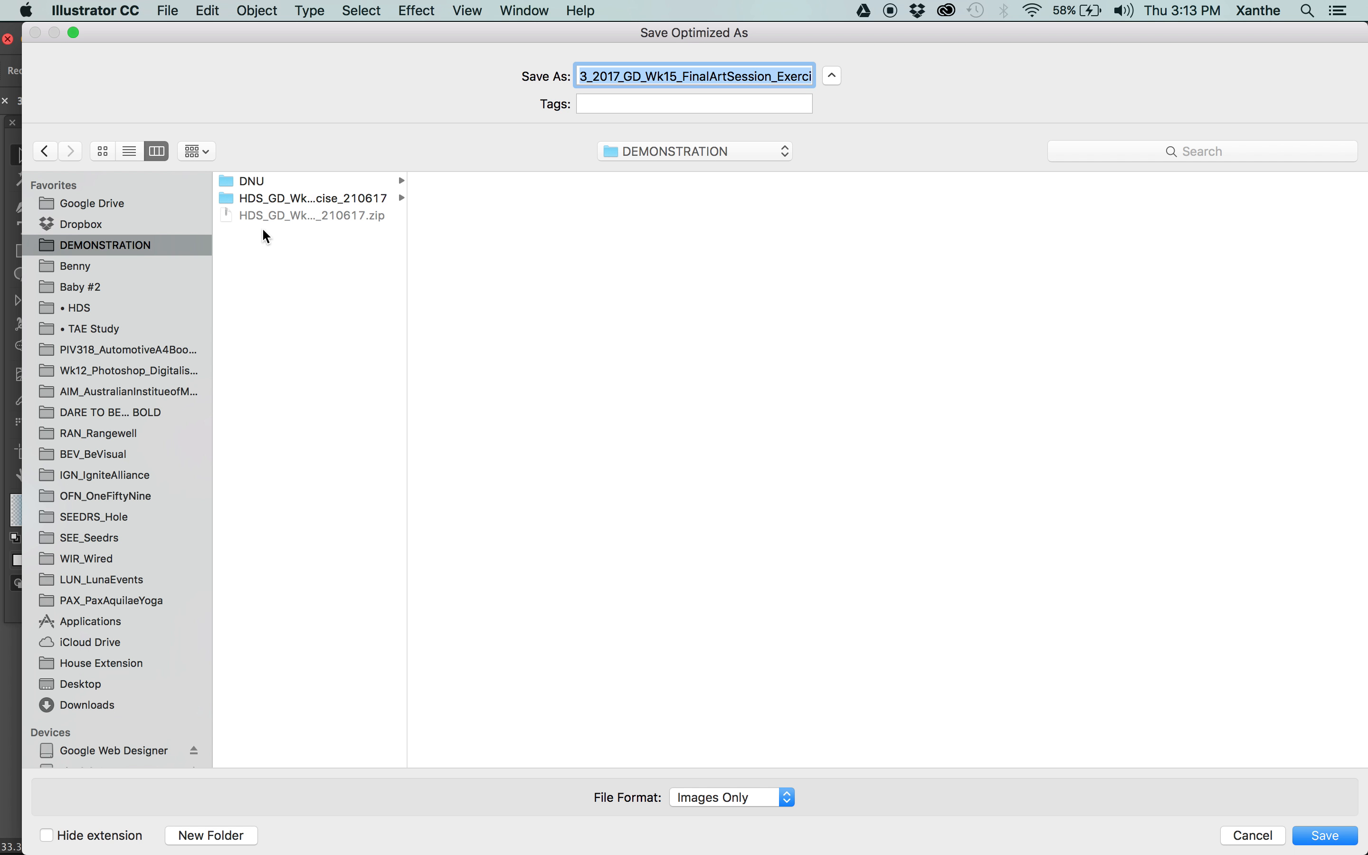
pyautogui.click(311, 182)
pyautogui.click(372, 199)
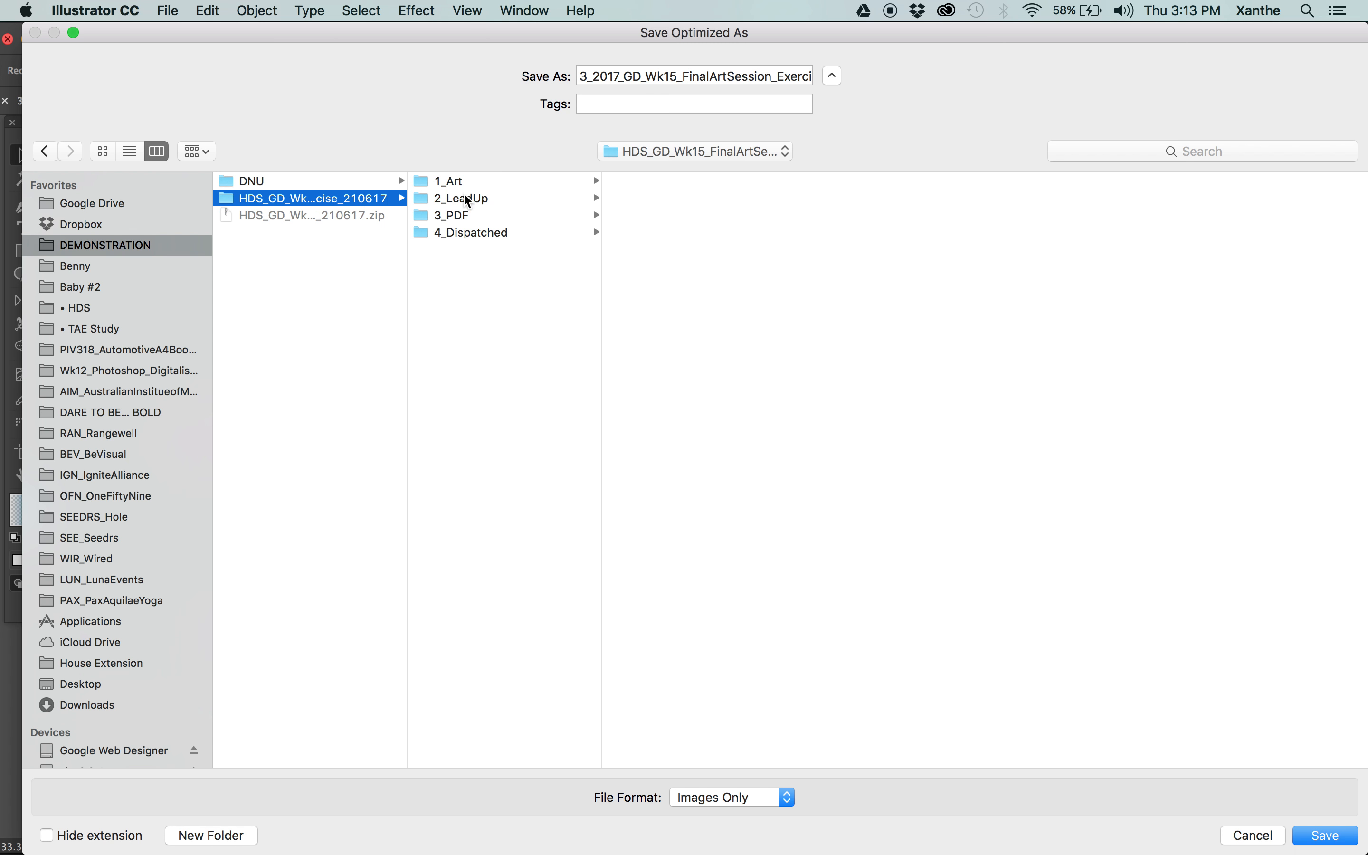
pyautogui.click(501, 232)
pyautogui.click(727, 215)
pyautogui.click(866, 195)
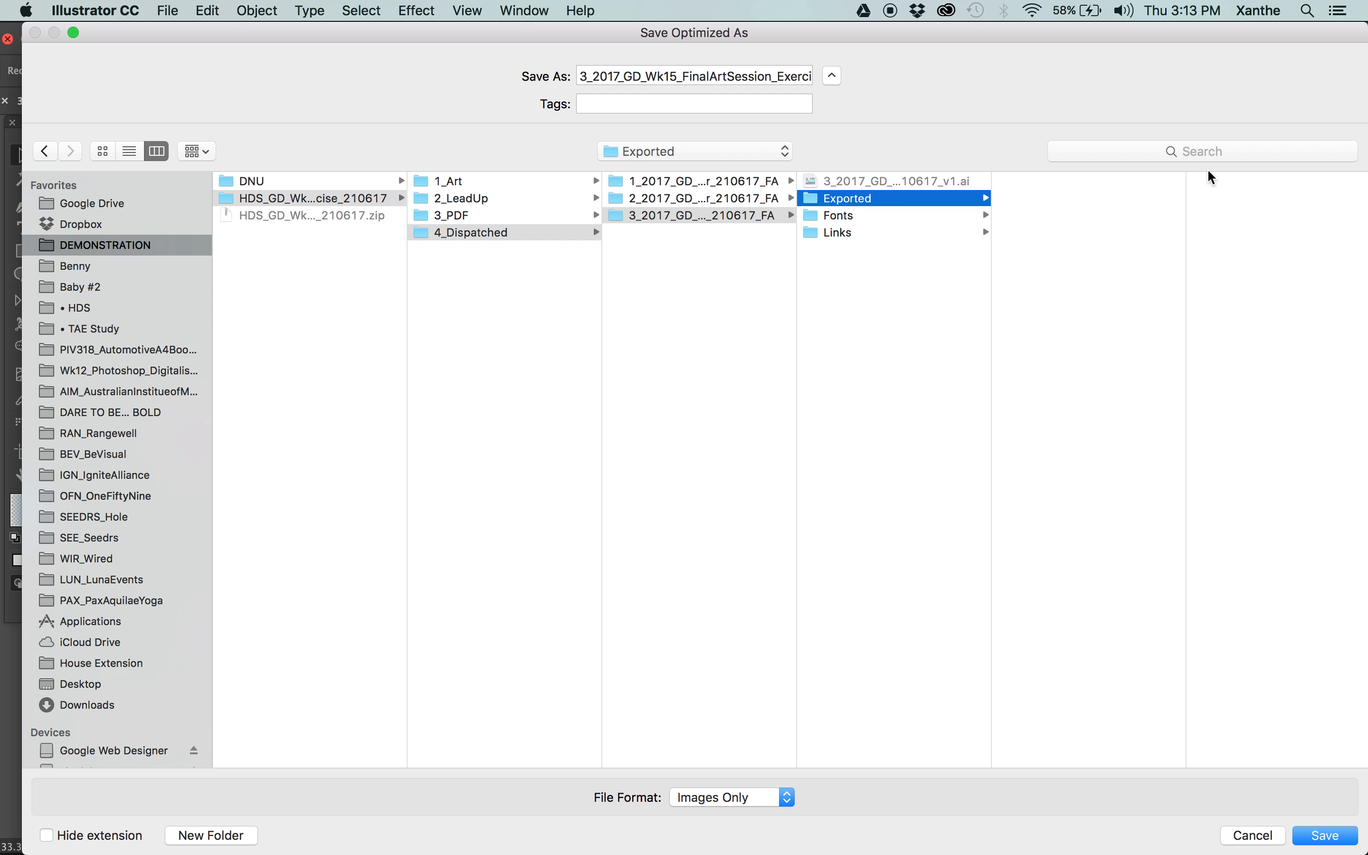
# Save the GIF as 3_2017_GD_Wk15_FinalArtSession_Exercise-3xOnlineAds_MPU300x250px_210617_FA.gif.
pyautogui.click(717, 74)
pyautogui.press('Down')
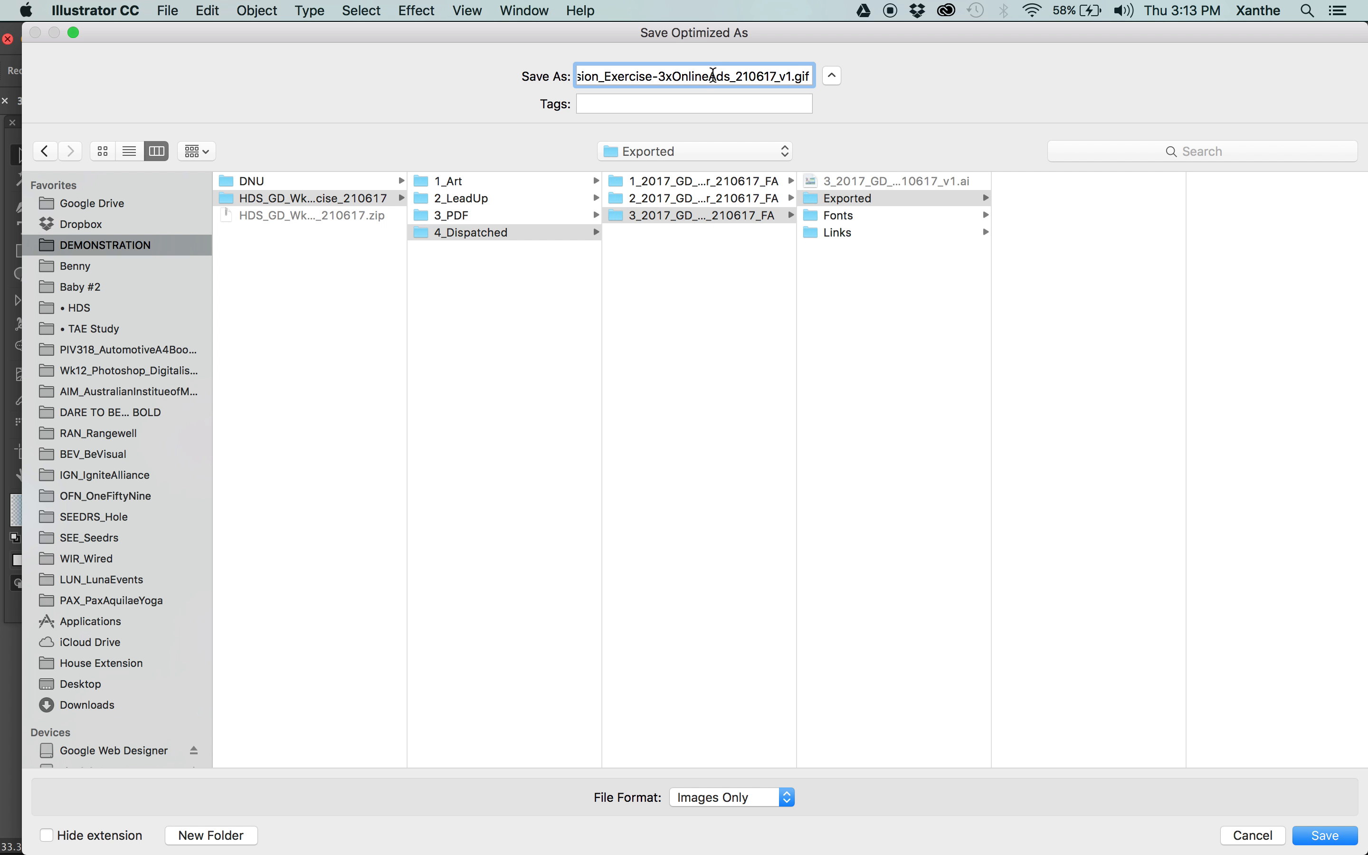
pyautogui.write('_MPU300x250px_210617_')
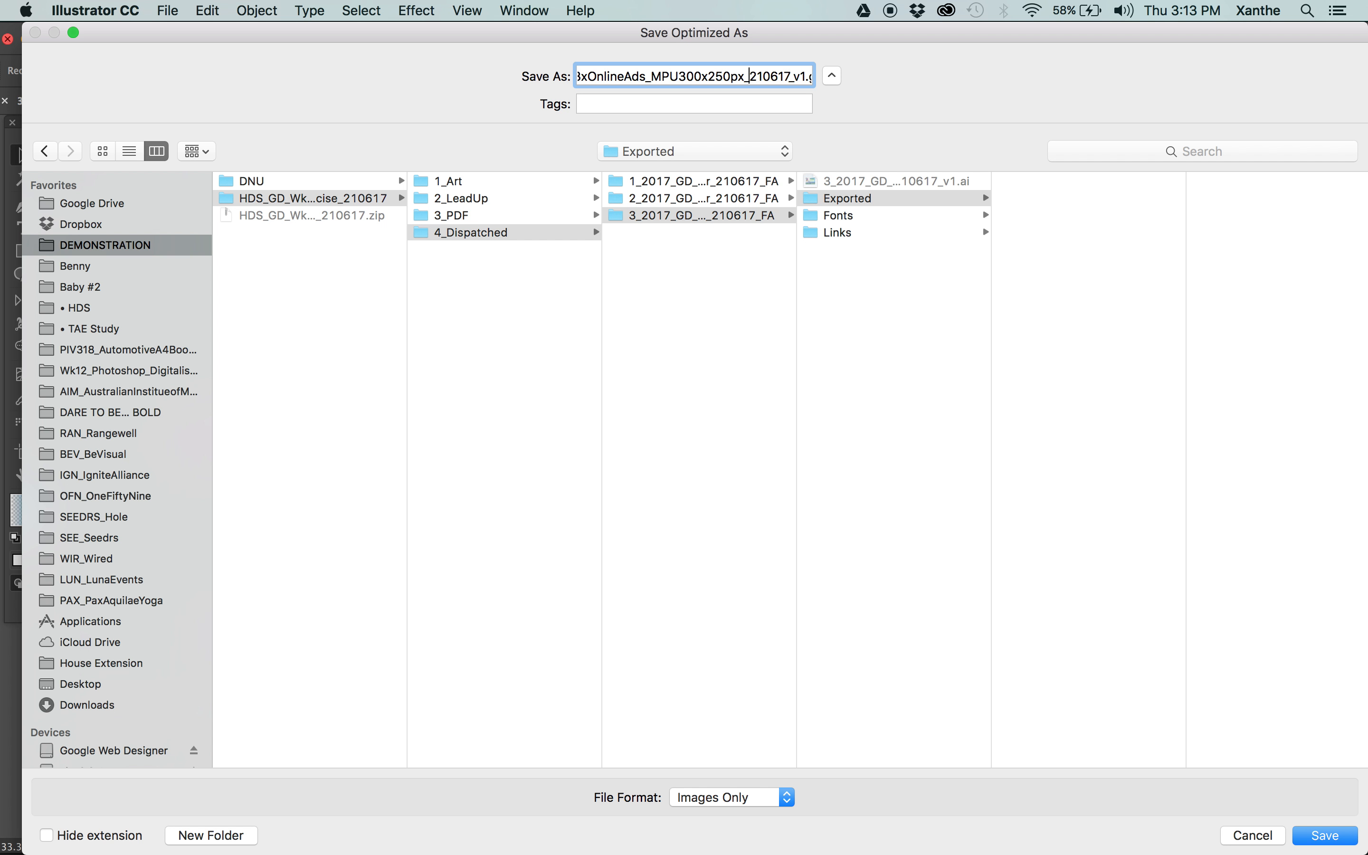
pyautogui.write('FA')
pyautogui.press('Return')
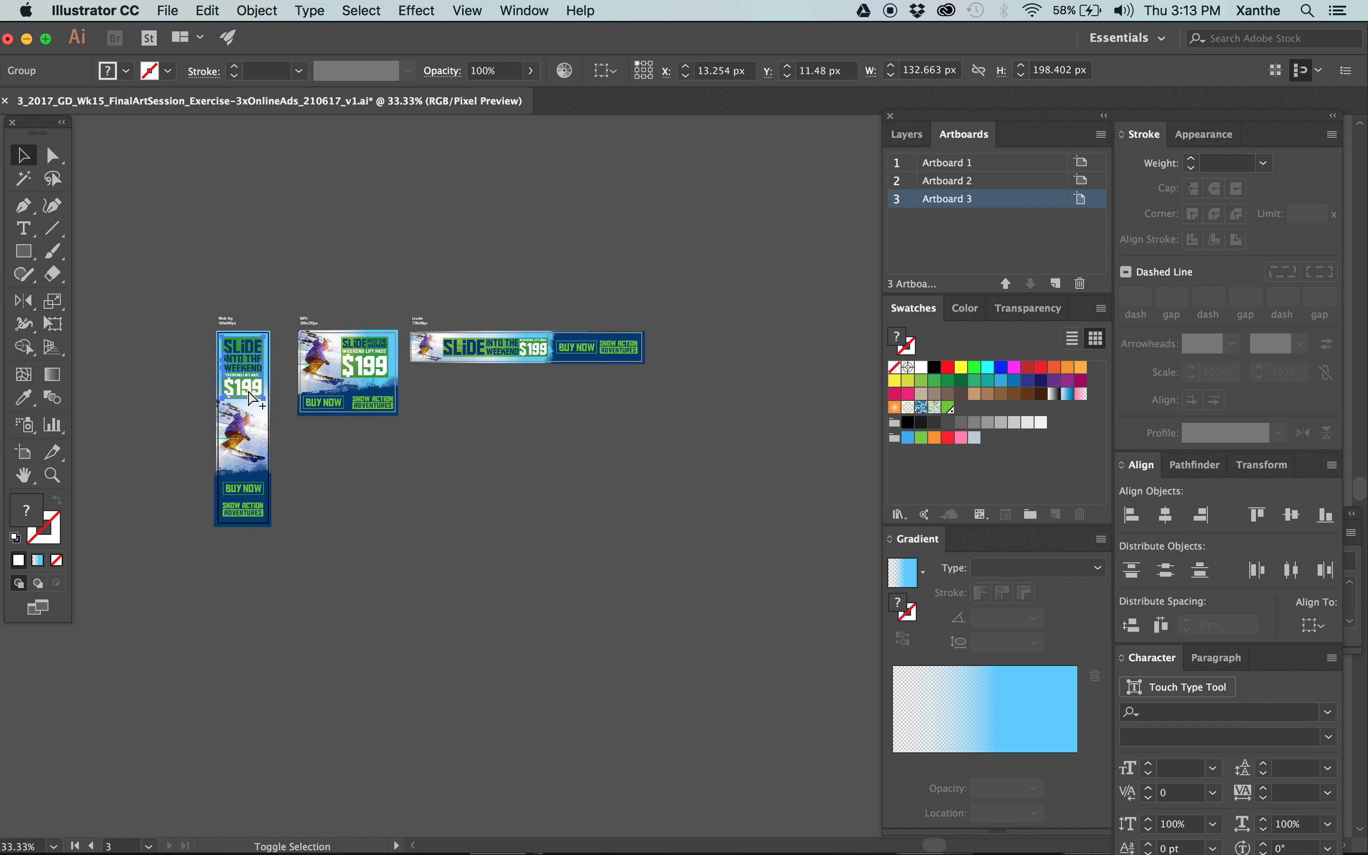
# Open the 160 x 600 px ad in Save for Web and start saving its GIF, reusing the existing MPU GIF's file name.
pyautogui.press('super+alt+shift+s')
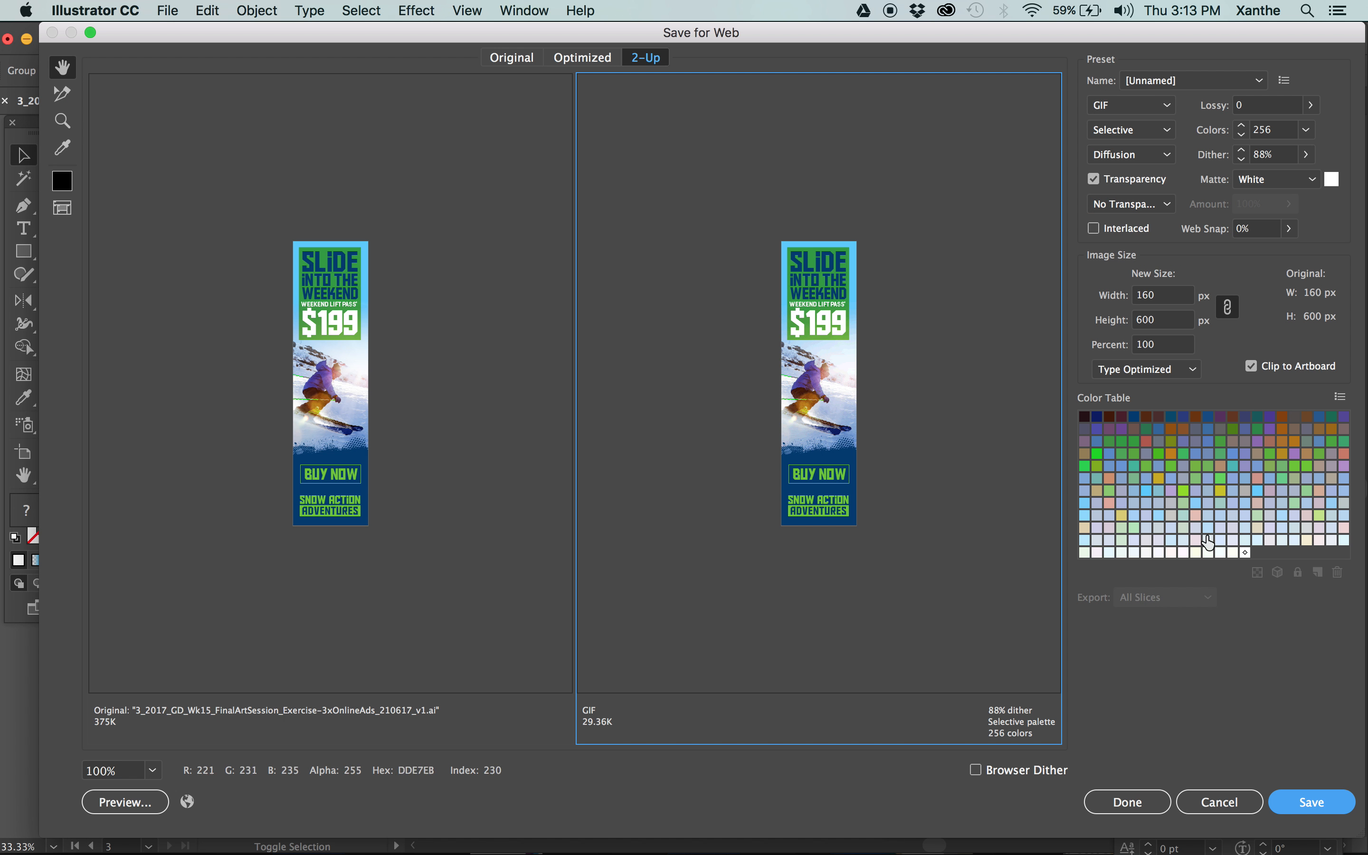
pyautogui.press('Return')
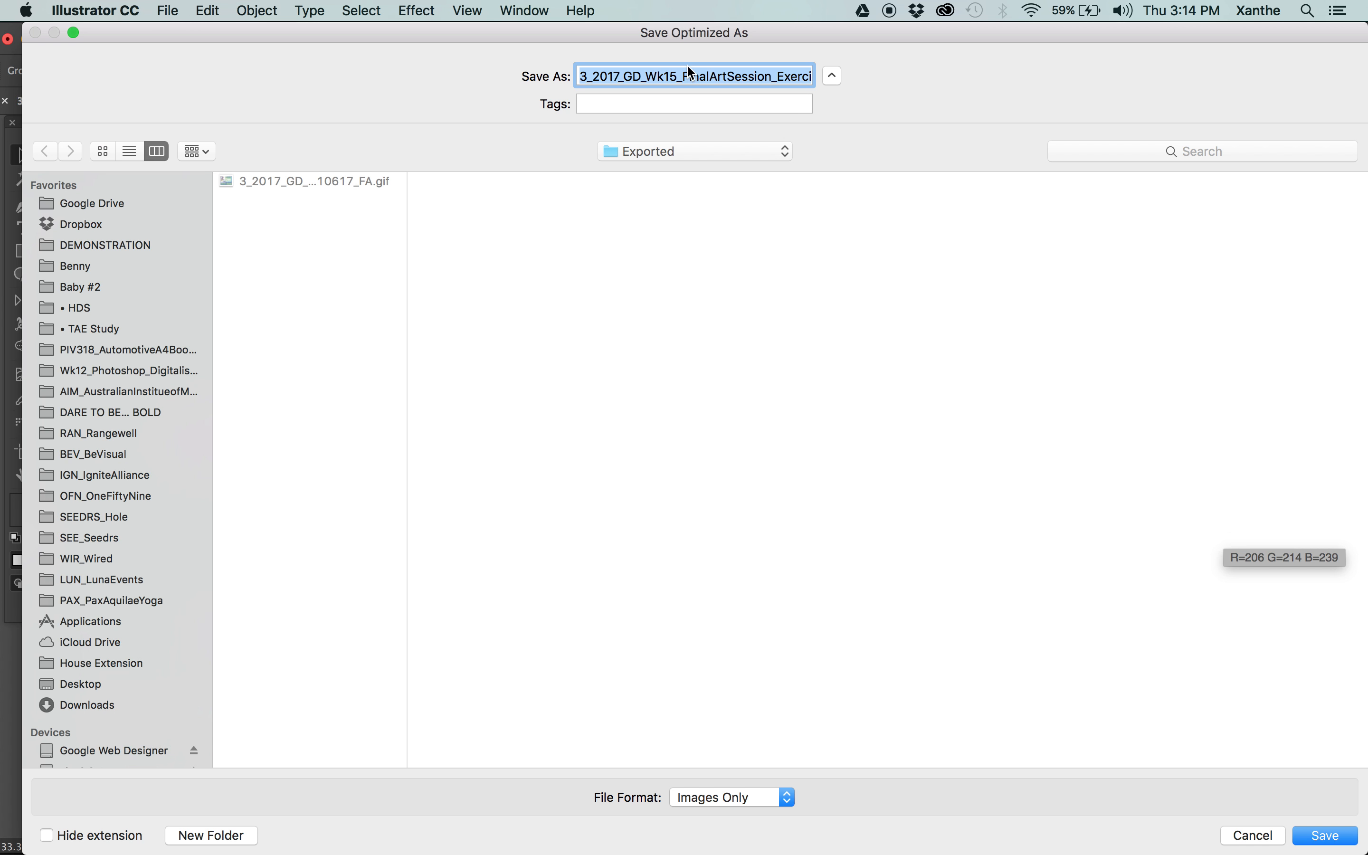
pyautogui.click(727, 75)
pyautogui.hscroll(5, 726, 74)
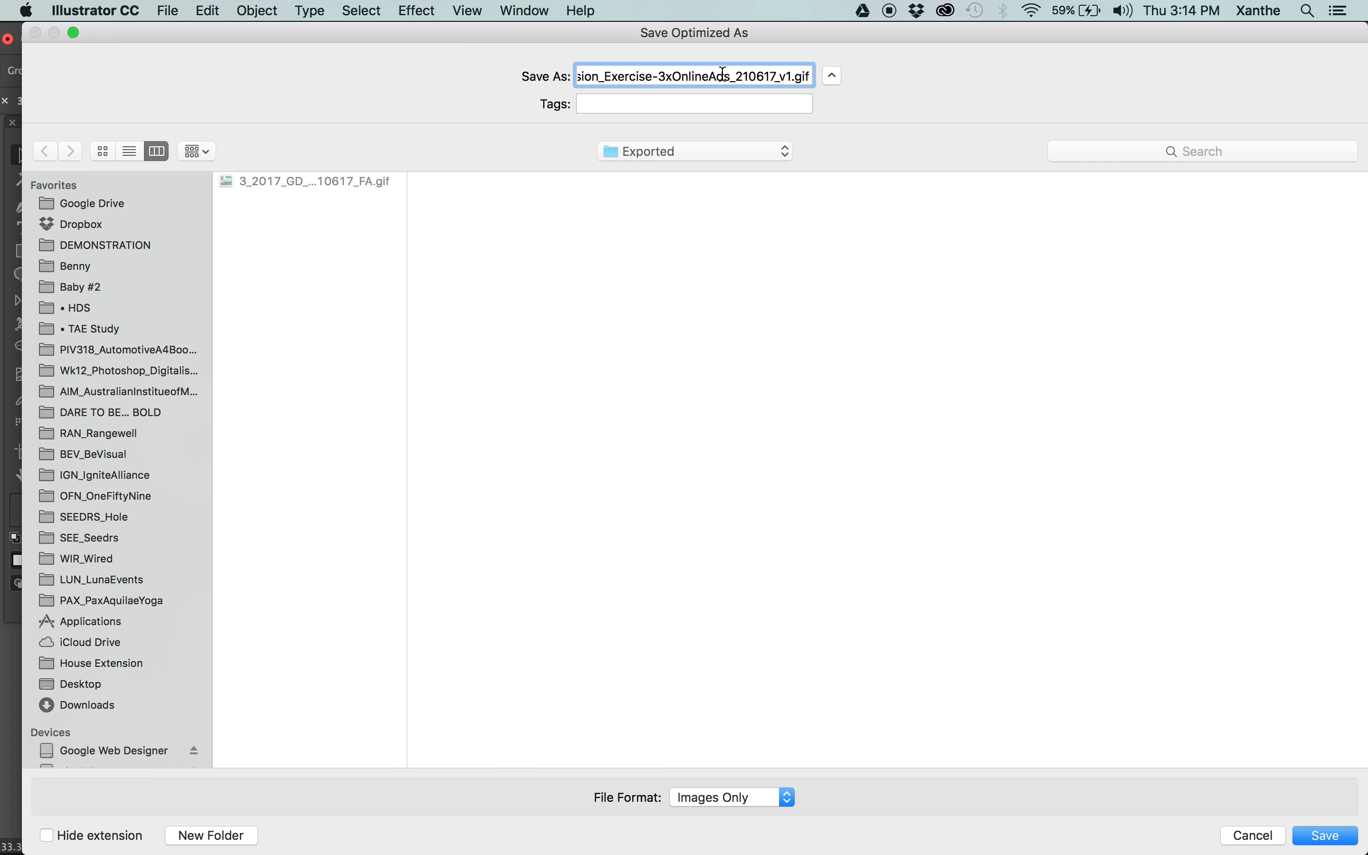
pyautogui.click(291, 180)
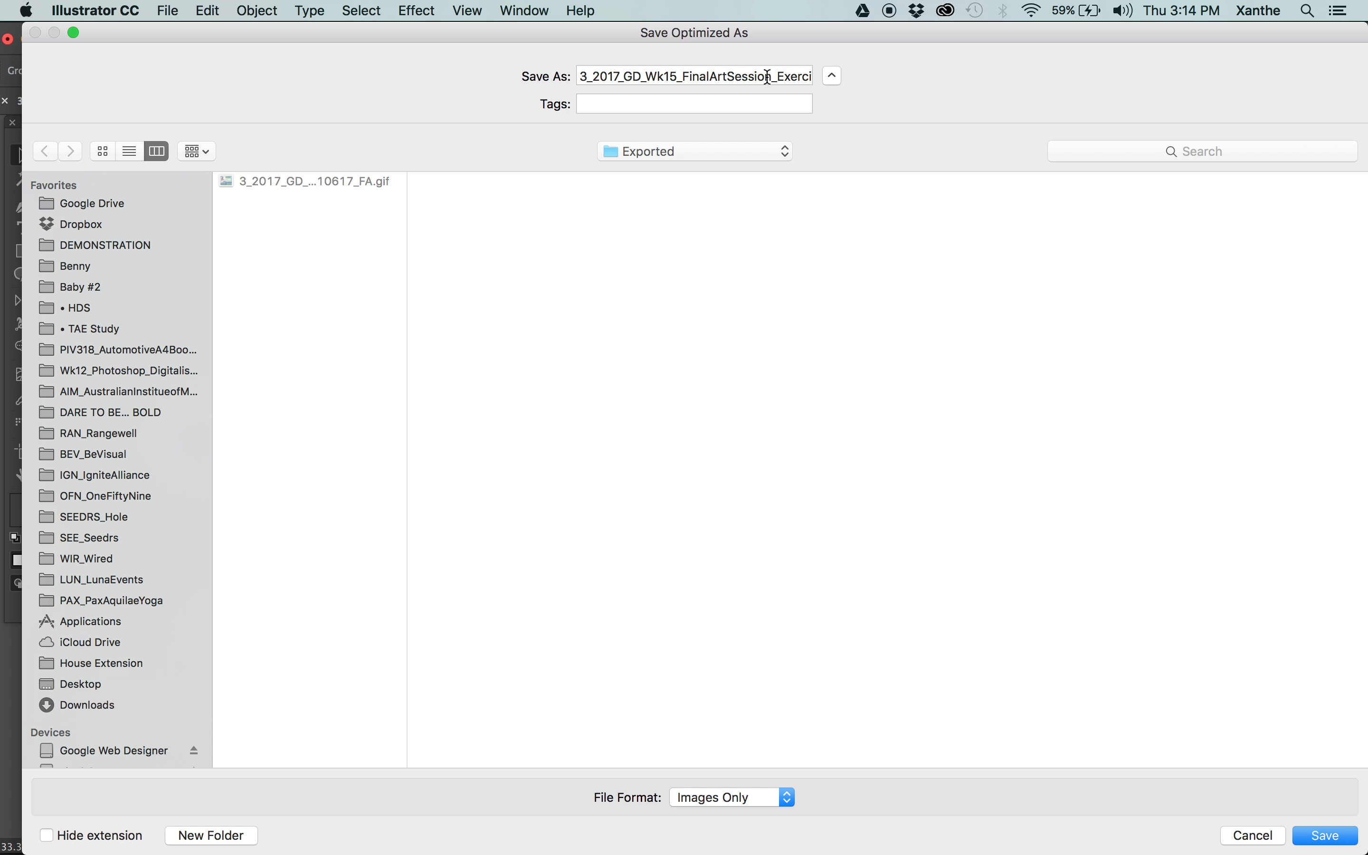
pyautogui.hscroll(5, 767, 77)
# Save the GIF as 3_2017_GD_Wk15_FinalArtSession_Exercise-3xOnlineAds_WS160x600px_210617_FA.gif in the Exported folder.
pyautogui.click(662, 77)
pyautogui.hotkey('shift', 'Left')
pyautogui.hotkey('shift', 'Left')
pyautogui.hotkey('shift', 'Left')
pyautogui.write('WS')
pyautogui.hotkey('shift', 'Right')
pyautogui.hotkey('shift', 'Right')
pyautogui.hotkey('shift', 'Right')
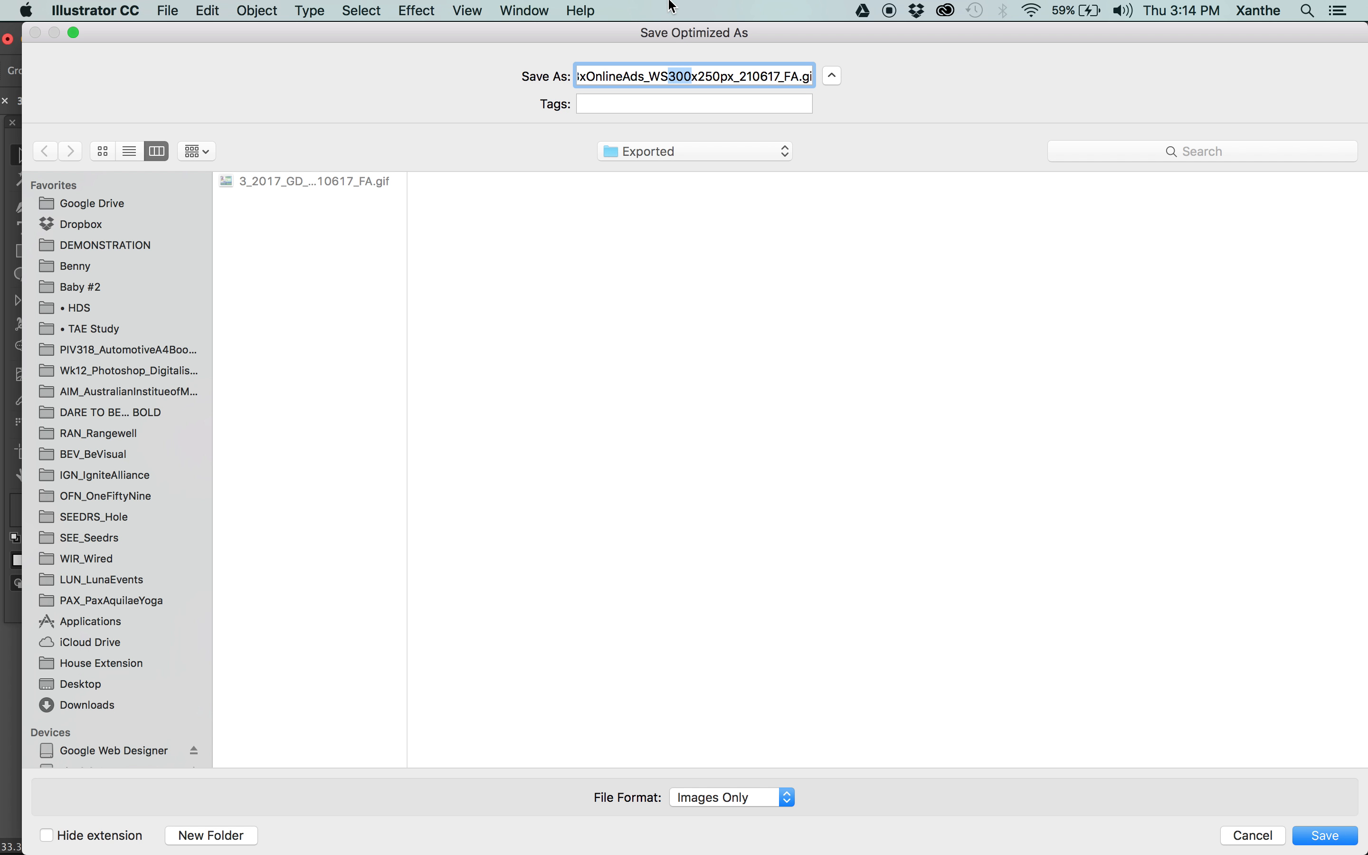
pyautogui.write('600')
pyautogui.moveTo(509, 35); pyautogui.dragTo(553, 5)
pyautogui.press('BackSpace')
pyautogui.press('BackSpace')
pyautogui.press('BackSpace')
pyautogui.write('160')
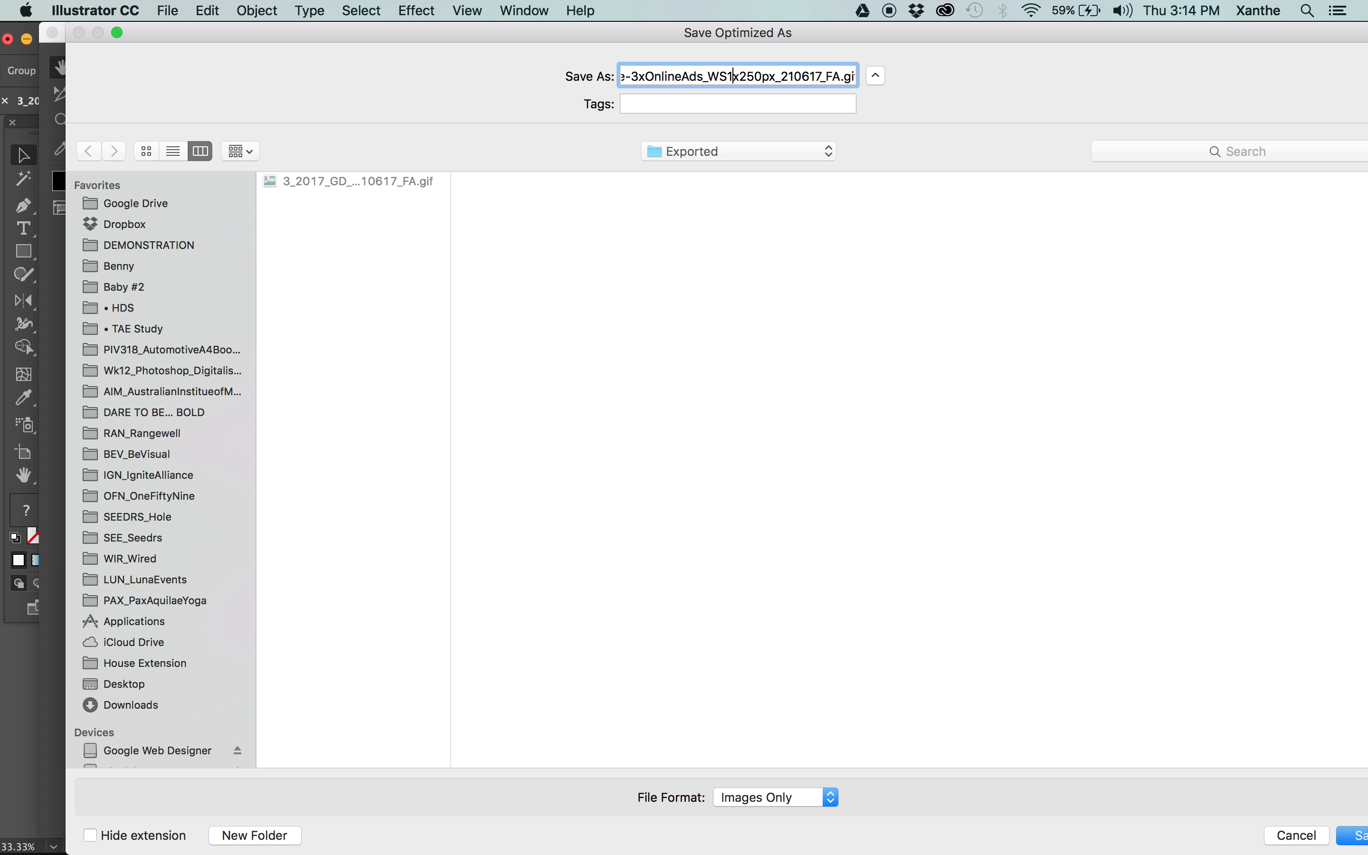
pyautogui.press('Right')
pyautogui.hotkey('shift', 'Right')
pyautogui.hotkey('shift', 'Right')
pyautogui.hotkey('shift', 'Right')
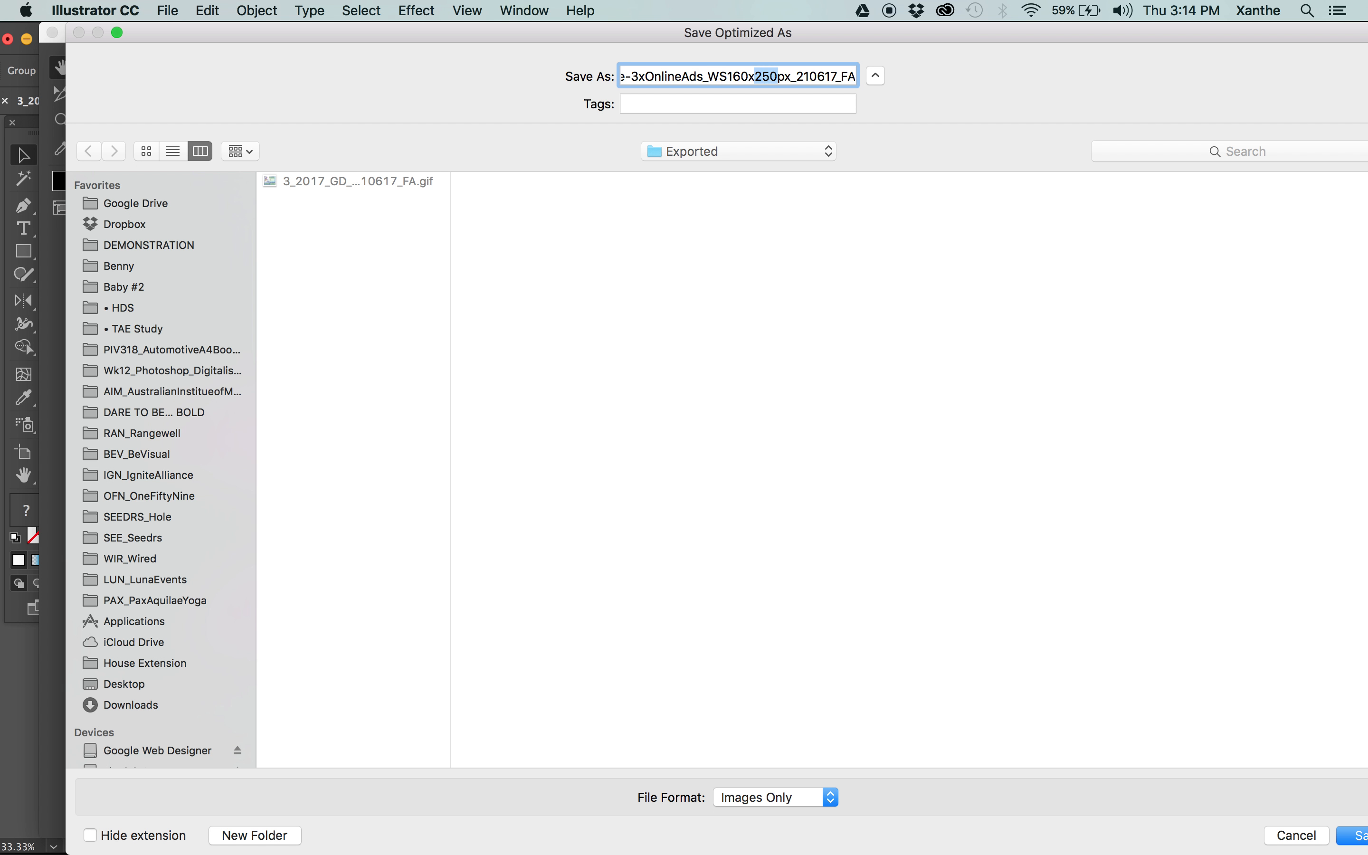
pyautogui.write('600')
pyautogui.press('Return')
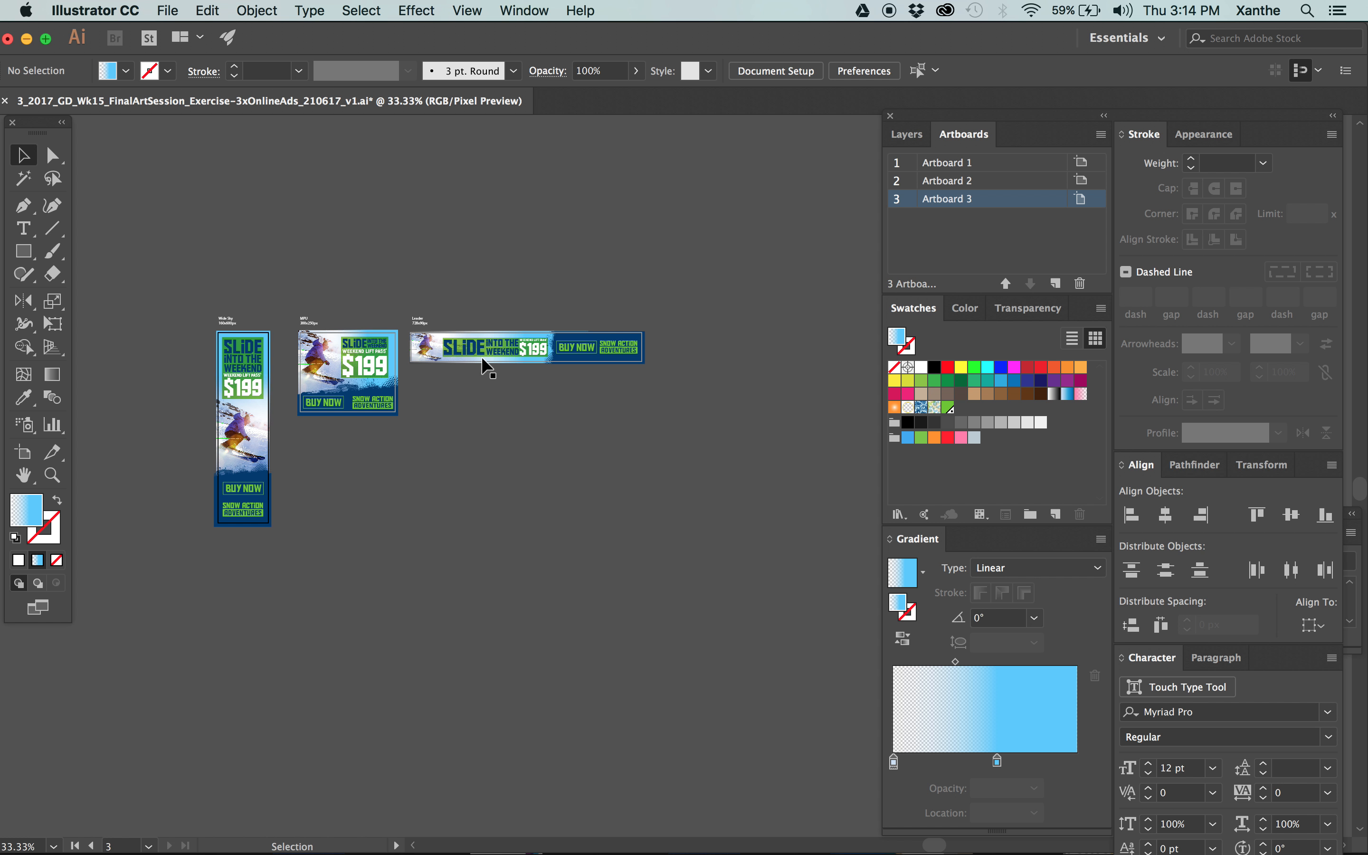
# Open the 728 x 90 px ad in Save for Web and start saving its GIF, reusing the existing WS160x600px GIF's file name.
pyautogui.click(481, 356)
pyautogui.press('super+equal')
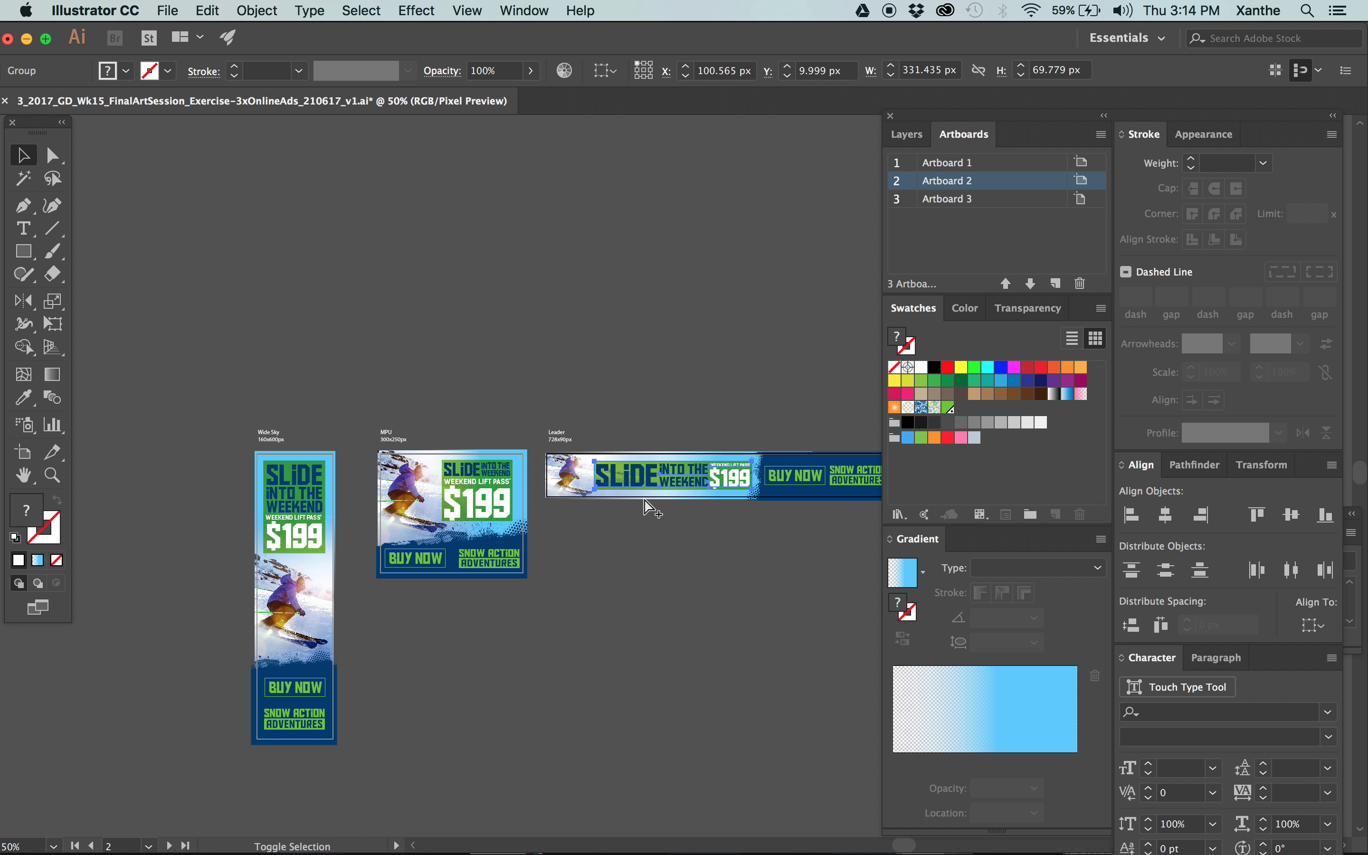
pyautogui.press('super+alt+shift+s')
pyautogui.press('Return')
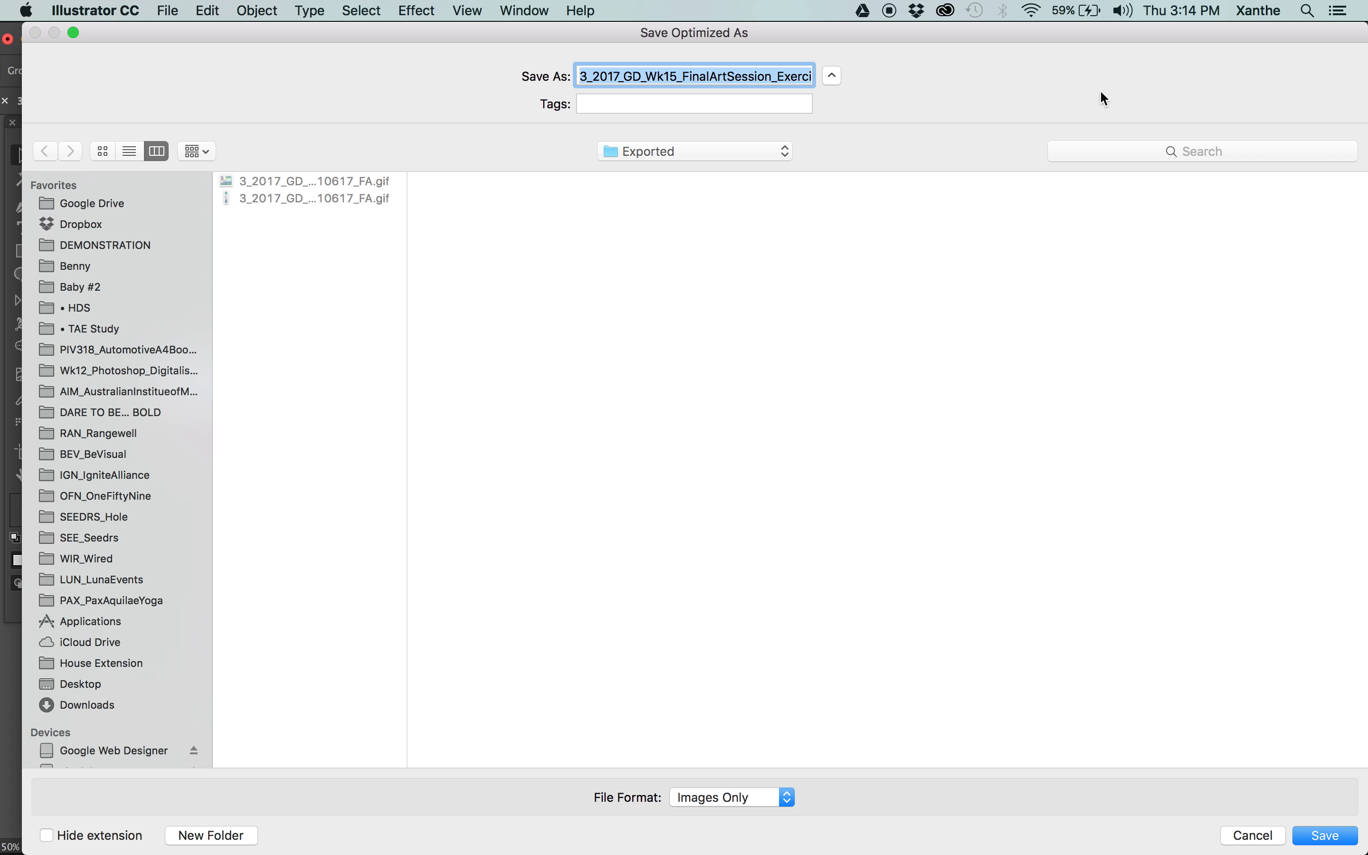
pyautogui.click(319, 199)
pyautogui.click(735, 78)
pyautogui.hscroll(5, 736, 79)
# Save the GIF as 3_2017_GD_Wk15_FinalArtSession_Exercise-3xOnlineAds_L728x90px_210617_FA.gif in the Exported folder and leave nothing selected.
pyautogui.click(661, 77)
pyautogui.moveTo(661, 77); pyautogui.dragTo(641, 77)
pyautogui.press('BackSpace')
pyautogui.write('Lead')
pyautogui.press('BackSpace')
pyautogui.press('BackSpace')
pyautogui.press('BackSpace')
pyautogui.hotkey('shift', 'Right')
pyautogui.hotkey('shift', 'Right')
pyautogui.hotkey('shift', 'Right')
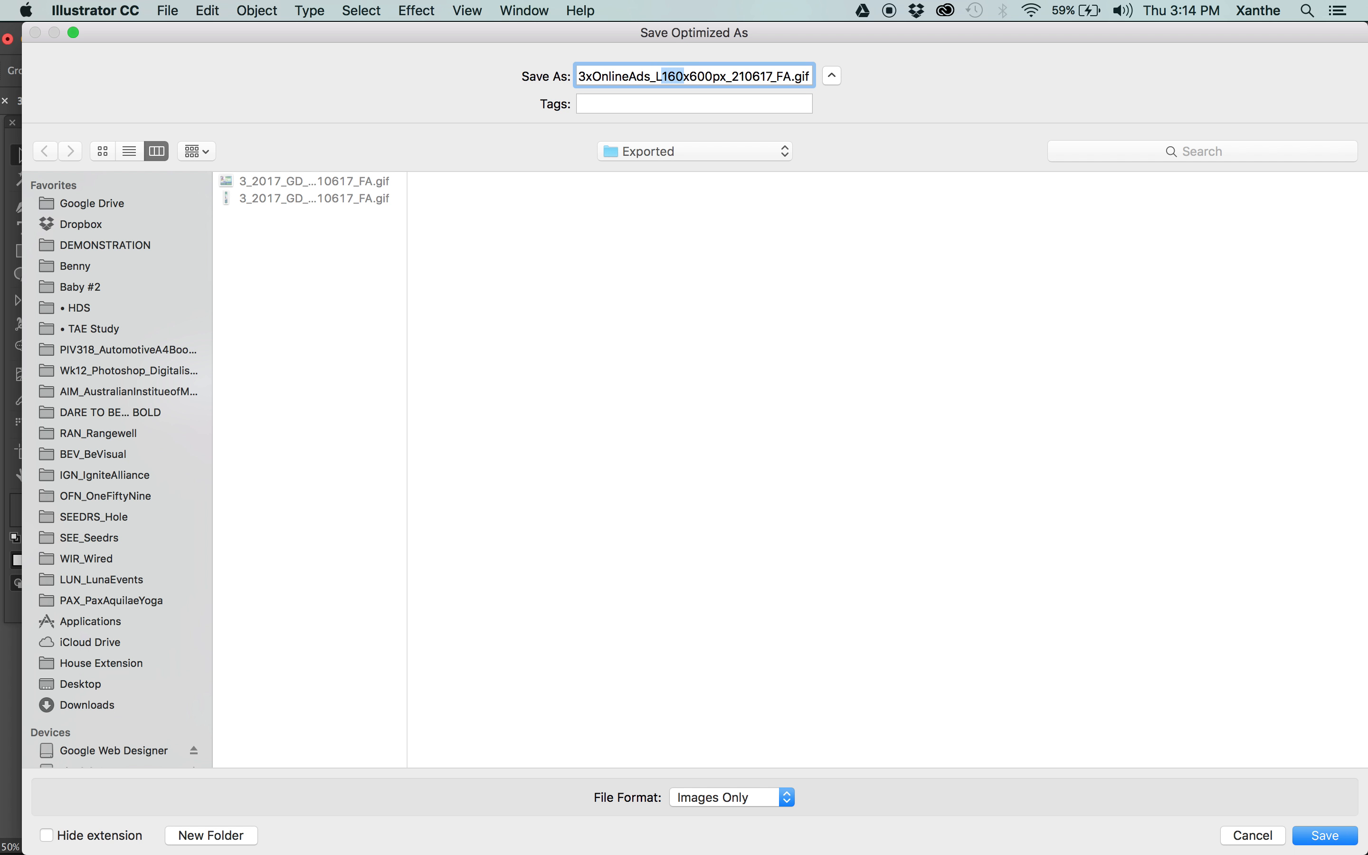
pyautogui.write('728')
pyautogui.press('Right')
pyautogui.hotkey('shift', 'Right')
pyautogui.hotkey('shift', 'Right')
pyautogui.hotkey('shift', 'Right')
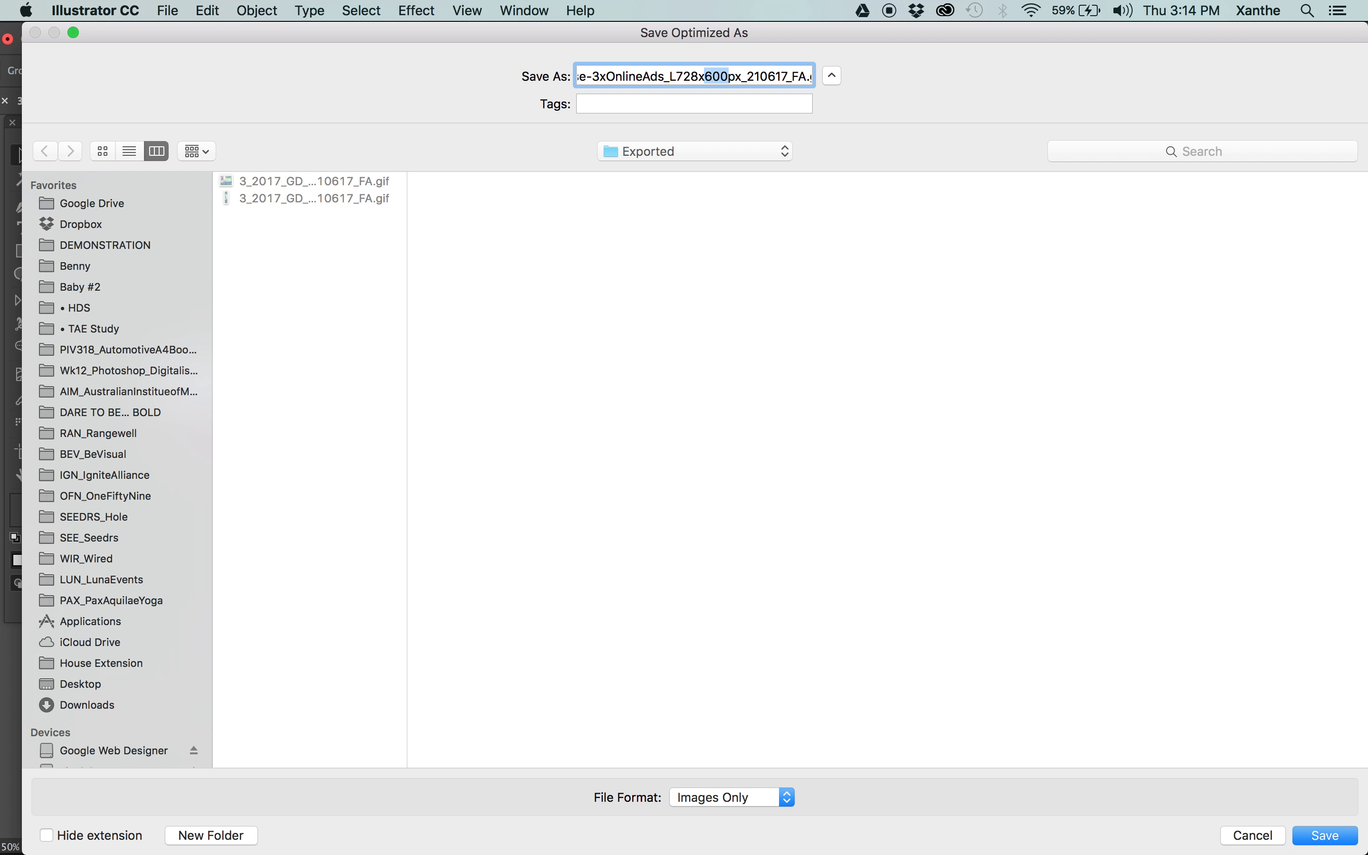
pyautogui.write('90')
pyautogui.press('Return')
pyautogui.click(853, 374)
# Switch to Finder and check the Fonts, Links and Exported folders of the online ads package in 4_Dispatched.
pyautogui.moveTo(2, 205)
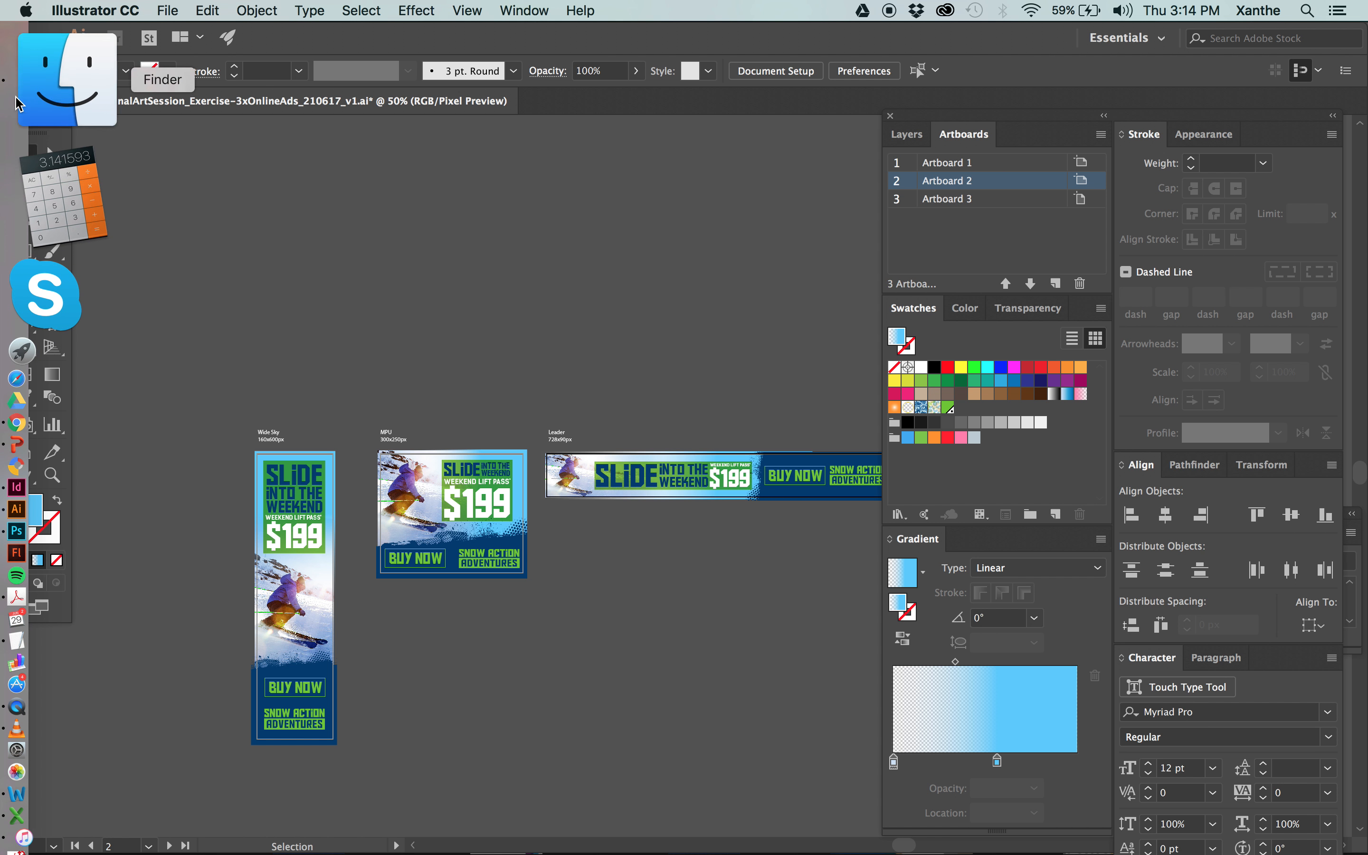
pyautogui.click(19, 103)
pyautogui.click(856, 347)
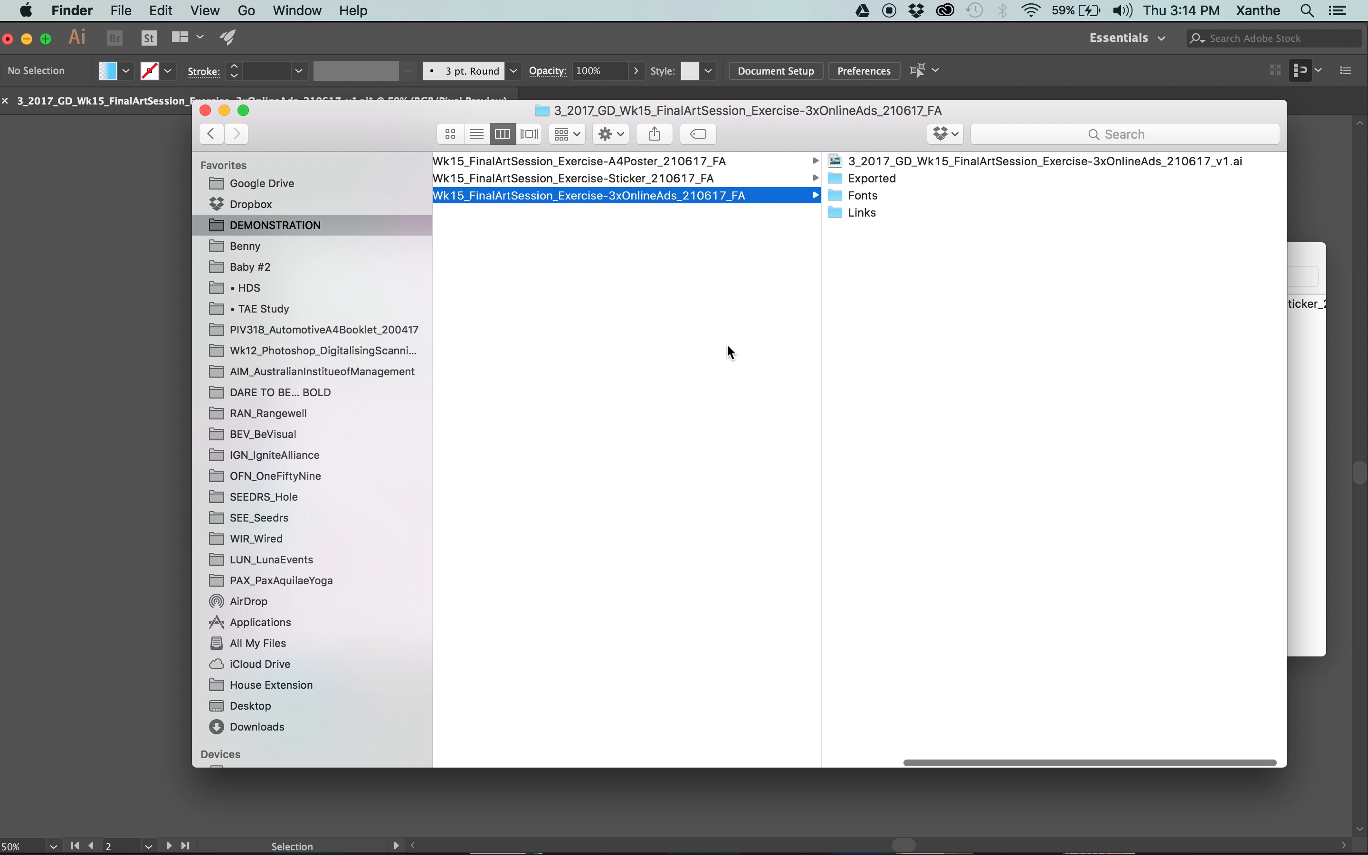
pyautogui.hscroll(-10, 728, 347)
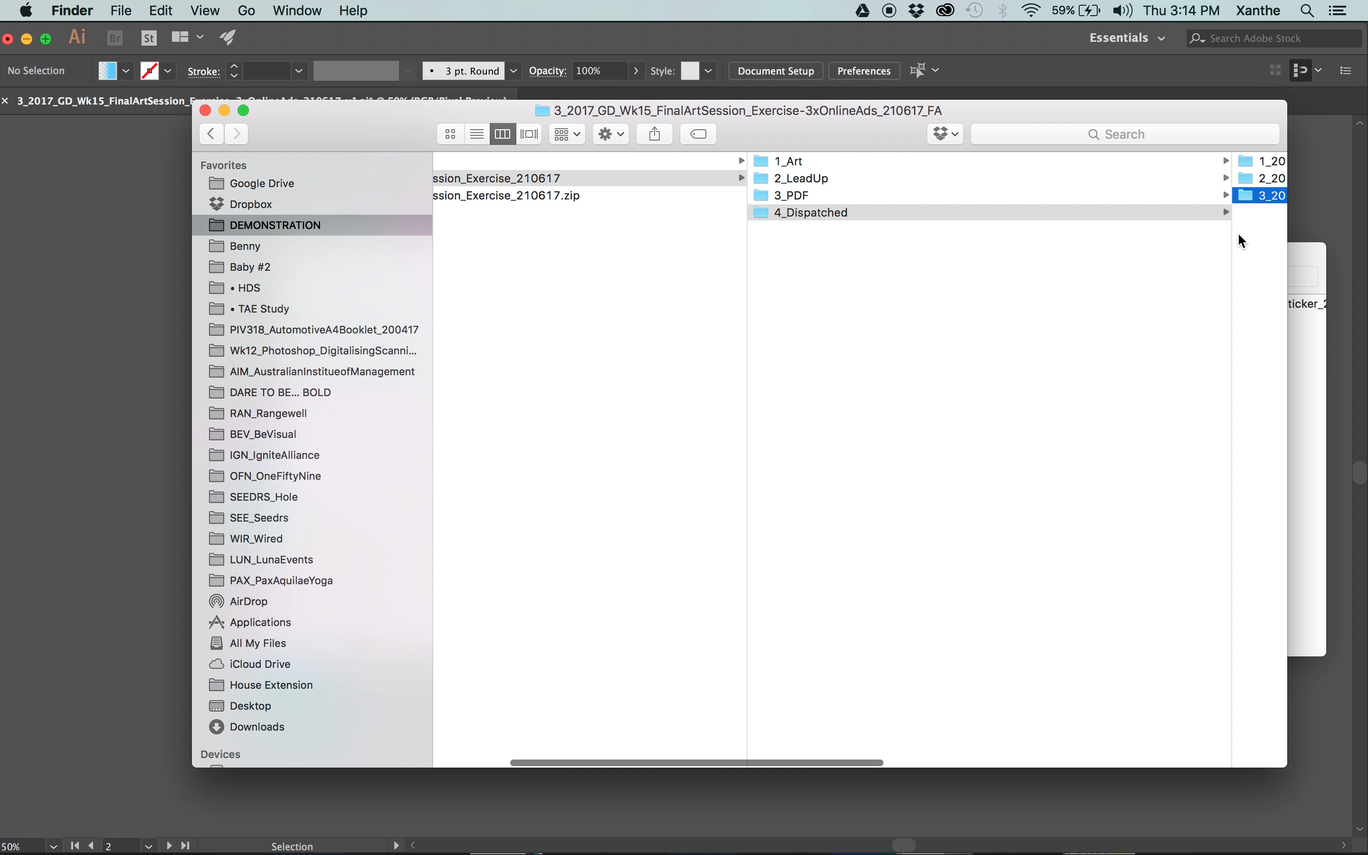
pyautogui.hscroll(5, 1234, 244)
pyautogui.hscroll(5, 889, 262)
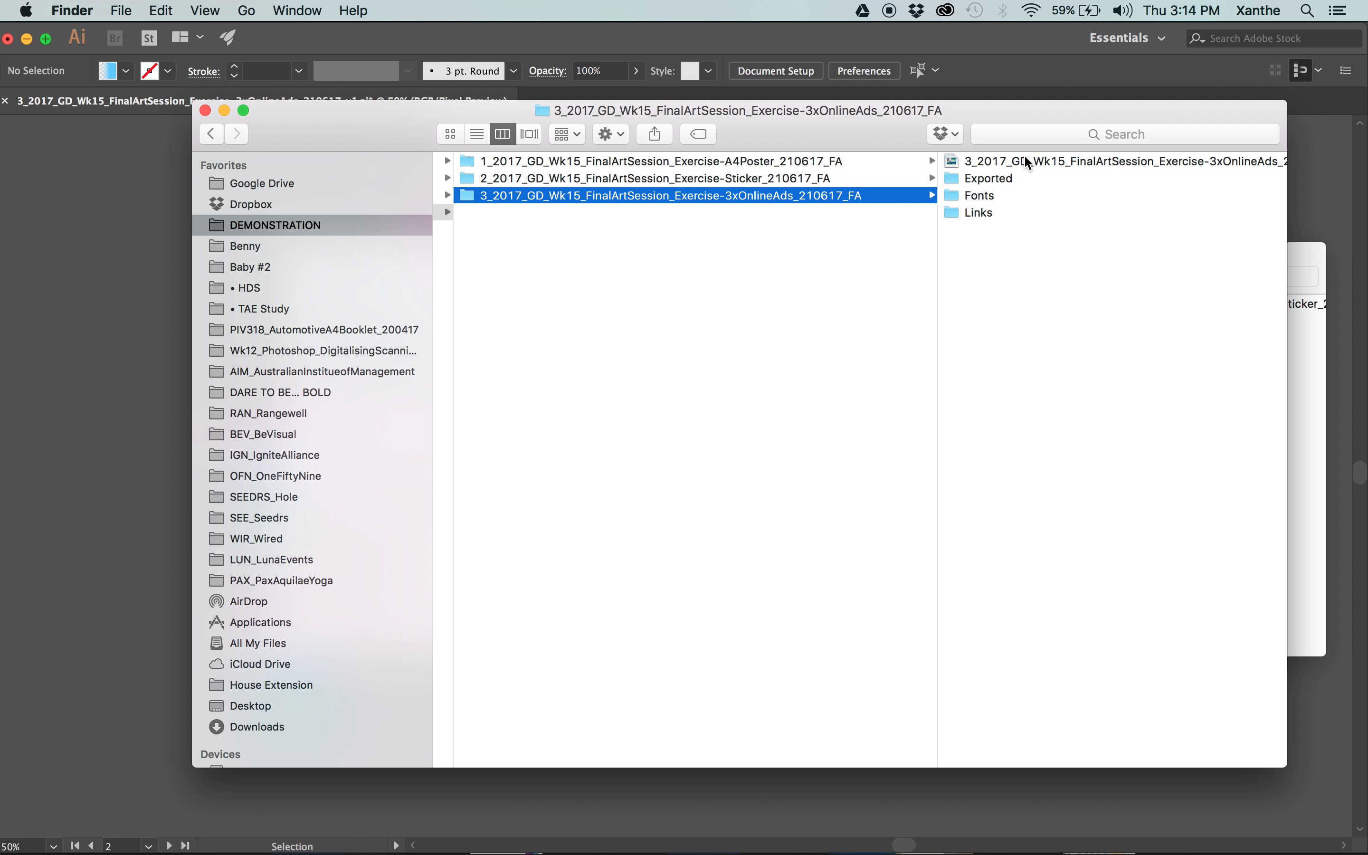
pyautogui.click(1025, 158)
pyautogui.click(648, 196)
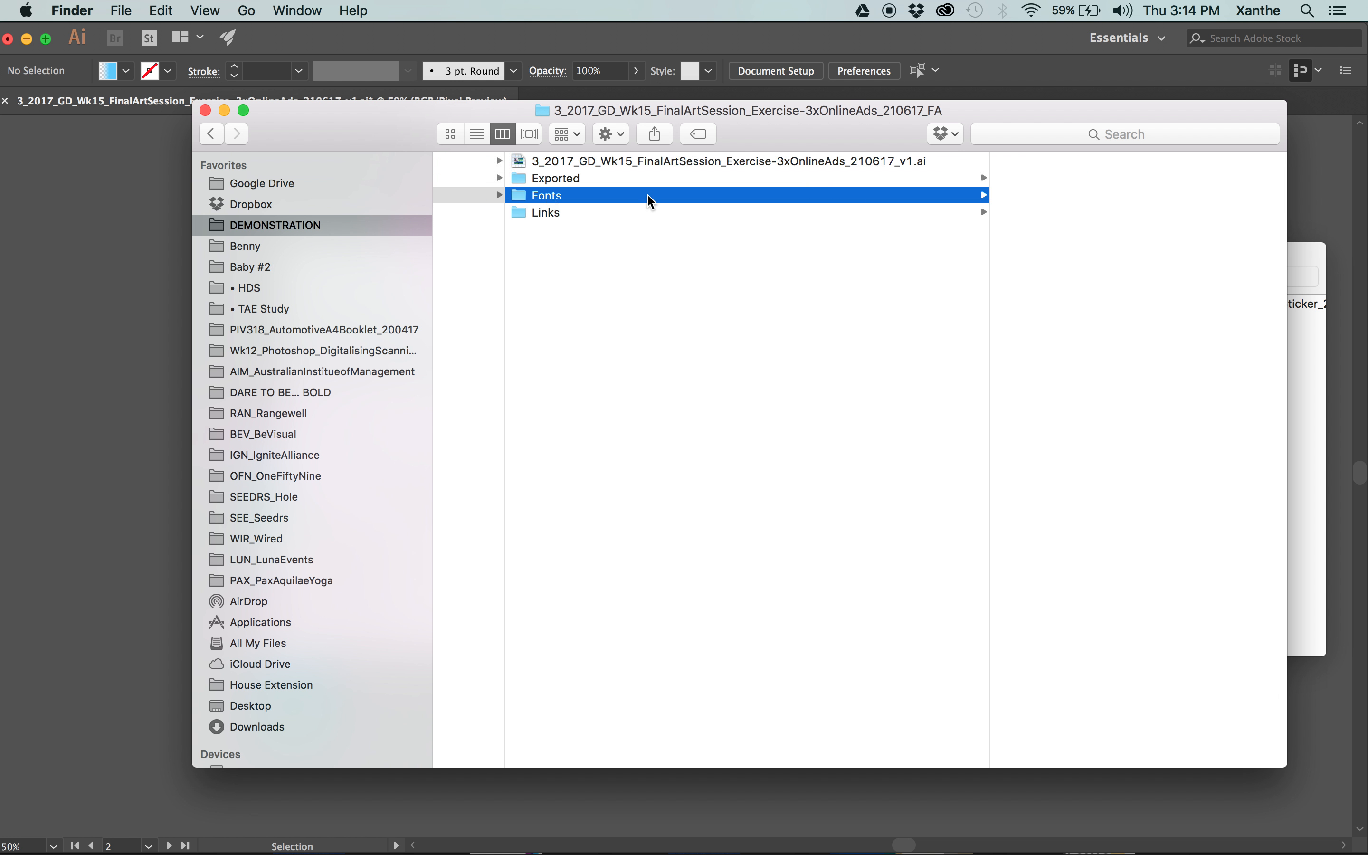
pyautogui.click(580, 214)
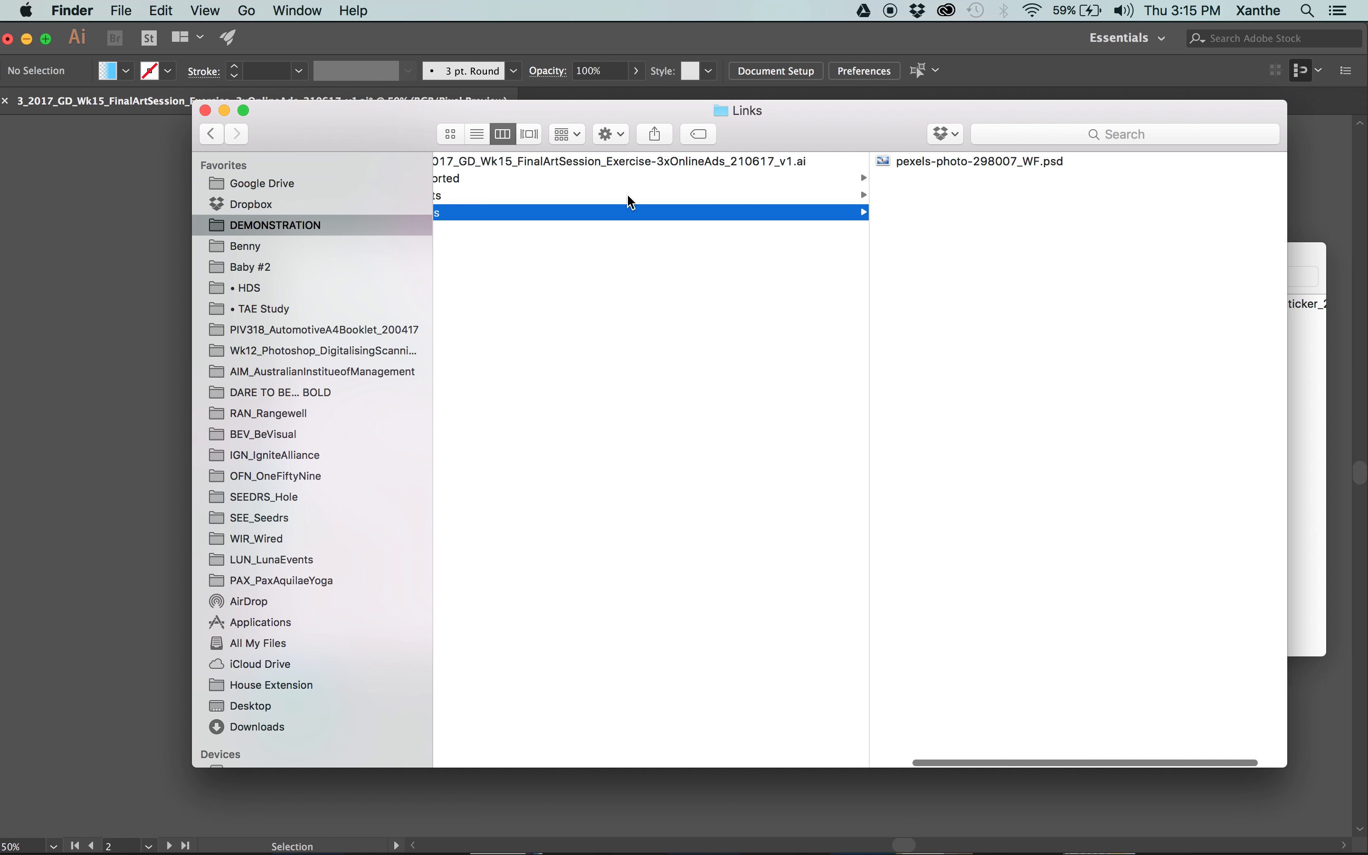
pyautogui.hscroll(-3, 656, 187)
pyautogui.click(714, 177)
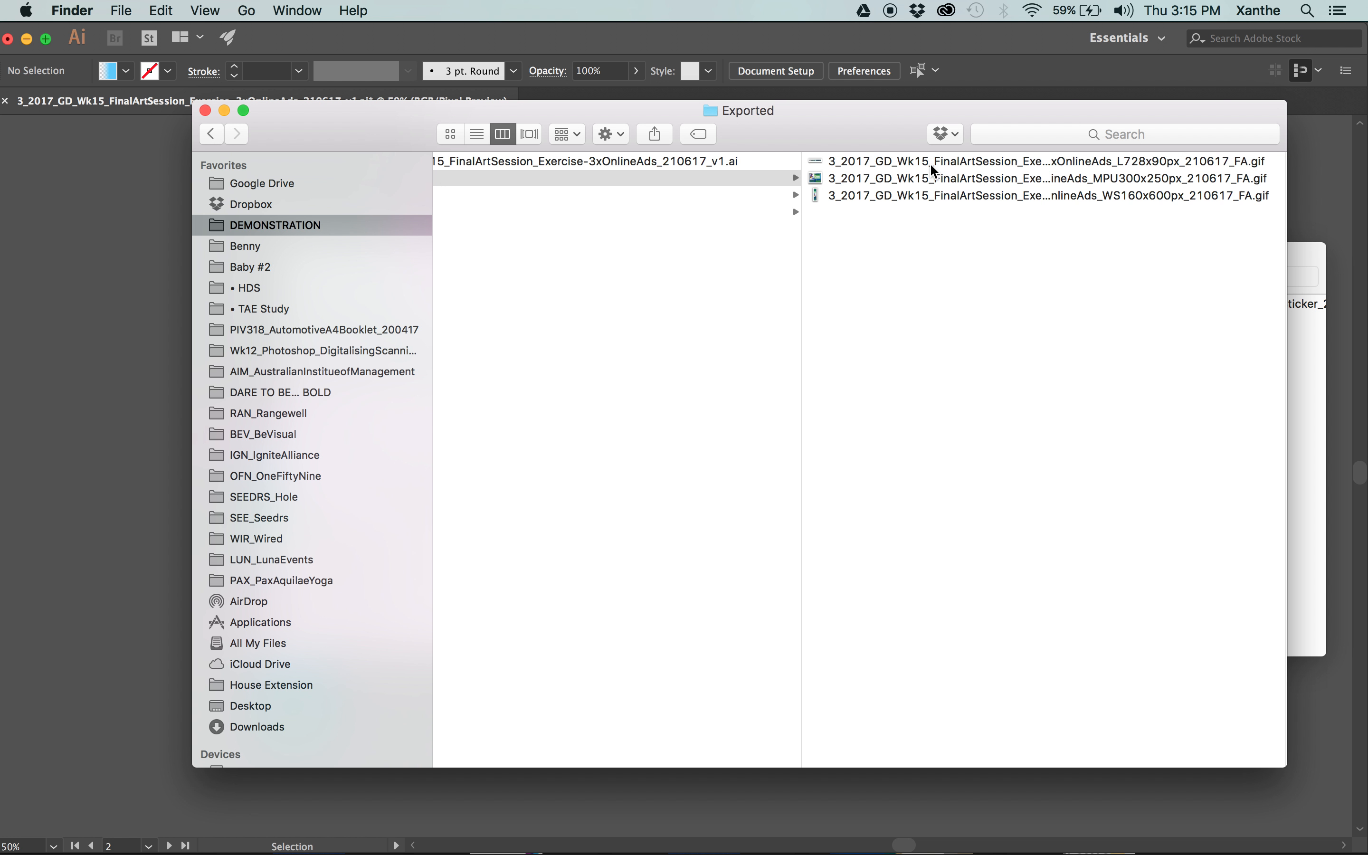
# Preview the three exported GIFs one after another in Quick Look, starting with the L728x90px ad.
pyautogui.click(931, 165)
pyautogui.press('space')
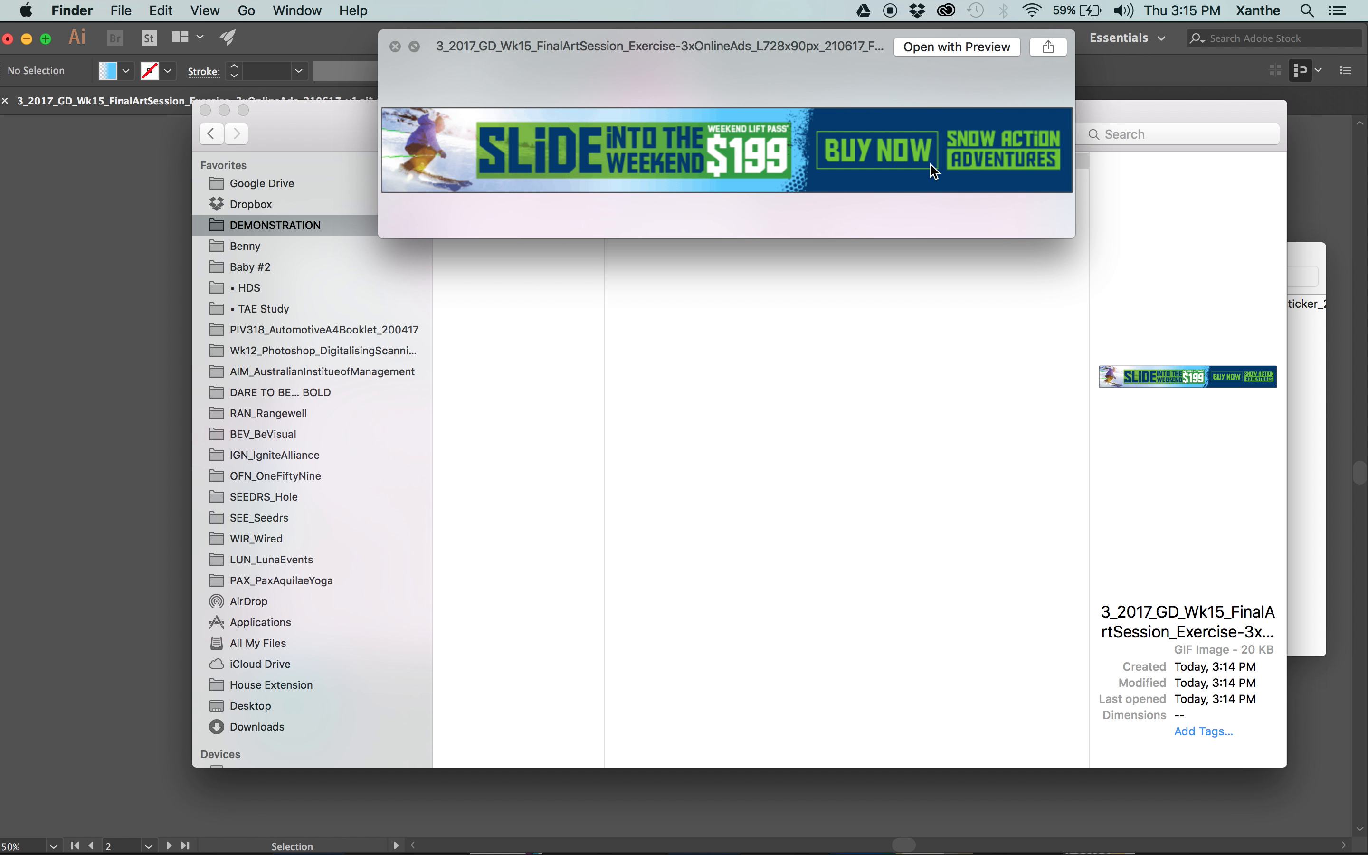
pyautogui.press('Down')
pyautogui.press('Down')
pyautogui.press('Up')
pyautogui.press('Up')
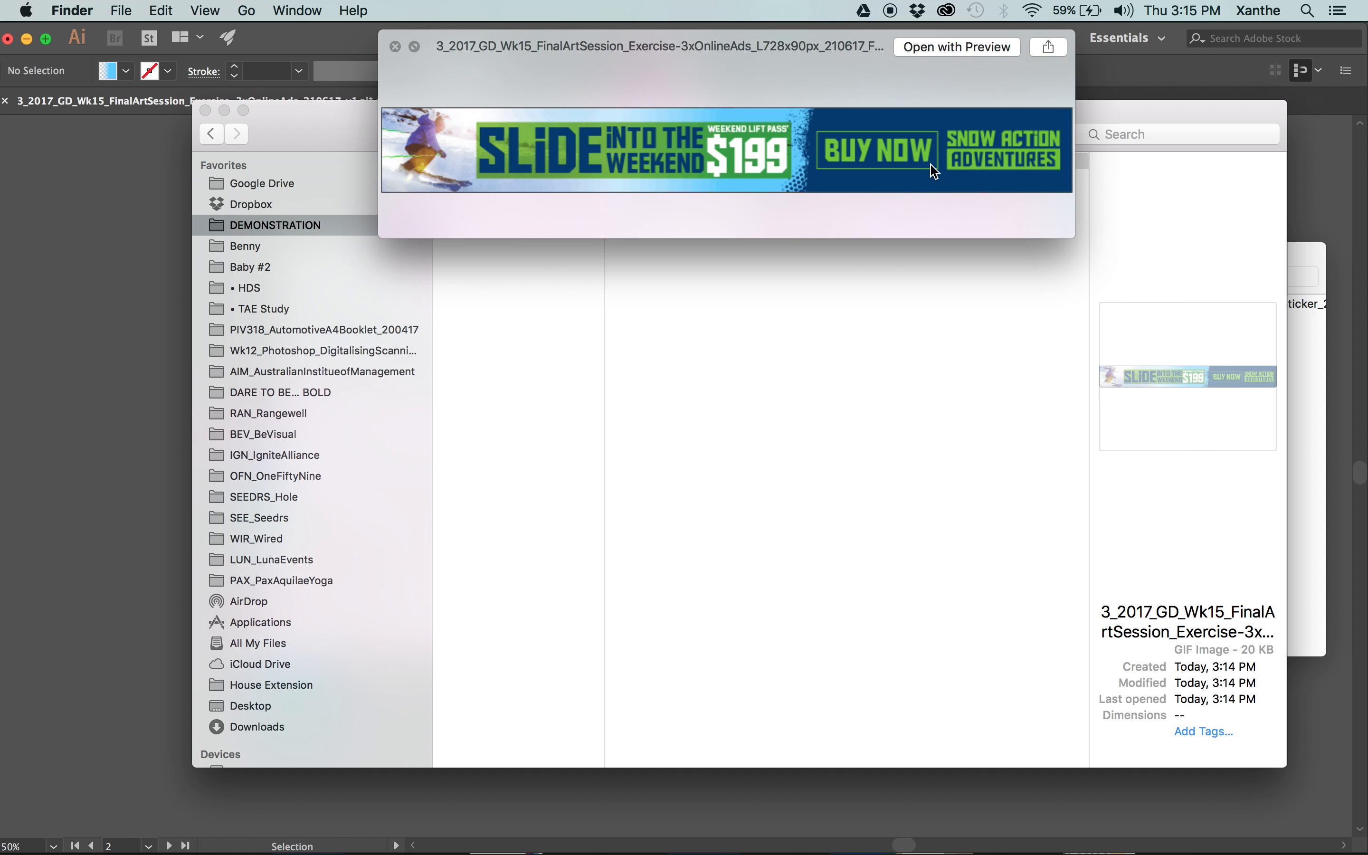
pyautogui.press('space')
pyautogui.click(995, 272)
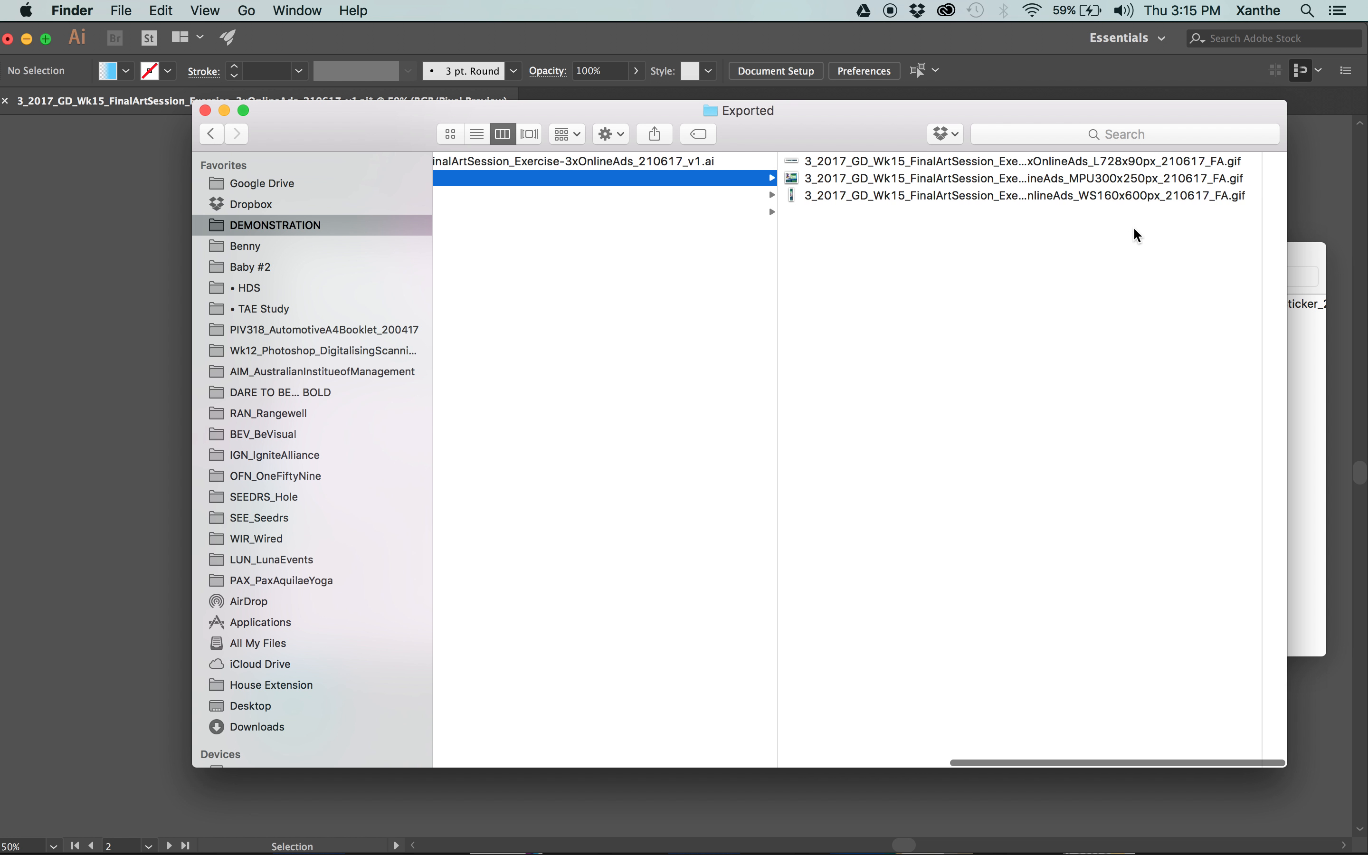
# Widen the file list to show the full GIF names and examine the file information of the MPU300x250px GIF.
pyautogui.click(1037, 164)
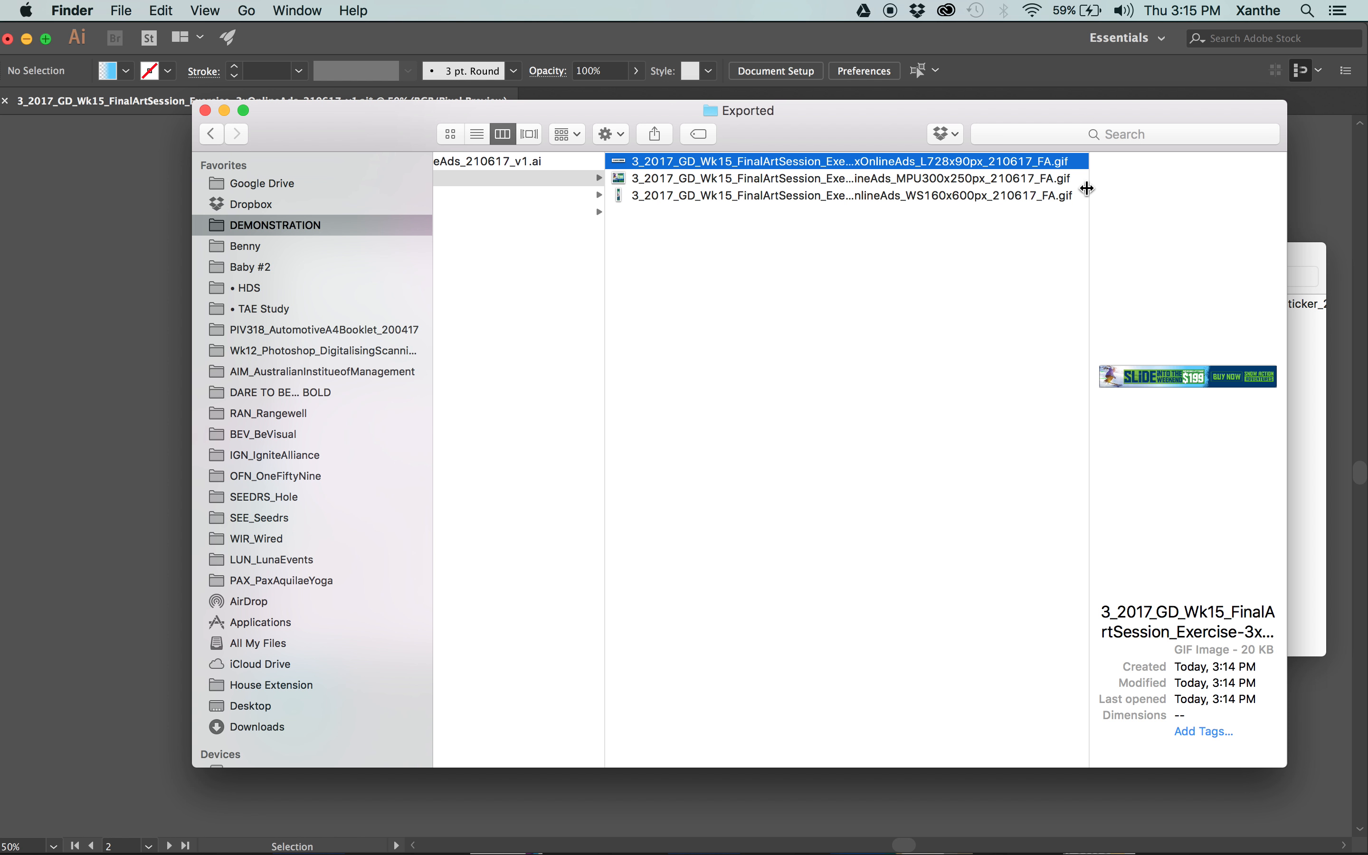
pyautogui.moveTo(1088, 189); pyautogui.dragTo(1366, 190)
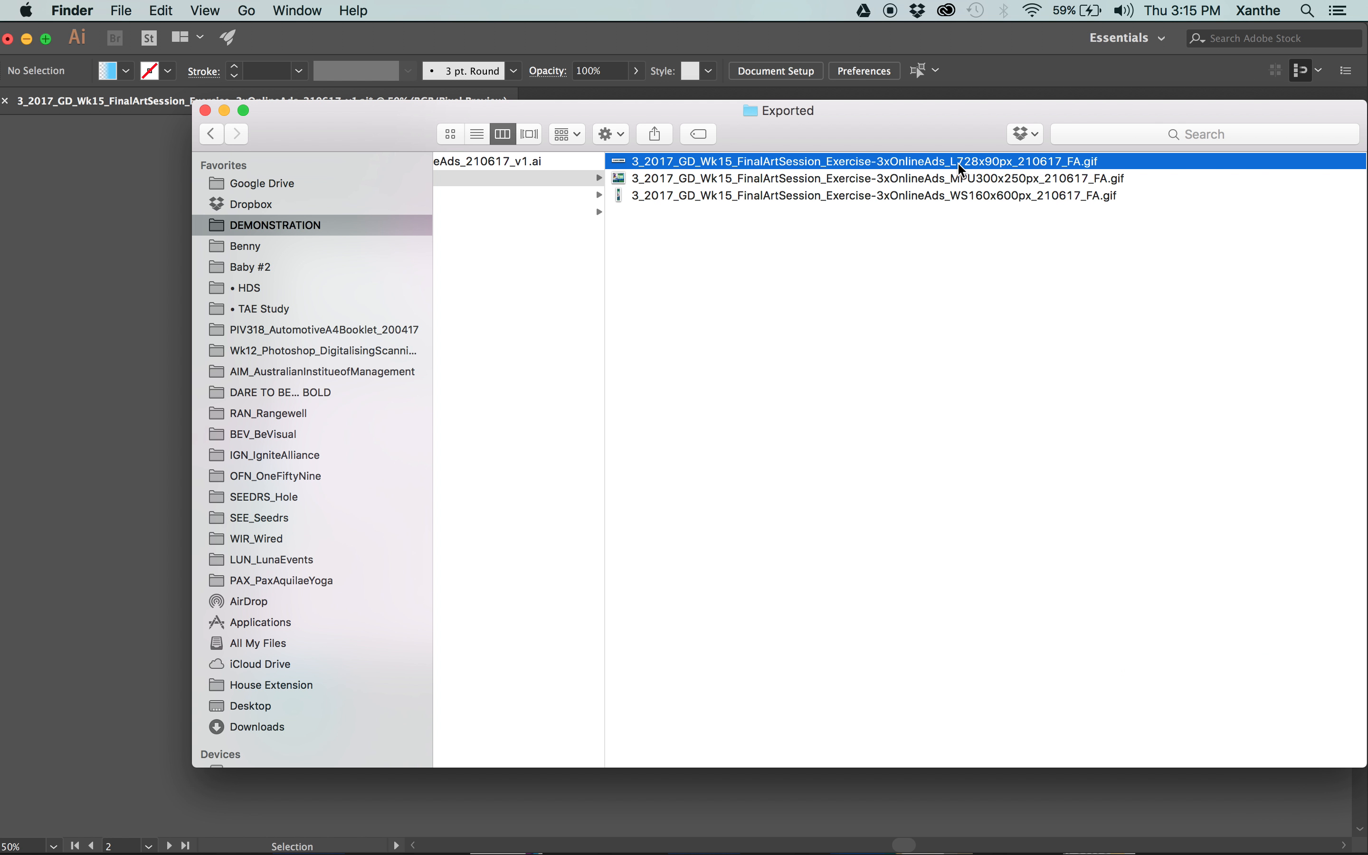
pyautogui.click(963, 178)
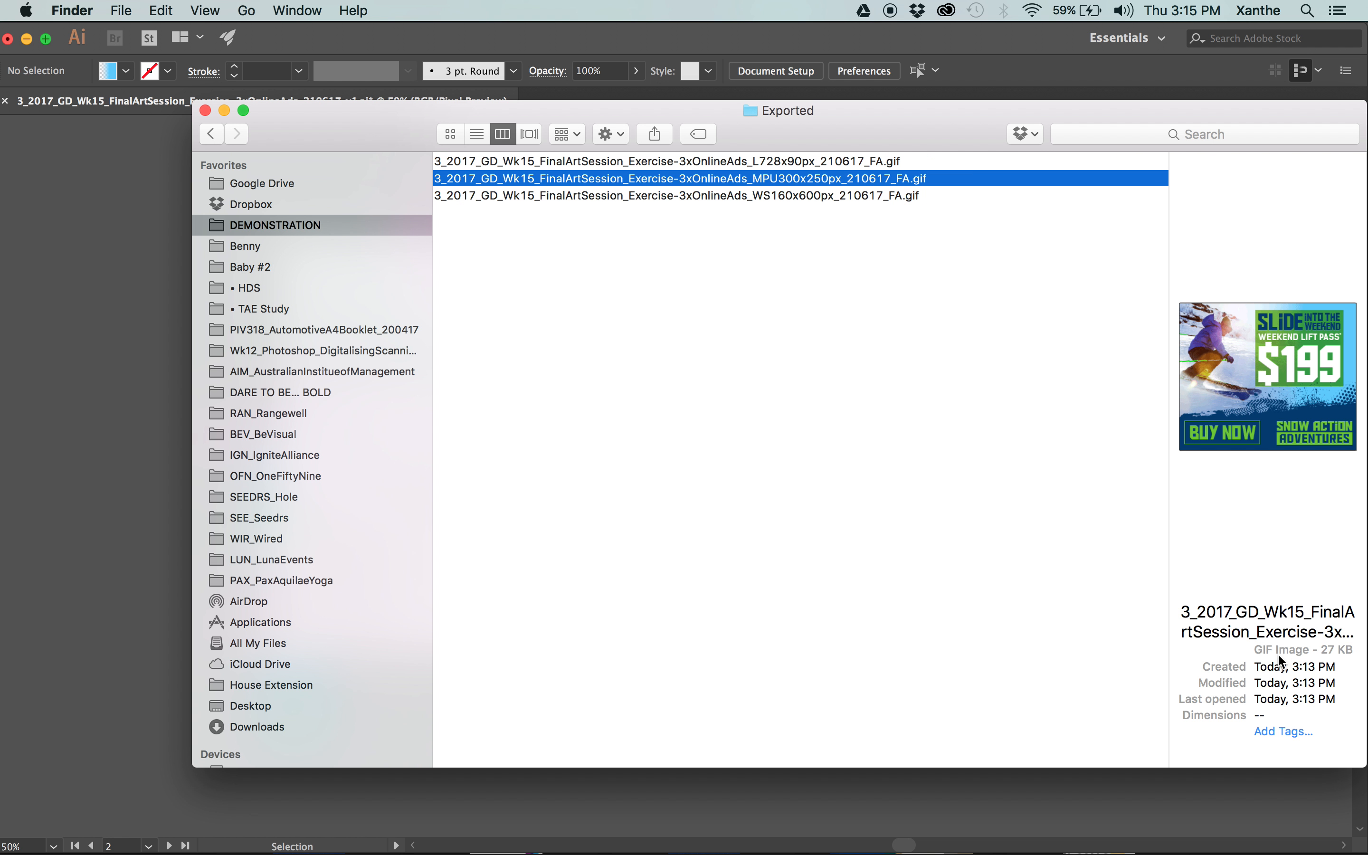
pyautogui.press('super+i')
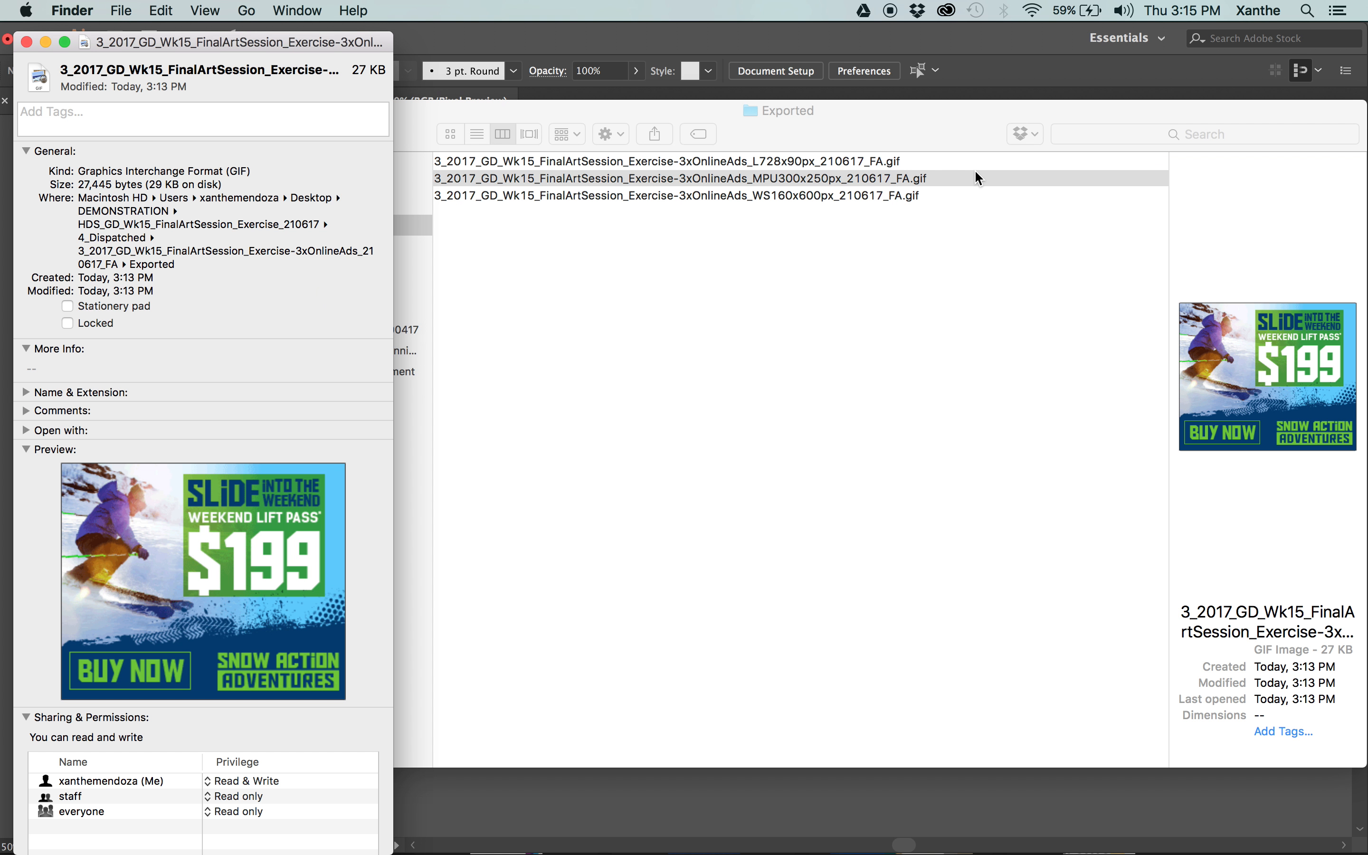
pyautogui.moveTo(124, 42); pyautogui.dragTo(183, 33)
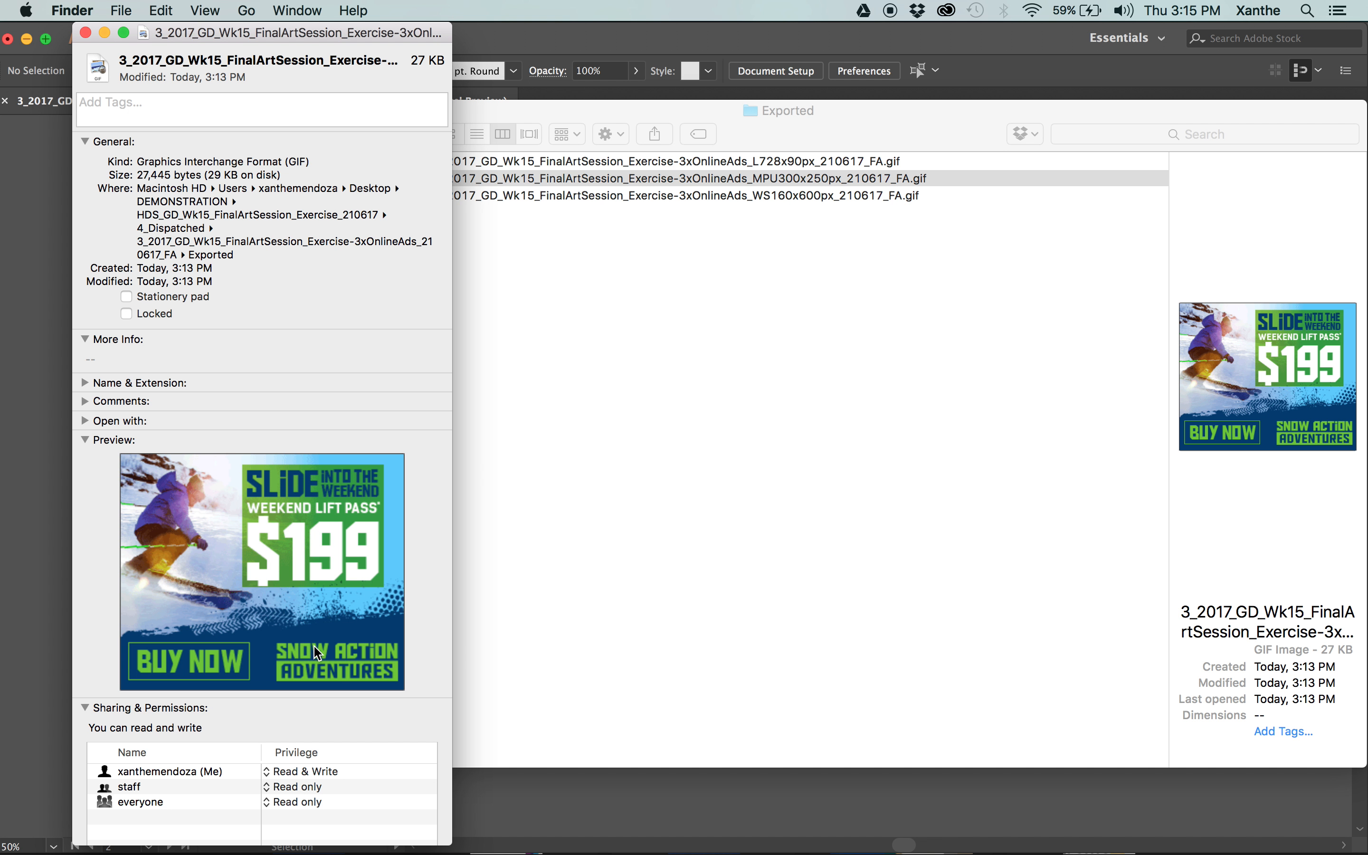
pyautogui.click(86, 33)
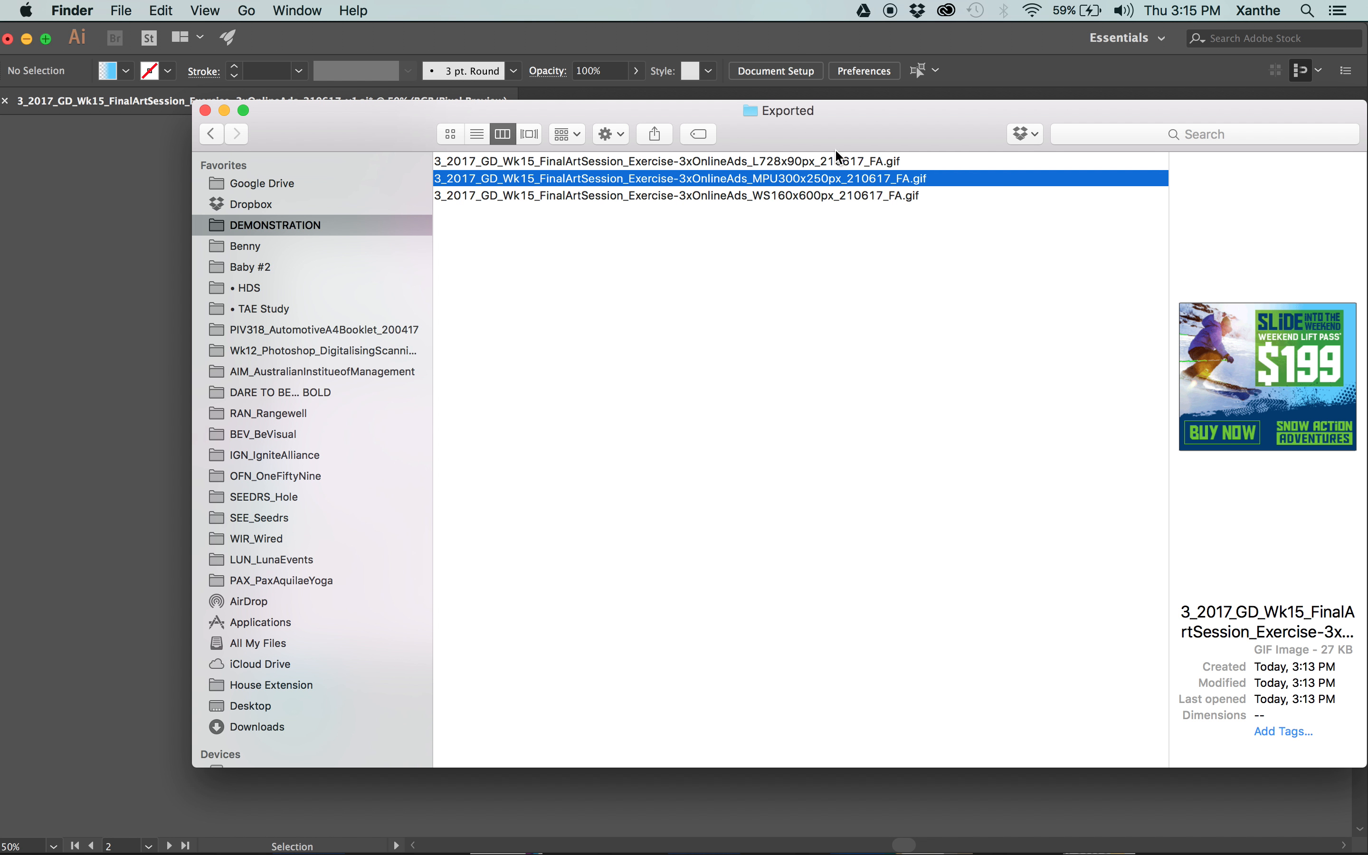
pyautogui.click(774, 212)
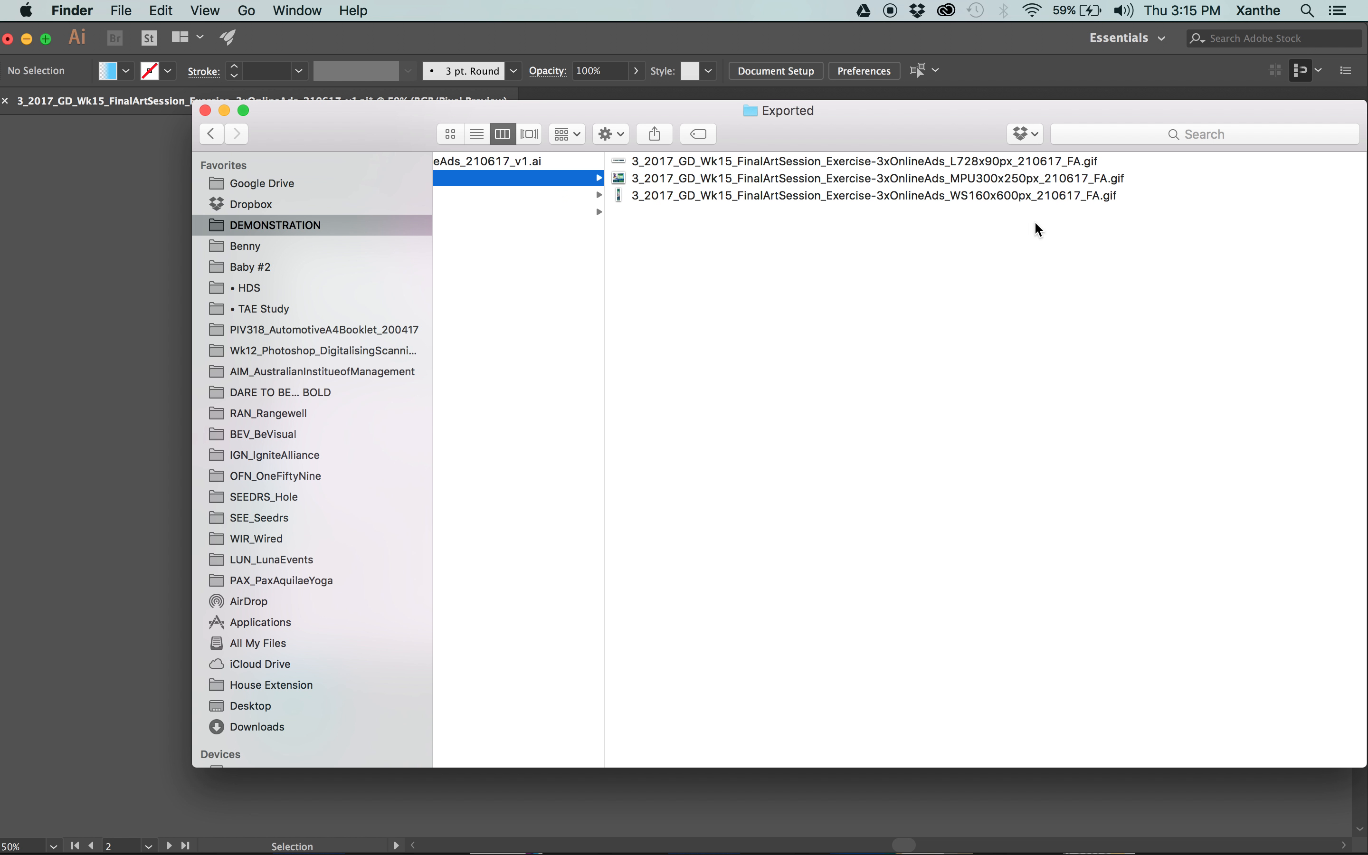
# Preview the exported GIFs again in Quick Look, starting with the WS160x600px ad and going up to the L728x90px ad.
pyautogui.moveTo(1039, 231); pyautogui.dragTo(951, 154)
pyautogui.click(1021, 263)
pyautogui.click(1007, 196)
pyautogui.press('space')
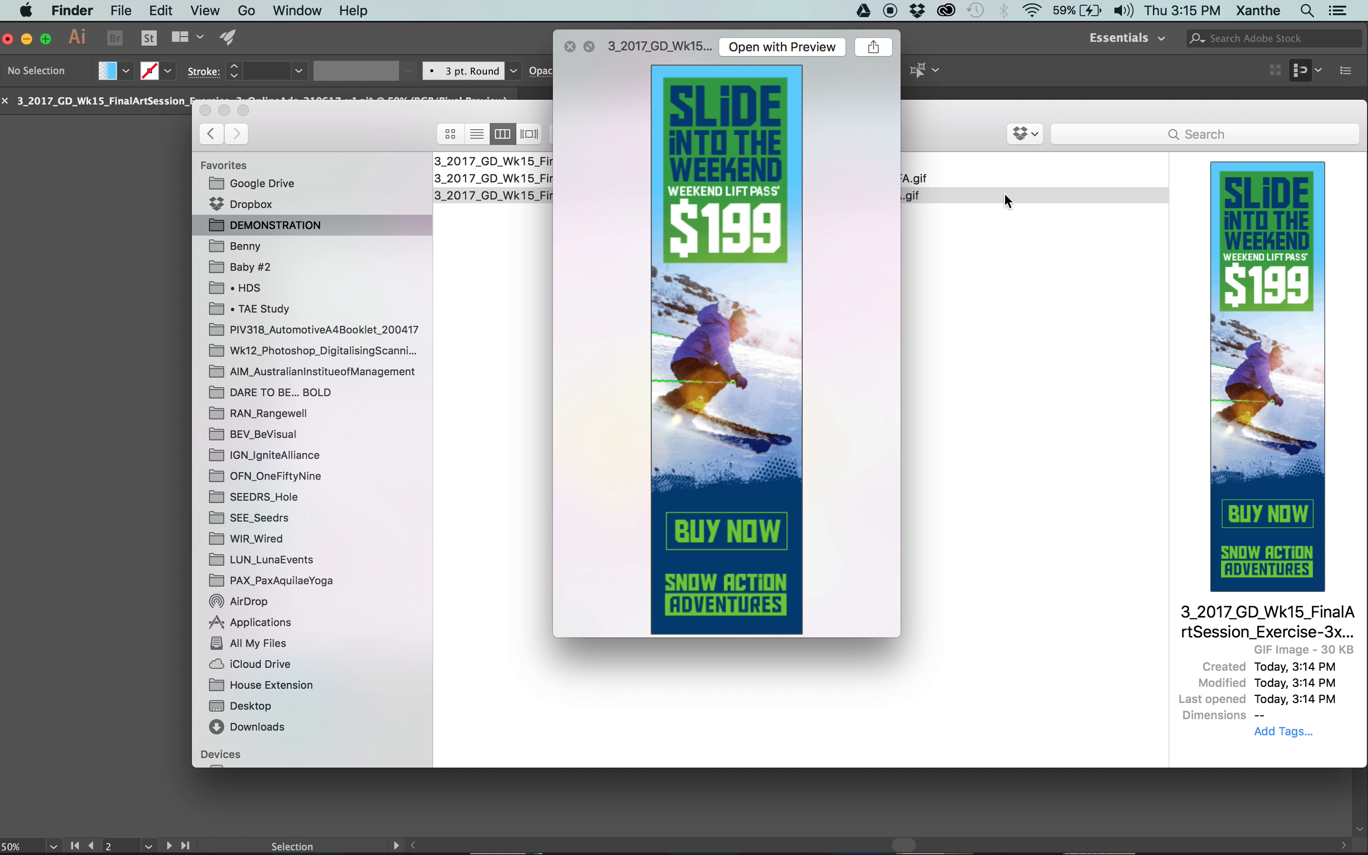
pyautogui.press('Up')
pyautogui.press('Up')
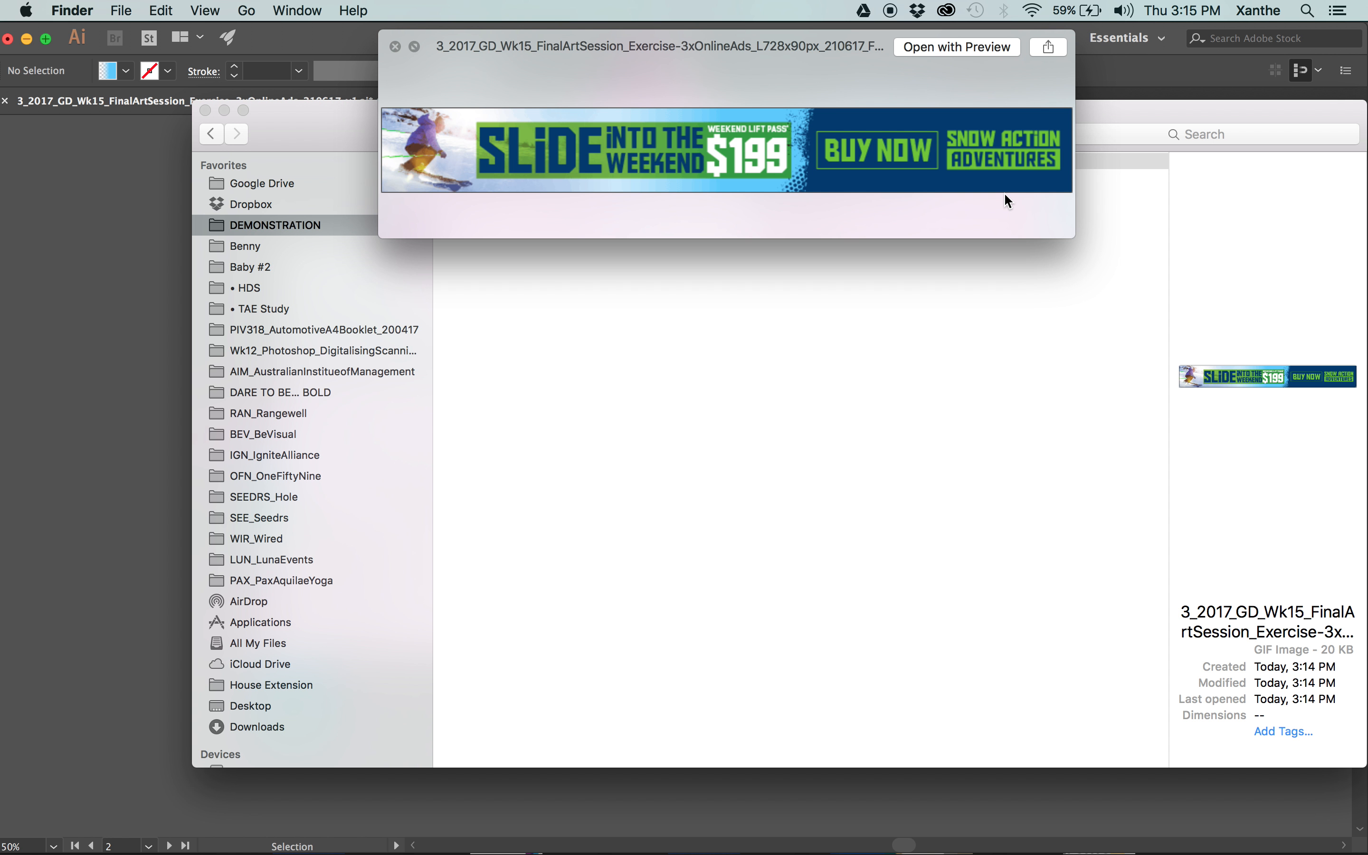
pyautogui.press('Down')
pyautogui.press('Down')
pyautogui.press('space')
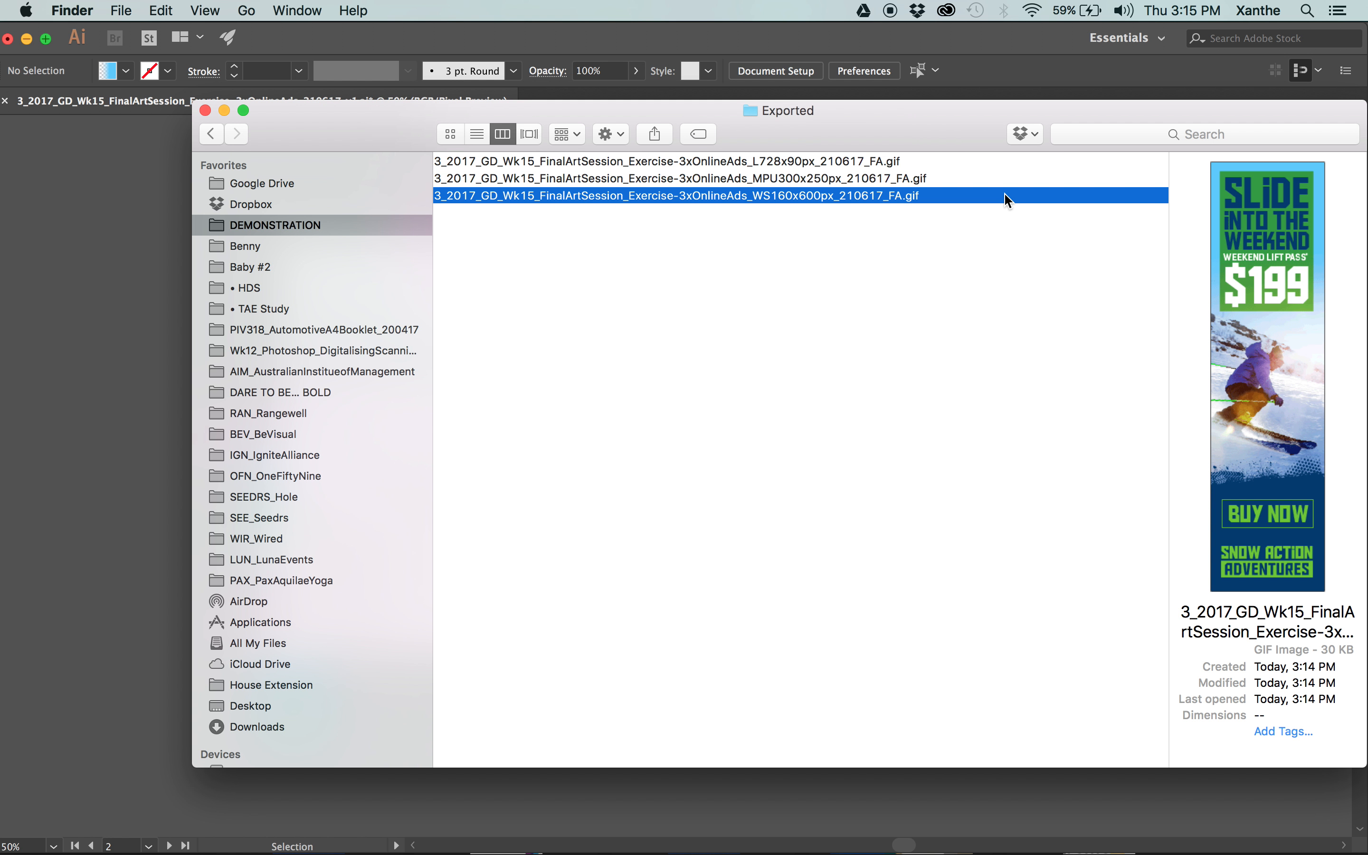
pyautogui.press('Up')
pyautogui.press('Up')
pyautogui.press('space')
pyautogui.press('space')
pyautogui.press('Down')
pyautogui.press('Down')
# Go back up to the online ads package folder and view its place in 4_Dispatched beside the poster and sticker packages.
pyautogui.press('Left')
pyautogui.press('Left')
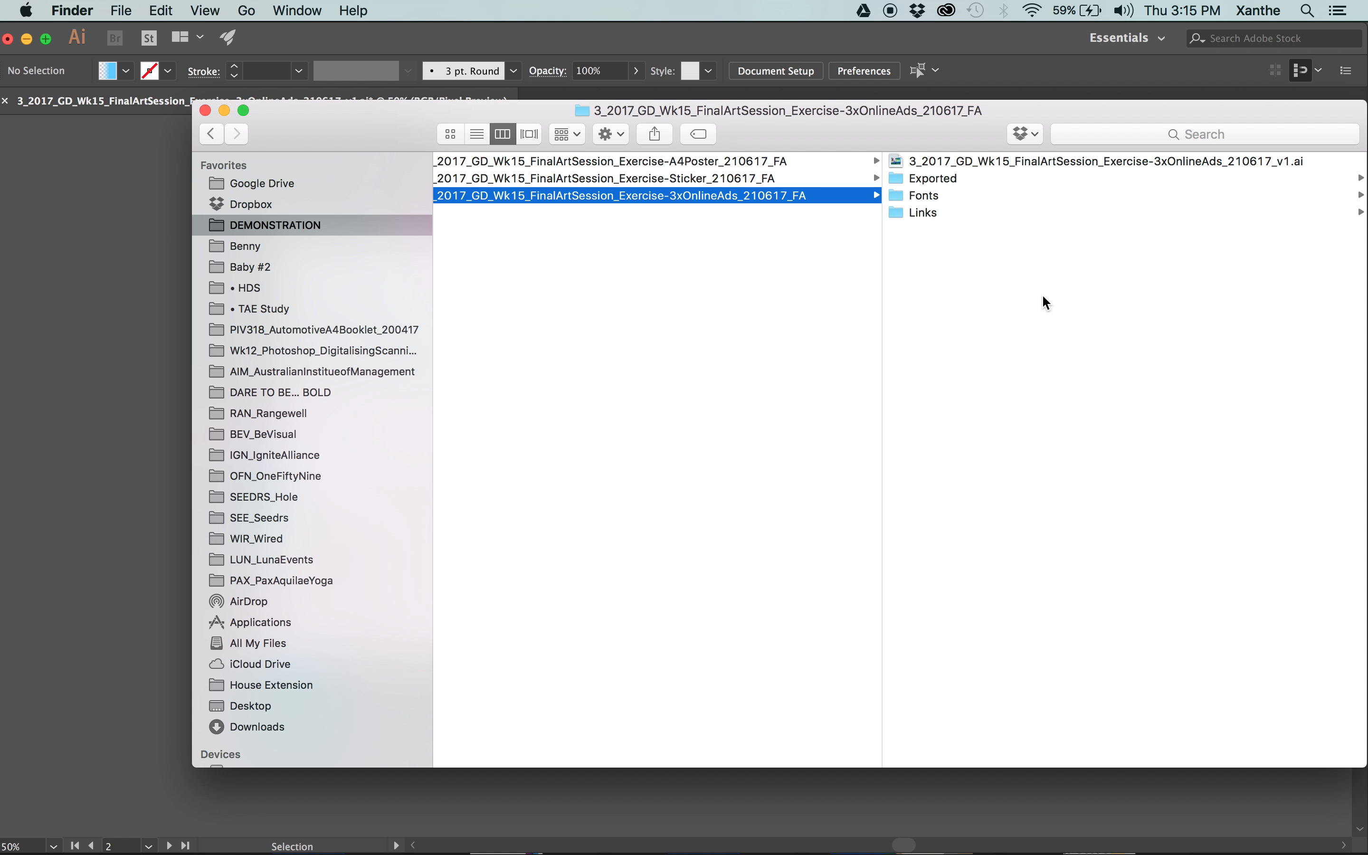
pyautogui.hscroll(-10, 1042, 294)
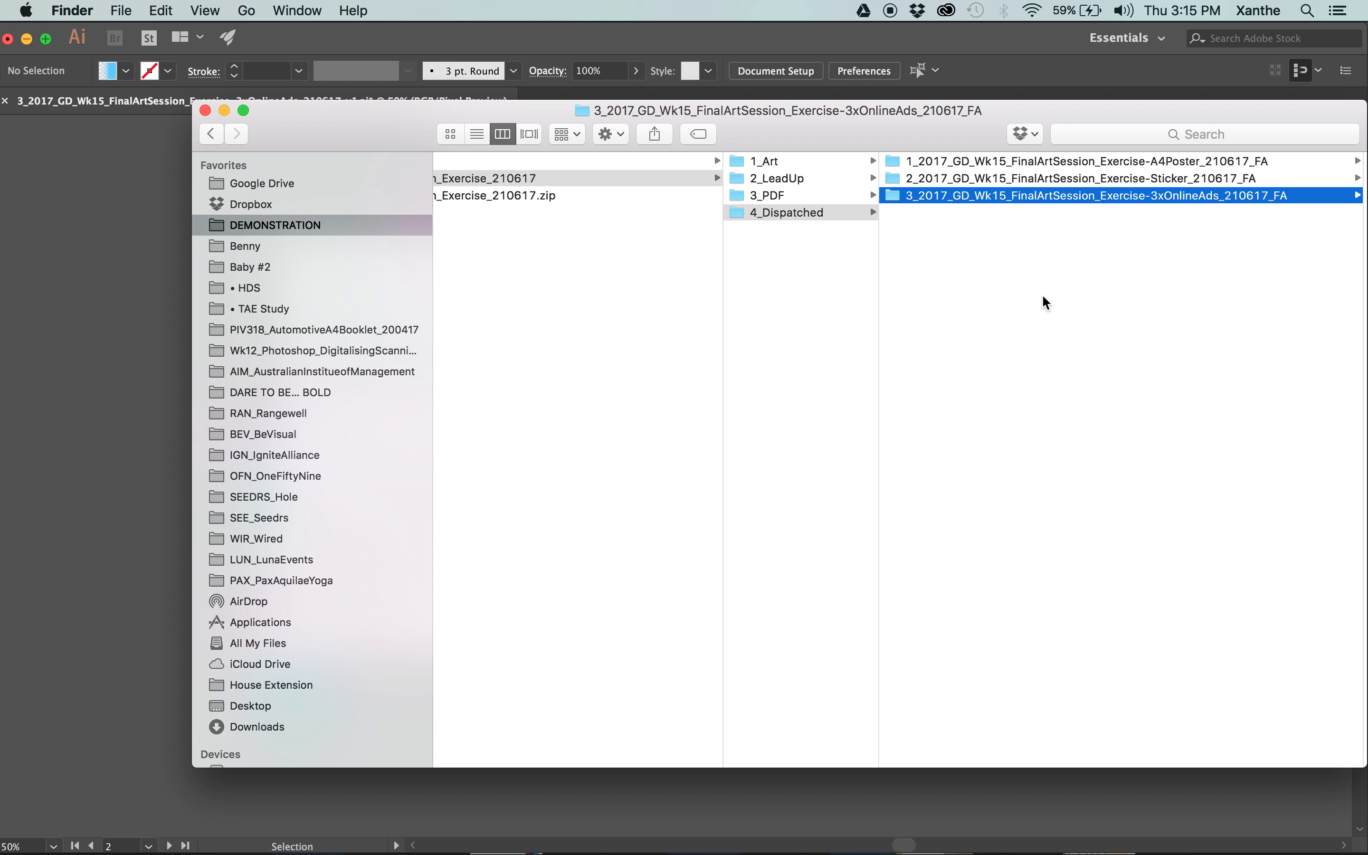
pyautogui.hscroll(5, 1042, 294)
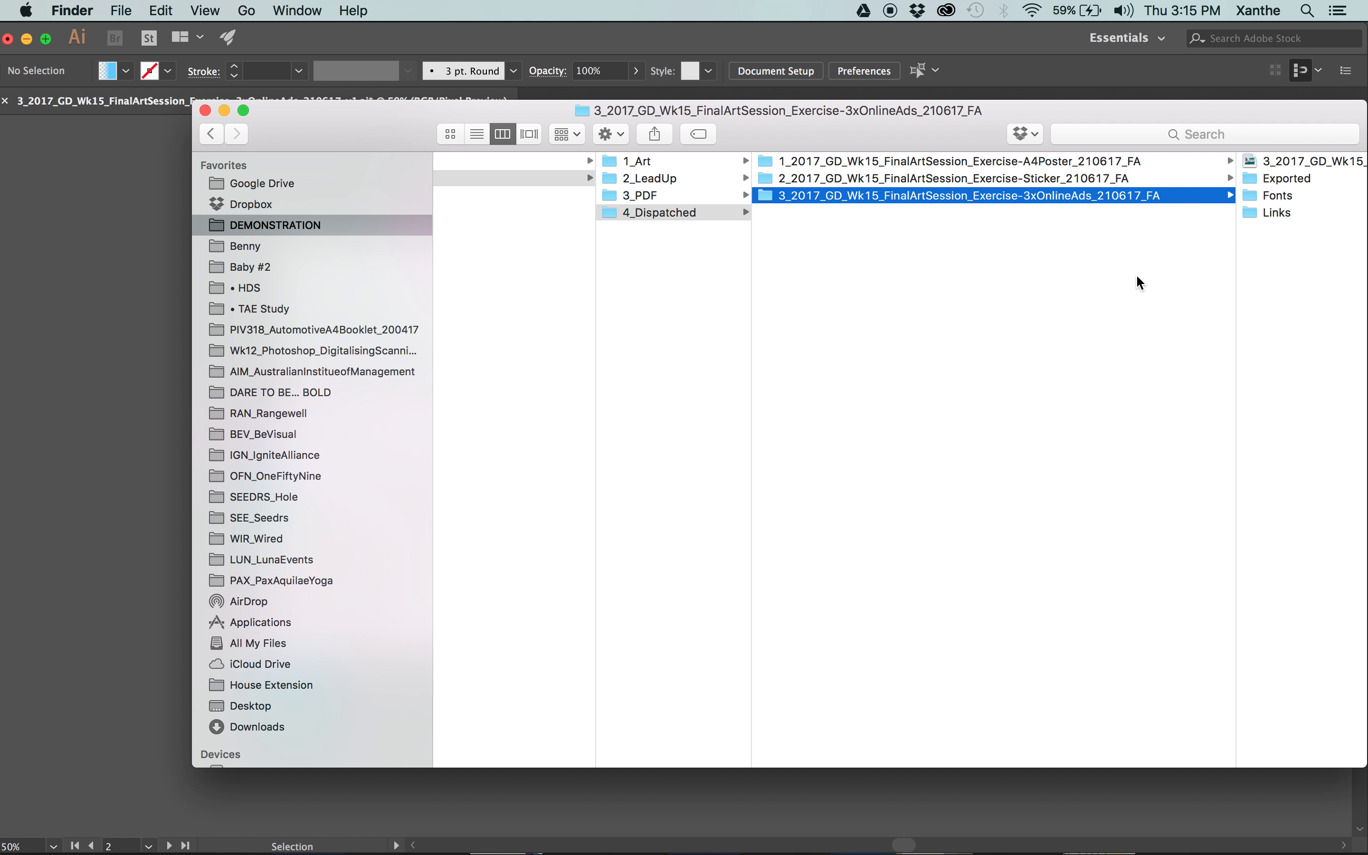
# Go back up to 4_Dispatched, reposition the file window and widen the folder column.
pyautogui.press('Left')
pyautogui.moveTo(877, 127); pyautogui.dragTo(763, 50)
pyautogui.moveTo(641, 165); pyautogui.dragTo(755, 164)
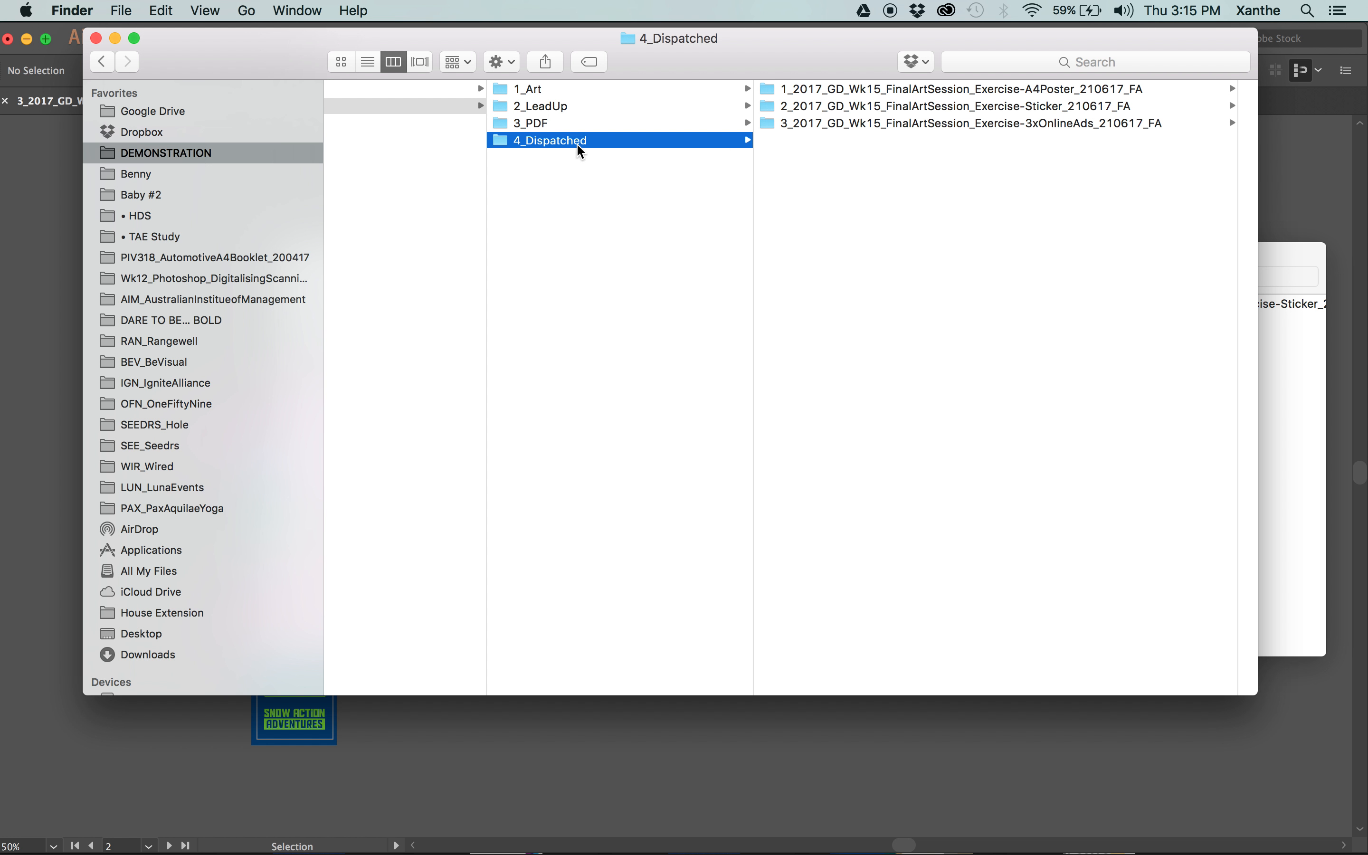
# Remove the 1_Art, 2_LeadUp and 3_PDF folders from the exercise folder, leaving 4_Dispatched, and open its package list.
pyautogui.moveTo(617, 131); pyautogui.dragTo(563, 93)
pyautogui.rightClick(564, 96)
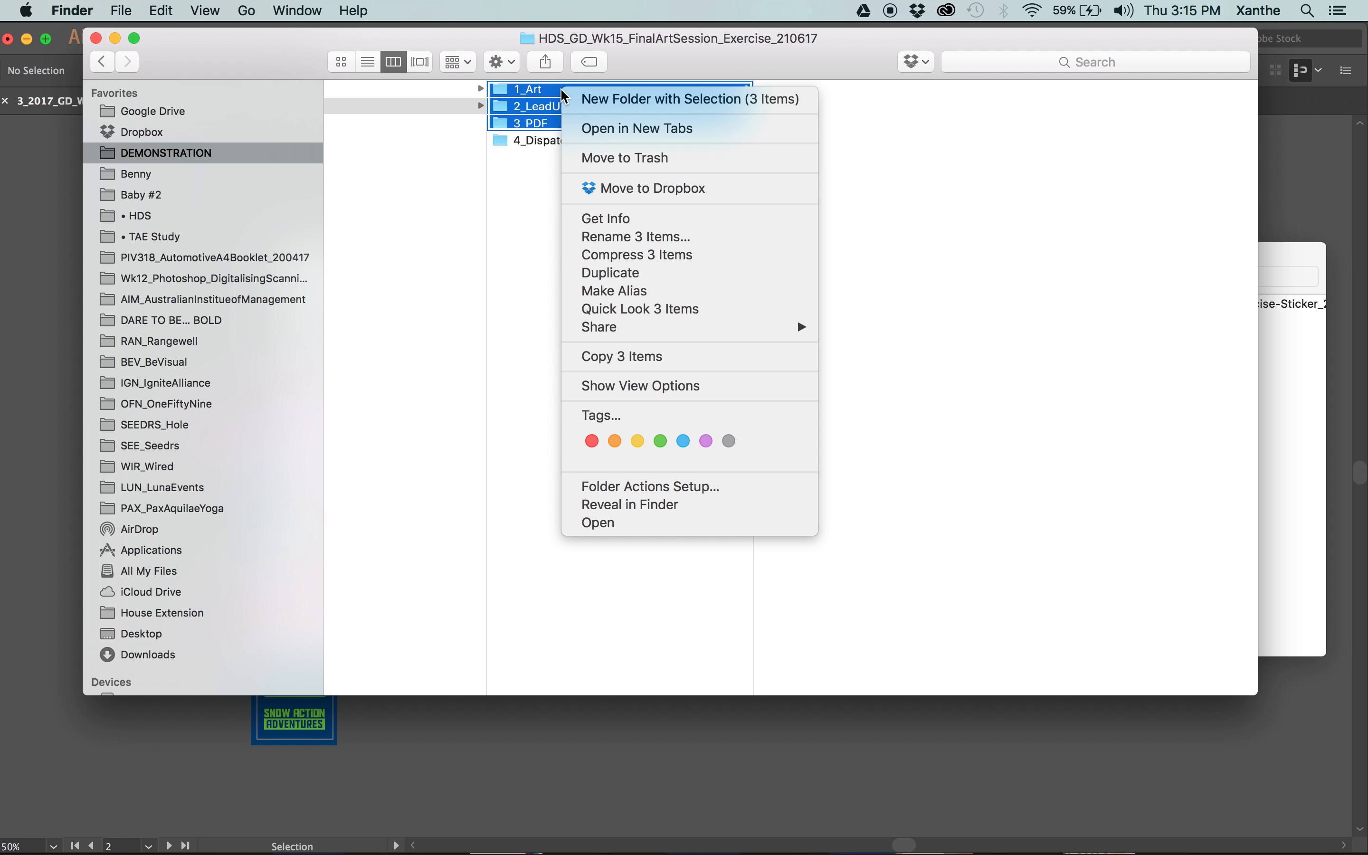
pyautogui.click(607, 124)
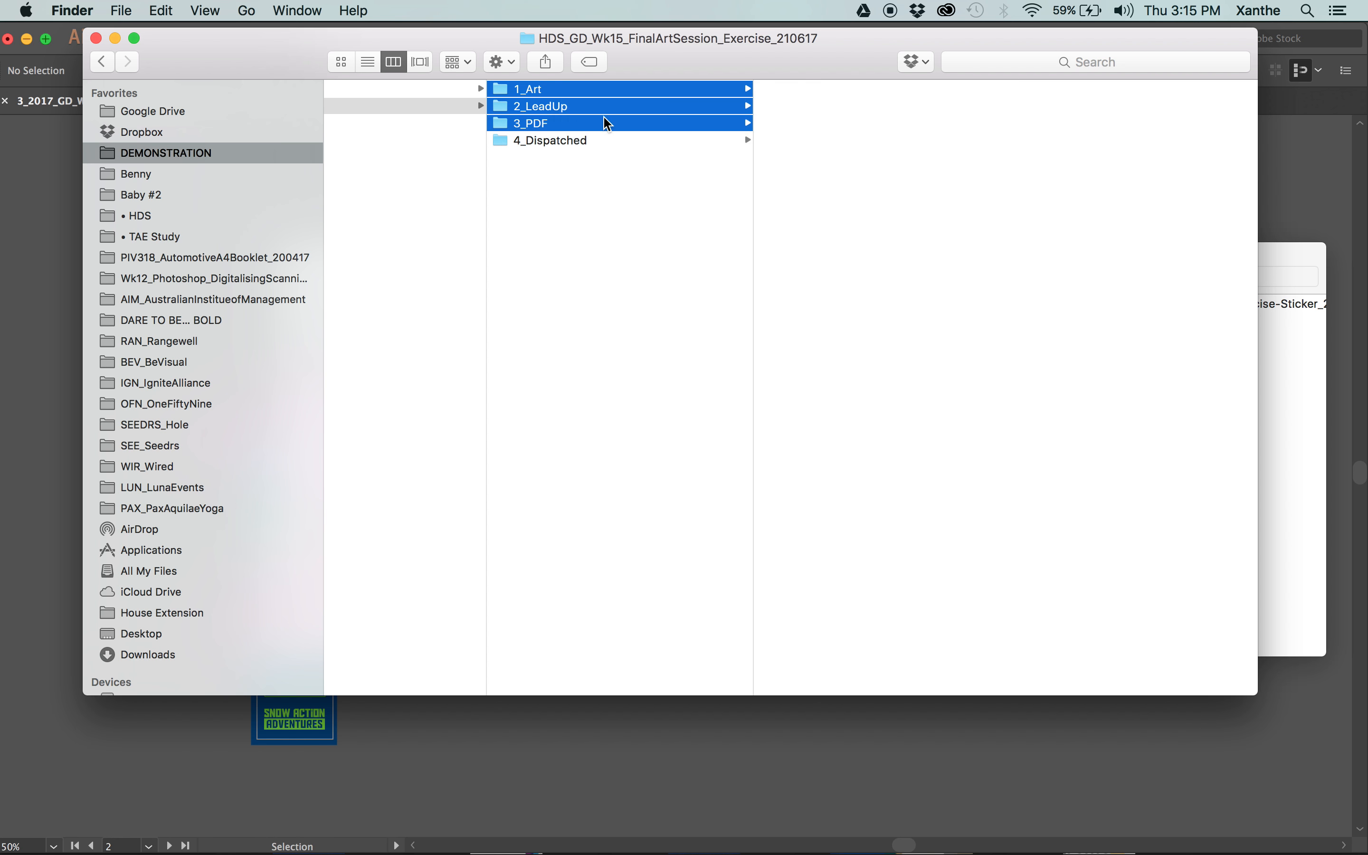
pyautogui.moveTo(975, 192); pyautogui.dragTo(851, 98)
pyautogui.click(899, 213)
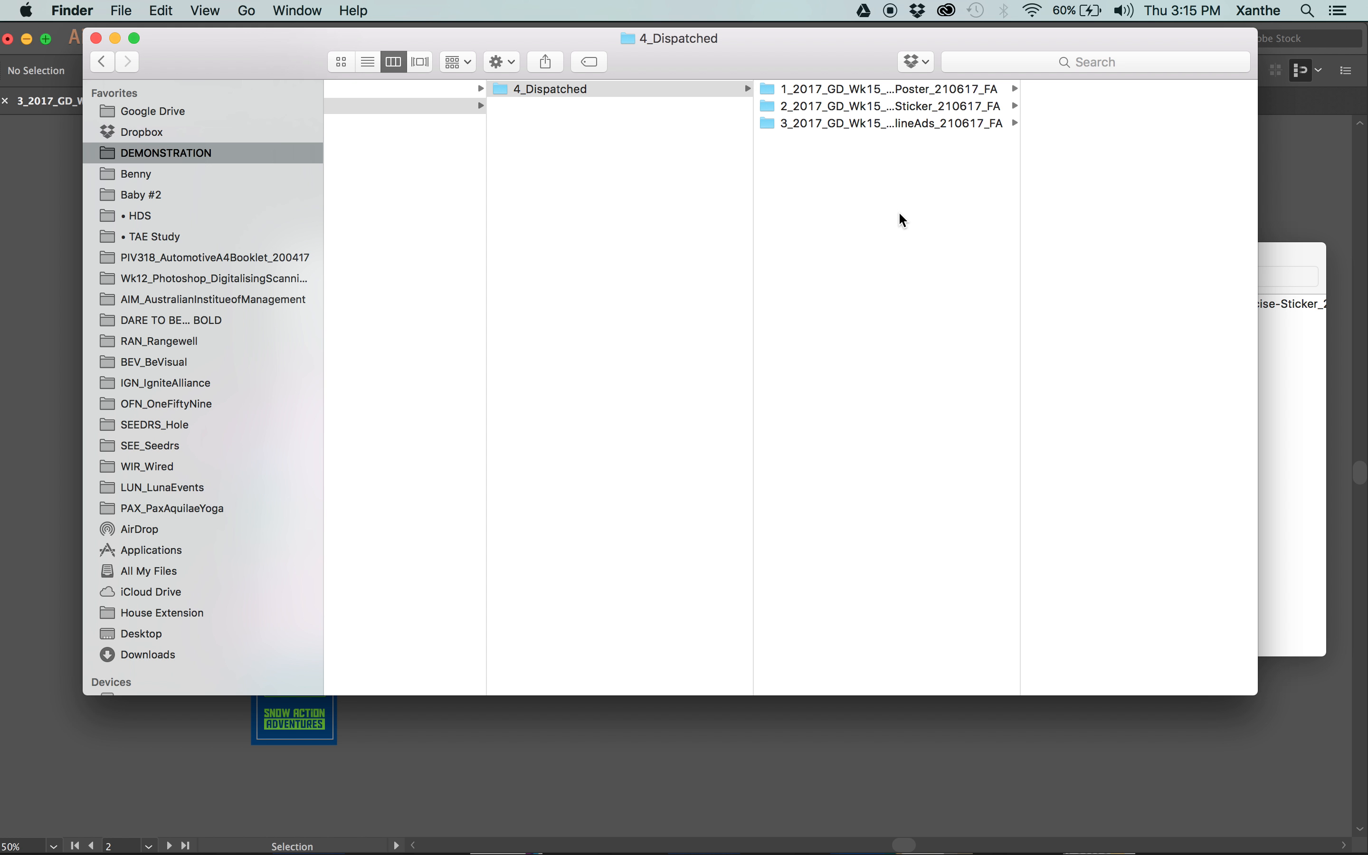
# Examine the contents of the A4 poster, sticker and online ads packages in 4_Dispatched one after another.
pyautogui.click(882, 89)
pyautogui.click(885, 89)
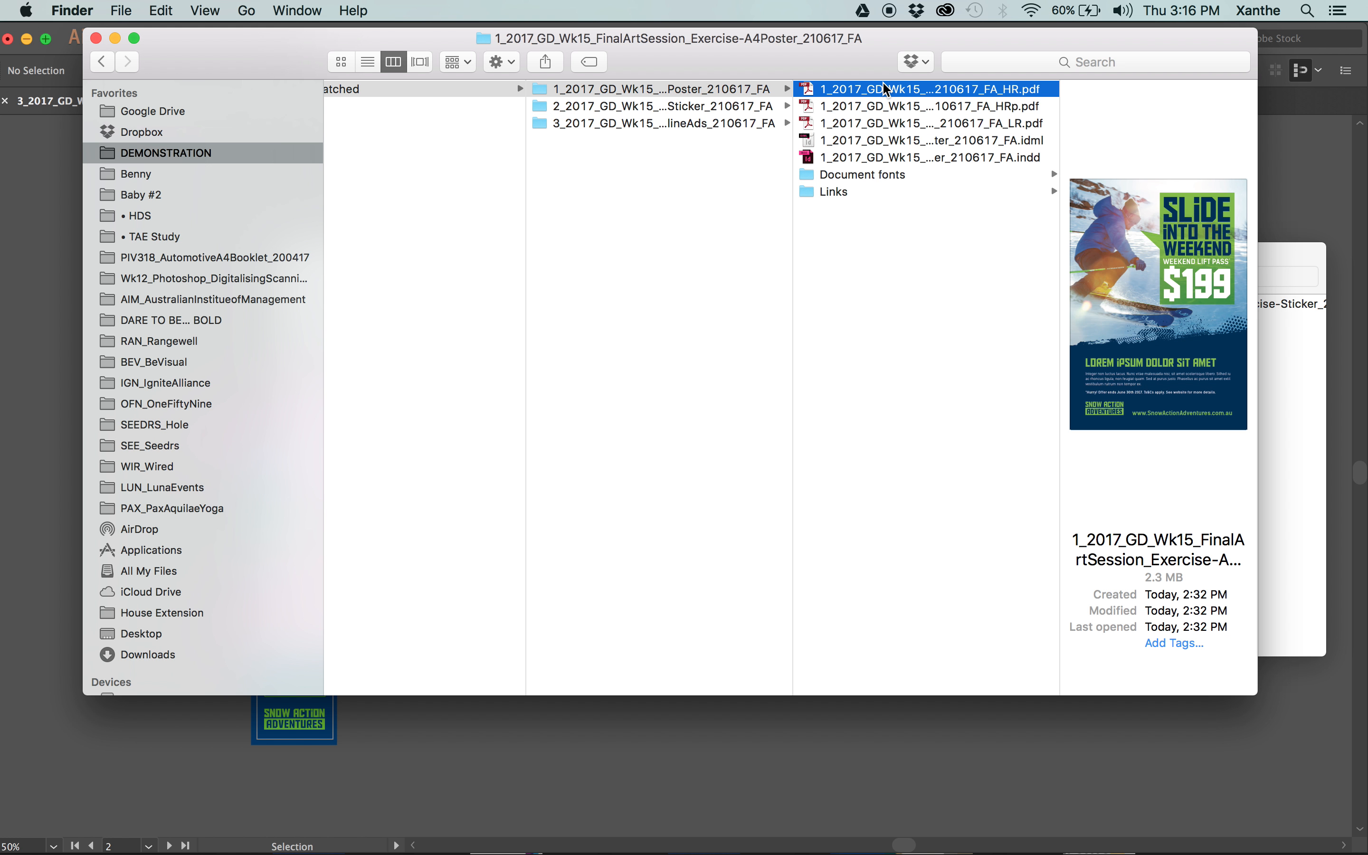
pyautogui.press('Left')
pyautogui.press('Down')
pyautogui.press('Right')
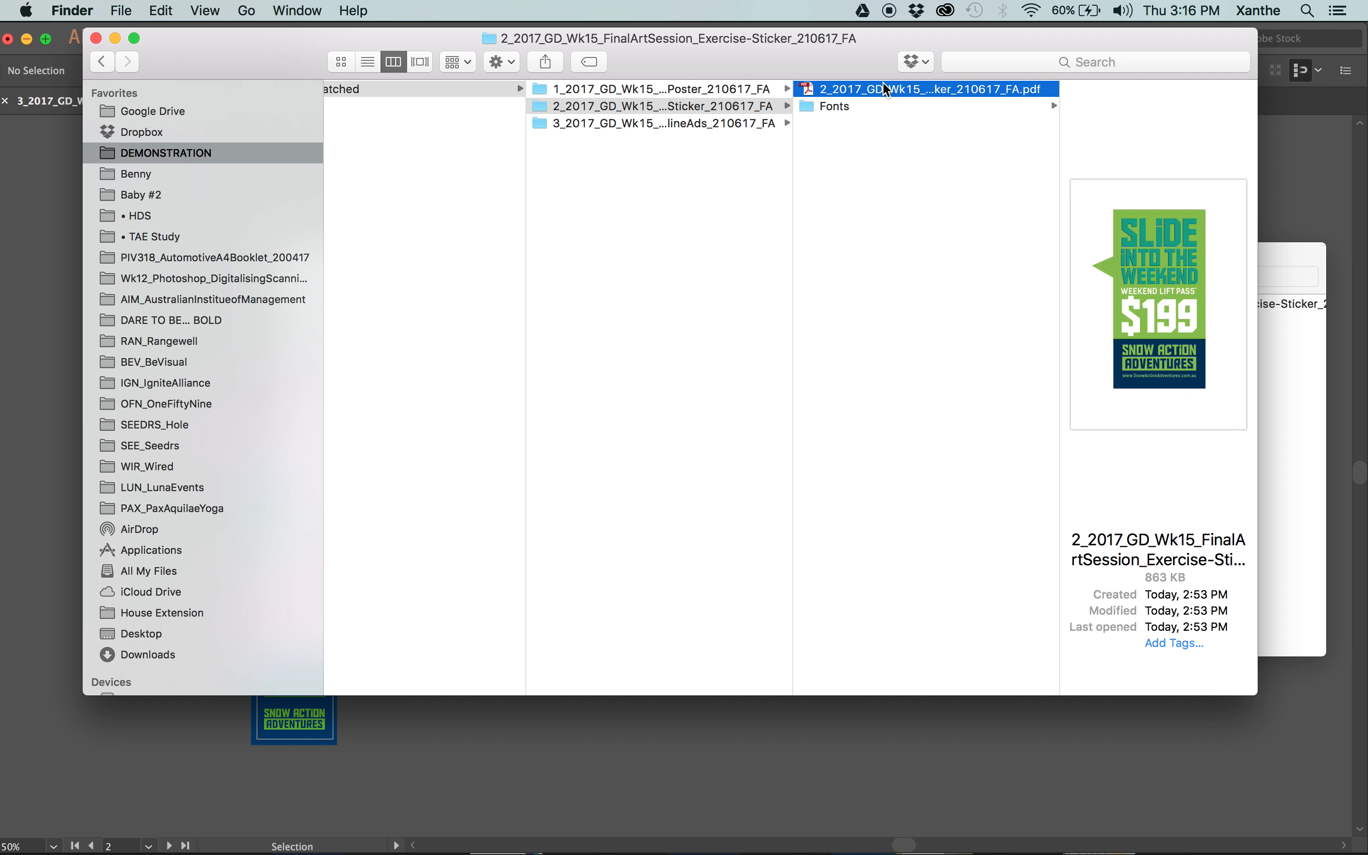
pyautogui.press('Left')
pyautogui.press('Down')
pyautogui.press('Right')
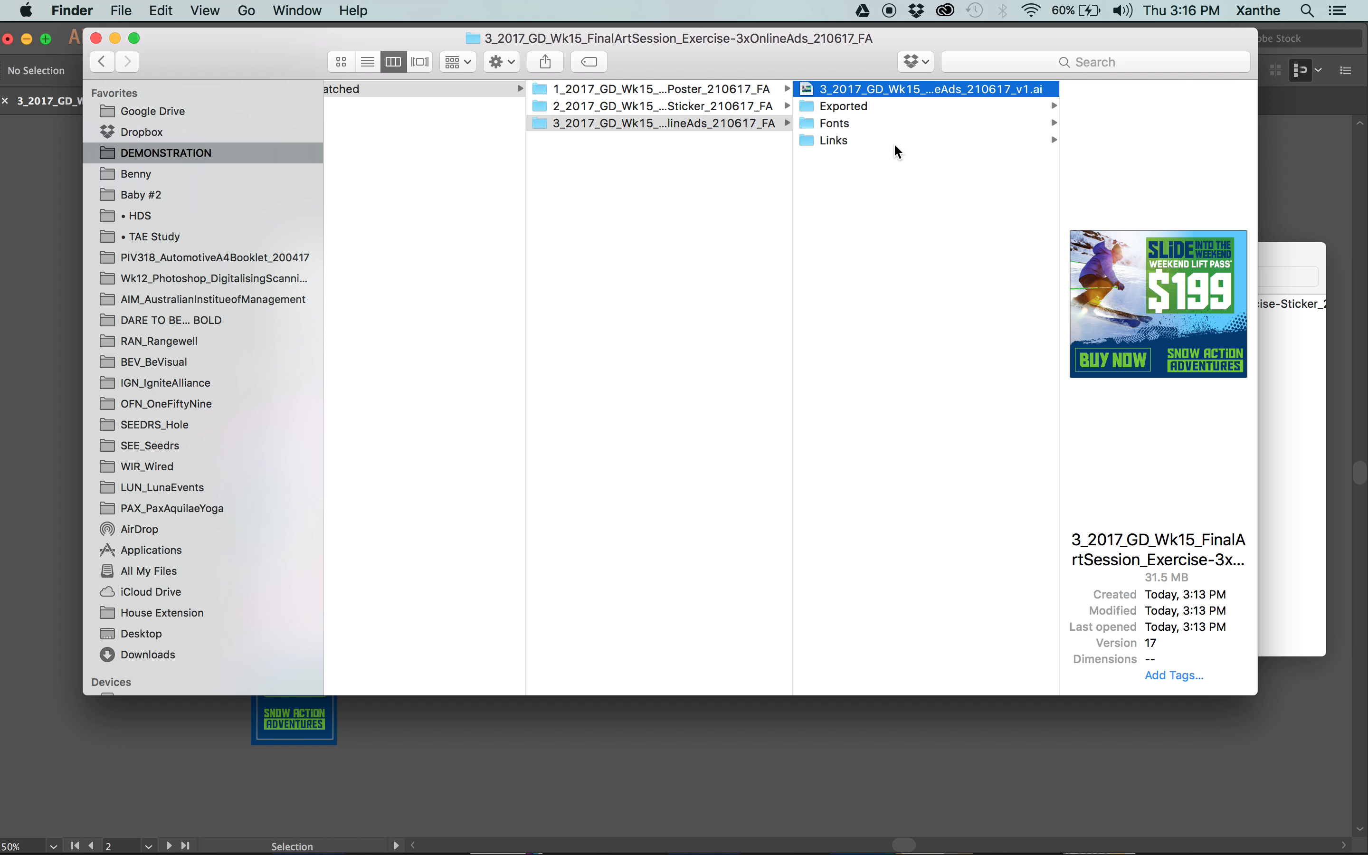
# Look through the Links, Fonts and Exported folders of the online ads package, ending on Exported.
pyautogui.press('Down')
pyautogui.press('Down')
pyautogui.press('Down')
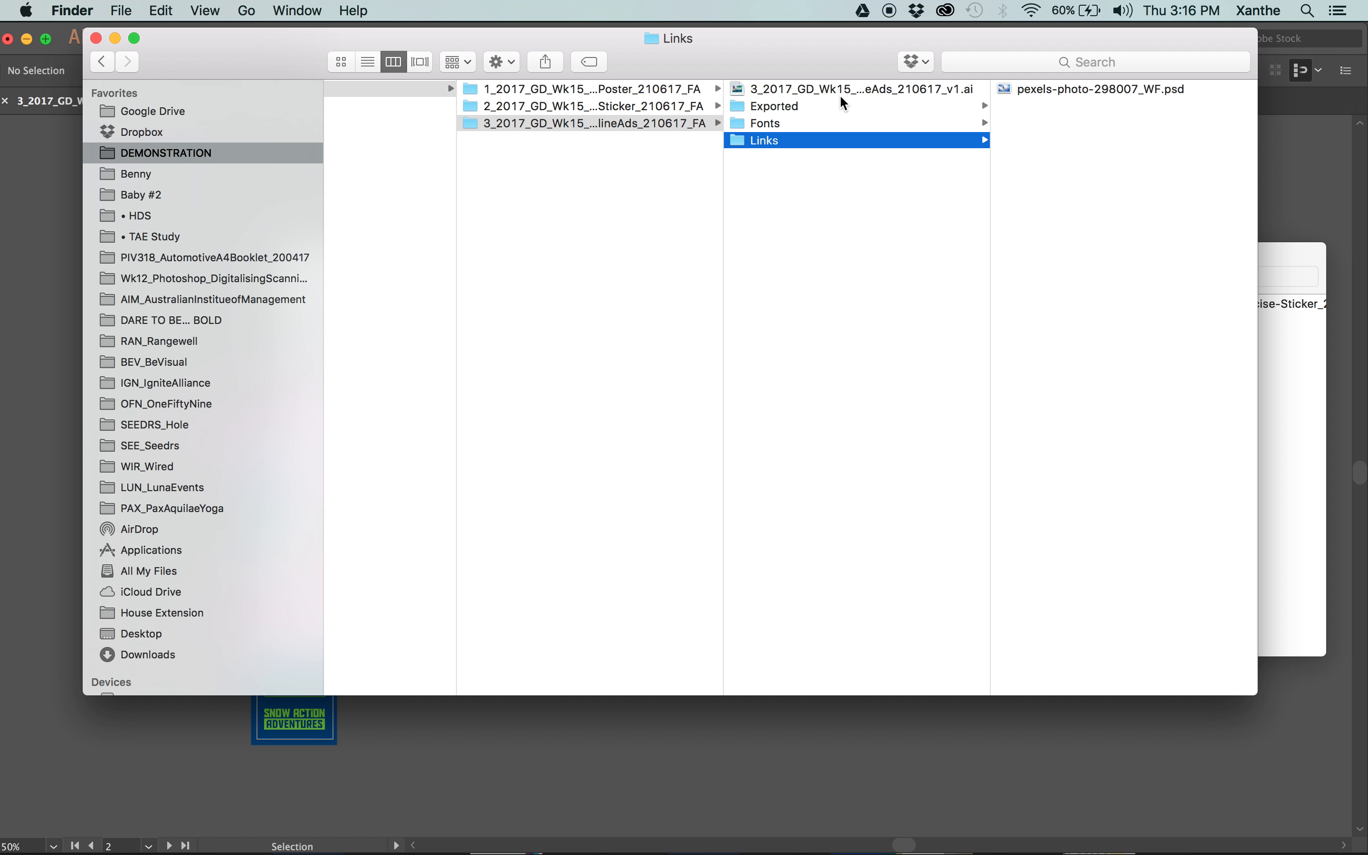
pyautogui.press('Up')
pyautogui.press('Up')
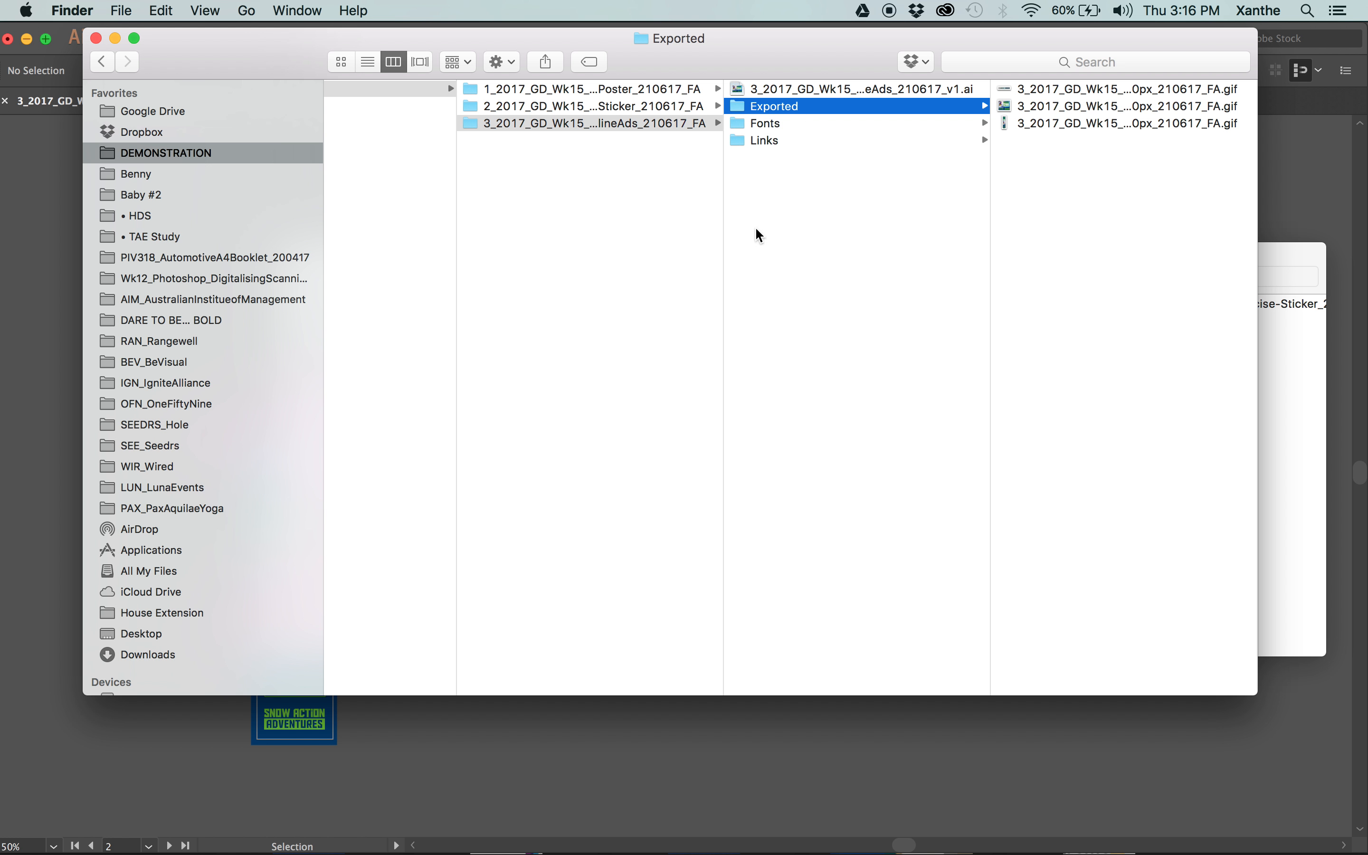
# Return to 4_Dispatched with the 1_Art, 2_LeadUp and 3_PDF folders restored, and resize the columns to show the full package names.
pyautogui.hscroll(-3, 755, 227)
pyautogui.press('Left')
pyautogui.press('Left')
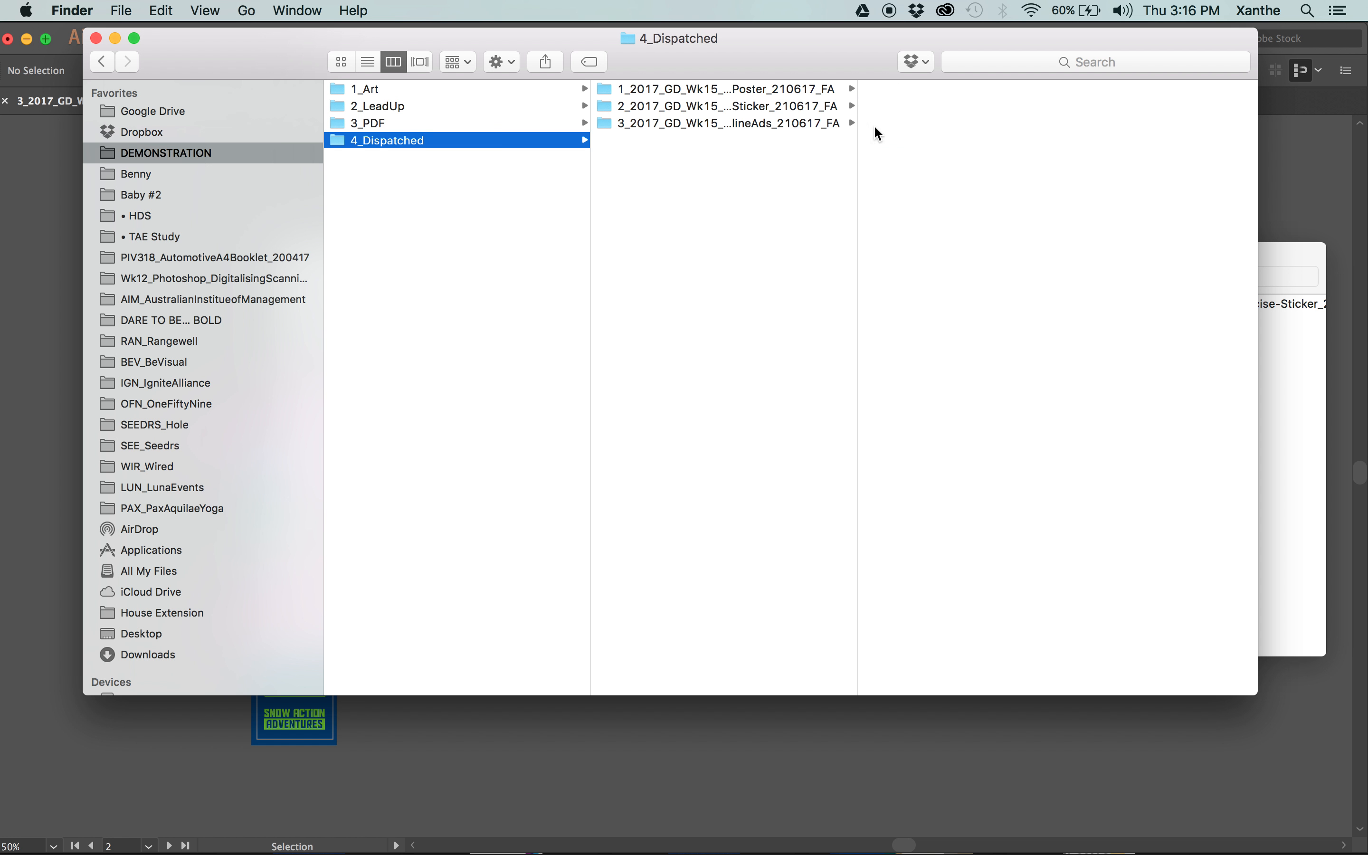
pyautogui.moveTo(589, 172); pyautogui.dragTo(498, 173)
pyautogui.moveTo(761, 177); pyautogui.dragTo(946, 184)
pyautogui.hscroll(-3, 863, 198)
pyautogui.hscroll(-1, 863, 198)
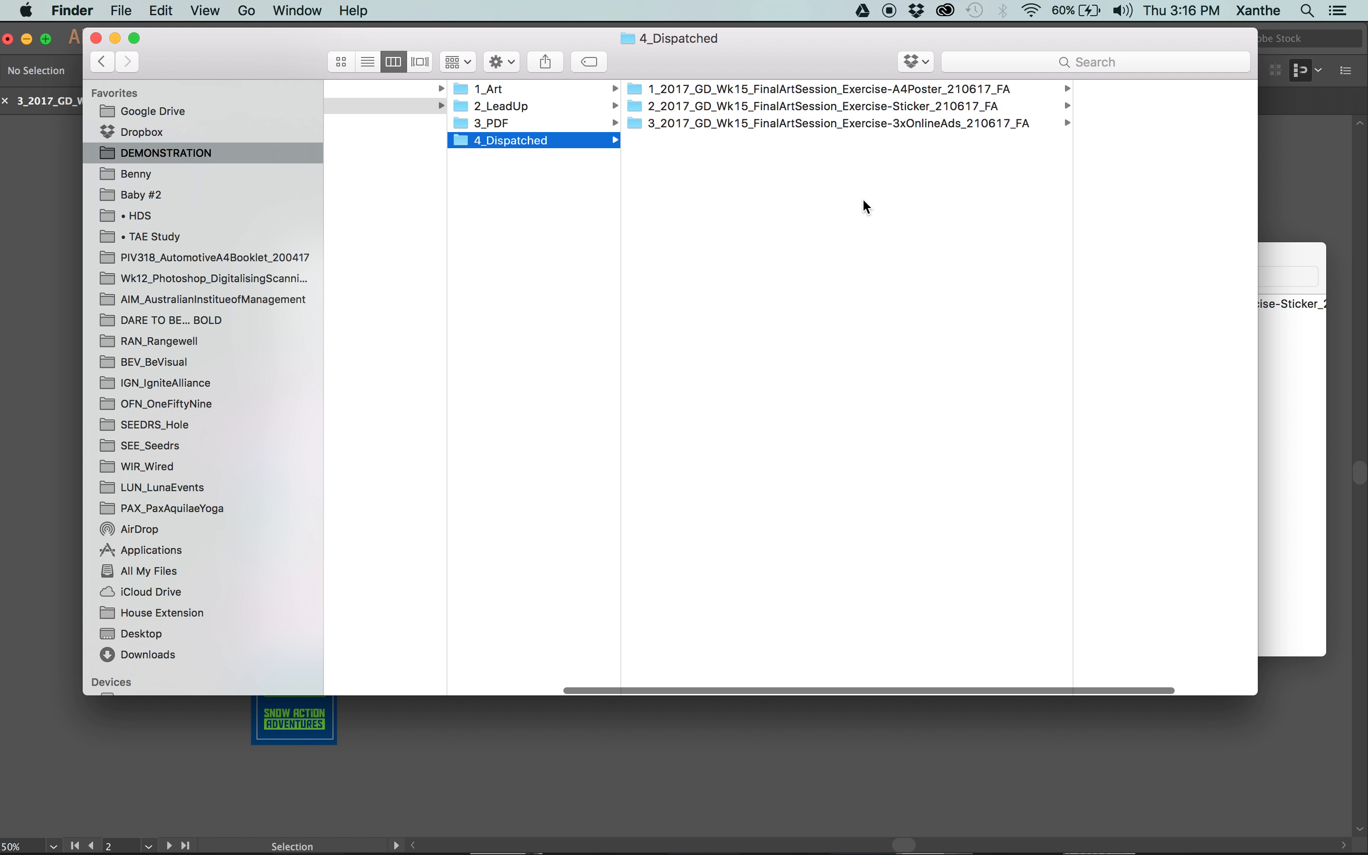
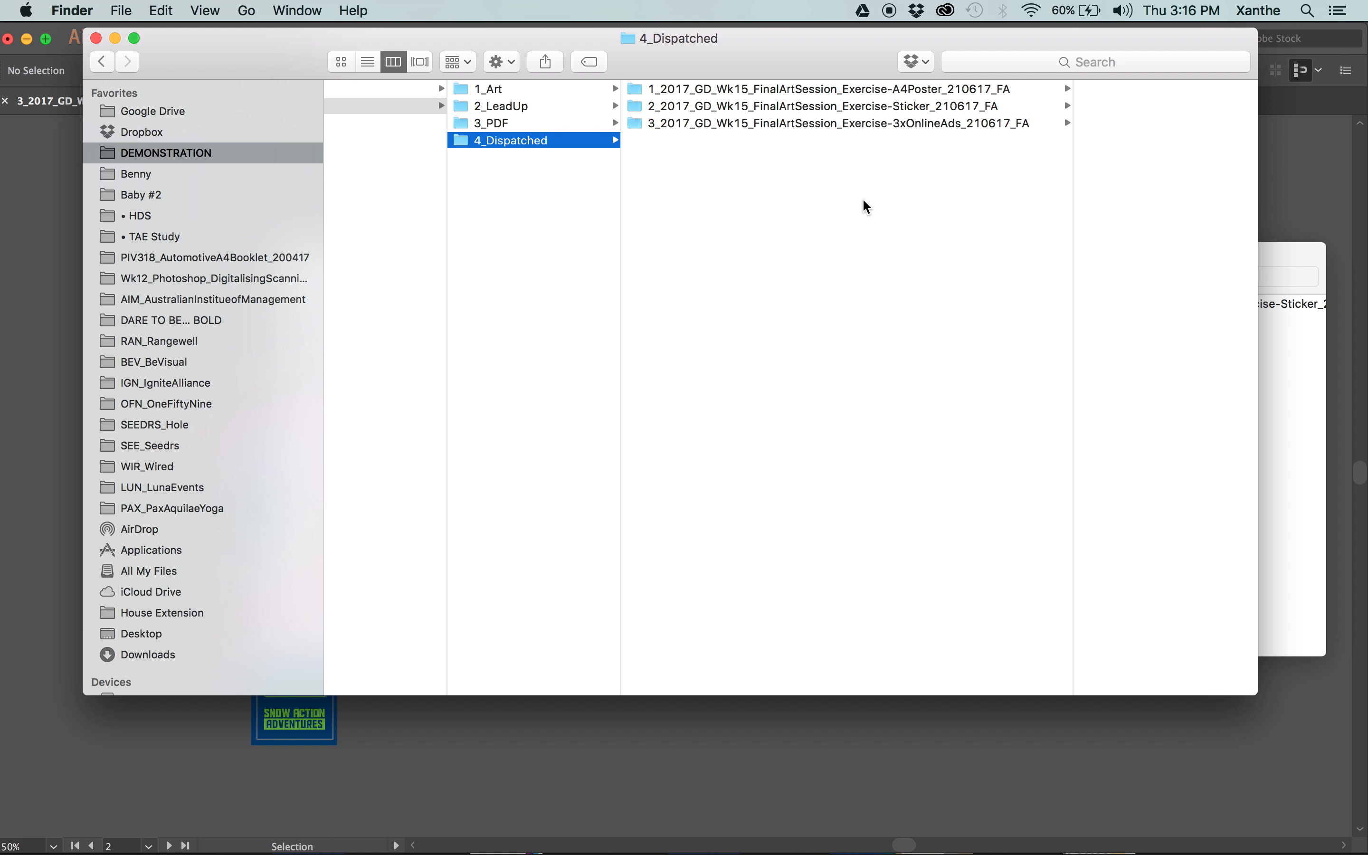
# Check the A4 poster package with its Document fonts folder and the sticker package, returning to the 4_Dispatched listing.
pyautogui.click(932, 211)
pyautogui.click(868, 89)
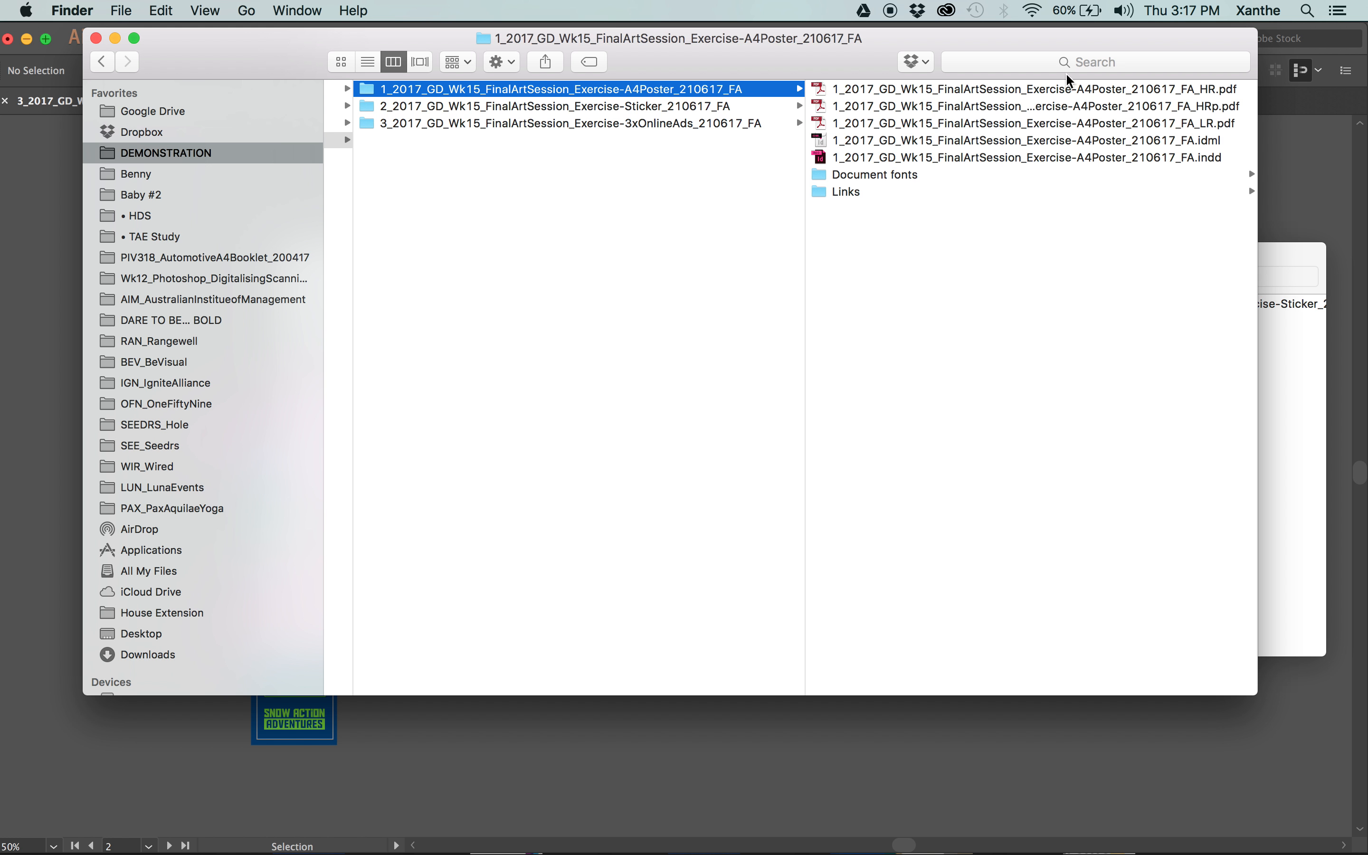
pyautogui.click(860, 177)
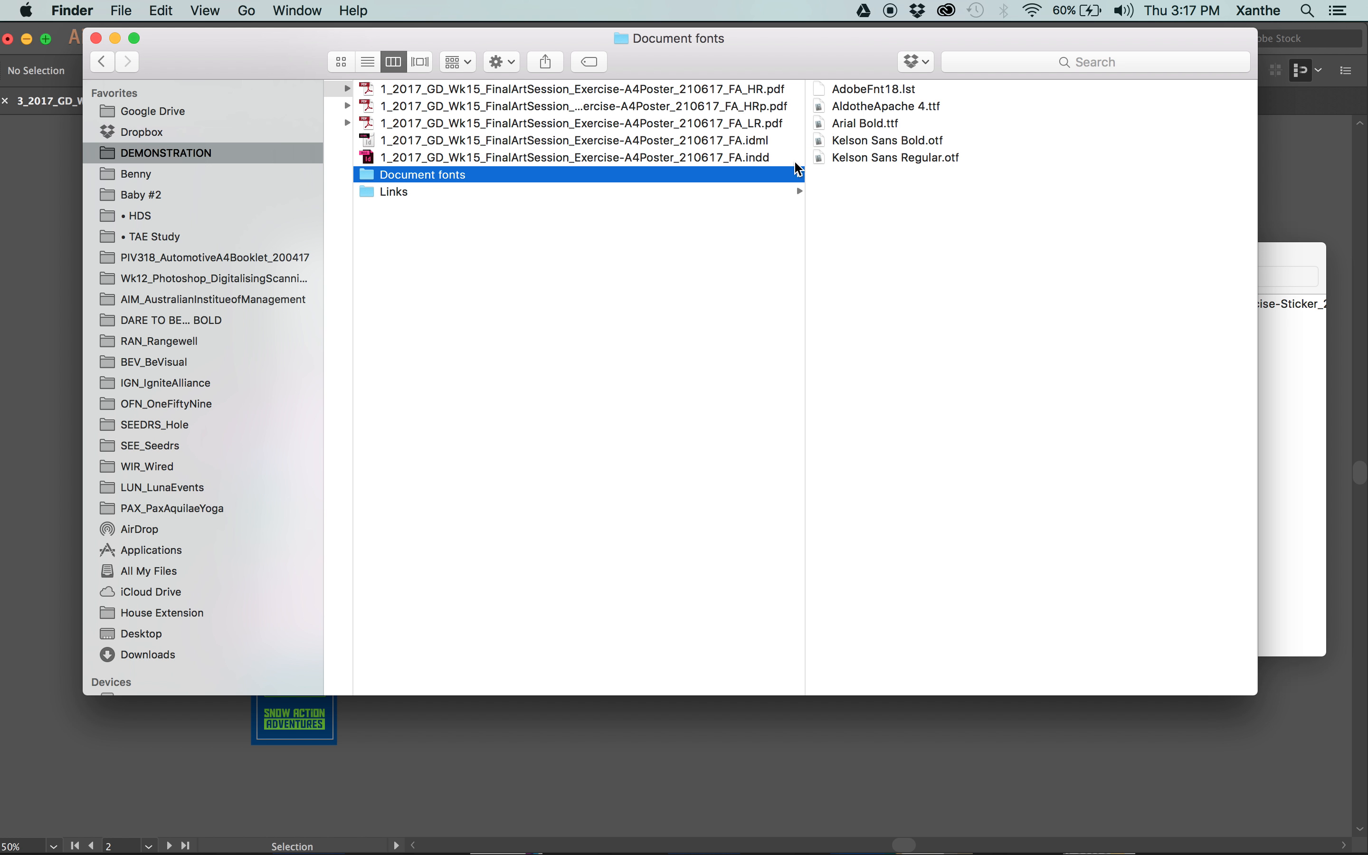
pyautogui.hscroll(-5, 799, 168)
pyautogui.click(693, 105)
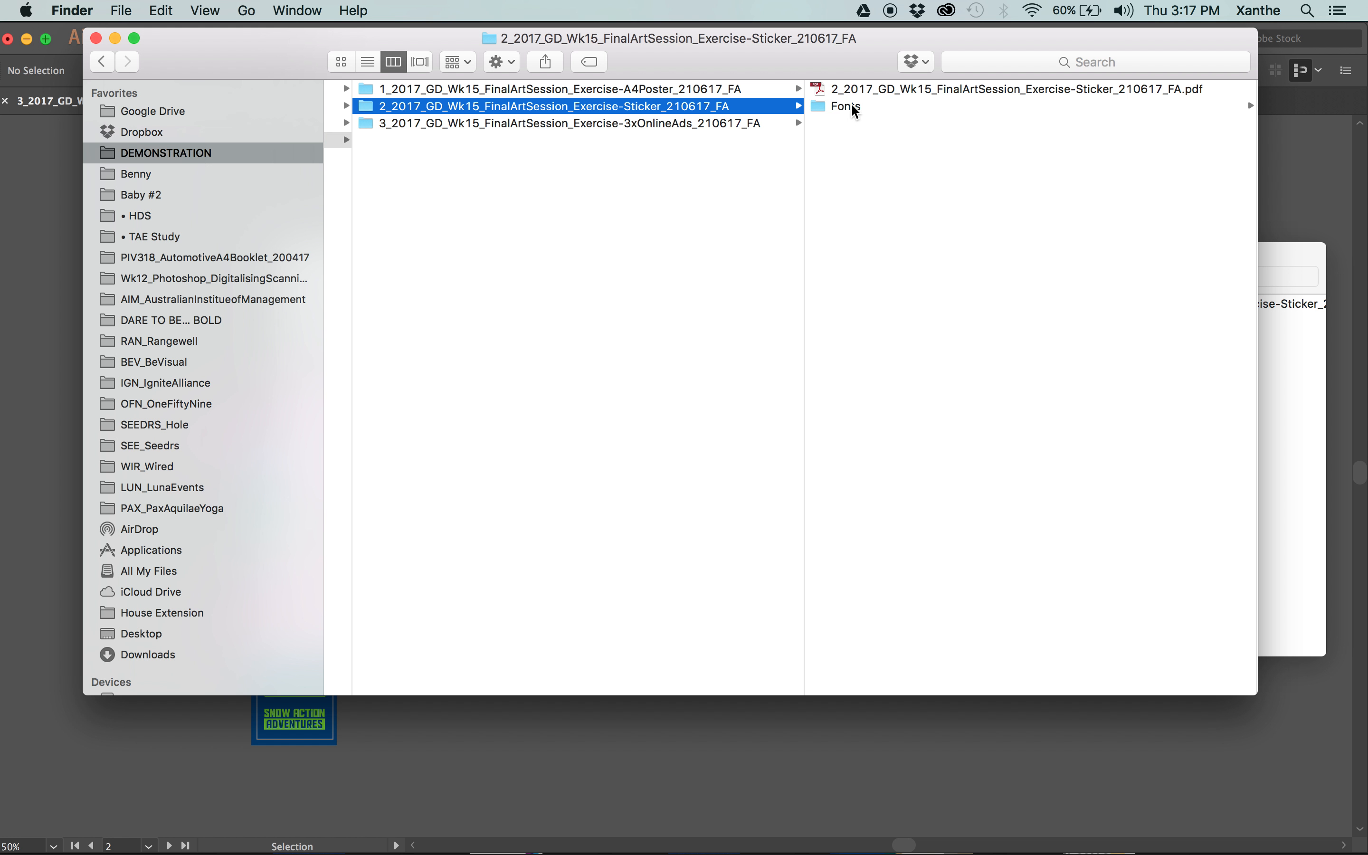
pyautogui.click(684, 139)
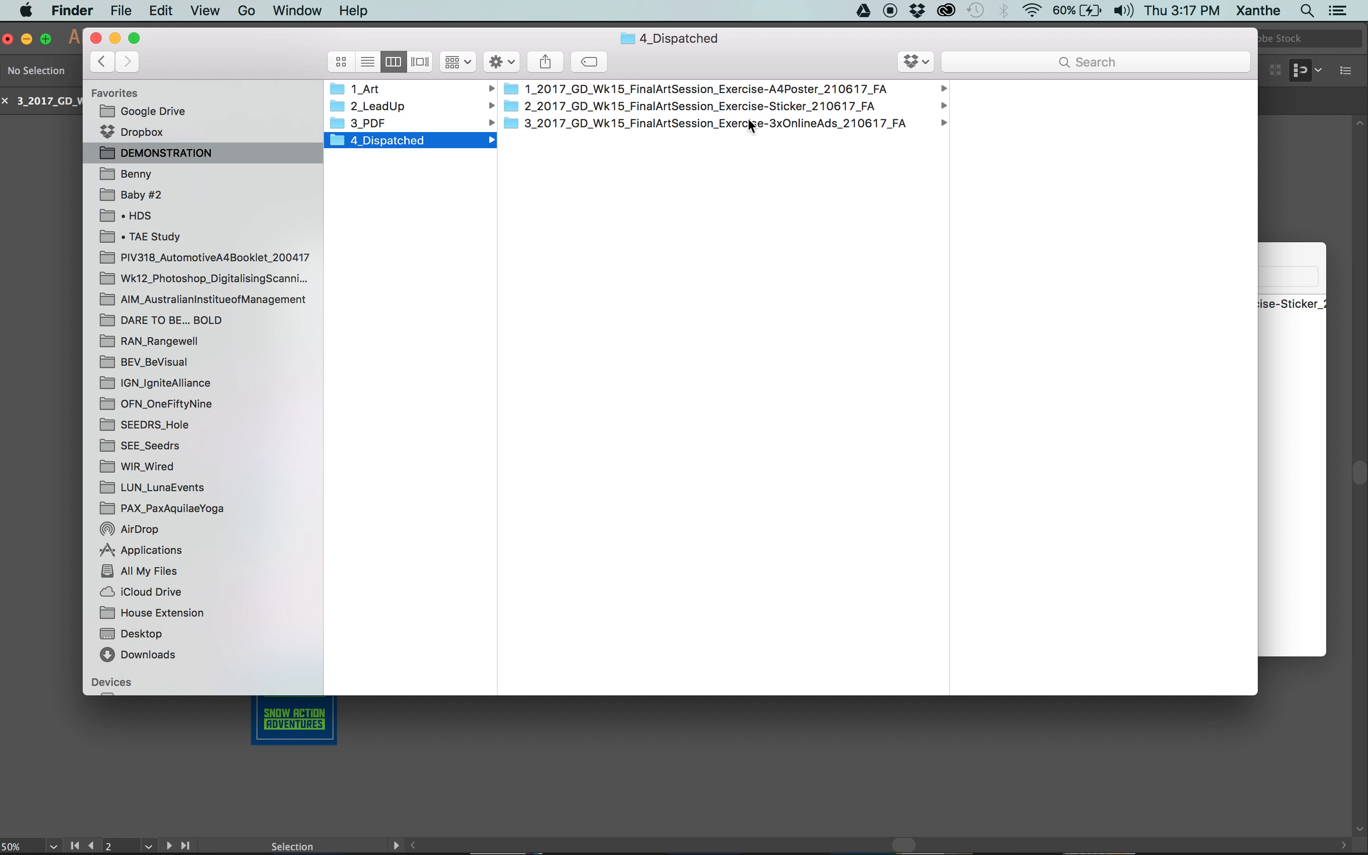
# Check the Fonts folder inside the 3xOnlineAds package and go back to the 4_Dispatched folder.
pyautogui.click(880, 124)
pyautogui.click(847, 123)
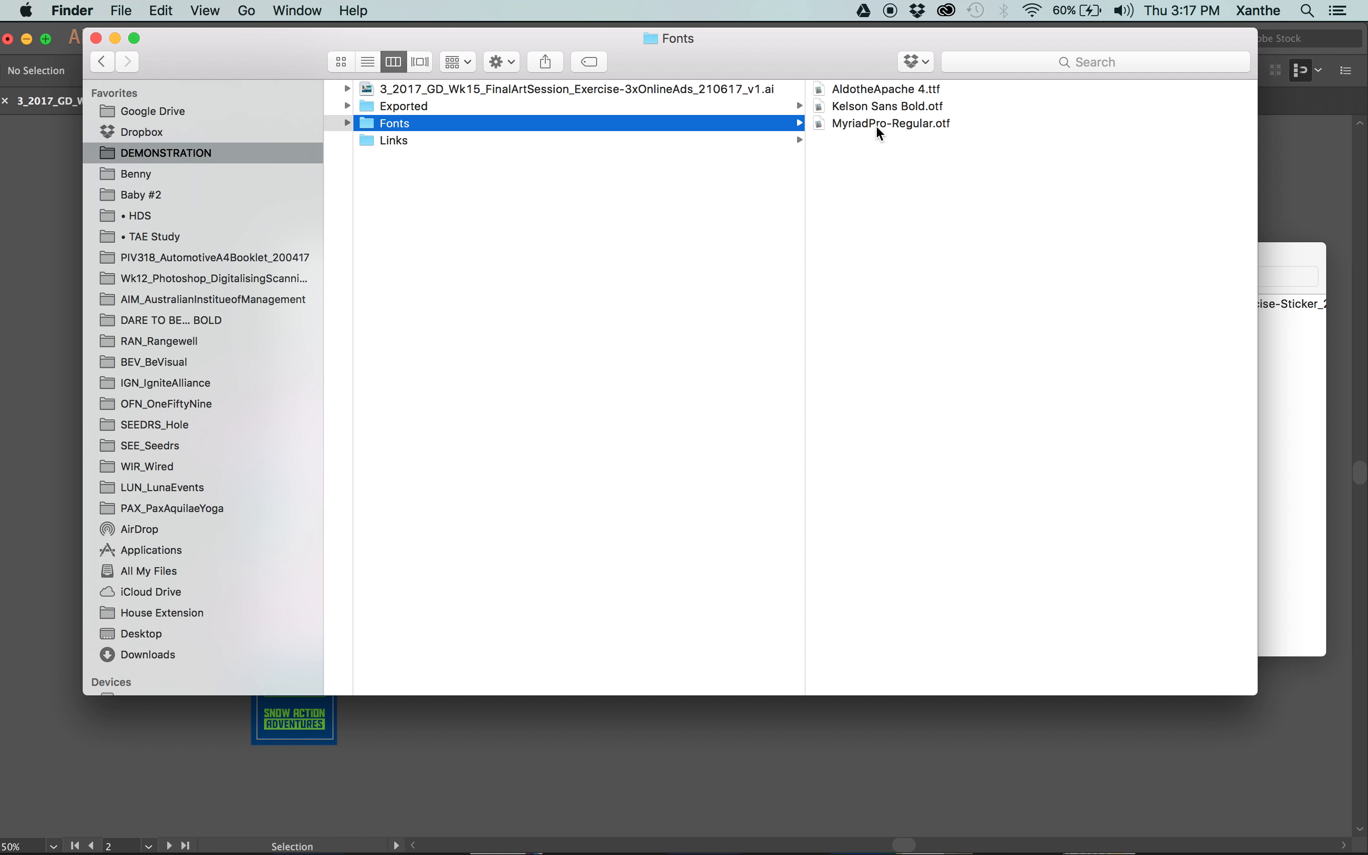
pyautogui.hscroll(-5, 875, 124)
pyautogui.click(763, 151)
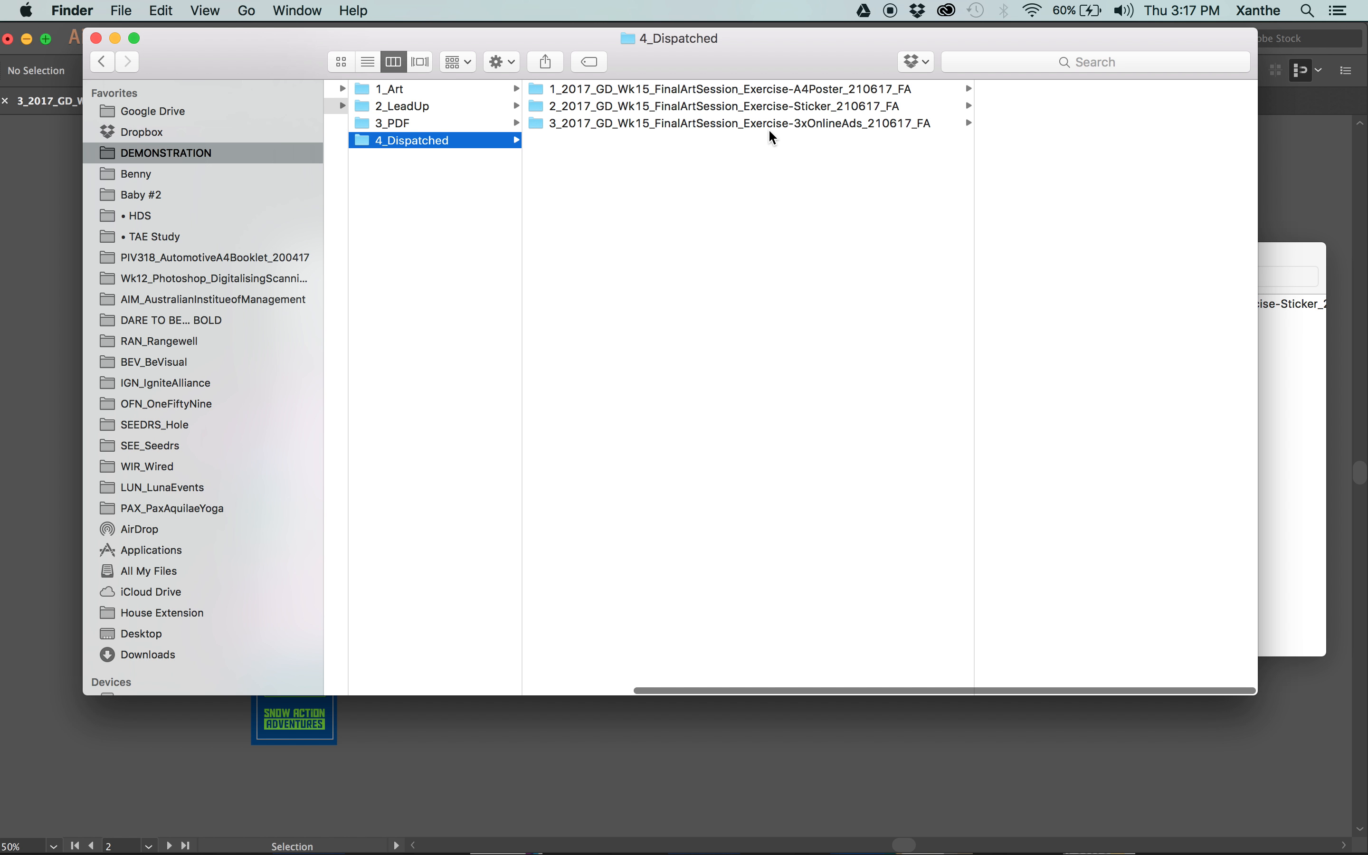
# Reopen the 3xOnlineAds package, return to the 4_Dispatched listing and move the folder window lower, clear of the Illustrator control bar.
pyautogui.moveTo(642, 123); pyautogui.dragTo(690, 129)
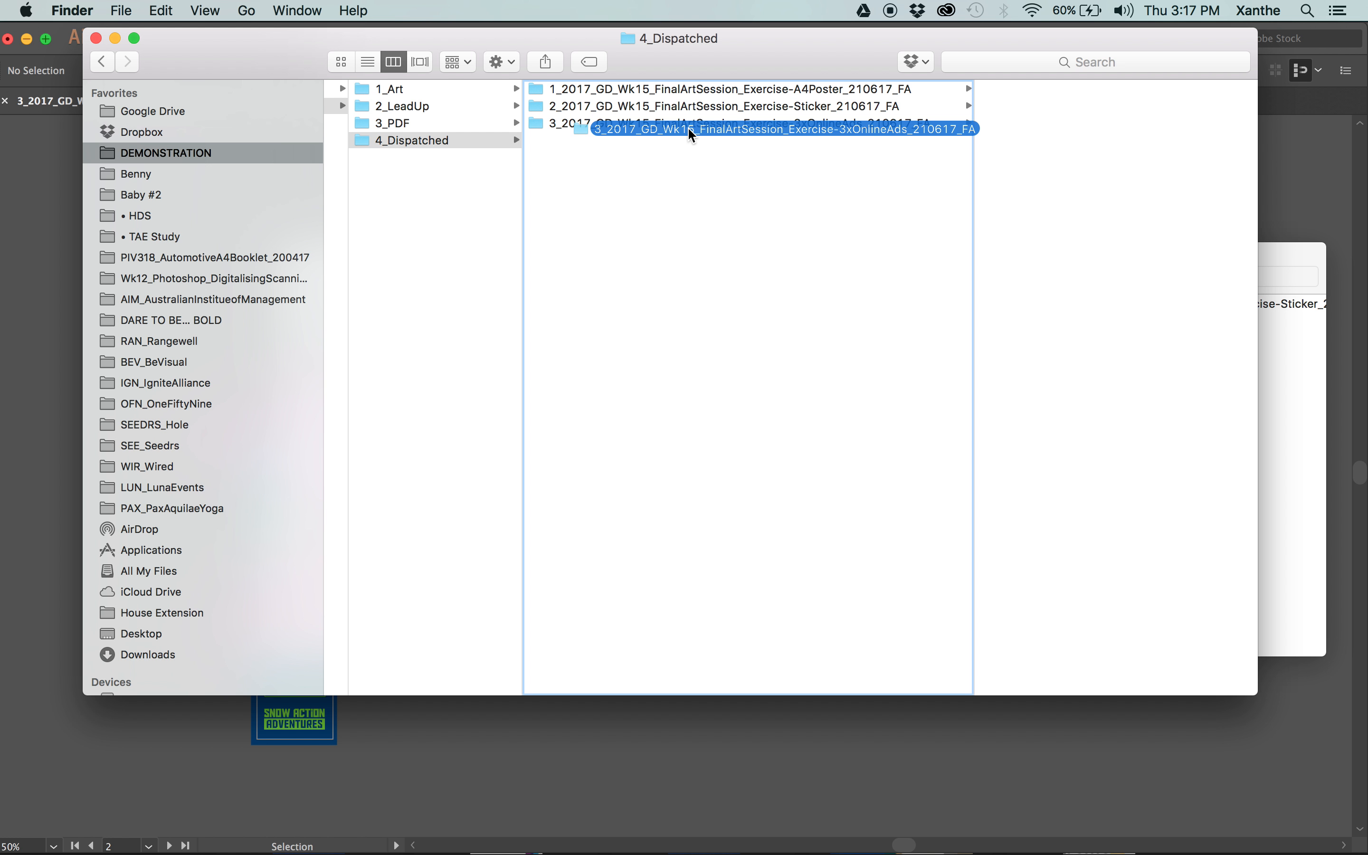
pyautogui.moveTo(690, 128); pyautogui.dragTo(686, 127)
pyautogui.click(706, 125)
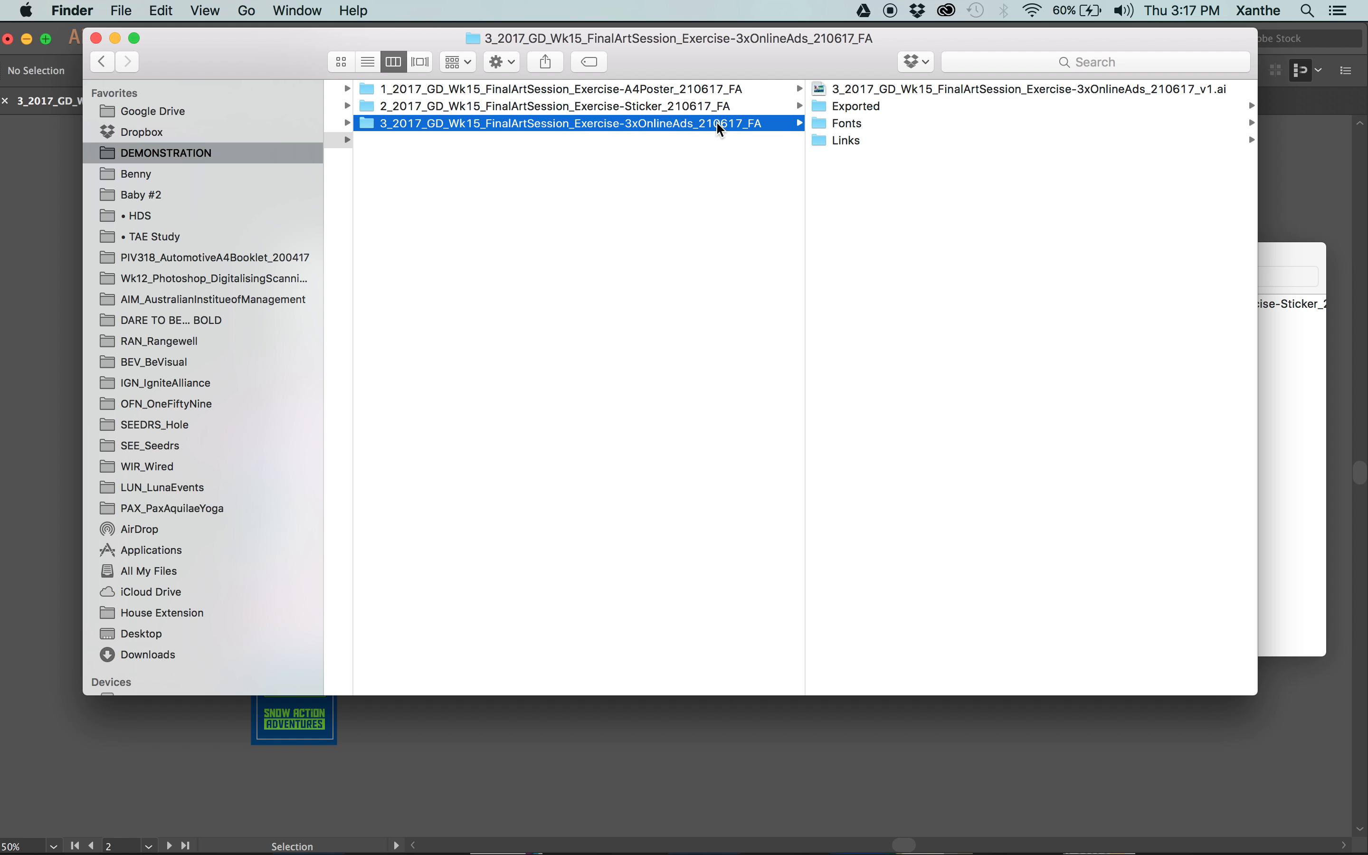
pyautogui.hscroll(-2, 717, 123)
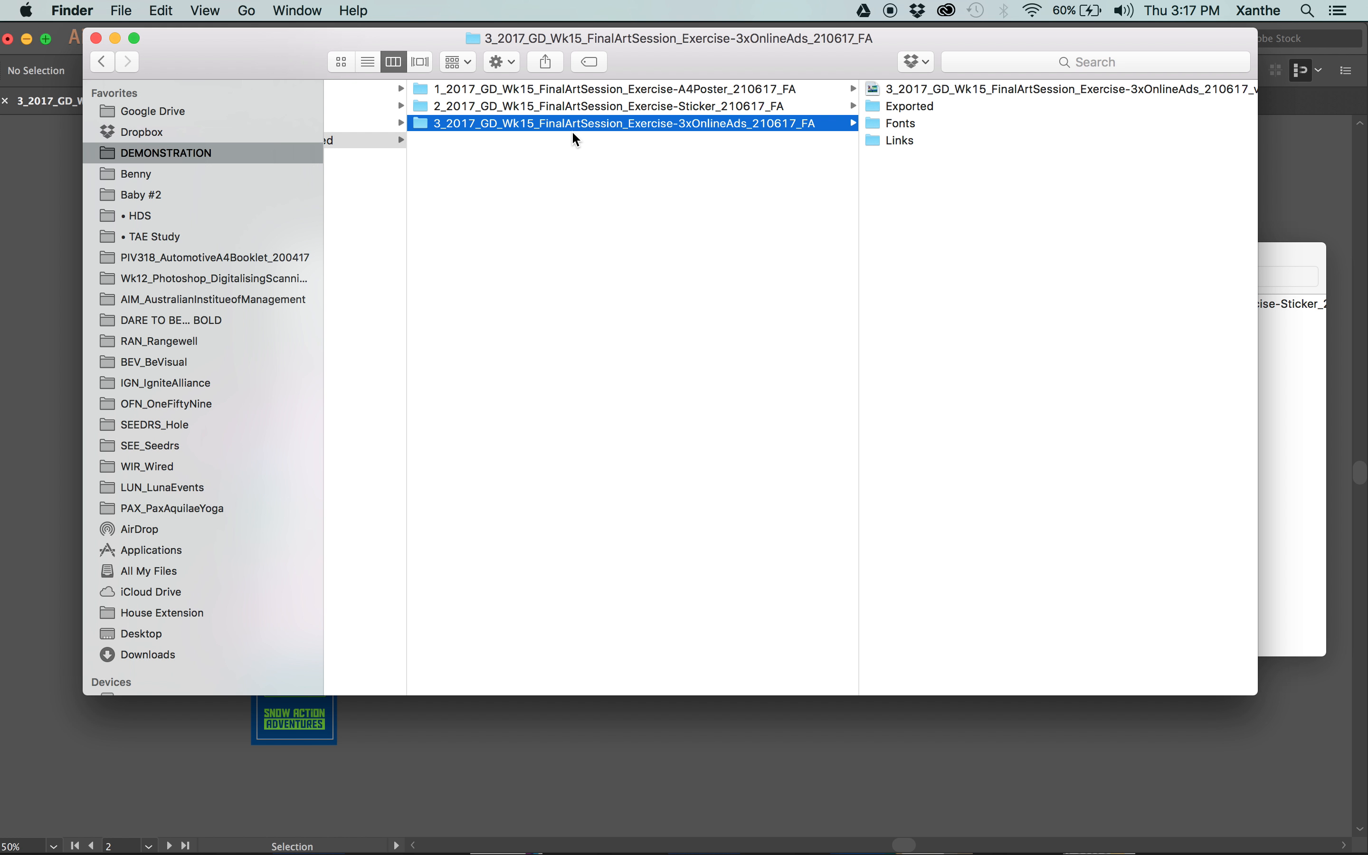
pyautogui.click(686, 264)
pyautogui.moveTo(820, 39); pyautogui.dragTo(847, 114)
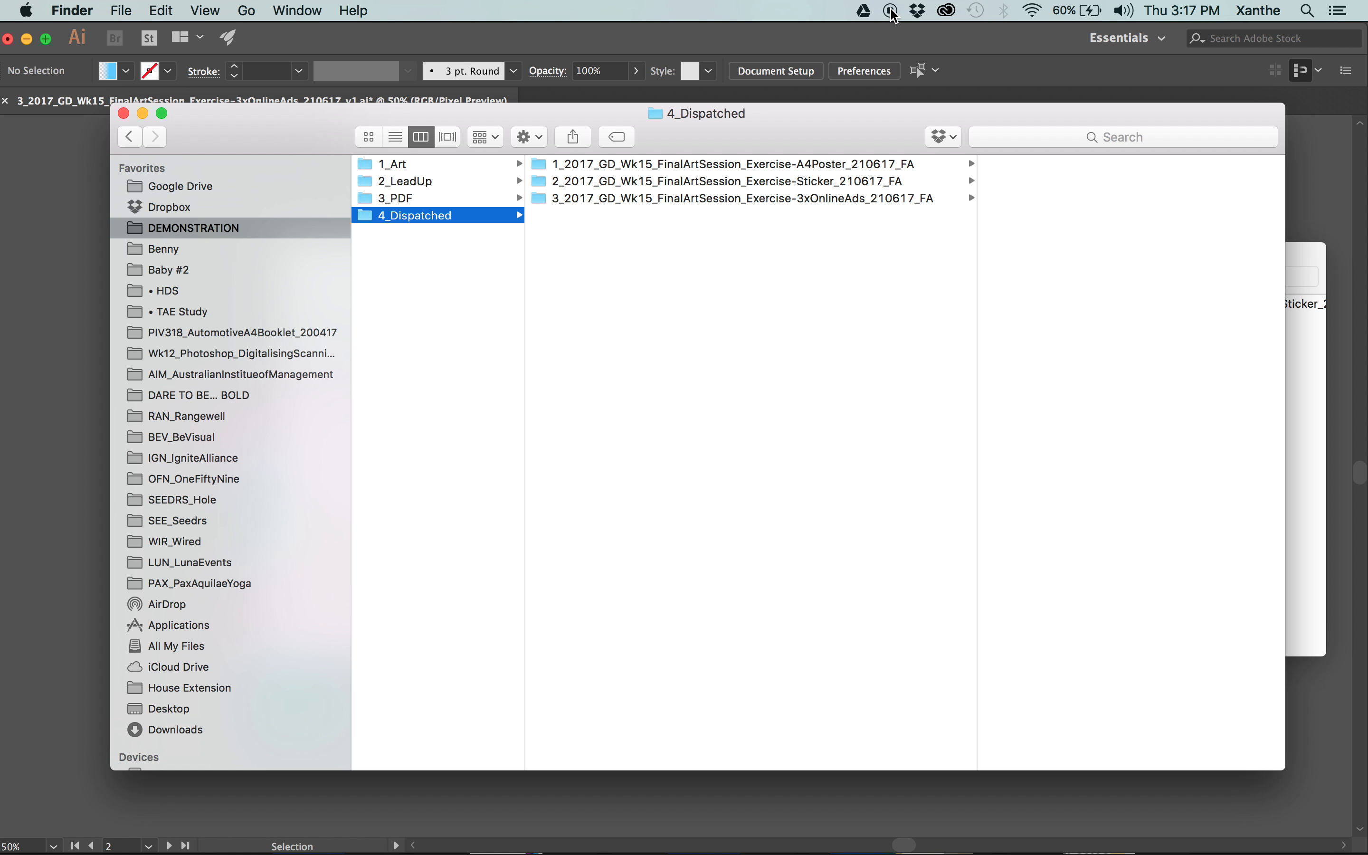